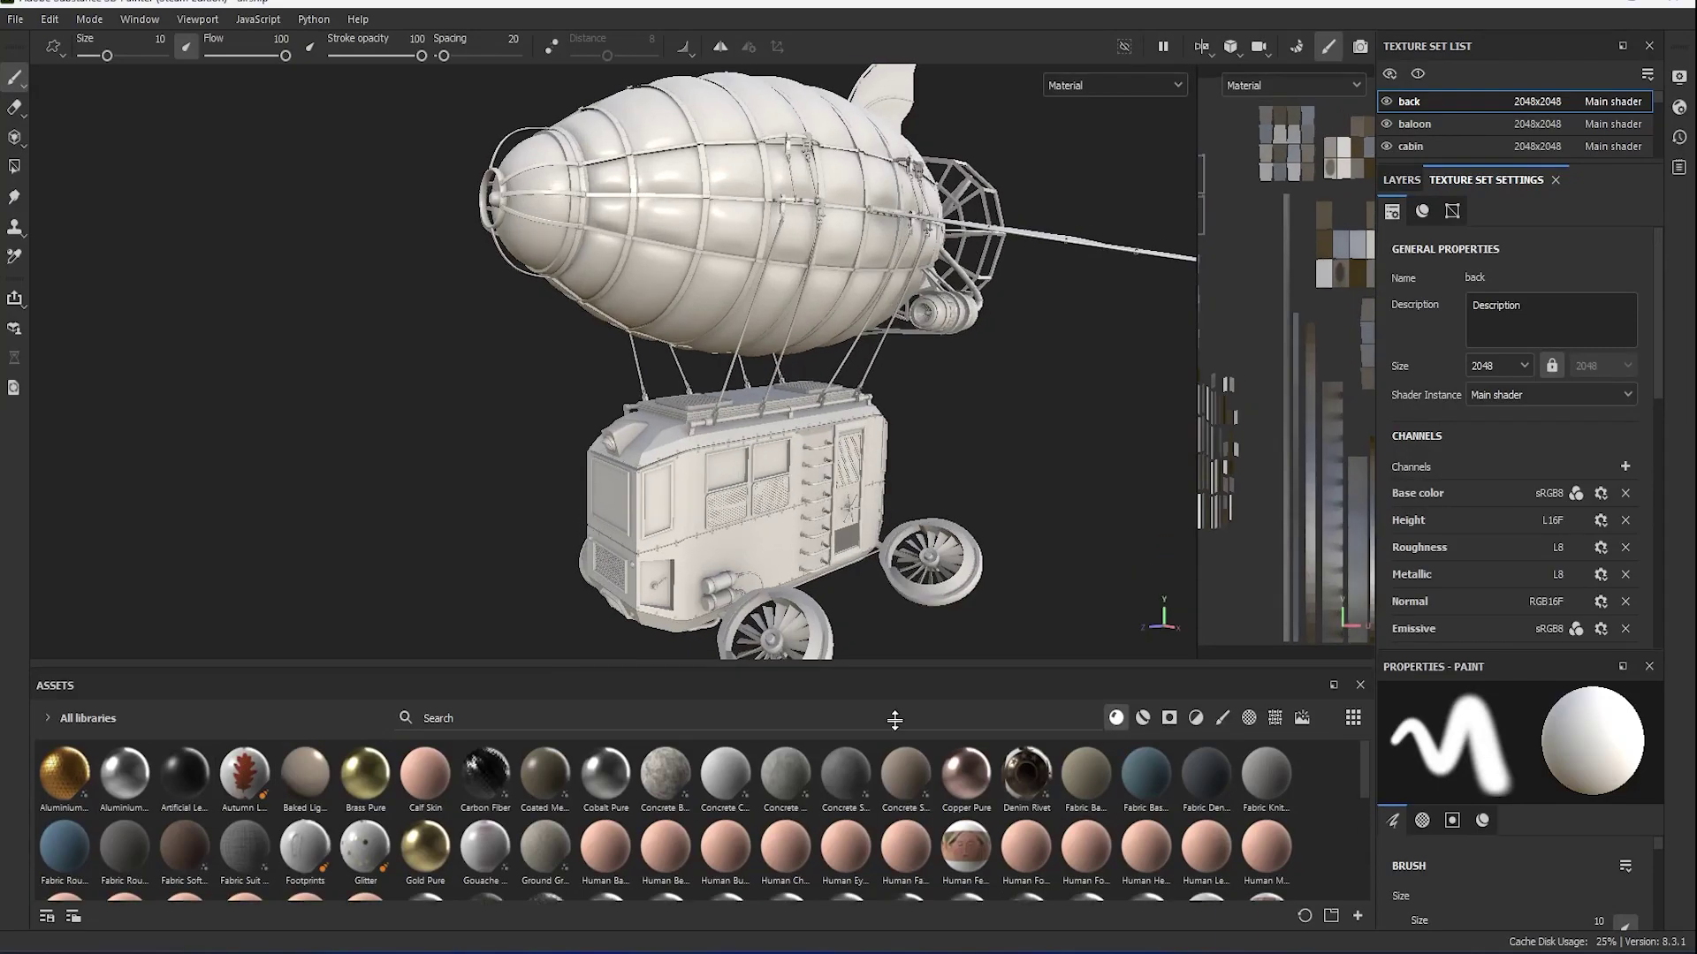
# Apply Plastic Grainy to the cabin walls and set its tiling to -9.26.
pyautogui.scroll(5, 707, 397)
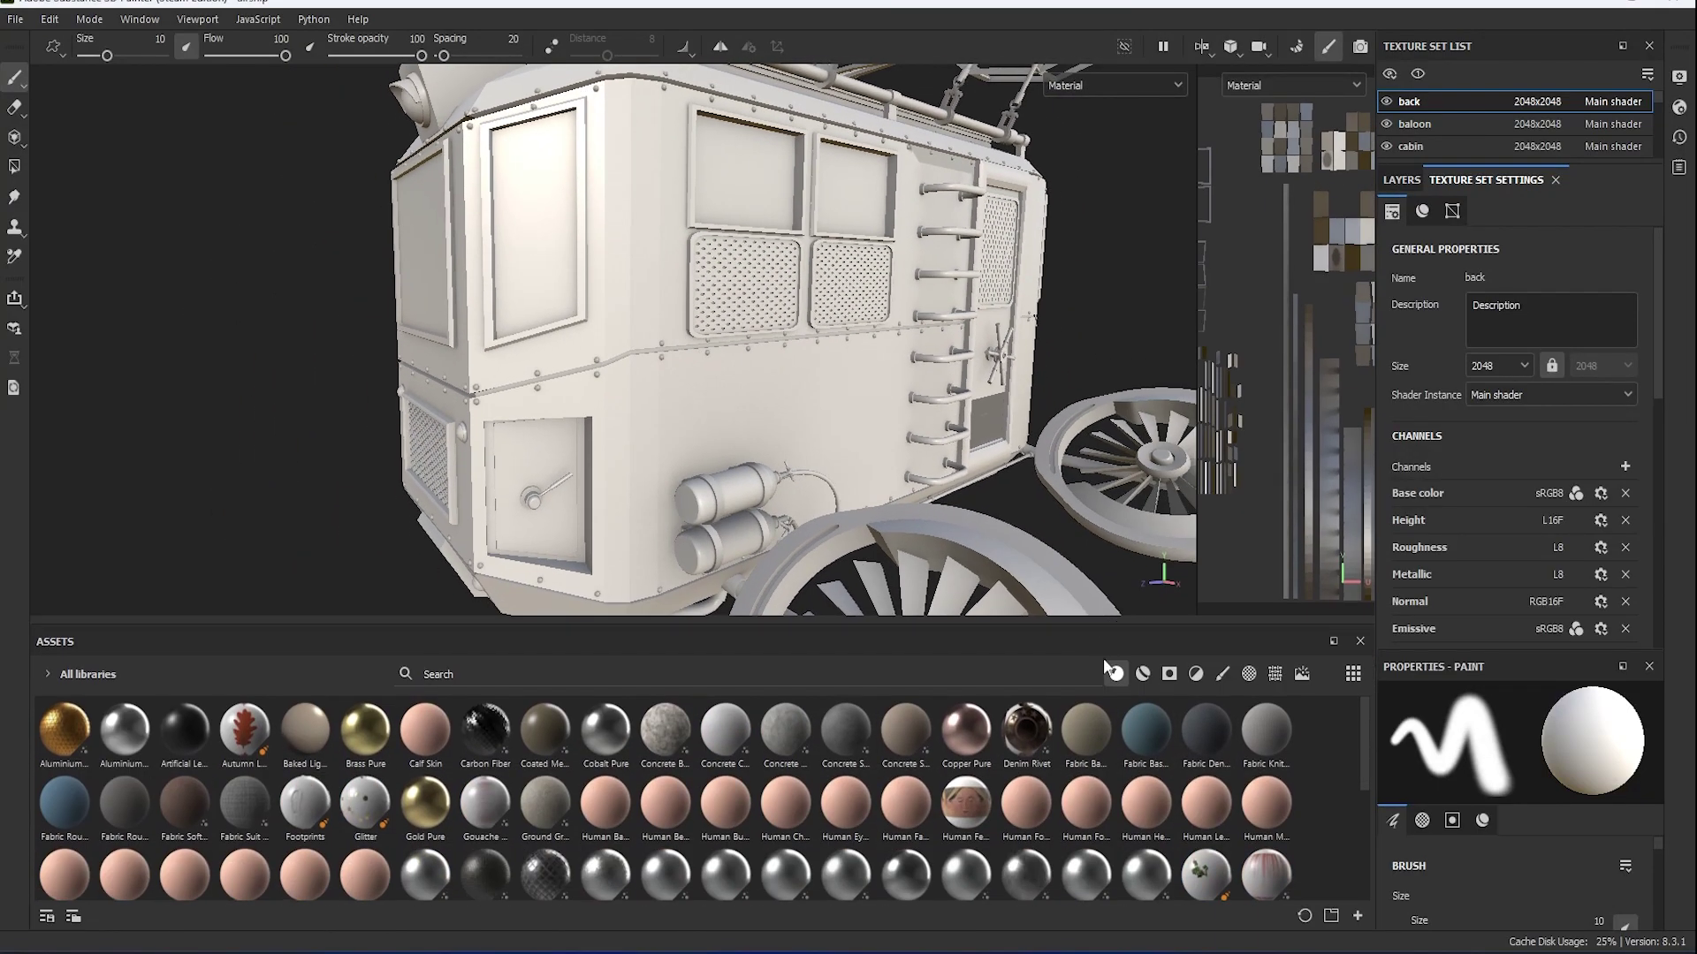
pyautogui.scroll(-5, 1172, 723)
pyautogui.moveTo(1084, 719)
pyautogui.mouseDown()
pyautogui.moveTo(707, 425)
pyautogui.moveTo(673, 453)
pyautogui.mouseUp()
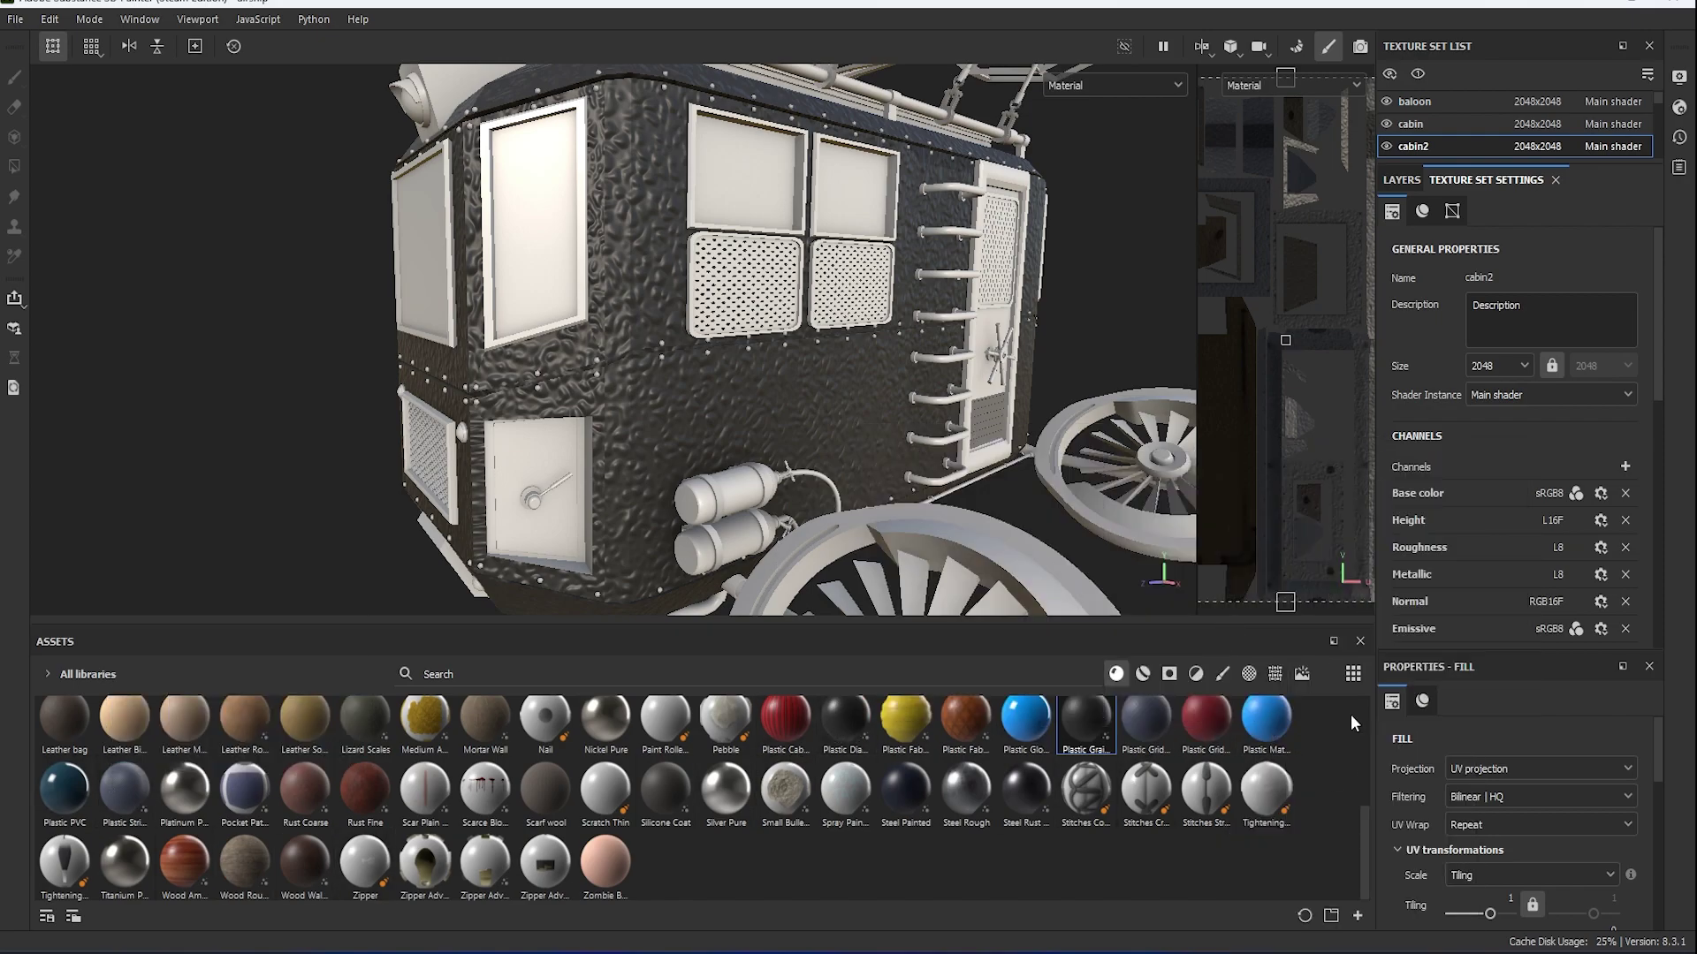
pyautogui.moveTo(1490, 914); pyautogui.dragTo(1462, 914)
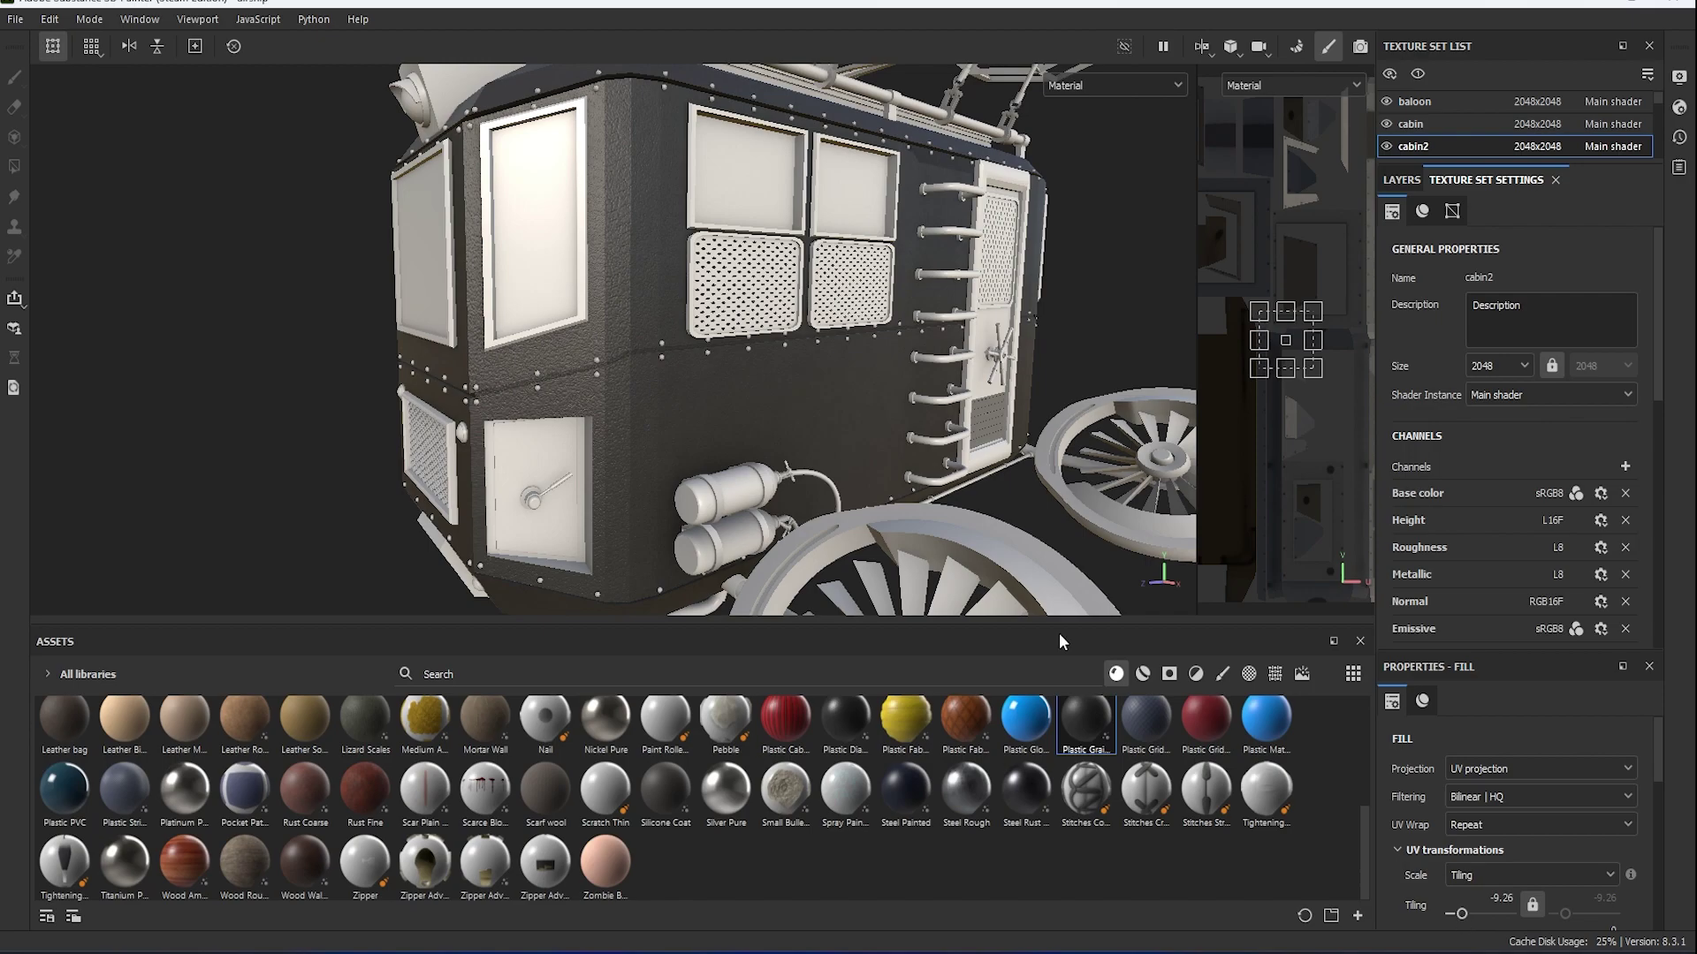
# Tint the cabin's Plastic Grainy fill a very dark red, about 2D1212.
pyautogui.click(1402, 179)
pyautogui.scroll(5, 730, 367)
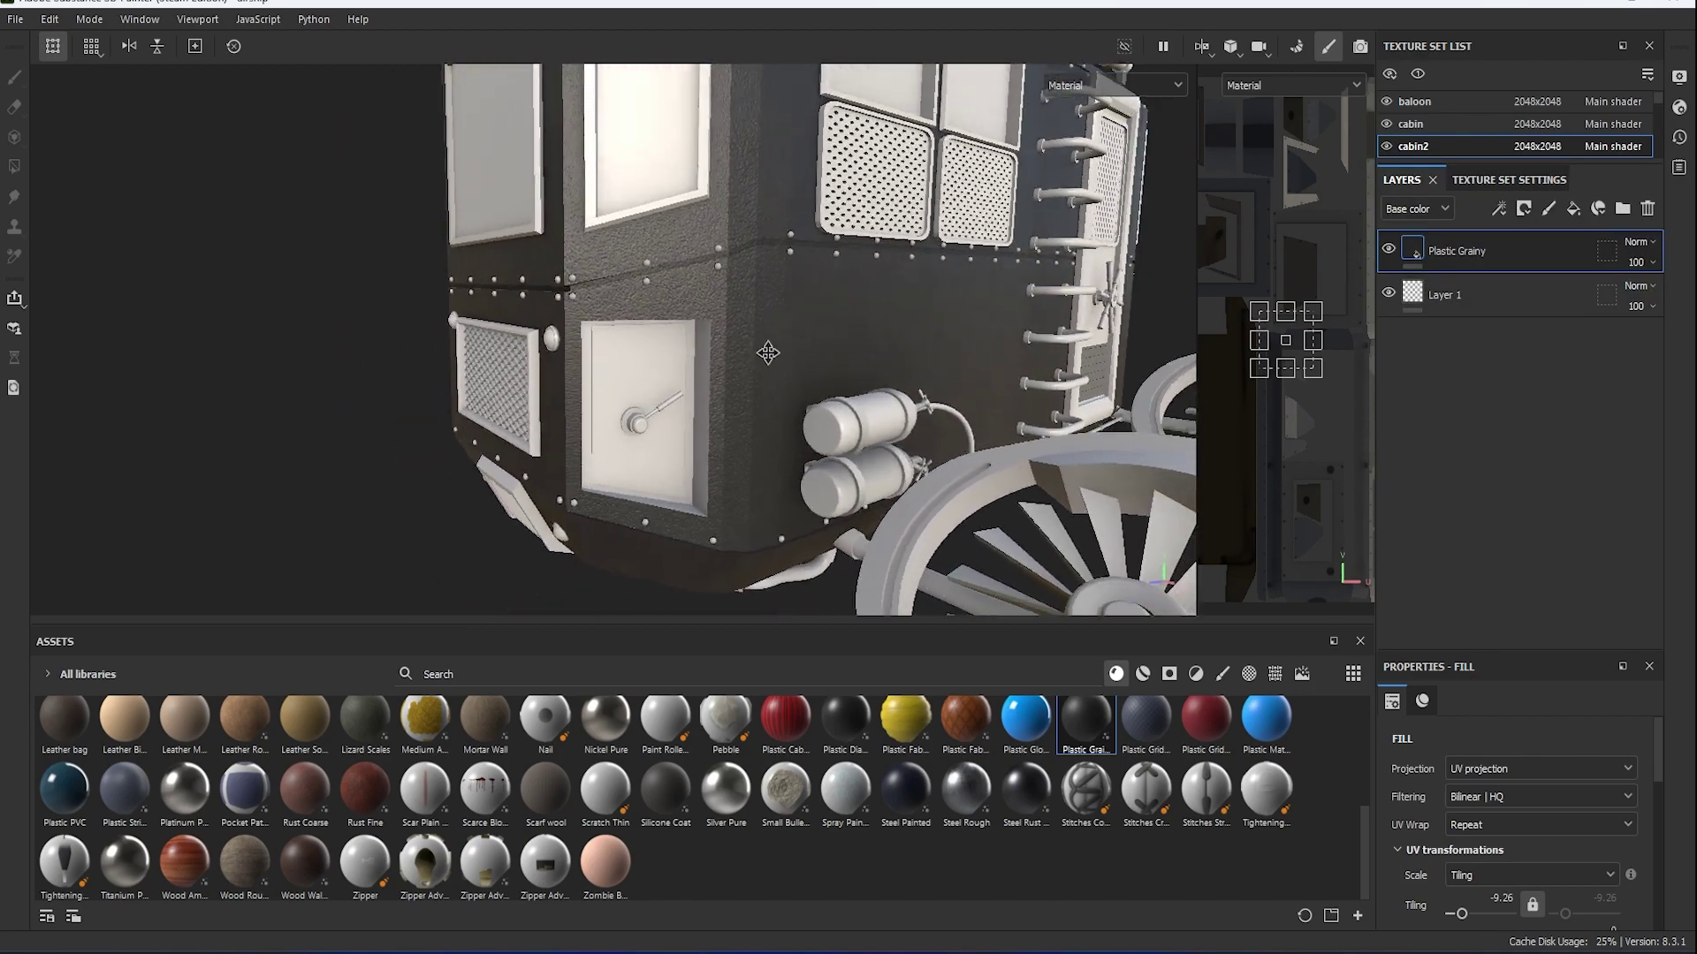
pyautogui.scroll(-3, 1502, 840)
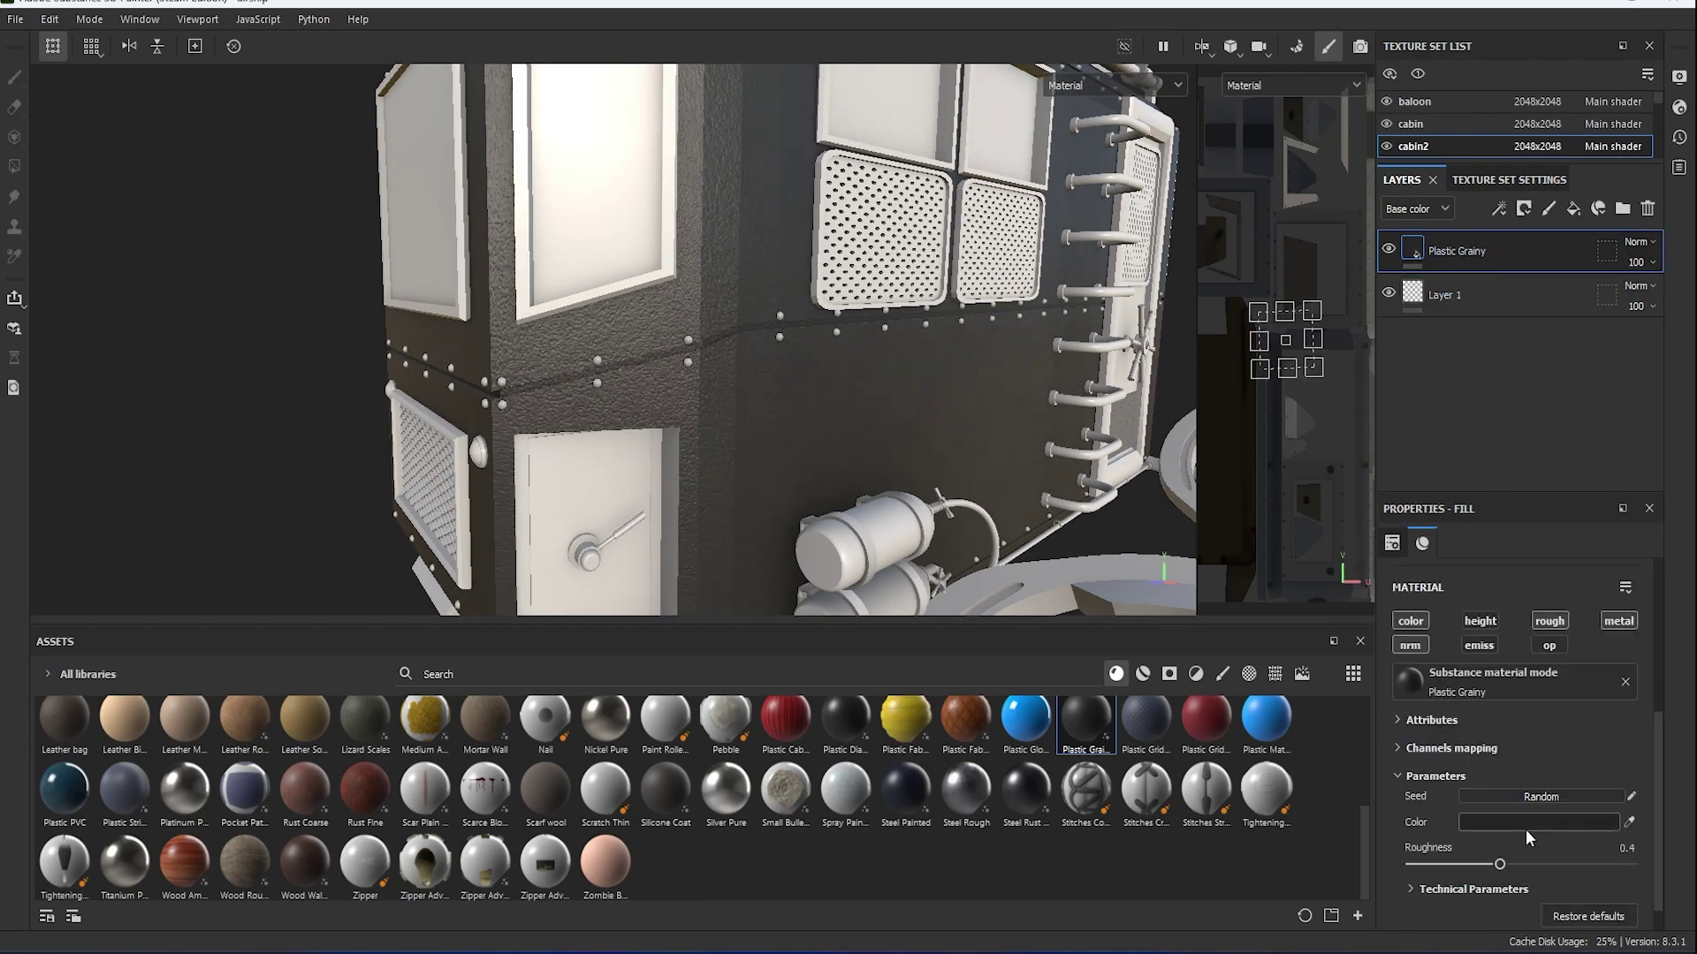
pyautogui.click(1500, 854)
pyautogui.moveTo(1389, 791); pyautogui.dragTo(1391, 815)
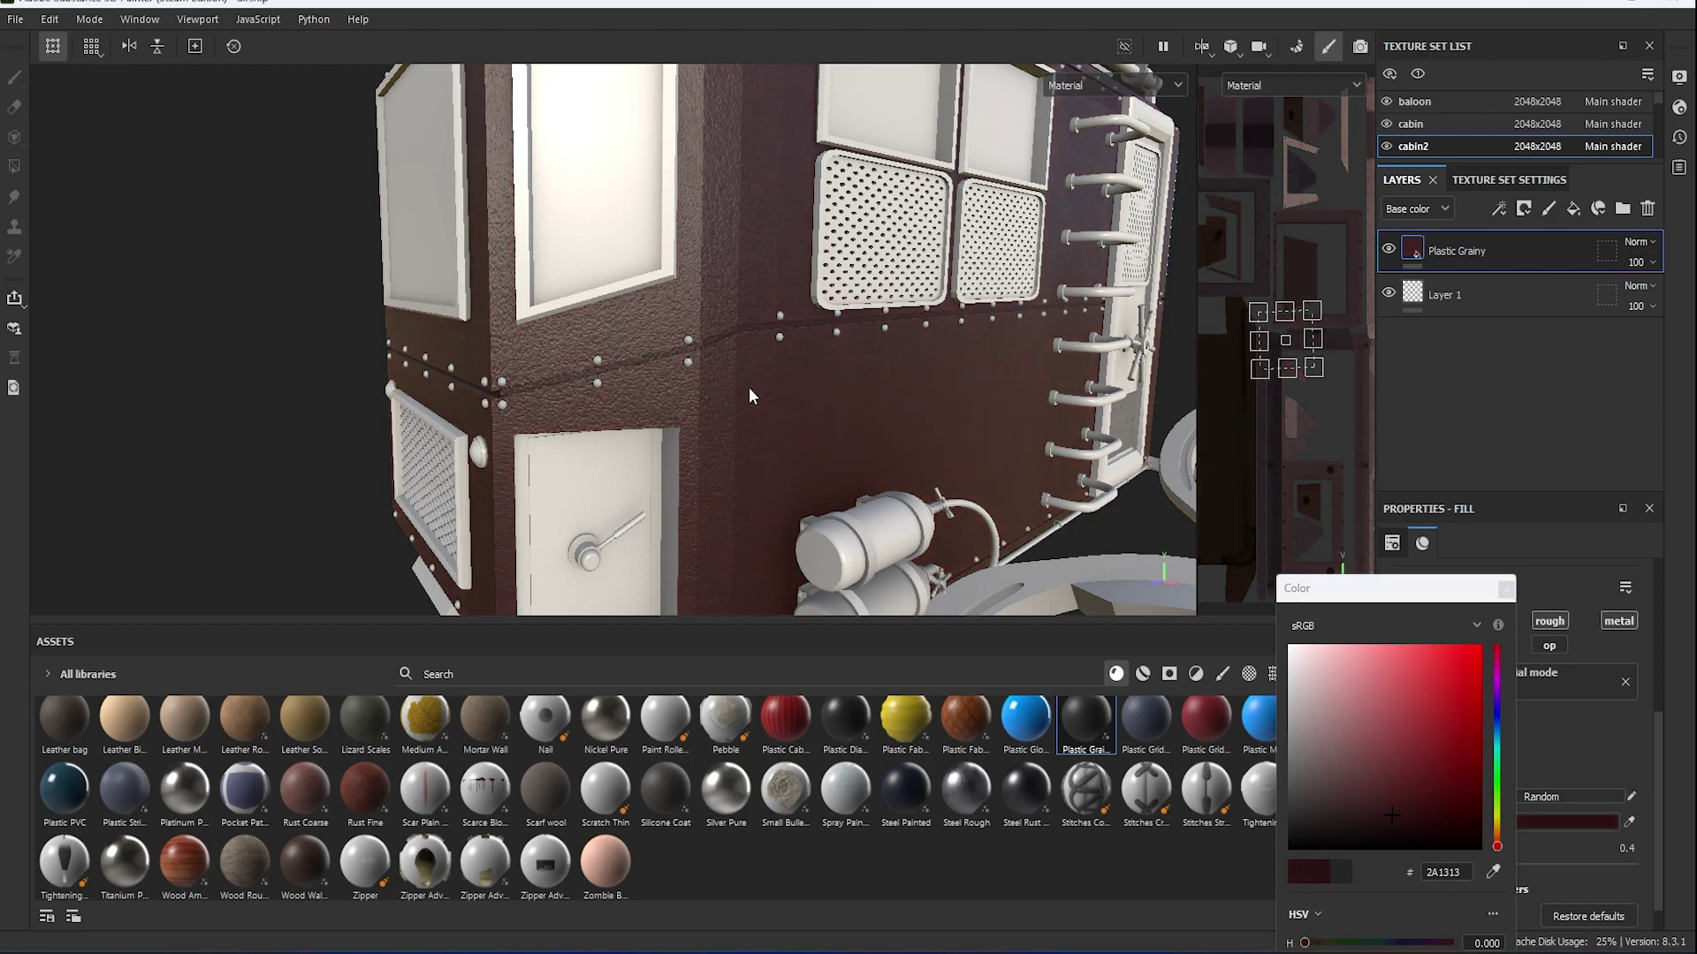
pyautogui.keyDown('alt'); pyautogui.moveTo(751, 388); pyautogui.dragTo(1016, 442); pyautogui.keyUp('alt')
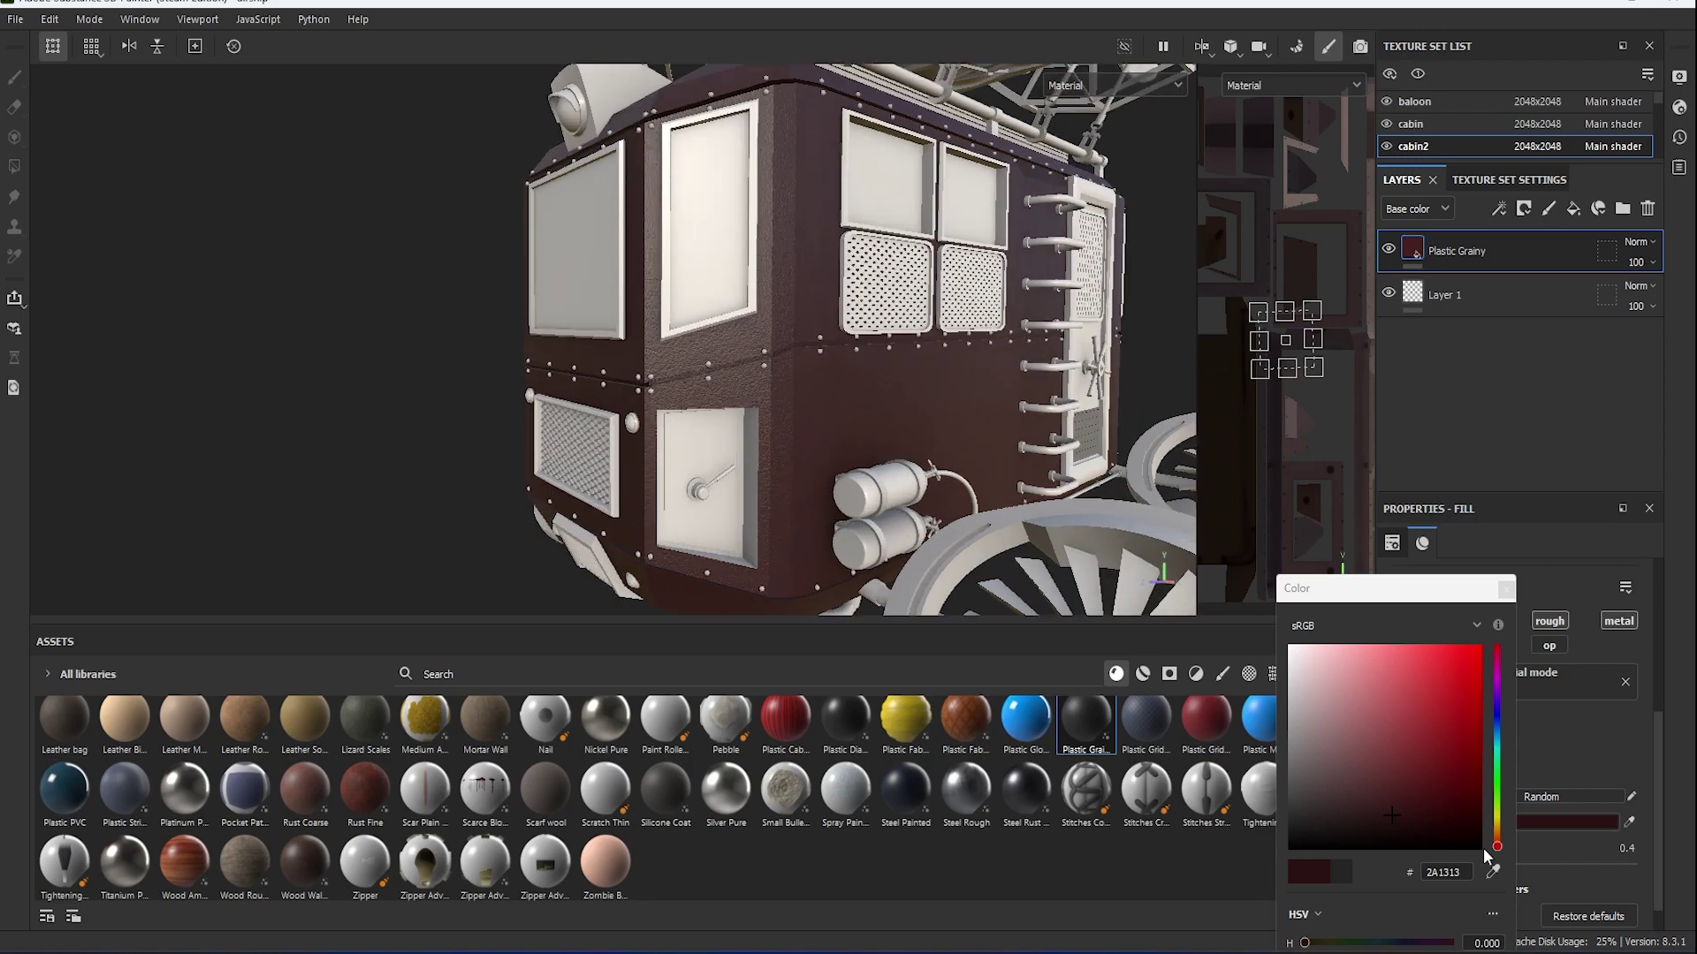
pyautogui.moveTo(1392, 815); pyautogui.dragTo(1286, 820)
# Add a black-masked fill layer and polygon-fill it onto the cabin's front panels.
pyautogui.click(1506, 589)
pyautogui.click(1573, 209)
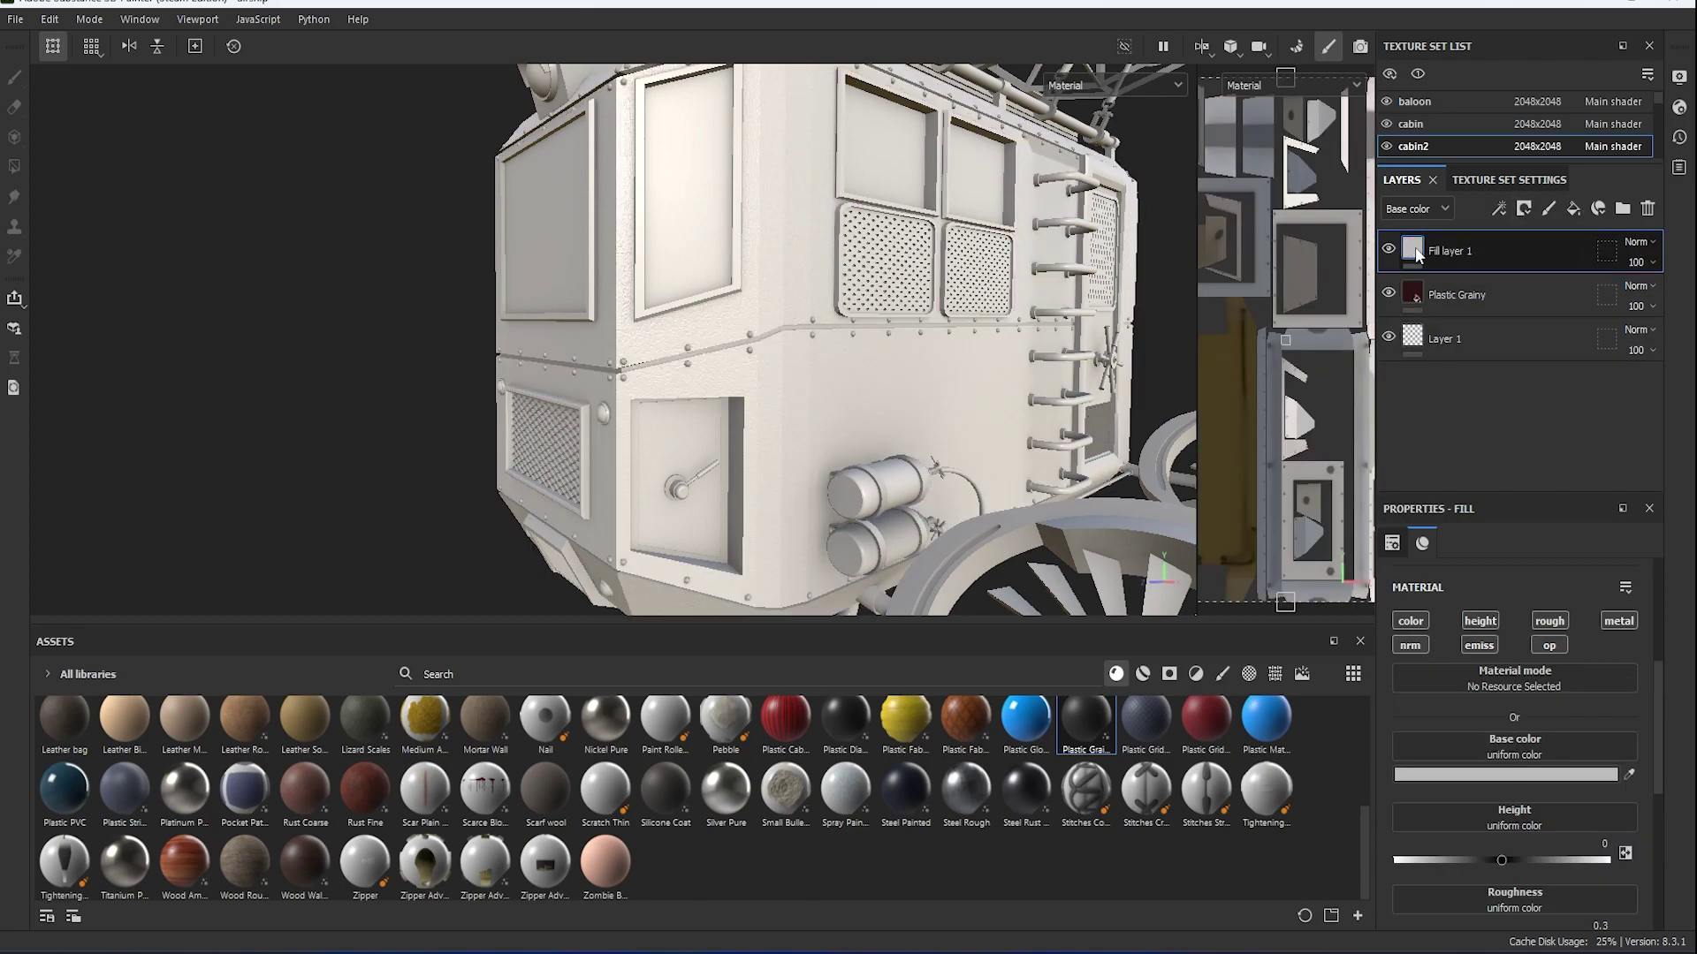
pyautogui.click(18, 166)
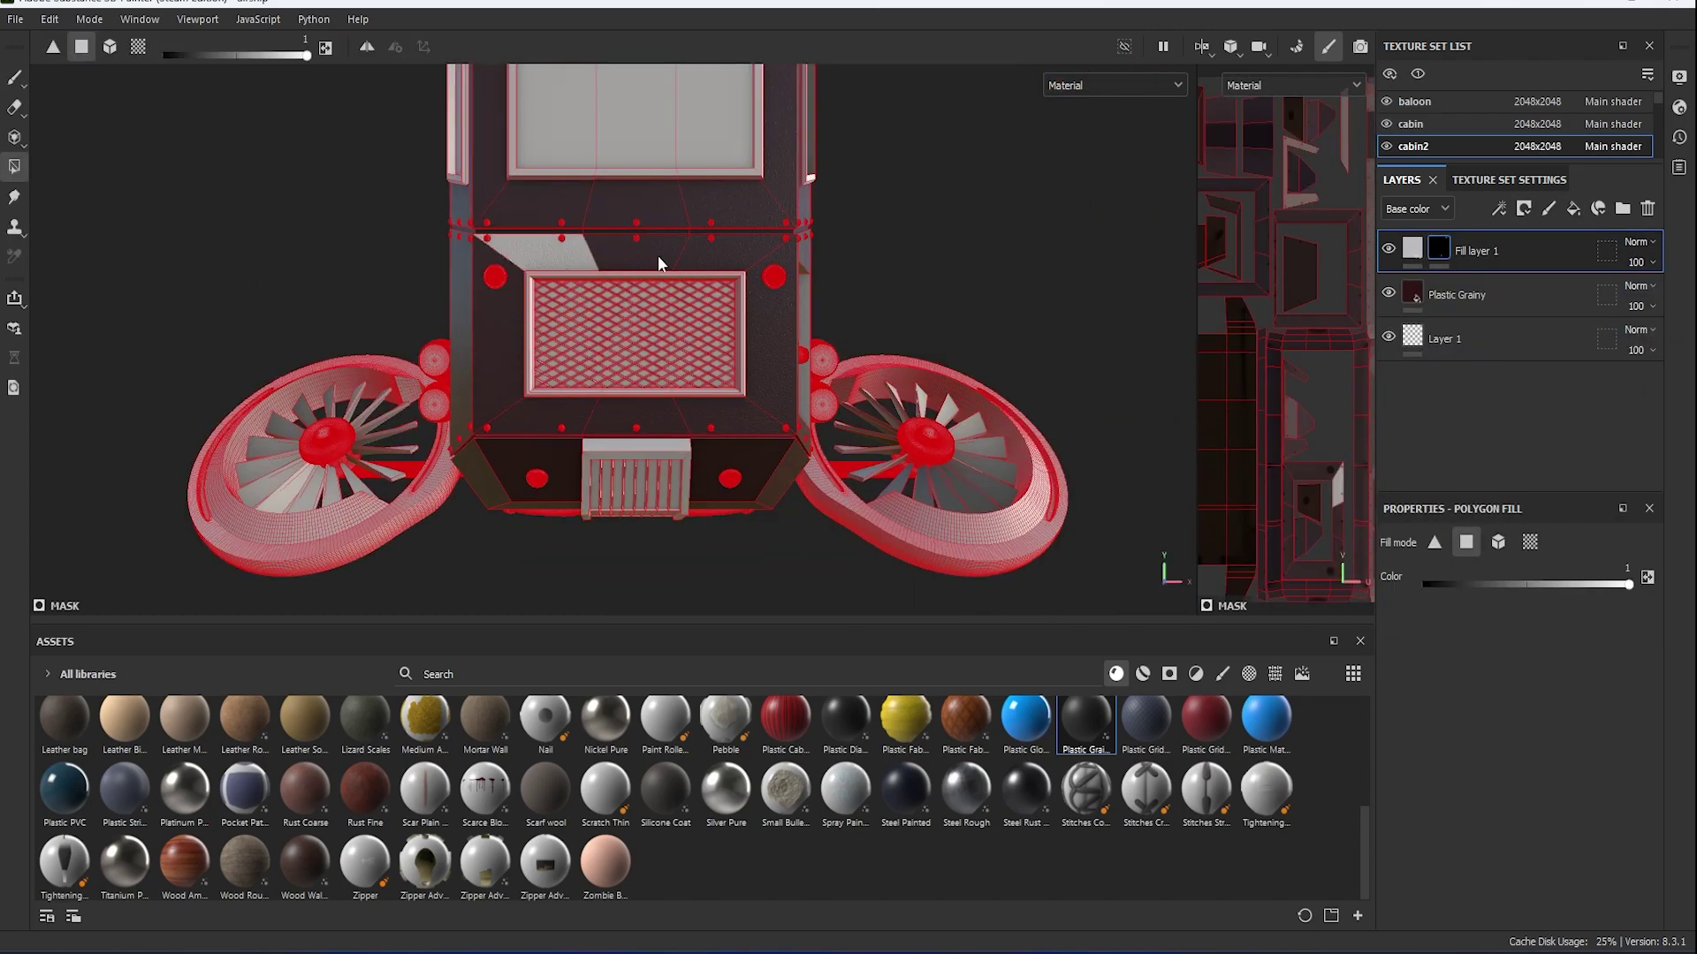
pyautogui.moveTo(747, 403)
pyautogui.mouseDown()
pyautogui.moveTo(719, 416)
pyautogui.moveTo(502, 371)
pyautogui.moveTo(461, 331)
pyautogui.moveTo(480, 471)
pyautogui.mouseUp()
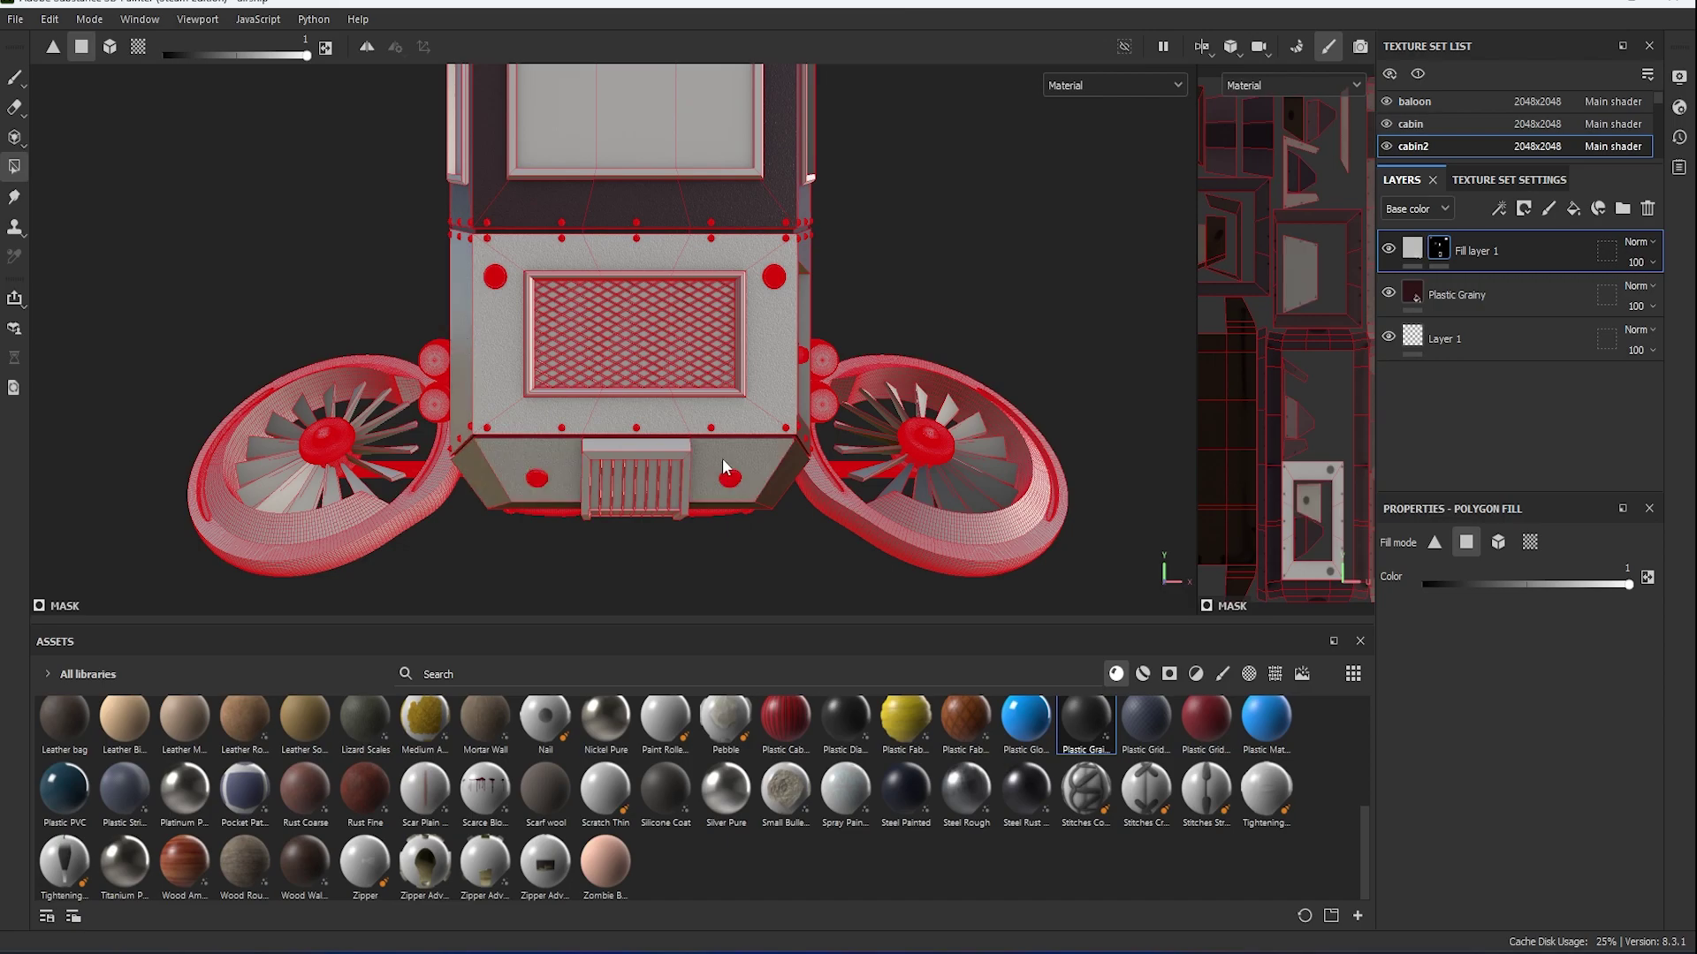
# Add the cabin face between the door and vent to the mask.
pyautogui.keyDown('alt'); pyautogui.moveTo(725, 468); pyautogui.dragTo(690, 485); pyautogui.keyUp('alt')
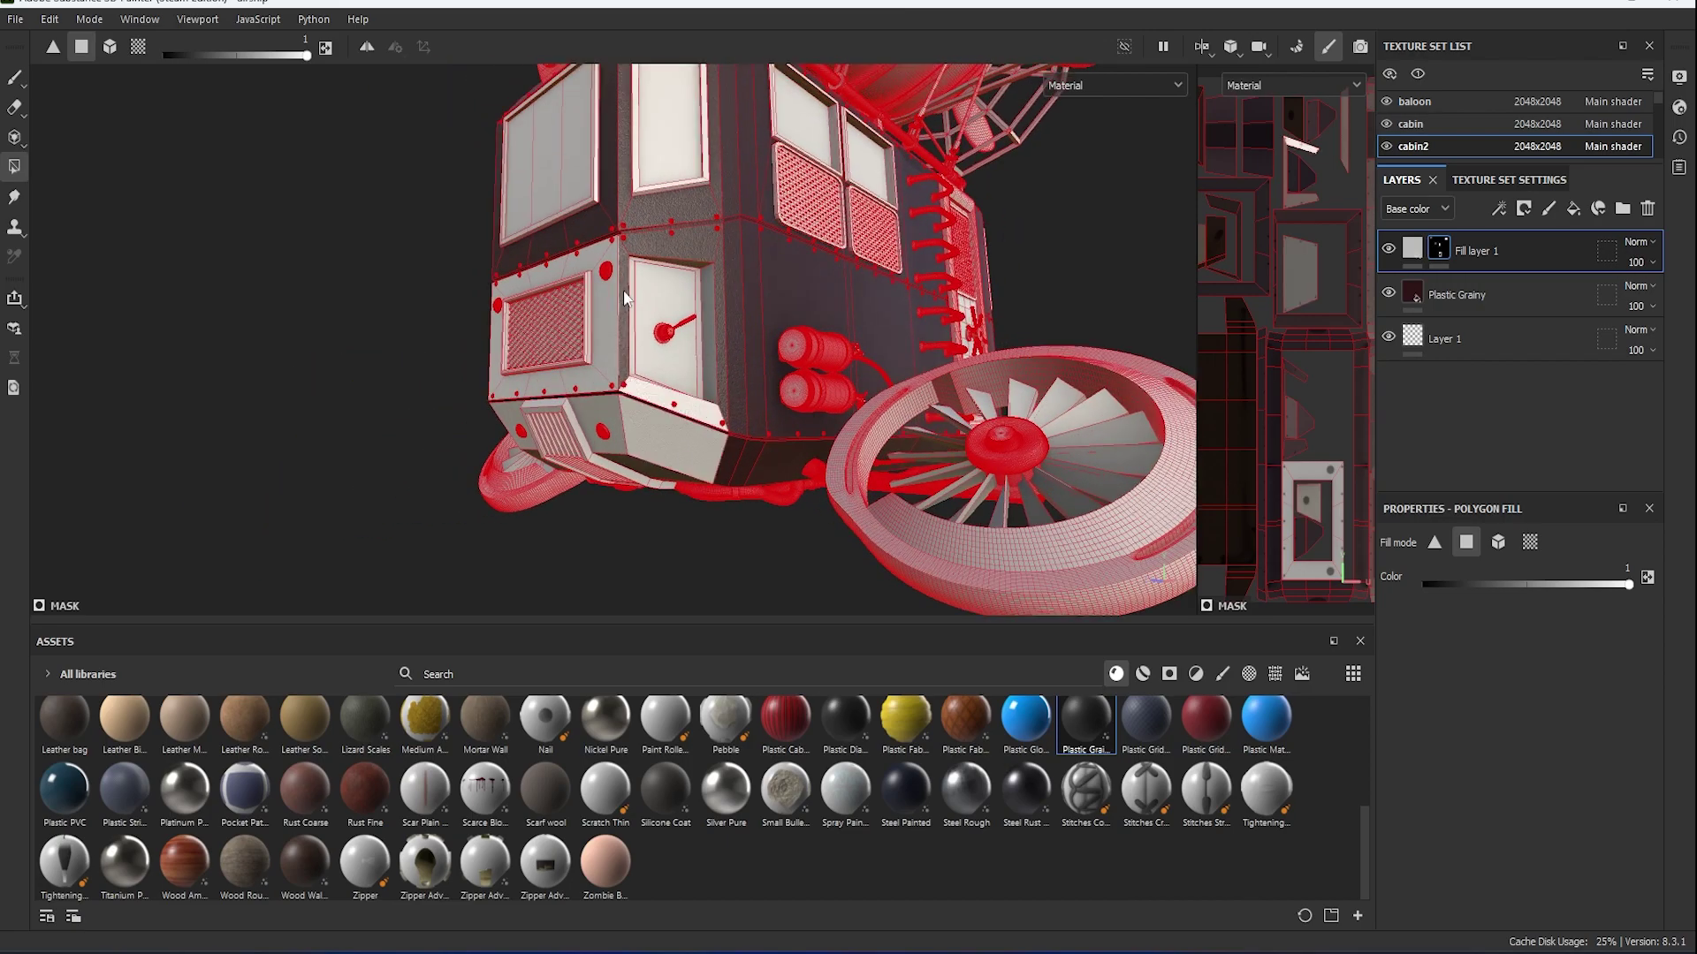
pyautogui.keyDown('alt'); pyautogui.moveTo(742, 341); pyautogui.dragTo(773, 346); pyautogui.keyUp('alt')
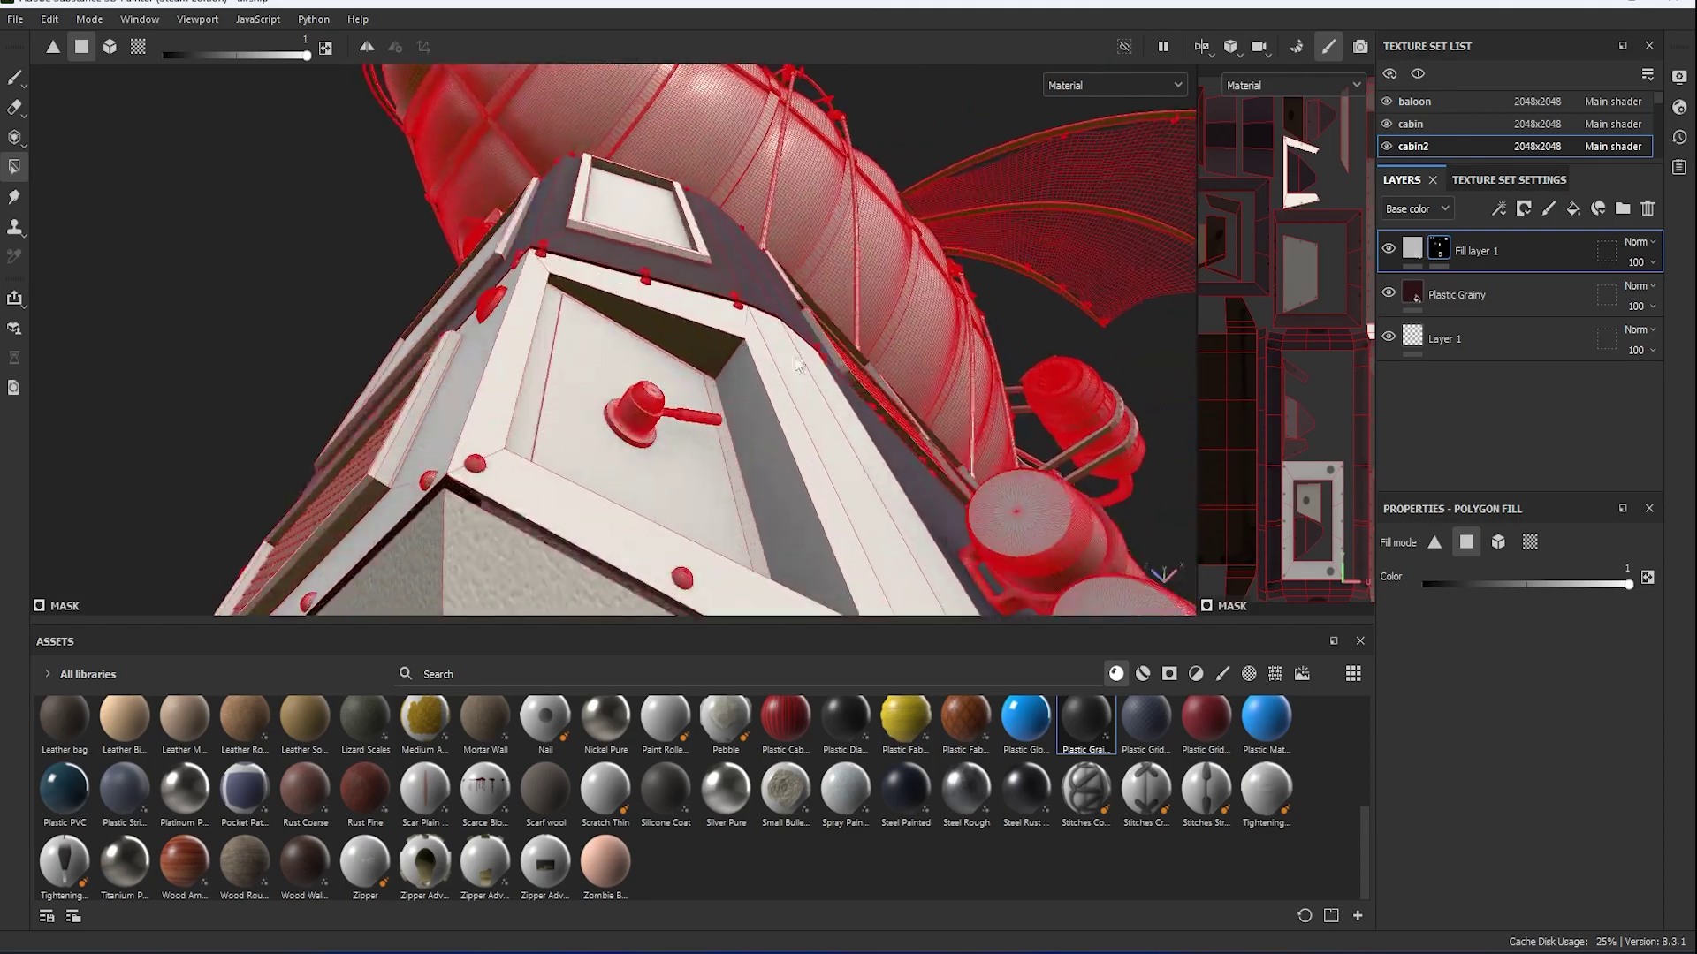
pyautogui.moveTo(714, 506)
pyautogui.keyDown('alt'); pyautogui.mouseDown()
pyautogui.moveTo(939, 390)
pyautogui.moveTo(720, 587)
pyautogui.mouseUp(); pyautogui.keyUp('alt')
pyautogui.keyDown('alt'); pyautogui.moveTo(1078, 597); pyautogui.dragTo(685, 480); pyautogui.keyUp('alt')
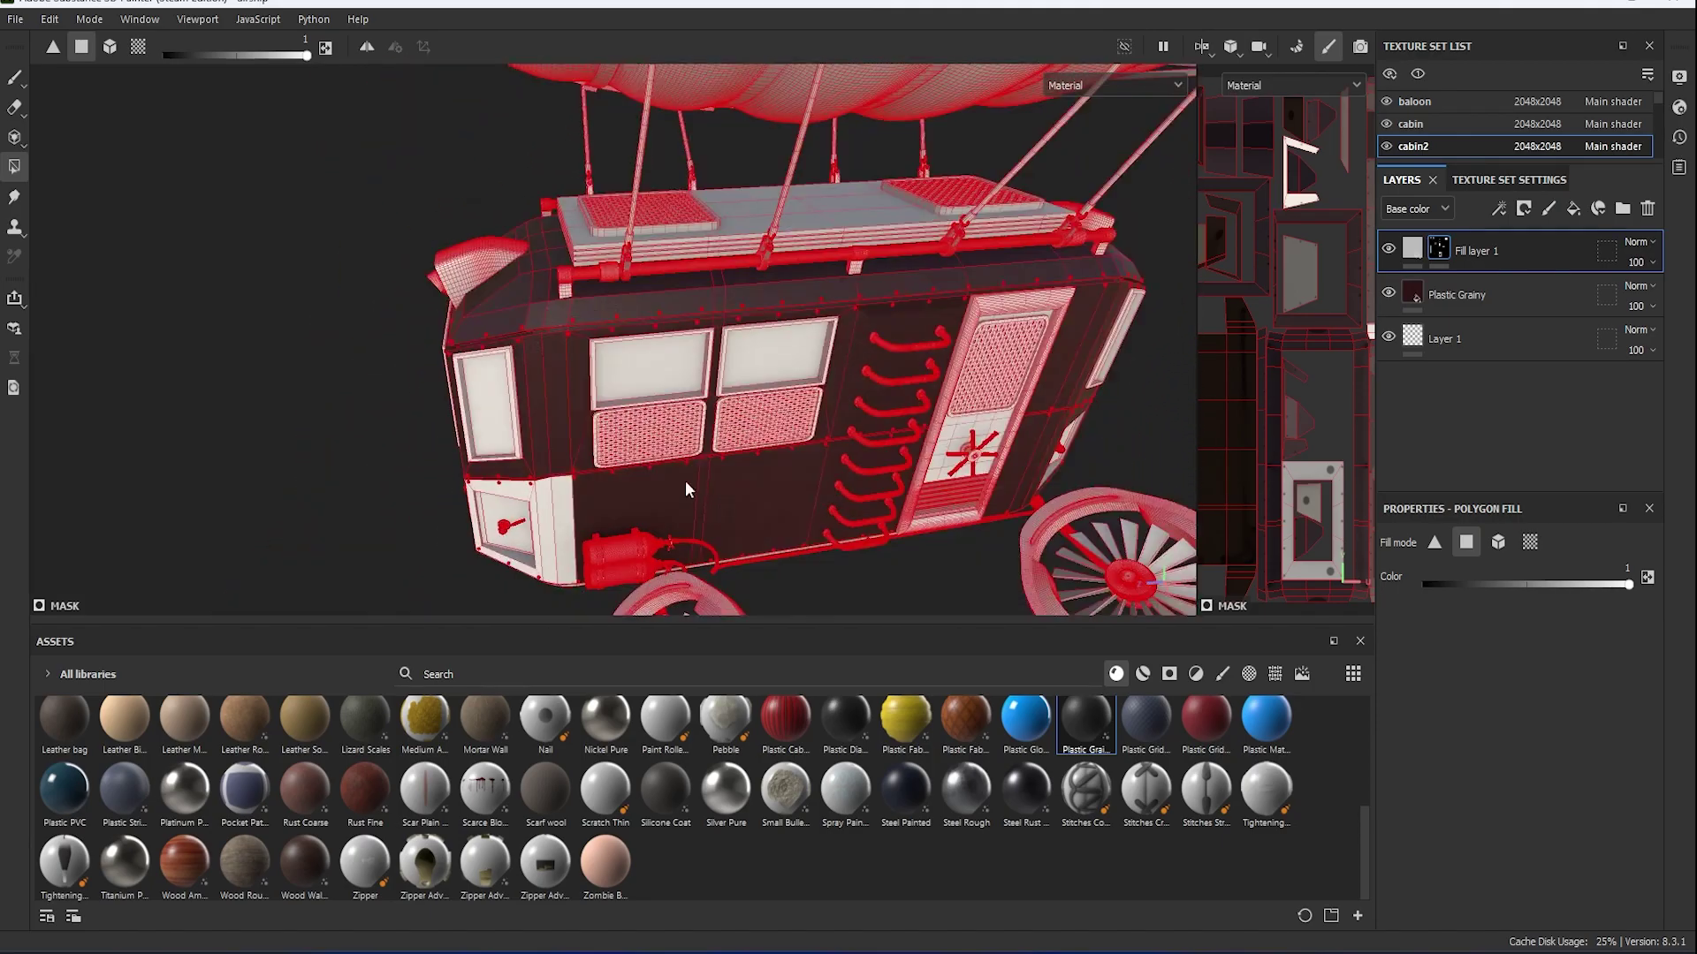
pyautogui.moveTo(686, 480)
pyautogui.keyDown('alt'); pyautogui.mouseDown(button='right')
pyautogui.moveTo(726, 345)
pyautogui.moveTo(778, 311)
pyautogui.mouseUp(button='right'); pyautogui.keyUp('alt')
pyautogui.keyDown('alt'); pyautogui.moveTo(841, 339); pyautogui.dragTo(723, 375); pyautogui.keyUp('alt')
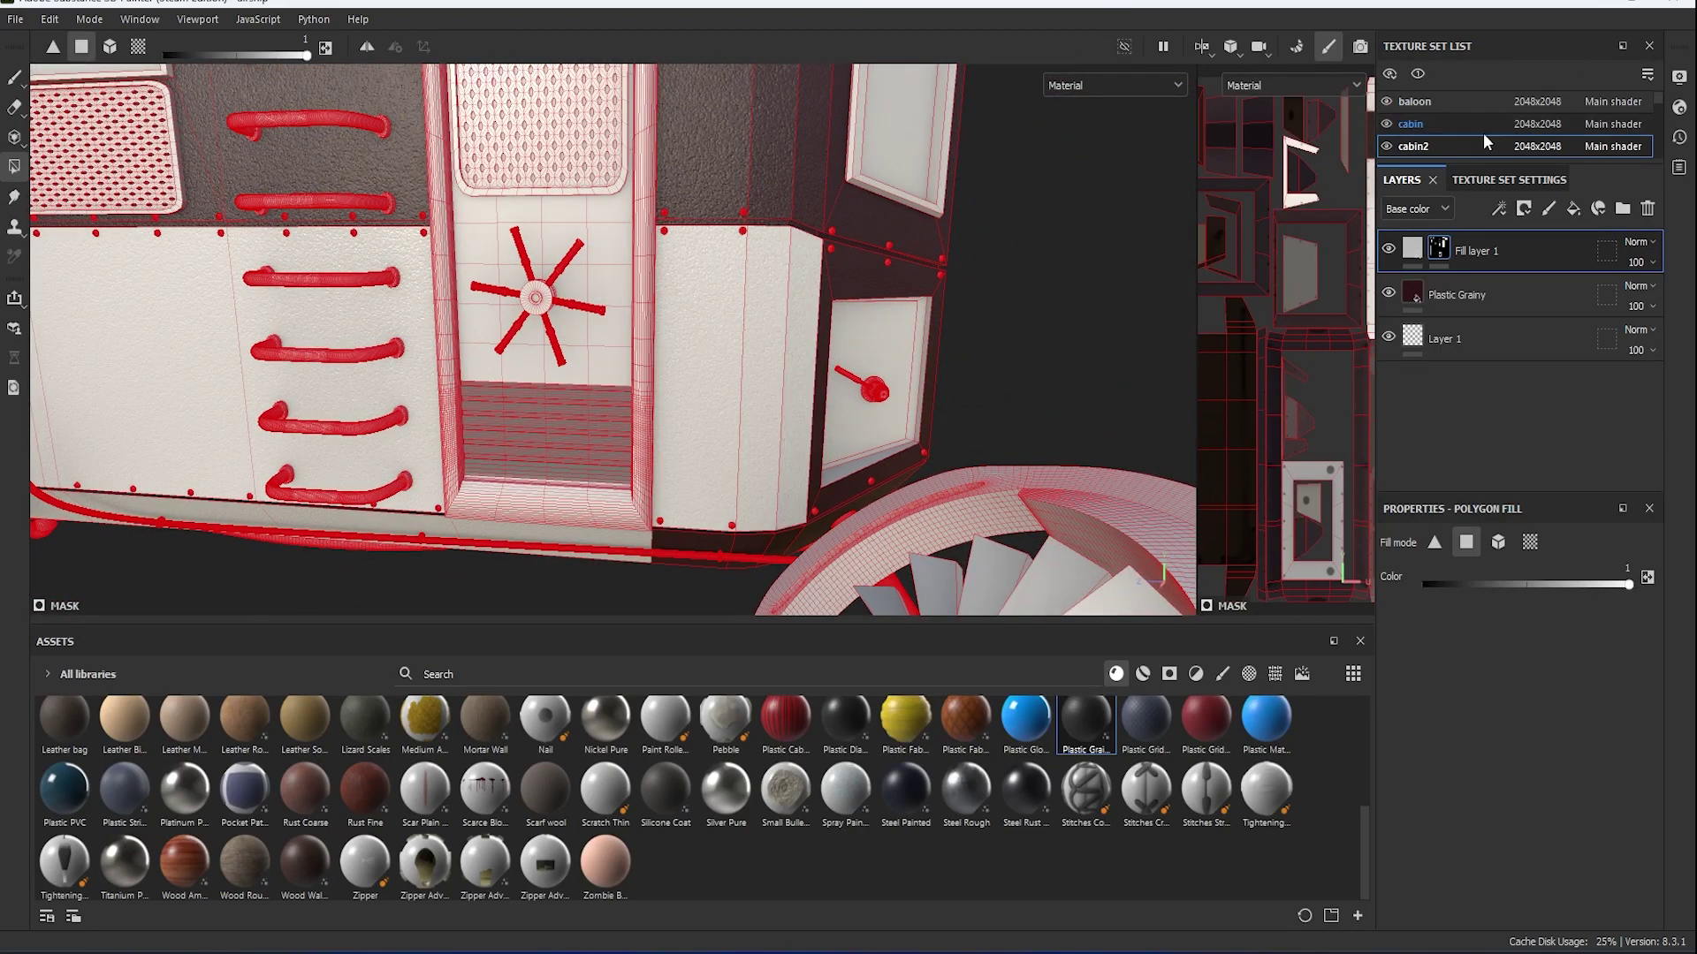
pyautogui.scroll(-3, 1520, 132)
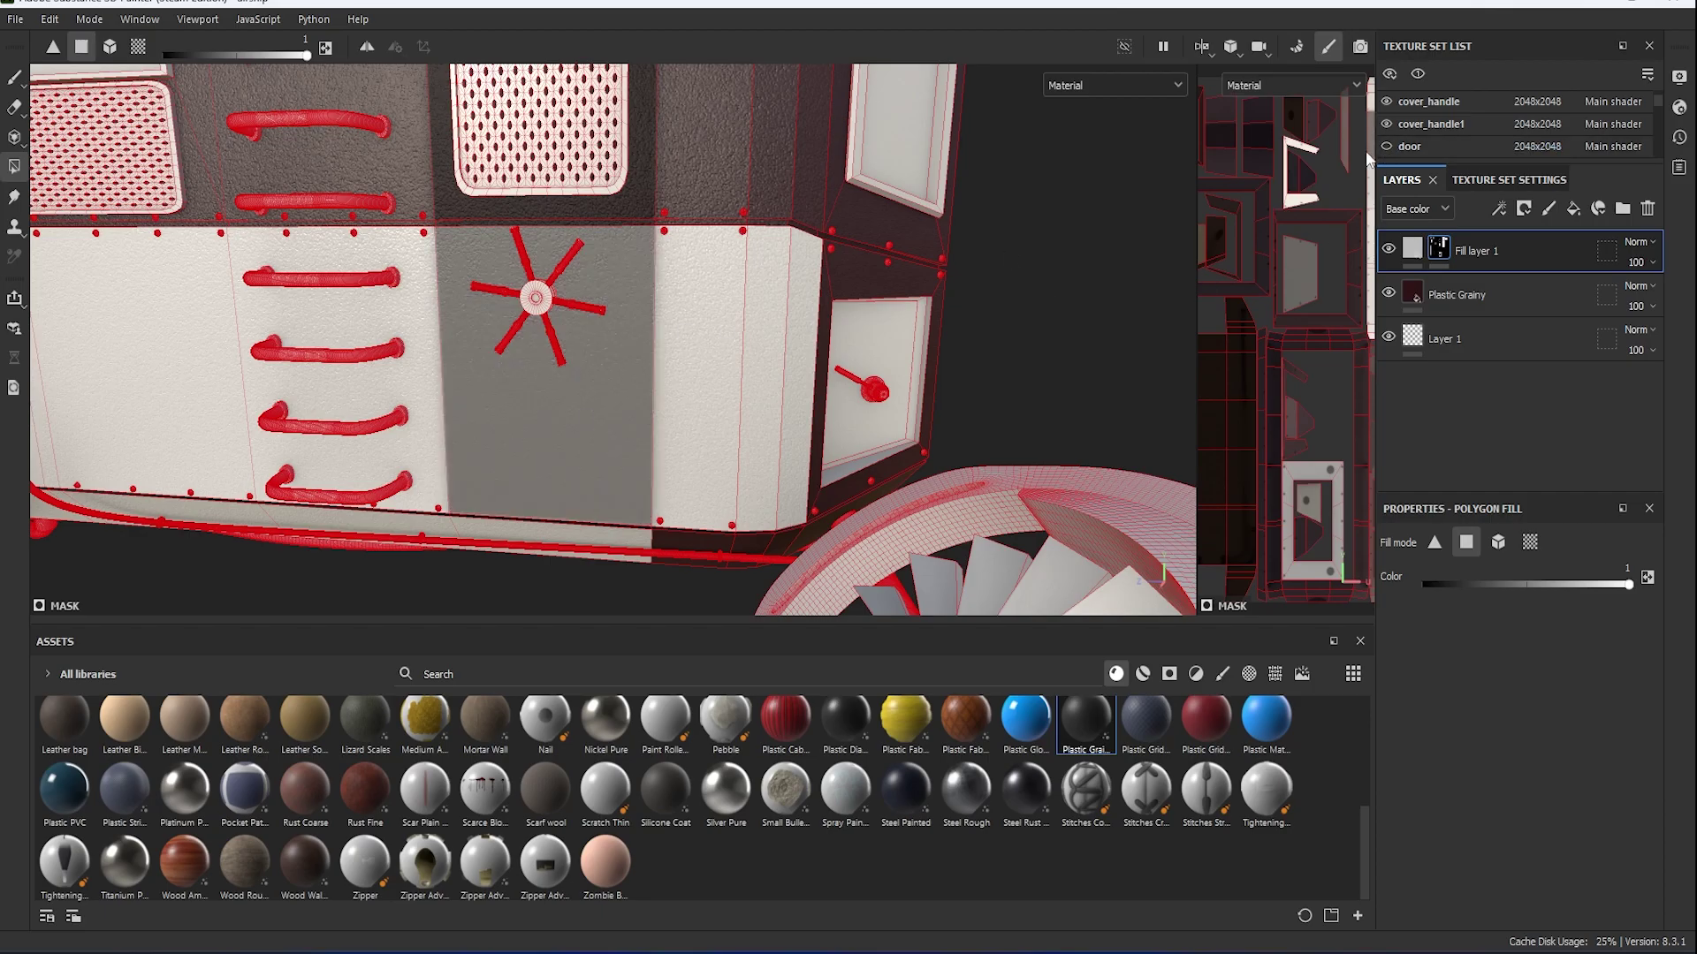
pyautogui.keyDown('alt'); pyautogui.moveTo(583, 415); pyautogui.dragTo(766, 425); pyautogui.keyUp('alt')
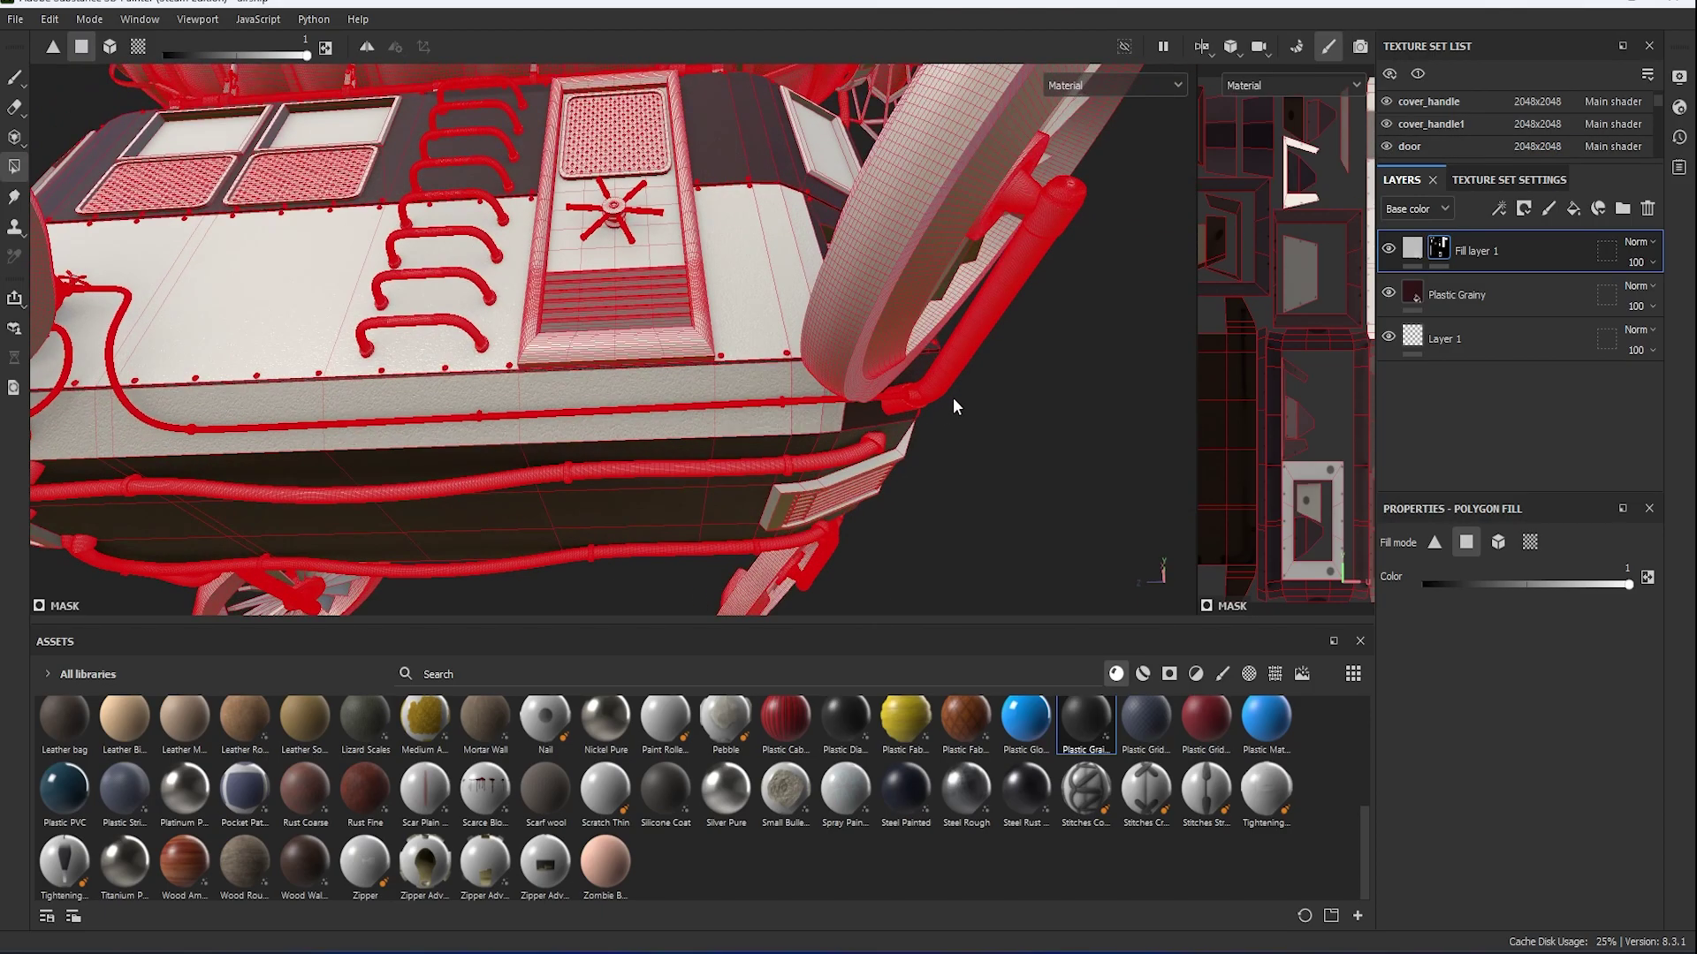
pyautogui.keyDown('alt'); pyautogui.moveTo(953, 402); pyautogui.dragTo(632, 276); pyautogui.keyUp('alt')
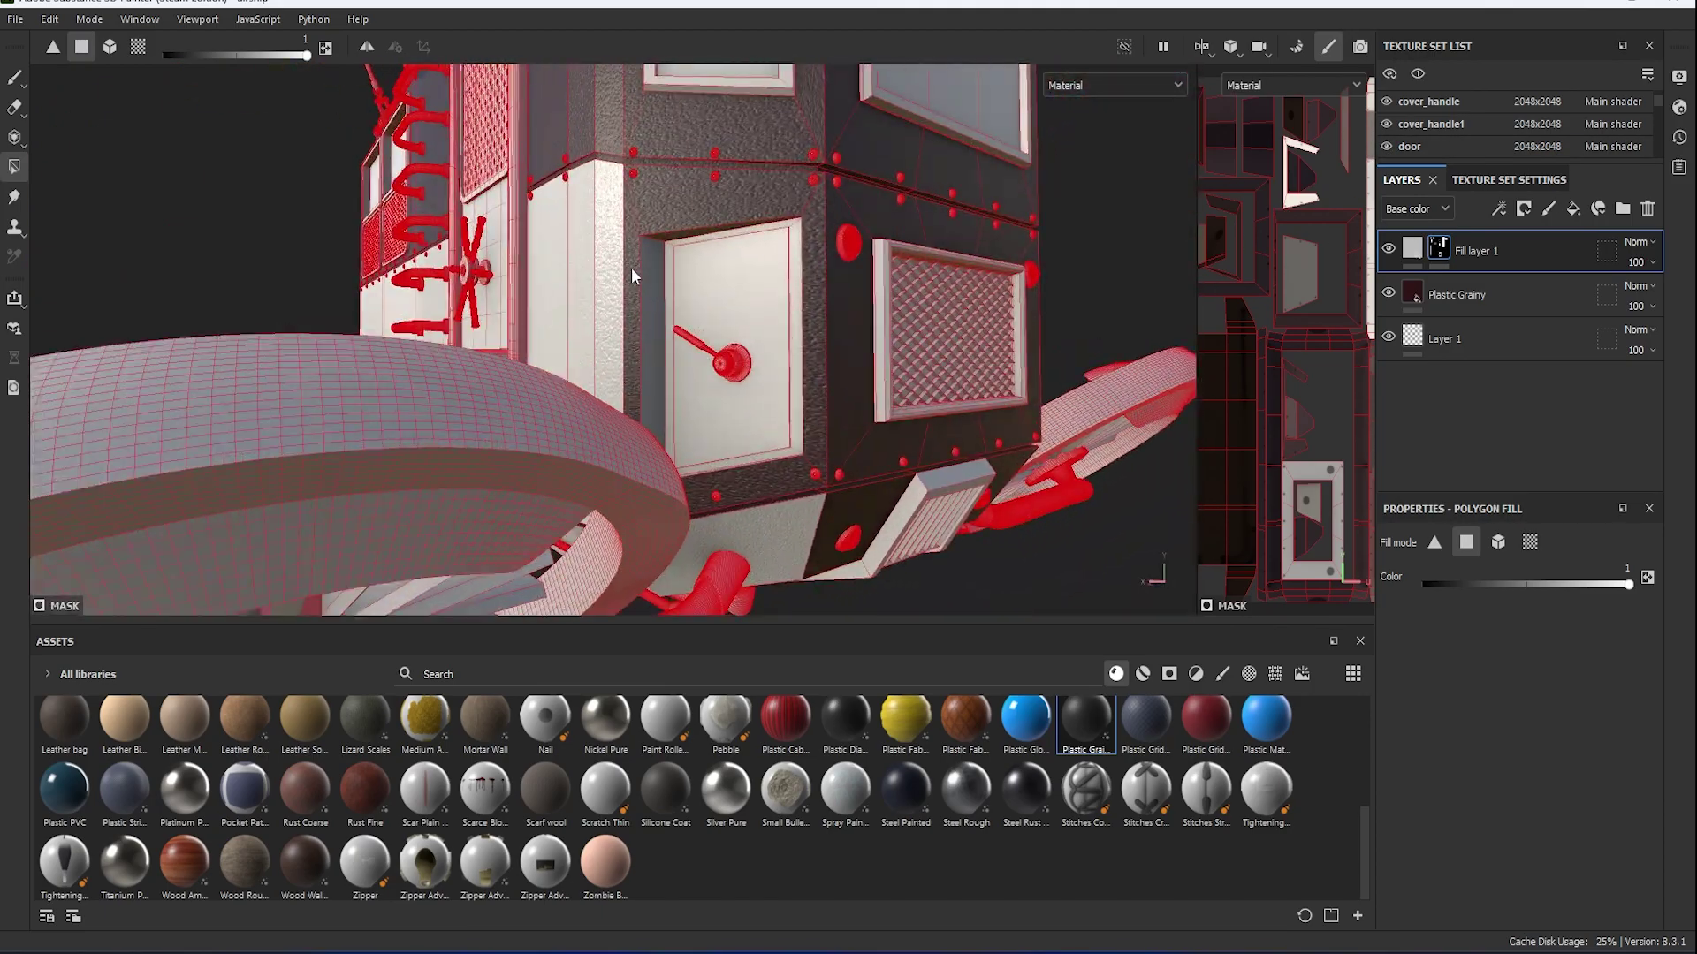
pyautogui.moveTo(862, 427)
pyautogui.keyDown('alt'); pyautogui.mouseDown()
pyautogui.moveTo(850, 403)
pyautogui.moveTo(670, 466)
pyautogui.mouseUp(); pyautogui.keyUp('alt')
pyautogui.click(850, 403)
# Add the dark lower cabin face and upper underside strip to the mask.
pyautogui.scroll(5, 694, 351)
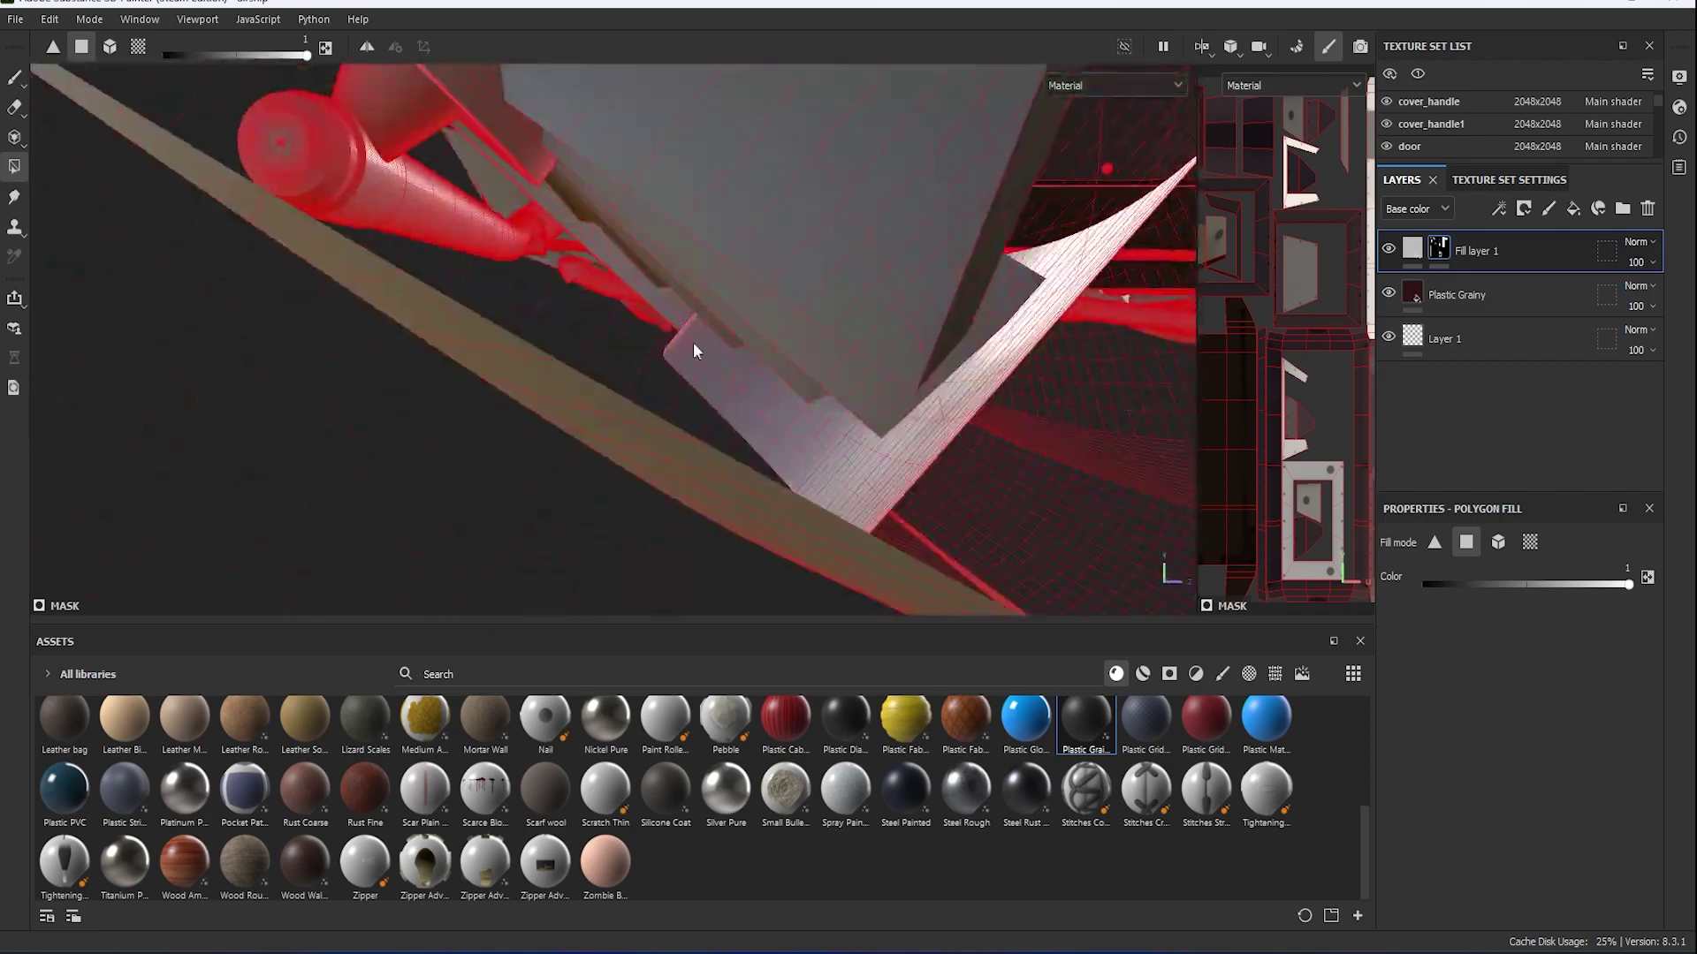
pyautogui.moveTo(694, 350)
pyautogui.keyDown('alt'); pyautogui.mouseDown()
pyautogui.moveTo(1008, 189)
pyautogui.moveTo(674, 522)
pyautogui.moveTo(749, 462)
pyautogui.mouseUp(); pyautogui.keyUp('alt')
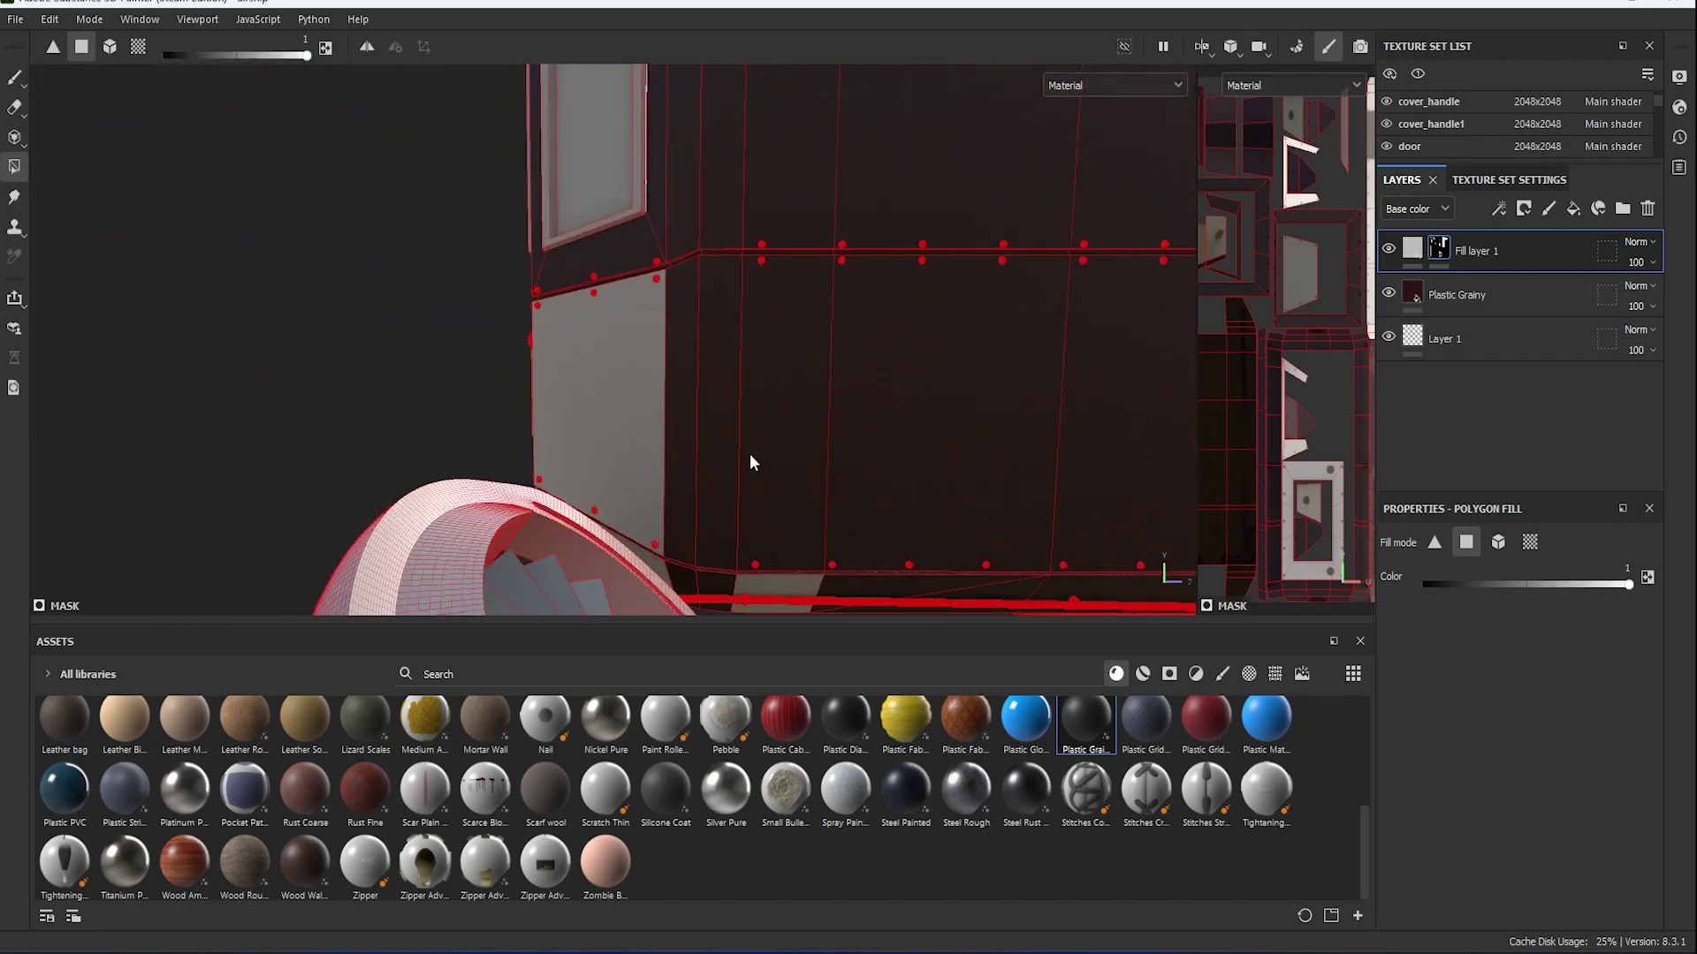
pyautogui.click(862, 444)
pyautogui.moveTo(1102, 462)
pyautogui.keyDown('alt'); pyautogui.mouseDown()
pyautogui.moveTo(739, 507)
pyautogui.moveTo(586, 492)
pyautogui.moveTo(245, 408)
pyautogui.moveTo(1091, 379)
pyautogui.moveTo(1064, 348)
pyautogui.moveTo(917, 294)
pyautogui.moveTo(658, 223)
pyautogui.mouseUp(); pyautogui.keyUp('alt')
pyautogui.scroll(-5, 1090, 379)
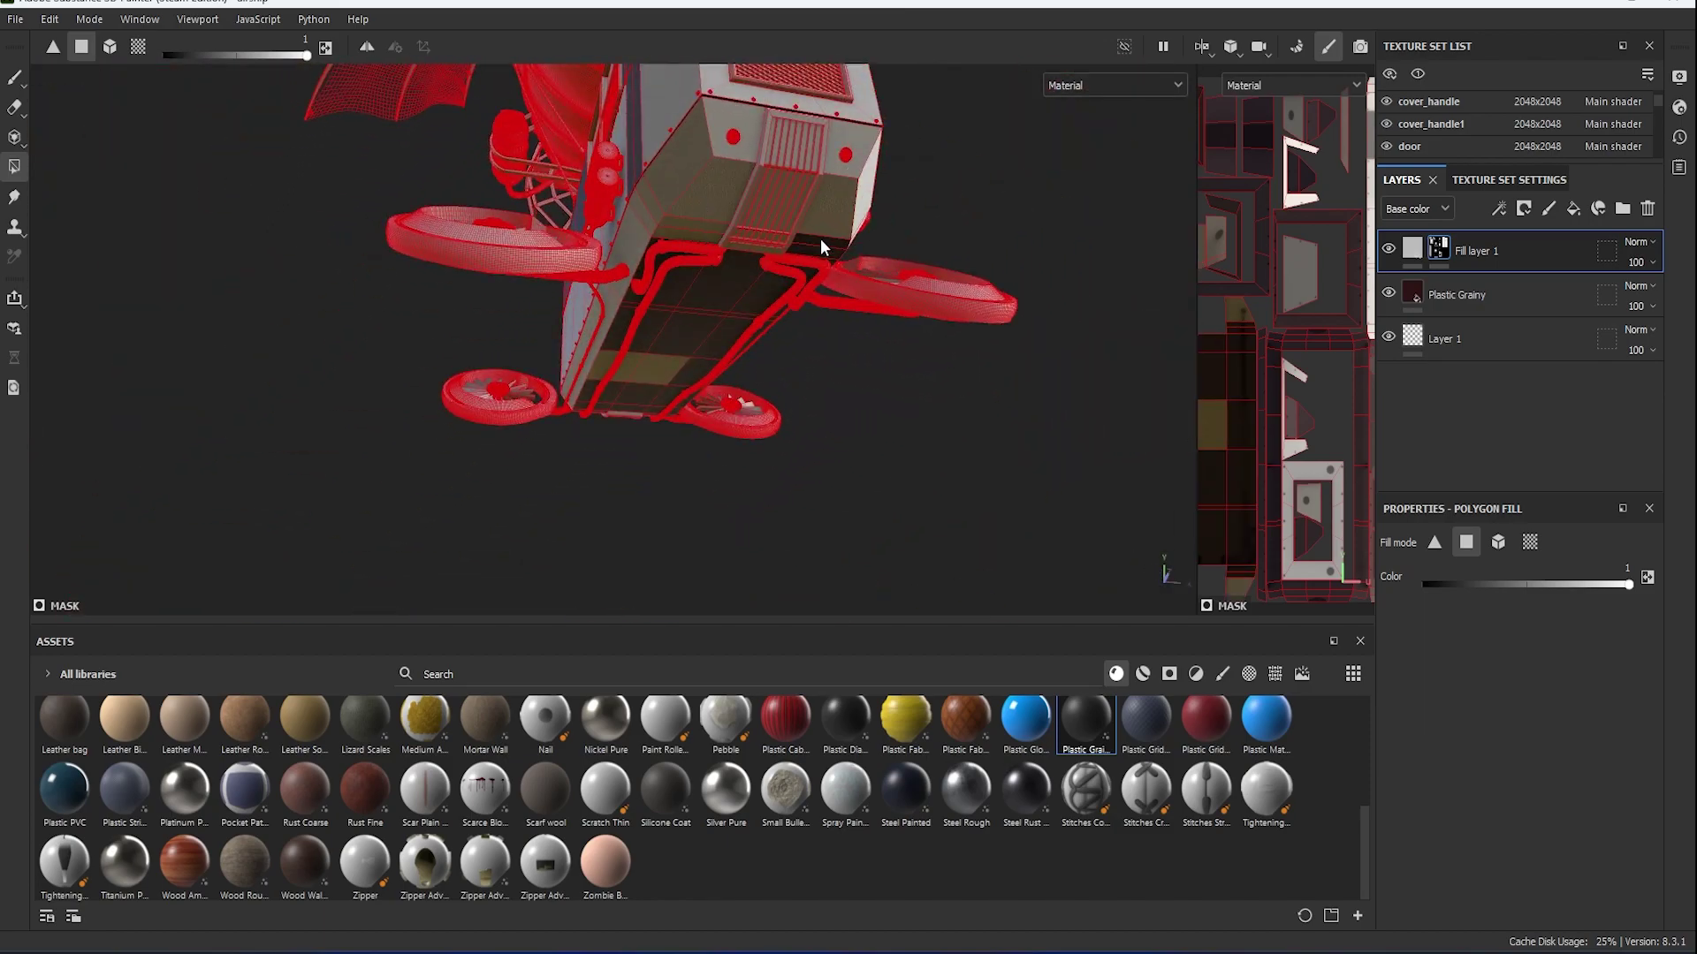
pyautogui.moveTo(820, 238)
pyautogui.keyDown('alt'); pyautogui.mouseDown()
pyautogui.moveTo(760, 293)
pyautogui.moveTo(549, 368)
pyautogui.moveTo(776, 409)
pyautogui.moveTo(716, 400)
pyautogui.moveTo(884, 194)
pyautogui.moveTo(850, 448)
pyautogui.moveTo(791, 335)
pyautogui.moveTo(761, 523)
pyautogui.moveTo(845, 256)
pyautogui.moveTo(763, 237)
pyautogui.moveTo(958, 263)
pyautogui.moveTo(470, 306)
pyautogui.moveTo(486, 228)
pyautogui.mouseUp(); pyautogui.keyUp('alt')
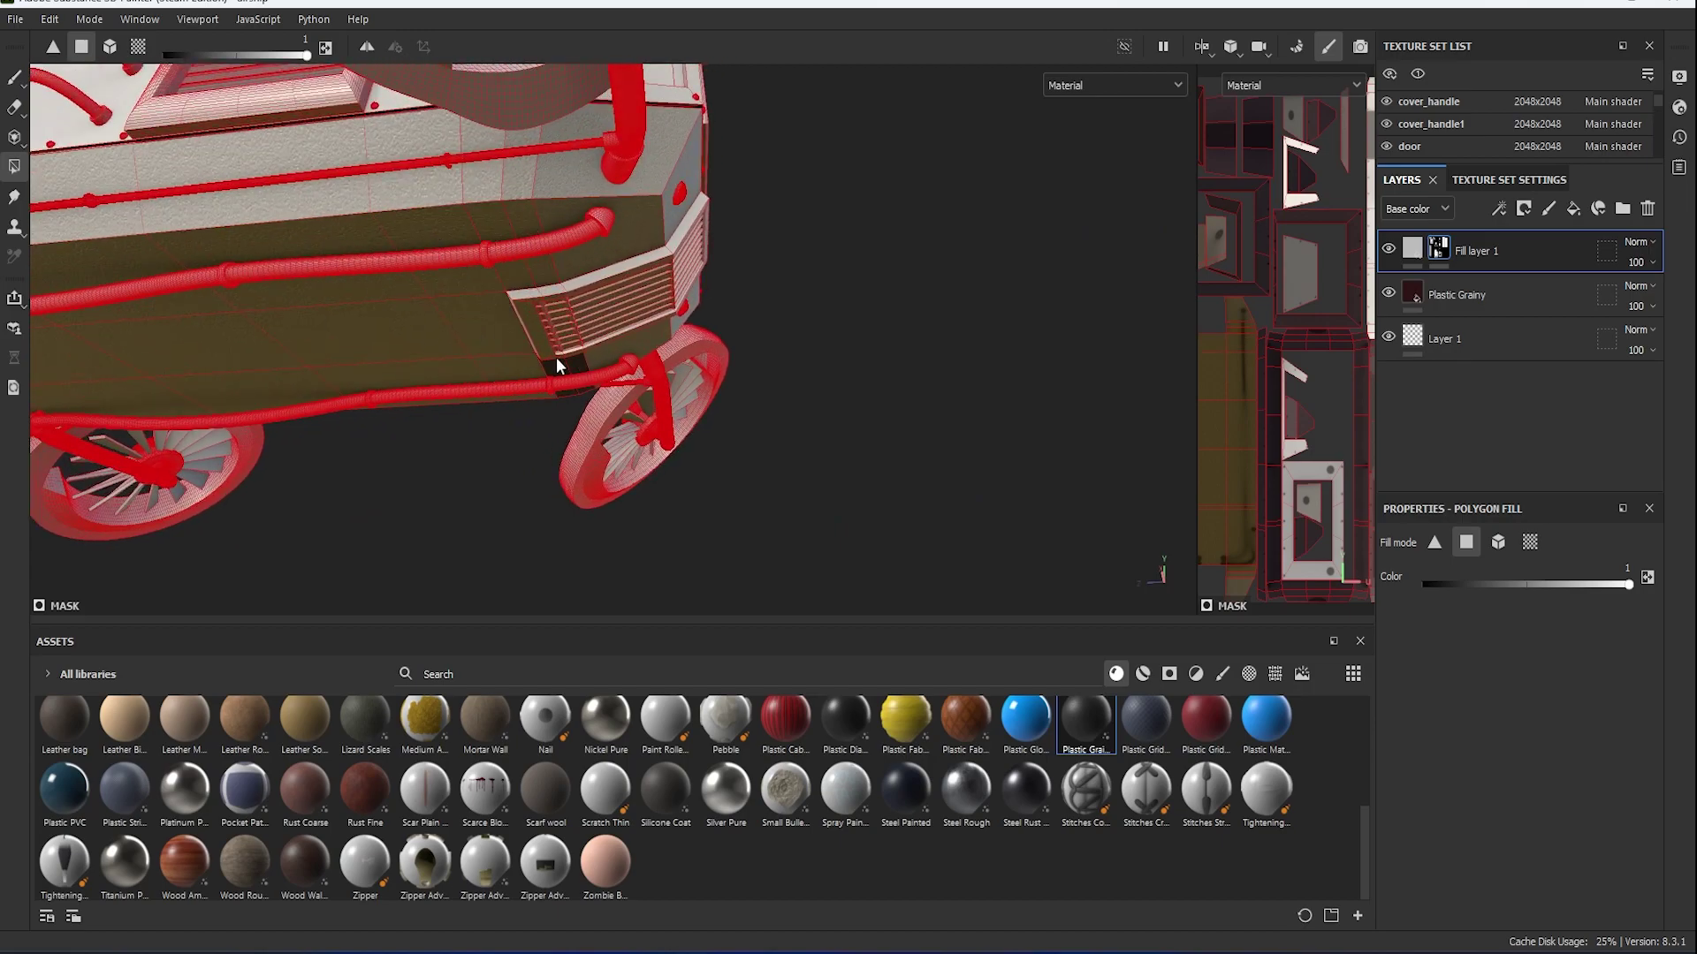
pyautogui.moveTo(581, 359)
pyautogui.keyDown('alt'); pyautogui.mouseDown()
pyautogui.moveTo(548, 347)
pyautogui.moveTo(655, 359)
pyautogui.moveTo(708, 292)
pyautogui.moveTo(691, 257)
pyautogui.mouseUp(); pyautogui.keyUp('alt')
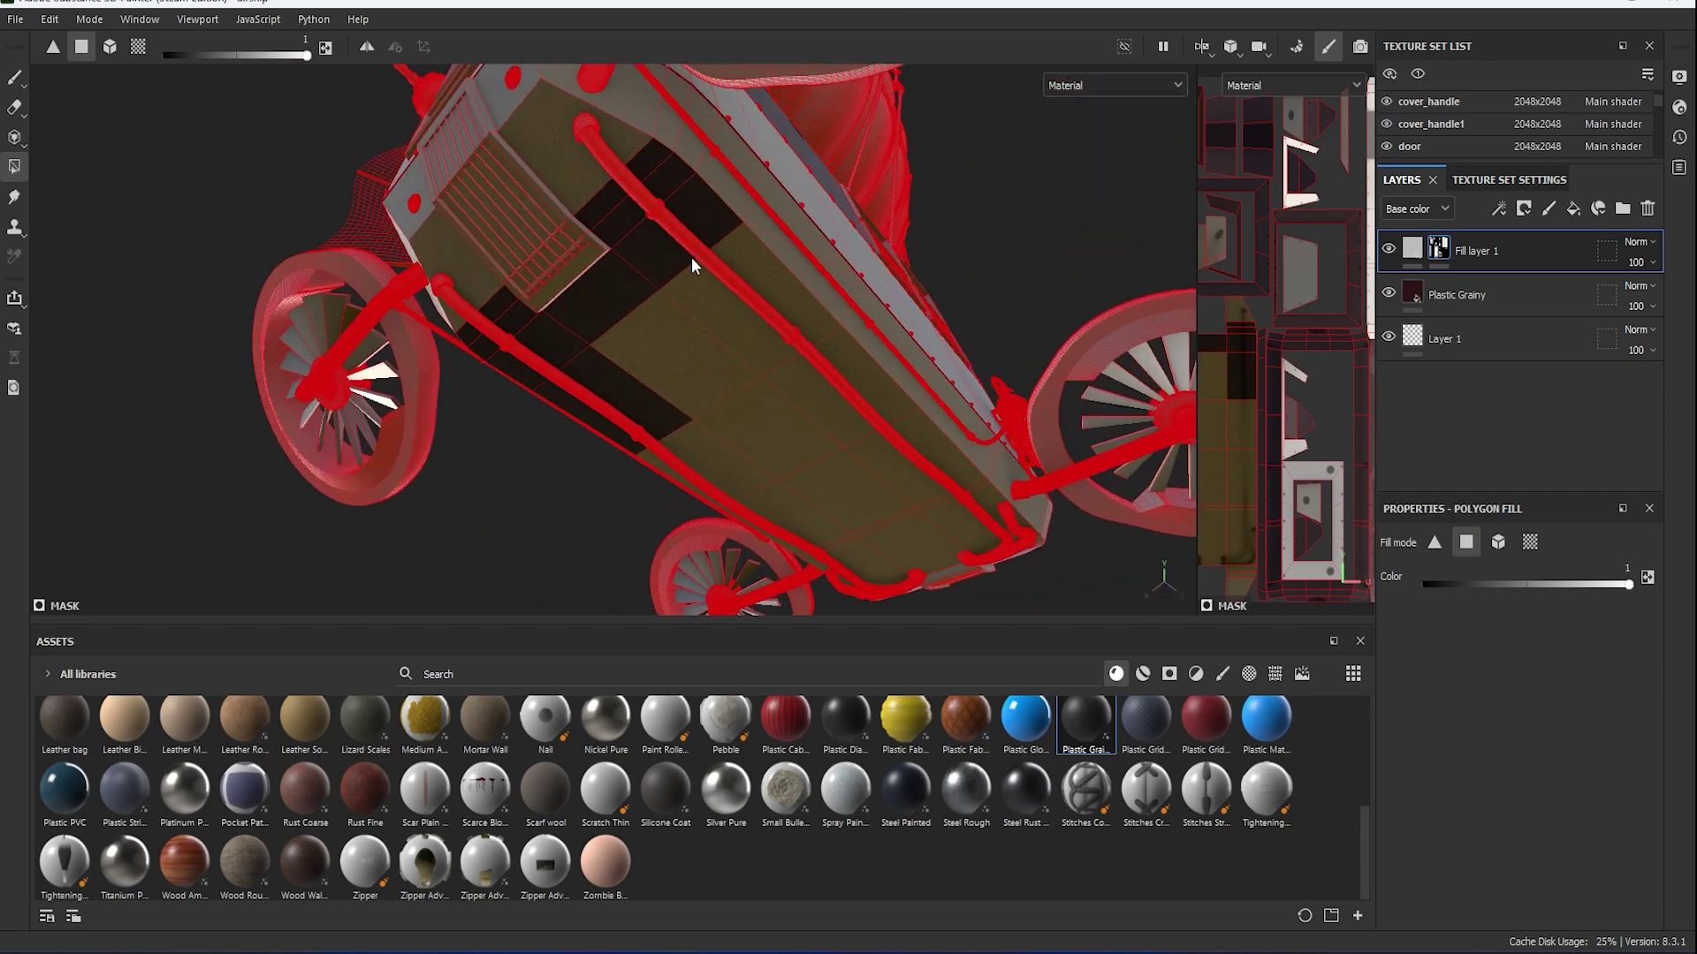
pyautogui.click(628, 215)
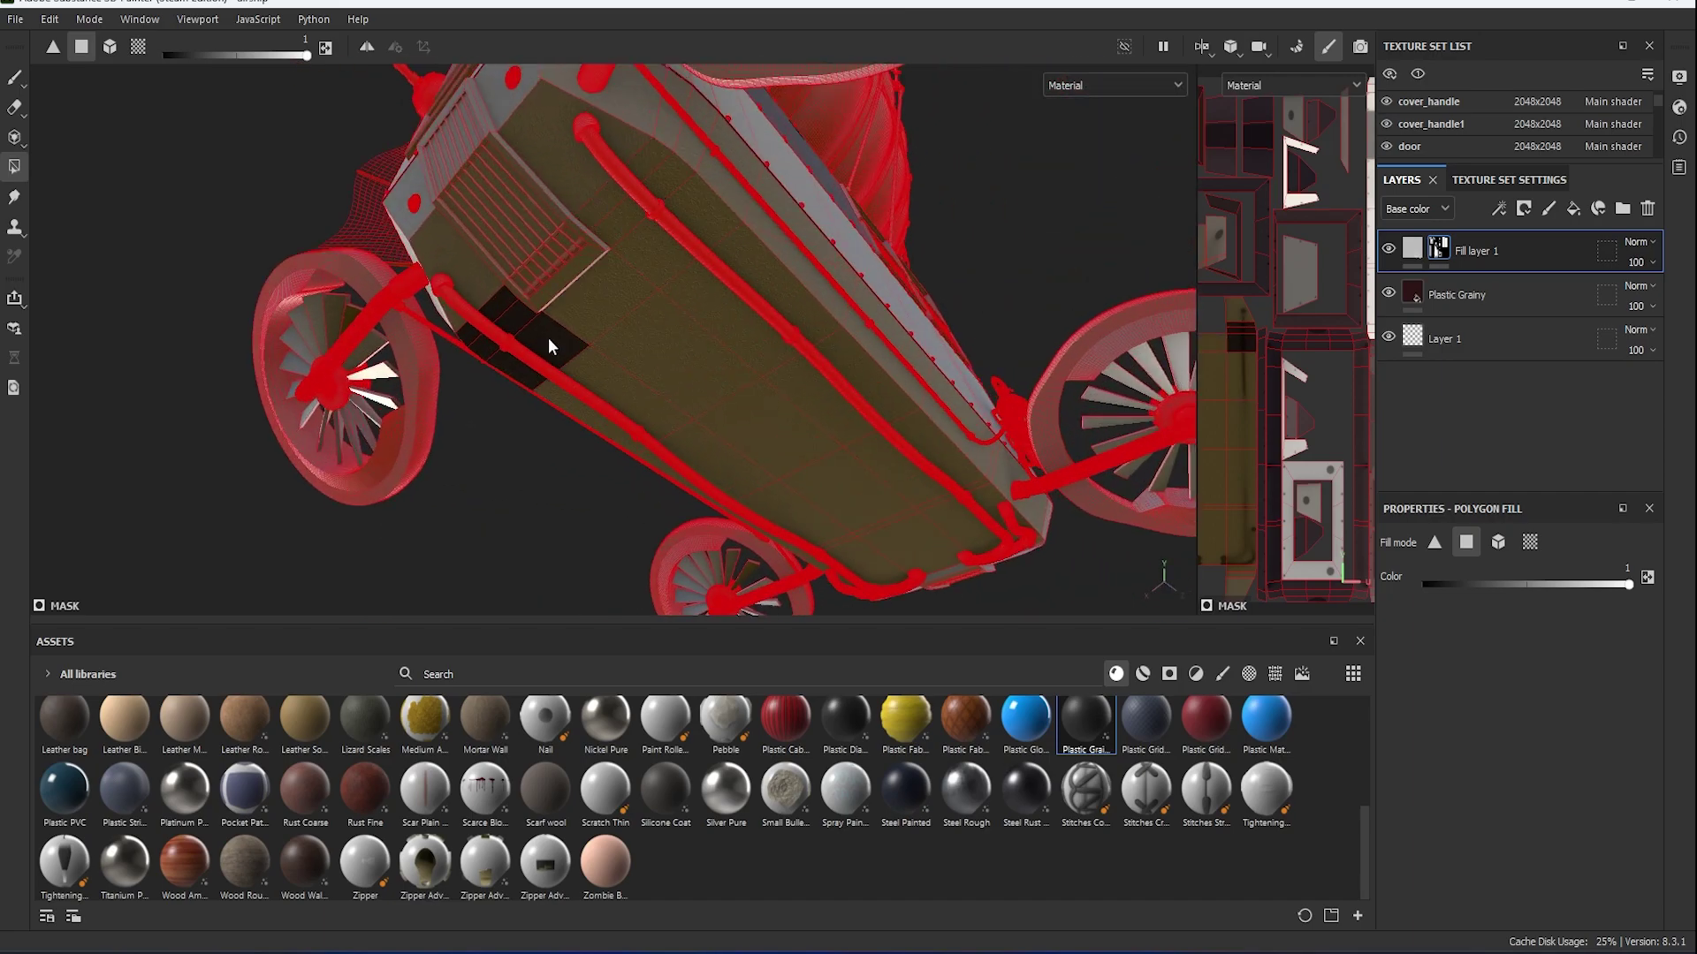
pyautogui.moveTo(508, 316)
pyautogui.keyDown('alt'); pyautogui.mouseDown()
pyautogui.moveTo(251, 362)
pyautogui.moveTo(556, 310)
pyautogui.moveTo(276, 360)
pyautogui.moveTo(727, 391)
pyautogui.moveTo(739, 405)
pyautogui.moveTo(863, 379)
pyautogui.moveTo(534, 530)
pyautogui.mouseUp(); pyautogui.keyUp('alt')
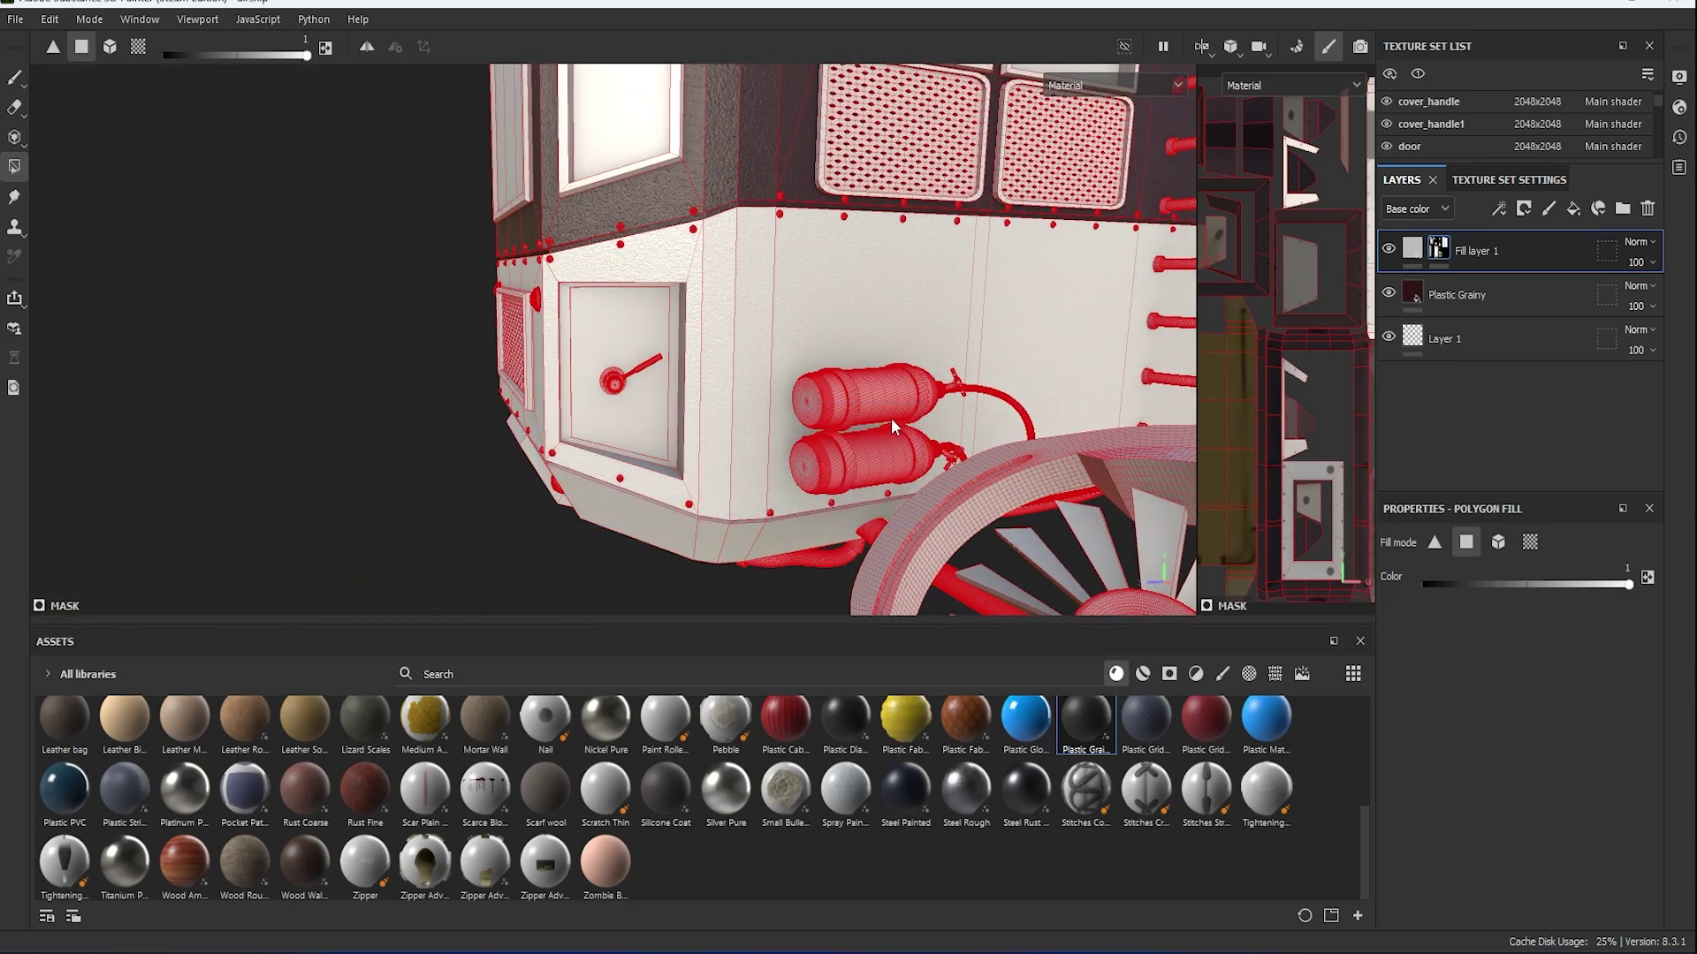
pyautogui.keyDown('alt'); pyautogui.moveTo(892, 427); pyautogui.dragTo(430, 462); pyautogui.keyUp('alt')
# Set Fill layer 1's base colour to dark red 441B1B so the lower panels turn red.
pyautogui.click(1413, 249)
pyautogui.click(1566, 718)
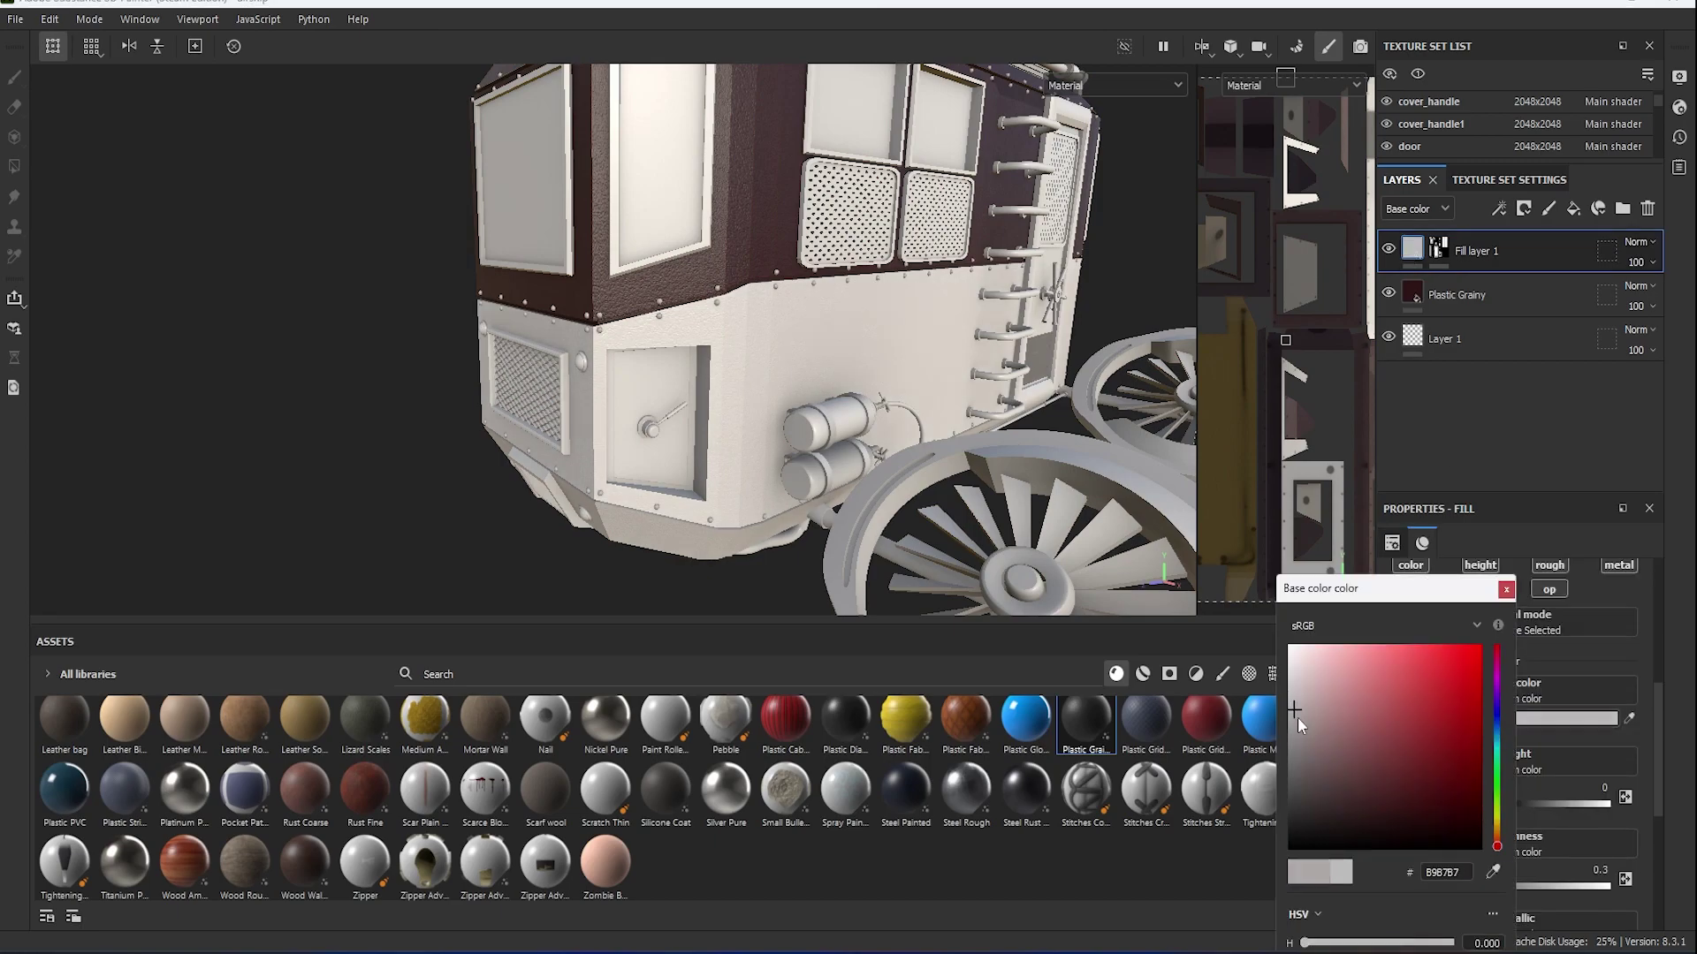
pyautogui.moveTo(1298, 725); pyautogui.dragTo(1375, 793)
pyautogui.keyDown('alt'); pyautogui.moveTo(760, 424); pyautogui.dragTo(801, 411); pyautogui.keyUp('alt')
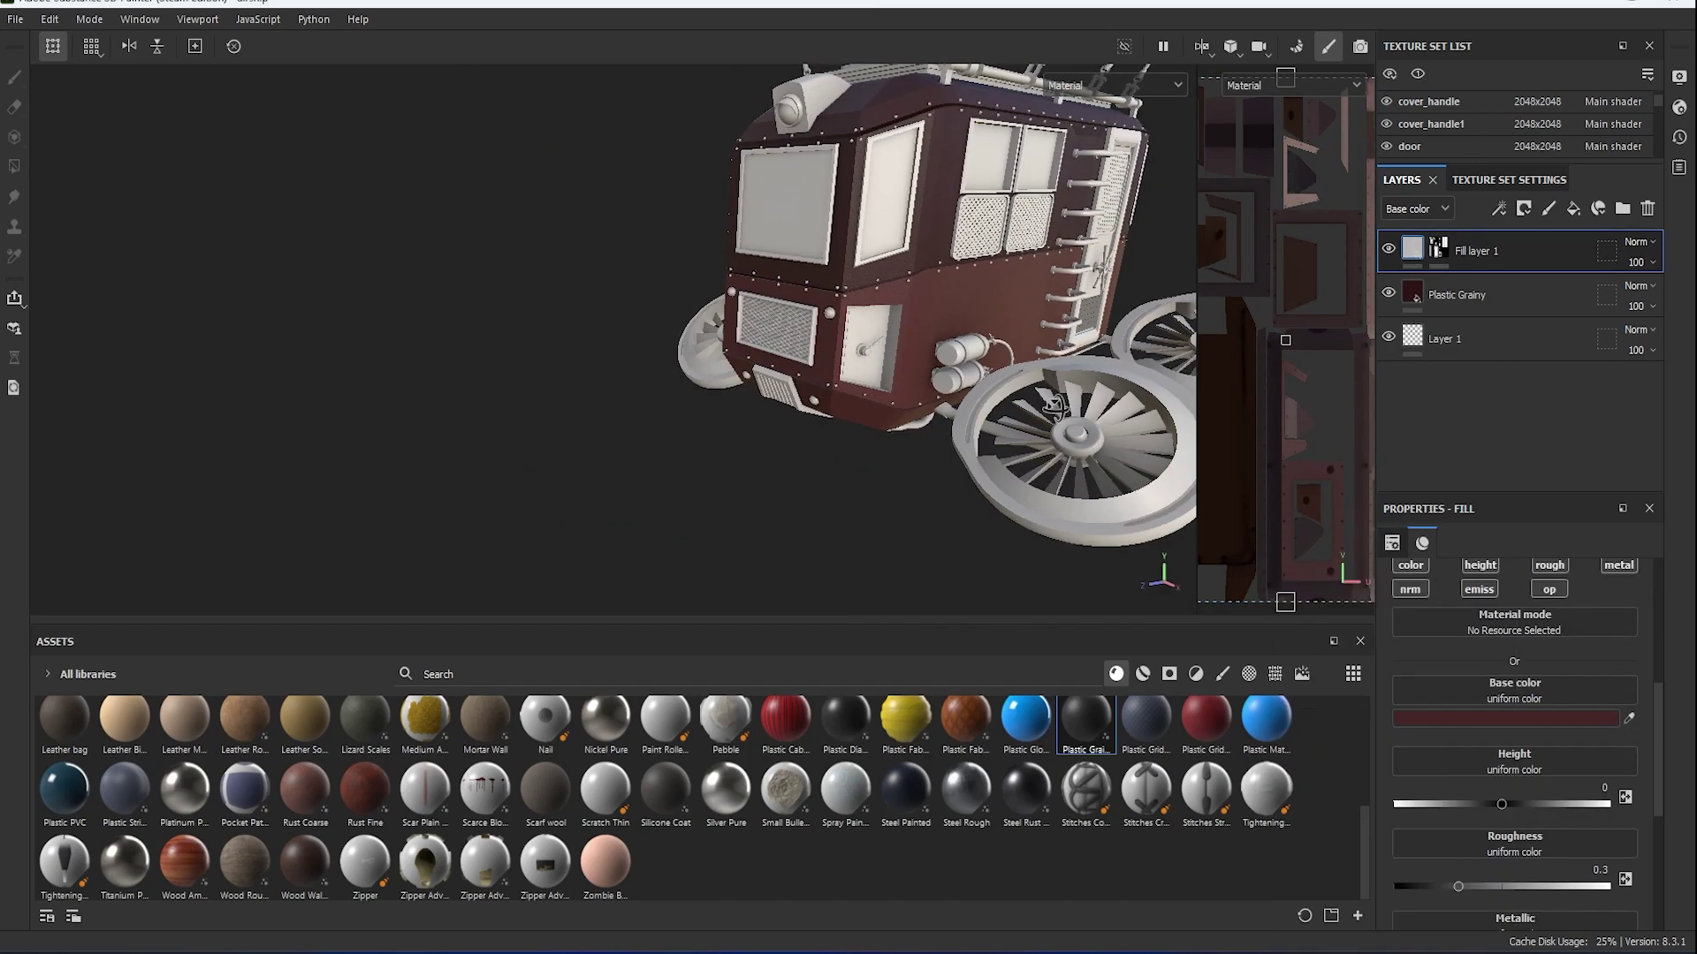
pyautogui.keyDown('alt'); pyautogui.moveTo(883, 371); pyautogui.dragTo(972, 354); pyautogui.keyUp('alt')
pyautogui.moveTo(1373, 793); pyautogui.dragTo(1404, 792)
pyautogui.click(1544, 594)
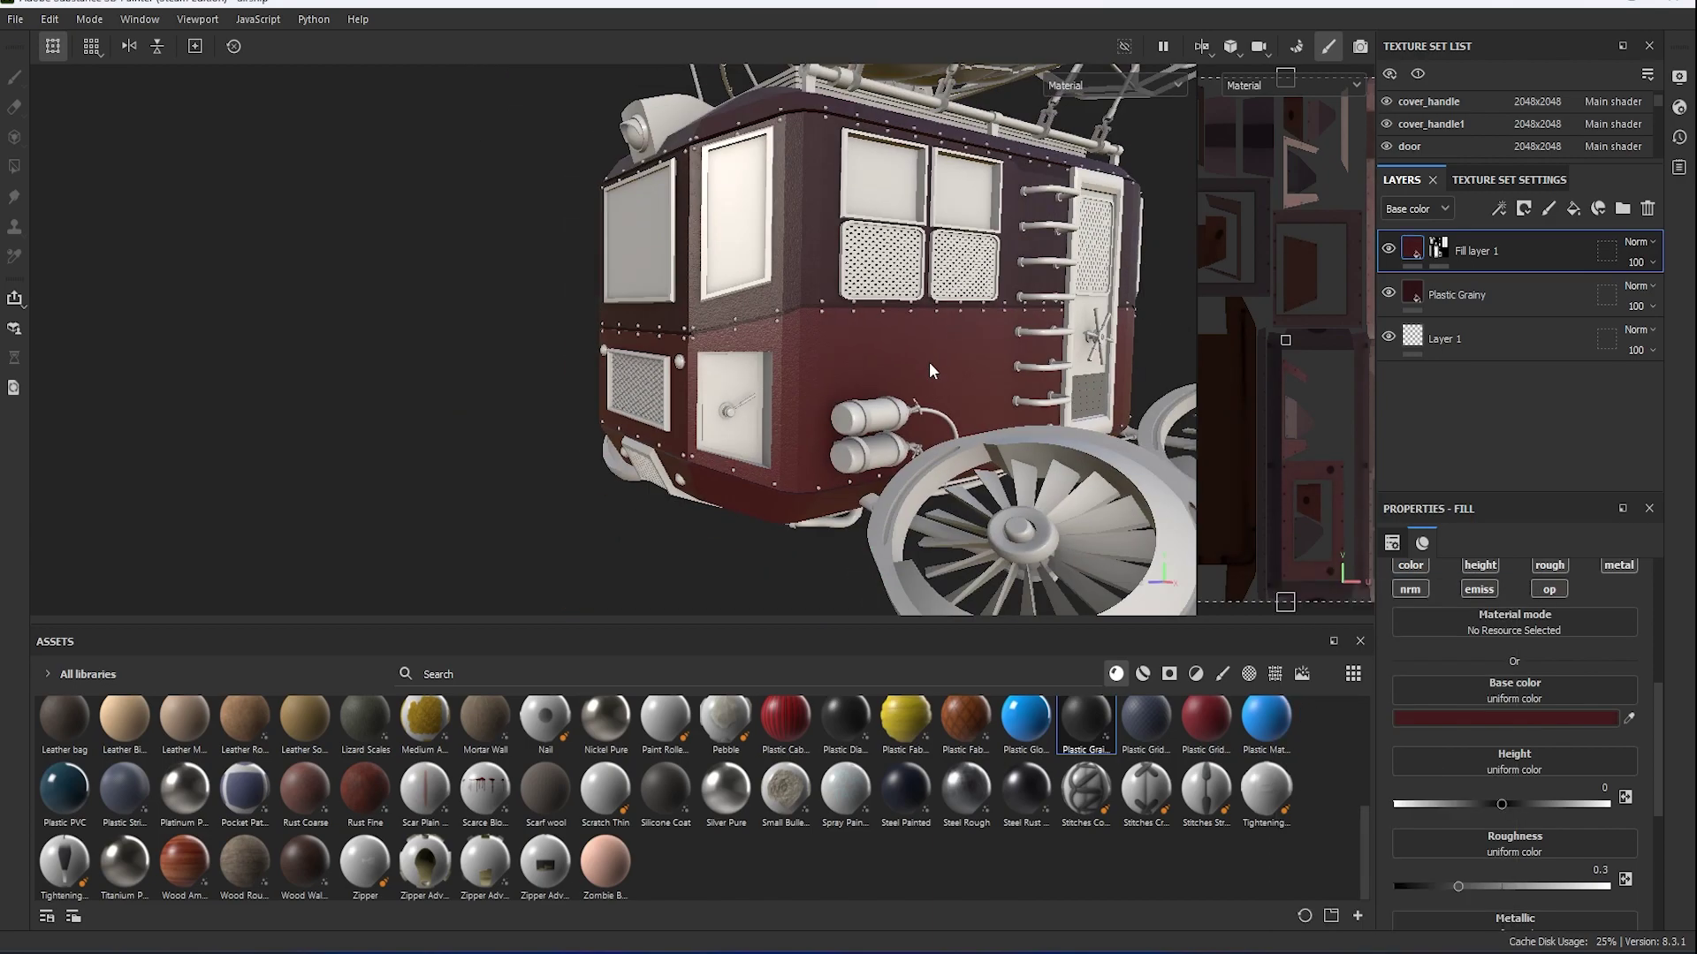
pyautogui.keyDown('alt'); pyautogui.moveTo(883, 371); pyautogui.dragTo(979, 483); pyautogui.keyUp('alt')
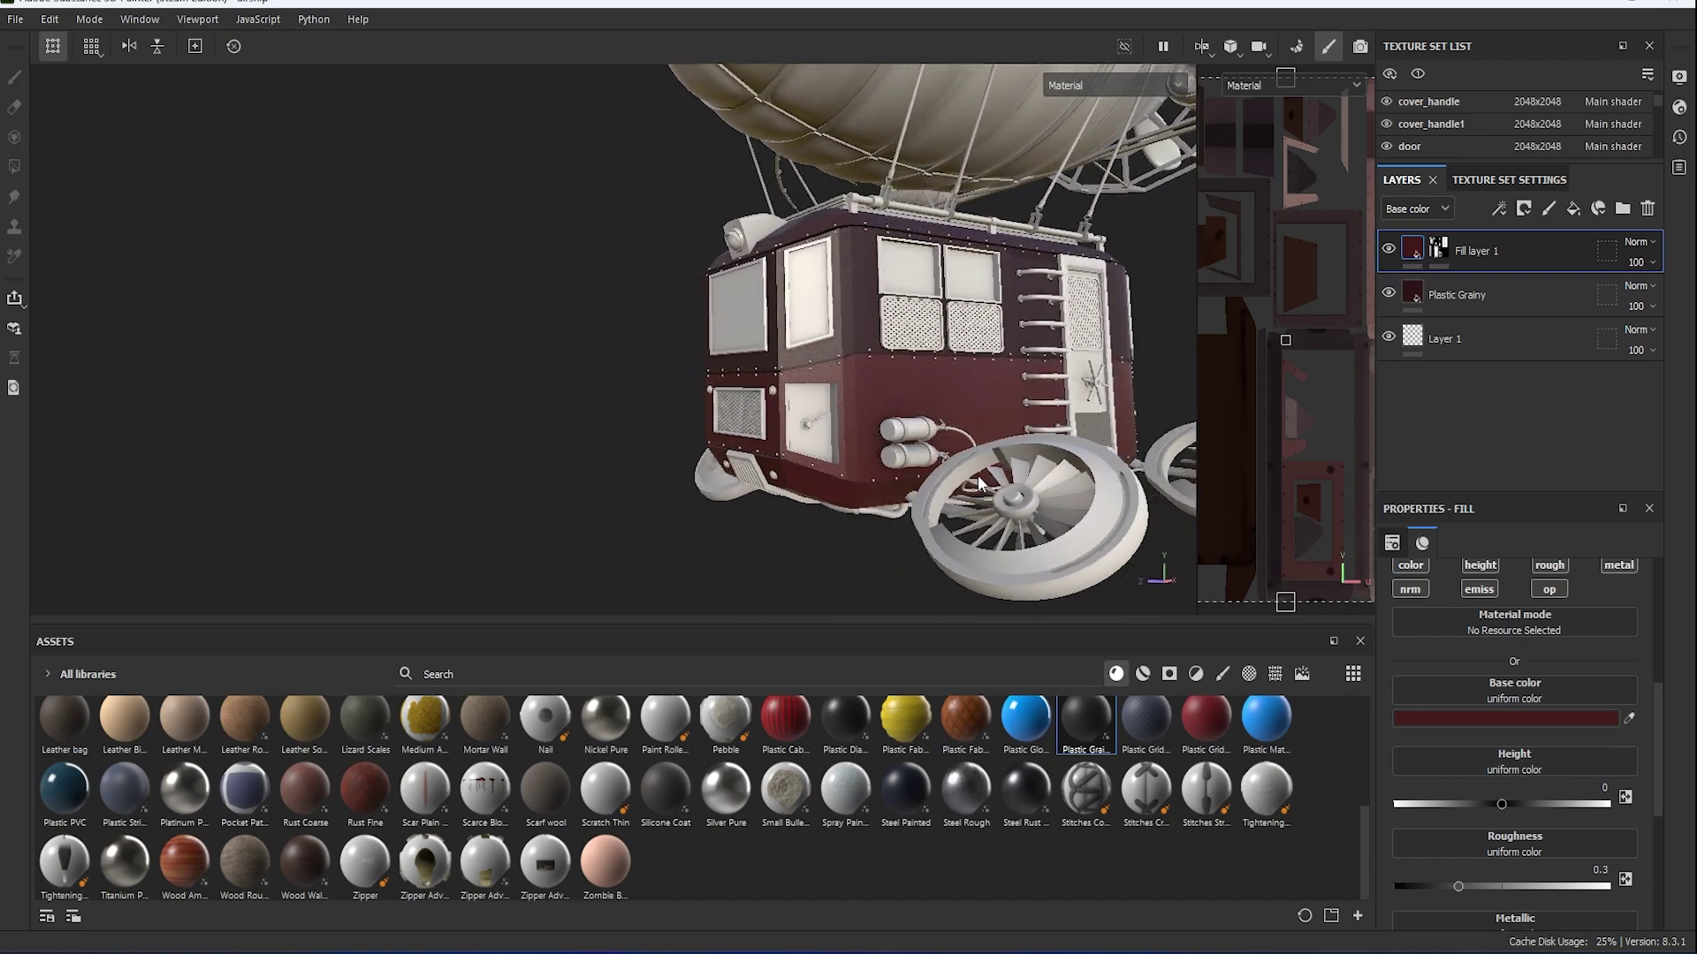
pyautogui.scroll(2, 979, 483)
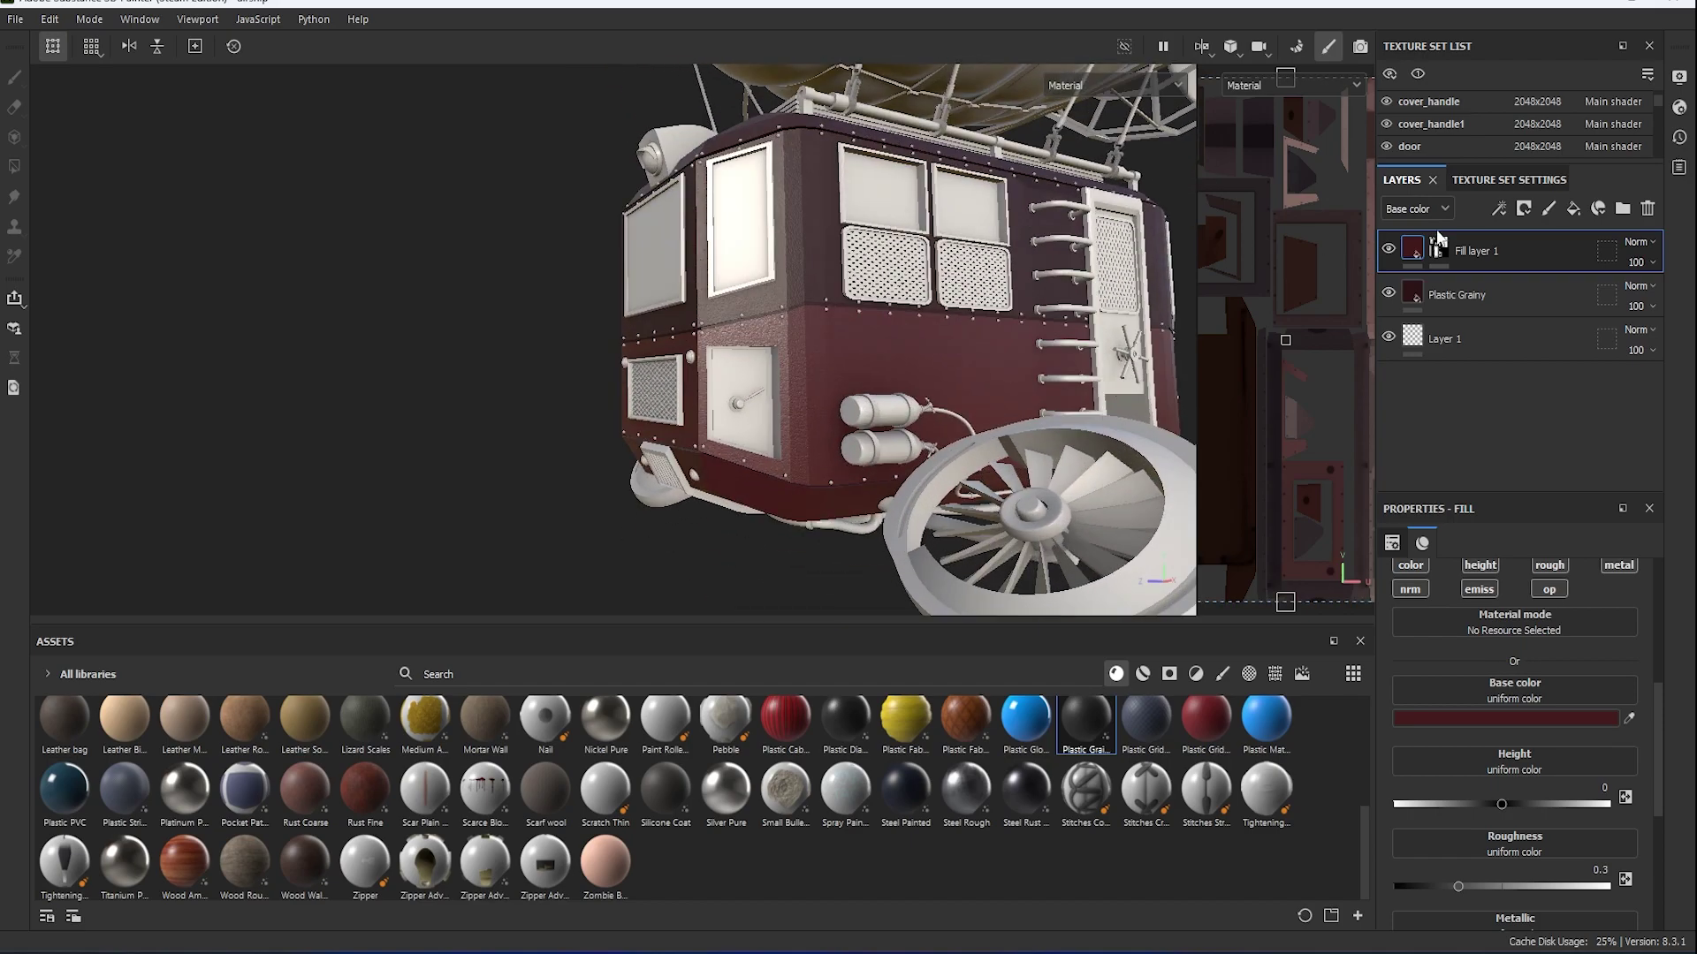
# Add Fill layer 2 with a black mask and a black base colour.
pyautogui.click(1573, 209)
pyautogui.rightClick(1410, 248)
pyautogui.click(1515, 282)
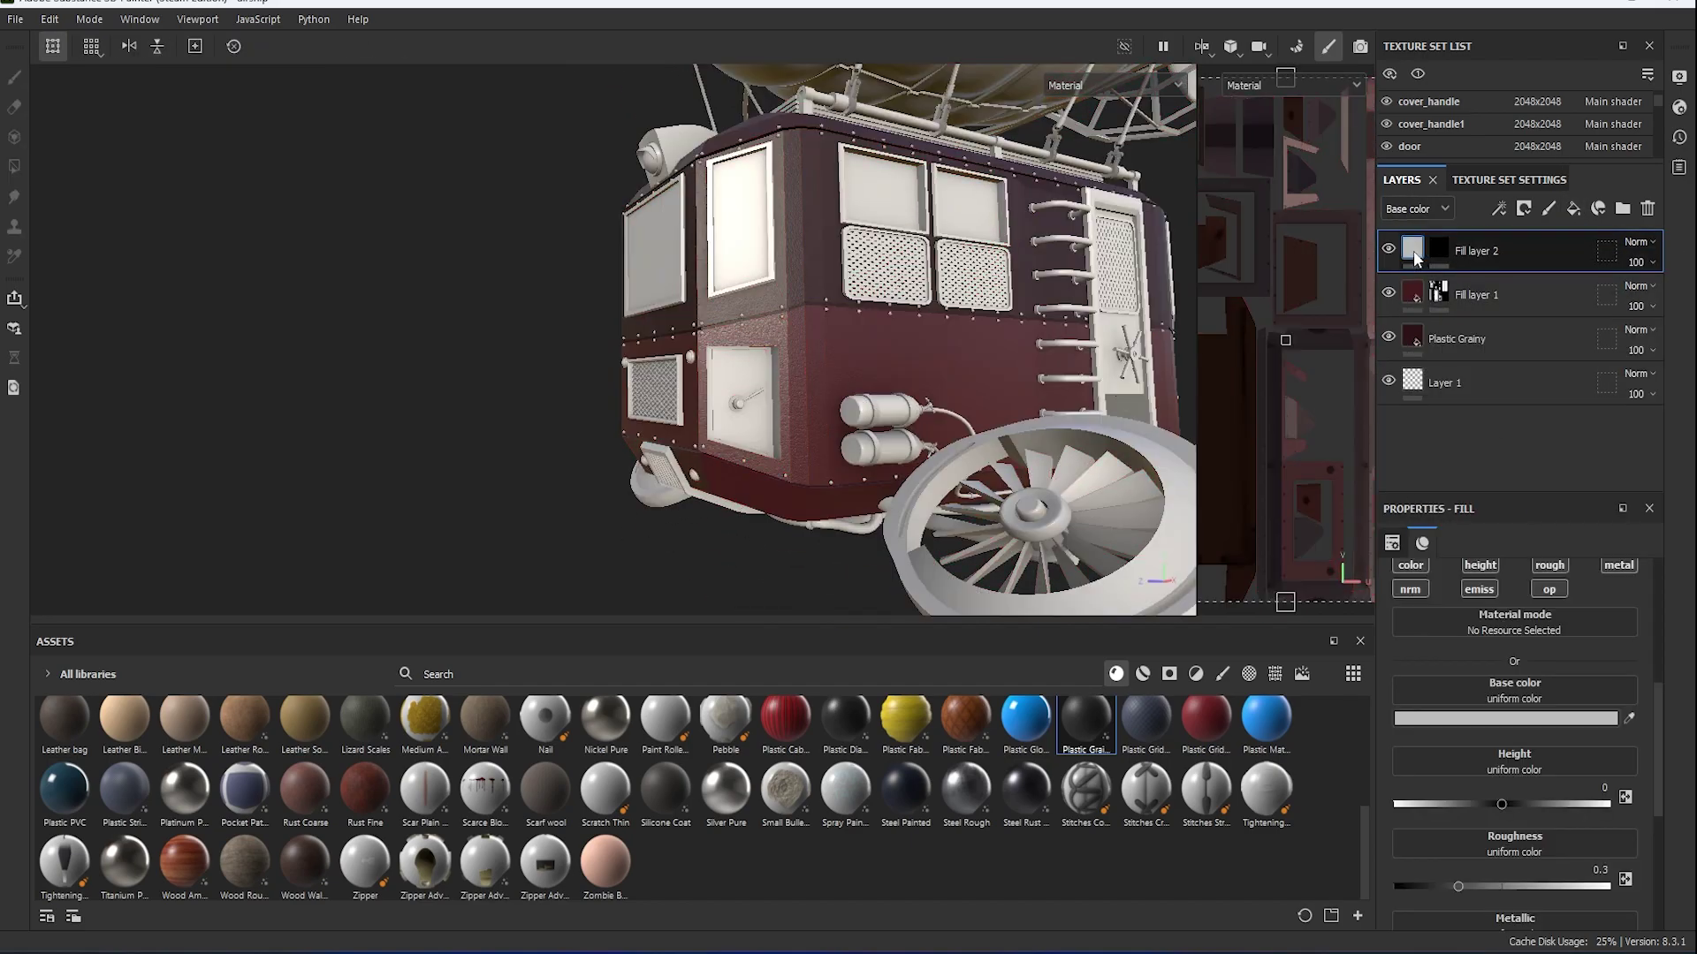
pyautogui.click(1472, 720)
pyautogui.click(1506, 589)
pyautogui.click(1439, 248)
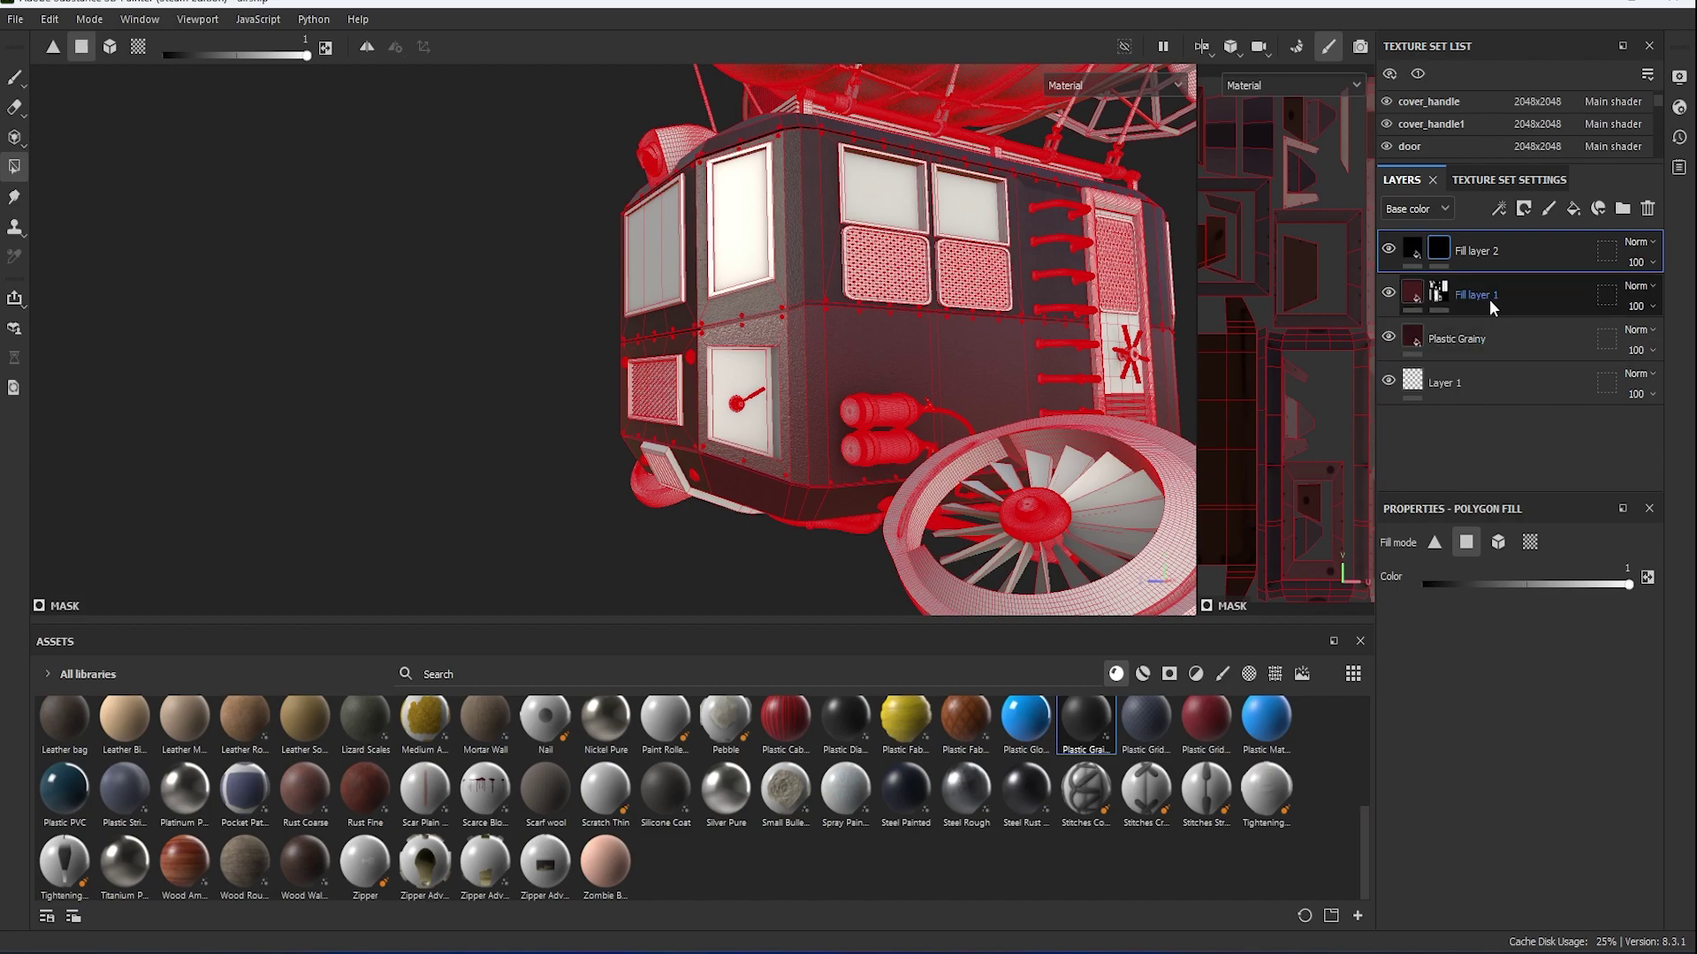
pyautogui.click(14, 77)
# Add a fill effect to the mask using the Grunge Dirt Muddy texture.
pyautogui.scroll(3, 932, 418)
pyautogui.scroll(2, 932, 418)
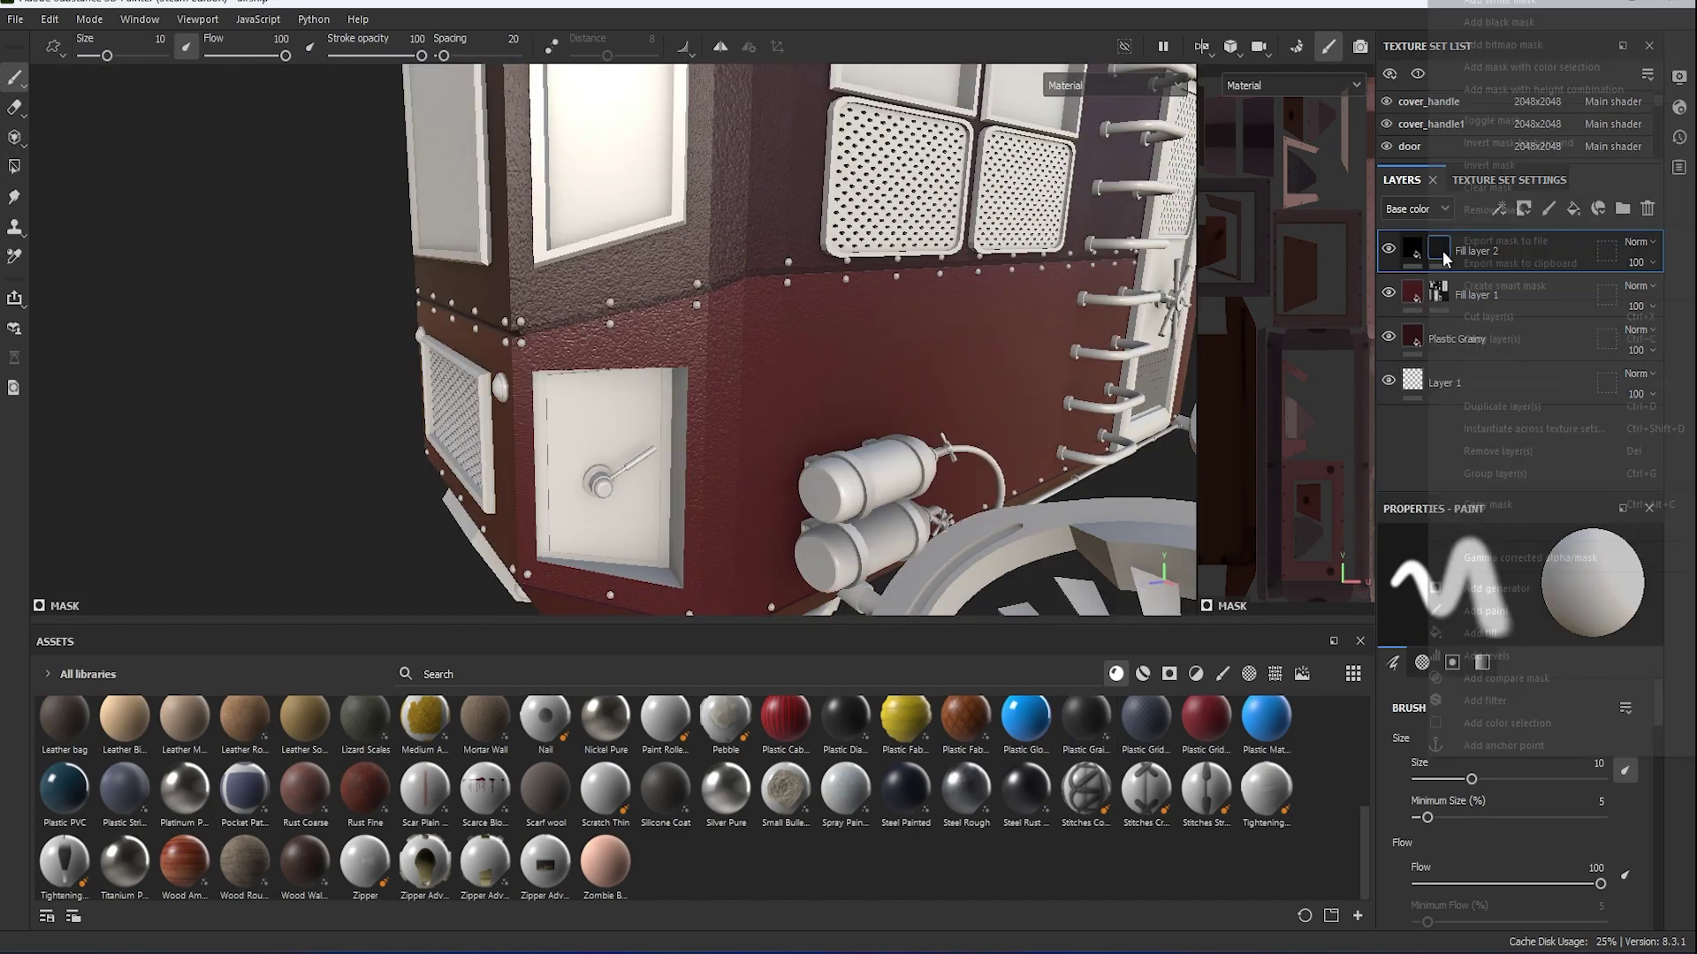
pyautogui.rightClick(1439, 250)
pyautogui.click(1519, 633)
pyautogui.scroll(-3, 1472, 836)
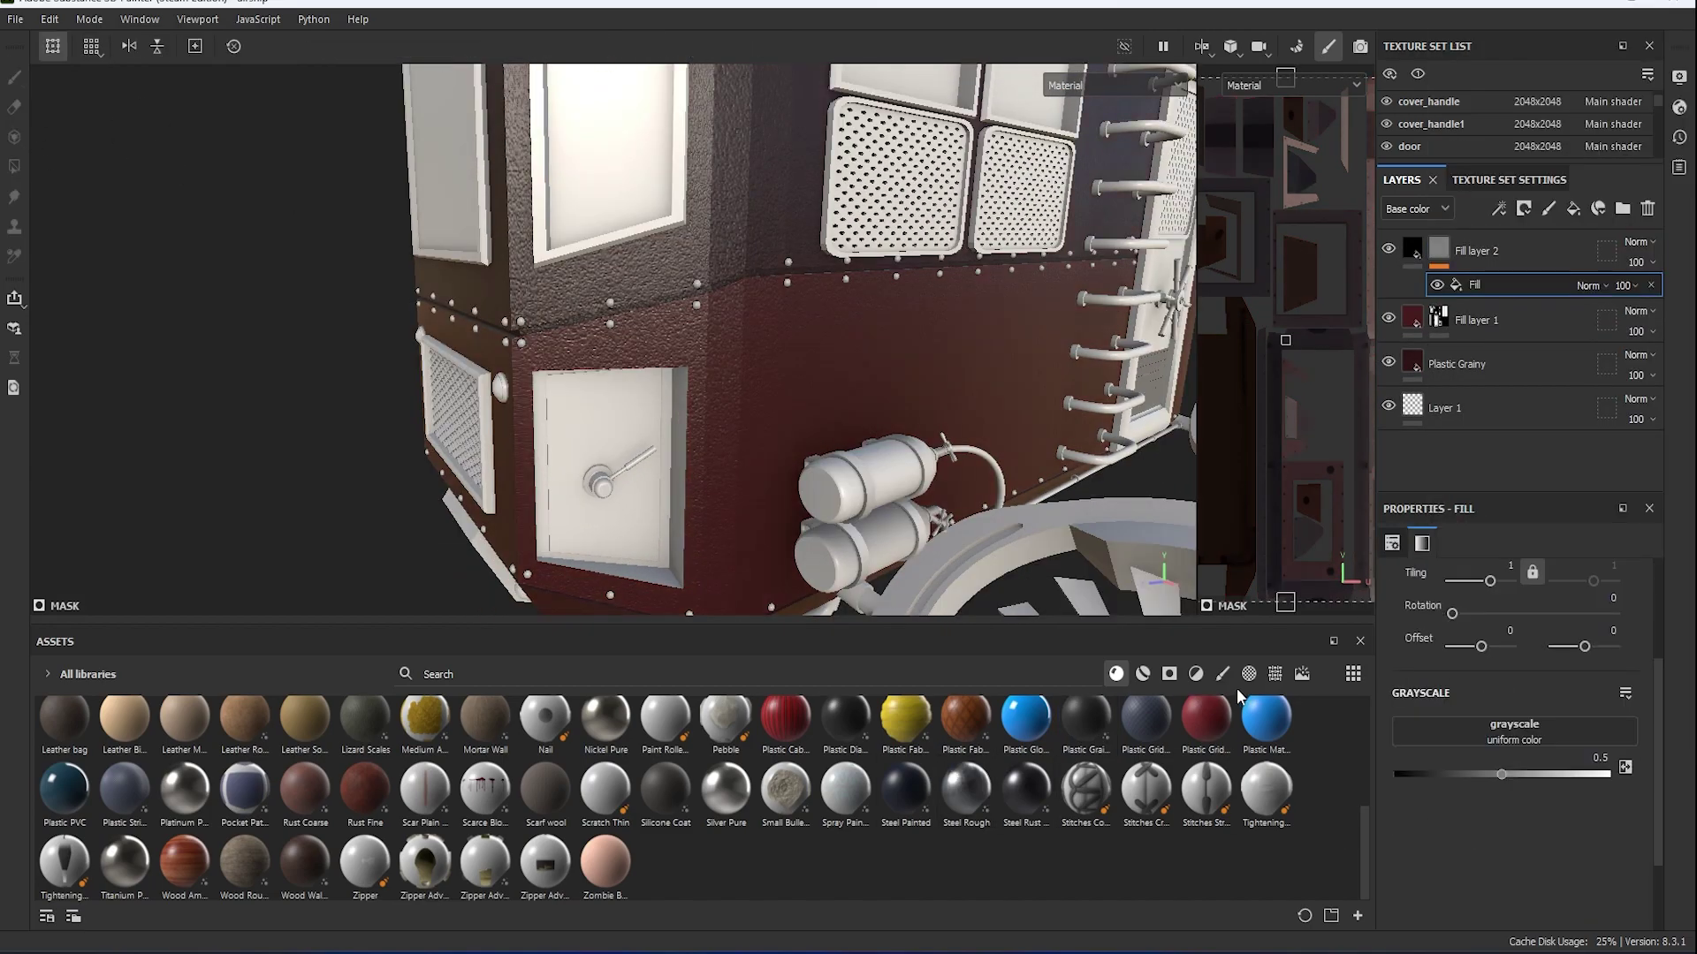
pyautogui.click(1275, 673)
pyautogui.click(446, 674)
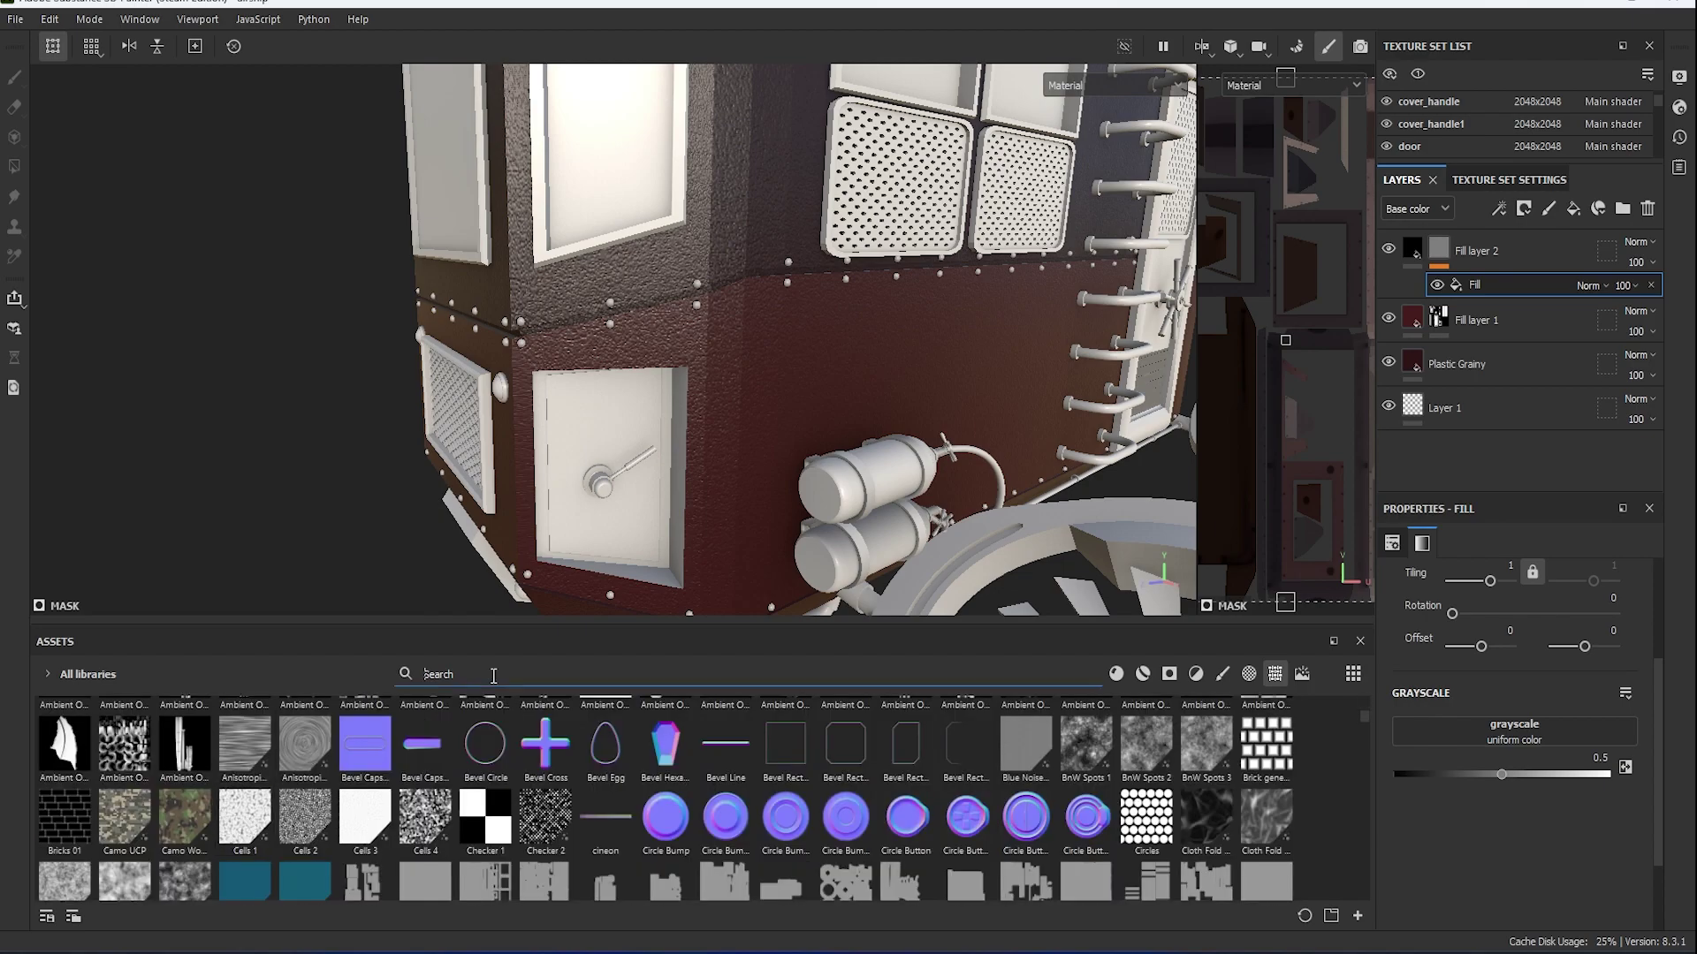
pyautogui.write('dirt')
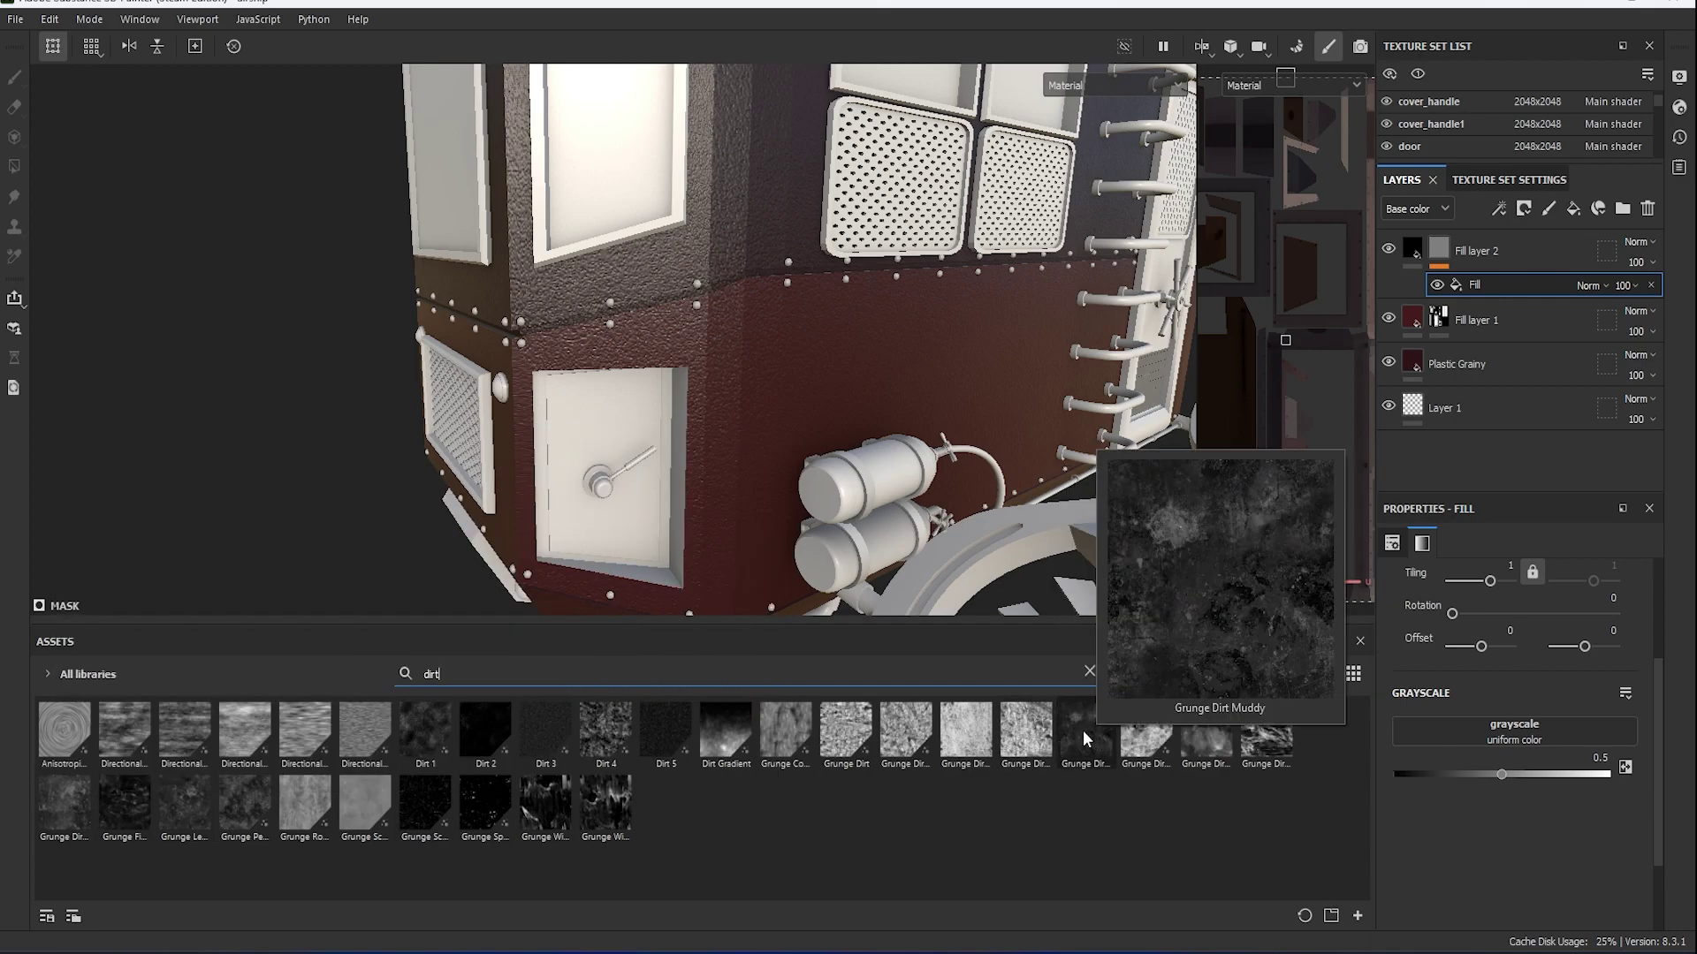
pyautogui.moveTo(1083, 730); pyautogui.dragTo(1528, 745)
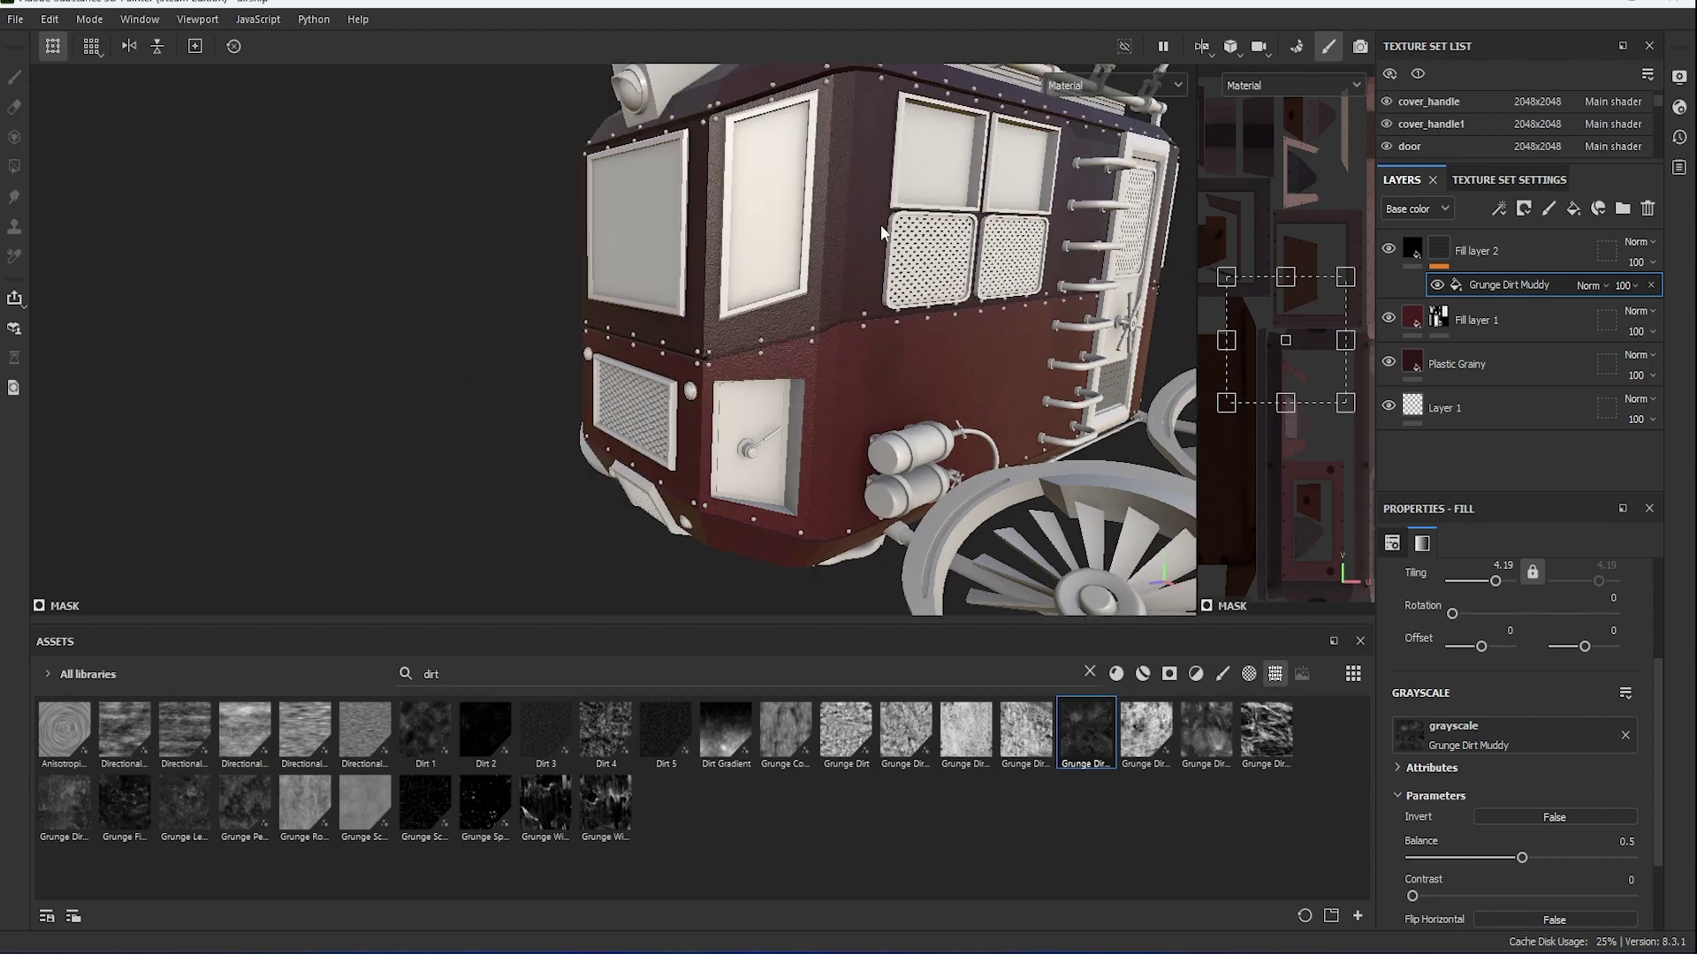
# Inspect the dirt pattern on the model and return to the layer's material settings.
pyautogui.moveTo(883, 265)
pyautogui.keyDown('alt'); pyautogui.mouseDown()
pyautogui.moveTo(944, 184)
pyautogui.moveTo(963, 187)
pyautogui.mouseUp(); pyautogui.keyUp('alt')
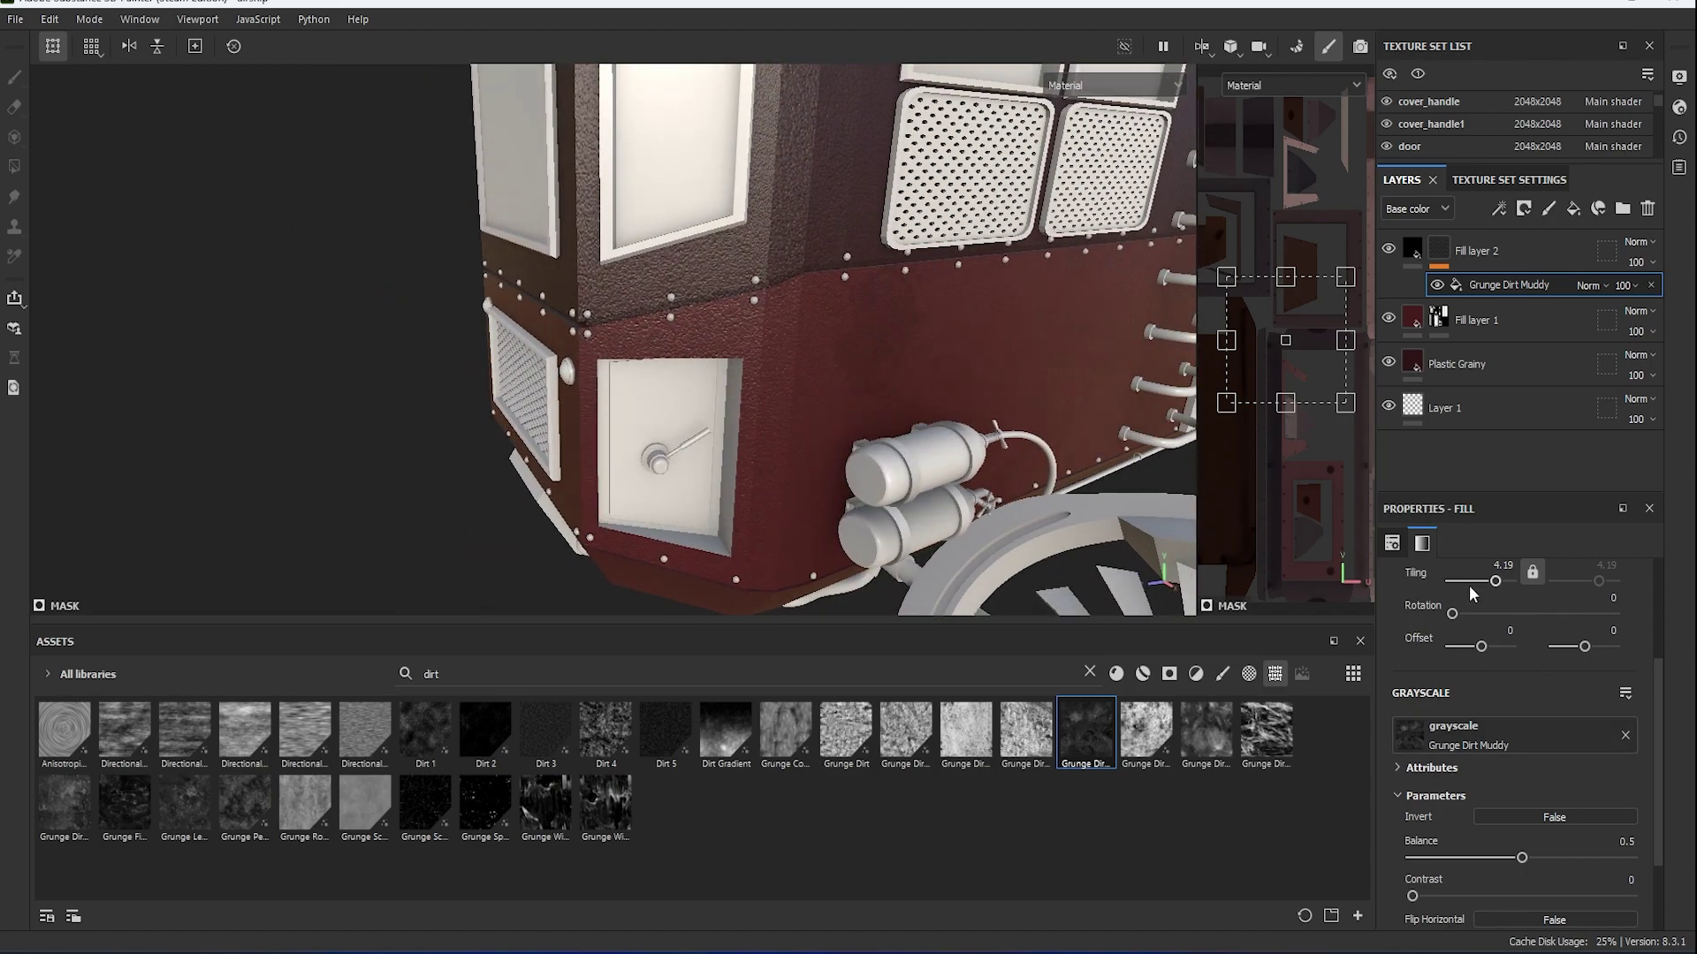
pyautogui.scroll(-1, 1547, 794)
pyautogui.scroll(-1, 1546, 794)
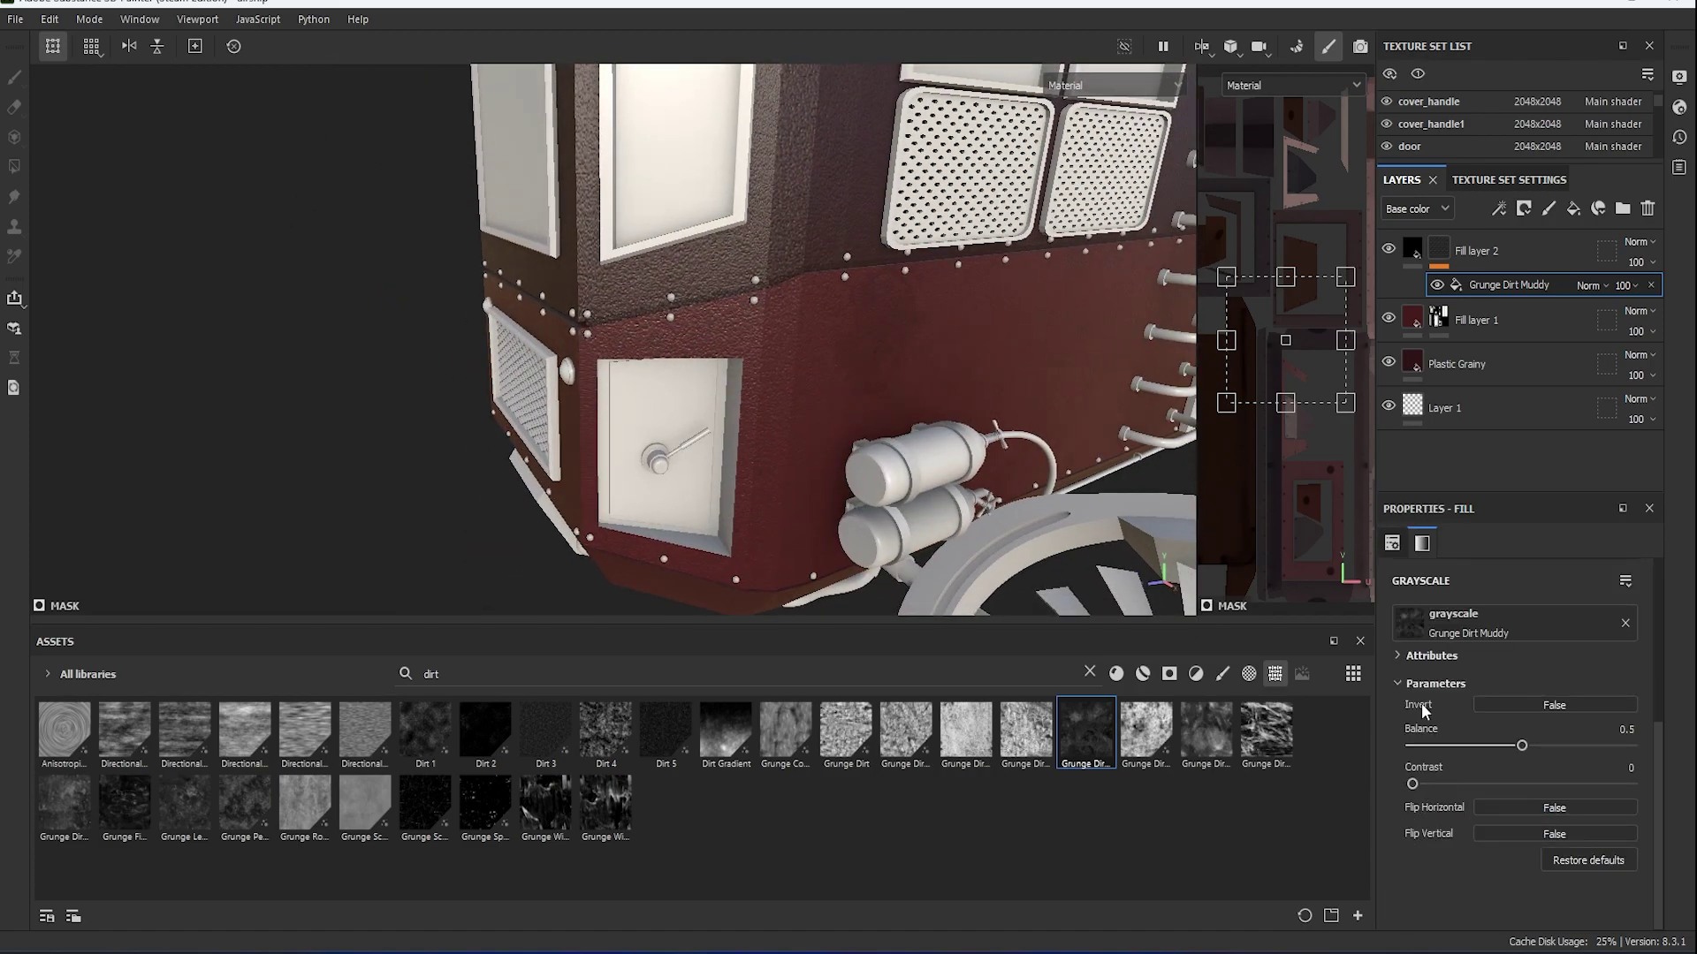
pyautogui.press('Delete')
pyautogui.scroll(-1, 1463, 838)
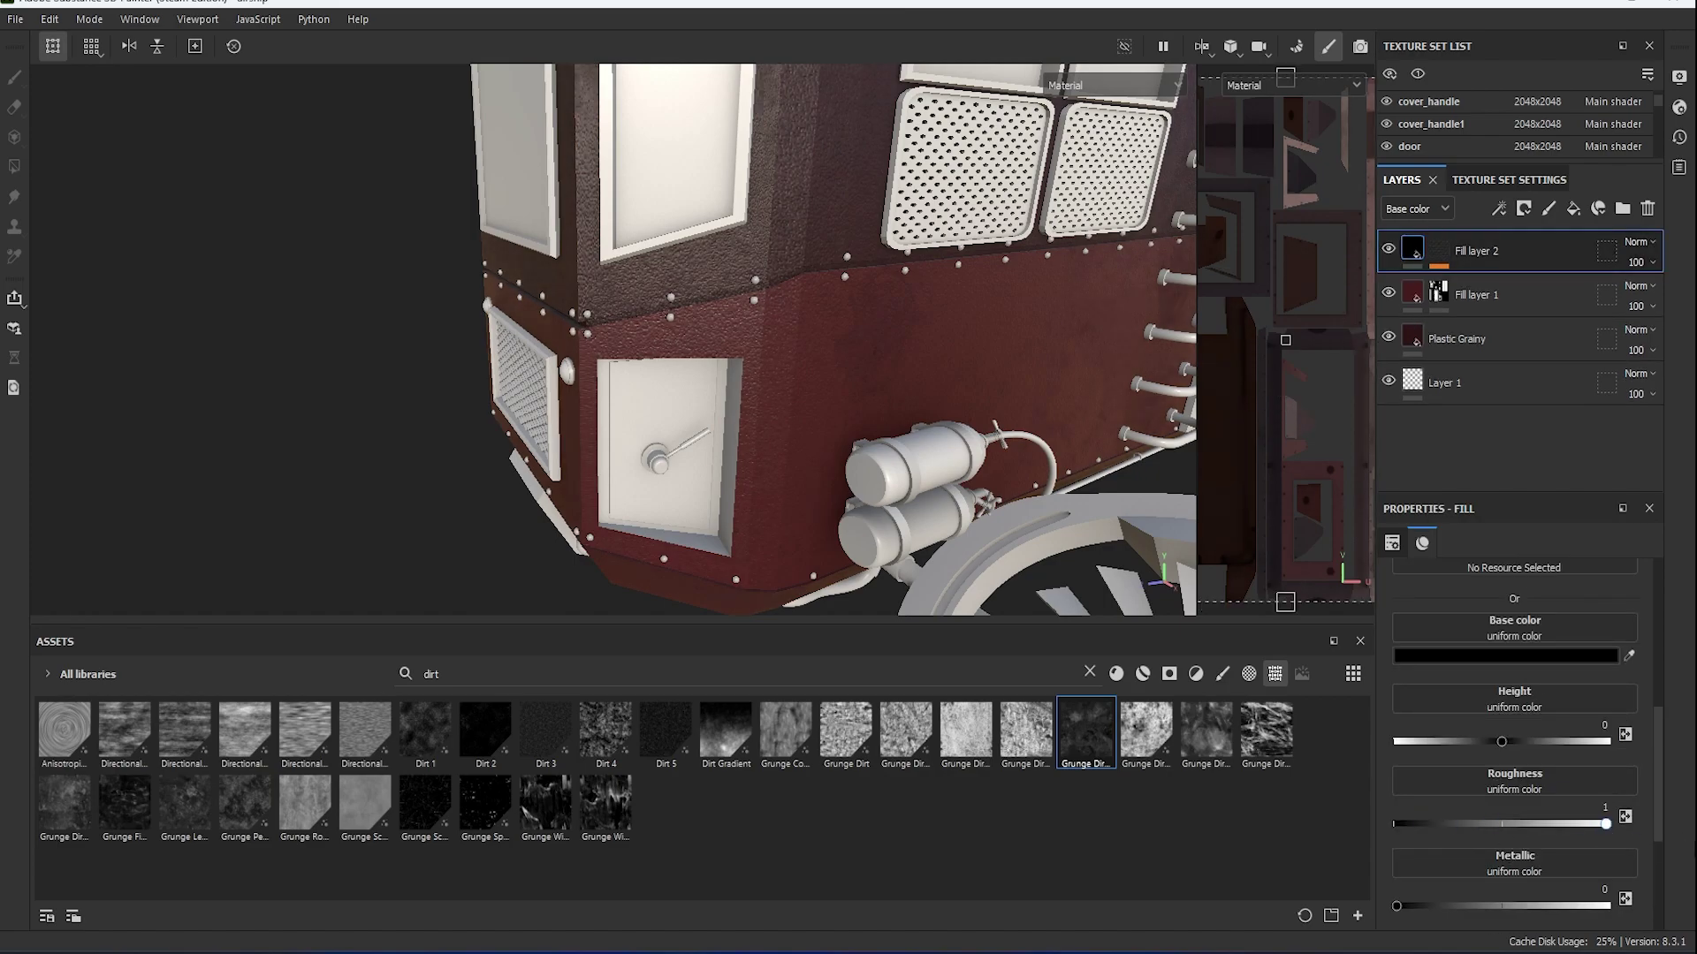
# Lower the muddy dirt layer's roughness and rotate its grunge mask to 40.2.
pyautogui.moveTo(1605, 824); pyautogui.dragTo(1315, 831)
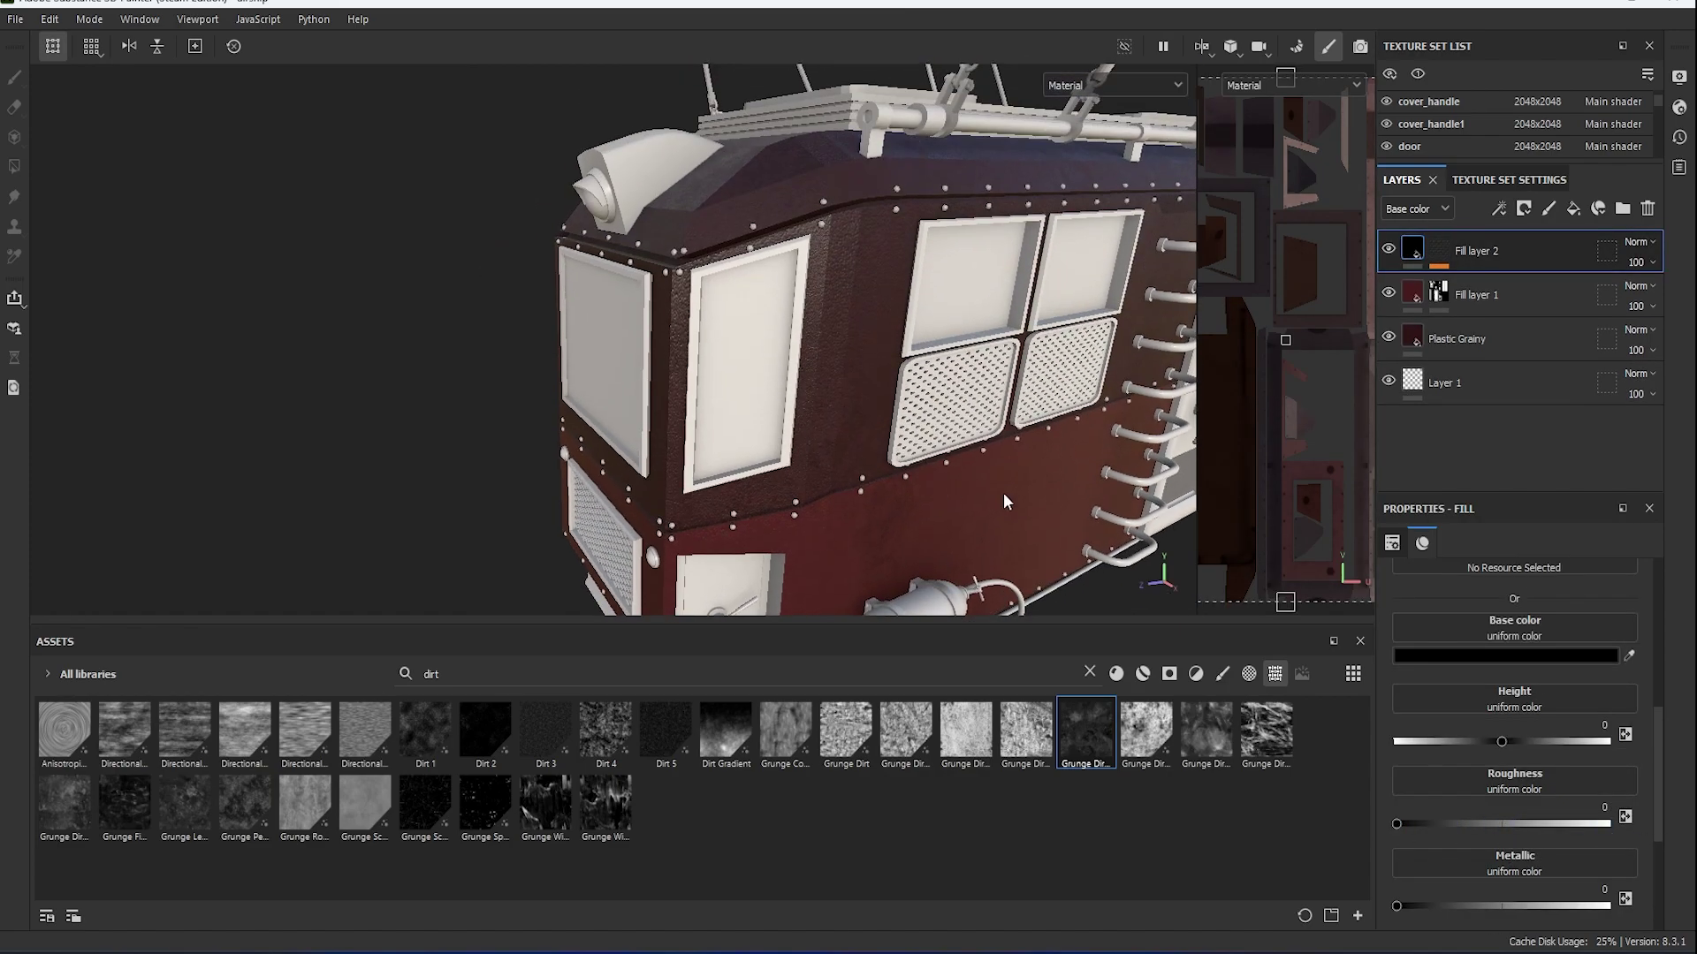
pyautogui.keyDown('alt'); pyautogui.moveTo(1004, 491); pyautogui.dragTo(825, 458); pyautogui.keyUp('alt')
pyautogui.scroll(1, 1484, 826)
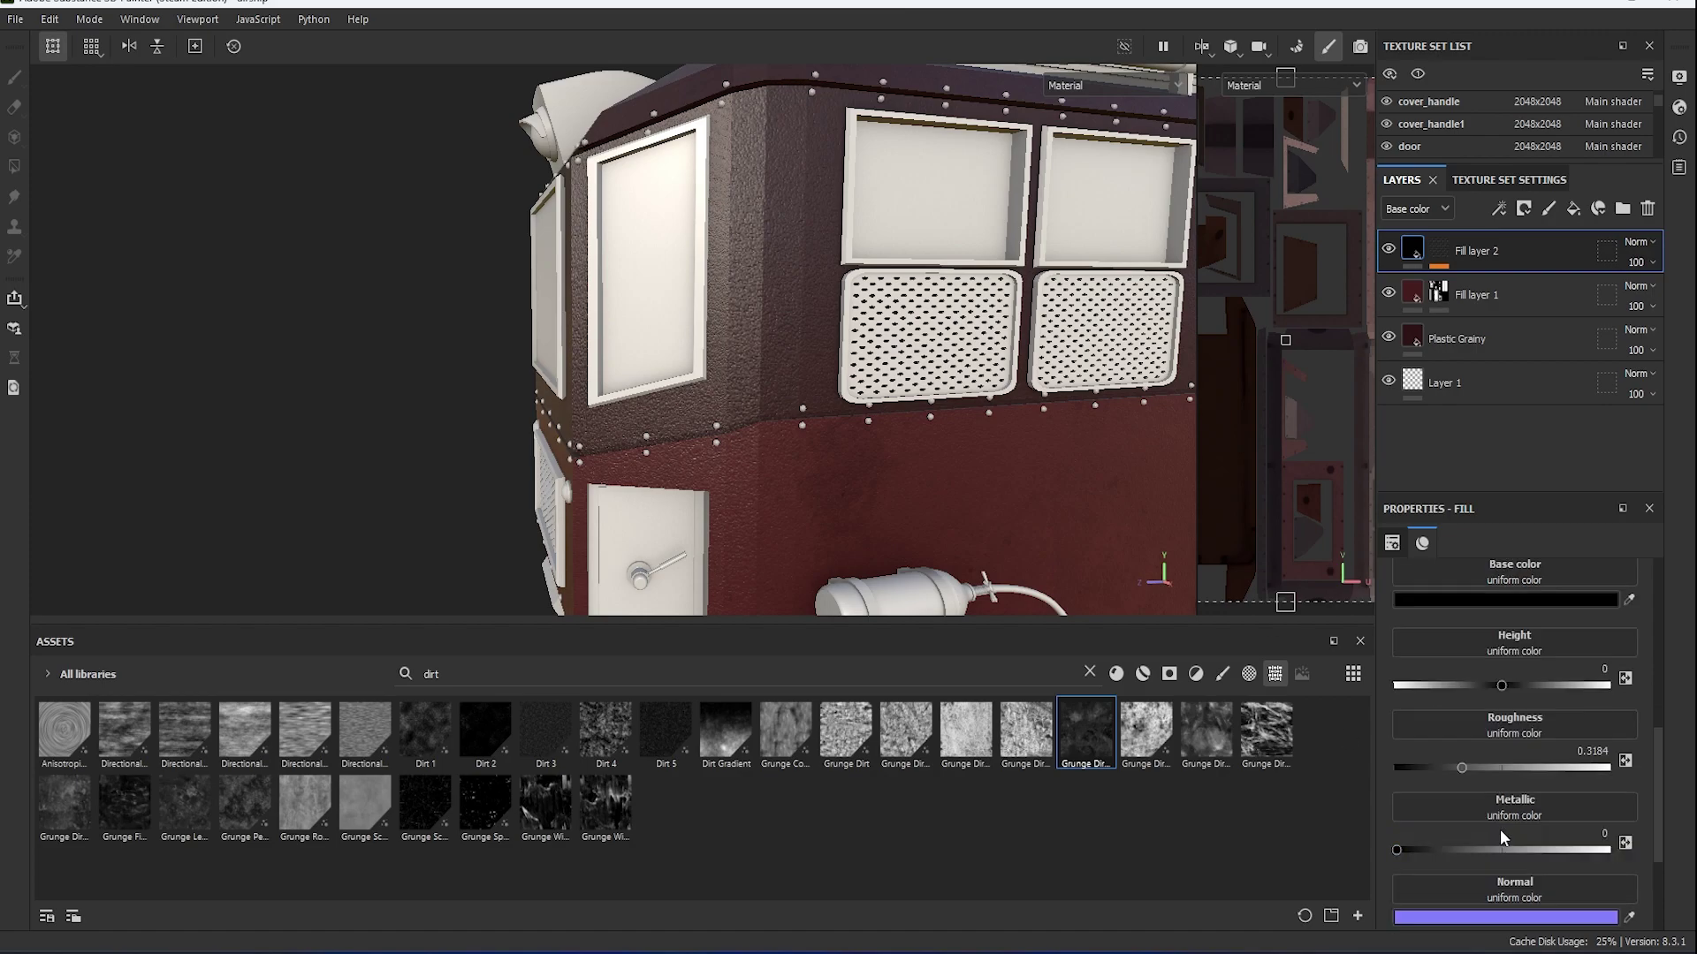
pyautogui.scroll(1, 1502, 751)
pyautogui.scroll(1, 1564, 742)
pyautogui.scroll(1, 1599, 735)
pyautogui.click(1599, 735)
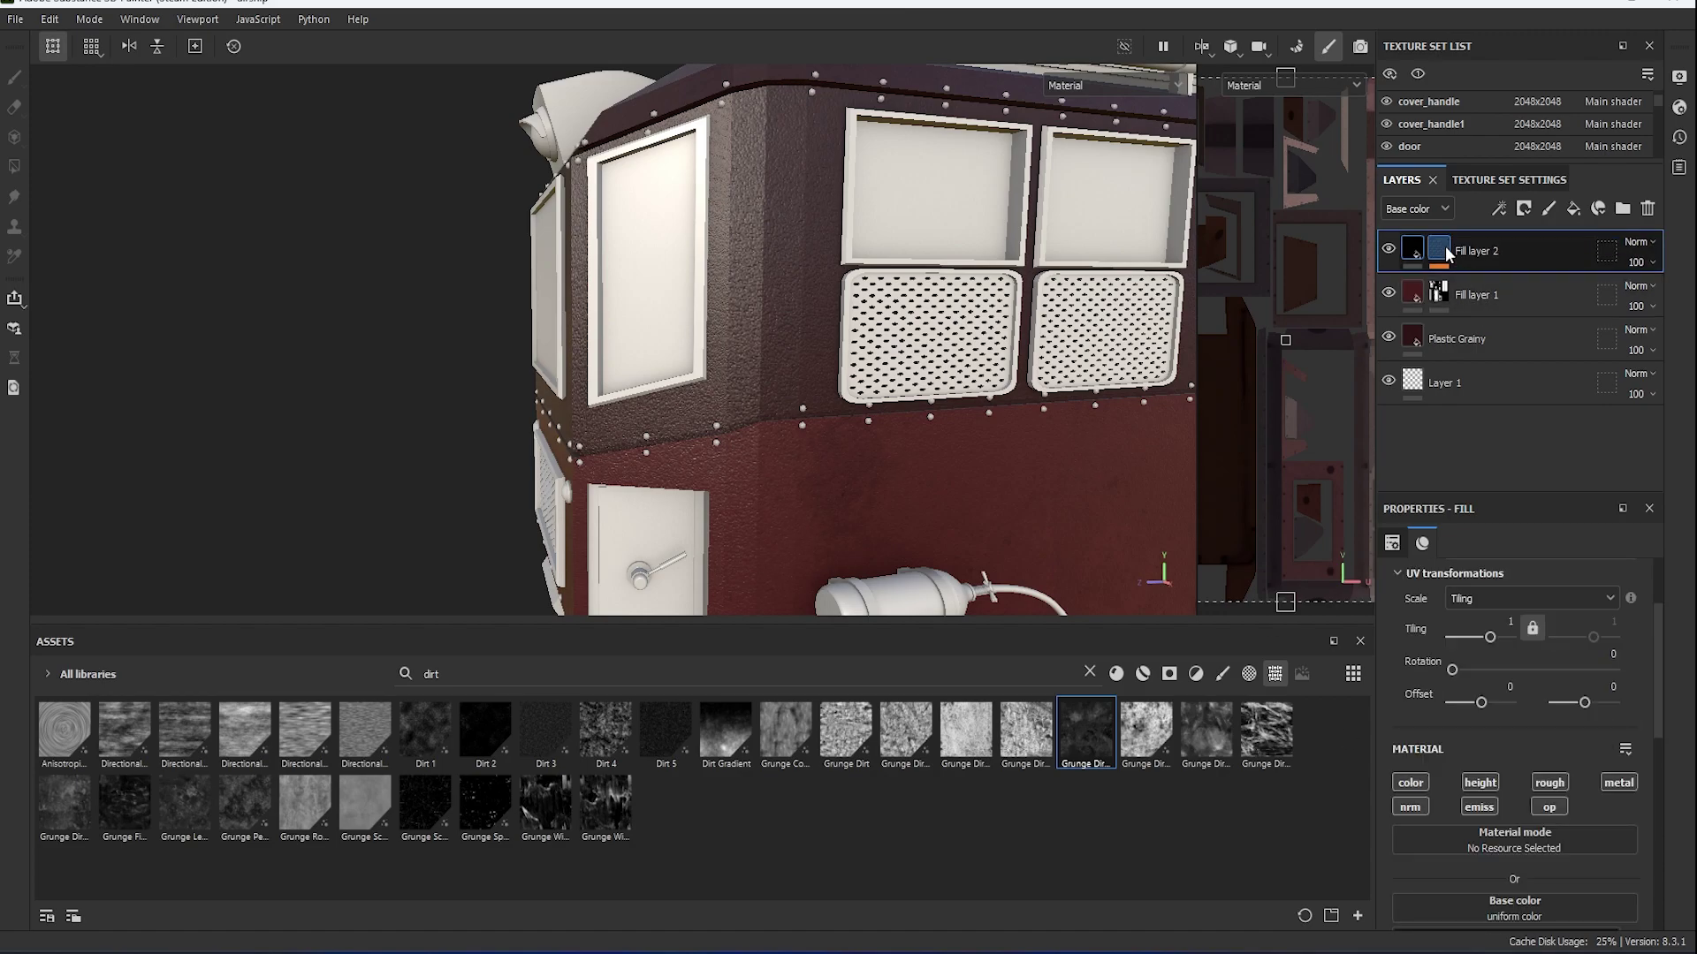
pyautogui.scroll(1, 1545, 749)
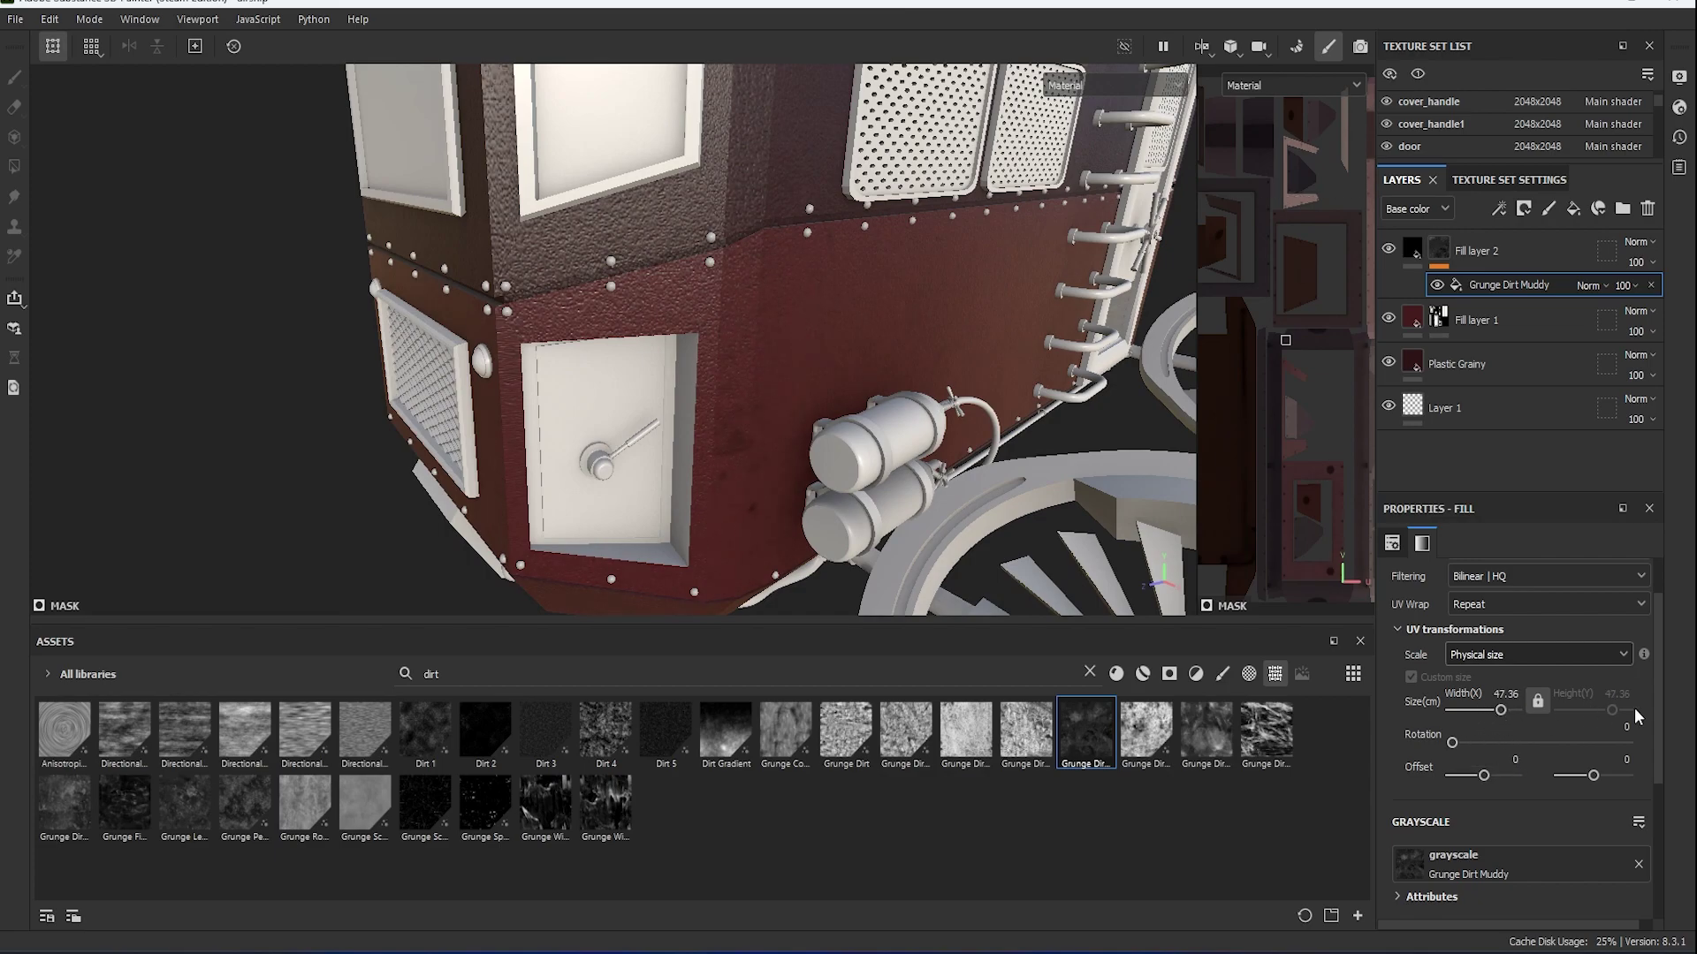
pyautogui.moveTo(1467, 751); pyautogui.dragTo(1473, 744)
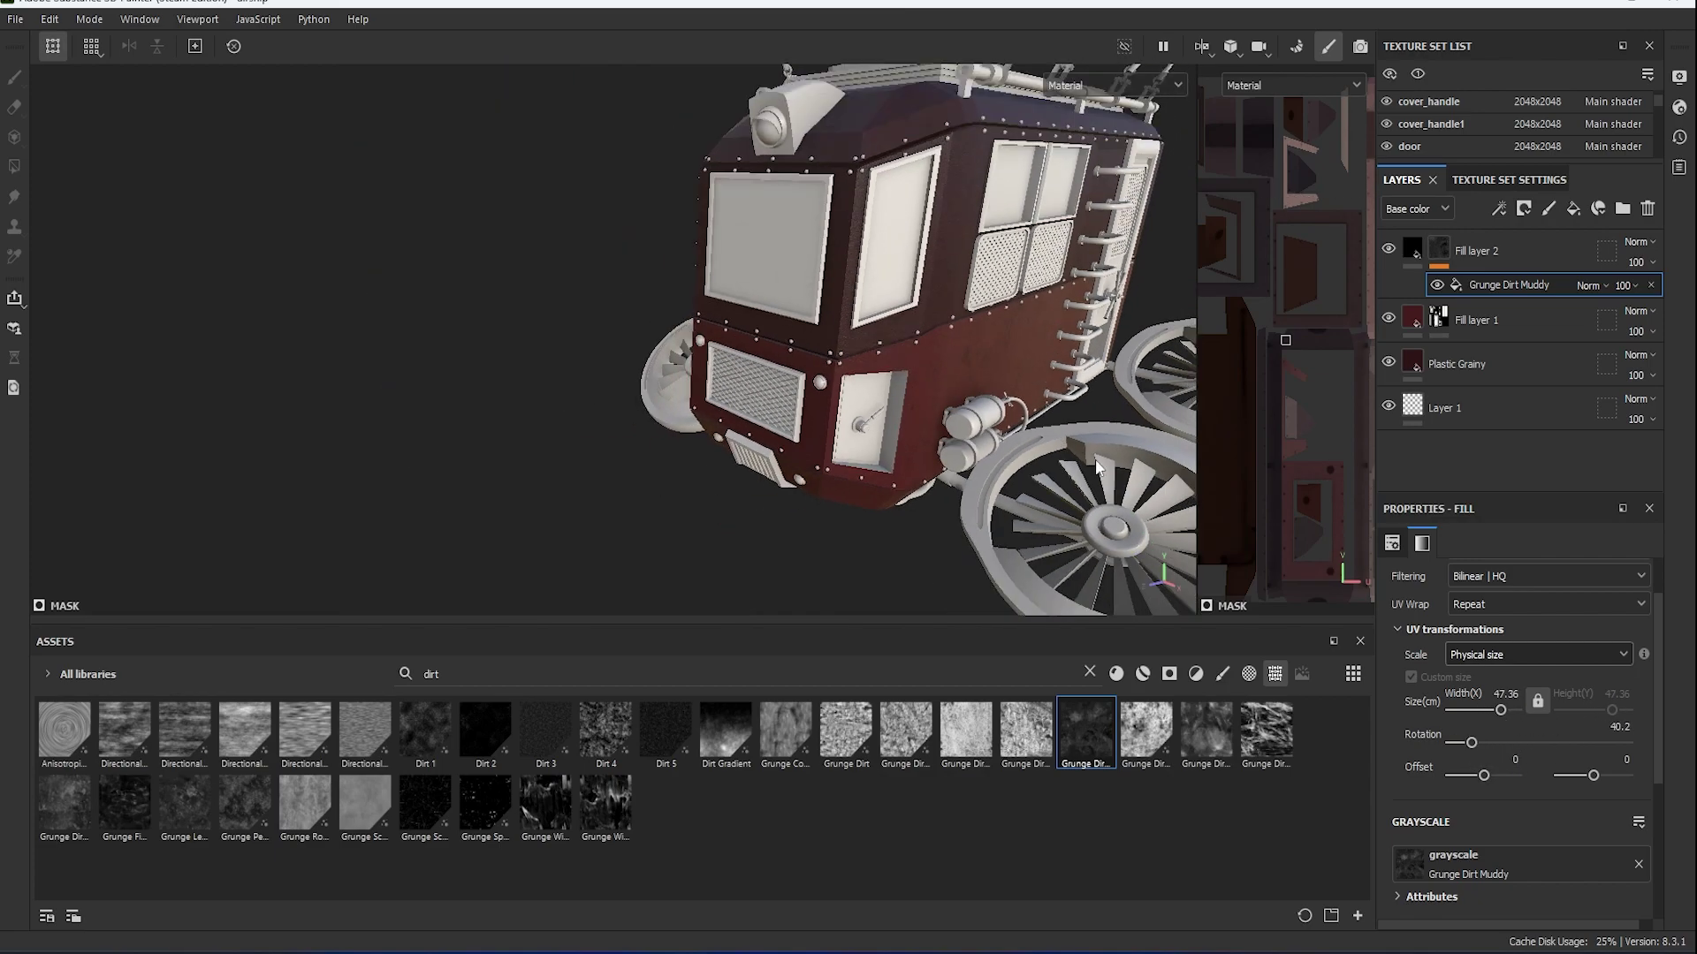
# Delete the muddy dirt layer and add a new fill layer with a mask fill effect.
pyautogui.press('Delete')
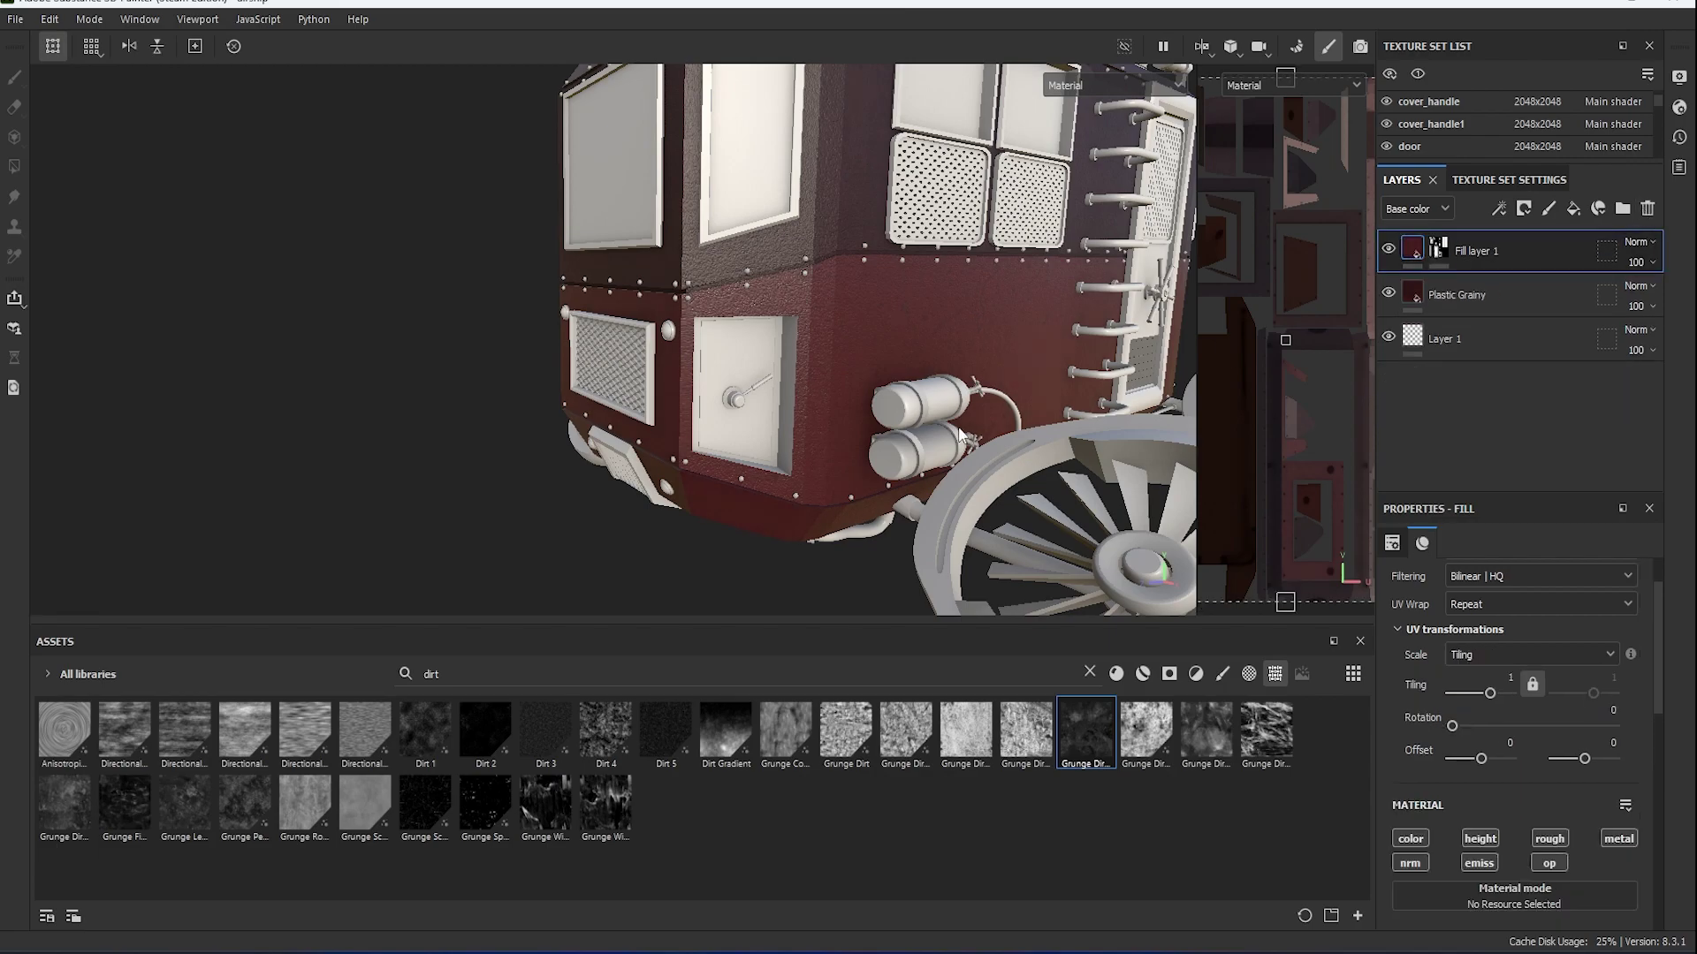
pyautogui.click(1090, 673)
pyautogui.click(1116, 673)
pyautogui.click(1572, 203)
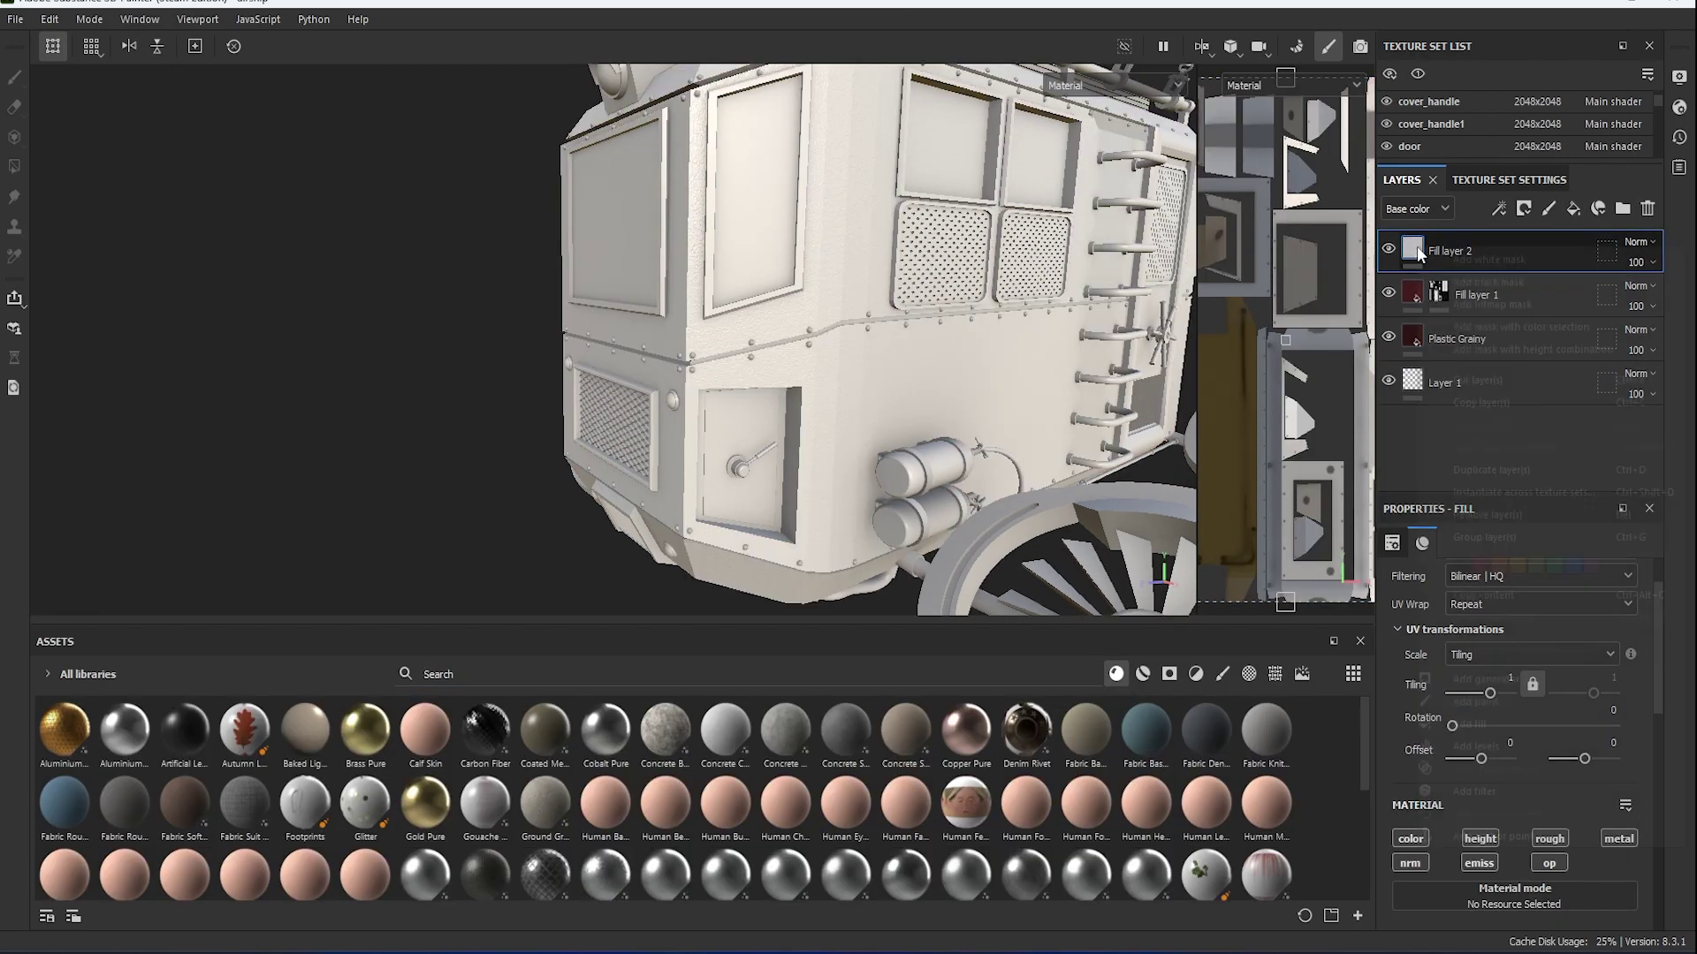
pyautogui.rightClick(1502, 251)
pyautogui.click(1494, 633)
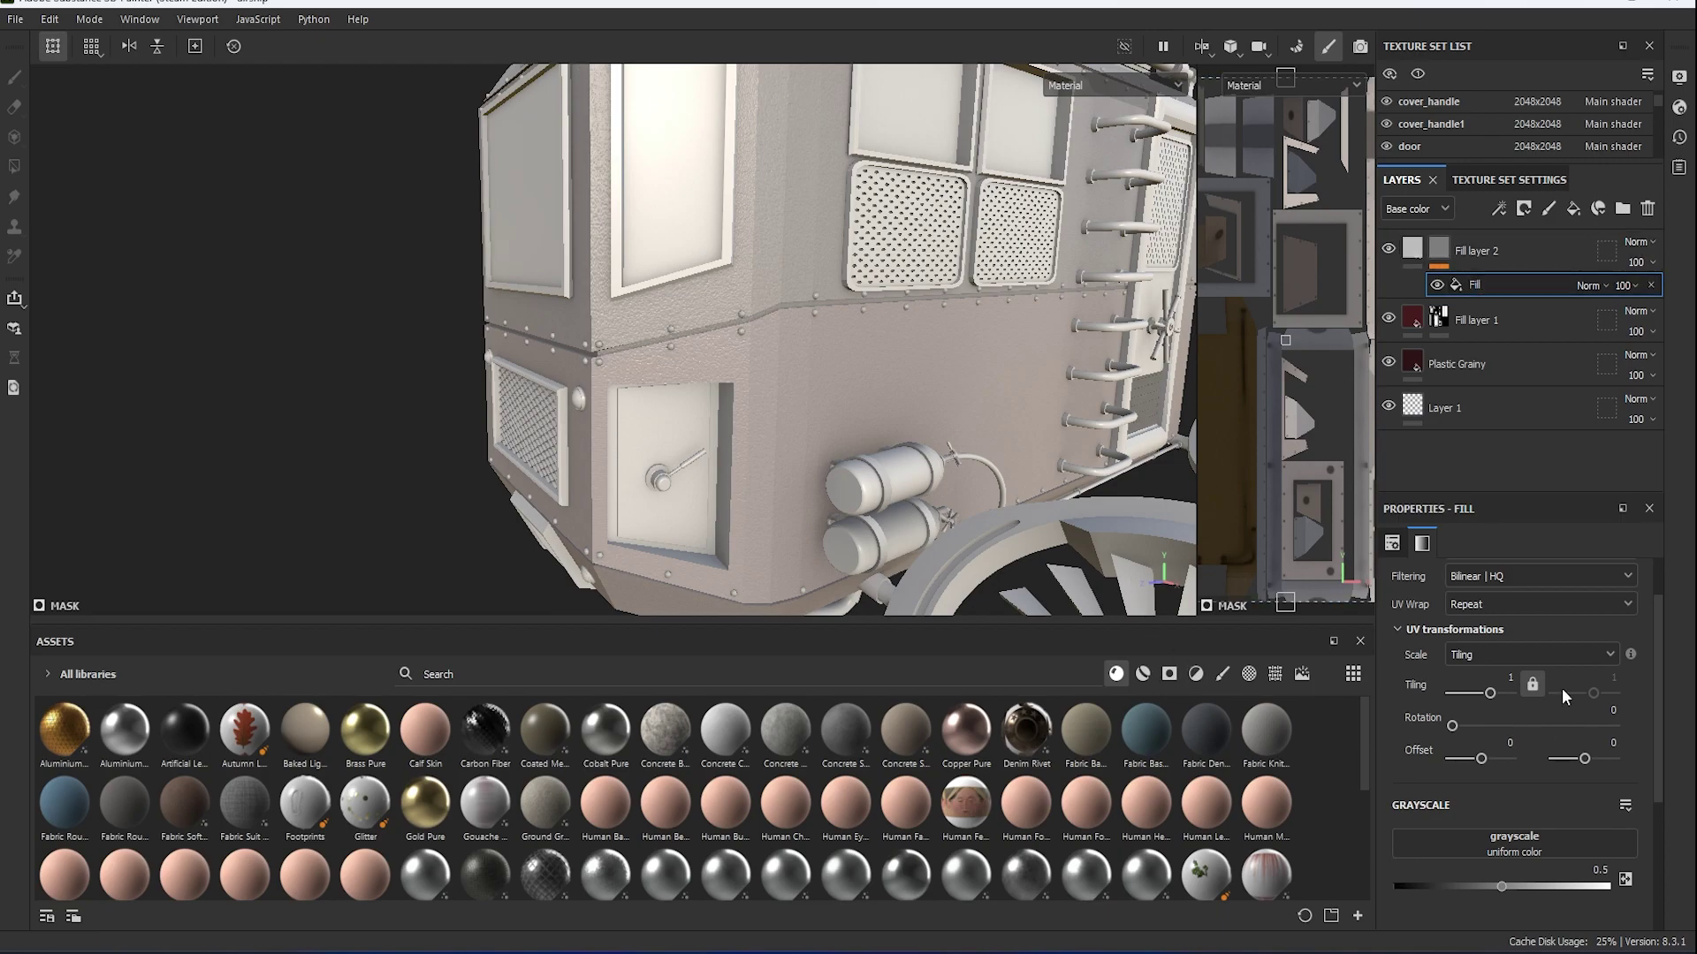
# Use Grunge Fingerprints Dirty as the new layer's mask pattern.
pyautogui.scroll(-2, 1561, 696)
pyautogui.click(1275, 673)
pyautogui.click(559, 669)
pyautogui.write('dir')
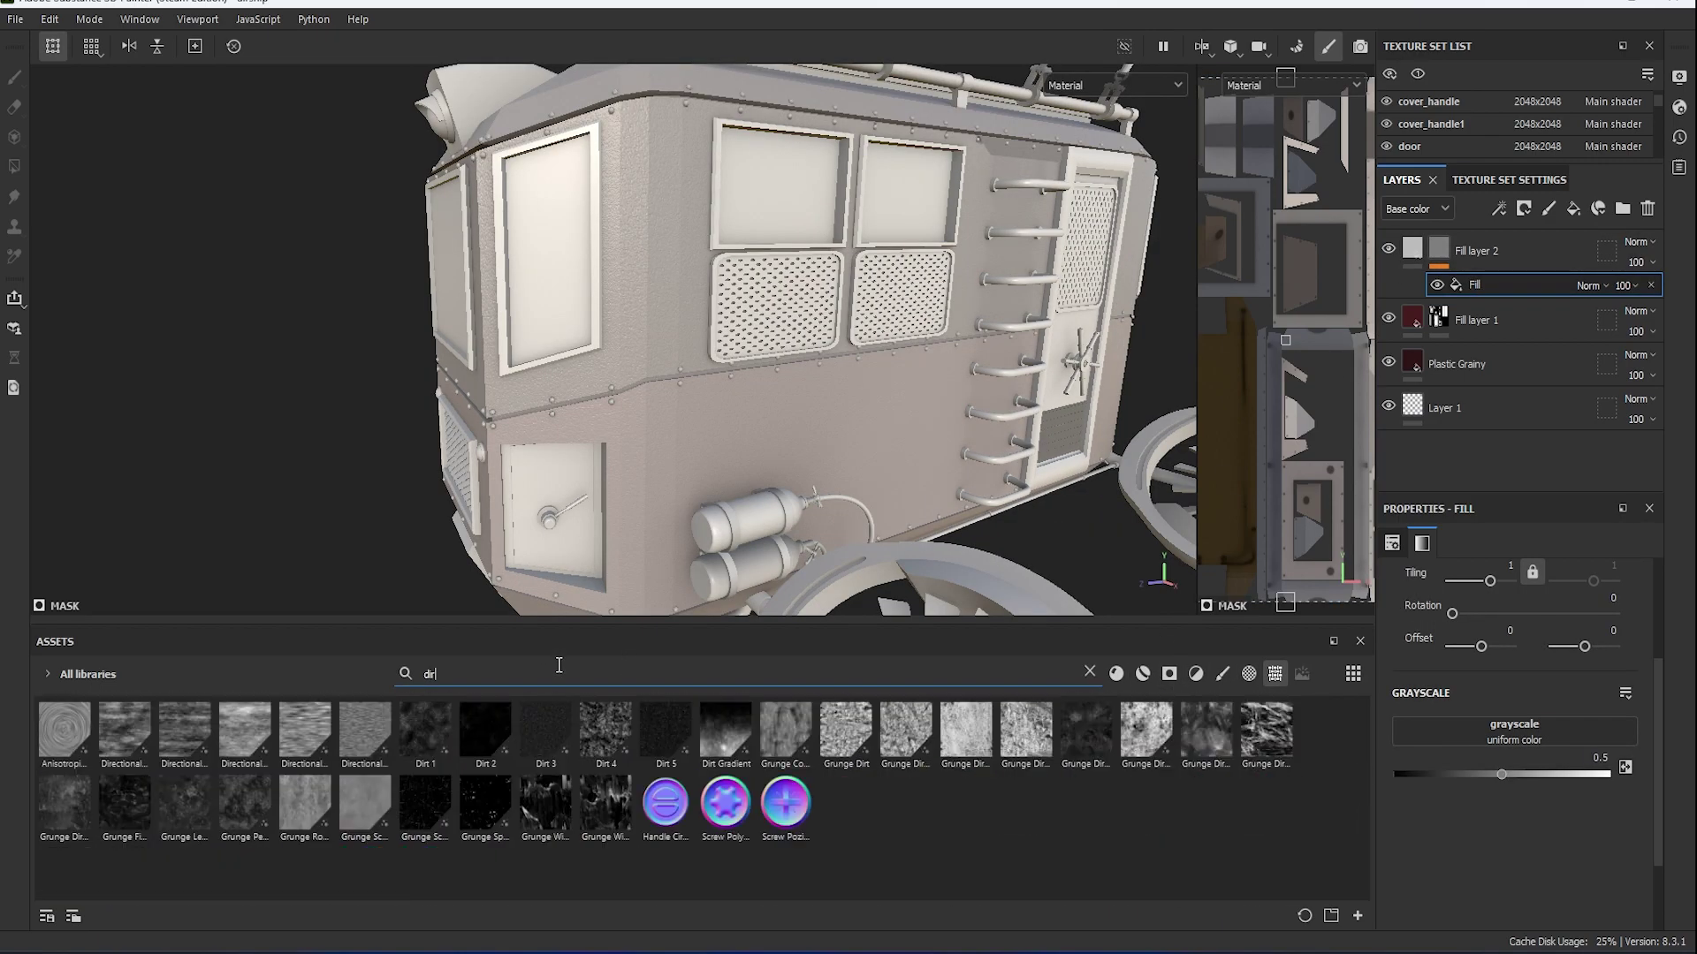
pyautogui.write('t')
pyautogui.moveTo(125, 805); pyautogui.dragTo(1514, 731)
pyautogui.moveTo(937, 389)
pyautogui.keyDown('alt'); pyautogui.mouseDown()
pyautogui.moveTo(866, 395)
pyautogui.moveTo(936, 425)
pyautogui.mouseUp(); pyautogui.keyUp('alt')
pyautogui.scroll(2, 937, 424)
pyautogui.click(1493, 251)
# Darken the dirt colour to 212121 and set the tilings to 1.82 and 0.39.
pyautogui.click(1479, 882)
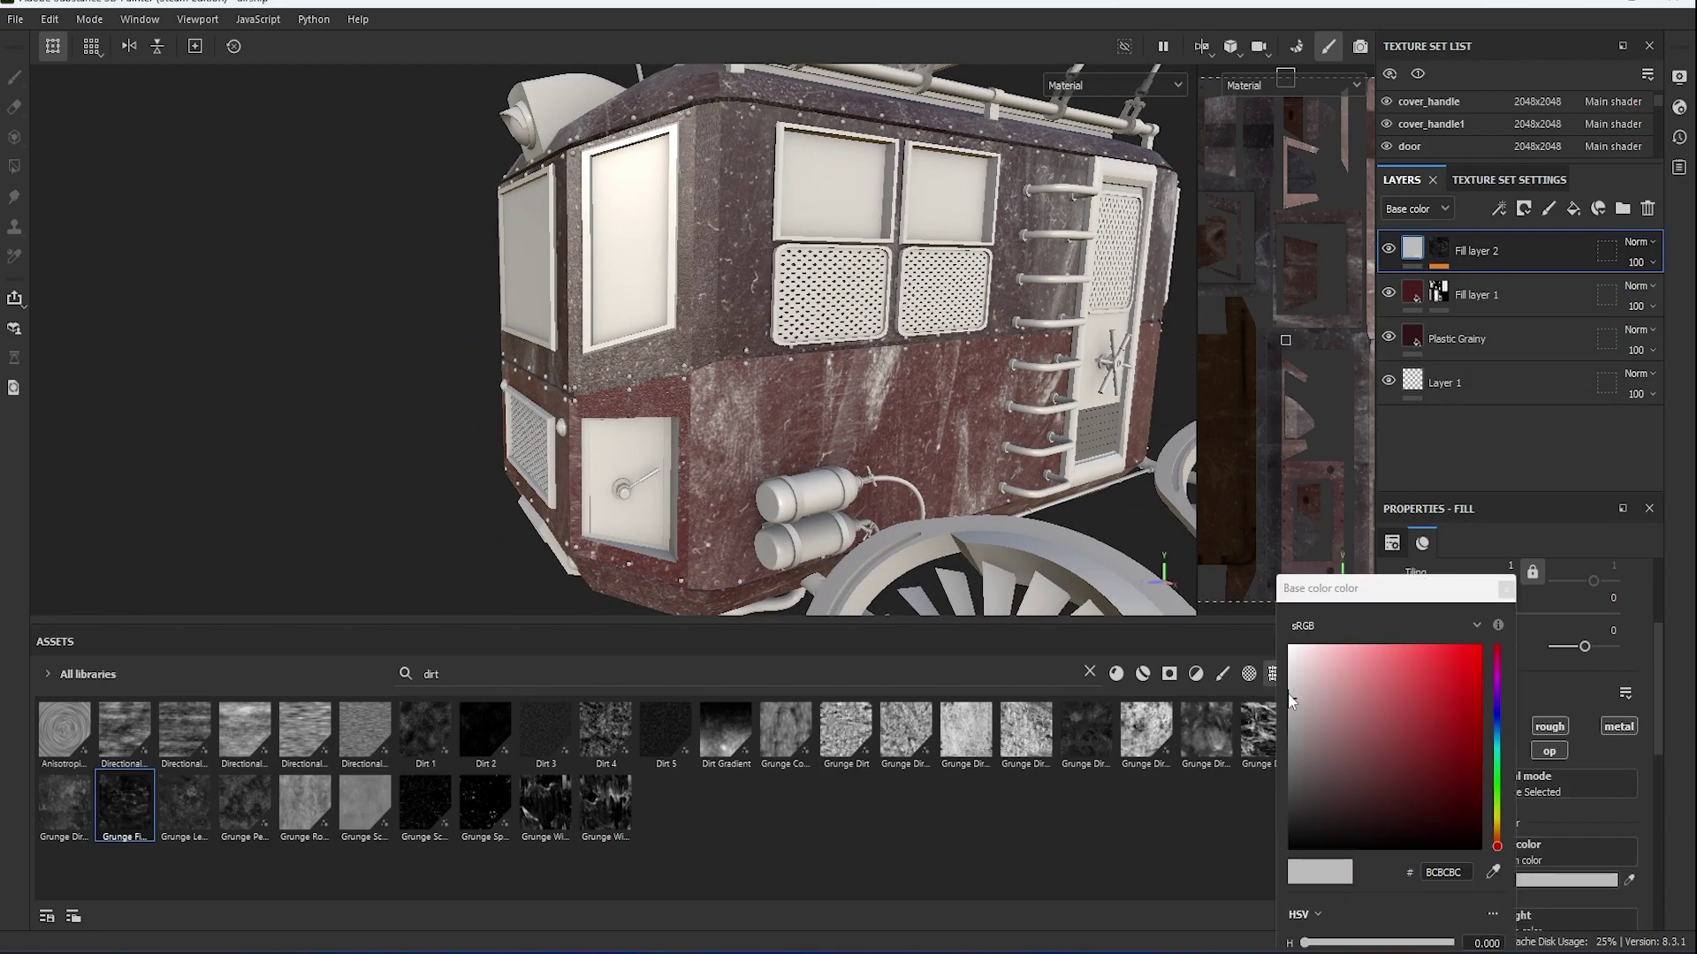
pyautogui.moveTo(1290, 701); pyautogui.dragTo(1283, 826)
pyautogui.click(1506, 590)
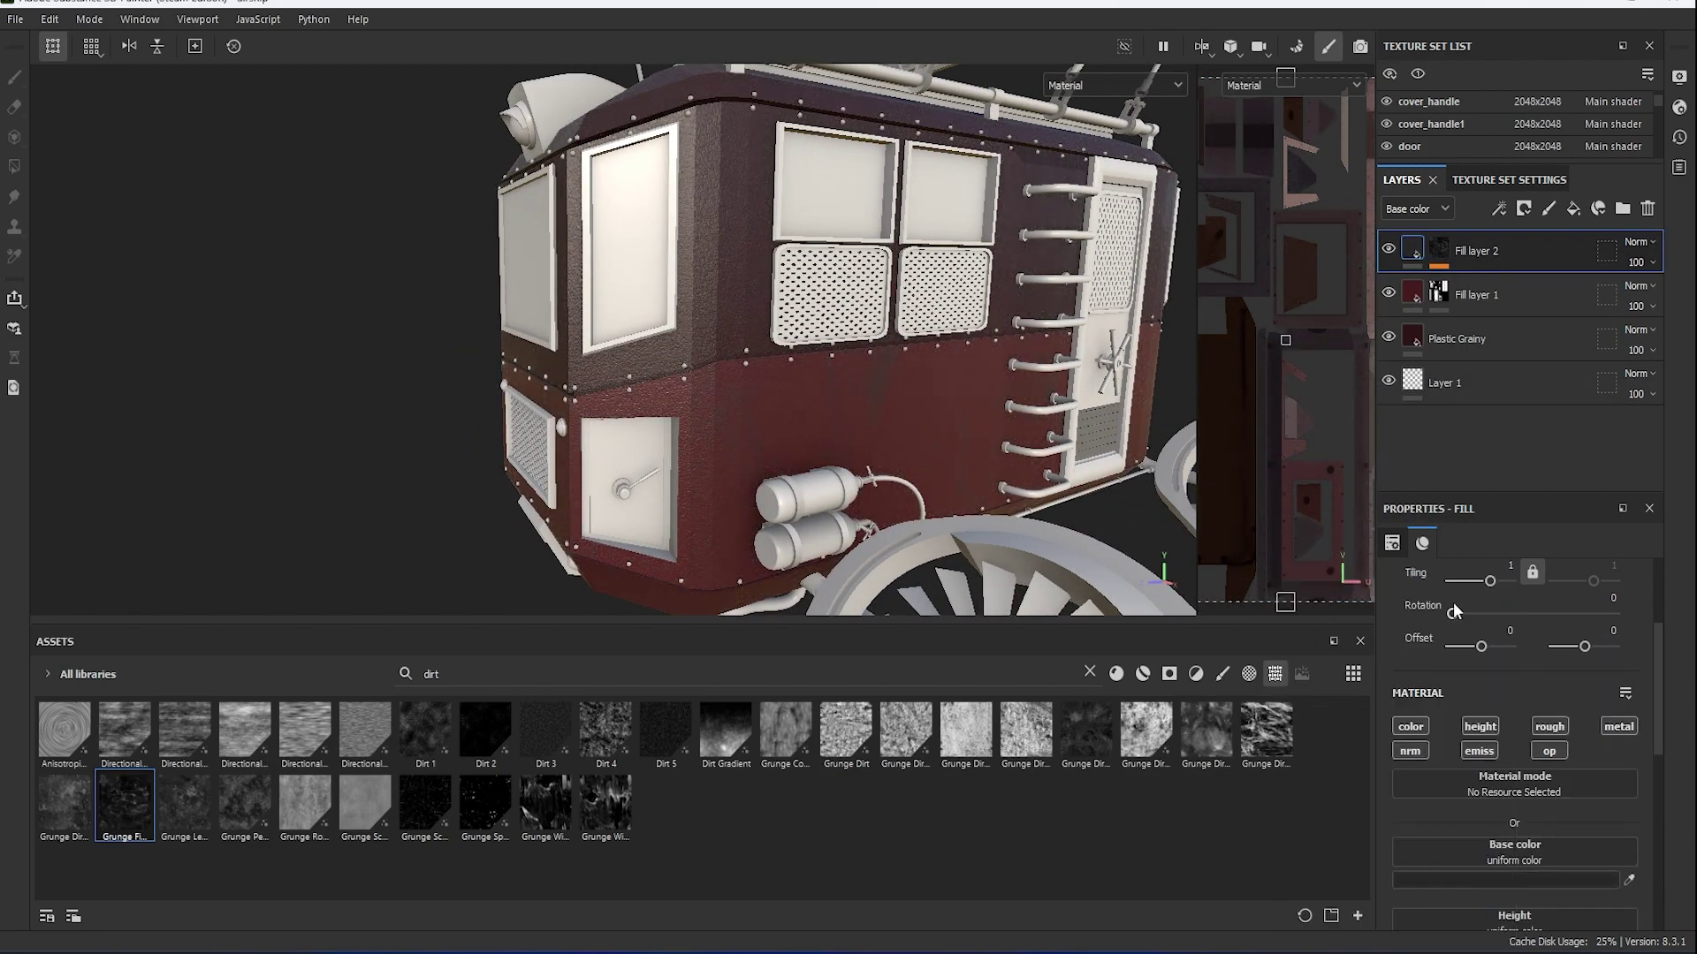
pyautogui.moveTo(1471, 580); pyautogui.dragTo(1492, 581)
pyautogui.moveTo(124, 806); pyautogui.dragTo(1575, 288)
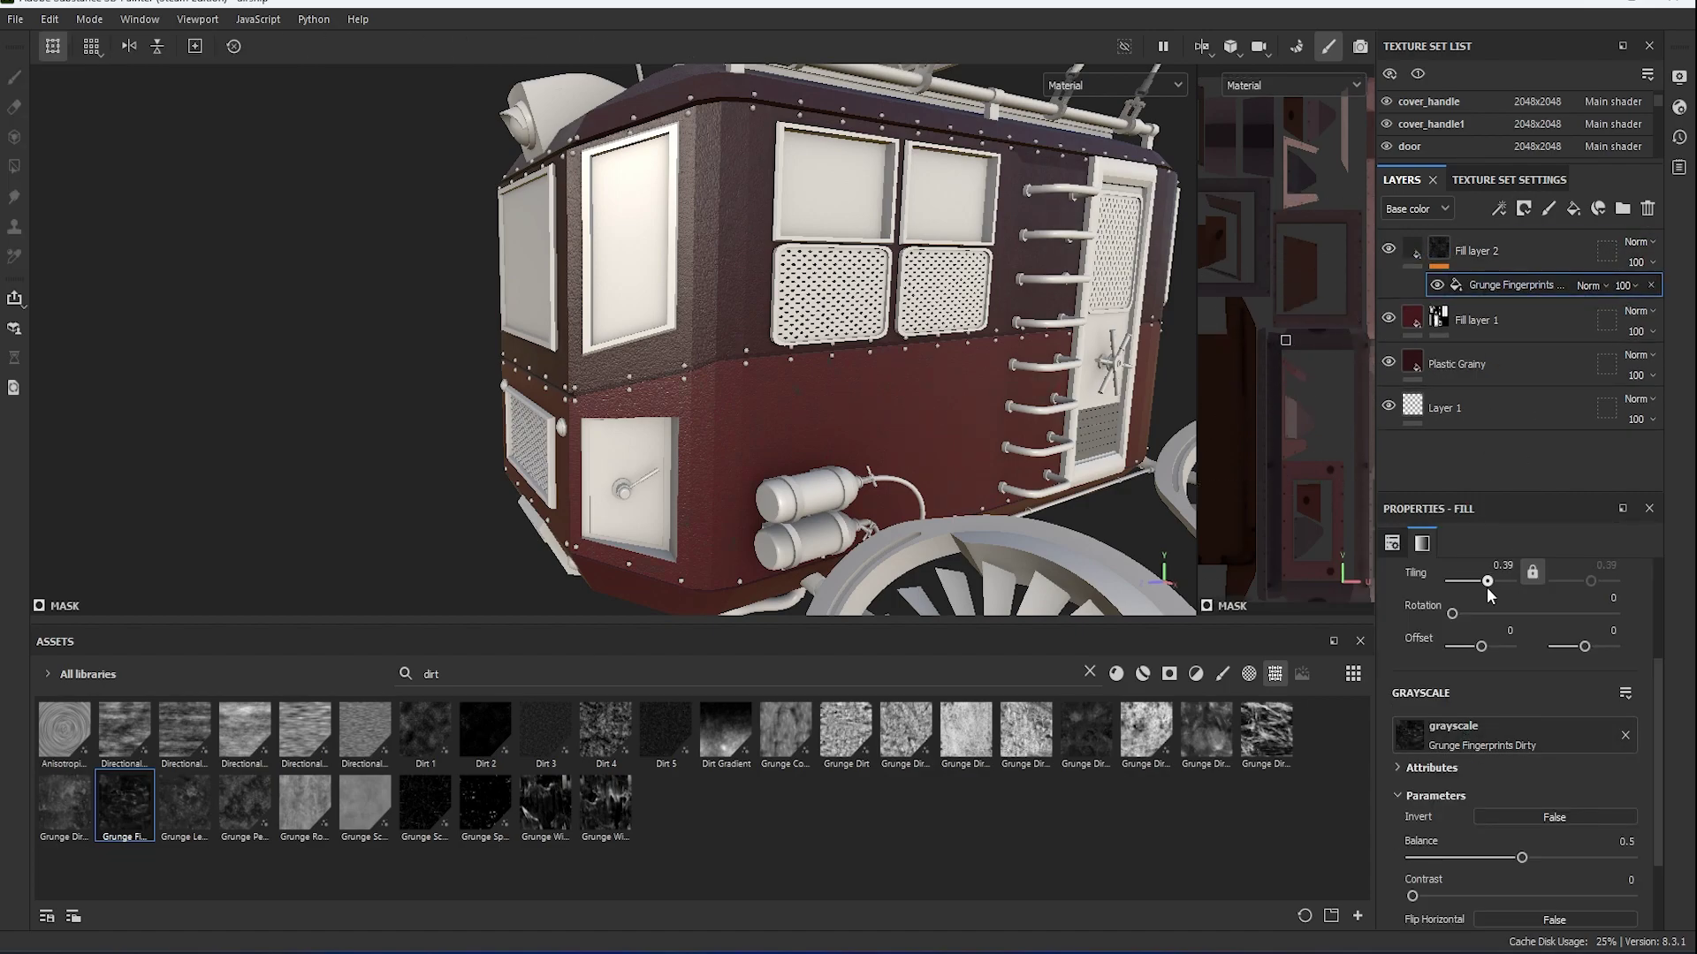
# Set the dirt layer's base colour to near-black 0A0909 and add Fill layer 3 on top.
pyautogui.click(1413, 251)
pyautogui.click(1425, 768)
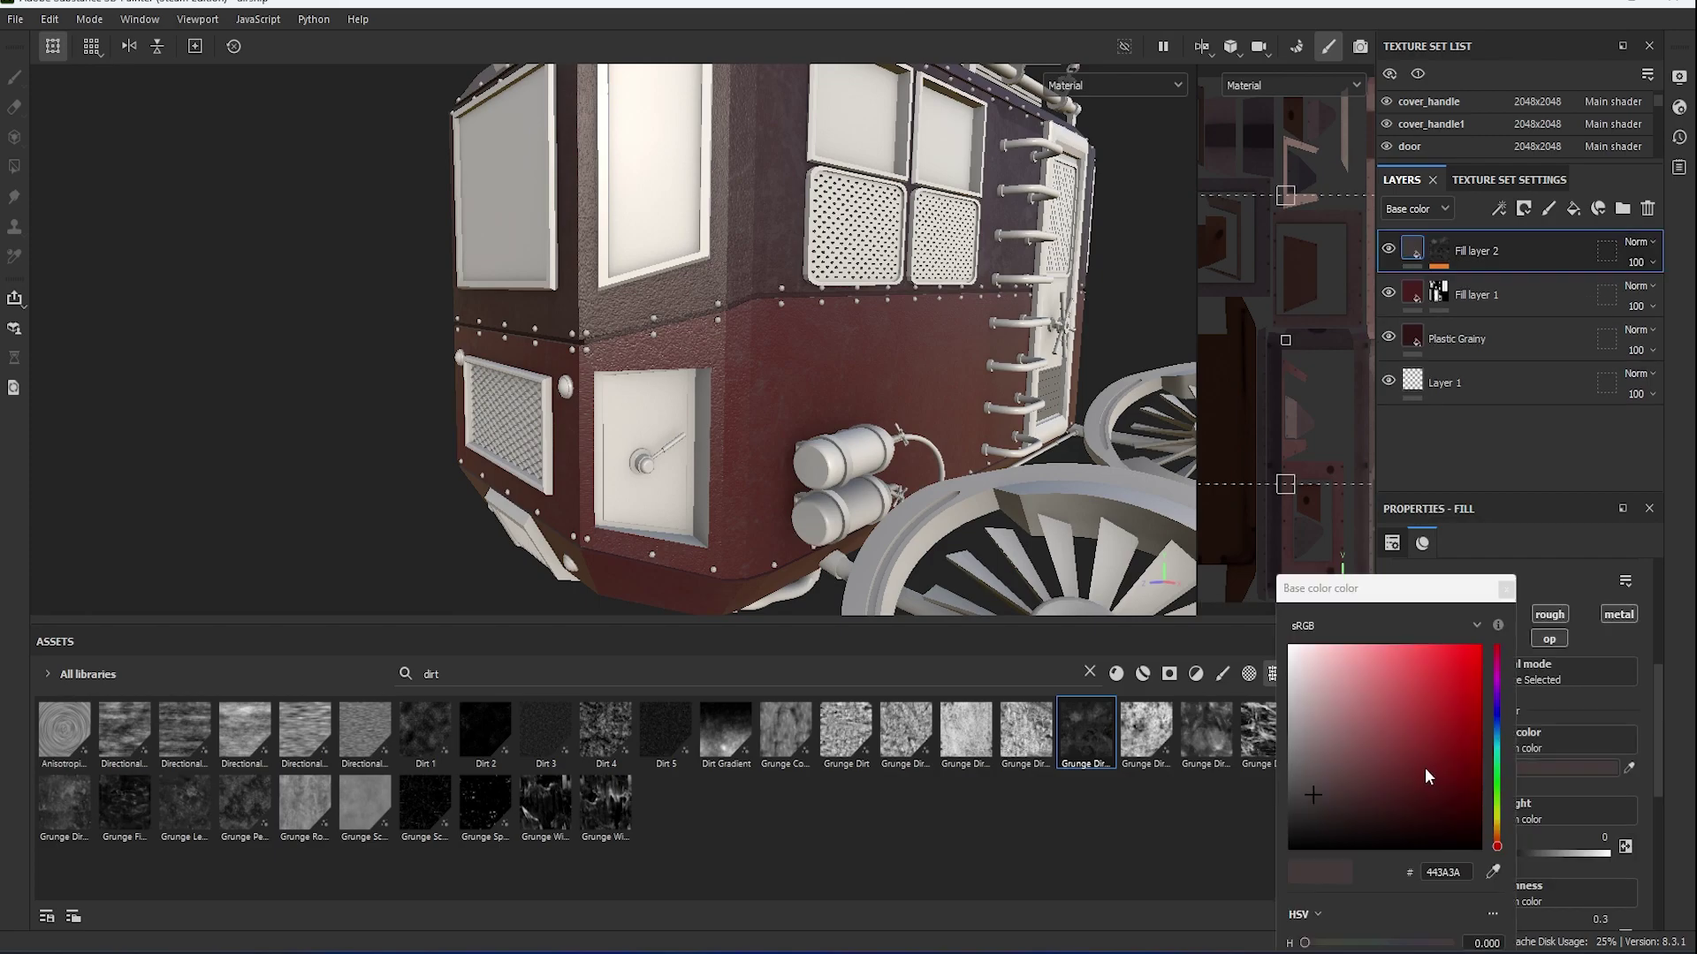
pyautogui.scroll(-3, 795, 354)
pyautogui.keyDown('alt'); pyautogui.moveTo(795, 353); pyautogui.dragTo(884, 353); pyautogui.keyUp('alt')
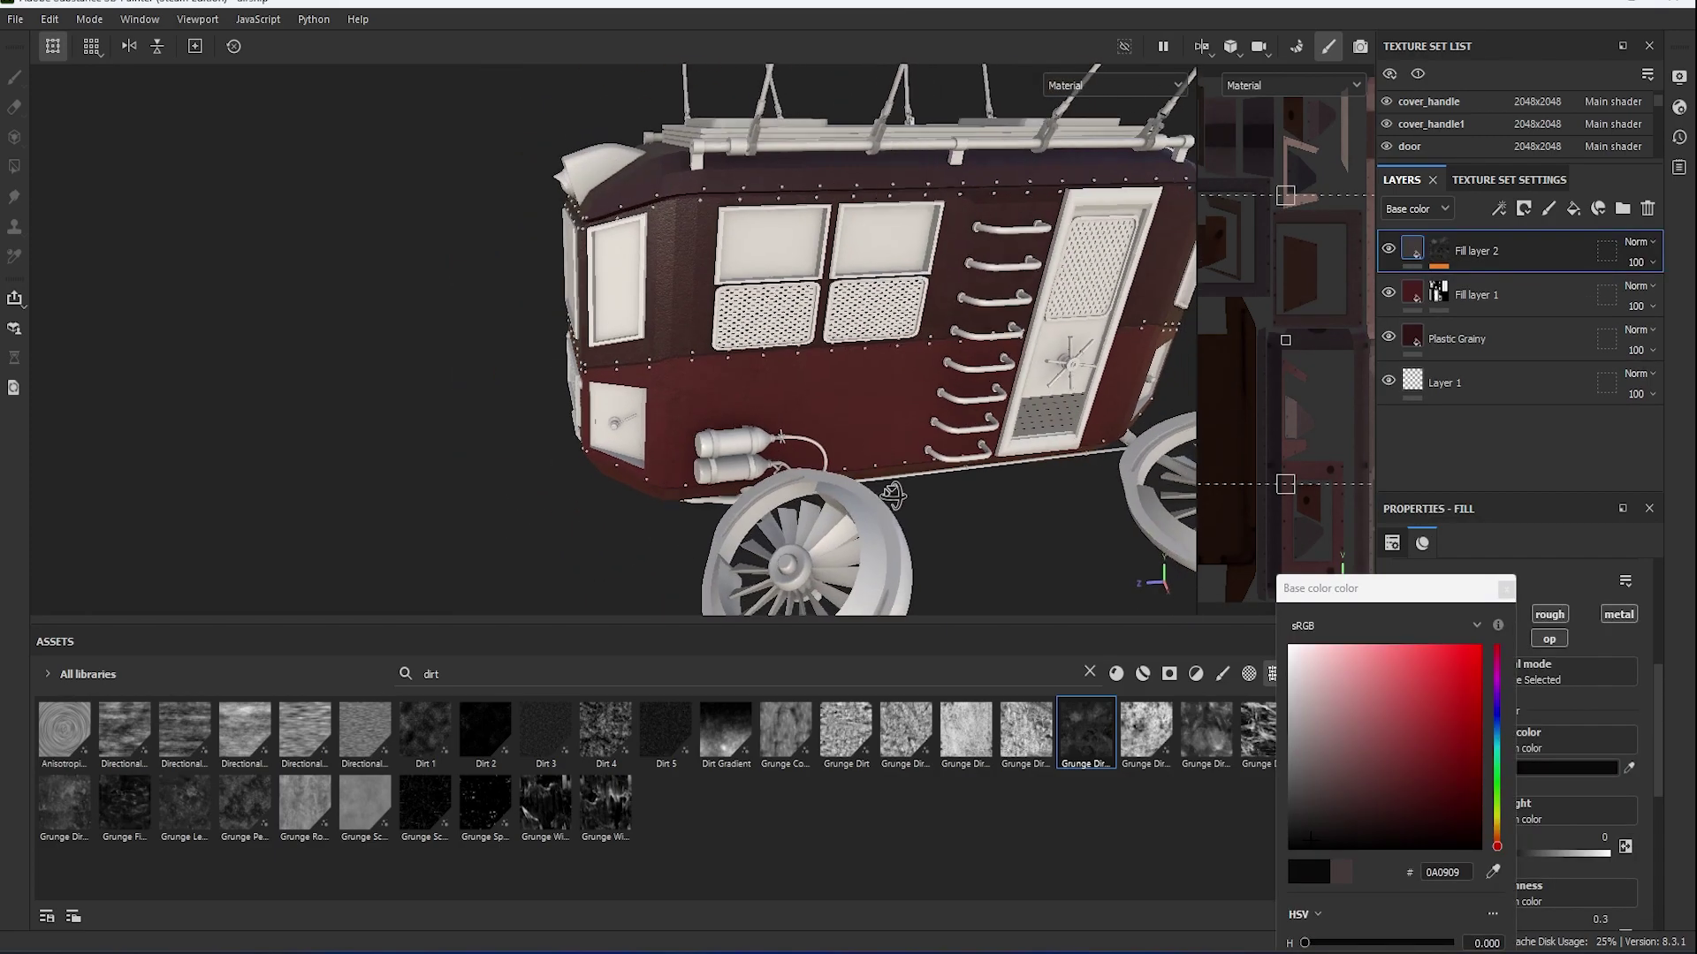
pyautogui.press('Escape')
pyautogui.scroll(4, 1039, 454)
pyautogui.click(1573, 209)
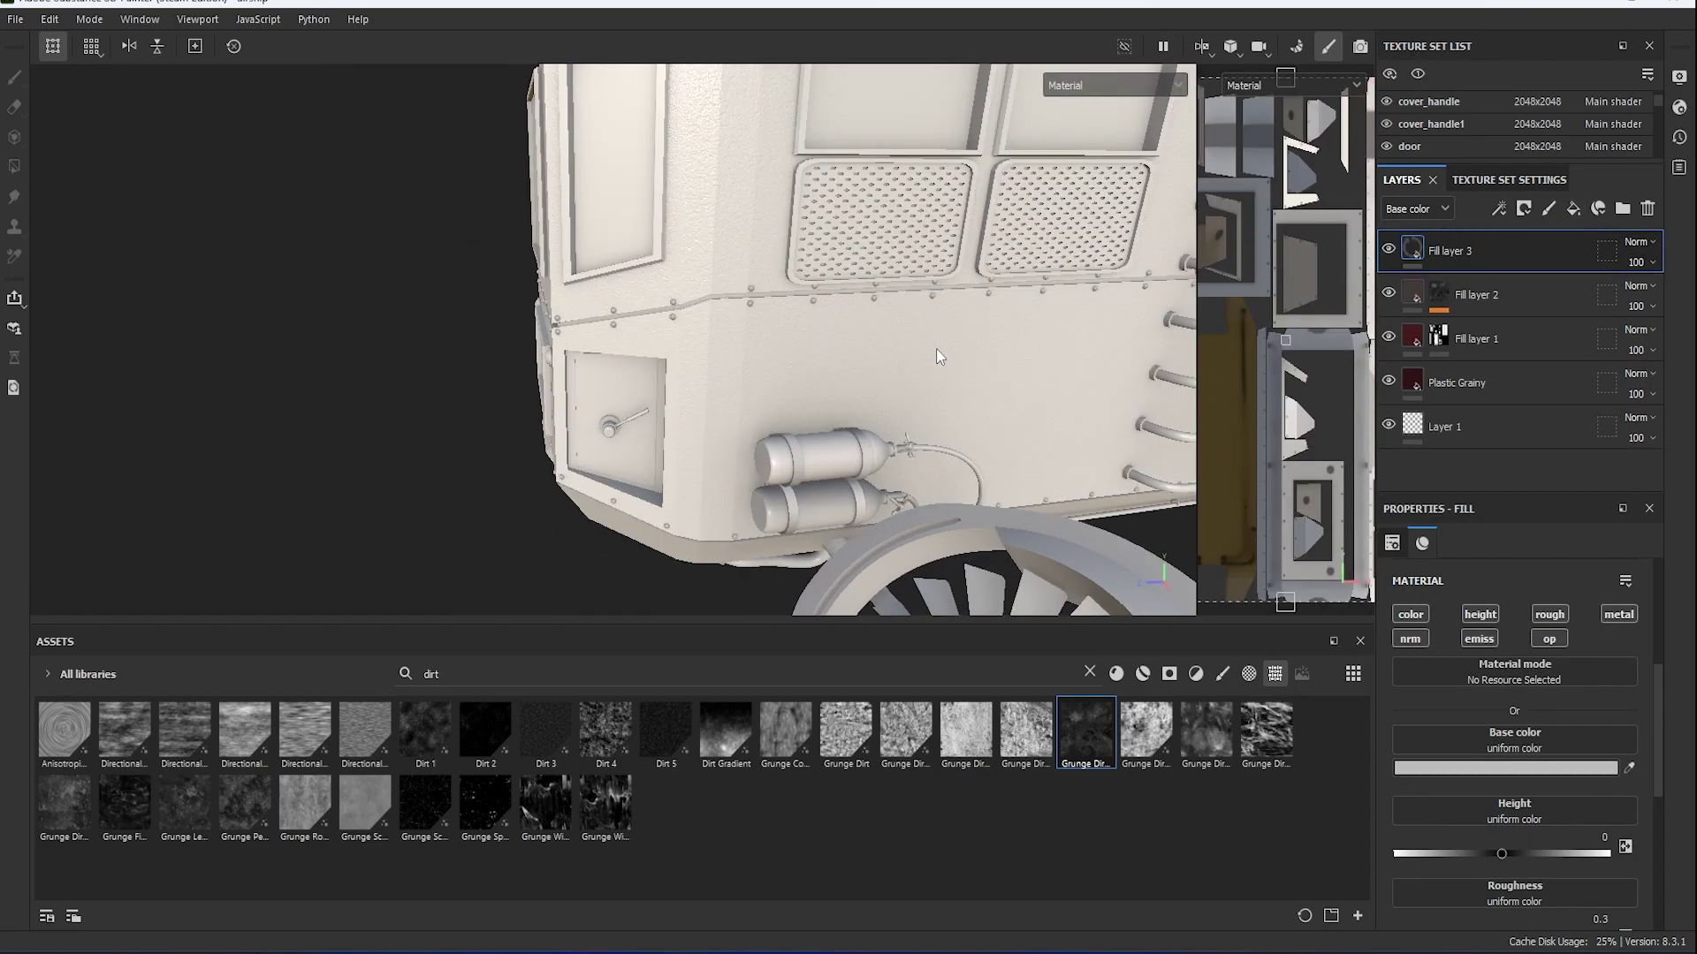
# Give Fill layer 3 a black mask with a paint effect.
pyautogui.rightClick(1393, 259)
pyautogui.click(1467, 277)
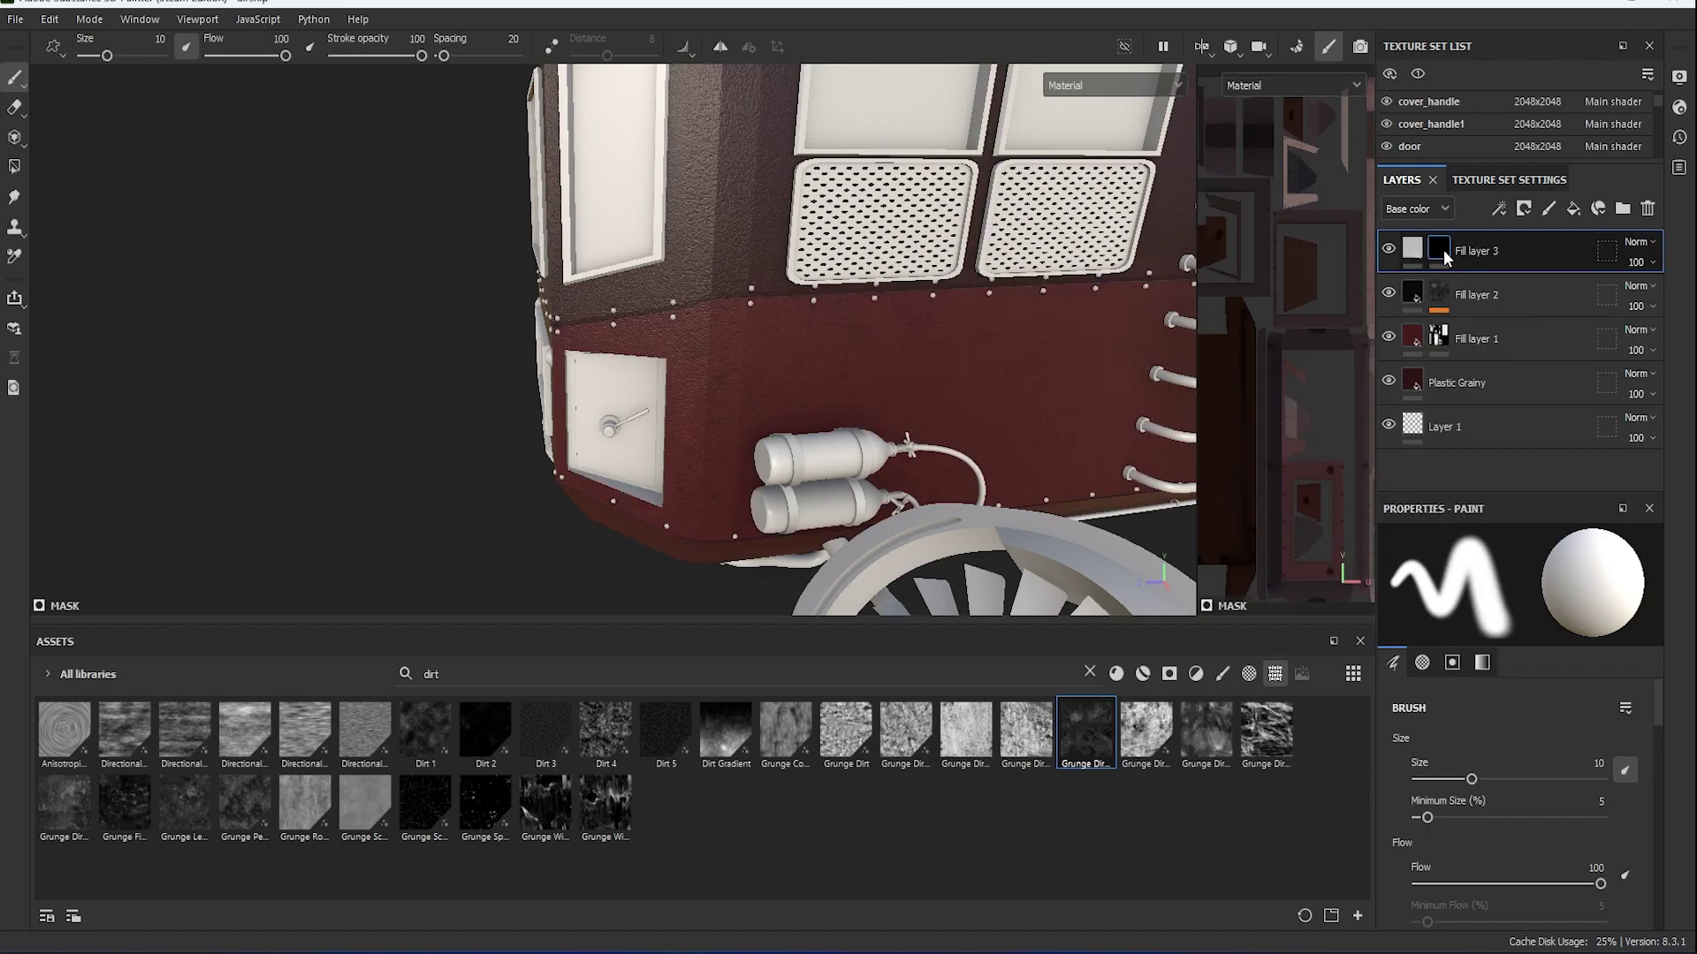
pyautogui.rightClick(1439, 251)
pyautogui.click(1502, 618)
pyautogui.keyDown('alt'); pyautogui.moveTo(884, 354); pyautogui.dragTo(890, 419); pyautogui.keyUp('alt')
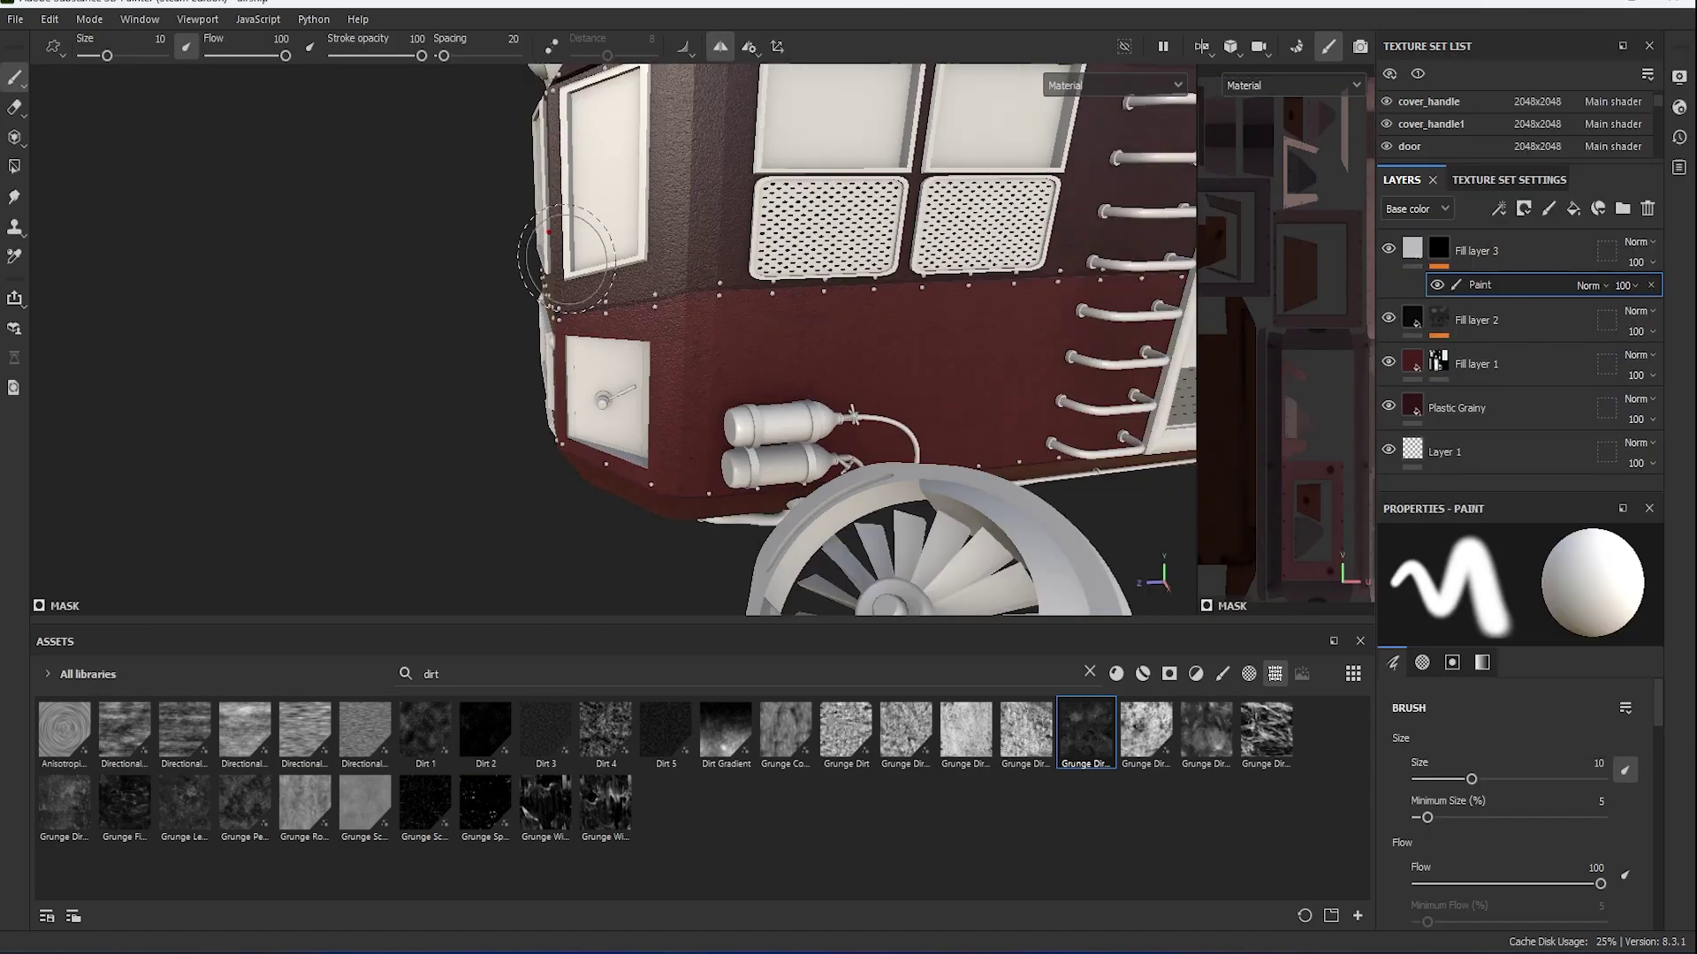
pyautogui.scroll(-3, 890, 418)
pyautogui.scroll(4, 890, 419)
pyautogui.scroll(3, 890, 419)
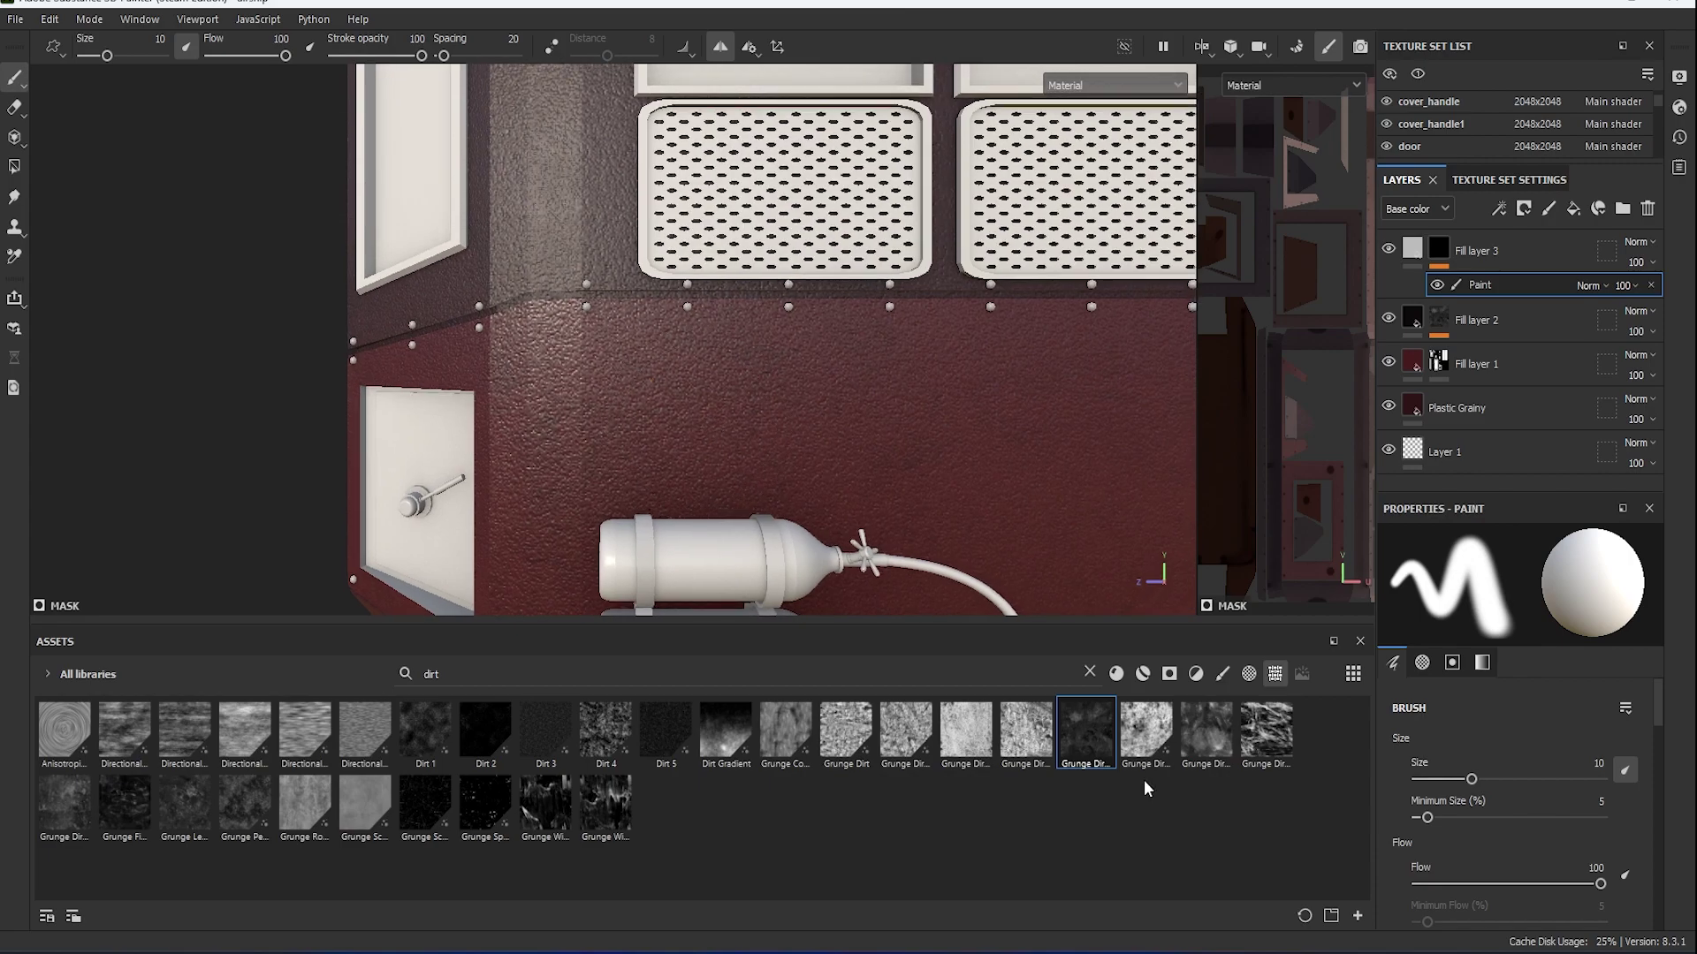
# Choose the Font Orbitron alpha as the brush stamp for the text 23.
pyautogui.click(1092, 673)
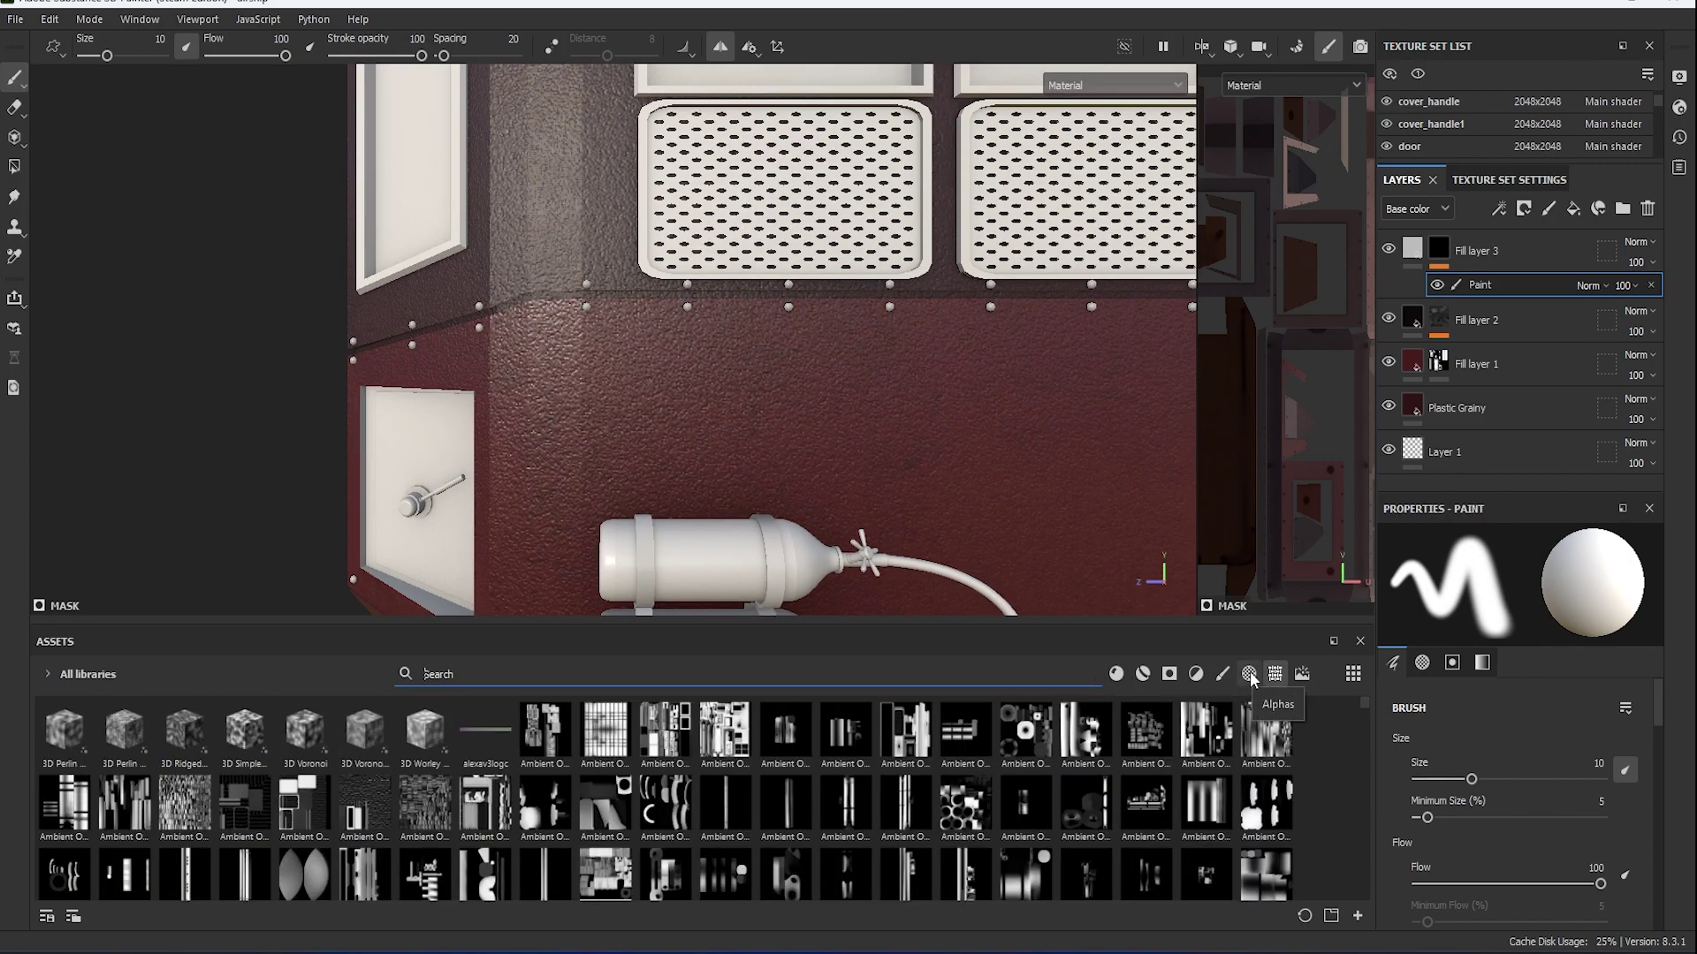
pyautogui.click(1249, 674)
pyautogui.write('font or')
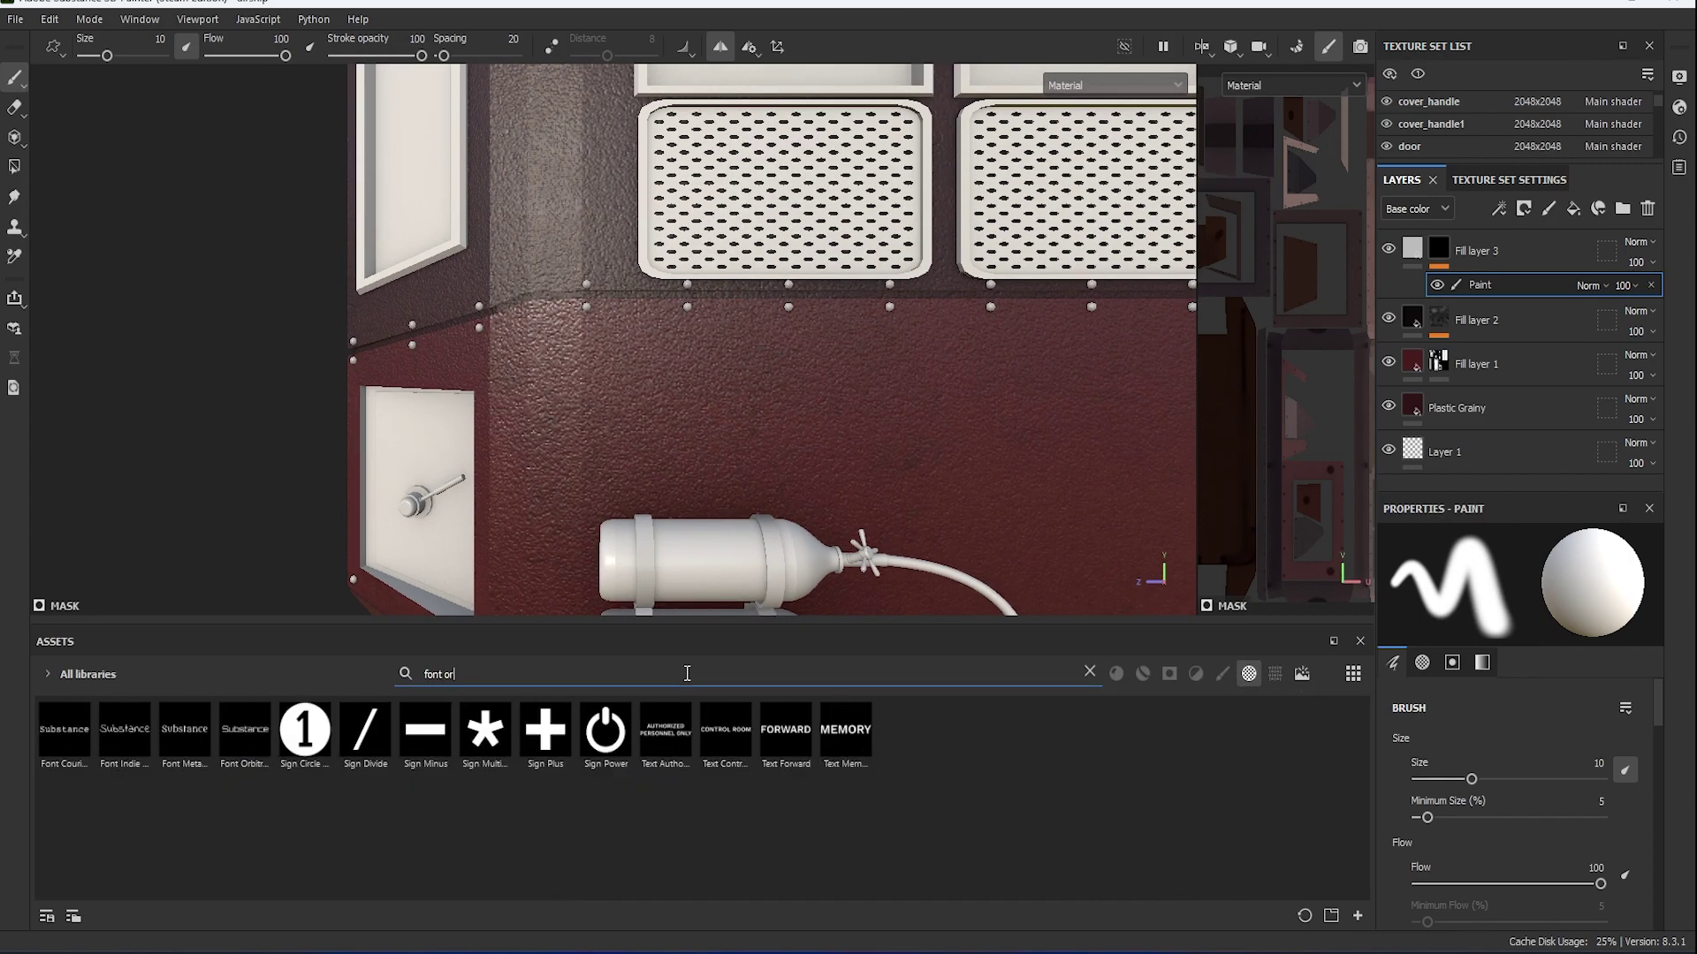
pyautogui.write('b')
pyautogui.click(64, 731)
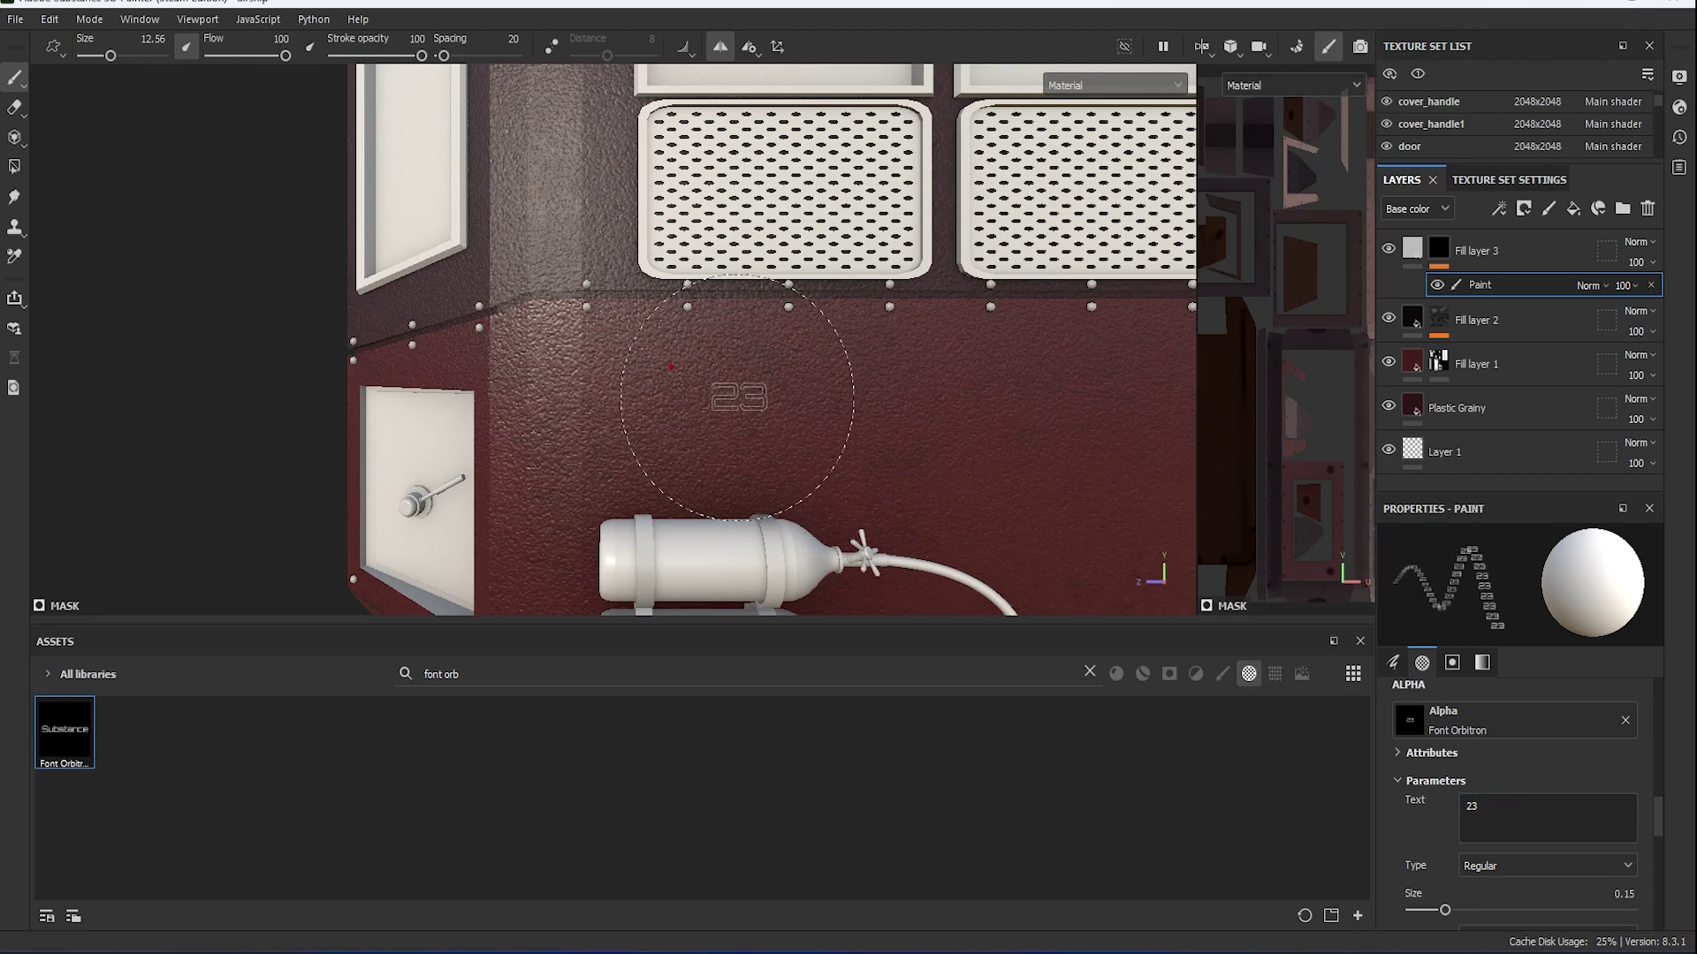
pyautogui.rightClick(737, 397)
pyautogui.moveTo(795, 544); pyautogui.dragTo(822, 545)
# Make the Orbitron lettering Bold and review the alignment options.
pyautogui.scroll(-3, 1535, 828)
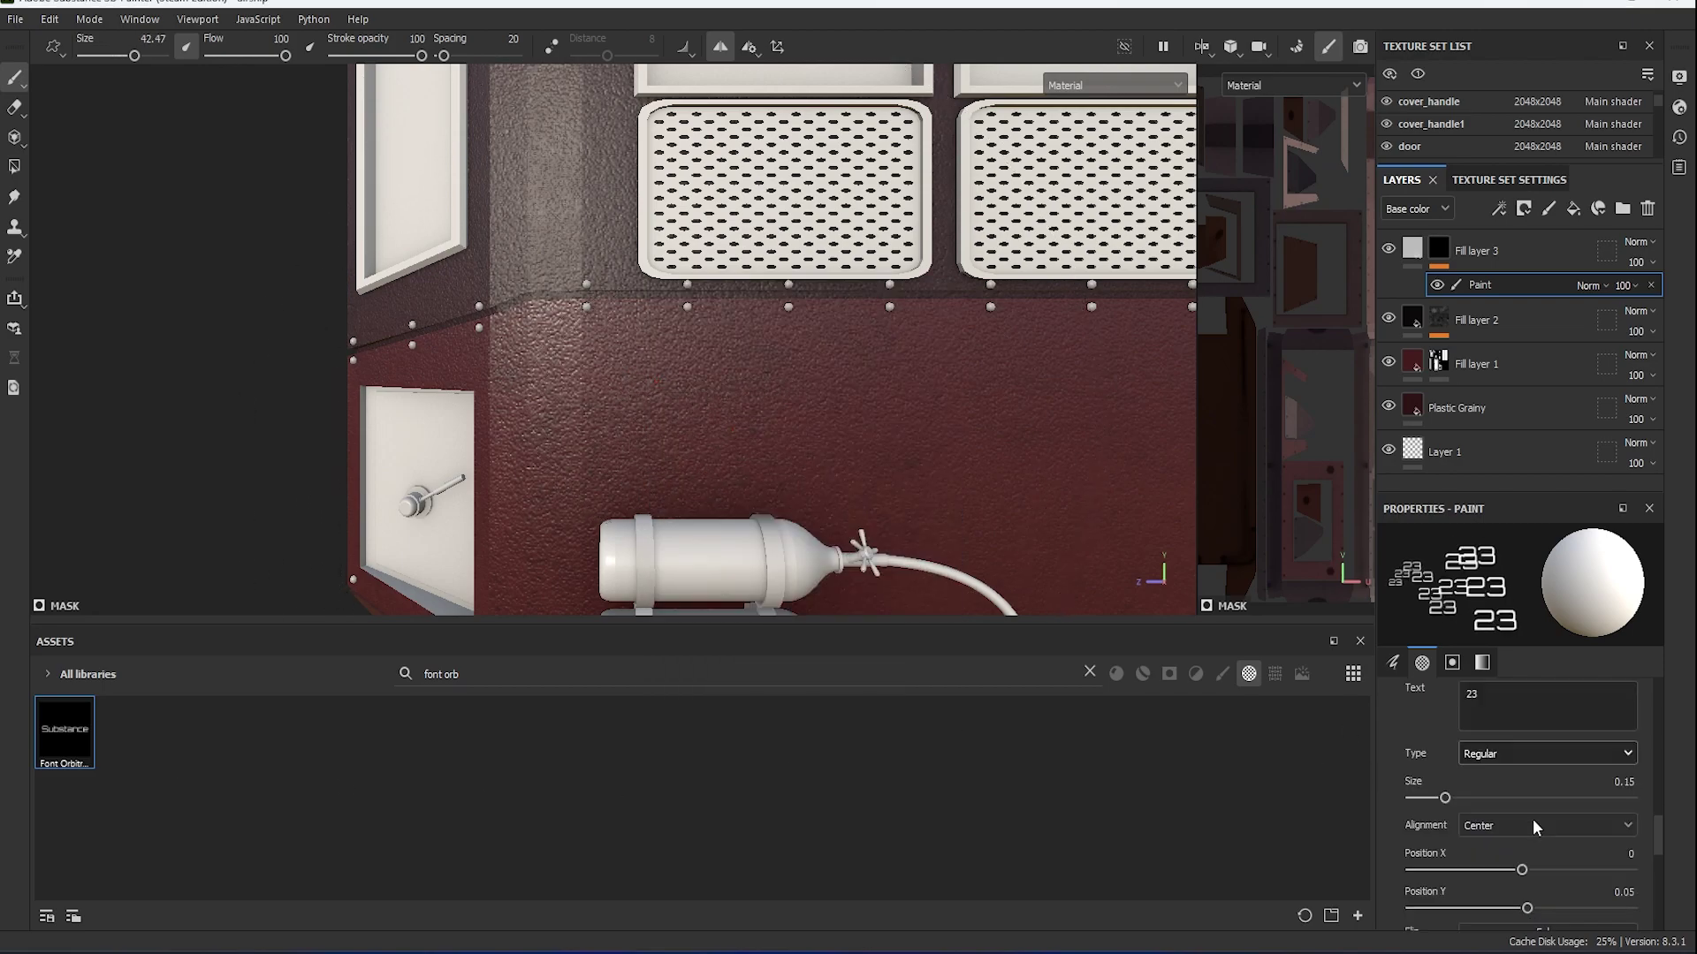
pyautogui.click(1504, 798)
pyautogui.scroll(-1, 1511, 800)
pyautogui.click(1532, 768)
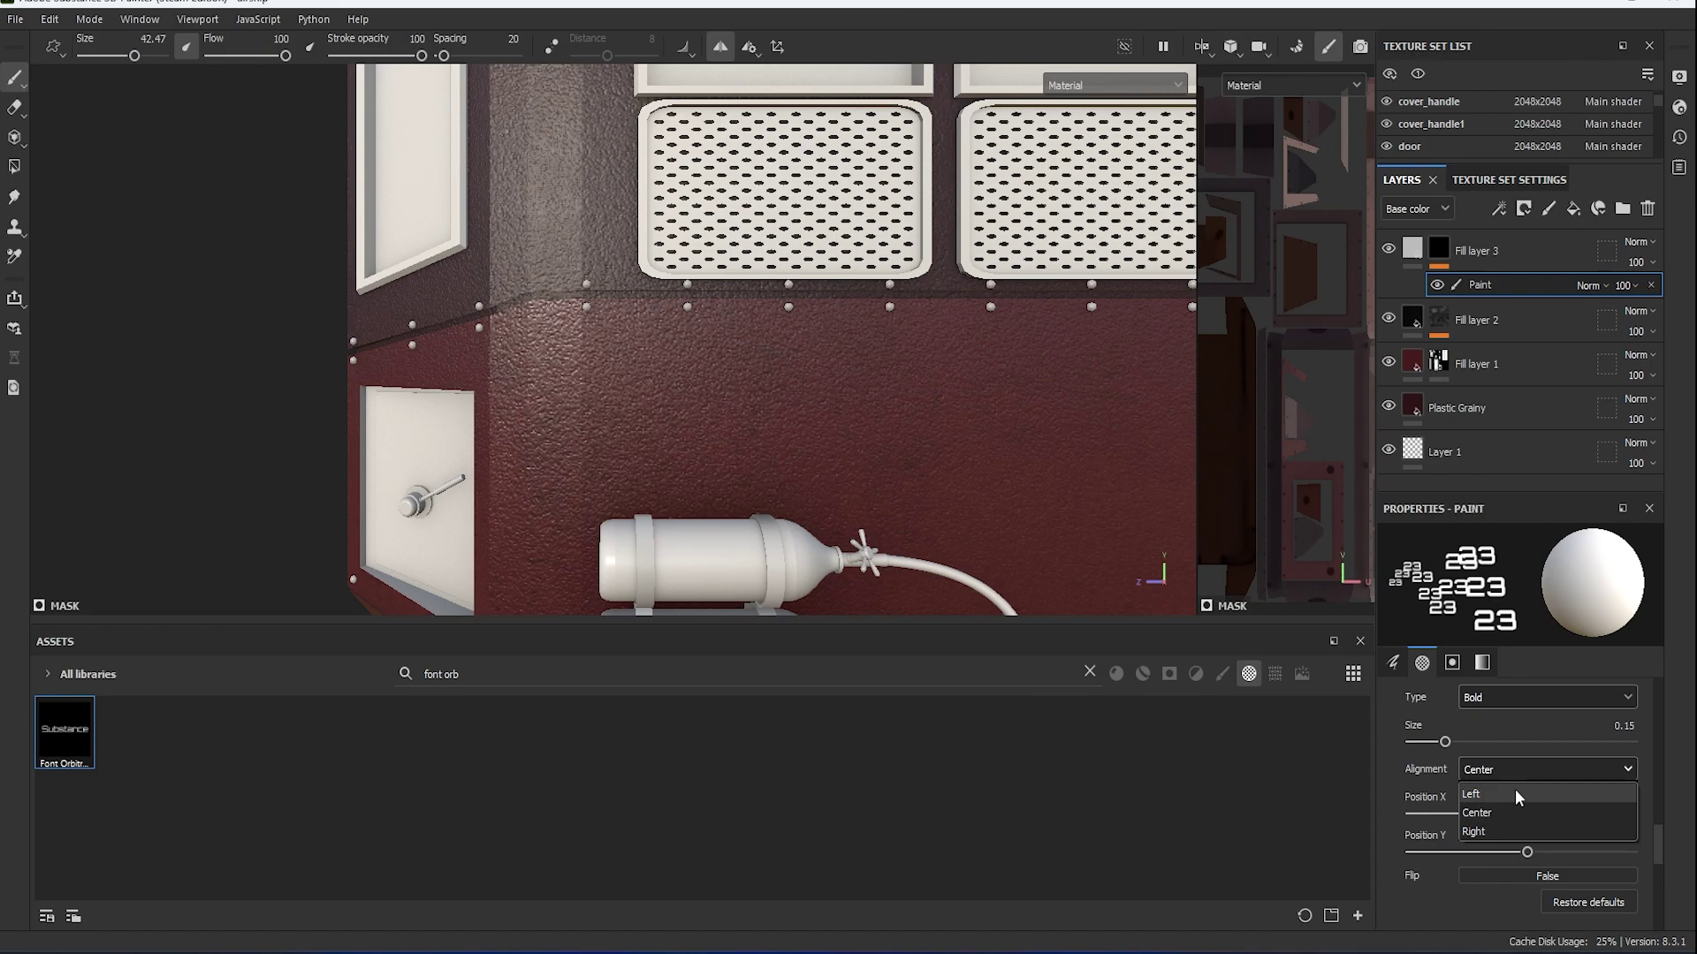
pyautogui.scroll(-2, 1546, 795)
pyautogui.scroll(-2, 1538, 839)
# Keep stencil tiling off and enlarge the 23 stamp to about 54.
pyautogui.click(1542, 780)
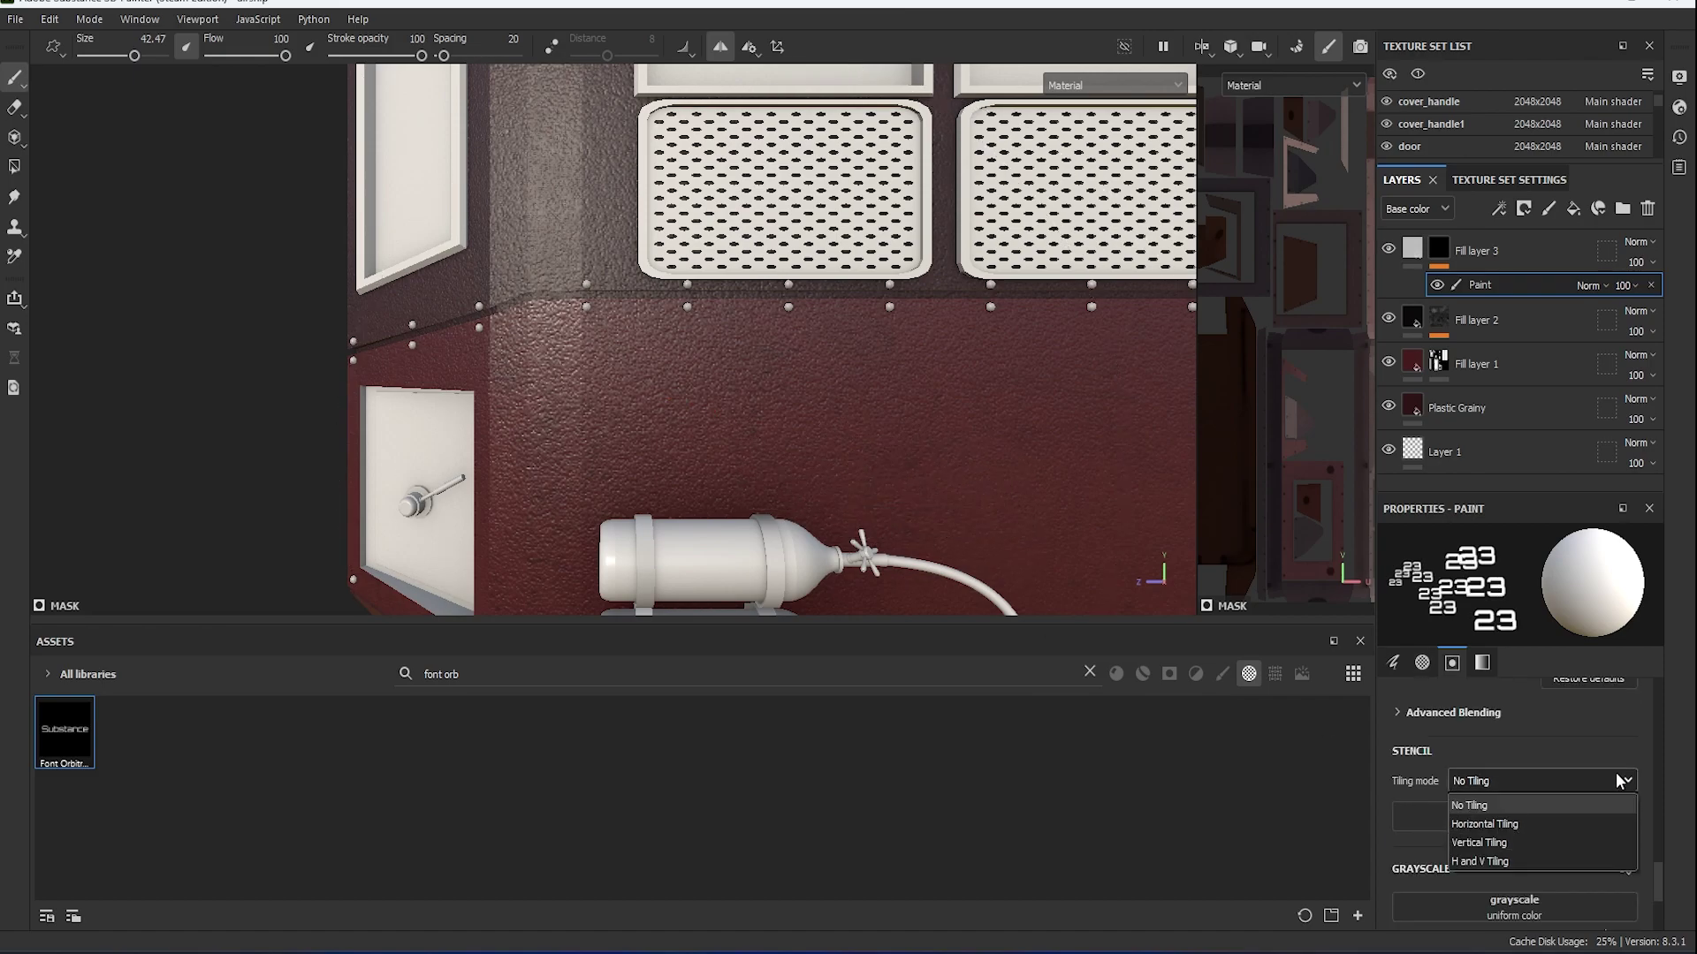
pyautogui.click(1520, 822)
pyautogui.click(1542, 780)
pyautogui.click(1520, 806)
pyautogui.scroll(-3, 1520, 795)
pyautogui.scroll(5, 1520, 795)
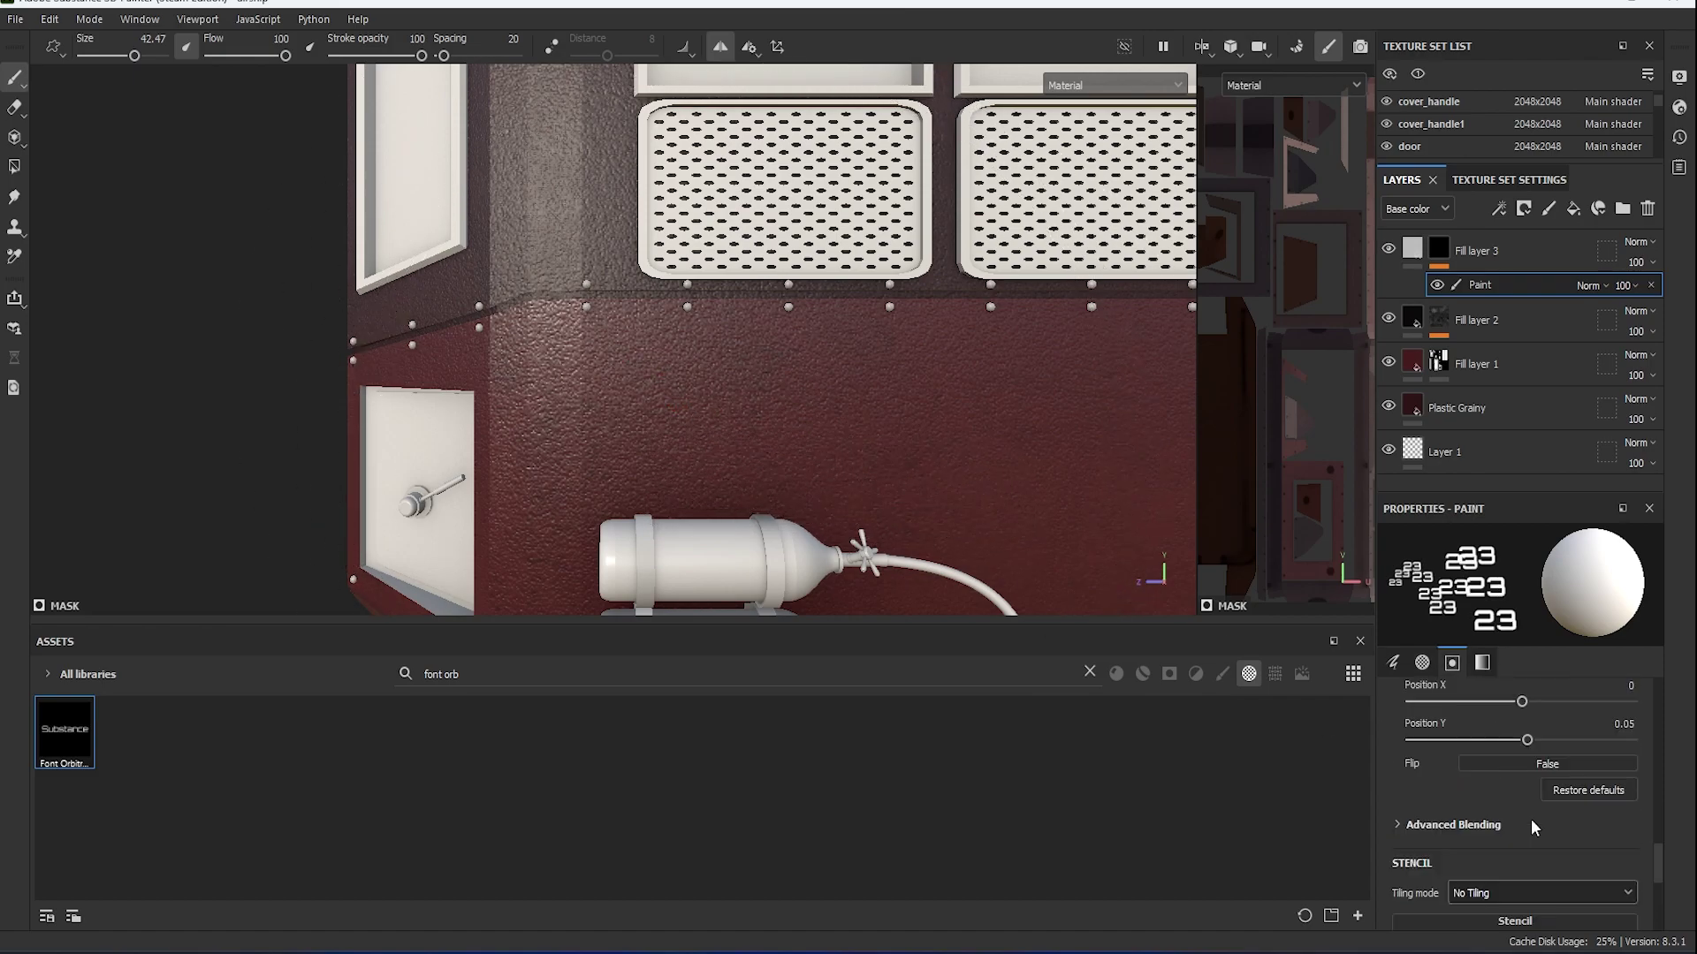
pyautogui.scroll(1, 1520, 795)
pyautogui.rightClick(644, 400)
pyautogui.moveTo(802, 575); pyautogui.dragTo(841, 575)
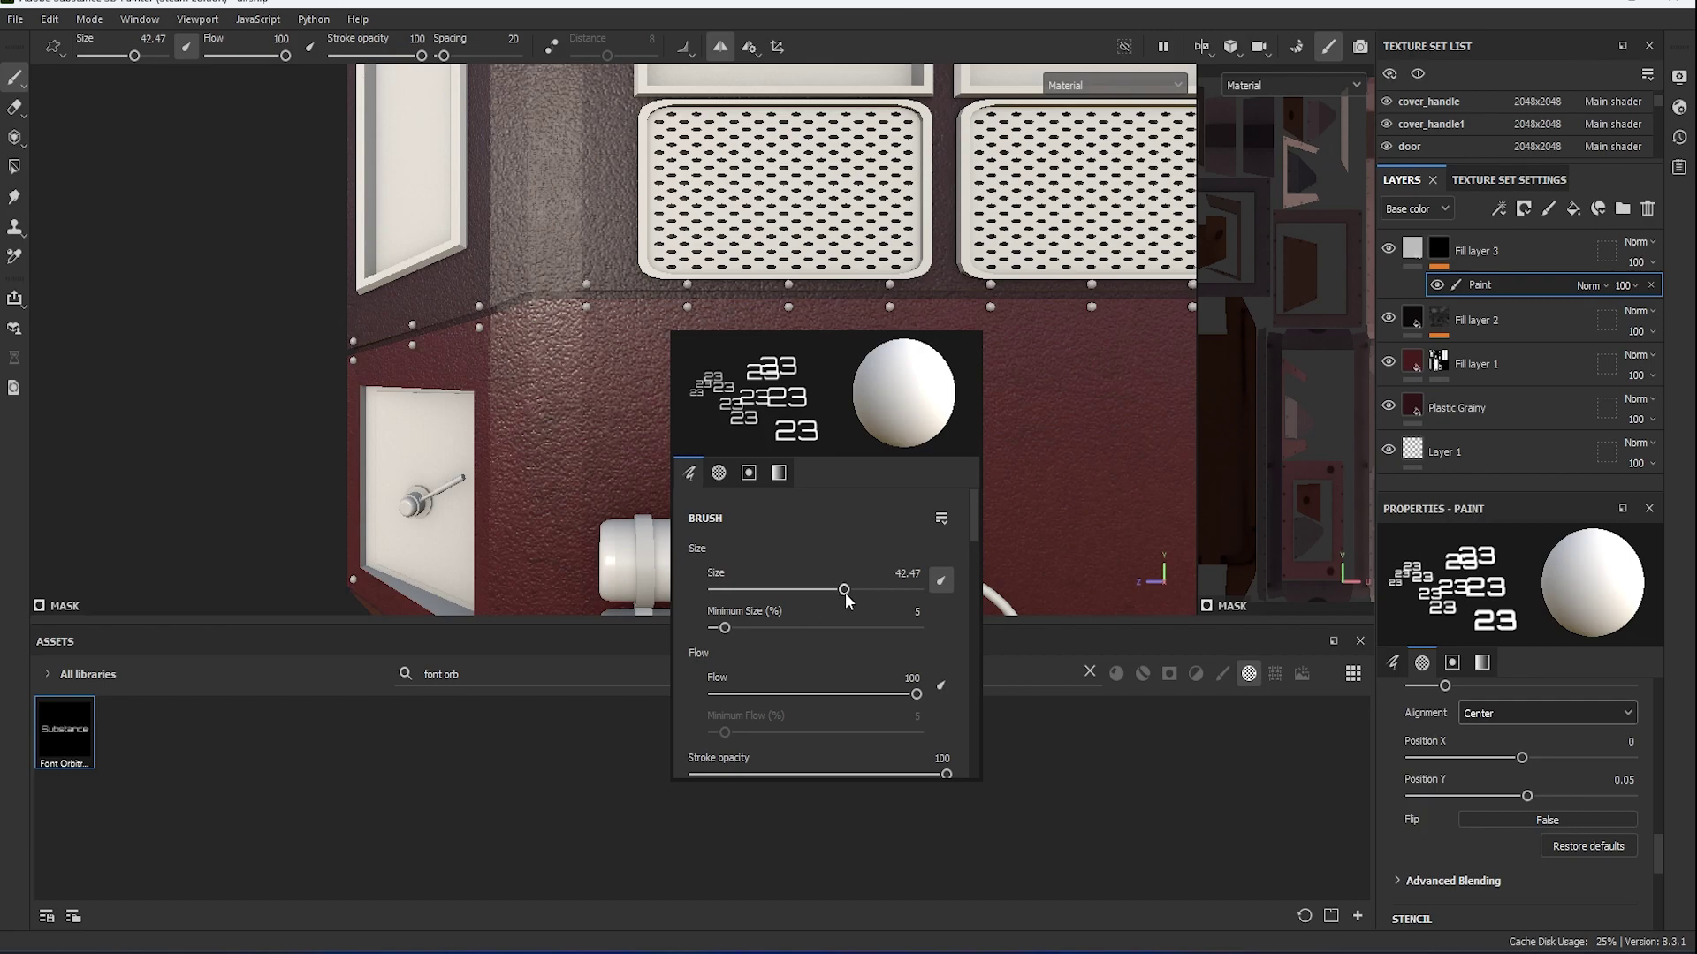
# Stamp the white 23 on the cabin side and change the alpha text to WEST.
pyautogui.click(652, 389)
pyautogui.scroll(2, 1502, 796)
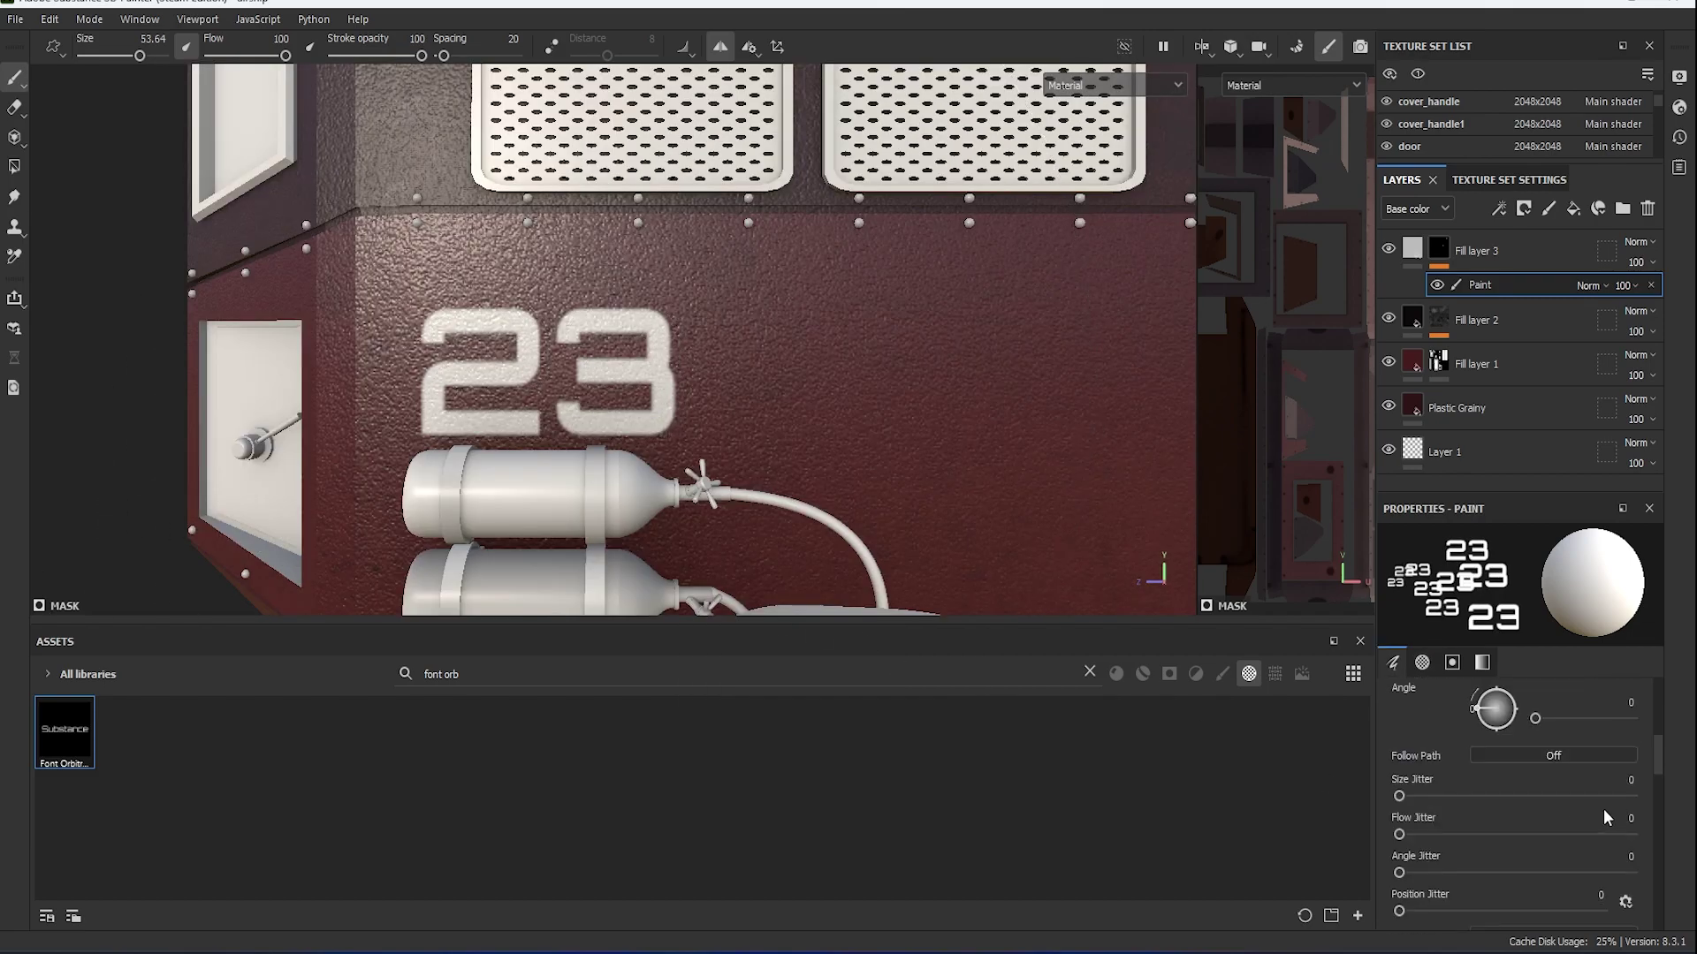
pyautogui.scroll(3, 1485, 791)
pyautogui.write('WES')
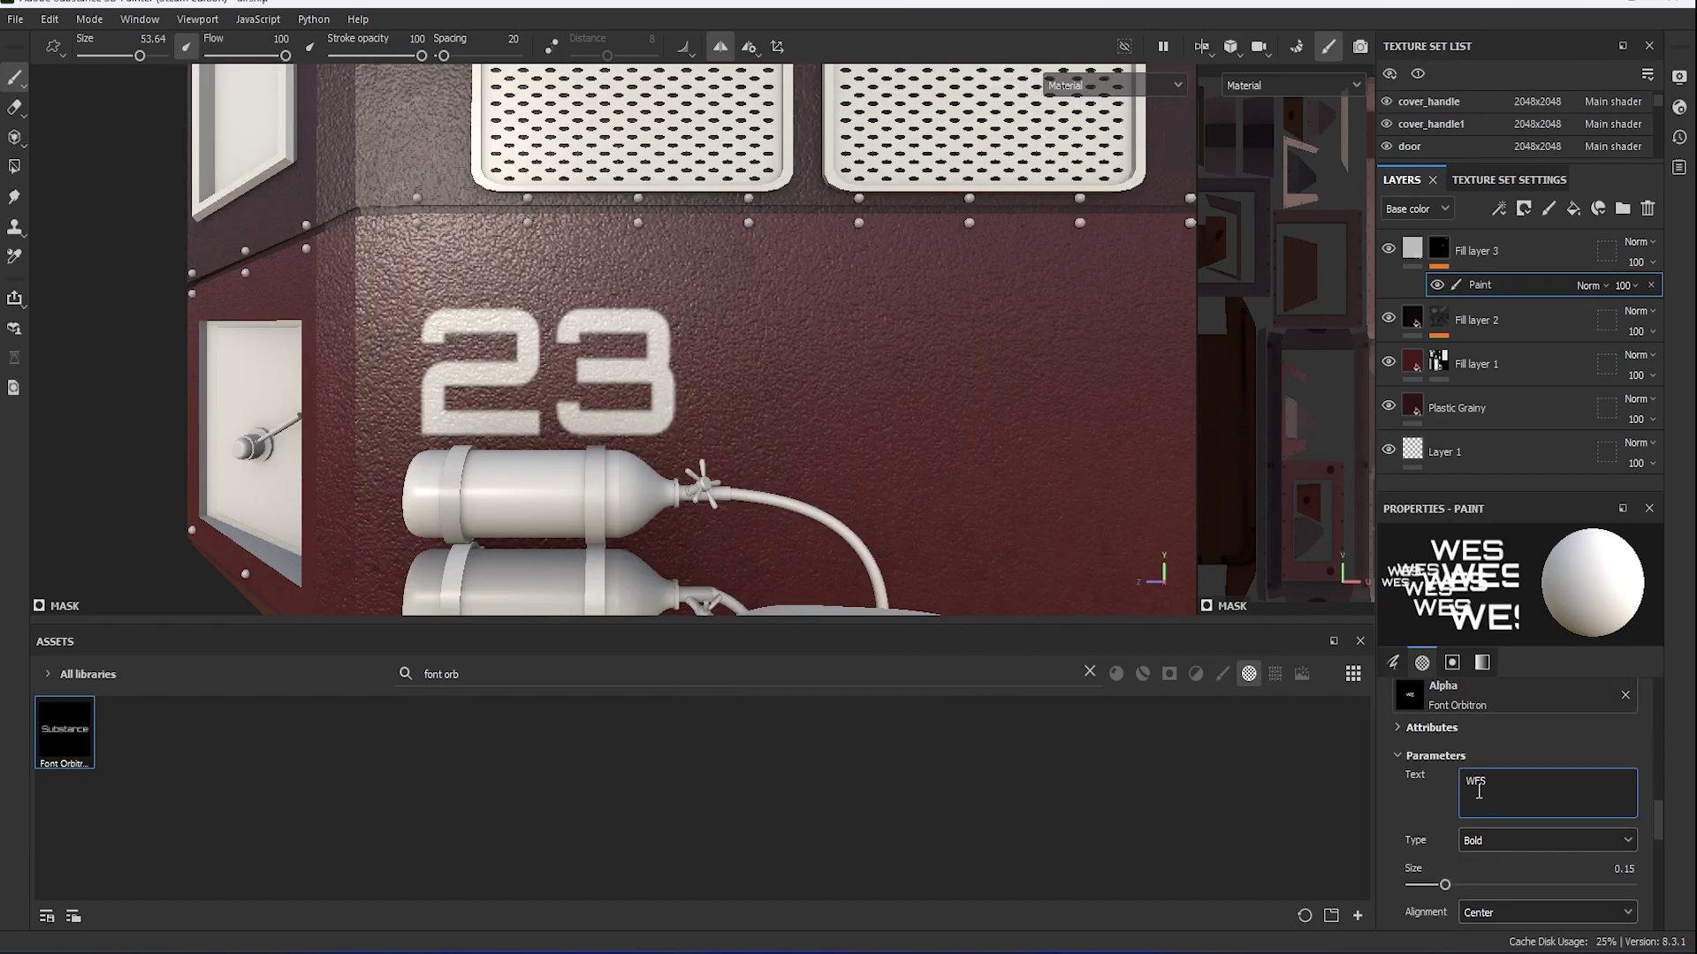
pyautogui.write('EST')
# Rotate the WEST stamp to 270°, shrink it to about 10, and stamp it beside the 23.
pyautogui.rightClick(817, 477)
pyautogui.scroll(-2, 822, 557)
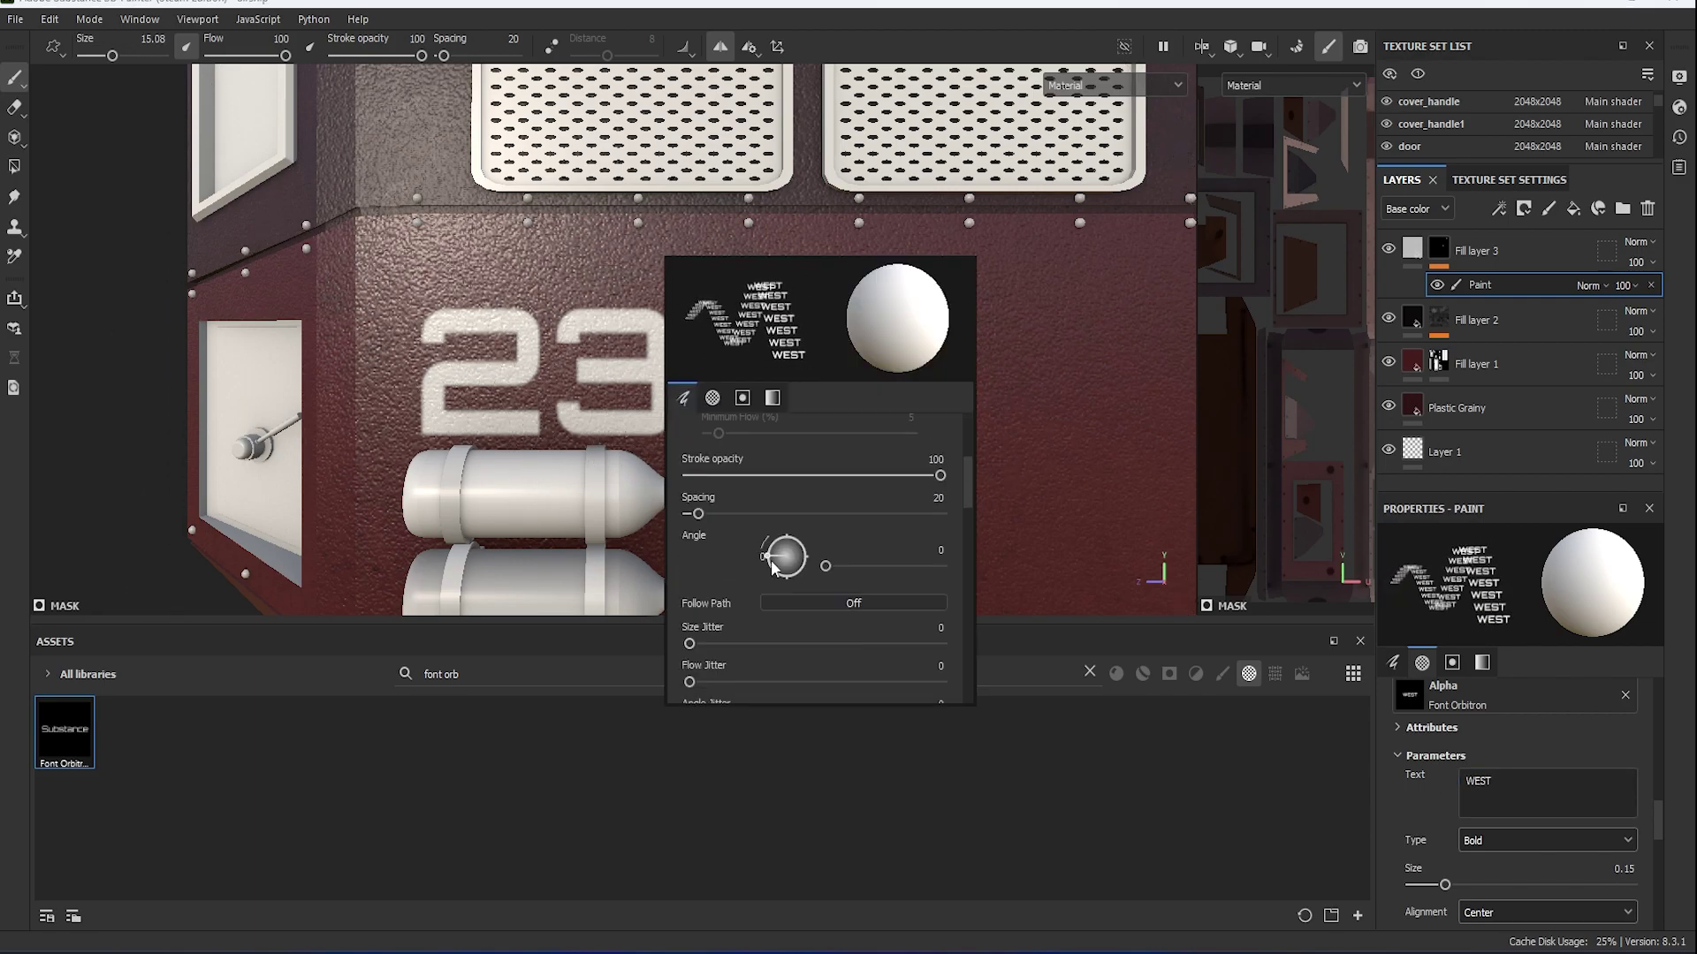
pyautogui.moveTo(800, 535); pyautogui.dragTo(815, 555)
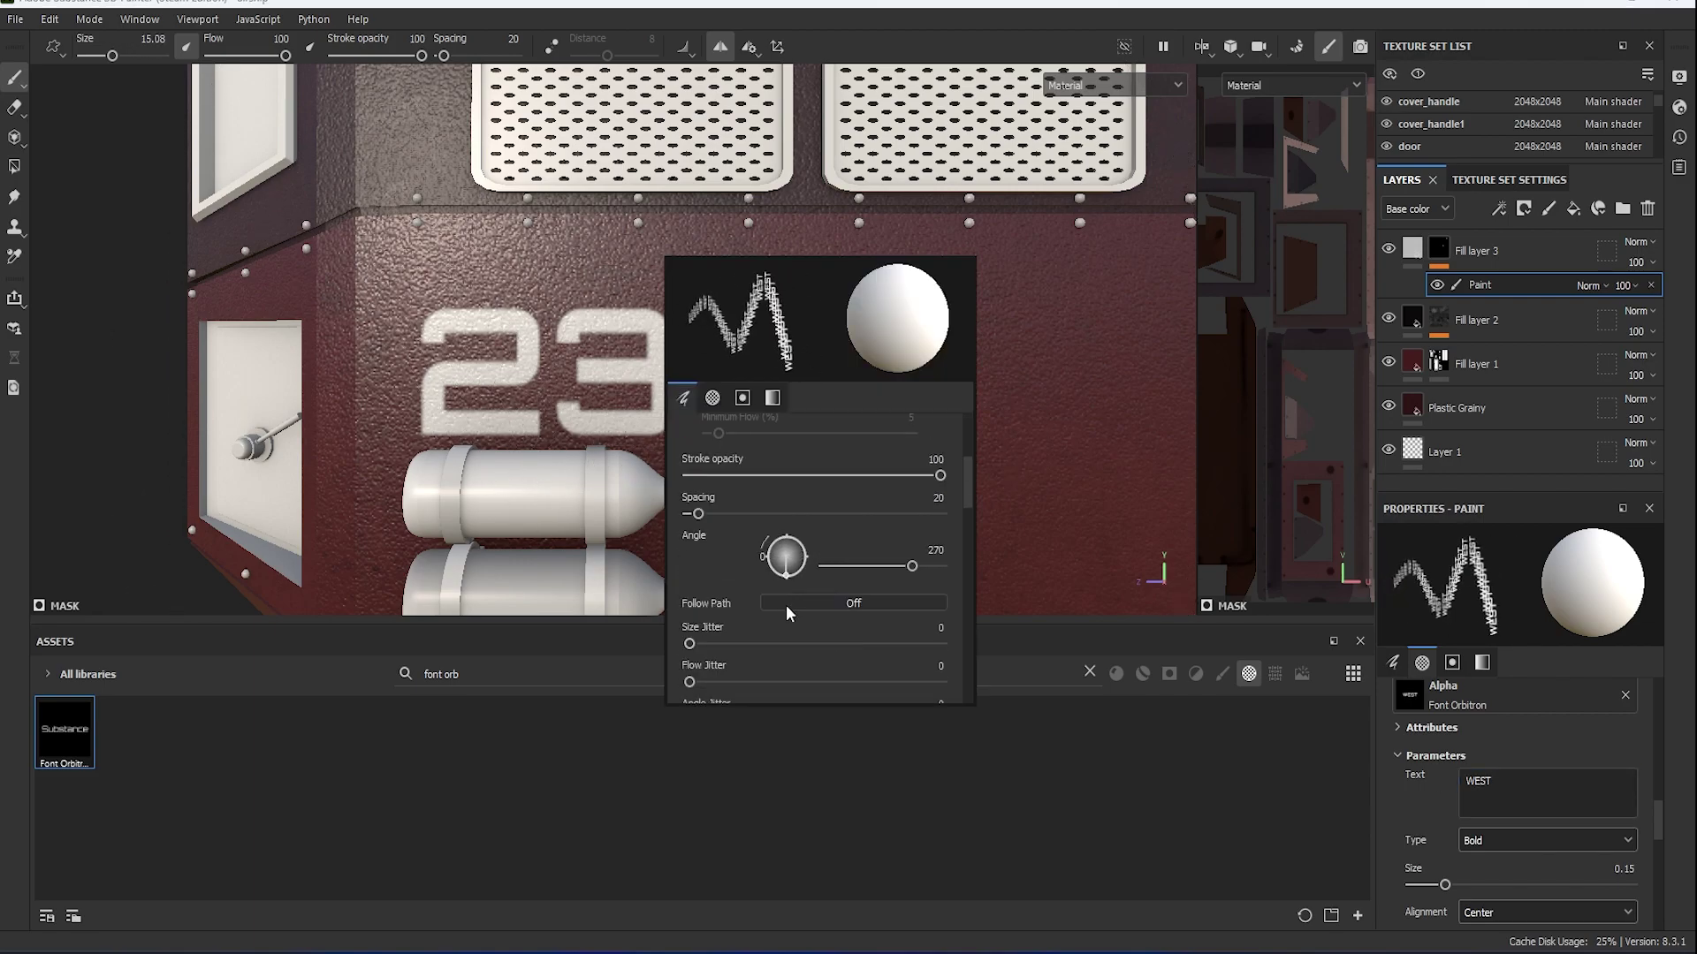
pyautogui.rightClick(822, 402)
pyautogui.scroll(3, 919, 508)
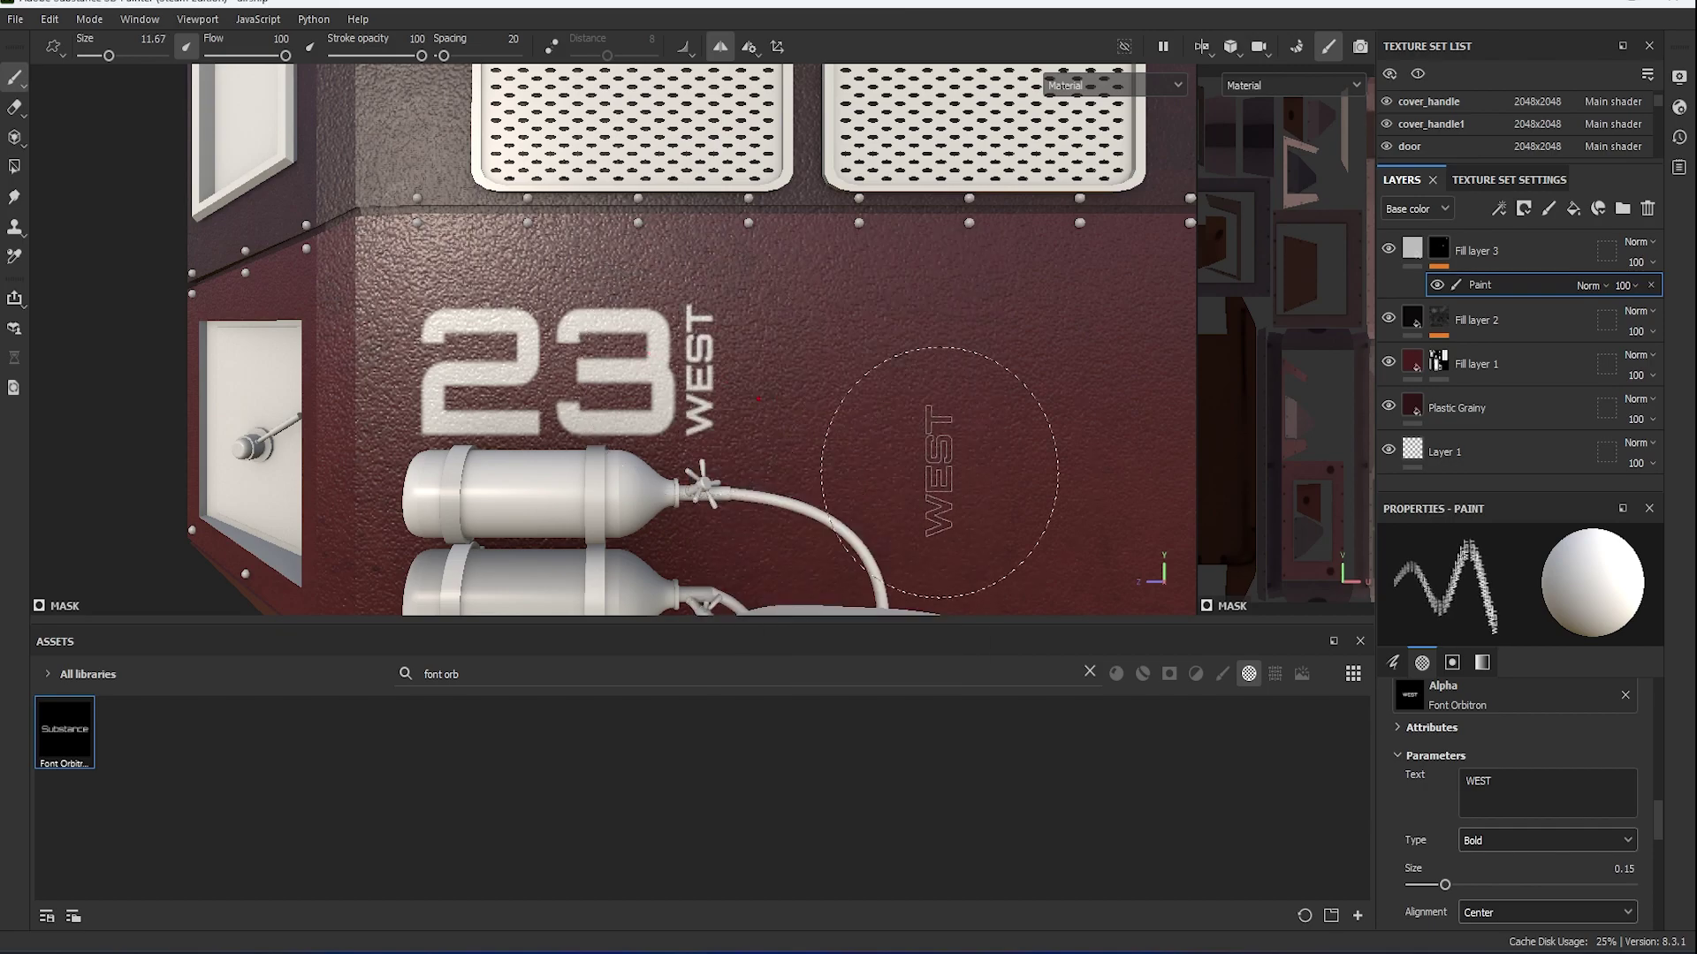
pyautogui.rightClick(836, 524)
pyautogui.moveTo(836, 524); pyautogui.dragTo(831, 525)
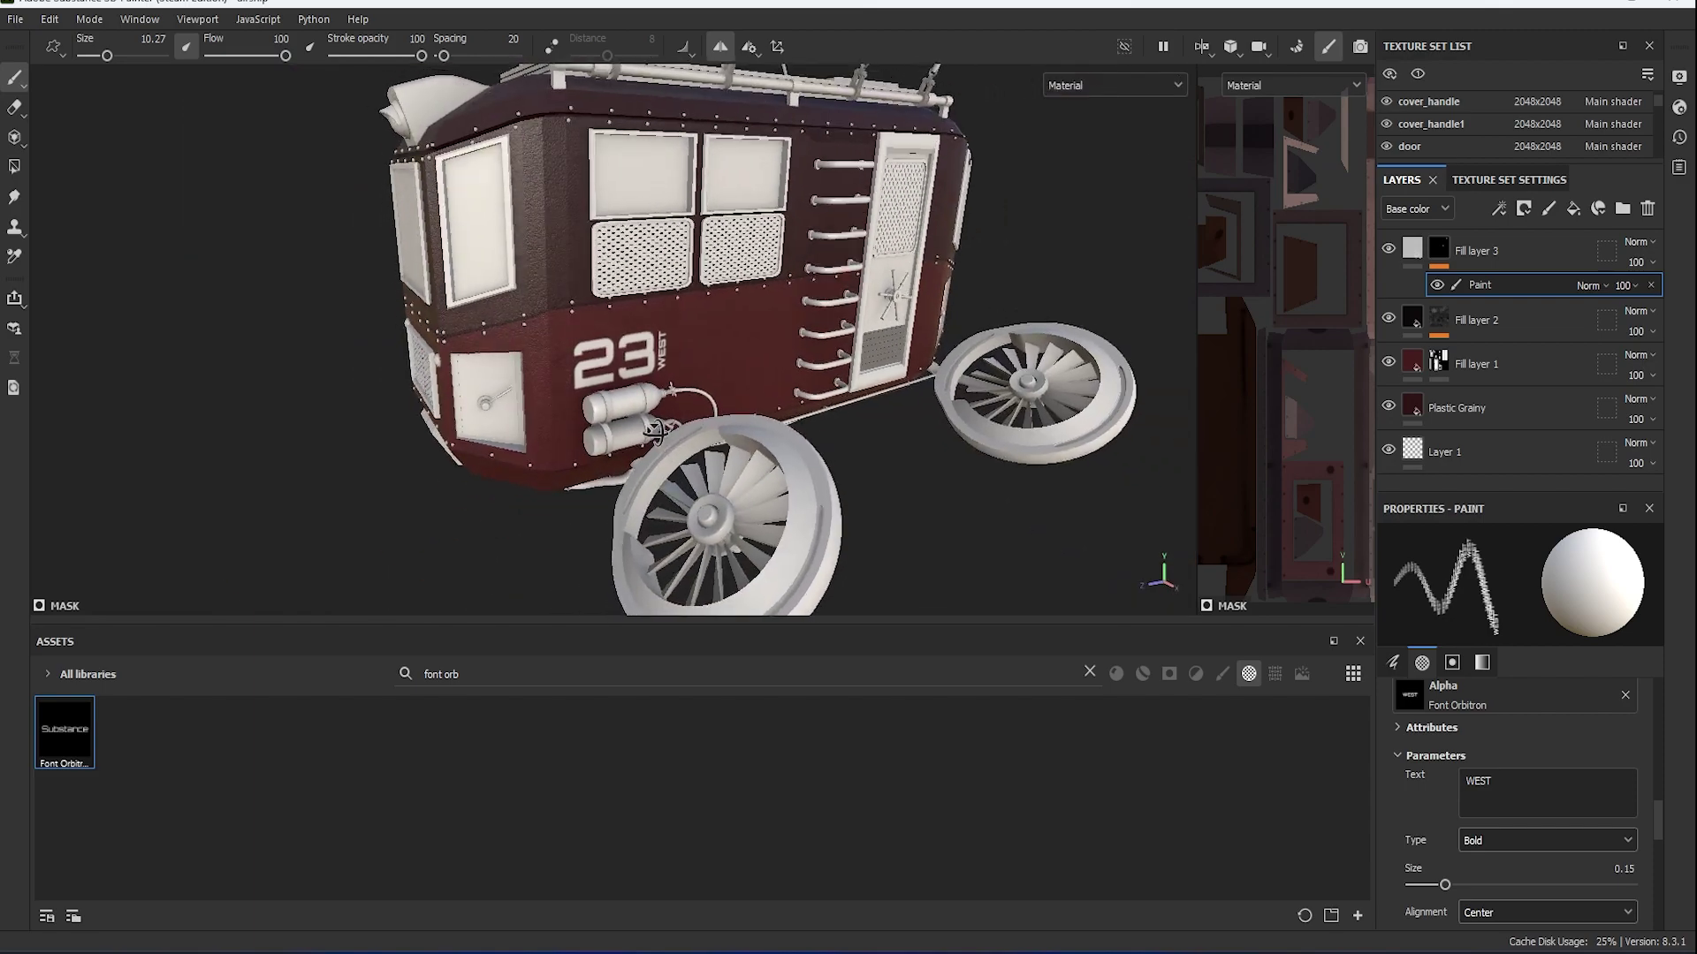
pyautogui.rightClick(1453, 292)
# Add a Multiply fill effect to the lettering layer and search the textures for 'dirt'.
pyautogui.click(1479, 632)
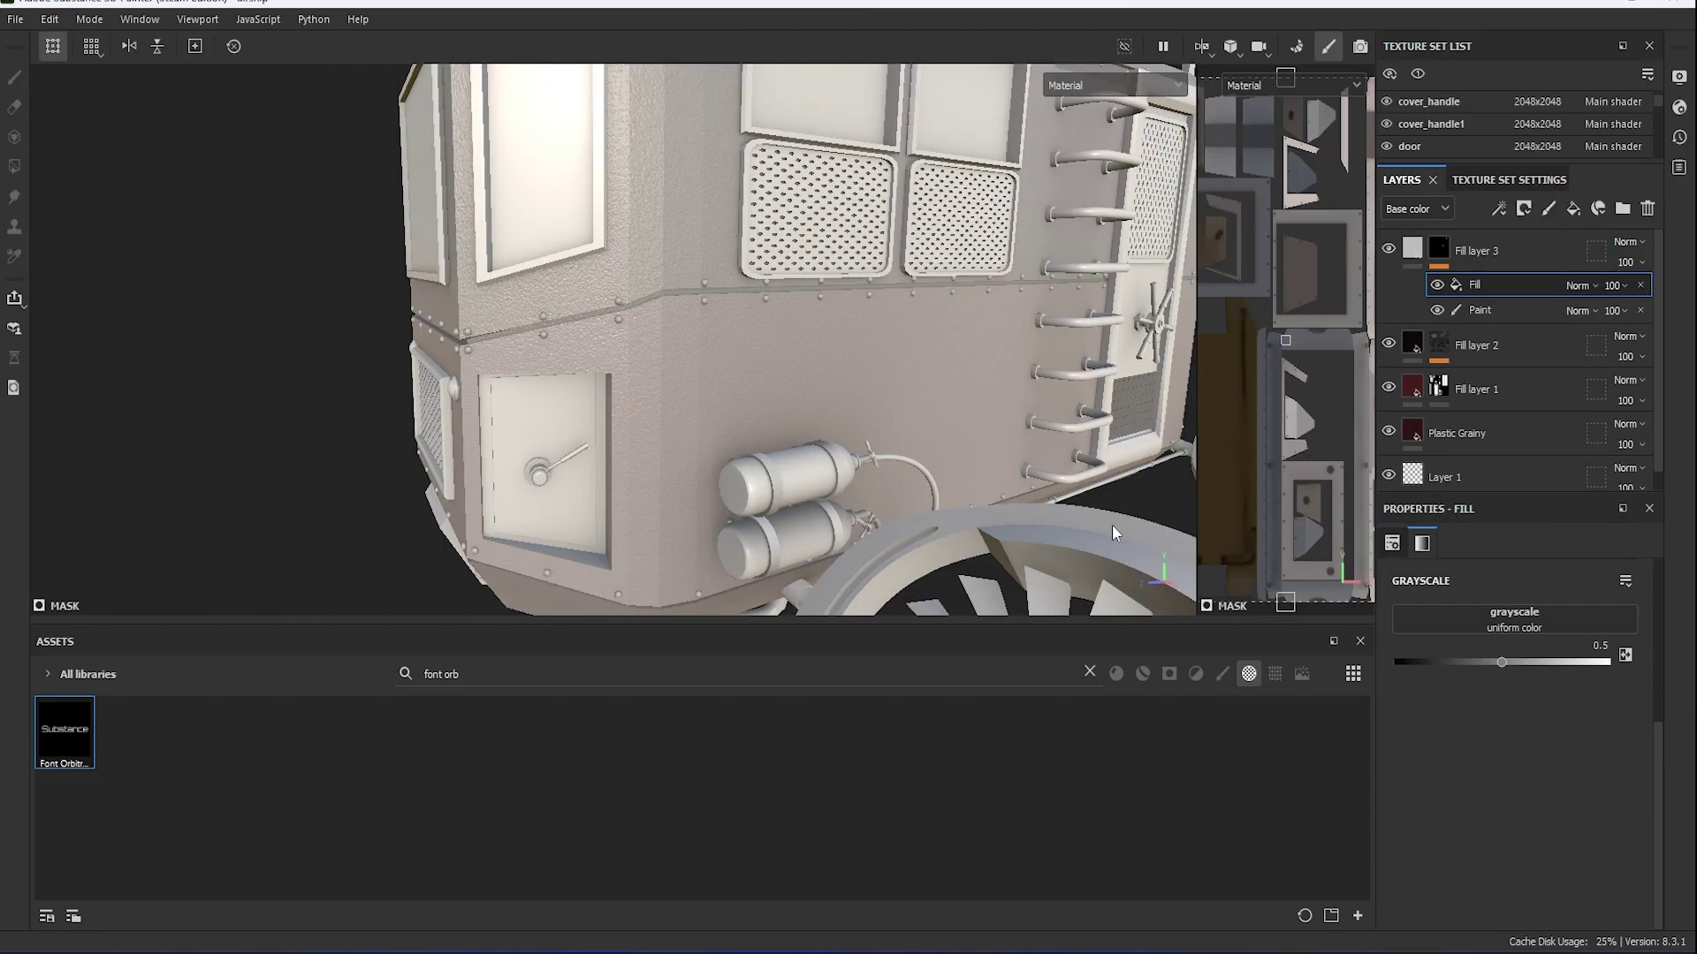
pyautogui.click(1580, 285)
pyautogui.click(1582, 380)
pyautogui.scroll(3, 802, 426)
pyautogui.scroll(2, 803, 426)
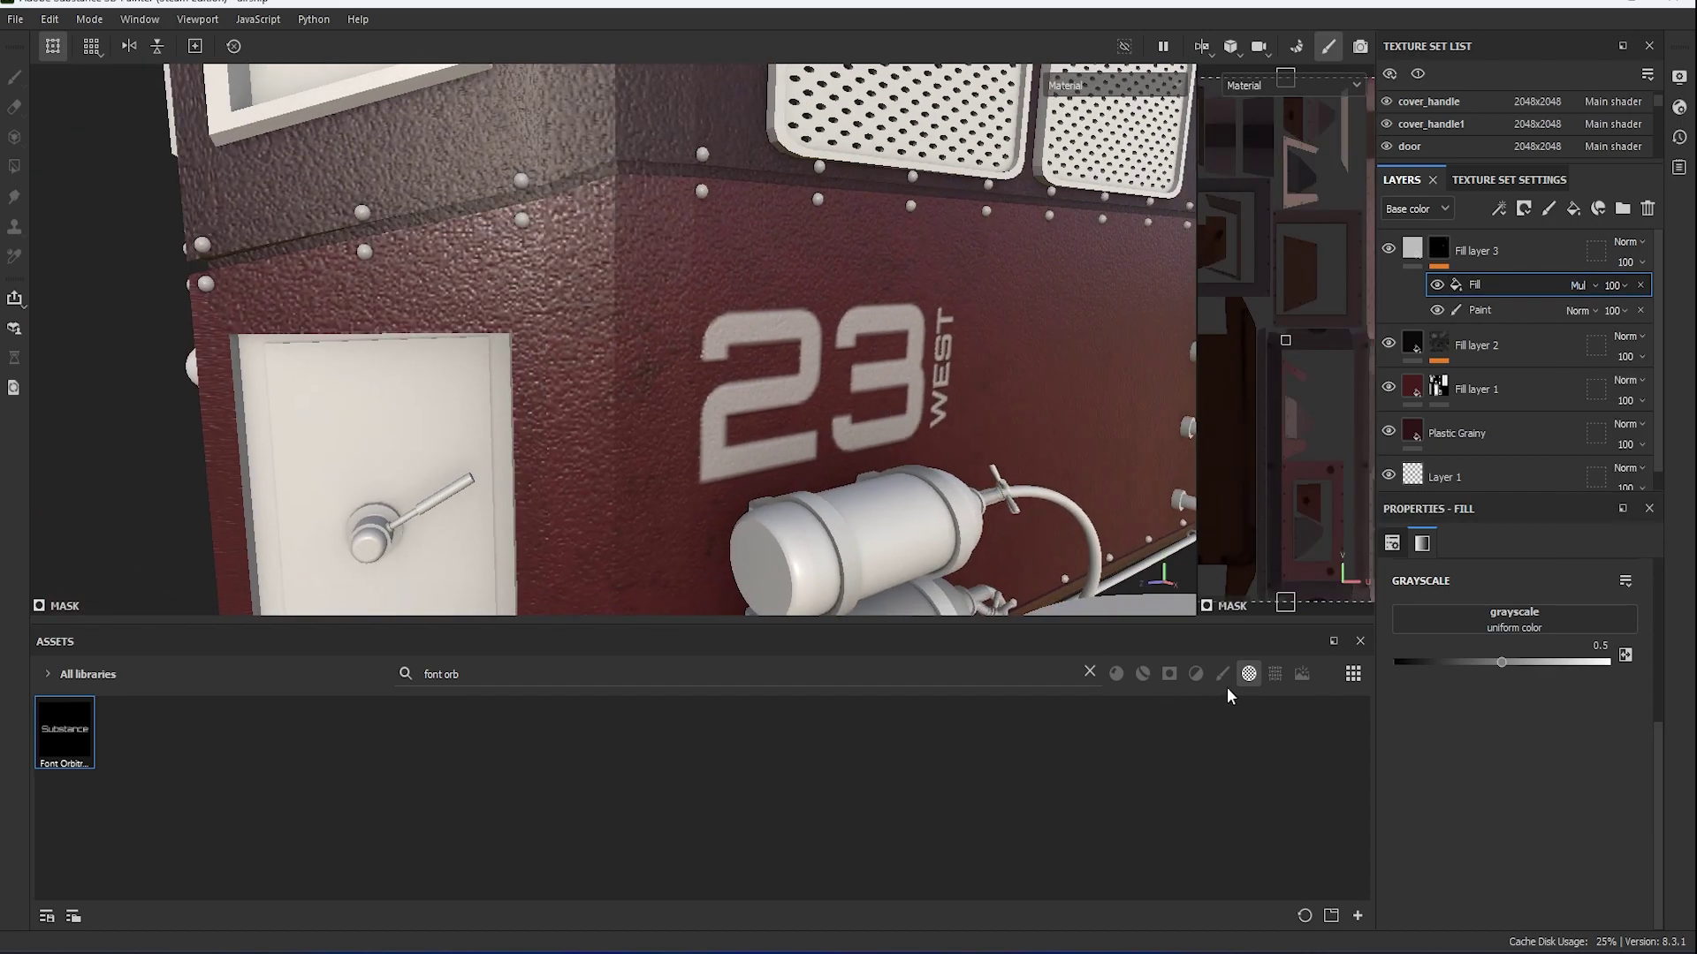
pyautogui.click(1089, 674)
pyautogui.click(1275, 674)
pyautogui.click(622, 673)
pyautogui.write('dirt')
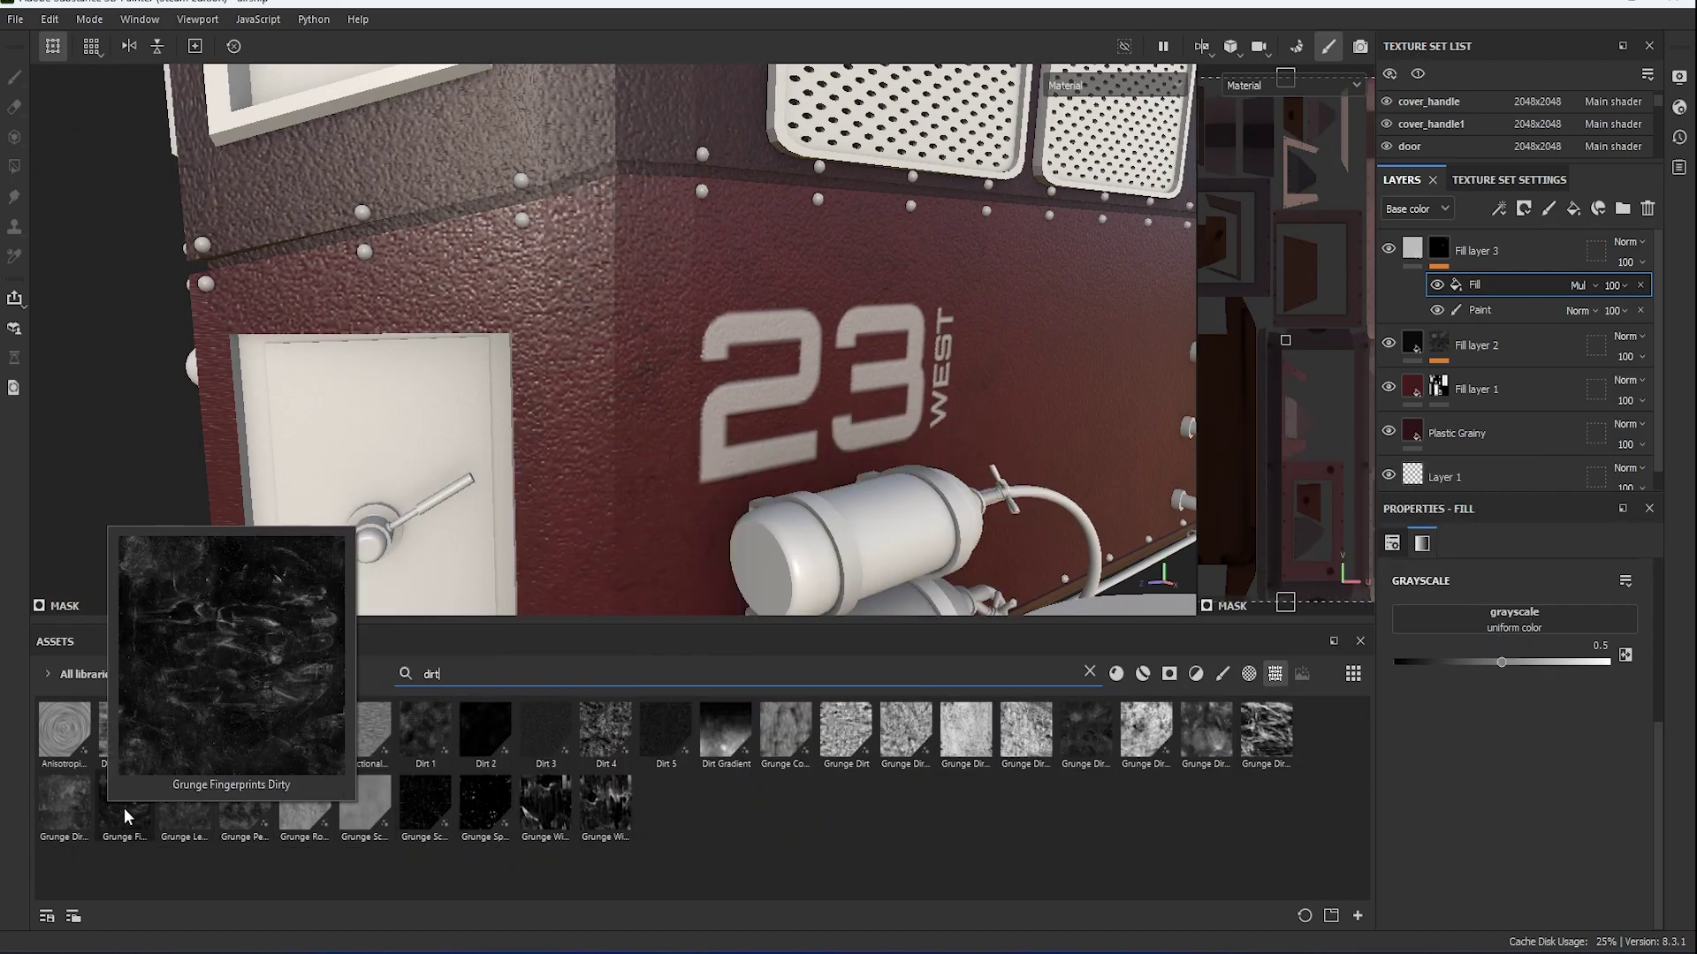
# Use Grunge Fingerprints Dirty as grayscale with balance 0.95, tiling 9.26, offset 0.6/0.17.
pyautogui.moveTo(125, 804); pyautogui.dragTo(1446, 627)
pyautogui.moveTo(1535, 745); pyautogui.dragTo(1621, 746)
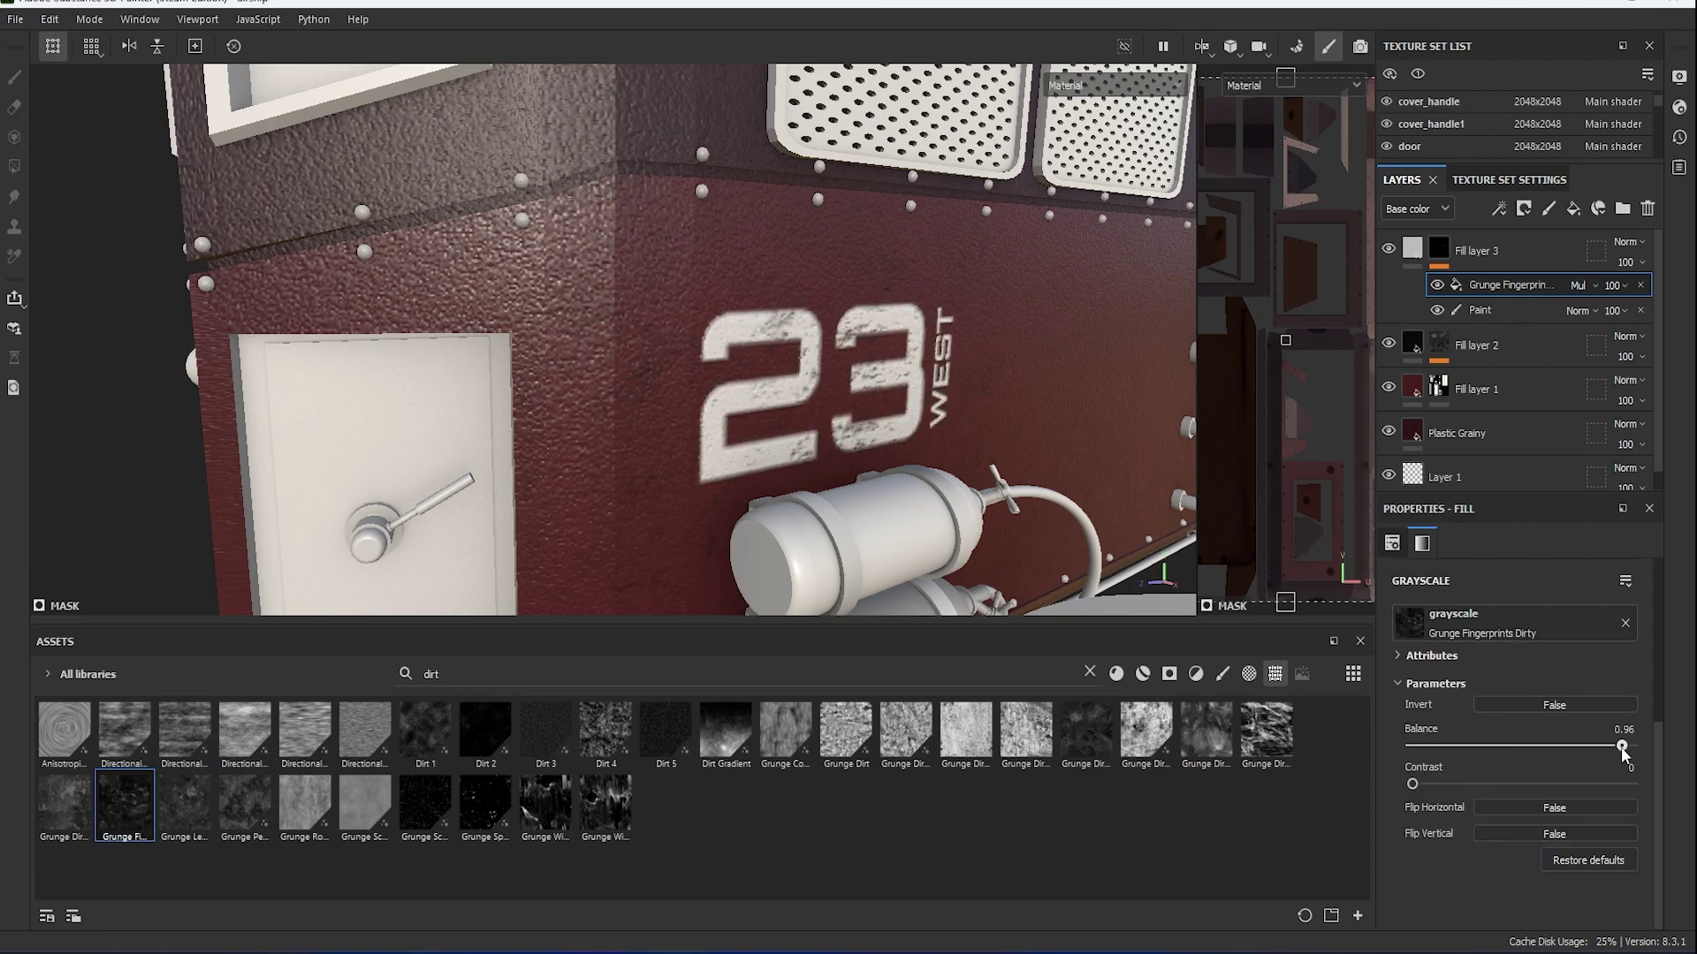
pyautogui.moveTo(1419, 788); pyautogui.dragTo(1499, 797)
pyautogui.scroll(2, 1617, 750)
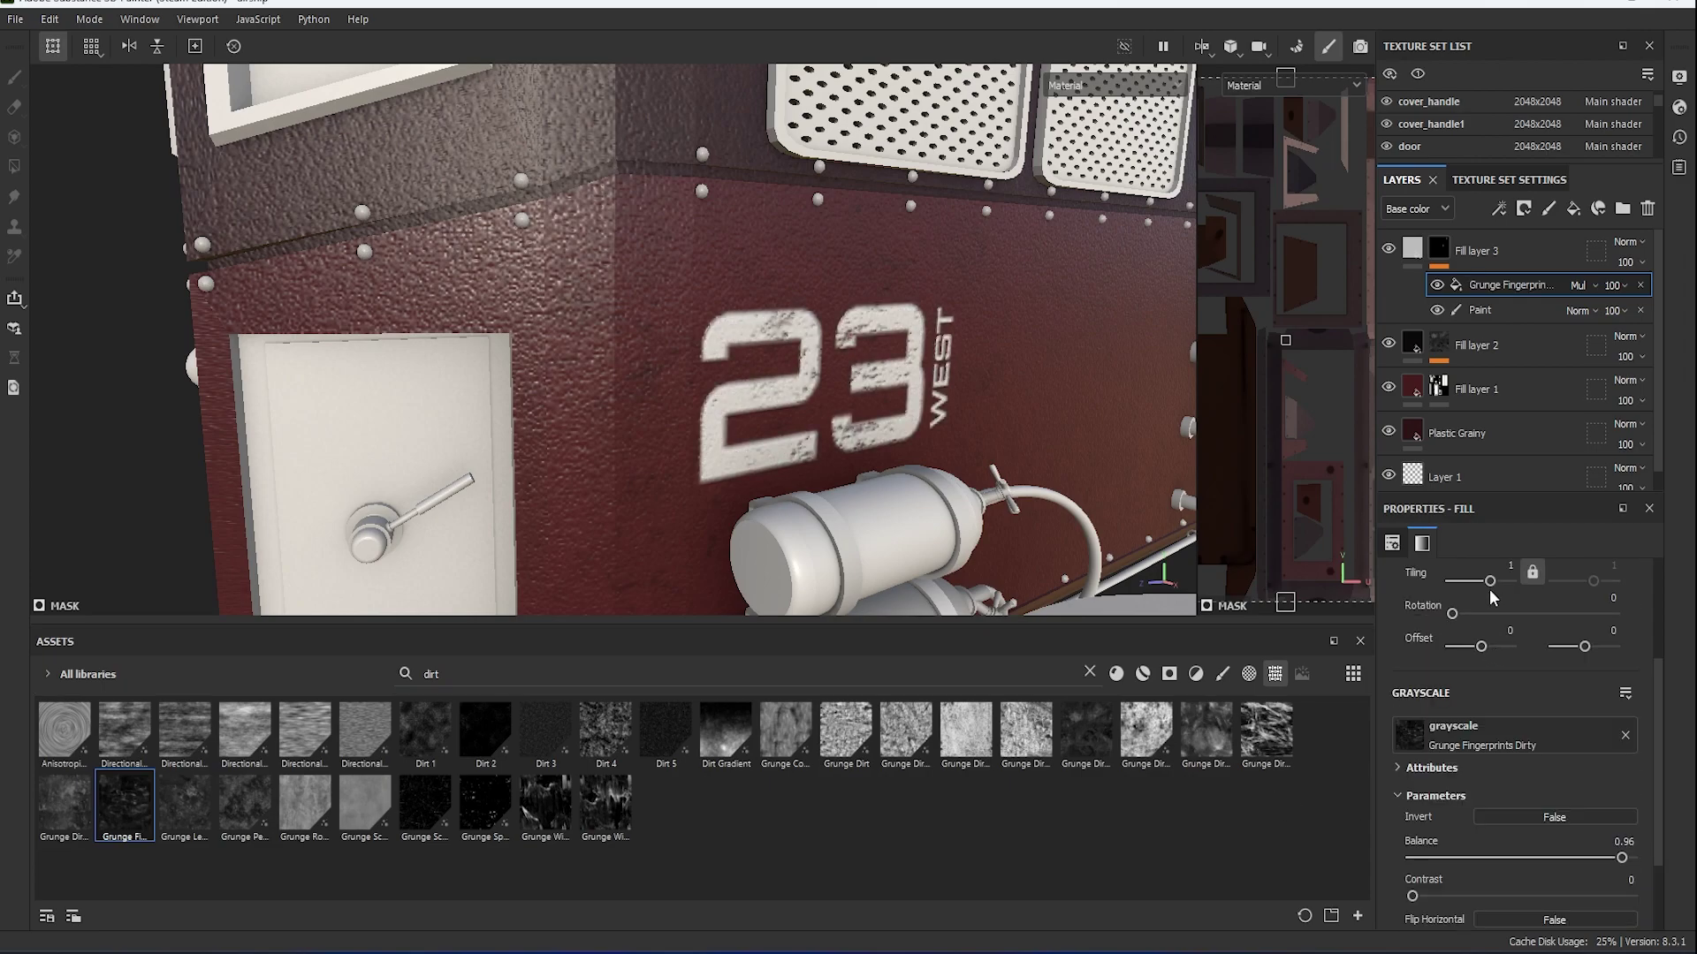
pyautogui.moveTo(1488, 586); pyautogui.dragTo(1497, 586)
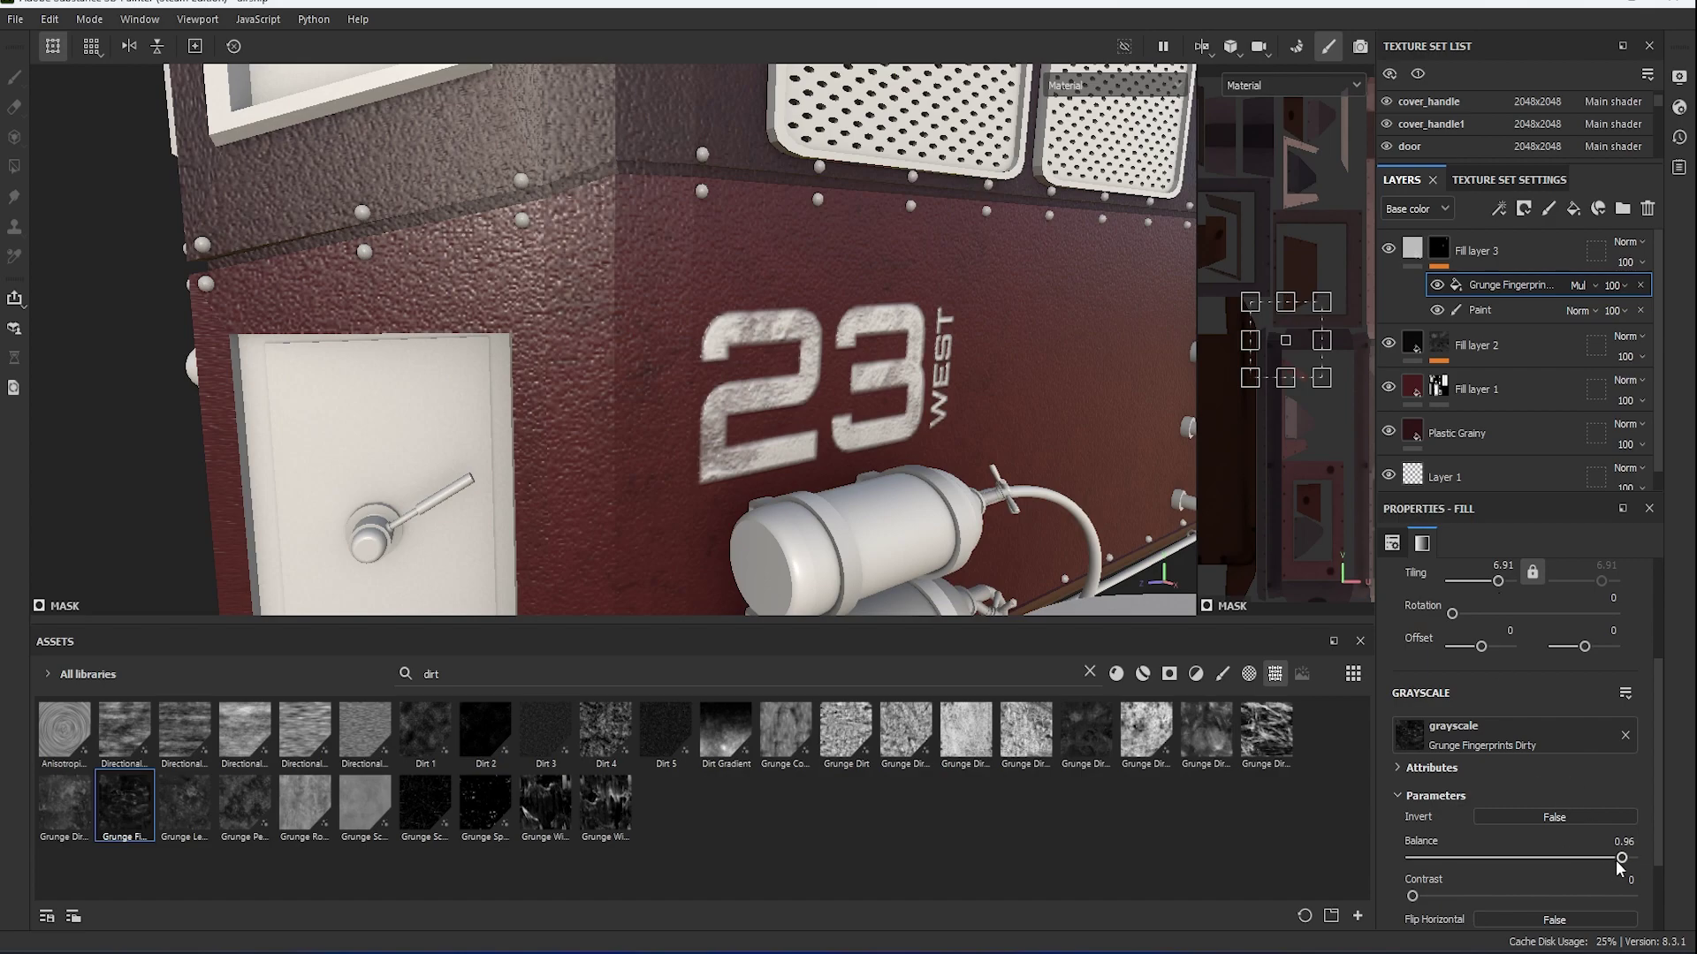
pyautogui.moveTo(1616, 862)
pyautogui.mouseDown()
pyautogui.moveTo(1557, 863)
pyautogui.moveTo(1619, 861)
pyautogui.mouseUp()
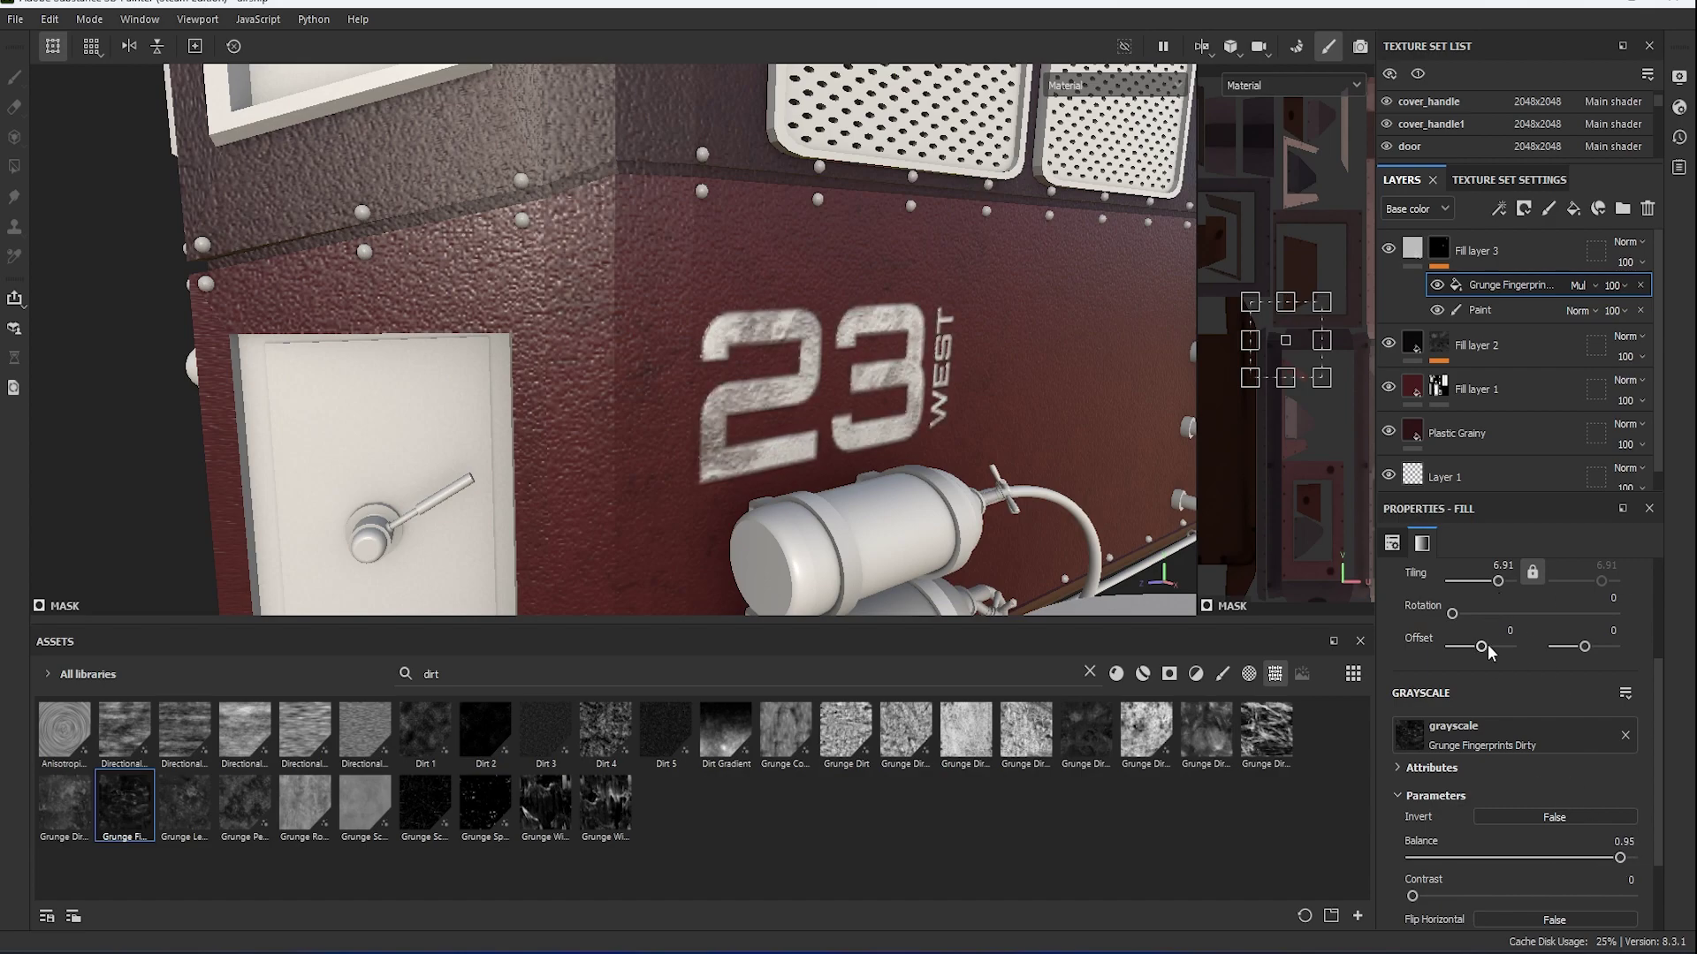
pyautogui.moveTo(1487, 646); pyautogui.dragTo(1589, 648)
pyautogui.moveTo(1497, 581)
pyautogui.mouseDown()
pyautogui.moveTo(1481, 585)
pyautogui.moveTo(1501, 583)
pyautogui.mouseUp()
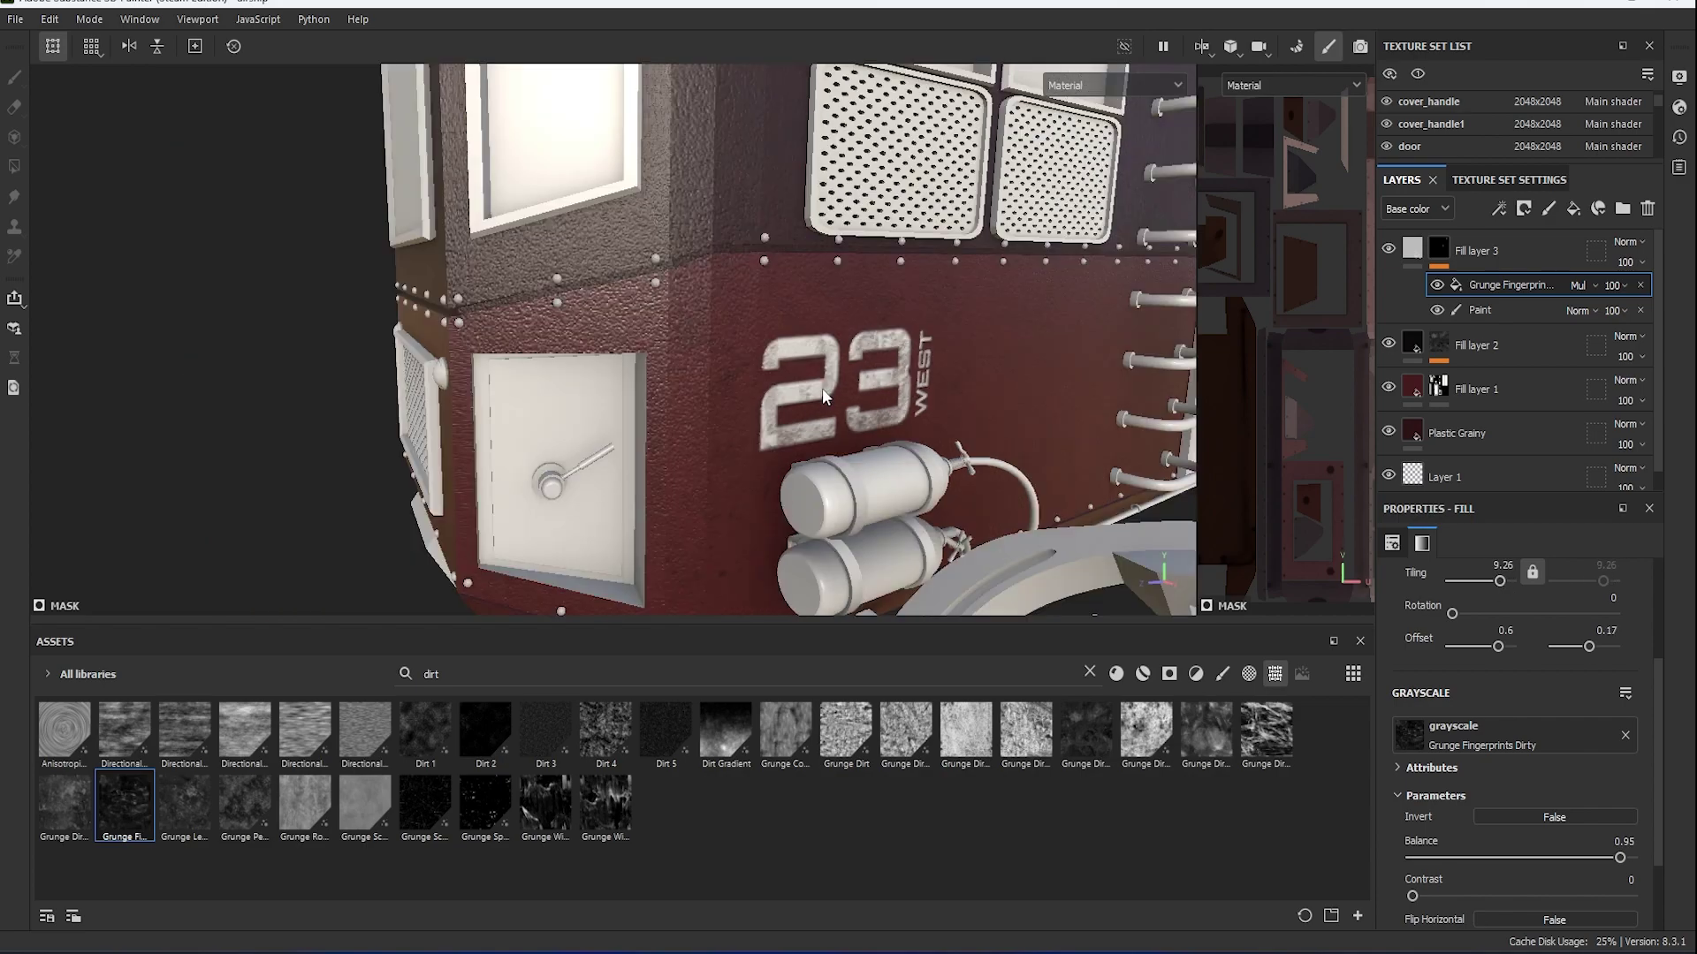
pyautogui.keyDown('alt'); pyautogui.moveTo(822, 389); pyautogui.dragTo(1047, 481); pyautogui.keyUp('alt')
pyautogui.click(1458, 433)
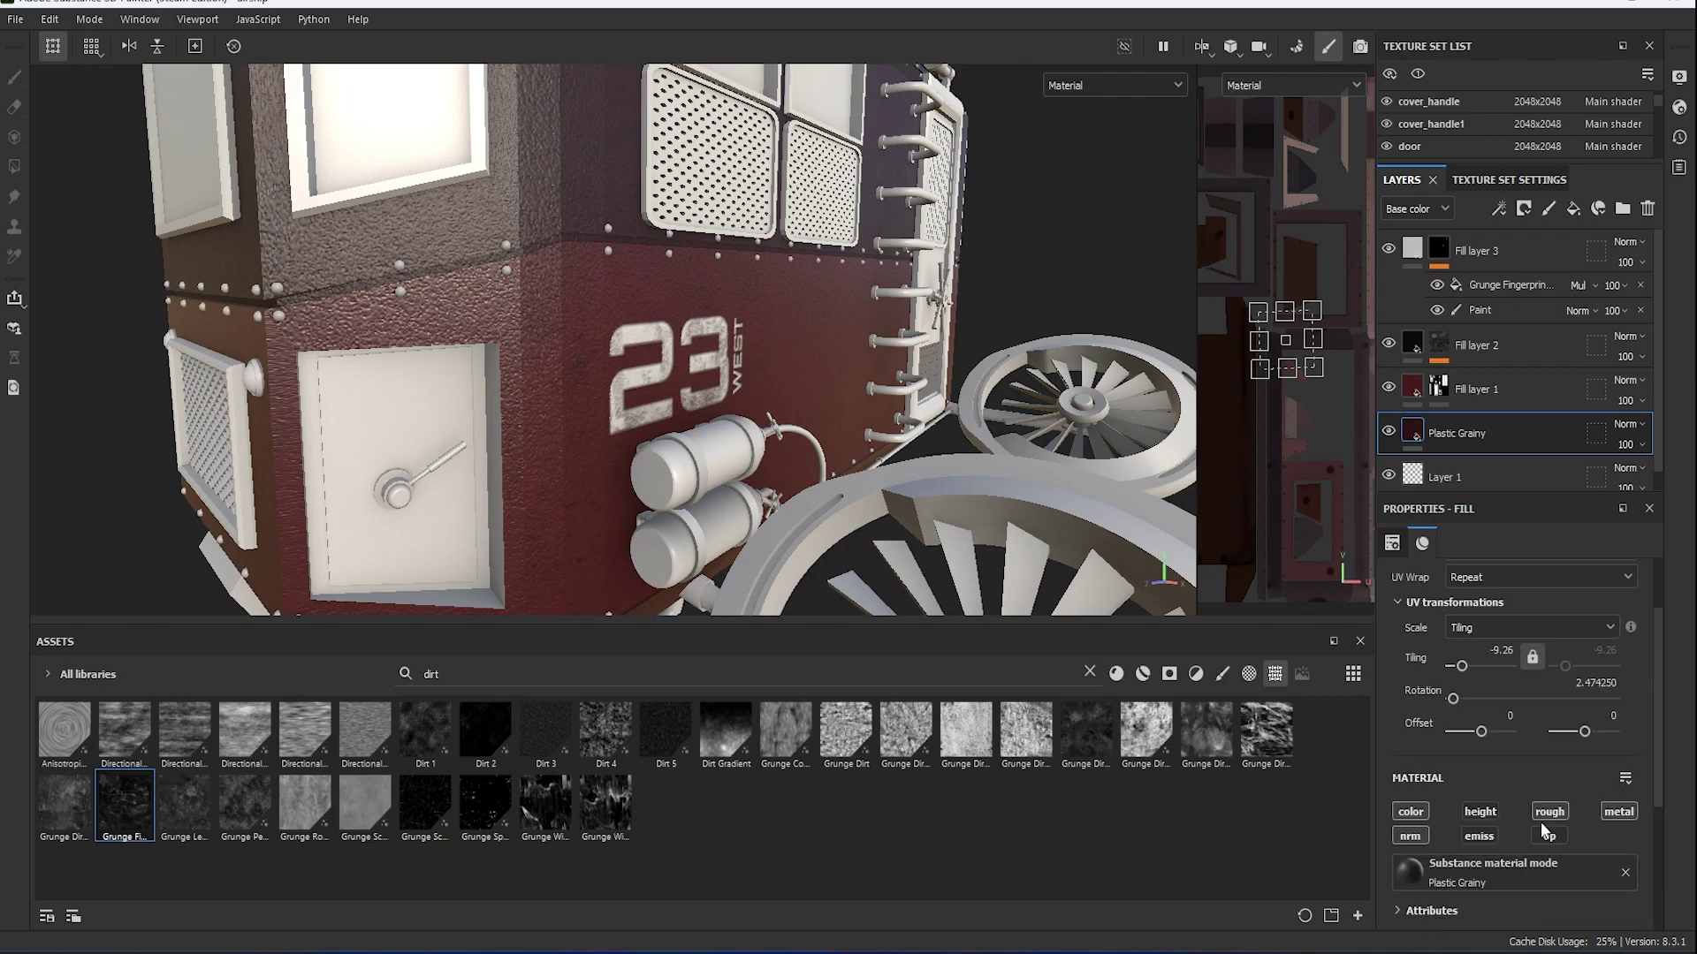
# Lower Plastic Grainy roughness to 0.43 and Fill layer 1 roughness to 0.4286.
pyautogui.scroll(-3, 1505, 875)
pyautogui.scroll(-2, 1506, 875)
pyautogui.moveTo(1513, 835); pyautogui.dragTo(1537, 847)
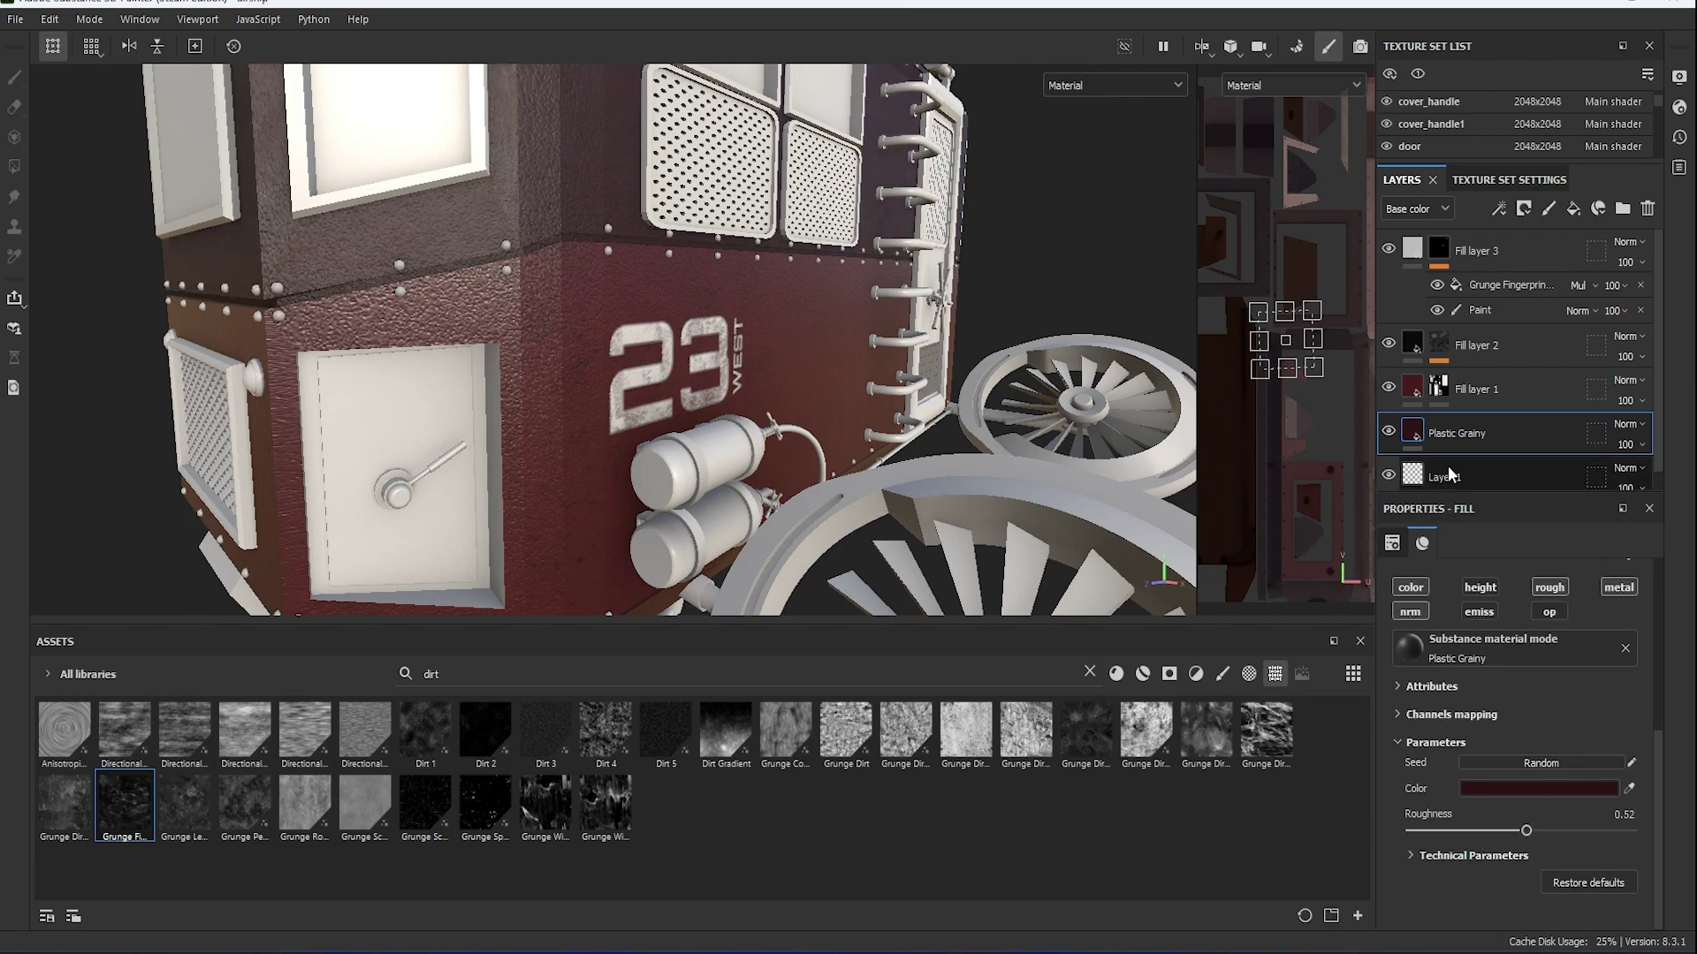
pyautogui.click(1475, 389)
pyautogui.scroll(-2, 1438, 804)
pyautogui.moveTo(1495, 808); pyautogui.dragTo(1499, 807)
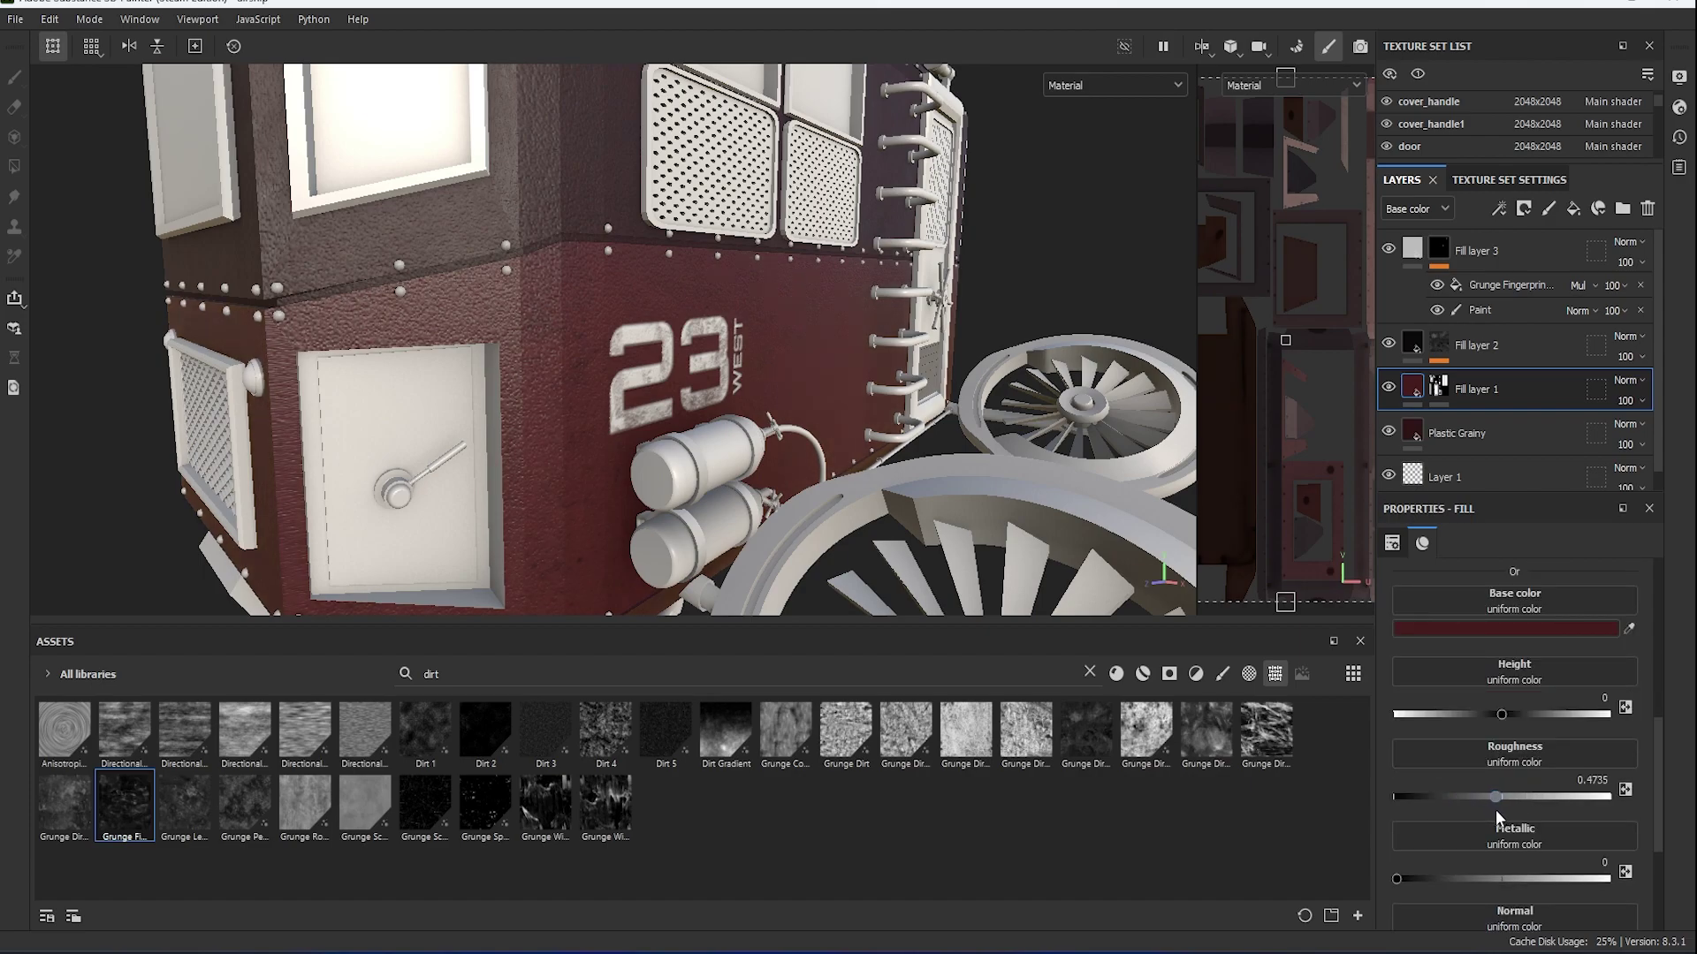
pyautogui.keyDown('alt'); pyautogui.moveTo(795, 353); pyautogui.dragTo(911, 411); pyautogui.keyUp('alt')
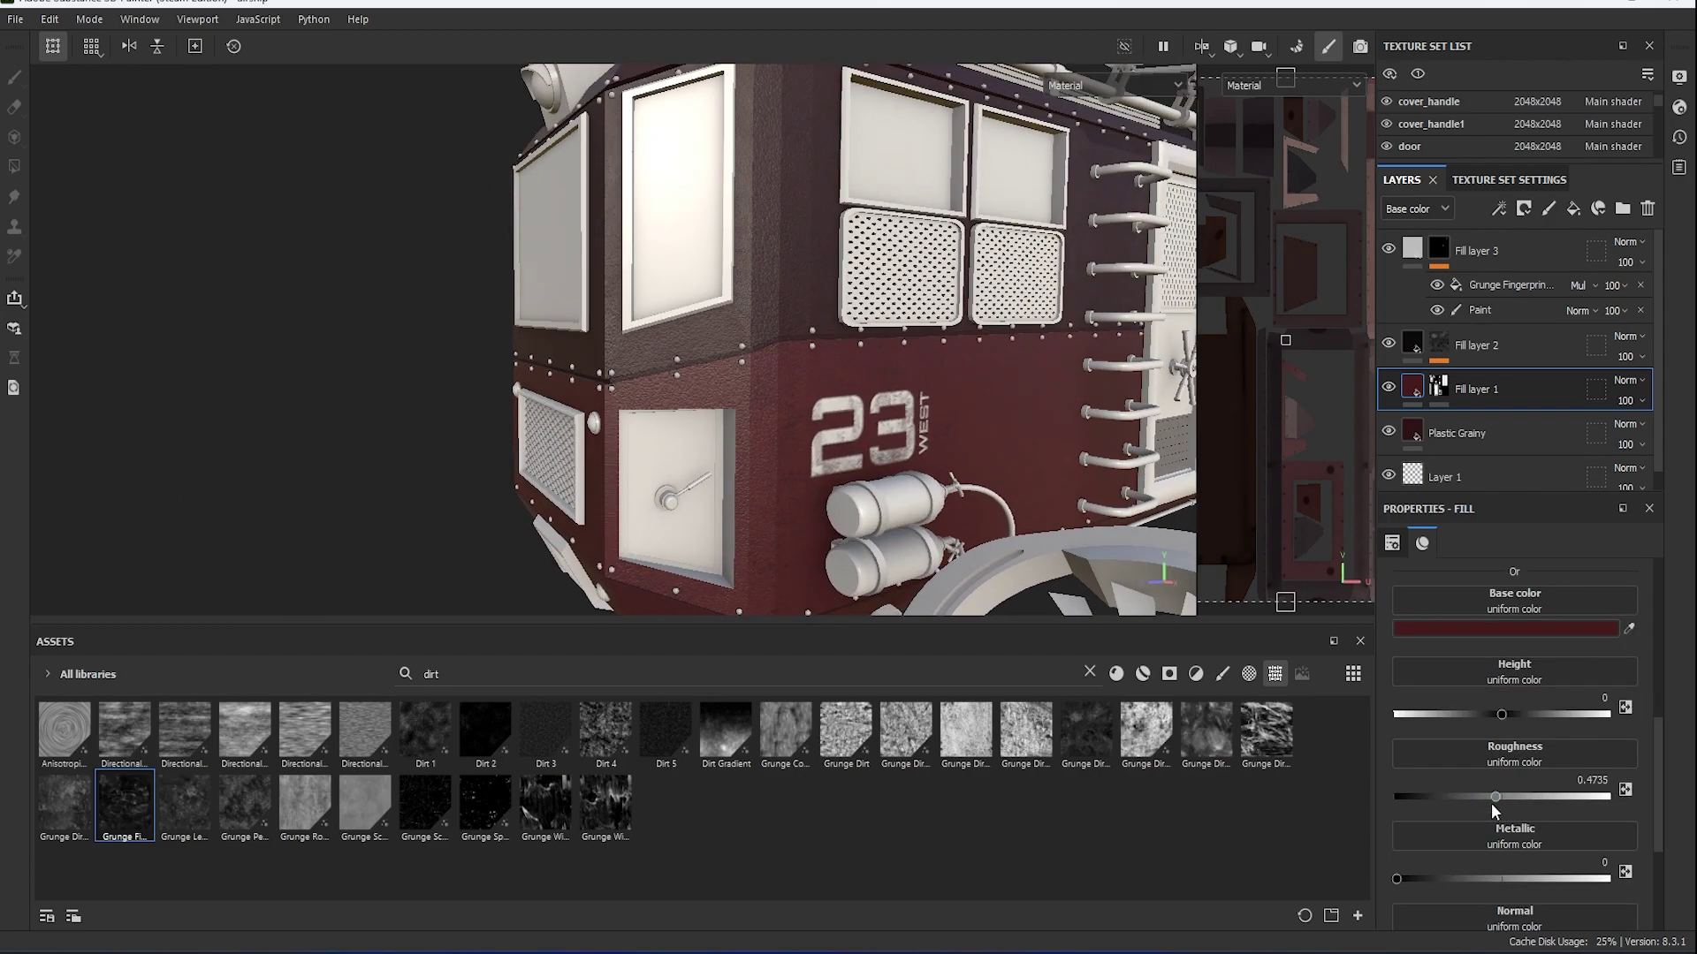
pyautogui.moveTo(1495, 797); pyautogui.dragTo(1462, 798)
pyautogui.click(1456, 433)
pyautogui.keyDown('alt'); pyautogui.moveTo(883, 397); pyautogui.dragTo(919, 422); pyautogui.keyUp('alt')
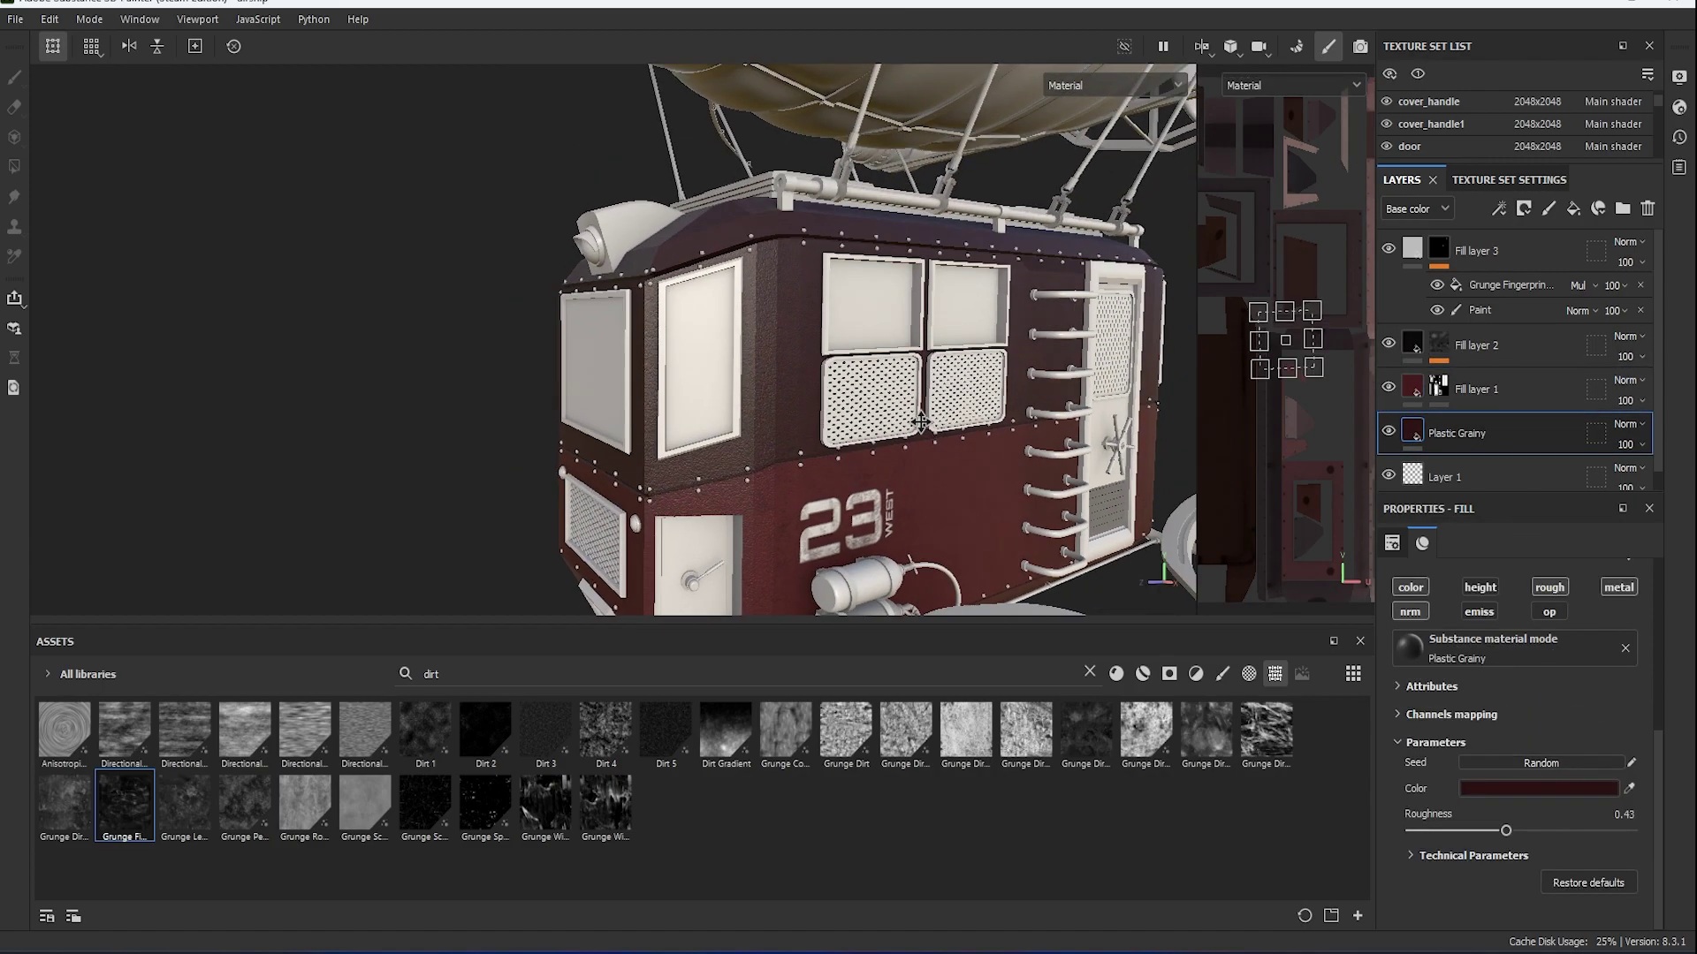
# Add a new fill layer with a black mask and a filter effect on the mask.
pyautogui.click(1573, 208)
pyautogui.click(1523, 209)
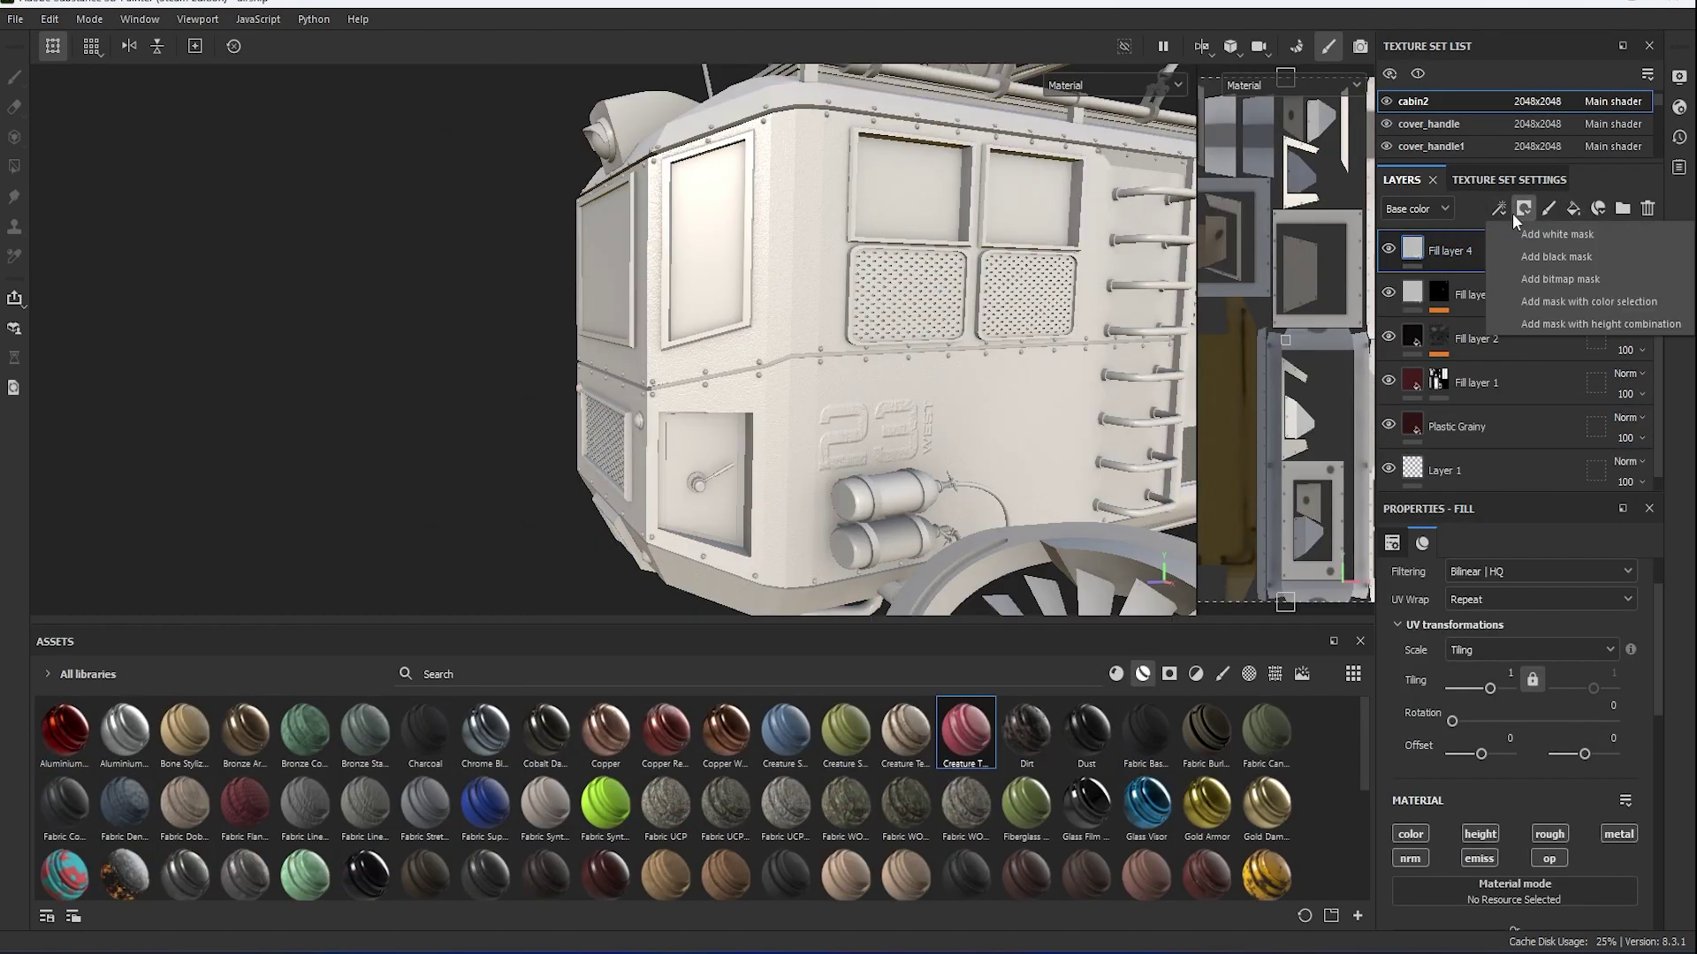
pyautogui.click(1556, 256)
pyautogui.click(1499, 208)
pyautogui.click(1524, 324)
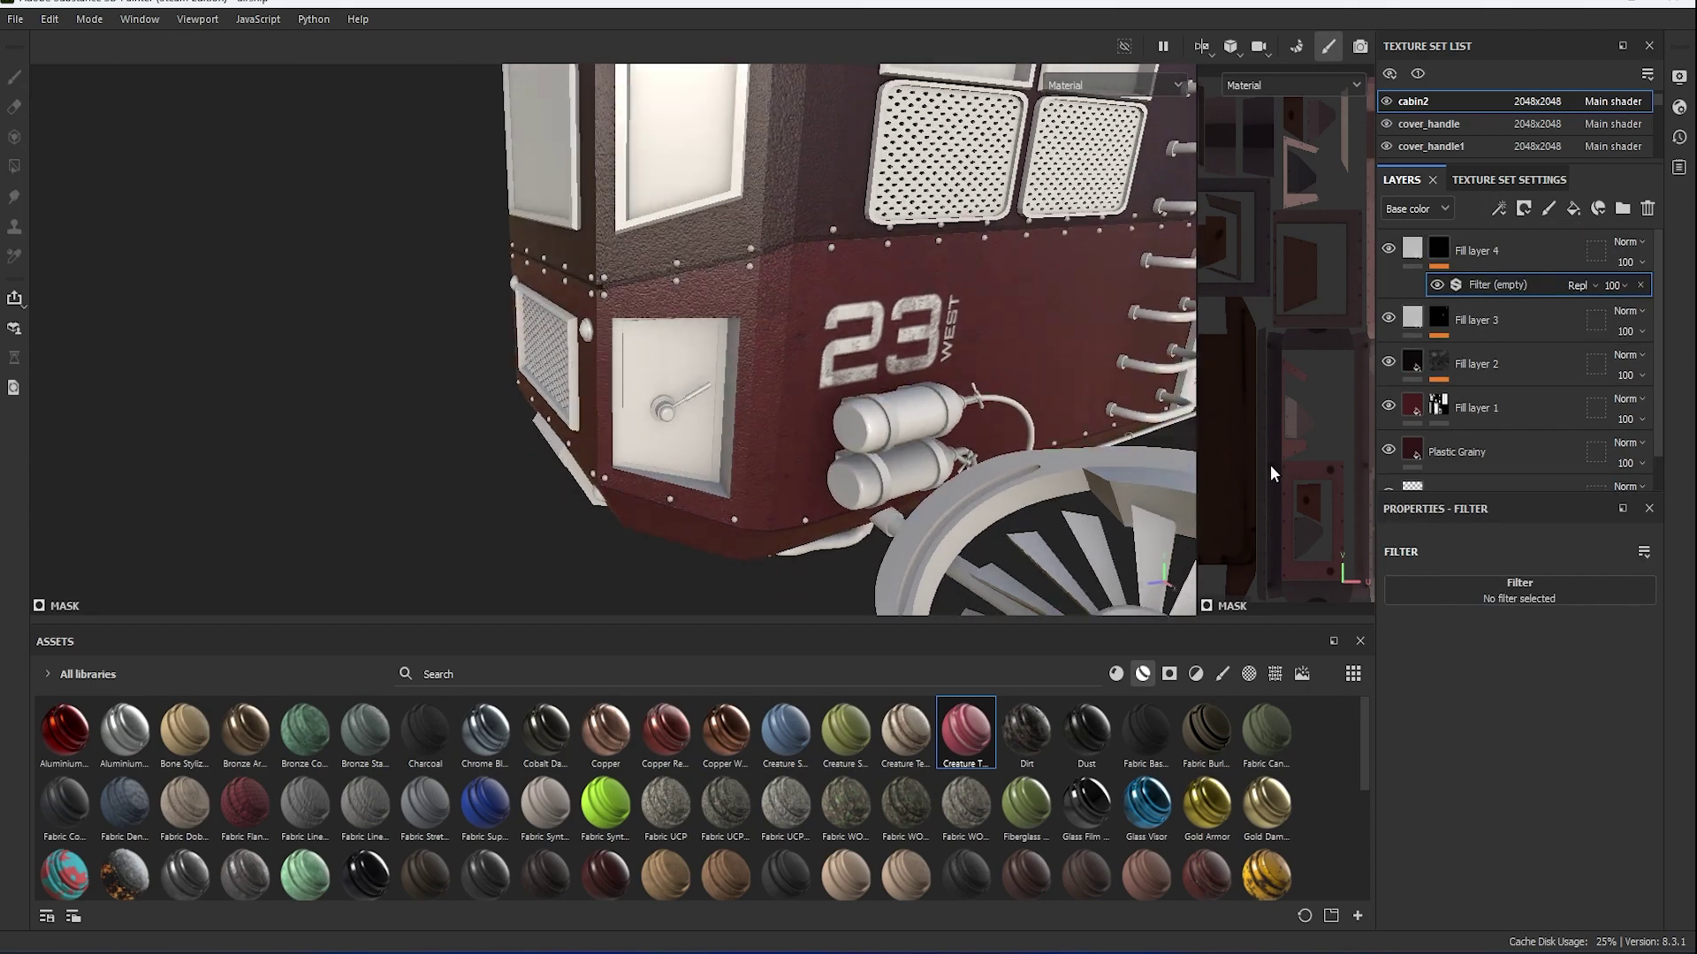
pyautogui.click(1519, 590)
# Swap the filter for a Mask Editor generator with Global Blur 1.45, toggling invert on then off.
pyautogui.click(1640, 285)
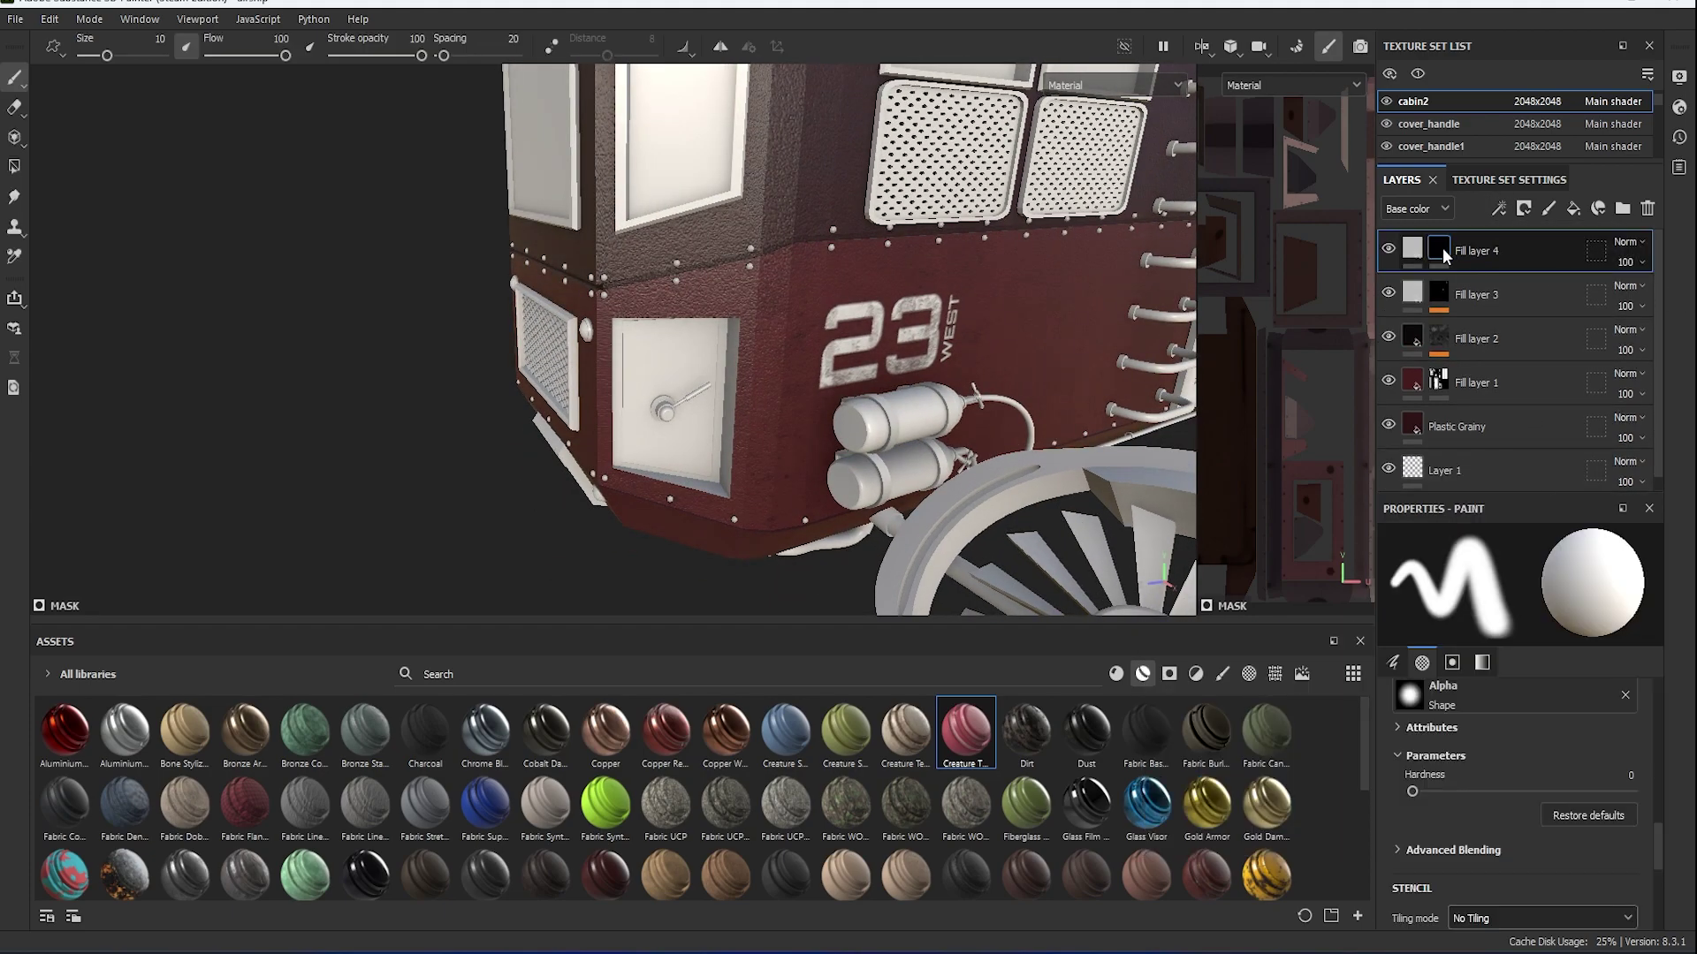
pyautogui.click(1519, 591)
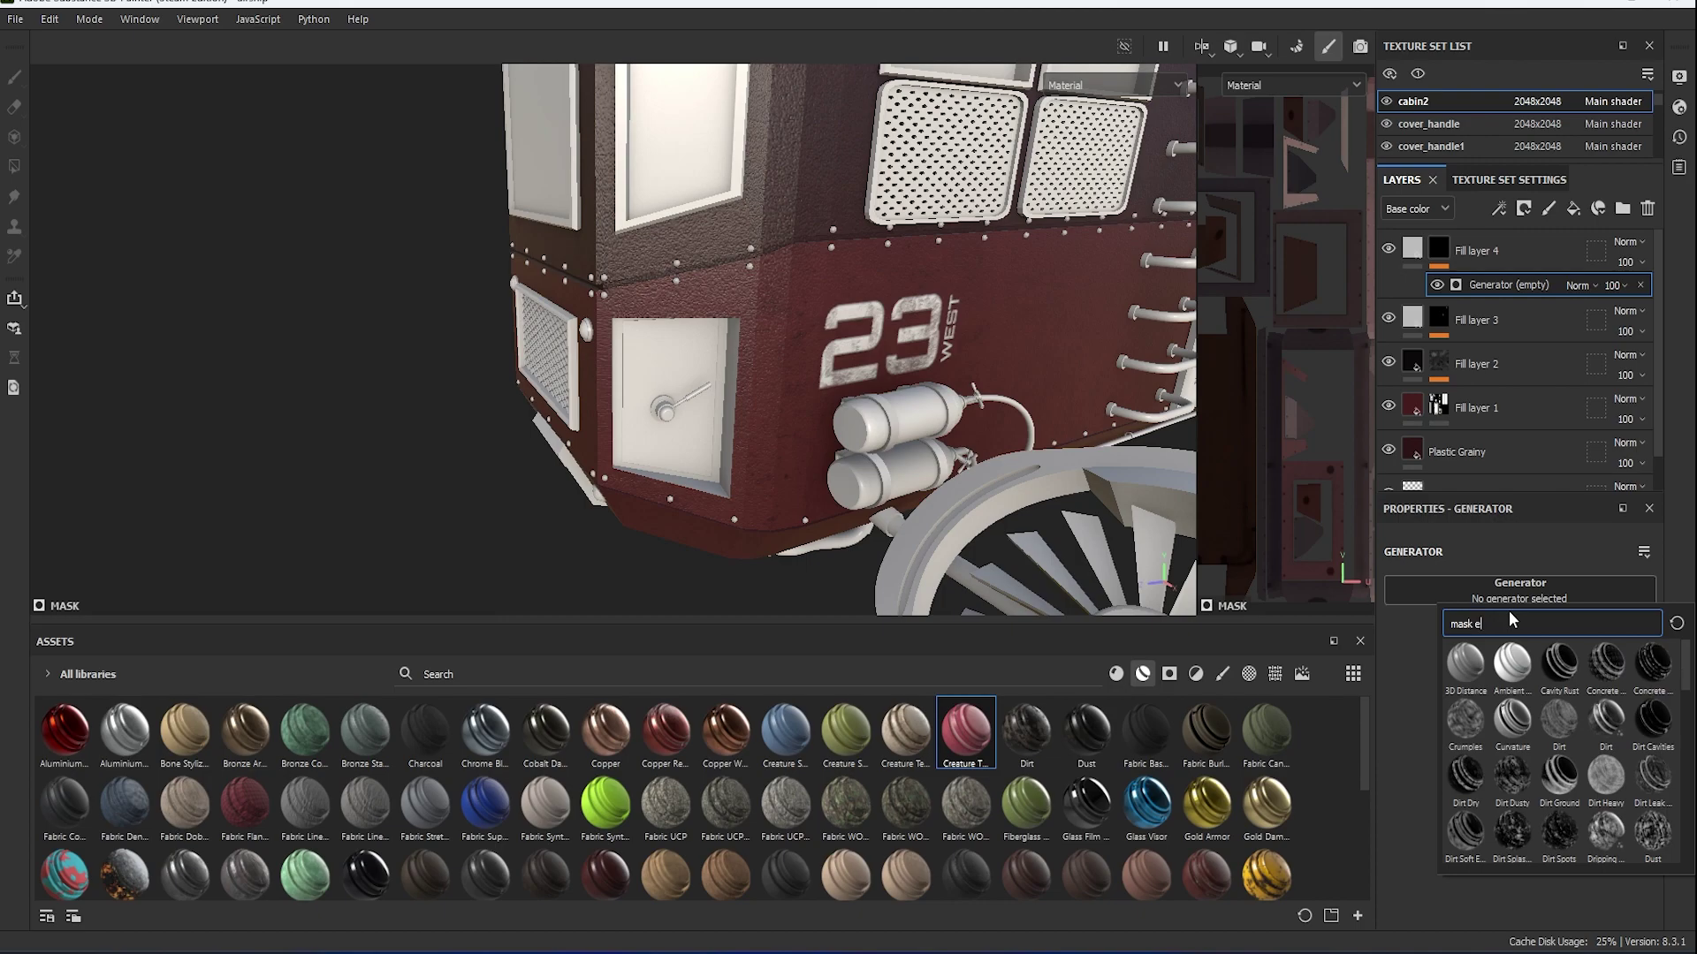
pyautogui.write('mask edito')
pyautogui.press('Return')
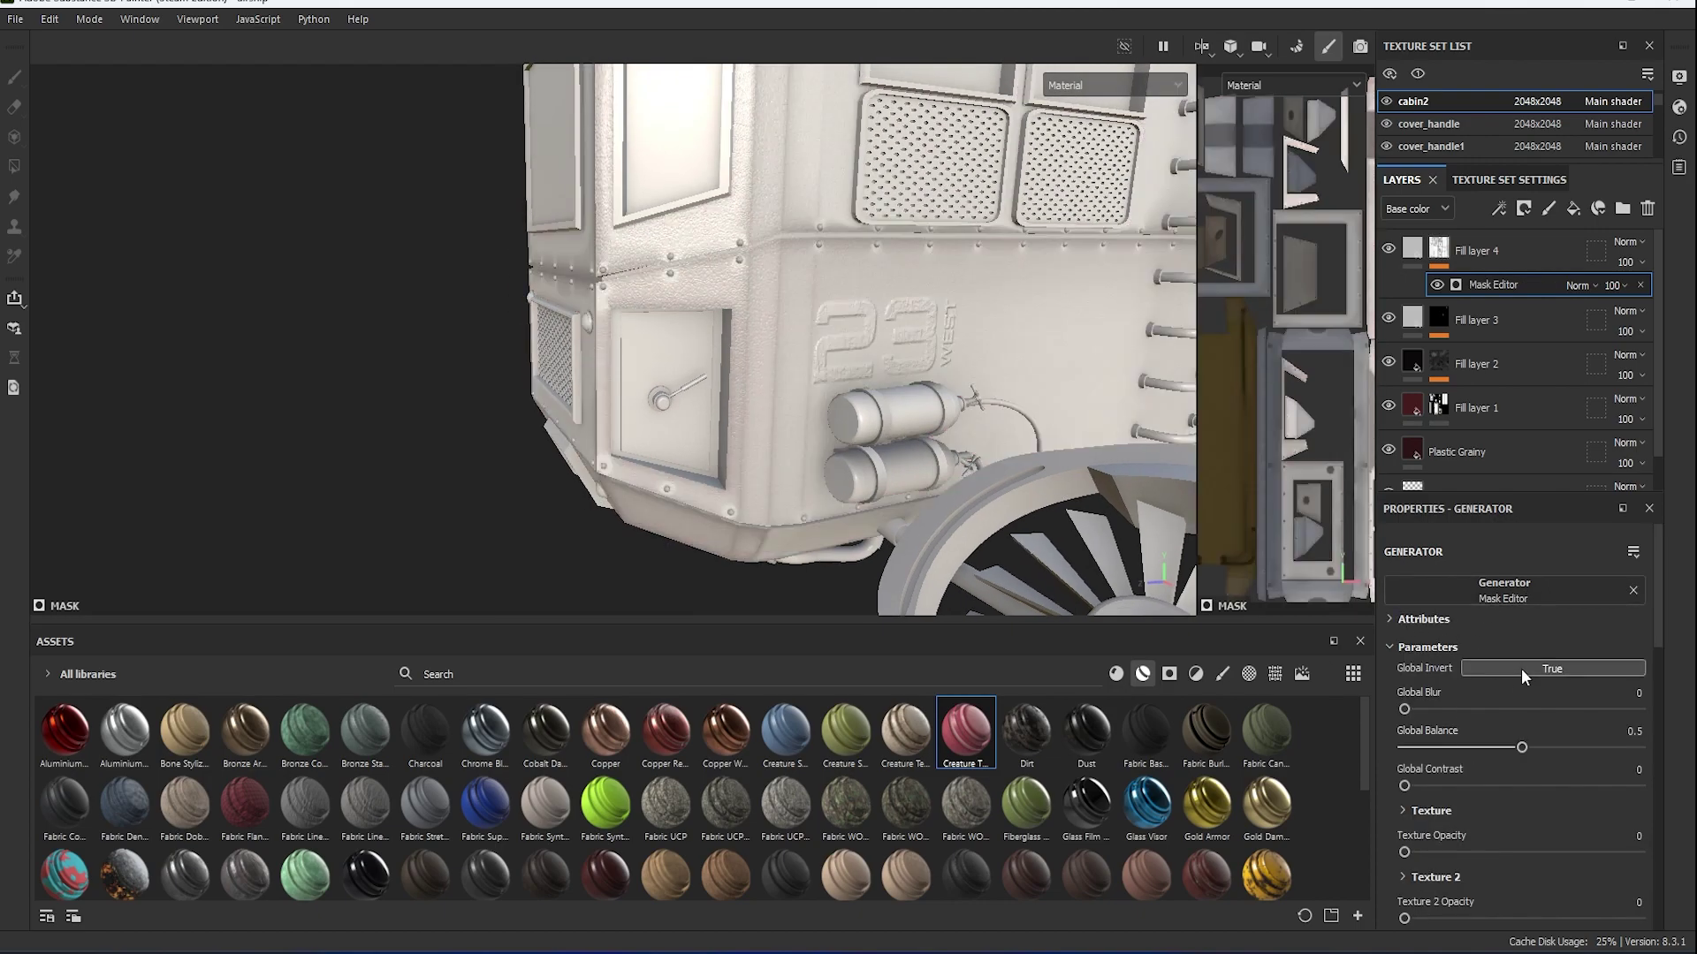
pyautogui.click(1520, 670)
pyautogui.moveTo(1405, 709); pyautogui.dragTo(1448, 710)
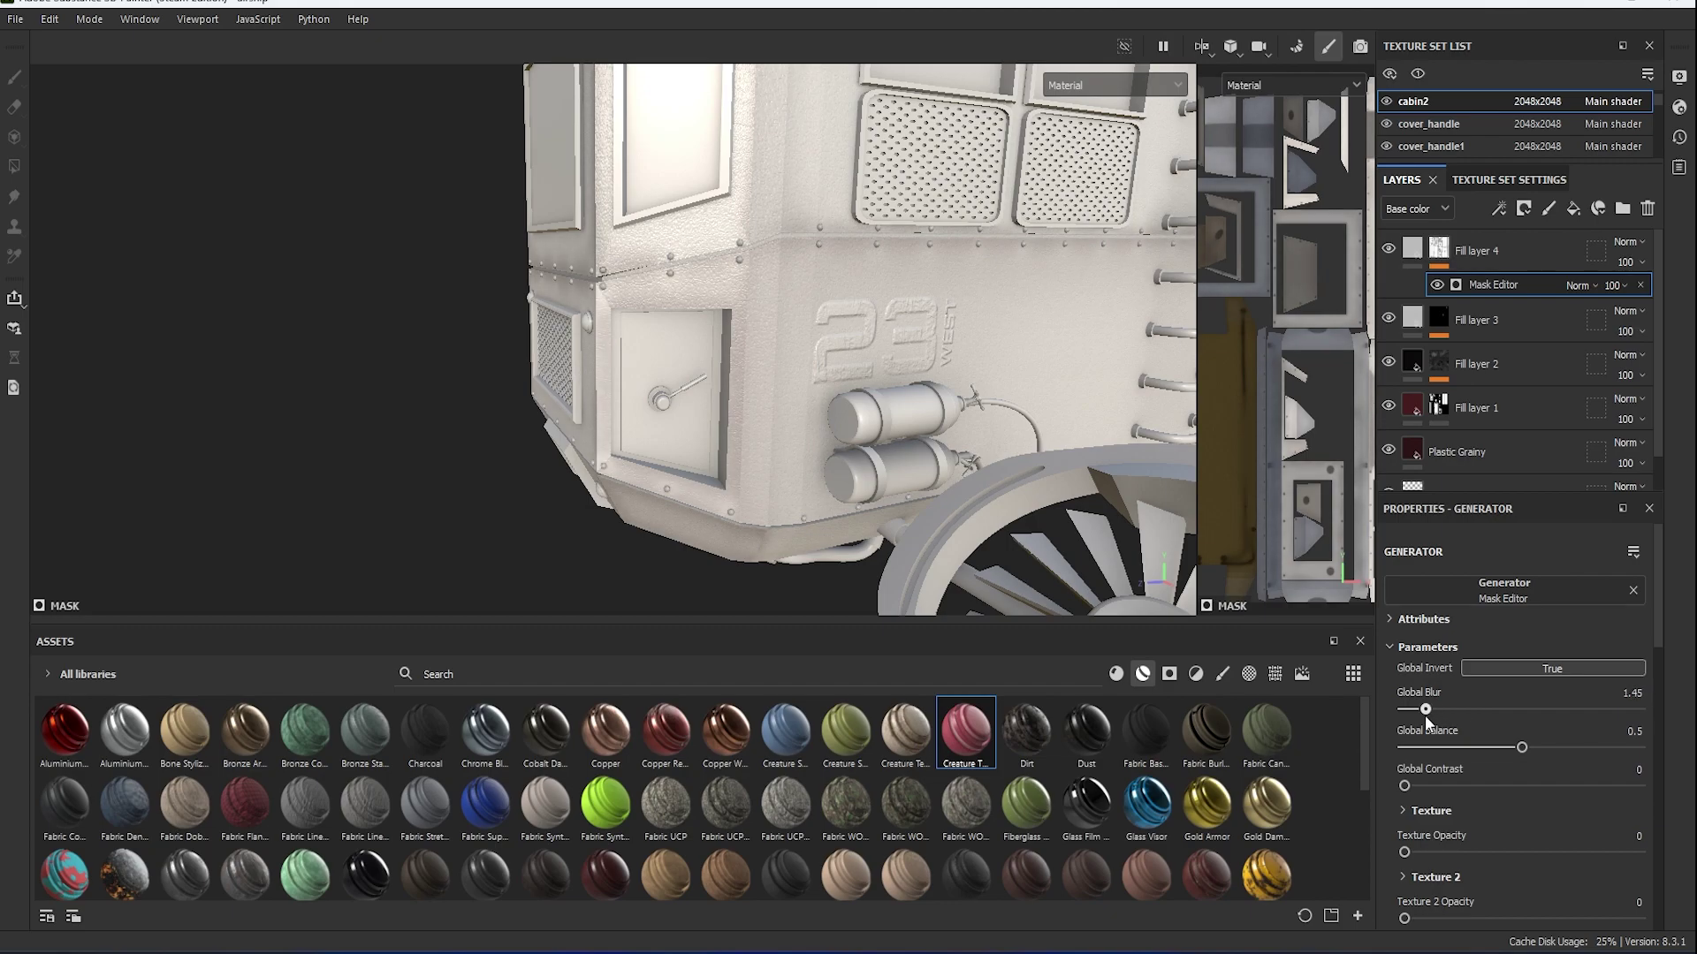
pyautogui.click(1476, 251)
pyautogui.click(1492, 285)
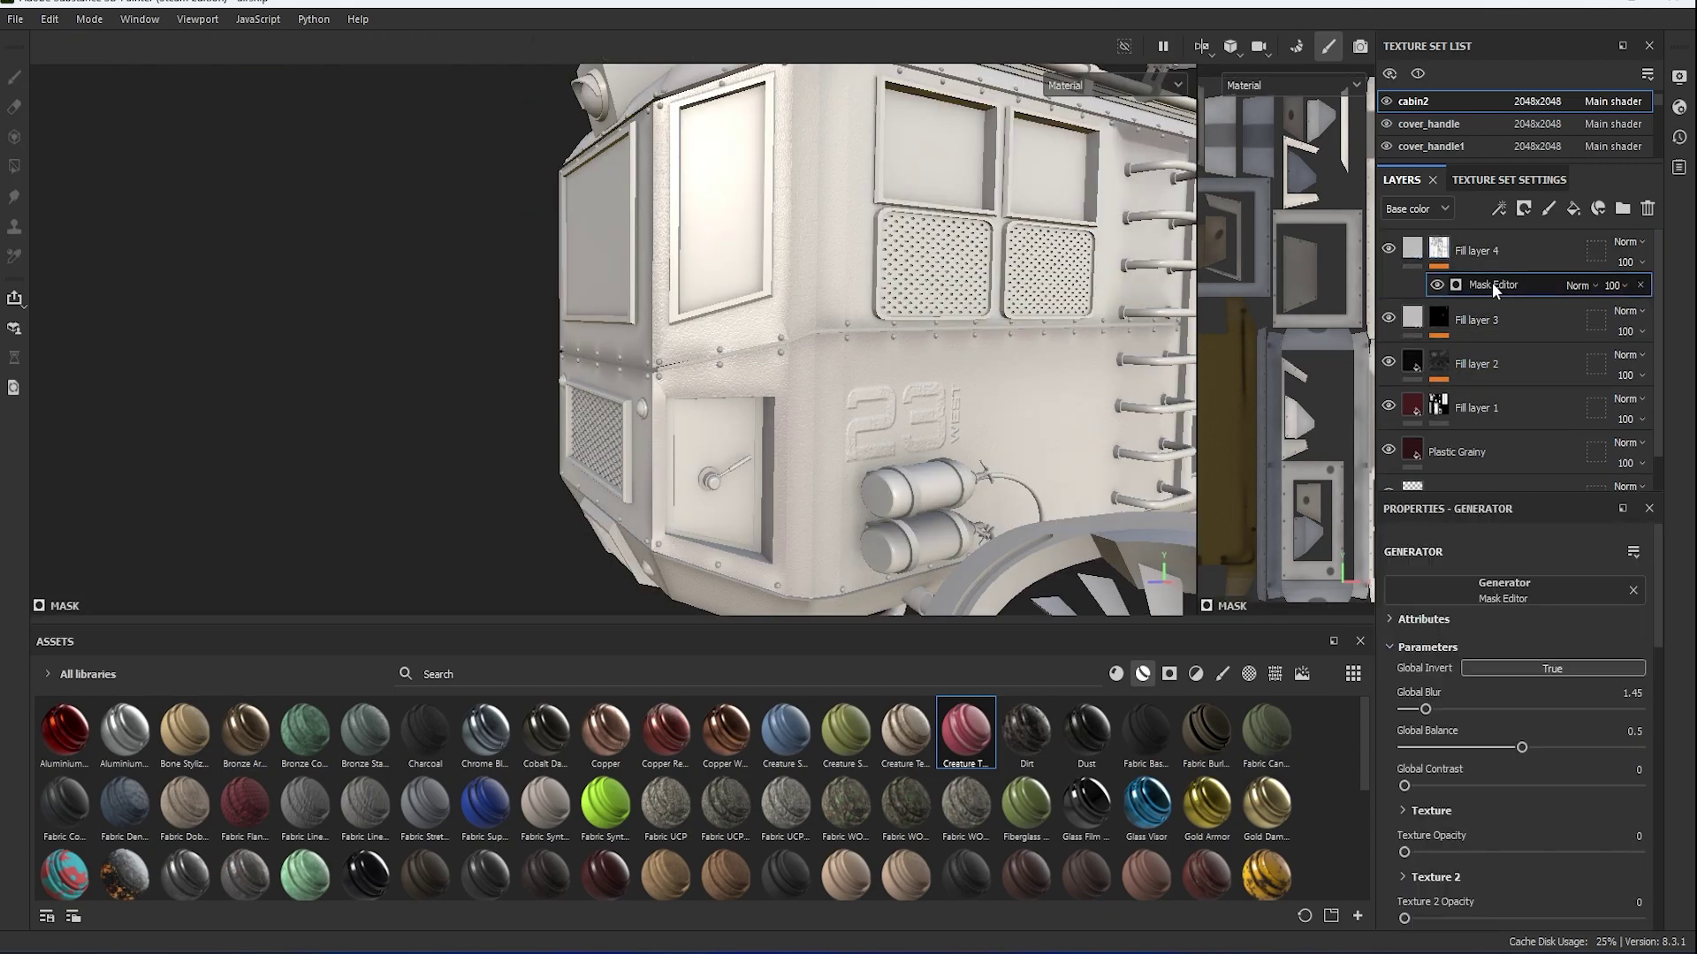
pyautogui.click(1524, 668)
pyautogui.press('Delete')
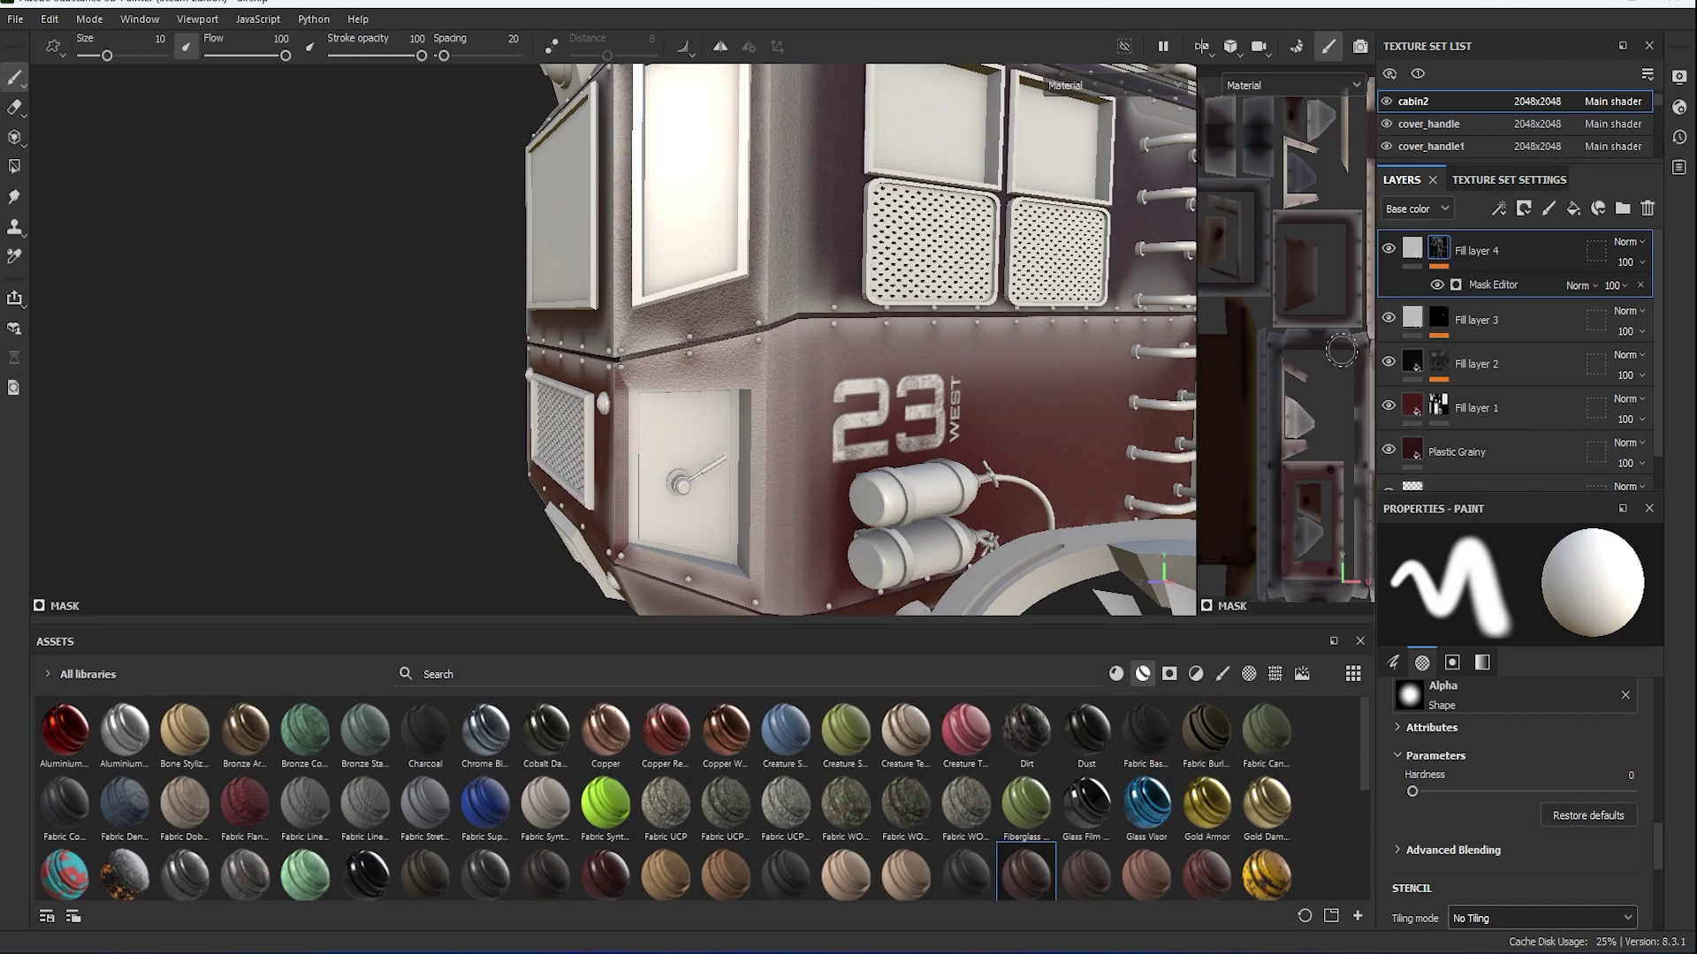
pyautogui.scroll(-1, 1485, 760)
# Raise Fill layer 4 roughness to 0.5265 and start a reddish-brown base colour.
pyautogui.scroll(-2, 1546, 760)
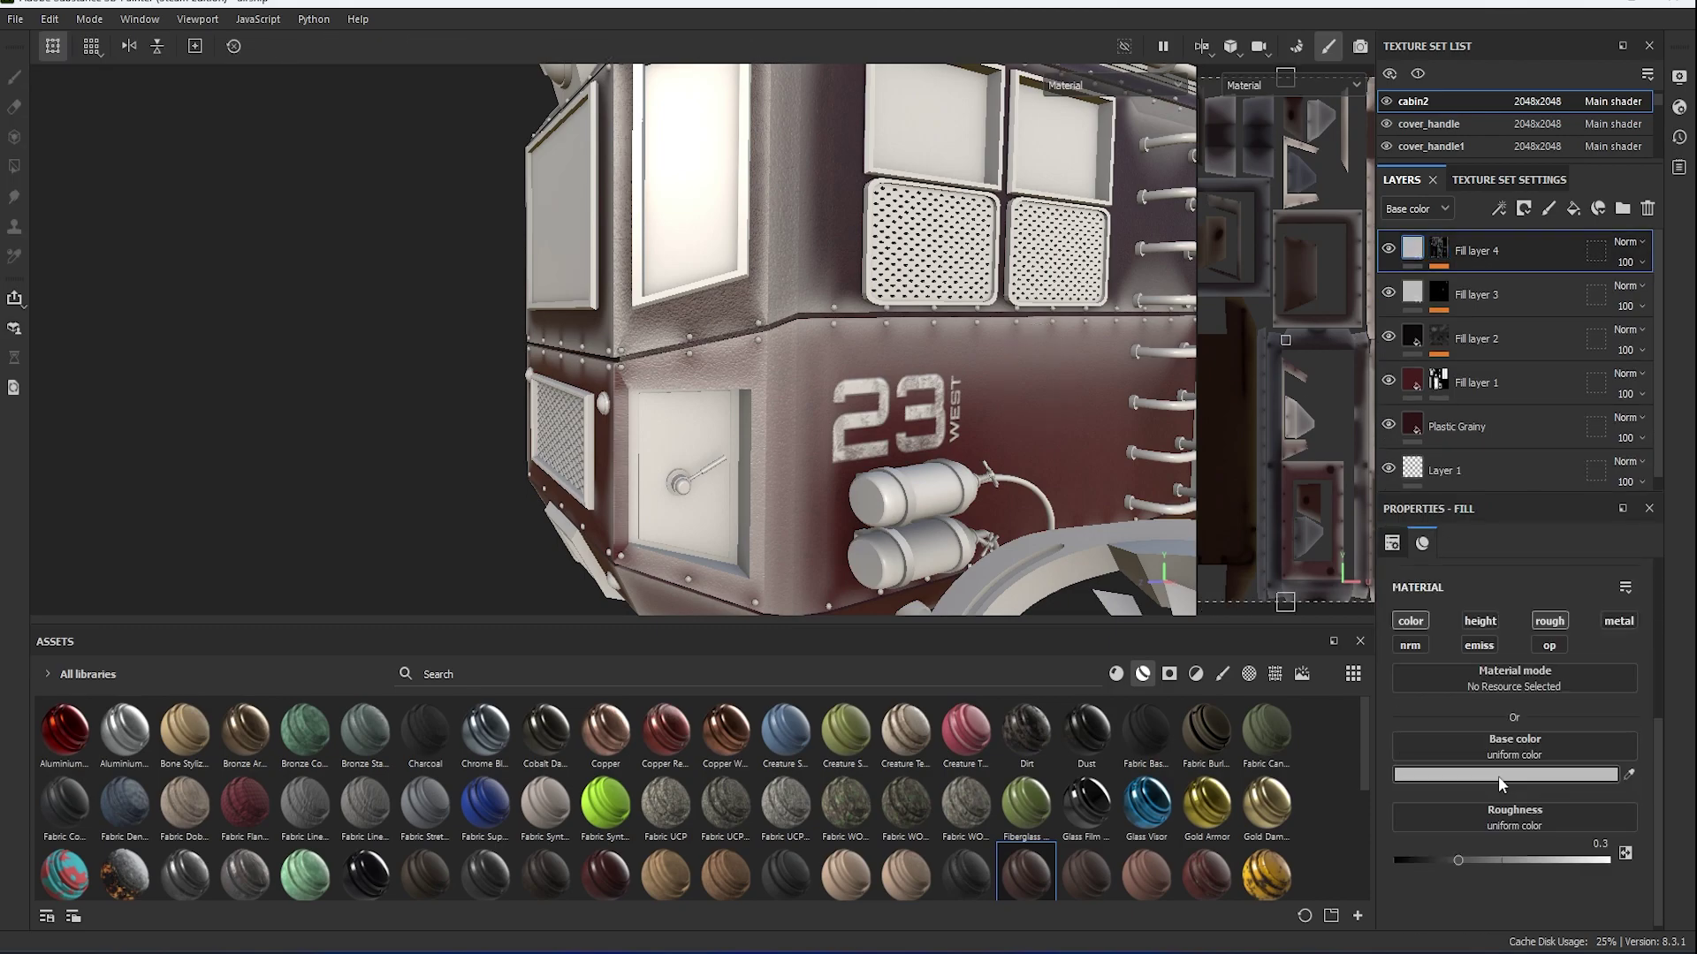
pyautogui.moveTo(1488, 862)
pyautogui.mouseDown()
pyautogui.moveTo(1522, 866)
pyautogui.moveTo(1496, 837)
pyautogui.mouseUp()
pyautogui.click(1513, 775)
pyautogui.click(1340, 755)
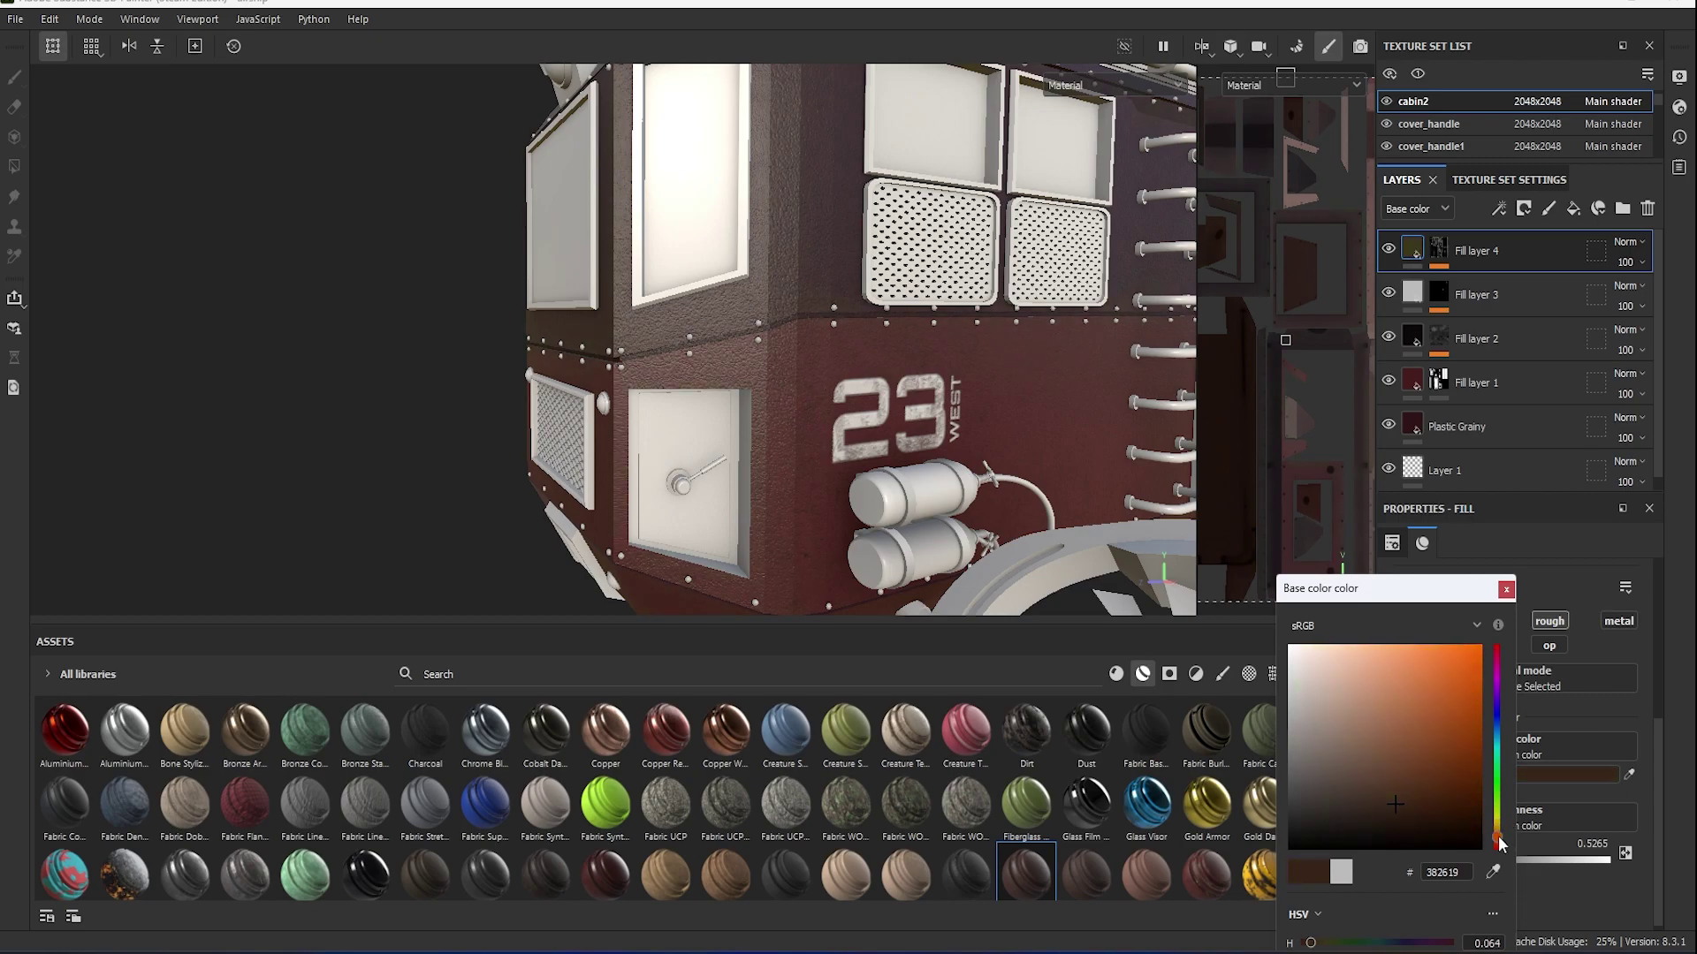
pyautogui.click(1329, 773)
pyautogui.moveTo(1330, 771); pyautogui.dragTo(1338, 775)
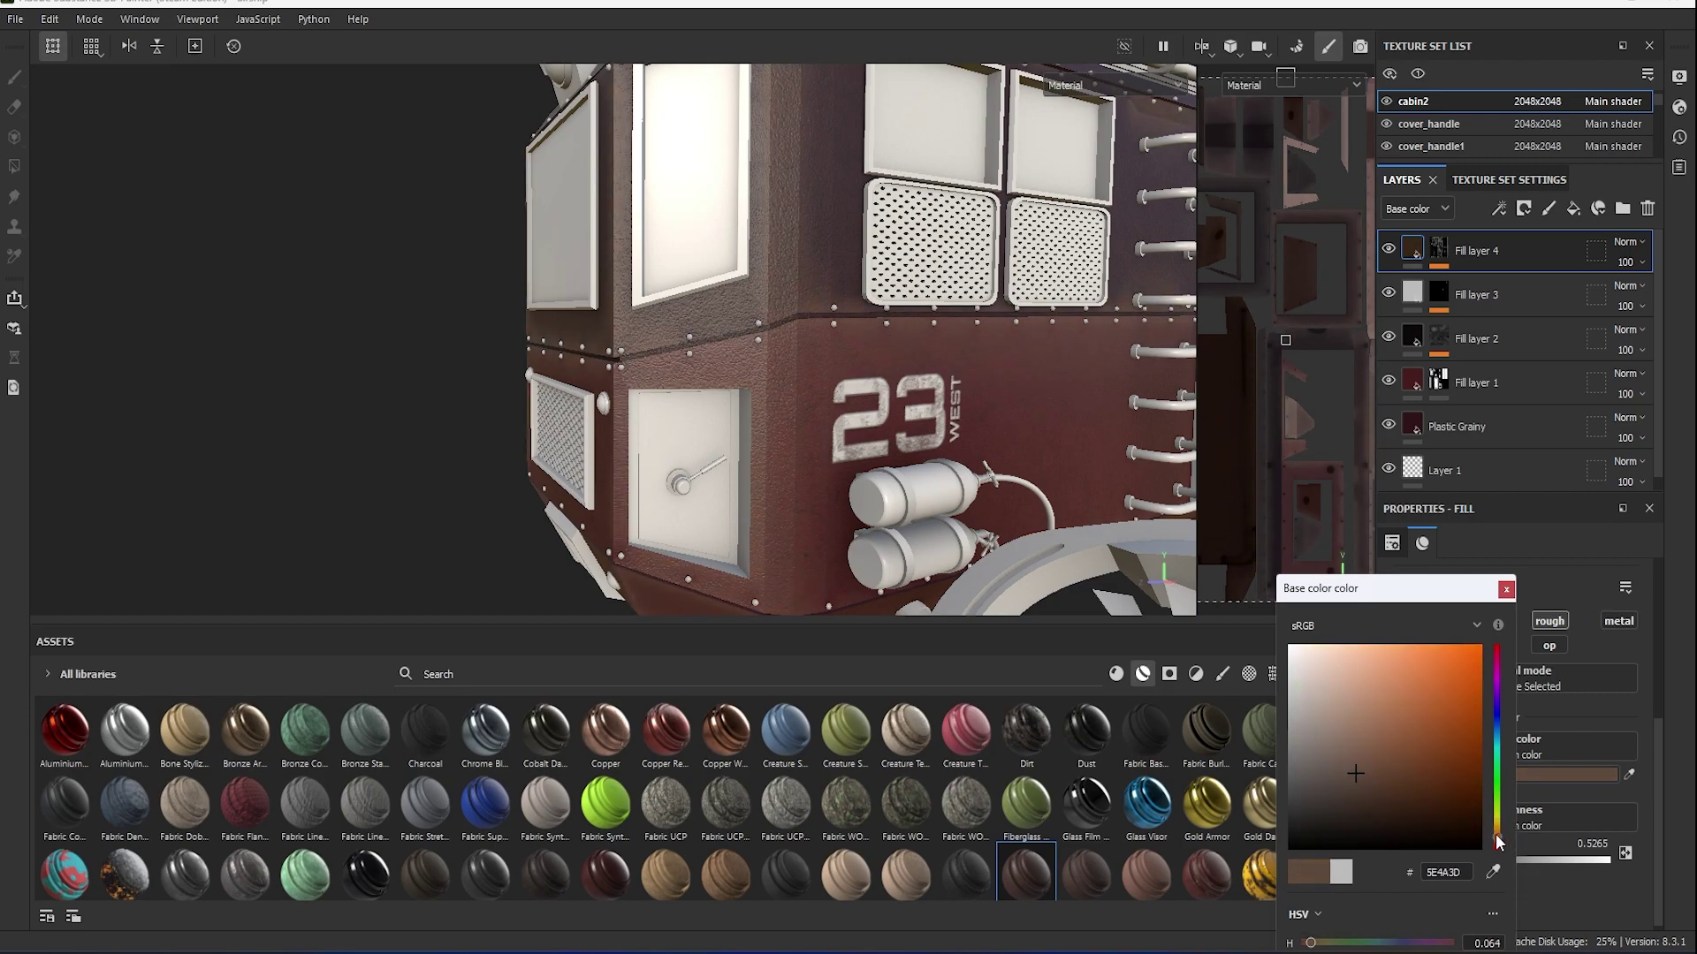
pyautogui.moveTo(1498, 842); pyautogui.dragTo(1496, 835)
pyautogui.click(1347, 765)
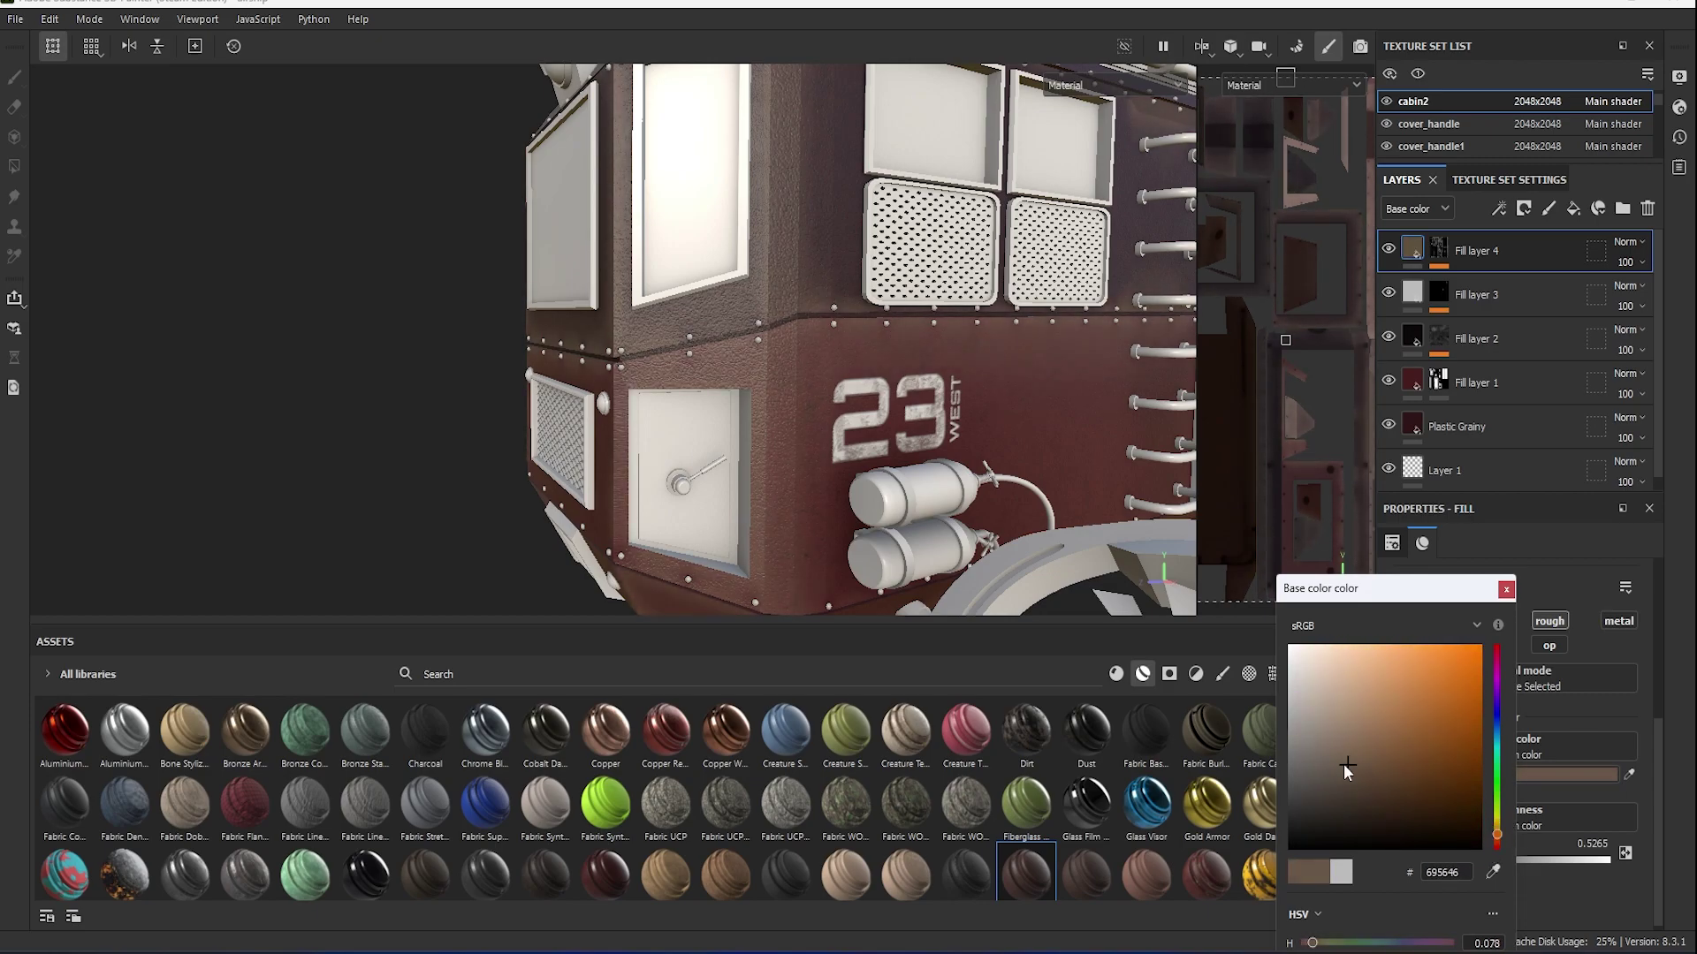
# Refine the base colour with hue tweaks and eyedropper samples until it reads 683F2E.
pyautogui.moveTo(1346, 766)
pyautogui.mouseDown()
pyautogui.moveTo(1307, 732)
pyautogui.moveTo(1302, 755)
pyautogui.mouseUp()
pyautogui.moveTo(1496, 835)
pyautogui.mouseDown()
pyautogui.moveTo(1492, 856)
pyautogui.moveTo(1495, 839)
pyautogui.mouseUp()
pyautogui.moveTo(1313, 756)
pyautogui.mouseDown()
pyautogui.moveTo(1387, 783)
pyautogui.moveTo(1344, 761)
pyautogui.mouseUp()
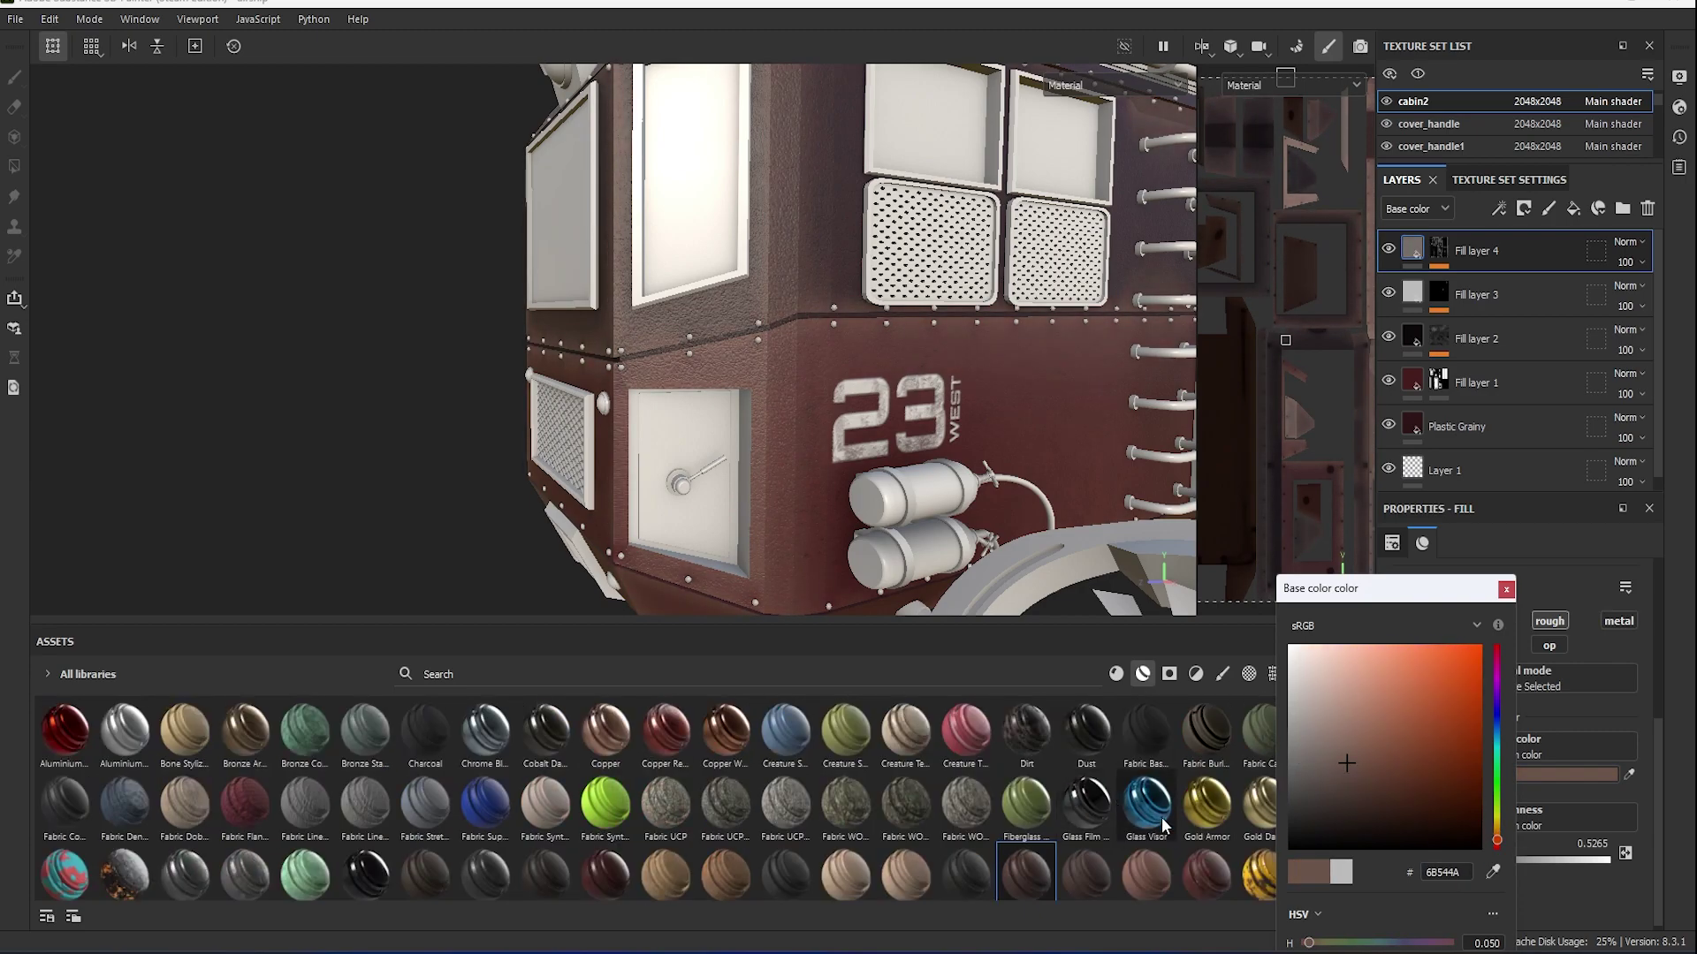
pyautogui.click(1155, 875)
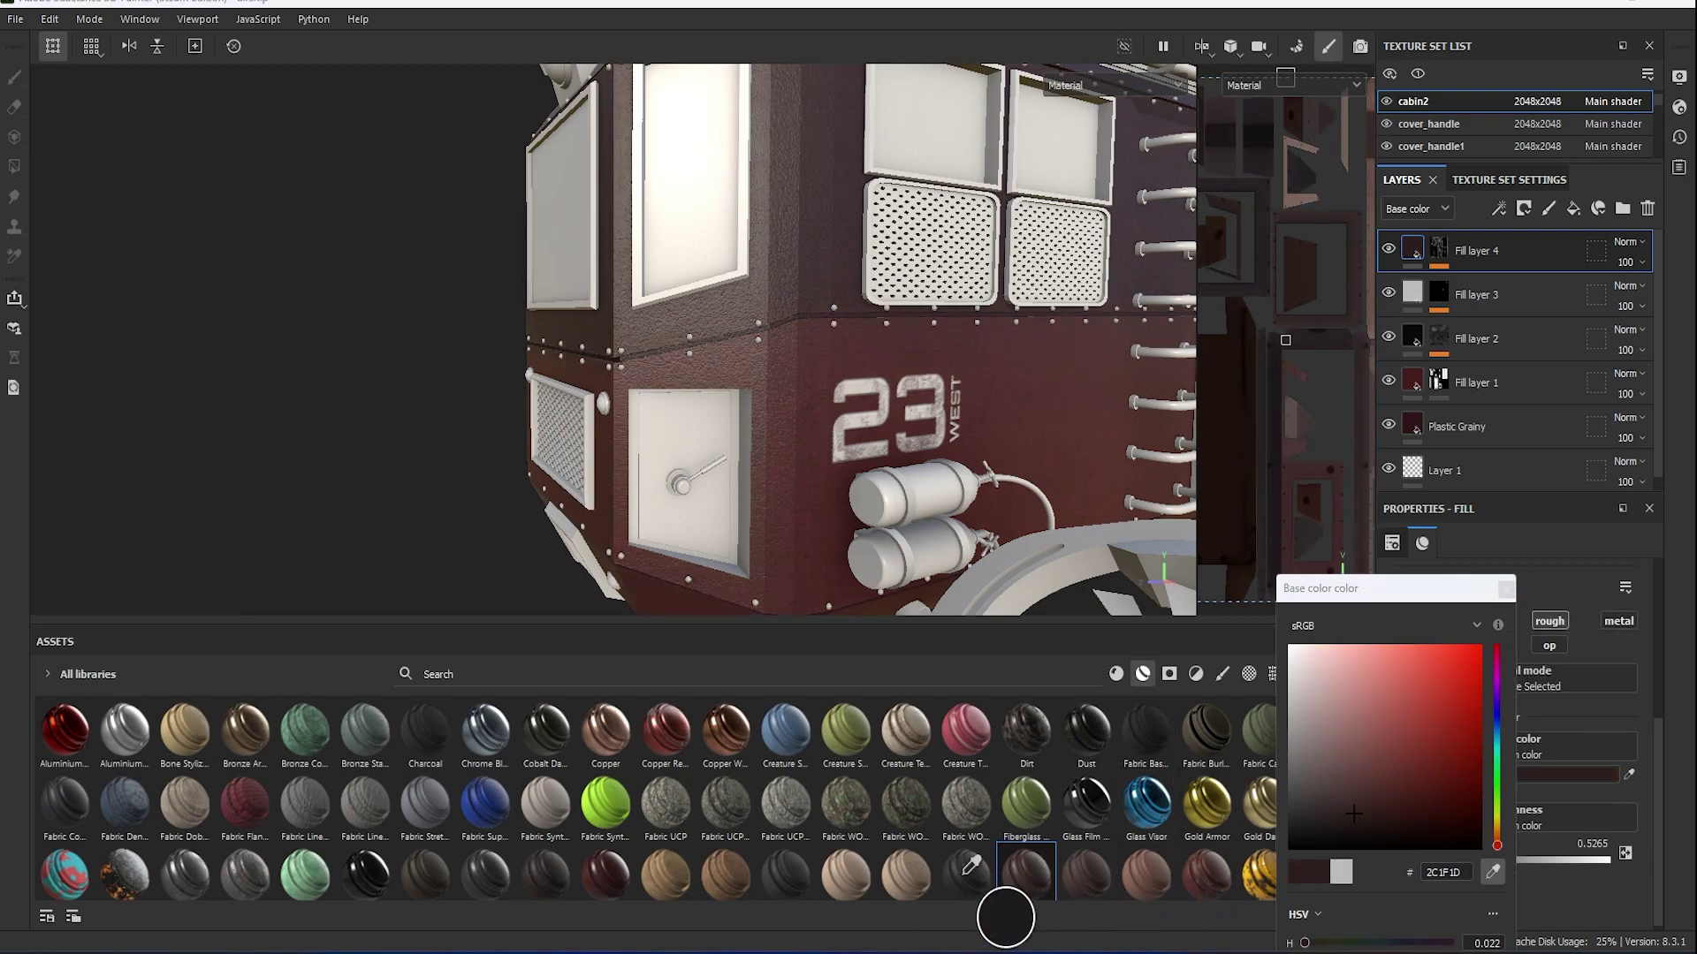
pyautogui.click(1158, 871)
pyautogui.moveTo(1365, 754); pyautogui.dragTo(1398, 766)
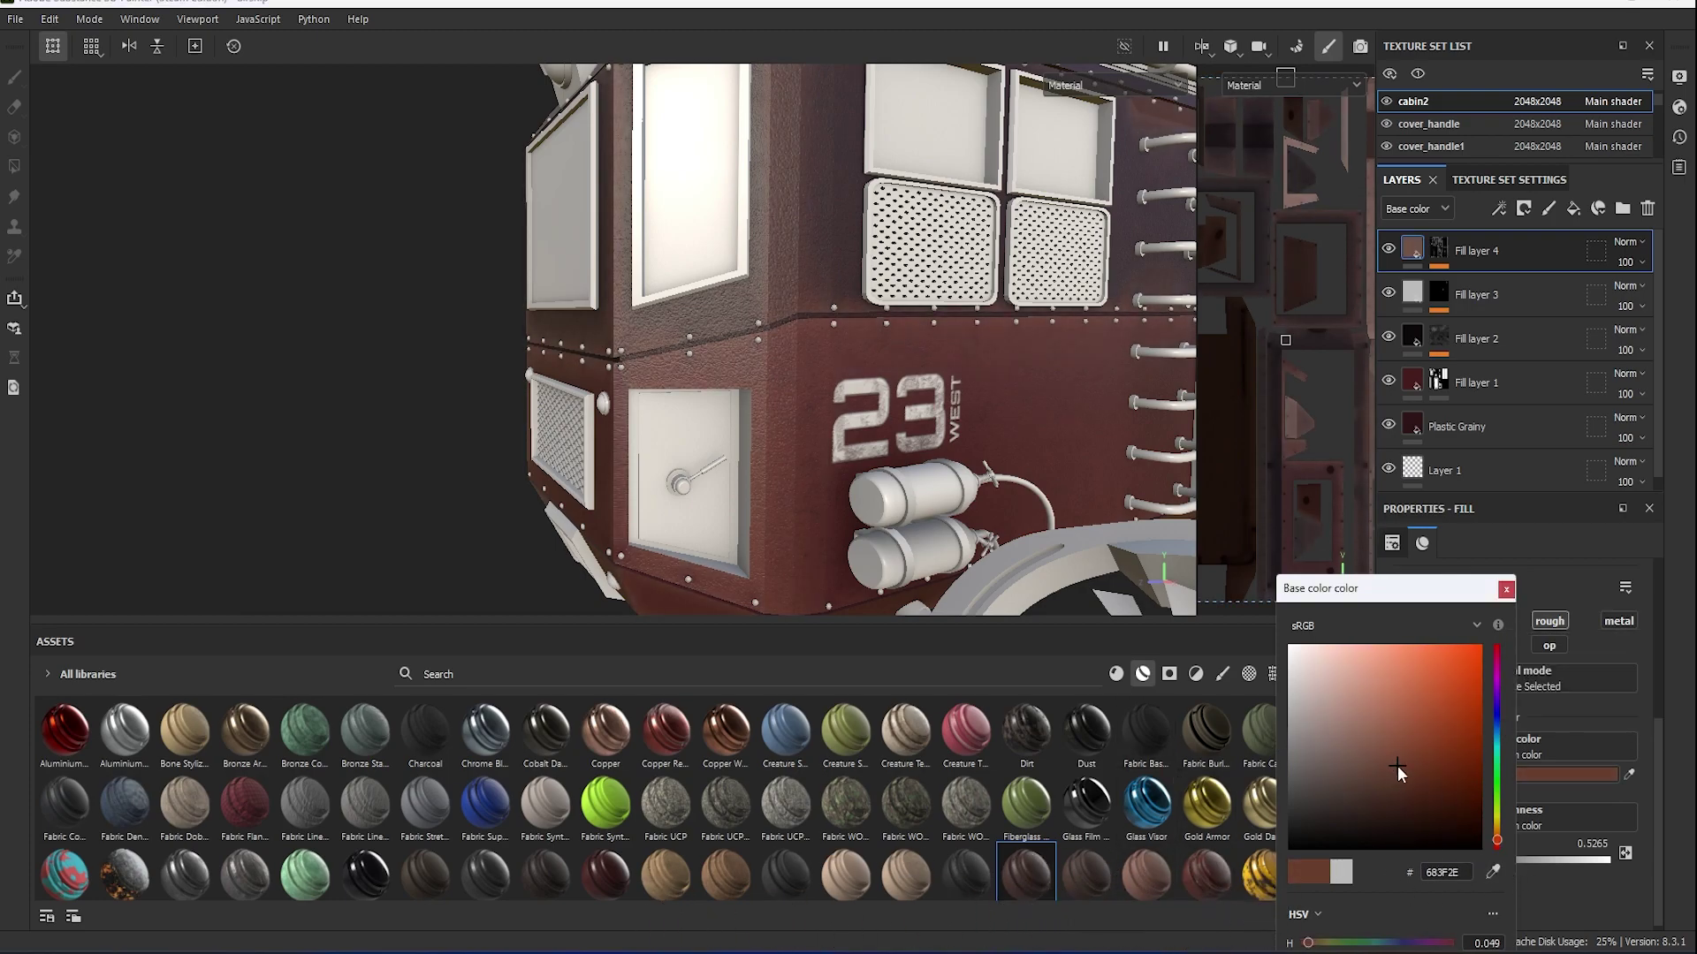
pyautogui.click(1517, 597)
# Enable curvature in the Mask Editor at about 0.63 opacity, removing the Huge-scale detail.
pyautogui.scroll(-1, 1441, 747)
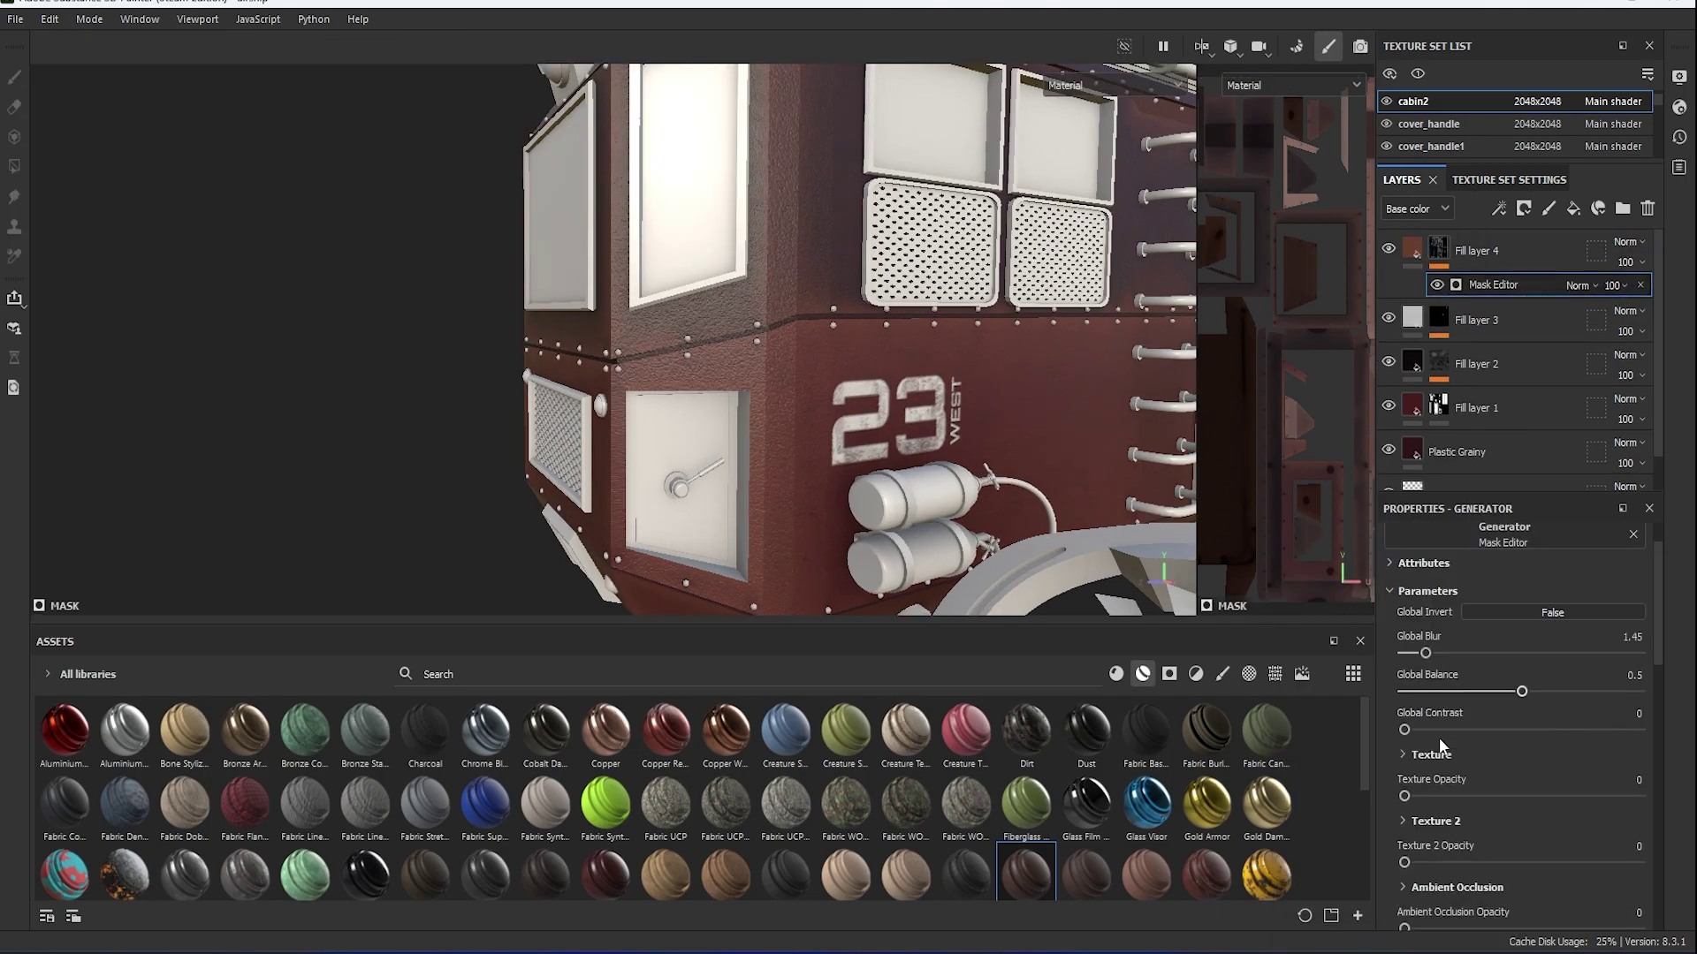
pyautogui.scroll(-2, 1441, 746)
pyautogui.scroll(5, 813, 513)
pyautogui.click(1639, 883)
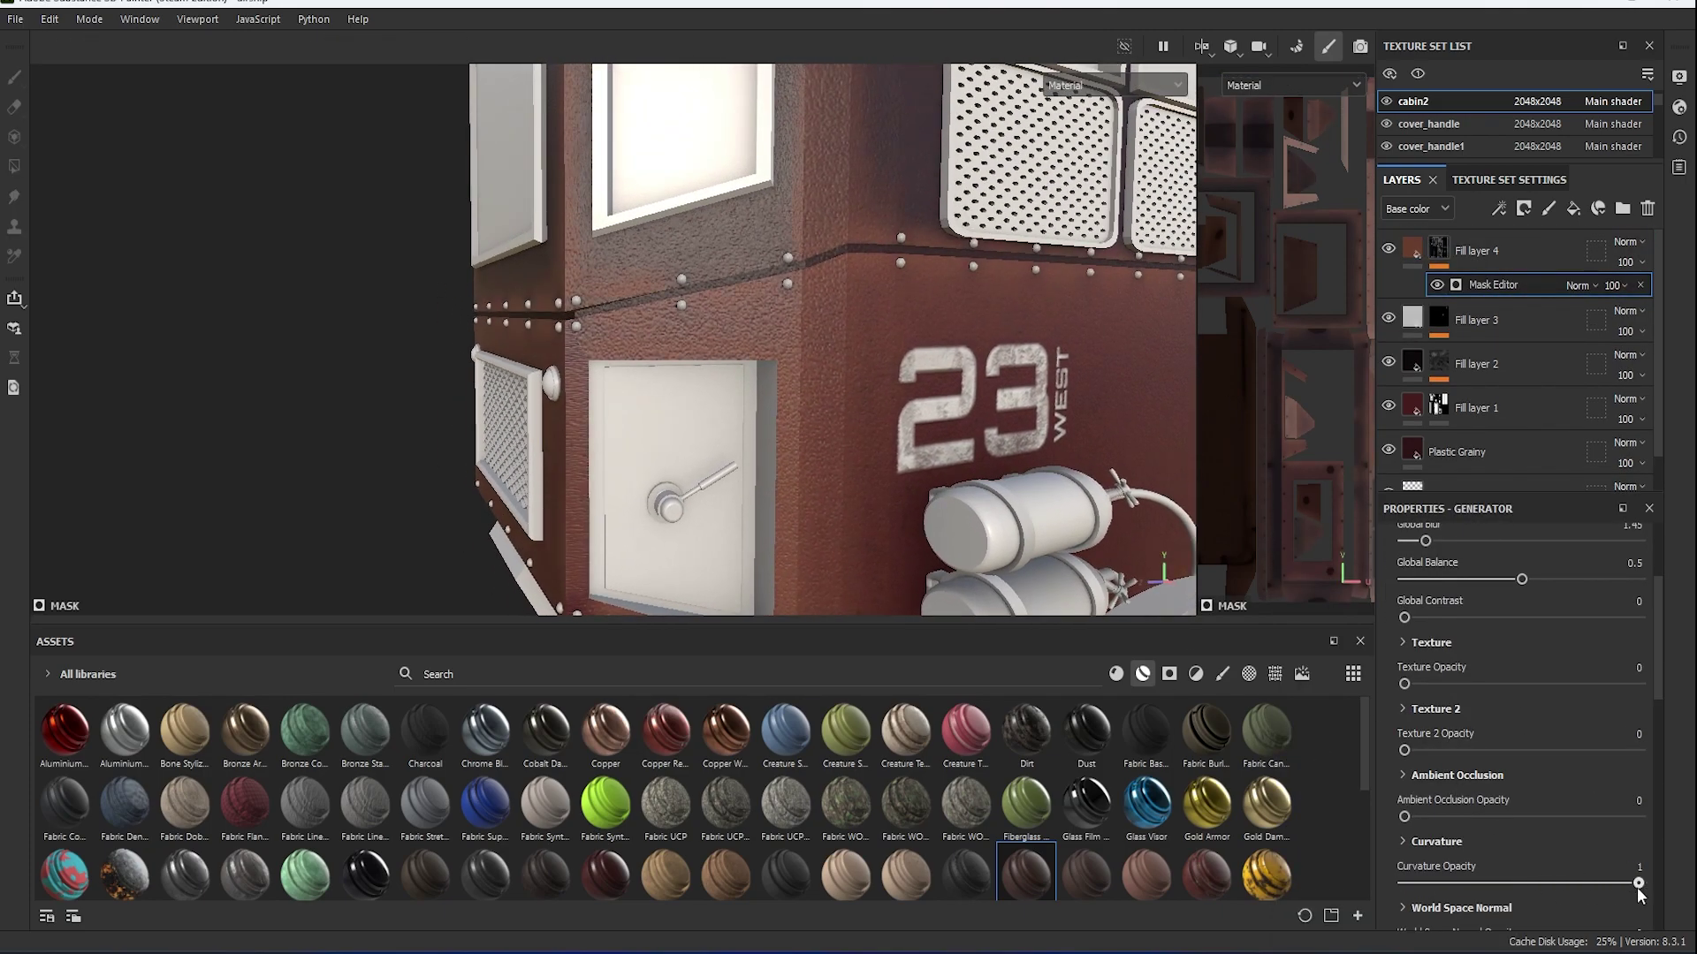
pyautogui.click(1429, 842)
pyautogui.scroll(-2, 1605, 848)
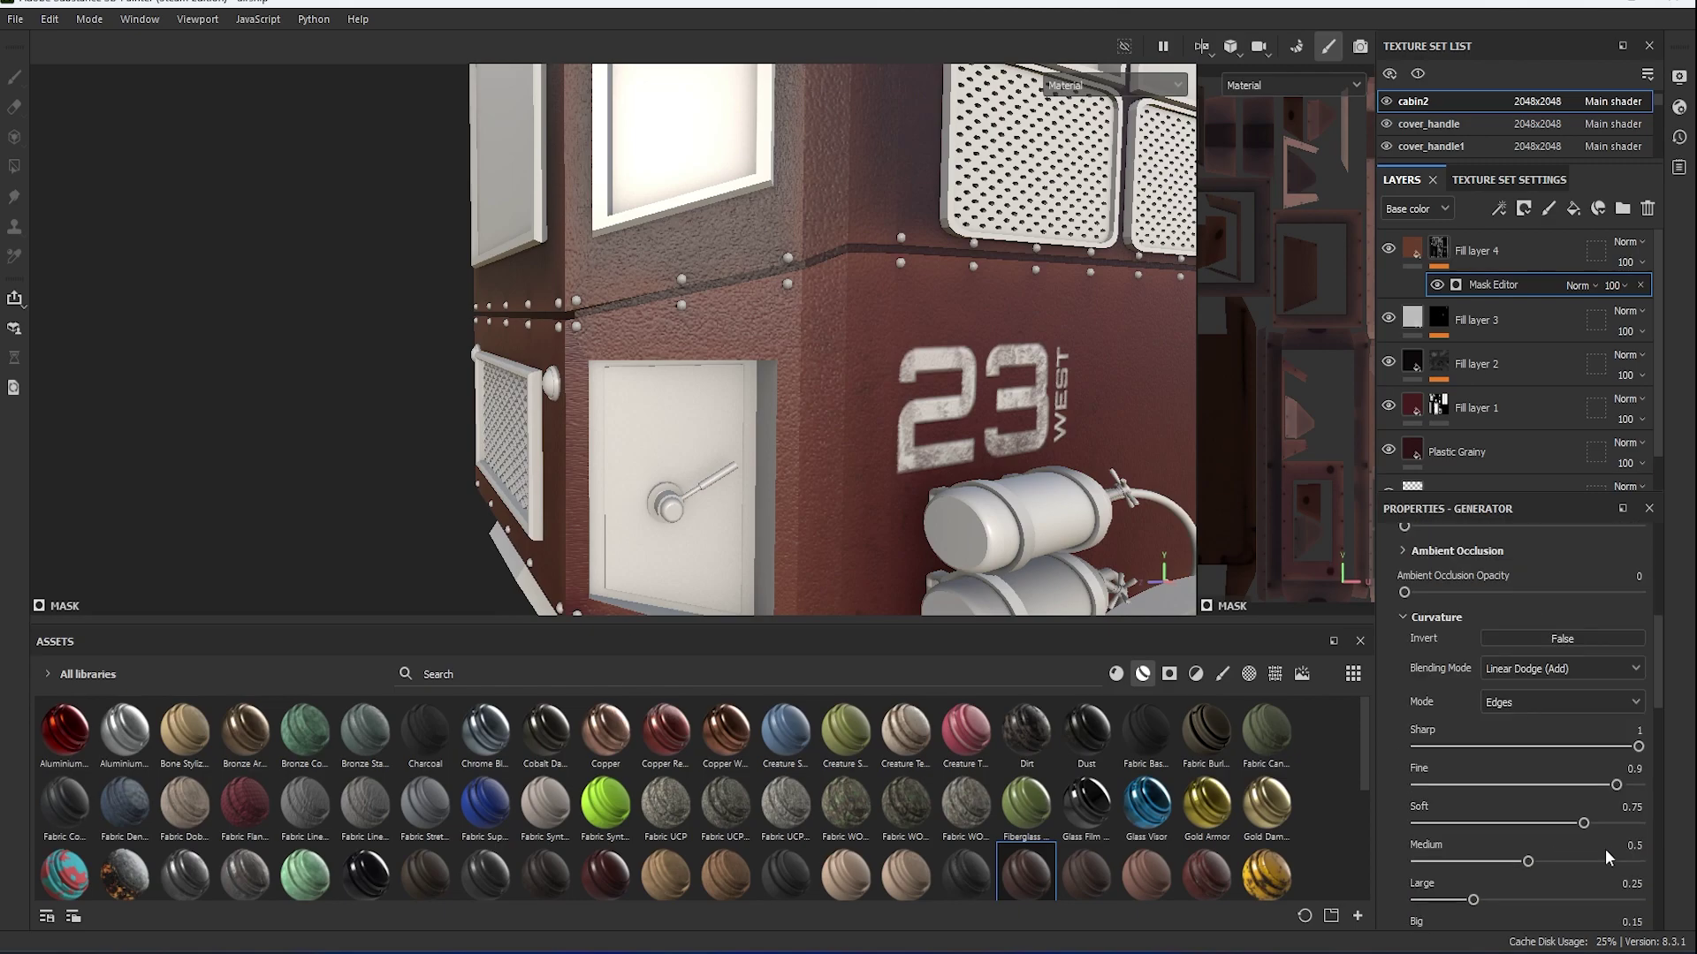
pyautogui.scroll(-1, 1587, 833)
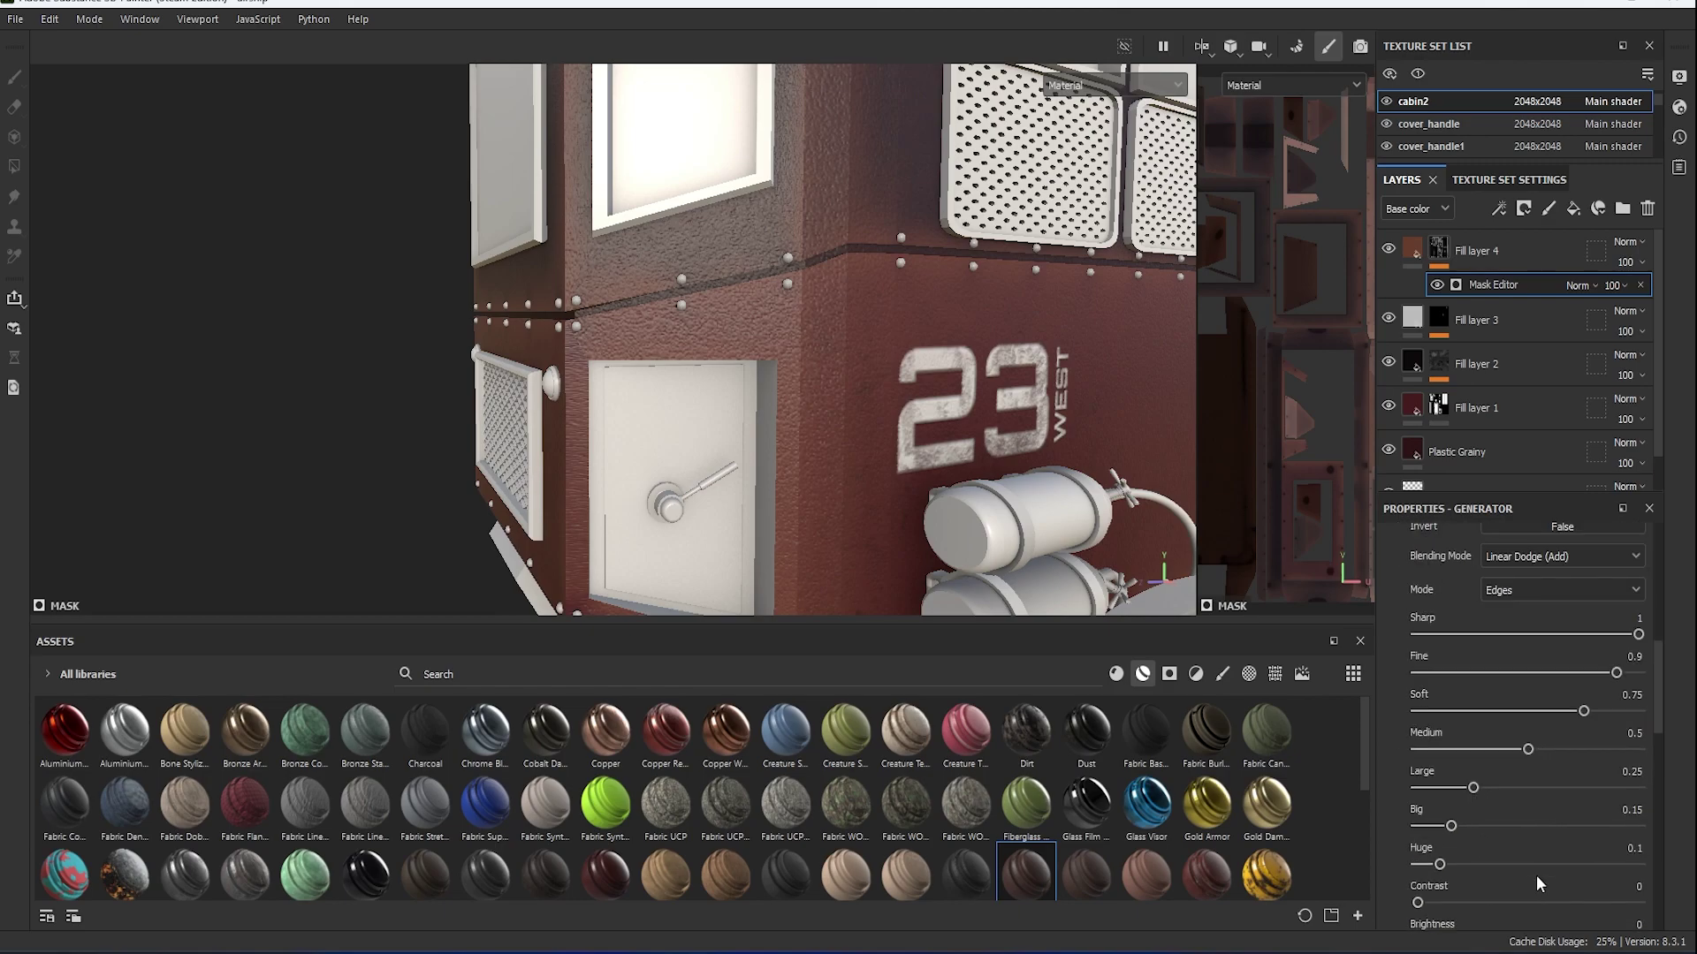
pyautogui.scroll(-2, 1536, 875)
pyautogui.moveTo(1155, 504)
pyautogui.keyDown('alt'); pyautogui.mouseDown()
pyautogui.moveTo(945, 327)
pyautogui.moveTo(973, 423)
pyautogui.mouseUp(); pyautogui.keyUp('alt')
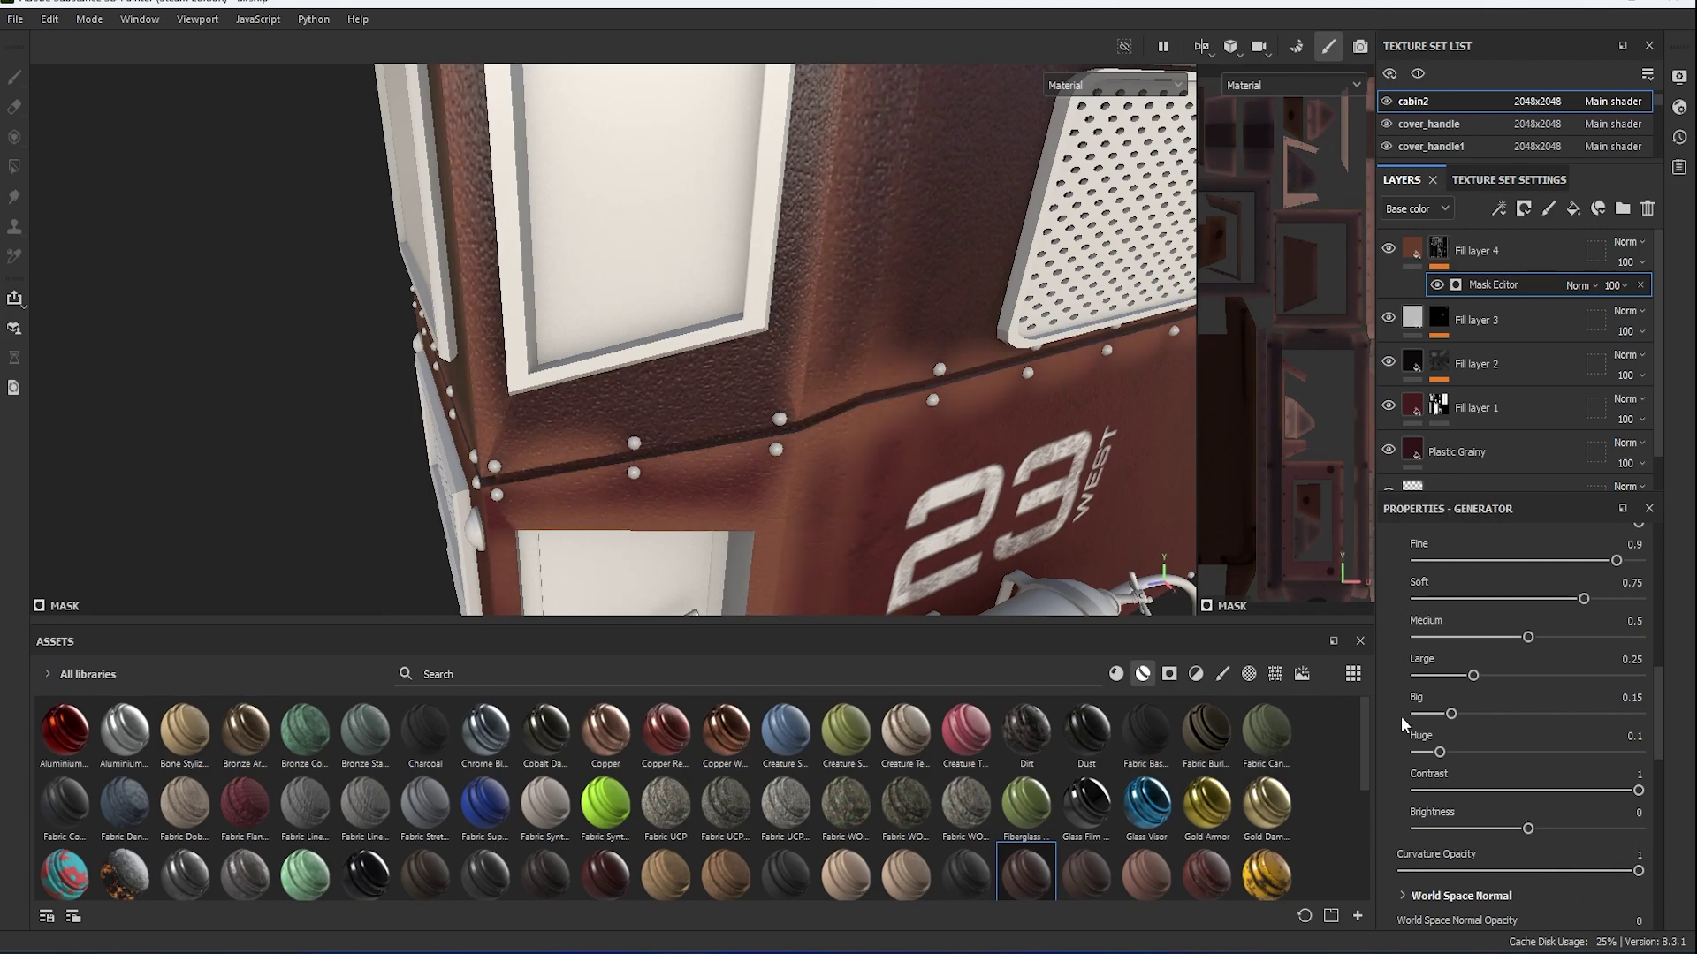
pyautogui.moveTo(1553, 873); pyautogui.dragTo(1557, 872)
pyautogui.moveTo(1441, 752); pyautogui.dragTo(1396, 743)
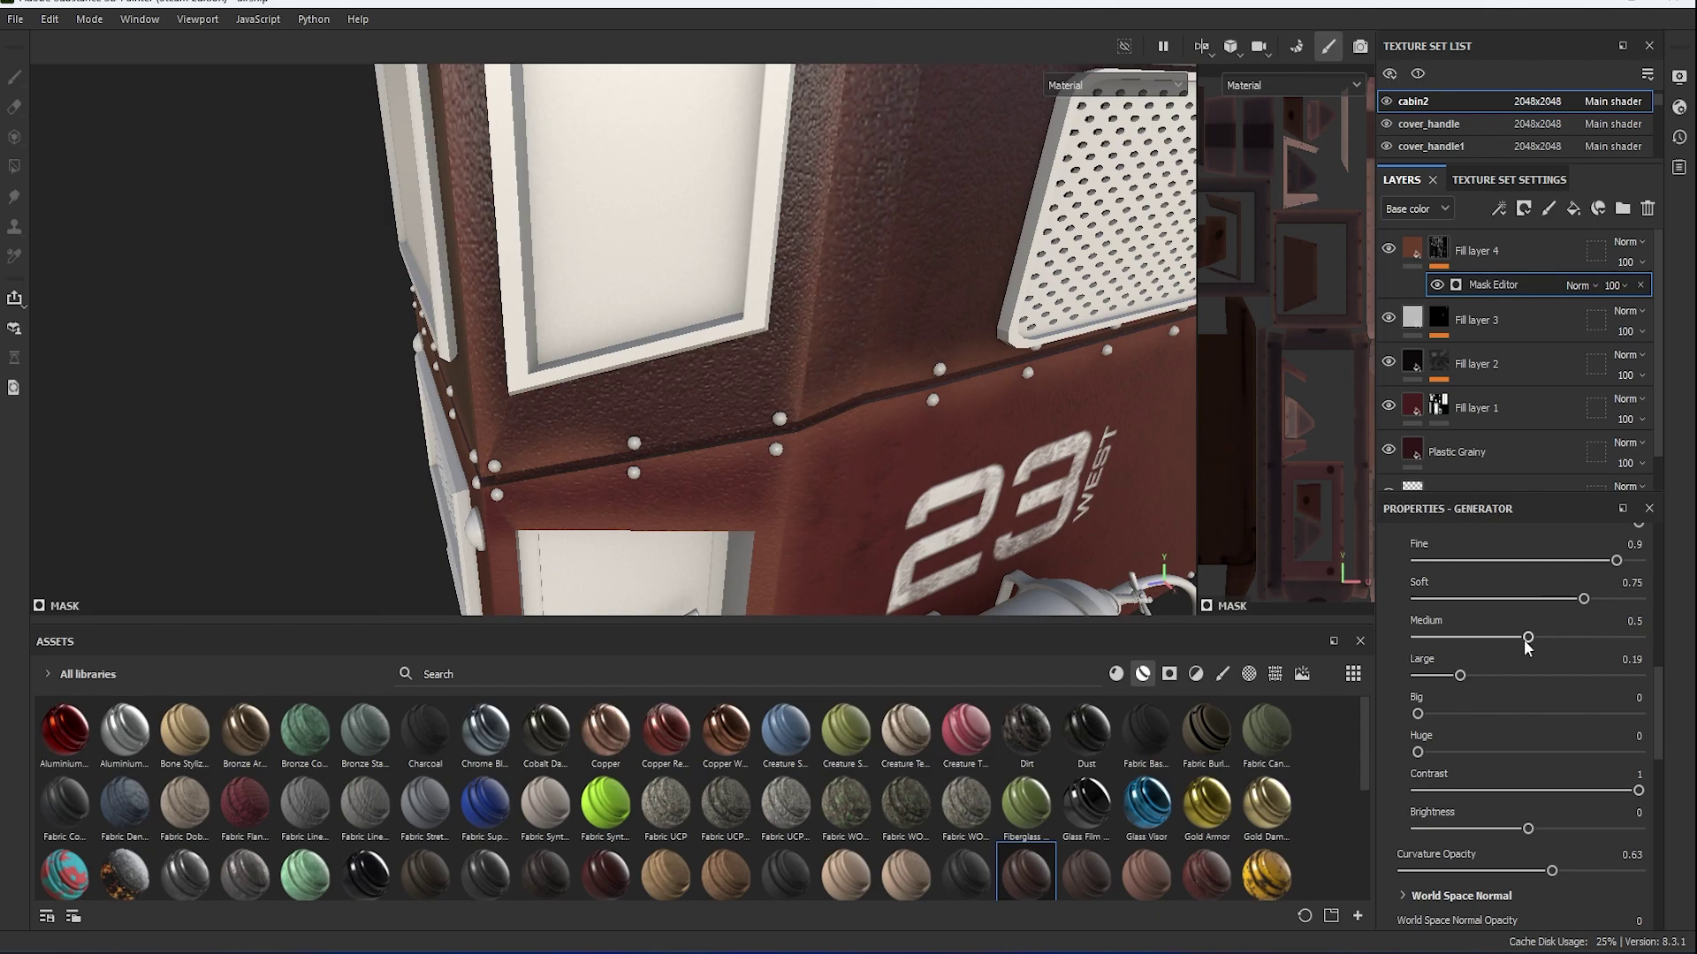
pyautogui.moveTo(1528, 638); pyautogui.dragTo(1405, 638)
# Tune curvature detail levels to Fine 1, Soft 0.13, Medium 0.17 and Large 0.06.
pyautogui.moveTo(789, 508)
pyautogui.keyDown('alt'); pyautogui.mouseDown()
pyautogui.moveTo(897, 407)
pyautogui.moveTo(813, 508)
pyautogui.mouseUp(); pyautogui.keyUp('alt')
pyautogui.keyDown('alt'); pyautogui.moveTo(813, 508); pyautogui.dragTo(972, 507, button='right'); pyautogui.keyUp('alt')
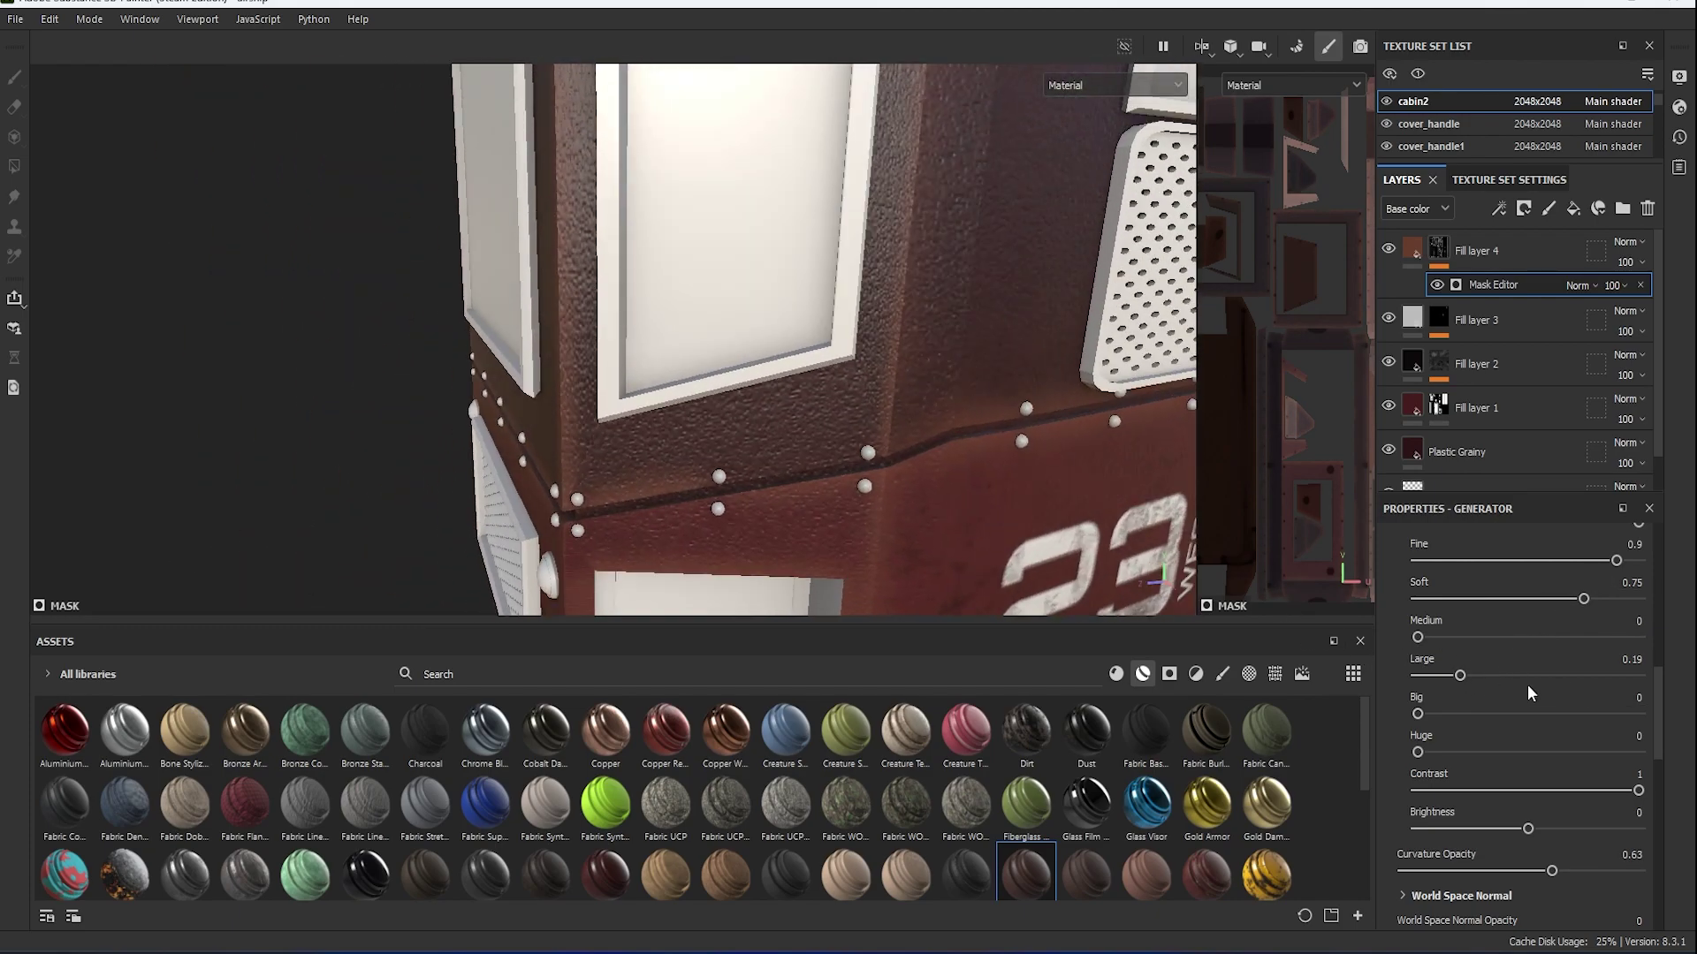
pyautogui.scroll(2, 1579, 731)
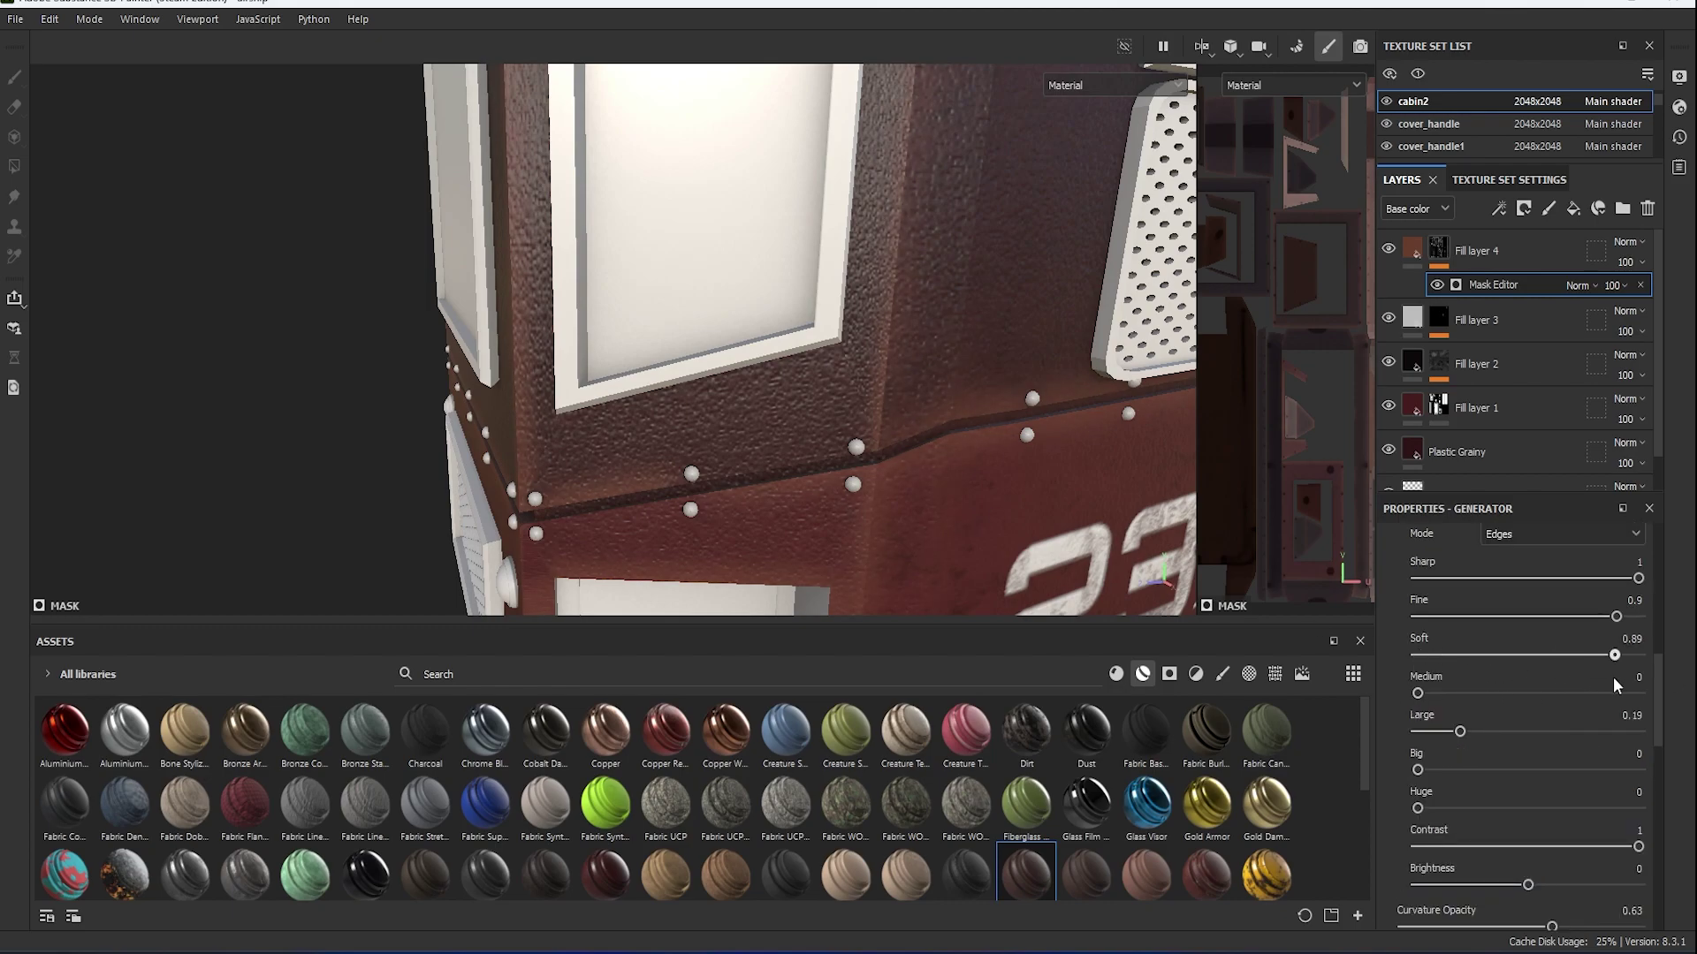
pyautogui.moveTo(1502, 616); pyautogui.dragTo(1461, 615)
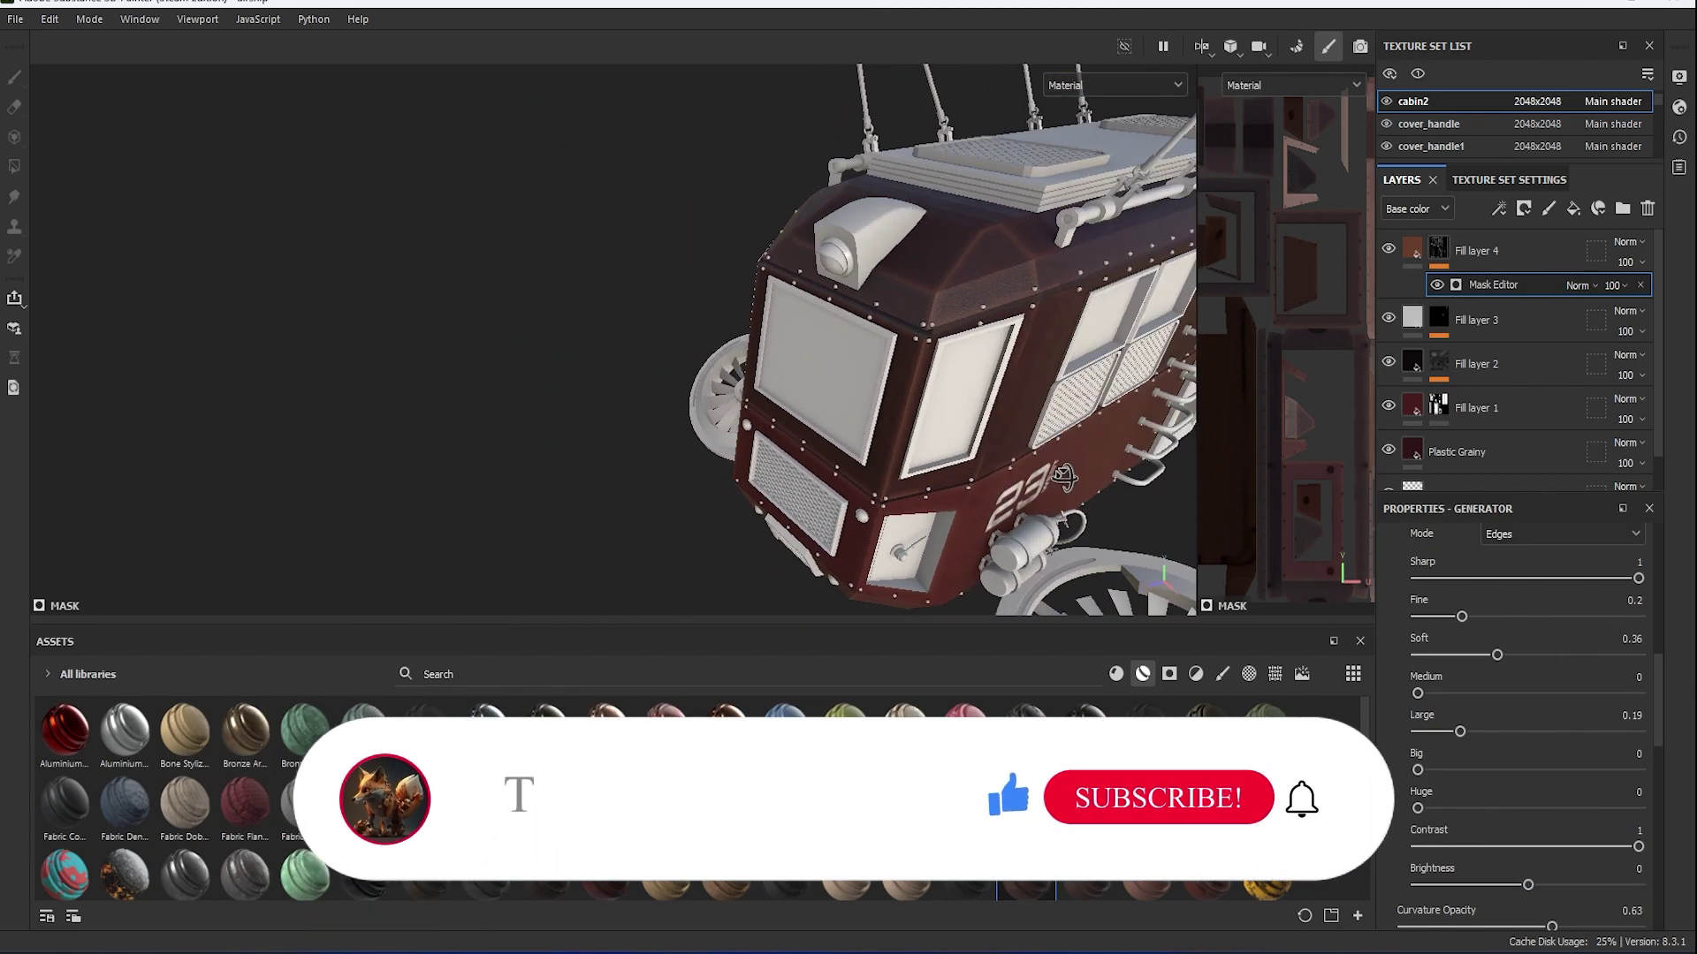
pyautogui.keyDown('alt'); pyautogui.moveTo(926, 447); pyautogui.dragTo(1060, 482); pyautogui.keyUp('alt')
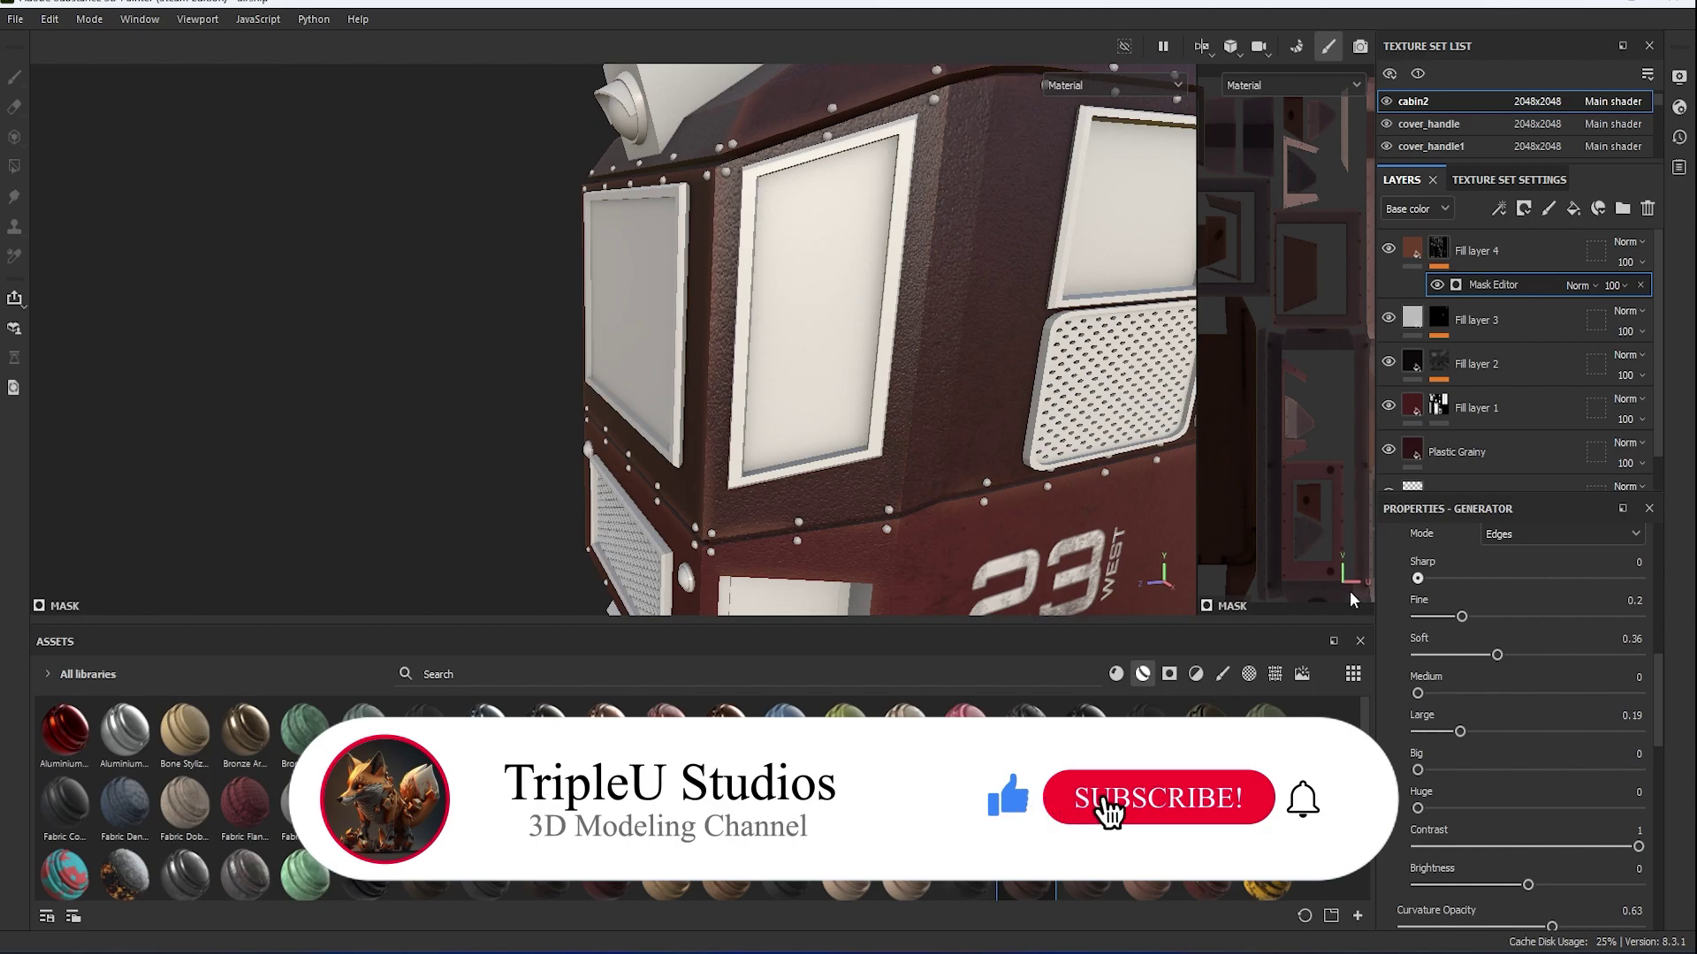
pyautogui.scroll(1, 1500, 621)
pyautogui.moveTo(1574, 674); pyautogui.dragTo(1652, 674)
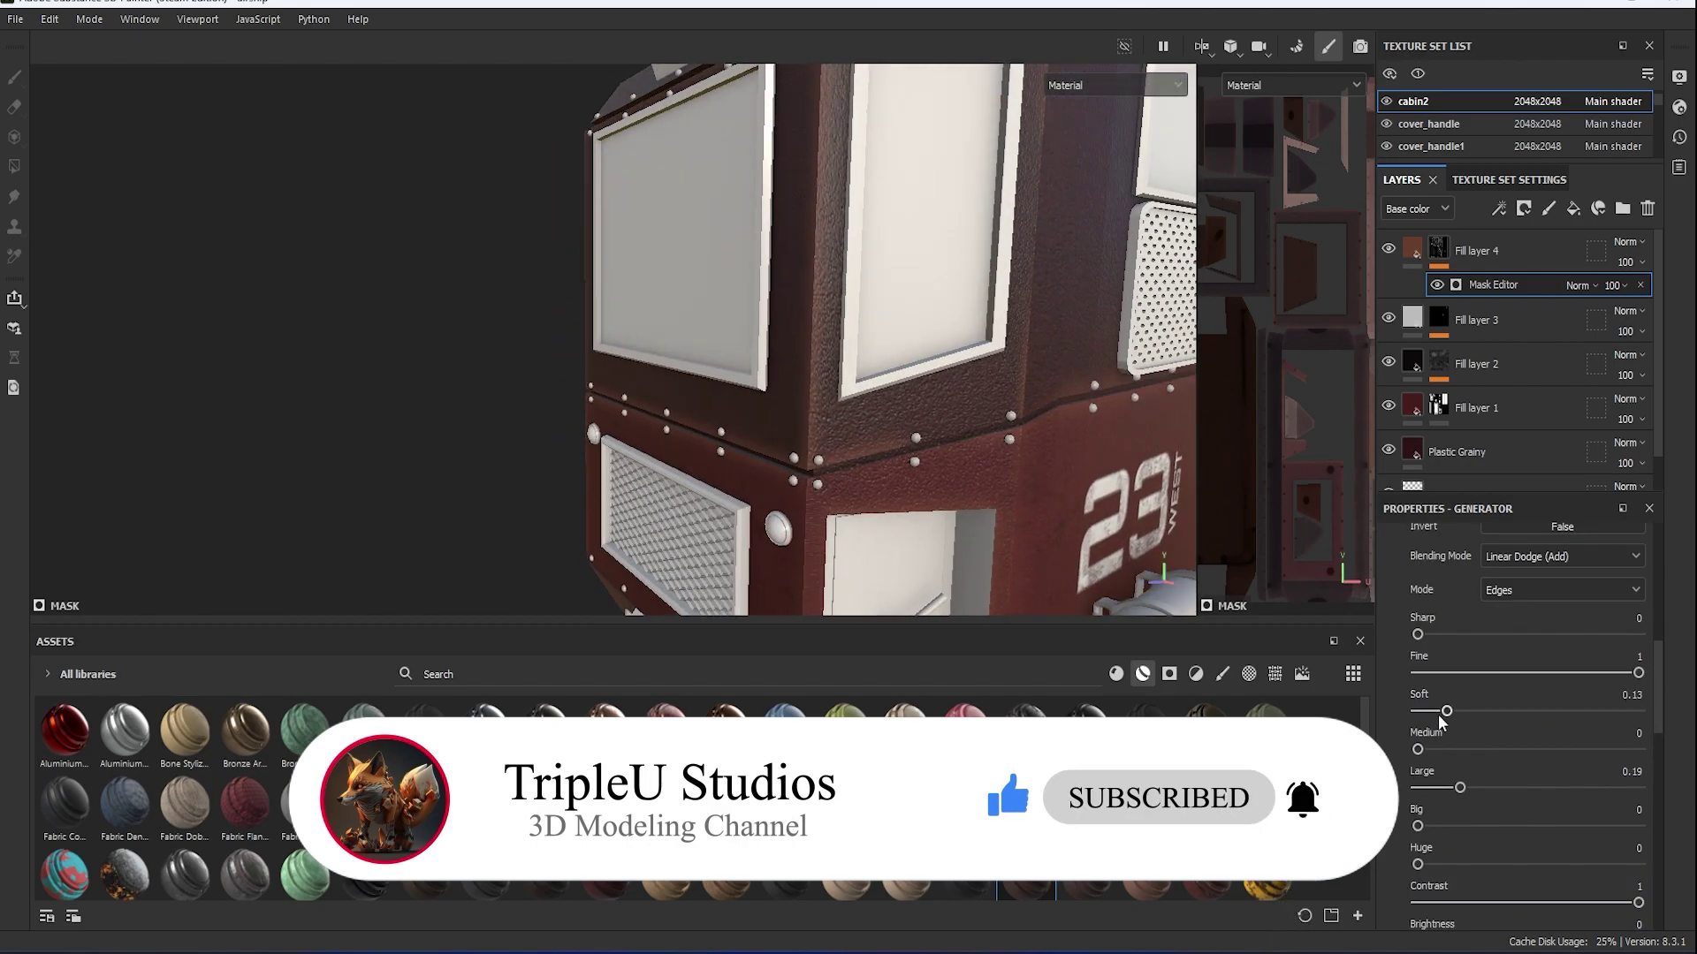
pyautogui.moveTo(1418, 750); pyautogui.dragTo(1513, 749)
# Try the curvature modes, settle on Edges, and invert the curvature part of the mask.
pyautogui.click(1604, 591)
pyautogui.click(1485, 623)
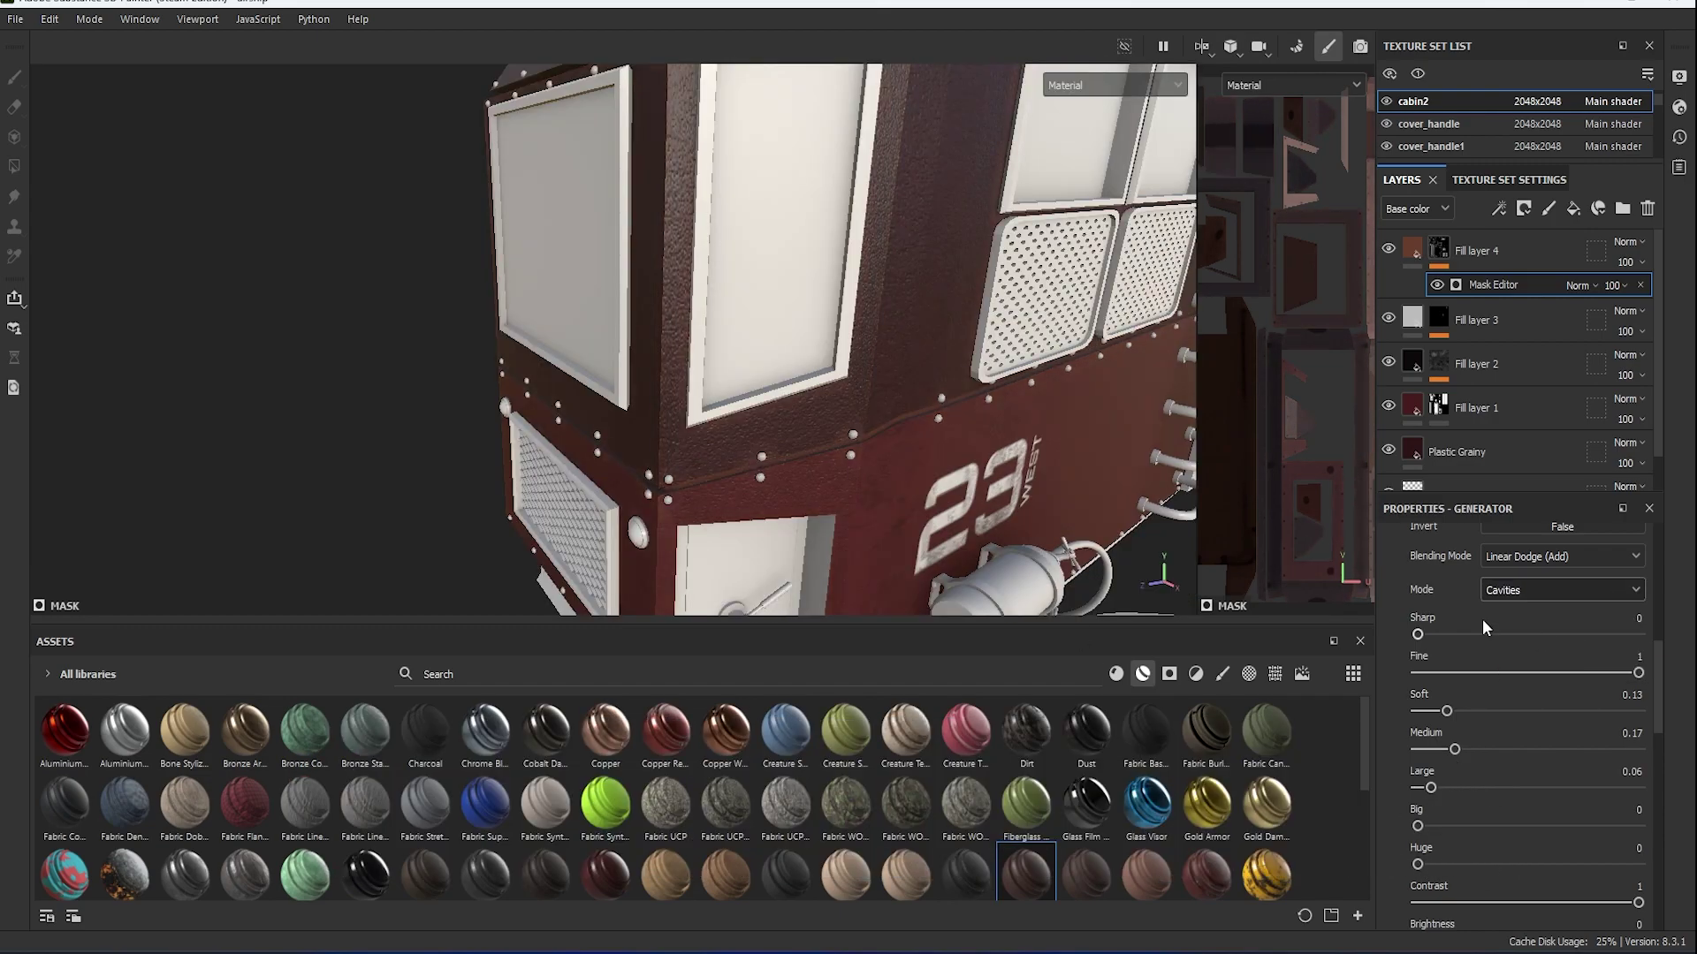
pyautogui.click(1548, 654)
pyautogui.click(1555, 590)
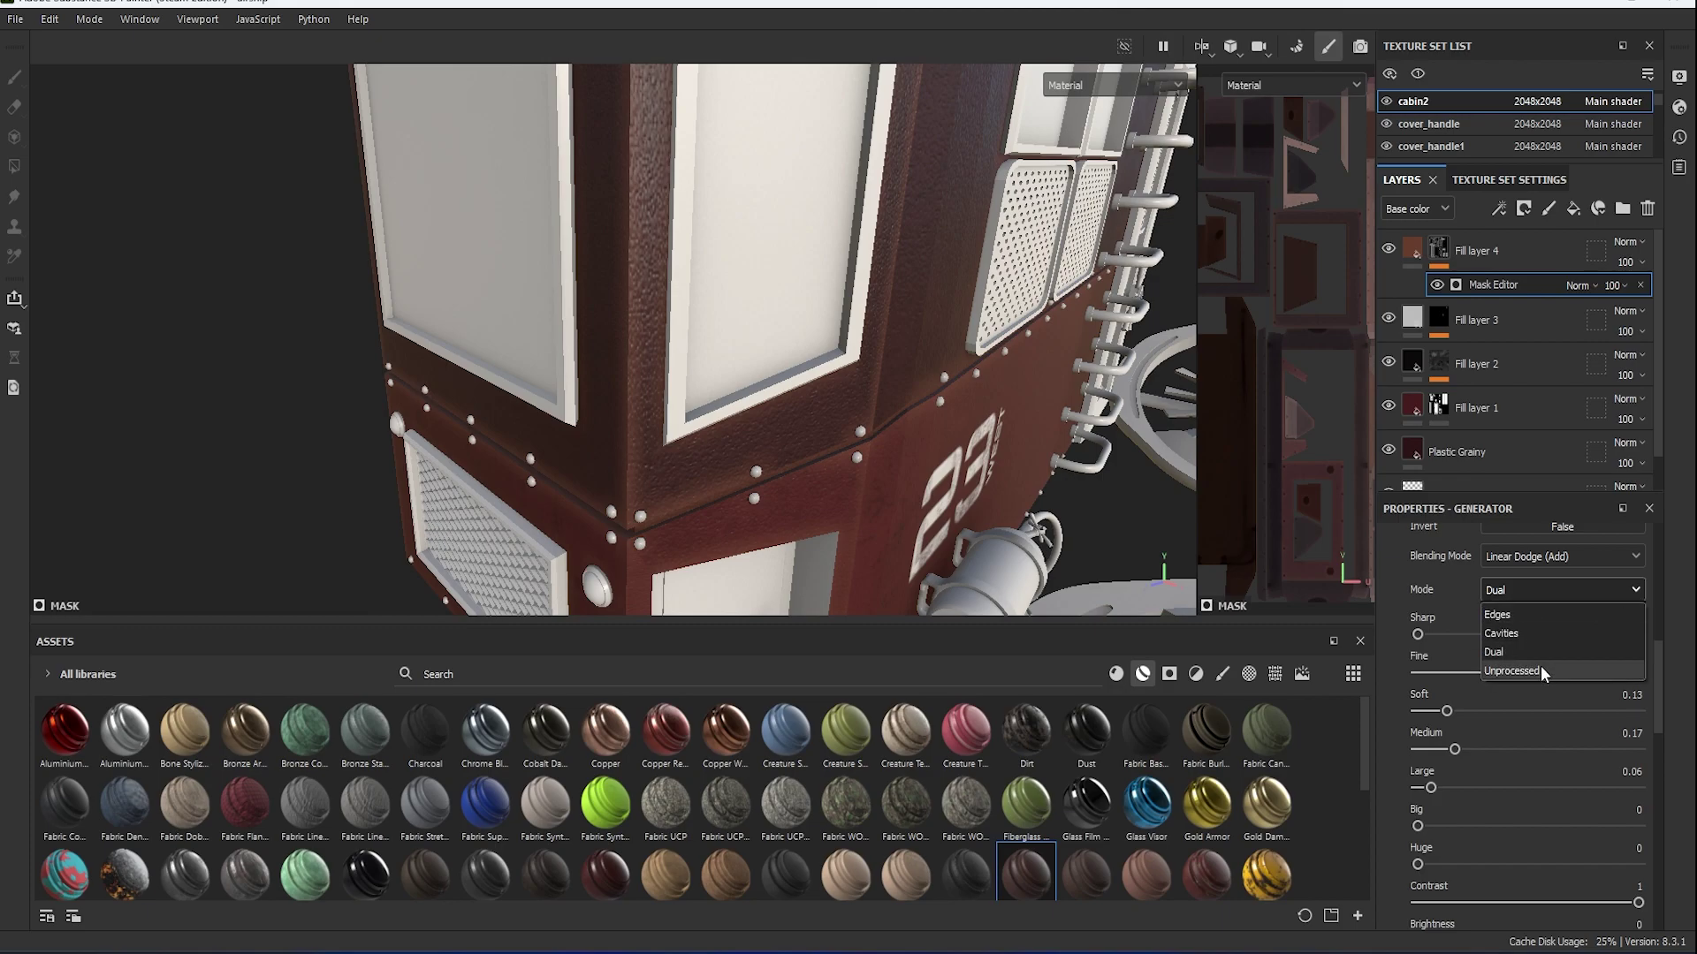
pyautogui.click(1564, 615)
pyautogui.scroll(2, 1508, 700)
pyautogui.click(1524, 638)
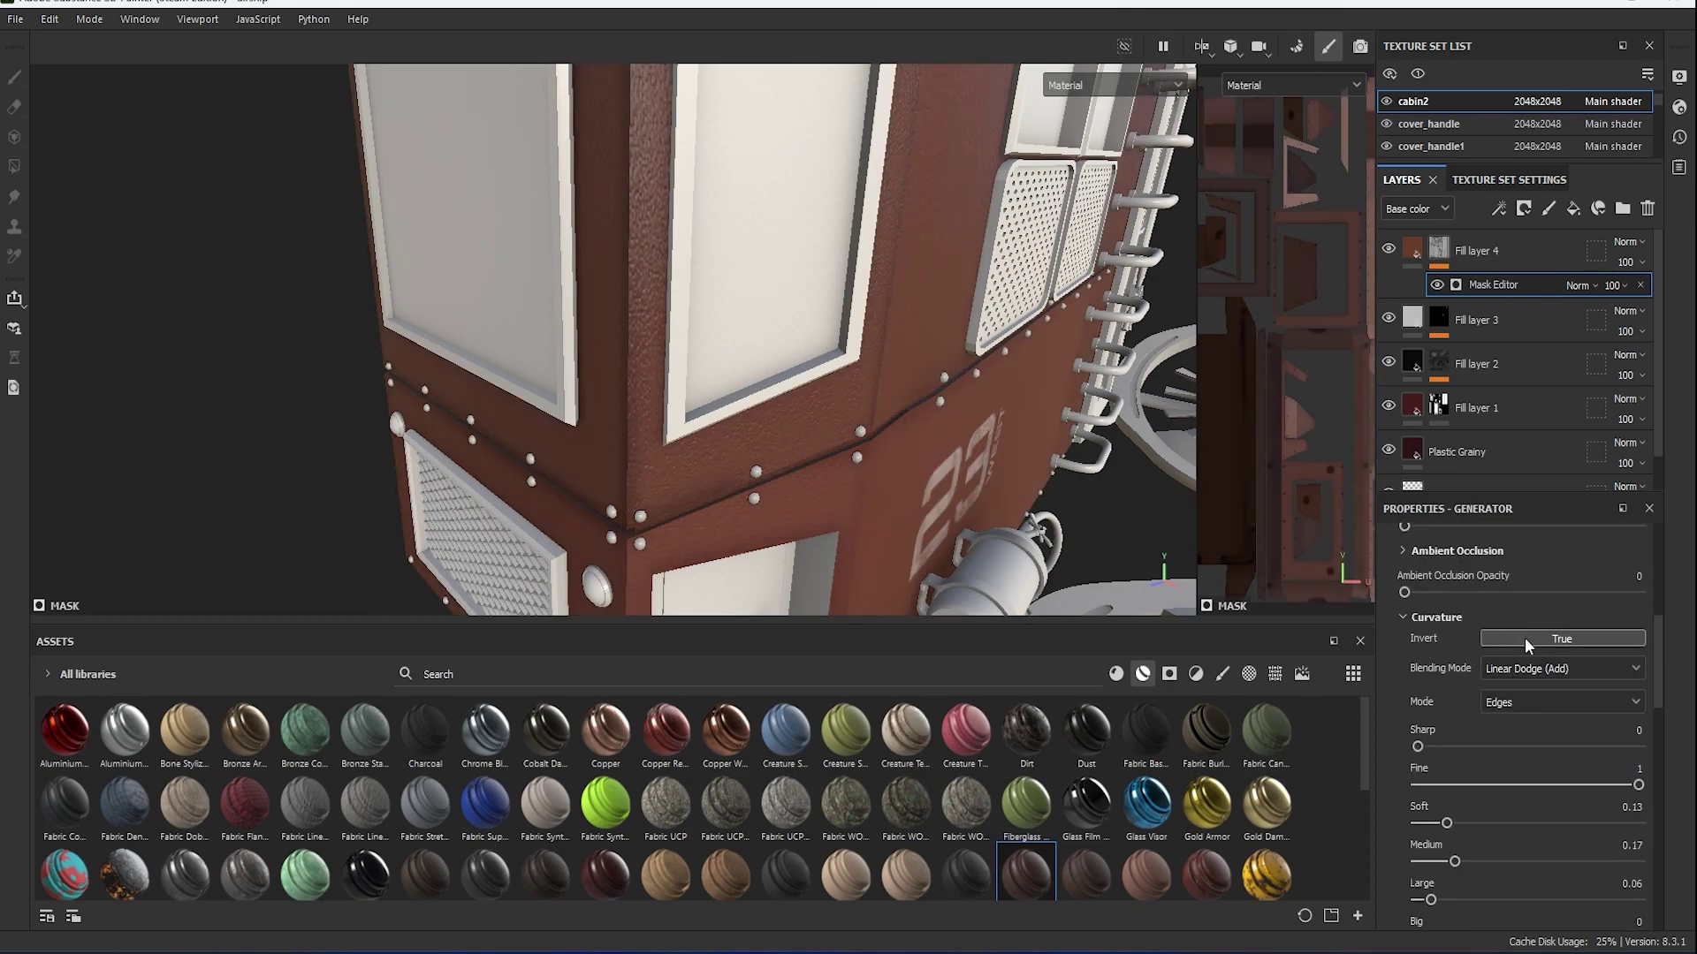
# Set the generator's Global Blur to 1.69 and Global Balance to 0.66.
pyautogui.keyDown('alt'); pyautogui.moveTo(1184, 539); pyautogui.dragTo(1009, 482); pyautogui.keyUp('alt')
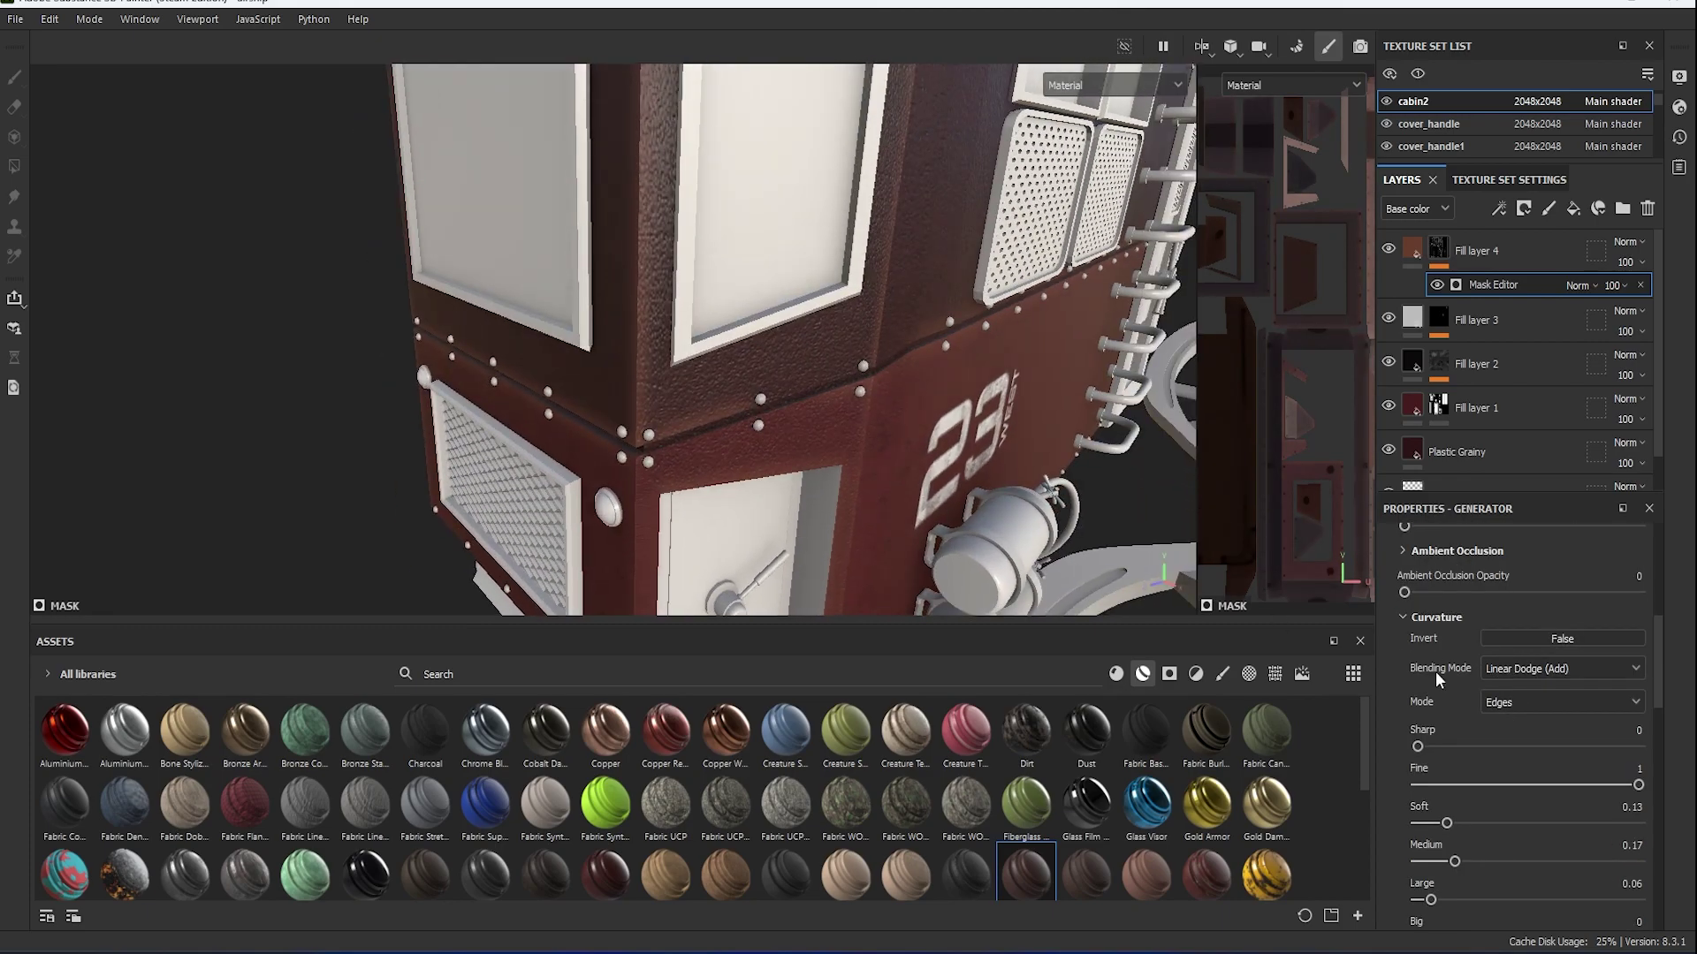
pyautogui.scroll(2, 1391, 712)
pyautogui.scroll(2, 1496, 713)
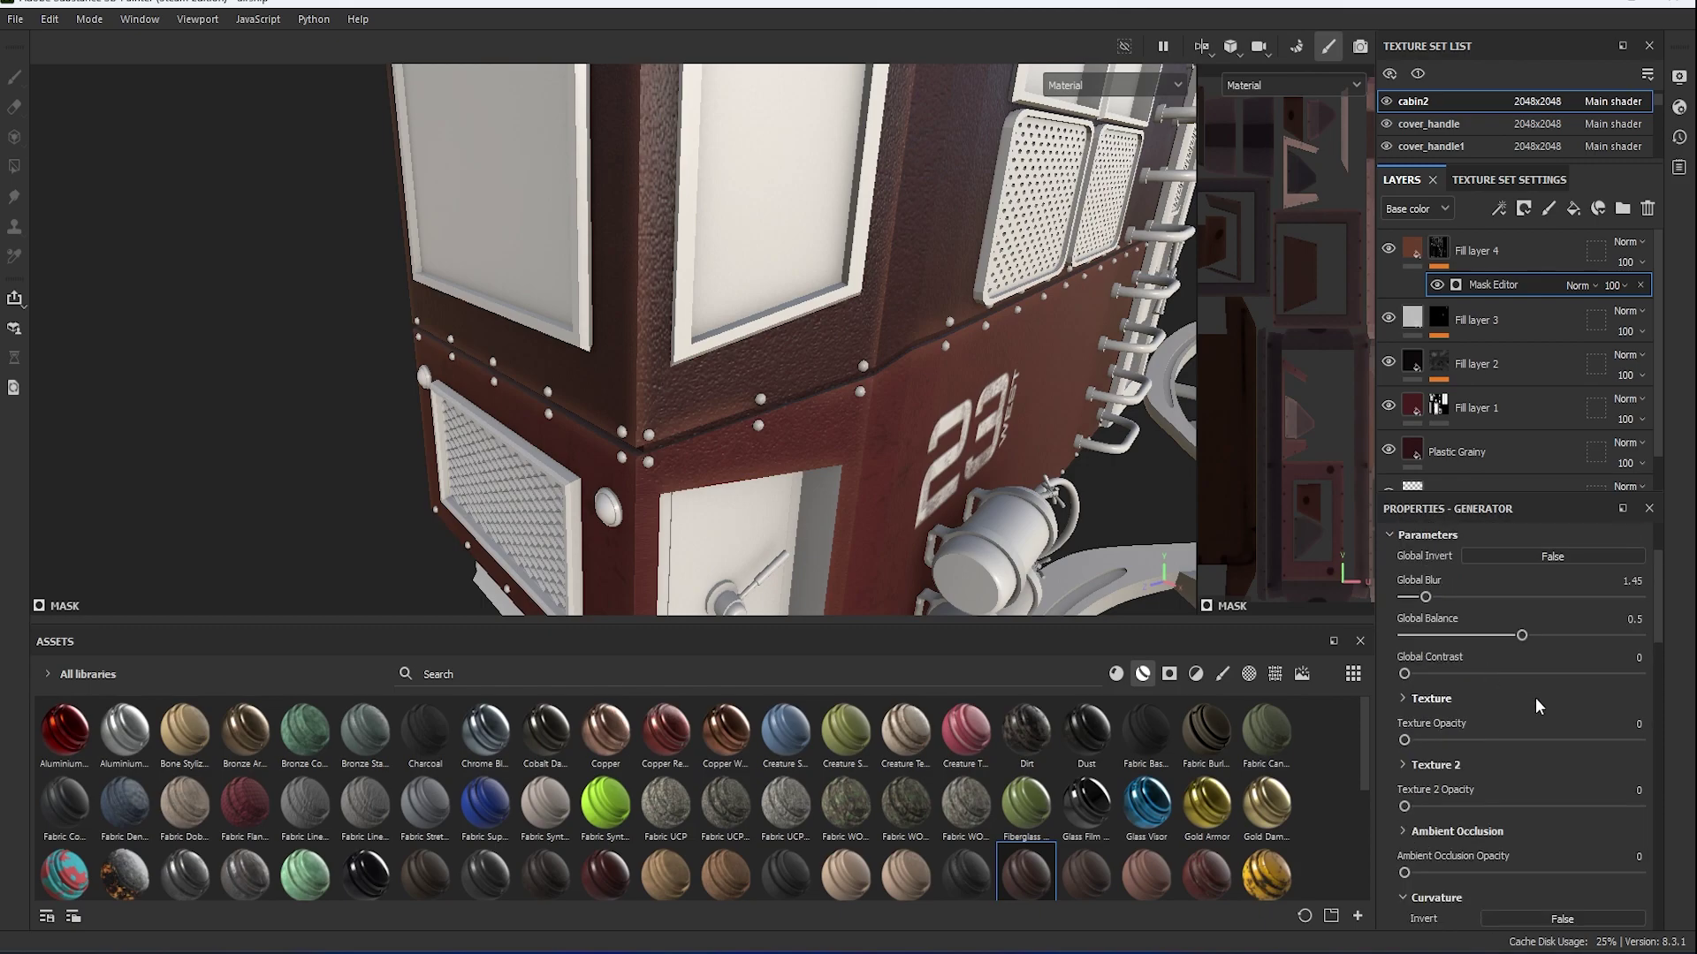
pyautogui.scroll(2, 1535, 698)
pyautogui.moveTo(1523, 692); pyautogui.dragTo(1580, 694)
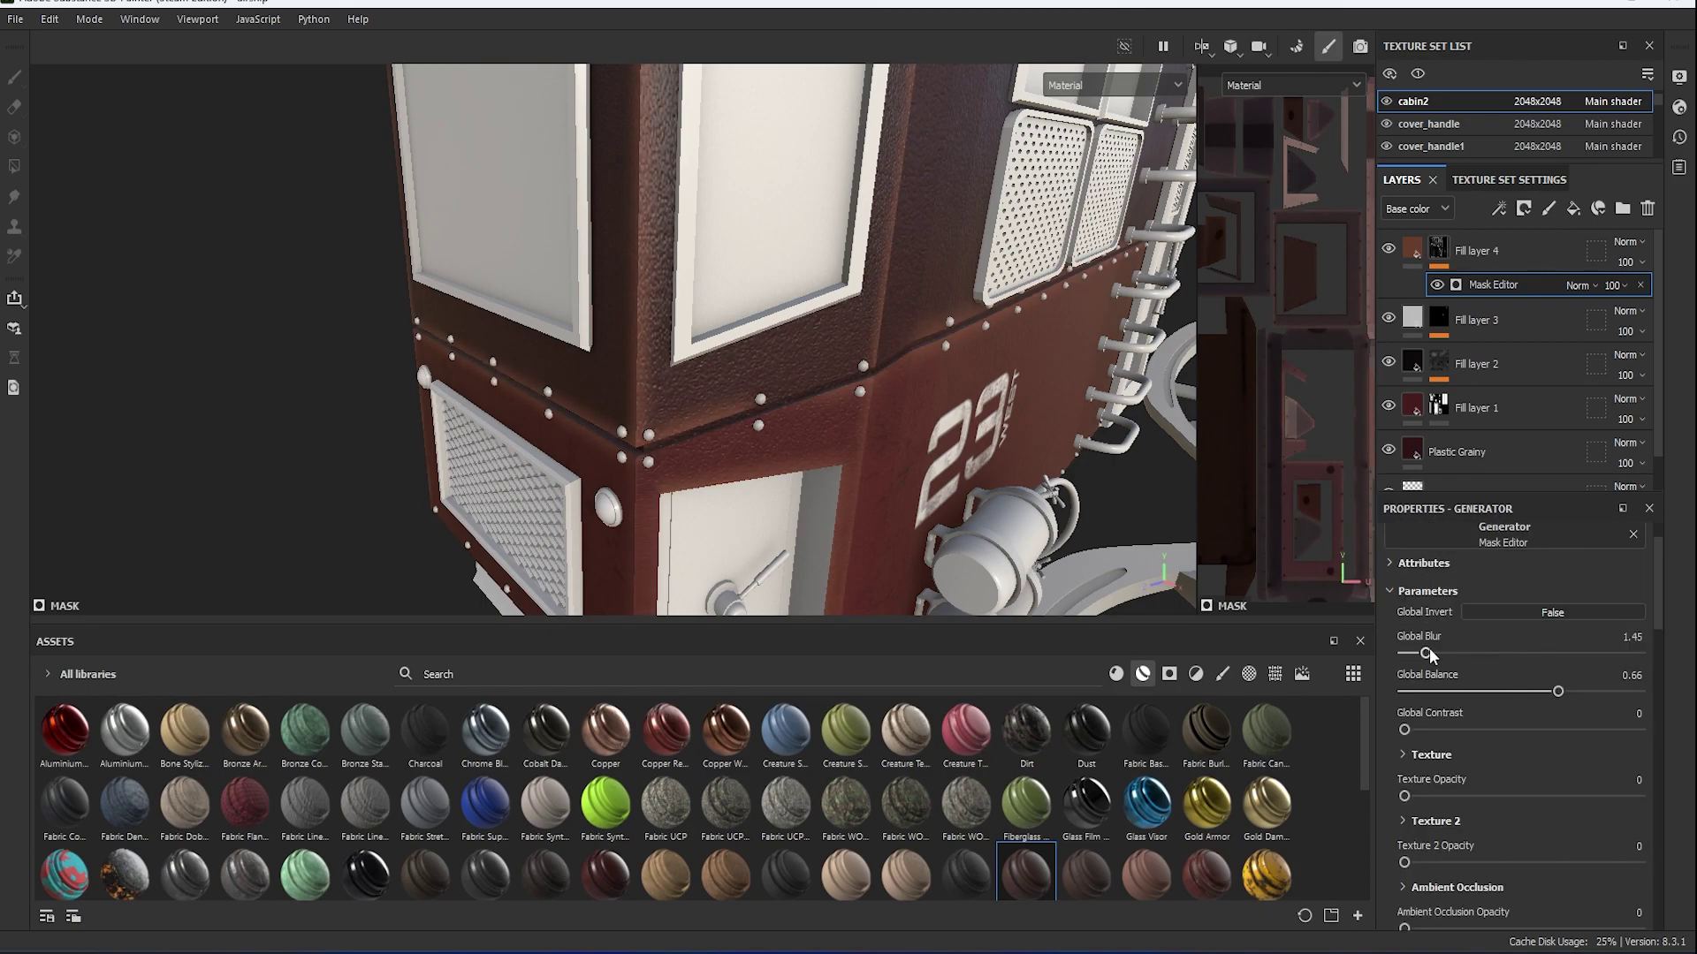
pyautogui.moveTo(1429, 651); pyautogui.dragTo(1438, 653)
pyautogui.keyDown('alt'); pyautogui.moveTo(883, 354); pyautogui.dragTo(1296, 608); pyautogui.keyUp('alt')
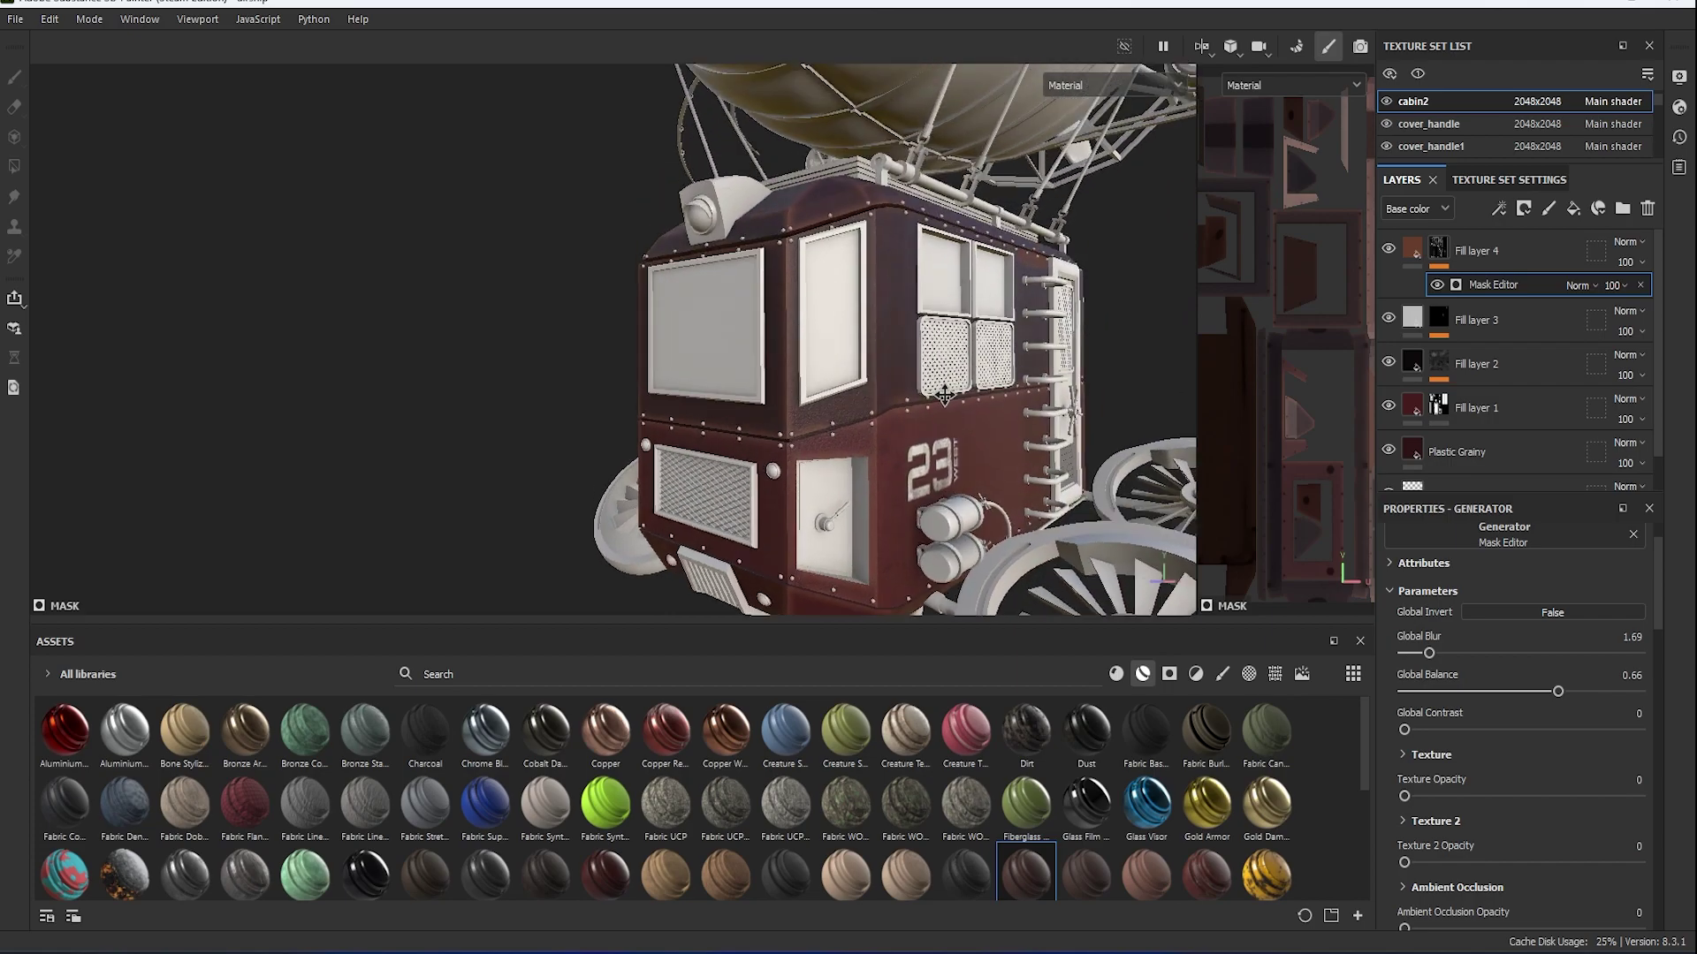
pyautogui.scroll(1, 1400, 681)
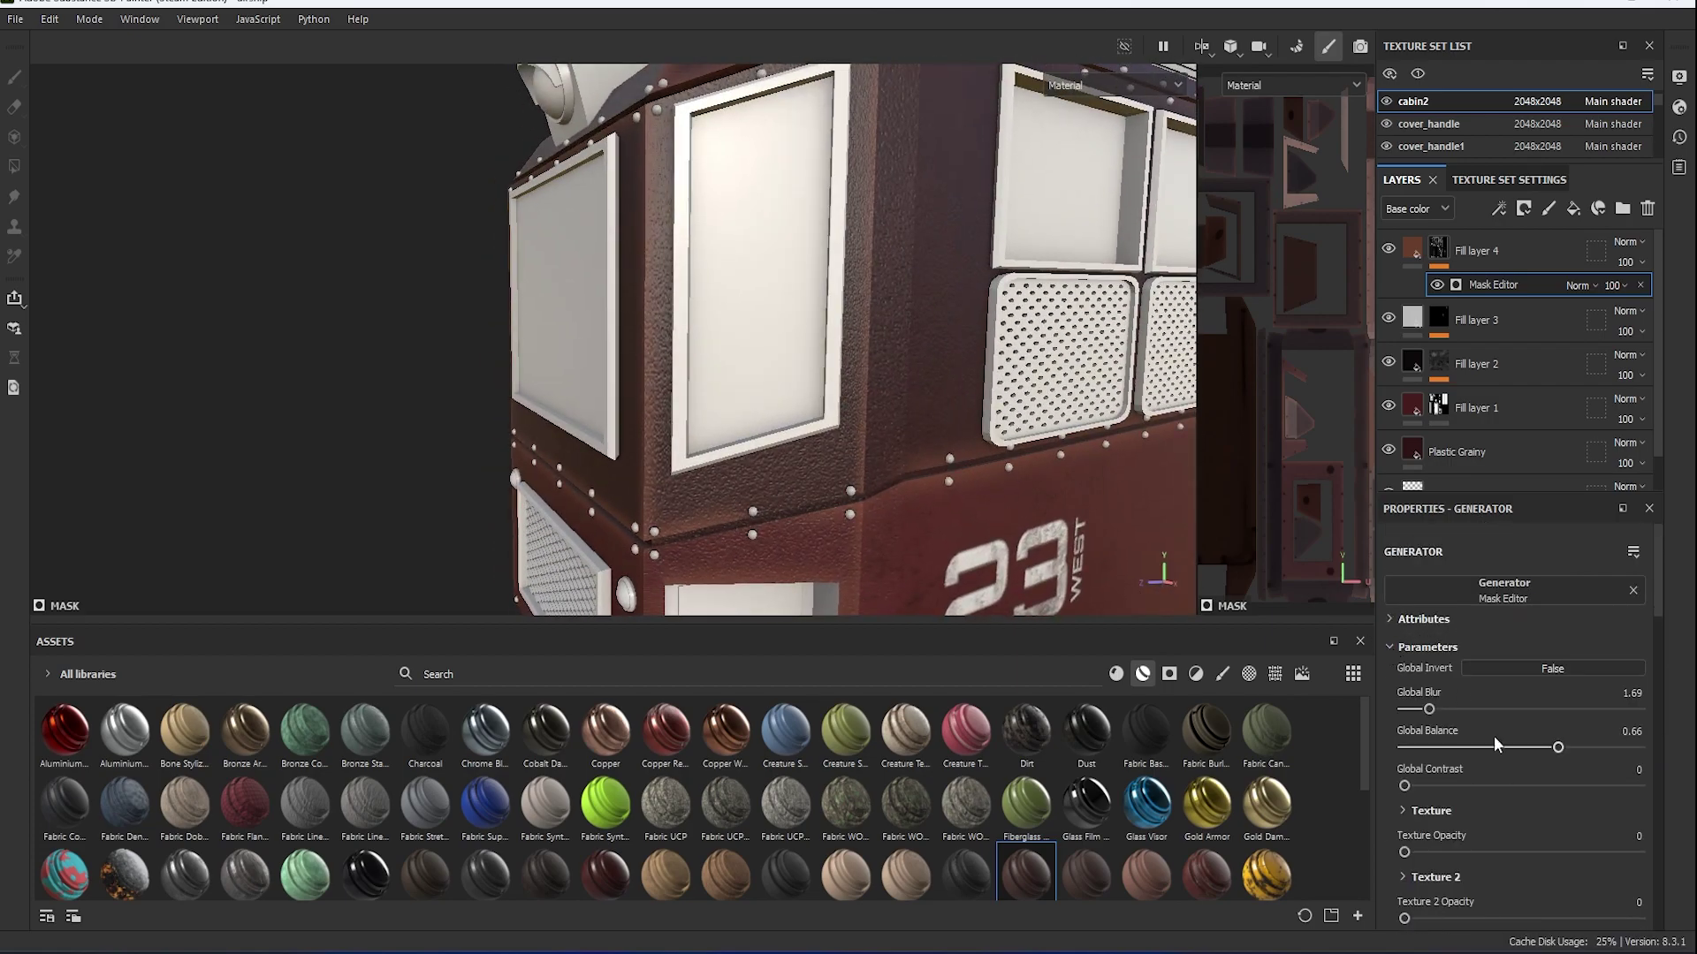
# Check the generator's texture colour and lower Position Gradient Opacity to 0.12.
pyautogui.scroll(-5, 1489, 751)
pyautogui.scroll(-2, 1487, 760)
pyautogui.click(1561, 650)
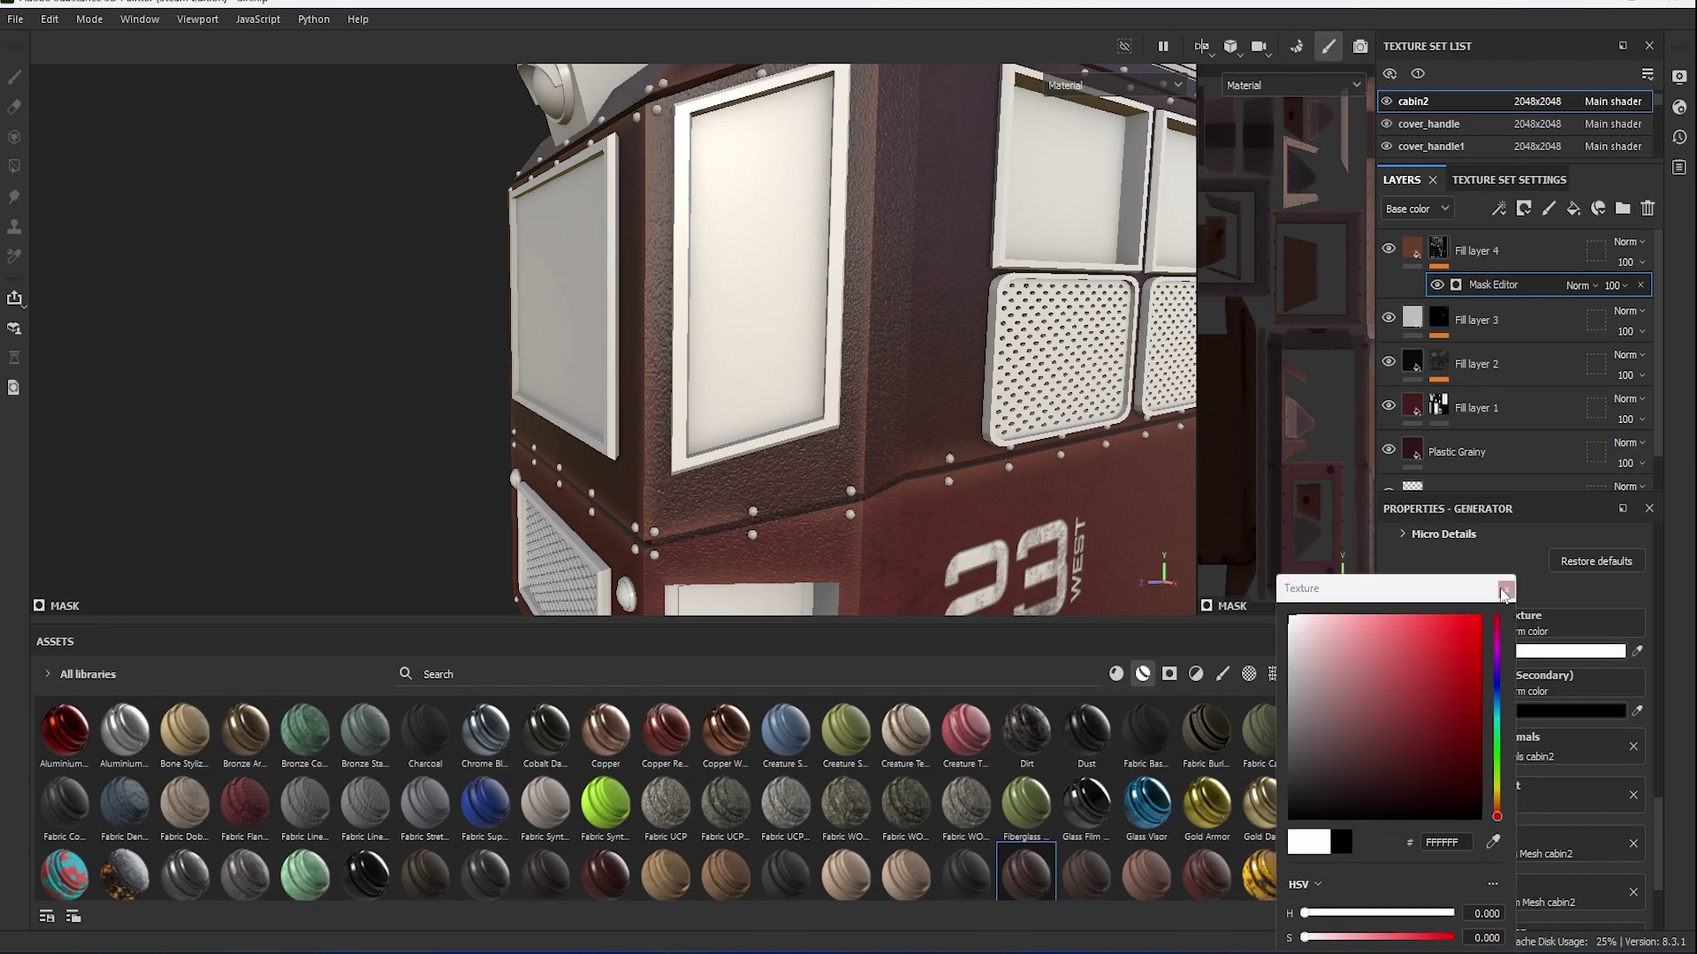
pyautogui.click(1552, 733)
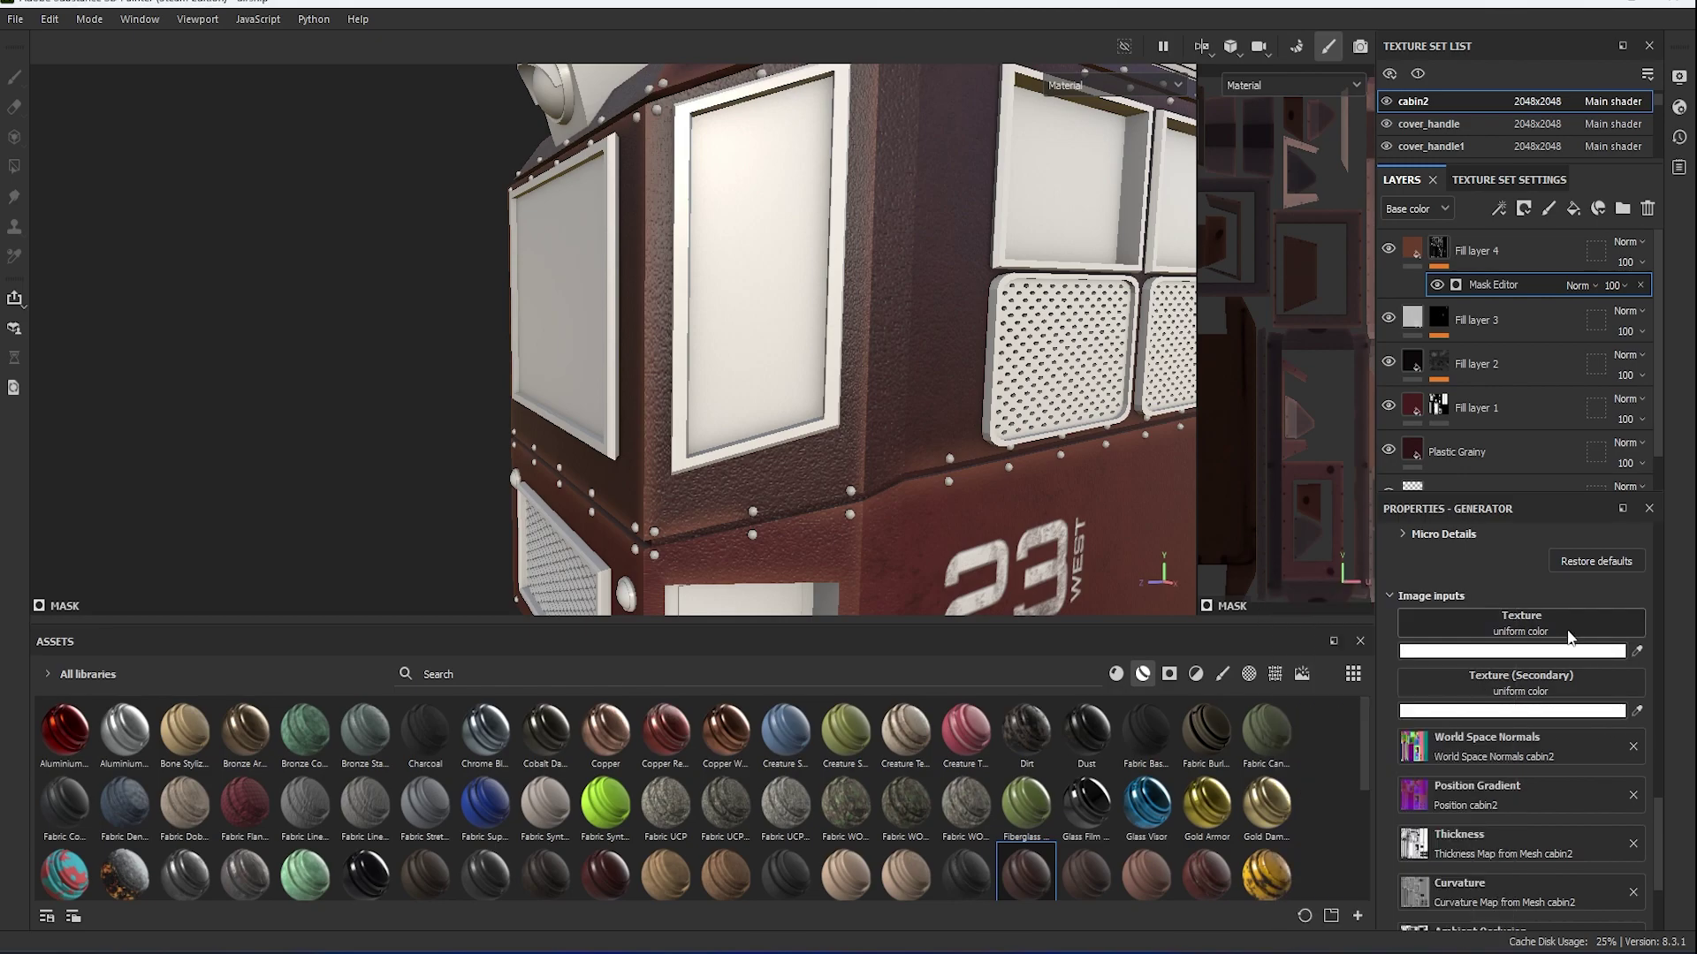
pyautogui.scroll(4, 1551, 733)
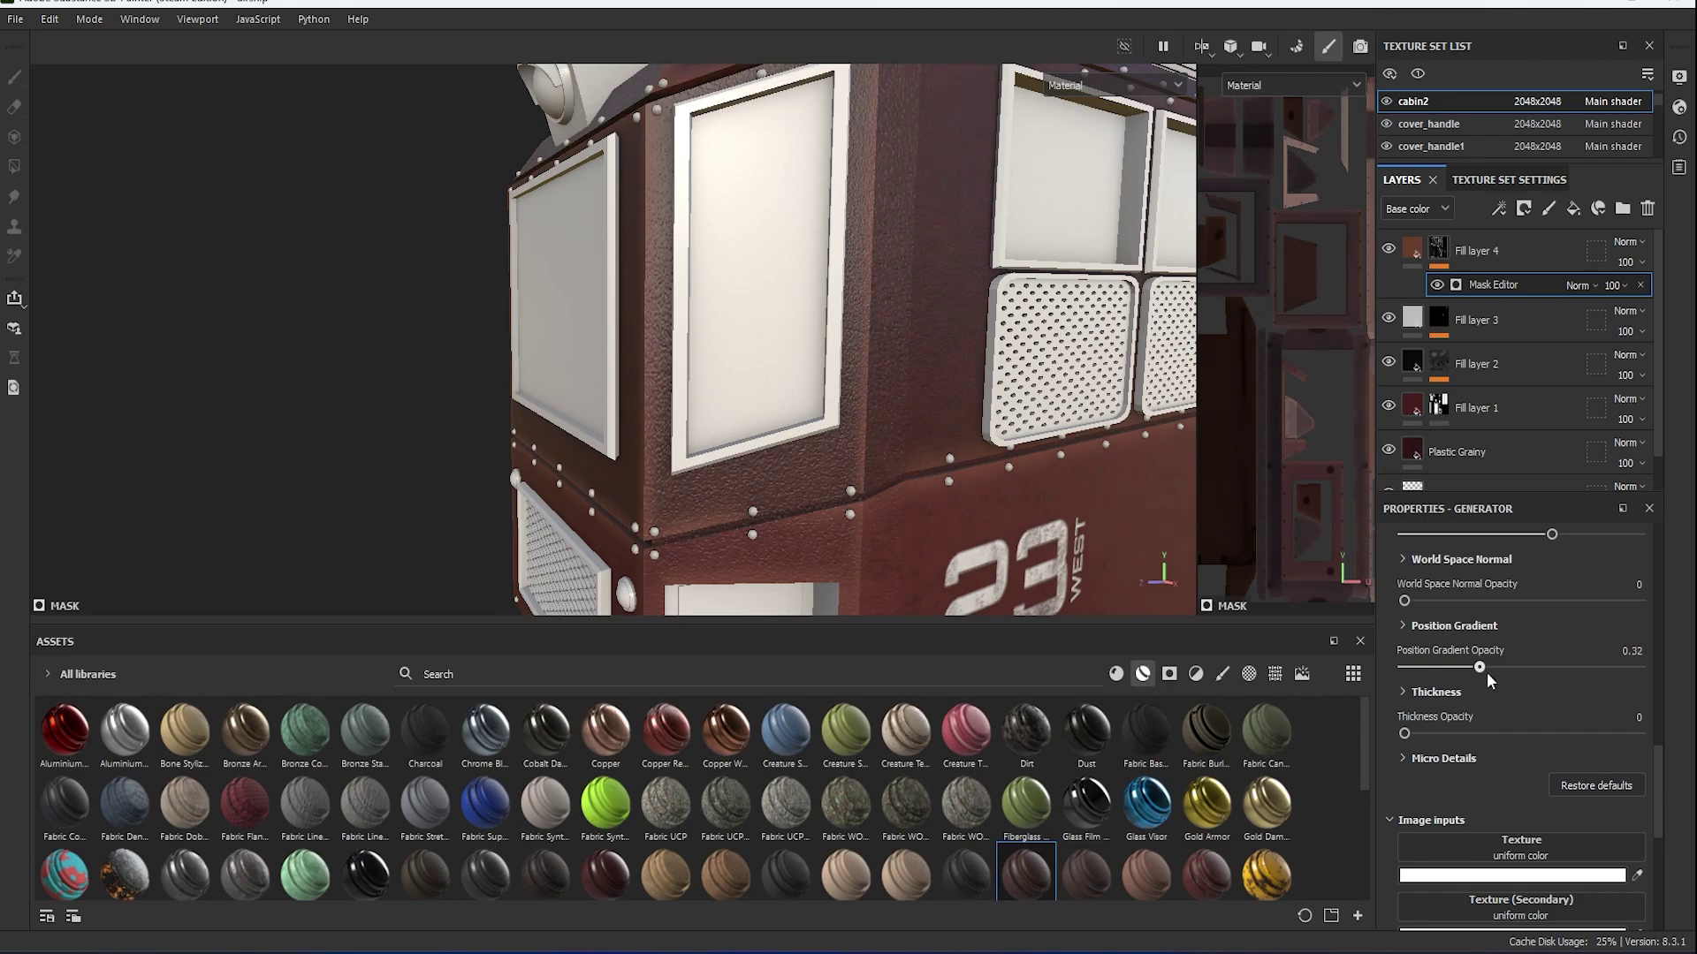
pyautogui.moveTo(1453, 672); pyautogui.dragTo(1433, 669)
# Review the Curvature settings and raise the mask's Global Contrast to 0.18.
pyautogui.scroll(-3, 1046, 480)
pyautogui.scroll(3, 1046, 481)
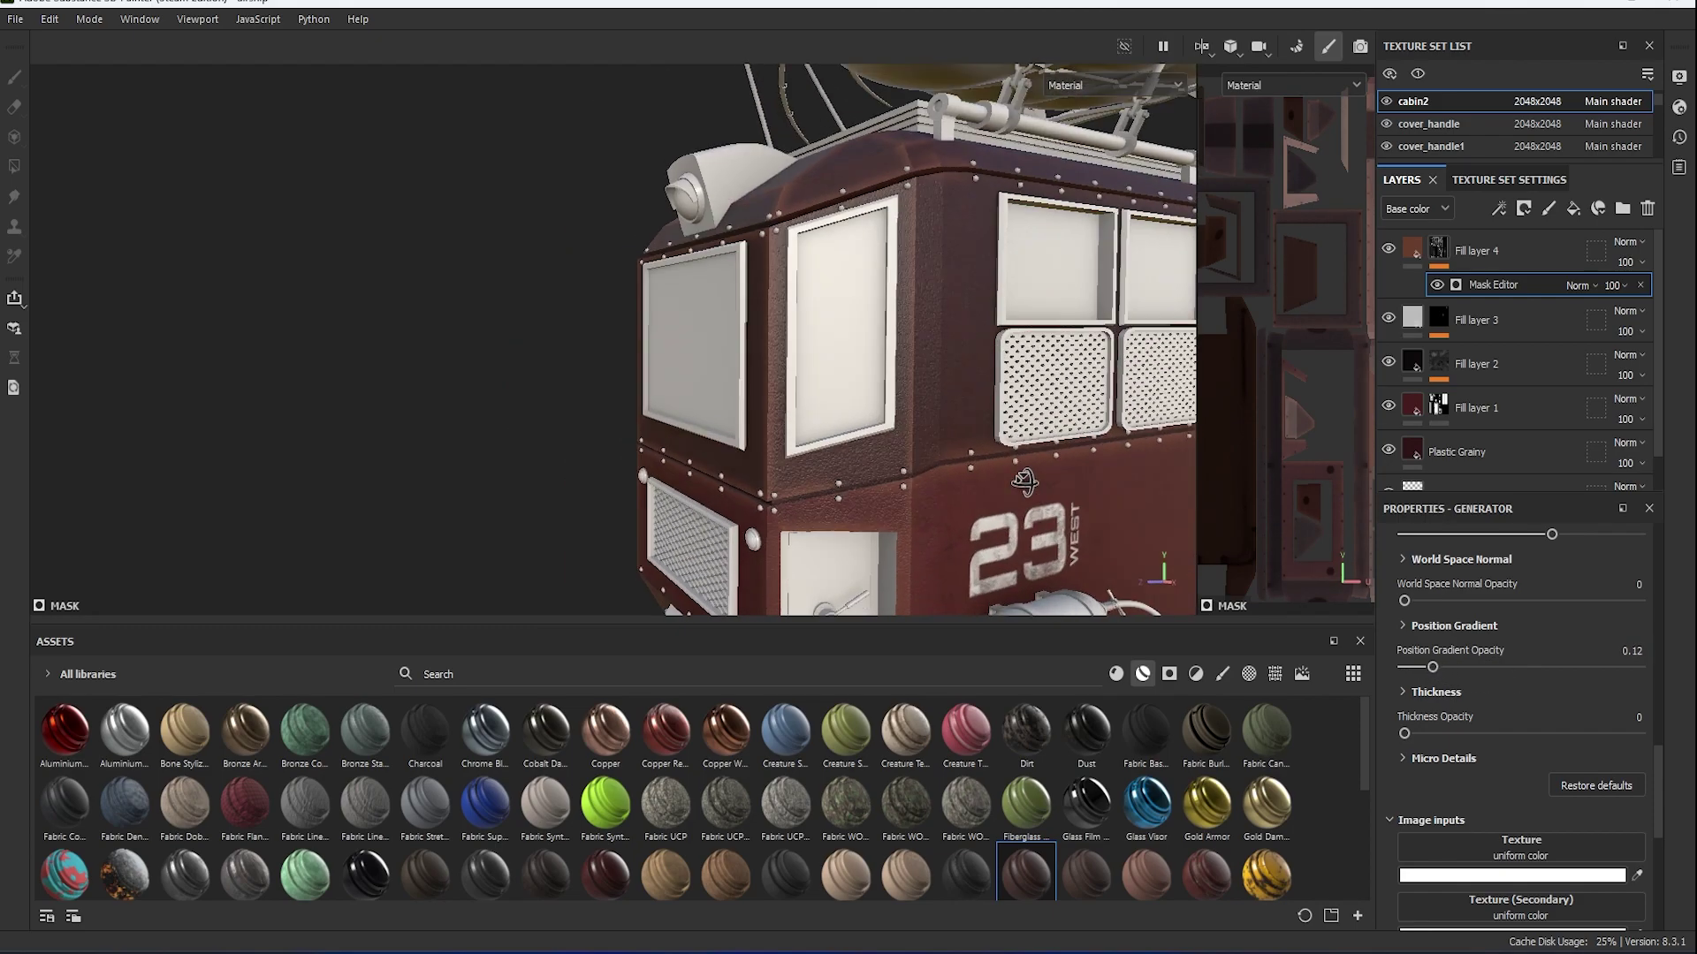
pyautogui.scroll(2, 1046, 481)
pyautogui.scroll(1, 1479, 679)
pyautogui.scroll(2, 1480, 679)
pyautogui.click(1402, 618)
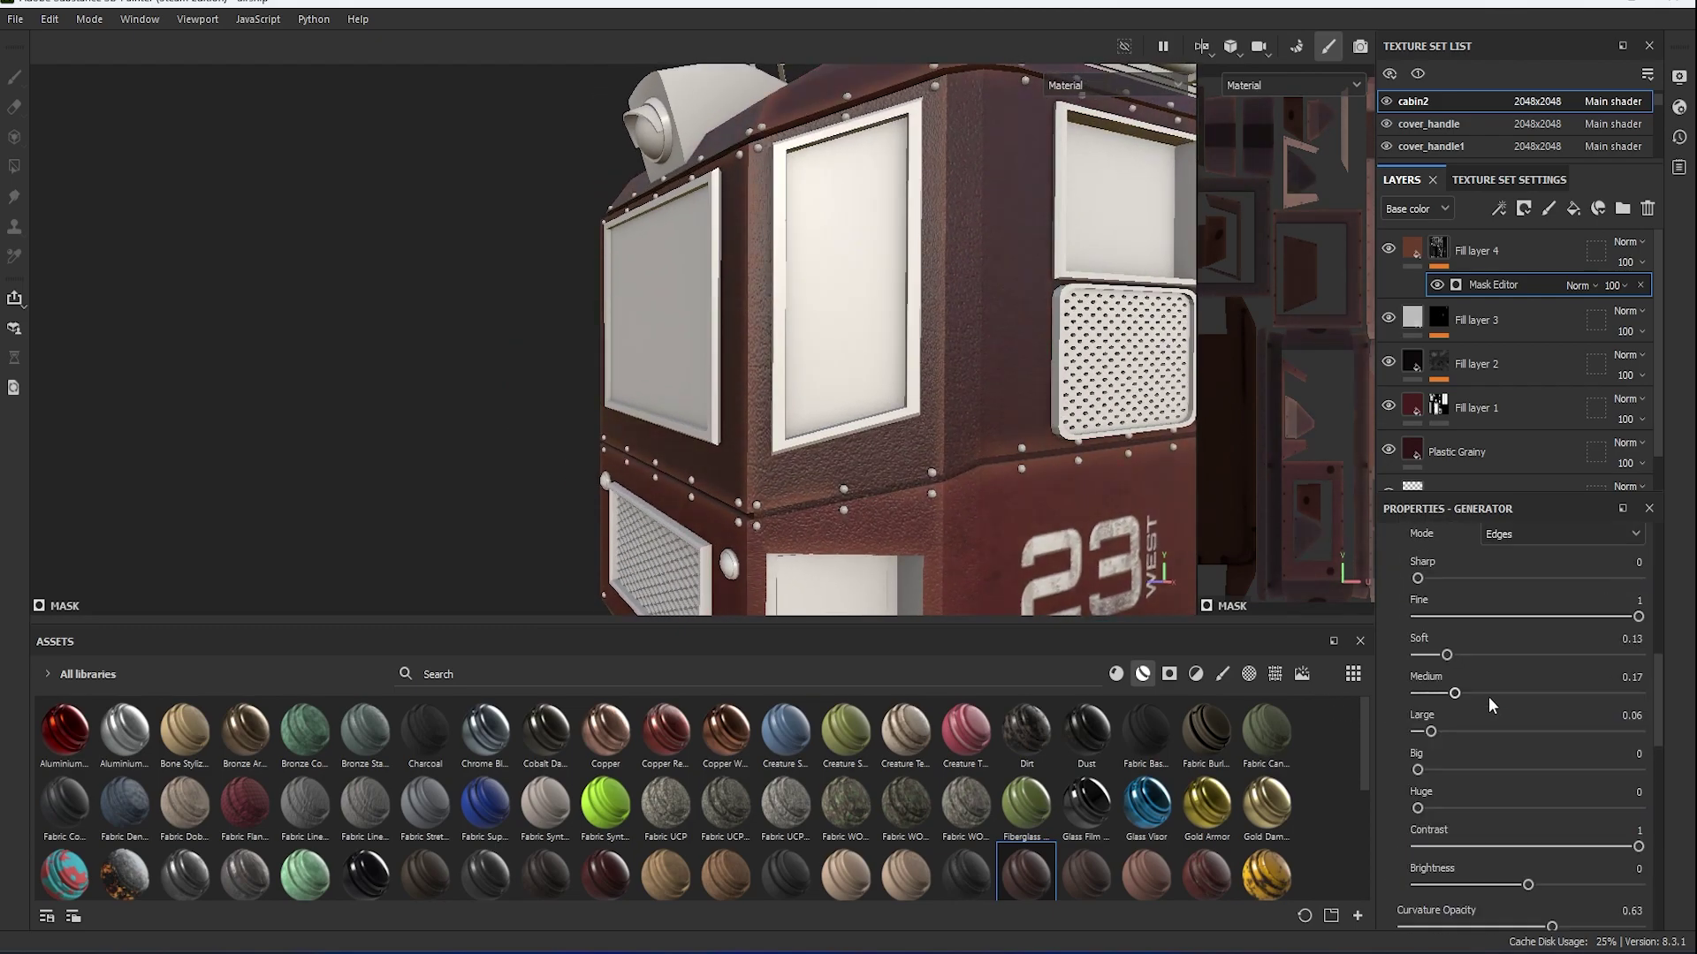
pyautogui.click(1401, 618)
pyautogui.scroll(2, 1404, 617)
pyautogui.scroll(2, 1405, 616)
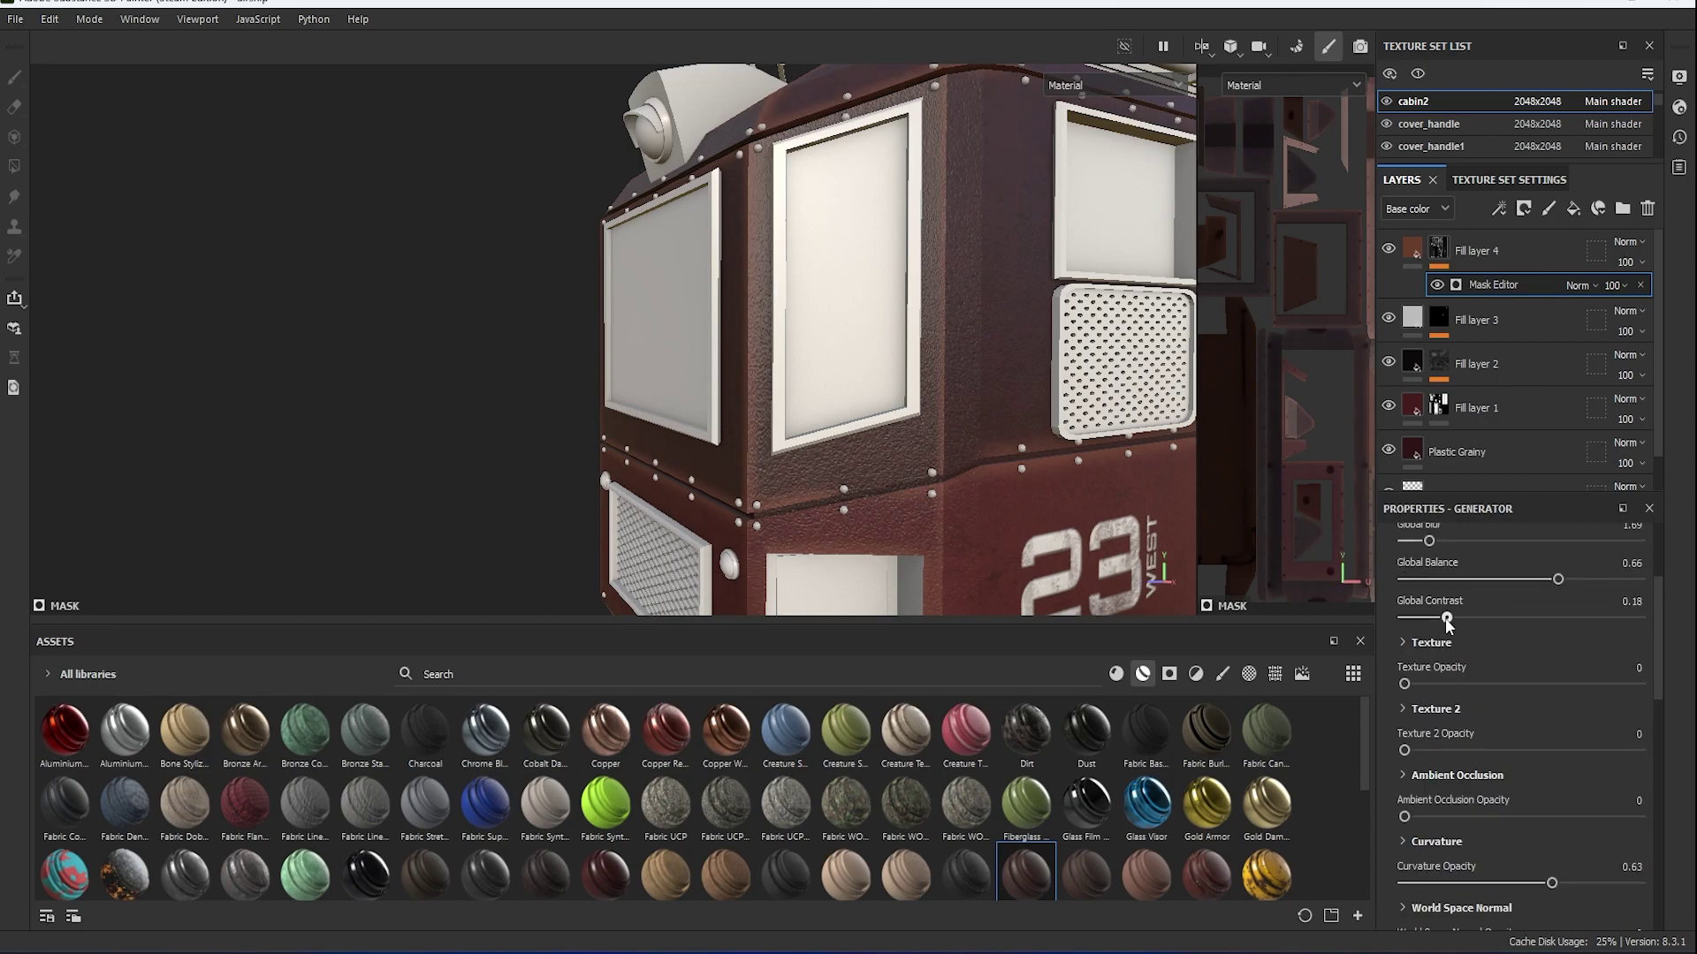
pyautogui.click(1476, 251)
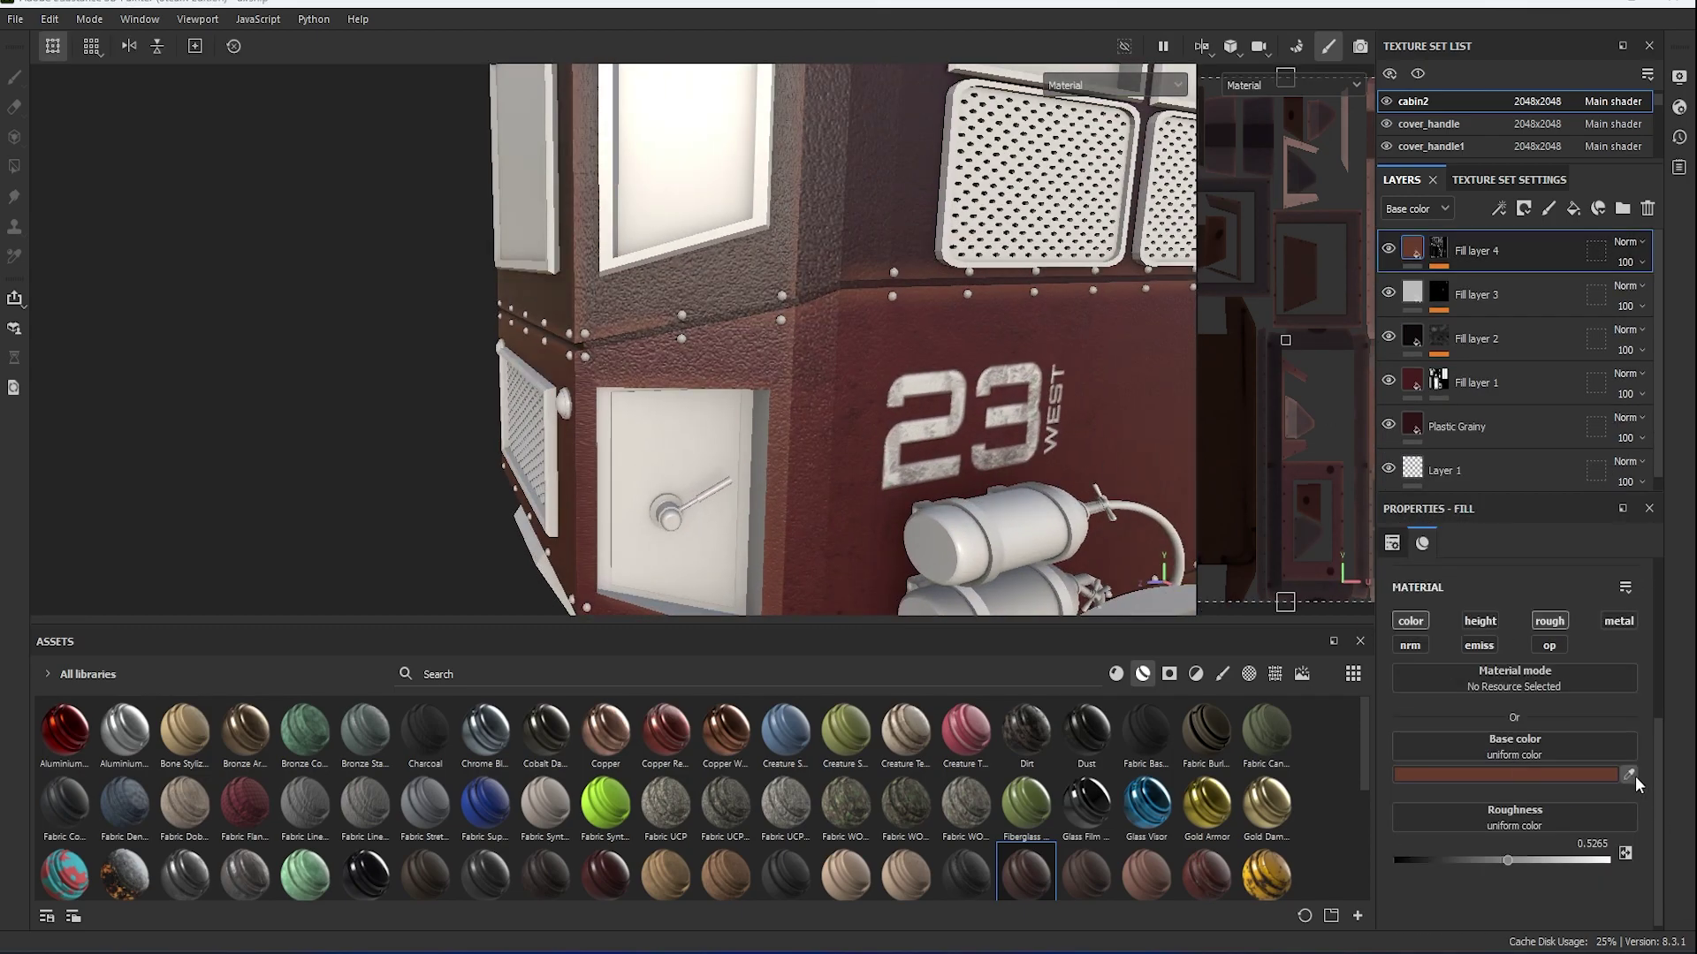
# Give Fill layer 4 a darker brownish-red base colour, 654135.
pyautogui.click(1142, 437)
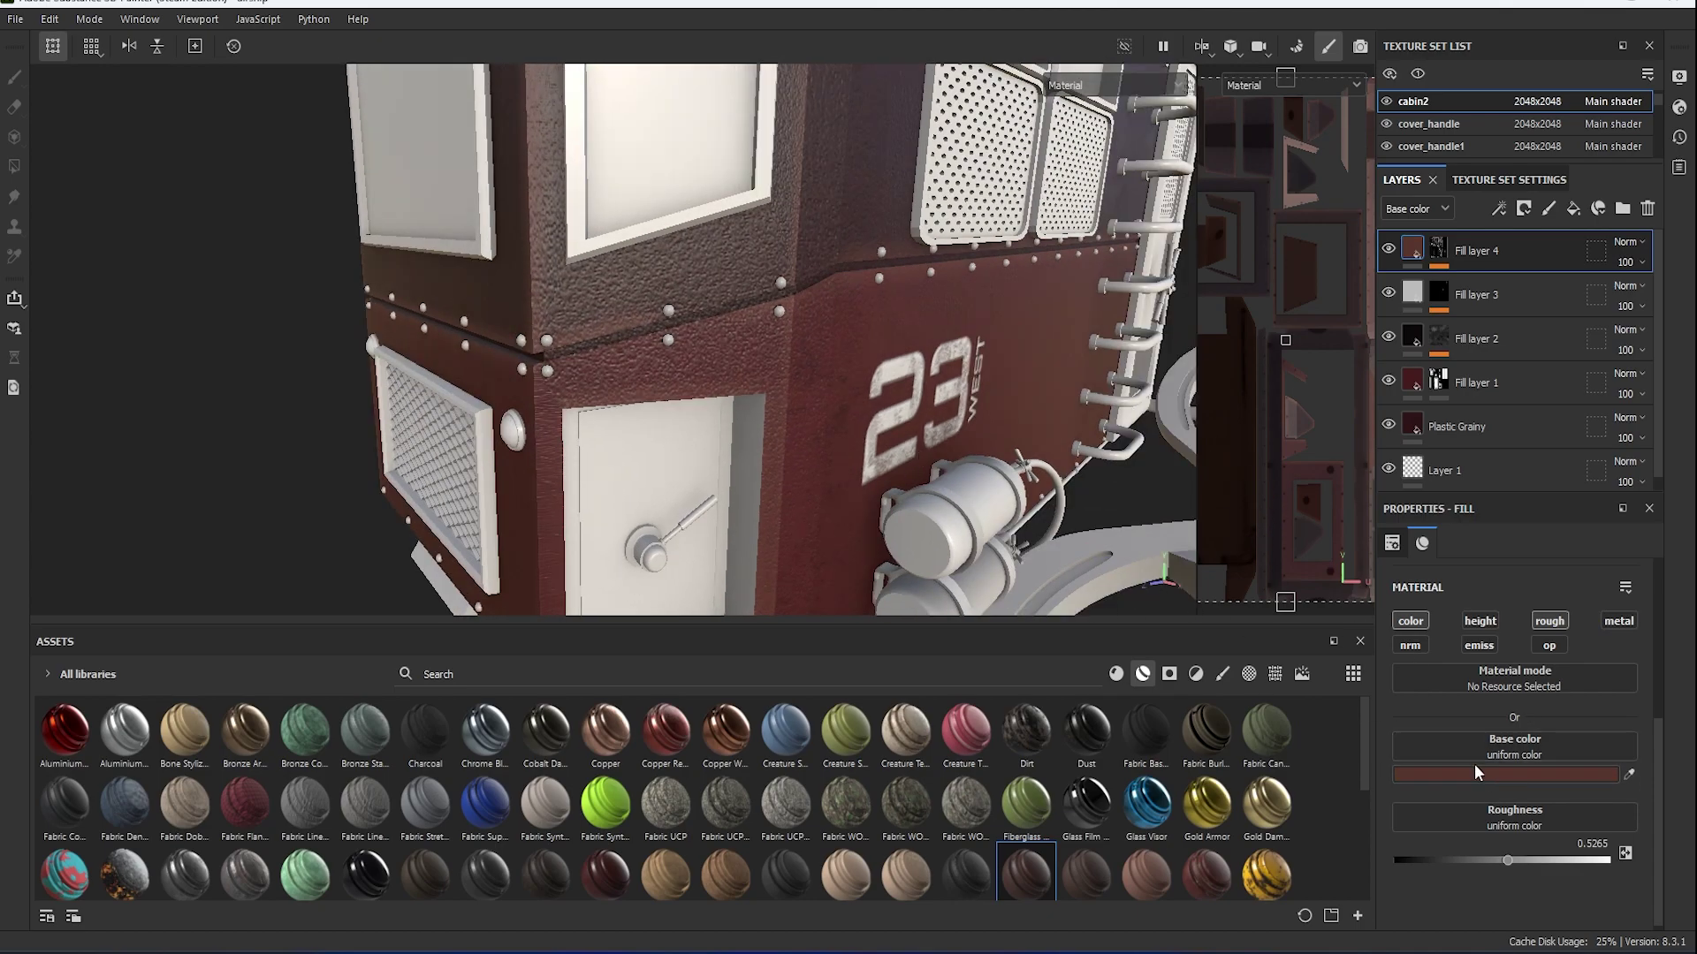
pyautogui.click(1467, 775)
pyautogui.moveTo(1381, 776); pyautogui.dragTo(1398, 766)
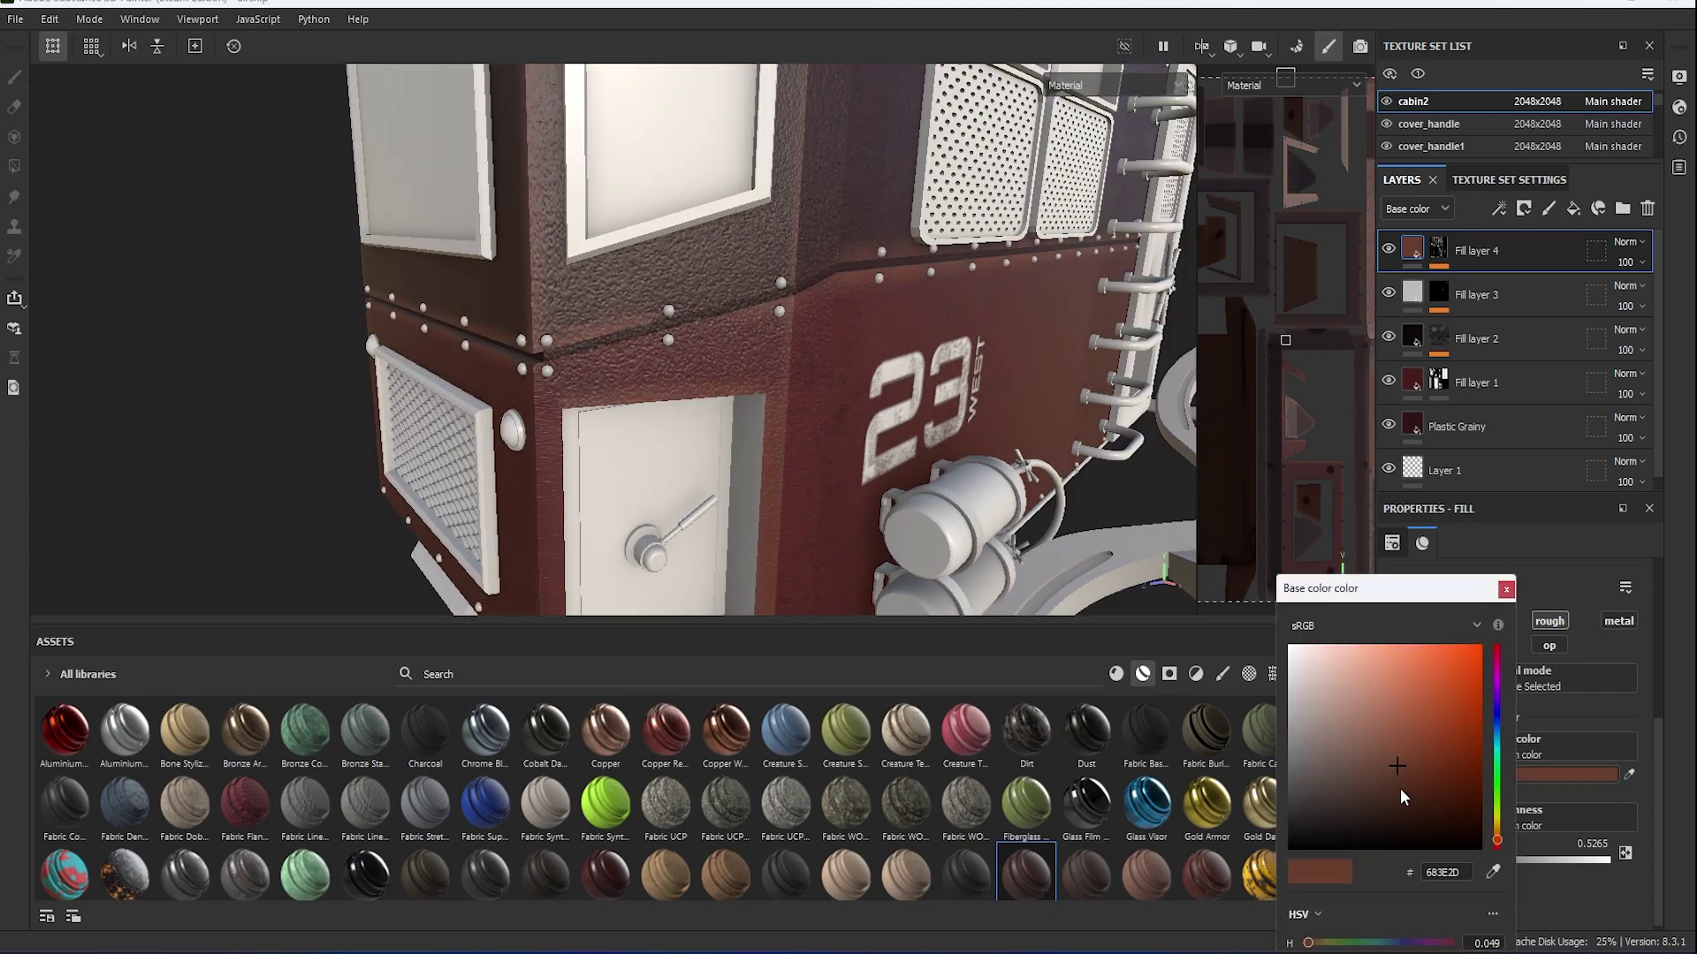
pyautogui.click(1629, 774)
pyautogui.click(1052, 450)
pyautogui.scroll(3, 981, 478)
pyautogui.scroll(2, 981, 477)
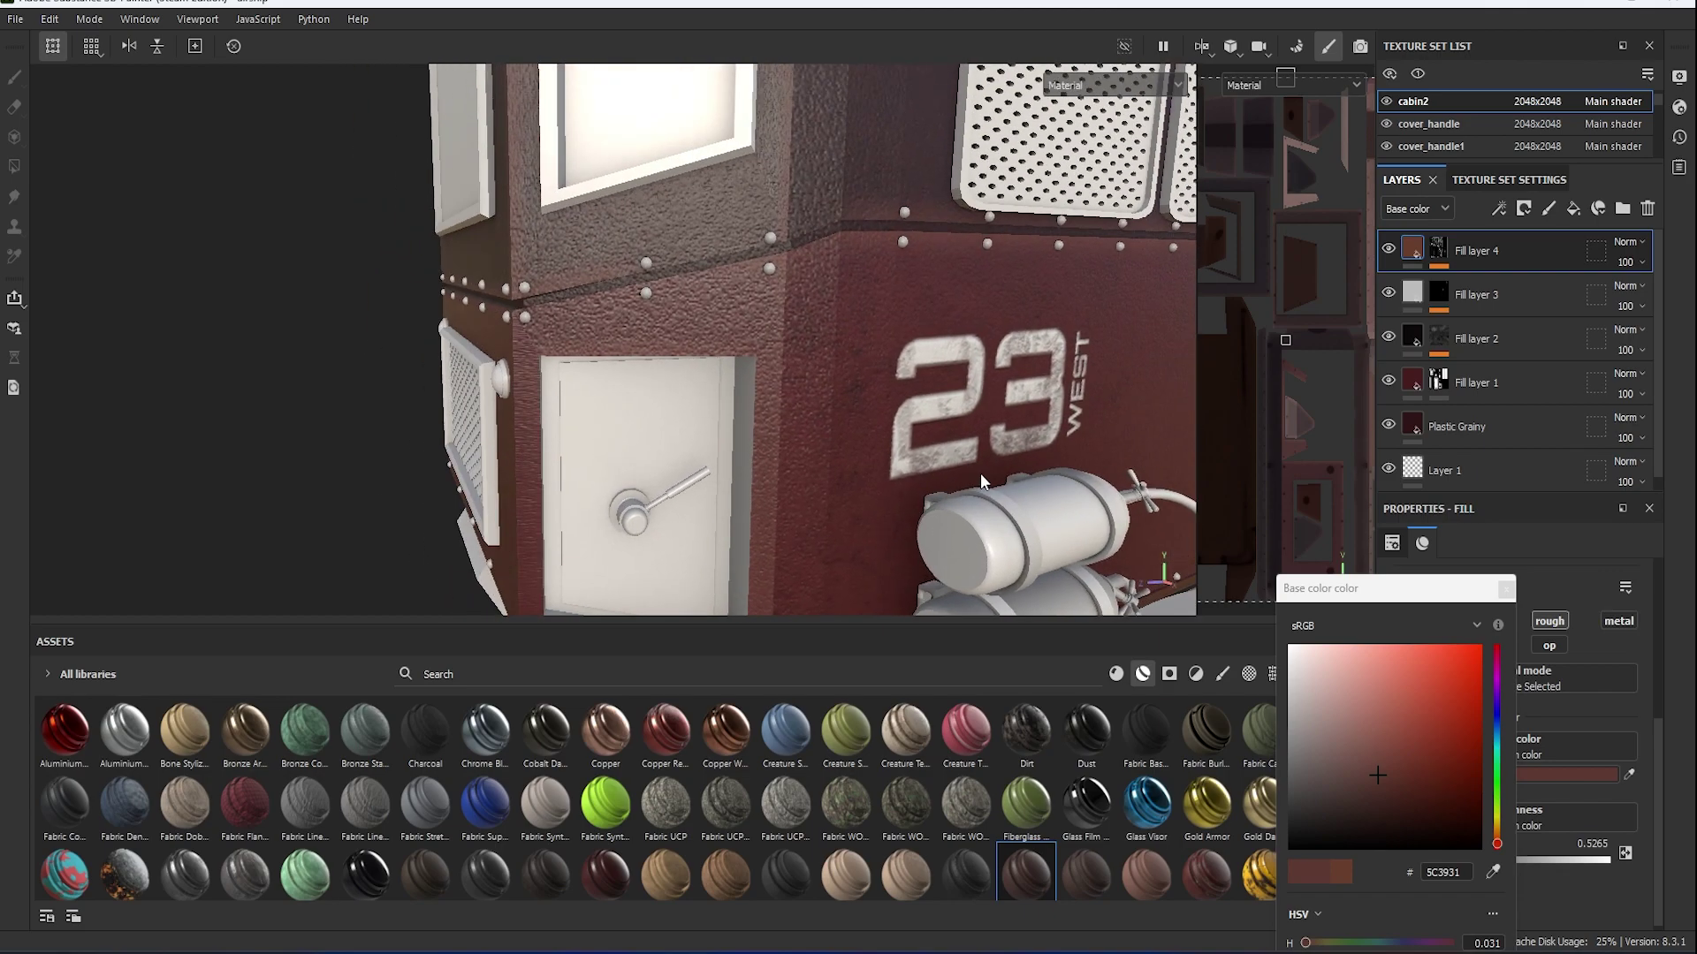
pyautogui.moveTo(1498, 849); pyautogui.dragTo(1497, 842)
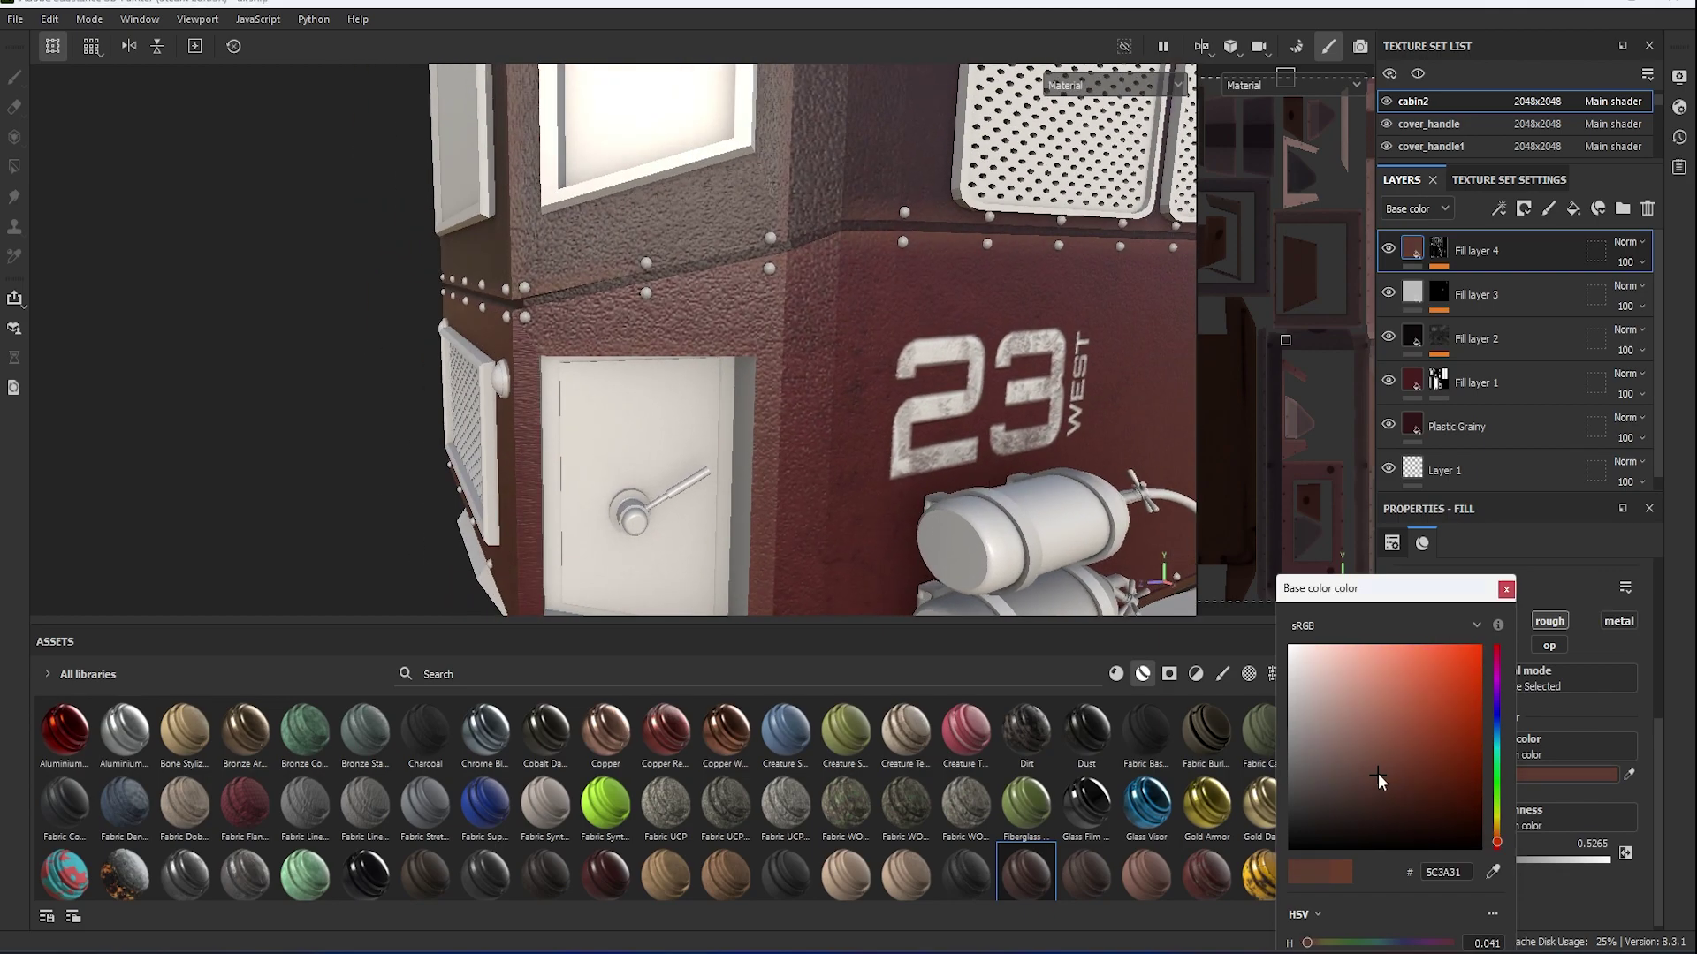
pyautogui.moveTo(1376, 772)
pyautogui.mouseDown()
pyautogui.moveTo(1377, 753)
pyautogui.moveTo(1380, 768)
pyautogui.mouseUp()
pyautogui.scroll(-5, 888, 433)
pyautogui.scroll(3, 888, 433)
pyautogui.scroll(2, 888, 433)
pyautogui.click(1505, 590)
# Raise Fill layer 4's roughness to about 0.71.
pyautogui.scroll(-5, 902, 419)
pyautogui.scroll(2, 901, 420)
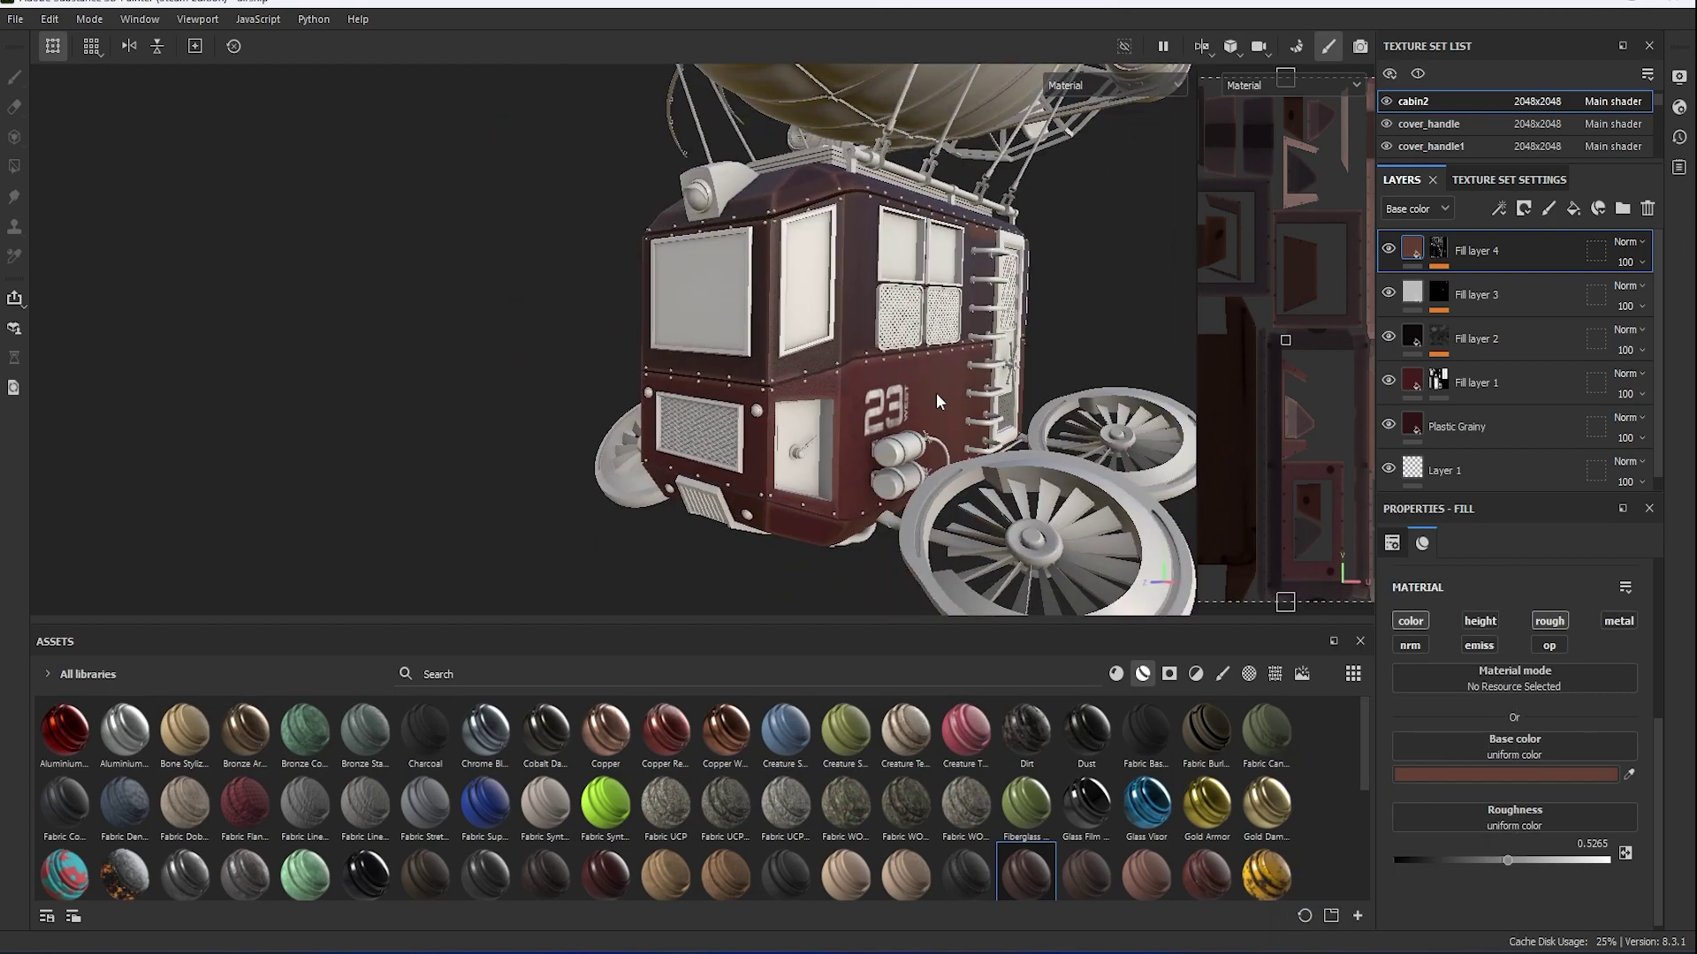
pyautogui.scroll(3, 901, 420)
pyautogui.scroll(3, 901, 420)
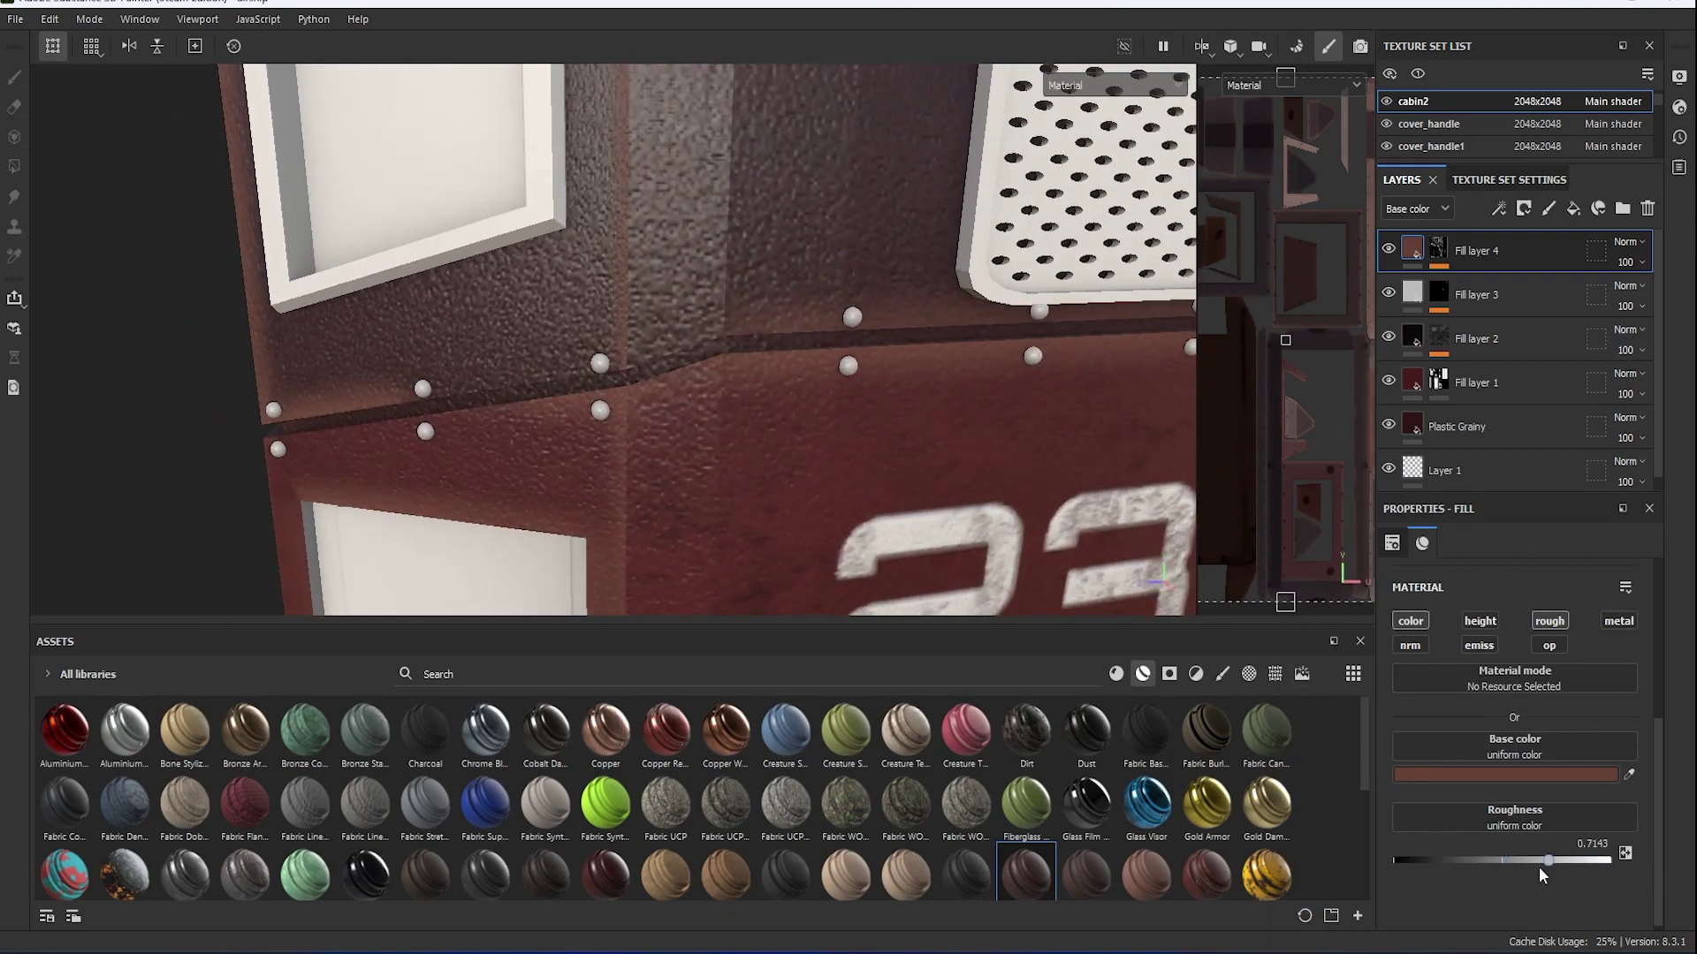
pyautogui.scroll(-5, 884, 397)
pyautogui.keyDown('alt'); pyautogui.moveTo(884, 398); pyautogui.dragTo(899, 485); pyautogui.keyUp('alt')
pyautogui.scroll(-10, 1149, 795)
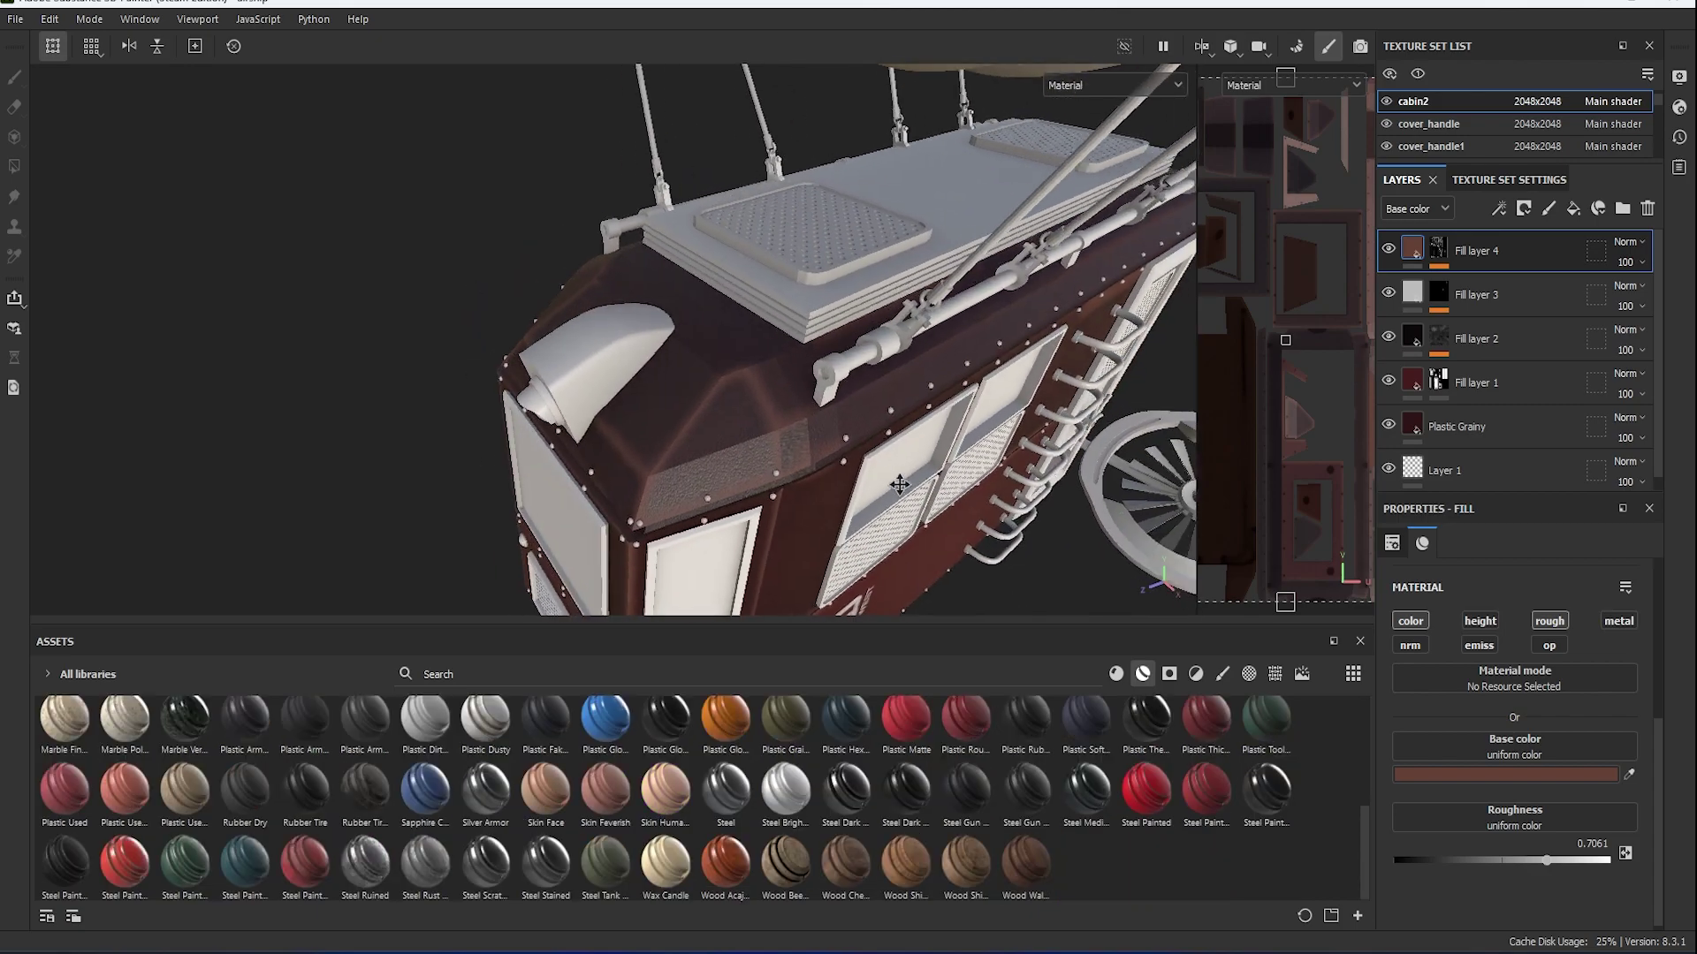
pyautogui.click(1573, 209)
# Give the new Fill layer 5 a black mask and polygon-fill the cabin roof faces.
pyautogui.rightClick(1482, 252)
pyautogui.click(1482, 280)
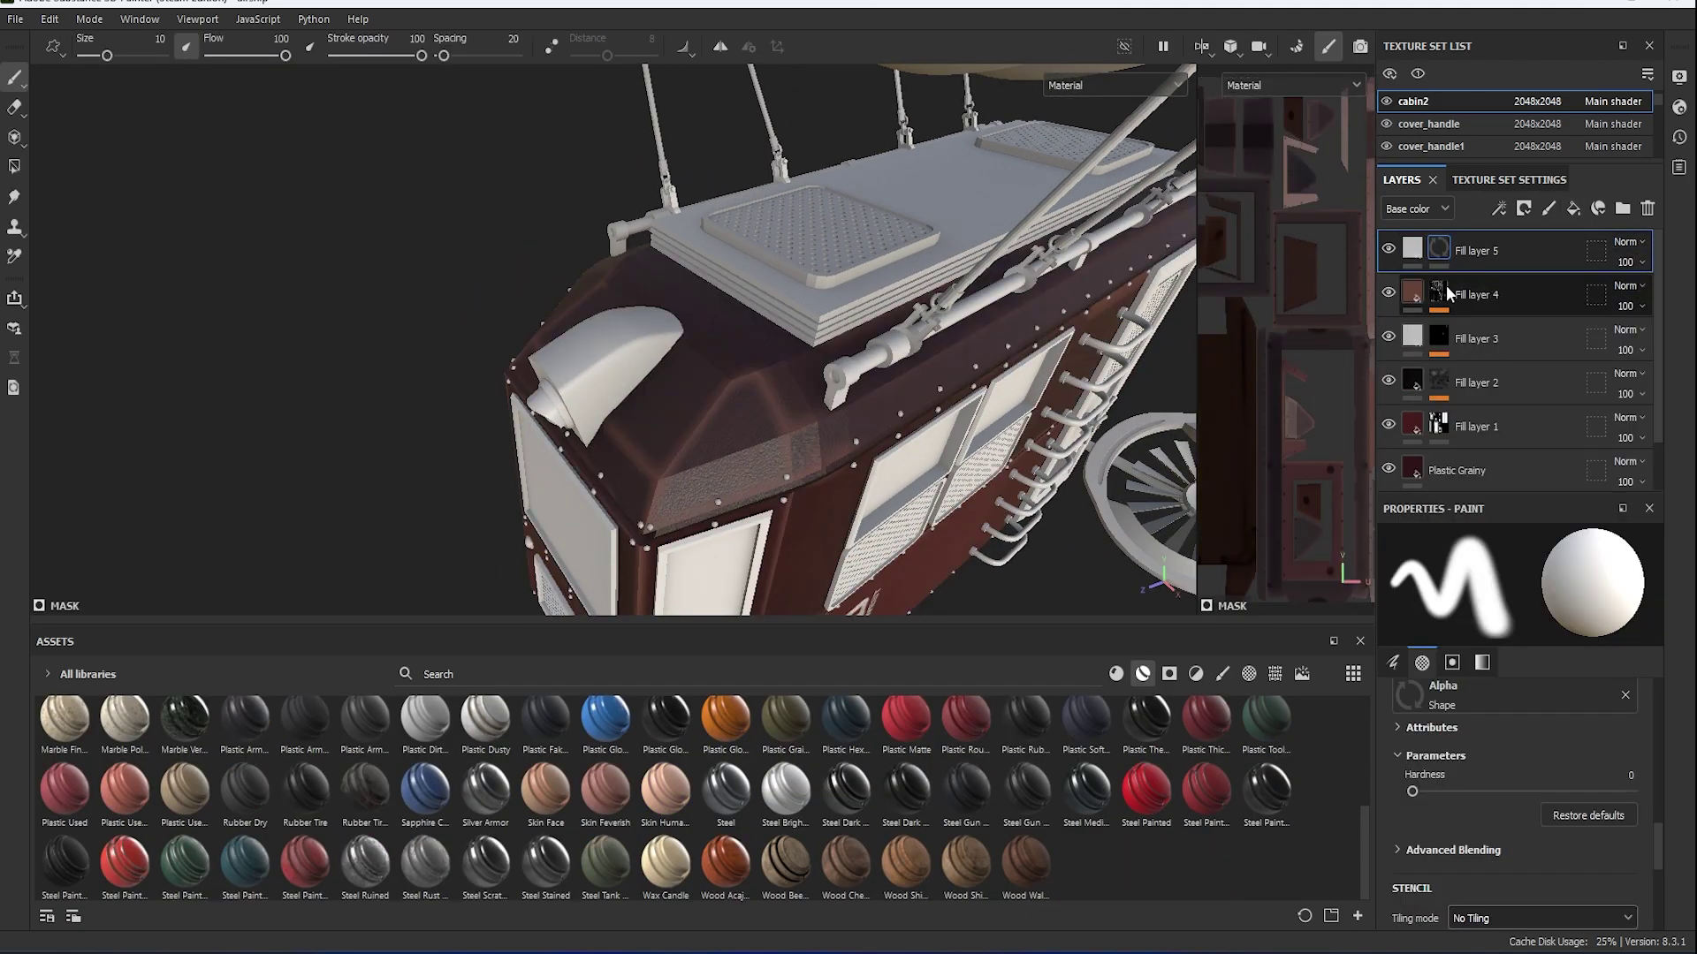
pyautogui.click(16, 139)
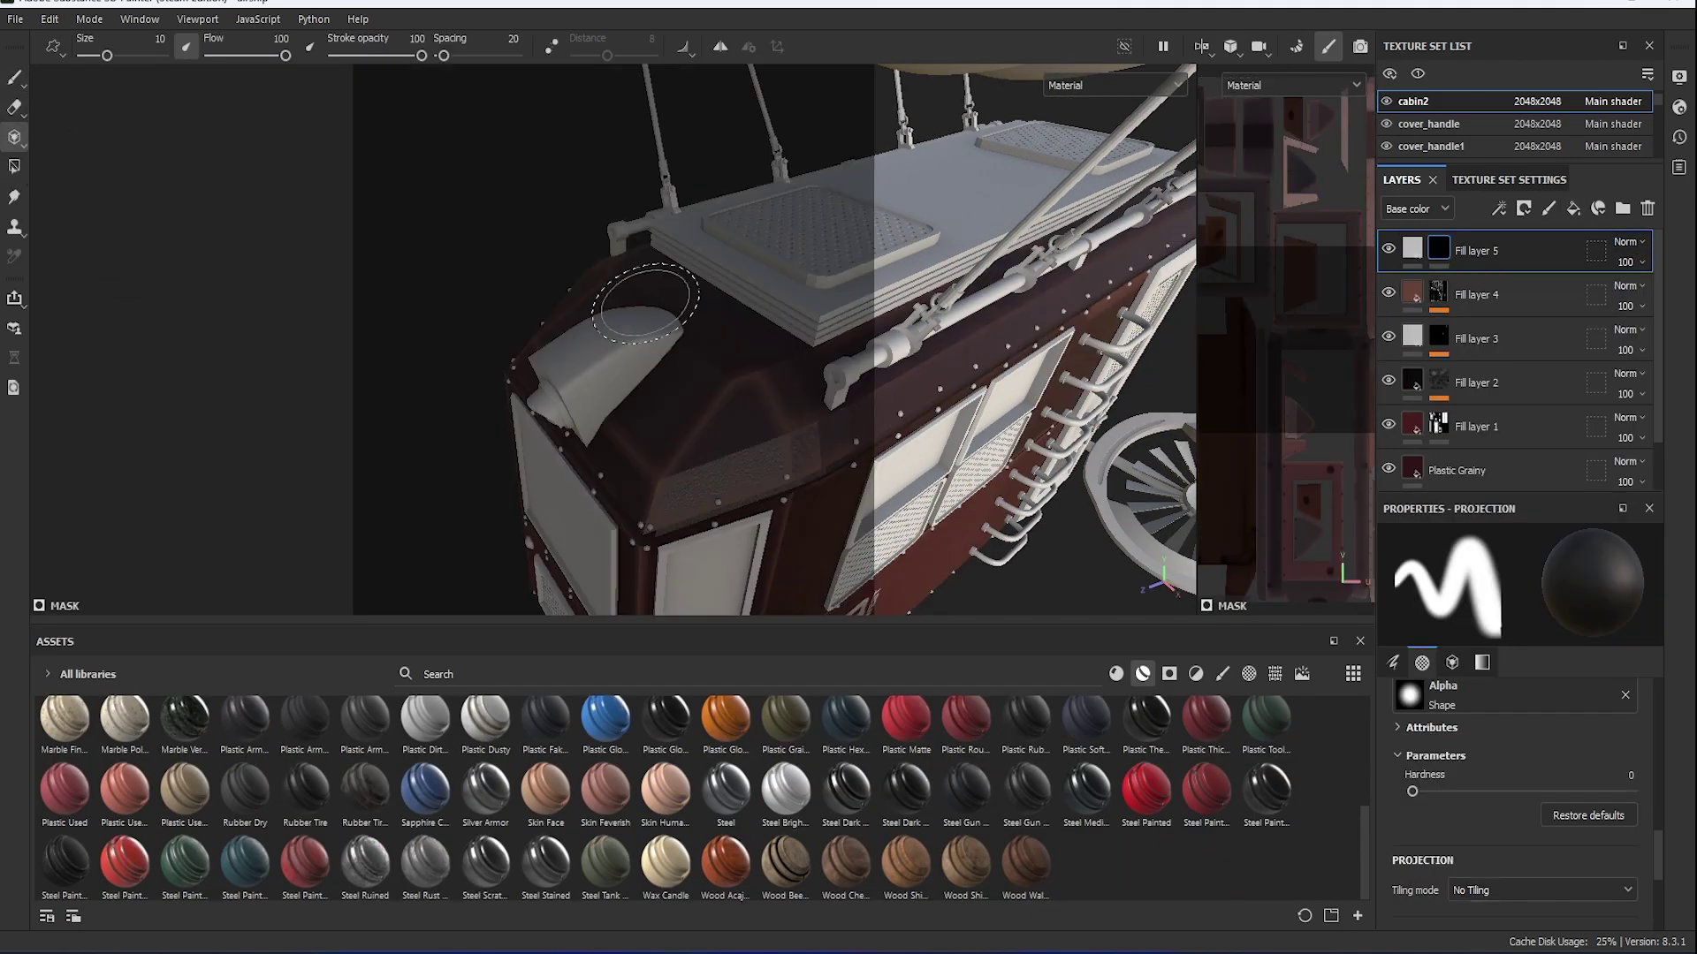
pyautogui.keyDown('alt'); pyautogui.moveTo(663, 327); pyautogui.dragTo(731, 362); pyautogui.keyUp('alt')
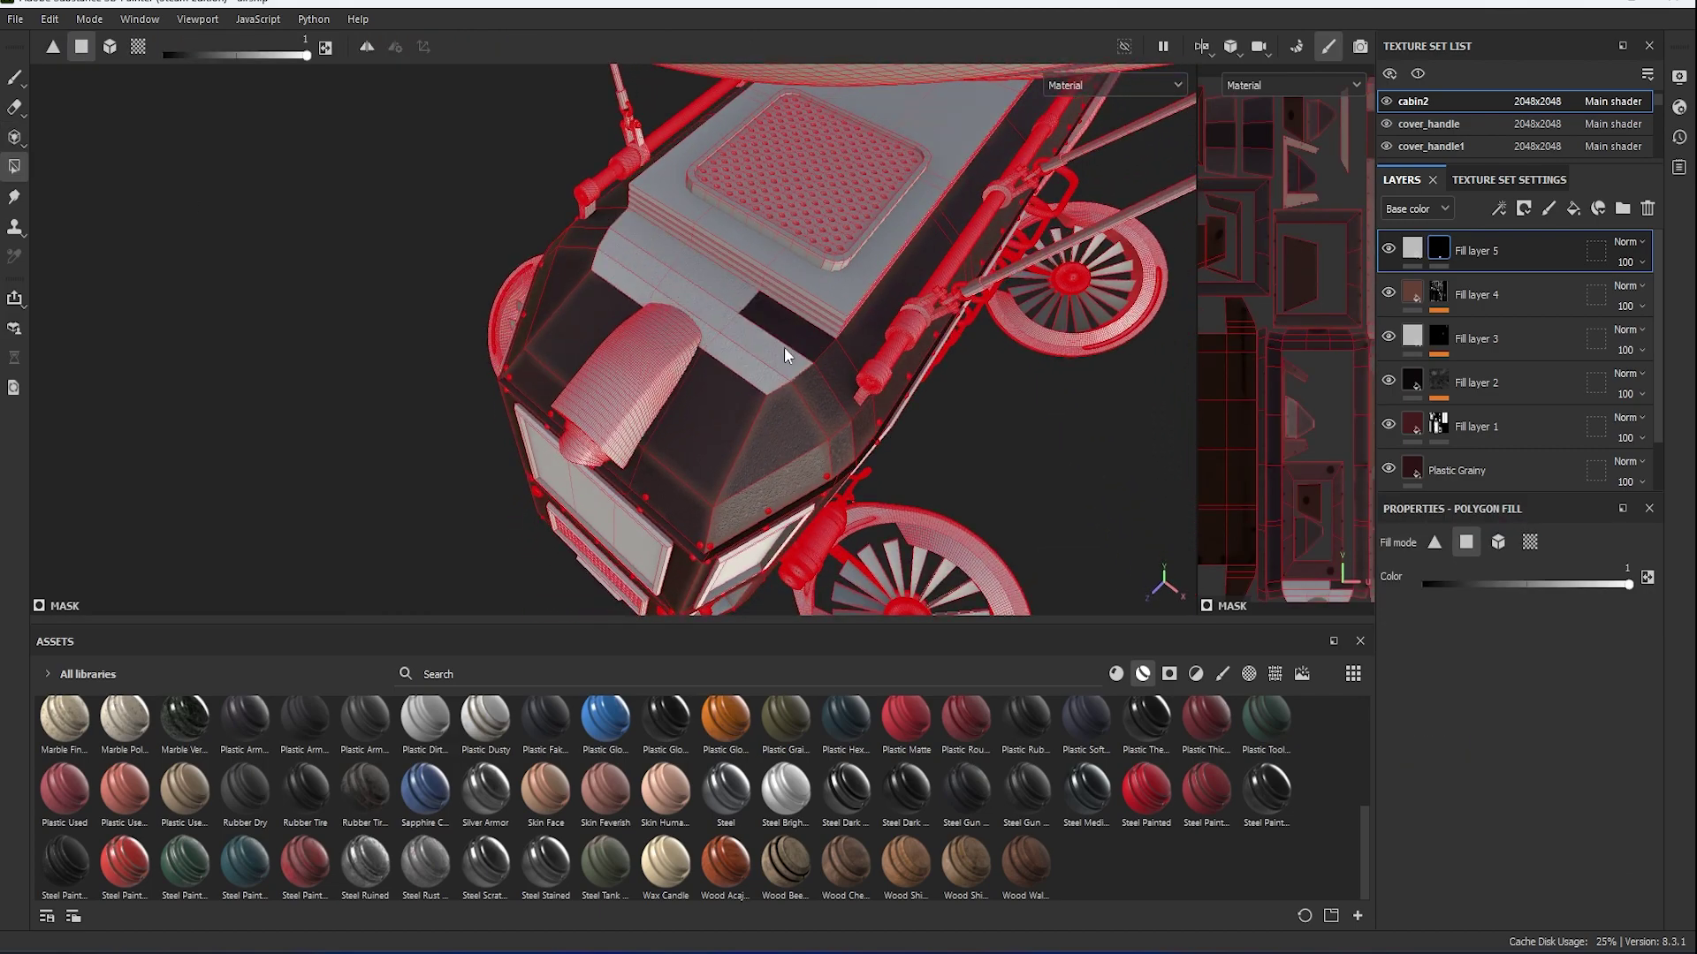
pyautogui.moveTo(827, 406); pyautogui.dragTo(641, 198)
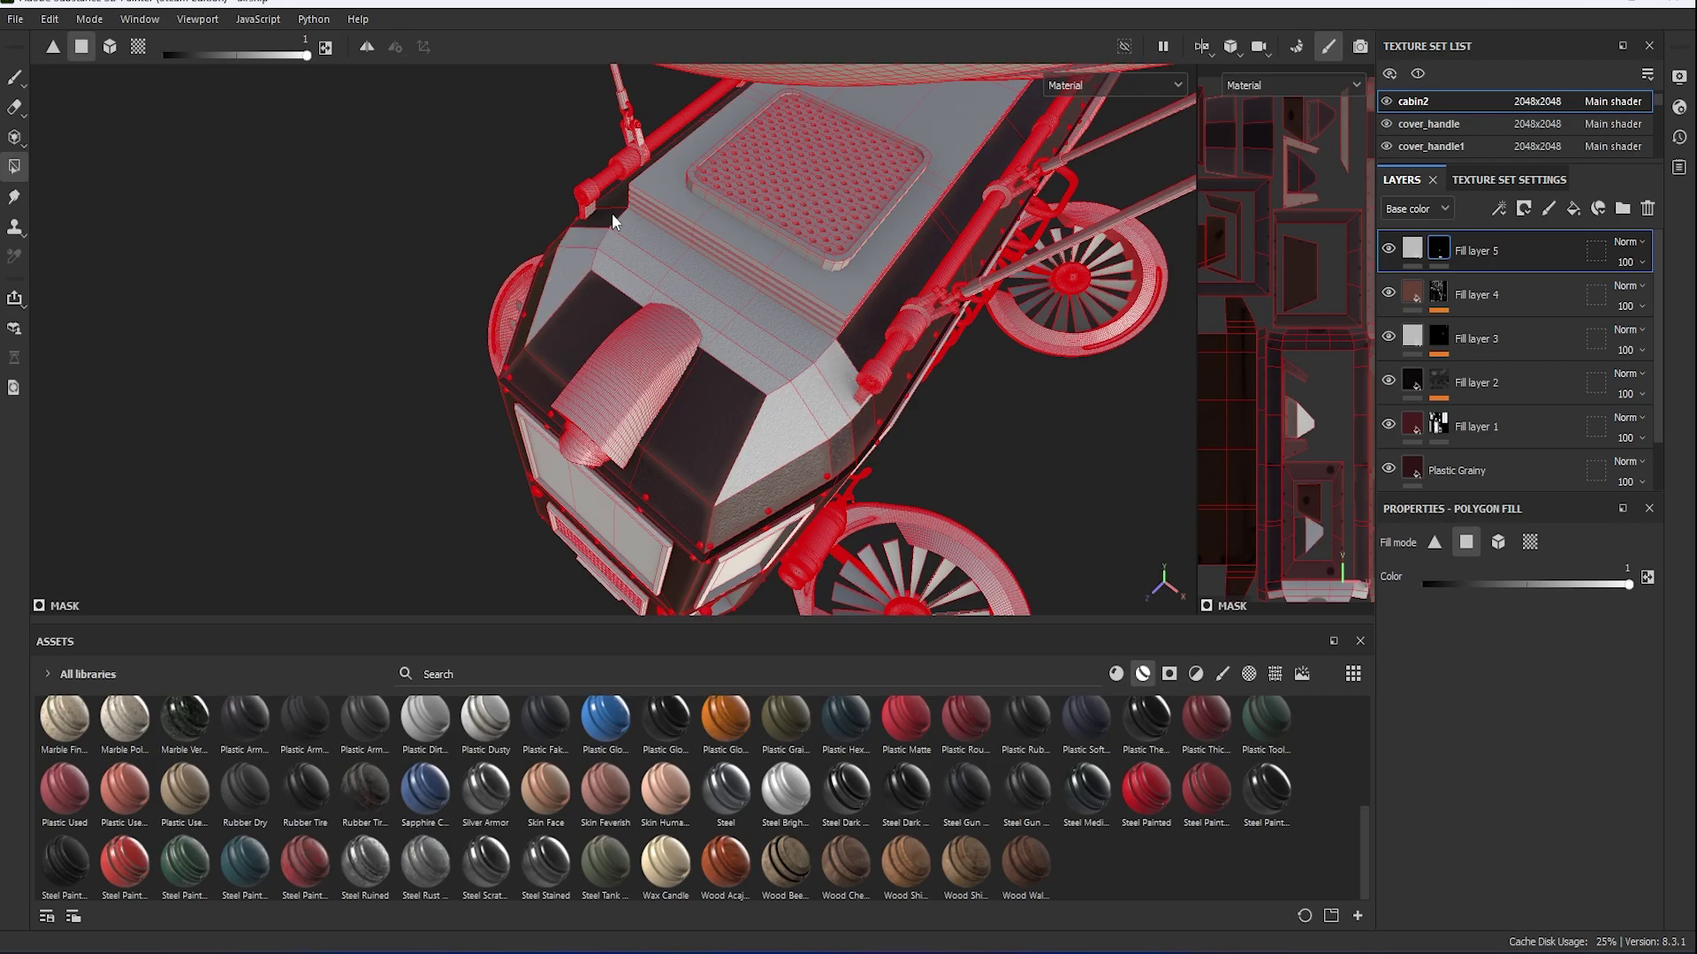
pyautogui.keyDown('alt'); pyautogui.moveTo(1027, 367); pyautogui.dragTo(1013, 369, button='middle'); pyautogui.keyUp('alt')
pyautogui.moveTo(1014, 369)
pyautogui.keyDown('alt'); pyautogui.mouseDown()
pyautogui.moveTo(727, 232)
pyautogui.moveTo(1053, 459)
pyautogui.moveTo(864, 561)
pyautogui.moveTo(543, 338)
pyautogui.moveTo(492, 387)
pyautogui.moveTo(769, 352)
pyautogui.moveTo(714, 386)
pyautogui.moveTo(757, 378)
pyautogui.mouseUp(); pyautogui.keyUp('alt')
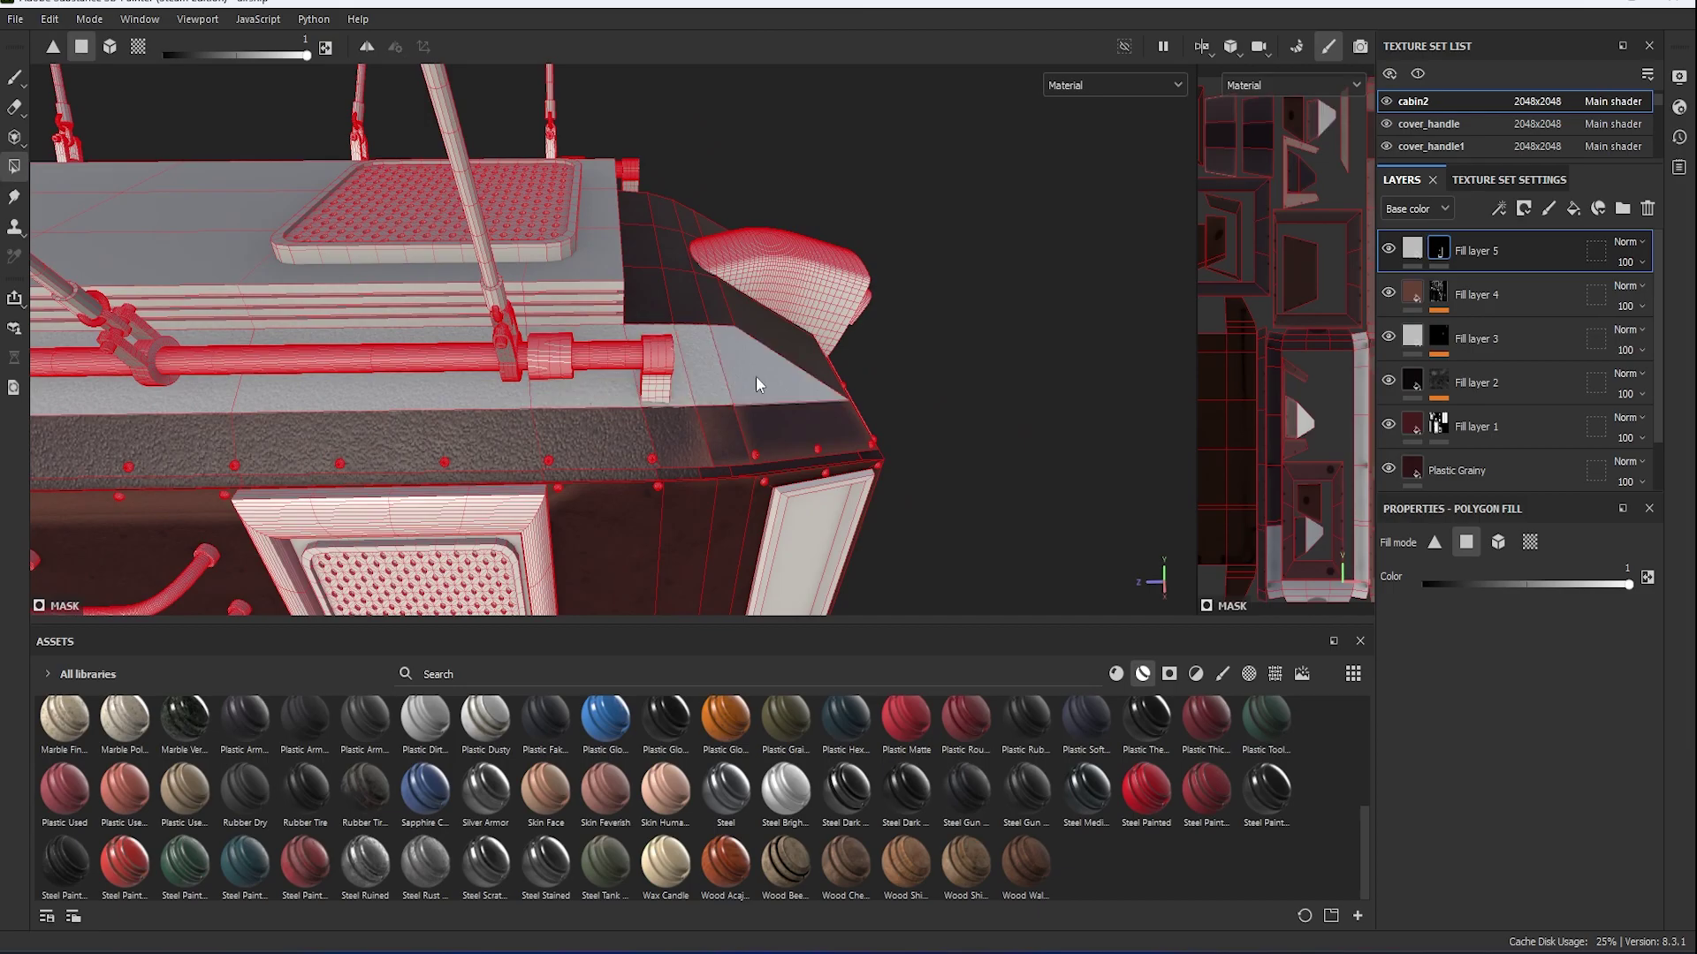
pyautogui.click(689, 295)
# Fill the remaining roof-edge faces near the pipe into Fill layer 5's mask.
pyautogui.moveTo(689, 295)
pyautogui.keyDown('alt'); pyautogui.mouseDown()
pyautogui.moveTo(347, 360)
pyautogui.moveTo(563, 341)
pyautogui.moveTo(515, 371)
pyautogui.moveTo(705, 303)
pyautogui.mouseUp(); pyautogui.keyUp('alt')
pyautogui.keyDown('alt'); pyautogui.moveTo(704, 303); pyautogui.dragTo(570, 424, button='middle'); pyautogui.keyUp('alt')
pyautogui.keyDown('alt'); pyautogui.moveTo(571, 424); pyautogui.dragTo(746, 234); pyautogui.keyUp('alt')
pyautogui.keyDown('alt'); pyautogui.moveTo(746, 235); pyautogui.dragTo(769, 485, button='right'); pyautogui.keyUp('alt')
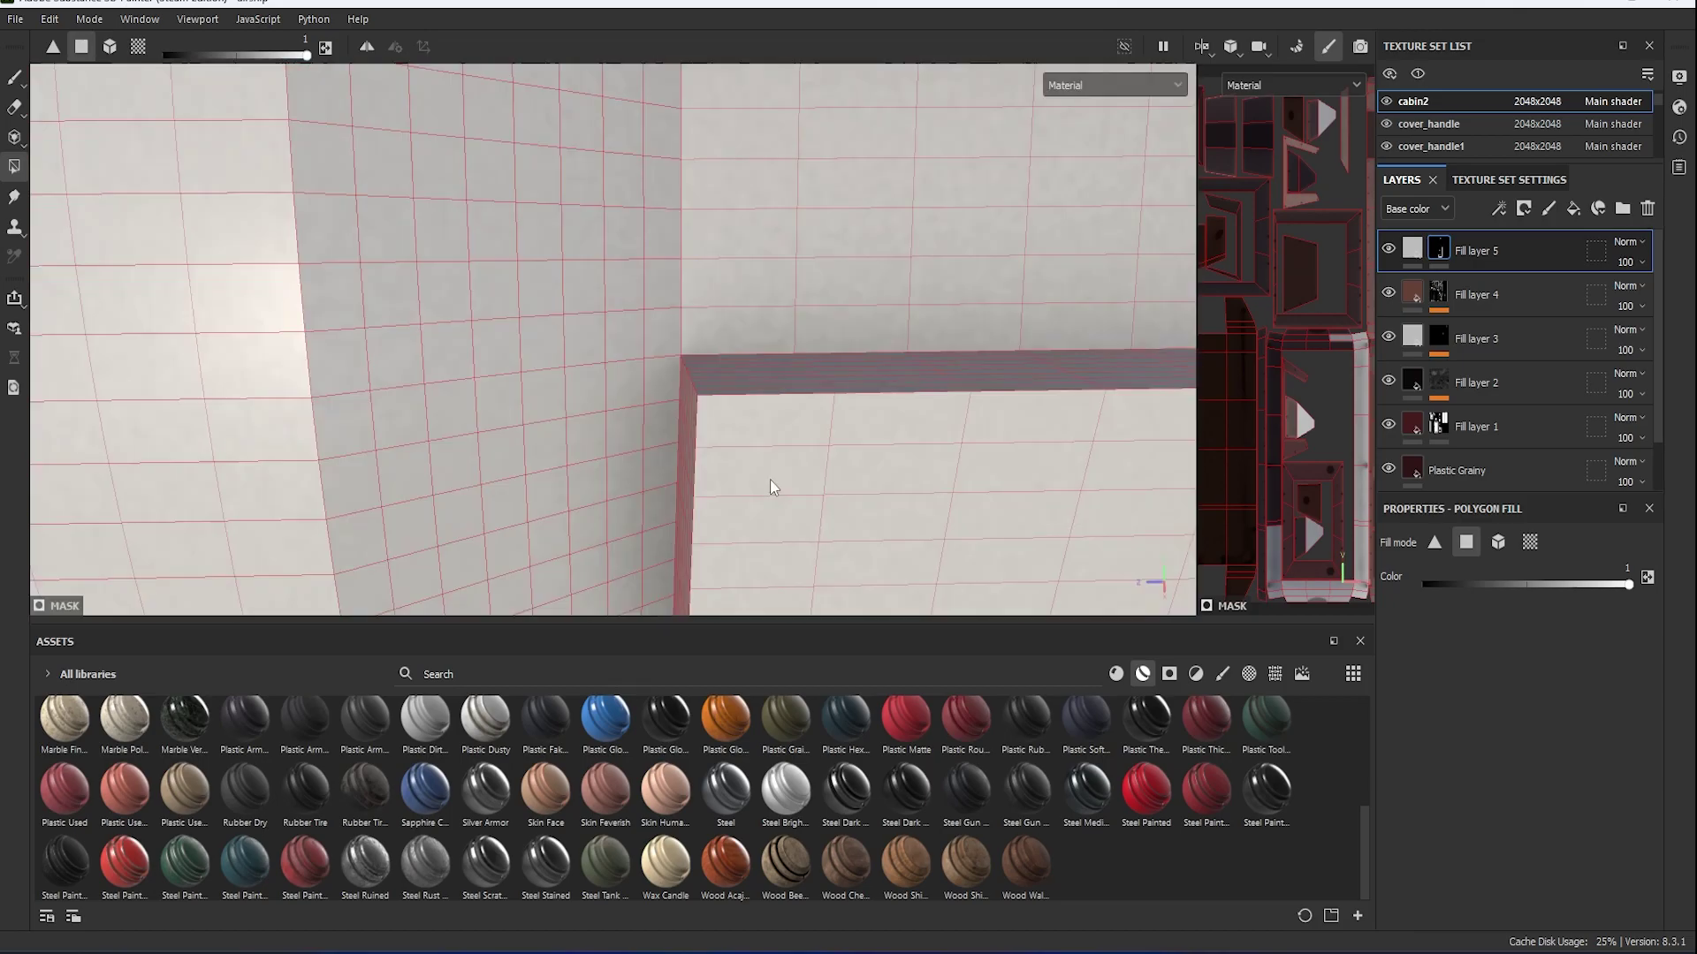
pyautogui.keyDown('alt'); pyautogui.moveTo(769, 486); pyautogui.dragTo(709, 154); pyautogui.keyUp('alt')
pyautogui.keyDown('alt'); pyautogui.moveTo(709, 153); pyautogui.dragTo(703, 320, button='right'); pyautogui.keyUp('alt')
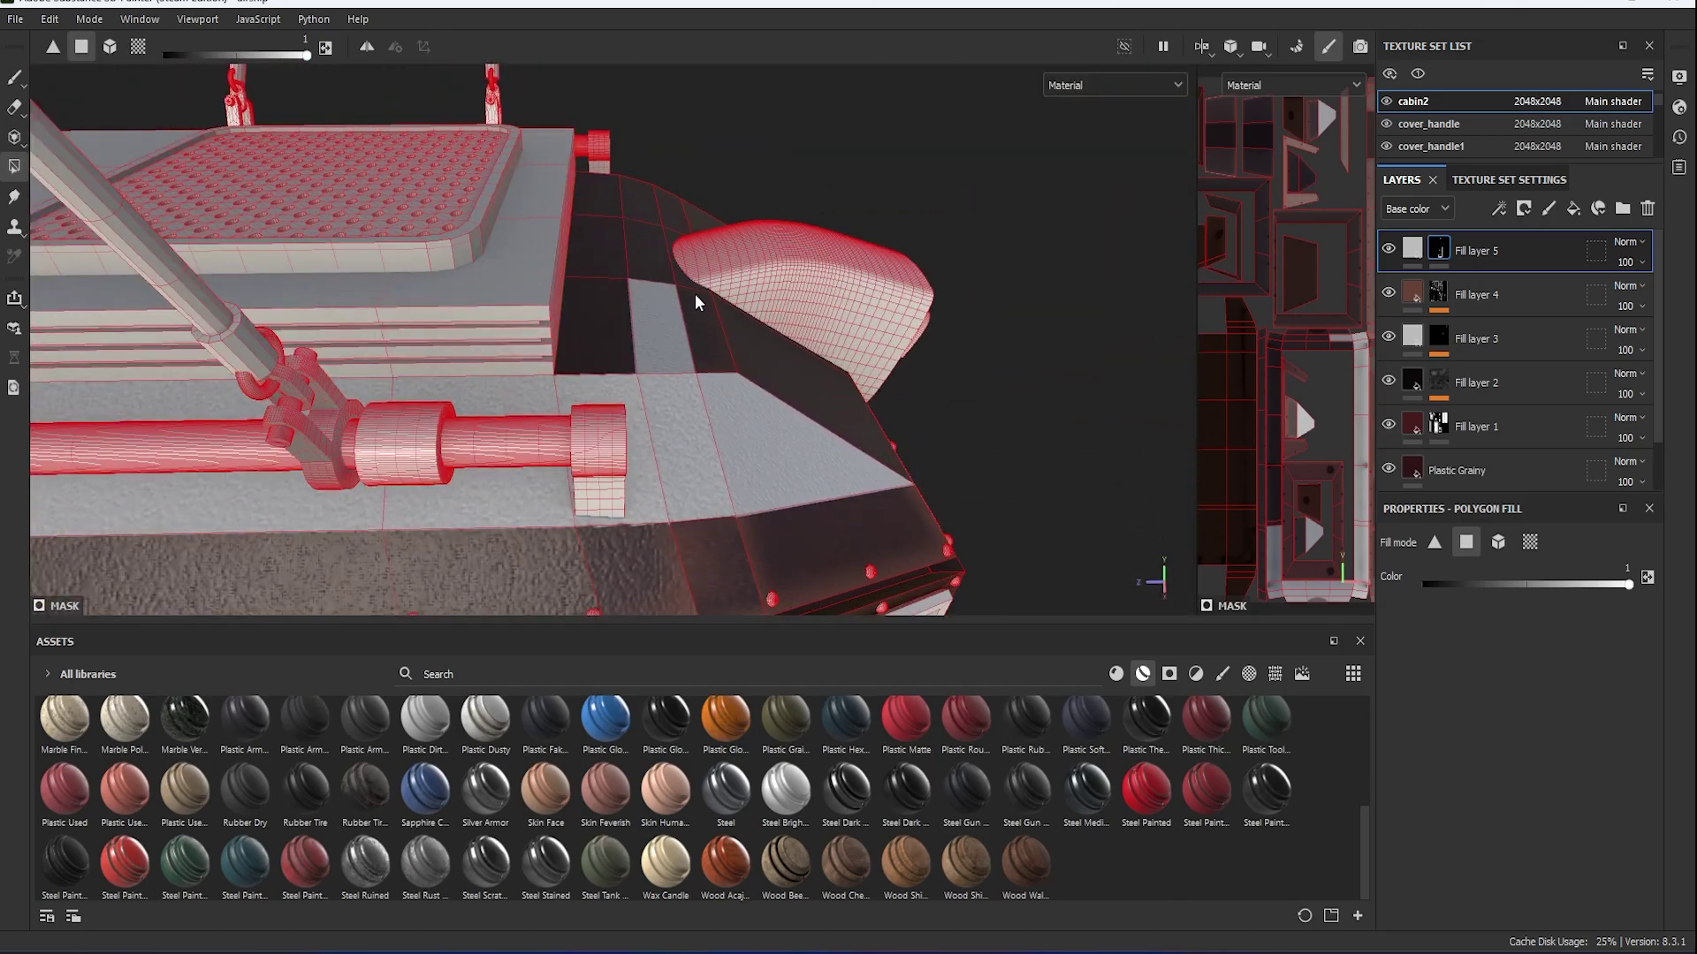
pyautogui.moveTo(696, 303)
pyautogui.mouseDown()
pyautogui.moveTo(595, 330)
pyautogui.moveTo(597, 194)
pyautogui.moveTo(670, 242)
pyautogui.moveTo(360, 360)
pyautogui.moveTo(508, 311)
pyautogui.moveTo(561, 274)
pyautogui.moveTo(568, 217)
pyautogui.moveTo(680, 235)
pyautogui.moveTo(256, 256)
pyautogui.moveTo(651, 333)
pyautogui.moveTo(803, 276)
pyautogui.moveTo(734, 354)
pyautogui.moveTo(636, 380)
pyautogui.mouseUp()
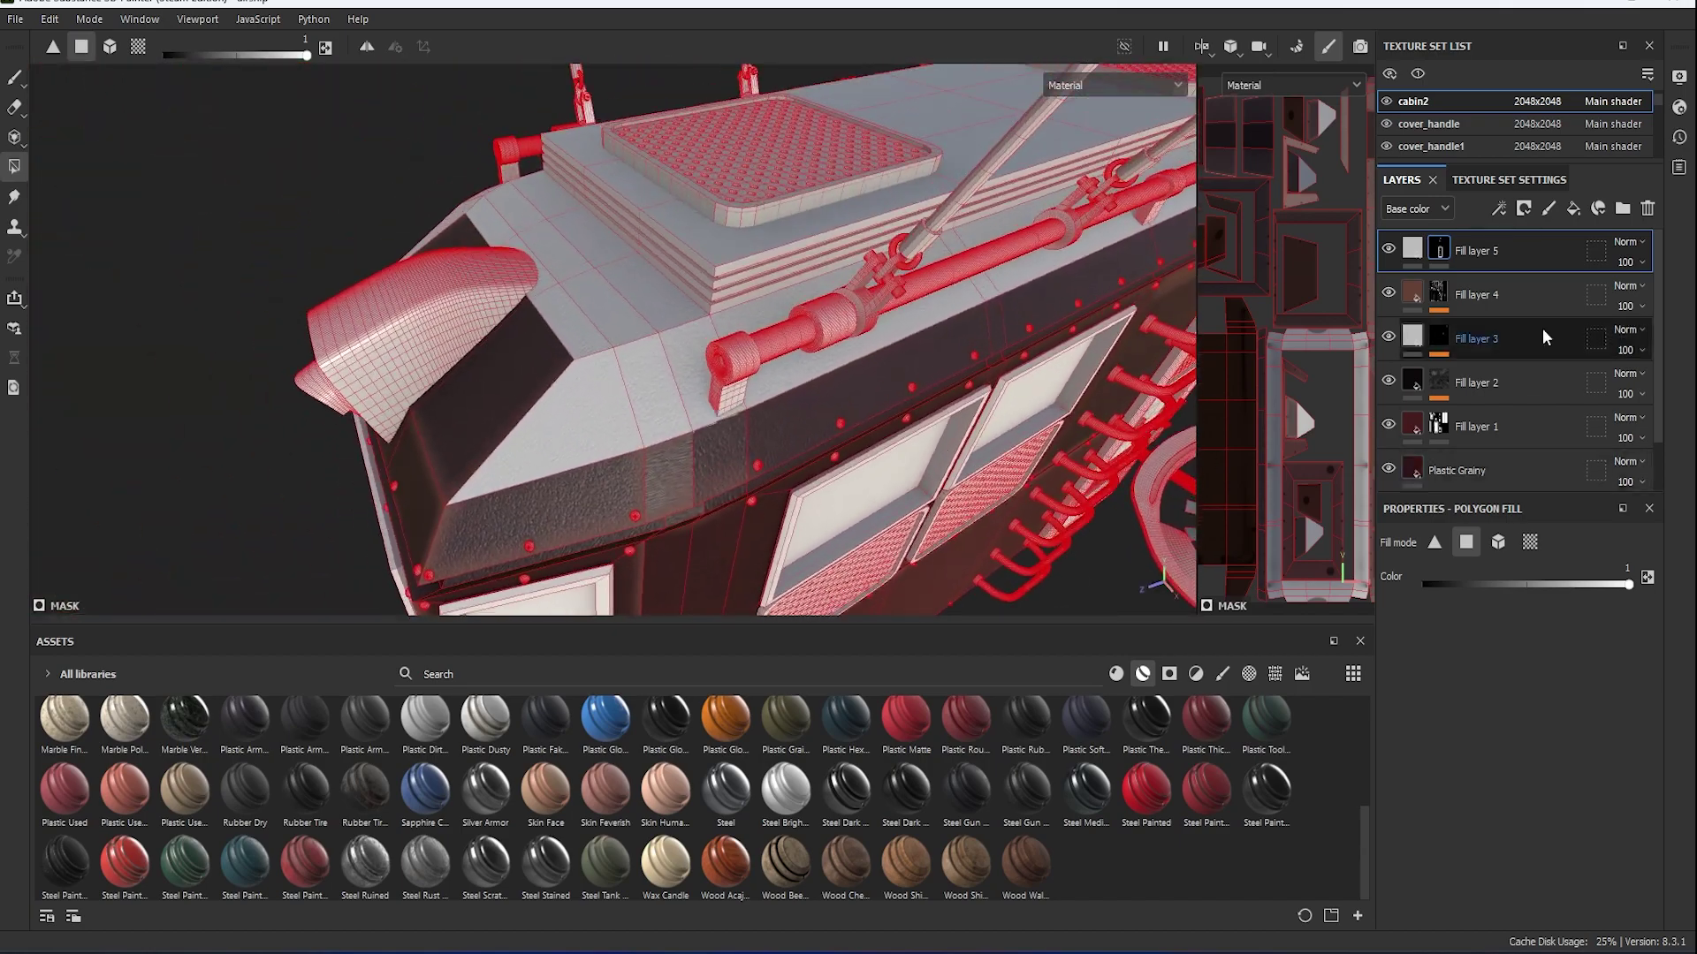
pyautogui.rightClick(1413, 311)
pyautogui.click(1412, 247)
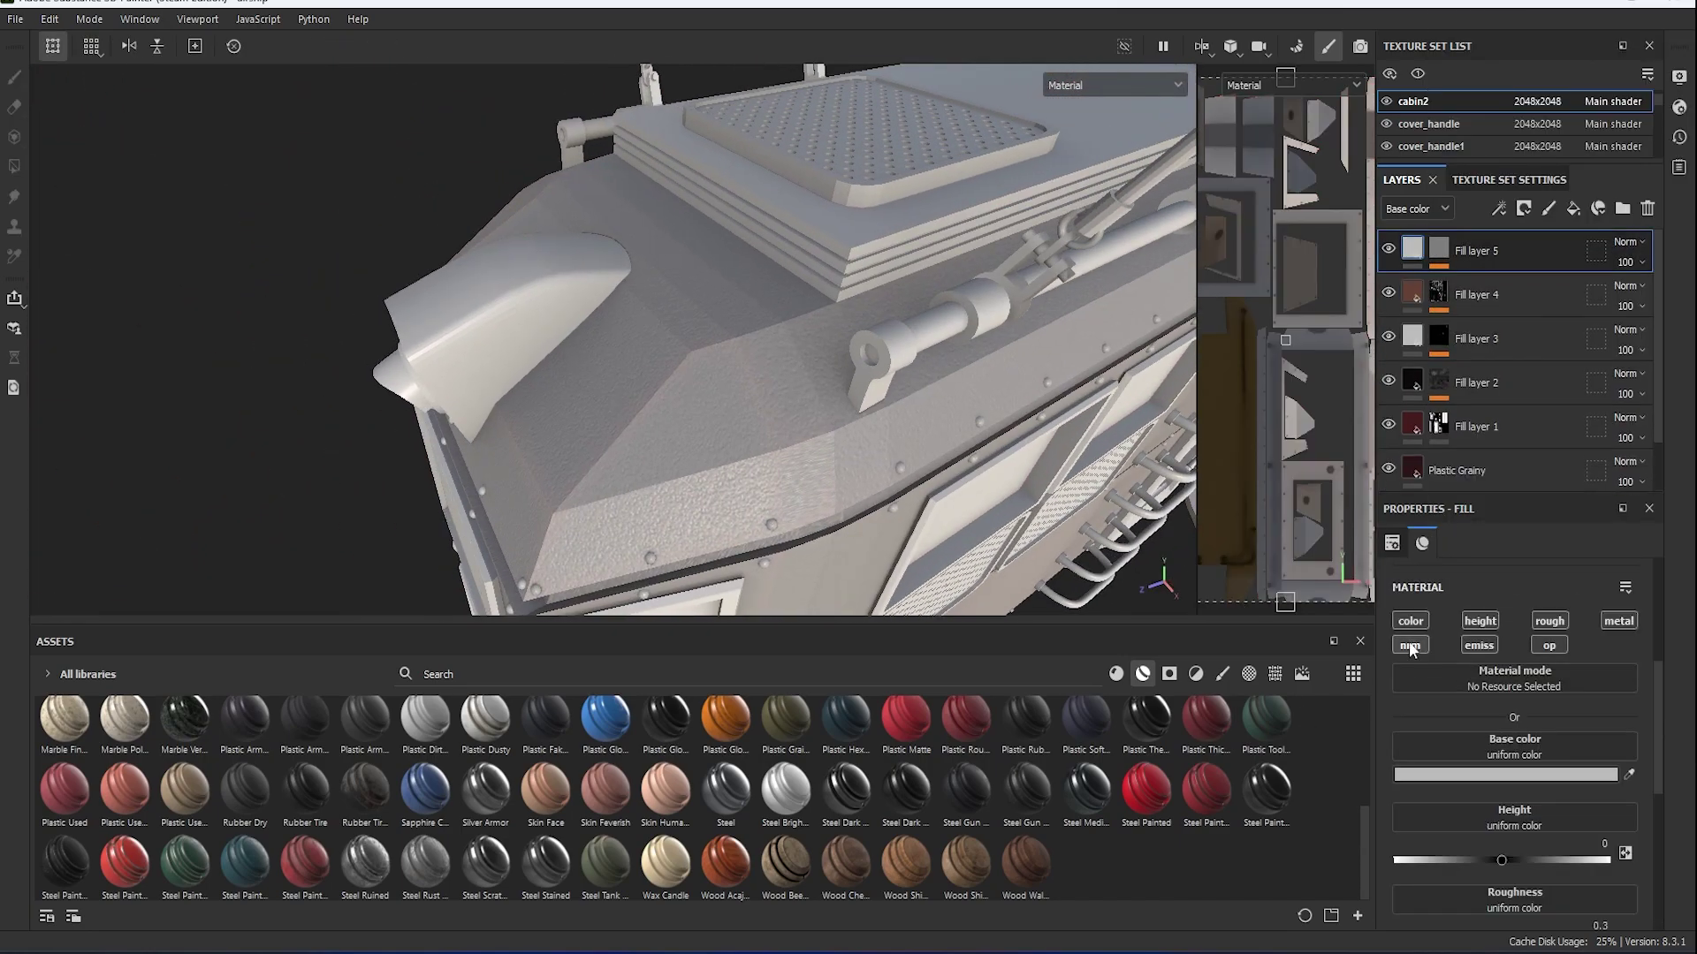
# Multiply the Metallic Grate Wide texture into Fill layer 5's mask and adjust its tiling to about -32.
pyautogui.click(1273, 674)
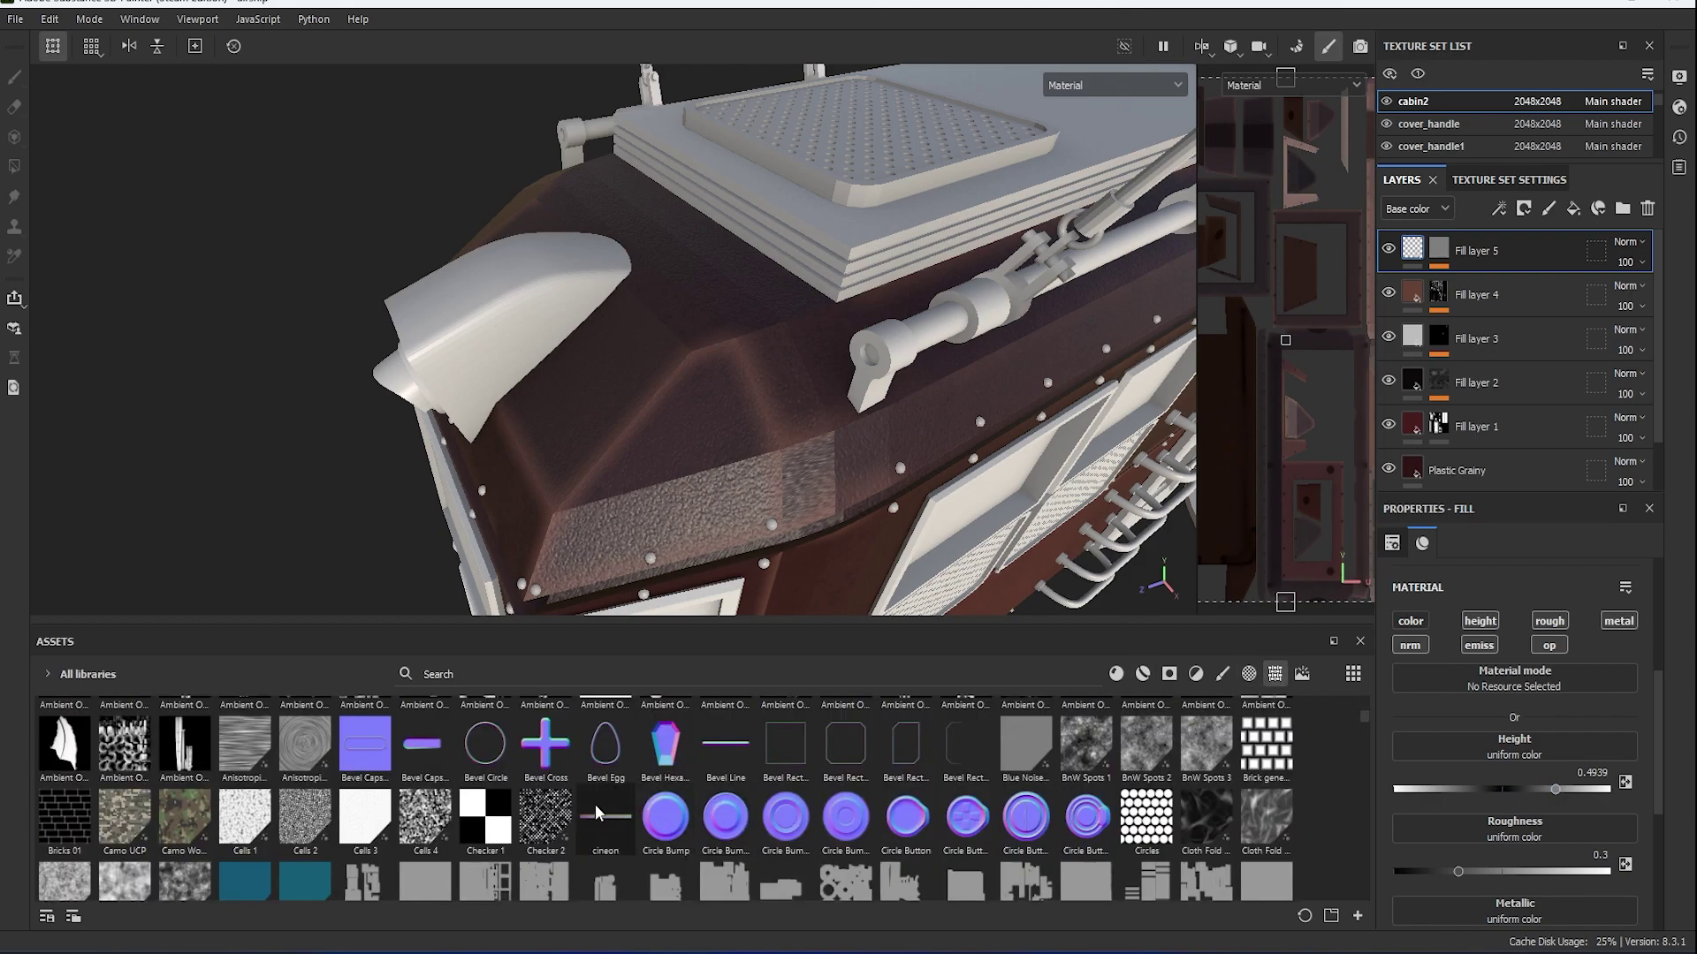
pyautogui.scroll(-3, 619, 805)
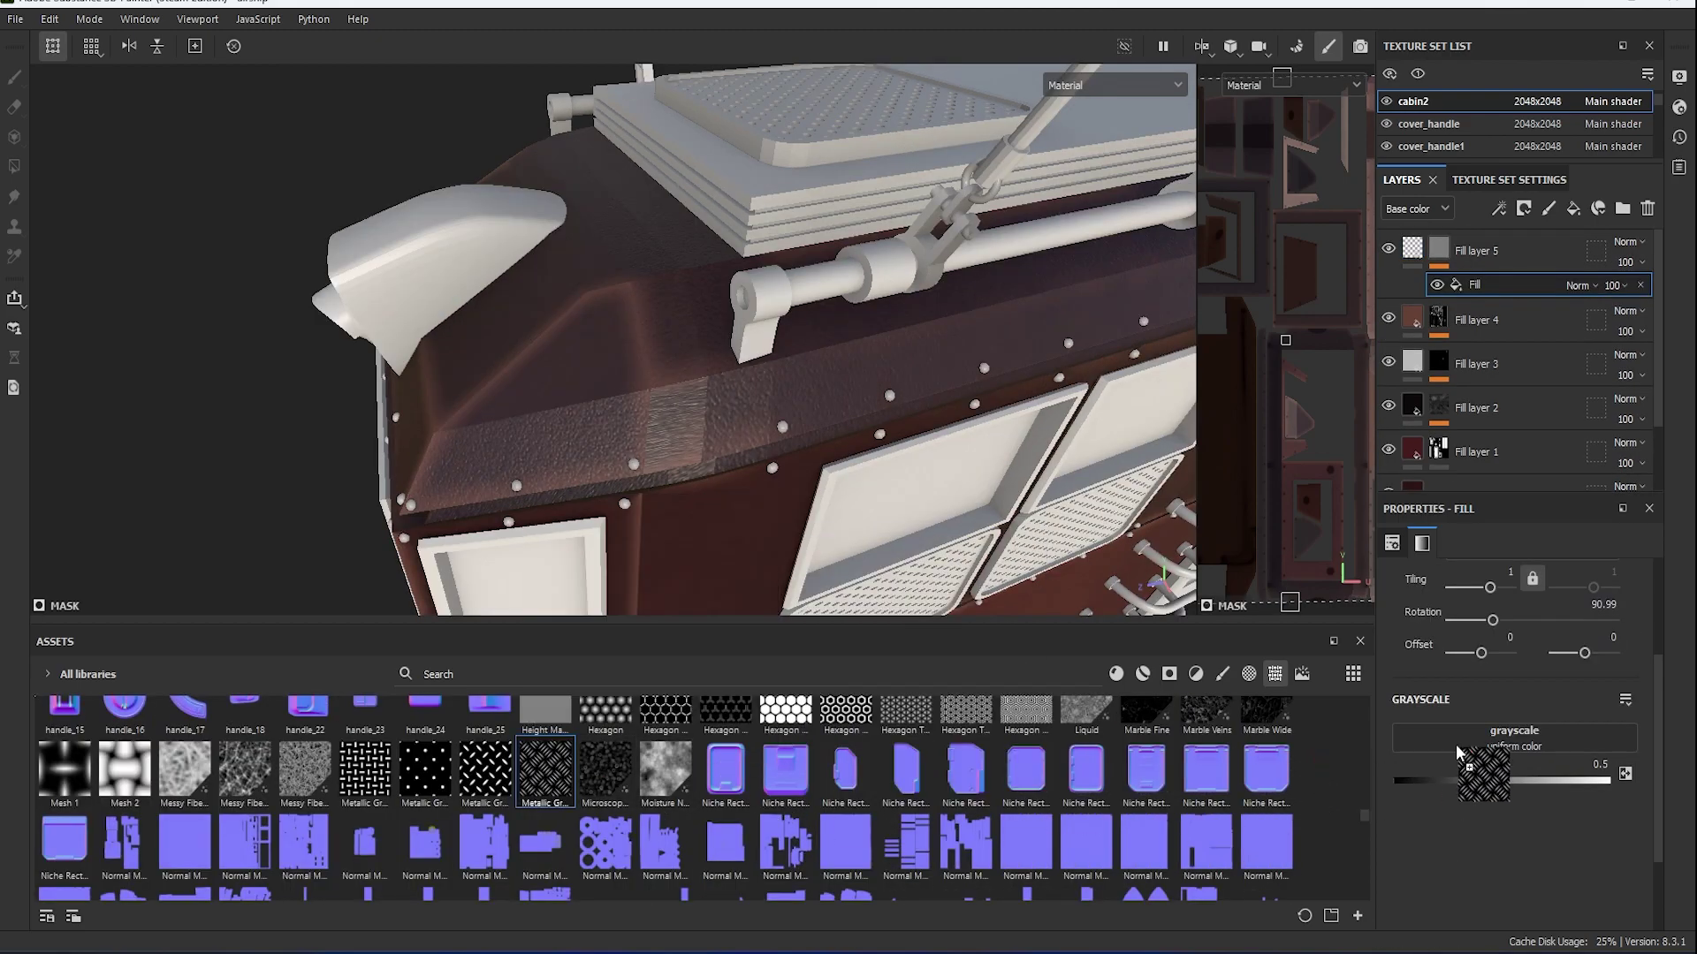
pyautogui.moveTo(1460, 752); pyautogui.dragTo(1463, 746)
pyautogui.click(1594, 286)
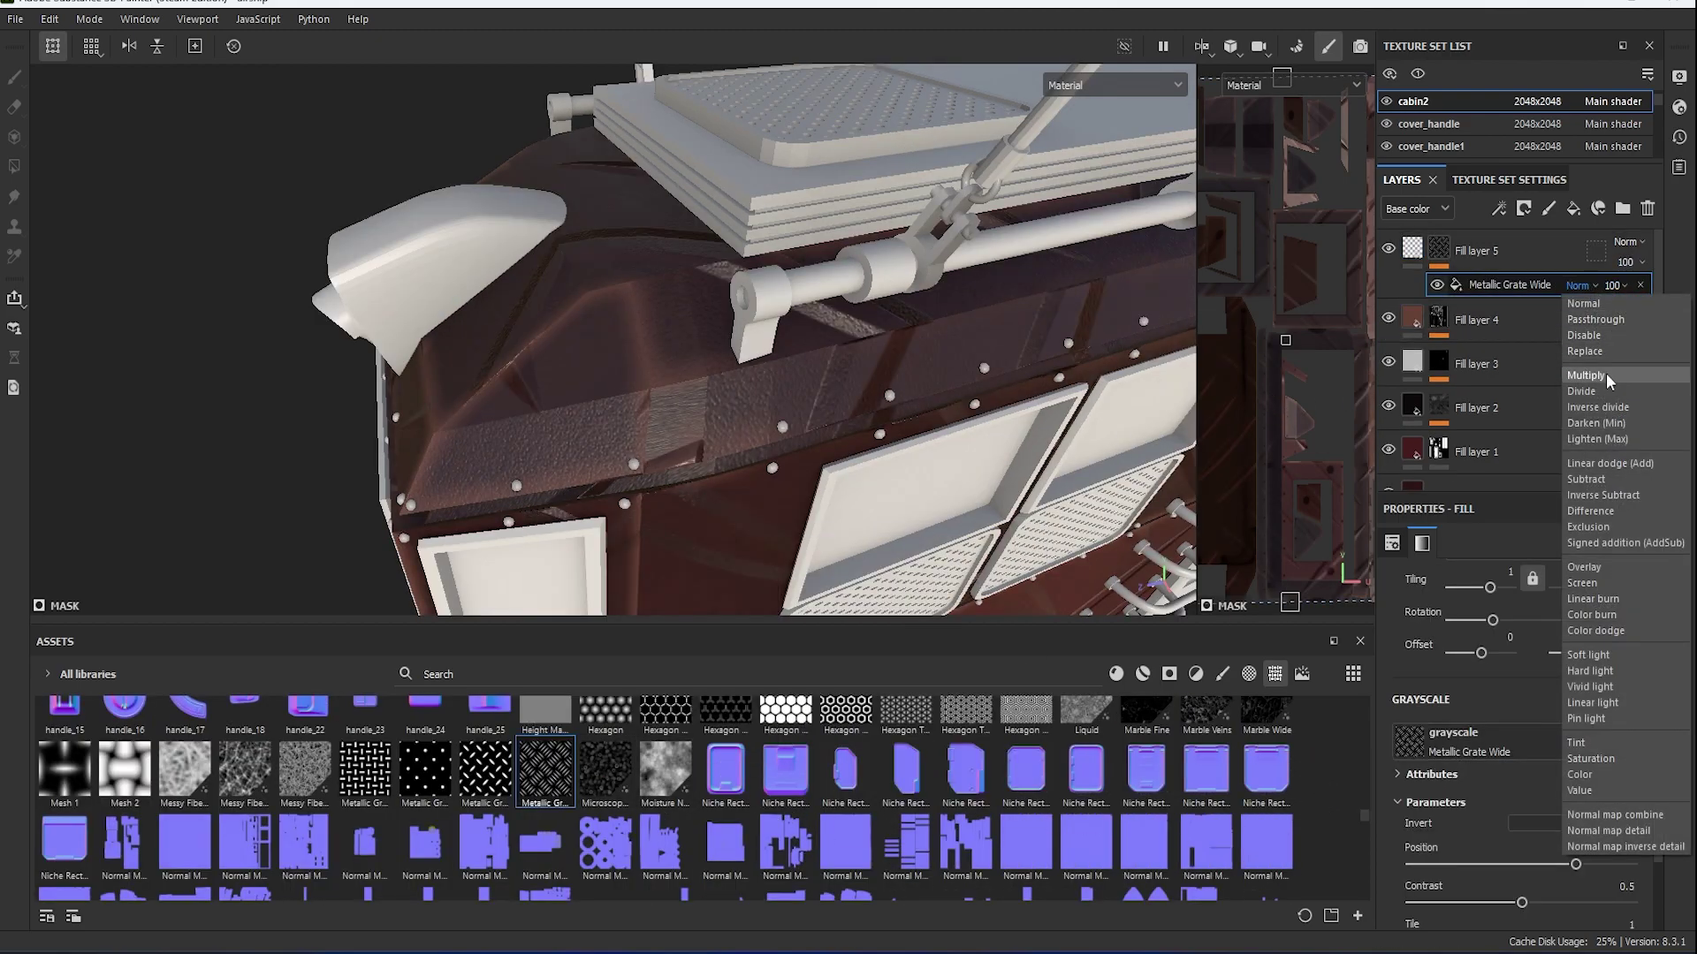
pyautogui.click(1605, 376)
pyautogui.moveTo(1485, 597); pyautogui.dragTo(1502, 587)
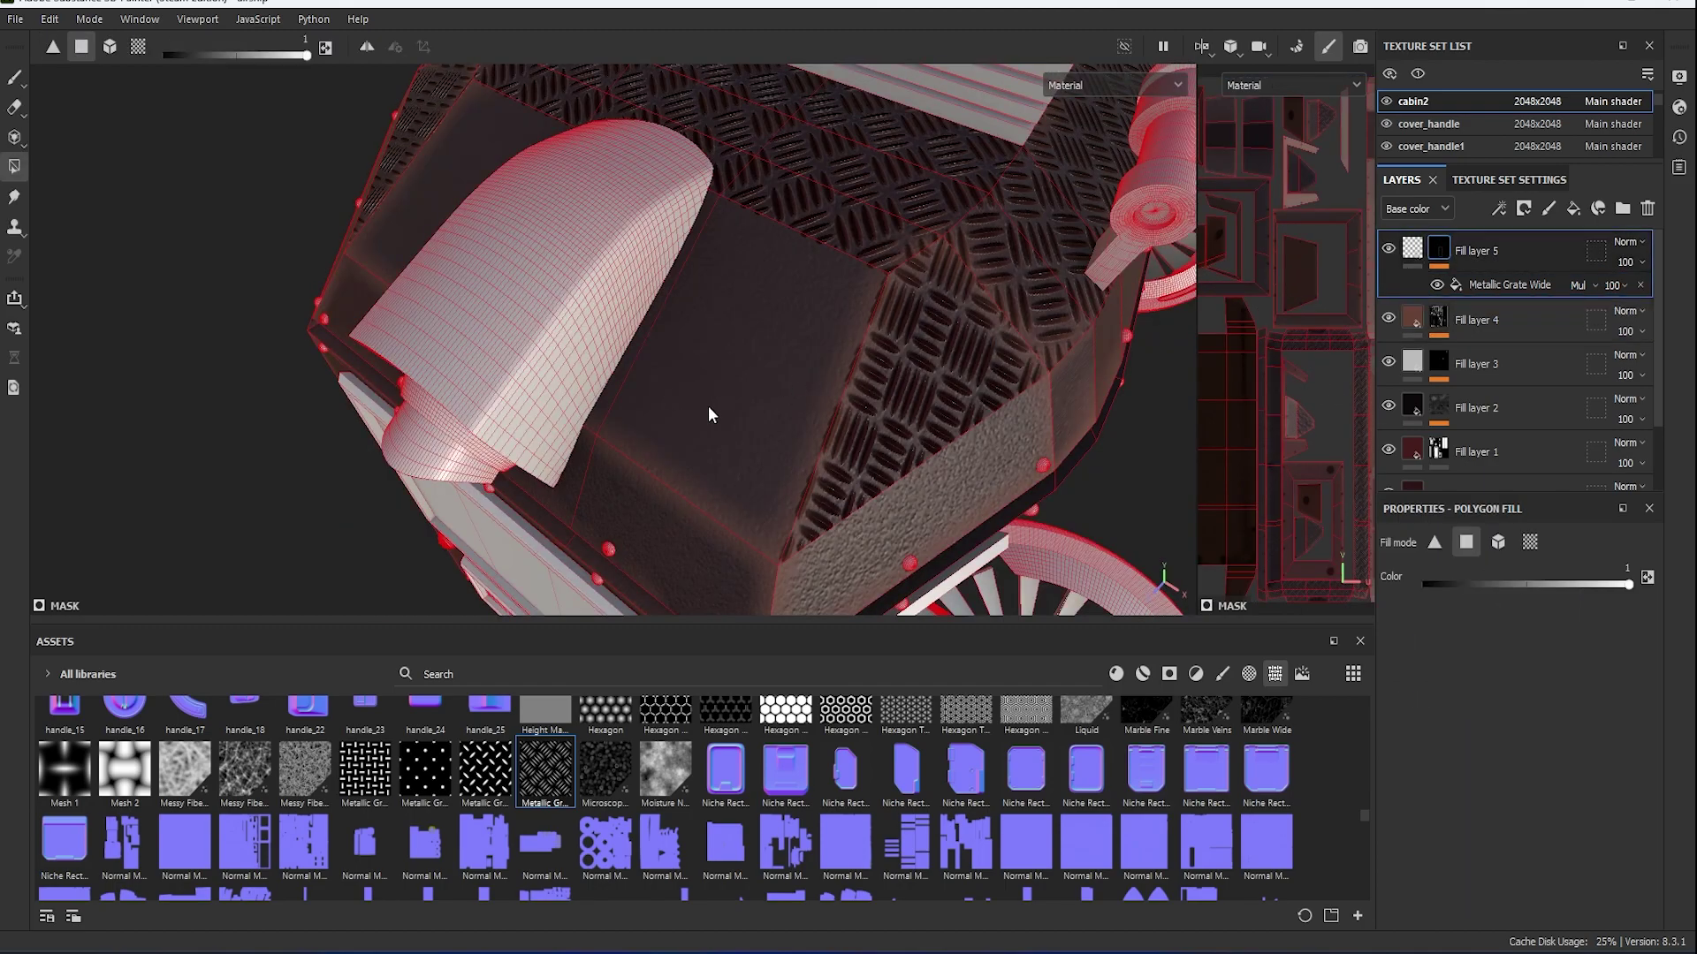
# Add another cabin face to the mask and swap the pattern to Metallic Grate Lines.
pyautogui.click(709, 410)
pyautogui.click(464, 152)
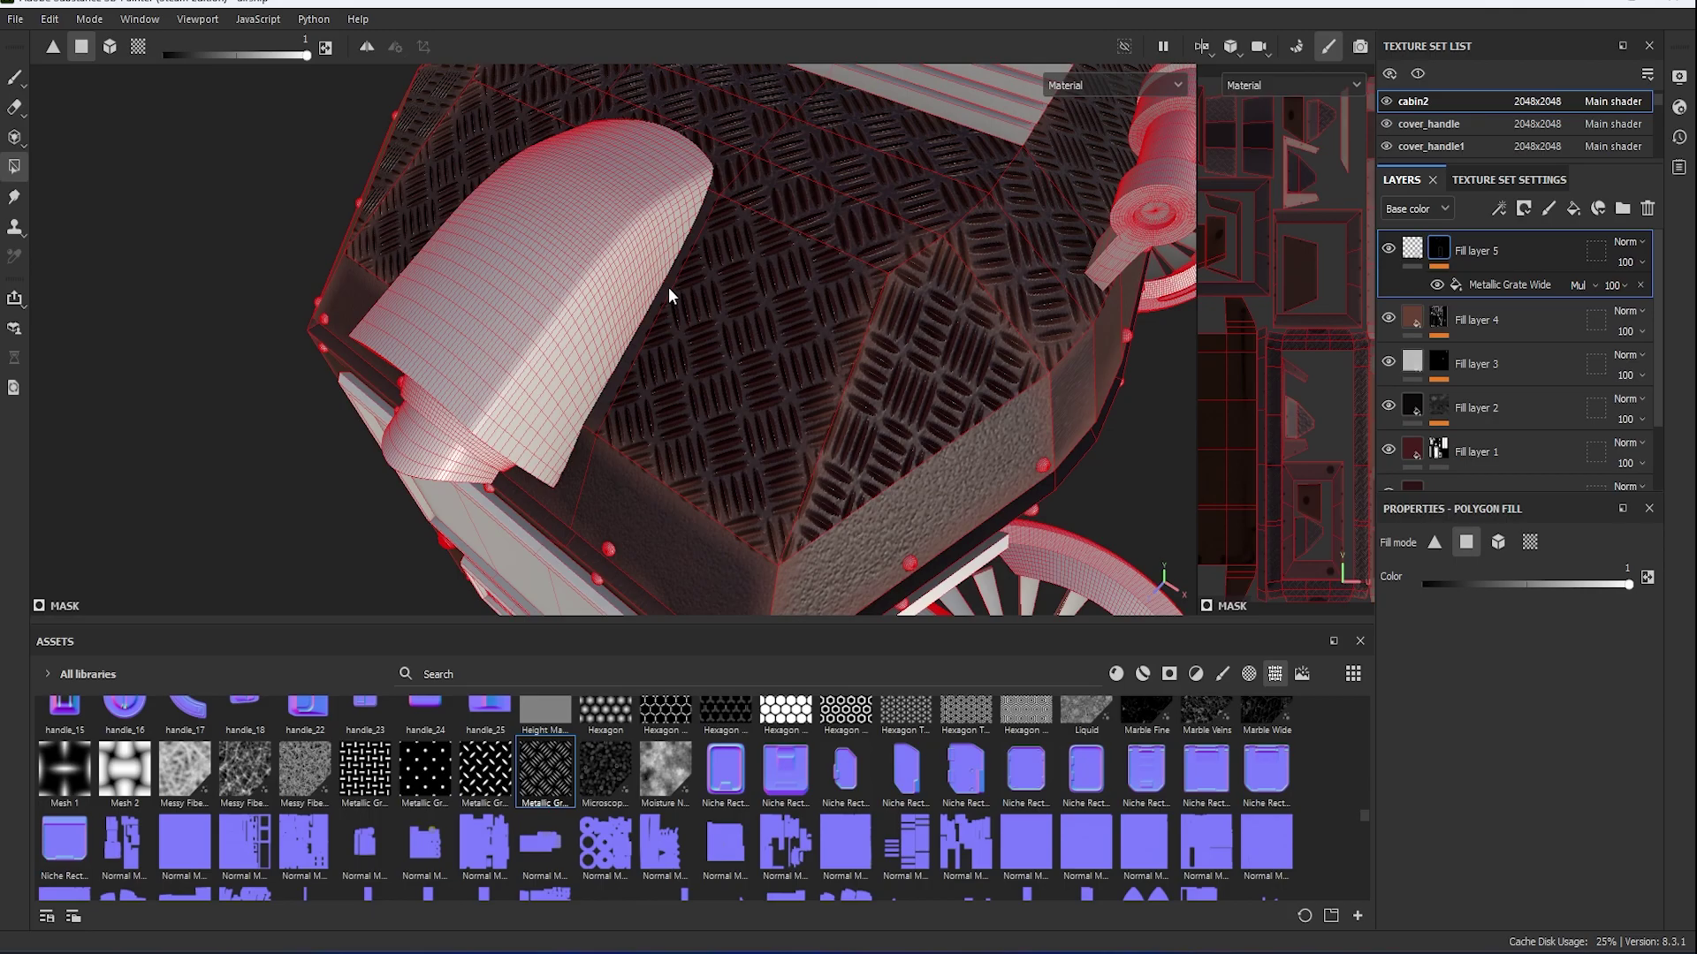
pyautogui.moveTo(668, 288)
pyautogui.keyDown('alt'); pyautogui.mouseDown()
pyautogui.moveTo(406, 330)
pyautogui.moveTo(780, 289)
pyautogui.moveTo(540, 177)
pyautogui.moveTo(862, 467)
pyautogui.moveTo(728, 410)
pyautogui.mouseUp(); pyautogui.keyUp('alt')
pyautogui.moveTo(989, 294)
pyautogui.keyDown('alt'); pyautogui.mouseDown()
pyautogui.moveTo(341, 379)
pyautogui.moveTo(738, 394)
pyautogui.mouseUp(); pyautogui.keyUp('alt')
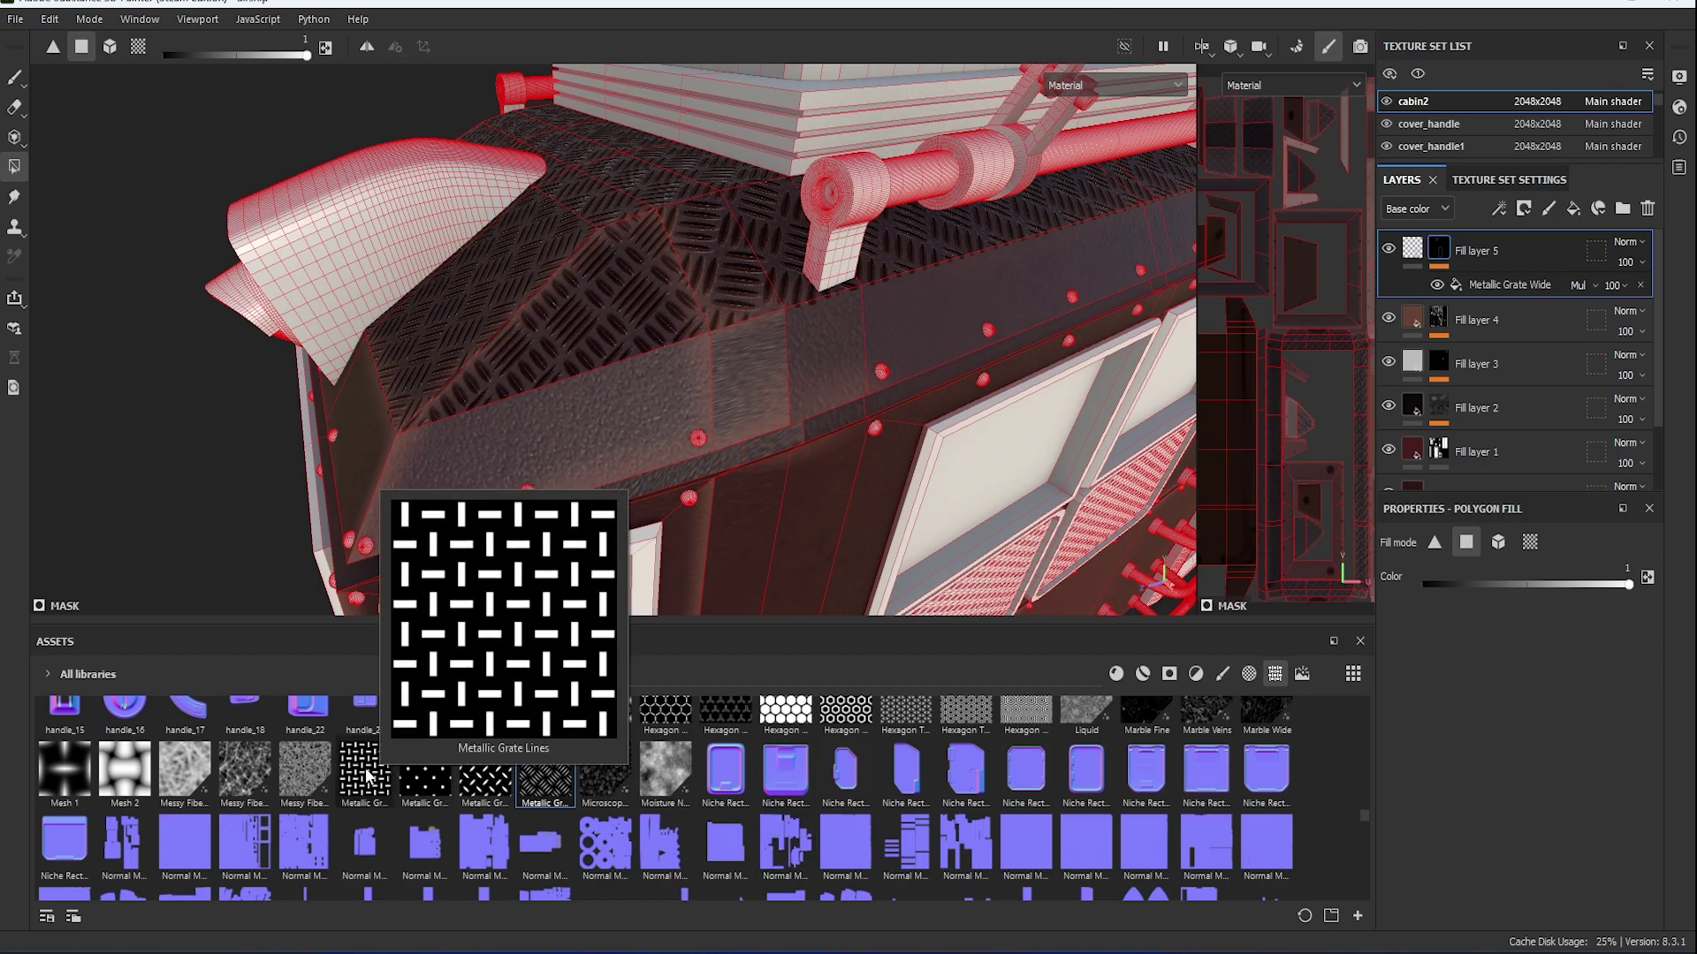
pyautogui.click(365, 771)
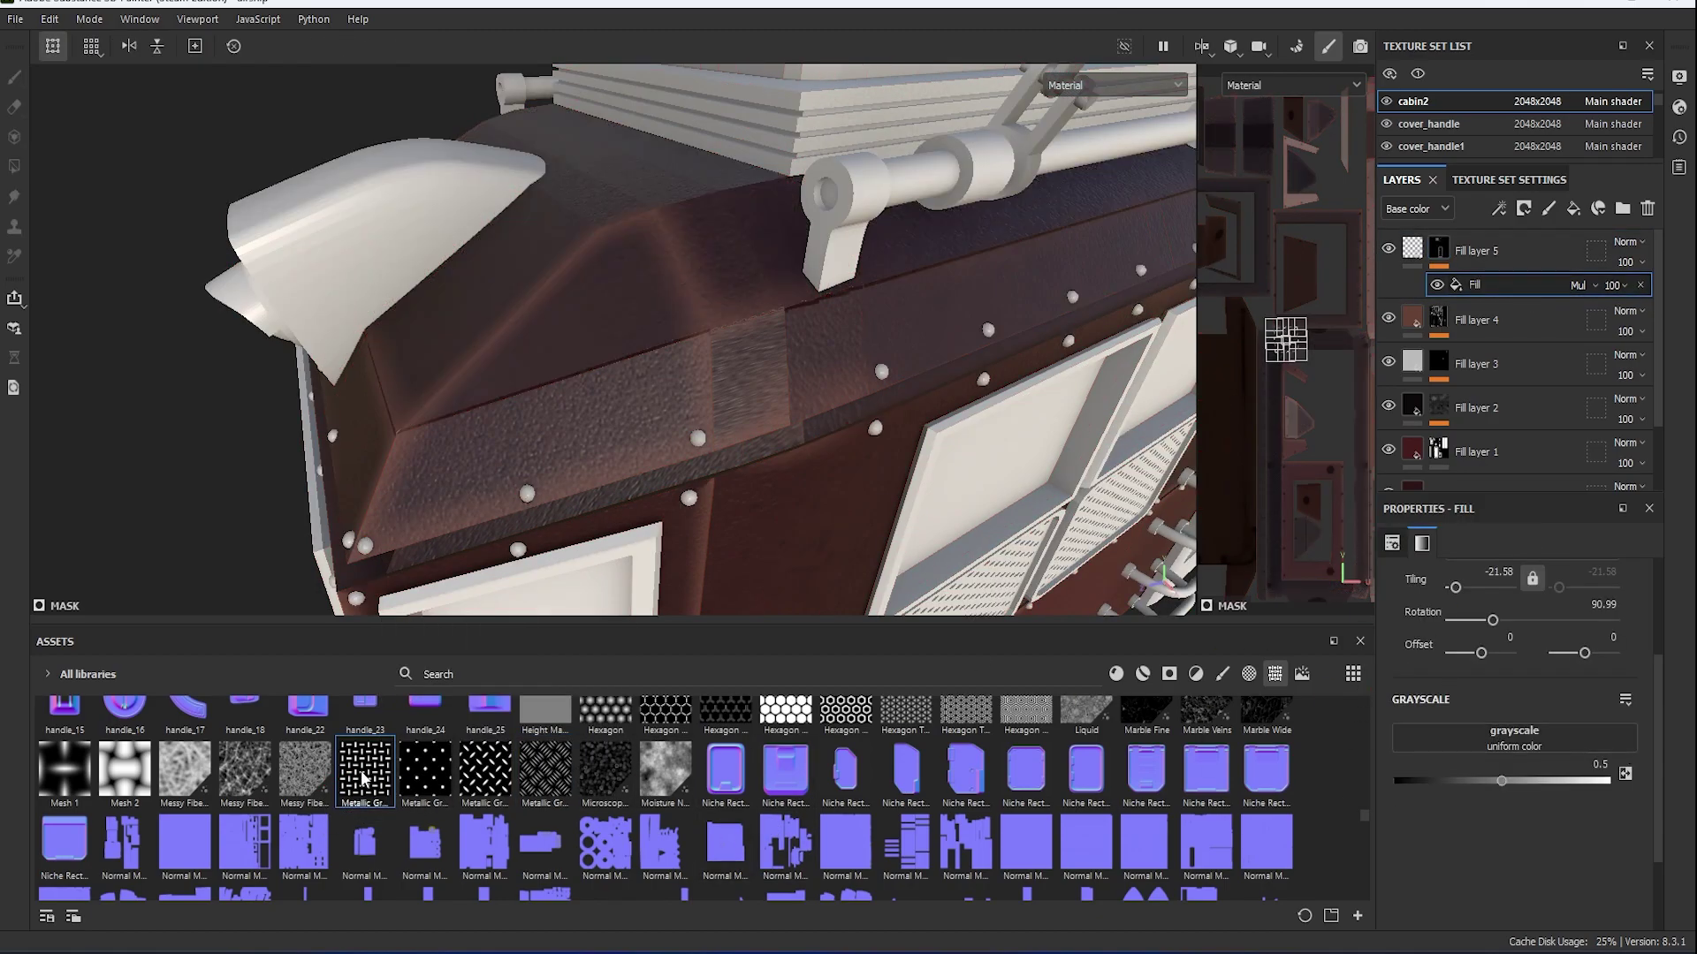
pyautogui.moveTo(1526, 749); pyautogui.dragTo(1524, 752)
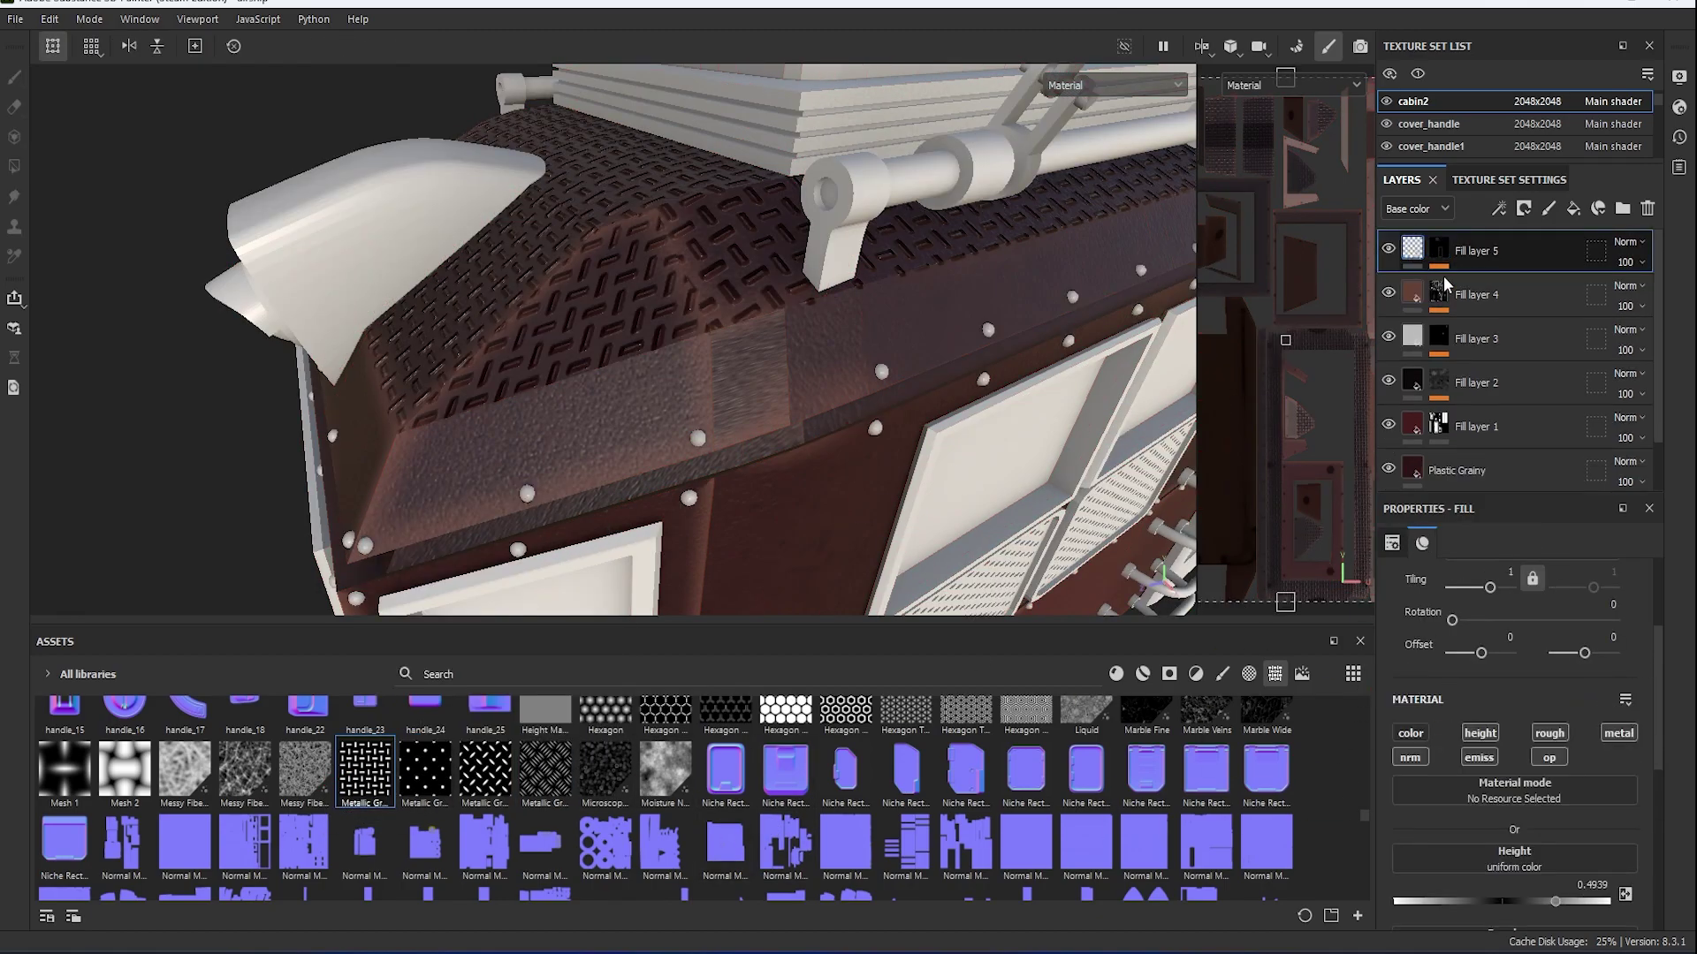
# Show Fill layer 5's material settings and inspect the cabin underside, 23 WEST side and tanks.
pyautogui.click(1493, 251)
pyautogui.scroll(-1, 1516, 796)
pyautogui.moveTo(888, 424)
pyautogui.keyDown('alt'); pyautogui.mouseDown()
pyautogui.moveTo(781, 374)
pyautogui.moveTo(548, 442)
pyautogui.moveTo(769, 383)
pyautogui.moveTo(897, 399)
pyautogui.mouseUp(); pyautogui.keyUp('alt')
pyautogui.press('4')
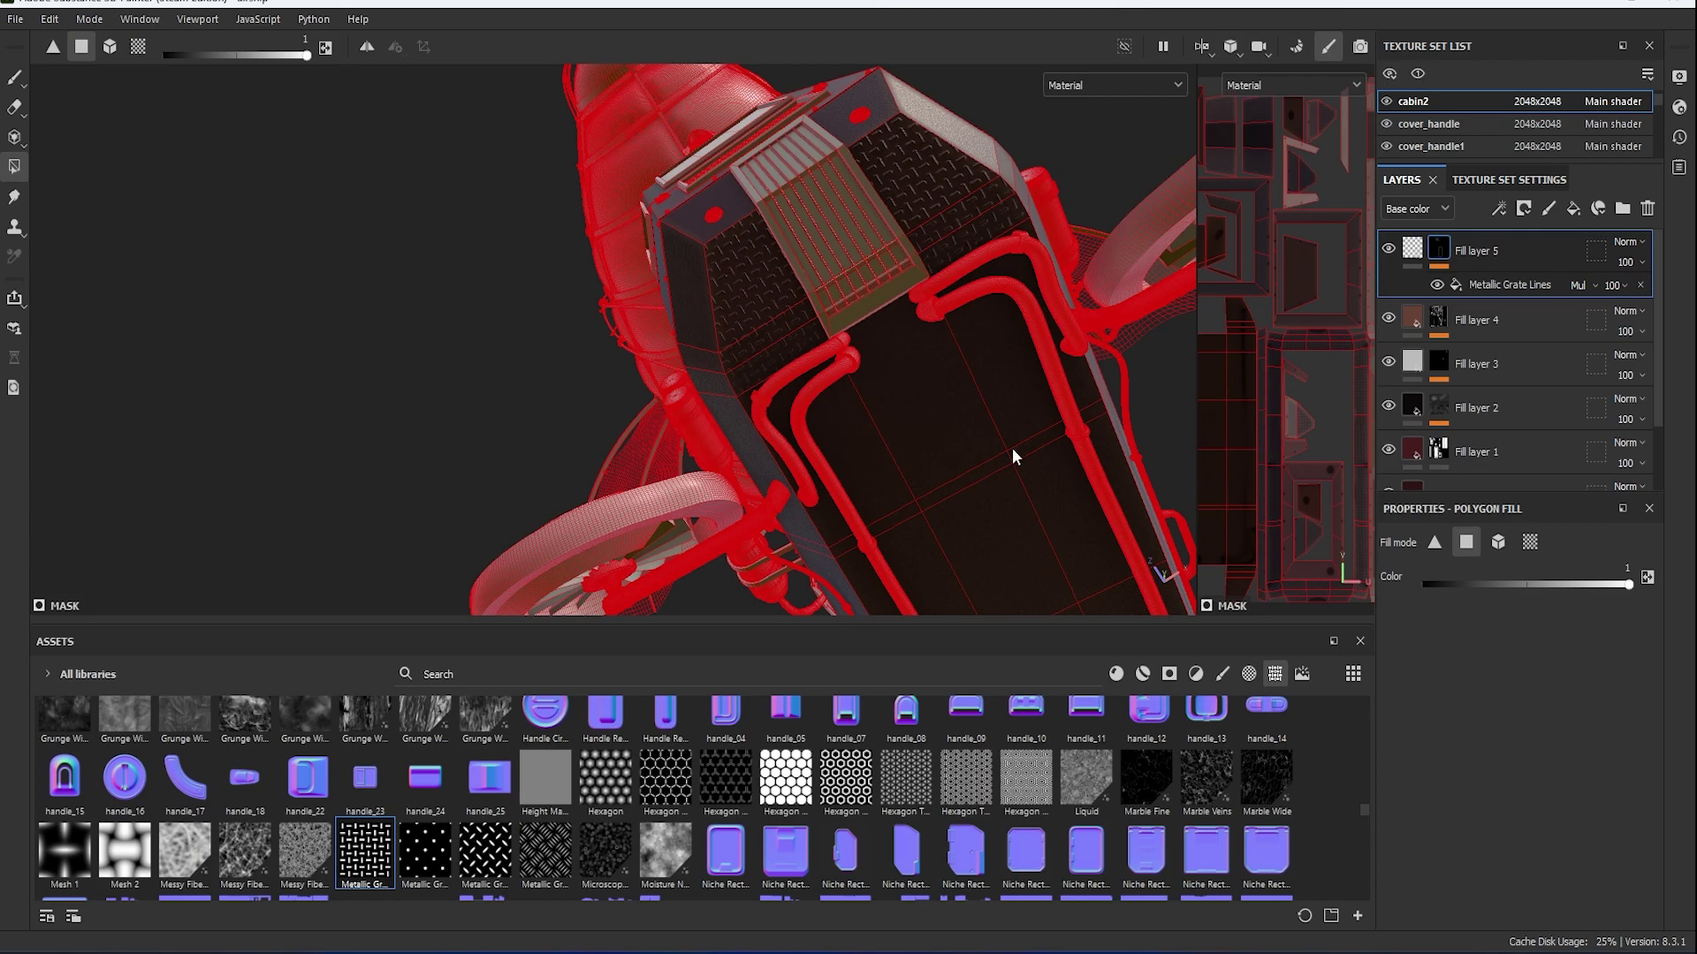
pyautogui.keyDown('alt'); pyautogui.moveTo(1013, 453); pyautogui.dragTo(897, 348); pyautogui.keyUp('alt')
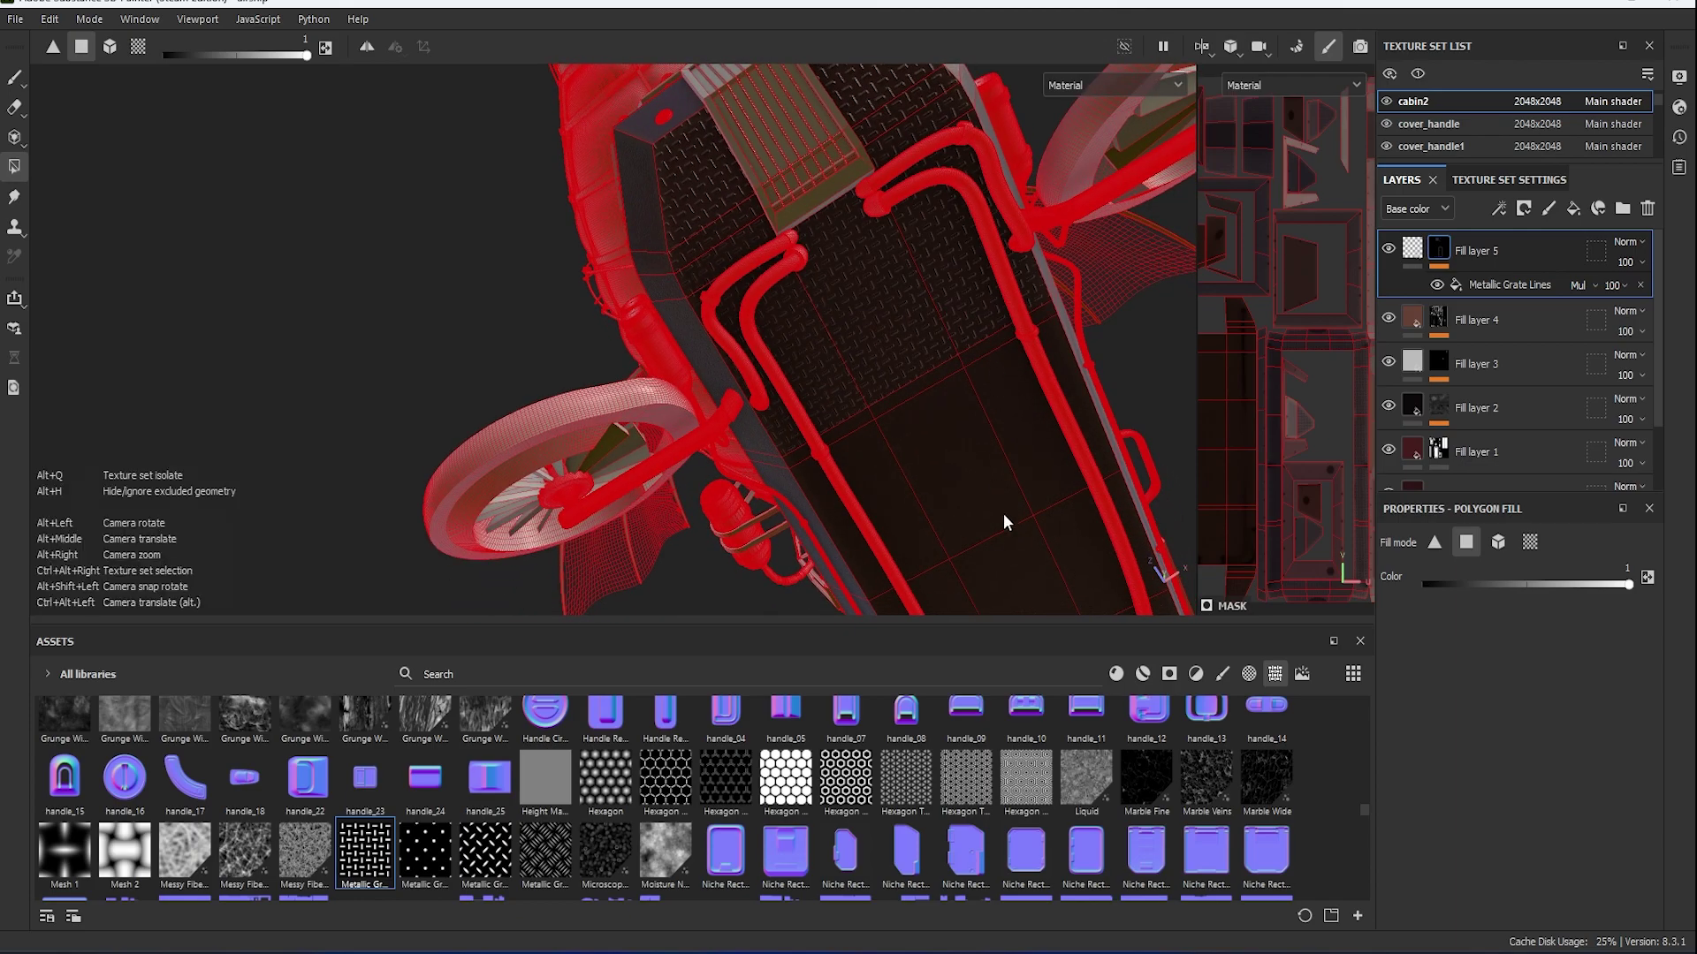
pyautogui.moveTo(1004, 516)
pyautogui.keyDown('alt'); pyautogui.mouseDown()
pyautogui.moveTo(670, 252)
pyautogui.moveTo(596, 325)
pyautogui.mouseUp(); pyautogui.keyUp('alt')
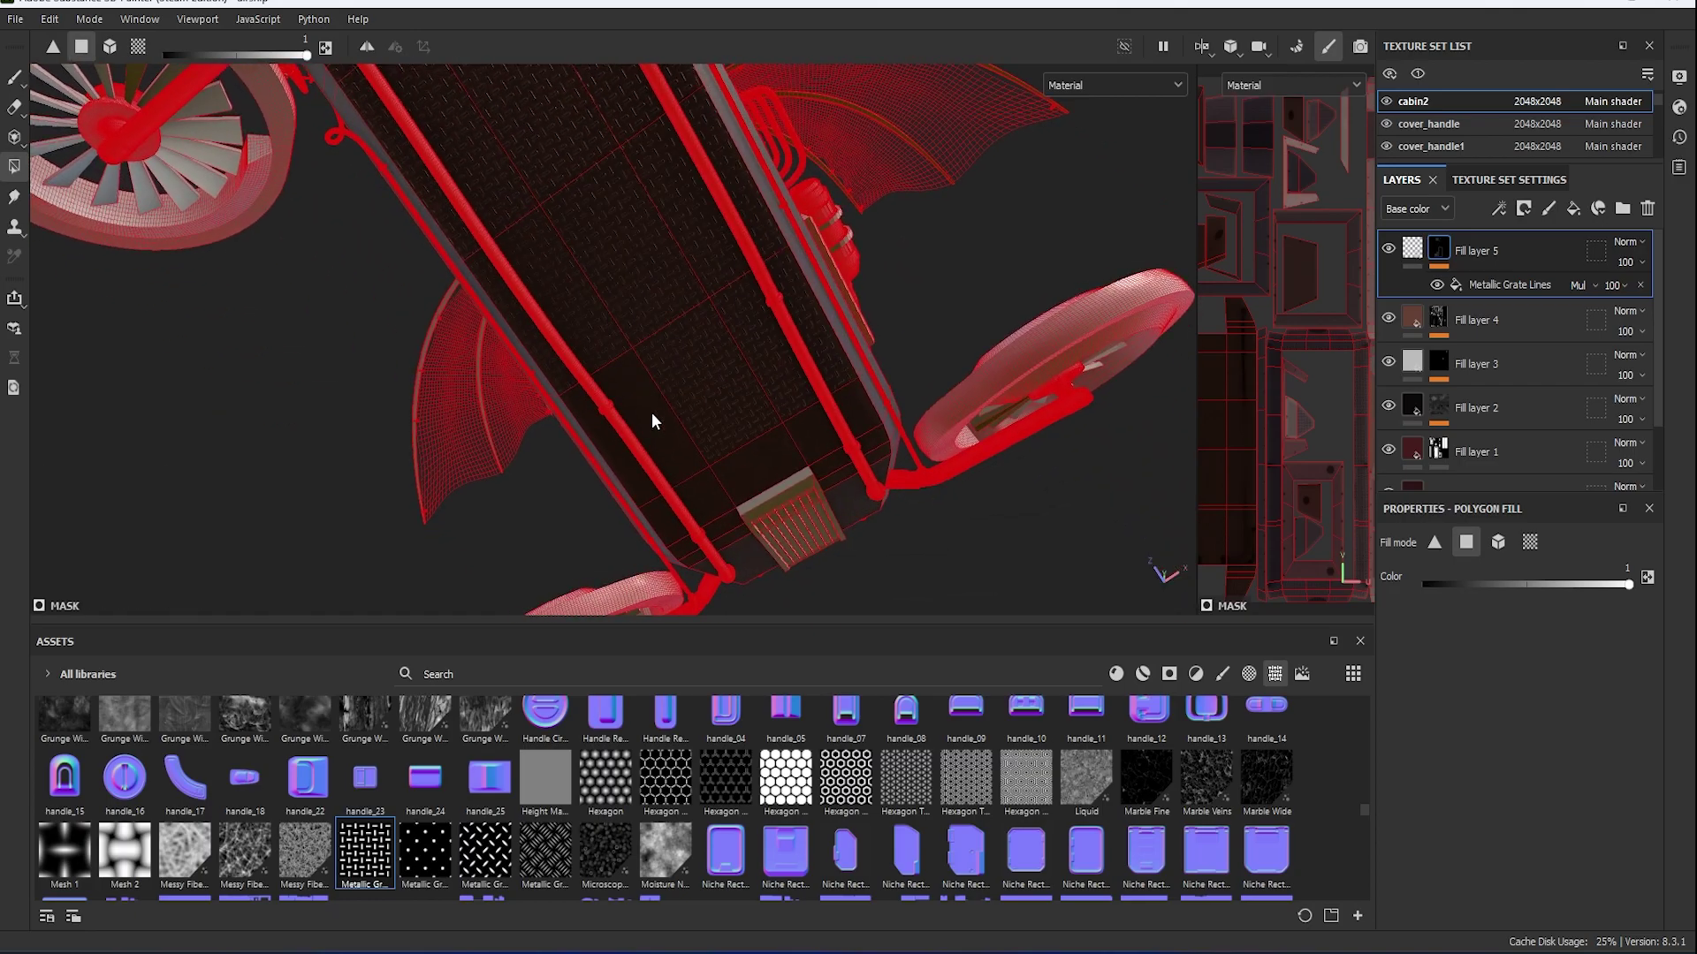
pyautogui.moveTo(650, 438)
pyautogui.keyDown('alt'); pyautogui.mouseDown()
pyautogui.moveTo(831, 510)
pyautogui.moveTo(772, 341)
pyautogui.moveTo(849, 373)
pyautogui.mouseUp(); pyautogui.keyUp('alt')
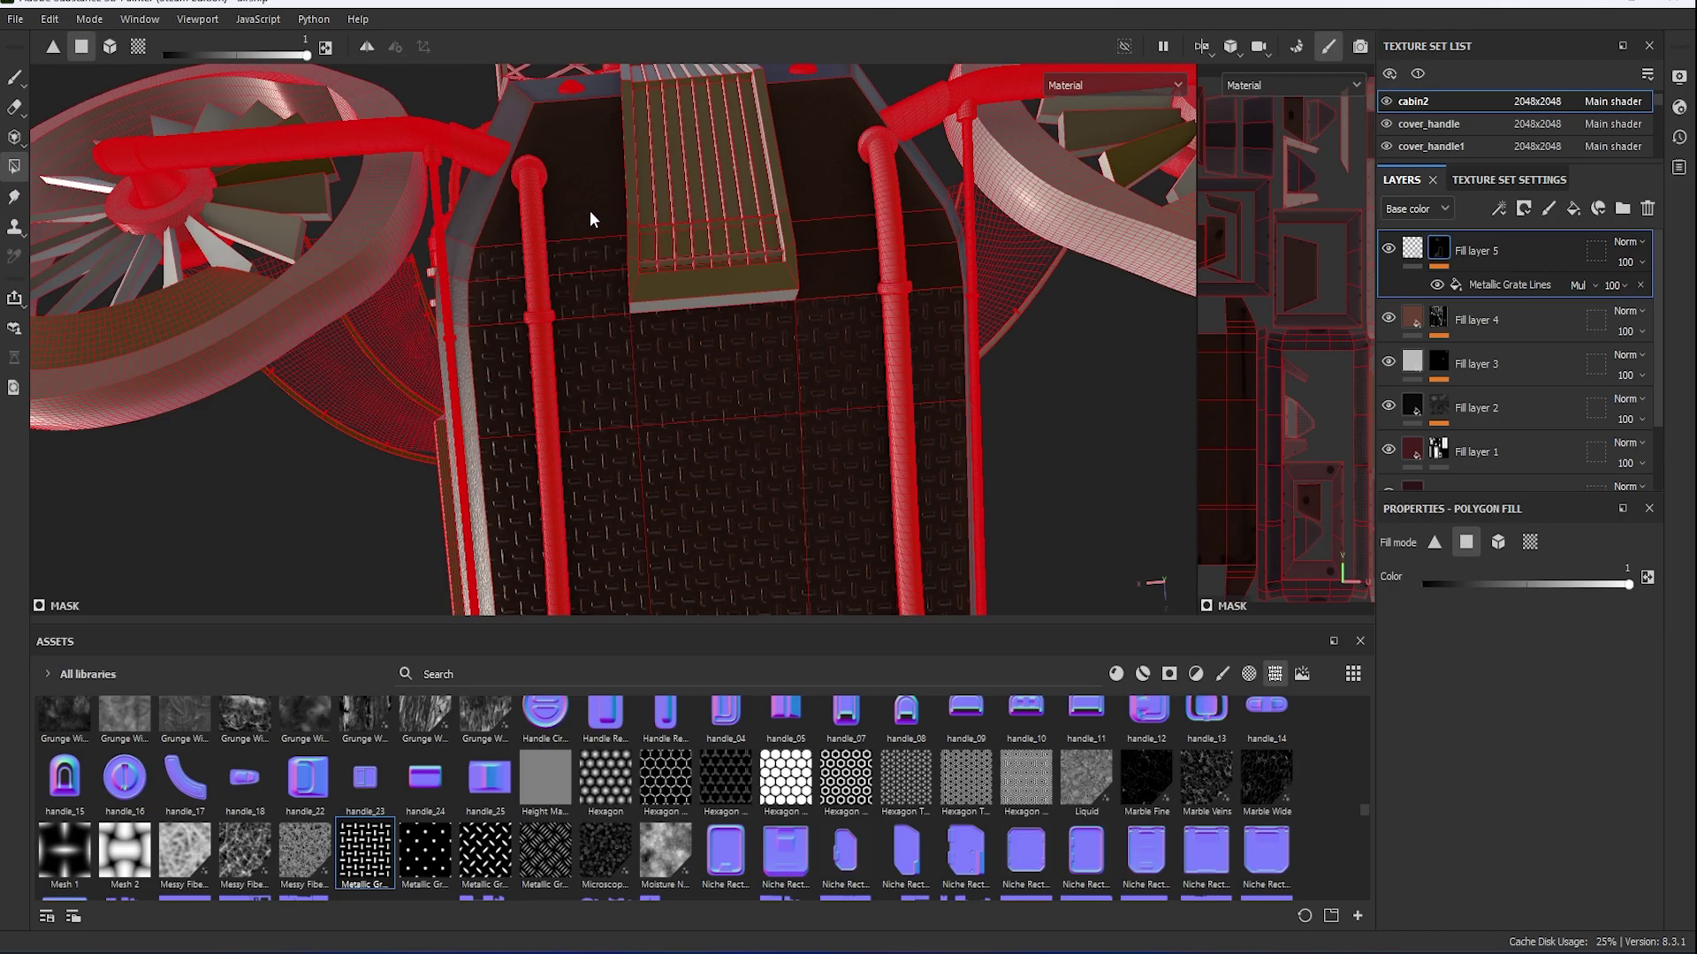
pyautogui.moveTo(831, 240)
pyautogui.keyDown('alt'); pyautogui.mouseDown()
pyautogui.moveTo(827, 275)
pyautogui.moveTo(920, 246)
pyautogui.moveTo(854, 451)
pyautogui.mouseUp(); pyautogui.keyUp('alt')
pyautogui.keyDown('alt'); pyautogui.moveTo(853, 450); pyautogui.dragTo(772, 411, button='right'); pyautogui.keyUp('alt')
# Apply Plastic PVC to the tanks with a dark blue base colour of 152832.
pyautogui.click(1116, 673)
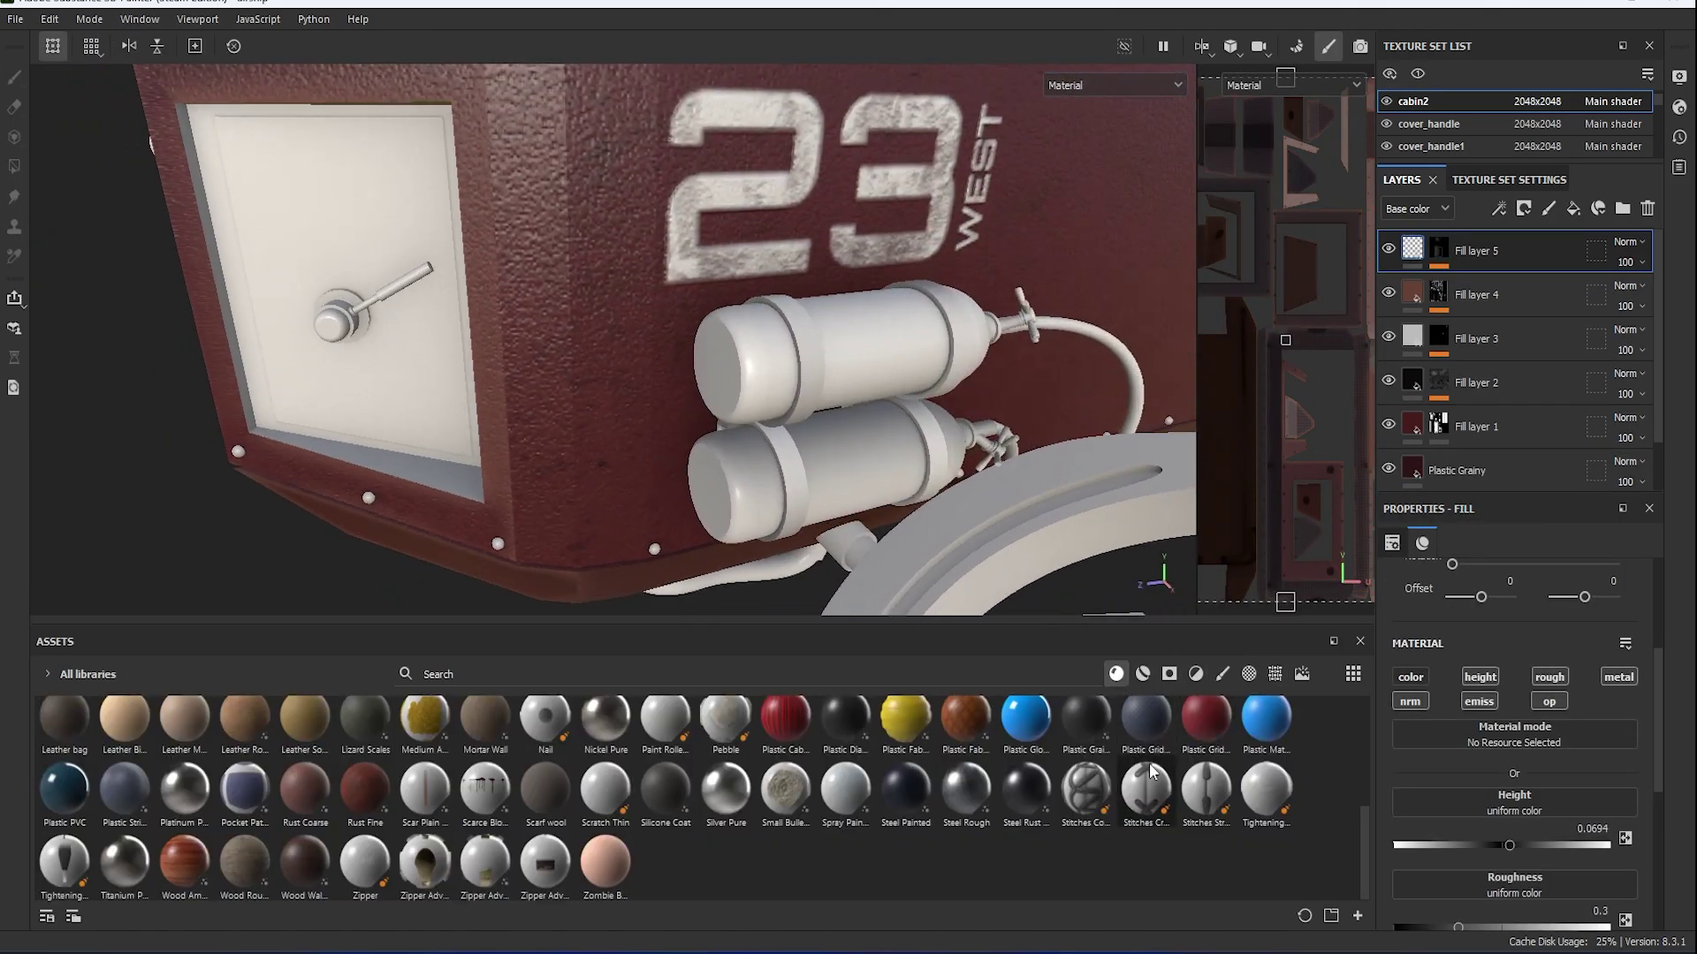
pyautogui.moveTo(63, 789); pyautogui.dragTo(795, 386)
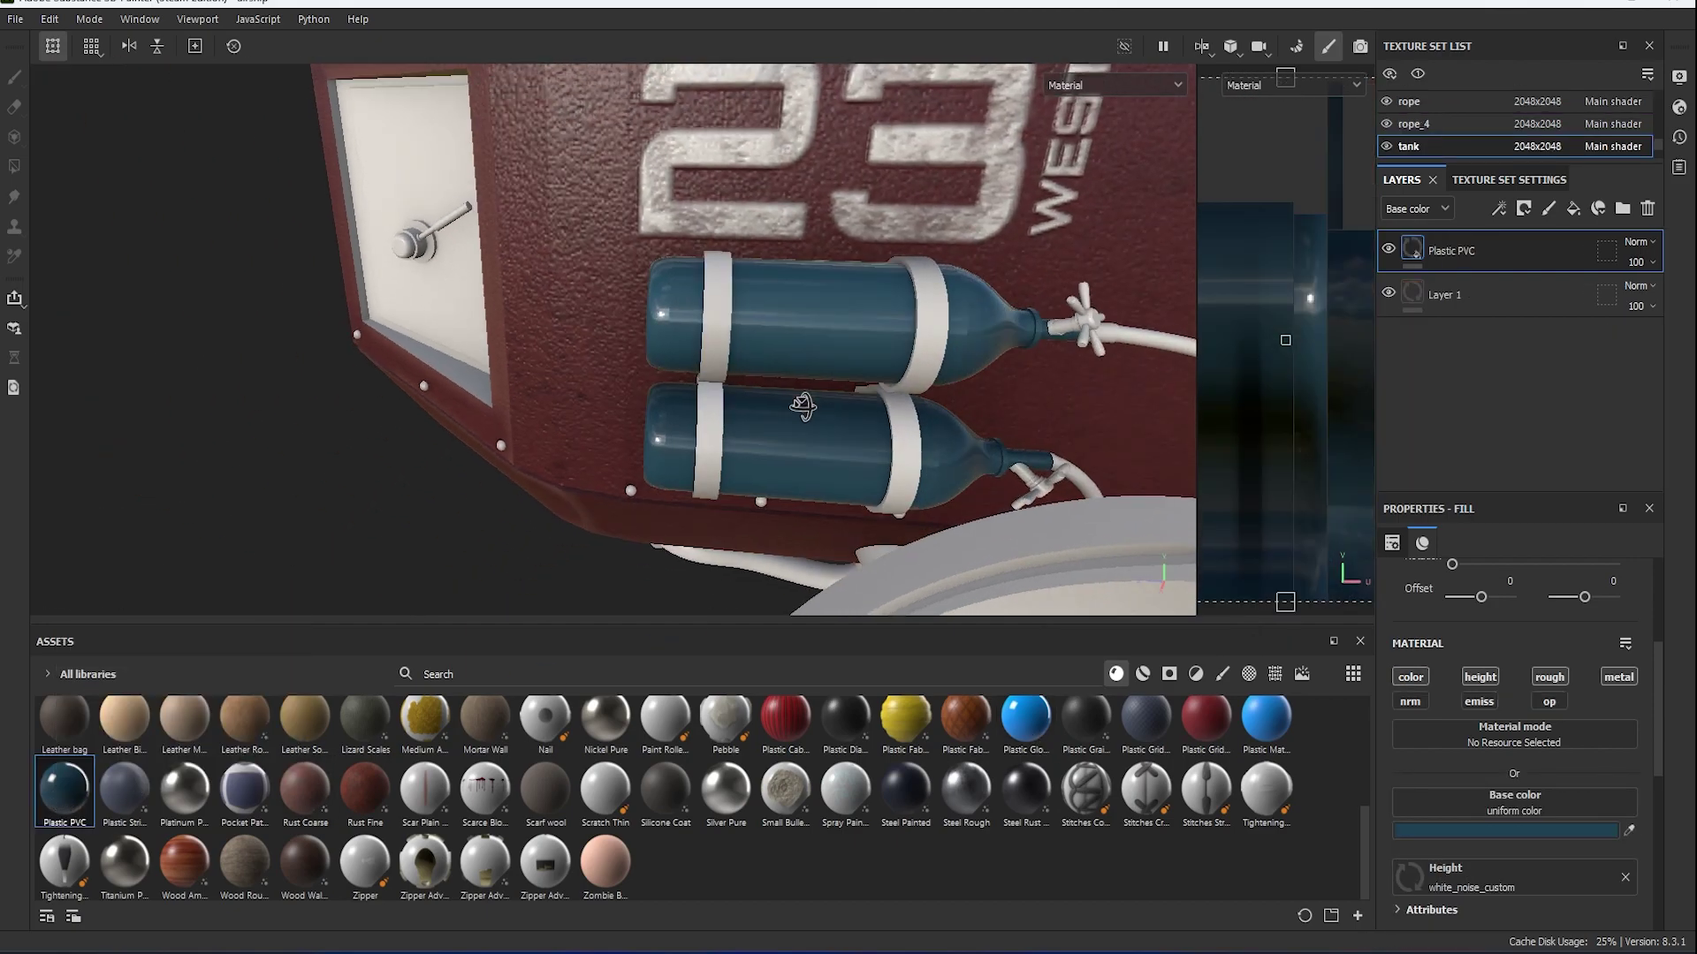
pyautogui.scroll(5, 802, 418)
pyautogui.click(1538, 833)
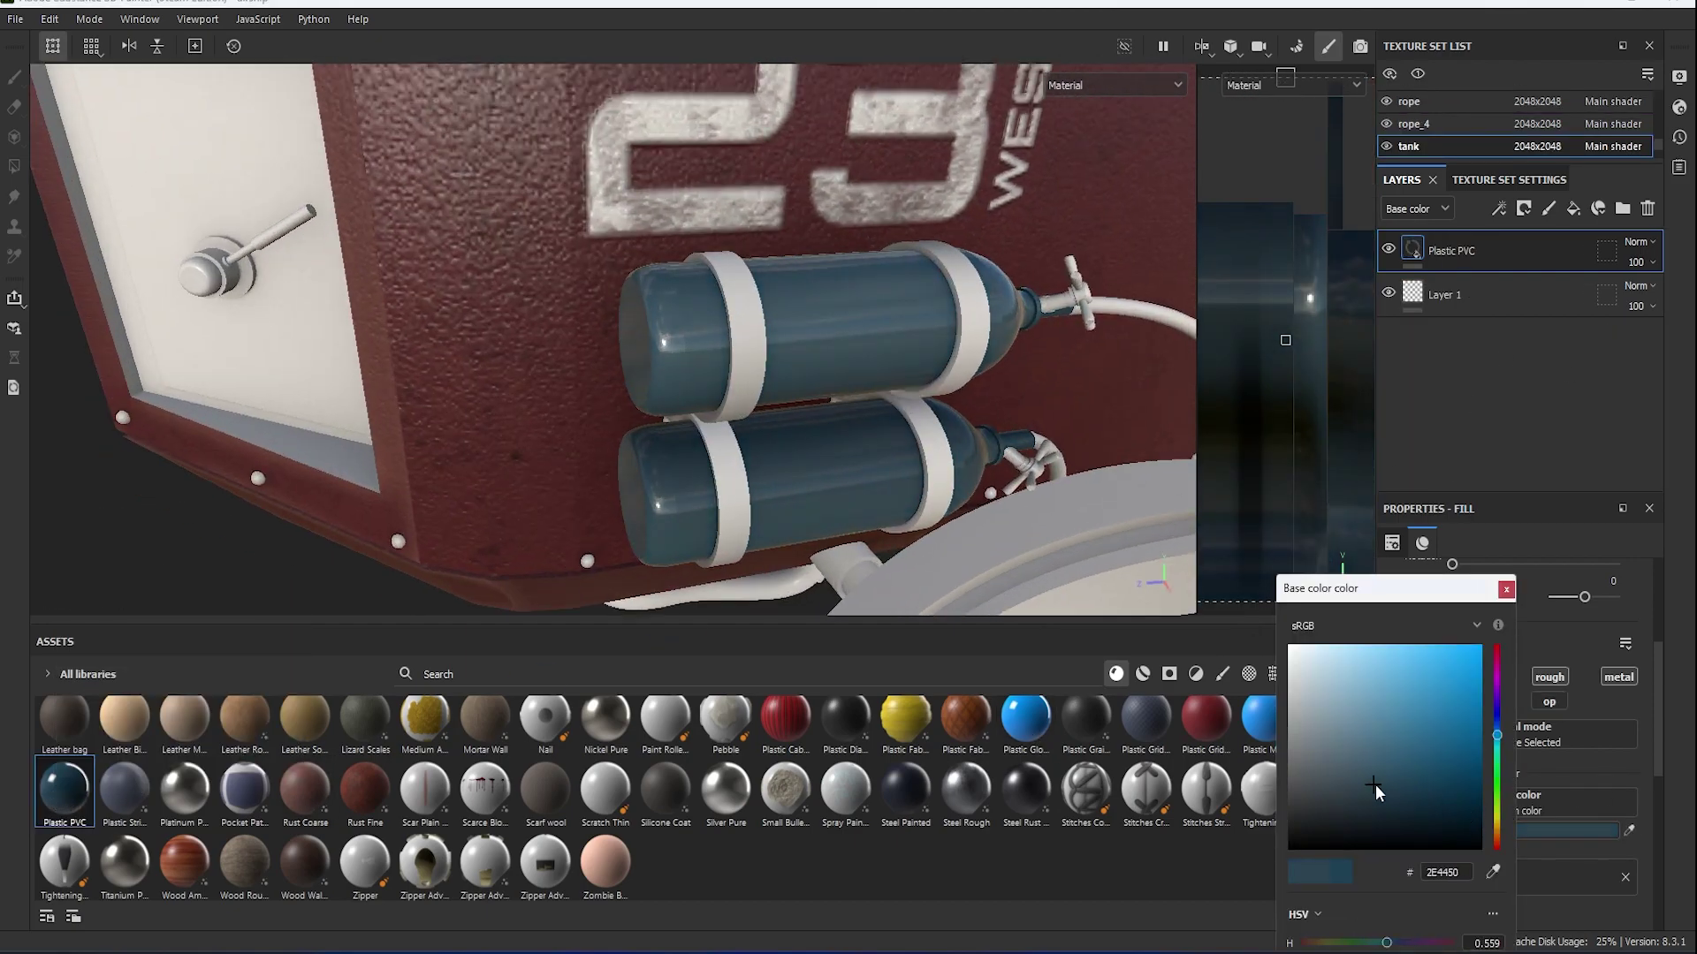
pyautogui.moveTo(1375, 789); pyautogui.dragTo(1403, 814)
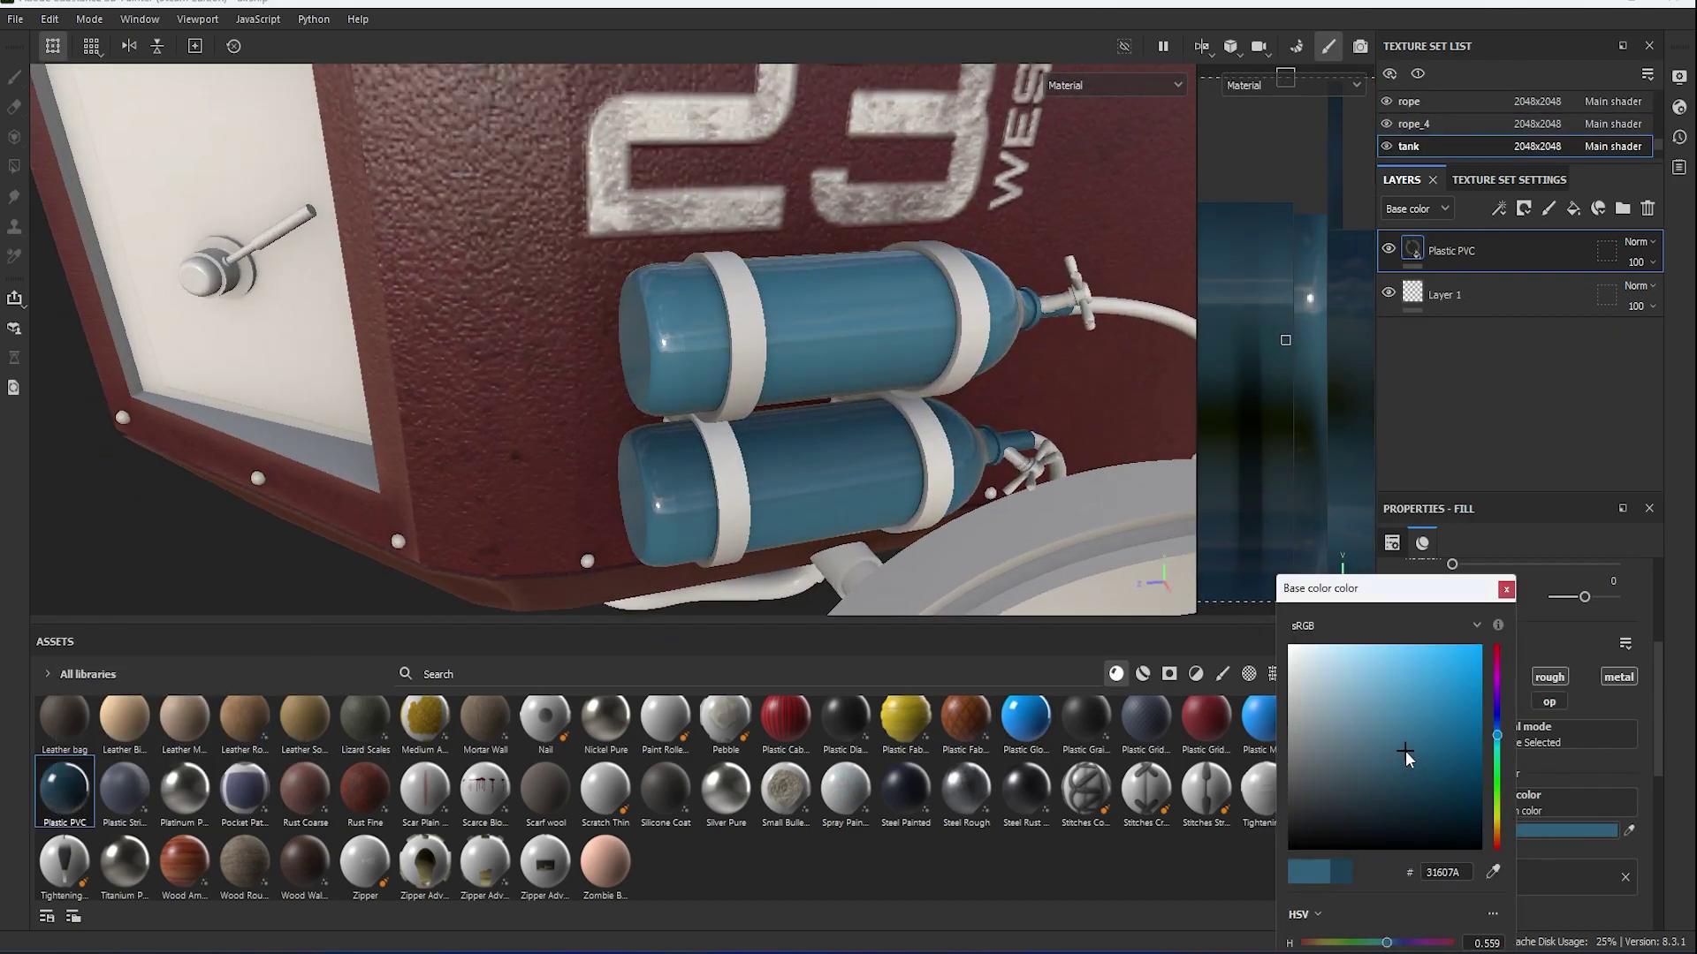
pyautogui.click(1506, 589)
pyautogui.scroll(2, 908, 398)
pyautogui.scroll(3, 908, 398)
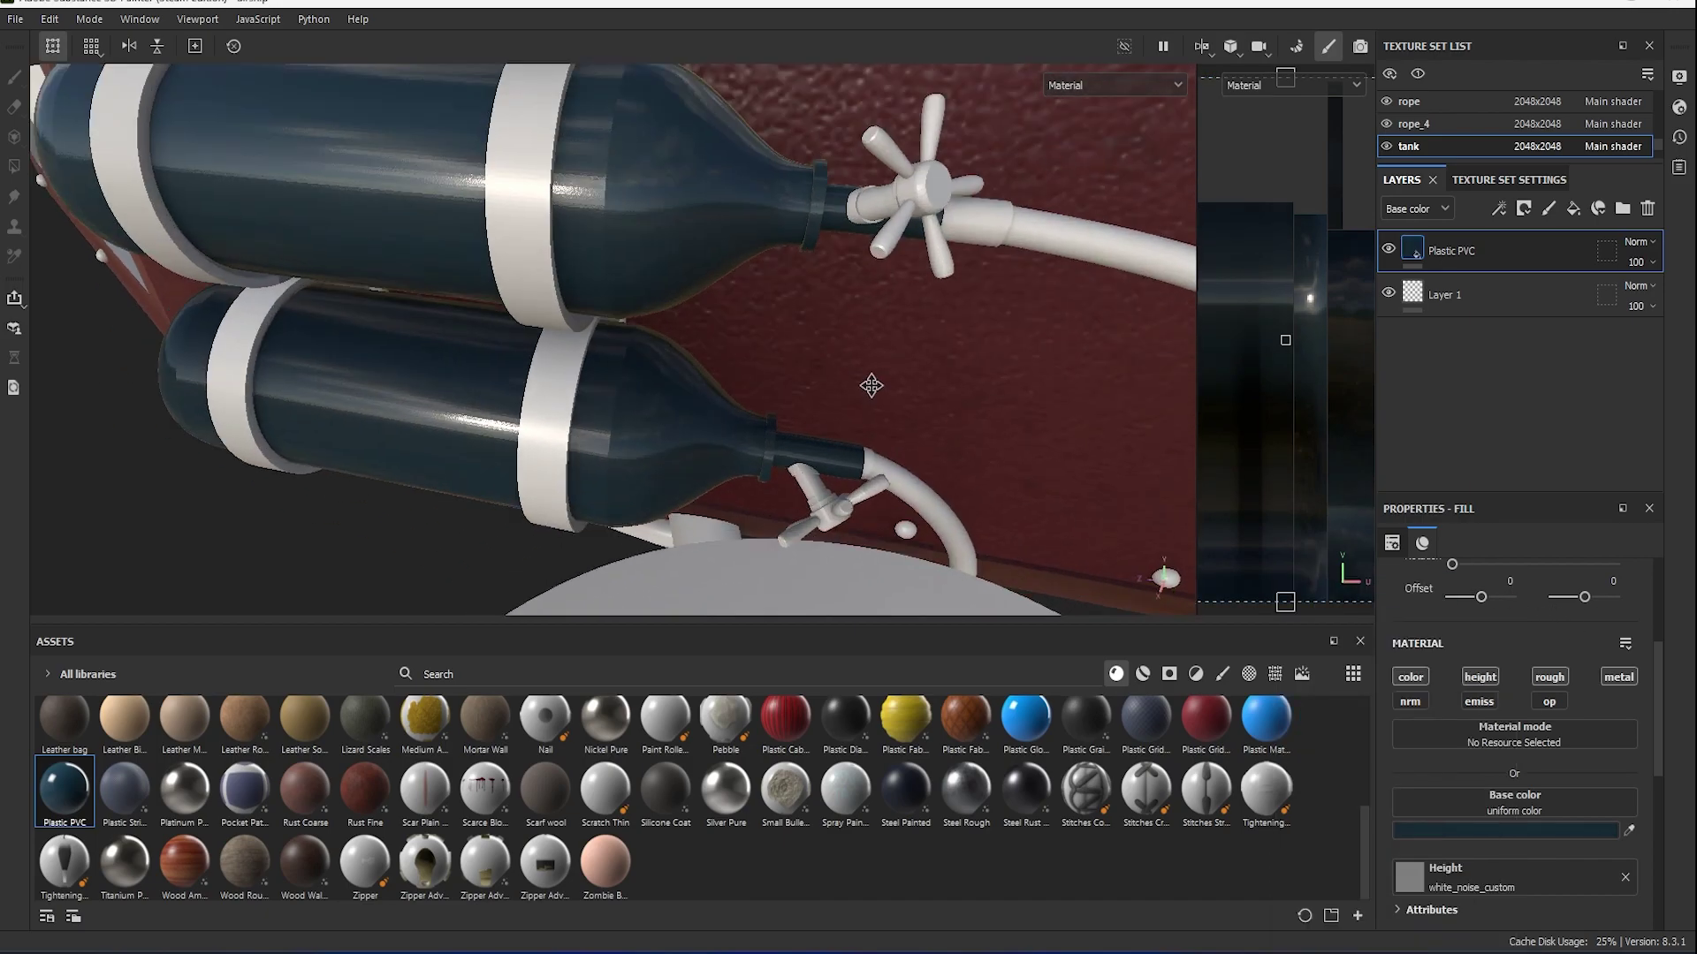
pyautogui.scroll(2, 907, 398)
# Add Fill layer 1 on the tanks with a polygon fill mask.
pyautogui.click(1572, 210)
pyautogui.rightClick(1413, 248)
pyautogui.click(1467, 292)
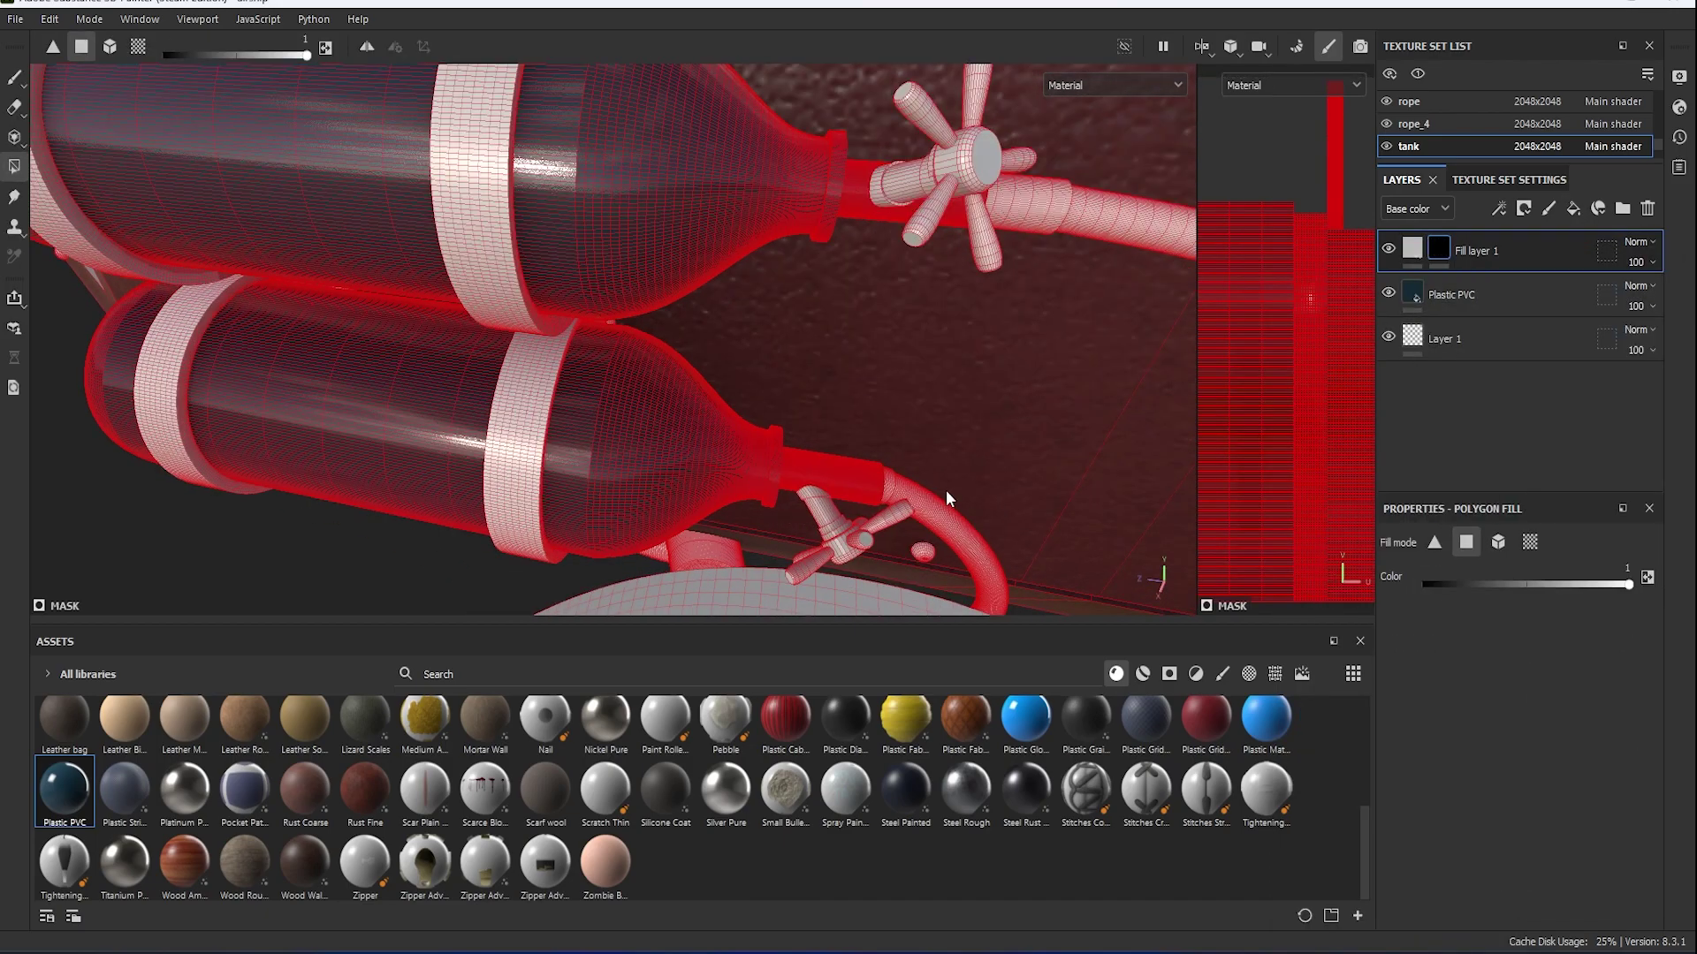
pyautogui.scroll(3, 945, 489)
pyautogui.moveTo(822, 439)
pyautogui.mouseDown()
pyautogui.moveTo(1090, 257)
pyautogui.moveTo(774, 530)
pyautogui.mouseUp()
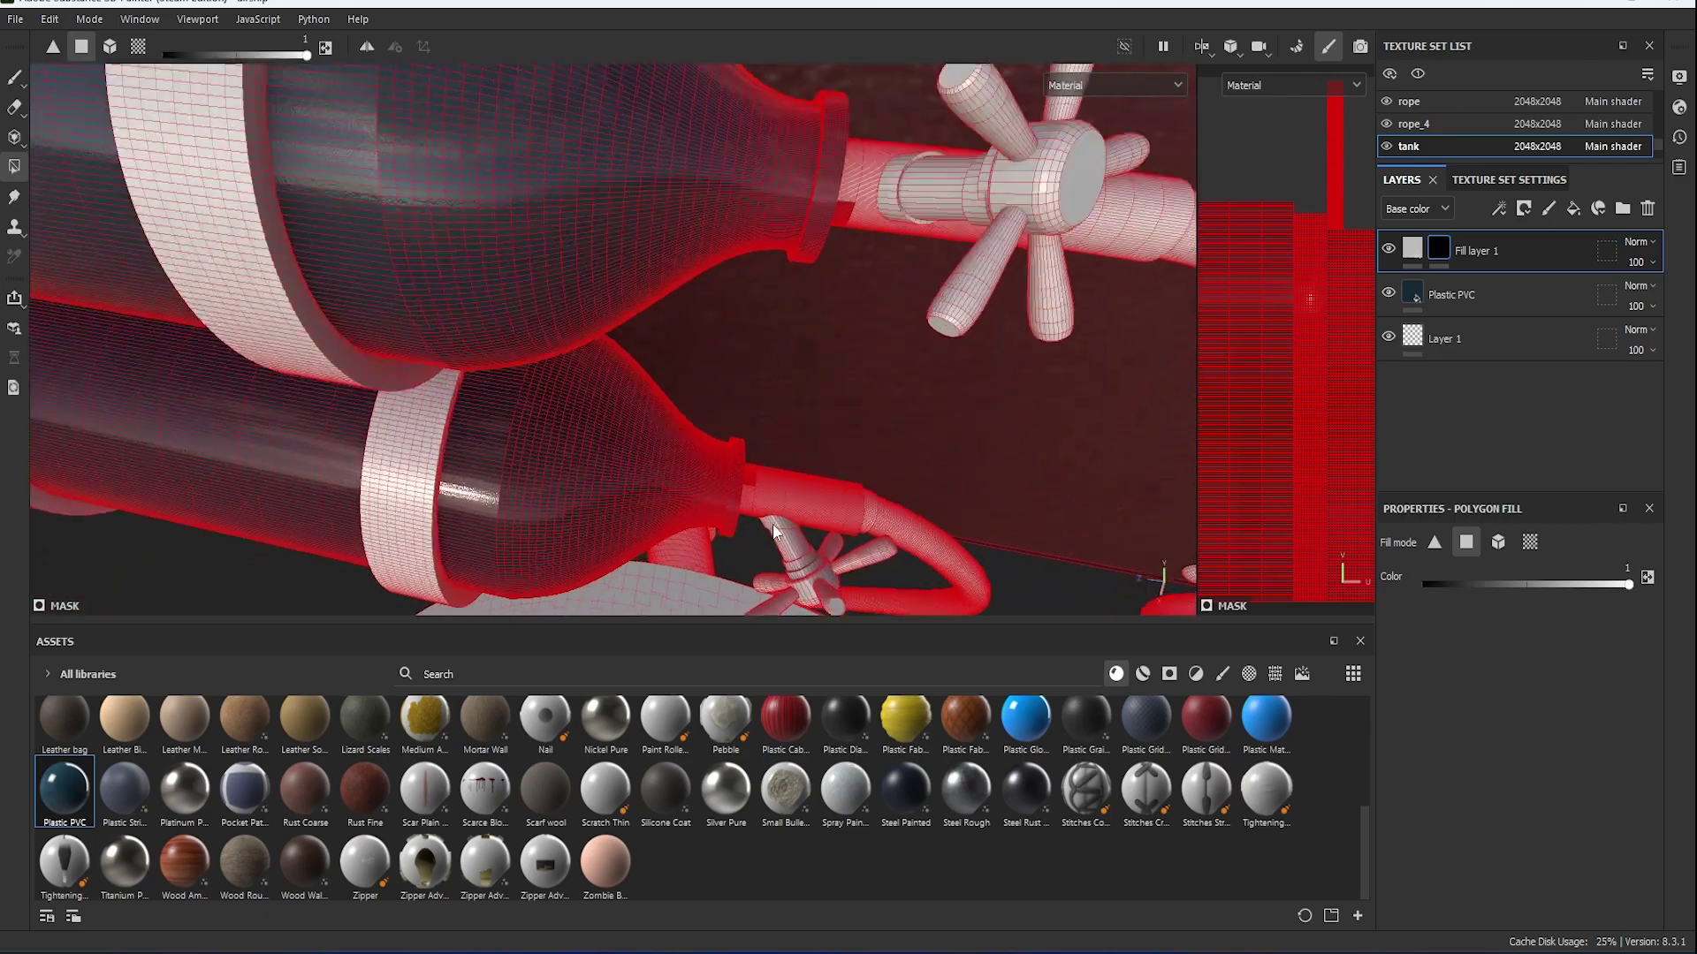
pyautogui.scroll(2, 773, 530)
pyautogui.moveTo(934, 434)
pyautogui.keyDown('alt'); pyautogui.mouseDown()
pyautogui.moveTo(950, 178)
pyautogui.moveTo(947, 386)
pyautogui.moveTo(895, 243)
pyautogui.moveTo(738, 273)
pyautogui.mouseUp(); pyautogui.keyUp('alt')
pyautogui.scroll(-3, 834, 401)
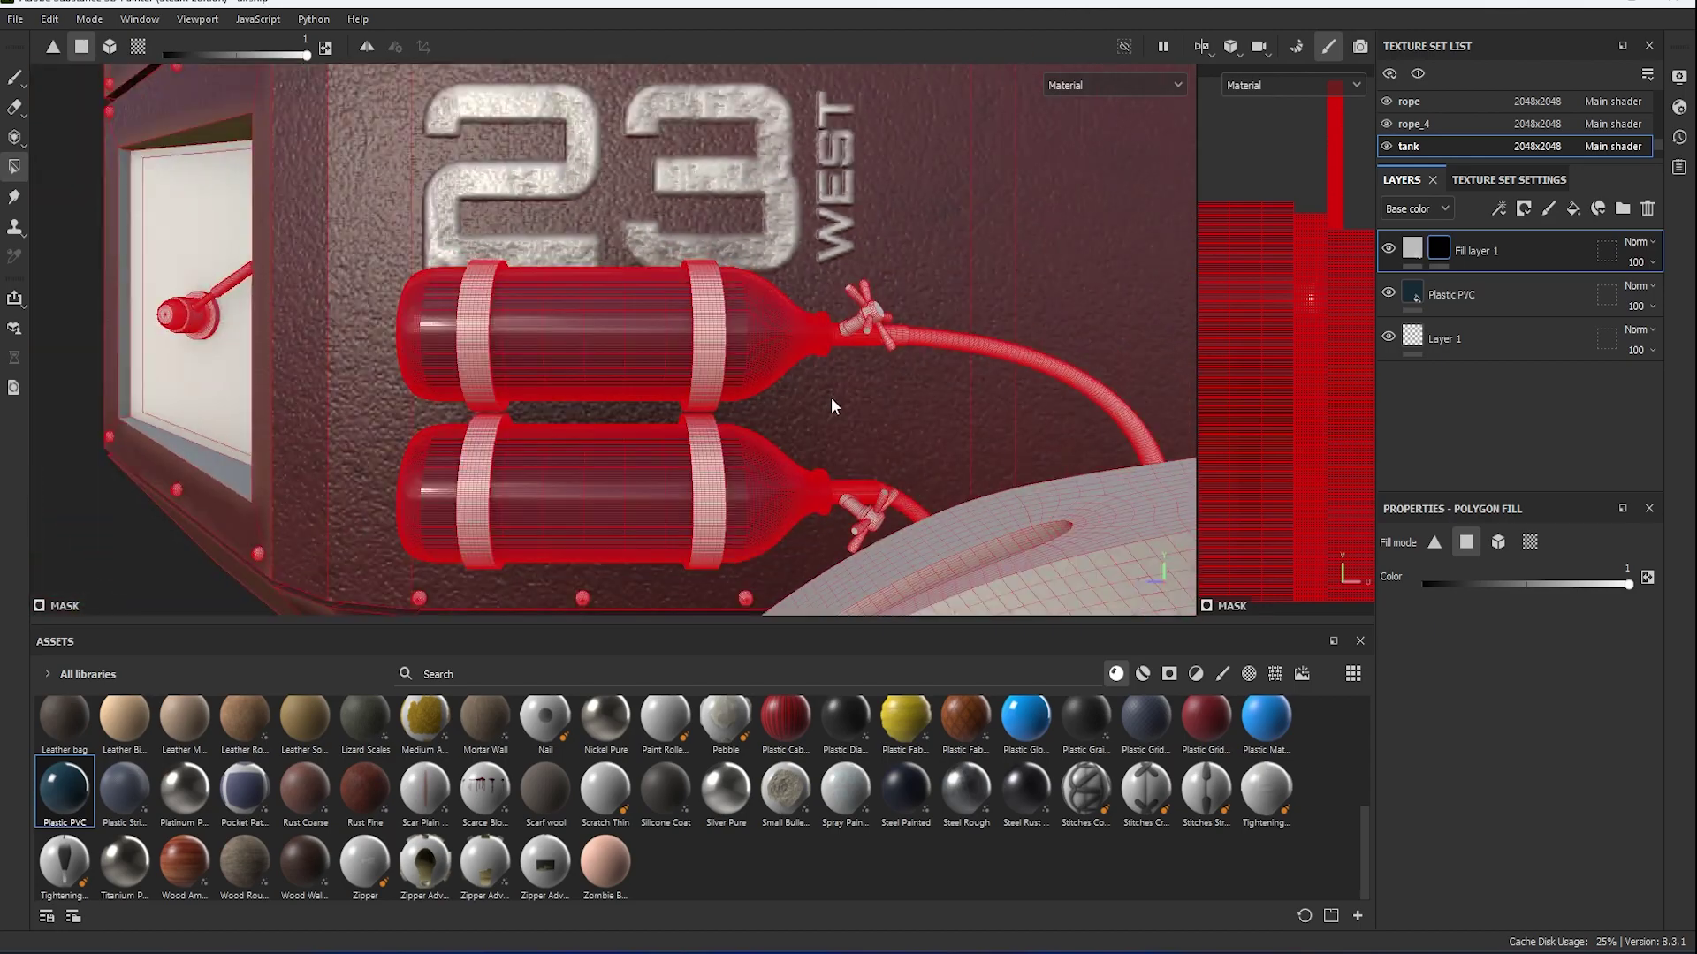
pyautogui.scroll(1, 833, 401)
# Try a Platinum Pure fill effect on the mask, remove it, and apply Steel Rough to Fill layer 1.
pyautogui.click(1573, 209)
pyautogui.click(1537, 241)
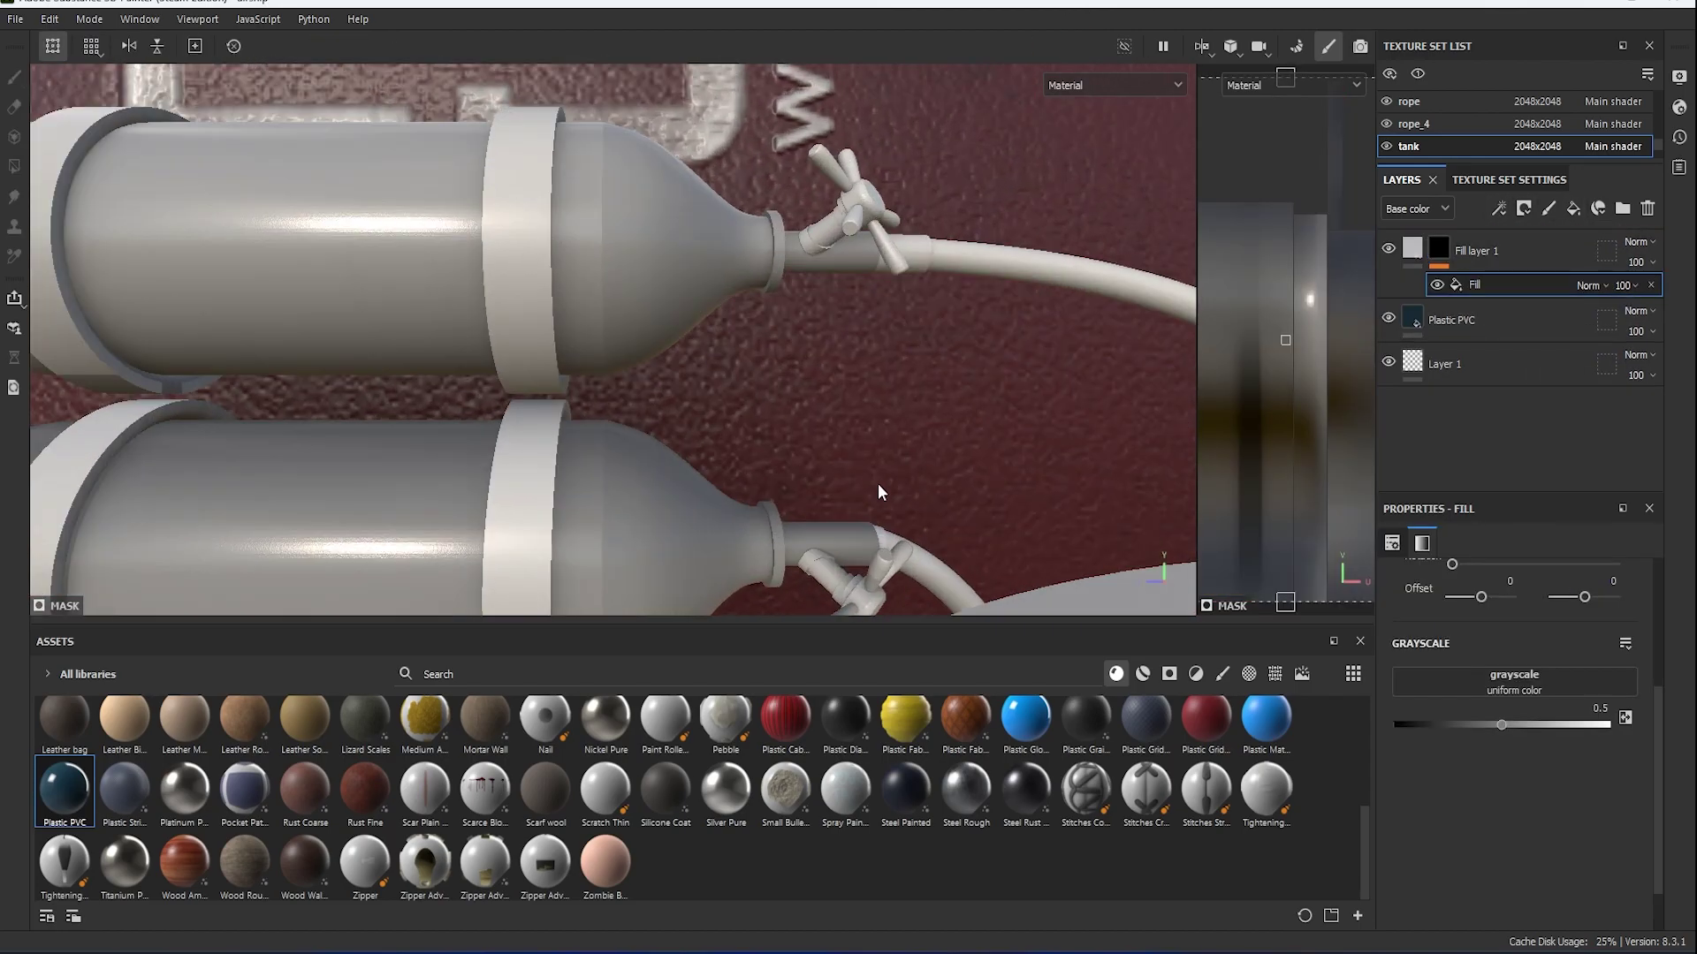
pyautogui.scroll(-3, 613, 755)
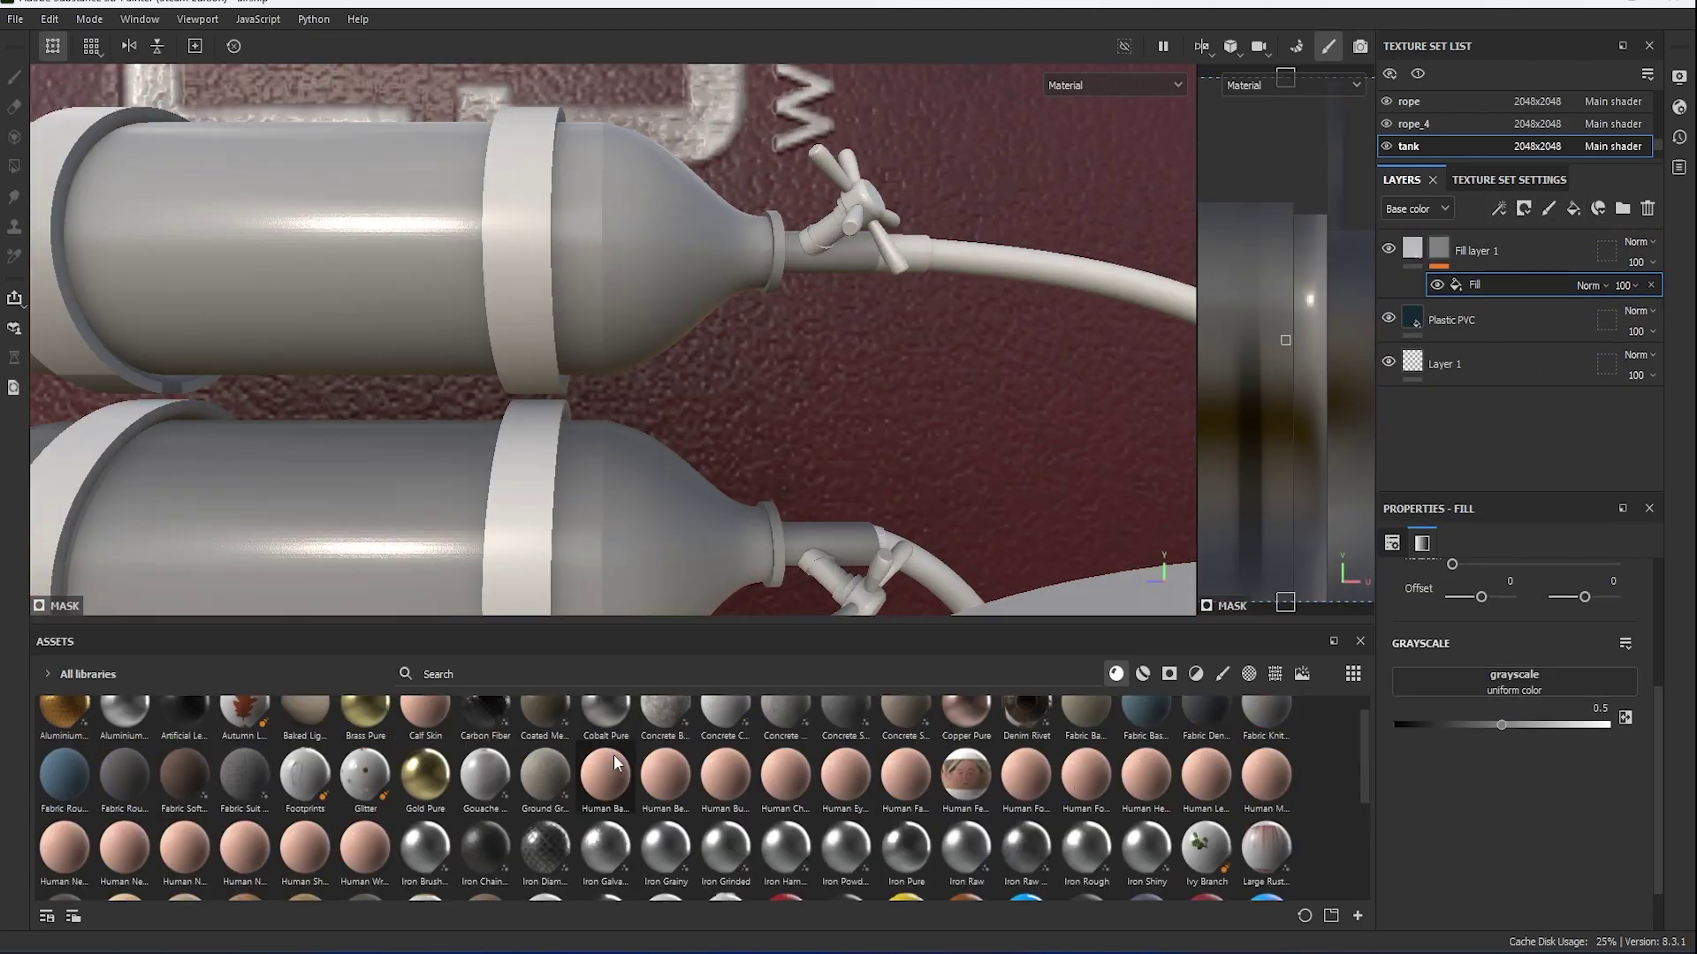
pyautogui.scroll(3, 431, 882)
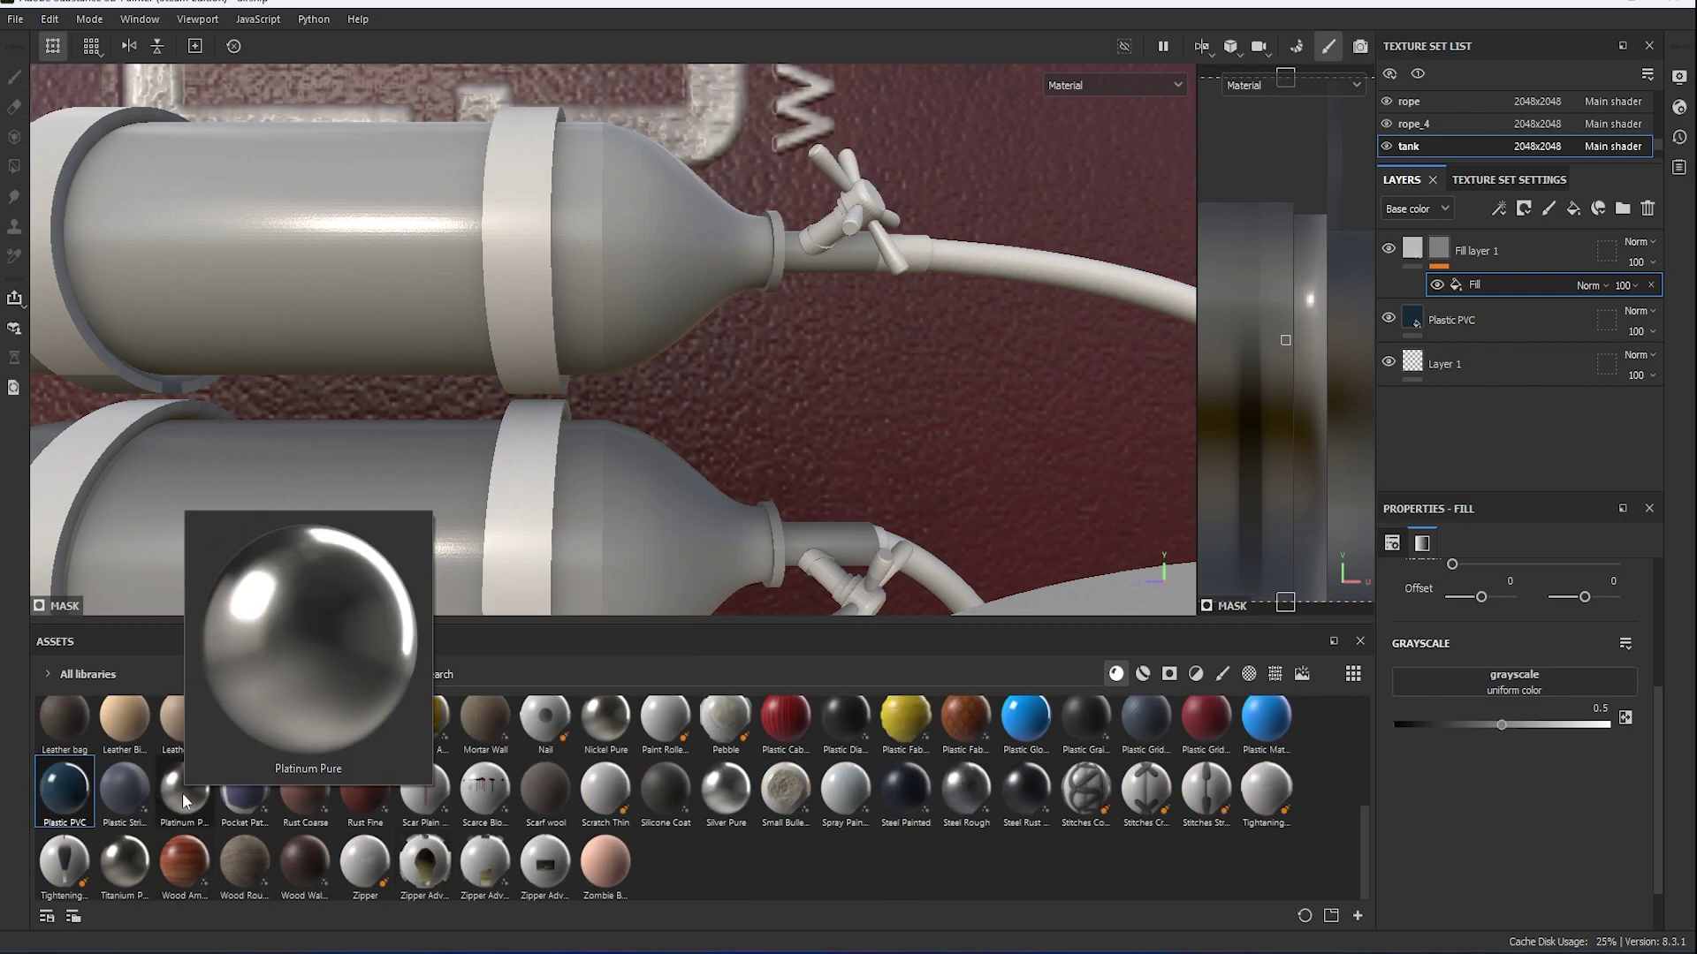
pyautogui.moveTo(185, 800); pyautogui.dragTo(1448, 713)
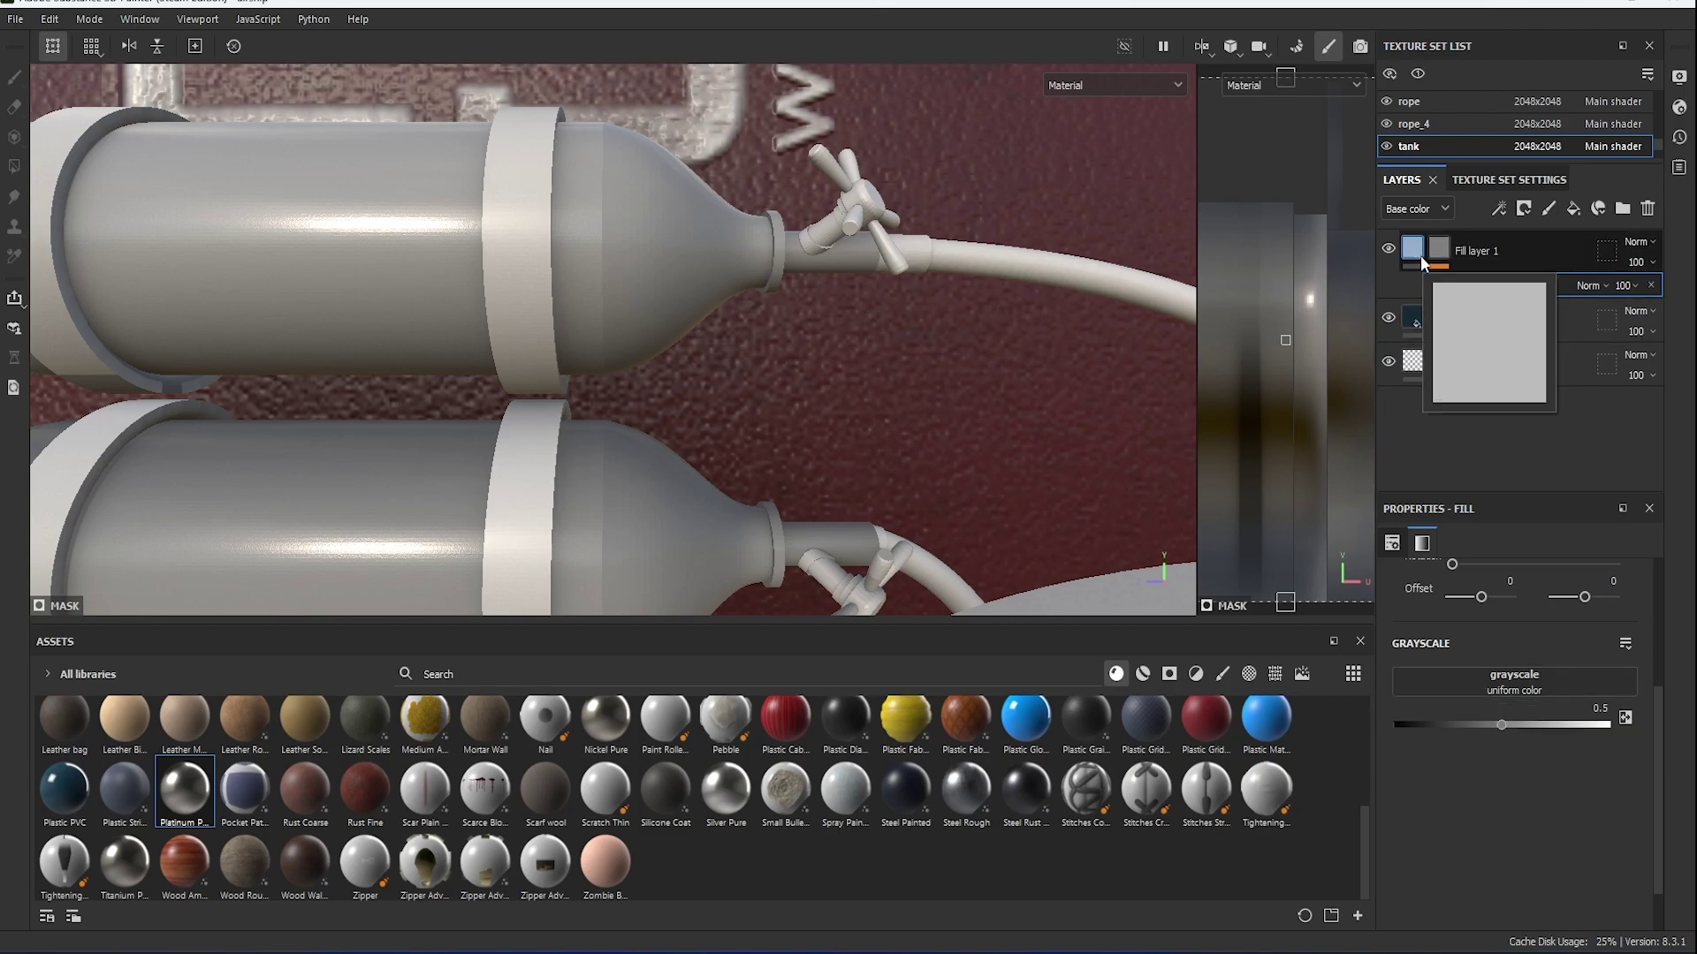
pyautogui.click(1650, 284)
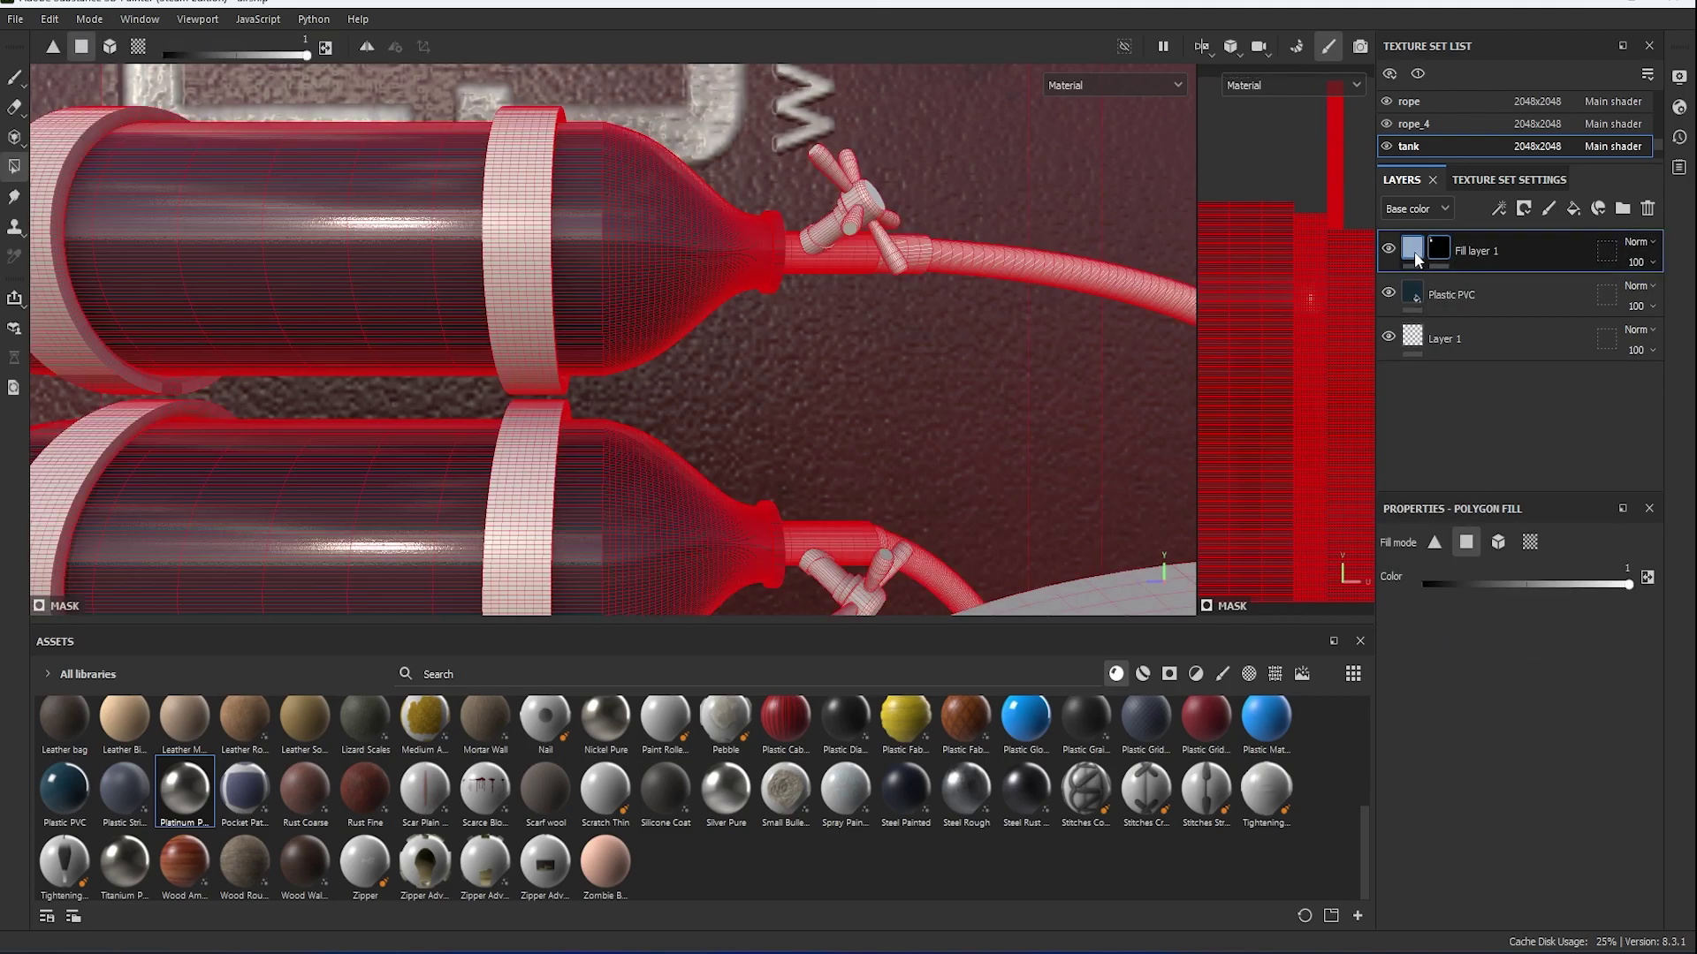
pyautogui.moveTo(969, 825); pyautogui.dragTo(1442, 256)
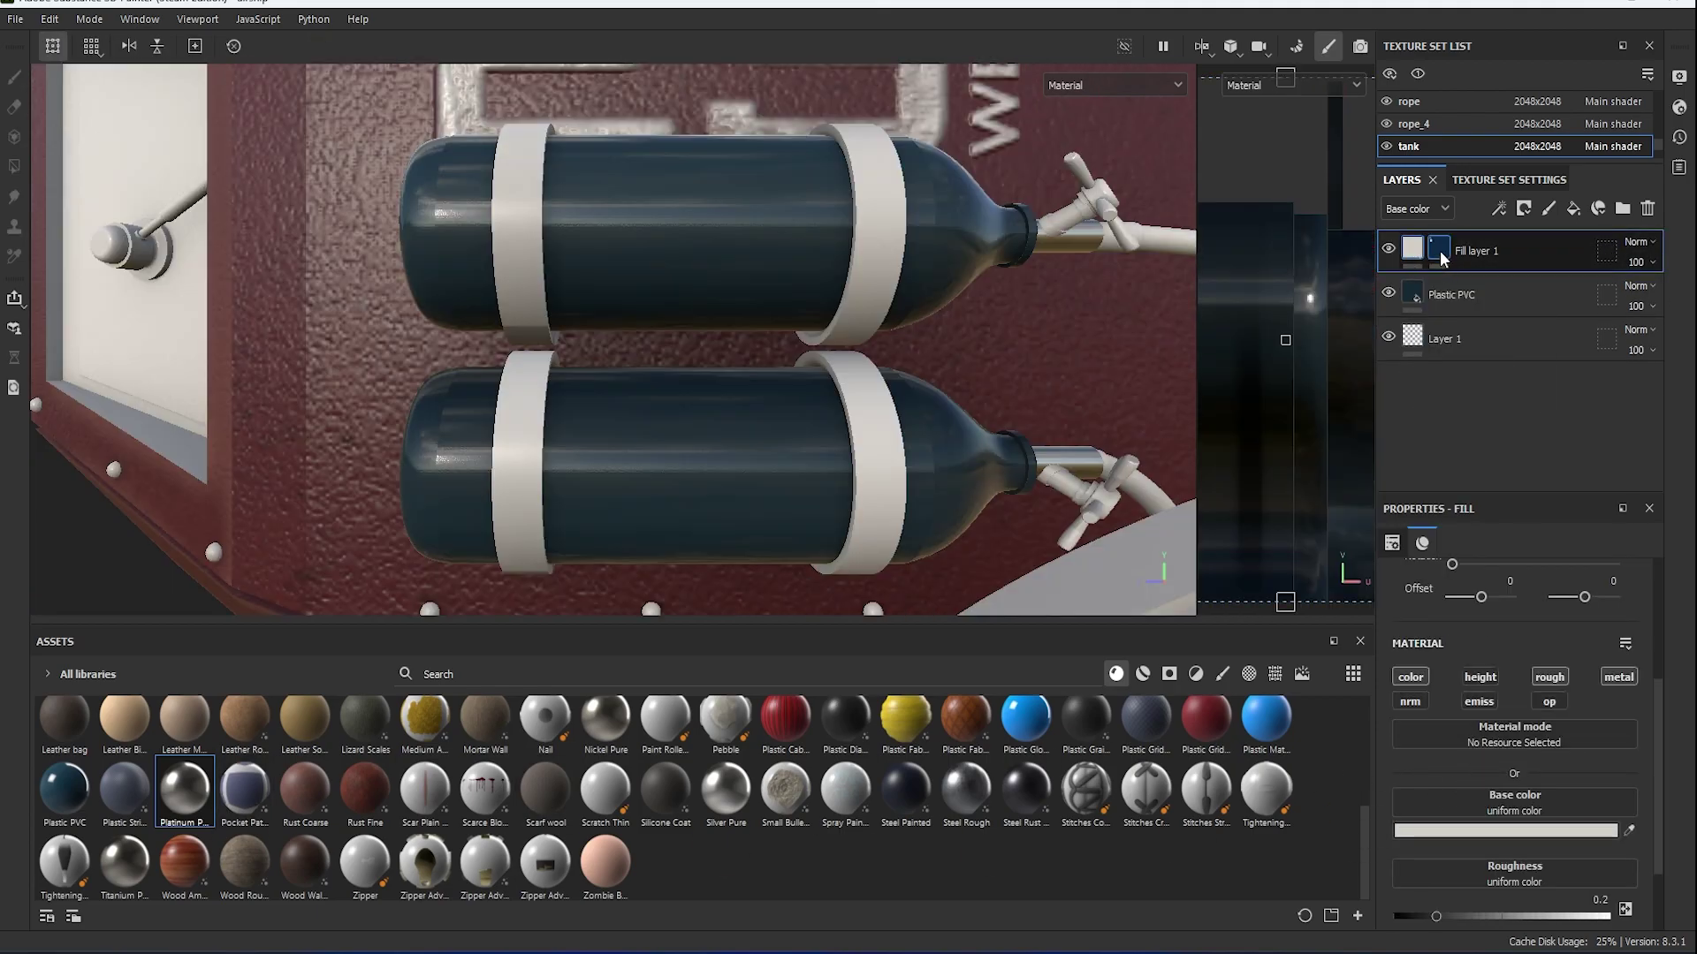
pyautogui.click(1573, 209)
pyautogui.rightClick(1449, 251)
# Give Fill layer 2 a black mask and pick the Sign Flammable brush alpha.
pyautogui.click(1484, 284)
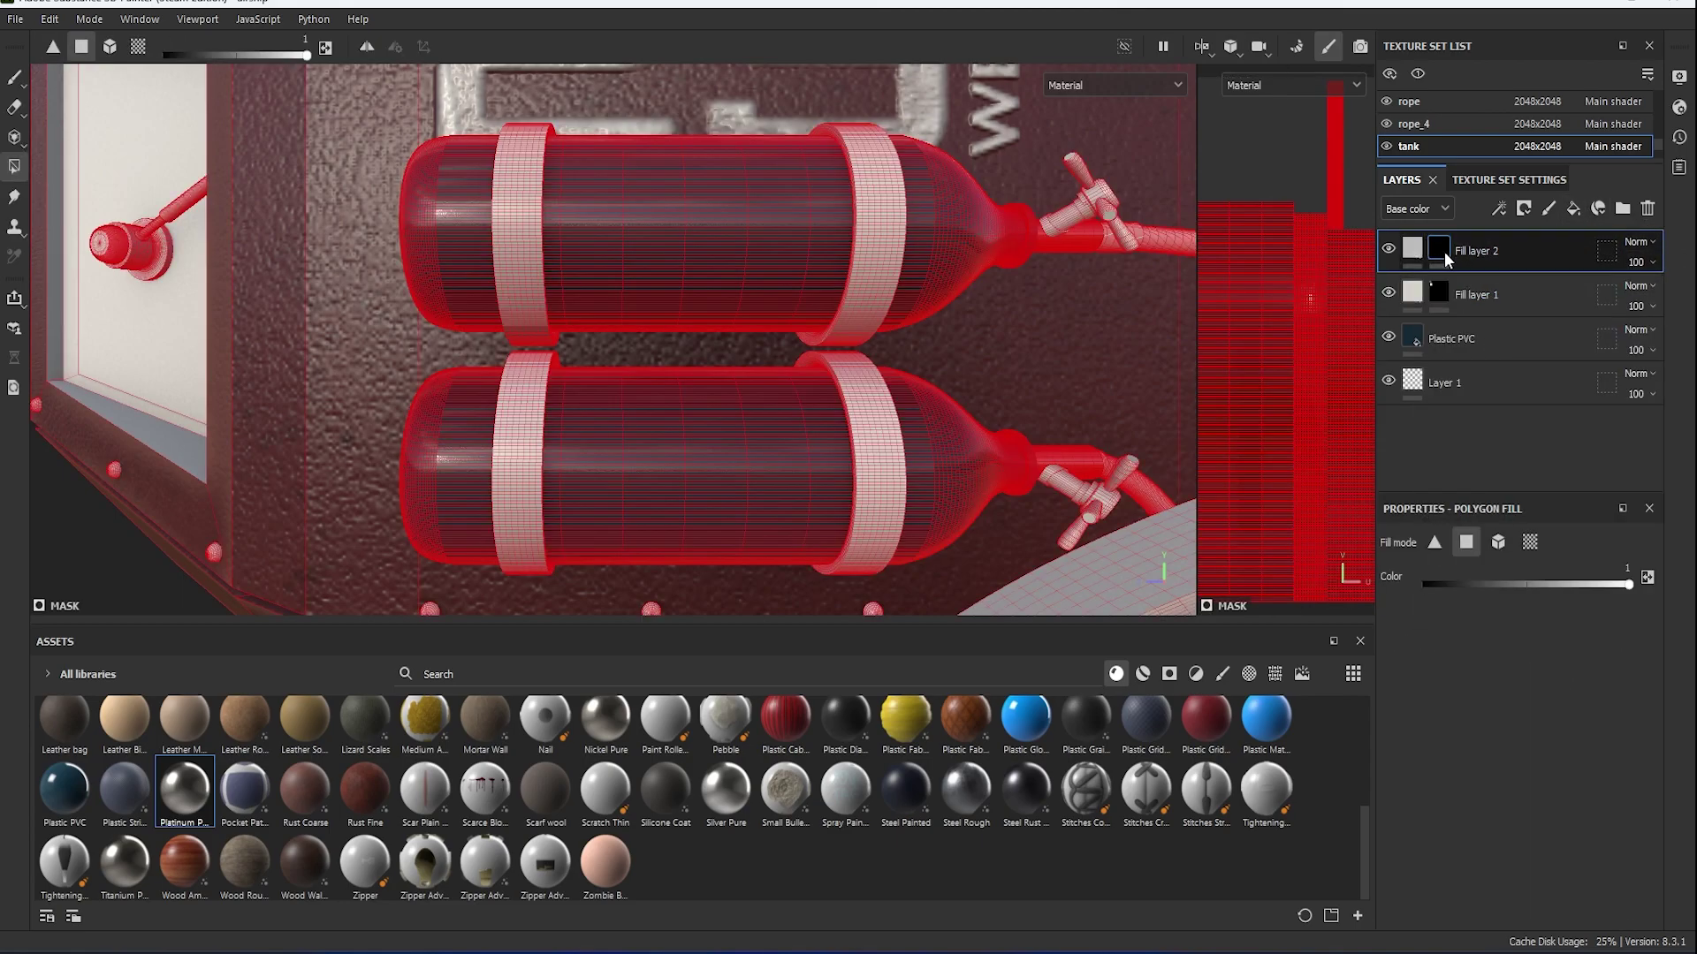
pyautogui.press('1')
pyautogui.rightClick(1440, 254)
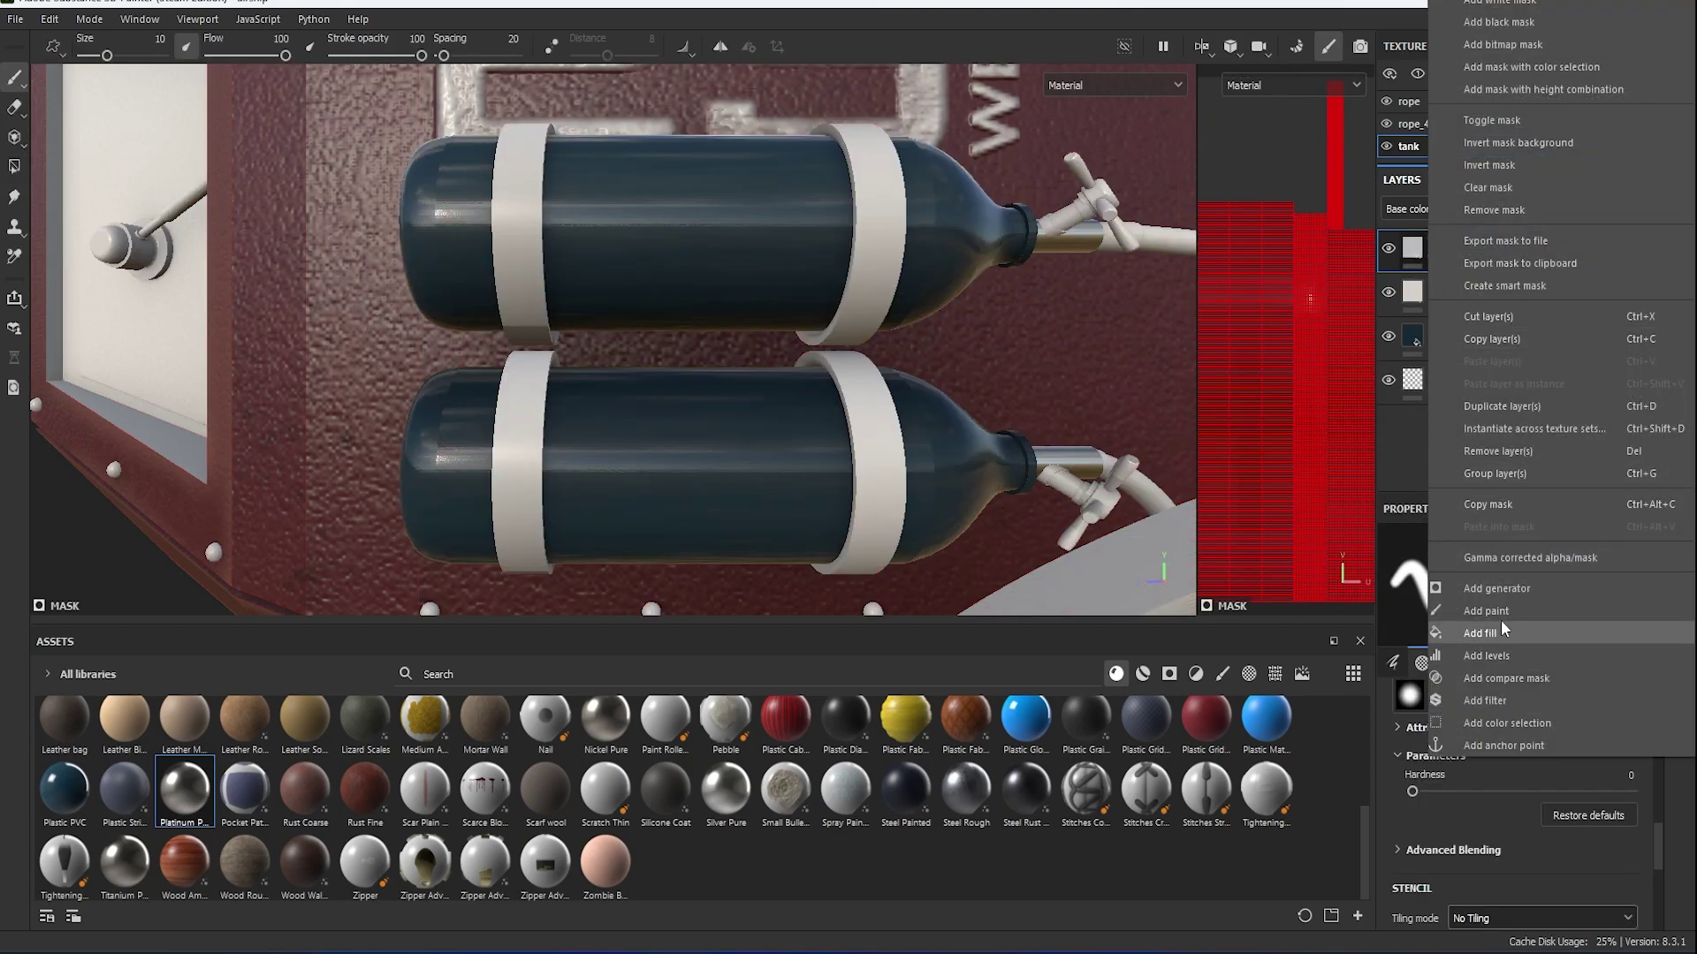
pyautogui.press('Escape')
pyautogui.scroll(2, 871, 434)
pyautogui.click(1223, 674)
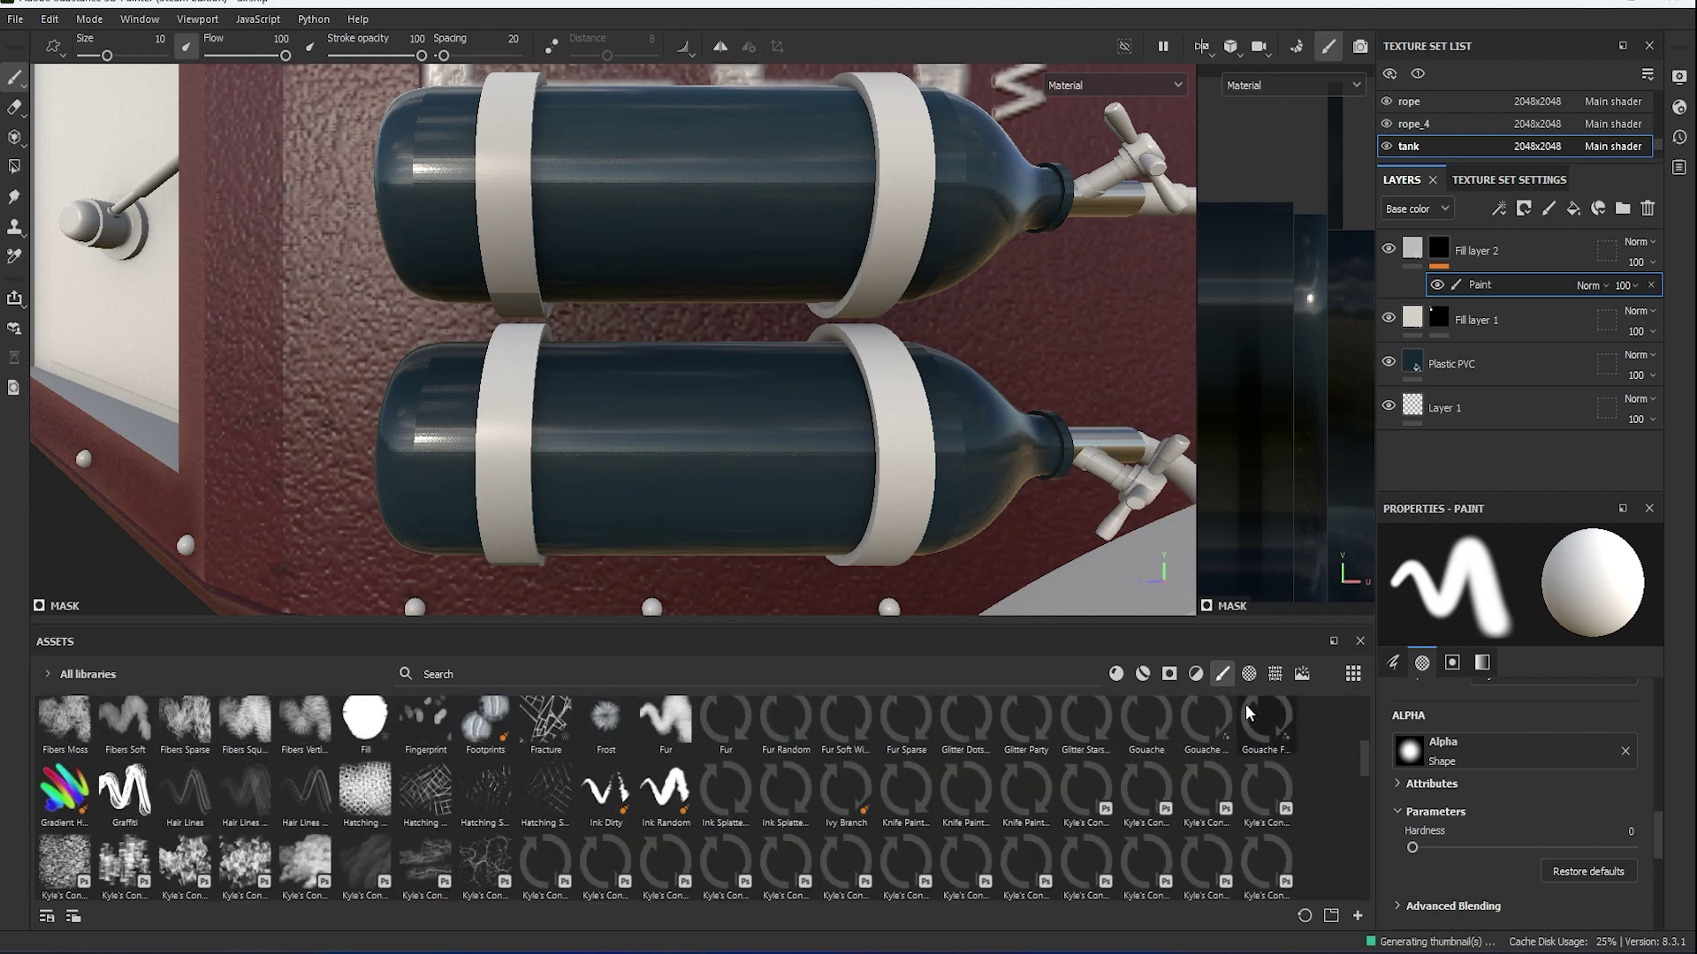
pyautogui.click(64, 804)
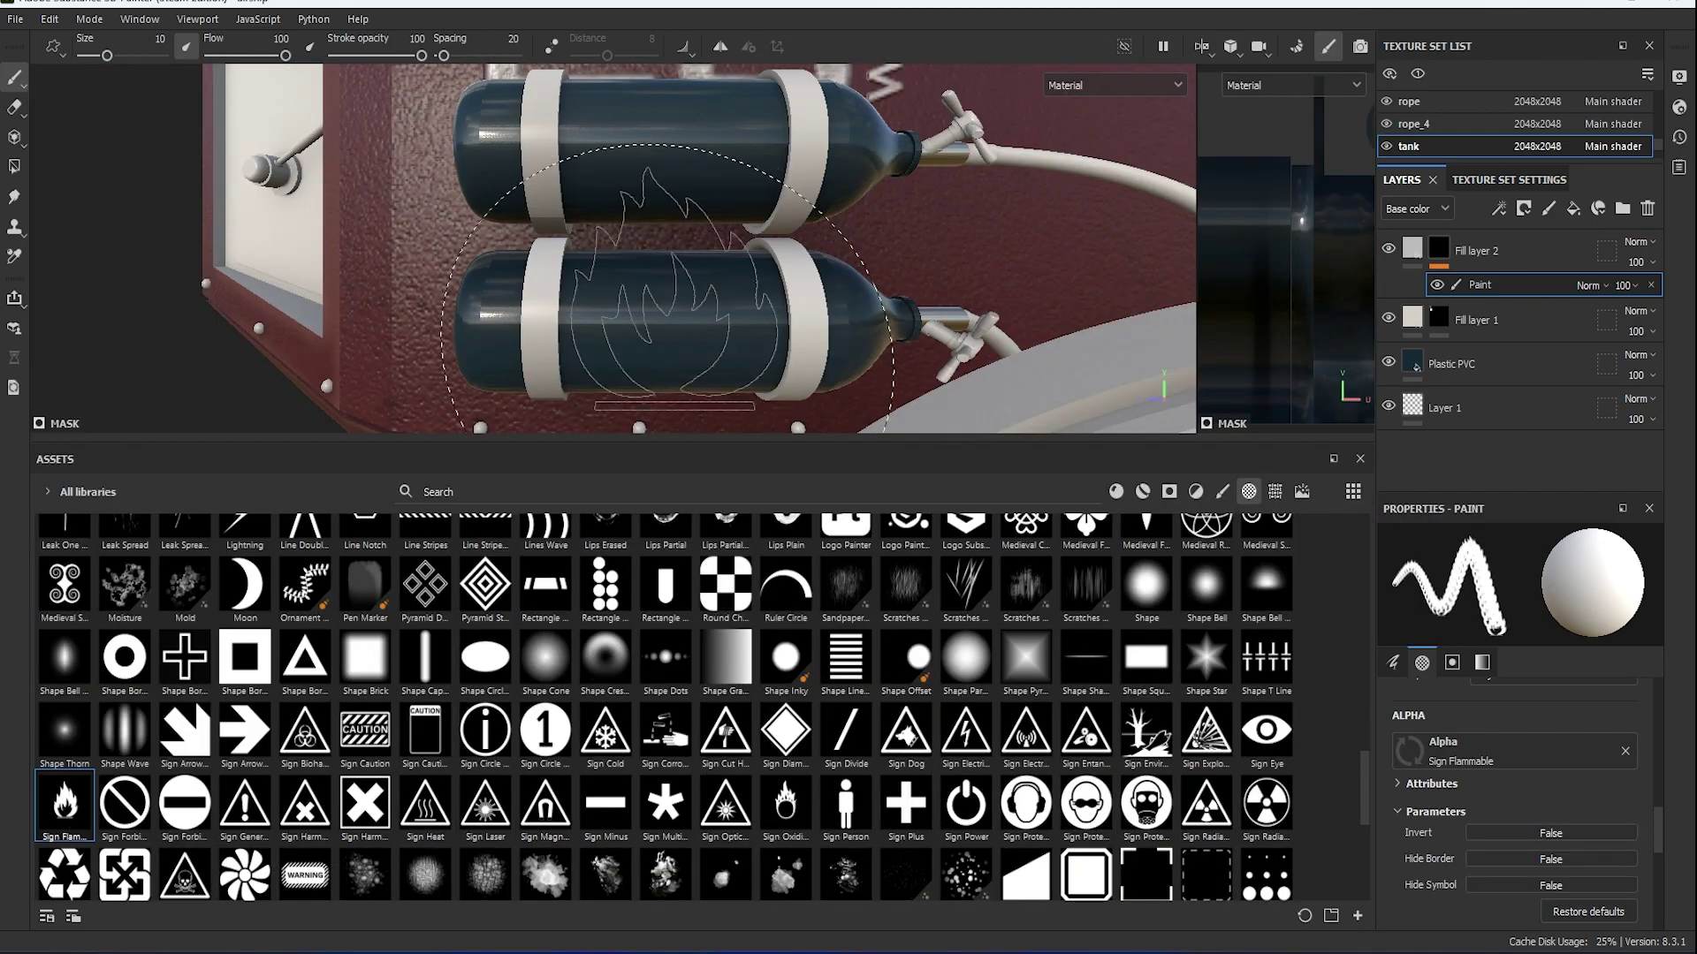
pyautogui.moveTo(709, 442); pyautogui.dragTo(709, 666)
pyautogui.scroll(3, 707, 530)
# Stamp the flame sign on the tanks with brush size 5.75 and angle 88.
pyautogui.rightClick(696, 534)
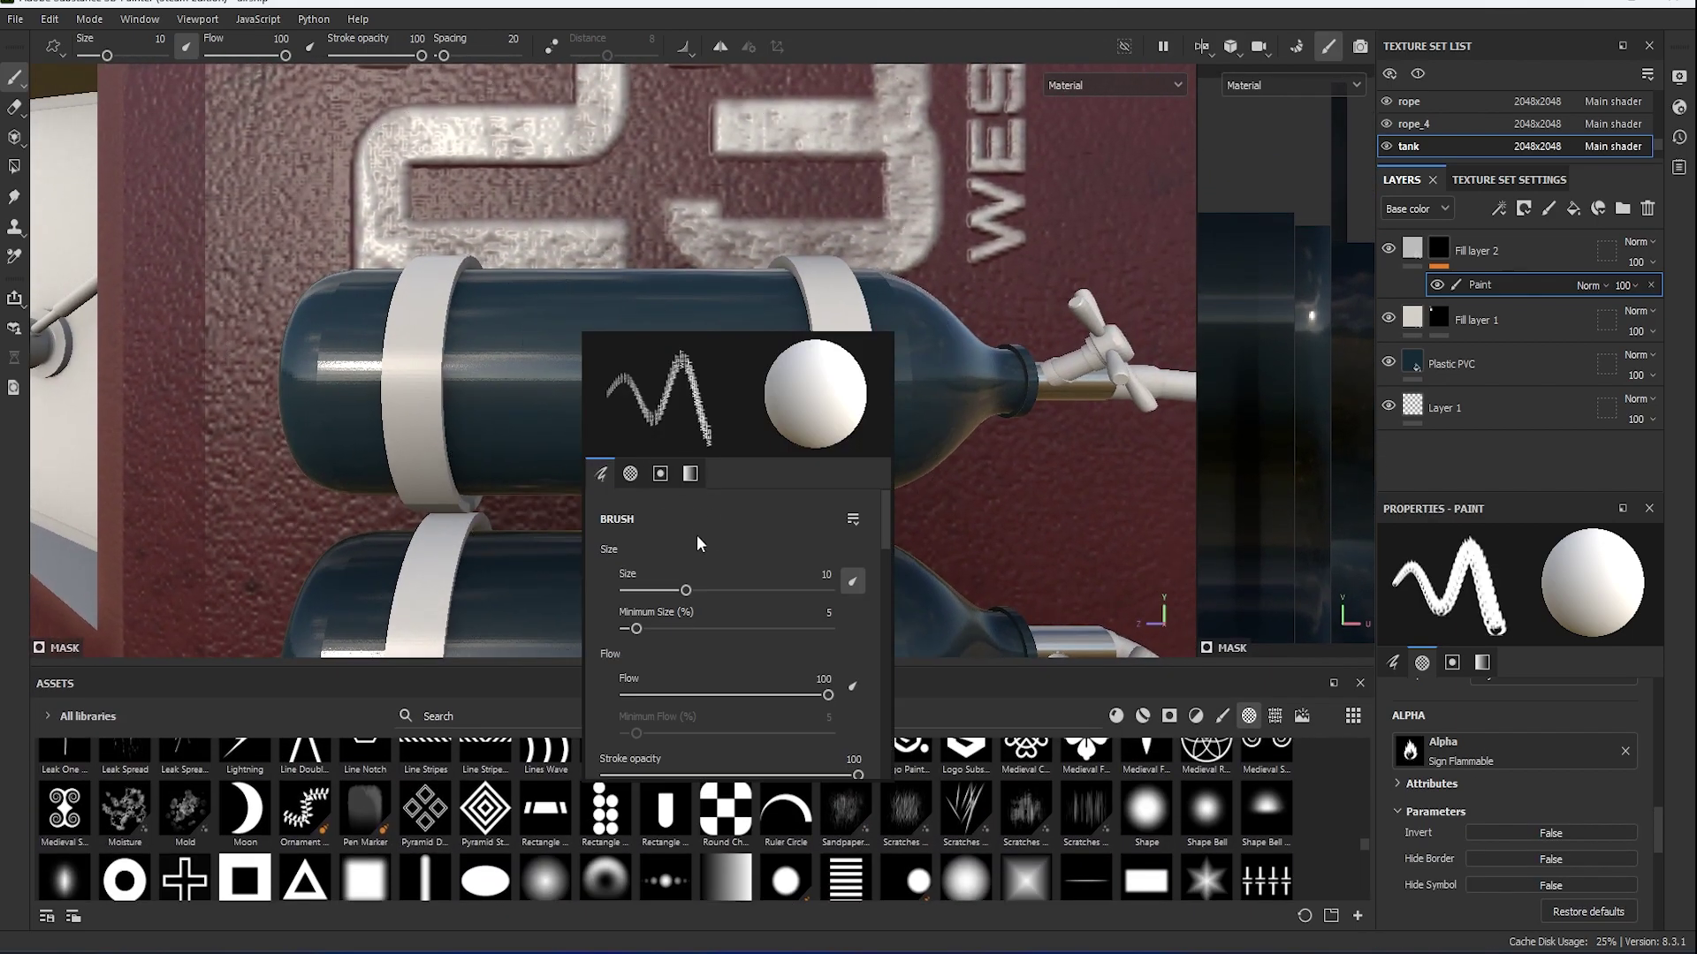
pyautogui.scroll(-3, 723, 735)
pyautogui.moveTo(686, 578); pyautogui.dragTo(705, 602)
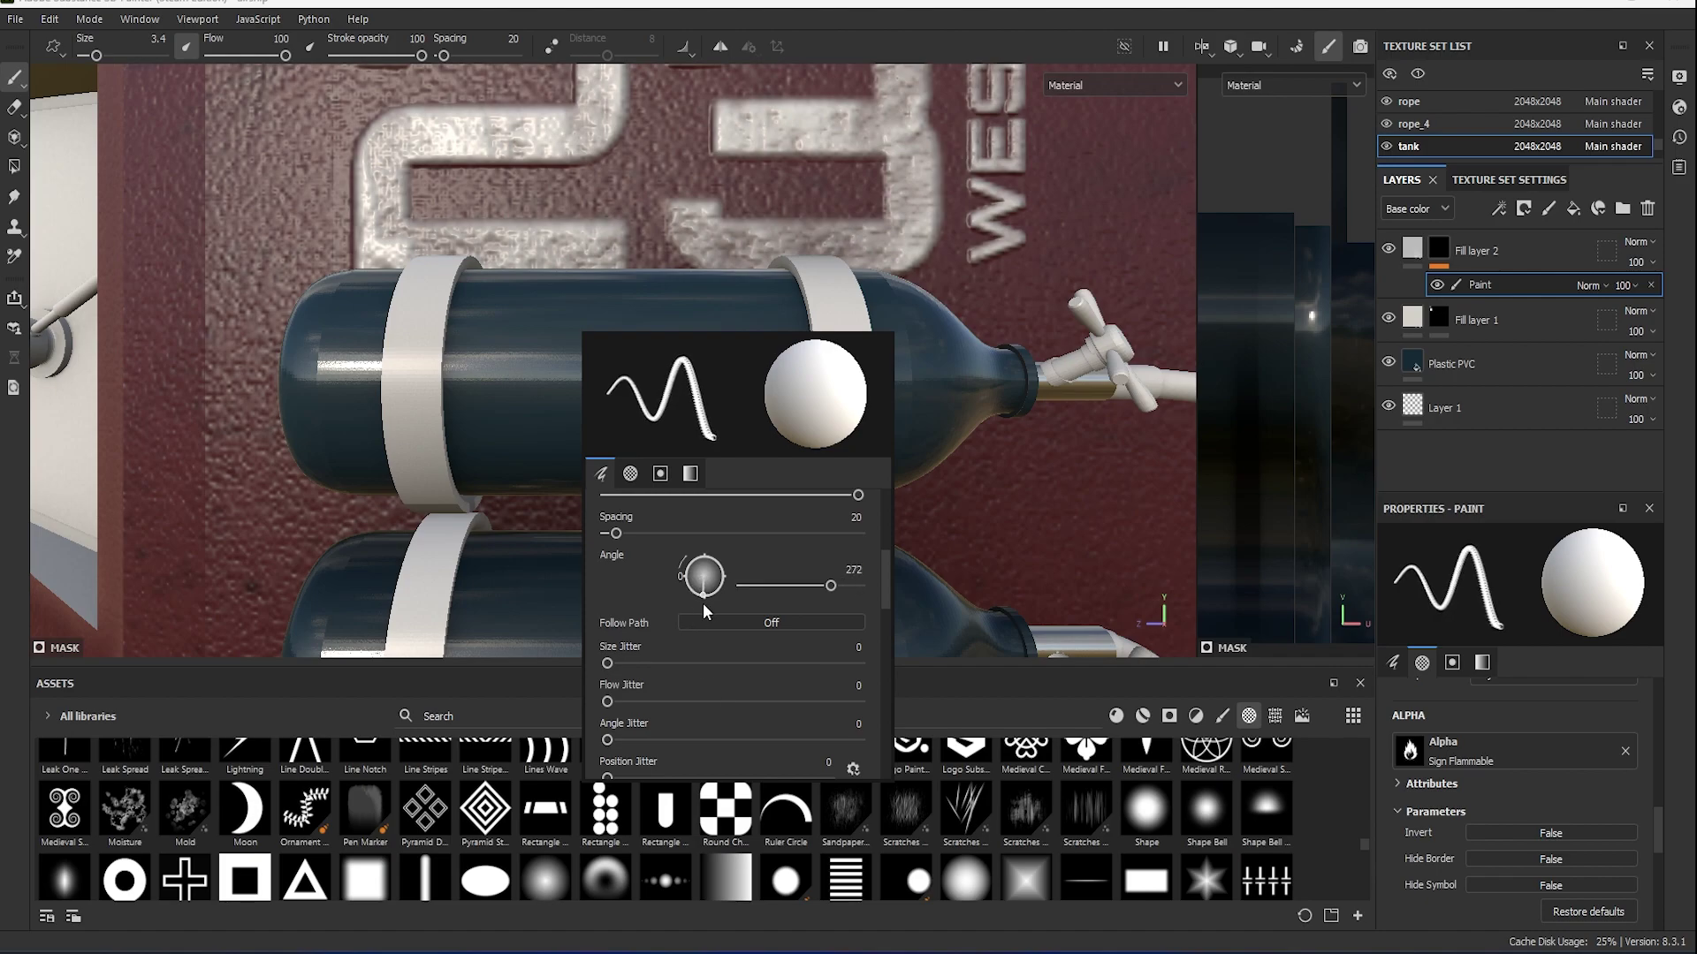
pyautogui.rightClick(716, 464)
pyautogui.click(712, 486)
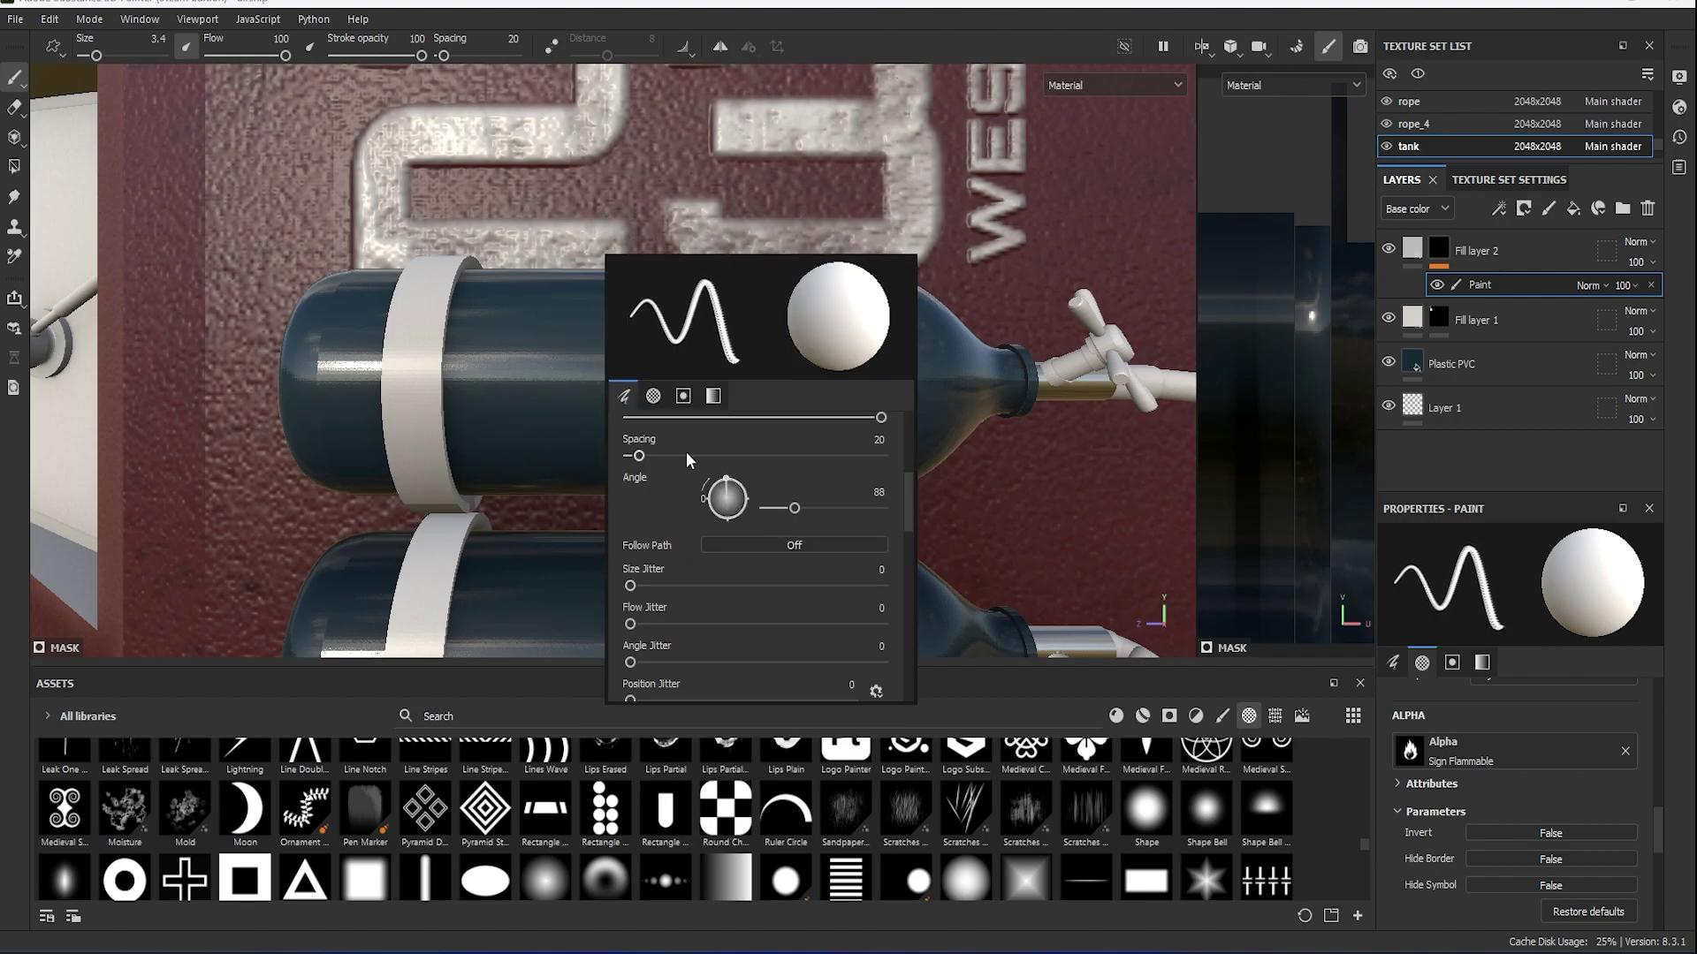
pyautogui.scroll(2, 689, 459)
pyautogui.moveTo(631, 455); pyautogui.dragTo(640, 455)
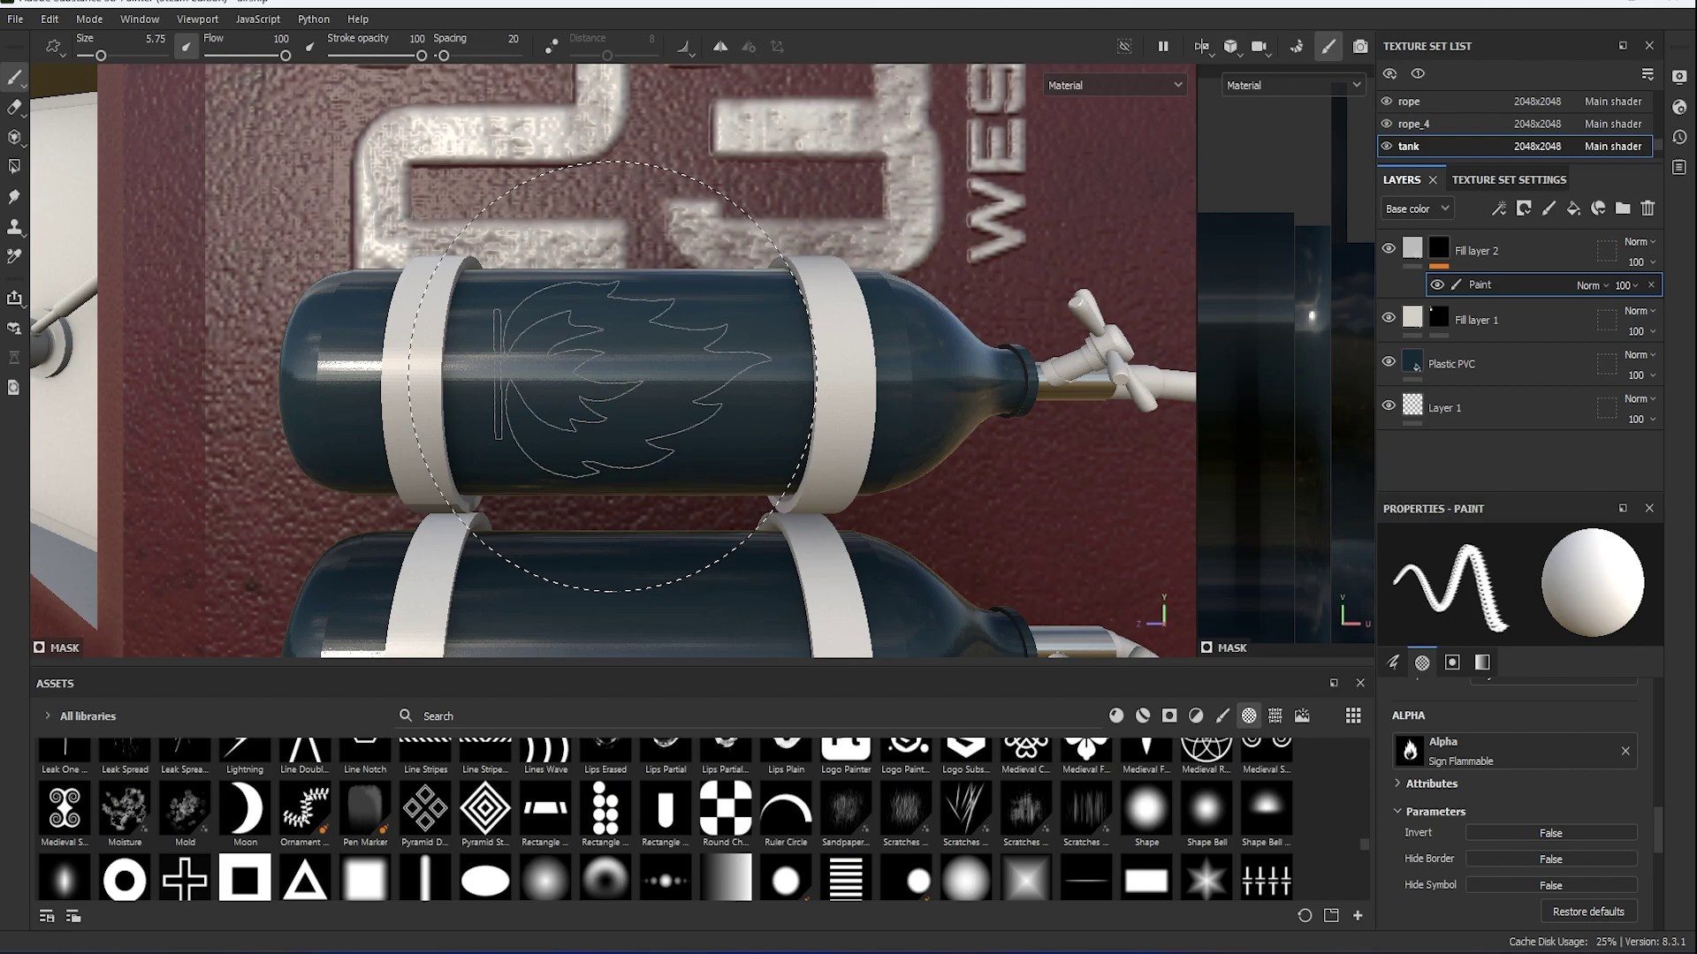
pyautogui.scroll(-3, 620, 376)
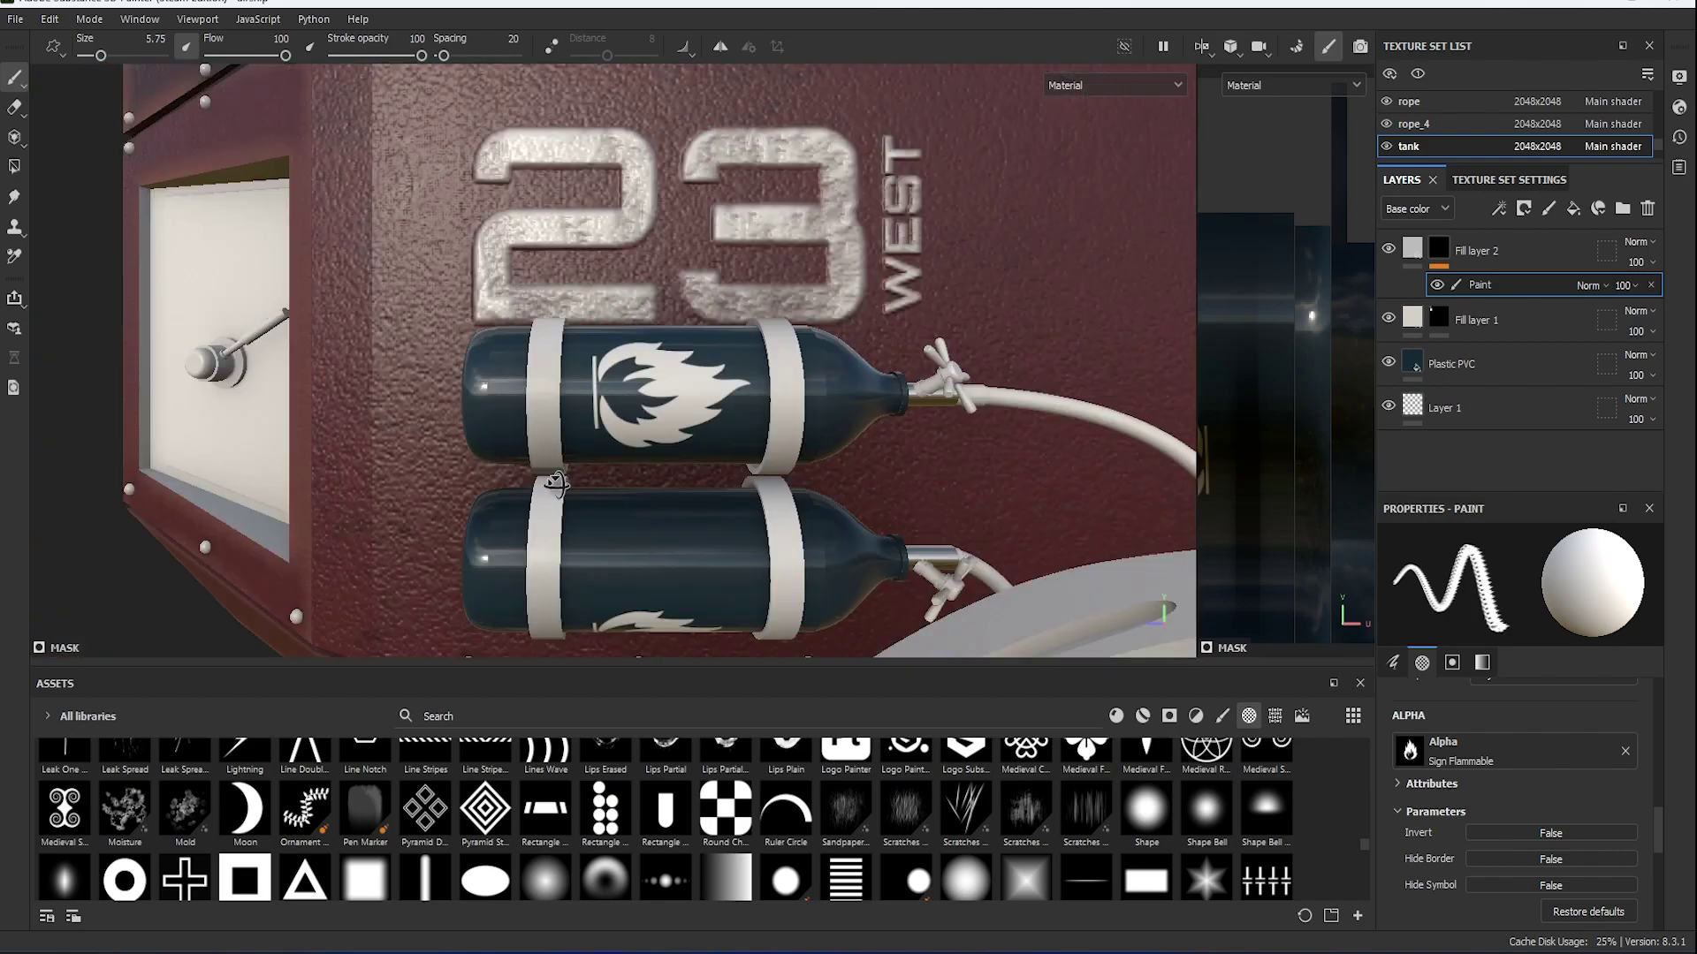
pyautogui.moveTo(621, 376)
pyautogui.keyDown('alt'); pyautogui.mouseDown()
pyautogui.moveTo(568, 424)
pyautogui.moveTo(628, 474)
pyautogui.mouseUp(); pyautogui.keyUp('alt')
pyautogui.rightClick(629, 474)
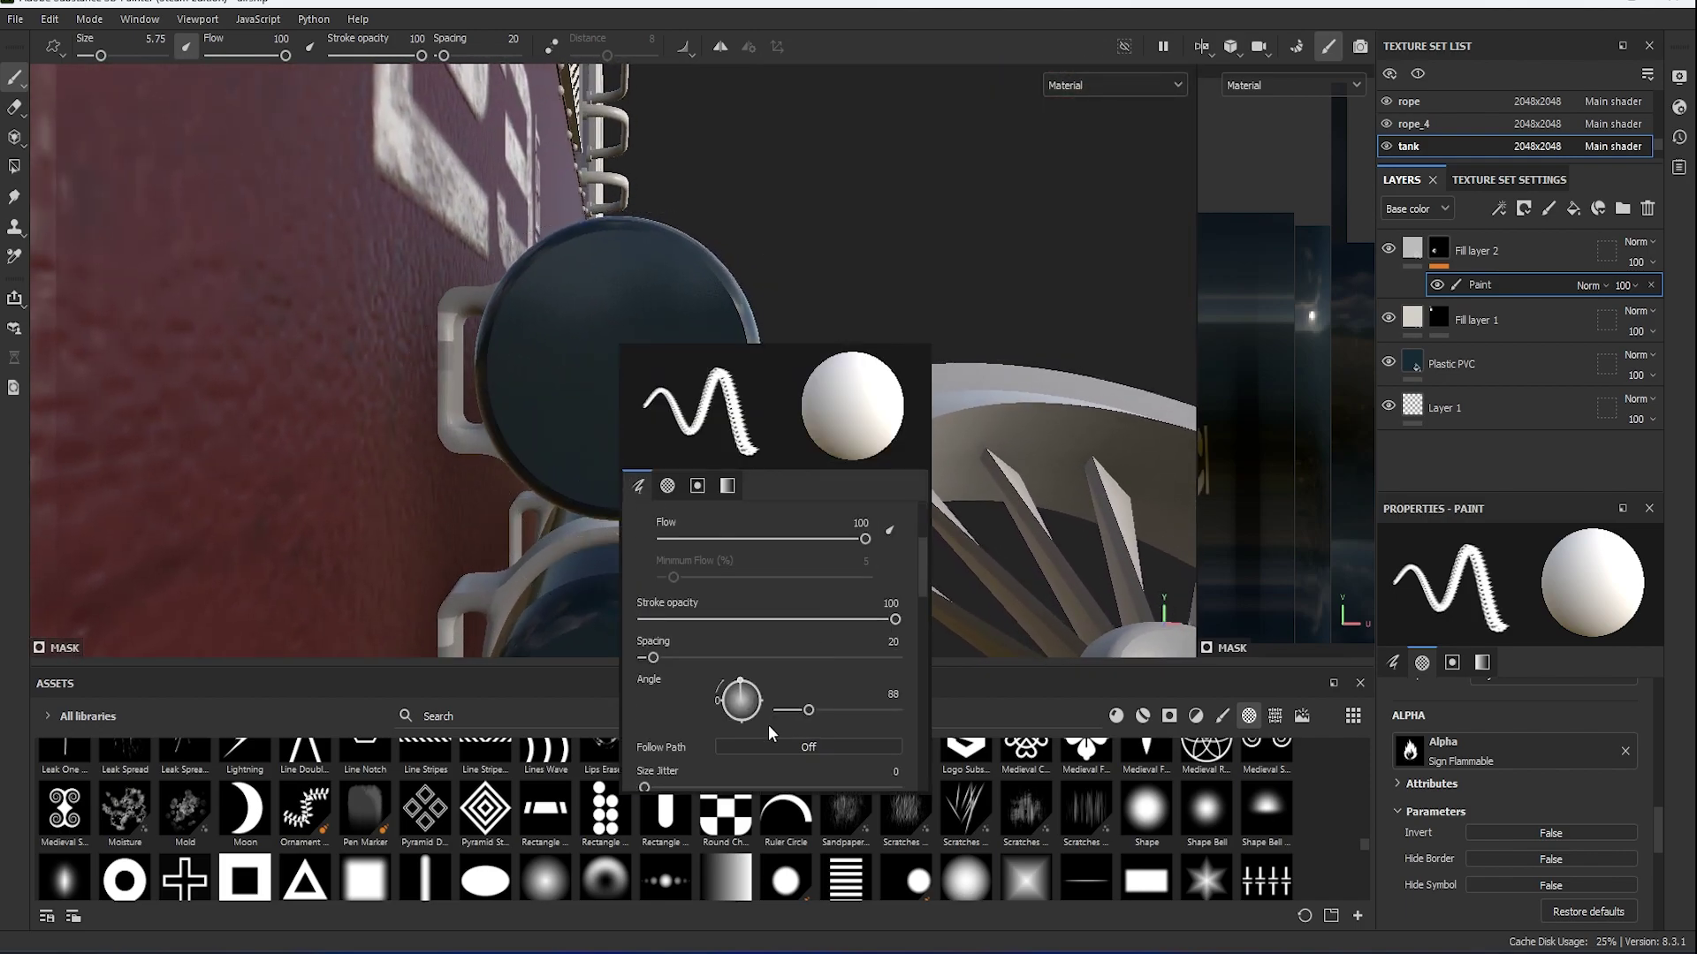
pyautogui.press('Return')
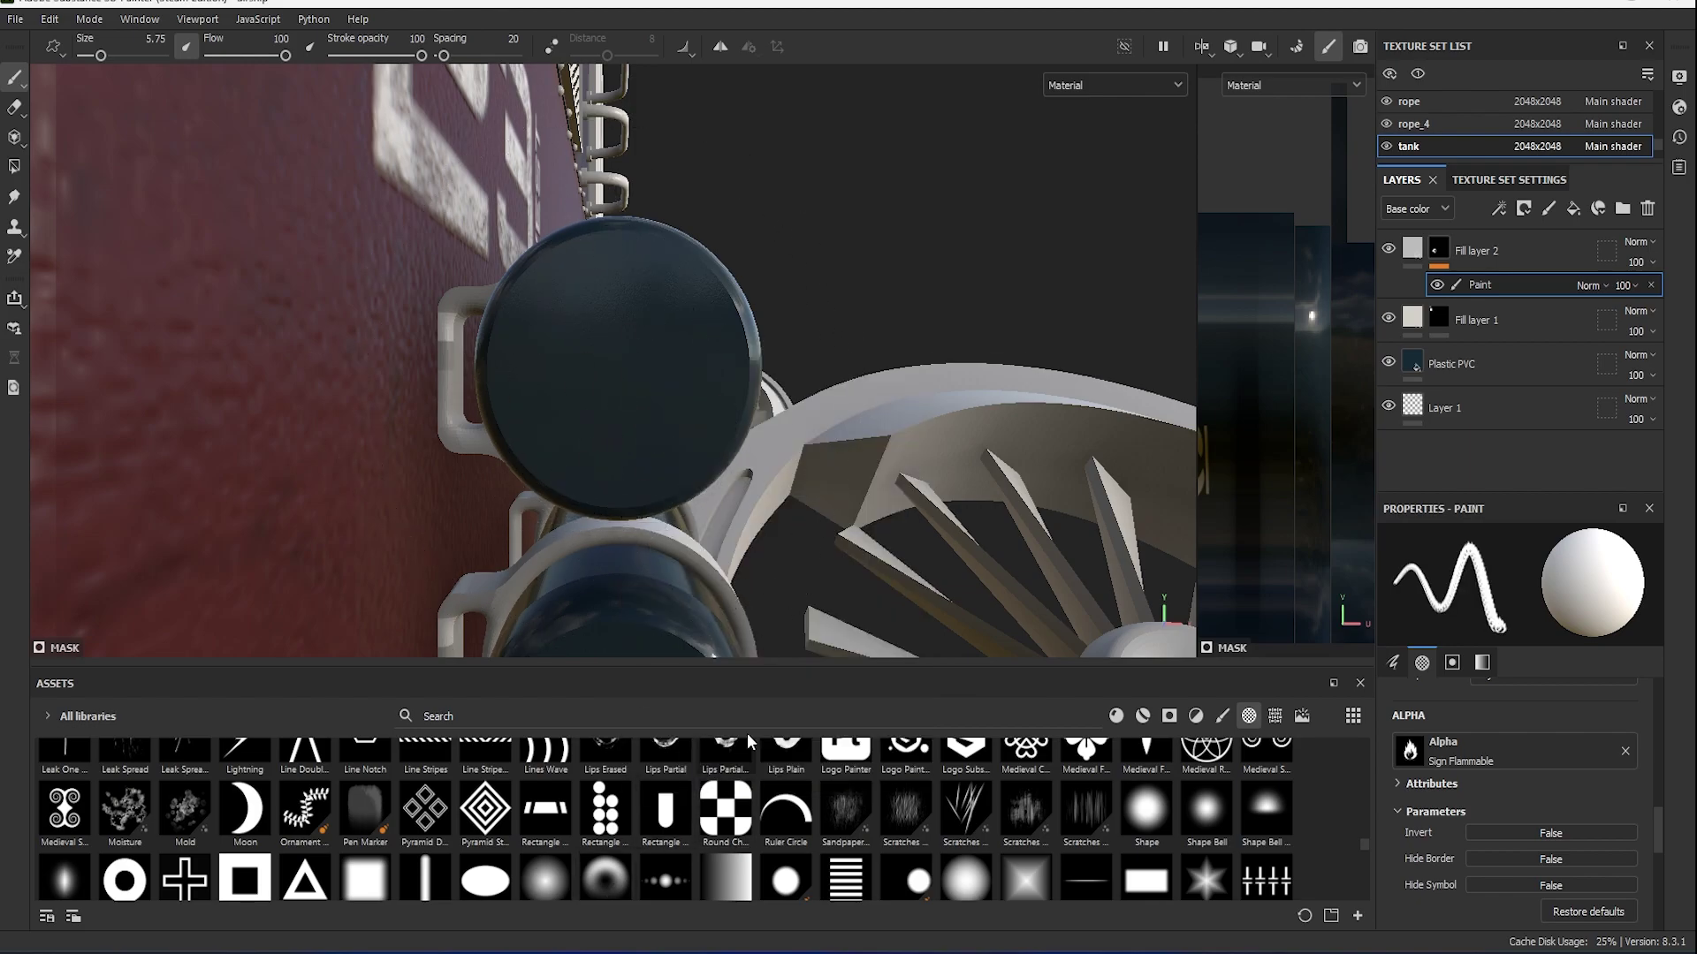
# Stamp a Sign Toxic skull on the tank end cap with brush flow 100.
pyautogui.moveTo(778, 669); pyautogui.dragTo(804, 482)
pyautogui.scroll(-5, 188, 745)
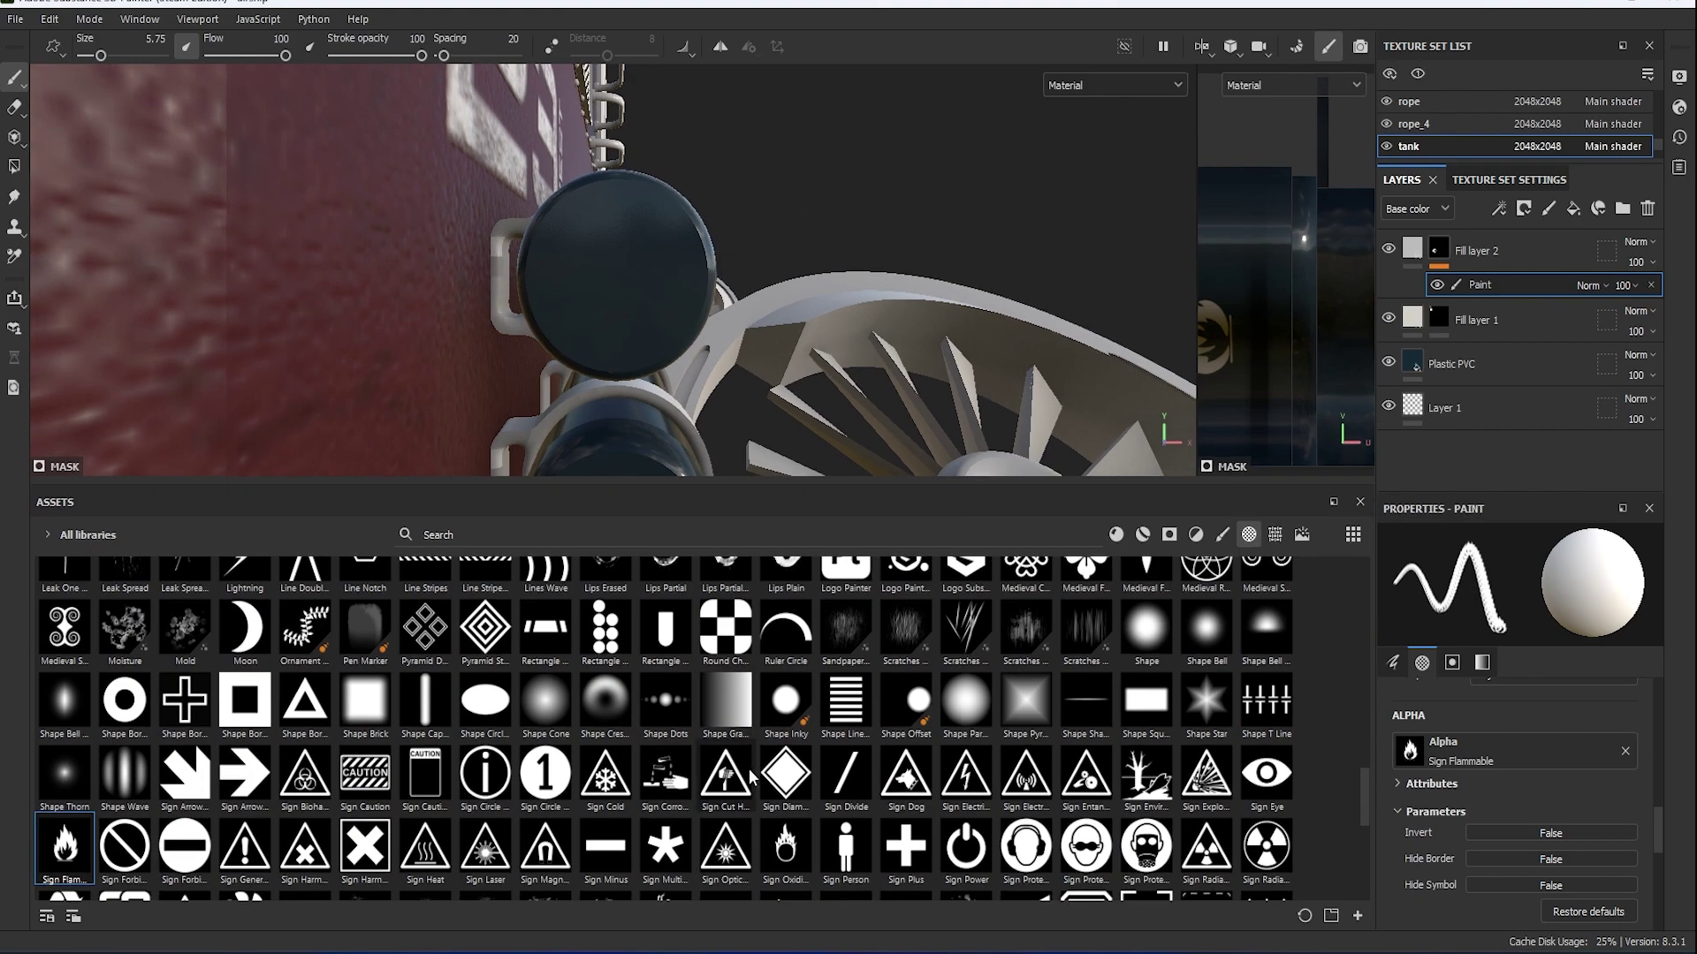
pyautogui.scroll(-3, 188, 745)
pyautogui.click(188, 745)
pyautogui.rightClick(690, 309)
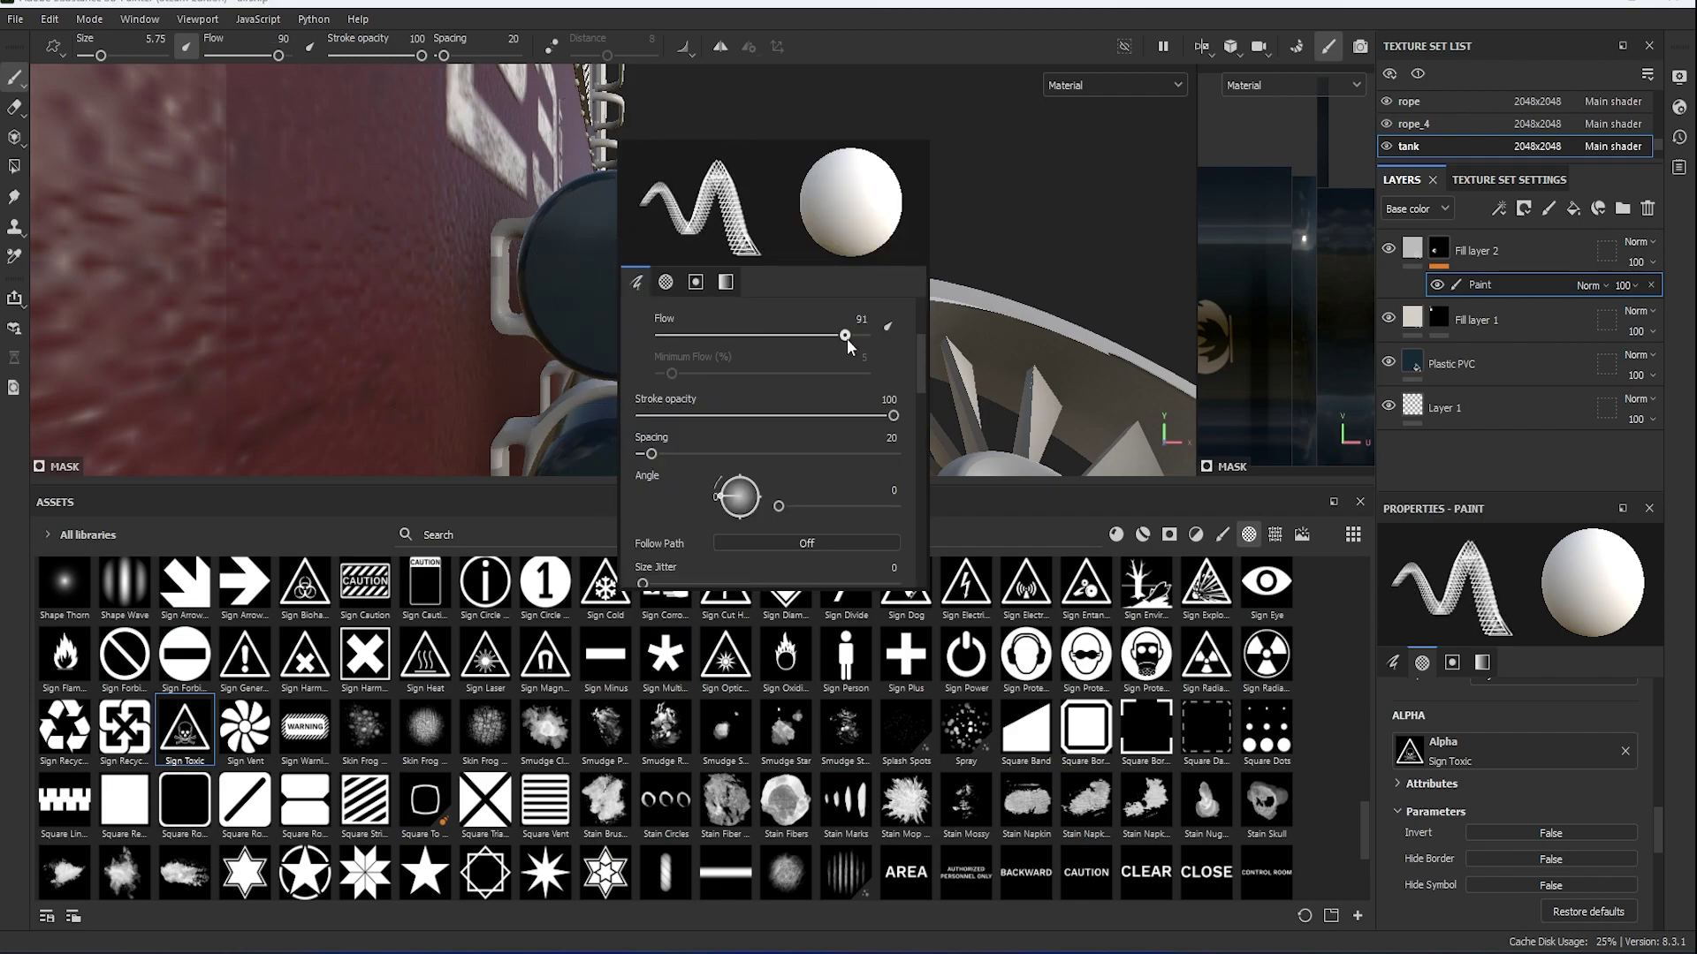
pyautogui.moveTo(845, 336); pyautogui.dragTo(879, 336)
pyautogui.scroll(2, 769, 398)
# Switch the stamp to the Text Danger alpha at brush size 2.4.
pyautogui.rightClick(607, 261)
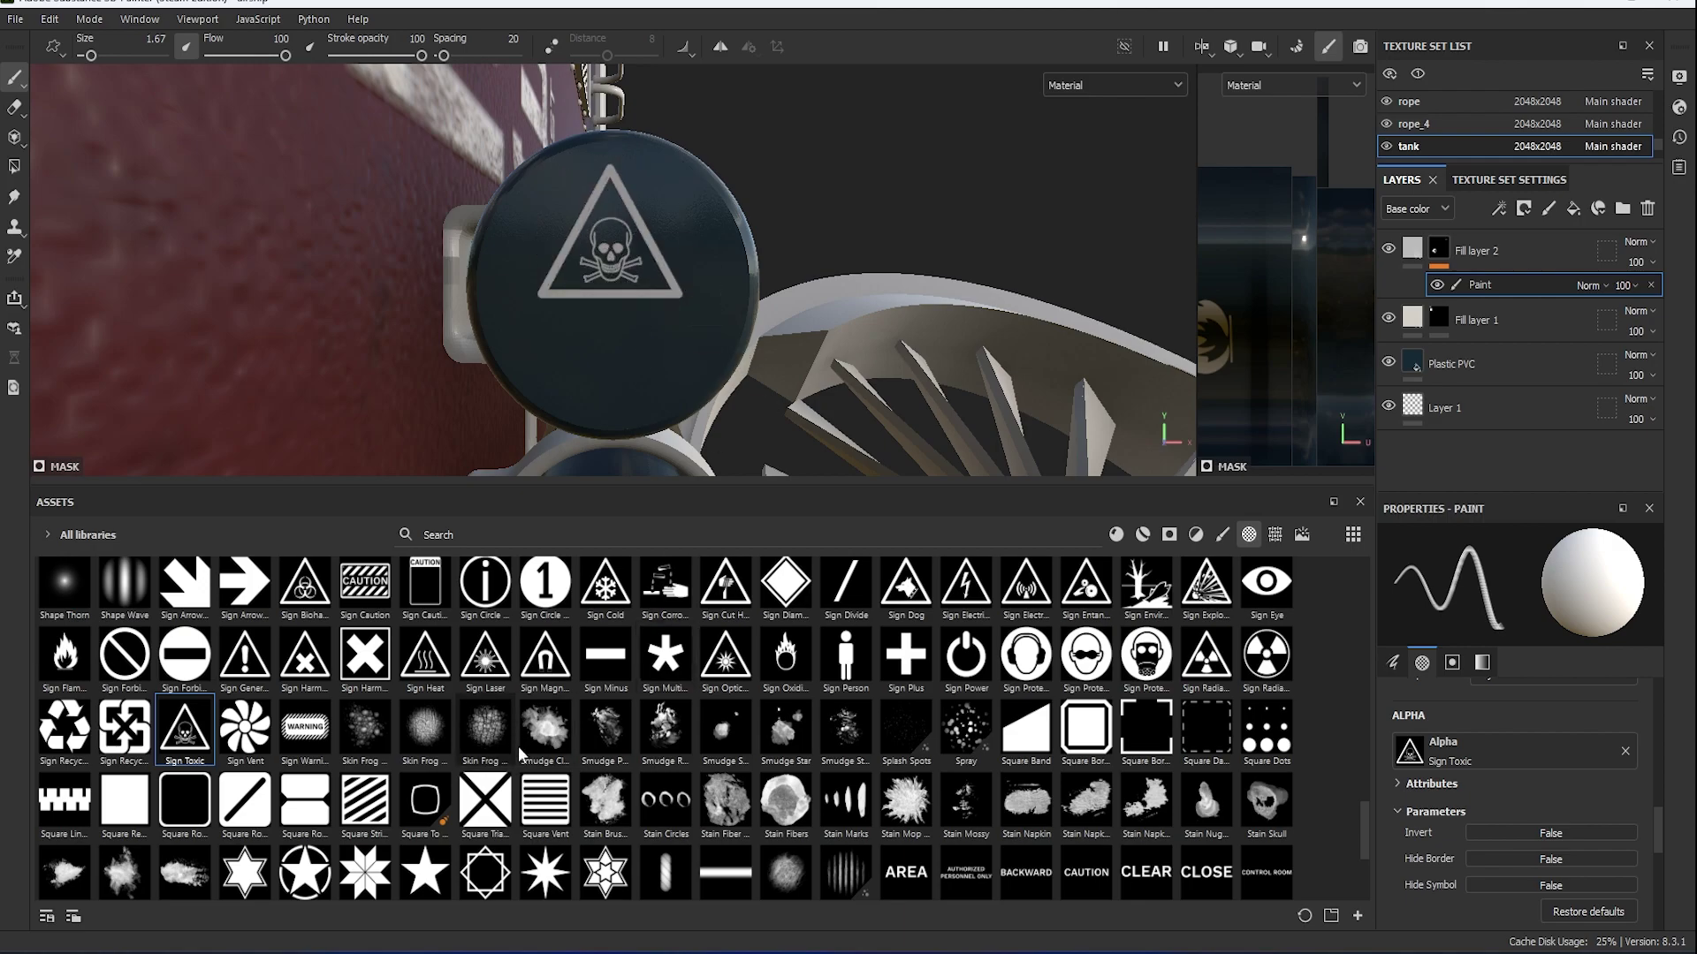
pyautogui.scroll(-3, 518, 746)
pyautogui.click(124, 720)
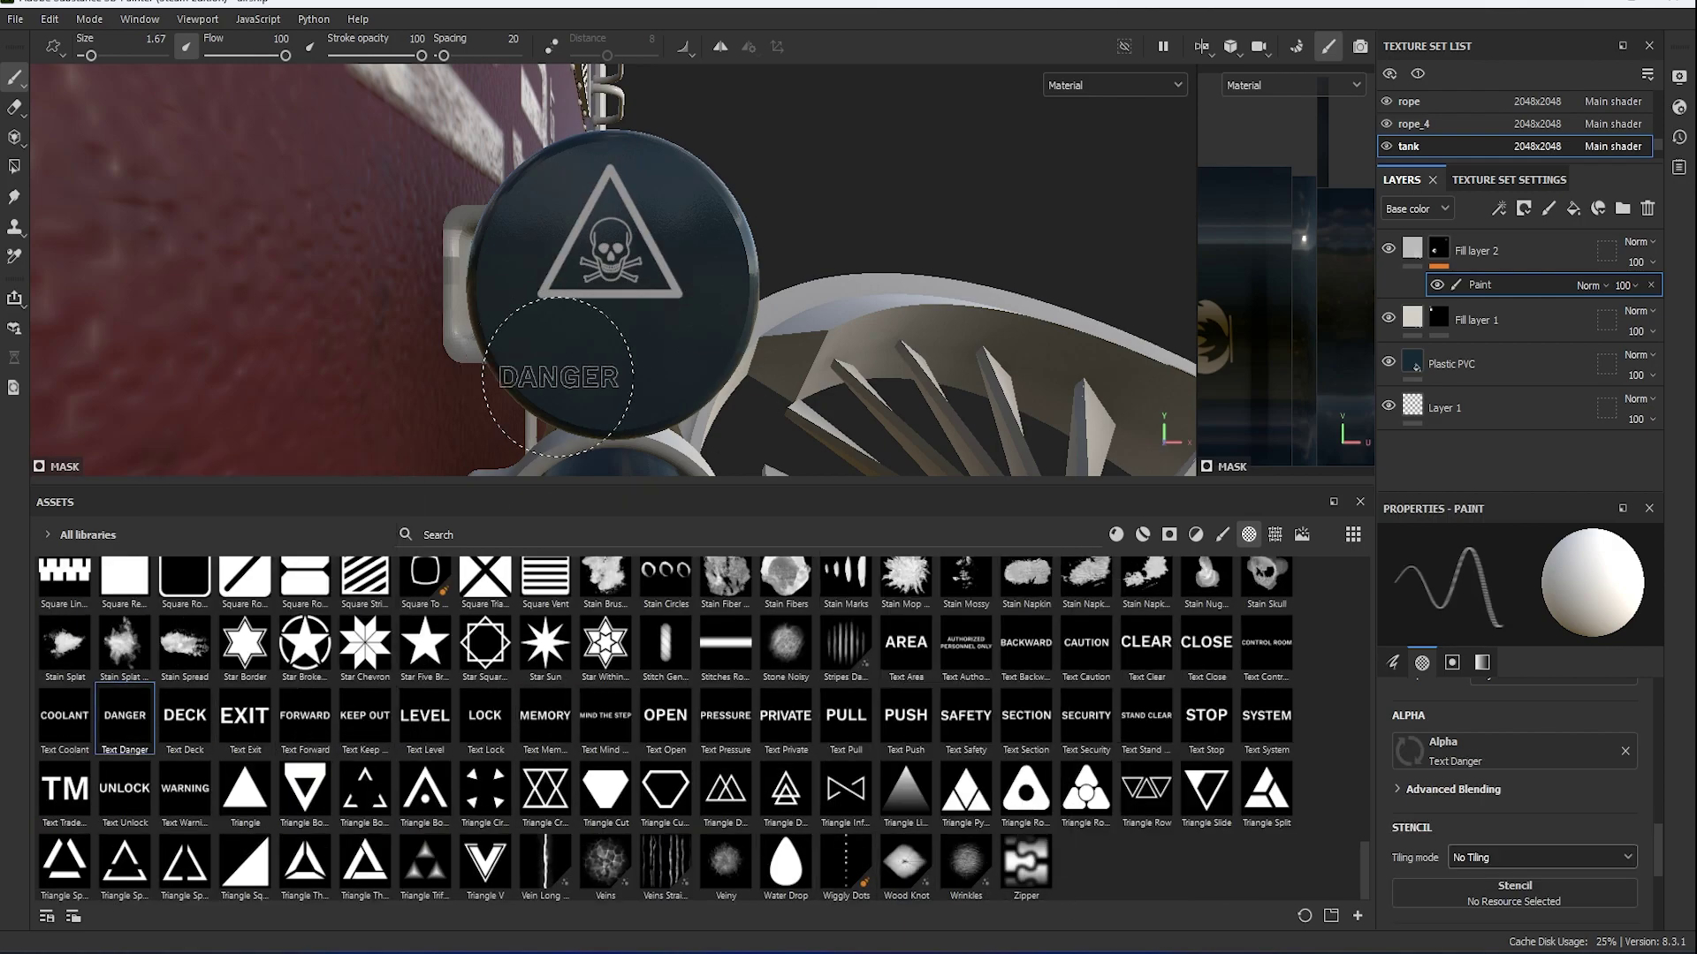
pyautogui.rightClick(607, 326)
pyautogui.moveTo(658, 452); pyautogui.dragTo(671, 452)
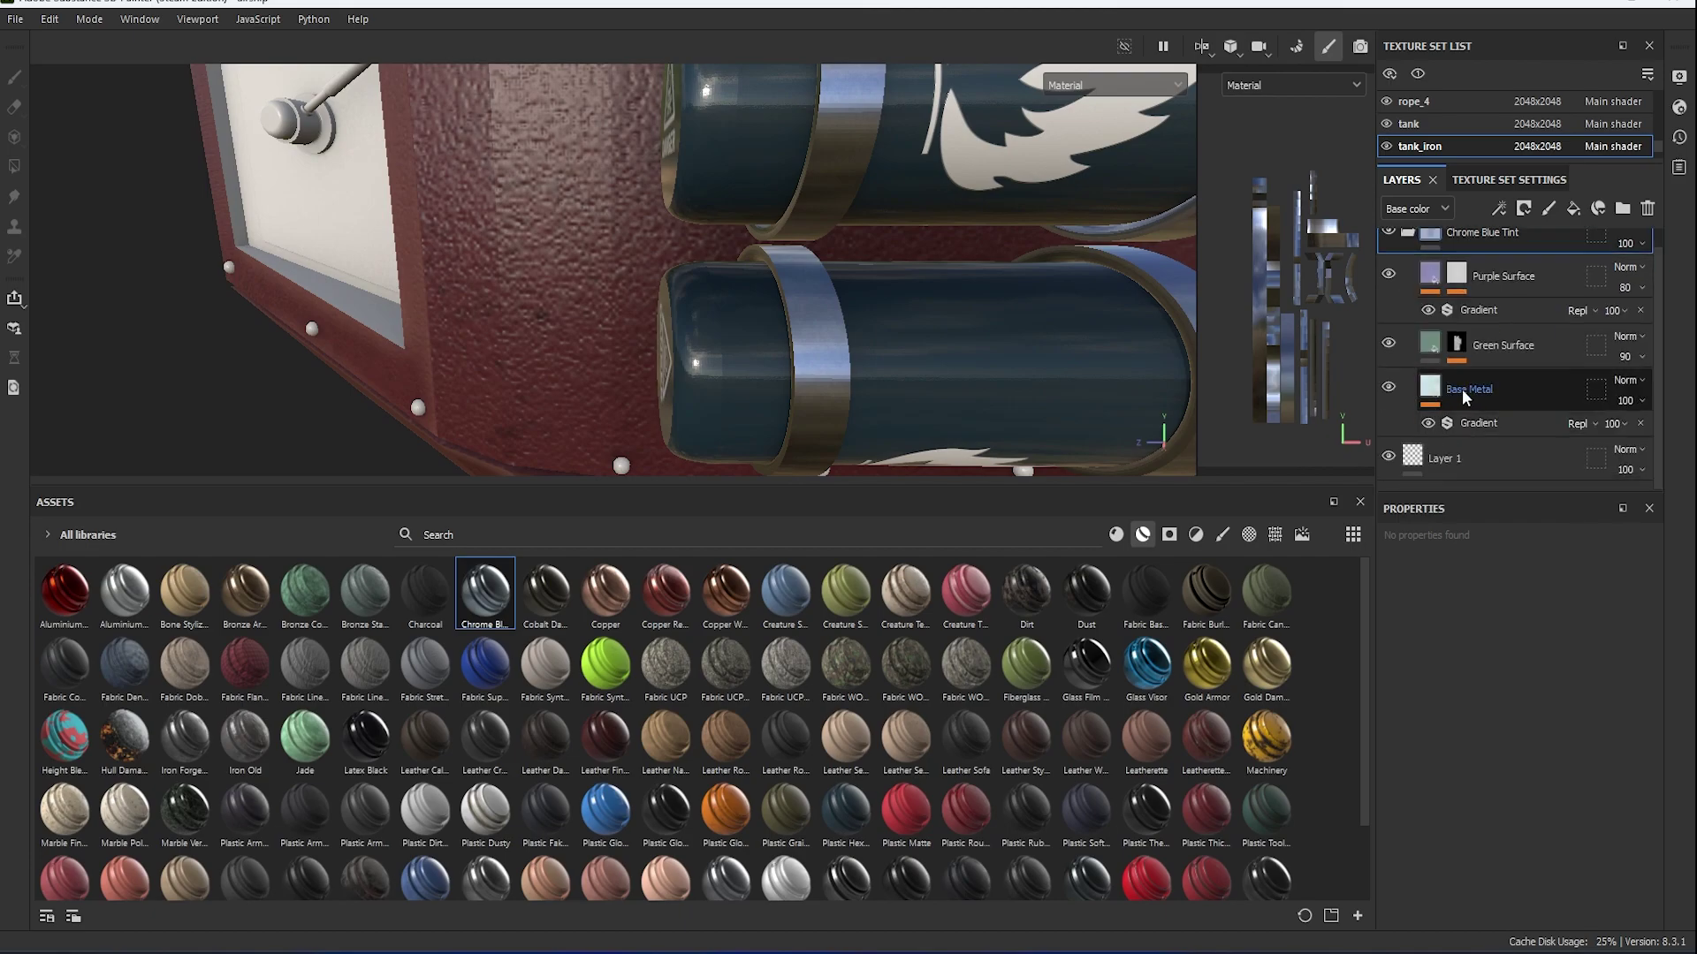
# Set the Base Metal gradient colours to near-white greys ECECEC and F7F7F7.
pyautogui.click(1462, 388)
pyautogui.scroll(-3, 1589, 849)
pyautogui.scroll(5, 1600, 850)
pyautogui.scroll(-2, 1600, 850)
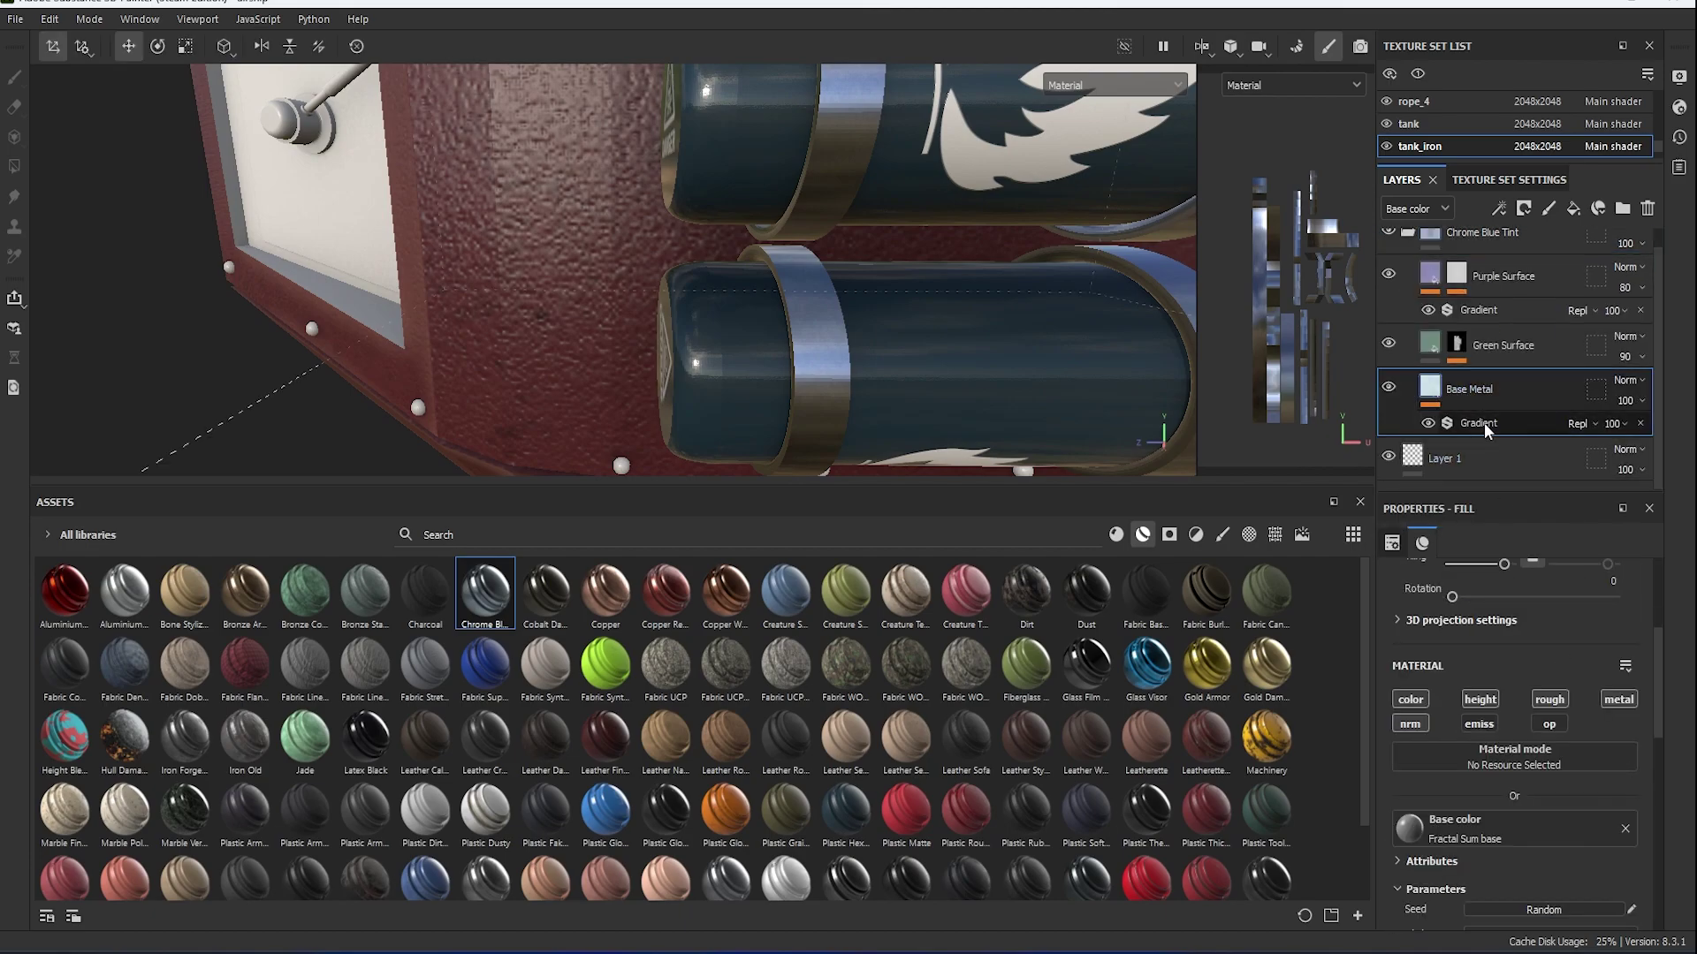
pyautogui.click(1477, 423)
pyautogui.click(1575, 716)
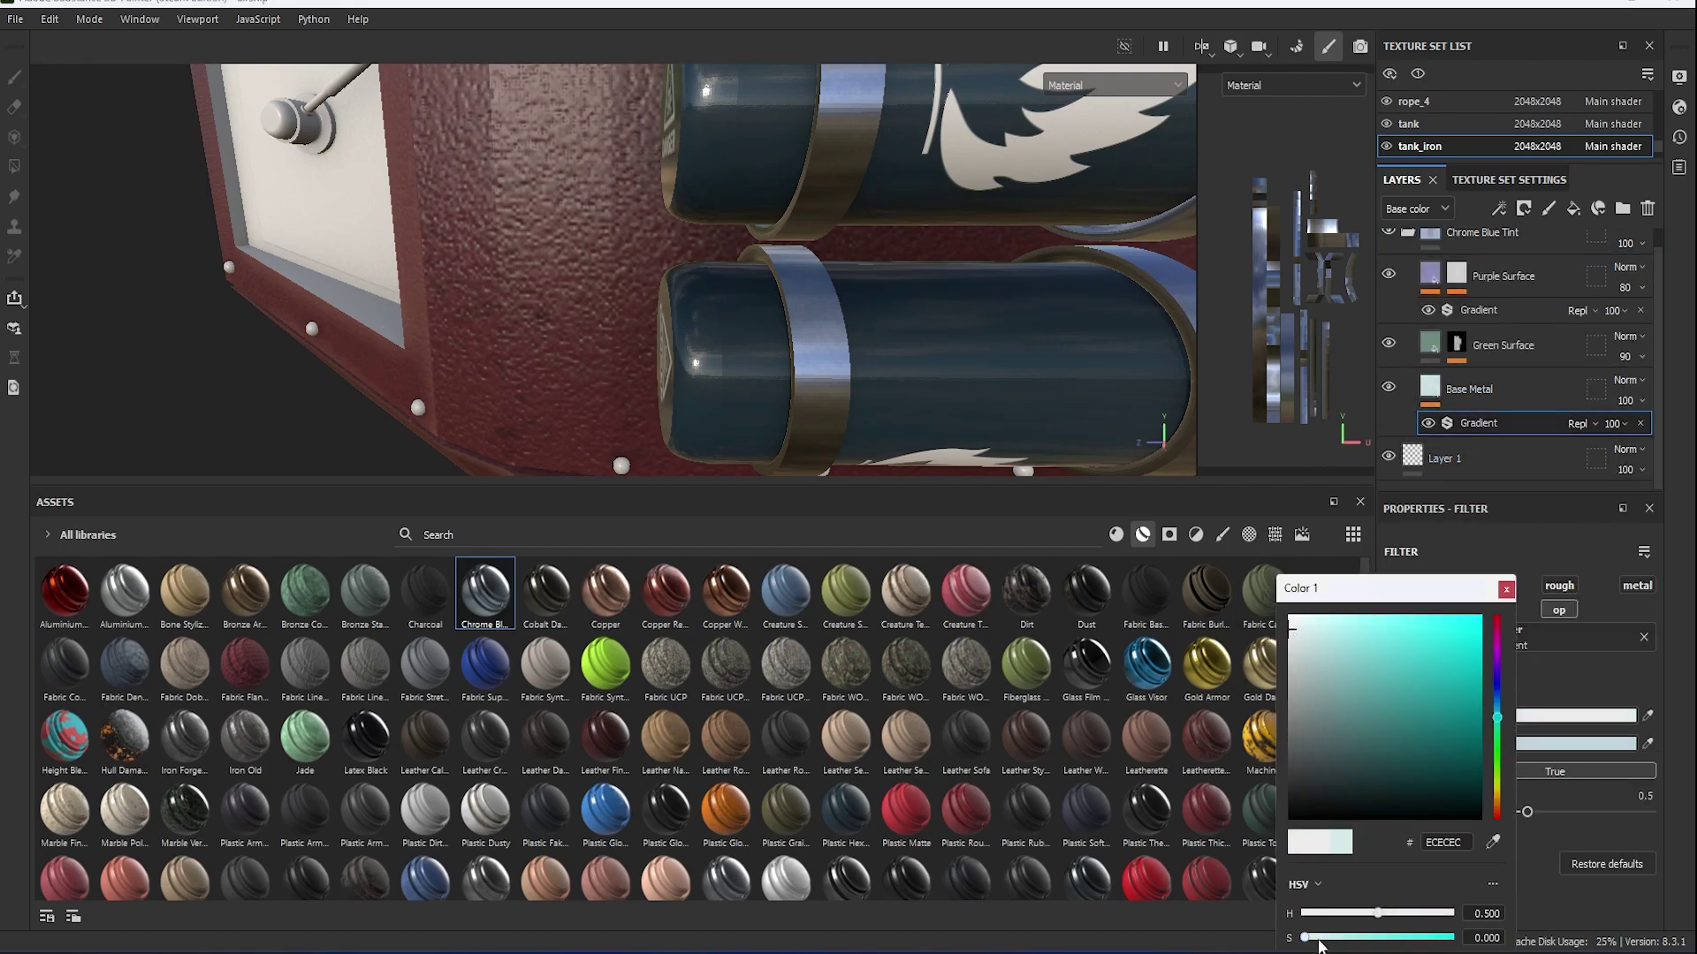
pyautogui.moveTo(1350, 919)
pyautogui.mouseDown()
pyautogui.moveTo(1305, 915)
pyautogui.moveTo(1403, 919)
pyautogui.mouseUp()
pyautogui.click(1506, 589)
pyautogui.click(1576, 743)
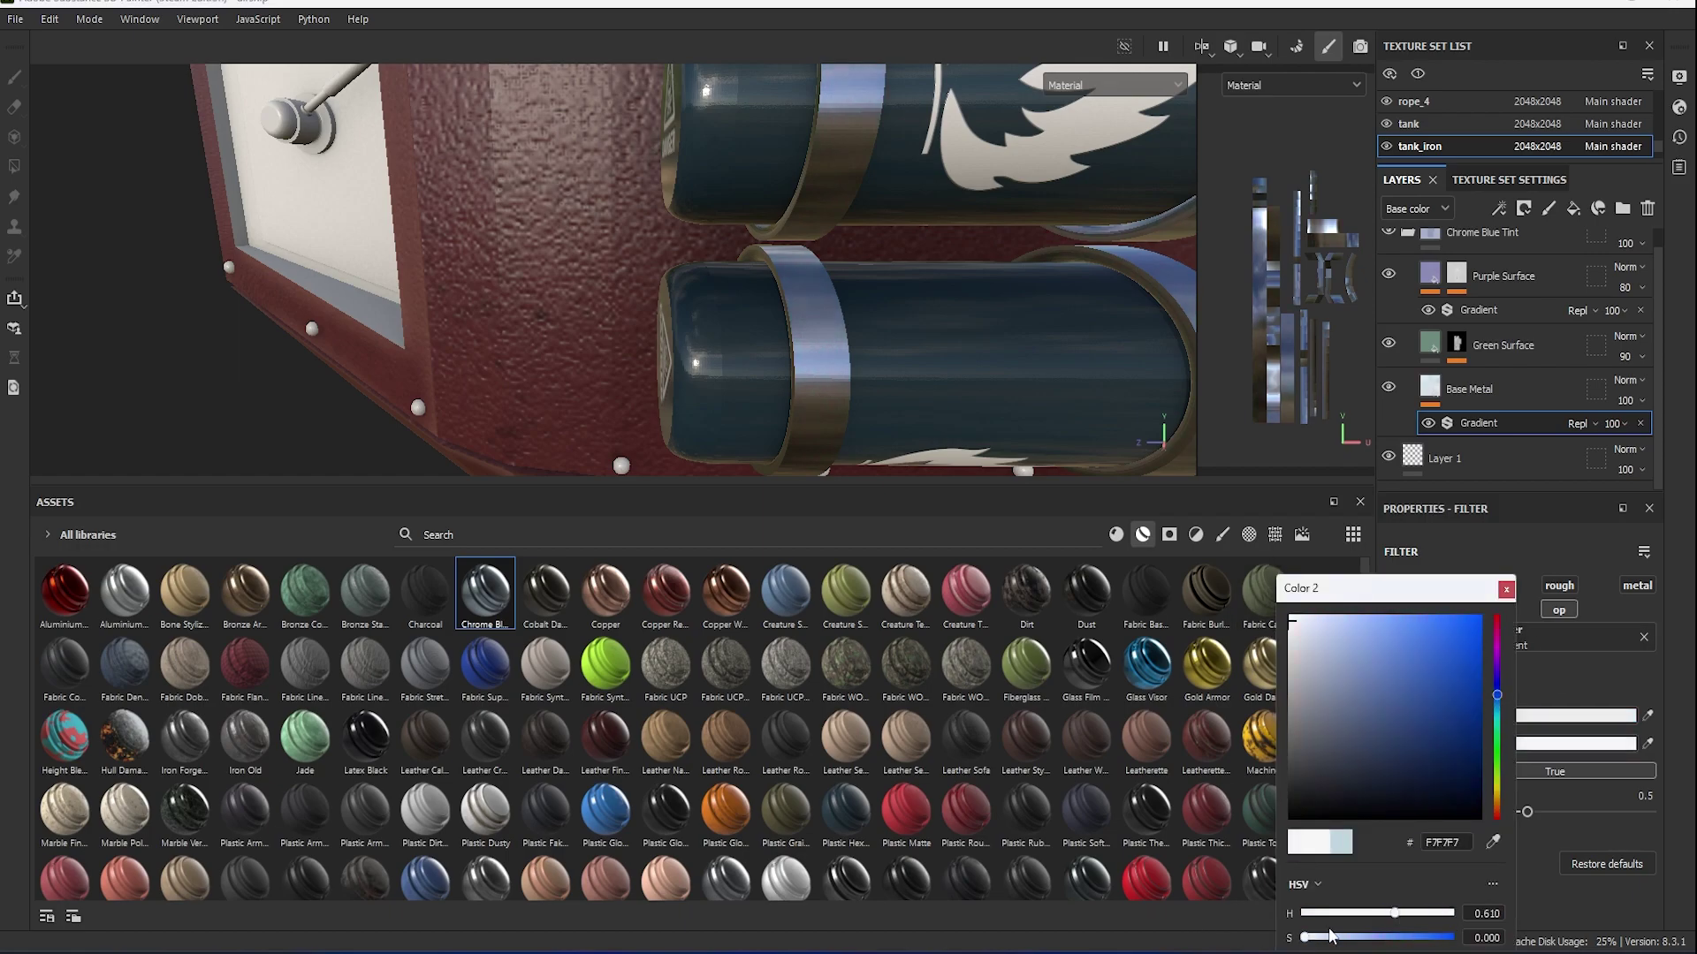
pyautogui.click(1506, 590)
# View the valves and hose, then select Fill layer 1 in the tank texture set.
pyautogui.moveTo(883, 353)
pyautogui.keyDown('alt'); pyautogui.mouseDown()
pyautogui.moveTo(781, 401)
pyautogui.moveTo(1347, 506)
pyautogui.mouseUp(); pyautogui.keyUp('alt')
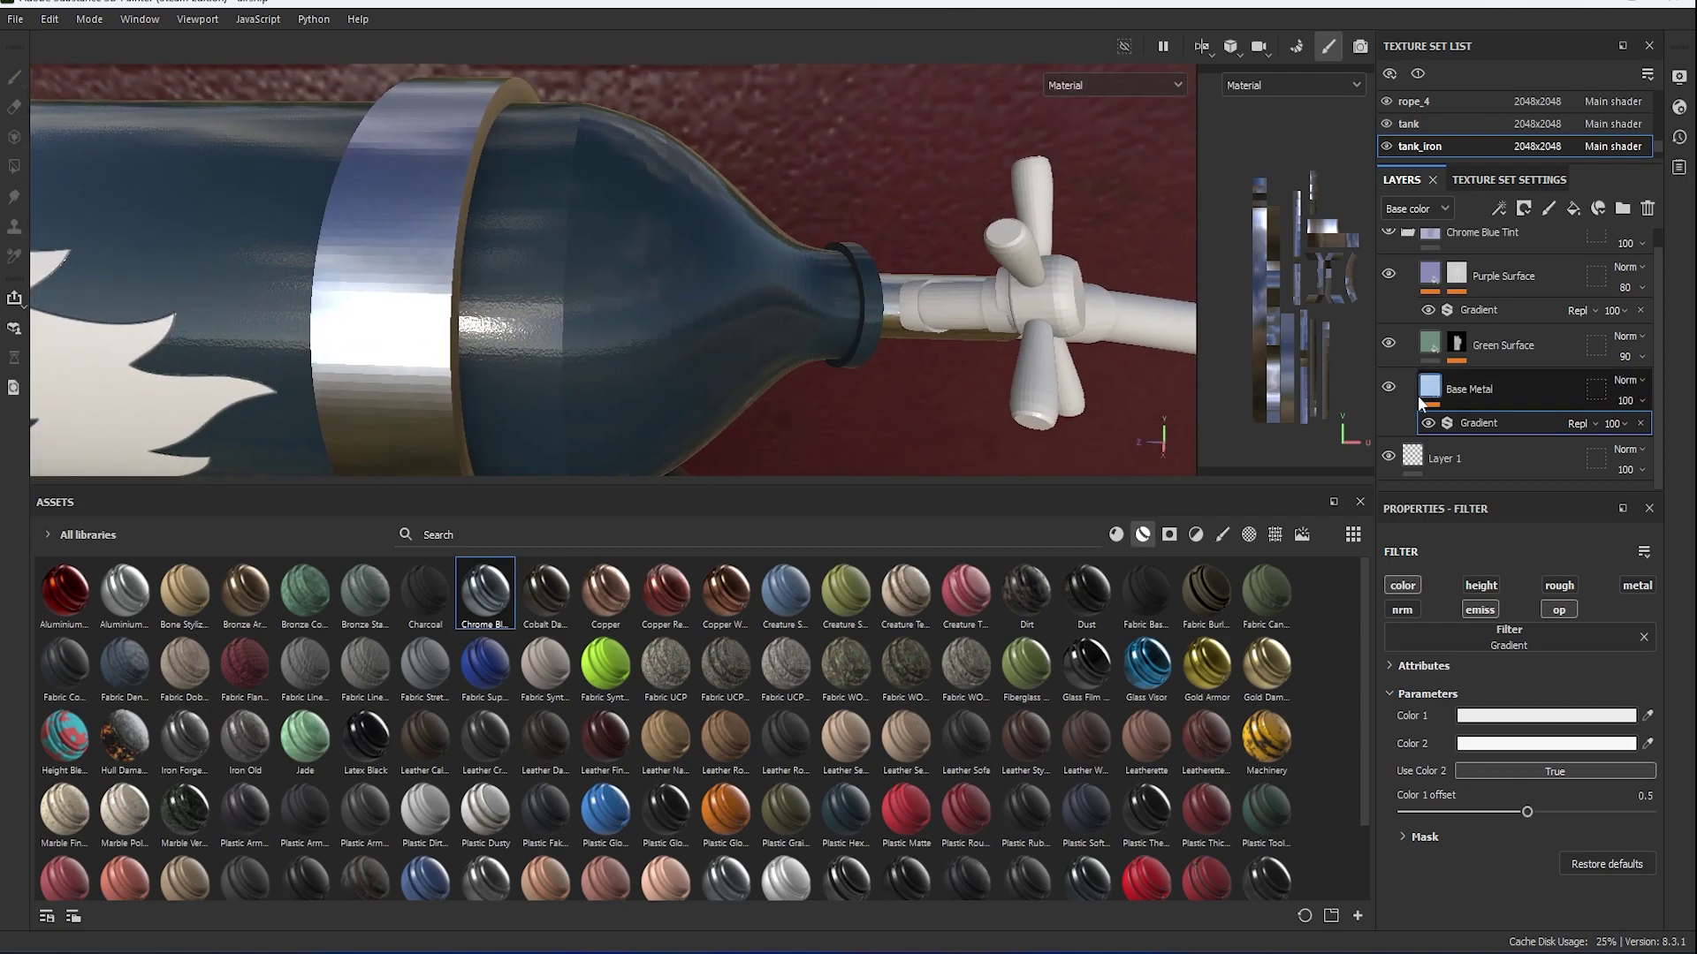
pyautogui.scroll(1, 1420, 402)
pyautogui.click(1409, 124)
pyautogui.click(1410, 299)
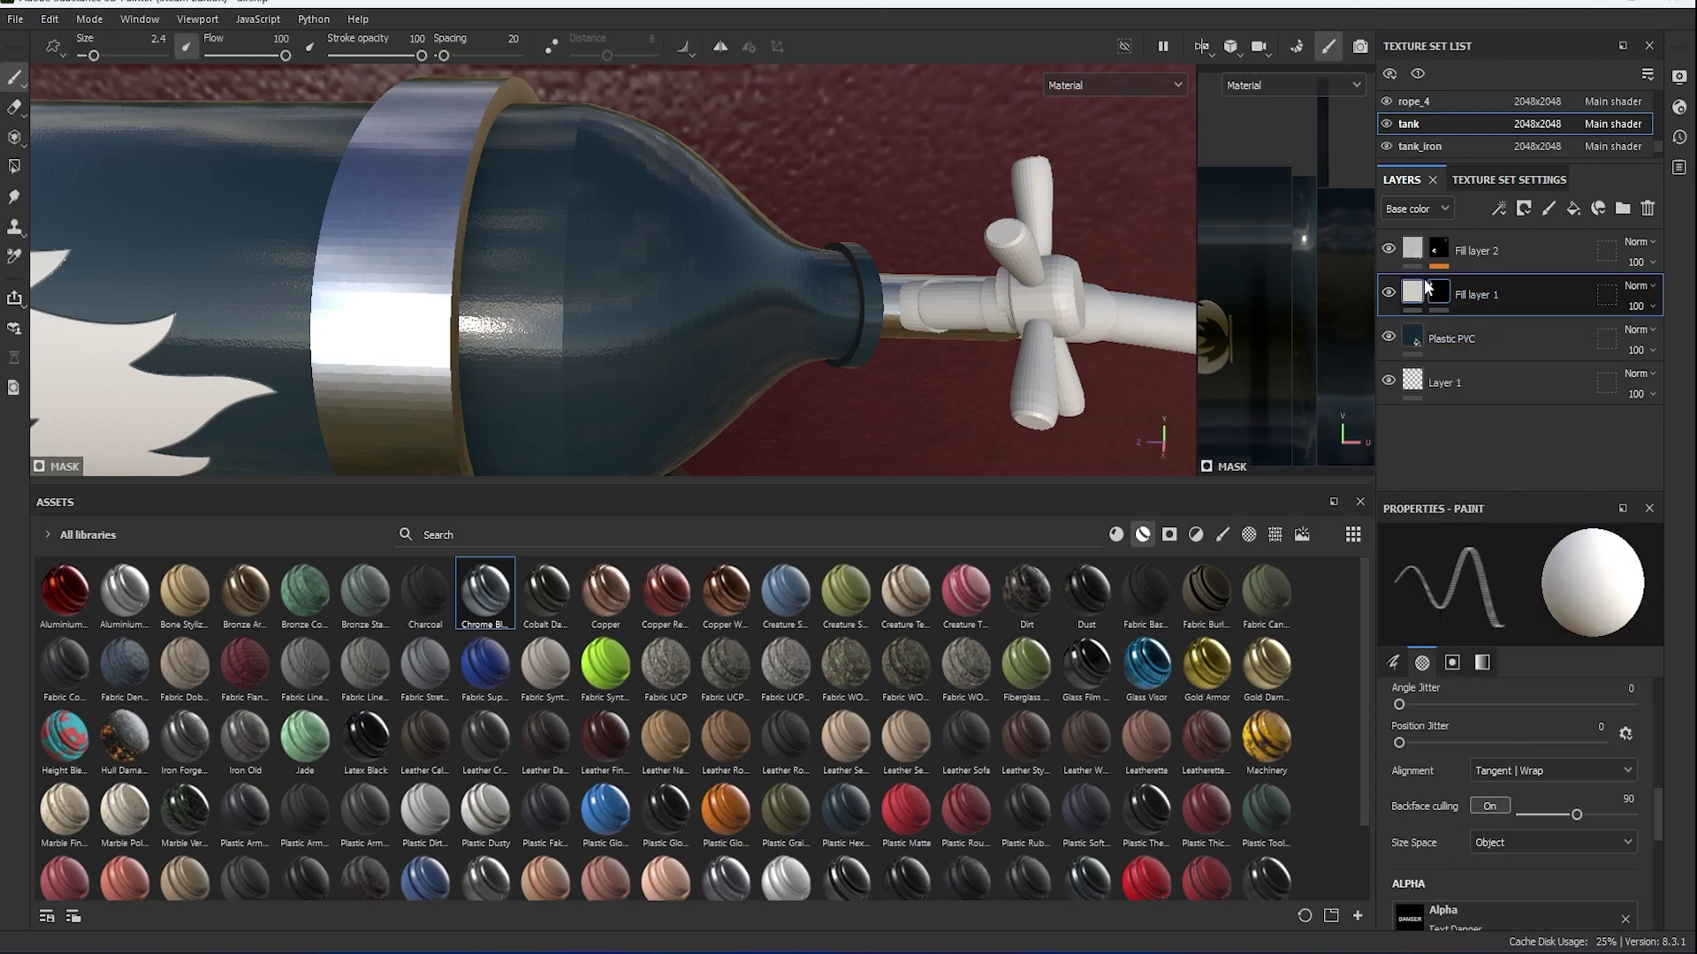
# Check Fill layers 1 and 2, then move to the tank_iron texture set.
pyautogui.click(1440, 251)
pyautogui.click(1449, 294)
pyautogui.scroll(4, 1547, 553)
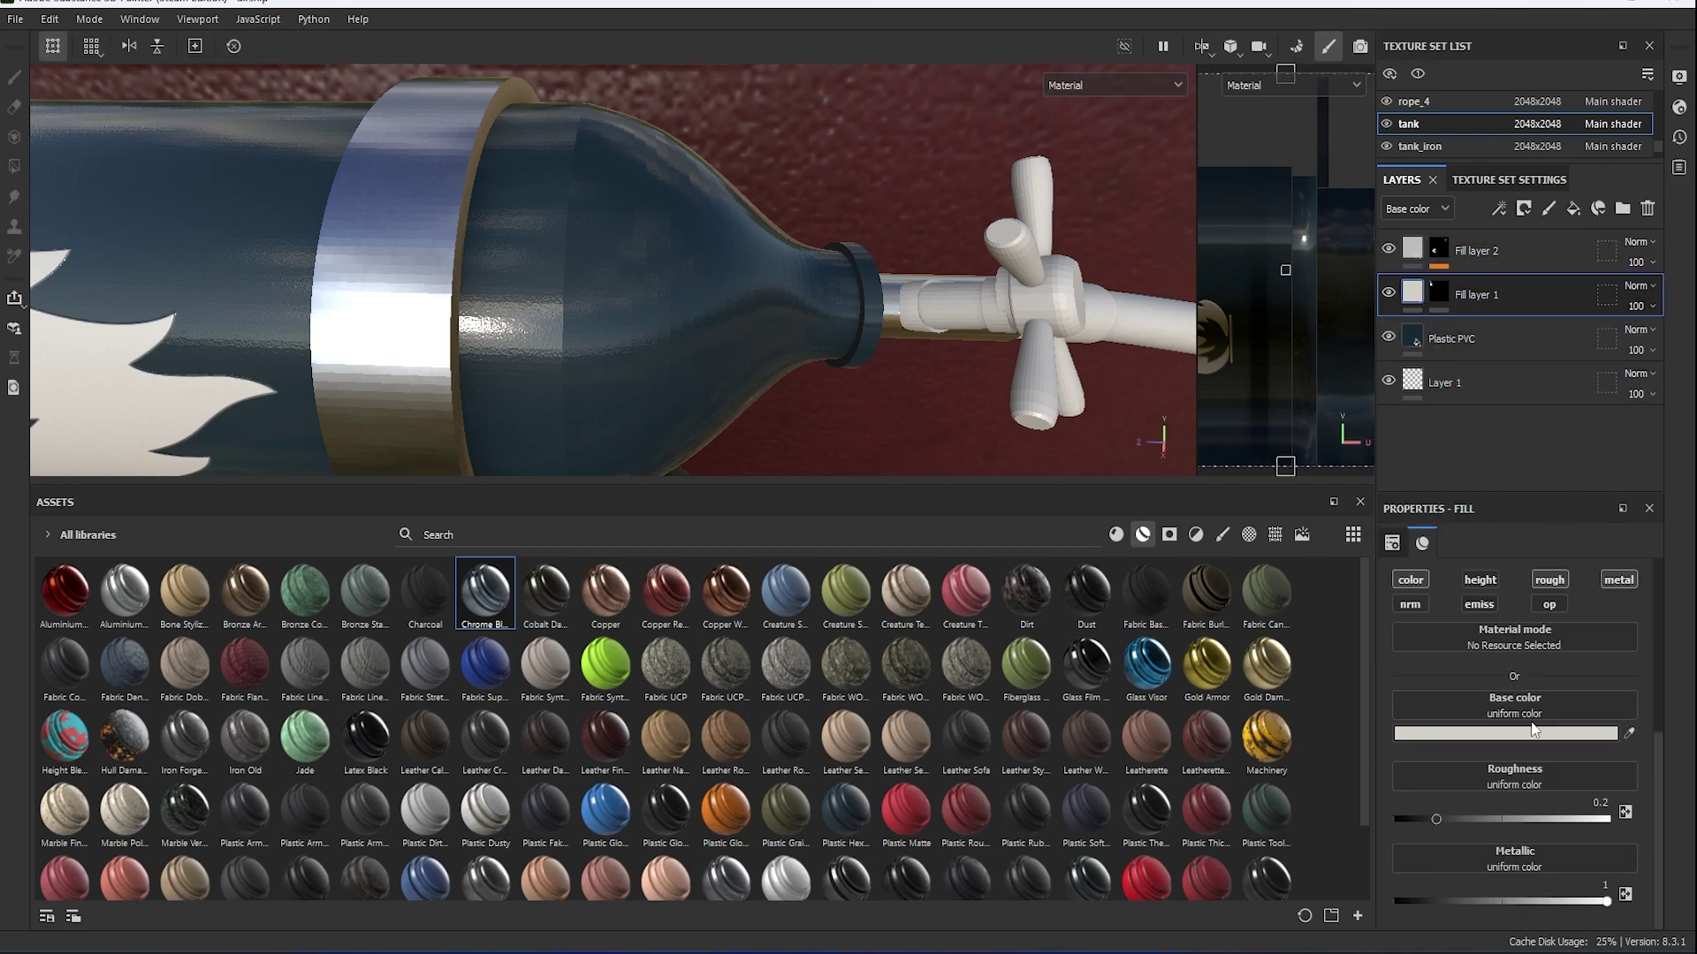
pyautogui.rightClick(1487, 332)
pyautogui.click(1525, 336)
pyautogui.click(1414, 146)
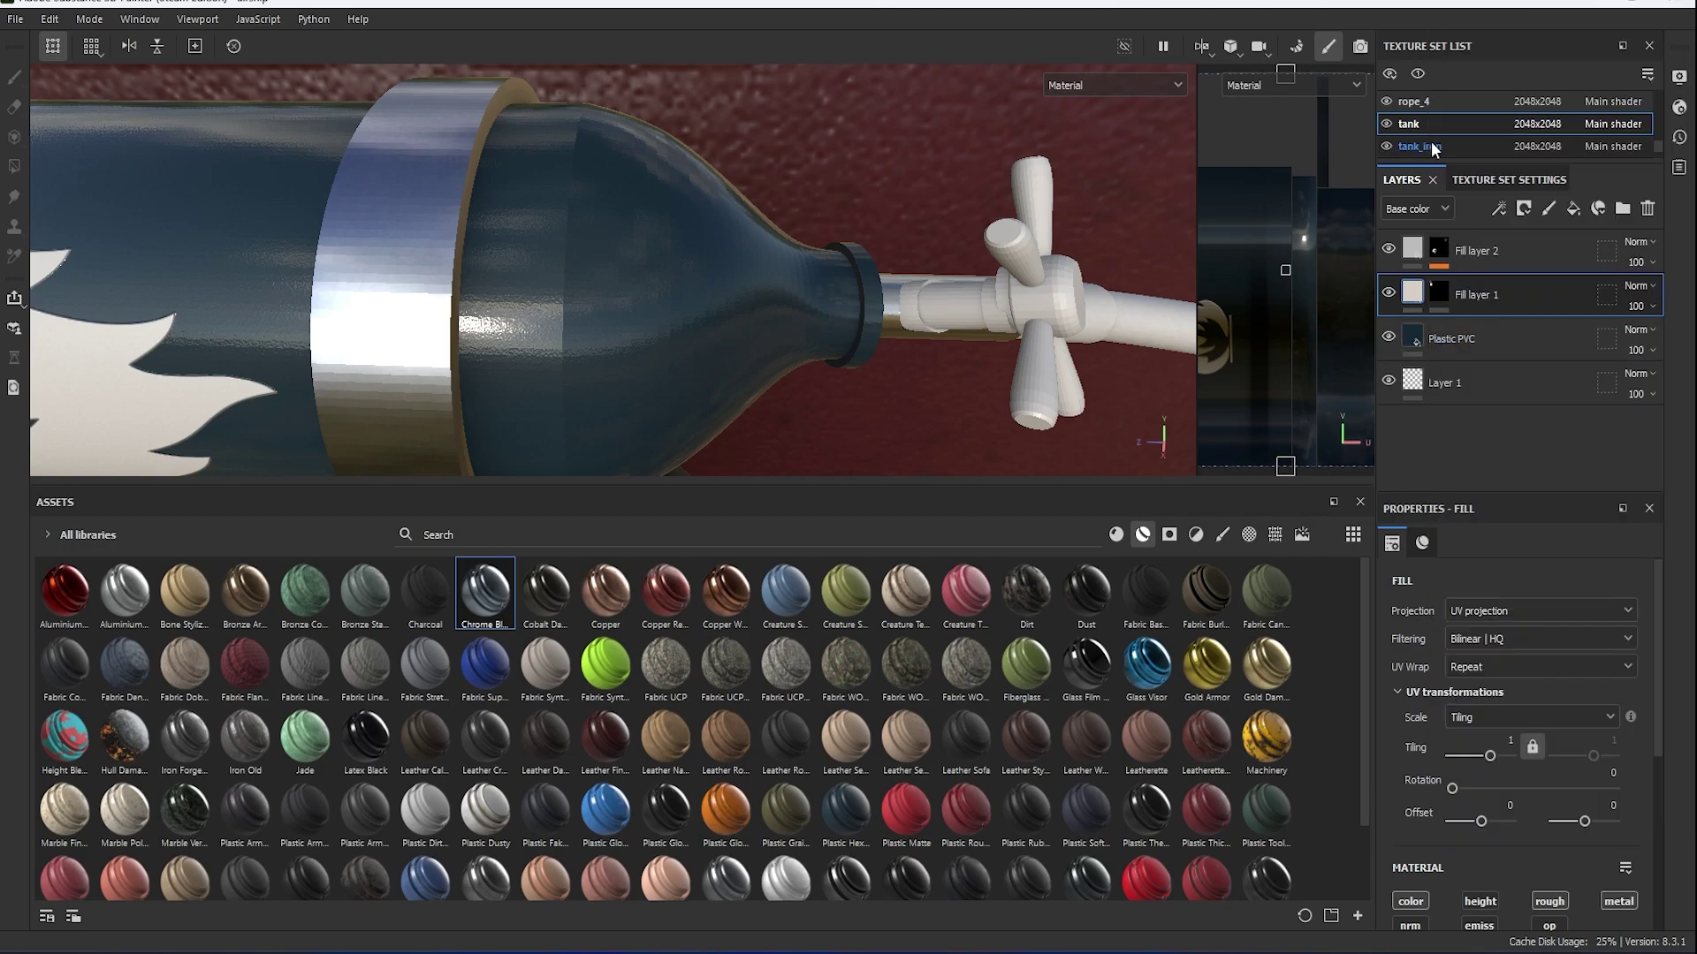
# Look through the other tank texture sets, including tank_part2, and their layer options.
pyautogui.click(1476, 119)
pyautogui.scroll(-2, 1449, 120)
pyautogui.rightClick(1535, 382)
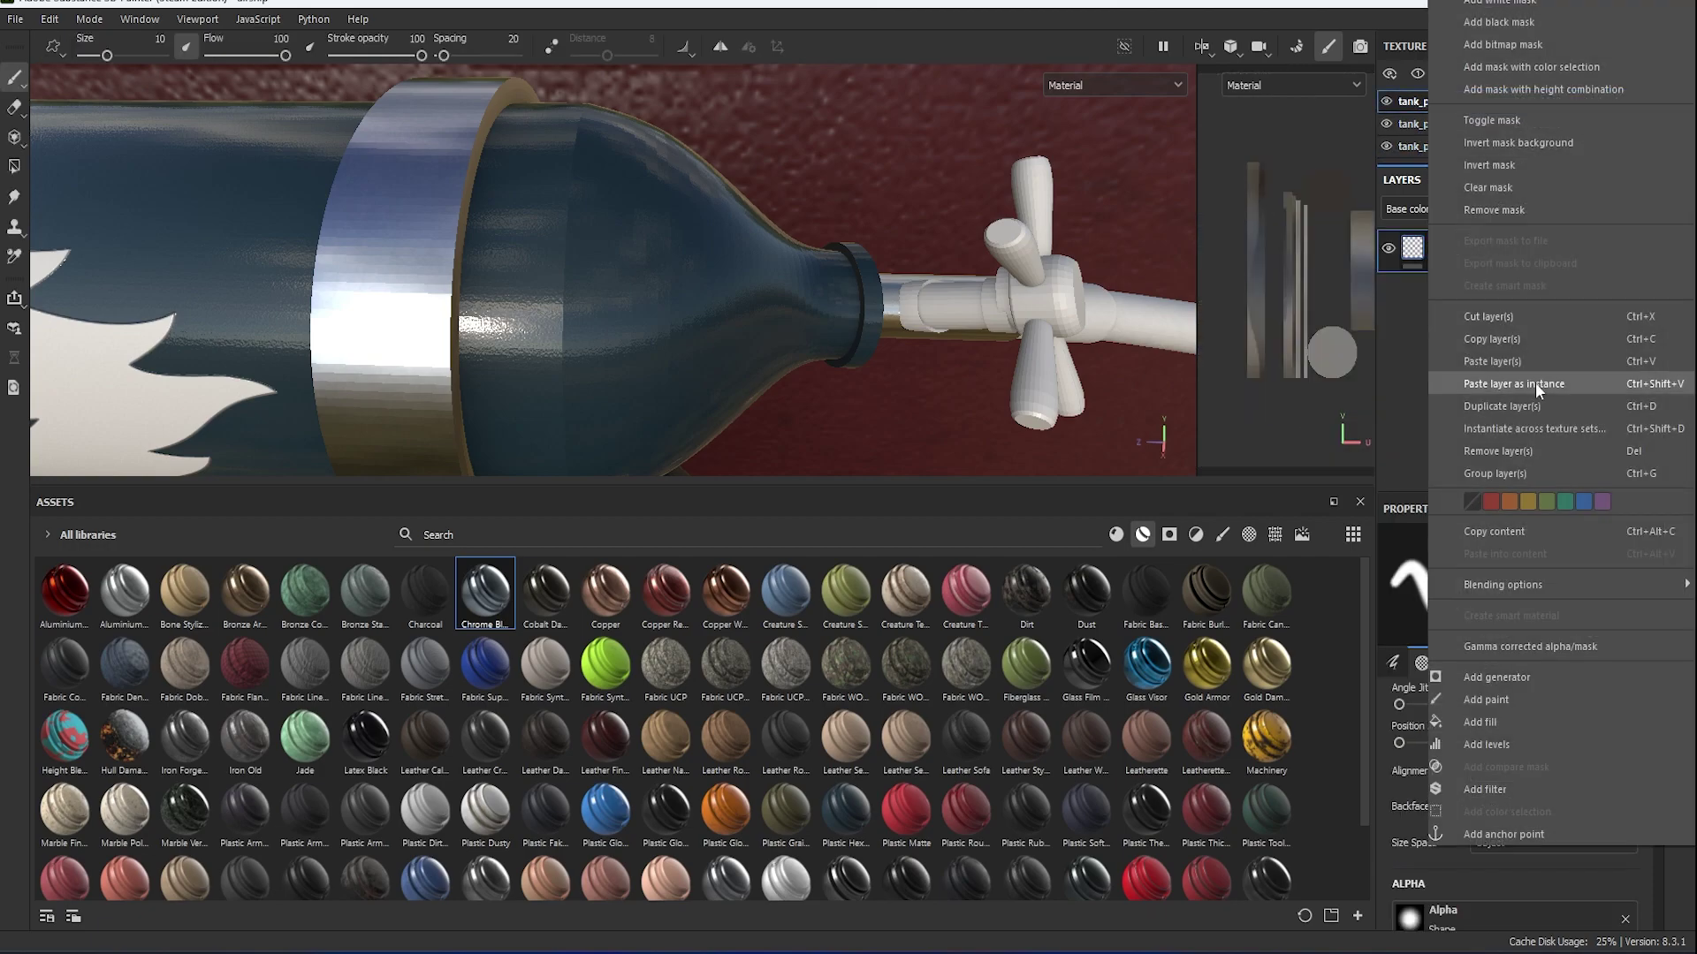
pyautogui.click(1526, 359)
pyautogui.click(1441, 123)
pyautogui.rightClick(1532, 341)
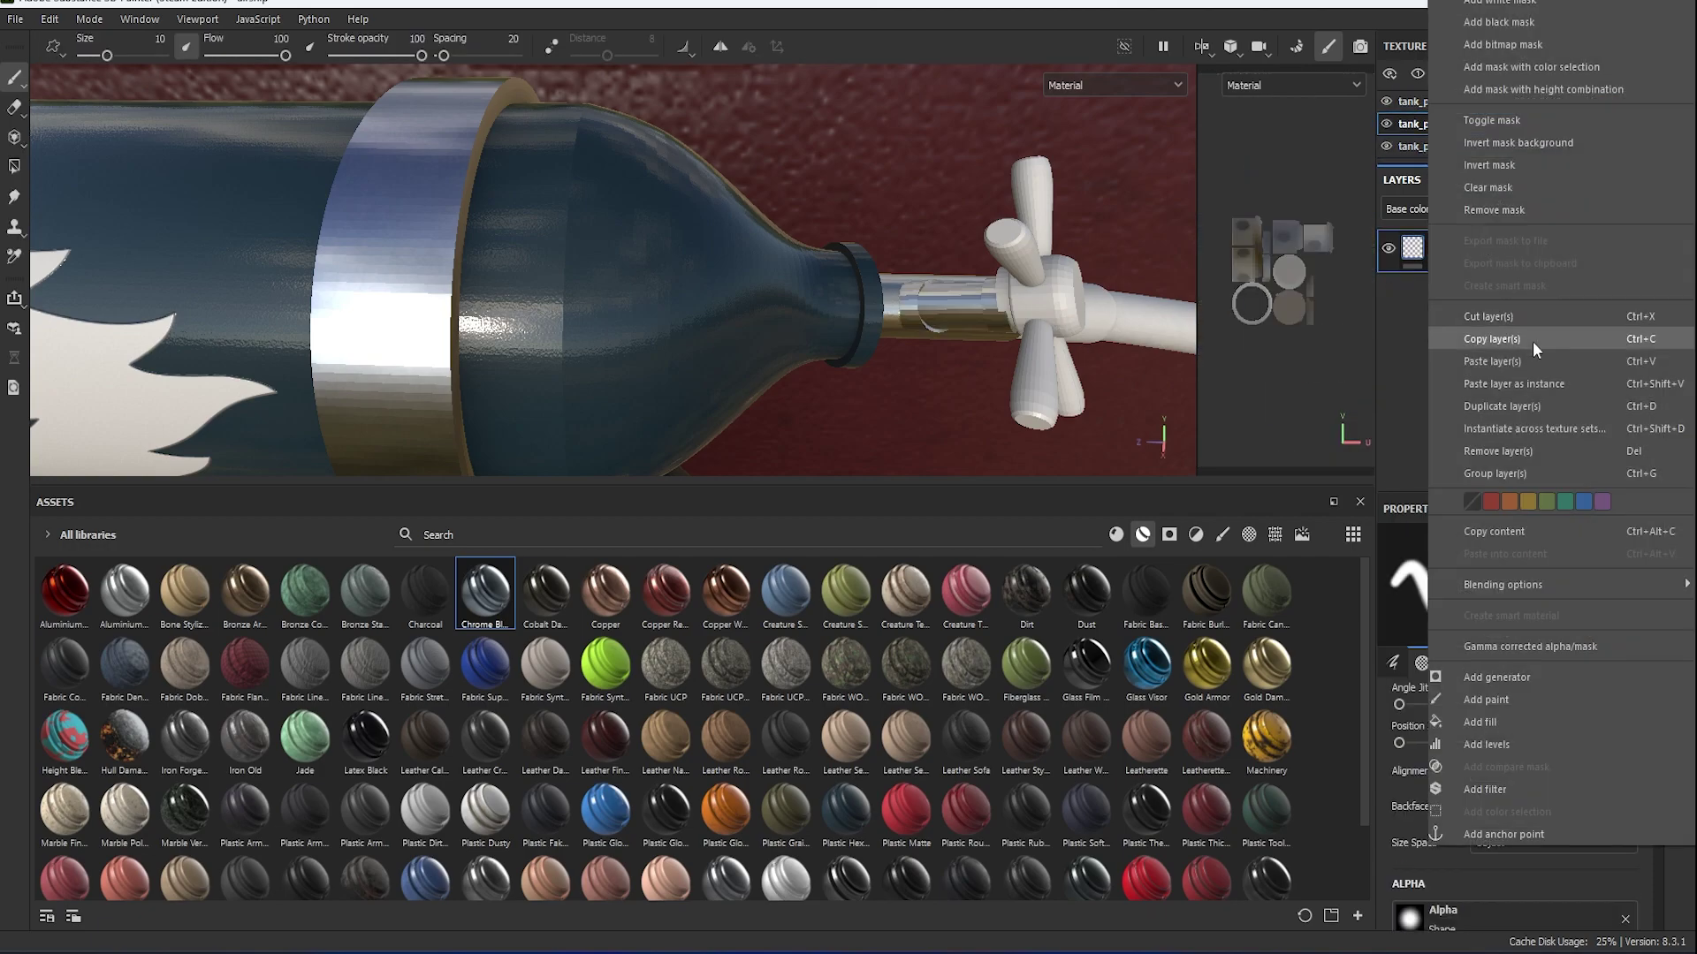
pyautogui.click(1073, 325)
pyautogui.scroll(-3, 1074, 325)
pyautogui.scroll(3, 1022, 408)
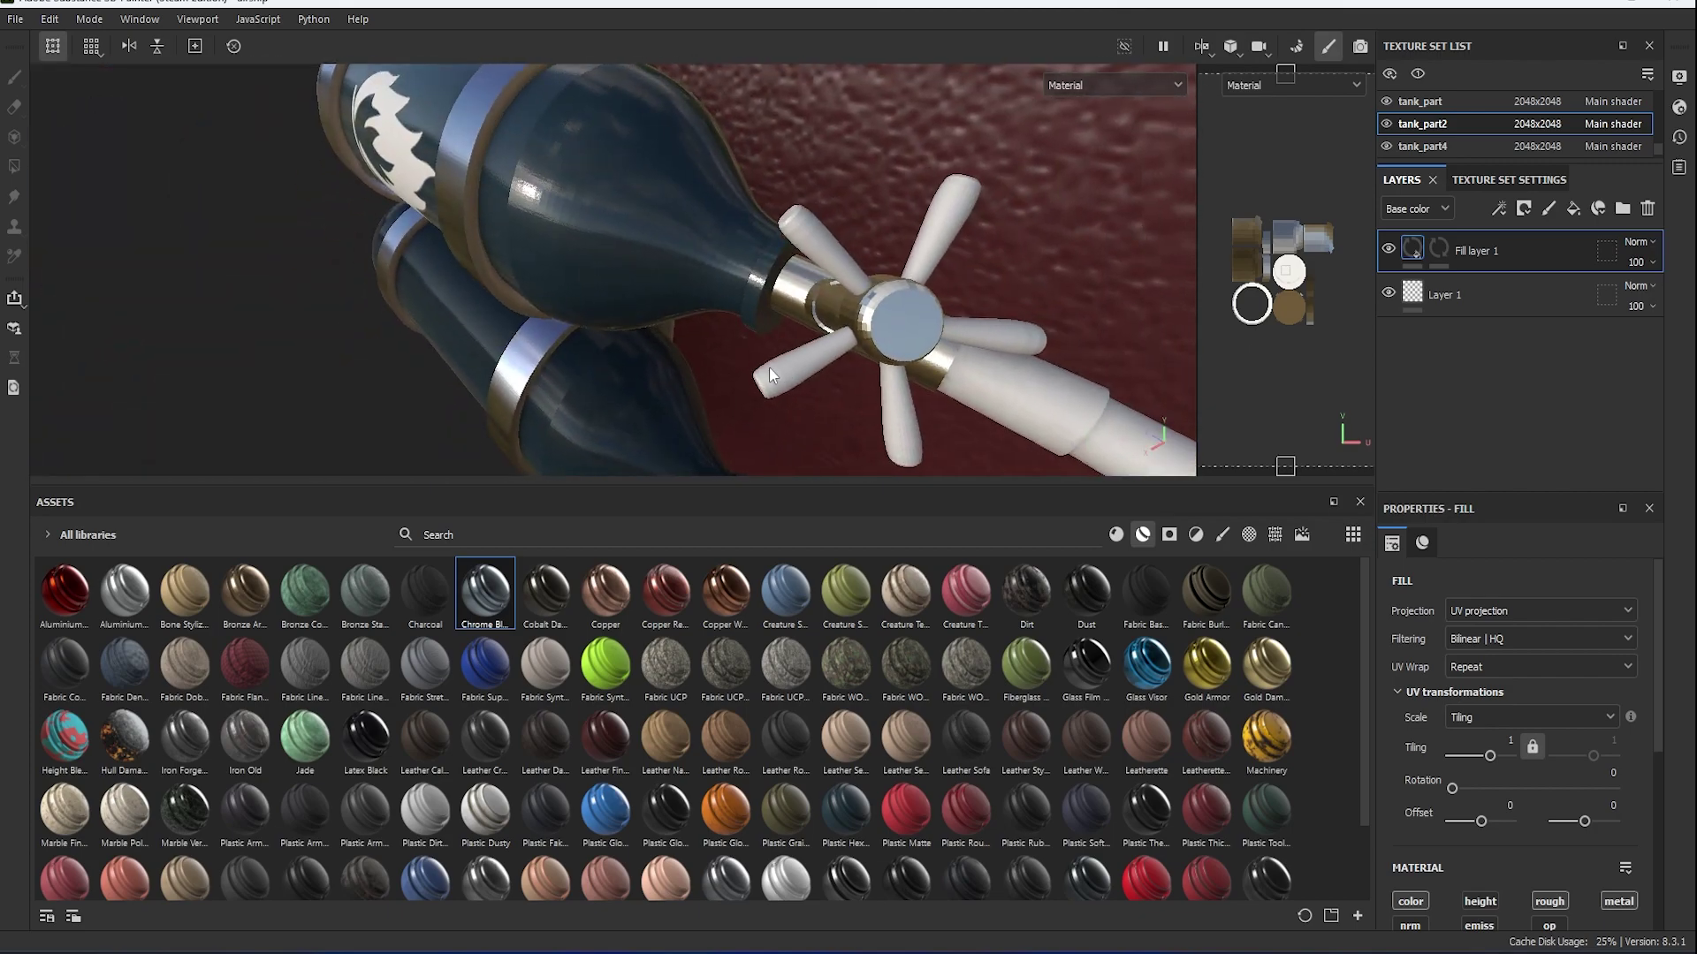
# Apply Aluminium Anodized Red to the valve handles with higher Roughness and Metallic 0.25.
pyautogui.keyDown('alt'); pyautogui.moveTo(1021, 408); pyautogui.dragTo(809, 550); pyautogui.keyUp('alt')
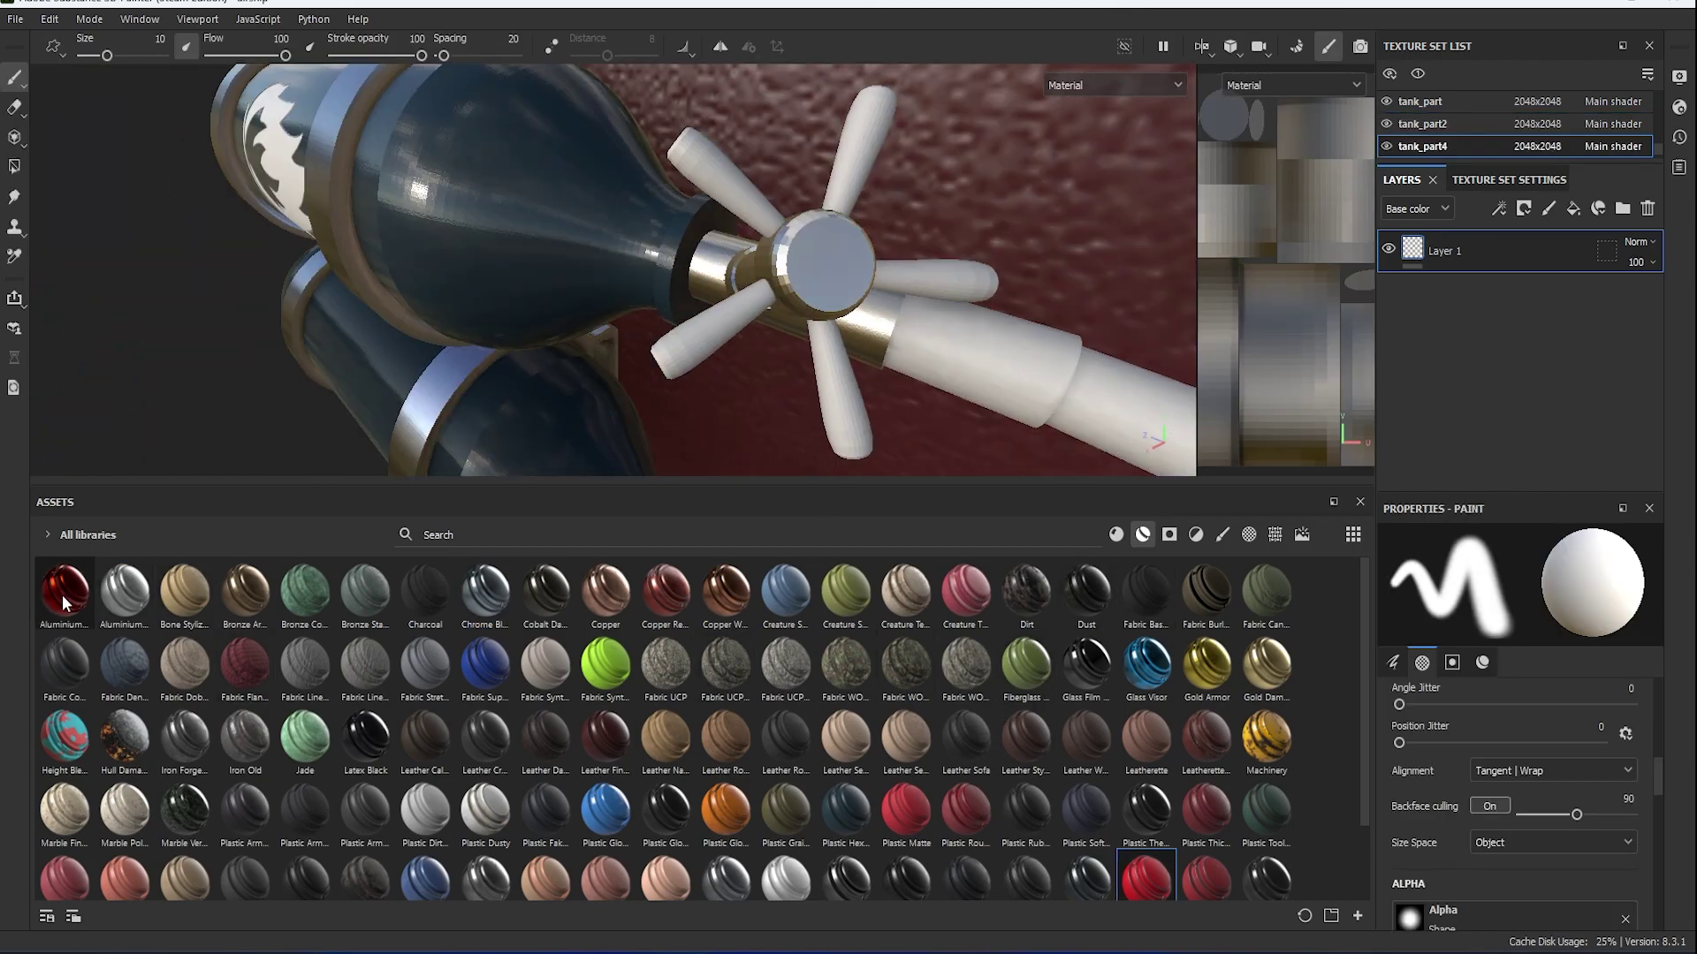
pyautogui.moveTo(64, 604)
pyautogui.mouseDown()
pyautogui.moveTo(707, 340)
pyautogui.moveTo(901, 326)
pyautogui.mouseUp()
pyautogui.scroll(-5, 1534, 685)
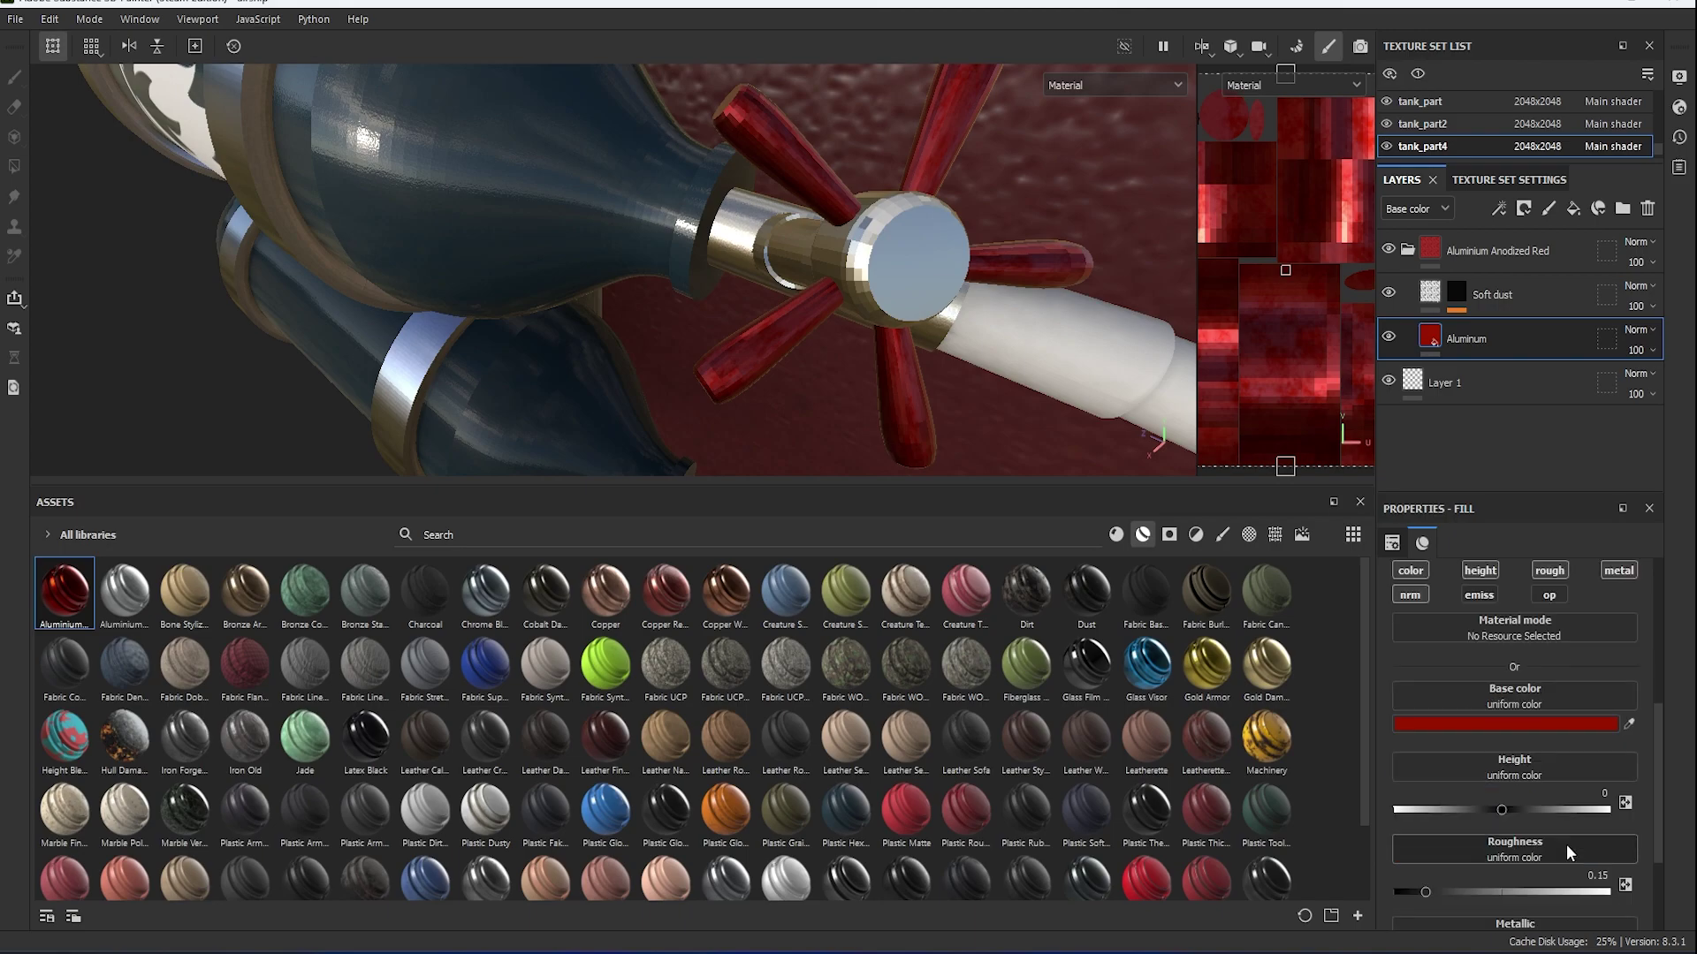
pyautogui.moveTo(1429, 778); pyautogui.dragTo(1511, 780)
pyautogui.click(1599, 862)
pyautogui.moveTo(1600, 862); pyautogui.dragTo(1447, 862)
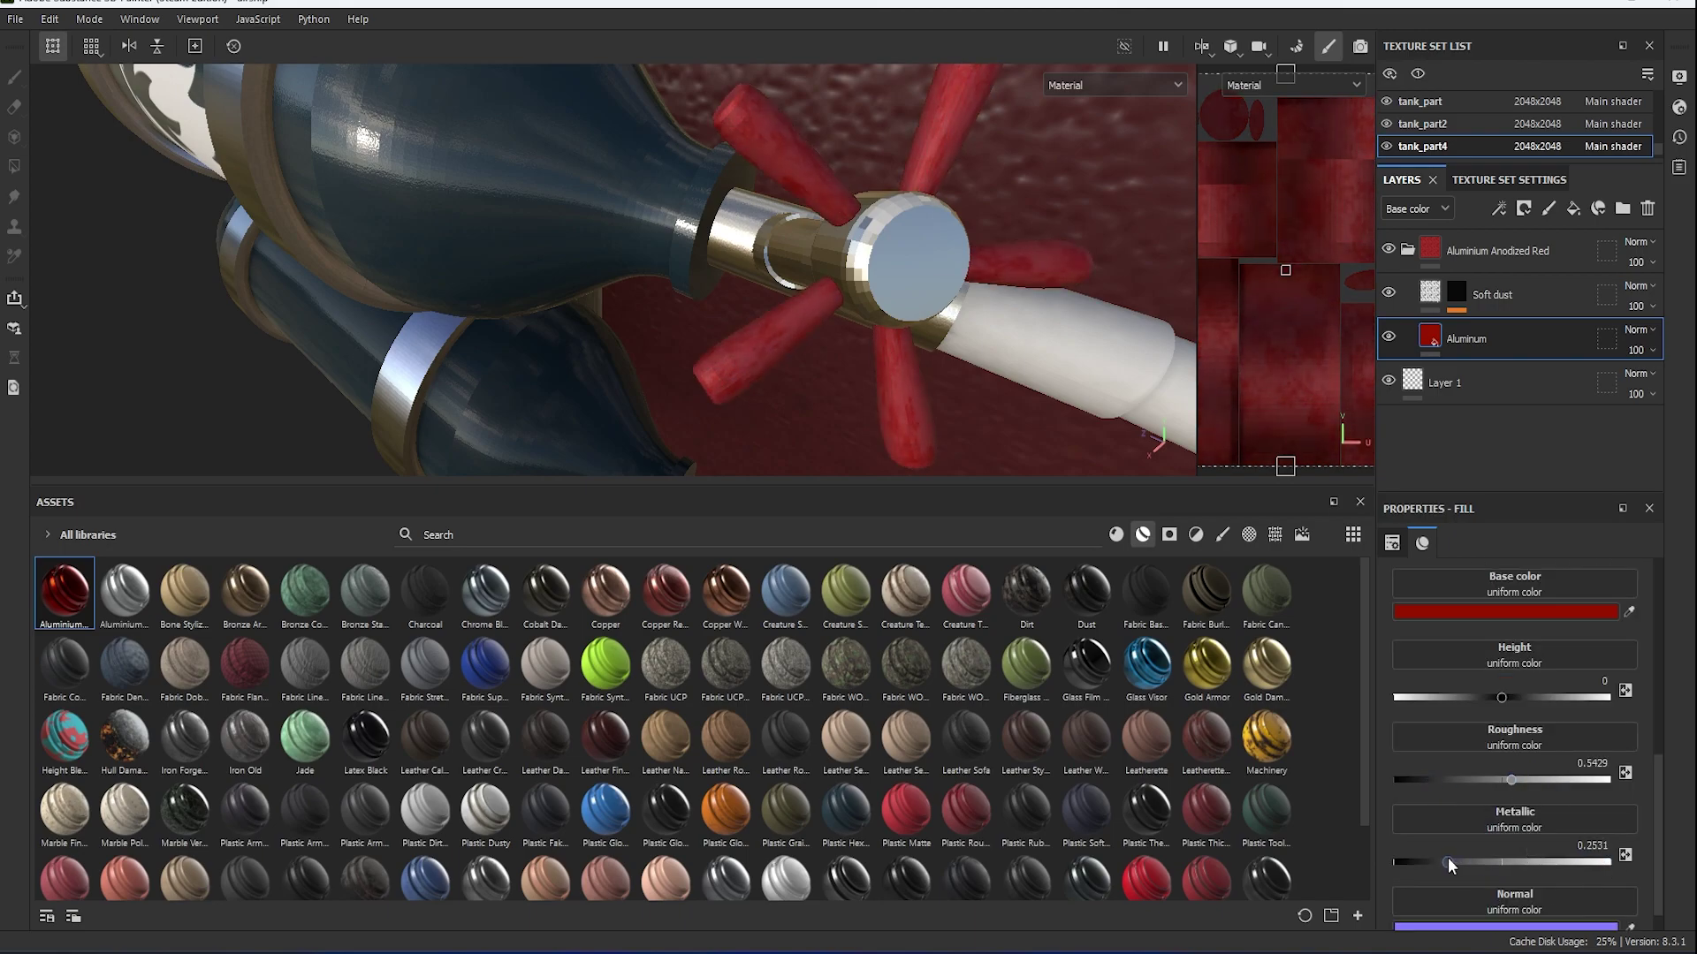
# Enlarge the 3D view and apply the Rubber Dry material to the hose.
pyautogui.scroll(-5, 884, 361)
pyautogui.scroll(-5, 884, 360)
pyautogui.scroll(-3, 883, 360)
pyautogui.scroll(-3, 884, 361)
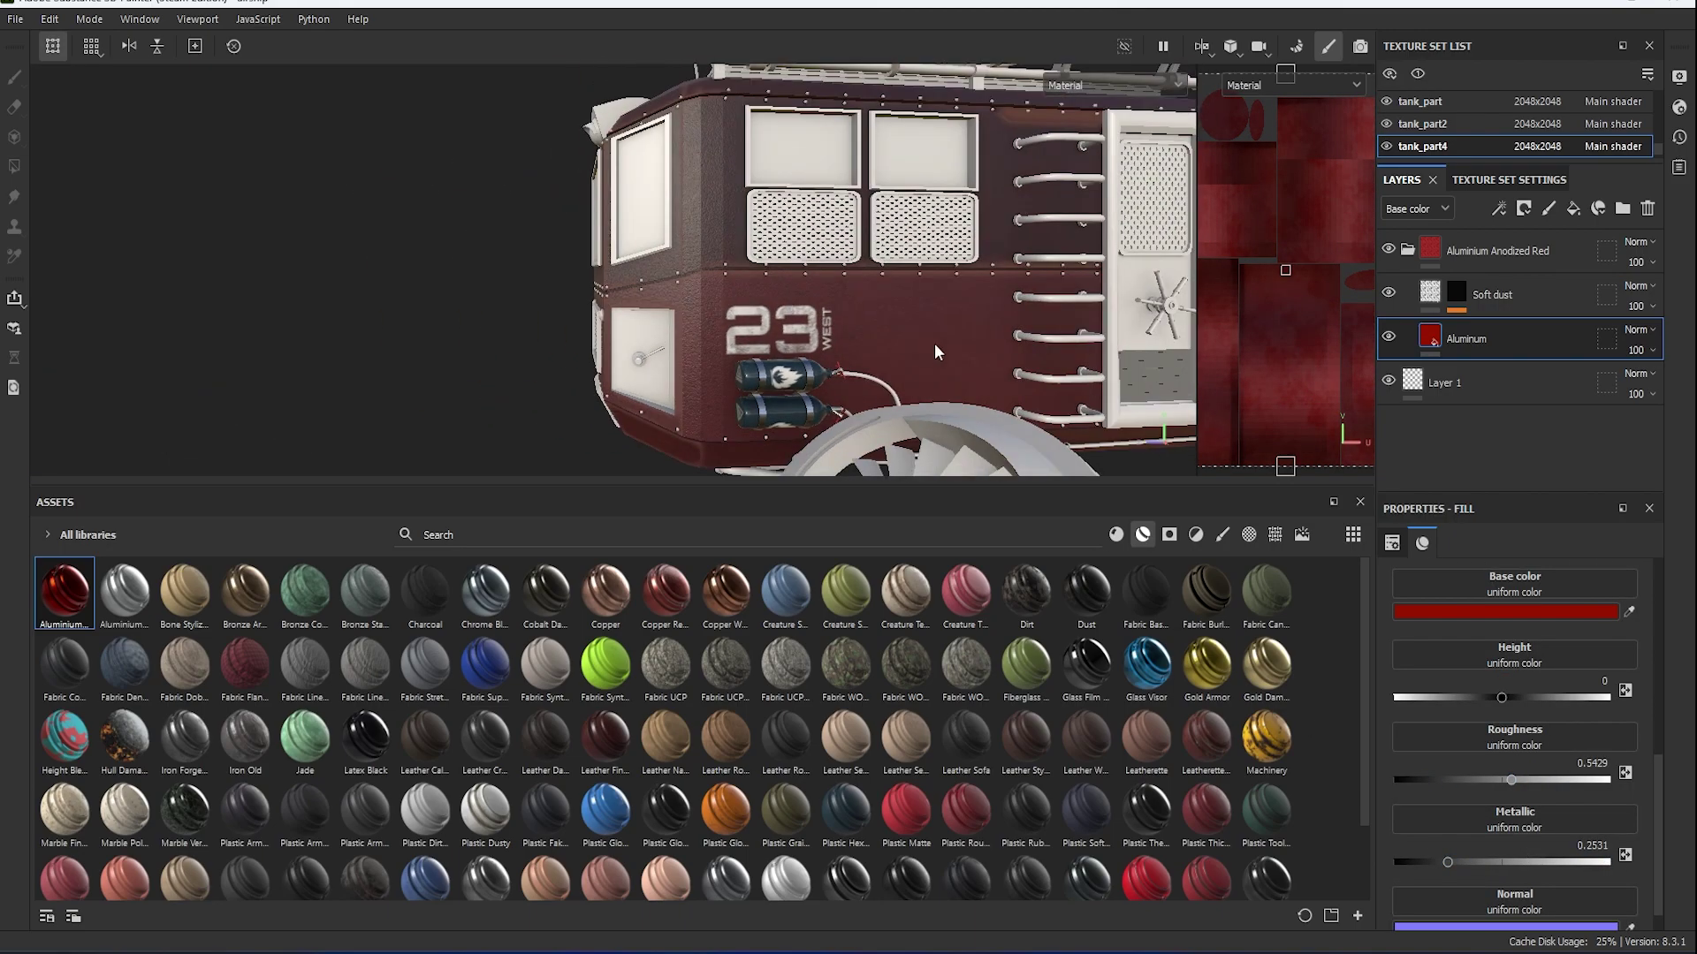
pyautogui.scroll(-2, 671, 787)
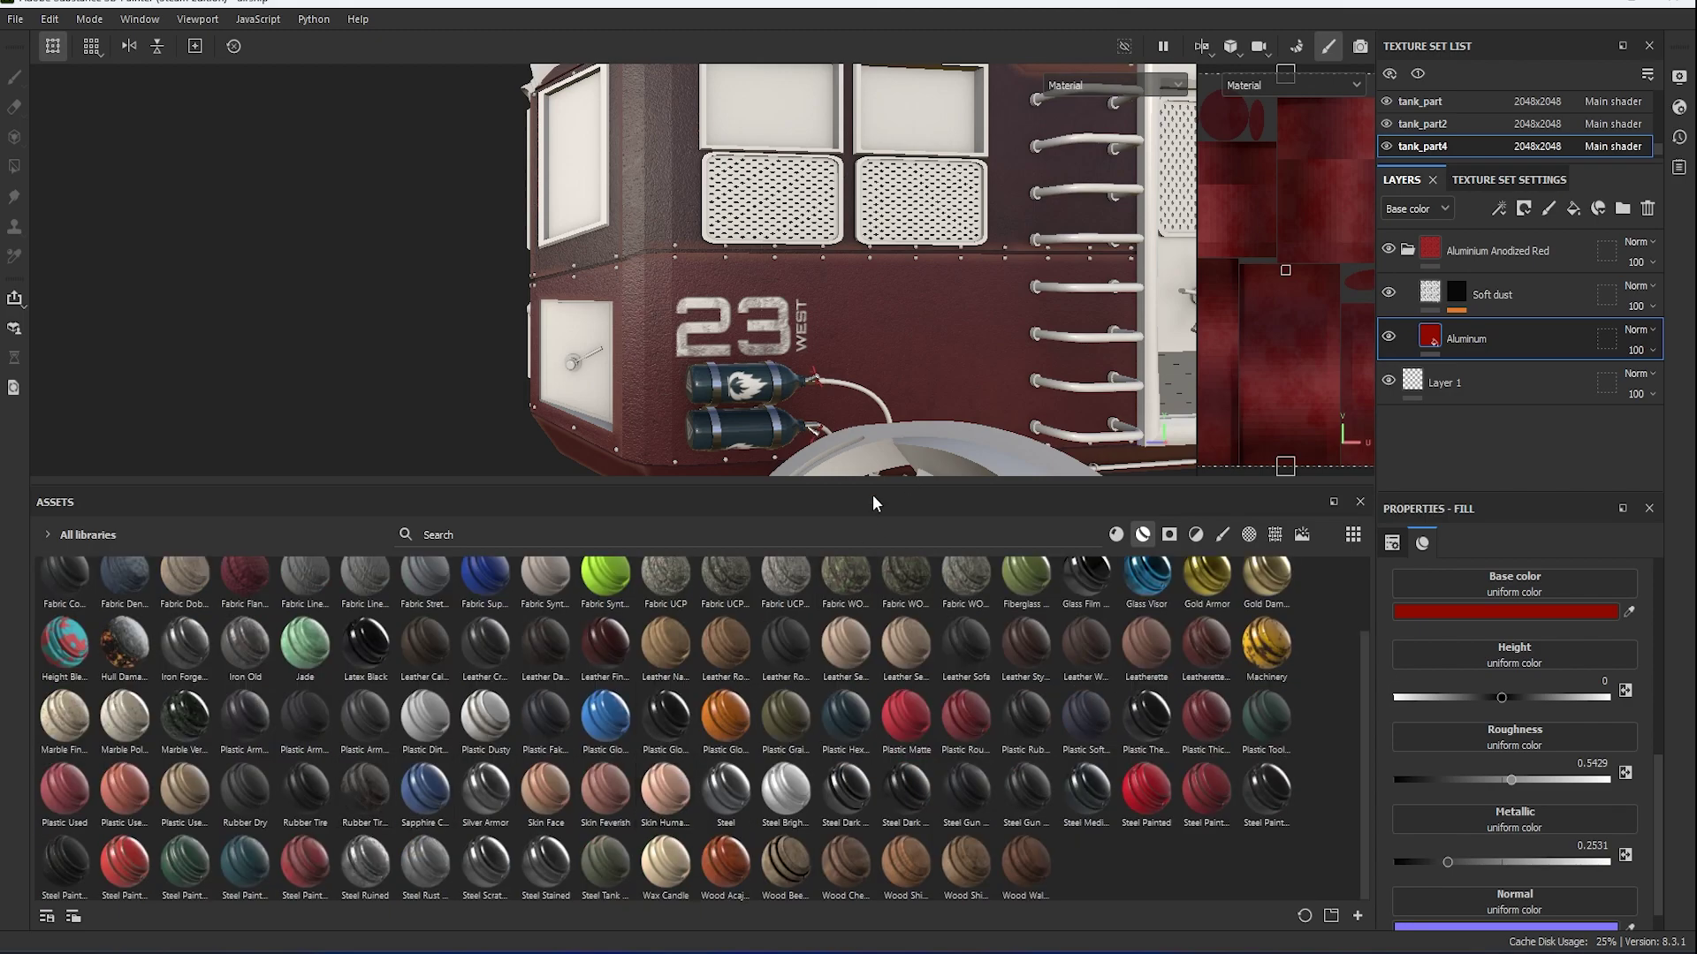
pyautogui.moveTo(886, 483); pyautogui.dragTo(884, 689)
pyautogui.scroll(5, 765, 539)
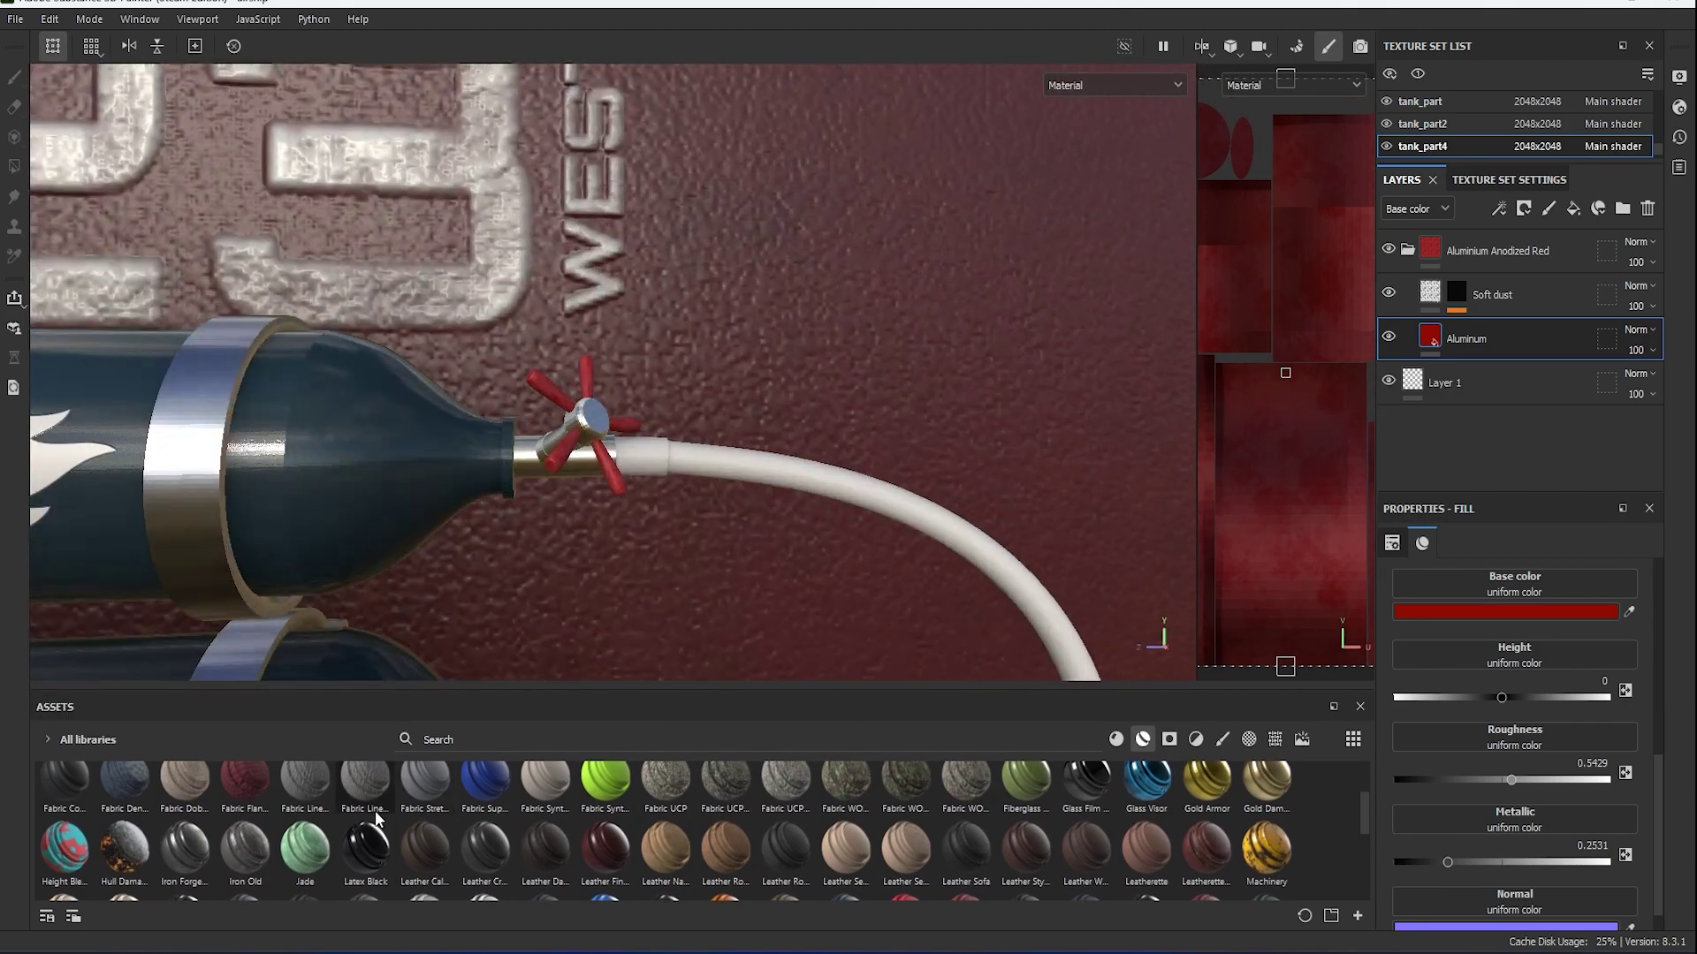
pyautogui.scroll(-3, 306, 871)
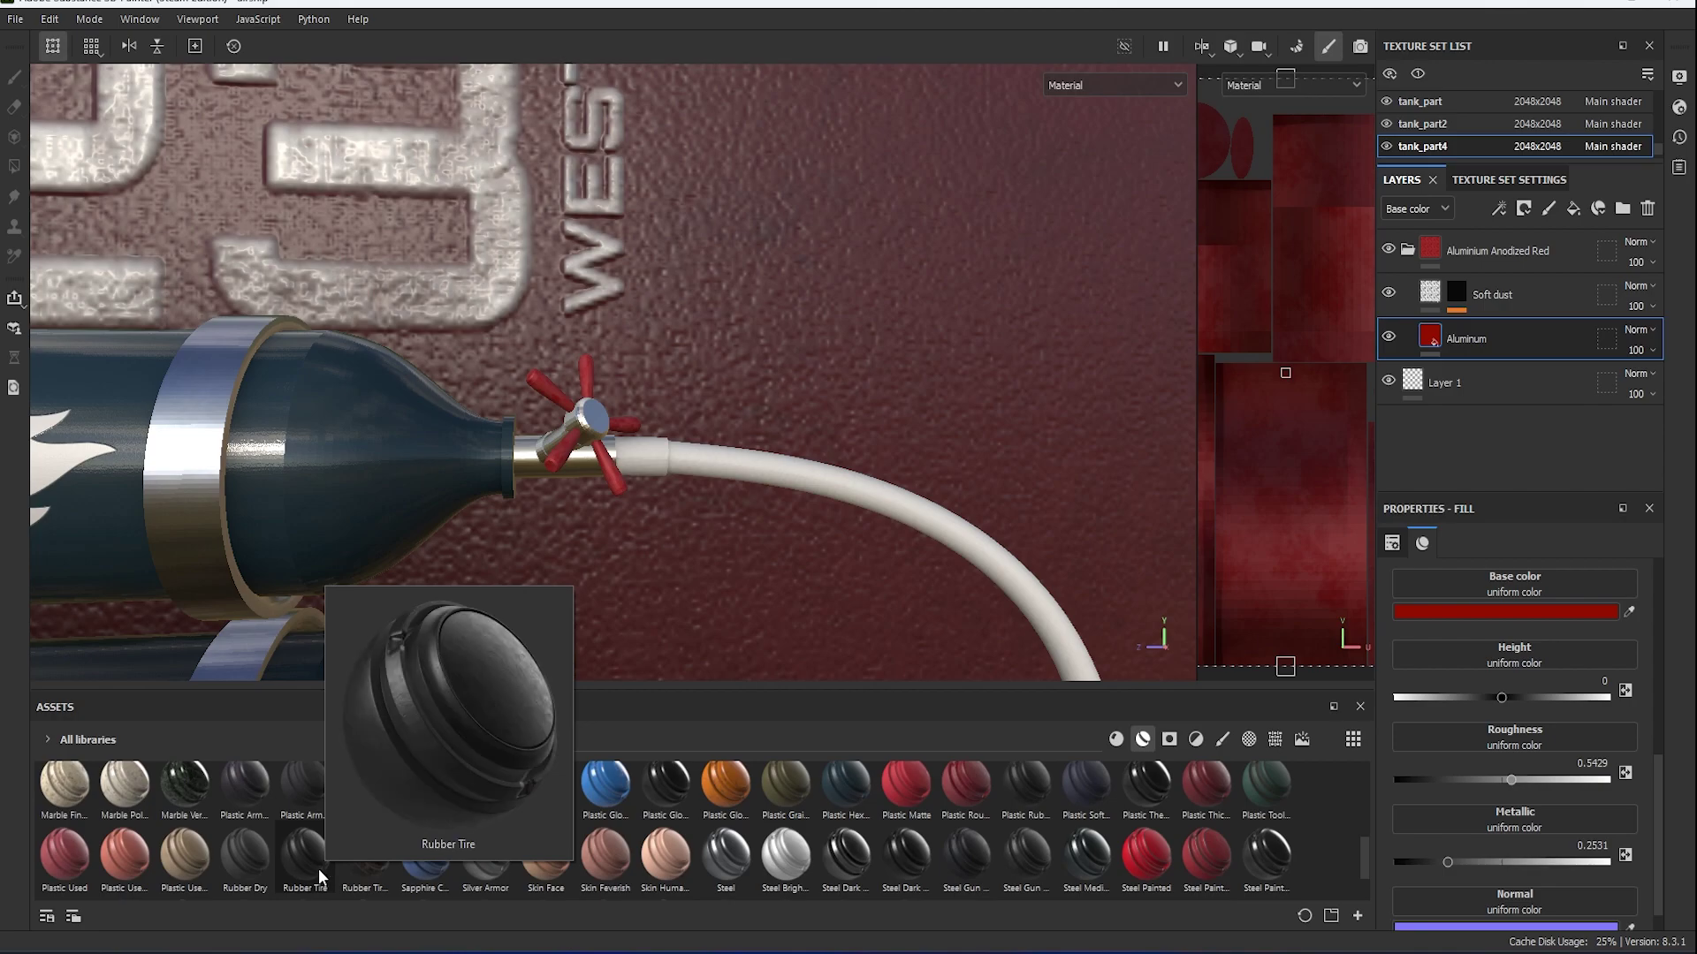
pyautogui.moveTo(244, 855); pyautogui.dragTo(749, 472)
pyautogui.scroll(2, 968, 476)
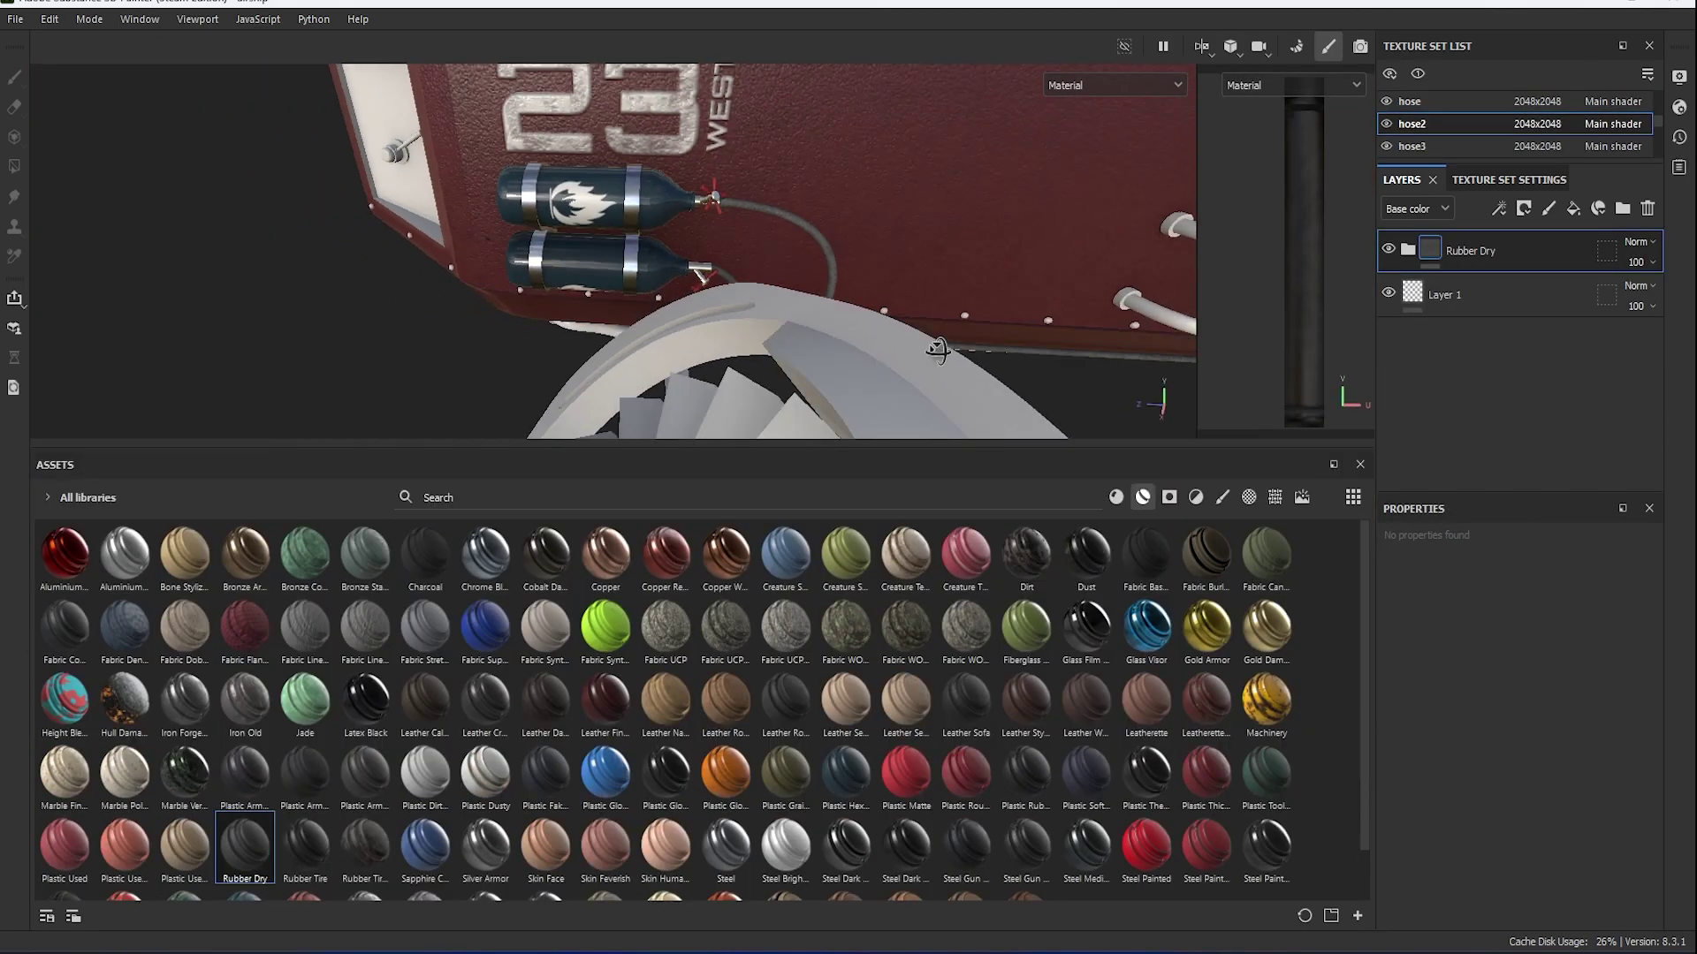
# Orbit around the car and apply Rubber Tire to the hose, hose3 and hose4 sets.
pyautogui.keyDown('alt'); pyautogui.moveTo(938, 350); pyautogui.dragTo(563, 217); pyautogui.keyUp('alt')
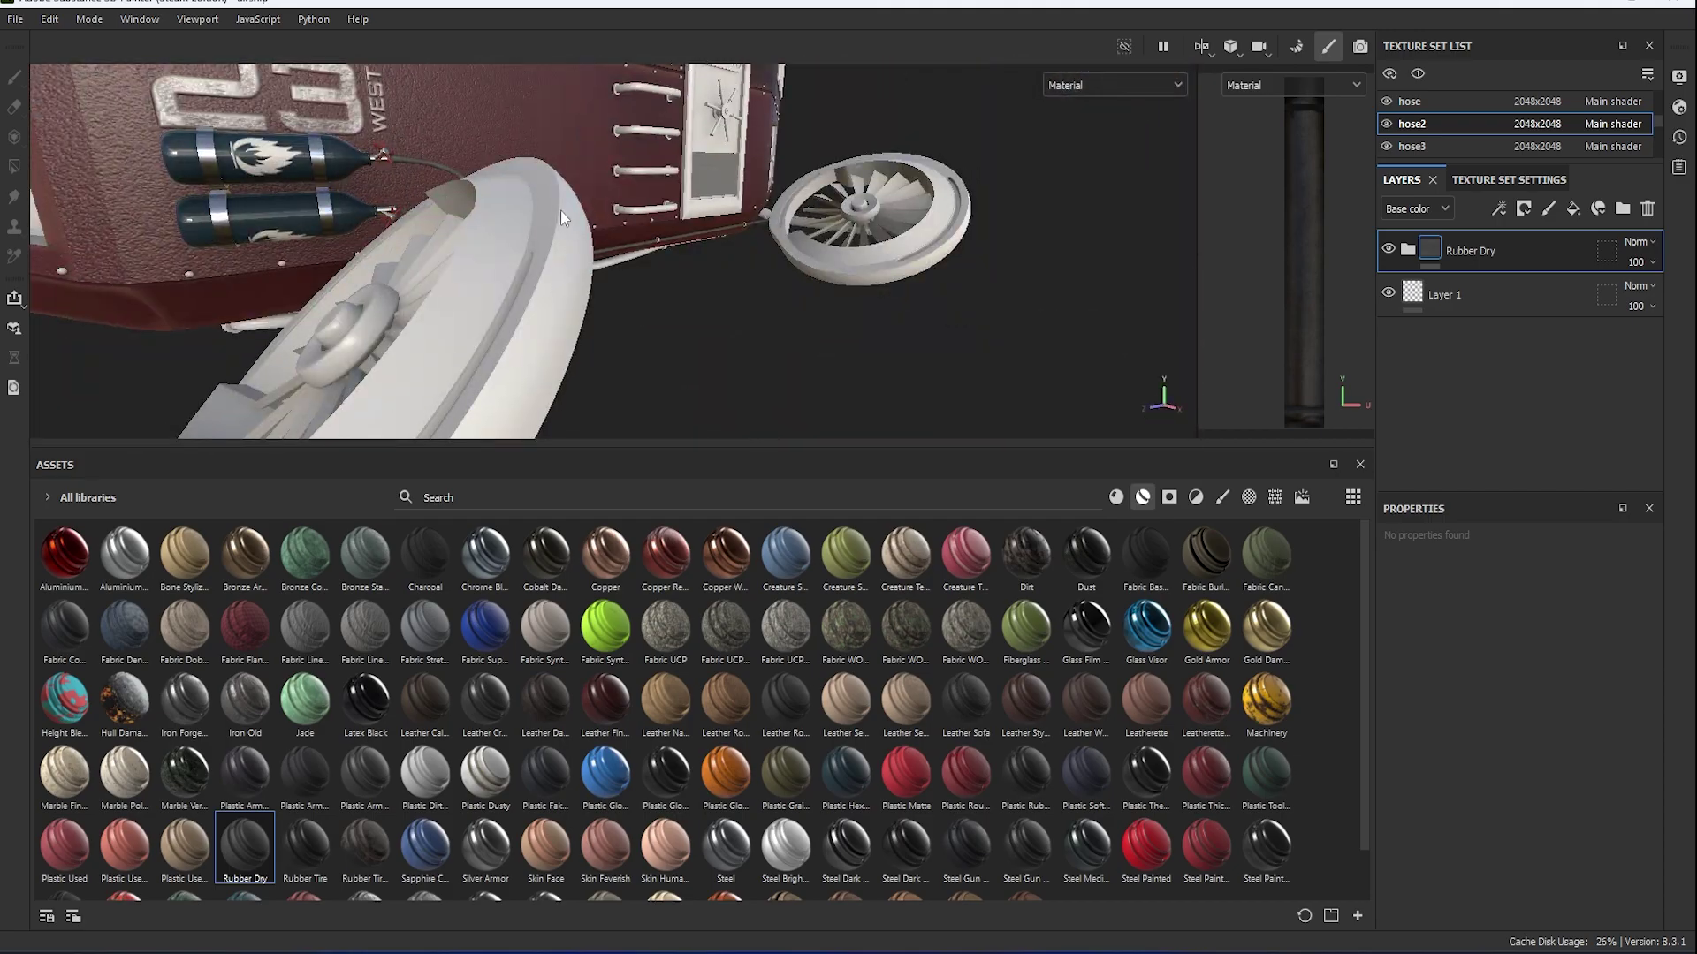
pyautogui.moveTo(563, 217)
pyautogui.keyDown('alt'); pyautogui.mouseDown()
pyautogui.moveTo(662, 464)
pyautogui.moveTo(675, 621)
pyautogui.moveTo(650, 518)
pyautogui.moveTo(772, 417)
pyautogui.moveTo(410, 829)
pyautogui.mouseUp(); pyautogui.keyUp('alt')
pyautogui.scroll(-5, 353, 817)
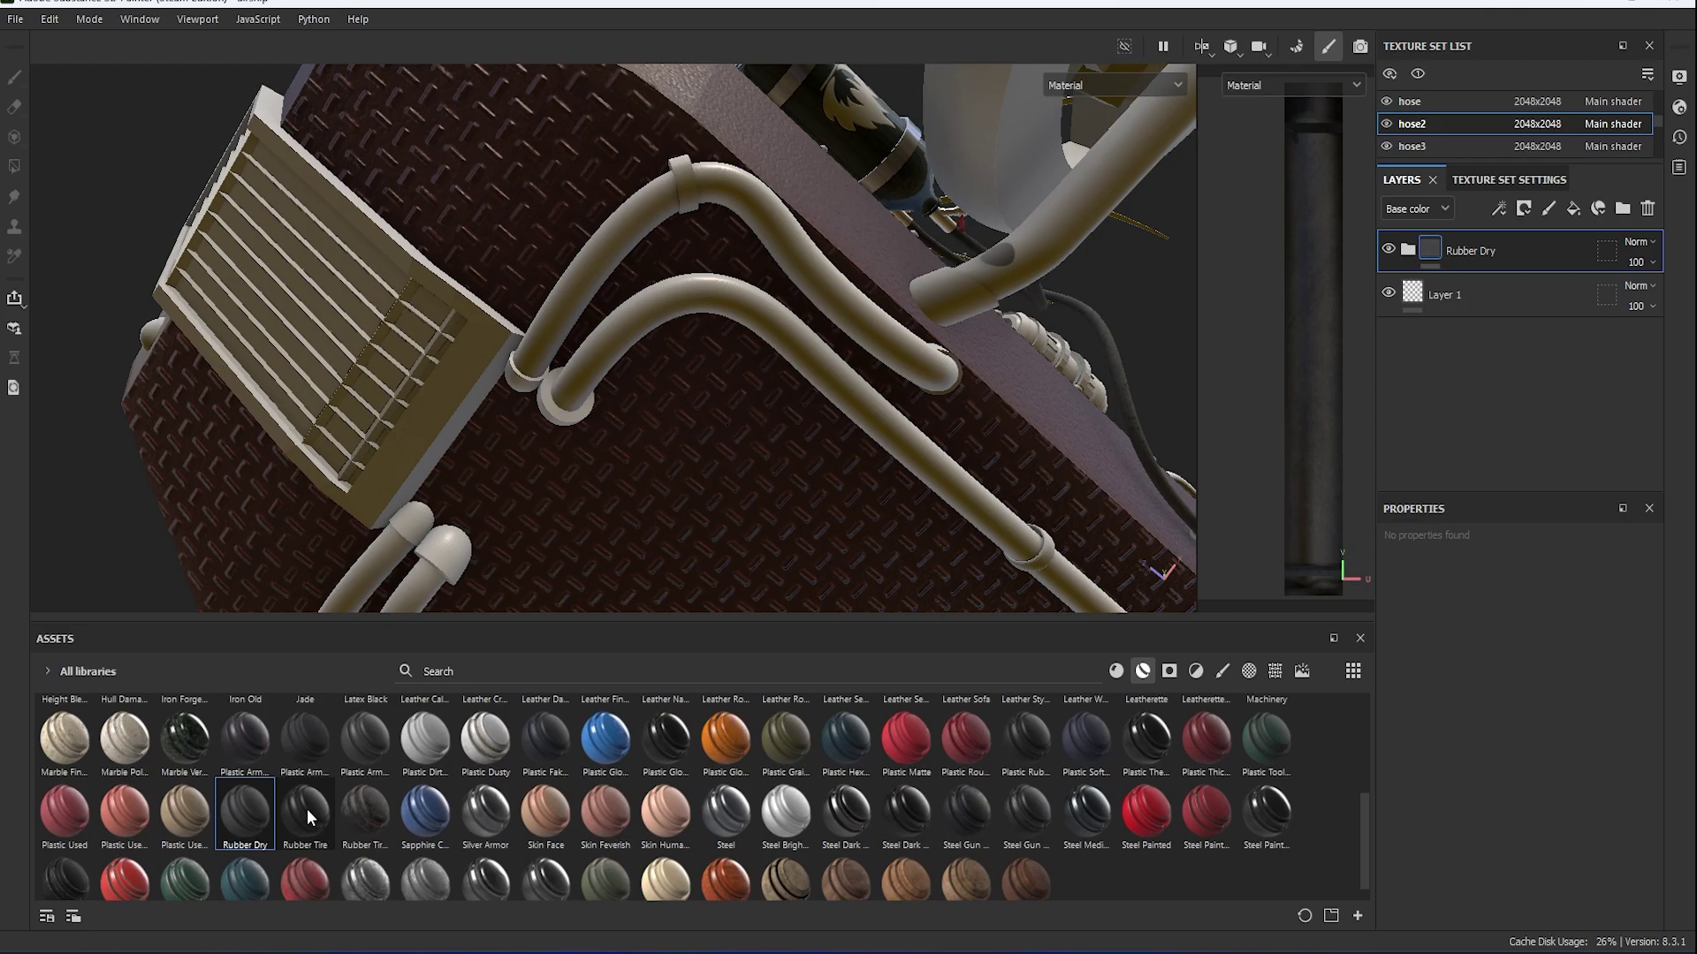
pyautogui.moveTo(306, 809)
pyautogui.mouseDown()
pyautogui.moveTo(600, 246)
pyautogui.moveTo(913, 364)
pyautogui.mouseUp()
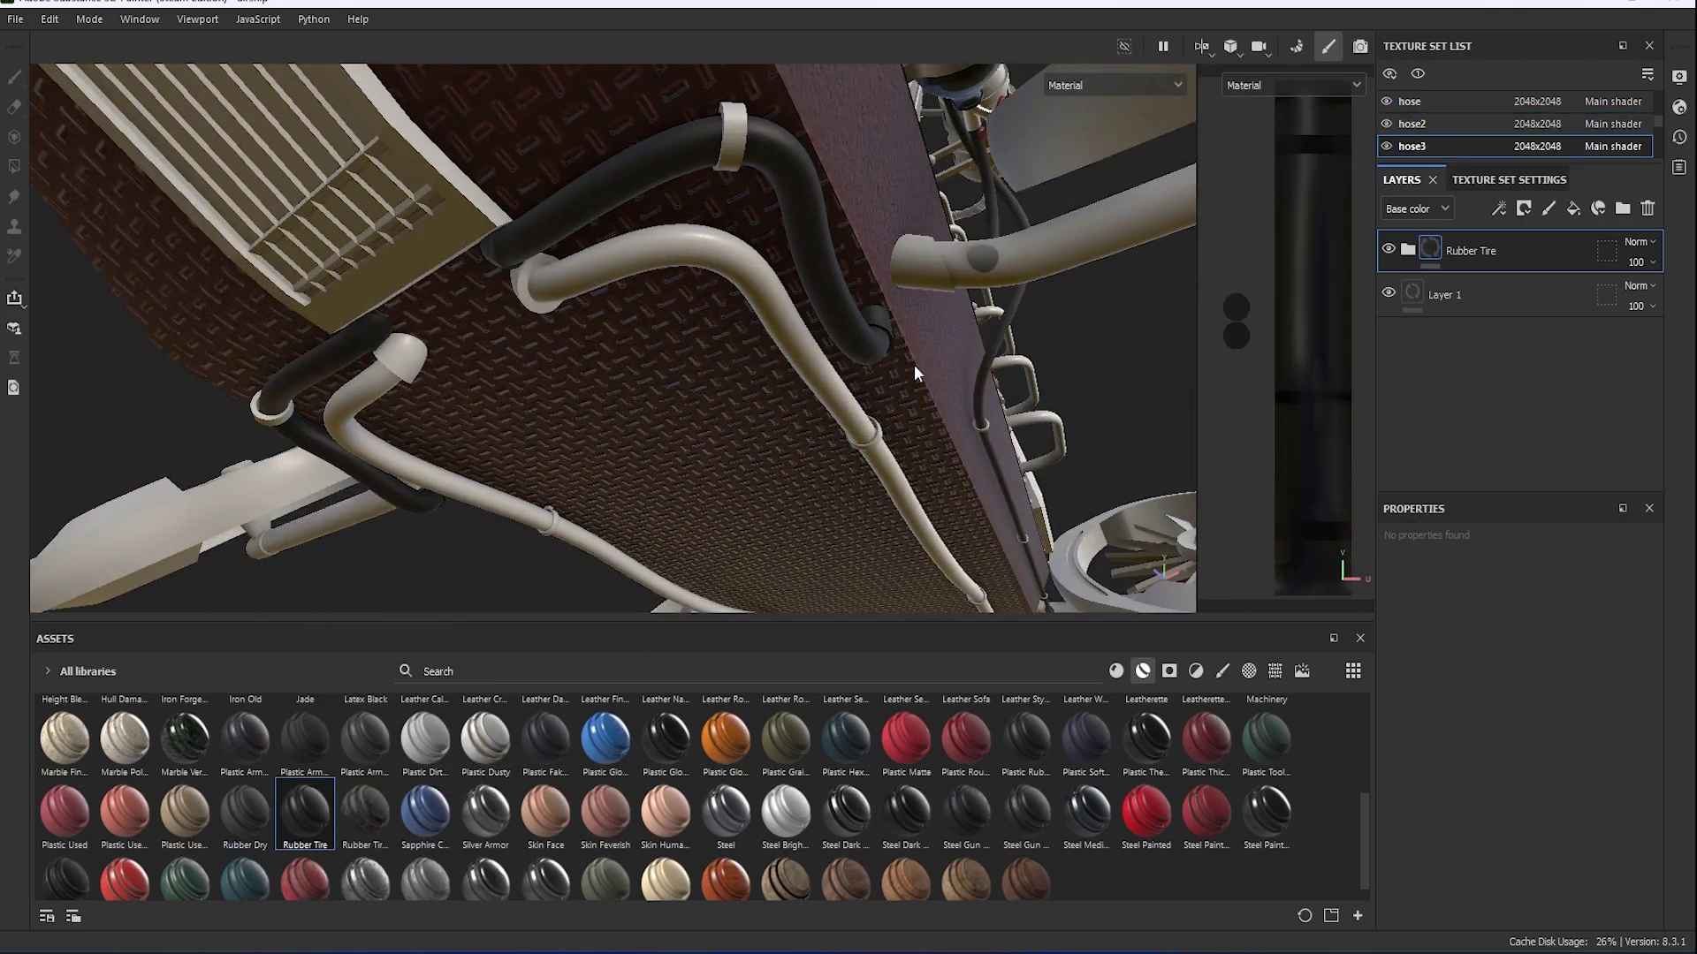
pyautogui.moveTo(306, 809)
pyautogui.mouseDown()
pyautogui.moveTo(776, 315)
pyautogui.moveTo(466, 340)
pyautogui.moveTo(575, 376)
pyautogui.mouseUp()
pyautogui.scroll(5, 574, 377)
pyautogui.moveTo(306, 808); pyautogui.dragTo(574, 462)
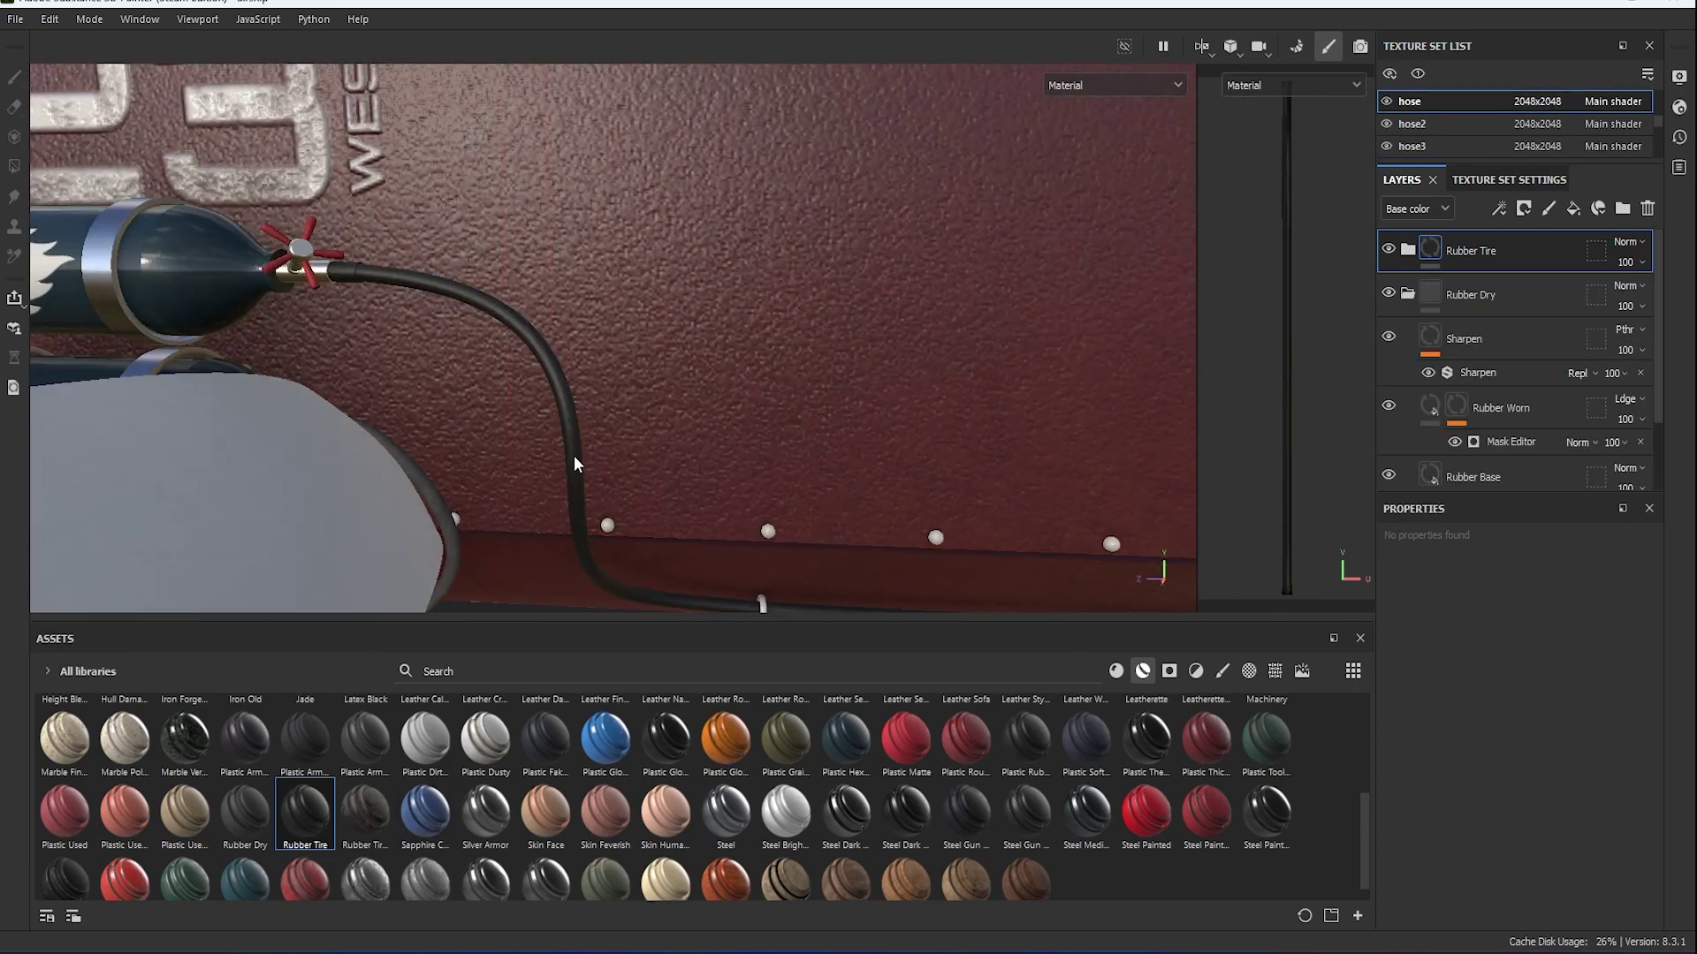
pyautogui.keyDown('alt'); pyautogui.moveTo(796, 380); pyautogui.dragTo(565, 415); pyautogui.keyUp('alt')
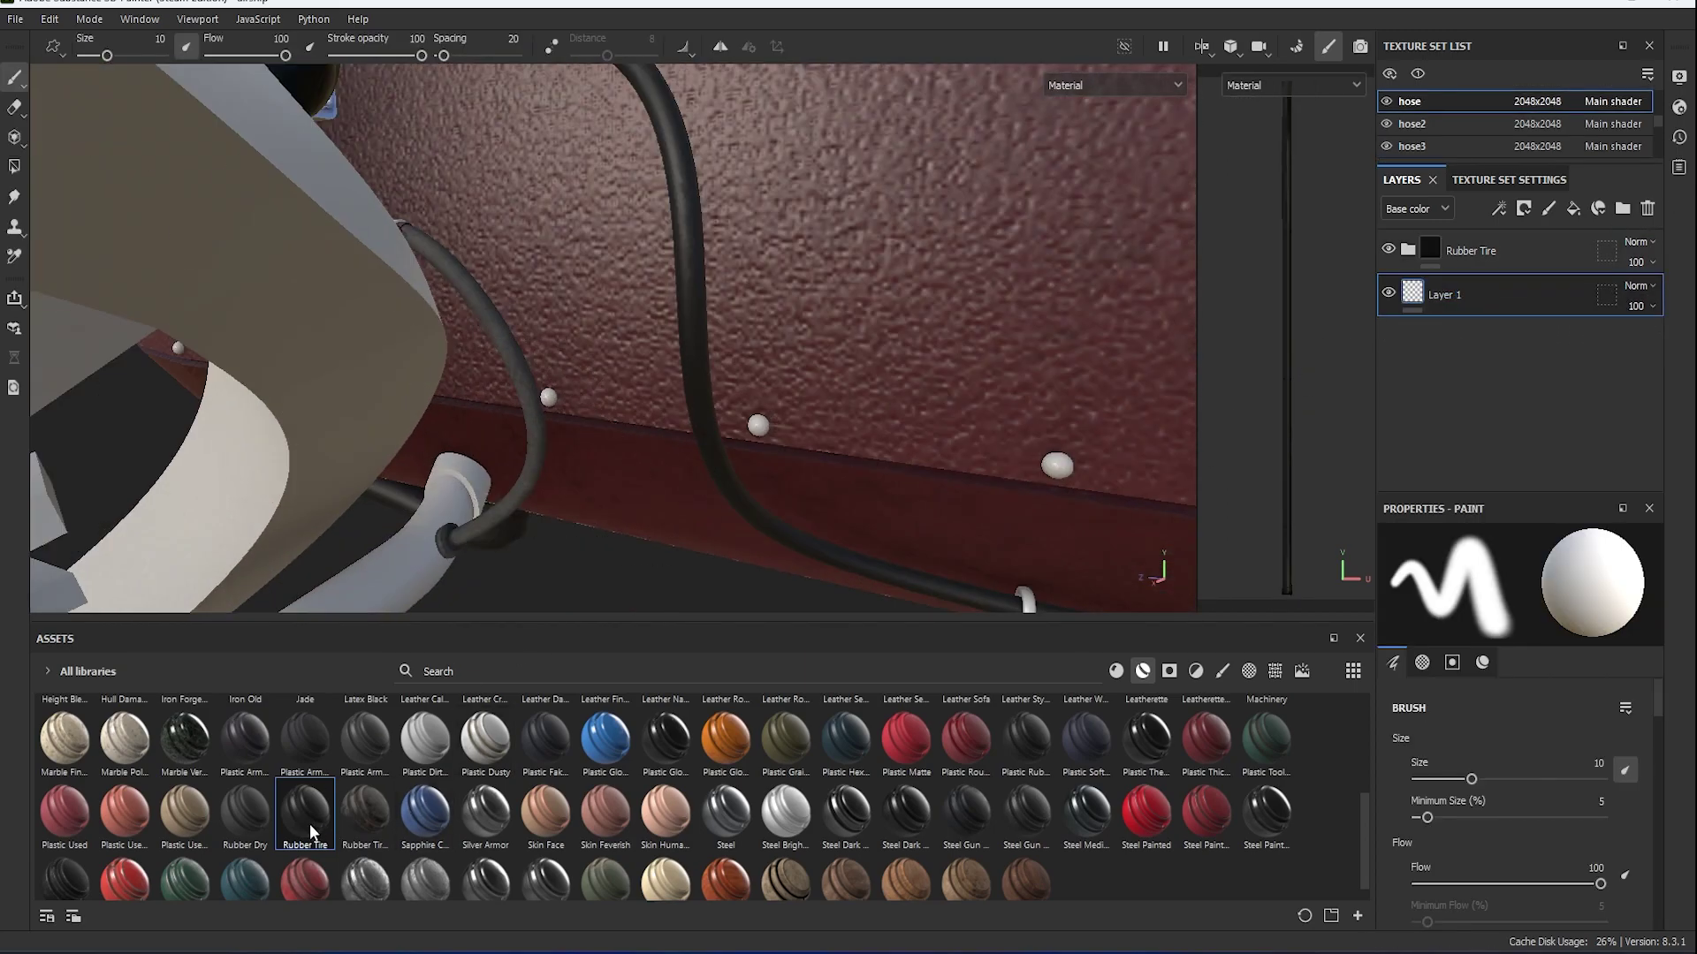
pyautogui.moveTo(306, 808)
pyautogui.mouseDown()
pyautogui.moveTo(521, 503)
pyautogui.moveTo(871, 360)
pyautogui.moveTo(660, 283)
pyautogui.mouseUp()
pyautogui.scroll(3, 691, 403)
# Copy Fill layer 1 from the cabin2 texture set and paste it into the door set.
pyautogui.scroll(3, 690, 403)
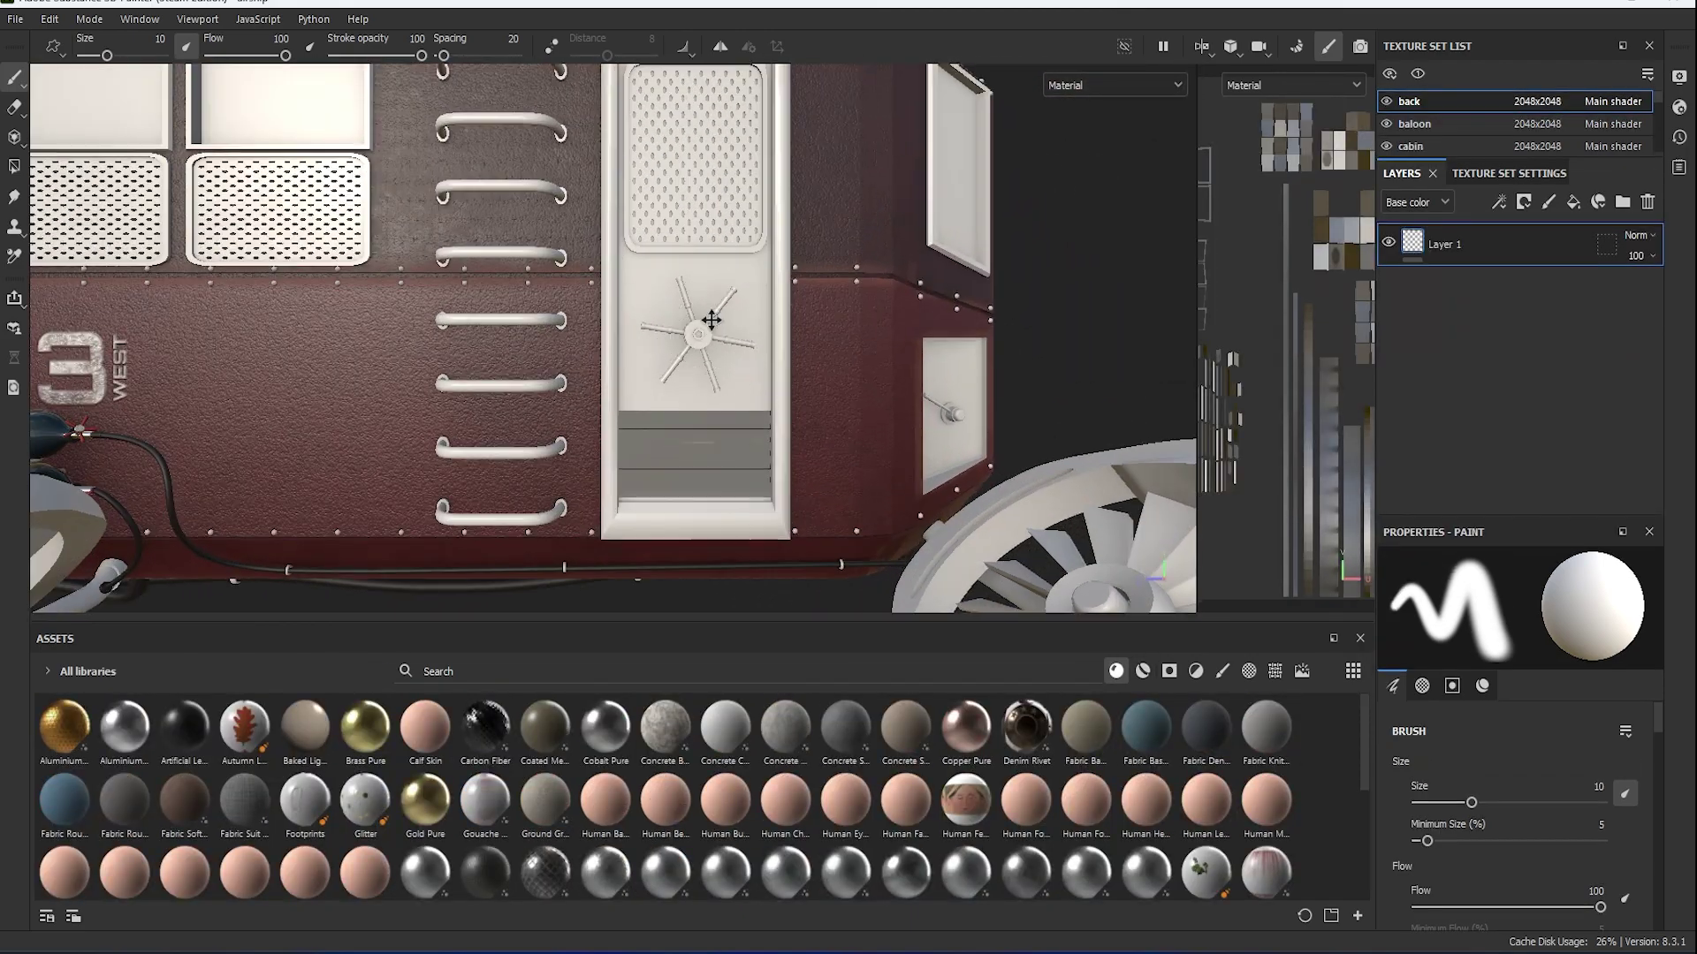
pyautogui.scroll(3, 690, 402)
pyautogui.keyDown('alt'); pyautogui.moveTo(691, 403); pyautogui.dragTo(687, 396, button='middle'); pyautogui.keyUp('alt')
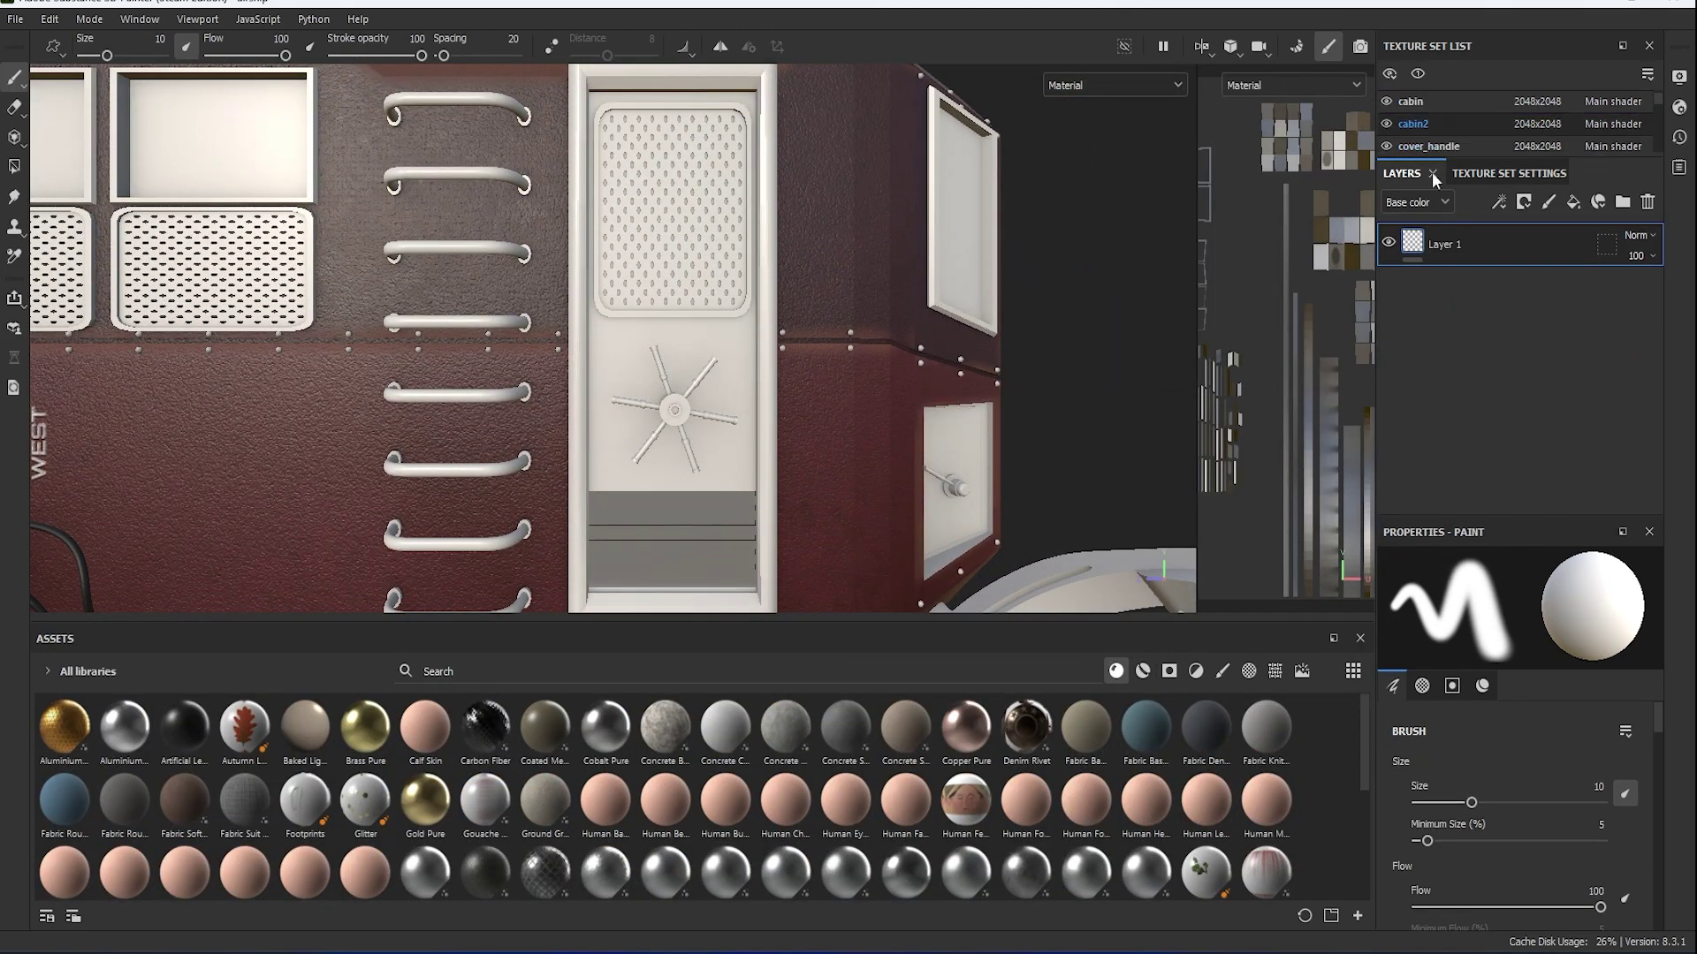
pyautogui.scroll(-1, 1520, 475)
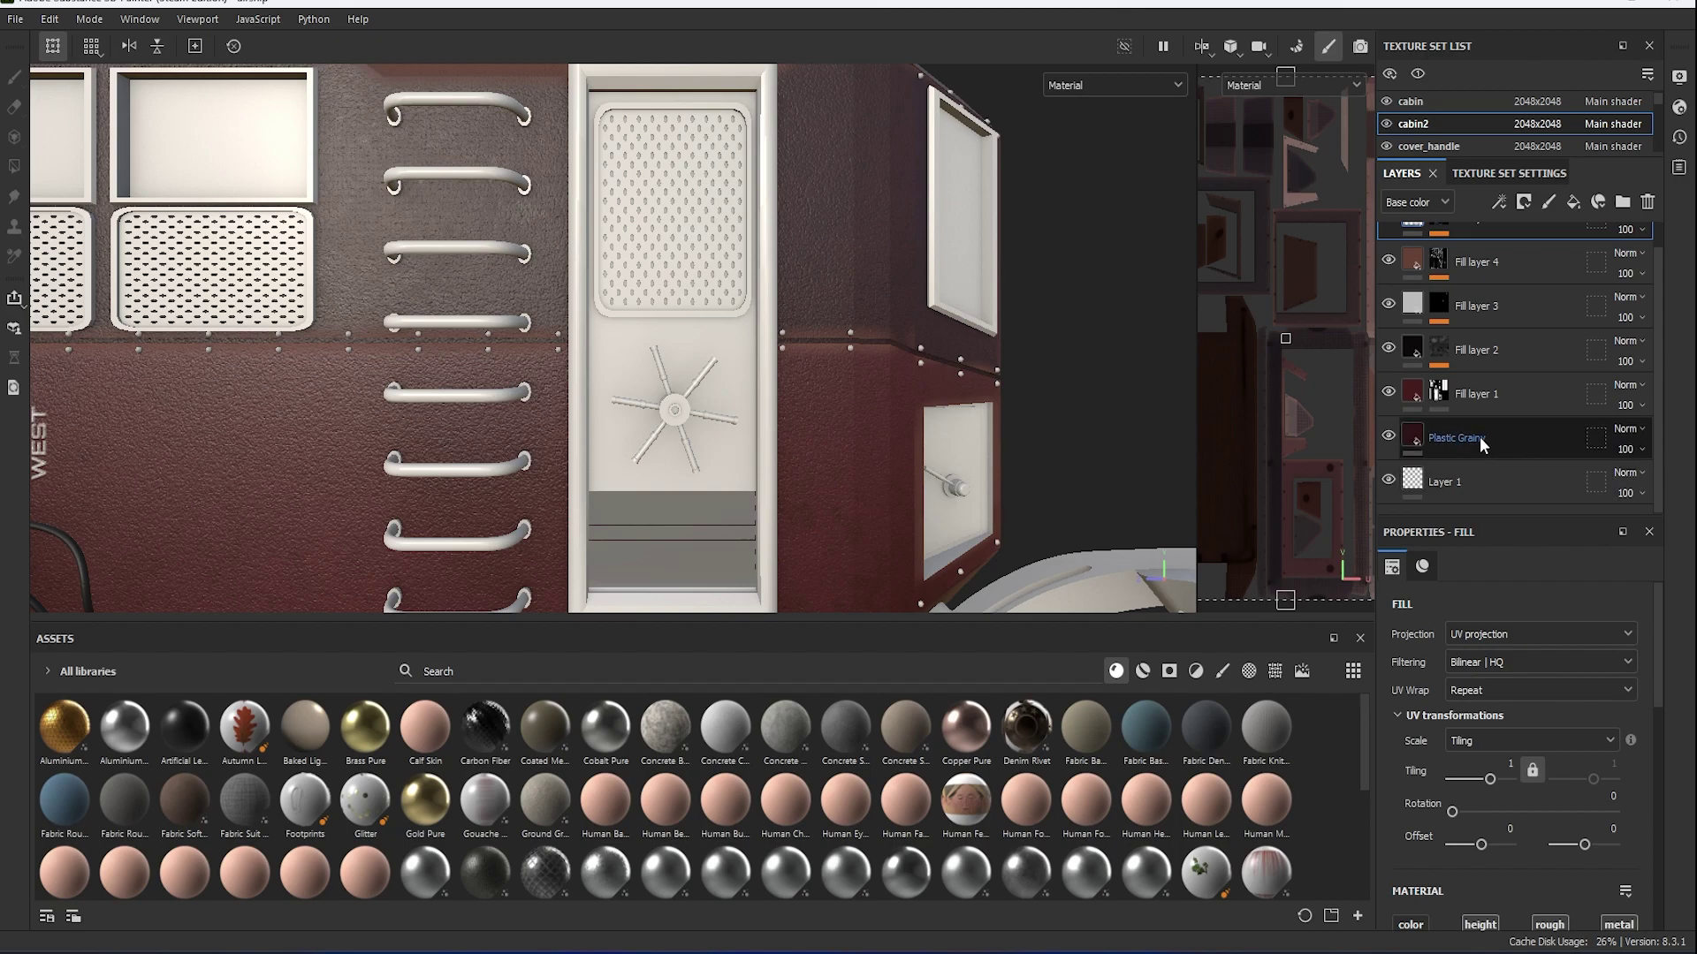
pyautogui.click(1469, 392)
pyautogui.rightClick(1504, 395)
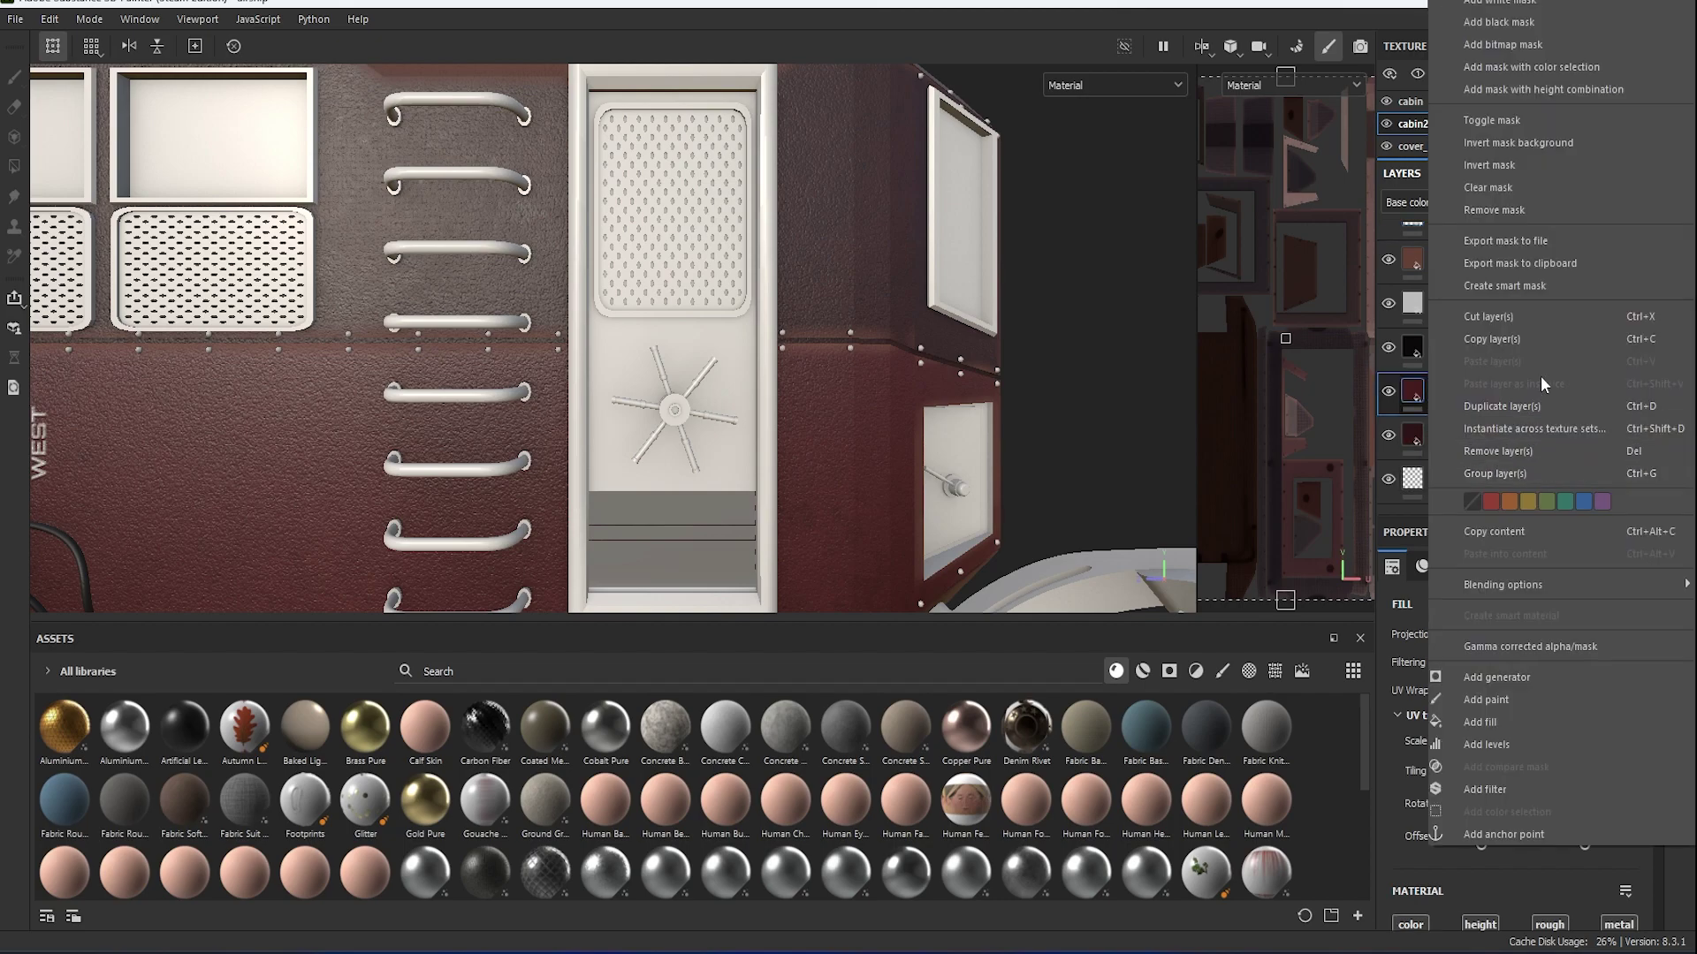
pyautogui.click(1508, 336)
pyautogui.scroll(-1, 1471, 136)
pyautogui.click(1471, 128)
pyautogui.rightClick(1472, 228)
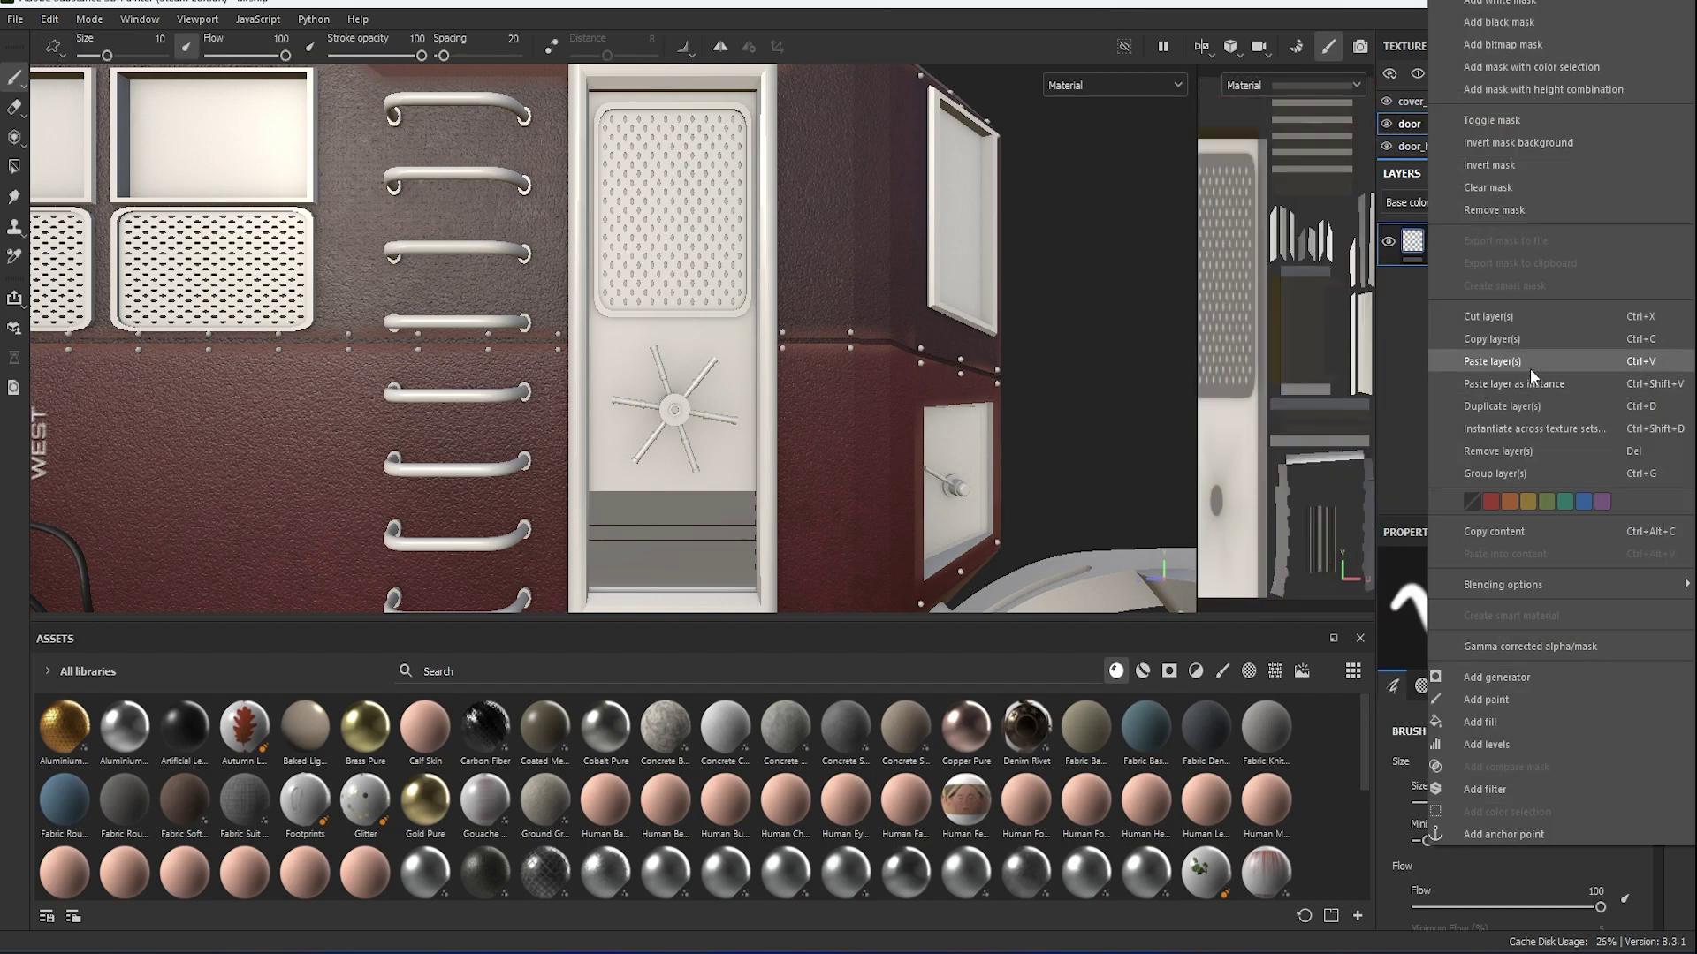
pyautogui.click(1529, 369)
# Replace the pasted fill layer's mask with a black mask.
pyautogui.rightClick(1443, 240)
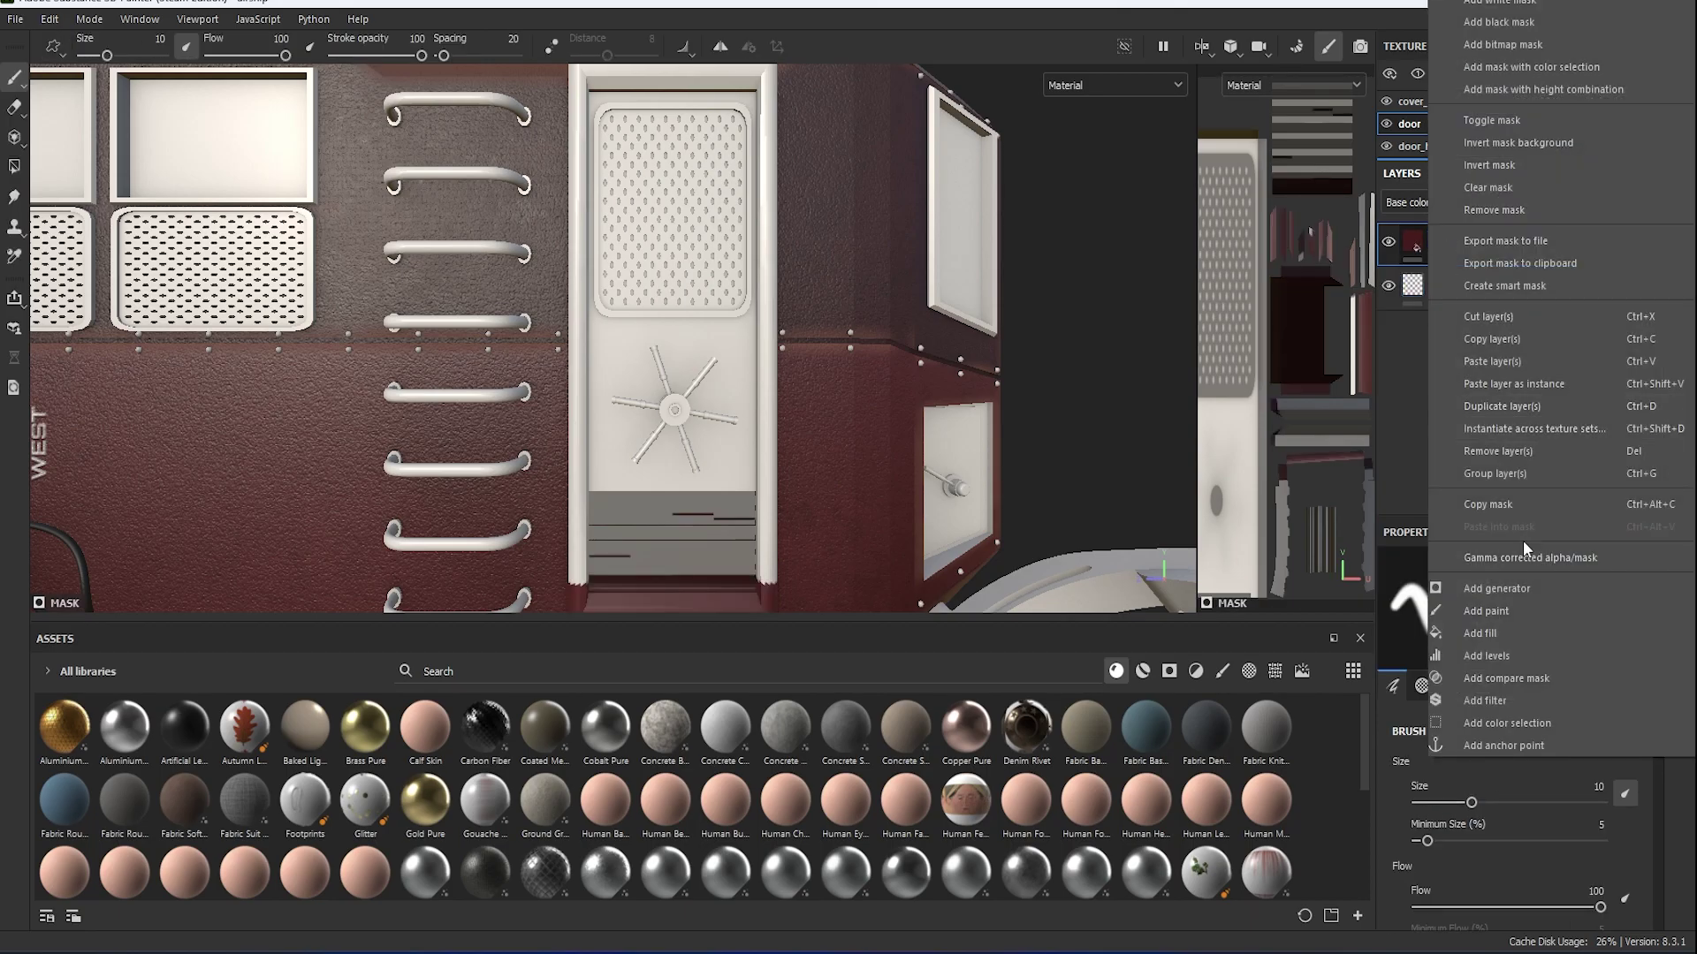
pyautogui.click(1509, 210)
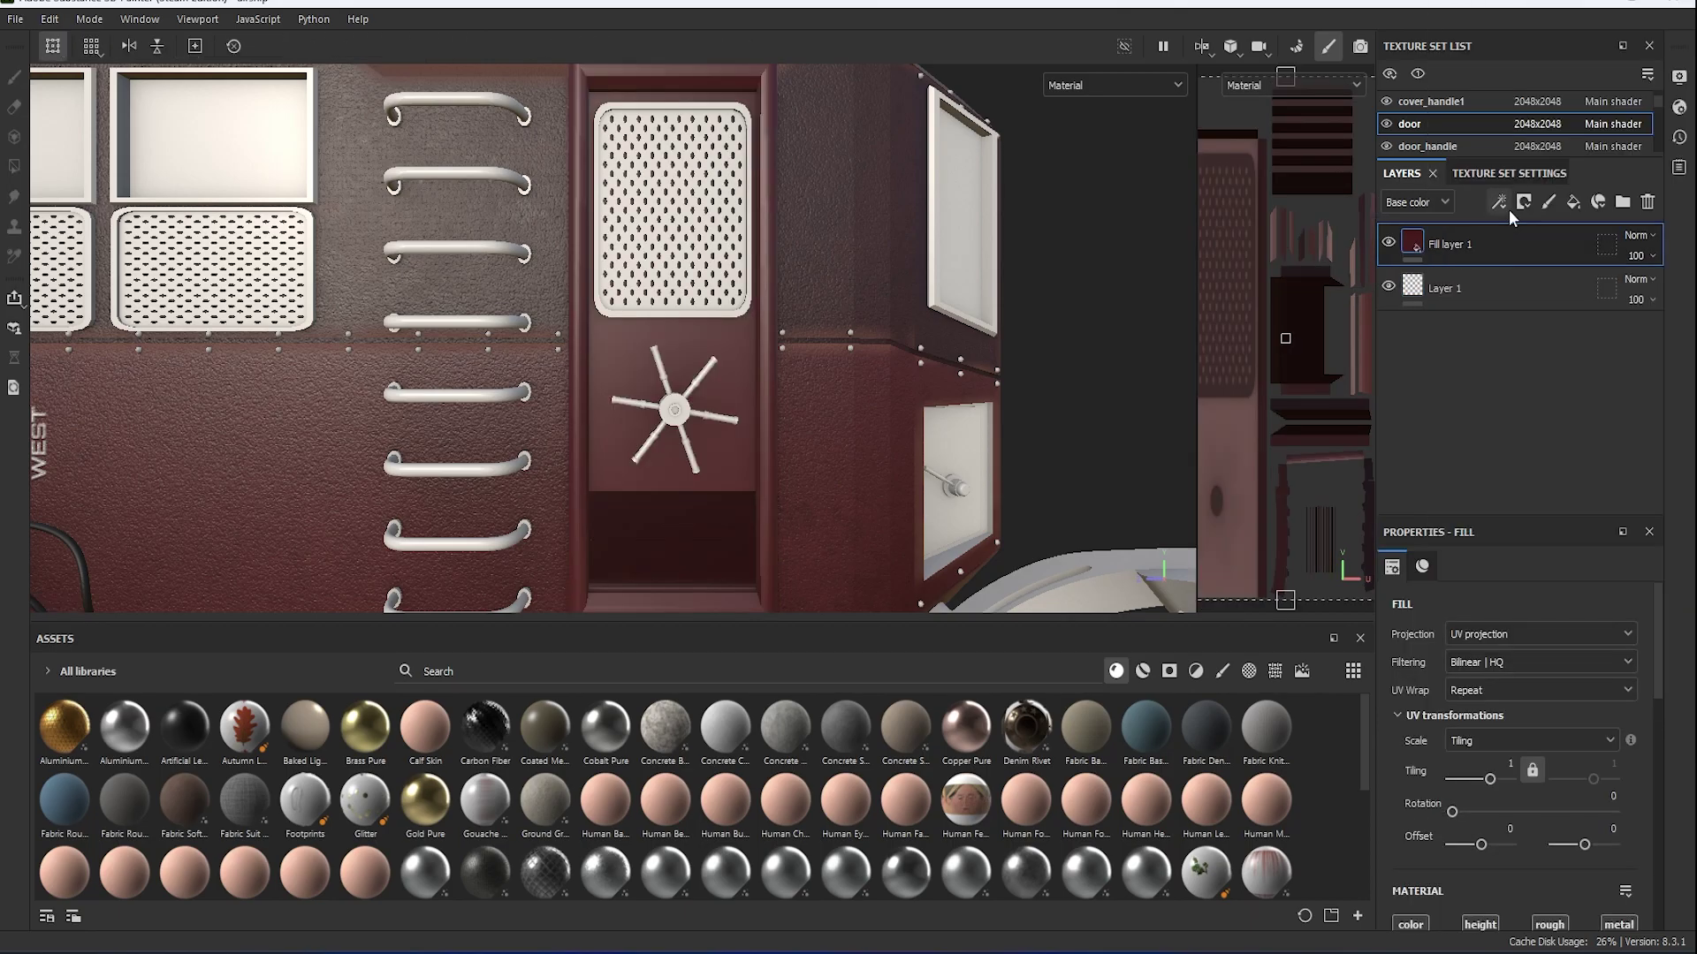
pyautogui.scroll(2, 639, 425)
pyautogui.rightClick(1432, 237)
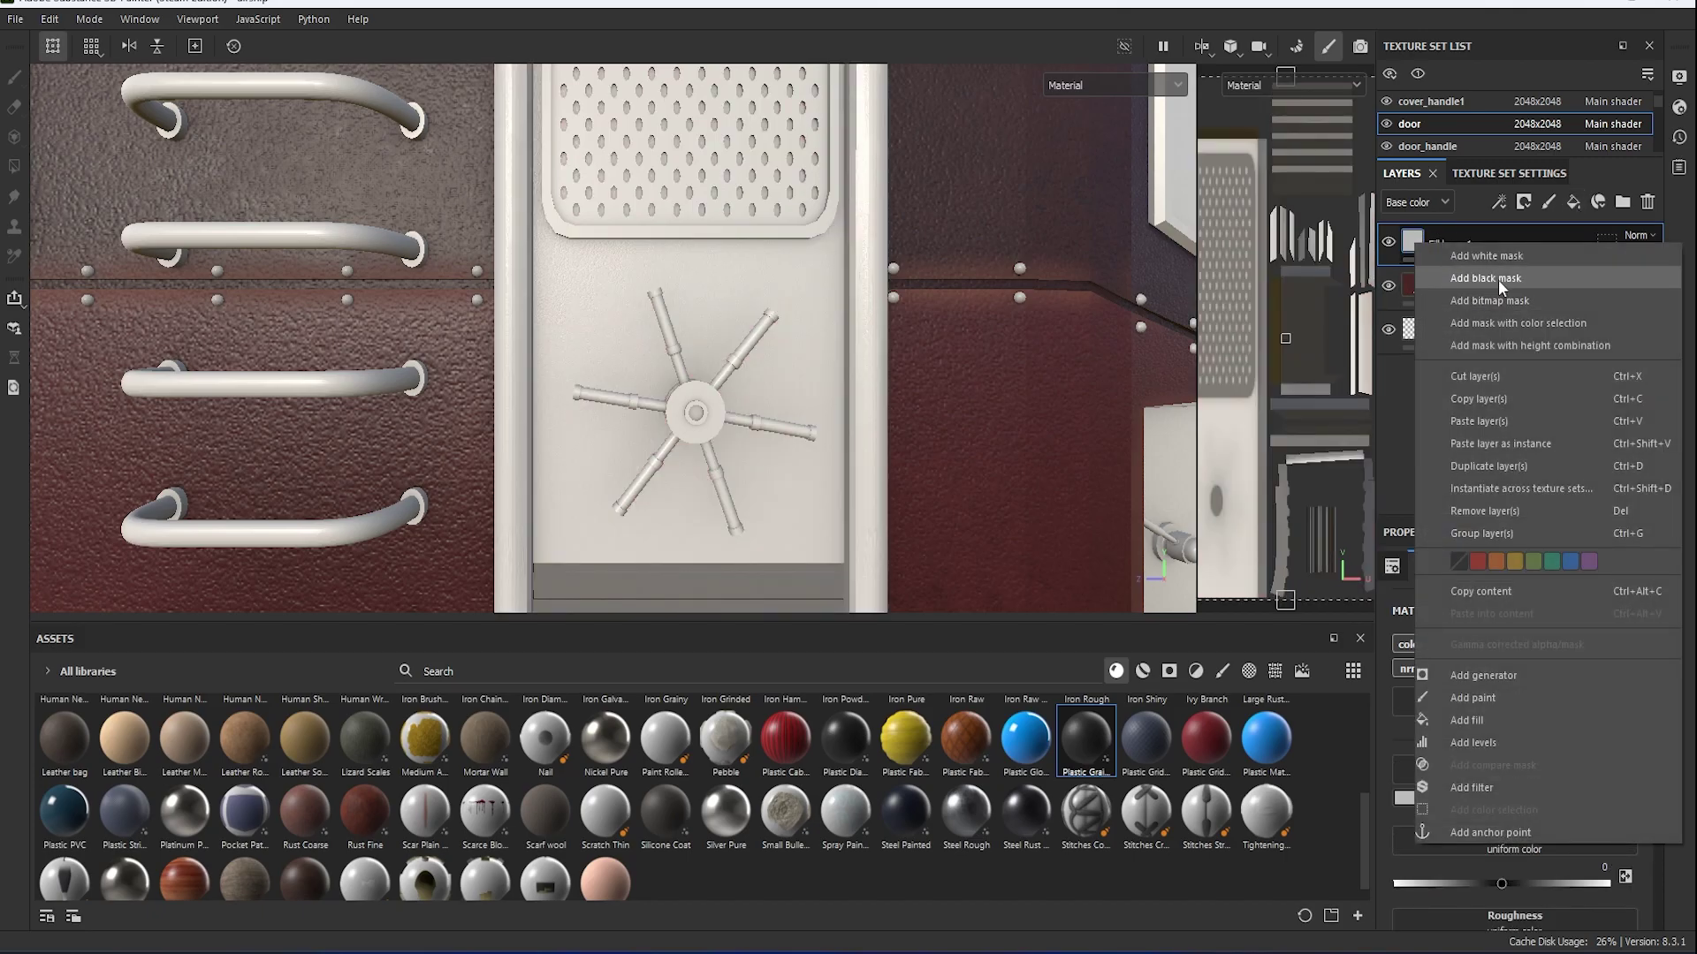
pyautogui.click(1498, 279)
# Polygon-fill the mask to reveal only the door's centre panel.
pyautogui.click(15, 166)
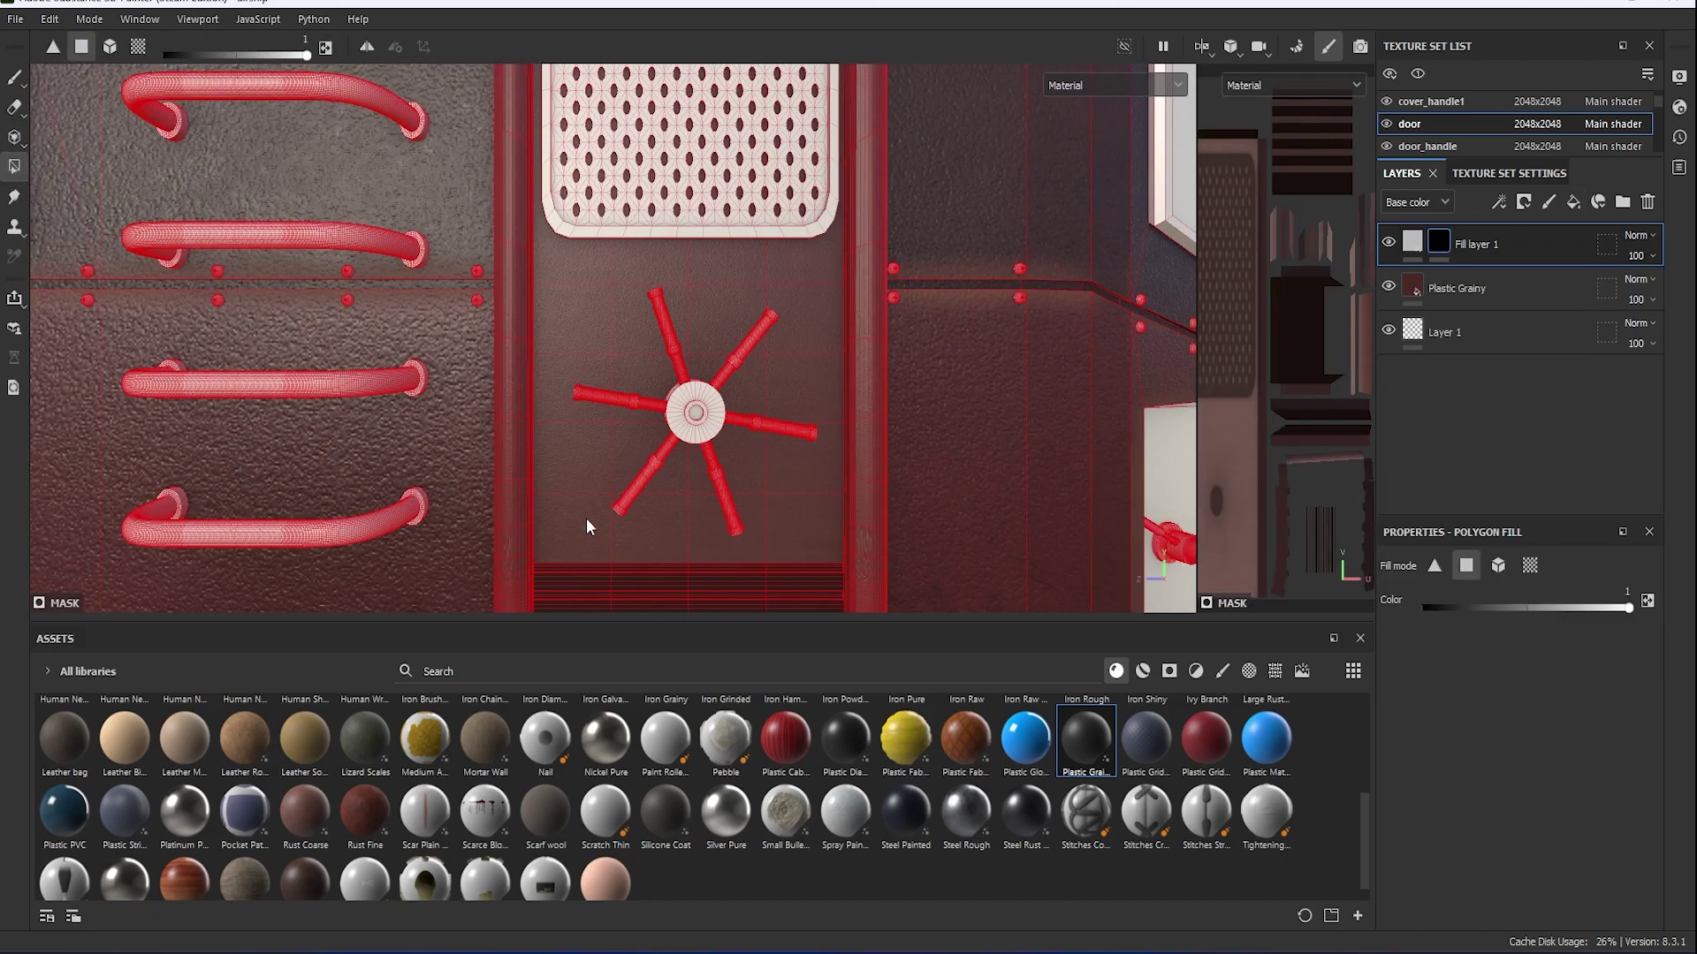
pyautogui.scroll(-3, 786, 296)
pyautogui.moveTo(790, 299); pyautogui.dragTo(556, 533, button='middle')
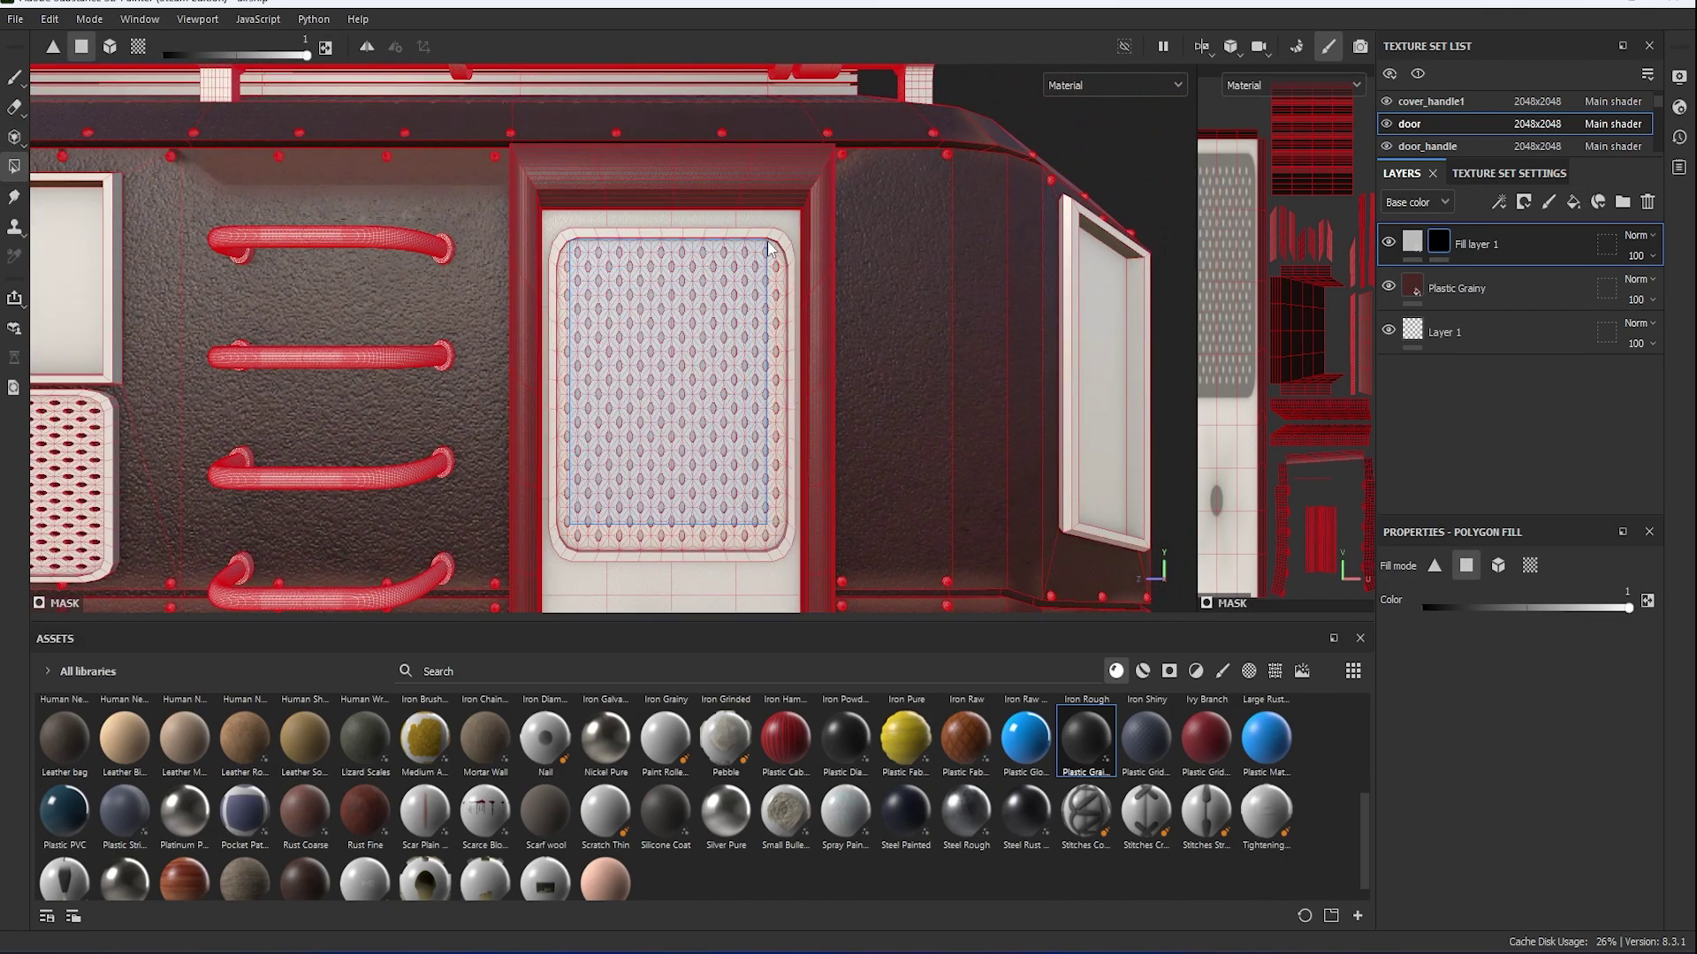
pyautogui.keyDown('alt'); pyautogui.moveTo(556, 533); pyautogui.dragTo(749, 279); pyautogui.keyUp('alt')
pyautogui.scroll(2, 607, 467)
pyautogui.moveTo(607, 467); pyautogui.dragTo(739, 369)
pyautogui.scroll(-2, 740, 369)
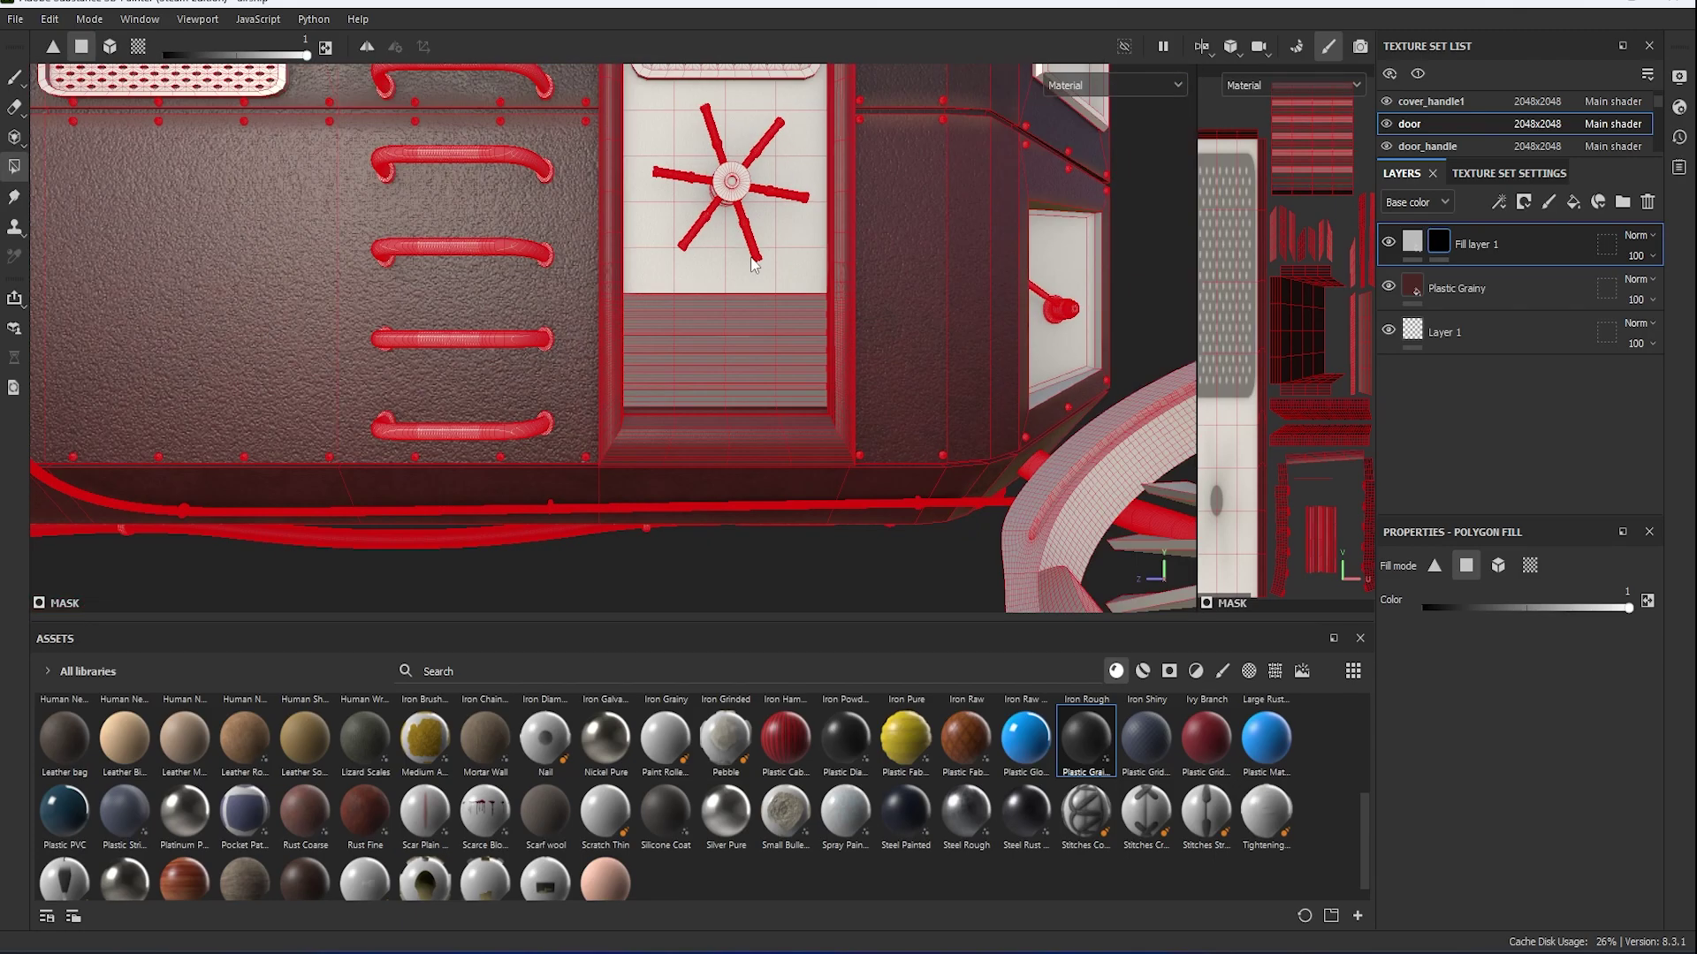
pyautogui.moveTo(1326, 151); pyautogui.dragTo(1286, 201, button='middle')
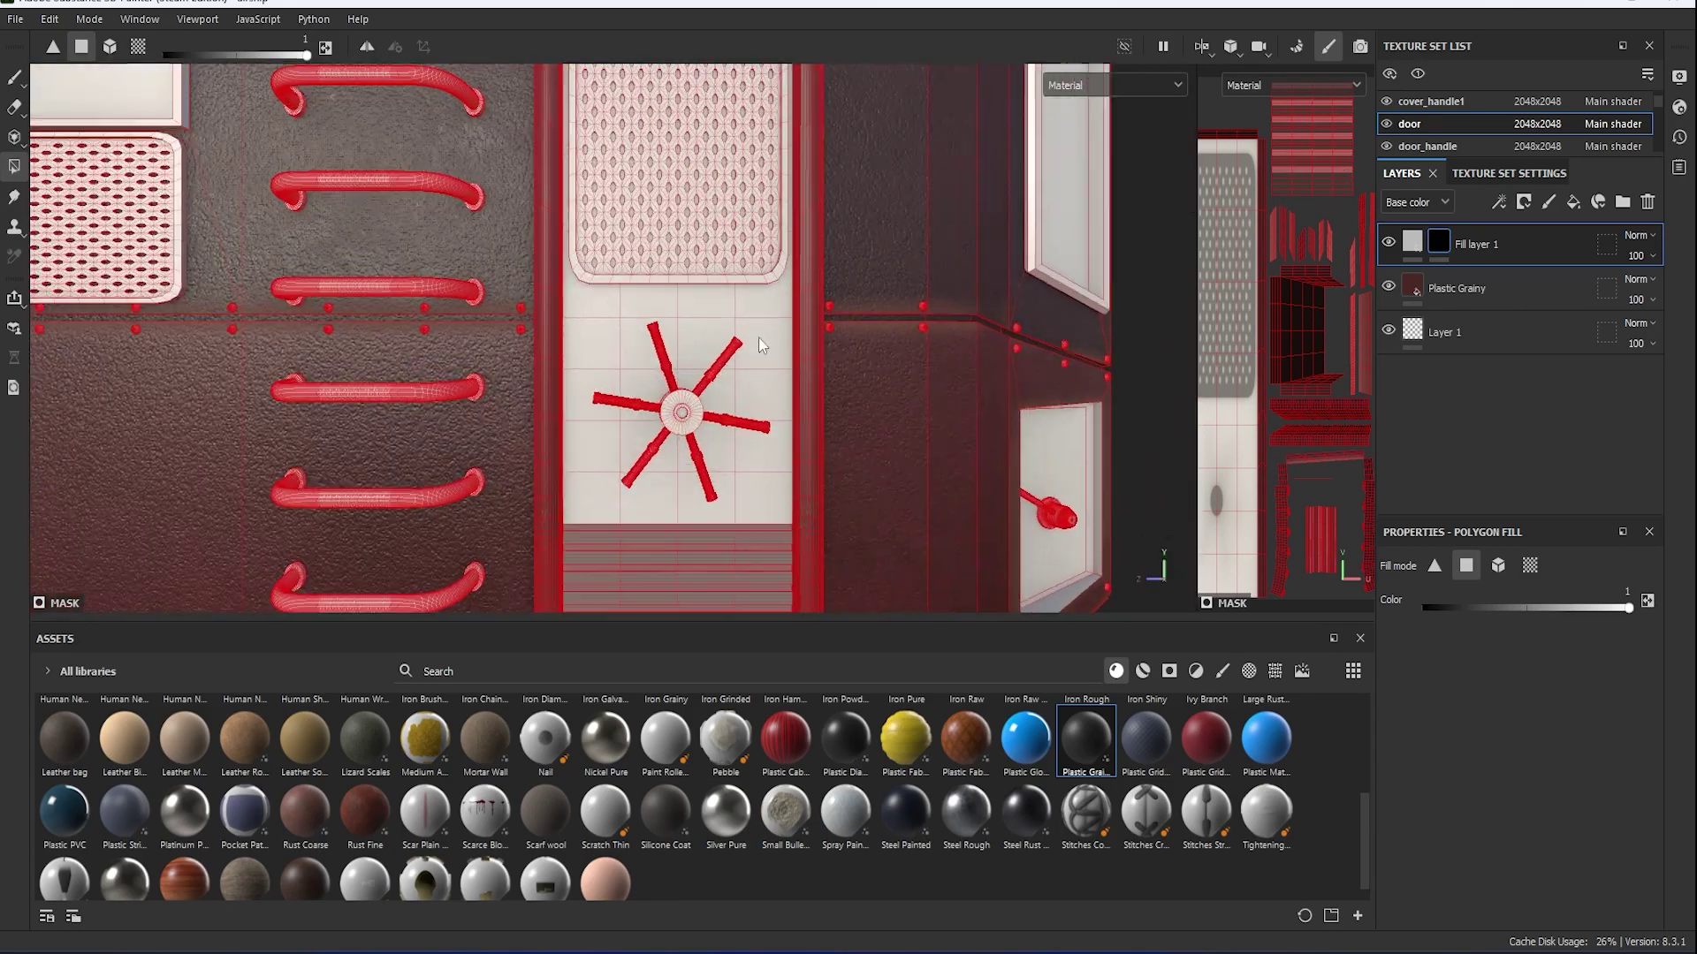
pyautogui.scroll(3, 752, 213)
# Give the panel Plastic Grid Bumpy with much finer tiling and a darker red colour.
pyautogui.click(1412, 240)
pyautogui.scroll(-1, 1463, 777)
pyautogui.moveTo(1488, 814); pyautogui.dragTo(1493, 815)
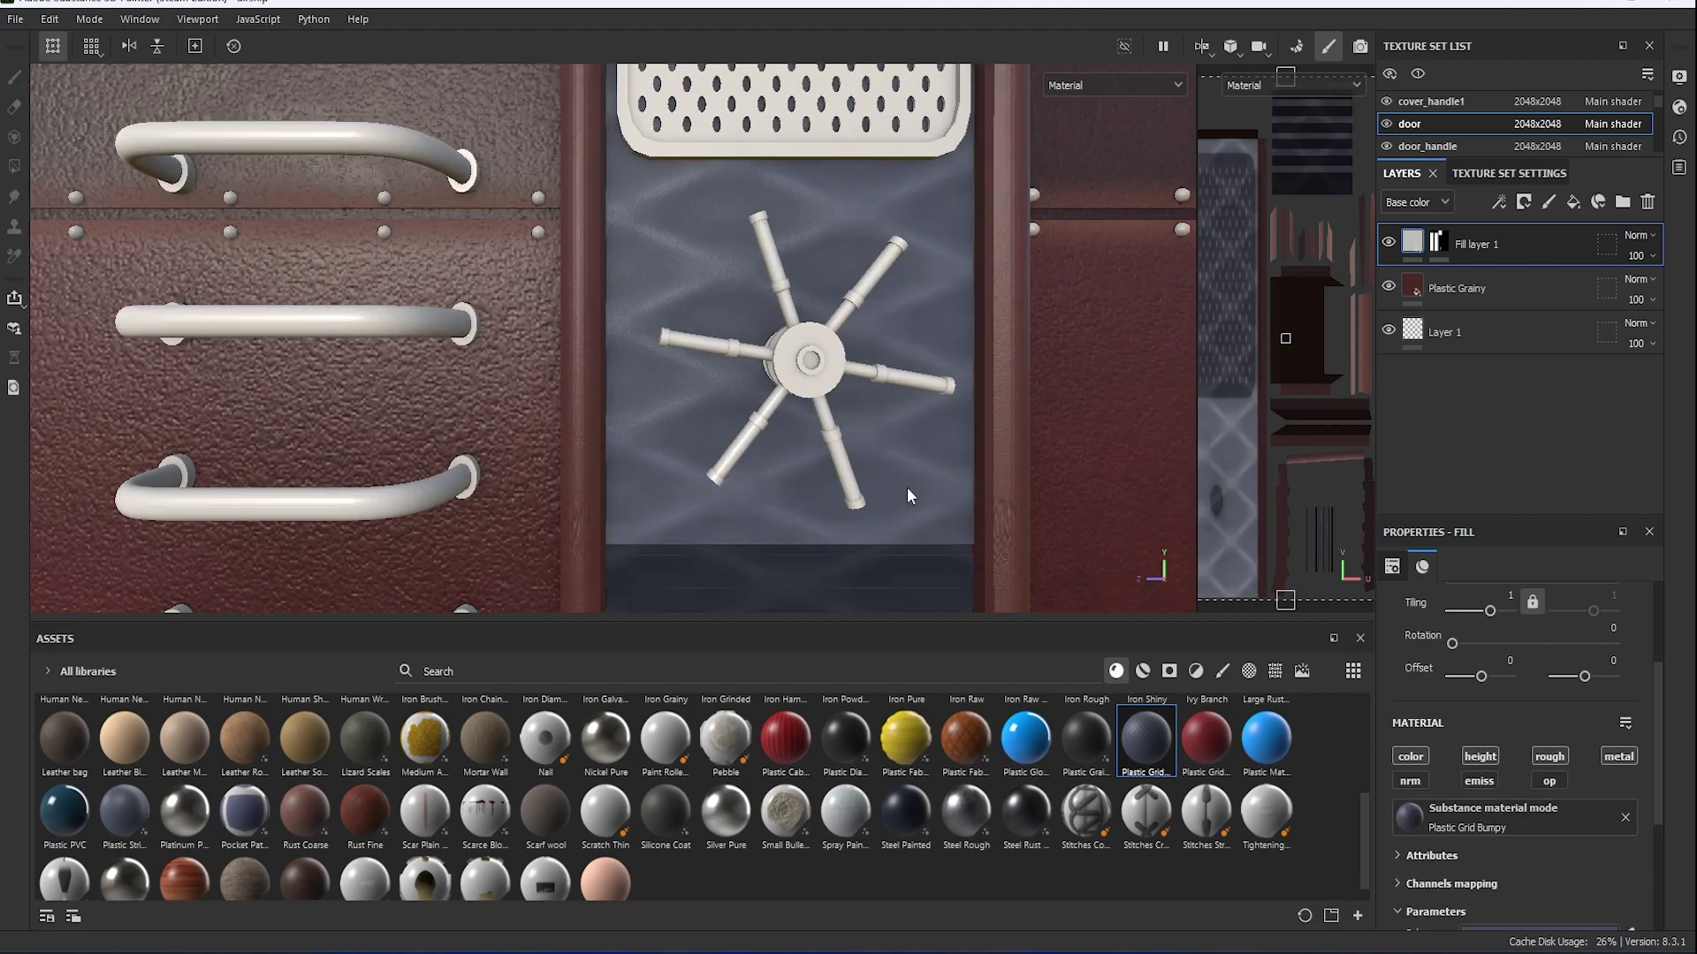
pyautogui.moveTo(1487, 621); pyautogui.dragTo(1499, 616)
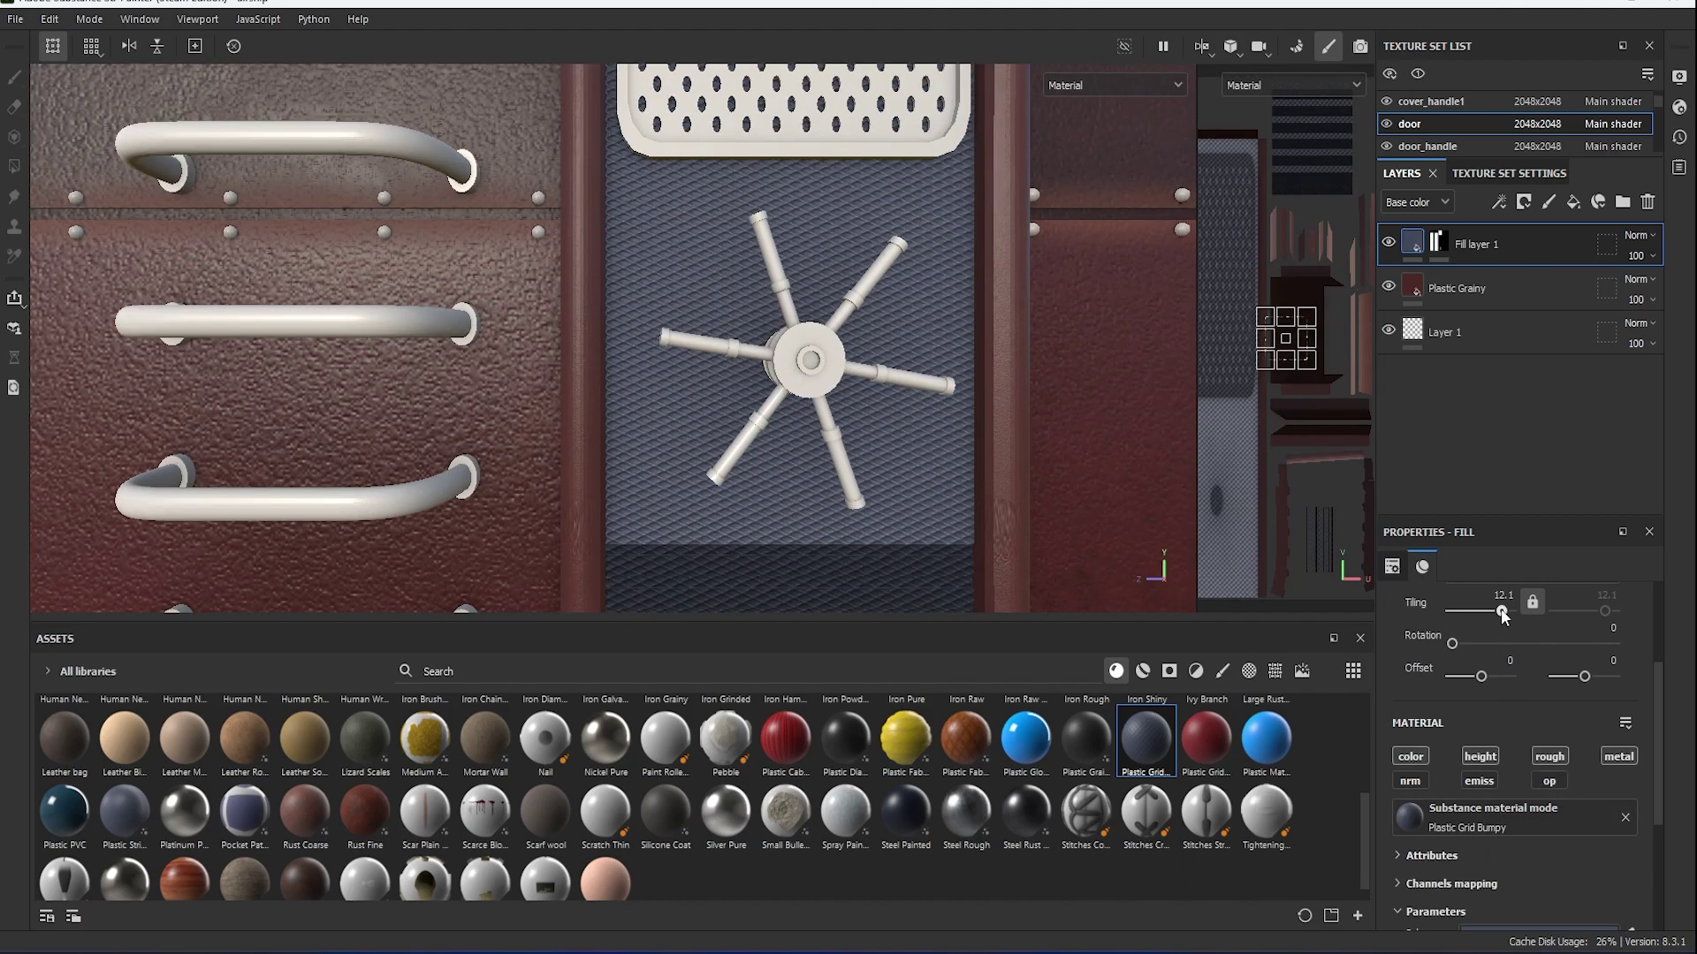
pyautogui.scroll(-3, 1533, 778)
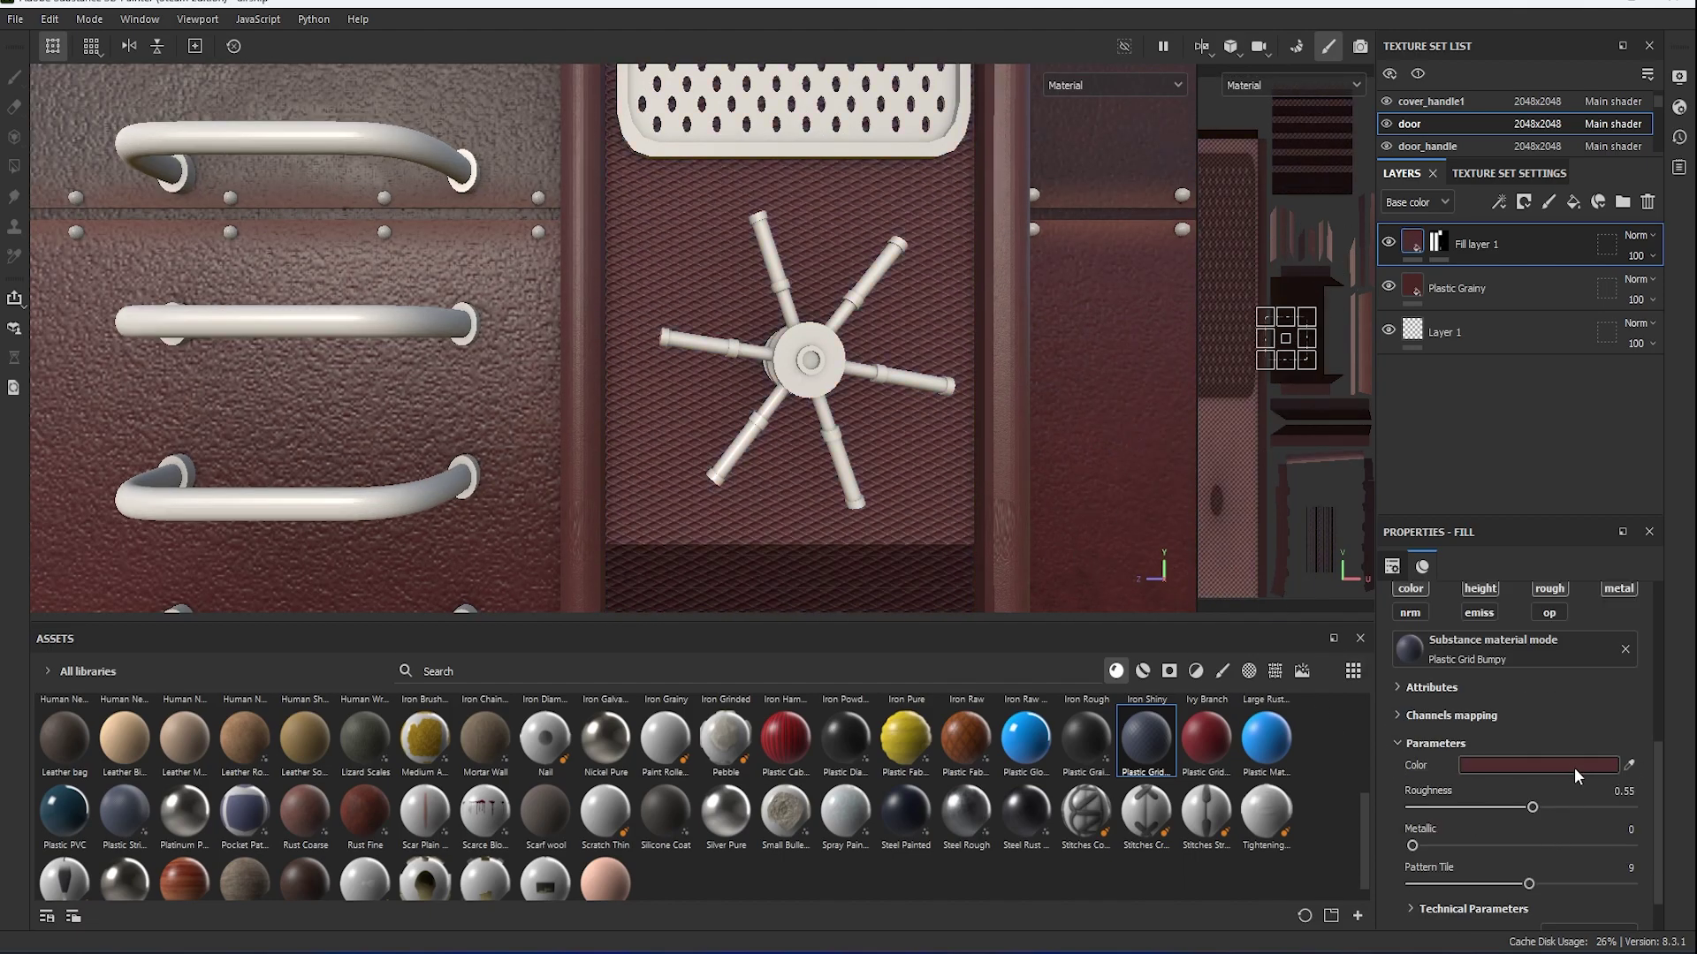
pyautogui.click(1576, 767)
pyautogui.click(1474, 821)
pyautogui.click(1591, 628)
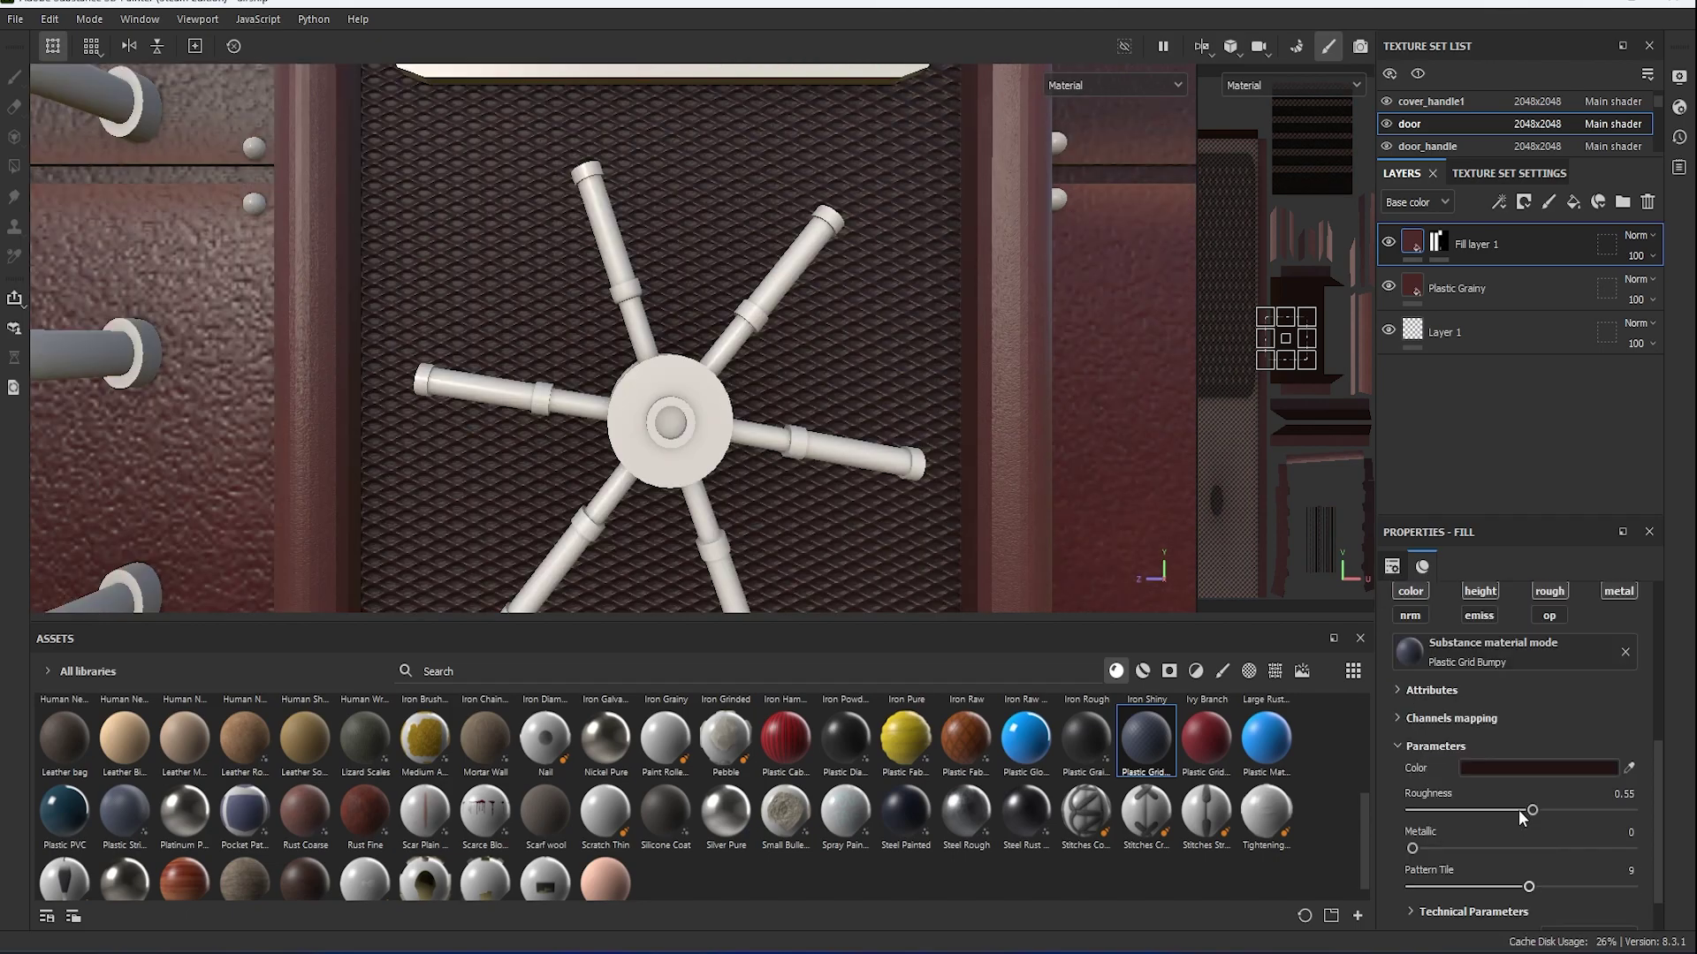
# Expand and review the grid material's technical parameters.
pyautogui.scroll(2, 1518, 809)
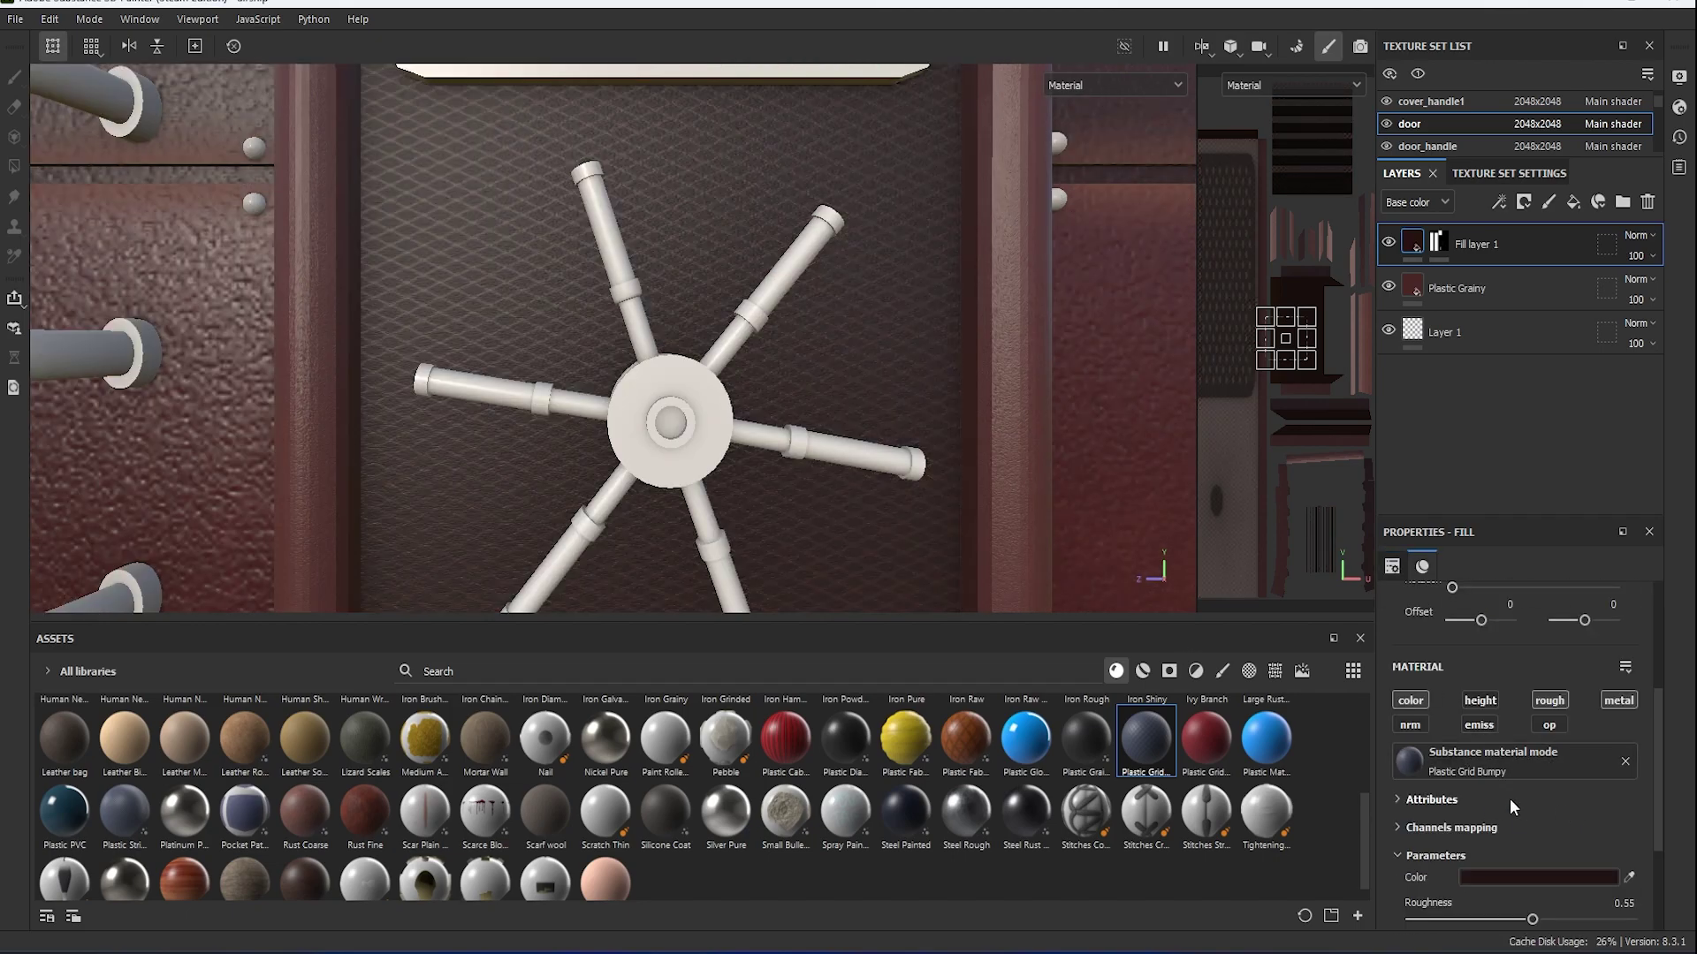
pyautogui.scroll(-3, 1510, 806)
pyautogui.click(1410, 856)
pyautogui.scroll(-2, 1510, 872)
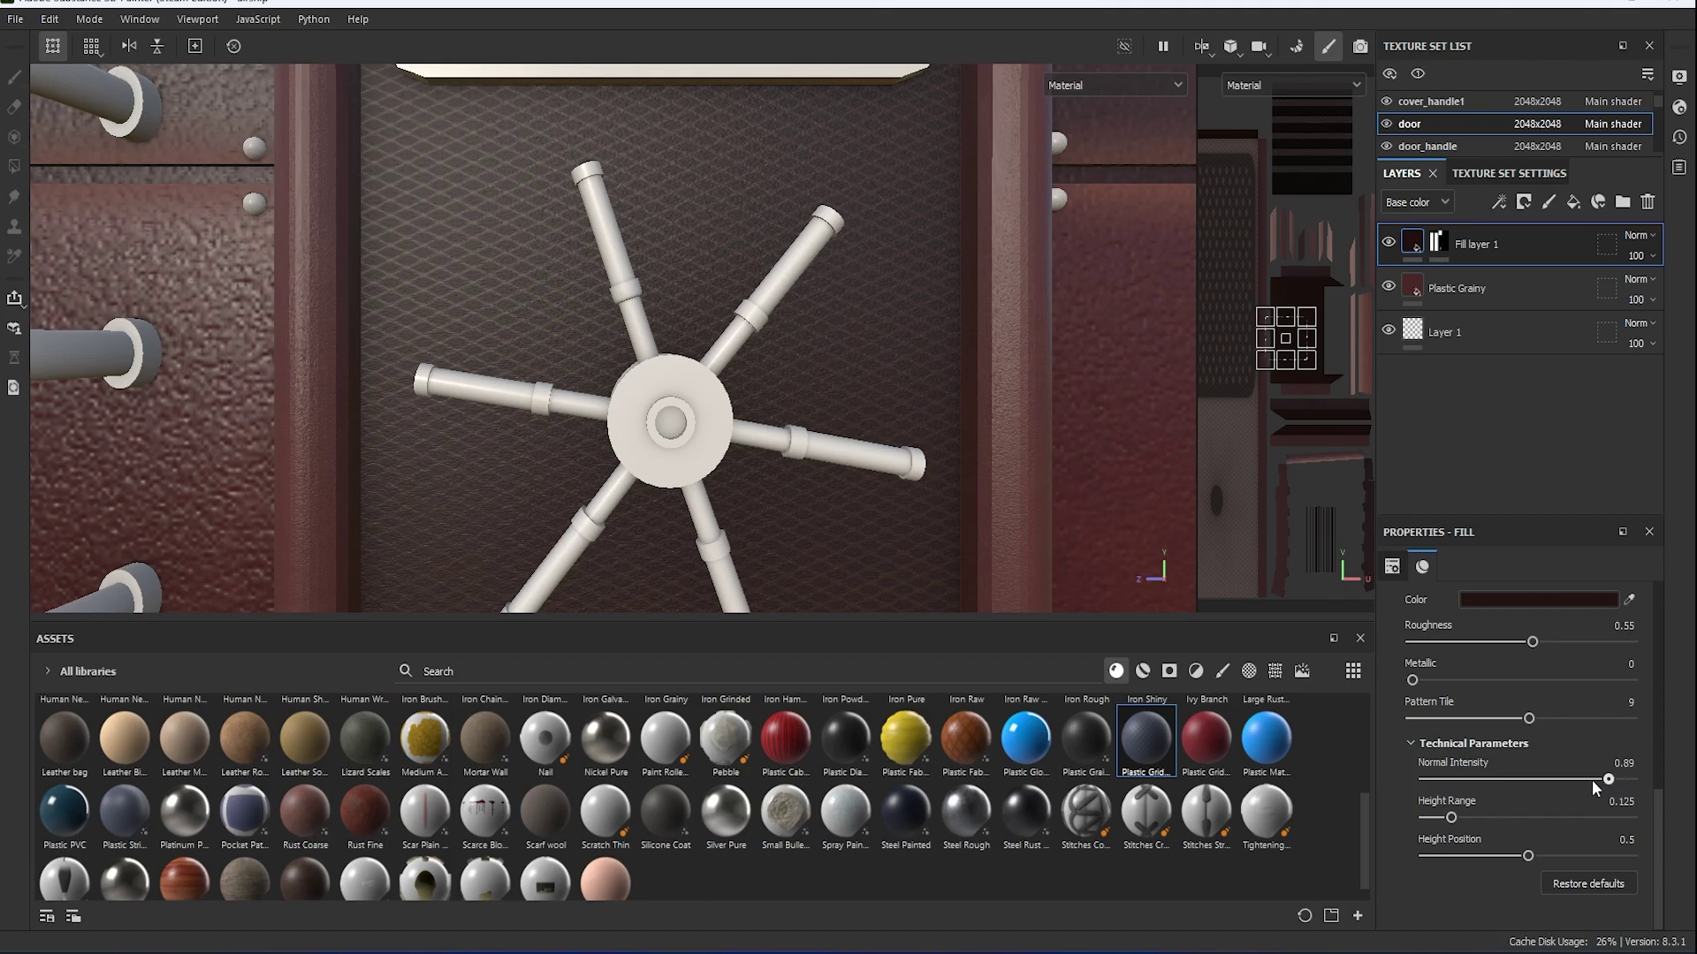
pyautogui.scroll(-3, 928, 481)
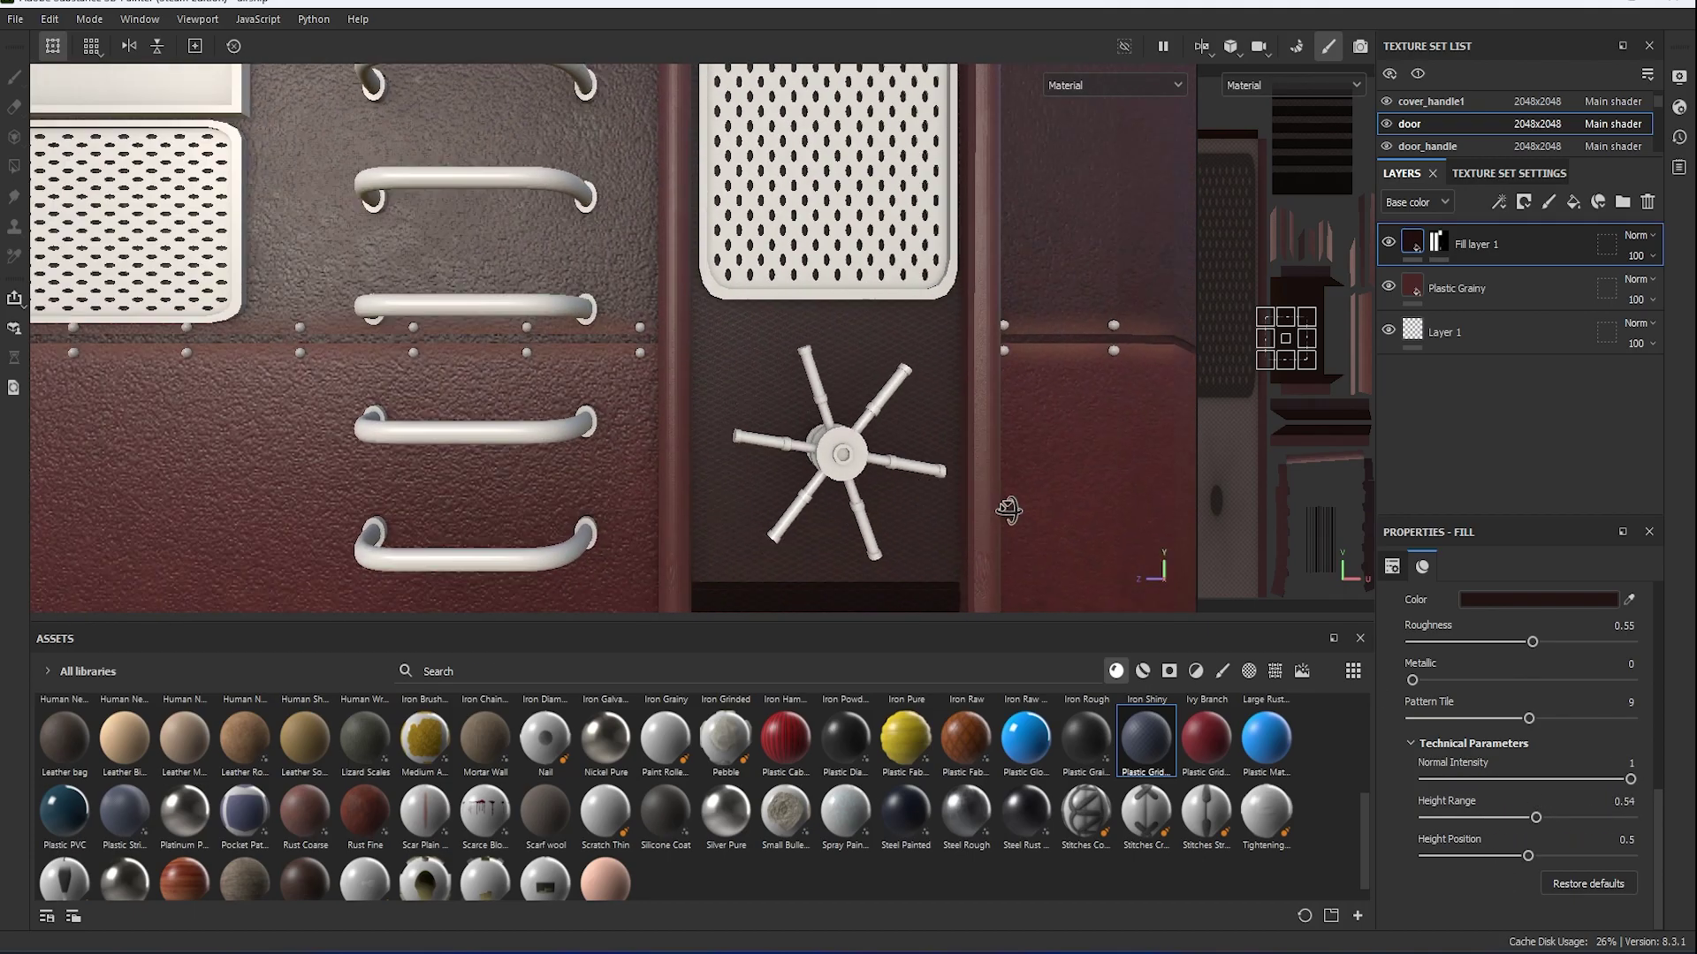
pyautogui.scroll(3, 921, 497)
pyautogui.scroll(2, 868, 506)
pyautogui.scroll(-1, 867, 506)
# Add Fill layer 2 with a black mask and a paint effect for painting the mask.
pyautogui.click(1573, 201)
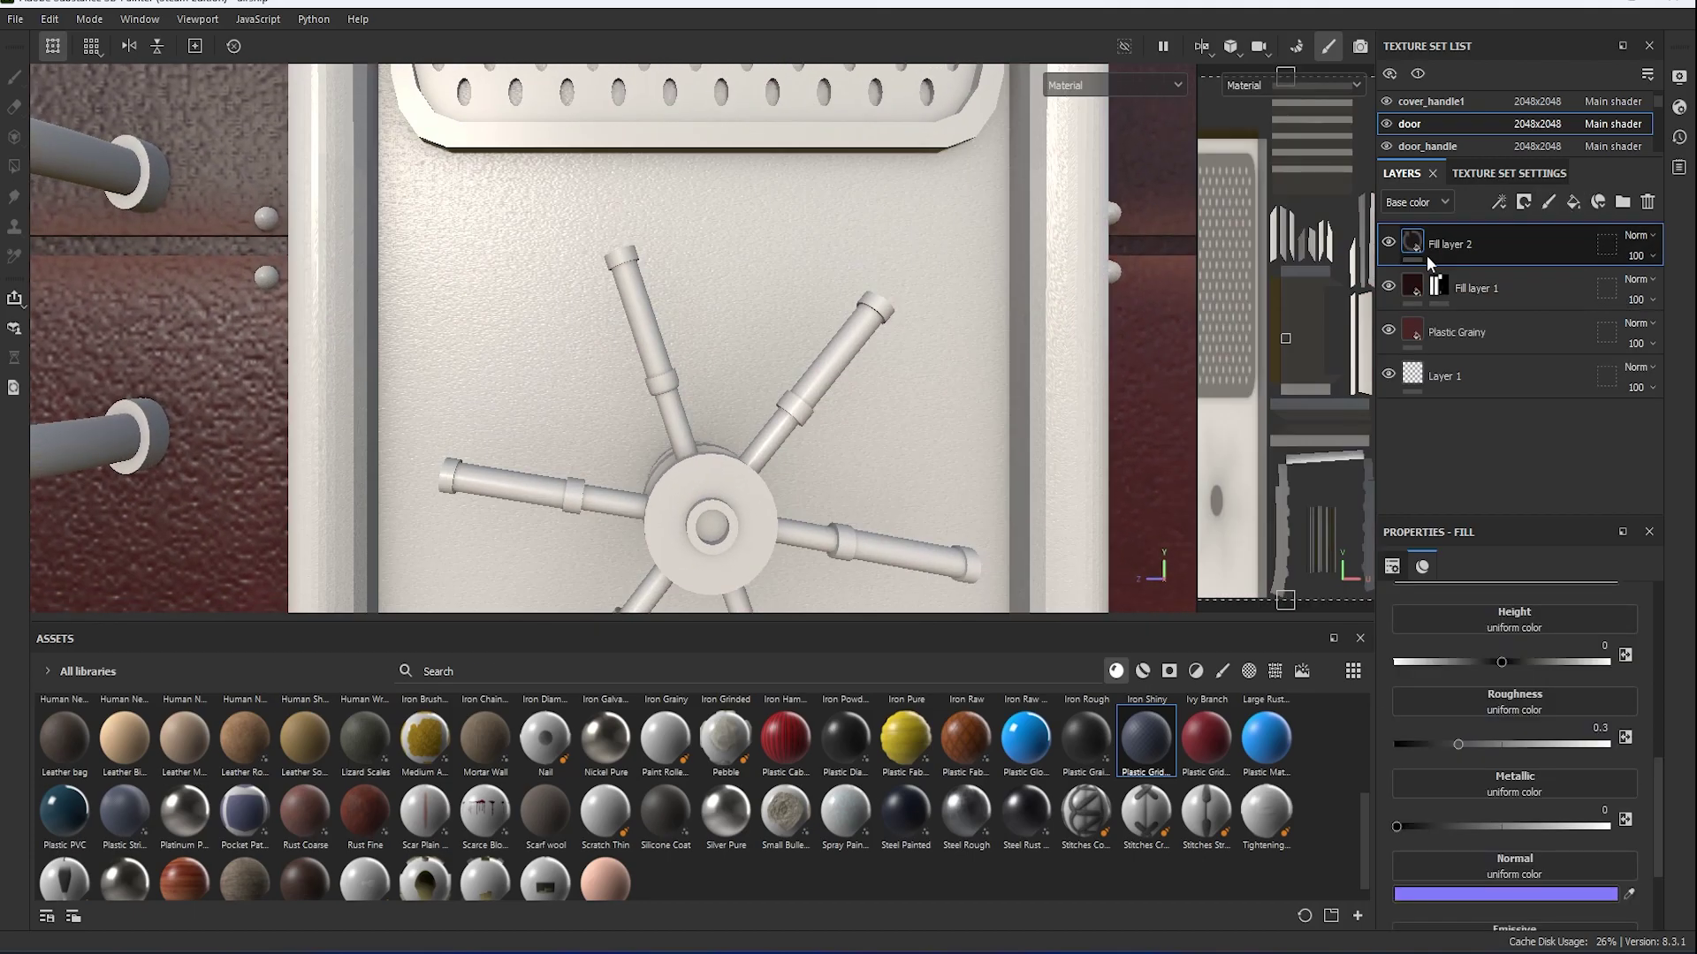
pyautogui.rightClick(1426, 256)
pyautogui.click(1441, 256)
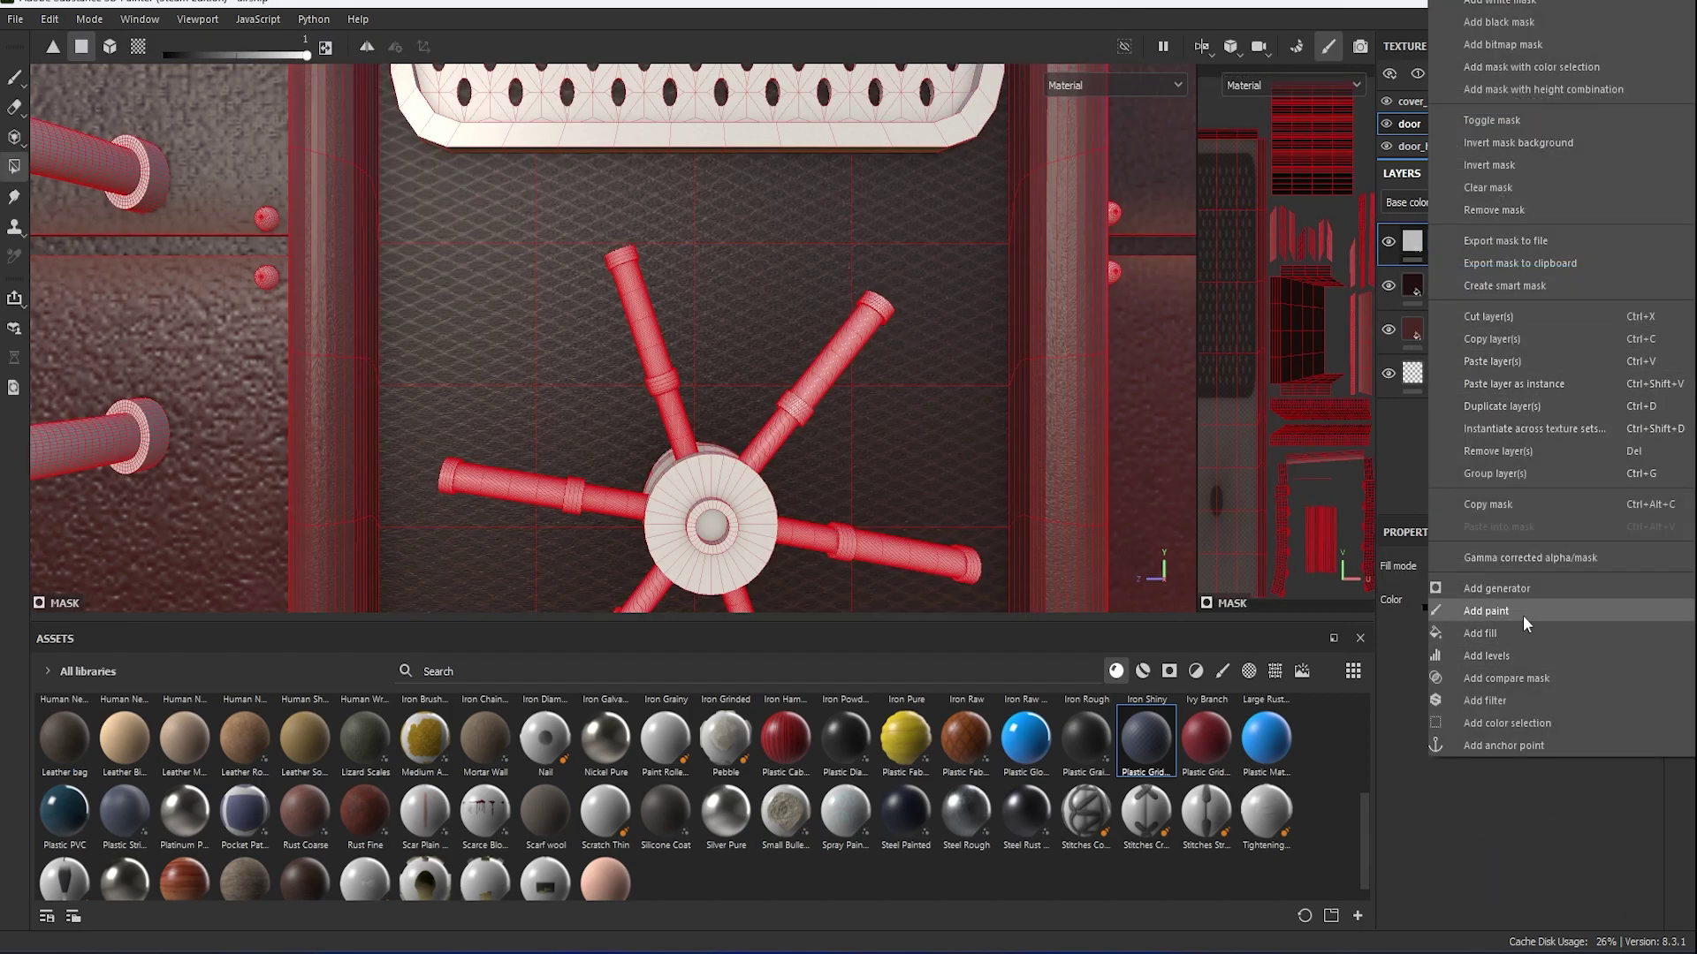
pyautogui.click(1524, 612)
pyautogui.click(16, 80)
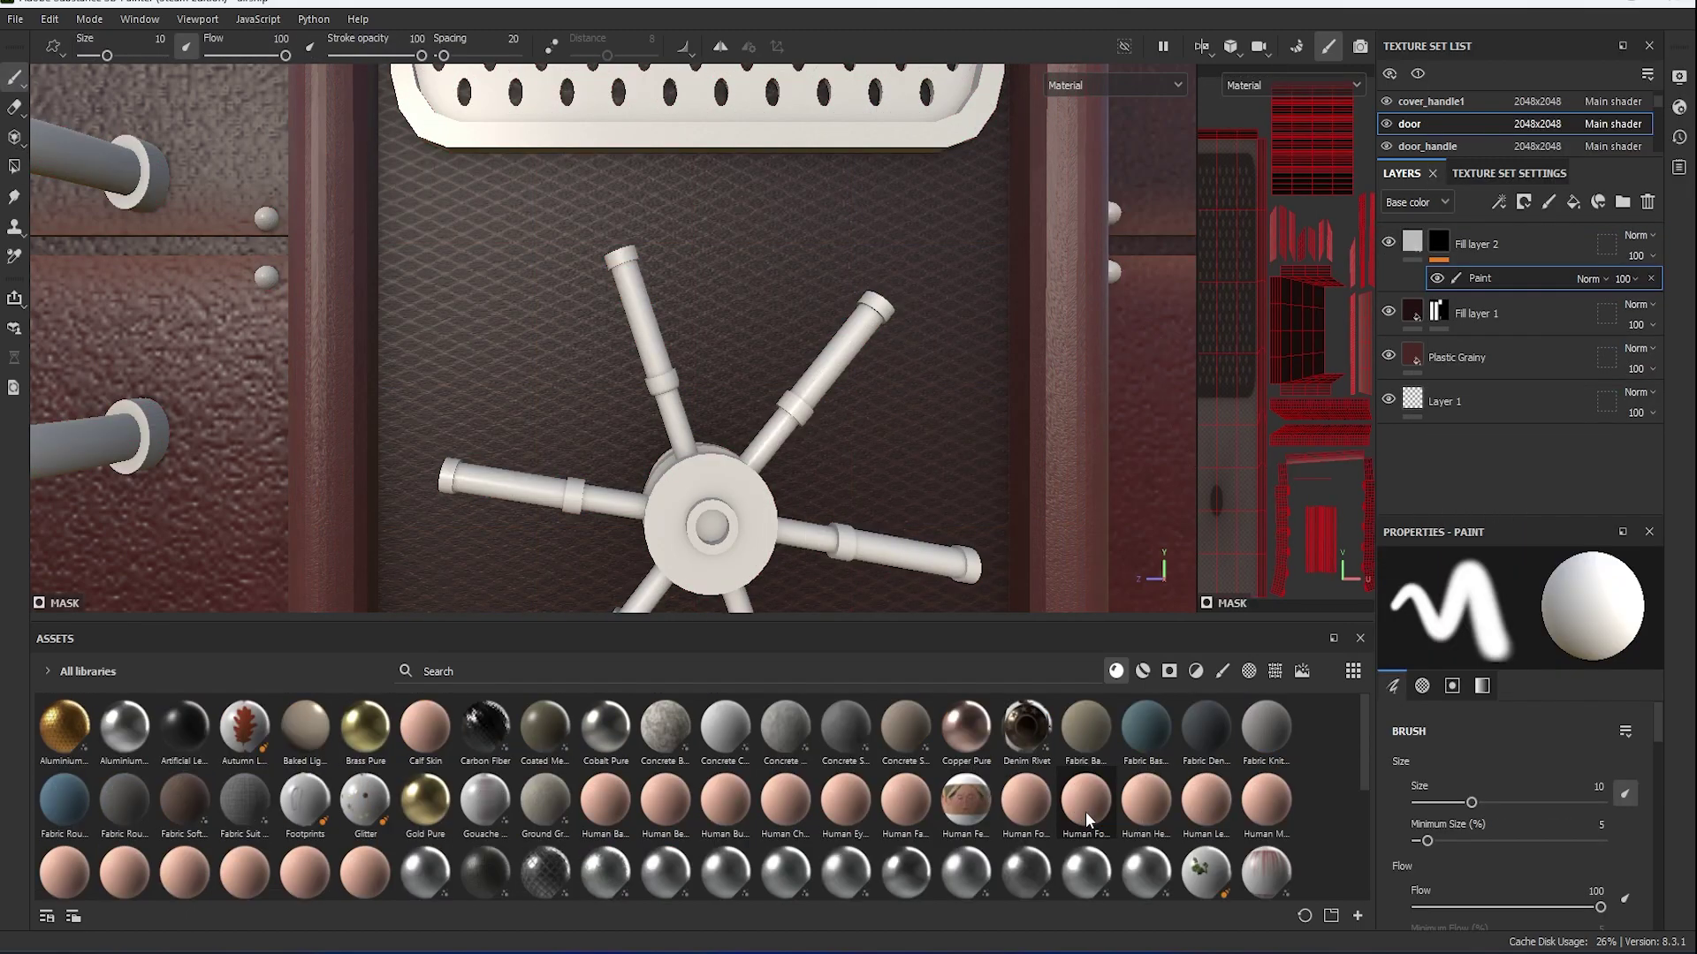
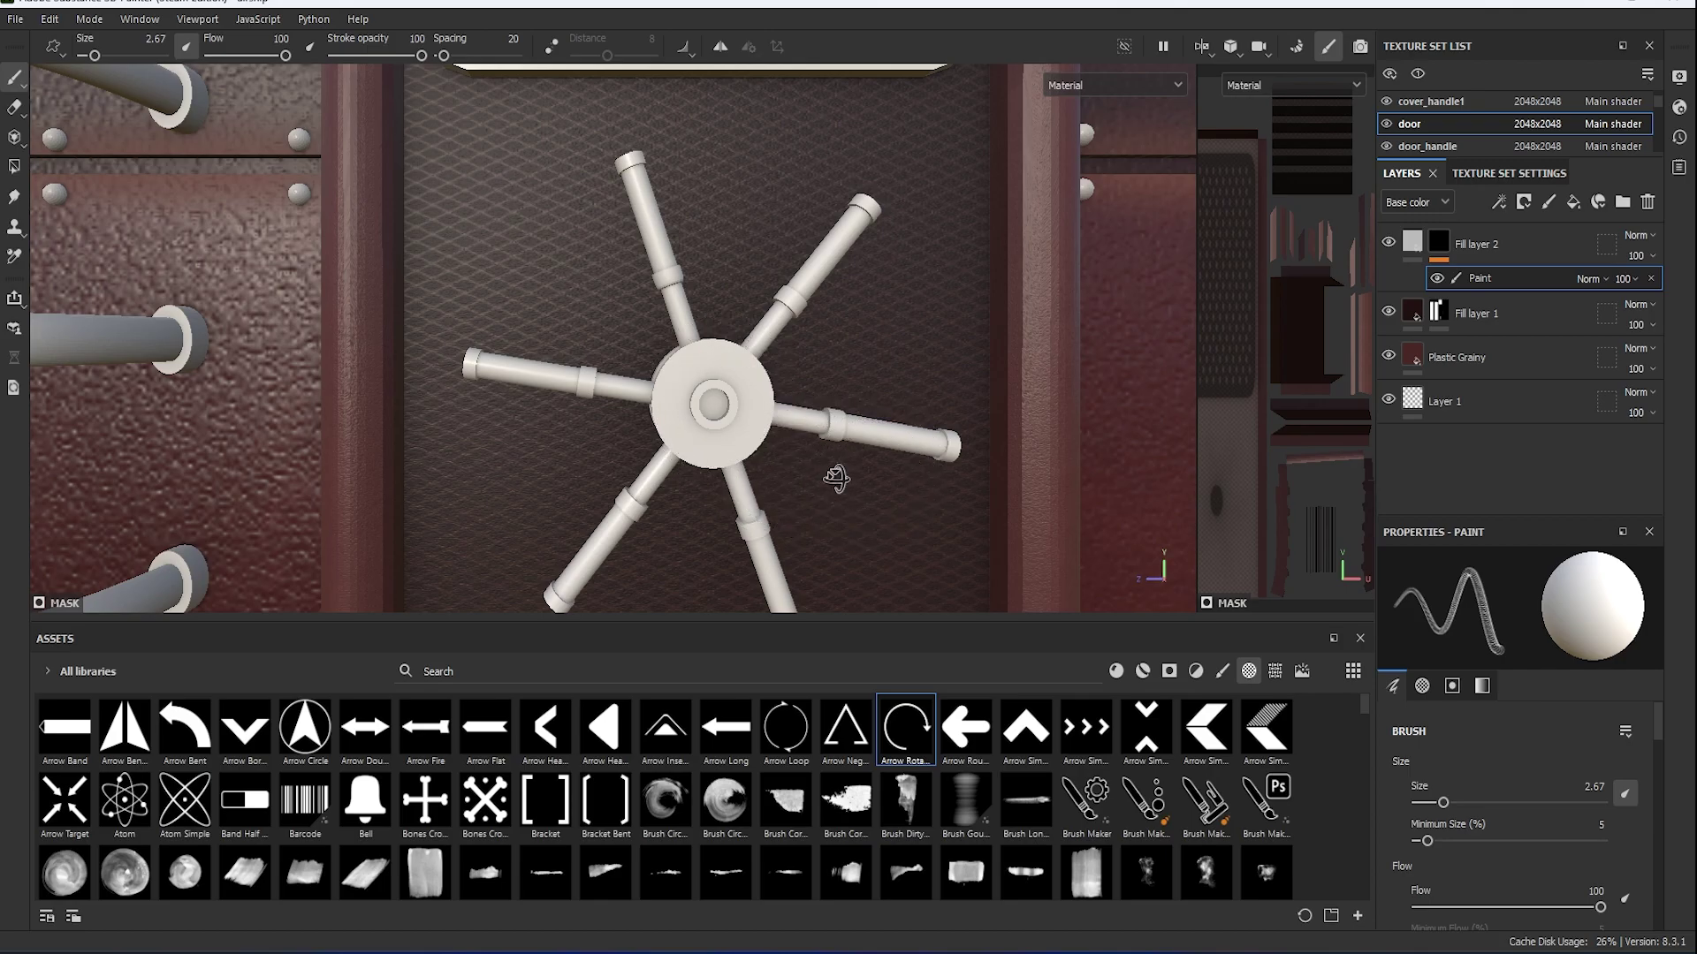
# Stamp white 'OPEN' beside the door wheel's arrow with the Text Open alpha at brush size 3.89.
pyautogui.scroll(3, 836, 478)
pyautogui.rightClick(736, 486)
pyautogui.moveTo(681, 511); pyautogui.dragTo(686, 511)
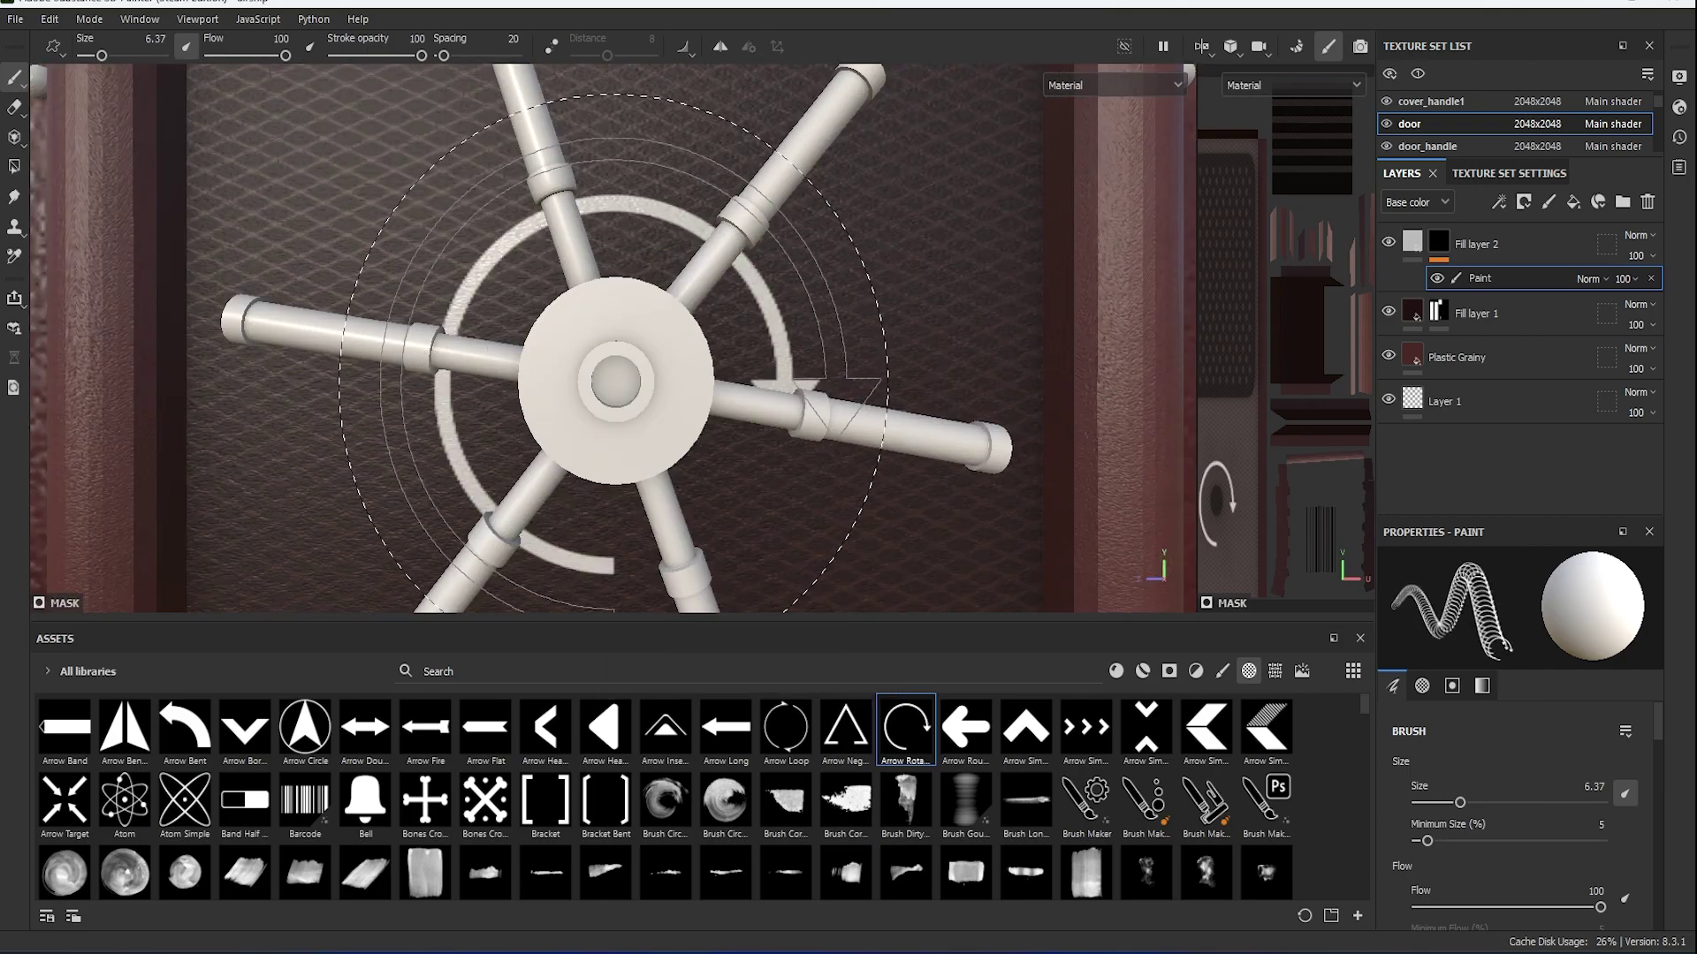
pyautogui.moveTo(530, 397)
pyautogui.keyDown('alt'); pyautogui.mouseDown()
pyautogui.moveTo(760, 380)
pyautogui.moveTo(970, 622)
pyautogui.mouseUp(); pyautogui.keyUp('alt')
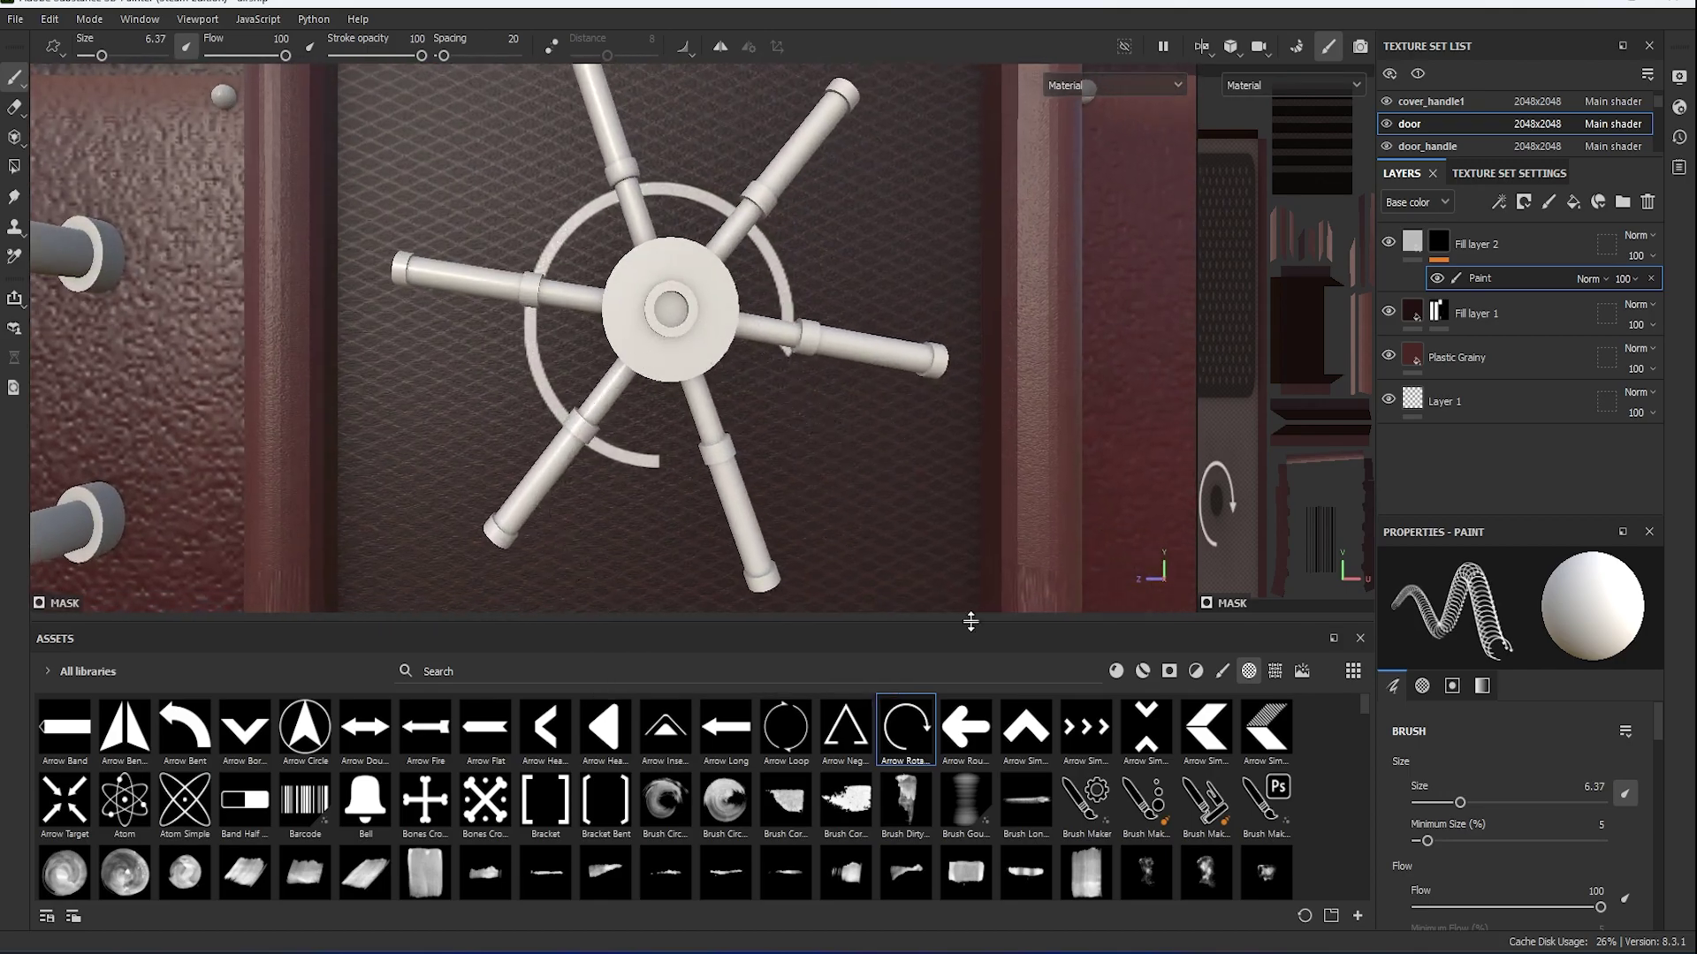
pyautogui.scroll(-5, 1096, 795)
pyautogui.scroll(-5, 1124, 856)
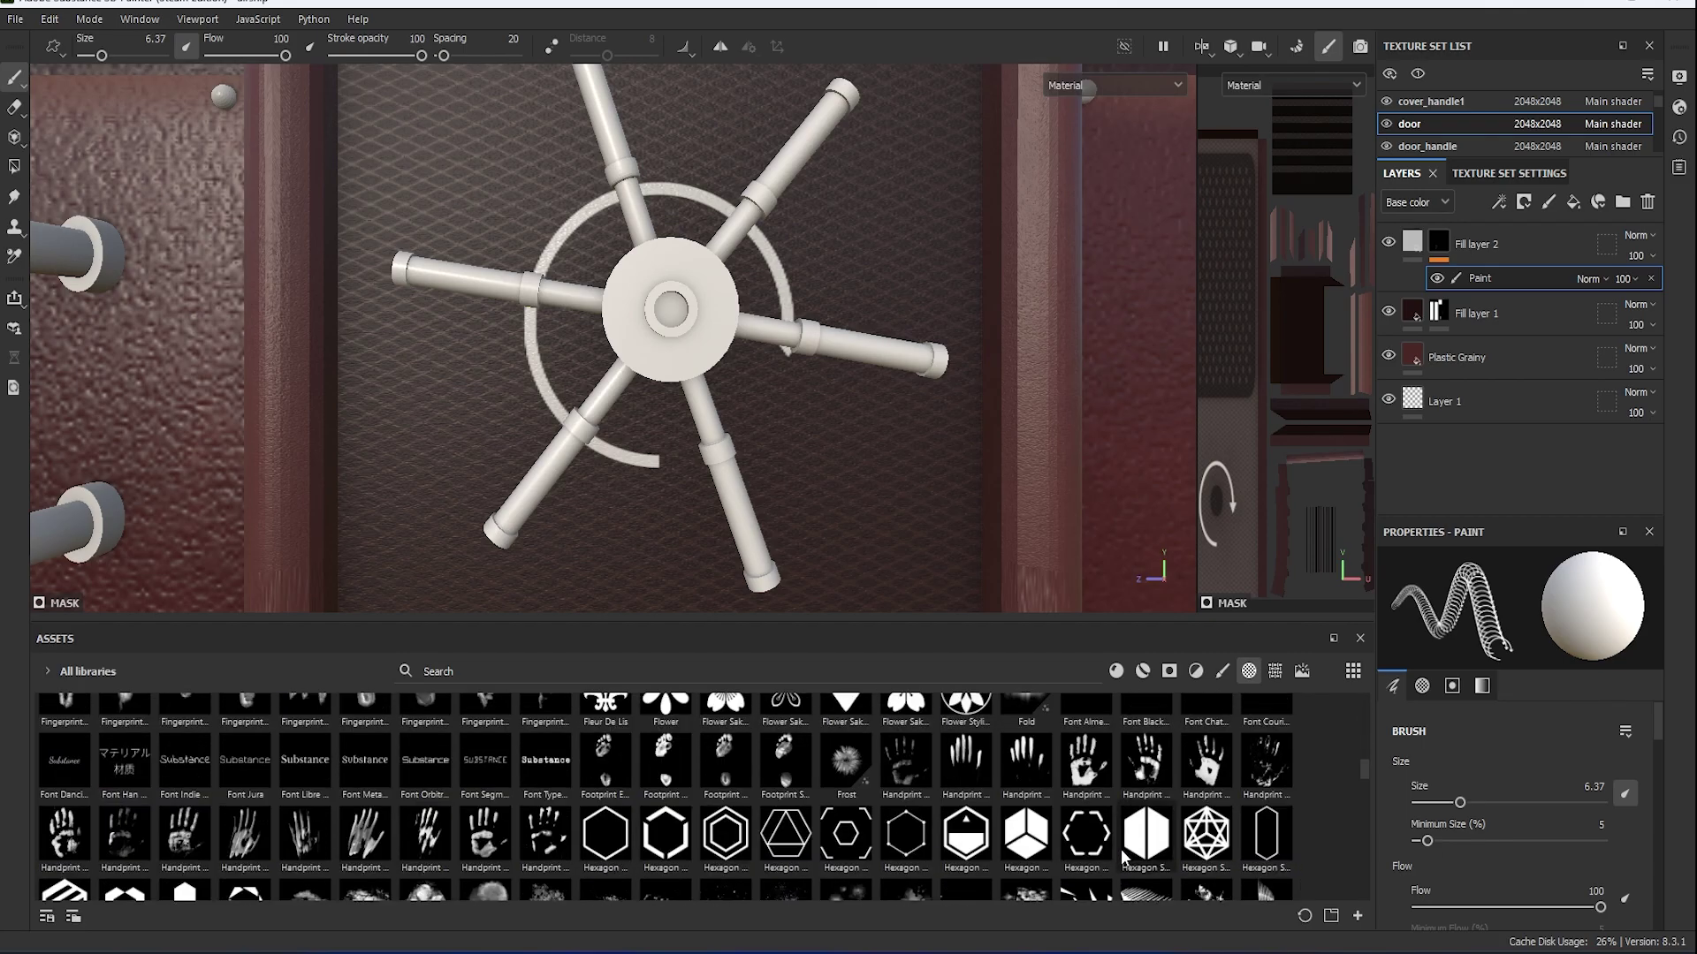
pyautogui.scroll(-5, 1114, 857)
pyautogui.scroll(-3, 1121, 836)
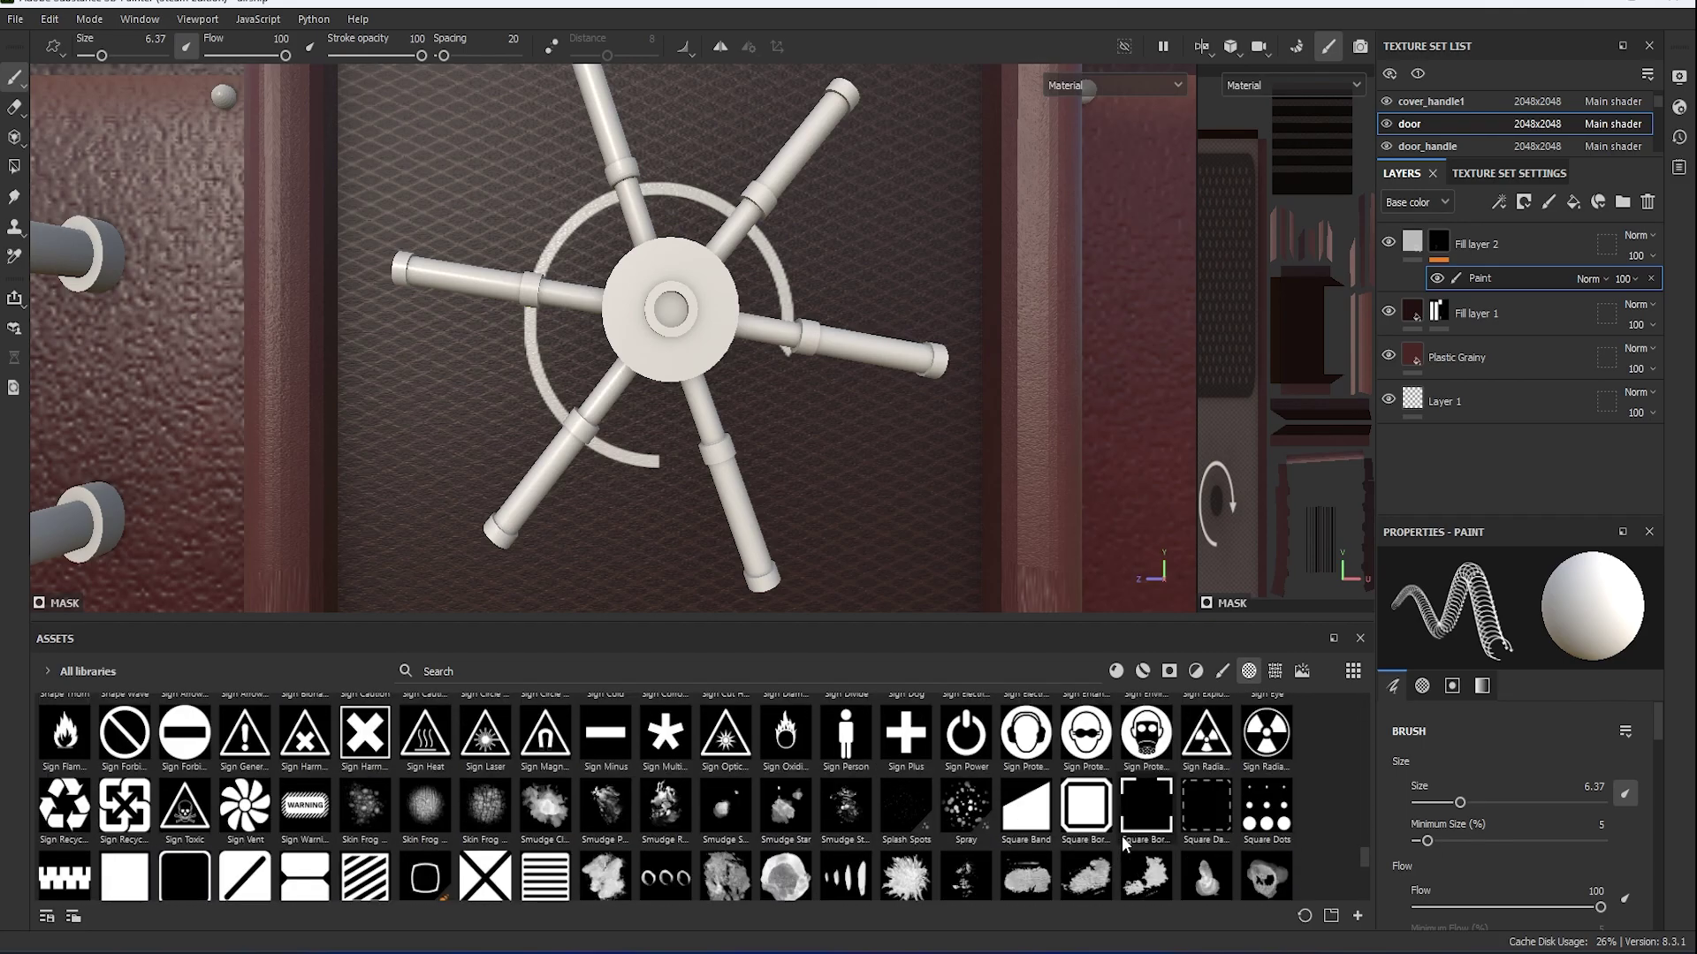
pyautogui.scroll(-3, 1122, 836)
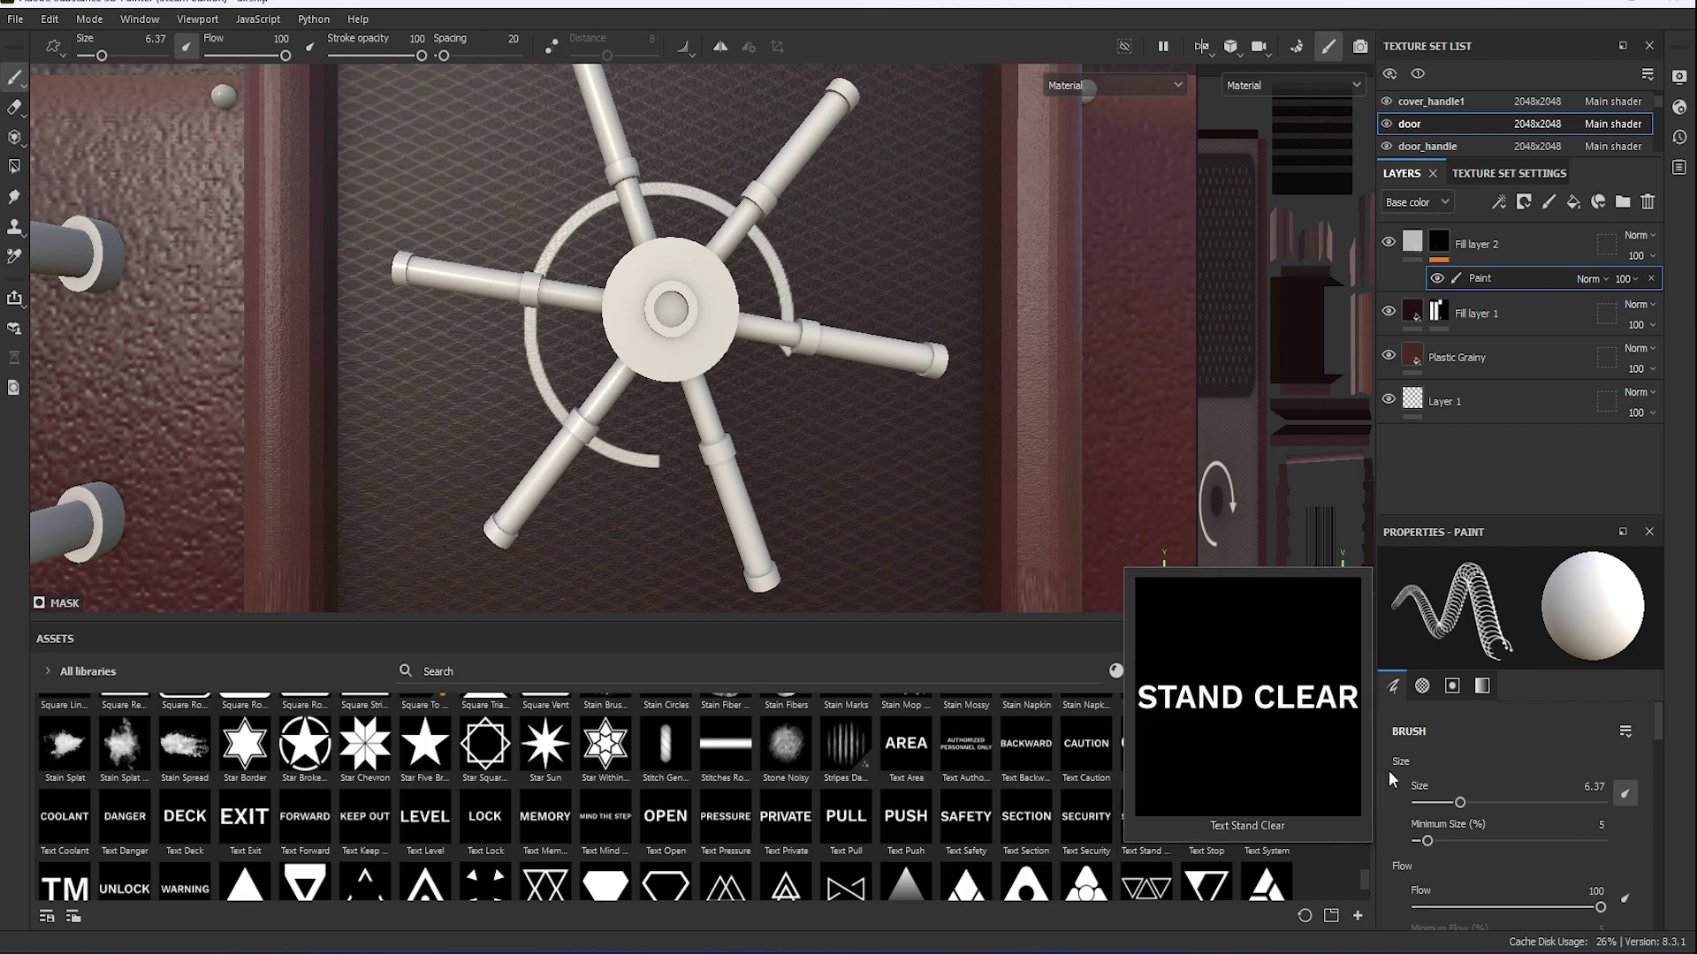
pyautogui.click(666, 817)
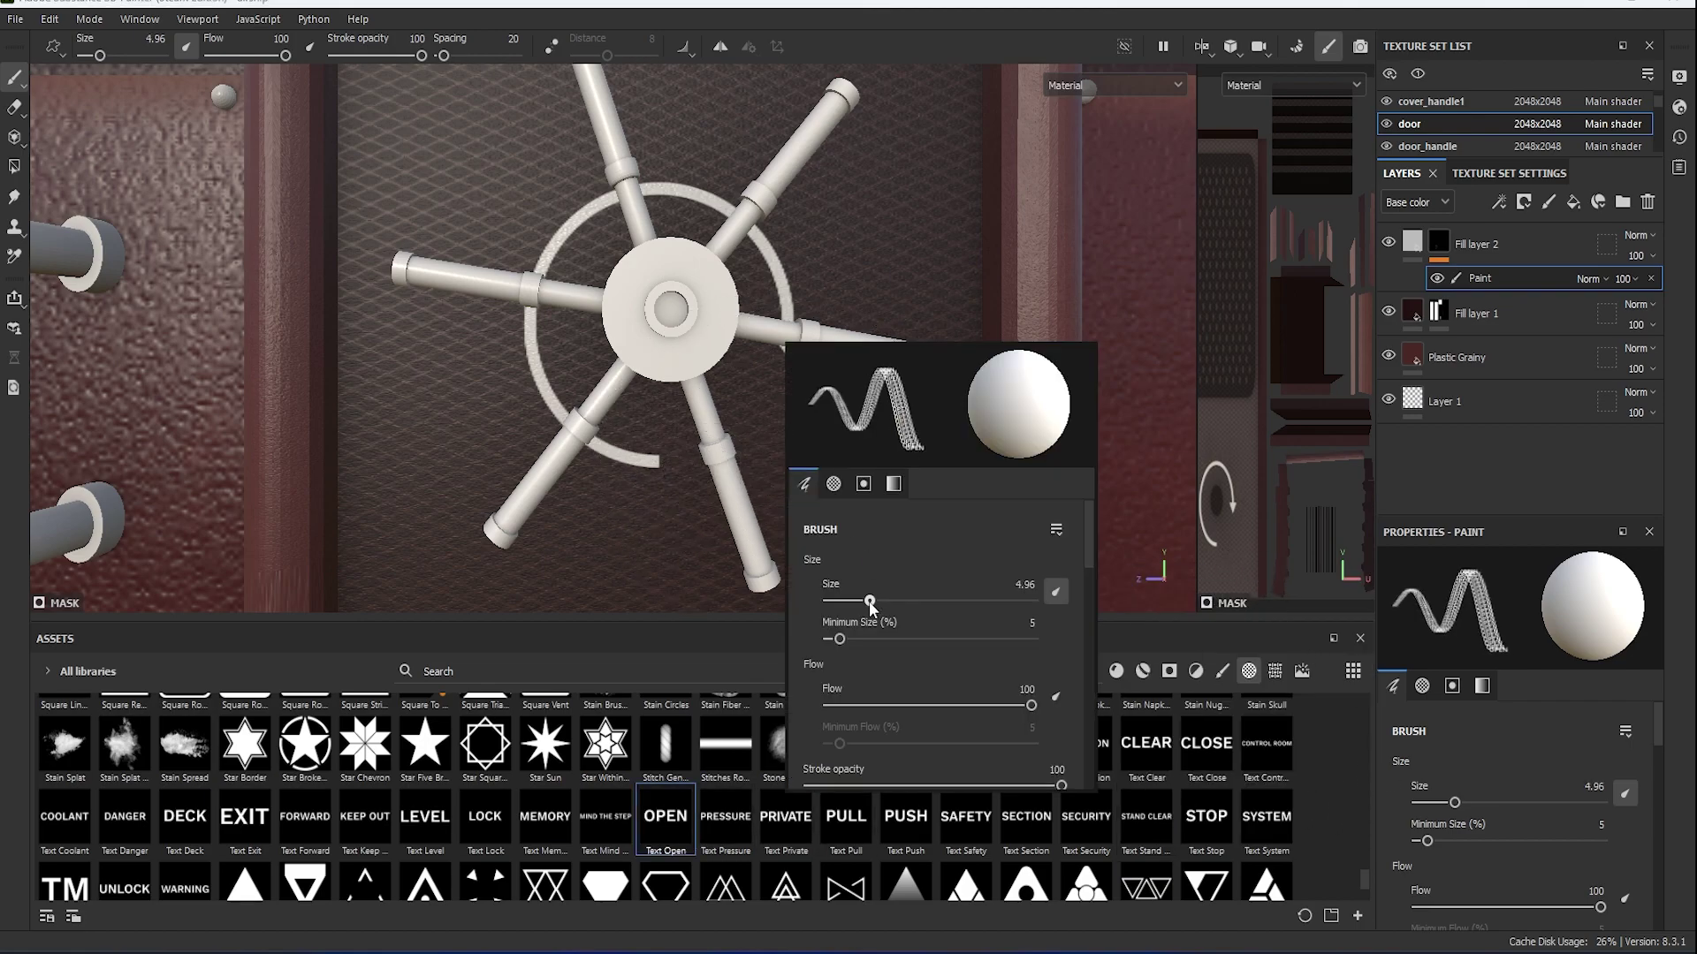
pyautogui.moveTo(870, 605); pyautogui.dragTo(862, 604)
pyautogui.scroll(-2, 866, 619)
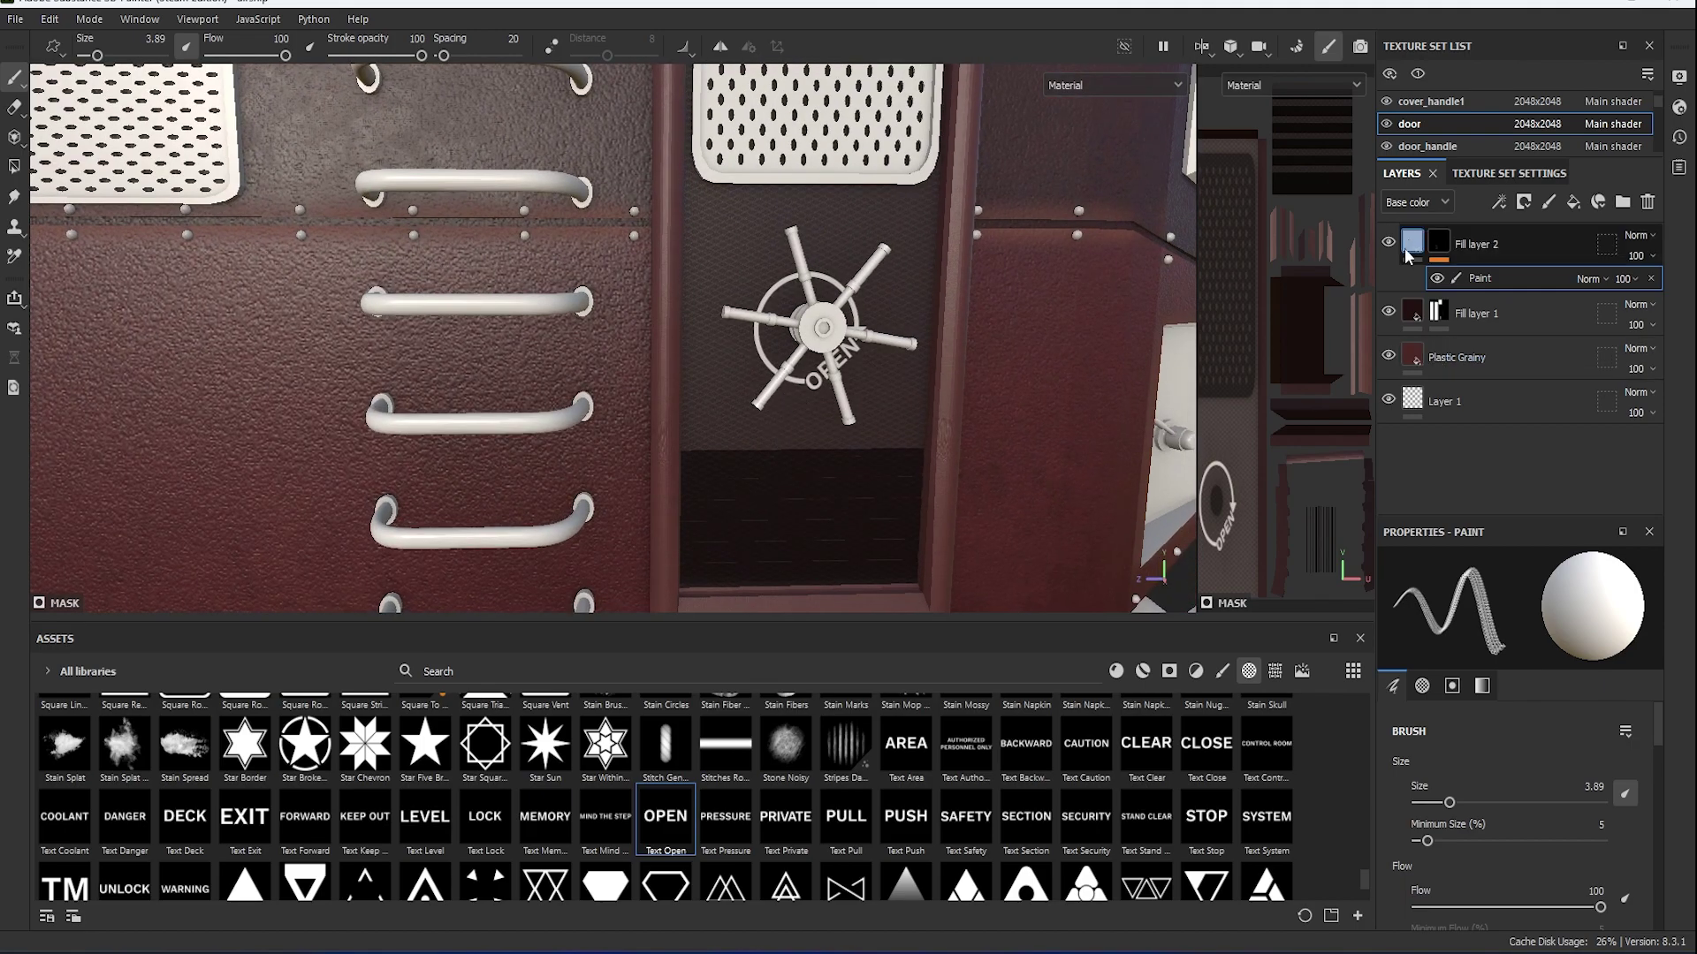
# Copy Fill layer 2 from the cabin2 texture set and paste it into the door's layer stack.
pyautogui.click(1449, 146)
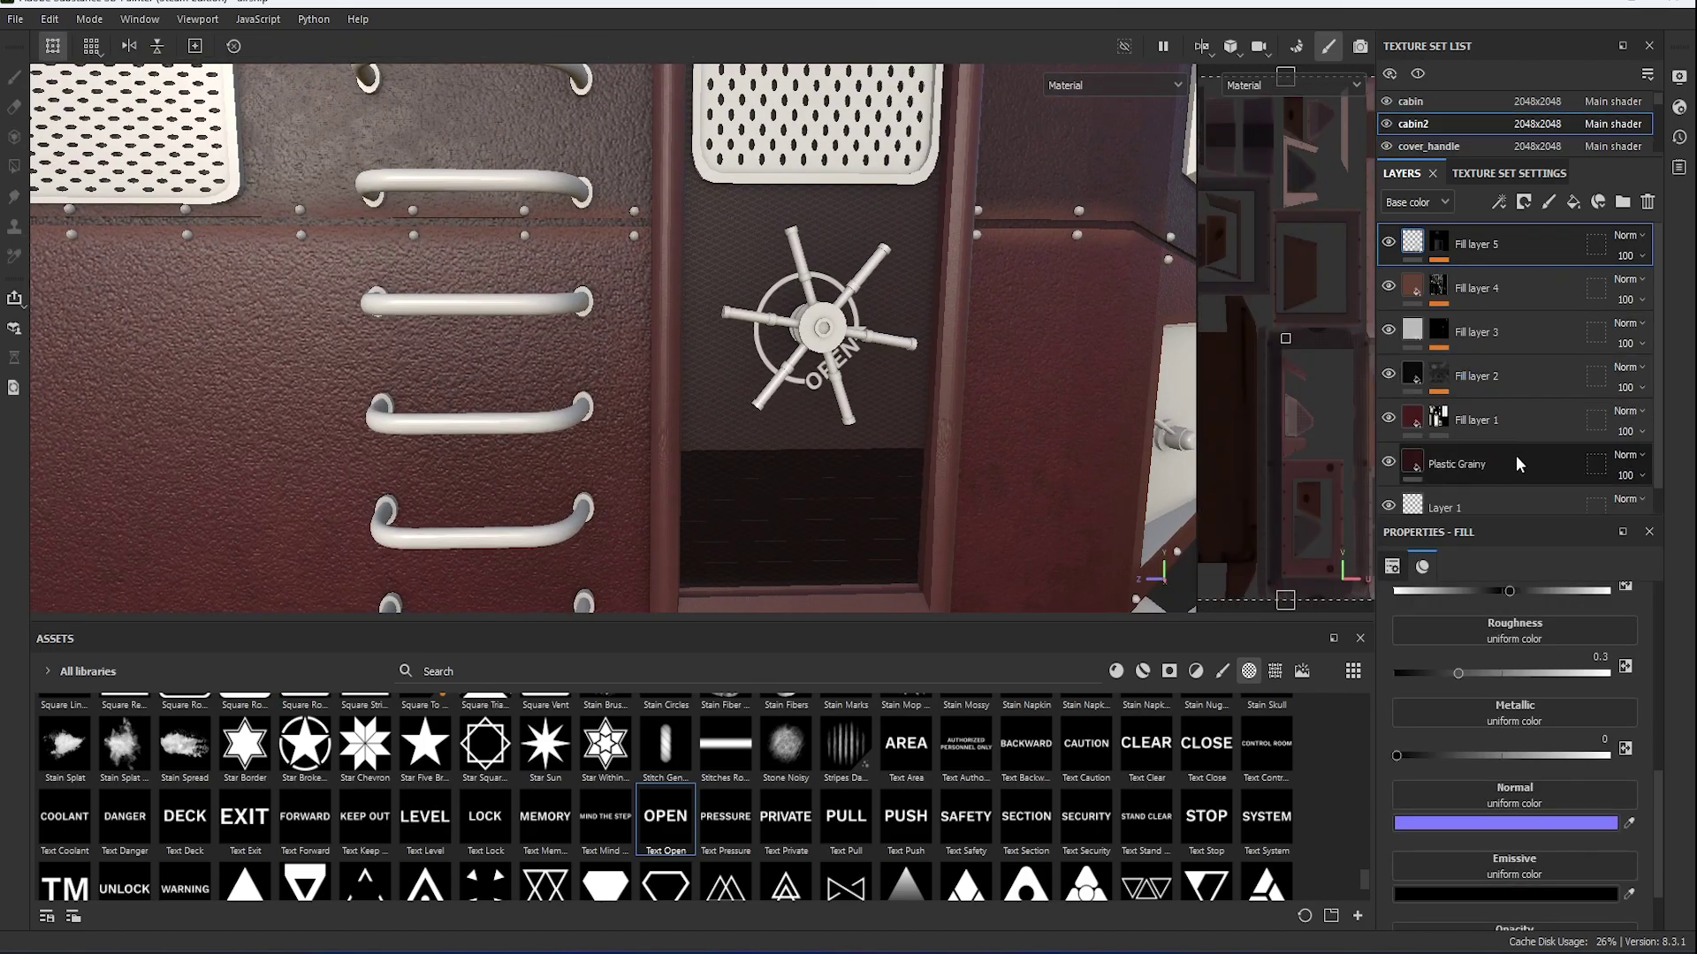
pyautogui.rightClick(1477, 376)
pyautogui.press('Escape')
pyautogui.scroll(-1, 1442, 146)
pyautogui.click(1414, 124)
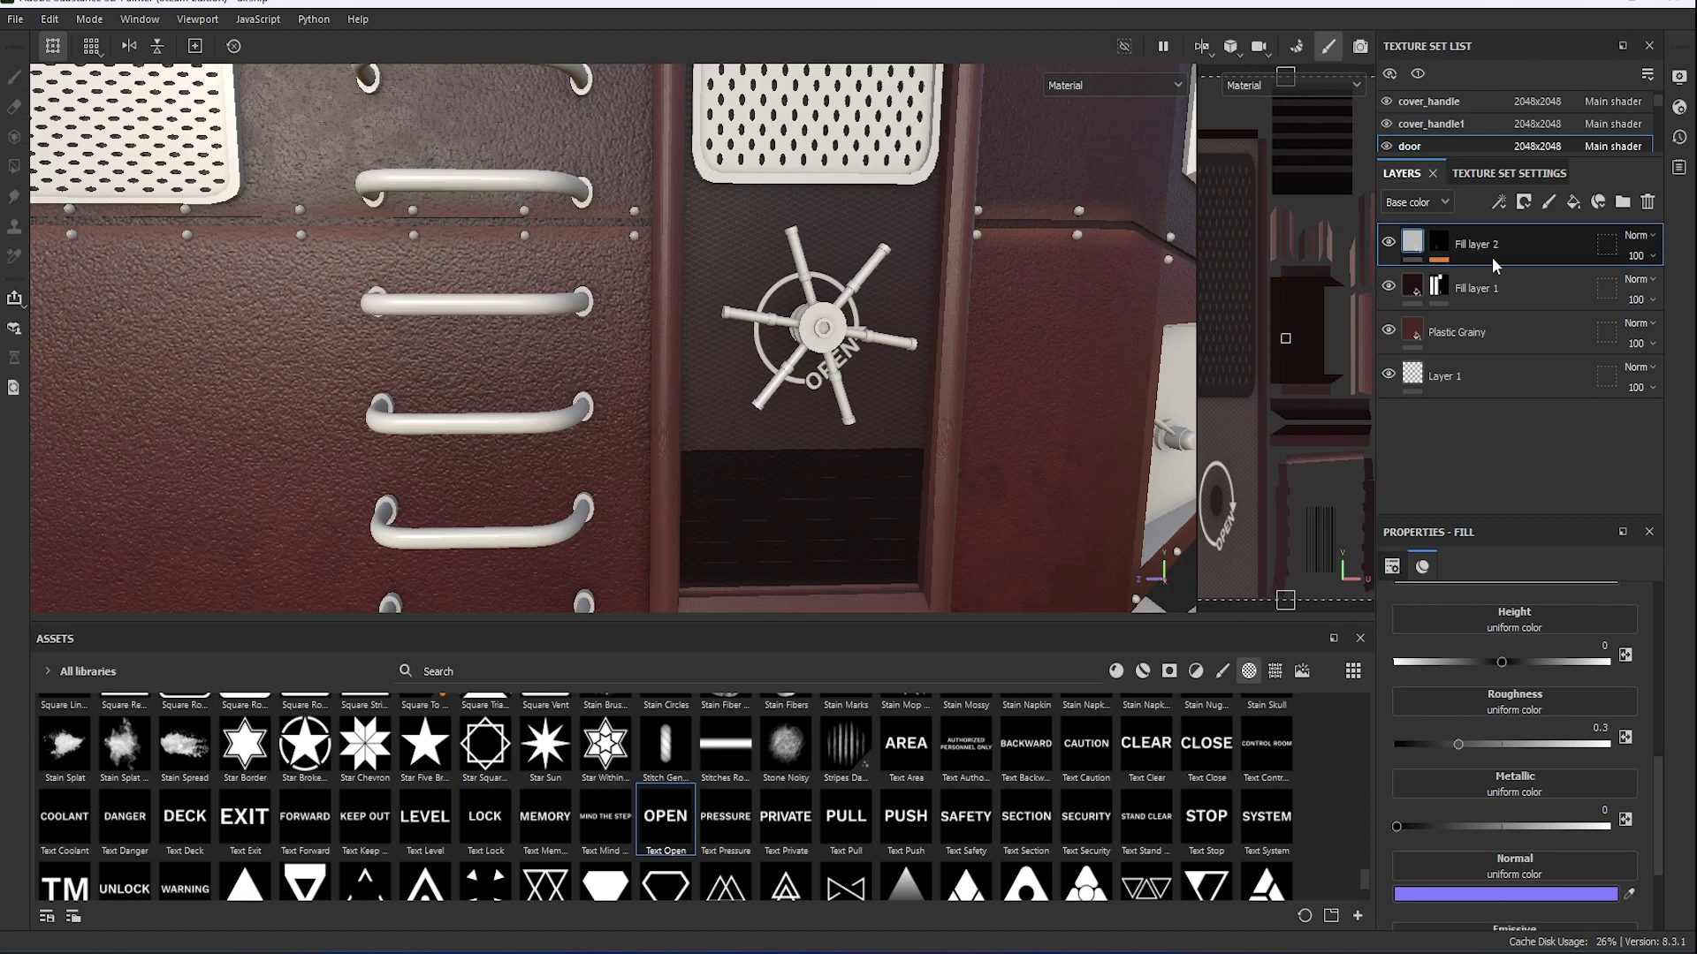
pyautogui.rightClick(1492, 257)
pyautogui.click(1515, 357)
pyautogui.scroll(3, 692, 463)
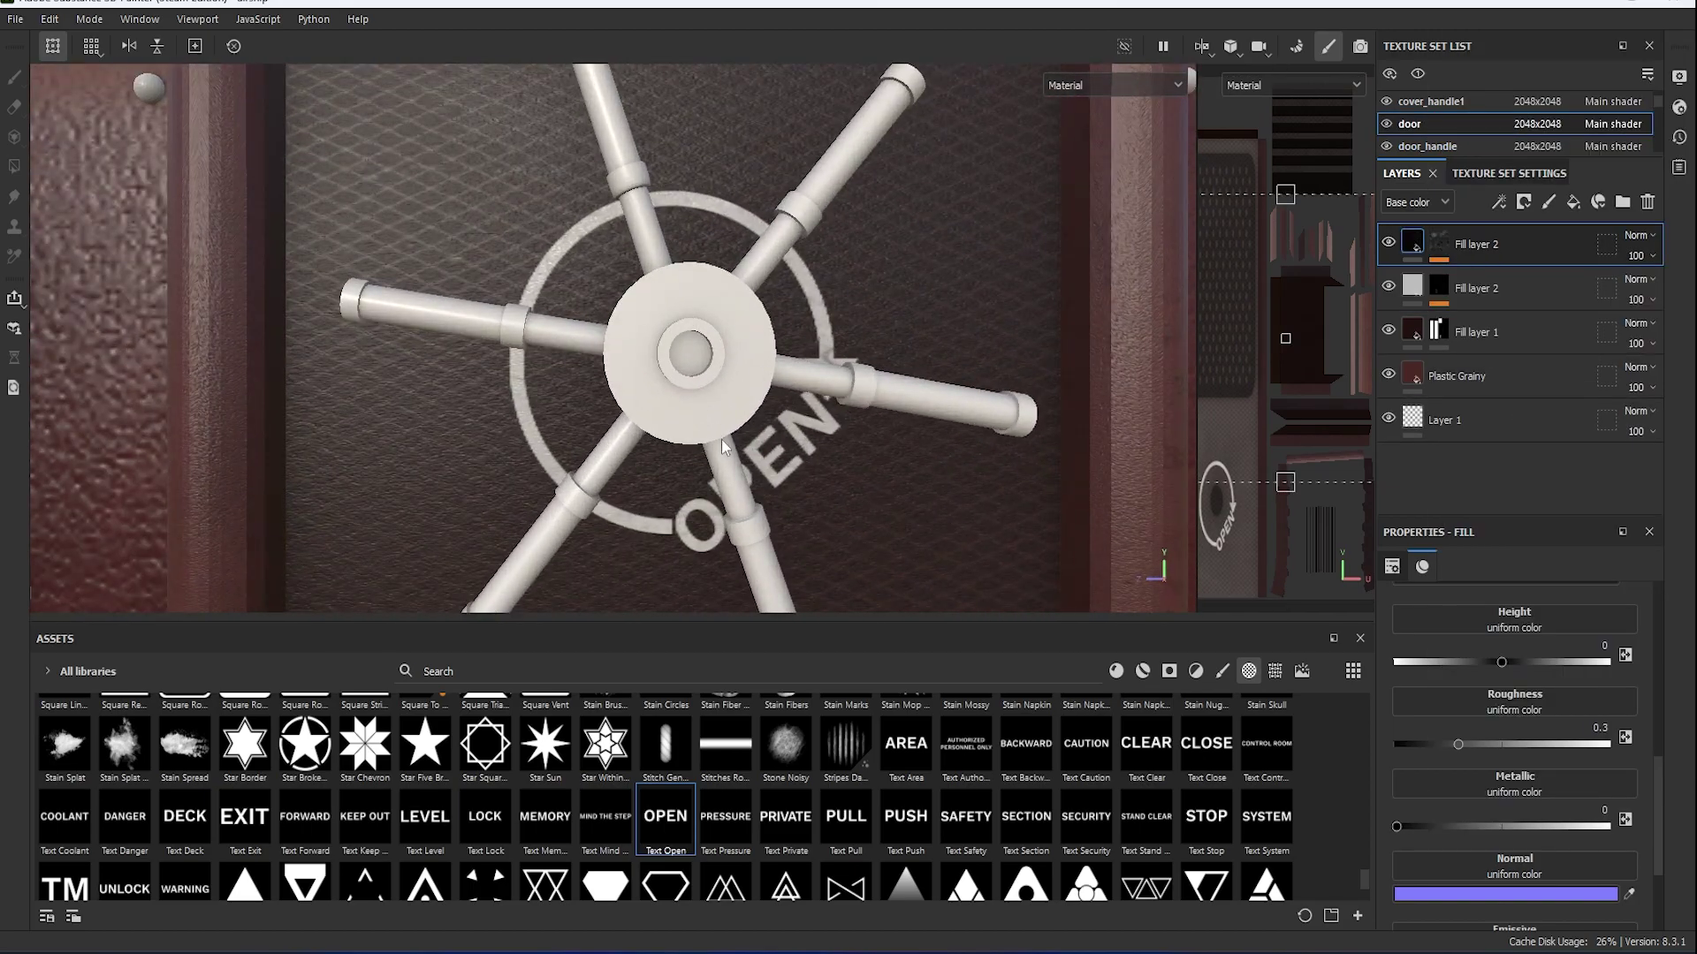
# Apply Steel Dark Aged to the wheel hub and add a masked fill layer over the spokes.
pyautogui.click(1142, 672)
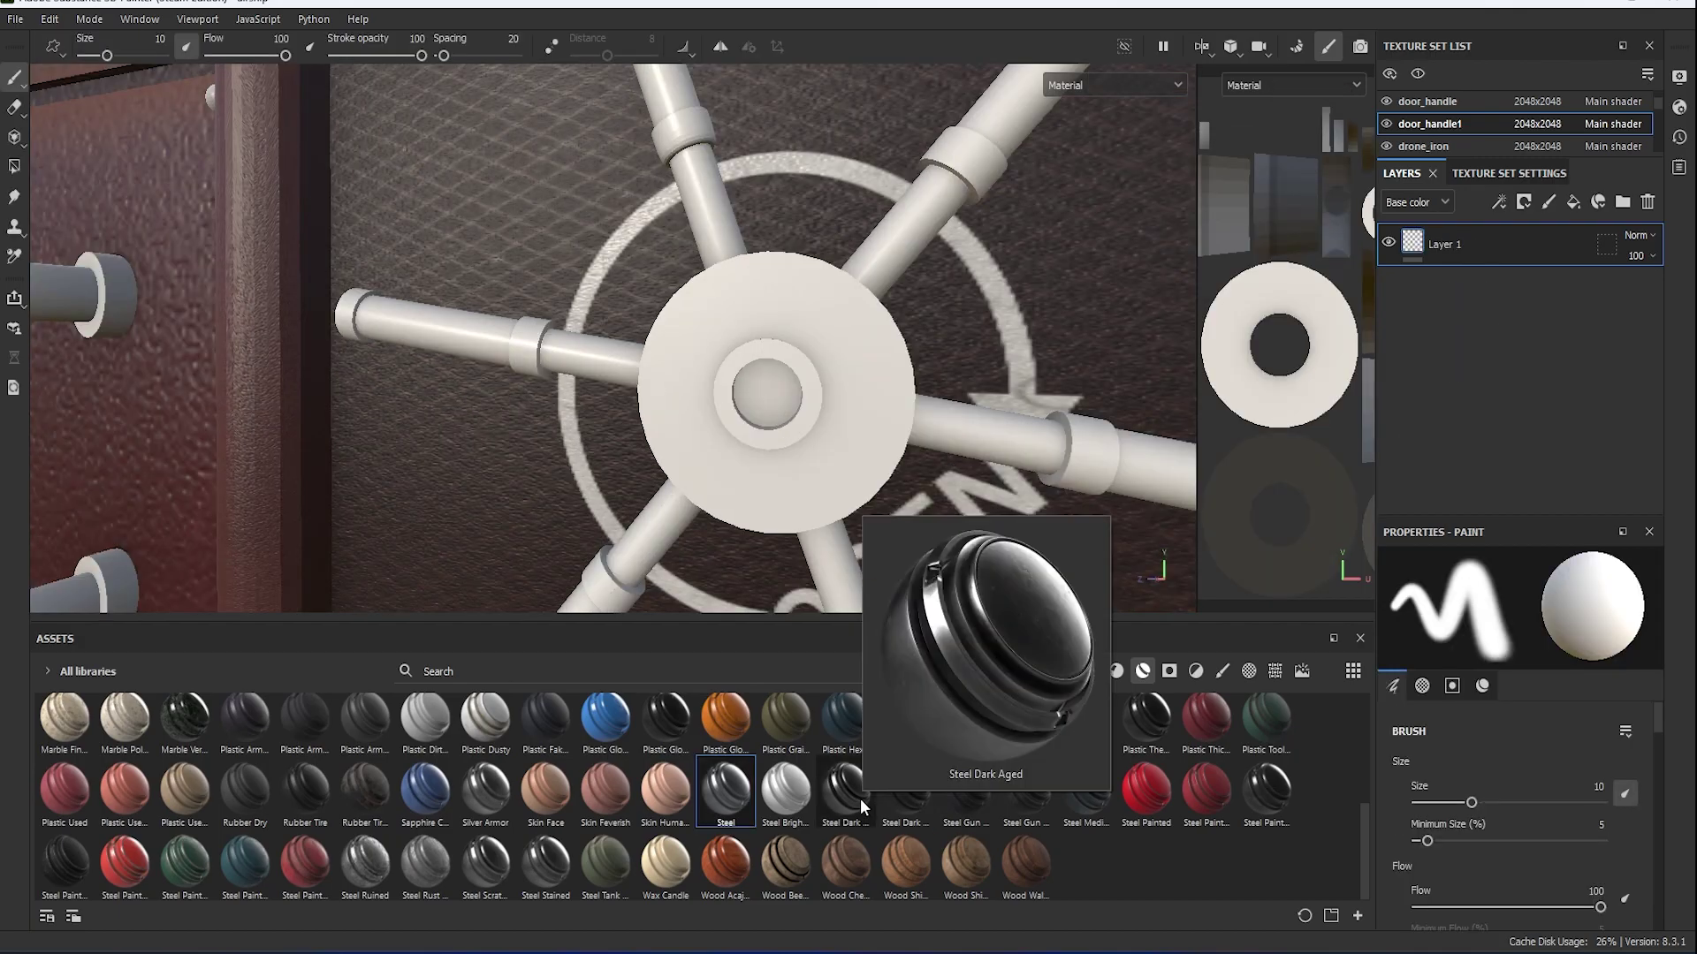
pyautogui.moveTo(861, 798)
pyautogui.mouseDown()
pyautogui.moveTo(833, 458)
pyautogui.moveTo(400, 372)
pyautogui.moveTo(760, 456)
pyautogui.mouseUp()
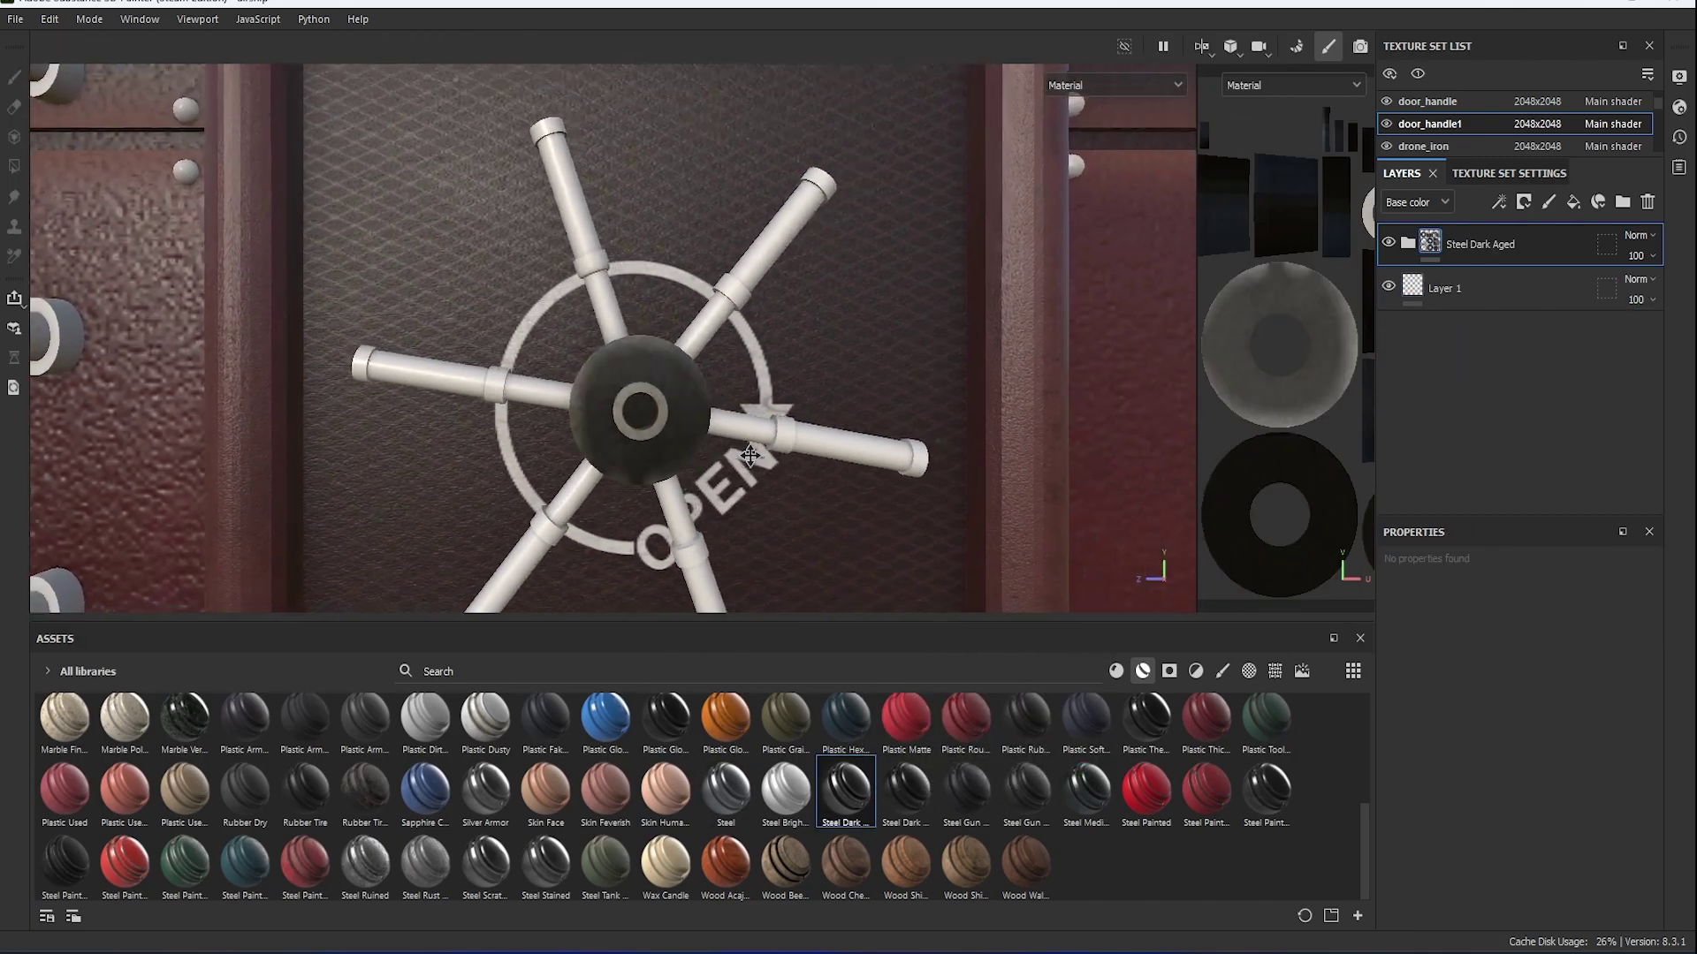
pyautogui.scroll(2, 675, 470)
pyautogui.scroll(2, 681, 443)
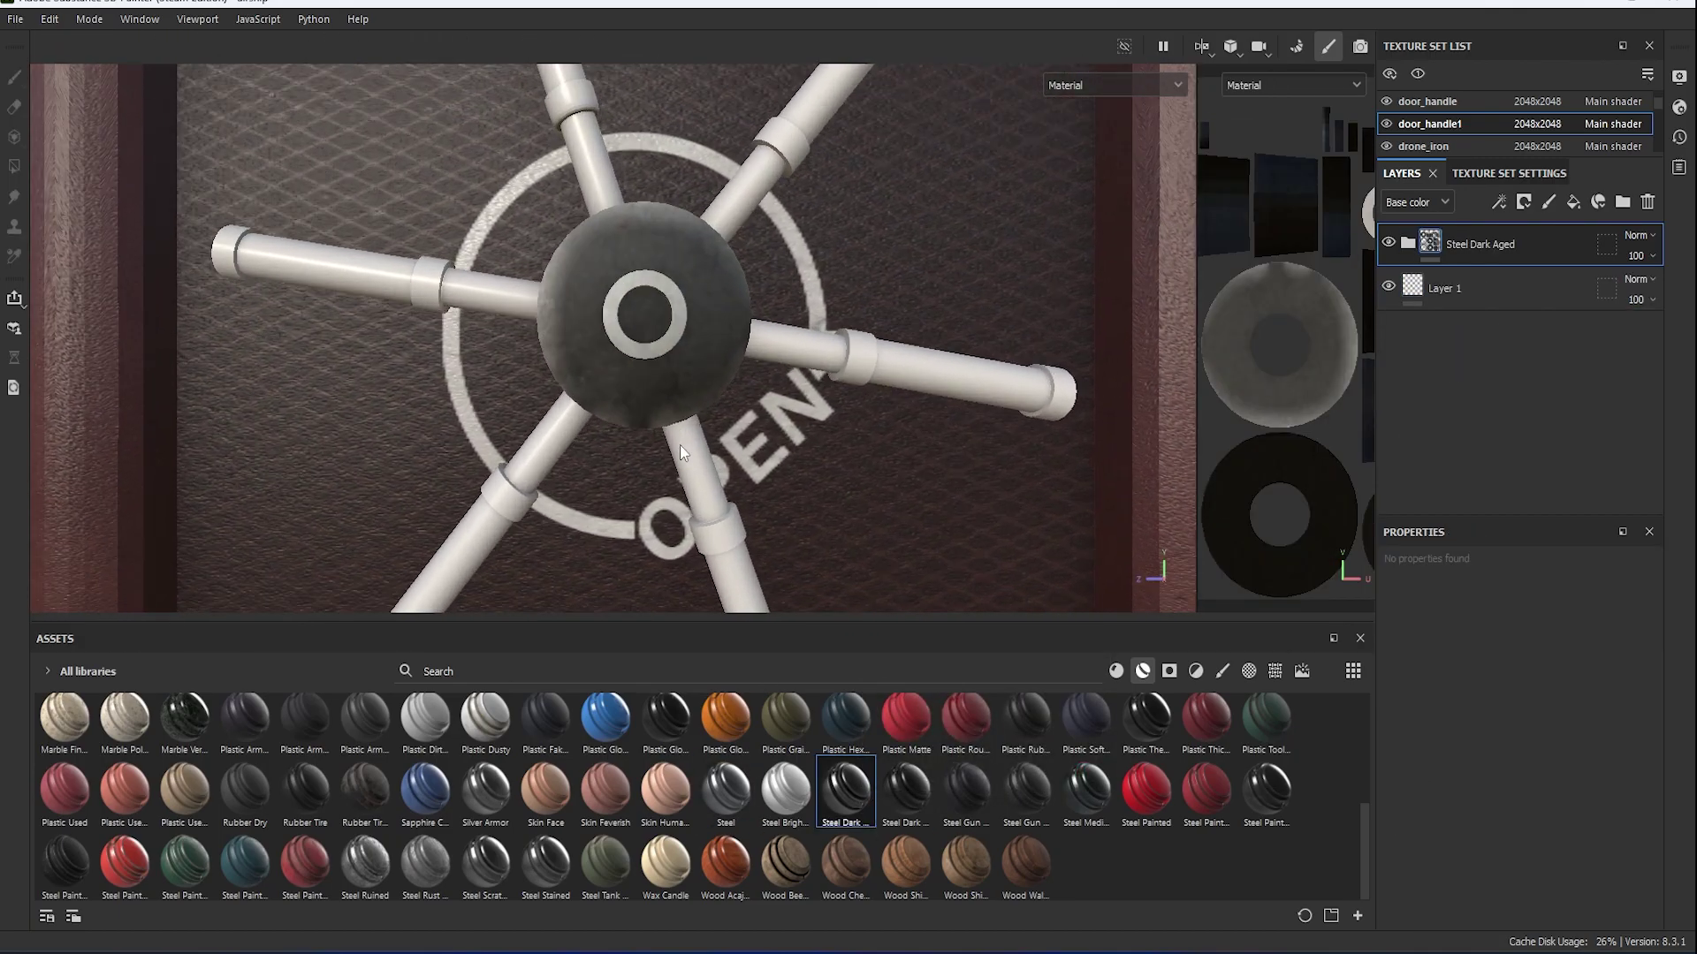
pyautogui.keyDown('ctrl'); pyautogui.keyDown('alt'); pyautogui.rightClick(709, 505); pyautogui.keyUp('alt'); pyautogui.keyUp('ctrl')
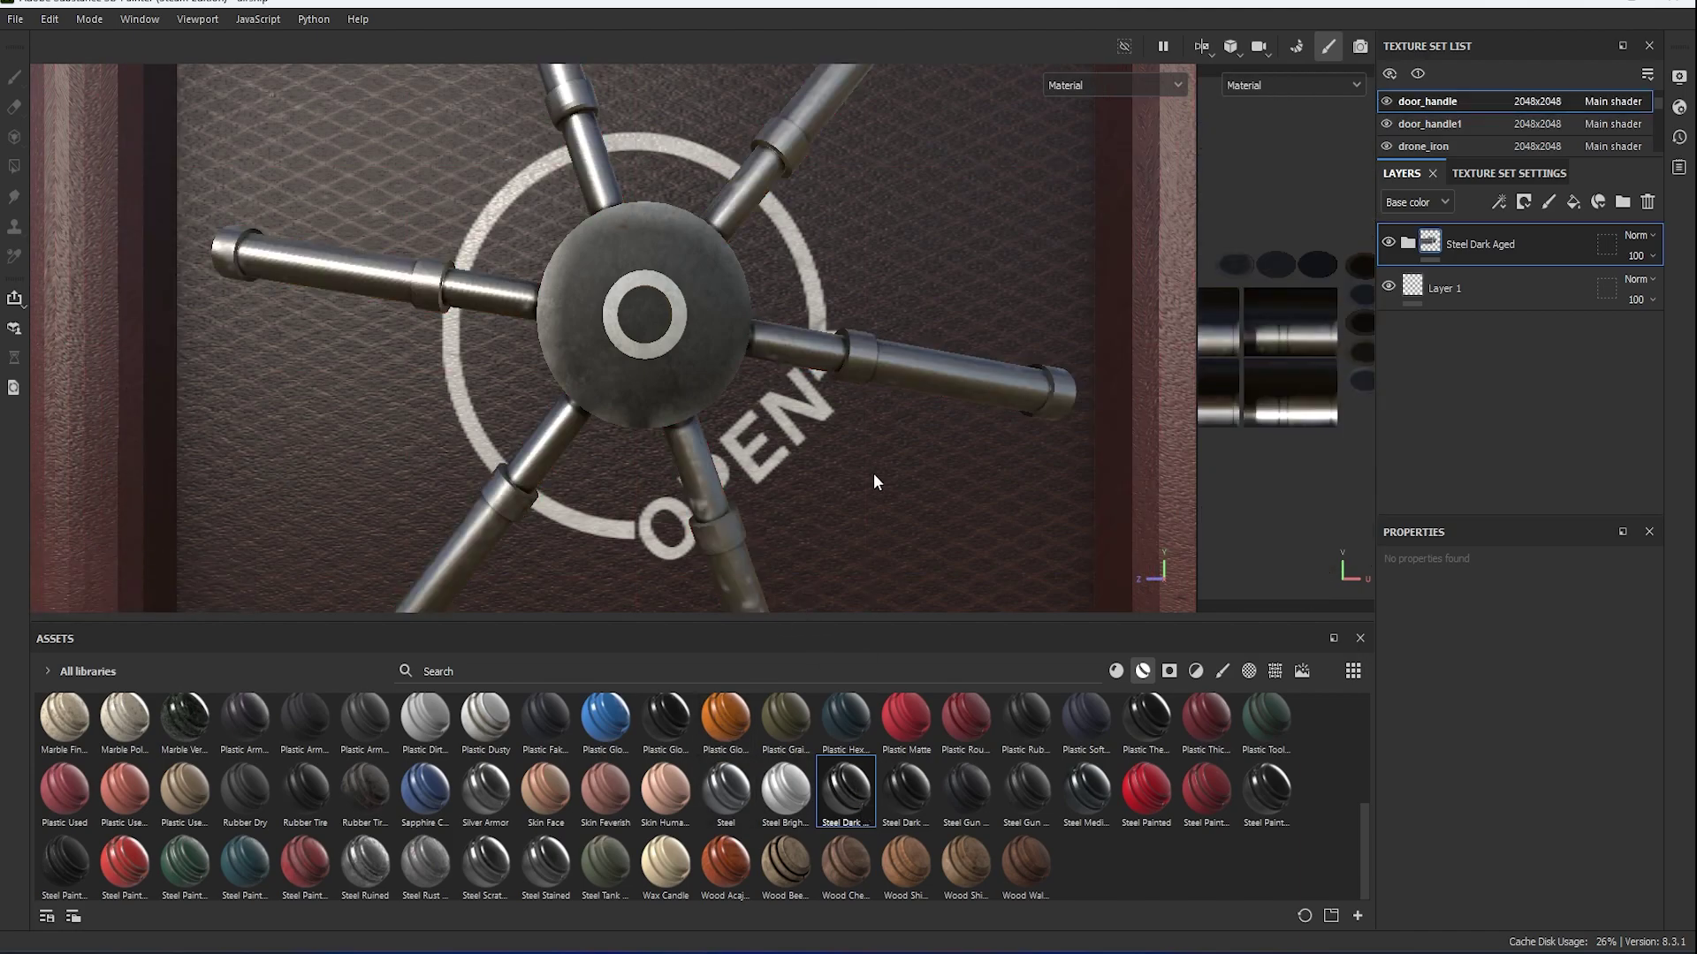
pyautogui.click(1573, 203)
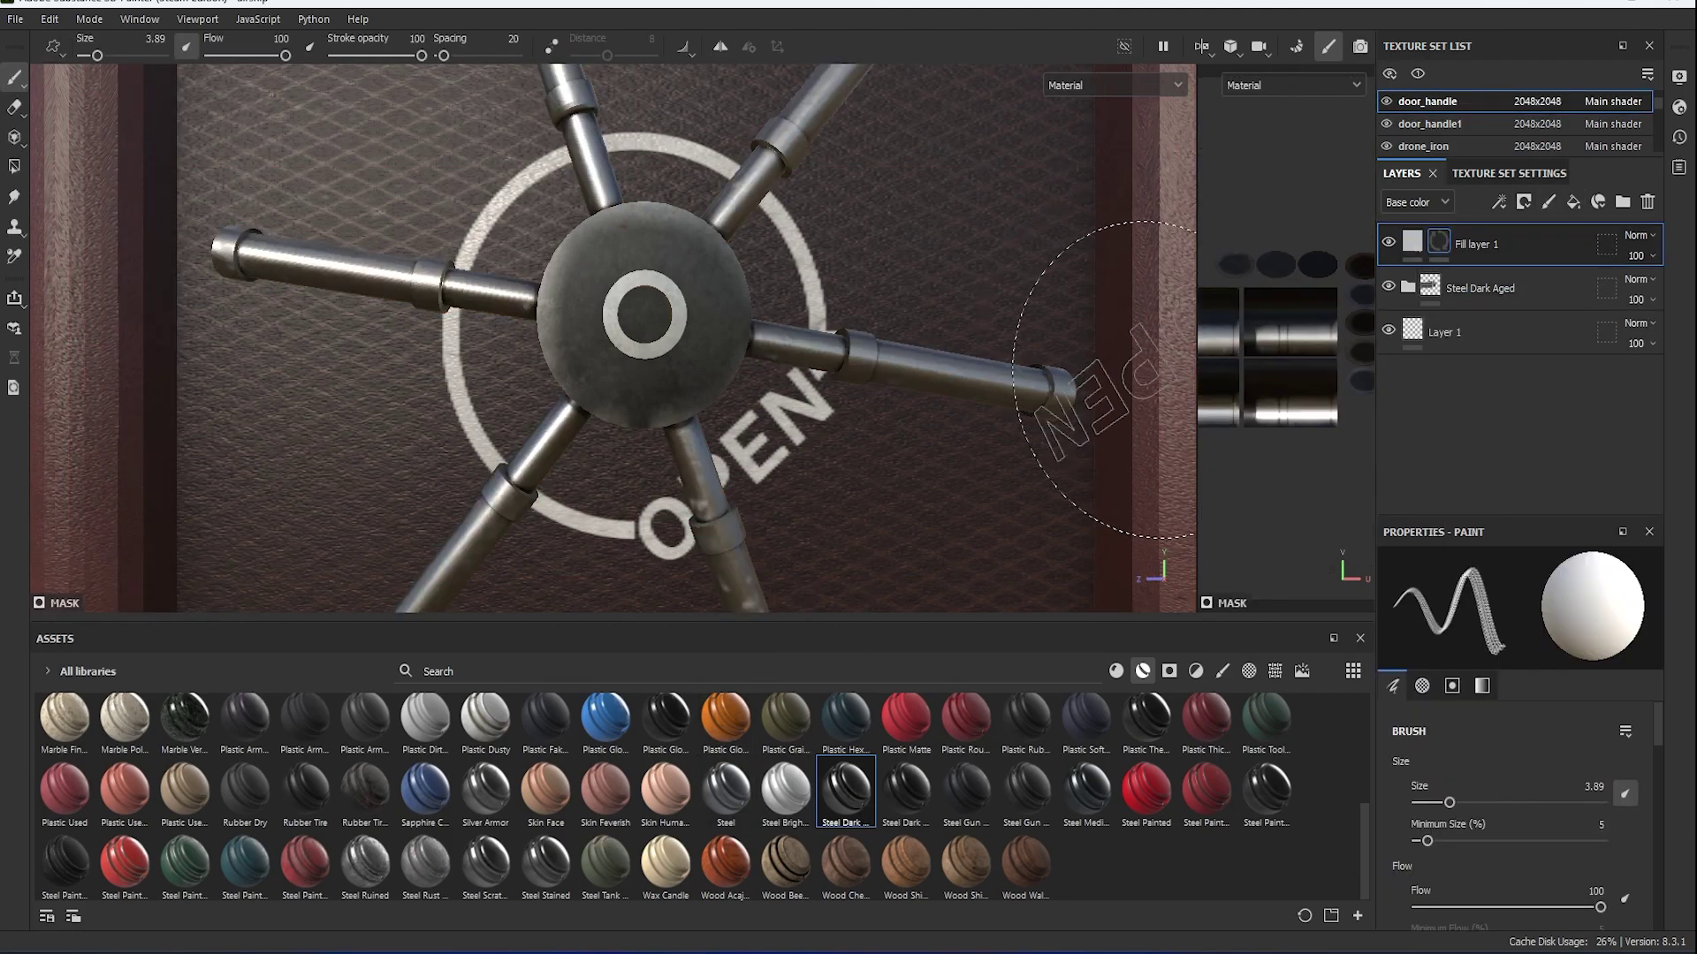
pyautogui.moveTo(1198, 370); pyautogui.dragTo(747, 396)
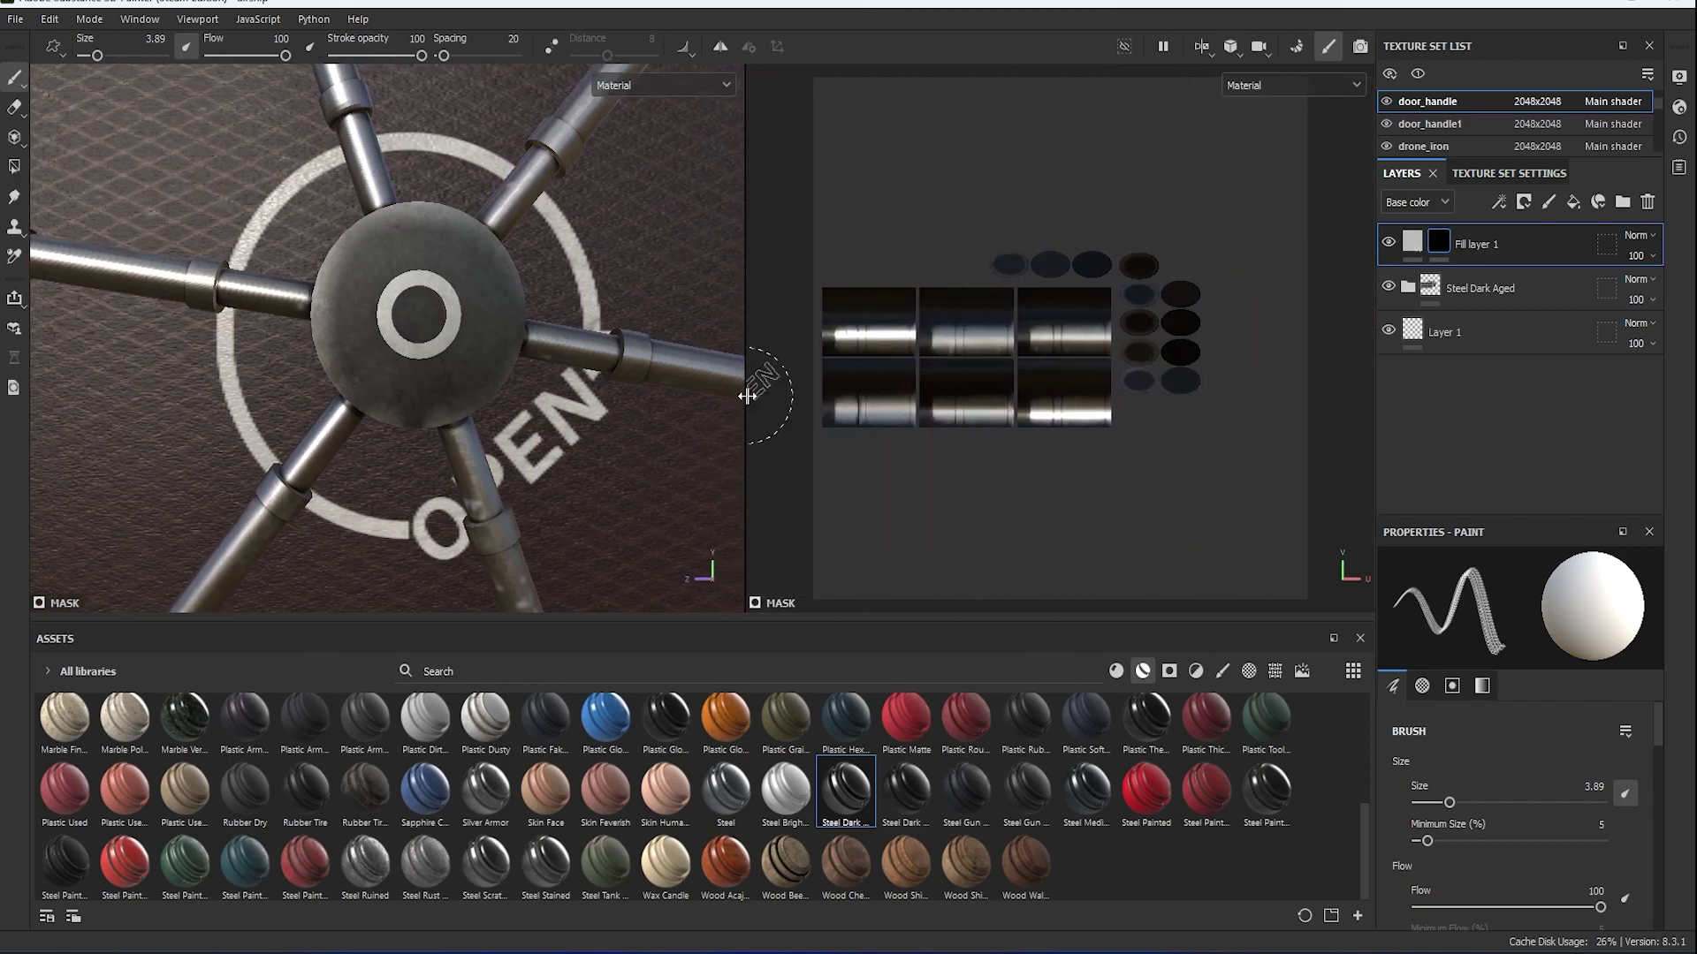
# Select the Polygon Fill tool in UV island mode and orbit to see the whole wheel.
pyautogui.click(14, 166)
pyautogui.scroll(3, 713, 331)
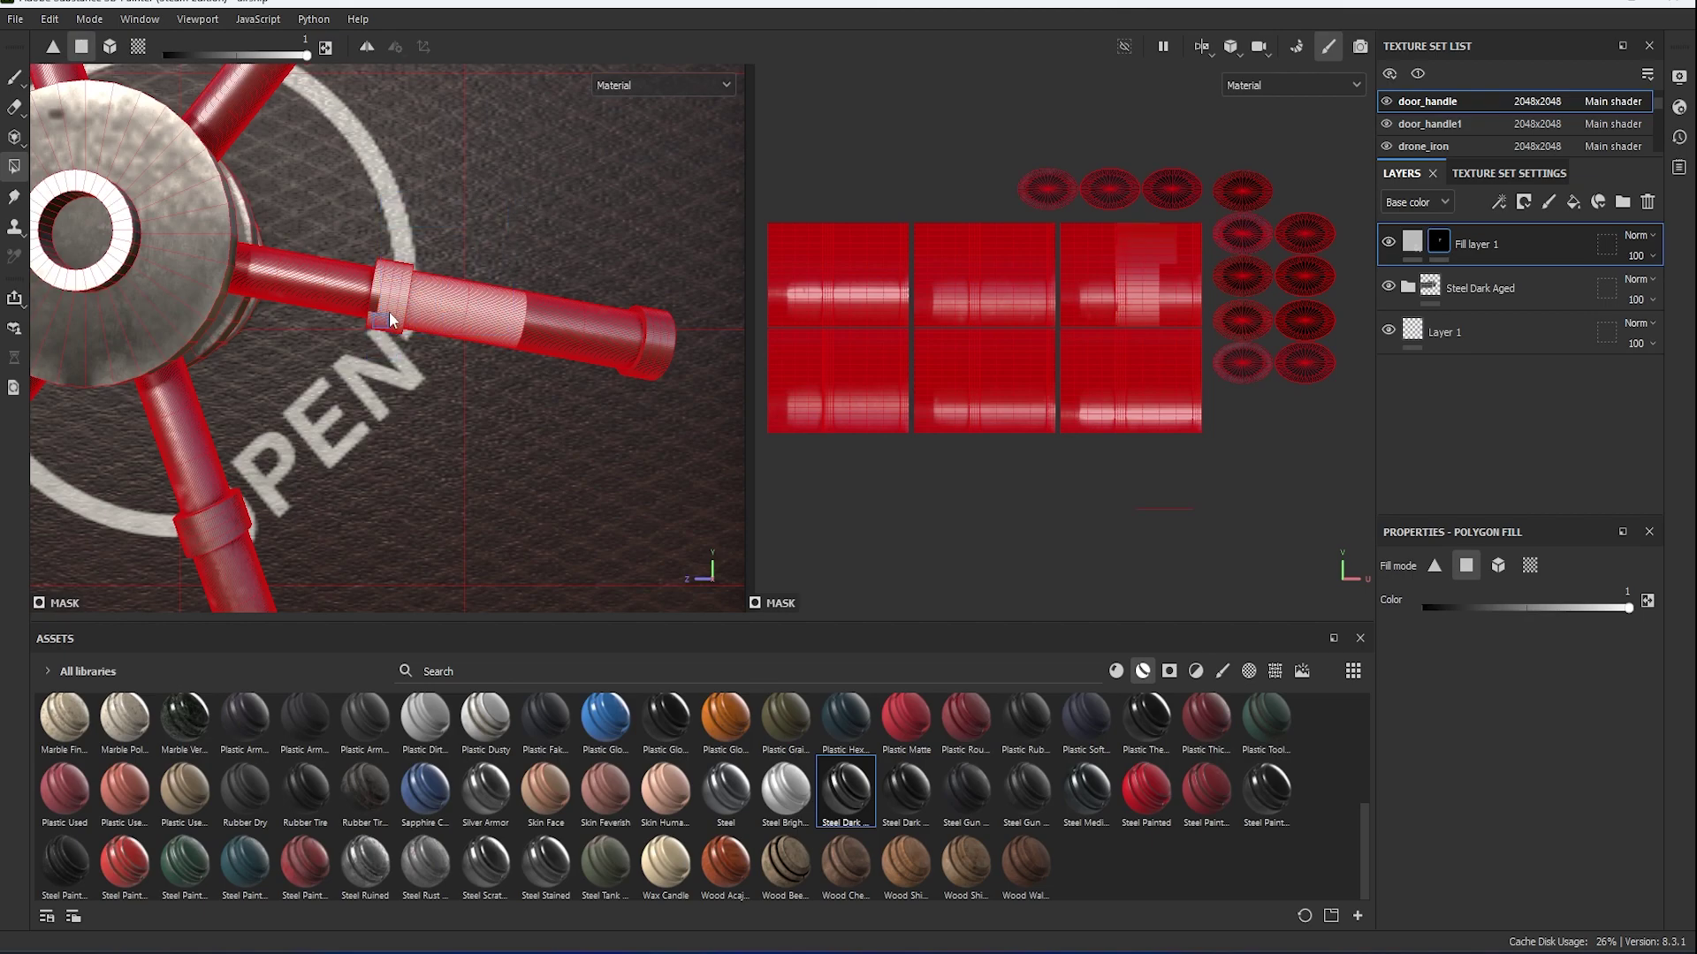
pyautogui.moveTo(463, 431)
pyautogui.keyDown('alt'); pyautogui.mouseDown()
pyautogui.moveTo(625, 276)
pyautogui.moveTo(326, 444)
pyautogui.moveTo(496, 569)
pyautogui.moveTo(548, 468)
pyautogui.moveTo(429, 497)
pyautogui.moveTo(371, 412)
pyautogui.moveTo(392, 422)
pyautogui.mouseUp(); pyautogui.keyUp('alt')
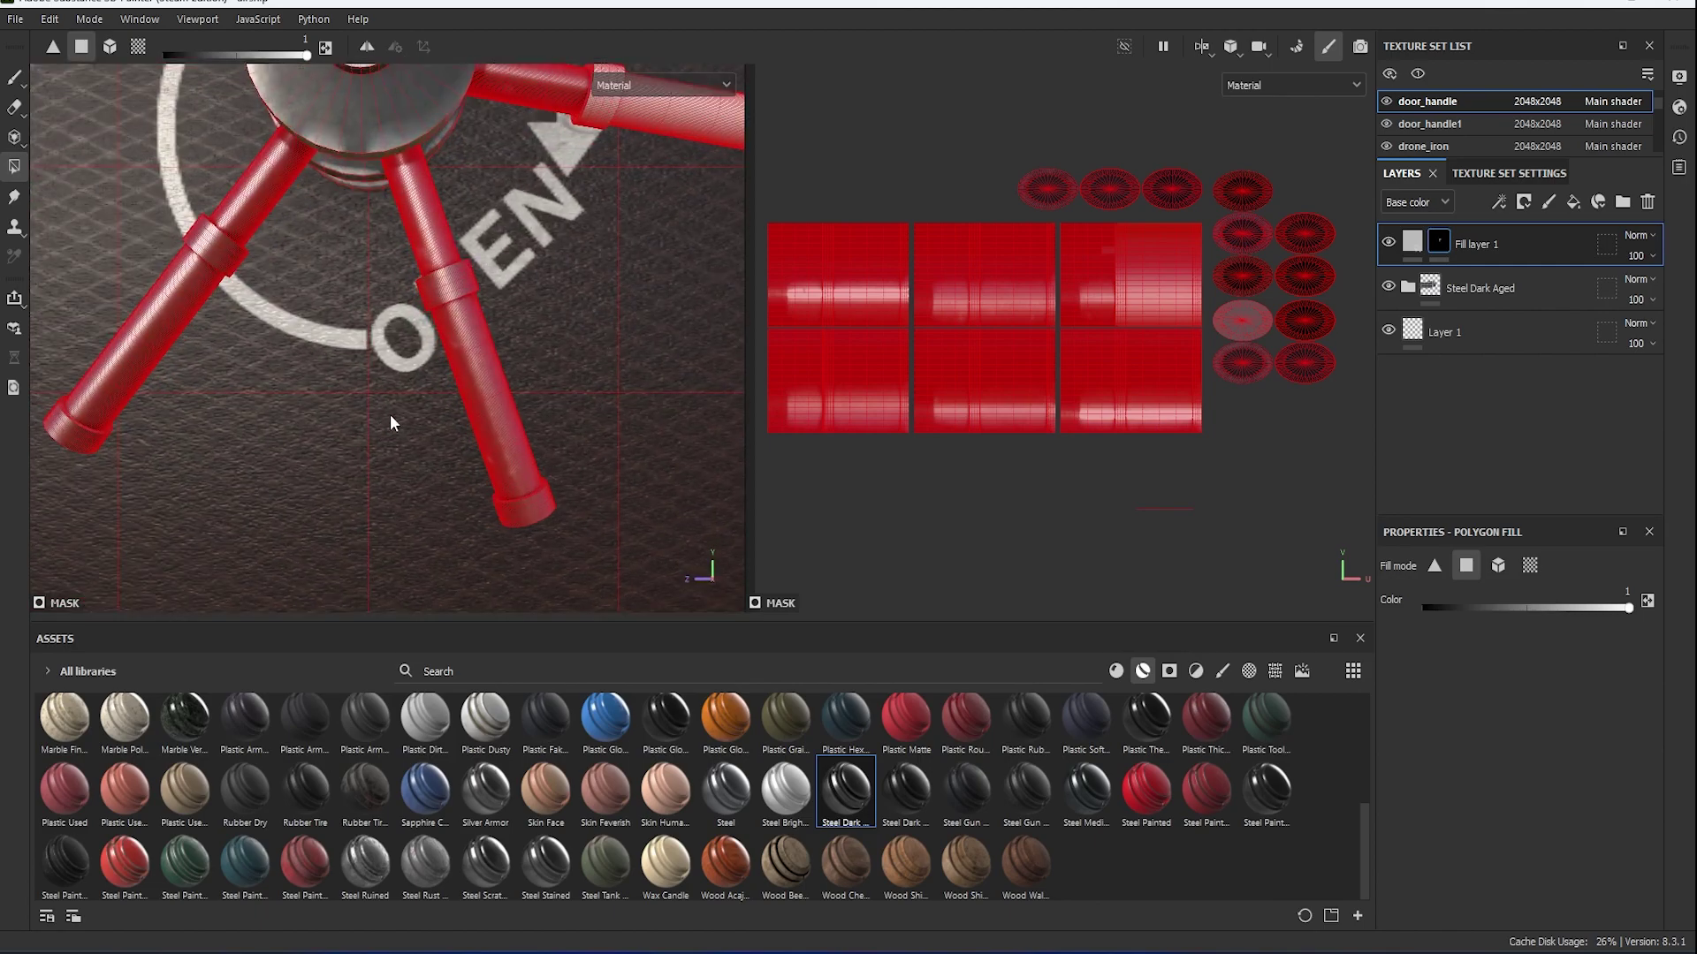
pyautogui.click(15, 78)
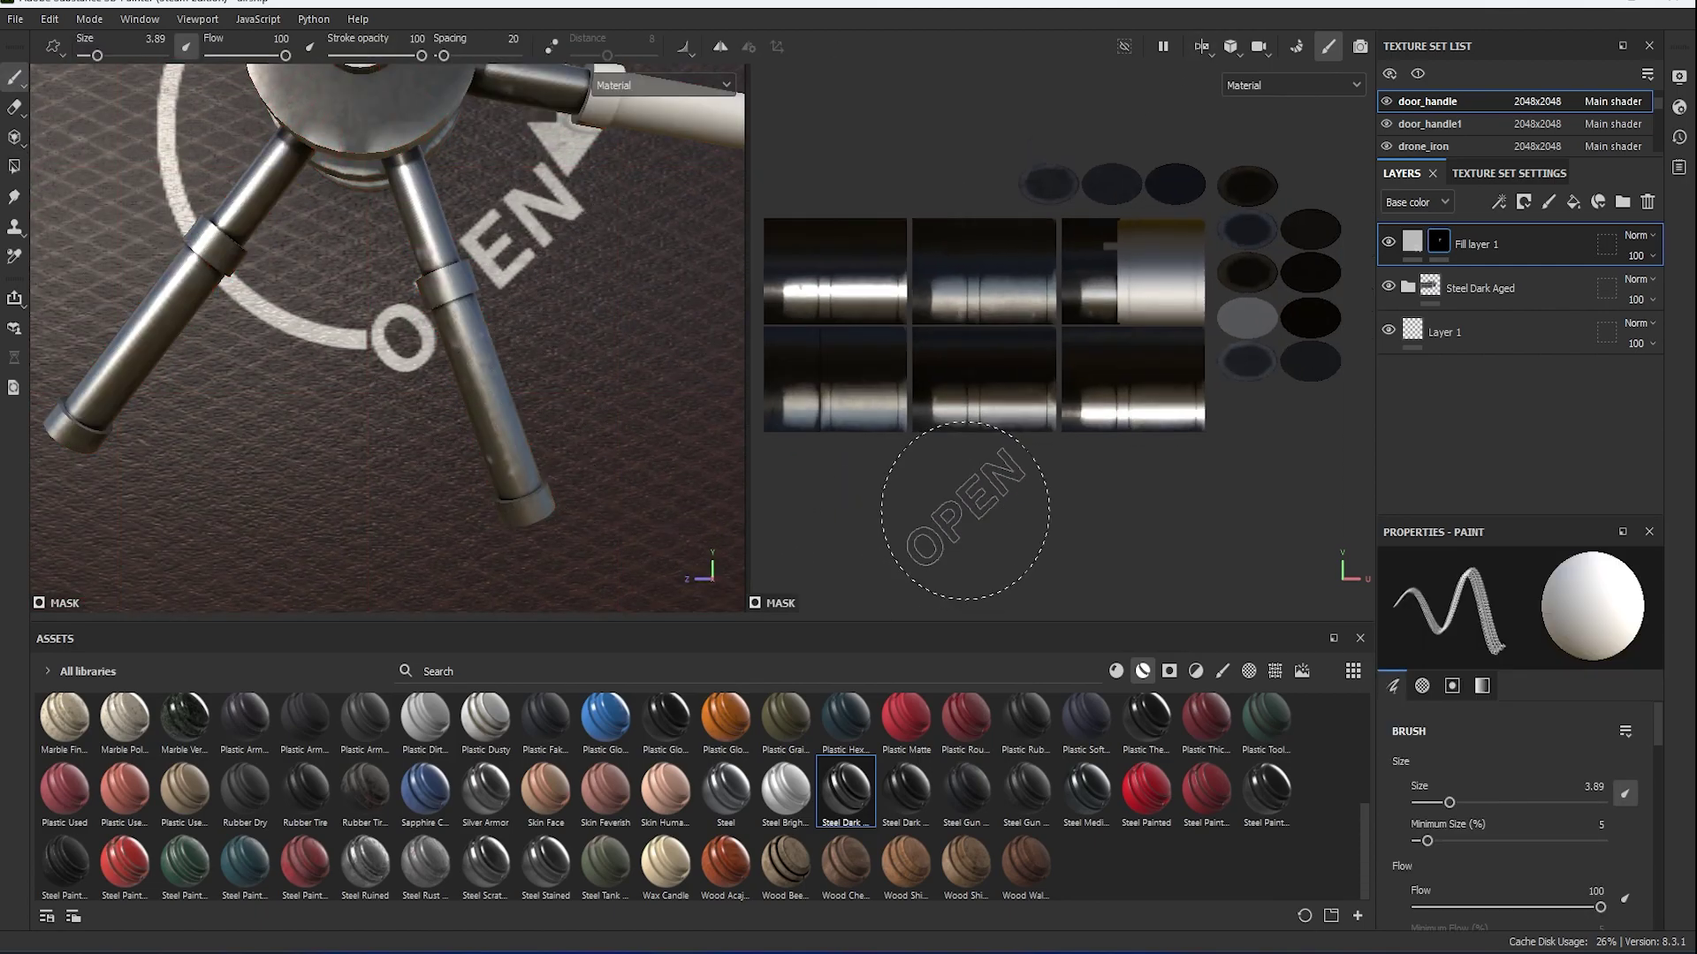
pyautogui.click(15, 168)
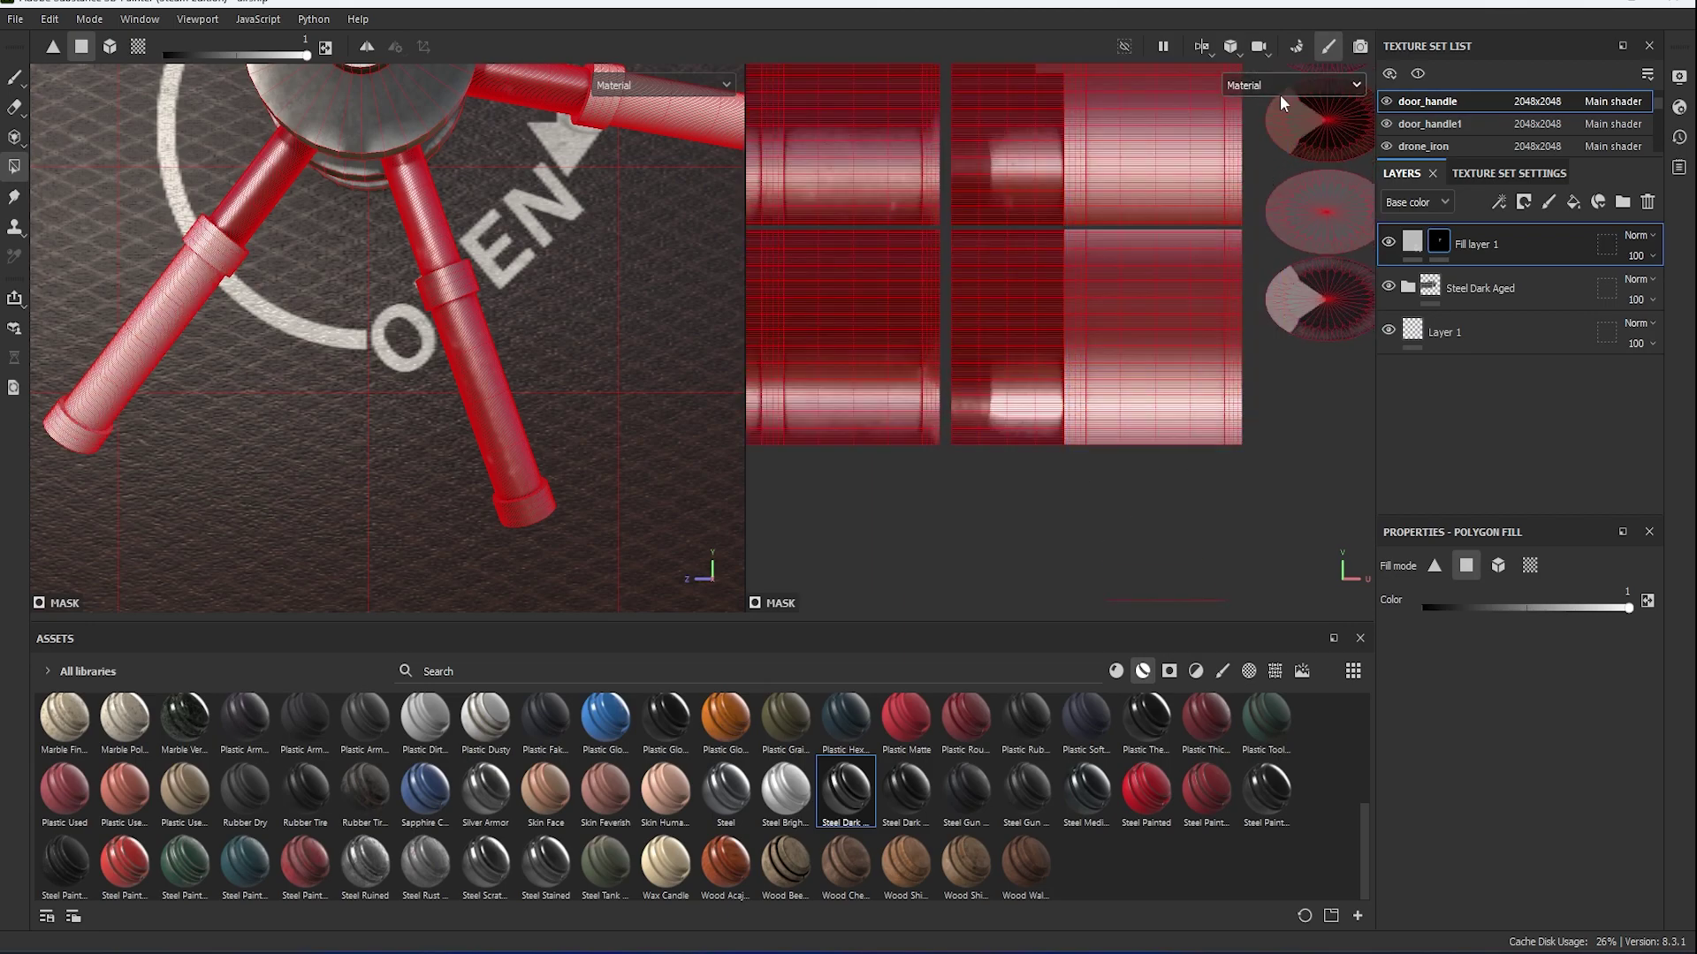
pyautogui.scroll(-3, 1121, 412)
# Fill the mask over three columns of spoke grip UV islands to show the red plastic grid.
pyautogui.moveTo(961, 478); pyautogui.dragTo(1085, 139)
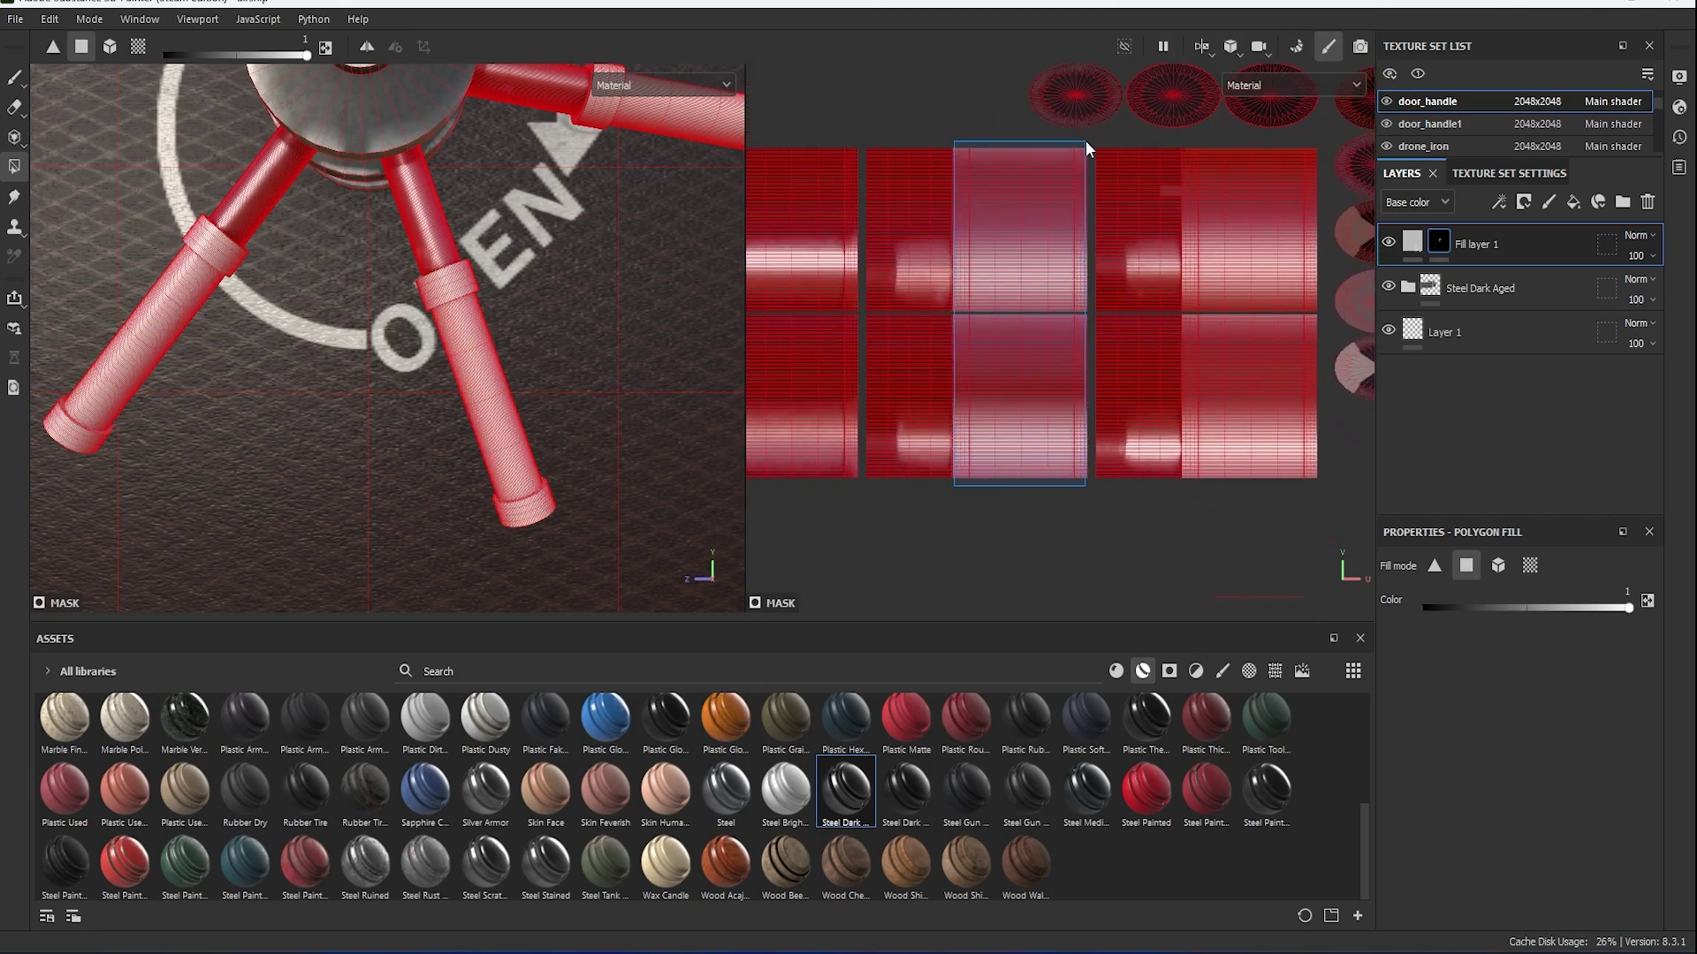
pyautogui.moveTo(941, 474); pyautogui.dragTo(1079, 136)
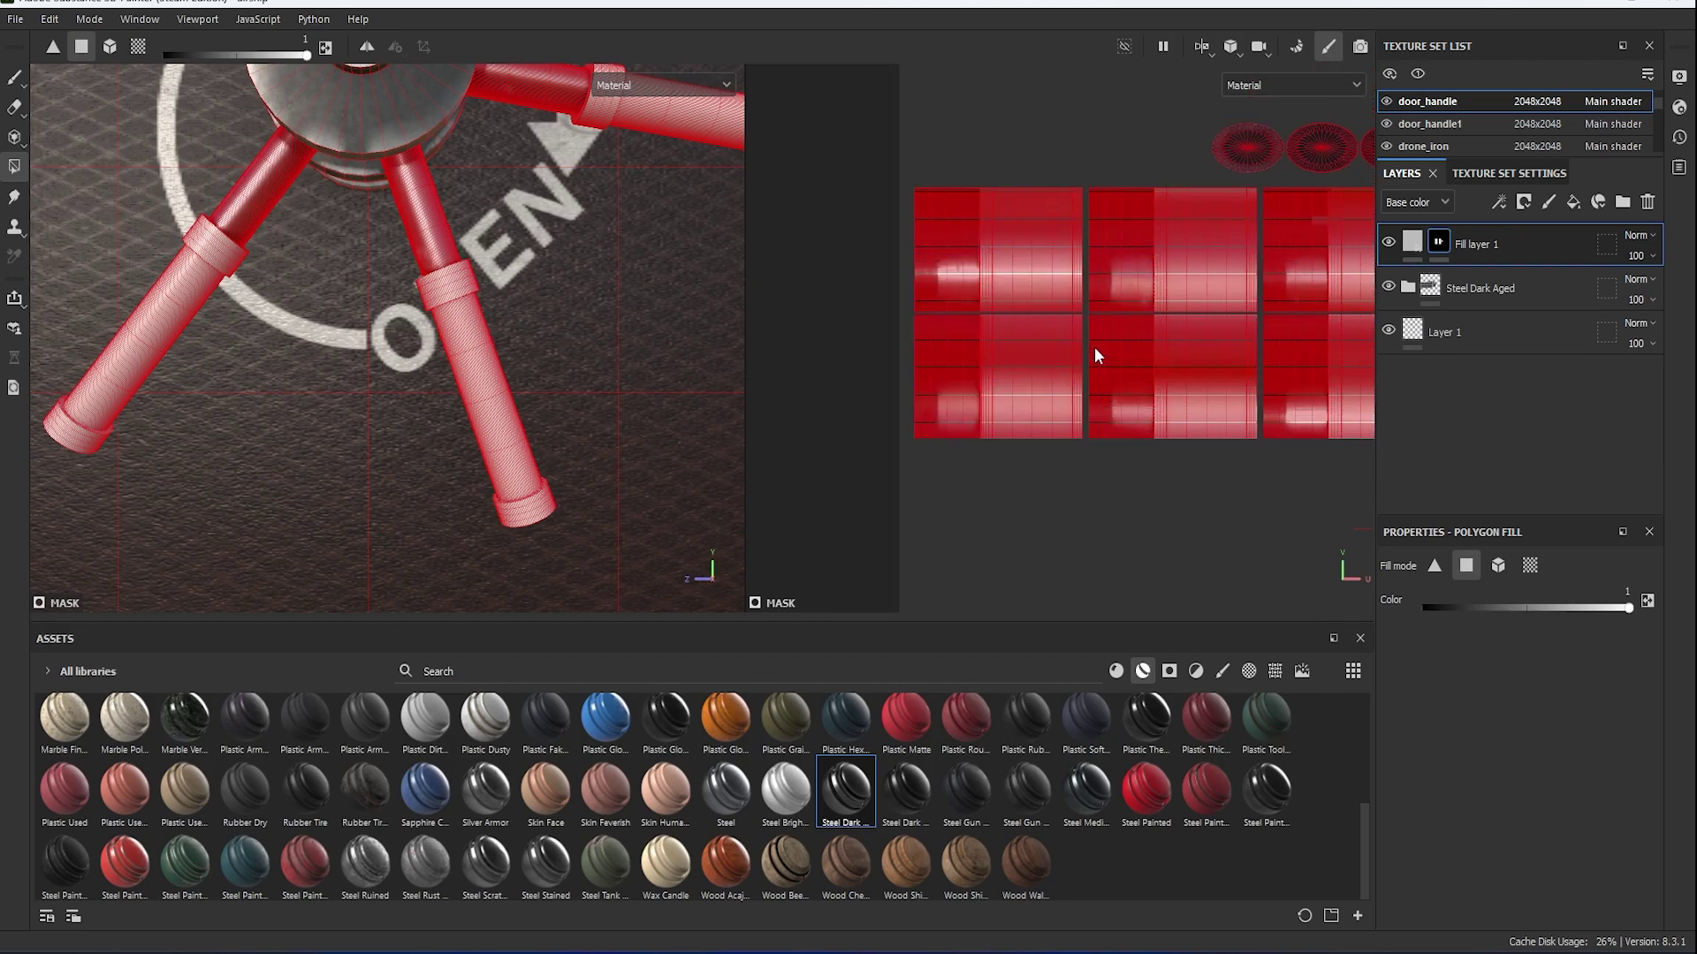
pyautogui.scroll(-2, 1094, 346)
pyautogui.moveTo(1149, 584); pyautogui.dragTo(1297, 225)
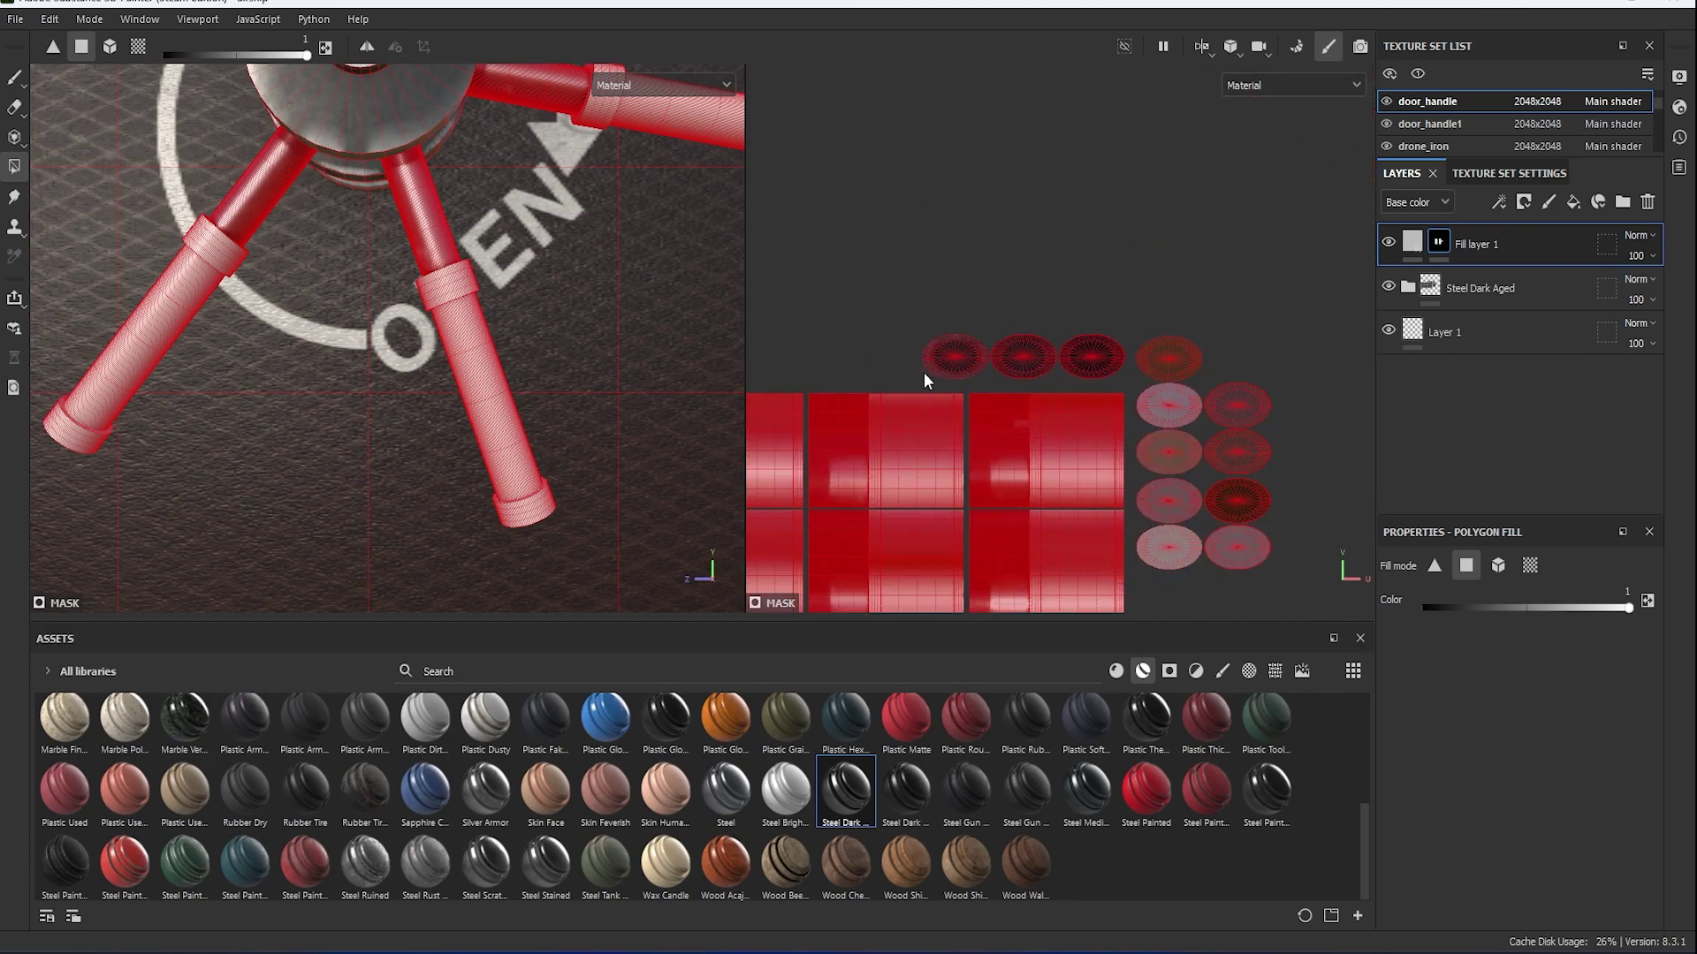
pyautogui.scroll(-3, 548, 268)
pyautogui.press('1')
pyautogui.scroll(2, 301, 252)
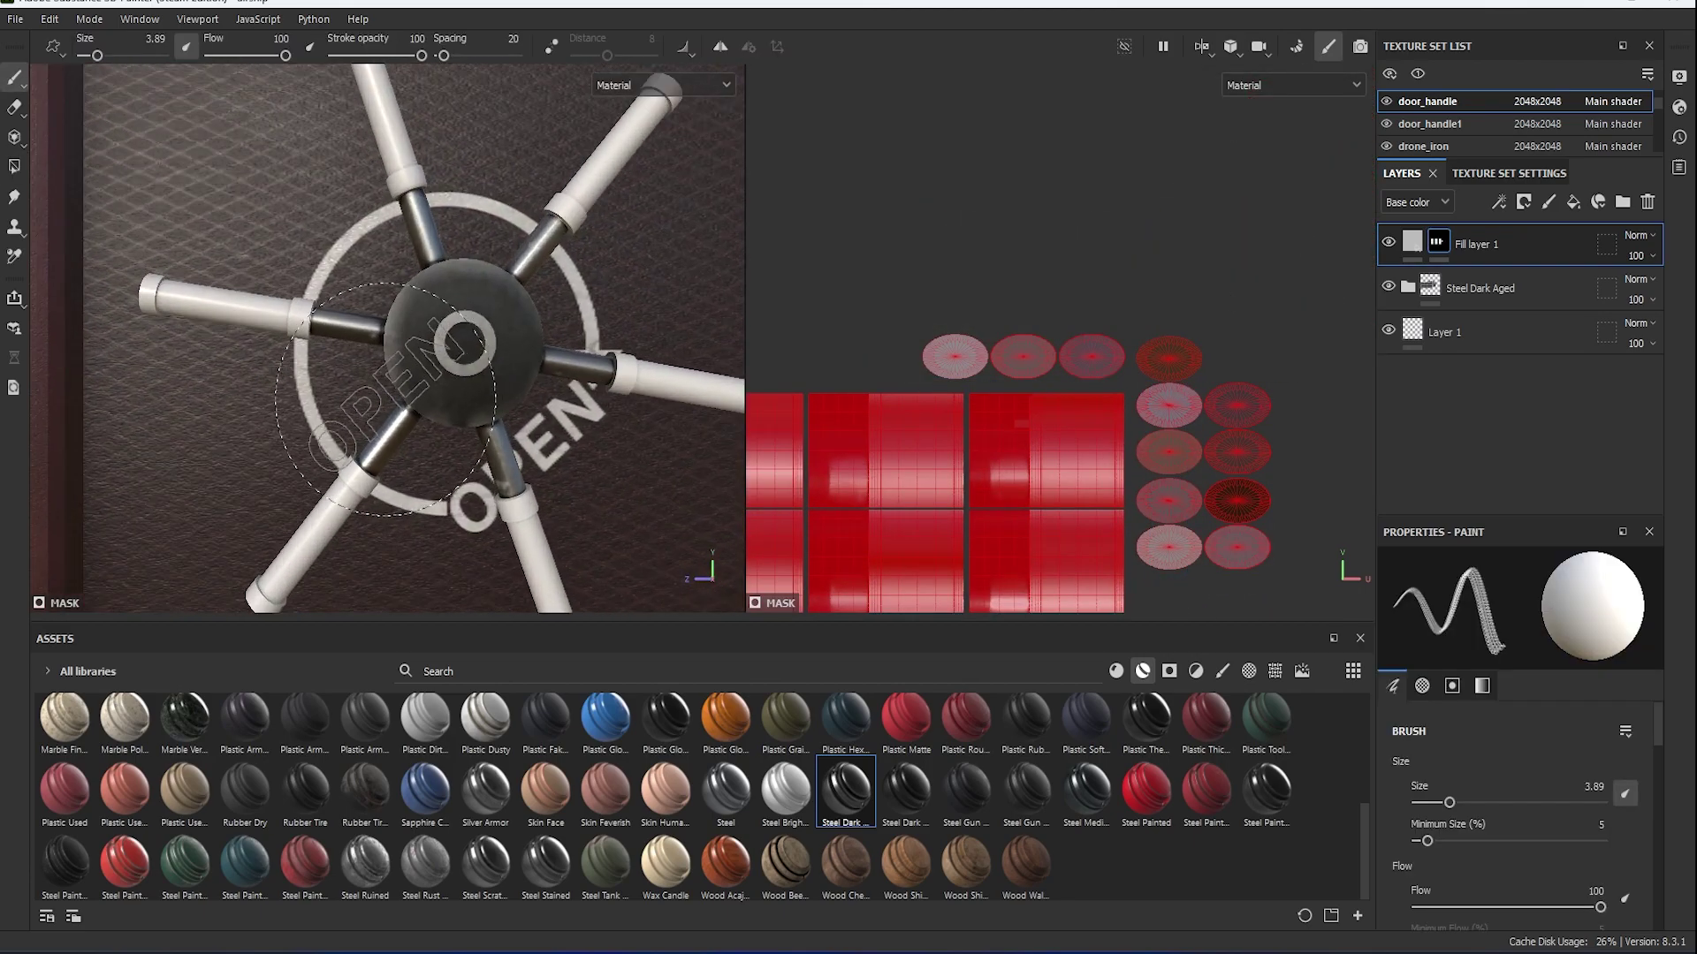
pyautogui.scroll(2, 388, 336)
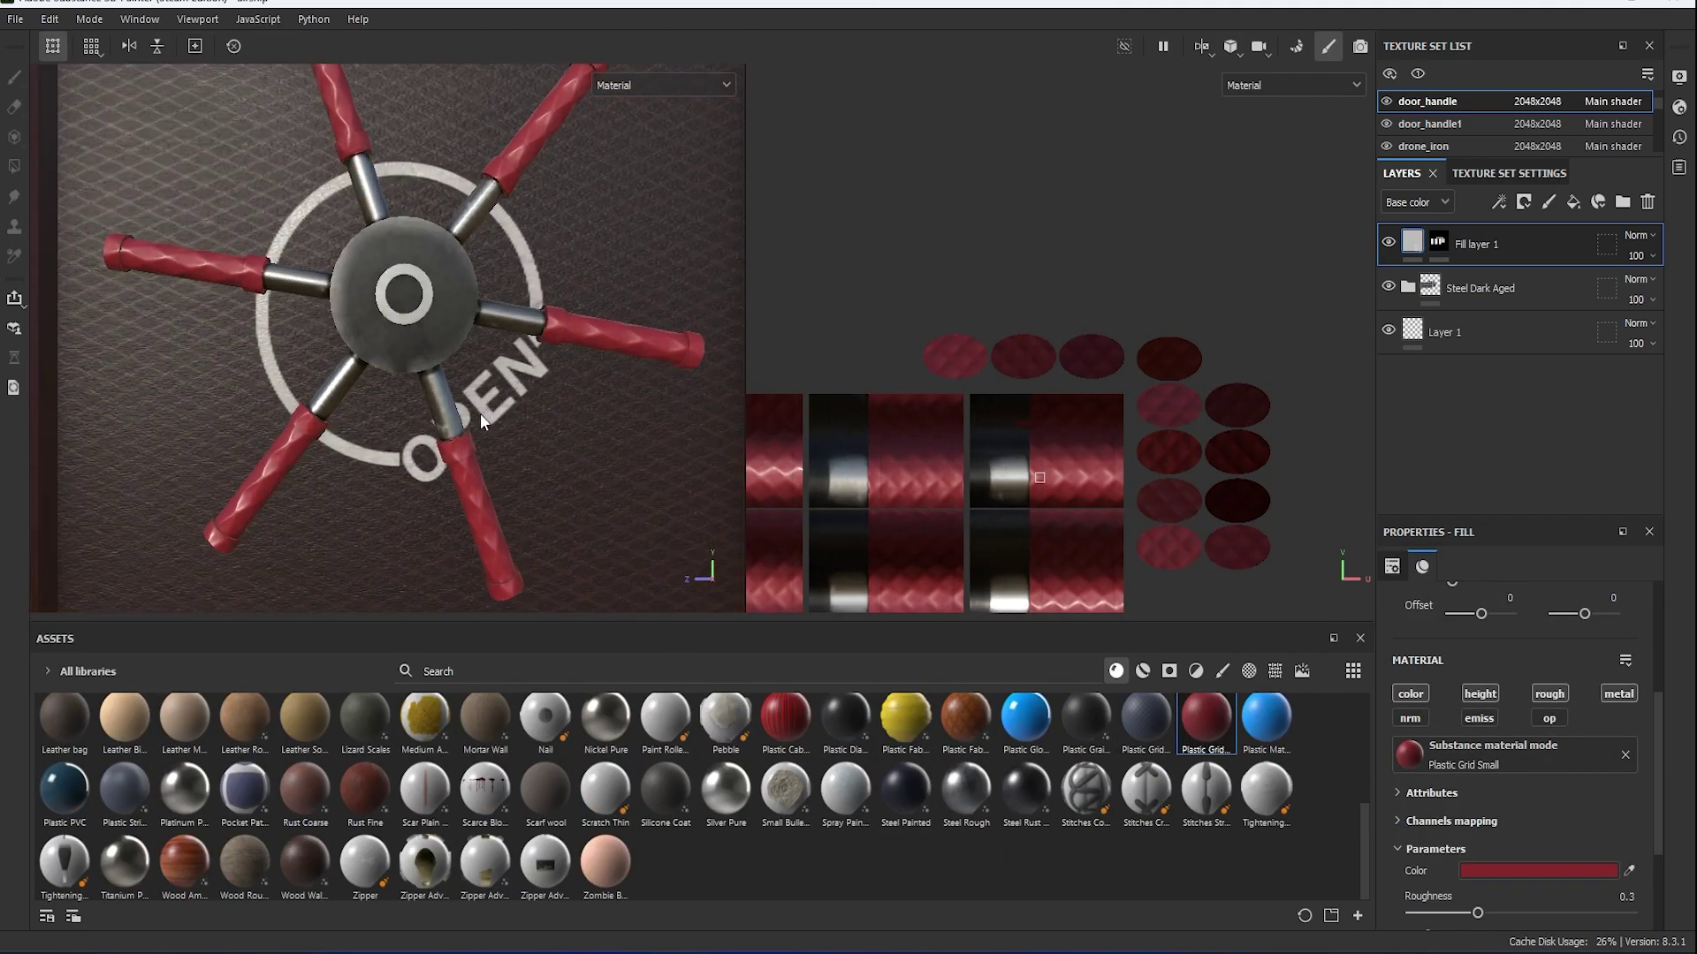
# Widen the 3D view and orbit to face the carriage door head-on.
pyautogui.scroll(2, 1502, 707)
pyautogui.moveTo(1456, 661); pyautogui.dragTo(1497, 664)
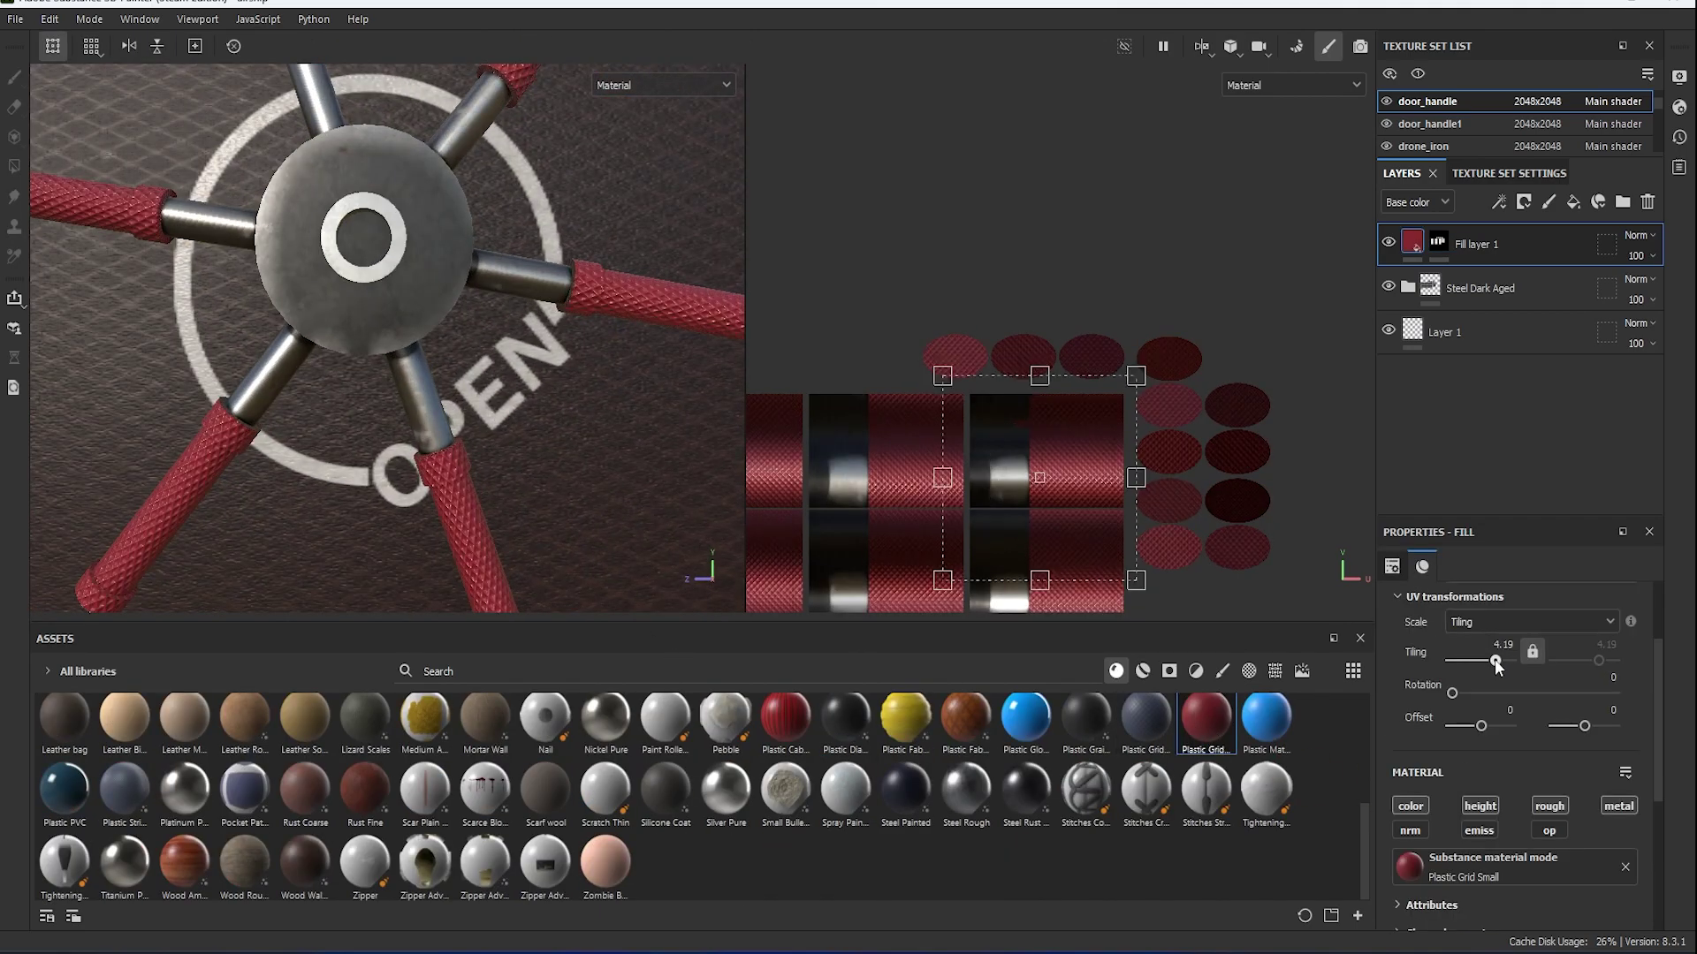
pyautogui.scroll(-5, 629, 390)
pyautogui.scroll(-5, 600, 478)
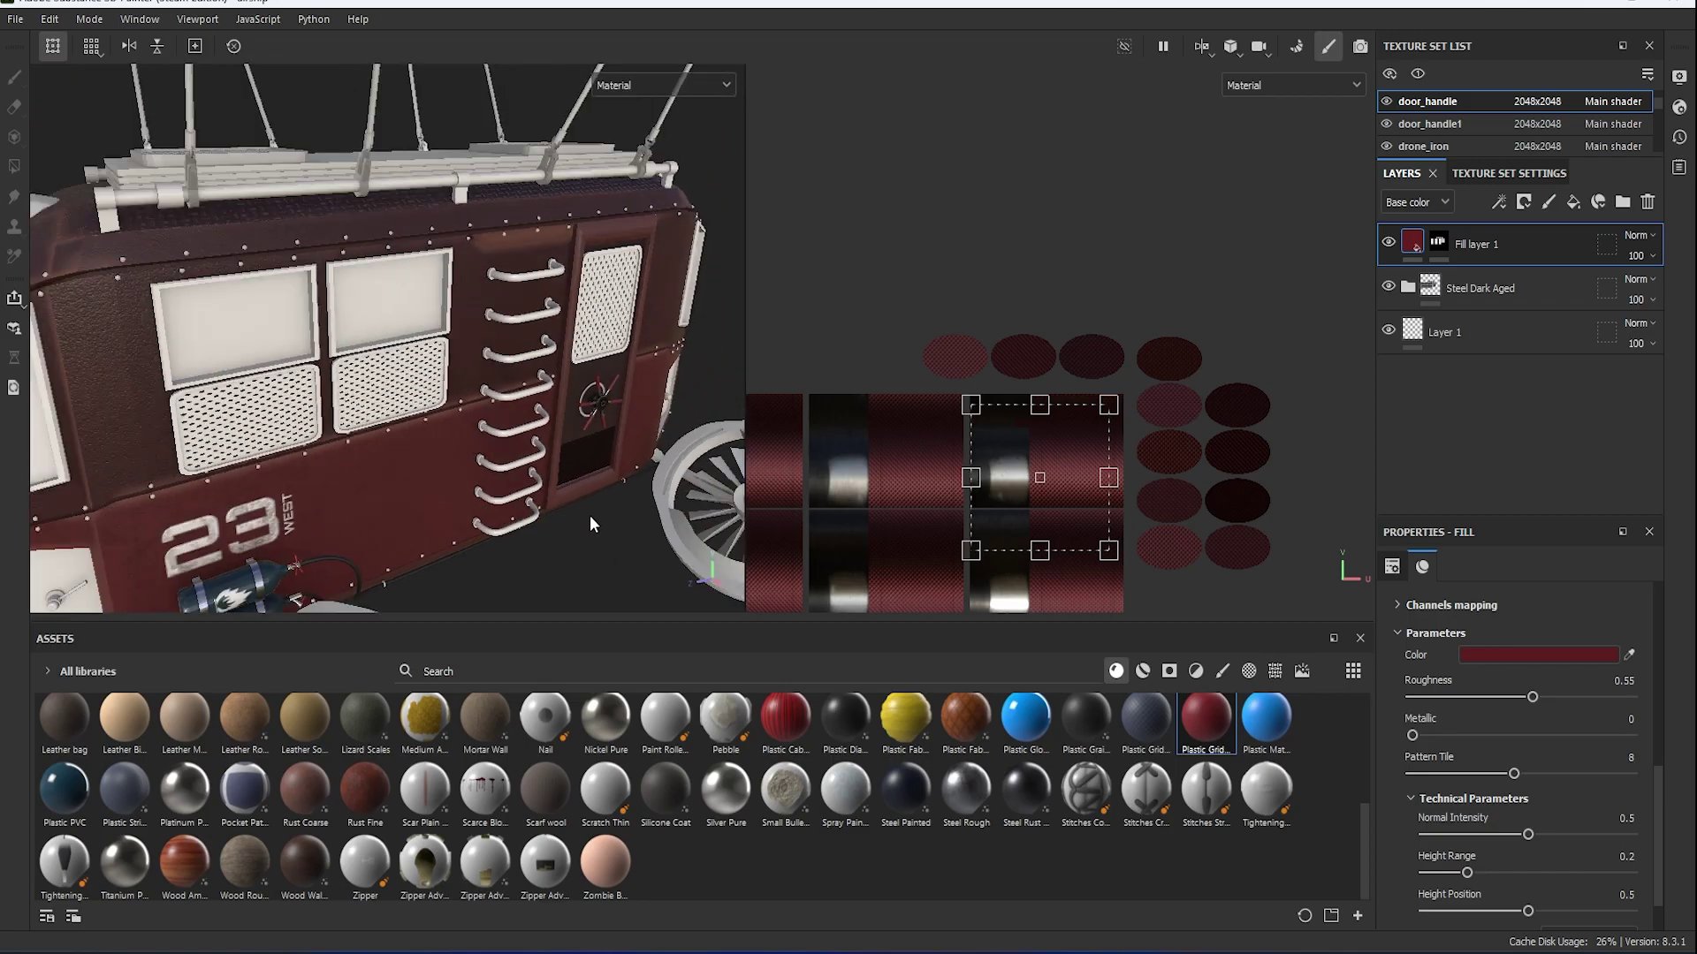
pyautogui.keyDown('alt'); pyautogui.moveTo(591, 524); pyautogui.dragTo(508, 416); pyautogui.keyUp('alt')
pyautogui.moveTo(746, 334); pyautogui.dragTo(1027, 353)
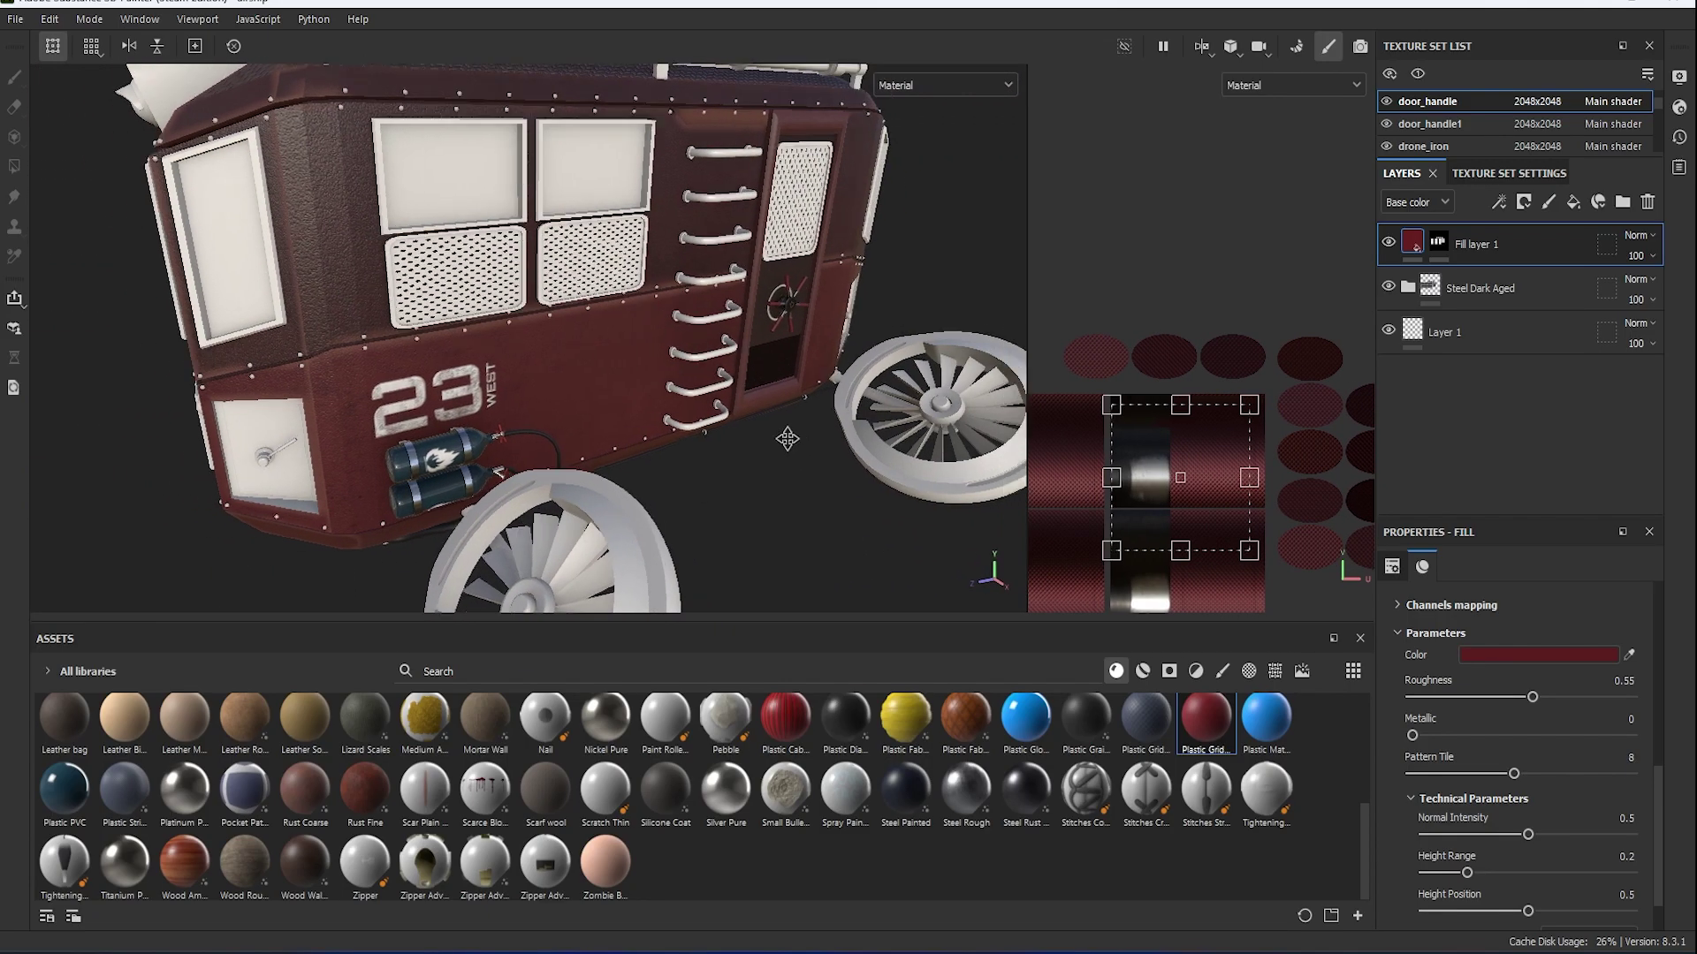
pyautogui.scroll(3, 728, 390)
pyautogui.scroll(3, 698, 411)
pyautogui.keyDown('alt'); pyautogui.moveTo(698, 411); pyautogui.dragTo(589, 454); pyautogui.keyUp('alt')
pyautogui.scroll(3, 677, 490)
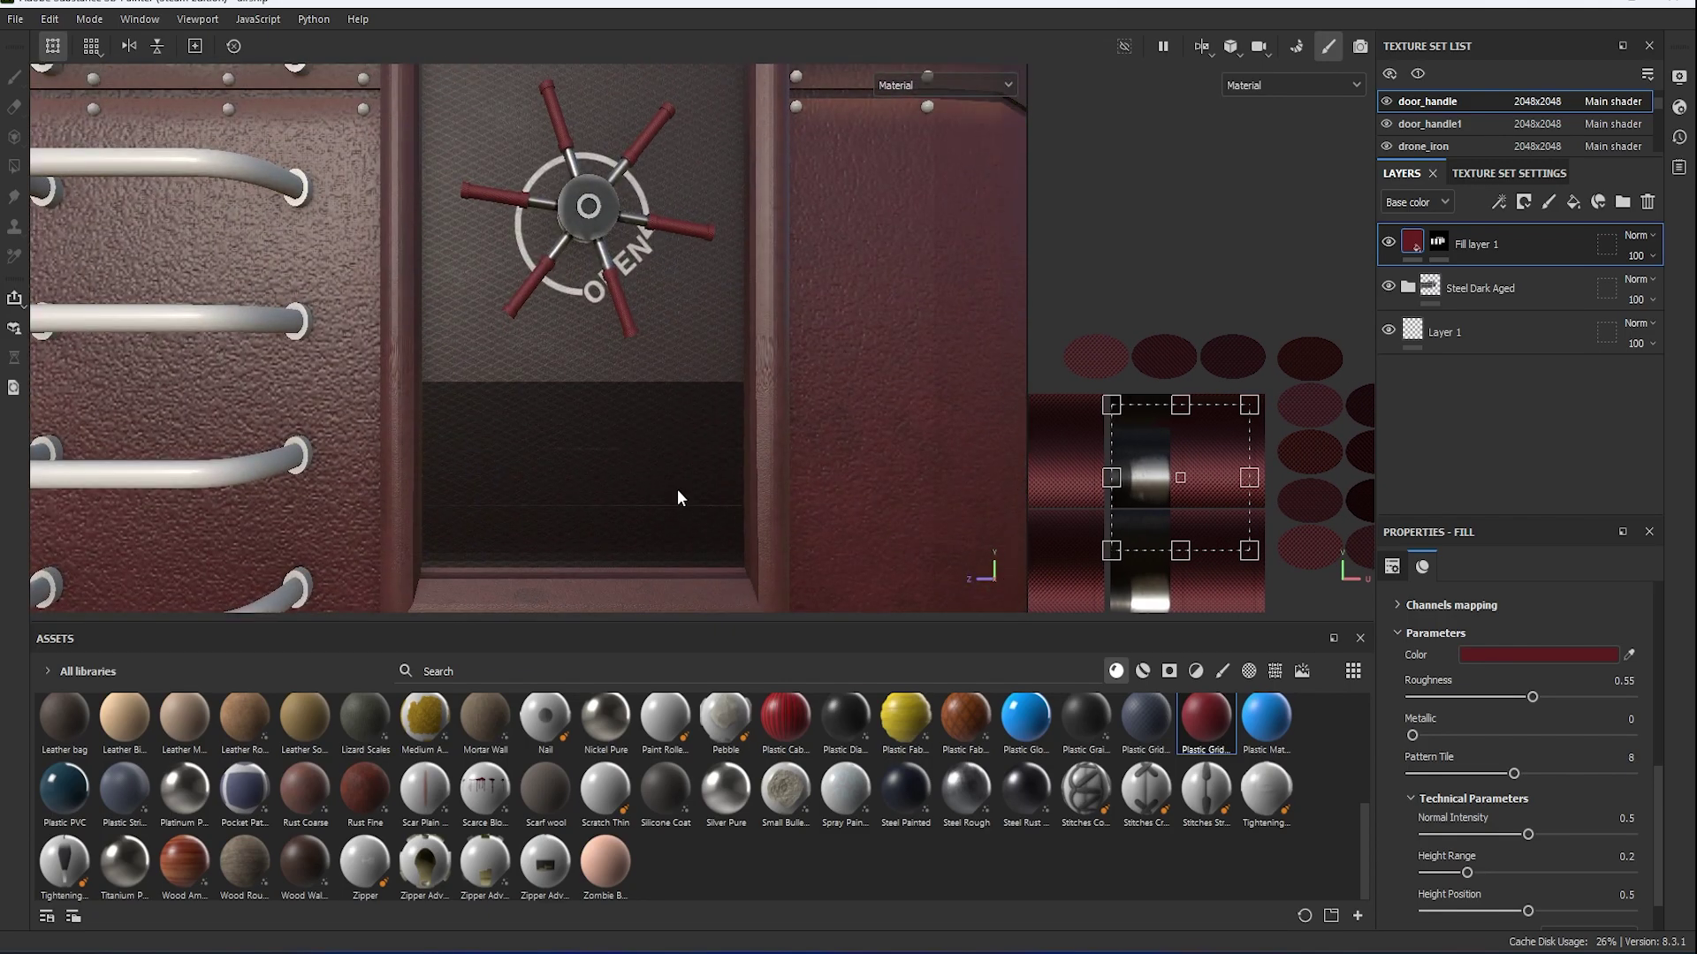
pyautogui.keyDown('alt'); pyautogui.moveTo(732, 431); pyautogui.dragTo(728, 329); pyautogui.keyUp('alt')
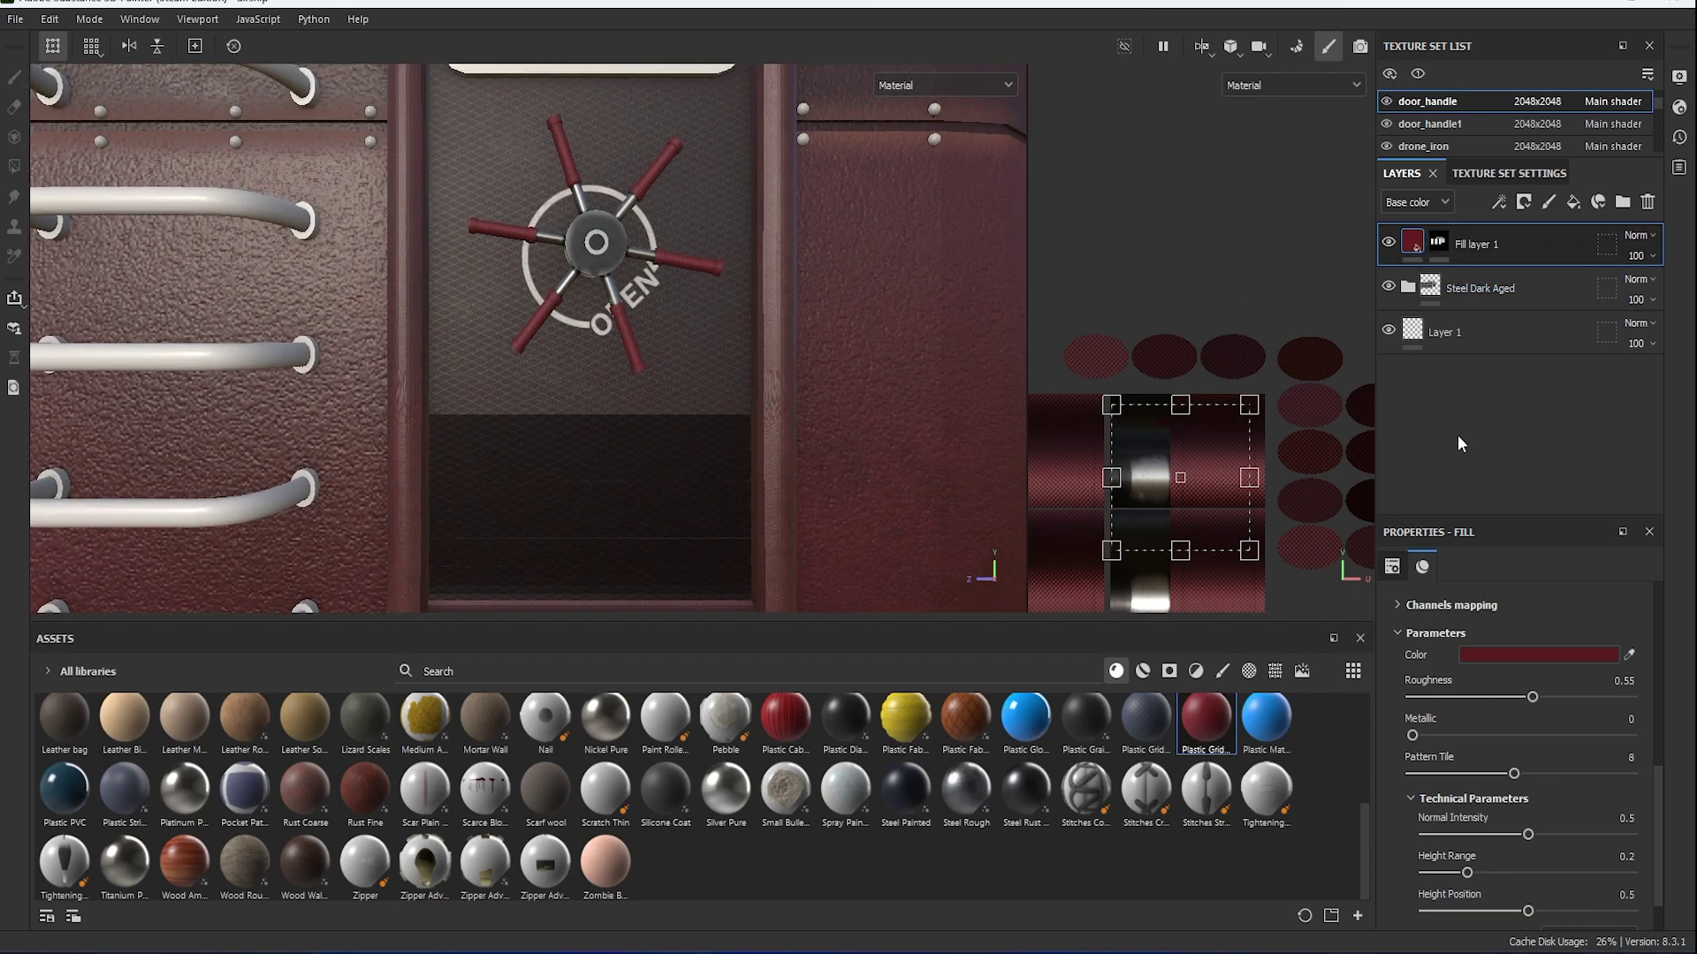
# Switch to the door texture set and drop the Bronze Armor smart material on the ladder rungs.
pyautogui.click(1508, 173)
pyautogui.scroll(-5, 1511, 398)
pyautogui.scroll(-2, 1511, 353)
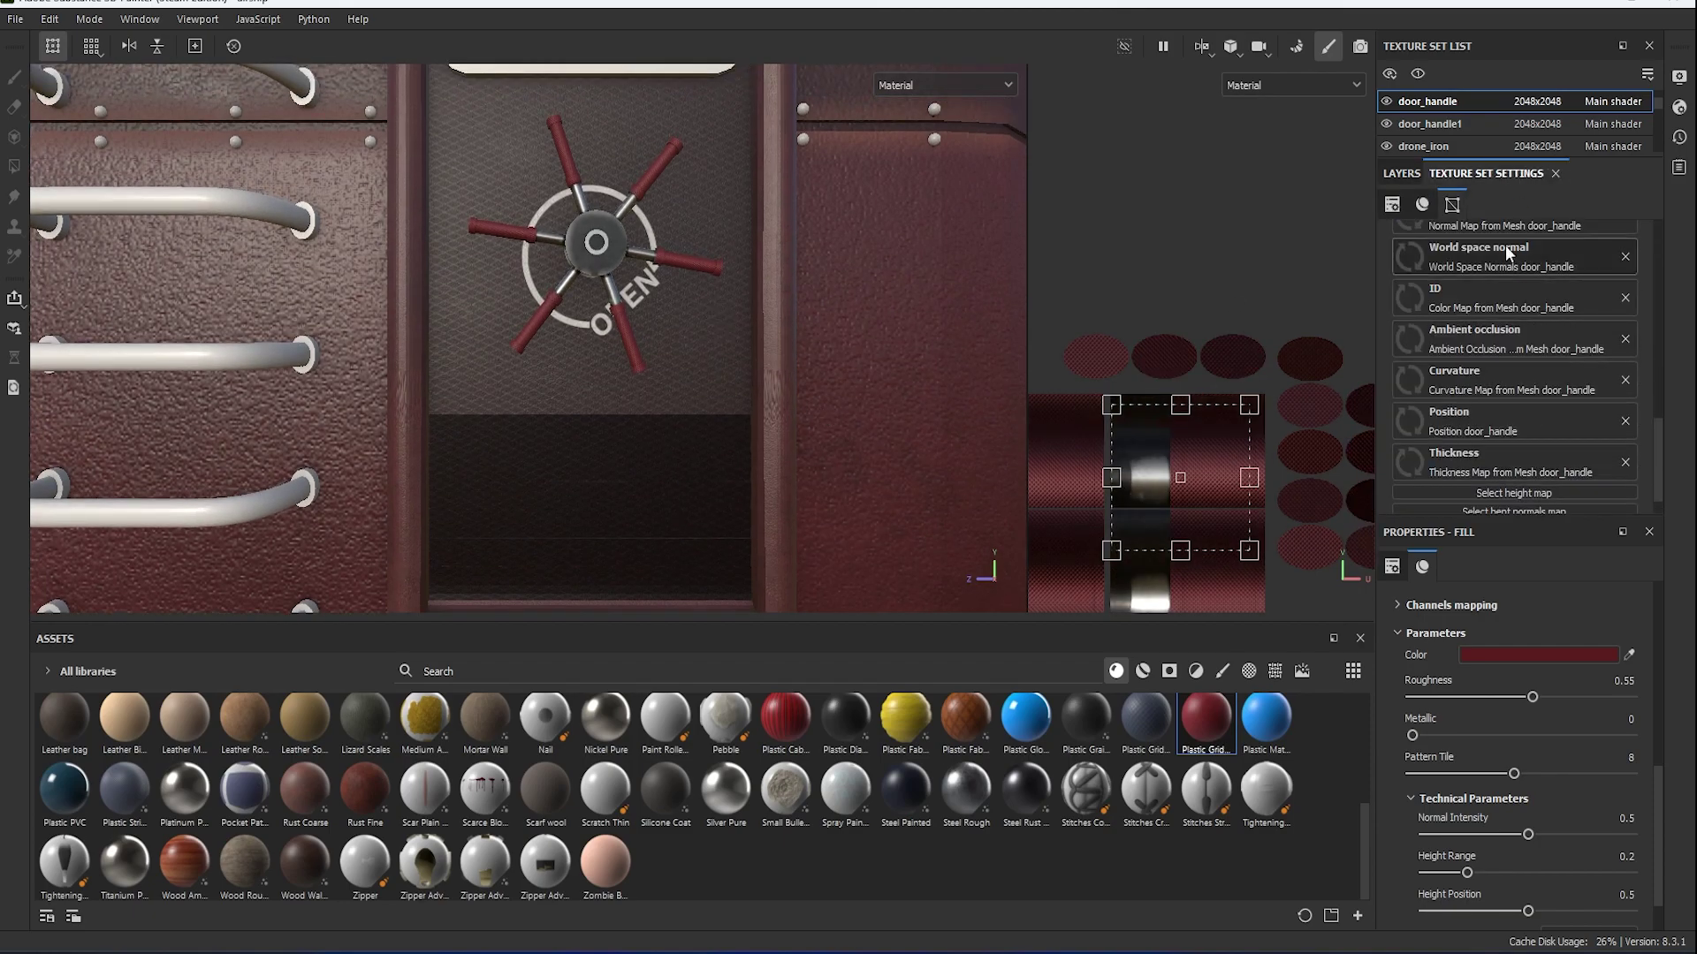
pyautogui.scroll(1, 1502, 124)
pyautogui.click(1458, 124)
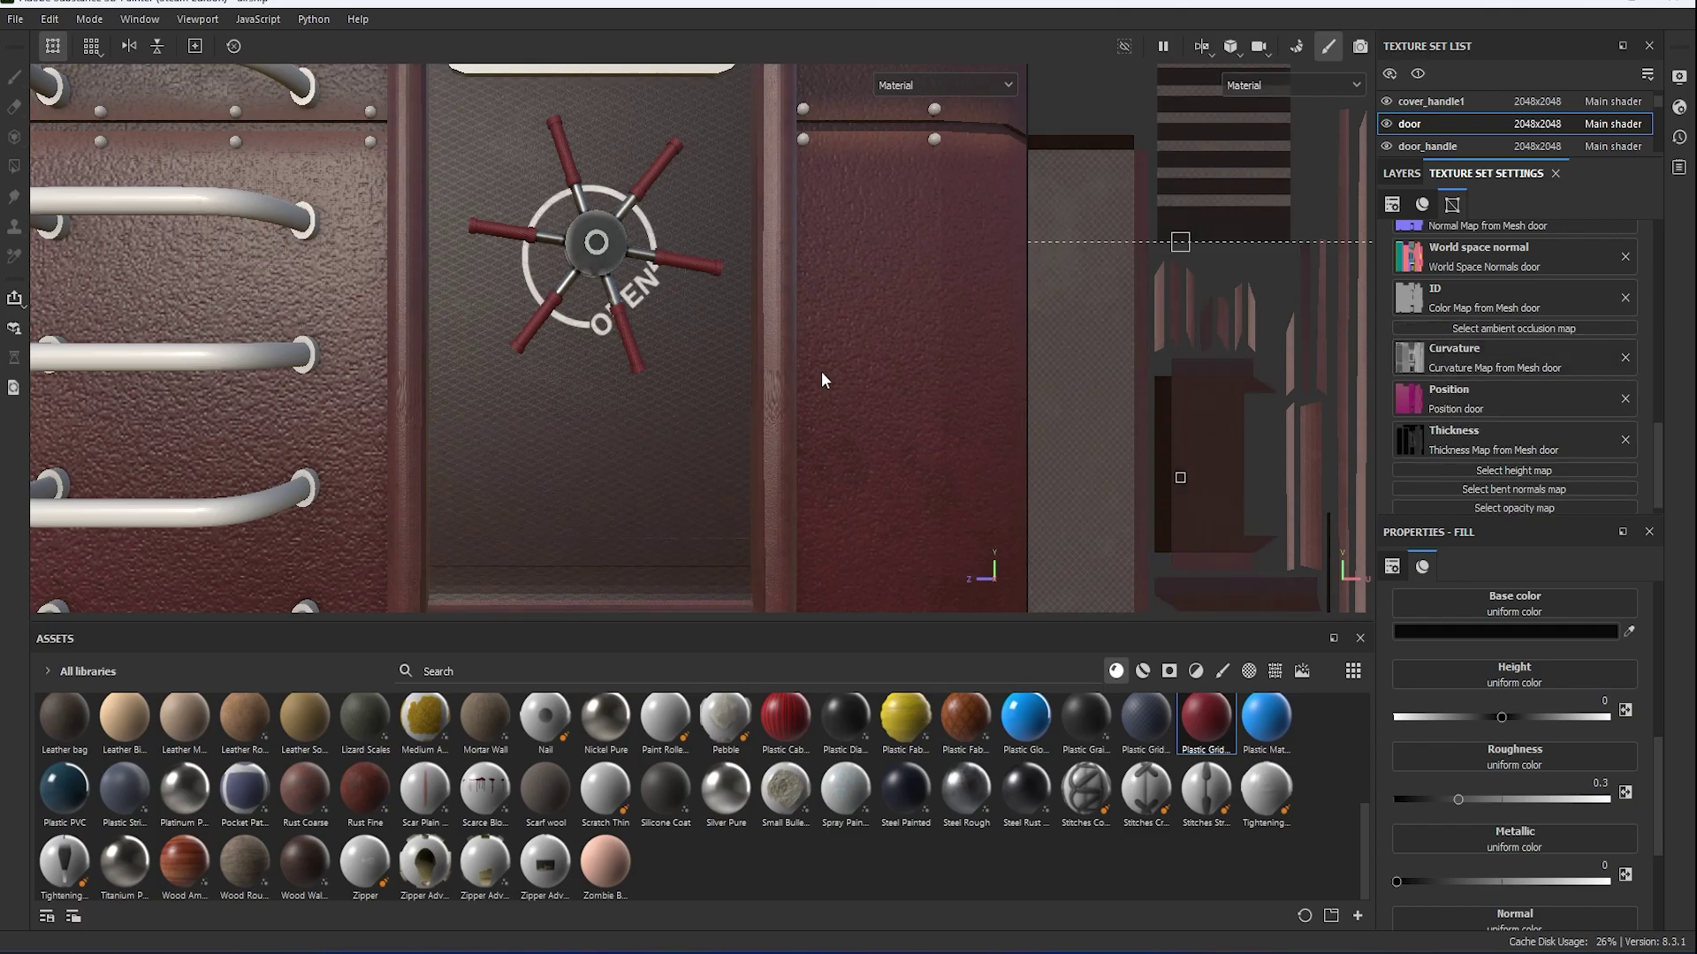
pyautogui.keyDown('alt'); pyautogui.moveTo(822, 378); pyautogui.dragTo(707, 442); pyautogui.keyUp('alt')
pyautogui.click(1401, 173)
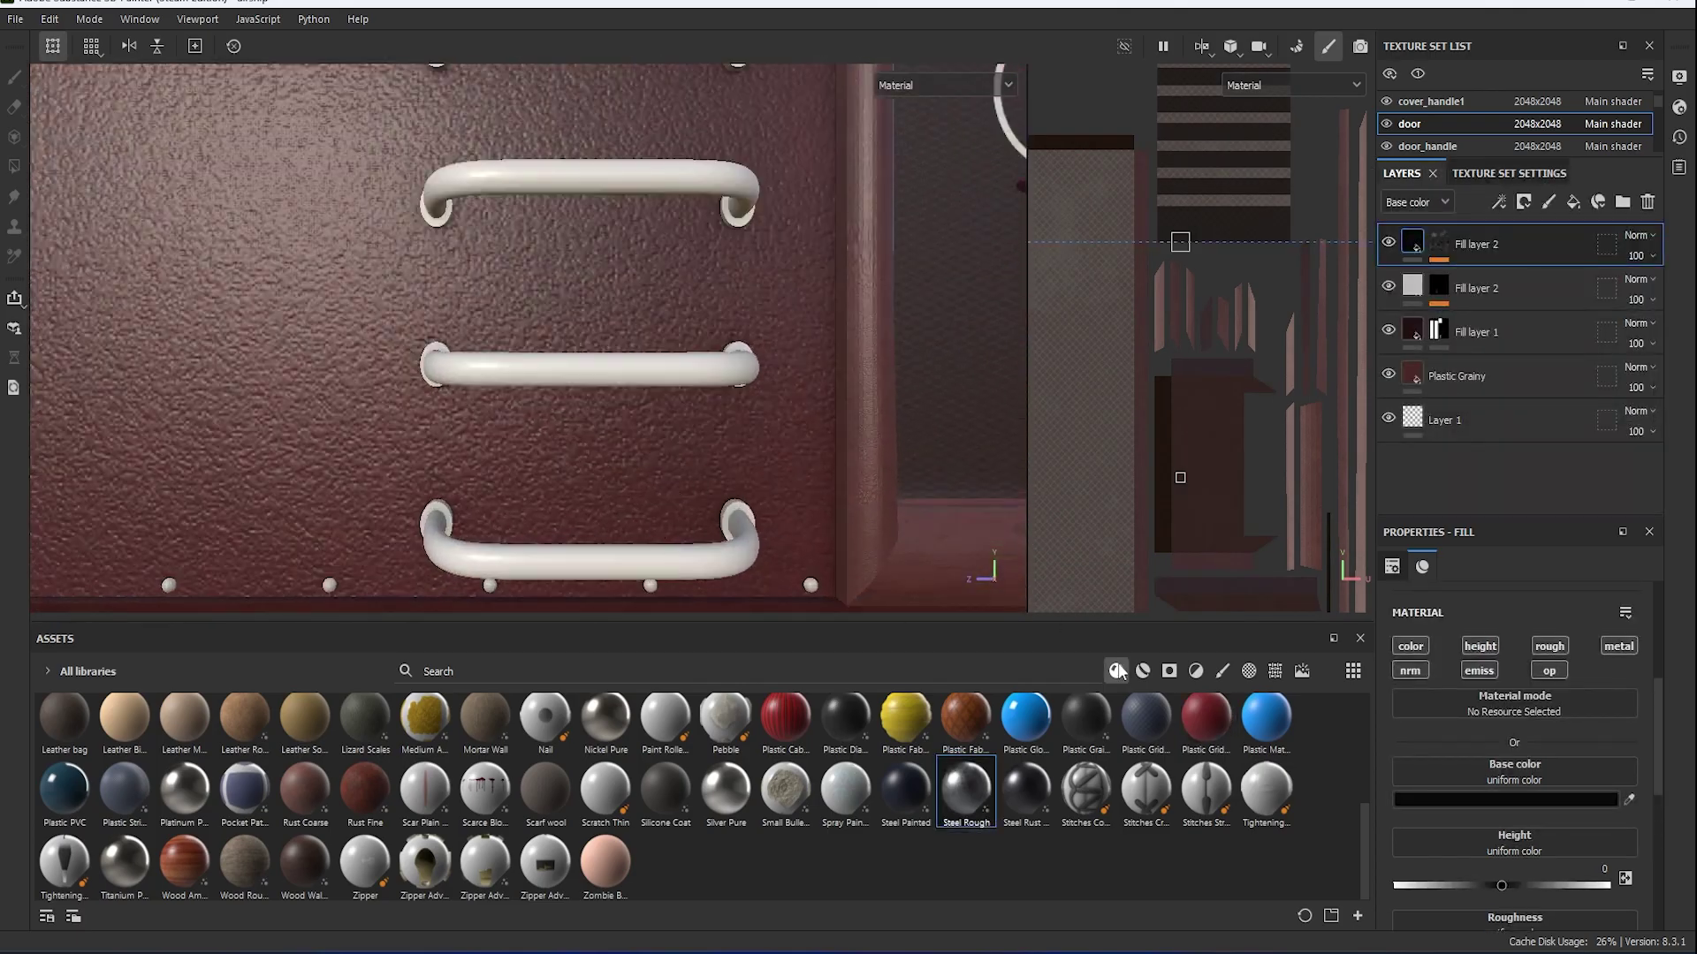
pyautogui.click(1143, 671)
pyautogui.moveTo(245, 726)
pyautogui.mouseDown()
pyautogui.moveTo(664, 566)
pyautogui.moveTo(744, 415)
pyautogui.moveTo(712, 484)
pyautogui.mouseUp()
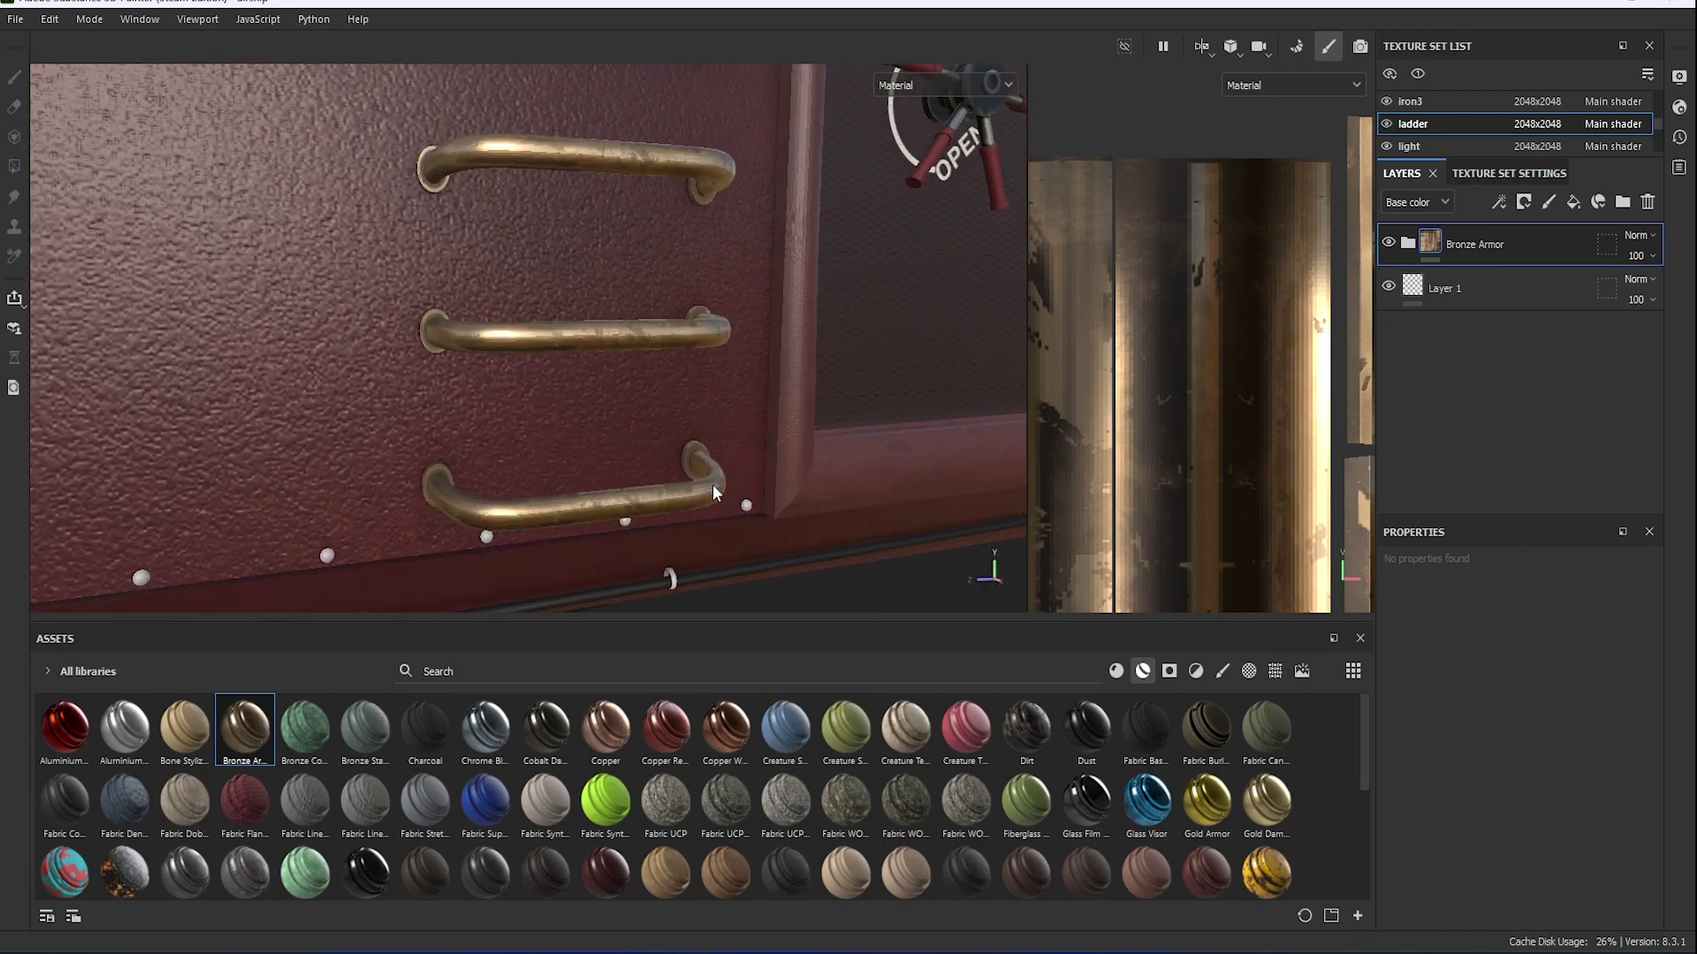
# Set the ladder Bronze Armor's Base Metal colour to a paler grey.
pyautogui.click(1401, 245)
pyautogui.click(1502, 447)
pyautogui.scroll(-2, 1538, 800)
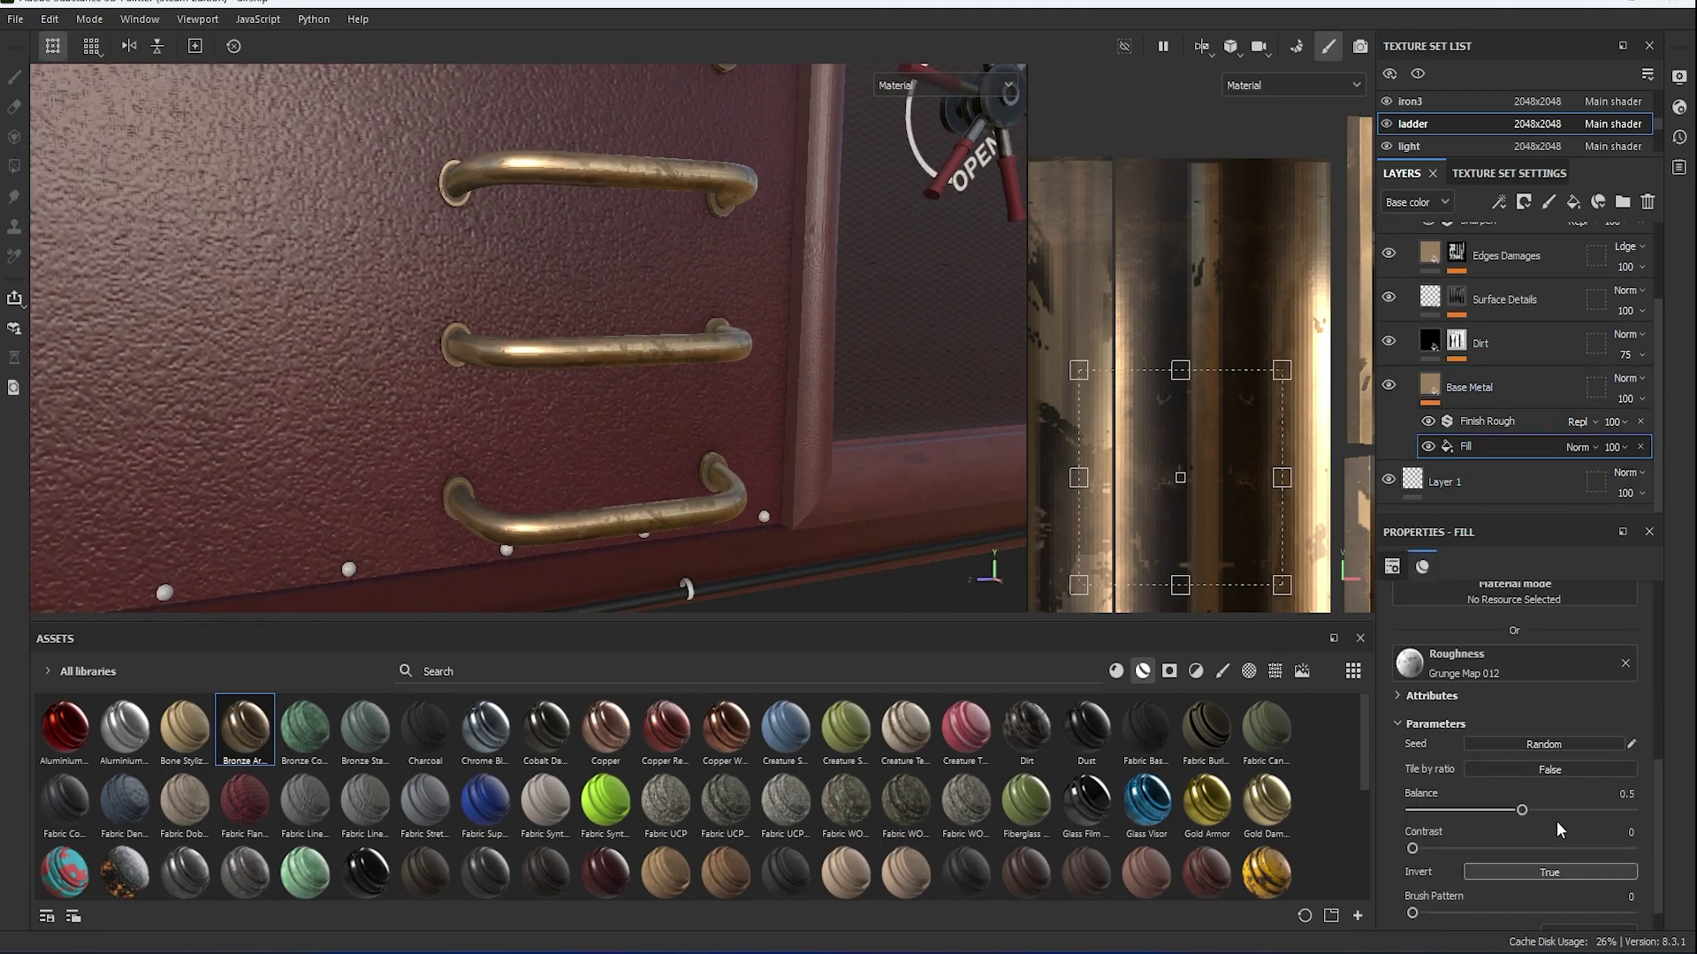
pyautogui.moveTo(1556, 812); pyautogui.dragTo(1644, 811)
pyautogui.click(1504, 385)
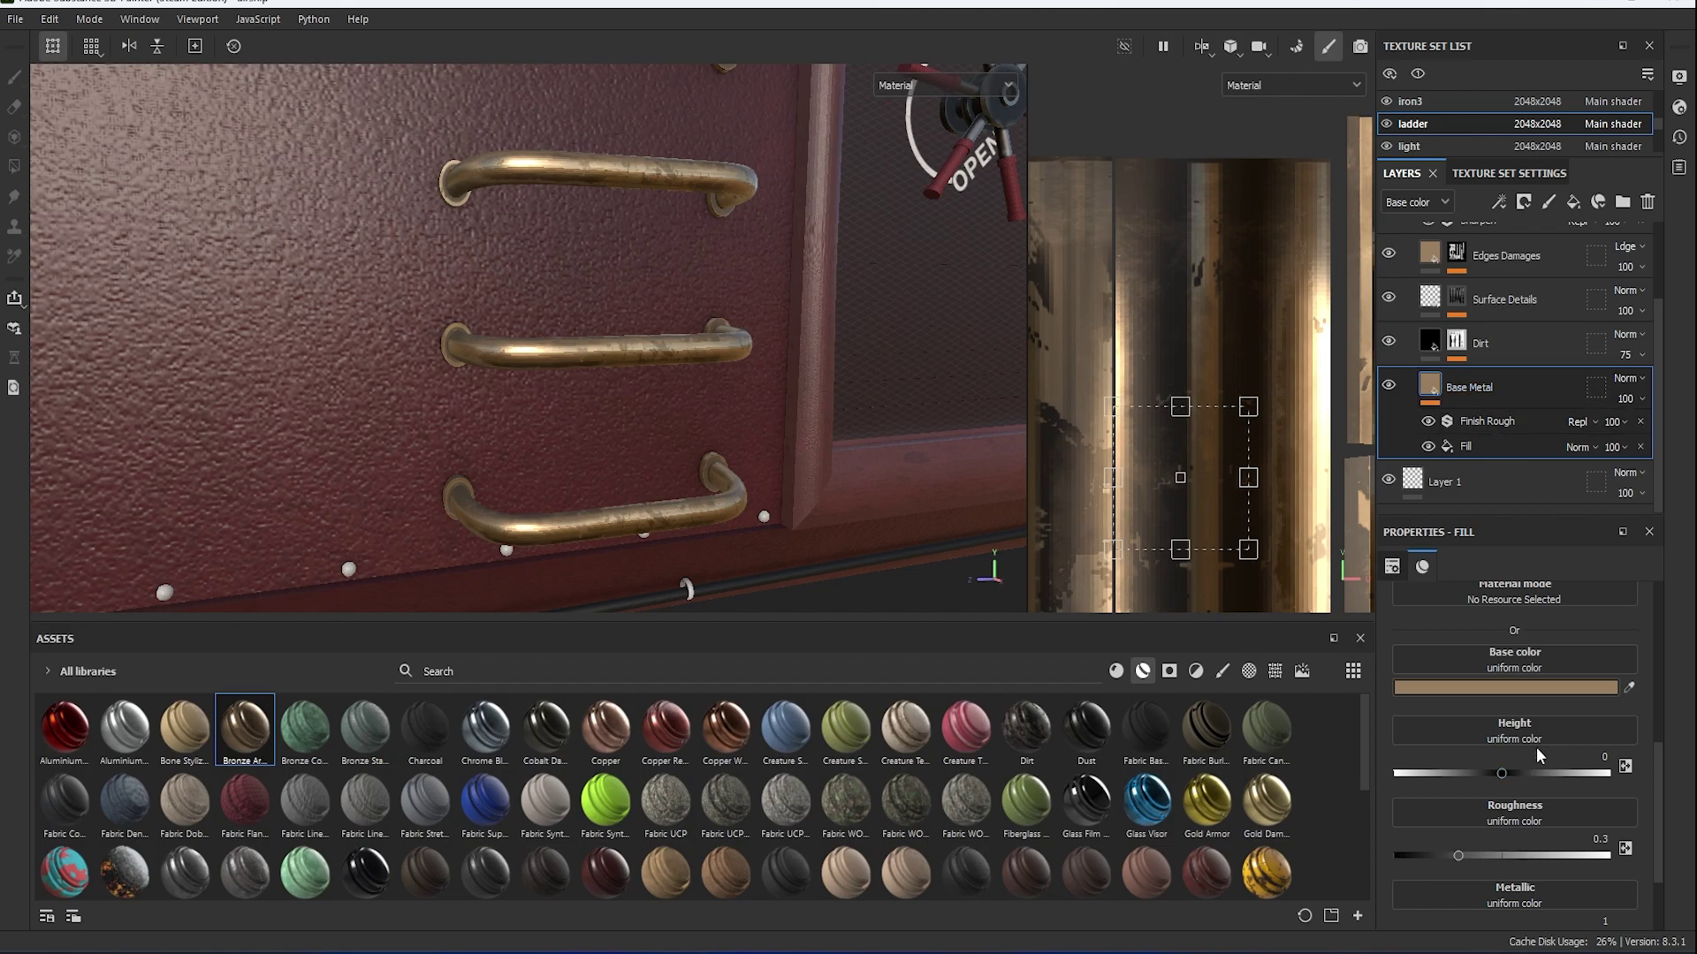
pyautogui.click(1535, 681)
pyautogui.moveTo(1464, 724); pyautogui.dragTo(1407, 717)
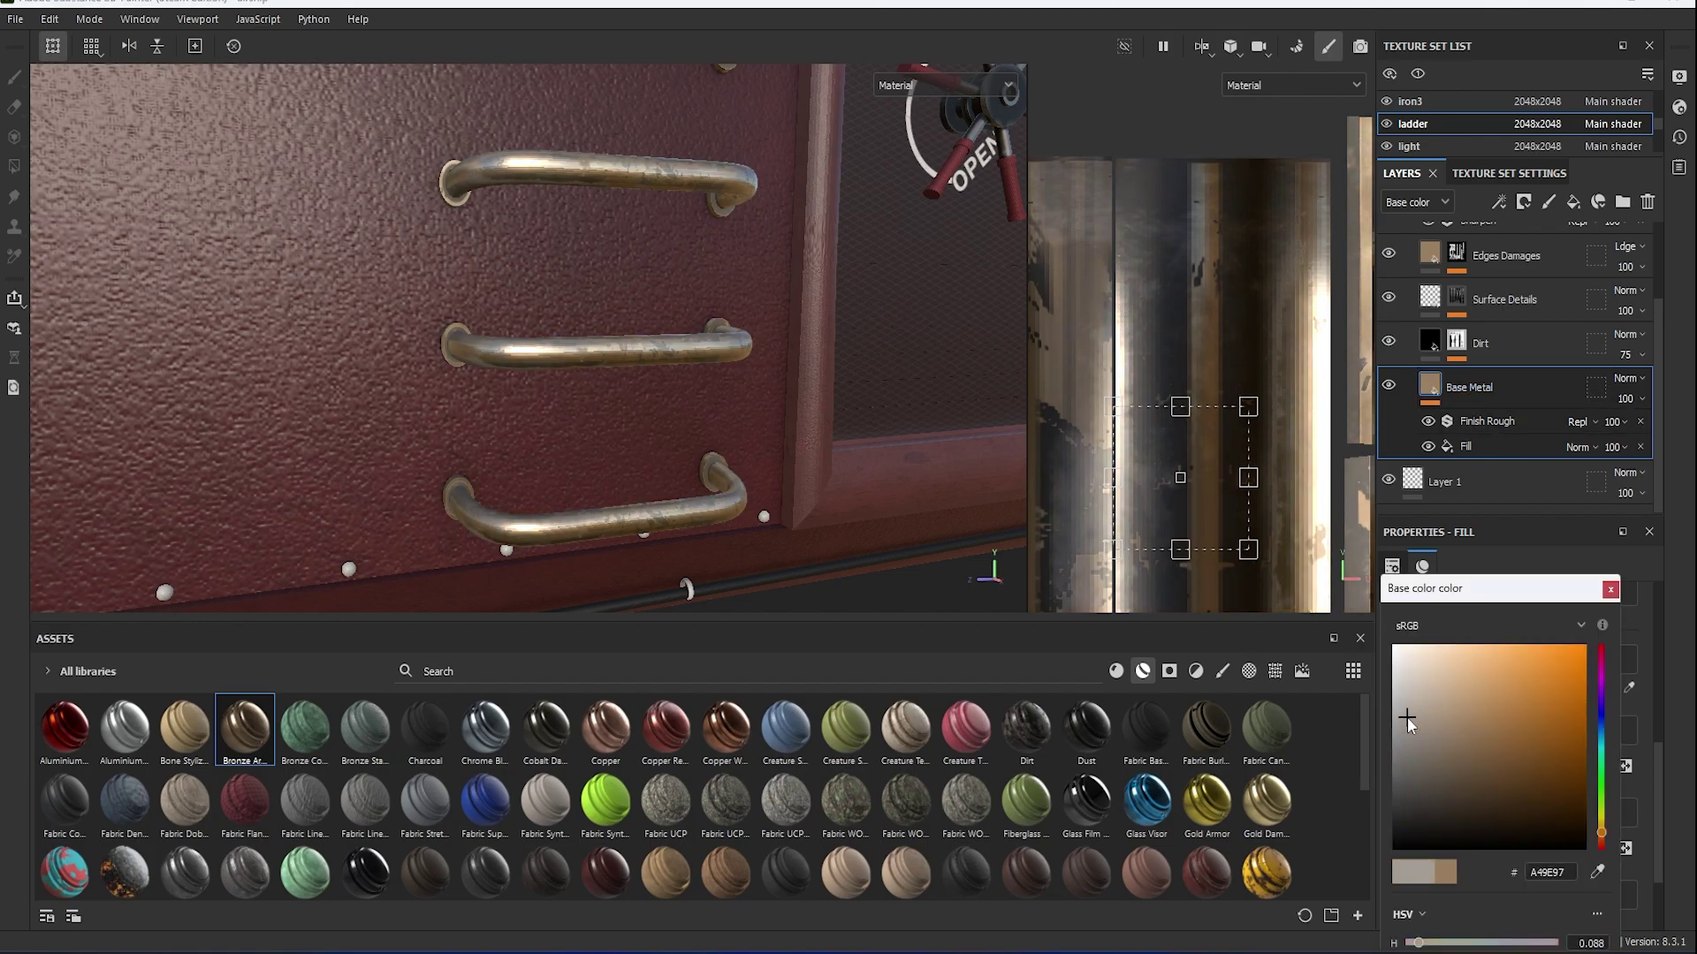
pyautogui.click(1610, 591)
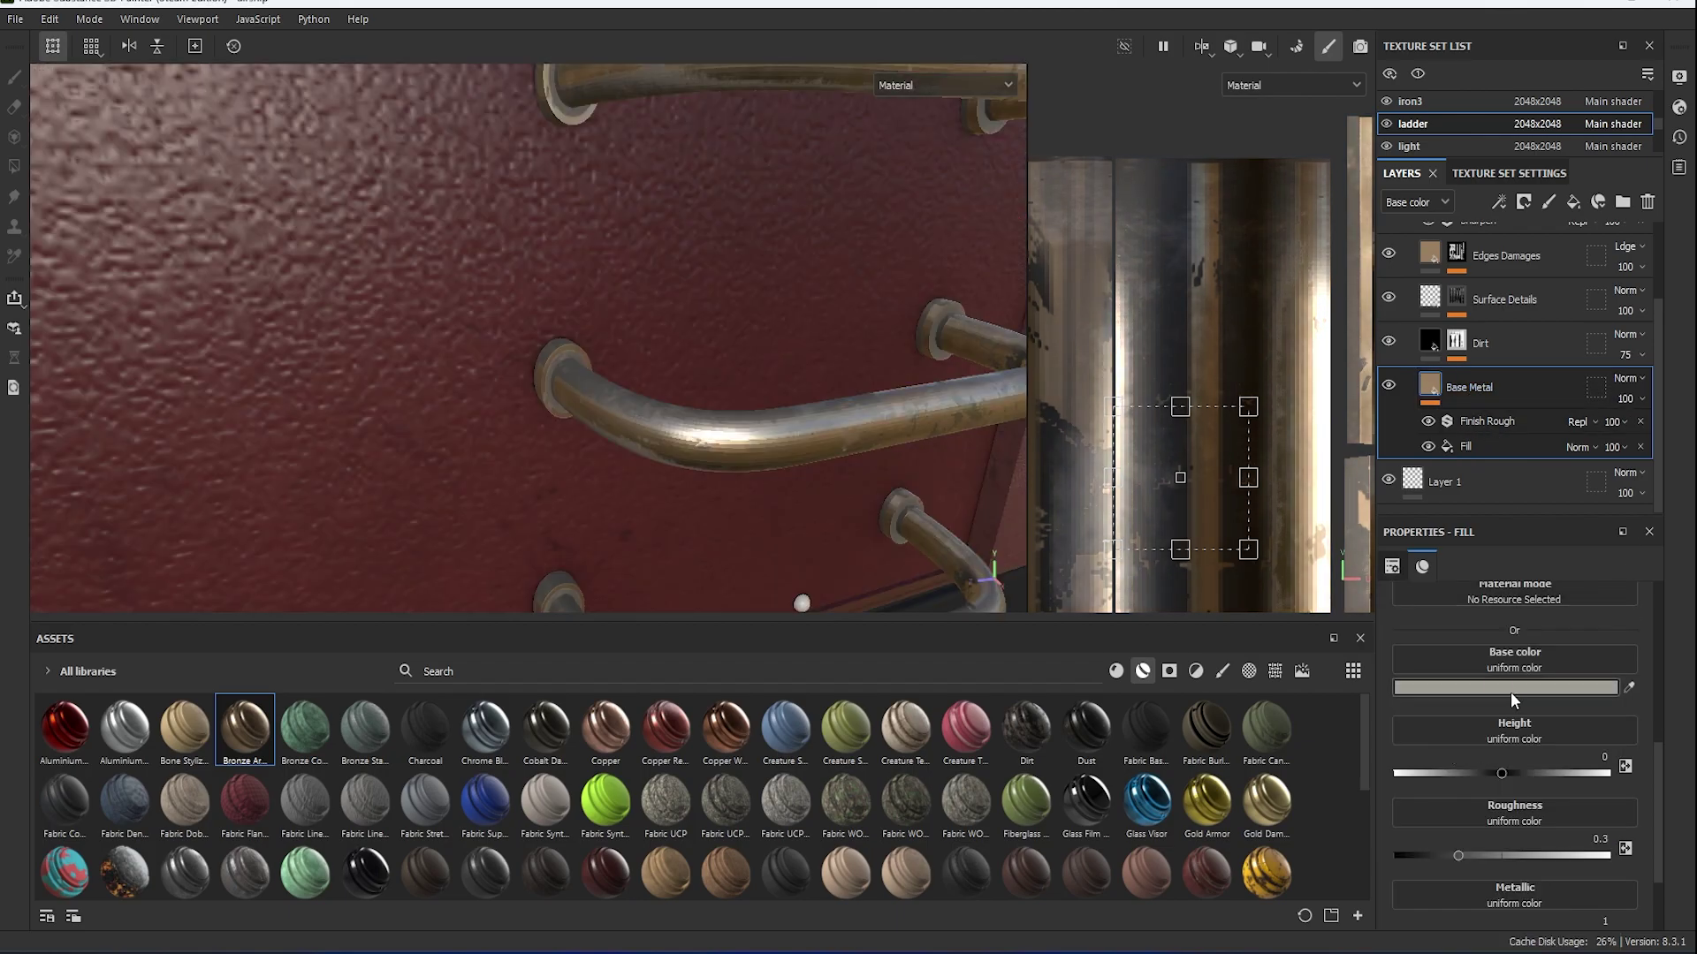
pyautogui.click(1509, 689)
pyautogui.click(1610, 590)
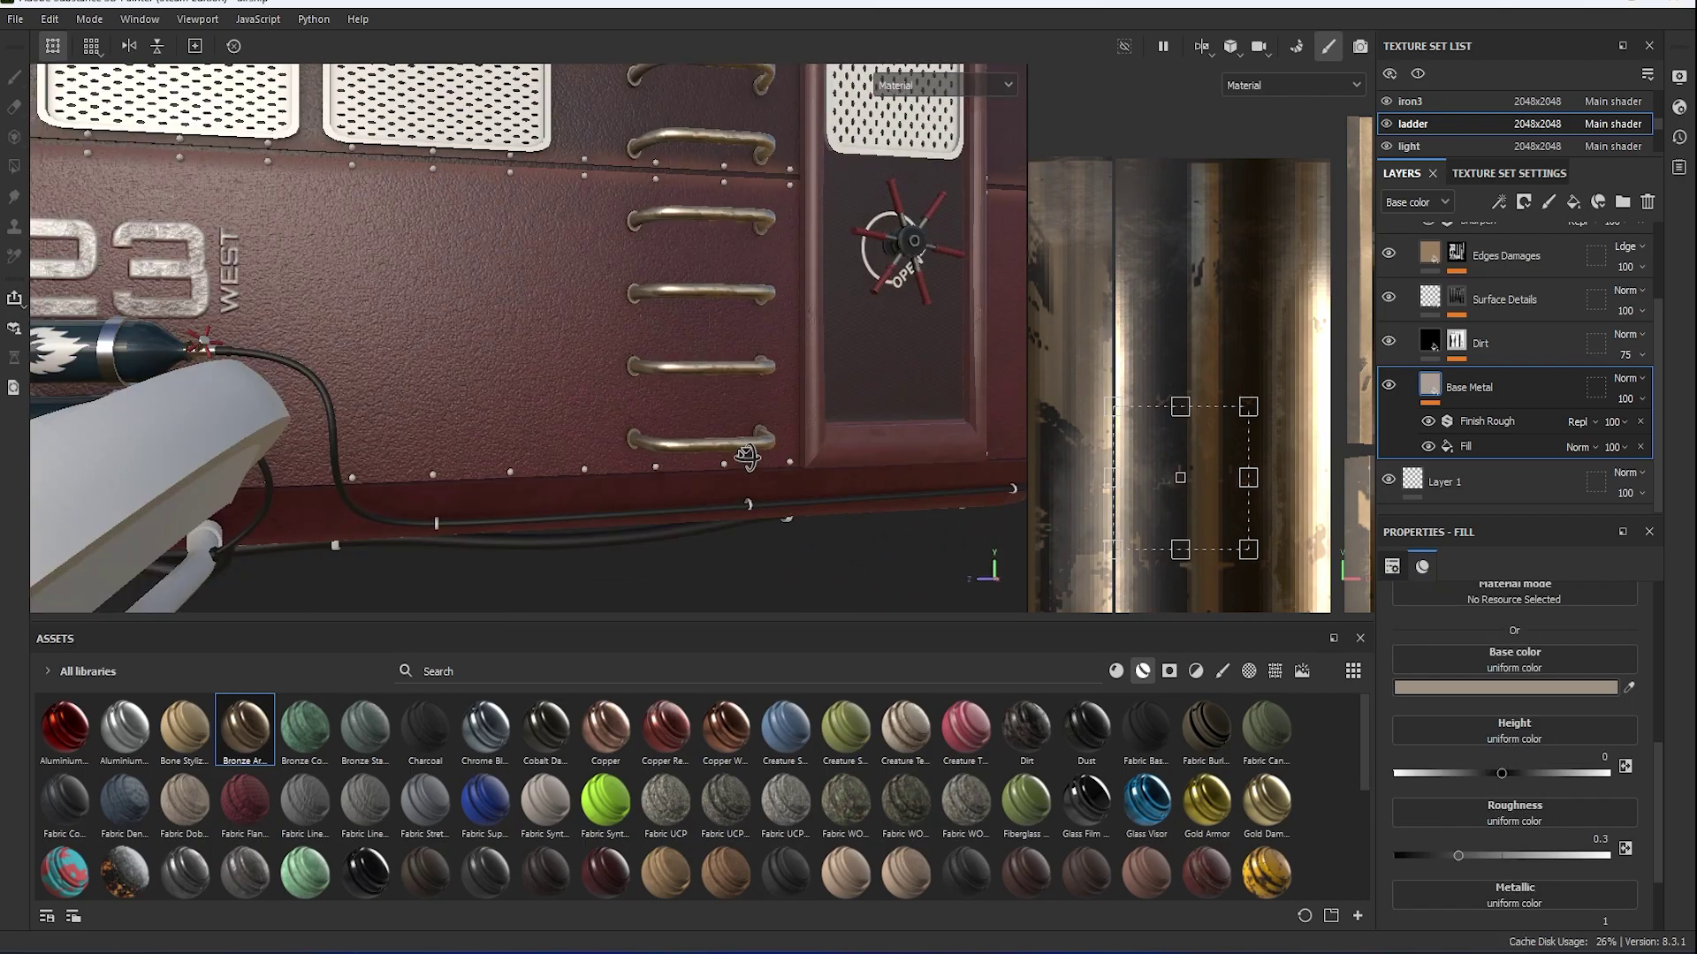
# Apply Bronze Armor to the valve wheel below Fill layer 1 and make its Base Metal grey.
pyautogui.keyDown('alt'); pyautogui.moveTo(931, 354); pyautogui.dragTo(744, 400); pyautogui.keyUp('alt')
pyautogui.scroll(3, 747, 331)
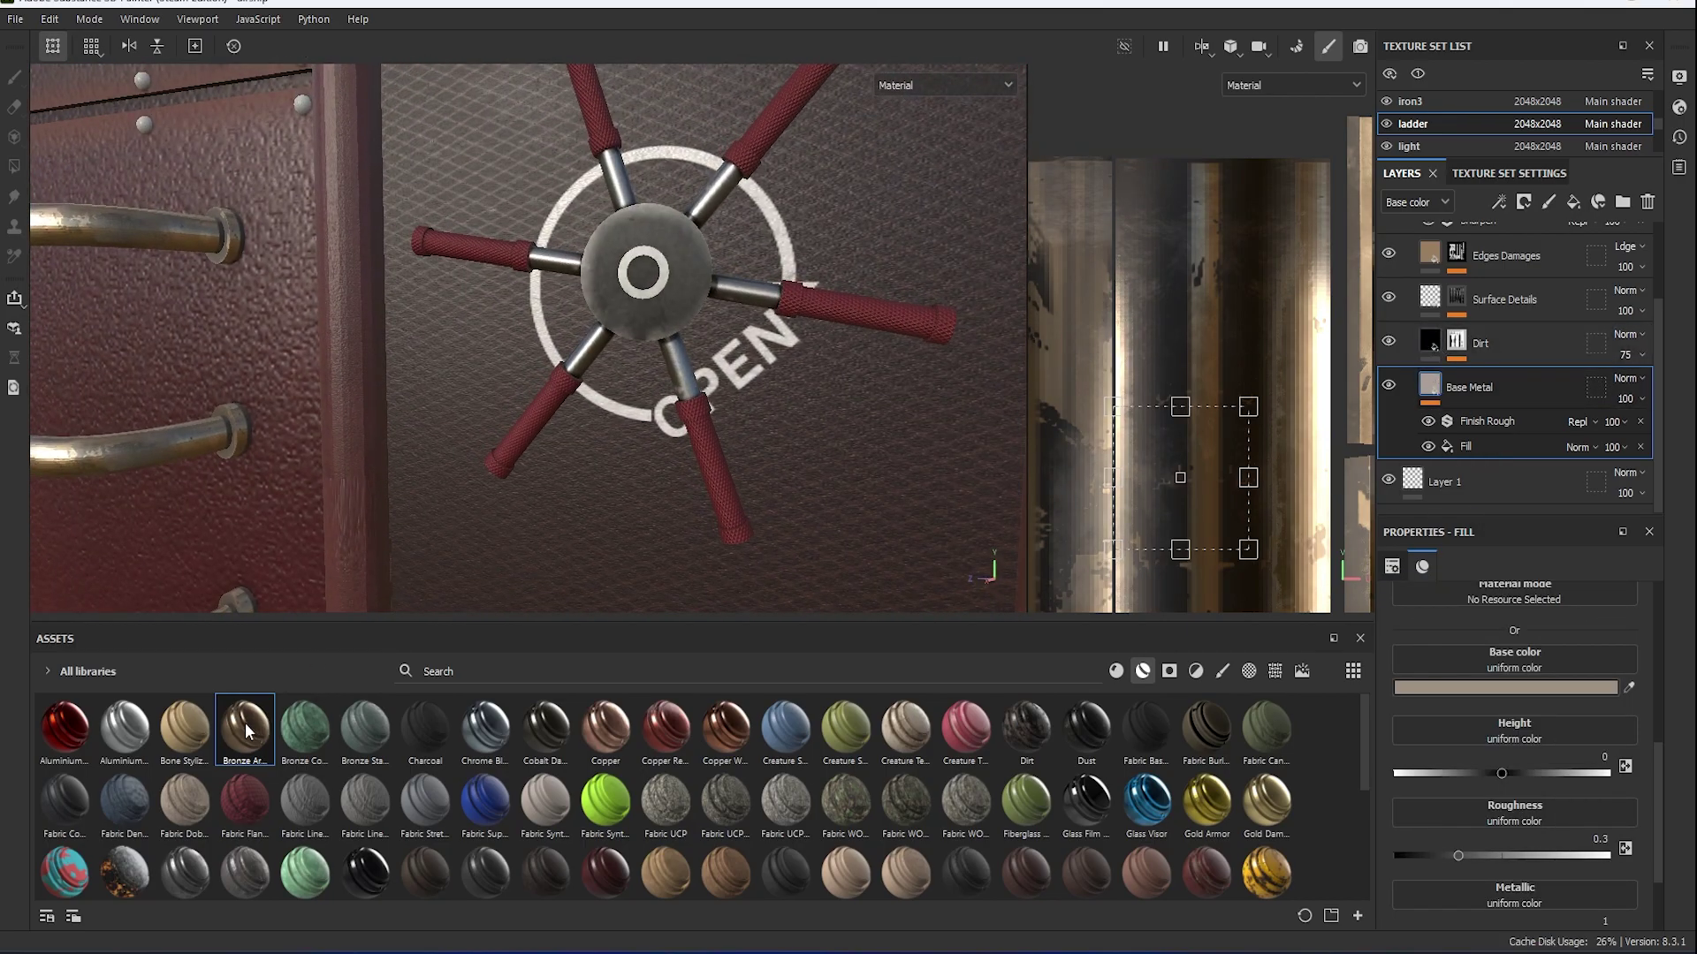
pyautogui.moveTo(246, 730); pyautogui.dragTo(683, 378)
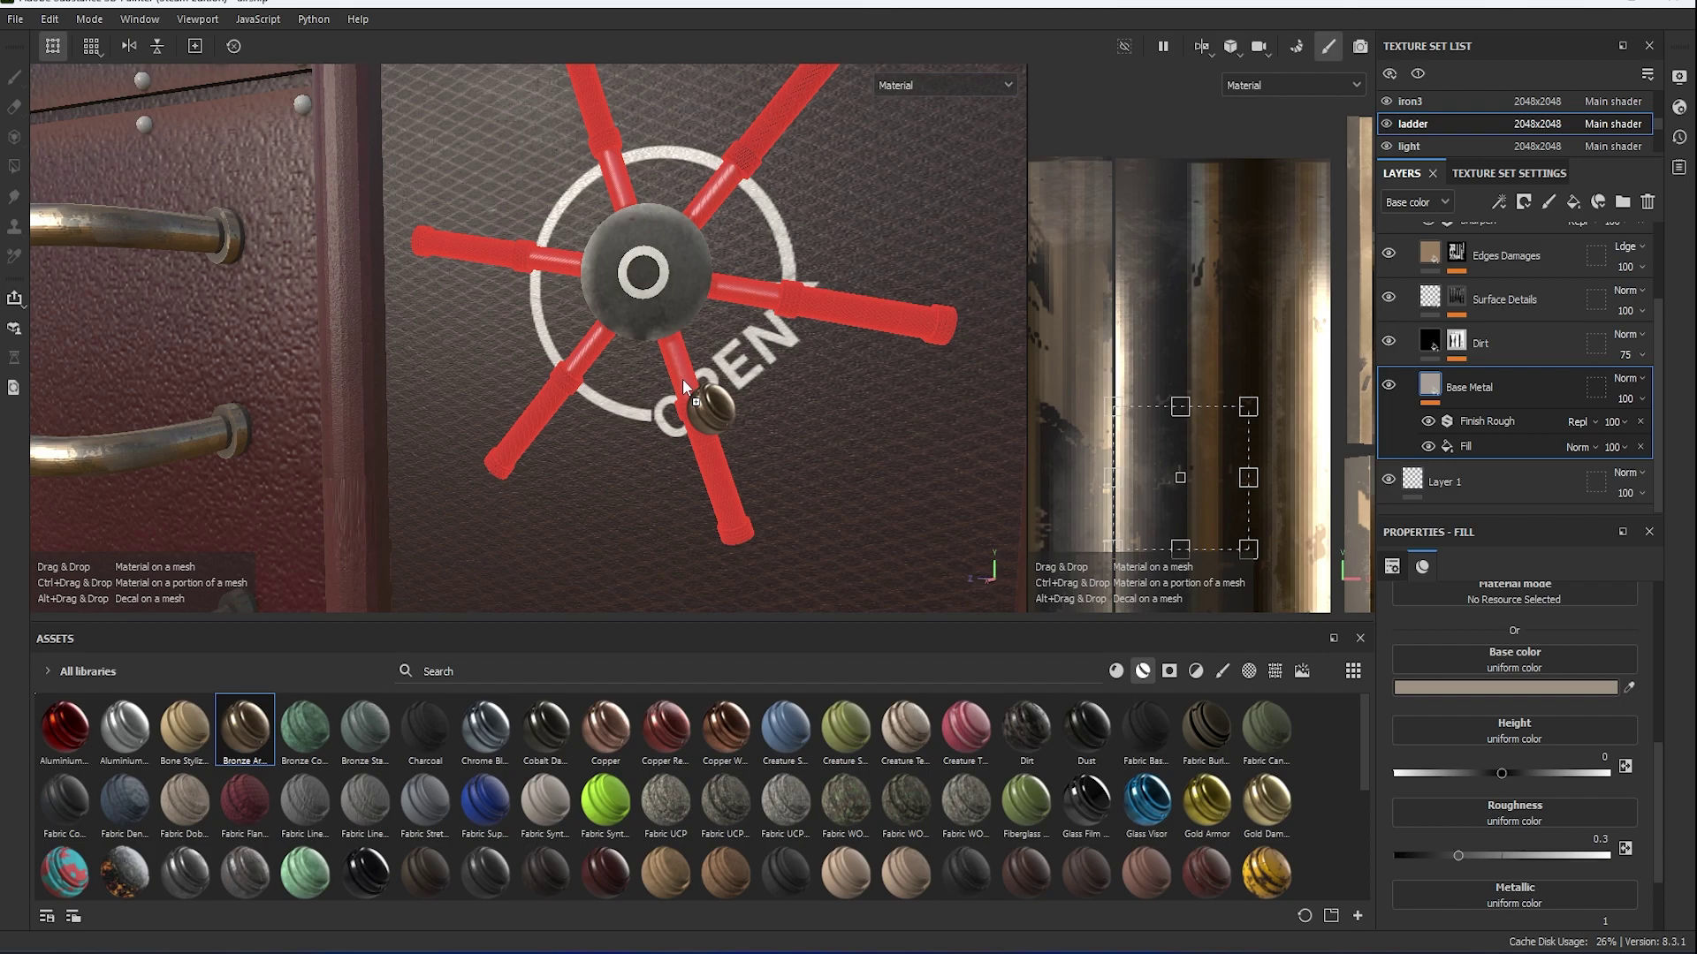
pyautogui.moveTo(1498, 295); pyautogui.dragTo(1486, 341)
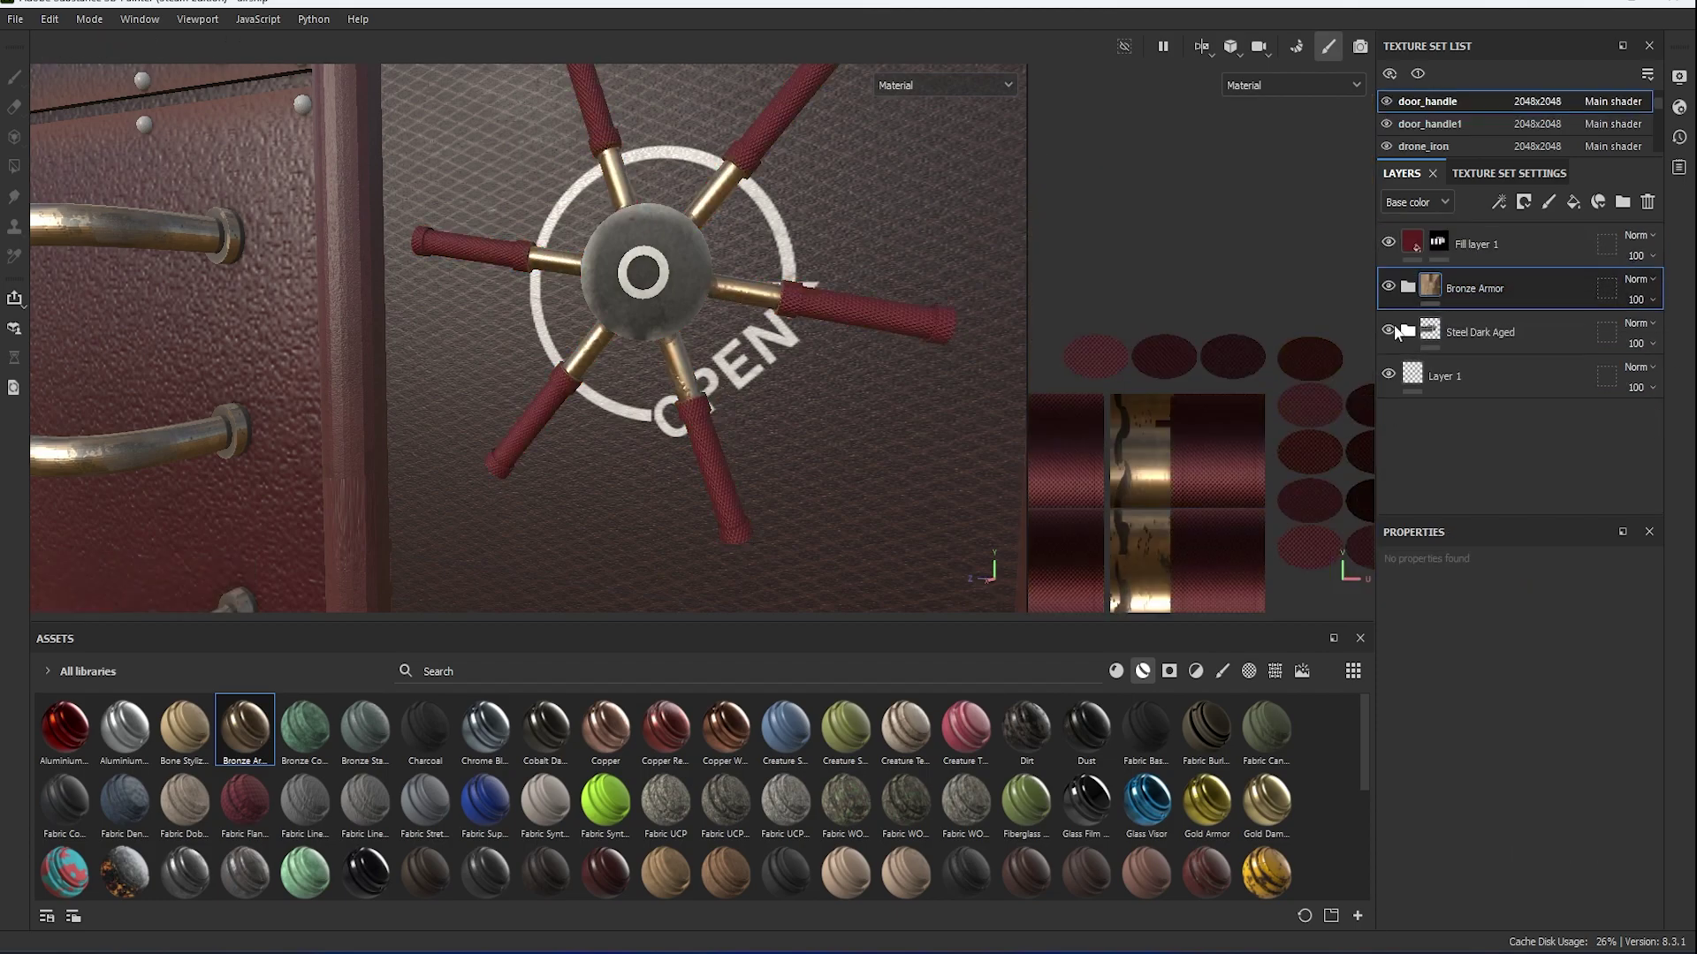
pyautogui.click(1484, 335)
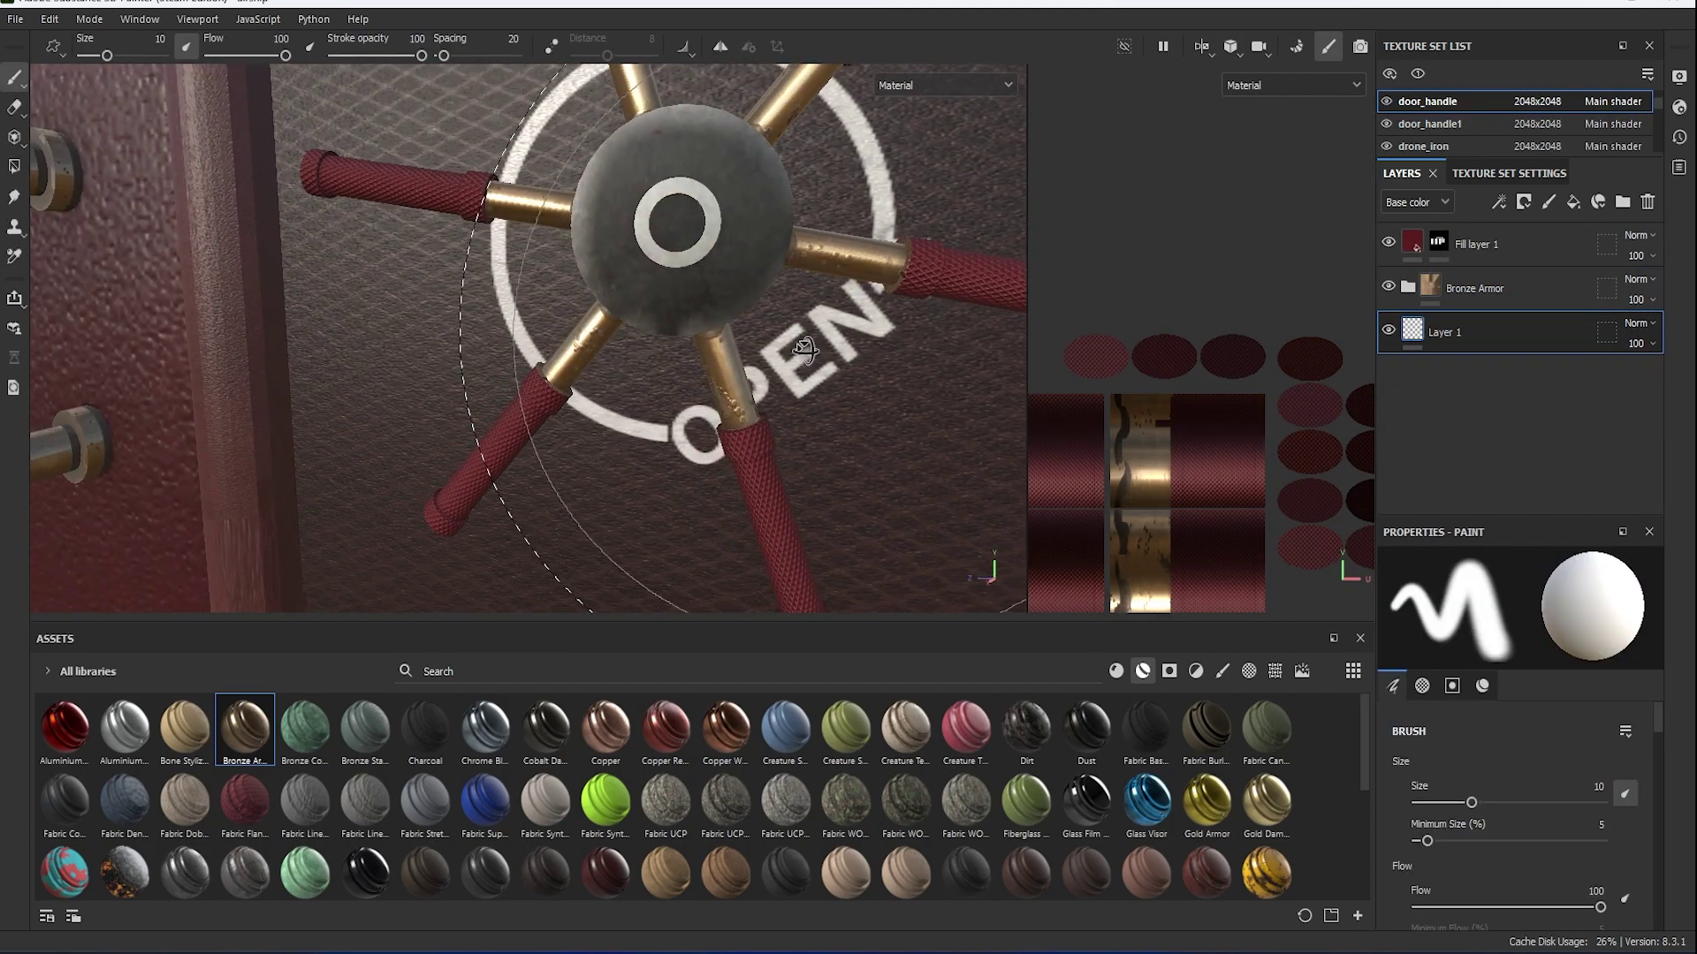
pyautogui.click(1481, 427)
pyautogui.click(1465, 718)
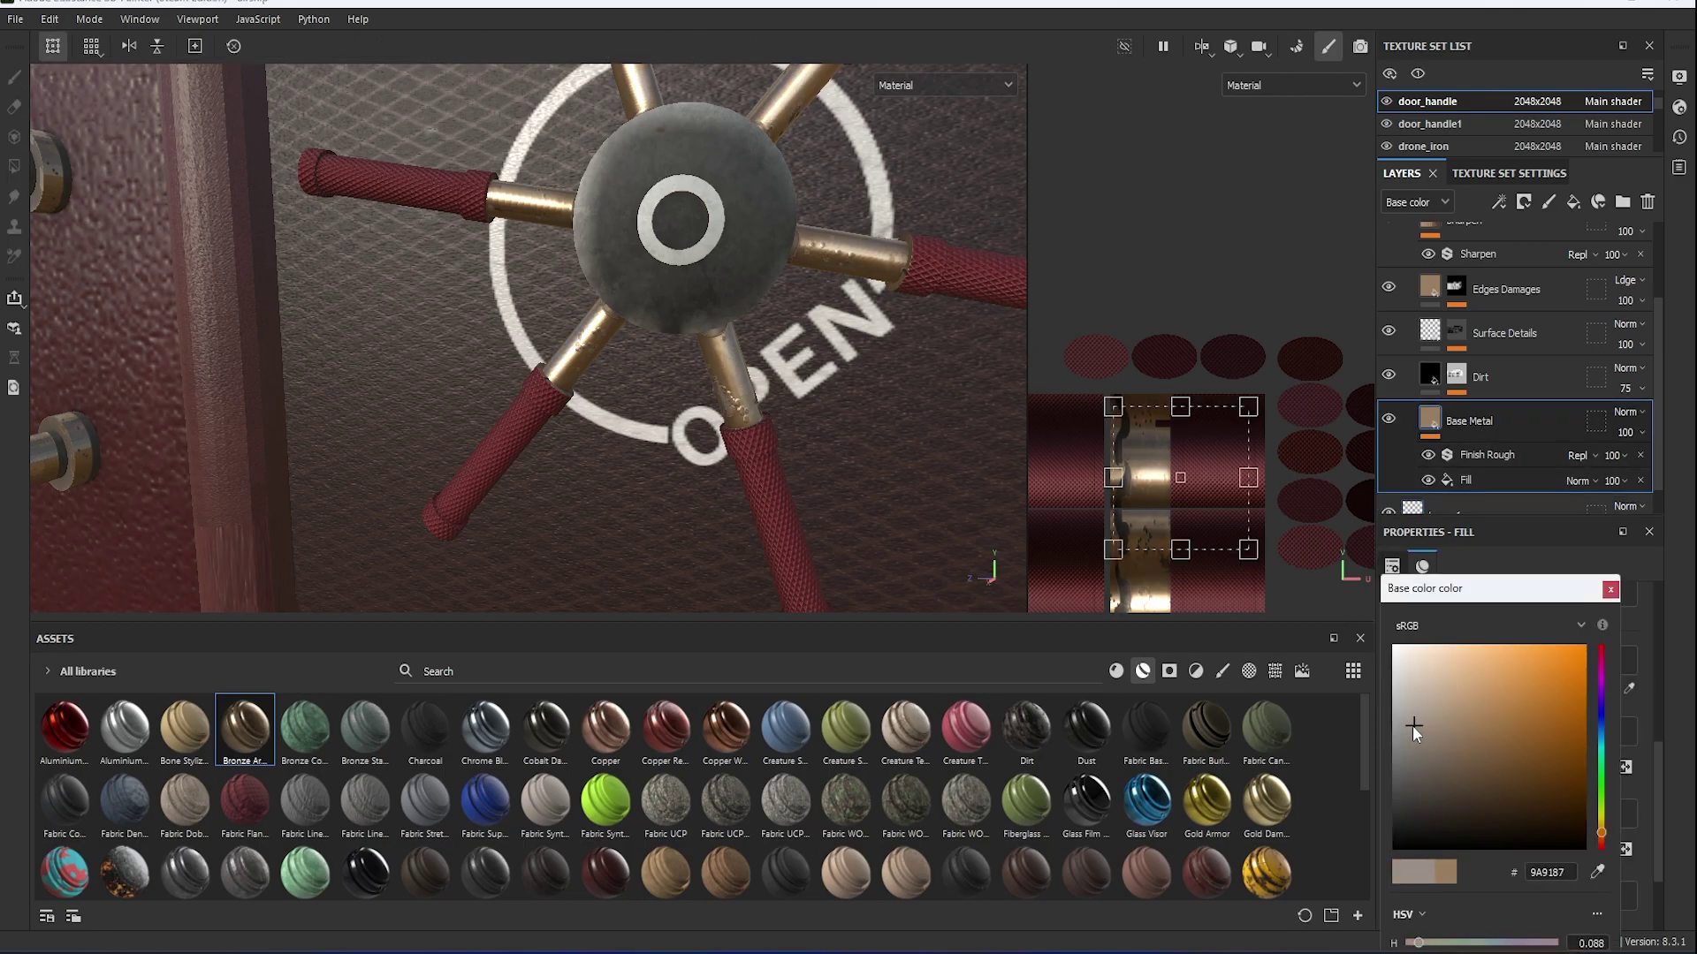
pyautogui.keyDown('alt'); pyautogui.moveTo(799, 377); pyautogui.dragTo(714, 484, button='right'); pyautogui.keyUp('alt')
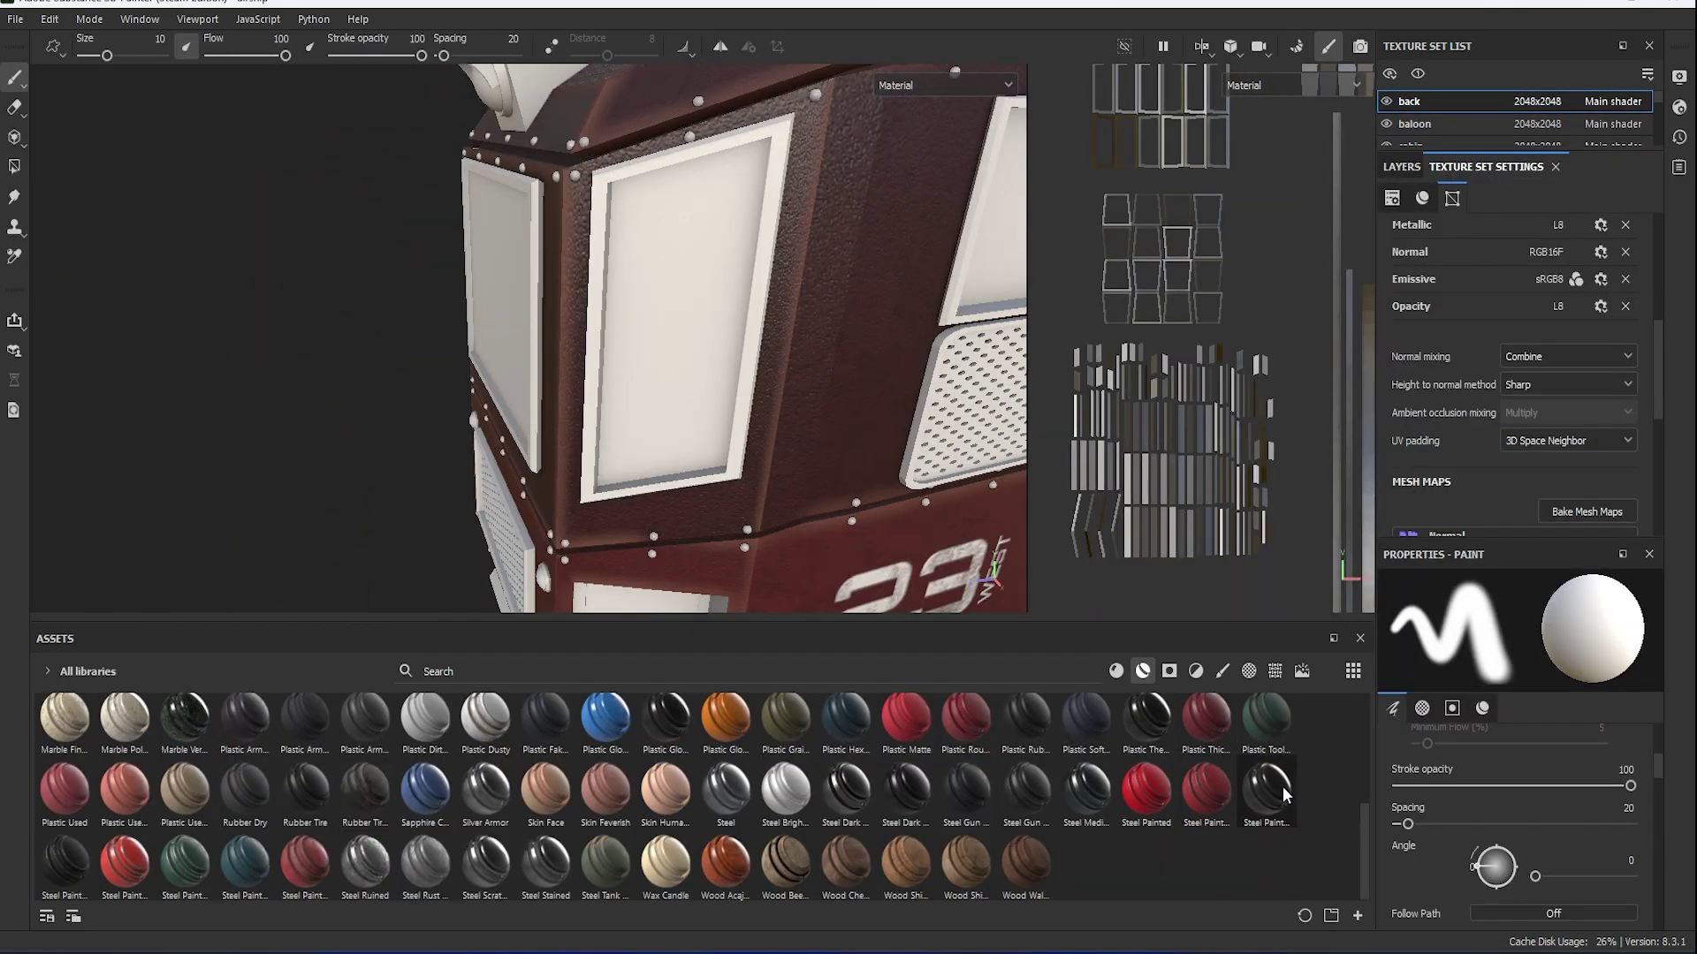
# Drop Steel Painted on the cabin with a black mask polygon-filled to the window panes.
pyautogui.moveTo(1284, 796); pyautogui.dragTo(682, 481)
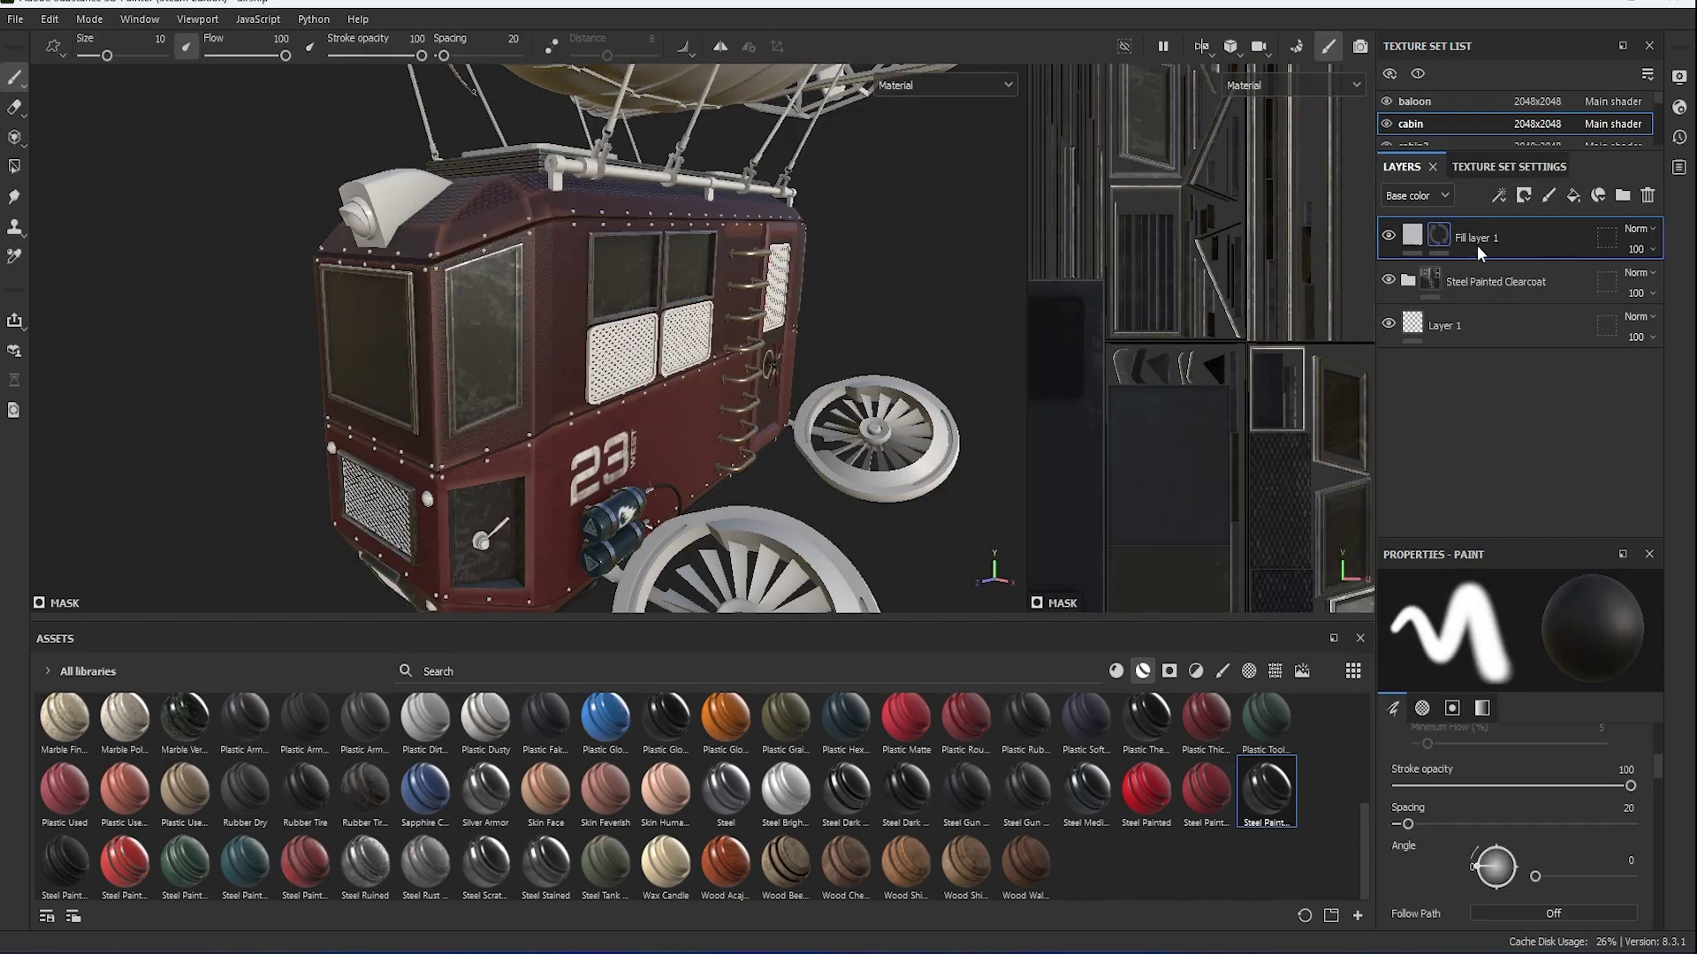
pyautogui.click(1444, 235)
pyautogui.press('4')
pyautogui.keyDown('alt'); pyautogui.moveTo(390, 353); pyautogui.dragTo(779, 404, button='right'); pyautogui.keyUp('alt')
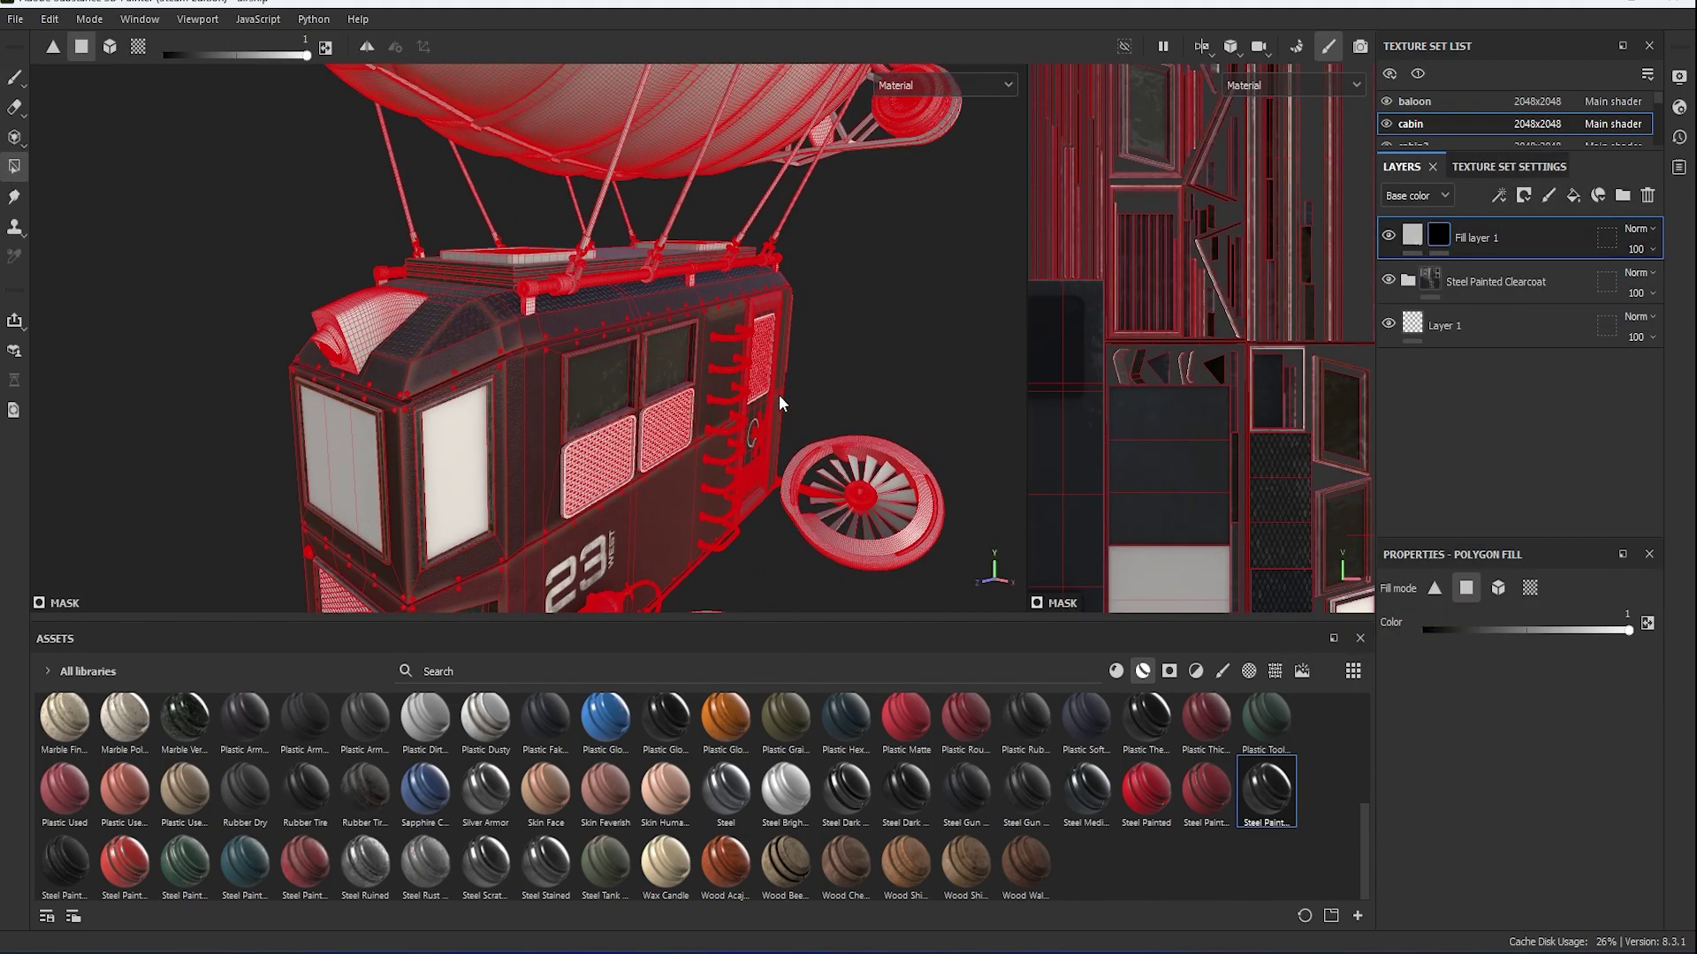
pyautogui.moveTo(780, 404)
pyautogui.keyDown('alt'); pyautogui.mouseDown()
pyautogui.moveTo(697, 343)
pyautogui.moveTo(826, 398)
pyautogui.moveTo(475, 359)
pyautogui.moveTo(591, 508)
pyautogui.mouseUp(); pyautogui.keyUp('alt')
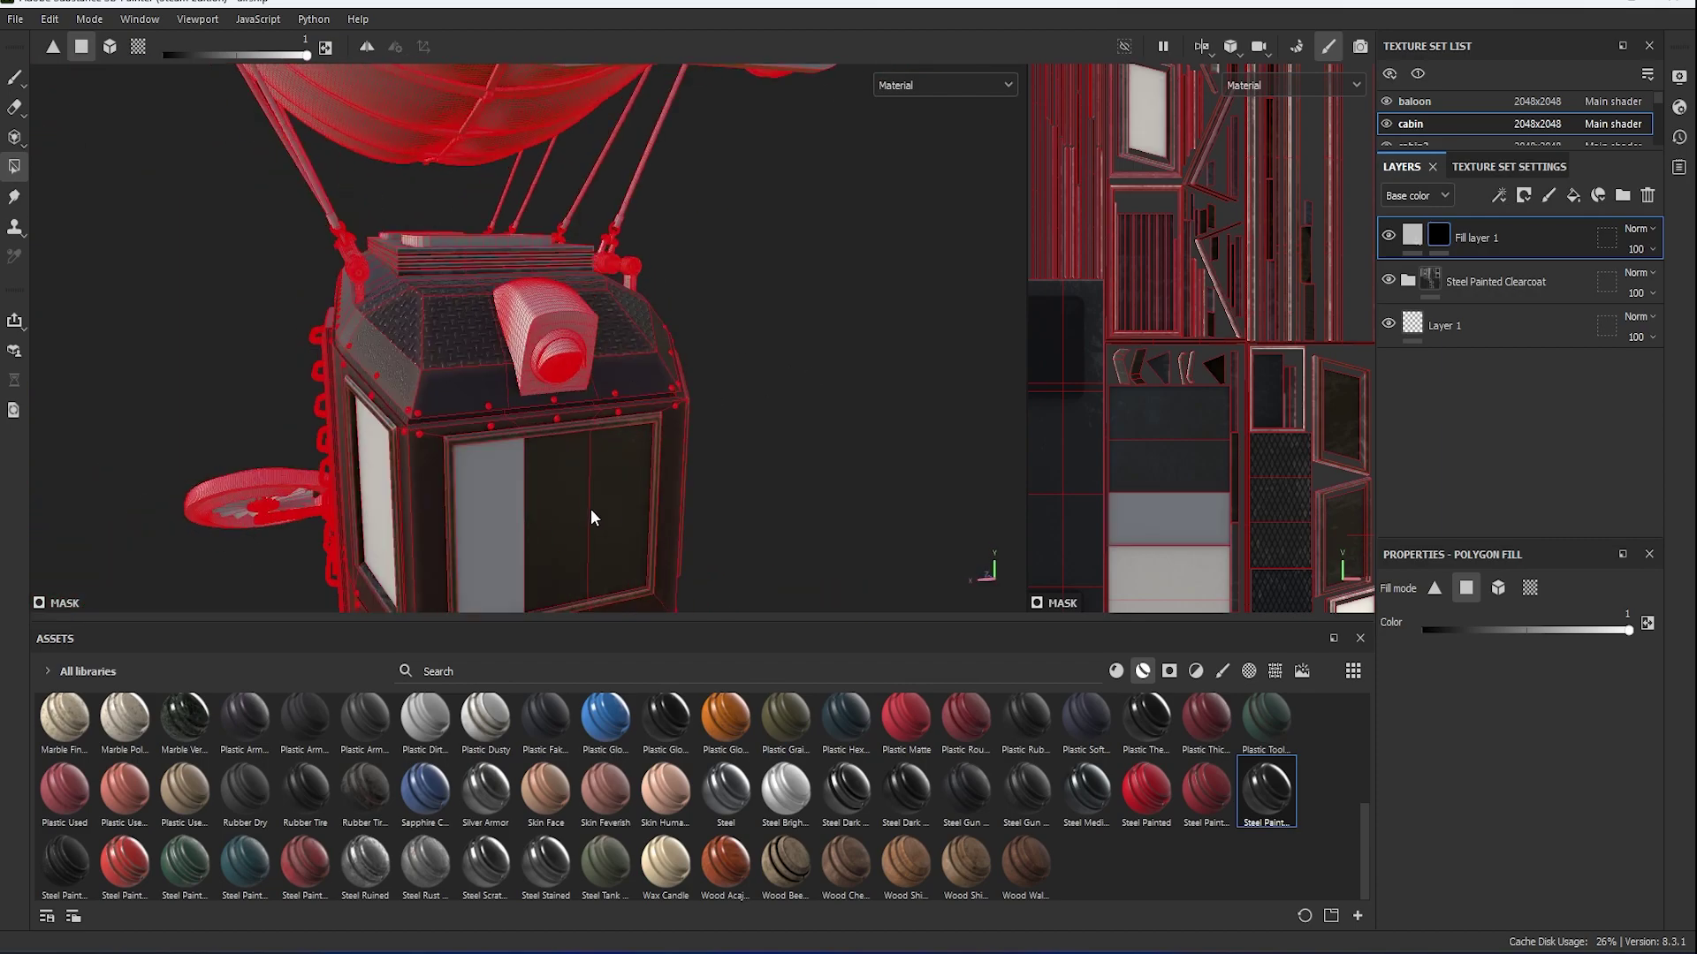
pyautogui.moveTo(755, 436)
pyautogui.keyDown('alt'); pyautogui.mouseDown()
pyautogui.moveTo(596, 343)
pyautogui.moveTo(704, 256)
pyautogui.moveTo(506, 315)
pyautogui.moveTo(674, 382)
pyautogui.moveTo(916, 425)
pyautogui.moveTo(1016, 380)
pyautogui.mouseUp(); pyautogui.keyUp('alt')
pyautogui.click(506, 315)
pyautogui.click(1412, 234)
pyautogui.scroll(-2, 1437, 816)
pyautogui.scroll(3, 1442, 823)
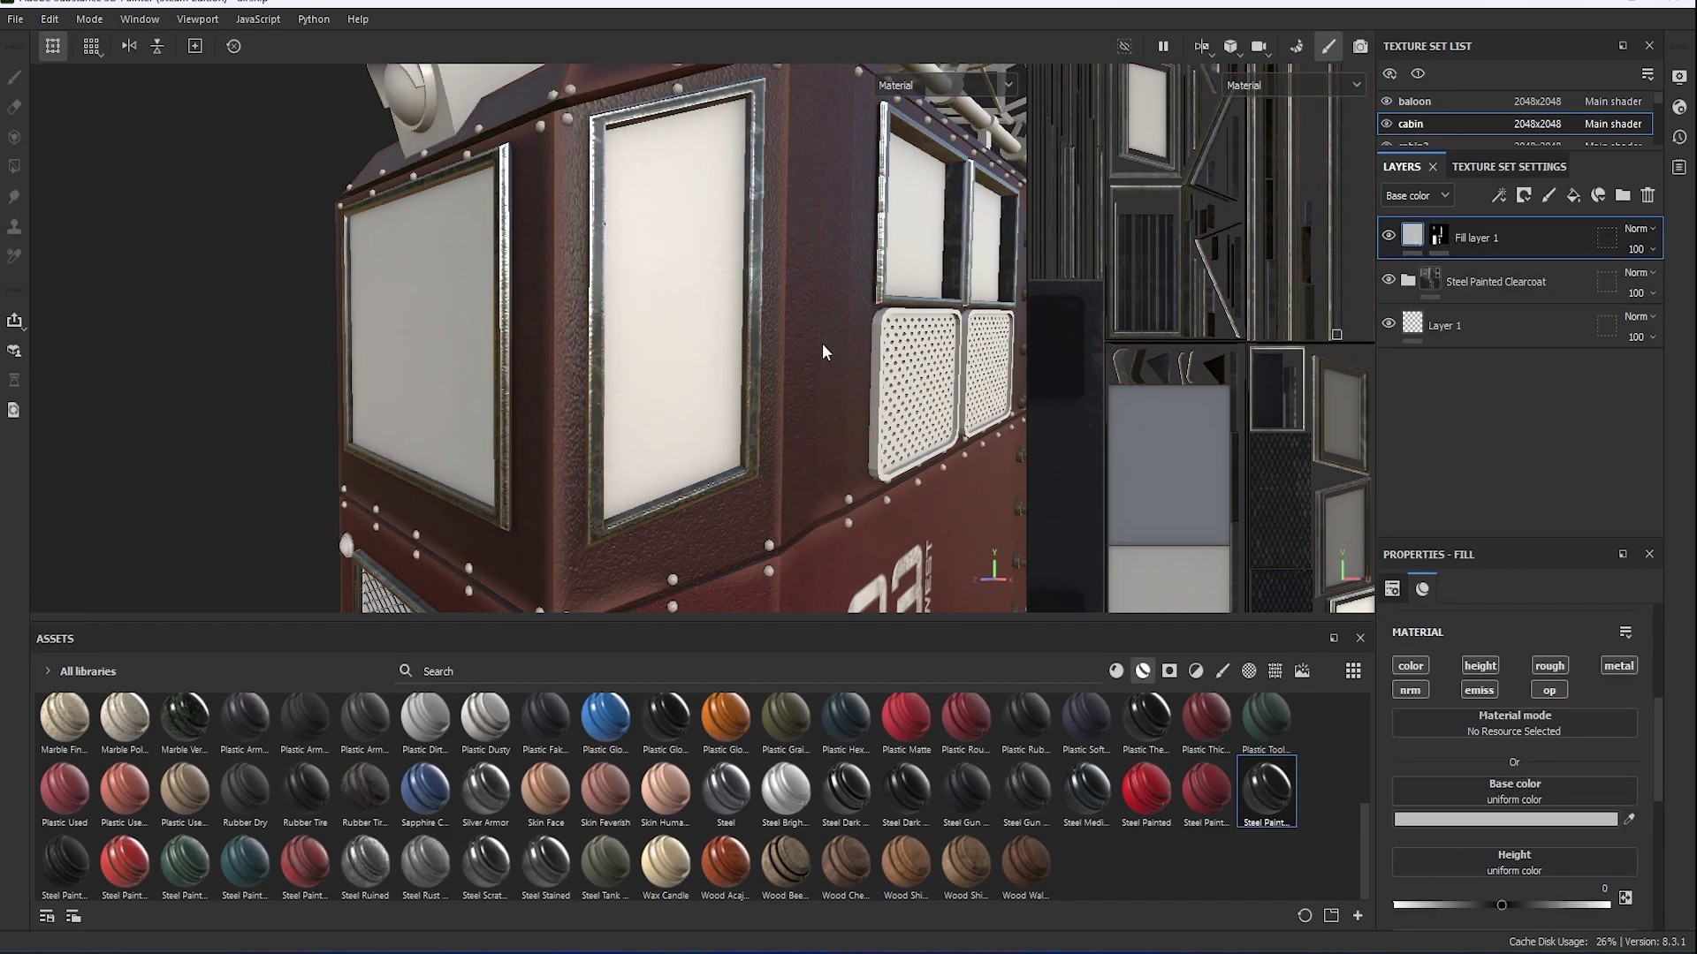
# Switch the cabin shader to pbr-metal-rough-with-alpha-blending.
pyautogui.click(1679, 108)
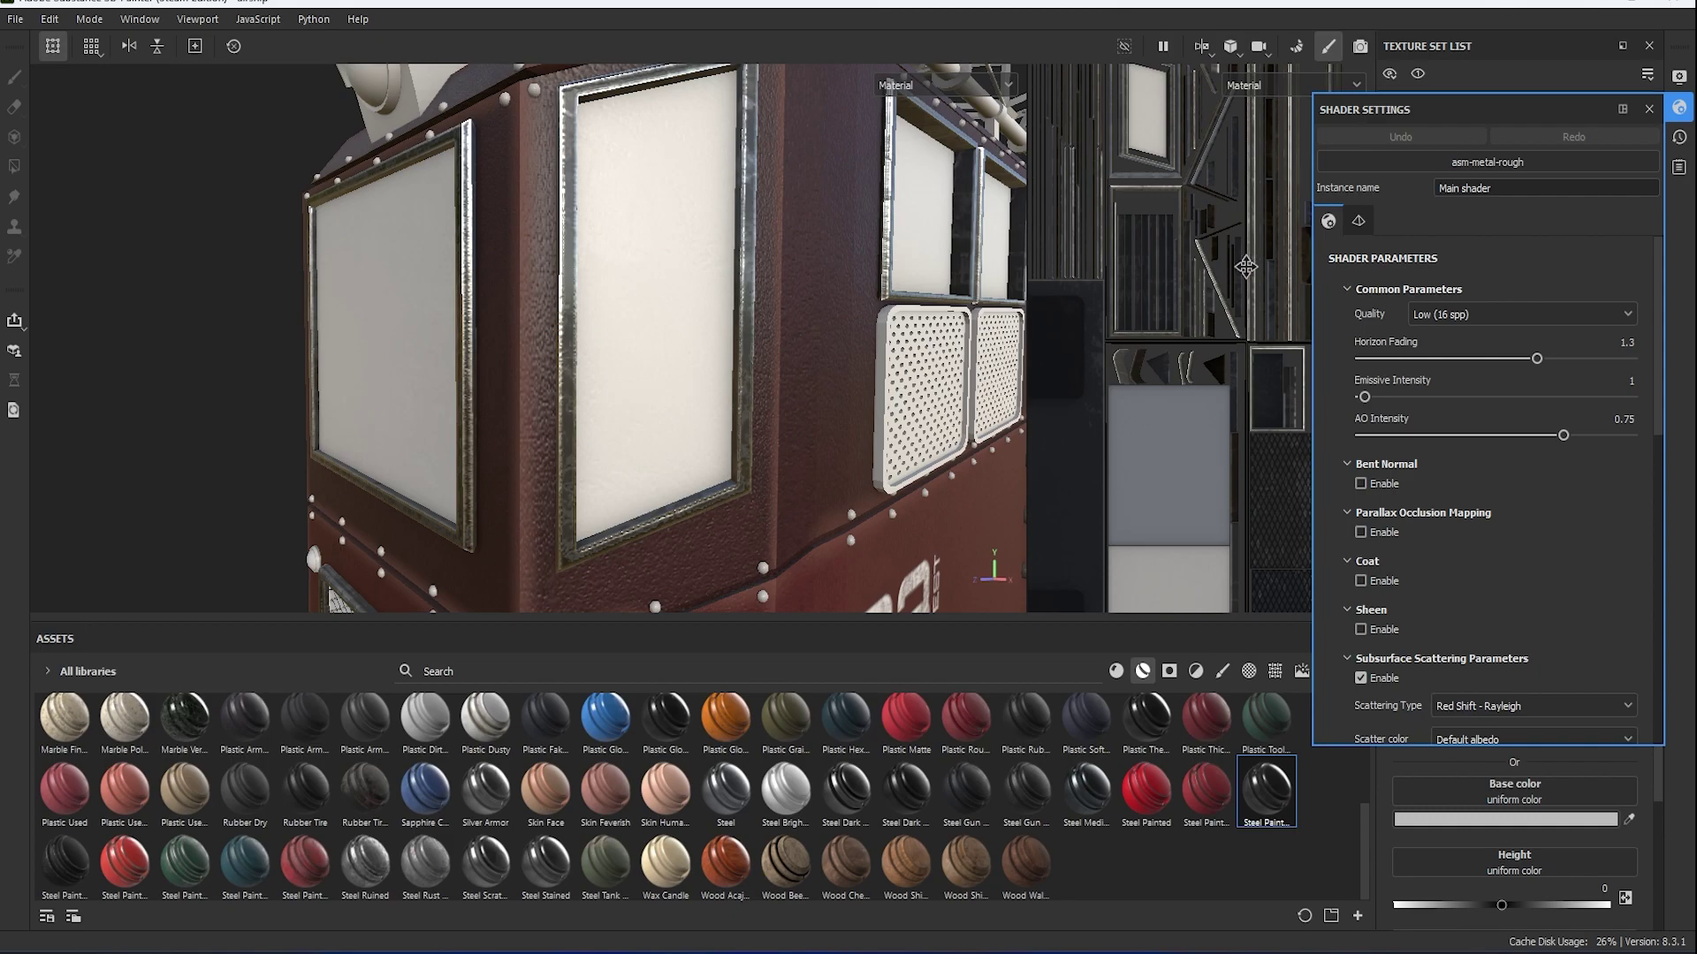
pyautogui.click(1460, 160)
pyautogui.moveTo(1467, 335)
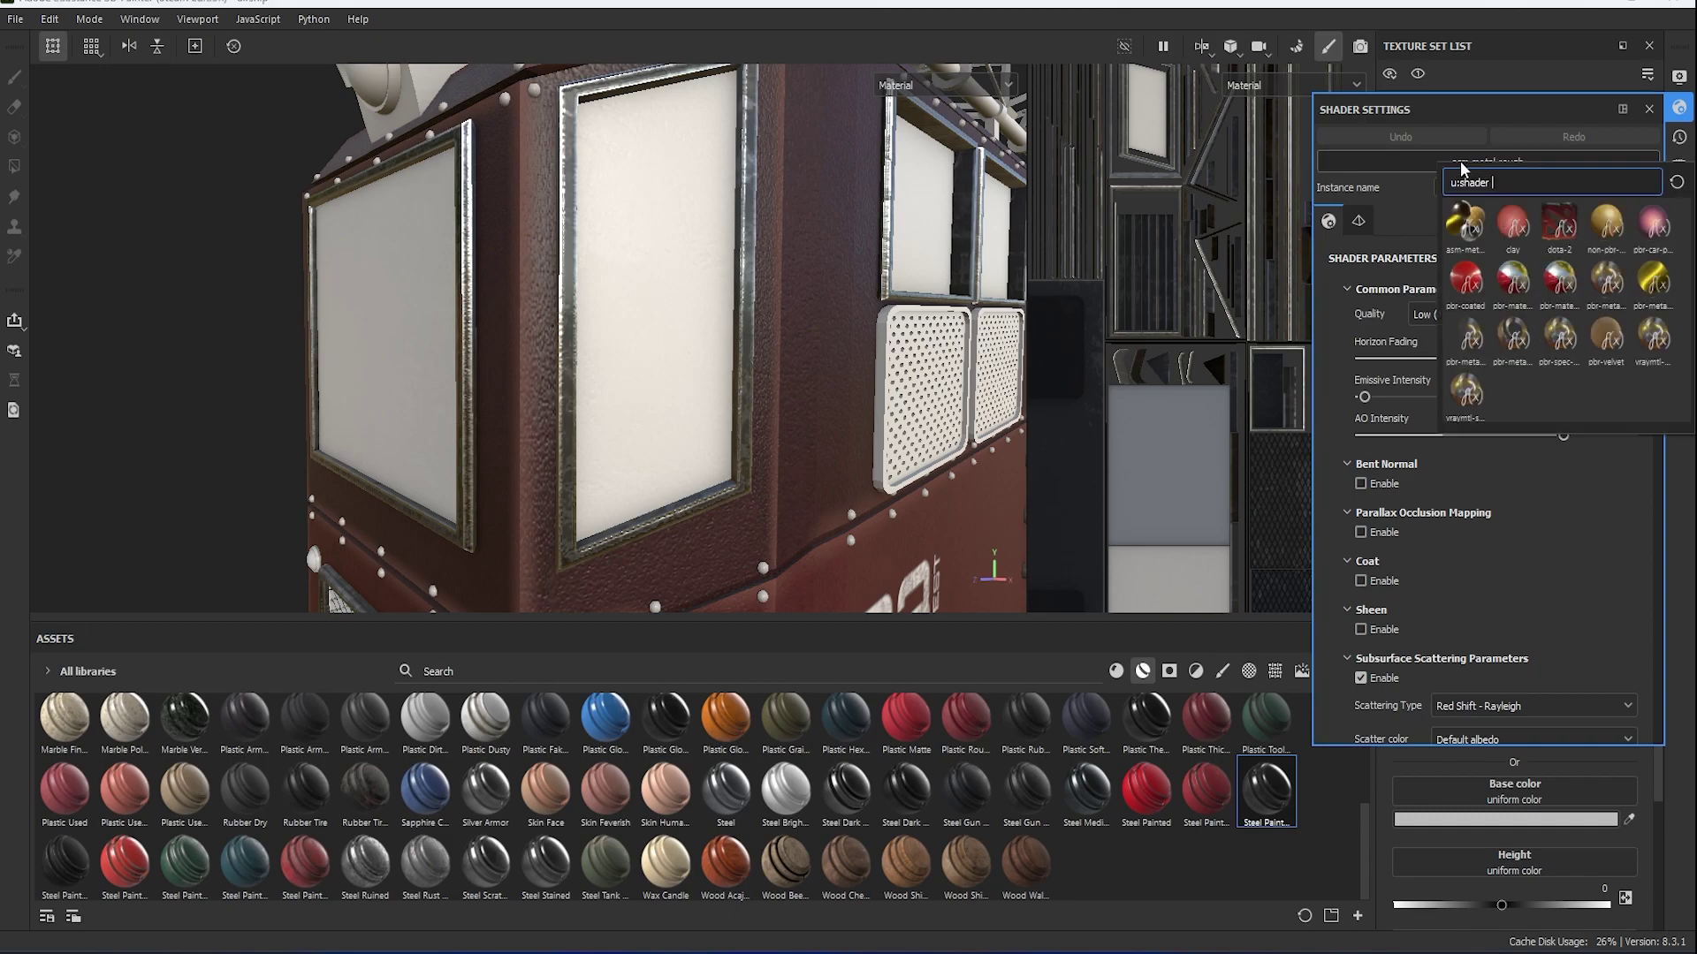
pyautogui.click(1469, 341)
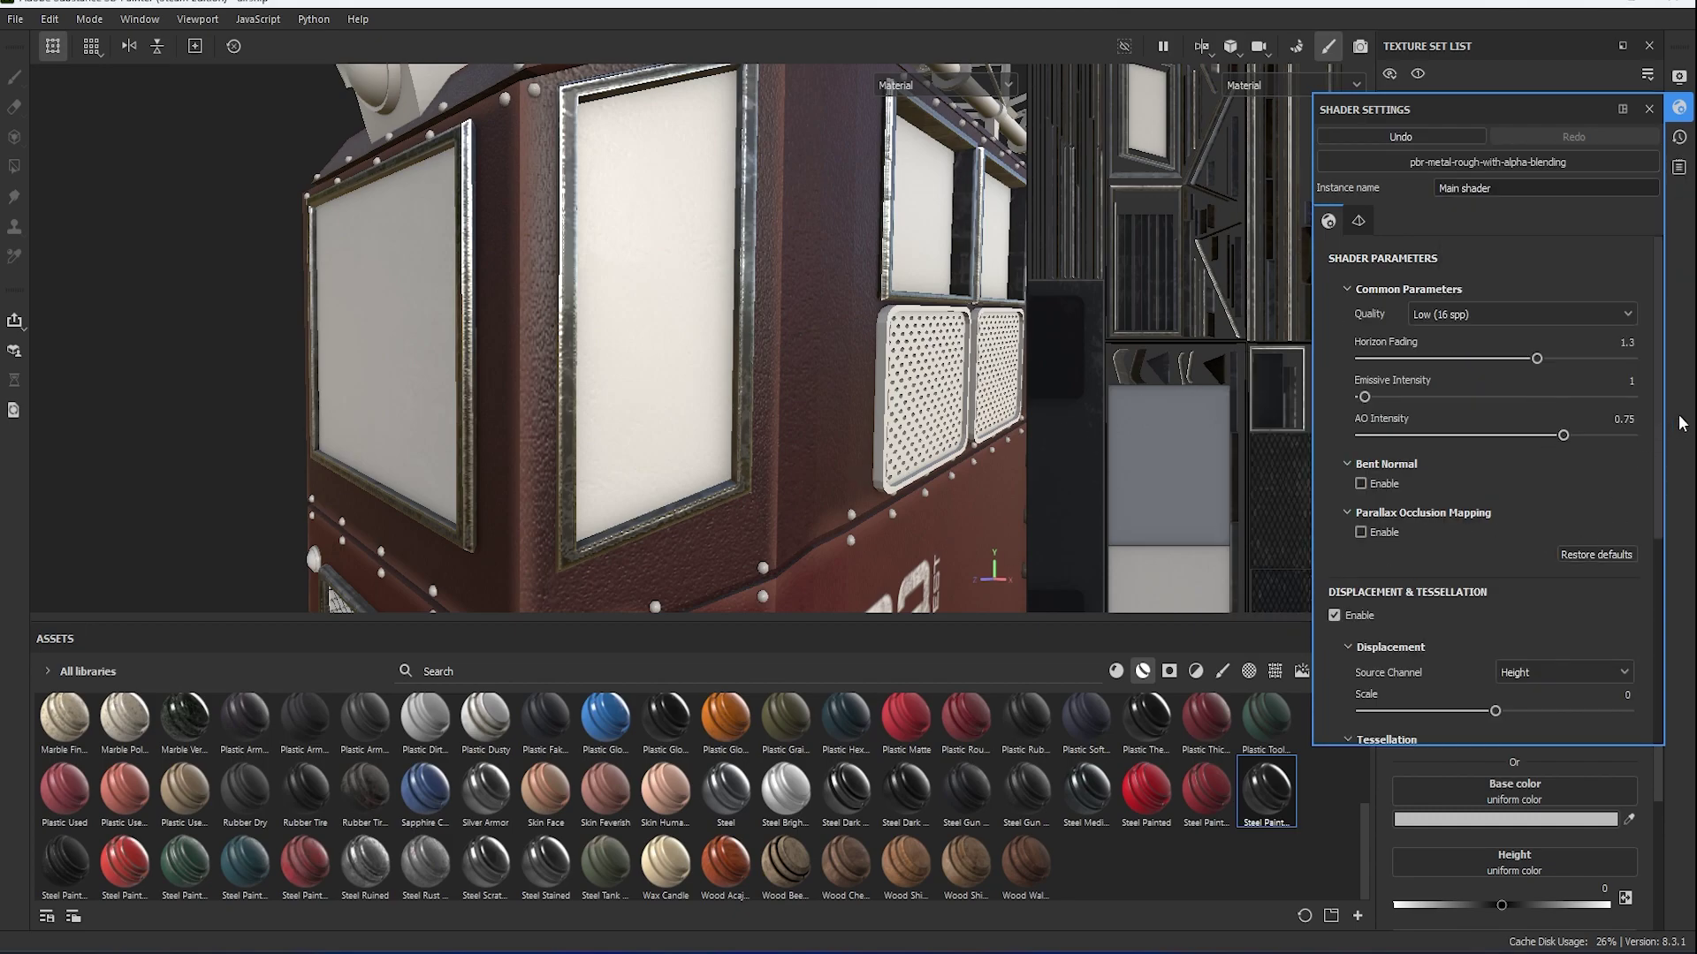
pyautogui.click(1680, 113)
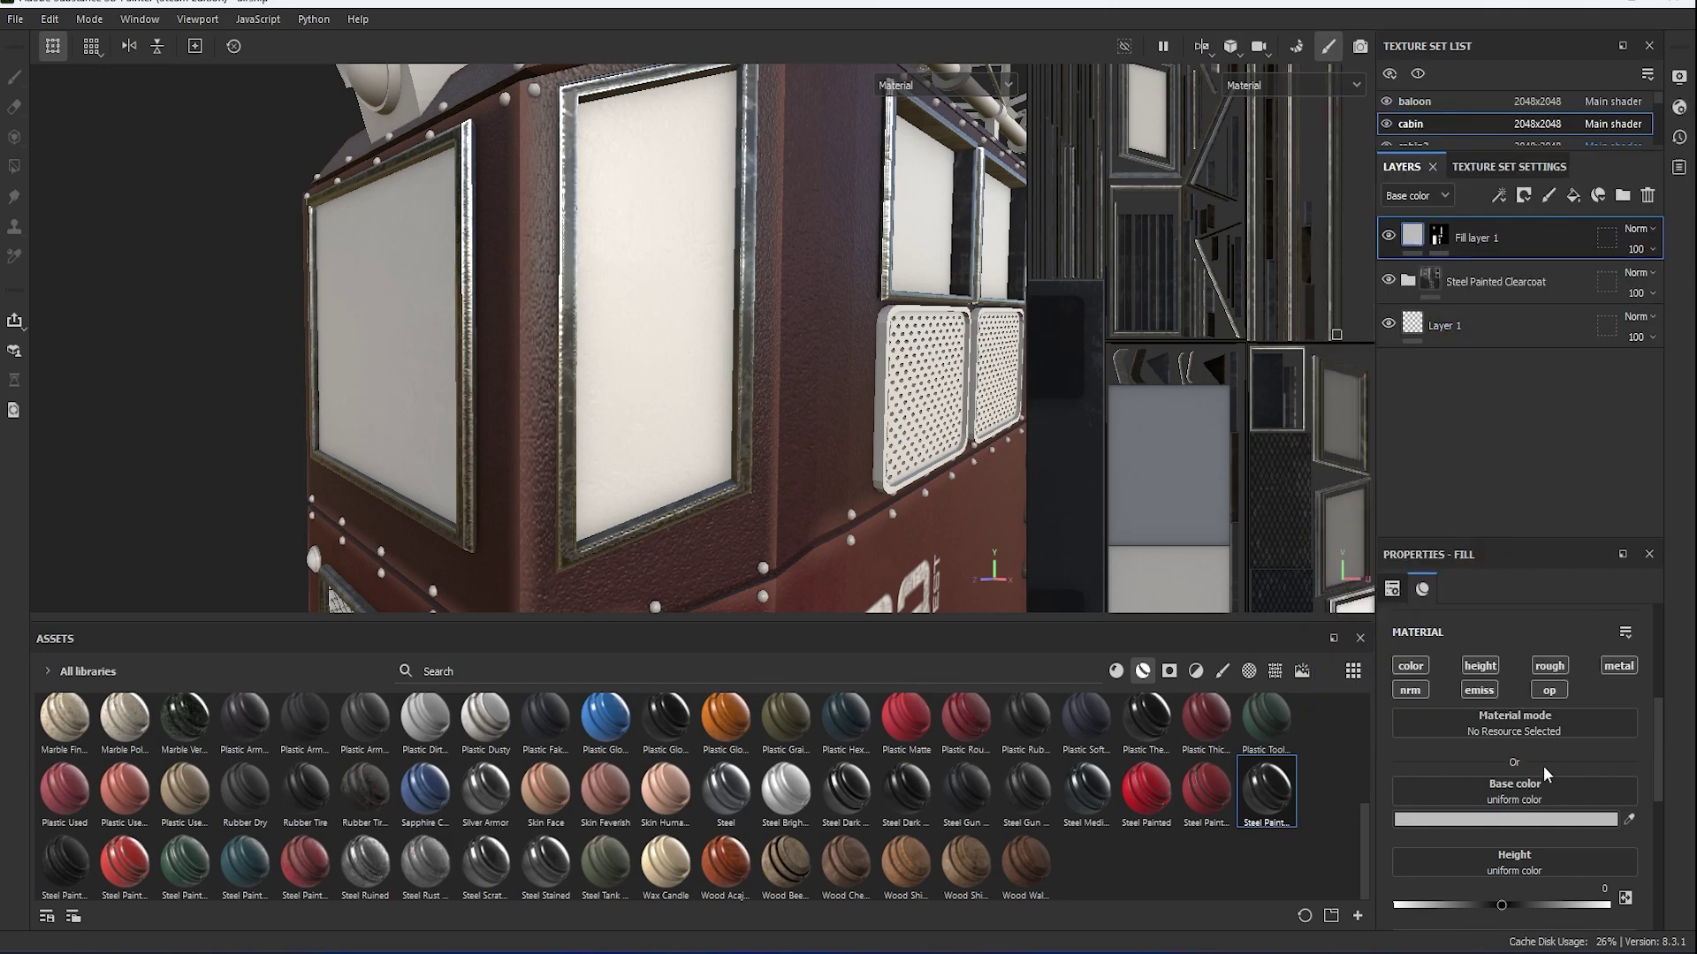
pyautogui.scroll(-2, 1547, 746)
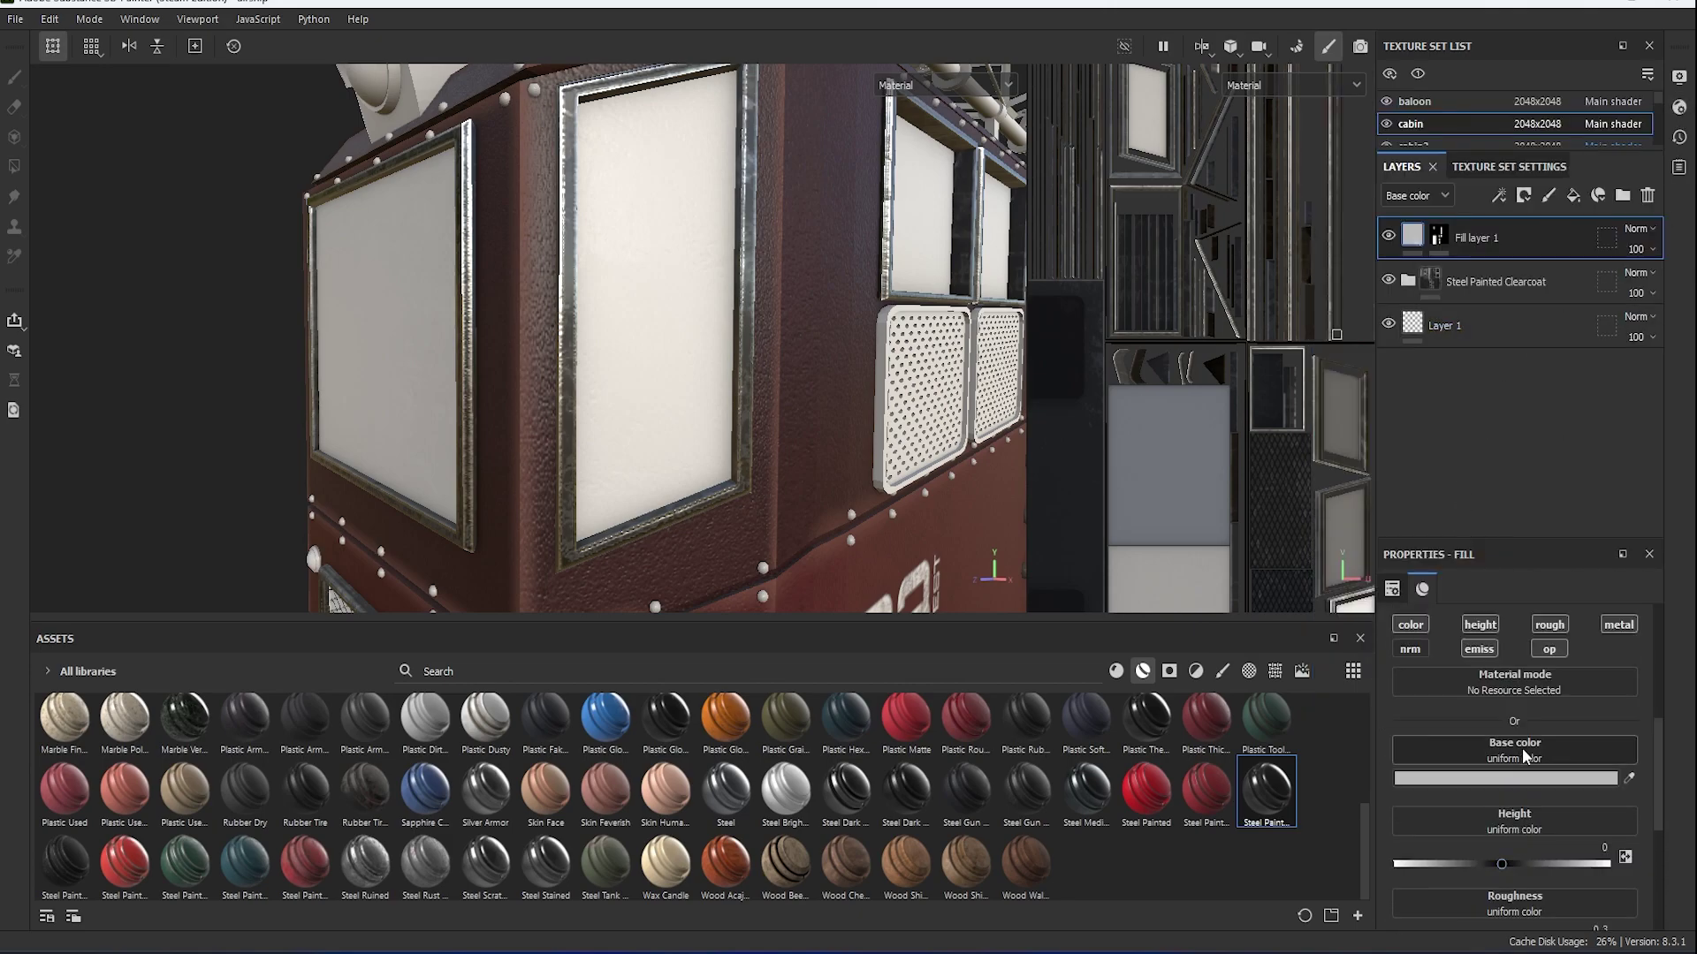
pyautogui.scroll(2, 766, 479)
# Make the window fill nearly black and partly transparent.
pyautogui.click(1505, 778)
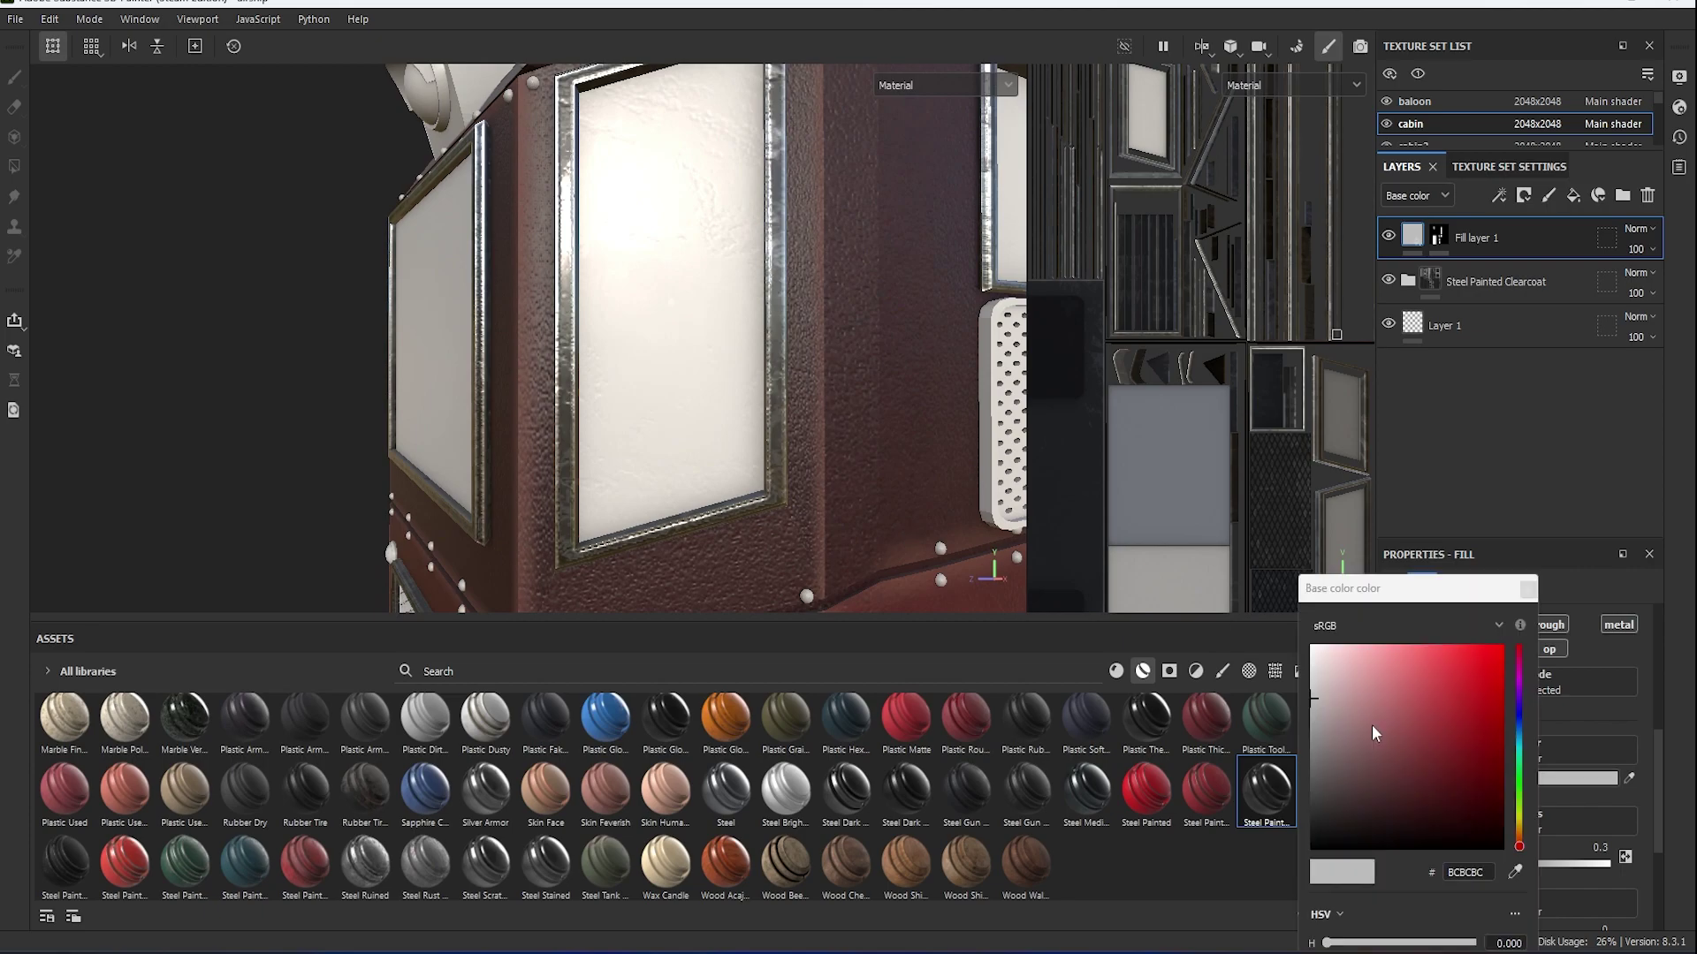
pyautogui.click(1311, 848)
pyautogui.click(1528, 590)
pyautogui.scroll(-2, 1520, 795)
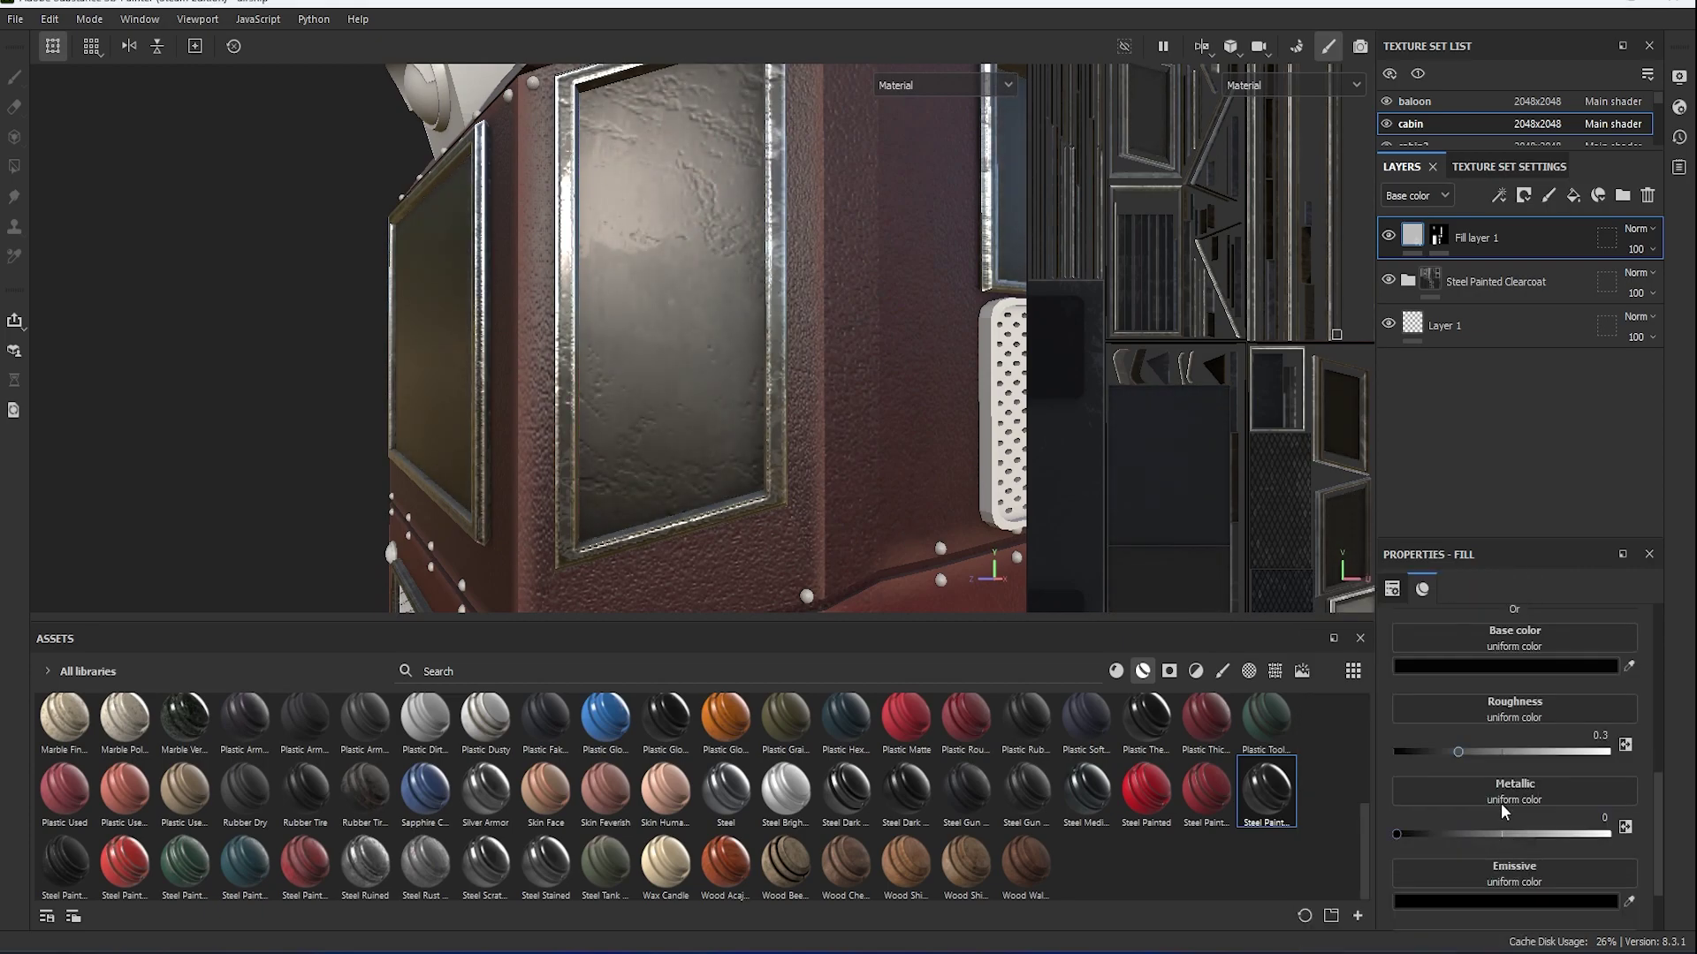
pyautogui.moveTo(1457, 752); pyautogui.dragTo(1387, 752)
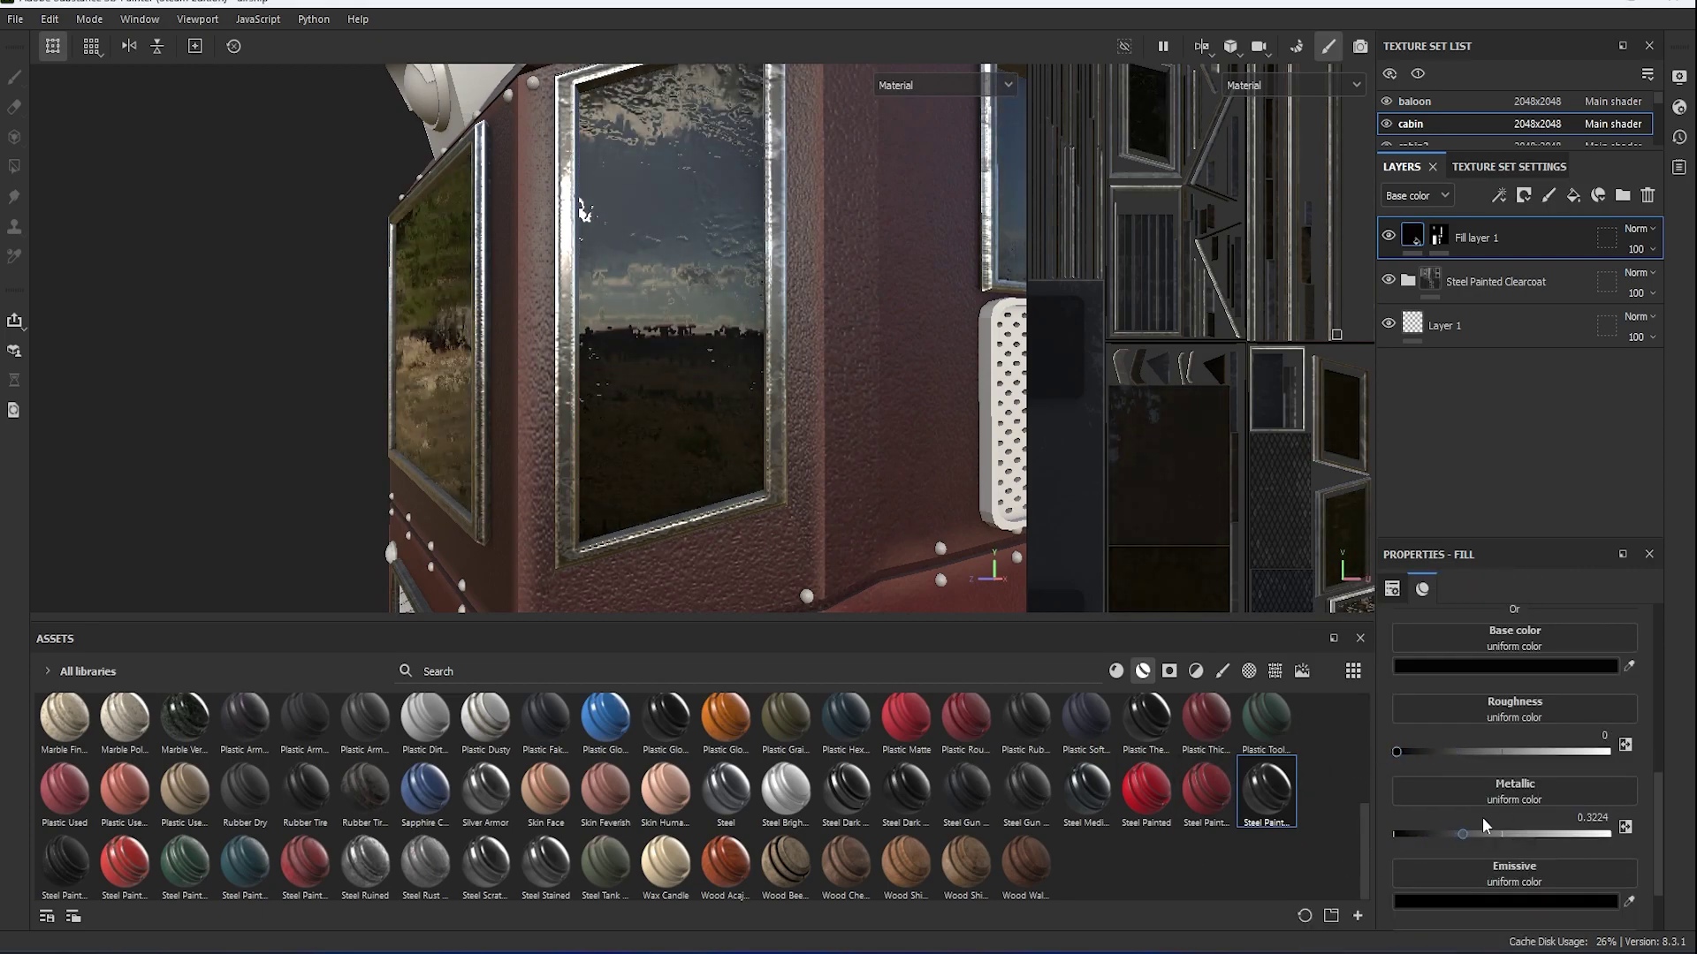
pyautogui.moveTo(1422, 834); pyautogui.dragTo(1647, 844)
pyautogui.scroll(-1, 1547, 866)
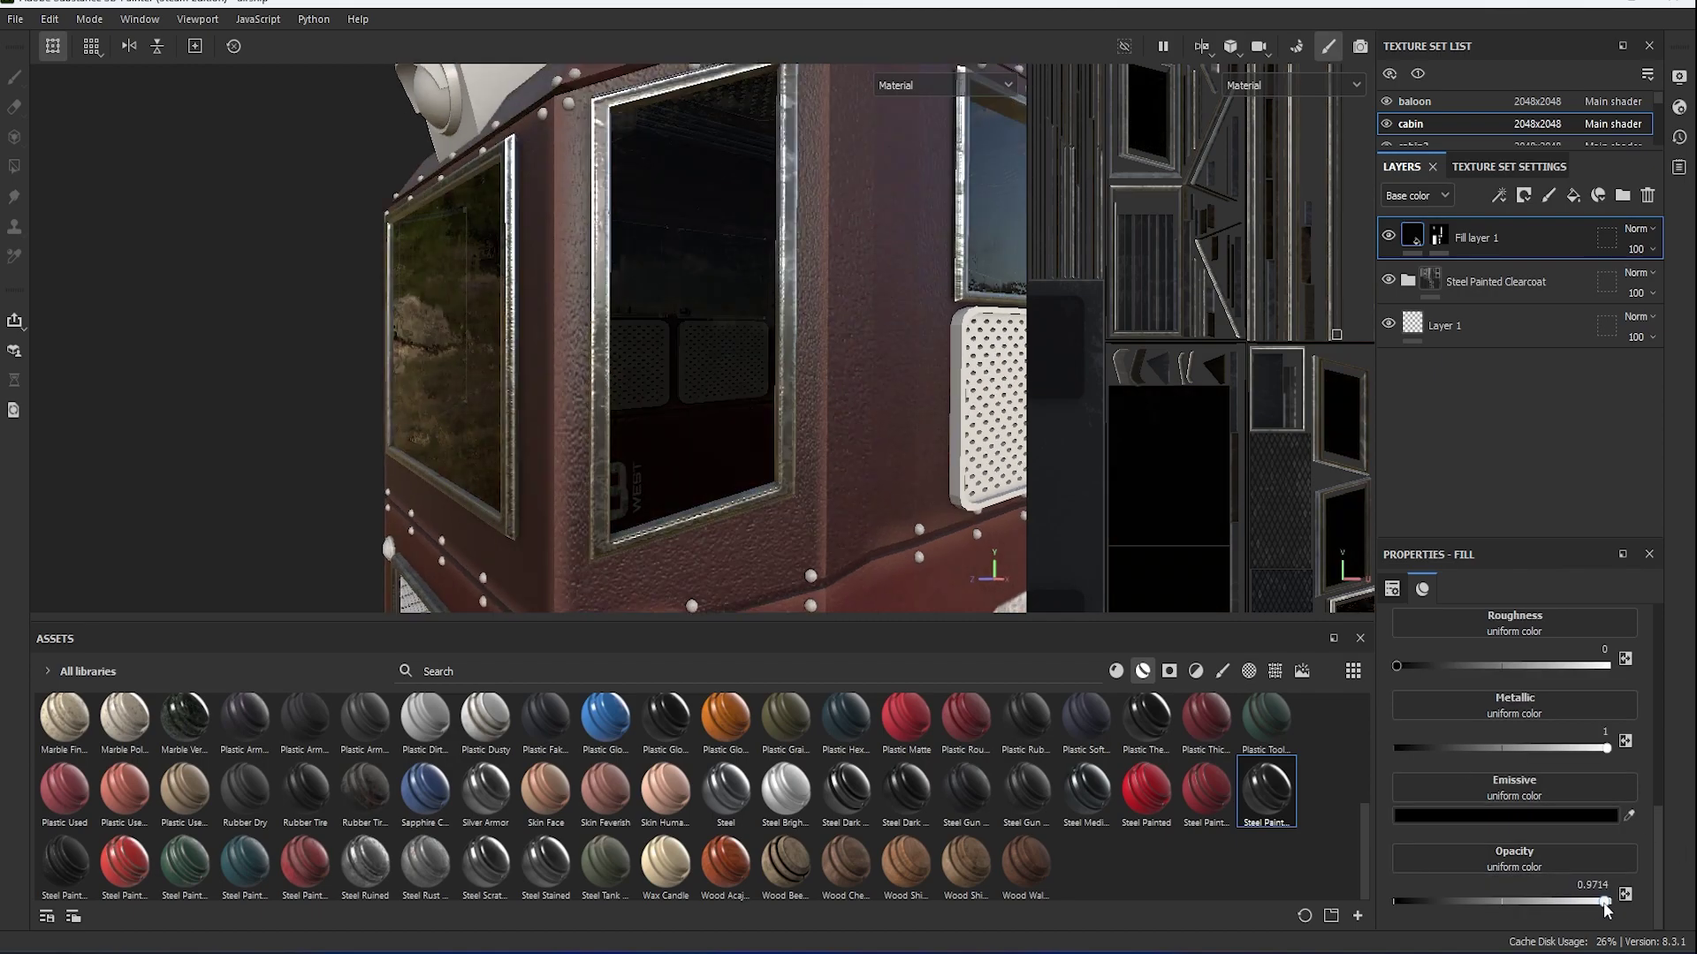
pyautogui.moveTo(1603, 903)
pyautogui.mouseDown()
pyautogui.moveTo(1451, 901)
pyautogui.moveTo(1602, 902)
pyautogui.mouseUp()
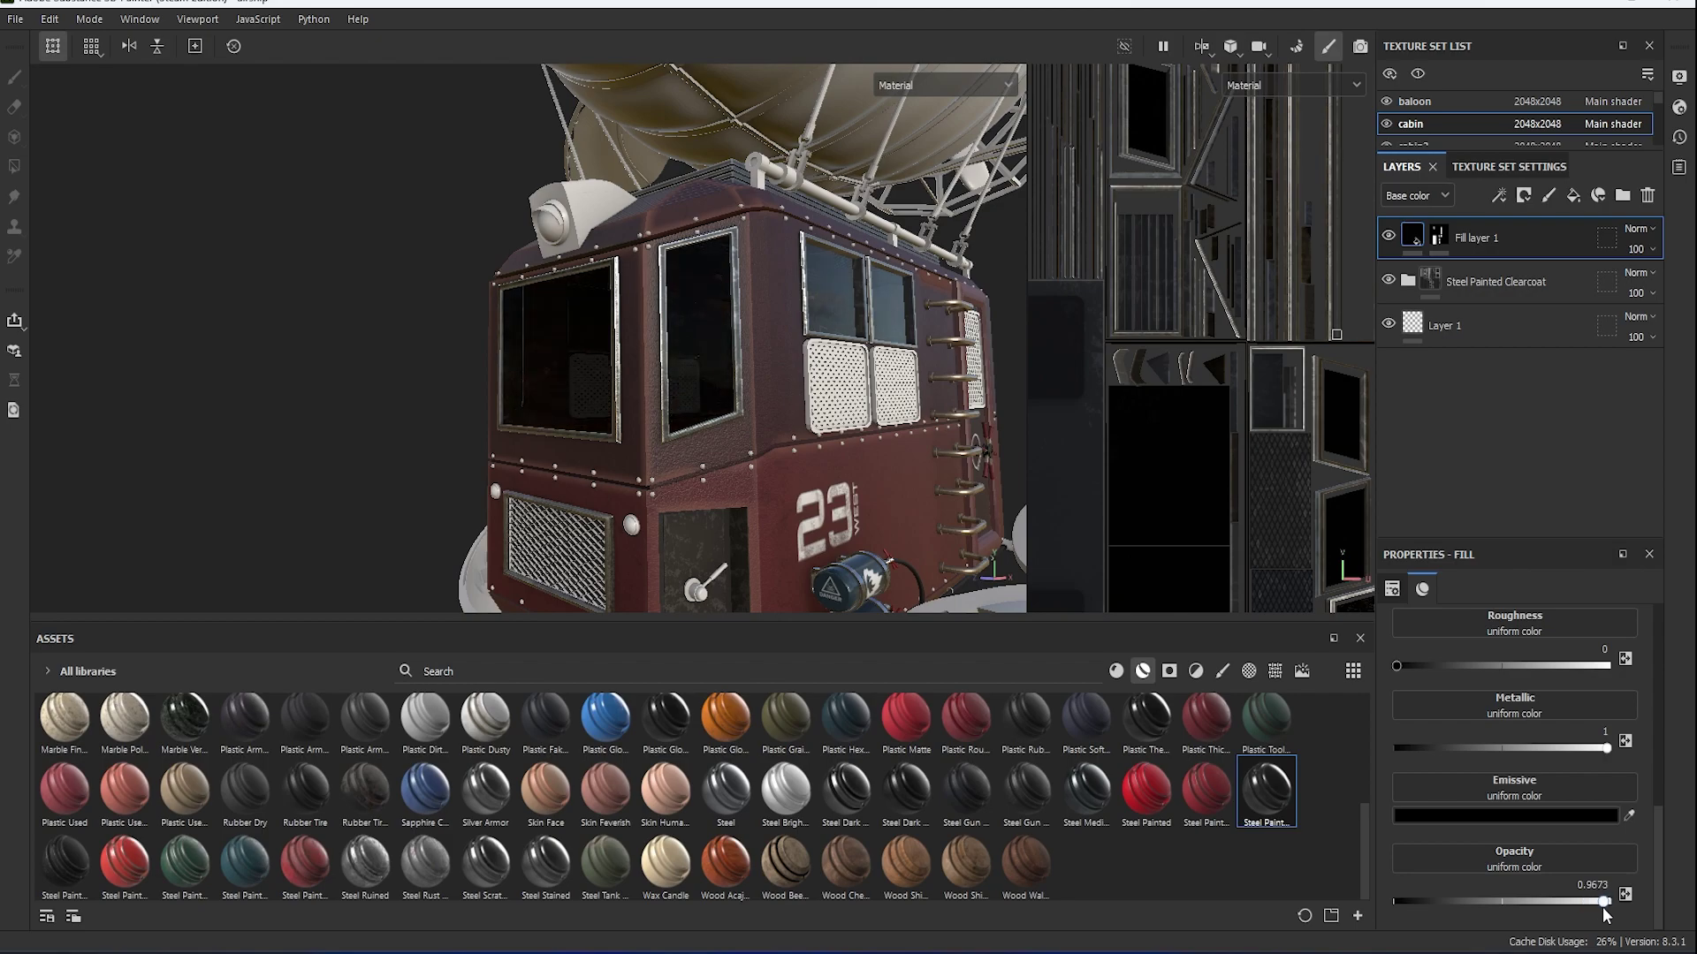
pyautogui.scroll(2, 1566, 781)
# Retune Fill layer 1's base colour to a slightly warm near-black (#232221).
pyautogui.click(1566, 748)
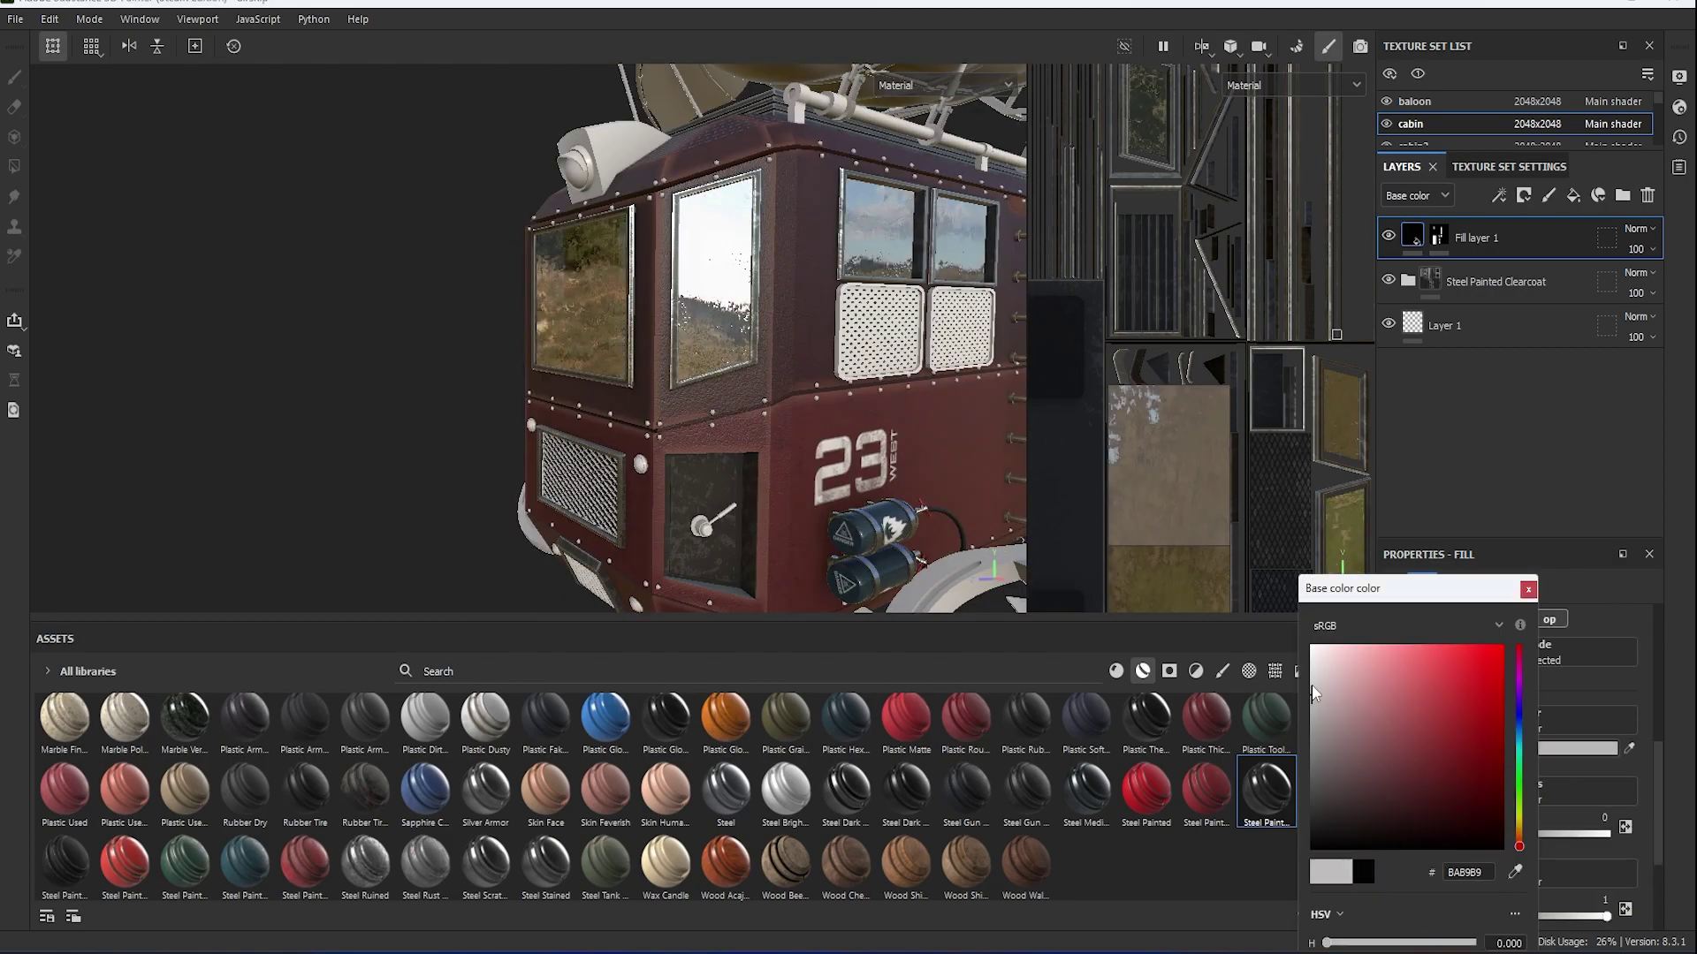
pyautogui.moveTo(1311, 686); pyautogui.dragTo(1323, 800)
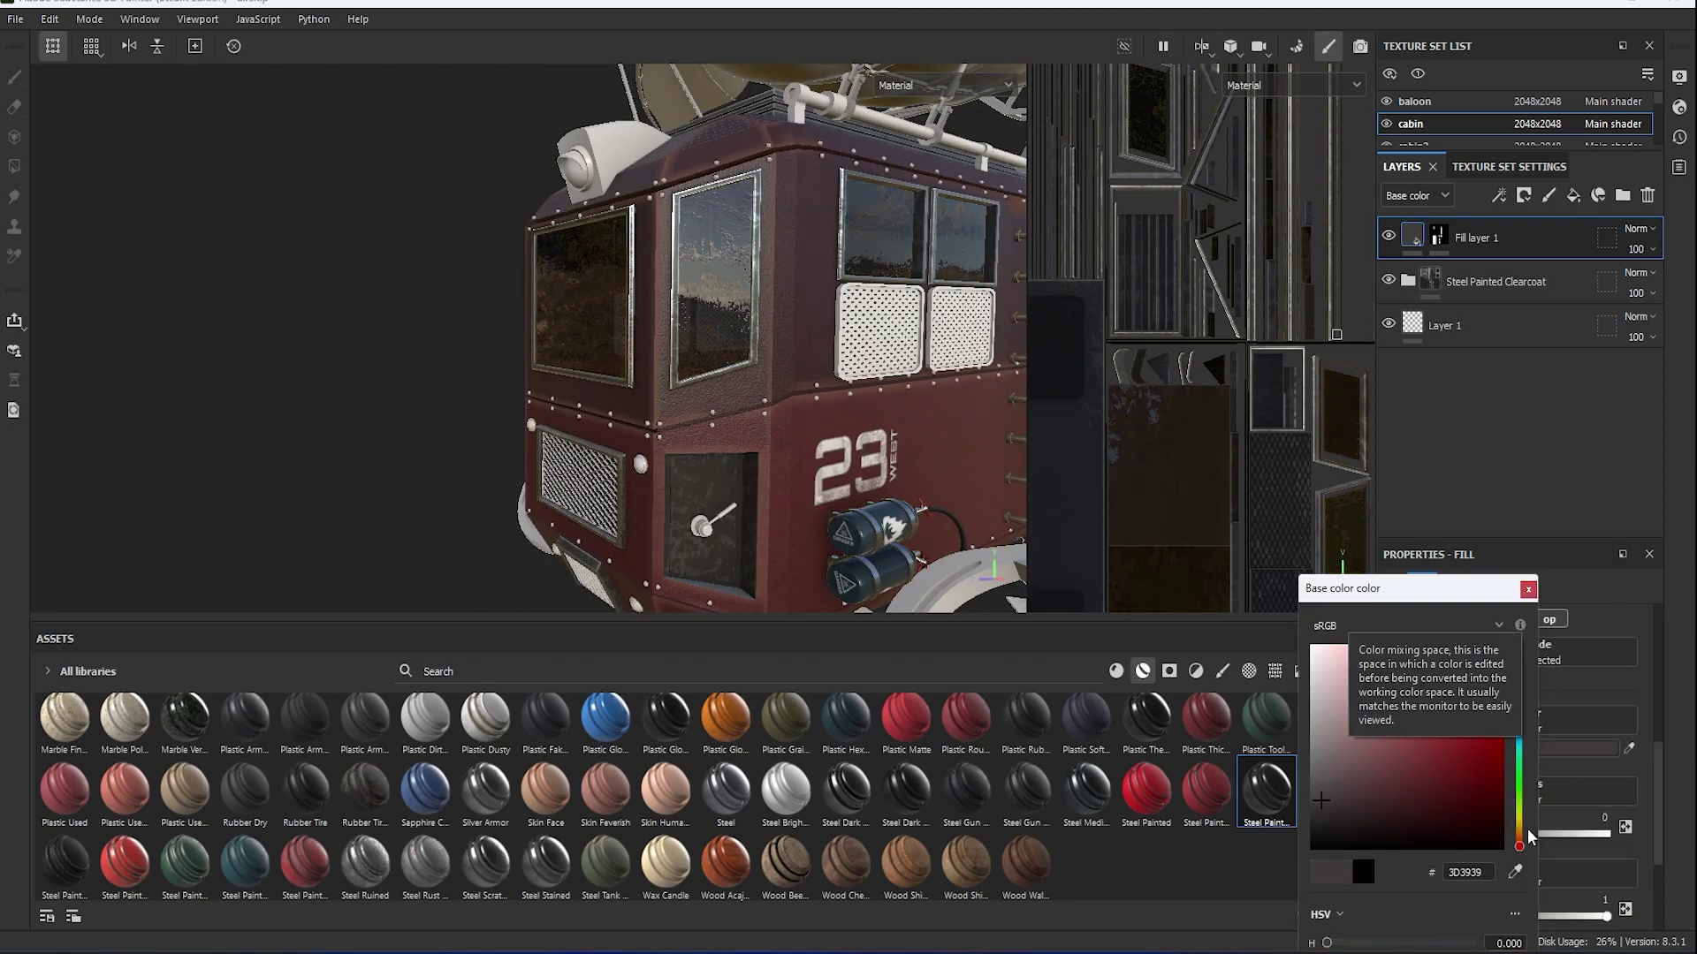
pyautogui.click(1520, 715)
pyautogui.moveTo(1520, 723); pyautogui.dragTo(1524, 742)
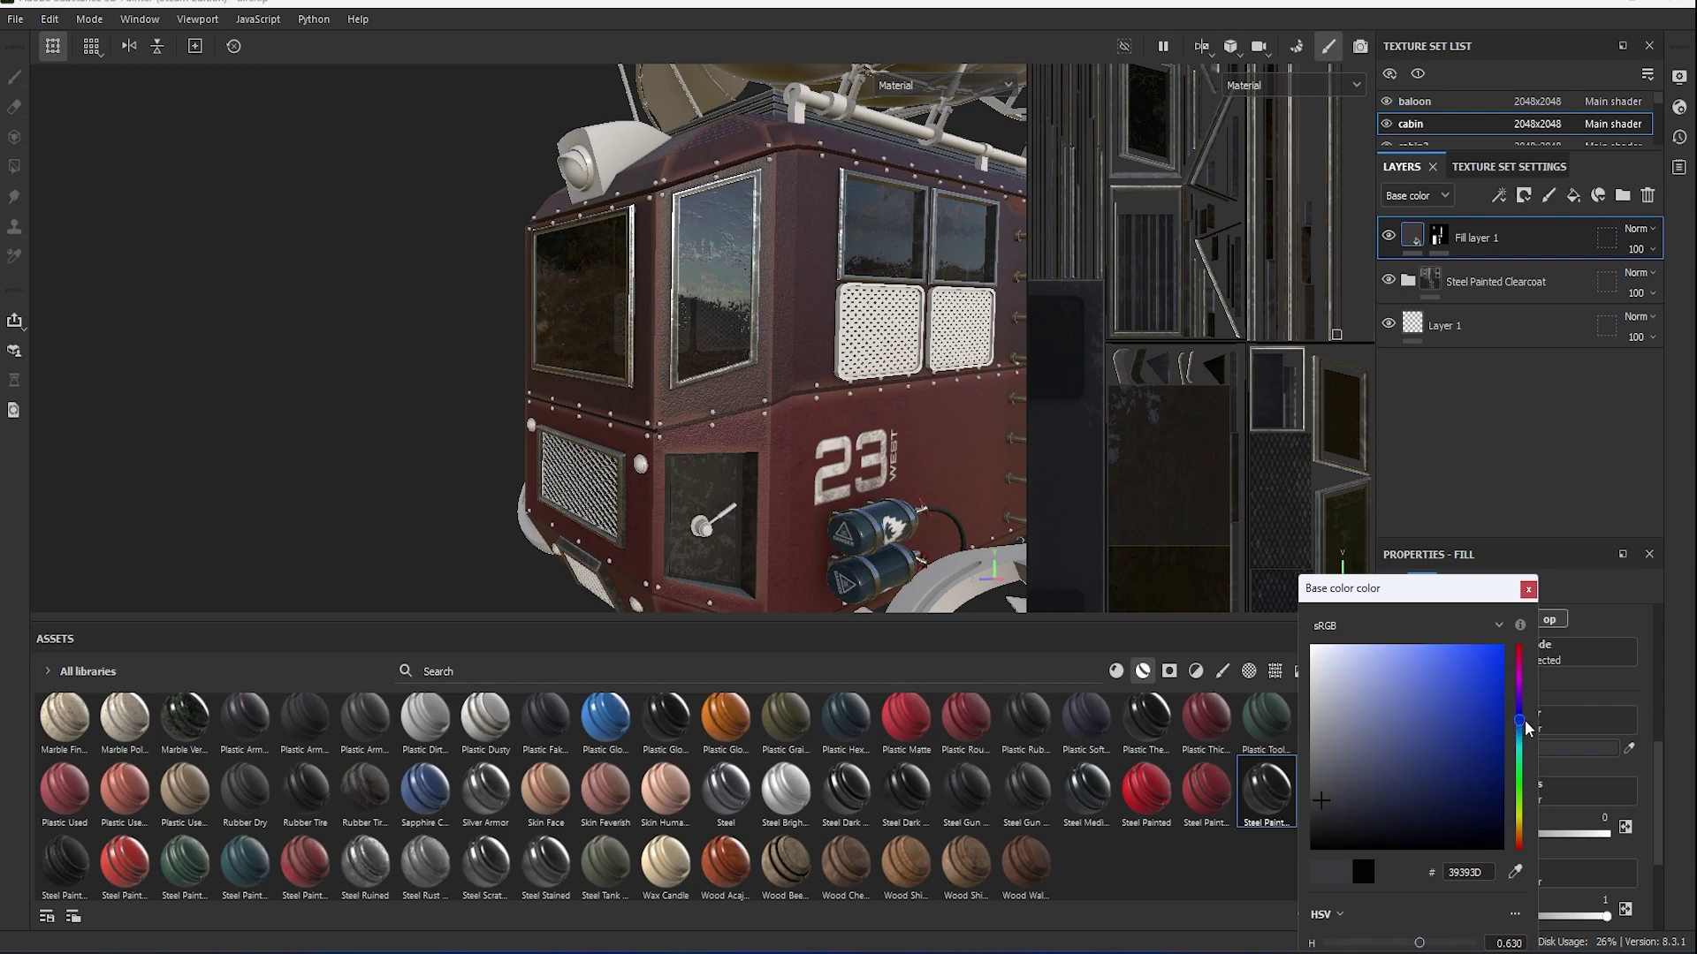
pyautogui.moveTo(1337, 812); pyautogui.dragTo(1348, 823)
pyautogui.keyDown('alt'); pyautogui.moveTo(1007, 531); pyautogui.dragTo(983, 470); pyautogui.keyUp('alt')
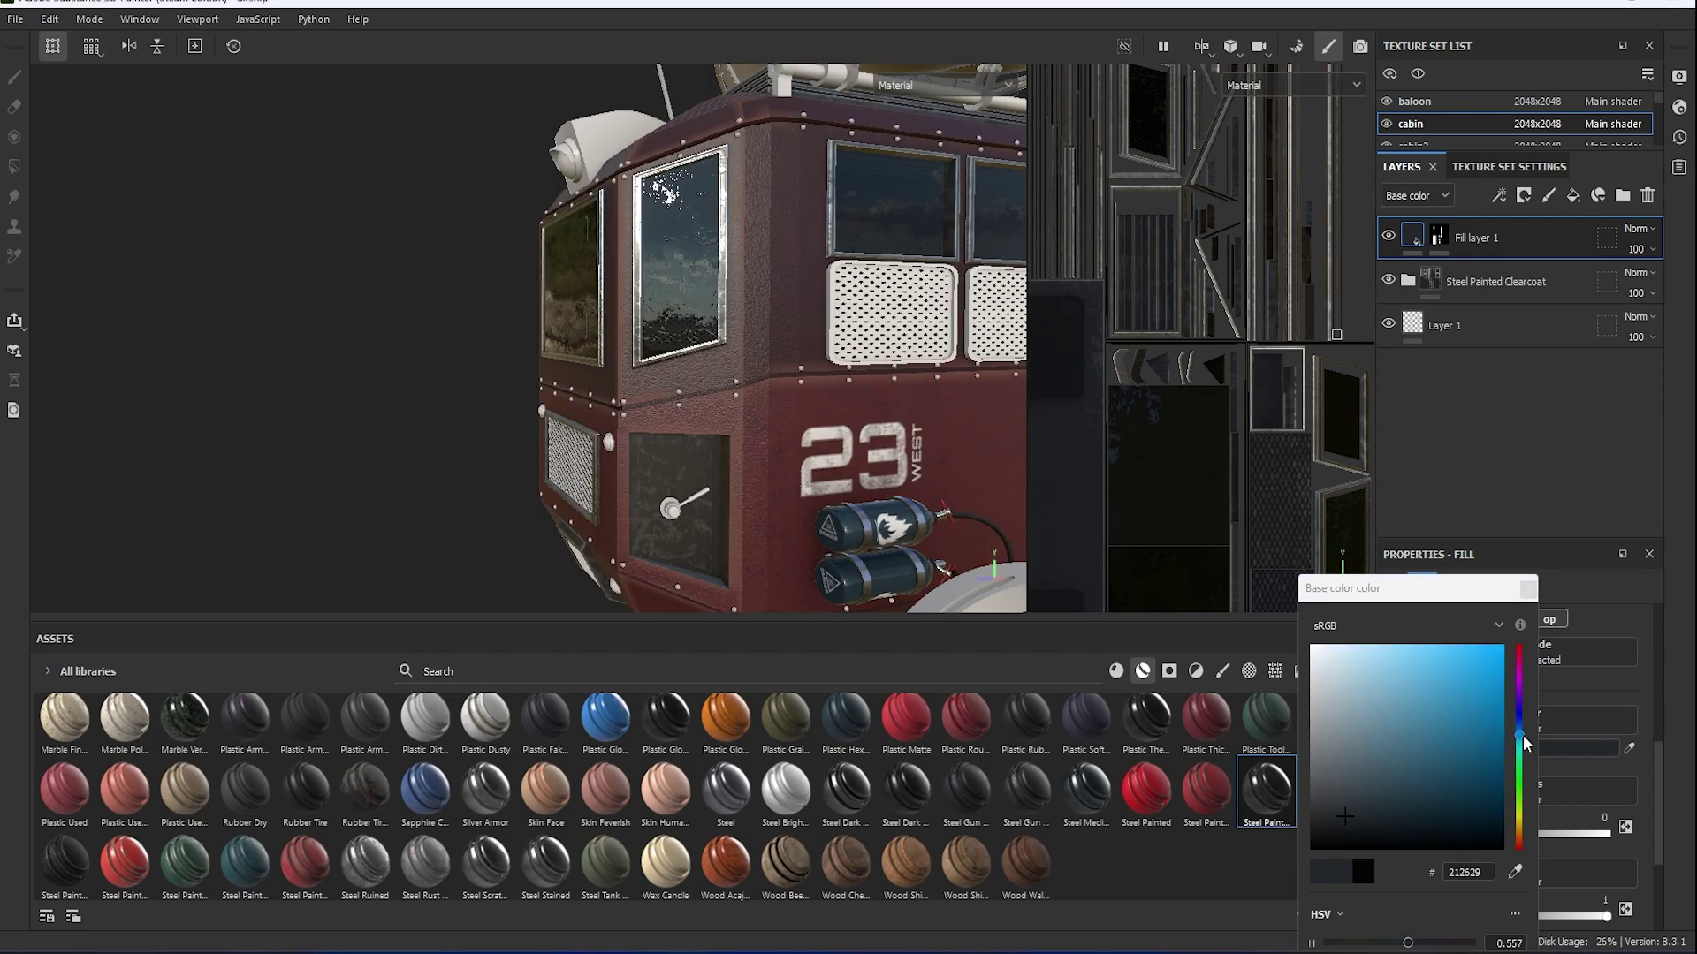
pyautogui.moveTo(1524, 735)
pyautogui.mouseDown()
pyautogui.moveTo(1514, 873)
pyautogui.moveTo(1522, 840)
pyautogui.mouseUp()
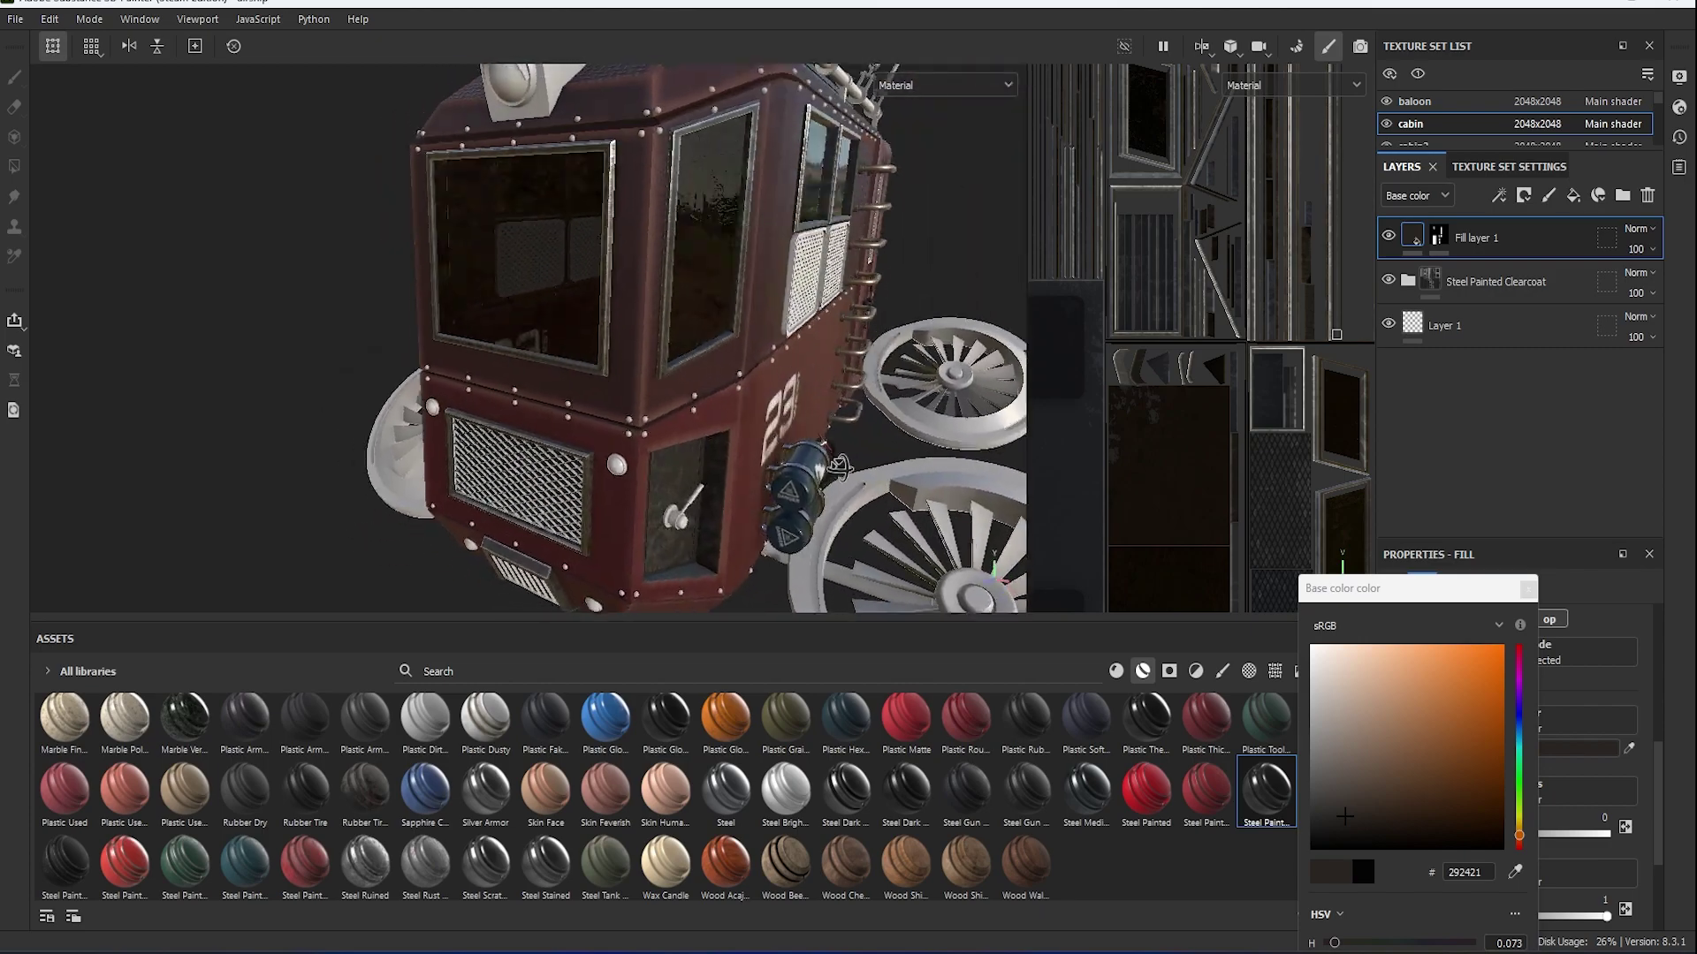
pyautogui.moveTo(1373, 799); pyautogui.dragTo(1317, 799)
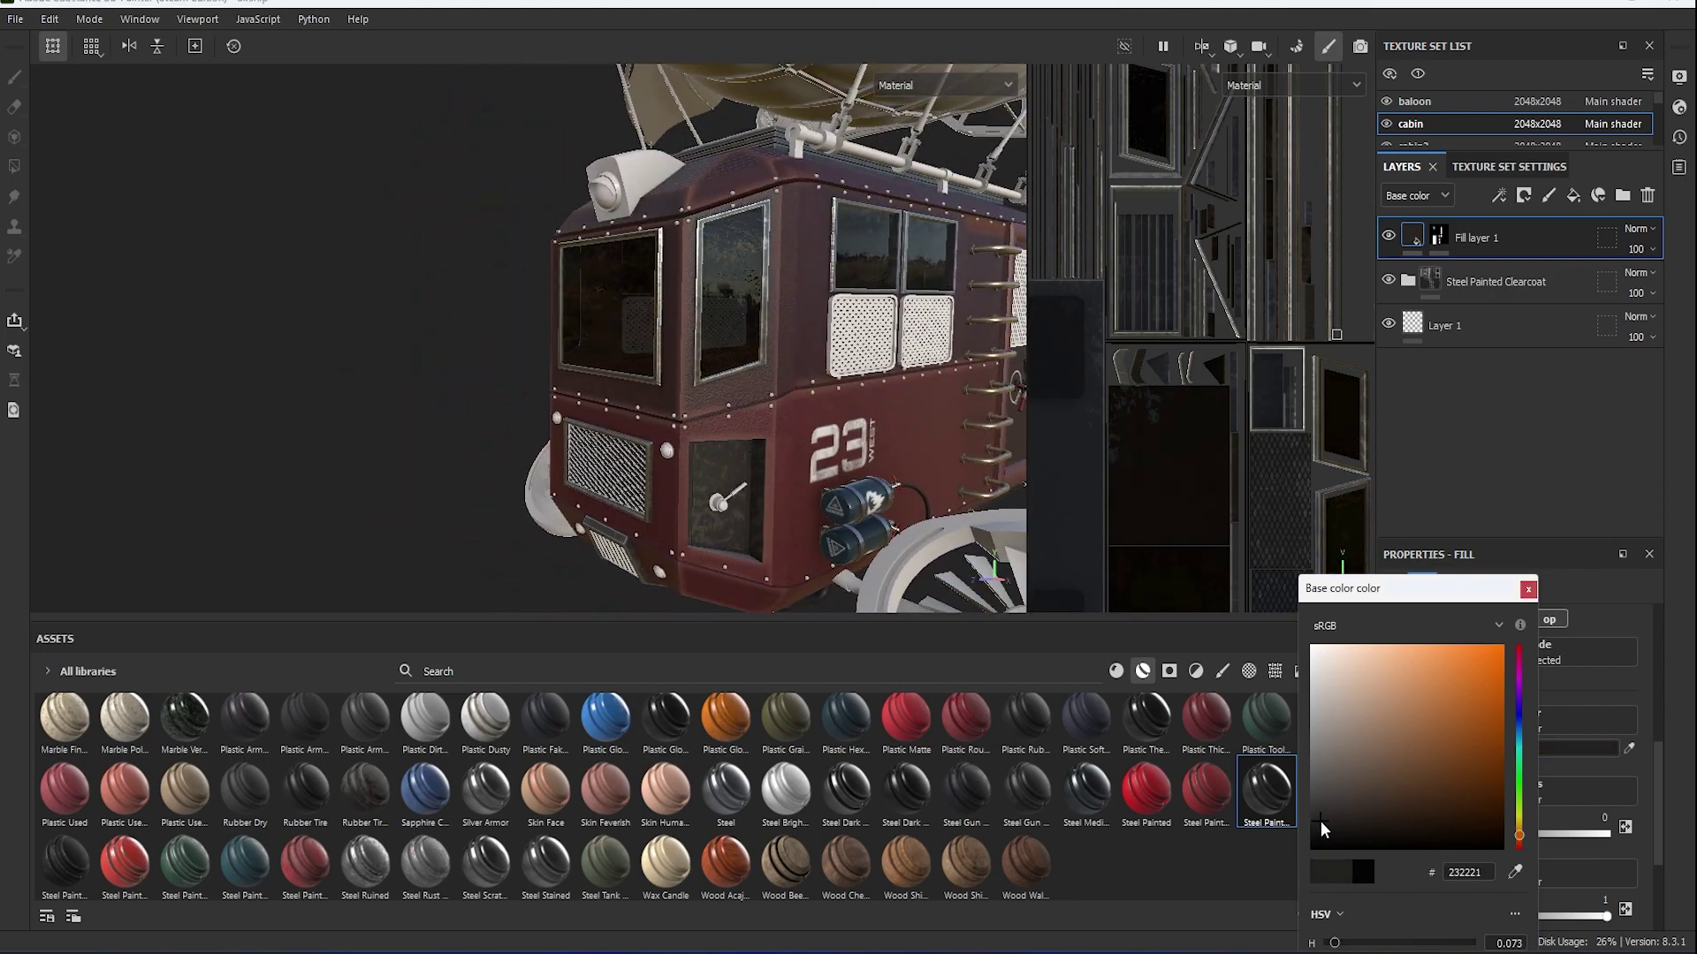
pyautogui.click(1122, 495)
pyautogui.scroll(2, 733, 436)
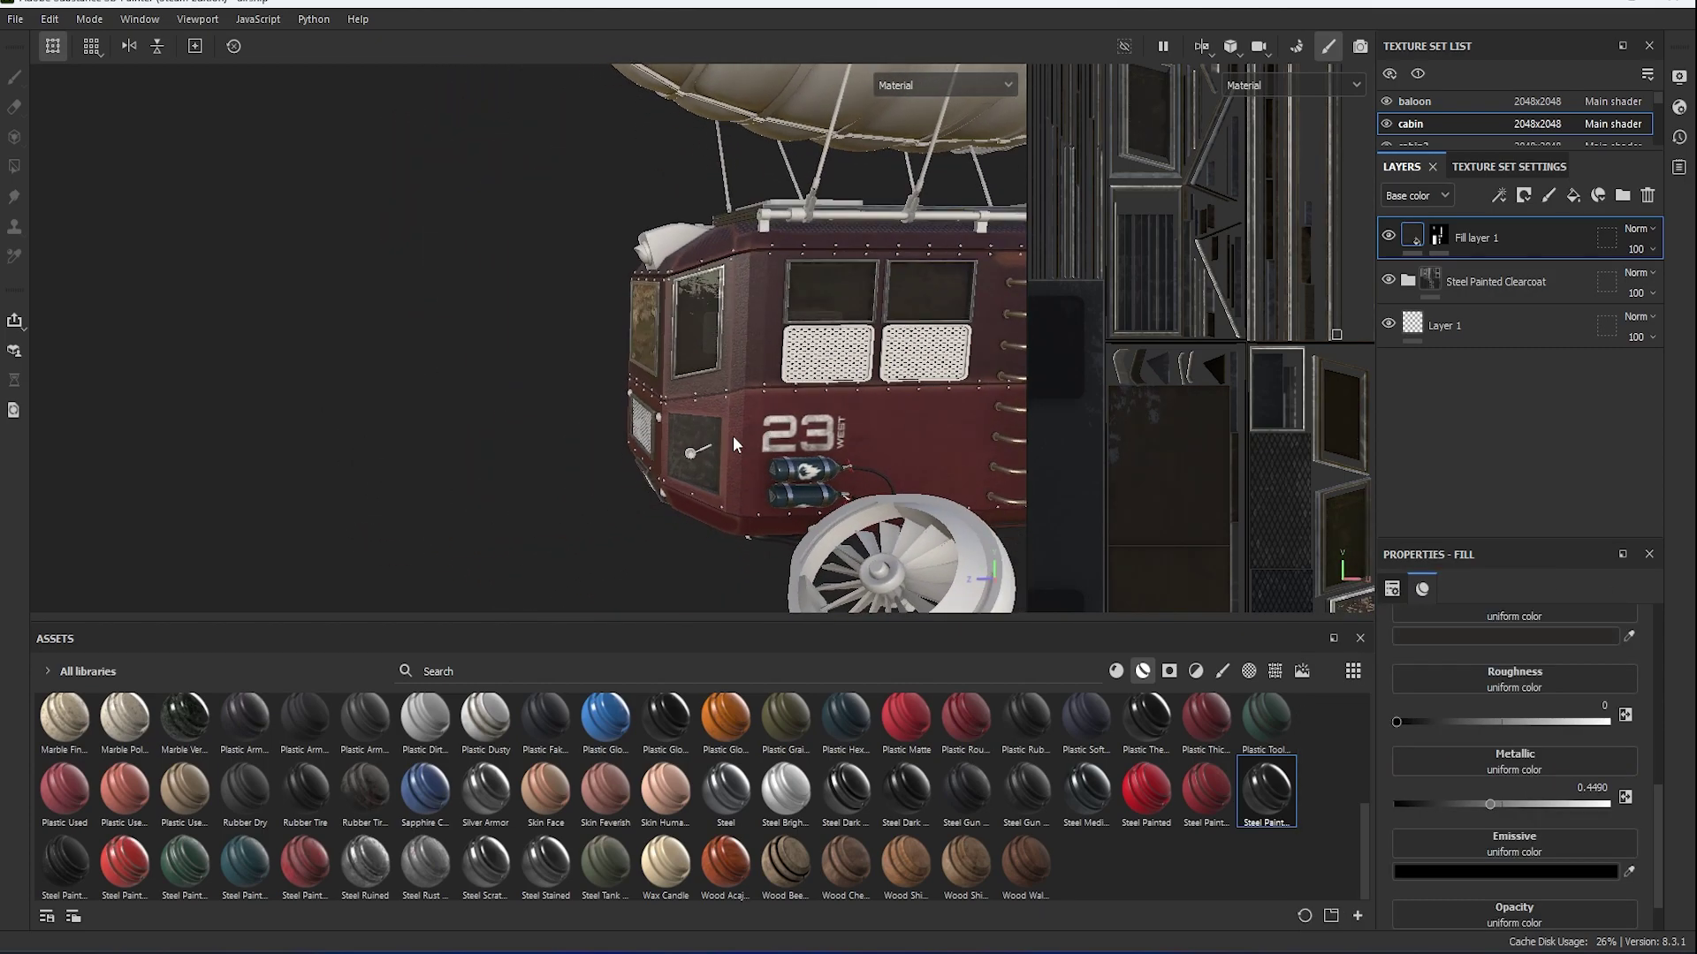
pyautogui.scroll(3, 722, 507)
# Add Fill layer 2 with a black mask revealed on the square door panel and its bevel.
pyautogui.scroll(3, 799, 426)
pyautogui.scroll(1, 798, 427)
pyautogui.click(1573, 194)
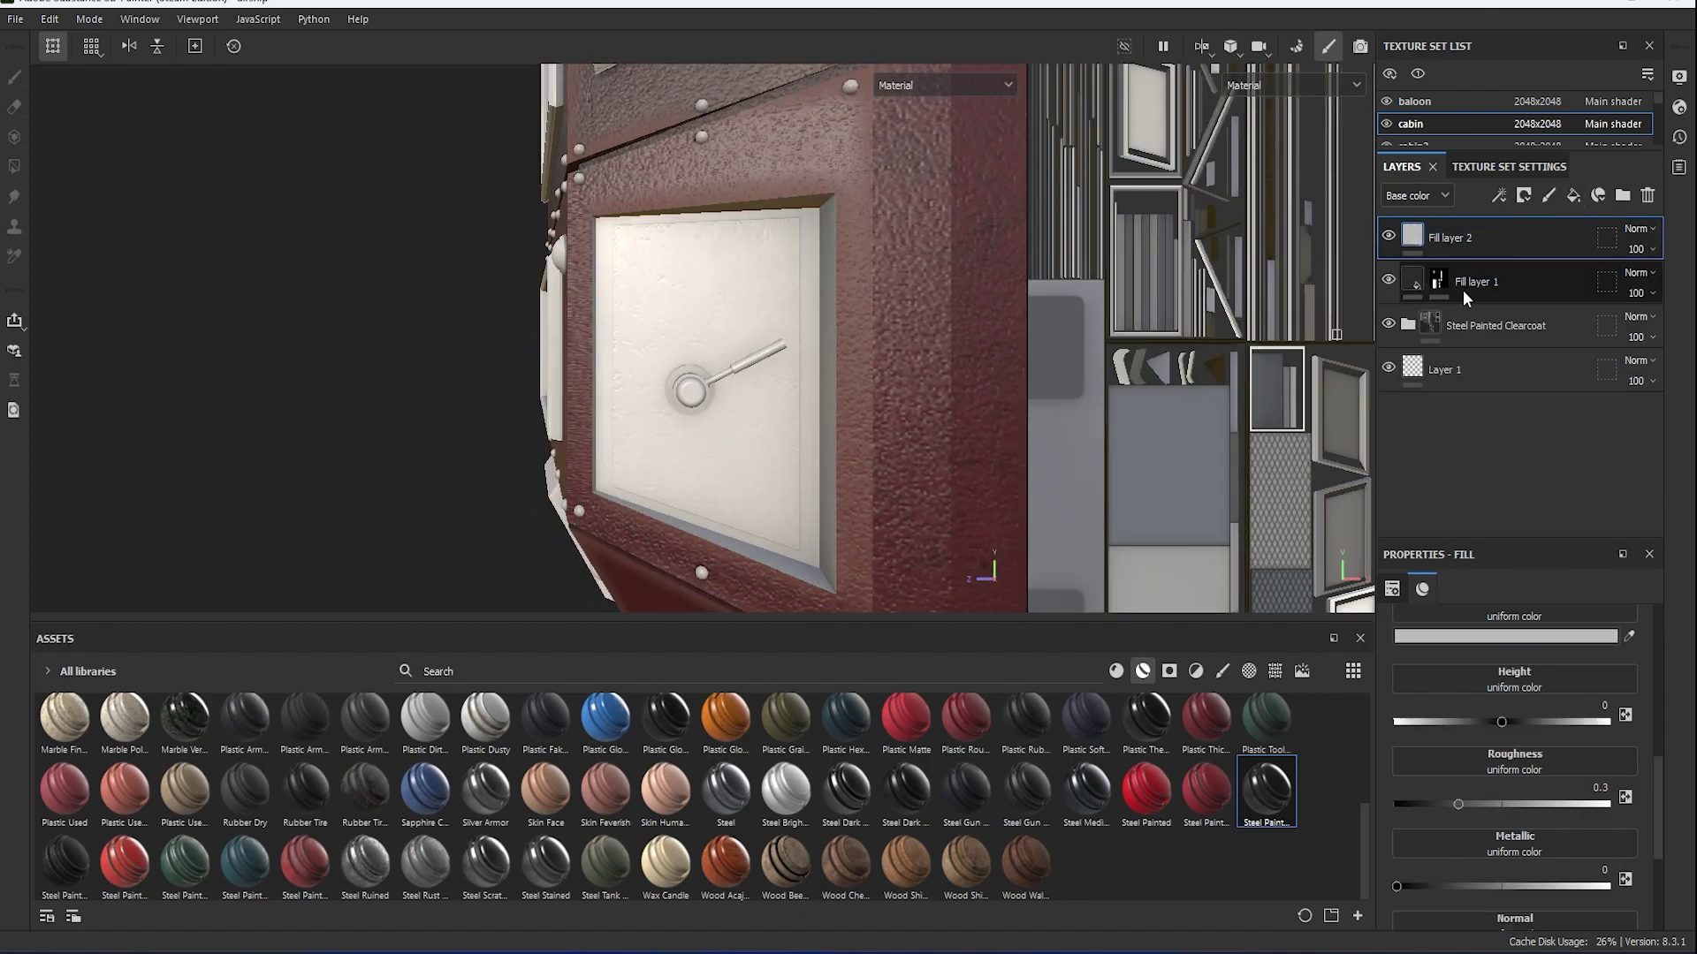
pyautogui.click(1639, 228)
pyautogui.click(1484, 246)
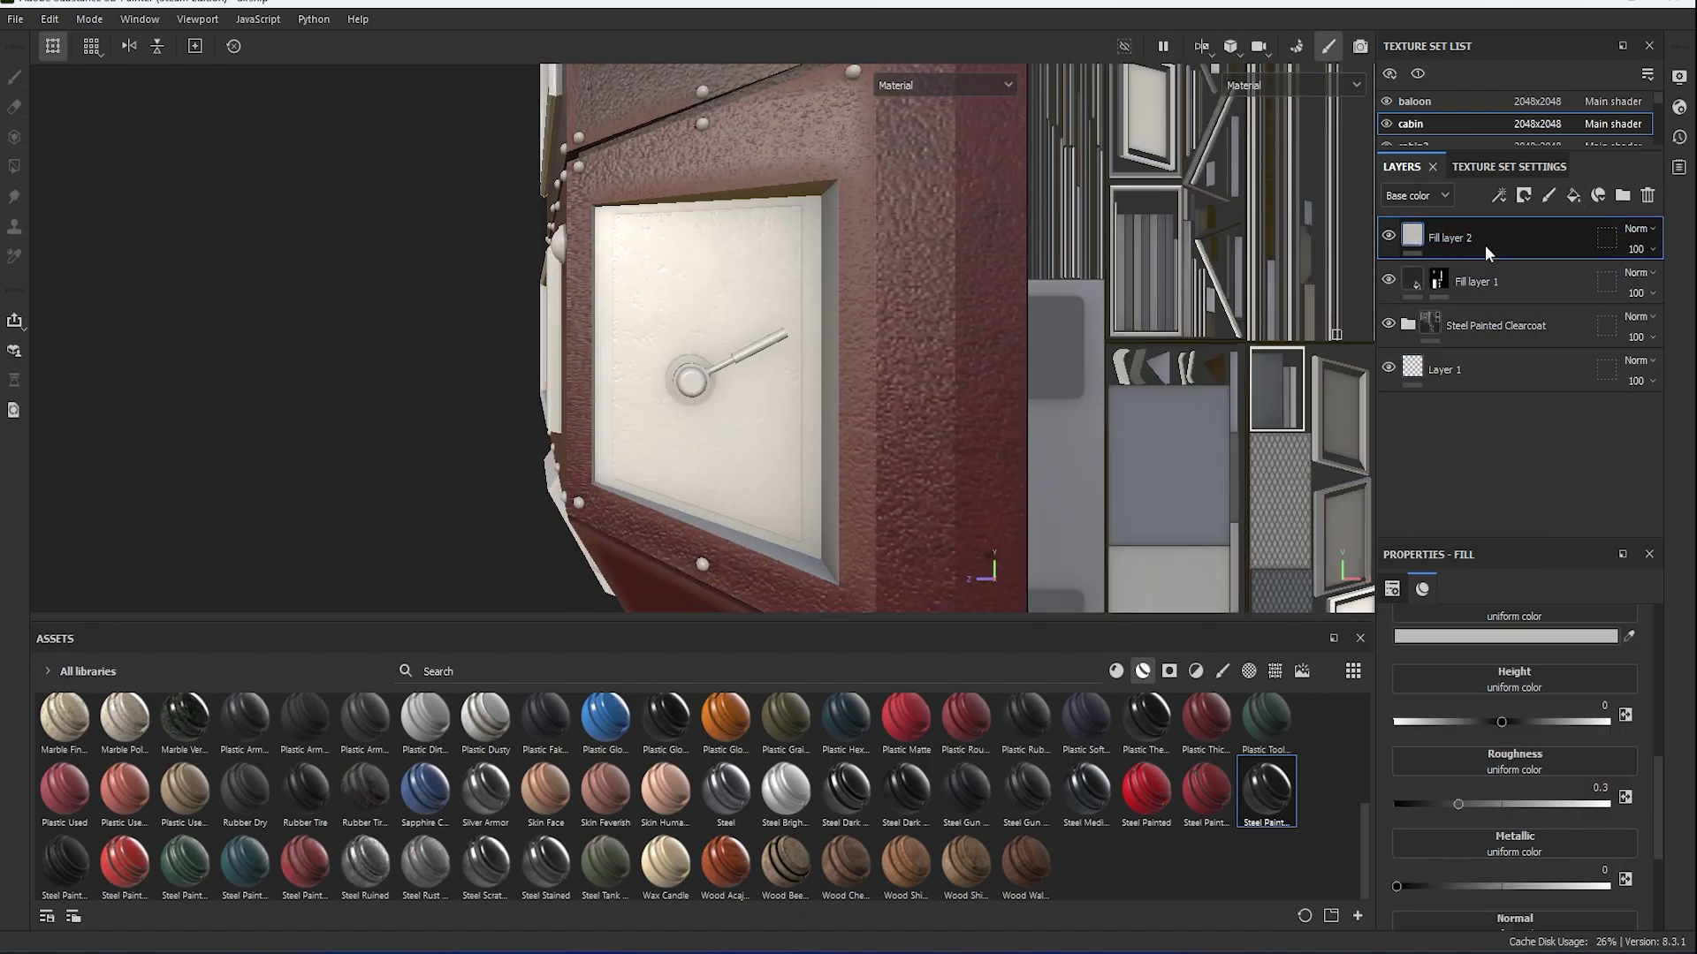
pyautogui.click(1523, 196)
pyautogui.click(1524, 243)
pyautogui.click(760, 429)
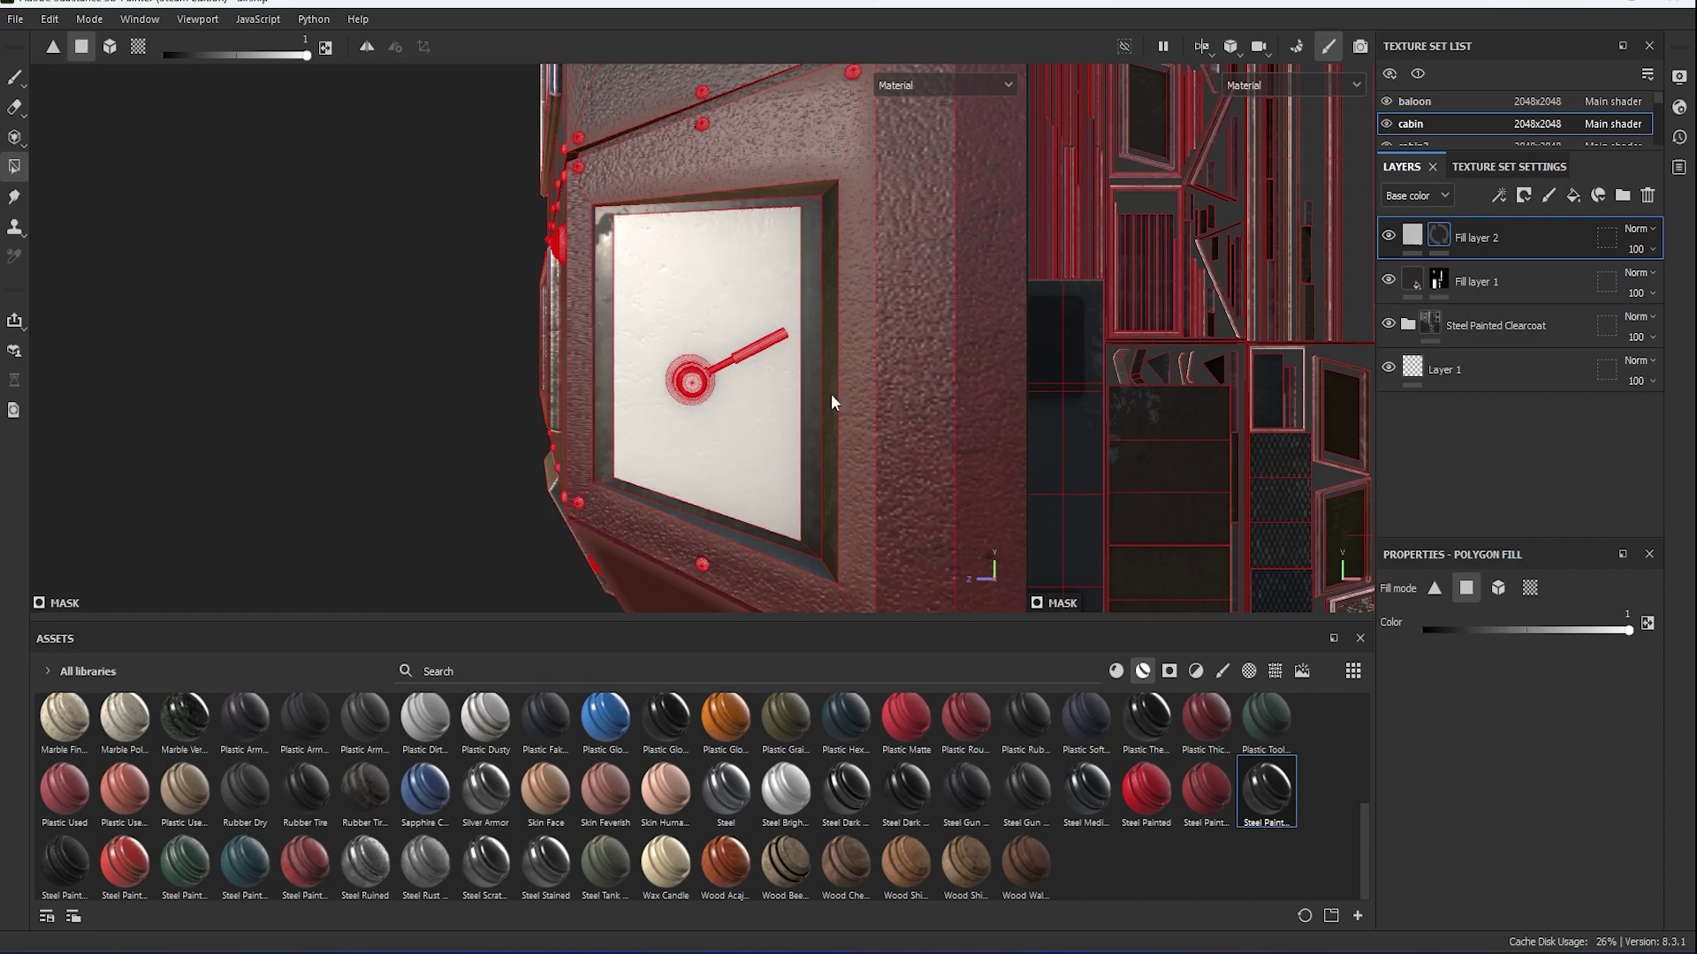
pyautogui.click(813, 358)
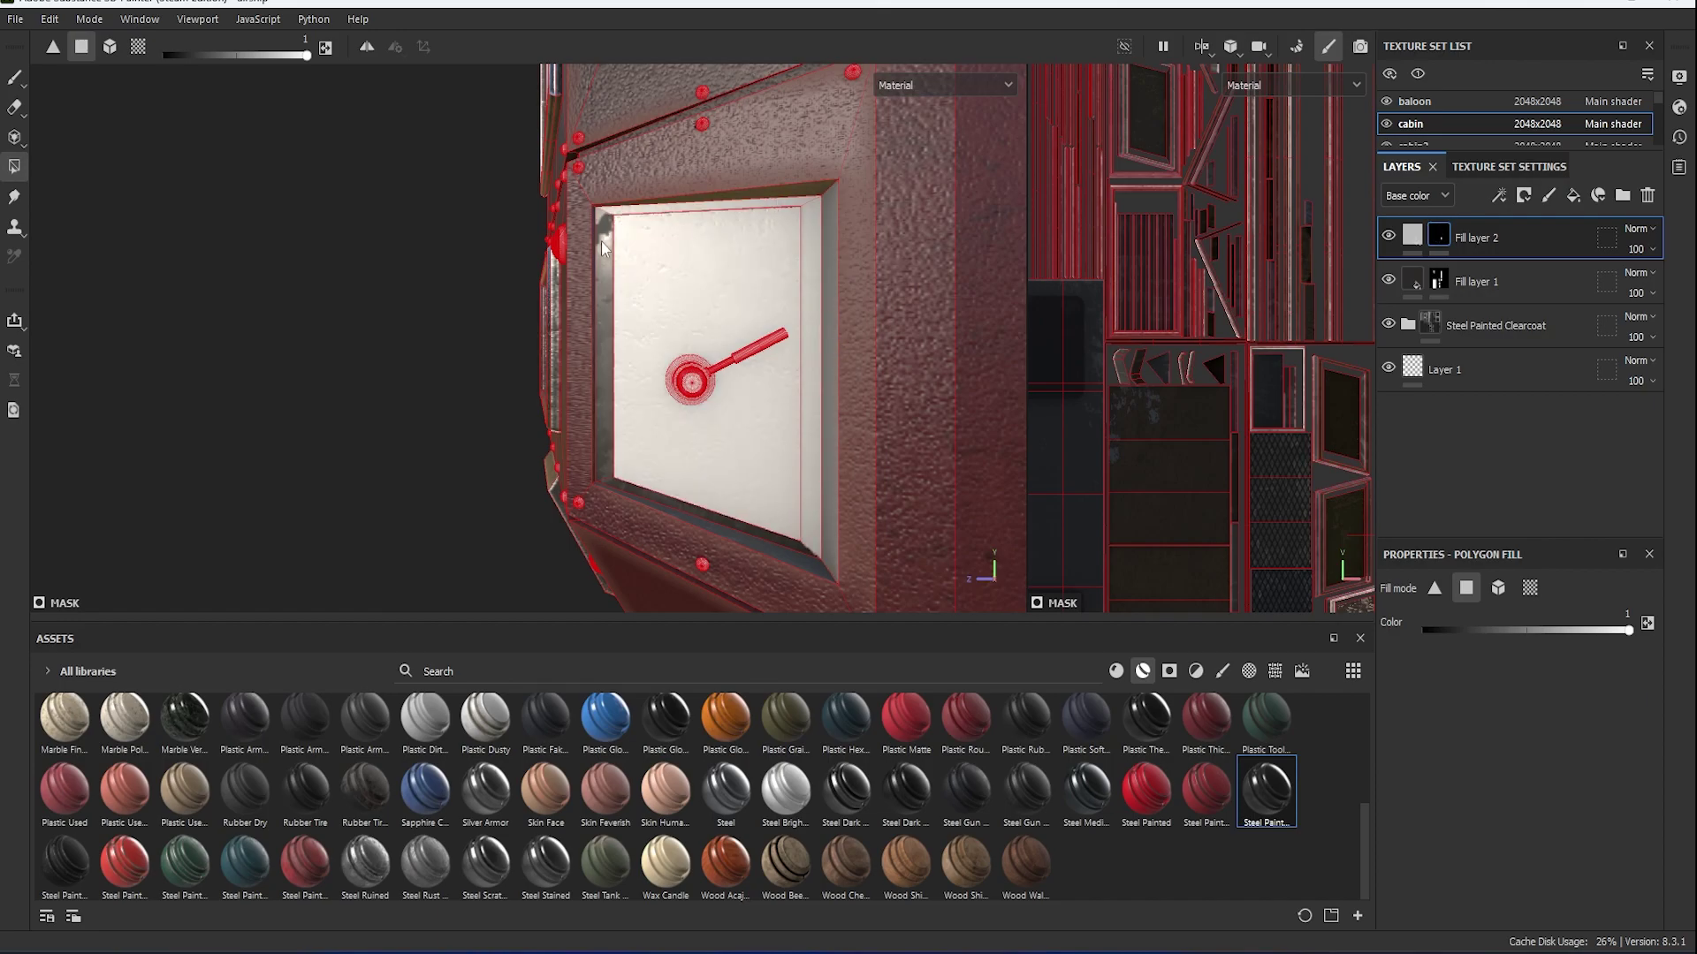
# Extend Fill layer 2's mask to the 23 WEST side door panel and its frame.
pyautogui.click(749, 532)
pyautogui.moveTo(750, 532)
pyautogui.keyDown('alt'); pyautogui.mouseDown()
pyautogui.moveTo(698, 316)
pyautogui.moveTo(526, 412)
pyautogui.mouseUp(); pyautogui.keyUp('alt')
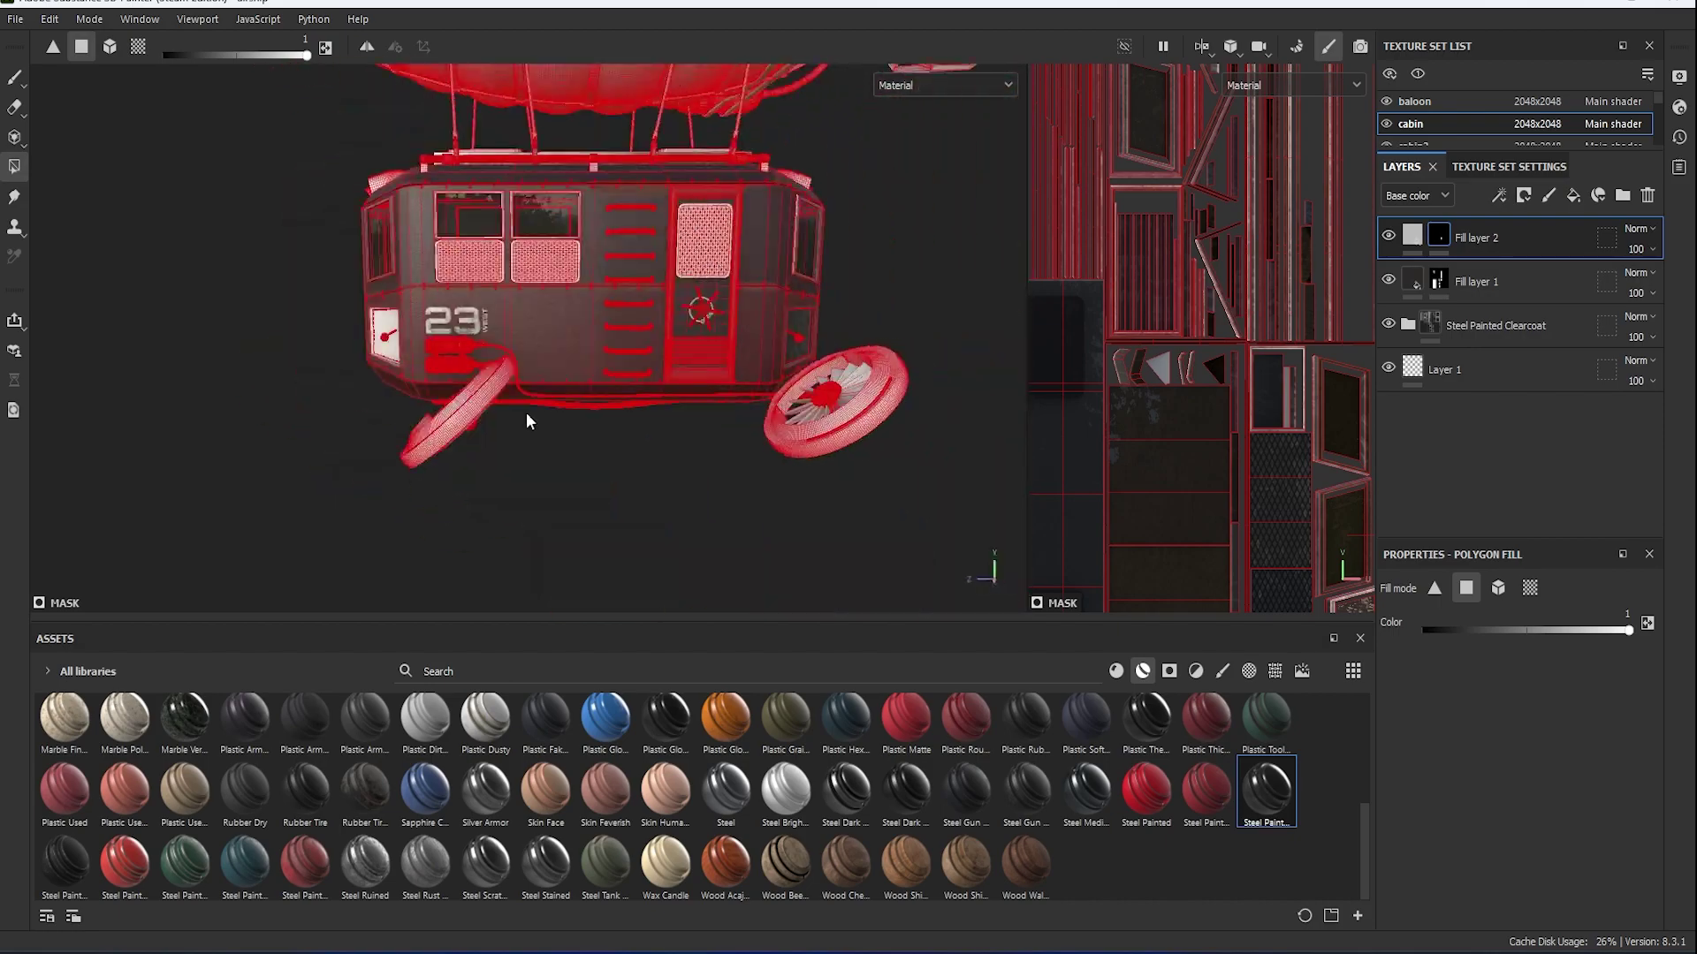
pyautogui.scroll(5, 569, 357)
pyautogui.moveTo(569, 357)
pyautogui.keyDown('alt'); pyautogui.mouseDown()
pyautogui.moveTo(485, 448)
pyautogui.moveTo(542, 444)
pyautogui.mouseUp(); pyautogui.keyUp('alt')
pyautogui.click(612, 484)
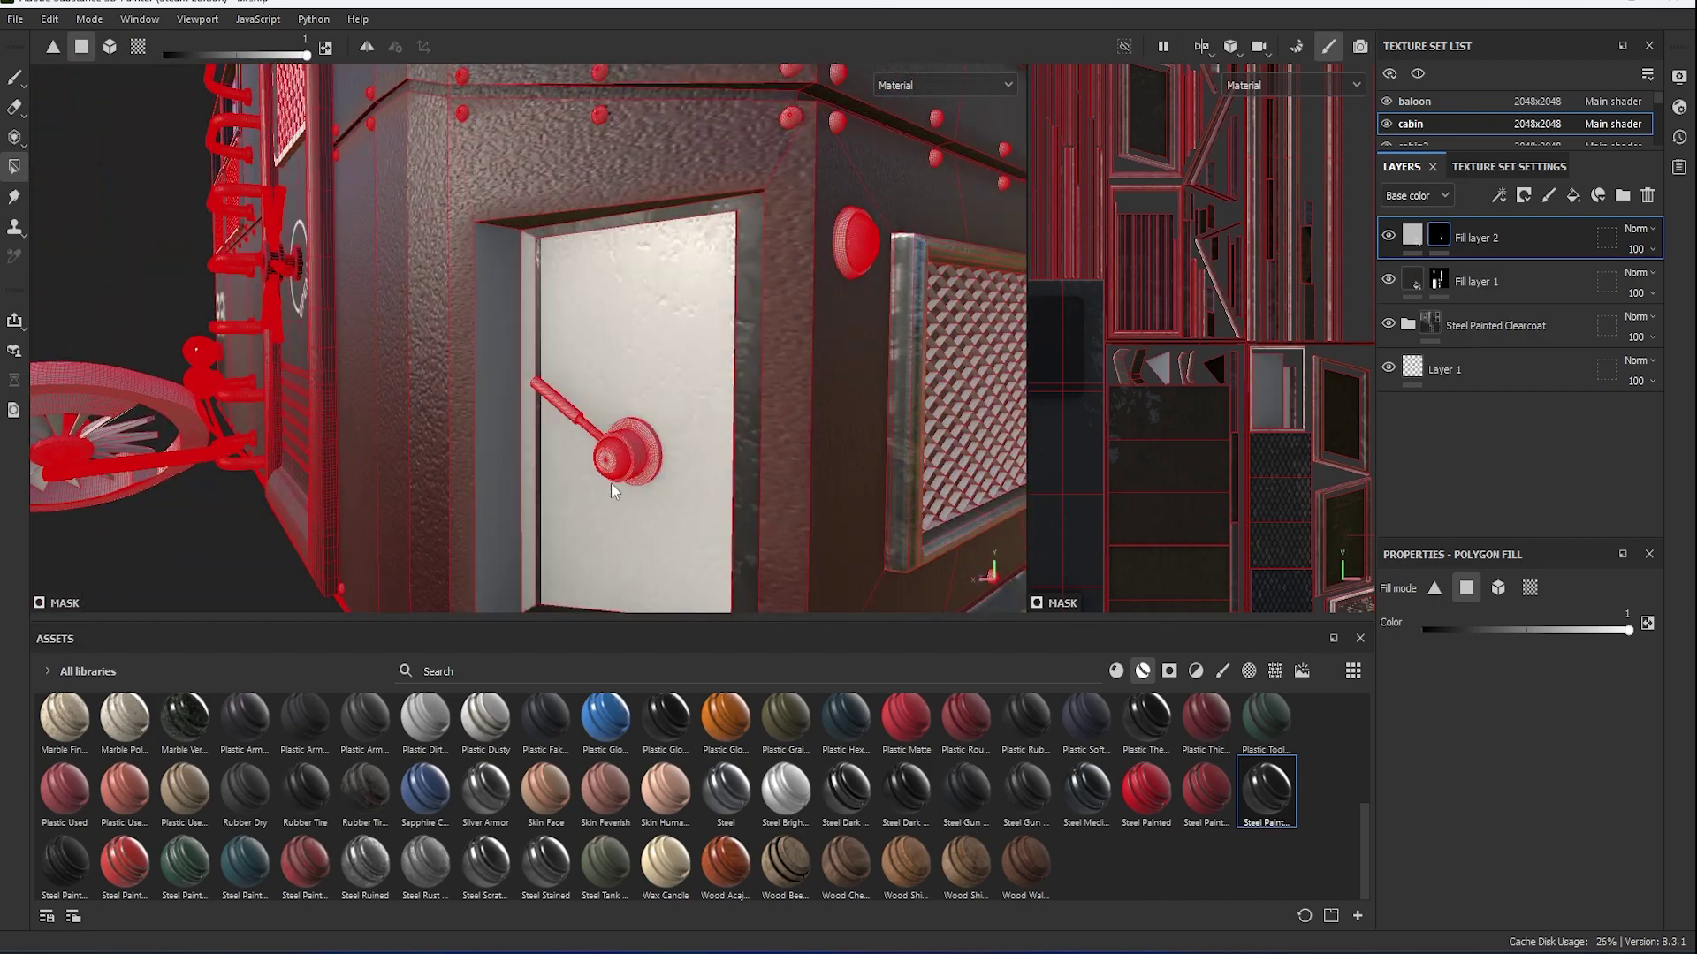
pyautogui.scroll(3, 587, 373)
pyautogui.keyDown('alt'); pyautogui.moveTo(586, 380); pyautogui.dragTo(591, 326); pyautogui.keyUp('alt')
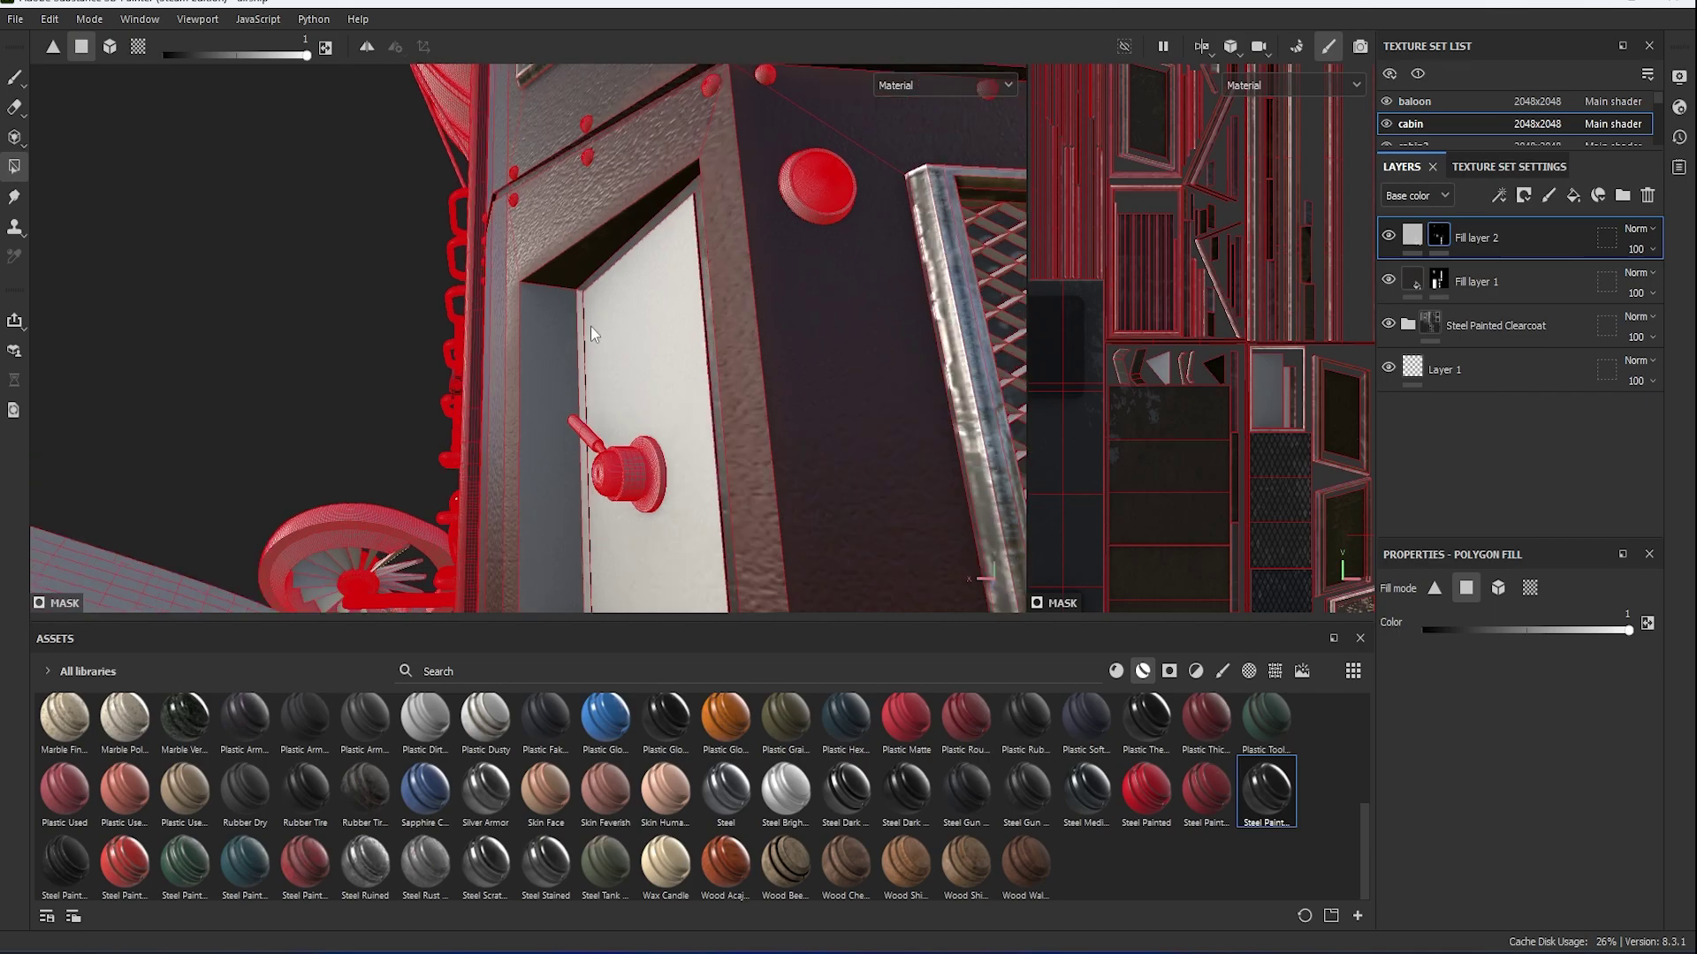
pyautogui.scroll(3, 727, 466)
pyautogui.keyDown('alt'); pyautogui.moveTo(727, 465); pyautogui.dragTo(802, 460); pyautogui.keyUp('alt')
pyautogui.scroll(-3, 754, 360)
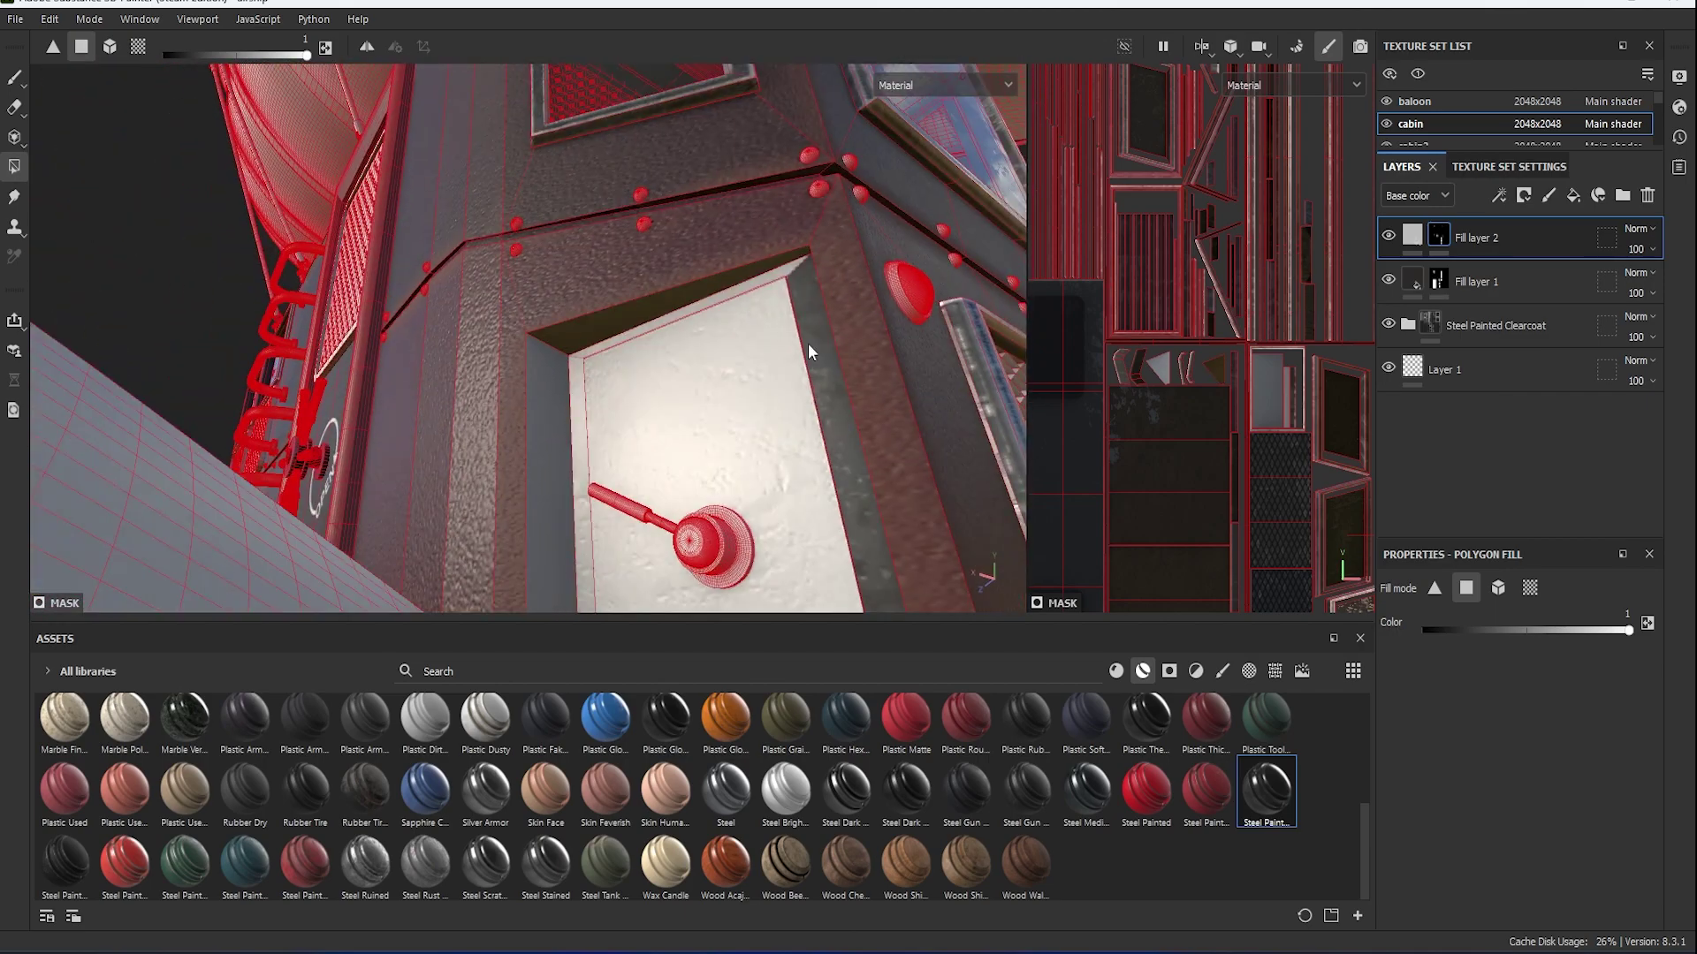
pyautogui.moveTo(807, 352)
pyautogui.keyDown('alt'); pyautogui.mouseDown()
pyautogui.moveTo(607, 346)
pyautogui.moveTo(675, 325)
pyautogui.moveTo(664, 294)
pyautogui.moveTo(772, 436)
pyautogui.moveTo(359, 419)
pyautogui.moveTo(497, 462)
pyautogui.moveTo(717, 486)
pyautogui.moveTo(468, 403)
pyautogui.mouseUp(); pyautogui.keyUp('alt')
pyautogui.click(785, 357)
pyautogui.scroll(3, 717, 486)
pyautogui.scroll(2, 649, 481)
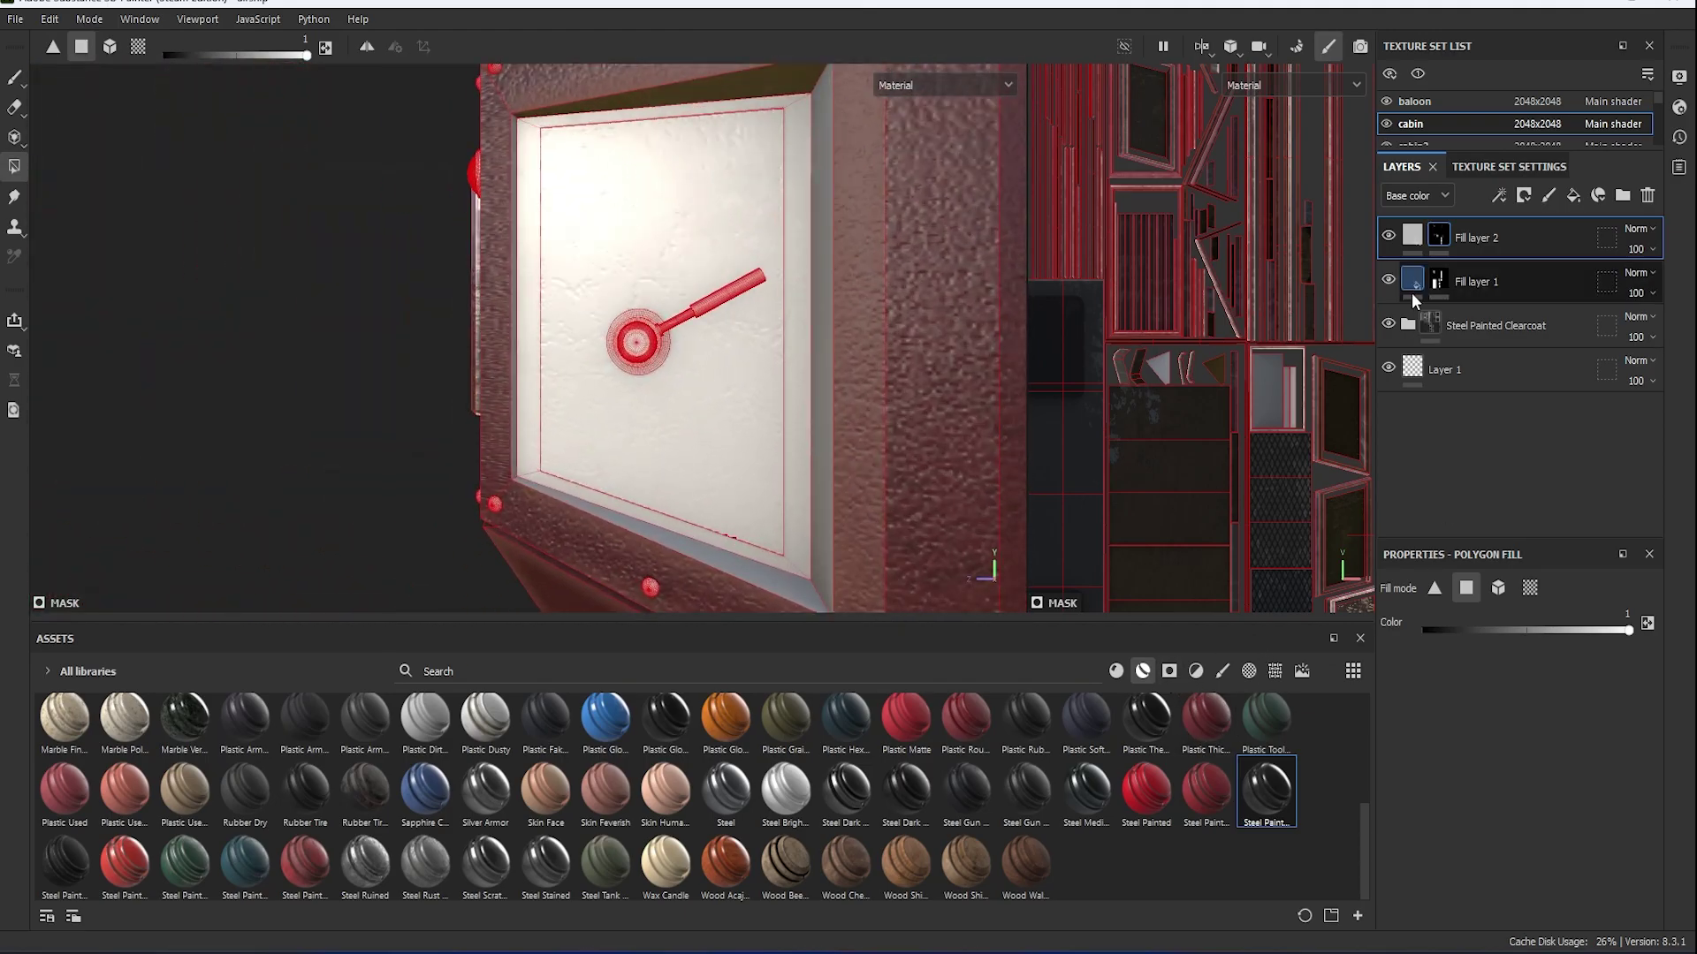
pyautogui.scroll(10, 1185, 755)
# Apply Plastic Grid to Fill layer 2's door panels, tiled at -19.39, with a lowered Height Range.
pyautogui.click(1116, 671)
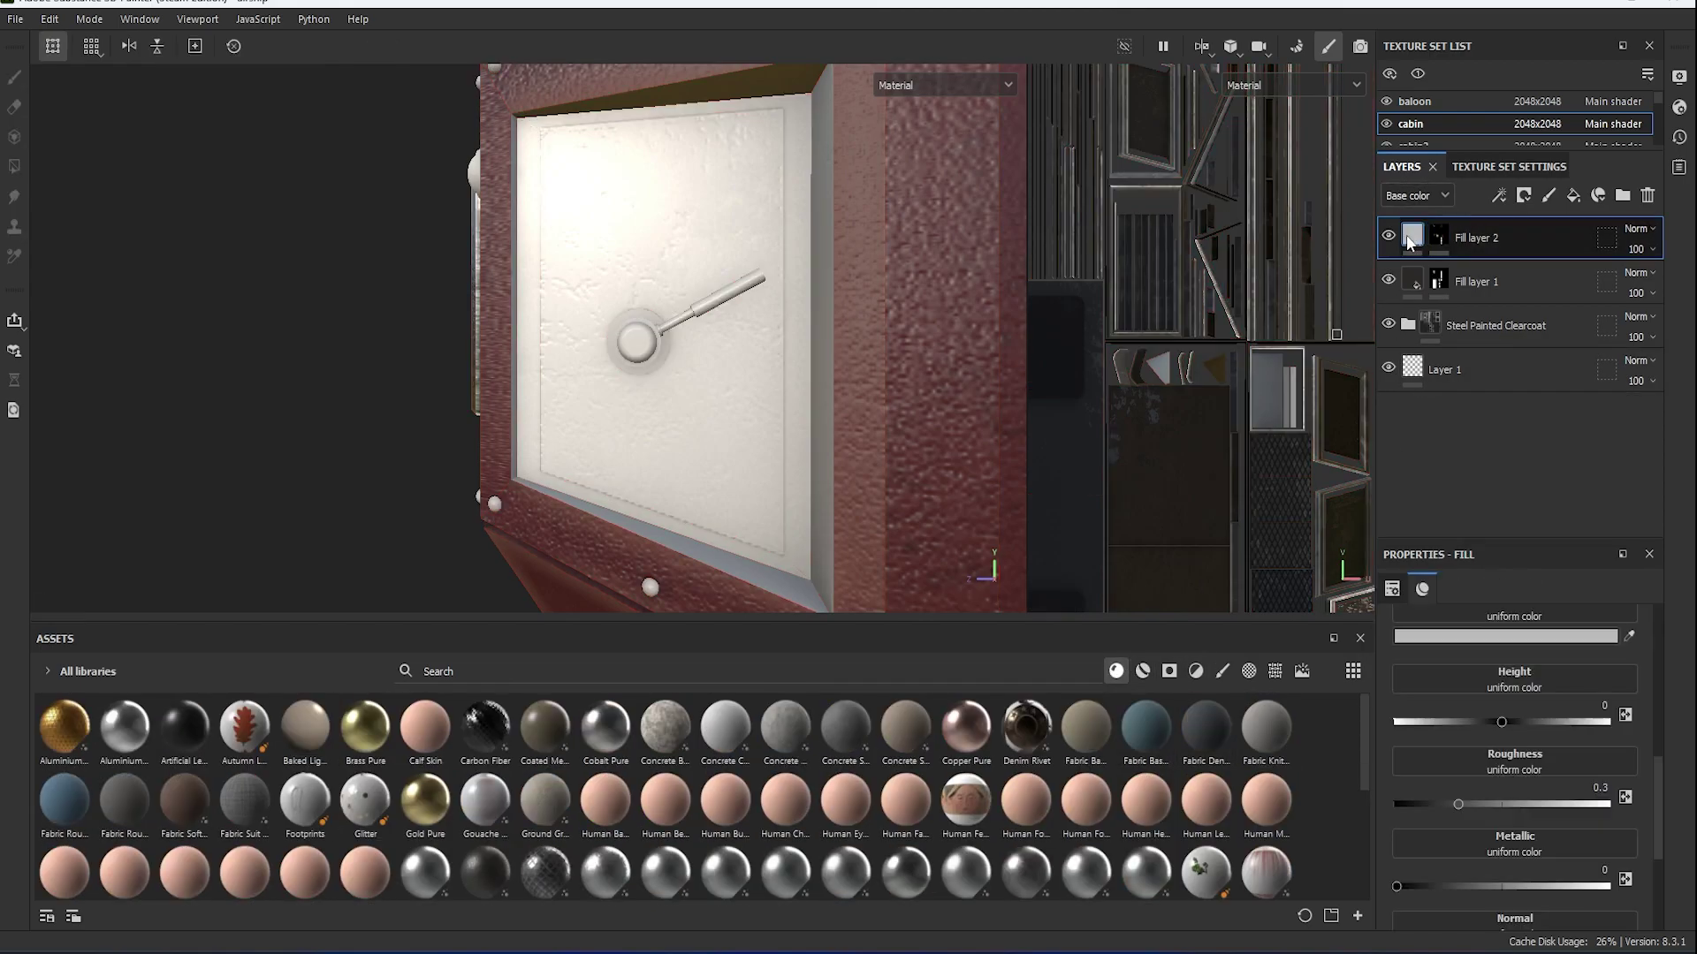
pyautogui.moveTo(1148, 730); pyautogui.dragTo(1400, 800)
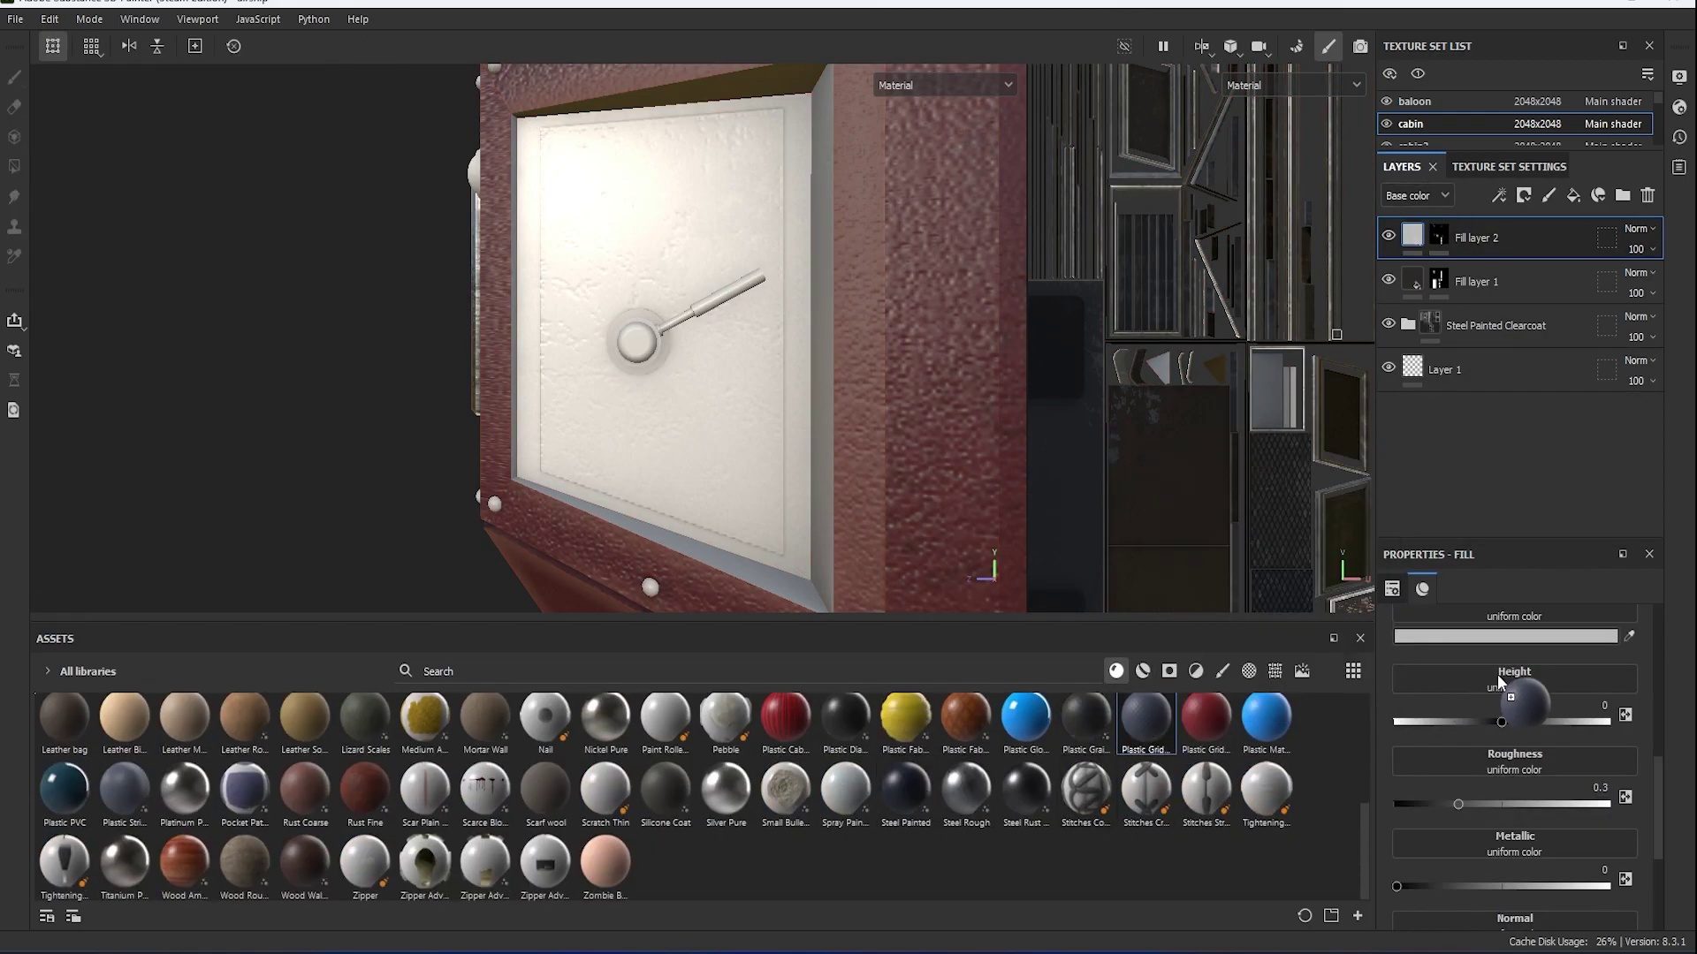
pyautogui.scroll(3, 1493, 751)
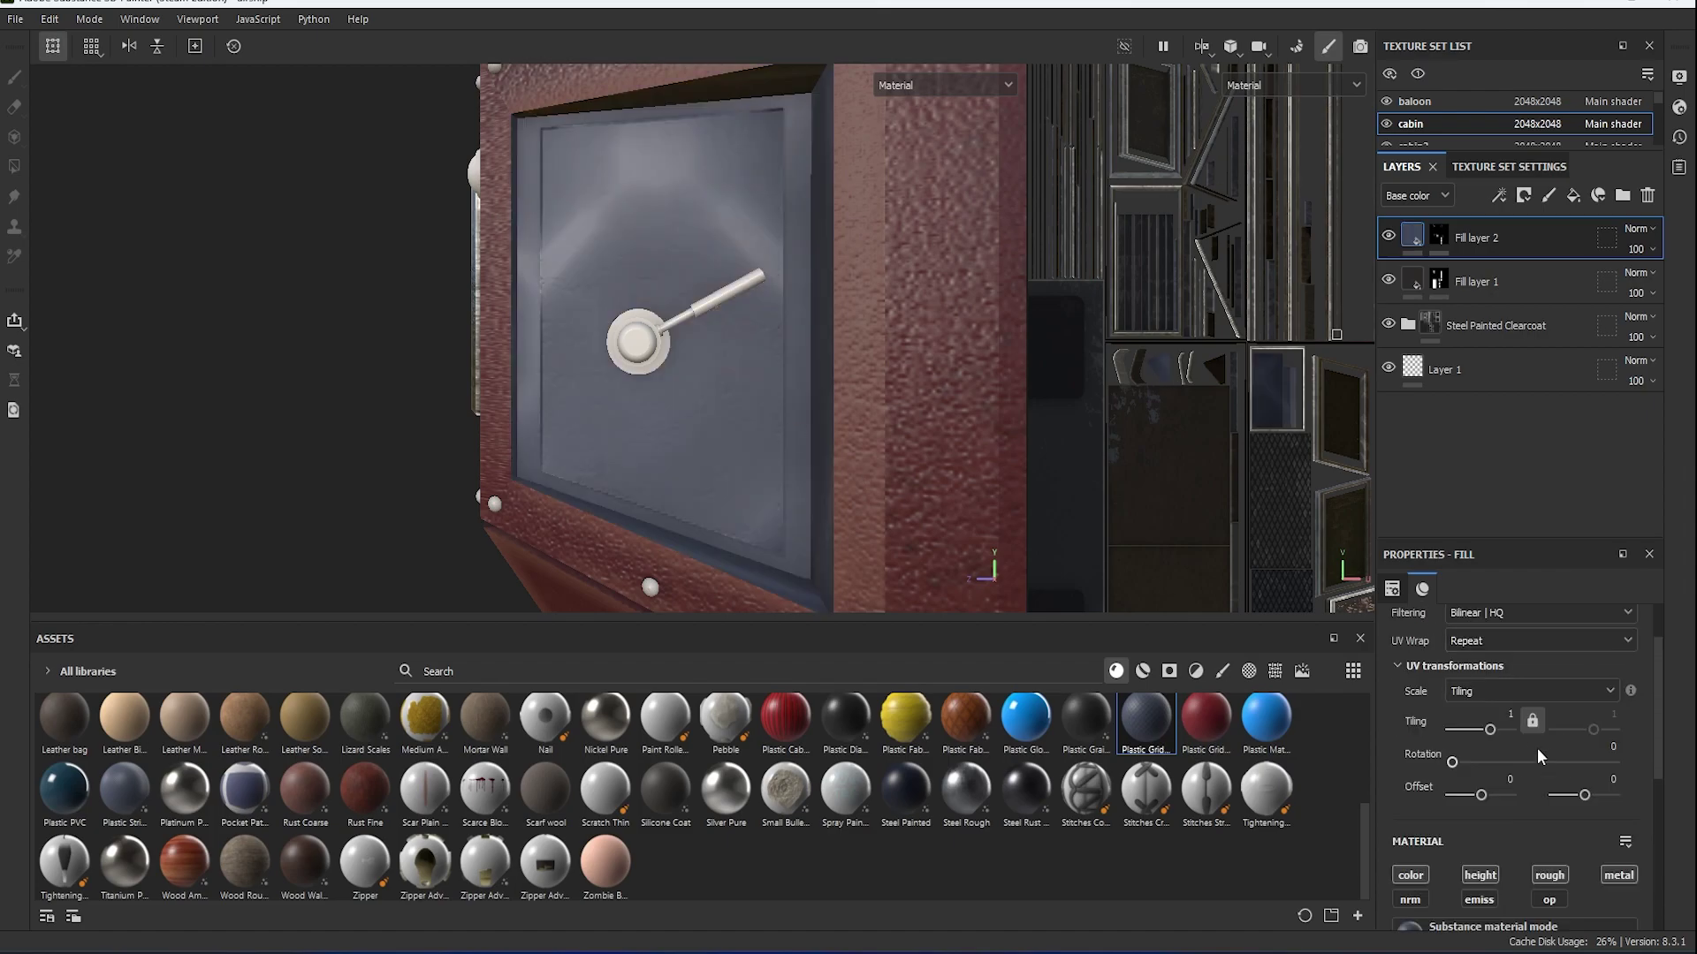
pyautogui.moveTo(1491, 731); pyautogui.dragTo(1455, 731)
pyautogui.keyDown('alt'); pyautogui.moveTo(822, 547); pyautogui.dragTo(889, 557); pyautogui.keyUp('alt')
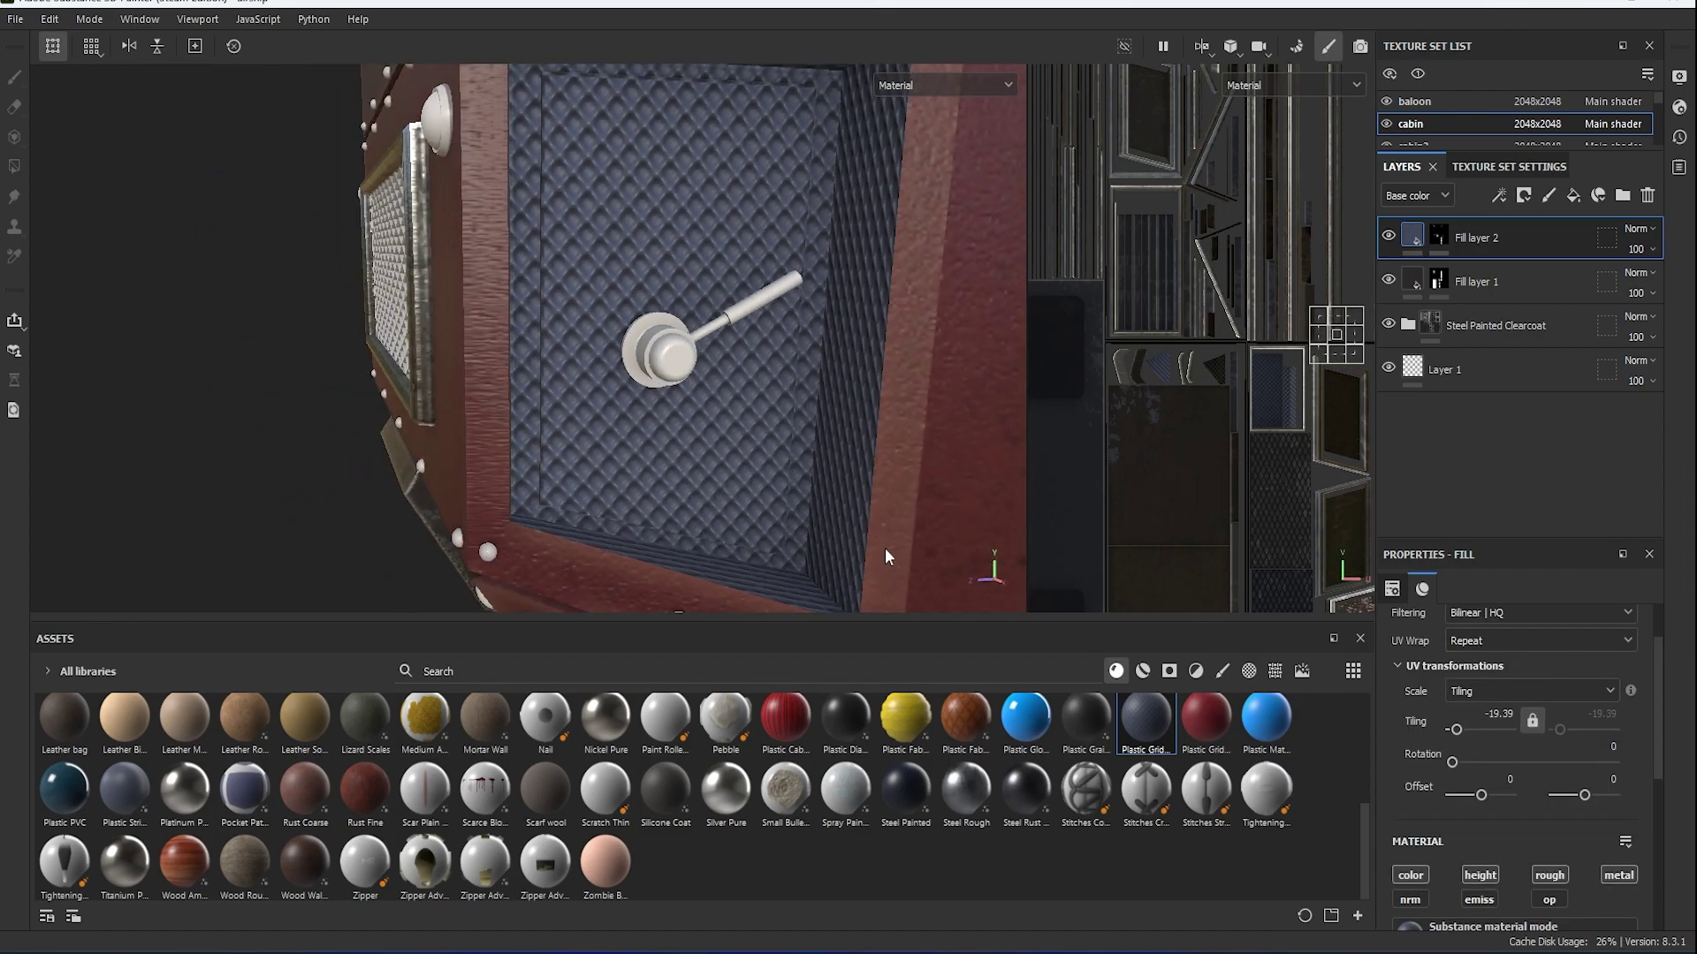
pyautogui.scroll(-3, 1511, 806)
pyautogui.scroll(-3, 1547, 822)
pyautogui.scroll(-3, 1582, 838)
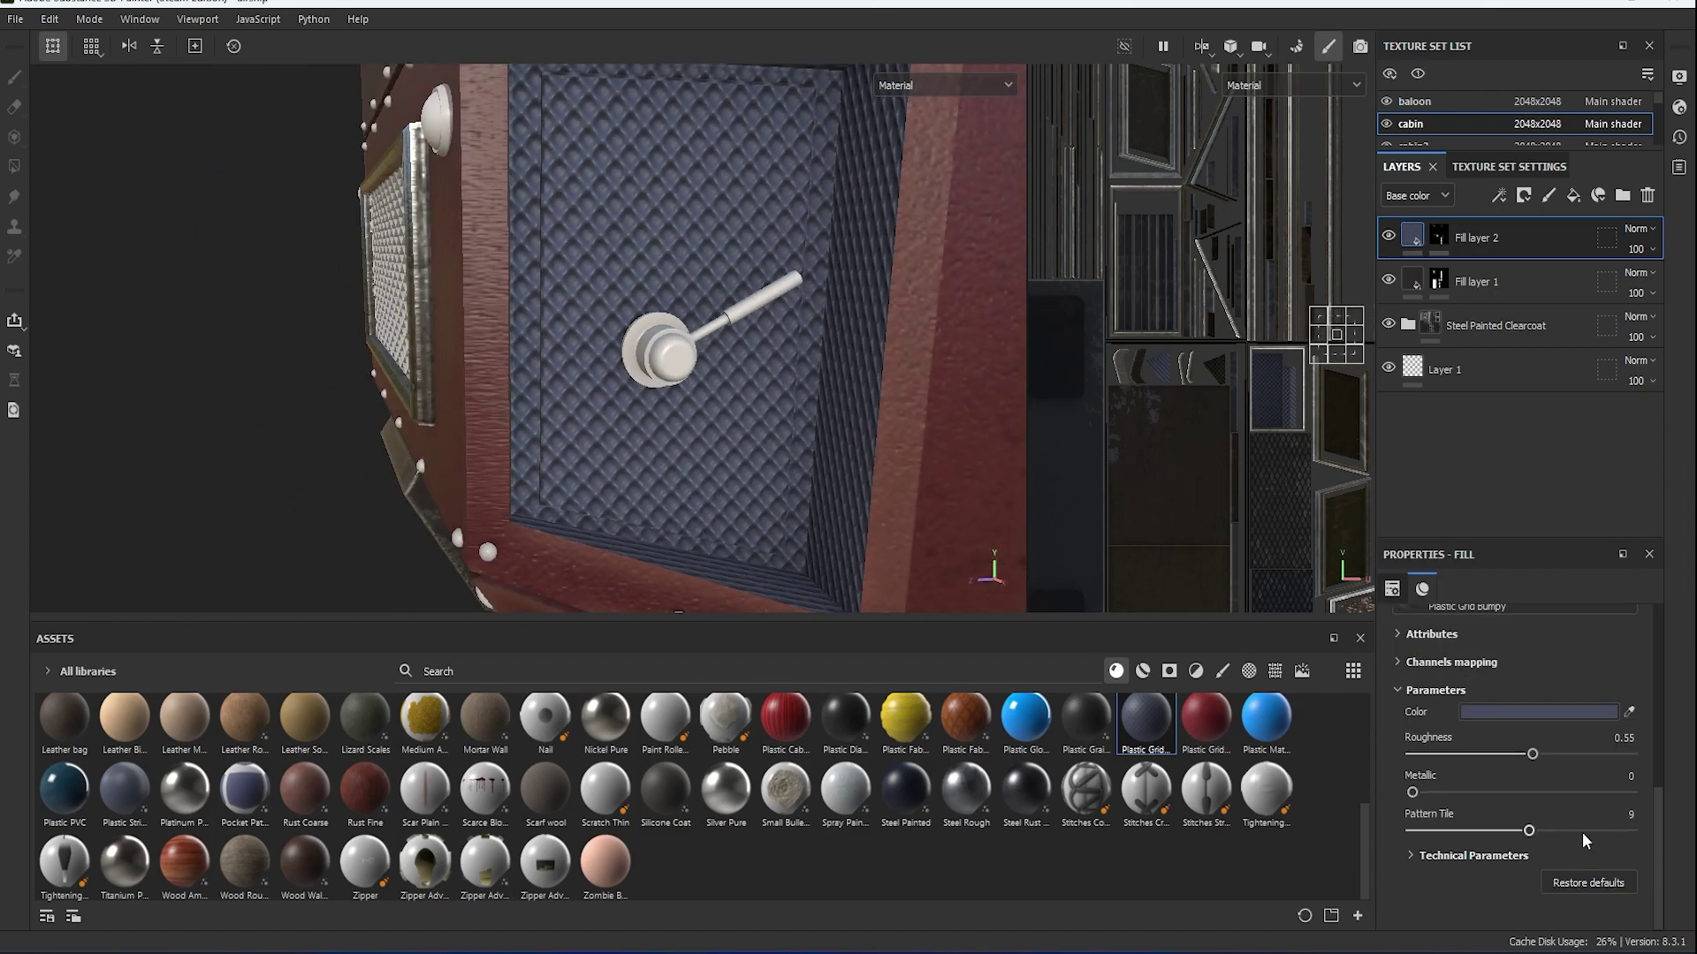
pyautogui.scroll(-2, 1459, 831)
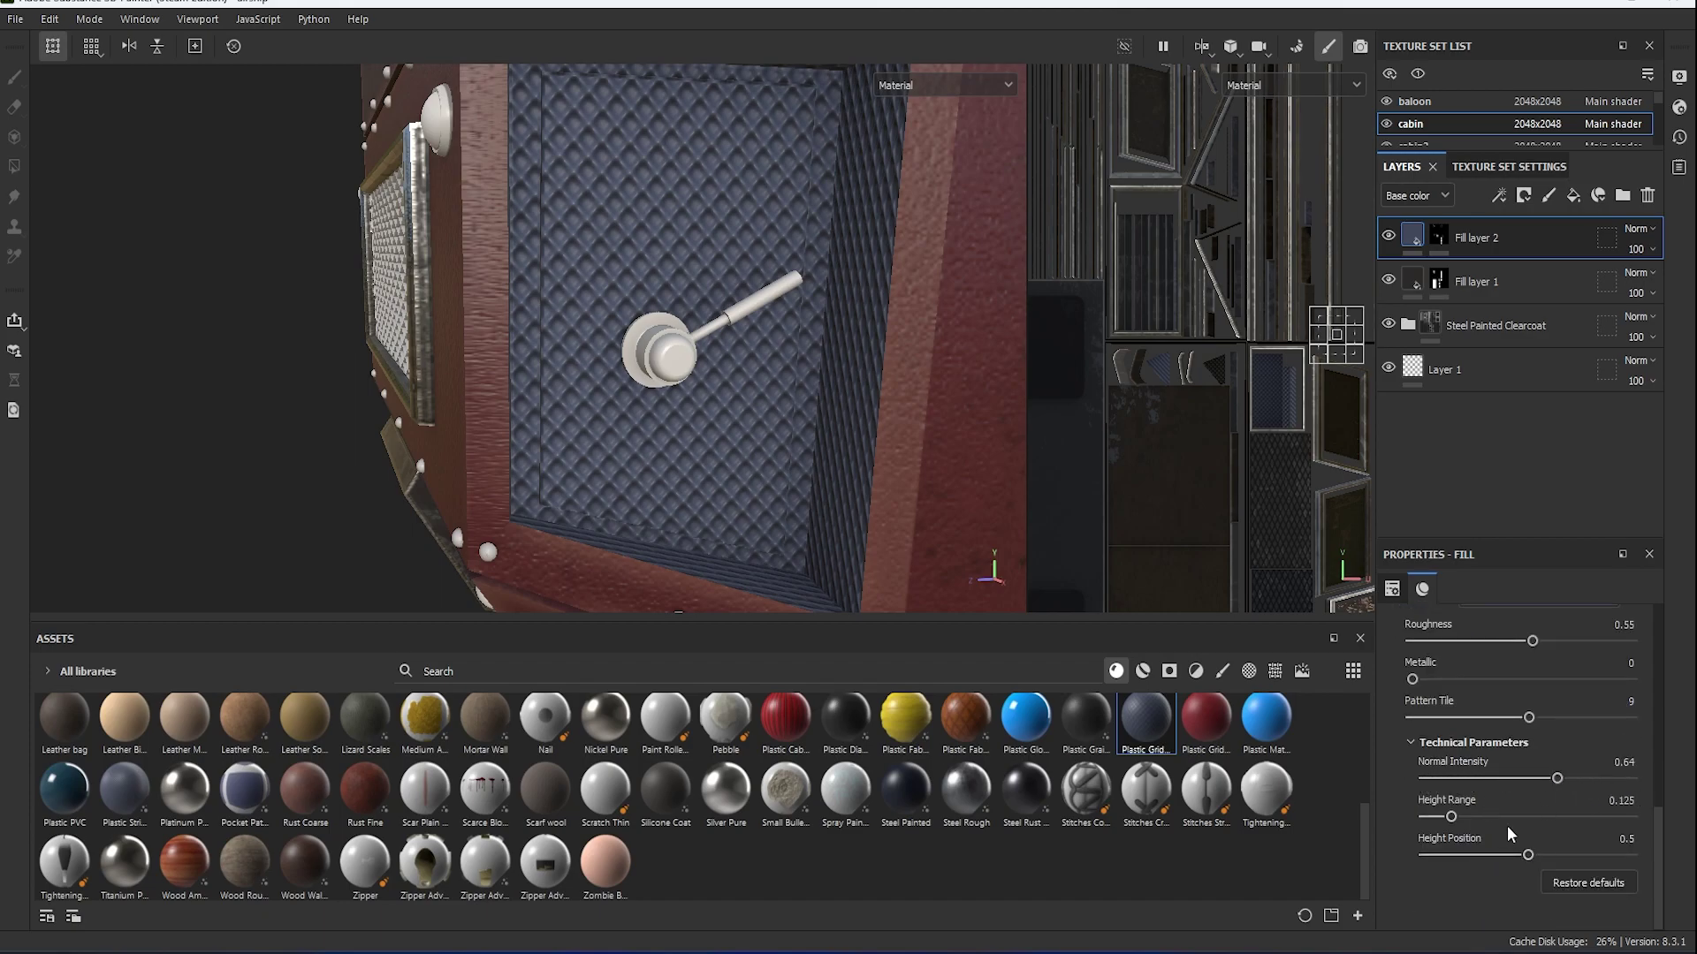
pyautogui.moveTo(1450, 816); pyautogui.dragTo(1432, 817)
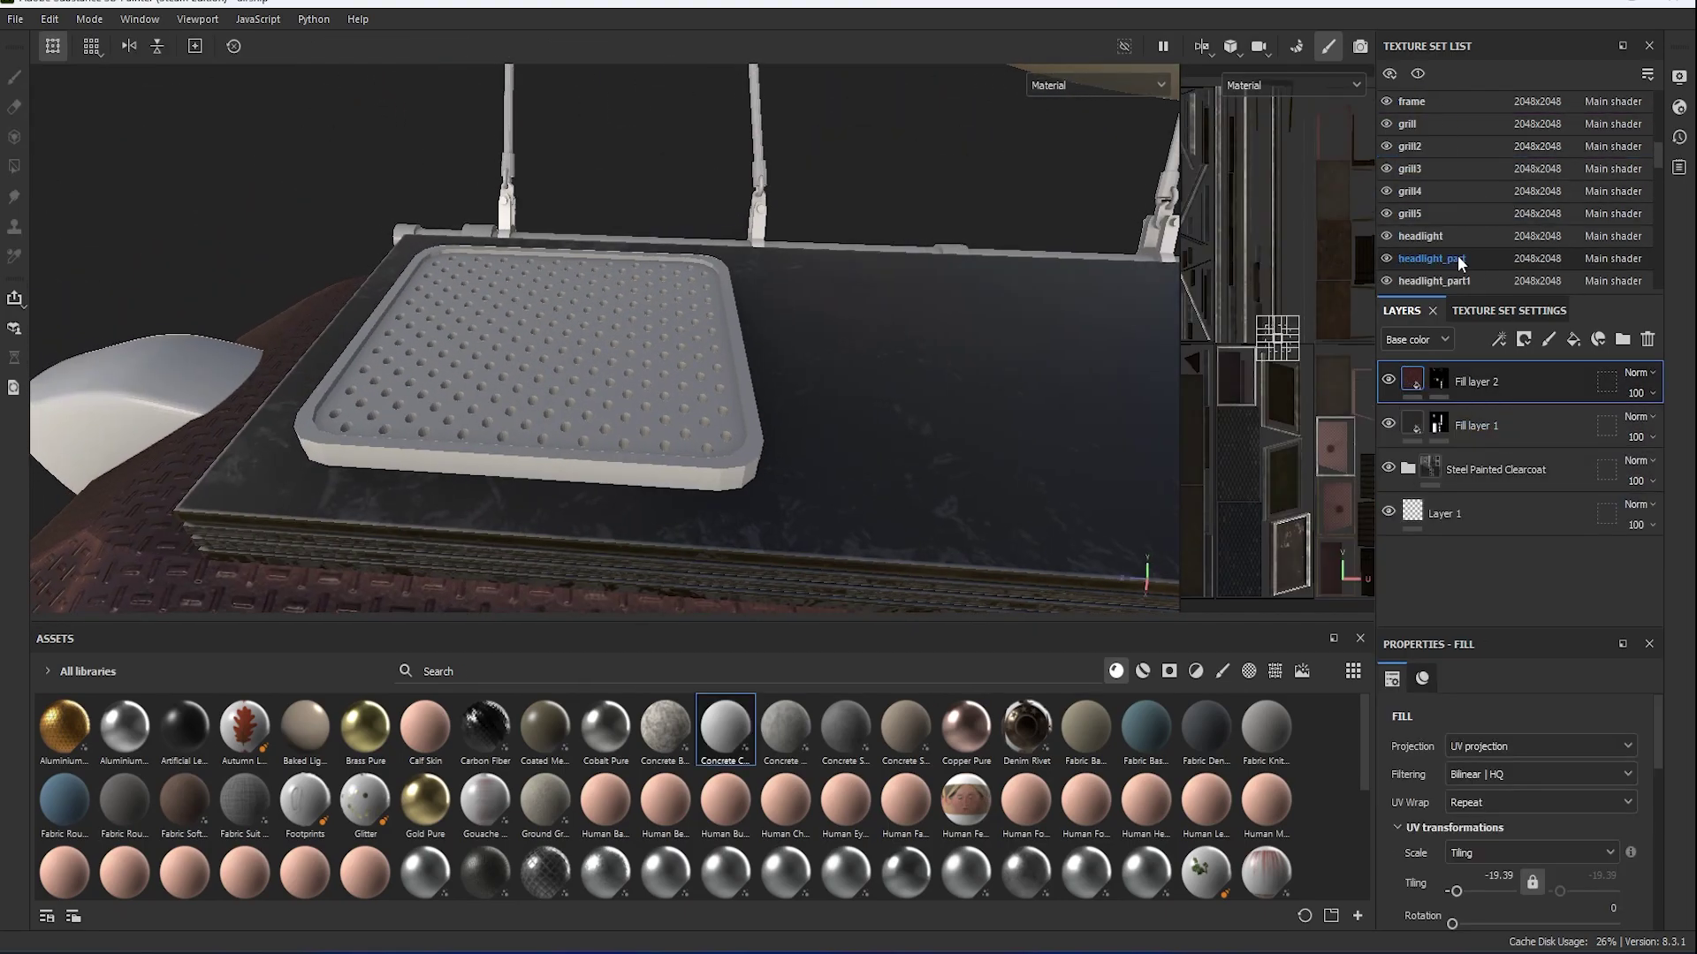
# Add Fill layer 3 with a black mask and polygon-fill the roof panels into it.
pyautogui.click(1572, 342)
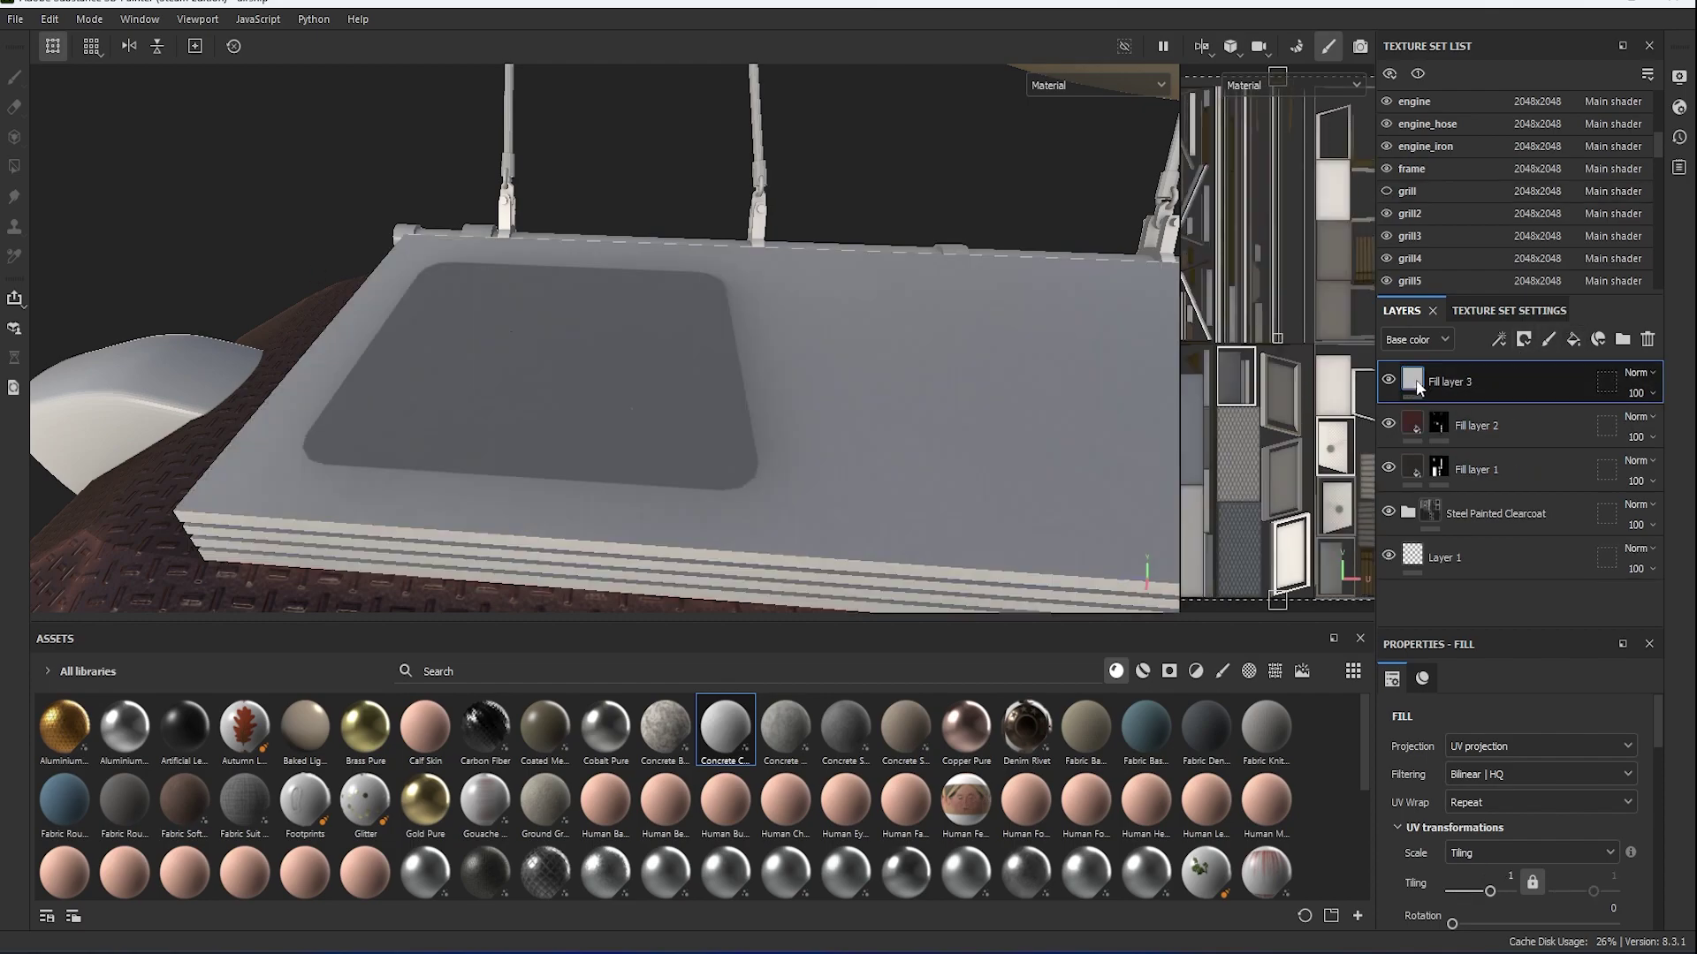
pyautogui.click(576, 304)
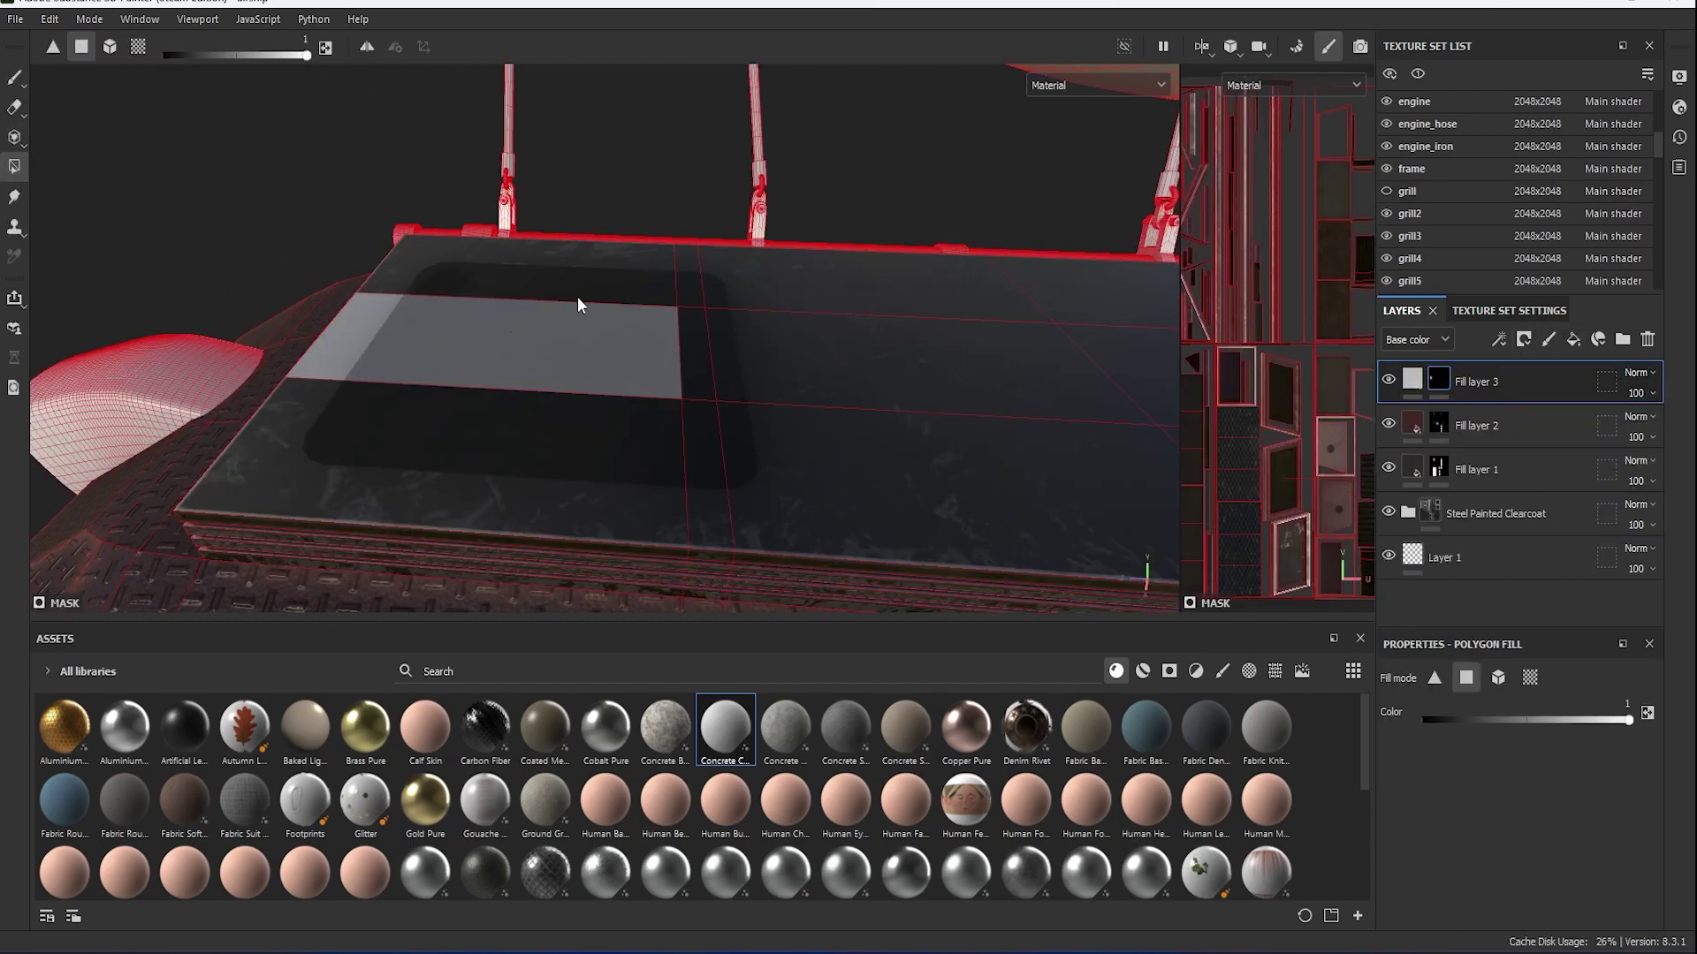
pyautogui.click(554, 456)
pyautogui.click(887, 363)
pyautogui.keyDown('alt'); pyautogui.moveTo(888, 362); pyautogui.dragTo(720, 426); pyautogui.keyUp('alt')
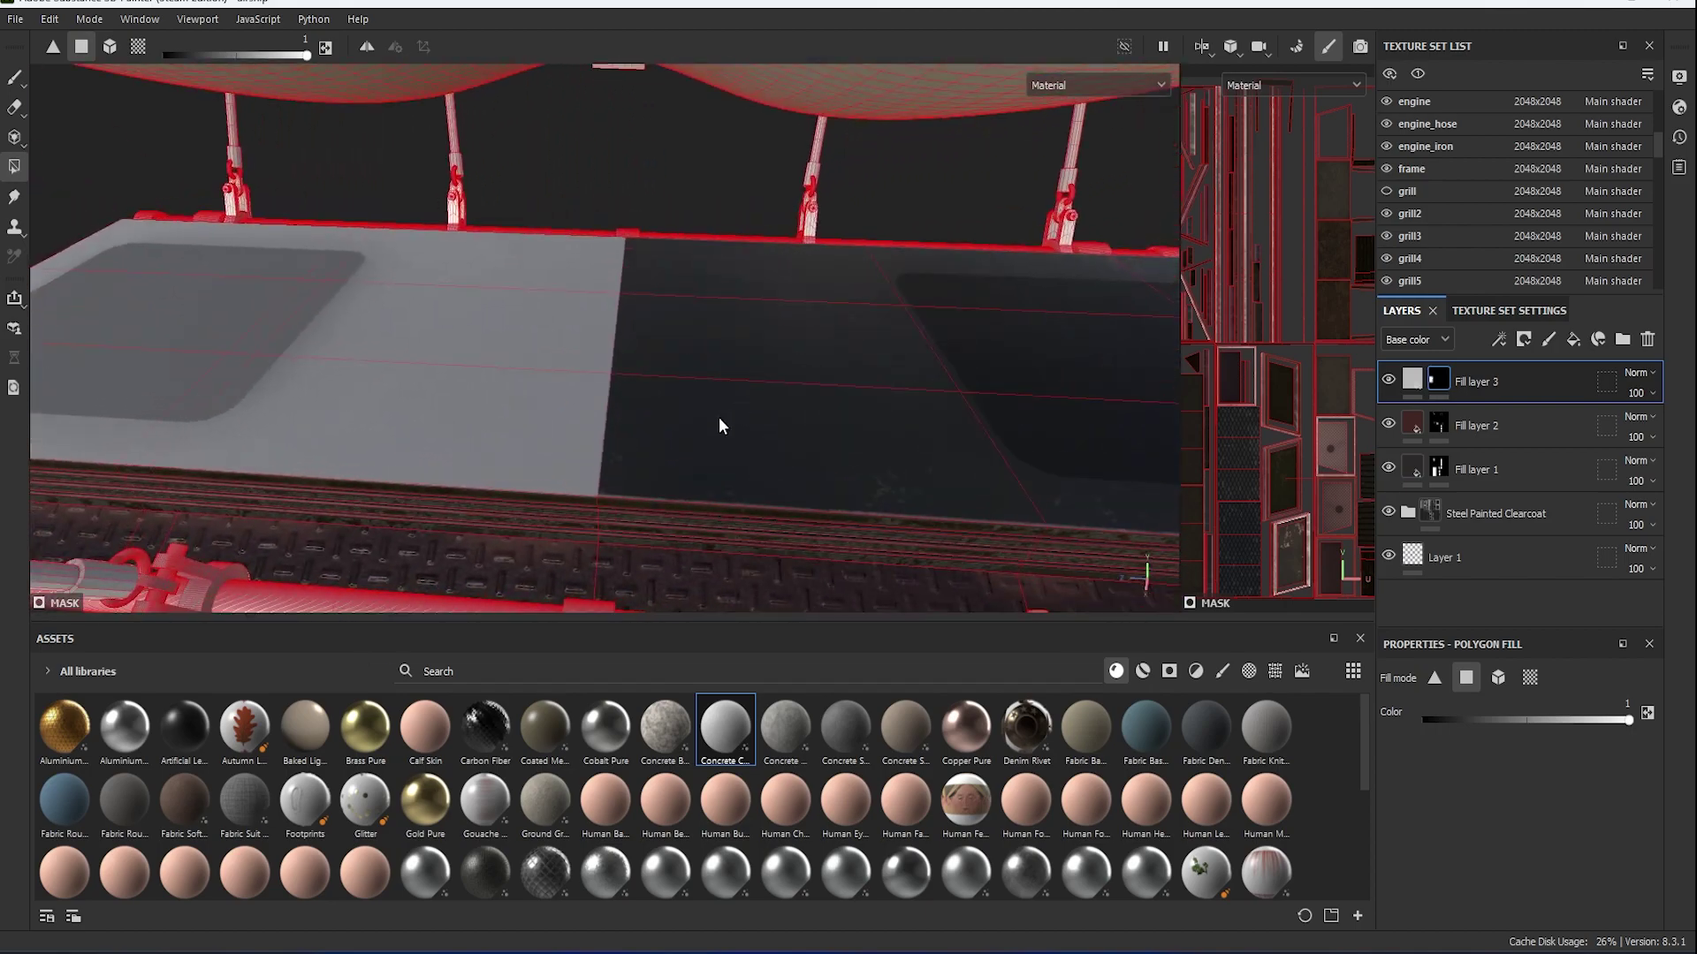
pyautogui.click(792, 405)
pyautogui.keyDown('alt'); pyautogui.moveTo(1027, 371); pyautogui.dragTo(892, 320); pyautogui.keyUp('alt')
pyautogui.click(893, 320)
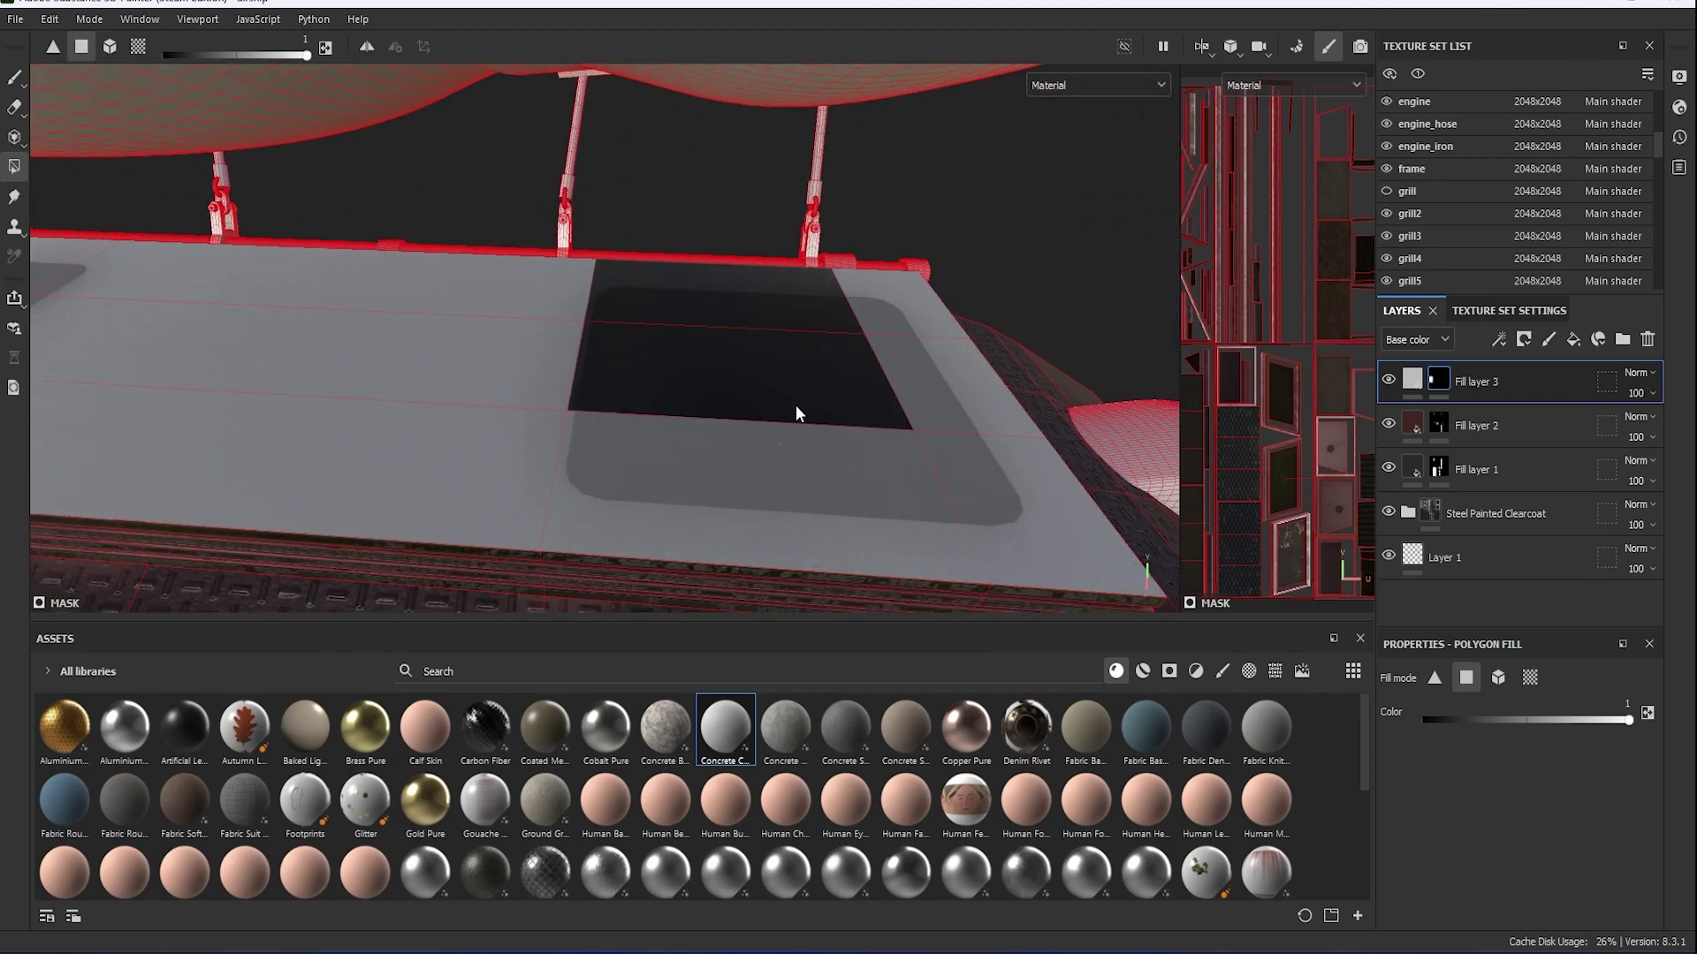
pyautogui.click(795, 405)
pyautogui.moveTo(795, 404)
pyautogui.keyDown('alt'); pyautogui.mouseDown()
pyautogui.moveTo(926, 389)
pyautogui.moveTo(1105, 416)
pyautogui.mouseUp(); pyautogui.keyUp('alt')
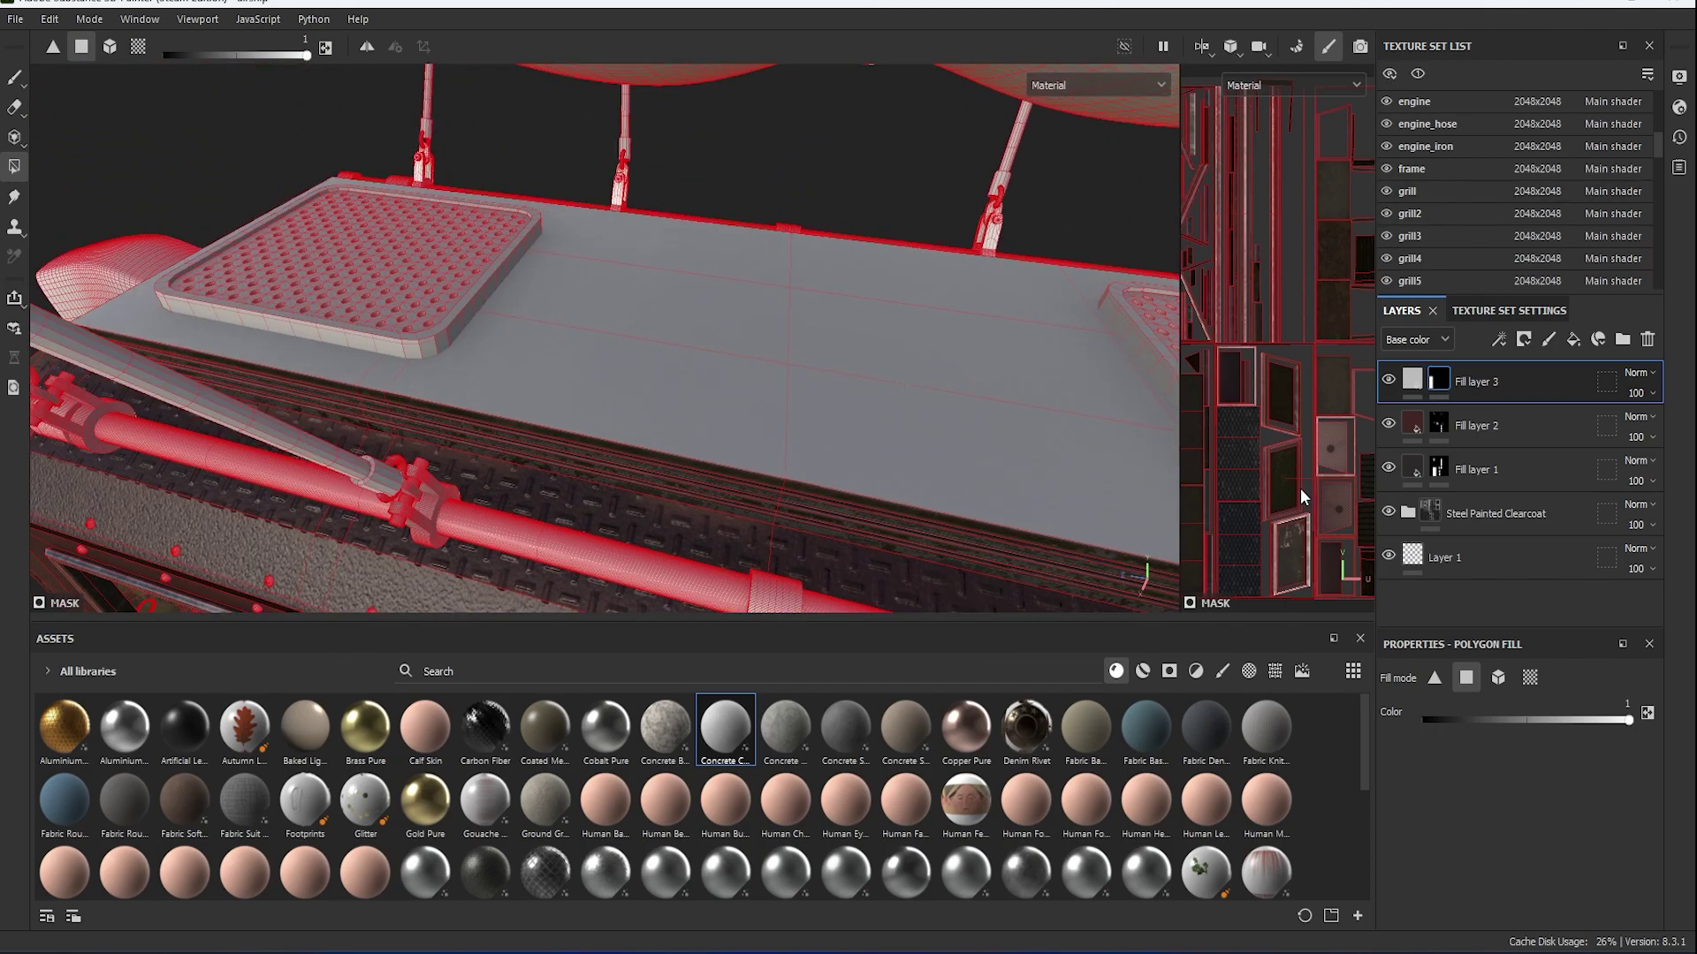
# Add a fill effect inside Fill layer 3's mask.
pyautogui.click(1414, 389)
pyautogui.scroll(-2, 1526, 851)
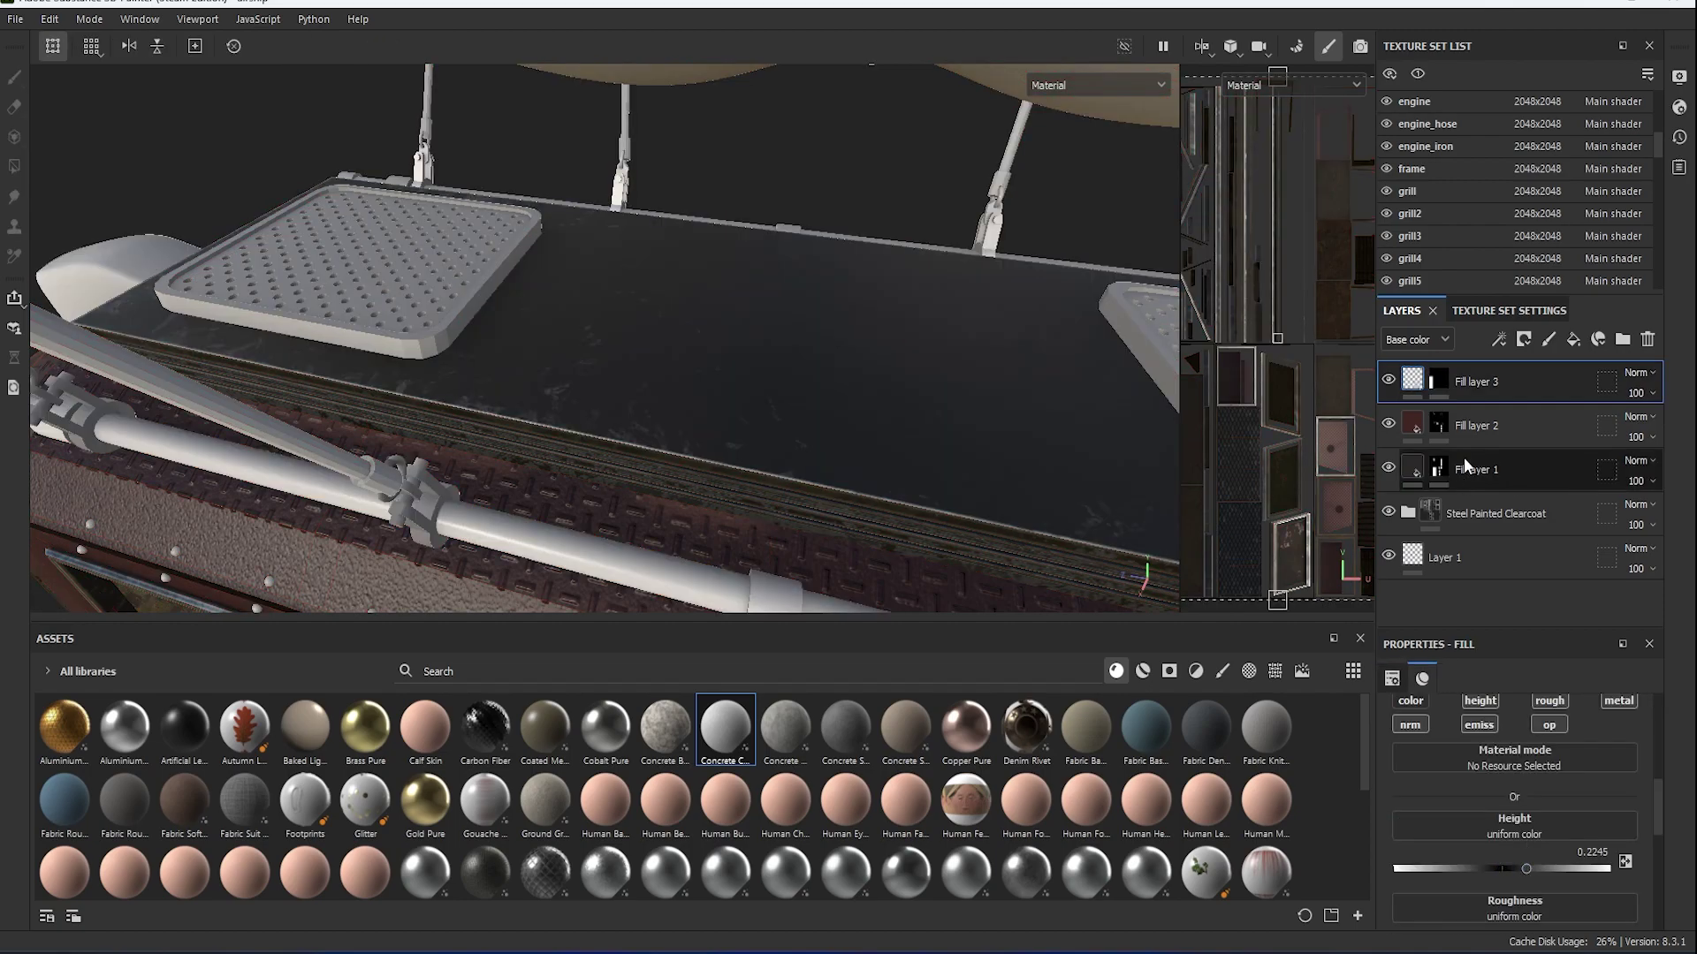
pyautogui.click(1437, 381)
pyautogui.press('1')
pyautogui.rightClick(1440, 389)
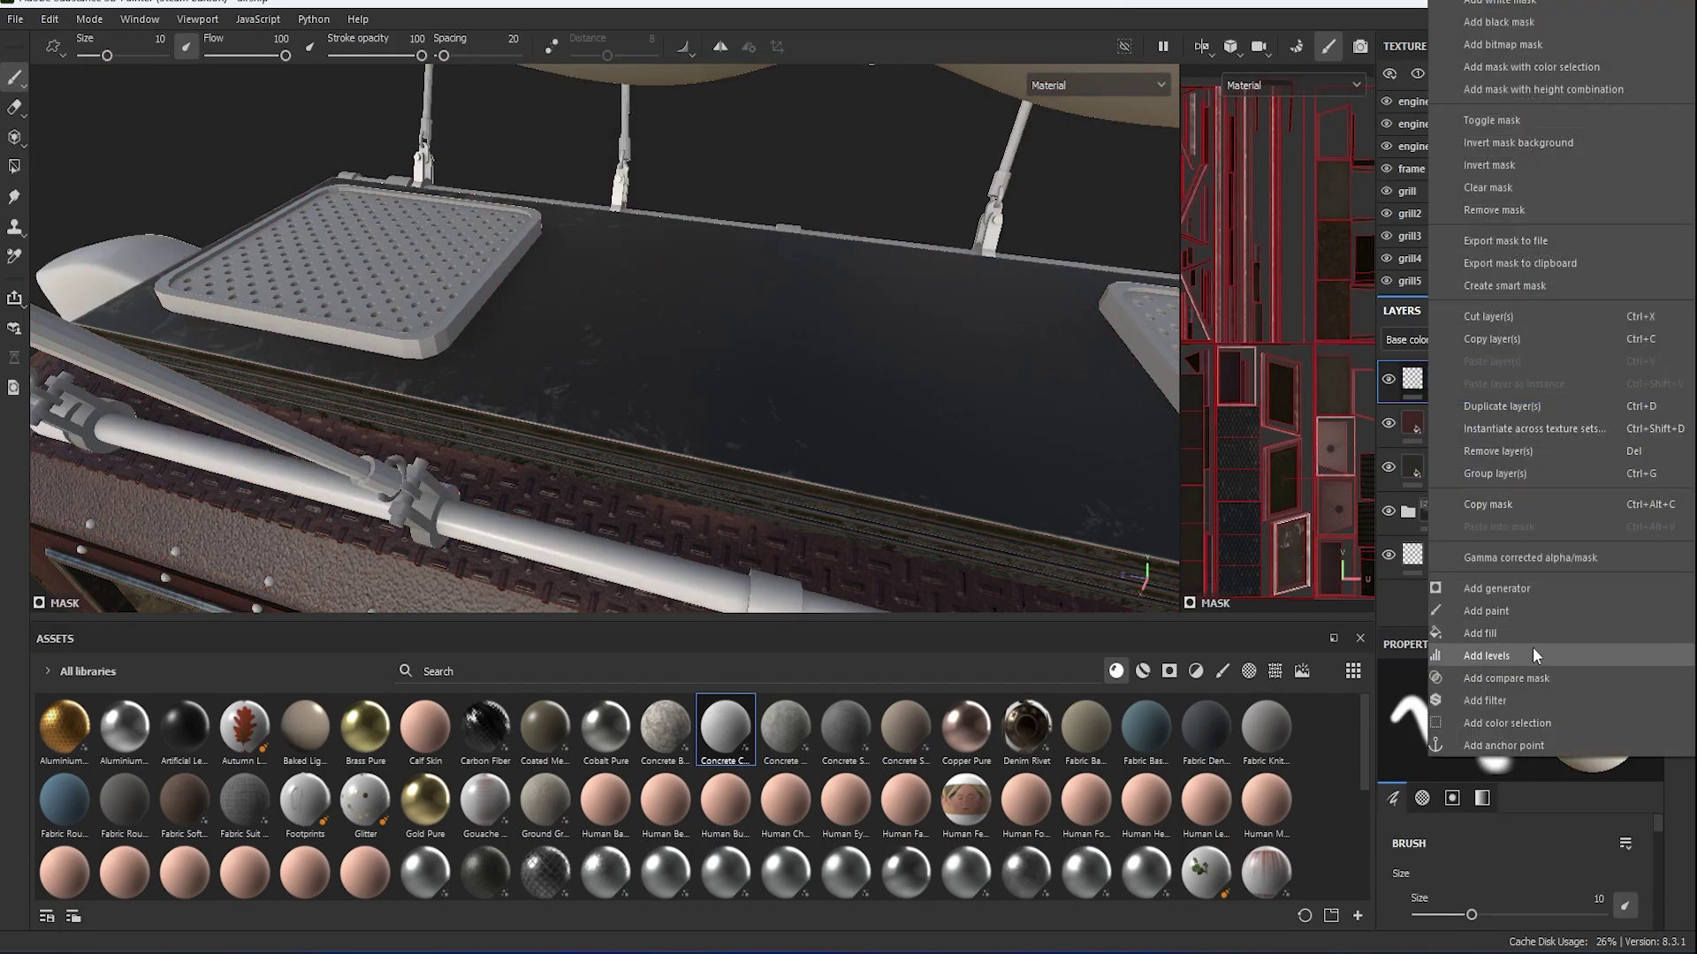
pyautogui.click(1514, 633)
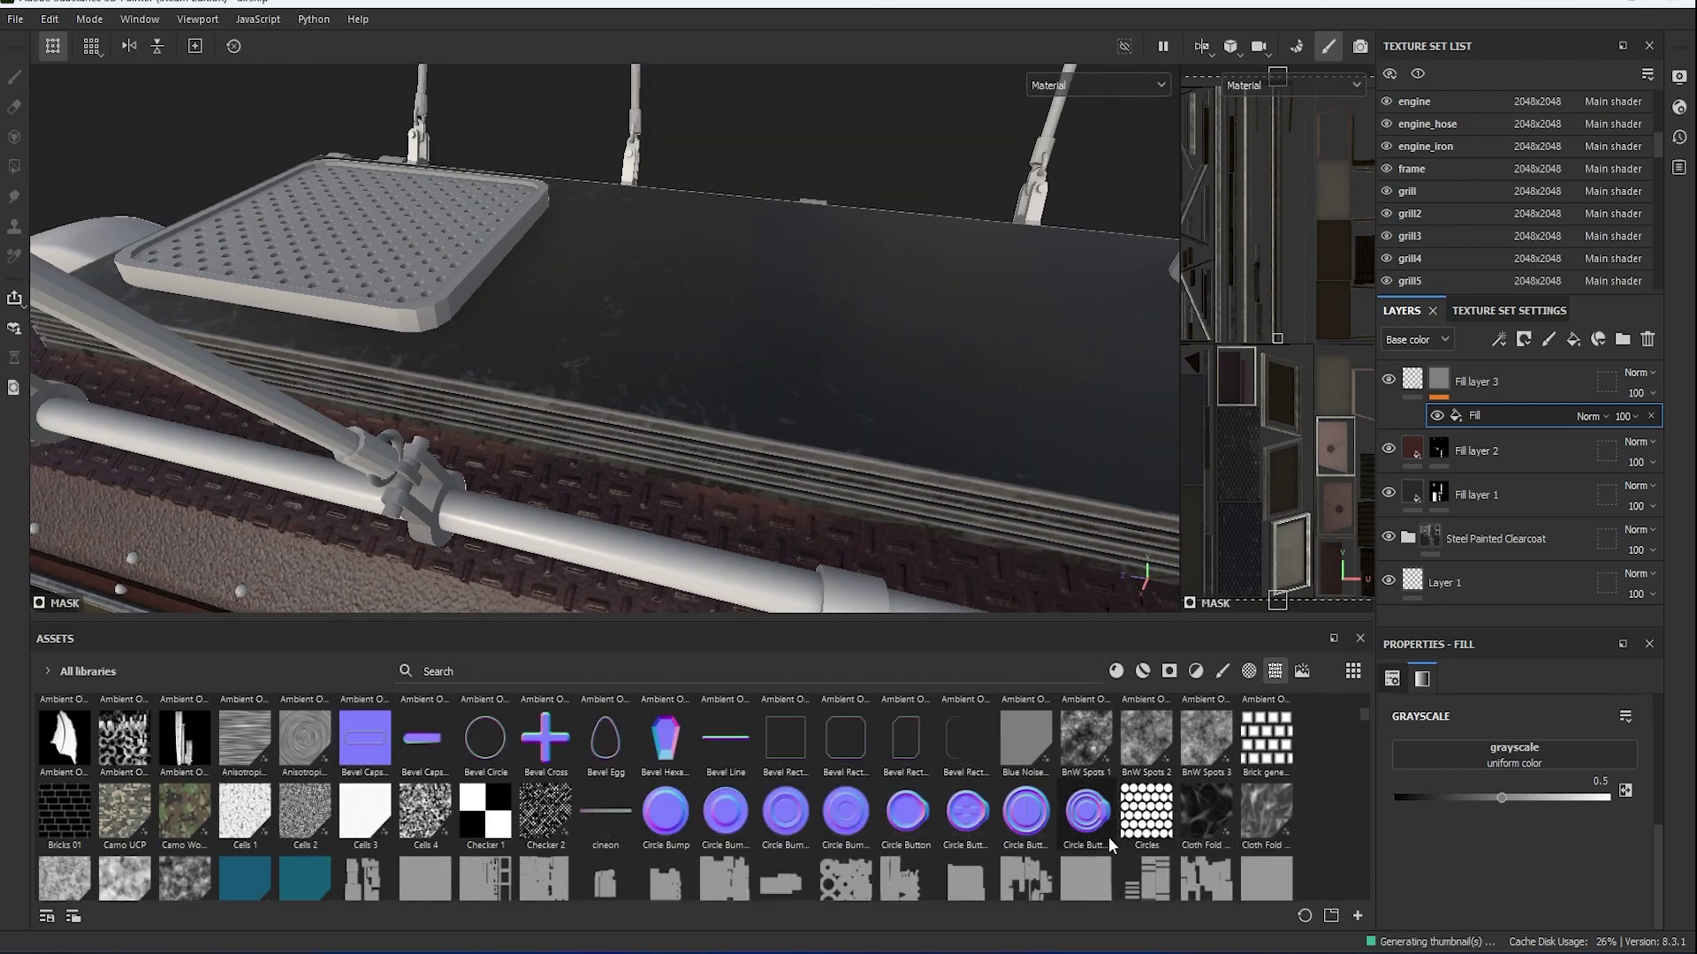
# Load the Metallic Grate Simple pattern as the mask fill's grayscale.
pyautogui.scroll(-2, 1072, 824)
pyautogui.scroll(-3, 1078, 823)
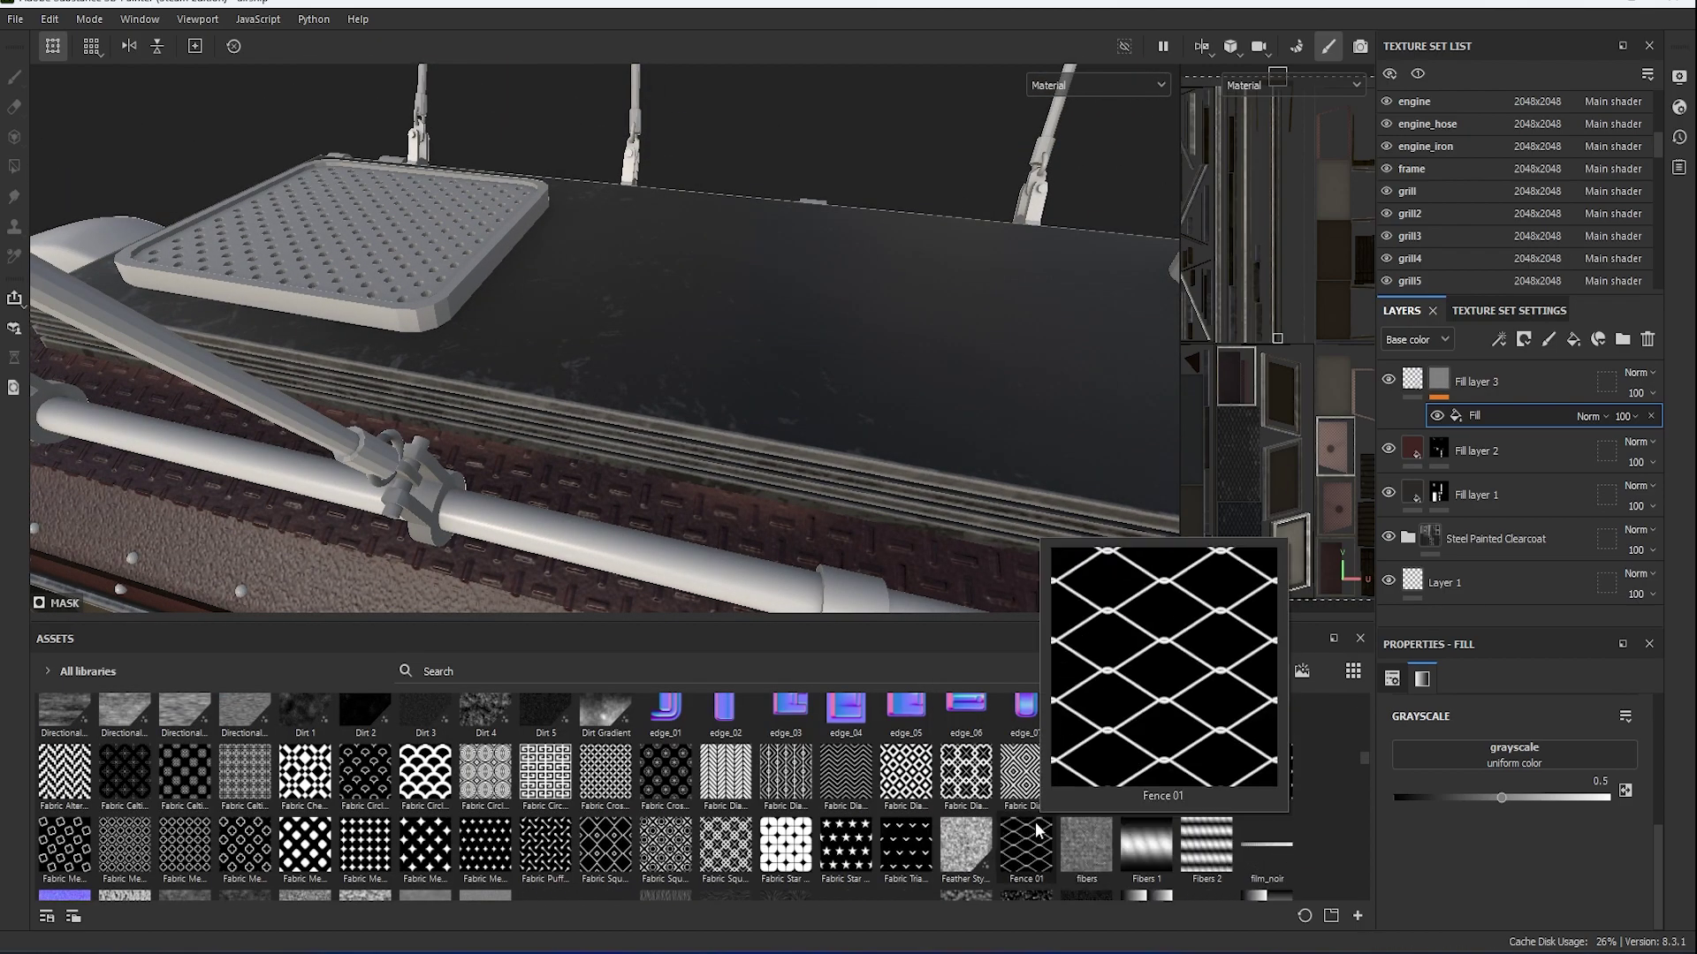
pyautogui.scroll(-5, 533, 853)
pyautogui.scroll(-5, 495, 839)
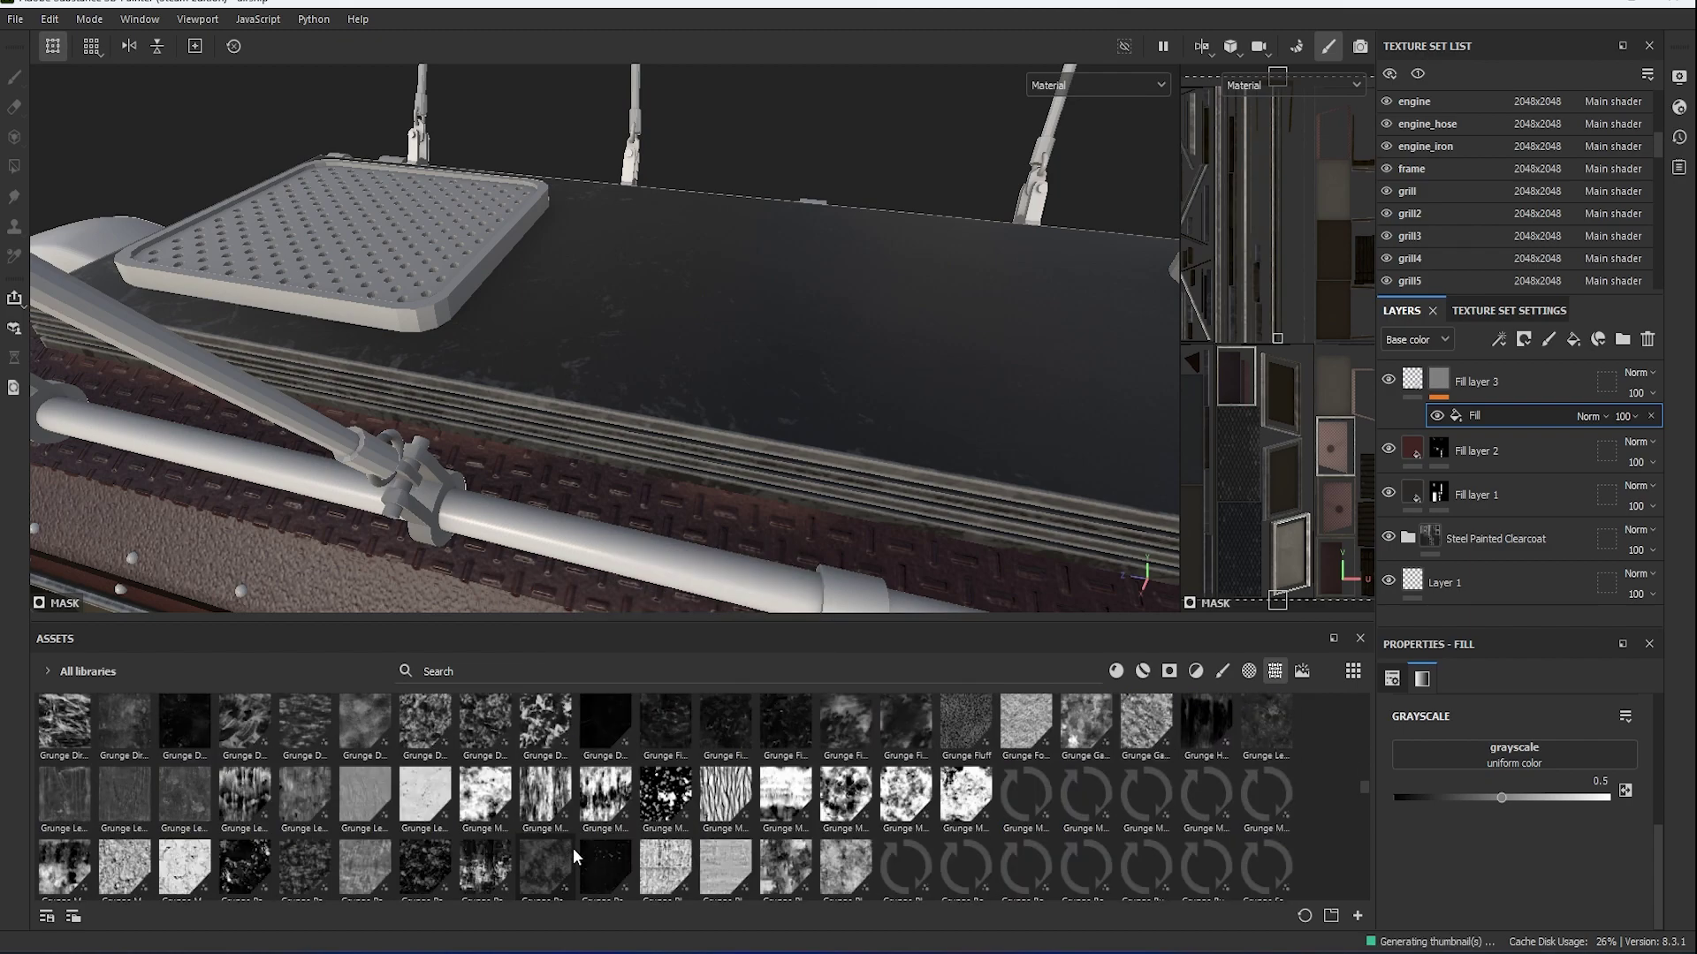
pyautogui.scroll(-5, 460, 827)
pyautogui.scroll(-3, 406, 807)
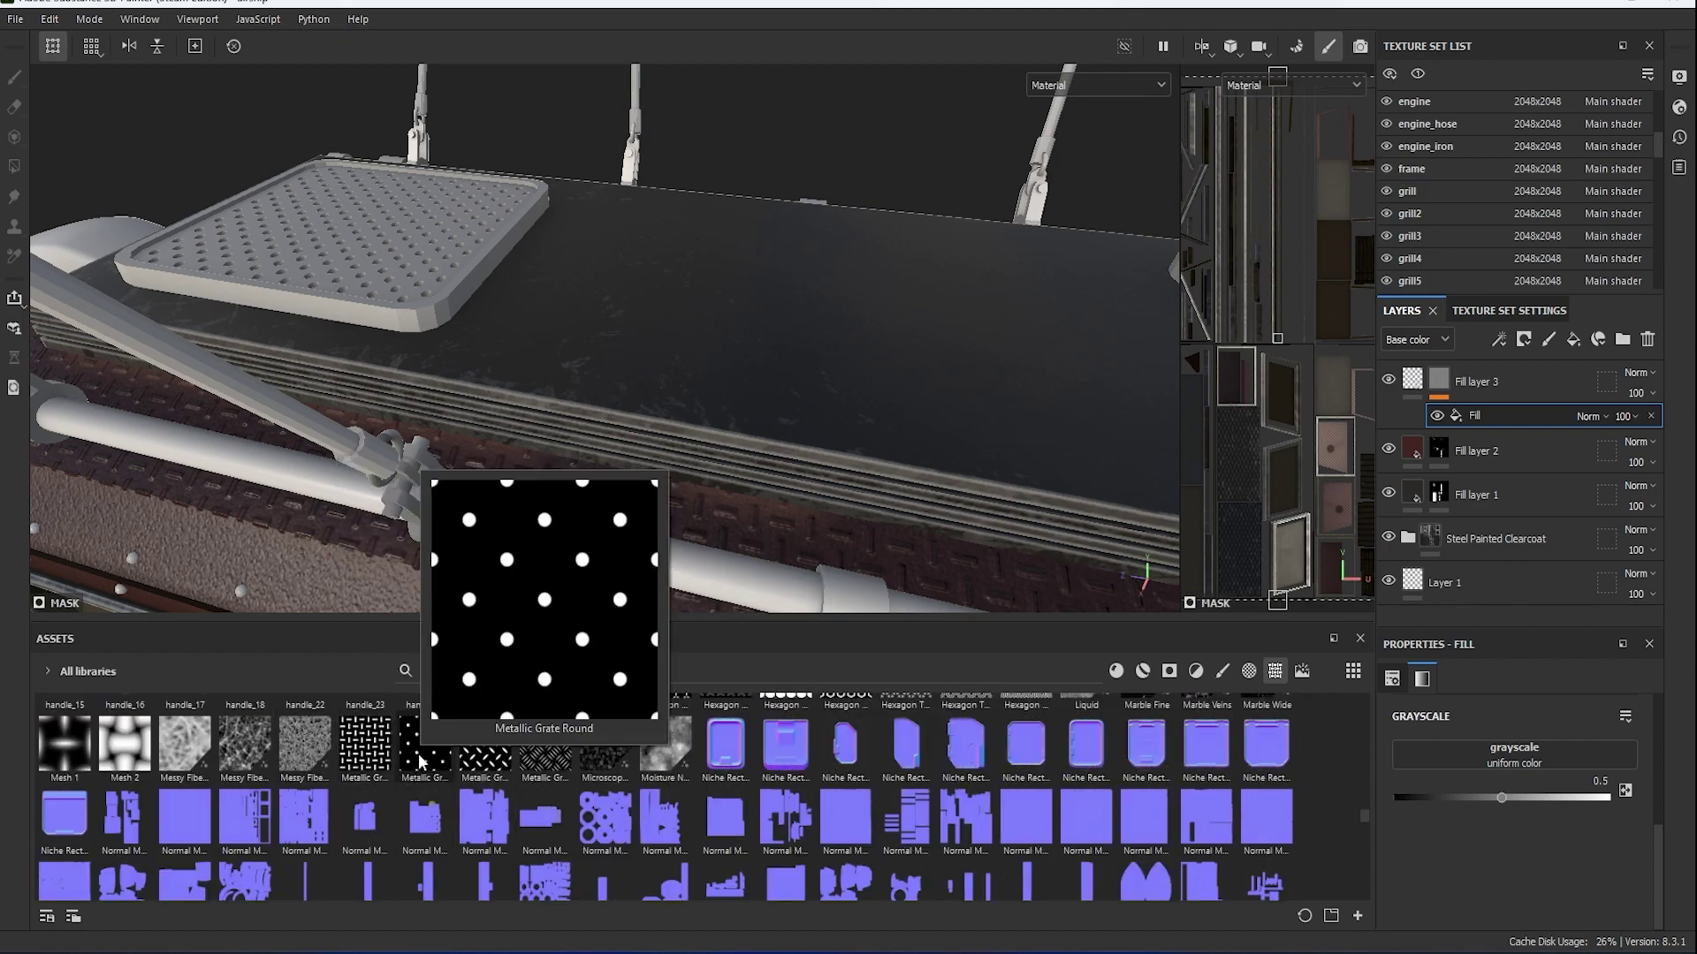
pyautogui.moveTo(1411, 771); pyautogui.dragTo(1452, 773)
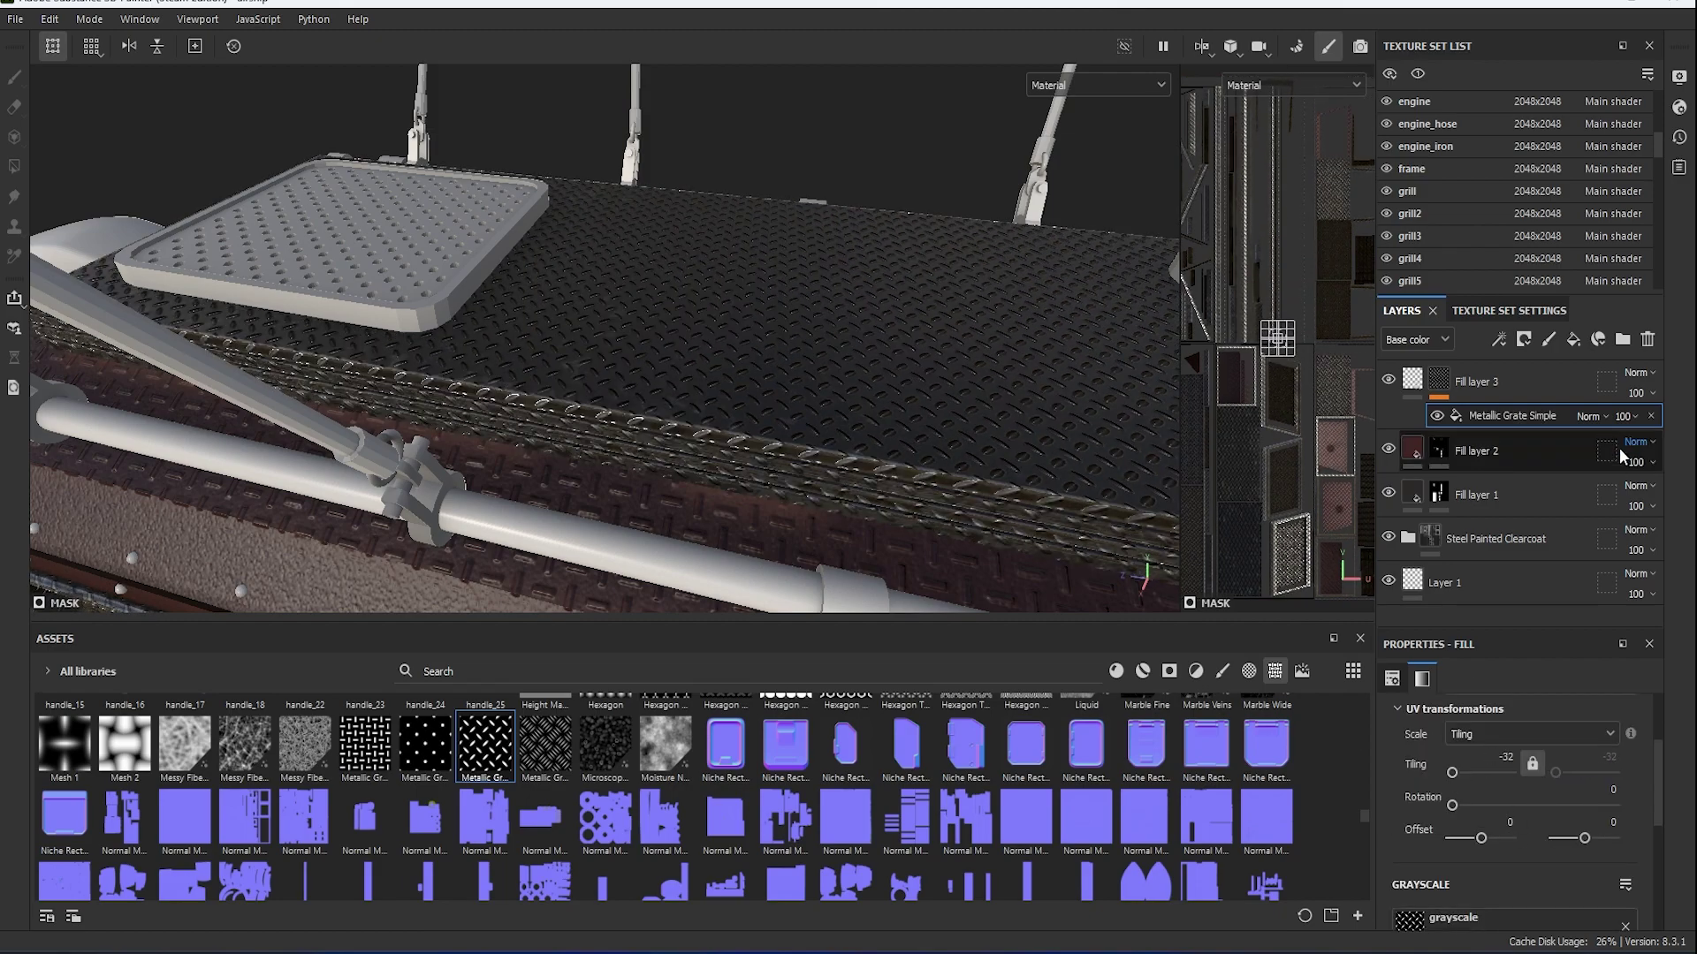
# Delete the Metallic Grate Simple effect and inspect the roof deck plating.
pyautogui.click(1591, 415)
pyautogui.click(1617, 71)
pyautogui.click(1651, 415)
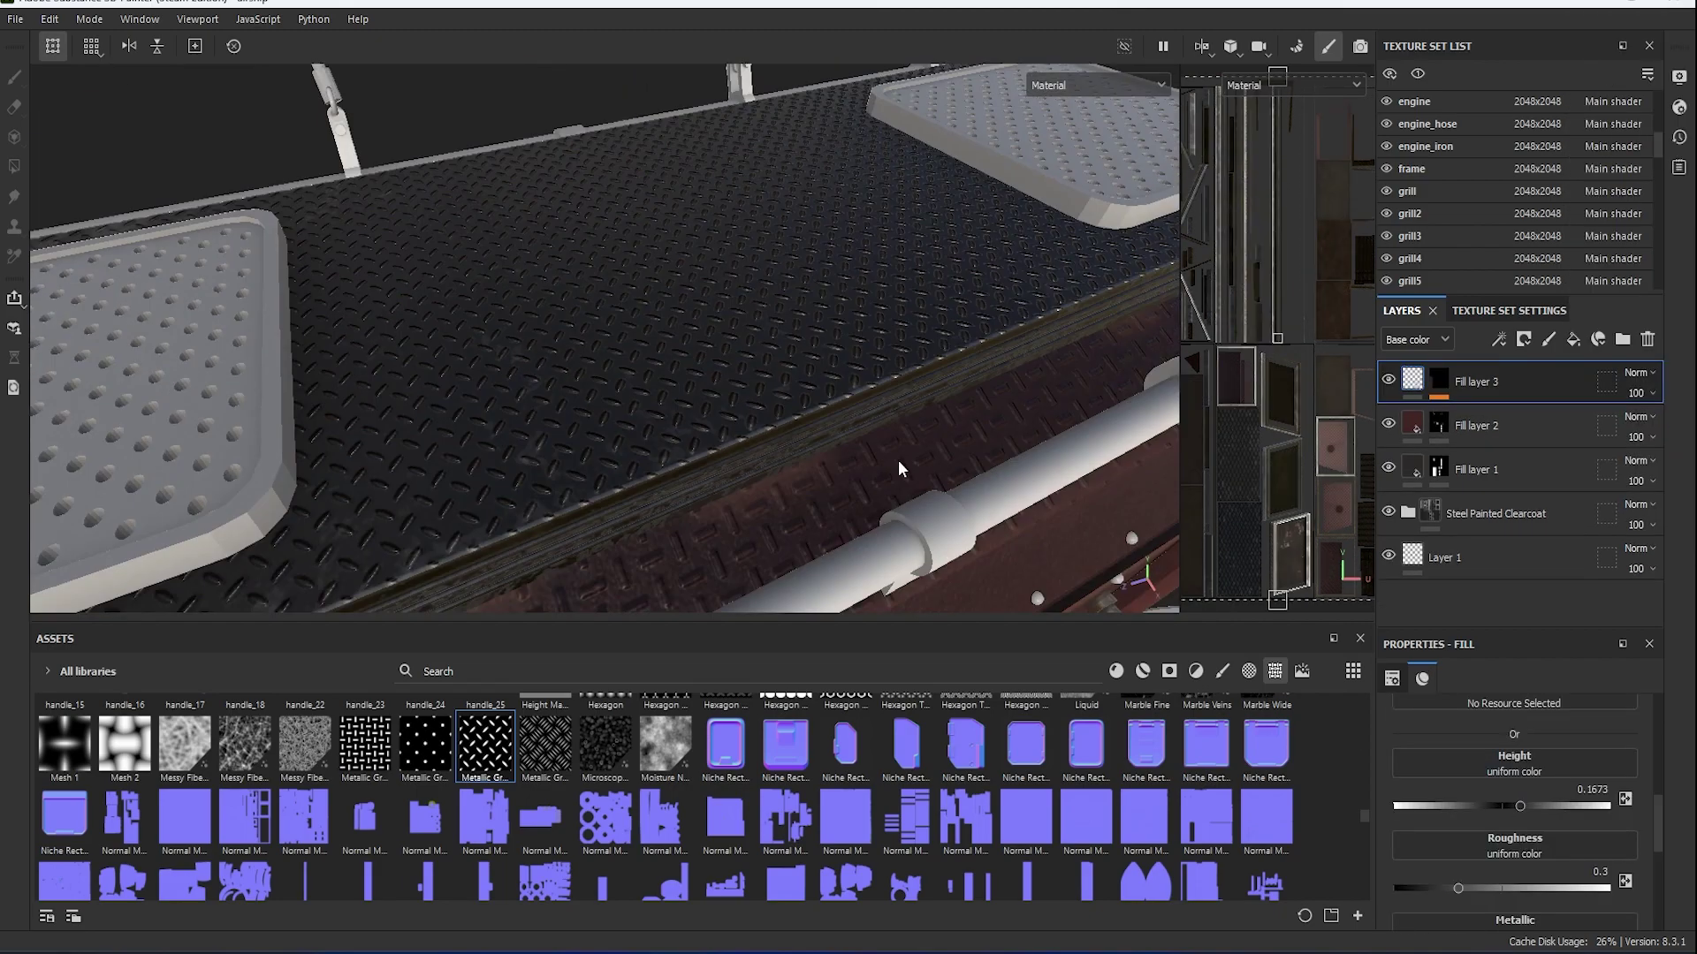
pyautogui.moveTo(901, 469)
pyautogui.keyDown('alt'); pyautogui.mouseDown()
pyautogui.moveTo(732, 390)
pyautogui.moveTo(646, 453)
pyautogui.mouseUp(); pyautogui.keyUp('alt')
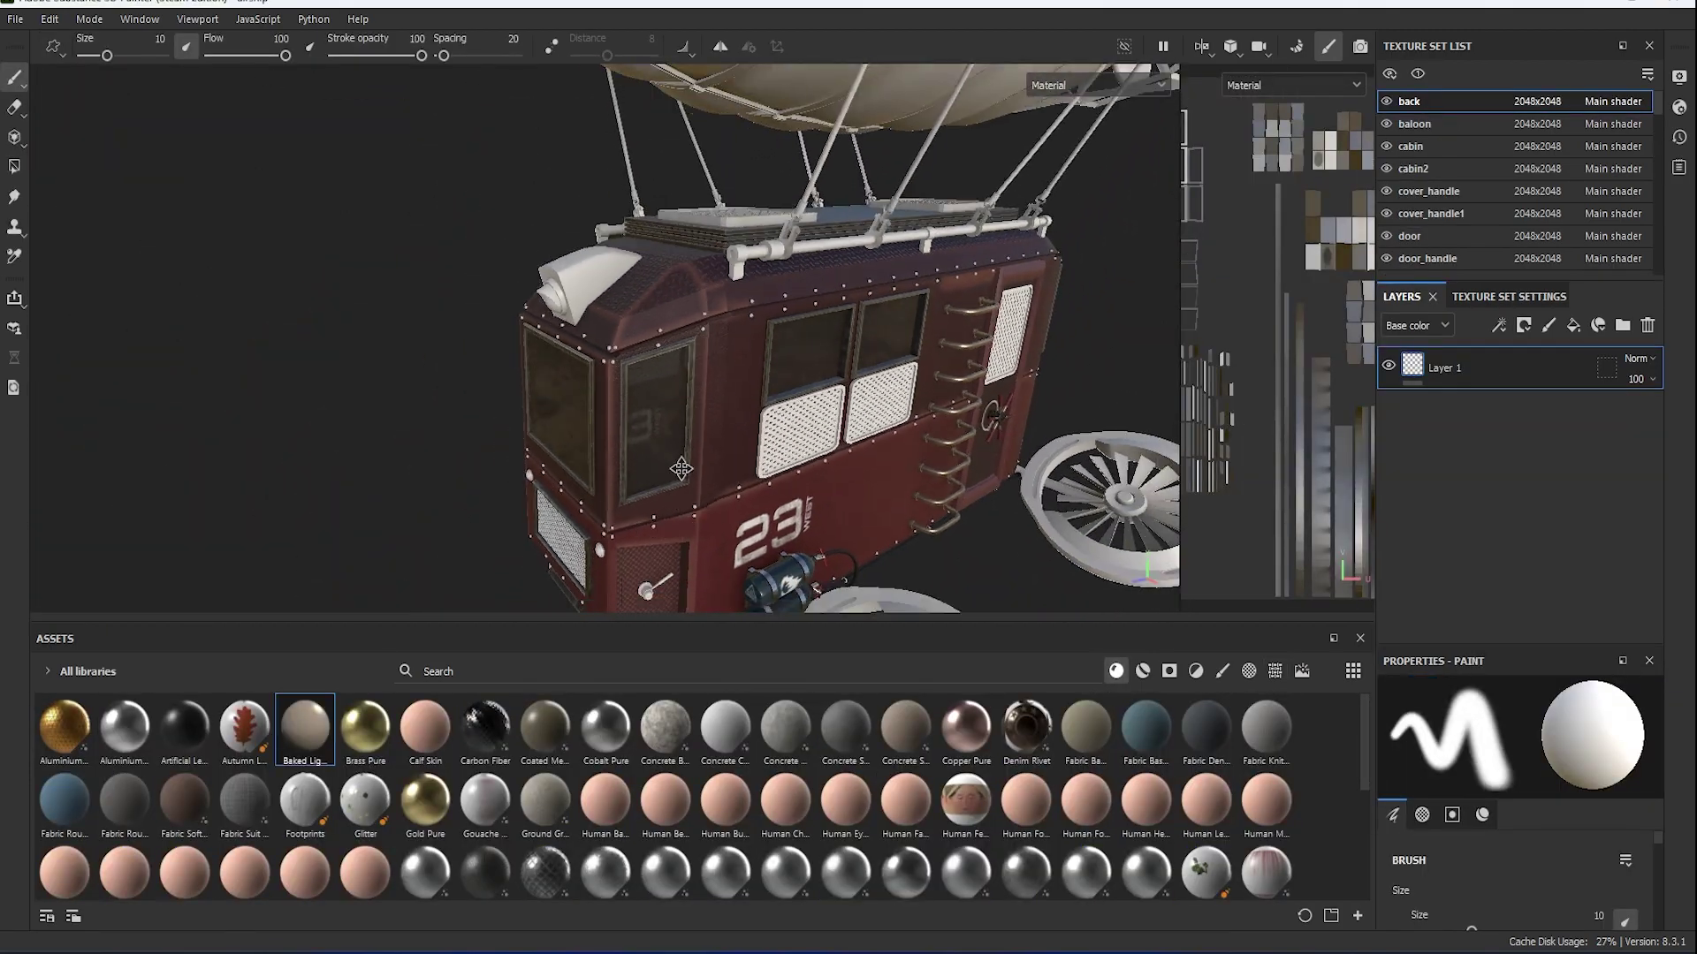
# Apply Steel Painted Clearcoat to every grill, including the side and roof grills.
pyautogui.keyDown('alt'); pyautogui.moveTo(795, 372); pyautogui.dragTo(619, 353); pyautogui.keyUp('alt')
pyautogui.click(1142, 671)
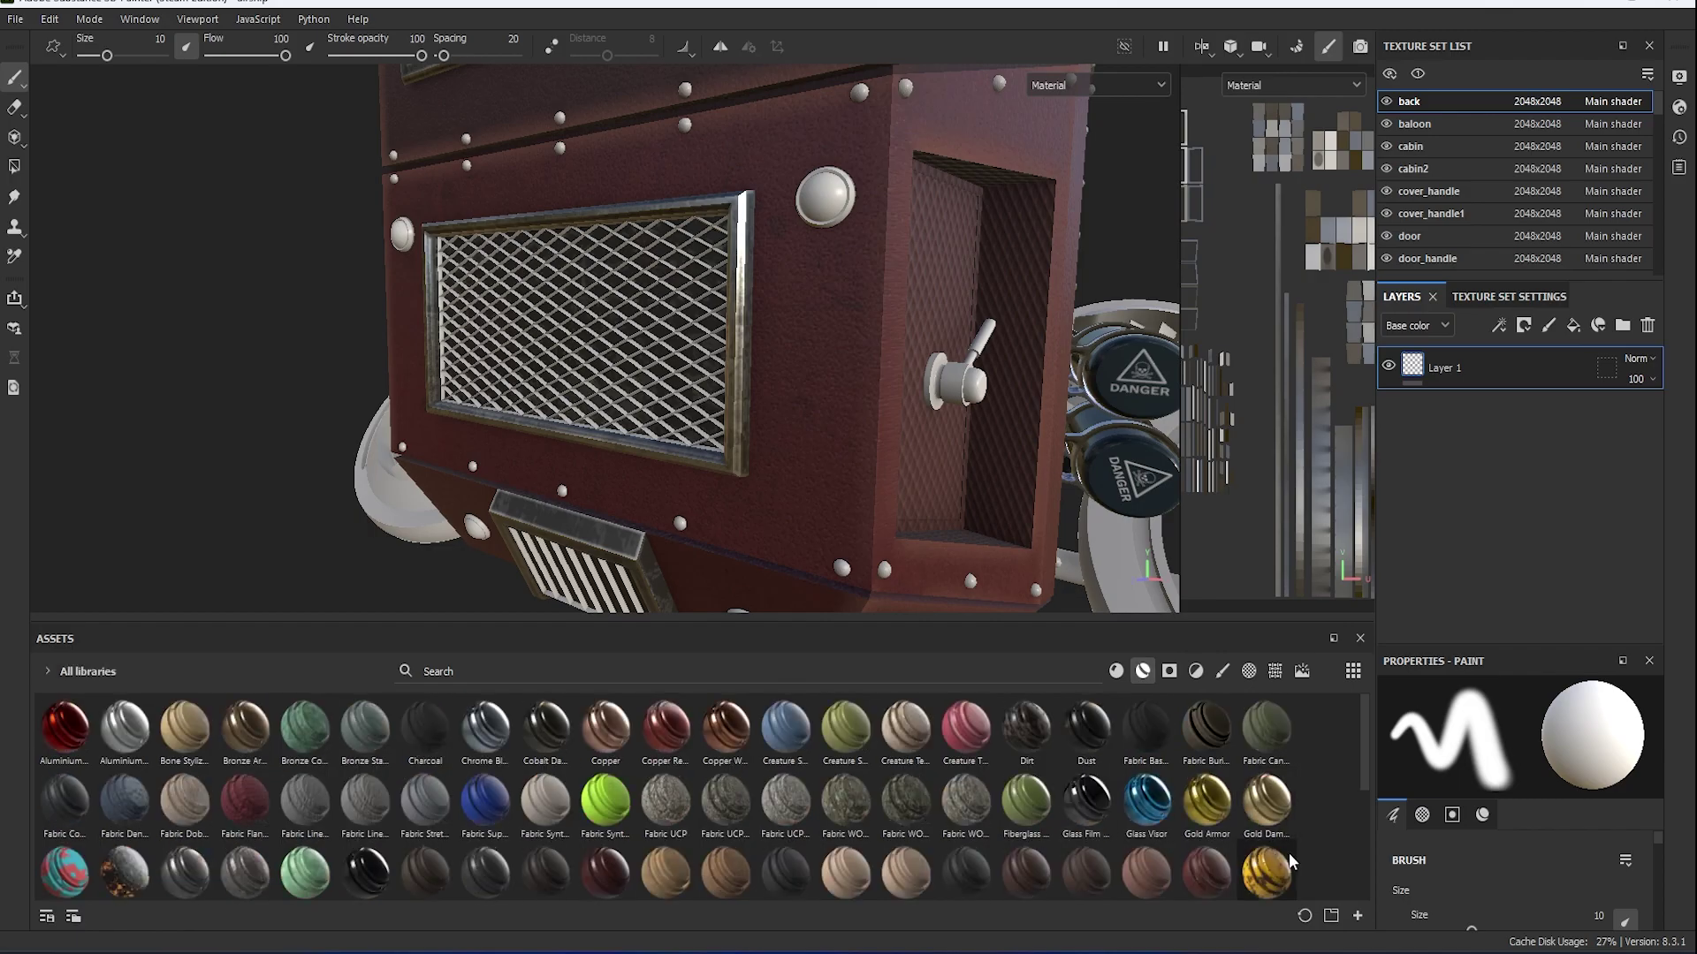
pyautogui.scroll(-2, 1289, 852)
pyautogui.moveTo(1266, 789)
pyautogui.mouseDown()
pyautogui.moveTo(619, 583)
pyautogui.moveTo(796, 309)
pyautogui.moveTo(1016, 382)
pyautogui.mouseUp()
pyautogui.scroll(3, 796, 354)
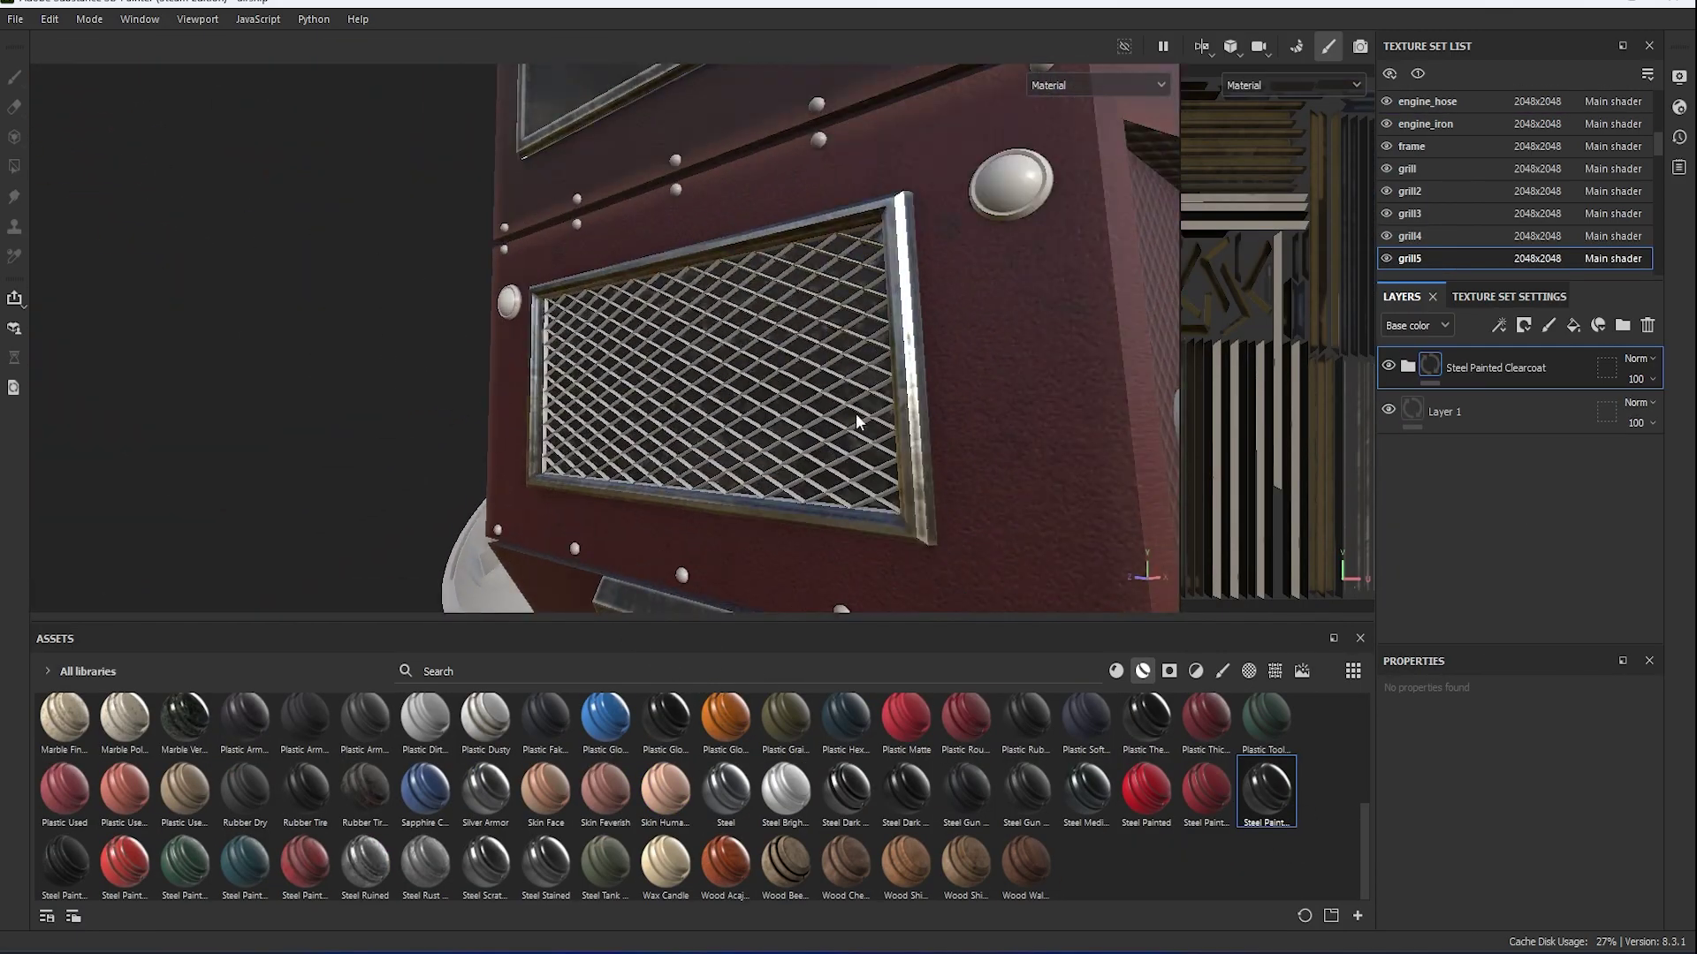
pyautogui.moveTo(1273, 778)
pyautogui.mouseDown()
pyautogui.moveTo(857, 506)
pyautogui.moveTo(759, 456)
pyautogui.moveTo(676, 470)
pyautogui.mouseUp()
pyautogui.scroll(-5, 759, 456)
pyautogui.scroll(5, 676, 470)
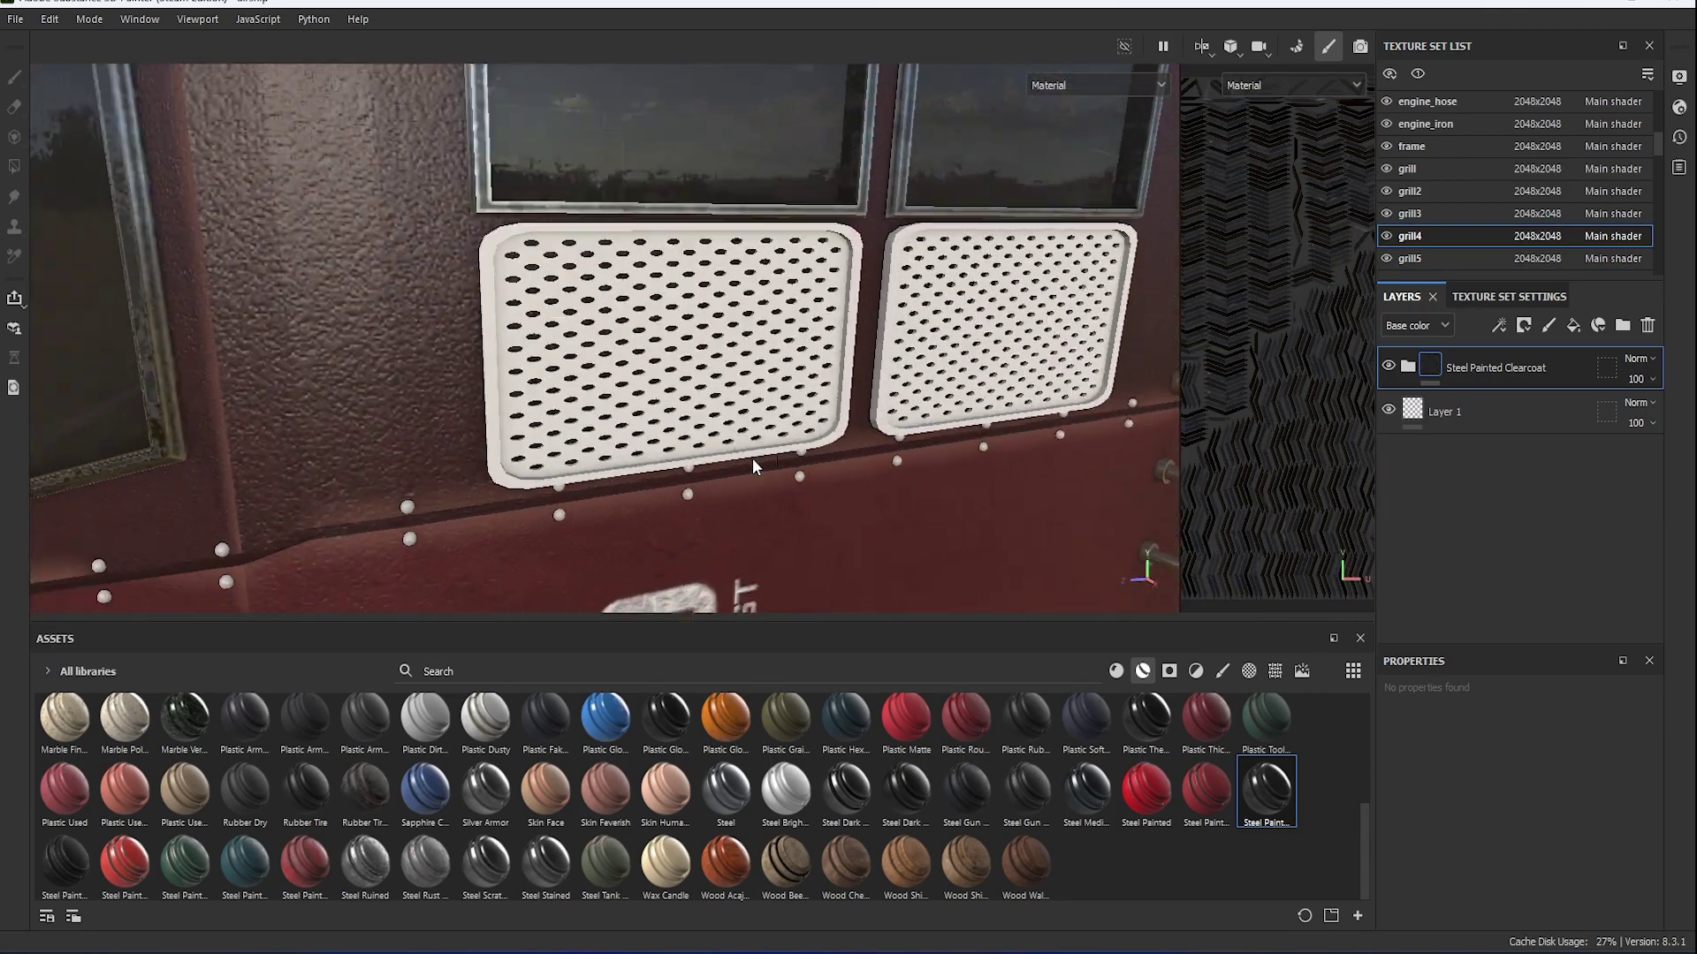
pyautogui.moveTo(1267, 791)
pyautogui.mouseDown()
pyautogui.moveTo(711, 413)
pyautogui.moveTo(884, 415)
pyautogui.mouseUp()
pyautogui.scroll(-5, 711, 414)
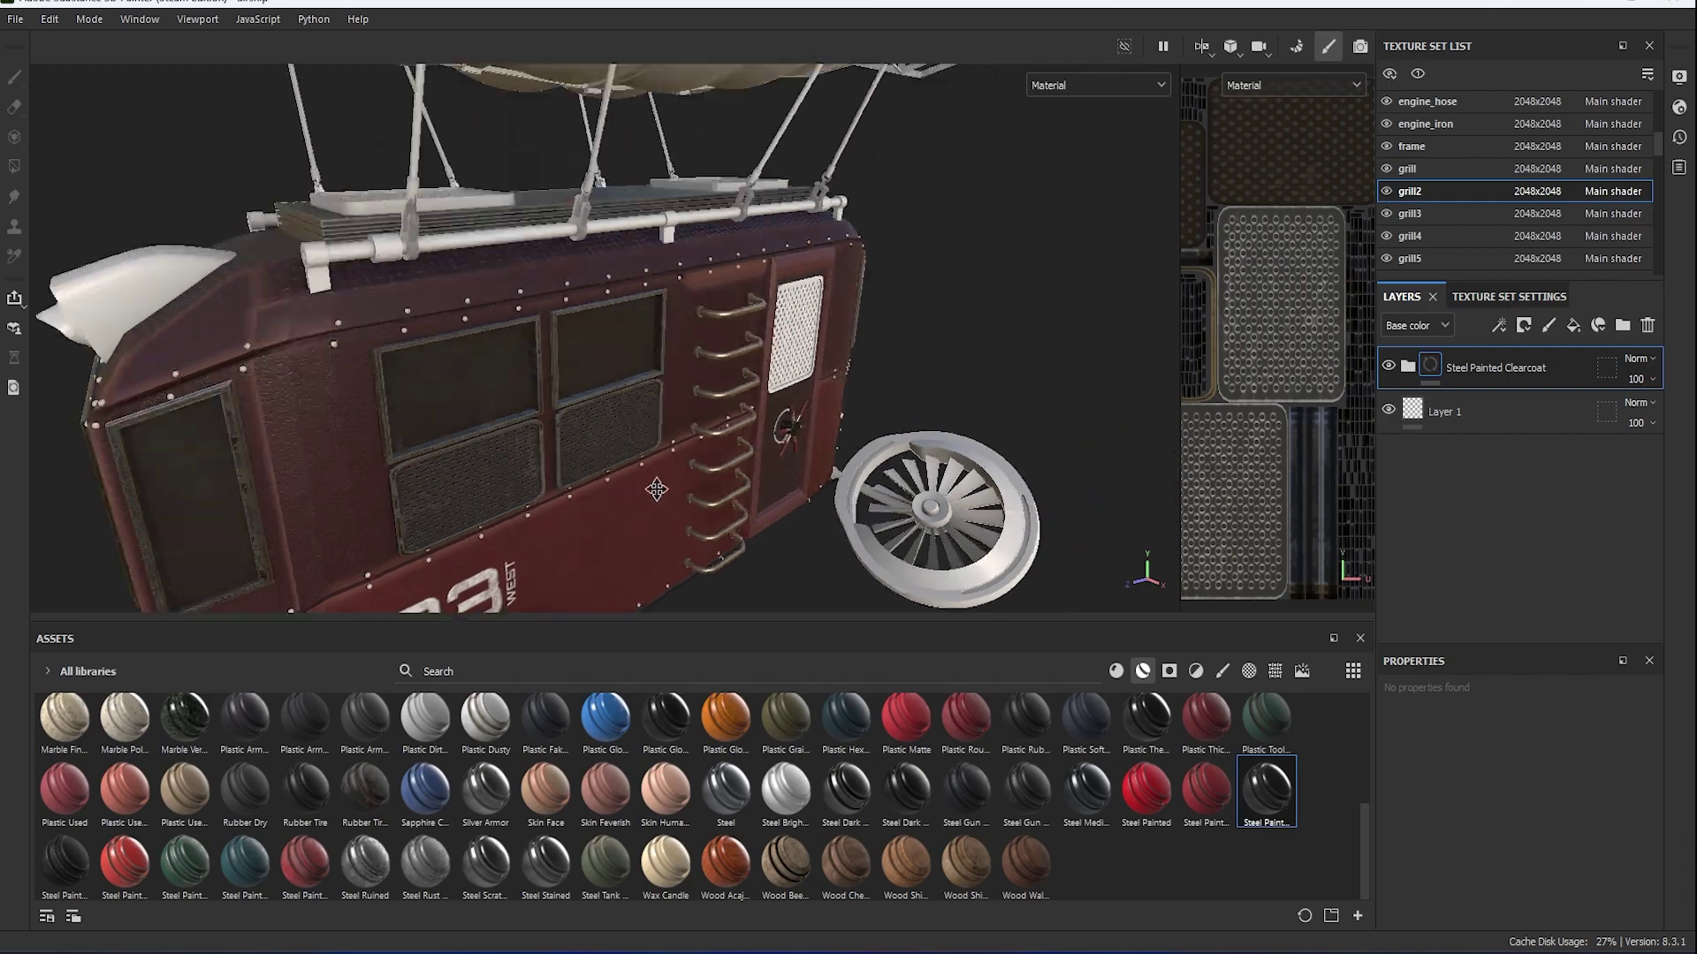
pyautogui.scroll(3, 883, 415)
pyautogui.moveTo(1267, 791)
pyautogui.mouseDown()
pyautogui.moveTo(760, 354)
pyautogui.moveTo(460, 364)
pyautogui.mouseUp()
pyautogui.scroll(-5, 760, 354)
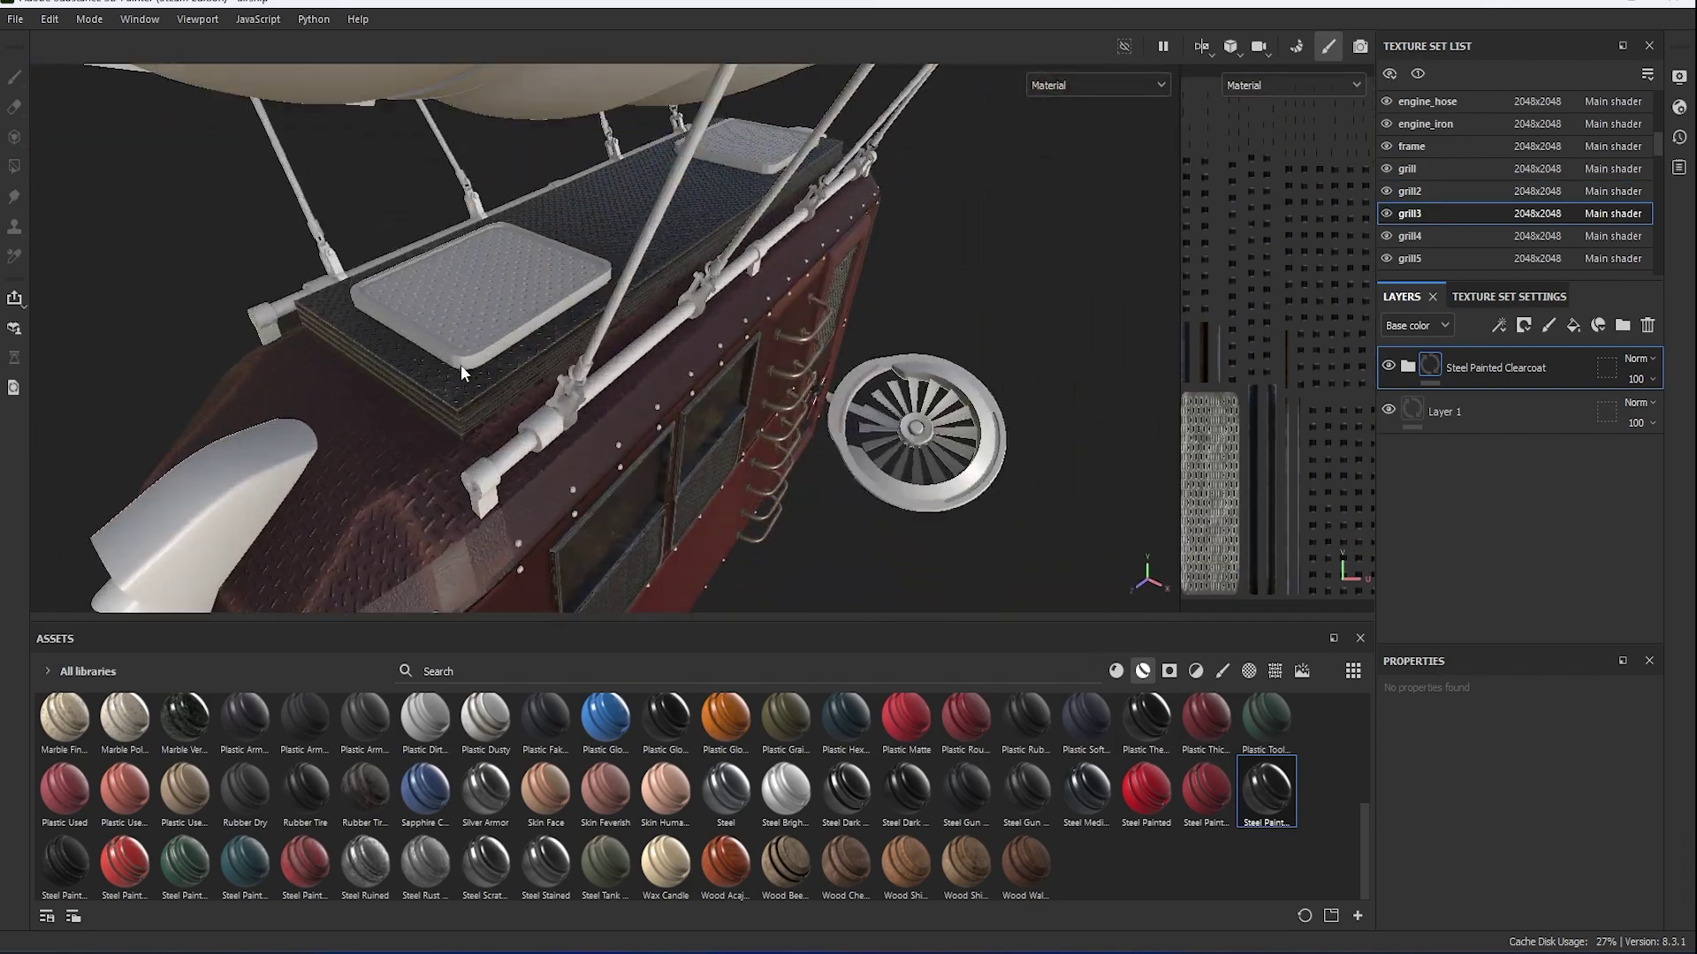
pyautogui.scroll(5, 459, 364)
pyautogui.moveTo(1267, 791); pyautogui.dragTo(665, 344)
pyautogui.scroll(-3, 664, 344)
pyautogui.keyDown('alt'); pyautogui.moveTo(665, 344); pyautogui.dragTo(795, 353); pyautogui.keyUp('alt')
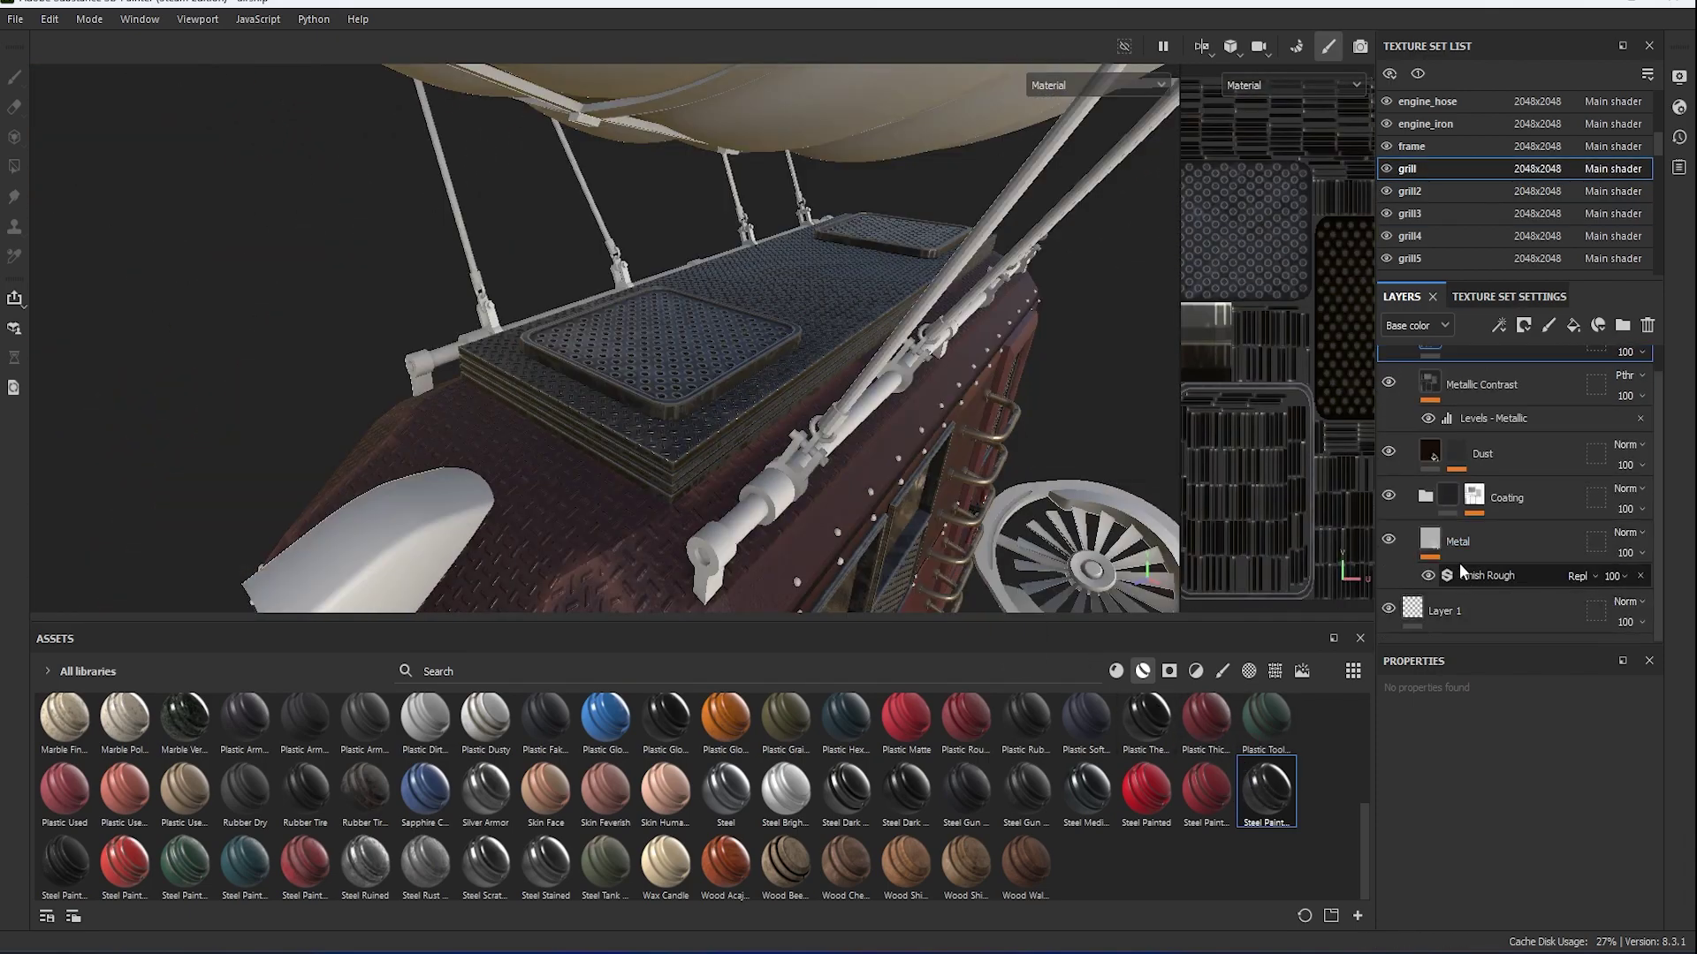
# Set the Coating Underpaint base colour to dark red-brown 5F4545.
pyautogui.click(1502, 541)
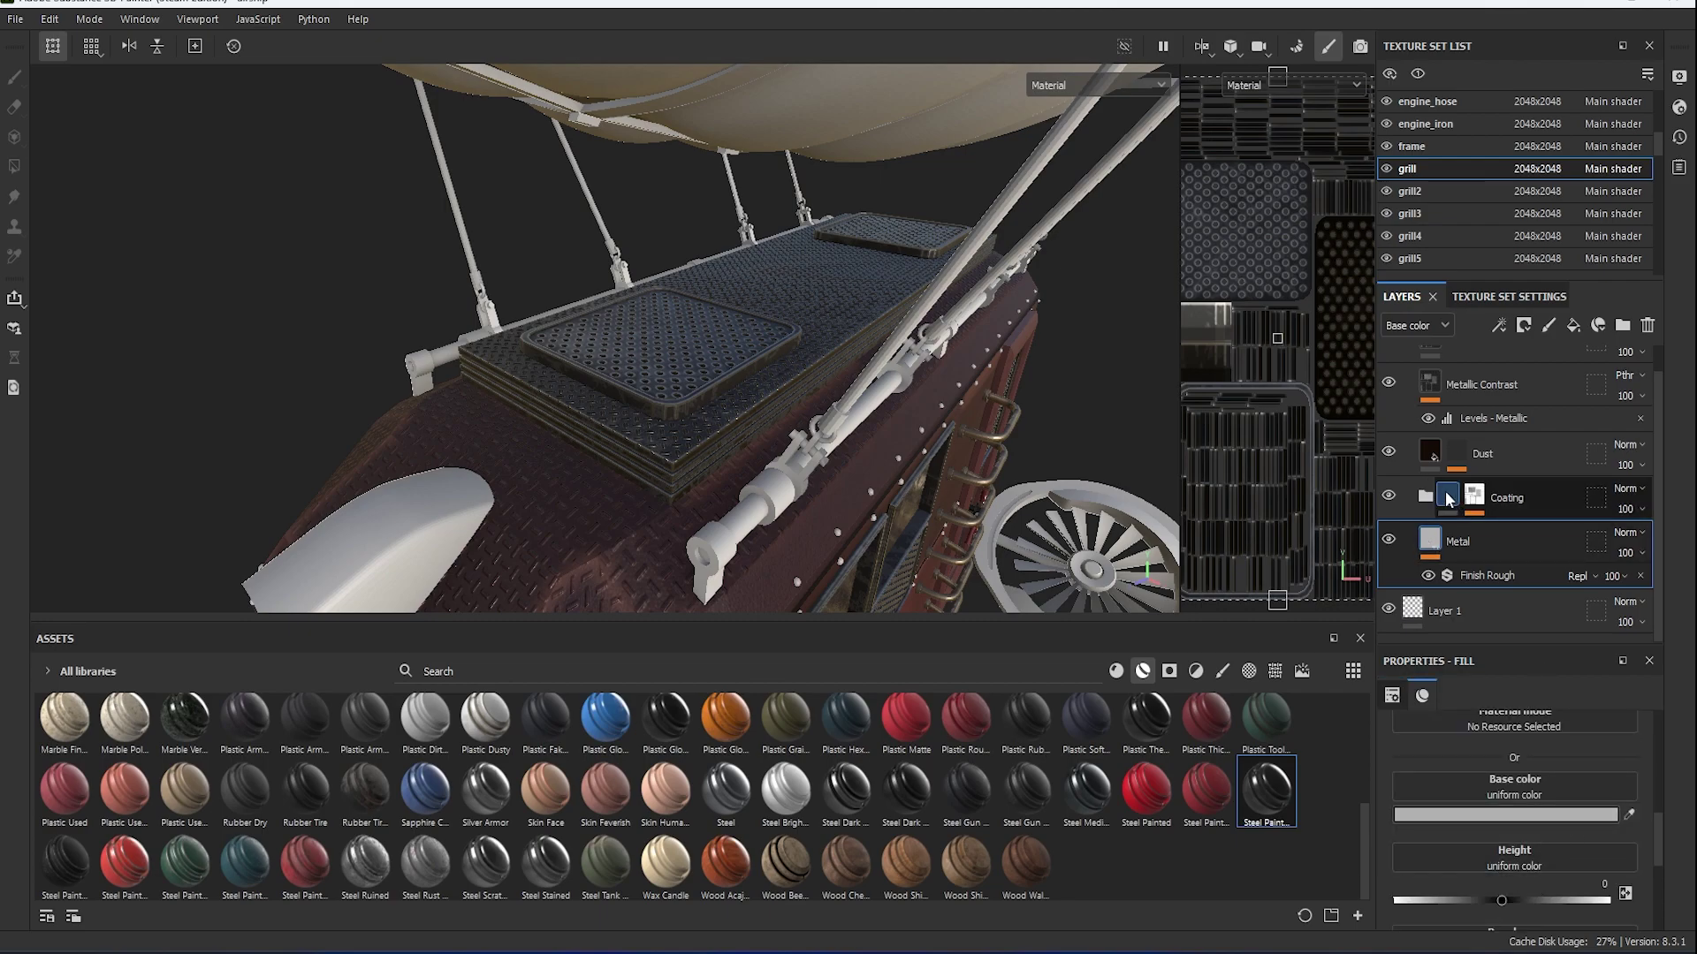
pyautogui.click(1447, 498)
pyautogui.click(1470, 594)
pyautogui.click(1515, 762)
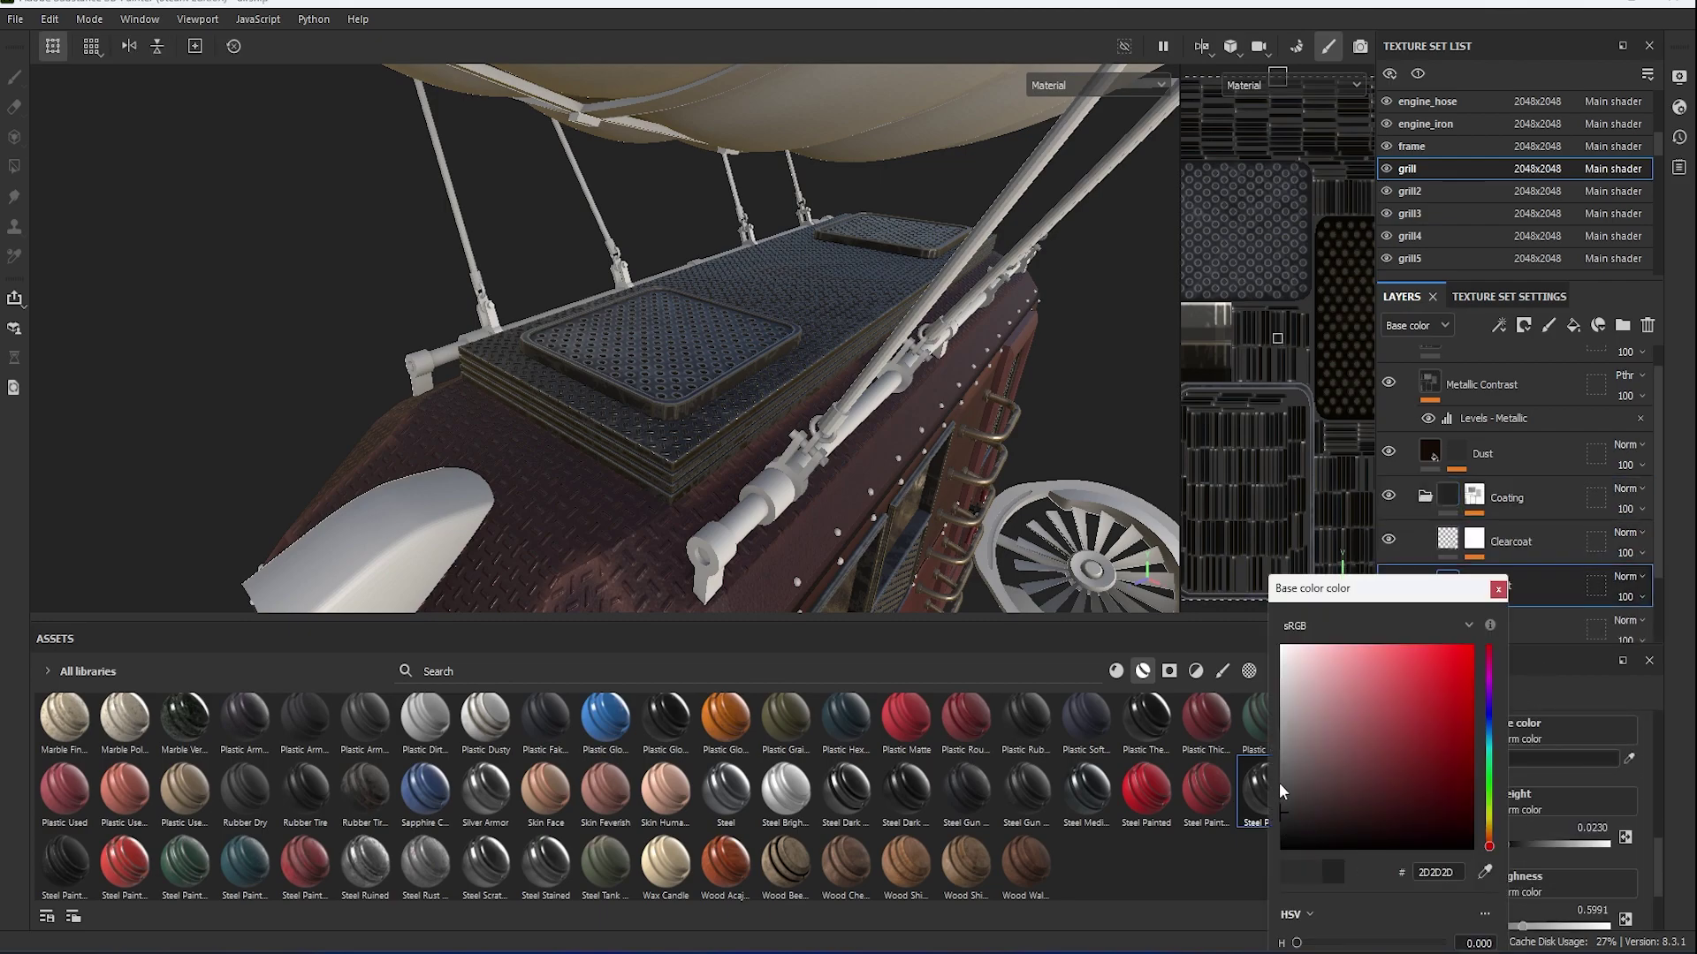
pyautogui.moveTo(1276, 773); pyautogui.dragTo(1341, 772)
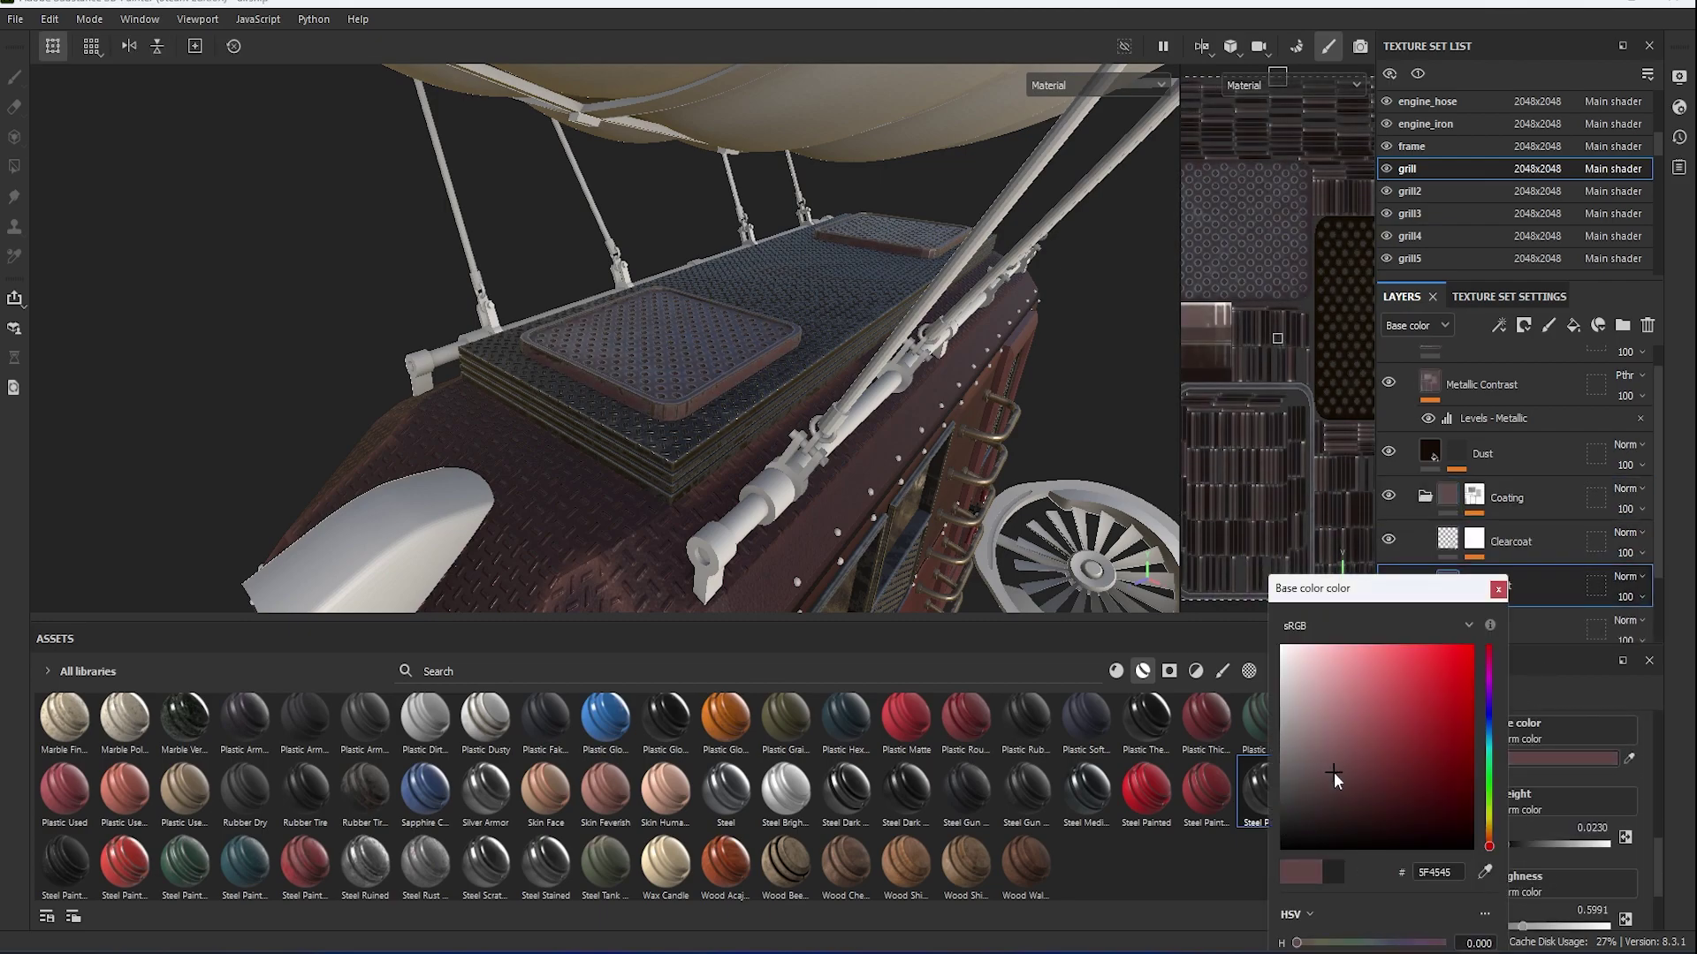
# Apply Bronze Armor to the door handle.
pyautogui.keyDown('alt'); pyautogui.moveTo(1011, 538); pyautogui.dragTo(842, 455); pyautogui.keyUp('alt')
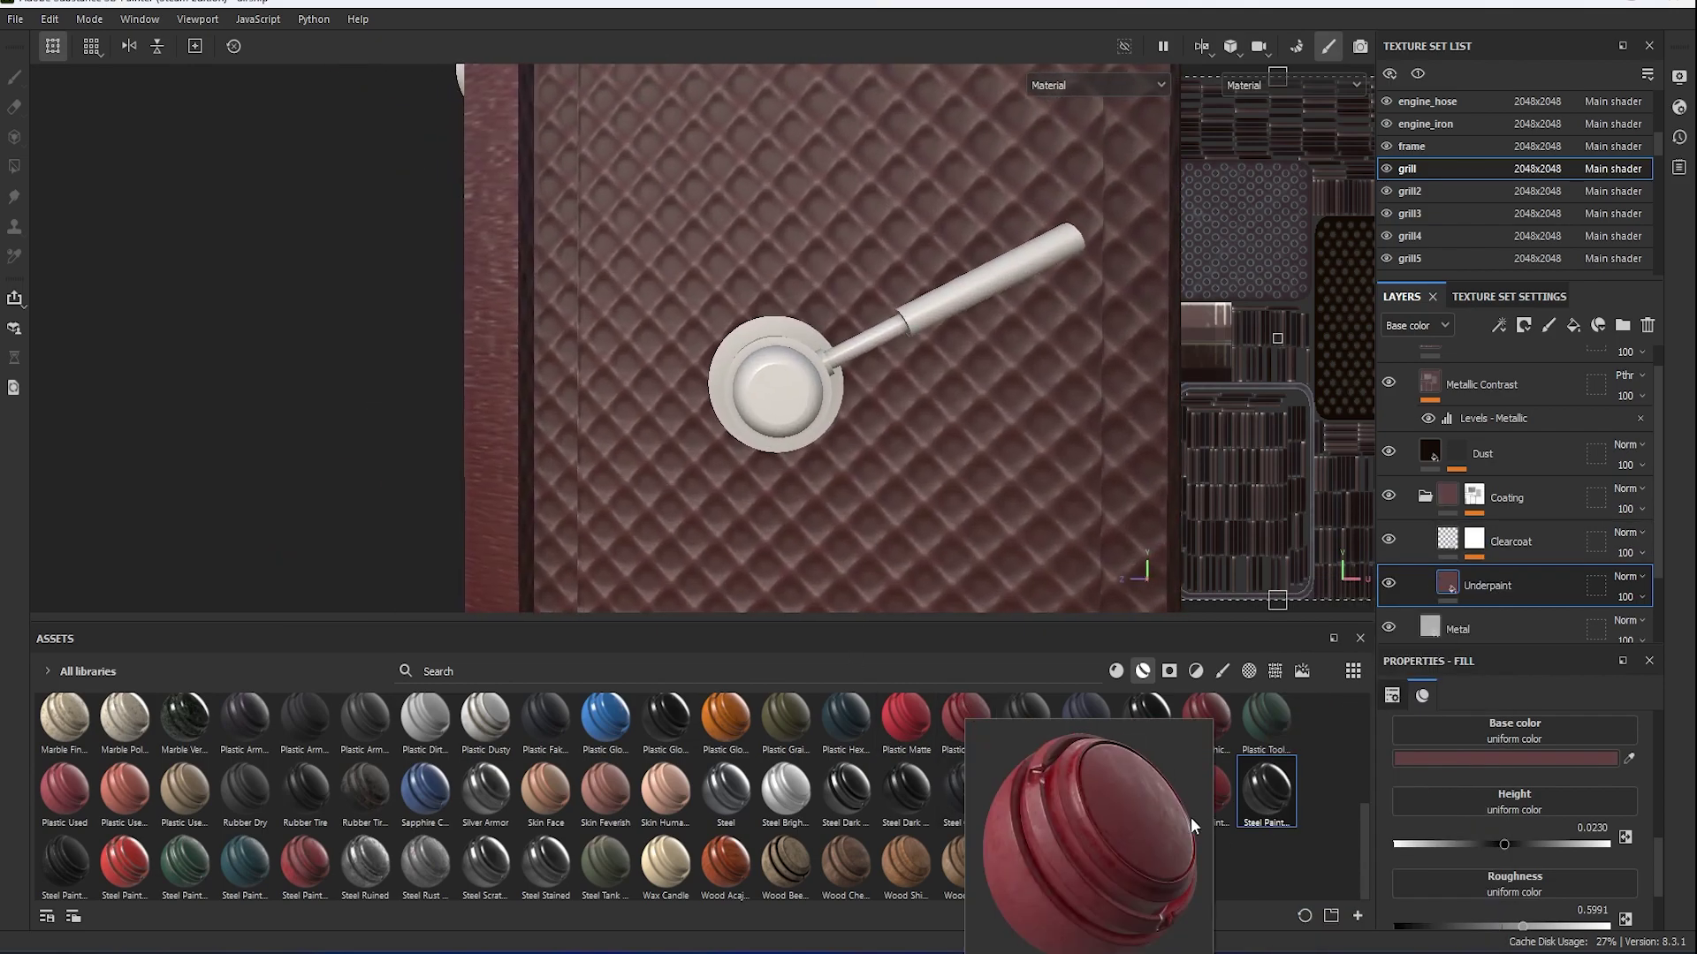
pyautogui.scroll(5, 619, 777)
pyautogui.moveTo(245, 729); pyautogui.dragTo(785, 402)
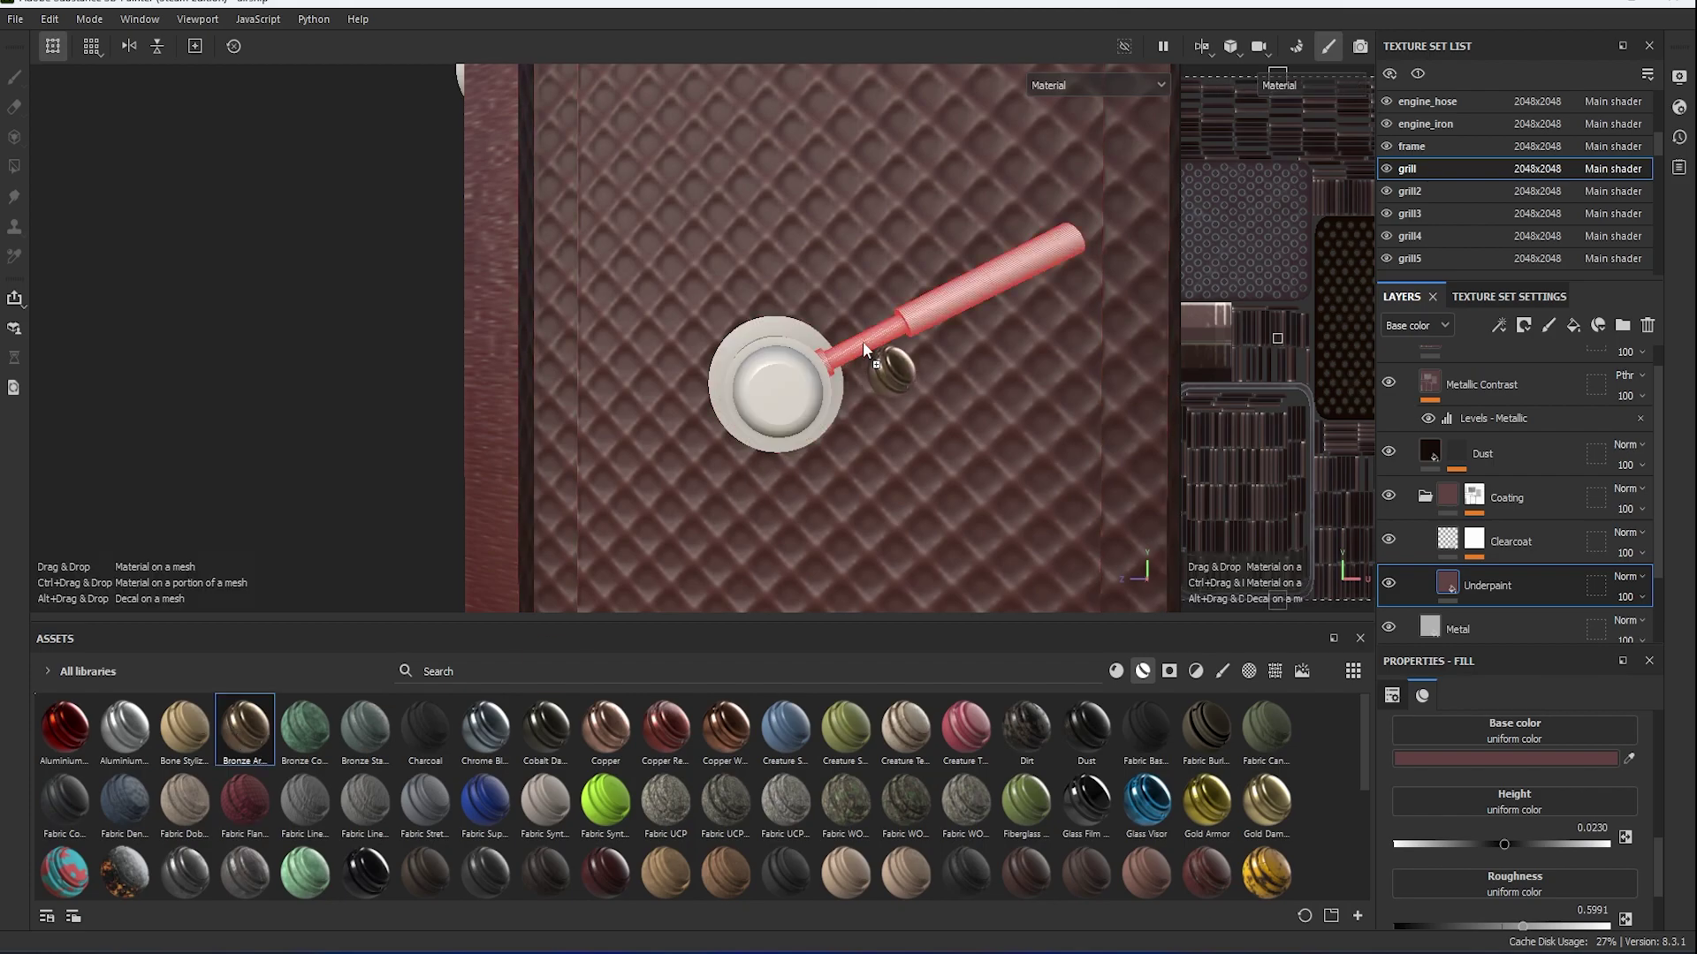
pyautogui.moveTo(863, 341)
pyautogui.mouseDown()
pyautogui.moveTo(925, 310)
pyautogui.moveTo(852, 421)
pyautogui.mouseUp()
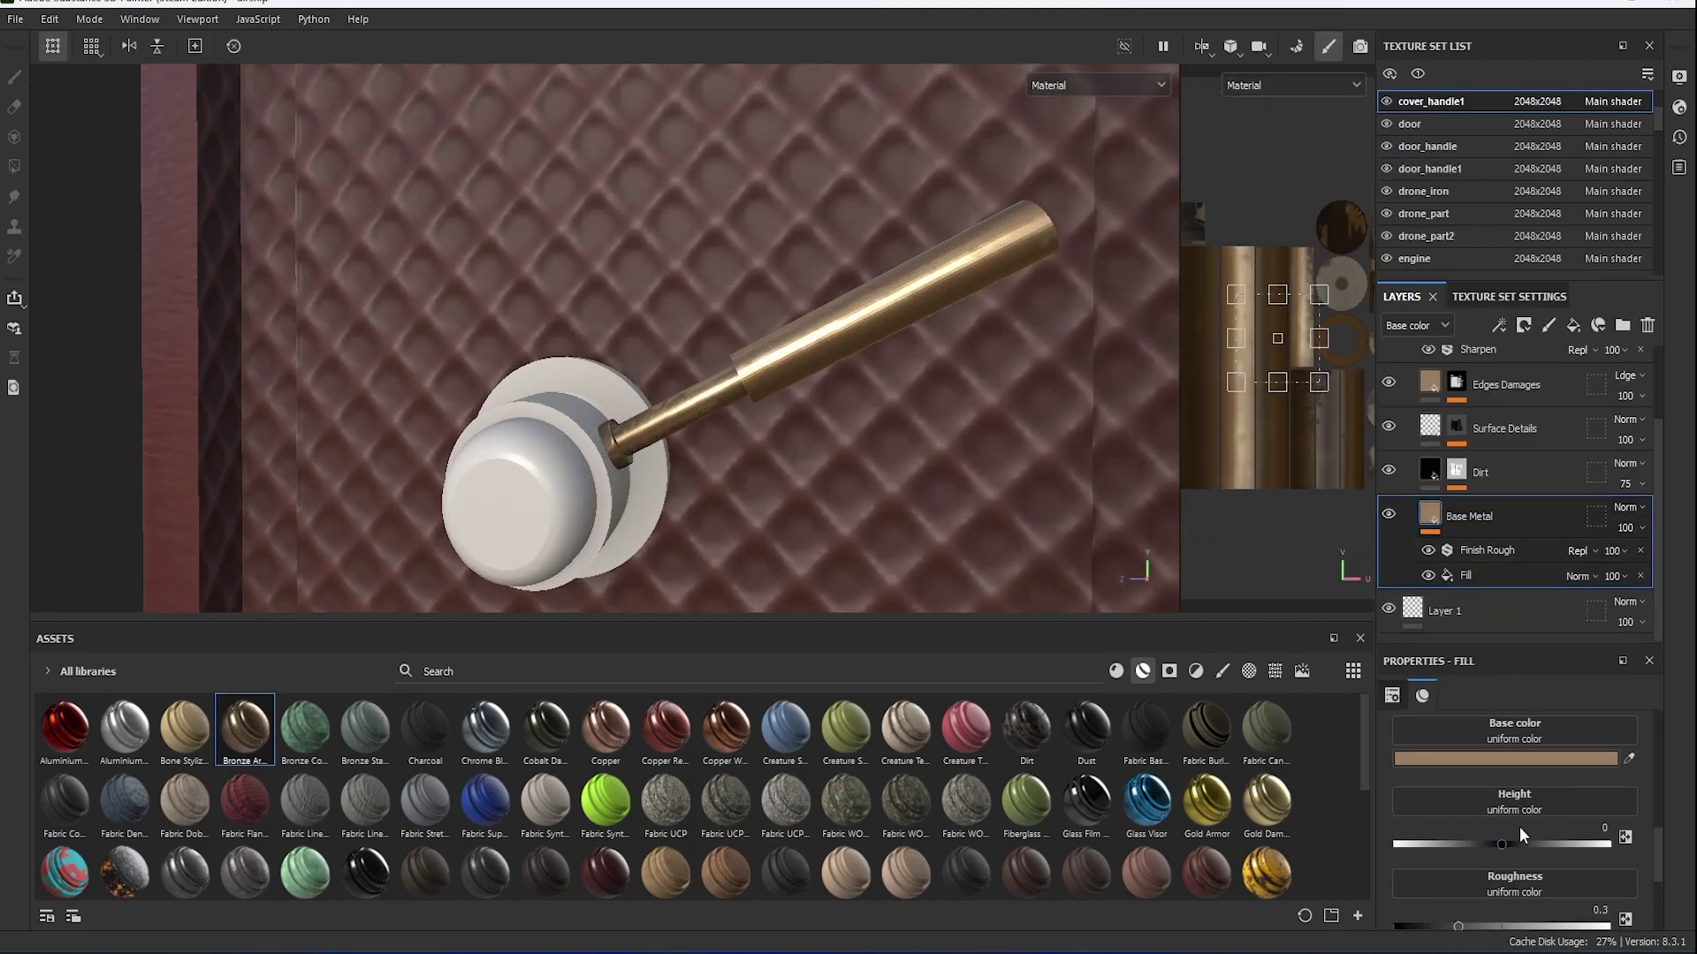
# Shift the handle's bronze Base Metal colour toward grey.
pyautogui.click(1413, 760)
pyautogui.moveTo(1311, 724)
pyautogui.mouseDown()
pyautogui.moveTo(1286, 724)
pyautogui.moveTo(1302, 725)
pyautogui.mouseUp()
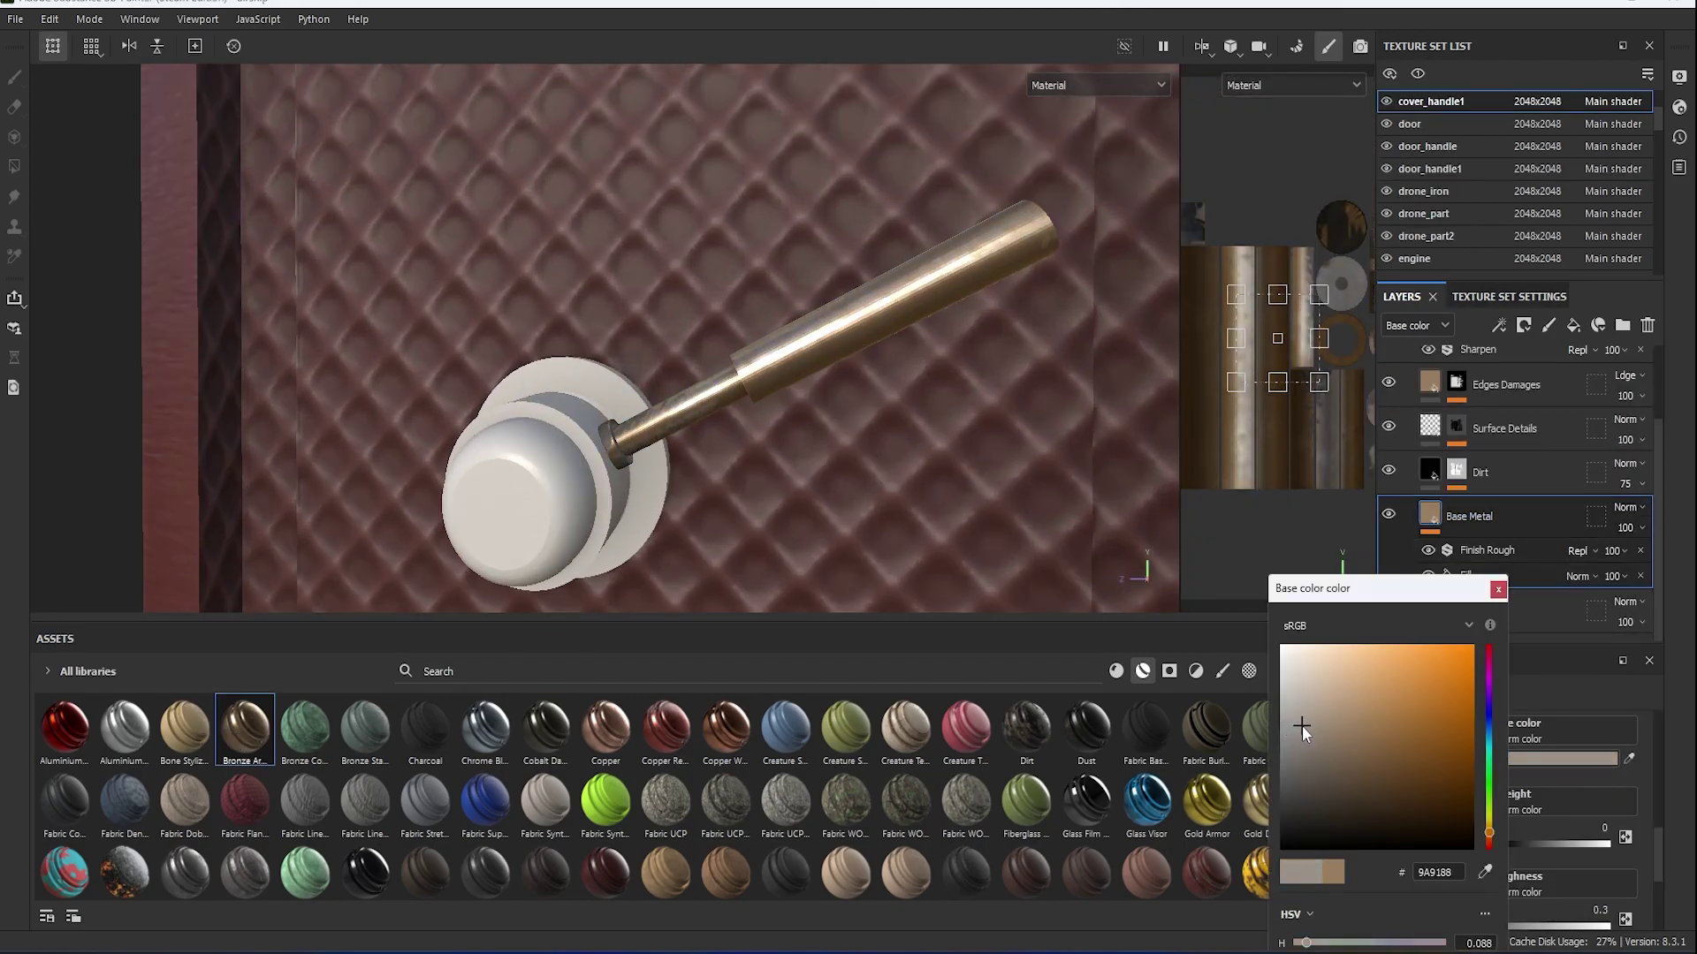
pyautogui.click(962, 458)
pyautogui.scroll(3, 957, 464)
pyautogui.scroll(3, 919, 441)
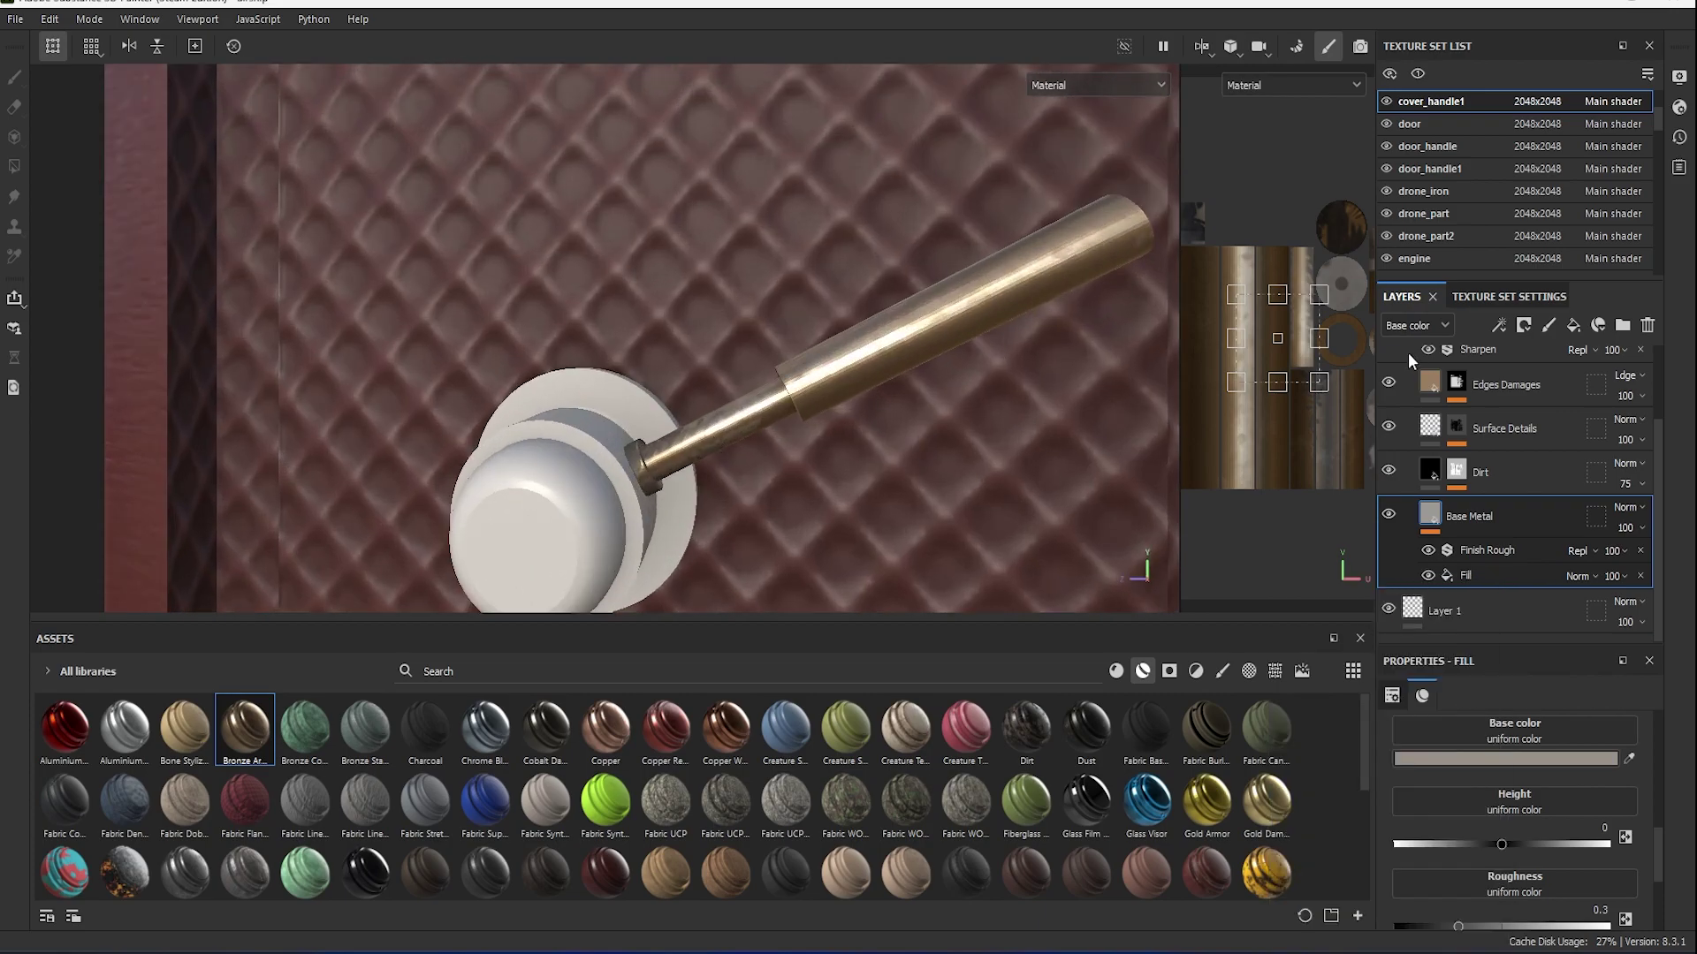
pyautogui.scroll(2, 1408, 352)
# Add a black-masked fill layer and polygon-fill the handle's outer grip into it.
pyautogui.rightClick(1418, 371)
pyautogui.click(1476, 400)
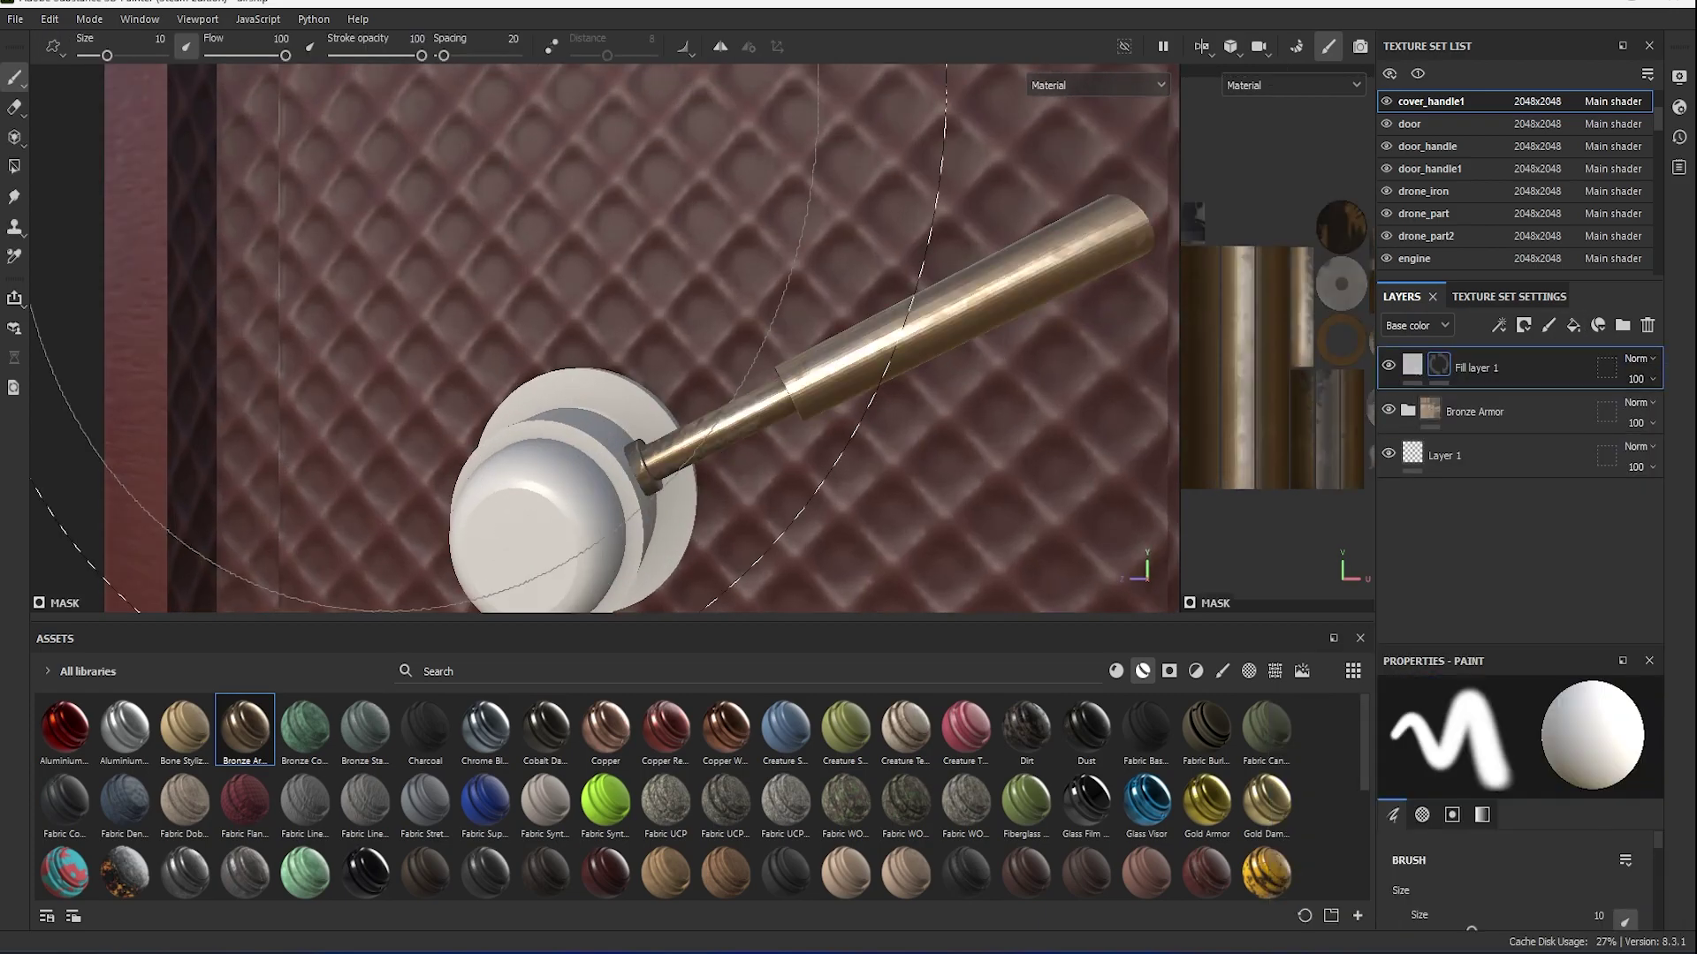
pyautogui.click(15, 166)
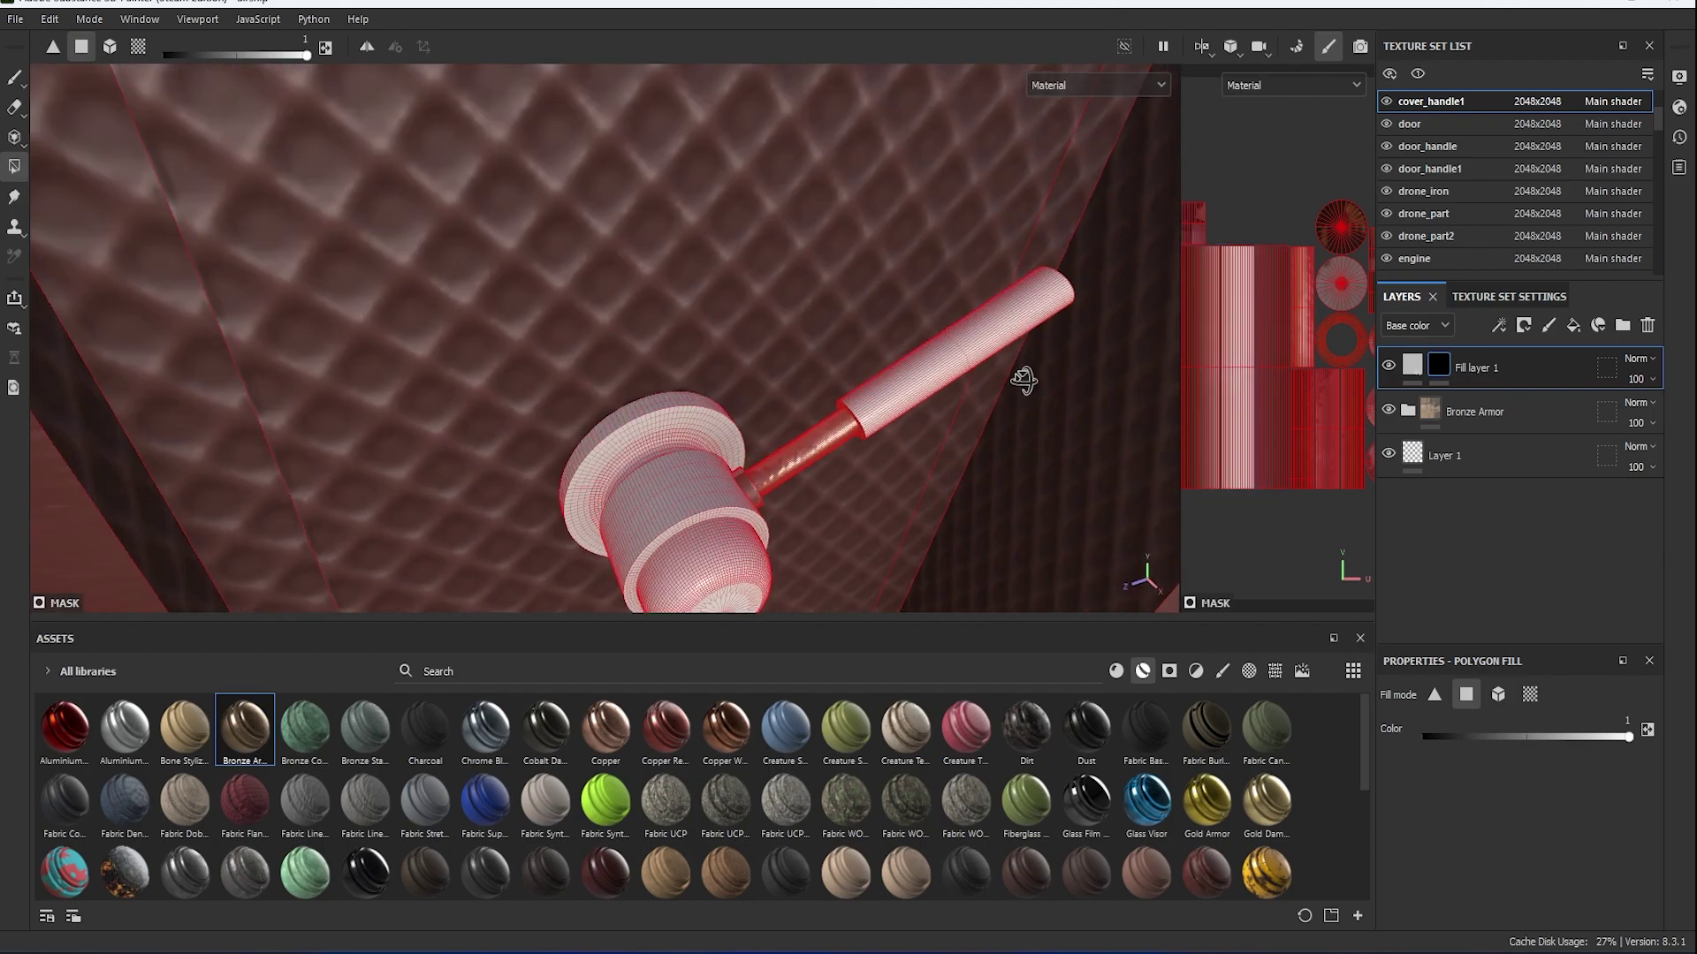
pyautogui.keyDown('alt'); pyautogui.moveTo(1022, 379); pyautogui.dragTo(534, 311); pyautogui.keyUp('alt')
pyautogui.moveTo(865, 374); pyautogui.dragTo(1040, 195)
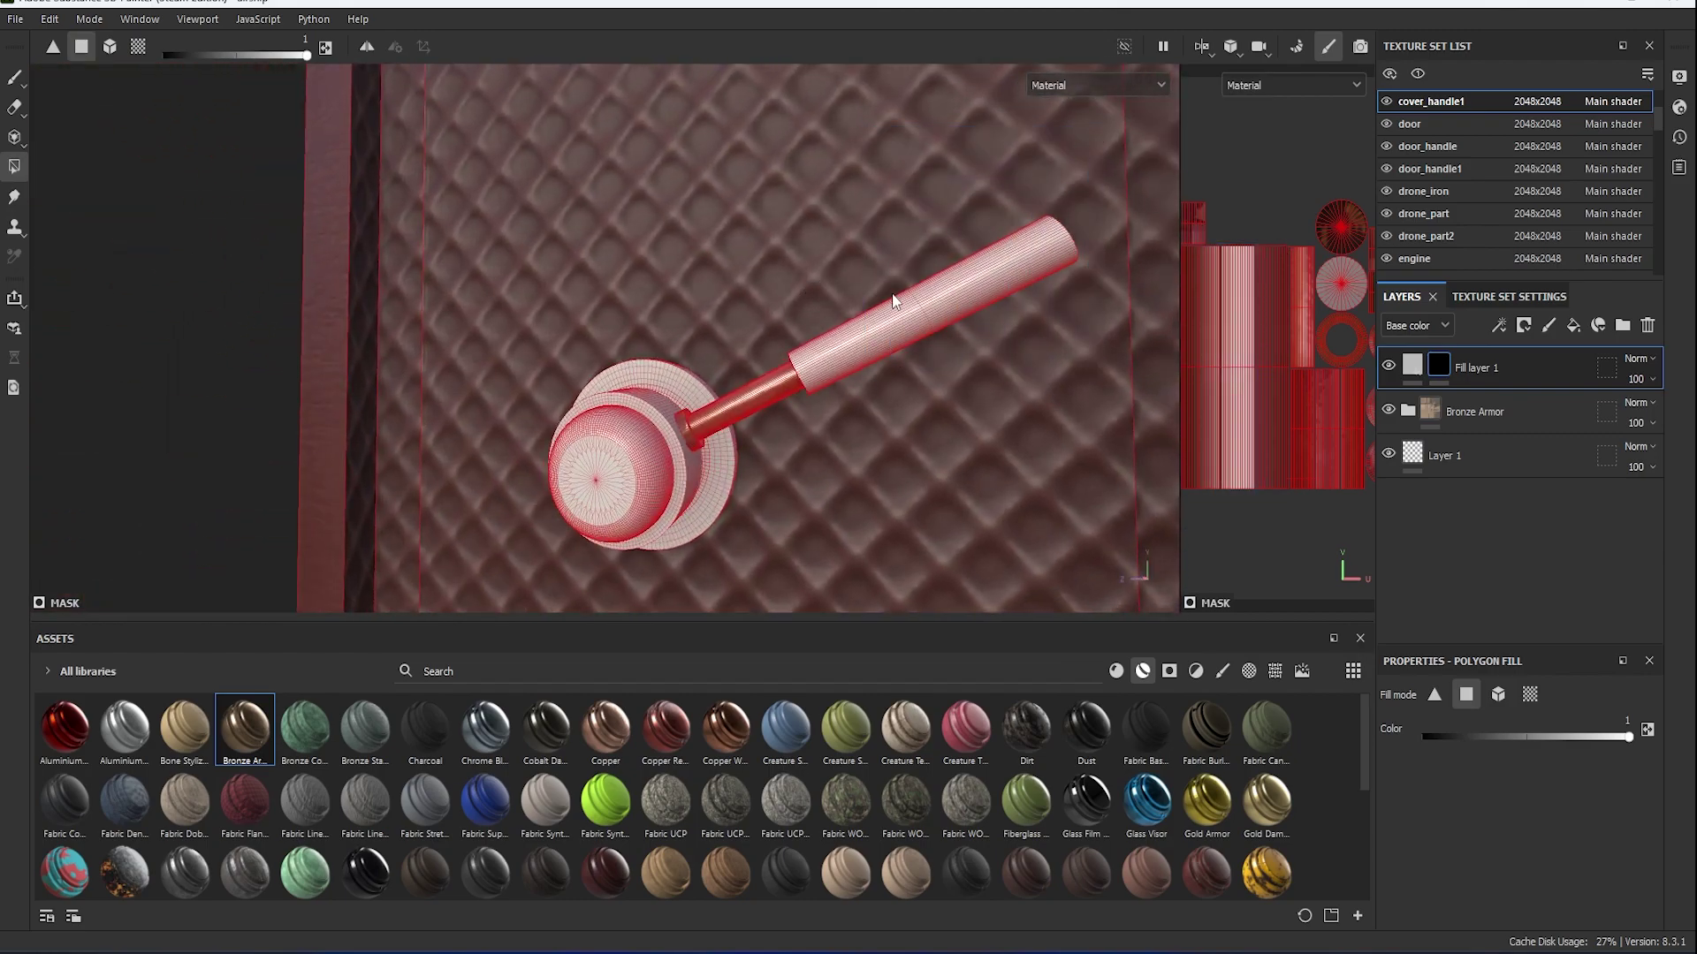
# Put Plastic Grid Small into the new fill's base colour for a red plastic grip.
pyautogui.scroll(3, 892, 300)
pyautogui.click(1412, 365)
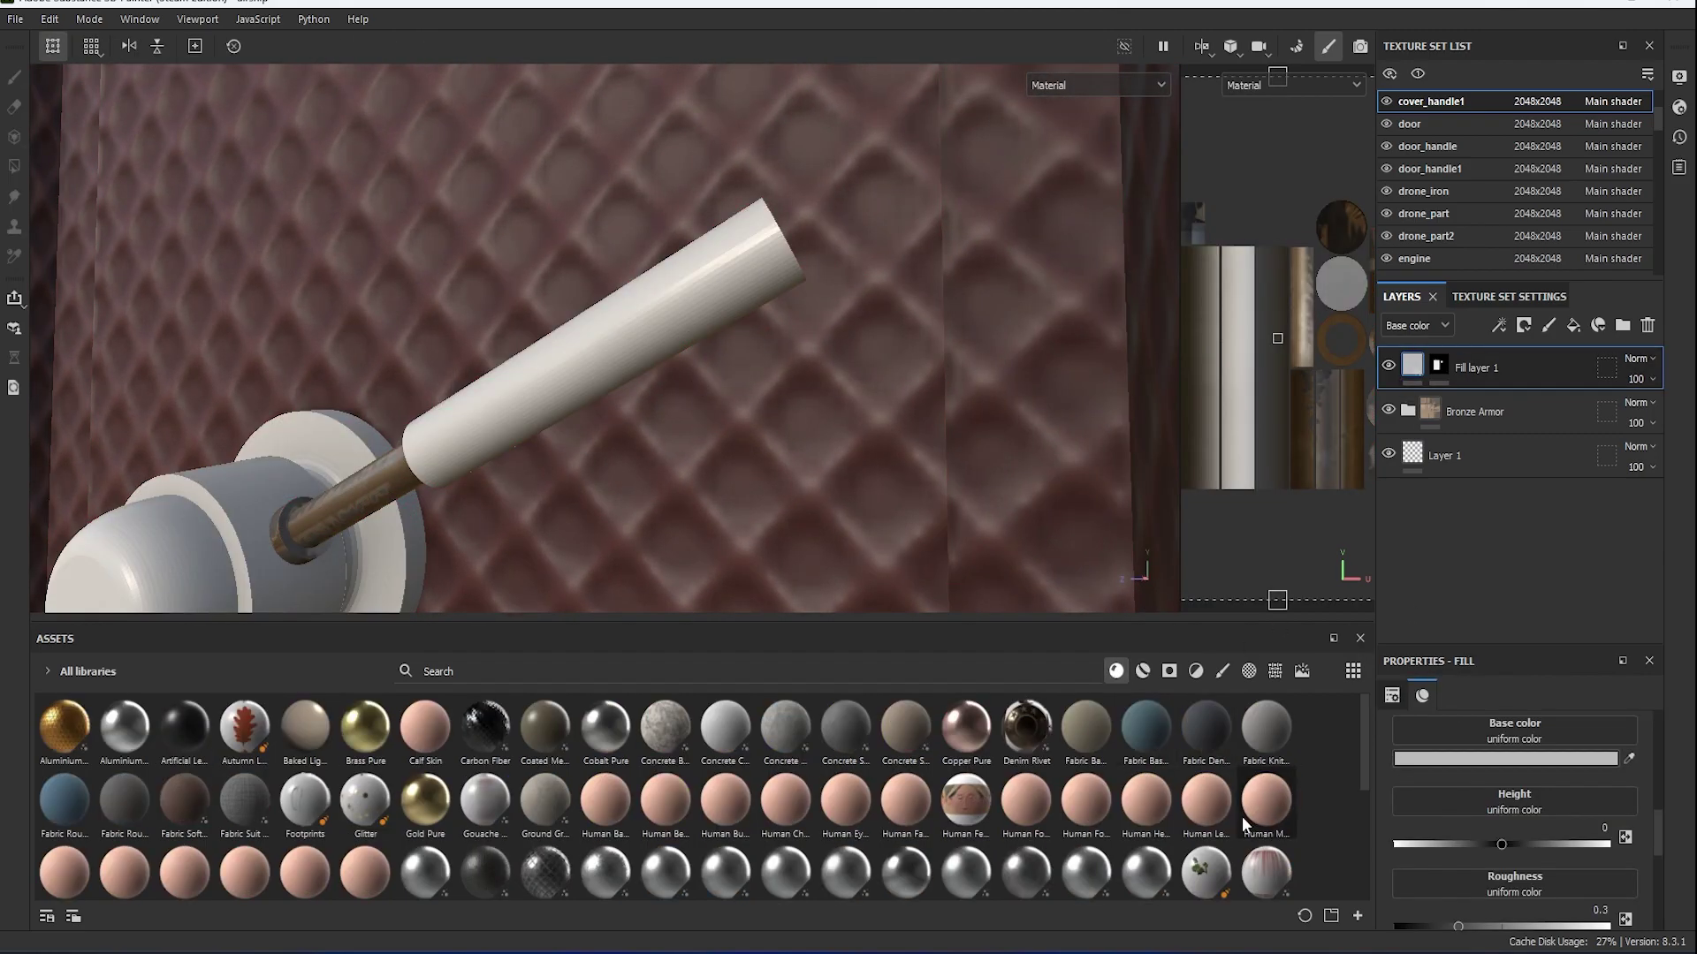
pyautogui.scroll(-5, 1243, 815)
pyautogui.moveTo(1202, 716); pyautogui.dragTo(1515, 742)
pyautogui.scroll(3, 855, 451)
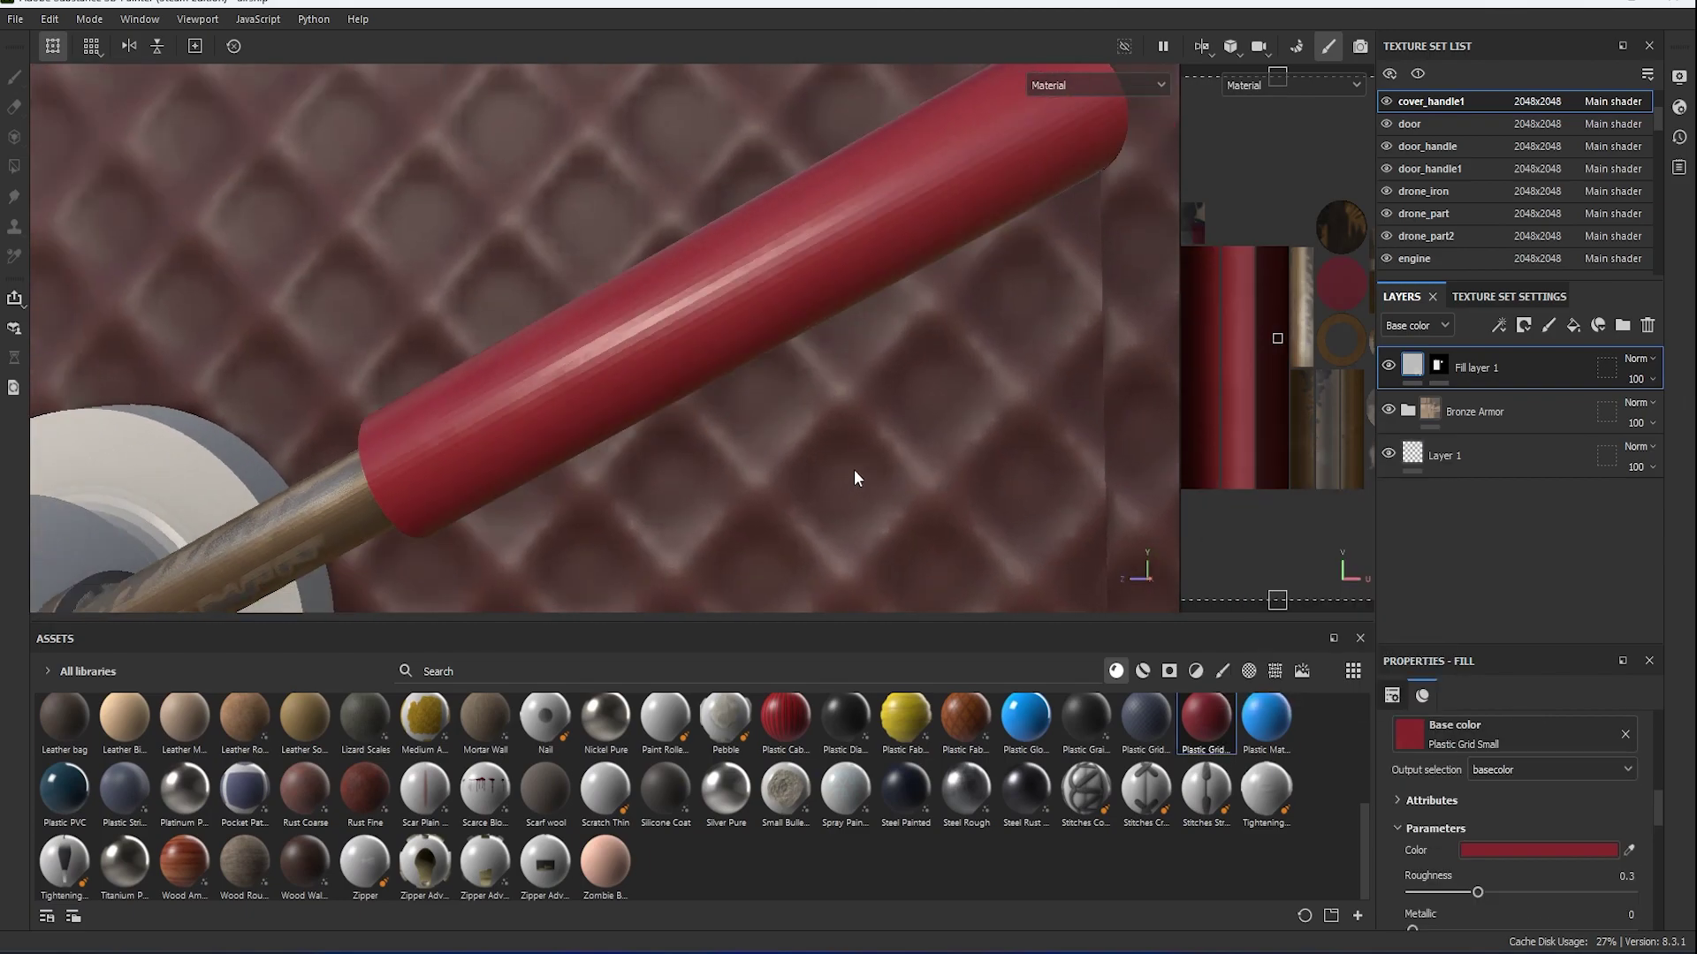
pyautogui.scroll(-2, 855, 471)
pyautogui.scroll(-5, 1490, 798)
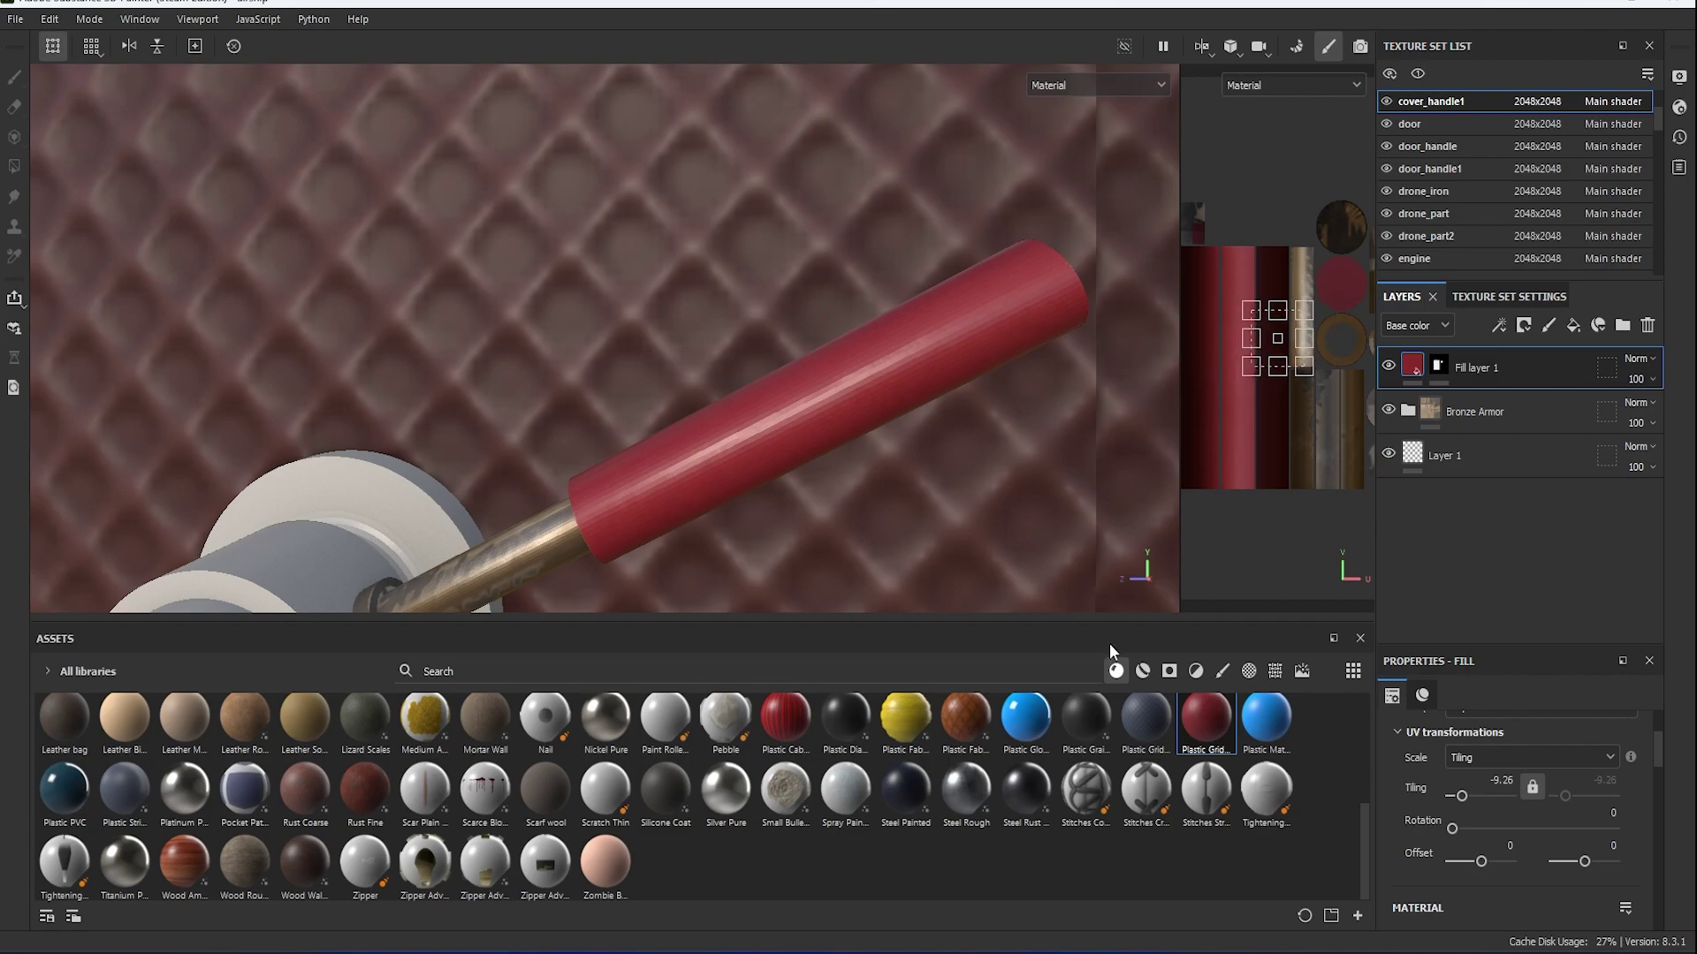
pyautogui.scroll(-3, 1502, 778)
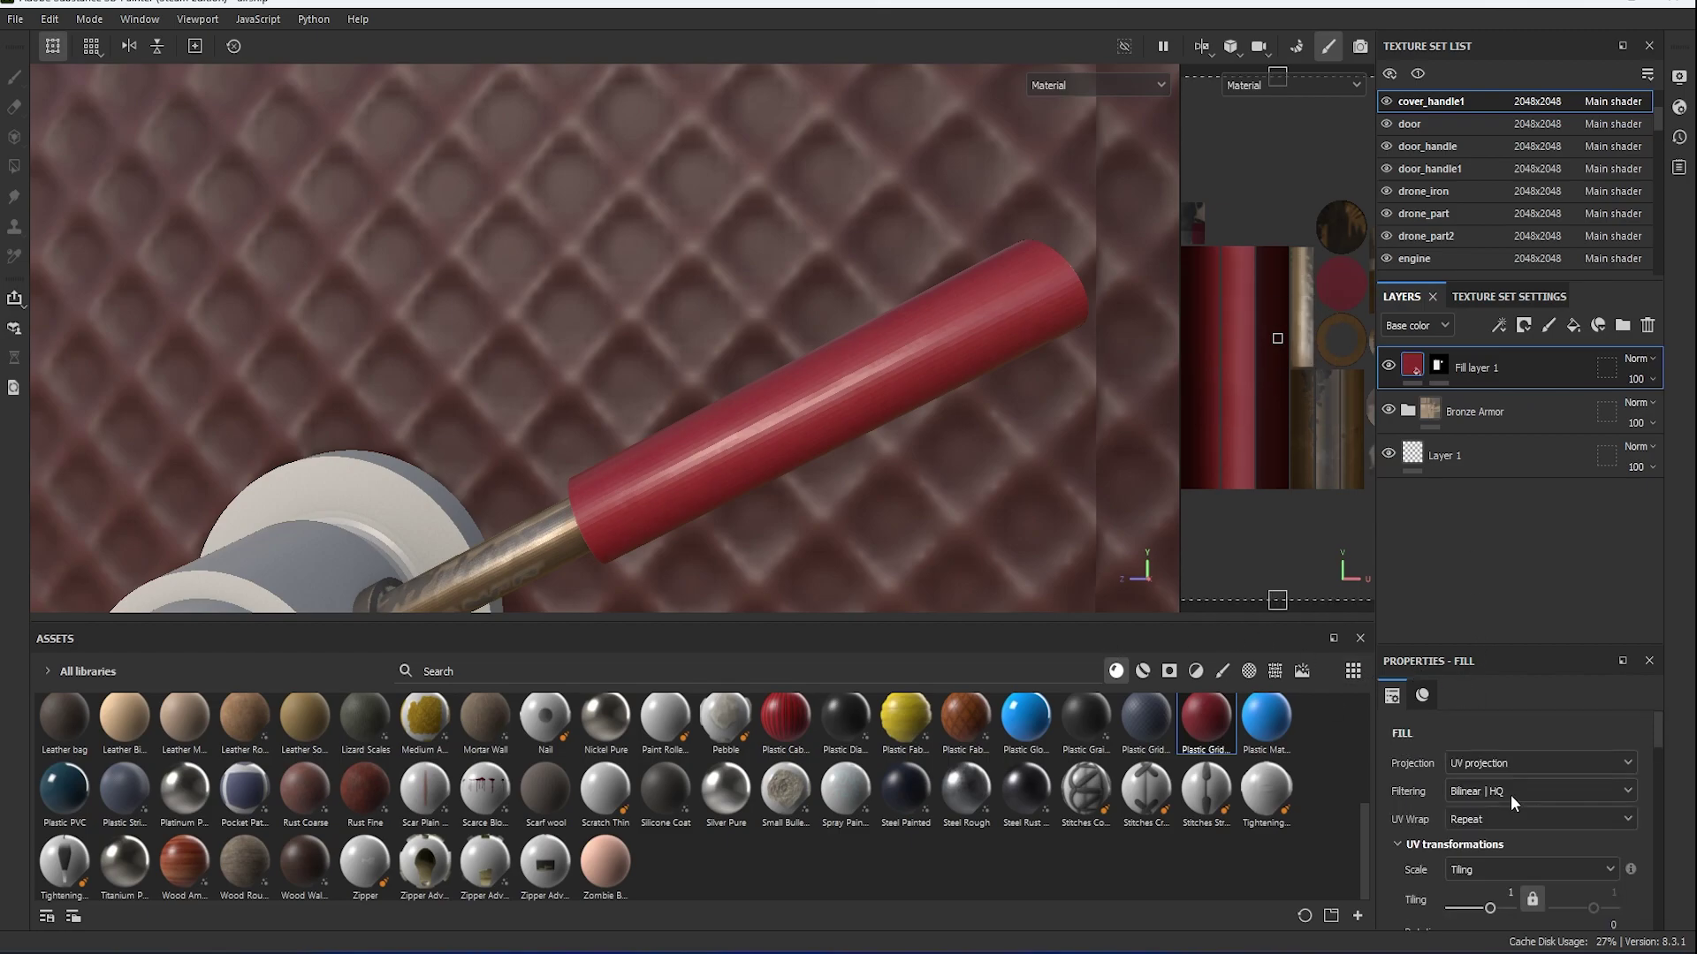
pyautogui.scroll(-2, 1516, 784)
pyautogui.click(1564, 851)
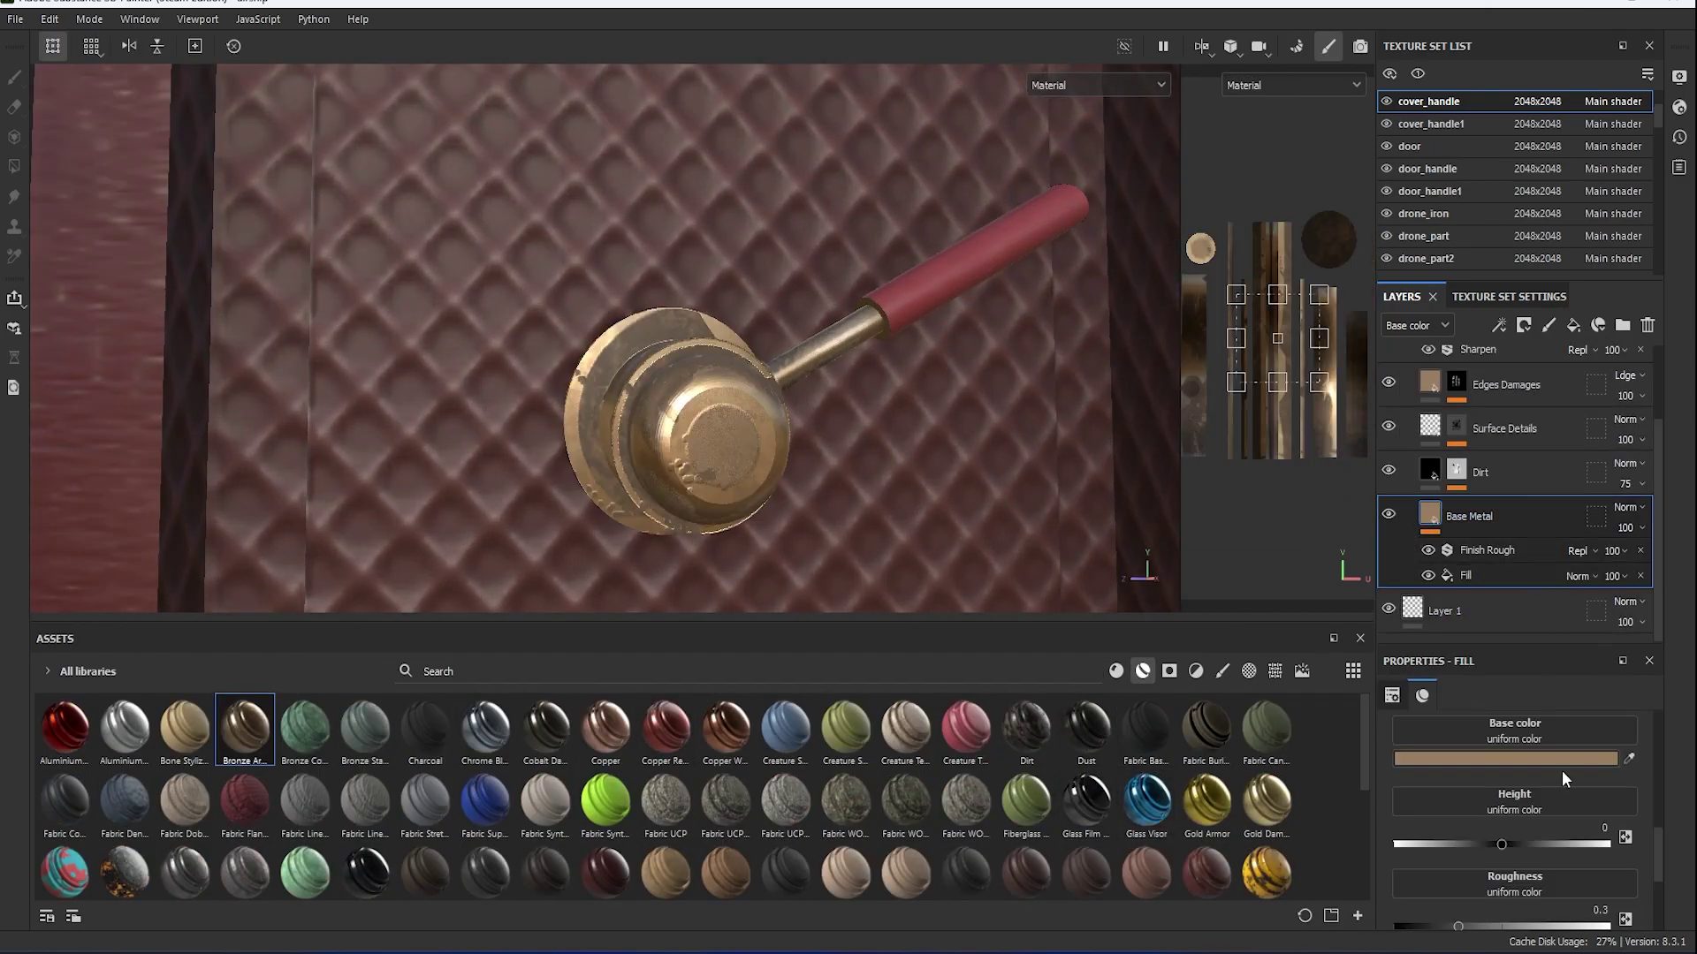
# Tone the Base Metal and Edges Damages base colours toward a paler grey.
pyautogui.click(1561, 760)
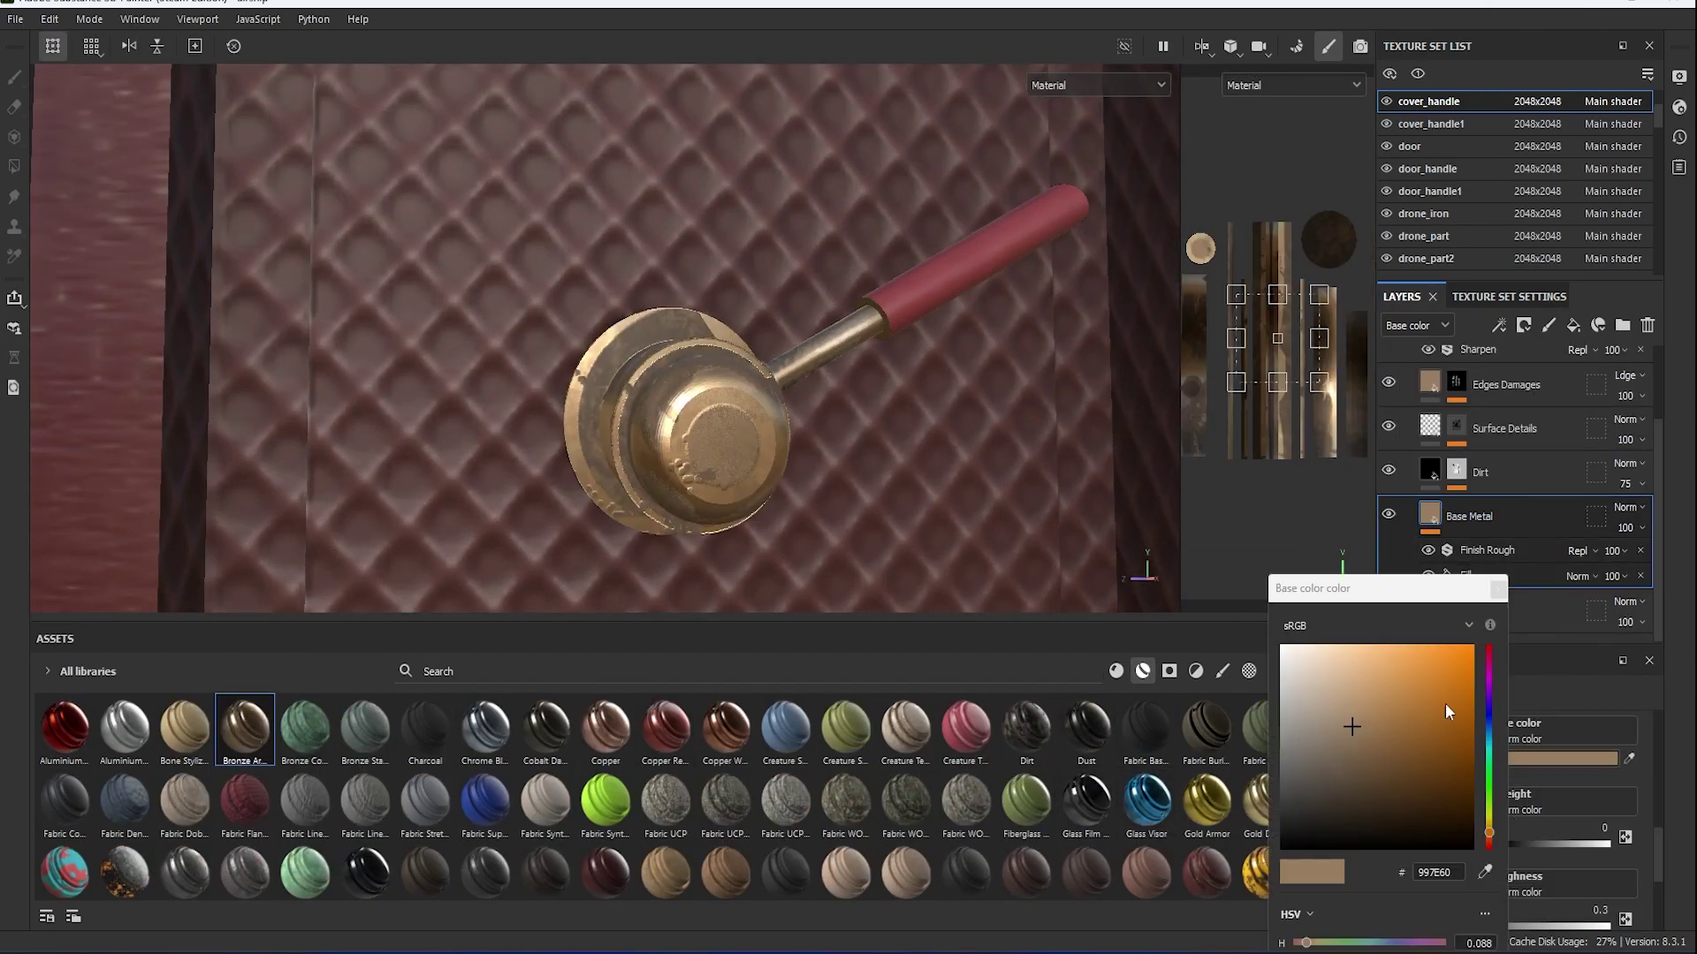
pyautogui.scroll(2, 1447, 480)
pyautogui.click(1448, 480)
pyautogui.click(1488, 751)
pyautogui.click(1498, 589)
pyautogui.scroll(-5, 968, 433)
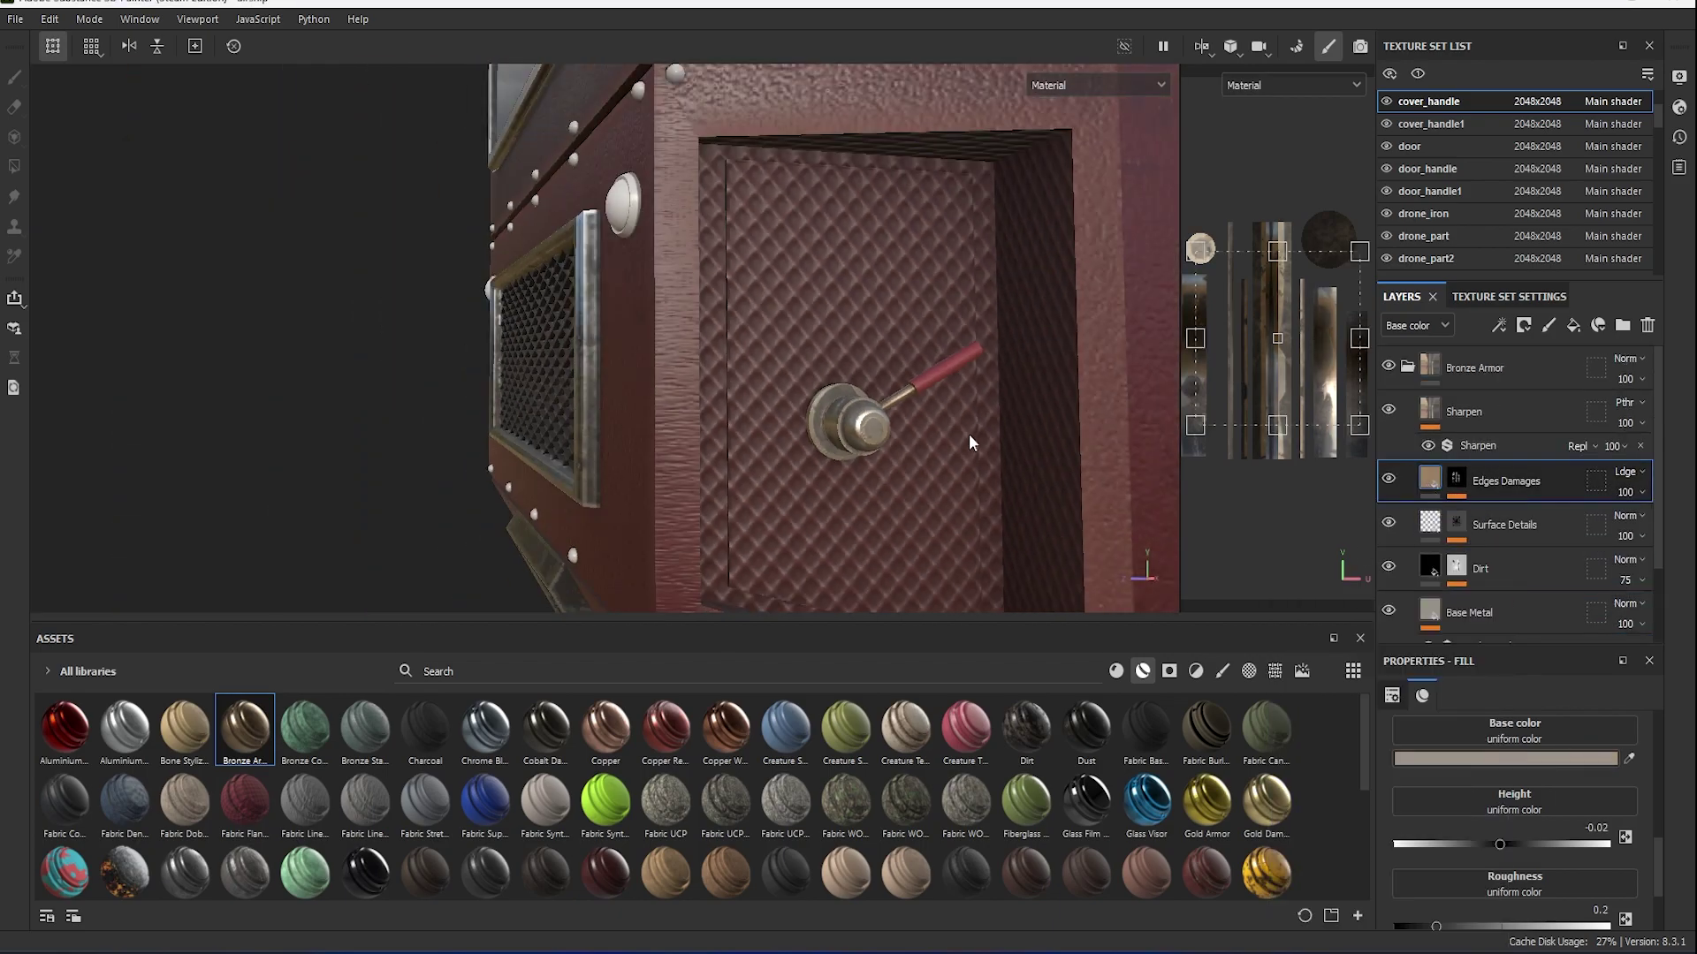
# Apply Steel to the hose clamps on the hose_metal1 and hosemetal texture sets.
pyautogui.keyDown('alt'); pyautogui.moveTo(969, 433); pyautogui.dragTo(951, 310); pyautogui.keyUp('alt')
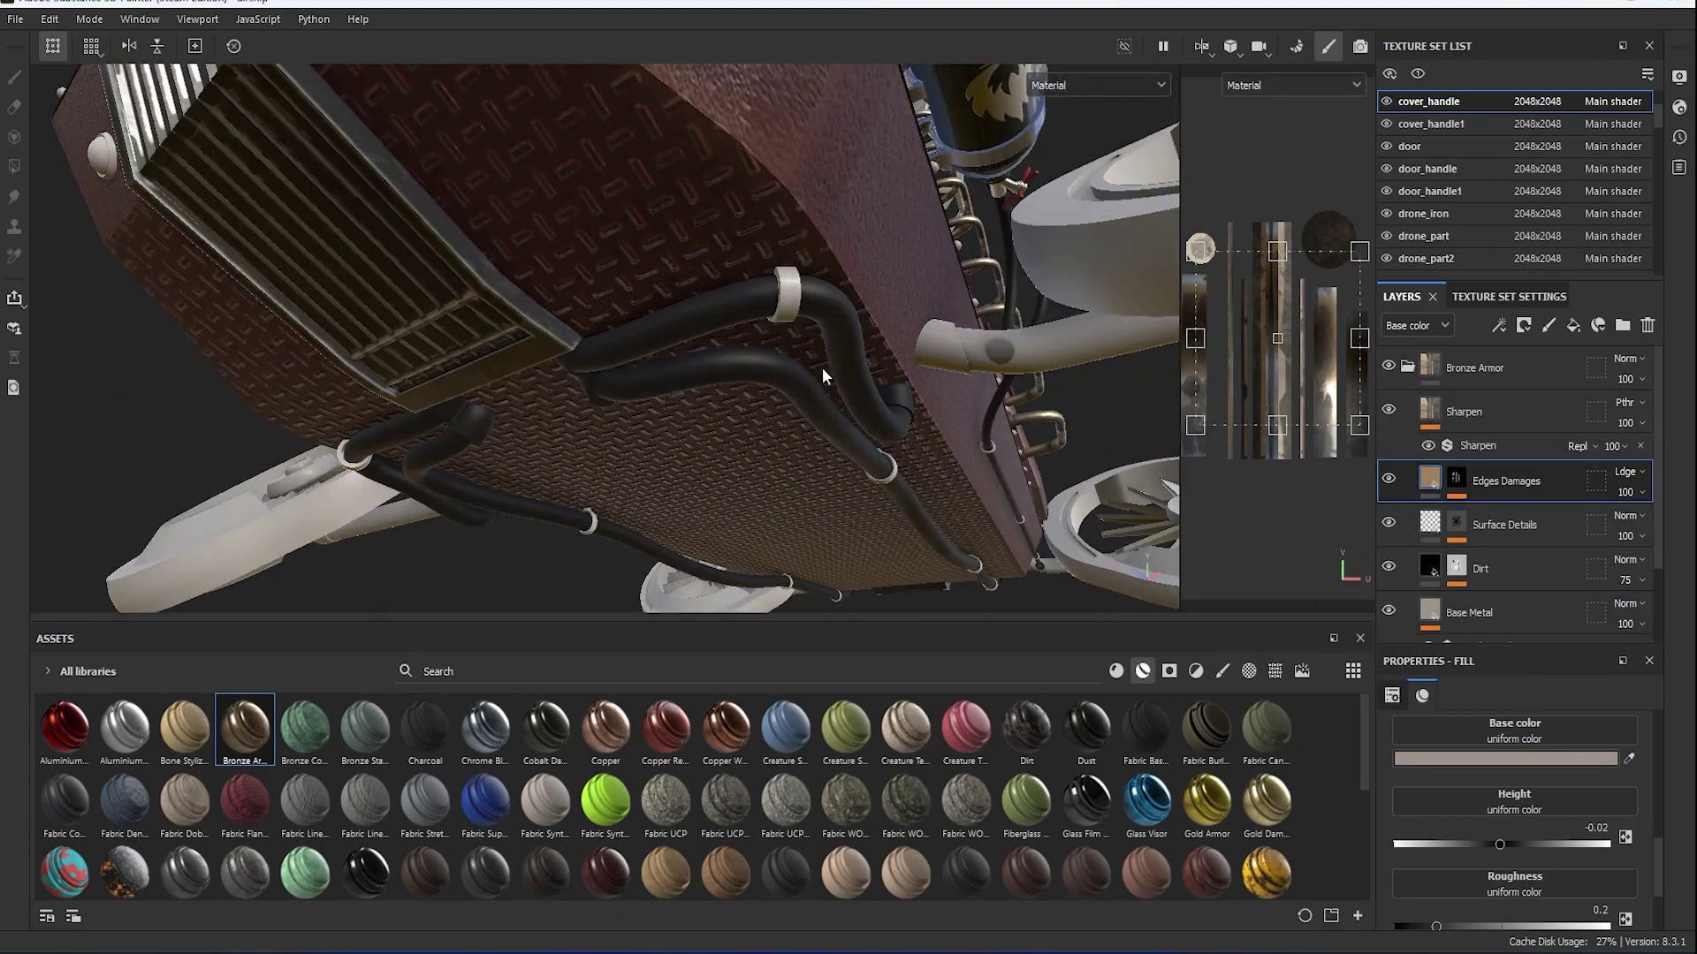
pyautogui.scroll(6, 822, 367)
pyautogui.scroll(-10, 1111, 829)
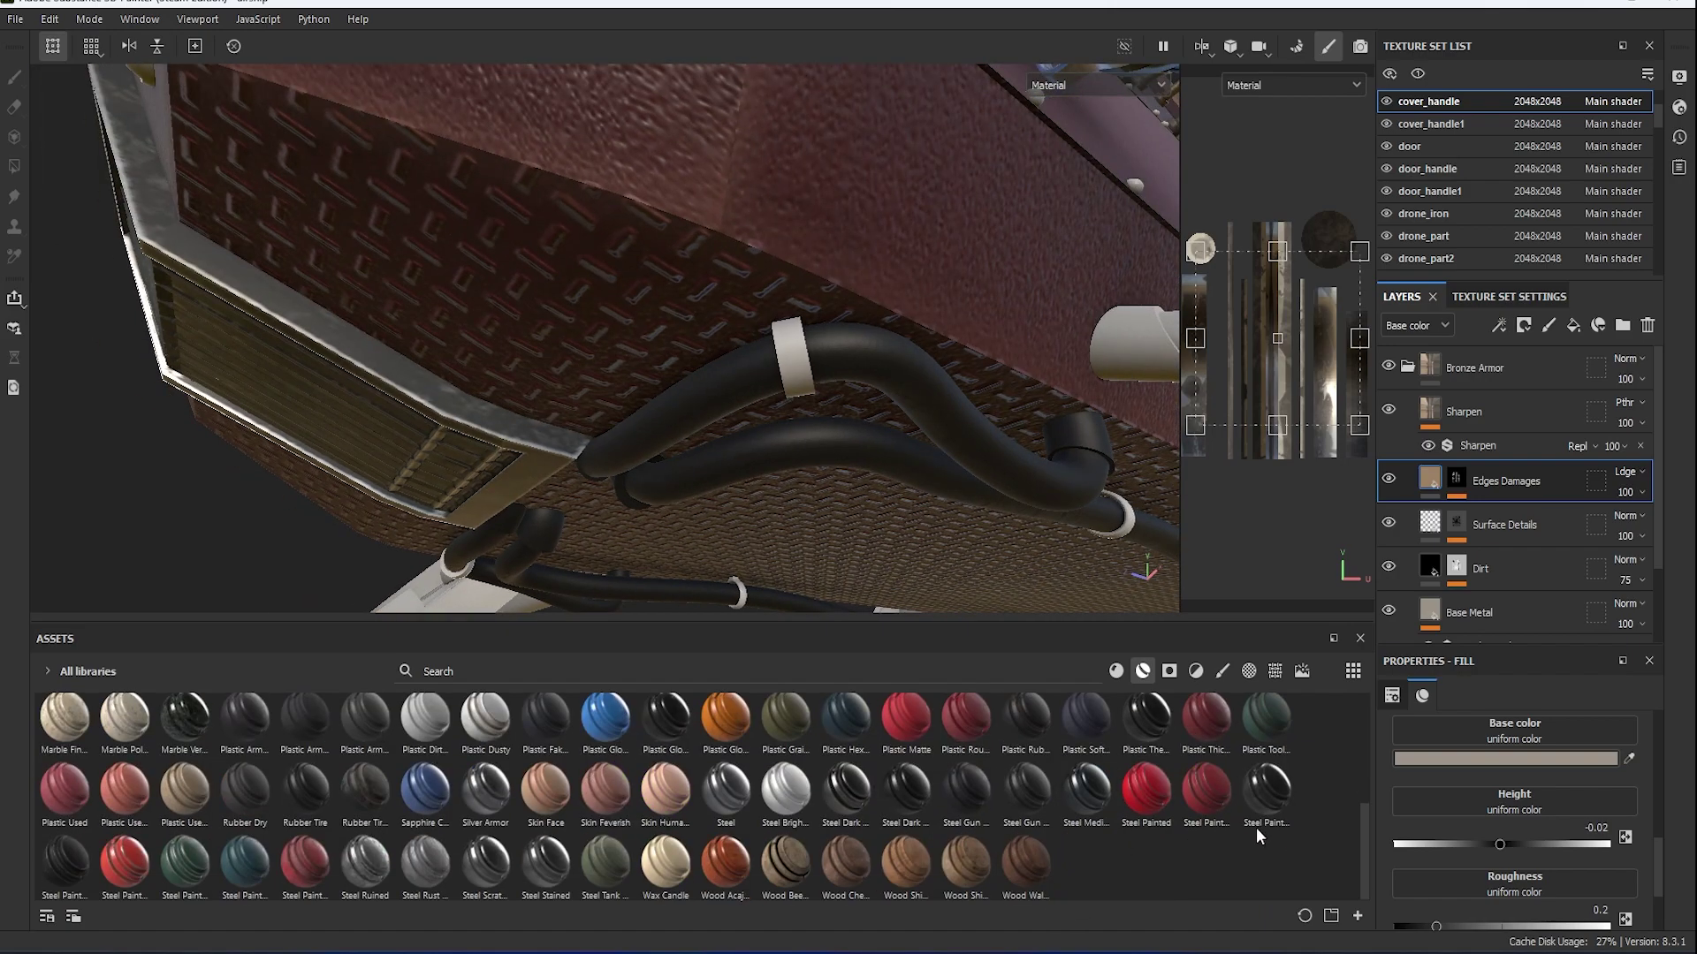
pyautogui.moveTo(797, 374); pyautogui.dragTo(787, 363)
pyautogui.scroll(5, 519, 444)
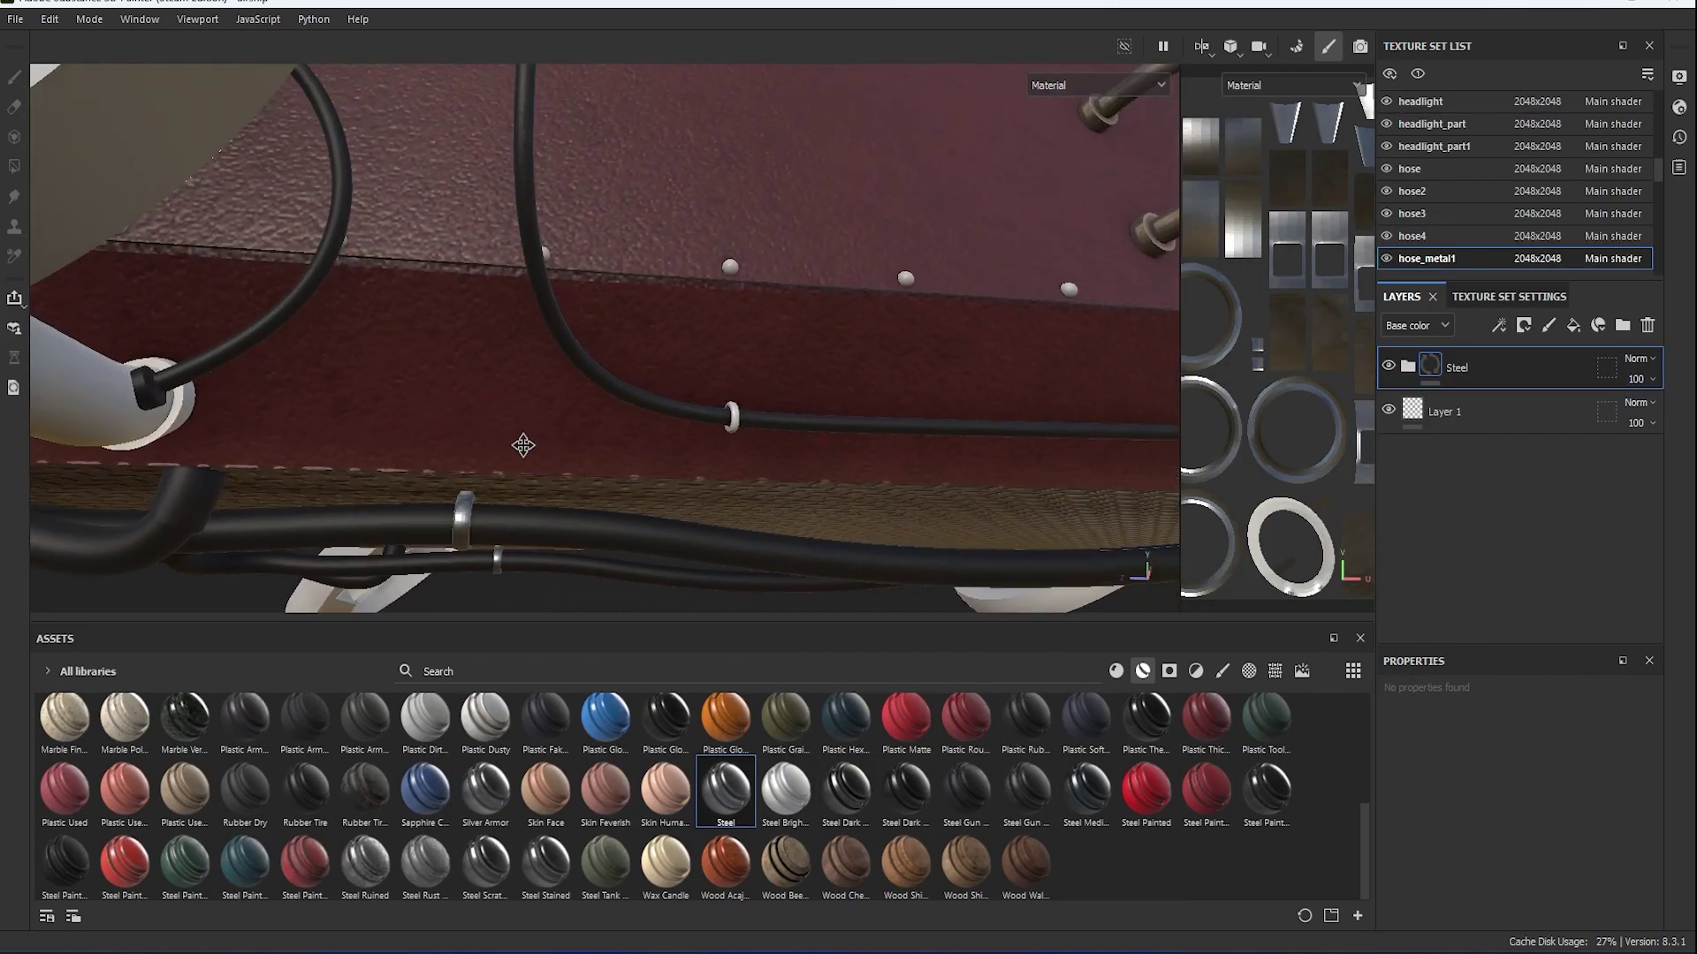
pyautogui.moveTo(725, 789); pyautogui.dragTo(727, 409)
# Apply Steel Medieval Stylized to the nails.
pyautogui.scroll(-8, 857, 468)
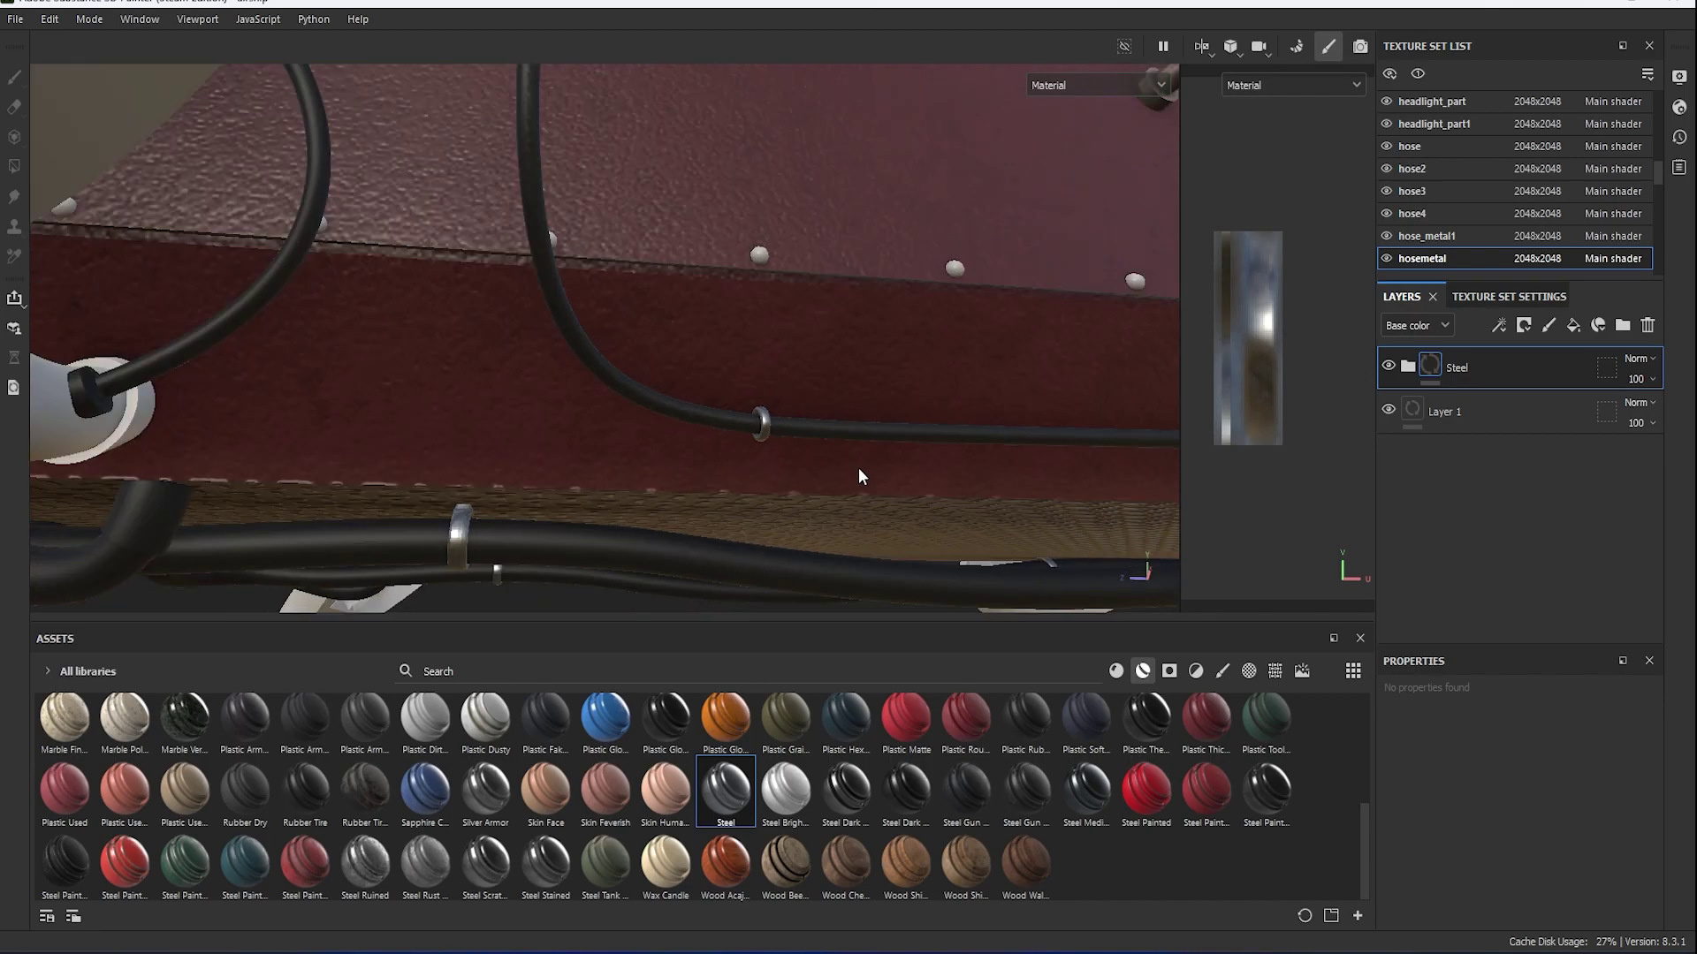
pyautogui.press('1')
pyautogui.scroll(3, 435, 415)
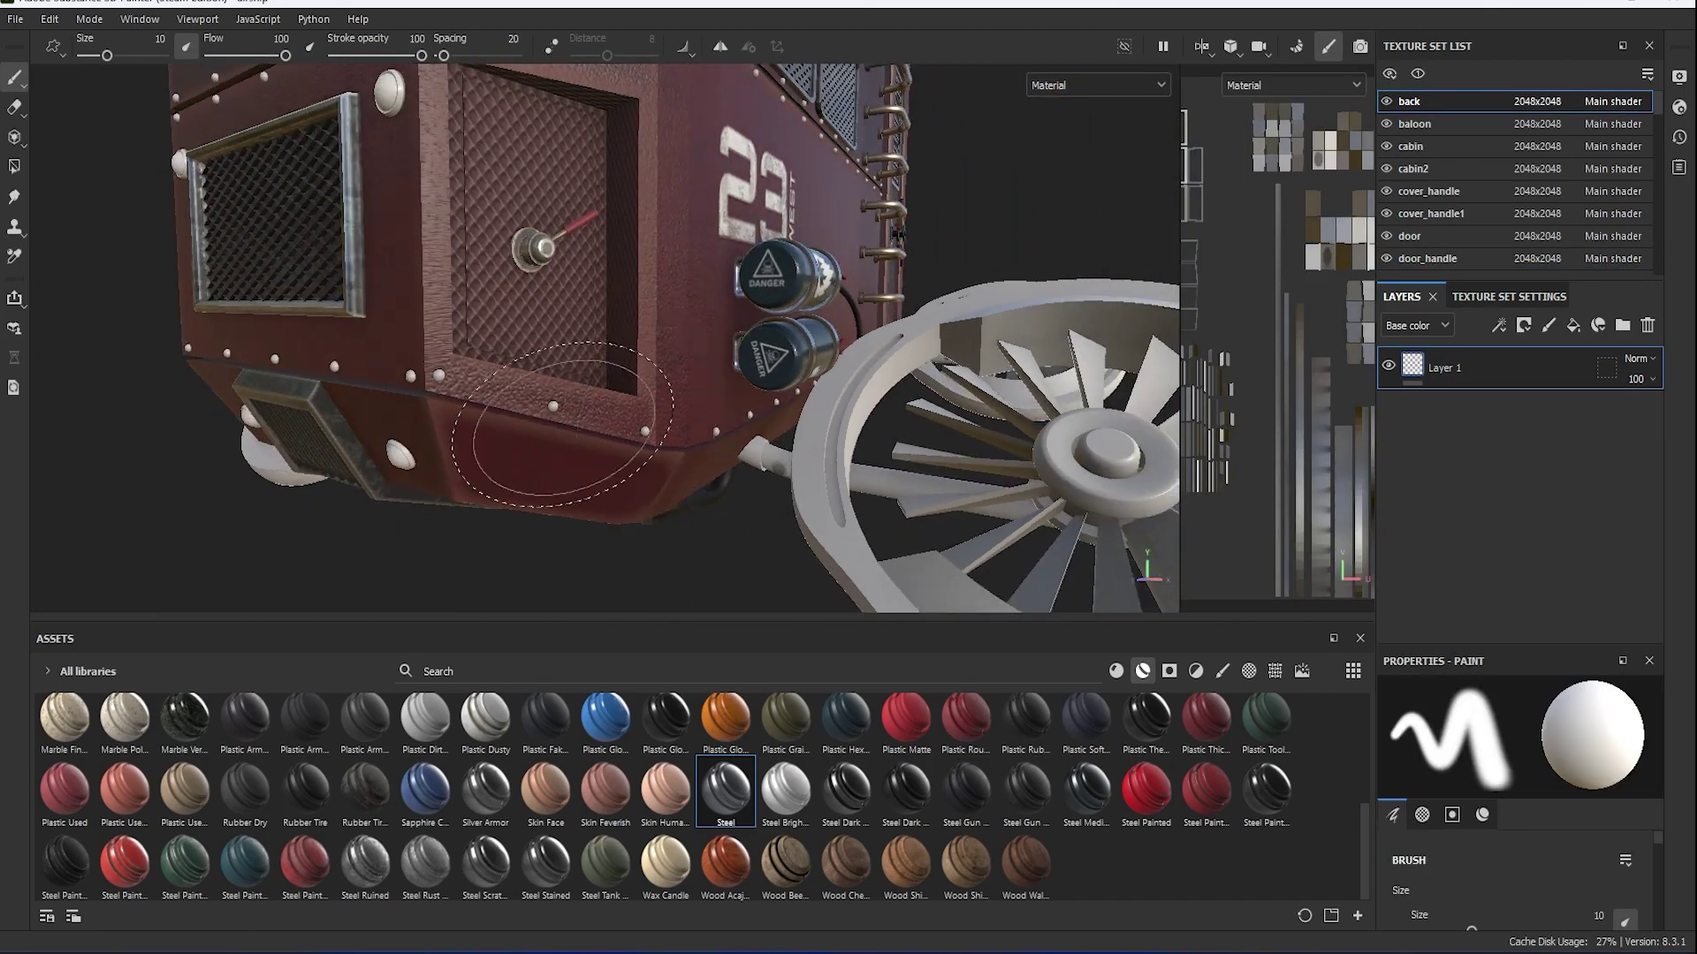
pyautogui.scroll(5, 435, 414)
pyautogui.scroll(2, 436, 415)
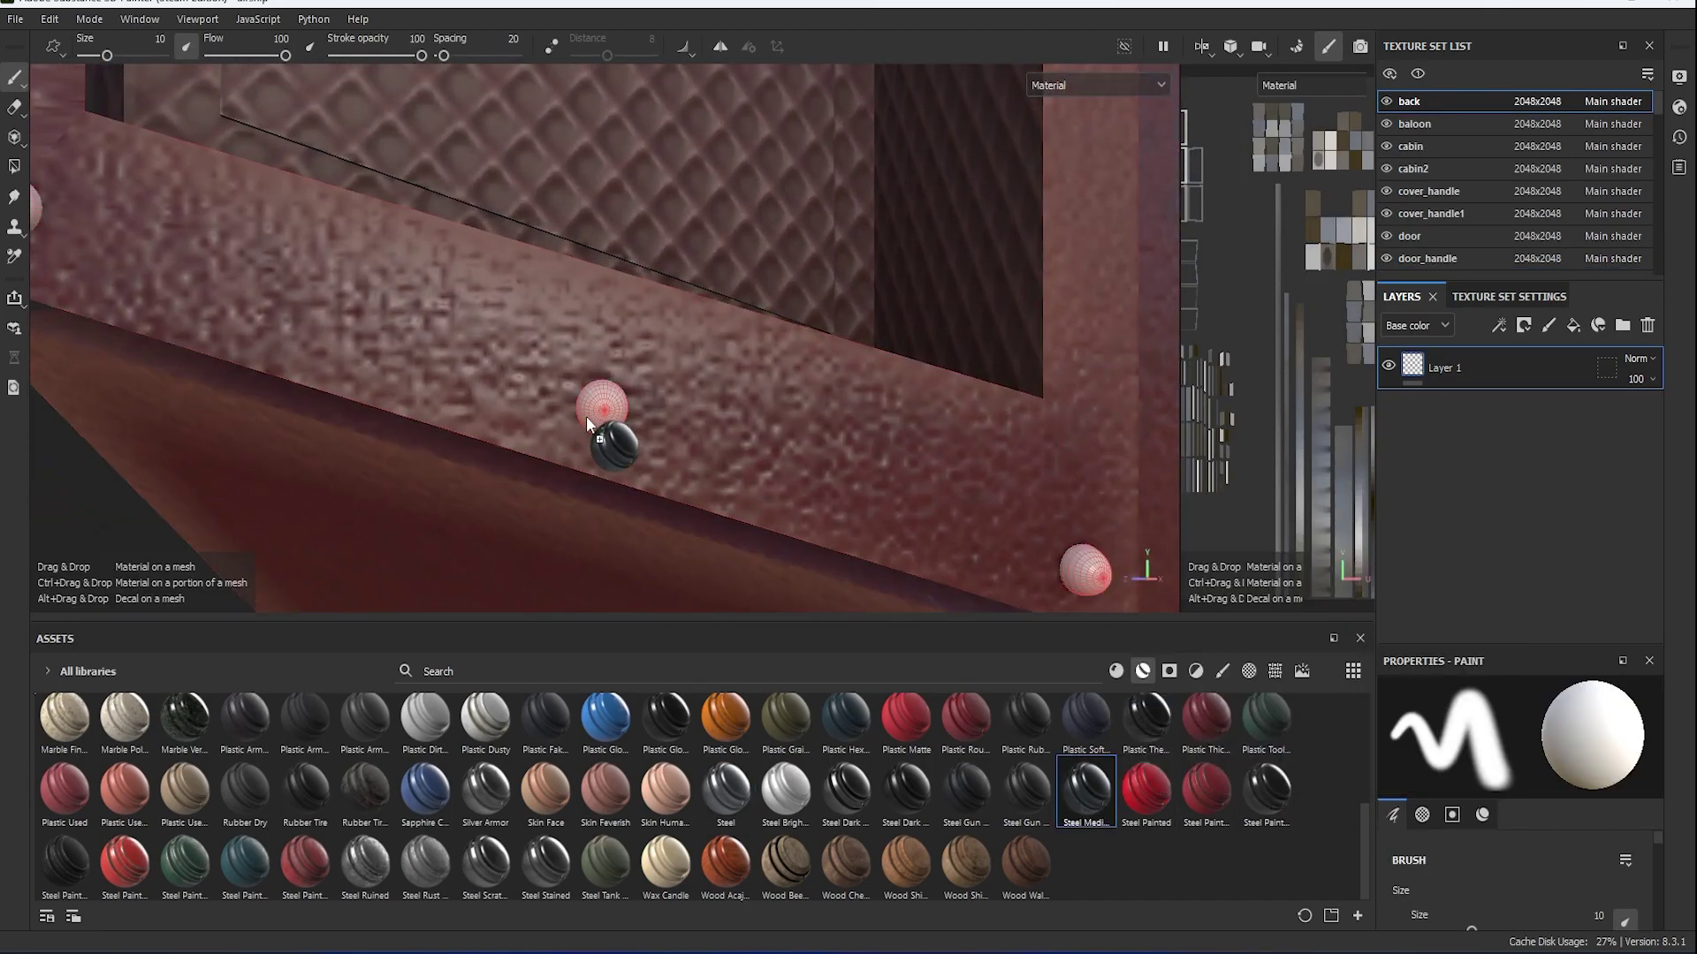
pyautogui.moveTo(1084, 799)
pyautogui.mouseDown()
pyautogui.moveTo(586, 416)
pyautogui.moveTo(776, 509)
pyautogui.moveTo(675, 332)
pyautogui.mouseUp()
# Give the headlight ring Bronze Armor and adjust its Base Metal colour.
pyautogui.scroll(-5, 654, 458)
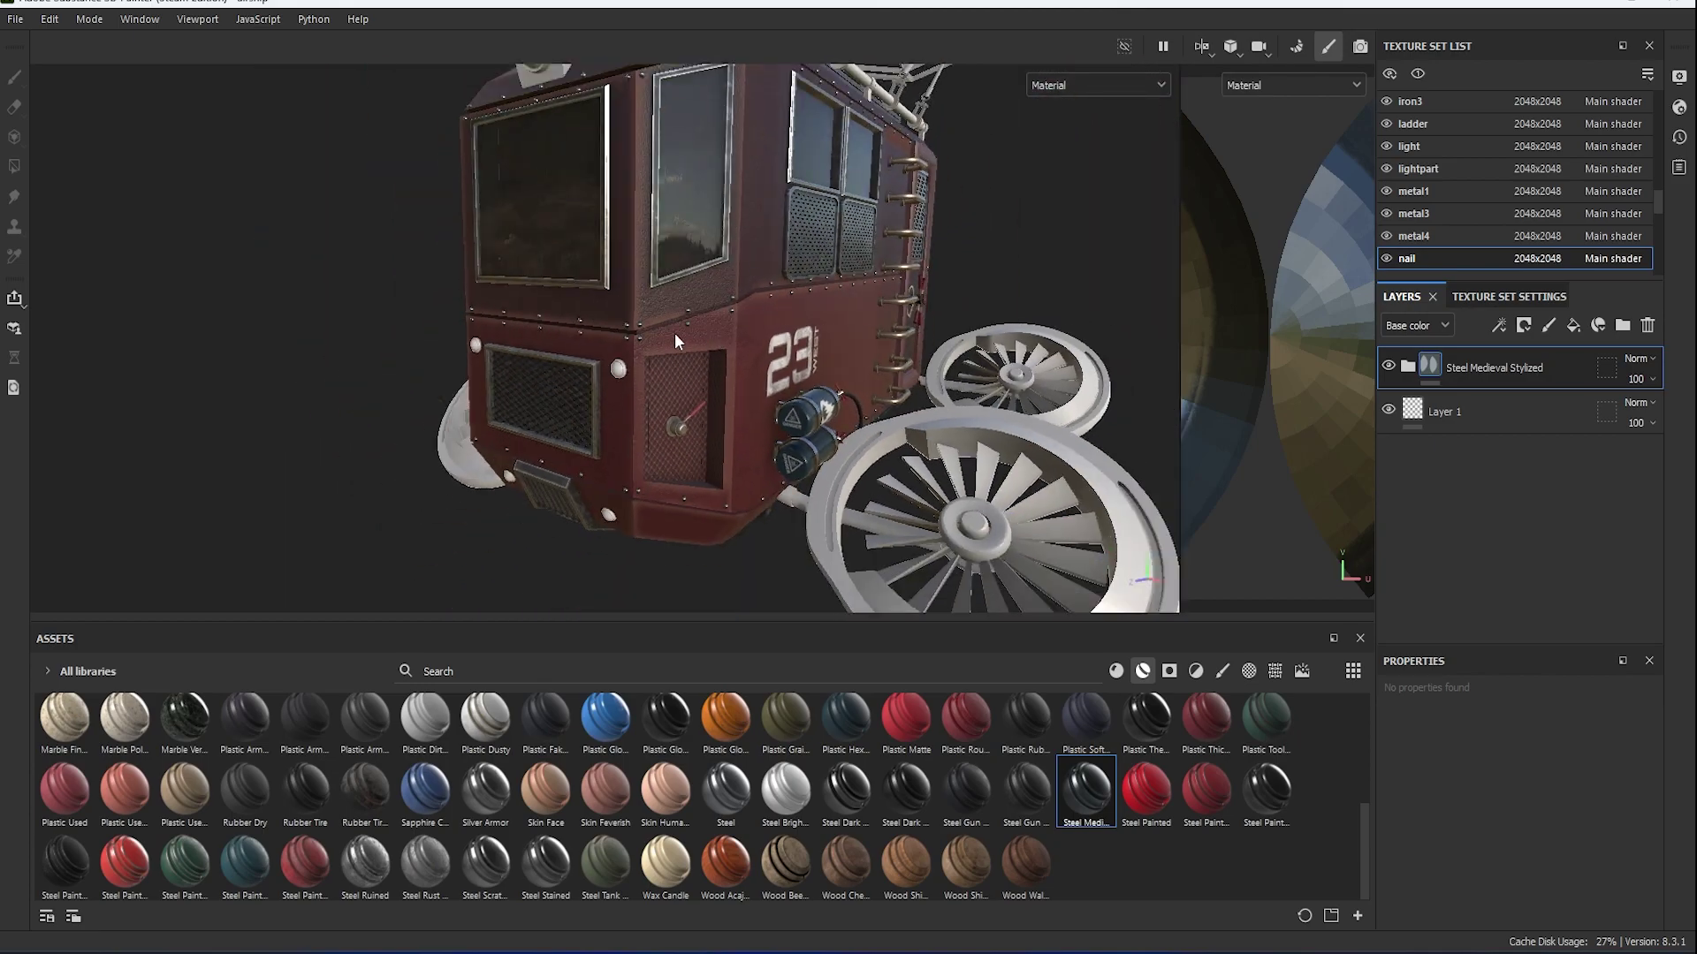
pyautogui.scroll(5, 675, 333)
pyautogui.scroll(4, 693, 353)
pyautogui.scroll(10, 684, 804)
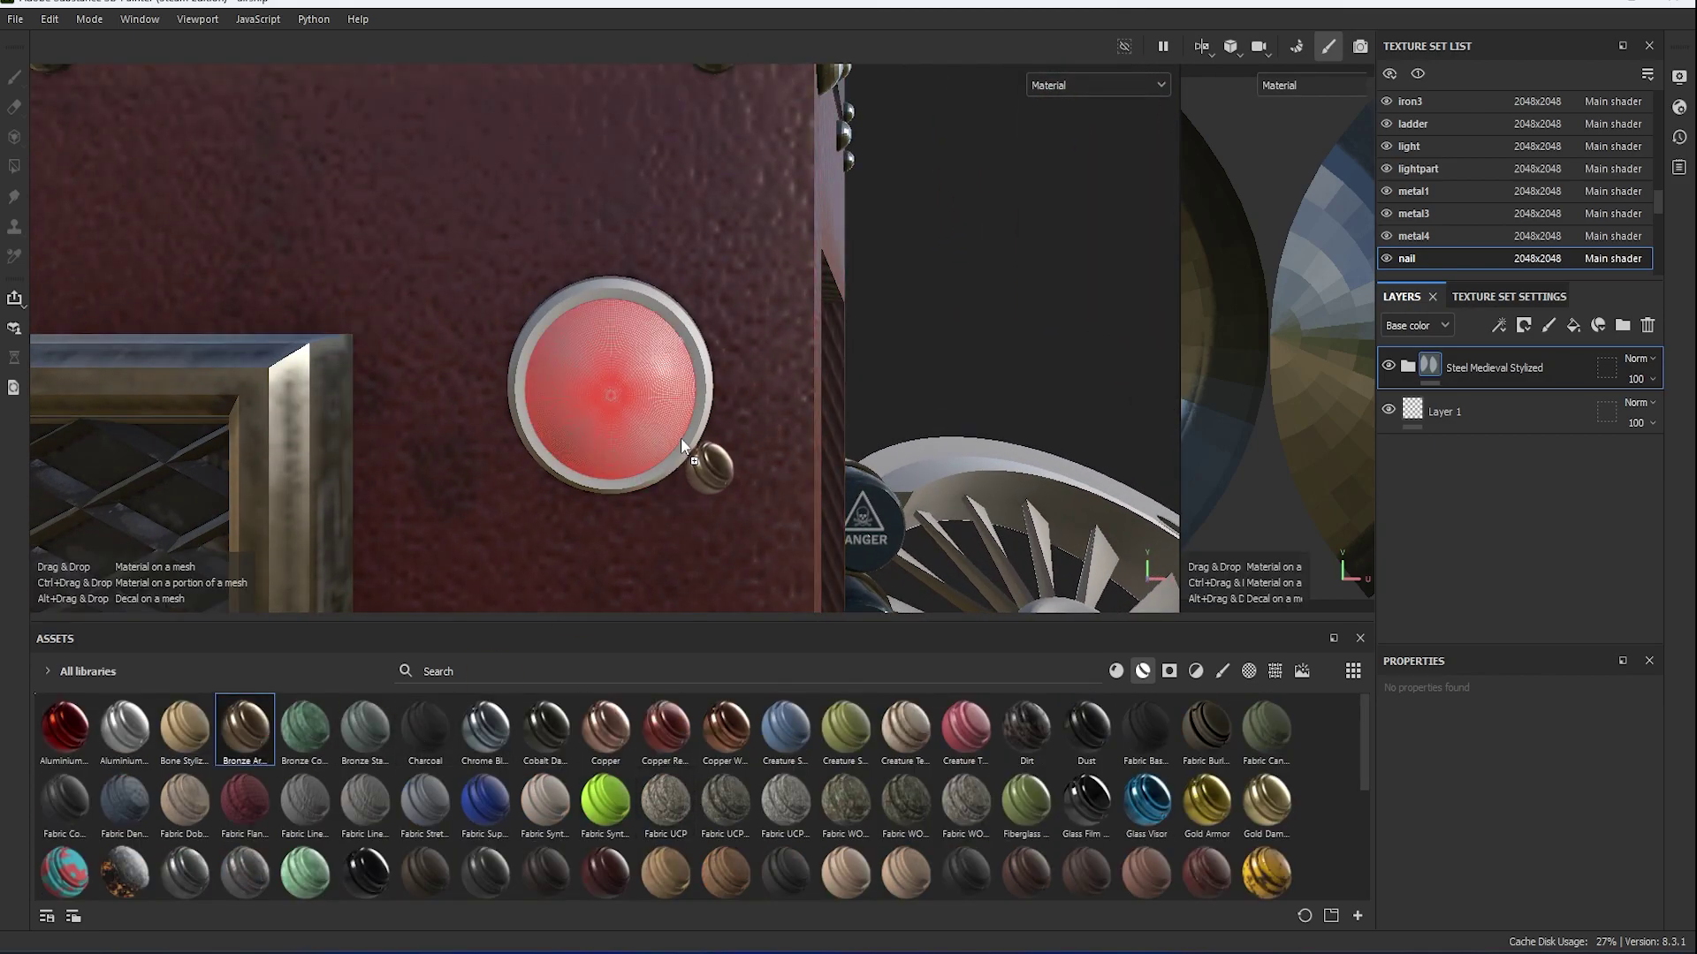
pyautogui.moveTo(245, 726); pyautogui.dragTo(694, 437)
pyautogui.click(1408, 369)
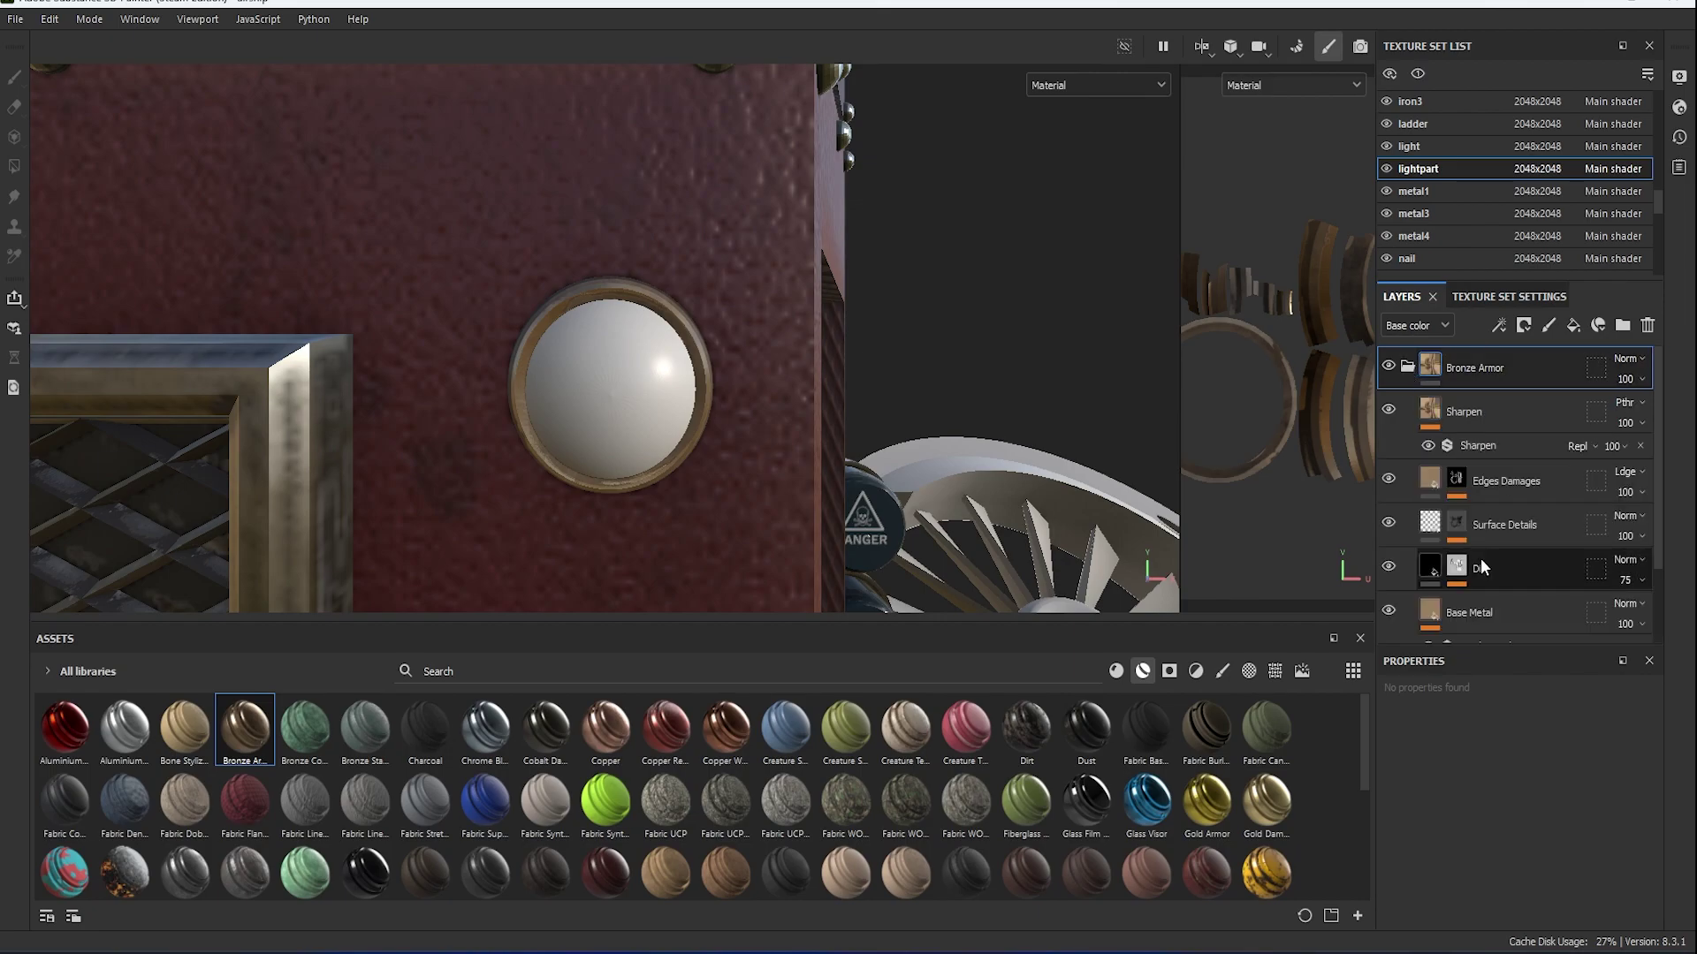
pyautogui.click(1481, 566)
pyautogui.click(1555, 925)
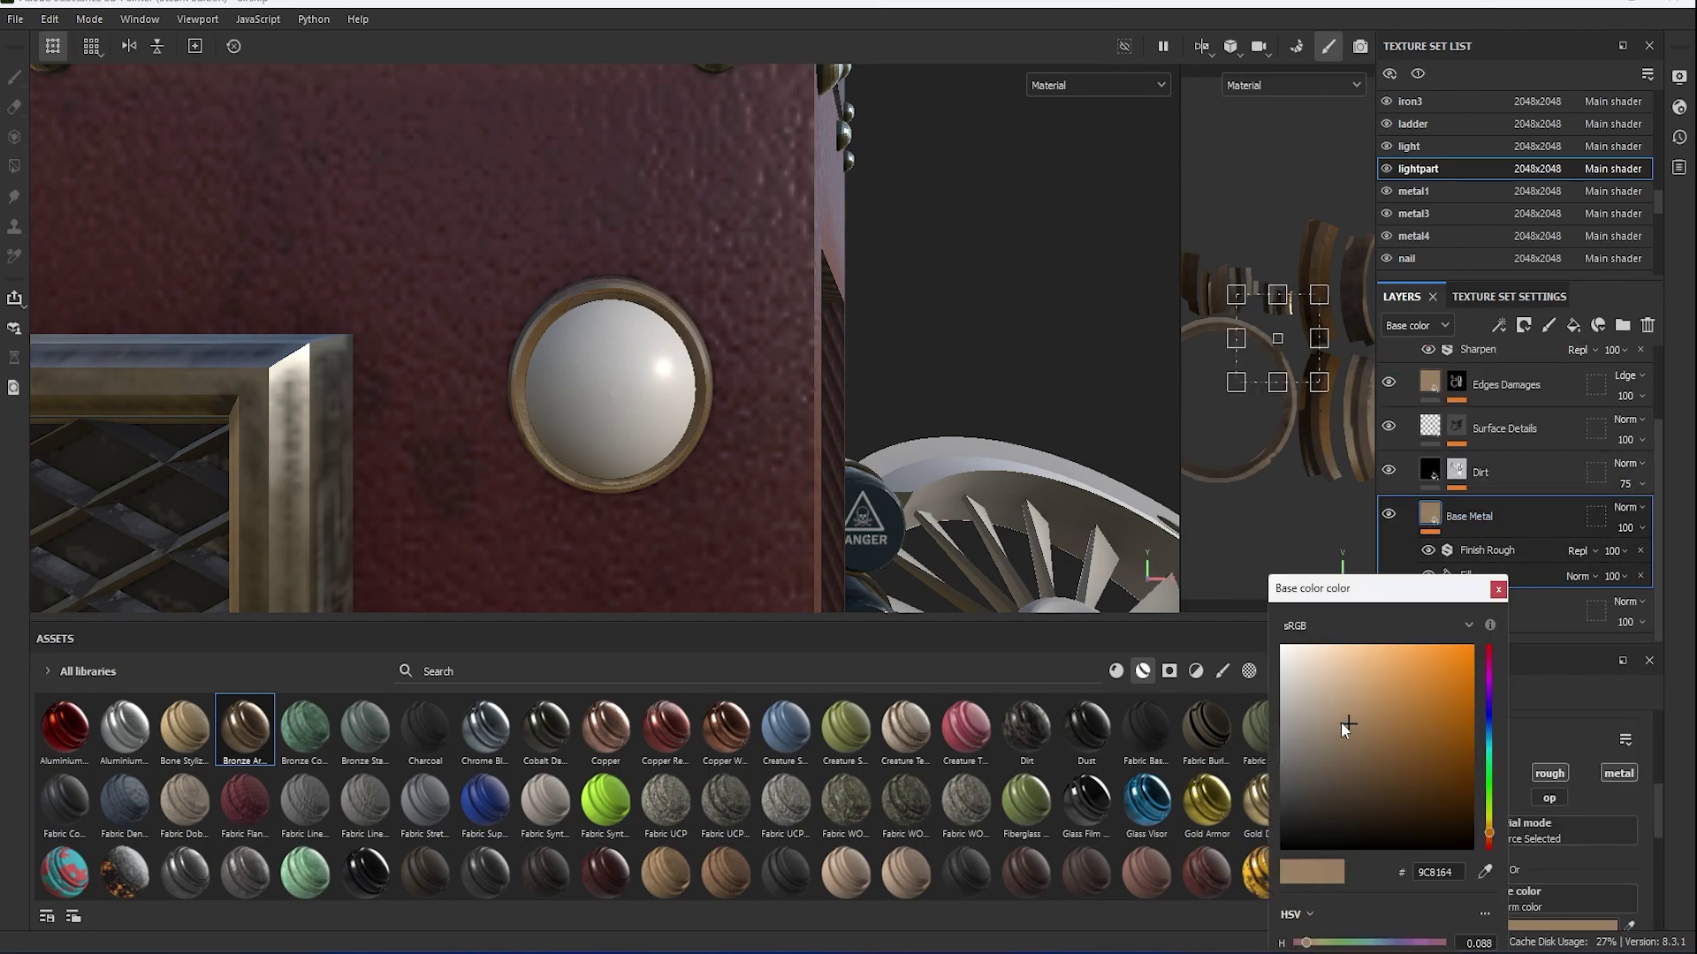
pyautogui.click(1500, 590)
pyautogui.click(1502, 385)
# Cover the headlight lens with Glass Film Dirty Mirror.
pyautogui.scroll(-1, 1520, 864)
pyautogui.click(1565, 814)
pyautogui.click(1498, 590)
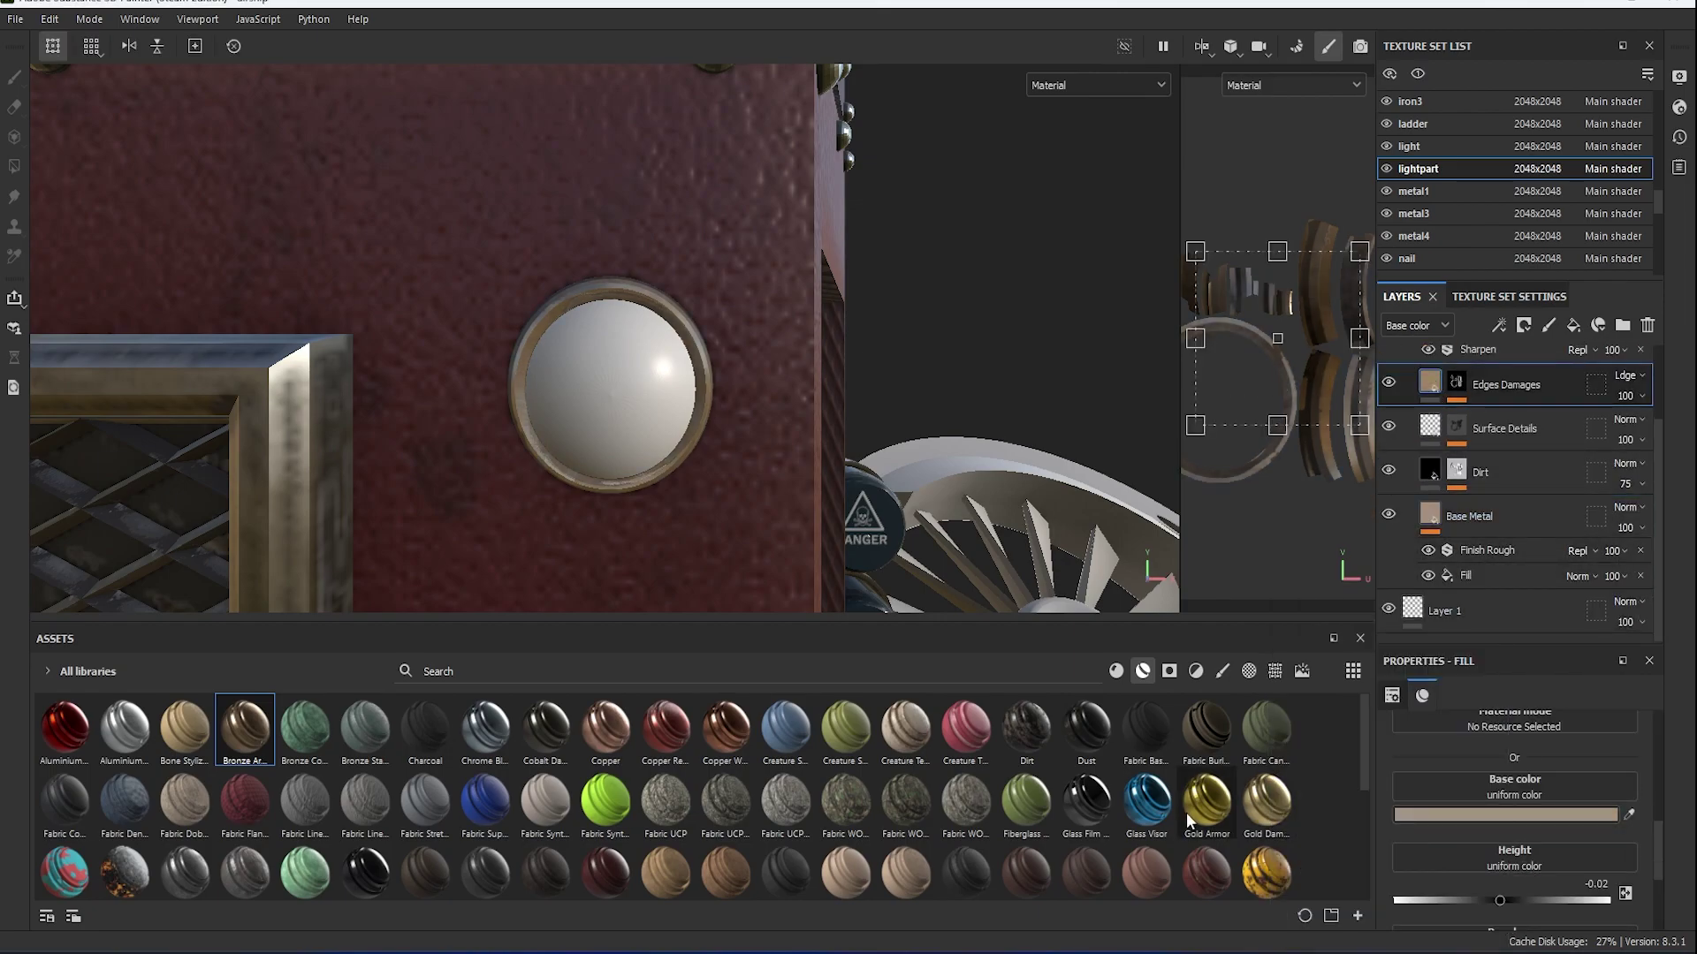
pyautogui.moveTo(1087, 804); pyautogui.dragTo(671, 359)
# Tint the Glass fill layer's base colour a dark reddish-orange.
pyautogui.click(1485, 457)
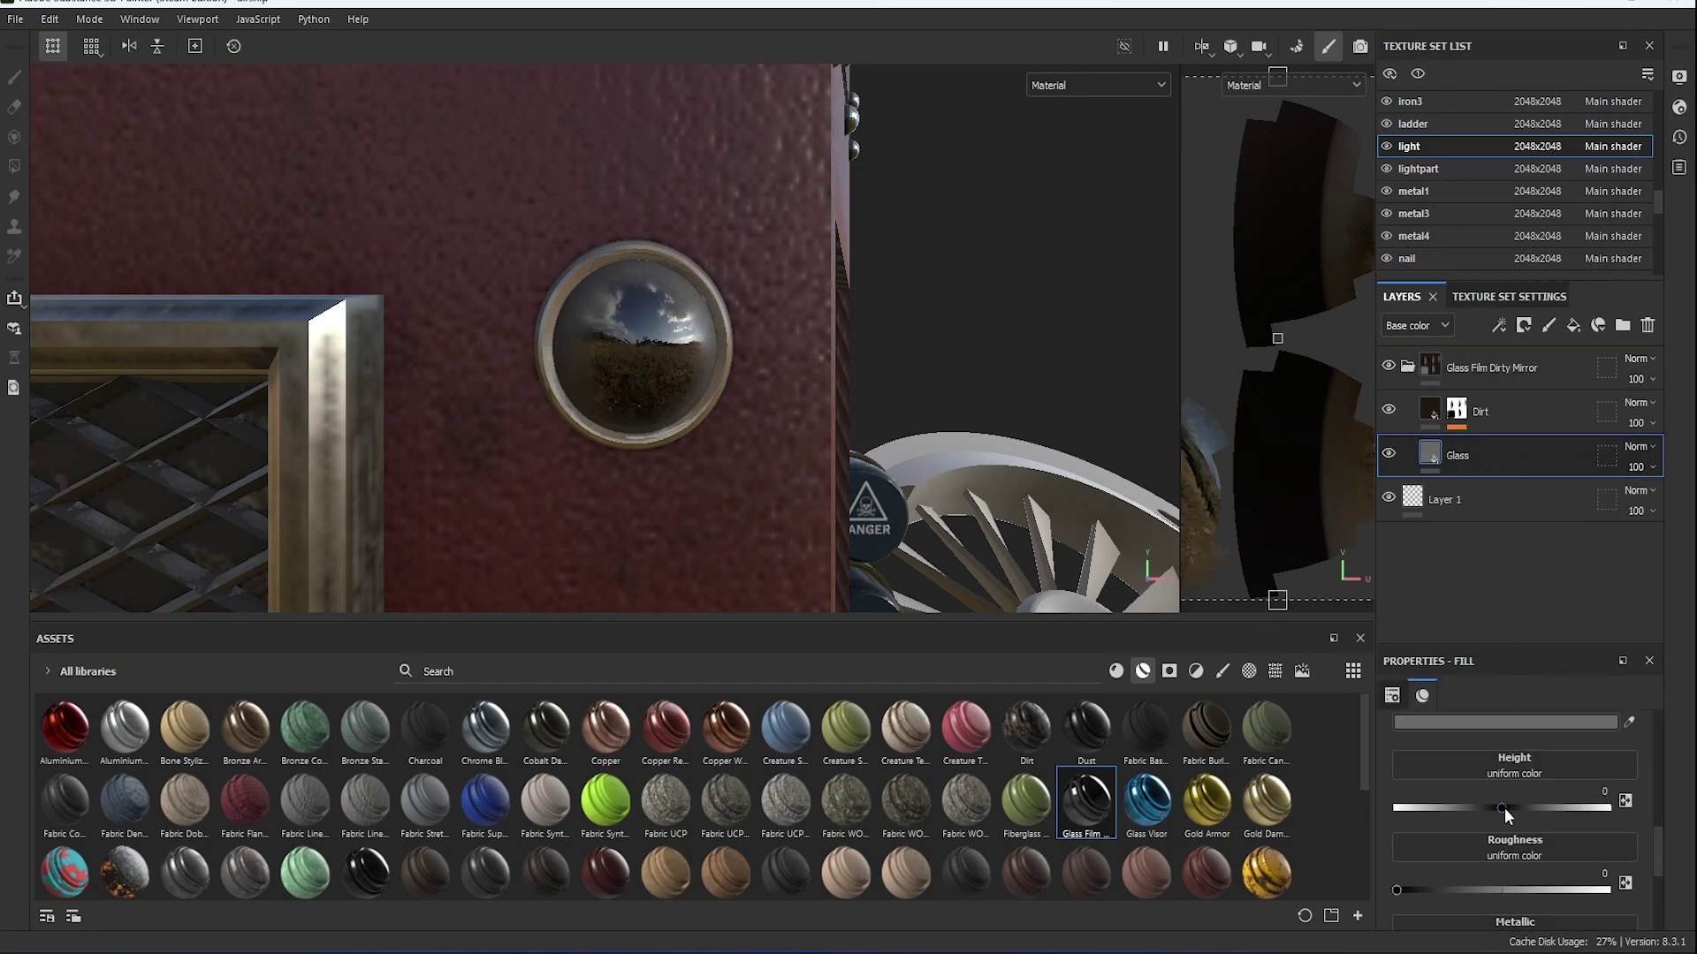
pyautogui.scroll(3, 1504, 808)
pyautogui.click(1541, 890)
pyautogui.click(1344, 782)
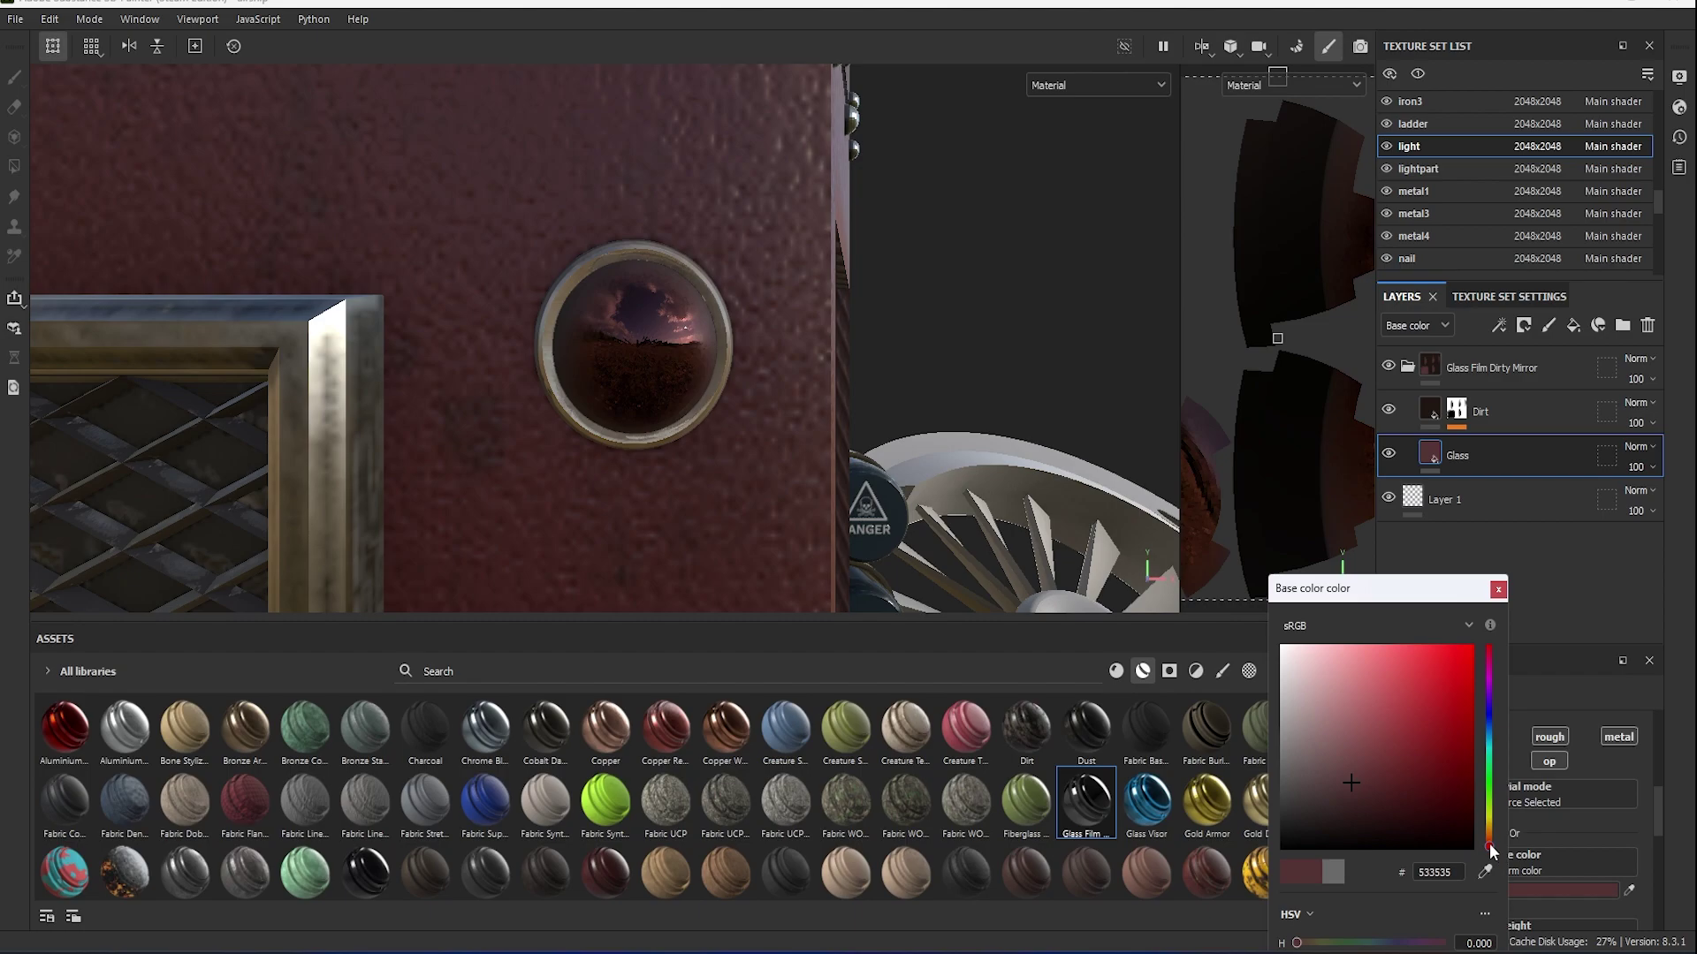
pyautogui.moveTo(1491, 846); pyautogui.dragTo(1489, 834)
pyautogui.scroll(-5, 803, 397)
pyautogui.scroll(6, 802, 398)
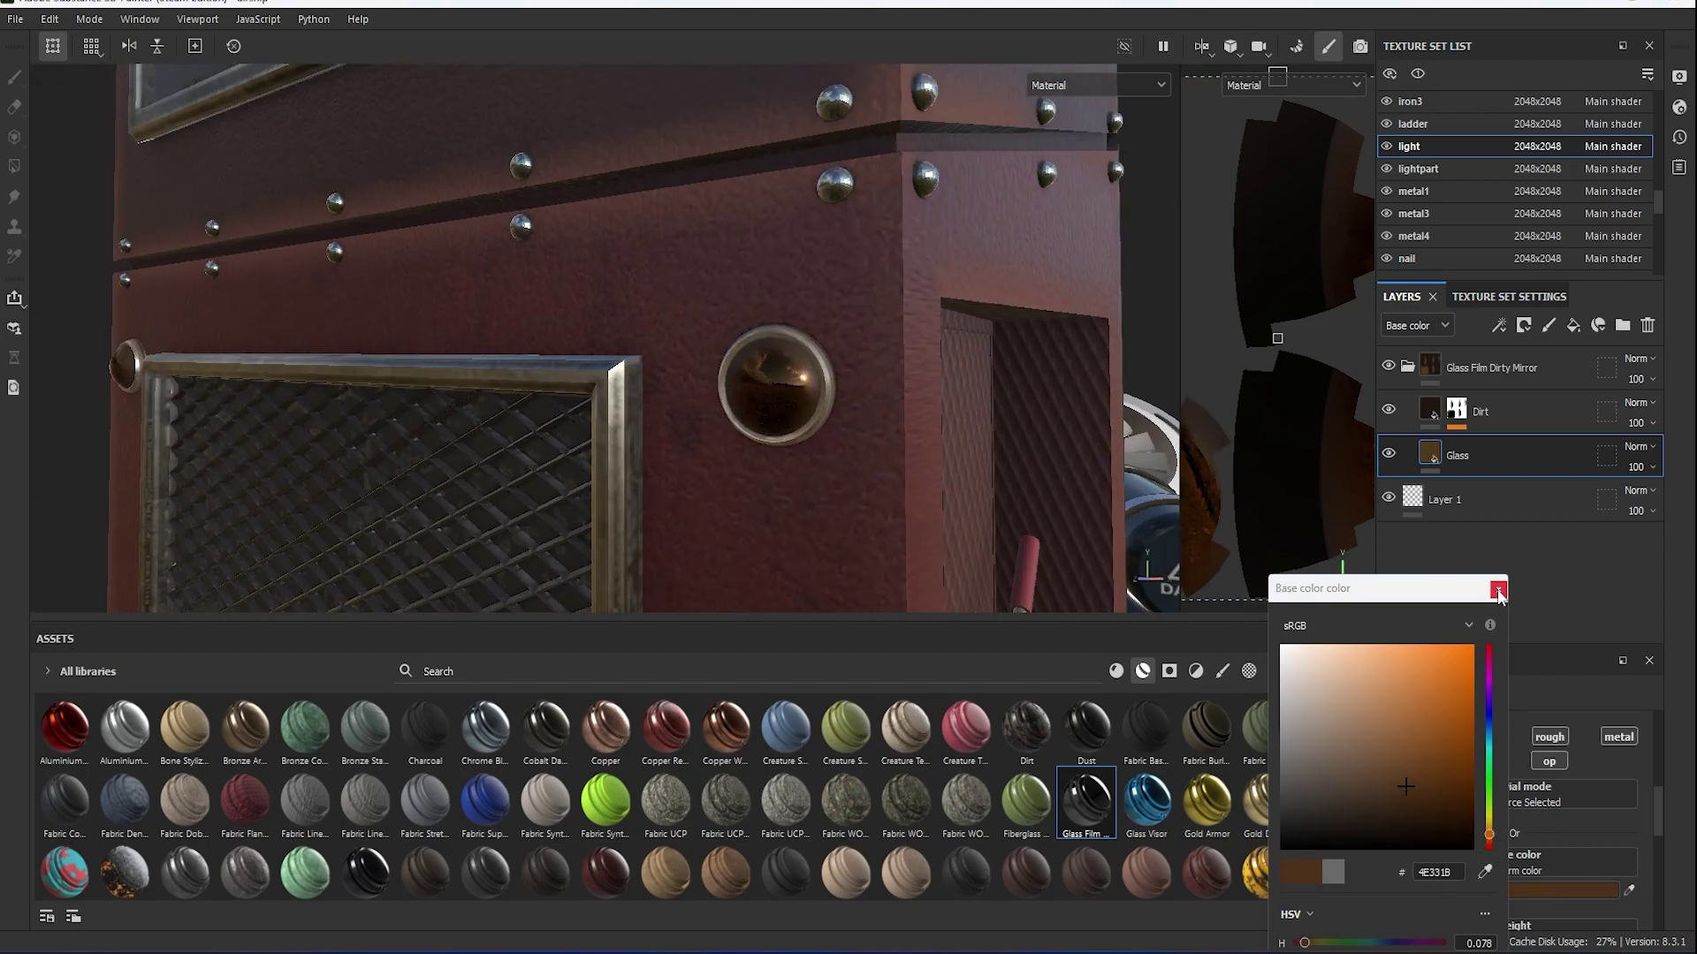
pyautogui.click(1497, 590)
# Lighten the glass base colour to brown 825C3A.
pyautogui.scroll(-3, 908, 497)
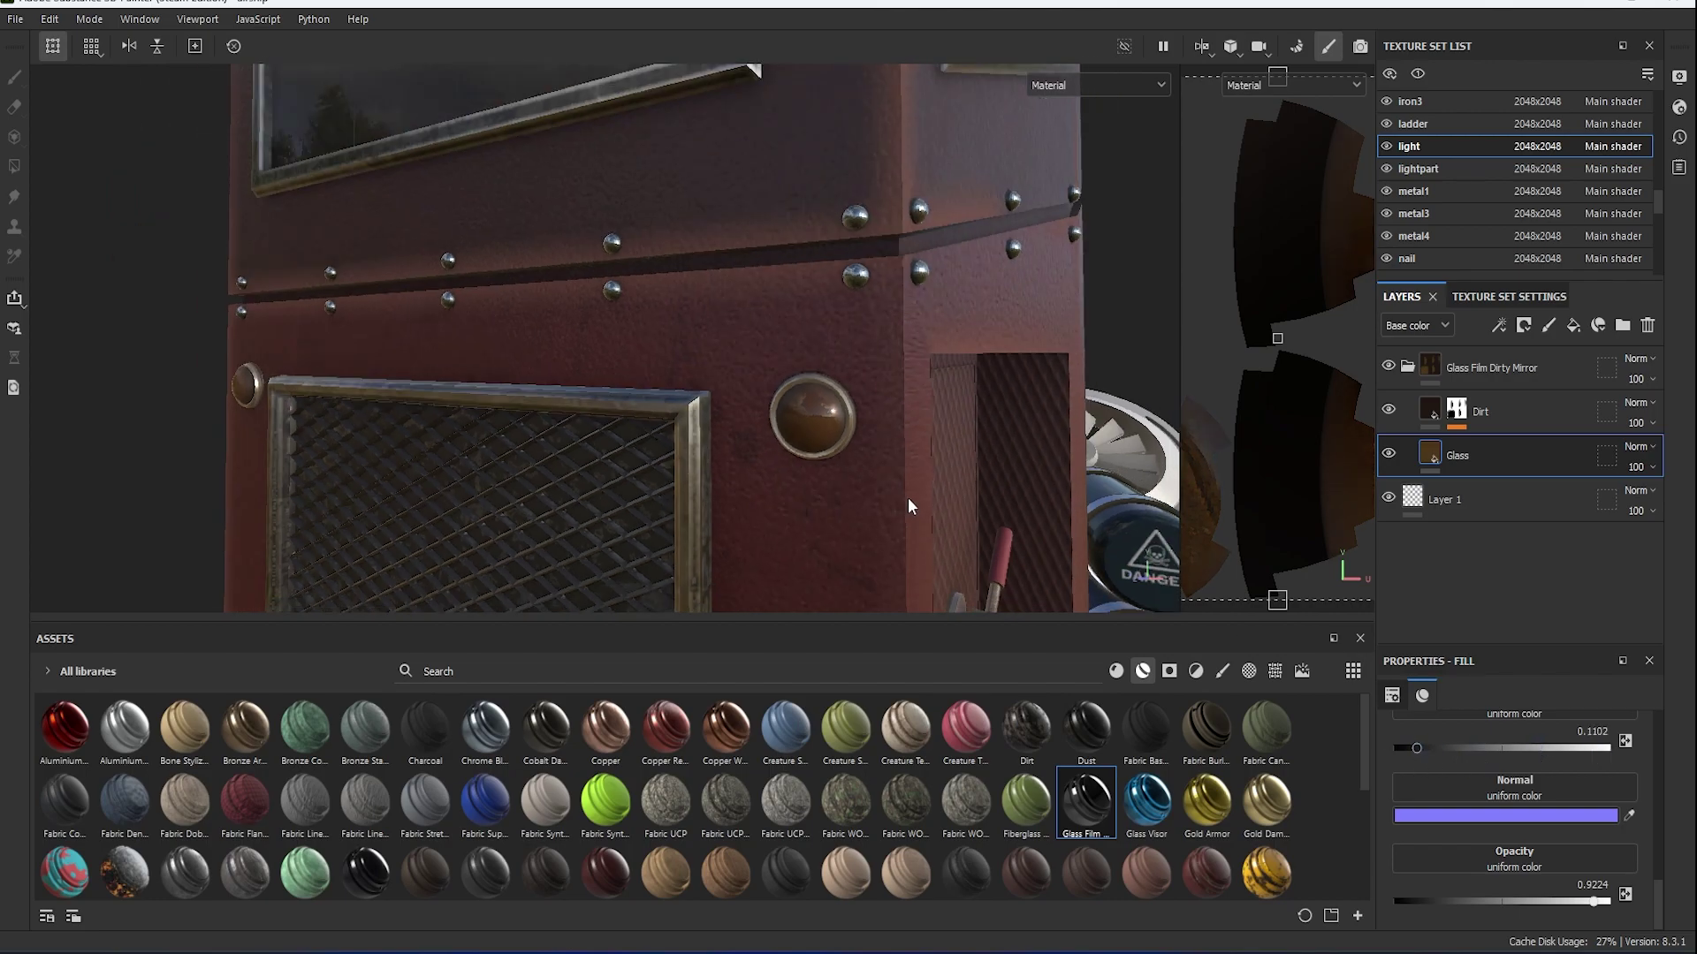
pyautogui.scroll(4, 798, 453)
pyautogui.scroll(3, 1488, 767)
pyautogui.click(1415, 779)
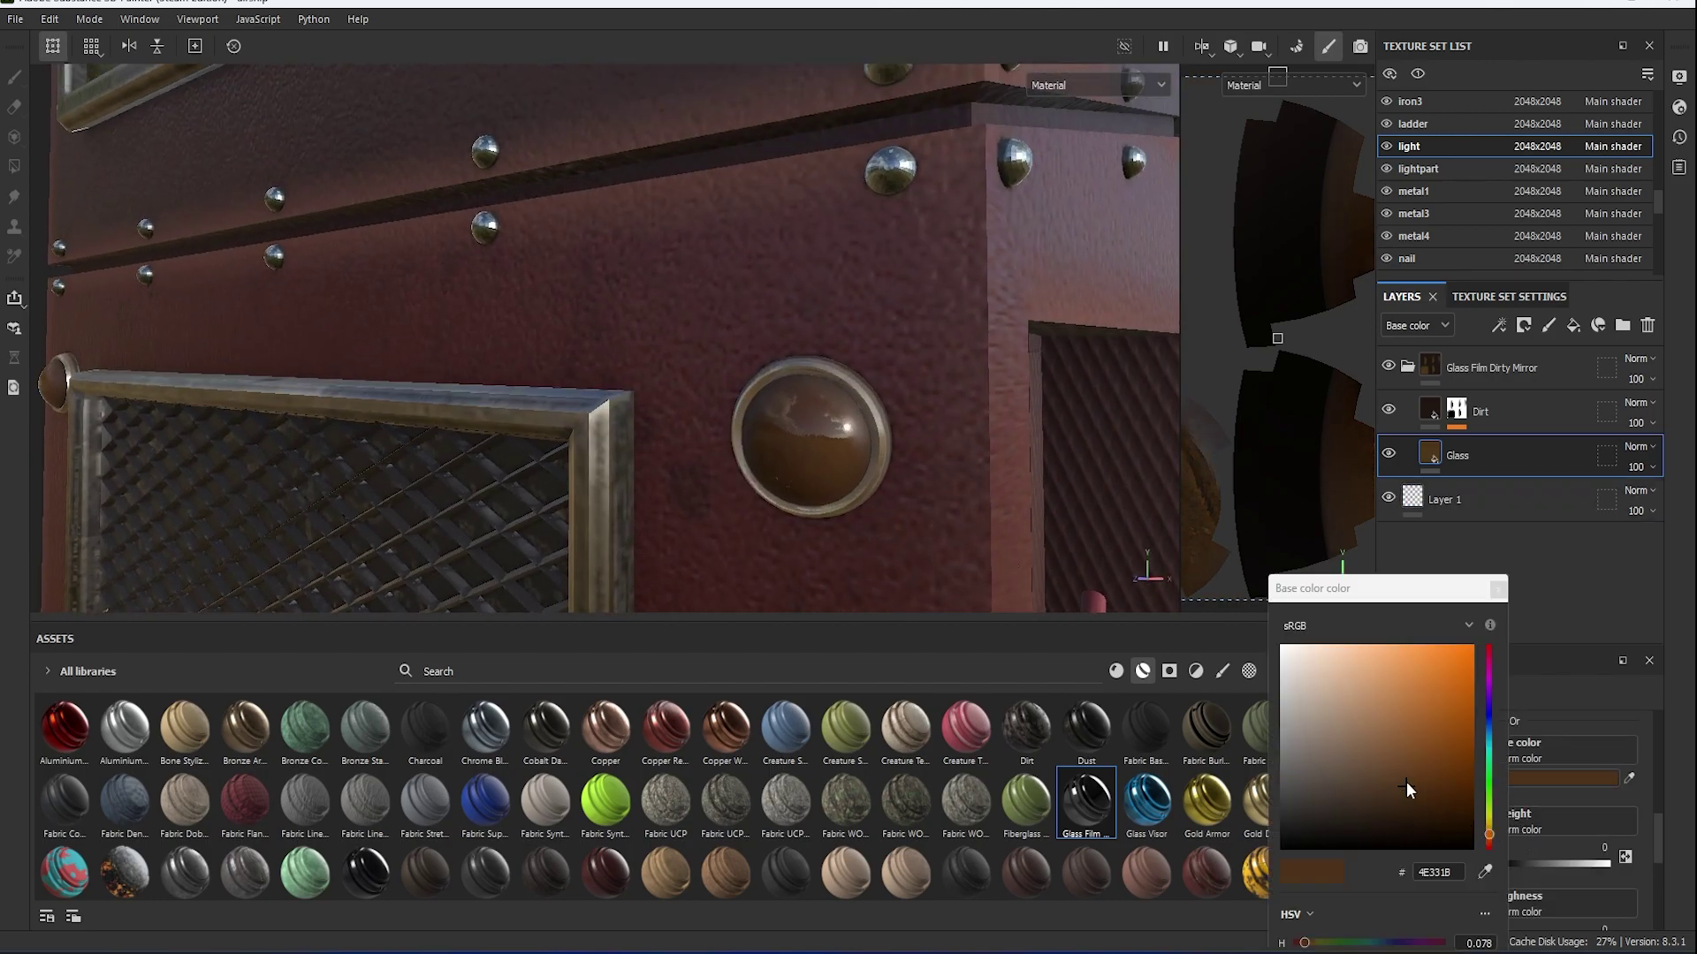
pyautogui.moveTo(1407, 781); pyautogui.dragTo(1383, 744)
pyautogui.click(1497, 590)
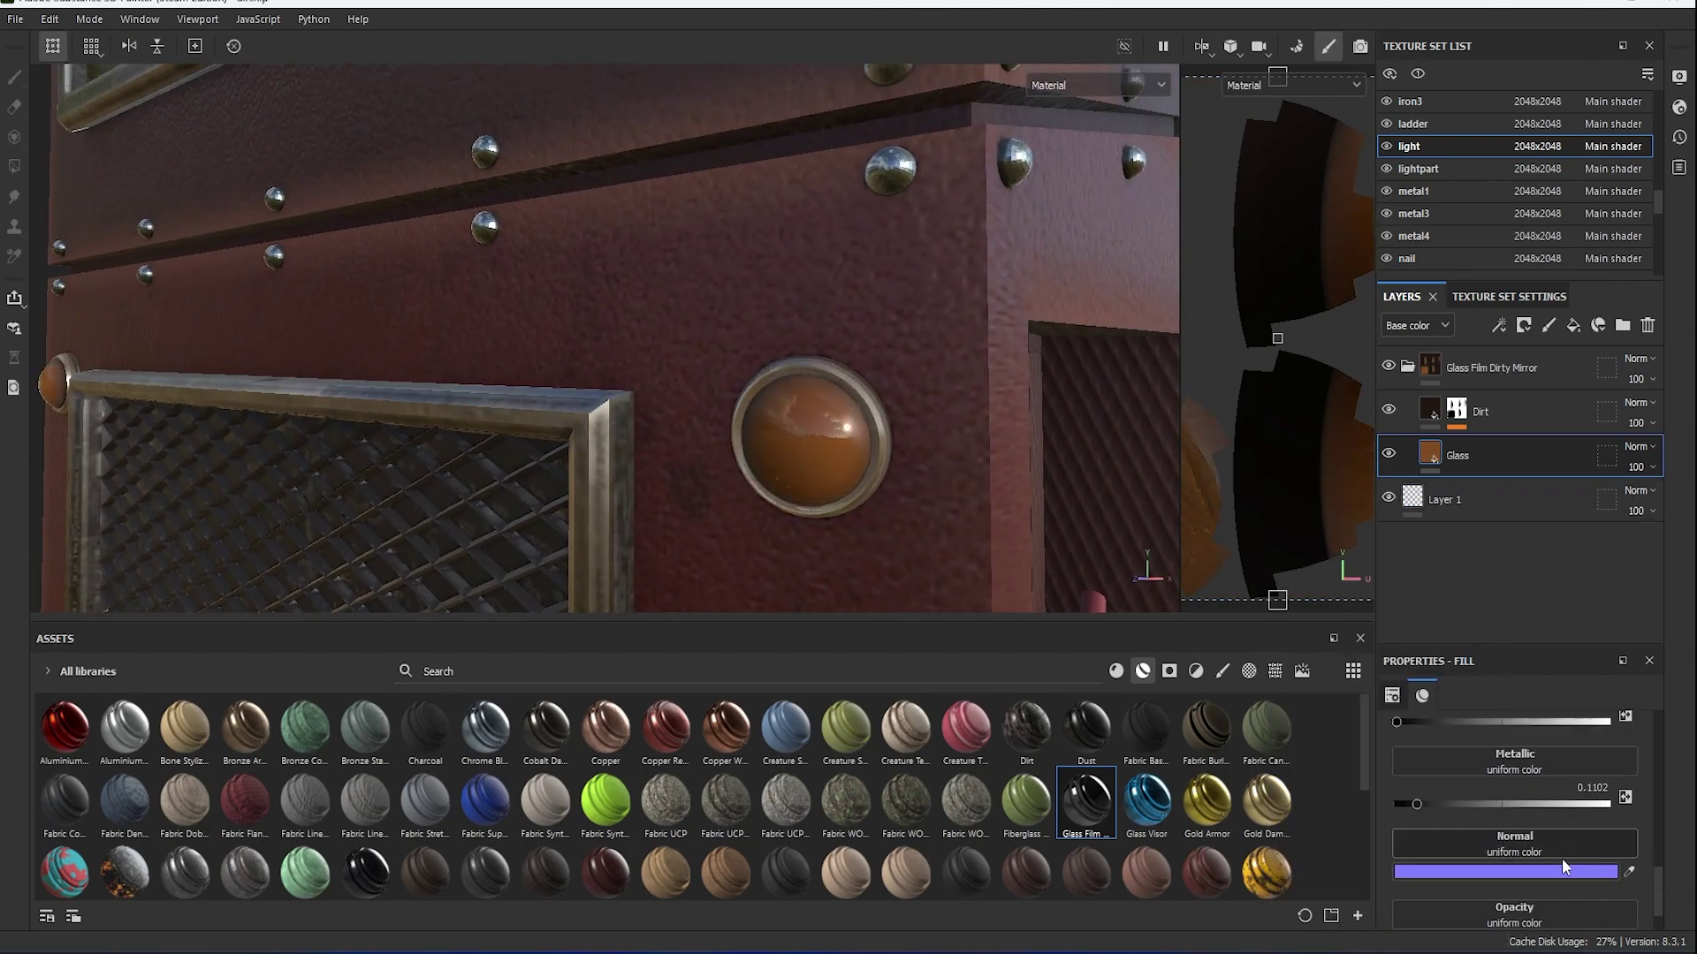
pyautogui.scroll(2, 1561, 857)
pyautogui.scroll(-3, 1564, 855)
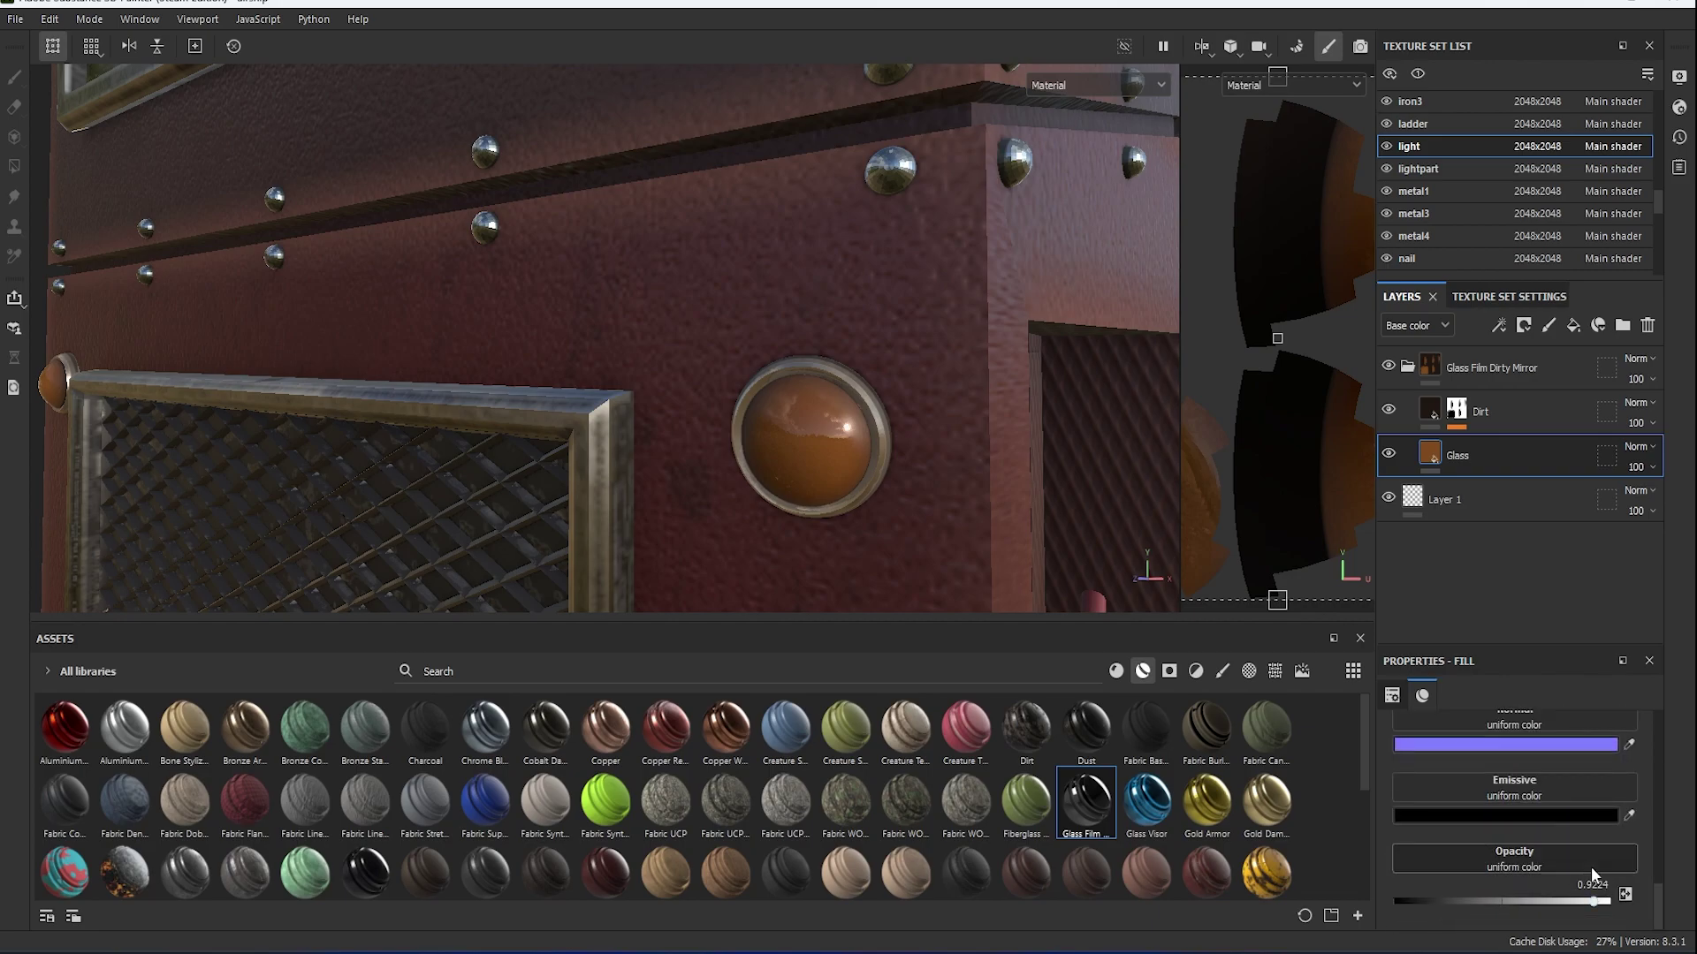
# Give the glass a warm orange emissive glow.
pyautogui.click(1564, 815)
pyautogui.moveTo(1489, 847); pyautogui.dragTo(1489, 824)
pyautogui.click(1397, 791)
pyautogui.moveTo(1397, 791)
pyautogui.mouseDown()
pyautogui.moveTo(1447, 793)
pyautogui.moveTo(1490, 832)
pyautogui.mouseUp()
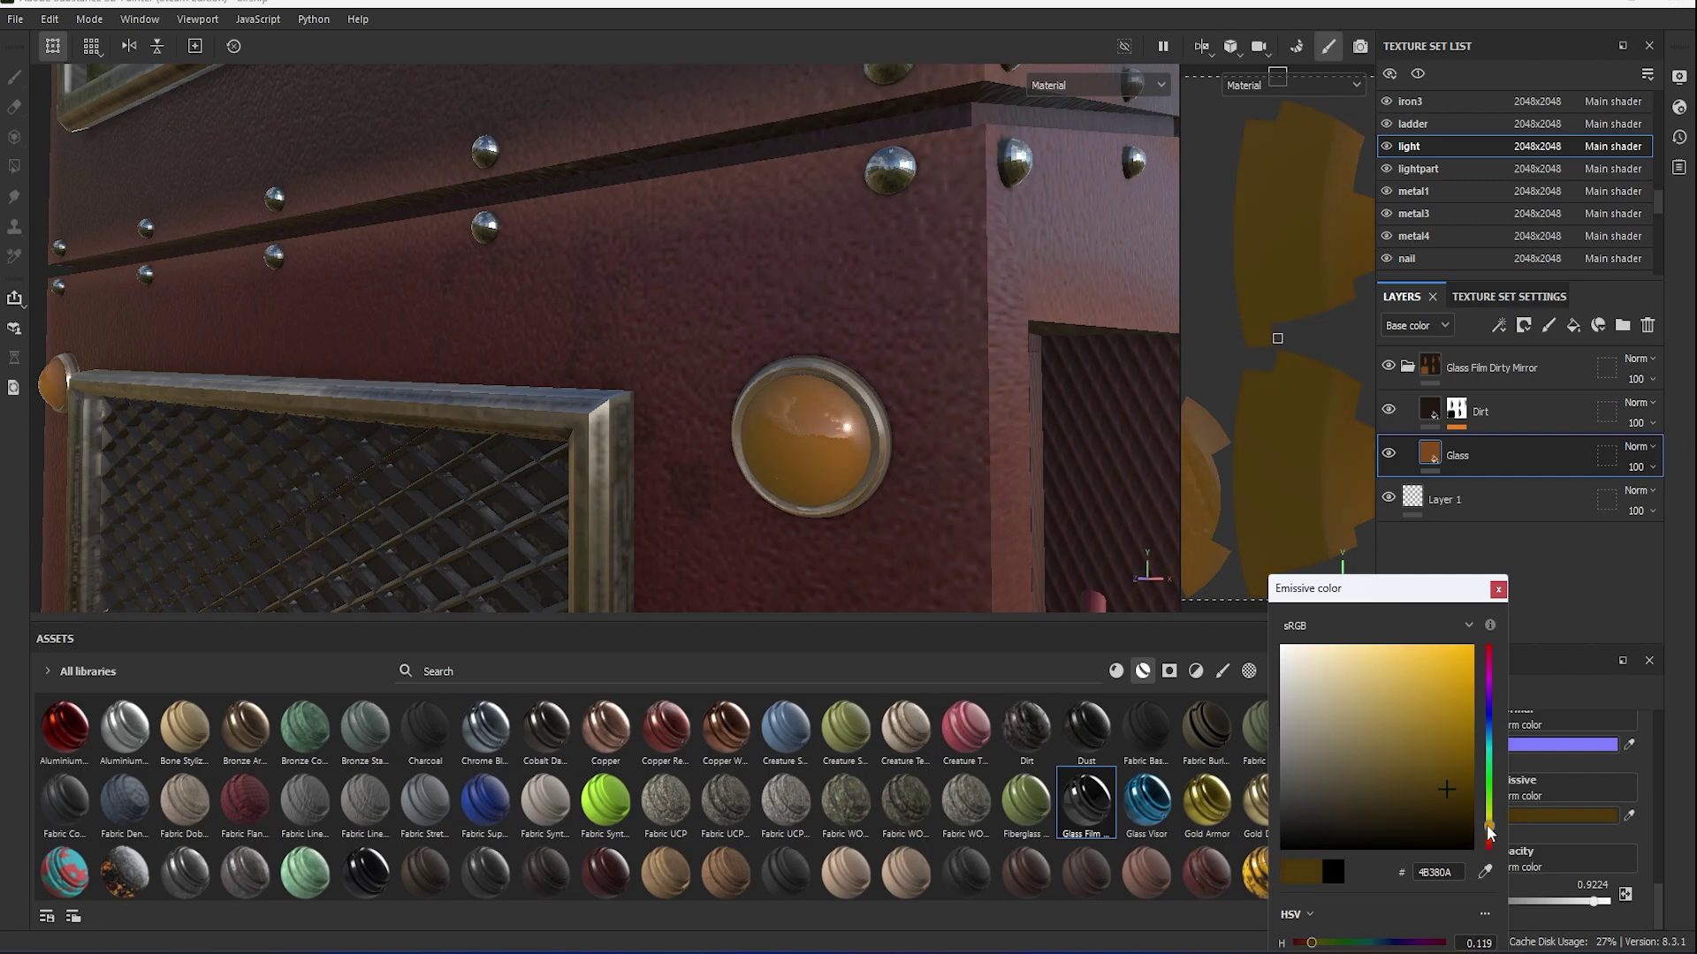
pyautogui.click(1499, 590)
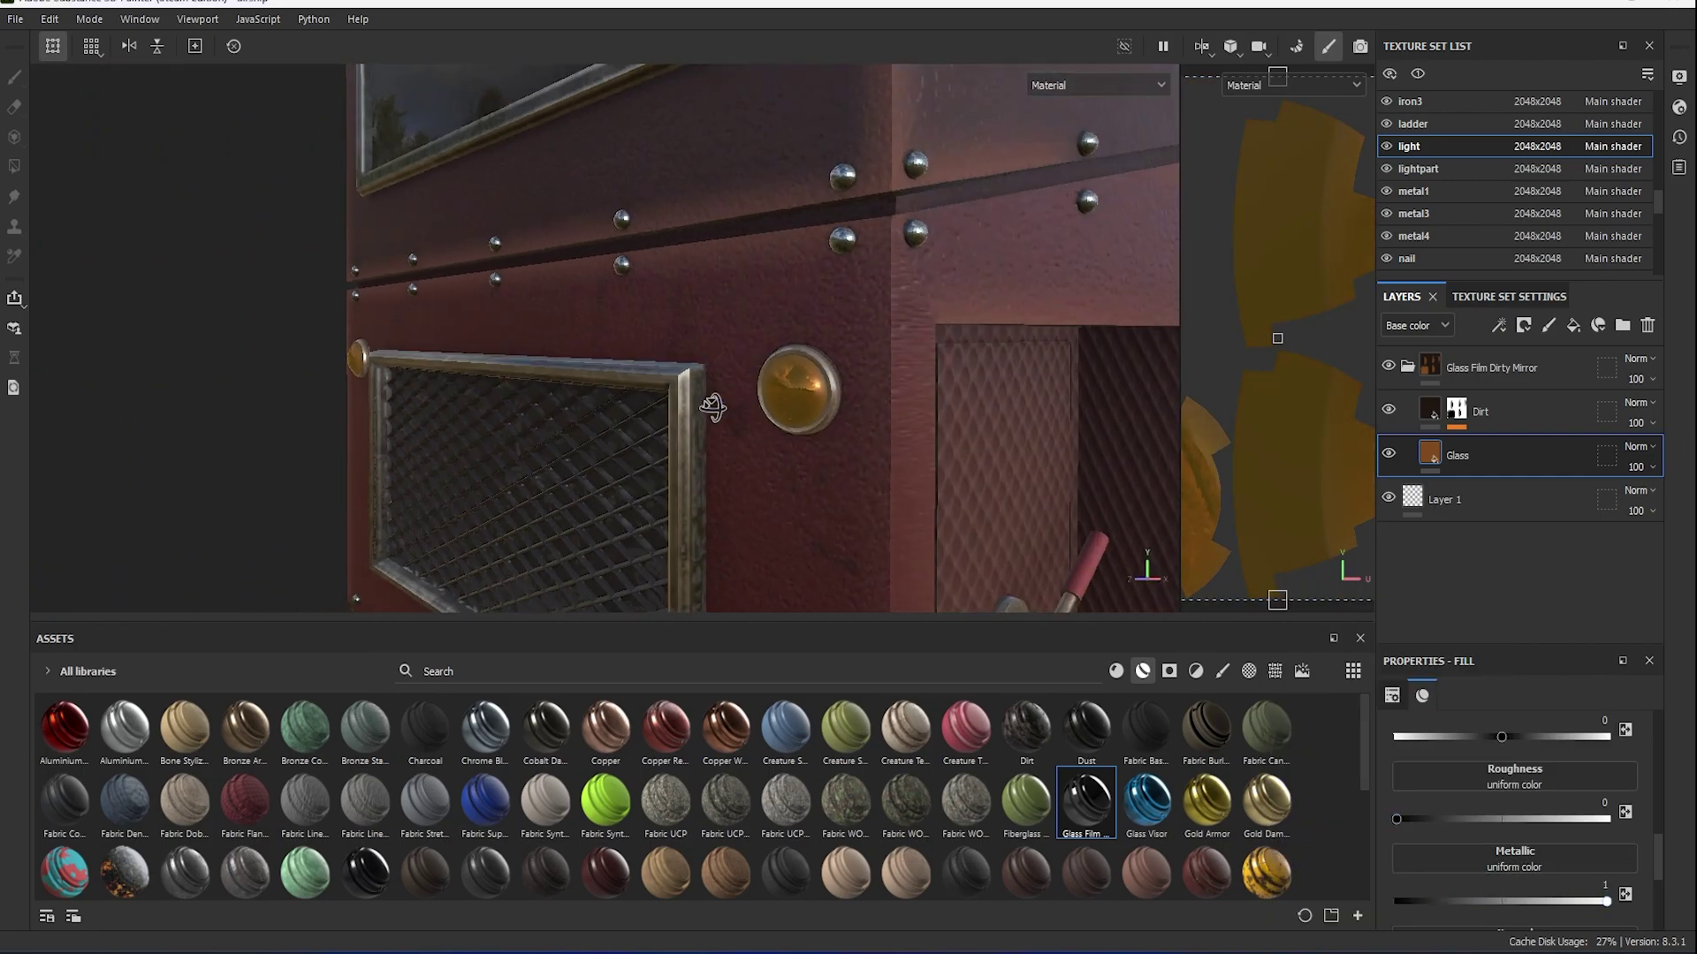
pyautogui.scroll(-2, 1535, 822)
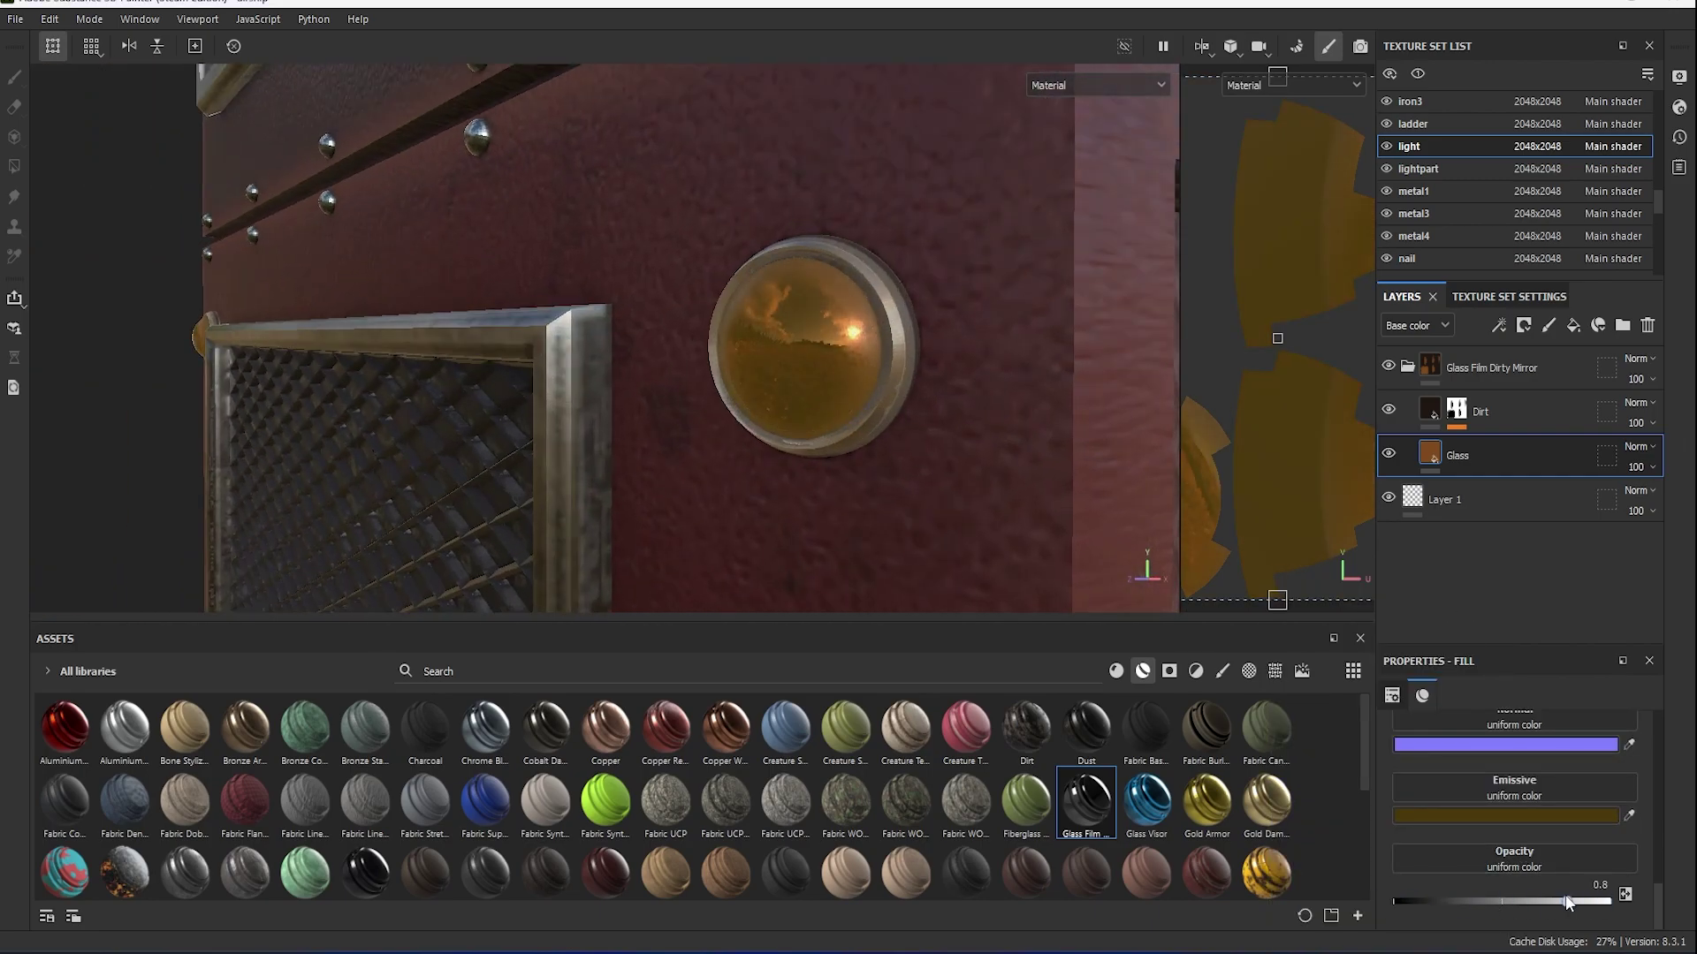
pyautogui.click(1507, 815)
pyautogui.moveTo(1449, 786); pyautogui.dragTo(1442, 771)
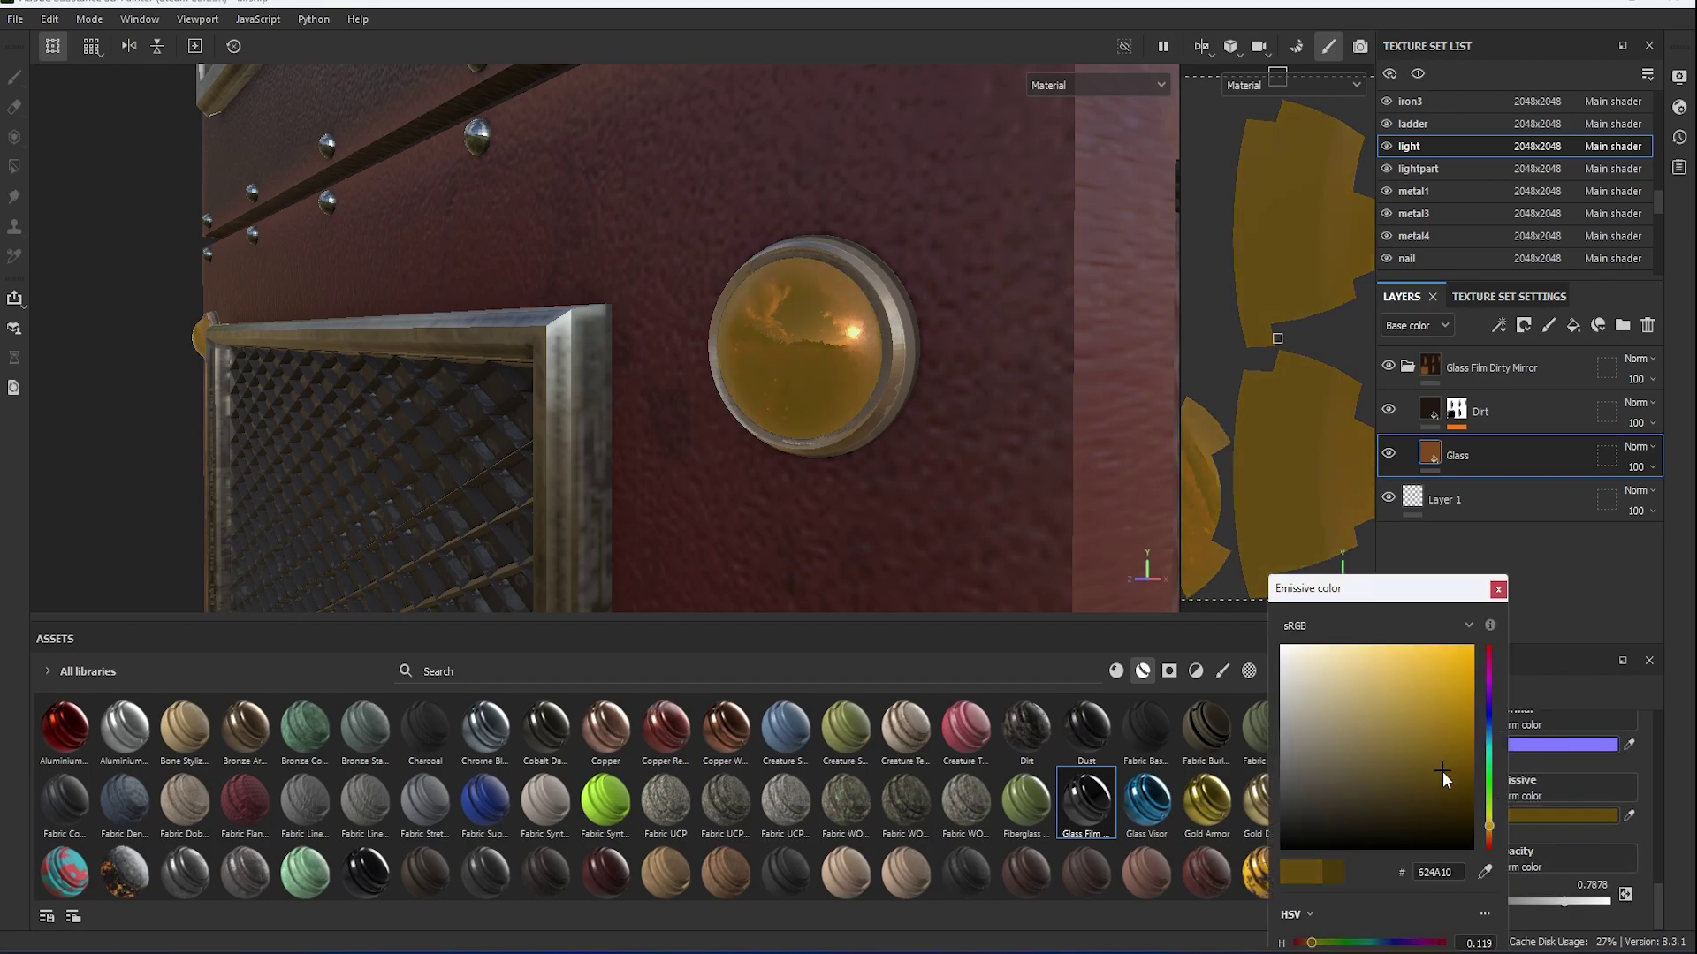
pyautogui.click(1489, 832)
pyautogui.click(1498, 589)
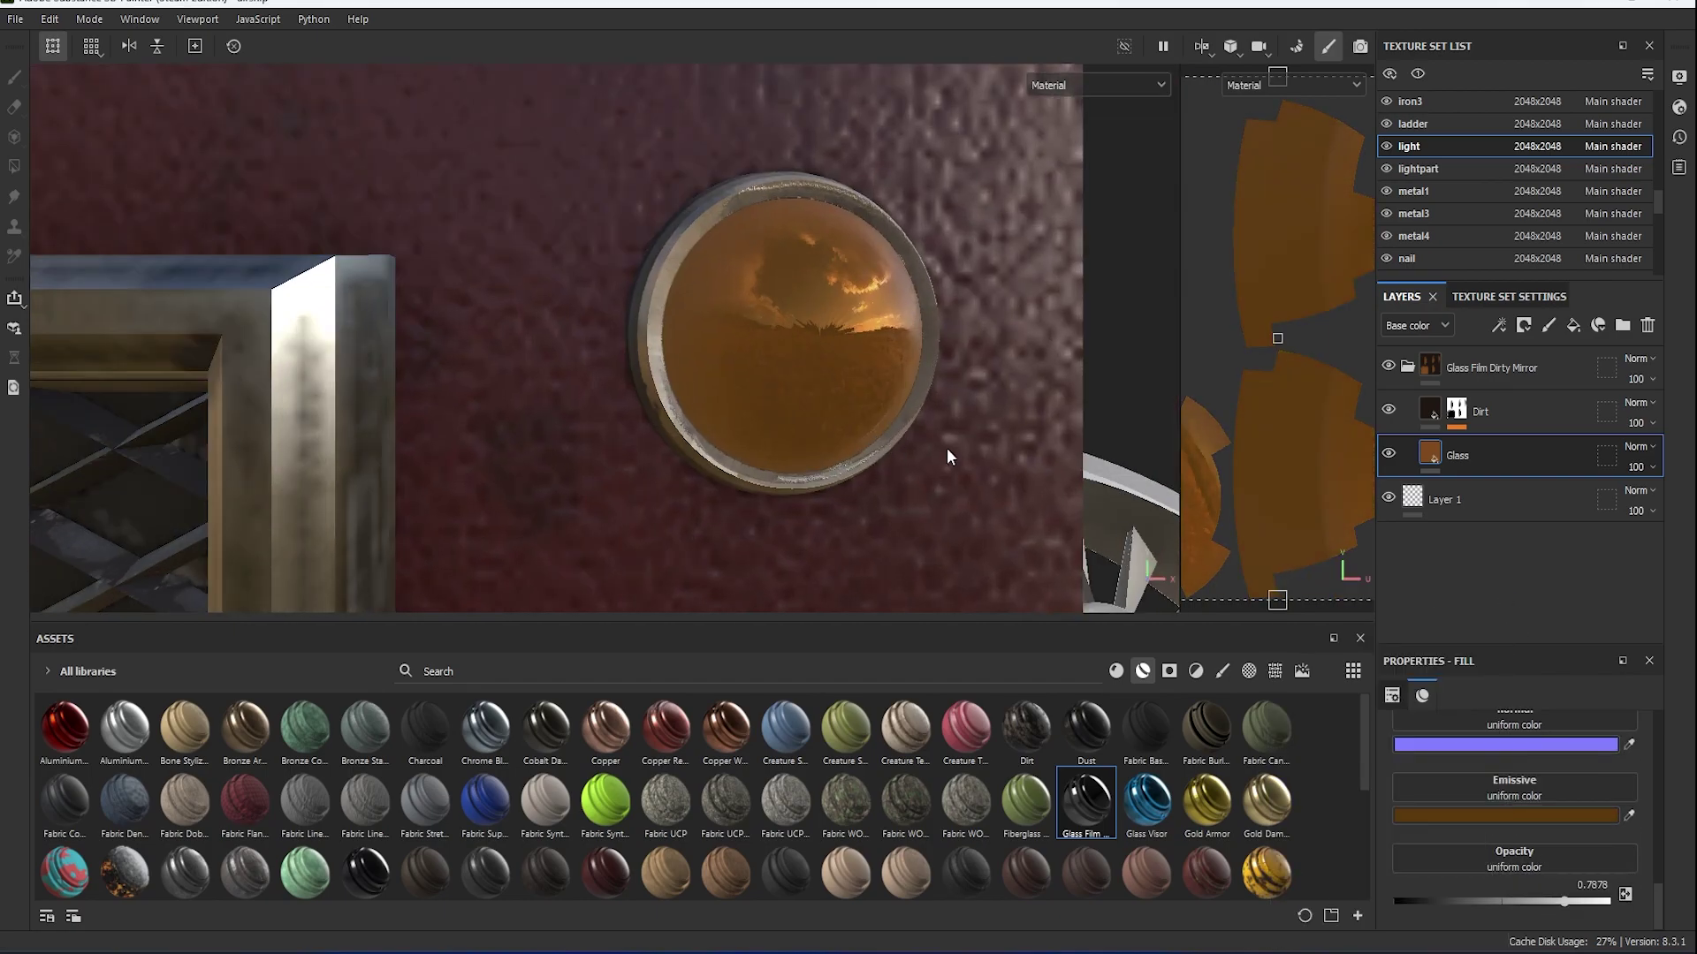
pyautogui.scroll(3, 947, 447)
# Add a new fill layer with a black mask and a Paint effect on it.
pyautogui.click(1523, 327)
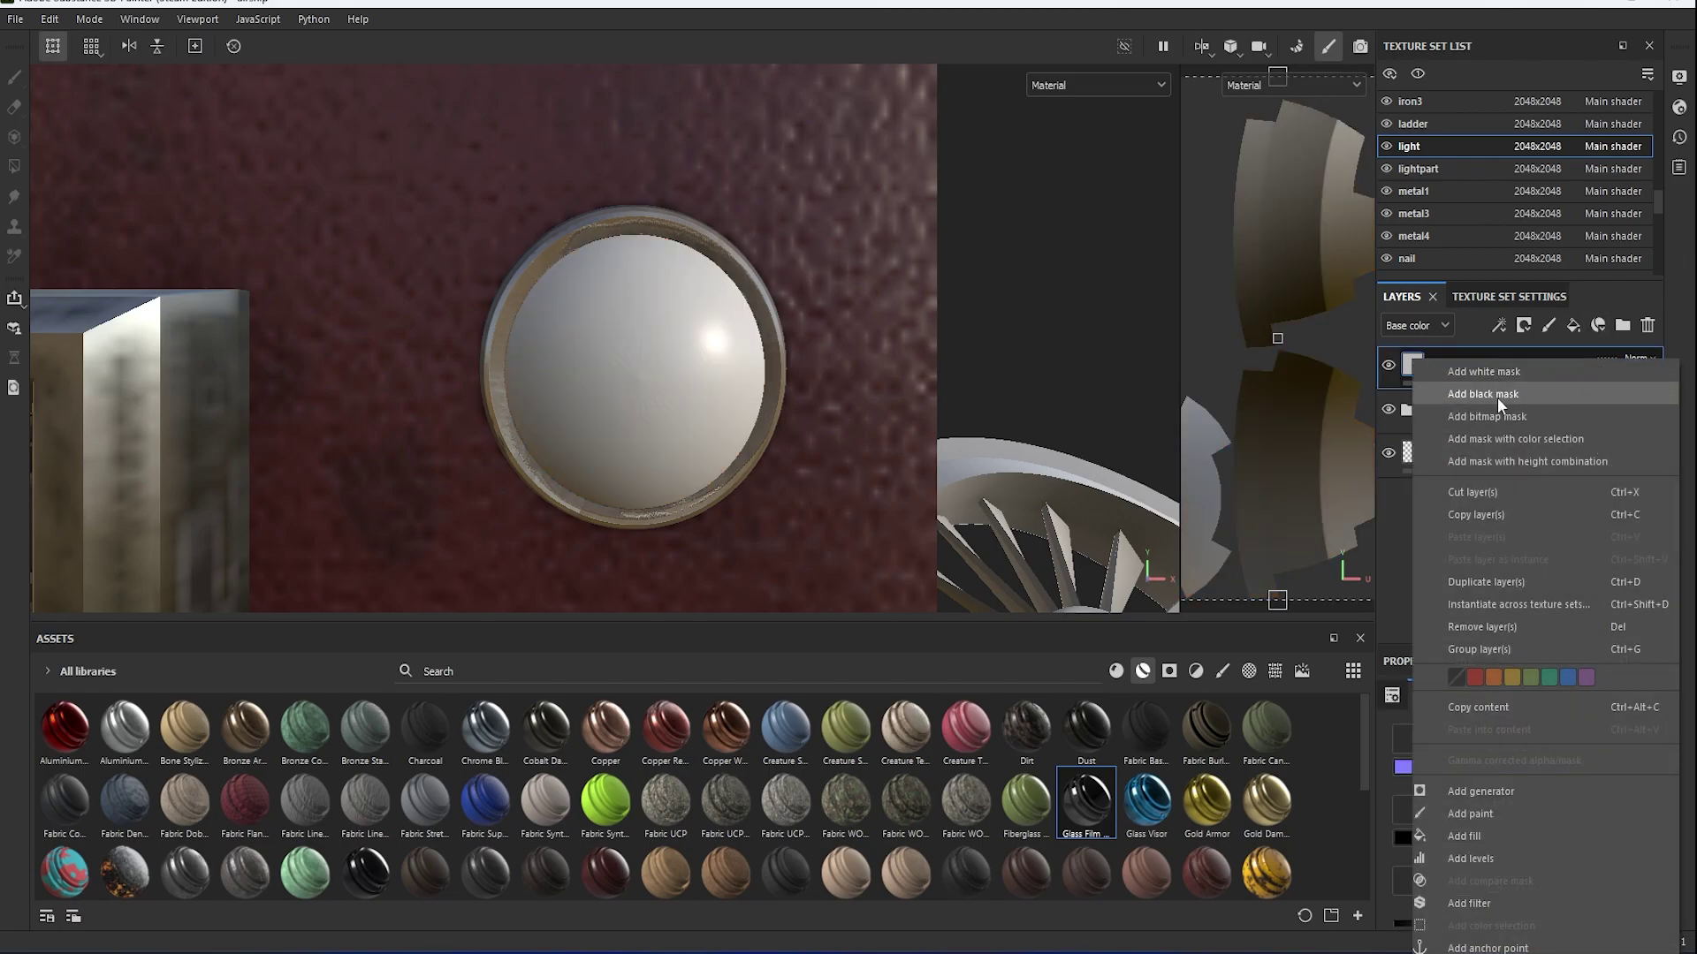
pyautogui.click(1497, 396)
pyautogui.rightClick(1435, 361)
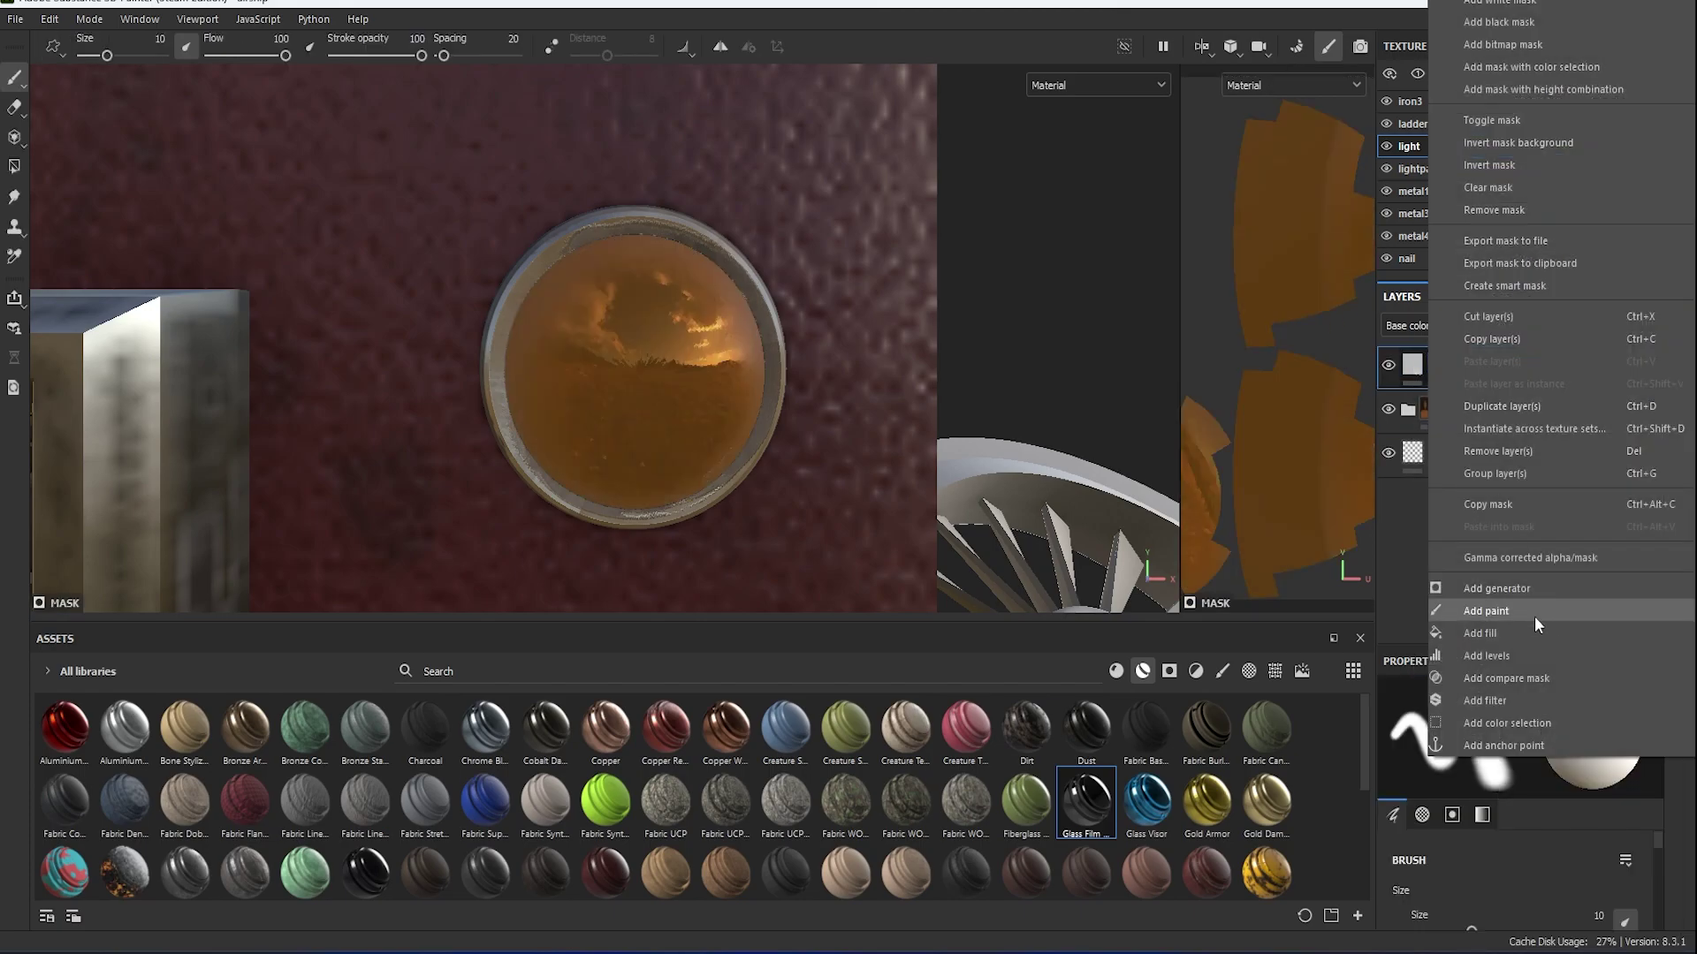
pyautogui.click(1487, 611)
pyautogui.scroll(5, 1573, 820)
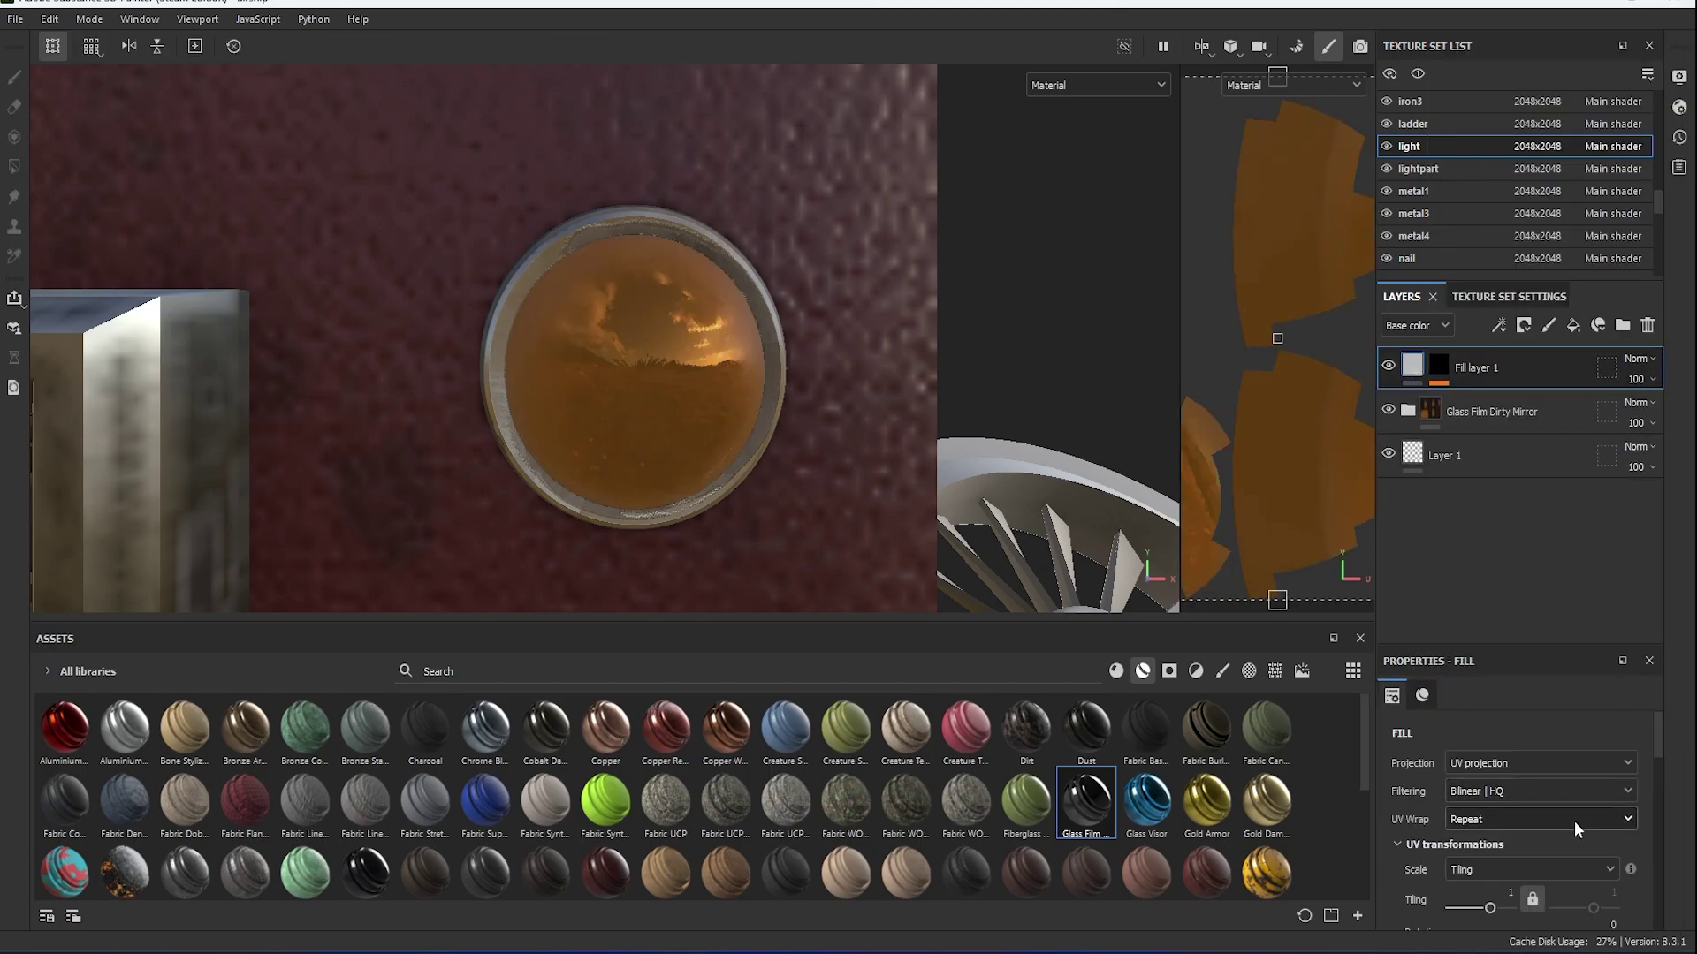
pyautogui.click(1248, 671)
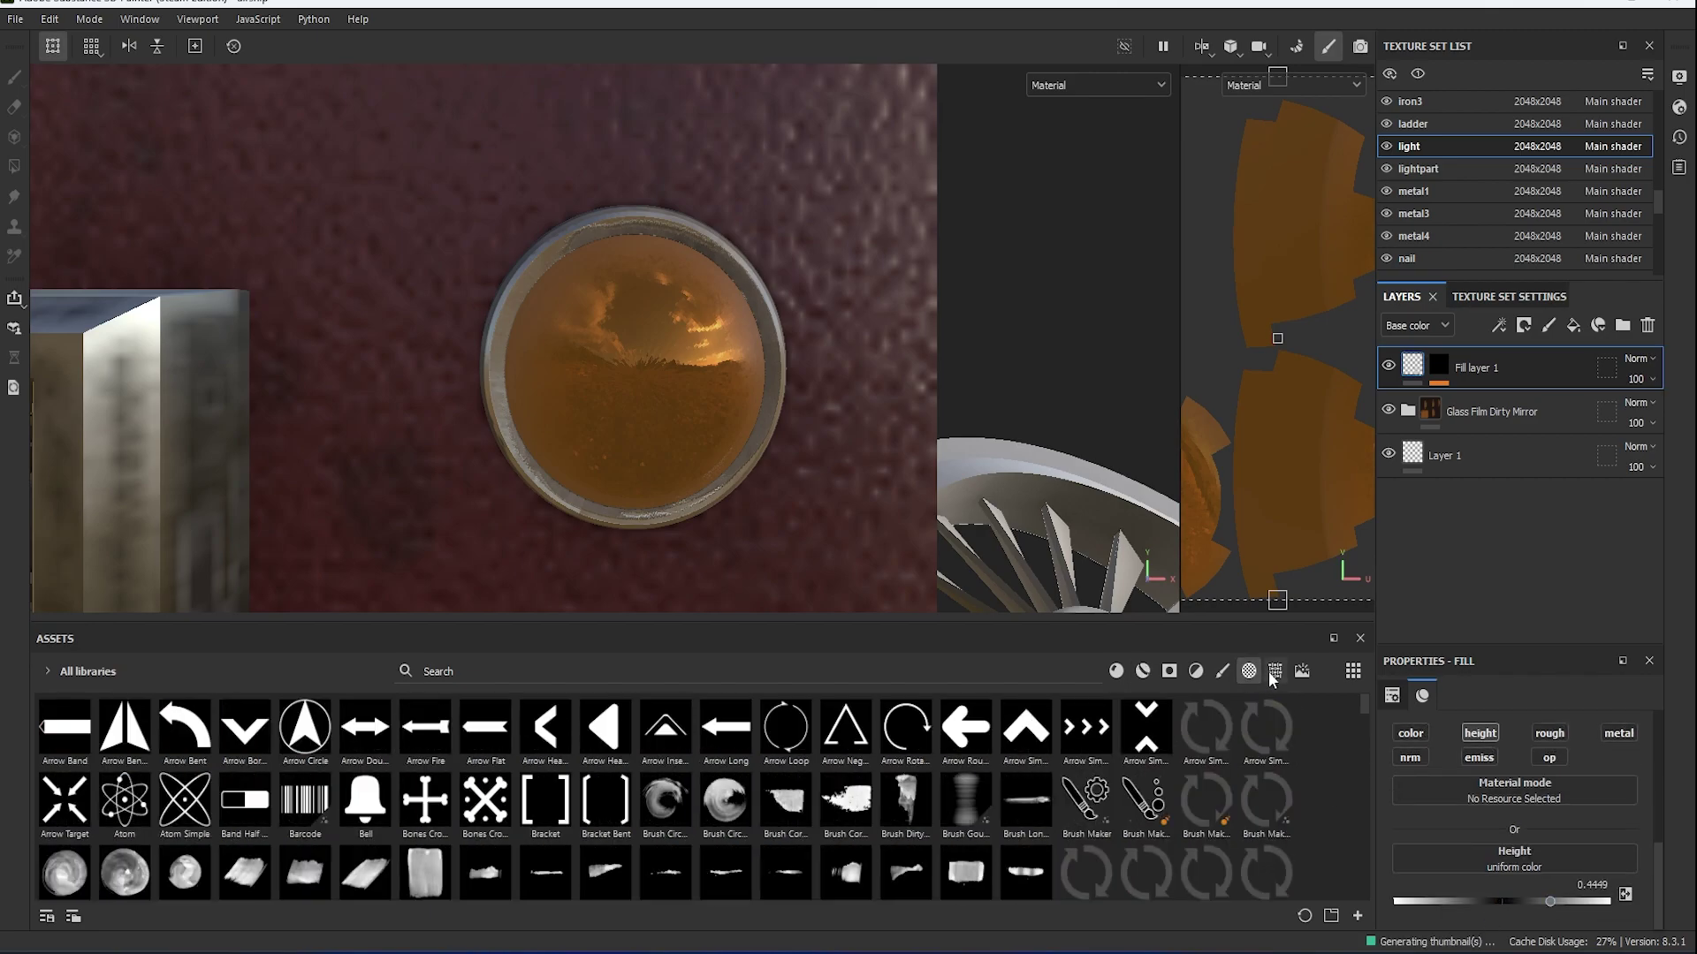
pyautogui.moveTo(707, 627); pyautogui.dragTo(707, 524)
pyautogui.click(1275, 566)
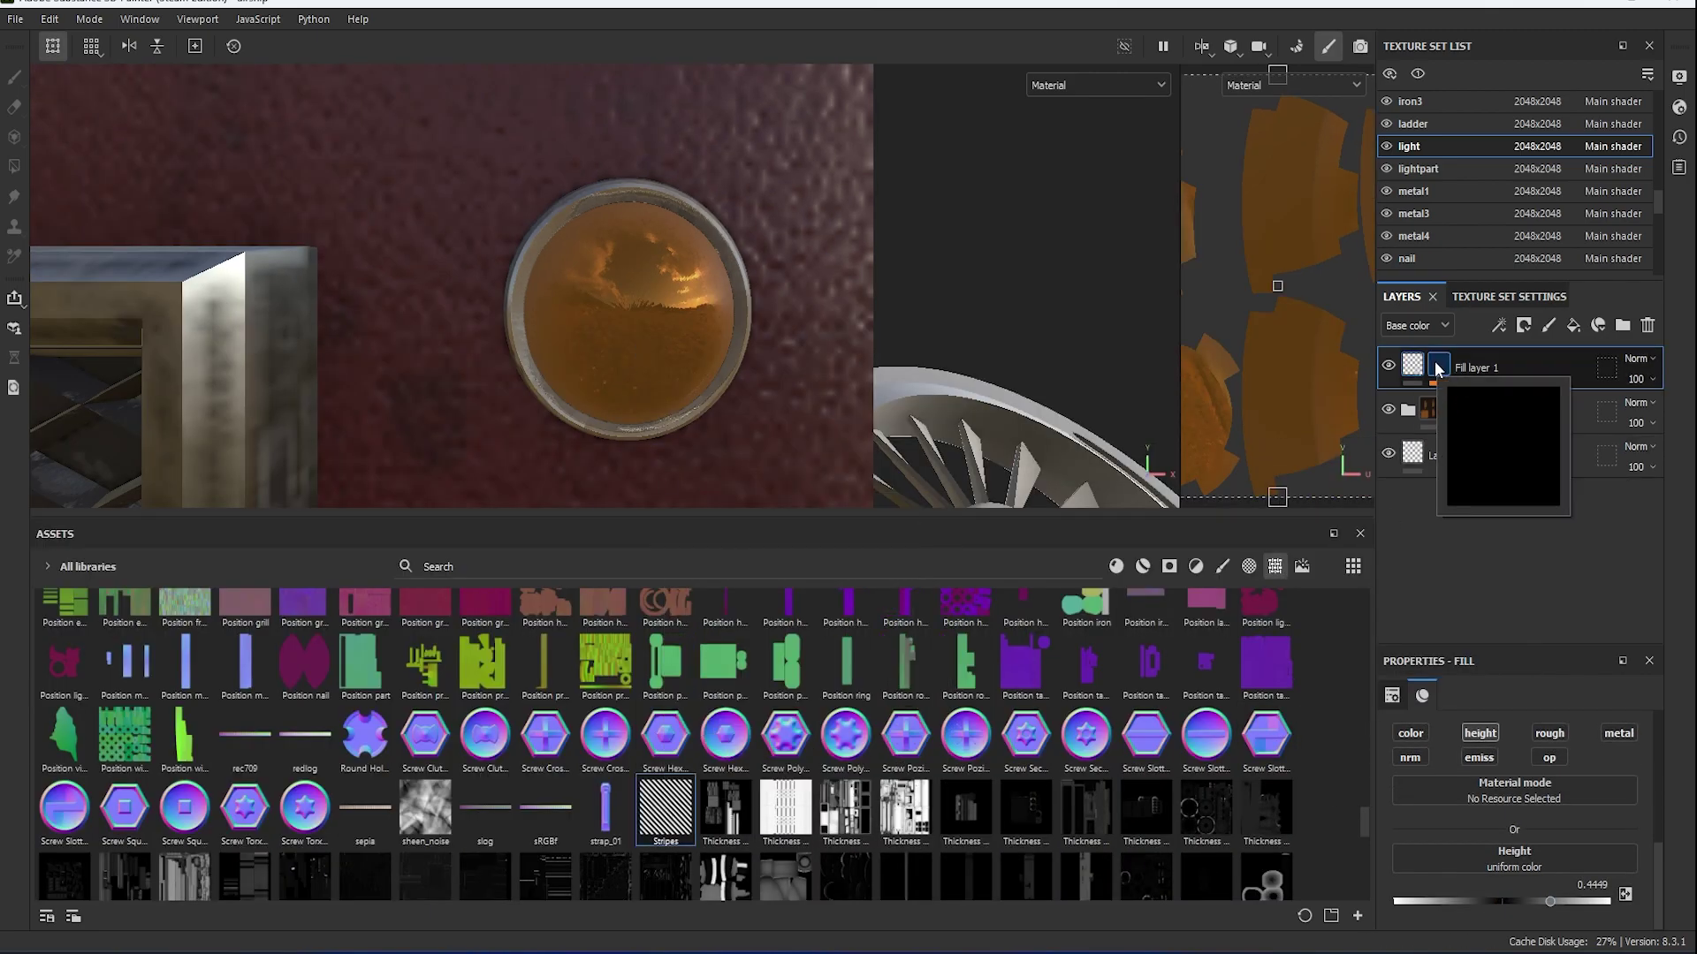
pyautogui.rightClick(1437, 370)
pyautogui.click(1483, 406)
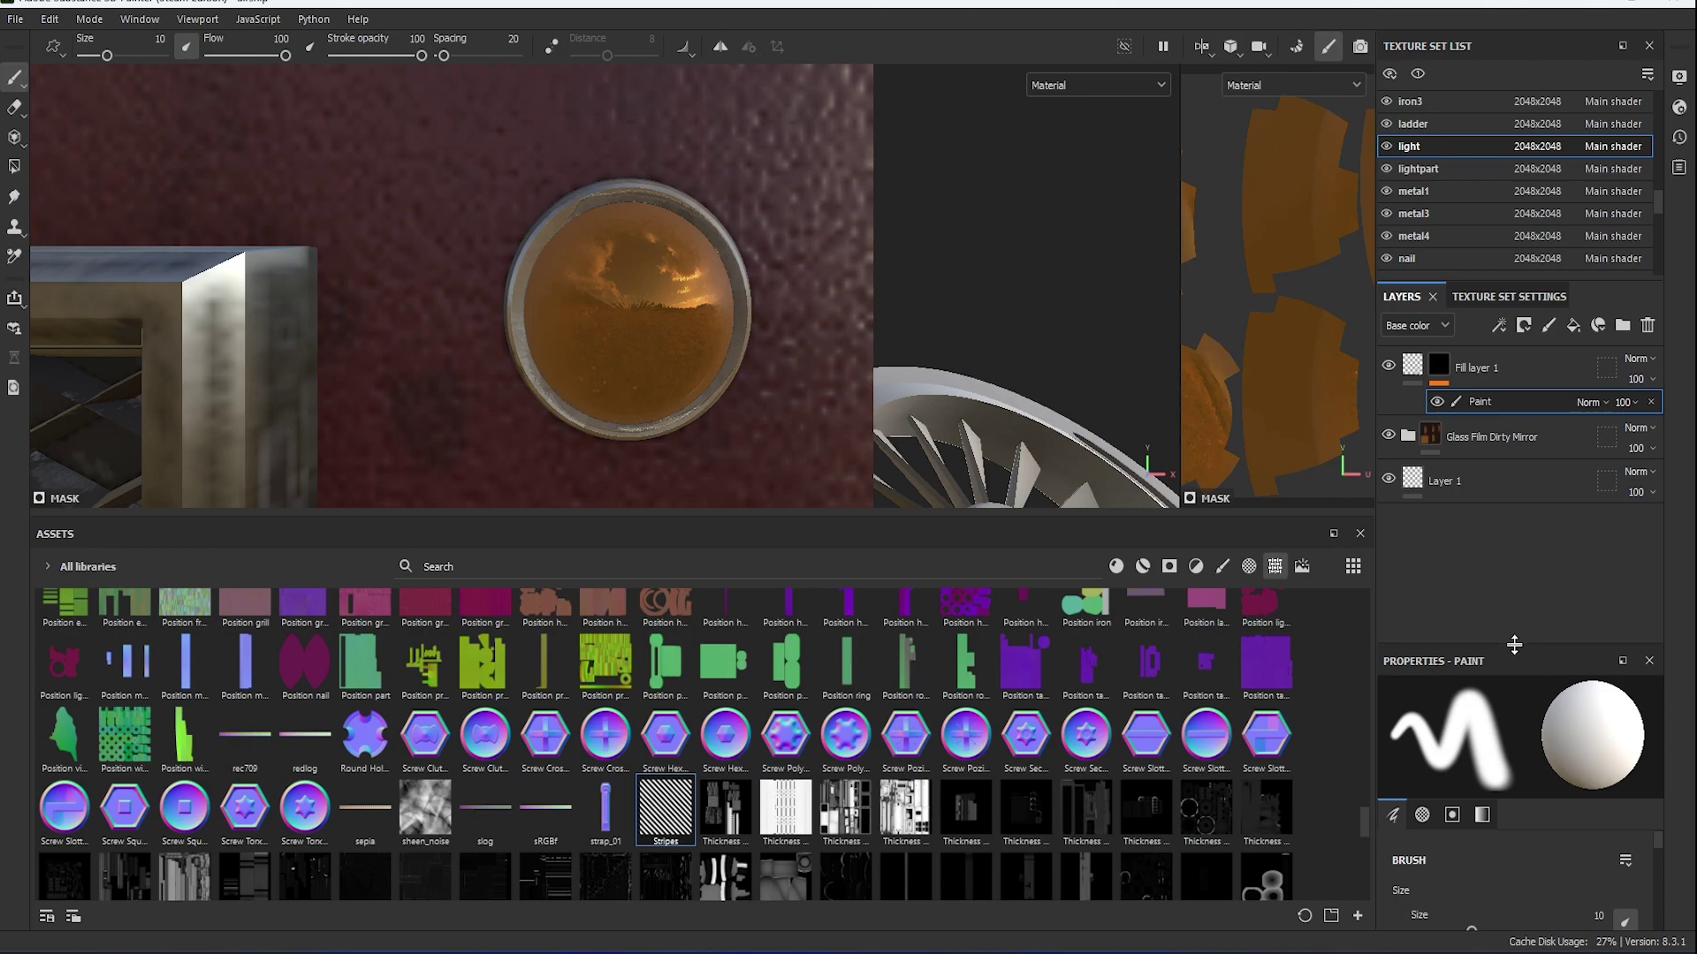
# Load the Stripes alpha and enlarge the brush to size 2.4.
pyautogui.moveTo(1514, 645); pyautogui.dragTo(1513, 478)
pyautogui.scroll(-5, 1520, 834)
pyautogui.moveTo(1468, 730); pyautogui.dragTo(1469, 732)
pyautogui.rightClick(863, 437)
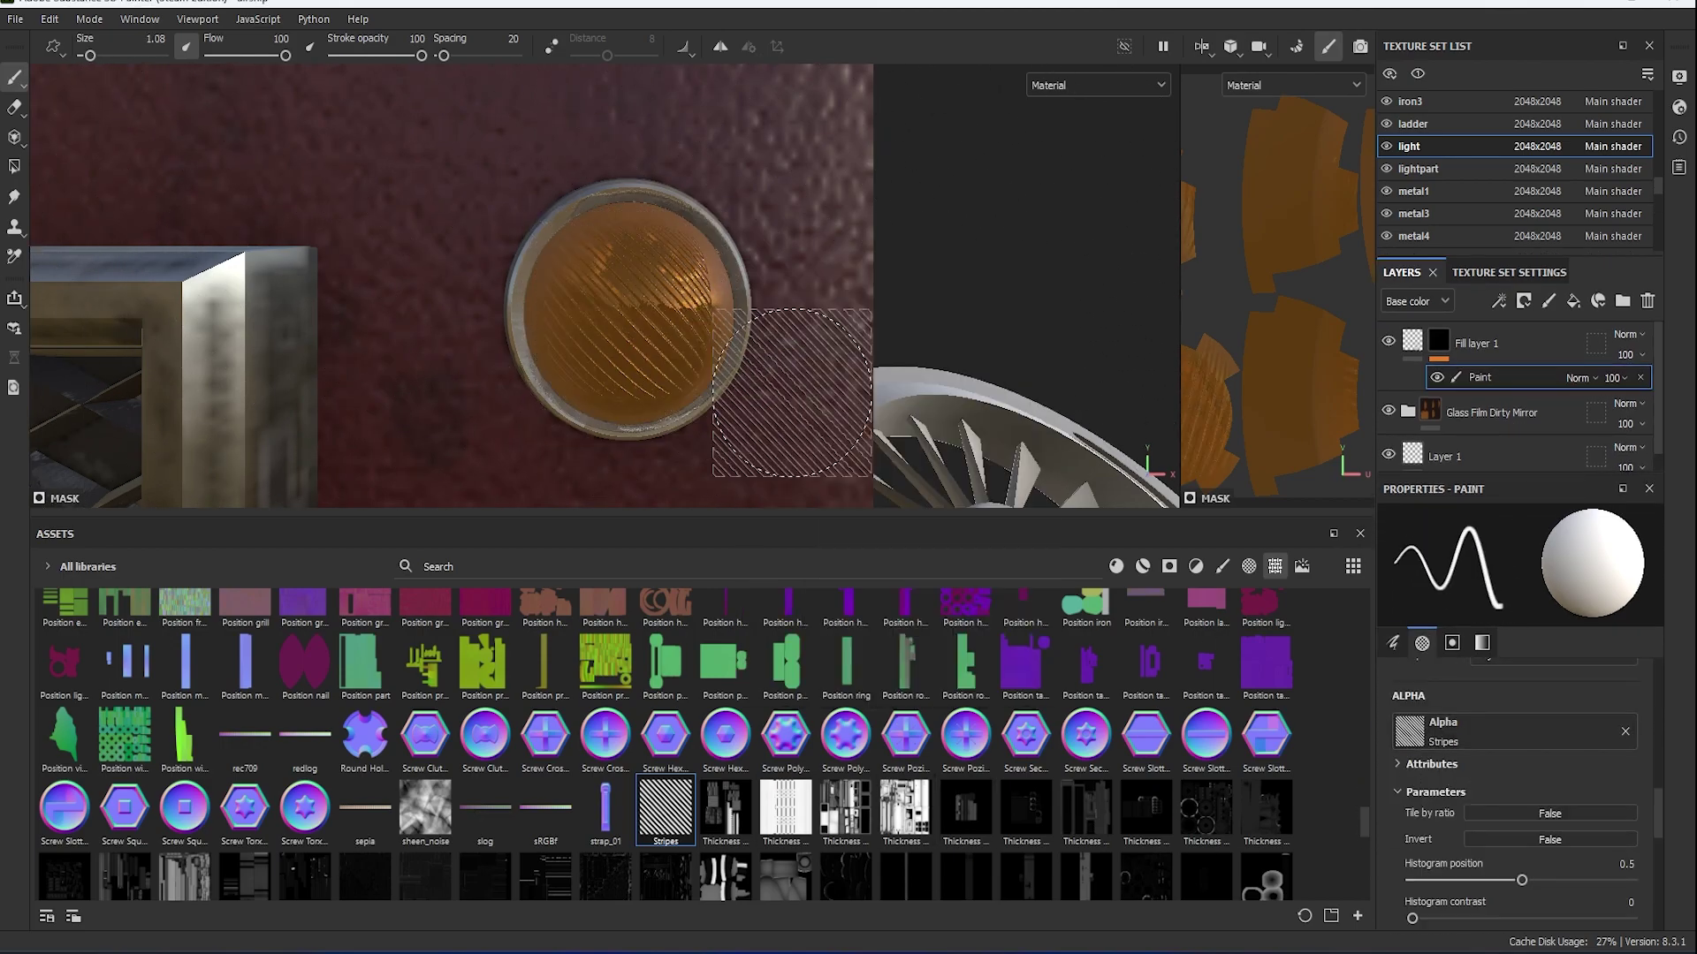
pyautogui.rightClick(680, 389)
pyautogui.moveTo(672, 394); pyautogui.dragTo(707, 395)
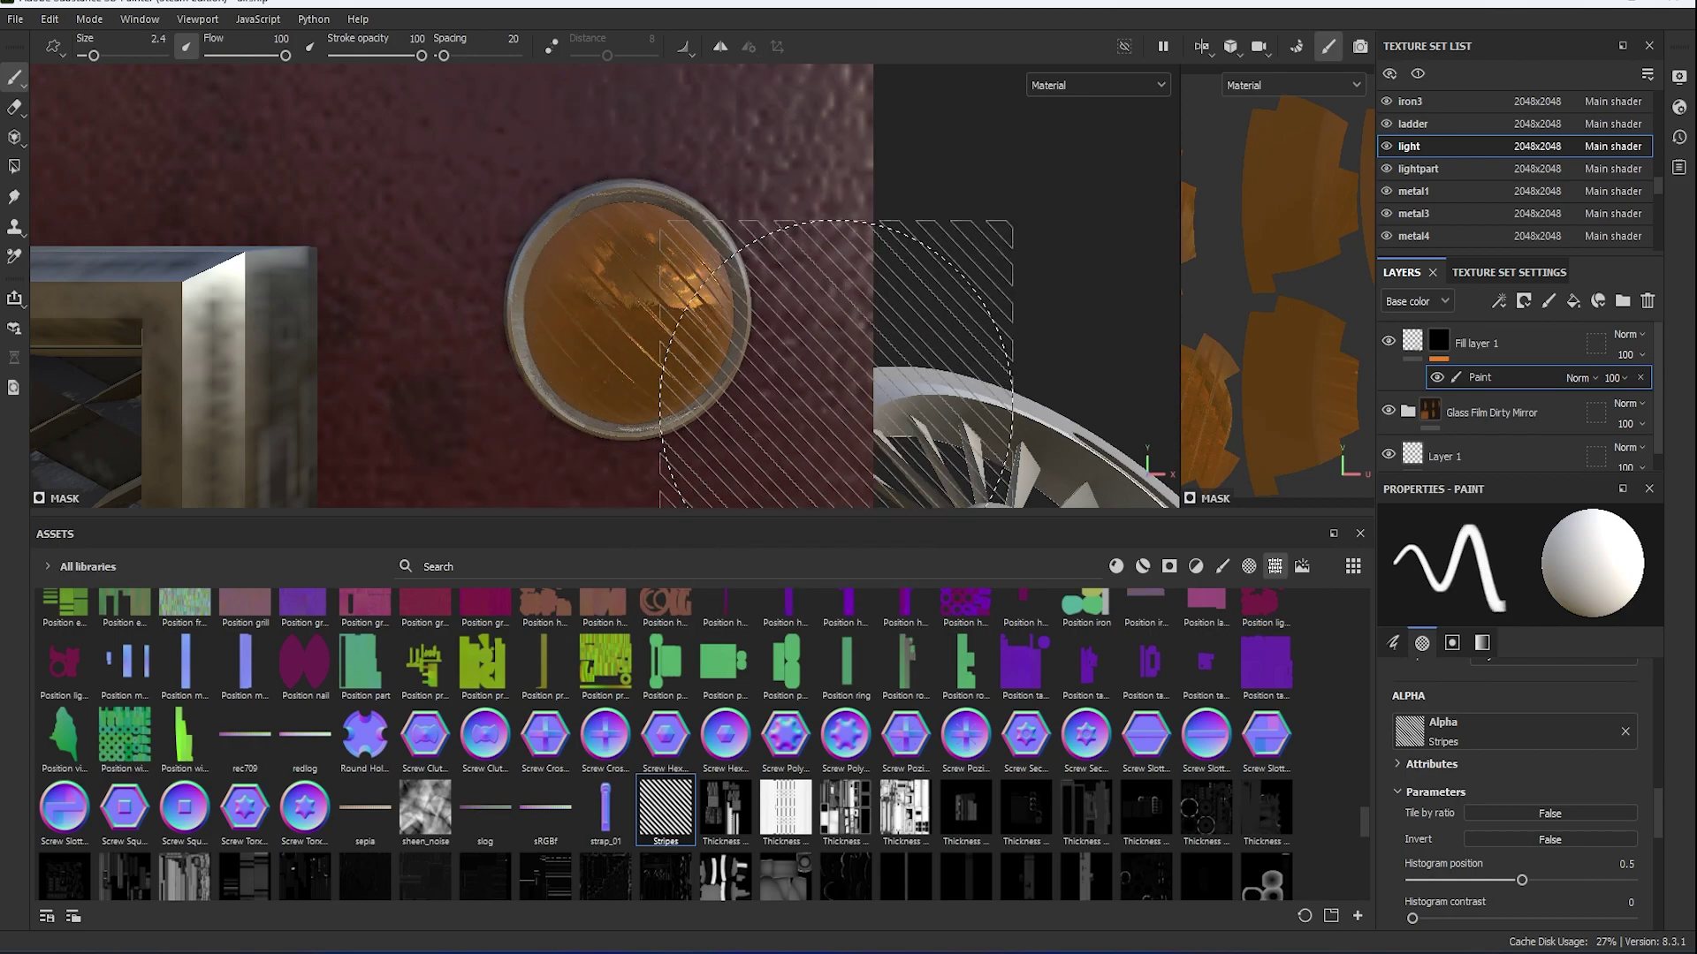
# Paint stripes across the headlight lens and set the stripe Height to 1.
pyautogui.rightClick(760, 407)
pyautogui.scroll(-3, 800, 553)
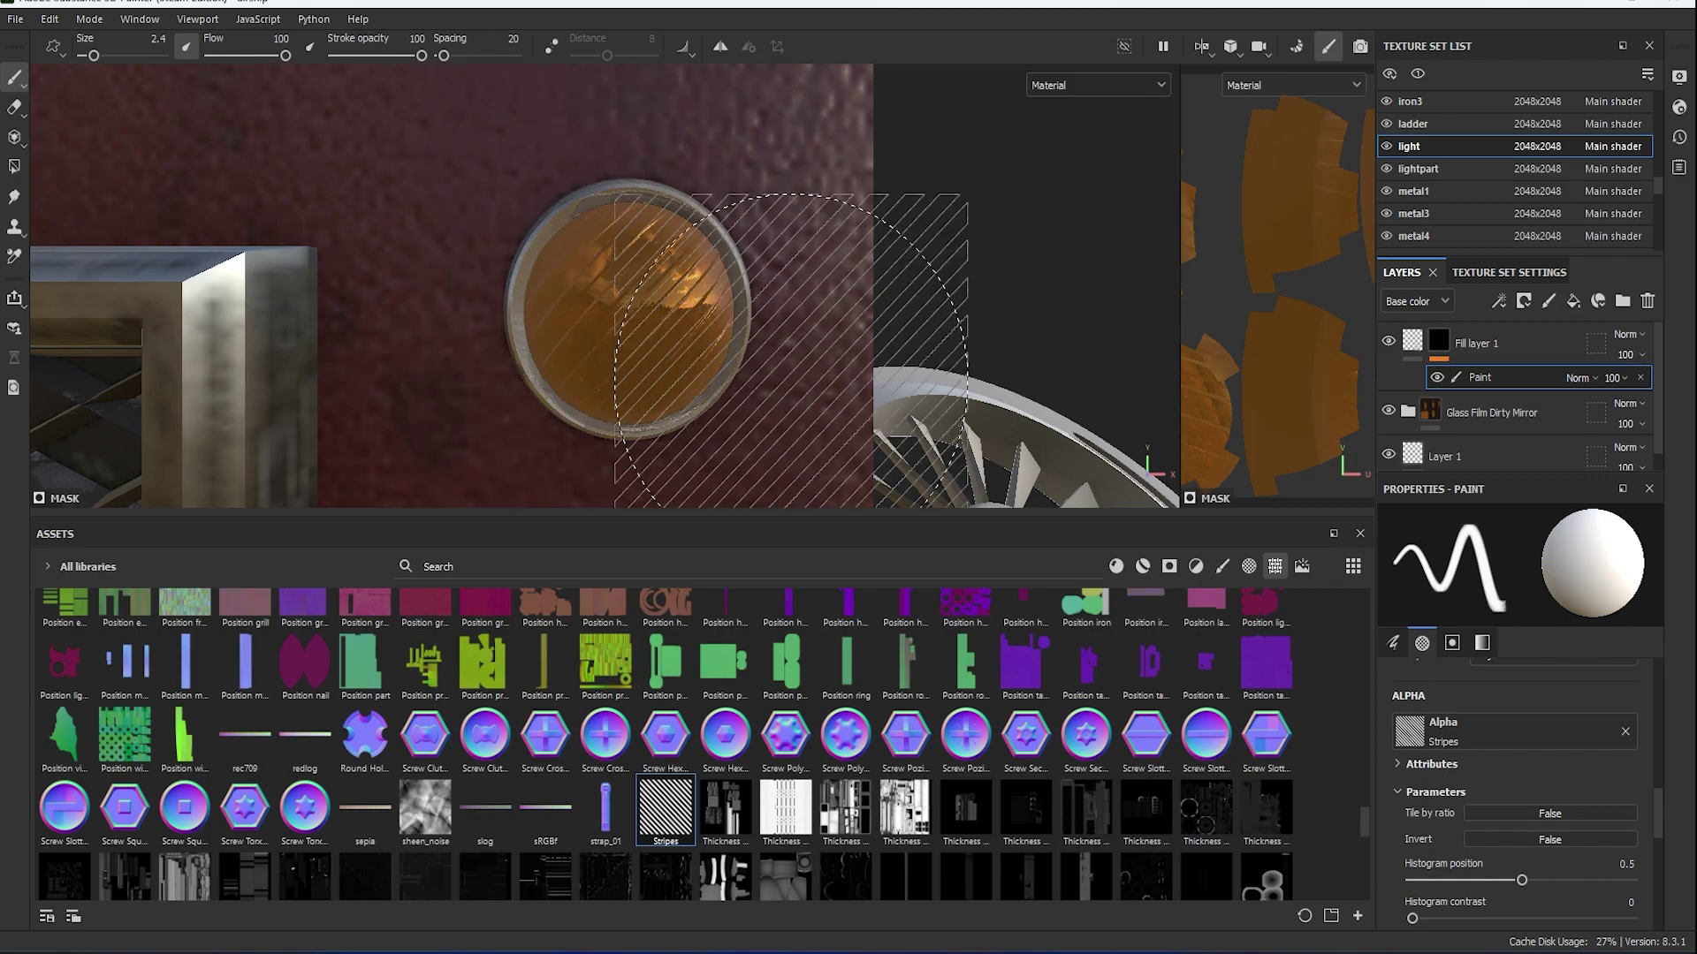
pyautogui.rightClick(839, 477)
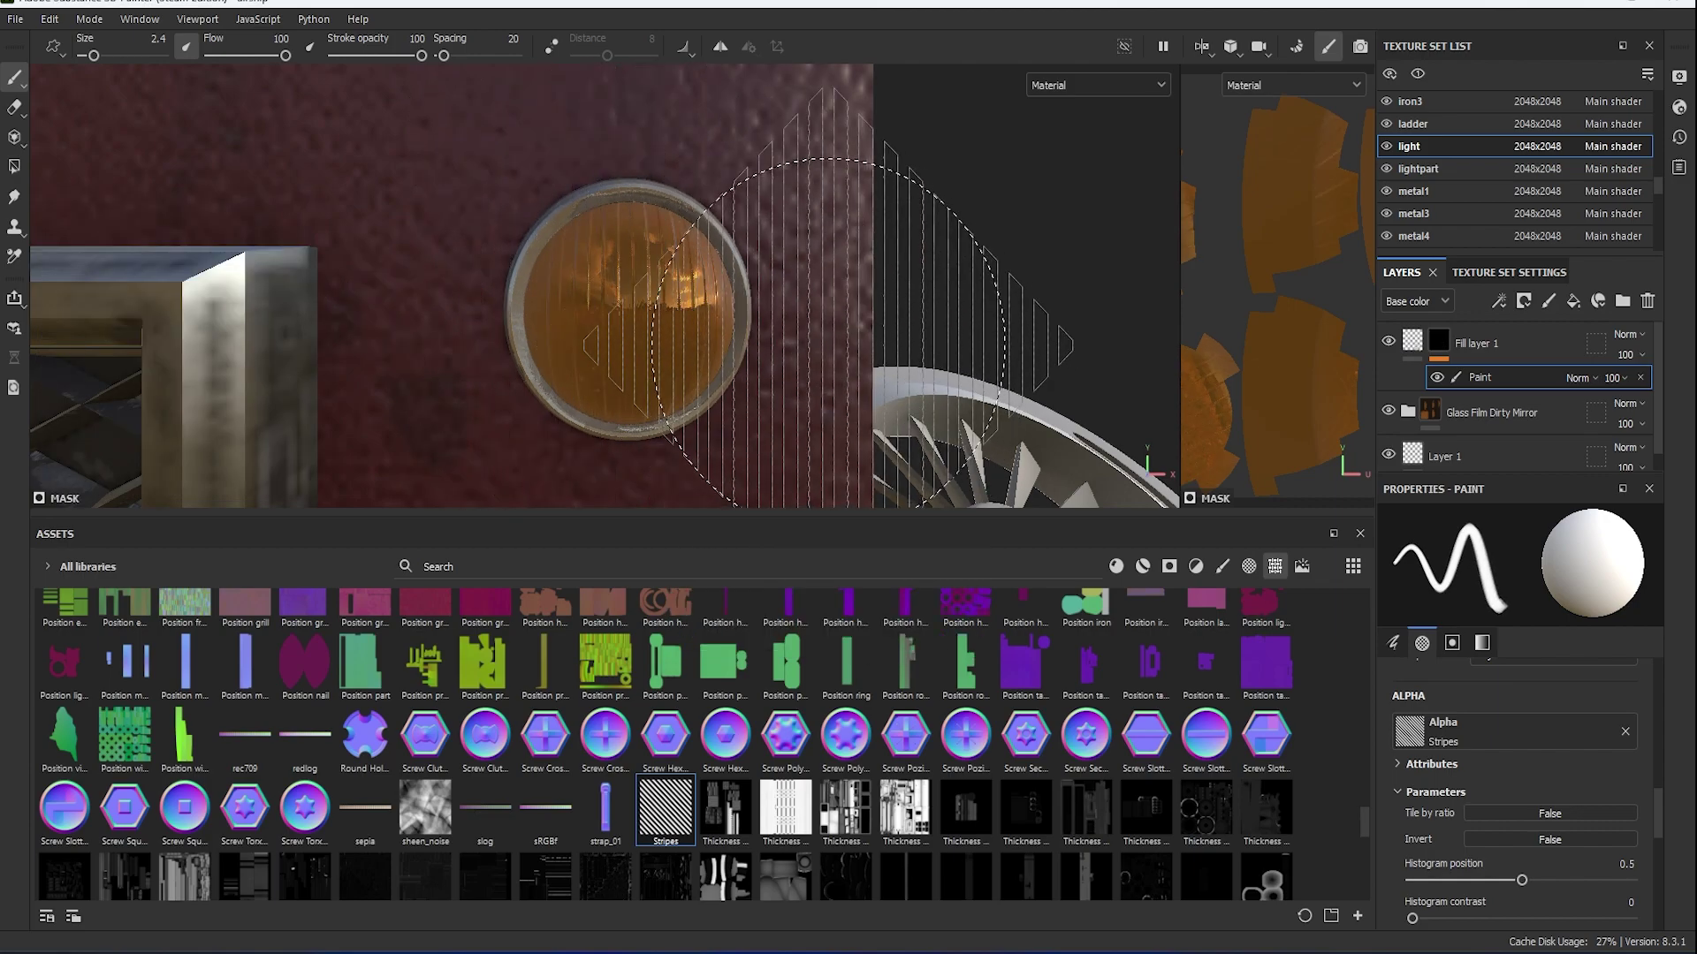
pyautogui.keyDown('alt'); pyautogui.moveTo(814, 322); pyautogui.dragTo(667, 360); pyautogui.keyUp('alt')
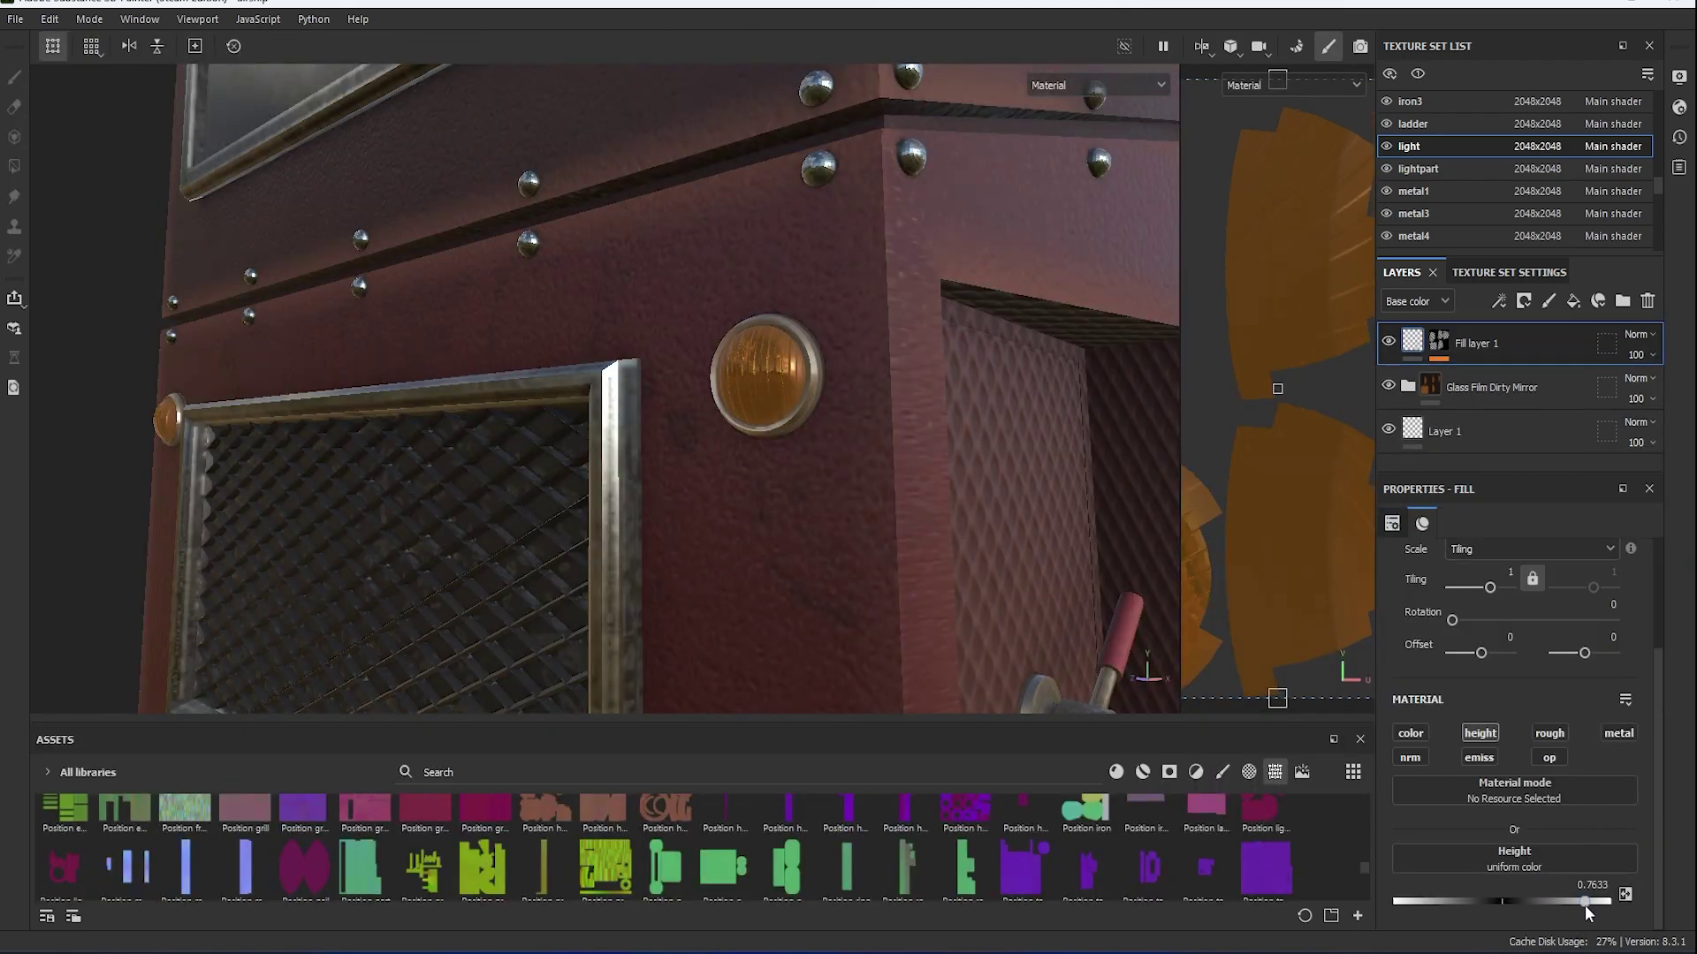
pyautogui.moveTo(1586, 902); pyautogui.dragTo(1608, 902)
# Filter the assets to materials and apply a plastic material to a cabin fill layer.
pyautogui.scroll(-5, 1560, 795)
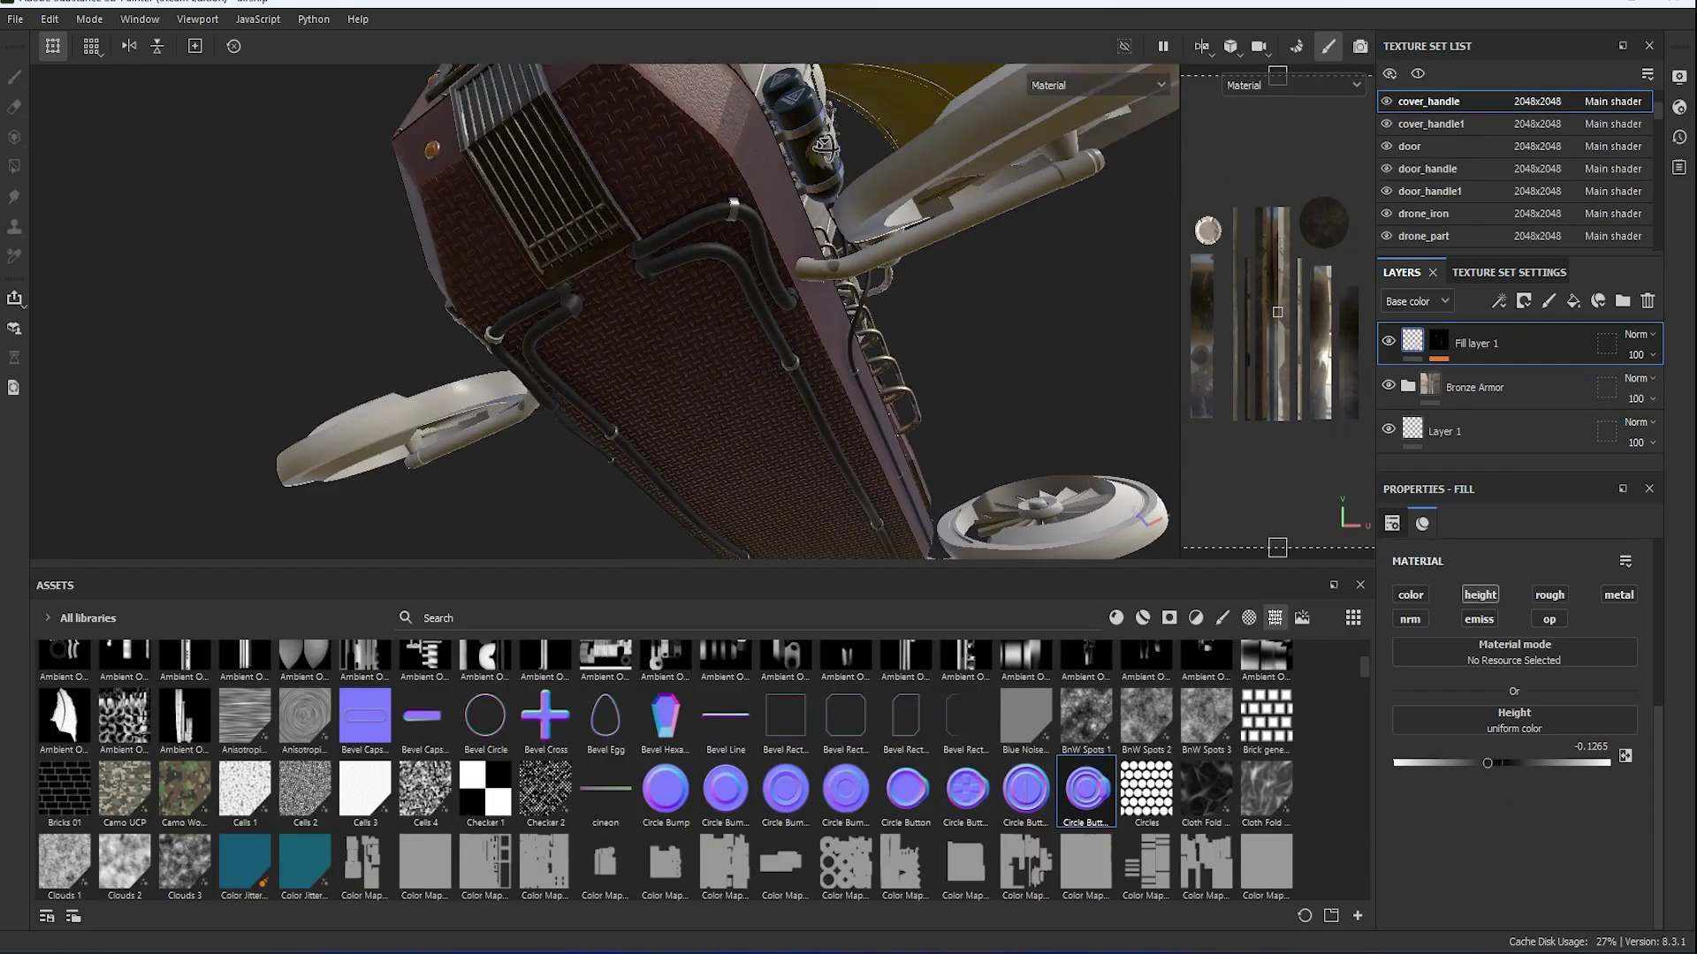
pyautogui.keyDown('alt'); pyautogui.moveTo(618, 353); pyautogui.dragTo(776, 320); pyautogui.keyUp('alt')
pyautogui.scroll(2, 777, 320)
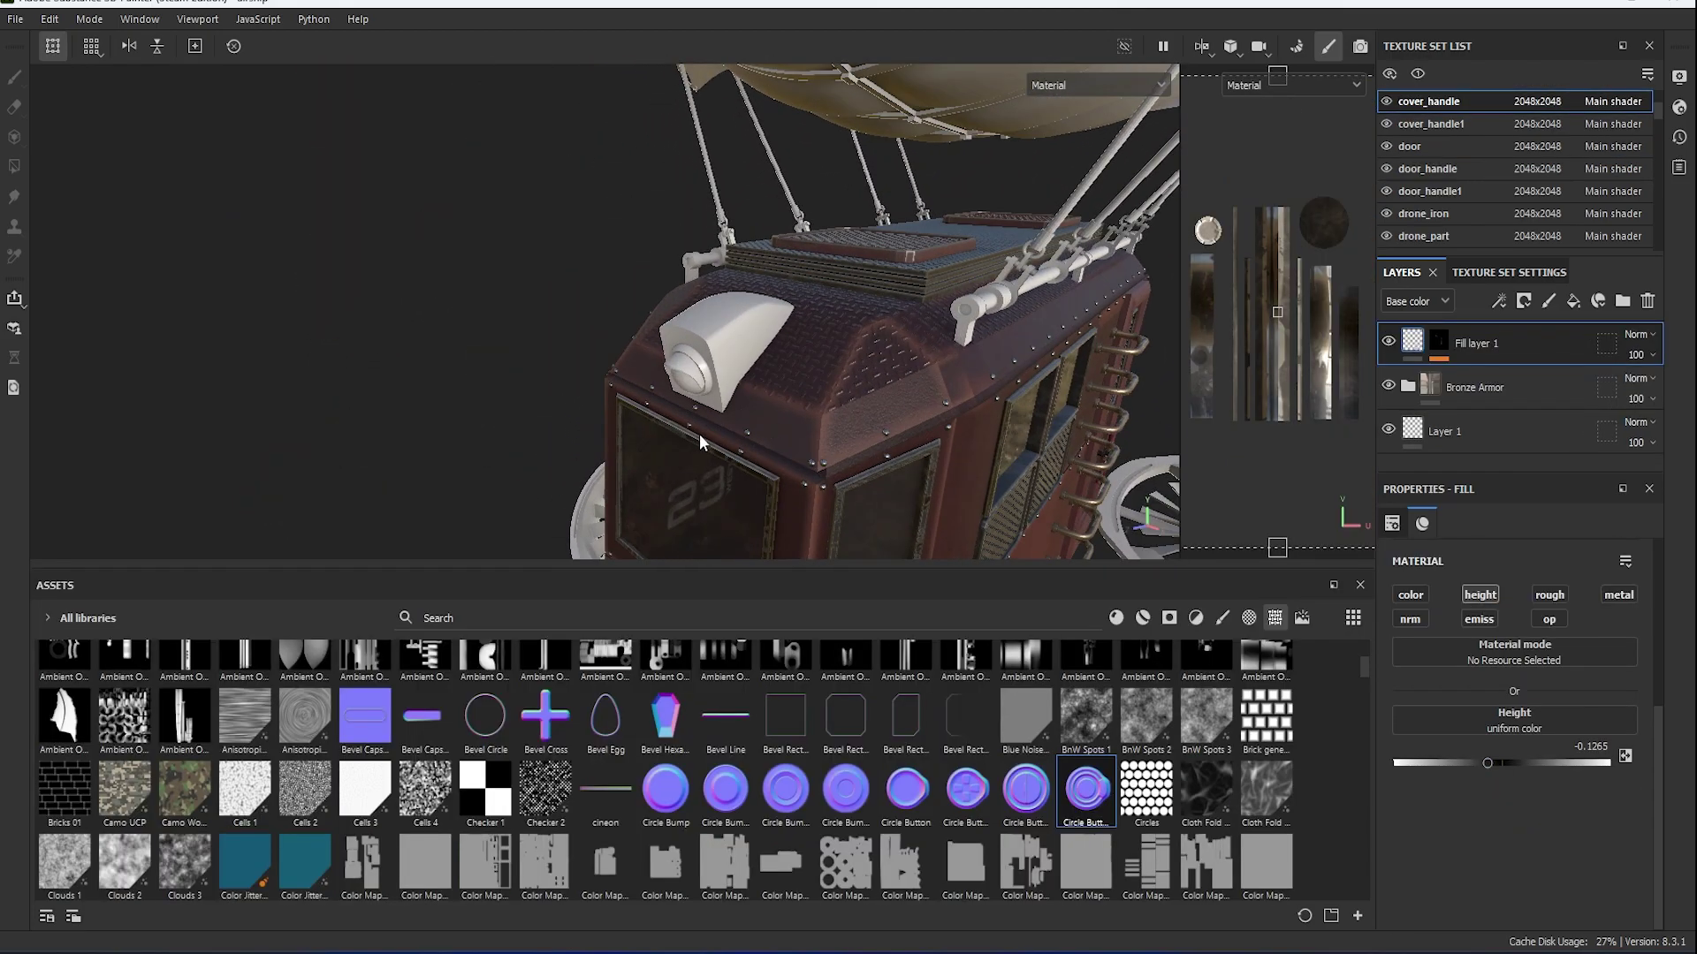
pyautogui.scroll(2, 777, 320)
pyautogui.click(1143, 618)
pyautogui.scroll(-5, 1496, 210)
pyautogui.click(1431, 167)
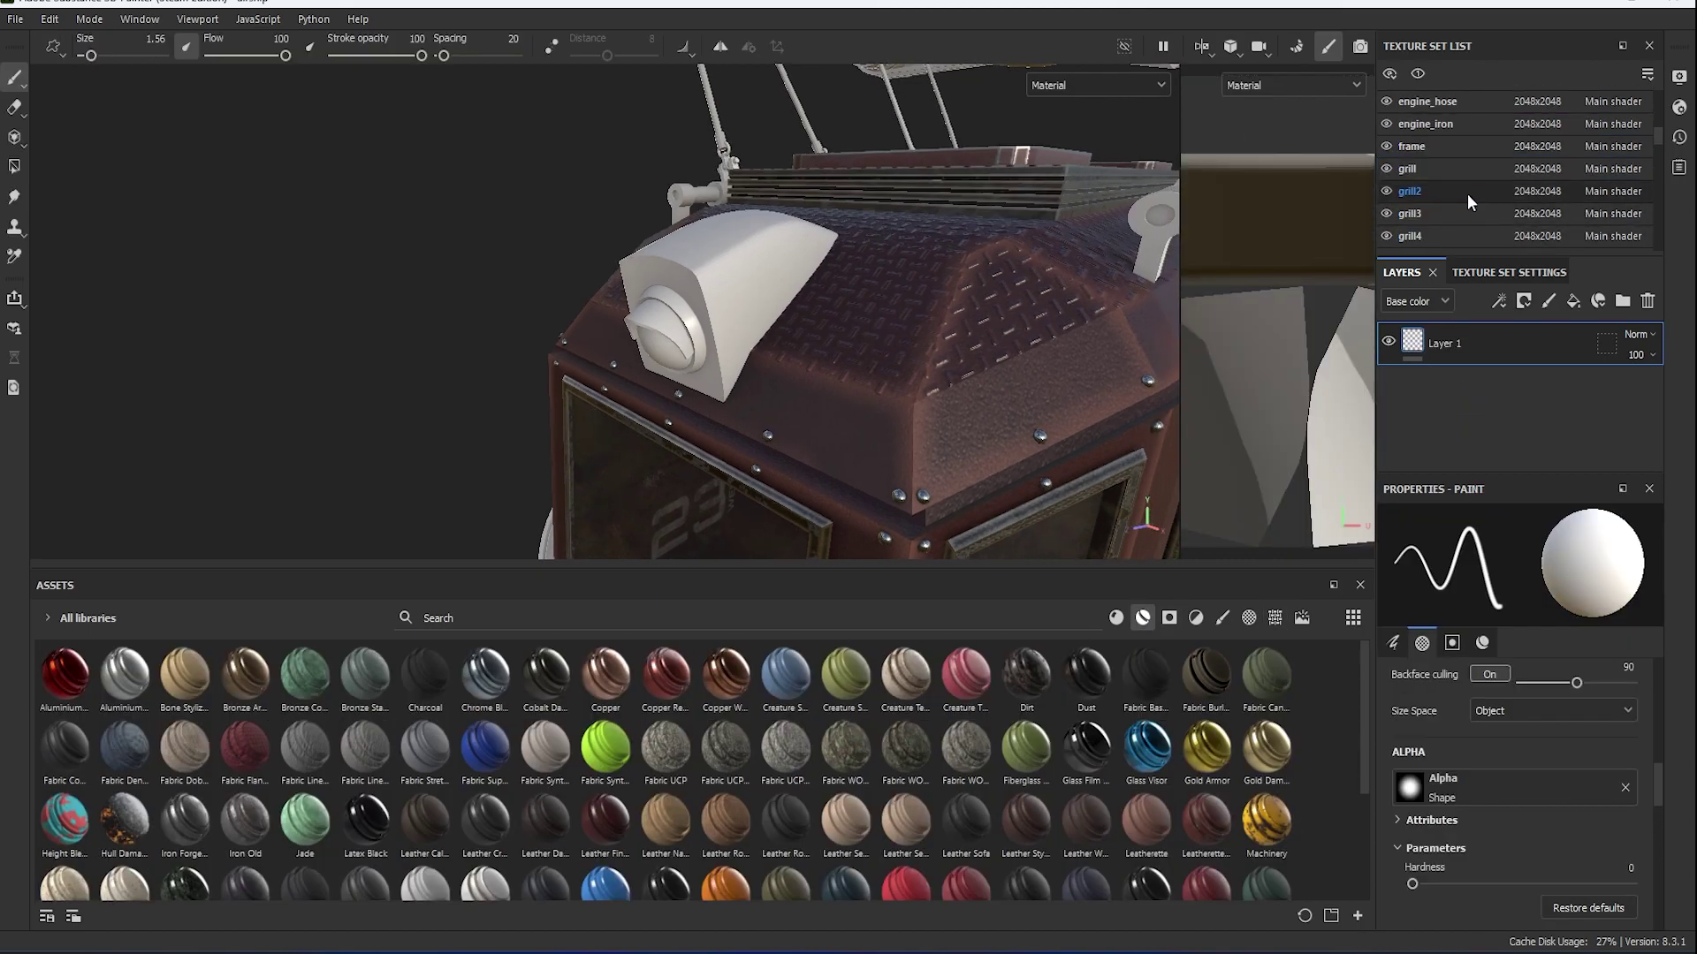
pyautogui.scroll(3, 1467, 194)
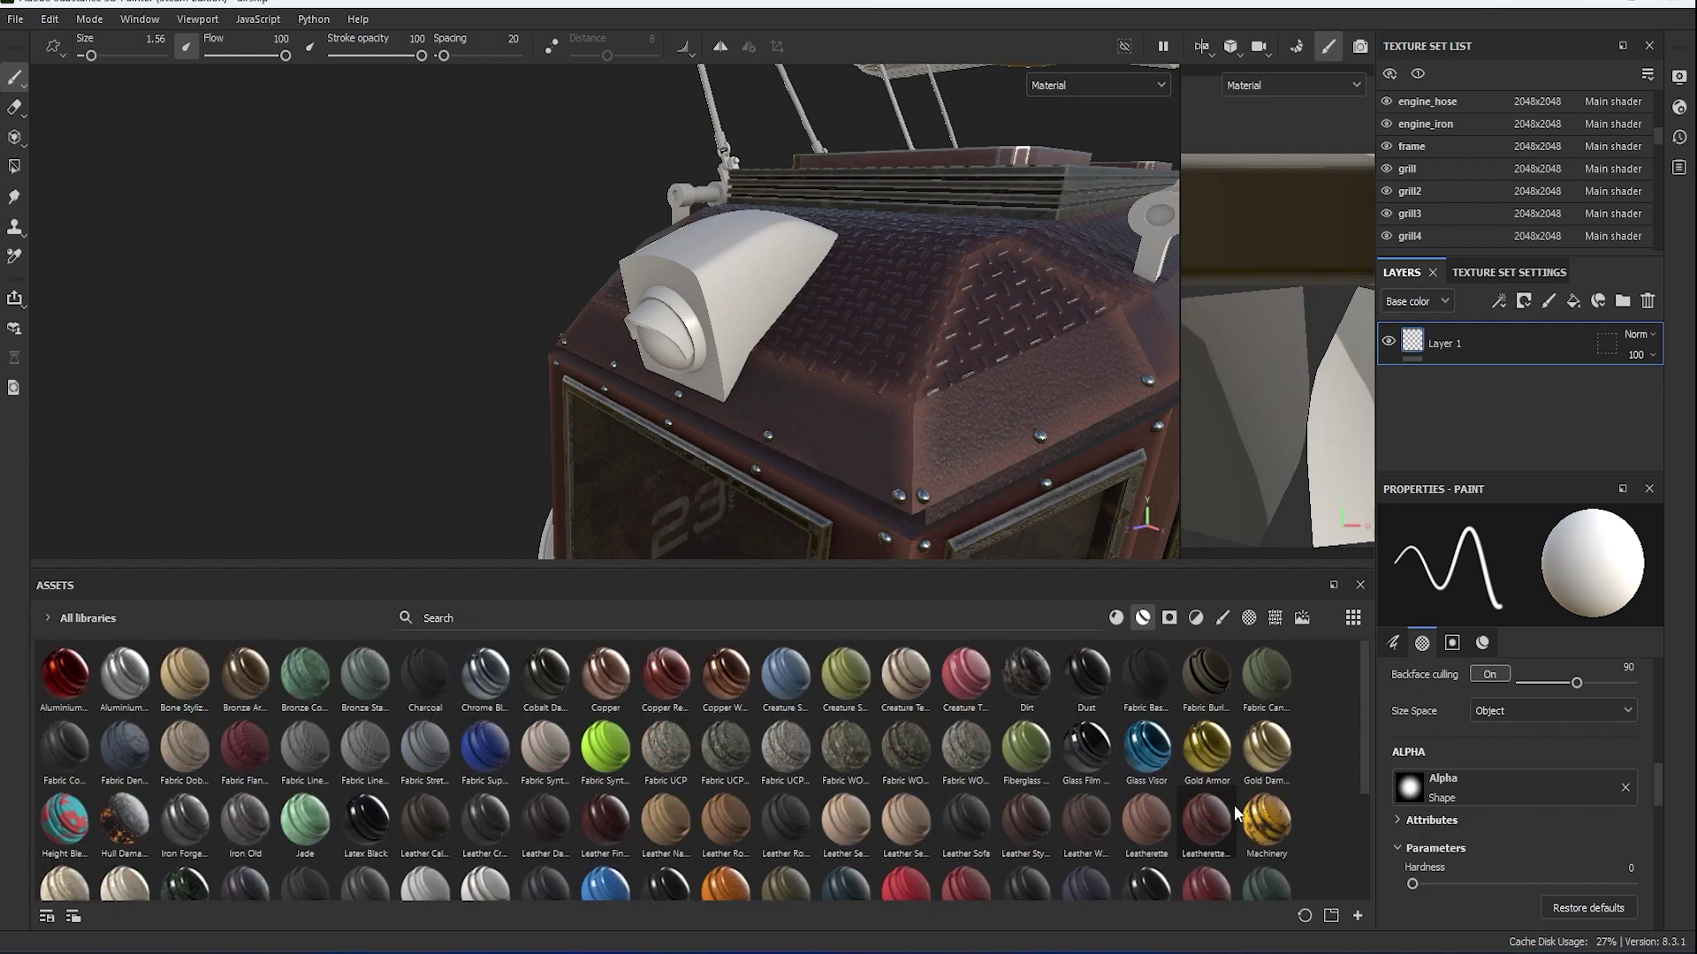
pyautogui.scroll(-10, 1193, 734)
pyautogui.moveTo(970, 609); pyautogui.dragTo(1219, 704)
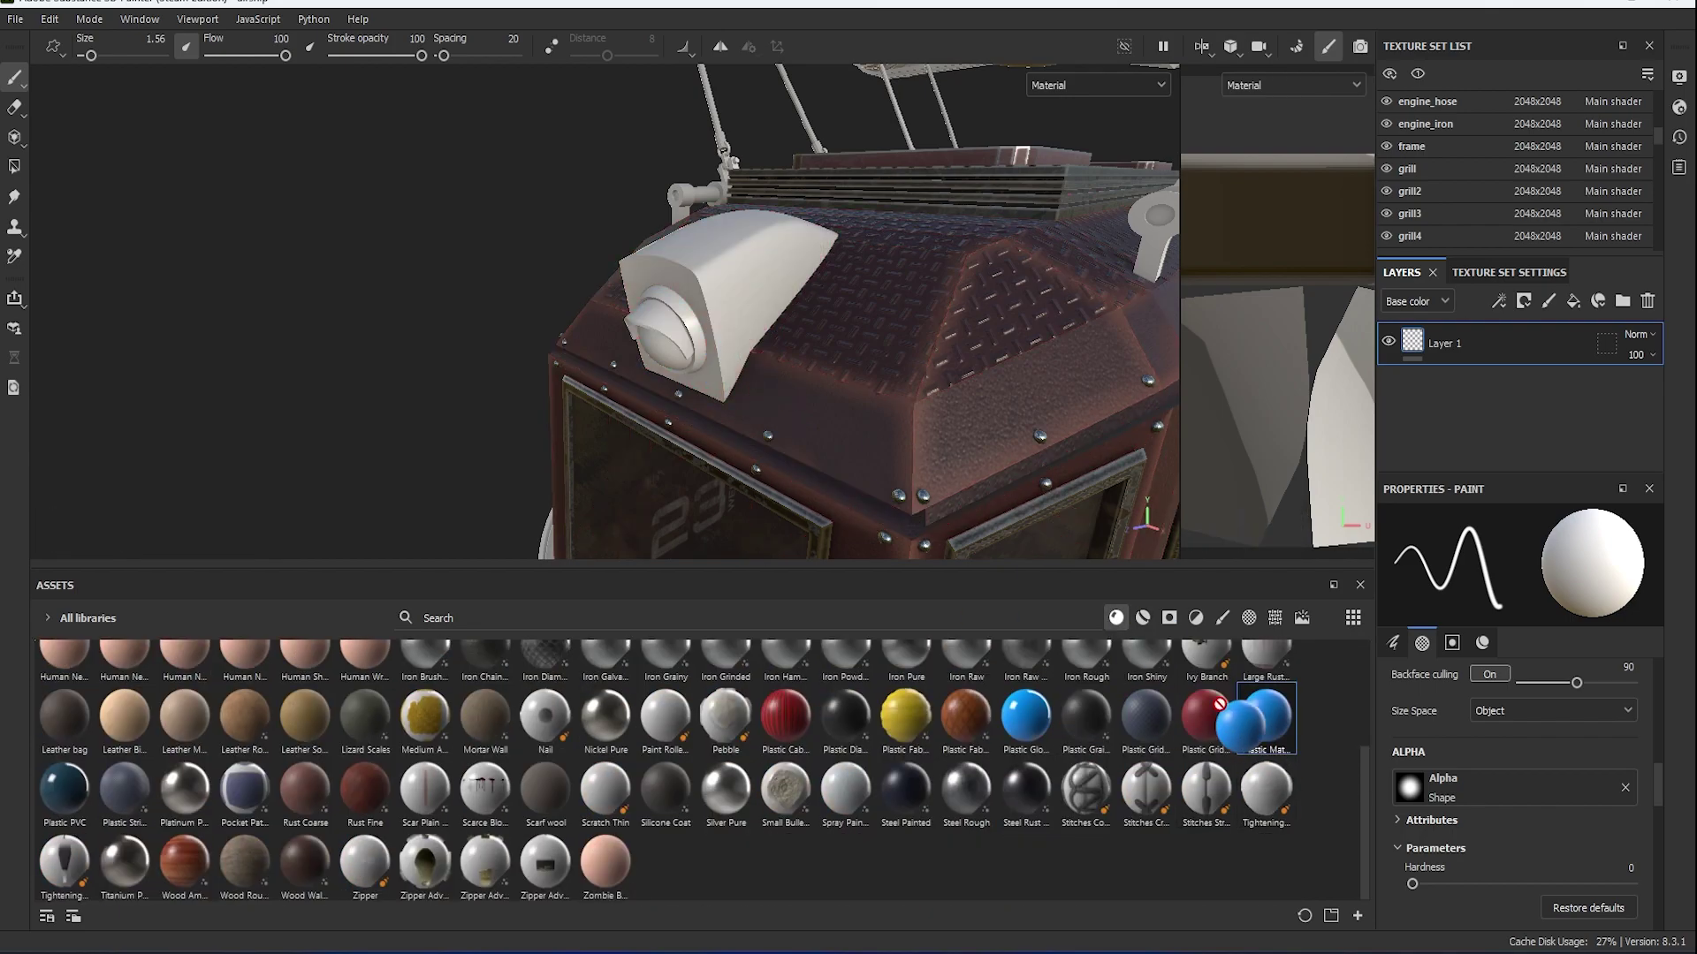
pyautogui.scroll(1, 1493, 182)
pyautogui.click(1467, 146)
pyautogui.moveTo(1465, 399); pyautogui.dragTo(1467, 396)
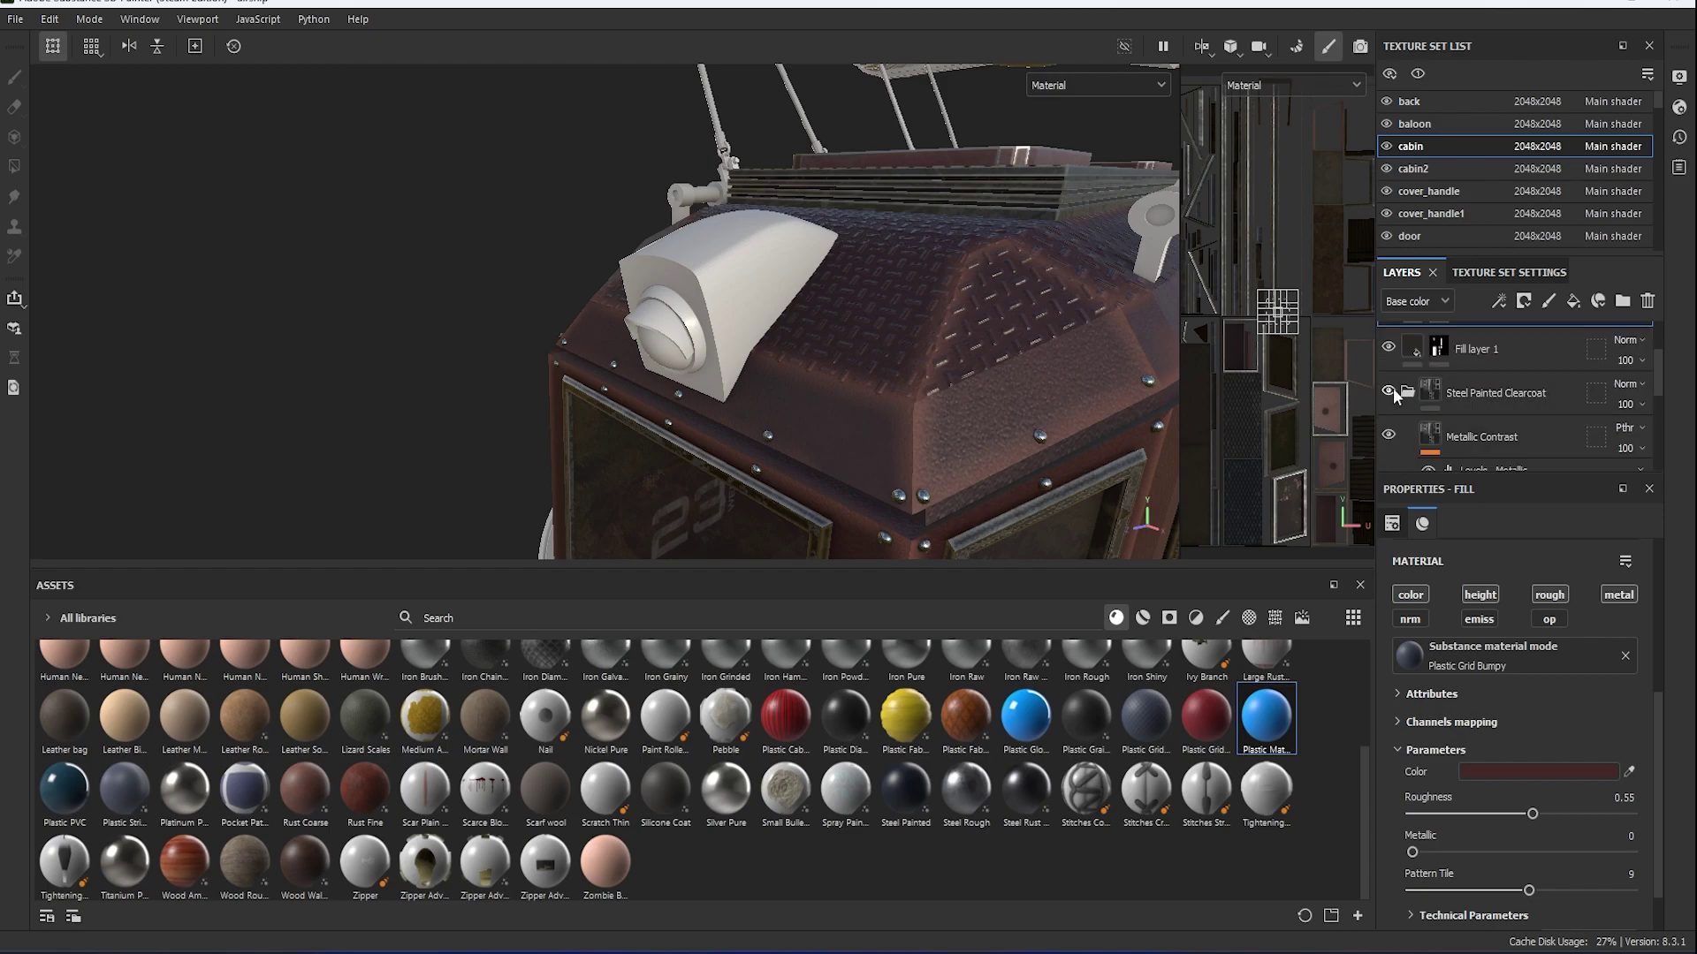
# In cabin2, select Fill layer 4 and Fill layer 2 and copy them.
pyautogui.click(1433, 169)
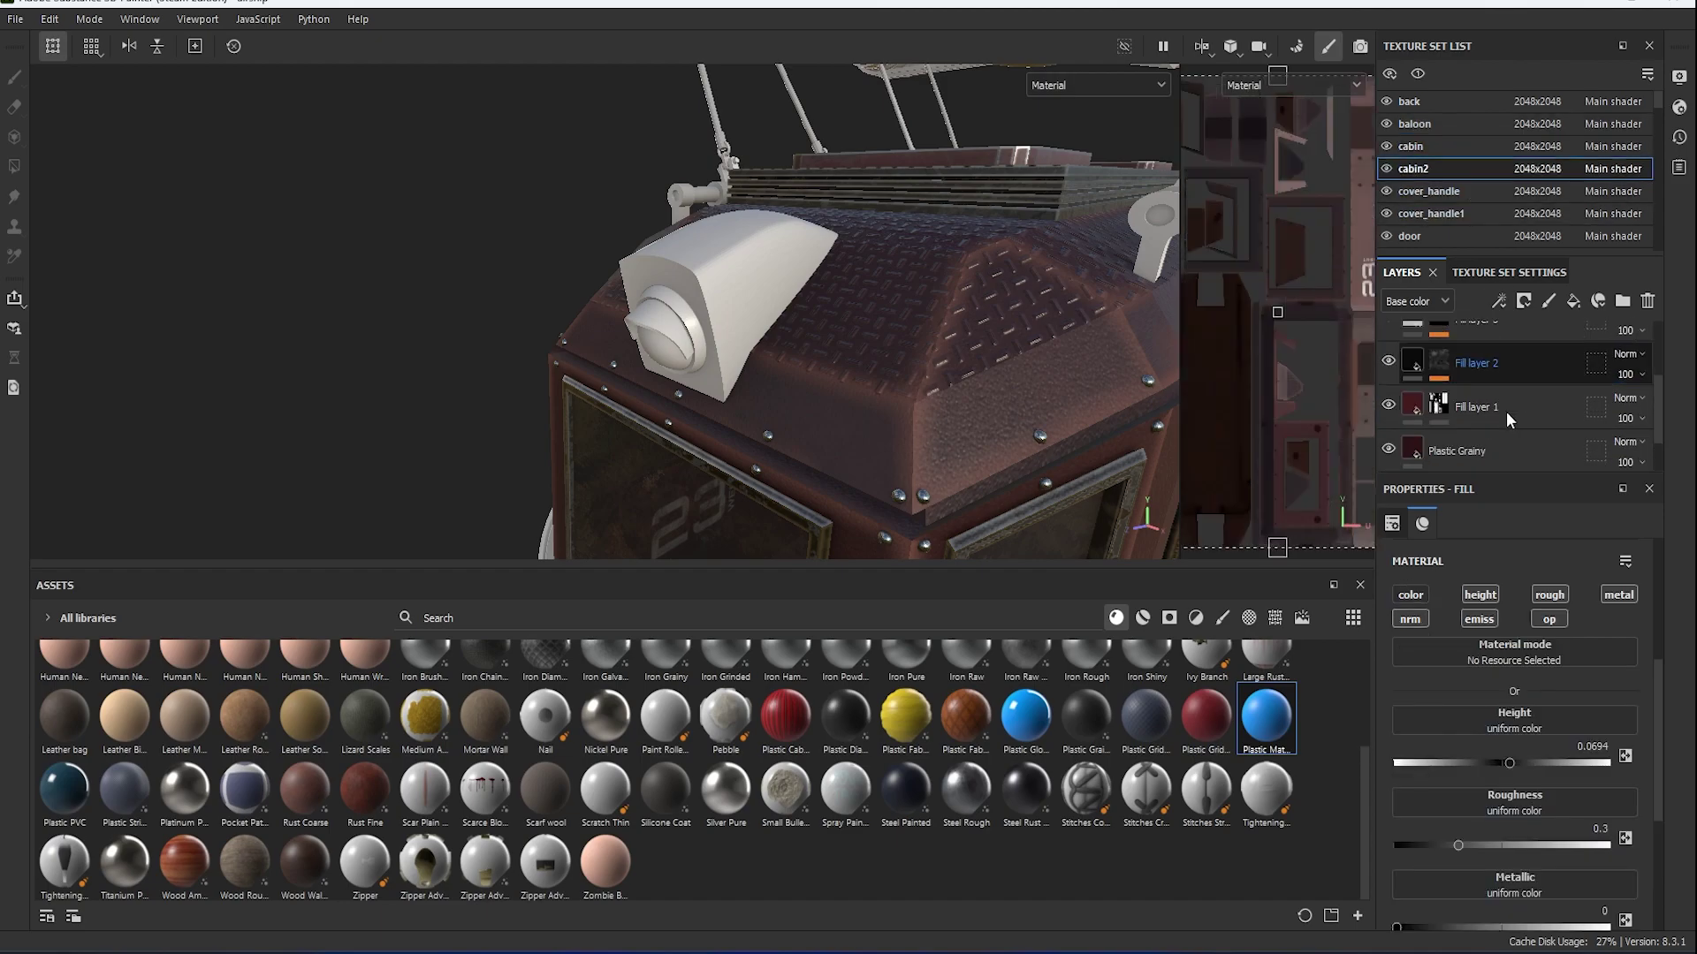
pyautogui.click(1450, 453)
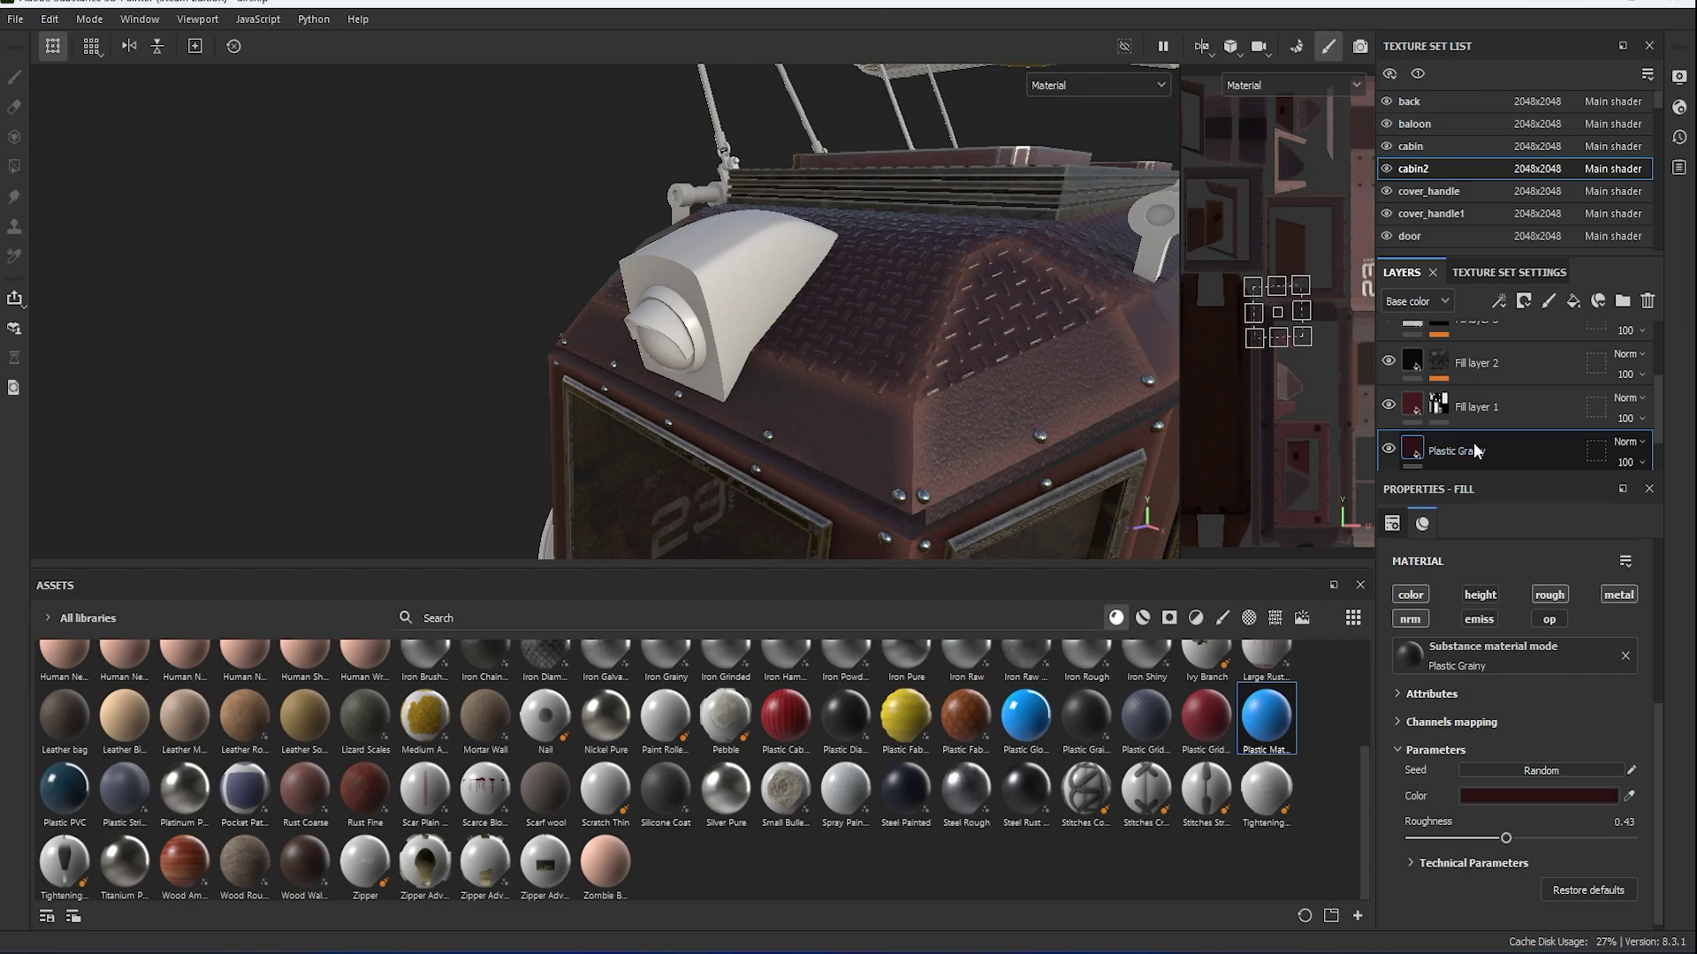
pyautogui.scroll(1, 1474, 451)
pyautogui.click(1467, 337)
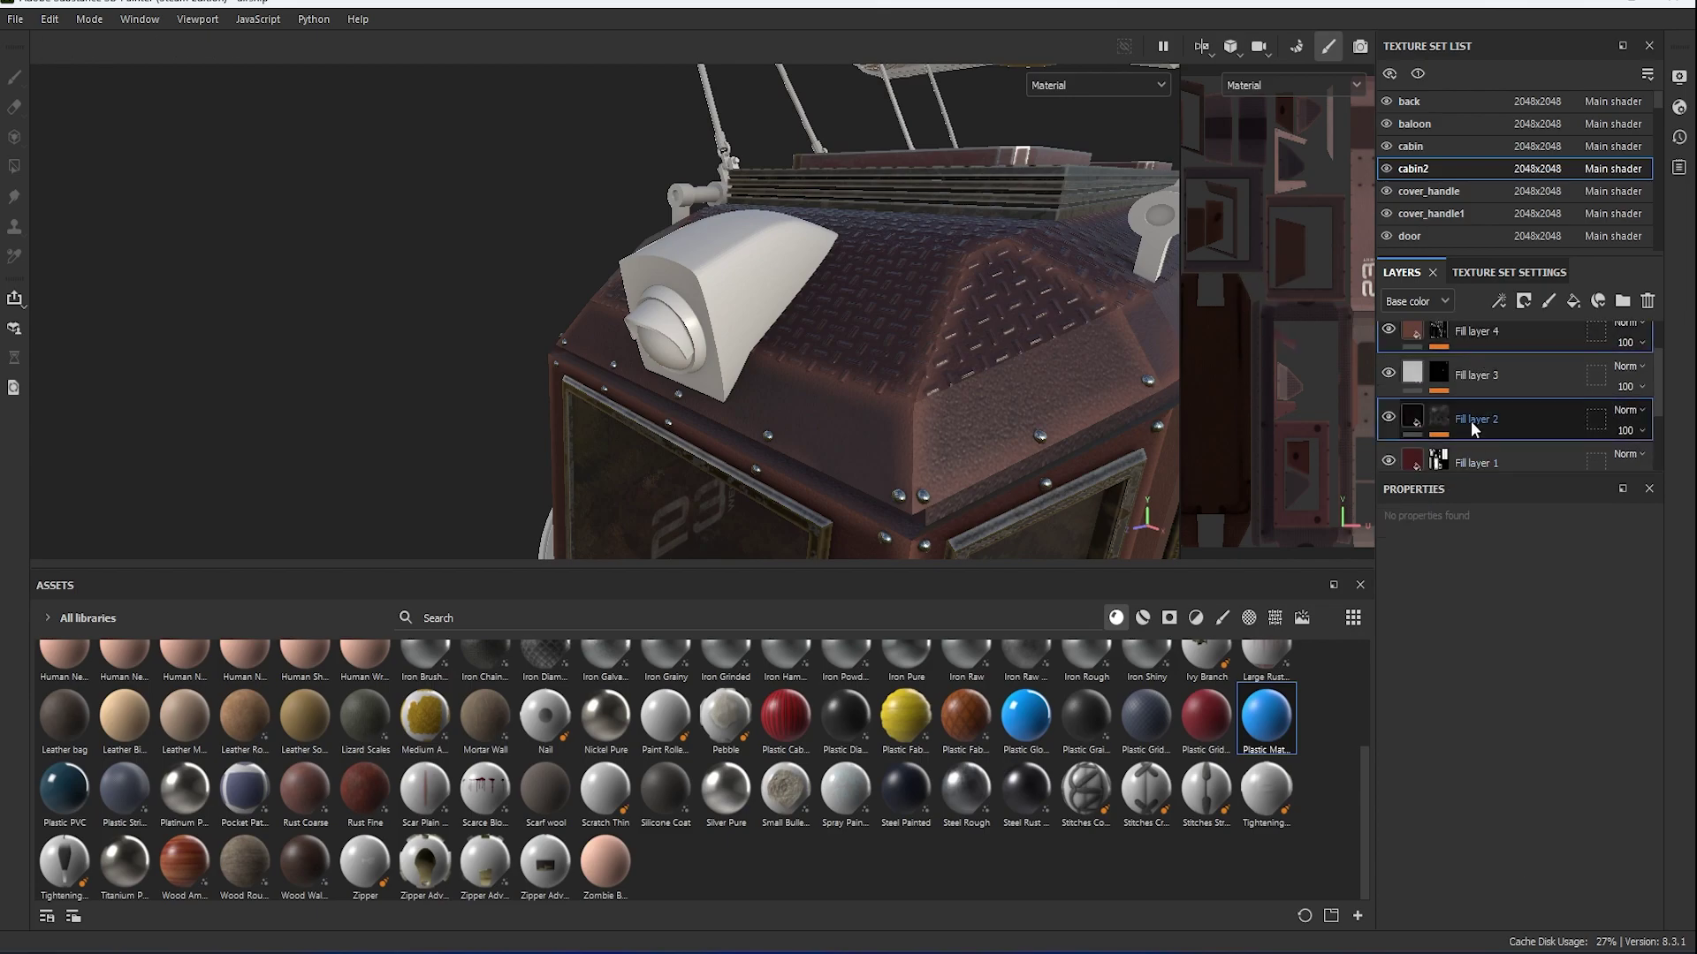
pyautogui.keyDown('ctrl'); pyautogui.click(1539, 422); pyautogui.keyUp('ctrl')
pyautogui.rightClick(1539, 424)
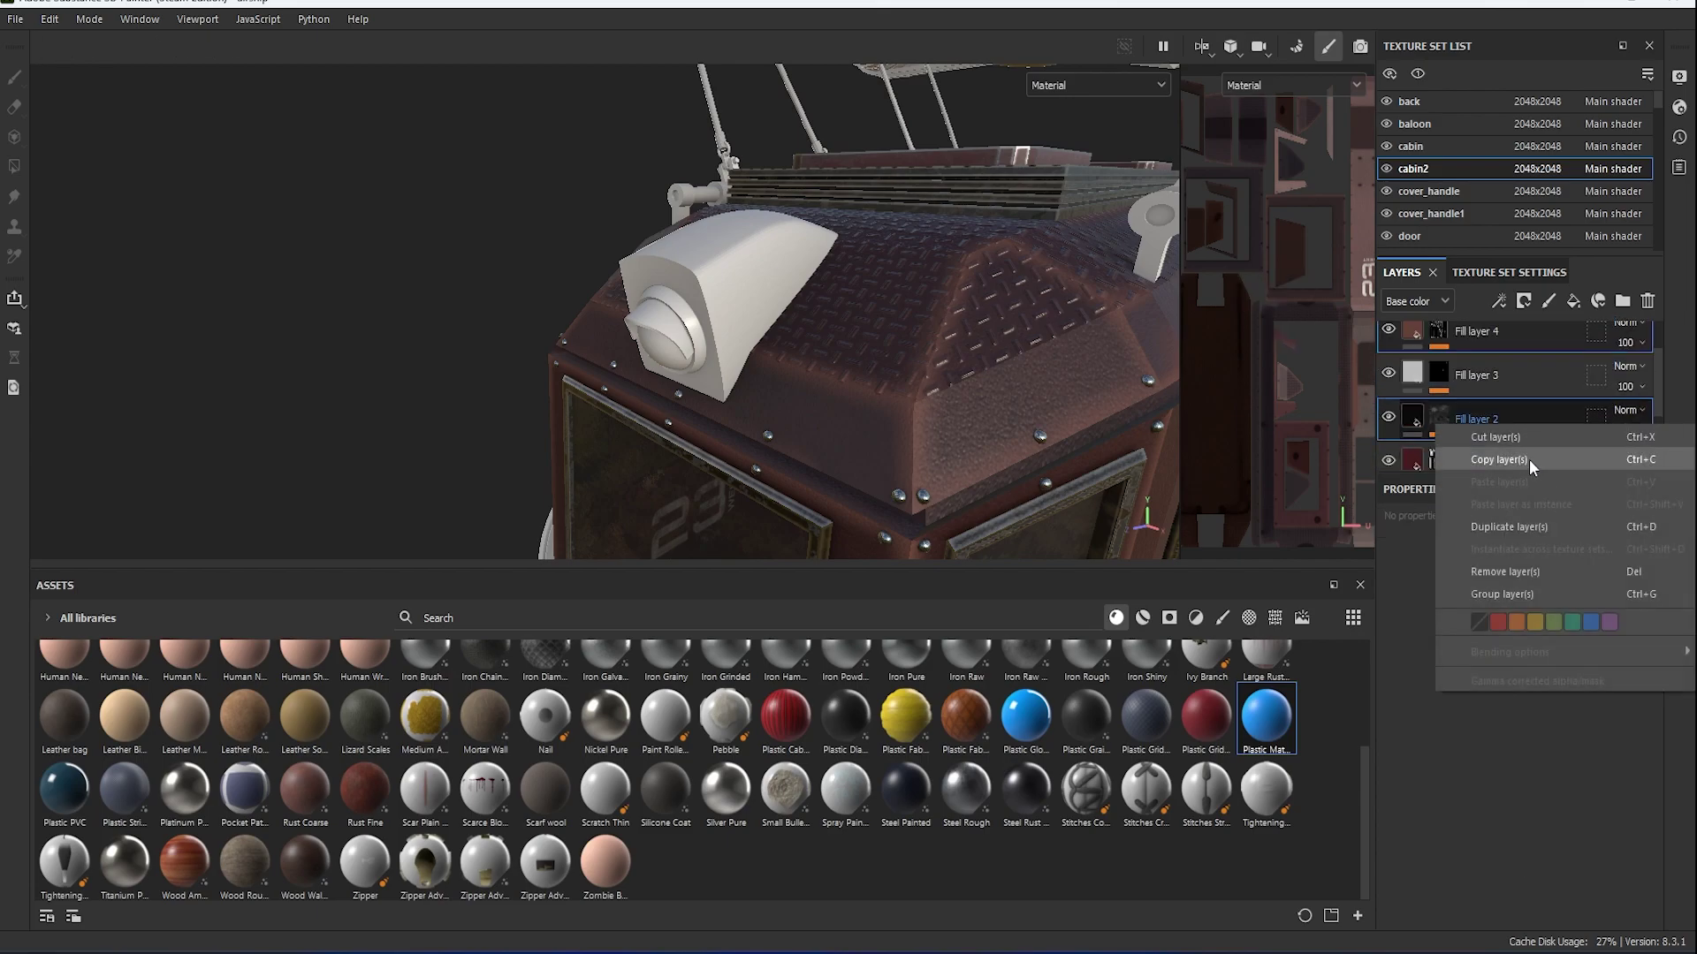
pyautogui.scroll(-5, 1449, 194)
# Paste the cabin2 layers into headlight_part, delete Fill layer 4, keep Plastic Grainy roughness 0.43.
pyautogui.rightClick(1450, 194)
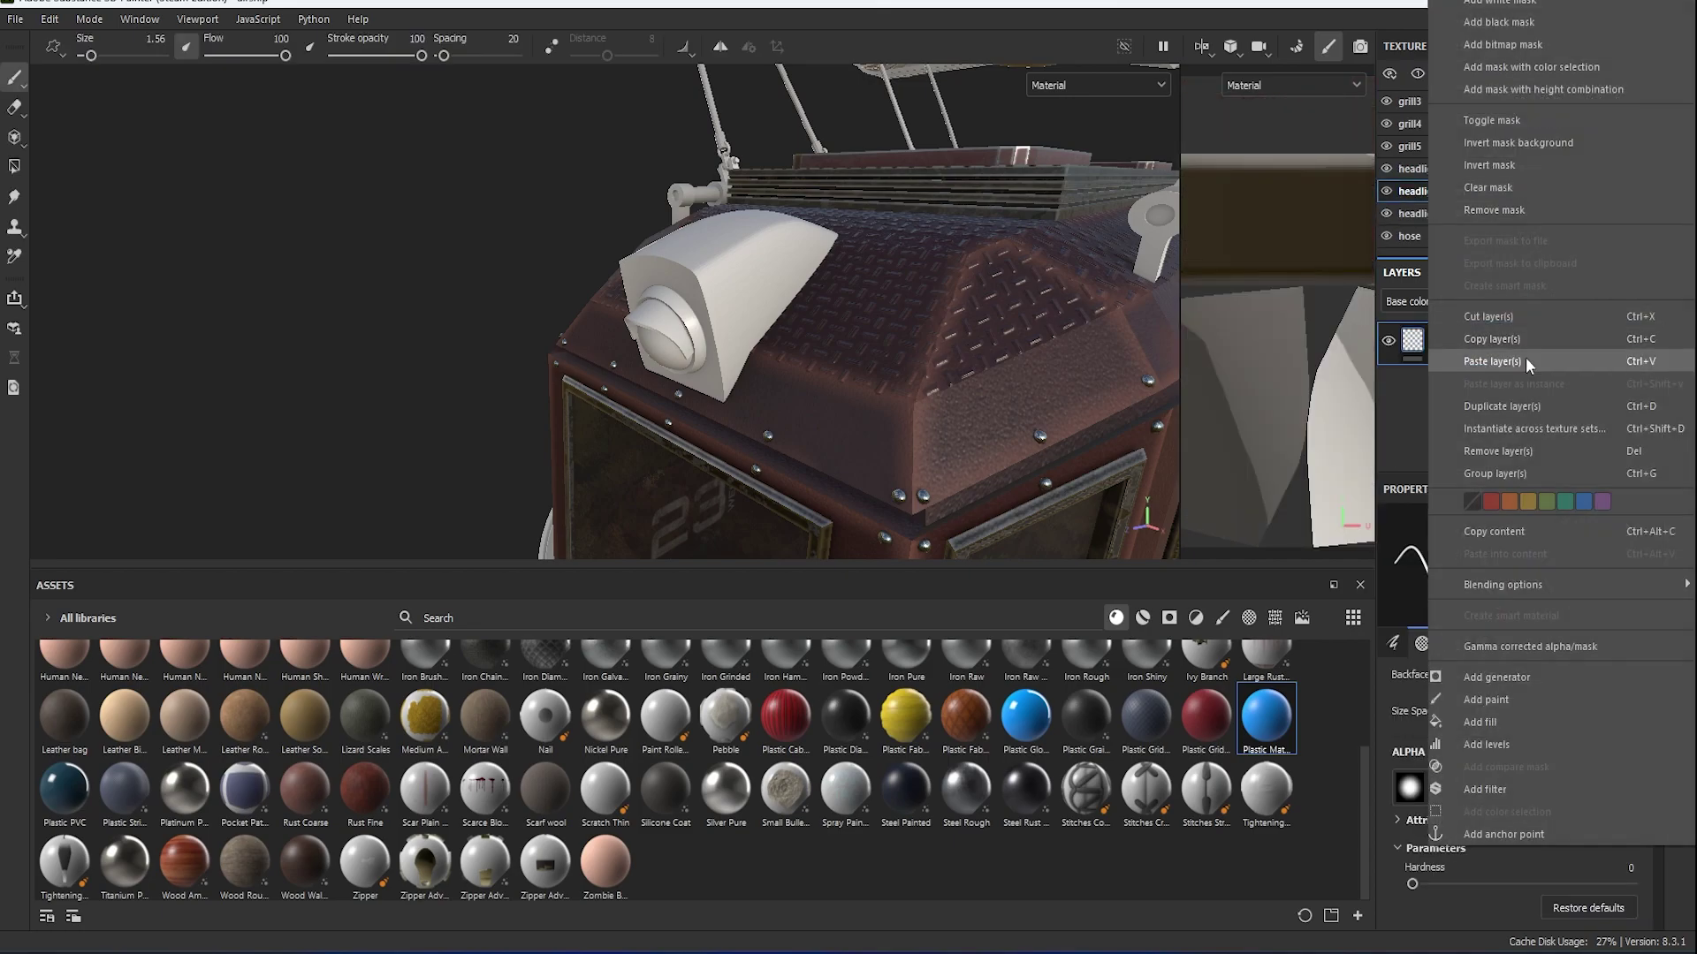
pyautogui.click(1432, 191)
pyautogui.keyDown('alt'); pyautogui.moveTo(909, 378); pyautogui.dragTo(1335, 398); pyautogui.keyUp('alt')
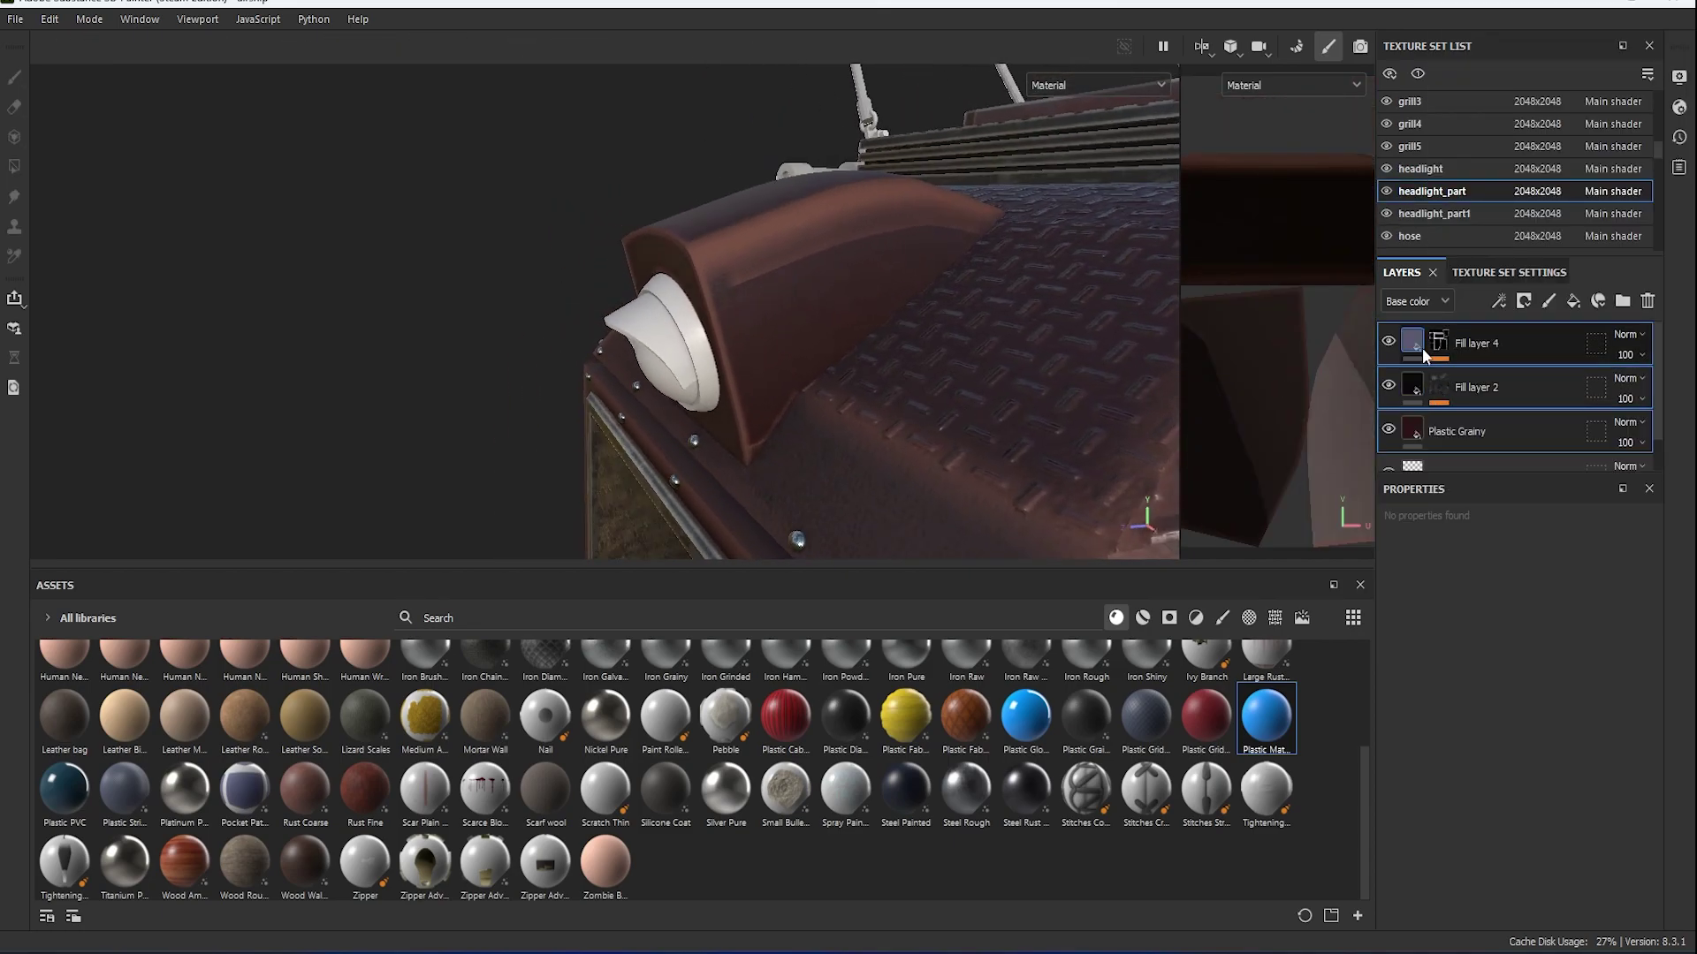
pyautogui.press('Delete')
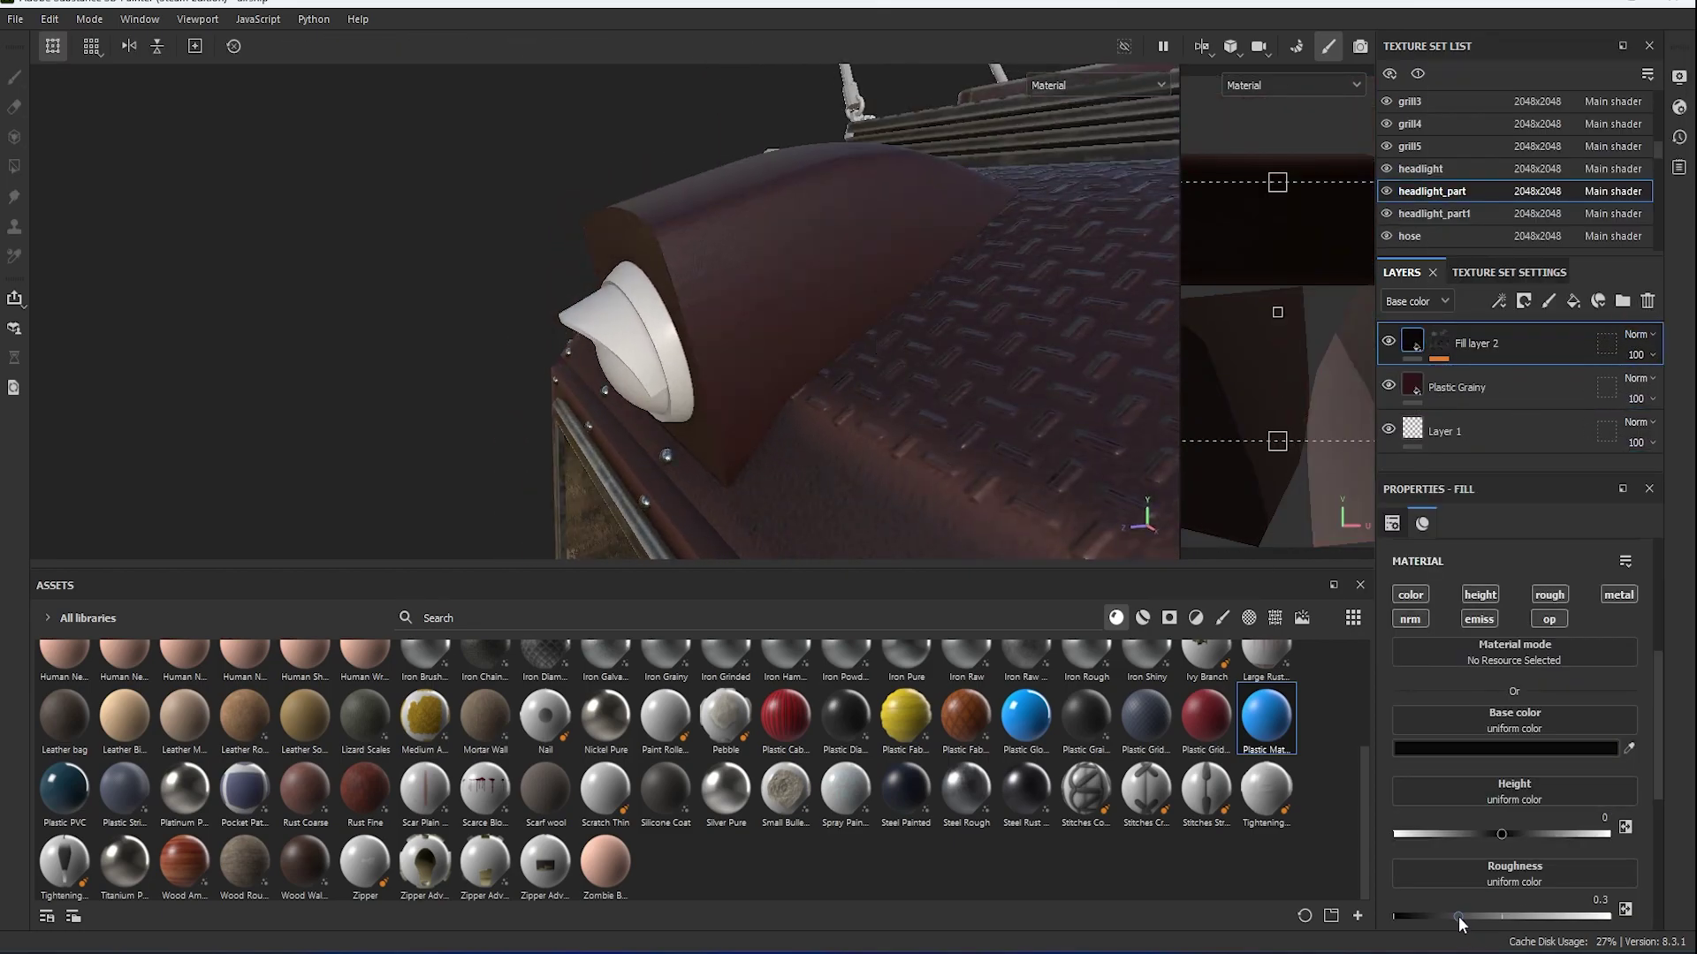
pyautogui.click(1458, 387)
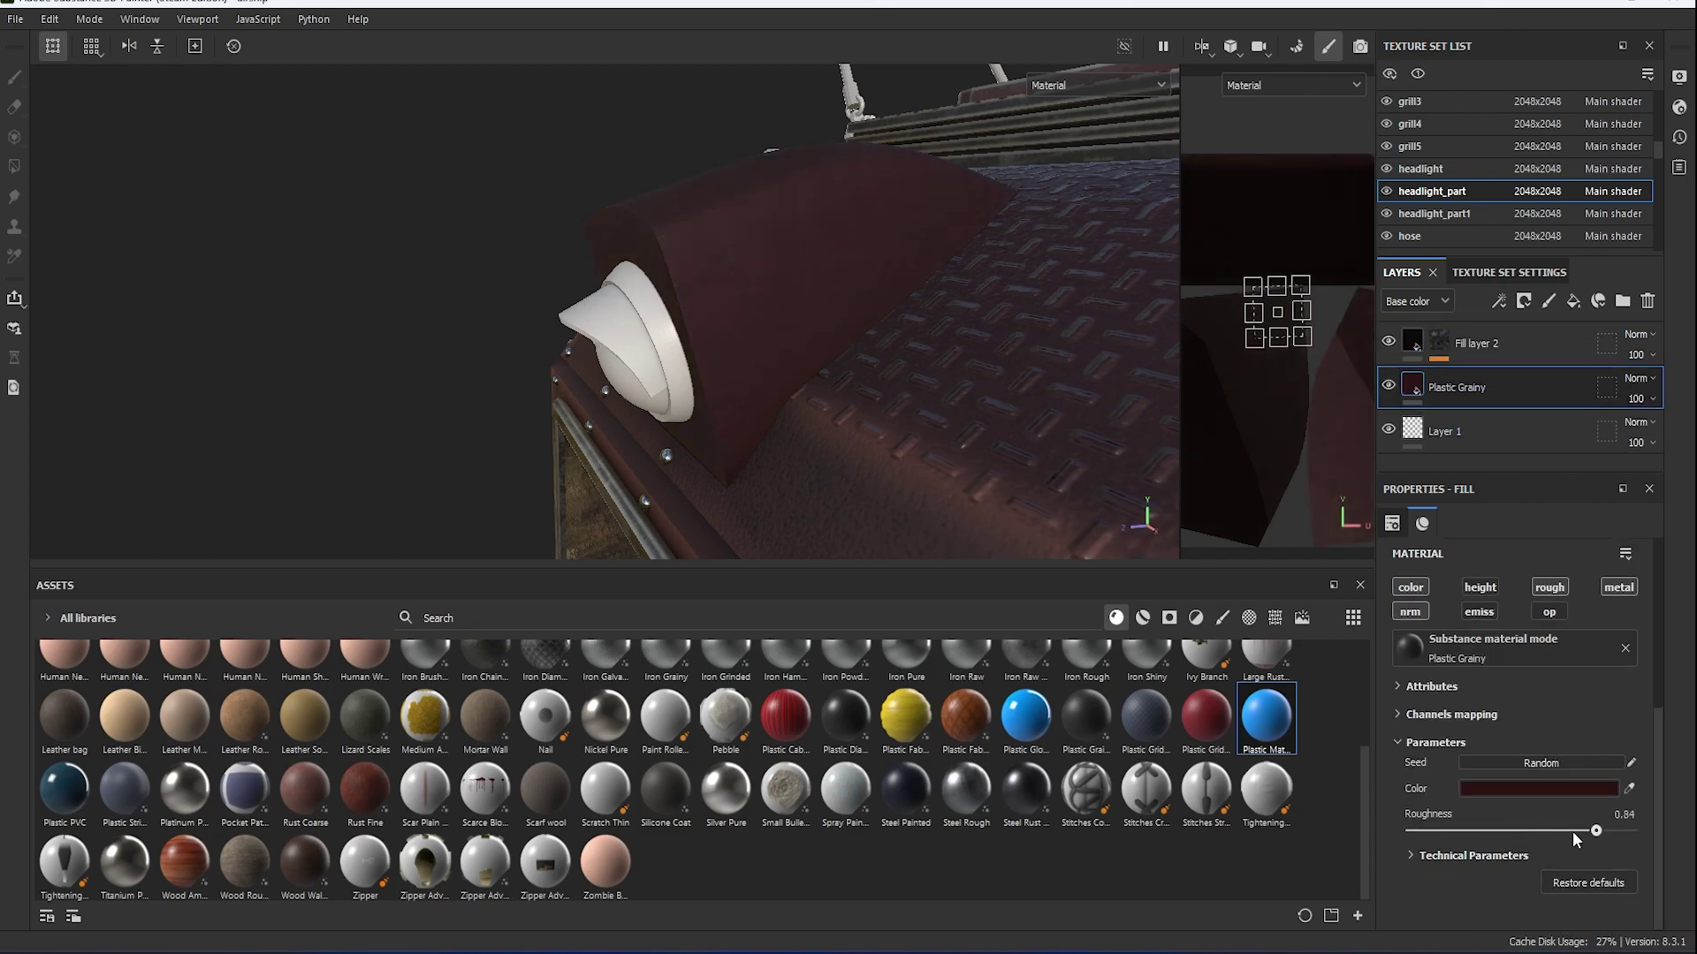
pyautogui.moveTo(1601, 830); pyautogui.dragTo(1505, 831)
pyautogui.moveTo(884, 424)
pyautogui.keyDown('alt'); pyautogui.mouseDown()
pyautogui.moveTo(963, 430)
pyautogui.moveTo(892, 415)
pyautogui.mouseUp(); pyautogui.keyUp('alt')
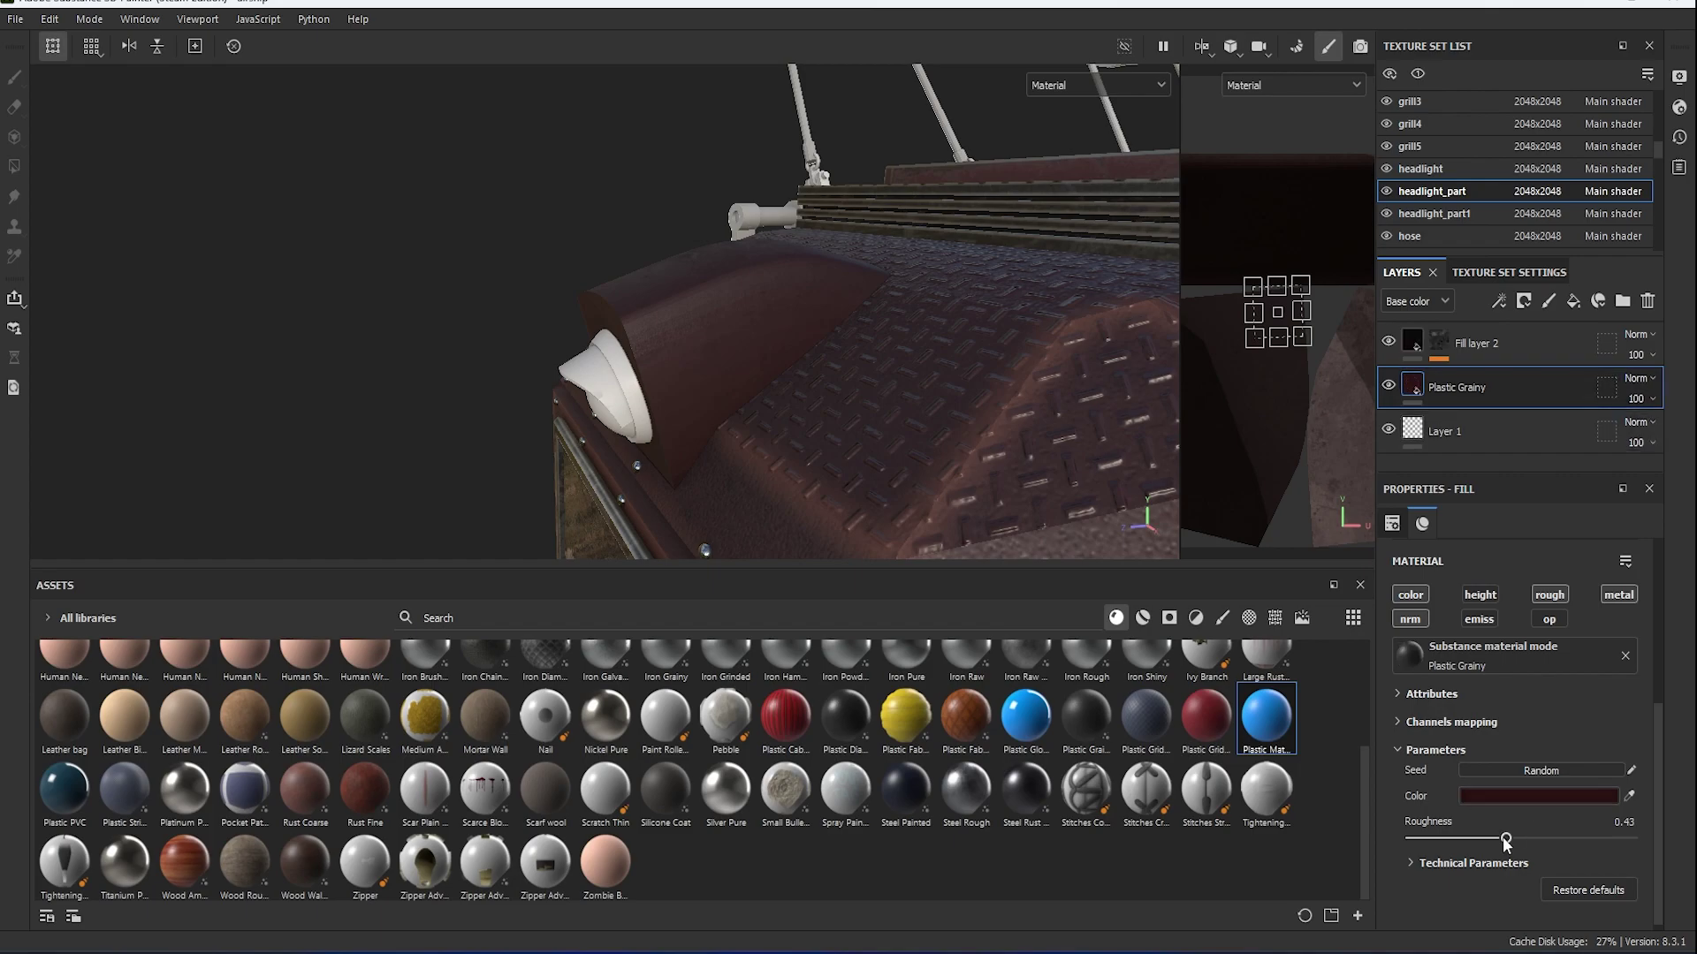
# Mask Fill layer 2 with Grunge Dirt Muddy and adjust its Balance and Tiling.
pyautogui.click(1476, 343)
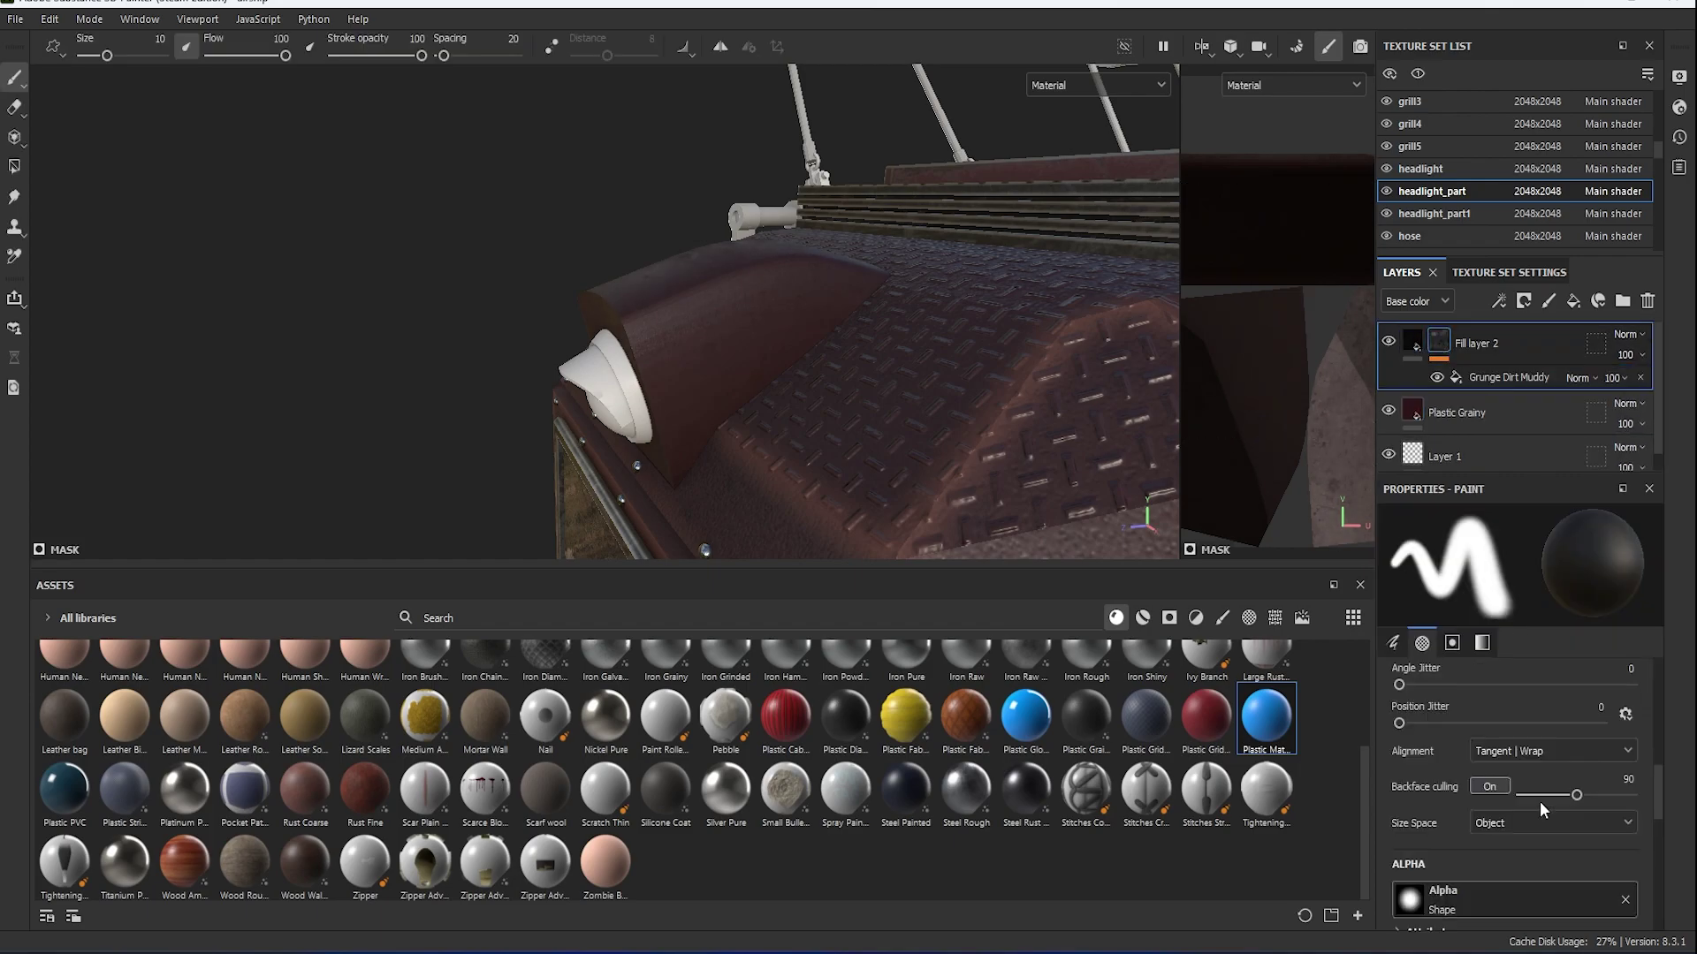
pyautogui.click(1488, 380)
pyautogui.scroll(3, 1490, 657)
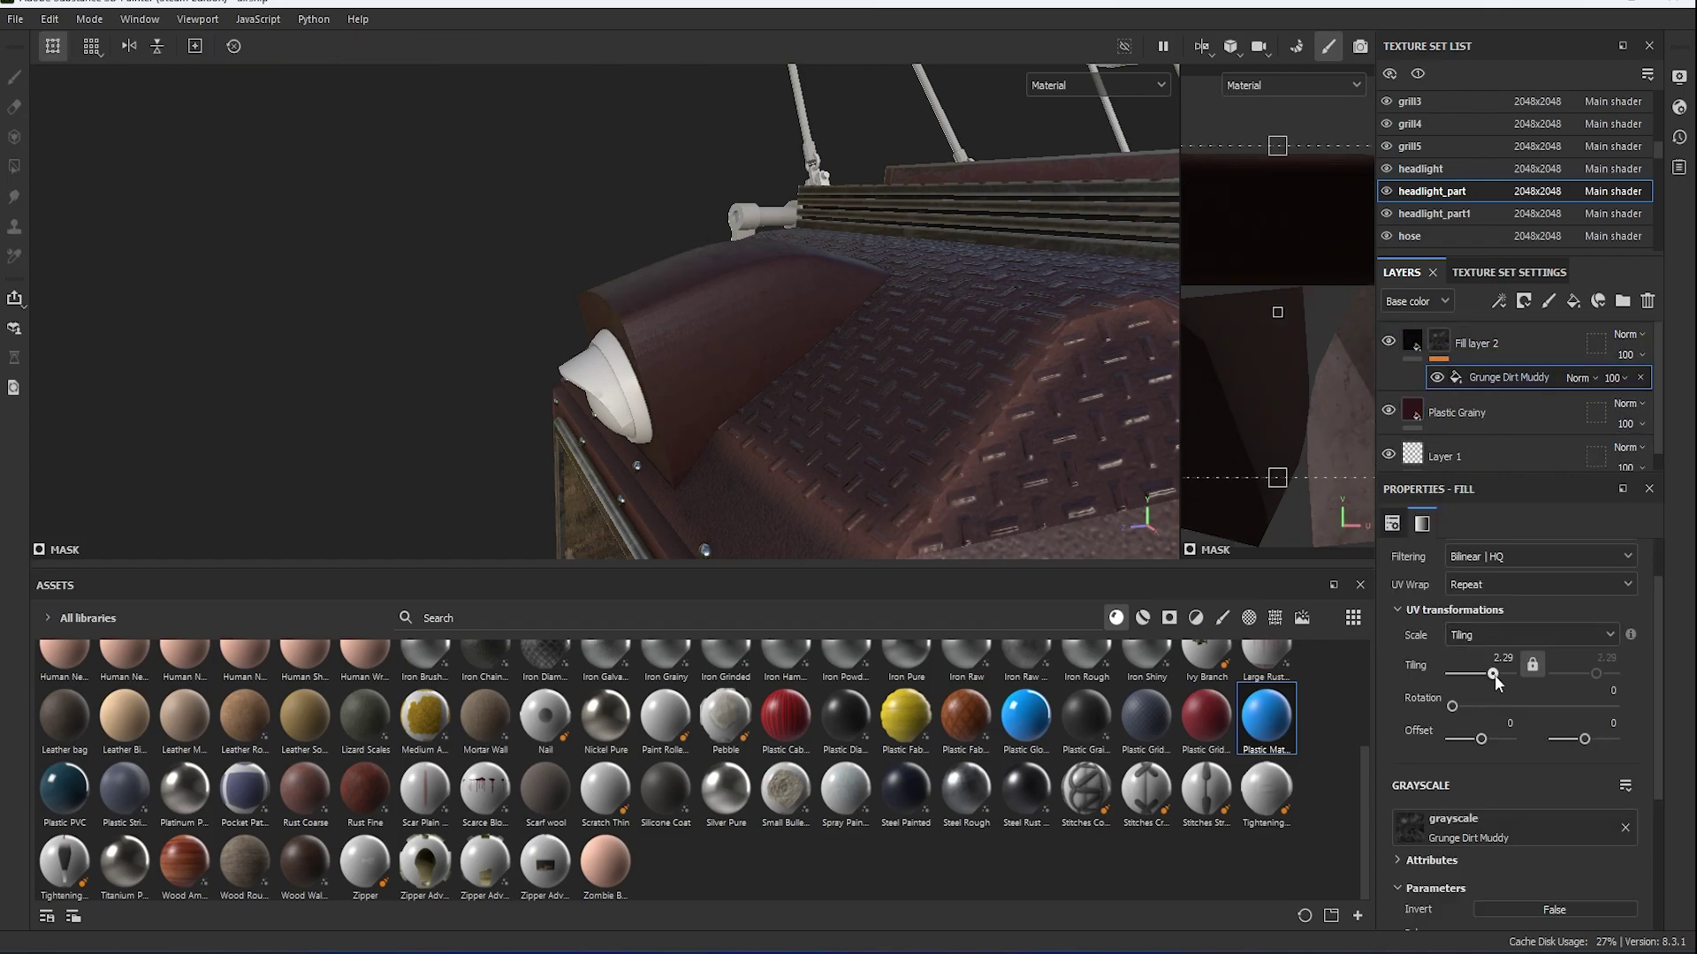
pyautogui.scroll(-2, 1572, 826)
pyautogui.moveTo(1522, 783); pyautogui.dragTo(1553, 785)
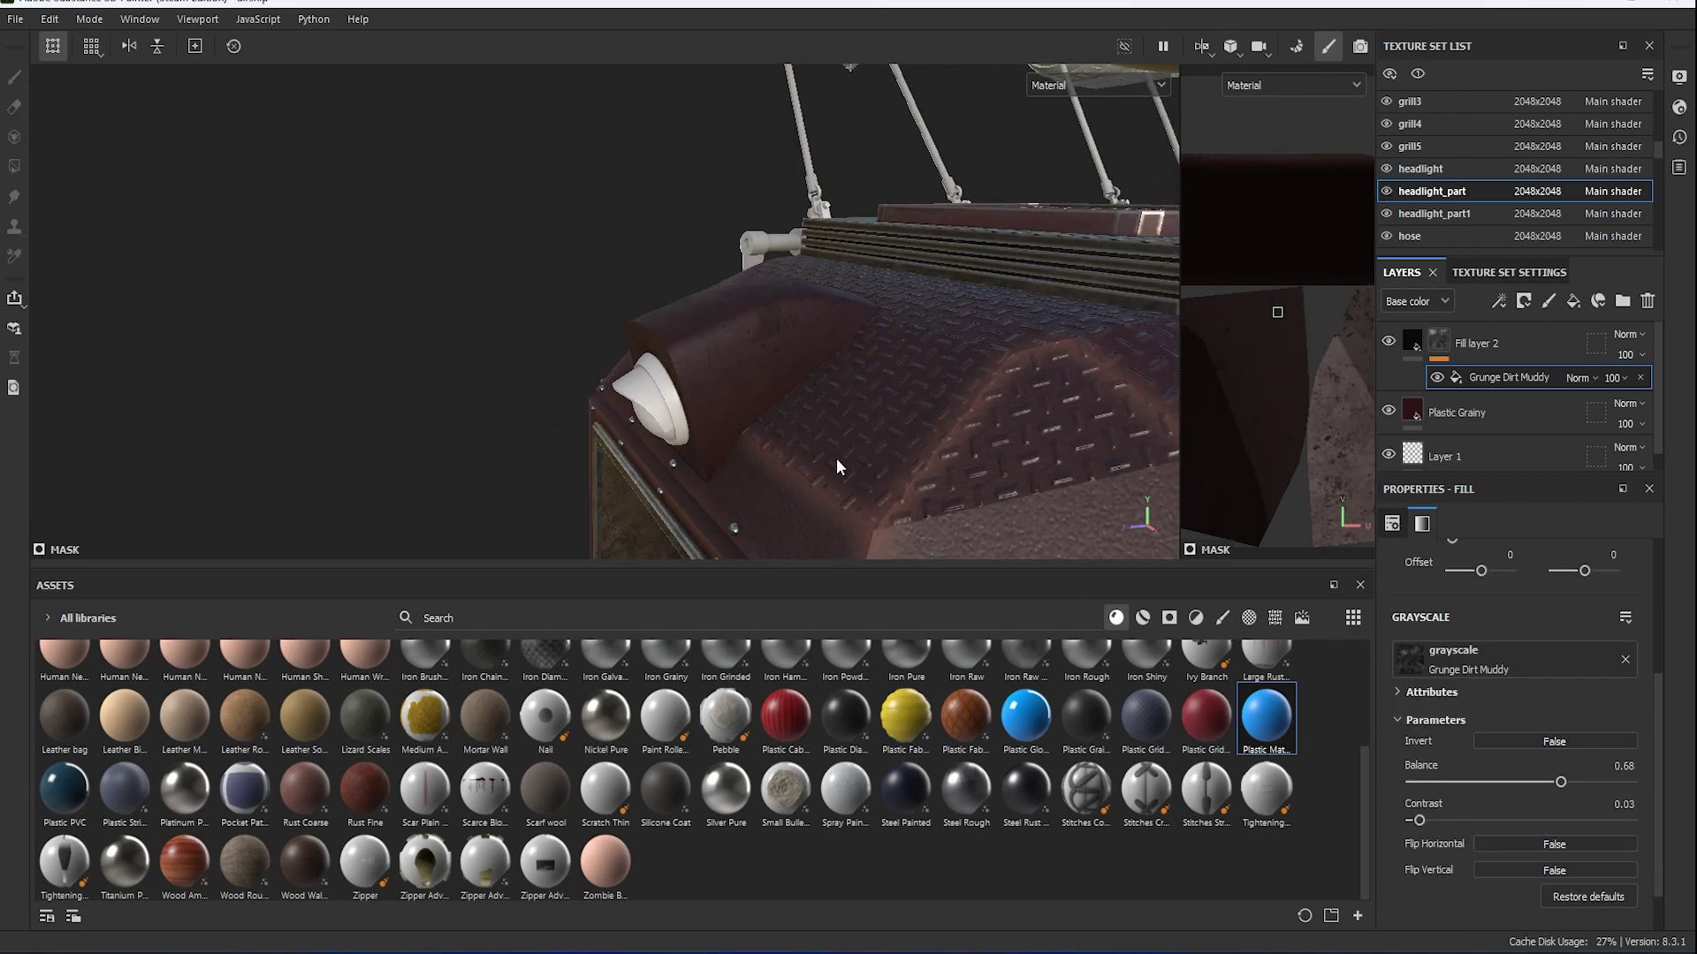
pyautogui.keyDown('alt'); pyautogui.moveTo(840, 466); pyautogui.dragTo(840, 435); pyautogui.keyUp('alt')
pyautogui.click(1538, 336)
# Add a fill layer with a Mask Editor generator, AO opacity 1, global balance about 0.4.
pyautogui.rightClick(1537, 336)
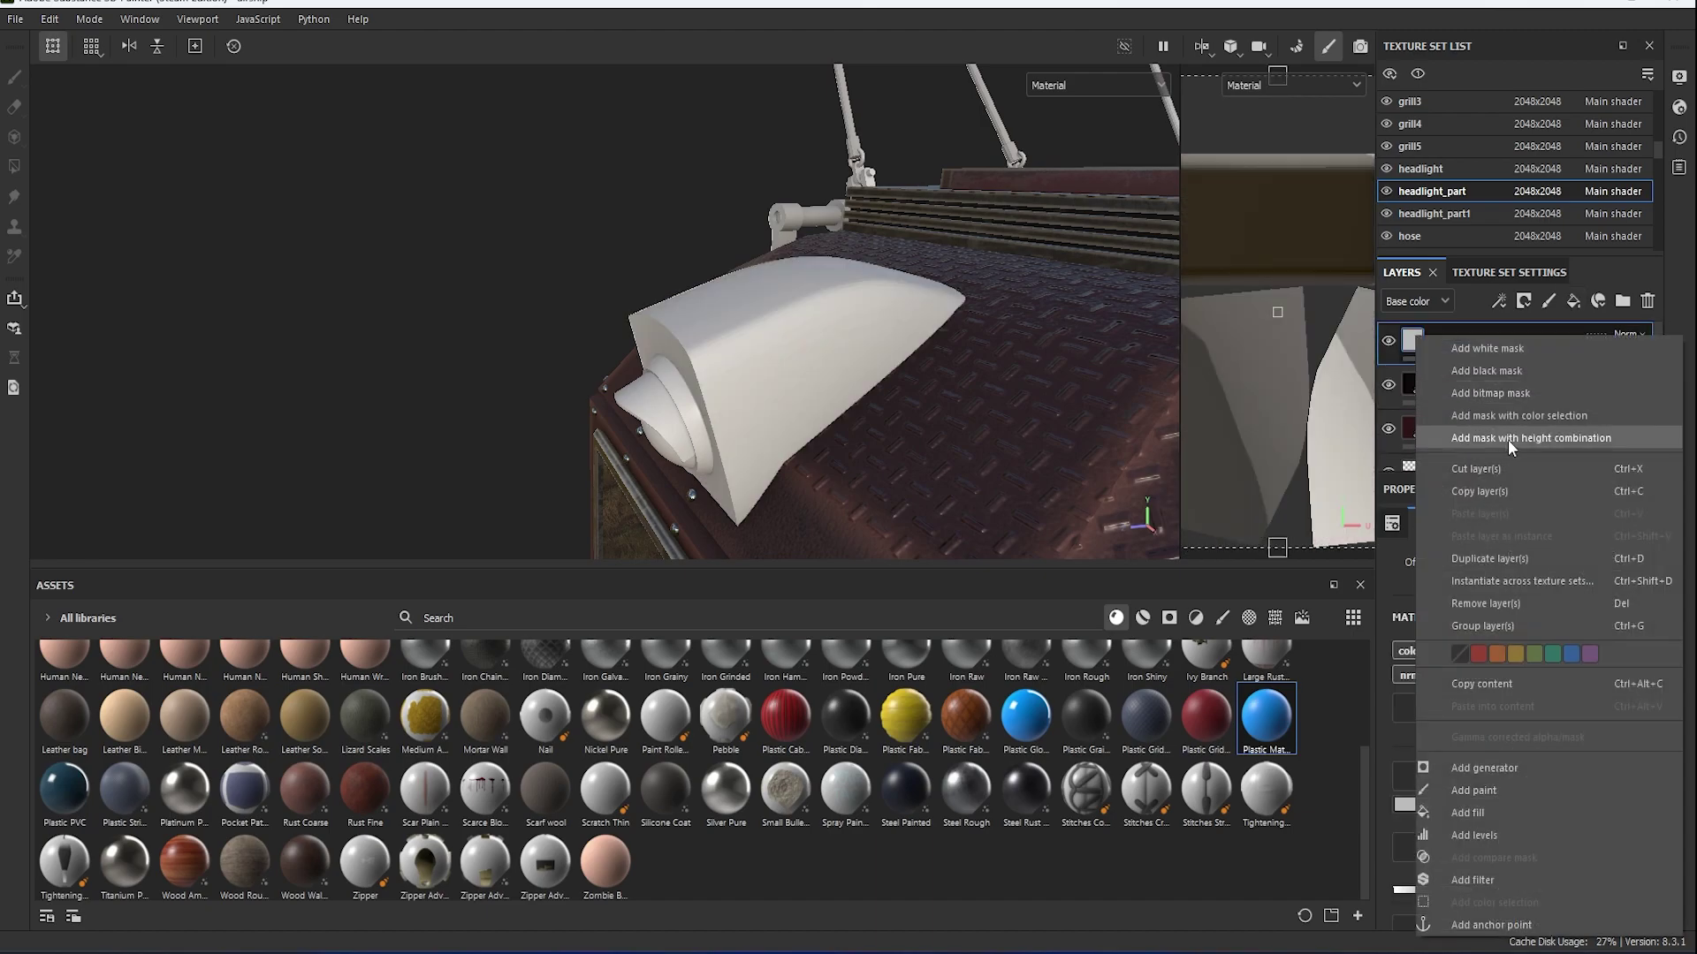
pyautogui.click(1502, 436)
pyautogui.rightClick(1537, 343)
pyautogui.click(1493, 587)
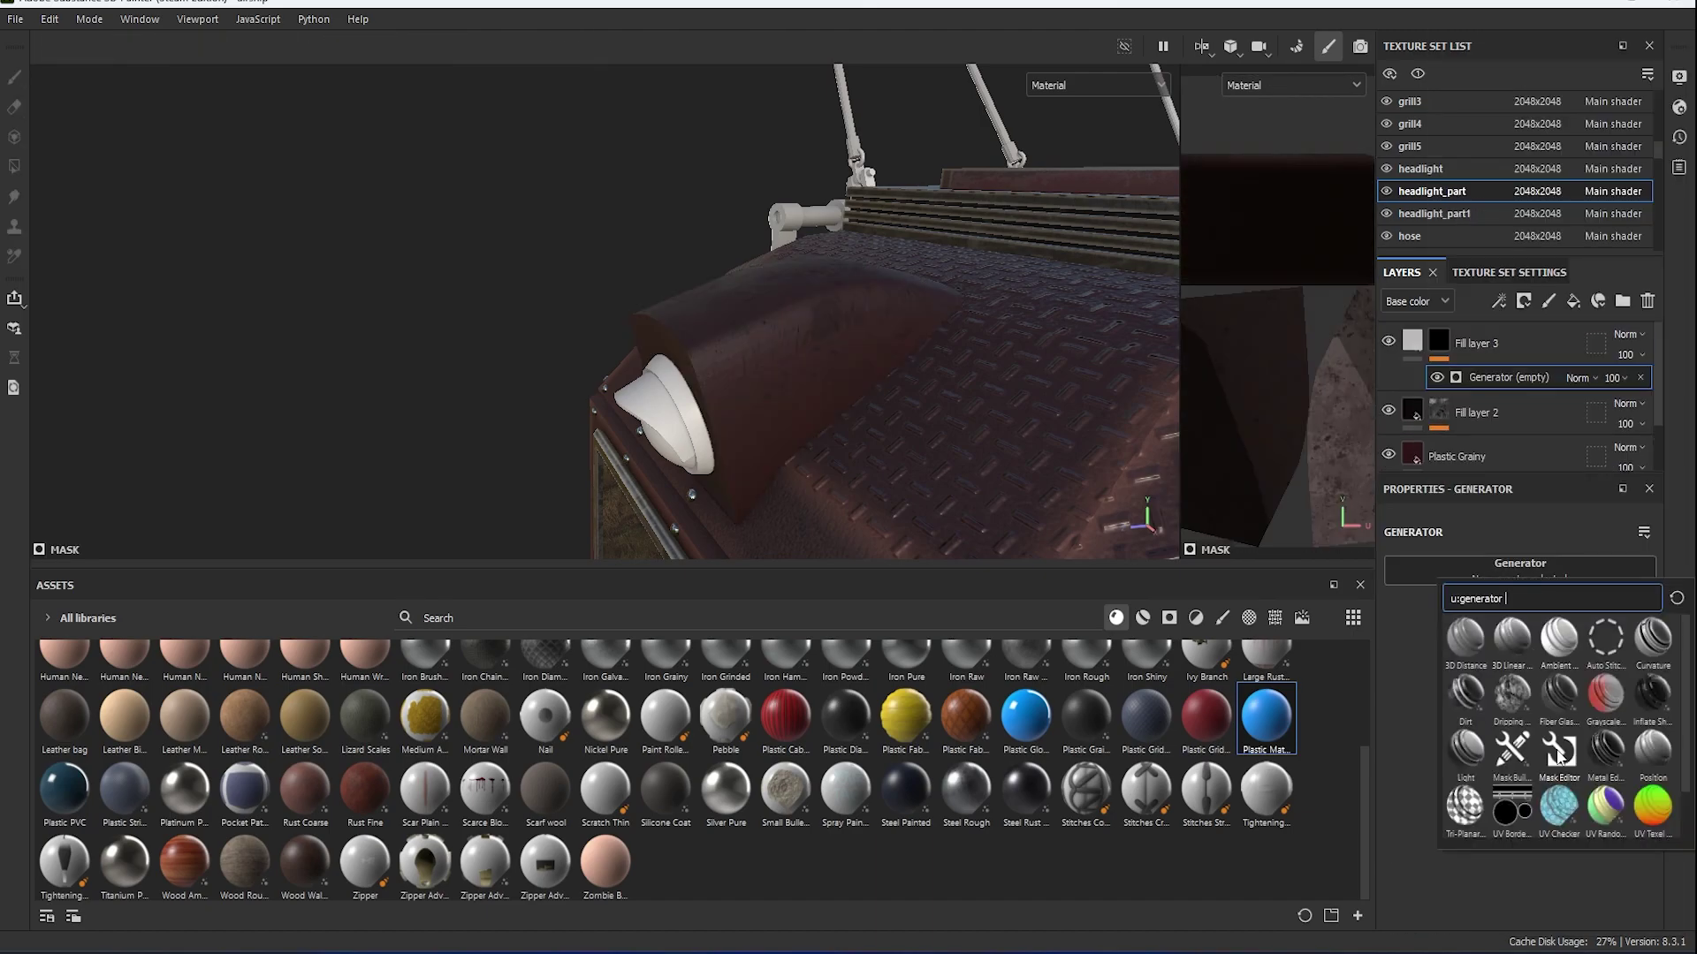
pyautogui.click(1558, 749)
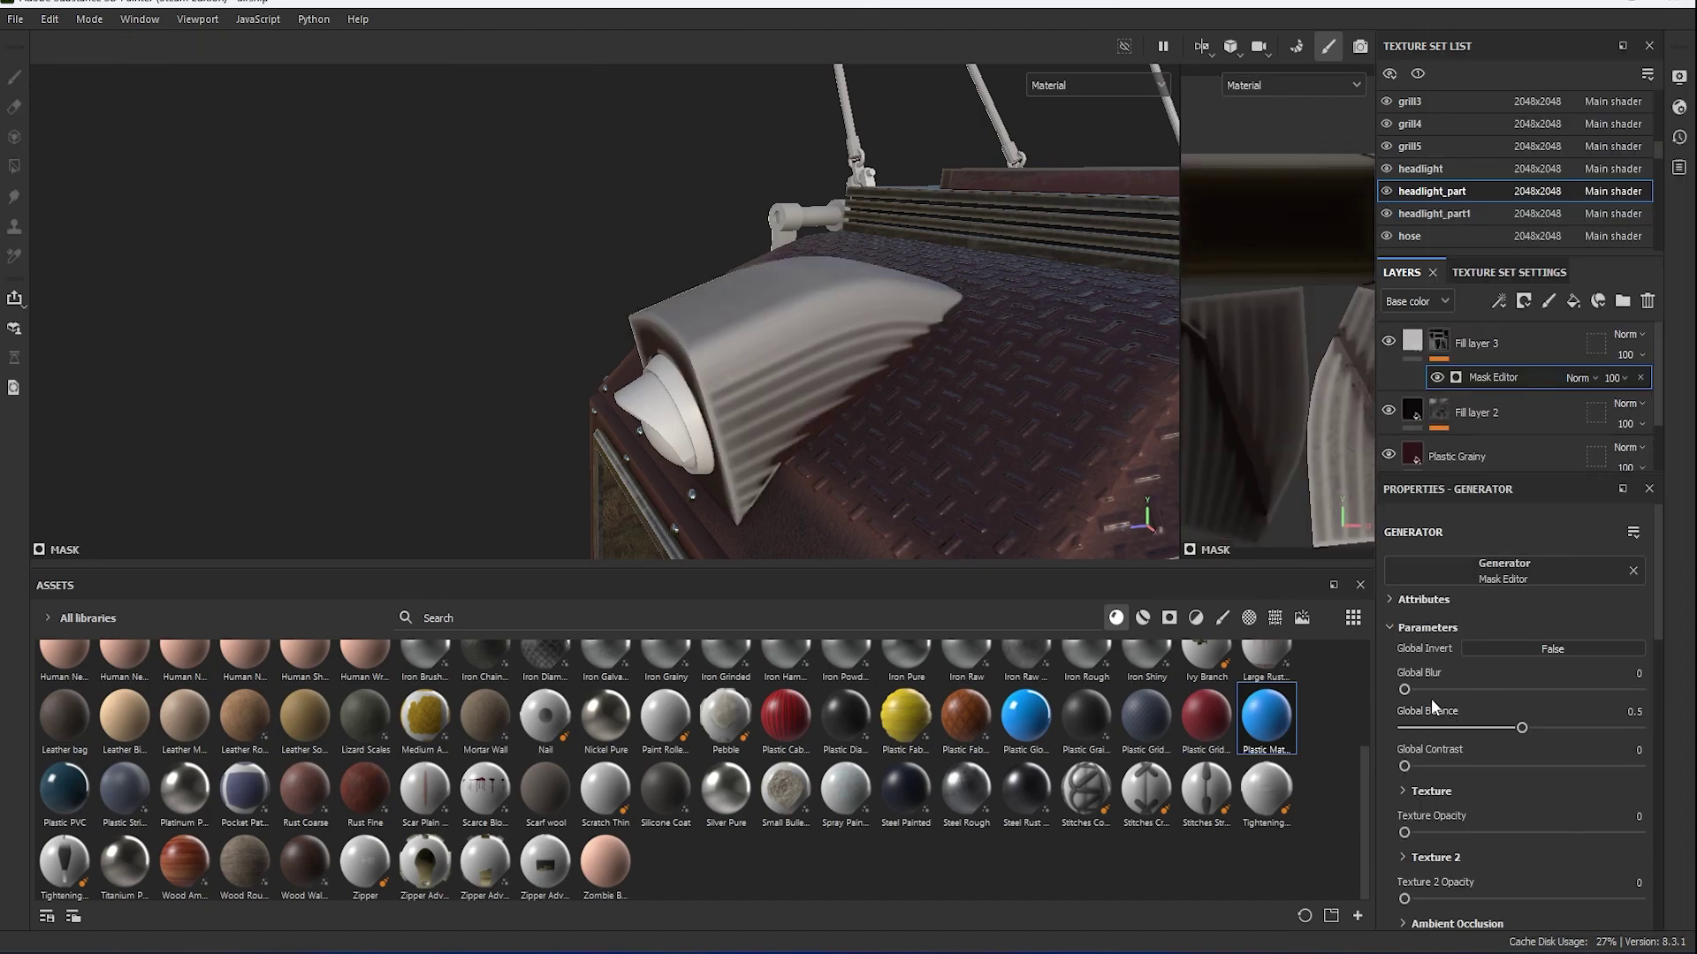
pyautogui.scroll(-3, 1531, 846)
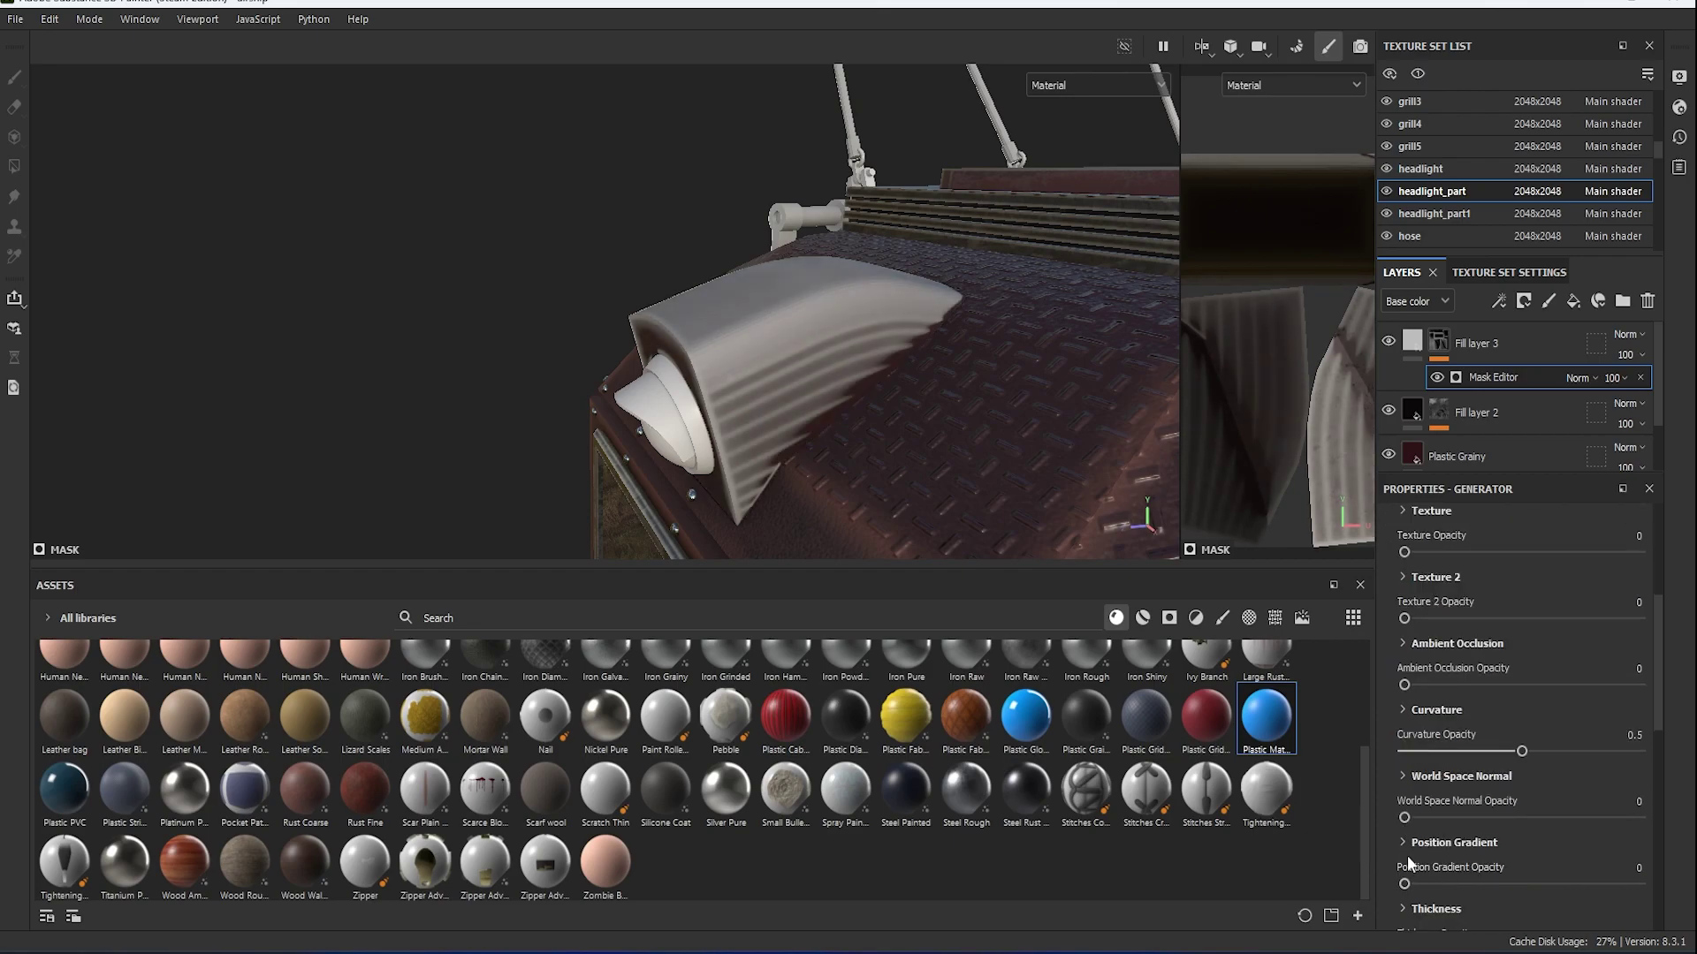
pyautogui.moveTo(1405, 686); pyautogui.dragTo(1692, 727)
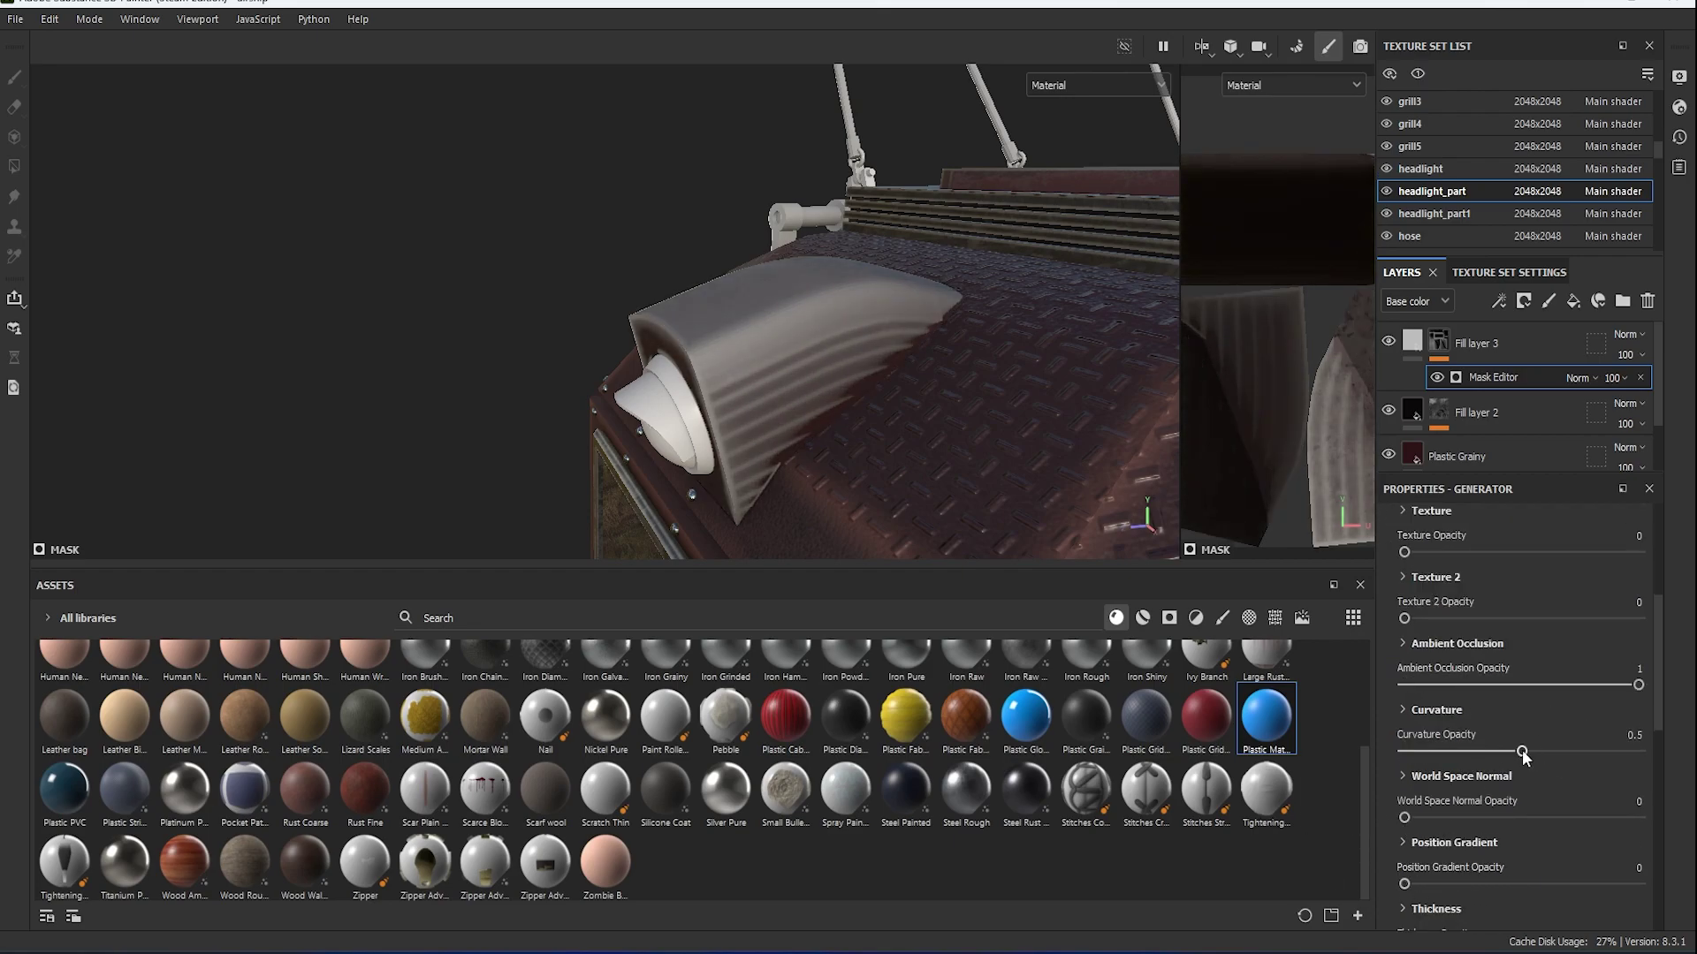
pyautogui.scroll(3, 1474, 749)
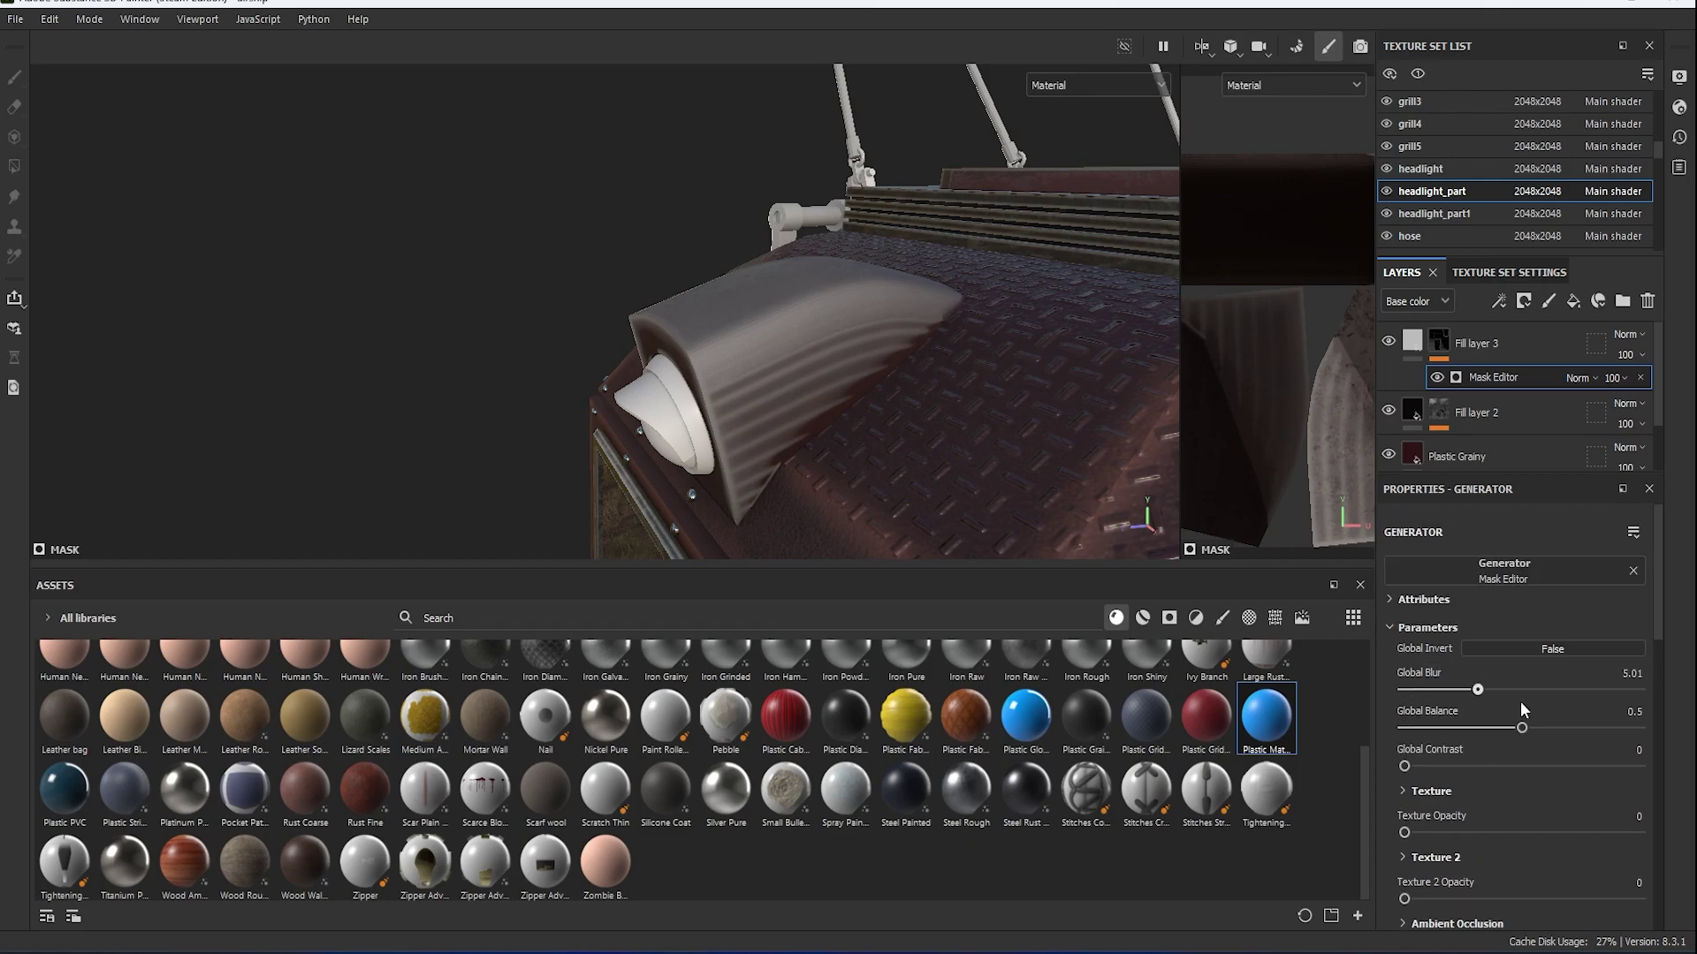
pyautogui.moveTo(1521, 727); pyautogui.dragTo(1500, 726)
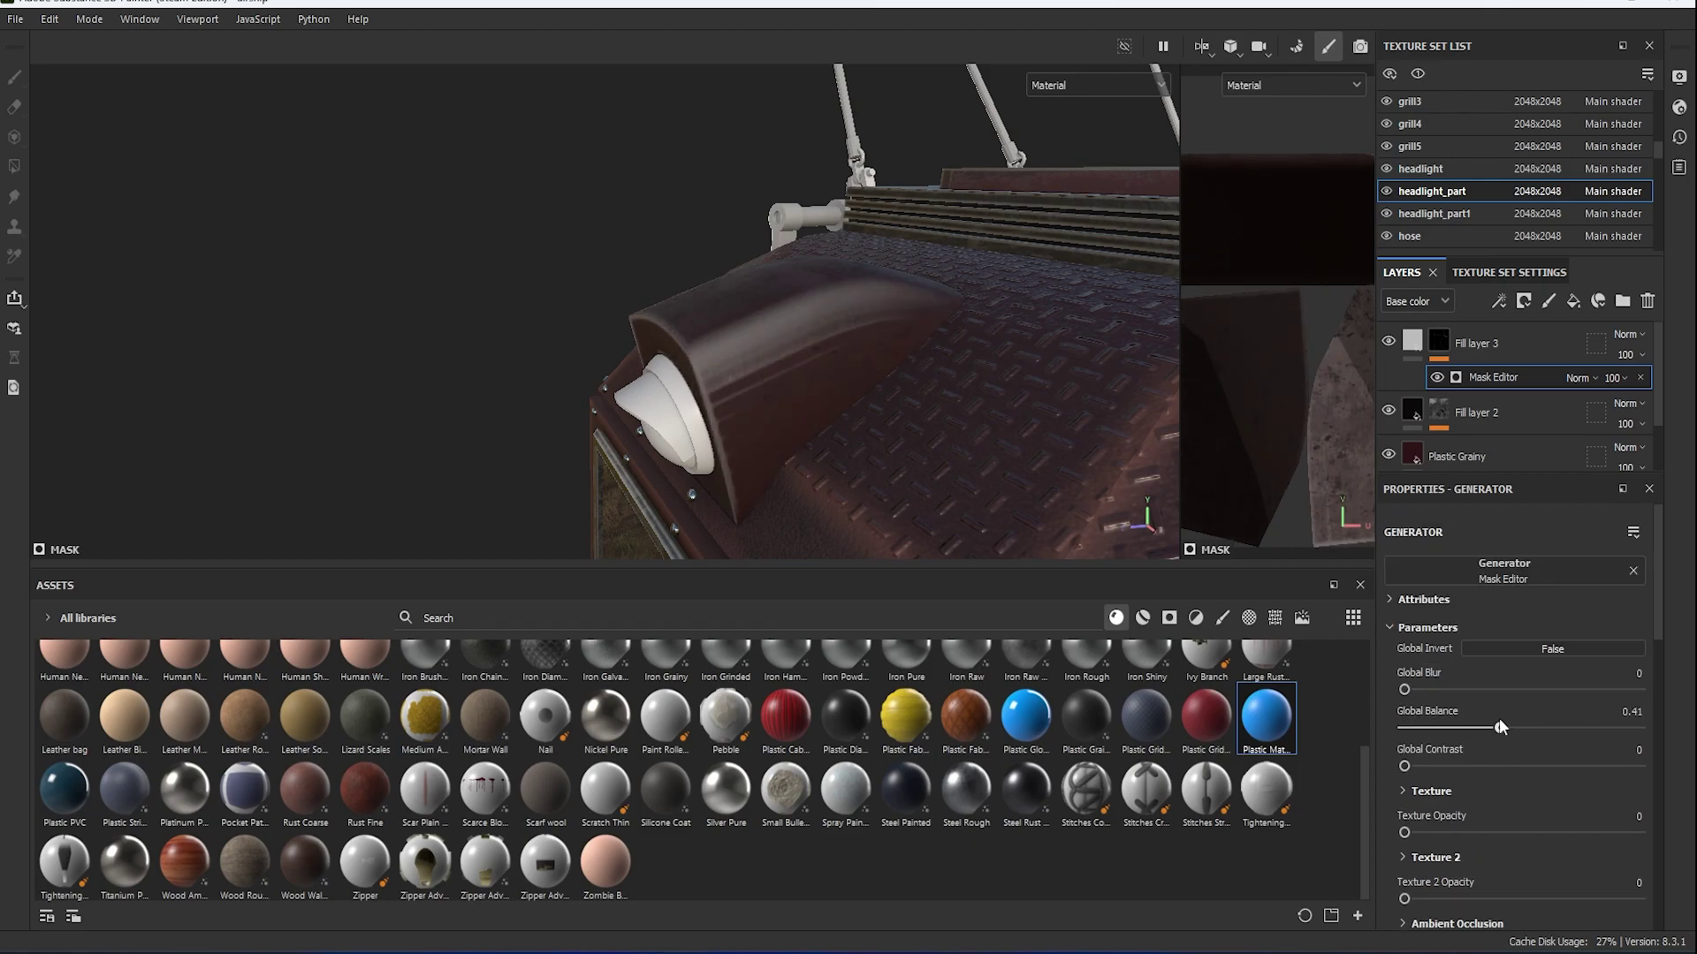
# Blur the ambient occlusion mask and lower its balance.
pyautogui.scroll(-2, 1491, 775)
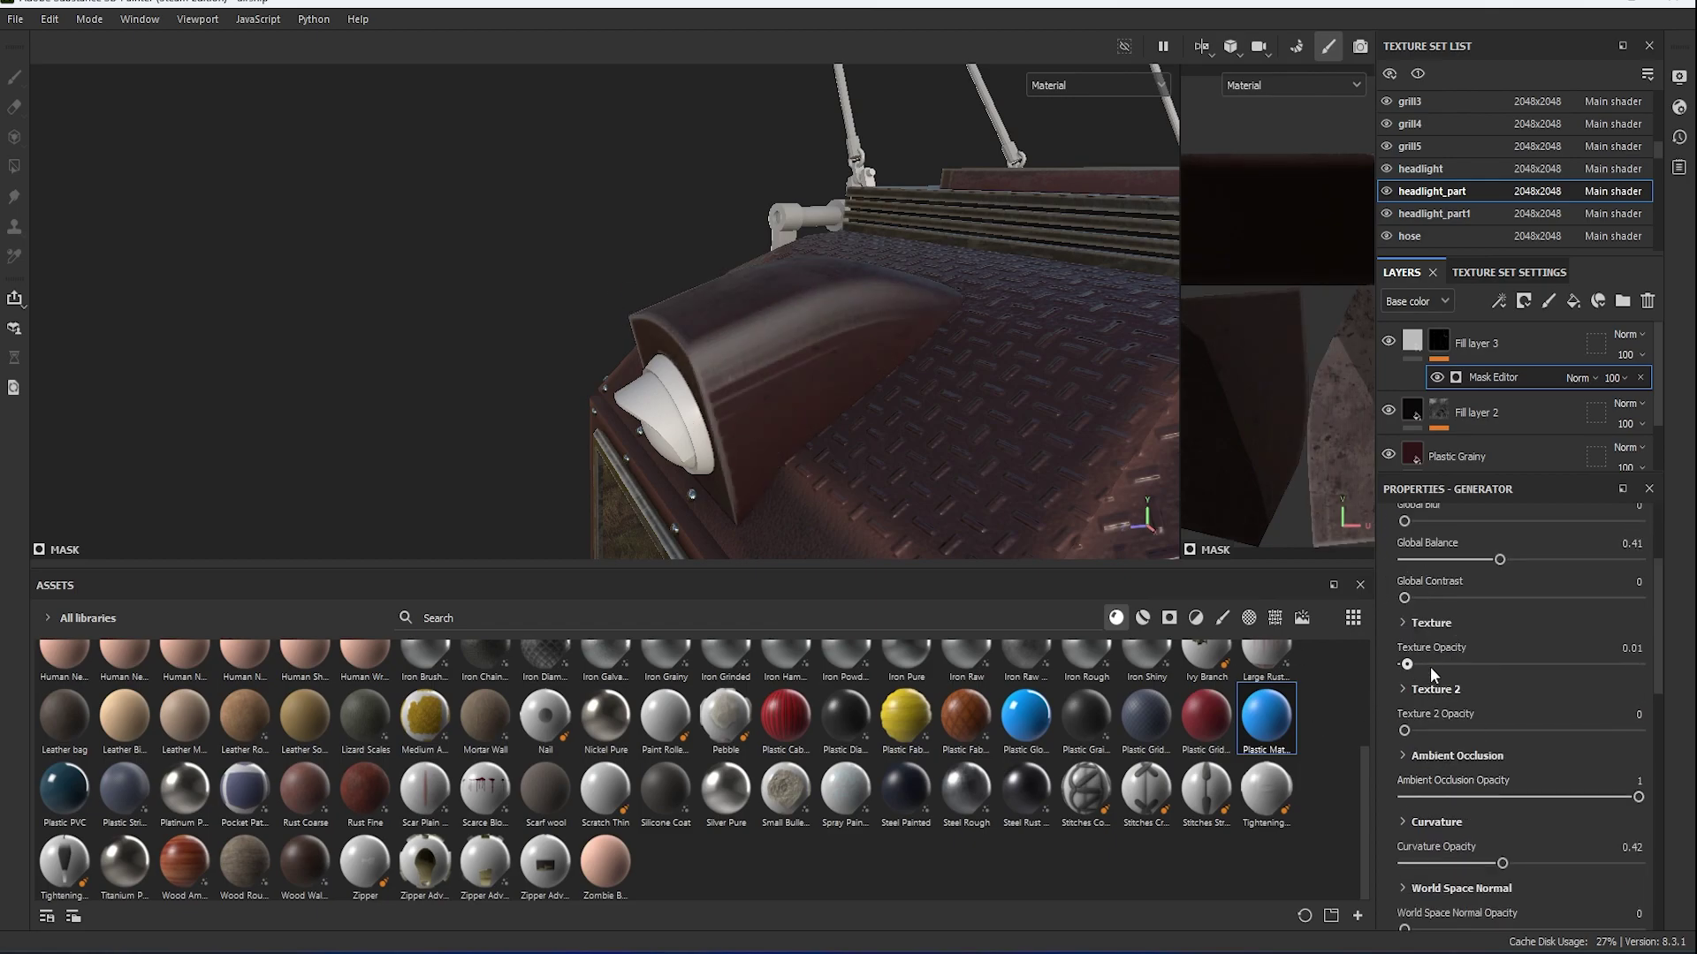
pyautogui.moveTo(1405, 665)
pyautogui.mouseDown()
pyautogui.moveTo(1463, 665)
pyautogui.moveTo(1404, 664)
pyautogui.mouseUp()
pyautogui.scroll(-1, 1449, 690)
pyautogui.click(1454, 643)
pyautogui.moveTo(1418, 739)
pyautogui.mouseDown()
pyautogui.moveTo(1541, 739)
pyautogui.moveTo(1581, 777)
pyautogui.moveTo(1421, 738)
pyautogui.mouseUp()
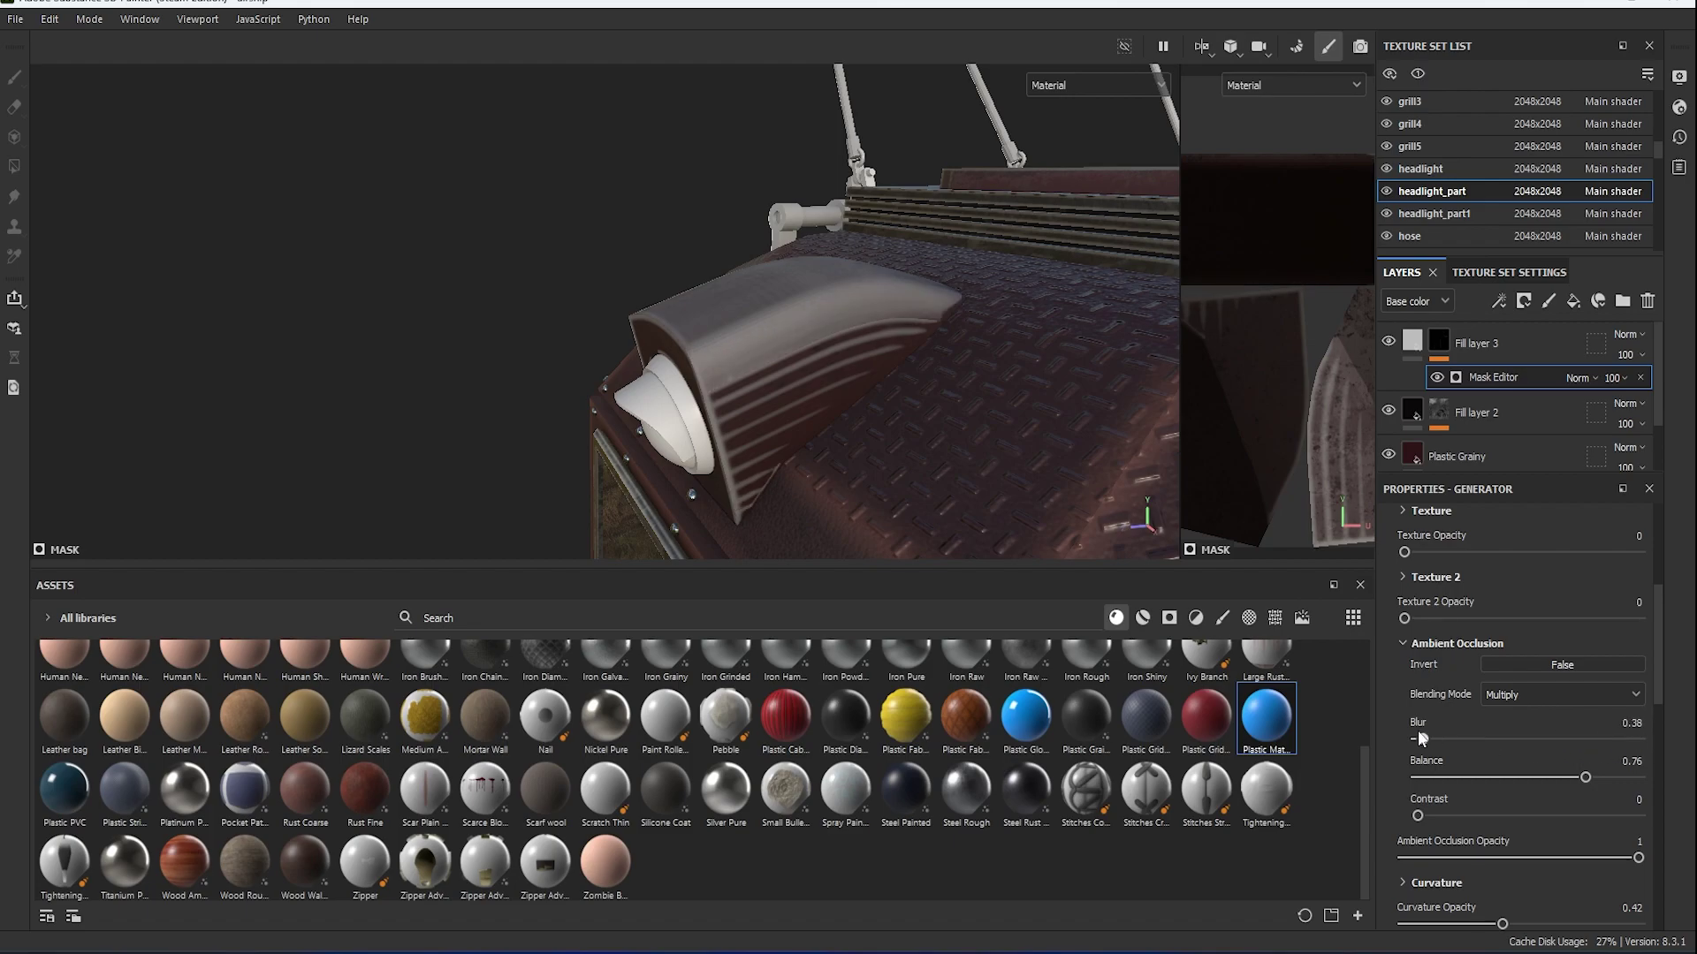
pyautogui.moveTo(1584, 779)
pyautogui.mouseDown()
pyautogui.moveTo(1412, 740)
pyautogui.moveTo(1459, 703)
pyautogui.mouseUp()
pyautogui.scroll(-2, 1506, 782)
# Give Fill layer 3 a brown base colour #94695F sampled from the model.
pyautogui.keyDown('alt'); pyautogui.moveTo(889, 346); pyautogui.dragTo(927, 378); pyautogui.keyUp('alt')
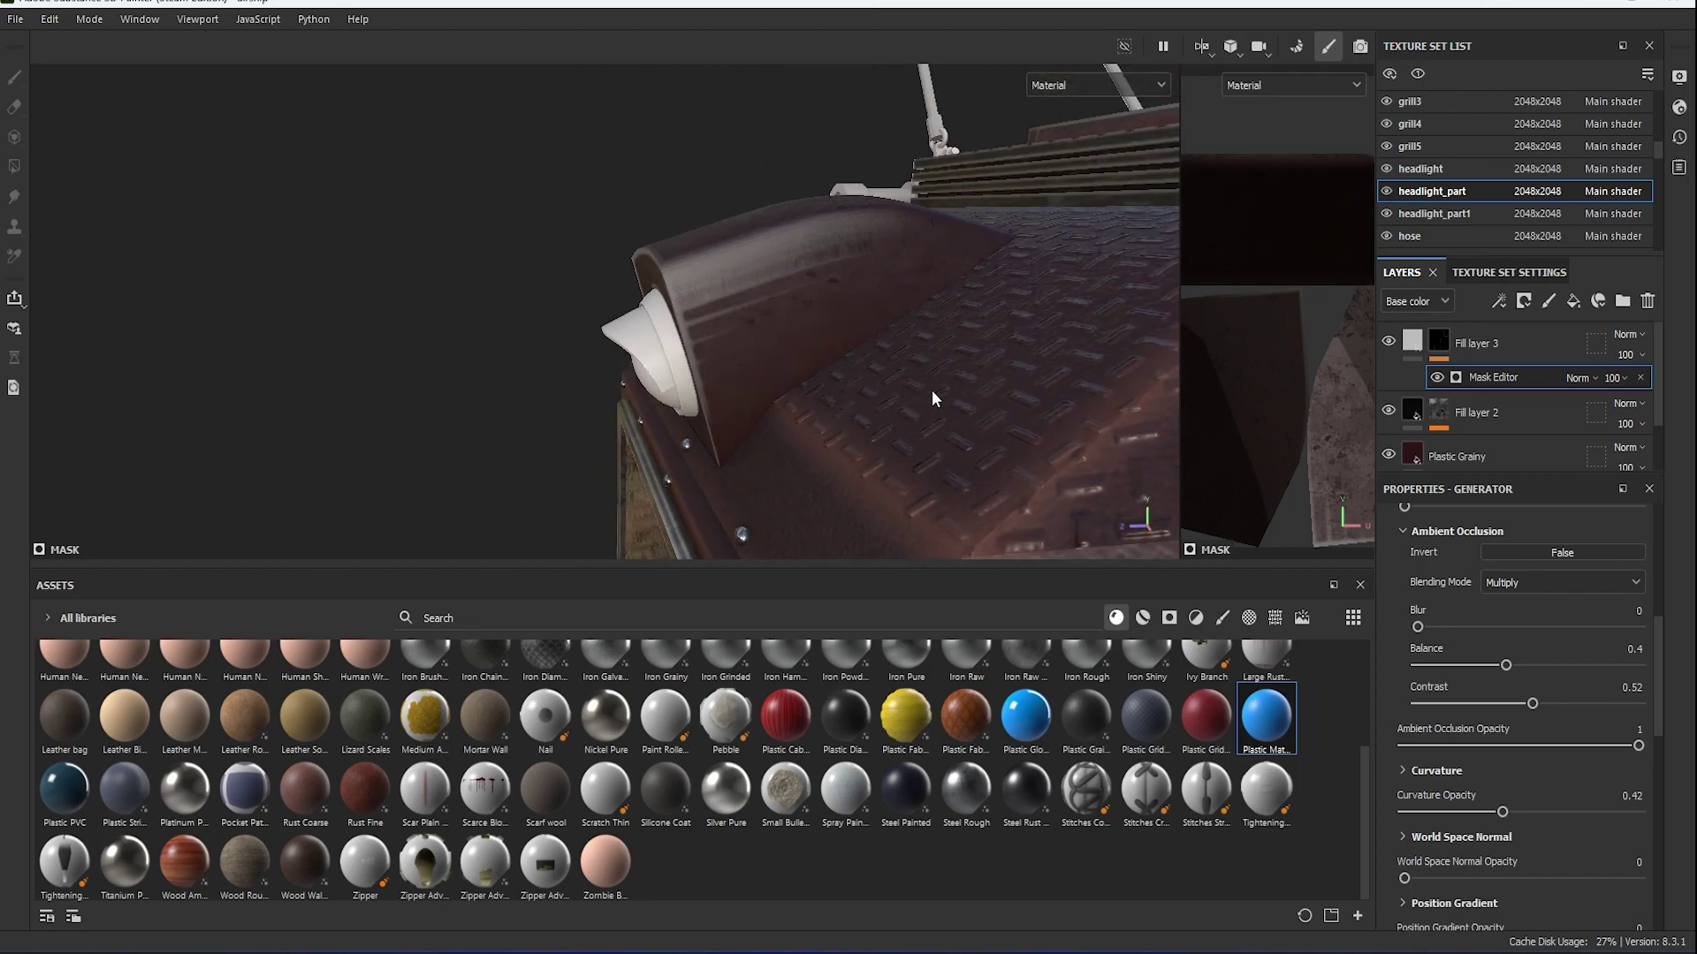
pyautogui.click(1413, 341)
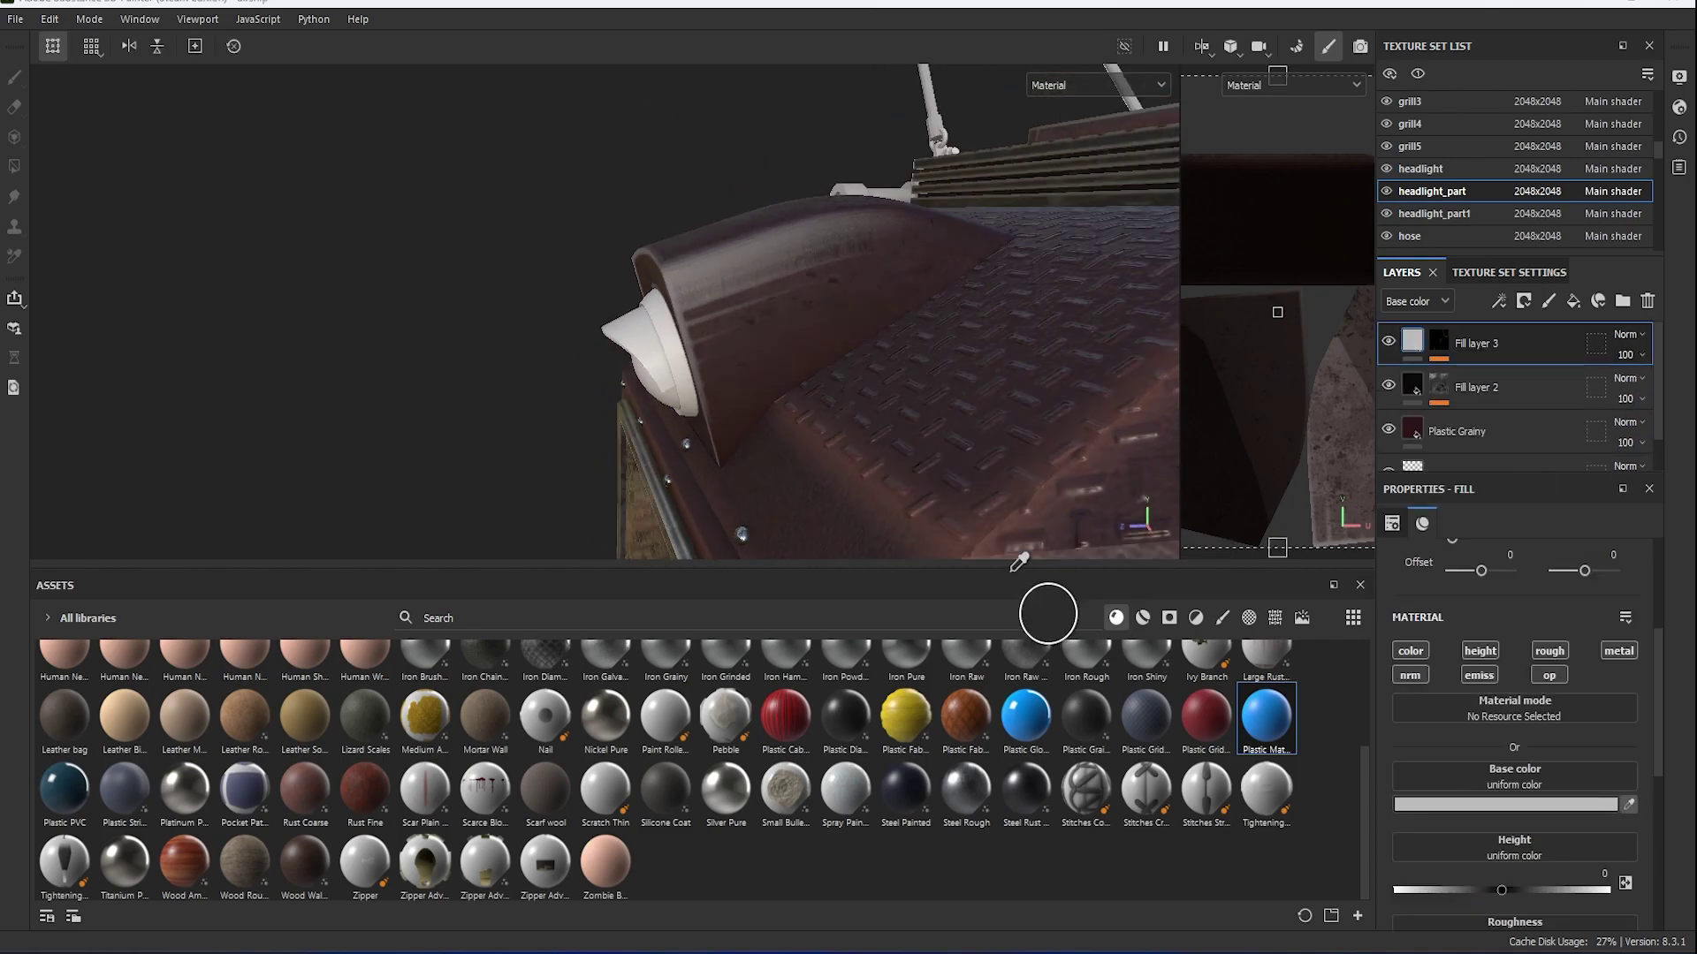
pyautogui.click(992, 529)
pyautogui.keyDown('alt'); pyautogui.moveTo(973, 390); pyautogui.dragTo(1043, 415); pyautogui.keyUp('alt')
pyautogui.click(1458, 804)
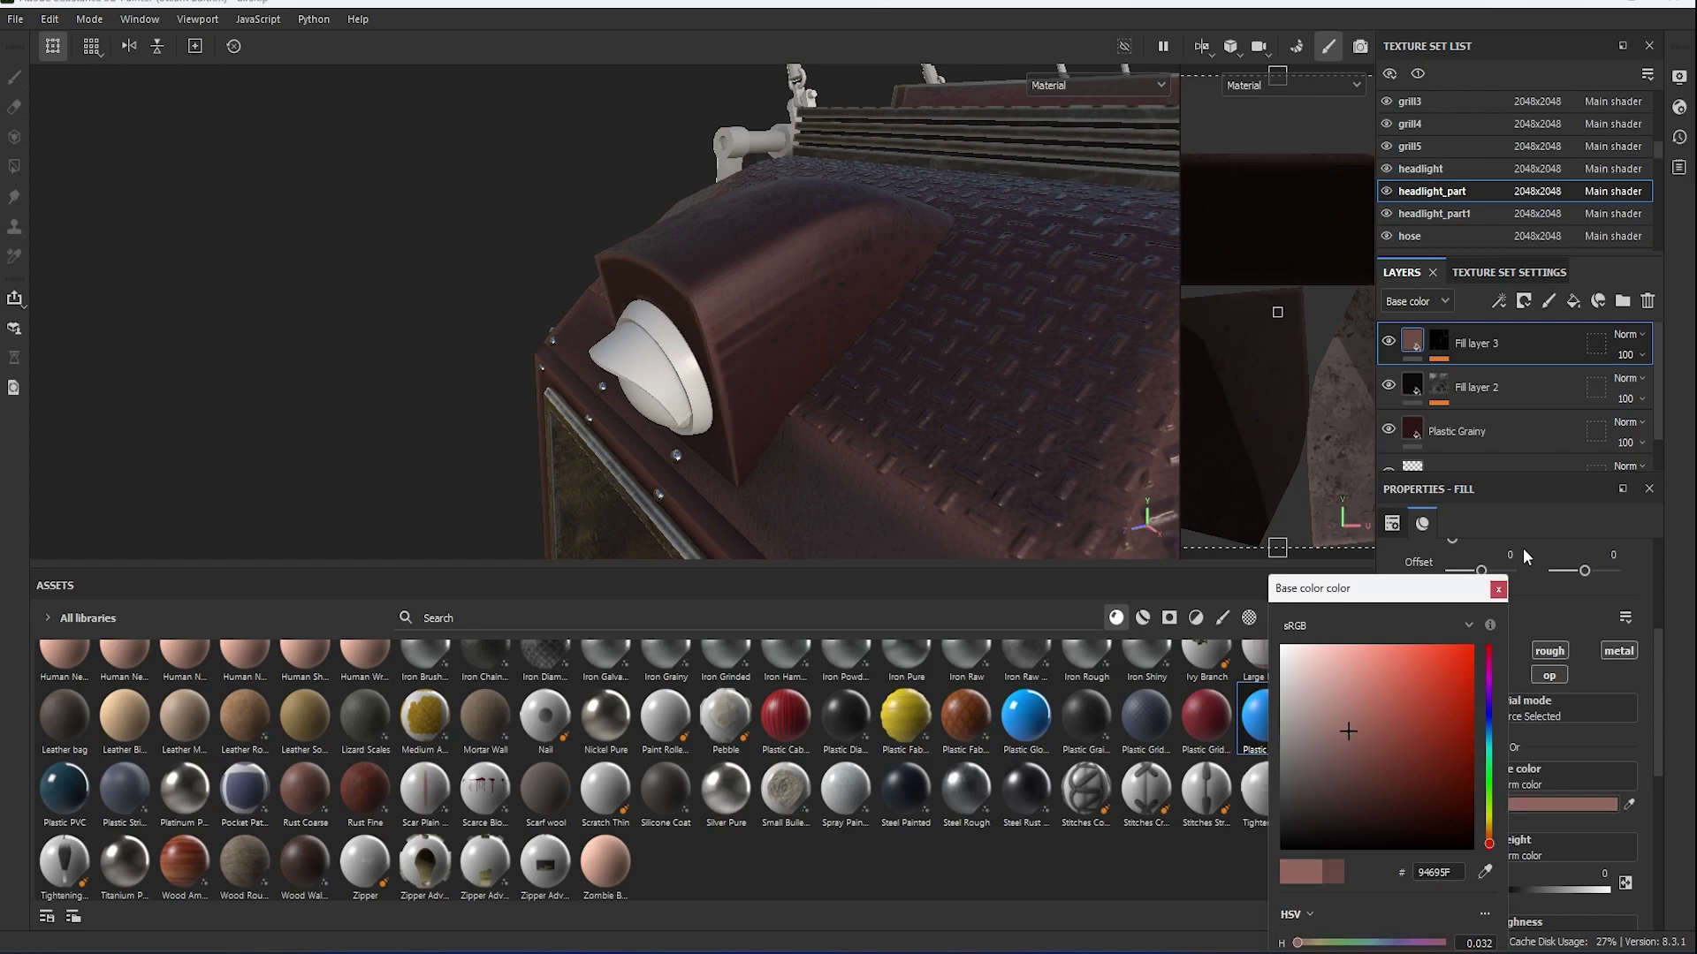
# Check Plastic Grainy's tiling, face the headlight front, and select the nail texture set.
pyautogui.keyDown('alt'); pyautogui.moveTo(893, 371); pyautogui.dragTo(829, 363); pyautogui.keyUp('alt')
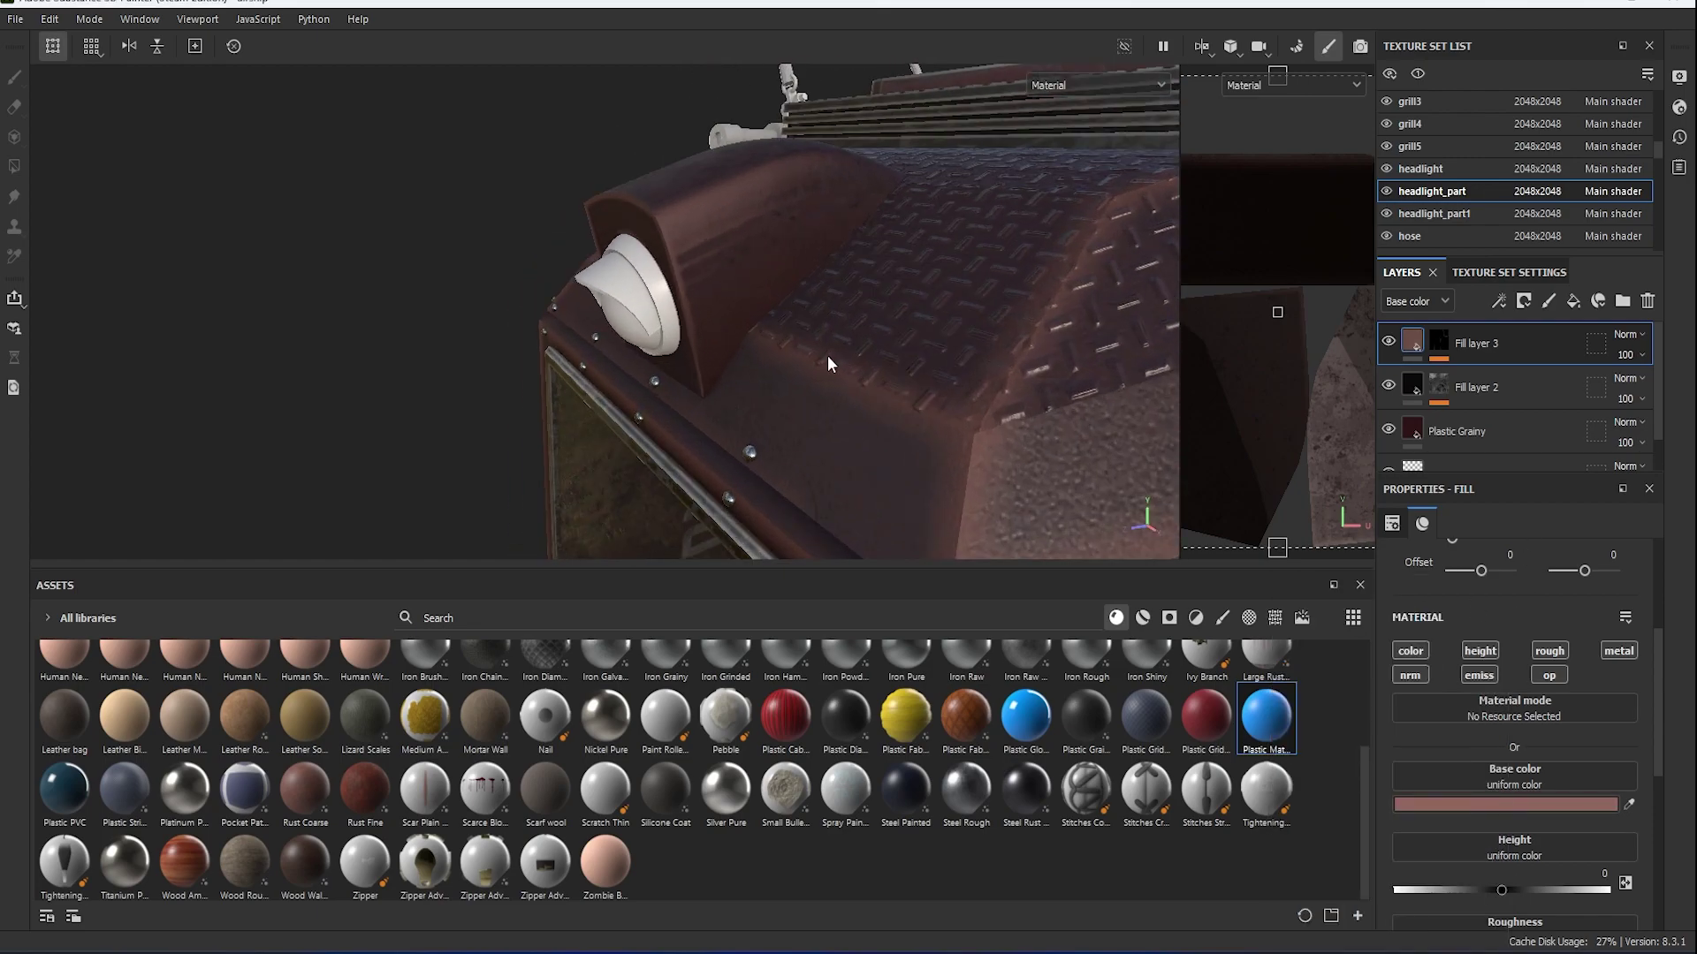
pyautogui.click(1458, 432)
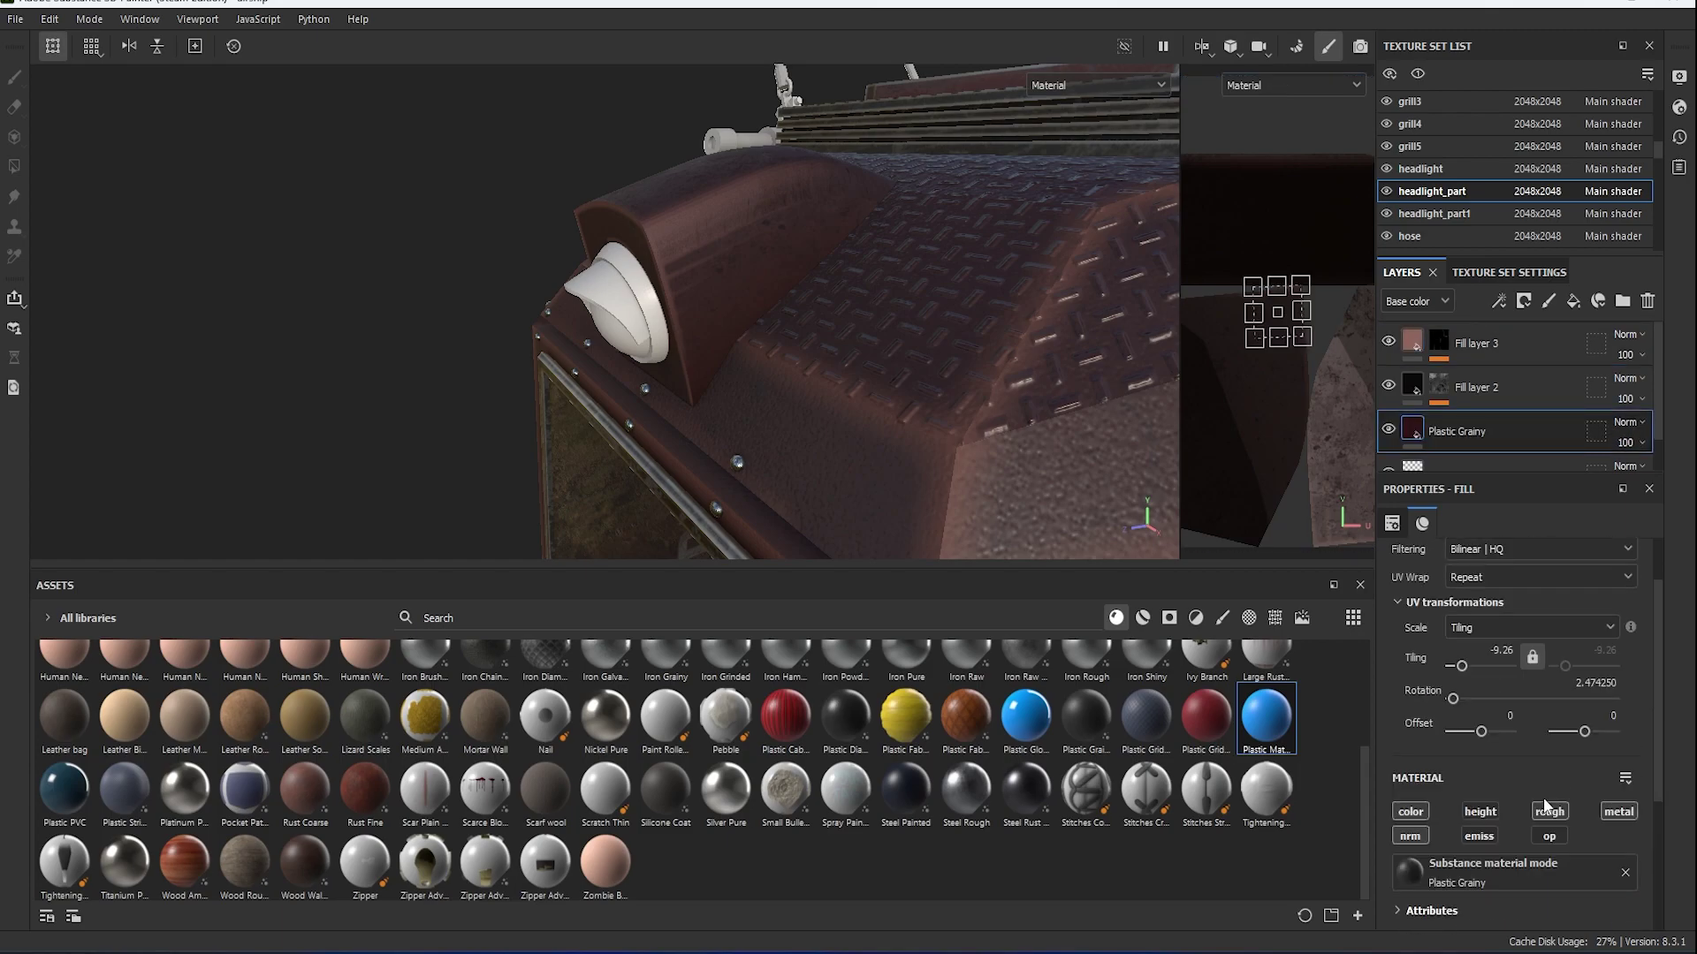
pyautogui.click(1476, 343)
pyautogui.keyDown('alt'); pyautogui.moveTo(883, 380); pyautogui.dragTo(803, 390); pyautogui.keyUp('alt')
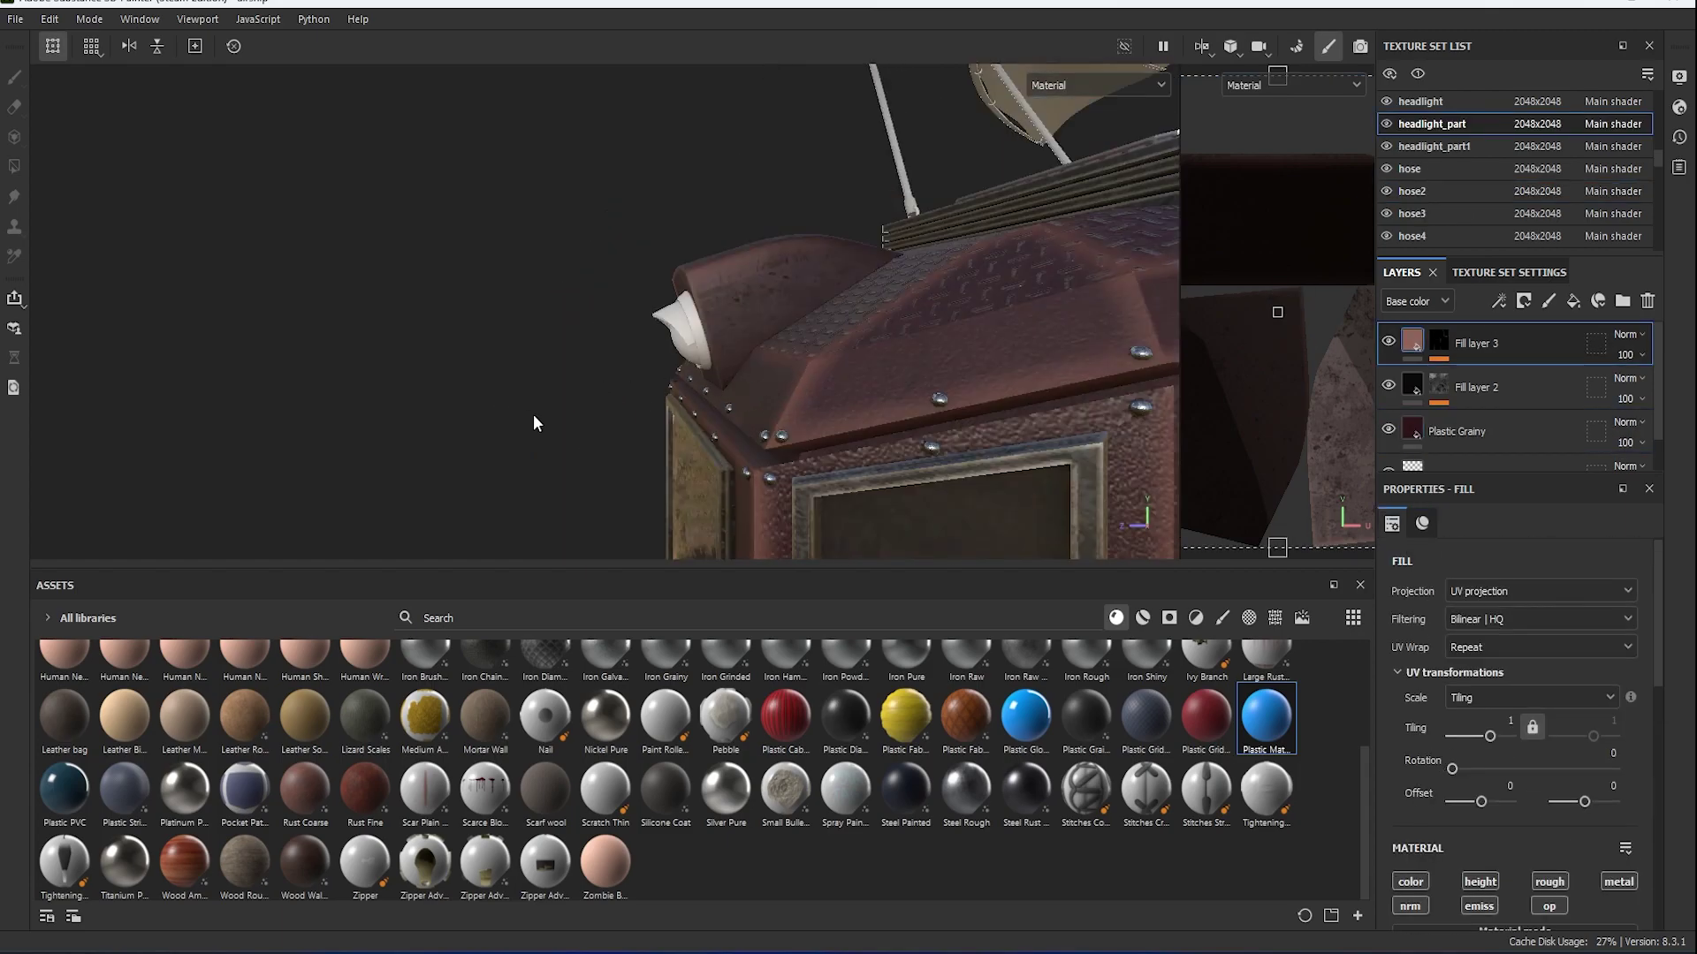
pyautogui.keyDown('alt'); pyautogui.moveTo(534, 423); pyautogui.dragTo(703, 351); pyautogui.keyUp('alt')
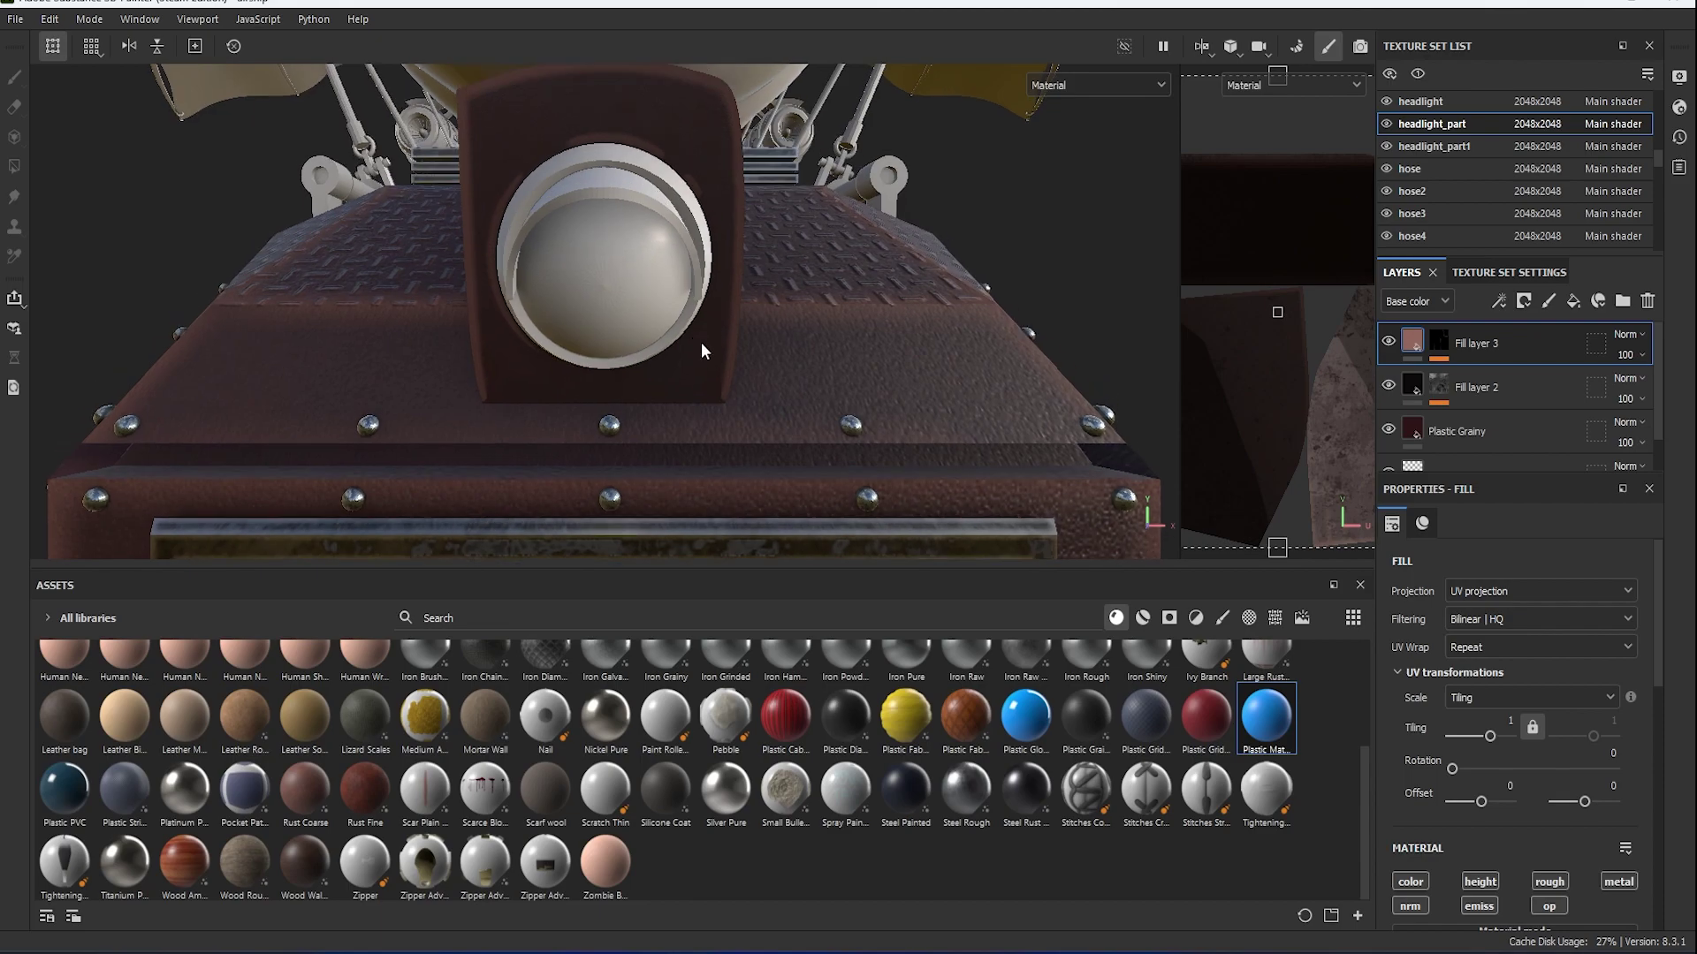
pyautogui.scroll(-2, 1470, 215)
pyautogui.click(1449, 240)
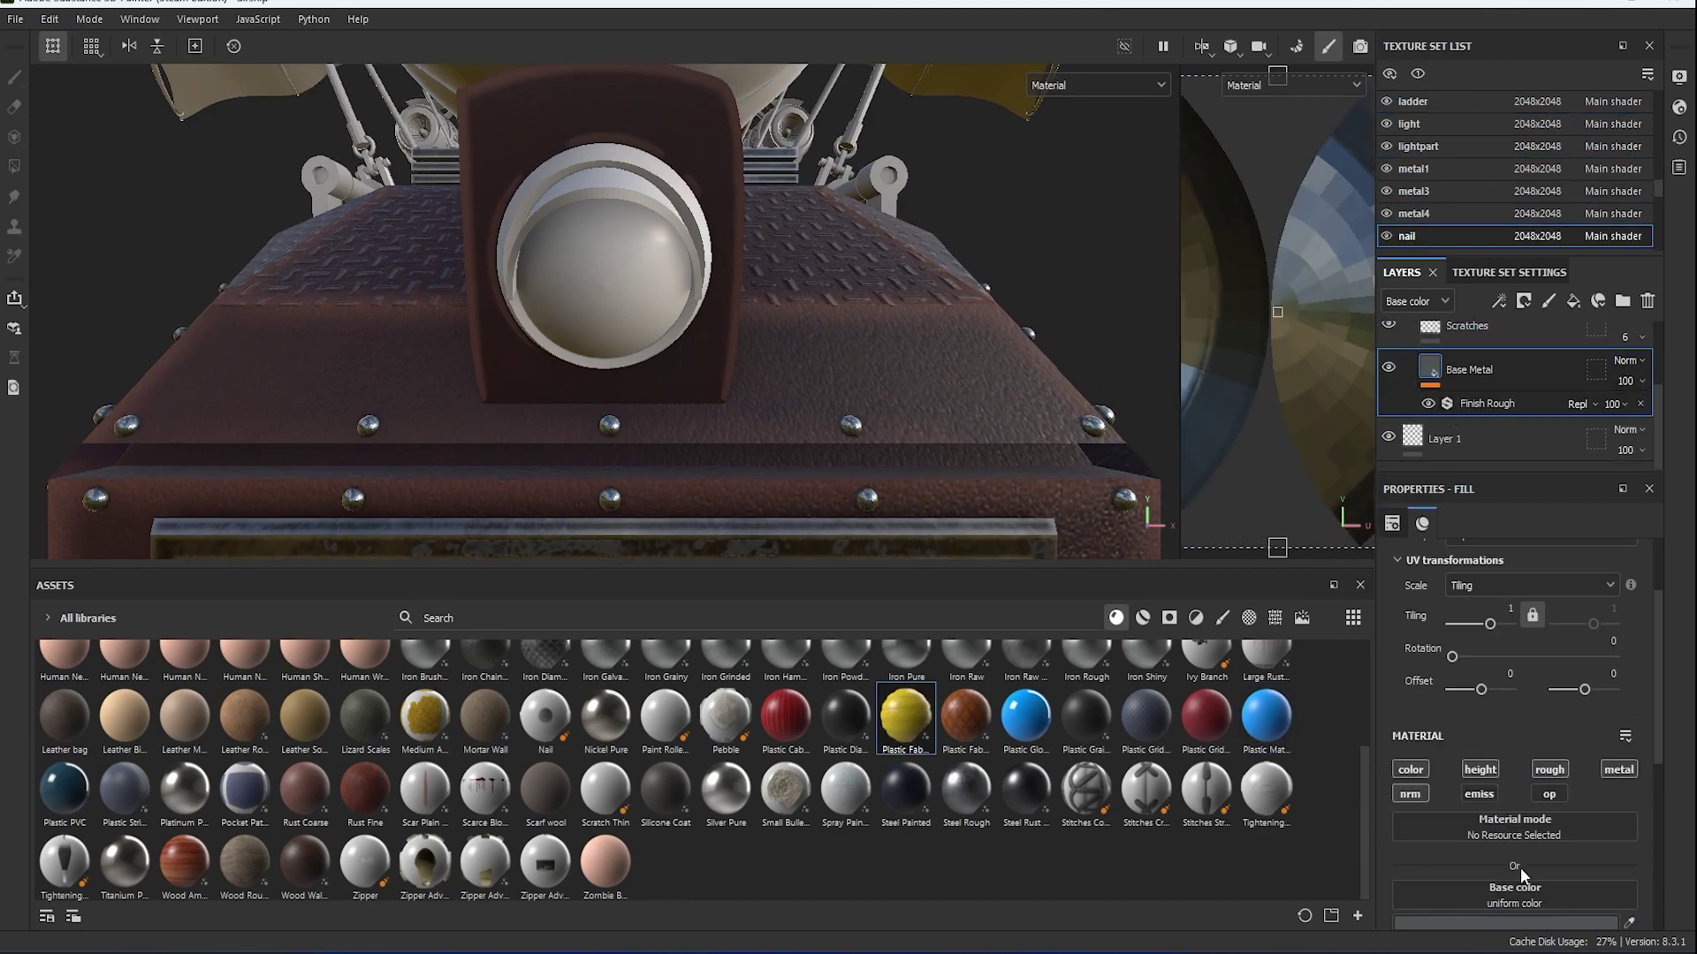
# Make the nails glossier and more metallic by lowering roughness and raising metallic.
pyautogui.moveTo(1535, 923); pyautogui.dragTo(1543, 923)
pyautogui.press('f')
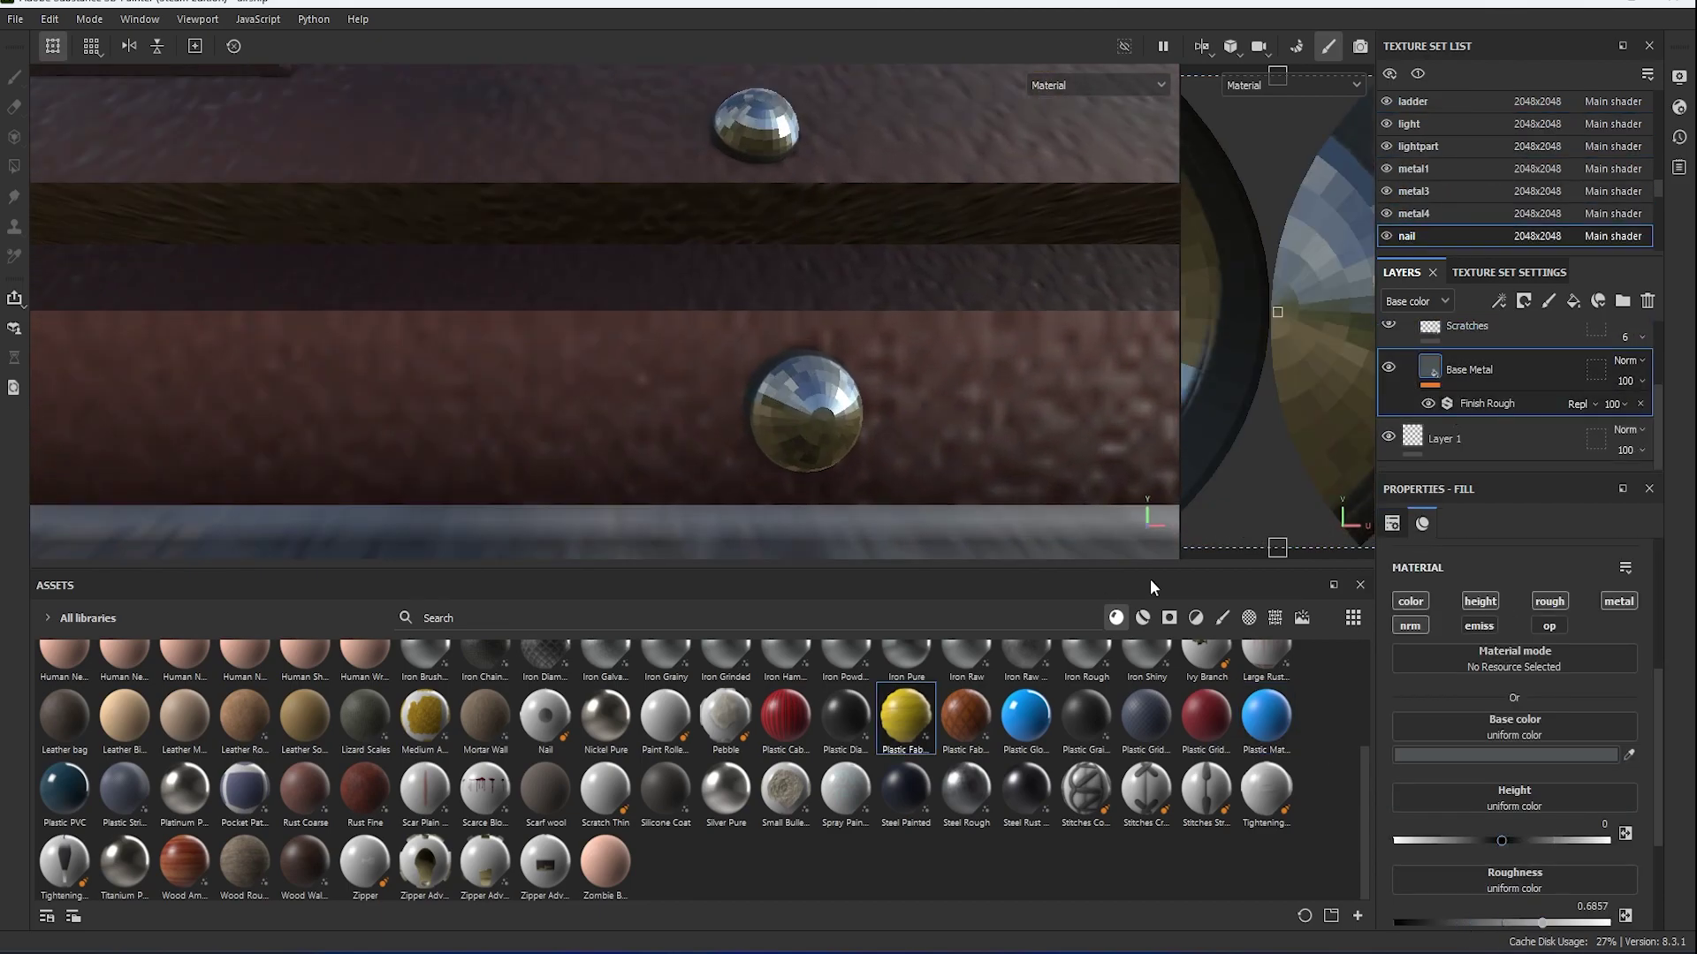
pyautogui.scroll(-3, 1565, 924)
pyautogui.moveTo(1587, 831); pyautogui.dragTo(1495, 831)
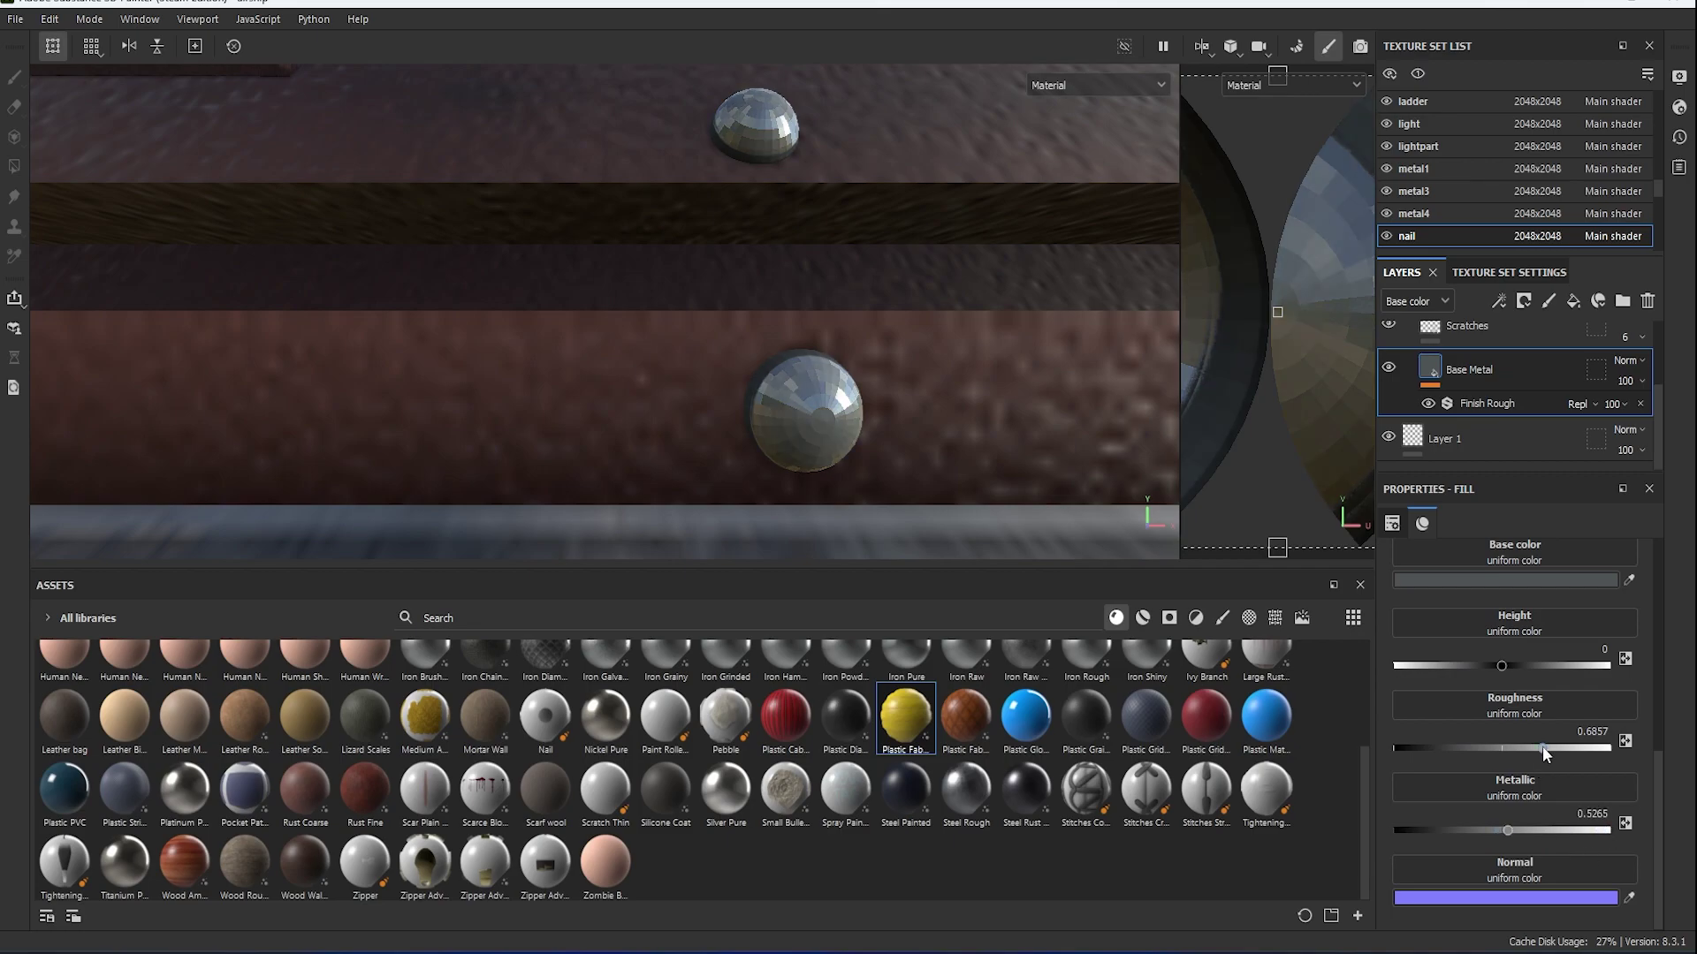
pyautogui.moveTo(1466, 756); pyautogui.dragTo(1415, 754)
pyautogui.moveTo(1507, 831); pyautogui.dragTo(1561, 831)
pyautogui.scroll(-5, 1084, 370)
# Put Bronze Armor on the rim (edge roughness 0.0816) and Glass Film Dirty Mirror on the lens.
pyautogui.click(1143, 617)
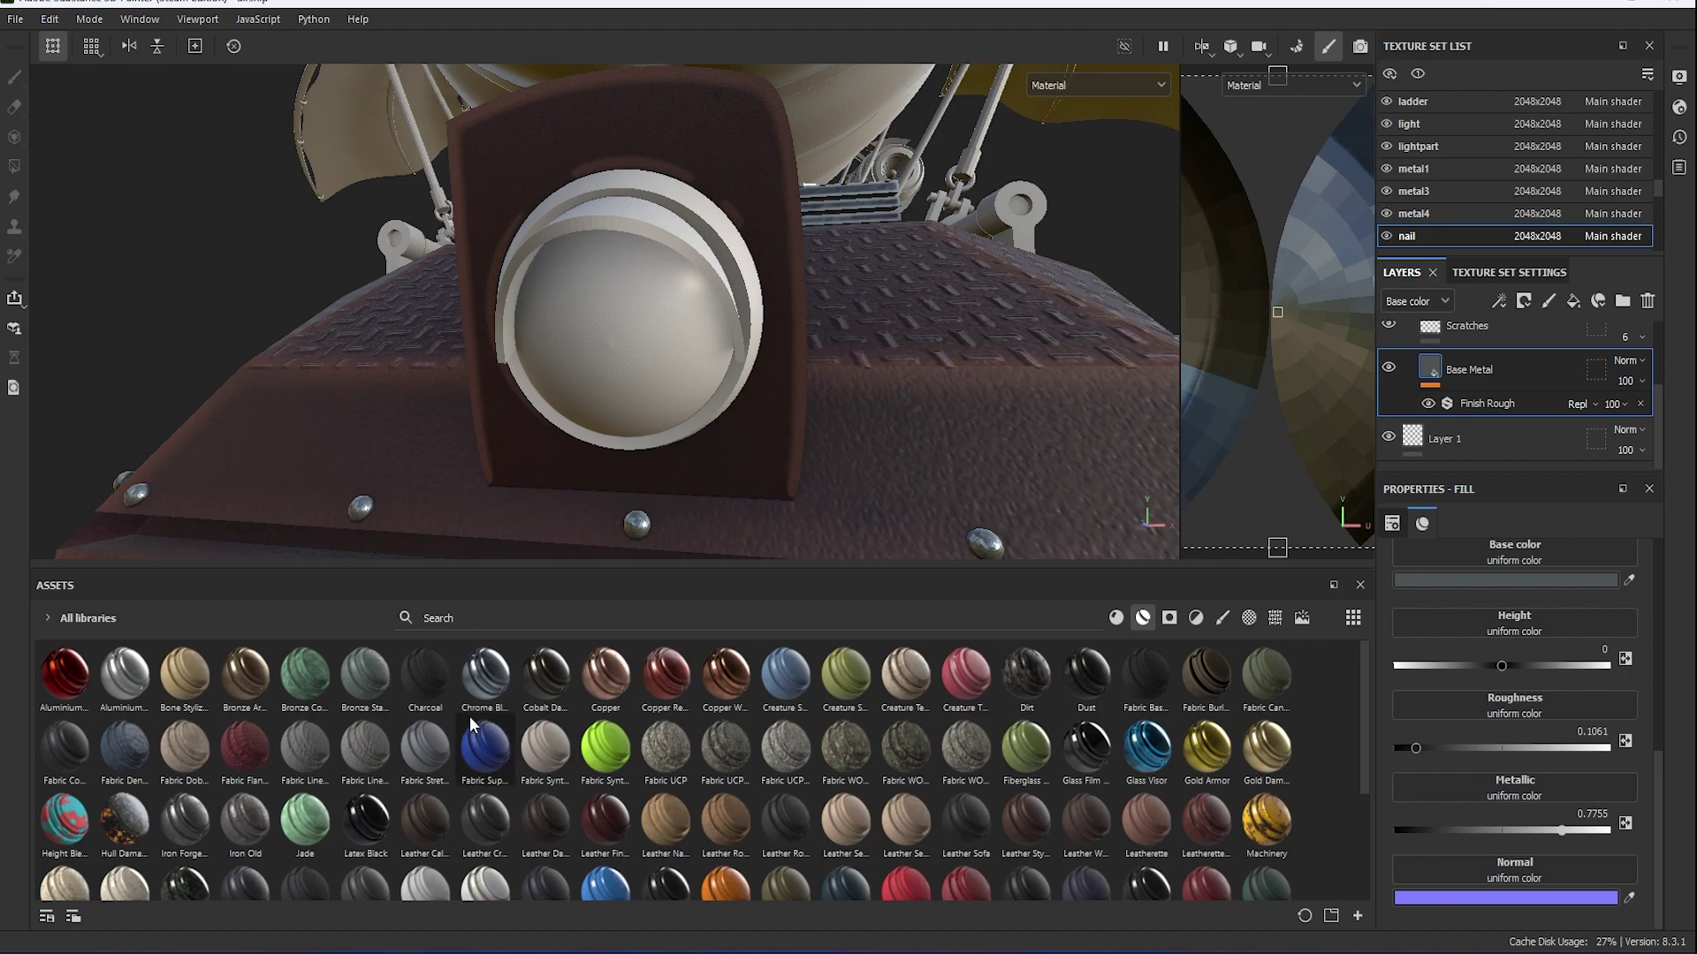
pyautogui.moveTo(244, 676)
pyautogui.mouseDown()
pyautogui.moveTo(754, 343)
pyautogui.moveTo(568, 467)
pyautogui.mouseUp()
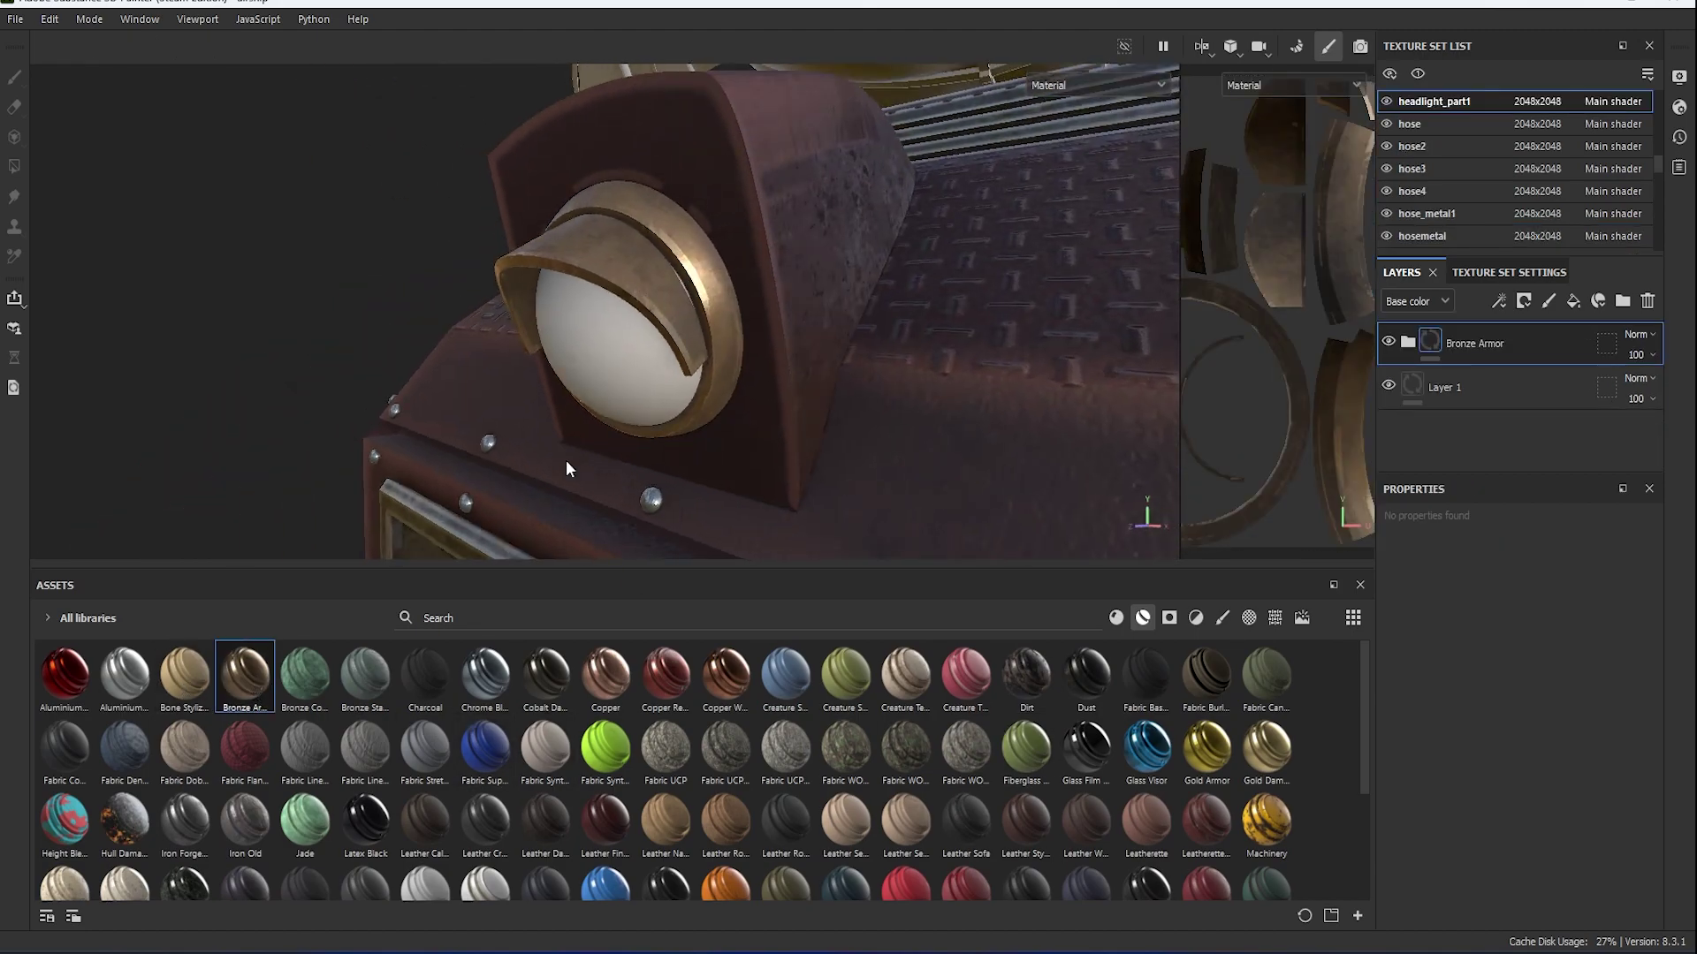
pyautogui.click(1411, 342)
pyautogui.click(1470, 342)
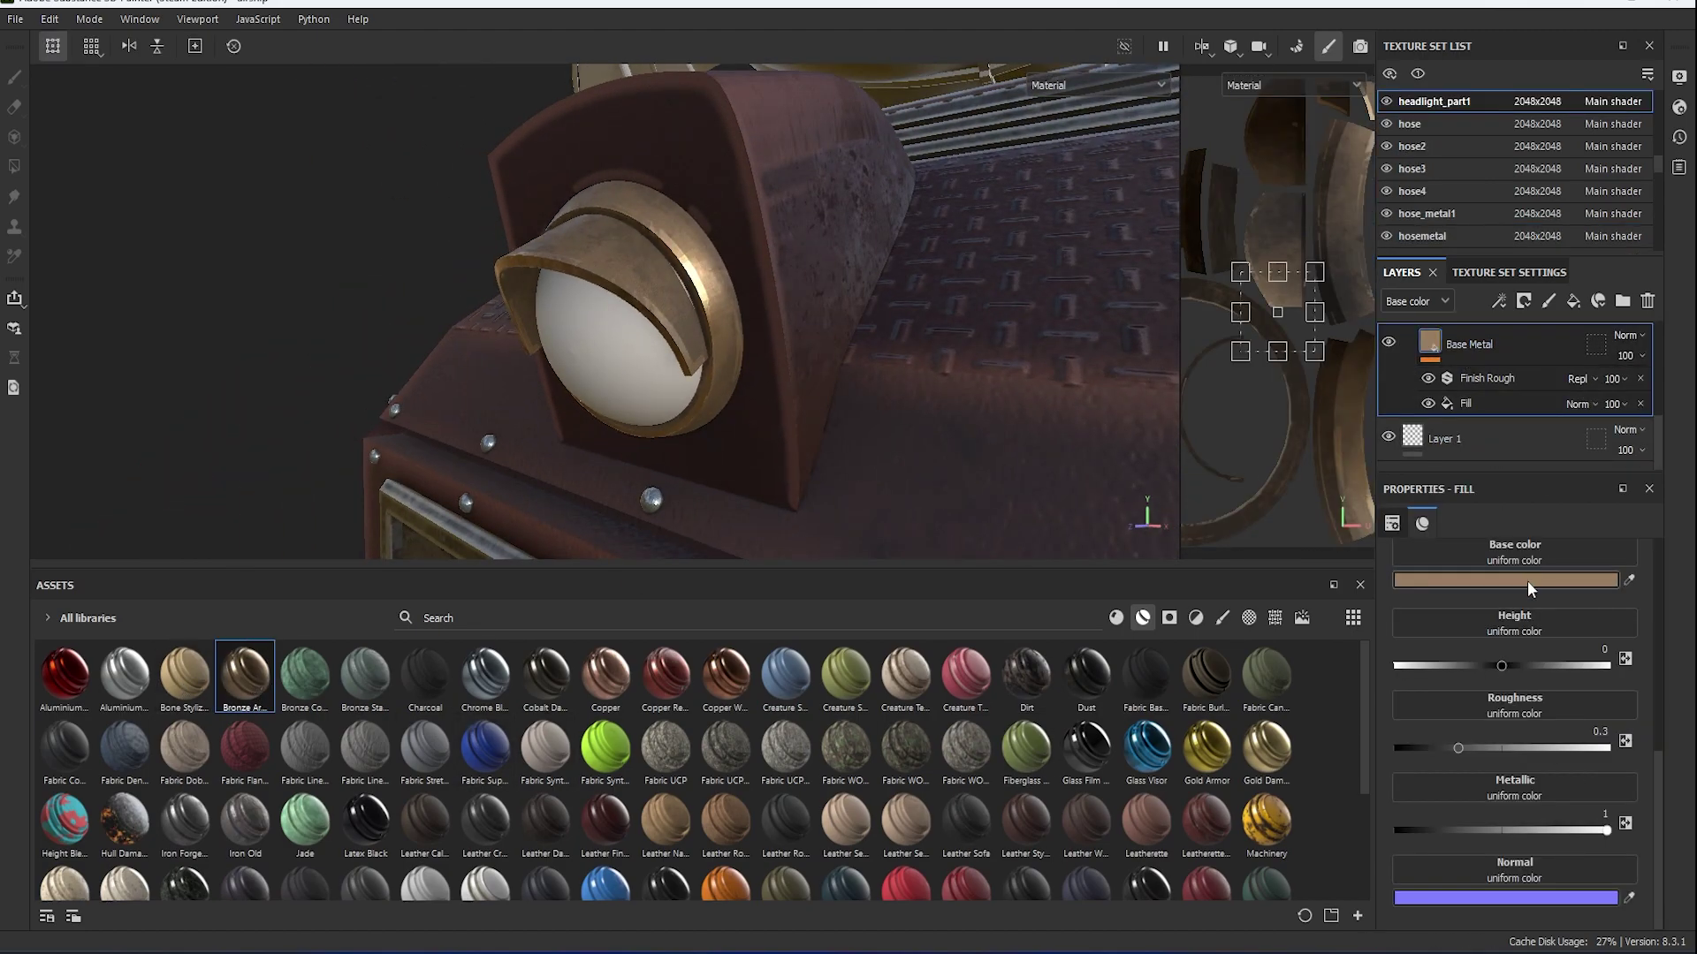
pyautogui.click(1527, 580)
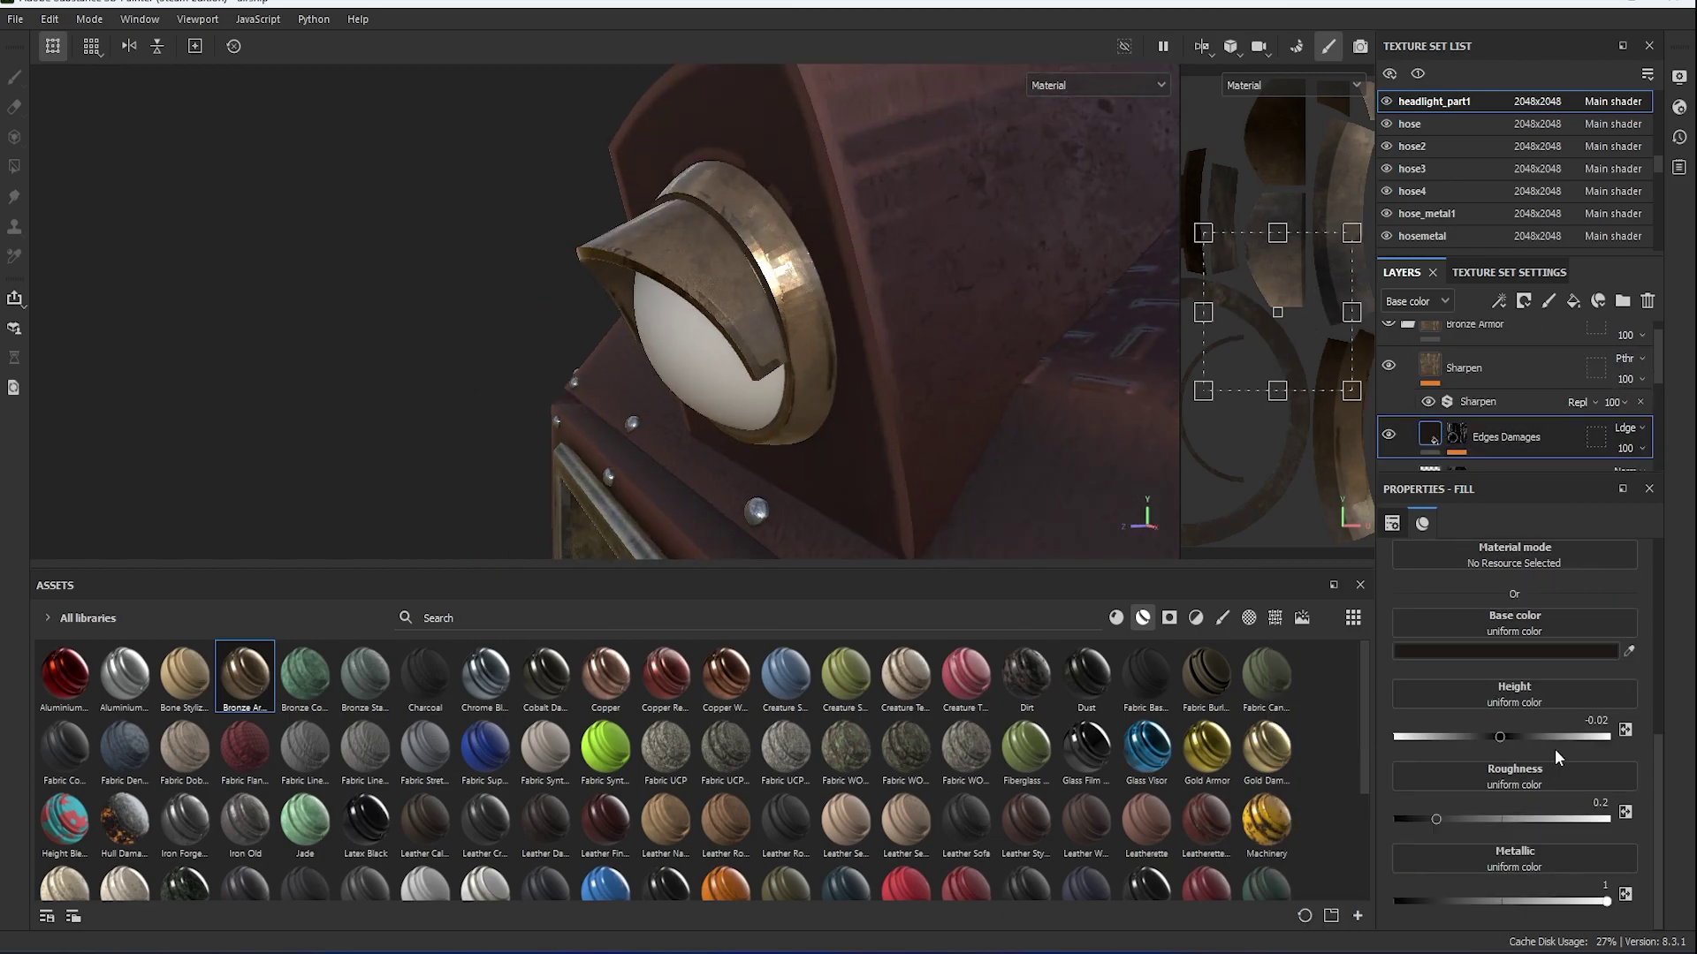
pyautogui.moveTo(1413, 815); pyautogui.dragTo(1411, 816)
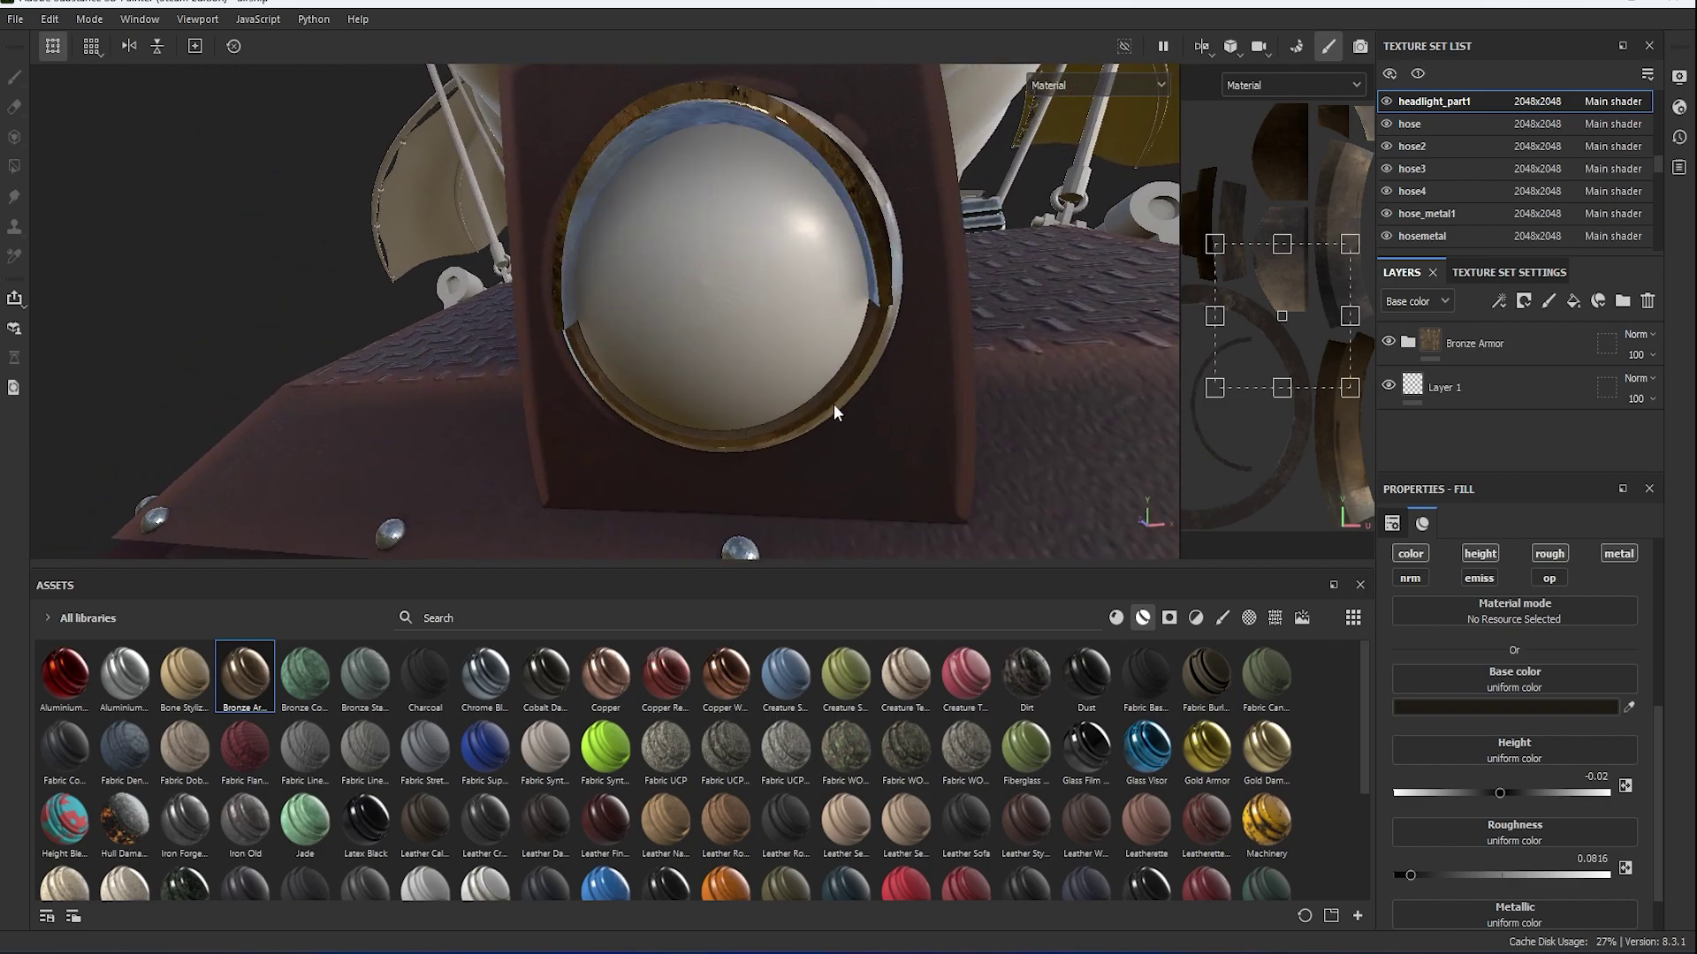
pyautogui.moveTo(1085, 745)
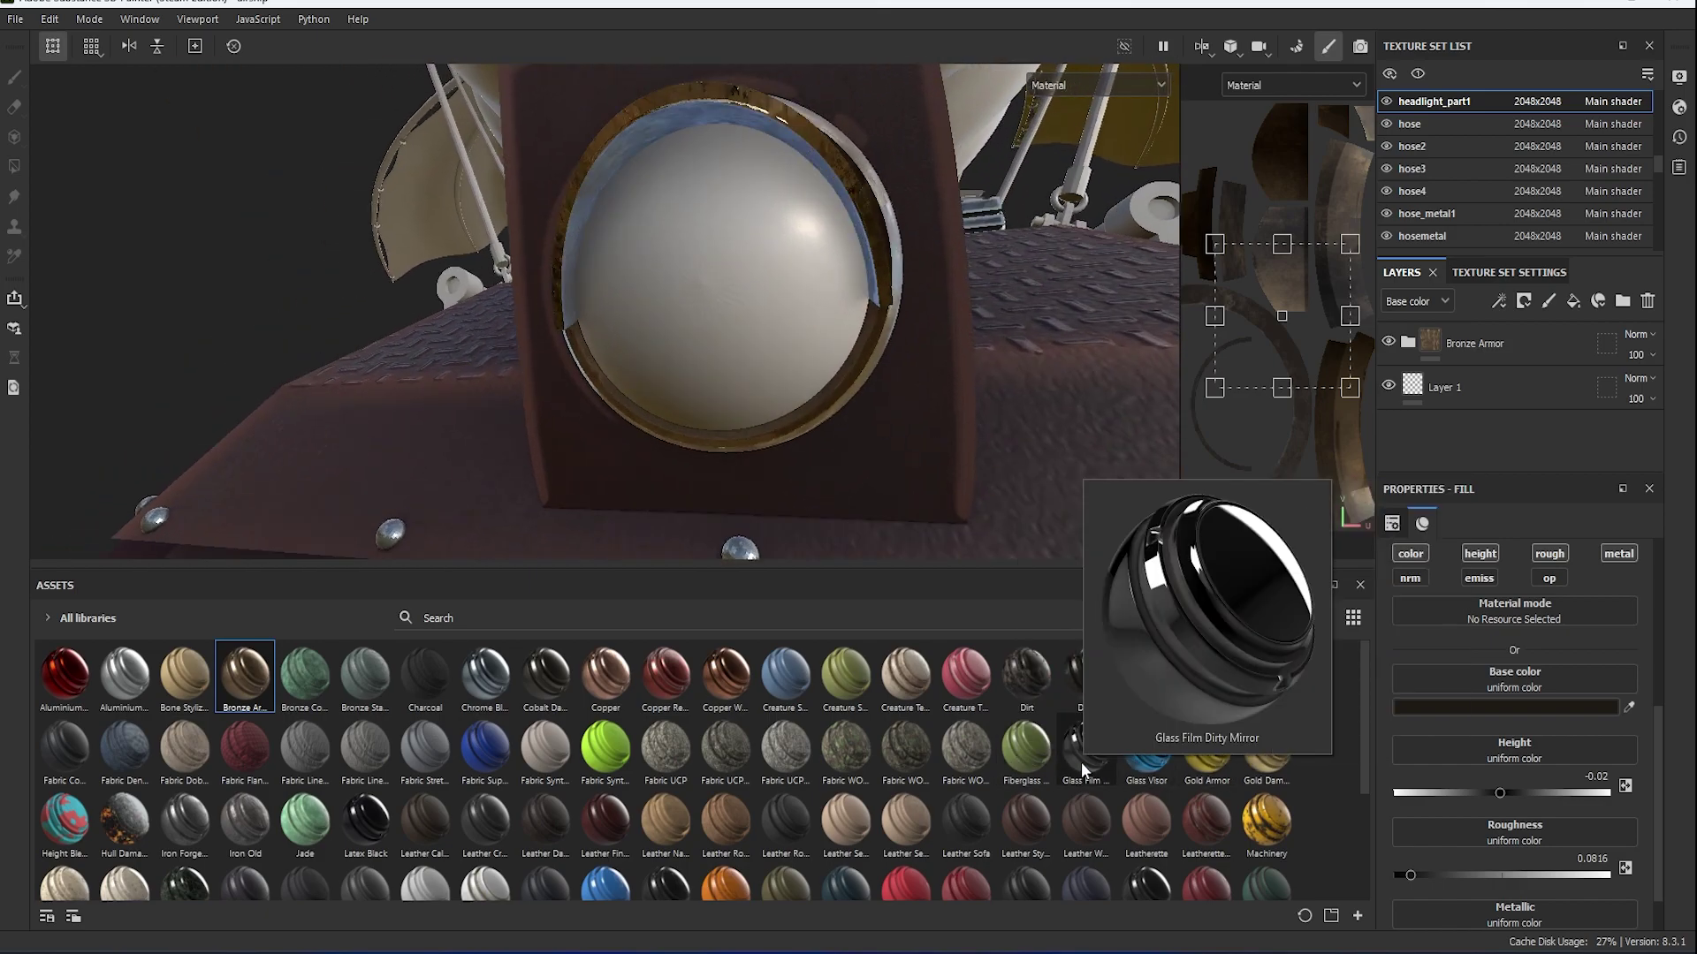
pyautogui.moveTo(1084, 758); pyautogui.dragTo(829, 502)
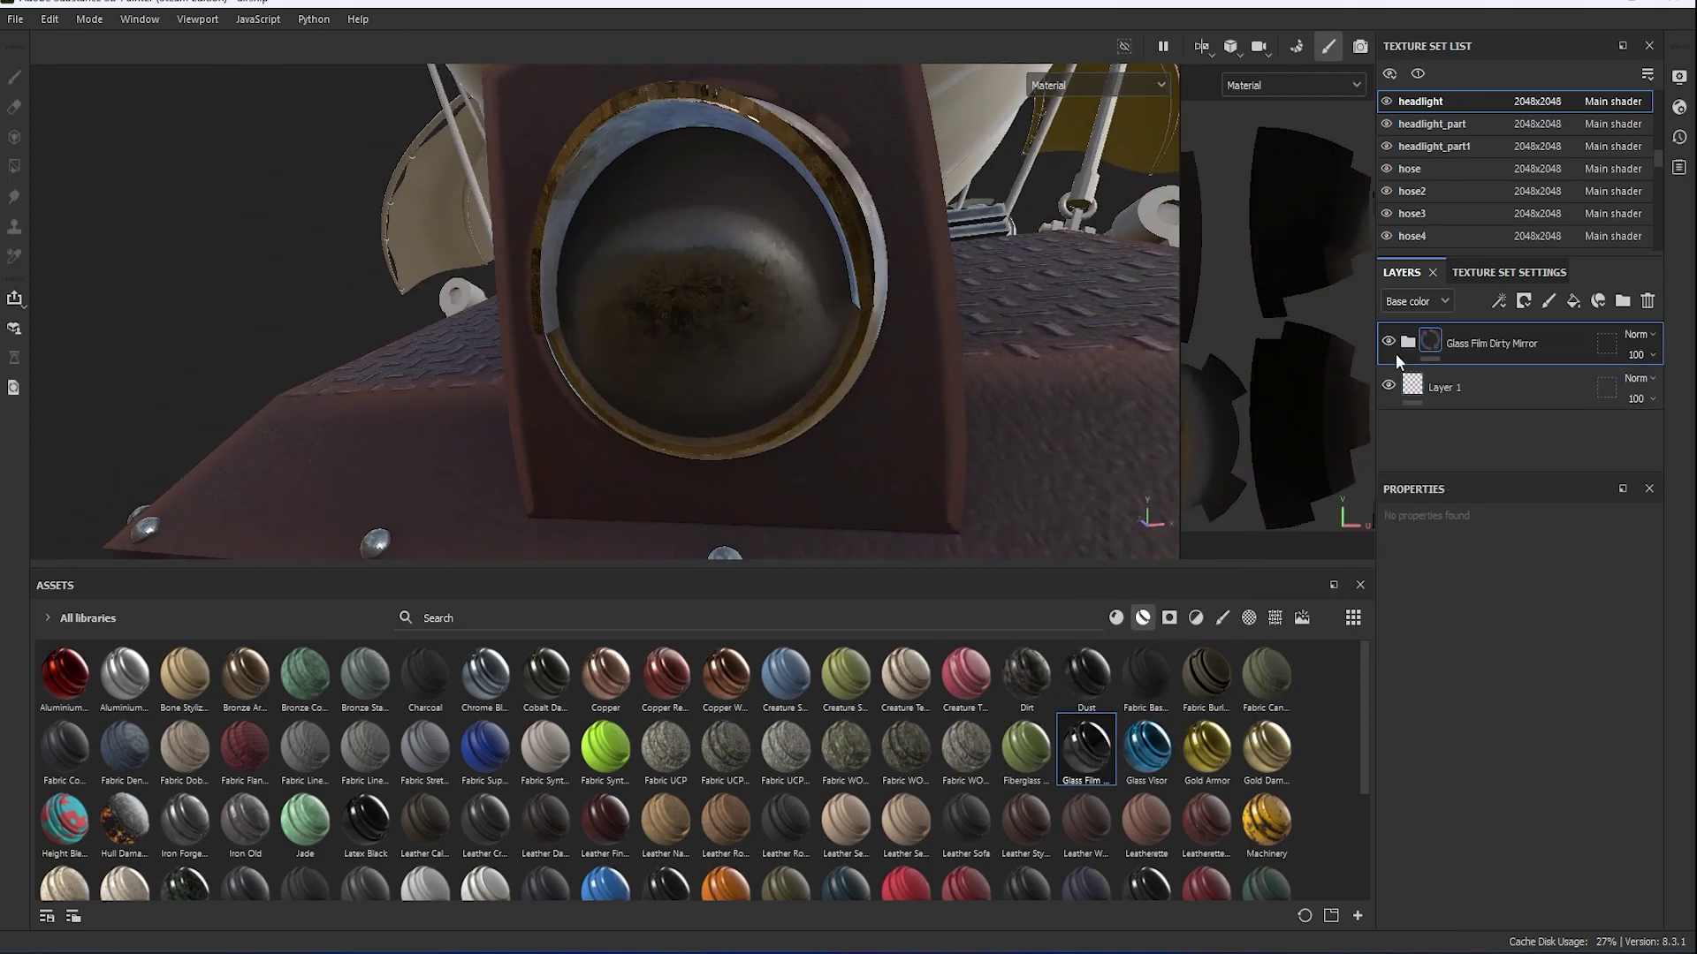
# In the Glass Film Dirty Mirror group, brighten the Glass layer's emissive colour to light grey.
pyautogui.click(1405, 344)
pyautogui.click(1520, 398)
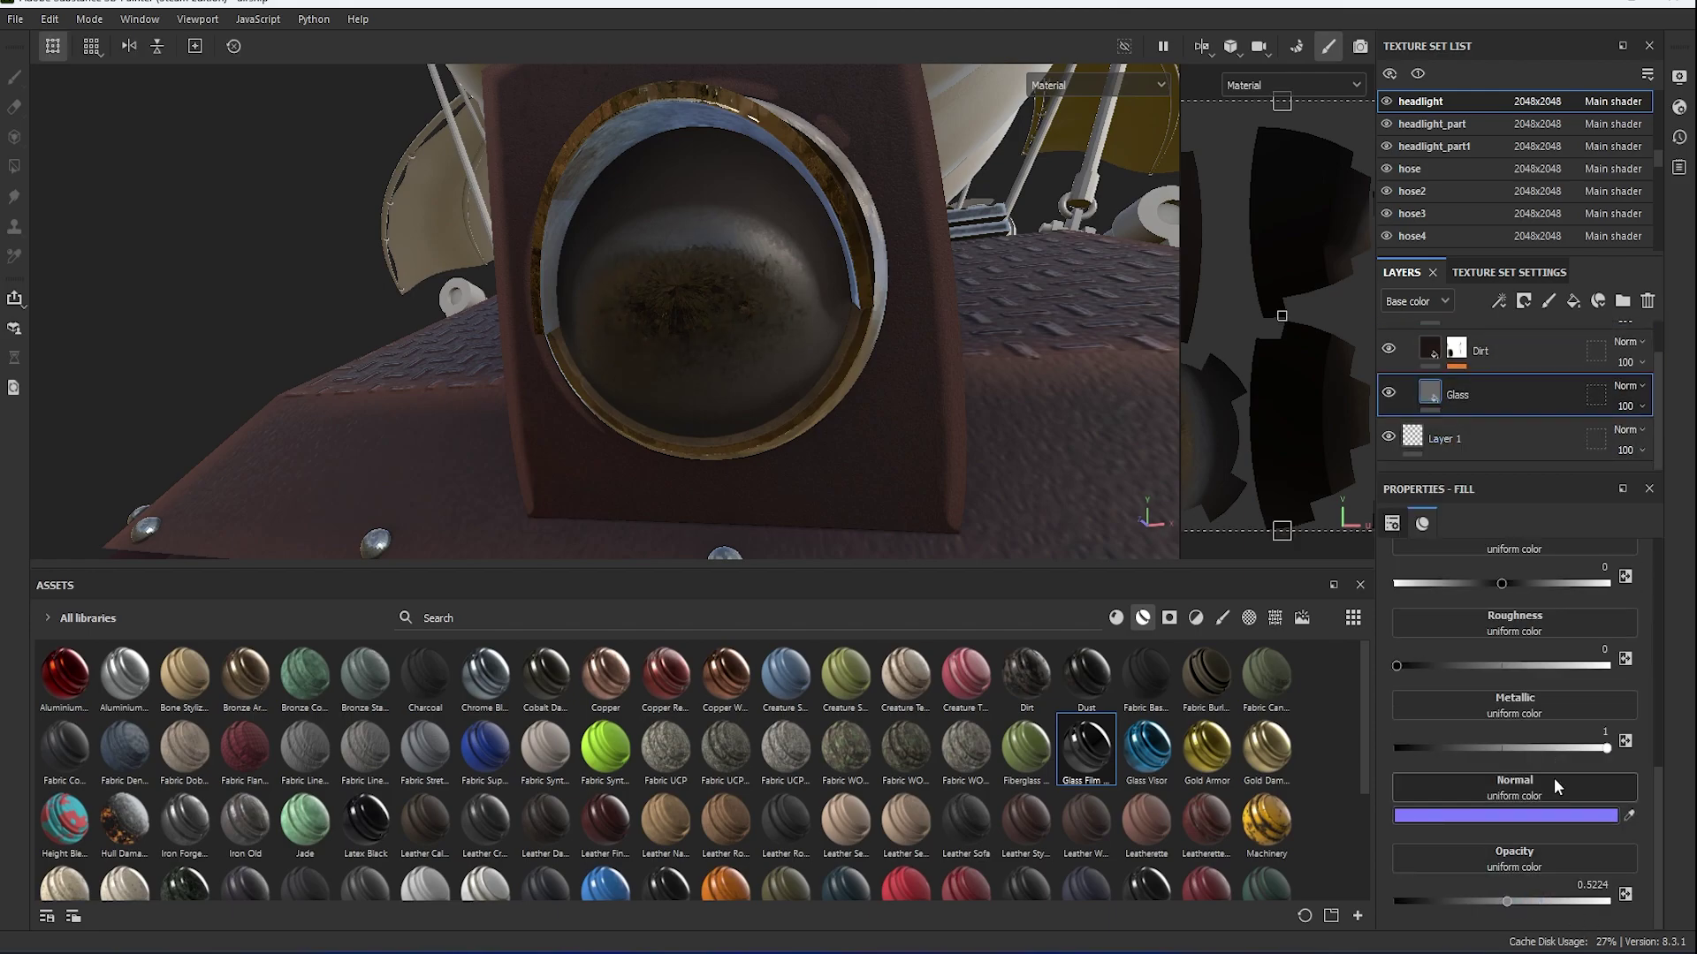
pyautogui.scroll(-5, 1502, 707)
pyautogui.scroll(3, 1552, 796)
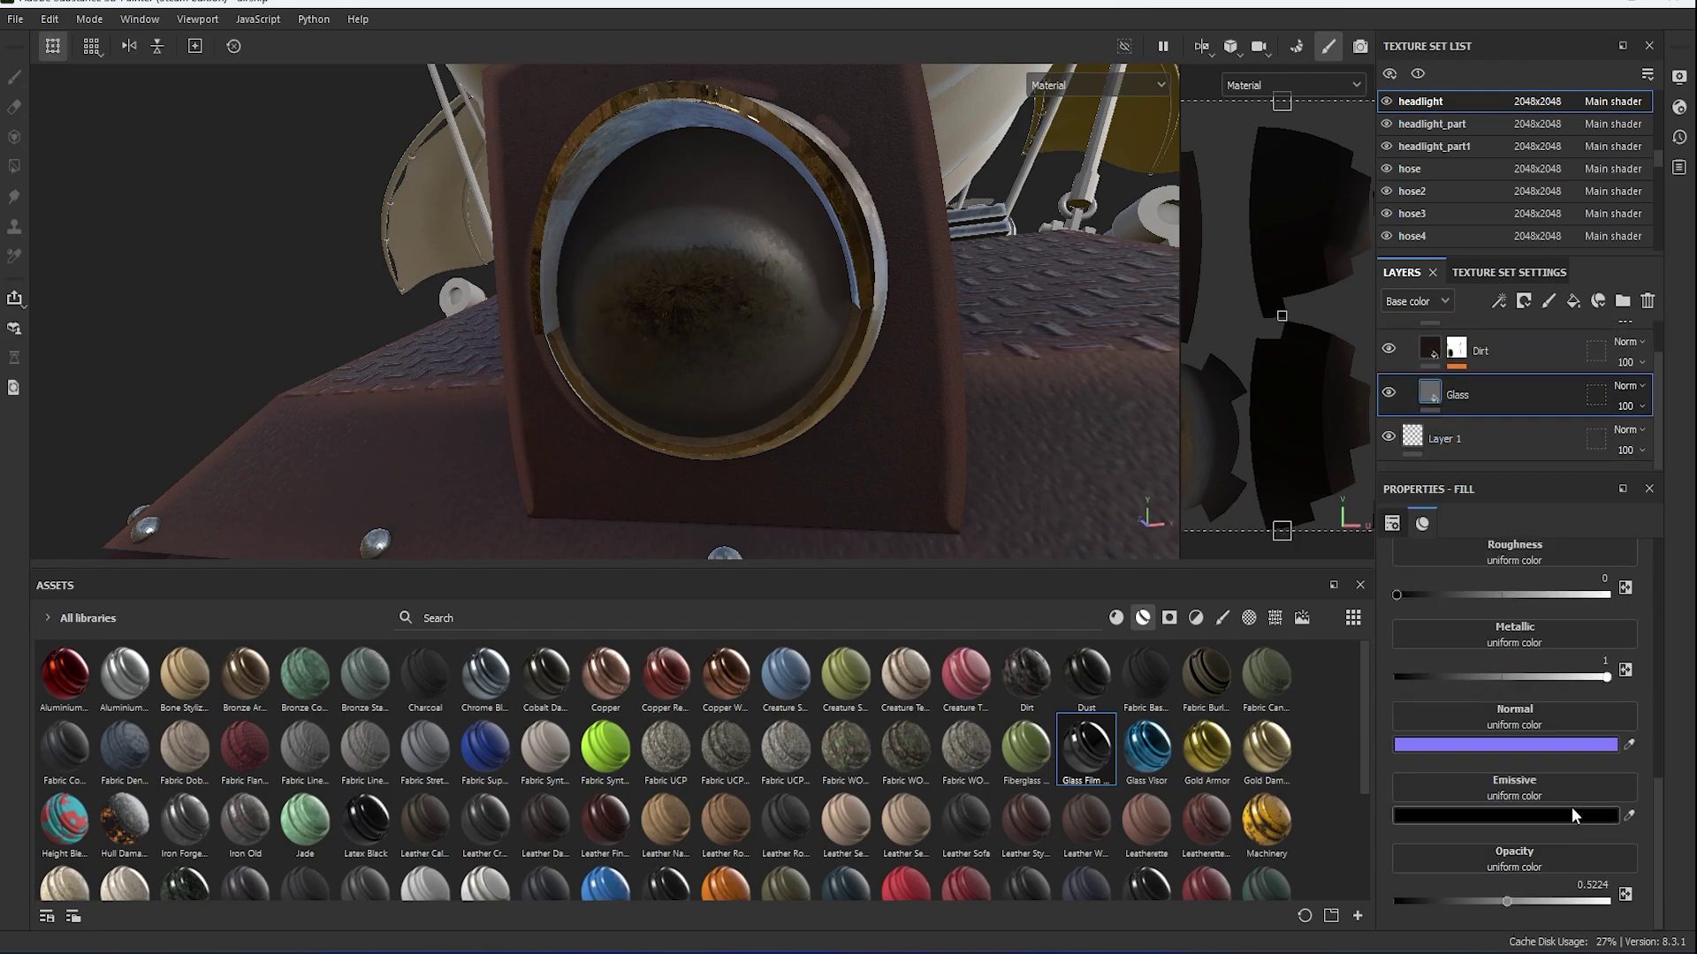
pyautogui.click(1564, 815)
pyautogui.moveTo(1288, 842); pyautogui.dragTo(1260, 779)
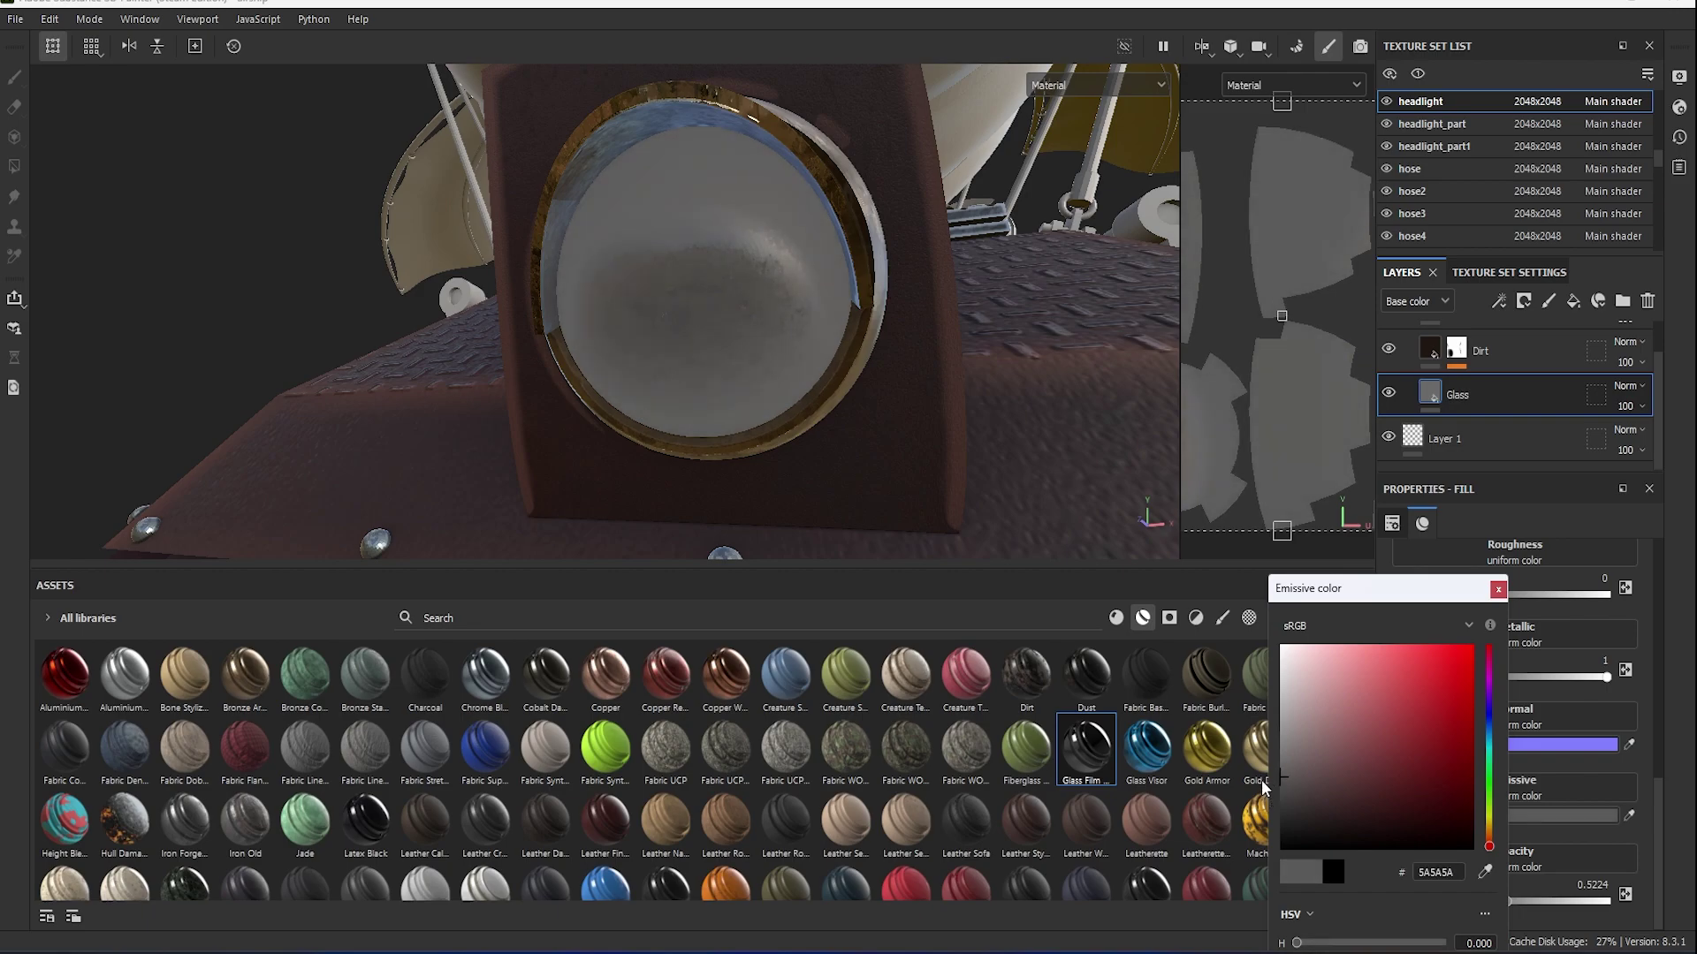
# Lower the Dirt mask's ambient occlusion opacity and cut its blur to 4.99.
pyautogui.keyDown('alt'); pyautogui.moveTo(1140, 495); pyautogui.dragTo(1039, 450); pyautogui.keyUp('alt')
pyautogui.click(1456, 347)
pyautogui.click(1502, 384)
pyautogui.scroll(-5, 1541, 730)
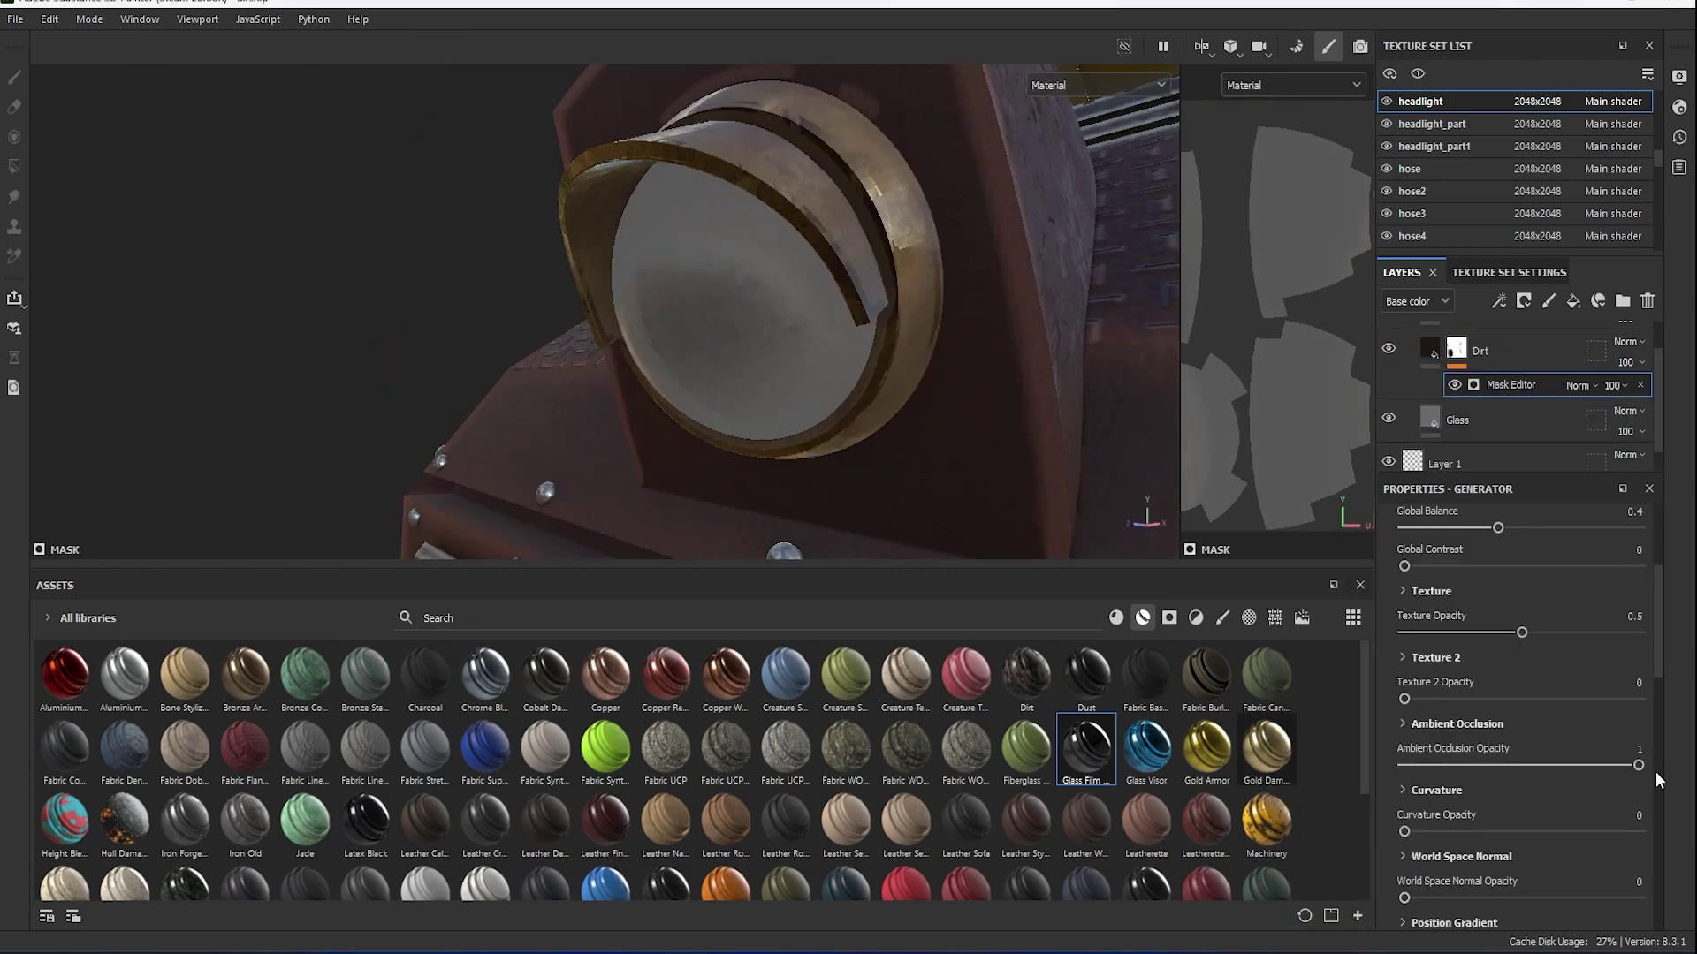
pyautogui.moveTo(1404, 766)
pyautogui.mouseDown()
pyautogui.moveTo(1472, 765)
pyautogui.moveTo(1417, 745)
pyautogui.mouseUp()
pyautogui.click(1506, 725)
pyautogui.scroll(-2, 1507, 769)
pyautogui.click(1487, 713)
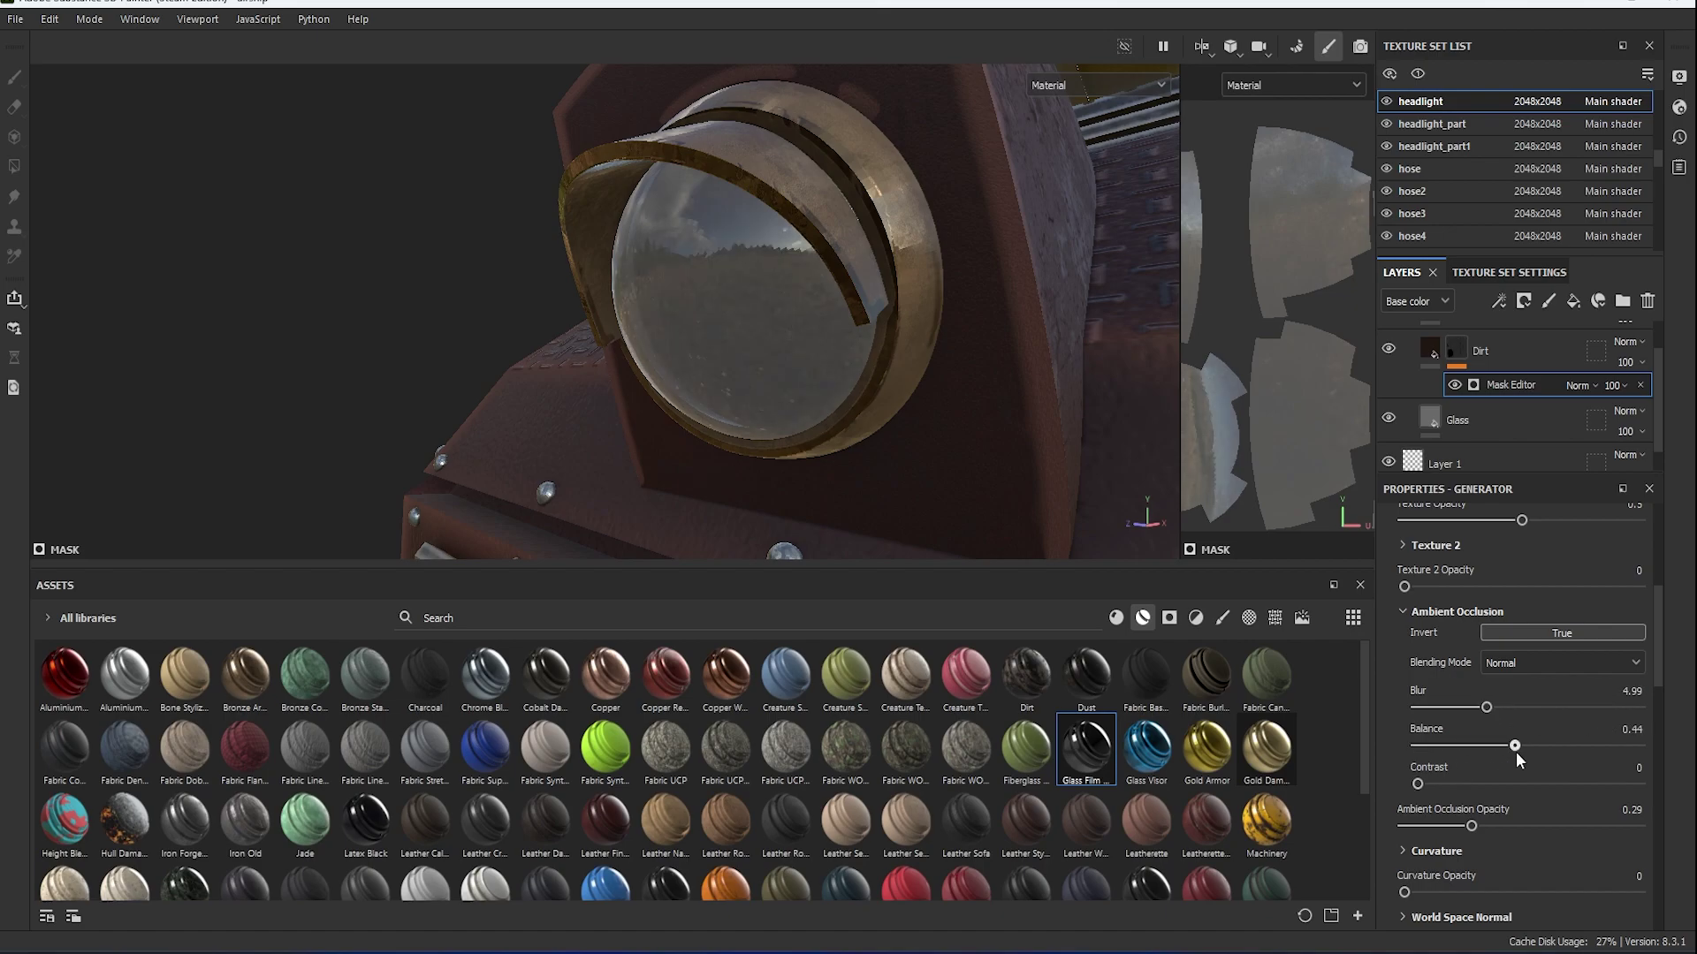
# Adjust two more sliders in the Dirt mask generator settings.
pyautogui.keyDown('alt'); pyautogui.moveTo(902, 348); pyautogui.dragTo(836, 342); pyautogui.keyUp('alt')
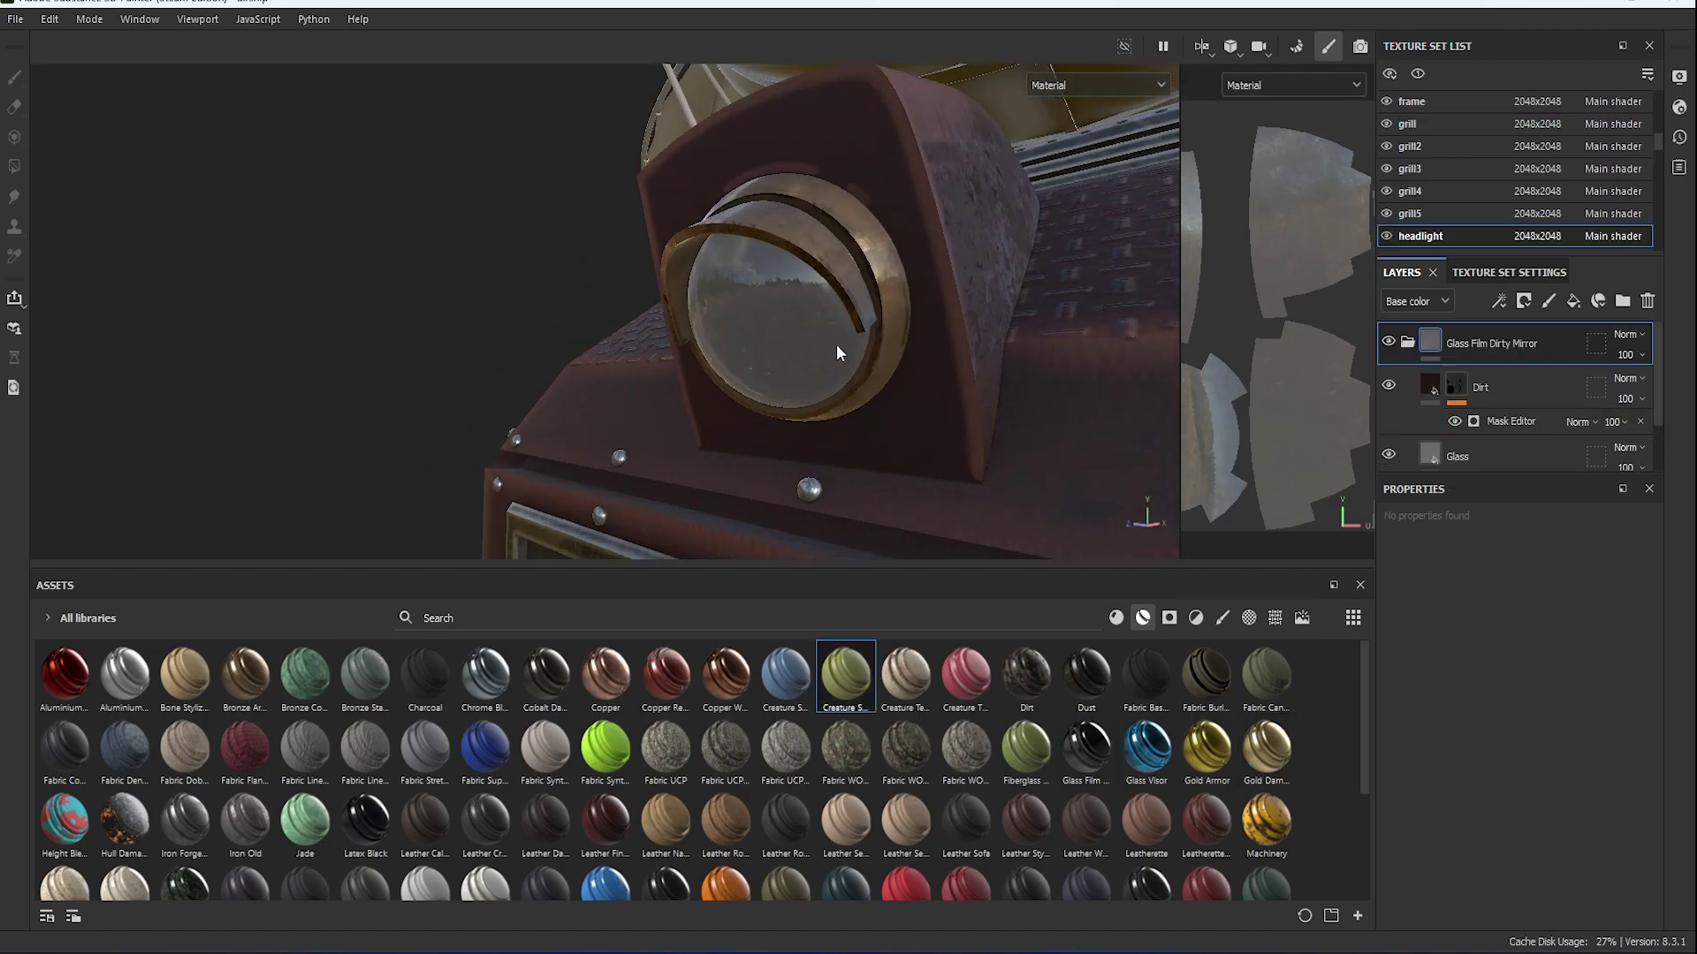
pyautogui.click(1511, 360)
pyautogui.scroll(-2, 1537, 693)
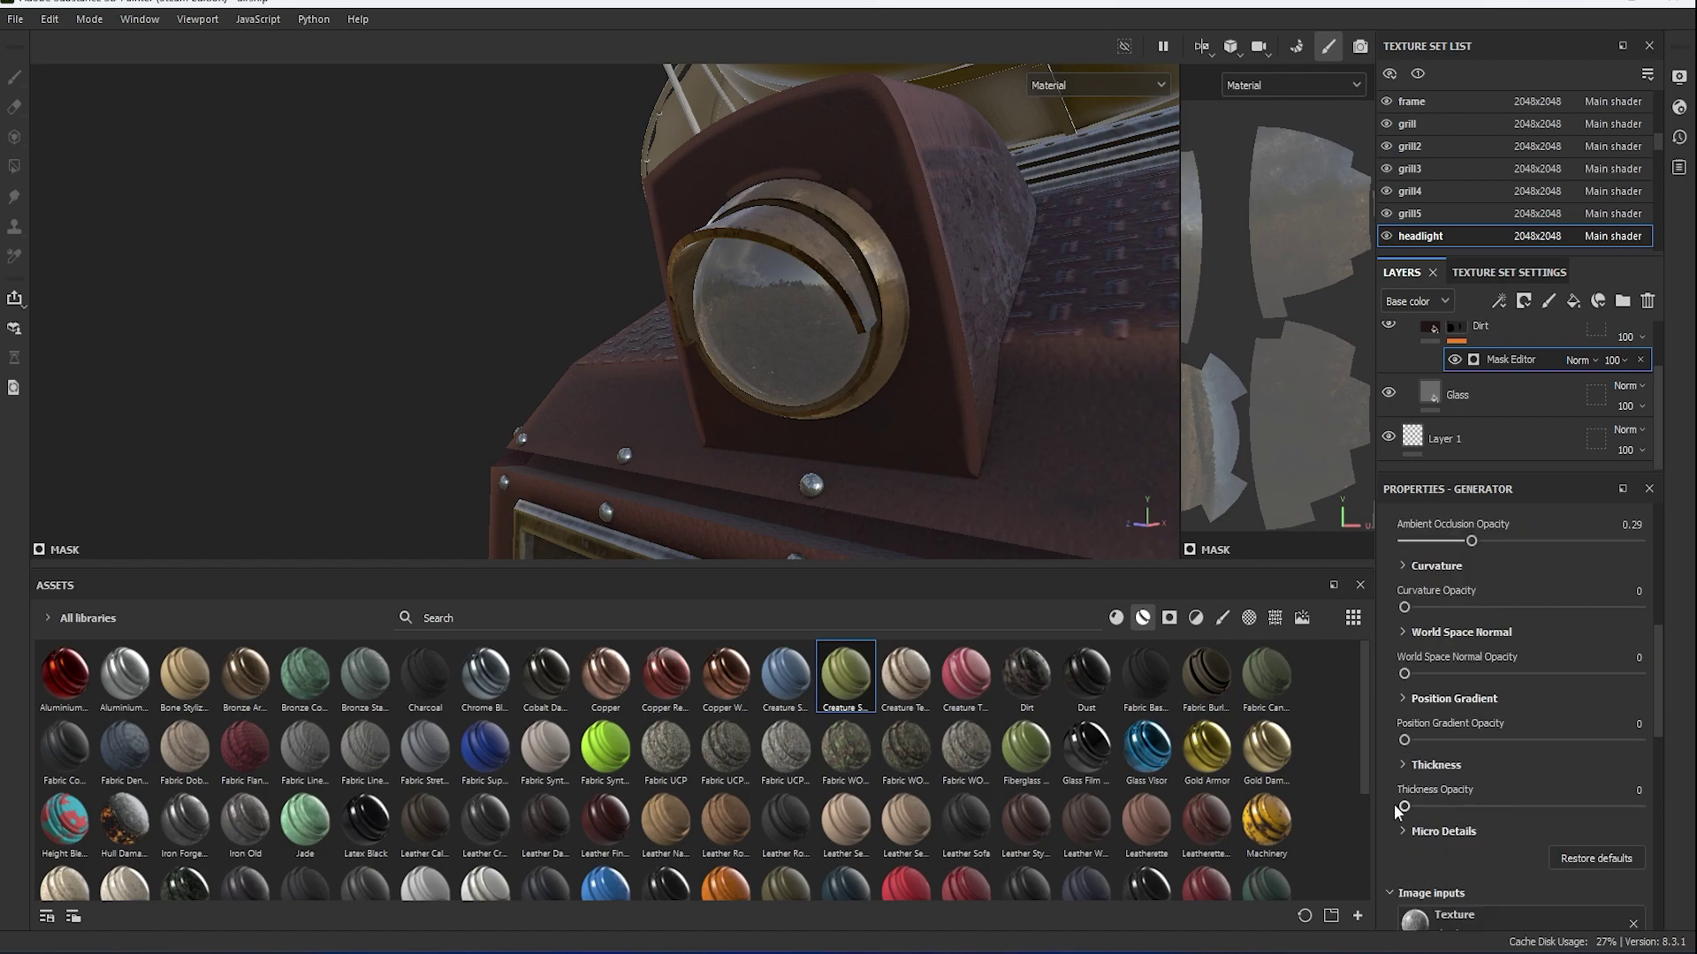
pyautogui.moveTo(1454, 807); pyautogui.dragTo(1423, 807)
pyautogui.scroll(1, 1511, 753)
pyautogui.moveTo(1460, 670); pyautogui.dragTo(1417, 670)
pyautogui.scroll(2, 1511, 698)
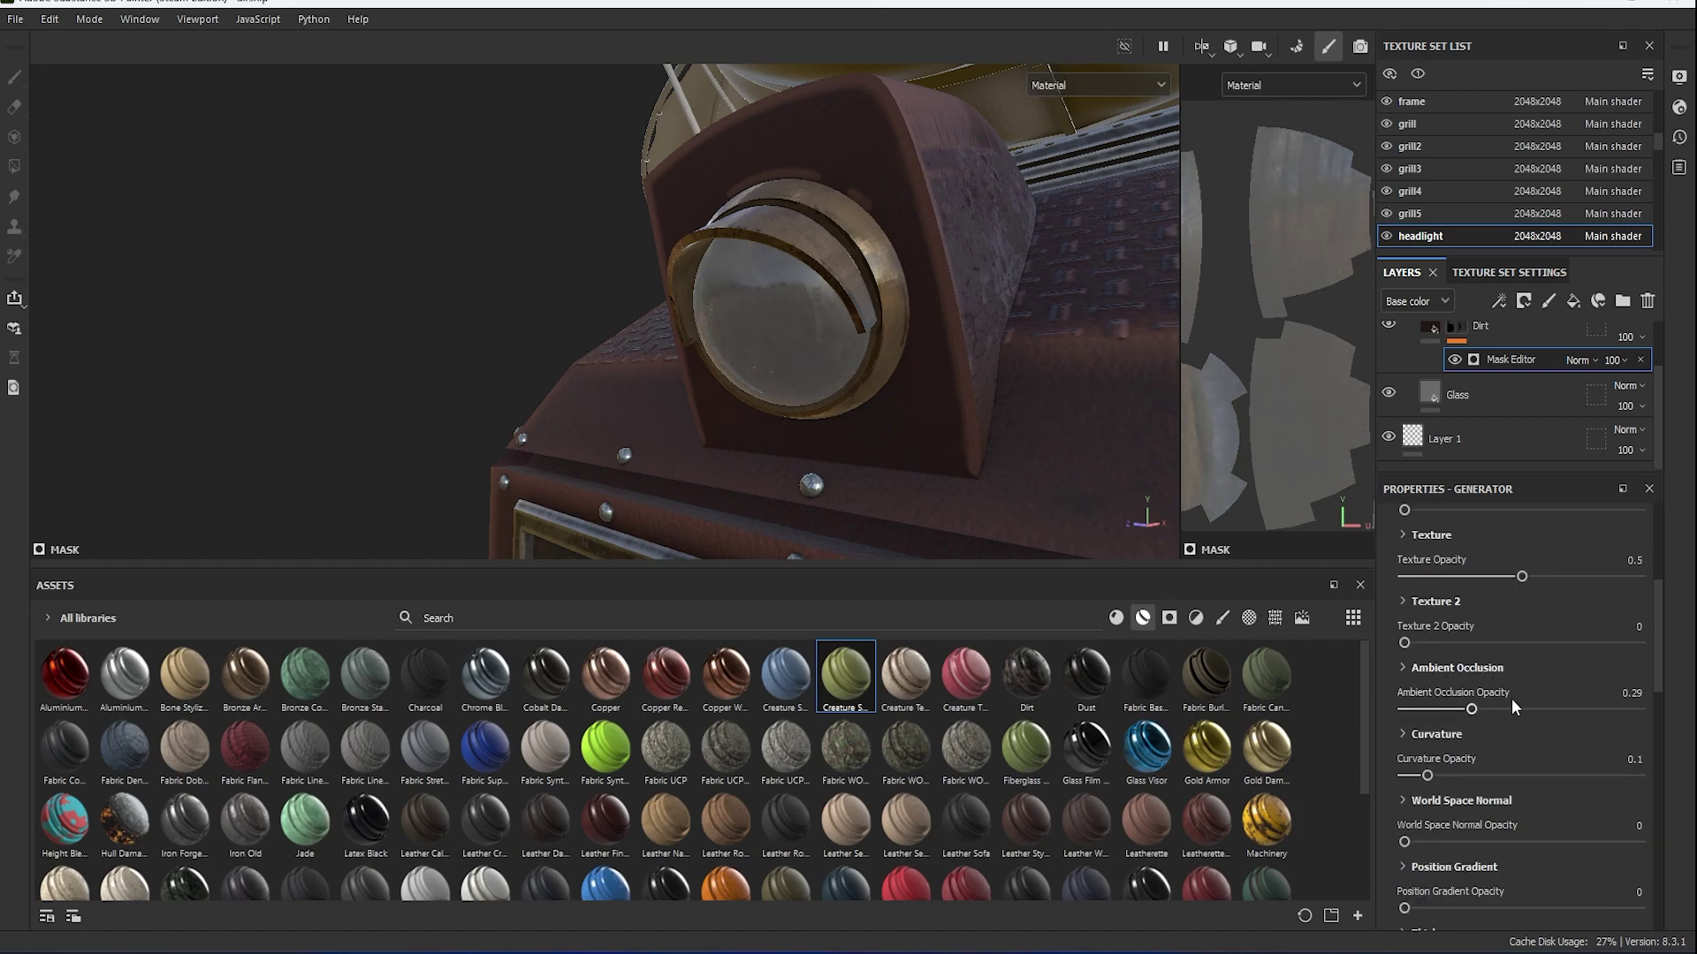
pyautogui.scroll(1, 1525, 633)
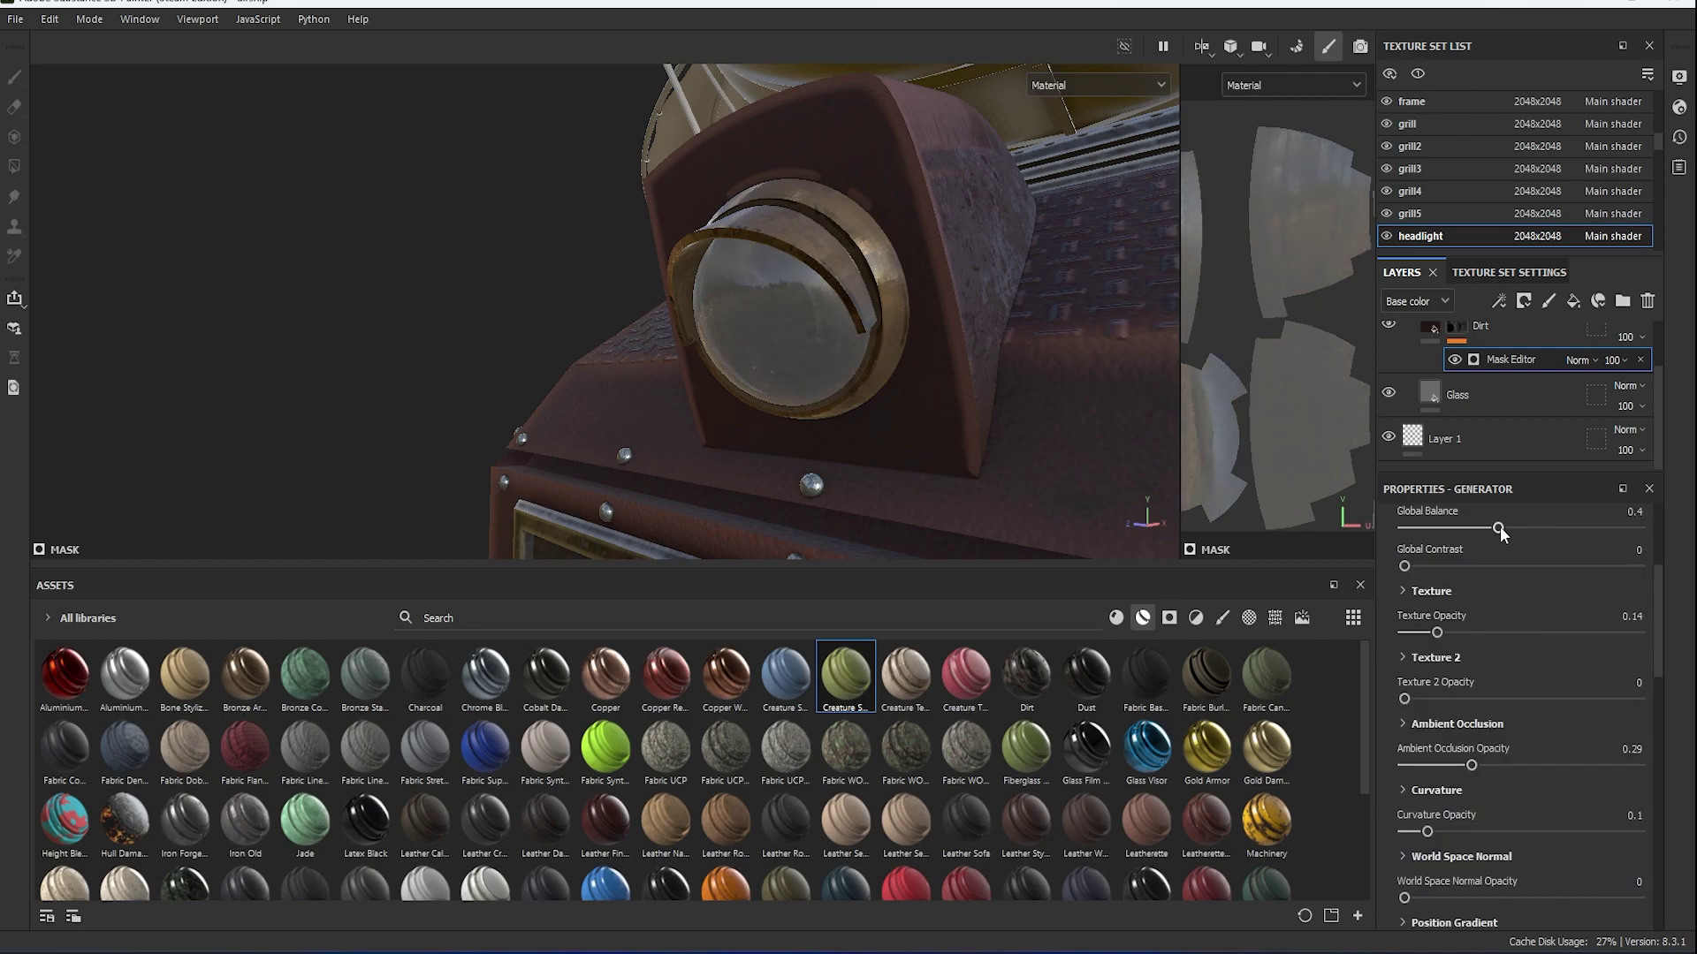
# Set the Glass layer's emissive colour to a dark warm 5B5045.
pyautogui.click(1440, 390)
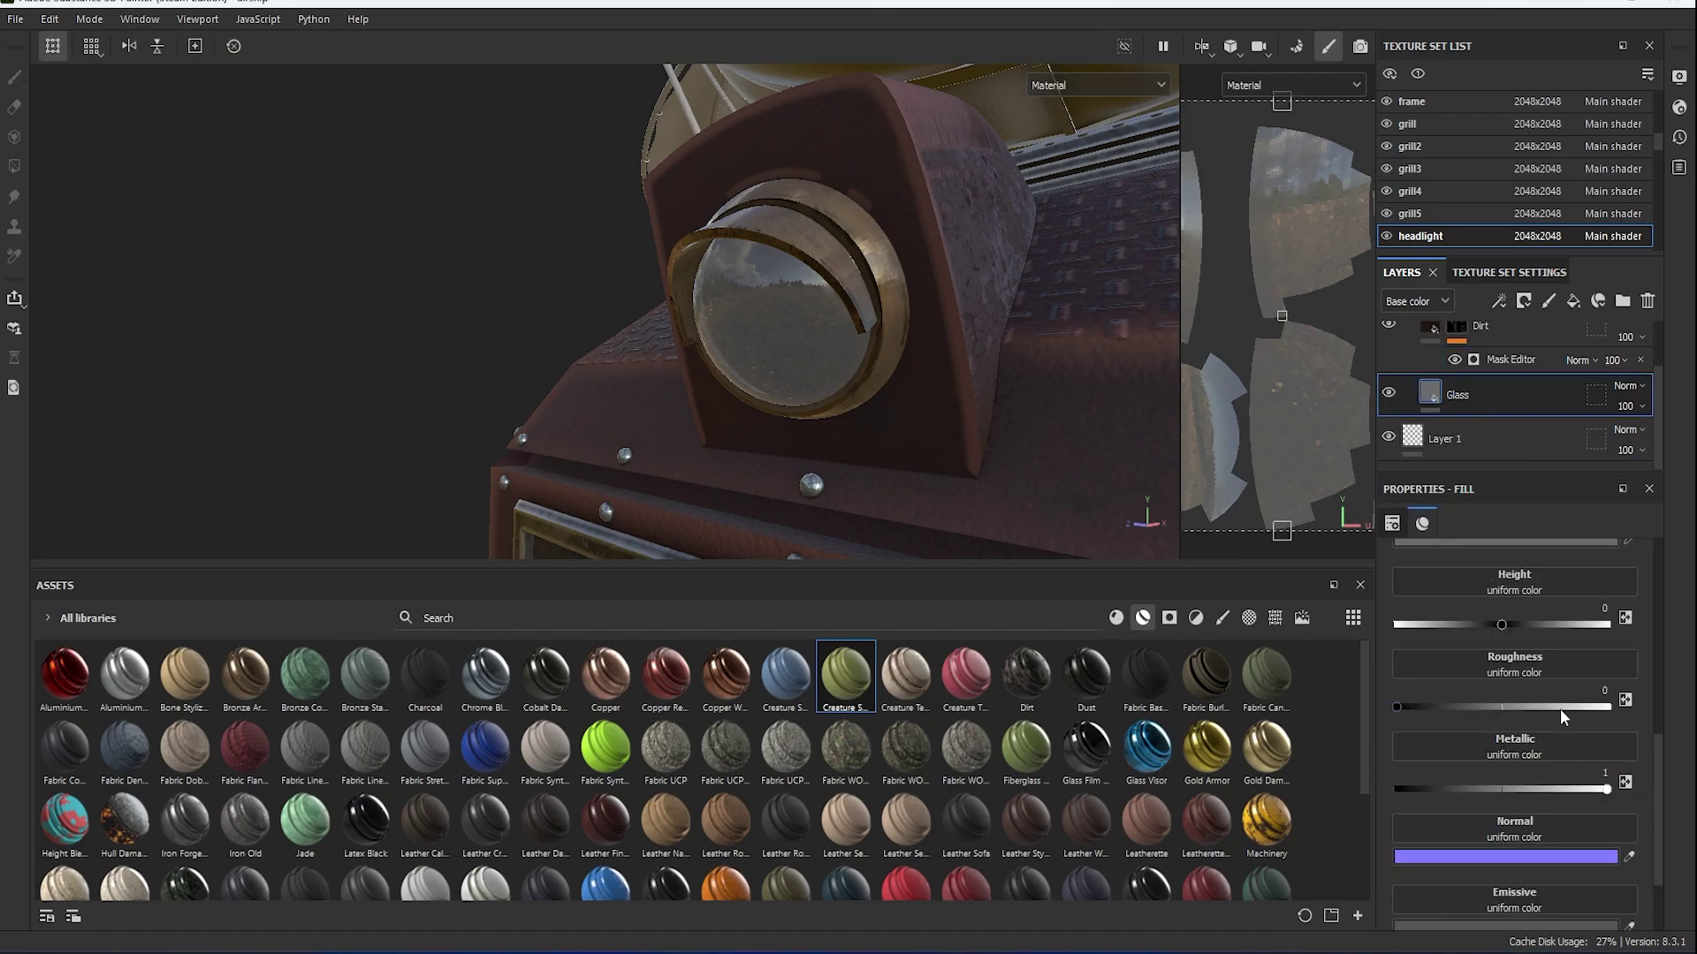
pyautogui.scroll(-2, 1538, 759)
pyautogui.click(1509, 814)
pyautogui.moveTo(1489, 847); pyautogui.dragTo(1489, 833)
pyautogui.click(1344, 777)
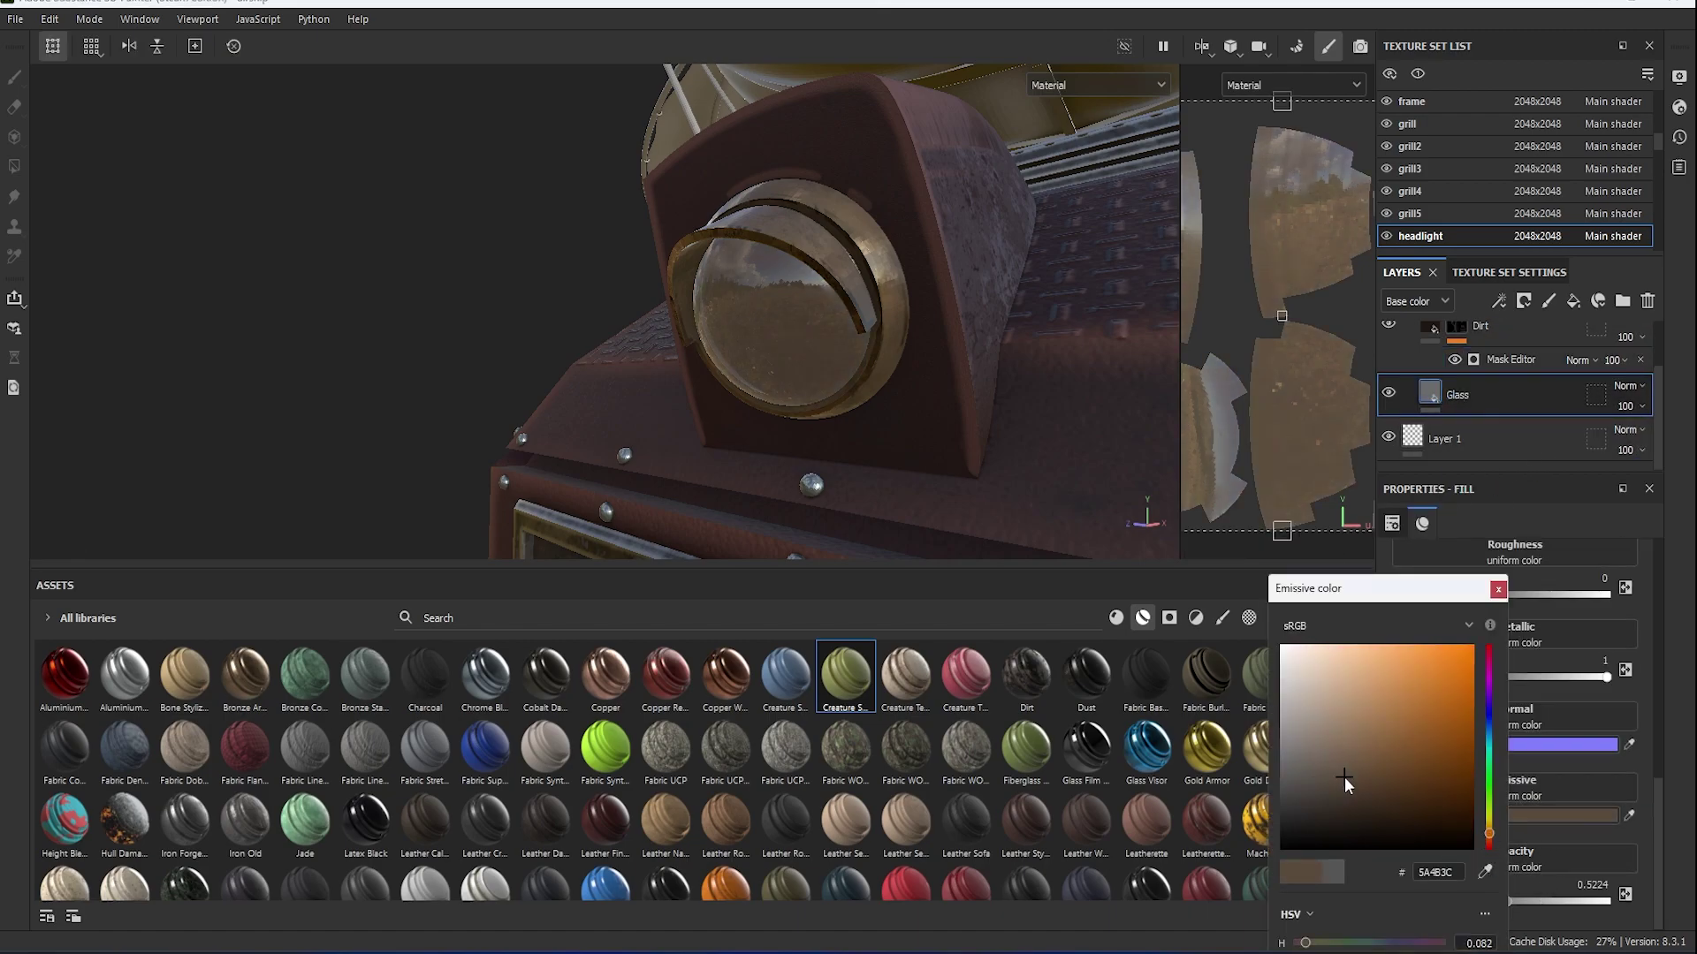
pyautogui.moveTo(1344, 777); pyautogui.dragTo(1331, 773)
# Tint the glass base colour to a darker, yellowish 7D705D.
pyautogui.click(1498, 588)
pyautogui.scroll(3, 1556, 728)
pyautogui.click(1560, 707)
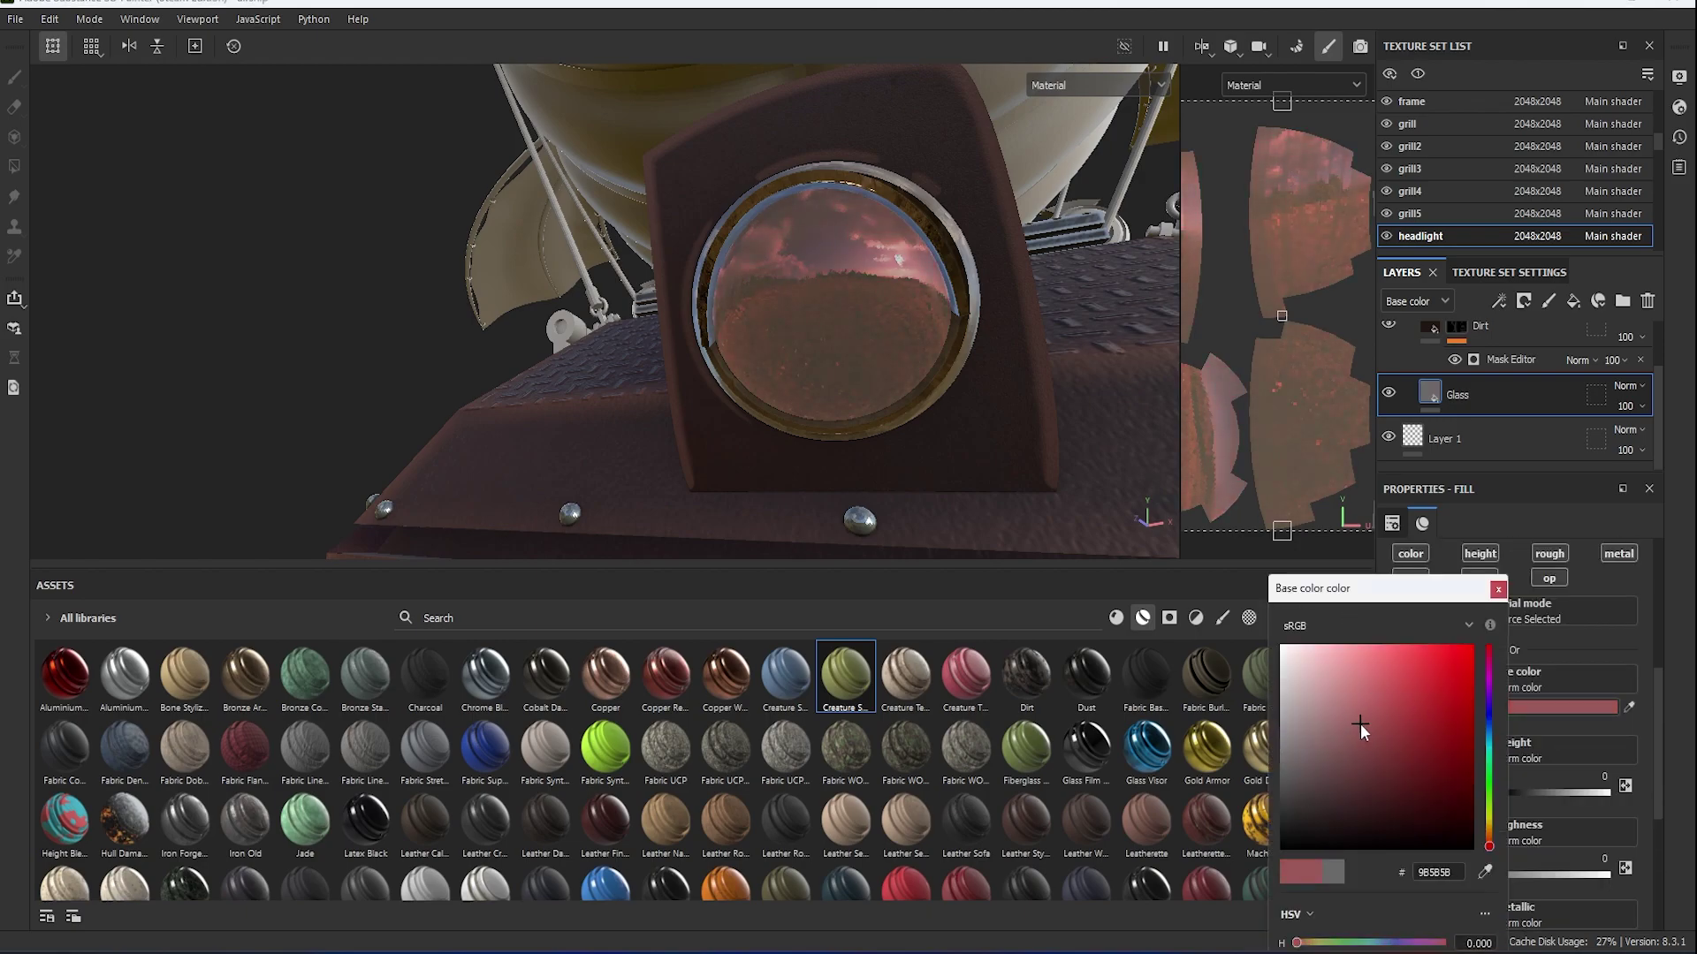
pyautogui.moveTo(1487, 845); pyautogui.dragTo(1490, 828)
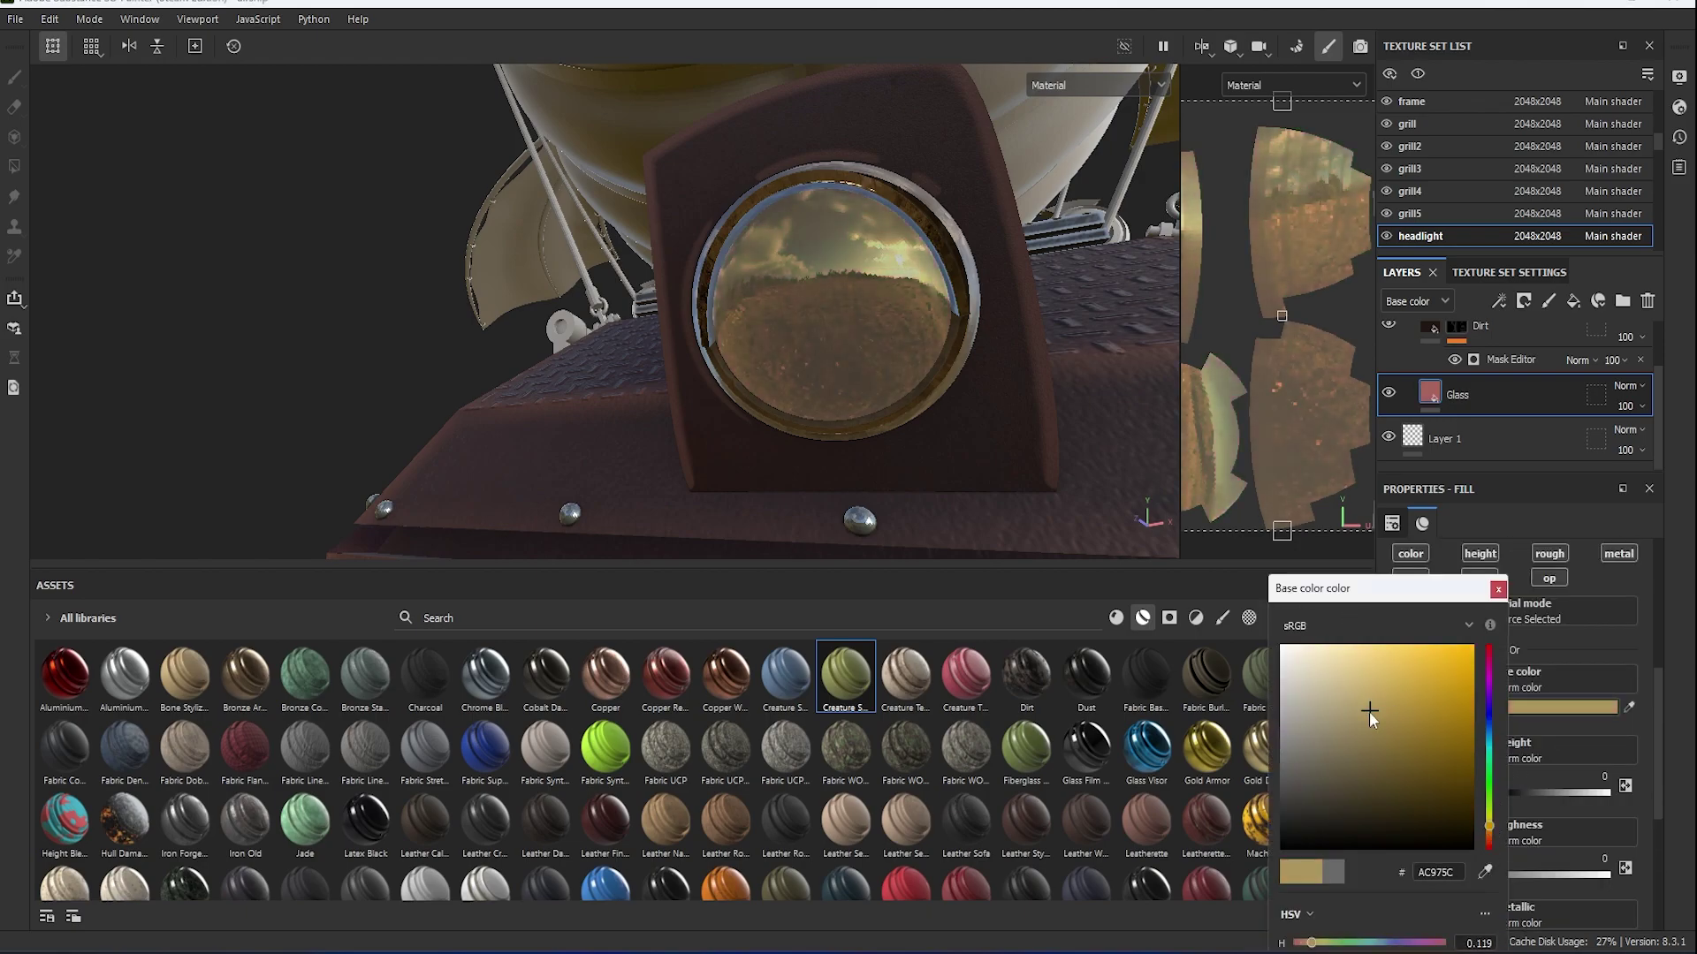
pyautogui.moveTo(1369, 712); pyautogui.dragTo(1367, 758)
pyautogui.click(1498, 589)
pyautogui.keyDown('alt'); pyautogui.moveTo(928, 354); pyautogui.dragTo(1105, 397); pyautogui.keyUp('alt')
pyautogui.click(1560, 706)
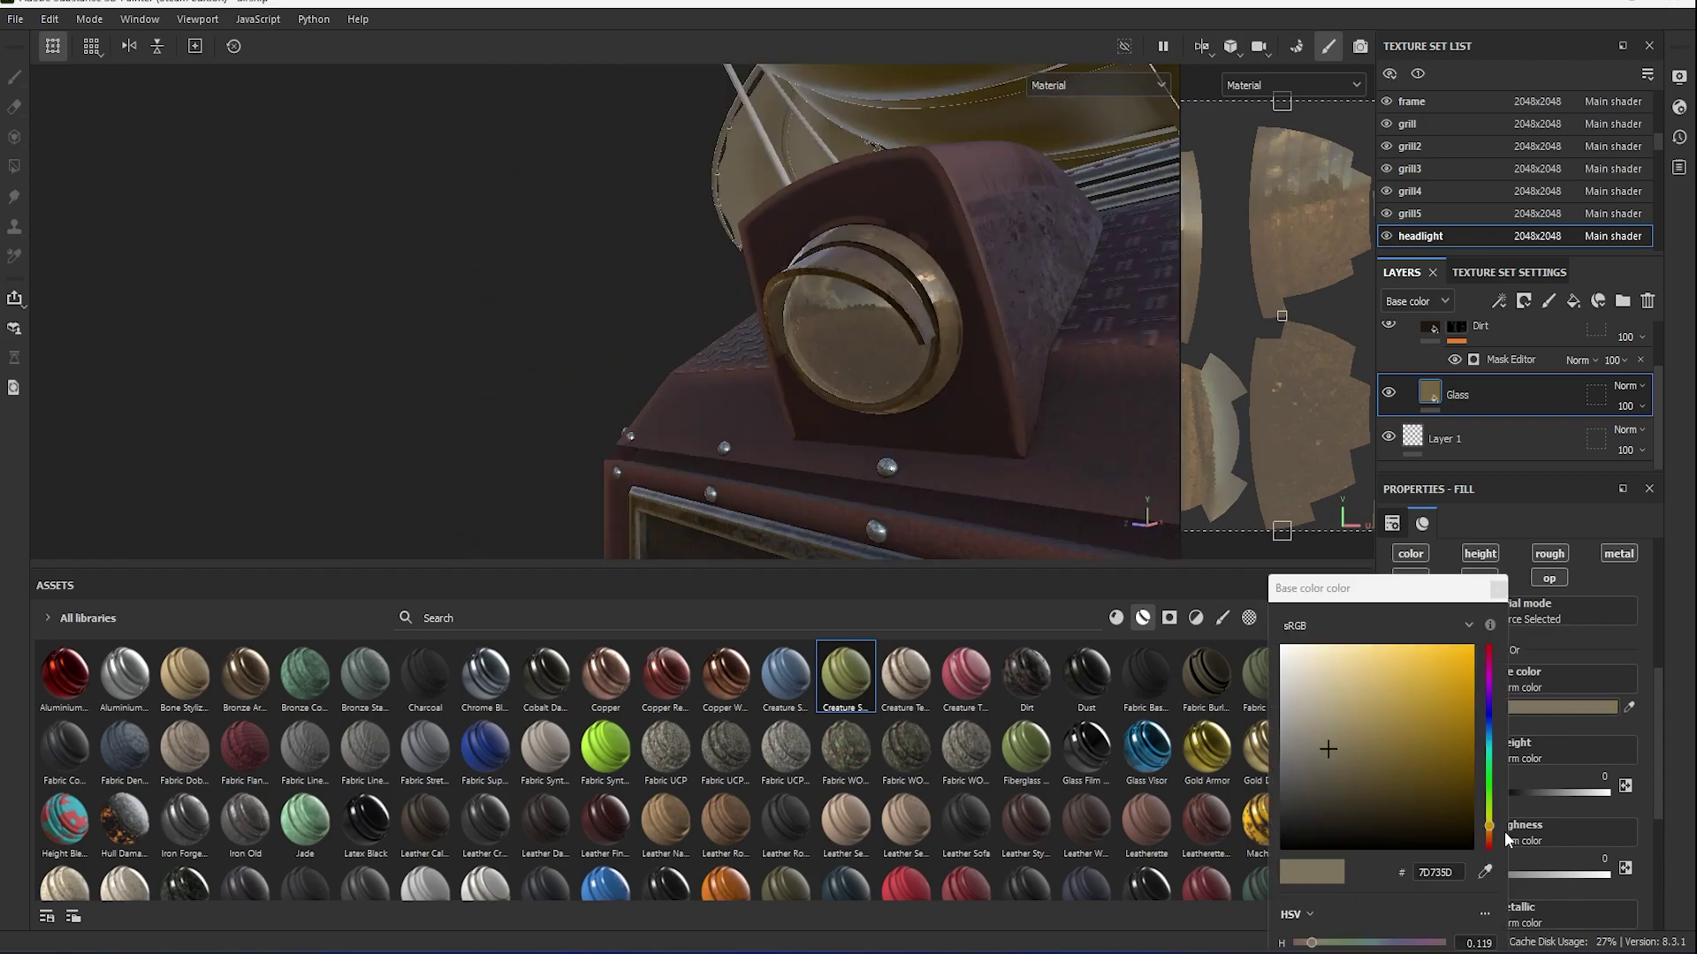
pyautogui.moveTo(1489, 827)
pyautogui.mouseDown()
pyautogui.moveTo(1489, 847)
pyautogui.moveTo(1489, 829)
pyautogui.mouseUp()
pyautogui.moveTo(1354, 737)
pyautogui.mouseDown()
pyautogui.moveTo(1413, 770)
pyautogui.moveTo(1359, 753)
pyautogui.mouseUp()
# Change the glass emissive colour to a warm brown.
pyautogui.click(1498, 589)
pyautogui.scroll(-3, 1555, 751)
pyautogui.click(1560, 815)
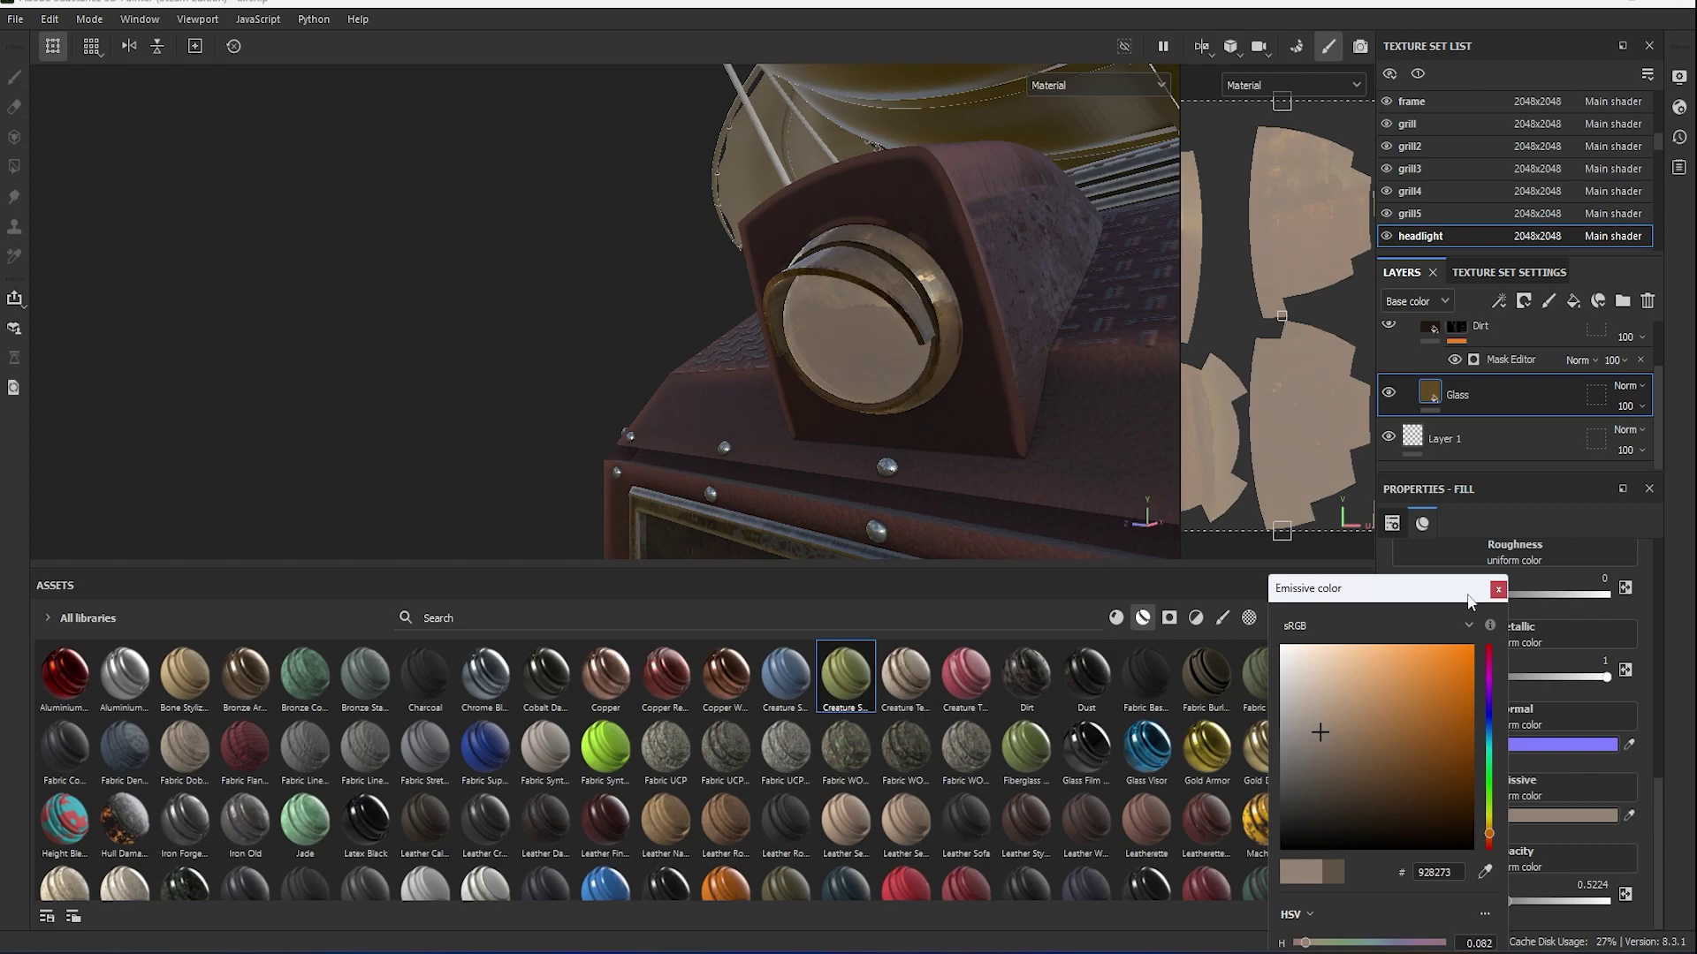
pyautogui.click(1498, 588)
pyautogui.moveTo(1086, 853); pyautogui.dragTo(1412, 351)
# Add a black mask to the new top fill layer.
pyautogui.rightClick(1497, 349)
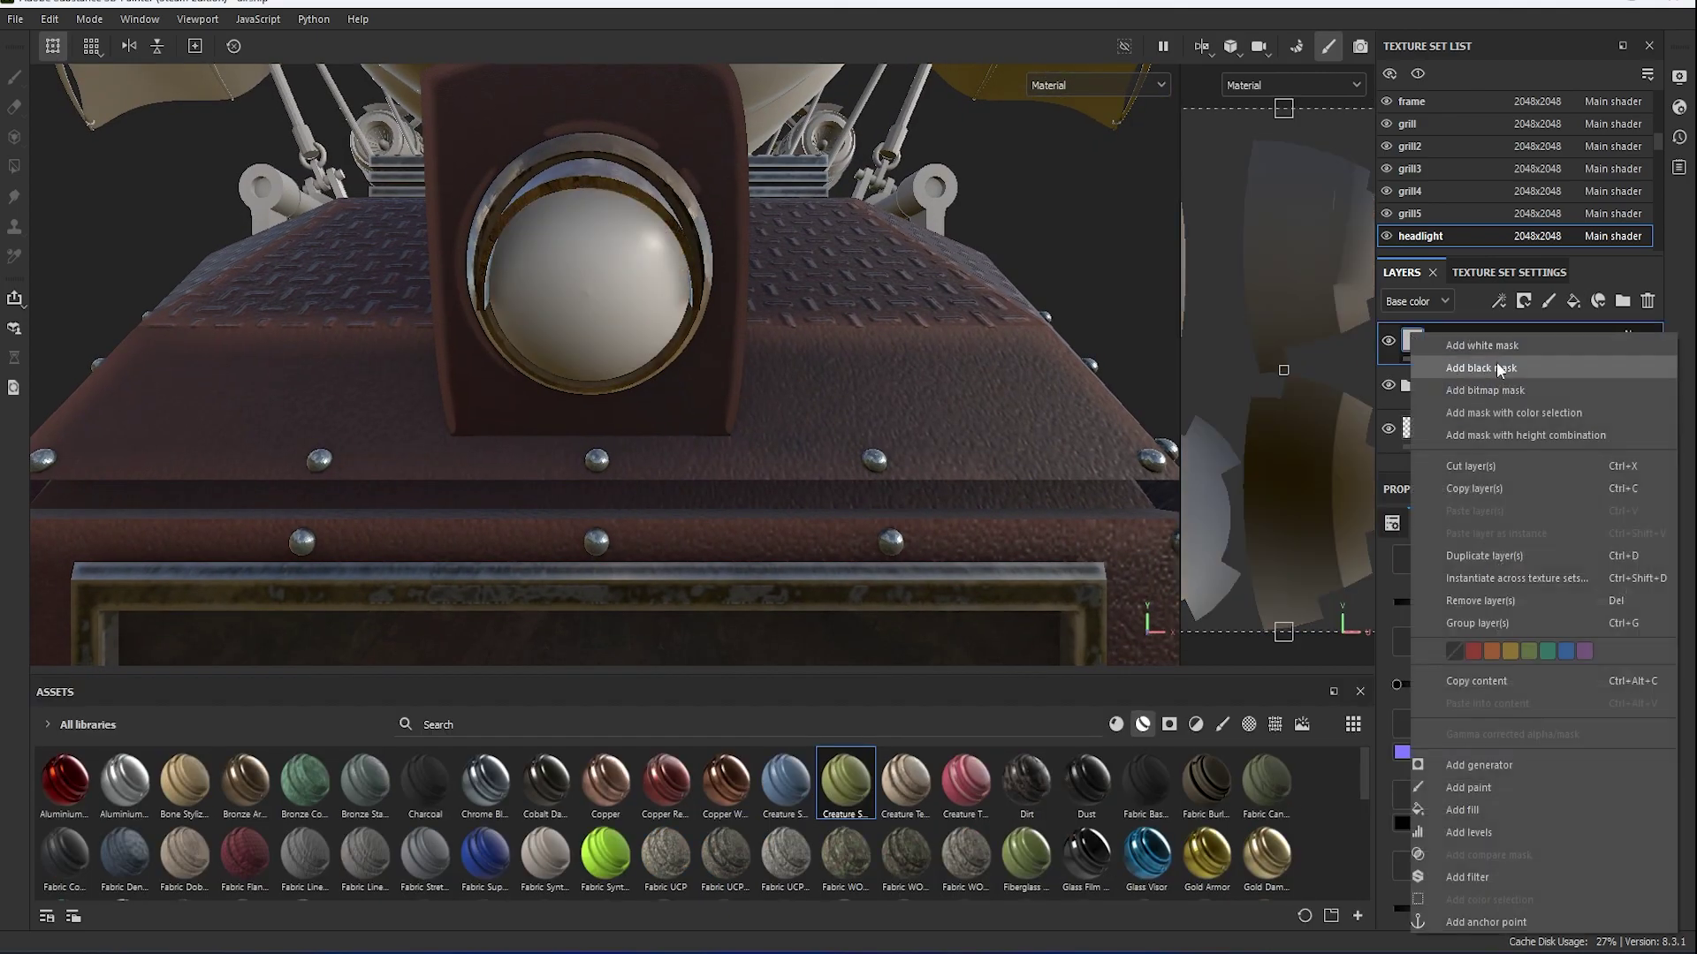
pyautogui.click(1482, 610)
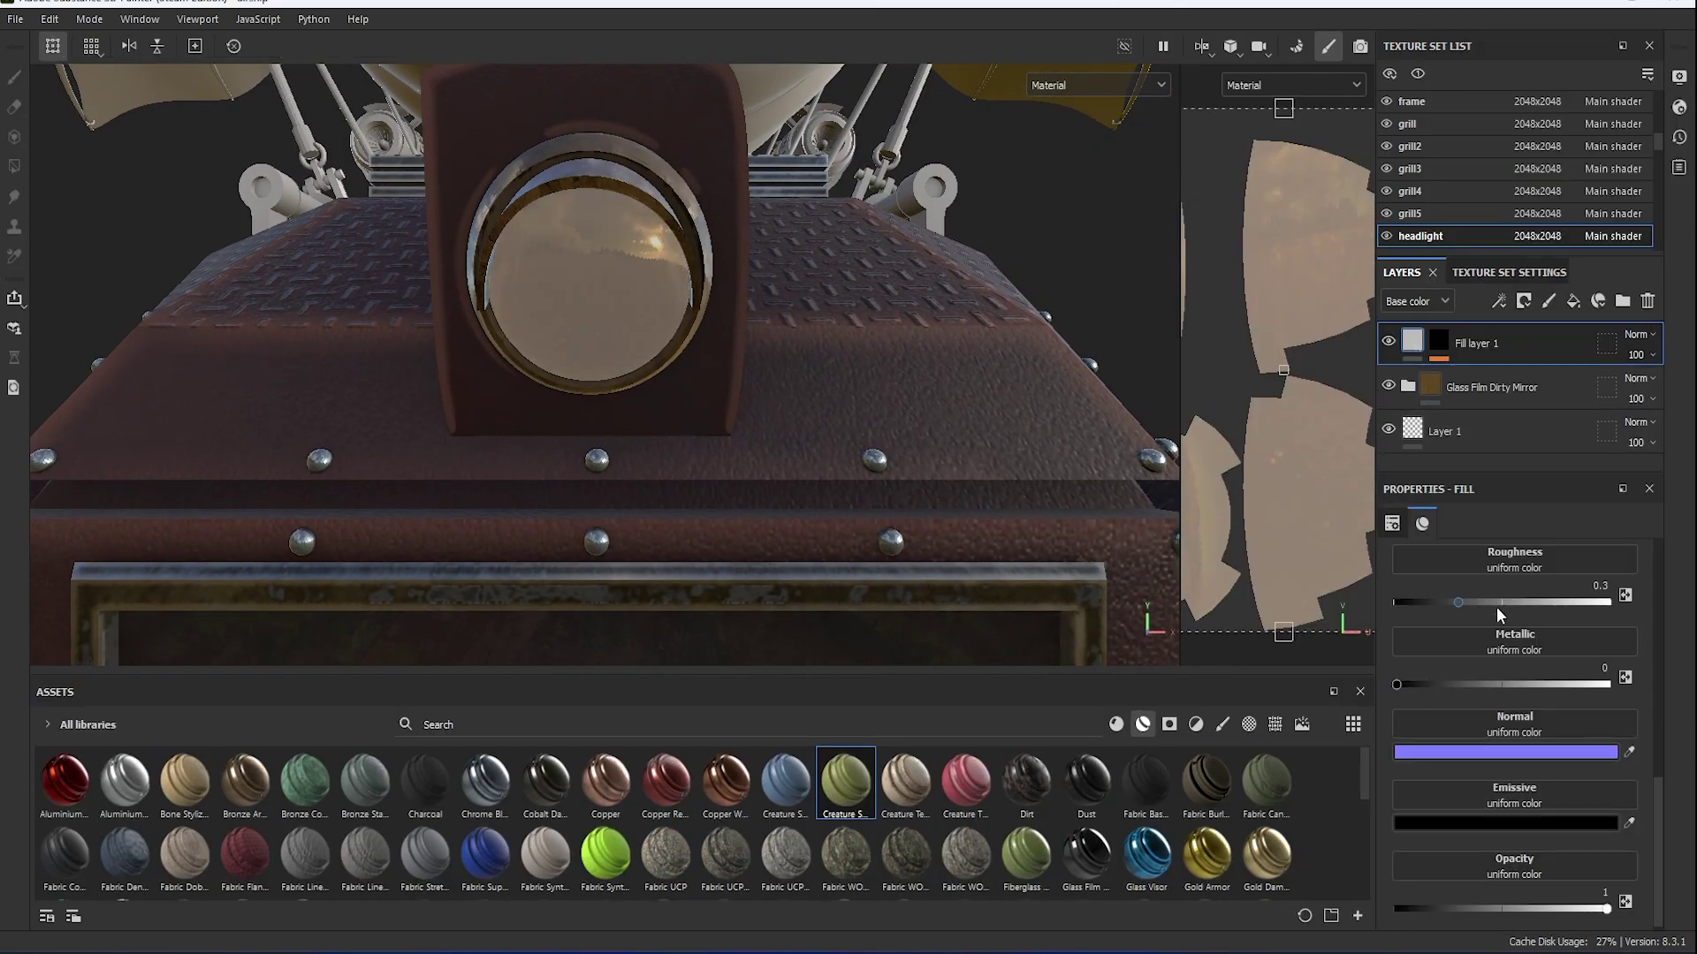
pyautogui.scroll(-3, 1511, 756)
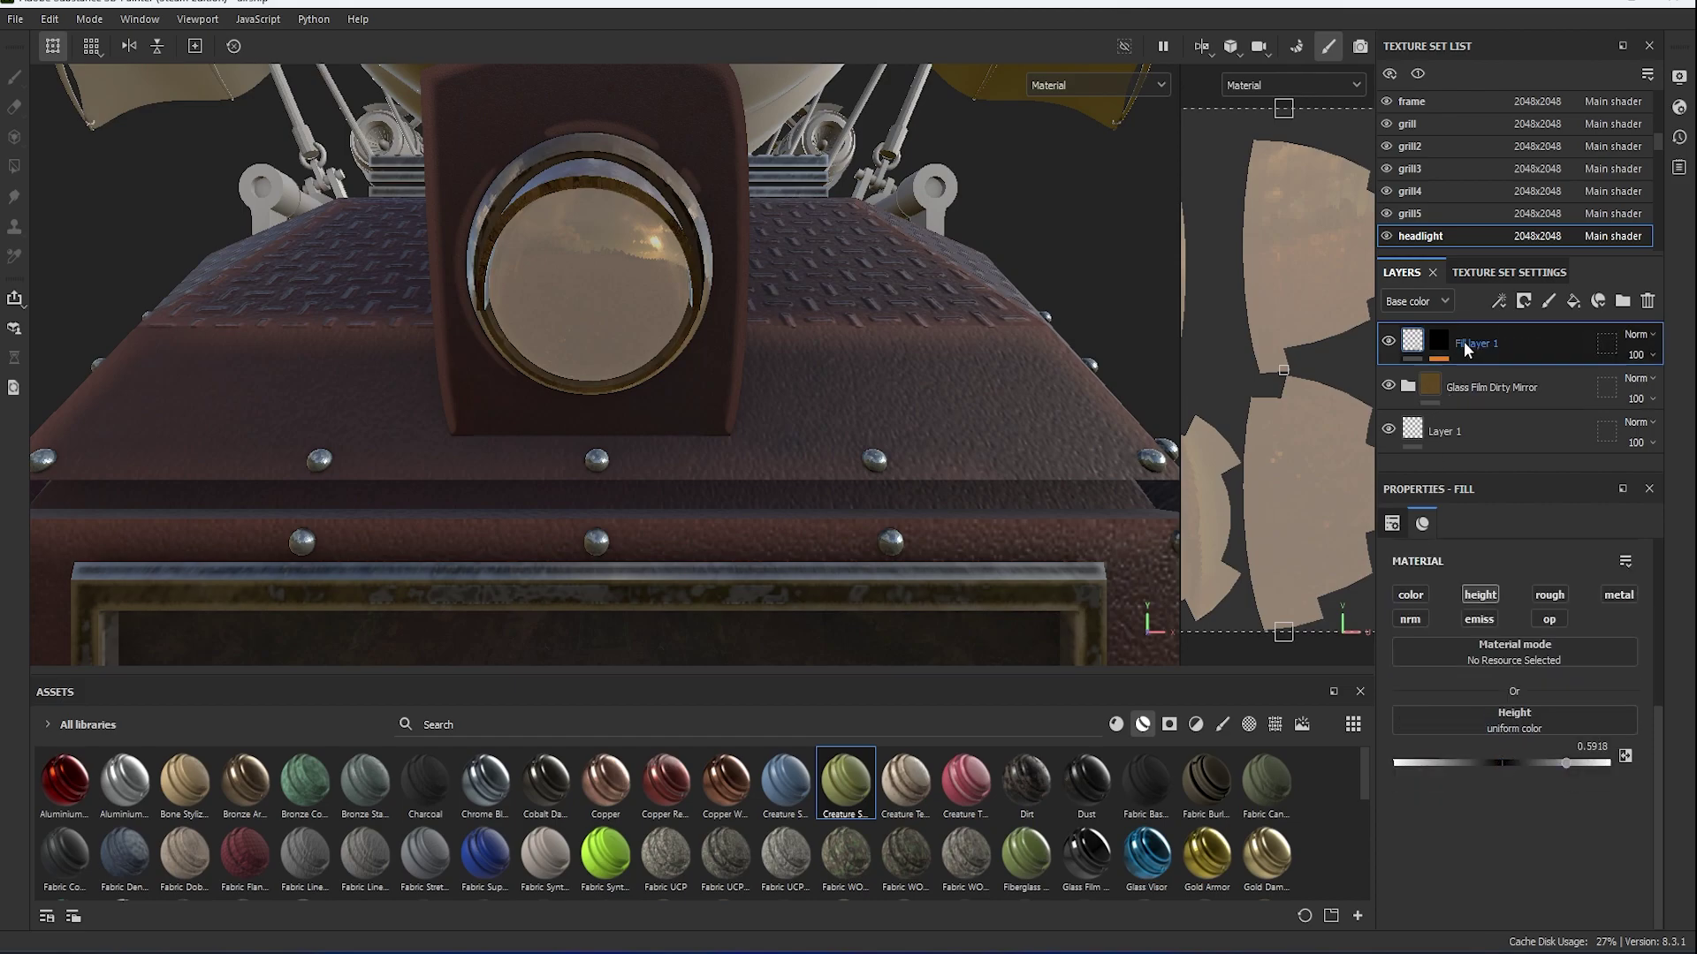
pyautogui.scroll(-5, 1019, 840)
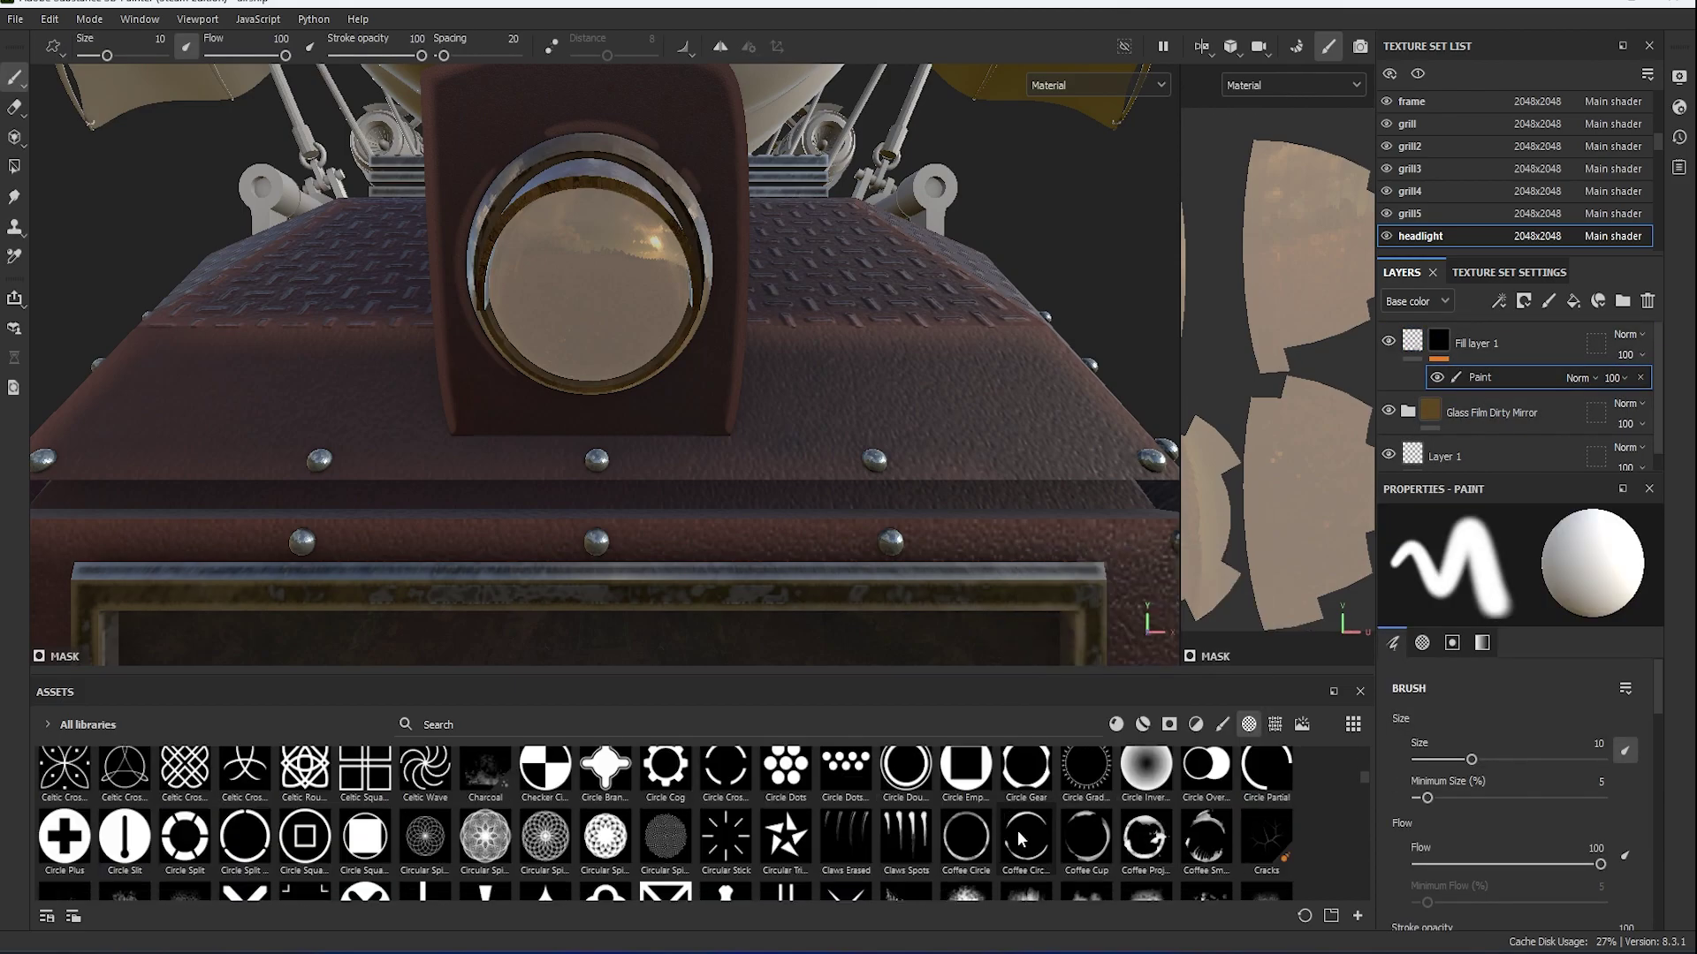
pyautogui.scroll(-5, 1016, 834)
pyautogui.scroll(-5, 1016, 834)
pyautogui.scroll(-5, 1017, 834)
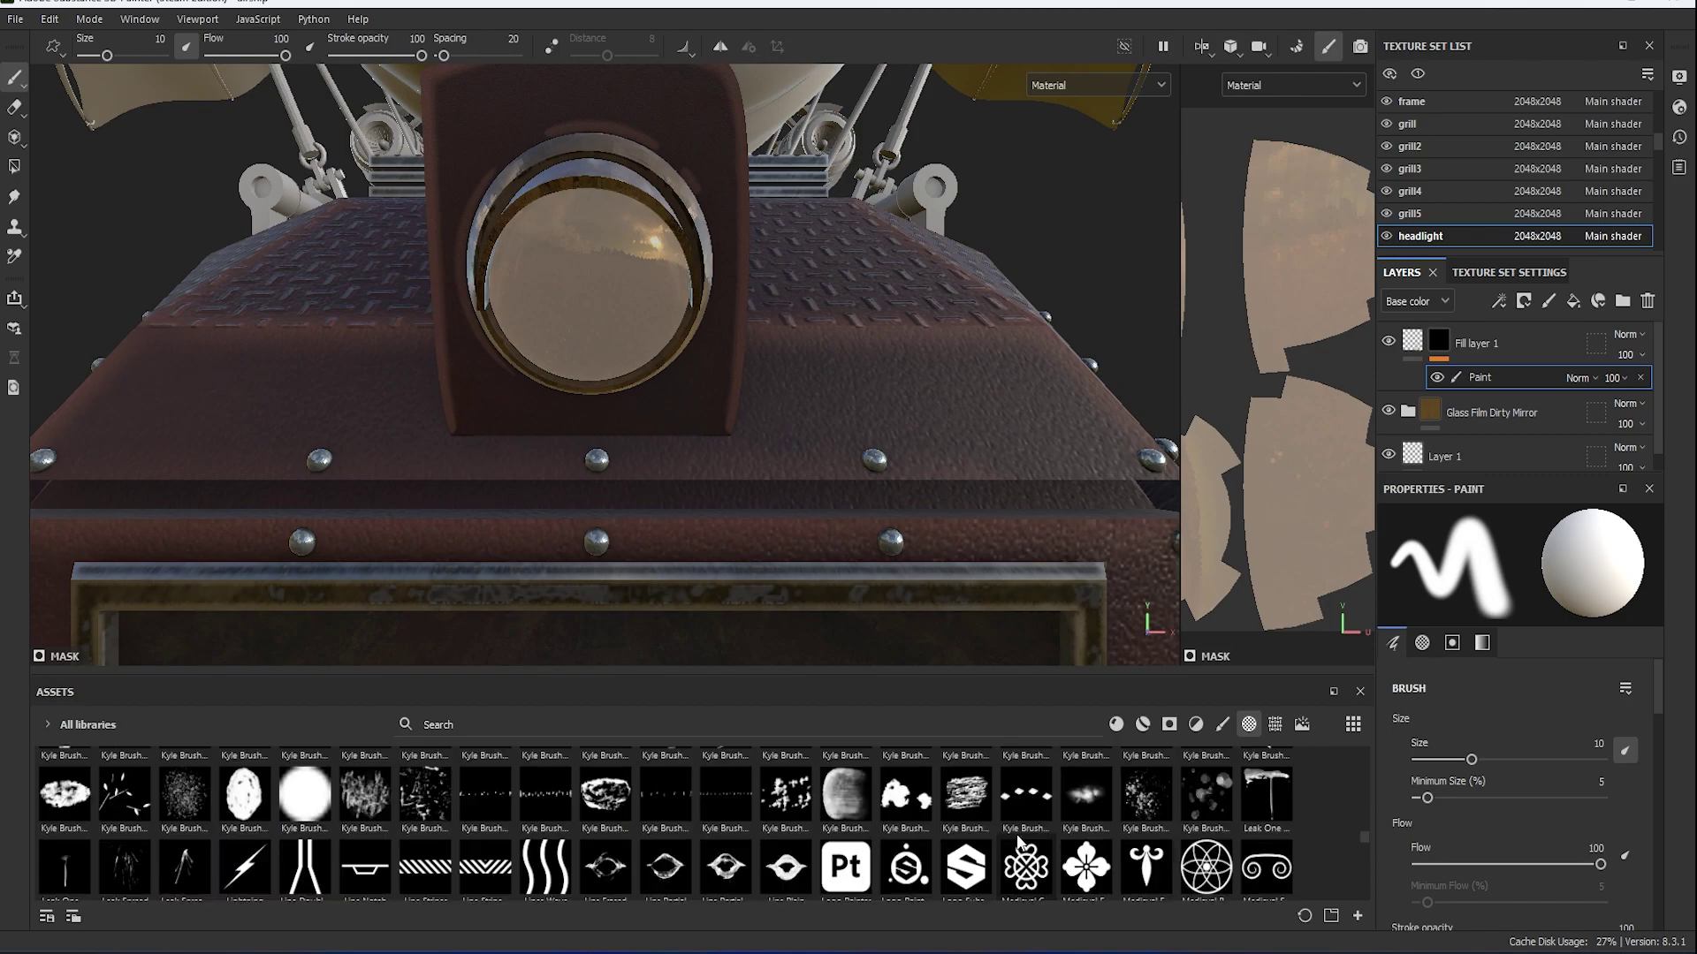
pyautogui.scroll(-5, 1007, 826)
pyautogui.scroll(-5, 999, 818)
# Try the wave alpha with a much smaller brush, then switch to texture assets.
pyautogui.click(129, 789)
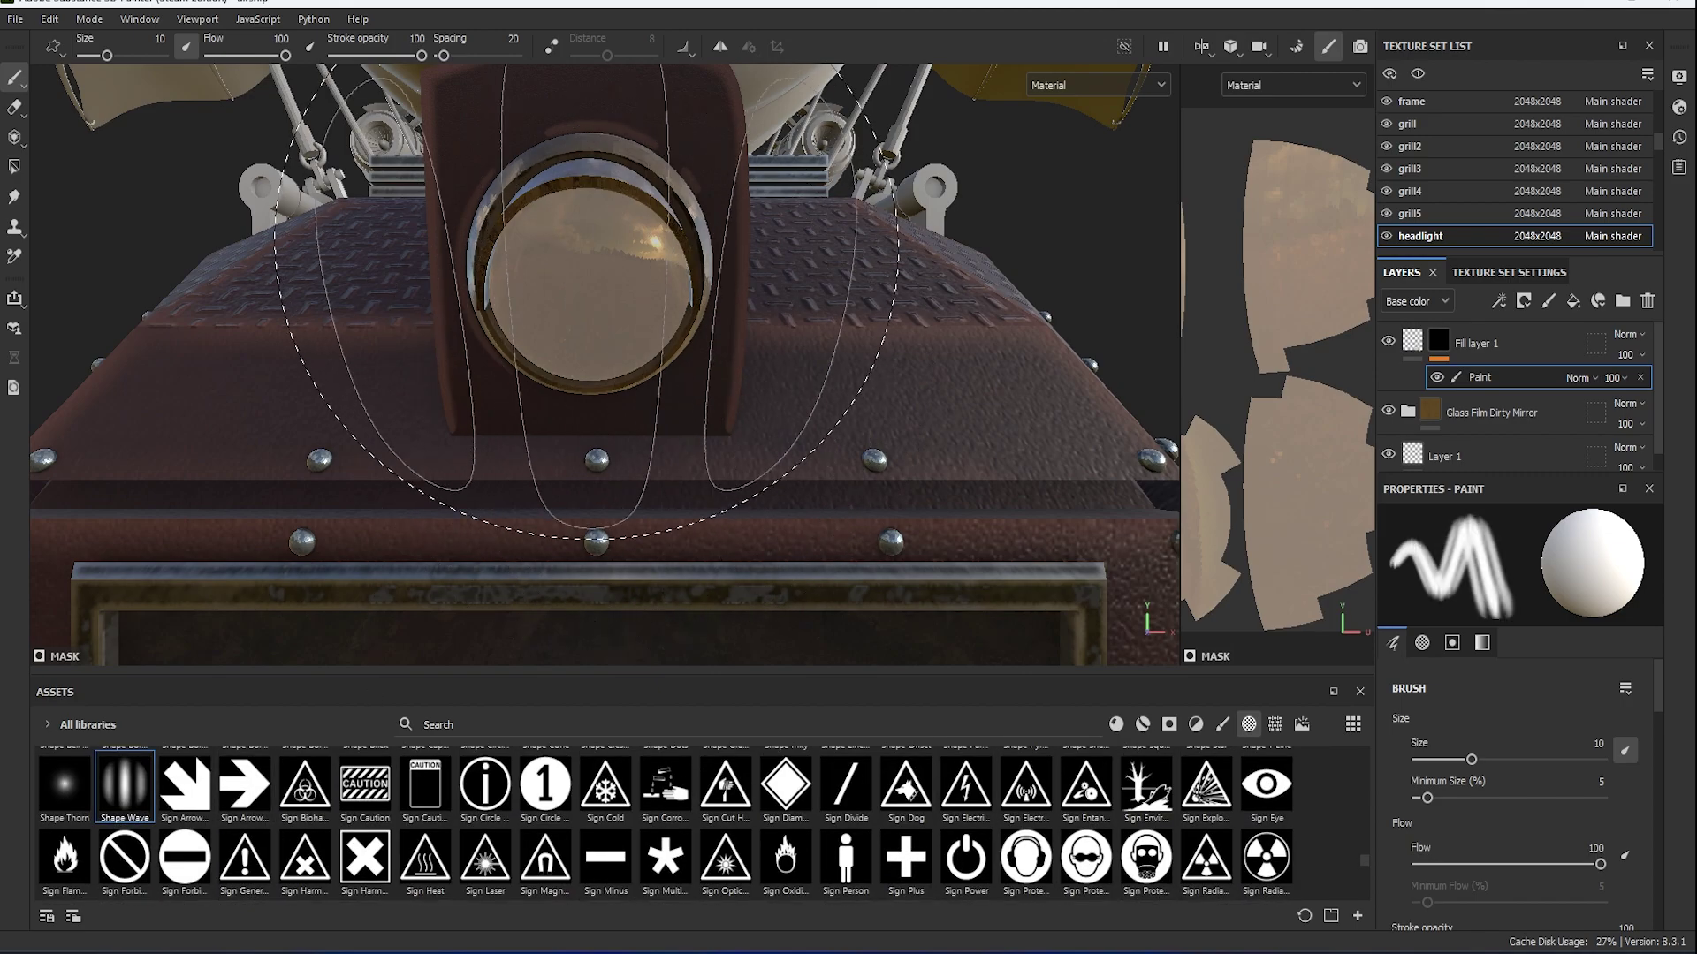
pyautogui.rightClick(636, 354)
pyautogui.moveTo(686, 408); pyautogui.dragTo(629, 408)
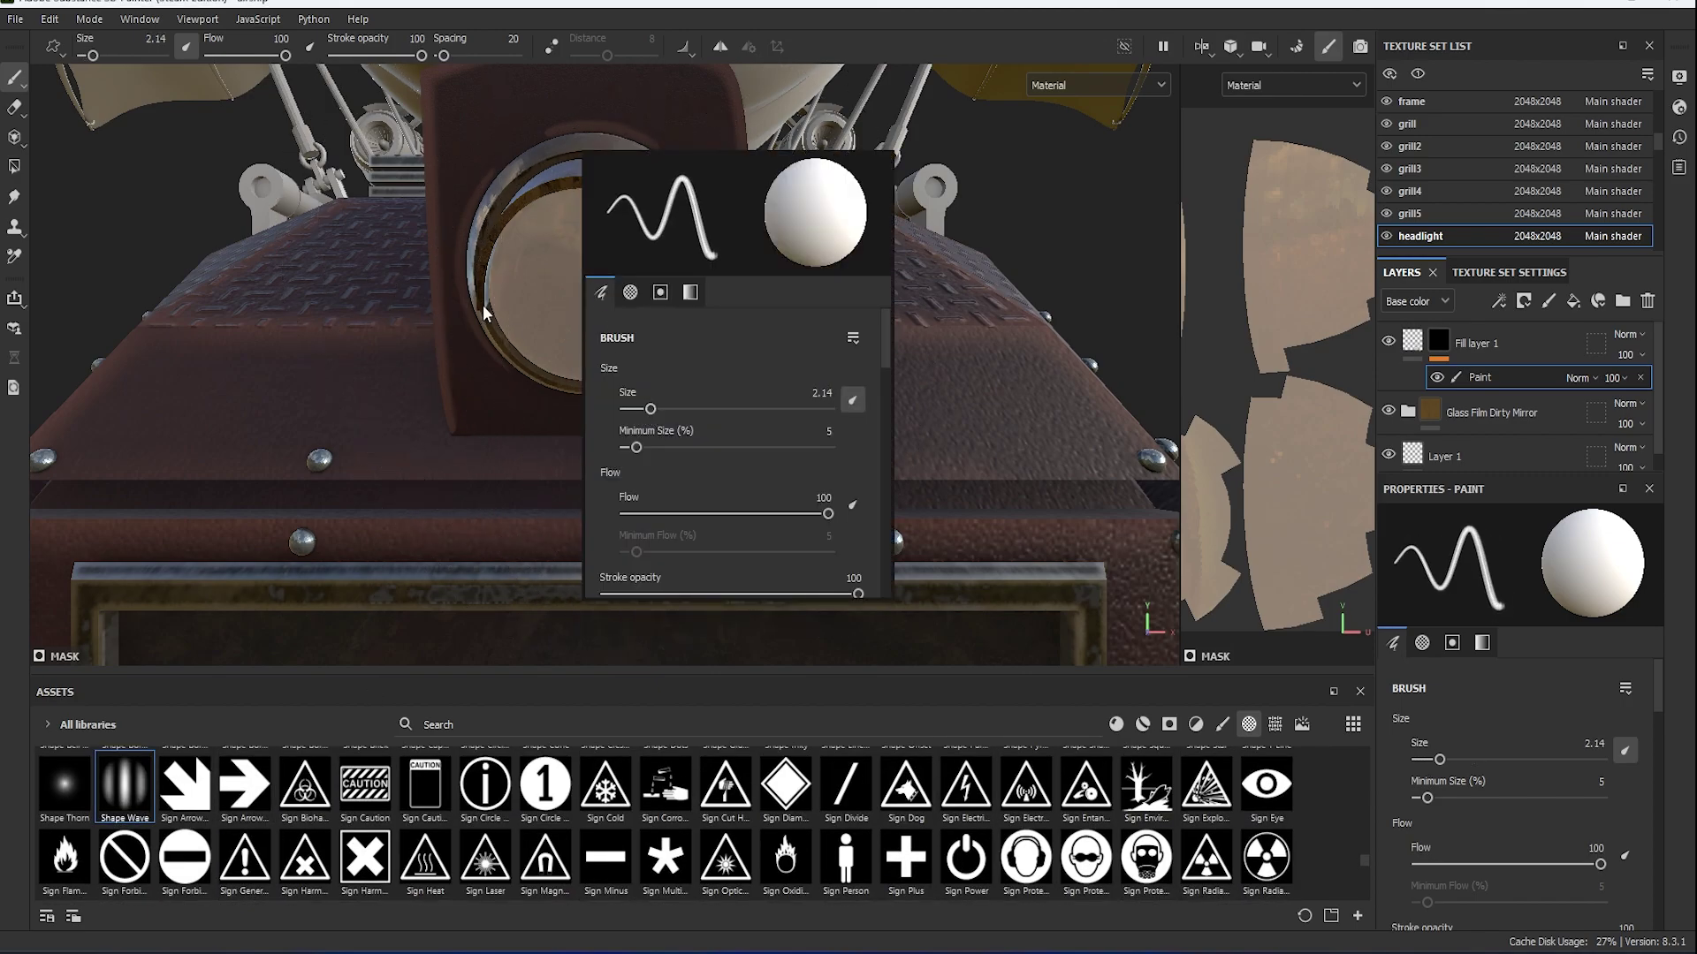
pyautogui.scroll(-5, 747, 849)
pyautogui.scroll(-3, 747, 861)
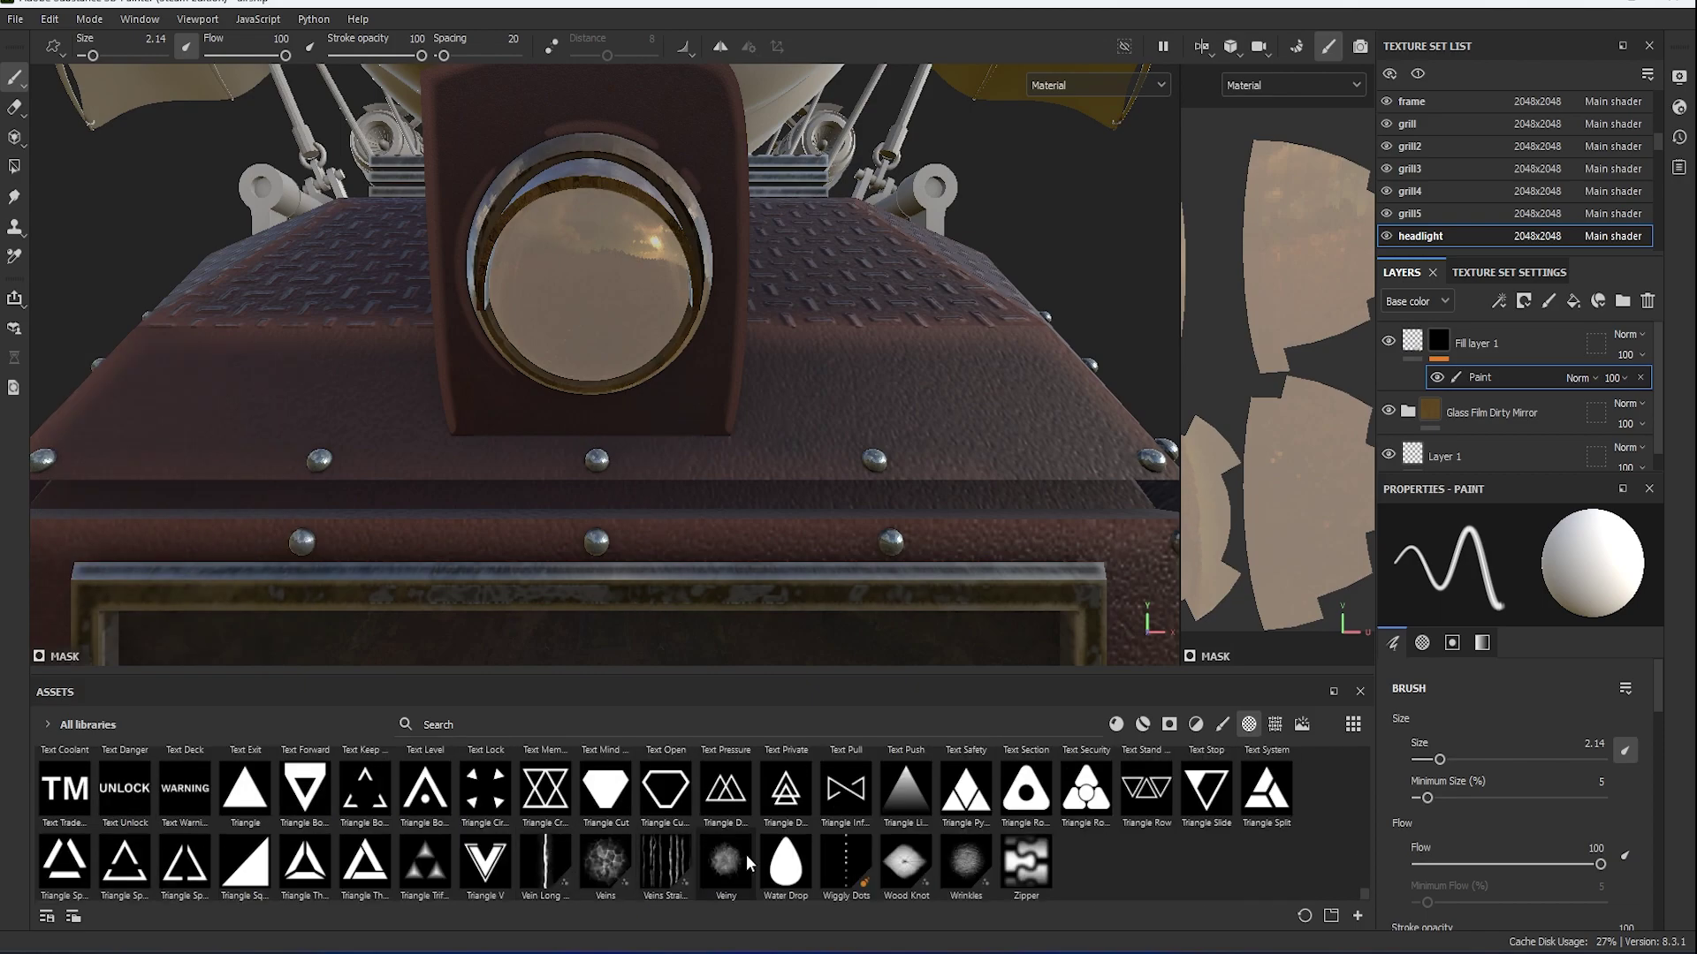
pyautogui.click(1275, 723)
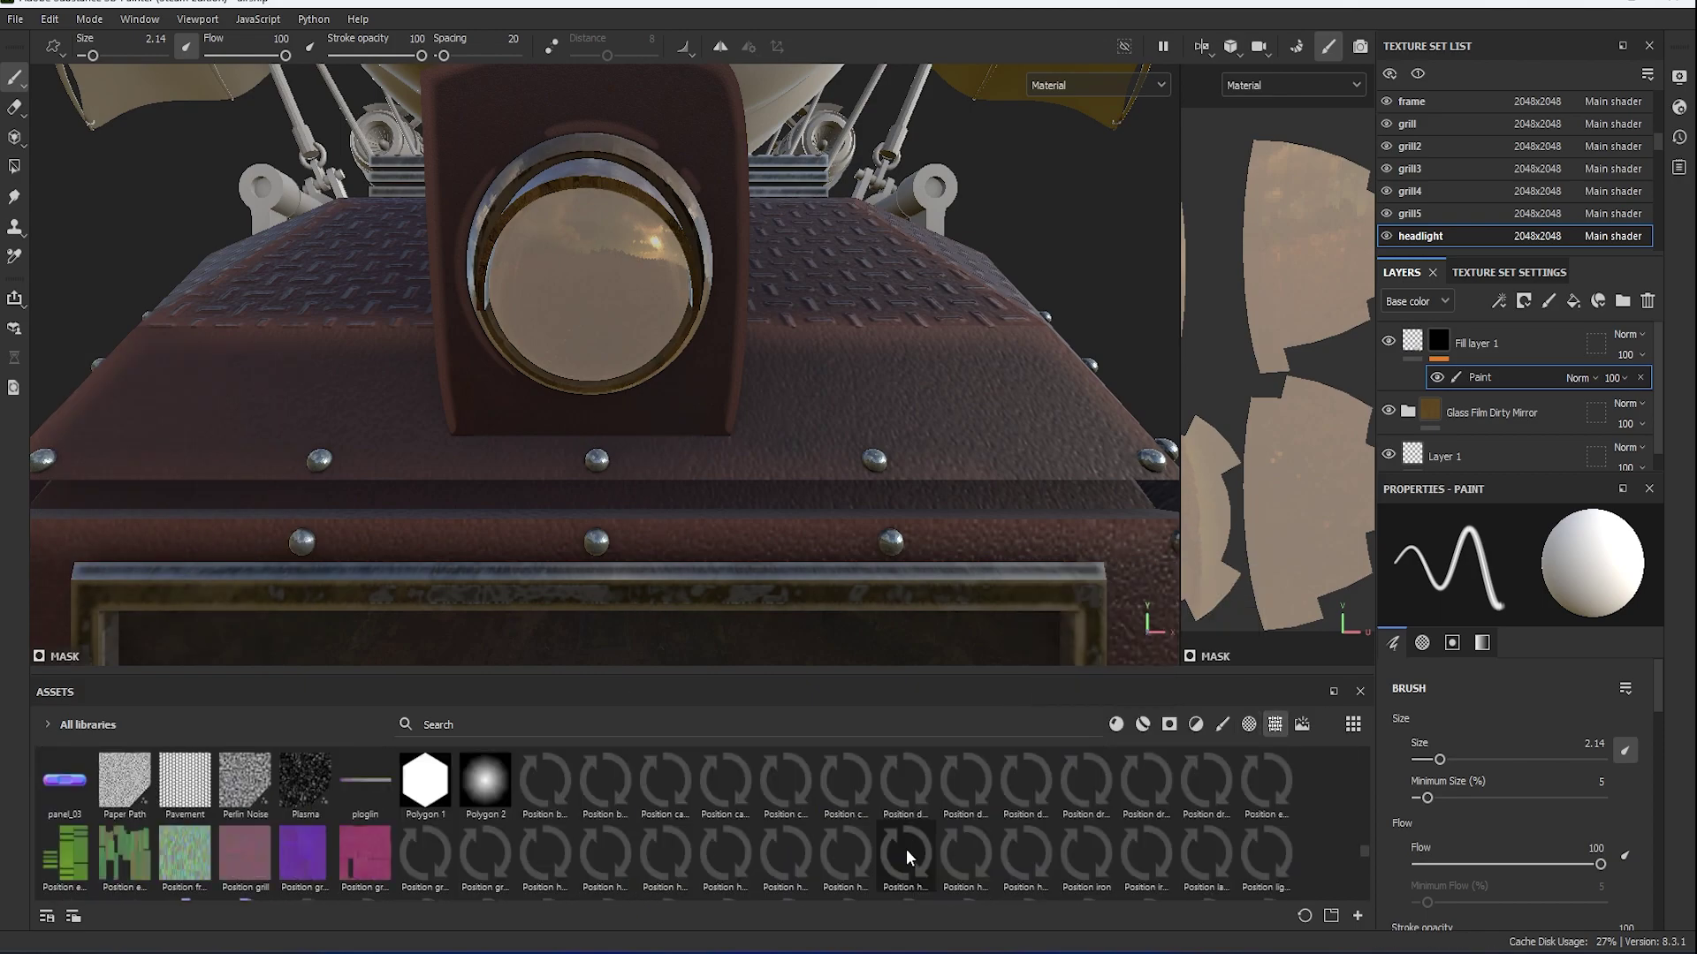
pyautogui.scroll(-2, 657, 844)
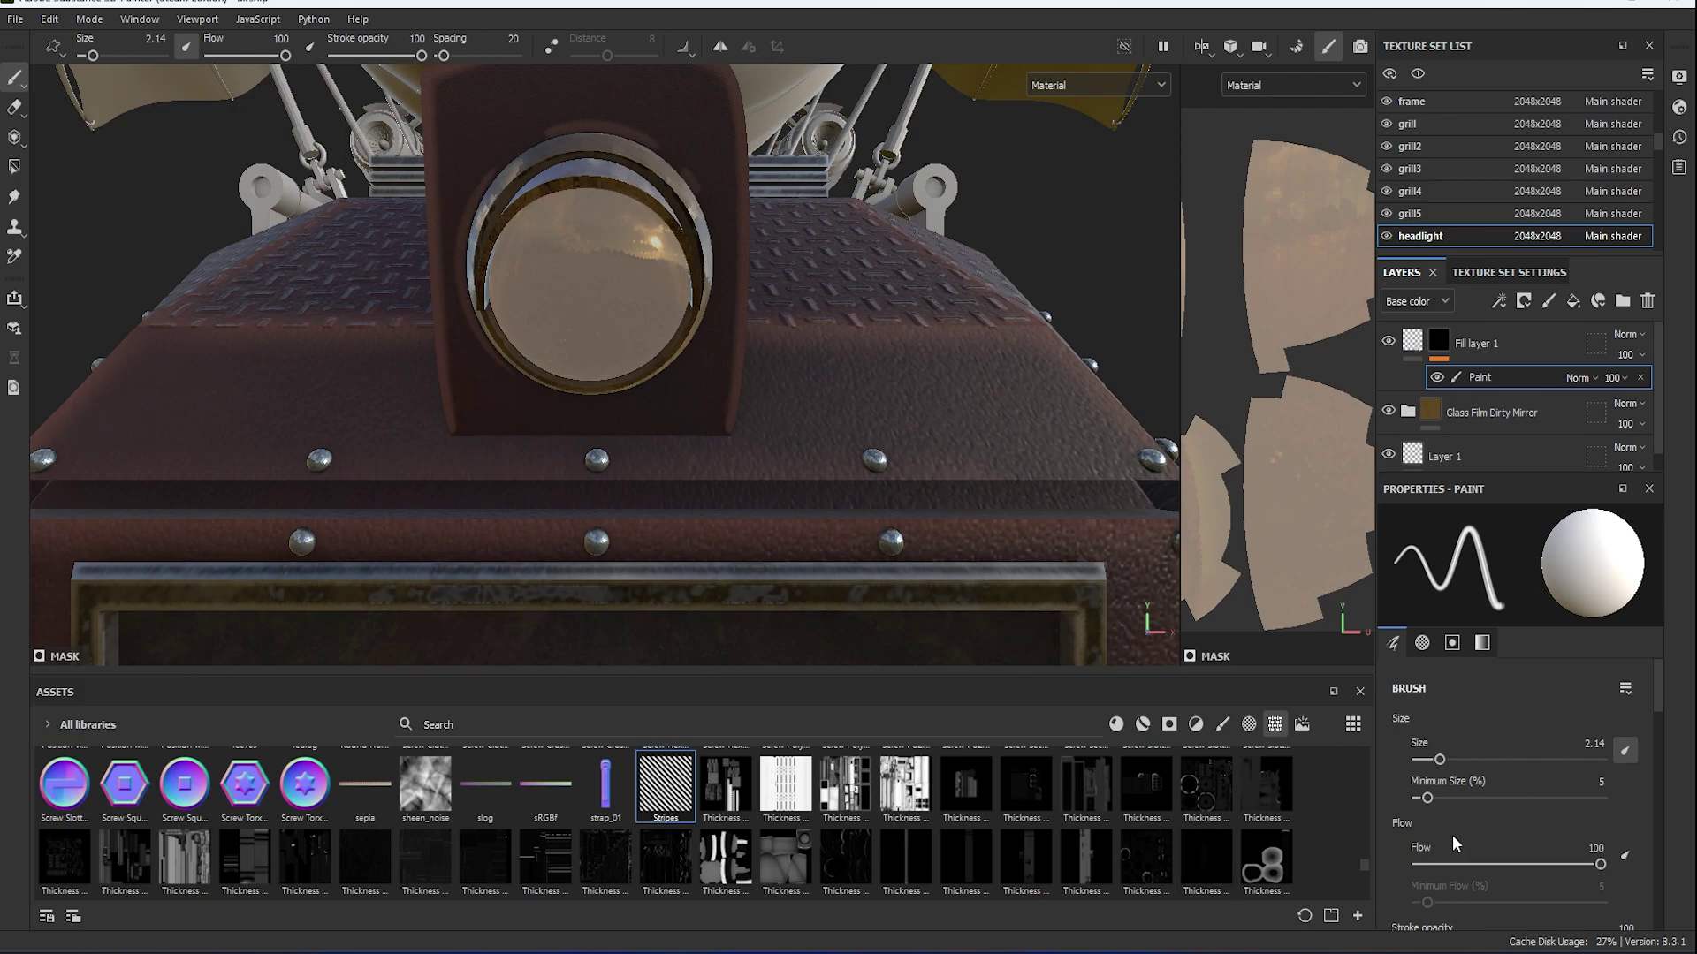
pyautogui.scroll(-5, 1454, 841)
# Use the Stripes texture as brush alpha, size about 7.96, rotated vertical.
pyautogui.click(665, 790)
pyautogui.rightClick(667, 382)
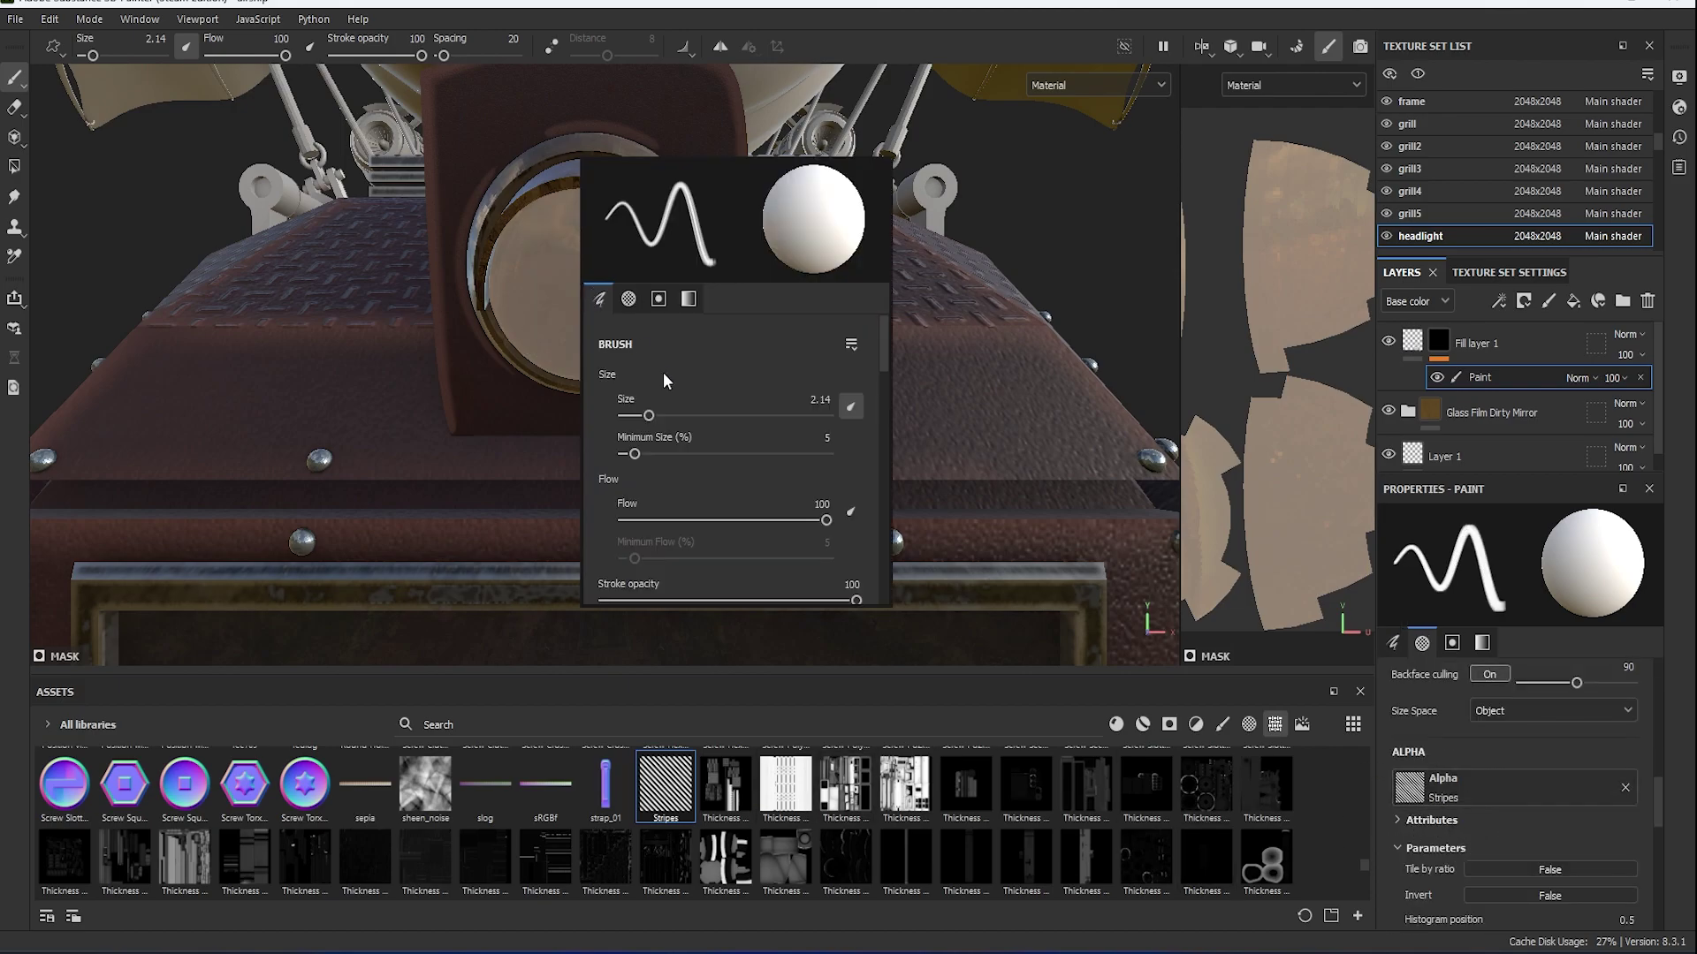
pyautogui.moveTo(647, 414); pyautogui.dragTo(676, 415)
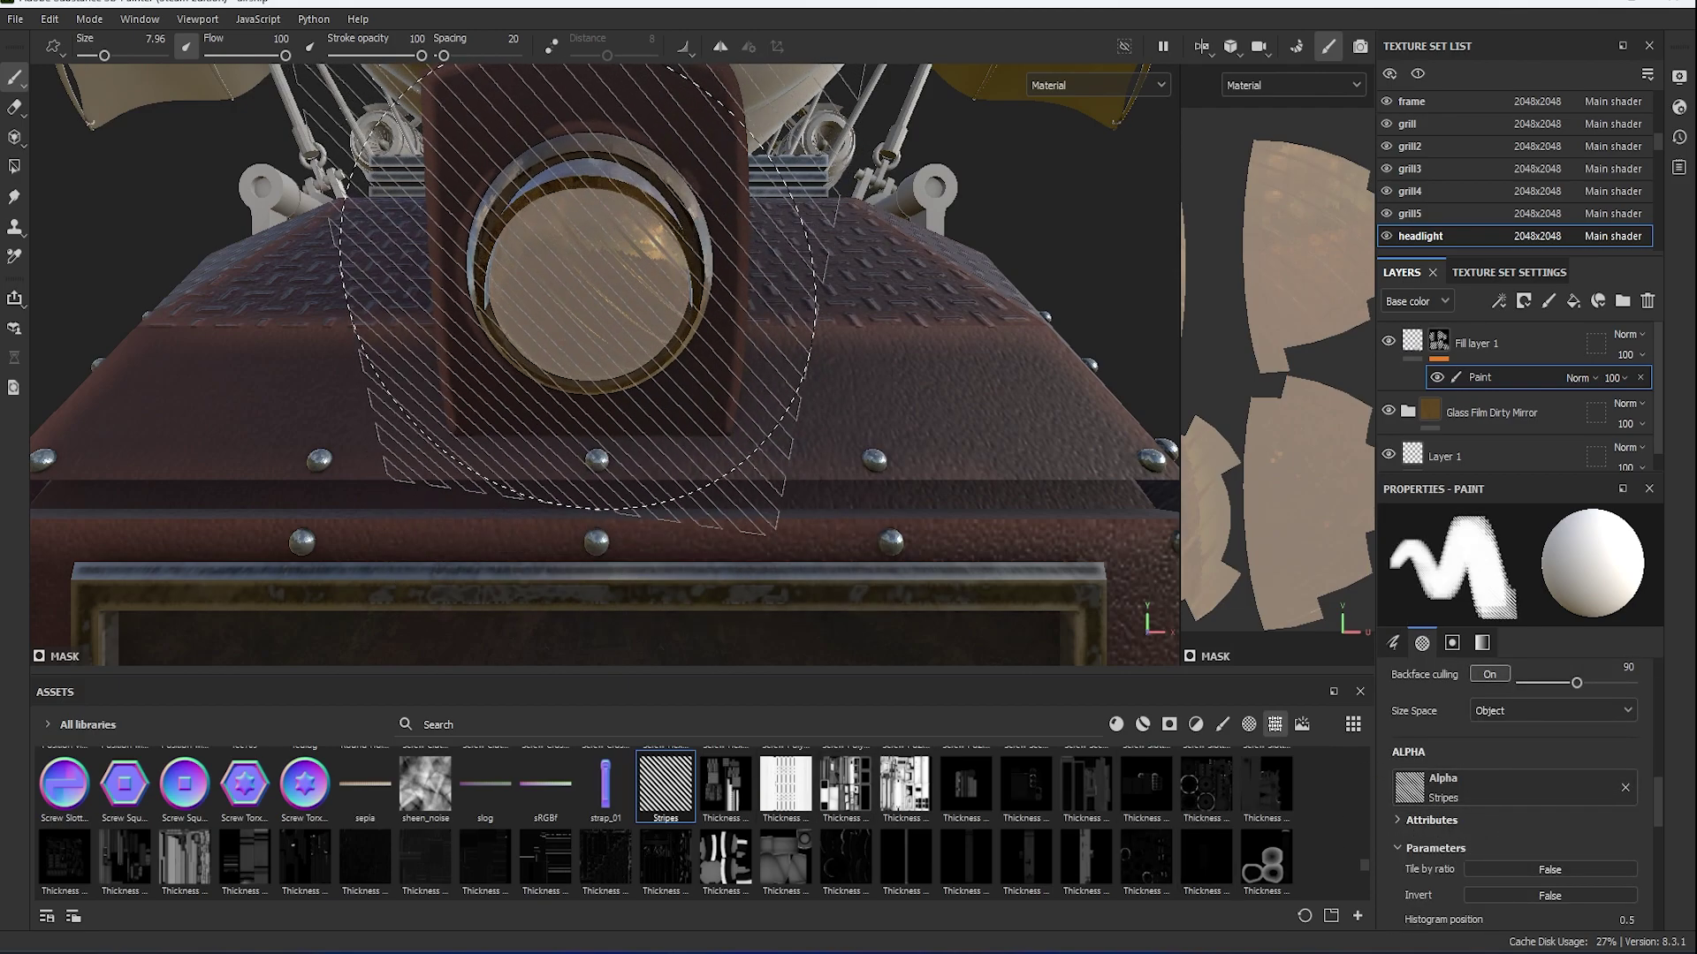
pyautogui.rightClick(579, 285)
pyautogui.moveTo(689, 569); pyautogui.dragTo(846, 566)
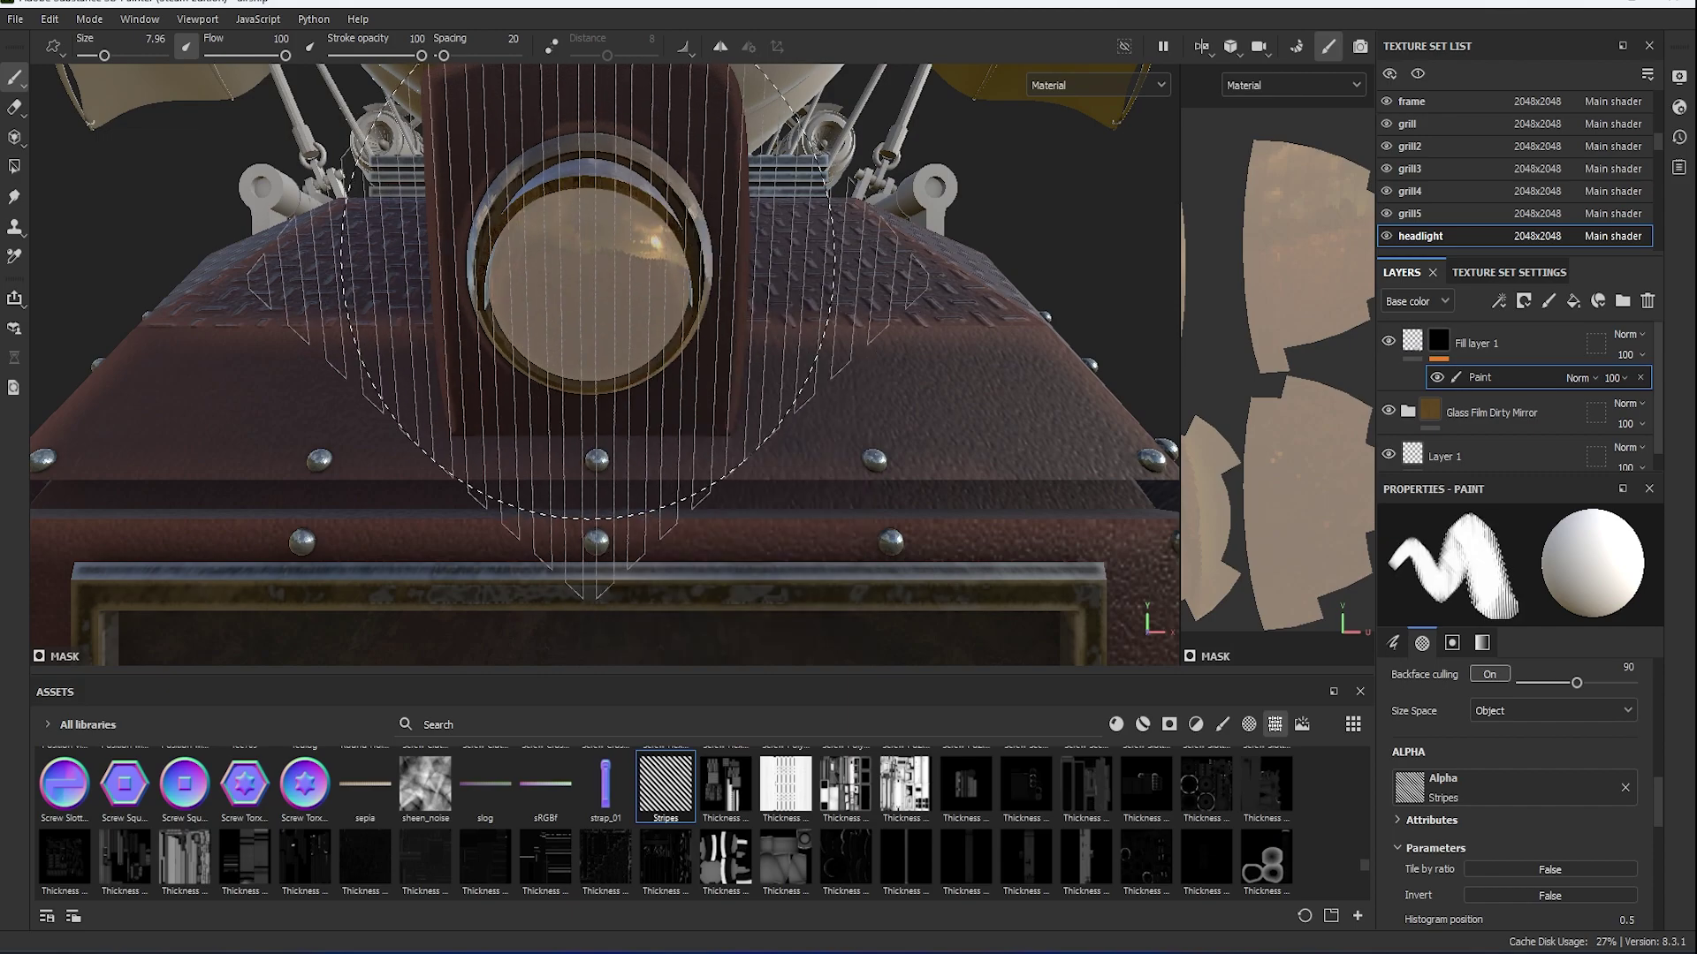
# Lighten the Glass layer's base colour, raise its opacity, and bring the drone fan into view.
pyautogui.keyDown('alt'); pyautogui.moveTo(587, 291); pyautogui.dragTo(141, 230); pyautogui.keyUp('alt')
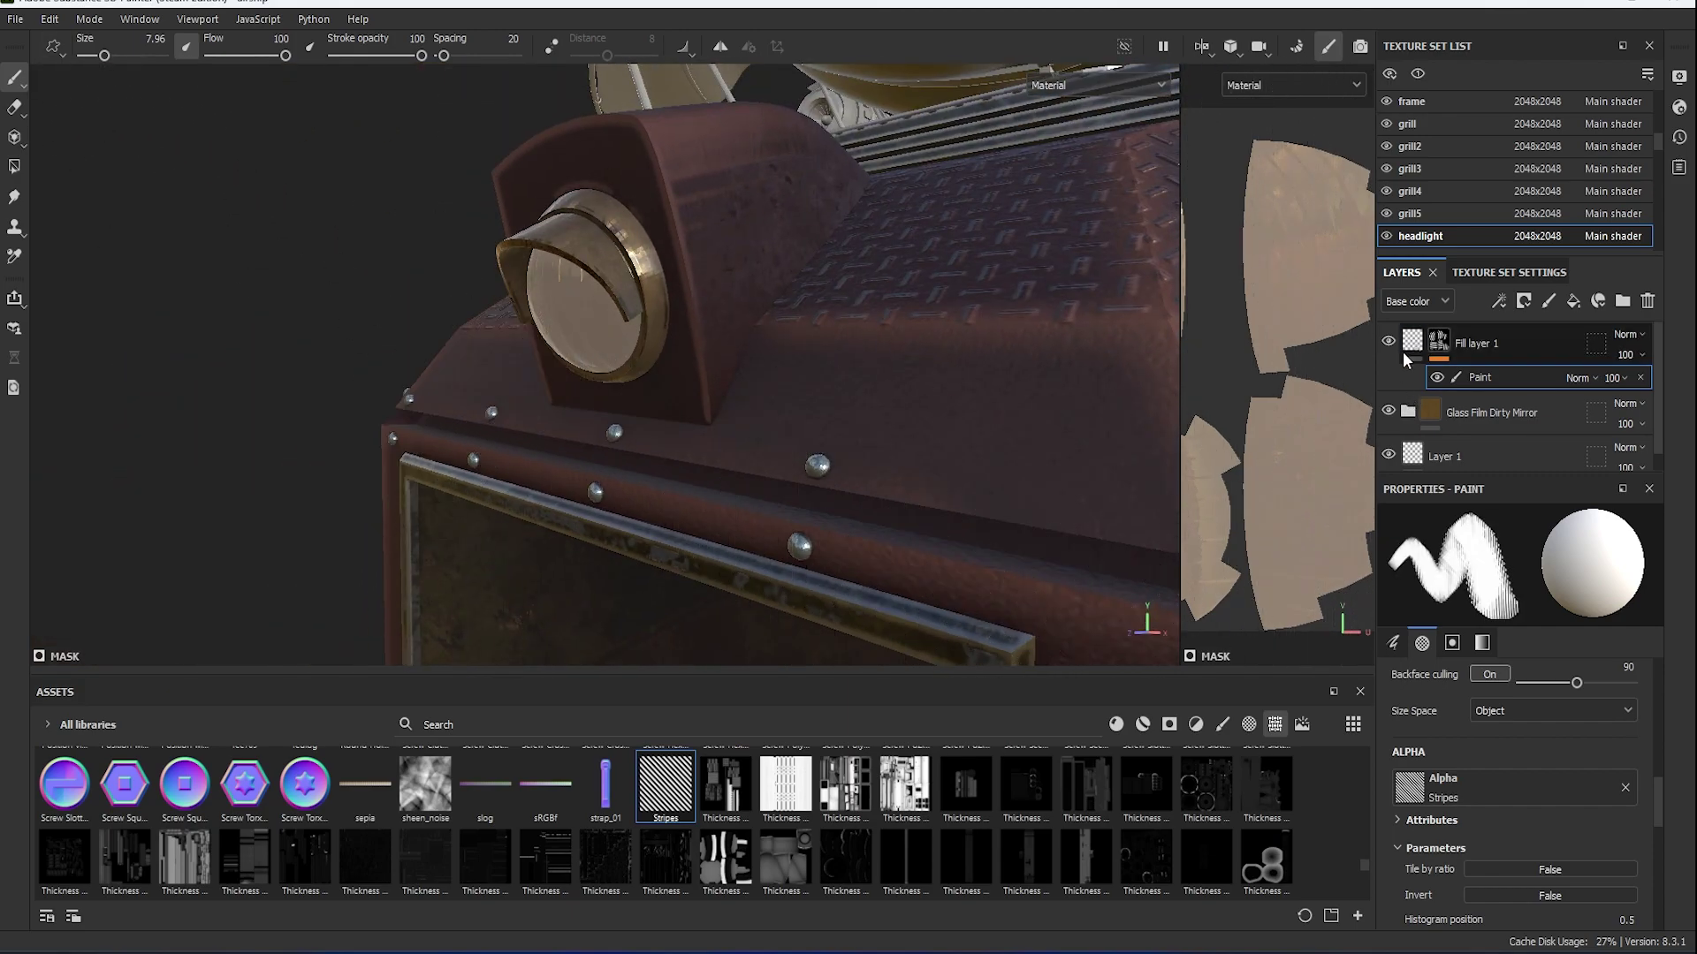
pyautogui.click(1405, 358)
pyautogui.scroll(2, 979, 446)
pyautogui.keyDown('alt'); pyautogui.moveTo(878, 333); pyautogui.dragTo(1104, 372); pyautogui.keyUp('alt')
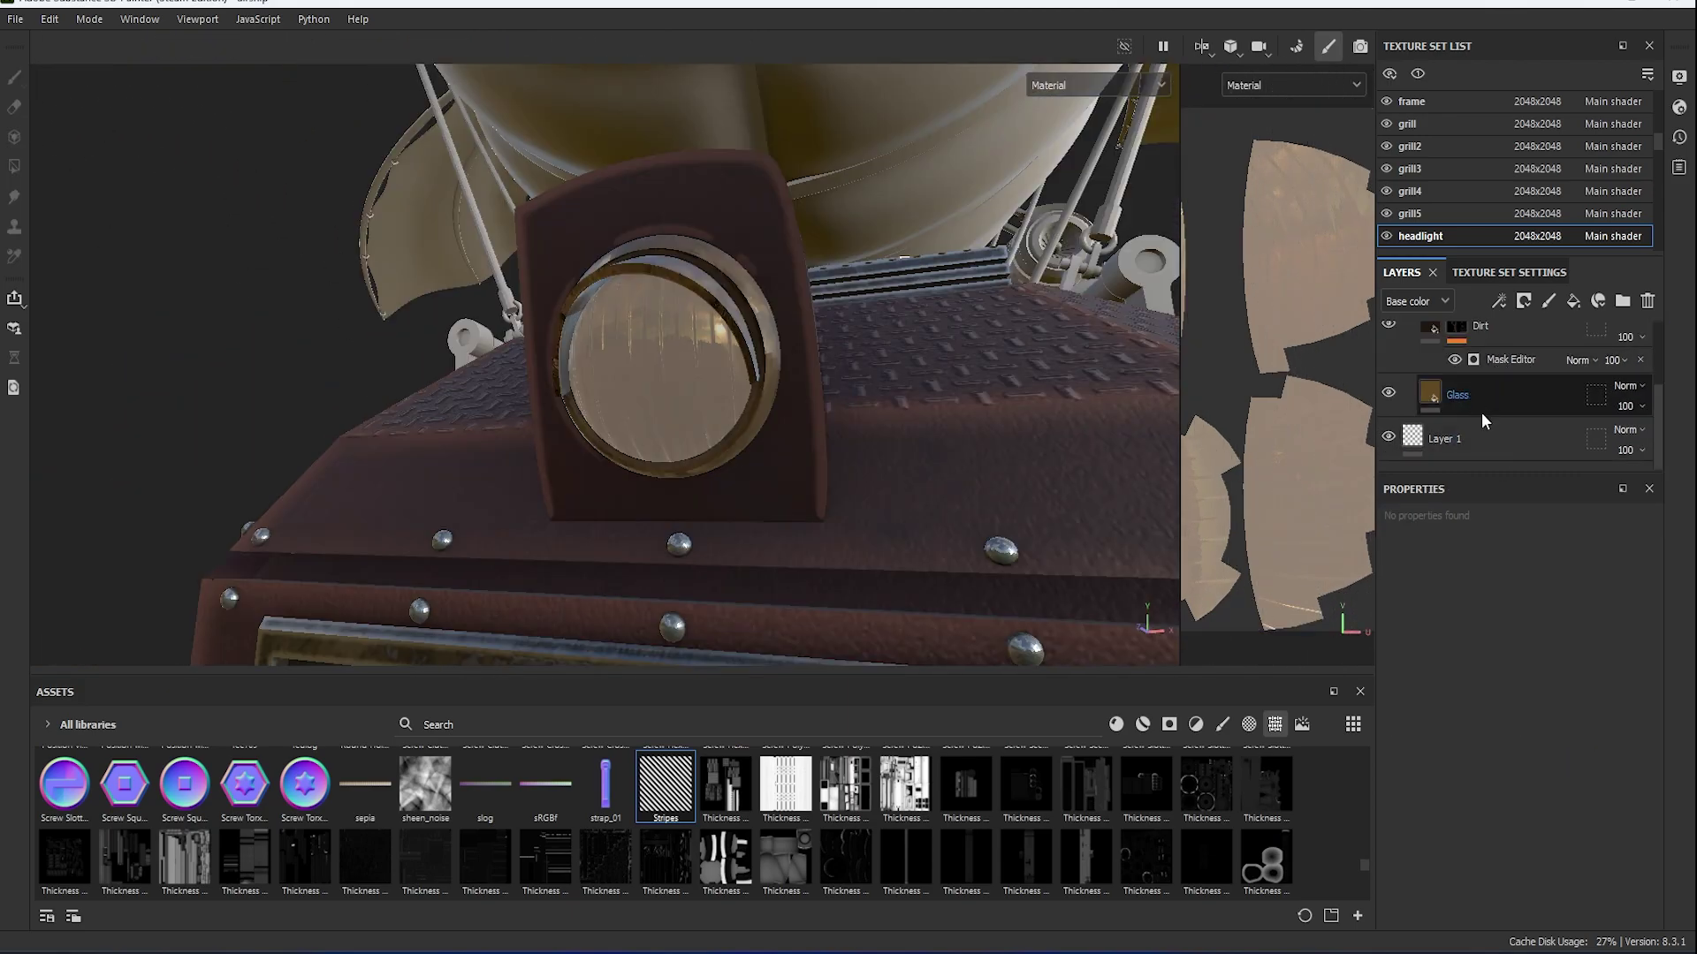
pyautogui.click(1481, 398)
pyautogui.scroll(1, 752, 454)
pyautogui.click(1440, 749)
pyautogui.click(1297, 734)
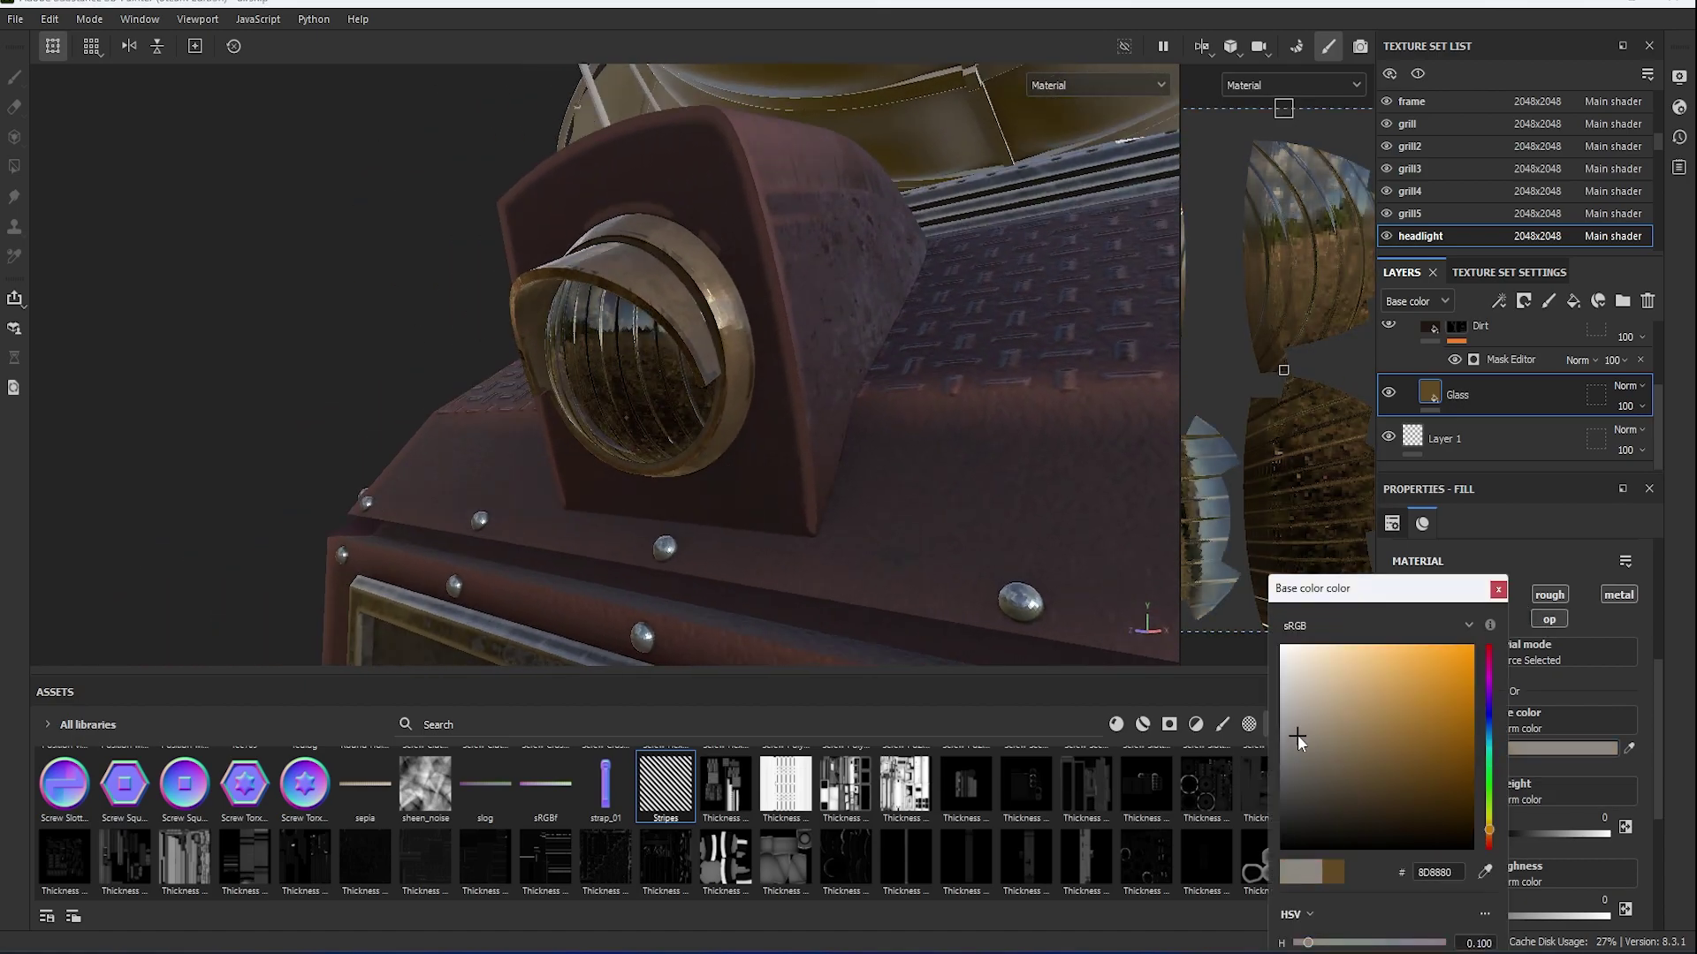
pyautogui.scroll(-4, 1539, 863)
pyautogui.moveTo(1517, 902); pyautogui.dragTo(1521, 898)
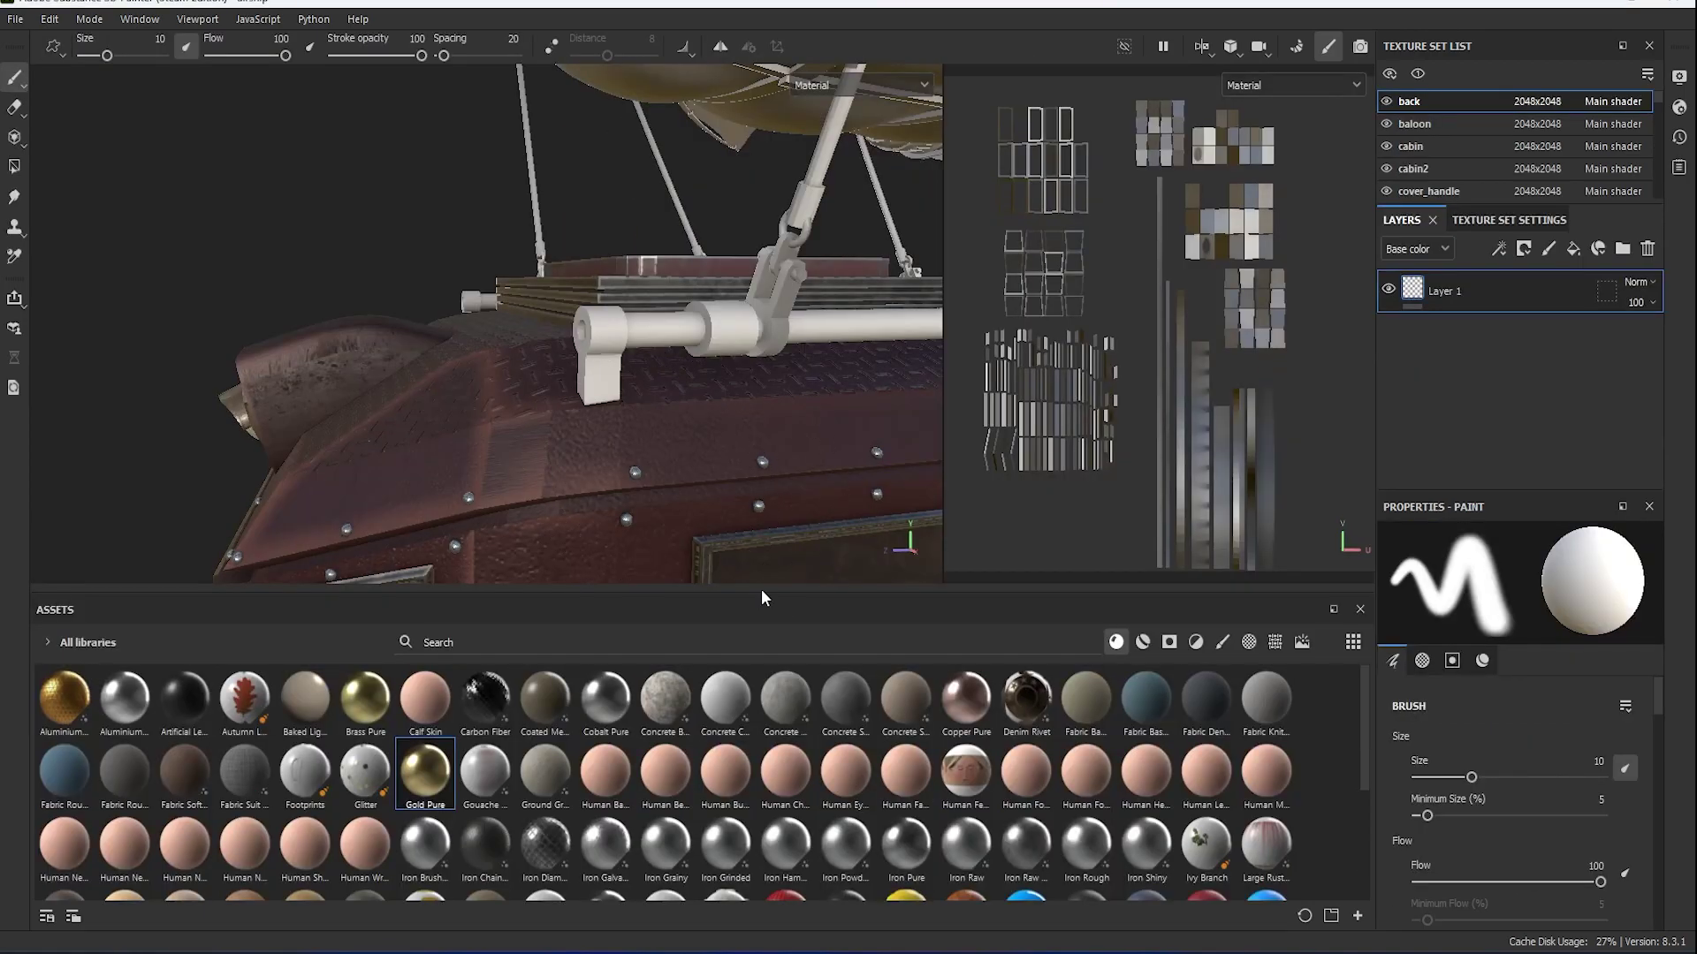
pyautogui.moveTo(765, 598); pyautogui.dragTo(764, 760)
pyautogui.moveTo(700, 606)
pyautogui.mouseDown(button='middle')
pyautogui.moveTo(614, 457)
pyautogui.moveTo(652, 484)
pyautogui.mouseUp(button='middle')
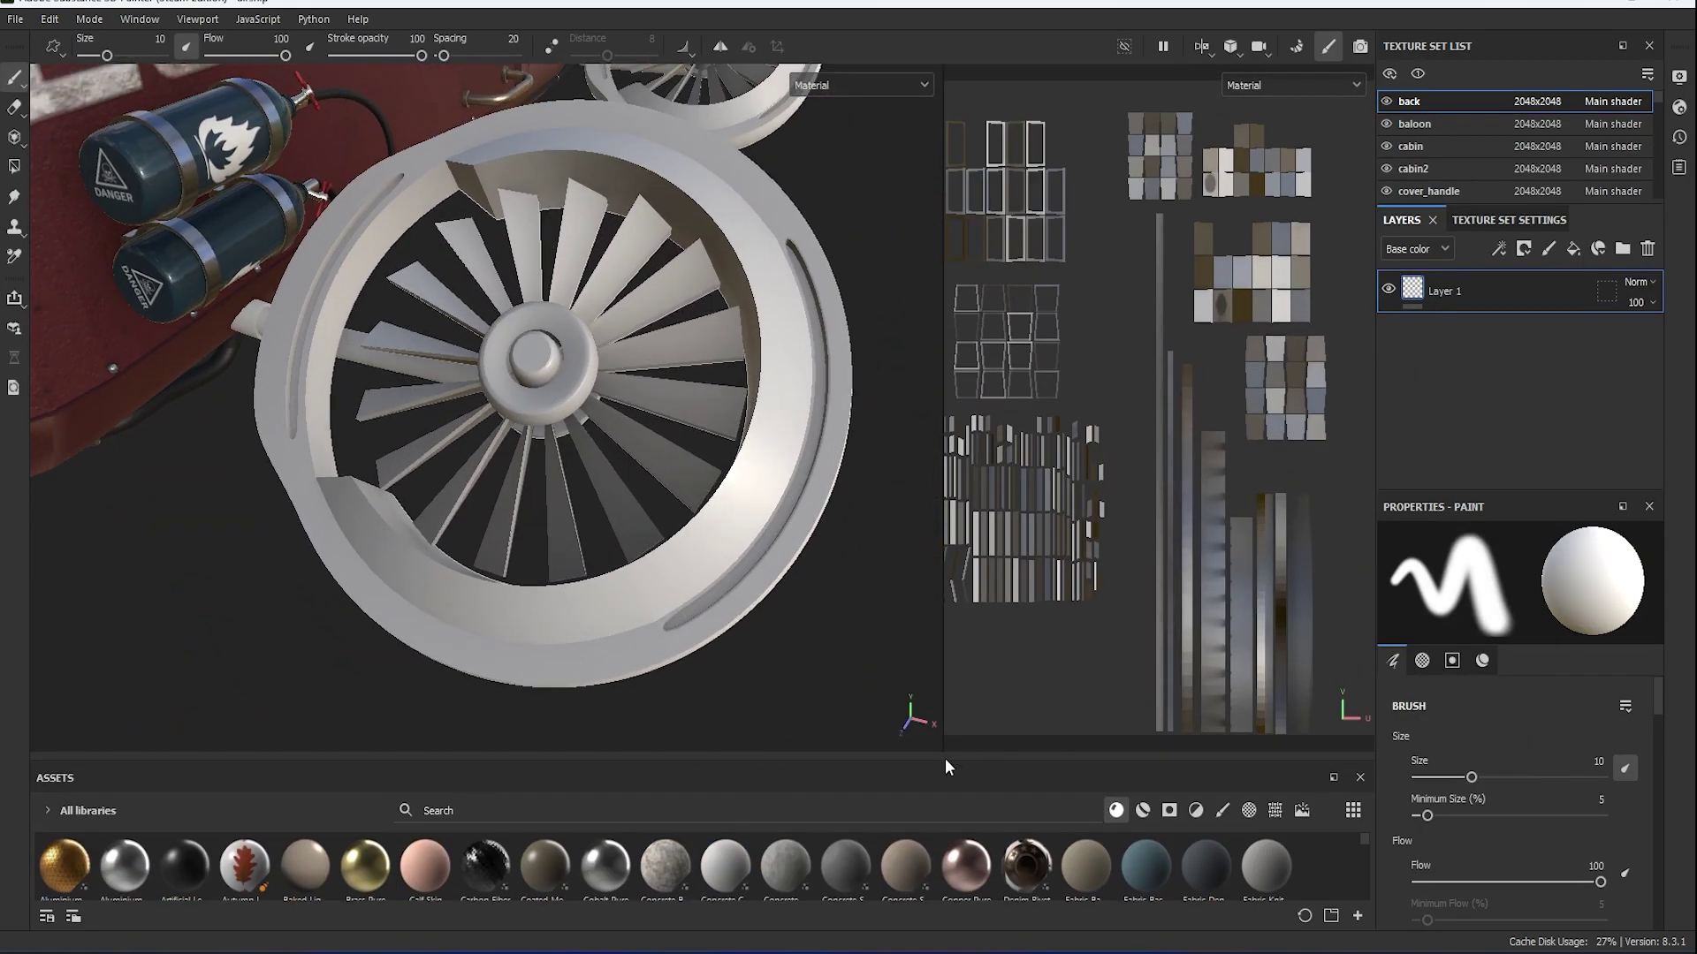
# Apply the Steel Painted smart material to the fan and recolour its Paint layer grey #B2B2B2.
pyautogui.moveTo(945, 759); pyautogui.dragTo(962, 597)
pyautogui.scroll(-5, 691, 819)
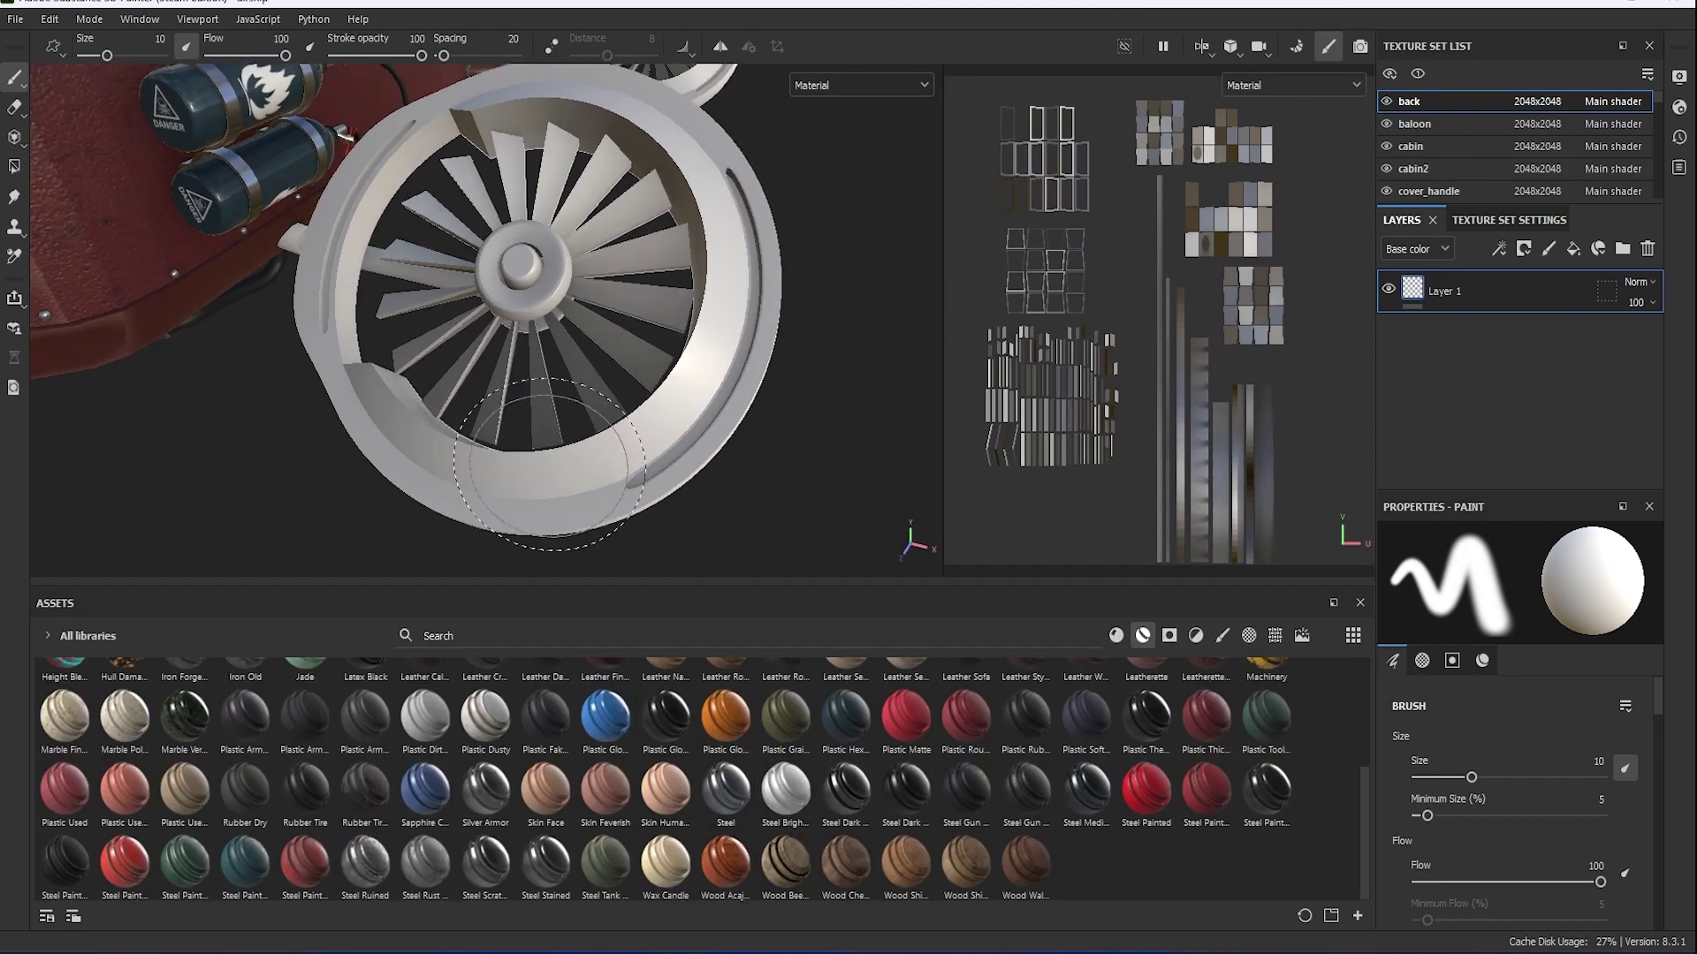
pyautogui.scroll(3, 530, 353)
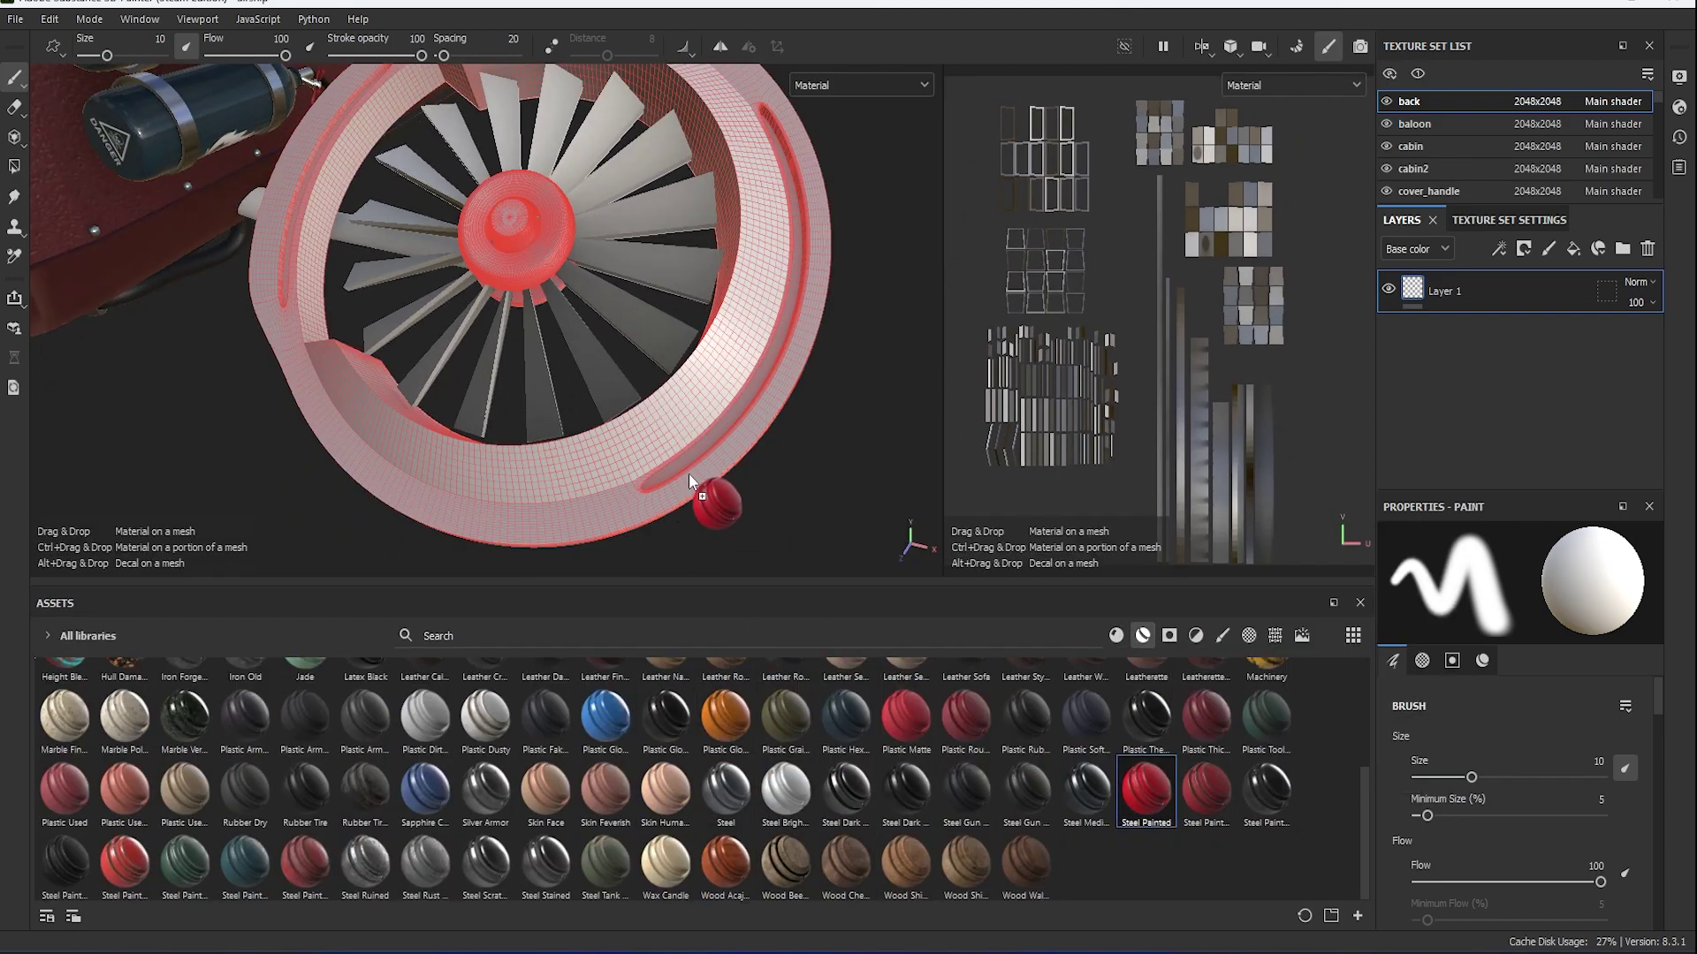
pyautogui.moveTo(1146, 789)
pyautogui.mouseDown()
pyautogui.moveTo(699, 477)
pyautogui.moveTo(703, 433)
pyautogui.moveTo(795, 415)
pyautogui.mouseUp()
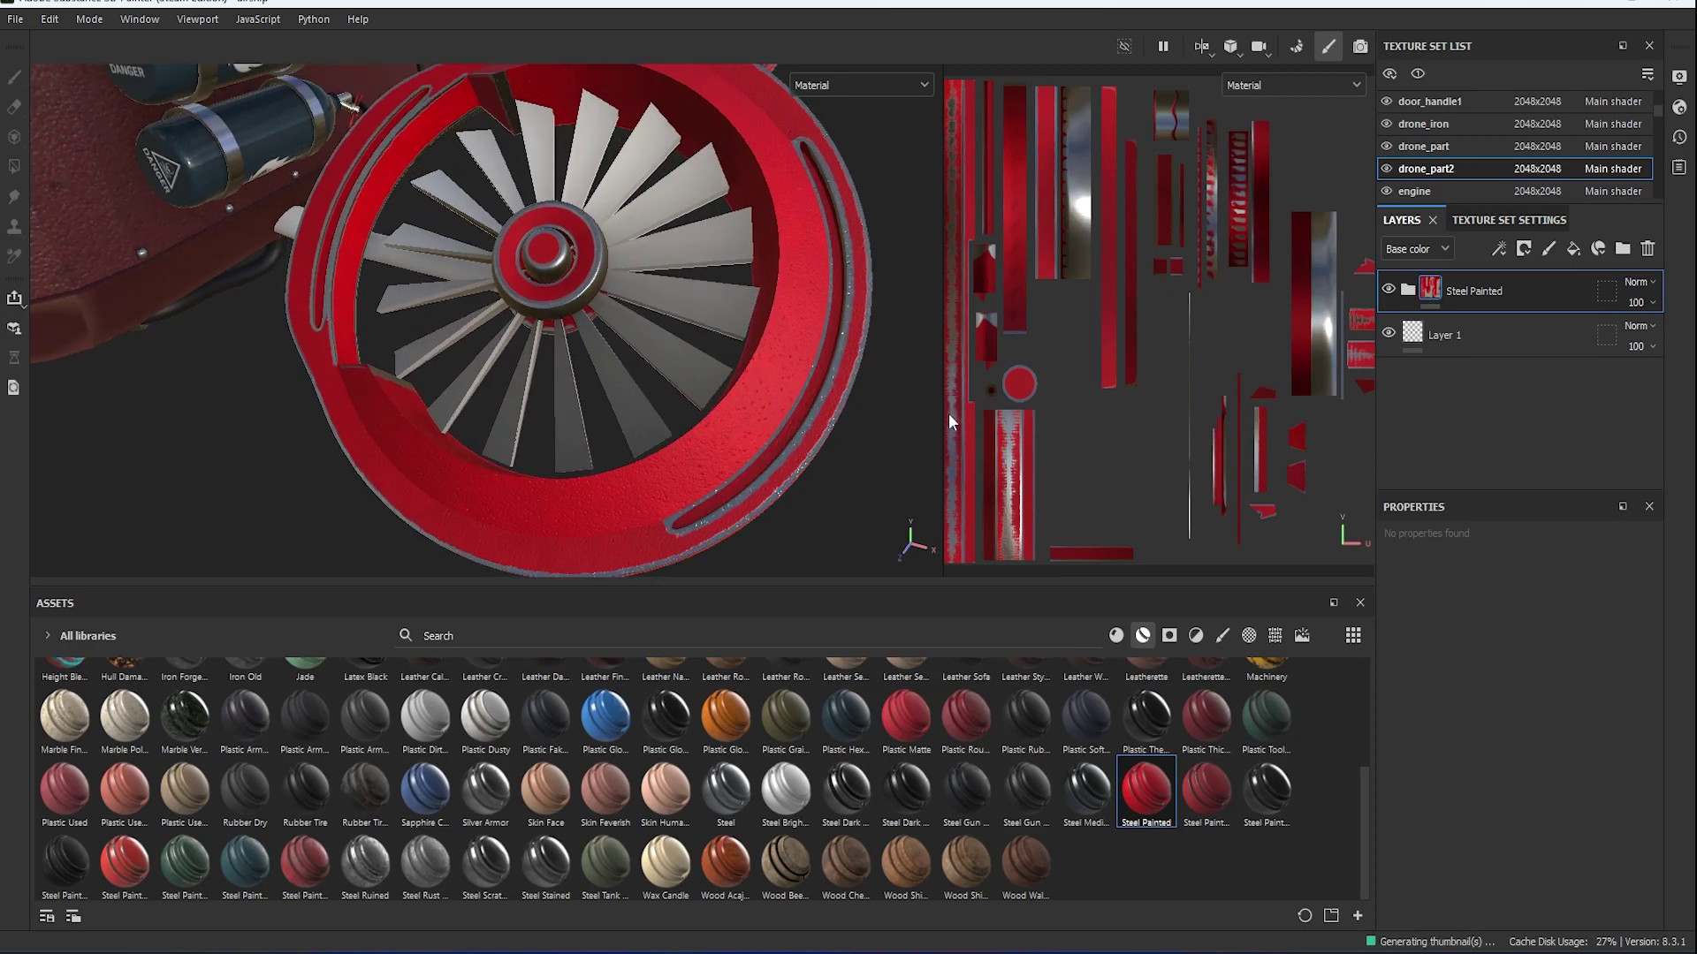
pyautogui.click(1407, 288)
pyautogui.scroll(-2, 1449, 412)
pyautogui.scroll(2, 1449, 421)
pyautogui.click(1466, 338)
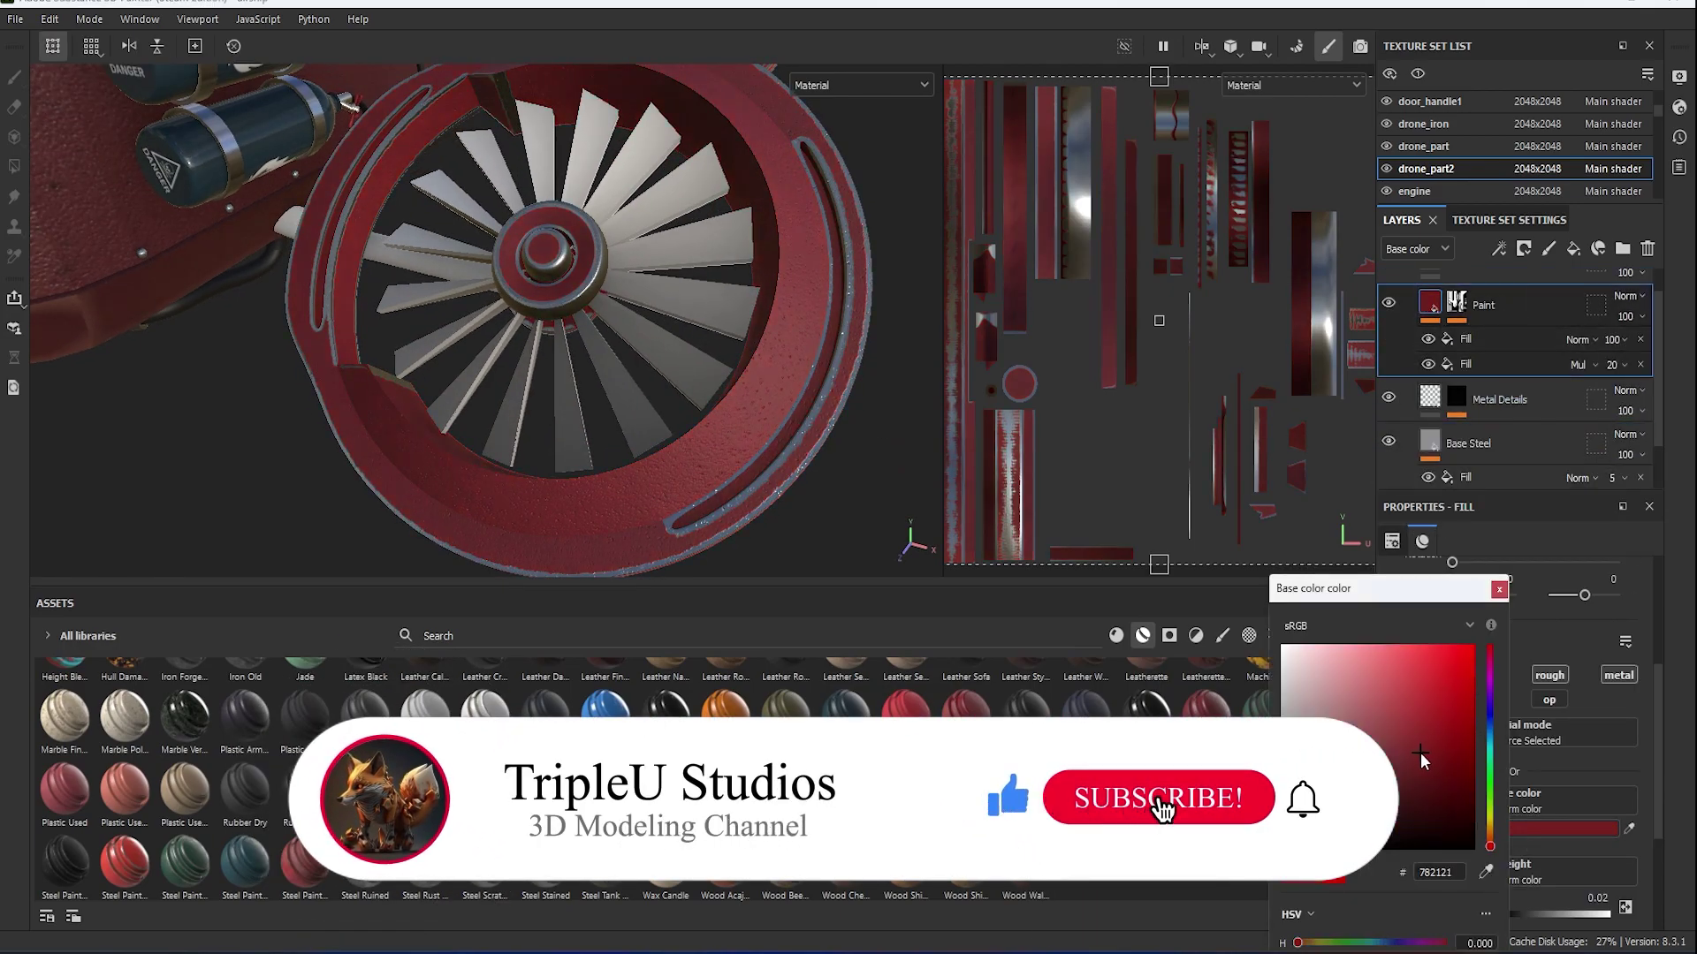
pyautogui.moveTo(1467, 684); pyautogui.dragTo(1283, 714)
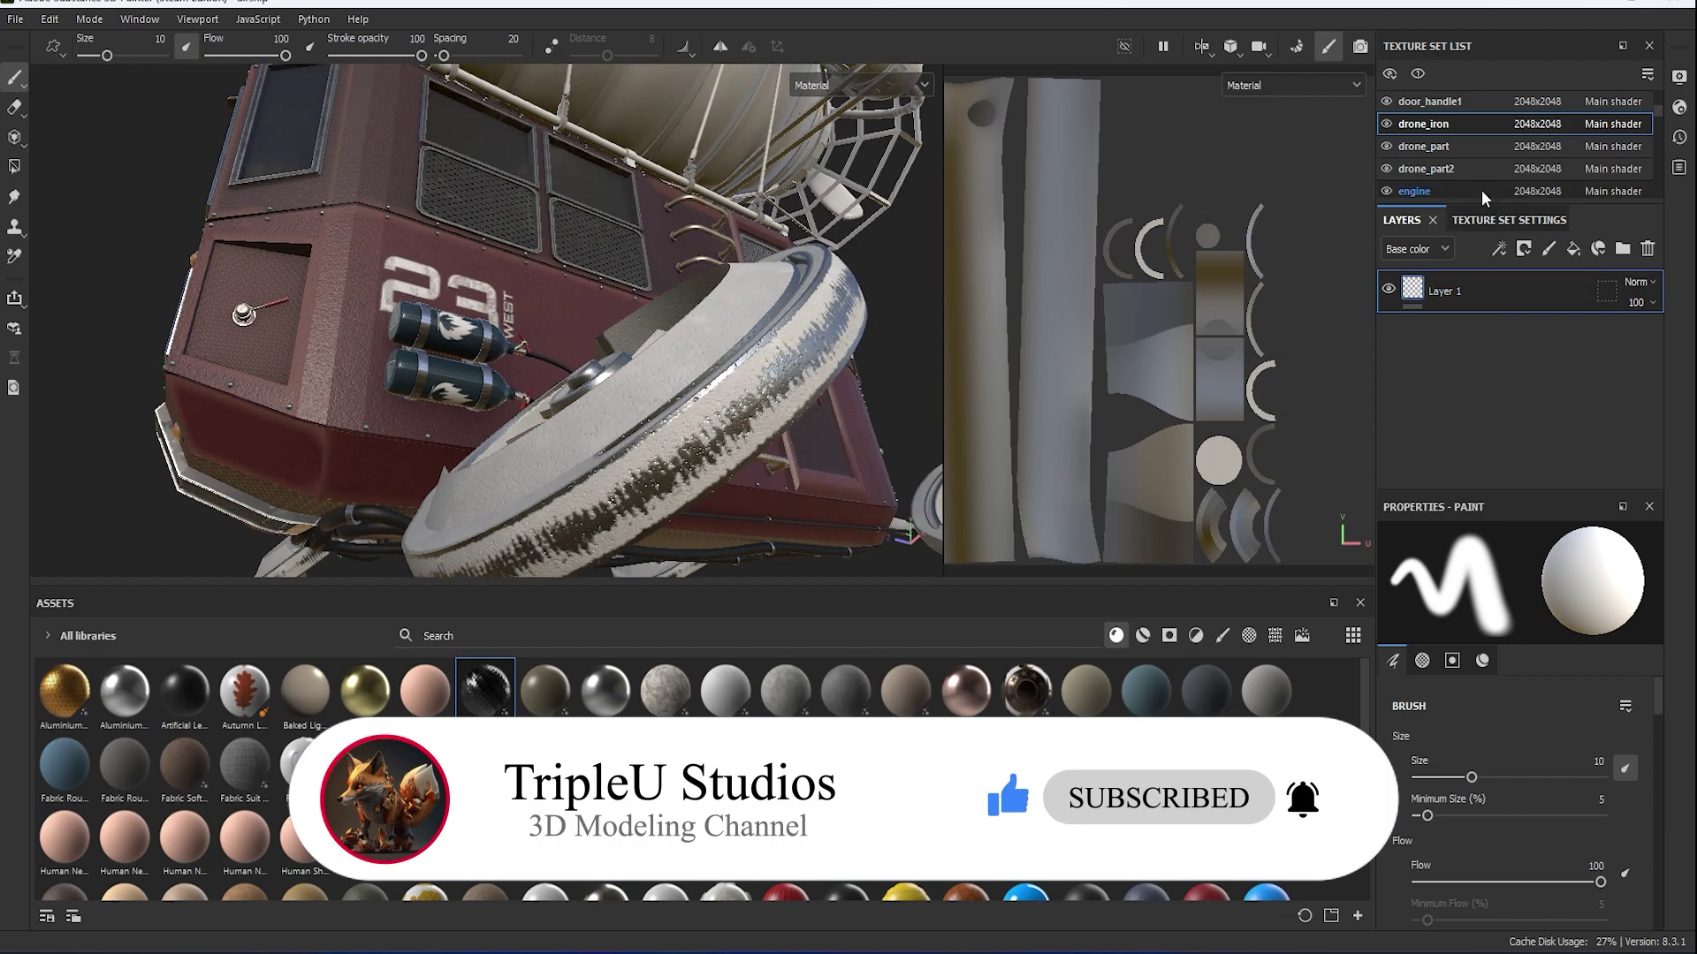
# In drone_part2, inspect the Metal Details mask and raise Base Steel roughness to 0.3755.
pyautogui.click(1449, 168)
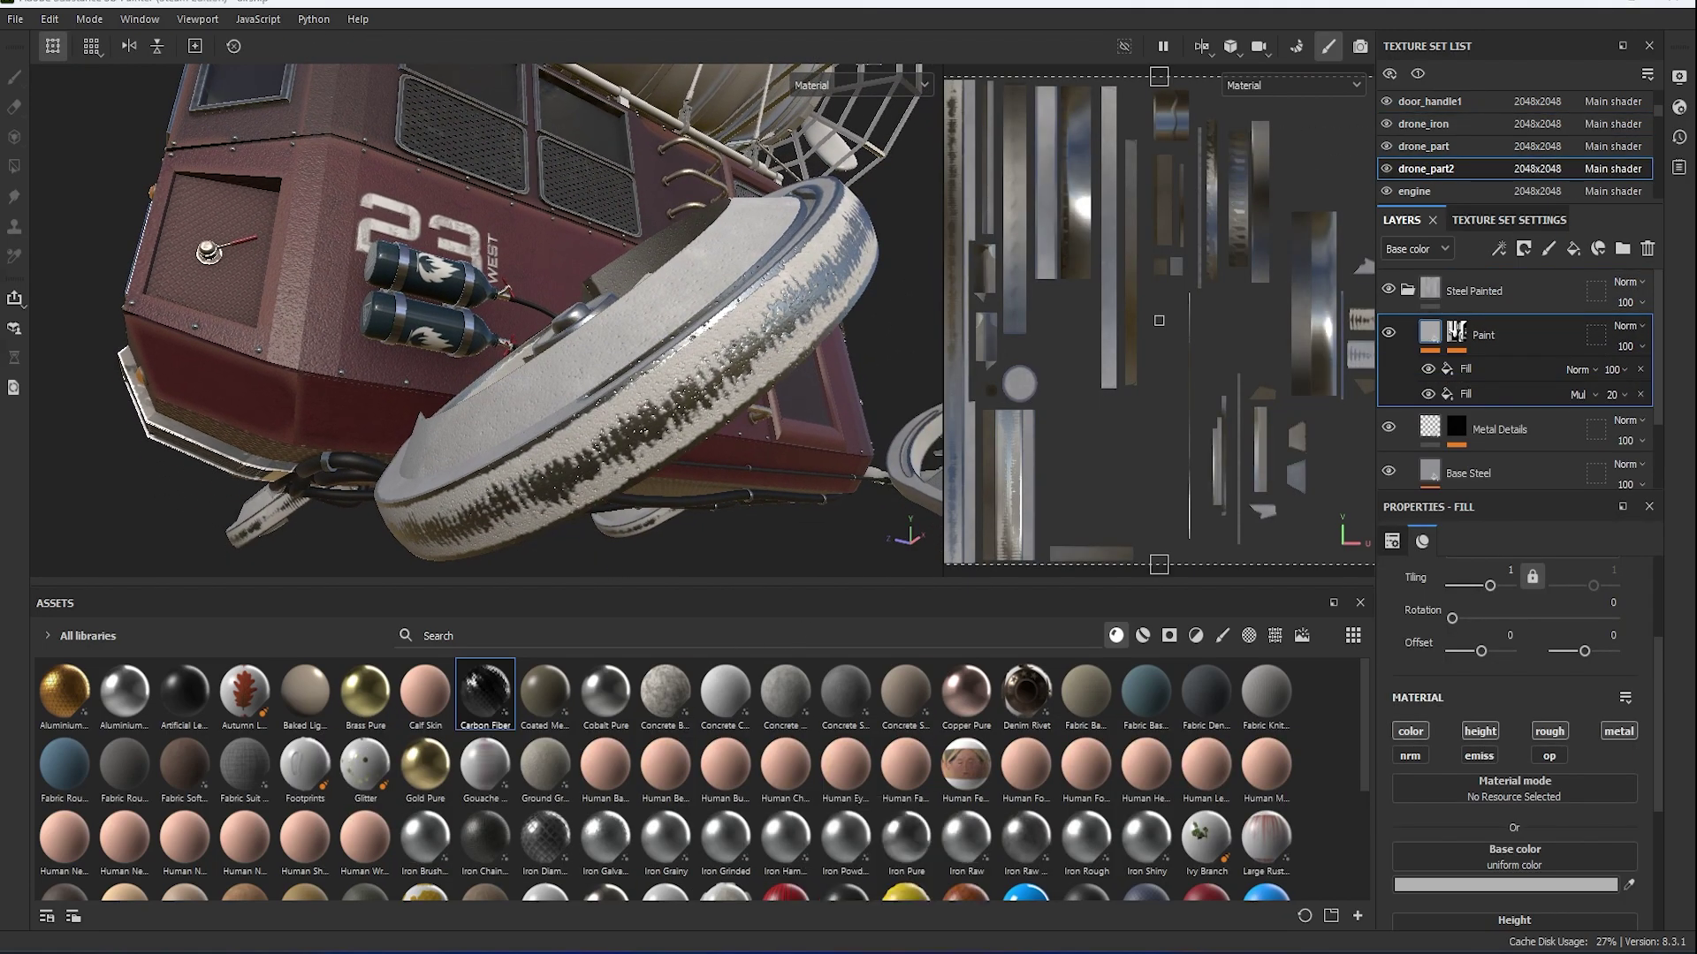
pyautogui.scroll(-2, 1434, 426)
pyautogui.click(1450, 387)
pyautogui.keyDown('alt'); pyautogui.moveTo(606, 379); pyautogui.dragTo(1116, 470); pyautogui.keyUp('alt')
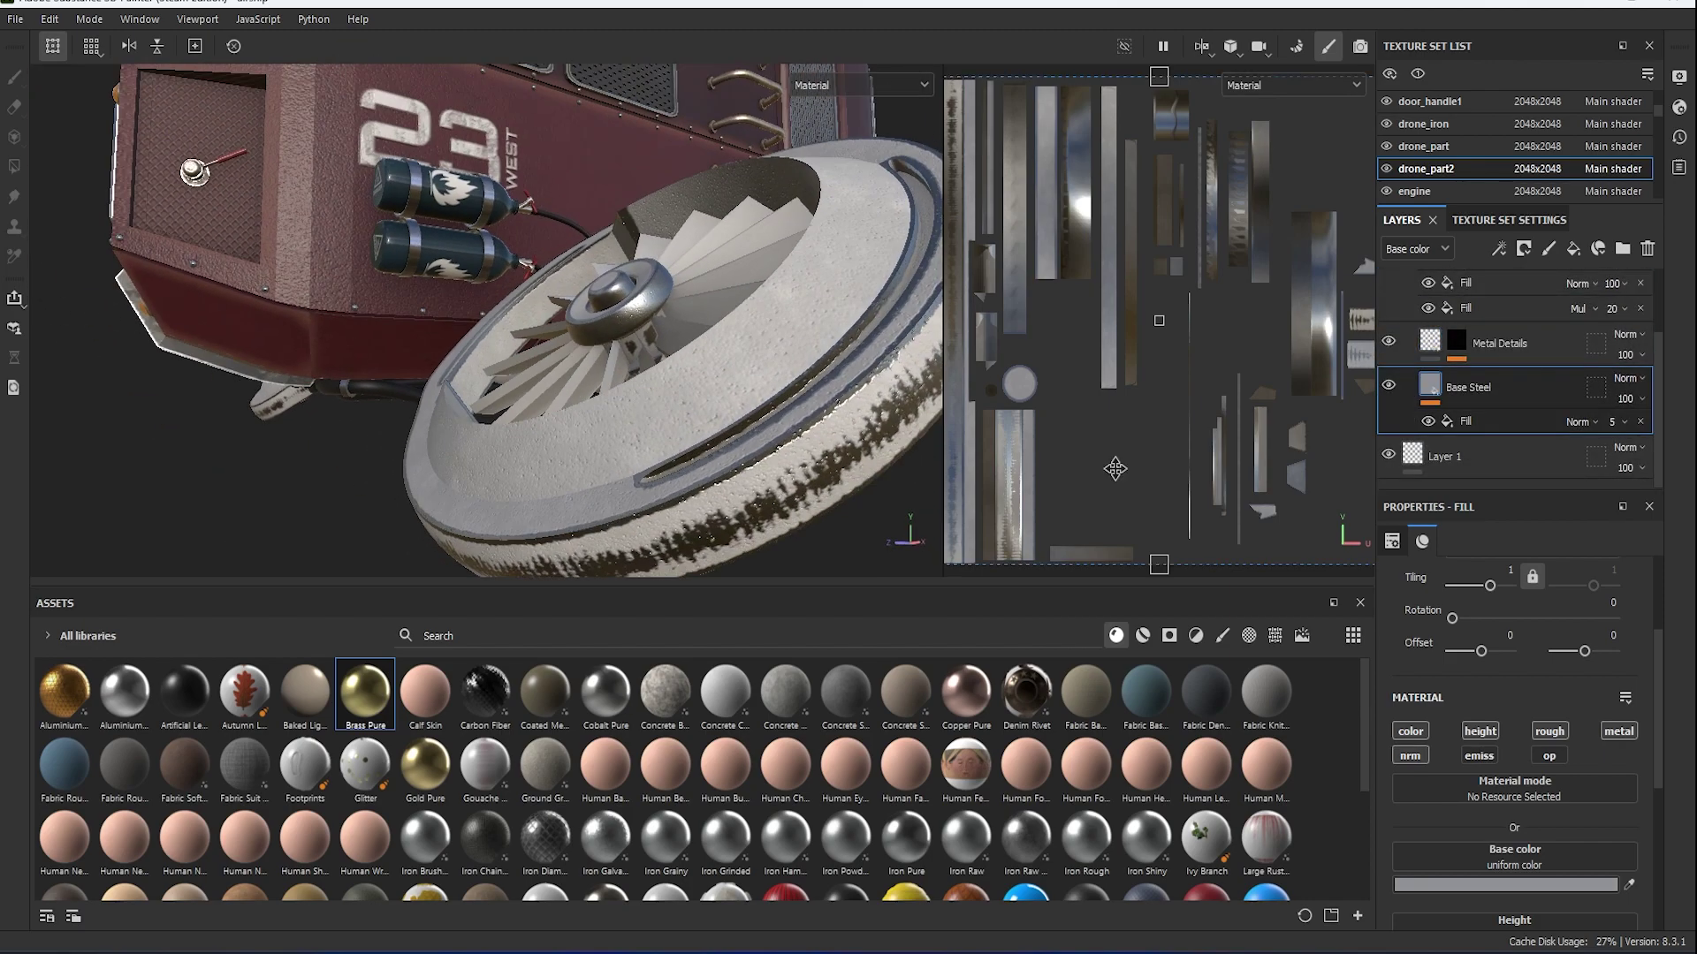
pyautogui.click(1457, 341)
pyautogui.click(1498, 402)
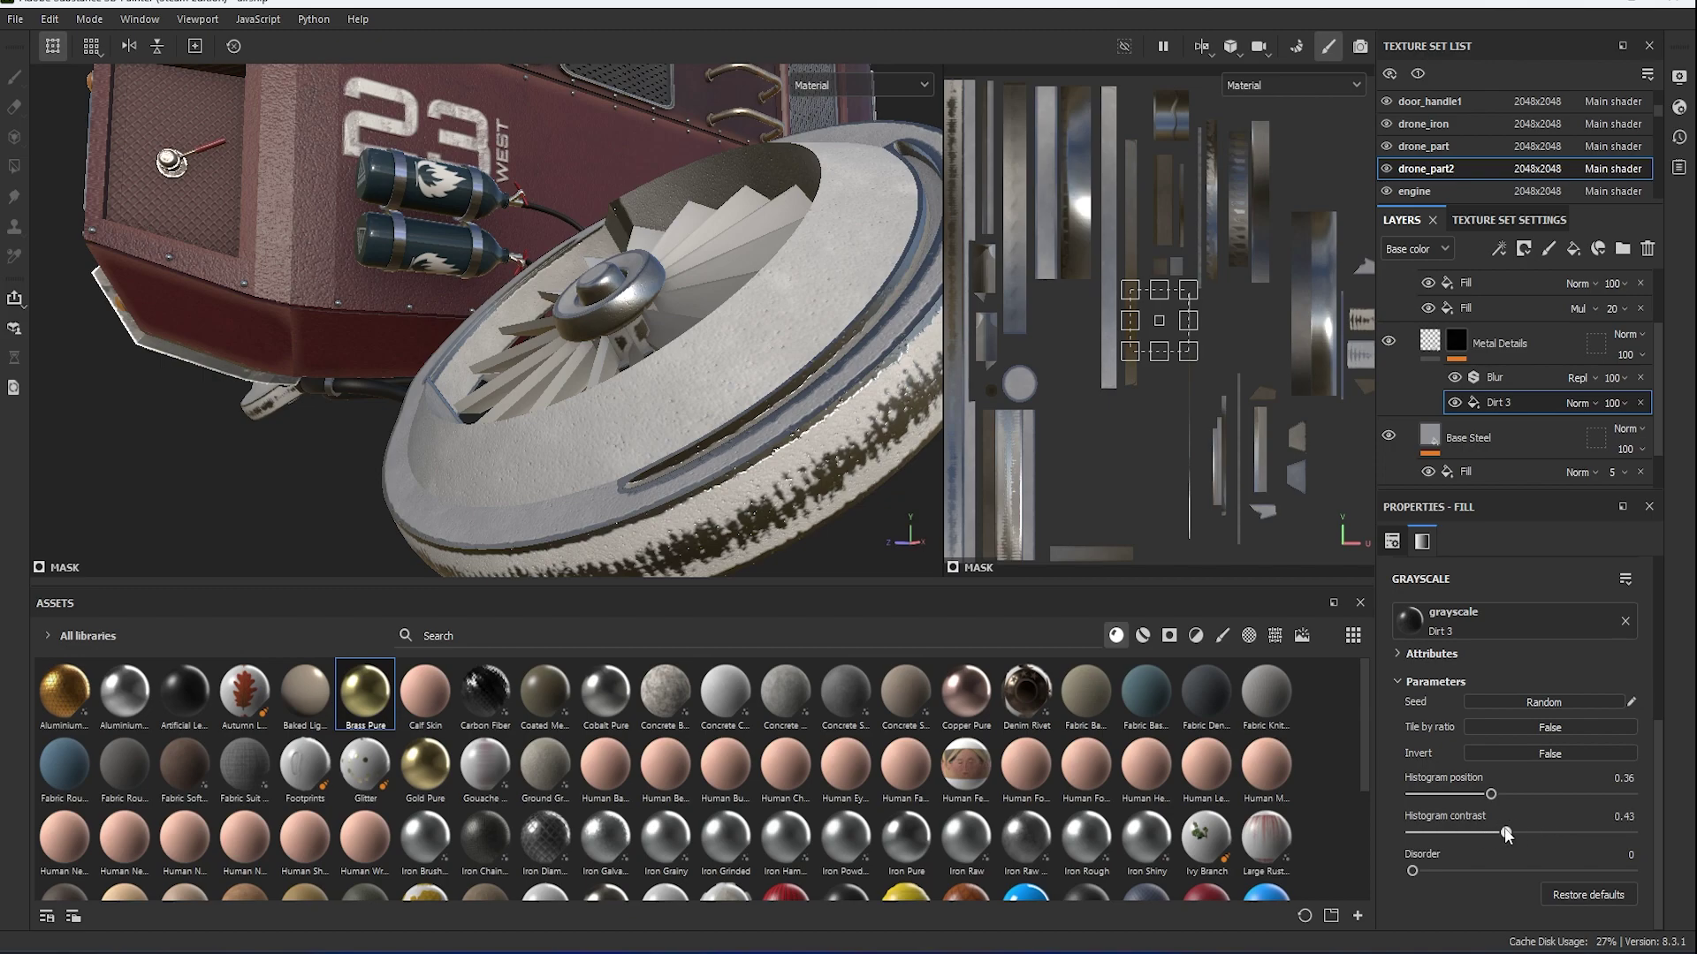
pyautogui.click(1502, 379)
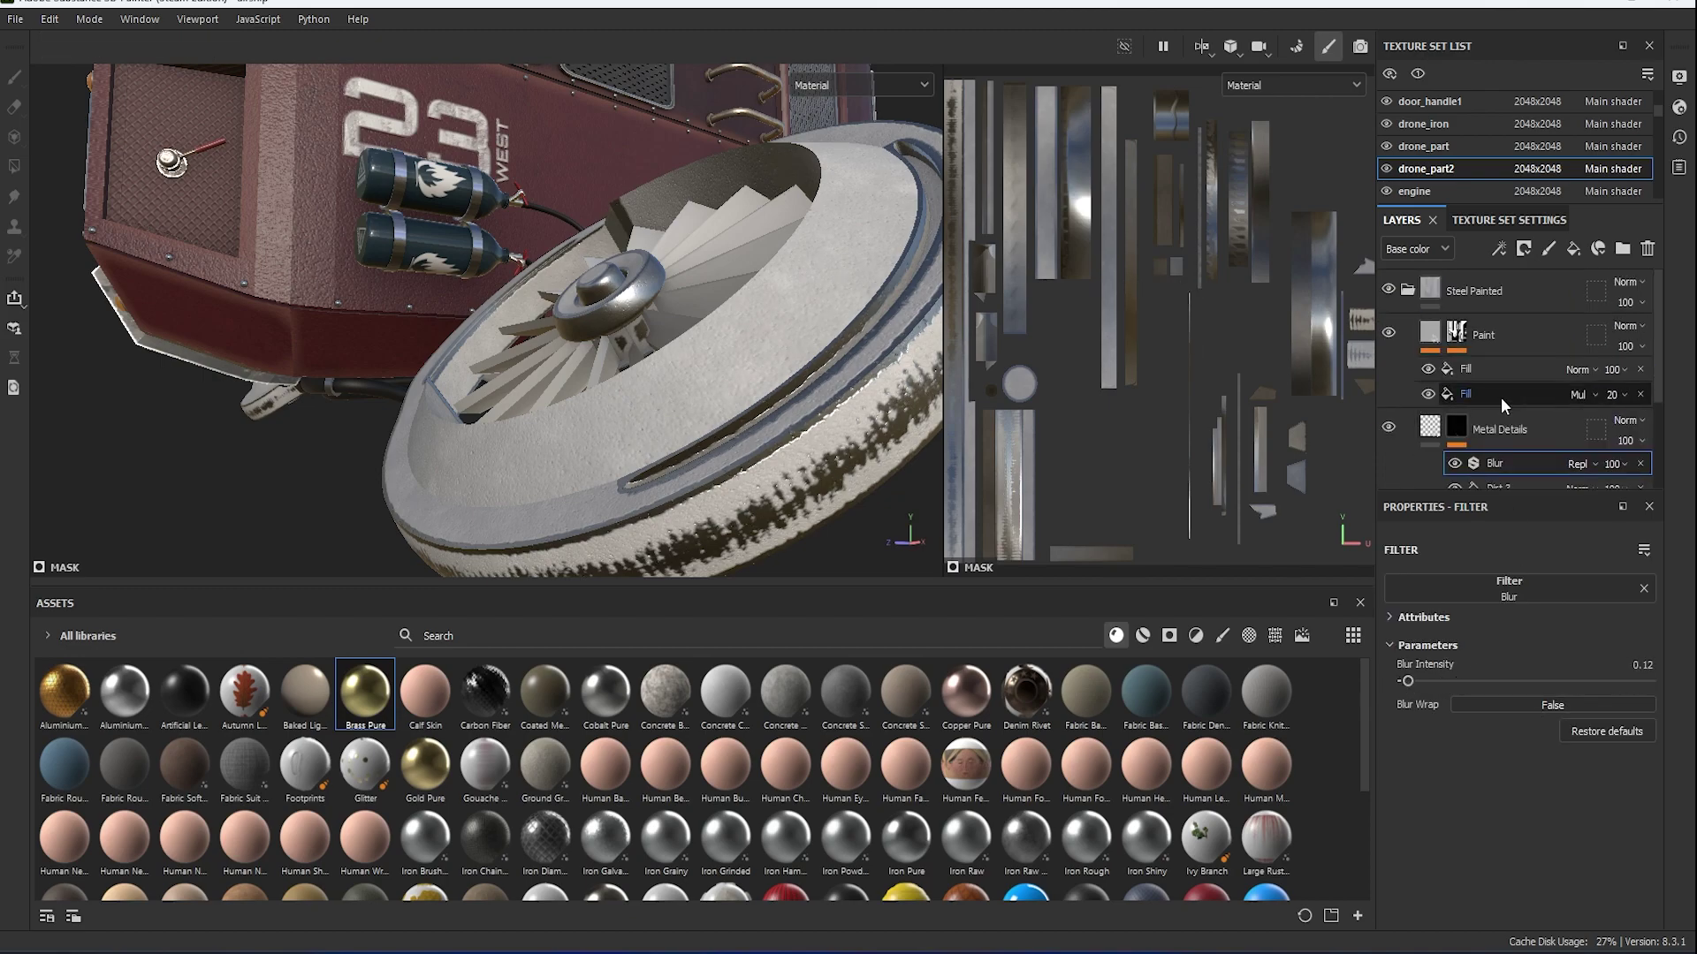
pyautogui.scroll(-2, 1500, 396)
pyautogui.click(1501, 394)
pyautogui.moveTo(1455, 829); pyautogui.dragTo(1489, 829)
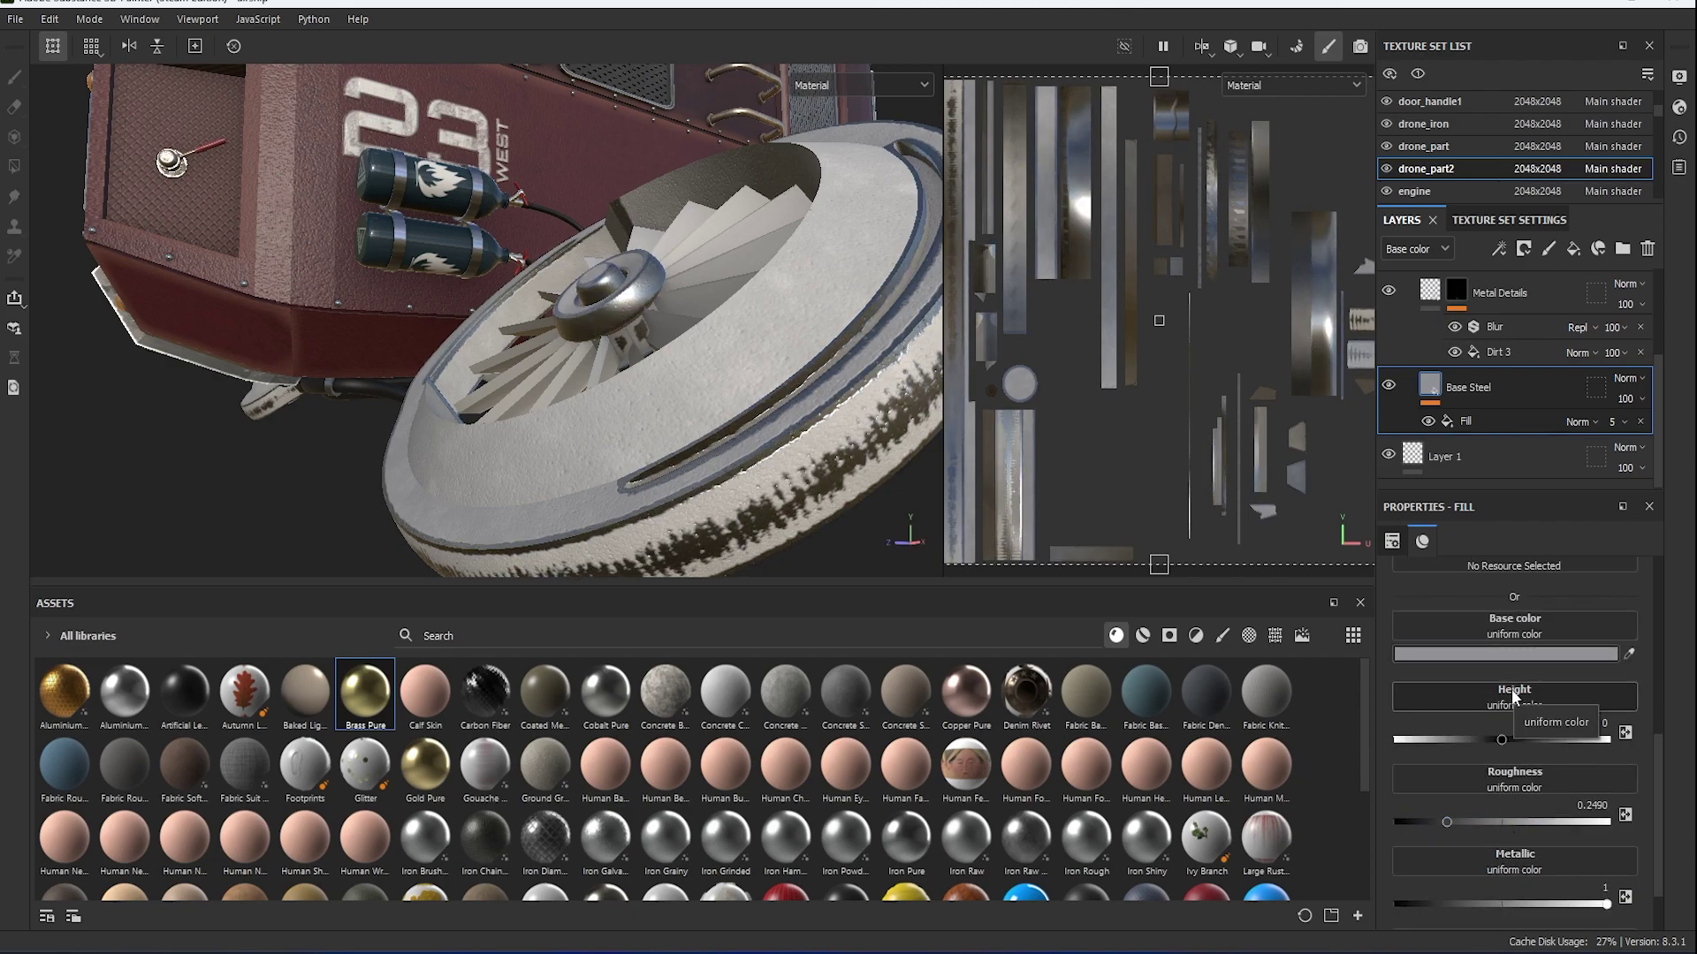
# Add a black-masked fill layer above Steel Painted and switch to Polygon Fill.
pyautogui.scroll(3, 1530, 692)
pyautogui.scroll(2, 1571, 569)
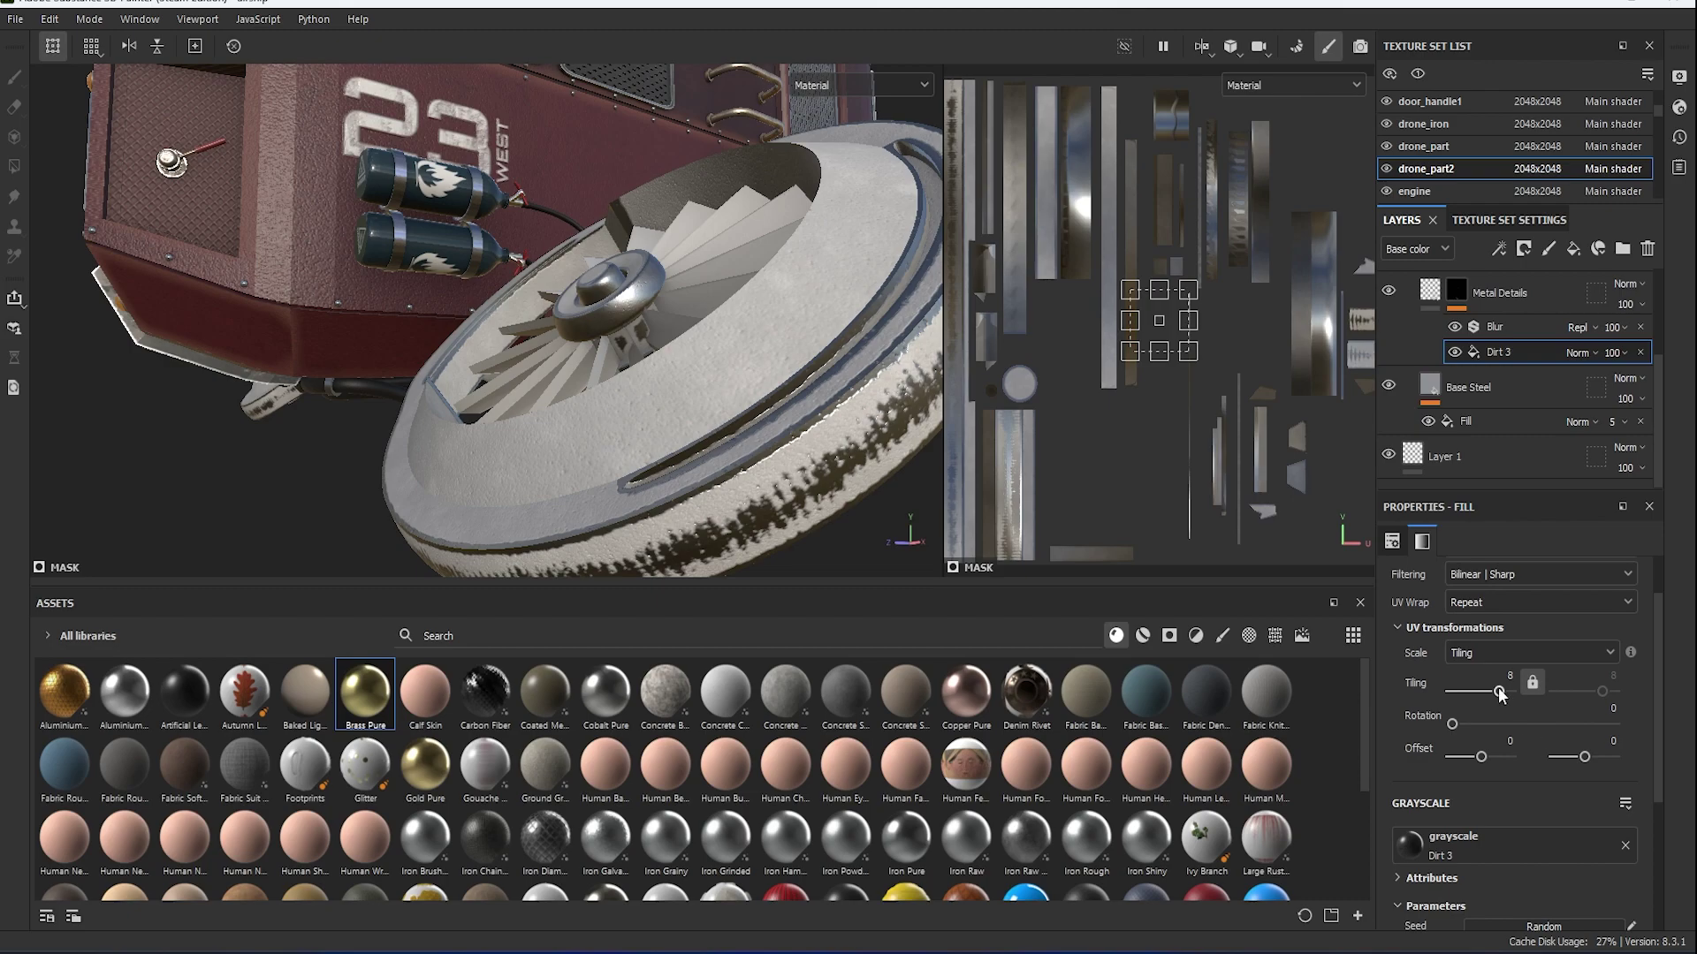
pyautogui.scroll(2, 1594, 442)
pyautogui.click(1513, 395)
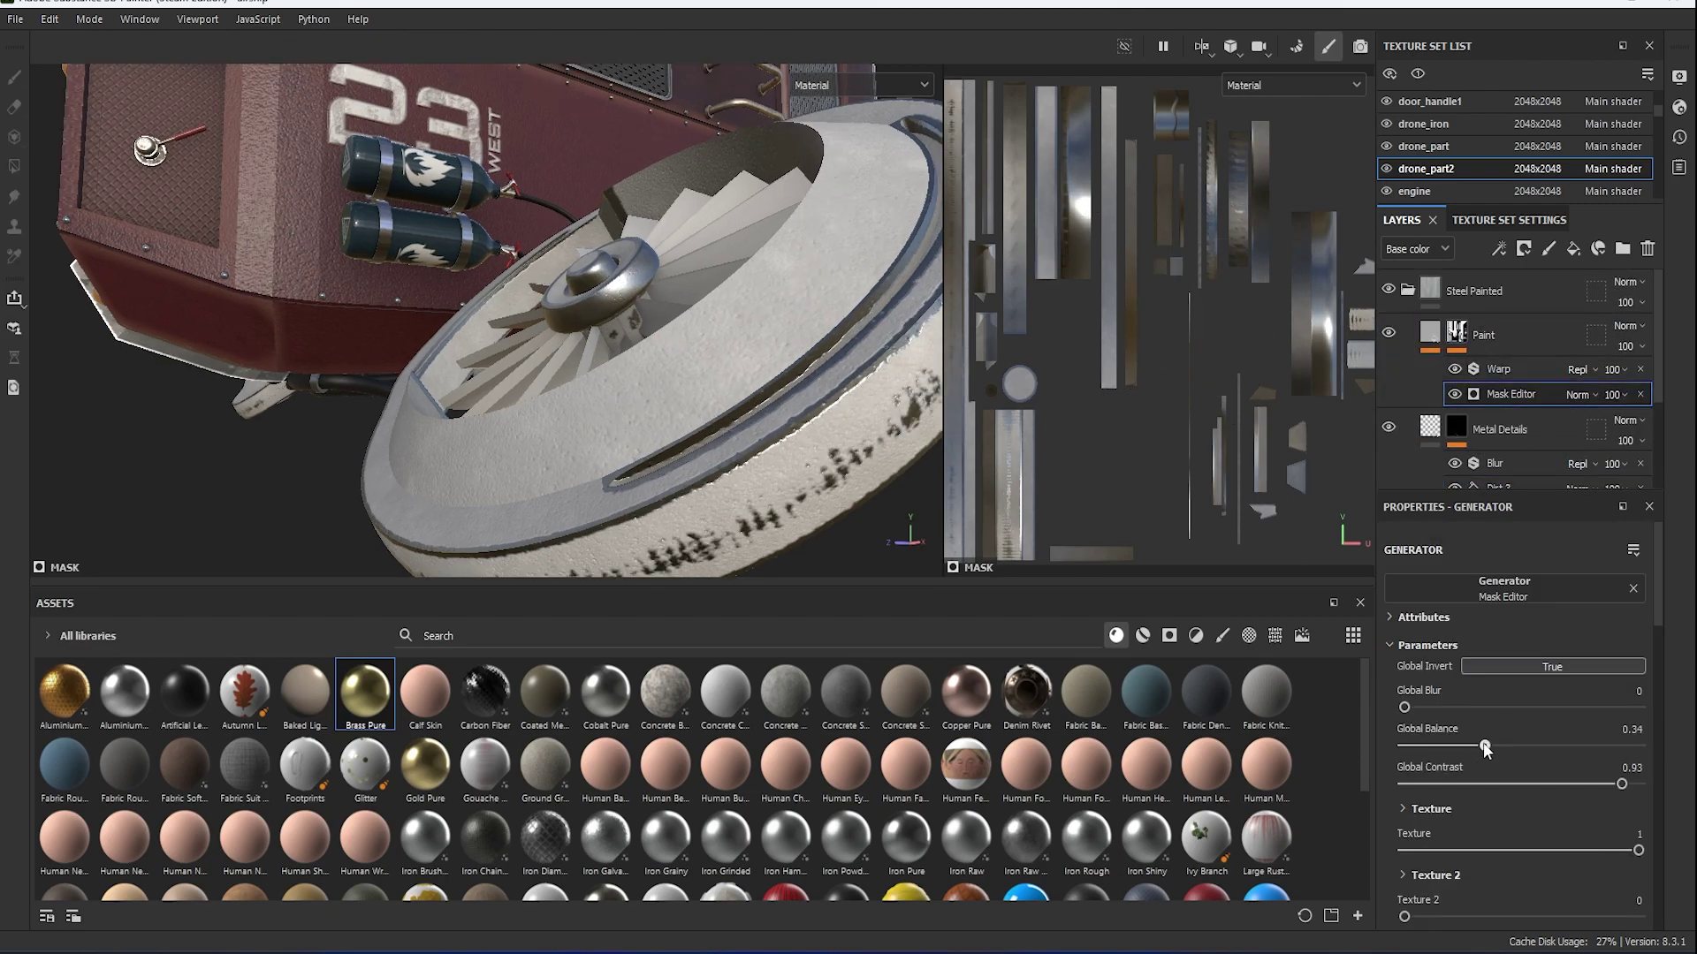
pyautogui.rightClick(1471, 296)
pyautogui.click(1502, 304)
pyautogui.click(14, 137)
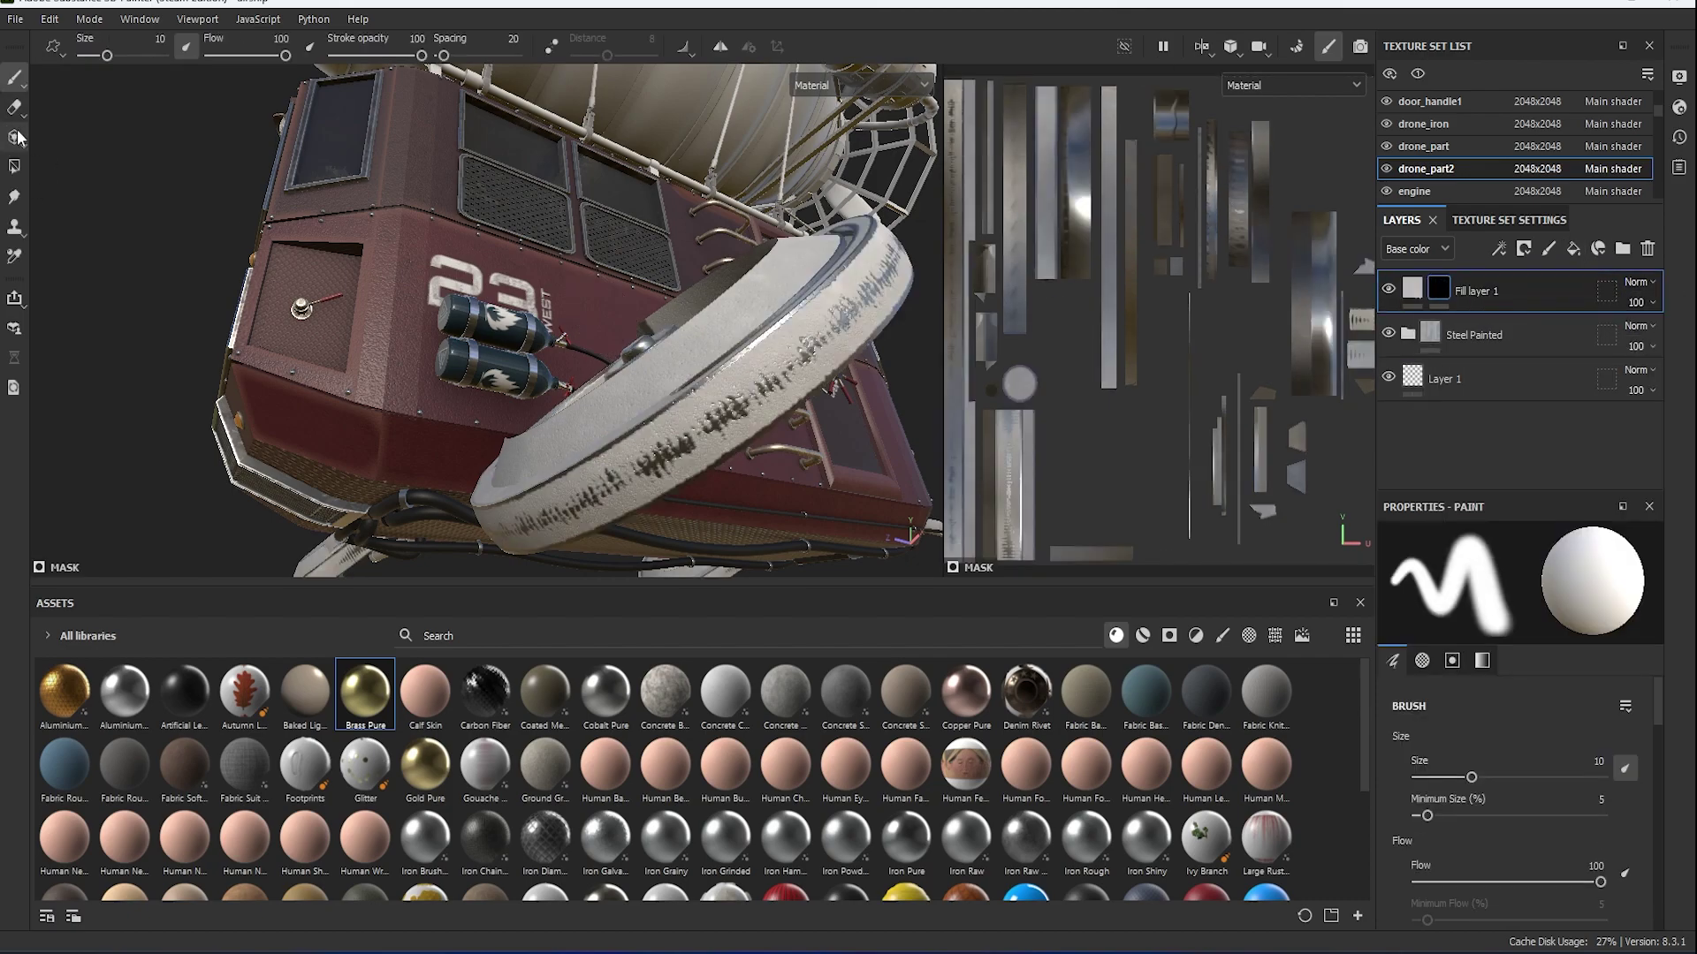
pyautogui.press('4')
pyautogui.scroll(2, 737, 433)
pyautogui.scroll(2, 751, 380)
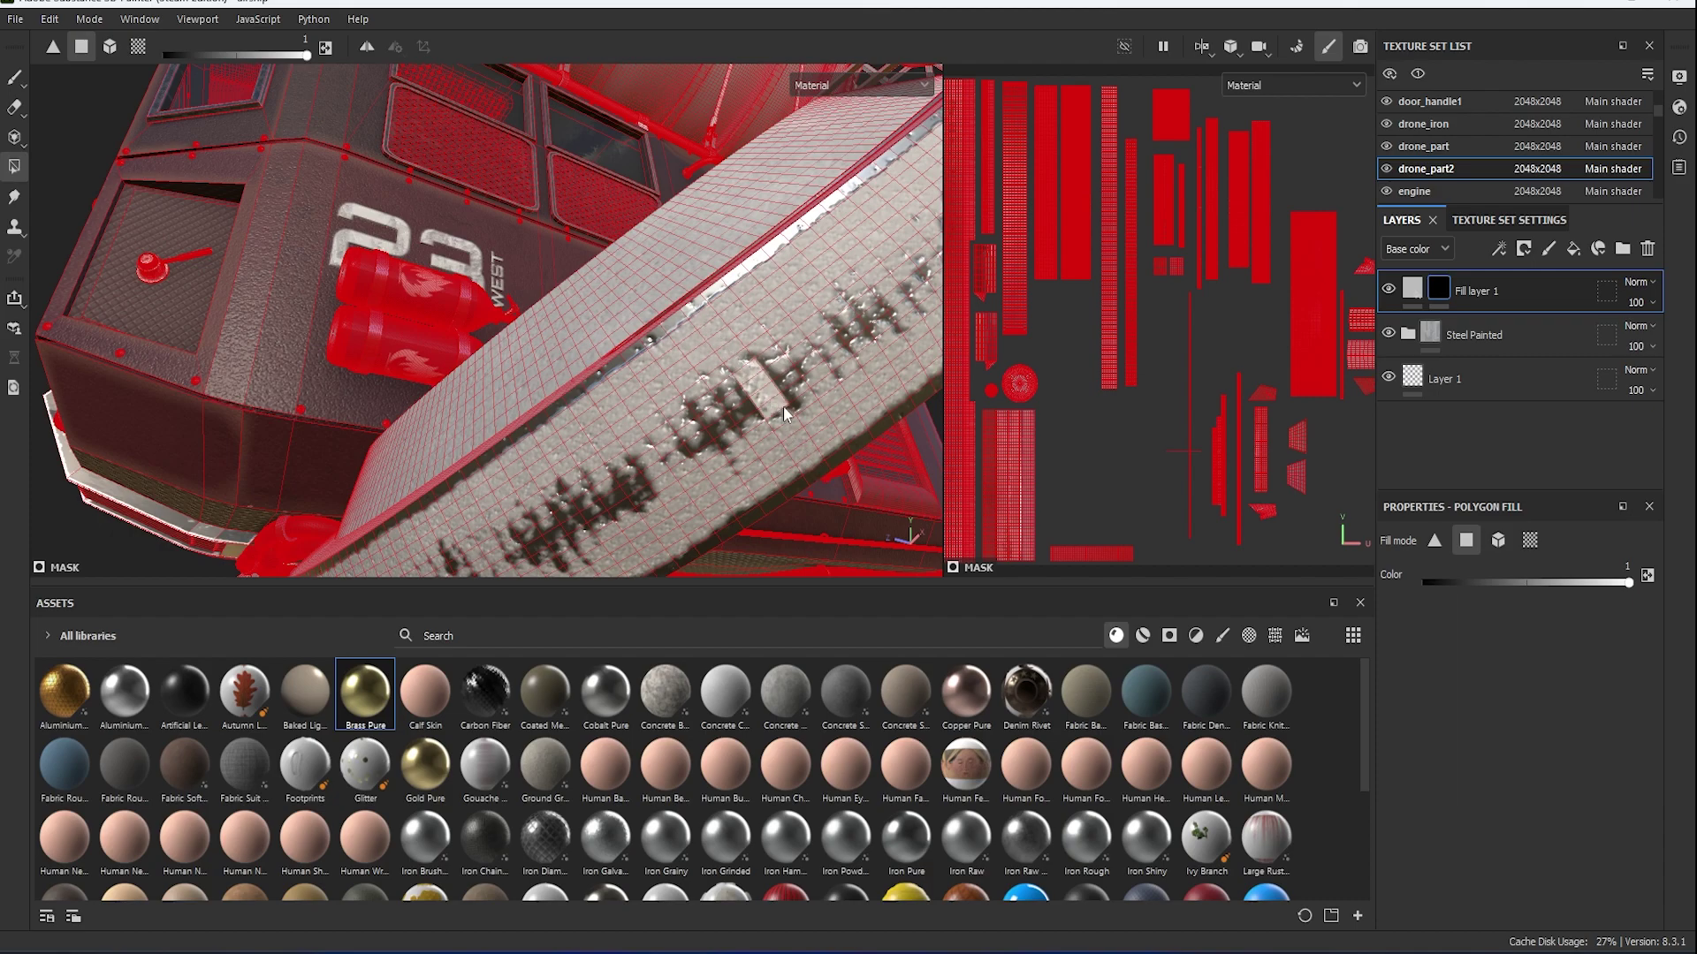
# Survey the beam's UV strips and set Fill layer 1's base colour to black.
pyautogui.scroll(-2, 1059, 410)
pyautogui.scroll(3, 1117, 246)
pyautogui.scroll(3, 1217, 330)
pyautogui.scroll(2, 1217, 331)
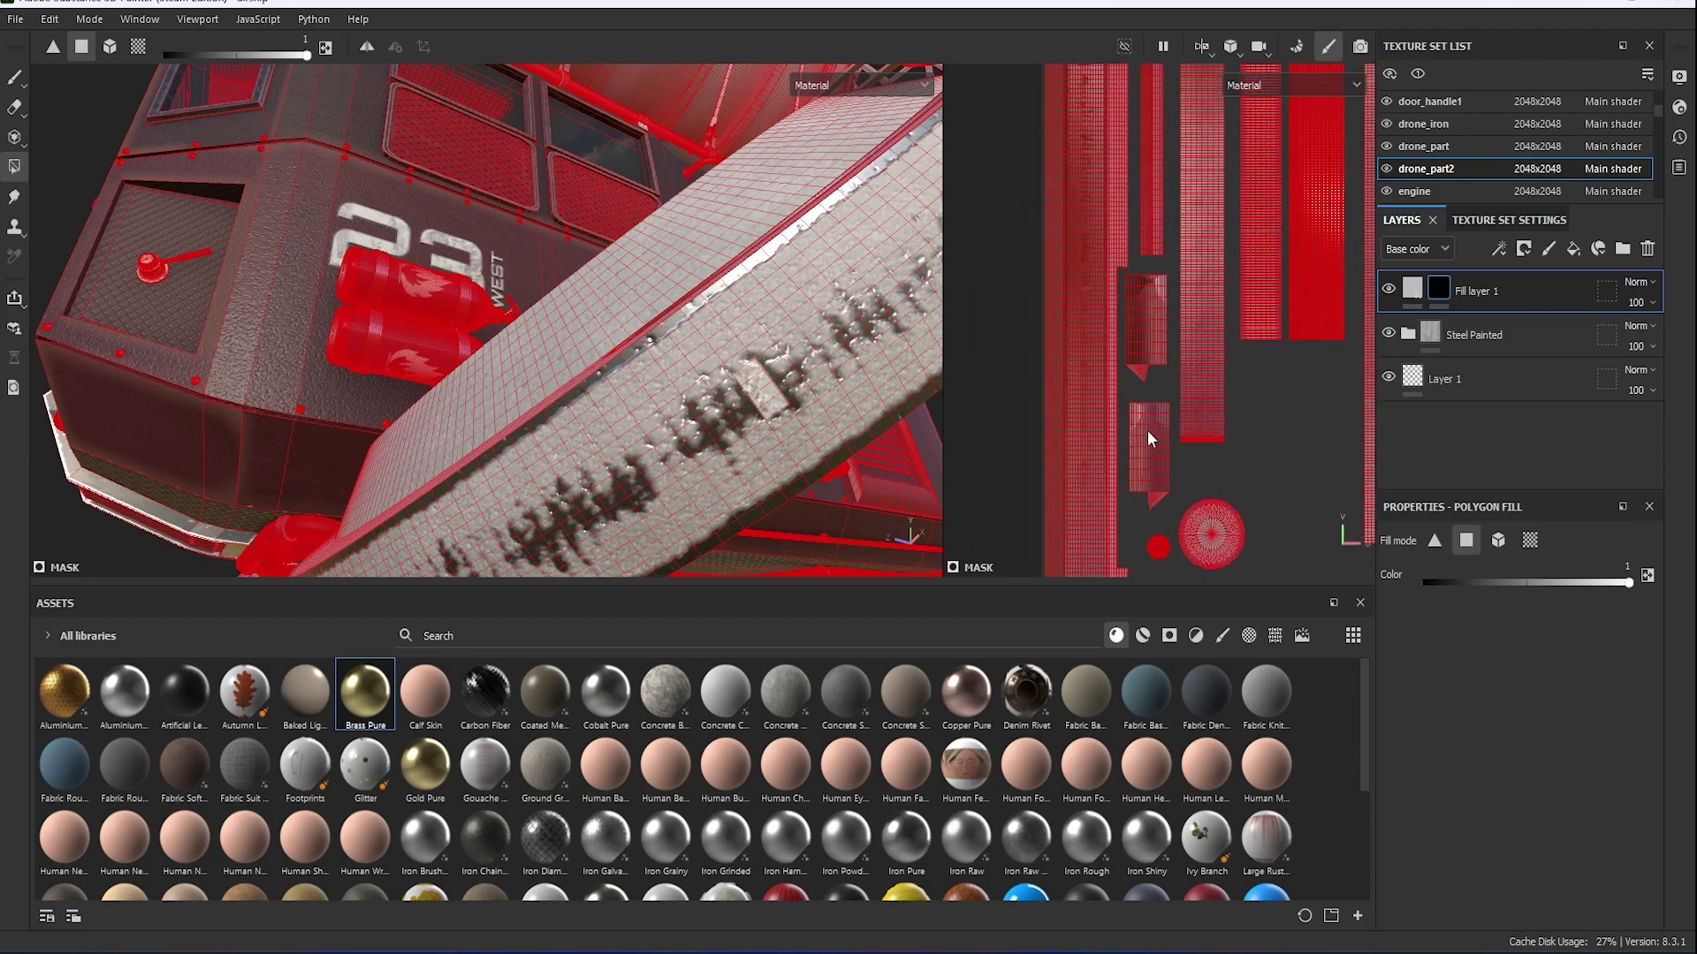
pyautogui.scroll(2, 1141, 433)
pyautogui.scroll(2, 1113, 469)
pyautogui.scroll(-3, 1104, 493)
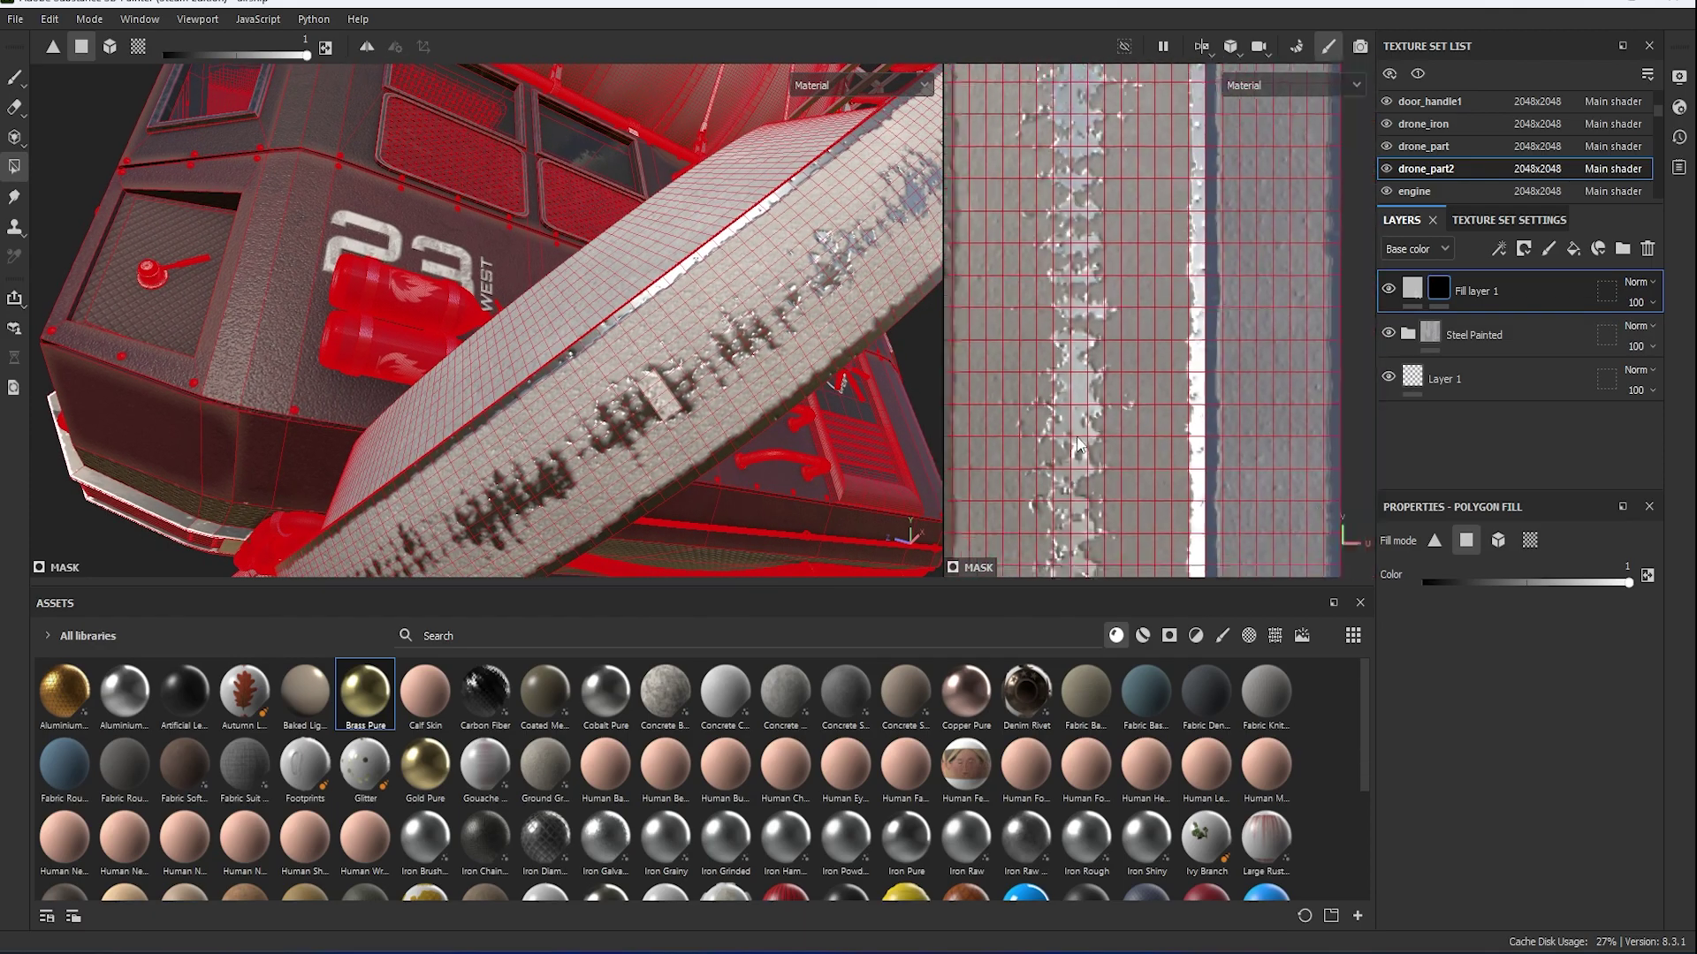
pyautogui.moveTo(1105, 493); pyautogui.dragTo(1268, 335, button='middle')
pyautogui.scroll(-1, 1219, 459)
pyautogui.scroll(-3, 1219, 459)
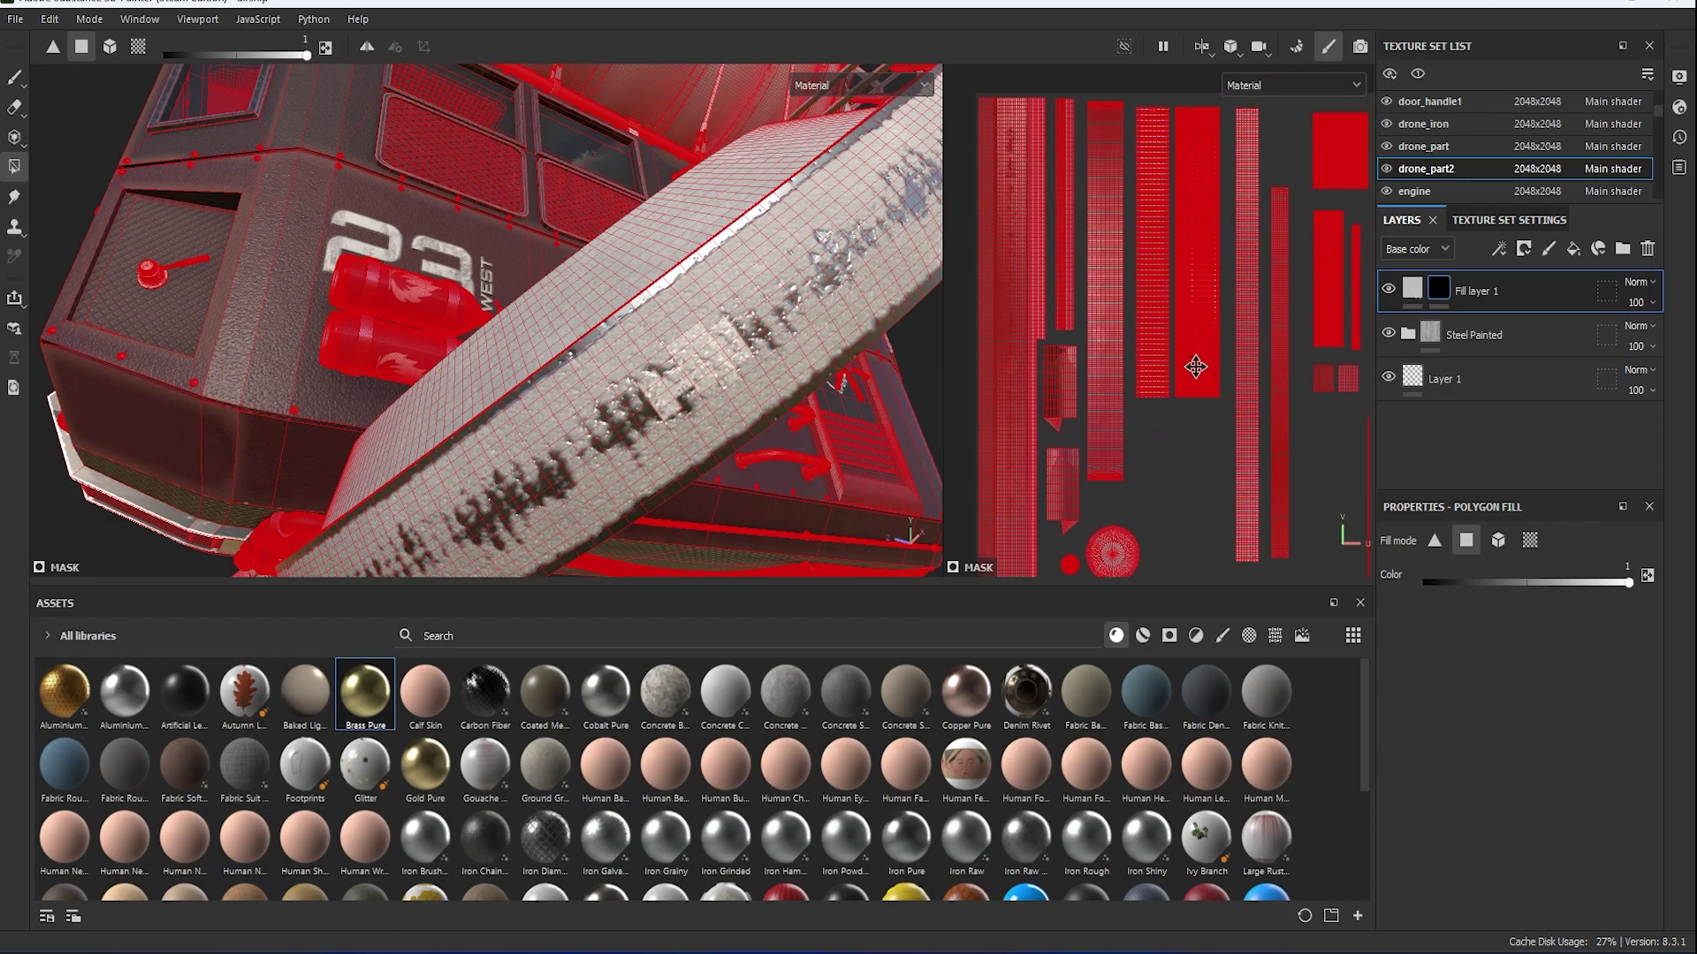
pyautogui.scroll(3, 1202, 456)
pyautogui.moveTo(1202, 456)
pyautogui.mouseDown(button='middle')
pyautogui.moveTo(1214, 512)
pyautogui.moveTo(1174, 345)
pyautogui.moveTo(1184, 231)
pyautogui.mouseUp(button='middle')
pyautogui.scroll(5, 1090, 382)
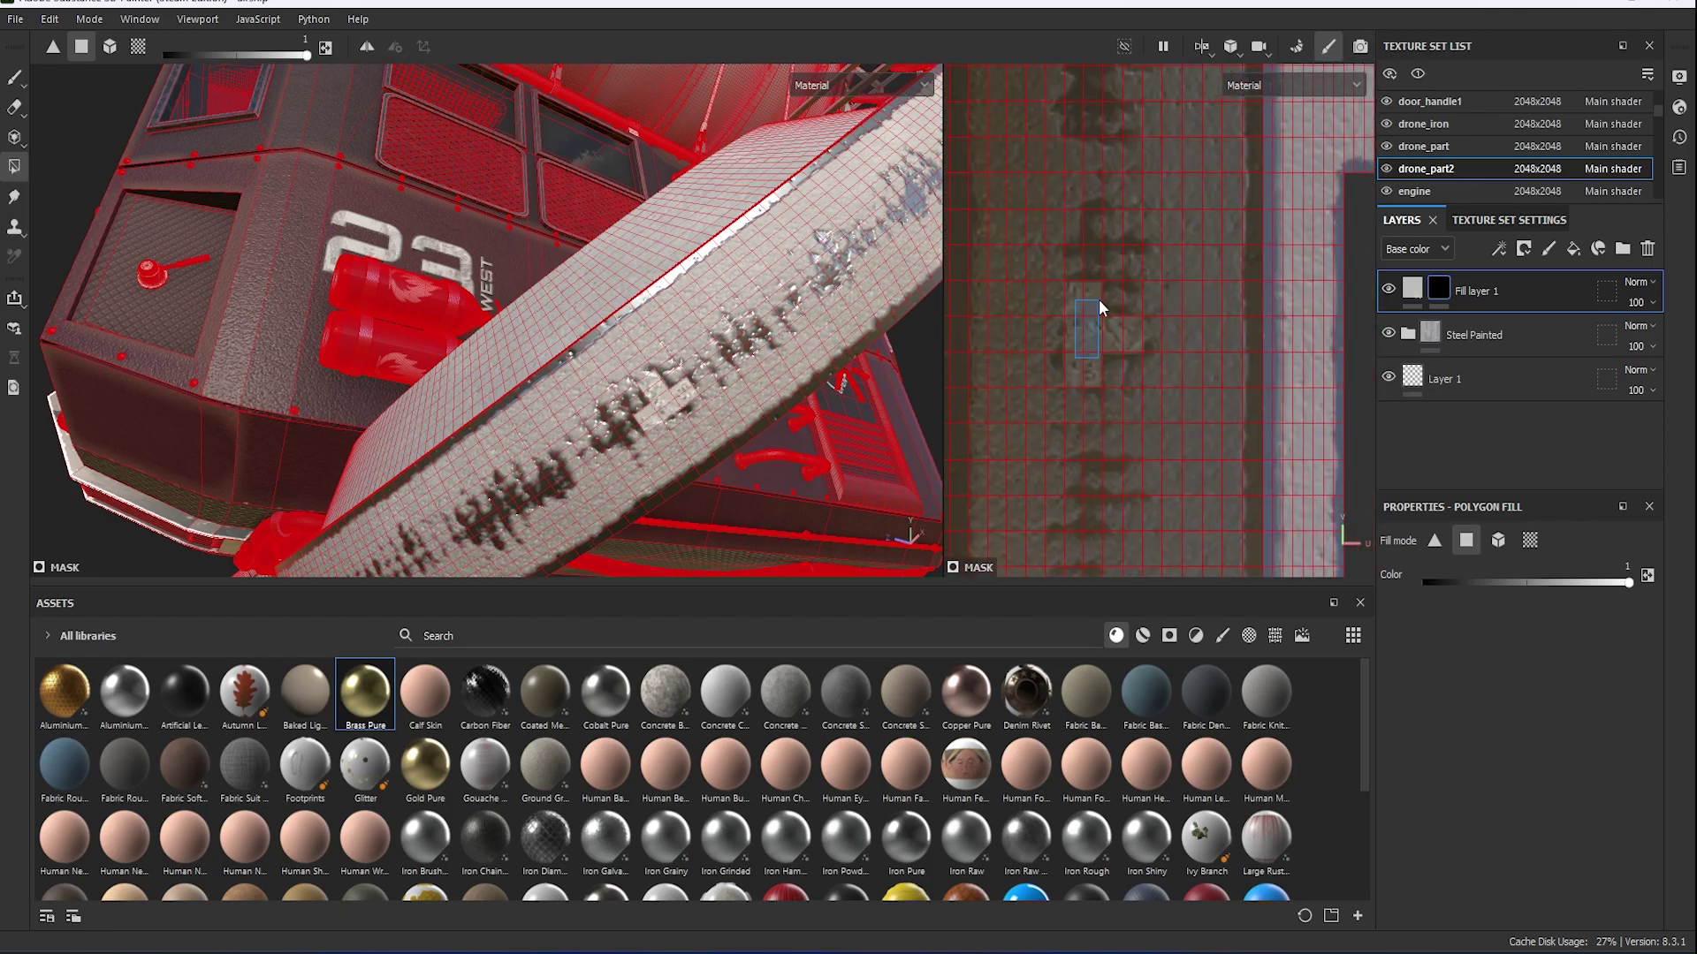
pyautogui.scroll(-2, 1133, 363)
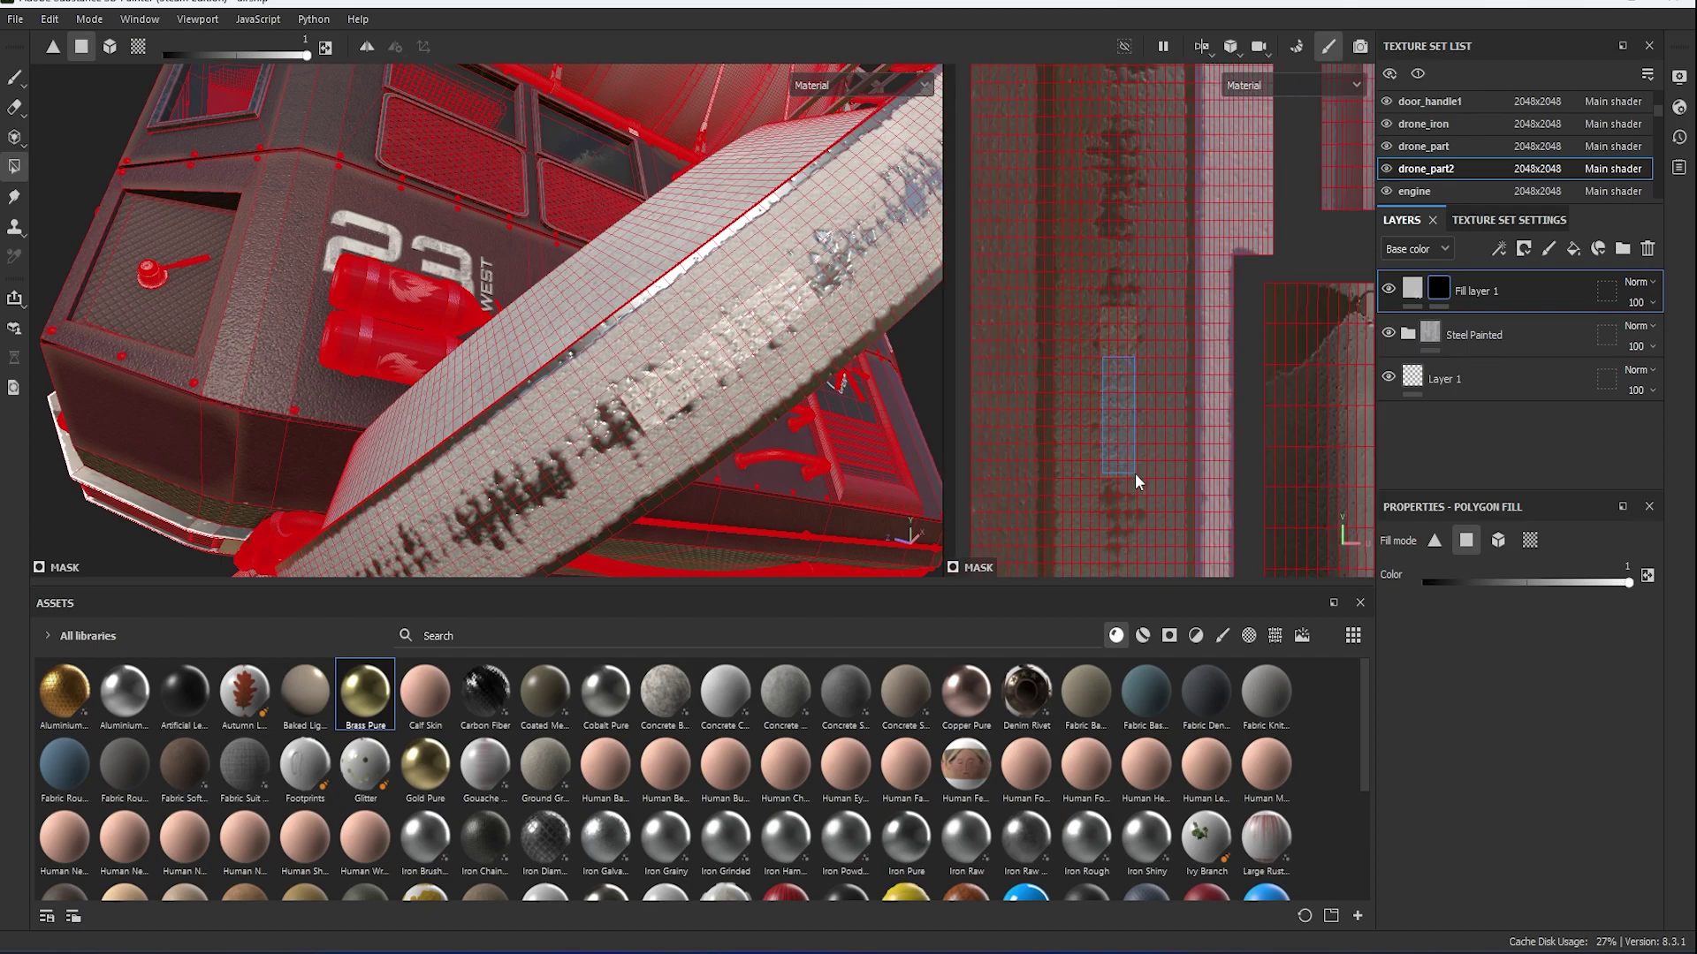
pyautogui.click(1412, 288)
pyautogui.click(1510, 766)
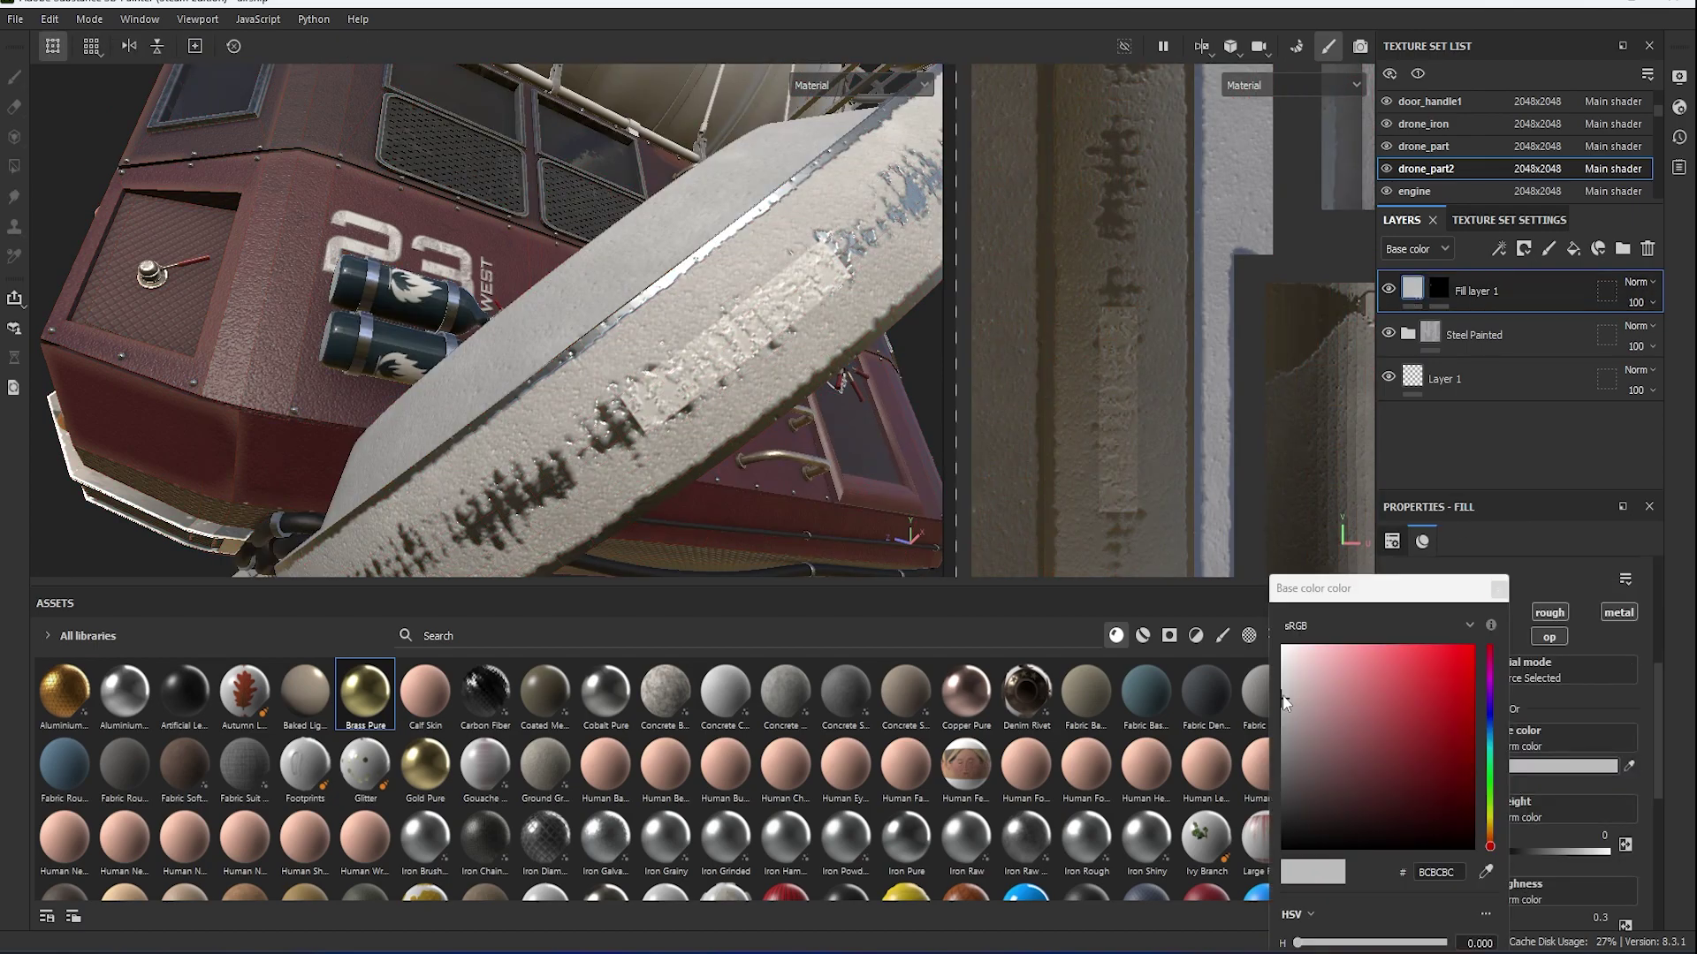
pyautogui.moveTo(1281, 696); pyautogui.dragTo(1278, 888)
# Polygon-fill several long UV strips of the beam into the mask as a dark stripe.
pyautogui.press('4')
pyautogui.scroll(-3, 1165, 389)
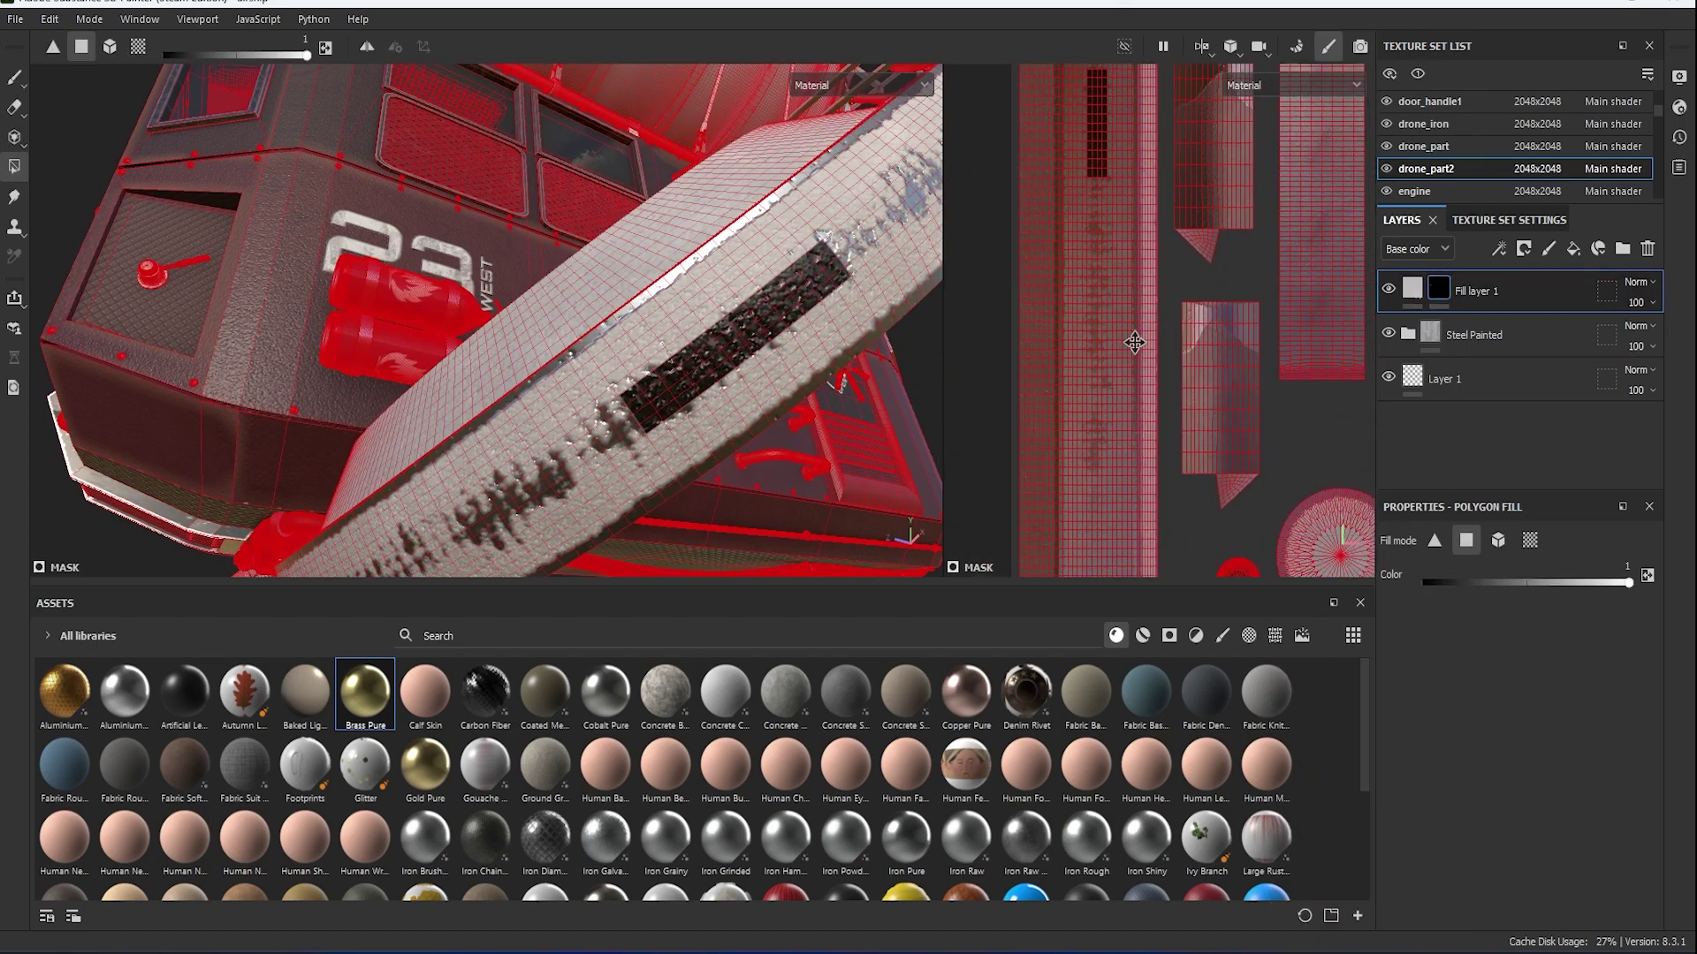
pyautogui.moveTo(1085, 125); pyautogui.dragTo(1101, 574)
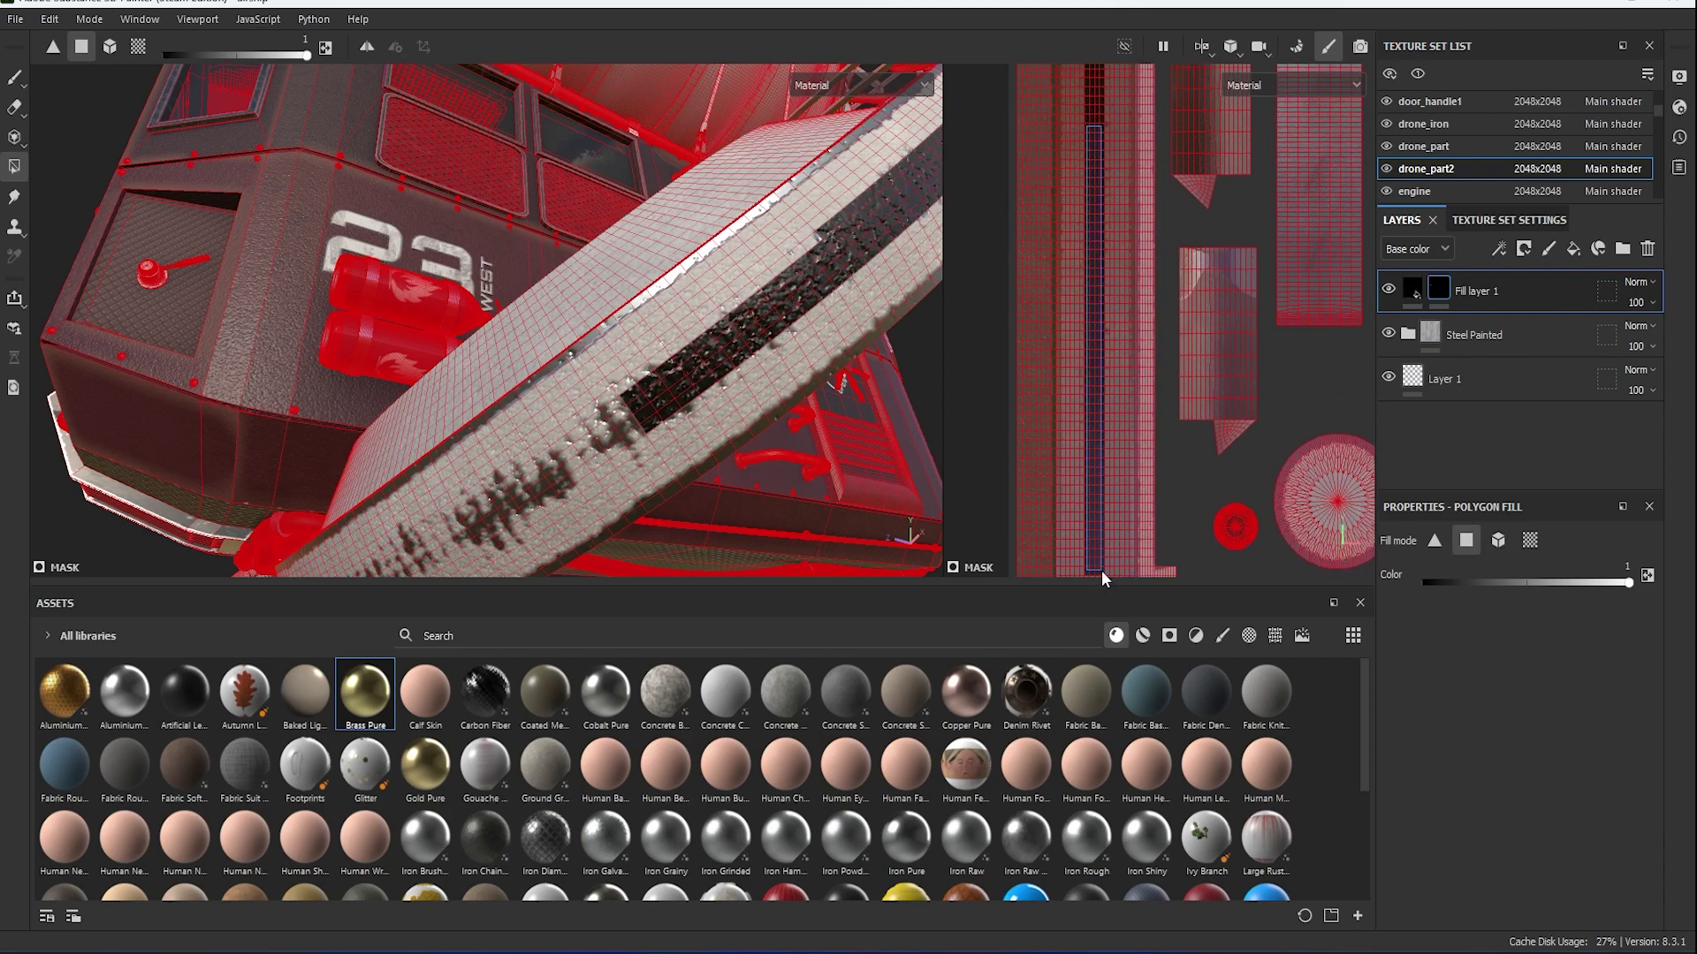
pyautogui.moveTo(1174, 472); pyautogui.dragTo(1090, 157, button='middle')
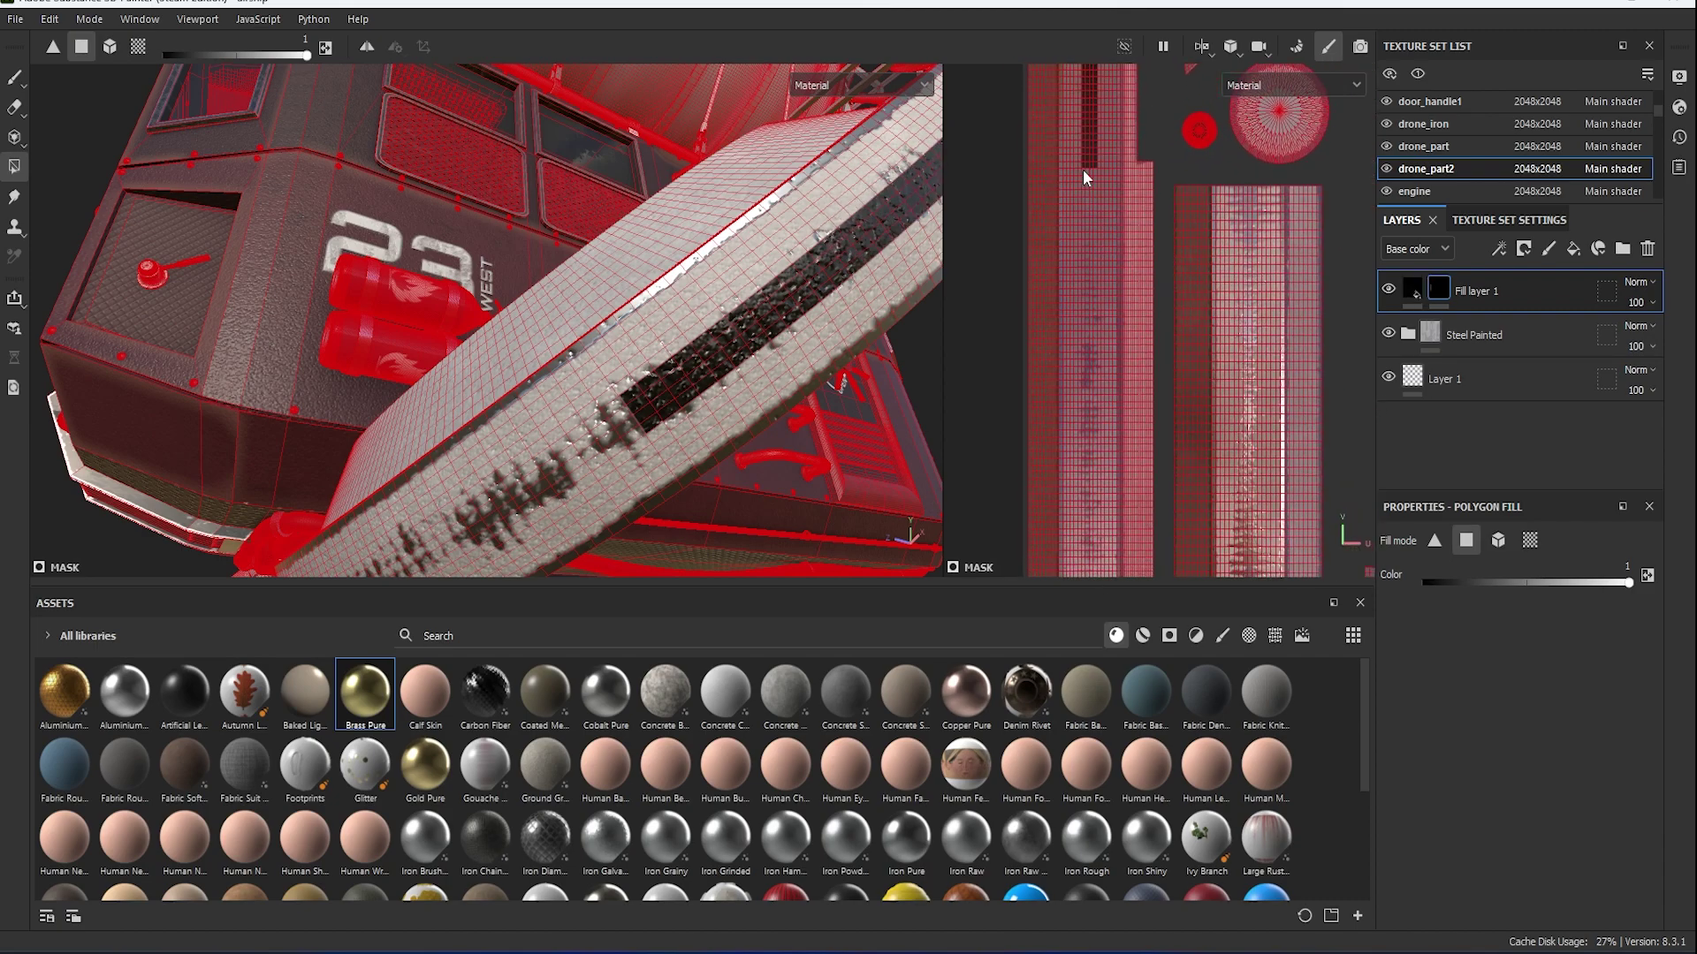
pyautogui.moveTo(1083, 168); pyautogui.dragTo(1084, 581)
pyautogui.scroll(3, 1148, 281)
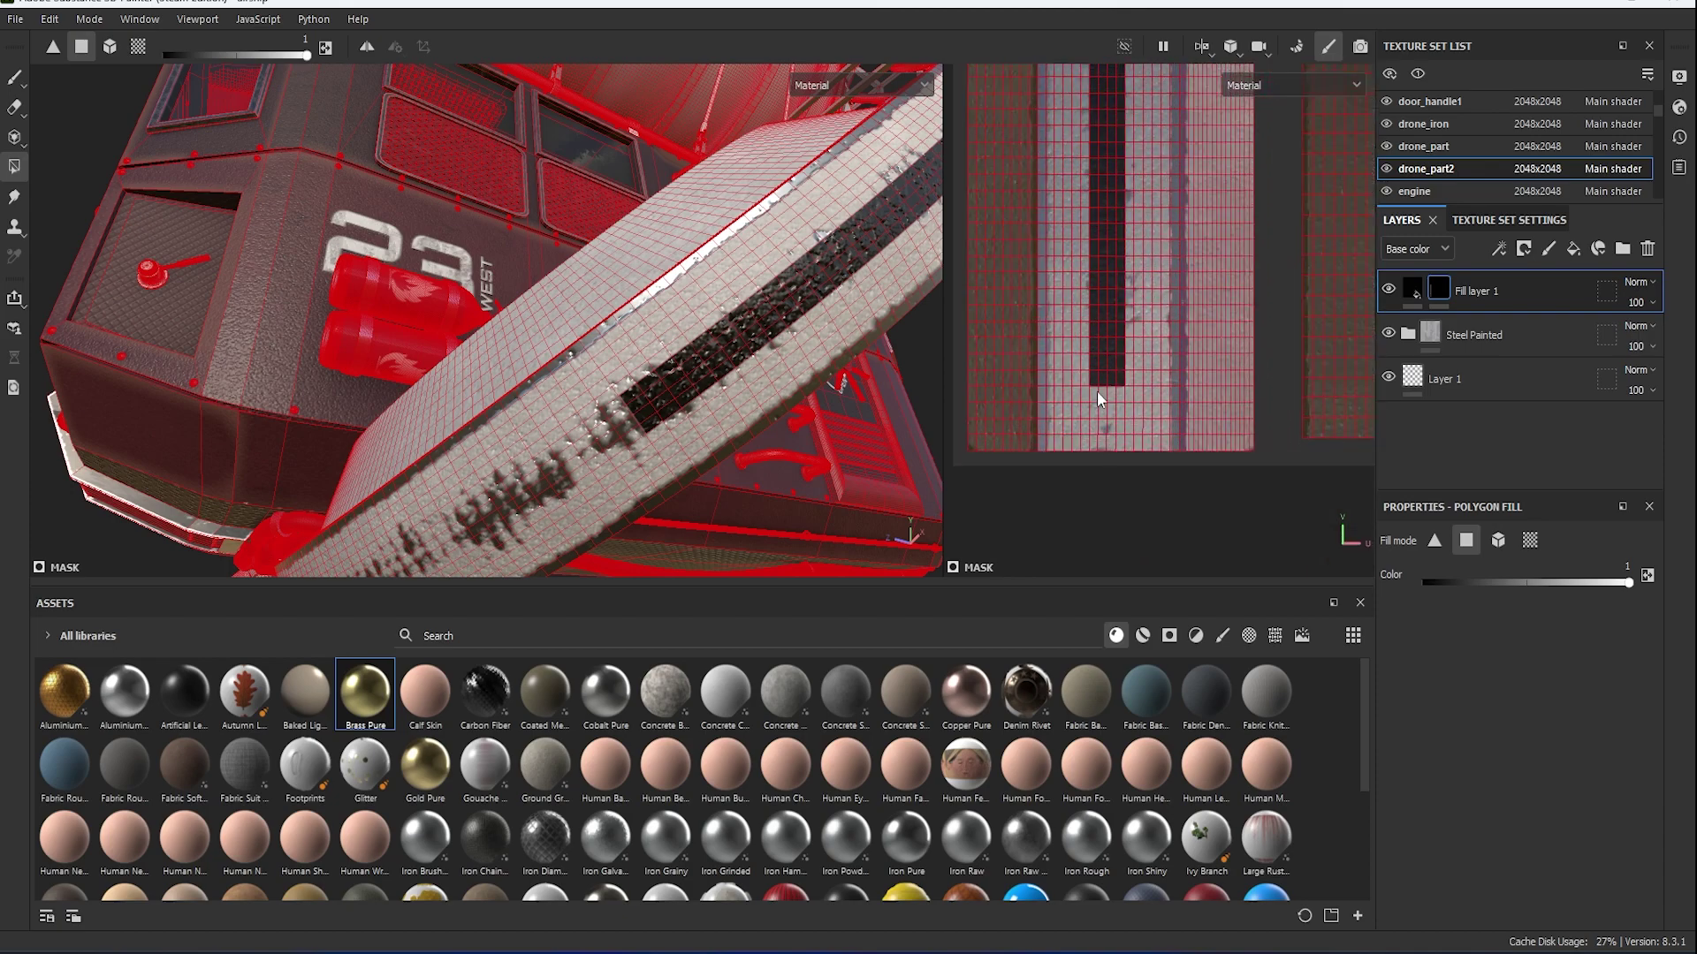
pyautogui.moveTo(1111, 454)
pyautogui.mouseDown(button='middle')
pyautogui.moveTo(1191, 402)
pyautogui.moveTo(1241, 491)
pyautogui.moveTo(1160, 305)
pyautogui.moveTo(1090, 506)
pyautogui.mouseUp(button='middle')
pyautogui.moveTo(1088, 506); pyautogui.dragTo(1094, 103)
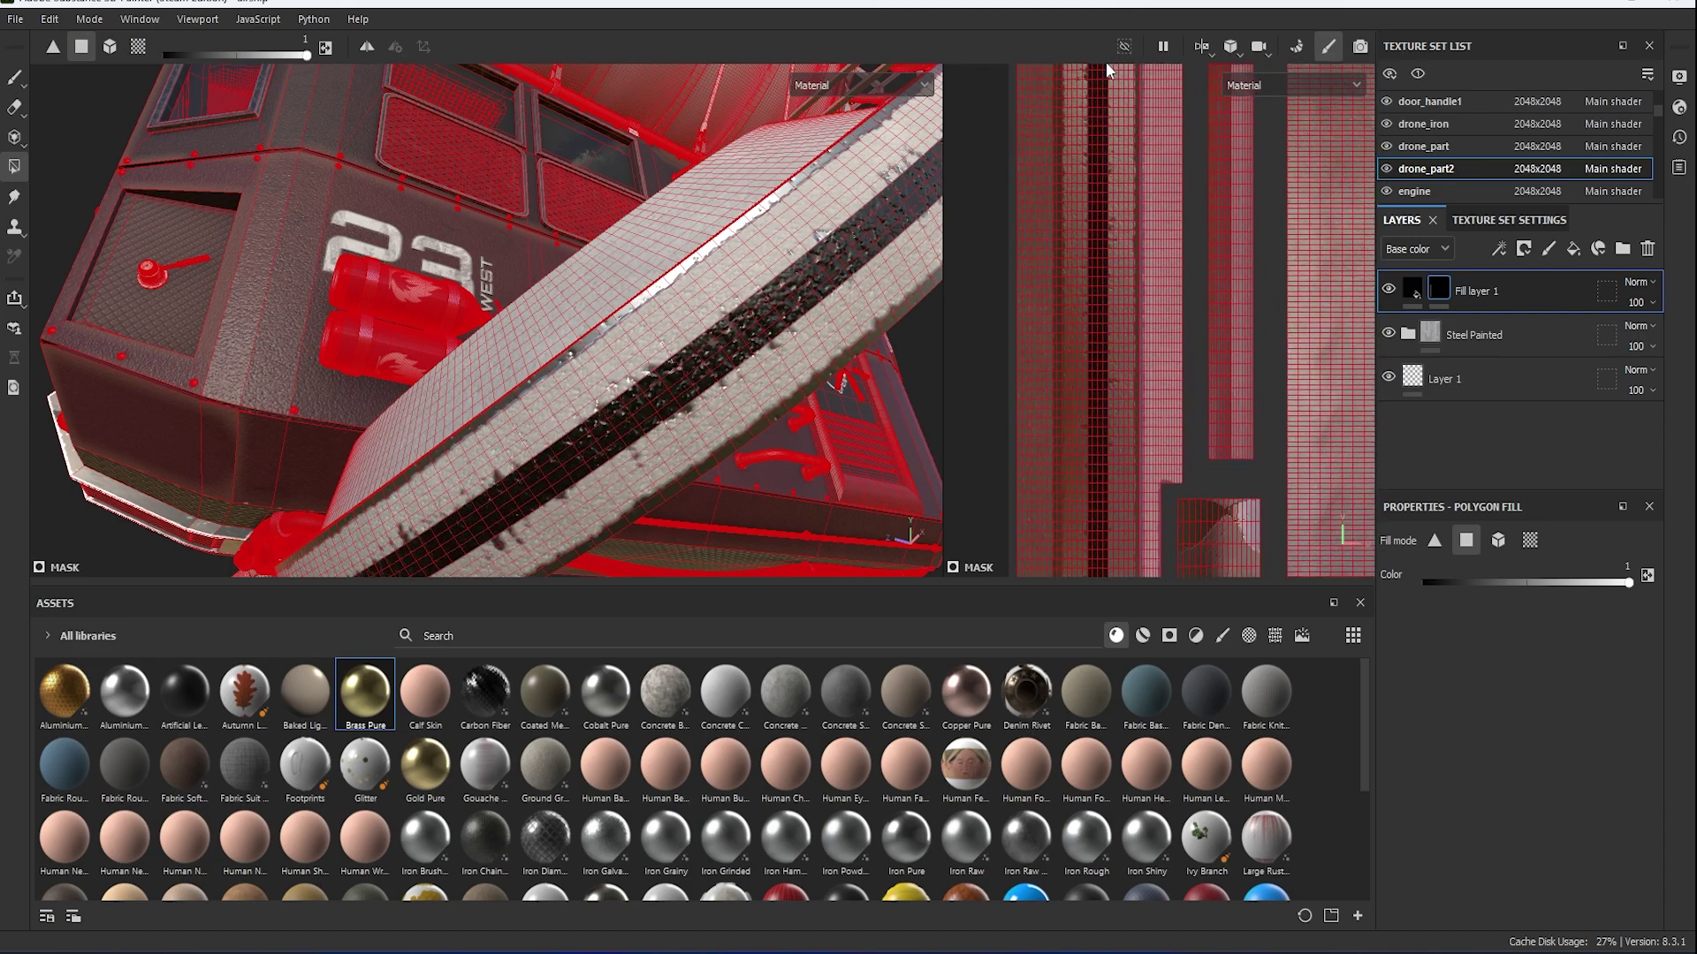
pyautogui.moveTo(1106, 62); pyautogui.dragTo(1095, 337, button='middle')
pyautogui.moveTo(884, 344)
pyautogui.keyDown('alt'); pyautogui.mouseDown()
pyautogui.moveTo(624, 447)
pyautogui.moveTo(614, 326)
pyautogui.moveTo(613, 398)
pyautogui.moveTo(546, 412)
pyautogui.moveTo(536, 369)
pyautogui.mouseUp(); pyautogui.keyUp('alt')
# Widen the UV view and polygon-fill a row of beam faces dark.
pyautogui.scroll(2, 1149, 424)
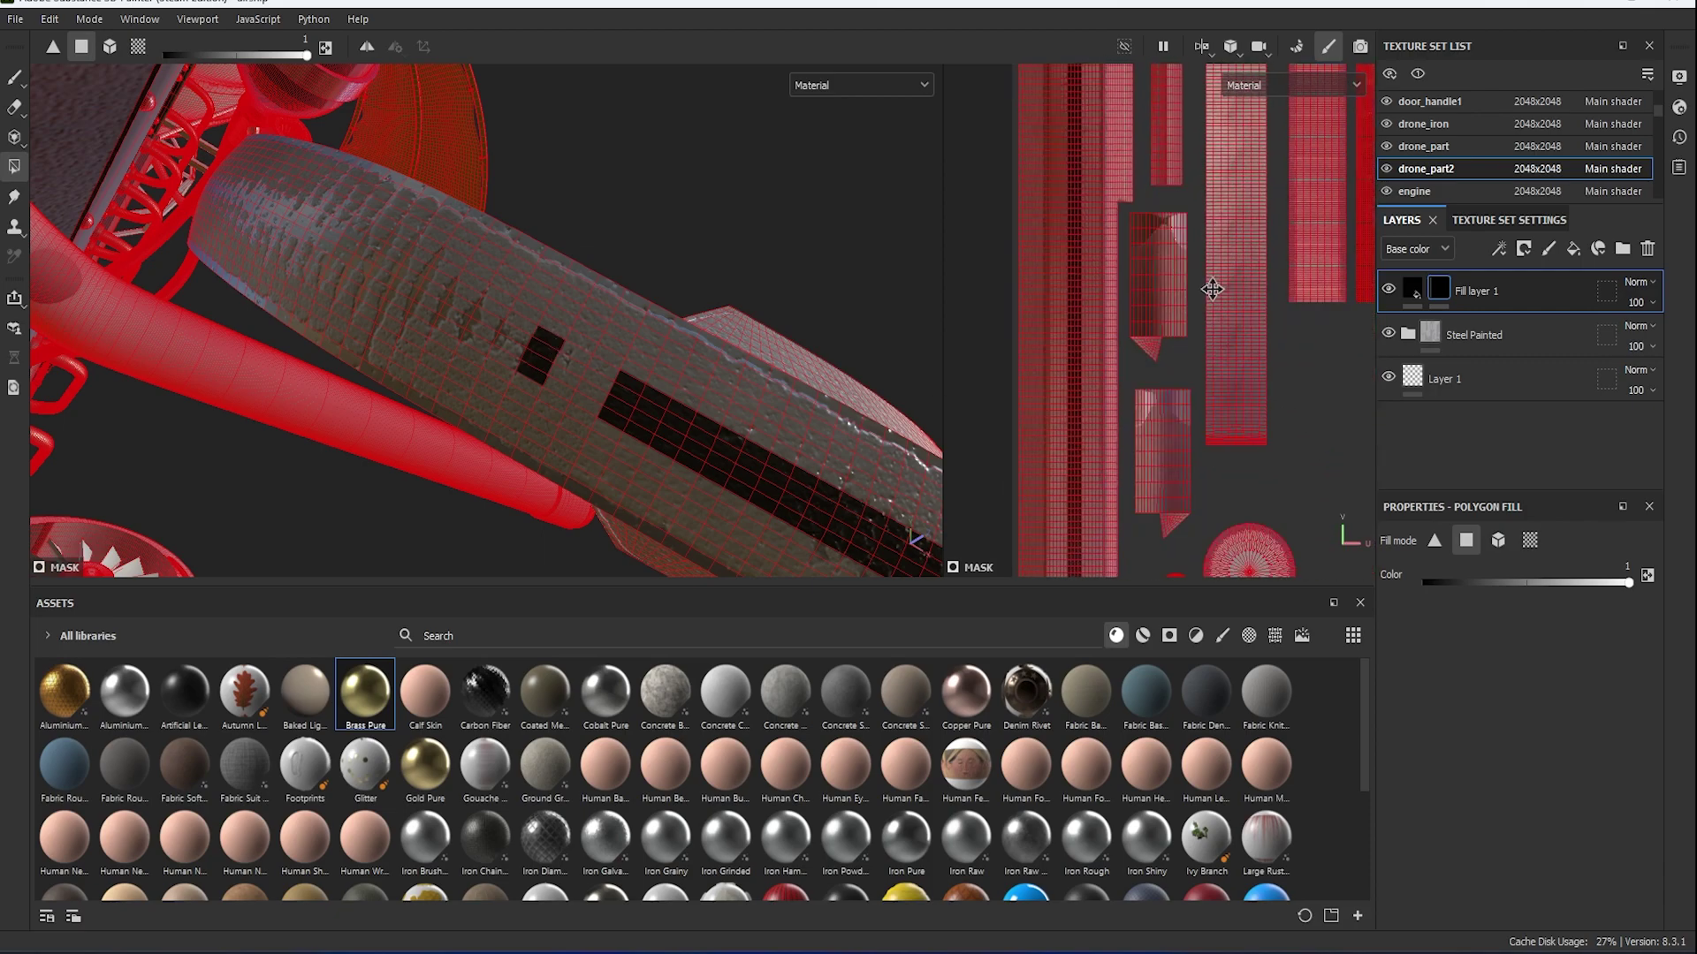
pyautogui.scroll(-3, 1163, 469)
pyautogui.moveTo(1163, 469)
pyautogui.mouseDown(button='middle')
pyautogui.moveTo(1182, 353)
pyautogui.moveTo(1098, 418)
pyautogui.mouseUp(button='middle')
pyautogui.scroll(2, 1098, 419)
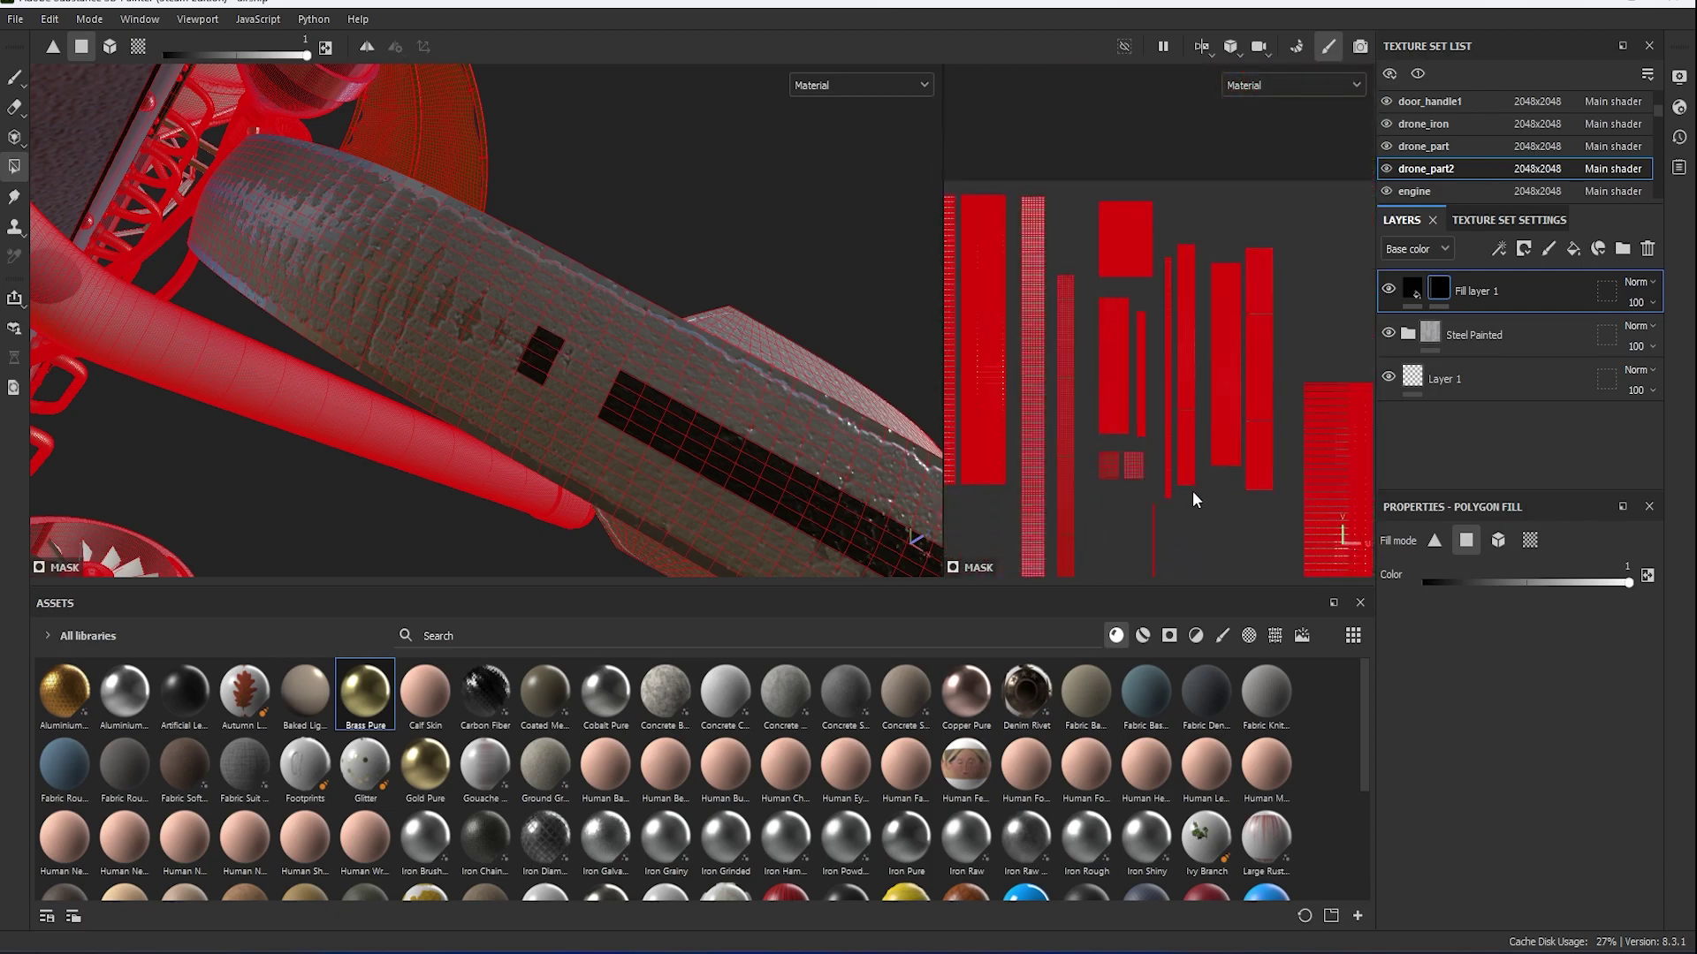
pyautogui.moveTo(1193, 492); pyautogui.dragTo(935, 383, button='middle')
pyautogui.moveTo(943, 389); pyautogui.dragTo(654, 388)
pyautogui.moveTo(970, 407); pyautogui.dragTo(1167, 351, button='middle')
pyautogui.scroll(2, 1167, 352)
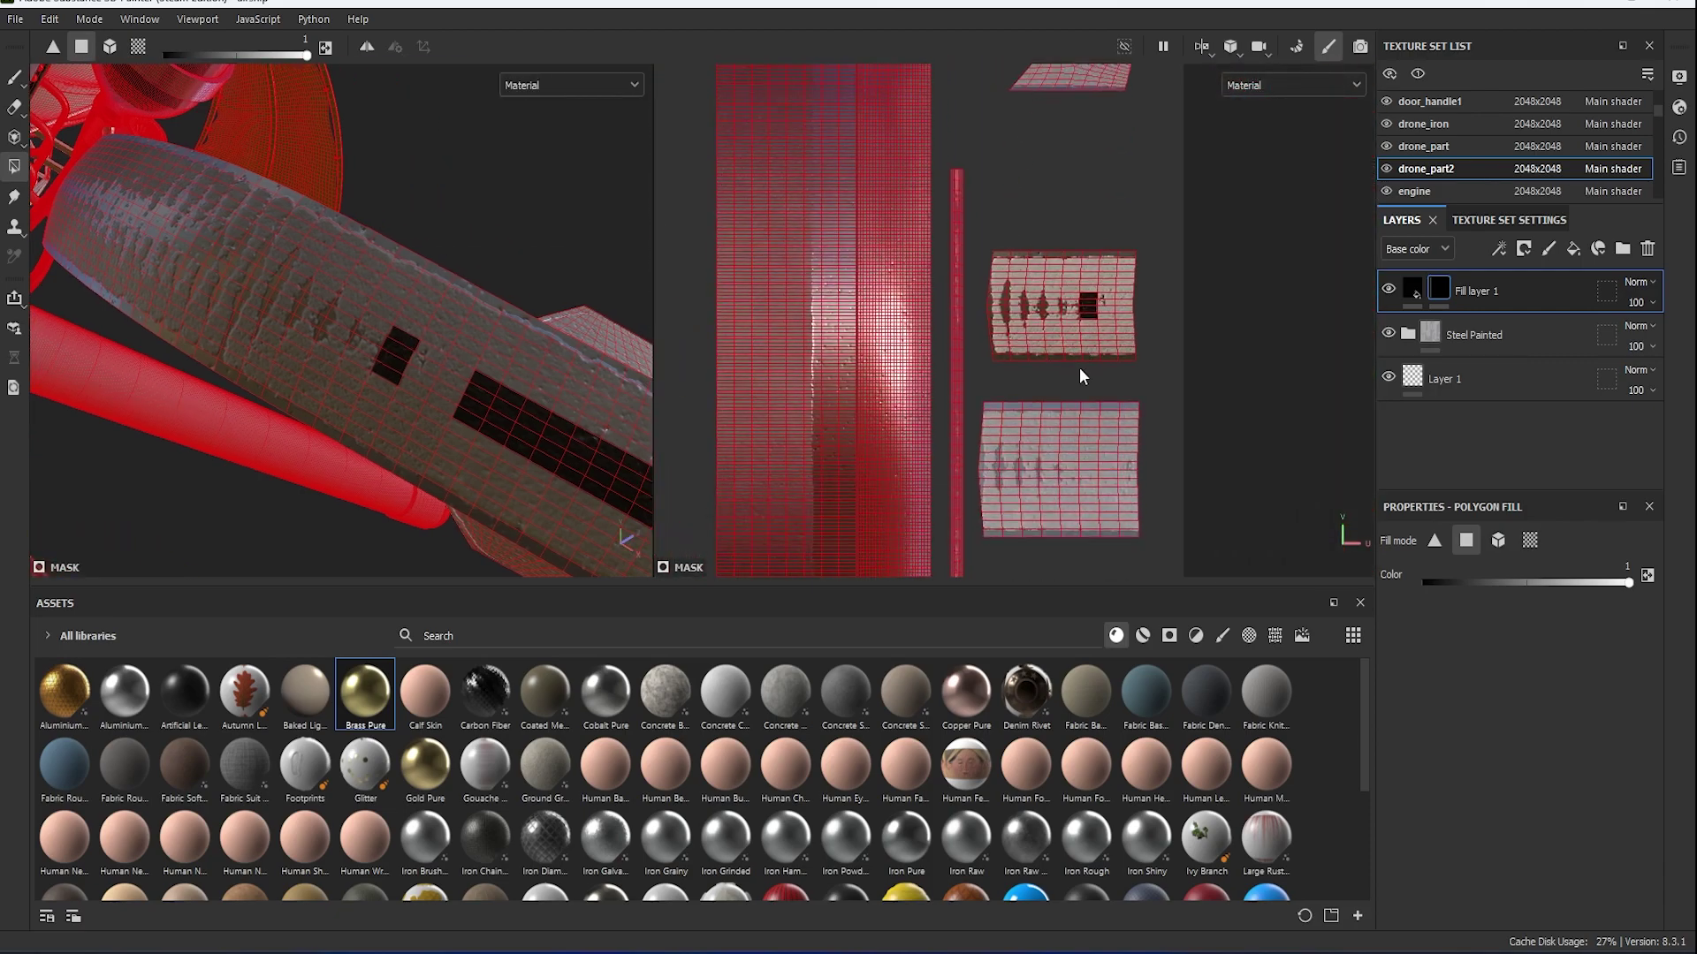
pyautogui.scroll(2, 1168, 261)
pyautogui.moveTo(1168, 266); pyautogui.dragTo(986, 283)
# Polygon-fill a column of UV faces dark along the beam's curved band.
pyautogui.scroll(2, 938, 334)
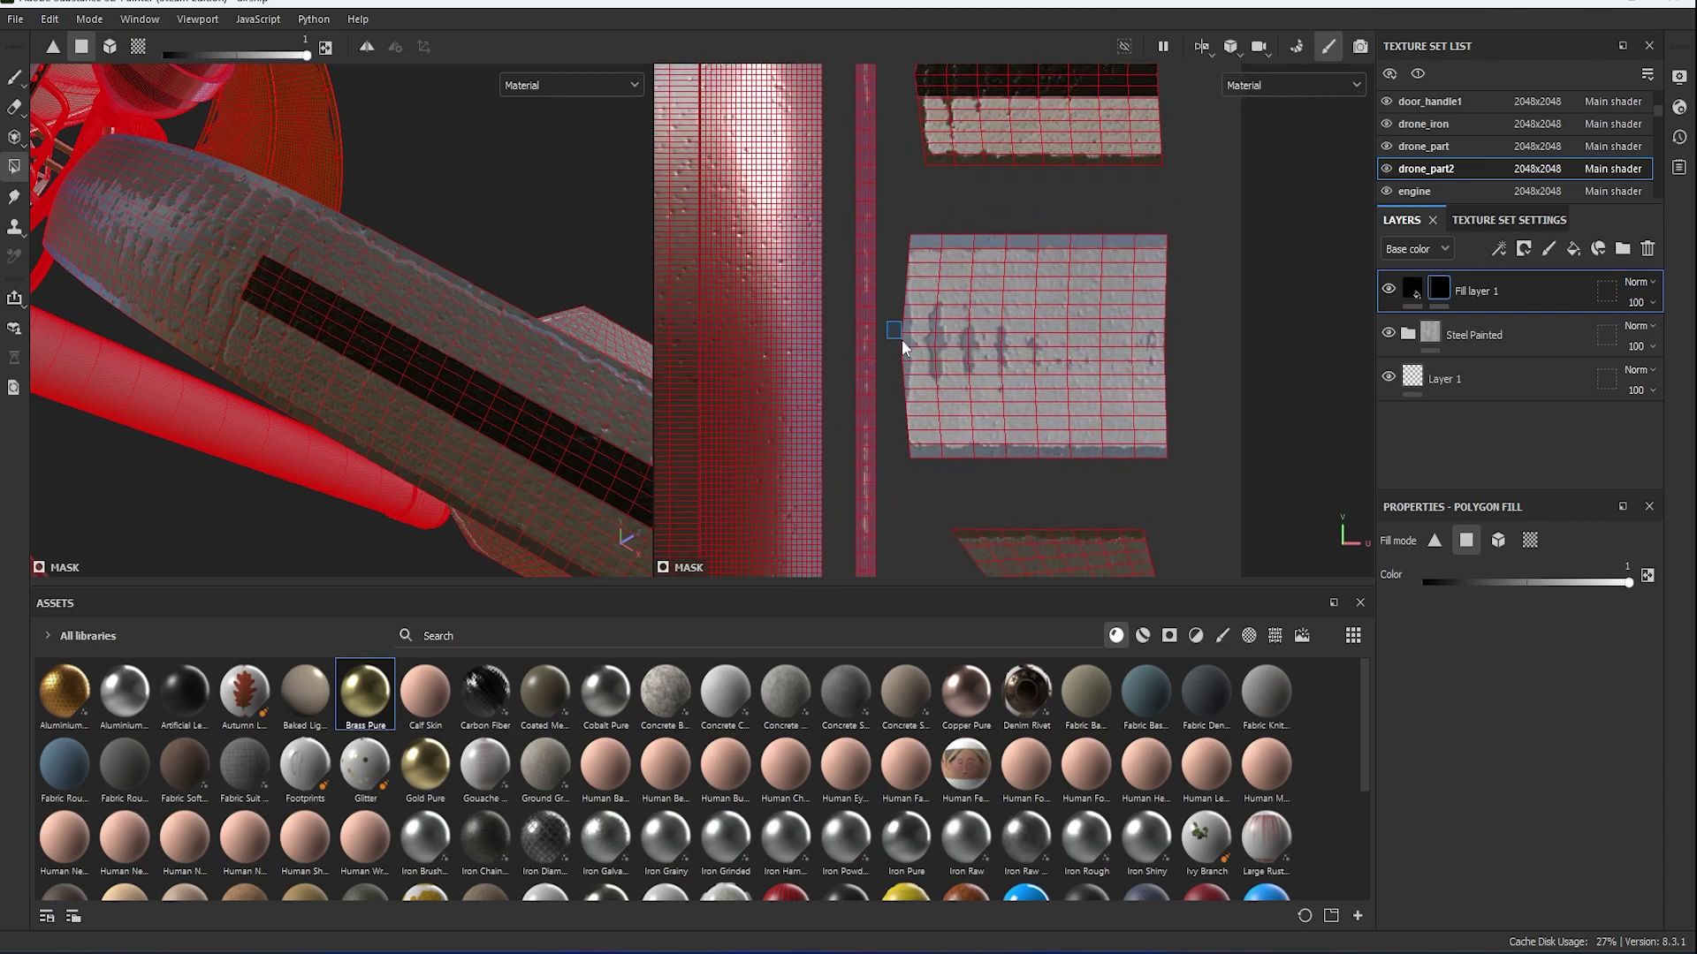
pyautogui.scroll(2, 257, 302)
pyautogui.keyDown('alt'); pyautogui.moveTo(256, 302); pyautogui.dragTo(339, 326); pyautogui.keyUp('alt')
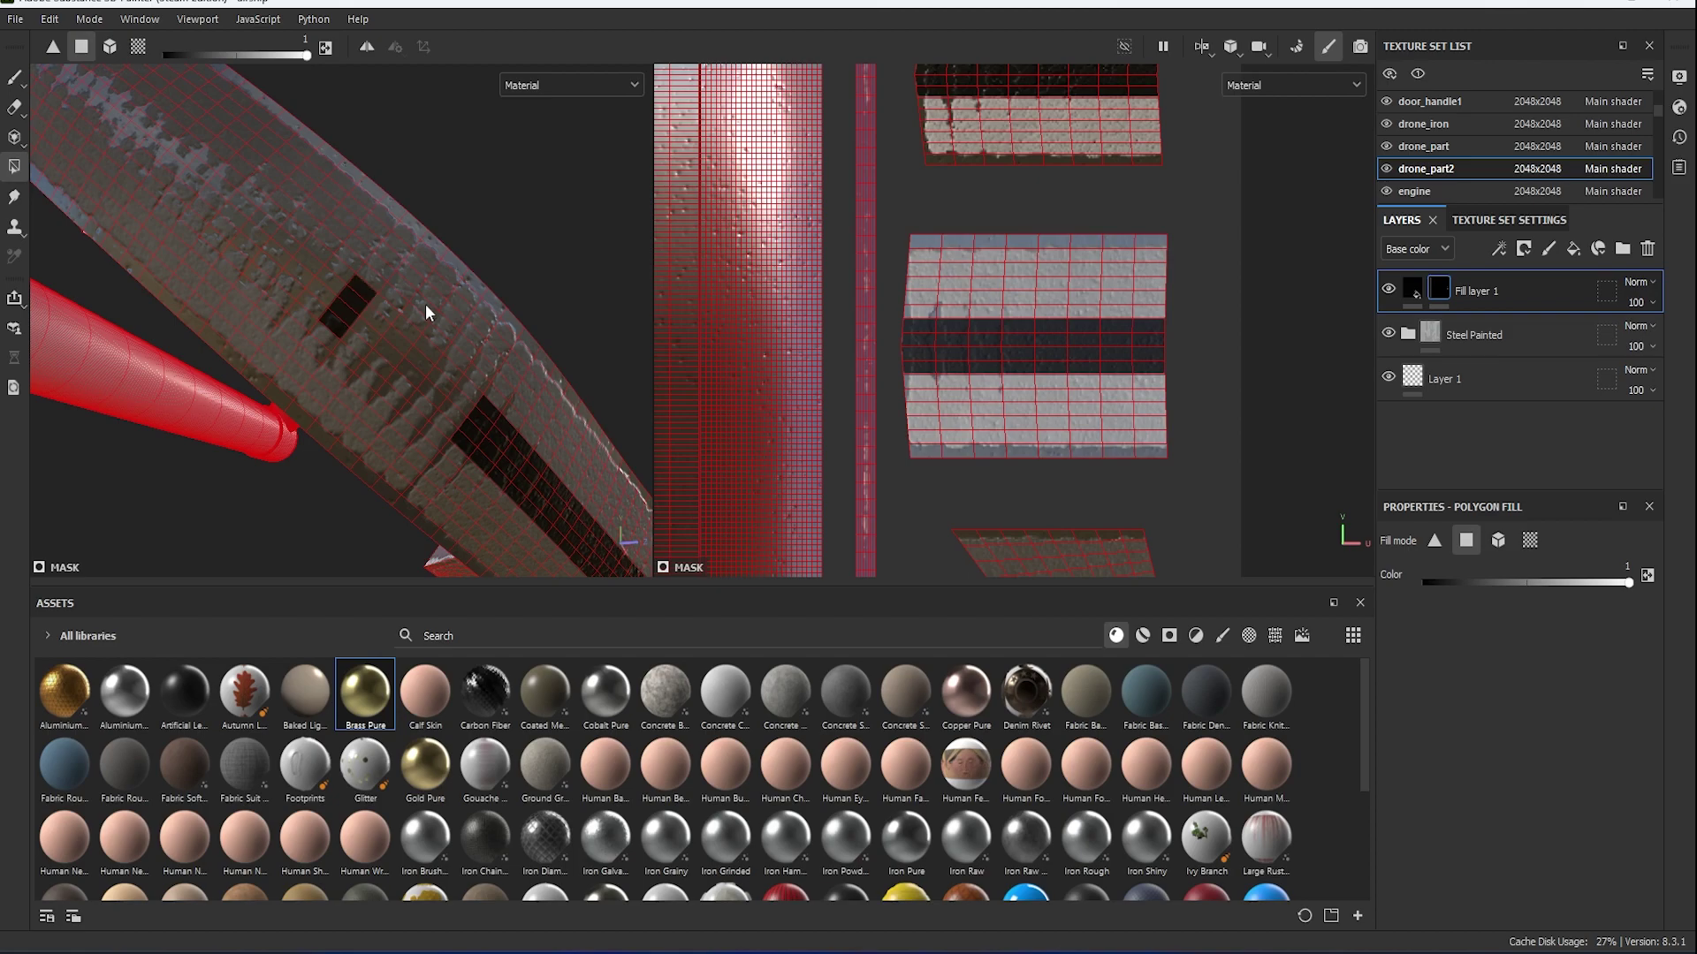
pyautogui.scroll(-2, 1217, 329)
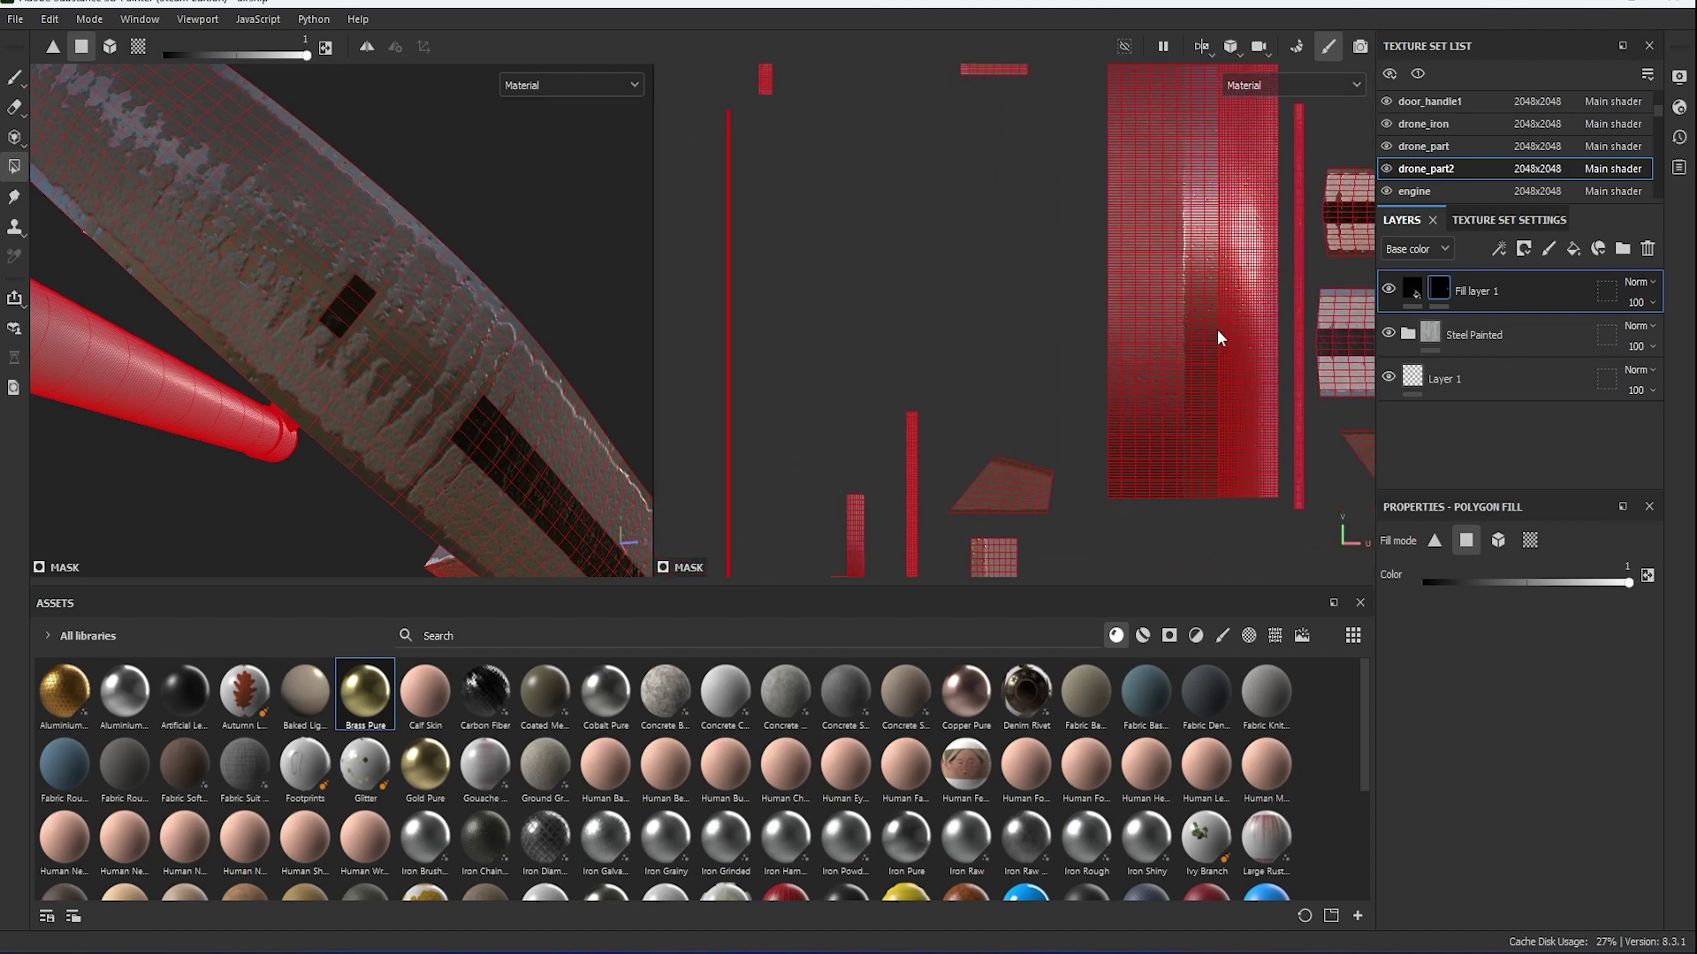
pyautogui.moveTo(1217, 329); pyautogui.dragTo(1142, 506, button='middle')
pyautogui.scroll(-2, 1100, 296)
pyautogui.scroll(3, 1015, 489)
pyautogui.scroll(-1, 1014, 489)
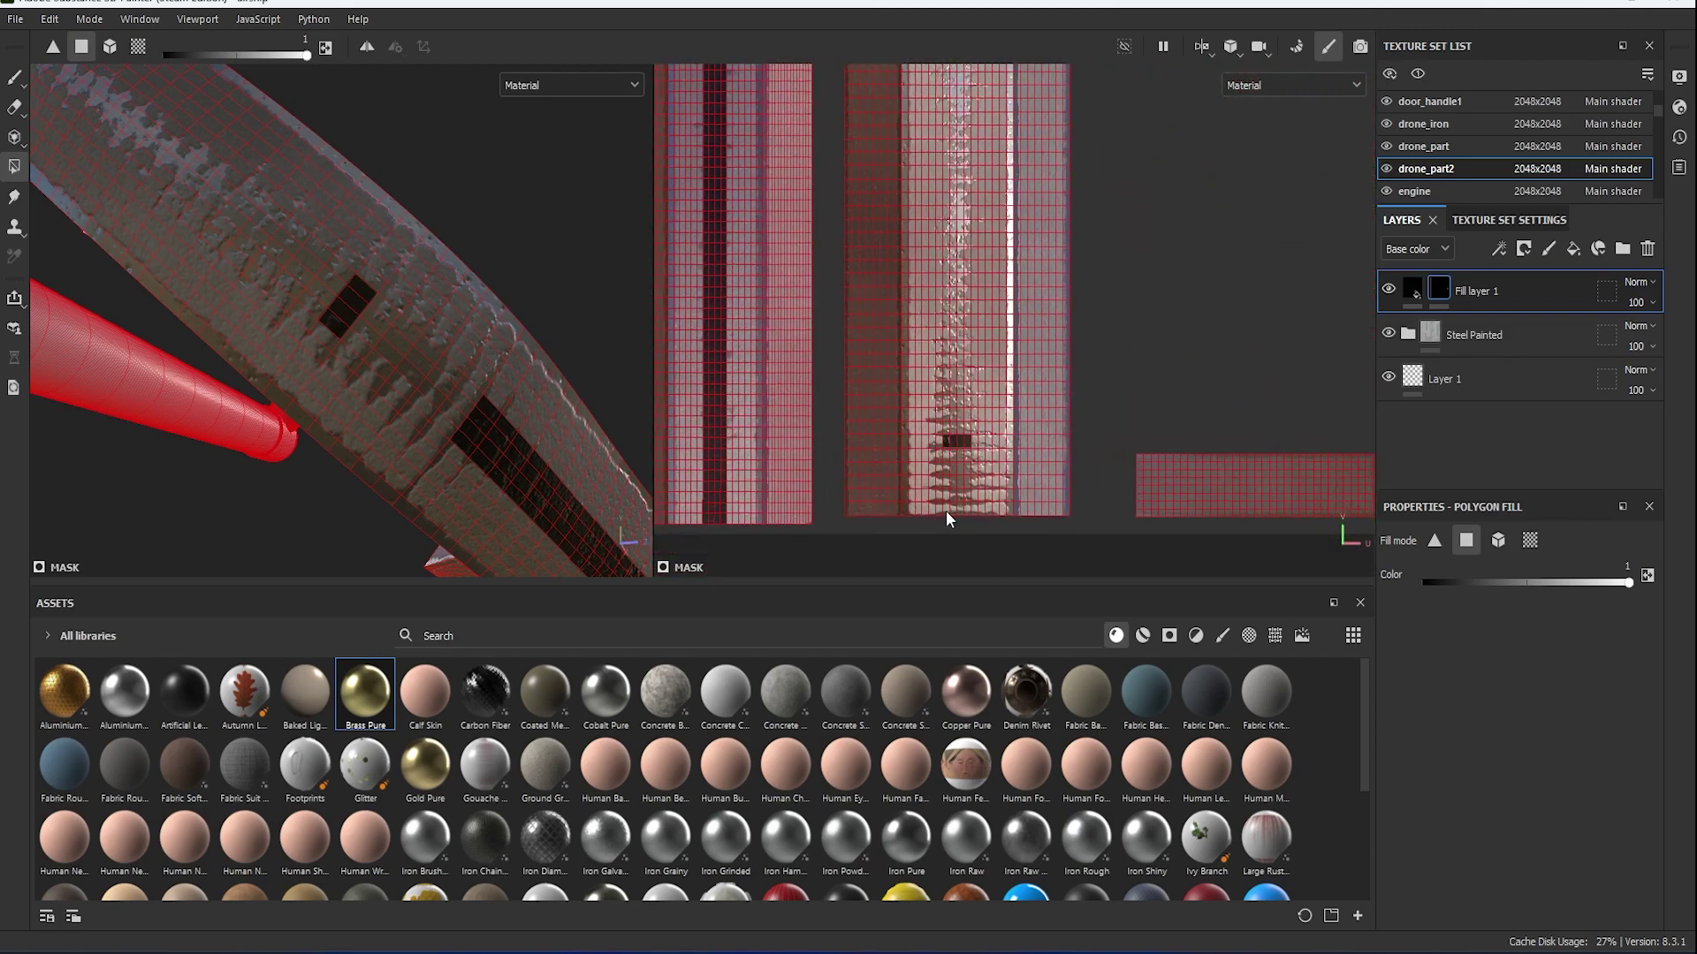
pyautogui.moveTo(946, 511)
pyautogui.mouseDown()
pyautogui.moveTo(967, 87)
pyautogui.moveTo(1020, 112)
pyautogui.mouseUp()
pyautogui.moveTo(1021, 111); pyautogui.dragTo(907, 424, button='middle')
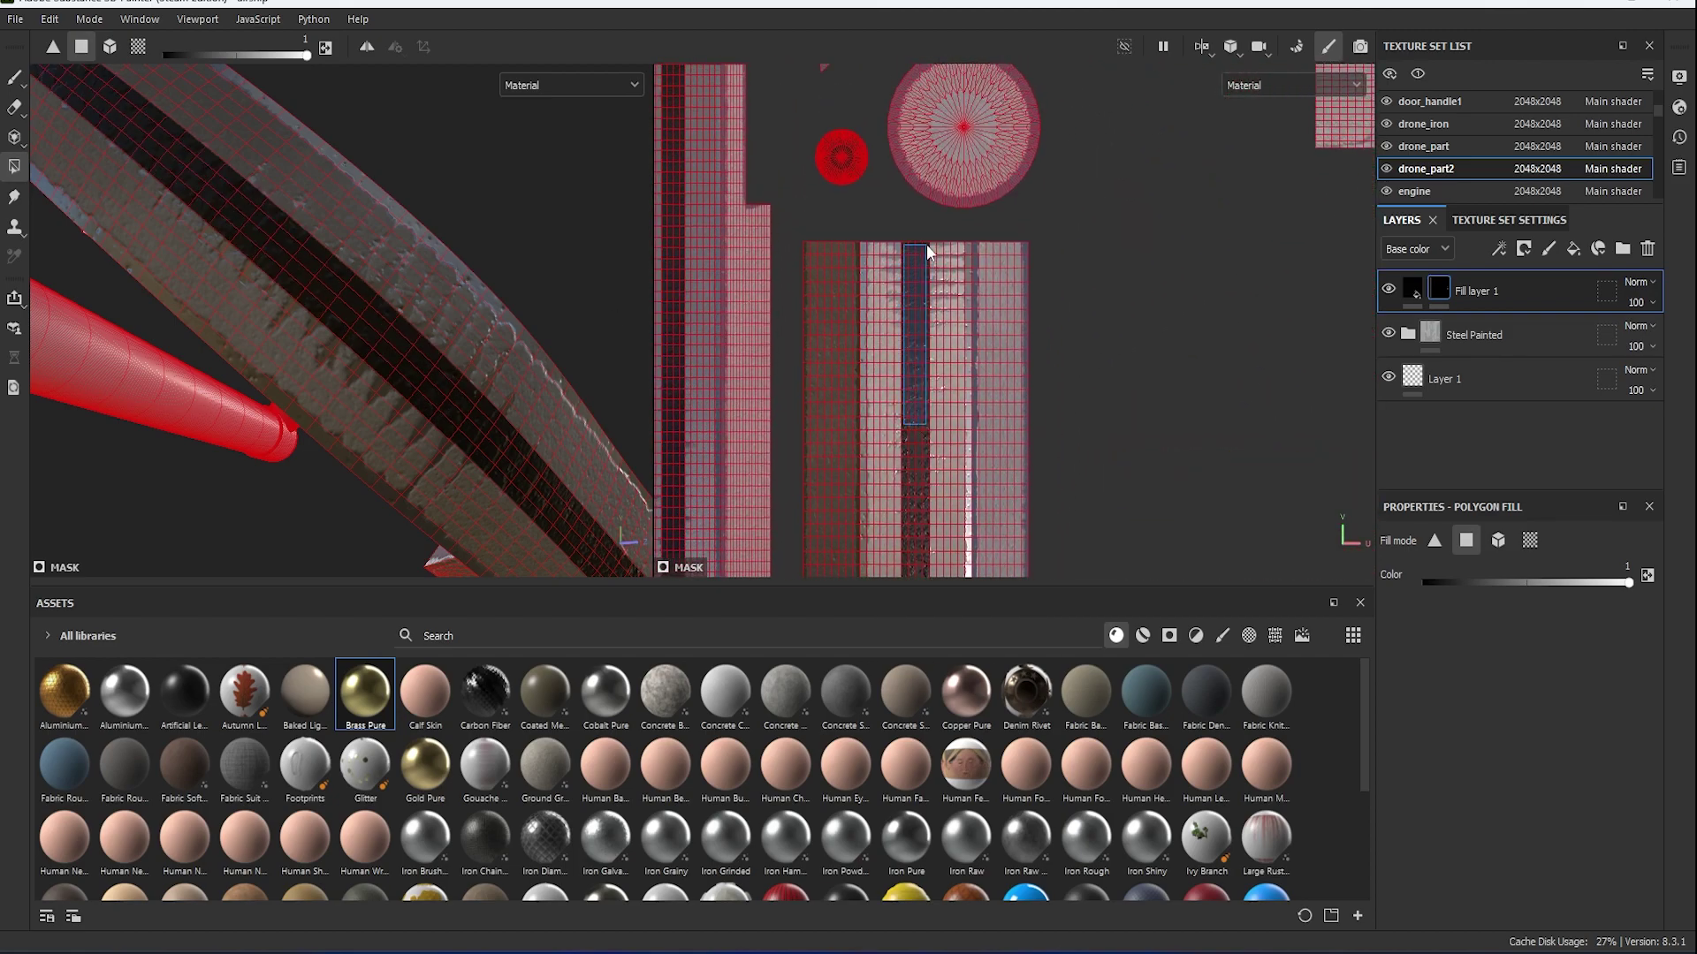
pyautogui.moveTo(610, 274)
pyautogui.keyDown('alt'); pyautogui.mouseDown()
pyautogui.moveTo(409, 284)
pyautogui.moveTo(504, 341)
pyautogui.moveTo(561, 296)
pyautogui.moveTo(100, 326)
pyautogui.mouseUp(); pyautogui.keyUp('alt')
pyautogui.keyDown('alt'); pyautogui.moveTo(100, 326); pyautogui.dragTo(474, 317, button='middle'); pyautogui.keyUp('alt')
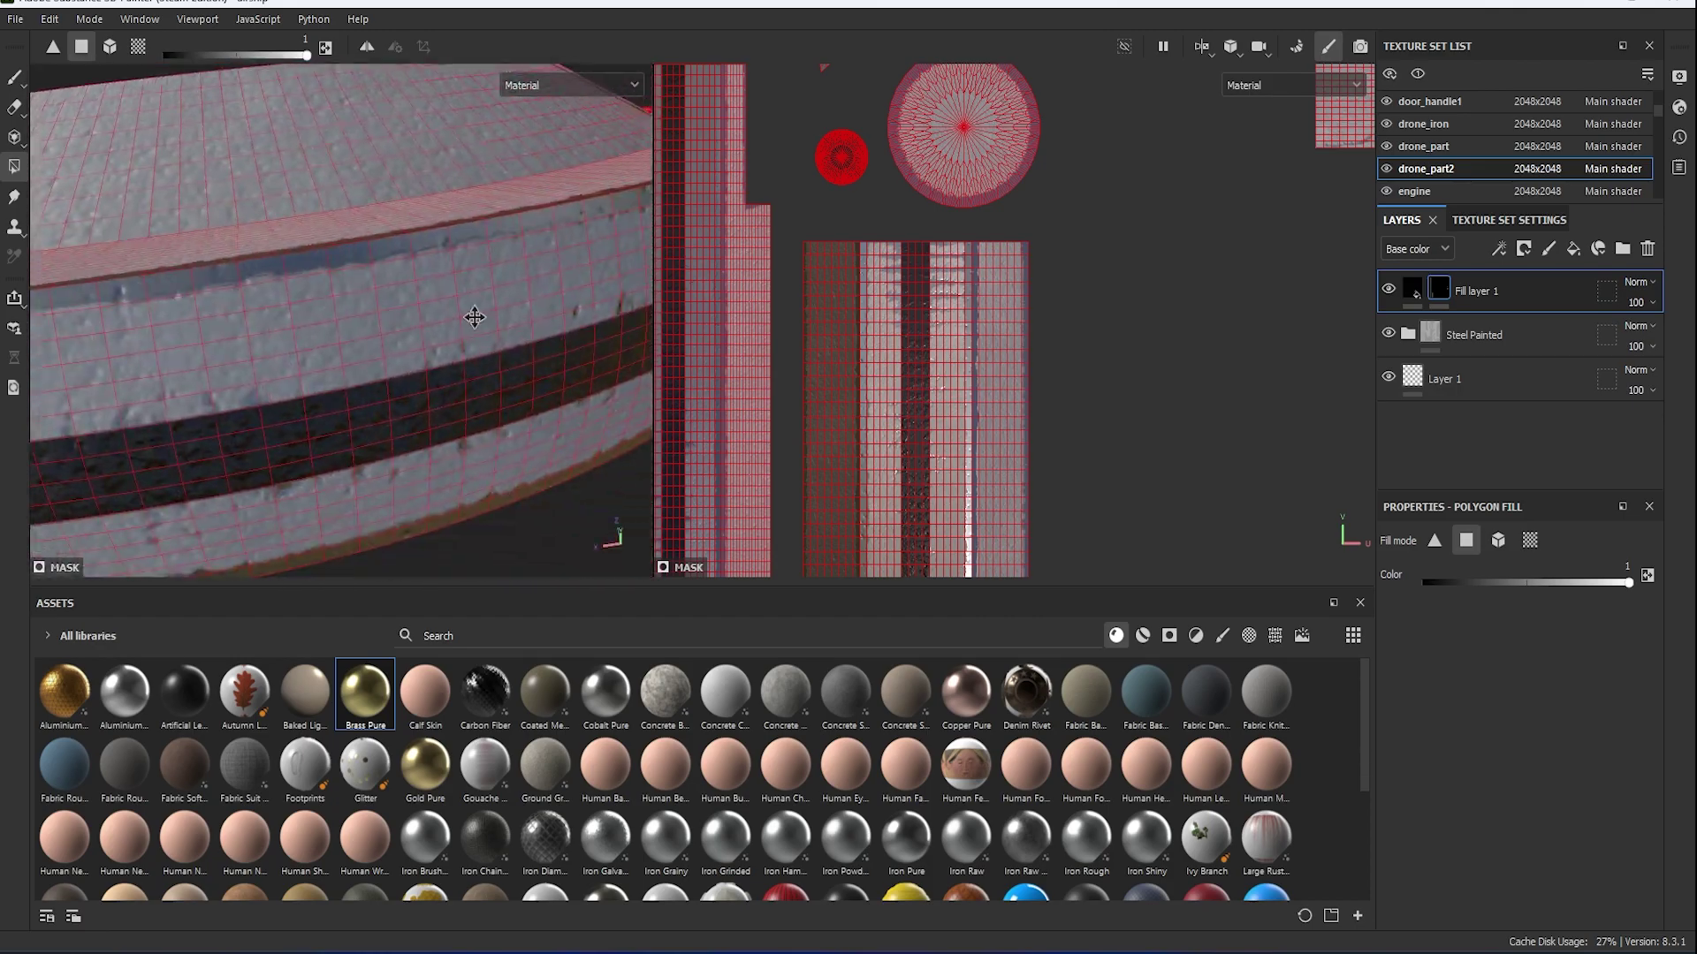
pyautogui.moveTo(474, 318)
pyautogui.keyDown('alt'); pyautogui.mouseDown()
pyautogui.moveTo(406, 352)
pyautogui.moveTo(492, 329)
pyautogui.moveTo(380, 109)
pyautogui.moveTo(530, 177)
pyautogui.moveTo(495, 292)
pyautogui.moveTo(219, 316)
pyautogui.moveTo(326, 375)
pyautogui.moveTo(473, 368)
pyautogui.moveTo(411, 345)
pyautogui.moveTo(309, 374)
pyautogui.moveTo(428, 285)
pyautogui.moveTo(416, 304)
pyautogui.moveTo(391, 279)
pyautogui.moveTo(389, 294)
pyautogui.moveTo(513, 311)
pyautogui.mouseUp(); pyautogui.keyUp('alt')
# Polygon-fill a row of faces and a strip on the blade dark.
pyautogui.scroll(-2, 1117, 354)
pyautogui.scroll(3, 1117, 354)
pyautogui.moveTo(839, 365); pyautogui.dragTo(963, 368)
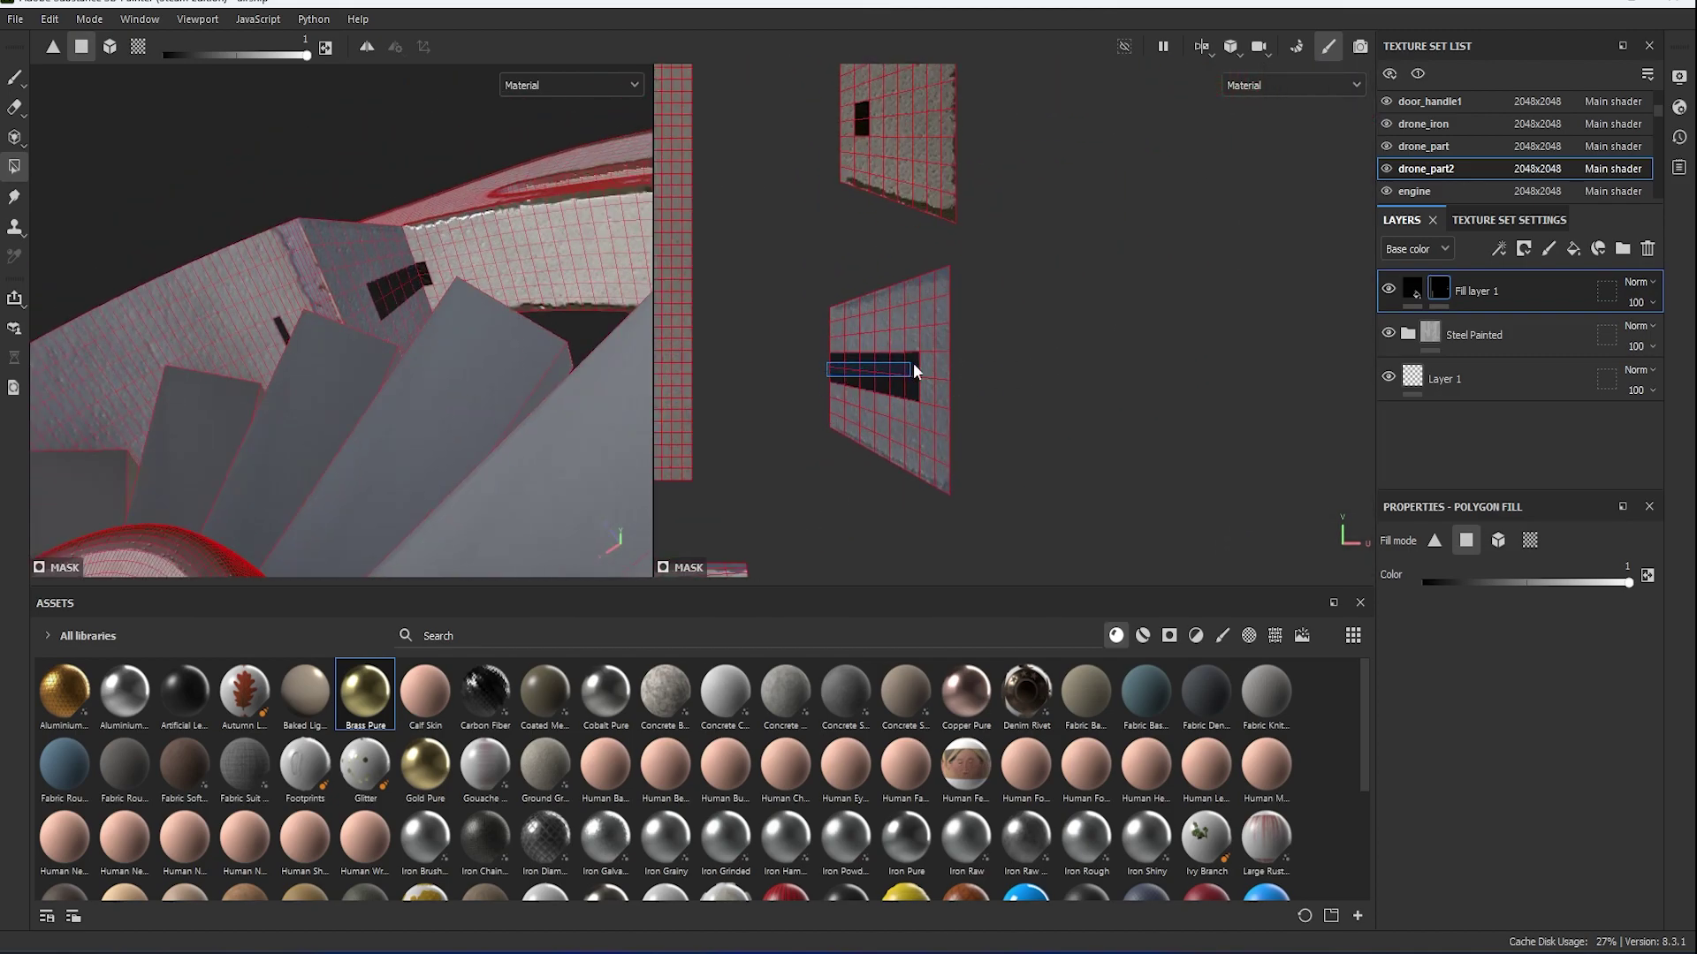
pyautogui.moveTo(870, 133); pyautogui.dragTo(876, 314, button='middle')
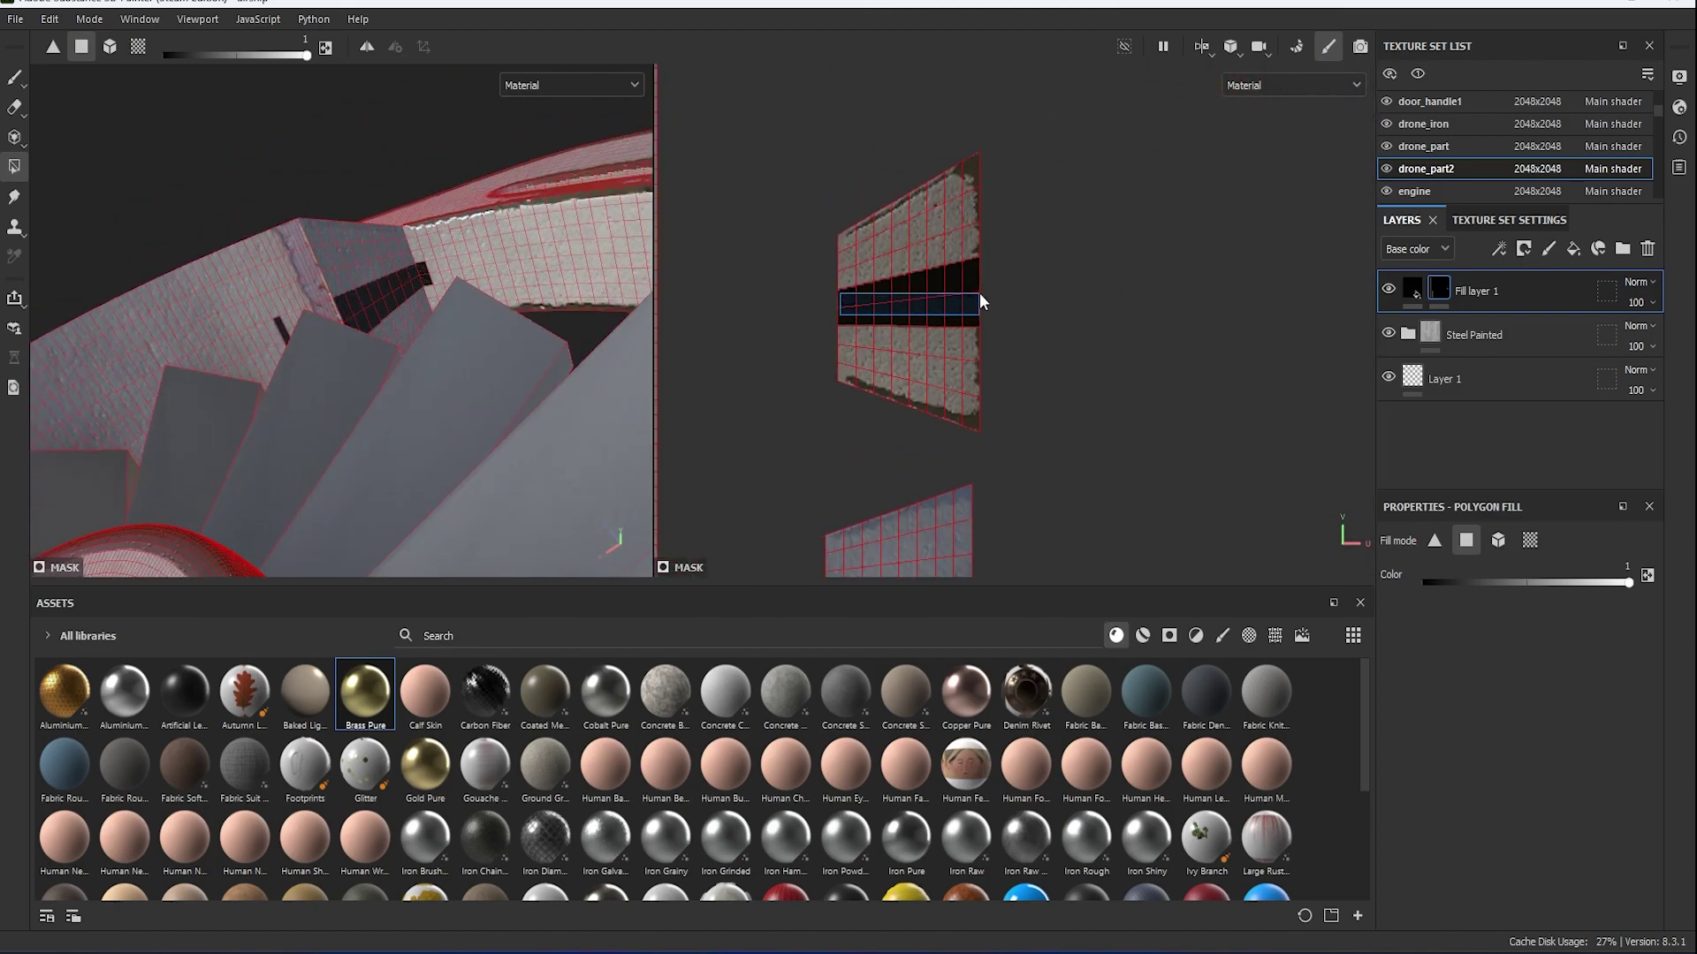
pyautogui.scroll(-3, 979, 302)
pyautogui.scroll(4, 883, 331)
pyautogui.scroll(-4, 1015, 322)
pyautogui.scroll(2, 1167, 209)
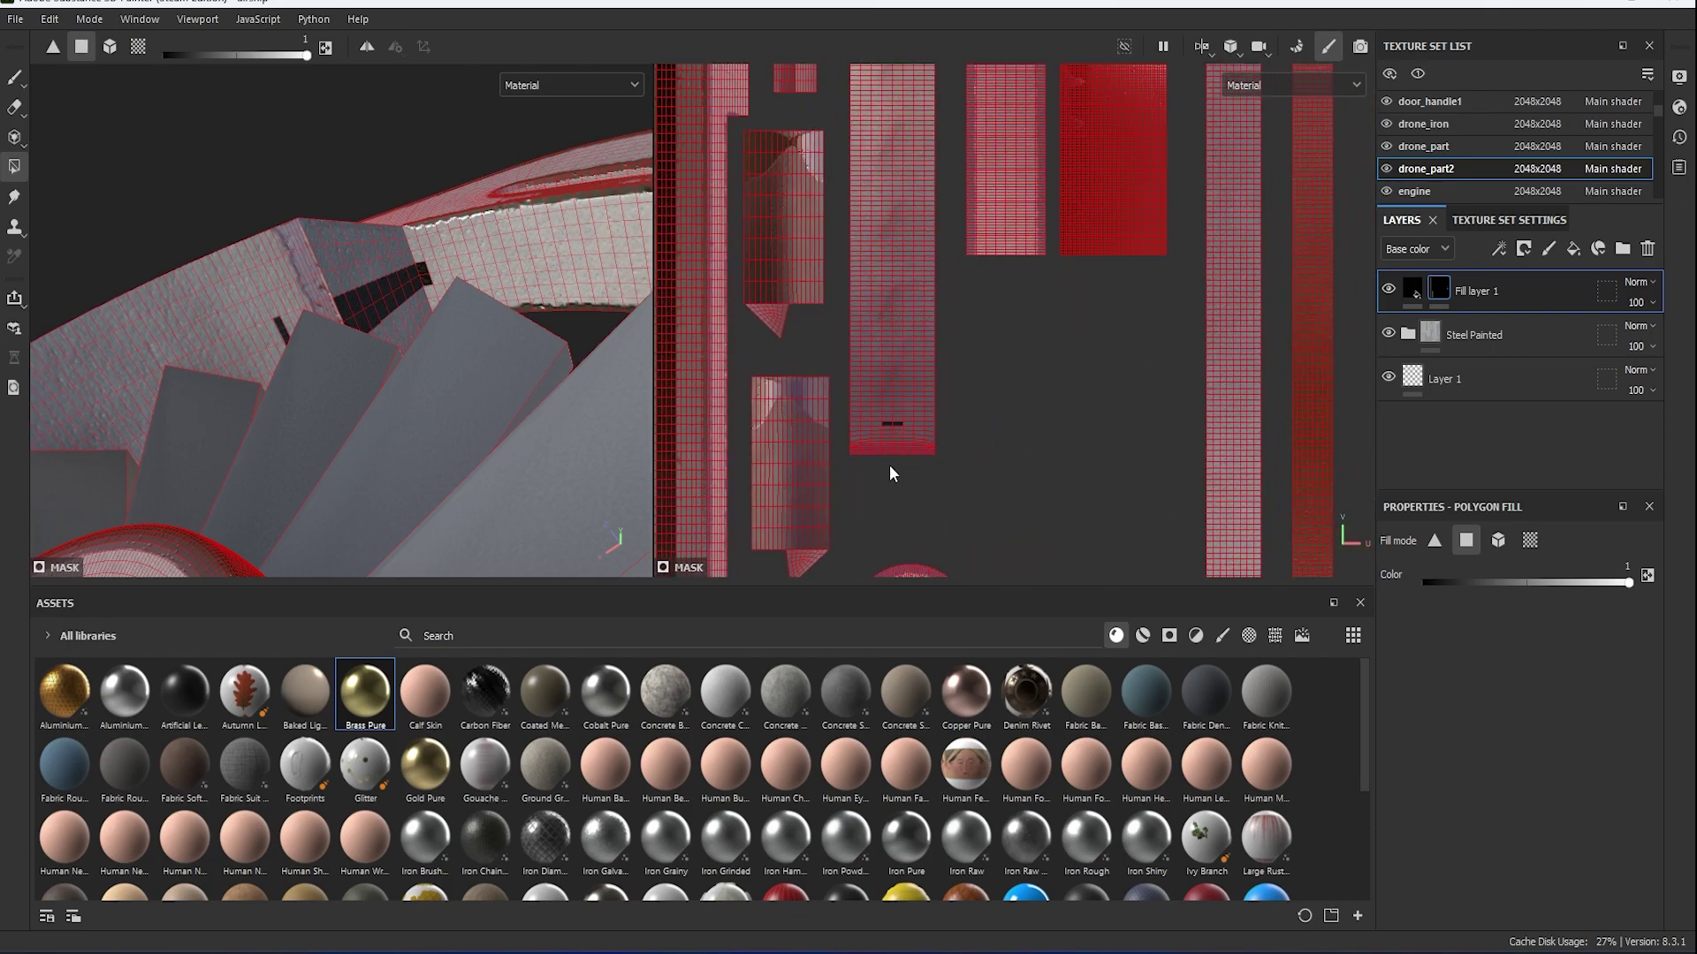
pyautogui.scroll(3, 832, 465)
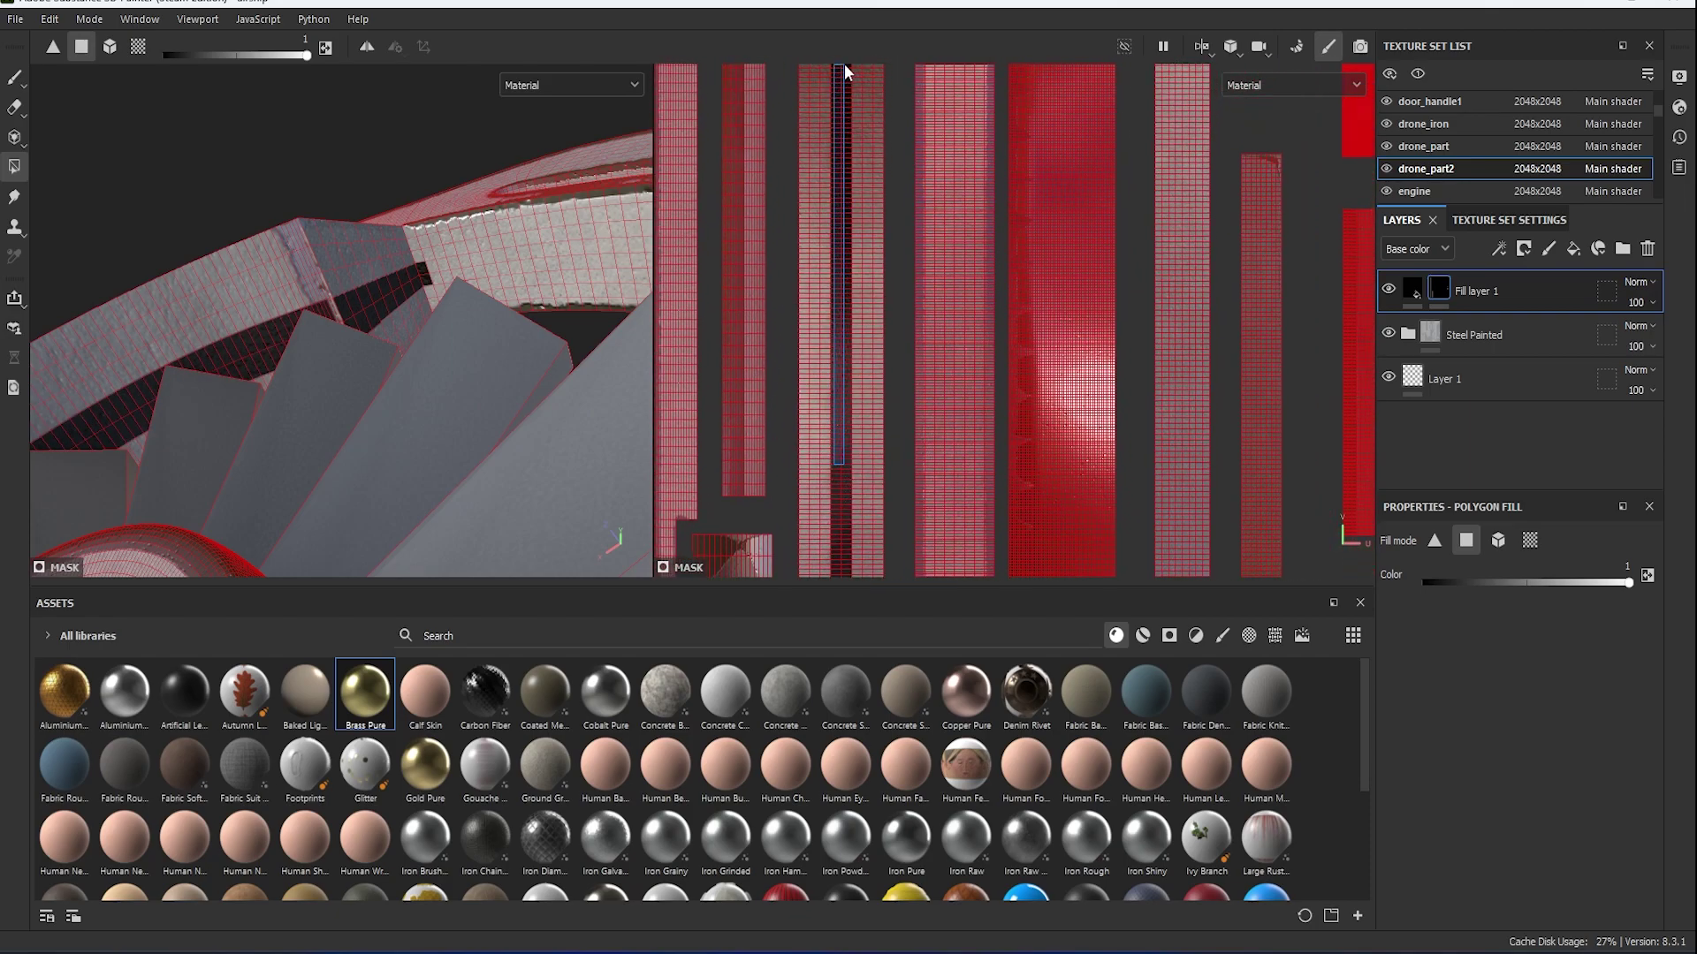
pyautogui.moveTo(844, 63); pyautogui.dragTo(847, 304, button='middle')
pyautogui.keyDown('alt'); pyautogui.moveTo(402, 329); pyautogui.dragTo(916, 409); pyautogui.keyUp('alt')
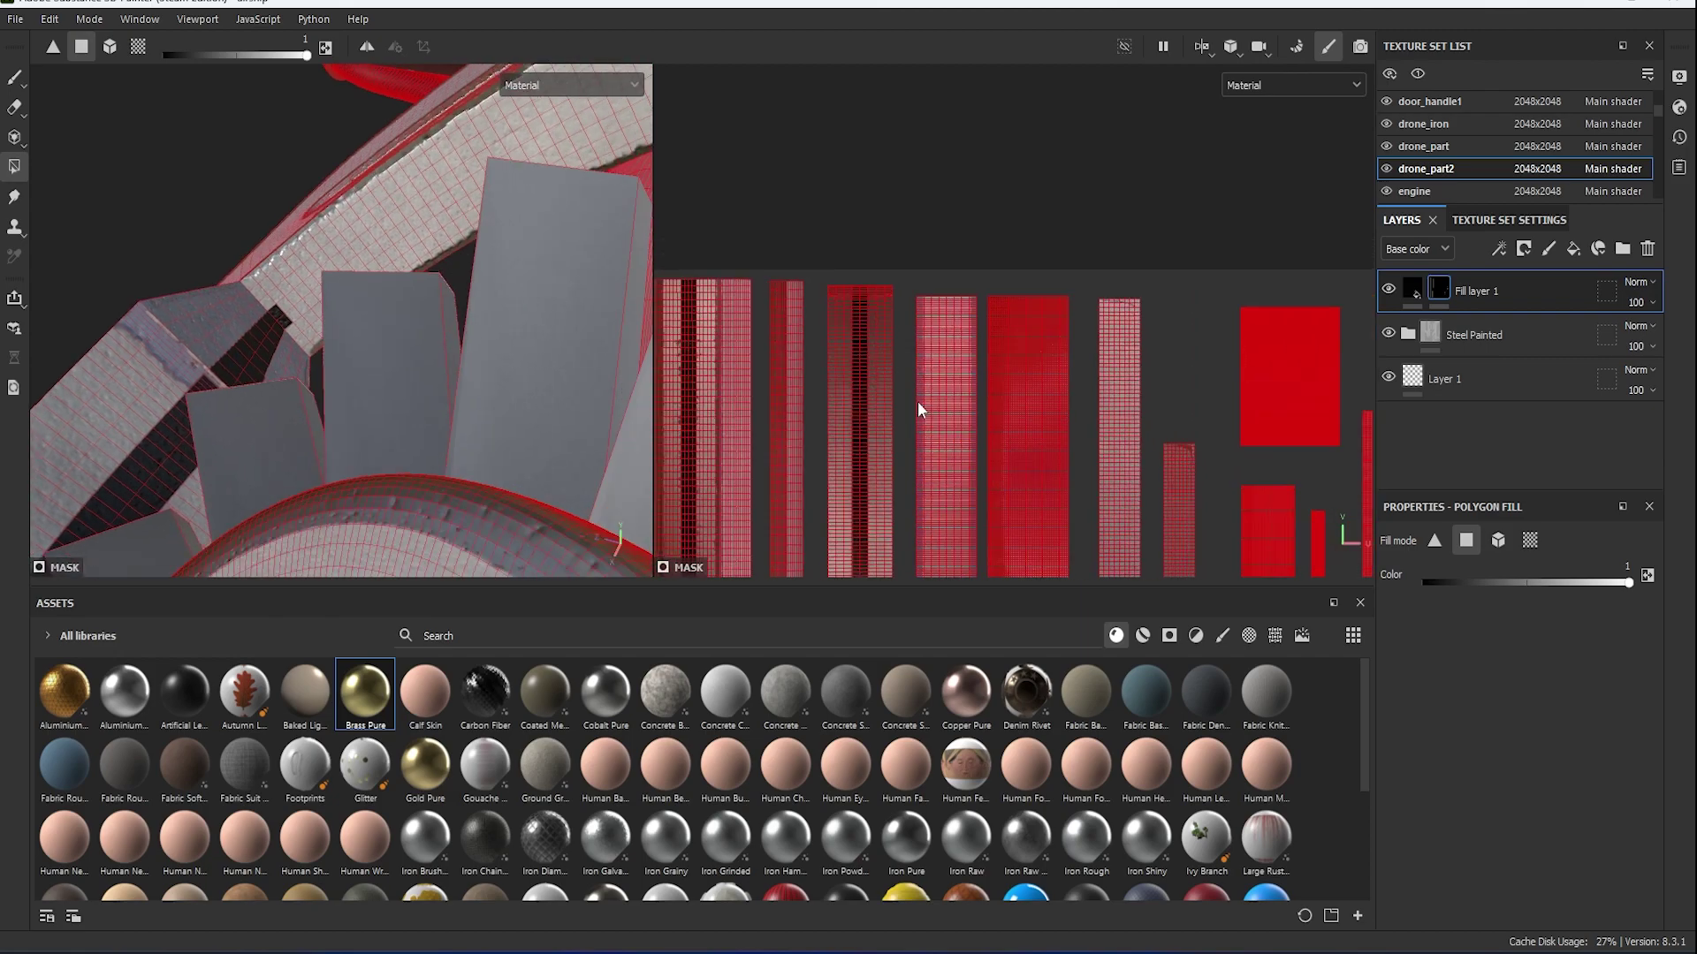
pyautogui.moveTo(917, 409)
pyautogui.mouseDown(button='middle')
pyautogui.moveTo(1041, 390)
pyautogui.moveTo(1185, 273)
pyautogui.moveTo(868, 379)
pyautogui.mouseUp(button='middle')
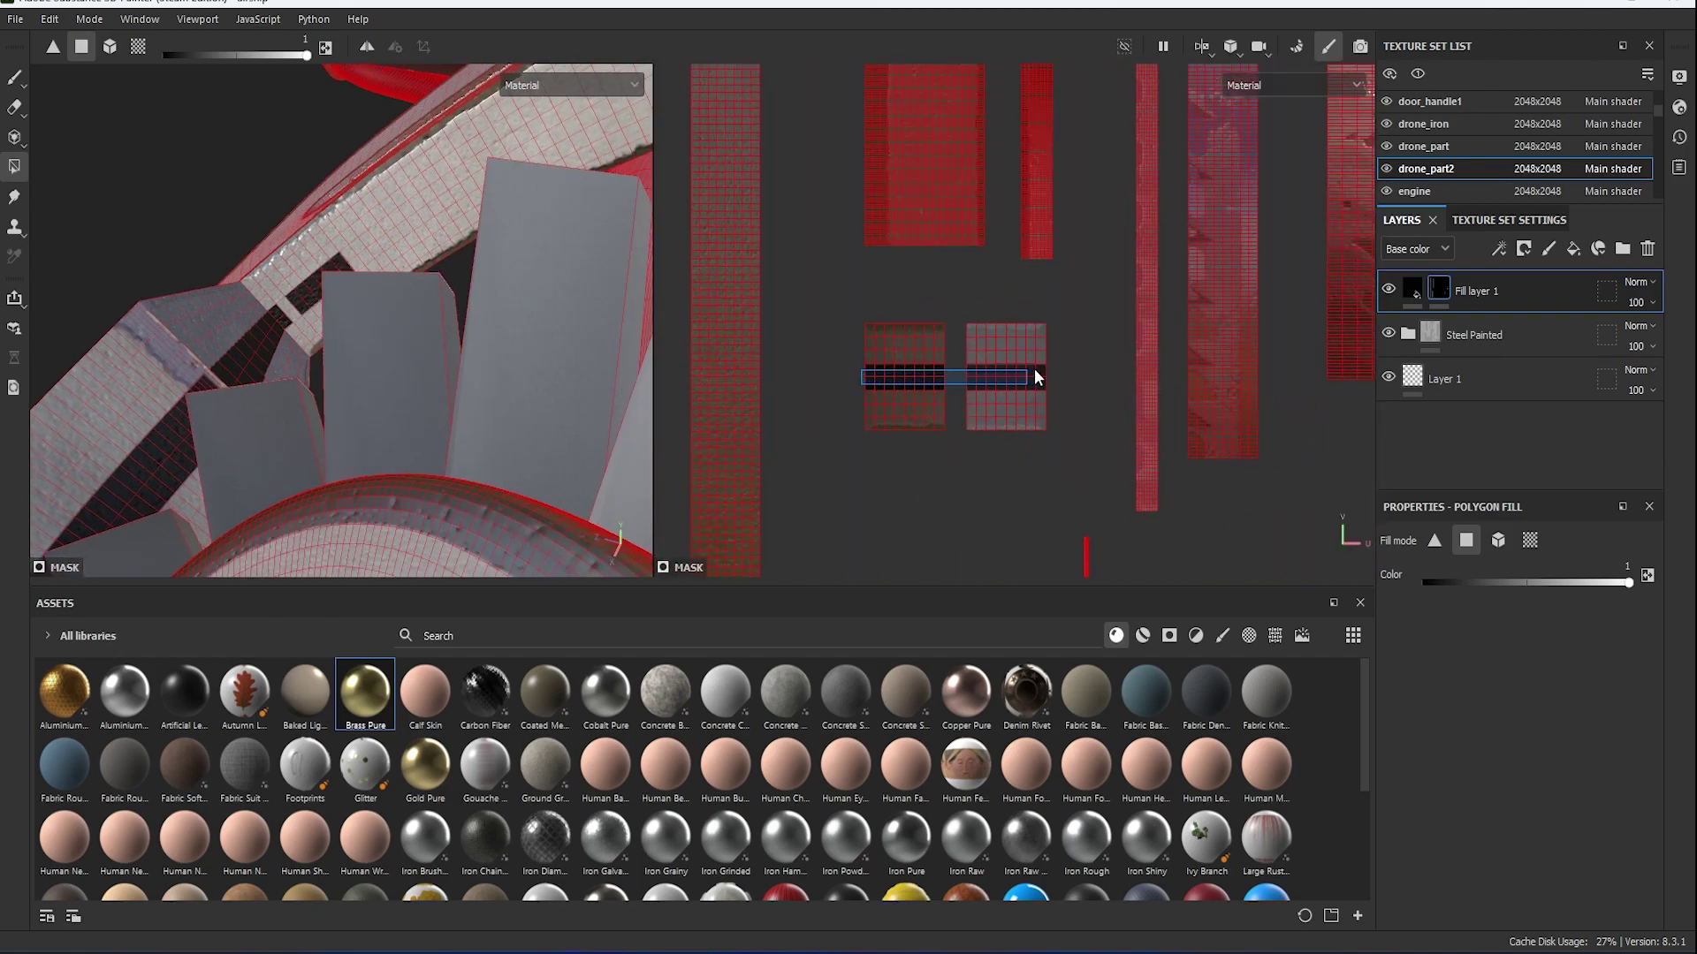
# Fill a full row of the strip dark, then select Fill layer 1's fill settings.
pyautogui.scroll(3, 447, 273)
pyautogui.scroll(-2, 963, 358)
pyautogui.scroll(-2, 963, 358)
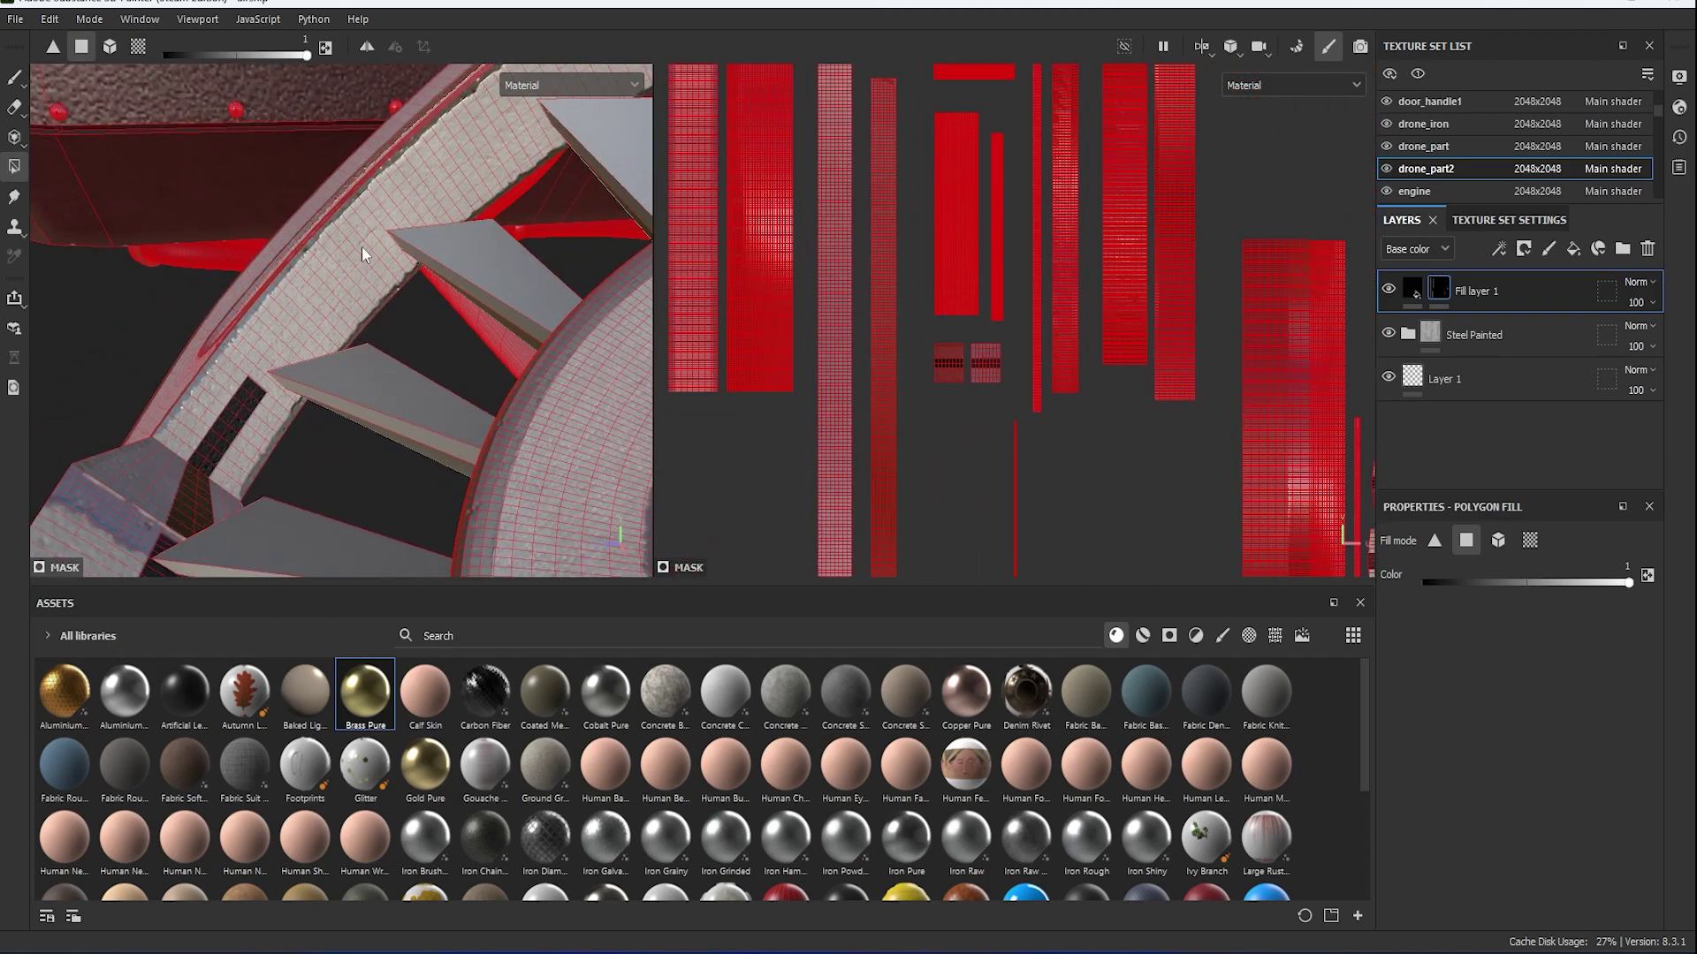
pyautogui.scroll(2, 363, 248)
pyautogui.scroll(-1, 1084, 355)
pyautogui.scroll(-2, 1101, 157)
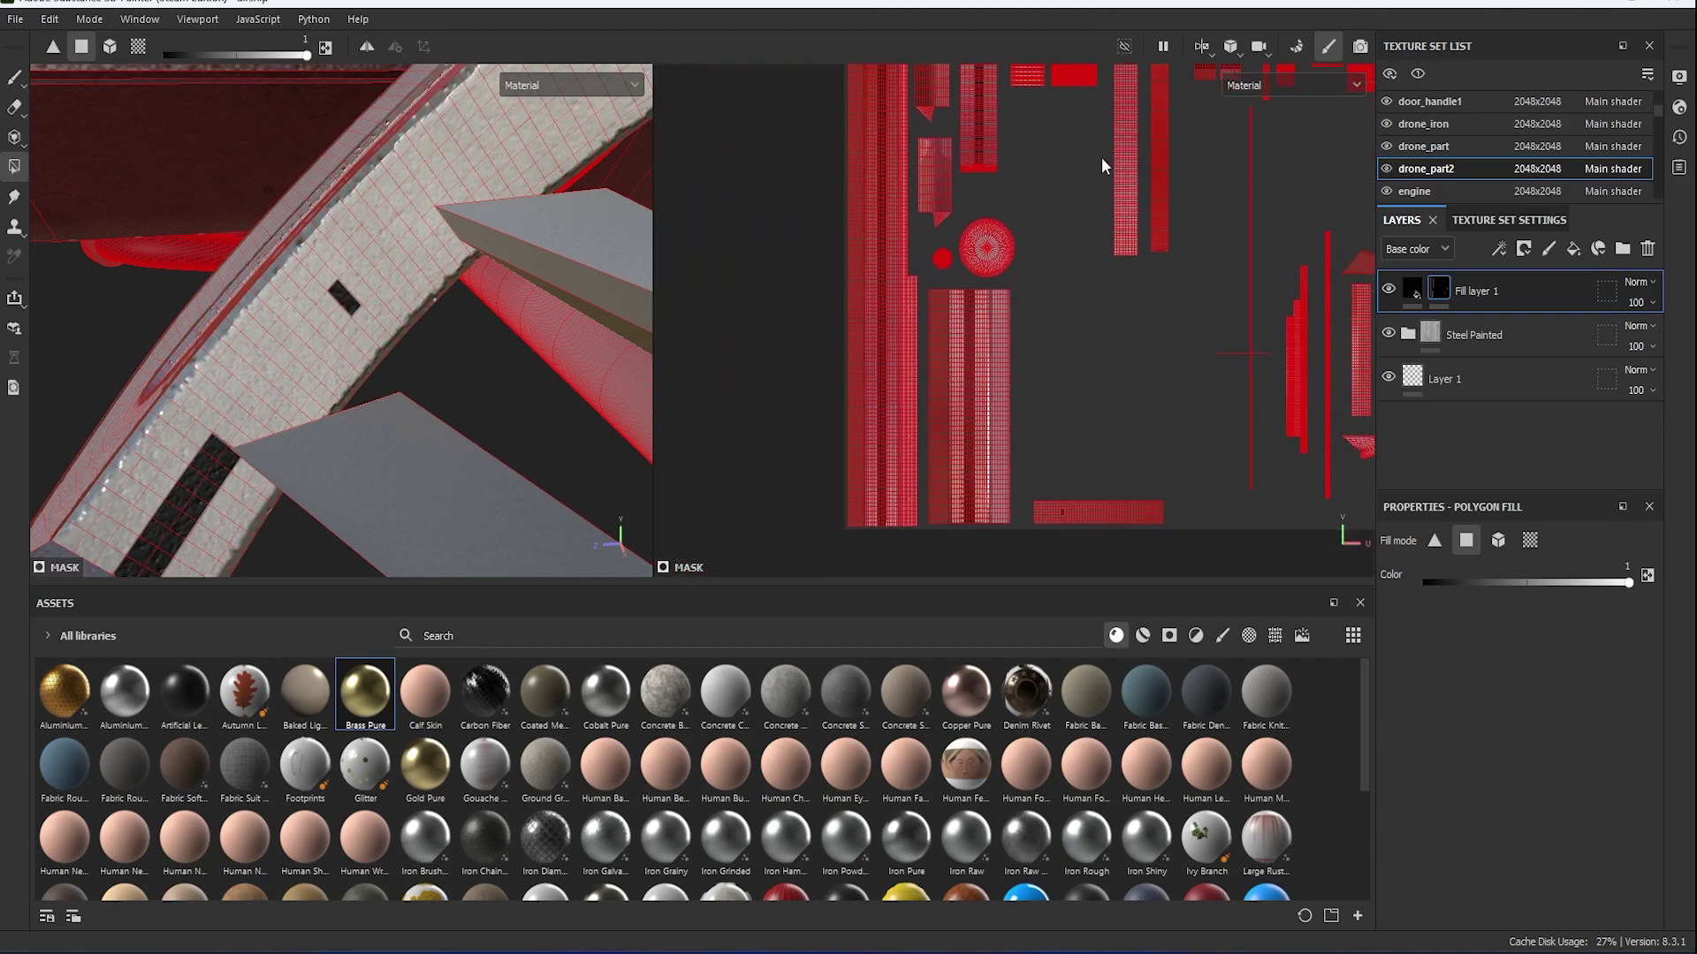
pyautogui.scroll(4, 920, 438)
pyautogui.scroll(2, 767, 463)
pyautogui.moveTo(767, 463); pyautogui.dragTo(1317, 449)
pyautogui.scroll(-3, 534, 305)
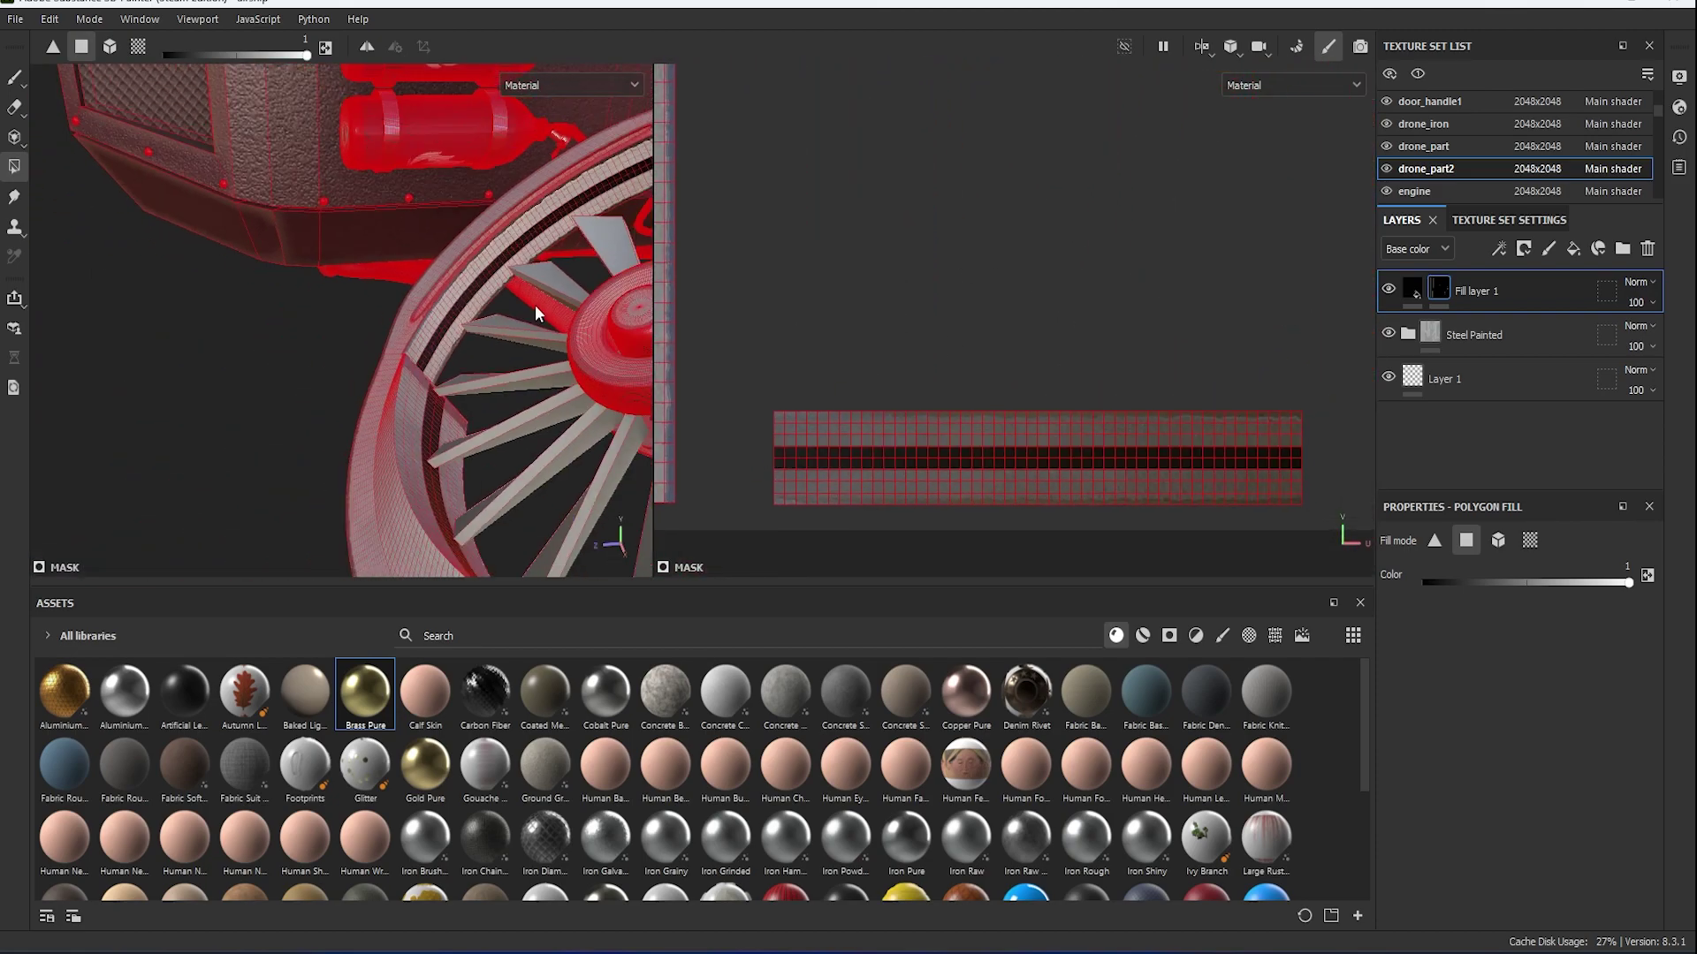
pyautogui.moveTo(651, 319); pyautogui.dragTo(1185, 309)
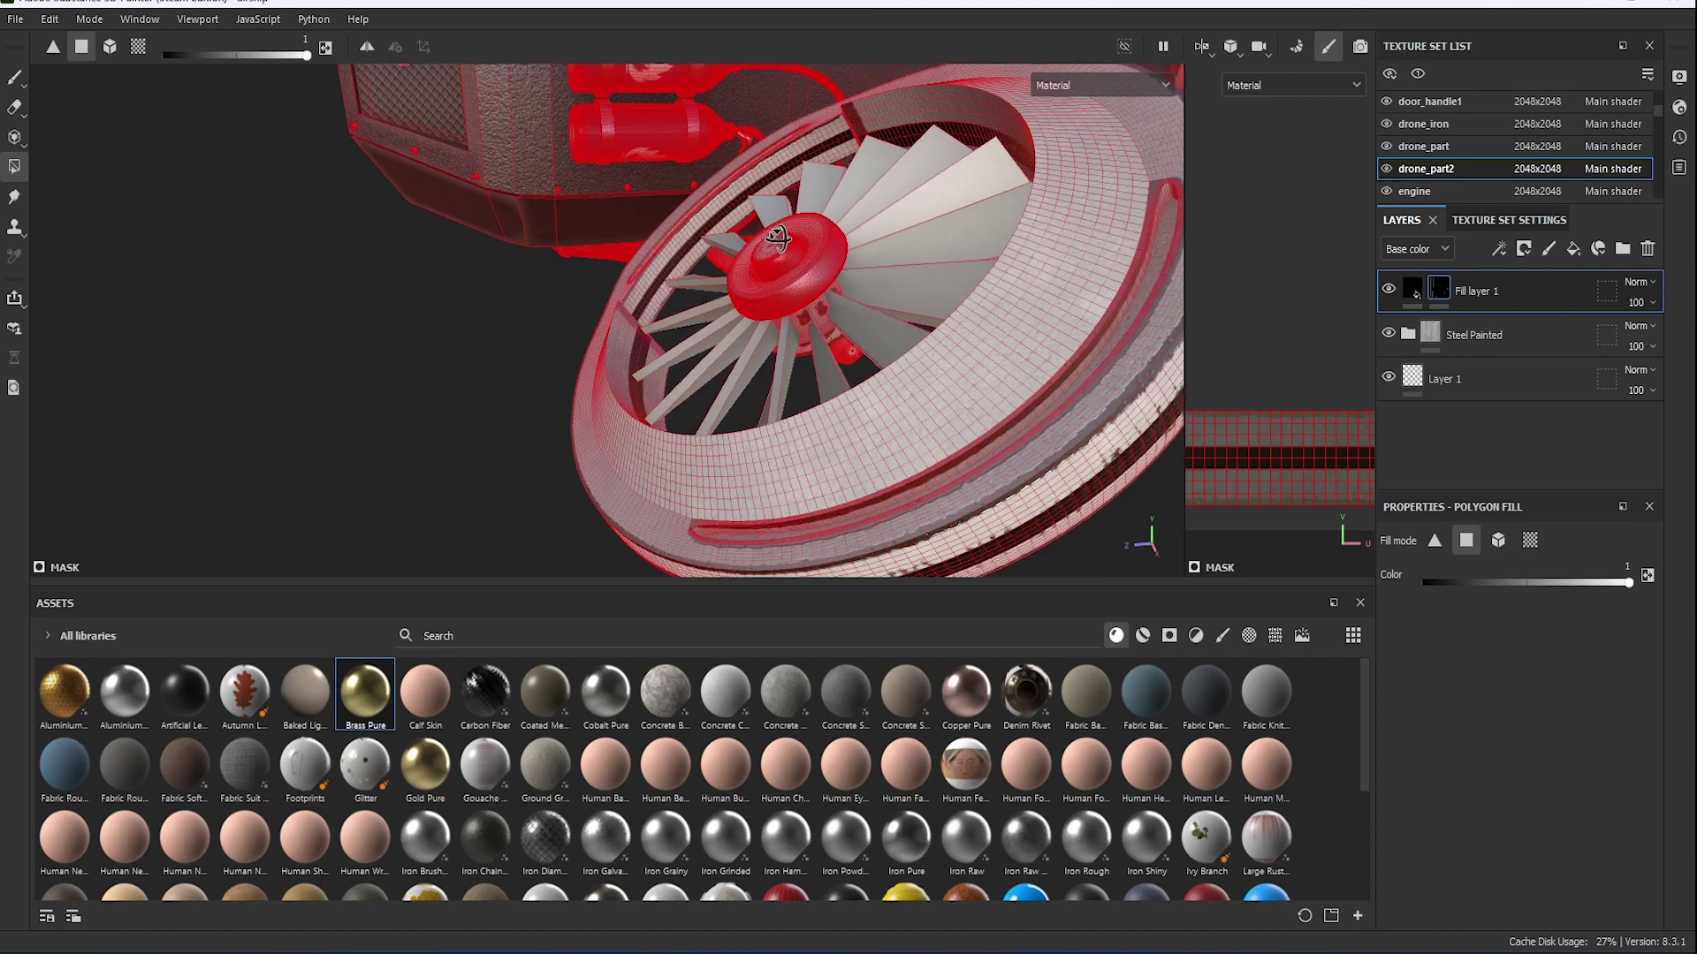
pyautogui.keyDown('alt'); pyautogui.moveTo(883, 283); pyautogui.dragTo(1076, 251); pyautogui.keyUp('alt')
pyautogui.click(1412, 289)
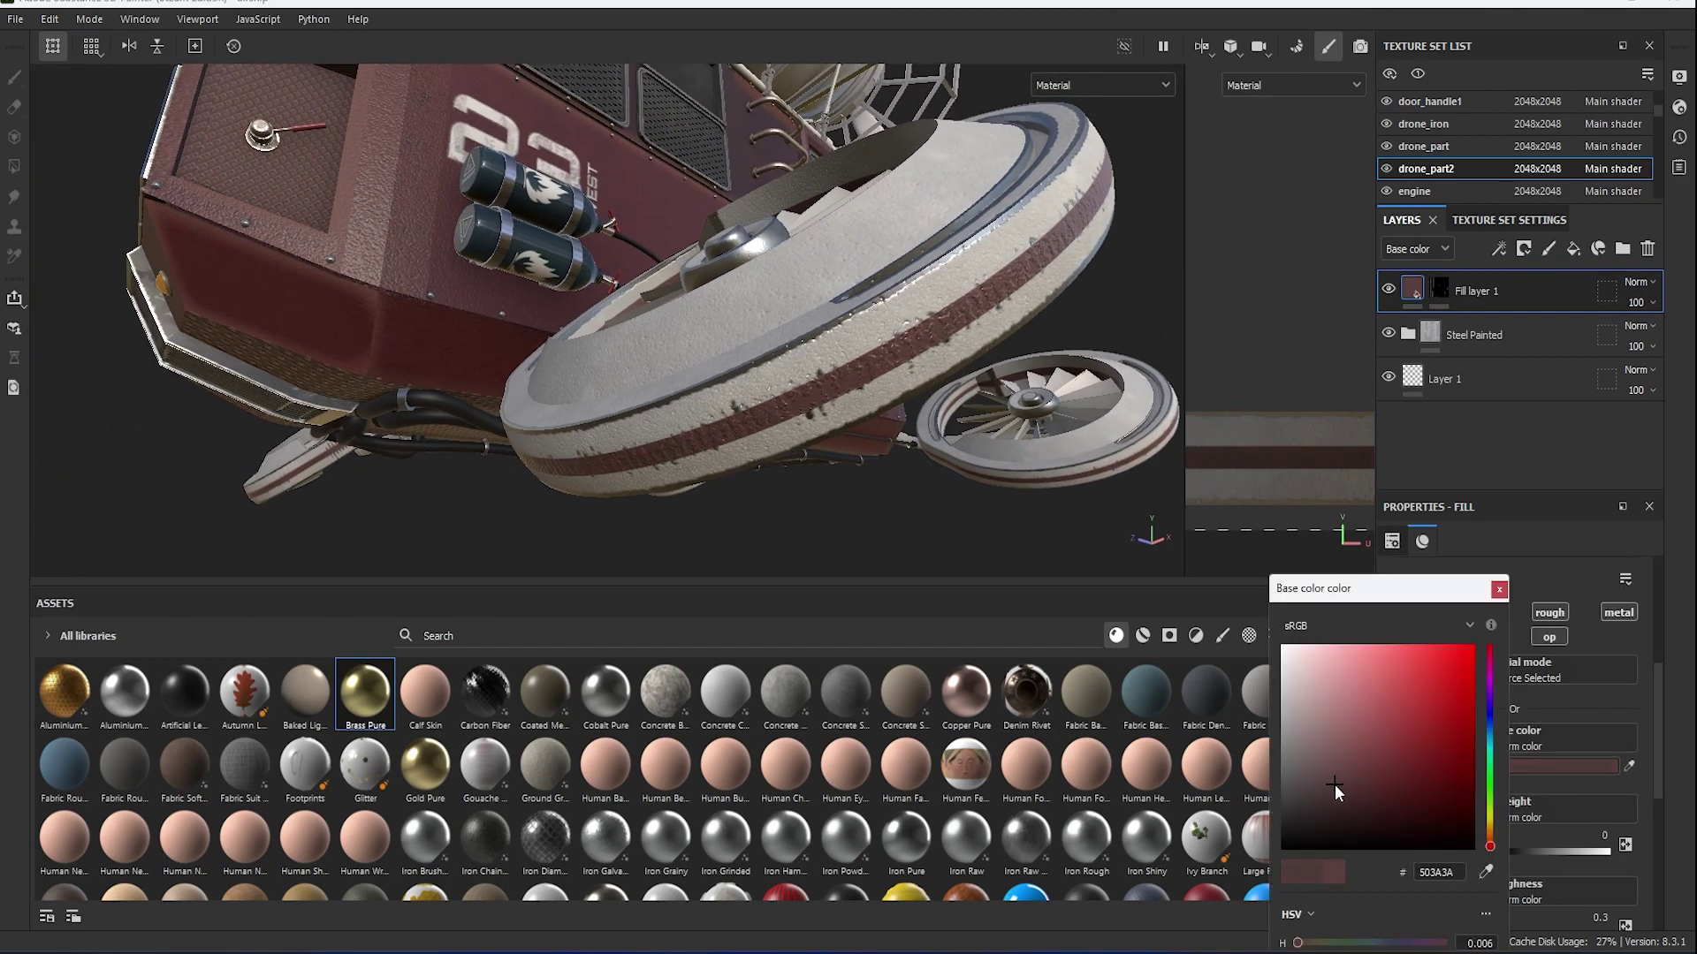
# Switch to Polygon Fill with the UV view shown and set the base colour to 643938.
pyautogui.click(1498, 588)
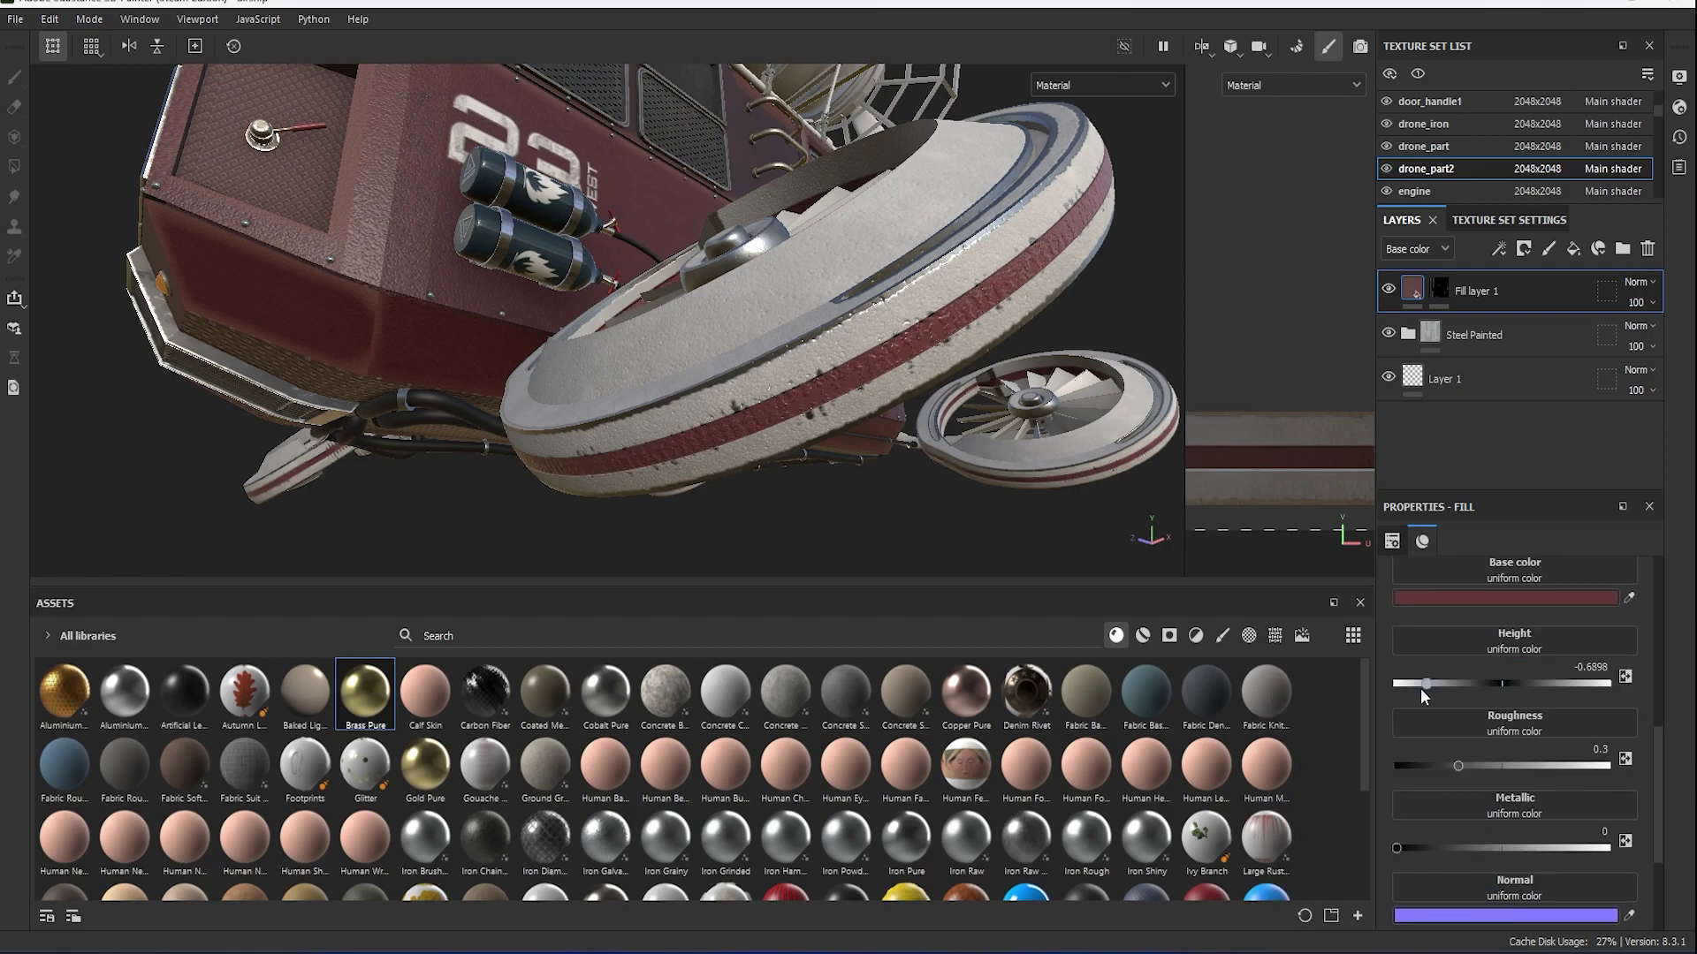
pyautogui.press('4')
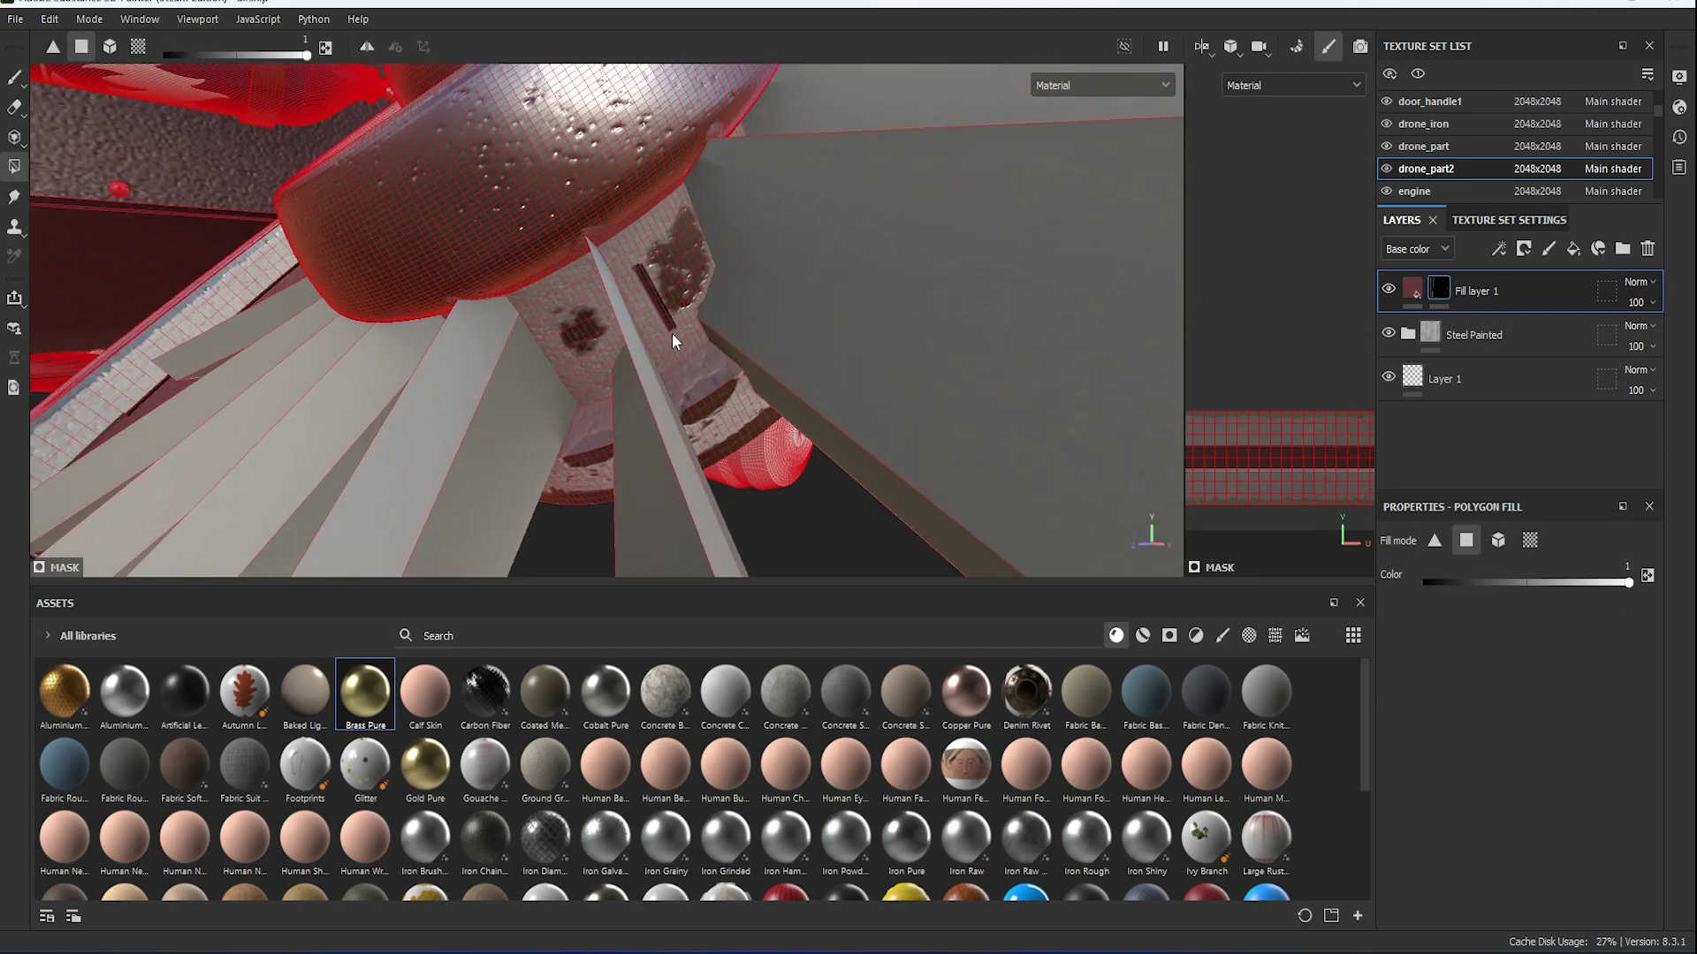
pyautogui.press('F1')
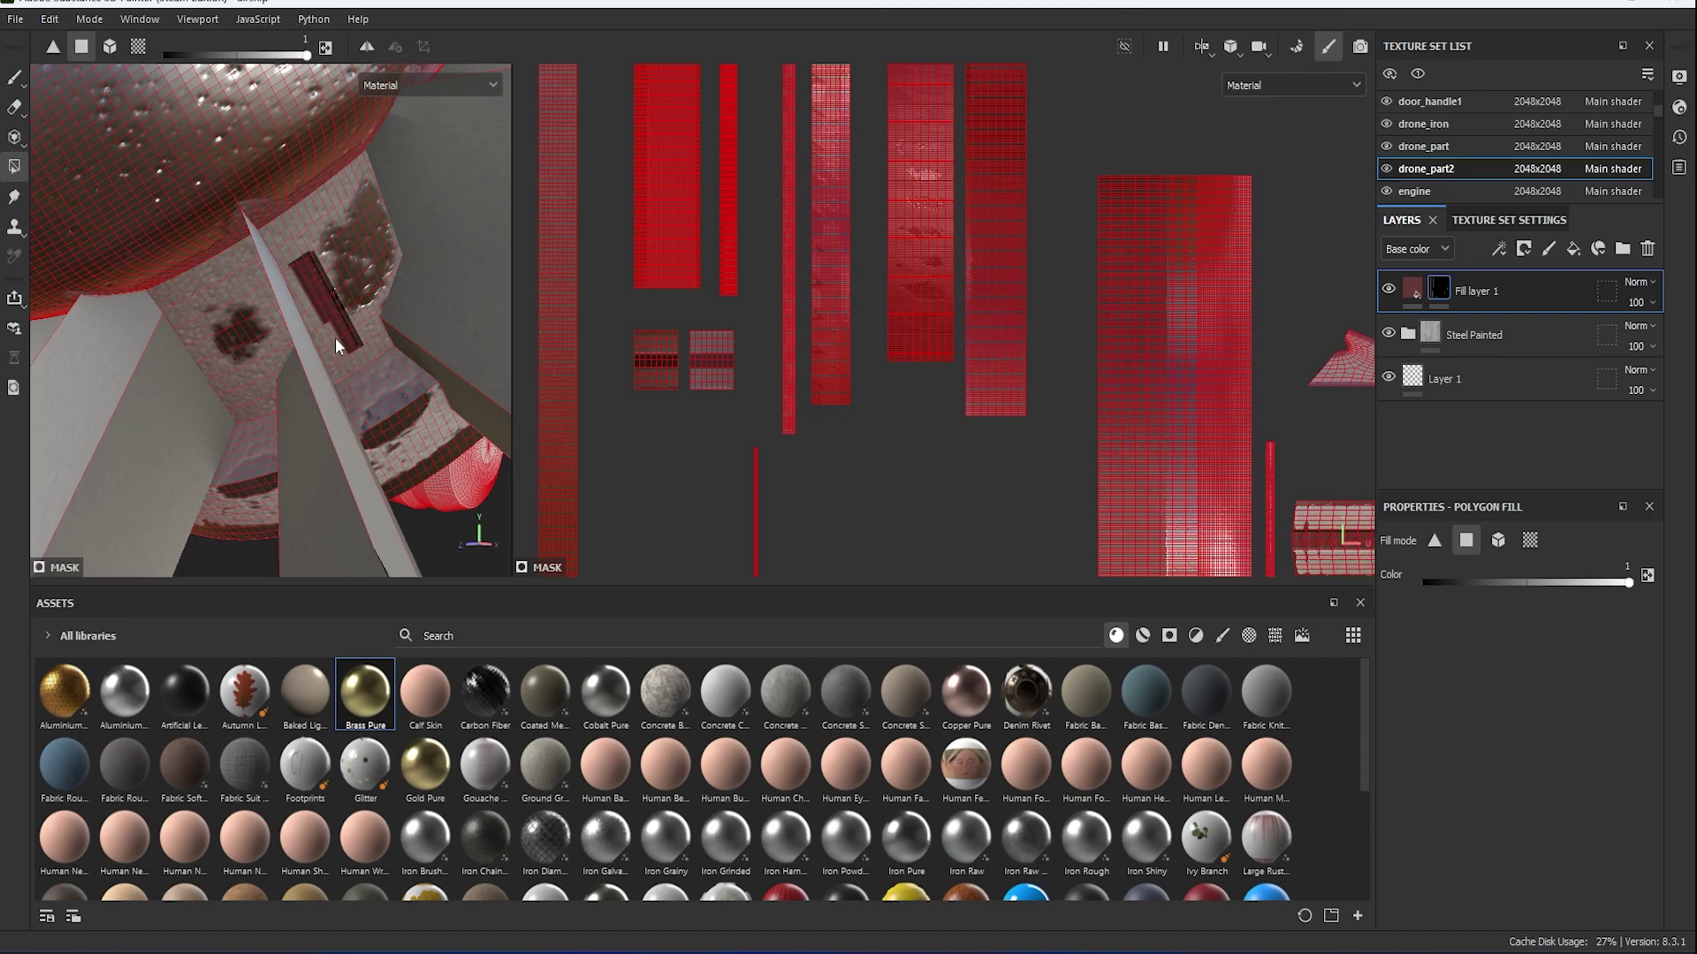
pyautogui.click(1412, 290)
pyautogui.click(1530, 592)
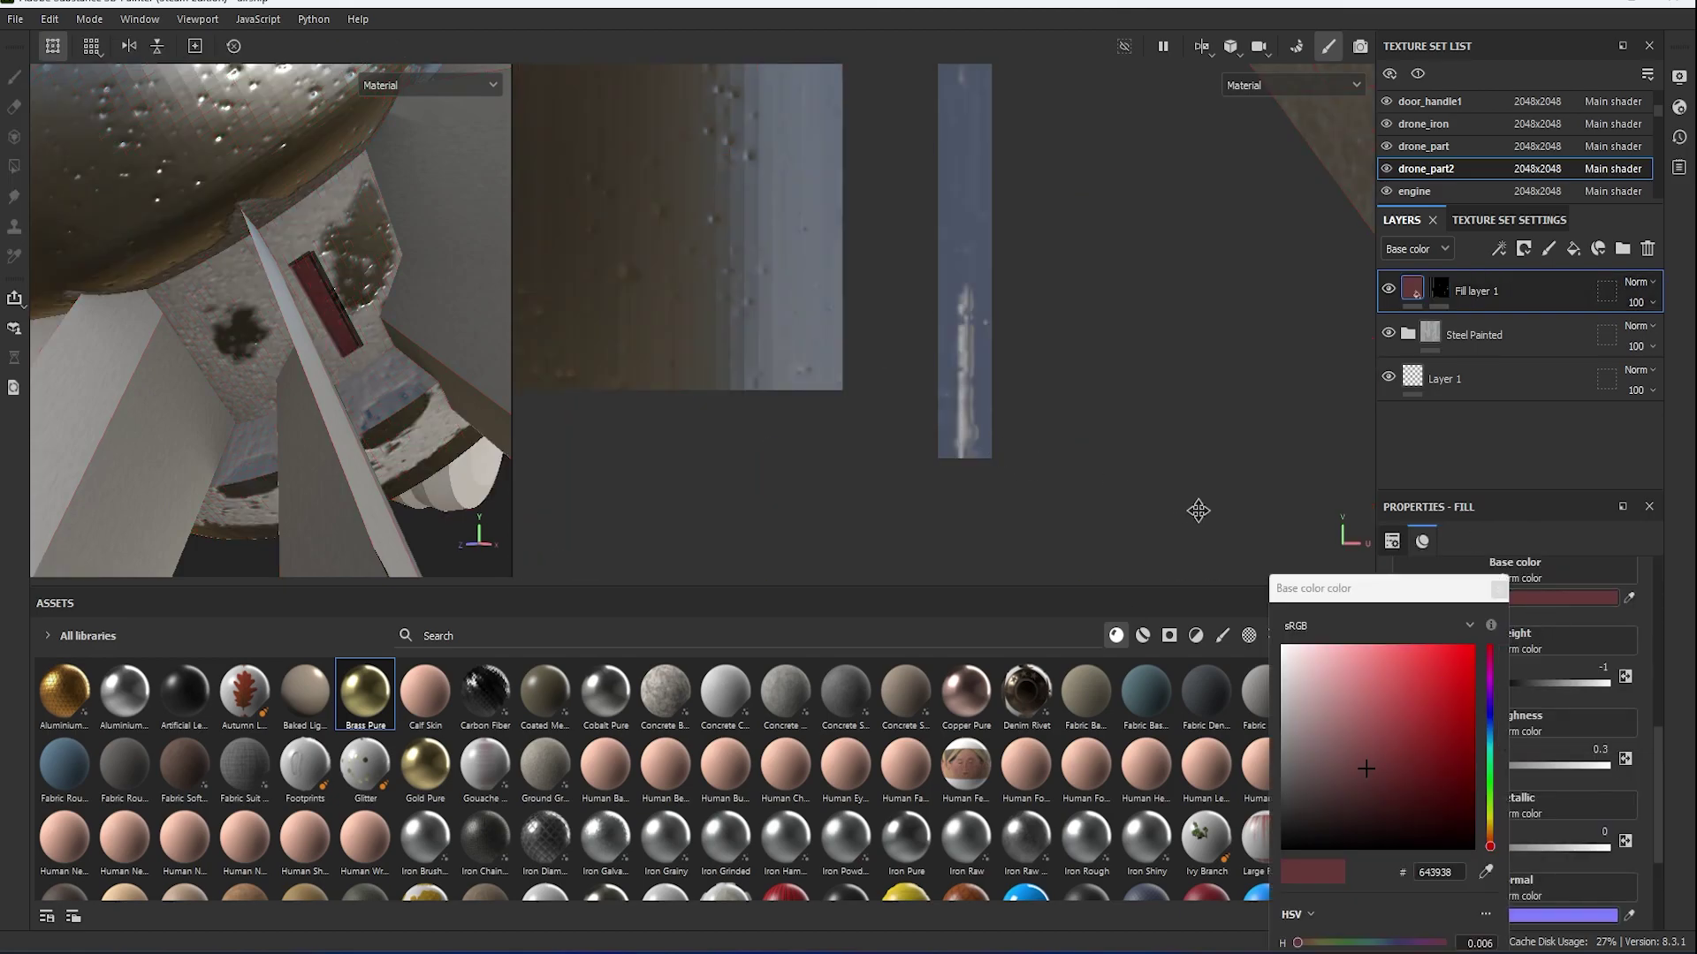
# Polygon-fill two more fan UV islands with the dark red fill.
pyautogui.click(1438, 288)
pyautogui.scroll(-2, 972, 353)
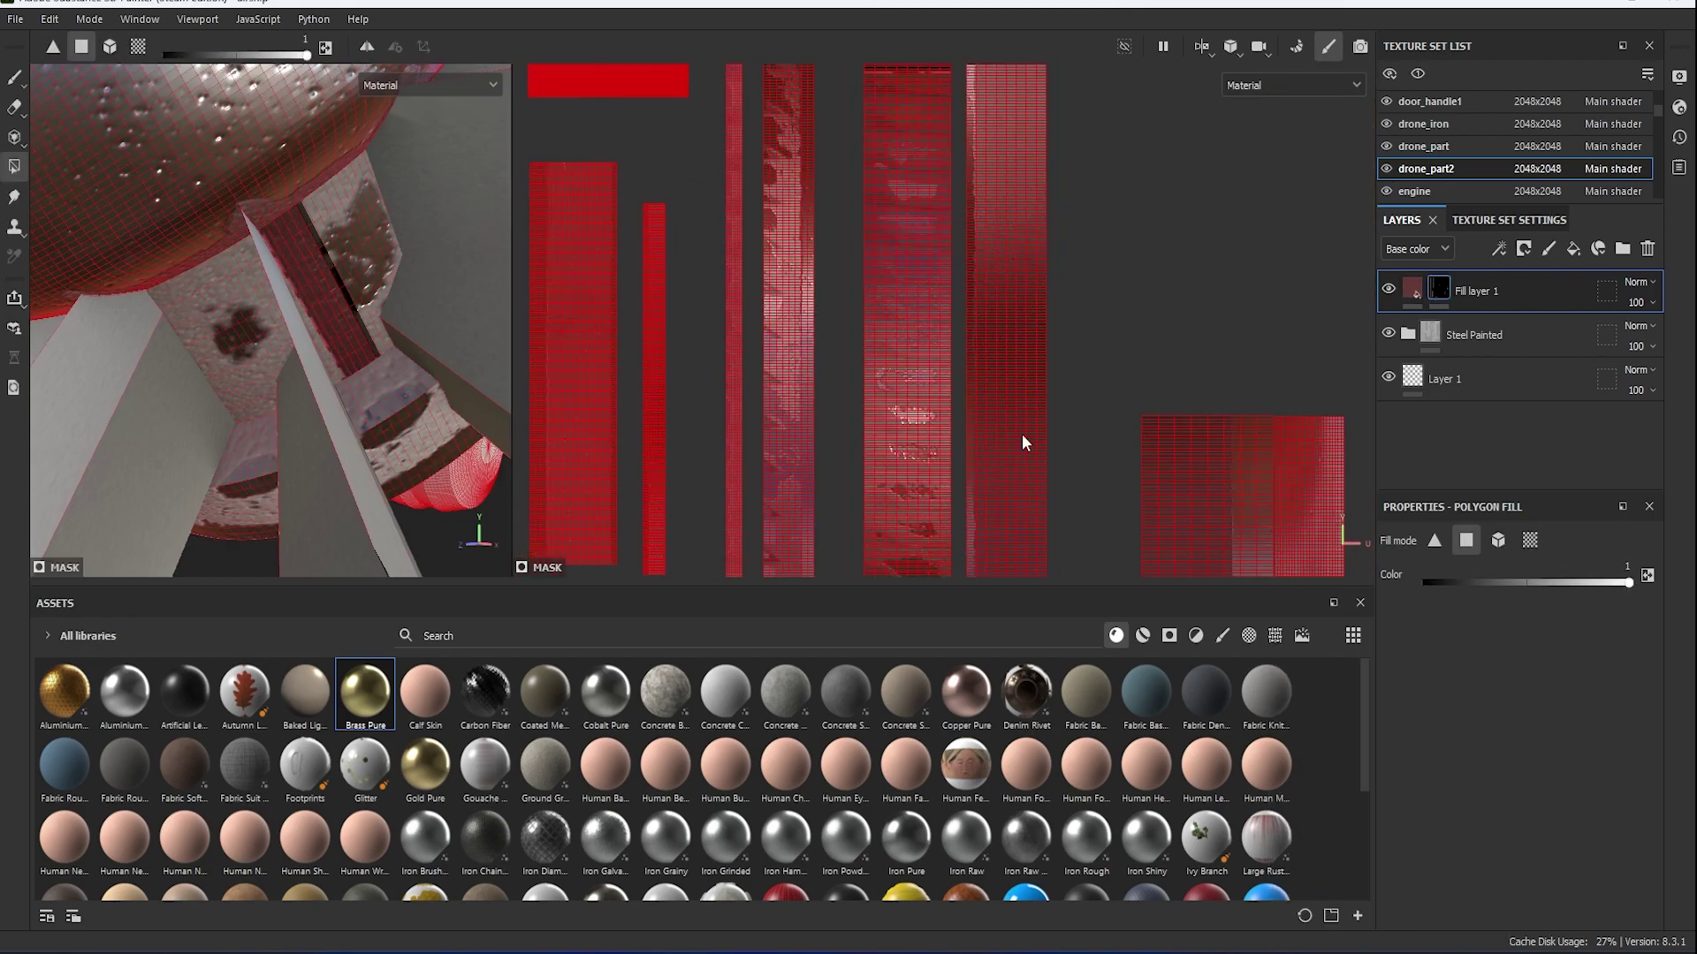
pyautogui.click(899, 331)
pyautogui.scroll(-1, 910, 380)
pyautogui.click(880, 178)
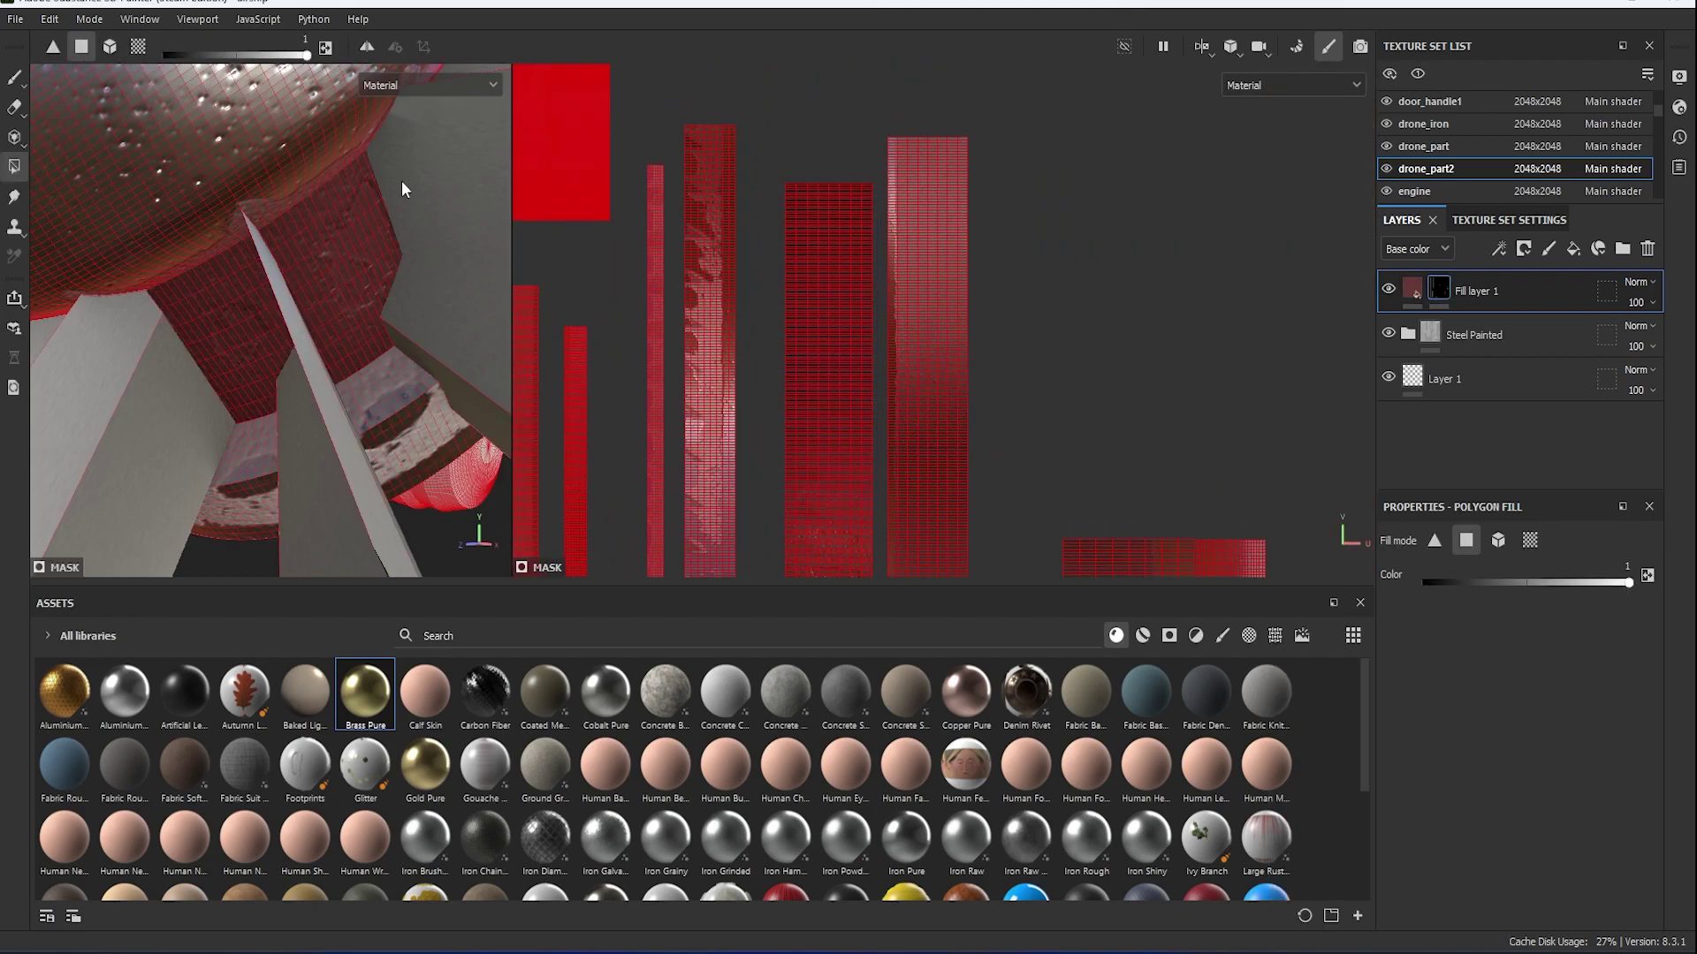
pyautogui.keyDown('alt'); pyautogui.moveTo(403, 189); pyautogui.dragTo(431, 354); pyautogui.keyUp('alt')
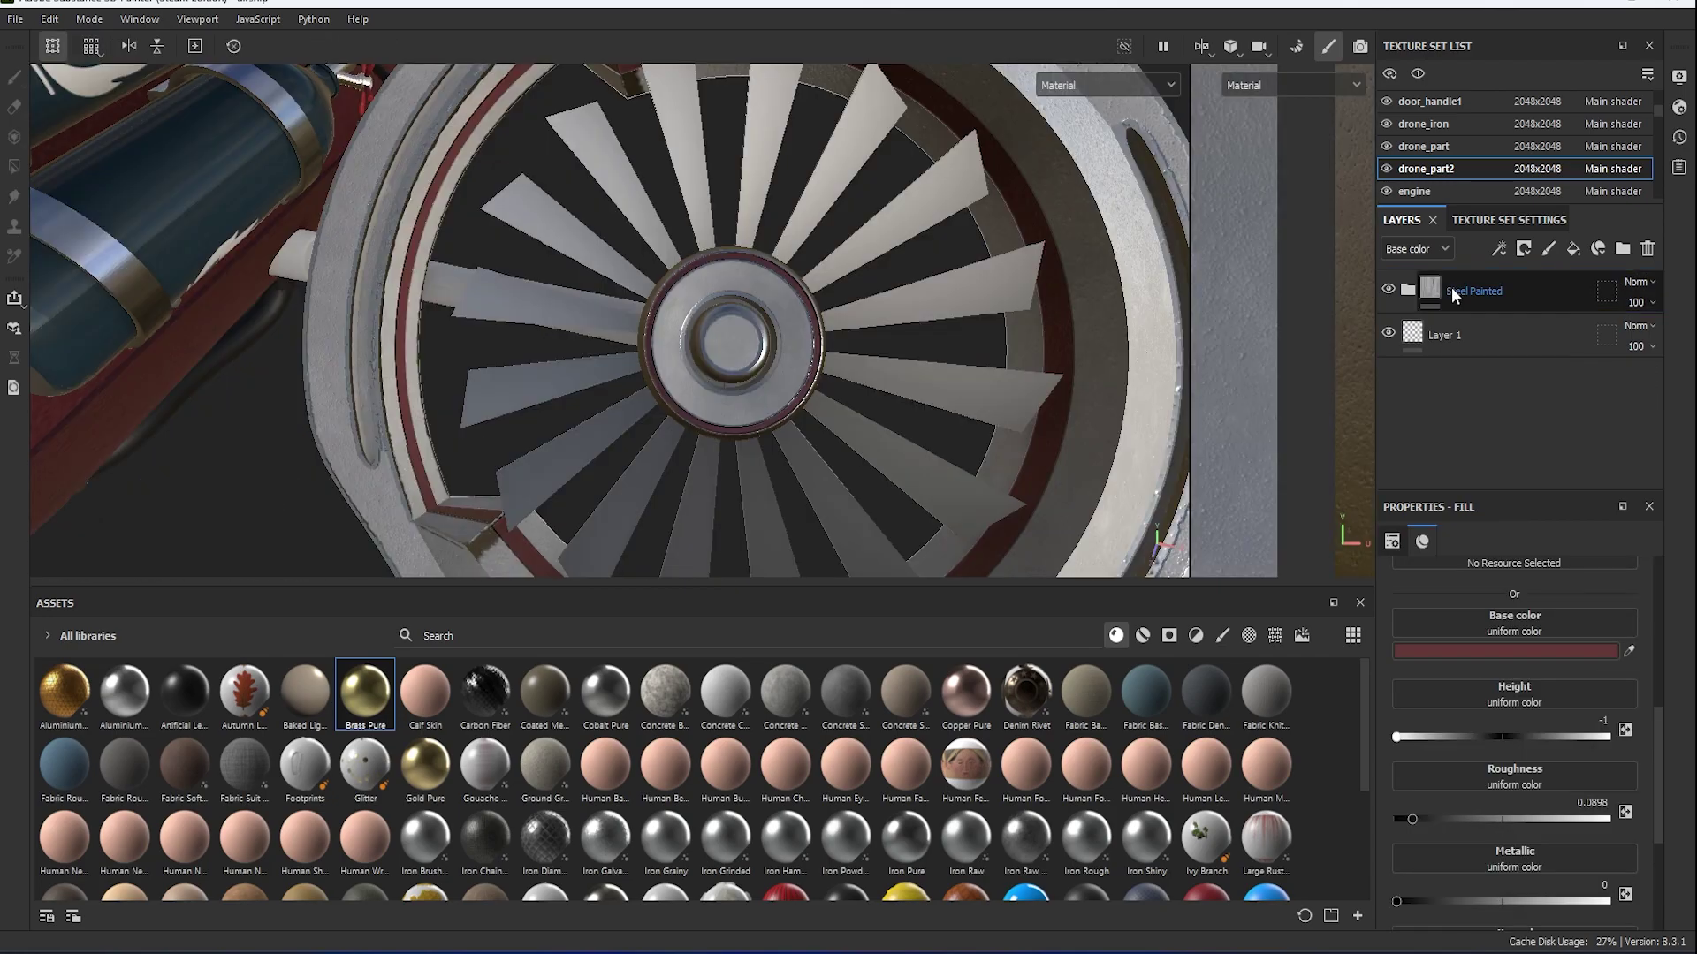
# Add a new fill layer with a black mask, a Paint effect and the Arrow Simple alpha.
pyautogui.press('Delete')
pyautogui.click(1573, 252)
pyautogui.rightClick(1414, 286)
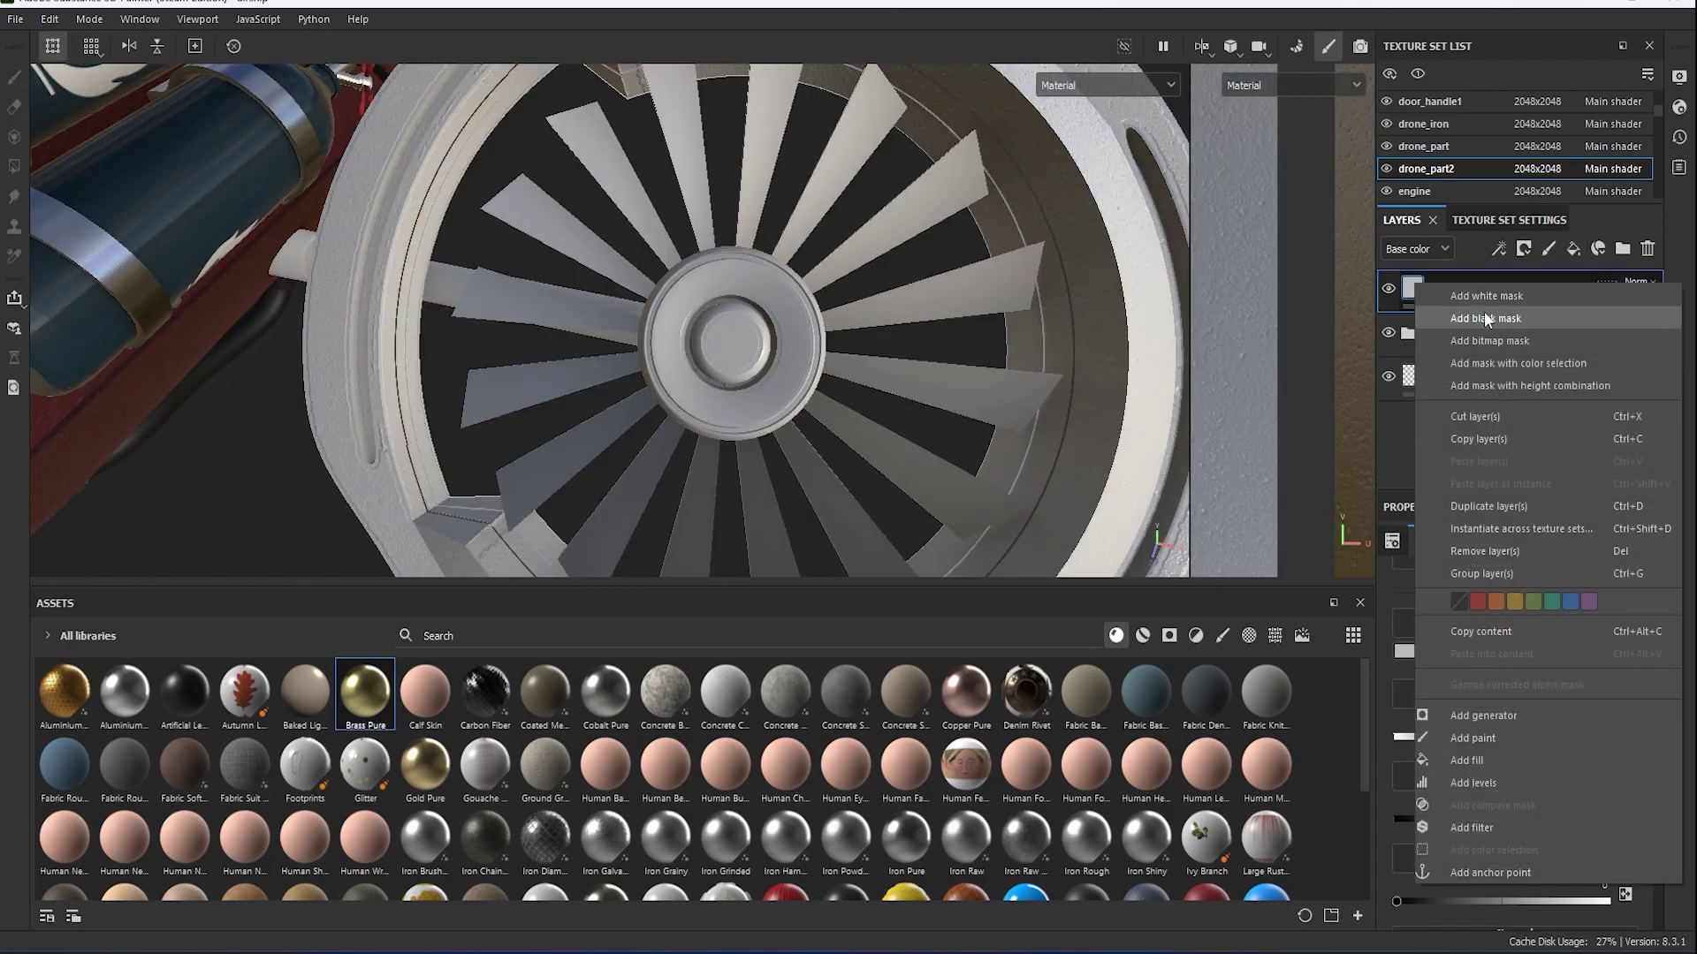
pyautogui.click(1482, 318)
pyautogui.press('1')
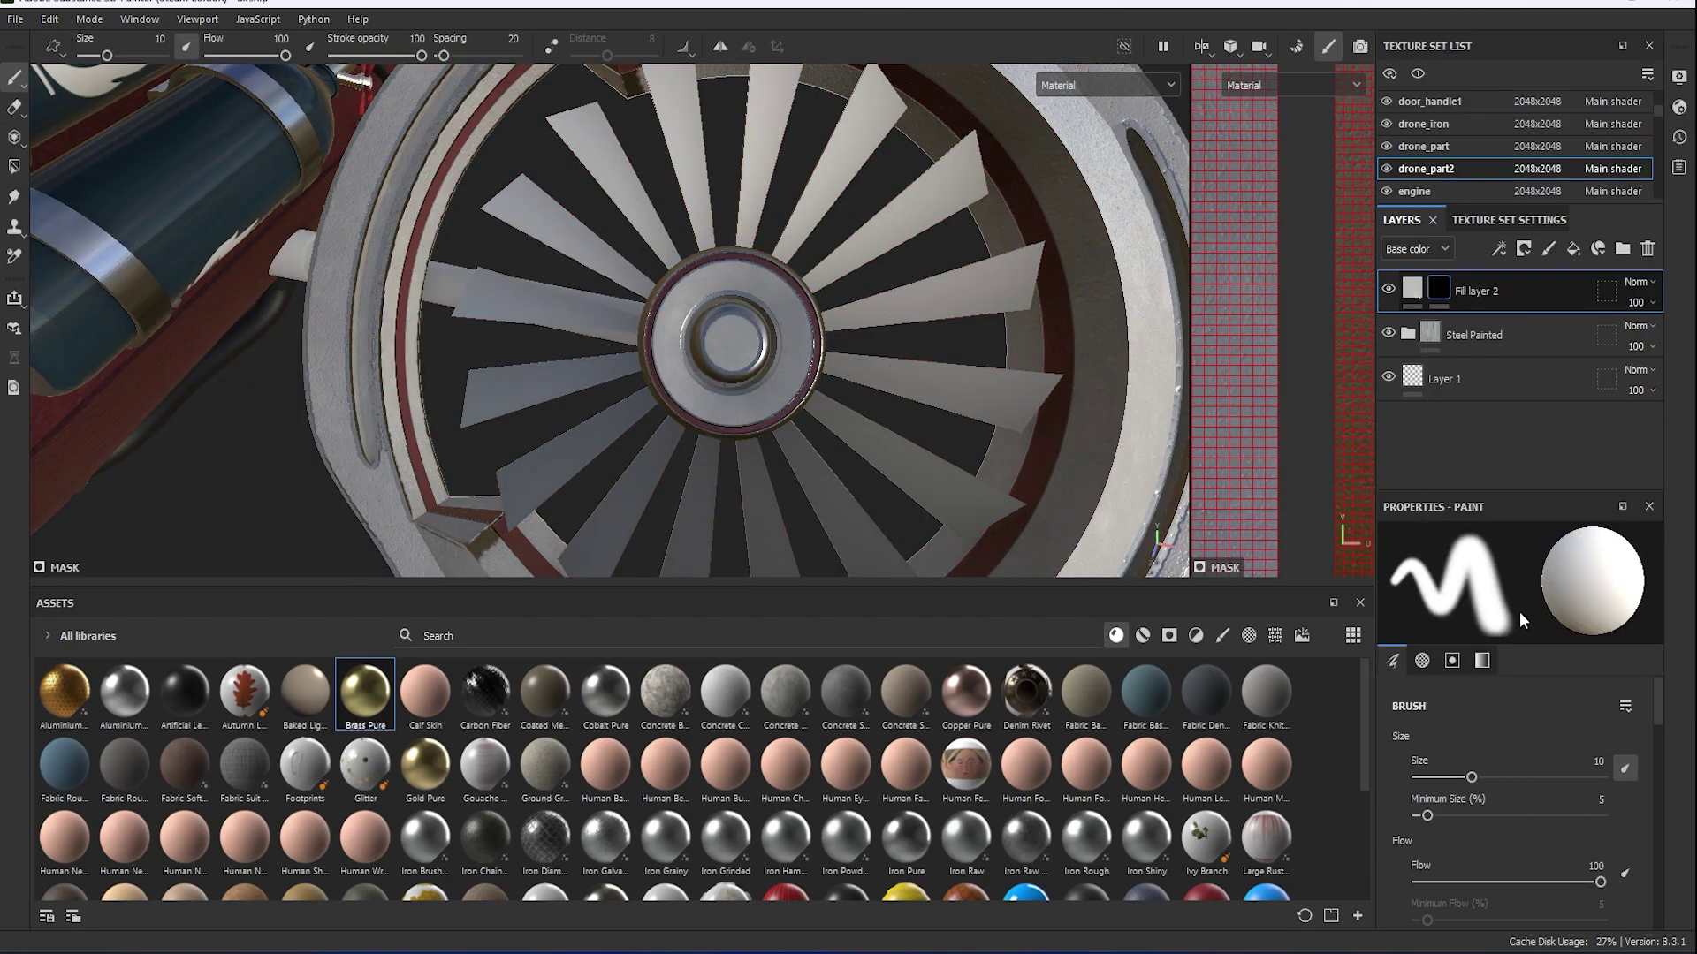
pyautogui.click(1249, 636)
pyautogui.click(1086, 692)
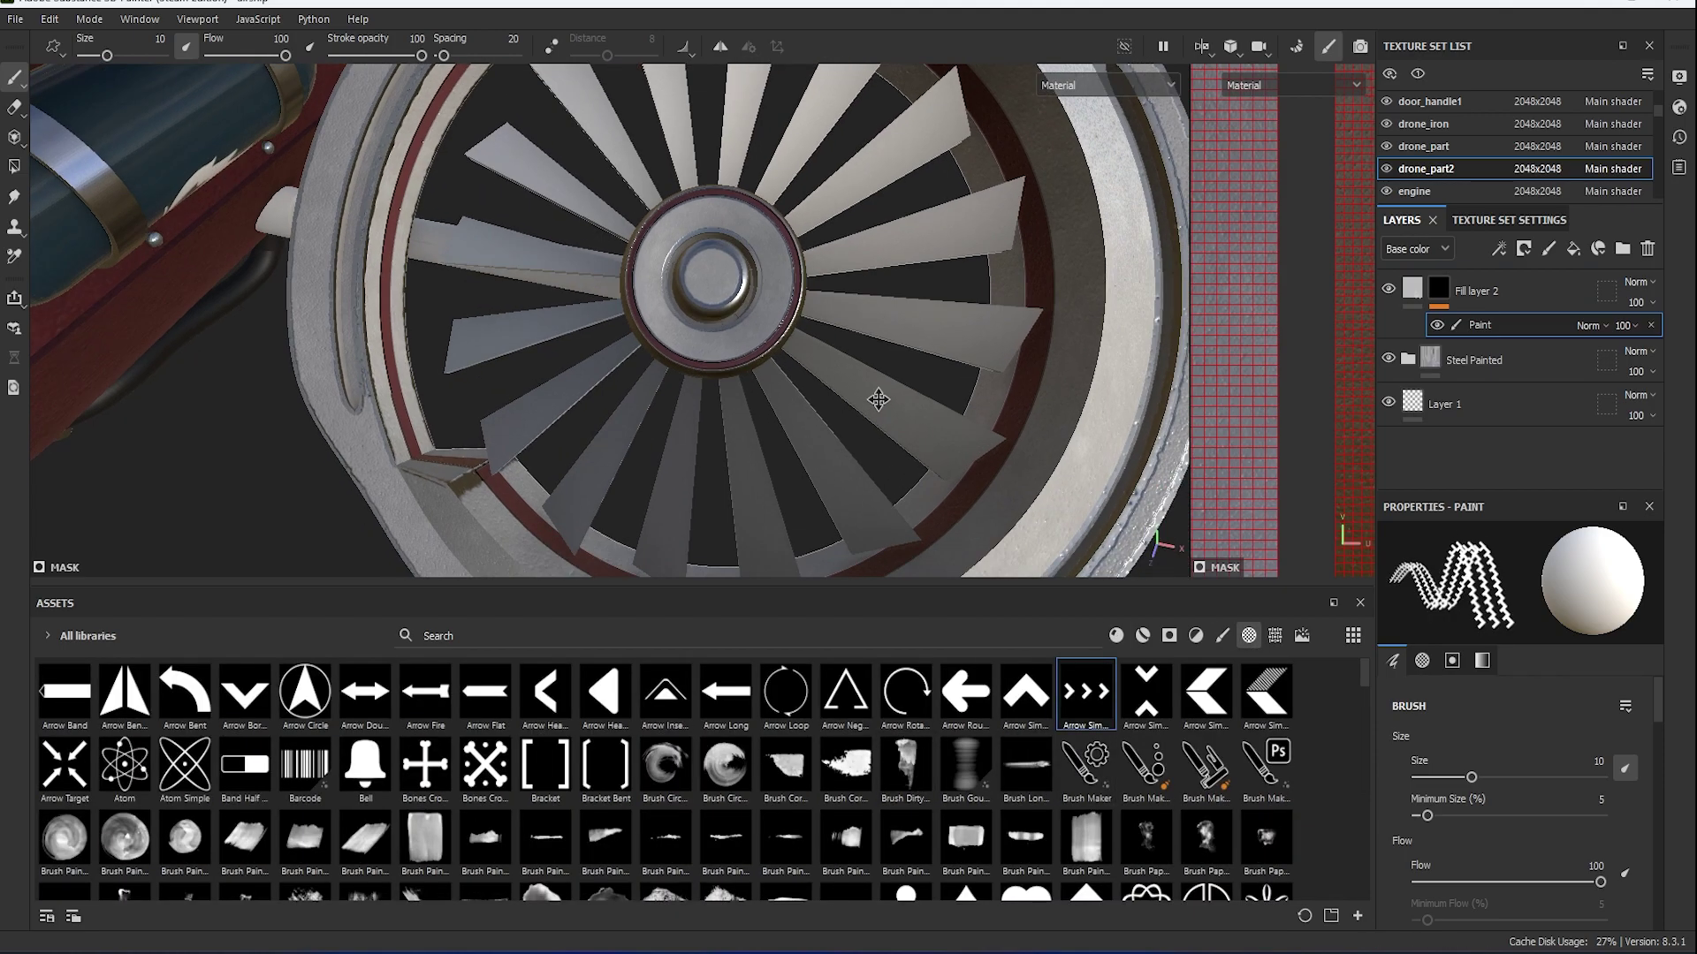
# Set the new fill layer's base colour to yellow C7AF00.
pyautogui.keyDown('alt'); pyautogui.moveTo(884, 389); pyautogui.dragTo(665, 455); pyautogui.keyUp('alt')
pyautogui.rightClick(687, 460)
pyautogui.click(1412, 287)
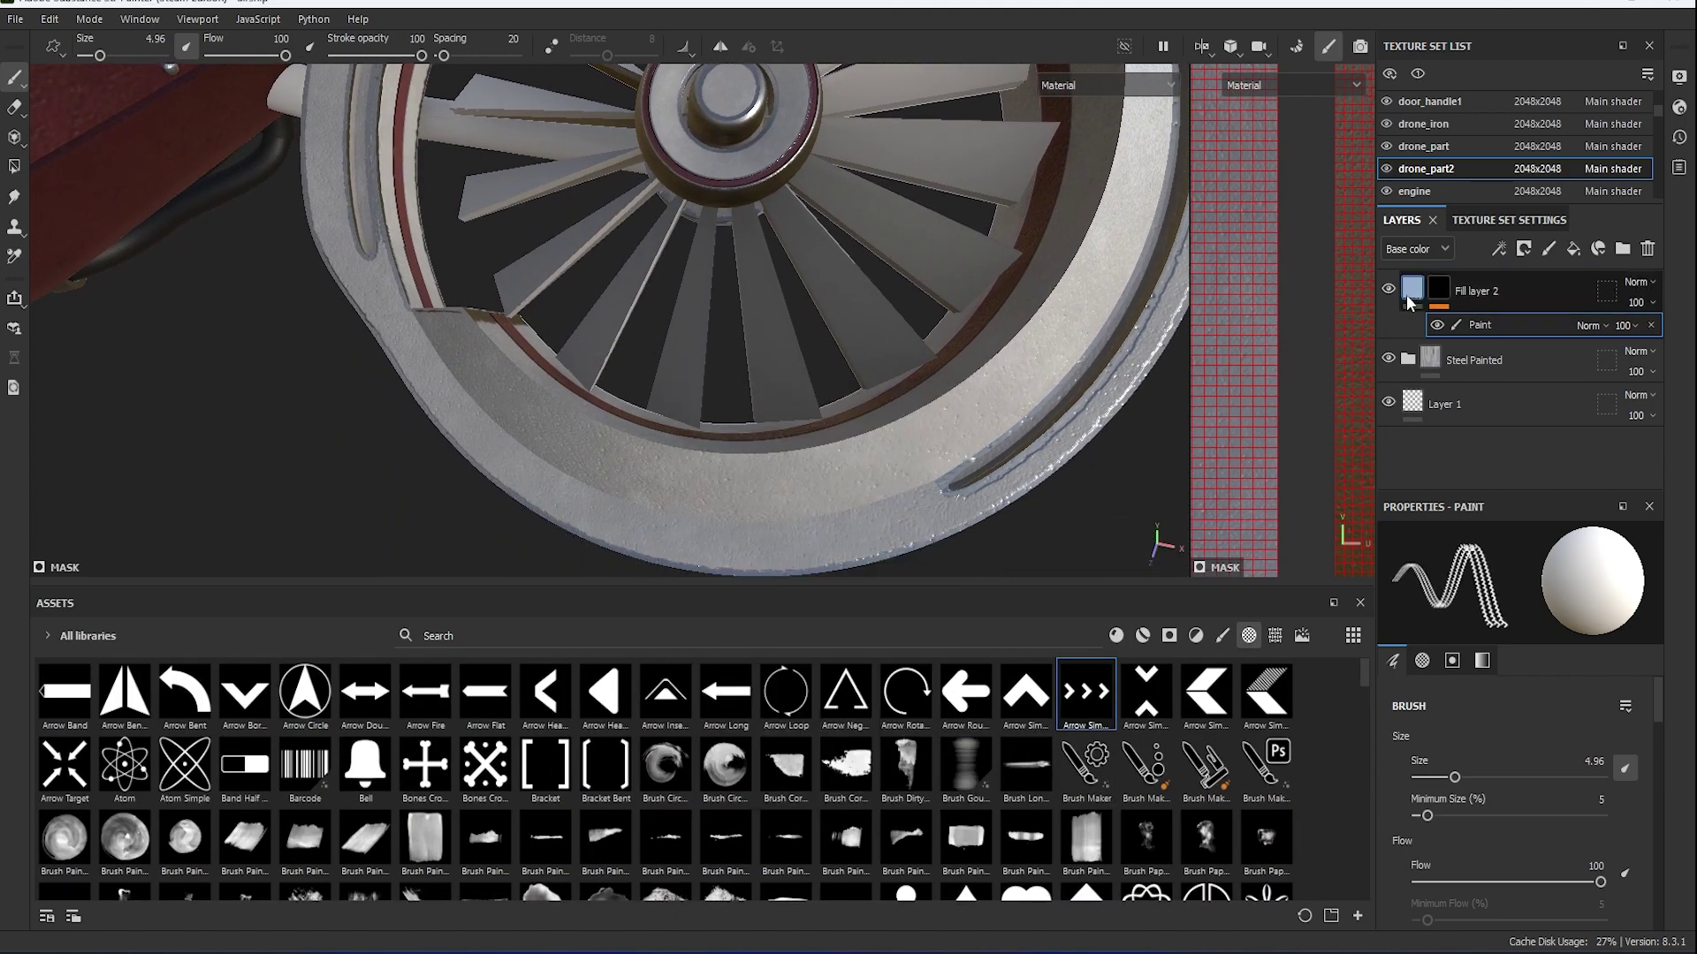
pyautogui.click(1563, 652)
pyautogui.moveTo(1352, 739); pyautogui.dragTo(1470, 689)
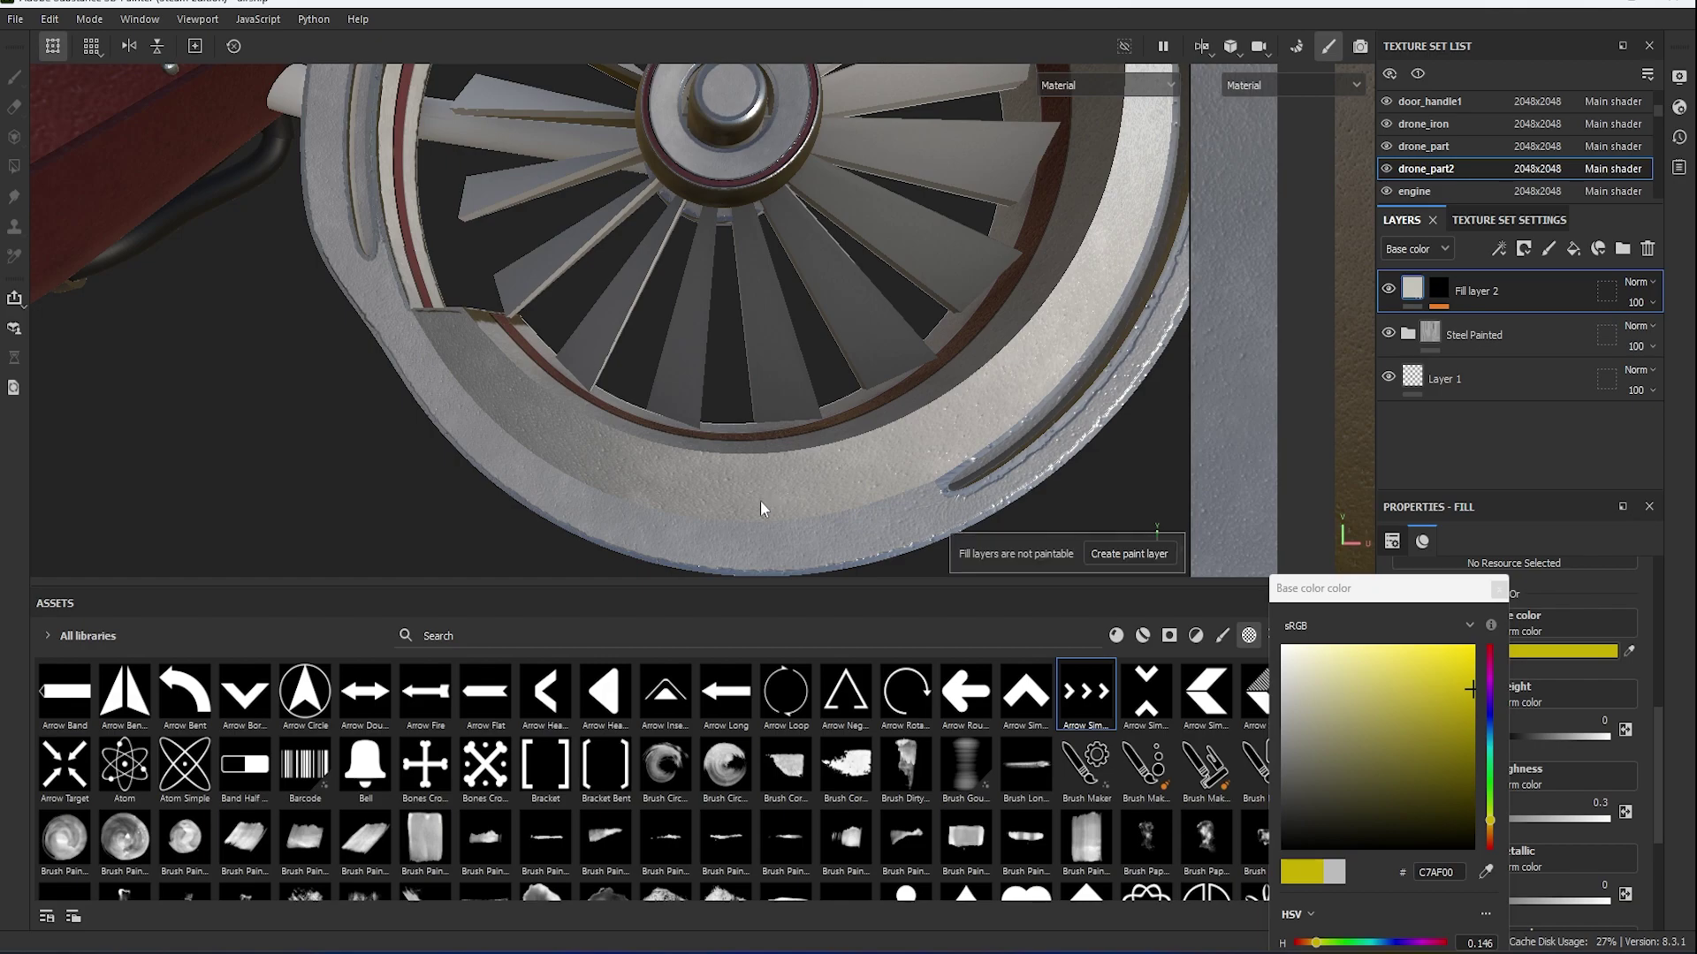
pyautogui.click(1500, 591)
pyautogui.click(742, 452)
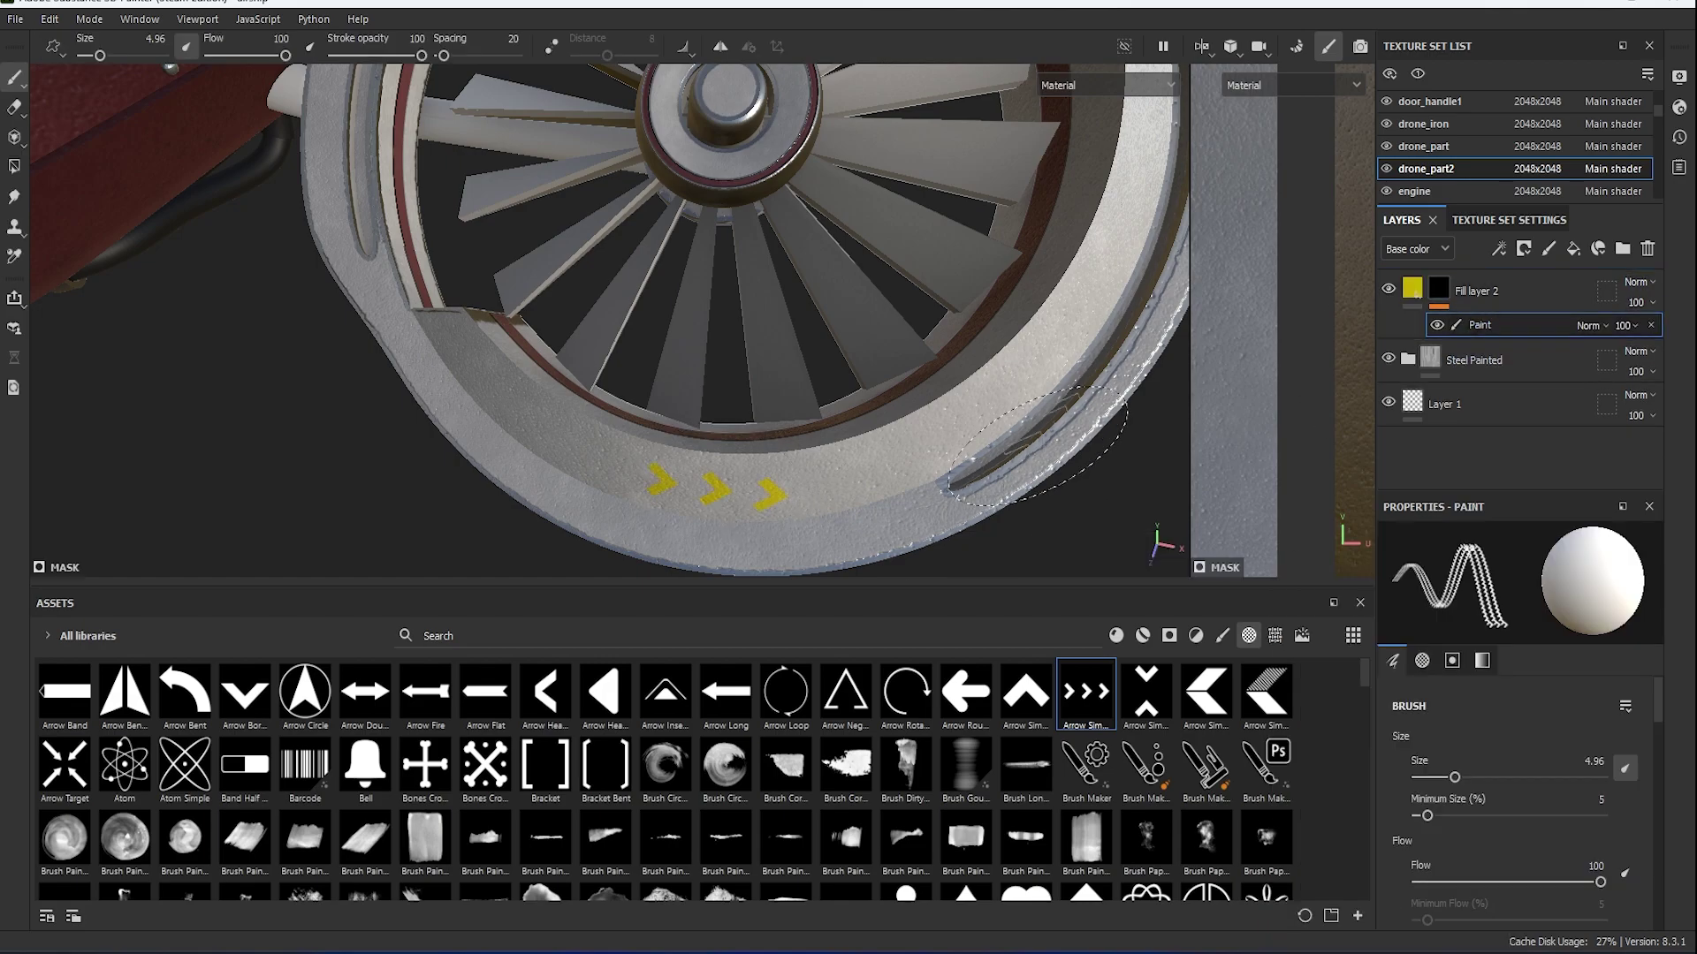
# Enlarge the UV view and set the arrow brush angle to 2.
pyautogui.keyDown('alt'); pyautogui.moveTo(1038, 446); pyautogui.dragTo(972, 301); pyautogui.keyUp('alt')
pyautogui.moveTo(1189, 294); pyautogui.dragTo(575, 294)
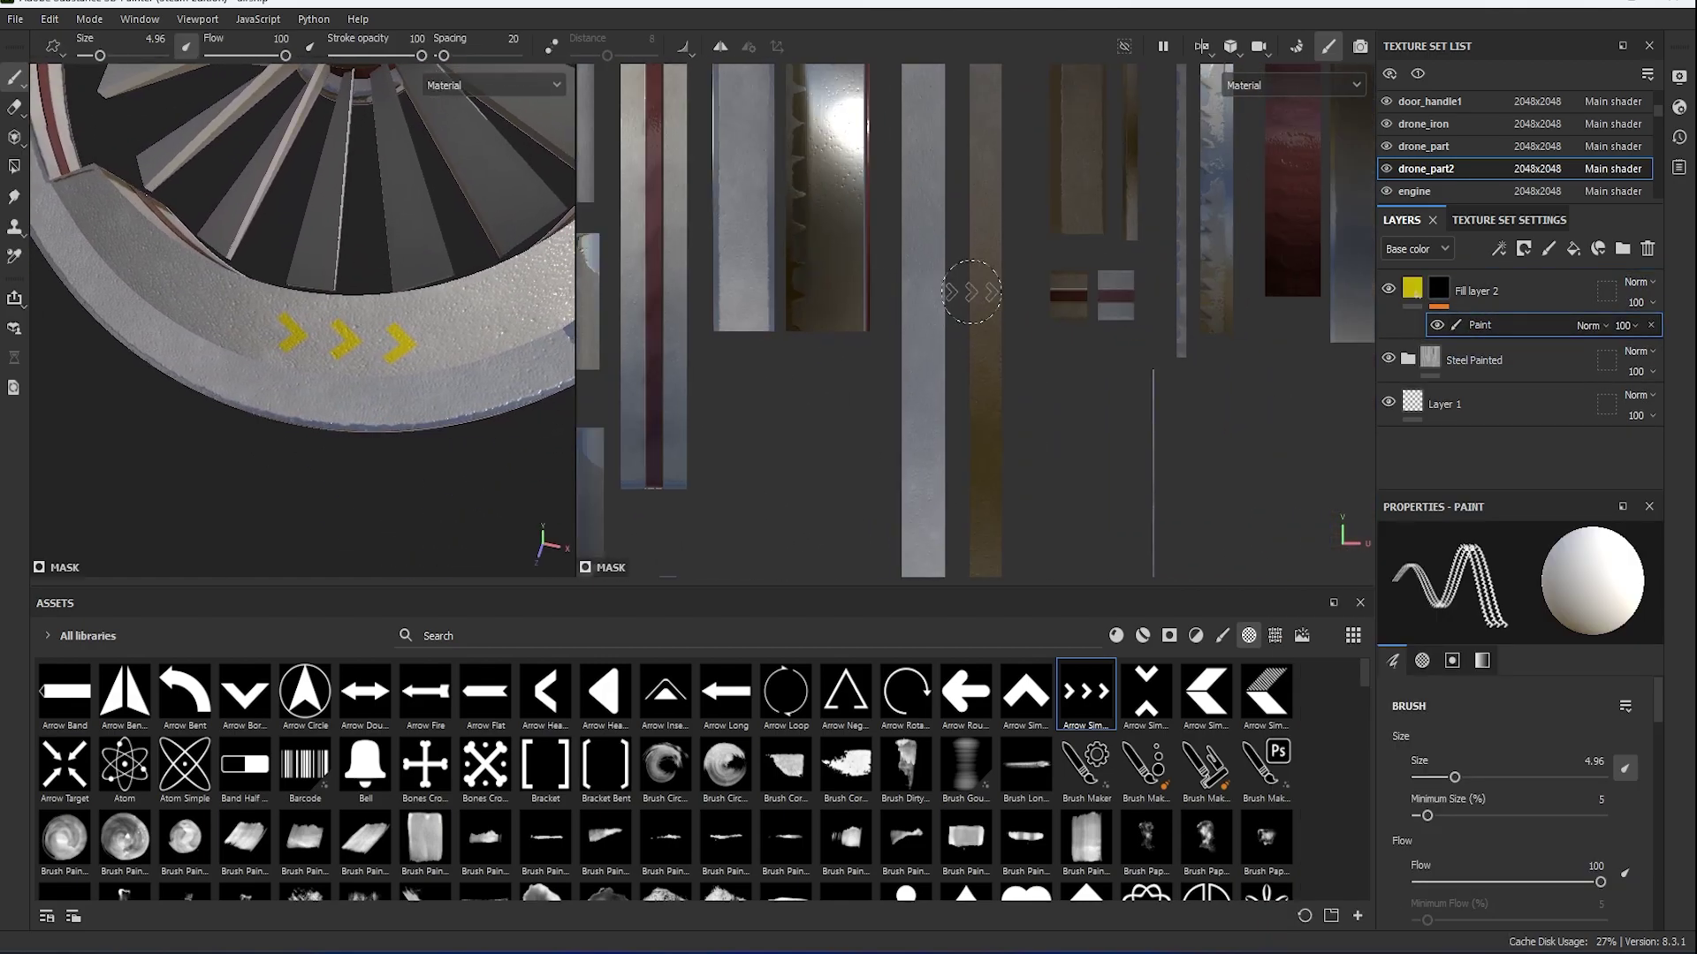
pyautogui.rightClick(915, 334)
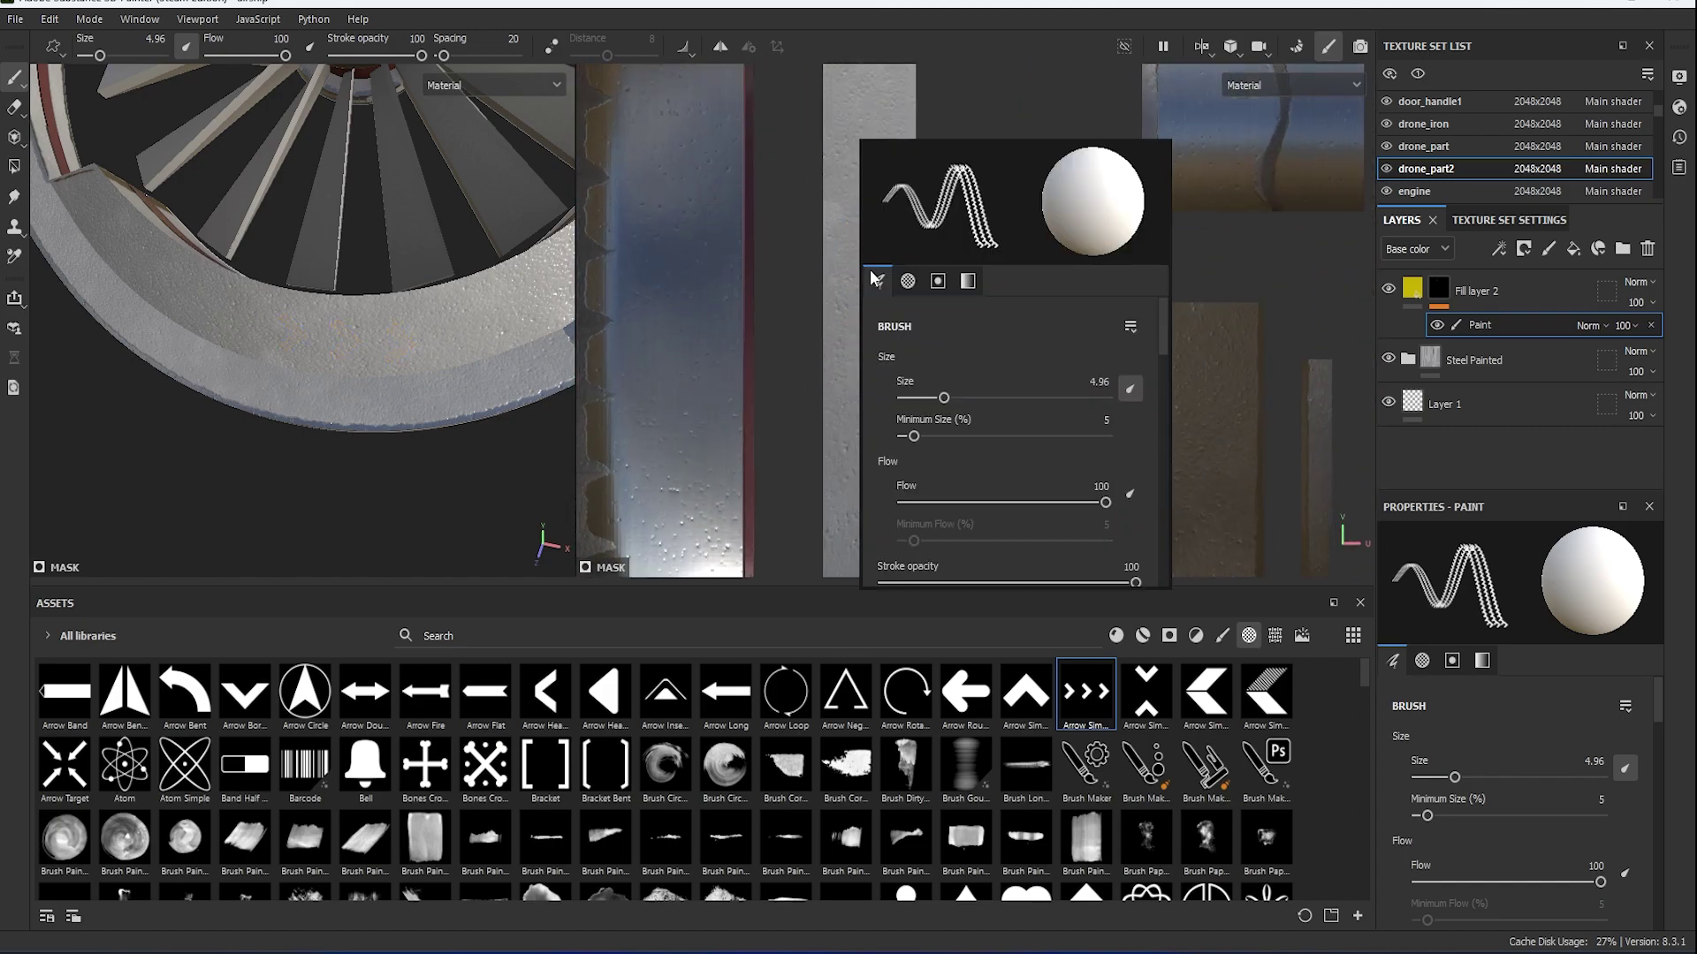
pyautogui.scroll(-1, 972, 424)
pyautogui.scroll(-2, 973, 424)
pyautogui.moveTo(967, 499); pyautogui.dragTo(979, 521)
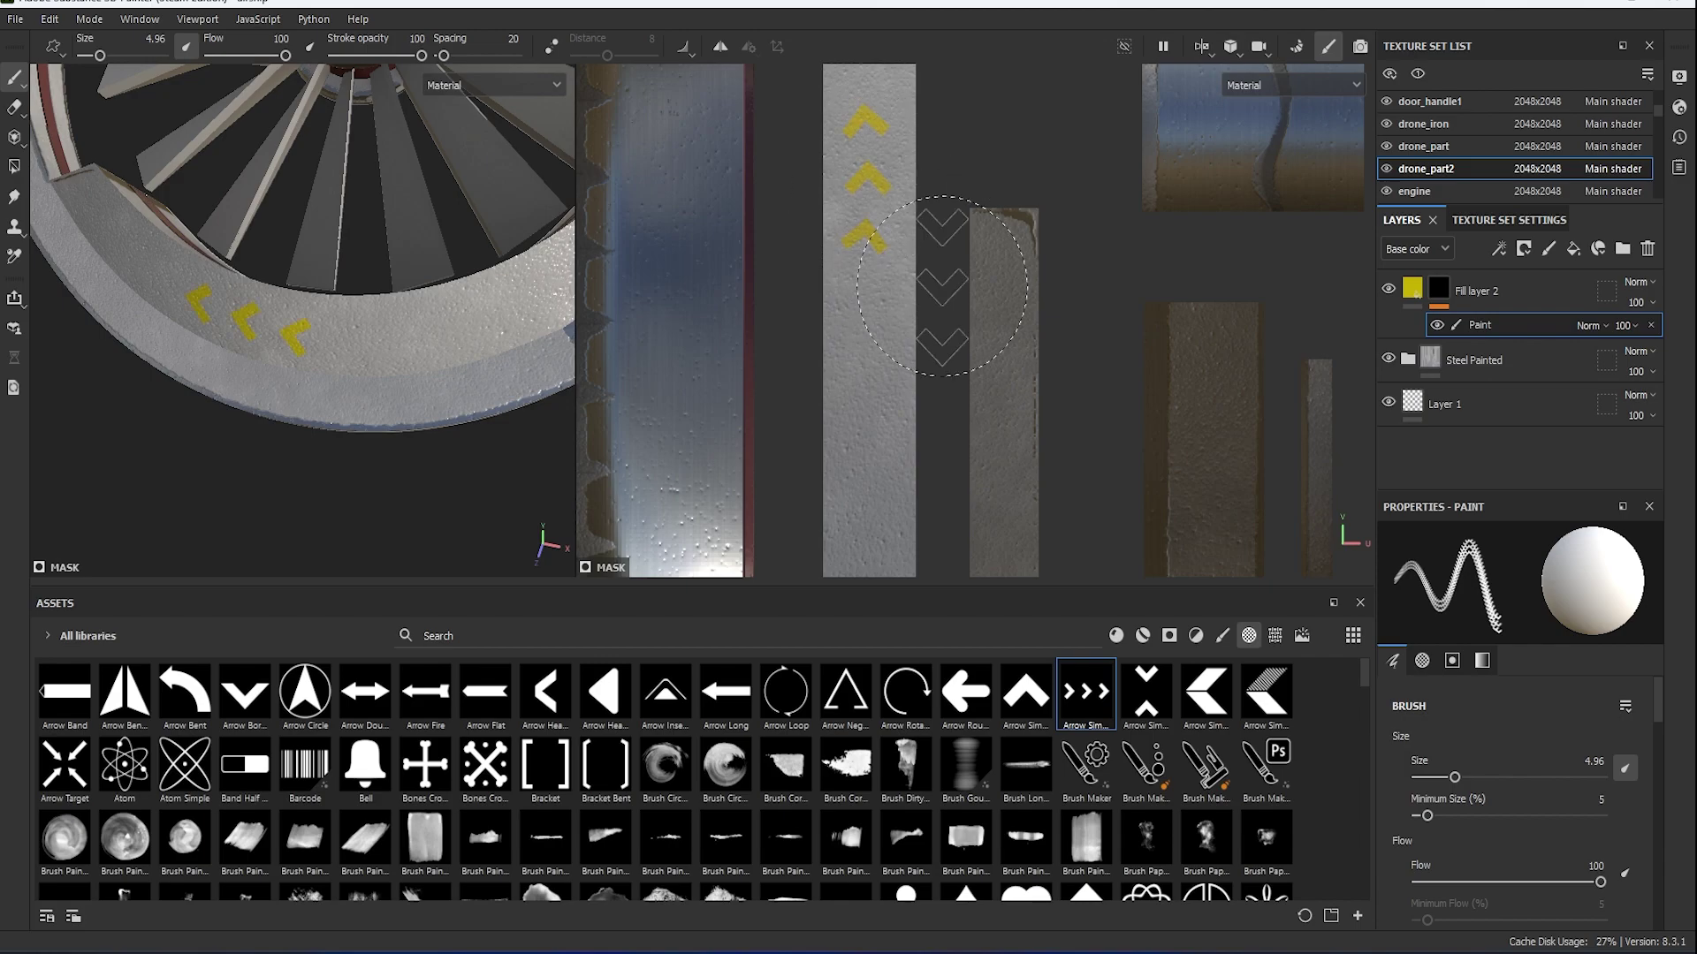
pyautogui.moveTo(915, 298); pyautogui.dragTo(859, 232, button='middle')
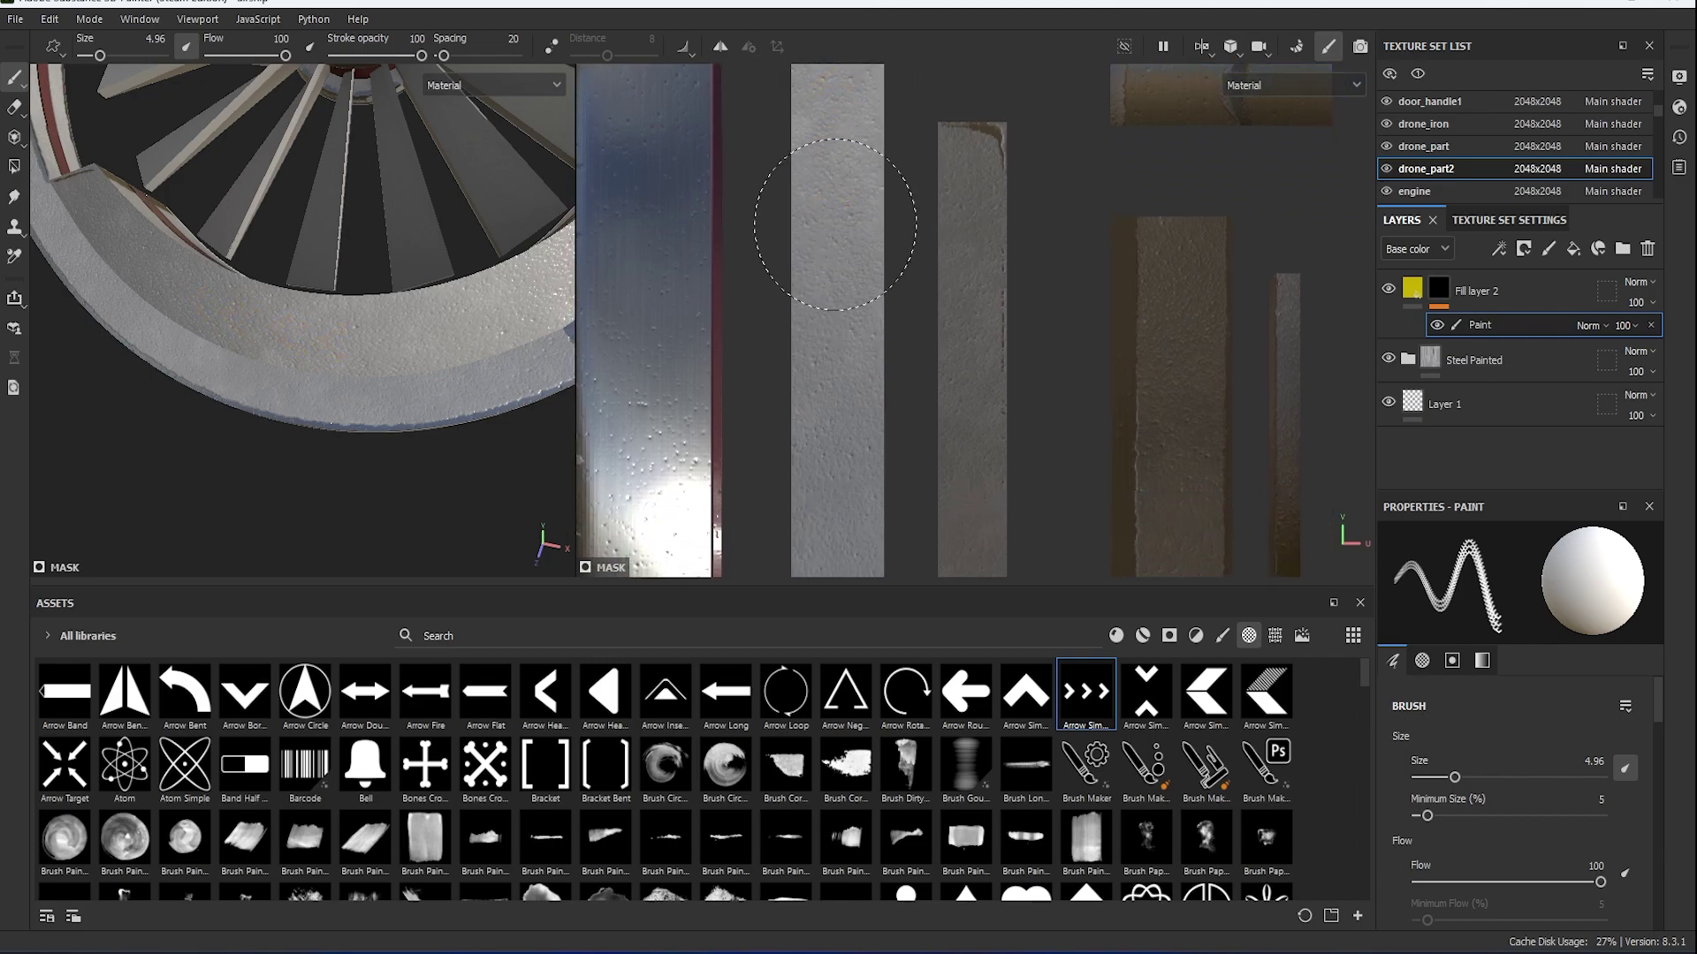
pyautogui.rightClick(835, 224)
pyautogui.moveTo(965, 458); pyautogui.dragTo(949, 475)
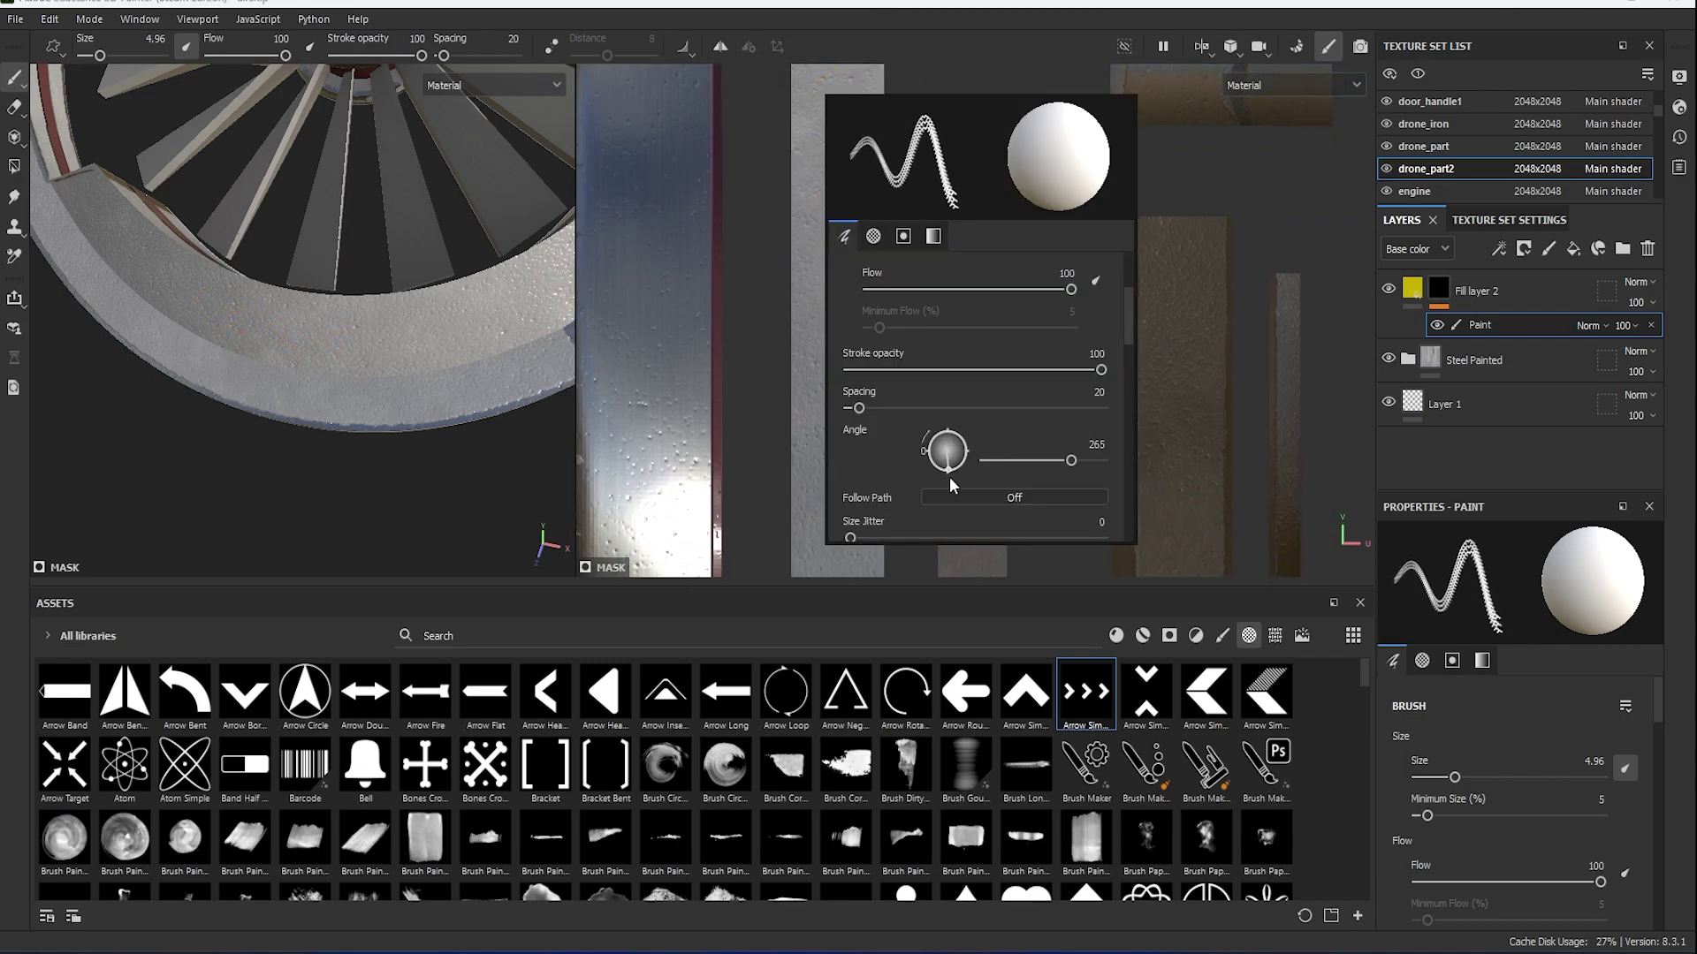
pyautogui.click(1086, 446)
pyautogui.write('2')
pyautogui.moveTo(945, 481); pyautogui.dragTo(948, 470)
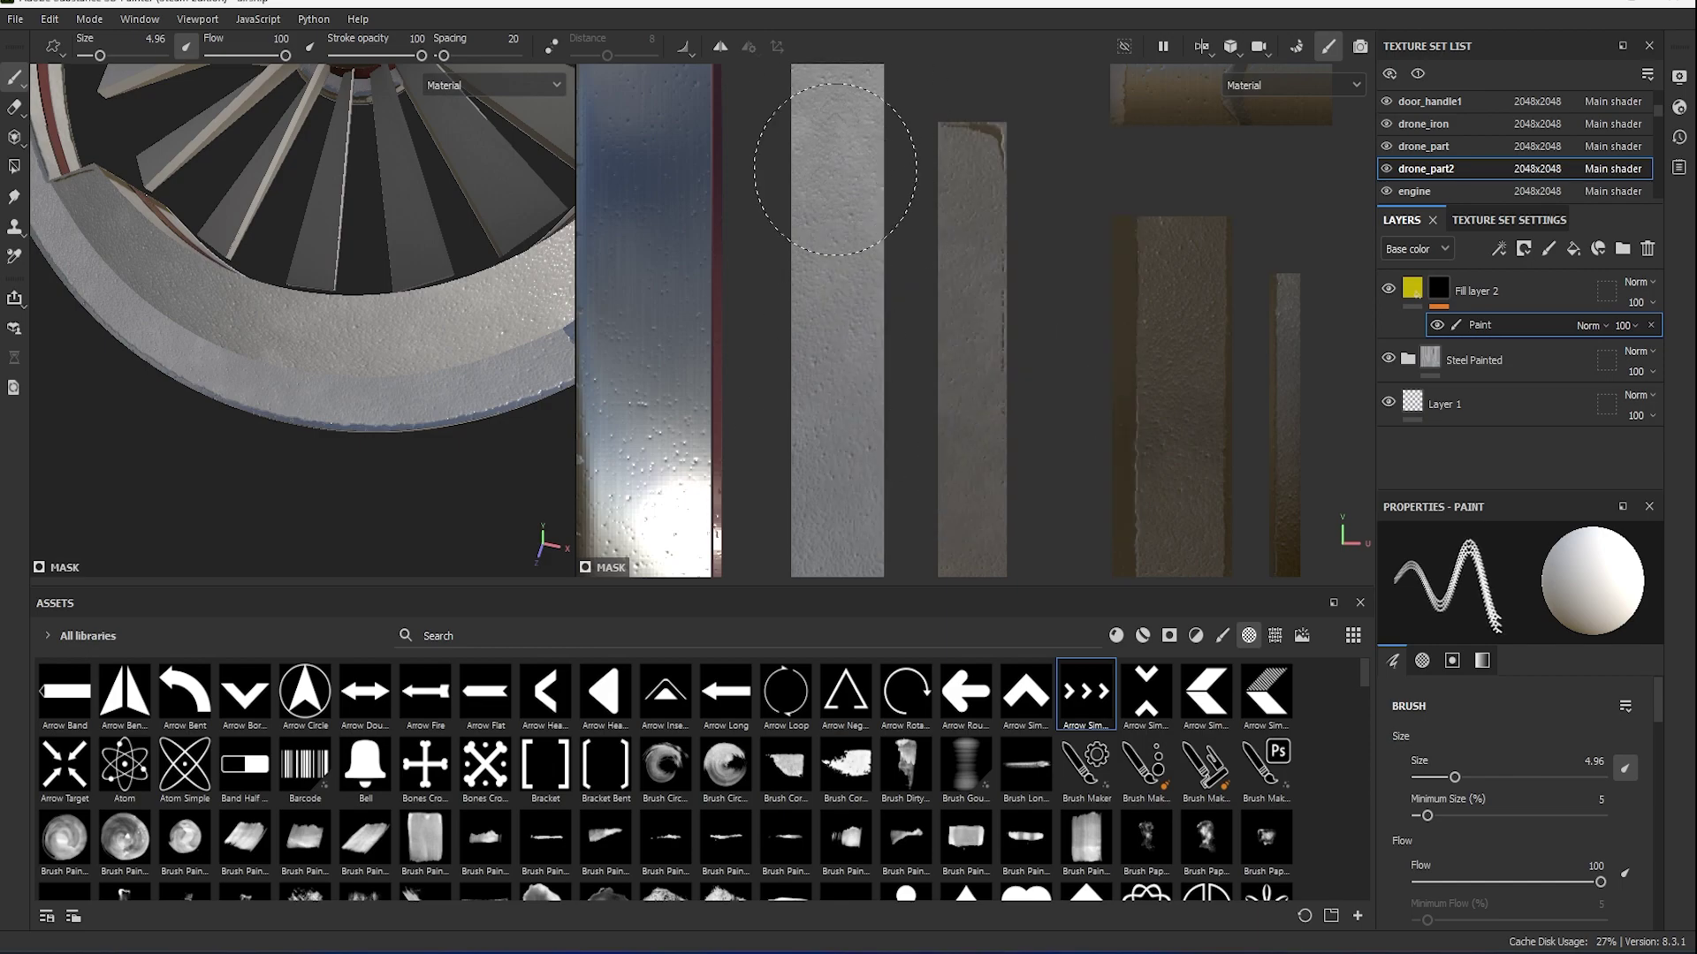
# Fine-tune the arrow angle and stamp yellow chevrons along the fan ring.
pyautogui.rightClick(876, 371)
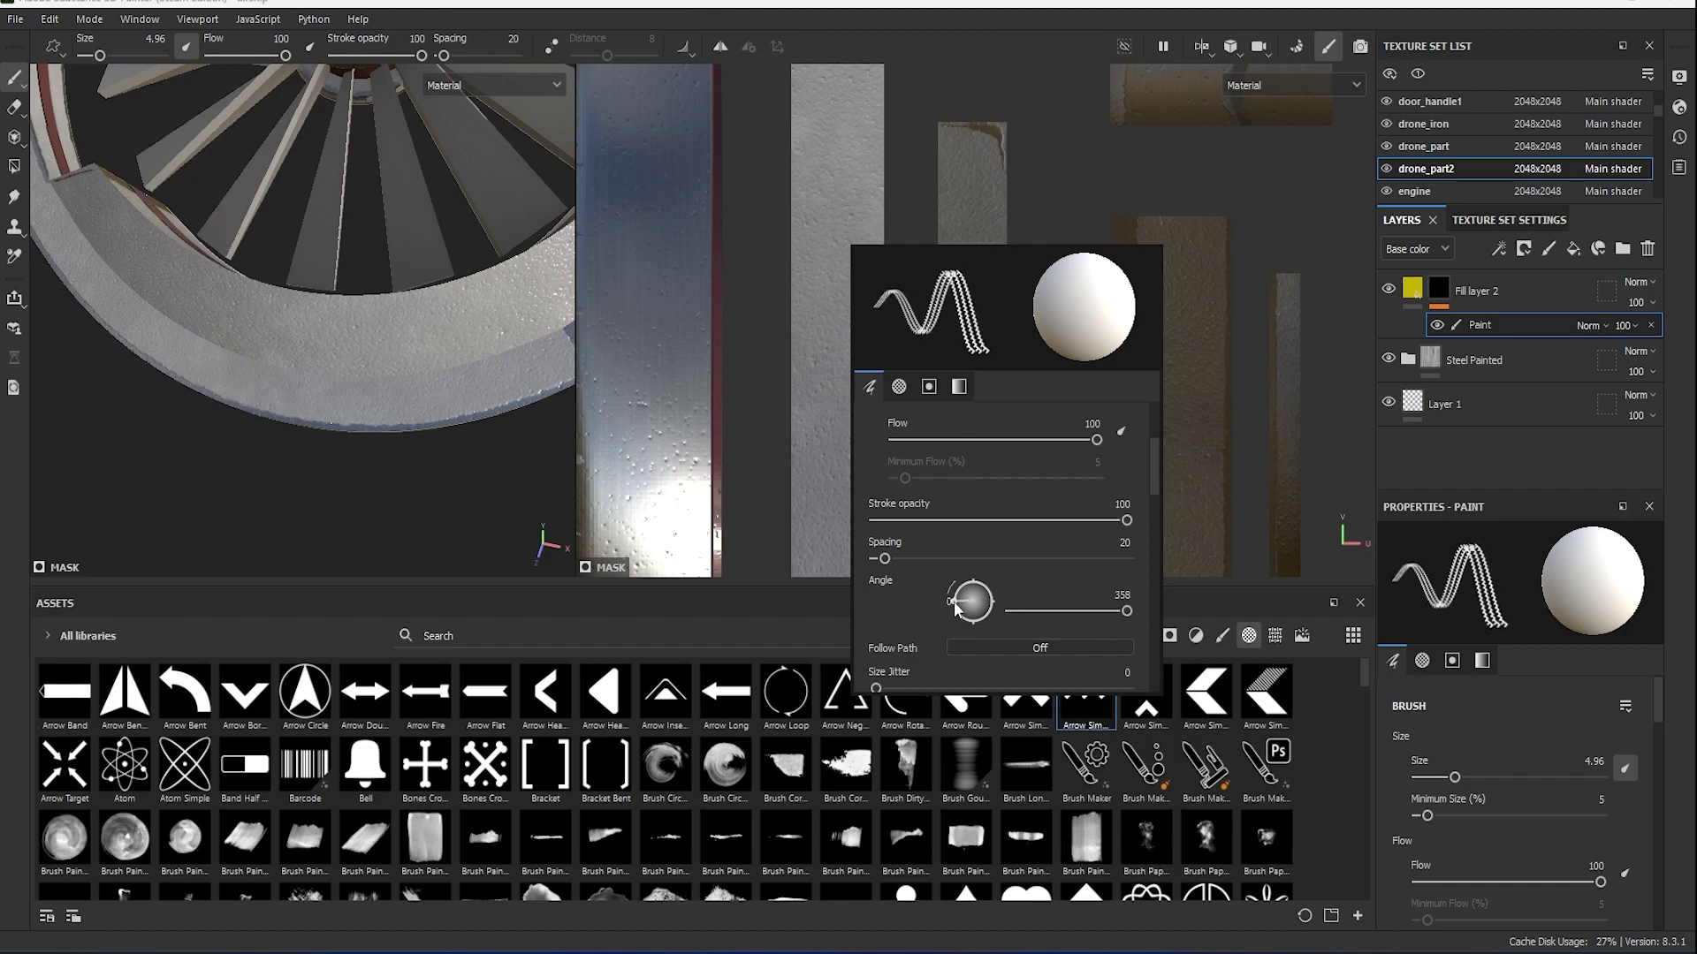
pyautogui.moveTo(954, 608); pyautogui.dragTo(953, 601)
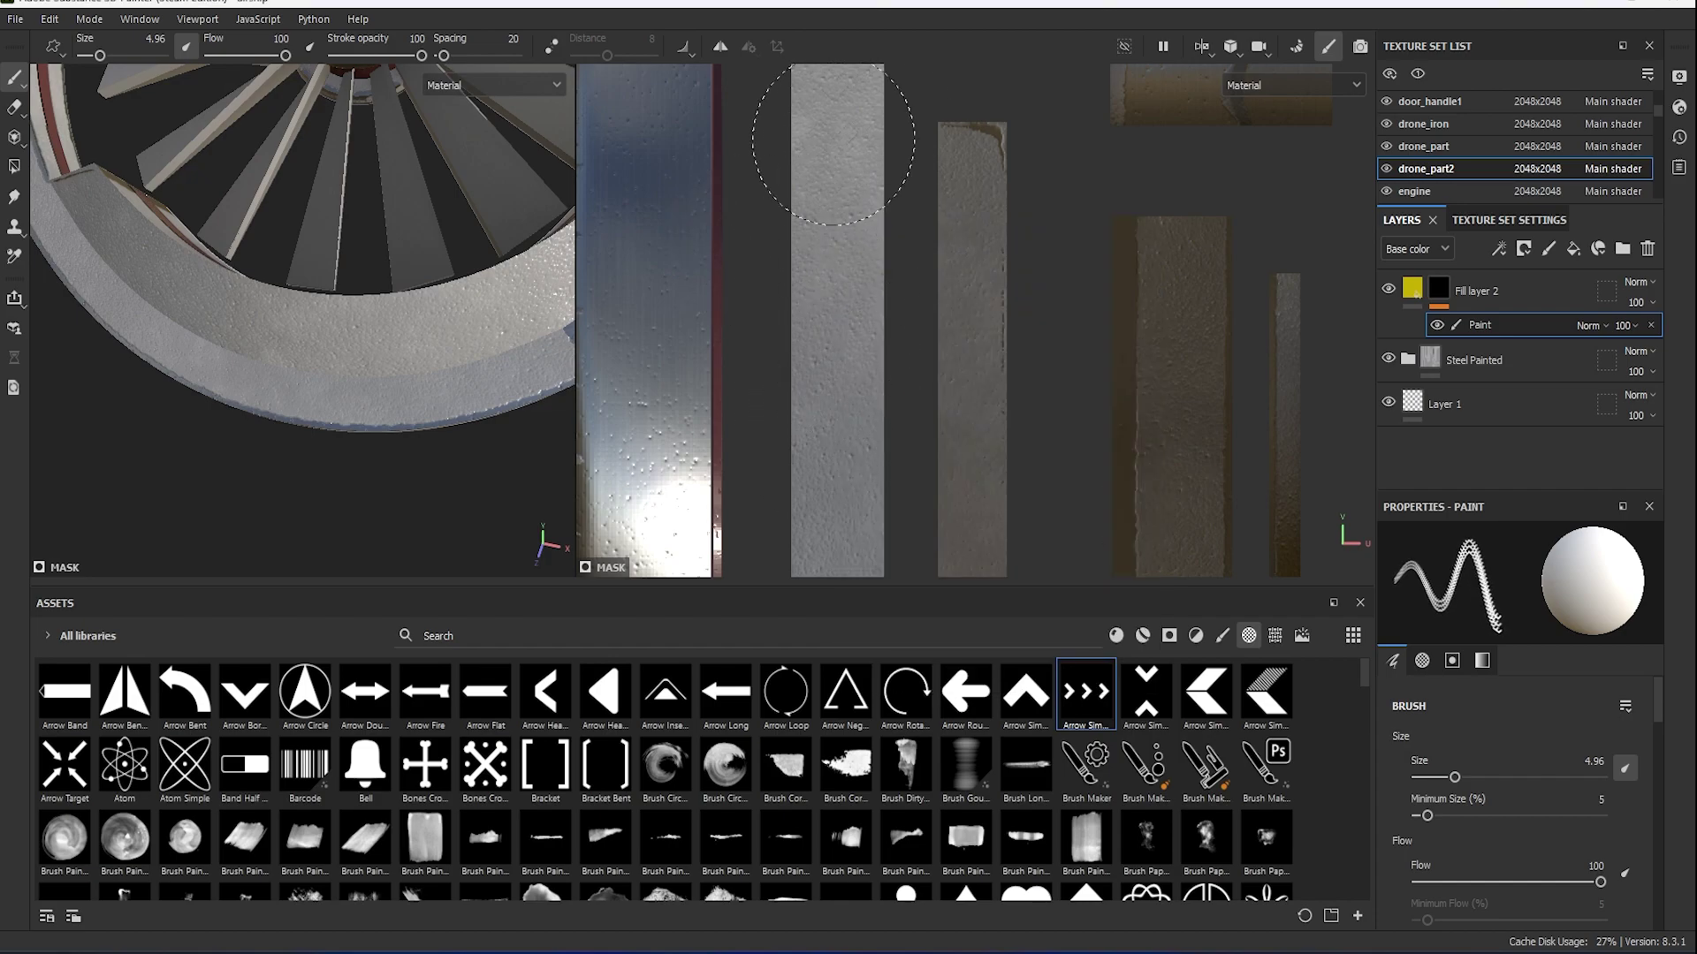
pyautogui.click(836, 219)
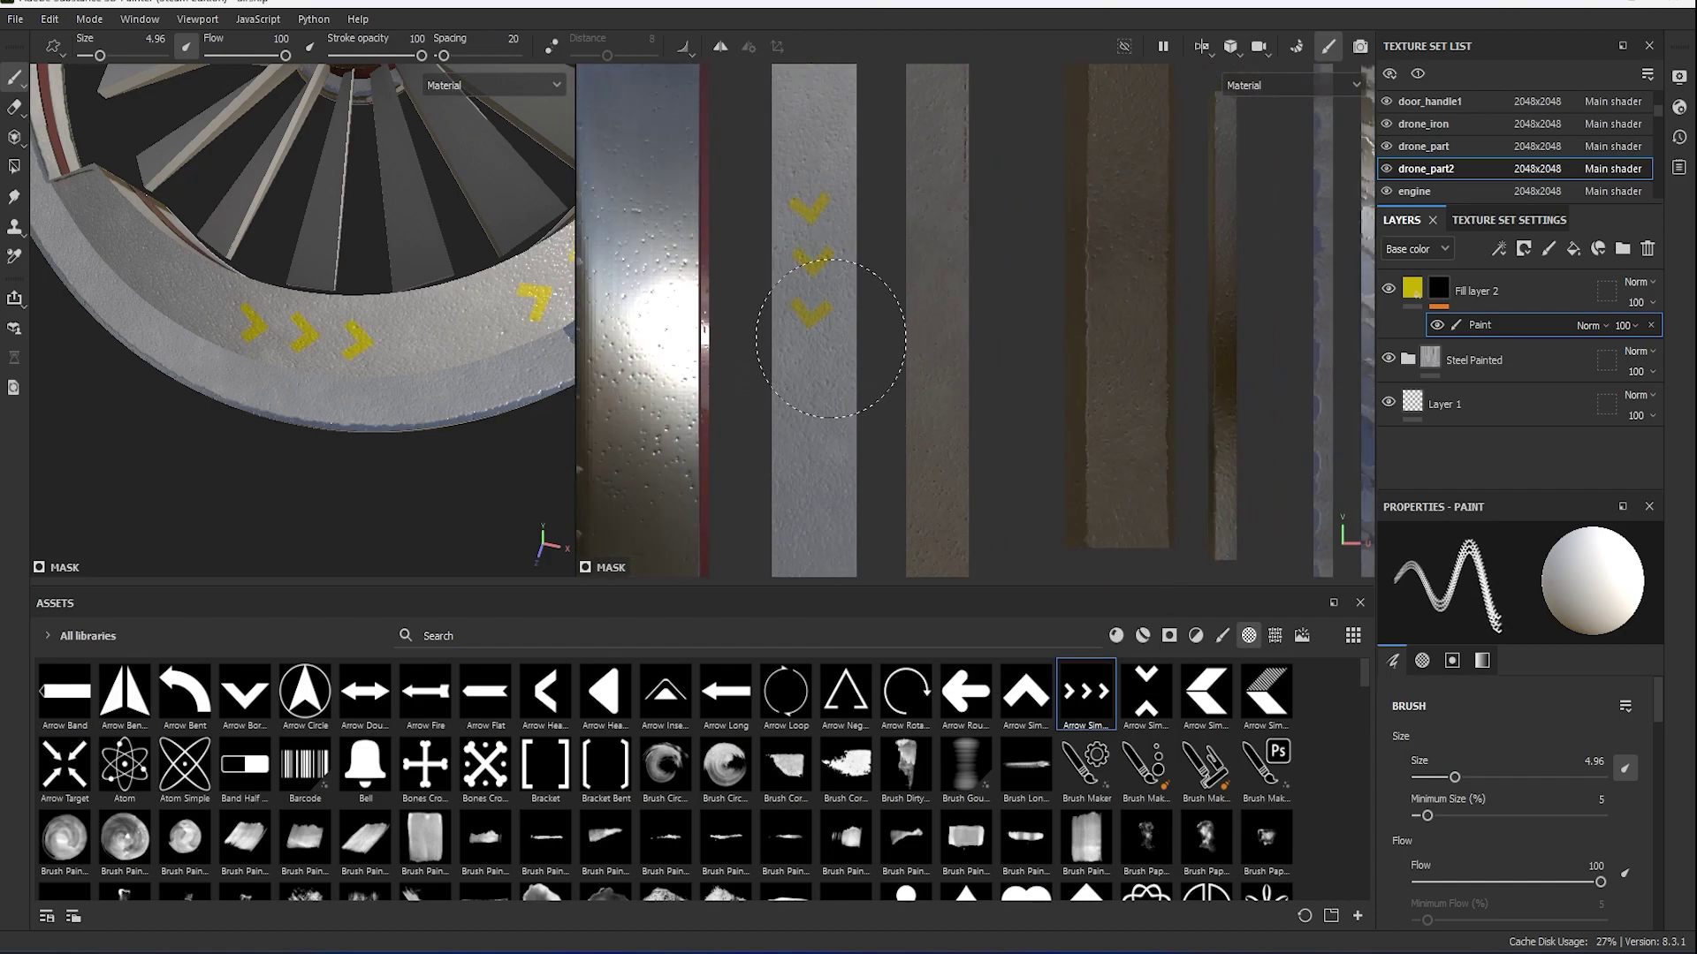
pyautogui.moveTo(804, 248); pyautogui.dragTo(861, 103, button='middle')
pyautogui.press('f')
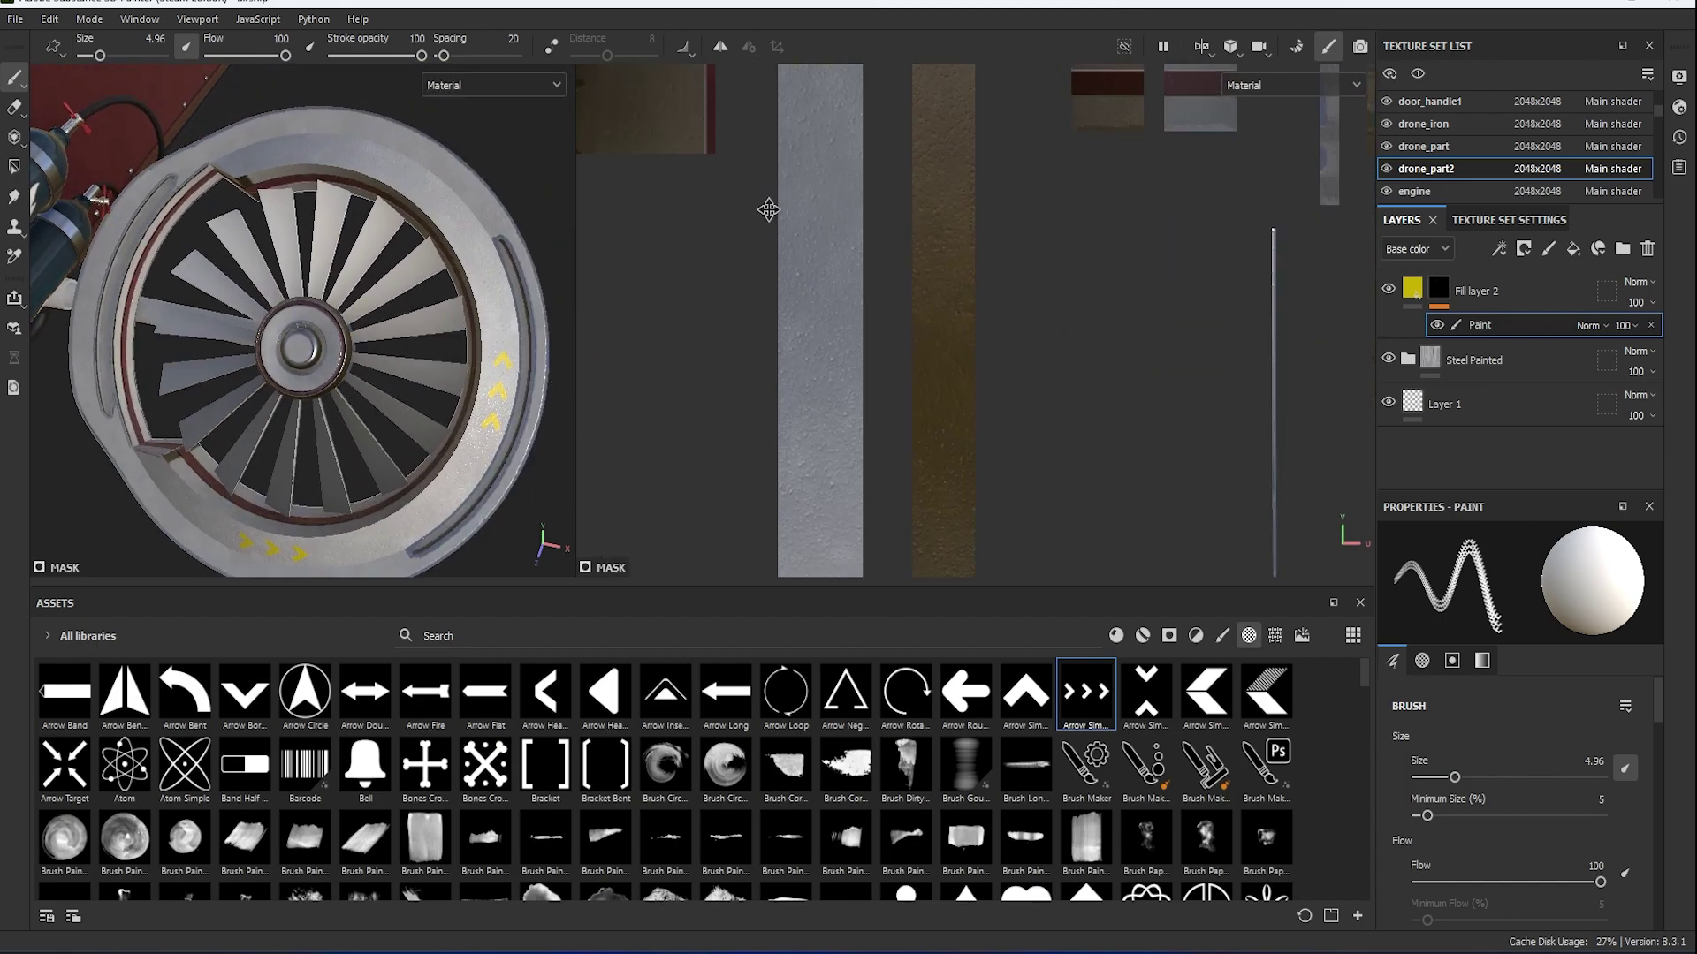
# Select the yellow fill layer, double the brush size and enlarge the UV view.
pyautogui.click(1475, 291)
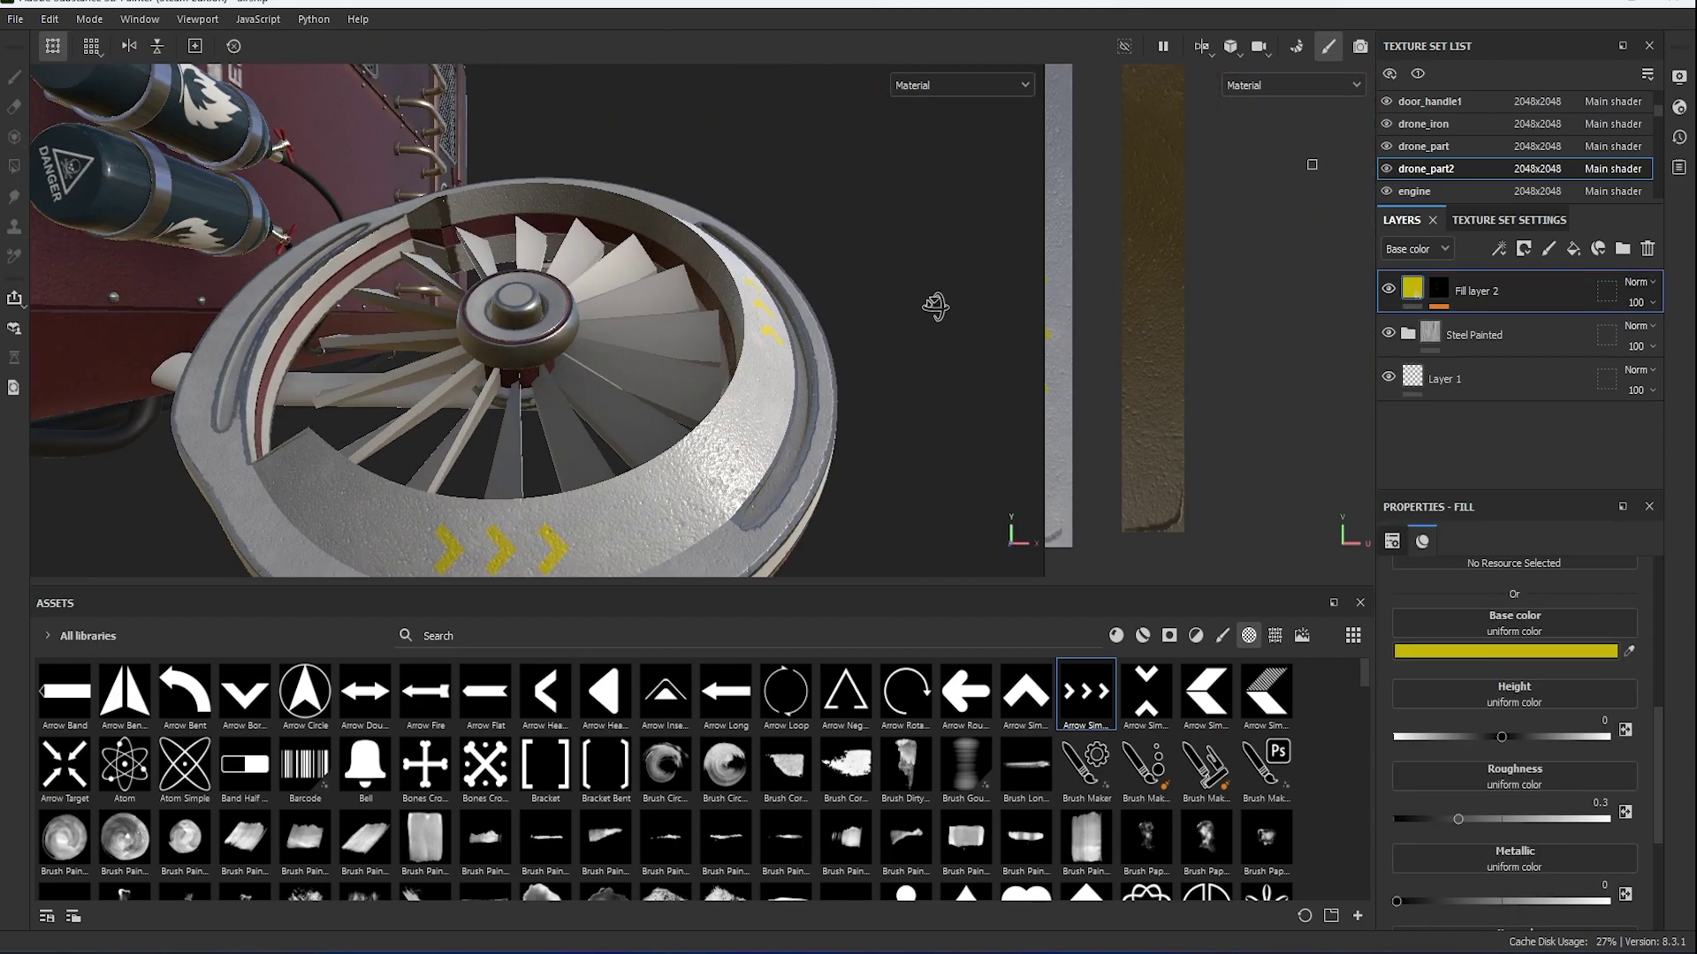
pyautogui.keyDown('alt'); pyautogui.moveTo(495, 371); pyautogui.dragTo(625, 377); pyautogui.keyUp('alt')
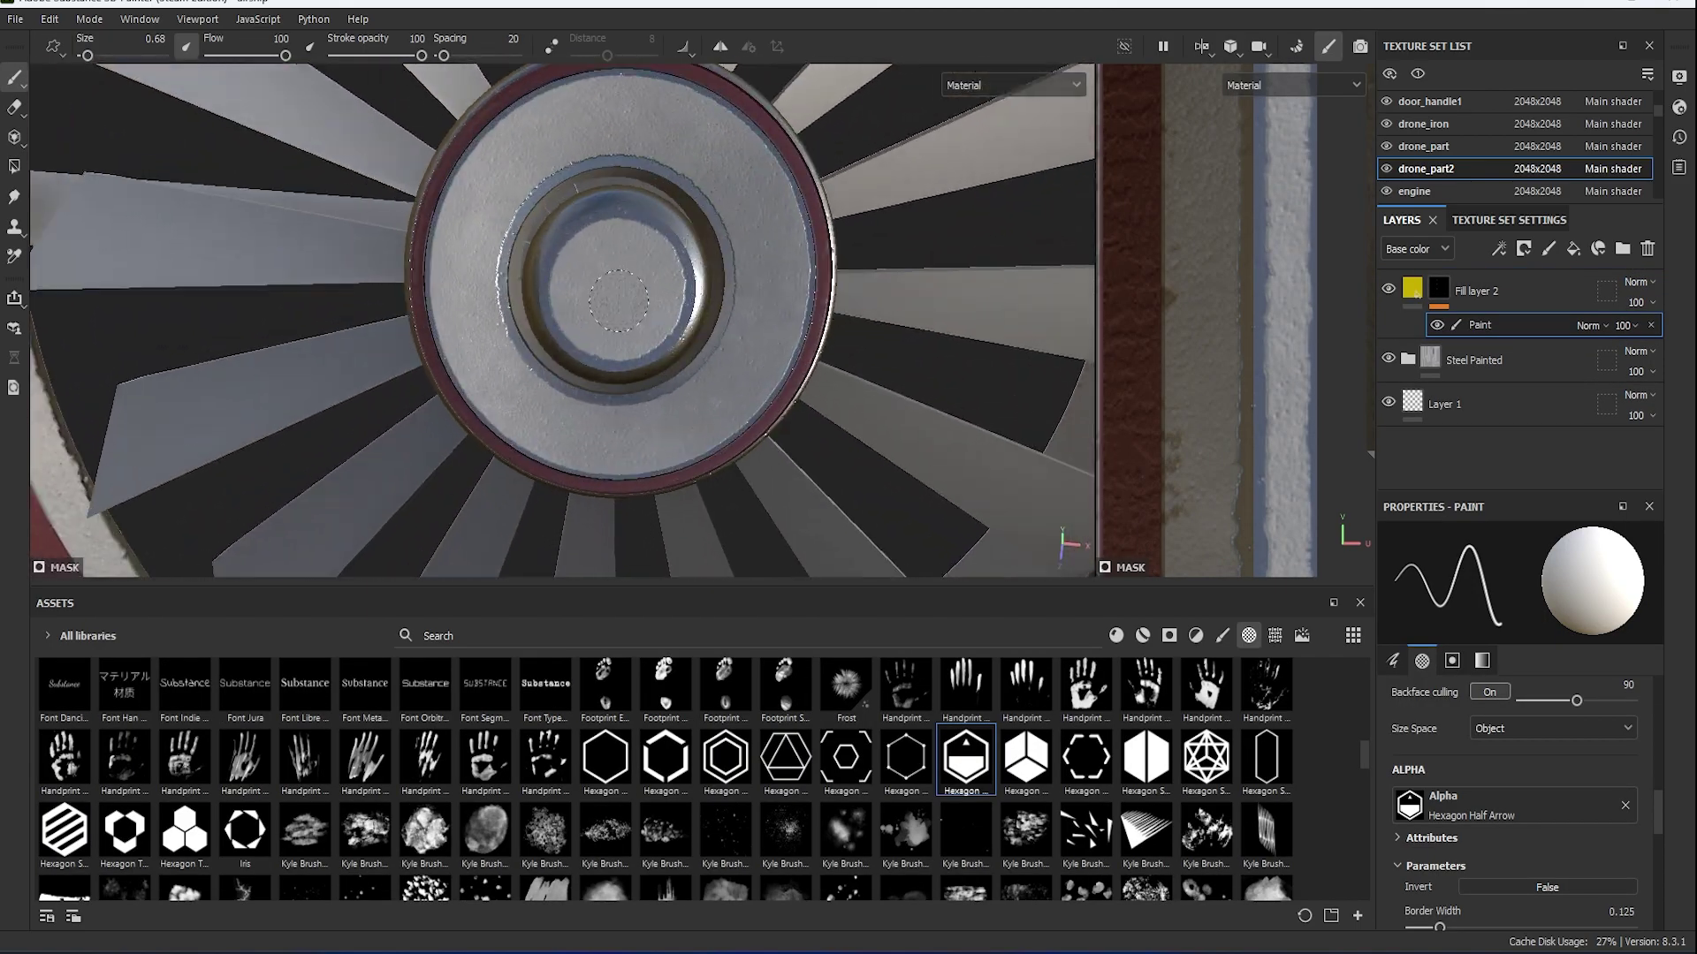
pyautogui.press(']')
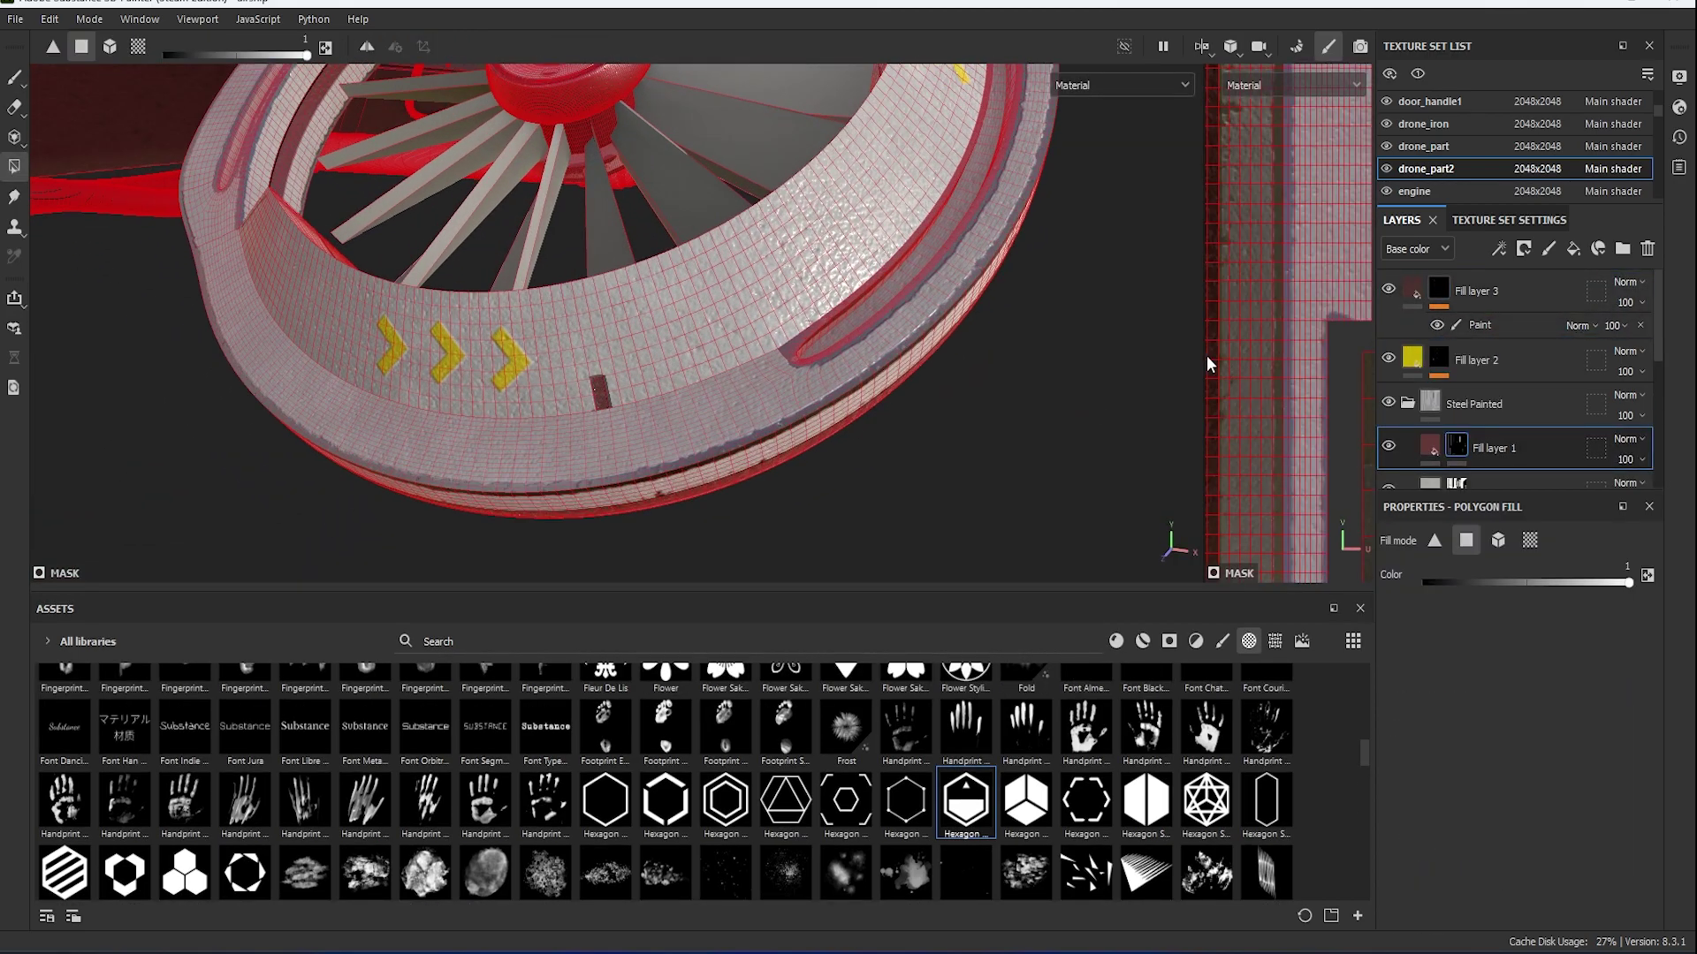
pyautogui.moveTo(1209, 364); pyautogui.dragTo(591, 367)
pyautogui.scroll(-3, 1056, 503)
pyautogui.scroll(3, 975, 399)
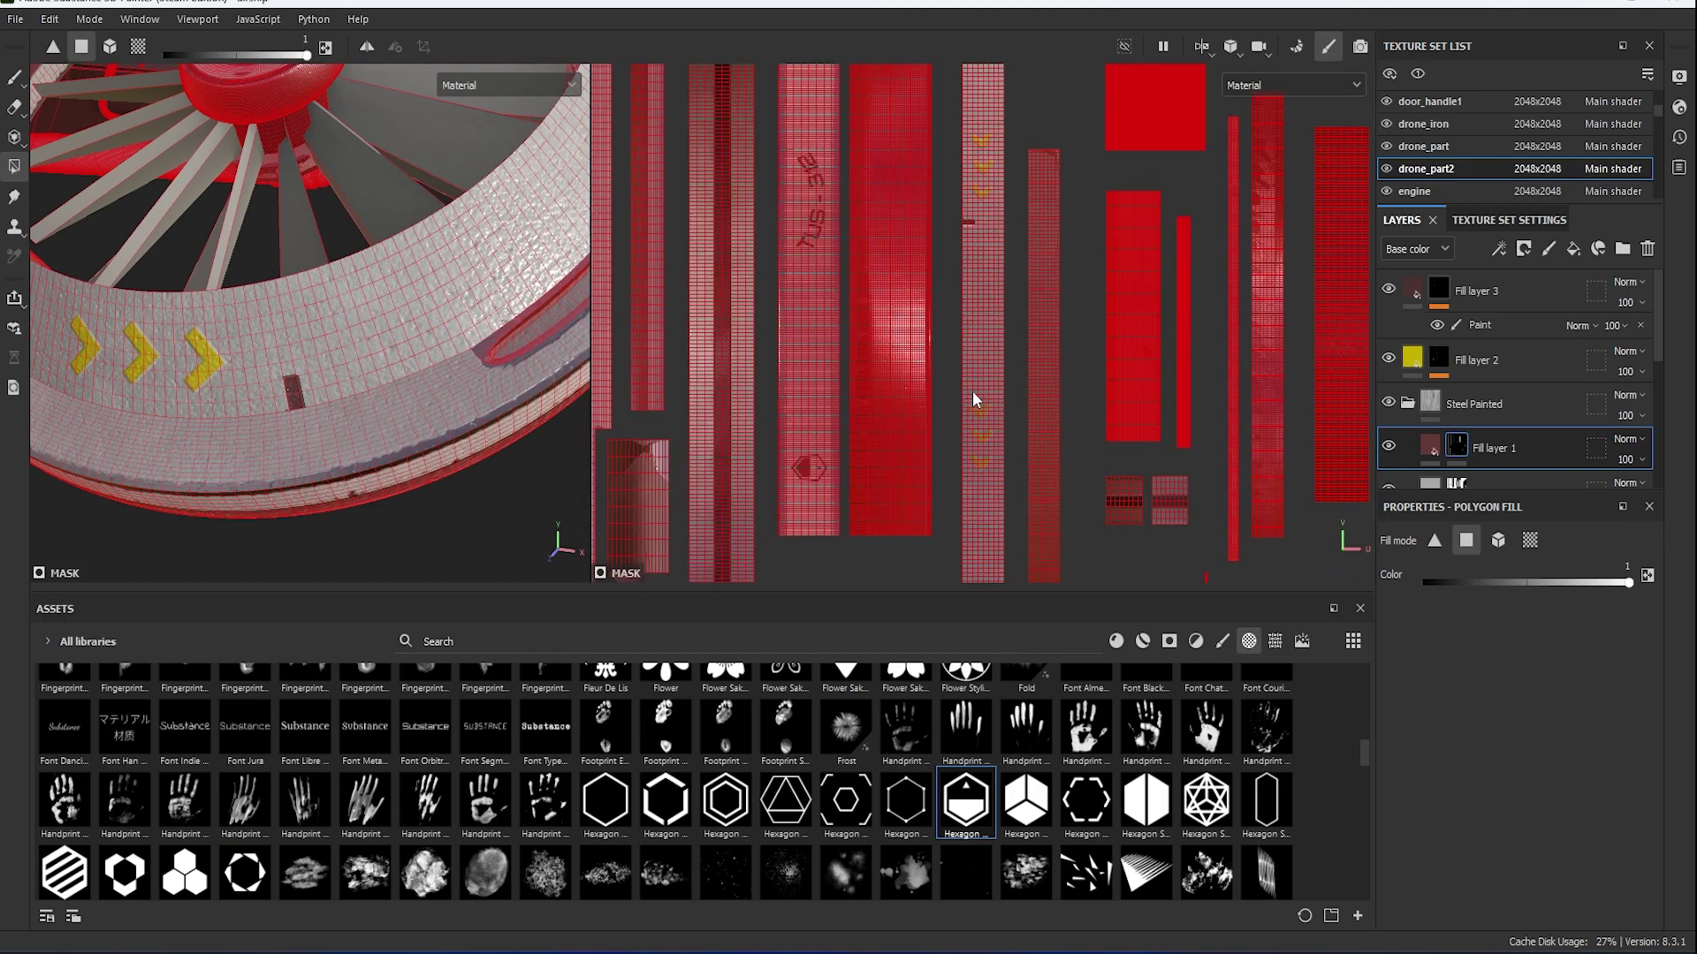
pyautogui.scroll(2, 974, 399)
# Polygon-fill two thin UV strips on the ring into the mask, then select Fill layer 3.
pyautogui.moveTo(913, 138); pyautogui.dragTo(928, 458)
pyautogui.moveTo(930, 454); pyautogui.dragTo(934, 454)
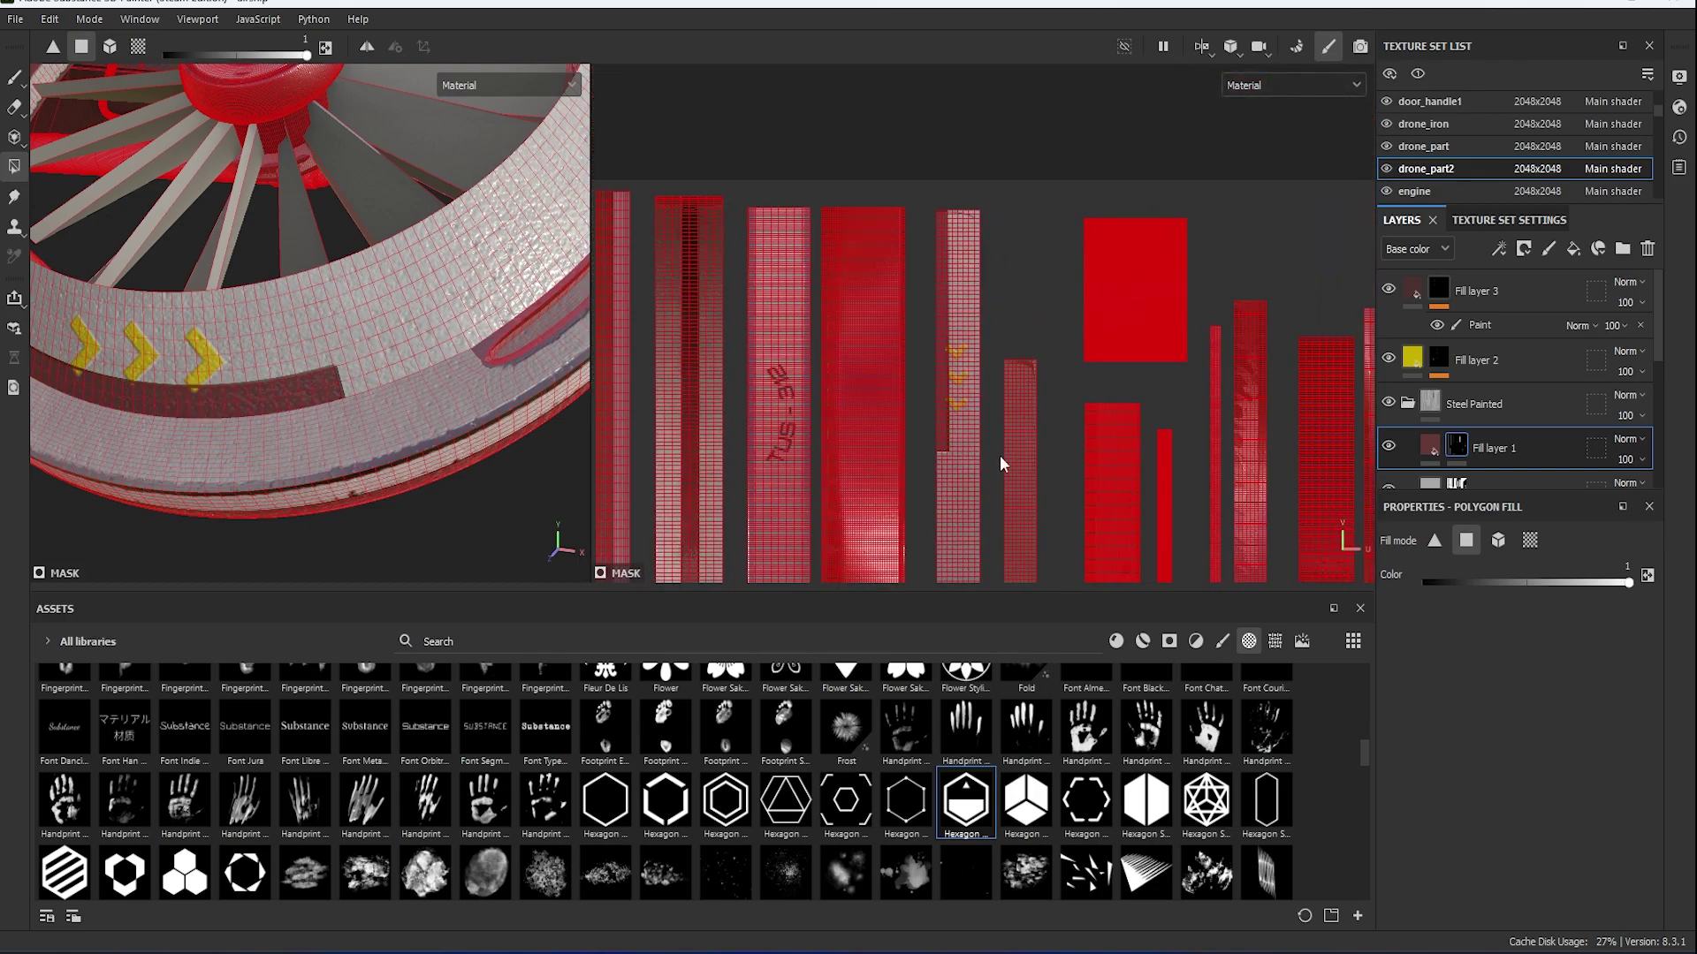
pyautogui.scroll(-2, 1000, 454)
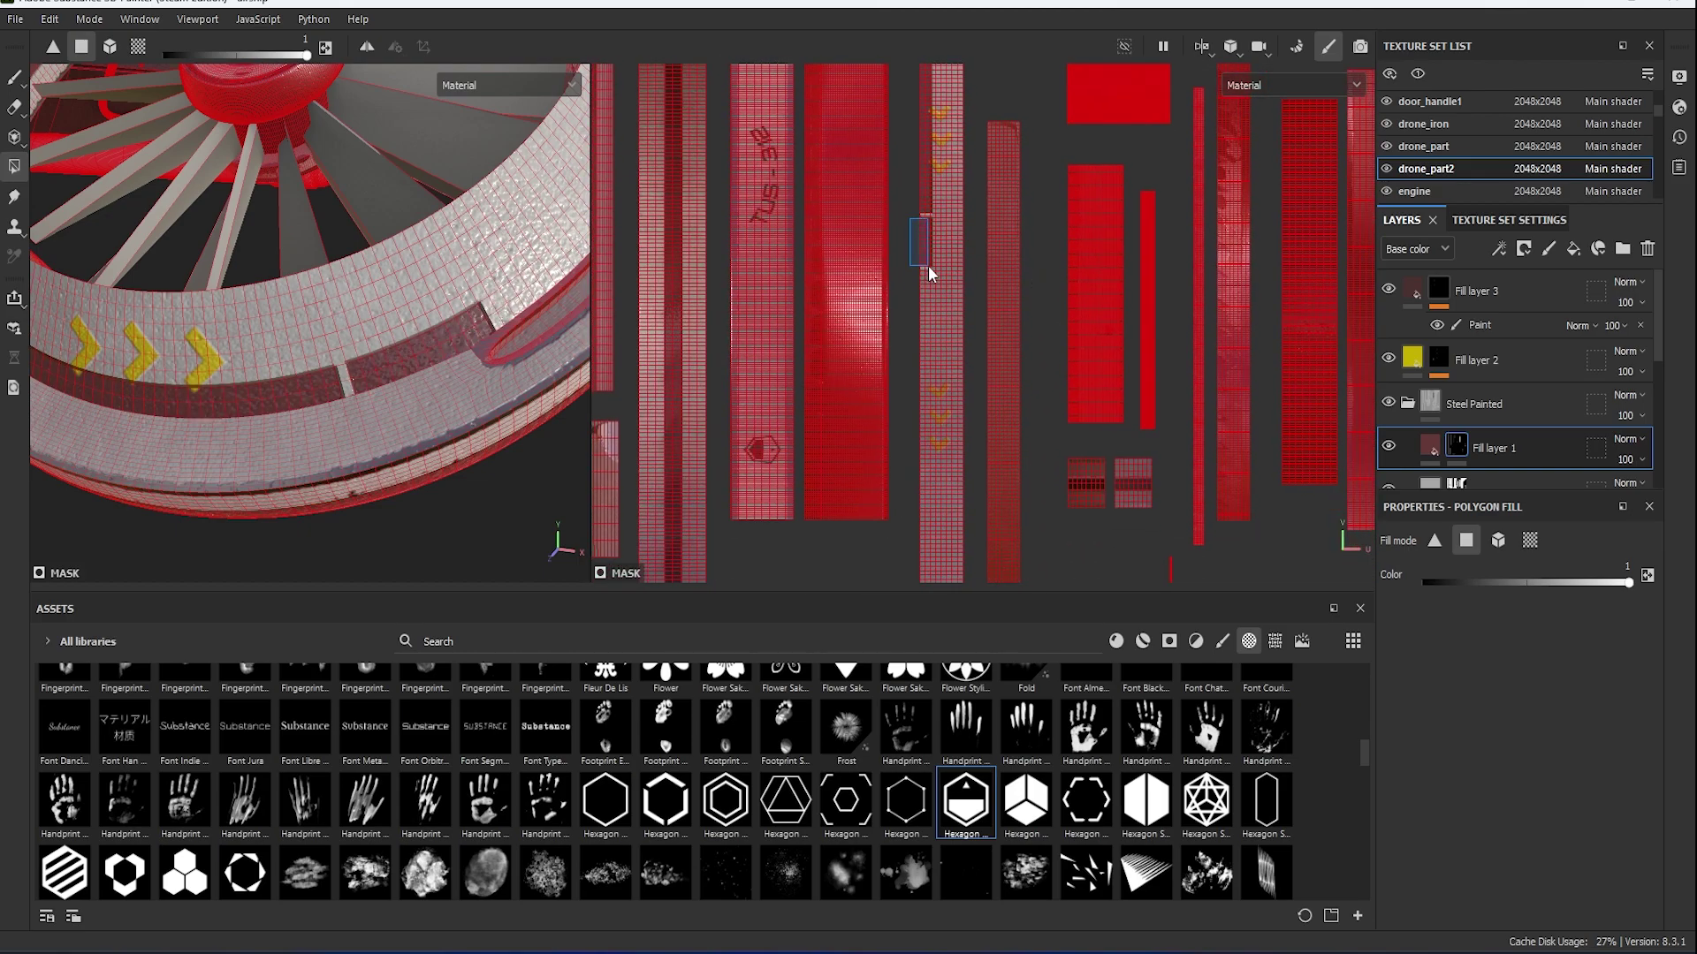
pyautogui.scroll(-2, 926, 223)
pyautogui.moveTo(875, 136); pyautogui.dragTo(896, 580)
pyautogui.scroll(-1, 994, 373)
pyautogui.moveTo(591, 338); pyautogui.dragTo(1238, 338)
pyautogui.keyDown('alt'); pyautogui.moveTo(1031, 378); pyautogui.dragTo(943, 330); pyautogui.keyUp('alt')
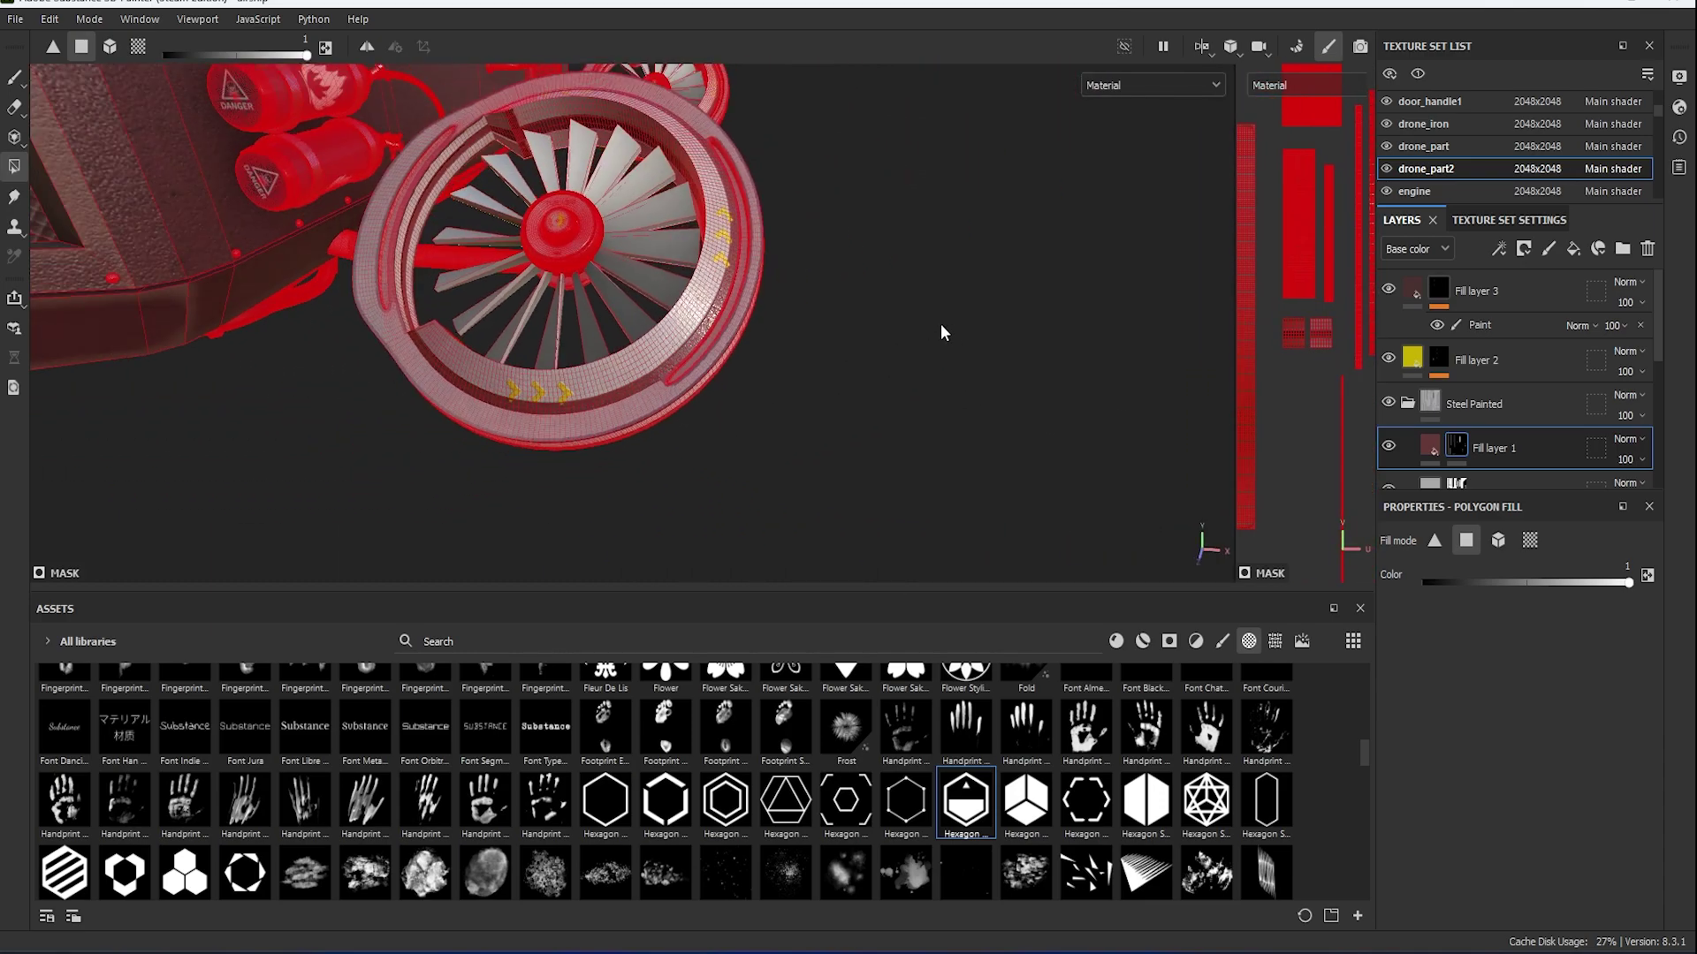
pyautogui.click(1437, 383)
pyautogui.click(1466, 291)
# Zoom in on the fan and add a Paint effect to Fill layer 3's mask for brush painting.
pyautogui.keyDown('alt'); pyautogui.moveTo(884, 409); pyautogui.dragTo(996, 398); pyautogui.keyUp('alt')
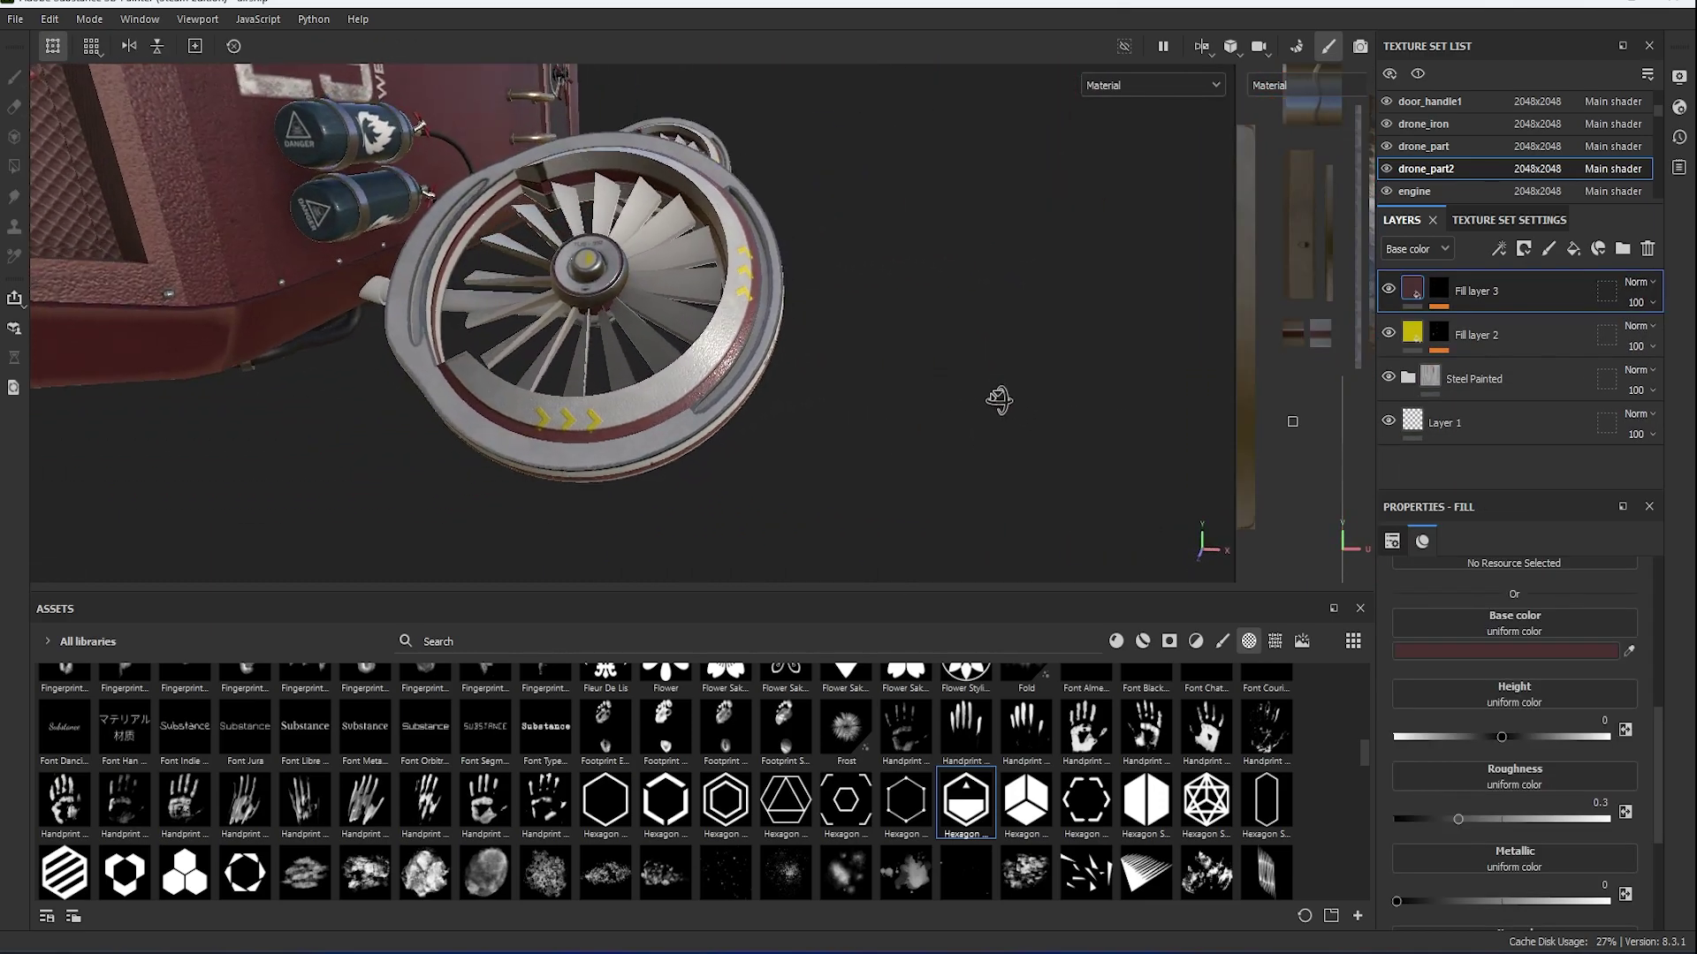
pyautogui.scroll(3, 745, 495)
pyautogui.scroll(-5, 961, 856)
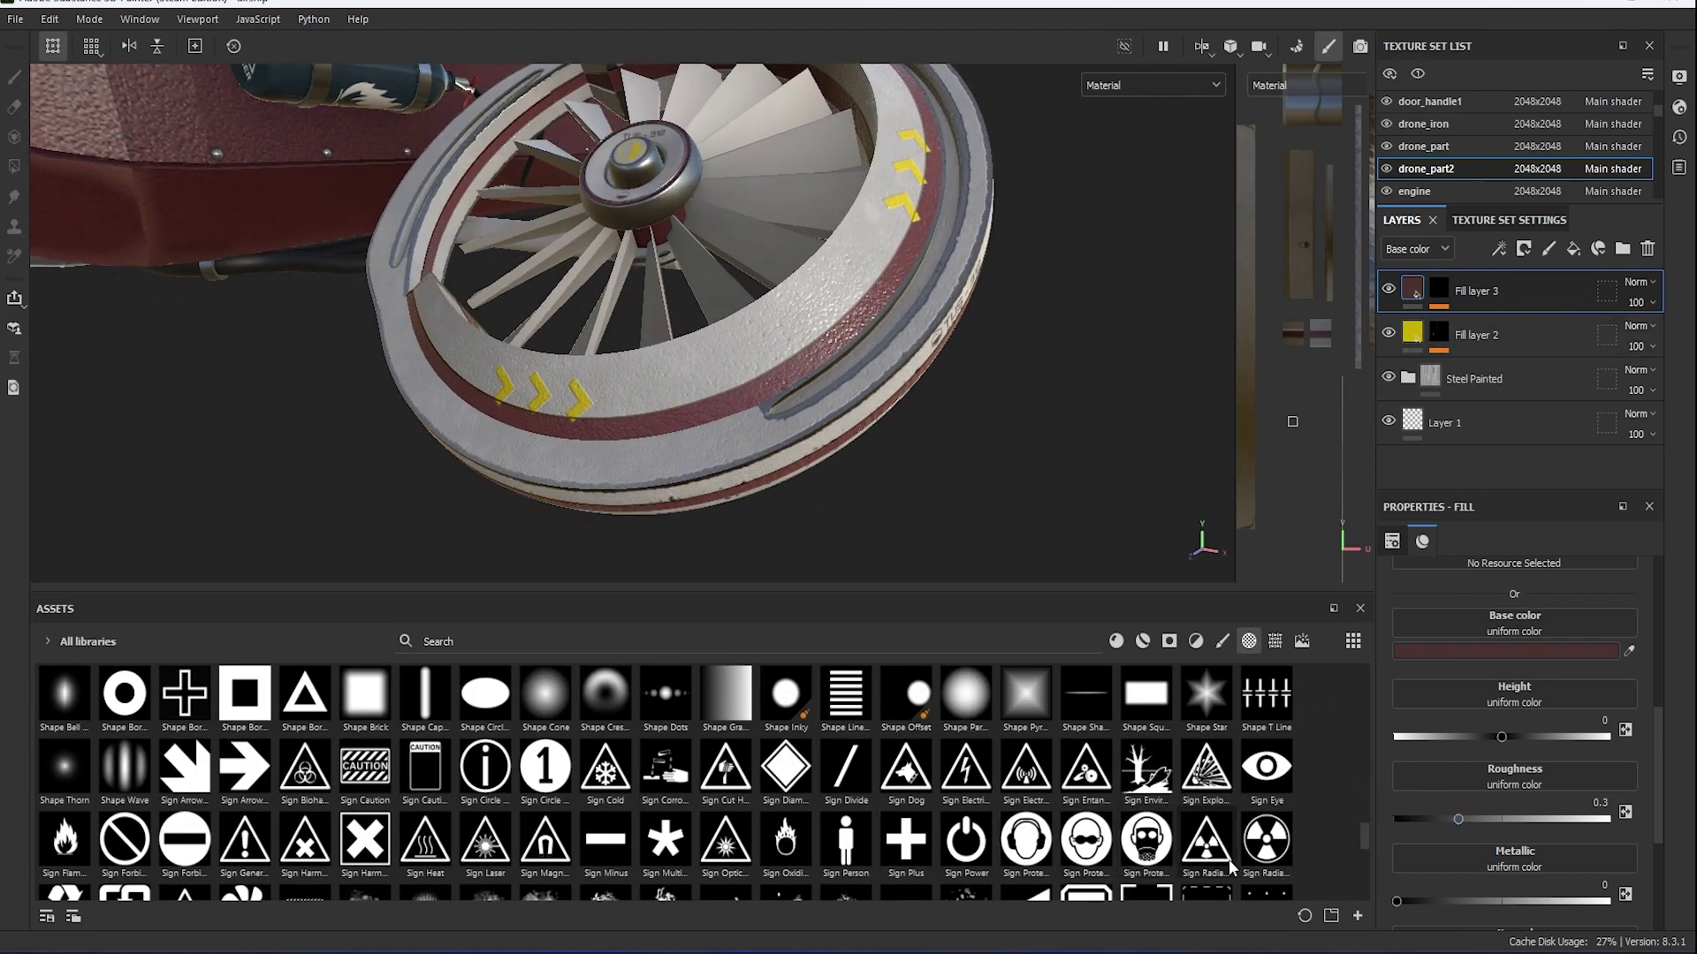
pyautogui.scroll(-3, 259, 842)
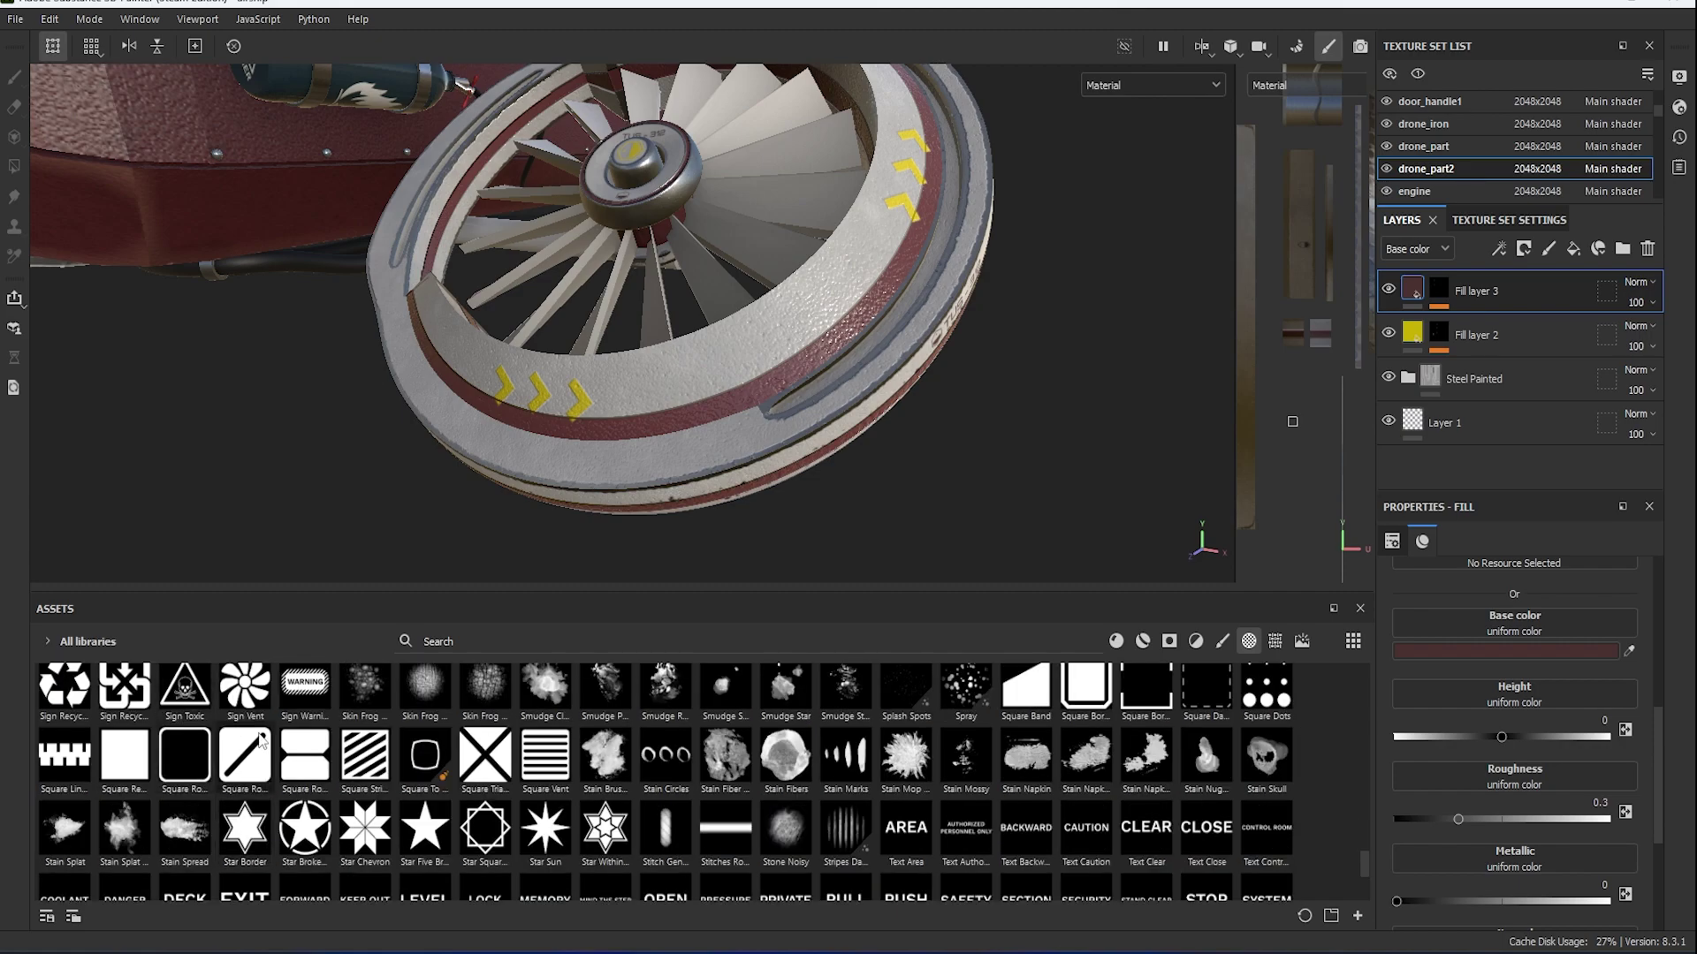
pyautogui.click(1438, 288)
pyautogui.press('4')
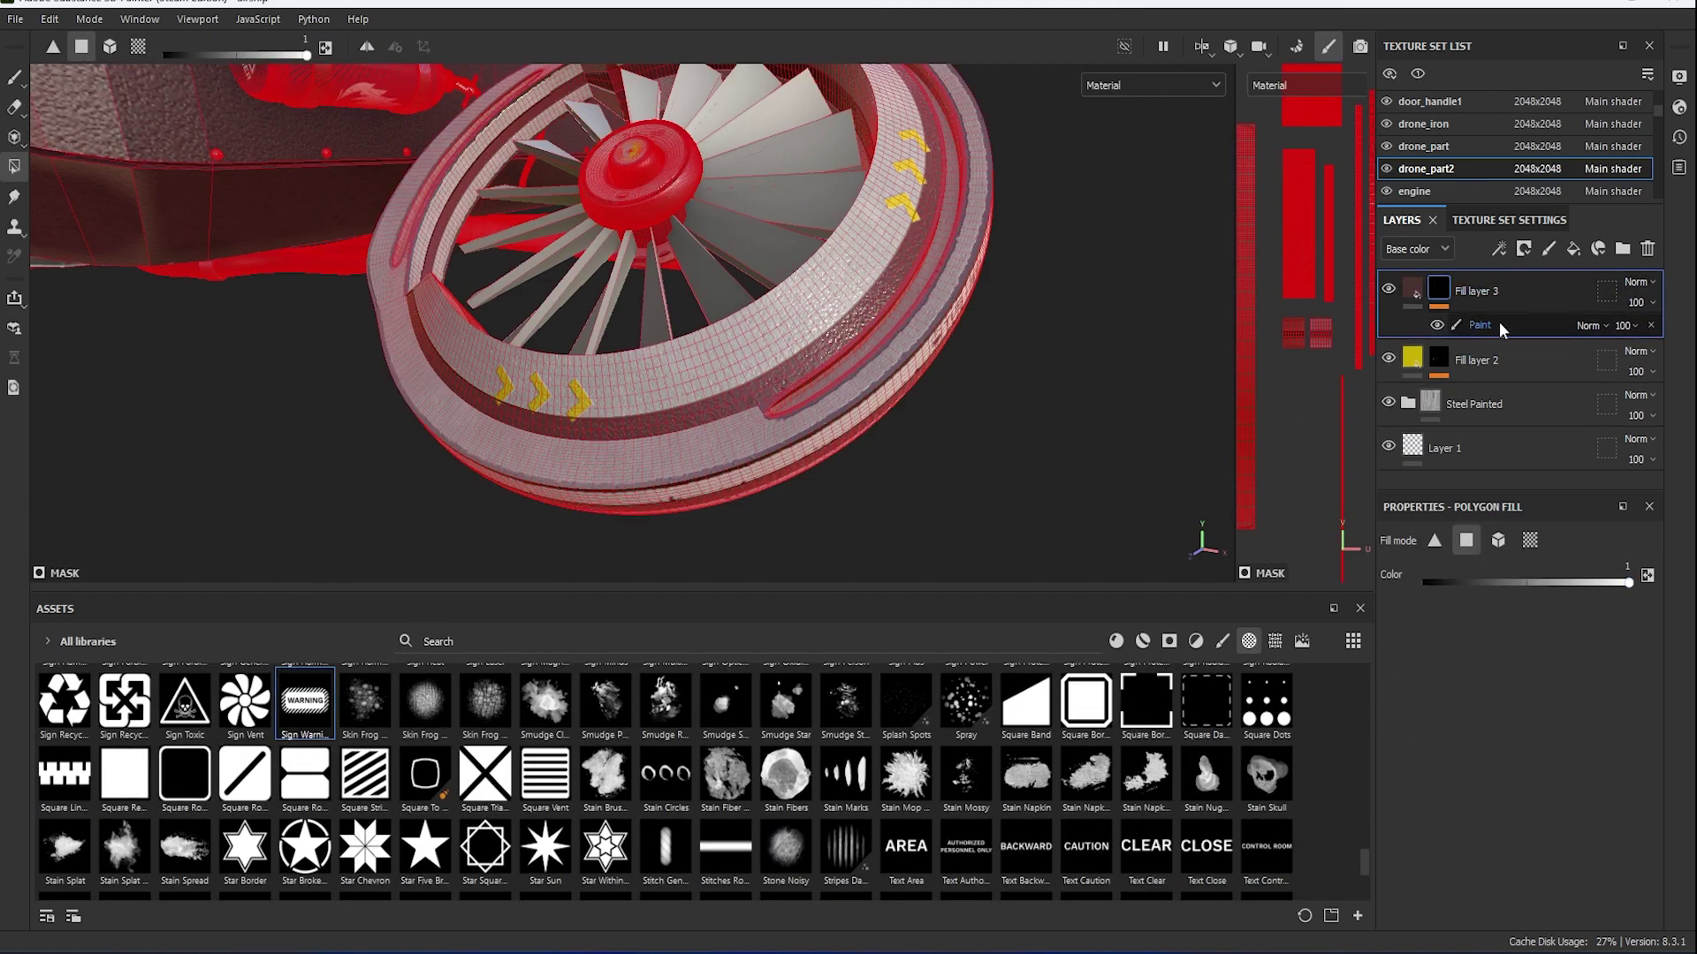
pyautogui.click(1499, 327)
pyautogui.press('1')
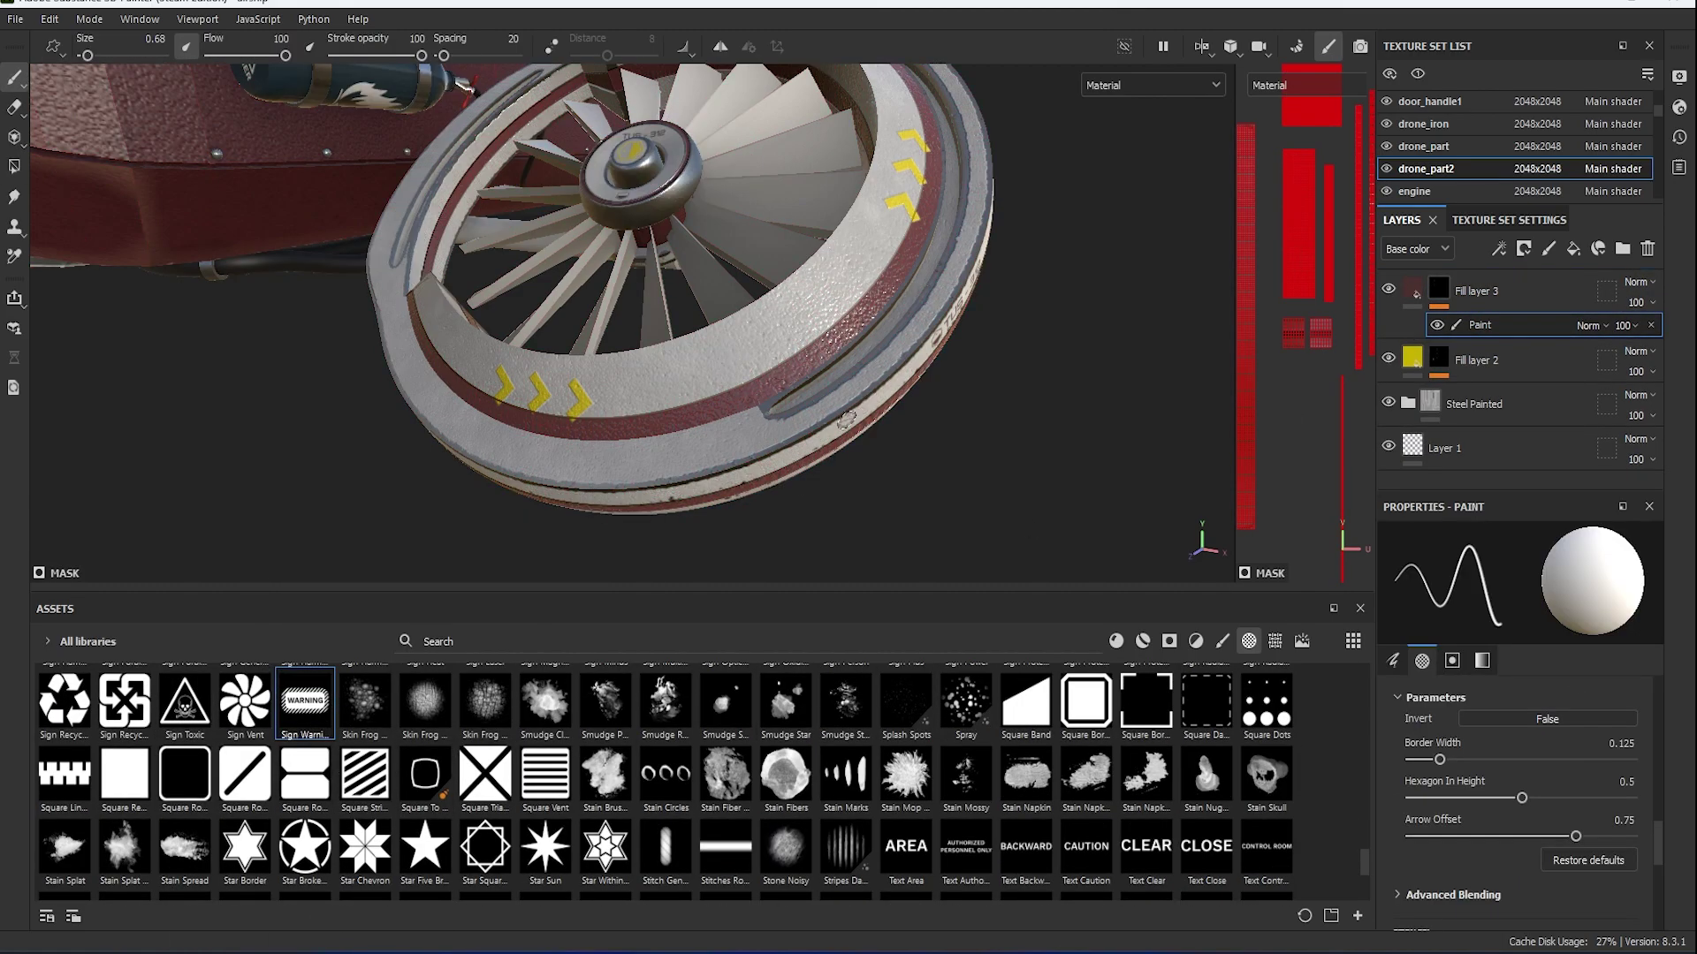
# Set up the Sign Warning brush and shrink its size to 3.1.
pyautogui.rightClick(702, 244)
pyautogui.moveTo(767, 510); pyautogui.dragTo(782, 510)
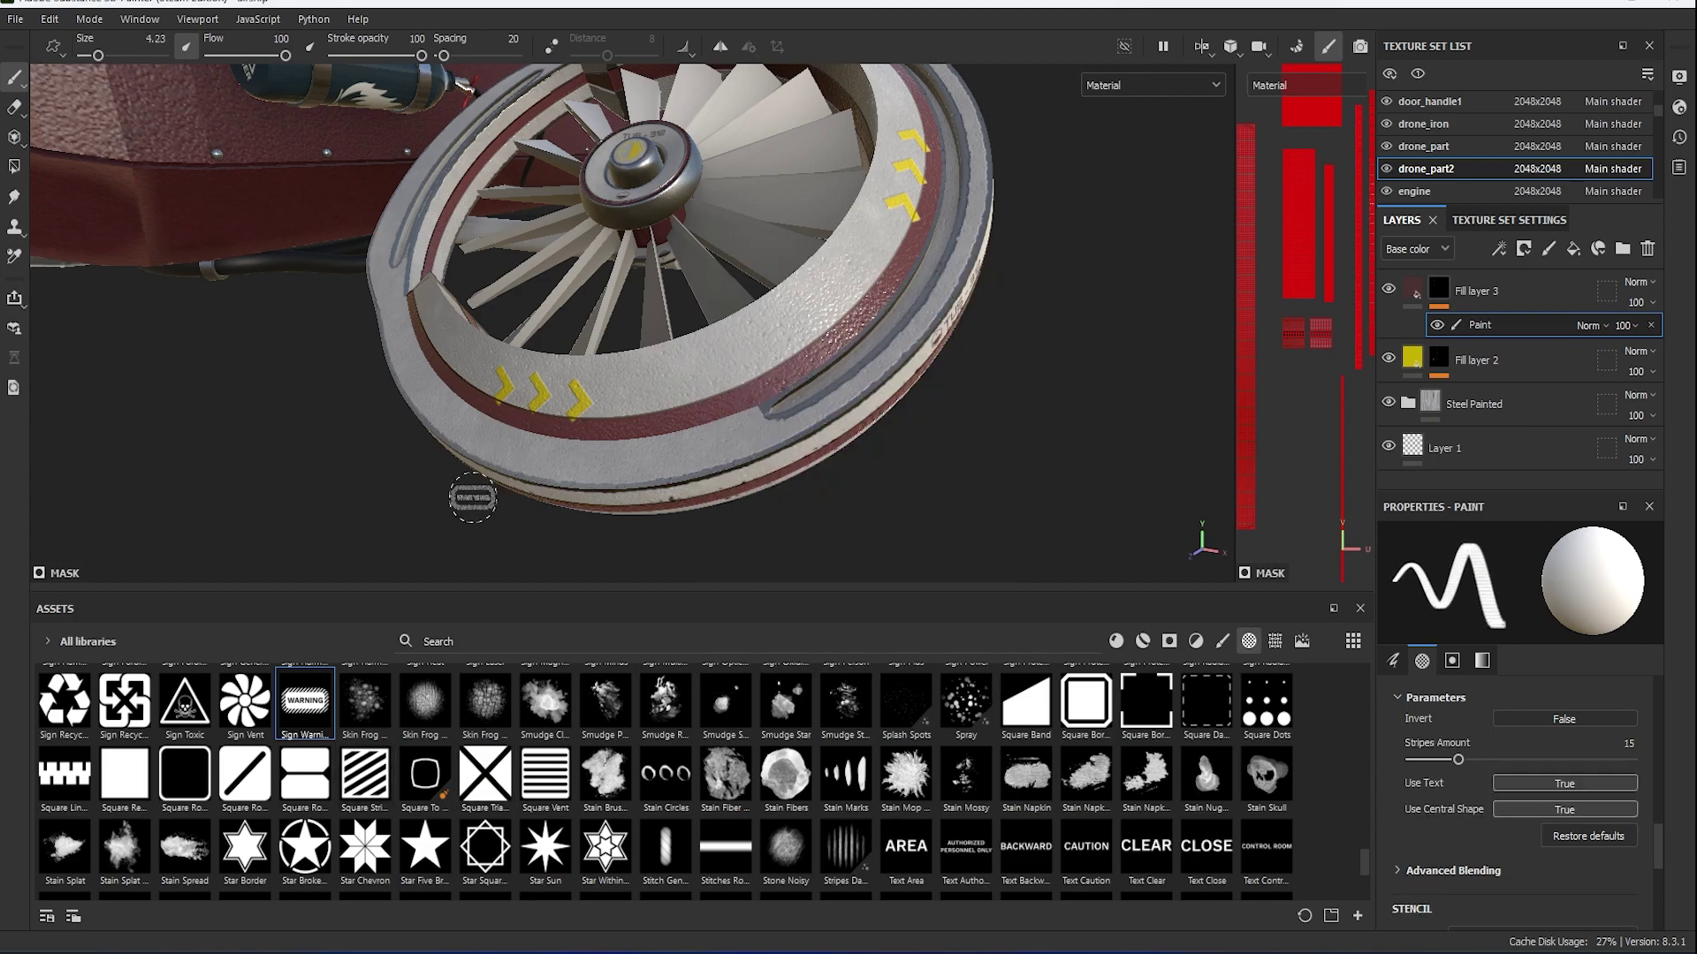
pyautogui.scroll(3, 526, 479)
pyautogui.scroll(3, 526, 480)
pyautogui.rightClick(539, 478)
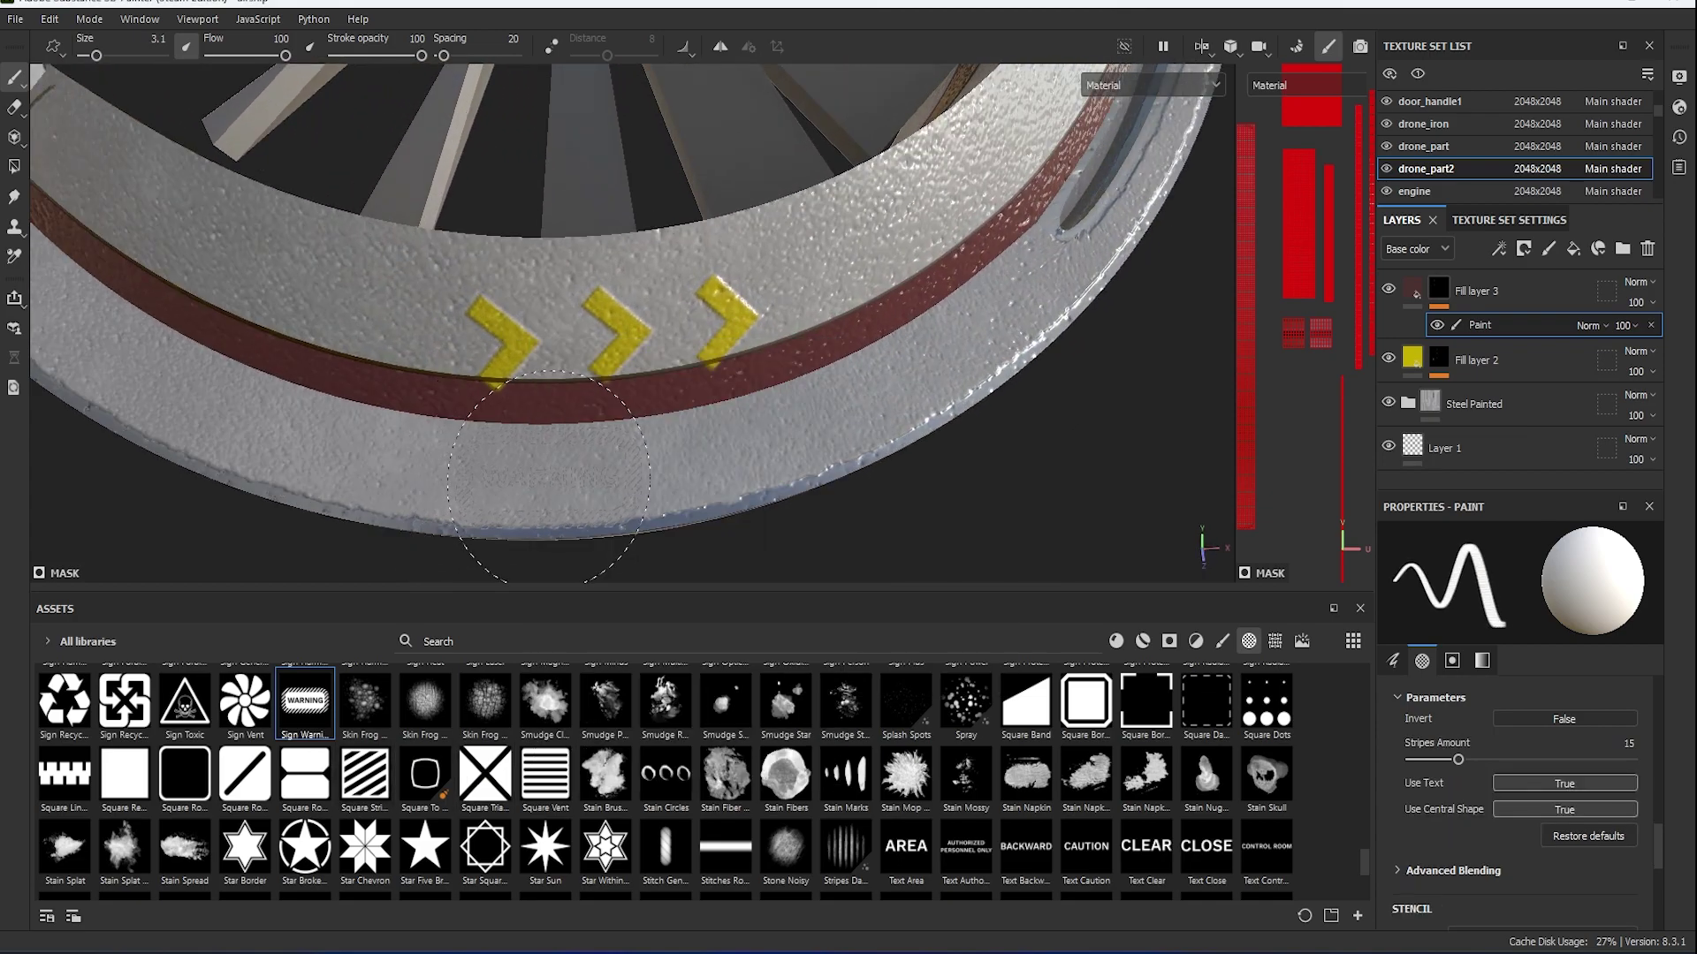
# Orbit around the fan wheel to view the drone body and both fans.
pyautogui.moveTo(548, 475)
pyautogui.keyDown('alt'); pyautogui.mouseDown()
pyautogui.moveTo(255, 366)
pyautogui.moveTo(477, 345)
pyautogui.moveTo(523, 367)
pyautogui.moveTo(439, 352)
pyautogui.mouseUp(); pyautogui.keyUp('alt')
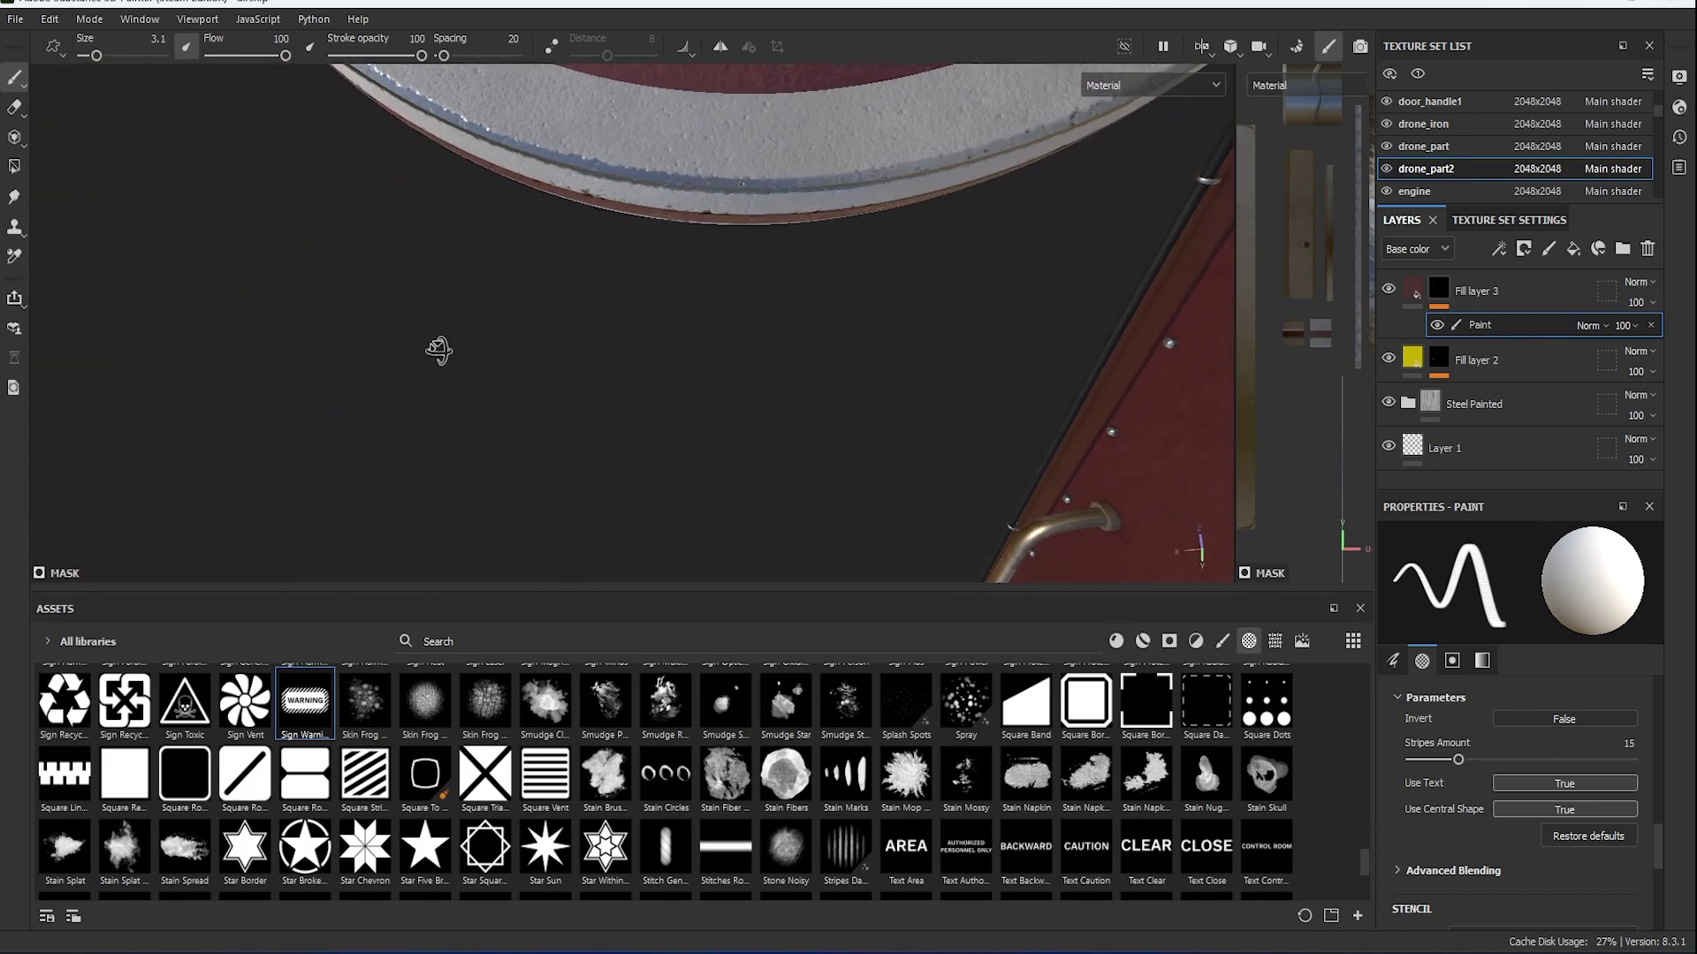
pyautogui.scroll(5, 733, 386)
pyautogui.scroll(-5, 788, 404)
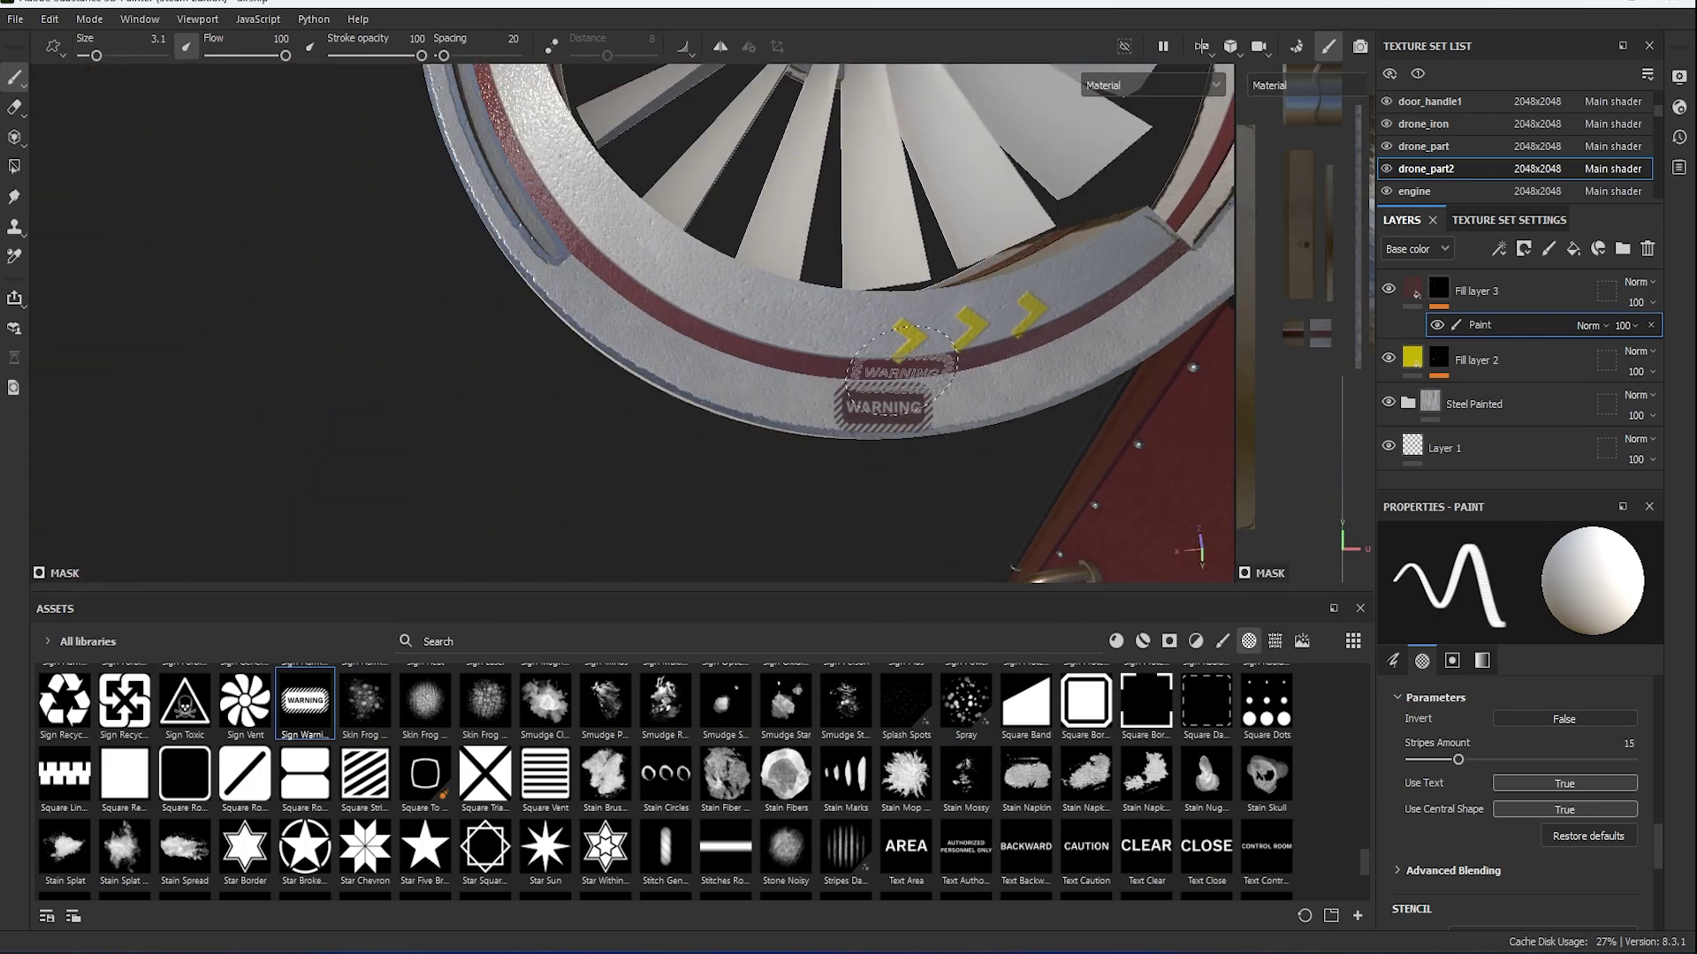
pyautogui.moveTo(788, 404)
pyautogui.keyDown('alt'); pyautogui.mouseDown()
pyautogui.moveTo(516, 460)
pyautogui.moveTo(485, 322)
pyautogui.mouseUp(); pyautogui.keyUp('alt')
pyautogui.scroll(3, 826, 188)
pyautogui.scroll(-3, 826, 188)
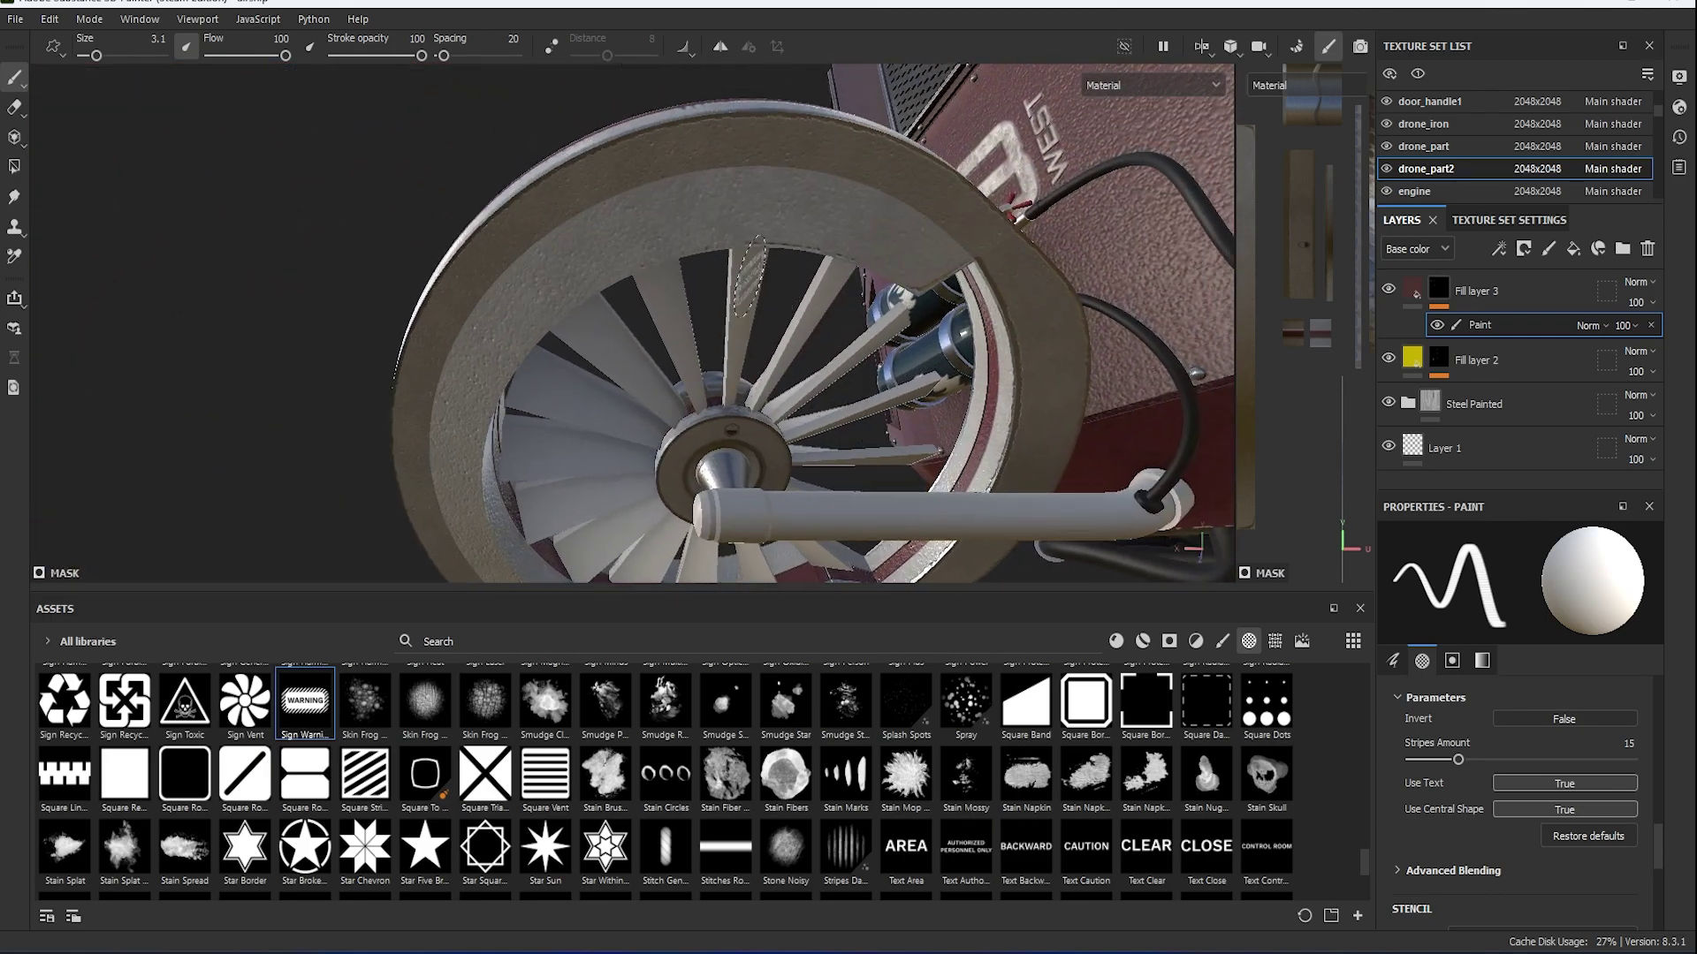
pyautogui.moveTo(826, 188)
pyautogui.keyDown('alt'); pyautogui.mouseDown()
pyautogui.moveTo(1096, 363)
pyautogui.moveTo(804, 418)
pyautogui.moveTo(951, 429)
pyautogui.moveTo(902, 379)
pyautogui.moveTo(817, 437)
pyautogui.moveTo(884, 451)
pyautogui.mouseUp(); pyautogui.keyUp('alt')
pyautogui.scroll(3, 884, 451)
# Add a Fill effect to Fill layer 4's mask using Grunge Dirt Splats.
pyautogui.click(1546, 365)
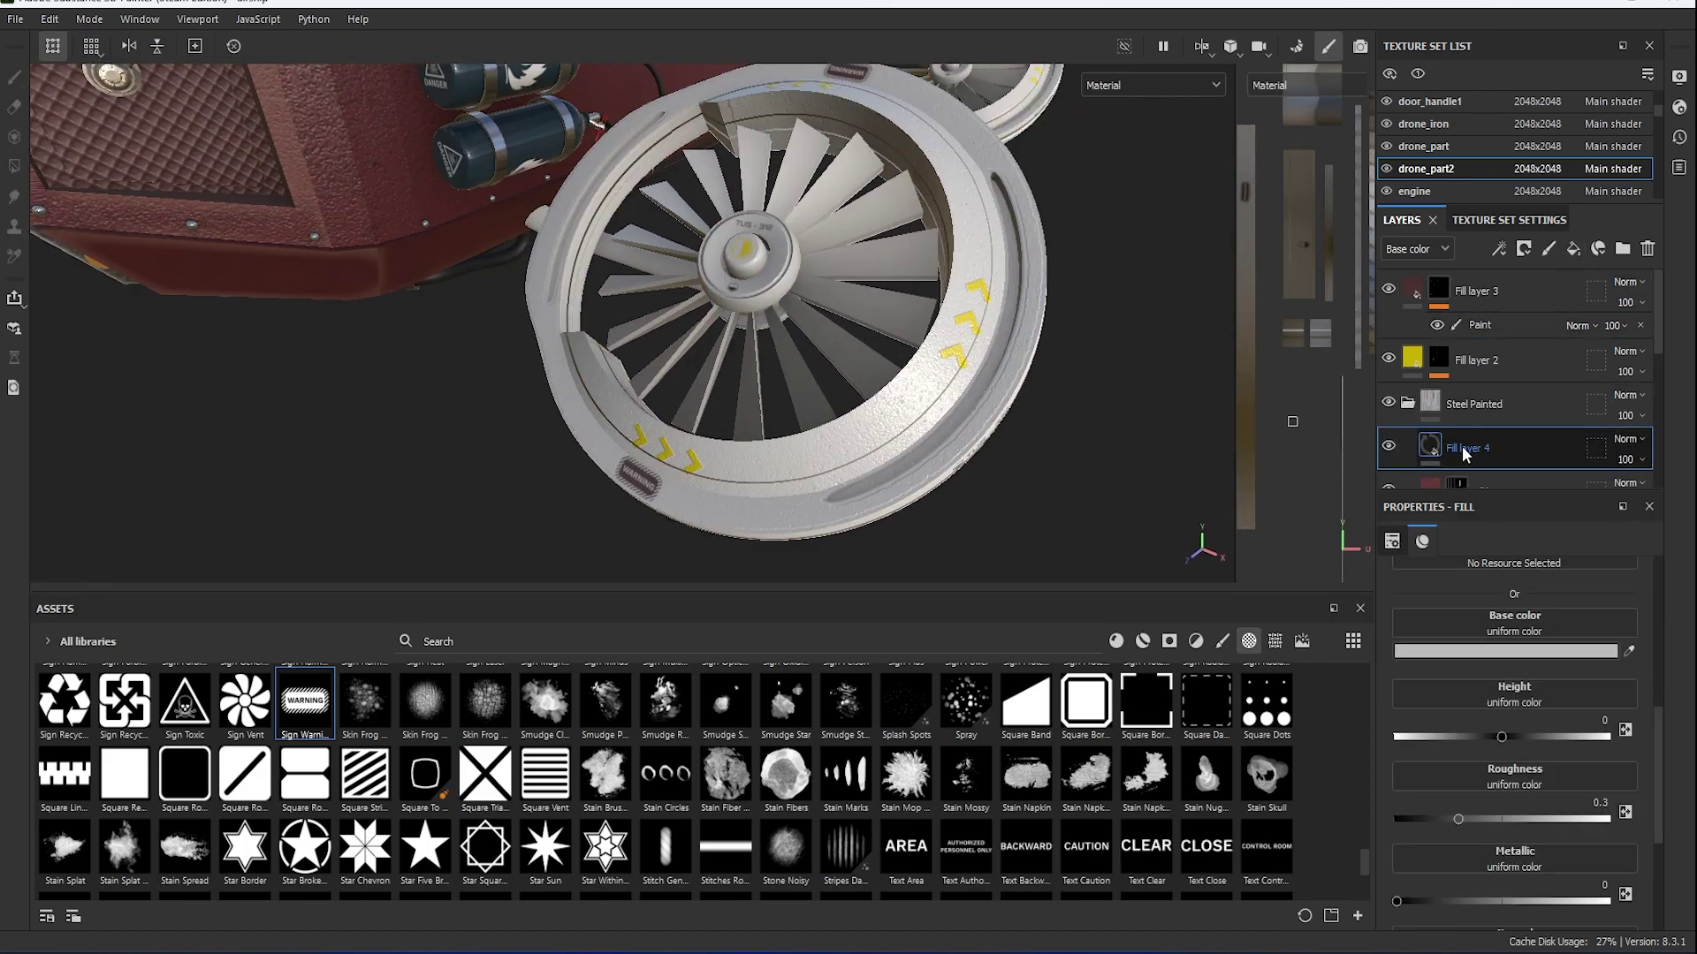
pyautogui.rightClick(1432, 360)
pyautogui.click(1497, 633)
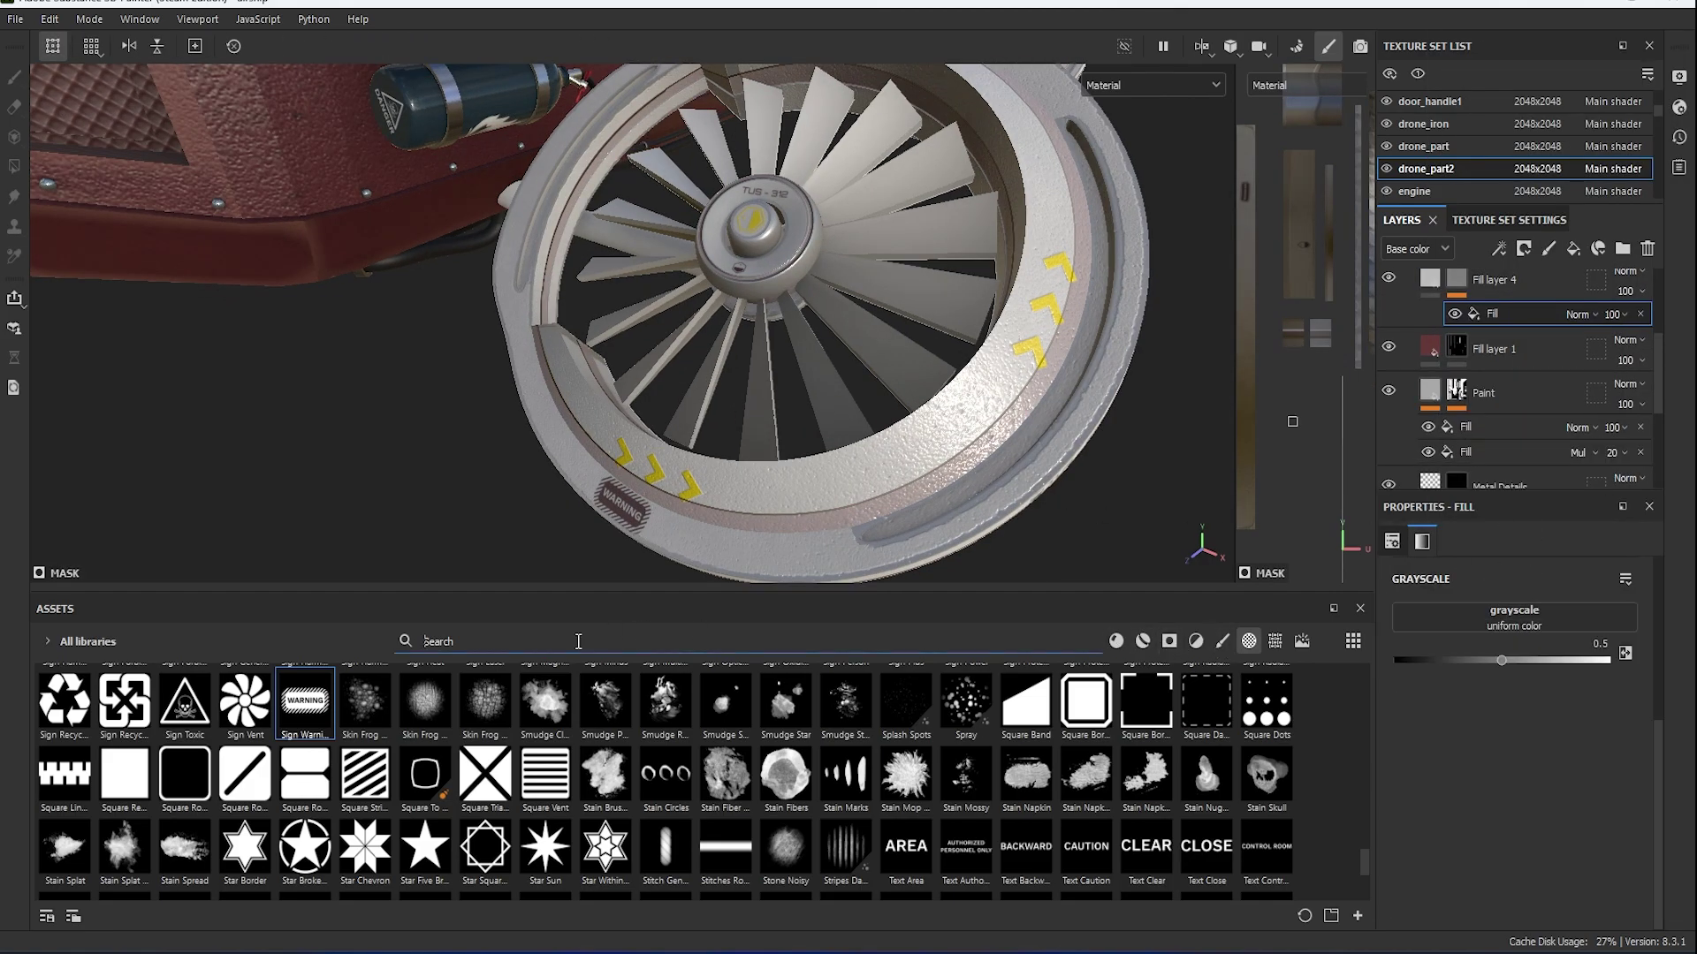
pyautogui.write('grunge')
pyautogui.click(1274, 641)
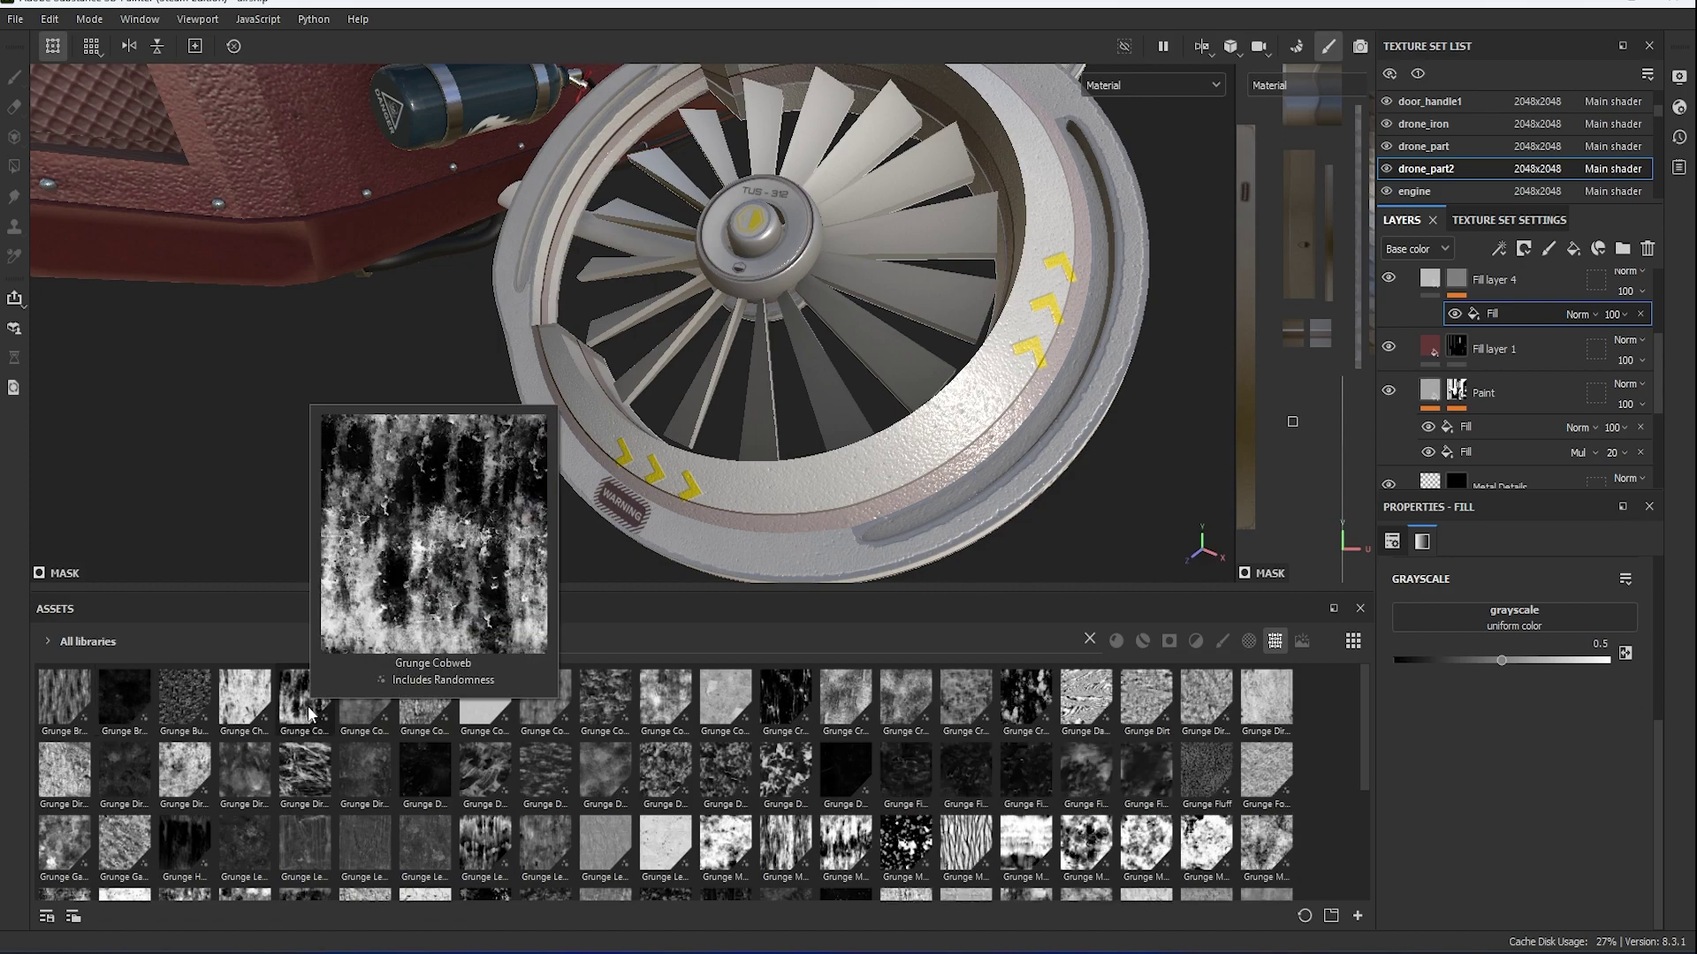
pyautogui.moveTo(304, 774); pyautogui.dragTo(1467, 620)
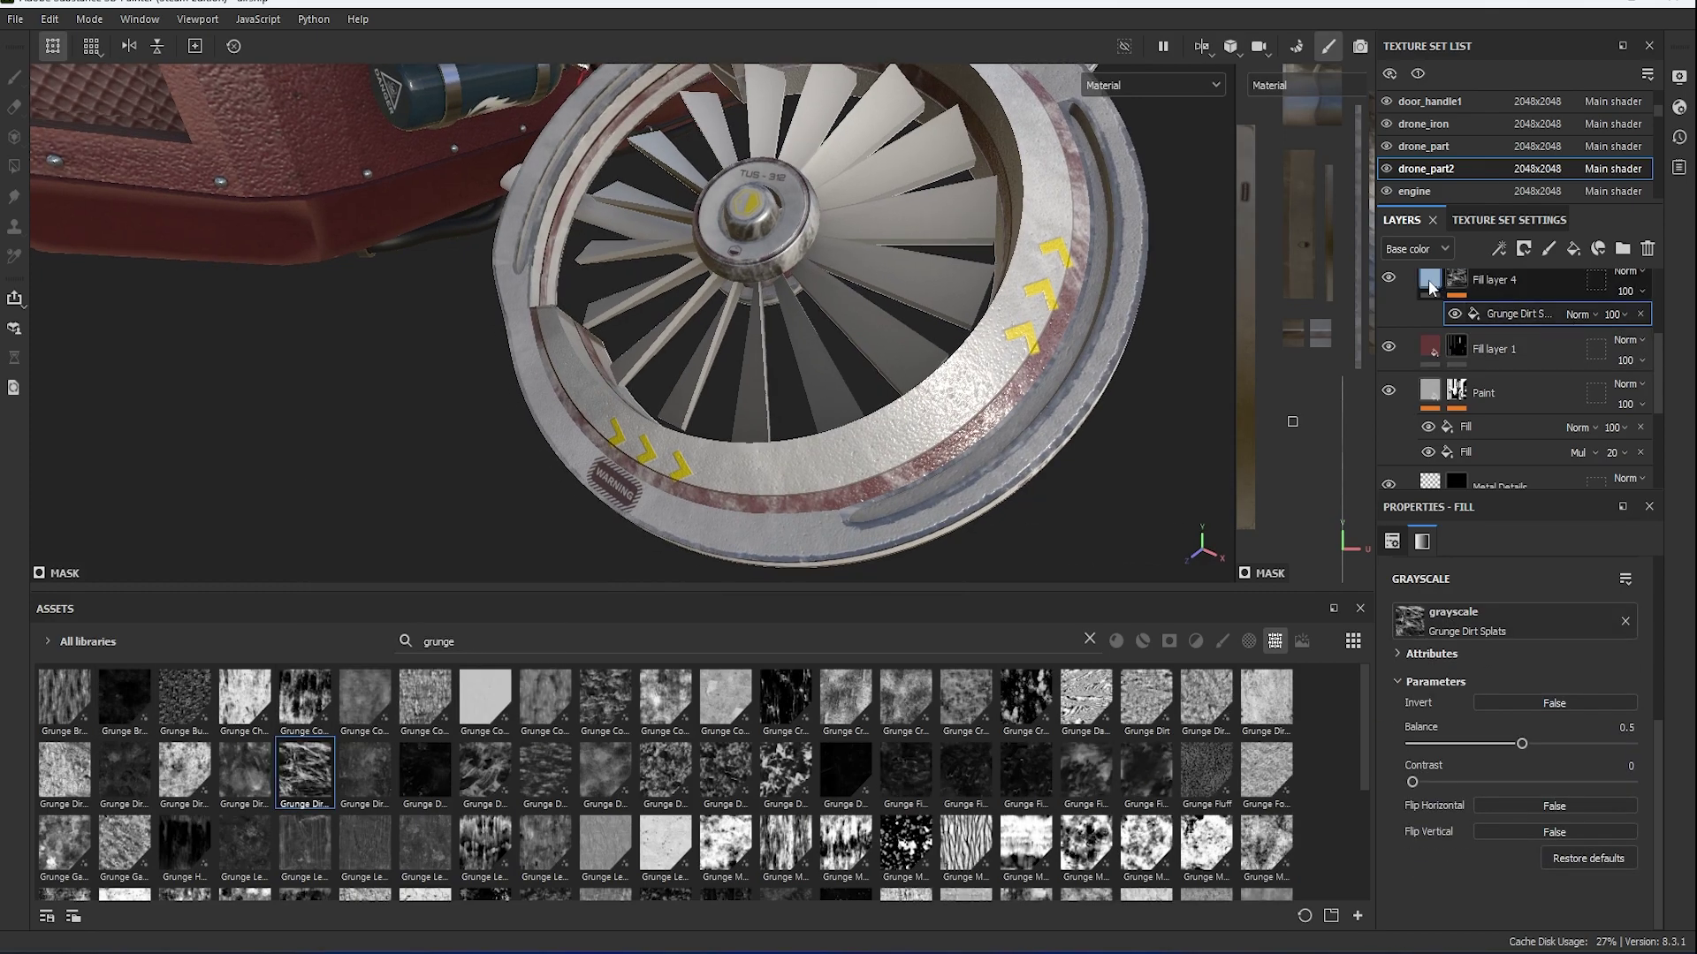
# Enable a black grime colour and lower the grunge mask Balance to 0.13.
pyautogui.click(1430, 282)
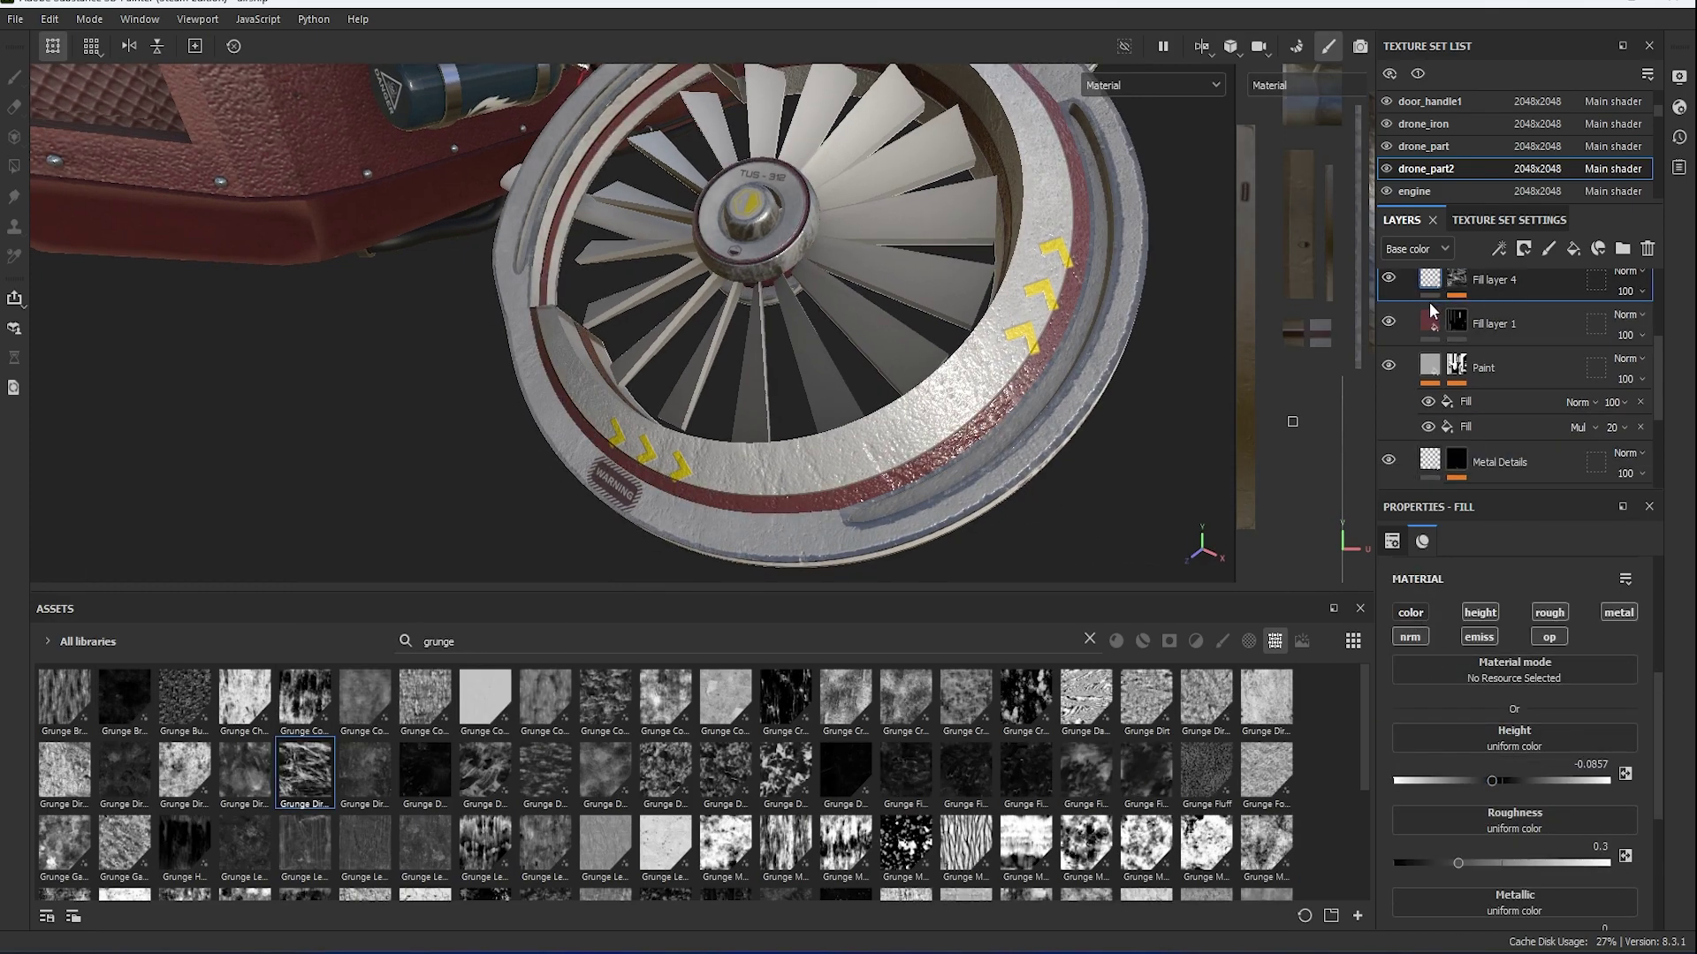
pyautogui.click(1411, 613)
pyautogui.click(1502, 767)
pyautogui.moveTo(1301, 703); pyautogui.dragTo(1281, 842)
pyautogui.scroll(-1, 1525, 814)
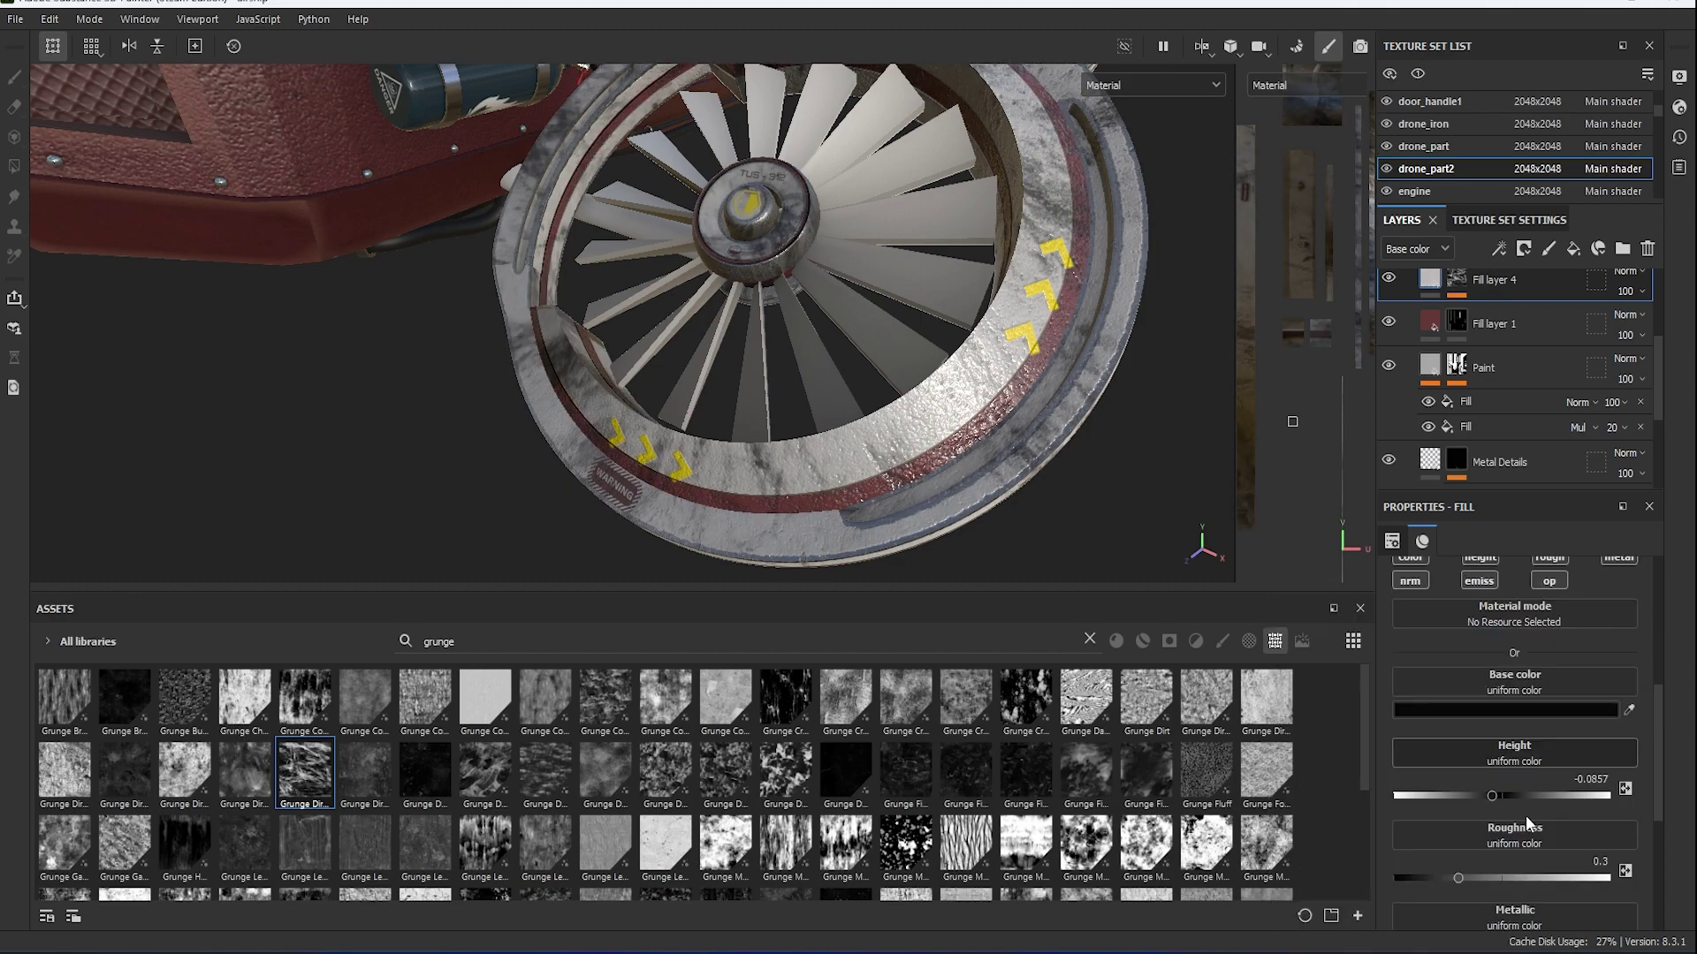
pyautogui.scroll(-1, 1525, 815)
pyautogui.moveTo(1458, 766); pyautogui.dragTo(1444, 764)
pyautogui.moveTo(305, 773); pyautogui.dragTo(1502, 281)
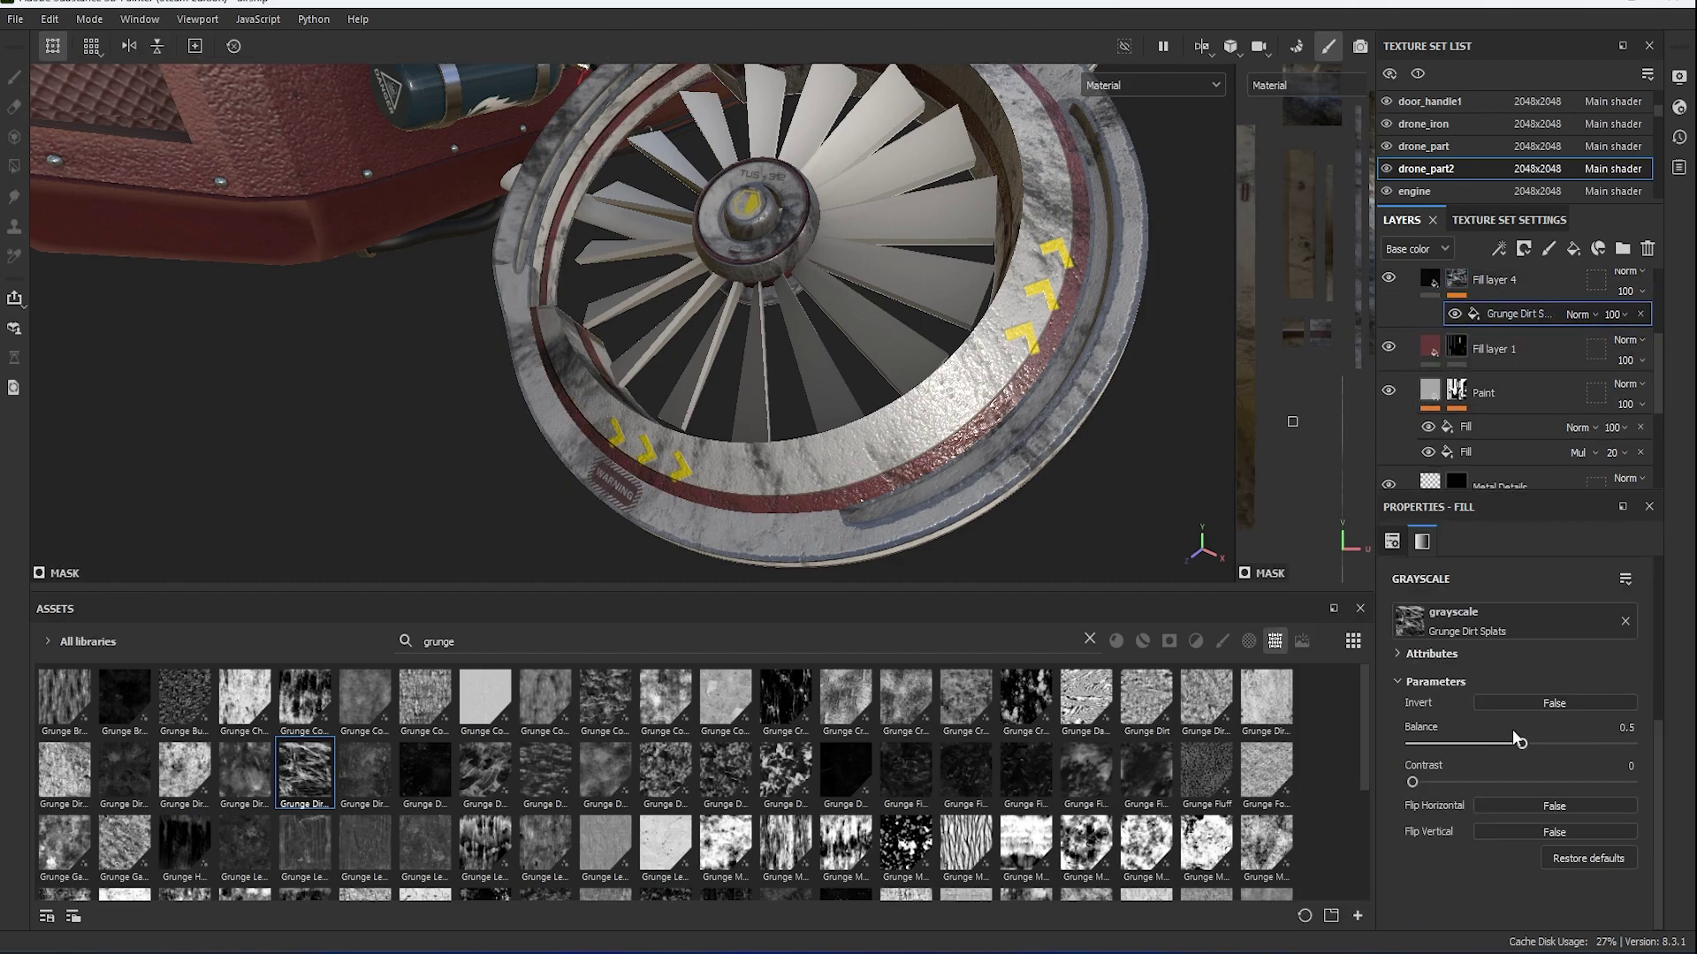
# Turn on the grime colour channel, with Metallic 1 and Roughness about 0.16.
pyautogui.moveTo(1521, 744); pyautogui.dragTo(1440, 750)
pyautogui.scroll(3, 1482, 640)
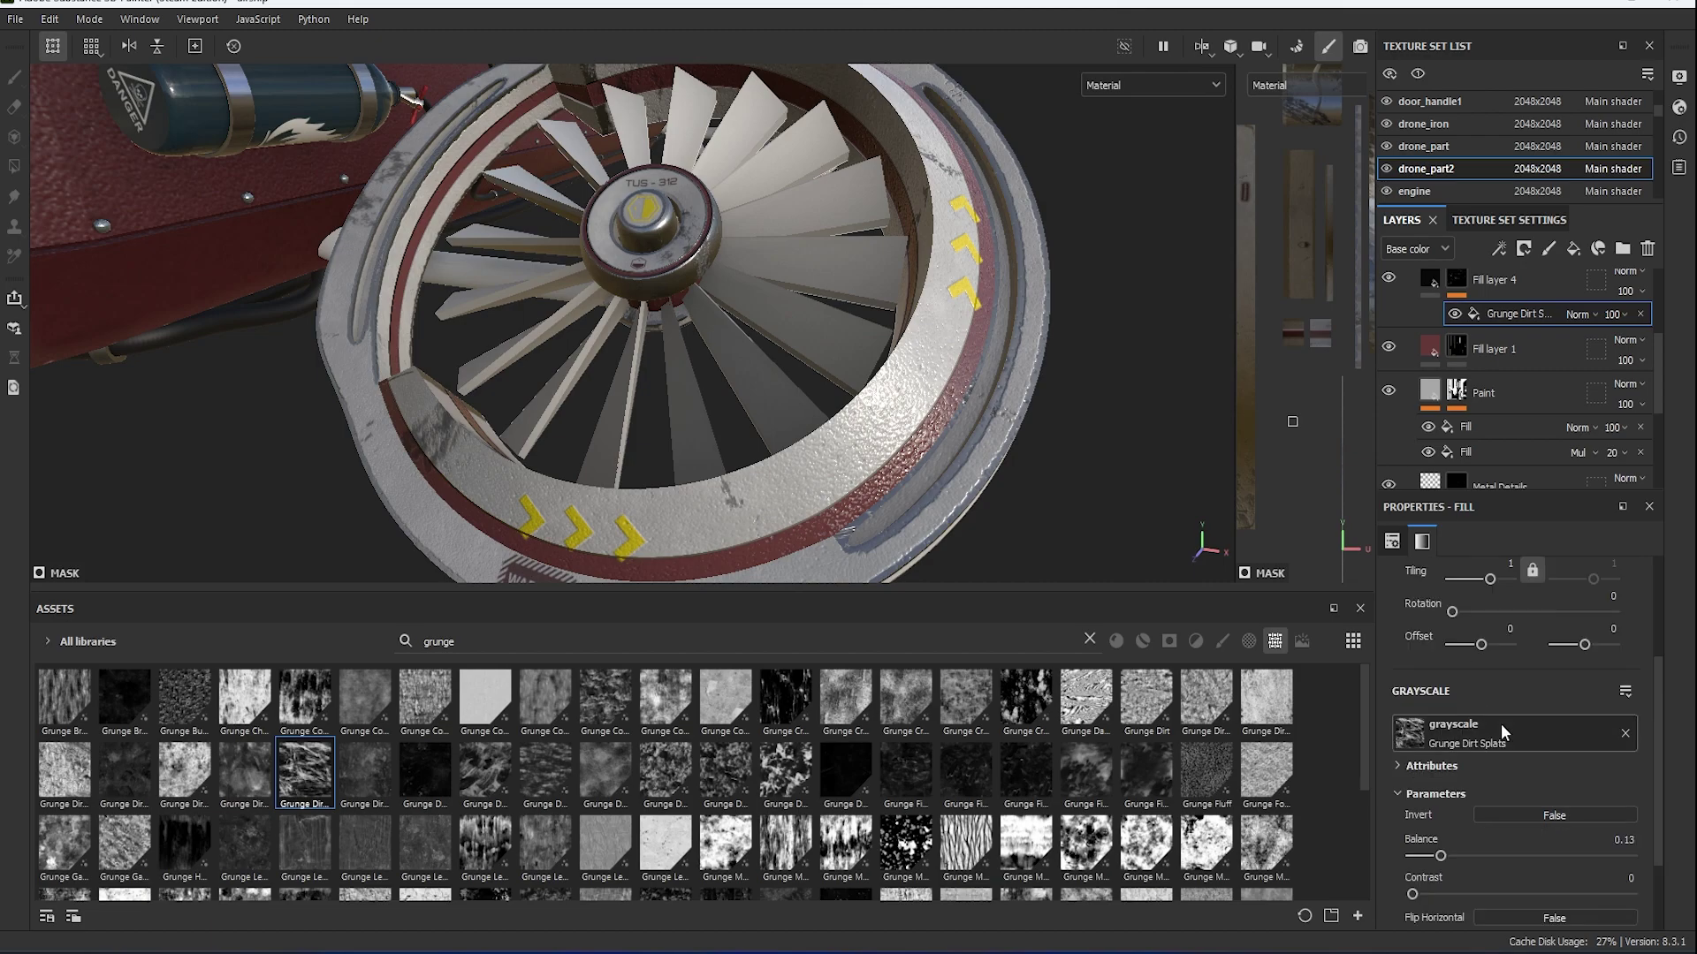
pyautogui.moveTo(1016, 397)
pyautogui.keyDown('alt'); pyautogui.mouseDown()
pyautogui.moveTo(685, 359)
pyautogui.moveTo(996, 428)
pyautogui.moveTo(839, 371)
pyautogui.mouseUp(); pyautogui.keyUp('alt')
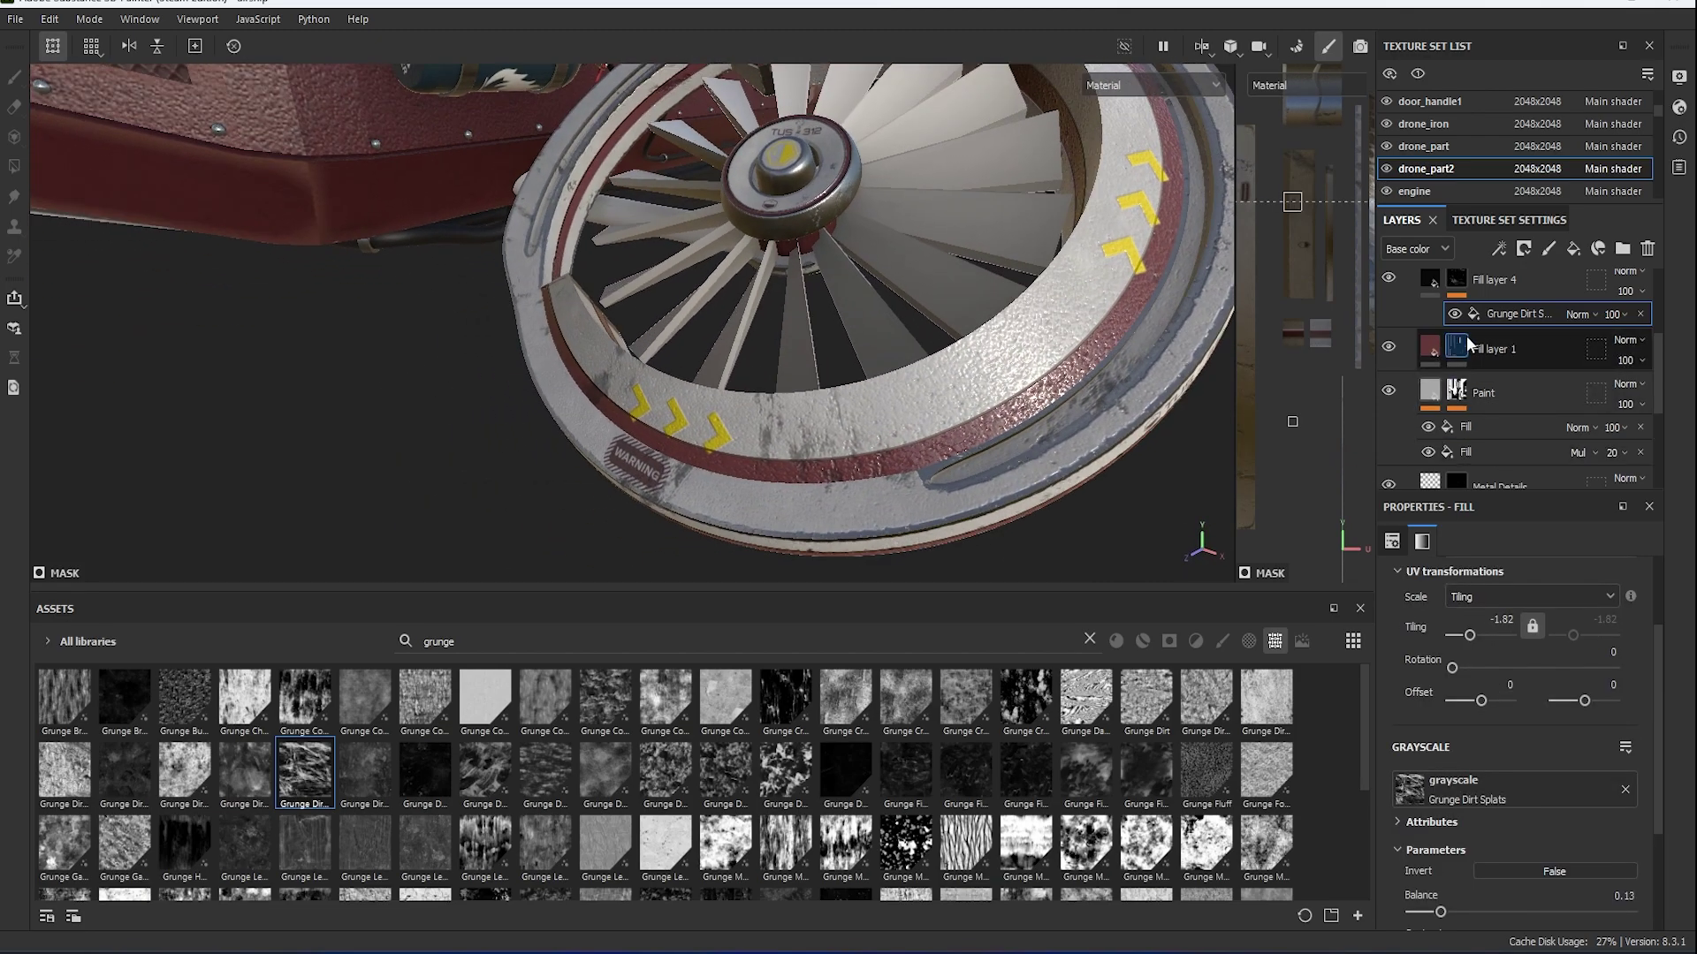
pyautogui.click(1493, 279)
pyautogui.moveTo(963, 425)
pyautogui.keyDown('alt'); pyautogui.mouseDown()
pyautogui.moveTo(983, 437)
pyautogui.moveTo(972, 459)
pyautogui.mouseUp(); pyautogui.keyUp('alt')
pyautogui.scroll(2, 983, 437)
pyautogui.click(1414, 669)
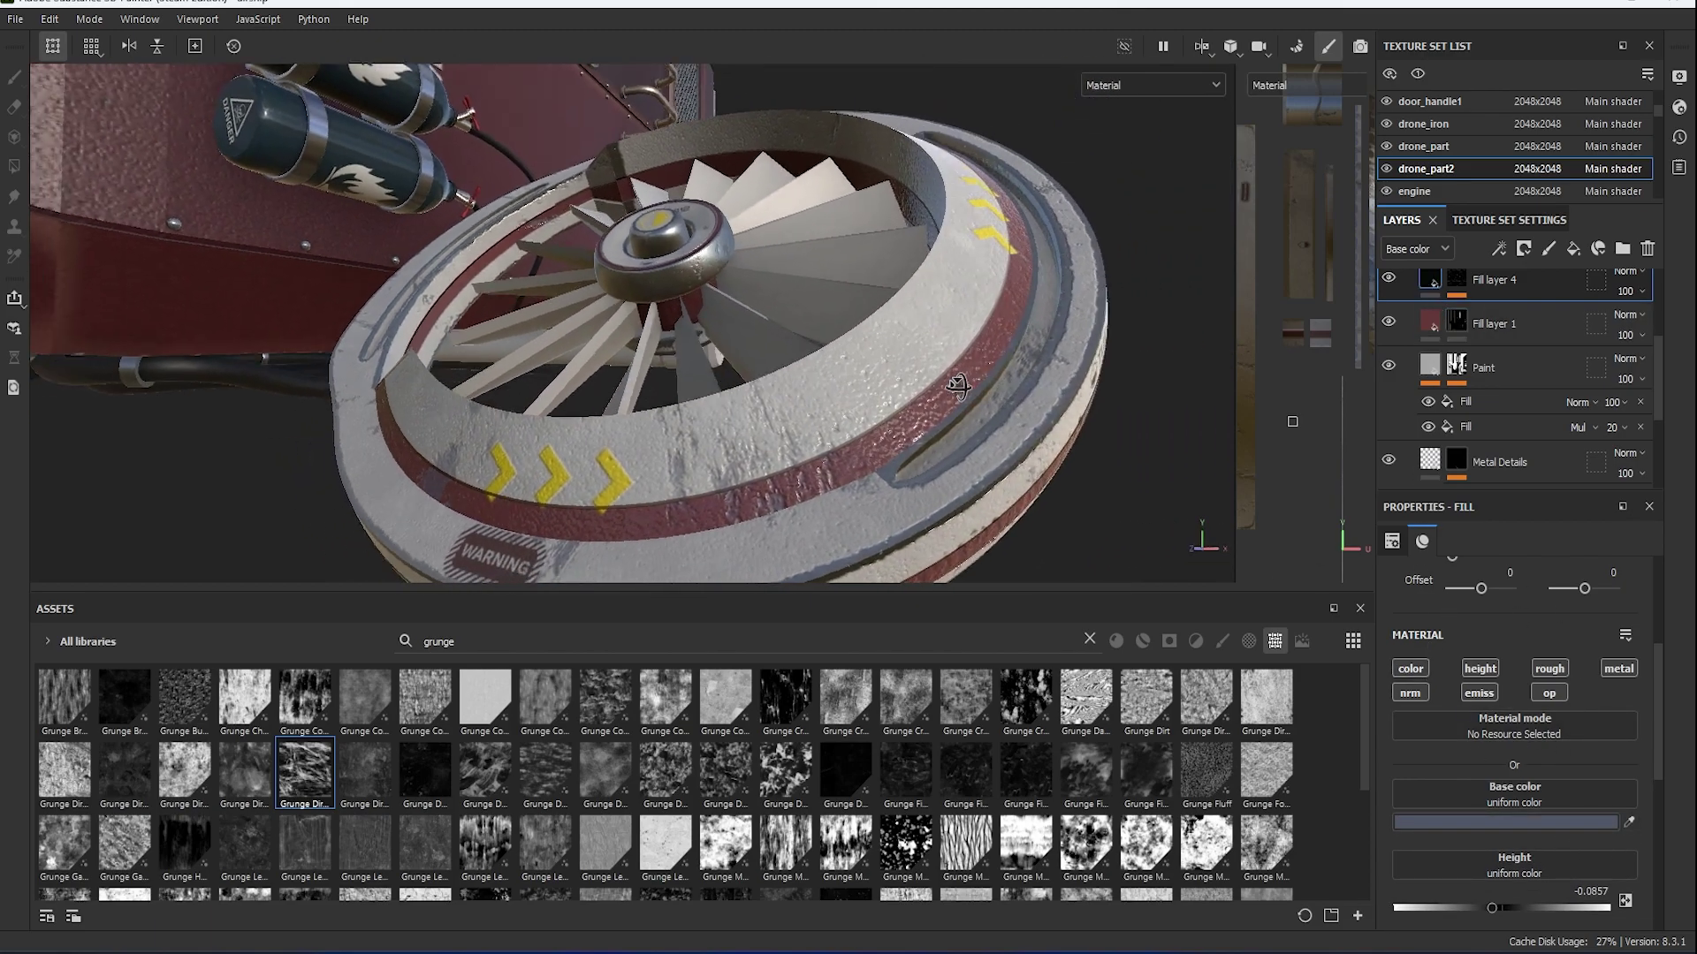
pyautogui.scroll(-2, 1412, 905)
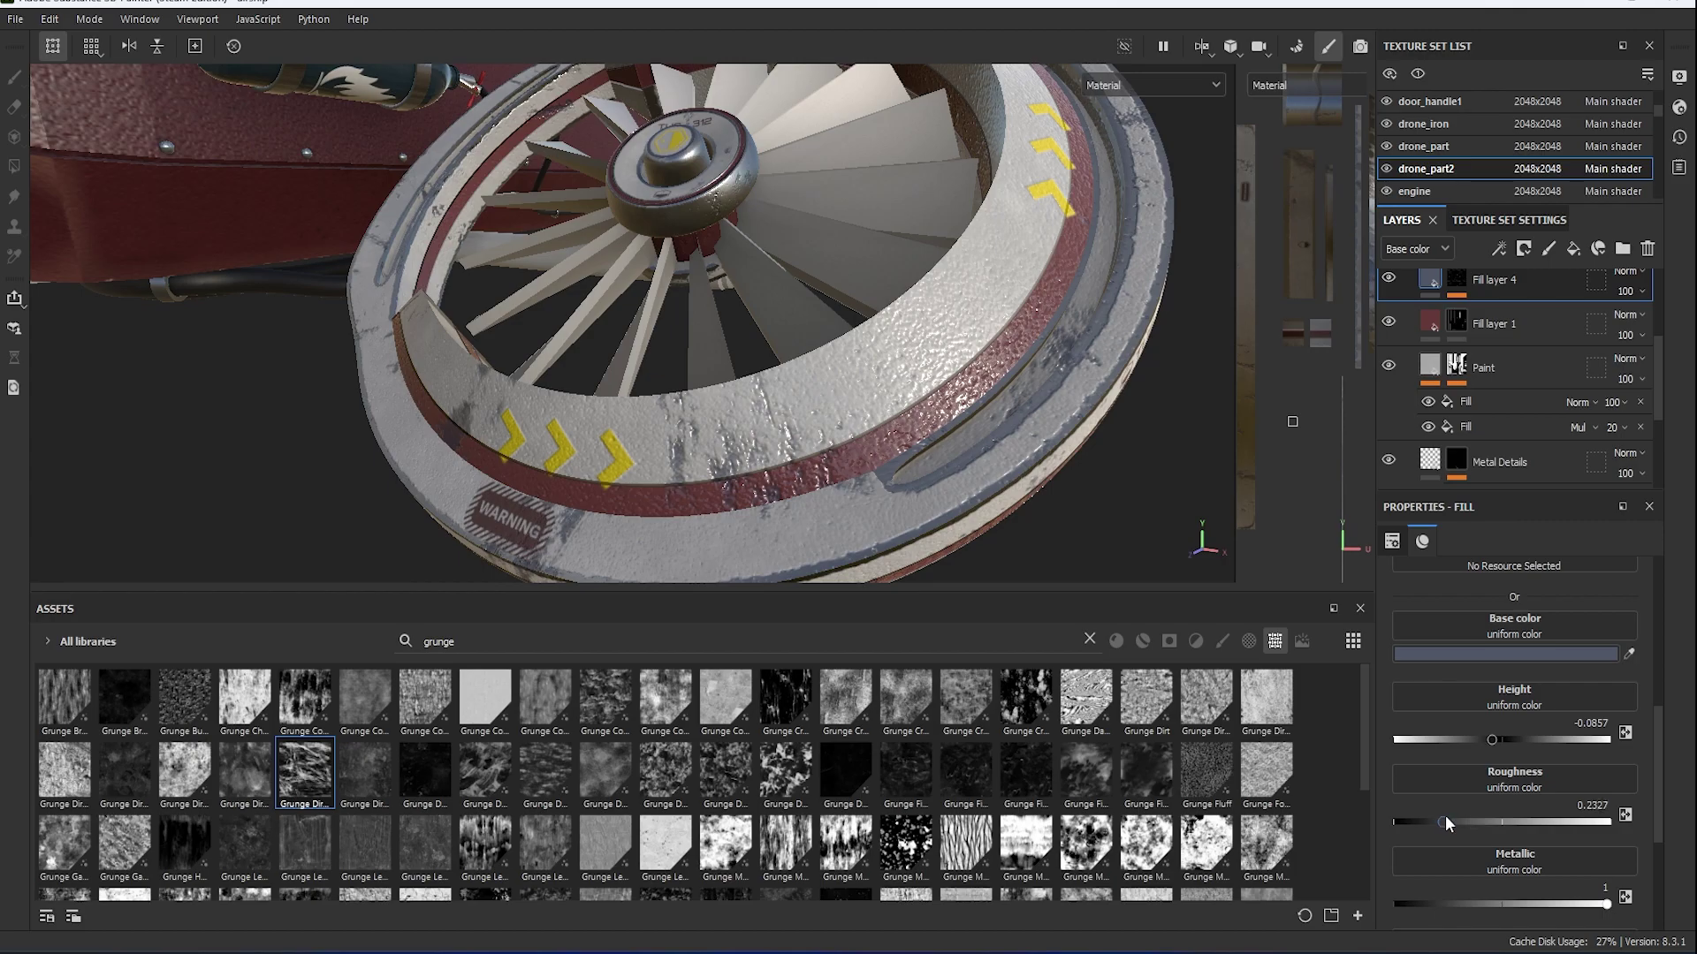
pyautogui.moveTo(1445, 821); pyautogui.dragTo(1426, 822)
pyautogui.scroll(-6, 946, 475)
# Clear the grunge search, nudge the blade hue toward cyan, and add a new fill layer.
pyautogui.scroll(2, 947, 475)
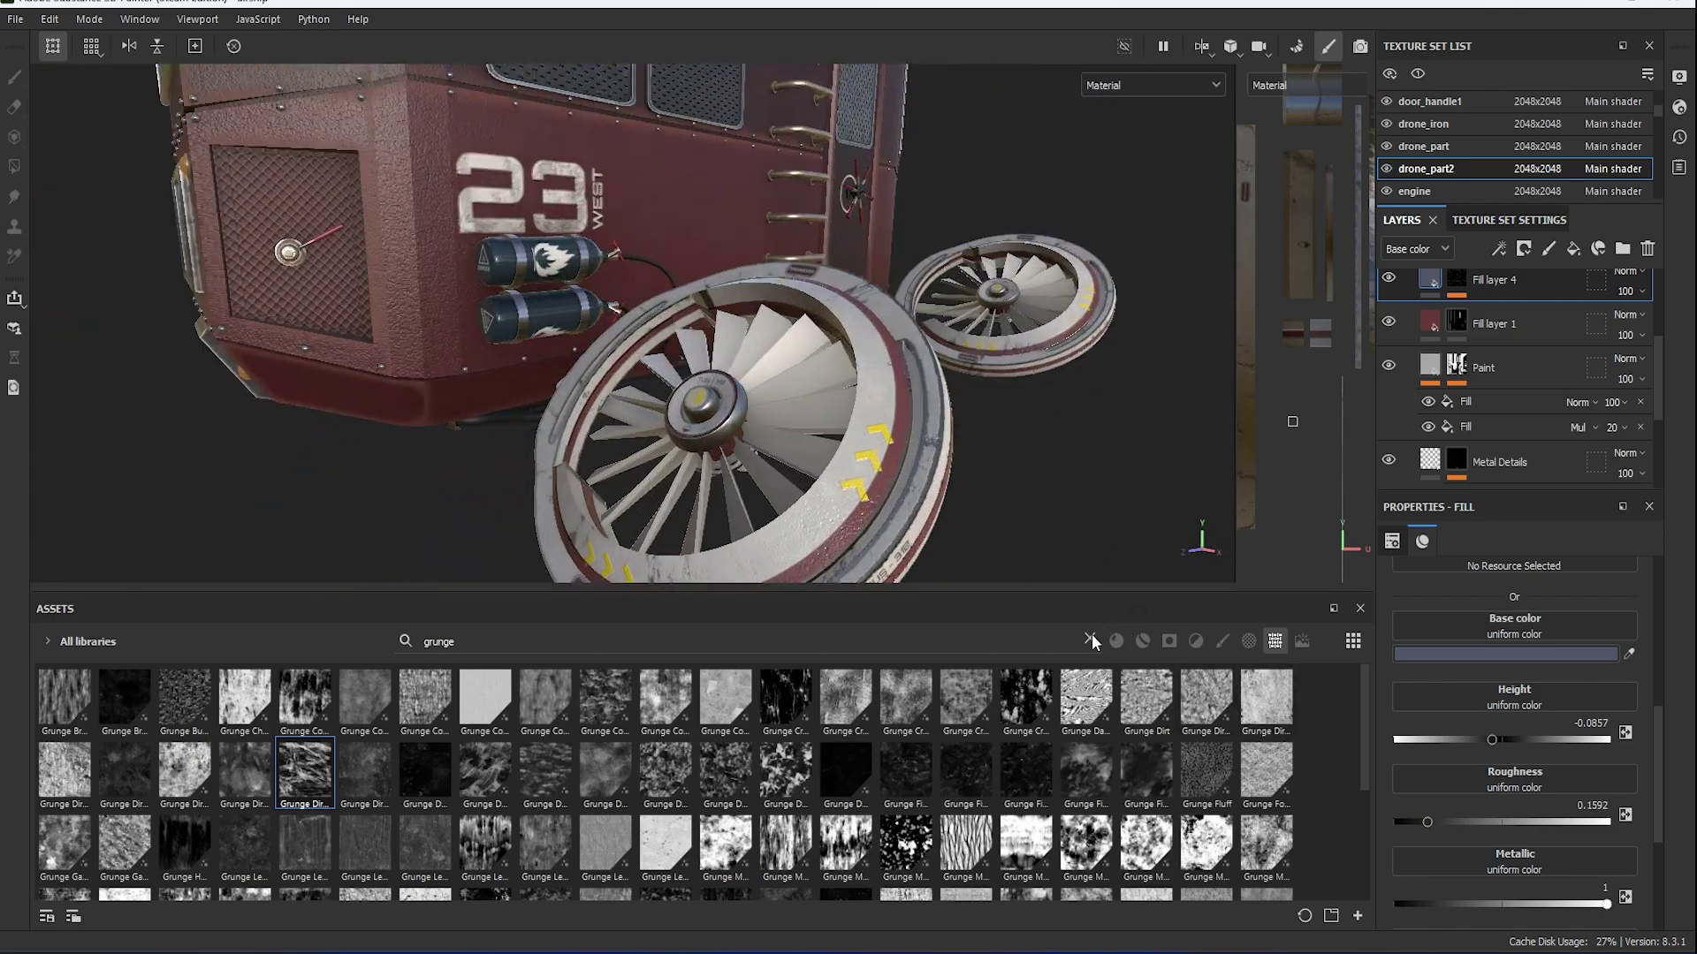
pyautogui.click(1089, 638)
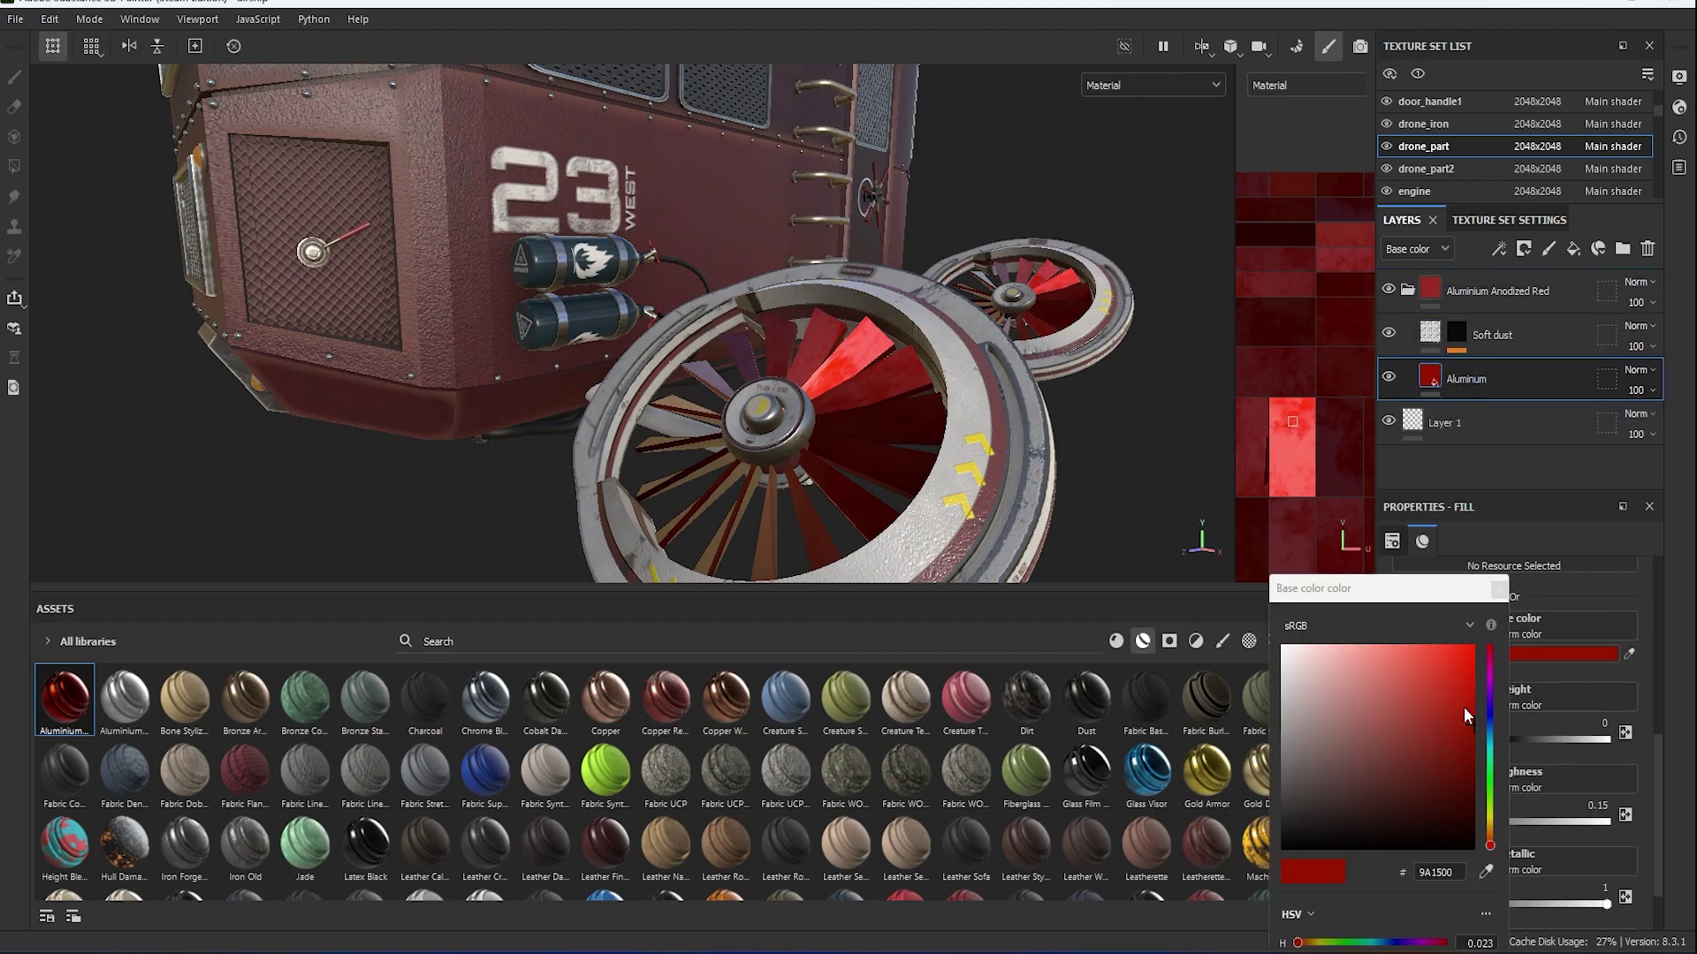
pyautogui.moveTo(1490, 845); pyautogui.dragTo(1499, 740)
pyautogui.rightClick(1391, 415)
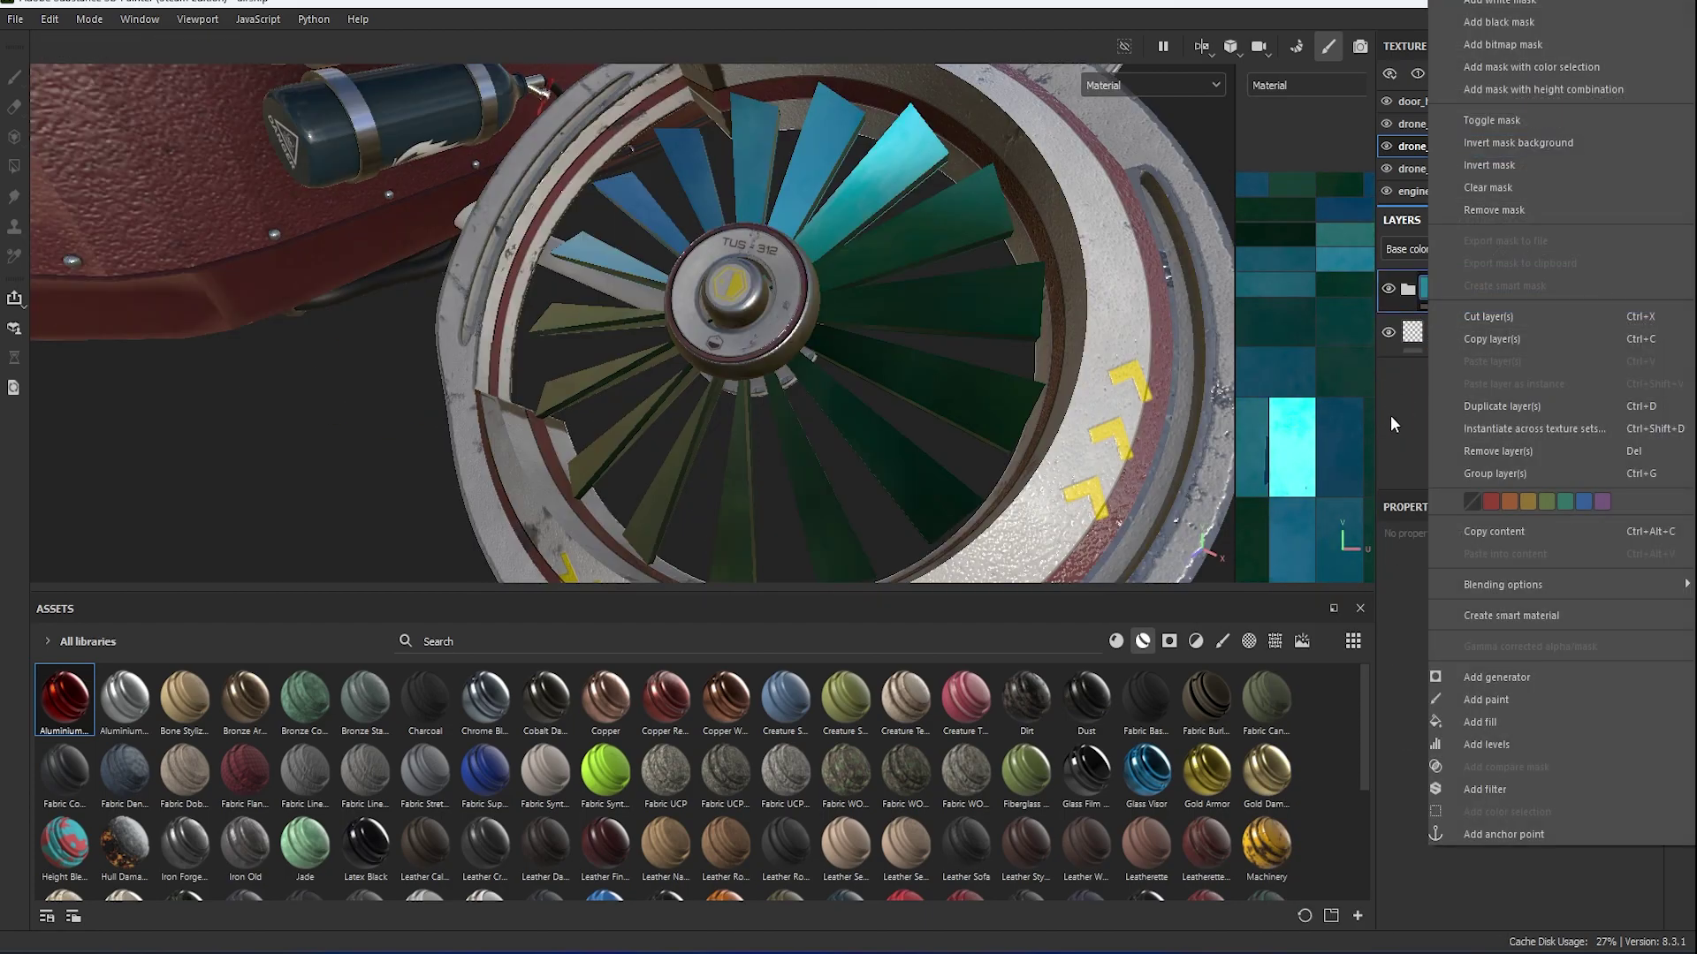
pyautogui.click(1481, 722)
# Mask Fill layer 1 with a fill effect using Grunge Brushed Dust.
pyautogui.rightClick(1412, 301)
pyautogui.click(1494, 742)
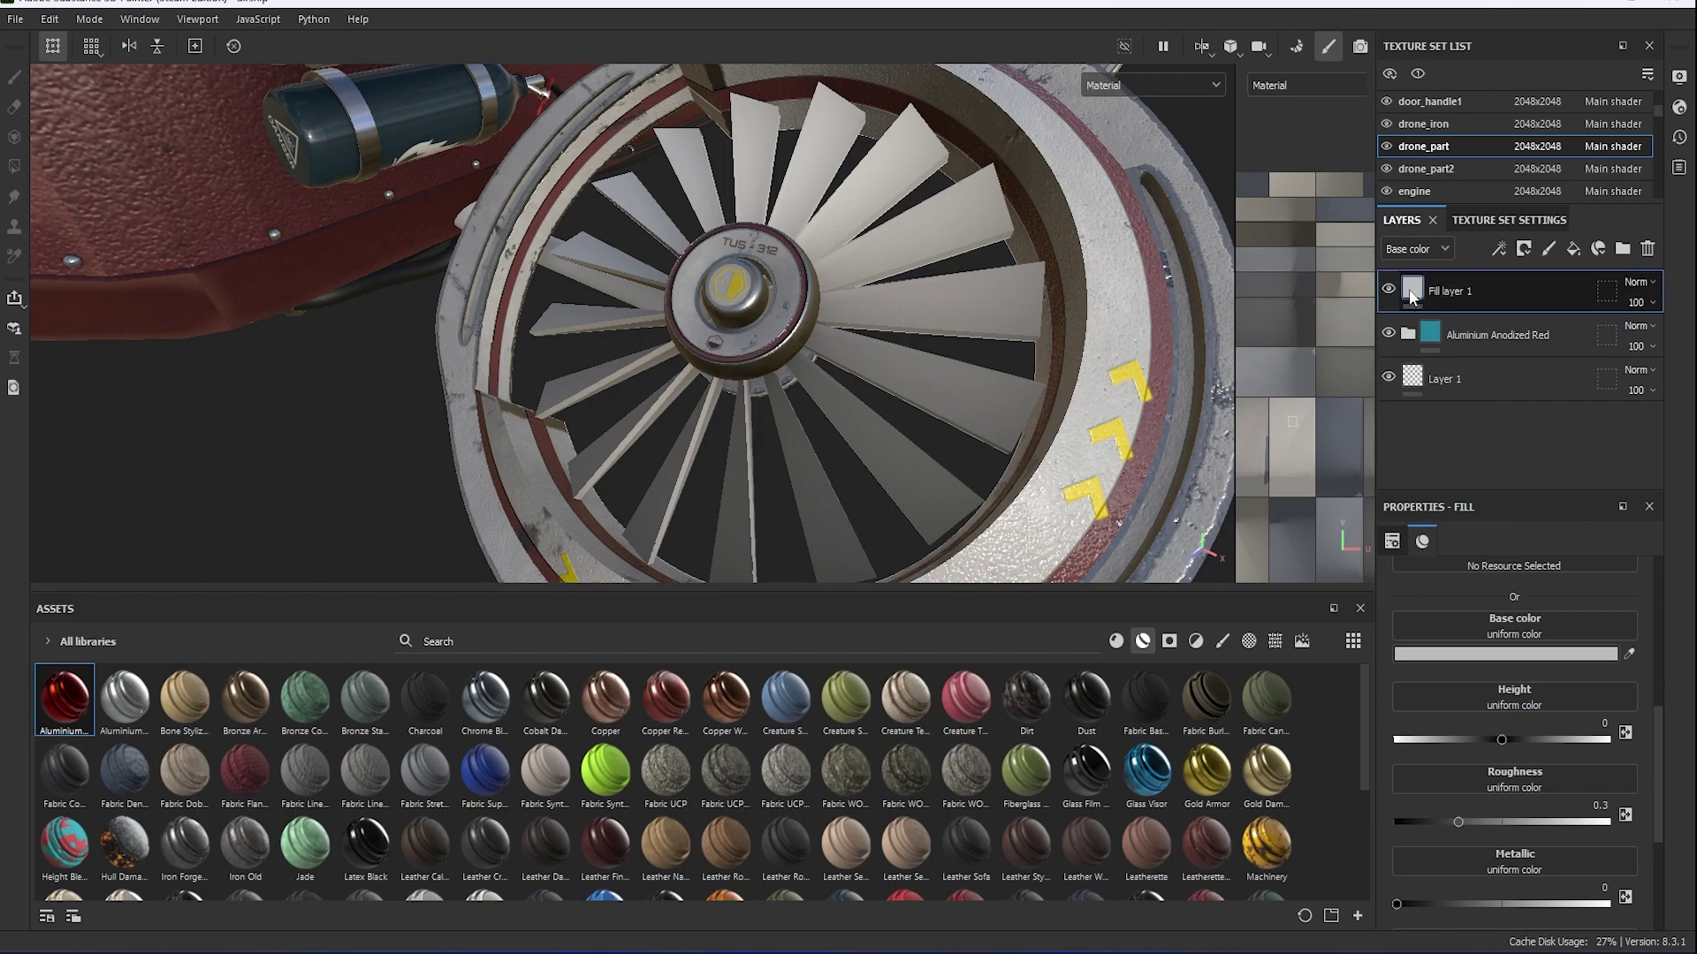
pyautogui.rightClick(1449, 284)
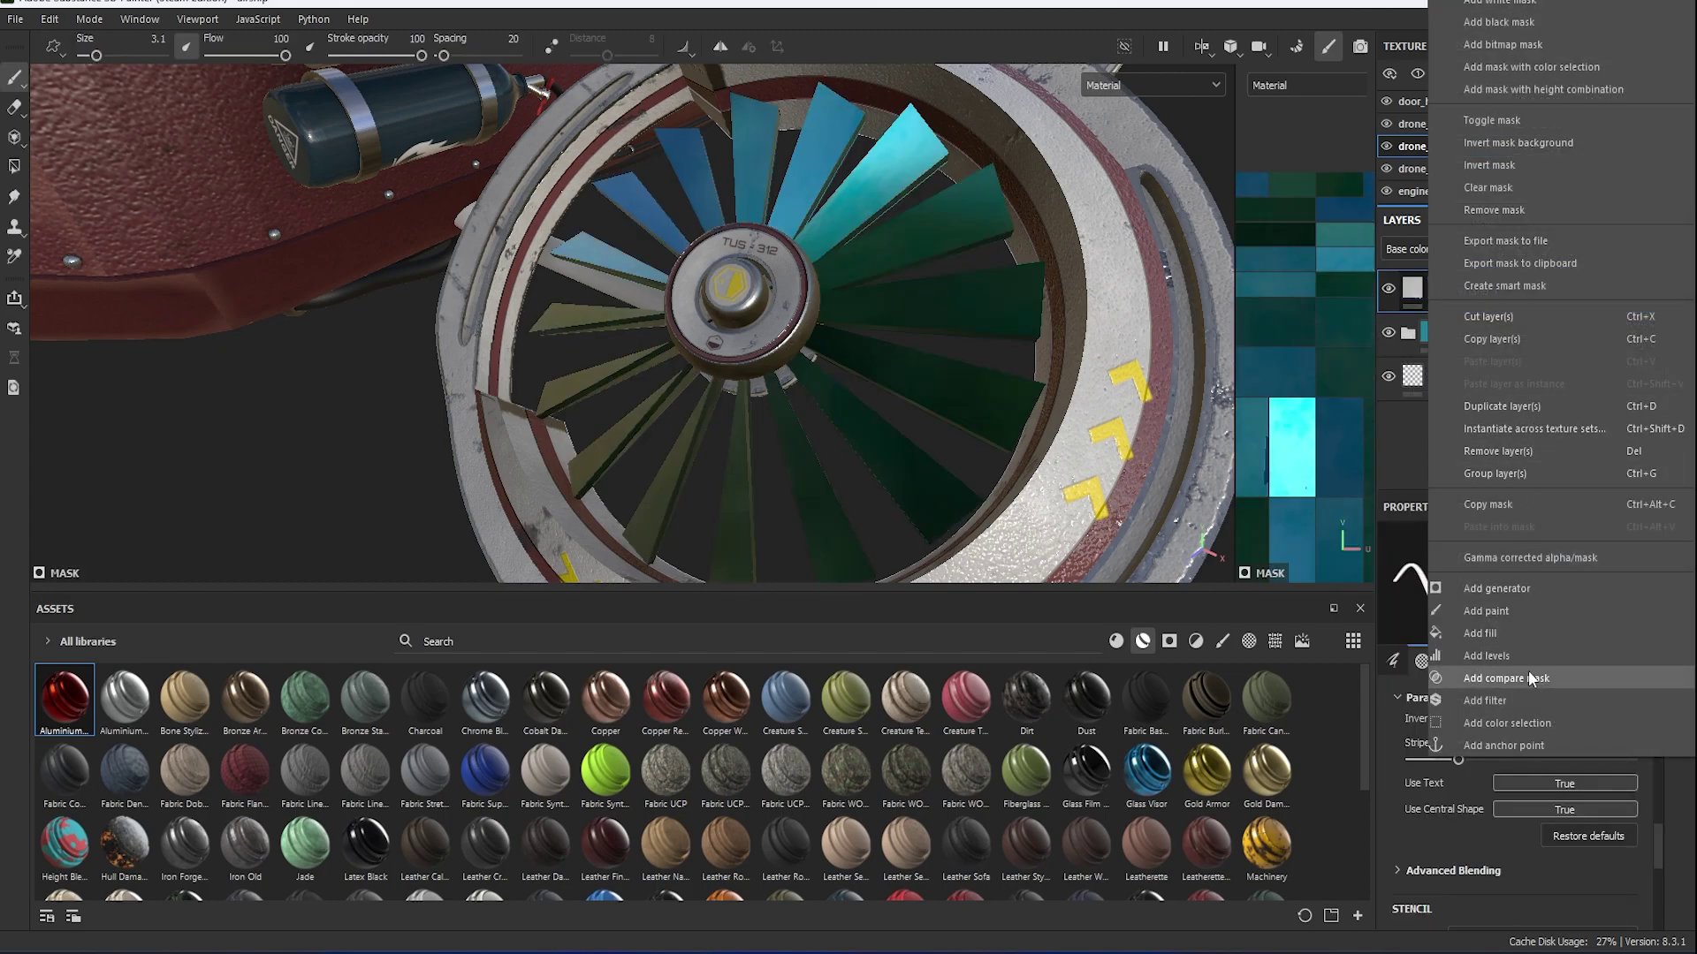
pyautogui.click(1503, 633)
pyautogui.scroll(3, 938, 431)
pyautogui.scroll(2, 986, 448)
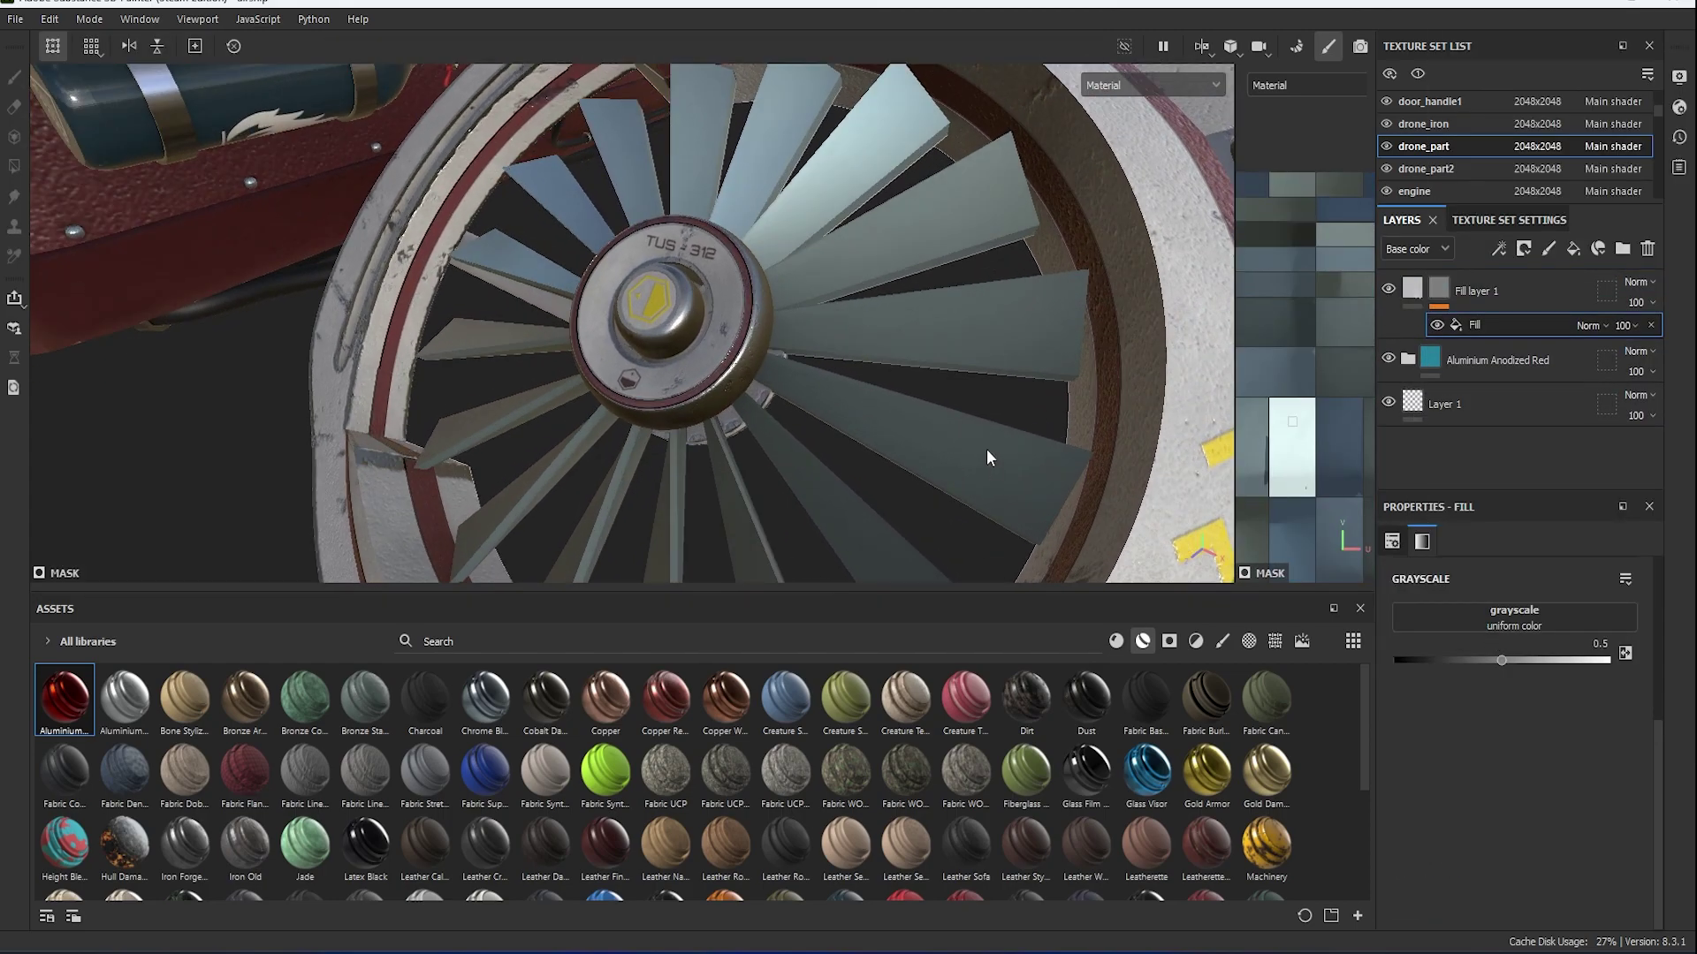
pyautogui.click(1523, 608)
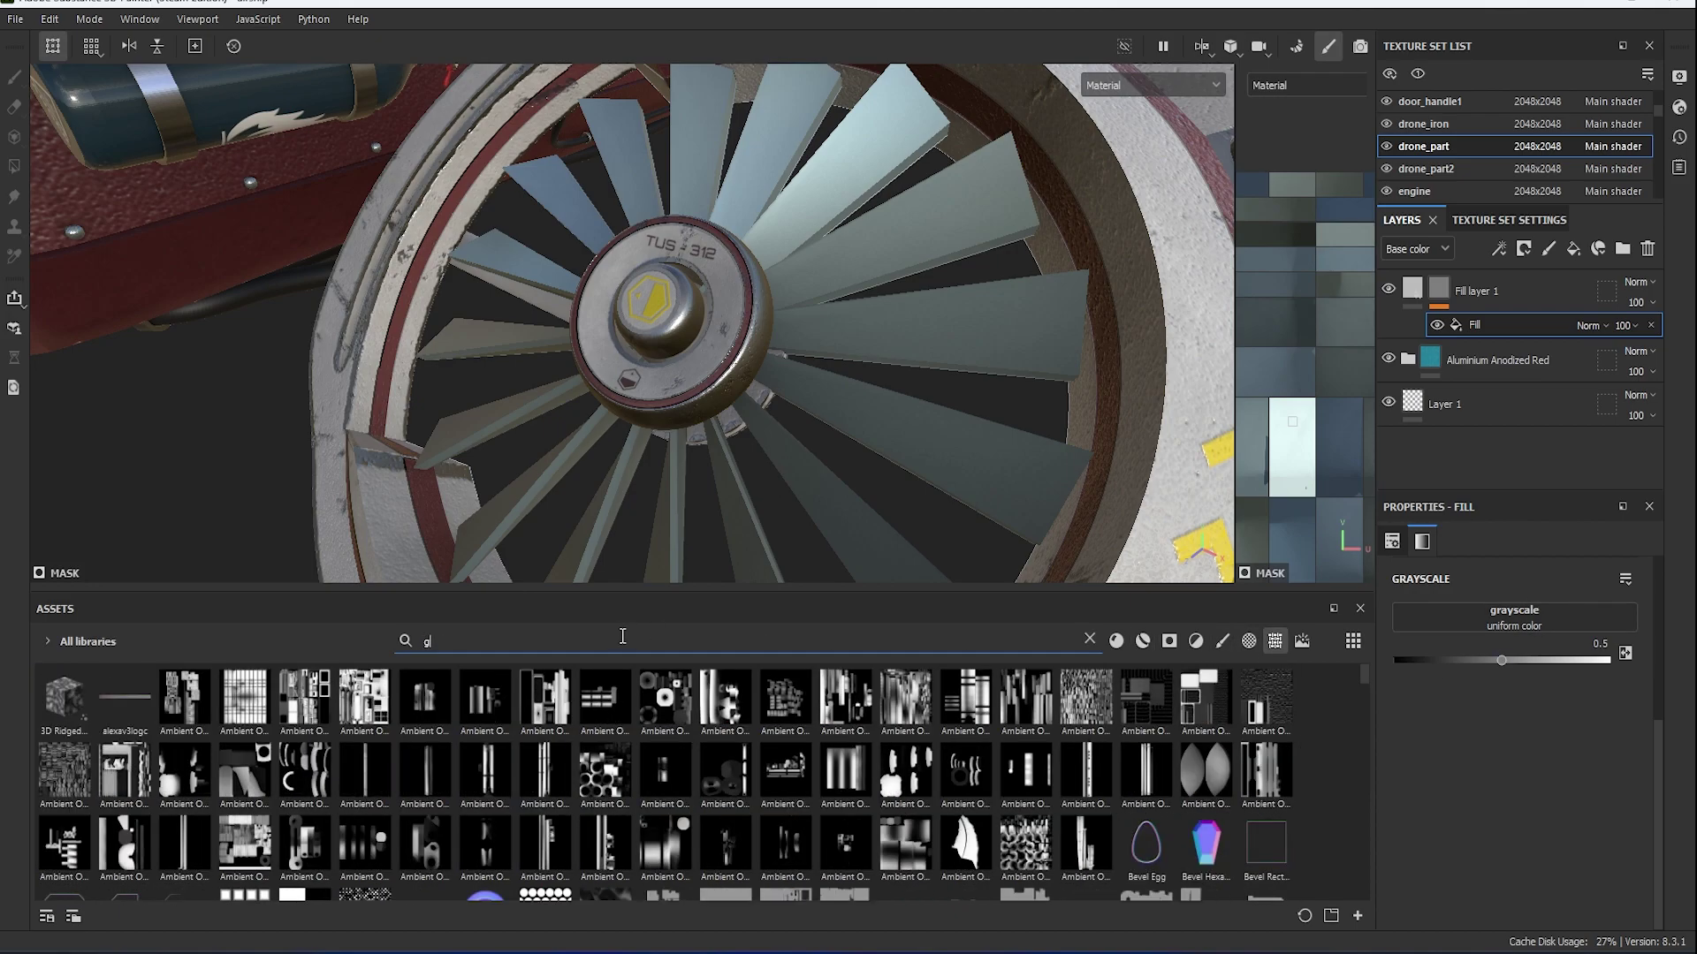
pyautogui.write('grunger')
pyautogui.click(111, 699)
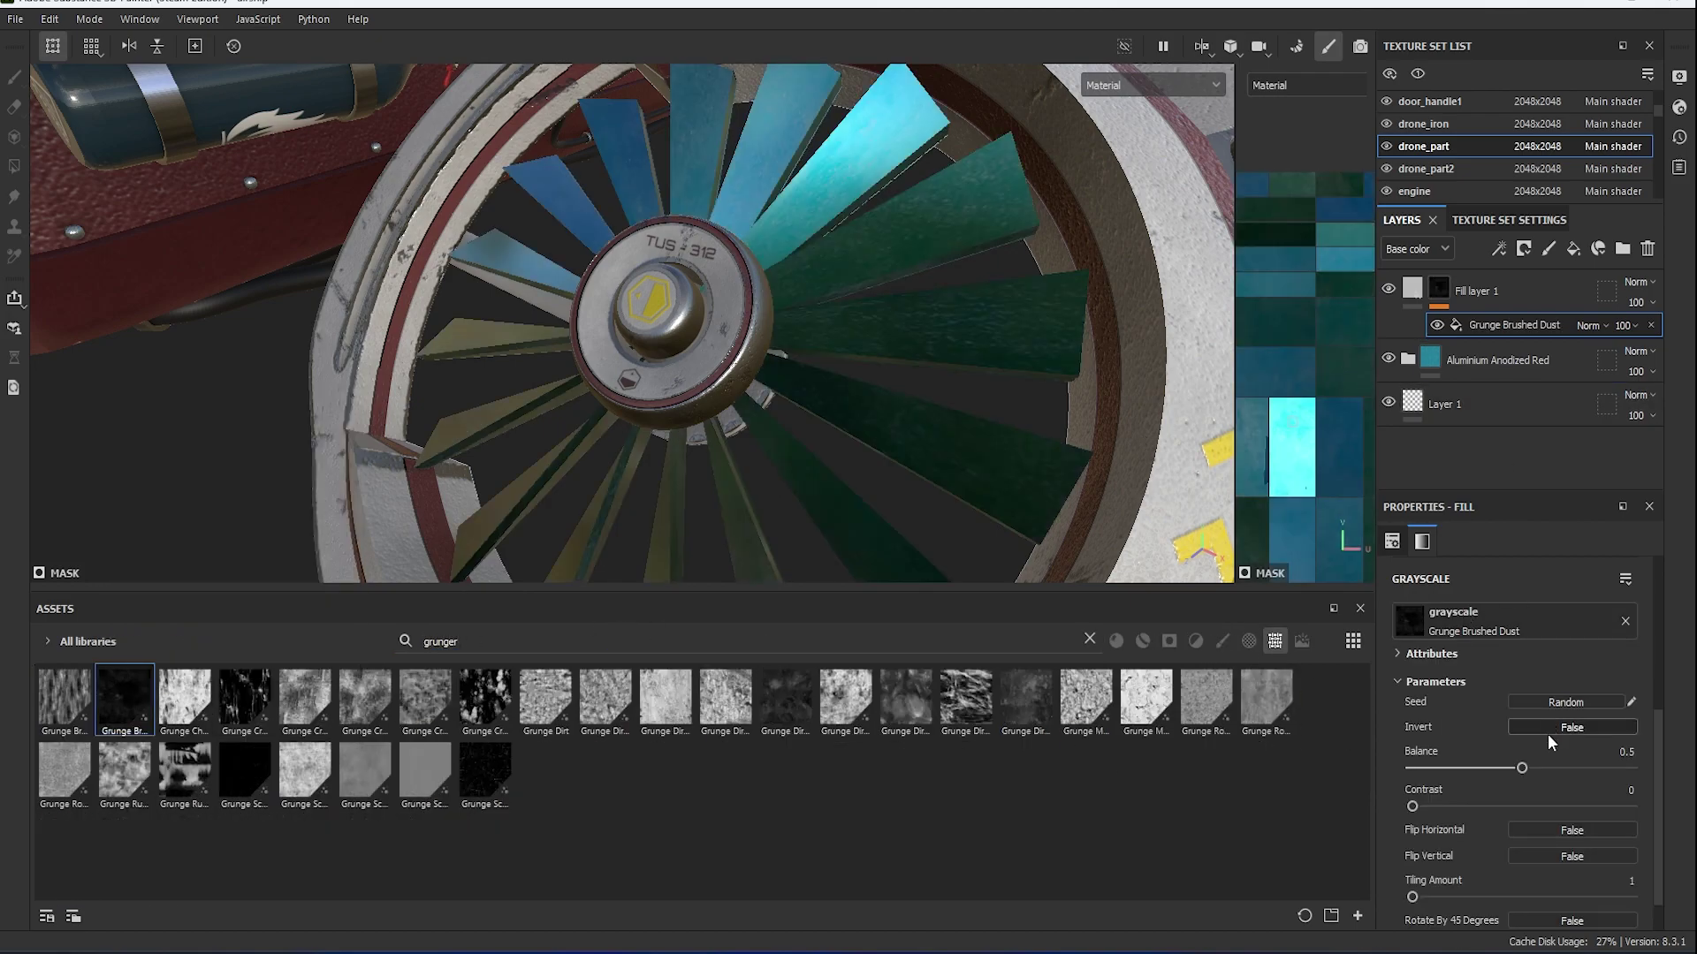
# Return to the Grunge Brushed Dust settings after briefly opening Fill layer 1's base colour.
pyautogui.click(1413, 288)
pyautogui.click(1565, 766)
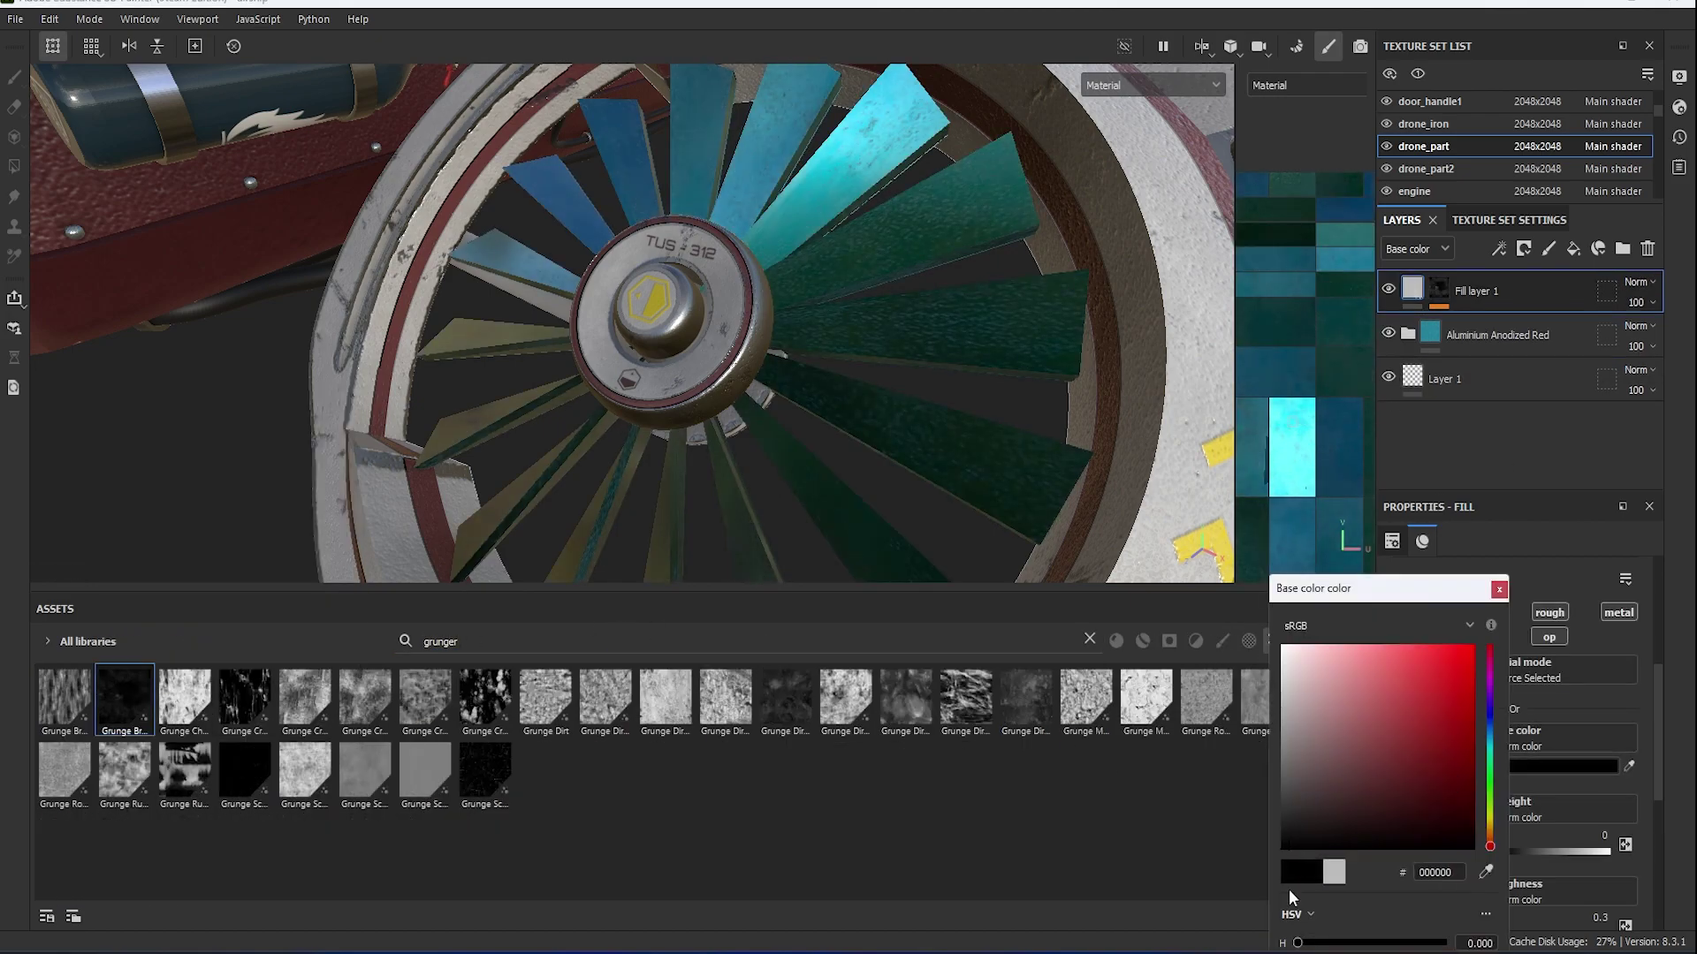
pyautogui.press('Escape')
pyautogui.hotkey('ctrl', 'z')
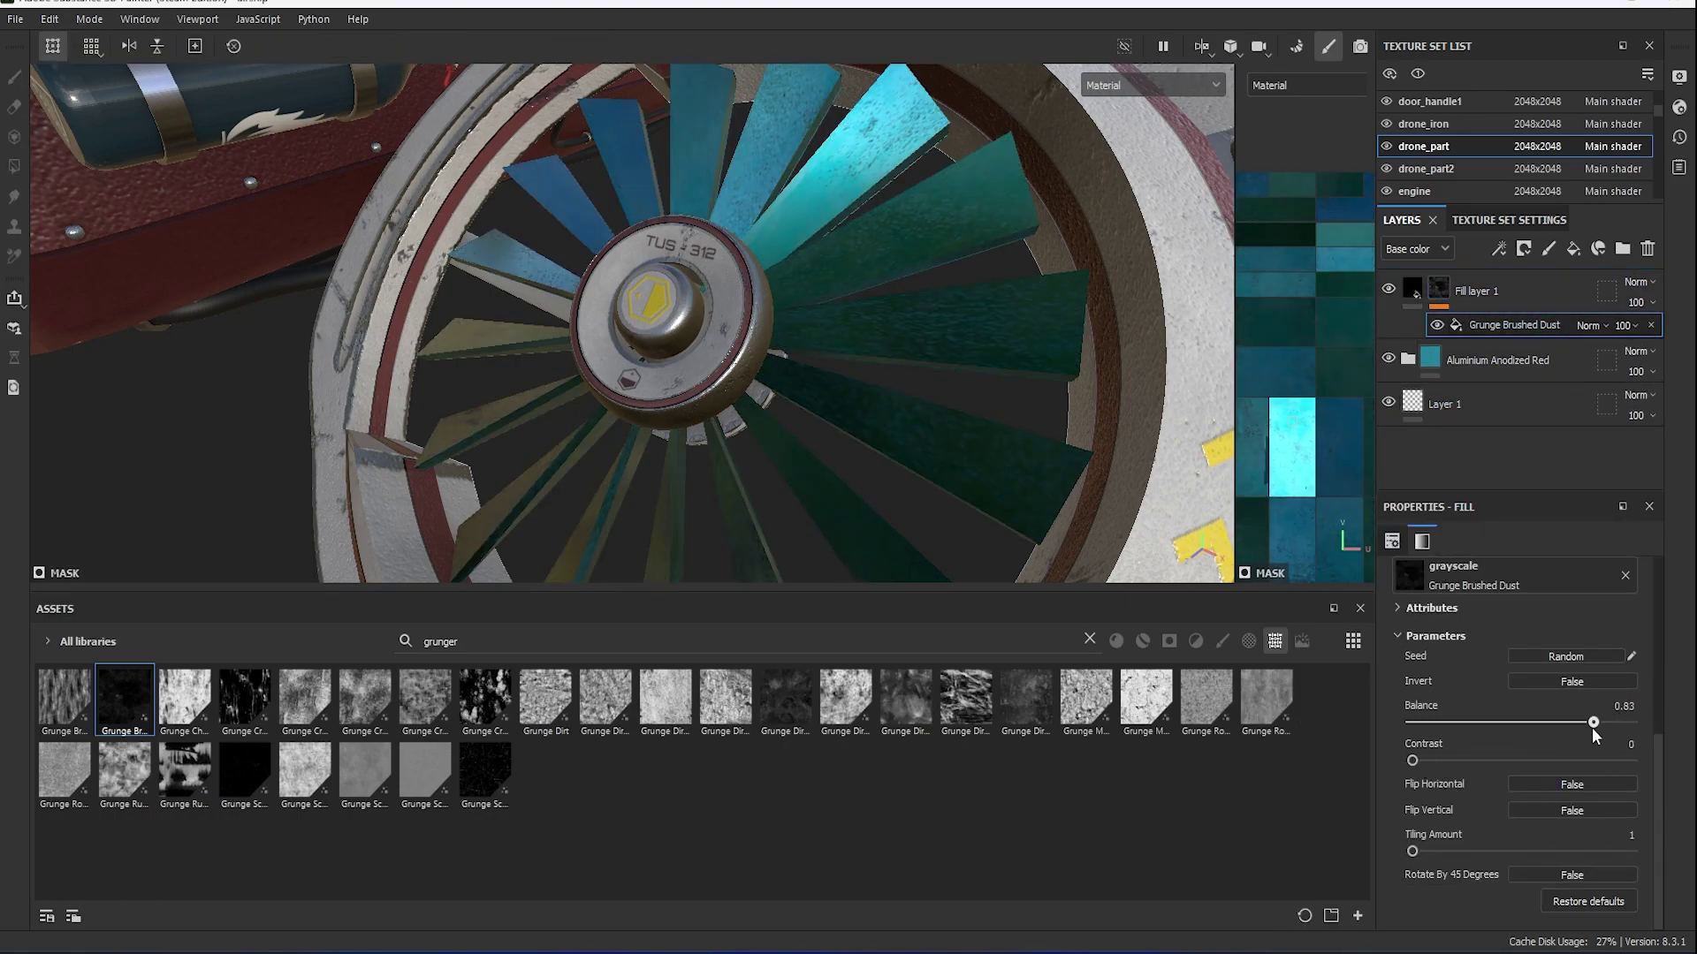
# Set the Aluminum layer's base colour to pale cream E7DBCE.
pyautogui.scroll(3, 1491, 672)
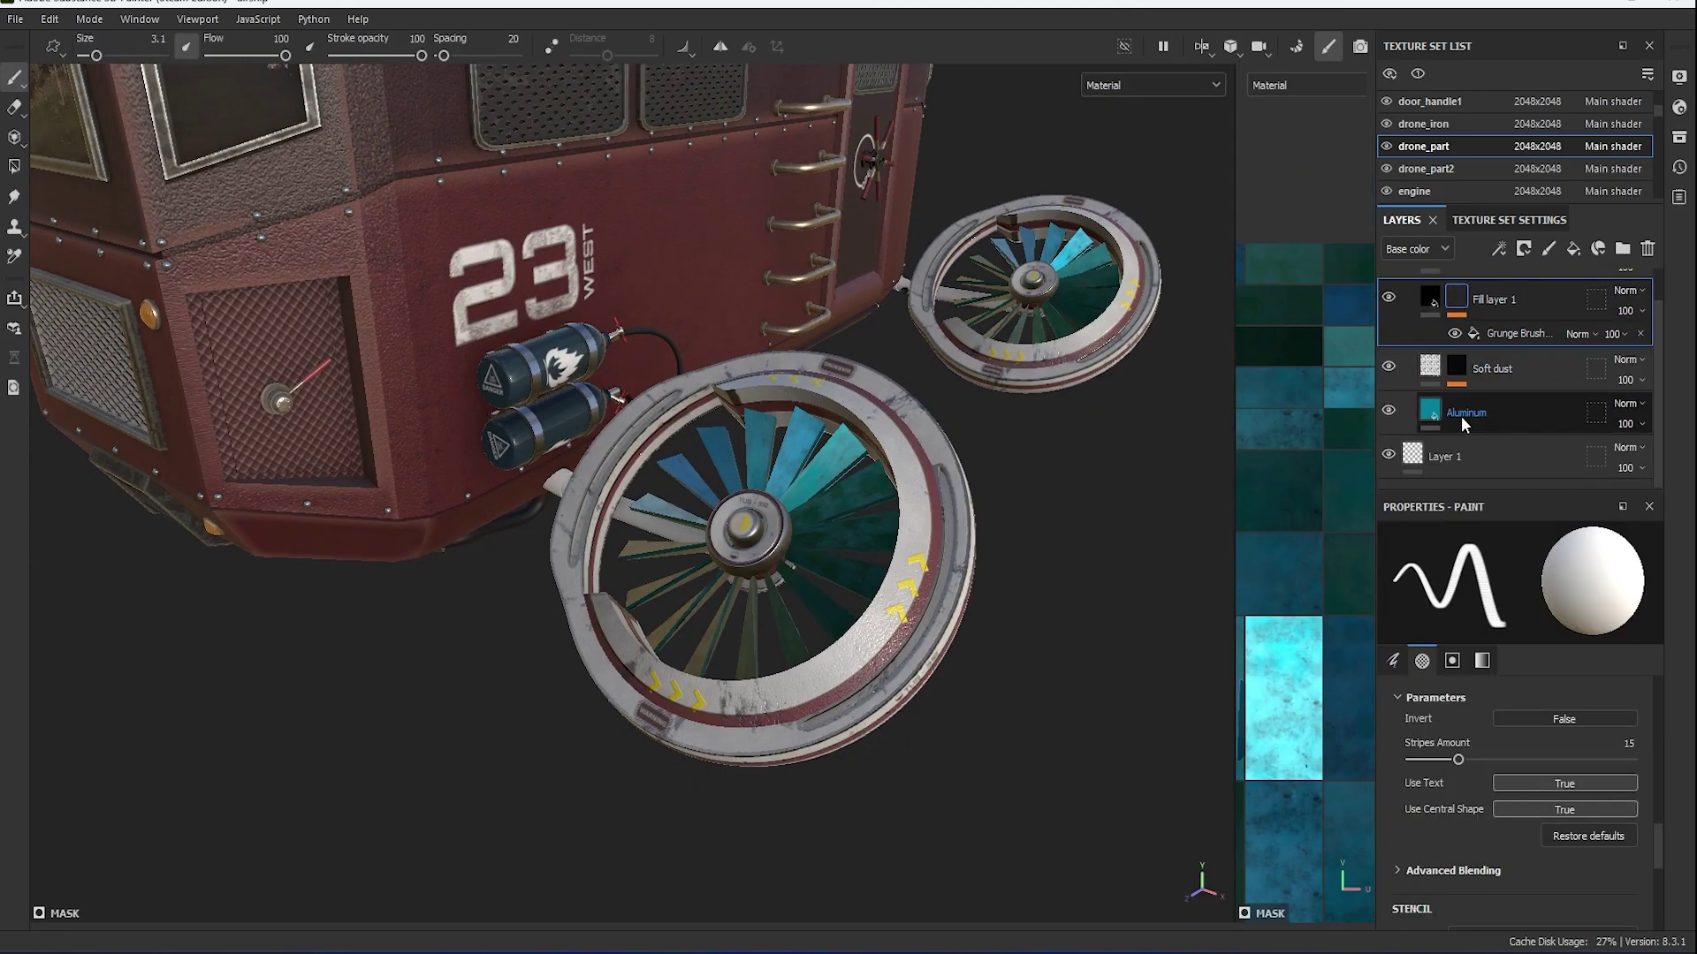
pyautogui.click(1462, 413)
pyautogui.click(1562, 660)
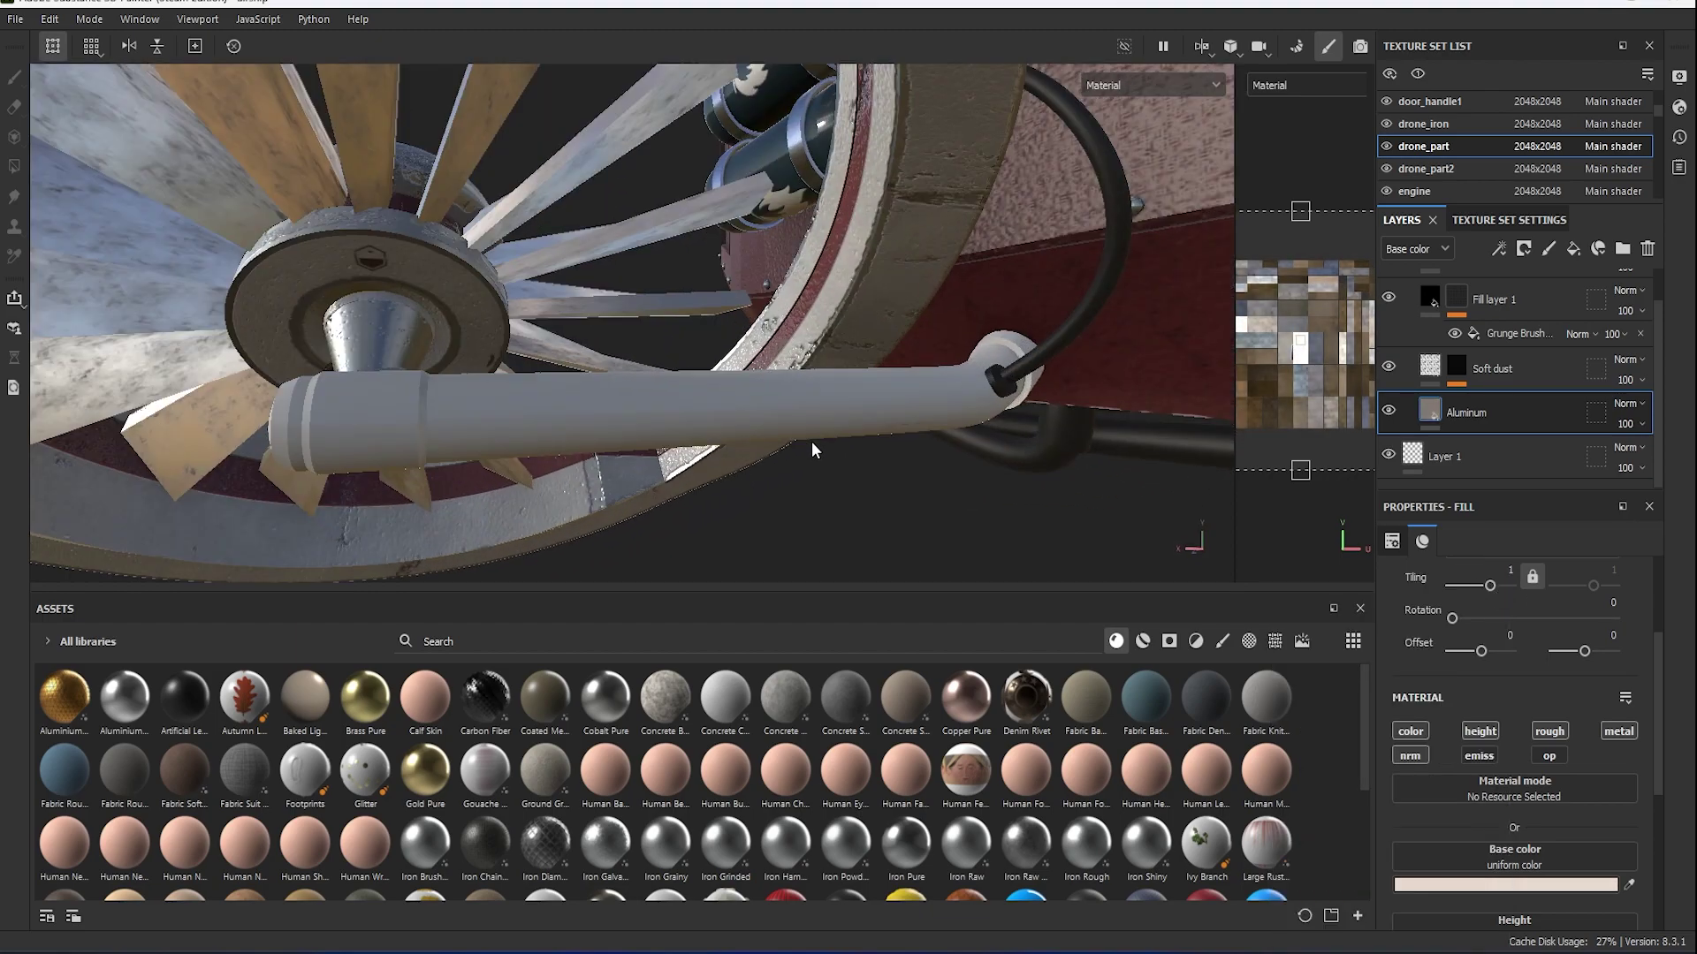
pyautogui.scroll(-3, 834, 438)
pyautogui.scroll(-10, 1207, 848)
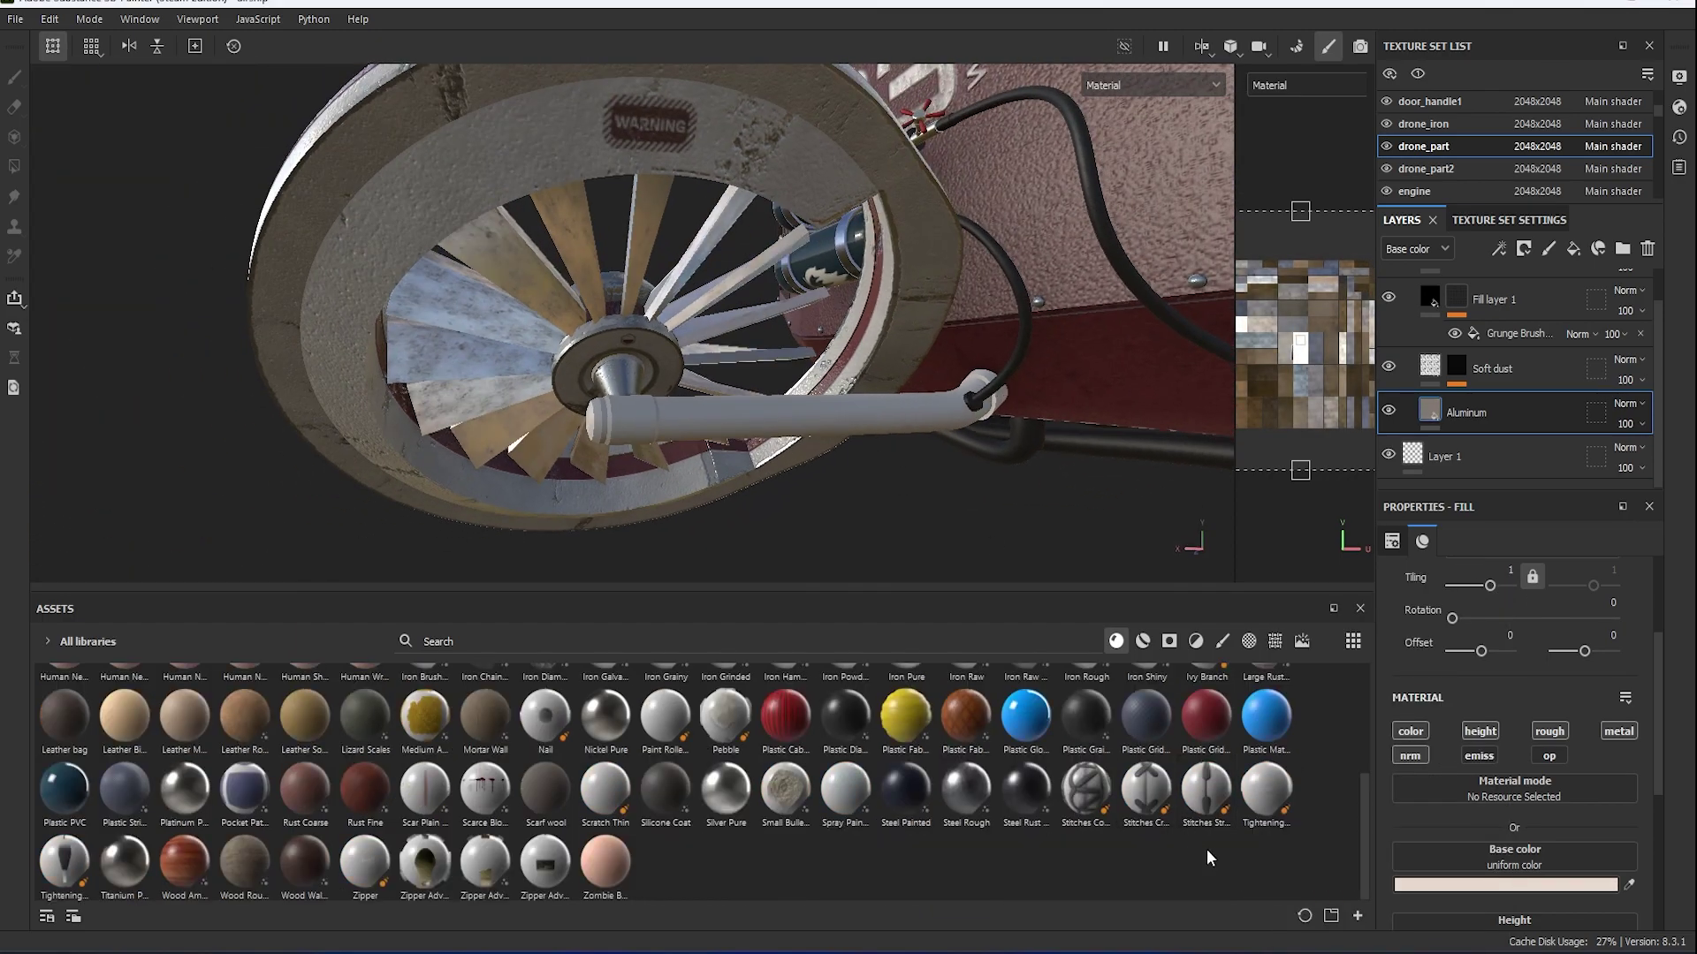
# Apply Steel Medieval Stylized to the lever pipe, Metal Edge Wear level 0.36, contrast 0.81.
pyautogui.moveTo(1093, 794); pyautogui.dragTo(837, 422)
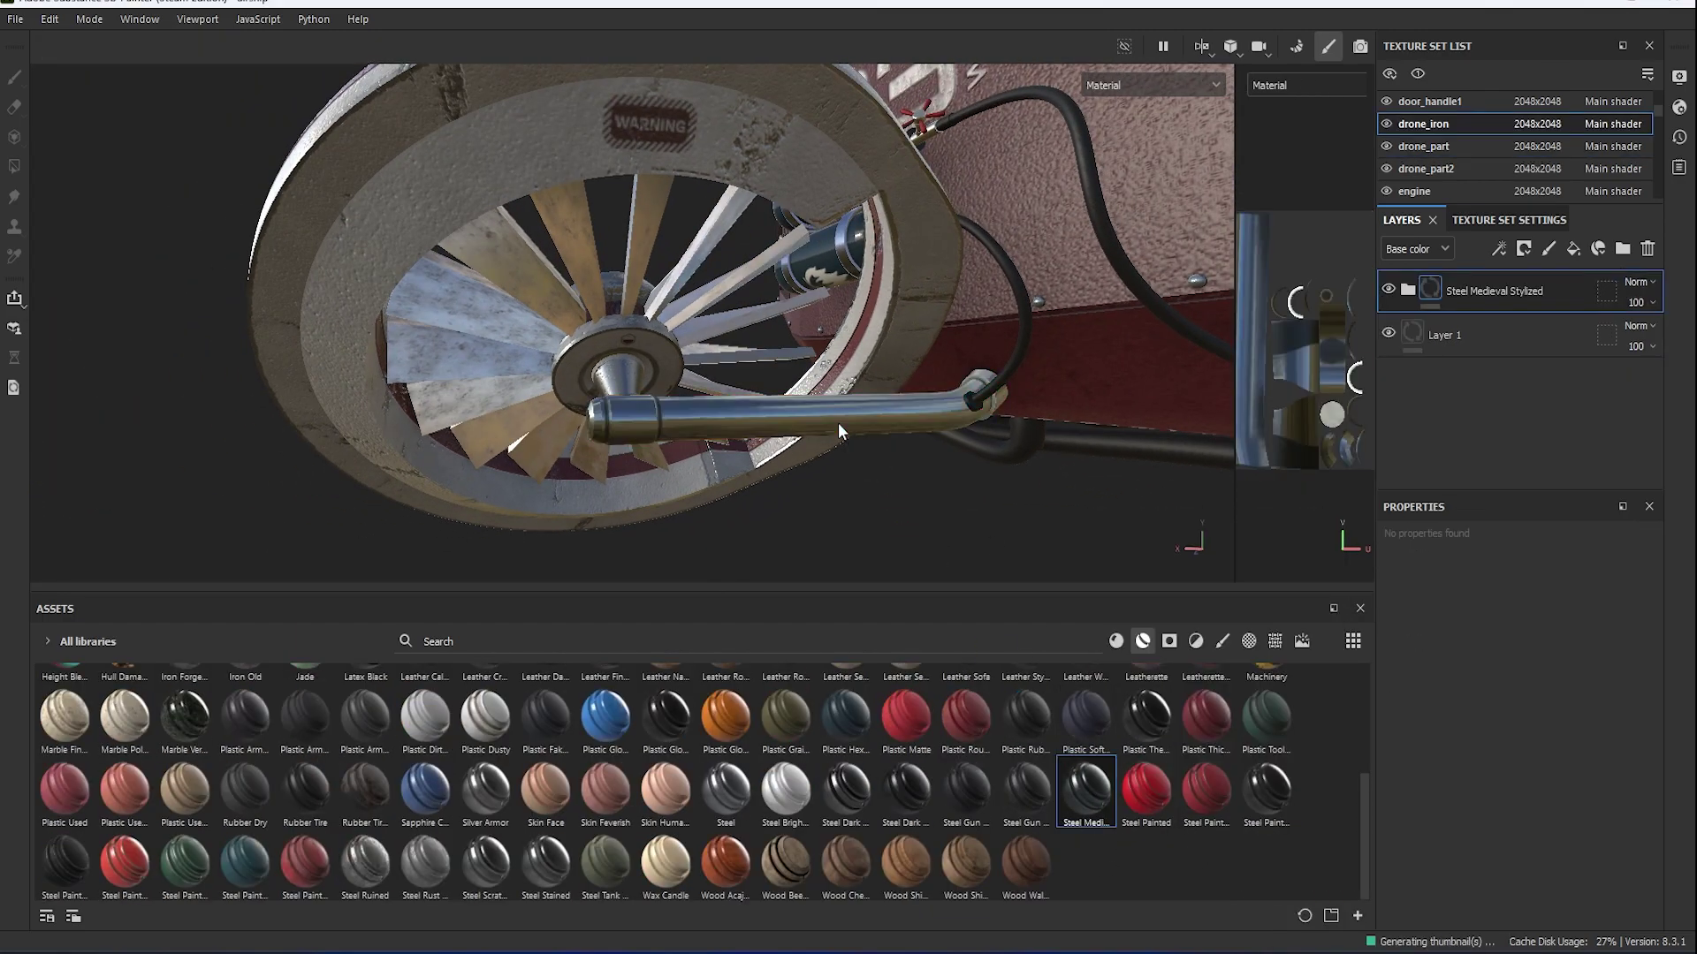
pyautogui.click(1408, 290)
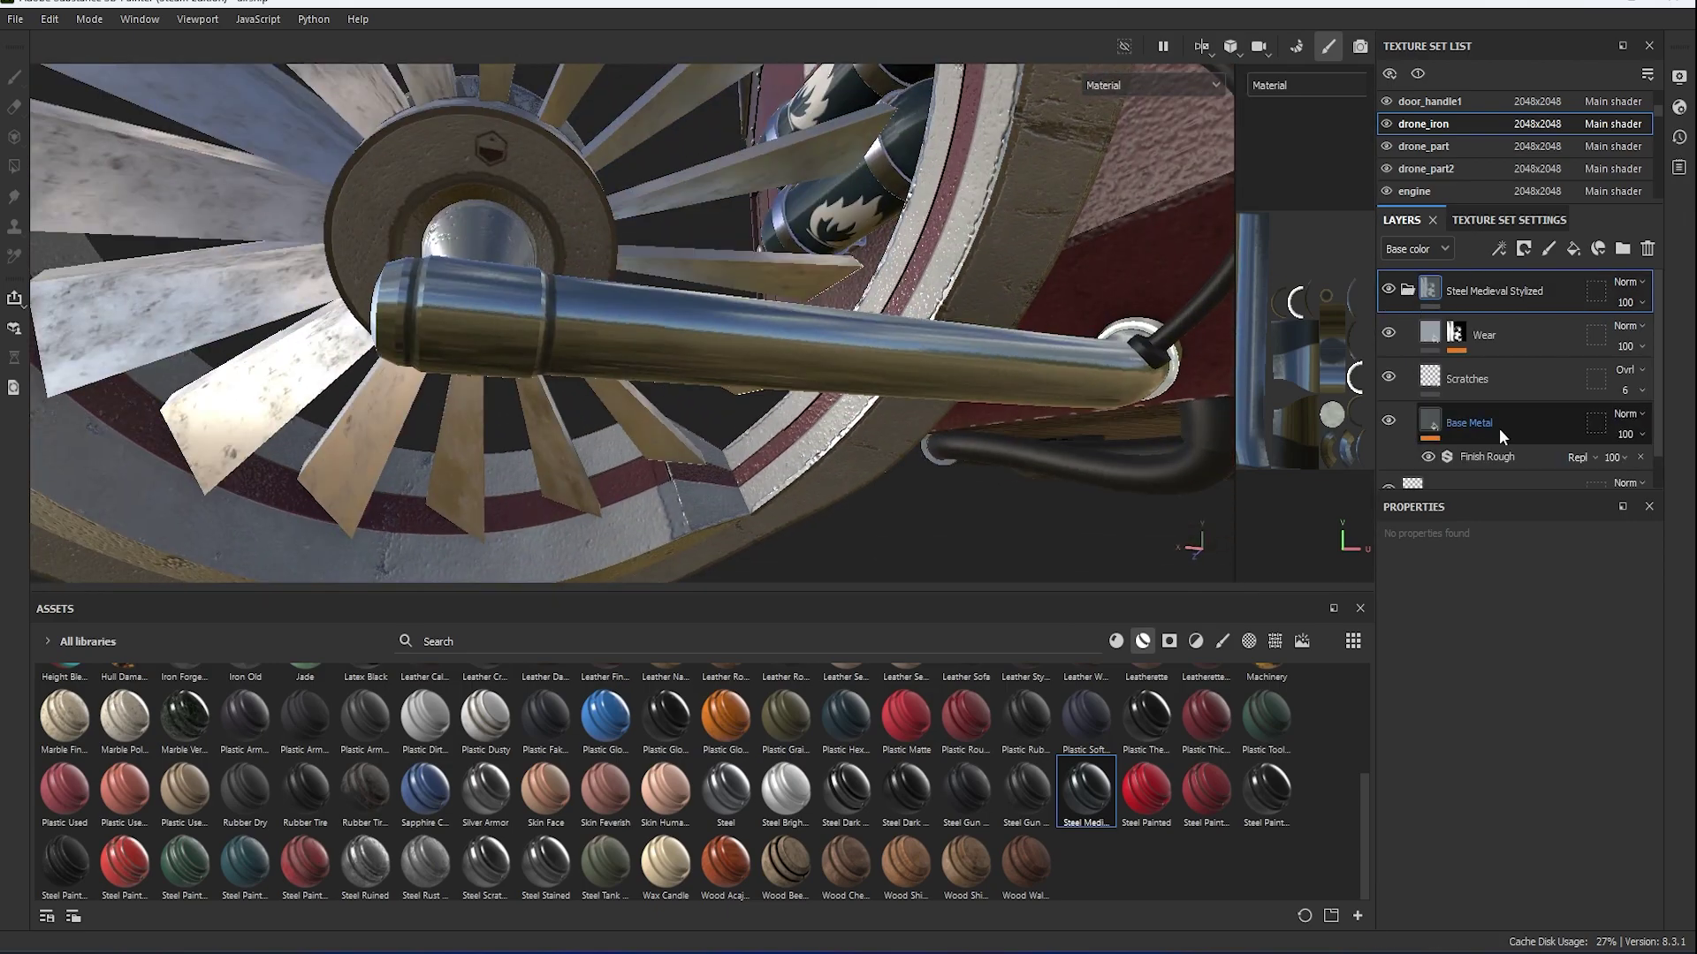
pyautogui.click(1503, 368)
pyautogui.moveTo(1536, 740); pyautogui.dragTo(1493, 744)
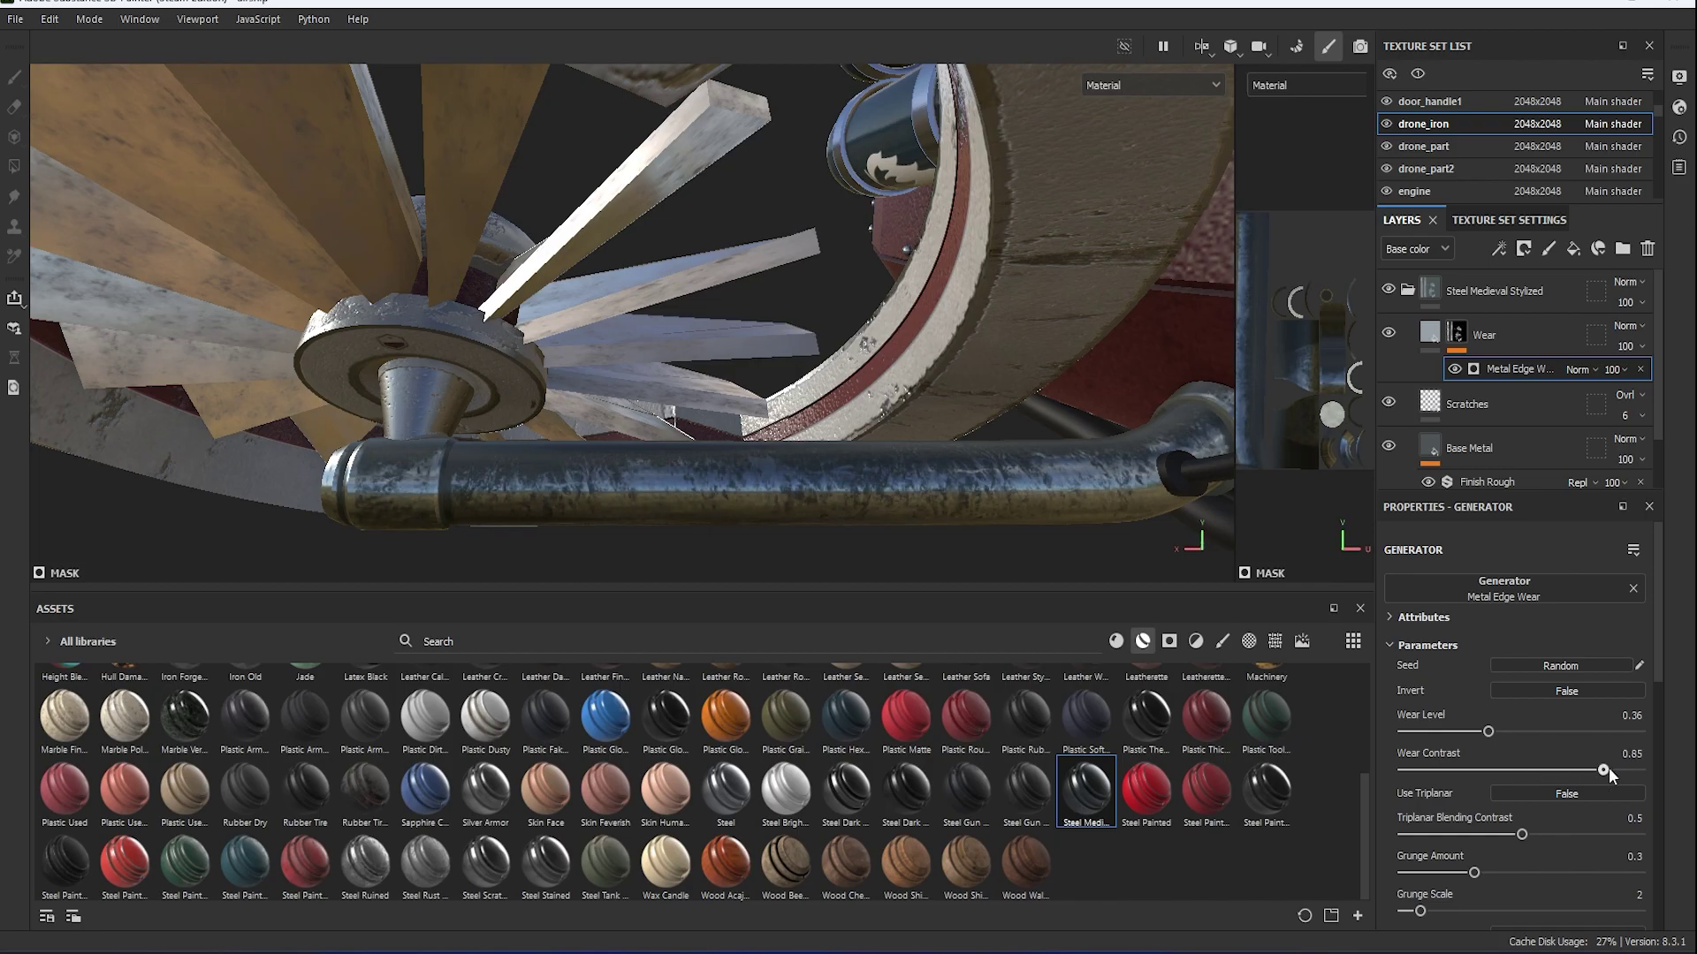
pyautogui.moveTo(1608, 771); pyautogui.dragTo(1599, 770)
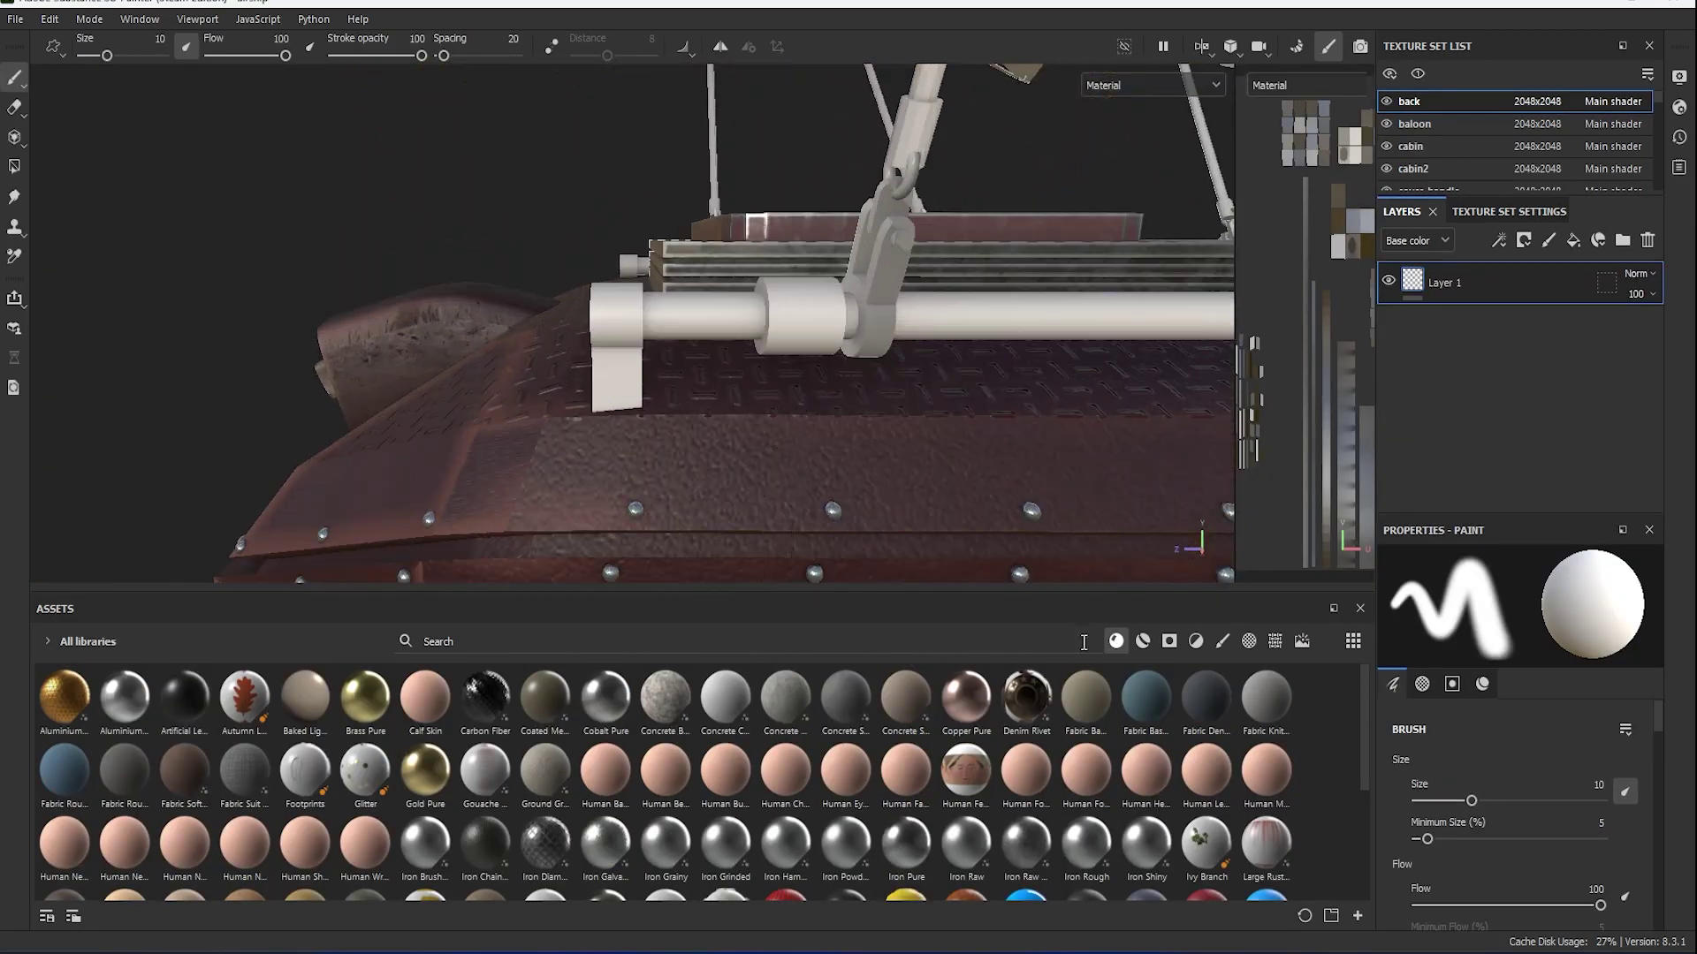
pyautogui.scroll(-5, 1291, 831)
pyautogui.scroll(-5, 1291, 831)
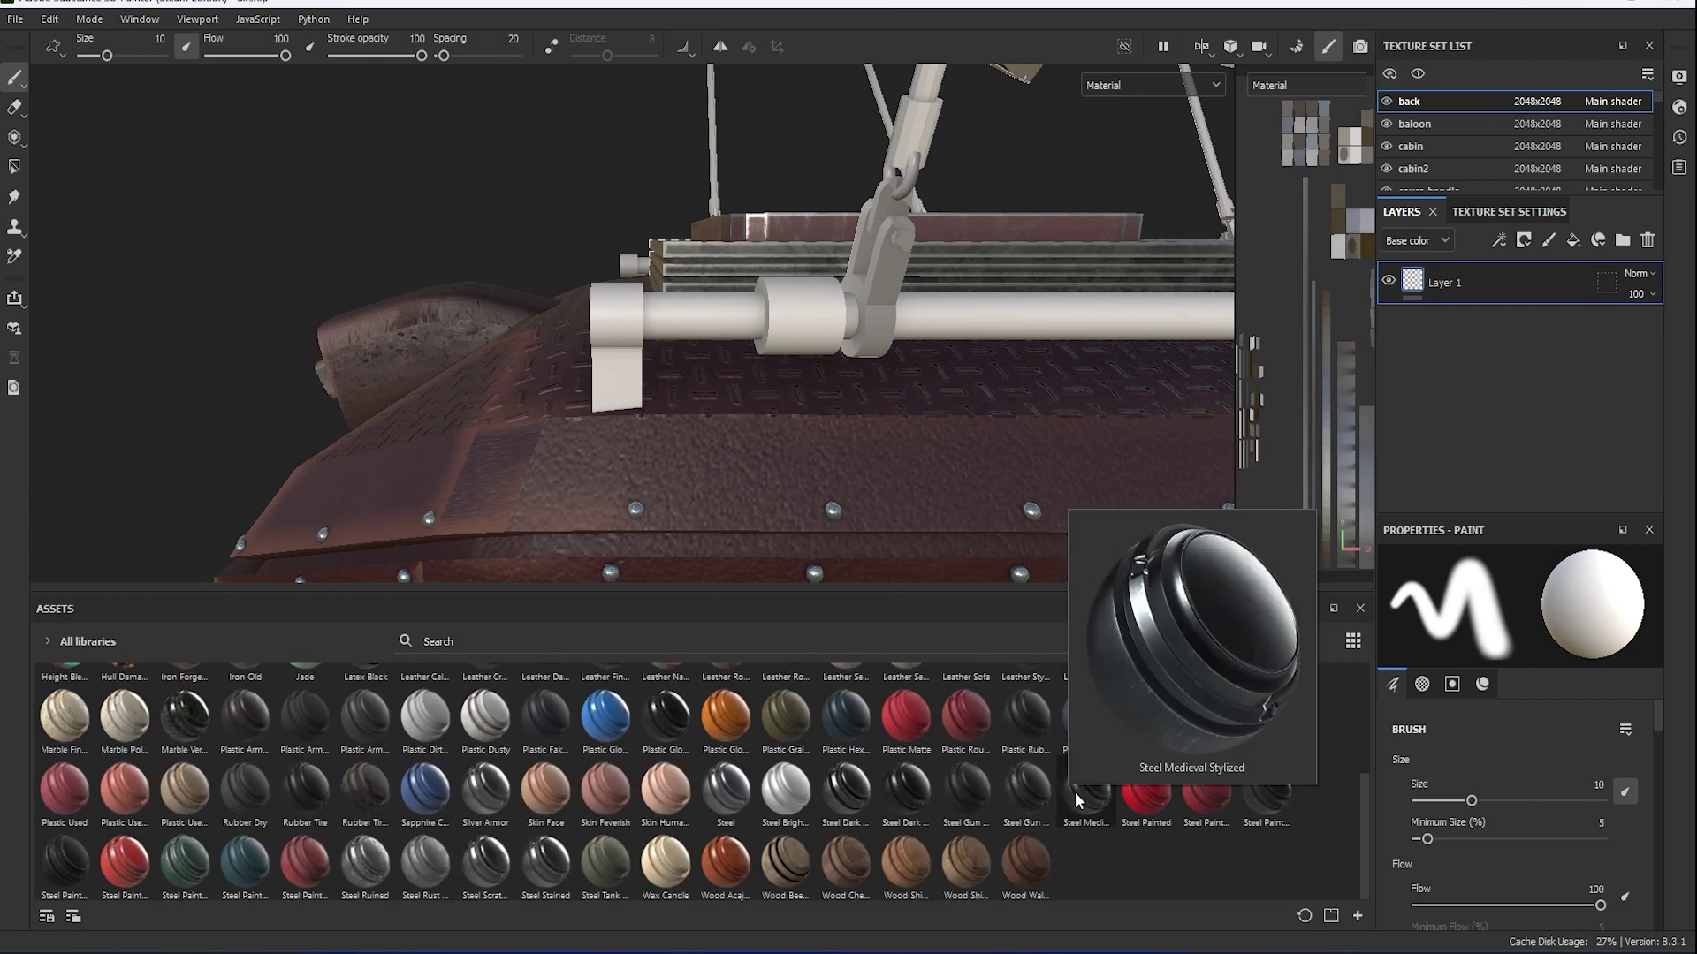
# Apply Steel Medieval Stylized to the cabin rail pipe, tint Base Metal yellowish, collapse the group.
pyautogui.moveTo(1075, 791); pyautogui.dragTo(723, 316)
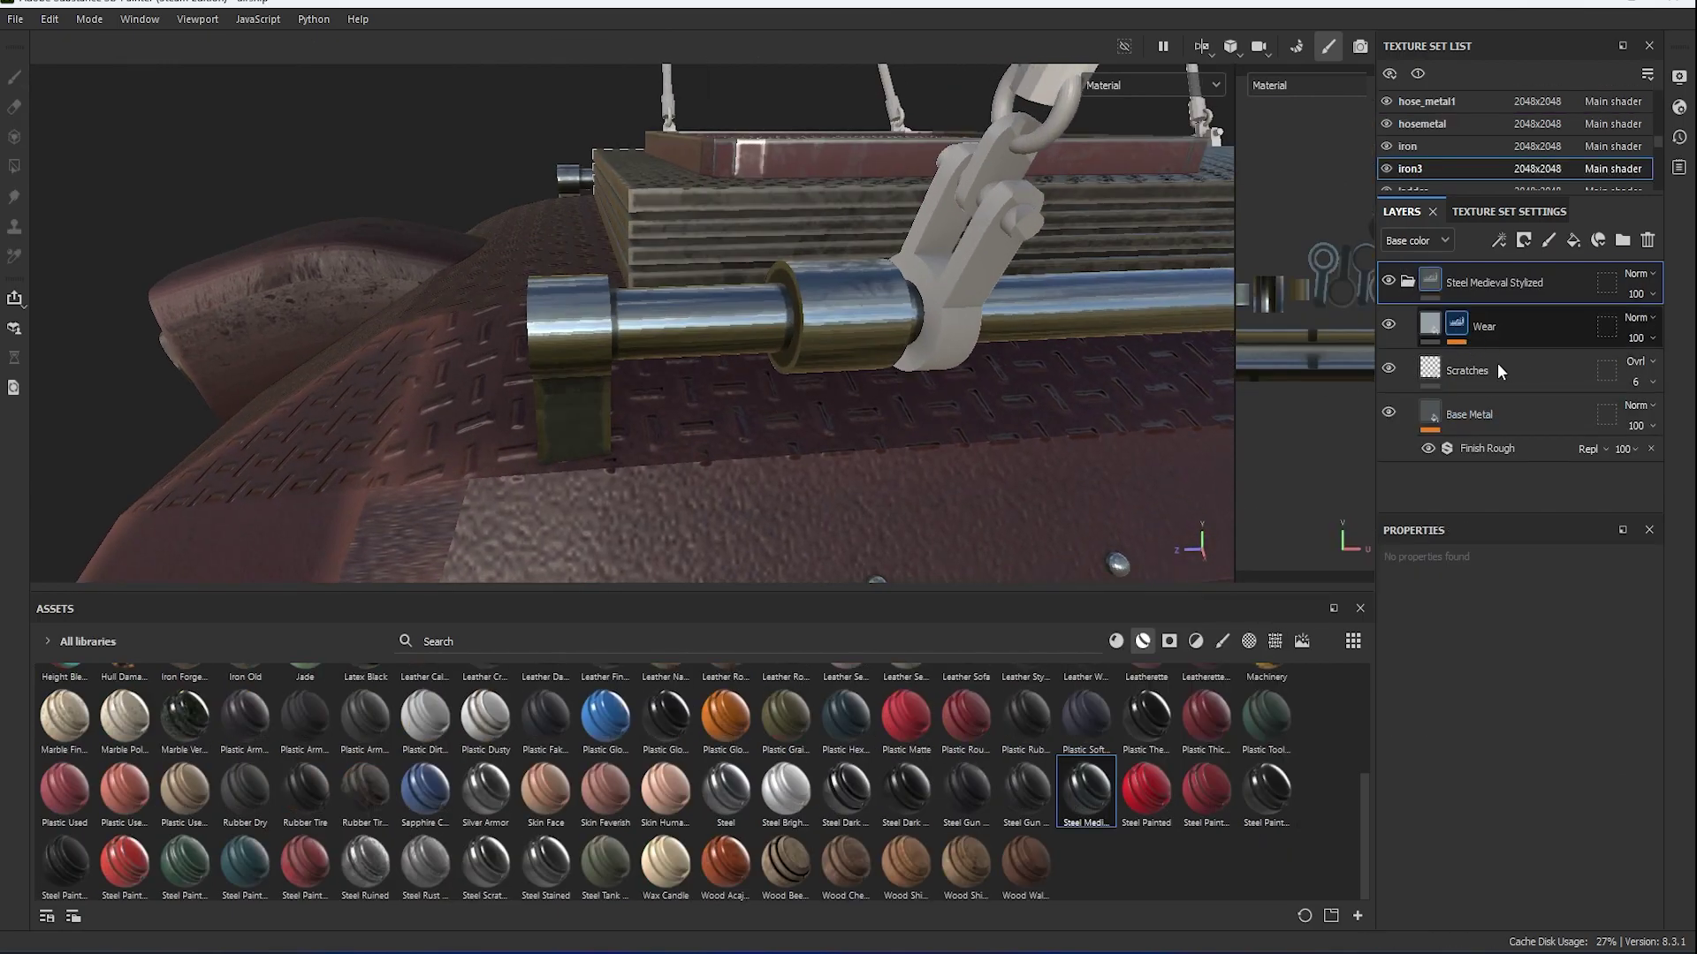
pyautogui.click(1497, 362)
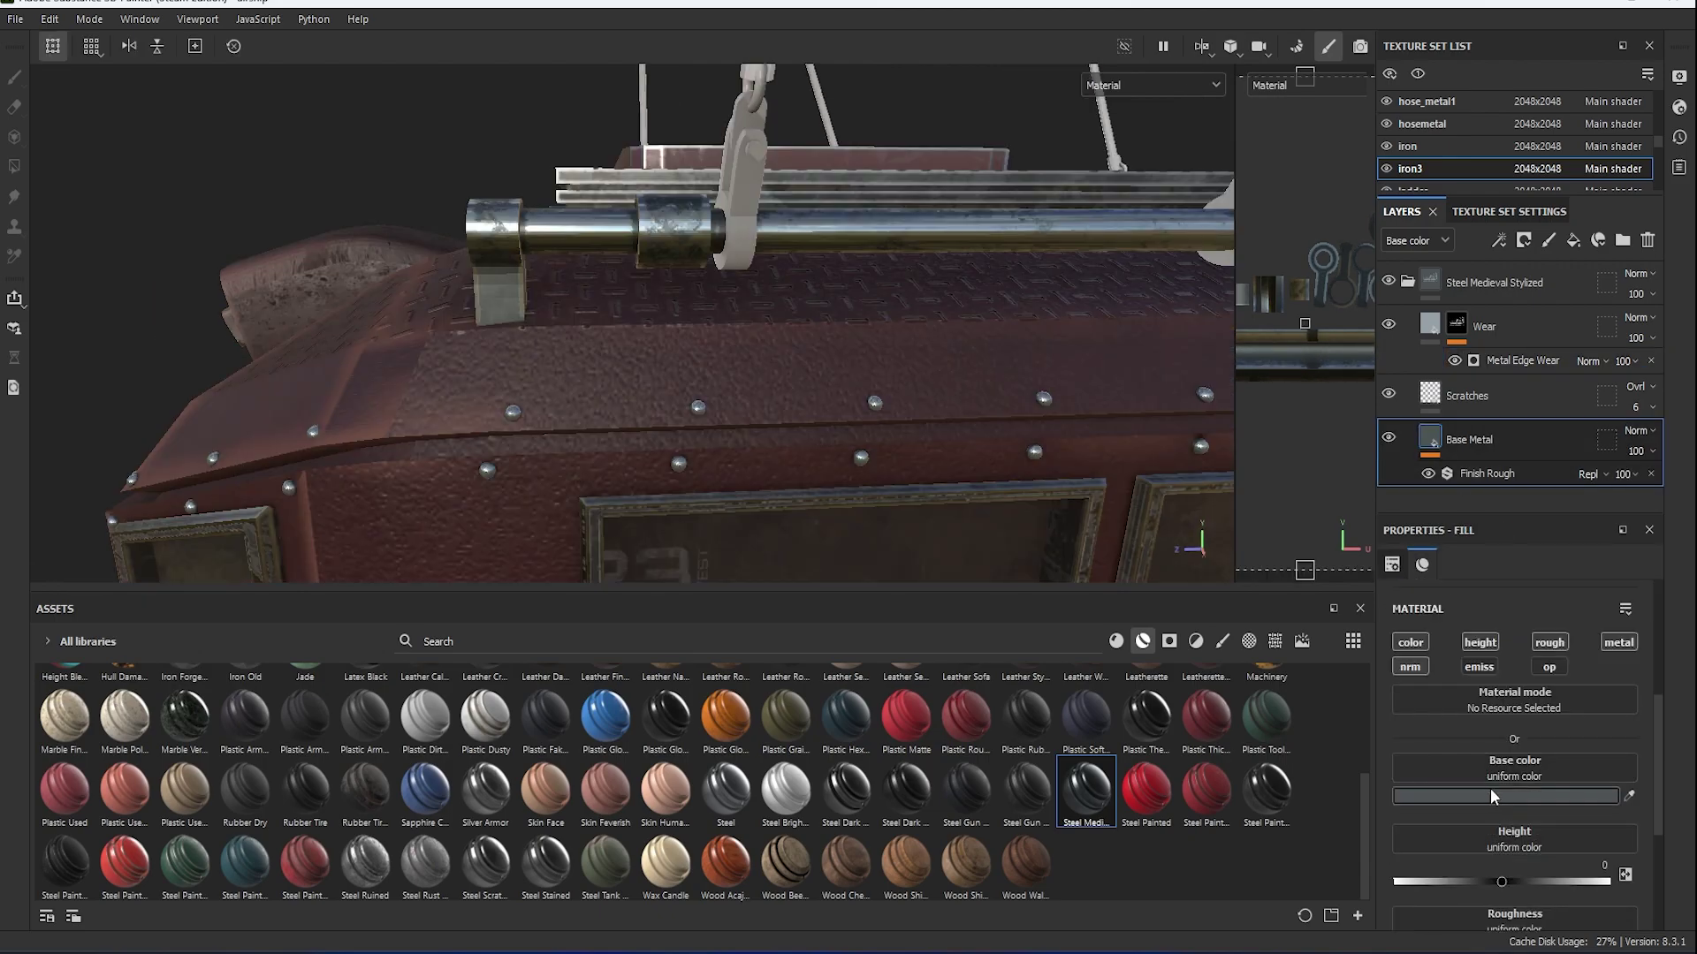
pyautogui.click(1493, 794)
pyautogui.moveTo(1461, 809); pyautogui.dragTo(1461, 826)
pyautogui.click(1470, 588)
pyautogui.keyDown('alt'); pyautogui.moveTo(596, 322); pyautogui.dragTo(972, 345); pyautogui.keyUp('alt')
pyautogui.click(1408, 282)
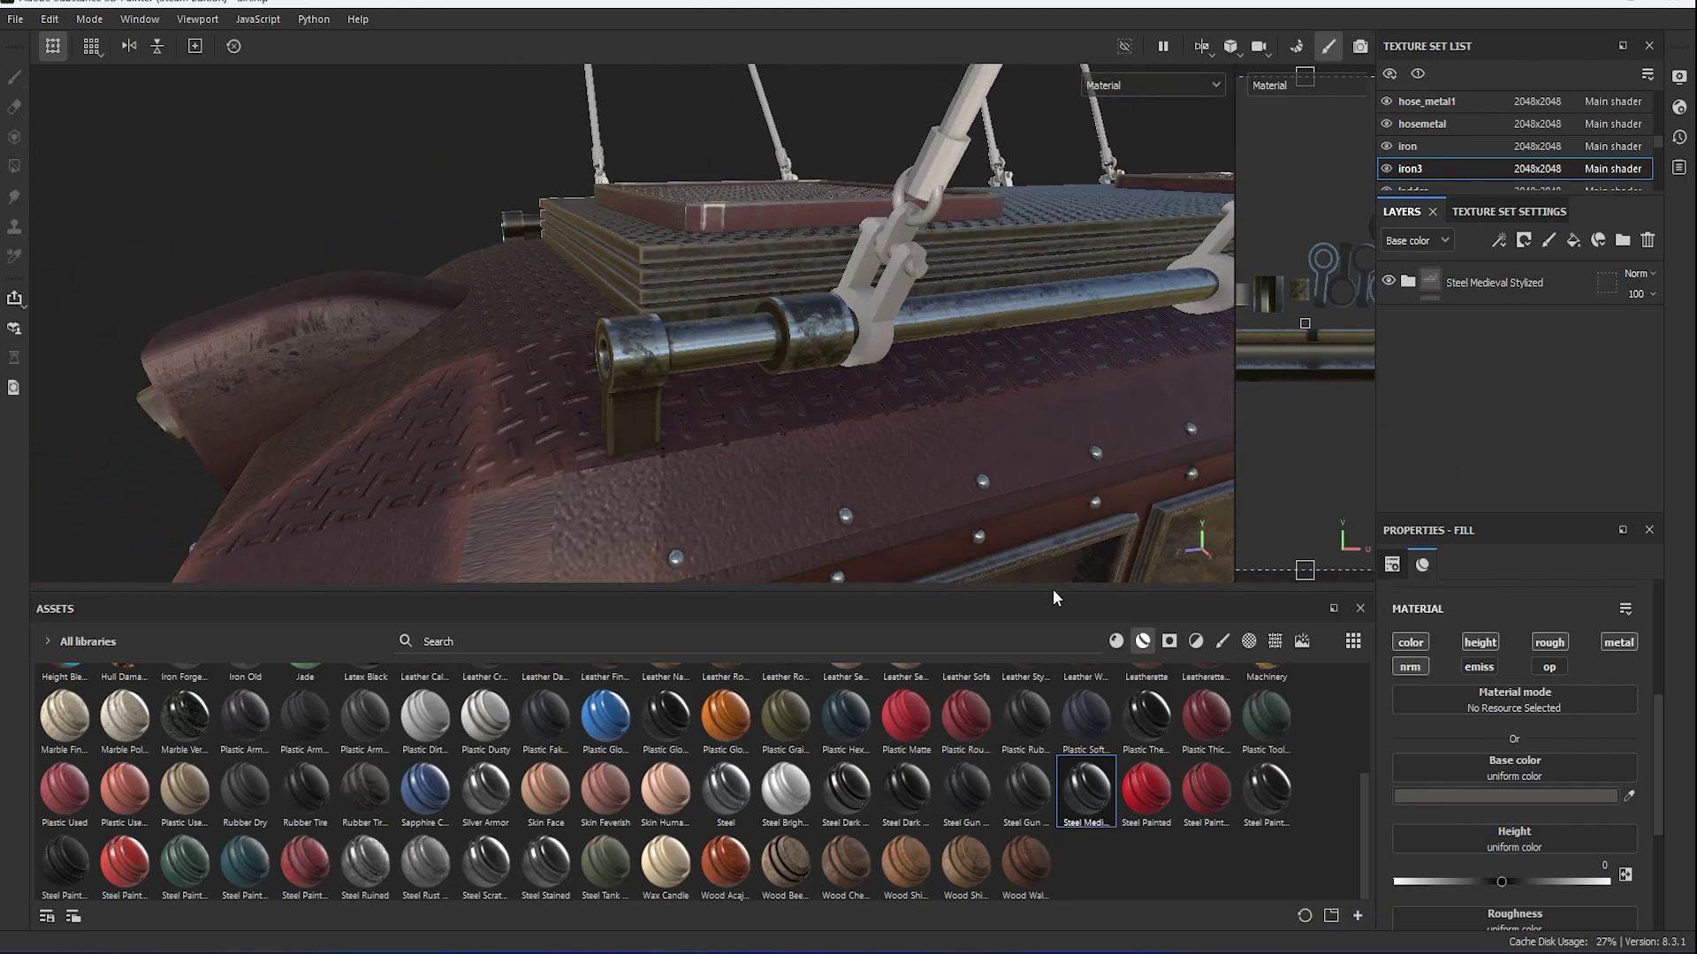
pyautogui.moveTo(1069, 554)
pyautogui.keyDown('alt'); pyautogui.mouseDown()
pyautogui.moveTo(951, 357)
pyautogui.moveTo(830, 407)
pyautogui.moveTo(893, 380)
pyautogui.mouseUp(); pyautogui.keyUp('alt')
# Add a fill layer to the ropes with a yellow base colour.
pyautogui.click(1573, 239)
pyautogui.click(1517, 789)
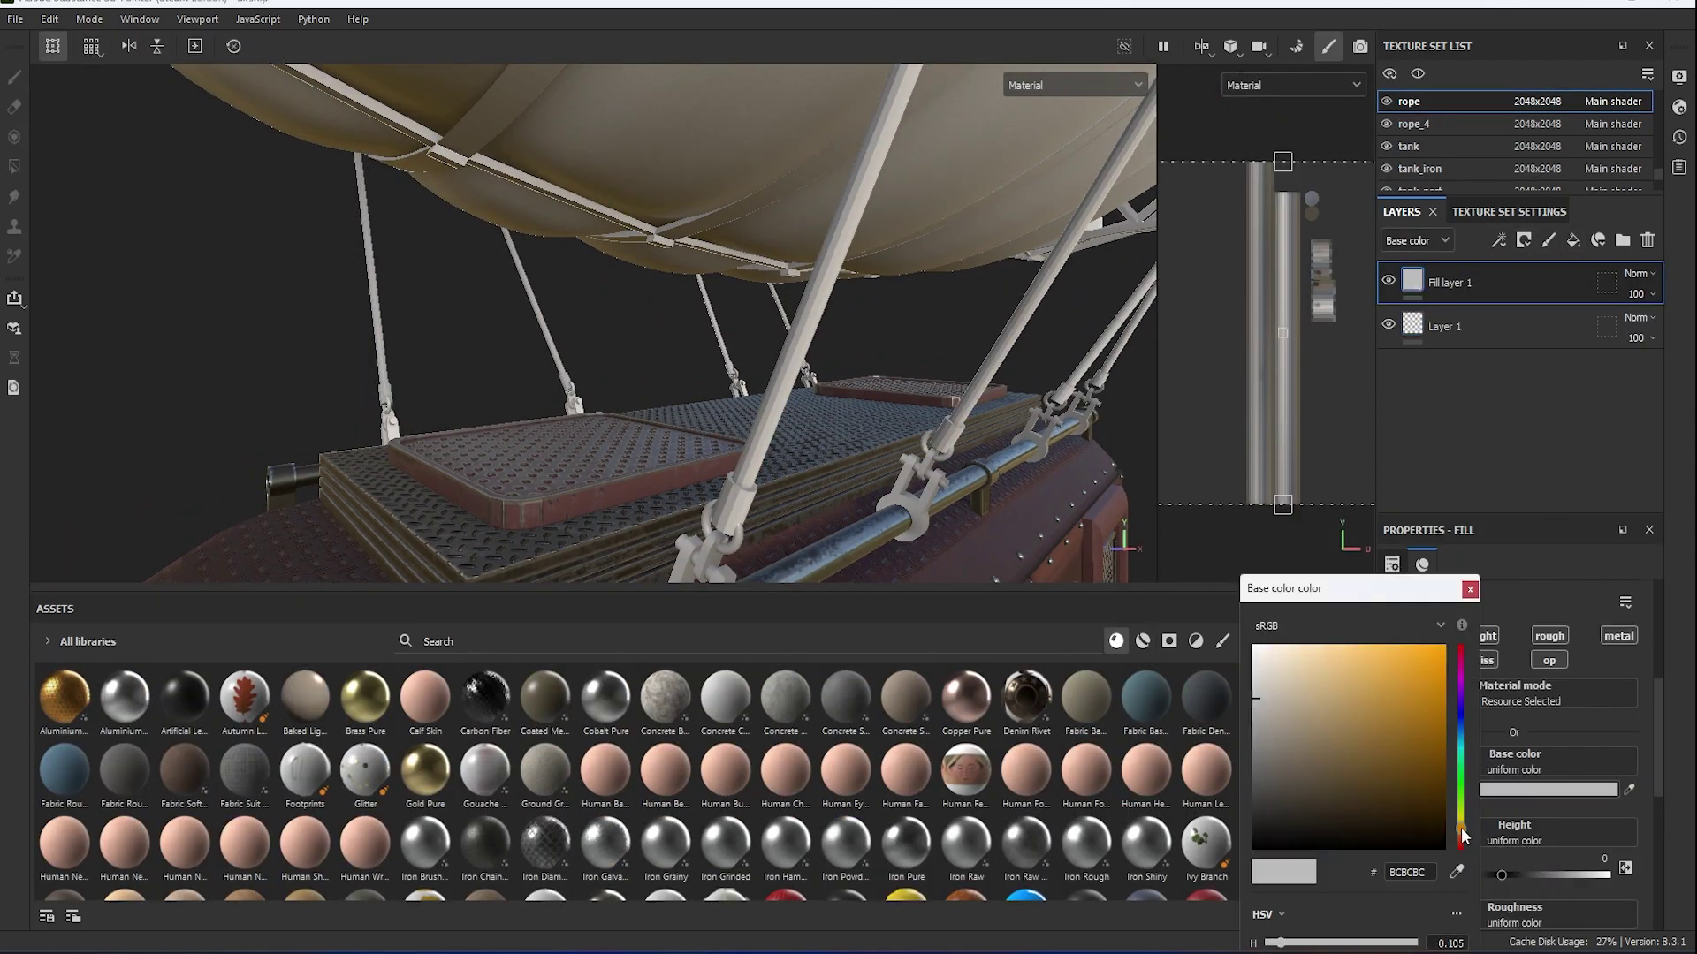
pyautogui.click(1360, 714)
pyautogui.click(1469, 589)
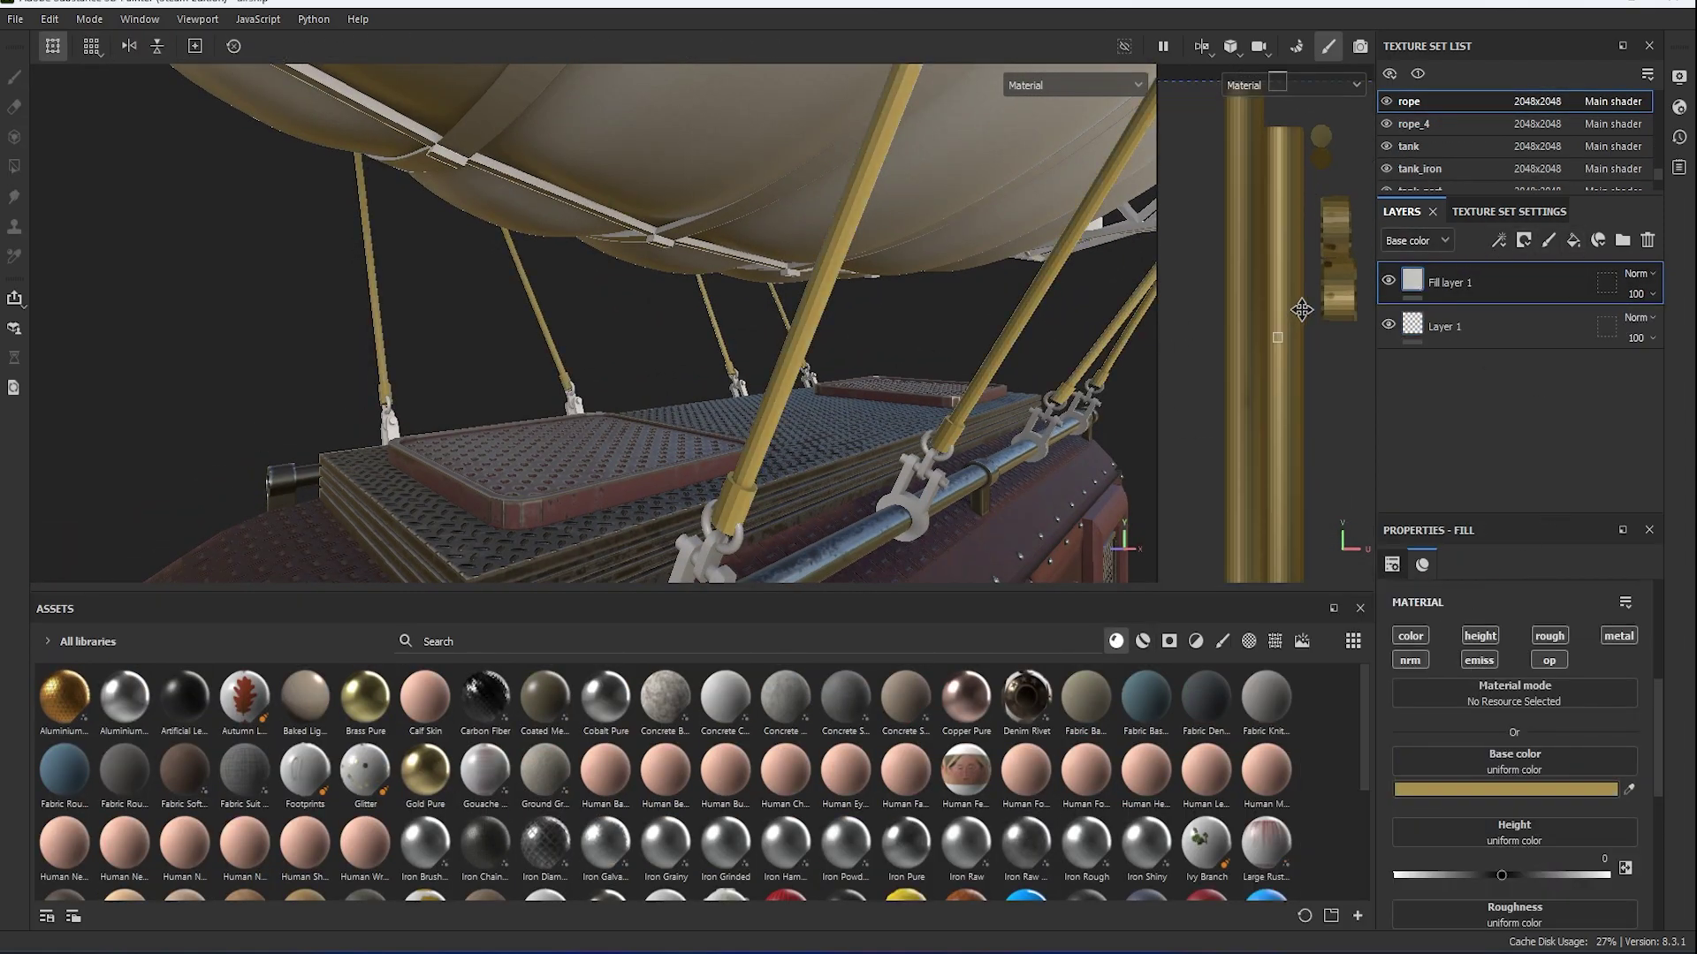
# Add a black-masked Fill layer 2 using the Steel Rough material.
pyautogui.click(1573, 239)
pyautogui.rightClick(1426, 278)
pyautogui.click(1513, 319)
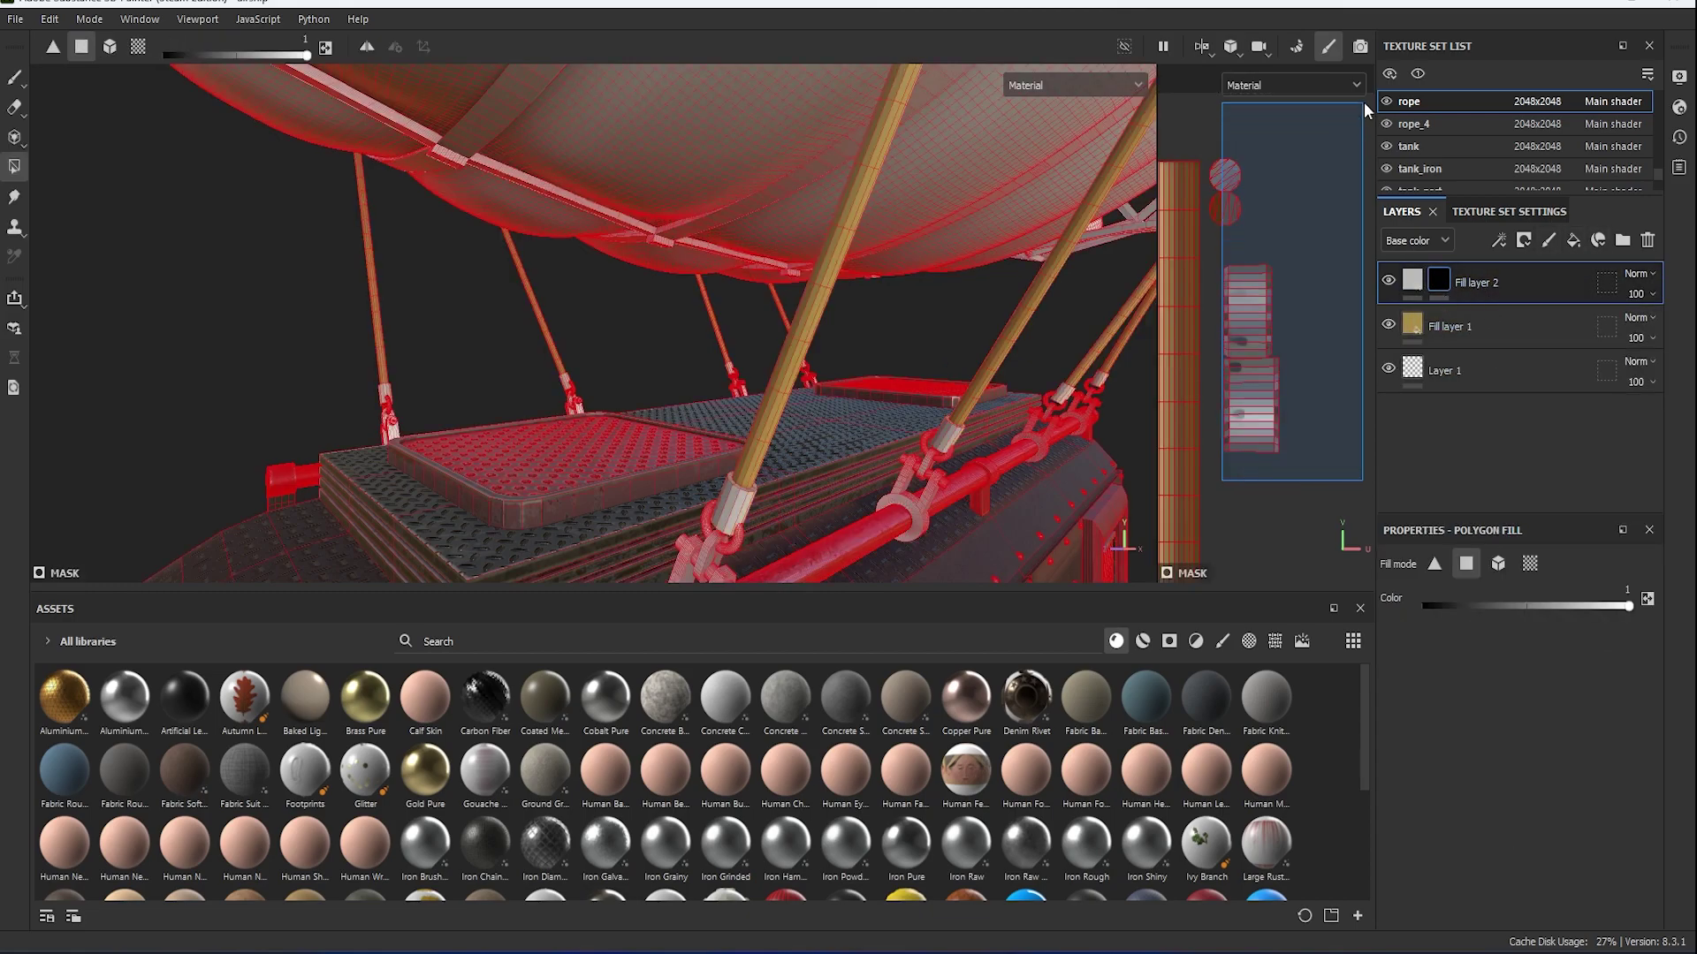
pyautogui.click(1413, 280)
pyautogui.scroll(-3, 975, 809)
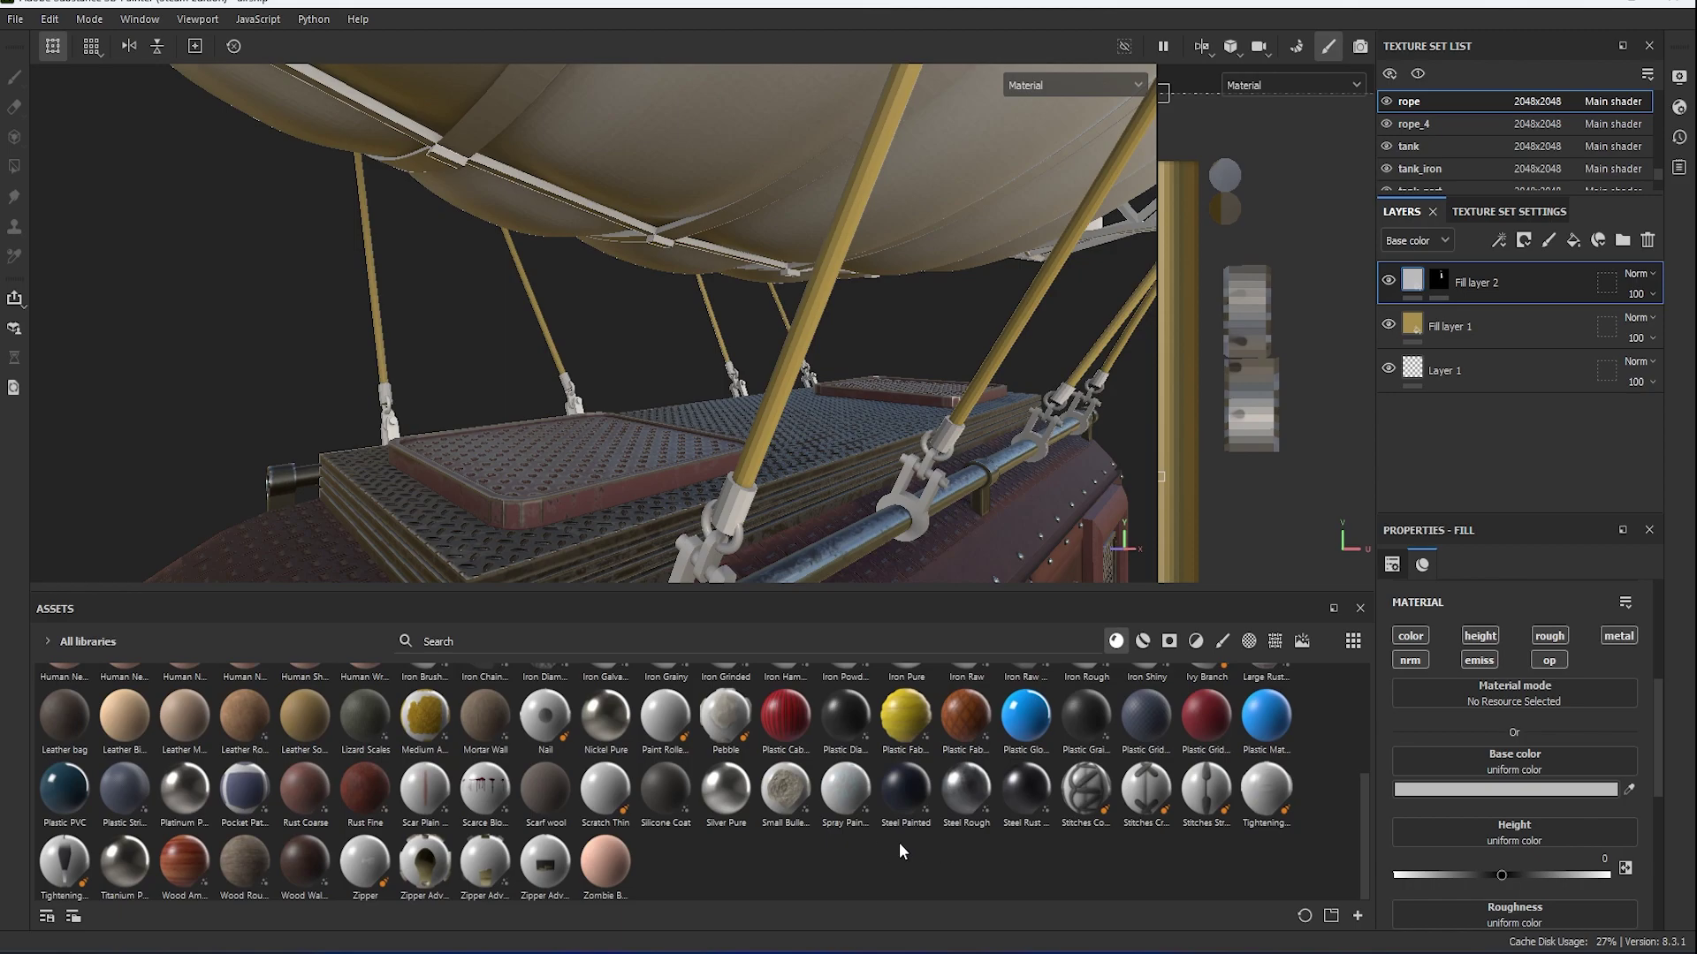
pyautogui.click(966, 789)
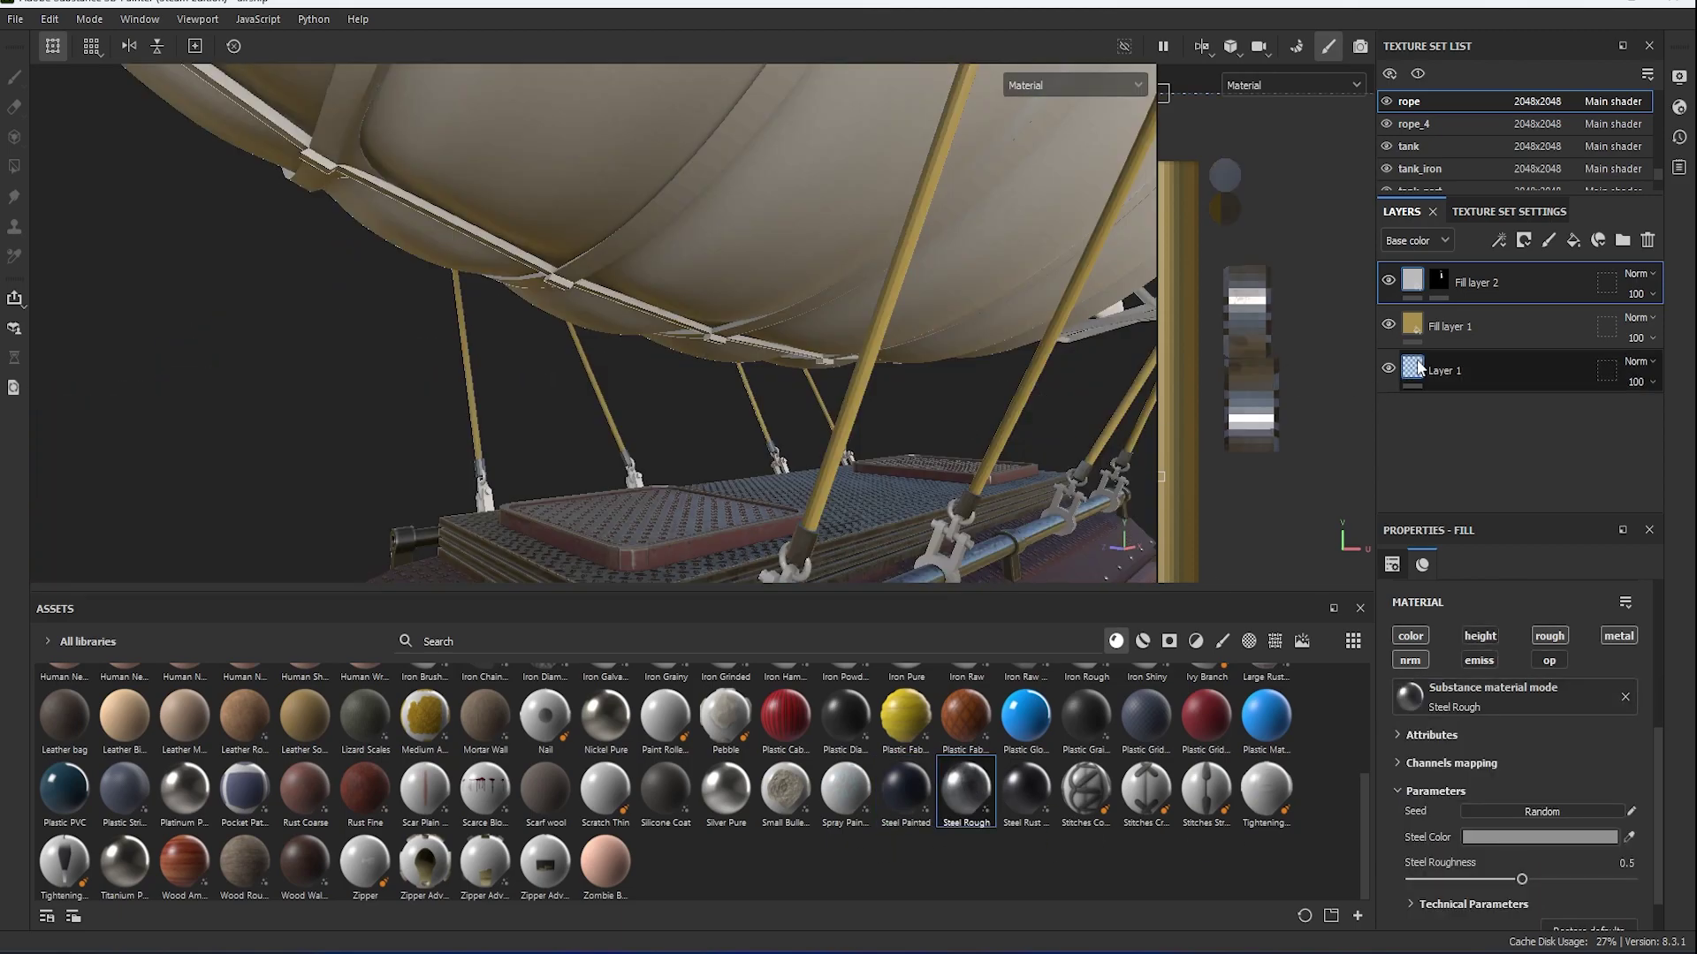
pyautogui.scroll(-2, 1245, 419)
pyautogui.scroll(-2, 1244, 419)
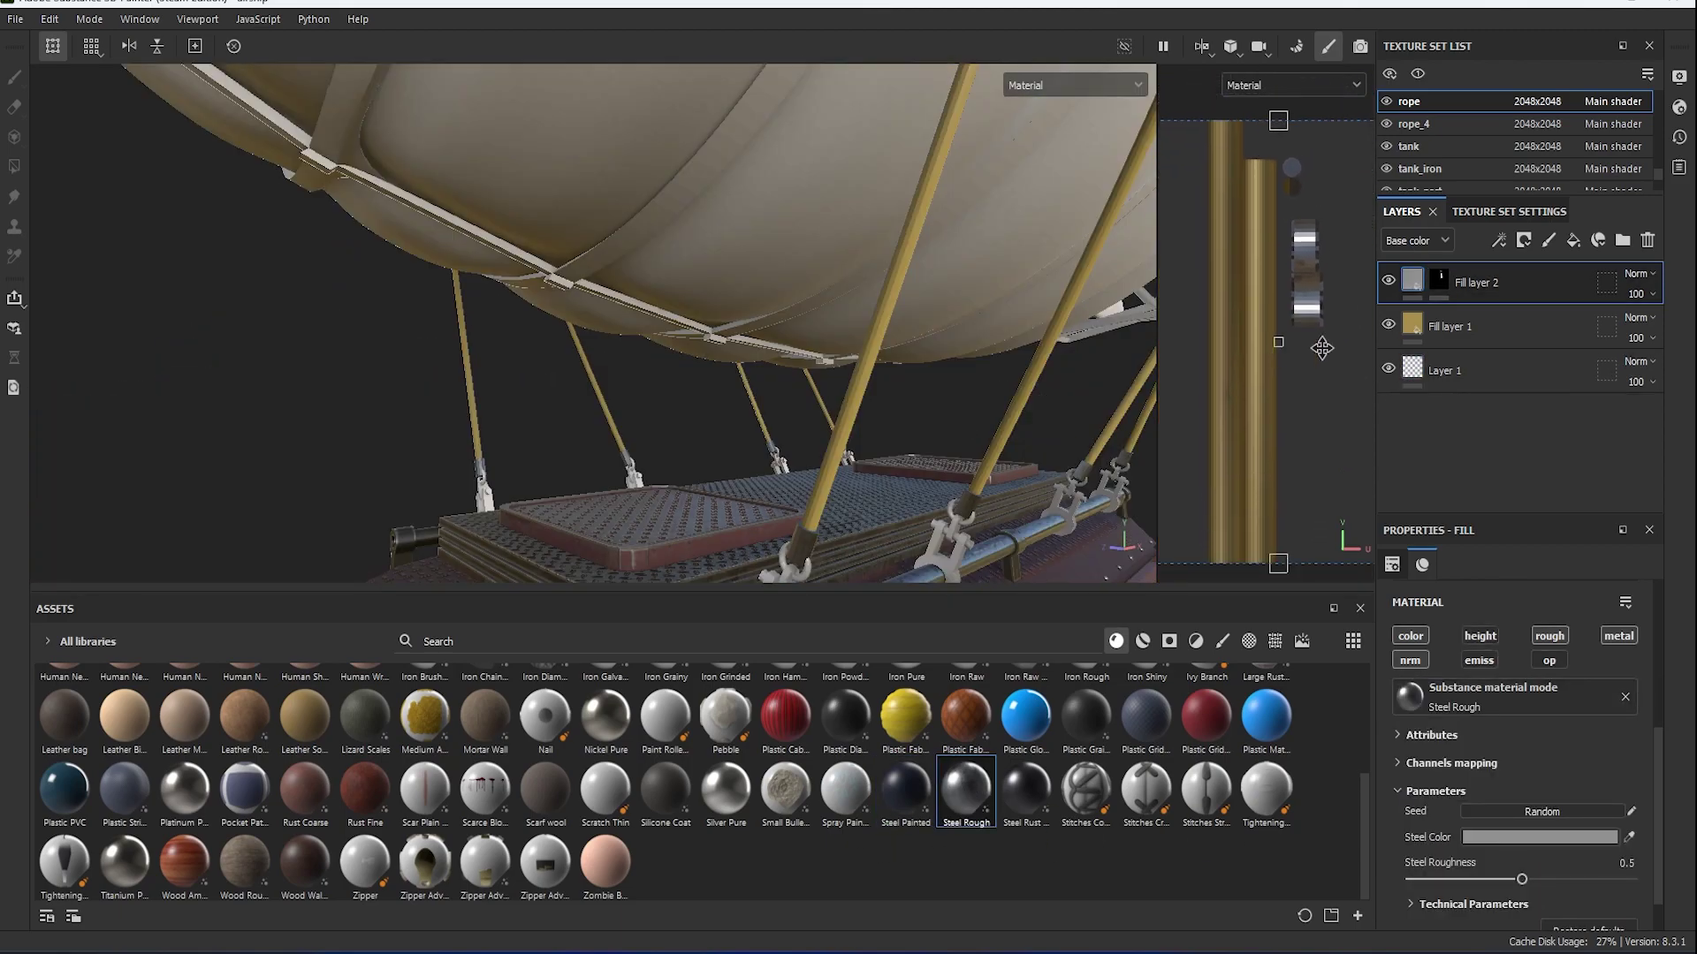
# Duplicate the masked layer and give its mask a Multiply fill effect using Fibers 2.
pyautogui.click(1574, 248)
pyautogui.rightClick(1507, 431)
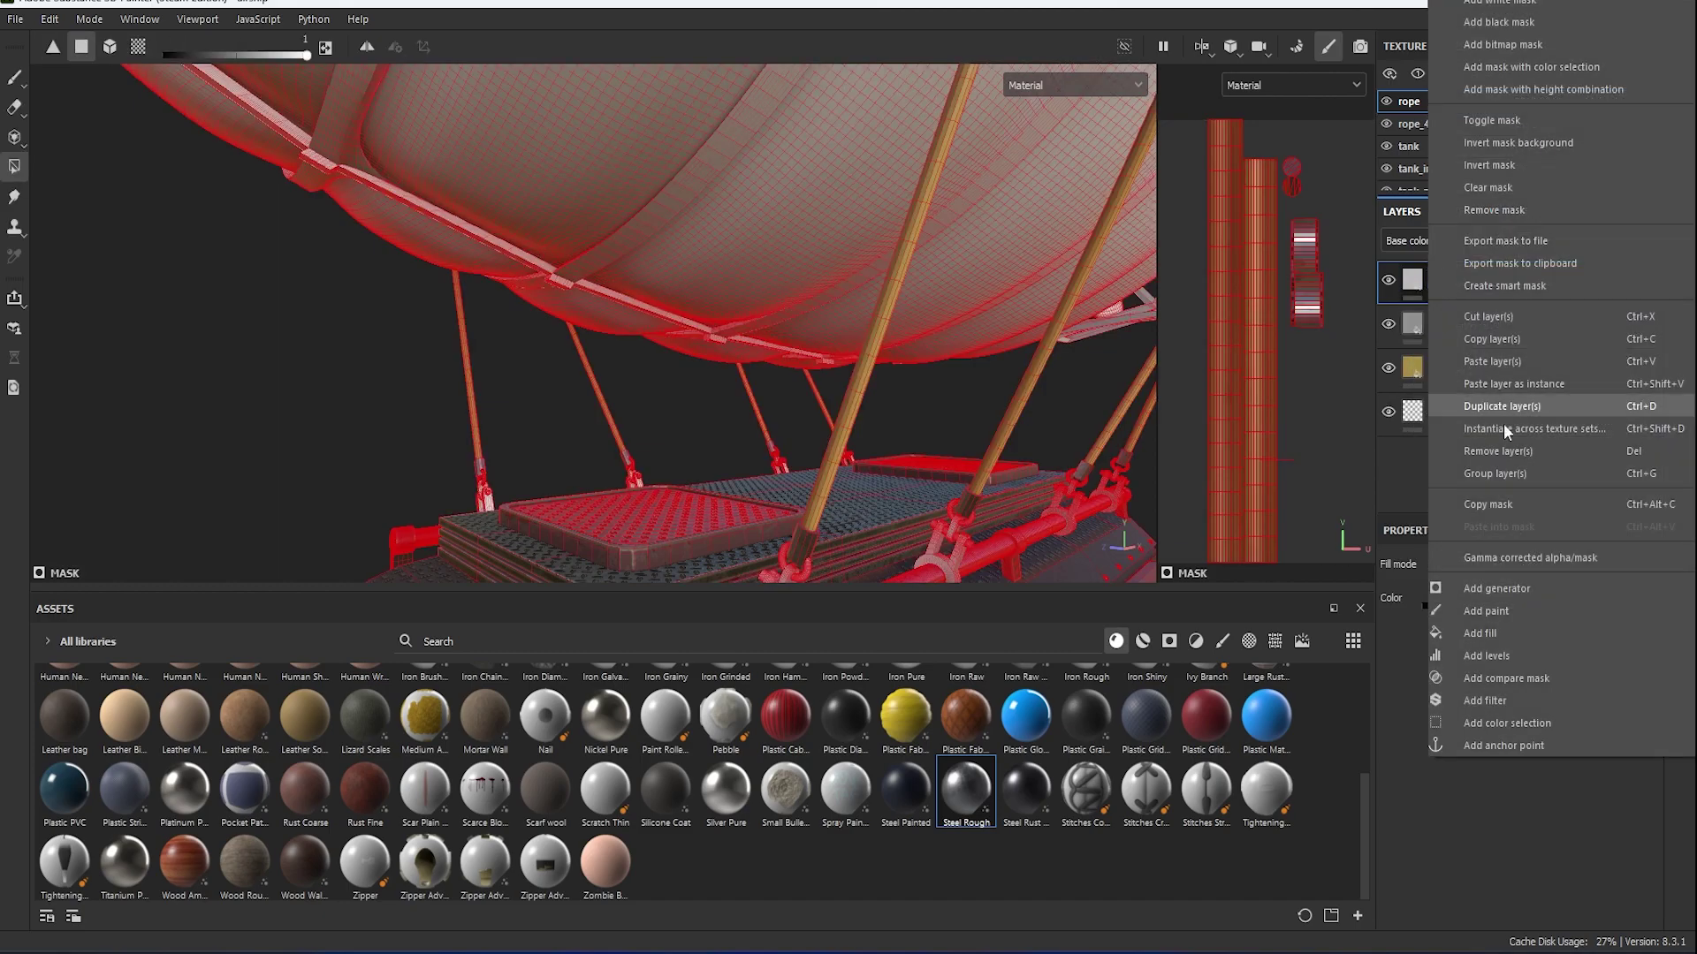
pyautogui.click(1517, 624)
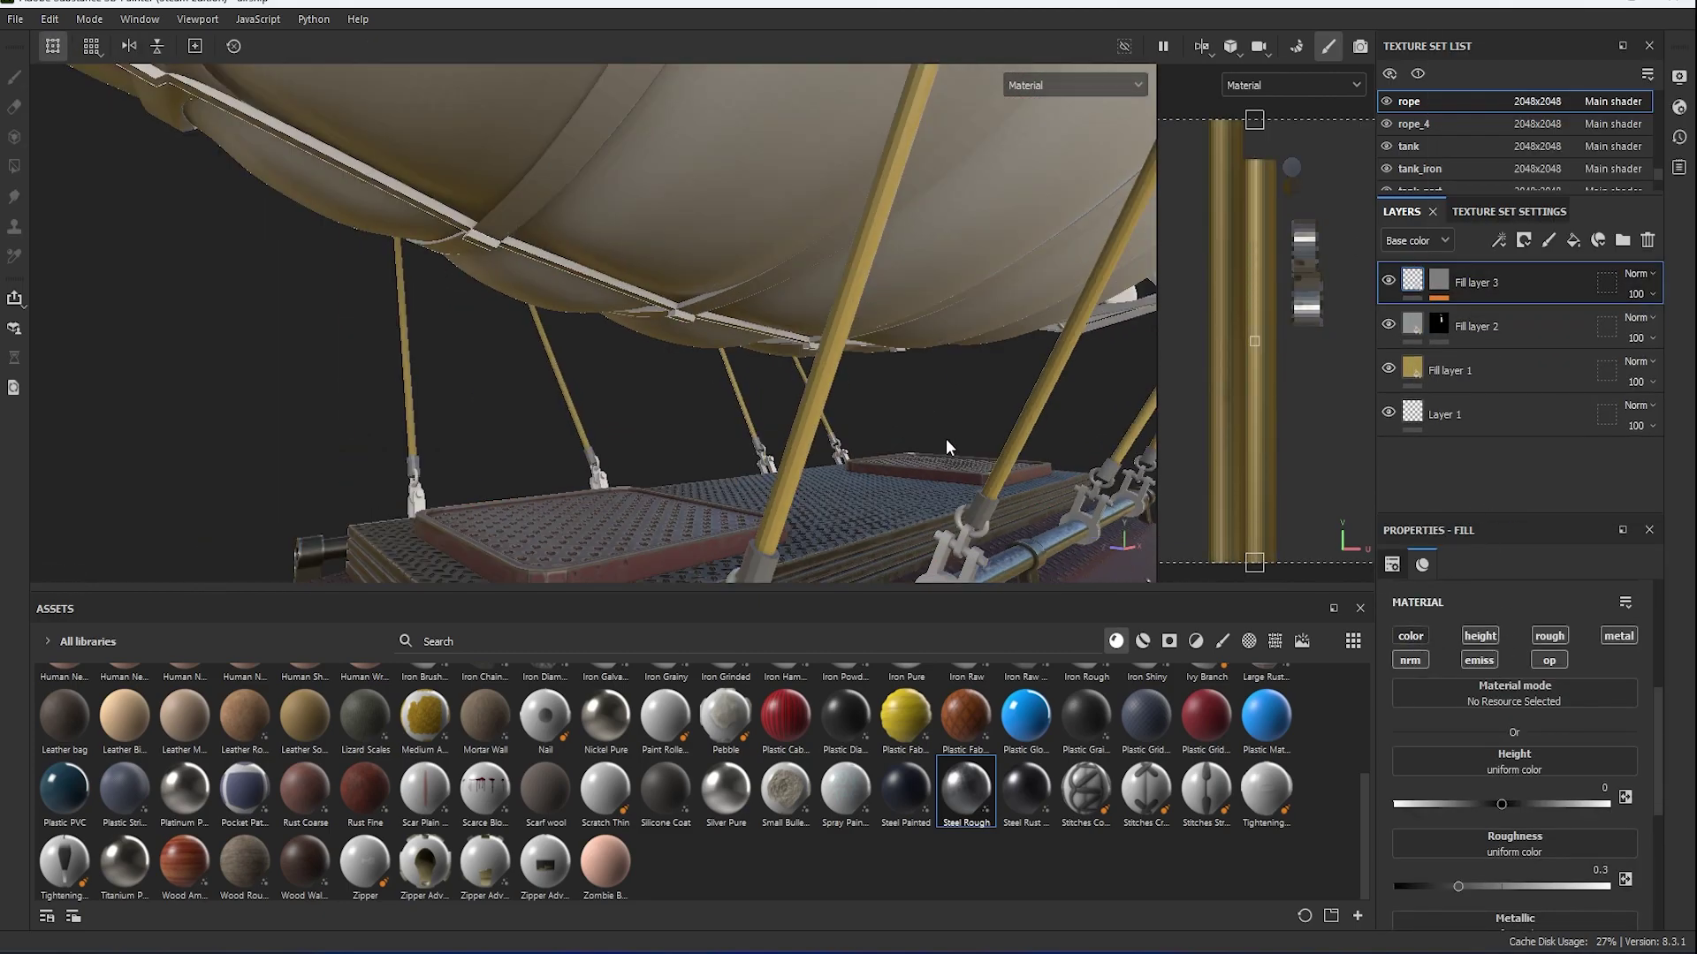
pyautogui.rightClick(1630, 322)
pyautogui.click(1556, 347)
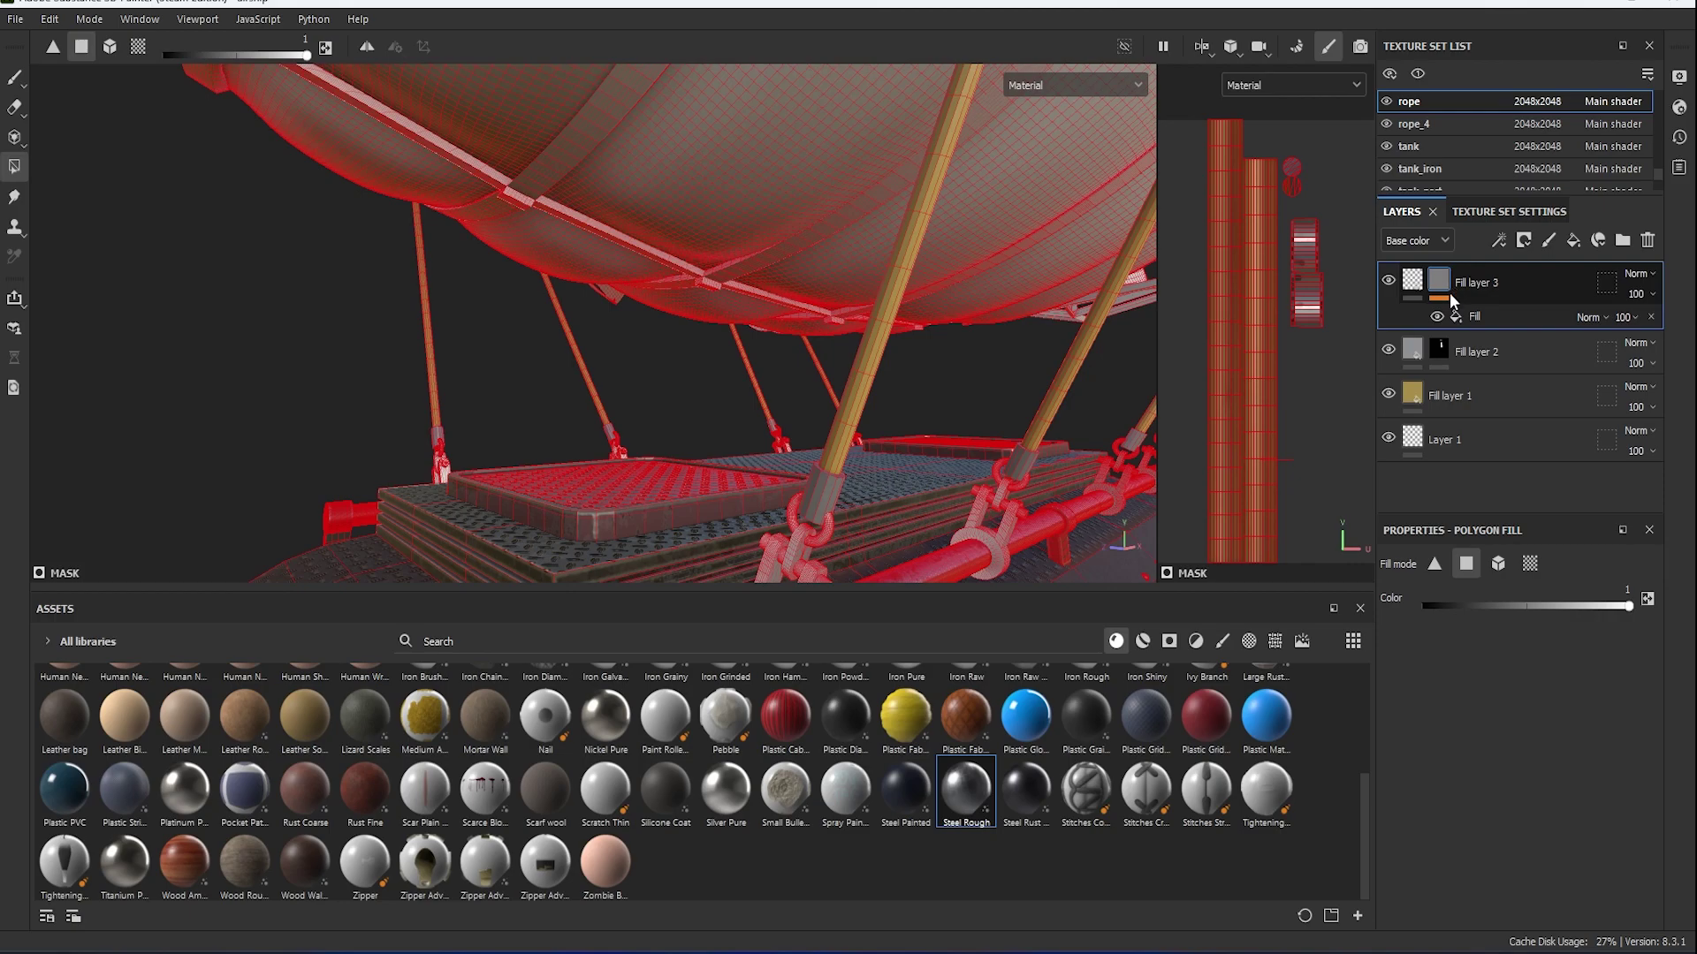
pyautogui.click(1591, 317)
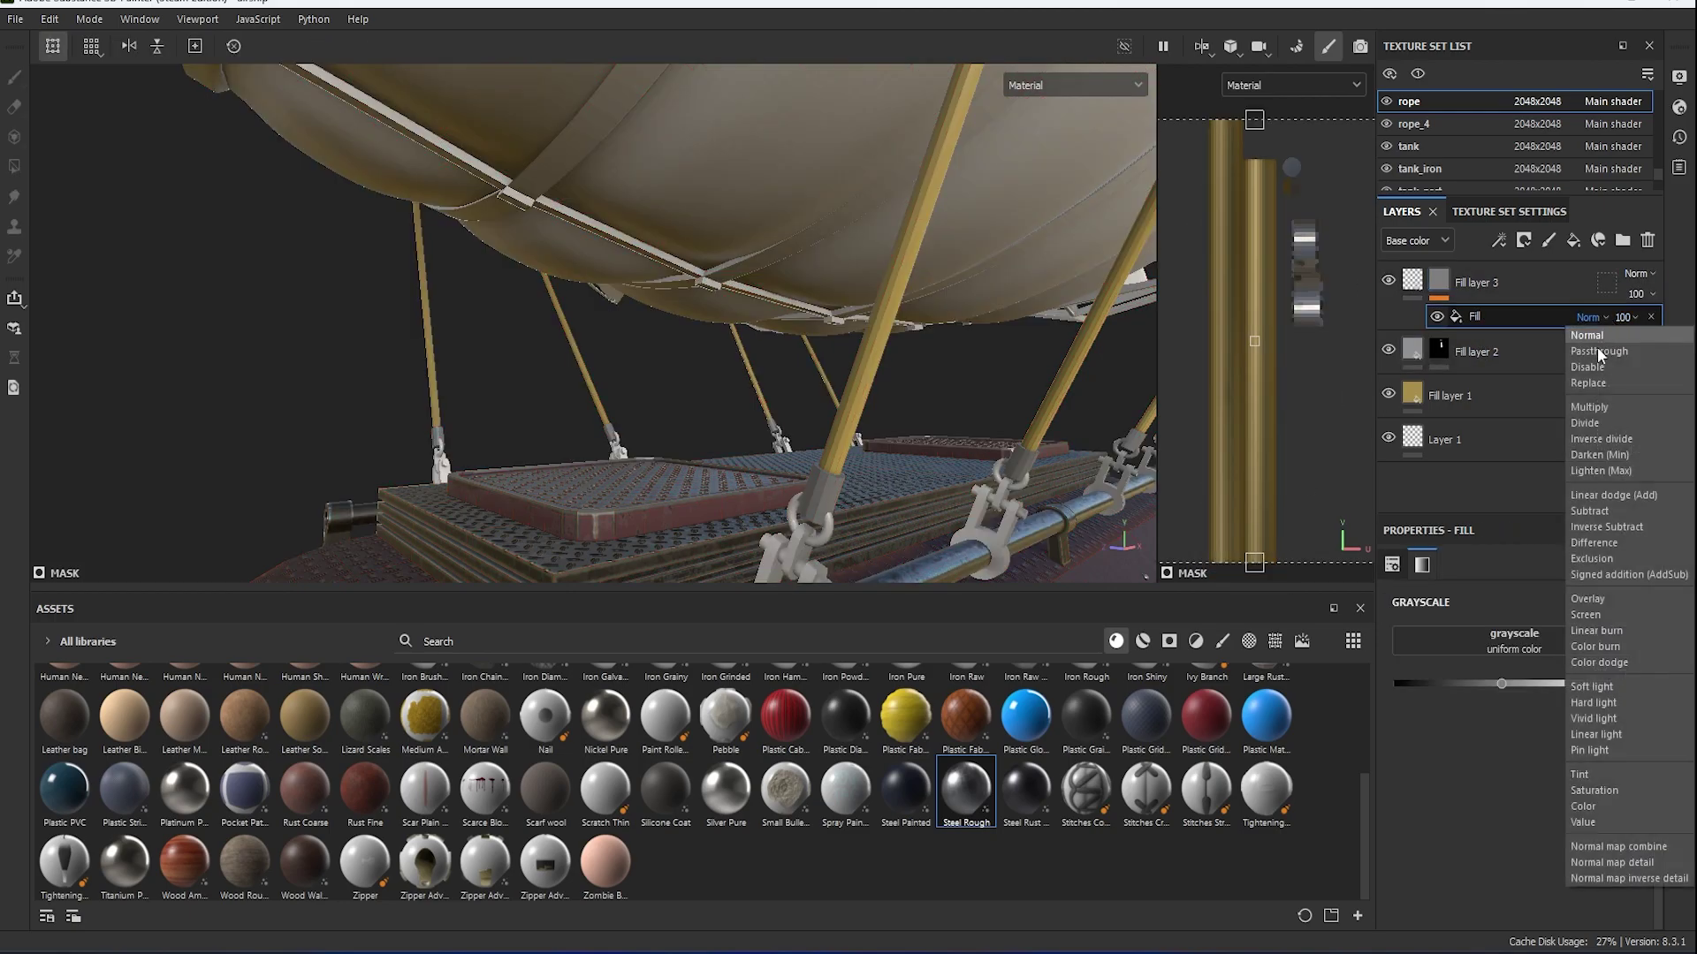
pyautogui.click(1598, 422)
pyautogui.scroll(-5, 1312, 766)
pyautogui.scroll(-5, 1312, 767)
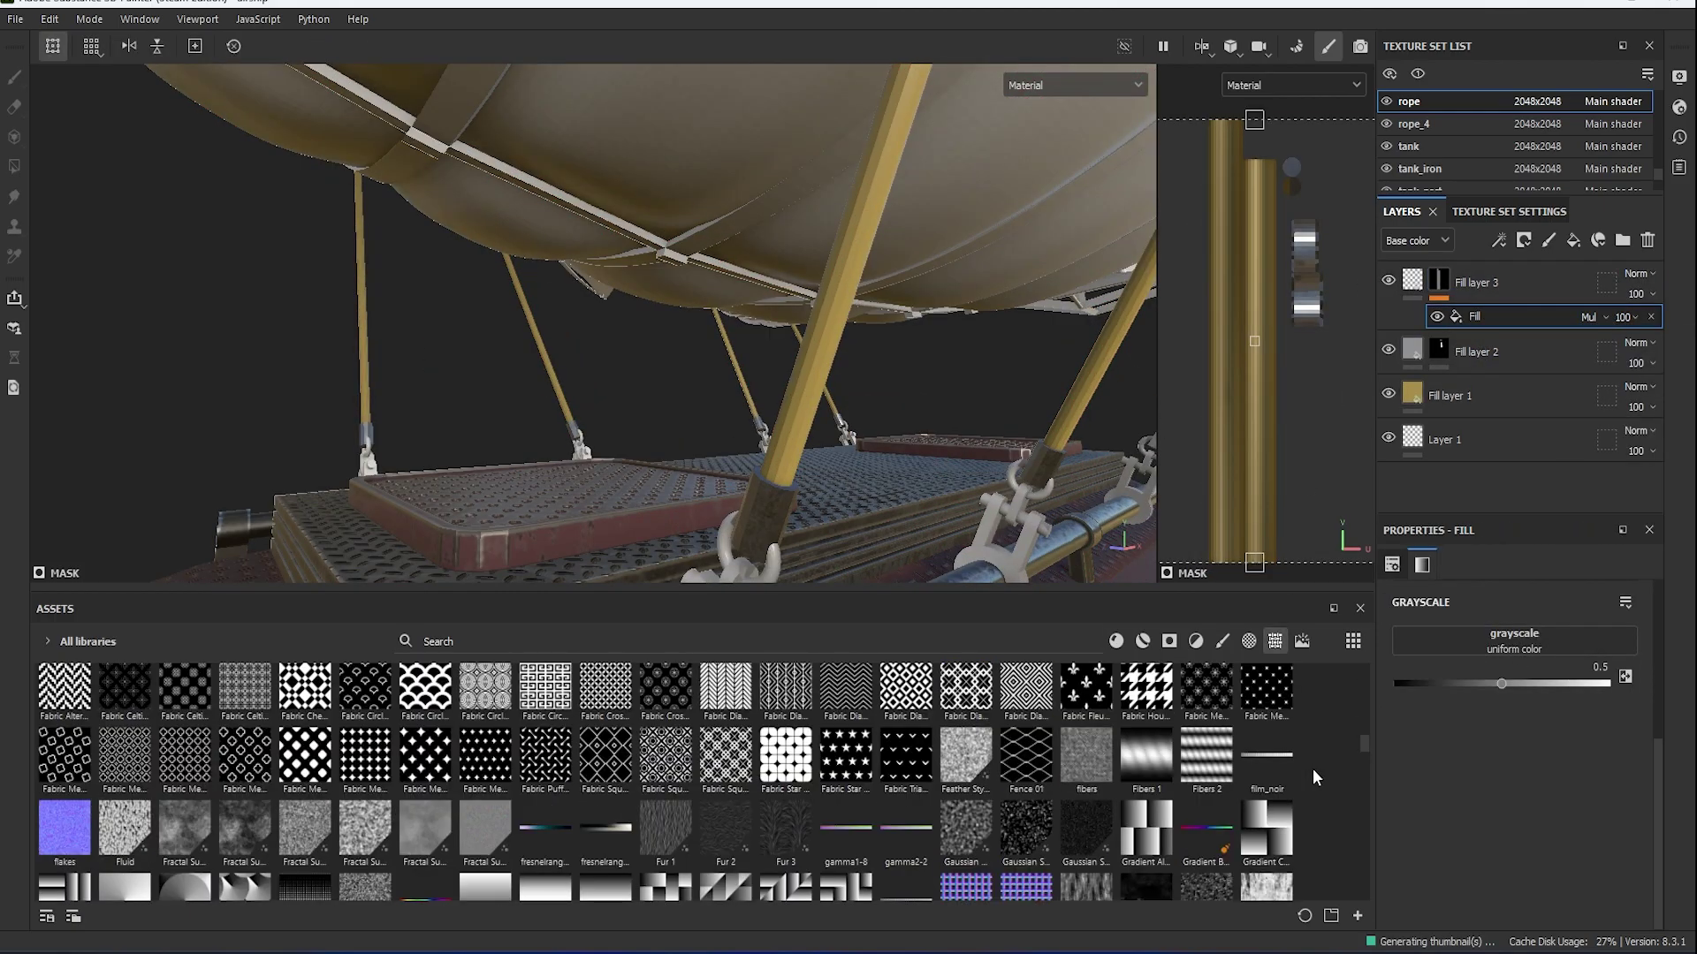
pyautogui.moveTo(1217, 766); pyautogui.dragTo(1479, 735)
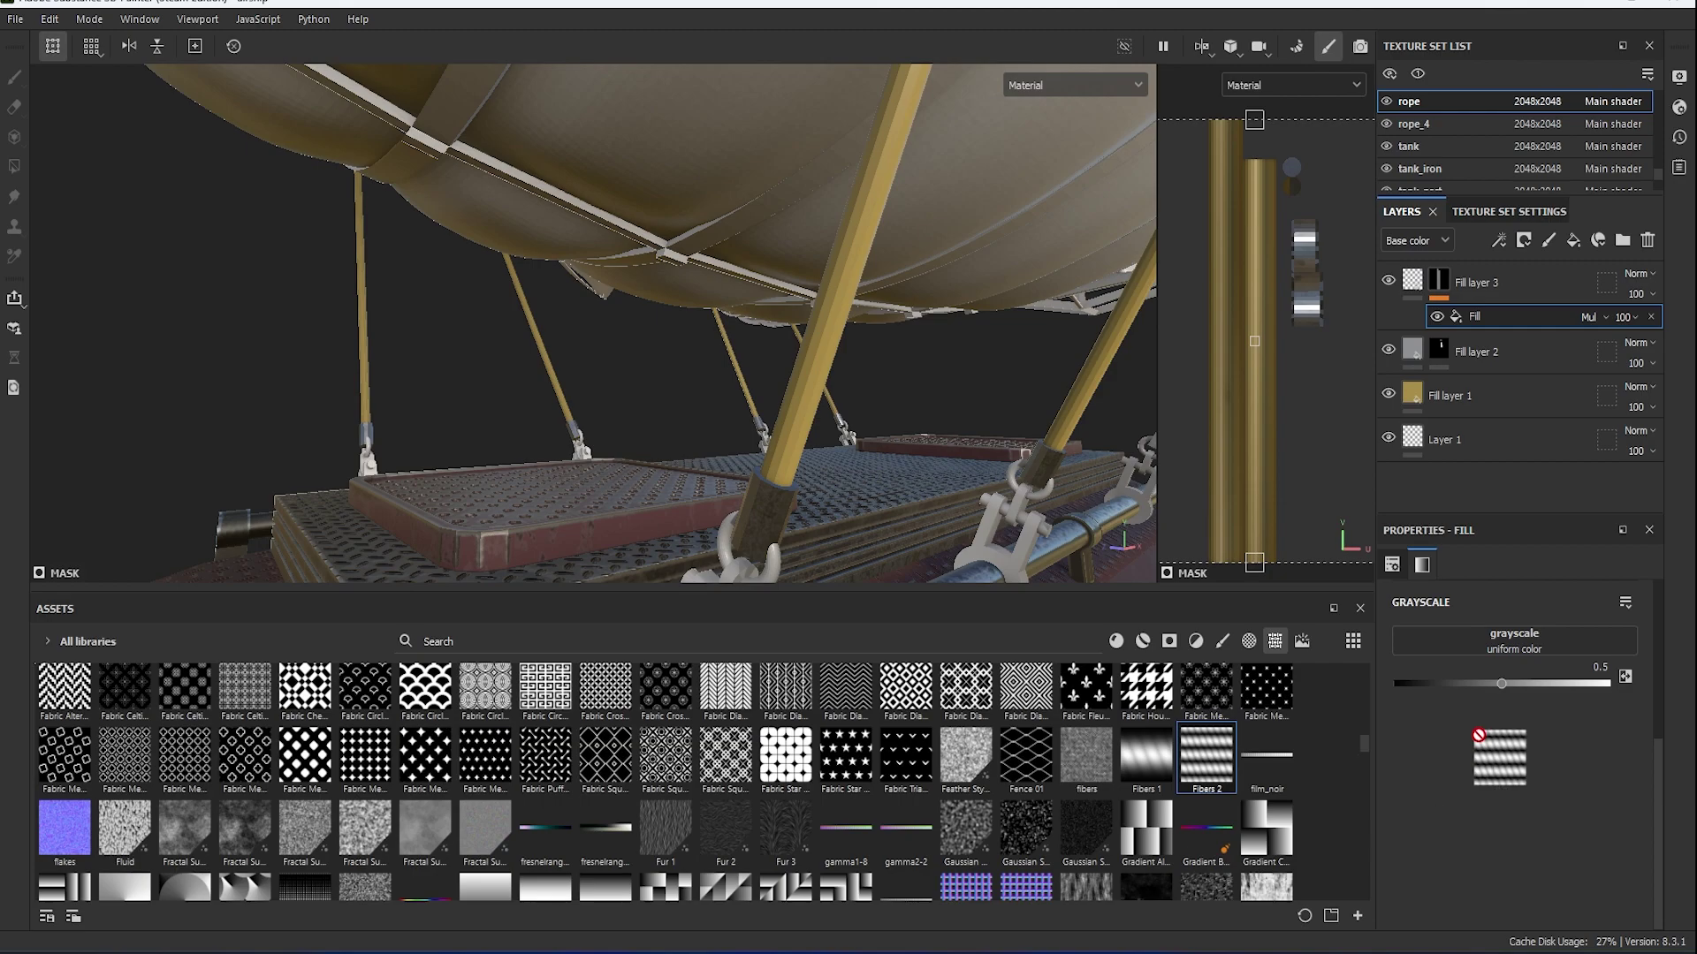
# Set the Fibers 2 pattern to tiling 17.35 and rotation 49.45 along the rope.
pyautogui.click(1417, 281)
pyautogui.click(1439, 281)
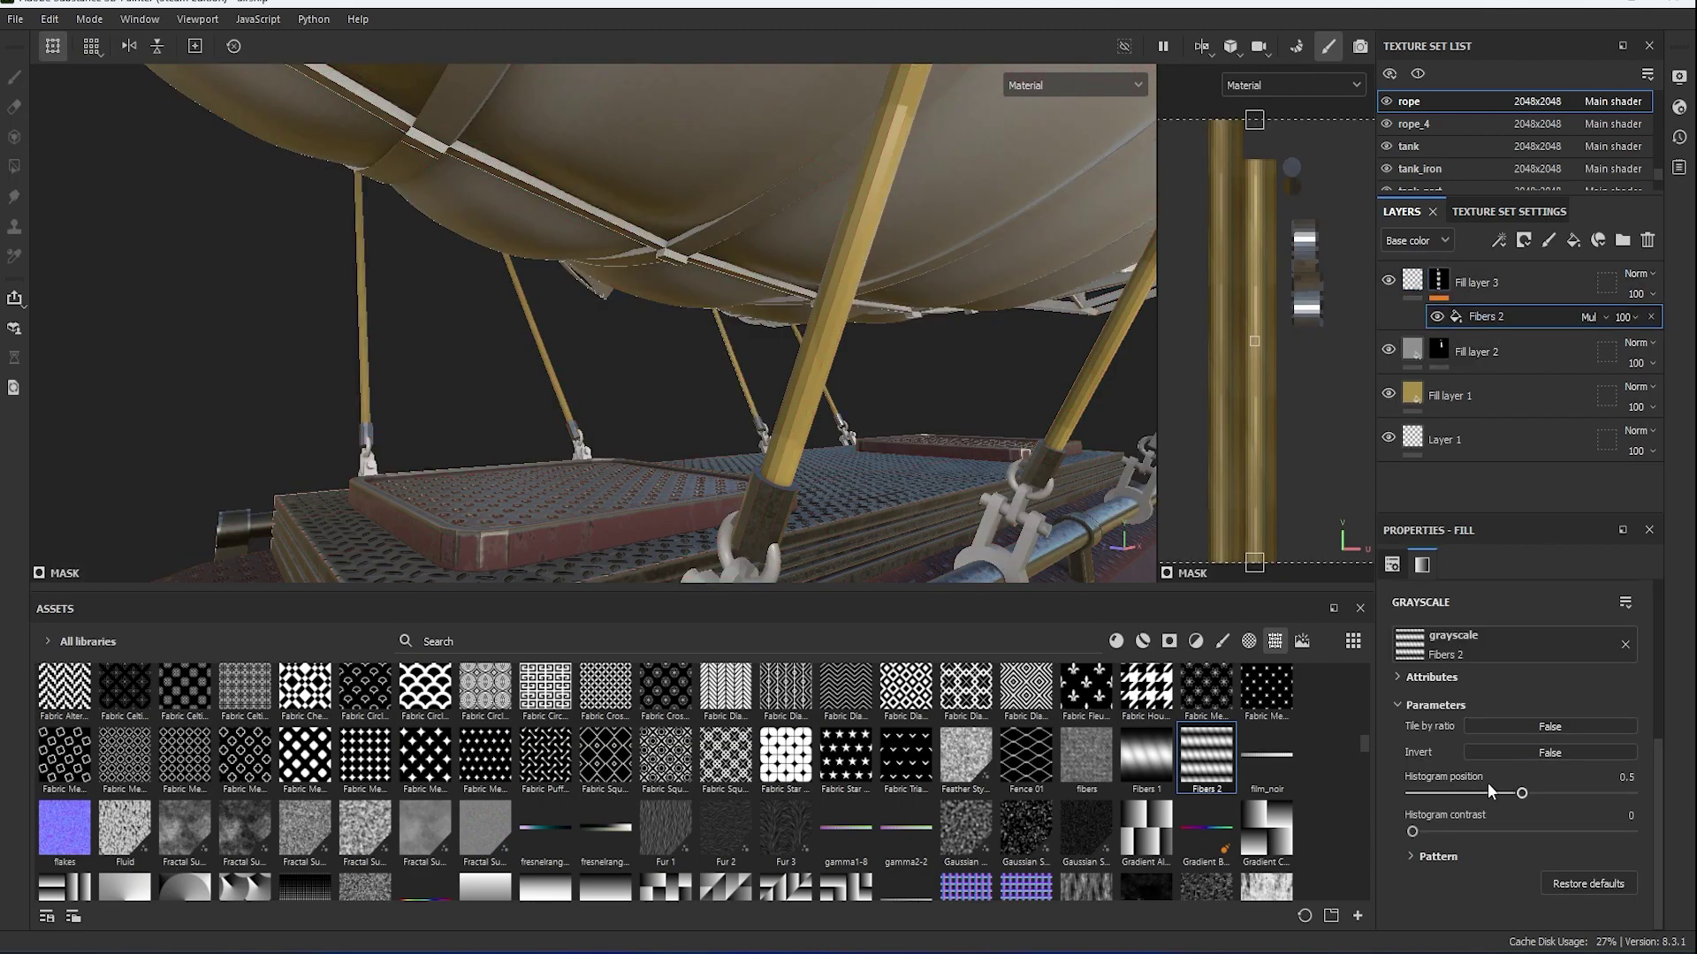
pyautogui.scroll(-3, 1502, 707)
pyautogui.moveTo(1449, 659); pyautogui.dragTo(1504, 659)
pyautogui.keyDown('alt'); pyautogui.moveTo(883, 371); pyautogui.dragTo(936, 388); pyautogui.keyUp('alt')
pyautogui.moveTo(1452, 691); pyautogui.dragTo(1494, 696)
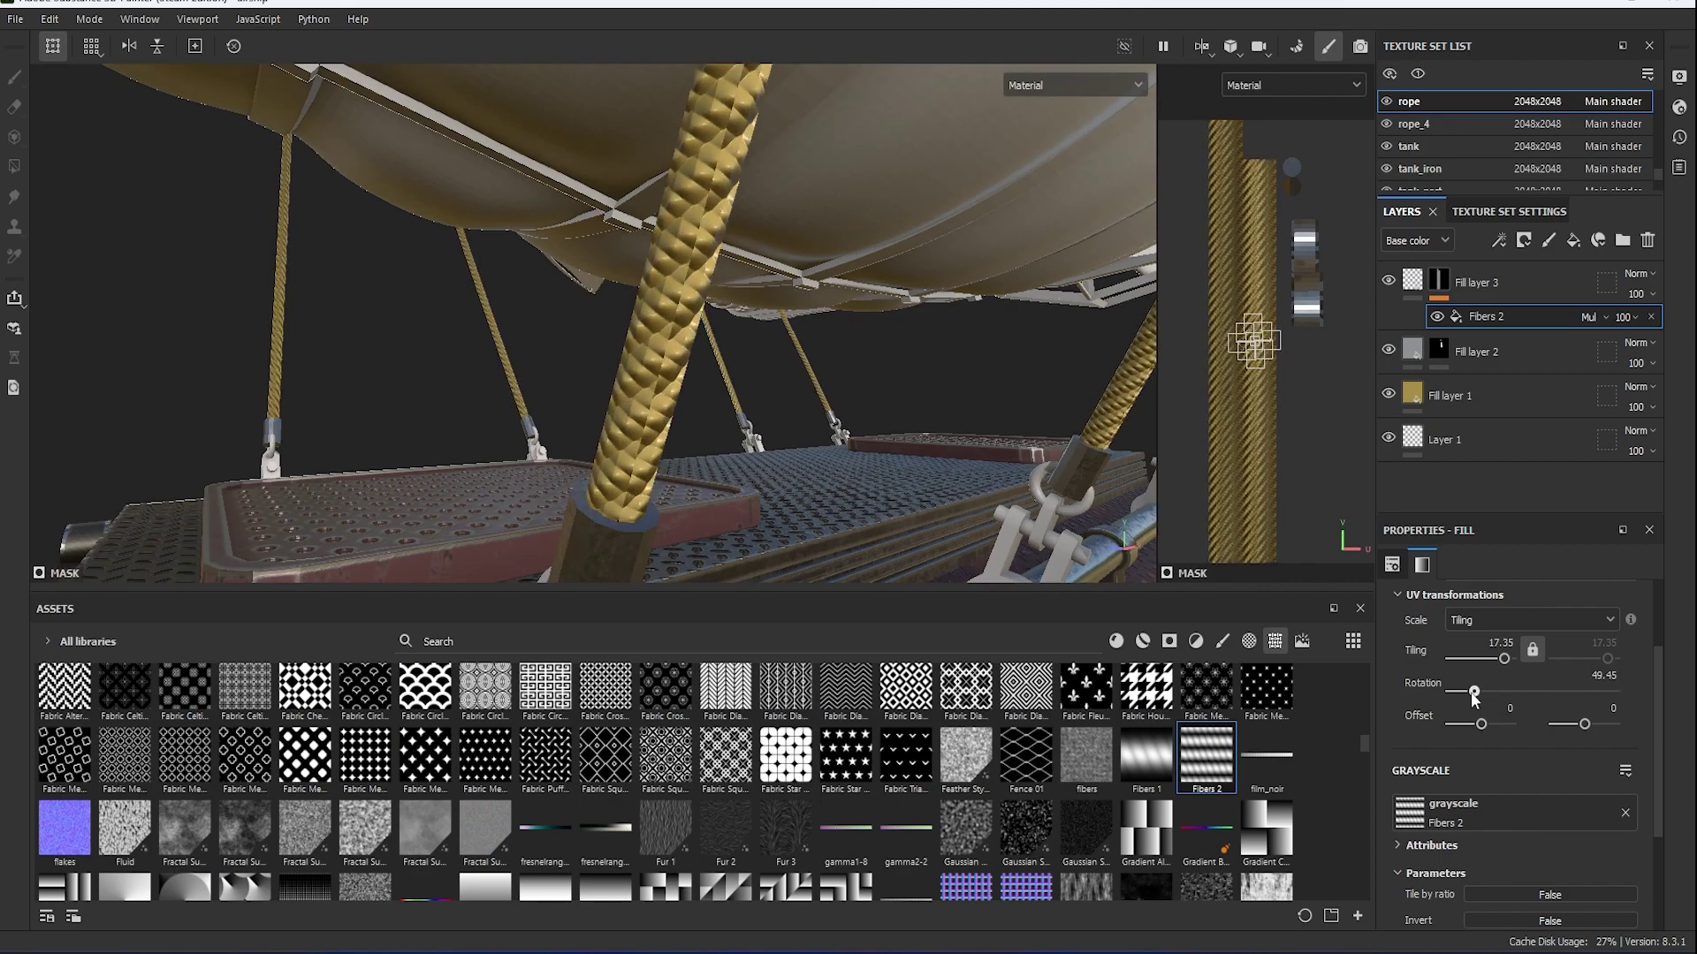
# Give Fill layer 1 a golden A78E49 base and copy that tan fill layer.
pyautogui.click(1416, 400)
pyautogui.click(1503, 789)
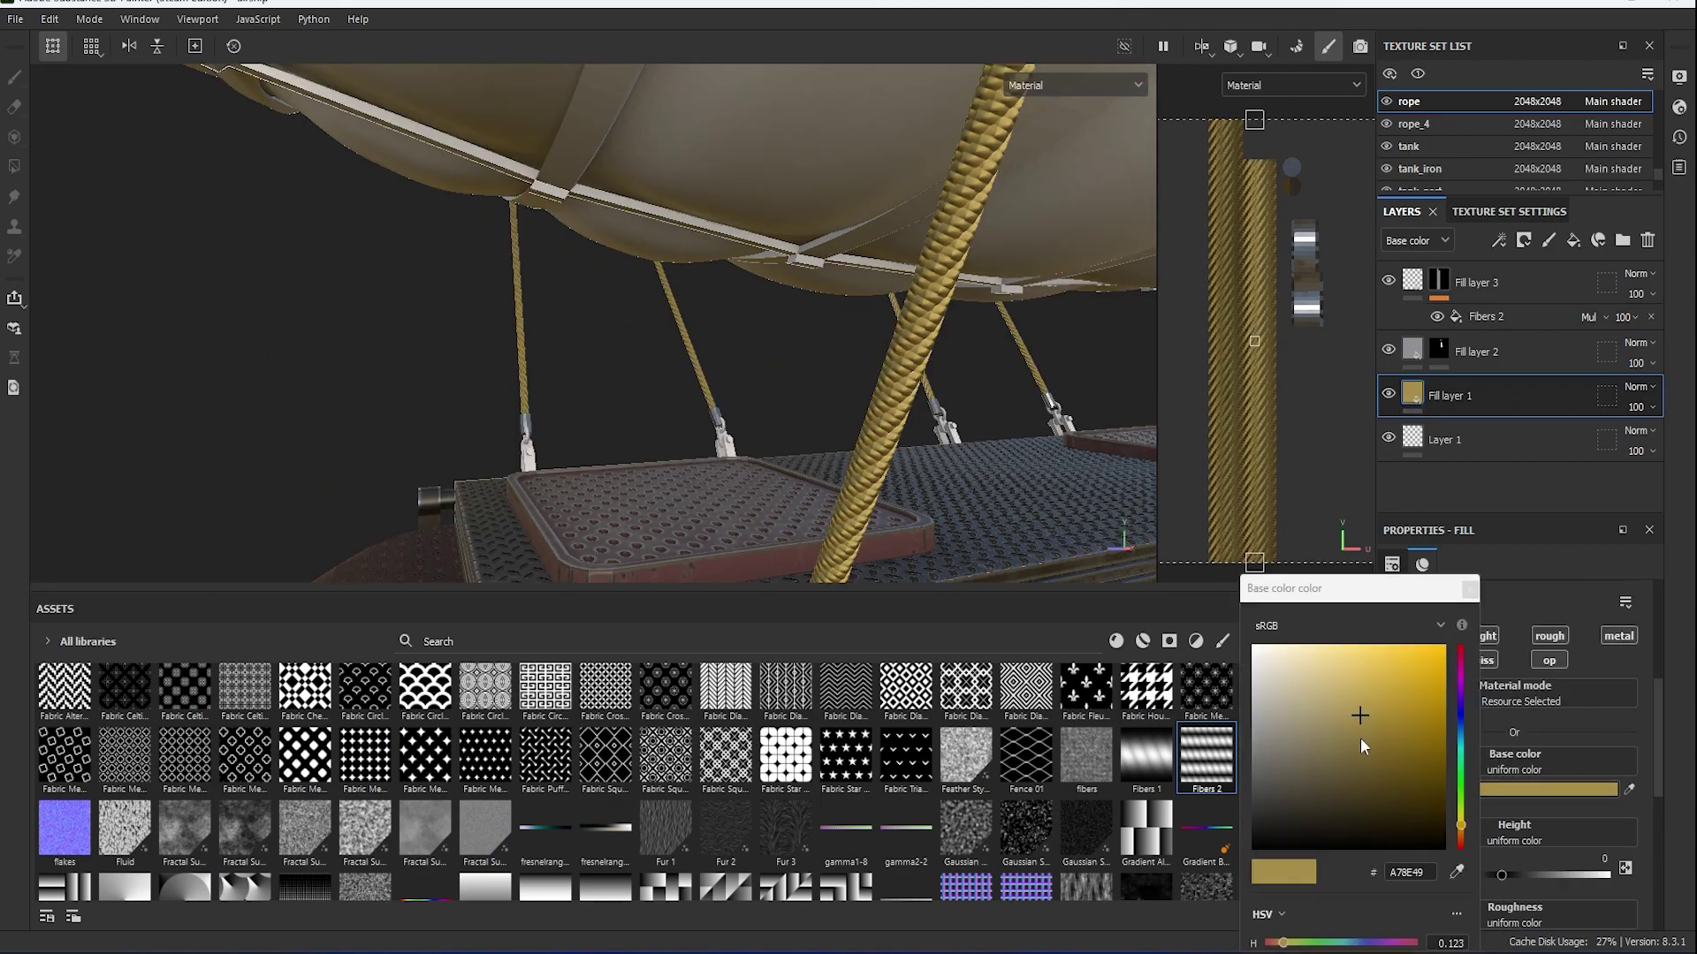
pyautogui.click(1469, 590)
pyautogui.moveTo(966, 390)
pyautogui.keyDown('alt'); pyautogui.mouseDown()
pyautogui.moveTo(909, 341)
pyautogui.moveTo(1015, 424)
pyautogui.mouseUp(); pyautogui.keyUp('alt')
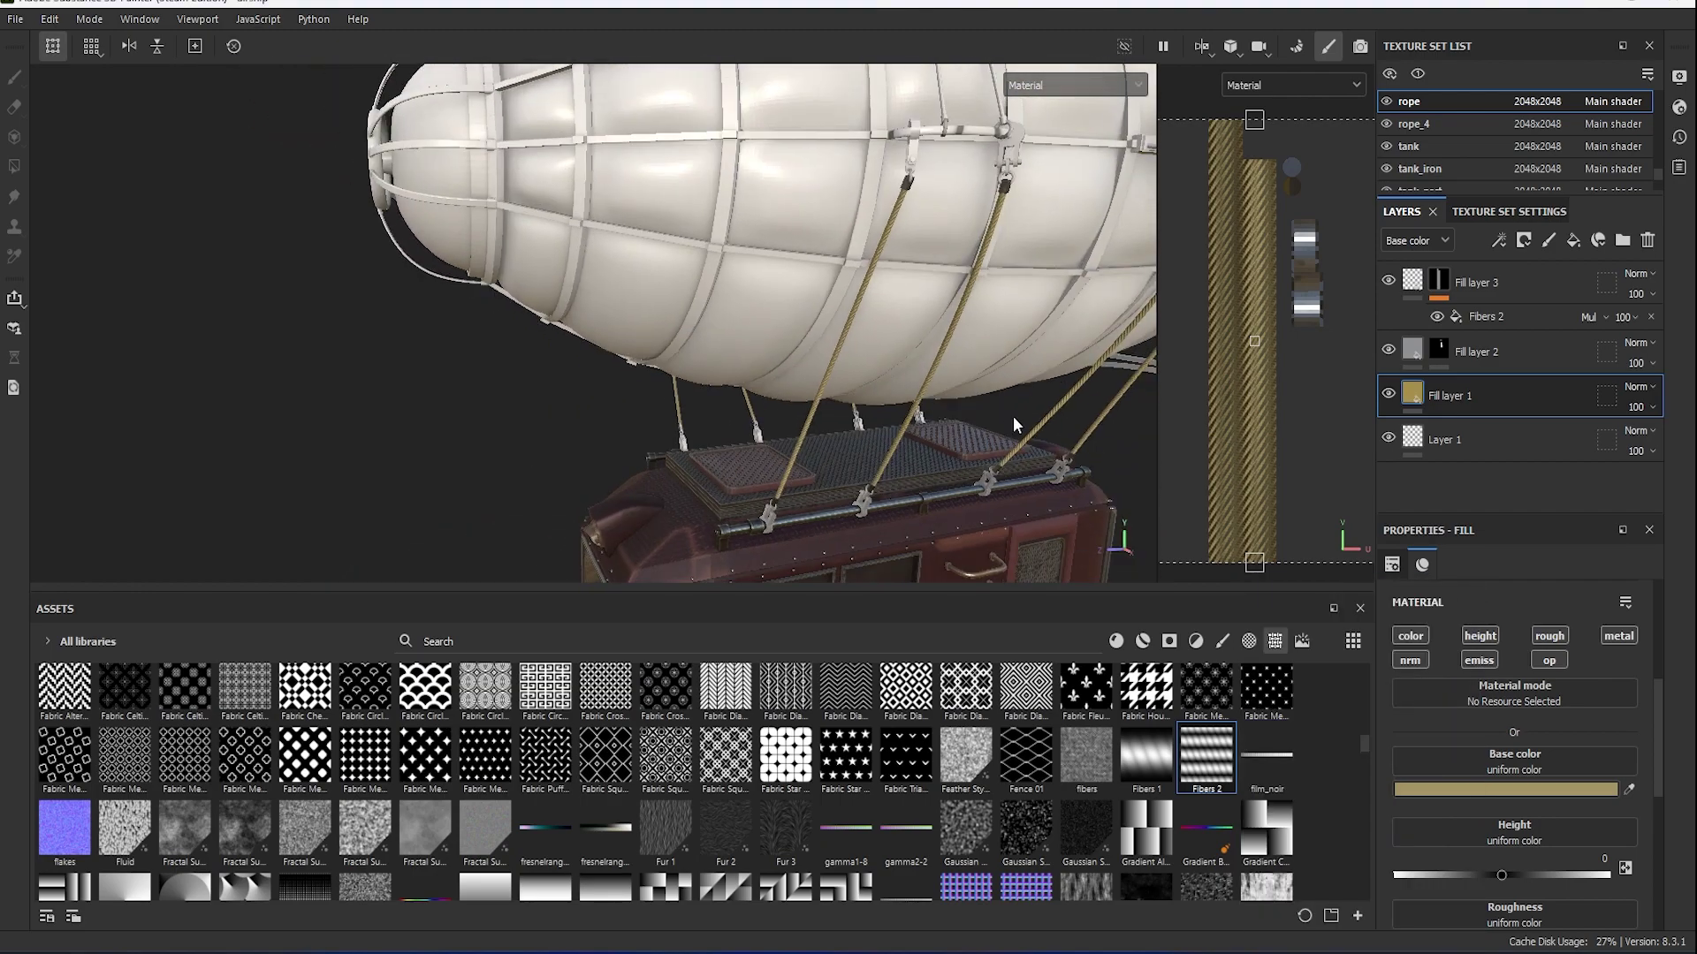
pyautogui.rightClick(1458, 395)
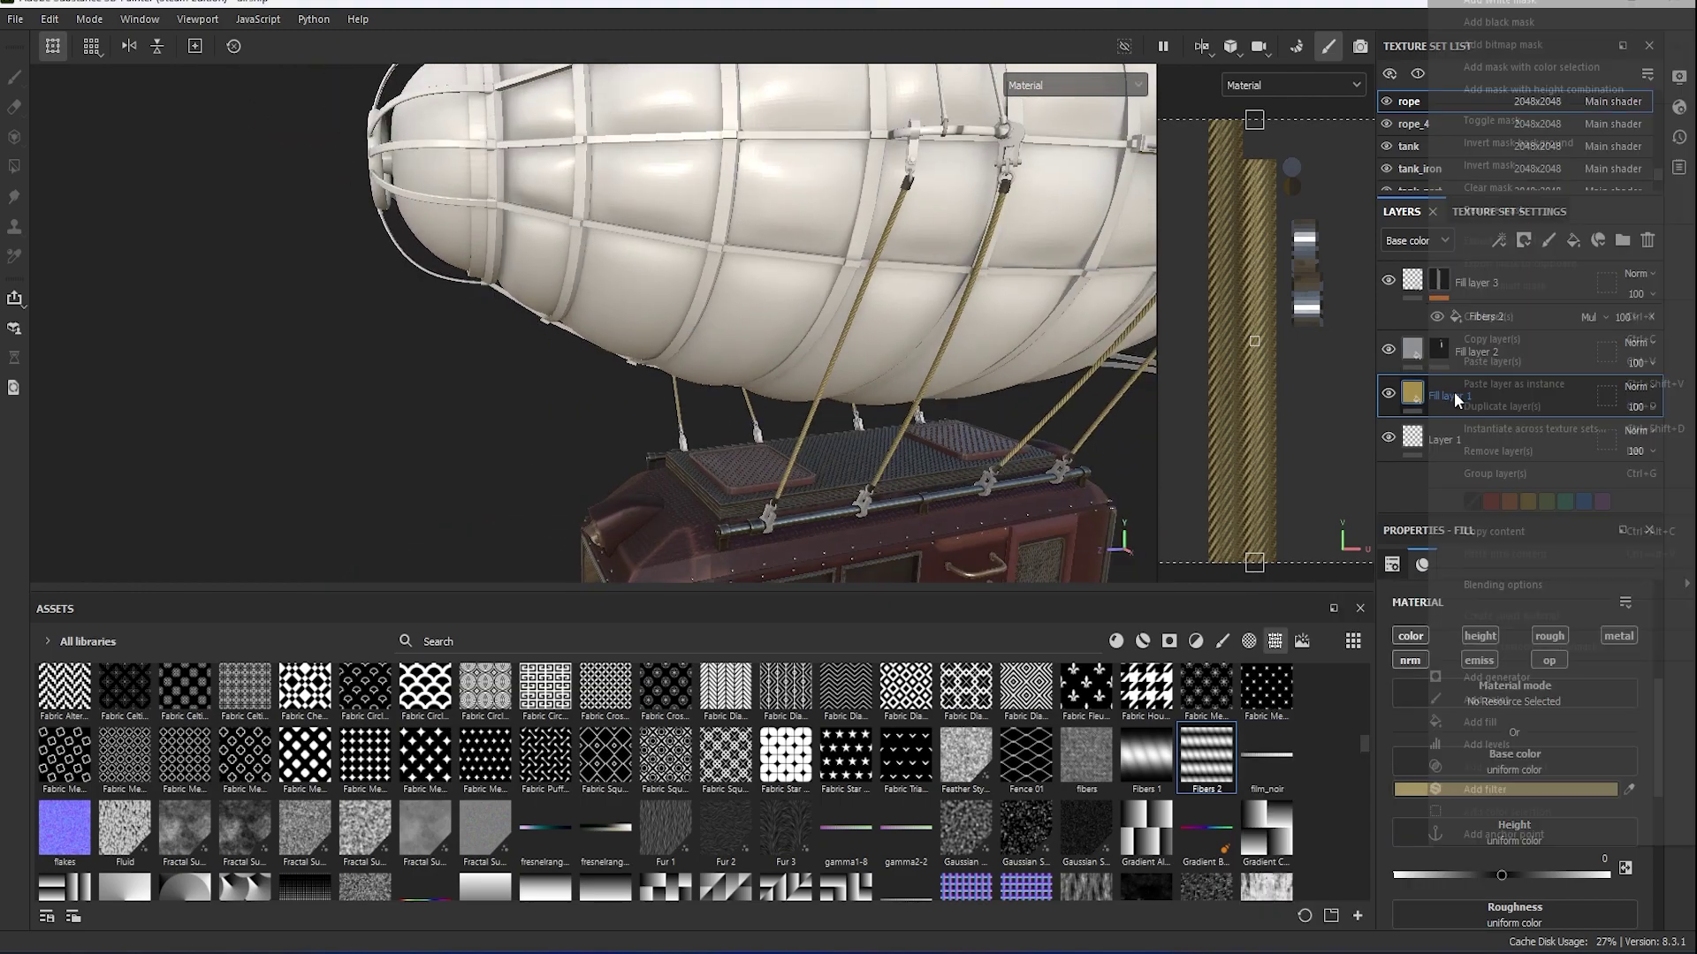
pyautogui.click(1492, 339)
# Paste the copied tan fill layer into the rope_4 texture set.
pyautogui.click(1412, 123)
pyautogui.rightClick(1449, 281)
pyautogui.click(1493, 362)
pyautogui.press('f')
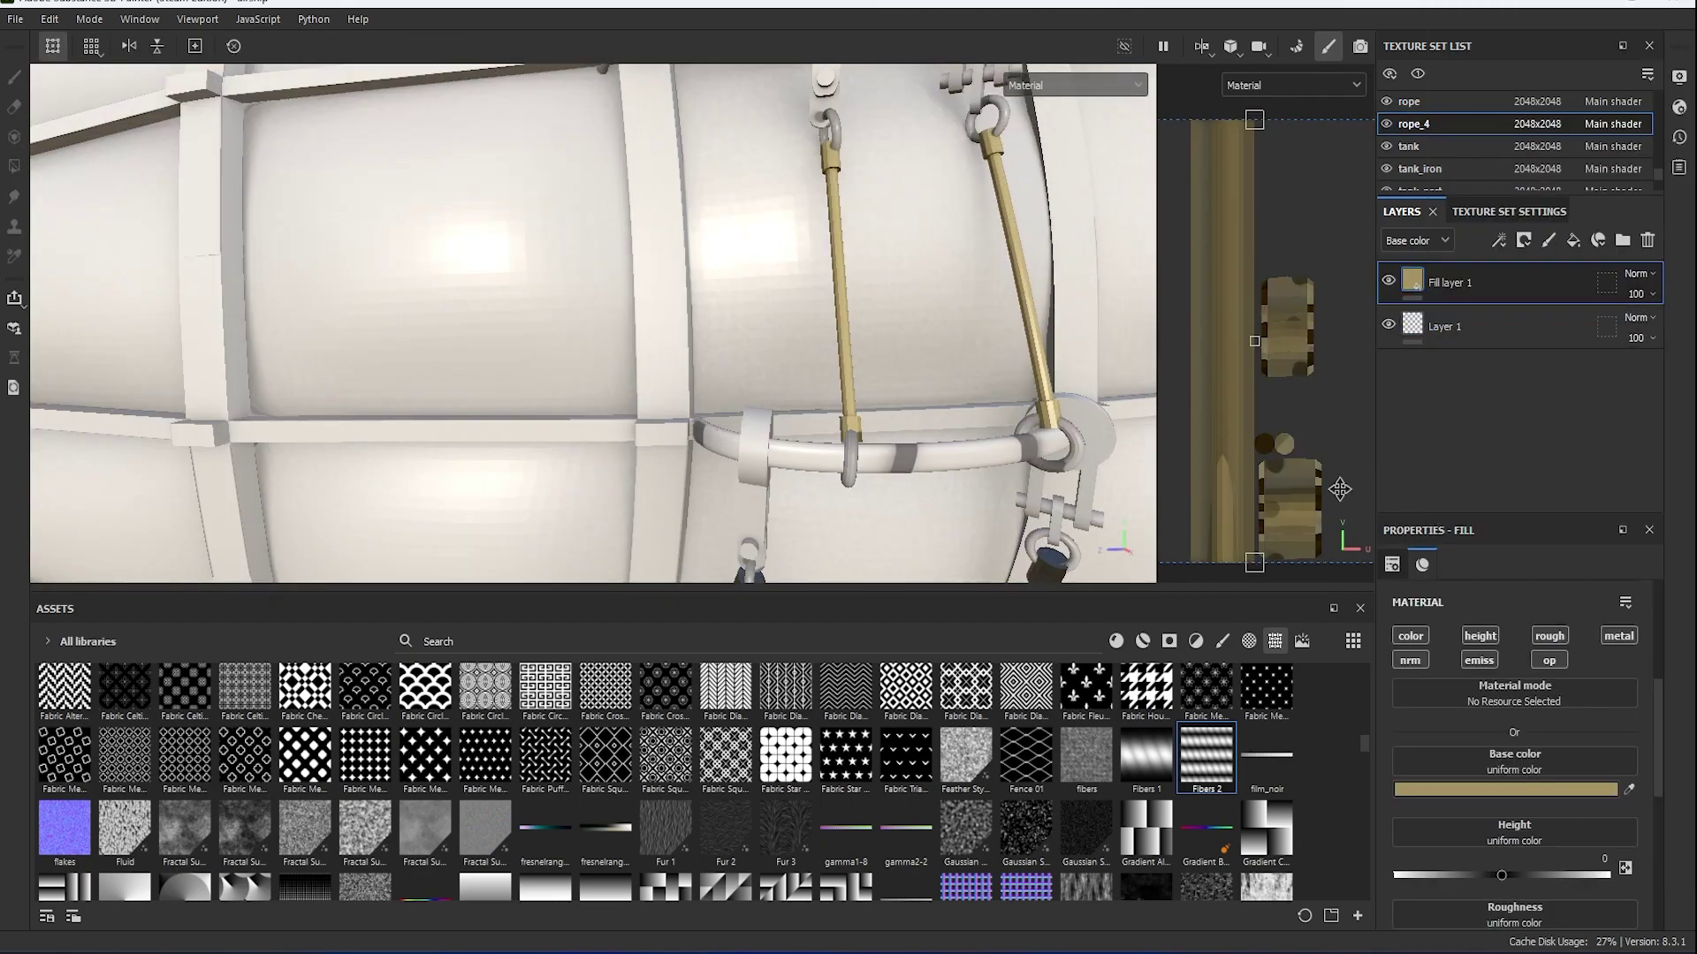
pyautogui.click(1117, 641)
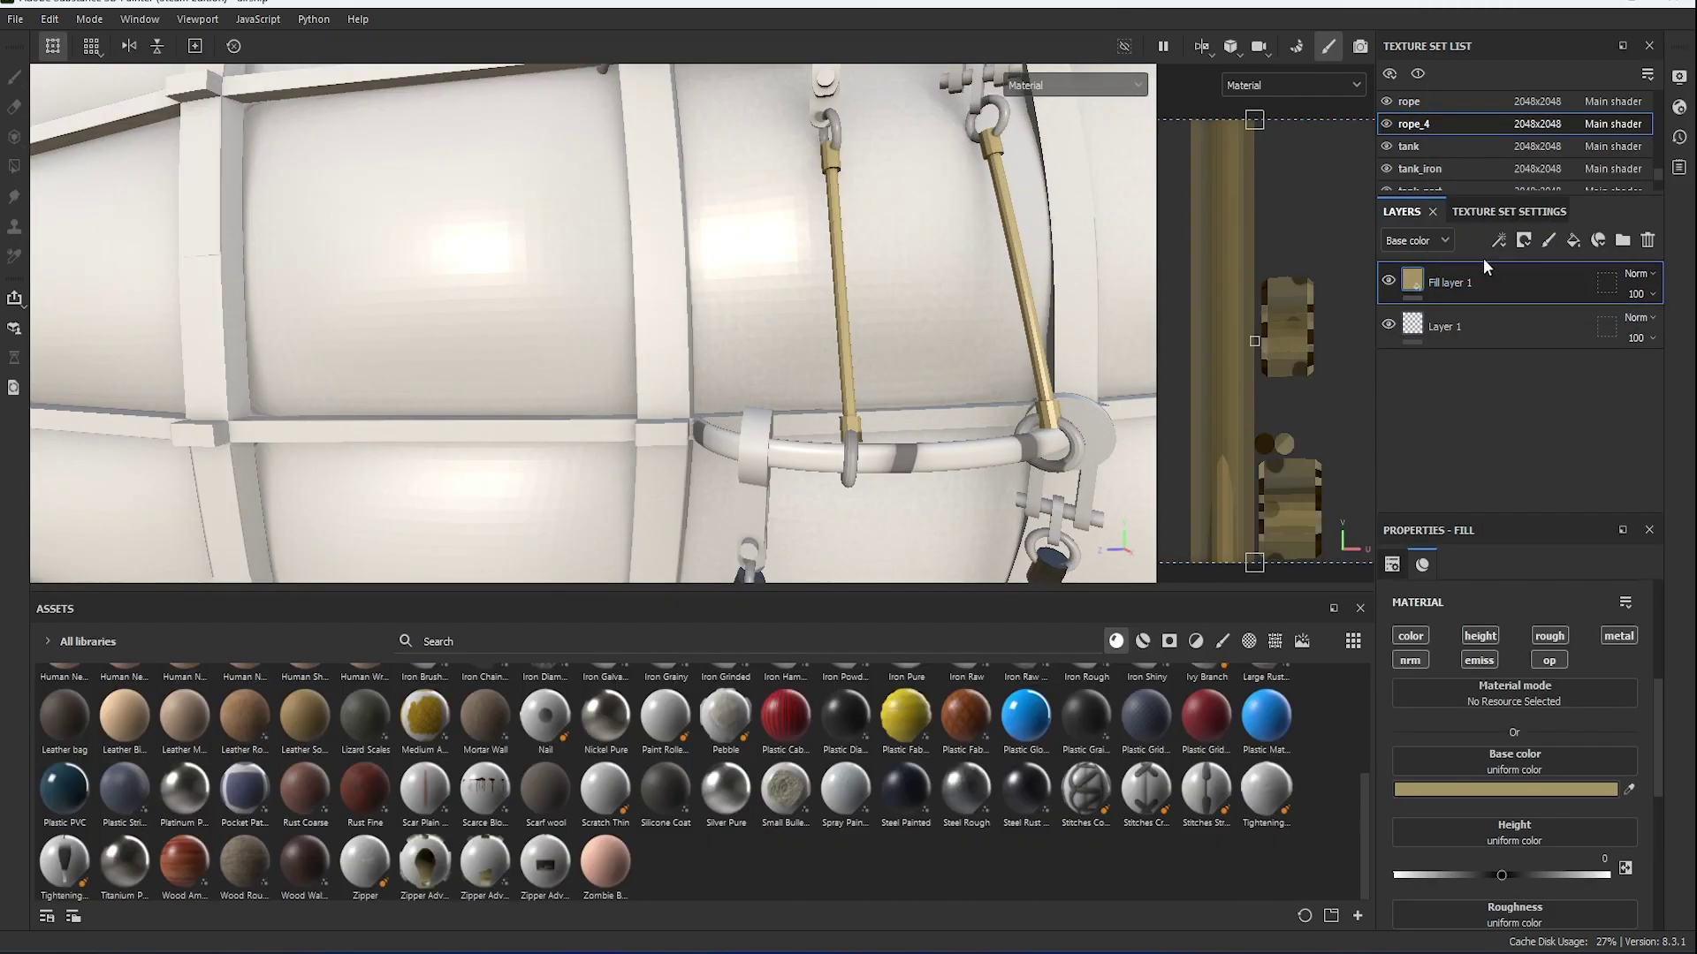
# Add a black-masked Steel Rough fill layer above the tan fill.
pyautogui.click(1572, 252)
pyautogui.rightClick(1414, 283)
pyautogui.click(1458, 366)
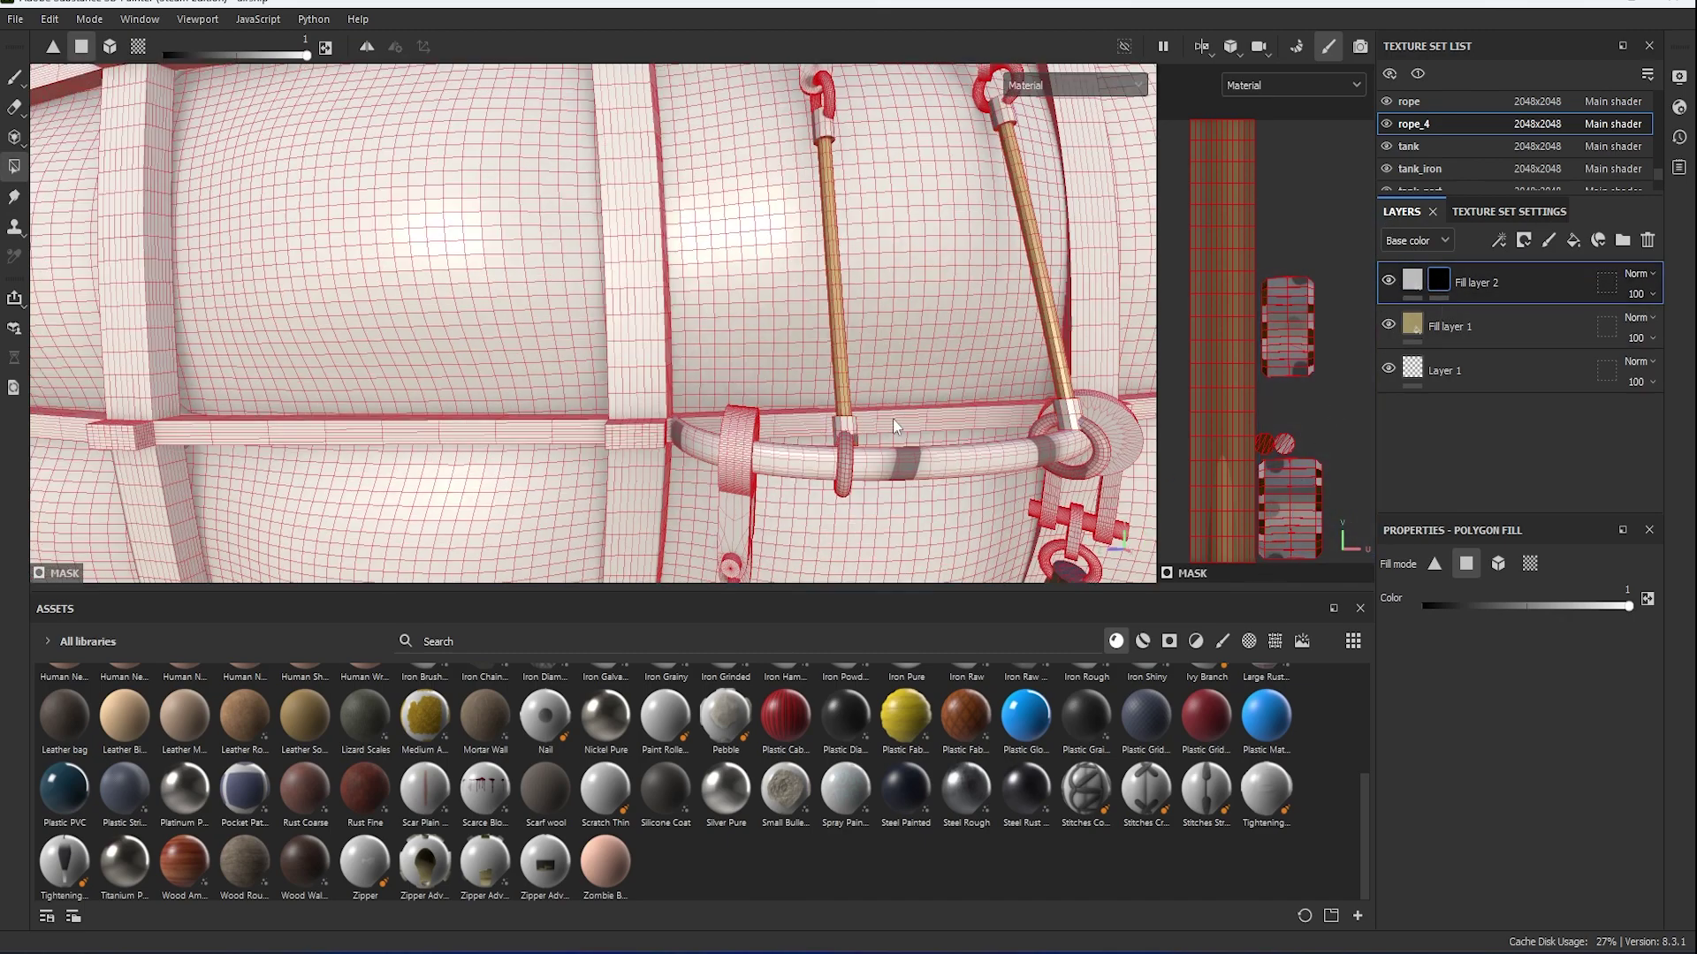
pyautogui.click(1413, 280)
pyautogui.moveTo(968, 789); pyautogui.dragTo(1514, 695)
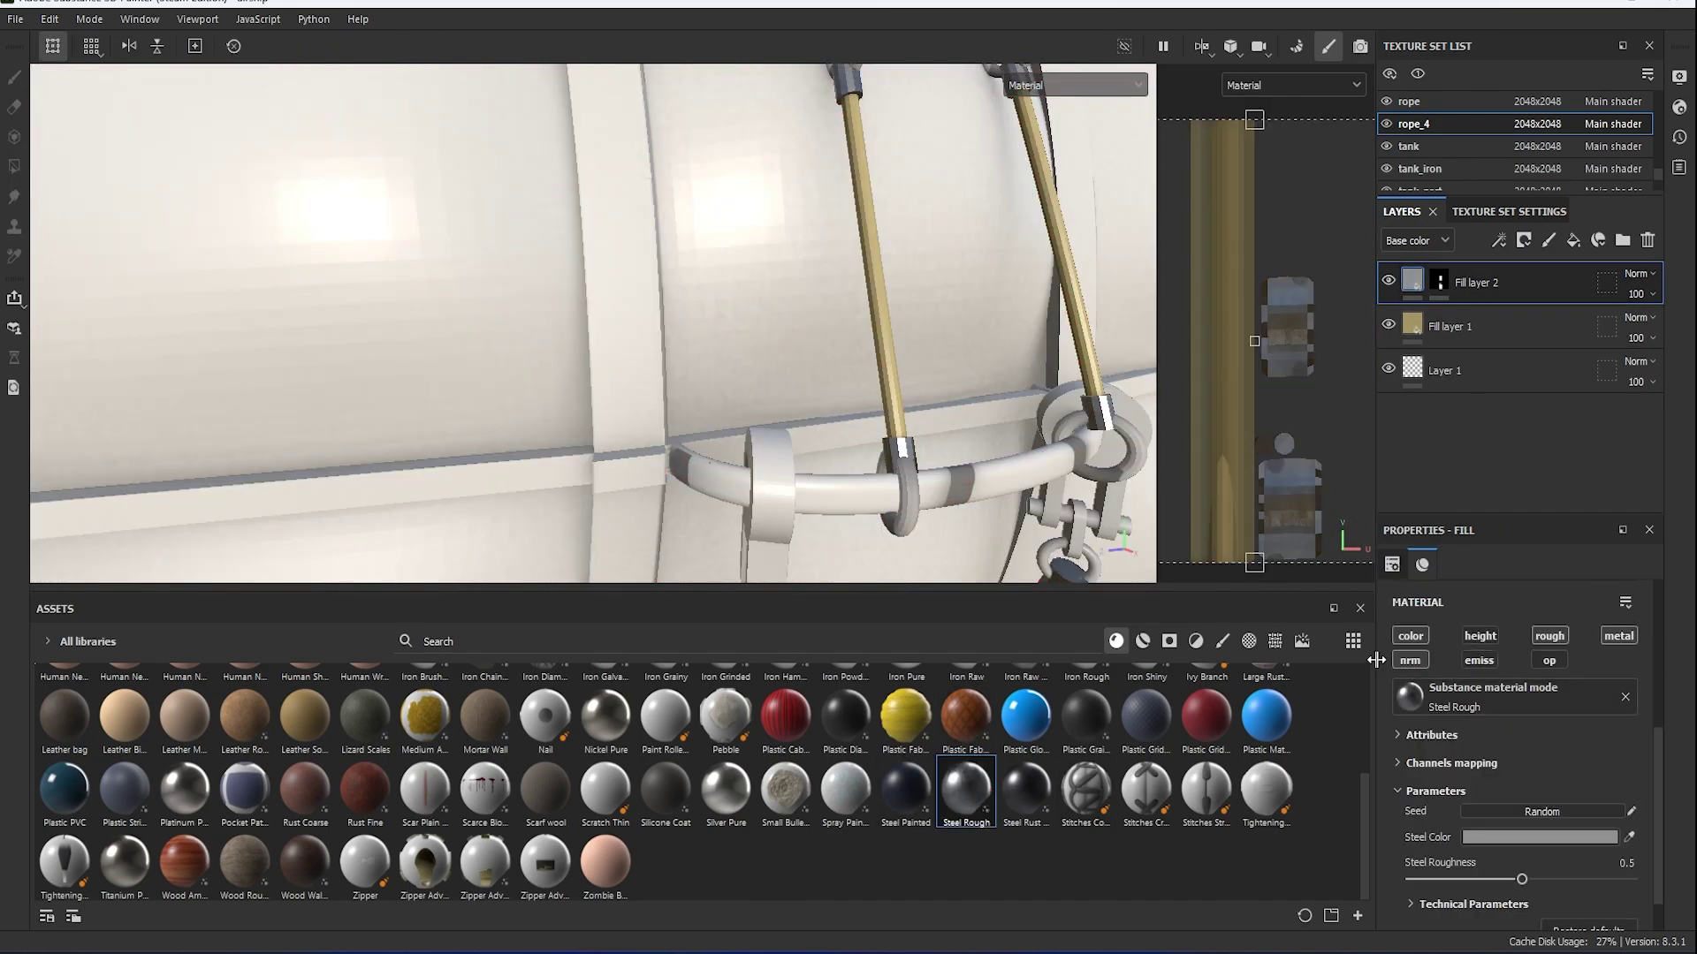
# Add a top fill layer with a black mask and select the rope faces to include.
pyautogui.click(1574, 241)
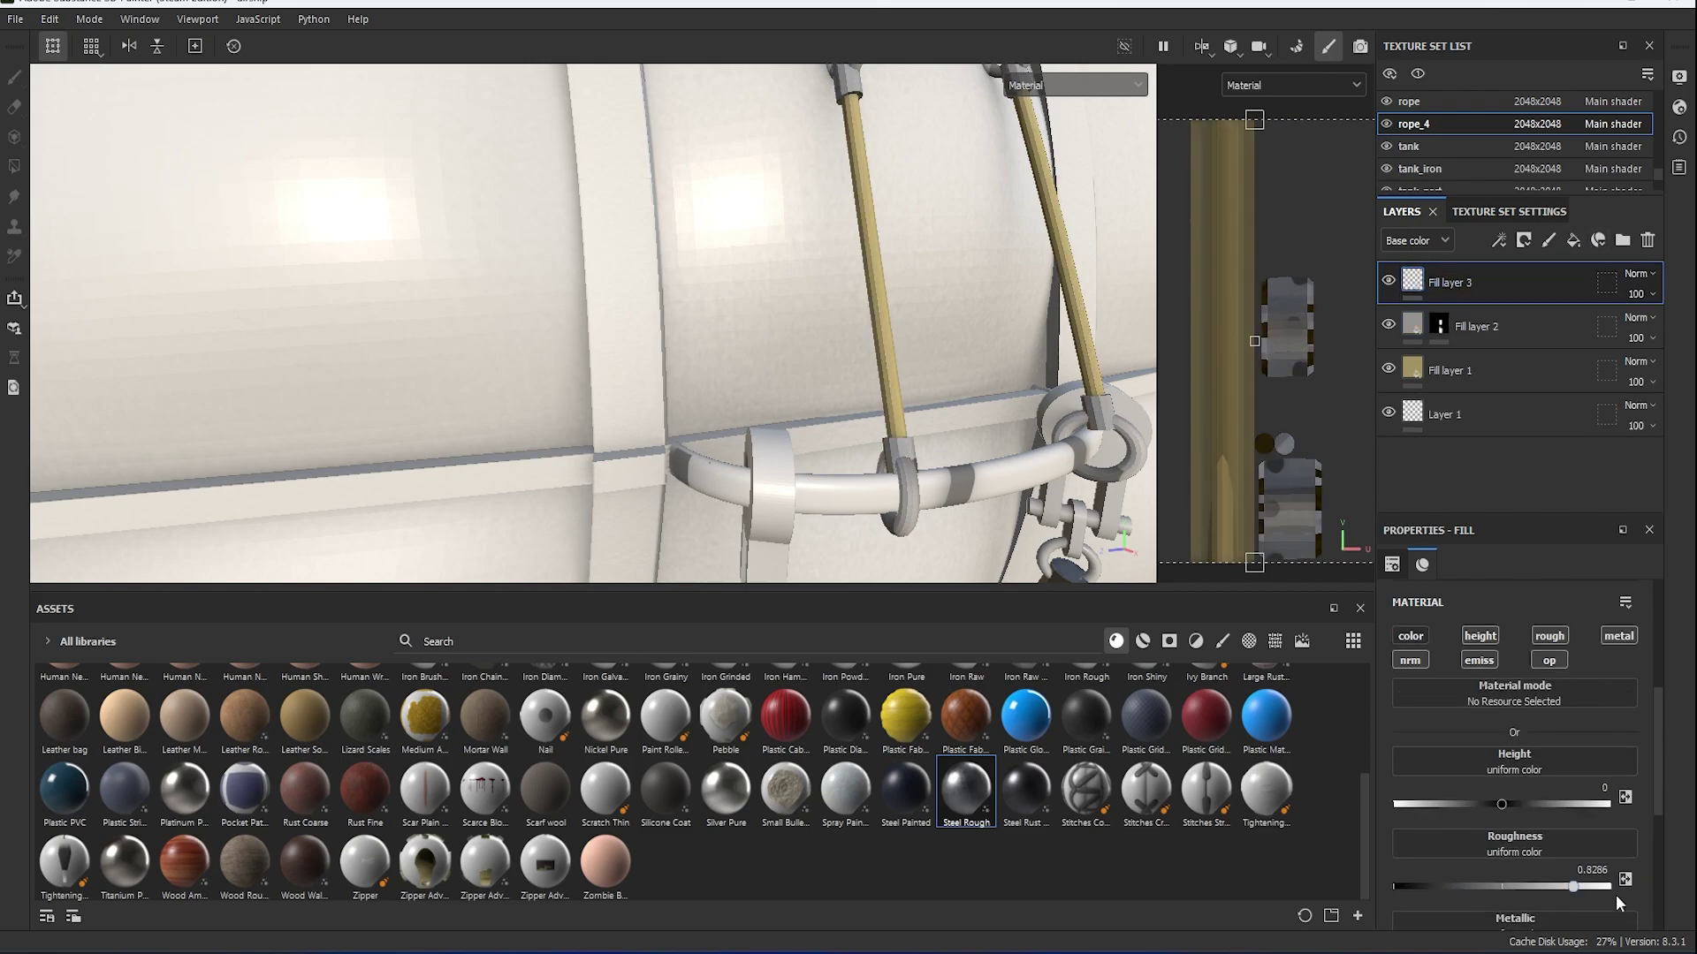
pyautogui.rightClick(1437, 284)
pyautogui.click(1467, 301)
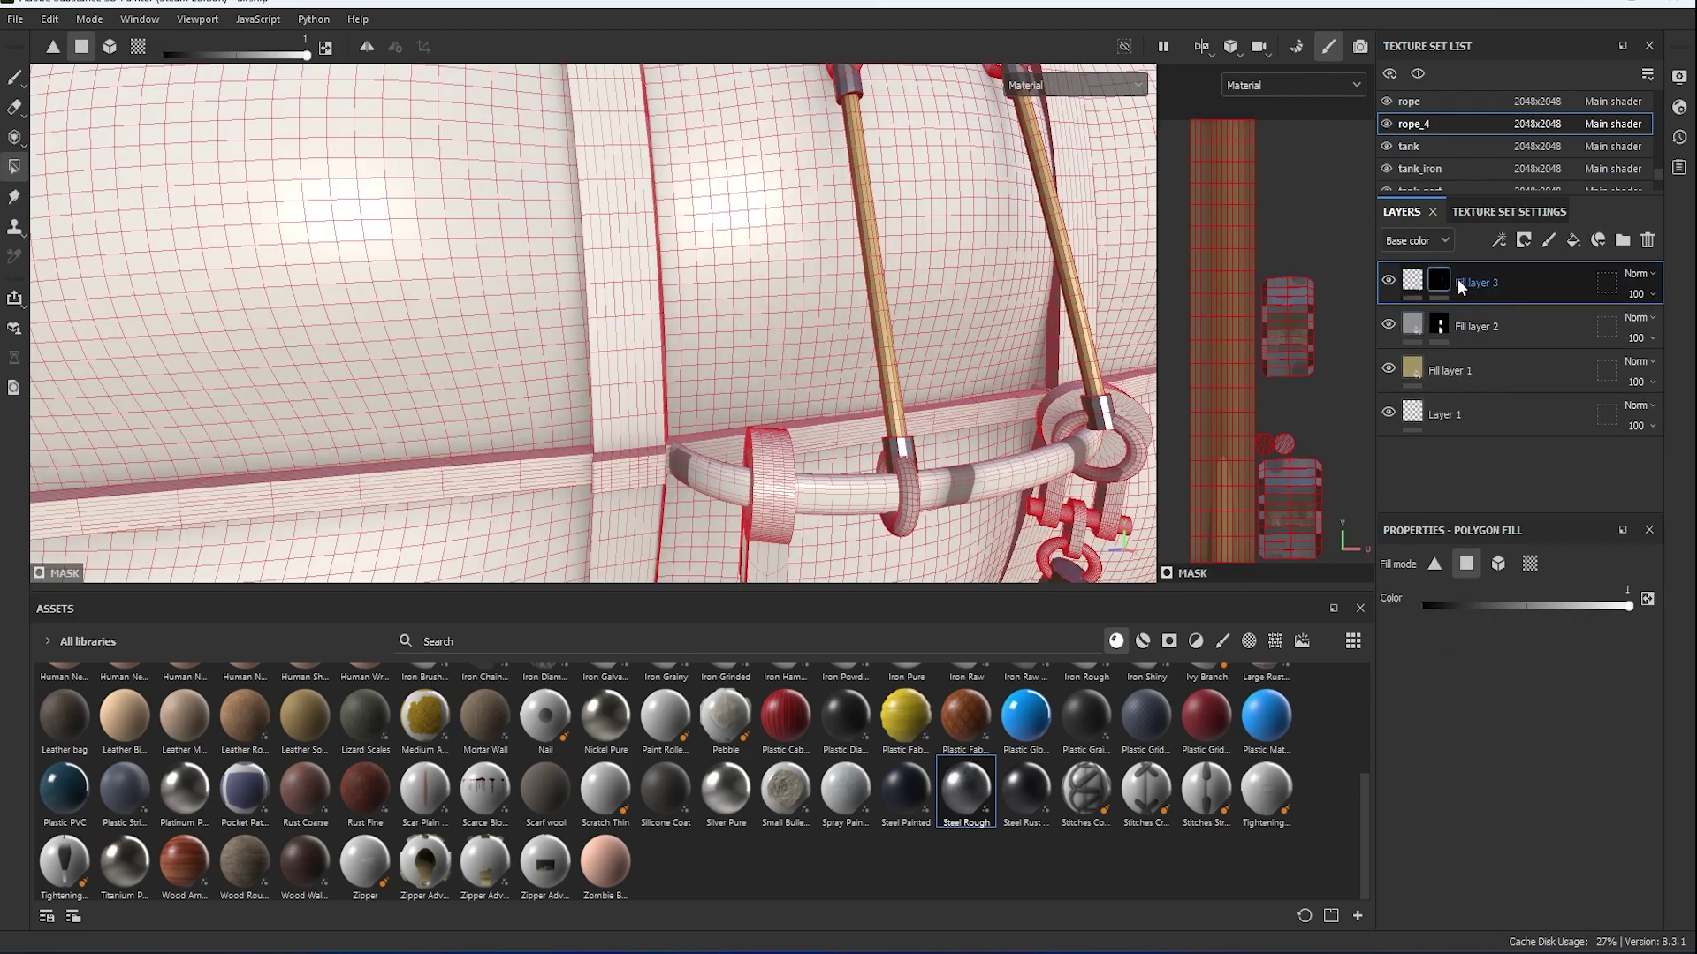
pyautogui.rightClick(1442, 274)
pyautogui.moveTo(1181, 134); pyautogui.dragTo(1248, 562)
# Fill the top layer's mask with Fibers 2, tiled 9.26 and set to Multiply.
pyautogui.rightClick(1438, 281)
pyautogui.click(1534, 618)
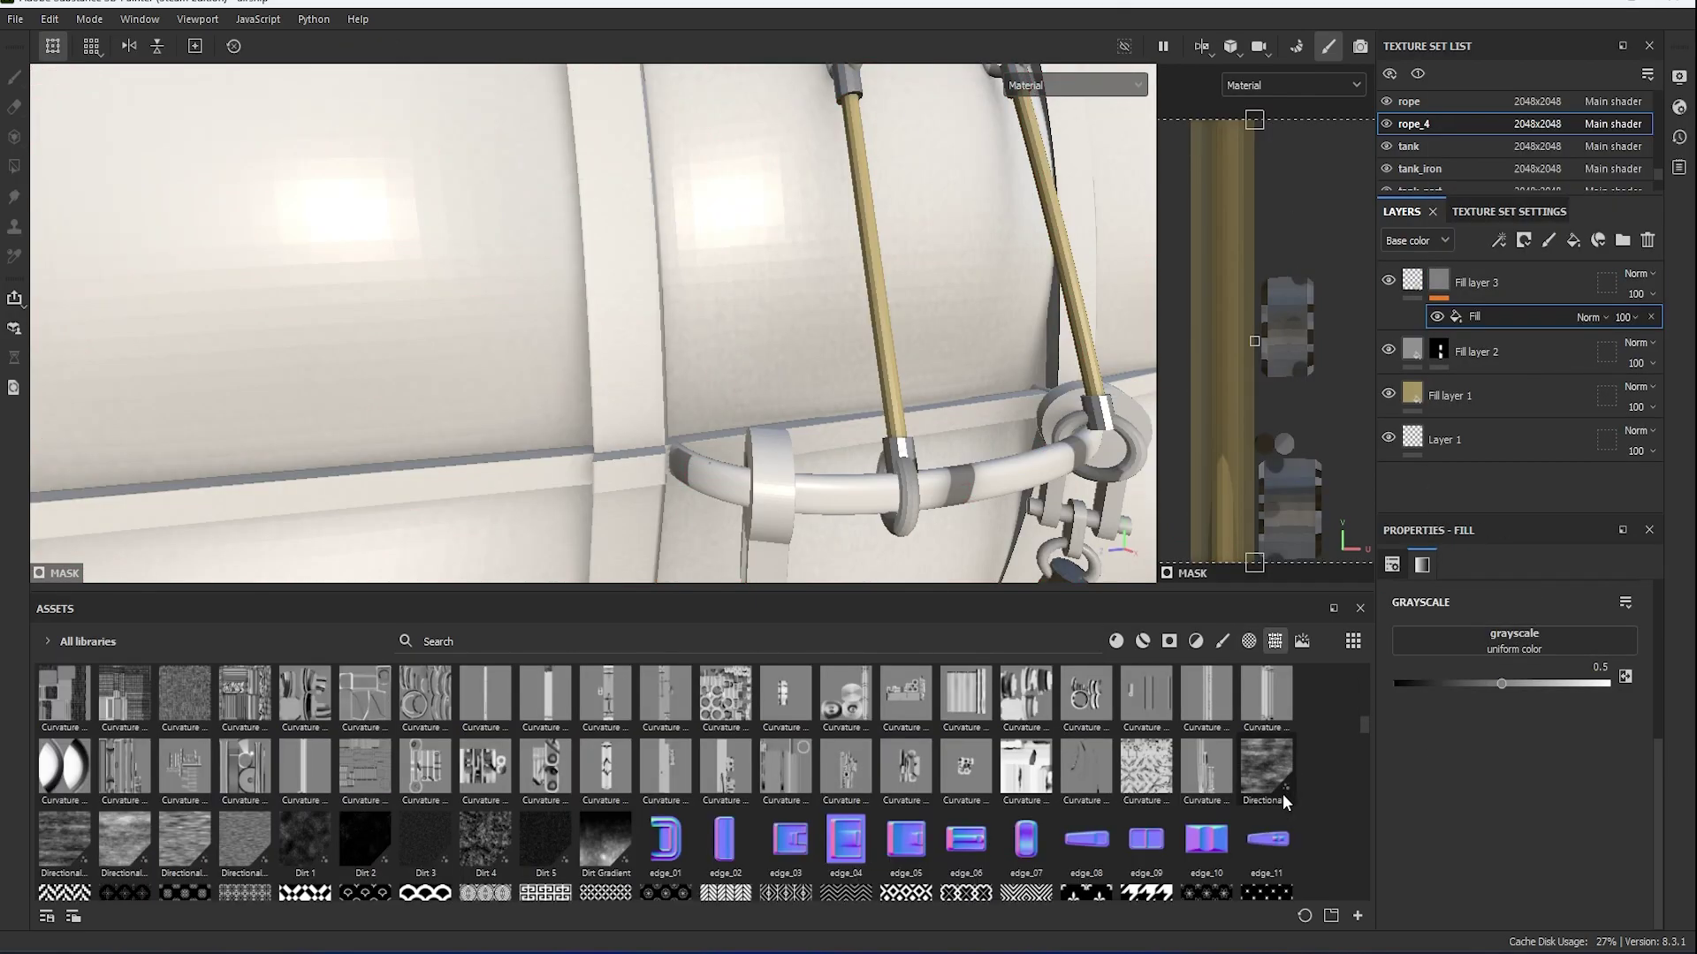
pyautogui.scroll(-3, 1281, 793)
pyautogui.moveTo(1207, 760)
pyautogui.mouseDown()
pyautogui.moveTo(1458, 643)
pyautogui.moveTo(1500, 659)
pyautogui.moveTo(1461, 692)
pyautogui.mouseUp()
pyautogui.scroll(5, 975, 446)
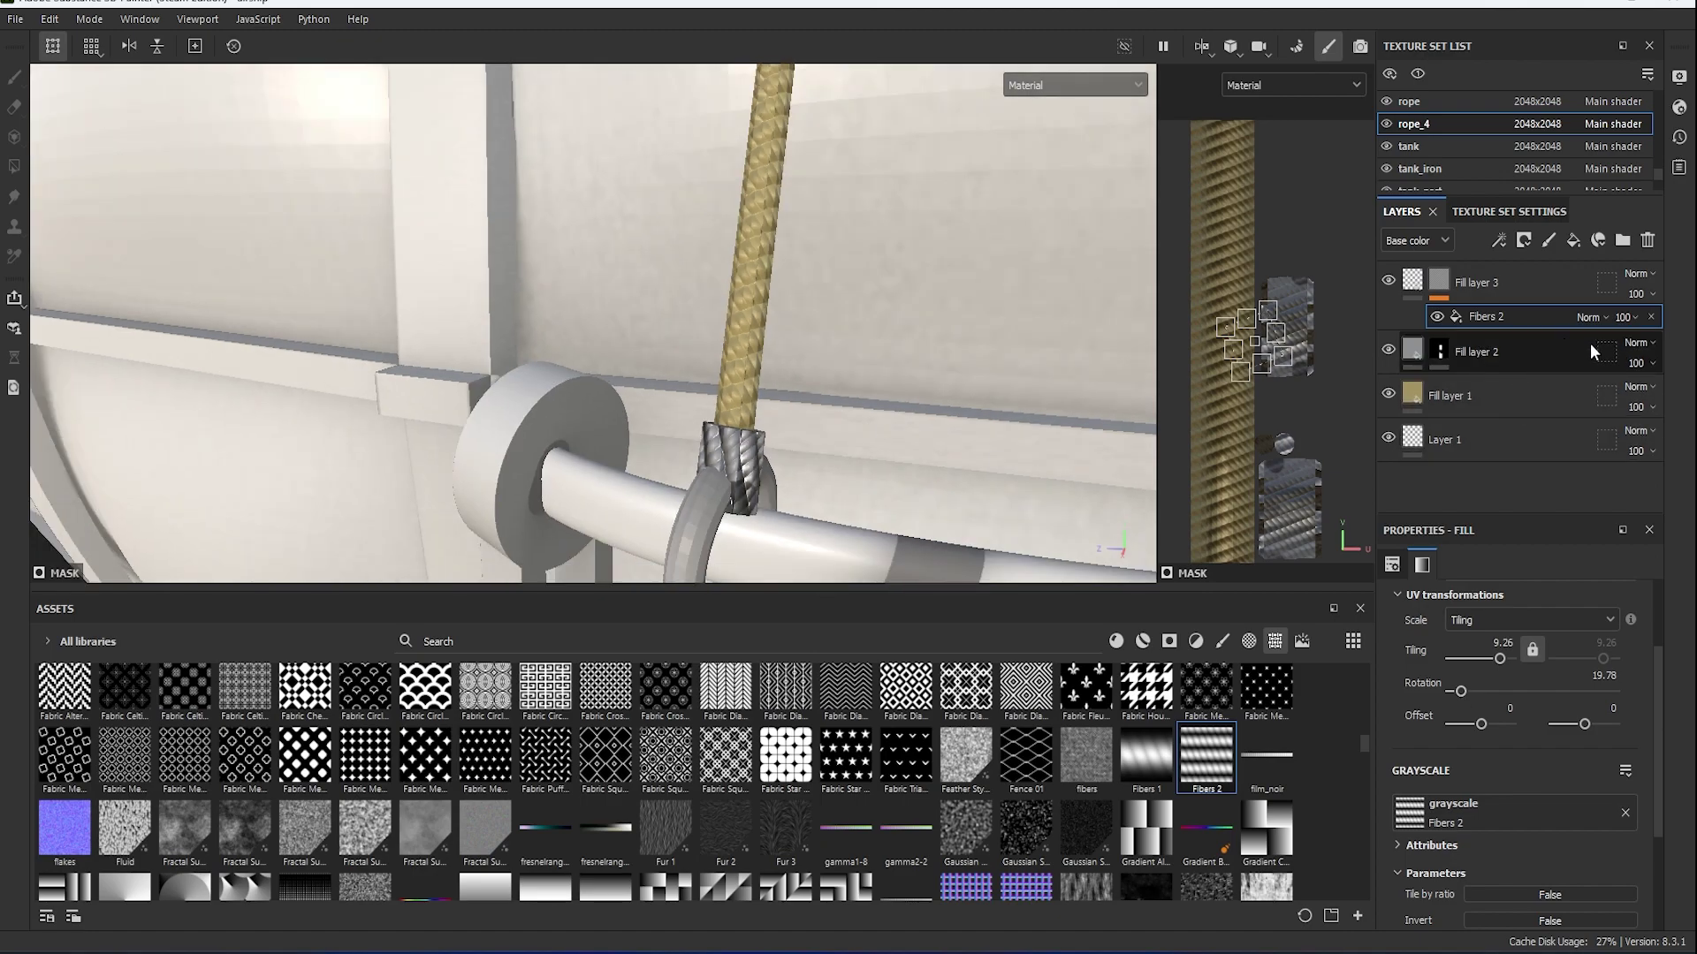
pyautogui.click(1591, 318)
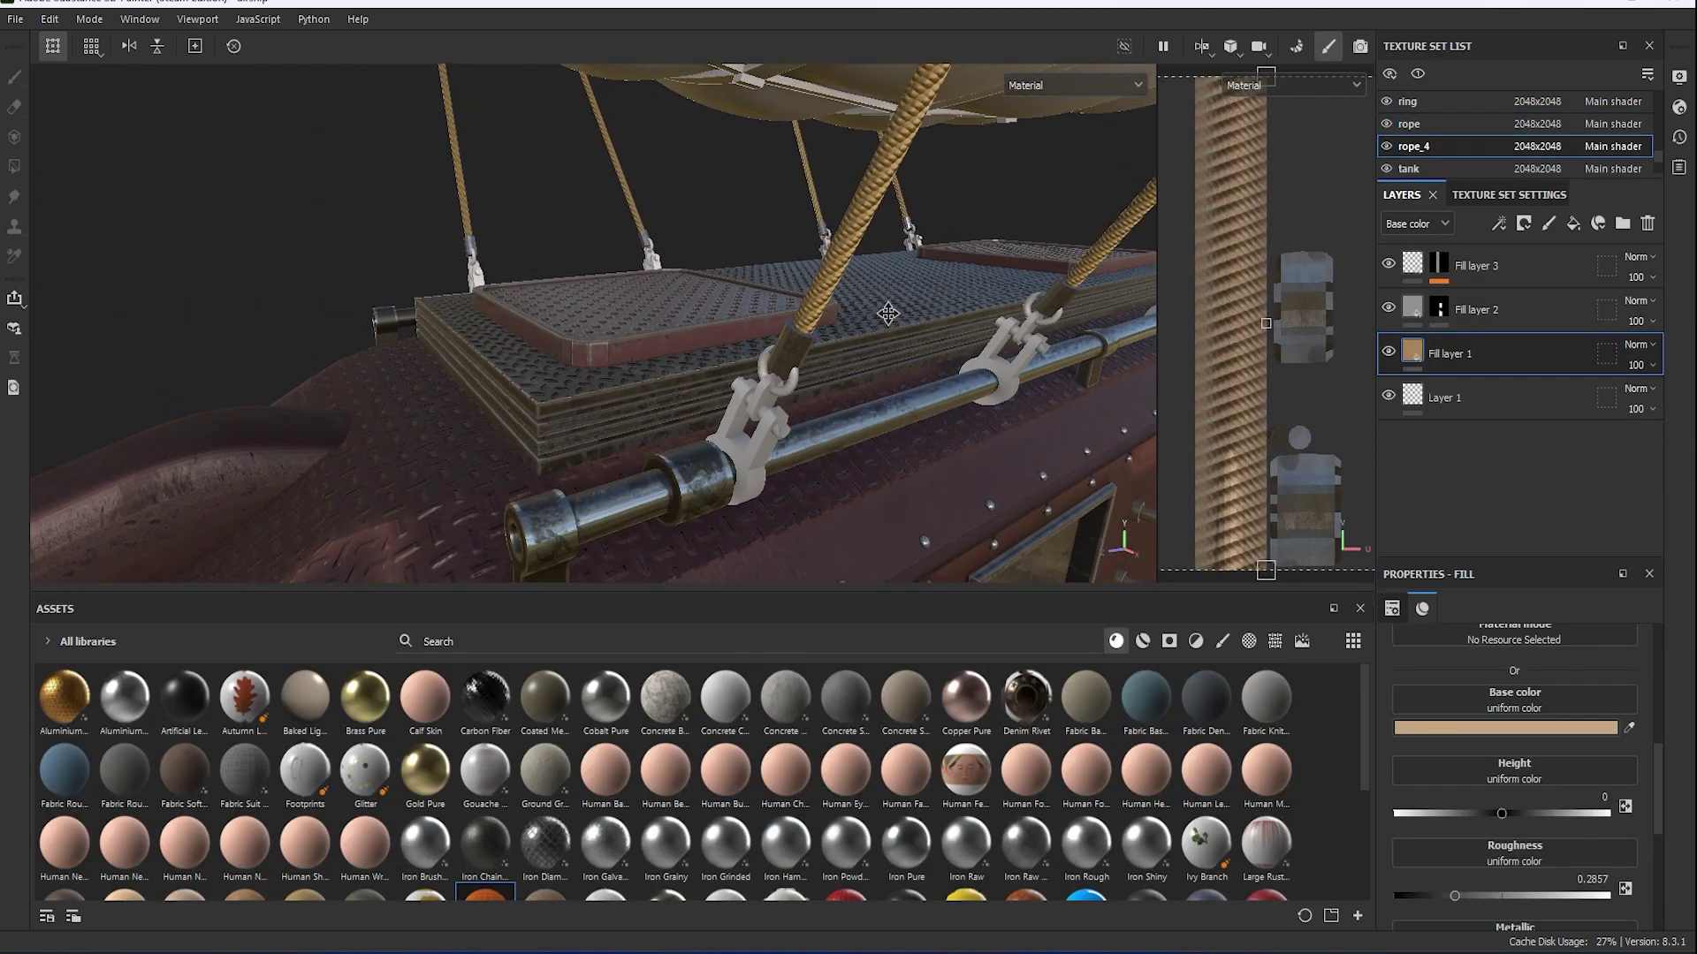
# Drop Steel Rough onto the pulley clamp, the pulley_iron piece and the ring.
pyautogui.keyDown('alt'); pyautogui.moveTo(887, 313); pyautogui.dragTo(961, 574, button='right'); pyautogui.keyUp('alt')
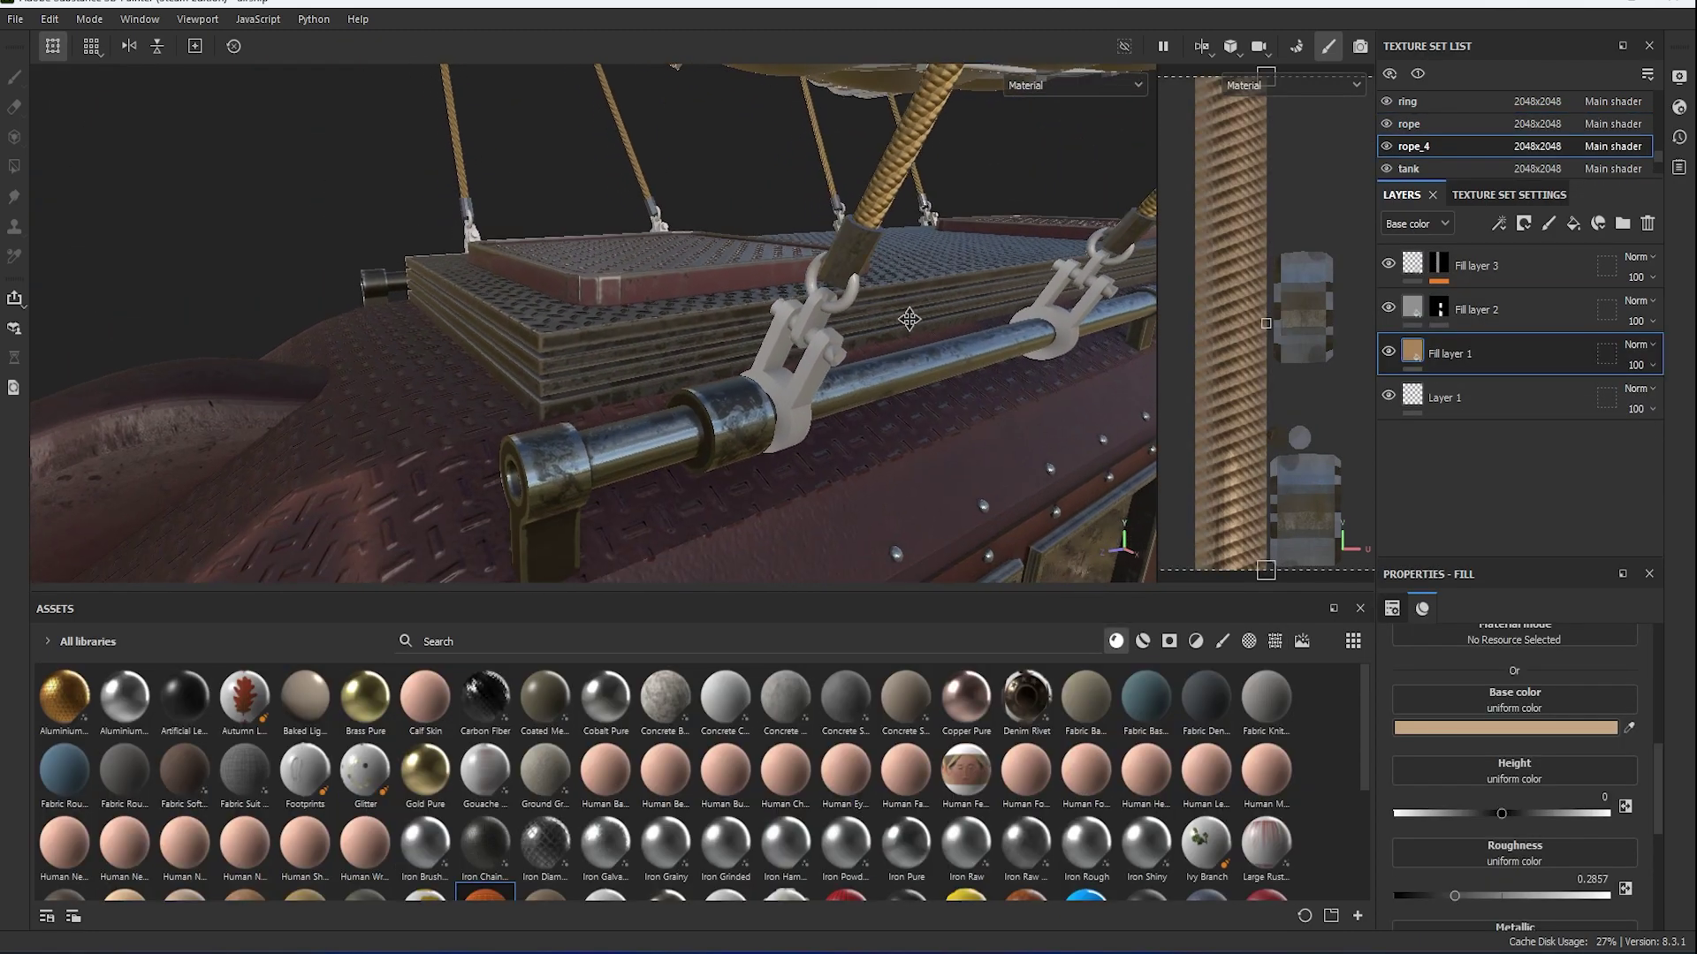
pyautogui.scroll(-3, 1147, 862)
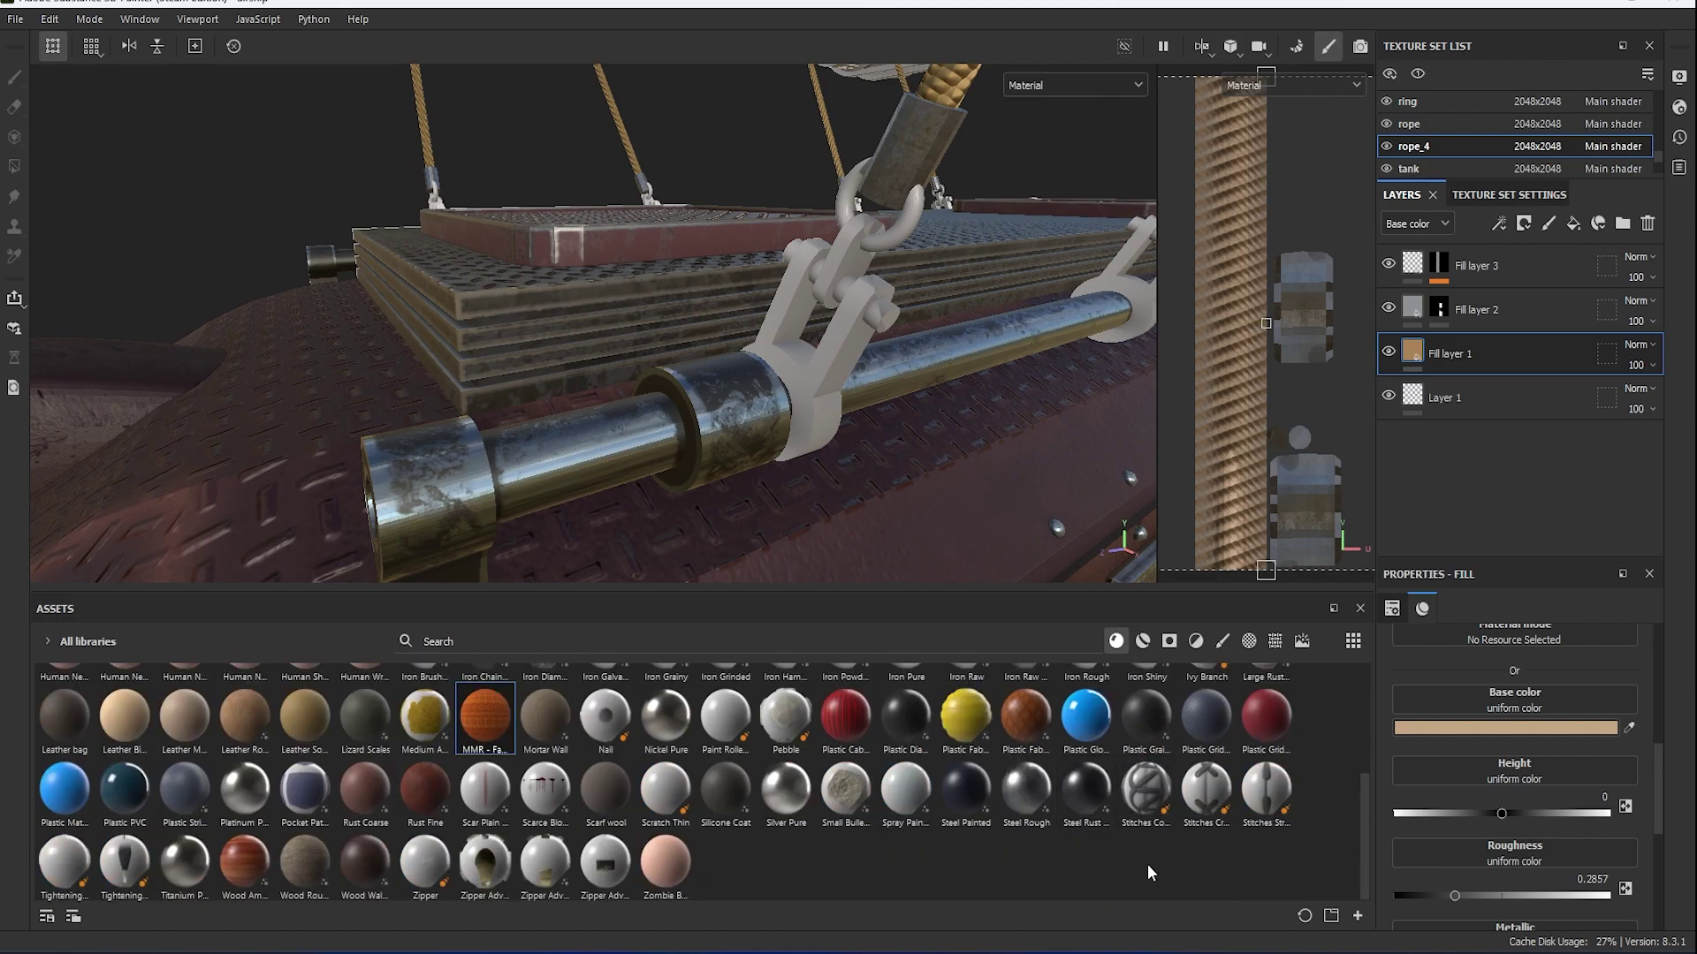
pyautogui.moveTo(1026, 789)
pyautogui.mouseDown()
pyautogui.moveTo(813, 358)
pyautogui.moveTo(894, 394)
pyautogui.mouseUp()
pyautogui.moveTo(932, 452); pyautogui.dragTo(933, 454)
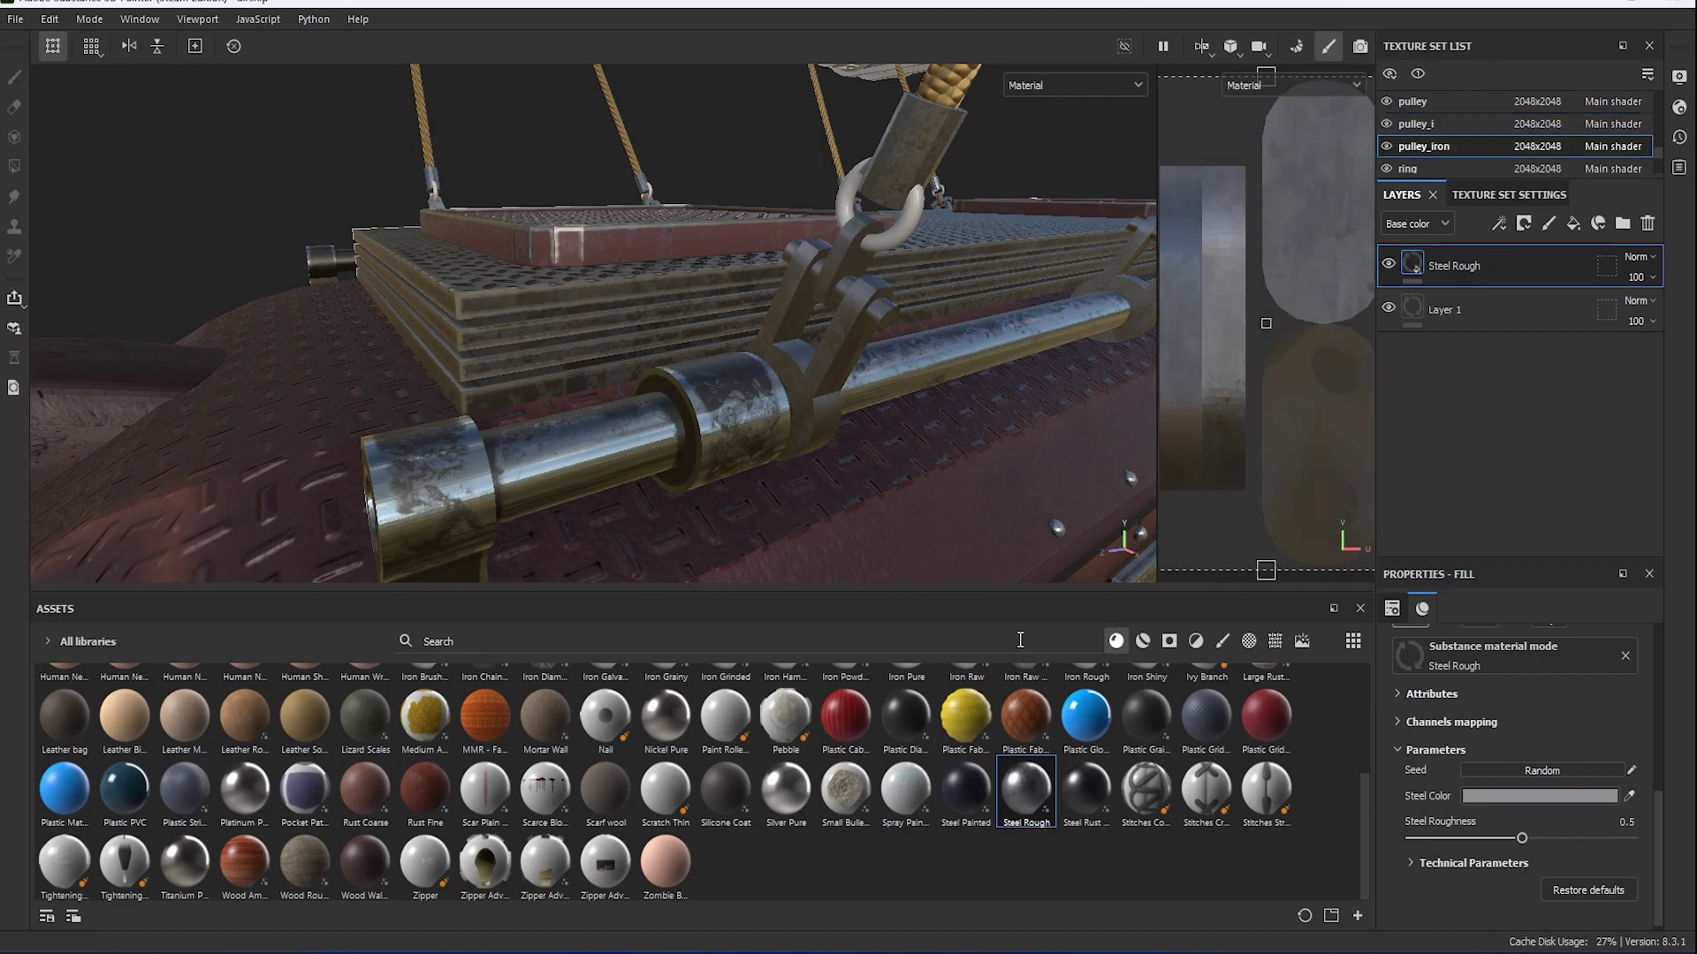
pyautogui.moveTo(894, 233); pyautogui.dragTo(895, 234)
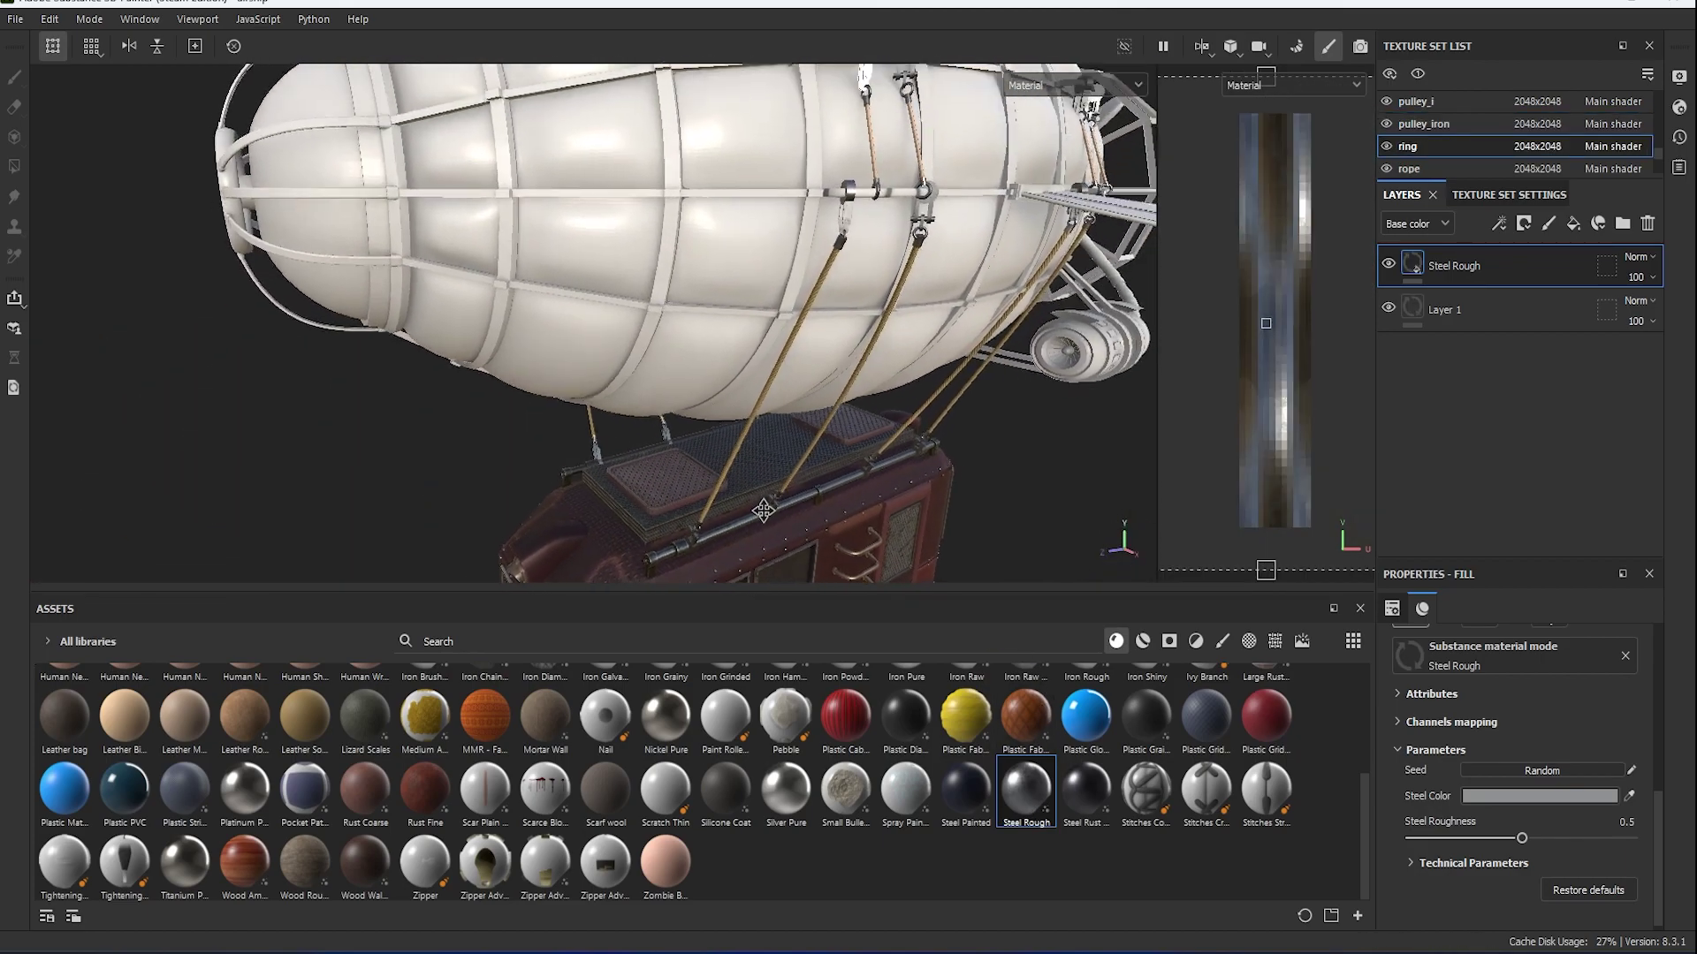
pyautogui.moveTo(958, 333)
pyautogui.keyDown('alt'); pyautogui.mouseDown()
pyautogui.moveTo(727, 323)
pyautogui.moveTo(794, 403)
pyautogui.mouseUp(); pyautogui.keyUp('alt')
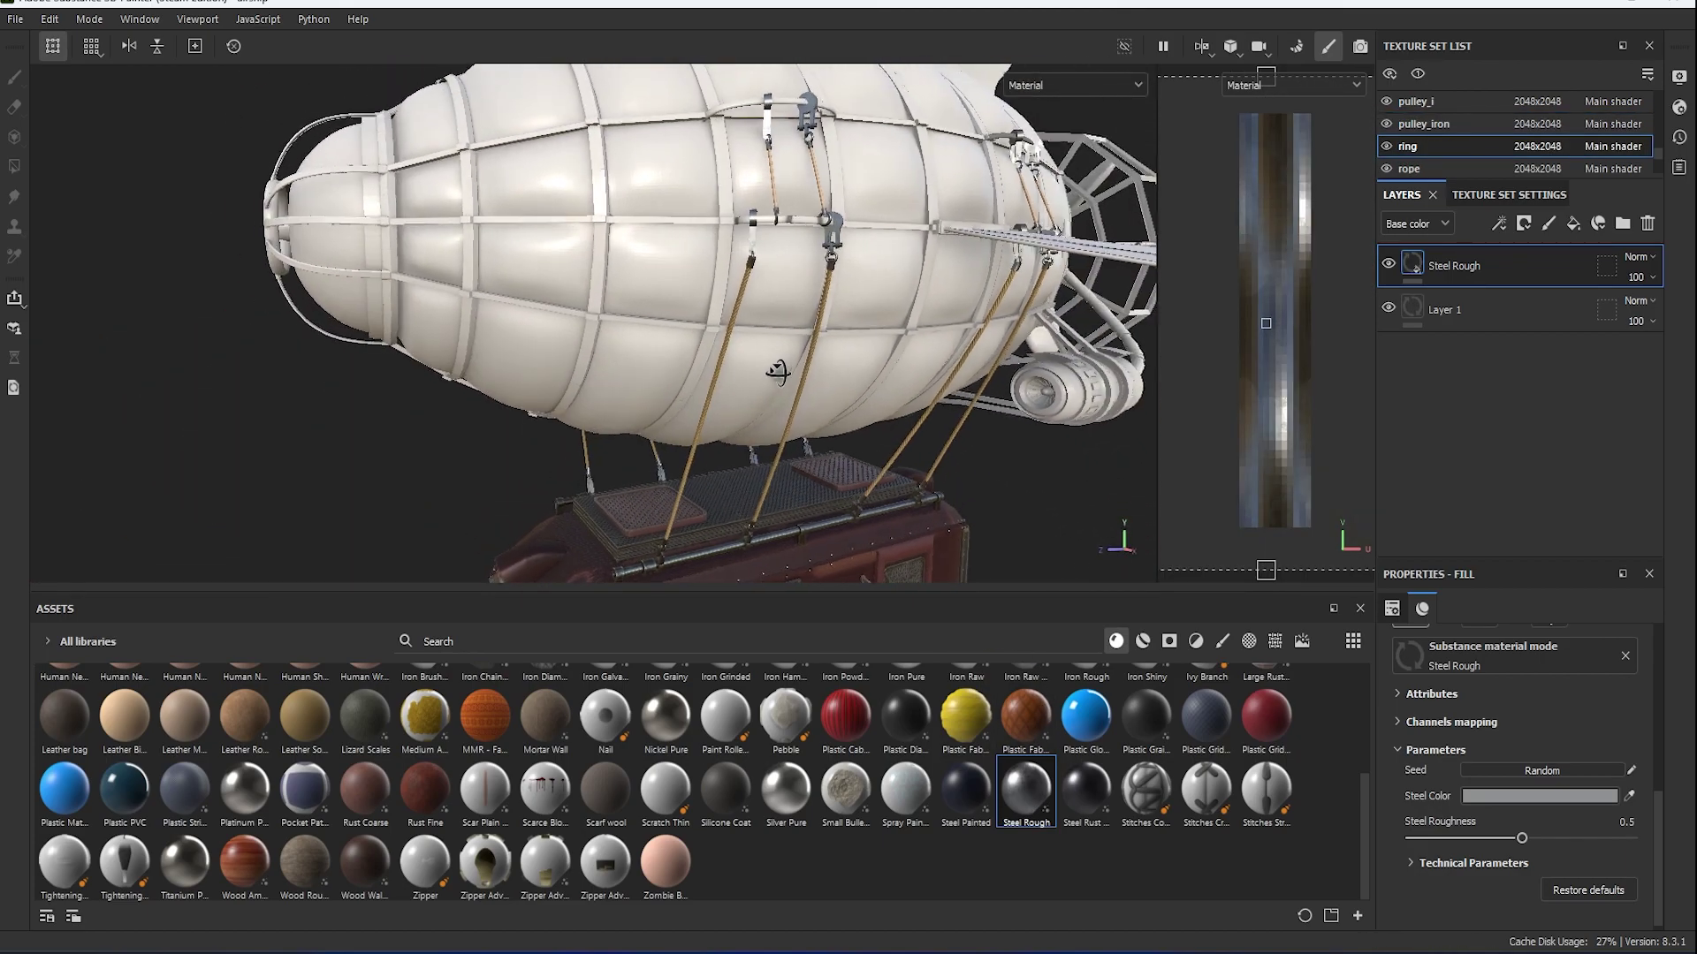
pyautogui.scroll(10, 873, 479)
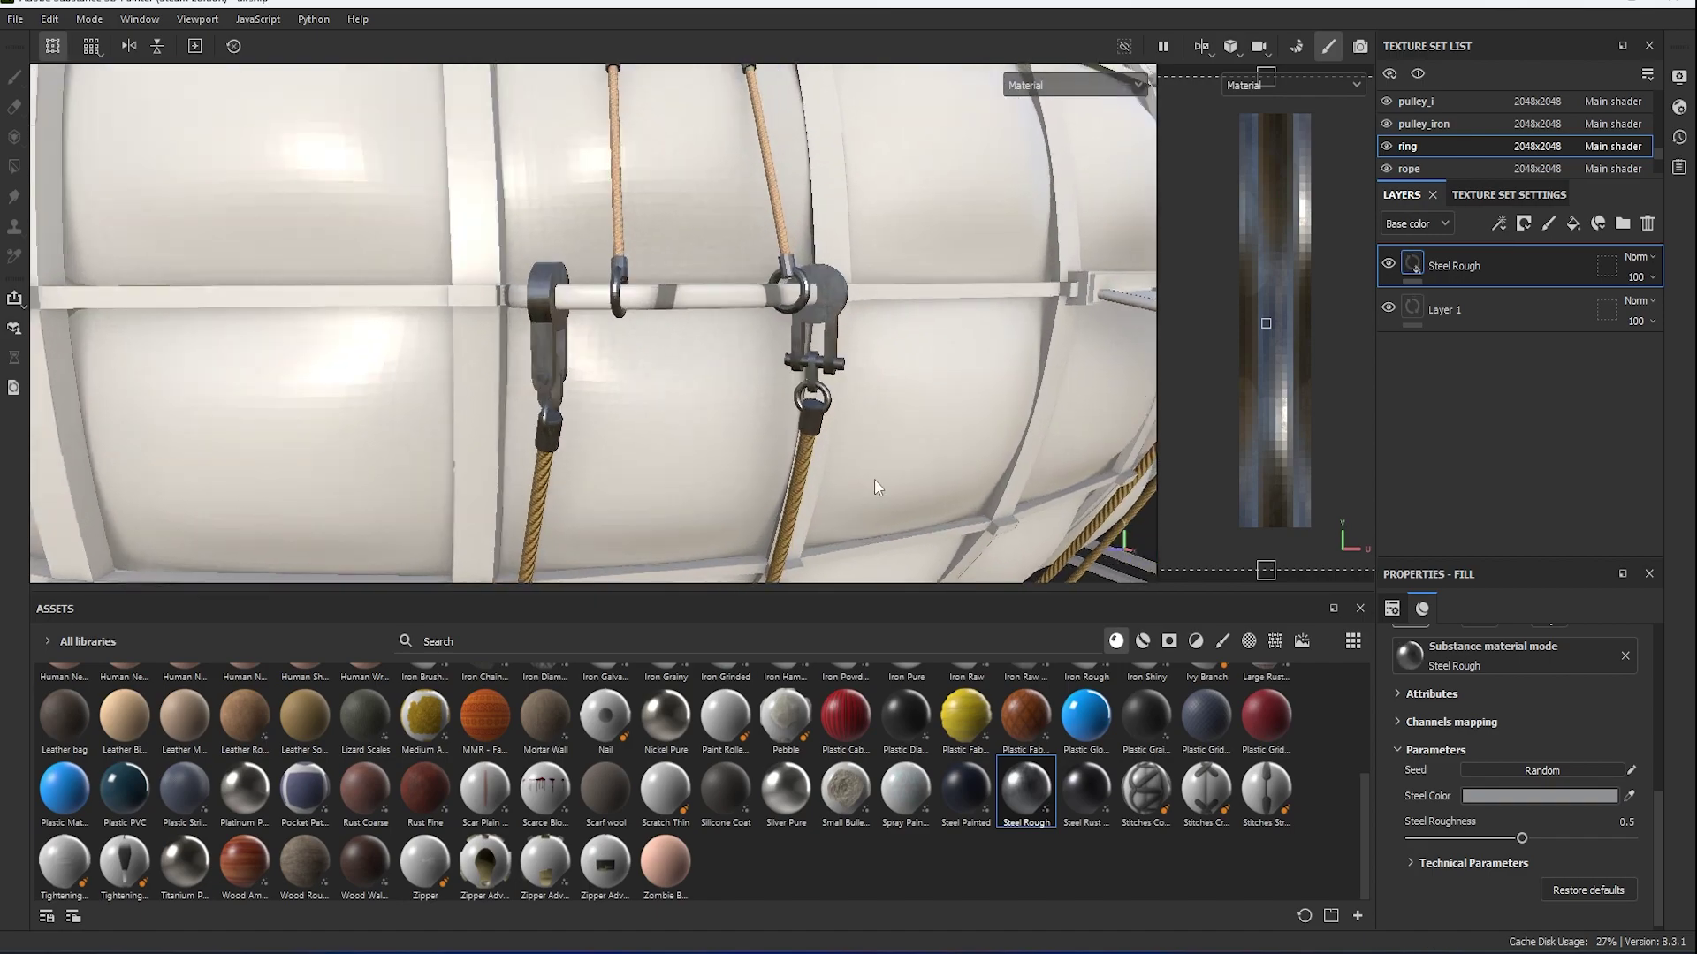
# Apply the Bronze Armor smart material to the iron rod and check its Base Metal colour.
pyautogui.click(1142, 640)
pyautogui.moveTo(245, 698); pyautogui.dragTo(726, 294)
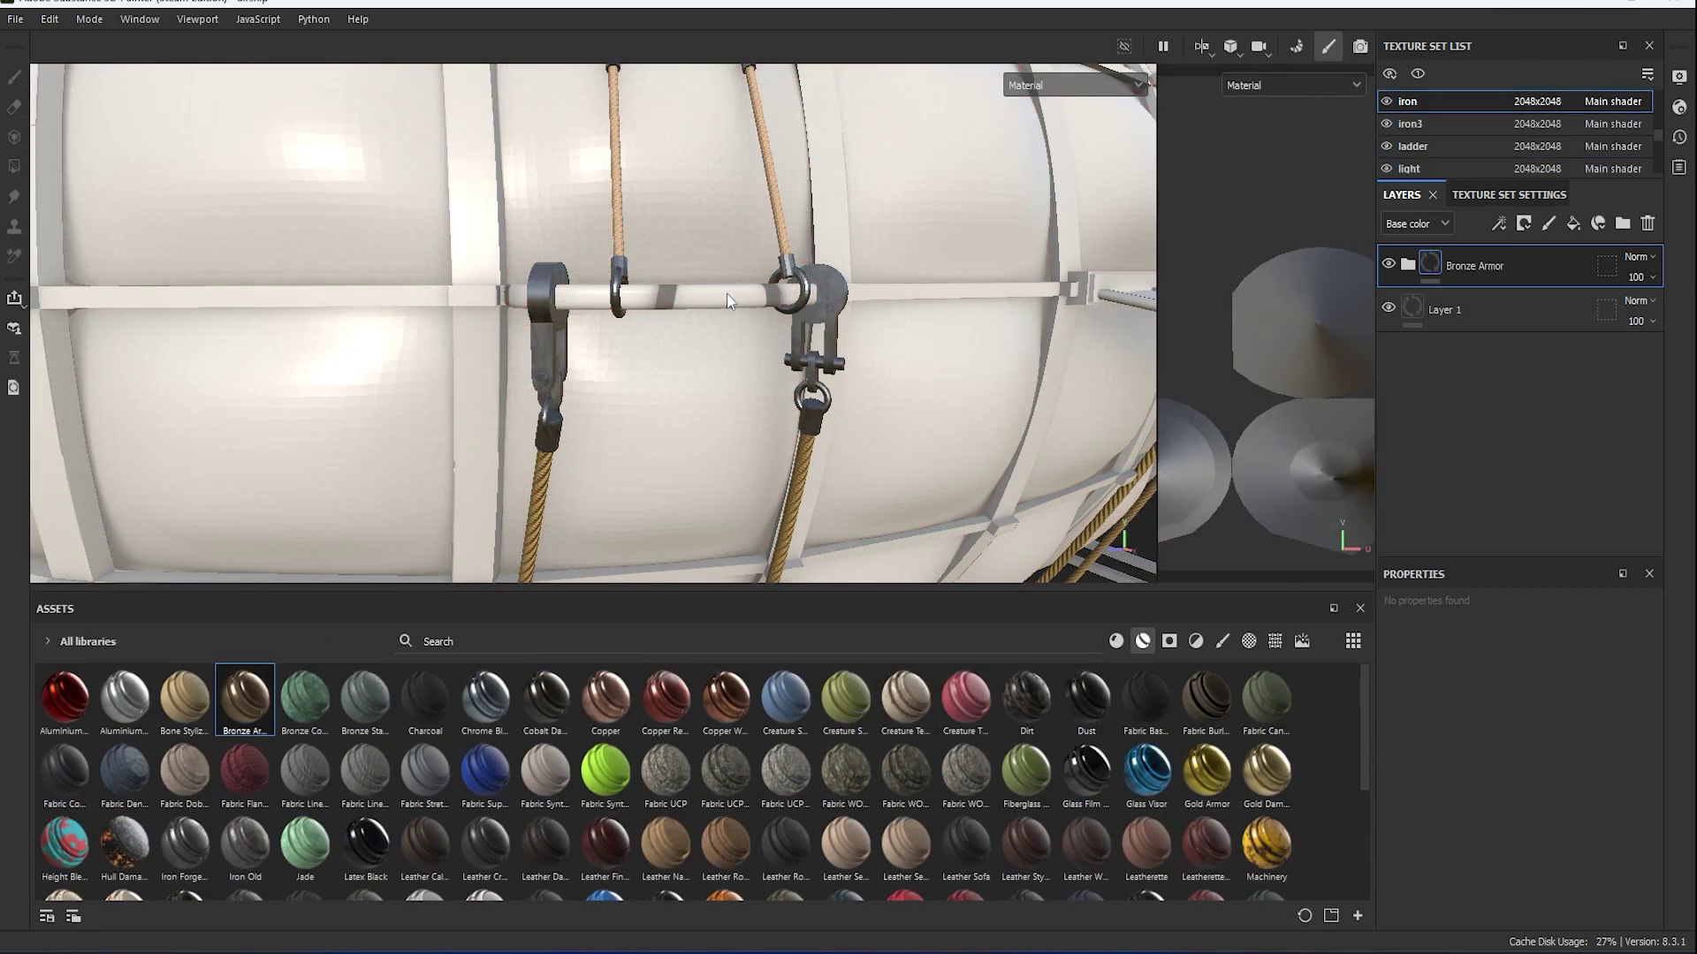
pyautogui.scroll(-3, 1417, 285)
pyautogui.click(1467, 488)
pyautogui.click(1573, 748)
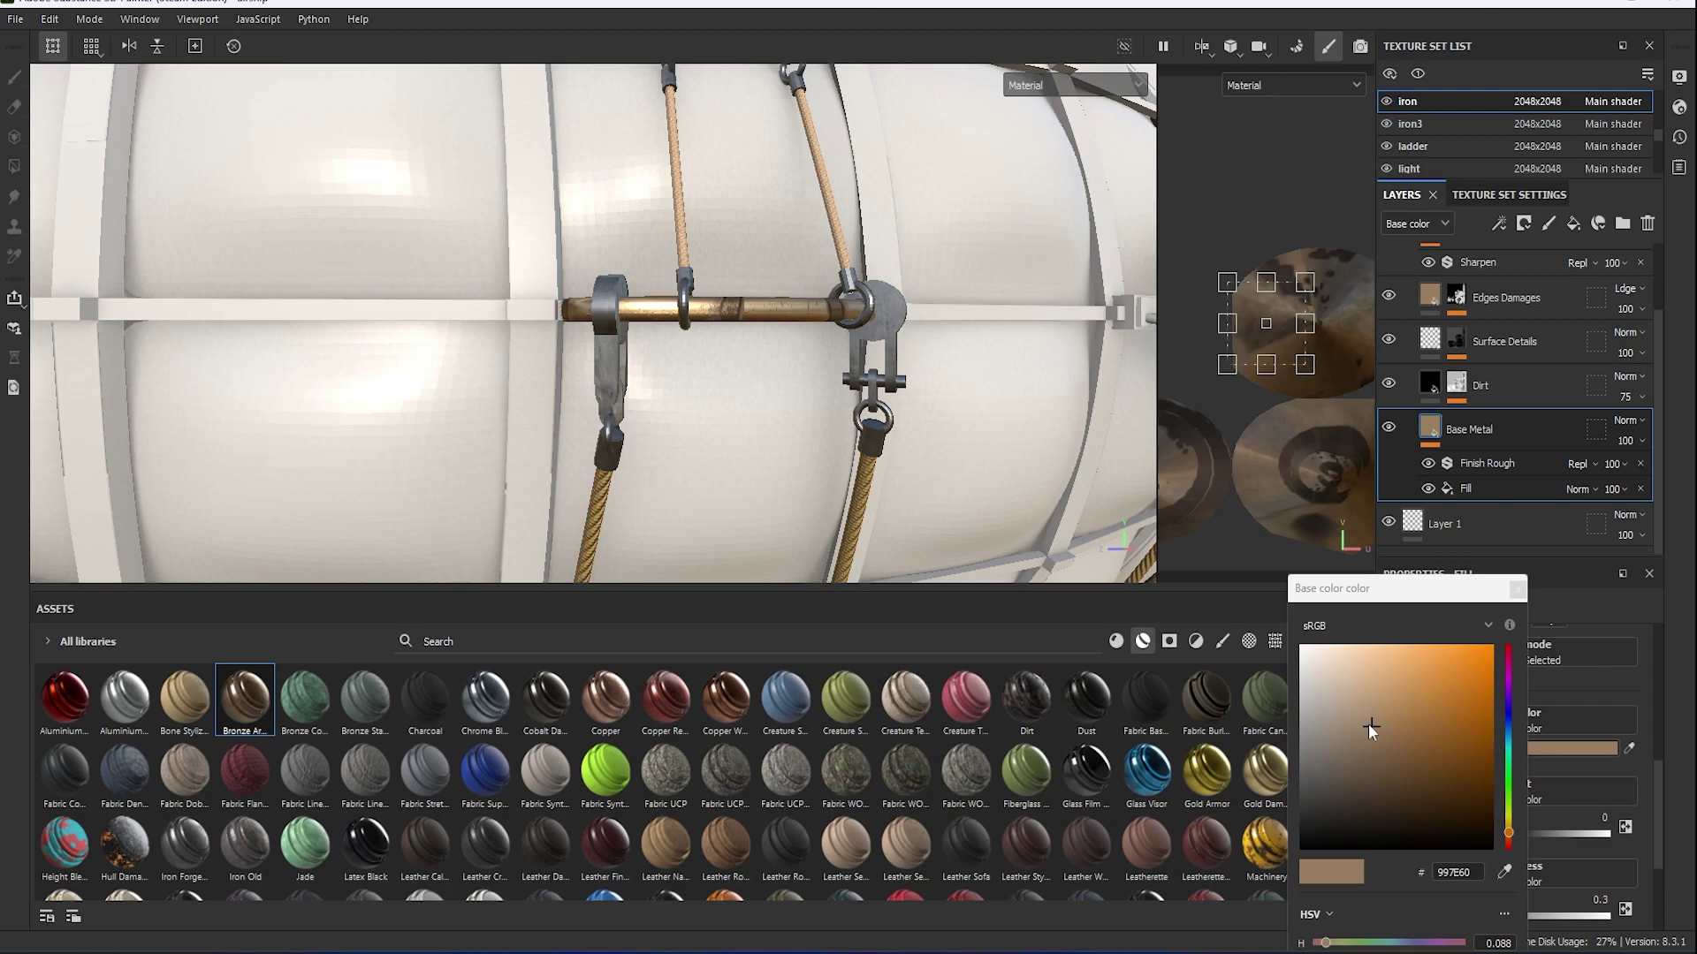
pyautogui.click(1518, 589)
pyautogui.scroll(-5, 644, 346)
# Apply Bronze Armor to the balloon's front ring as well.
pyautogui.moveTo(566, 347)
pyautogui.keyDown('alt'); pyautogui.mouseDown()
pyautogui.moveTo(644, 346)
pyautogui.moveTo(590, 329)
pyautogui.mouseUp(); pyautogui.keyUp('alt')
pyautogui.scroll(5, 566, 371)
pyautogui.moveTo(245, 698); pyautogui.dragTo(545, 347)
pyautogui.scroll(-5, 685, 353)
# Expand the front ring's Bronze Armor group and check the Base Metal colour.
pyautogui.scroll(5, 698, 413)
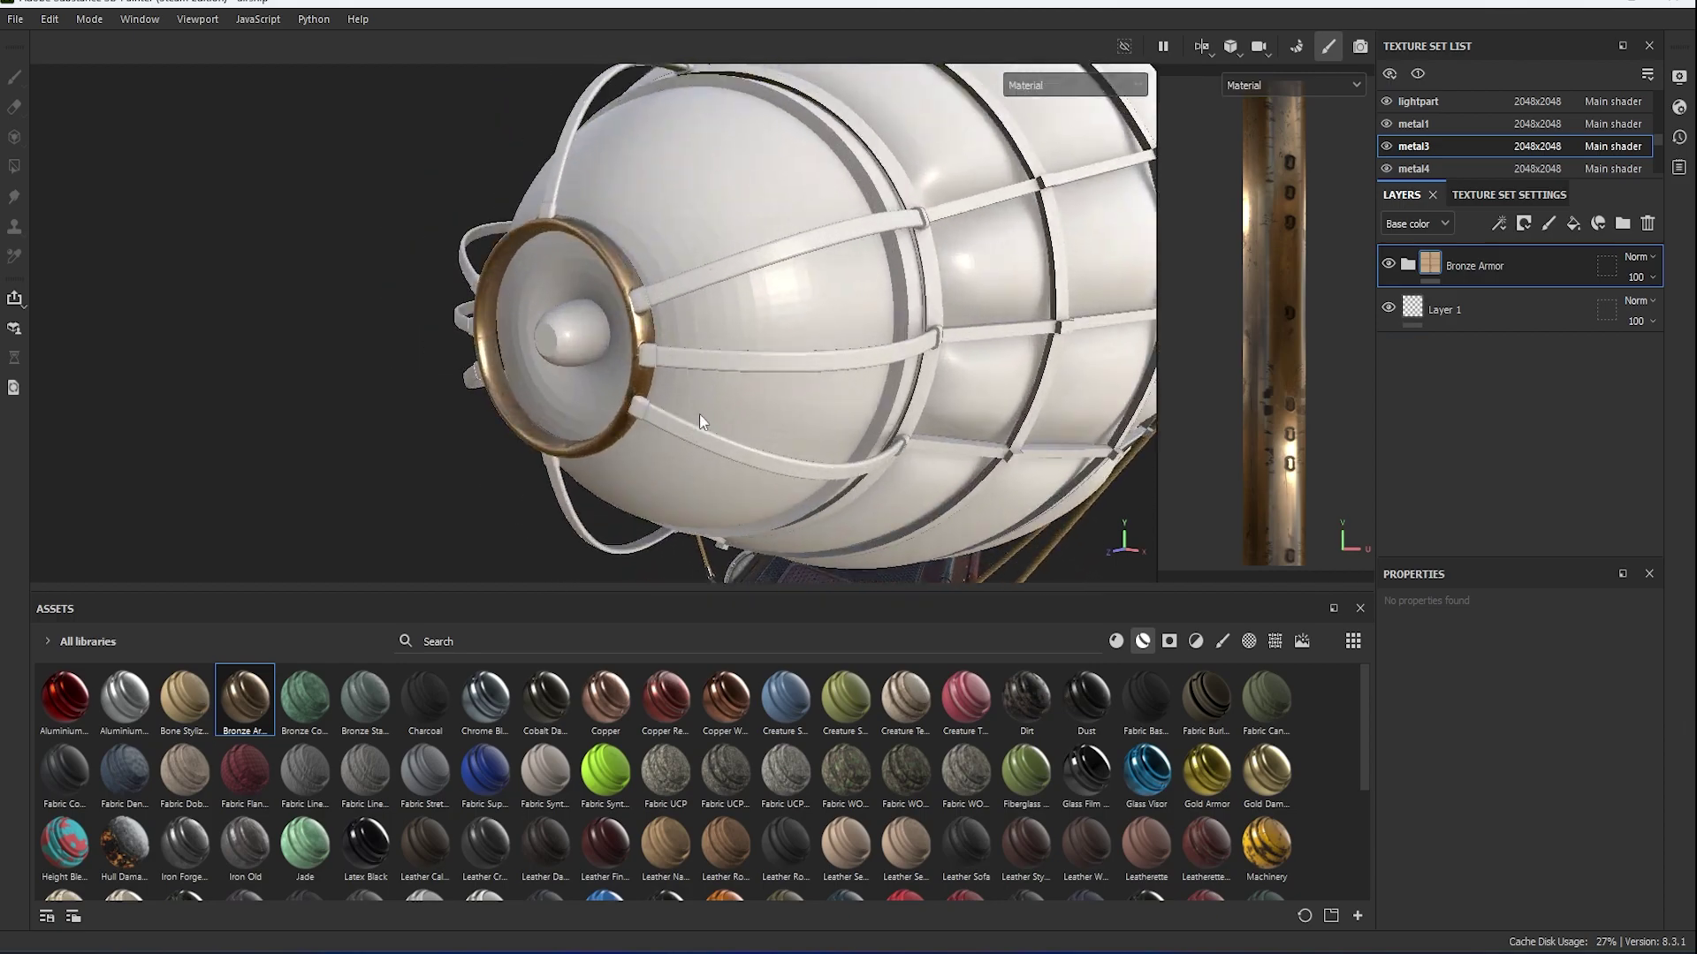
pyautogui.scroll(2, 734, 486)
pyautogui.click(1408, 264)
pyautogui.click(1449, 511)
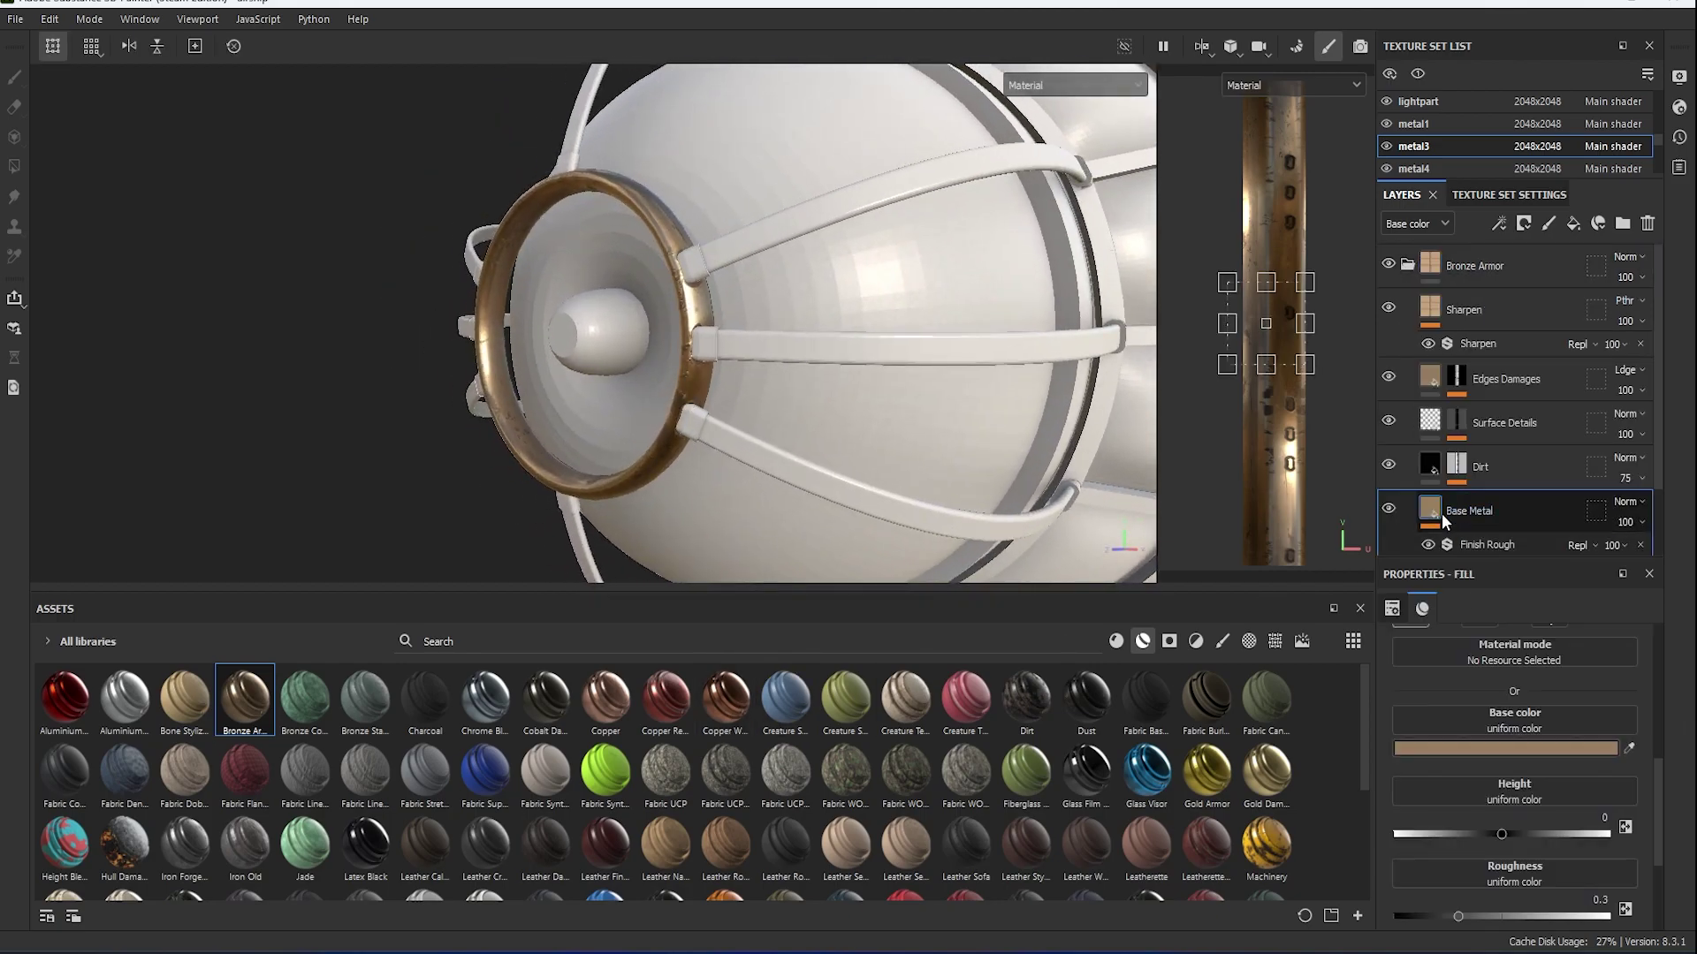
pyautogui.click(1537, 749)
pyautogui.click(1517, 588)
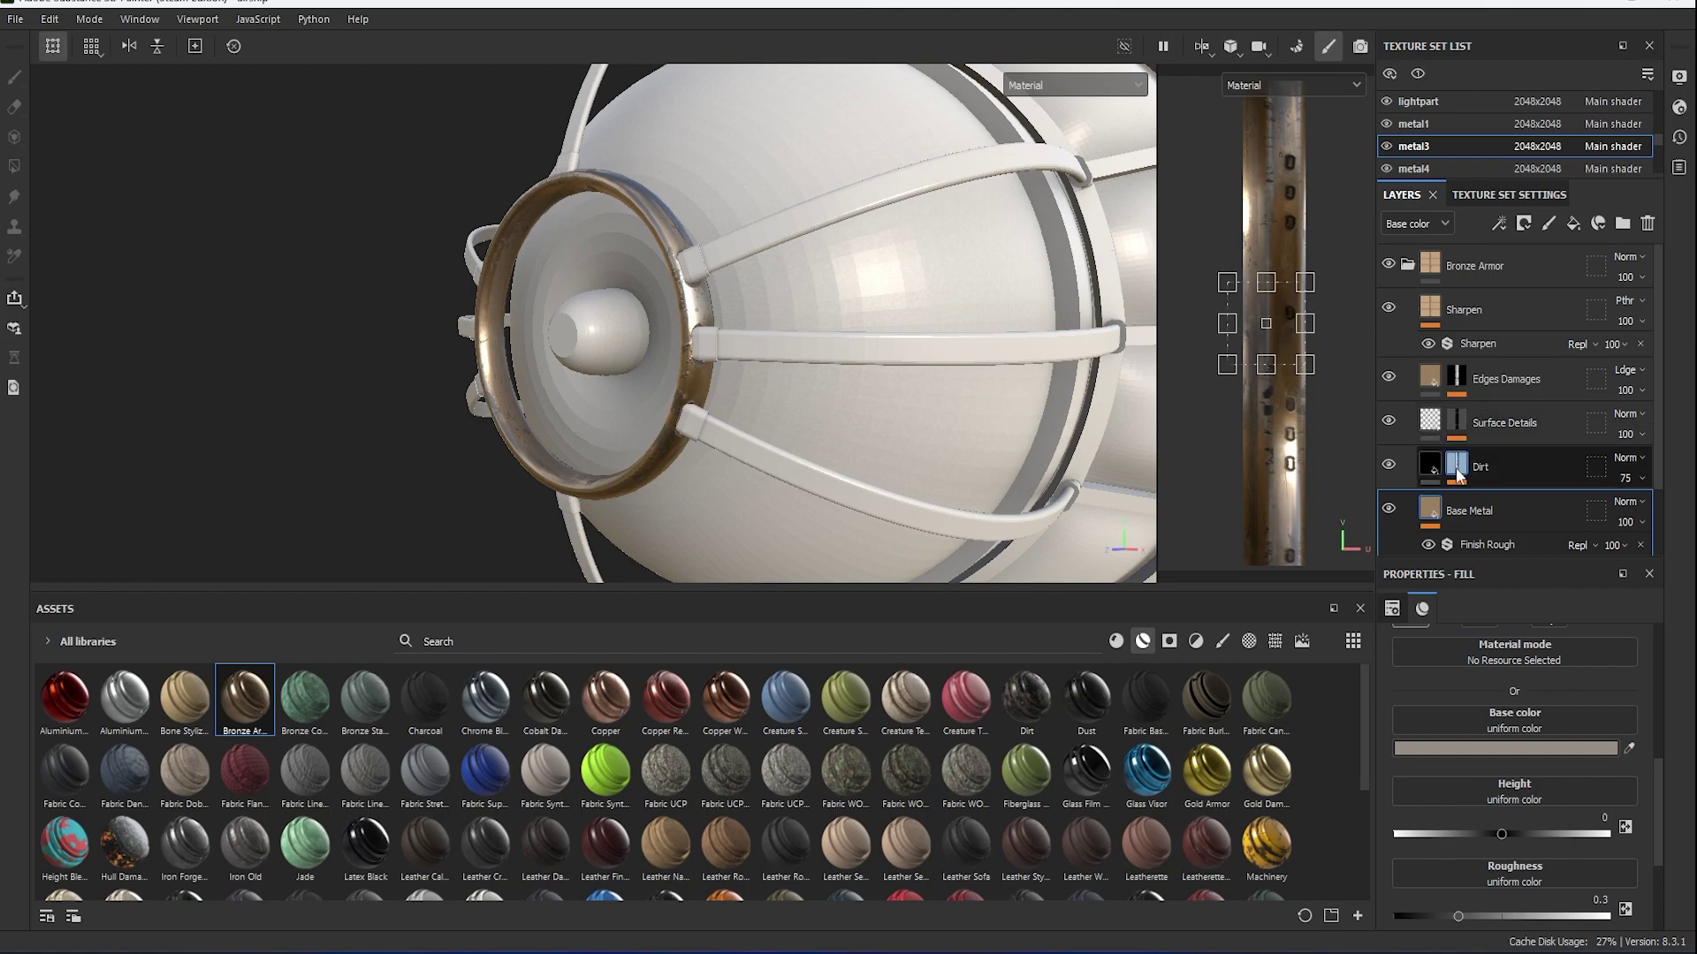
# Tune the Dirt mask to balance 0.79, contrast 0.74, curvature 0.44, thickness 0.24, then bronze the metal4 rods.
pyautogui.click(1456, 466)
pyautogui.click(1511, 501)
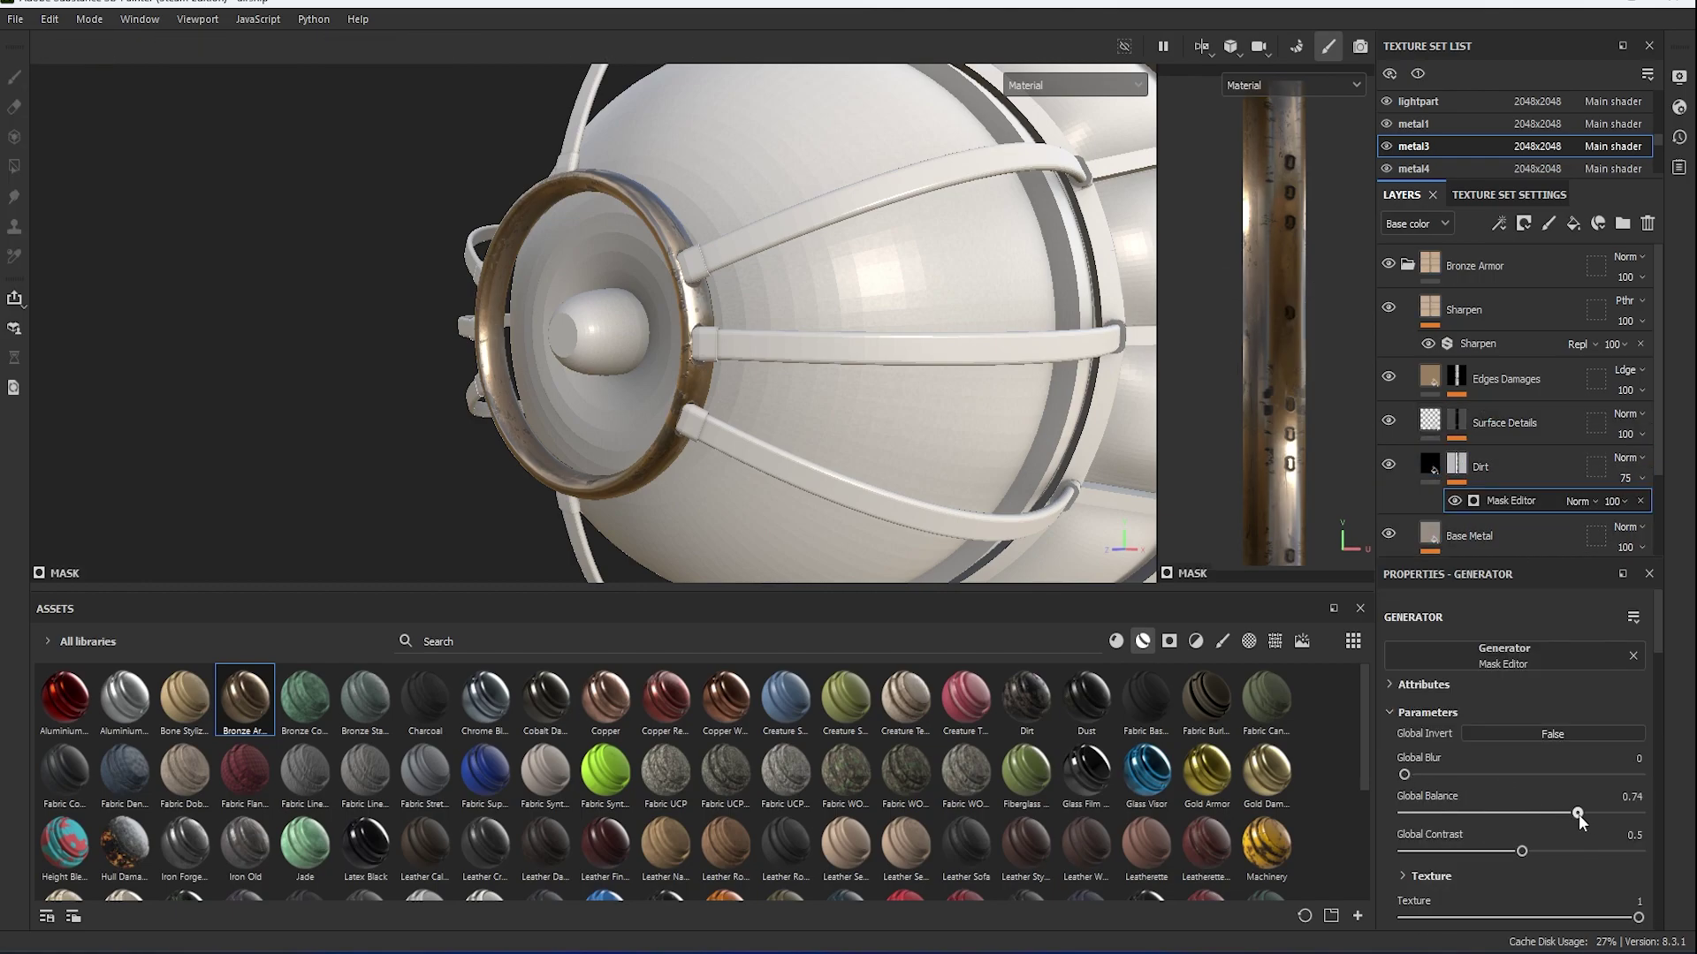
pyautogui.moveTo(1626, 812)
pyautogui.mouseDown()
pyautogui.moveTo(1588, 812)
pyautogui.moveTo(1576, 851)
pyautogui.mouseUp()
pyautogui.scroll(3, 704, 447)
pyautogui.scroll(-3, 1640, 695)
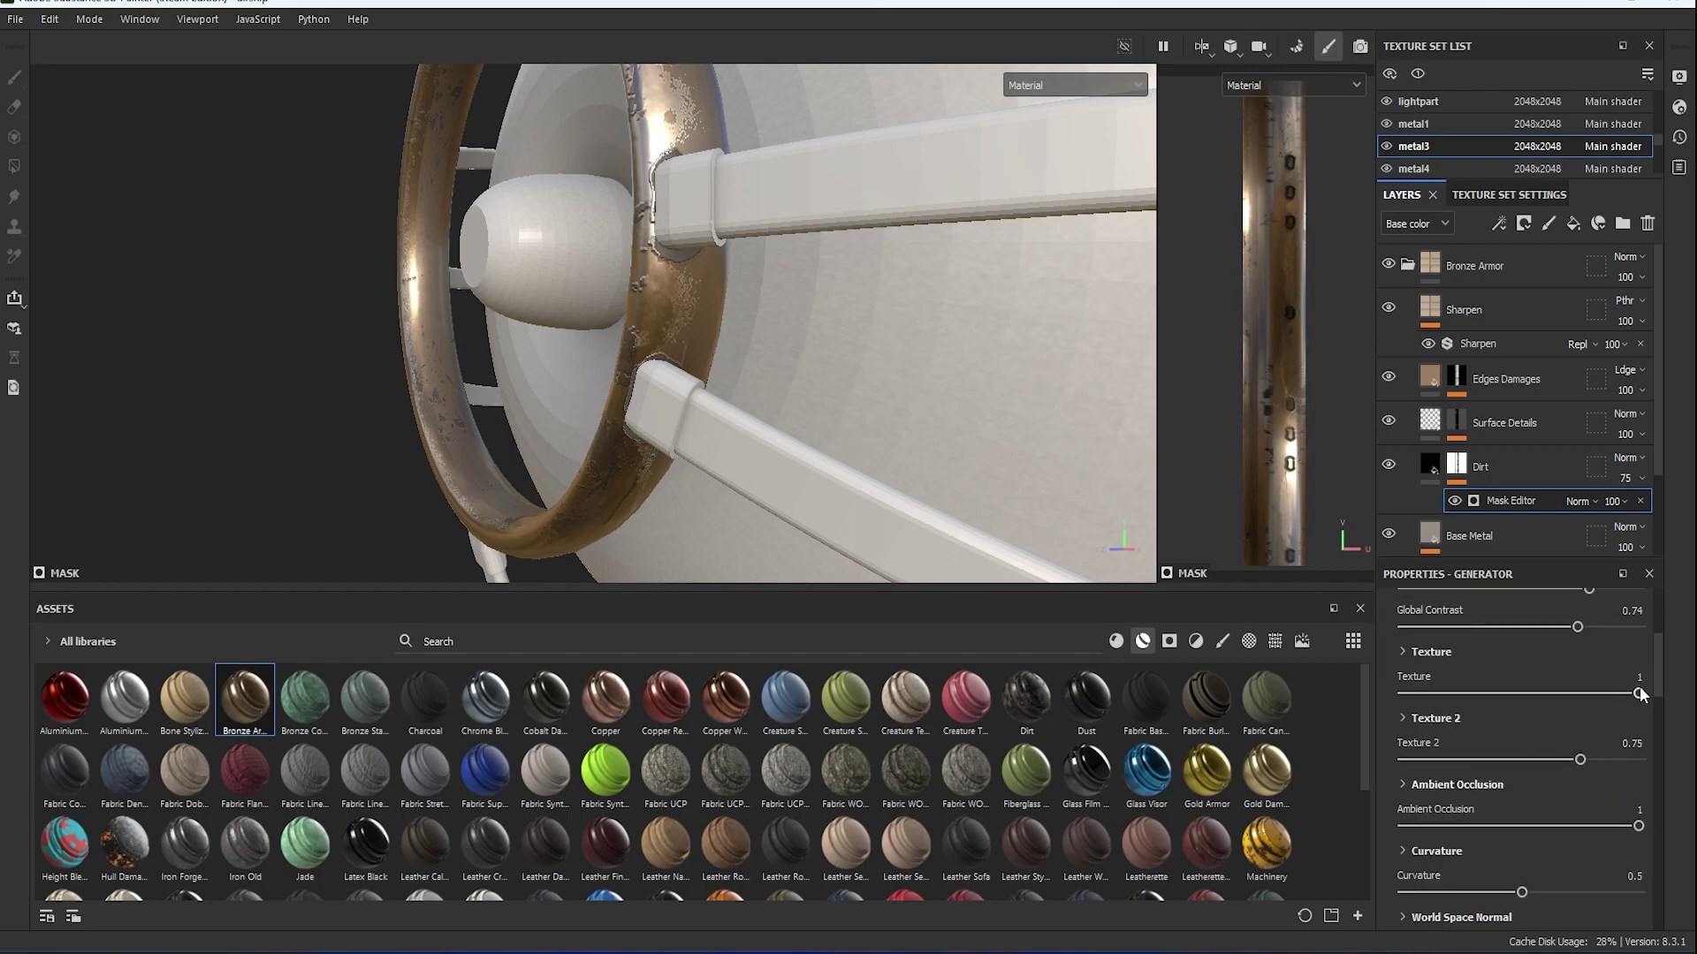
pyautogui.scroll(-3, 1610, 707)
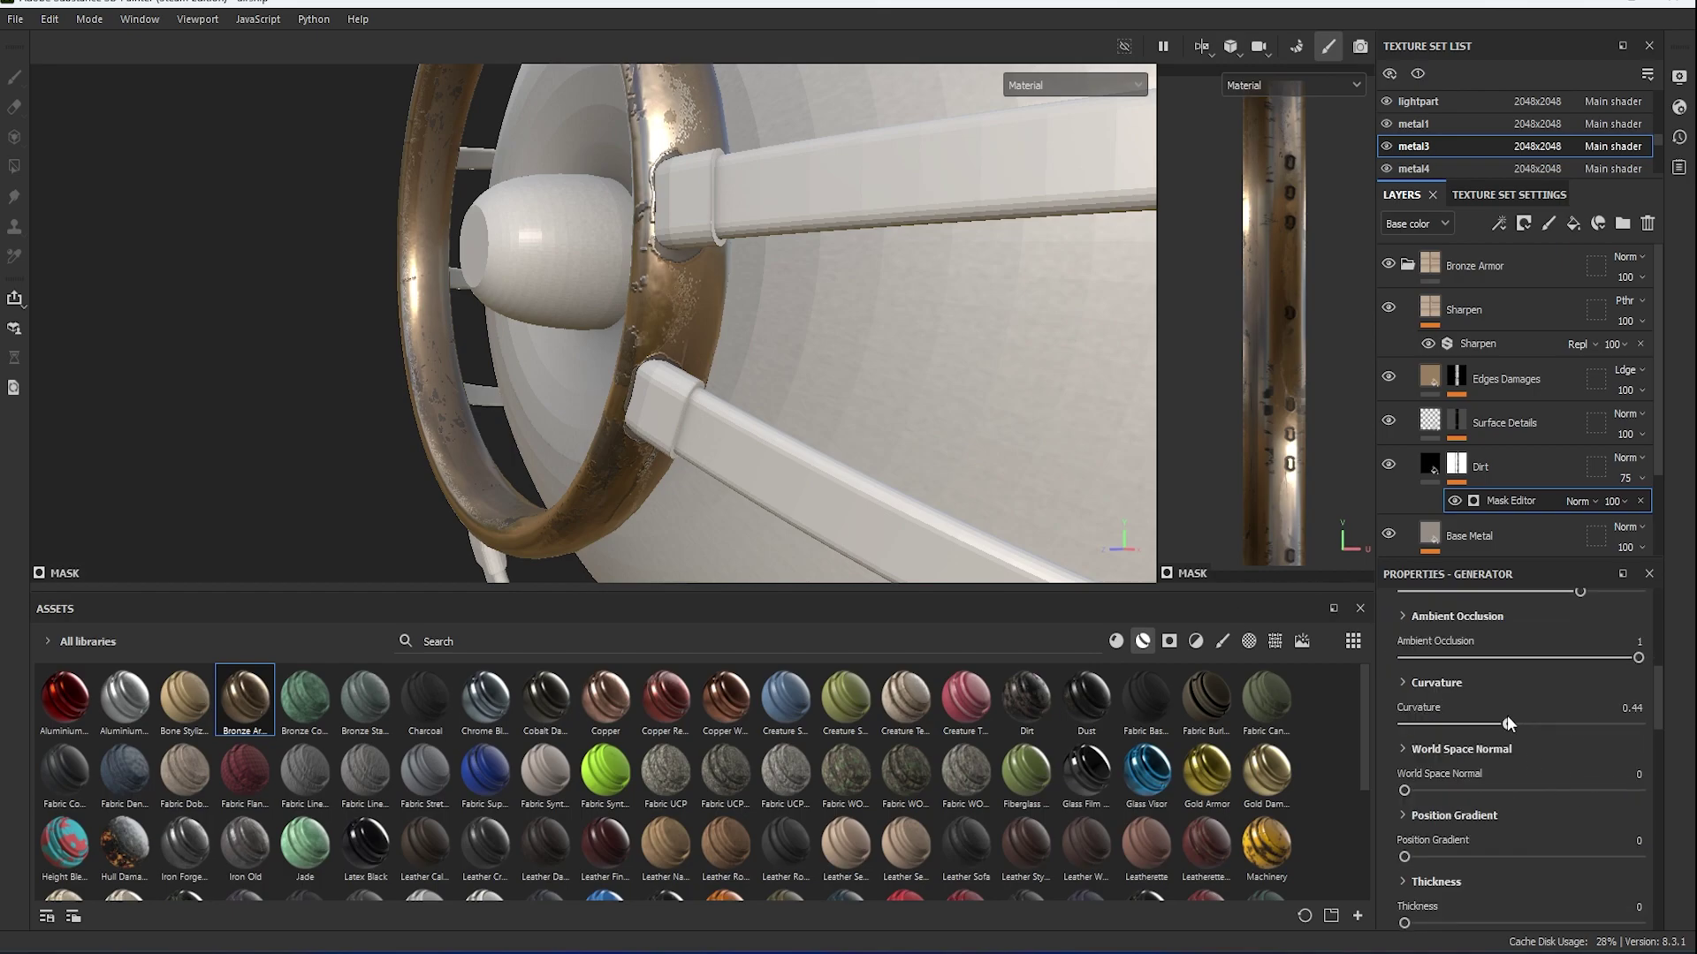
pyautogui.scroll(-5, 1517, 716)
pyautogui.scroll(1, 1497, 698)
pyautogui.moveTo(1483, 700); pyautogui.dragTo(1498, 698)
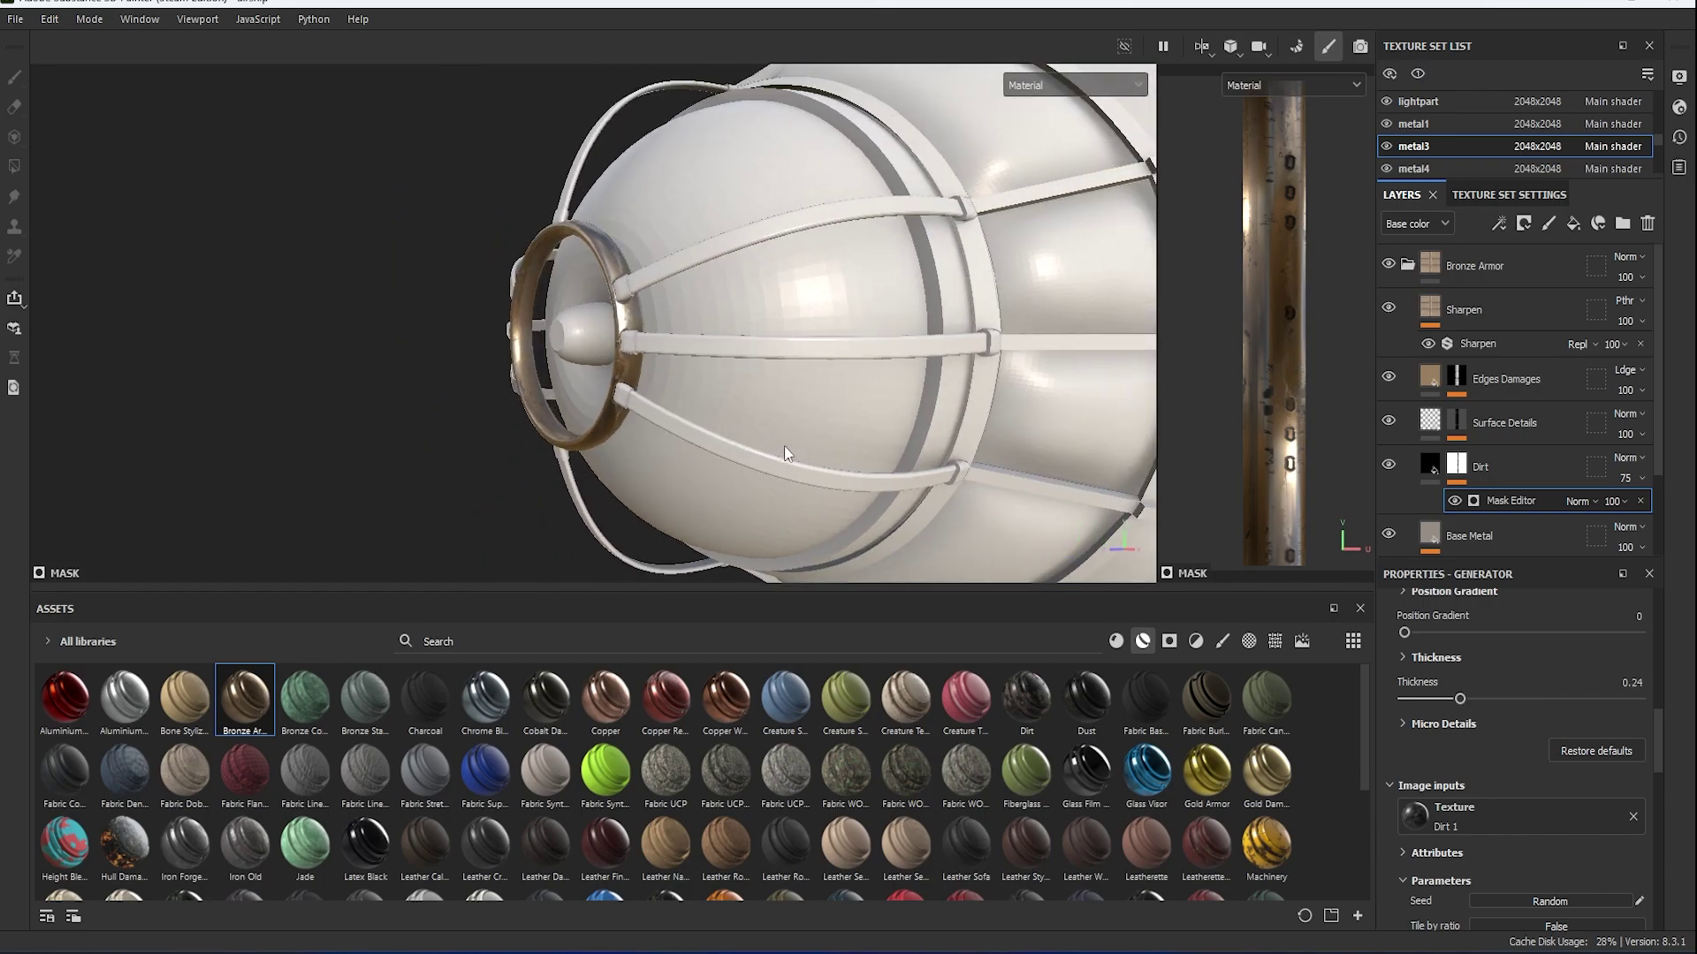
pyautogui.moveTo(245, 698); pyautogui.dragTo(718, 481)
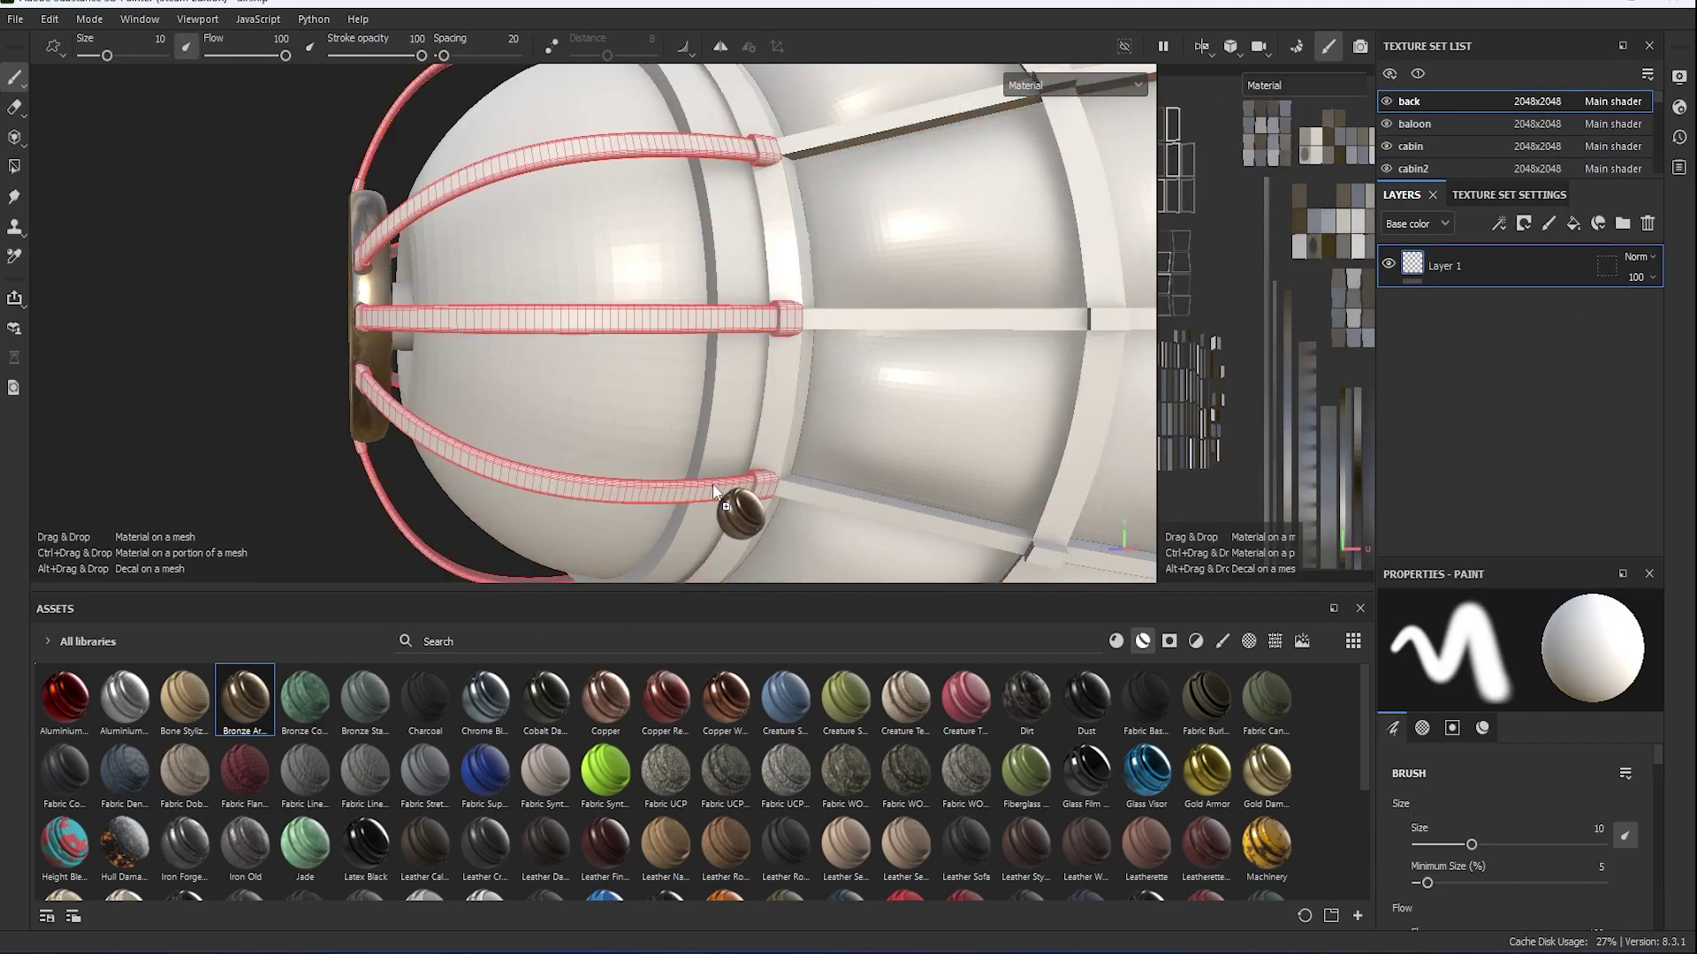
# Check the Base Metal colour inside the cage rods' Bronze Armor group.
pyautogui.click(1408, 264)
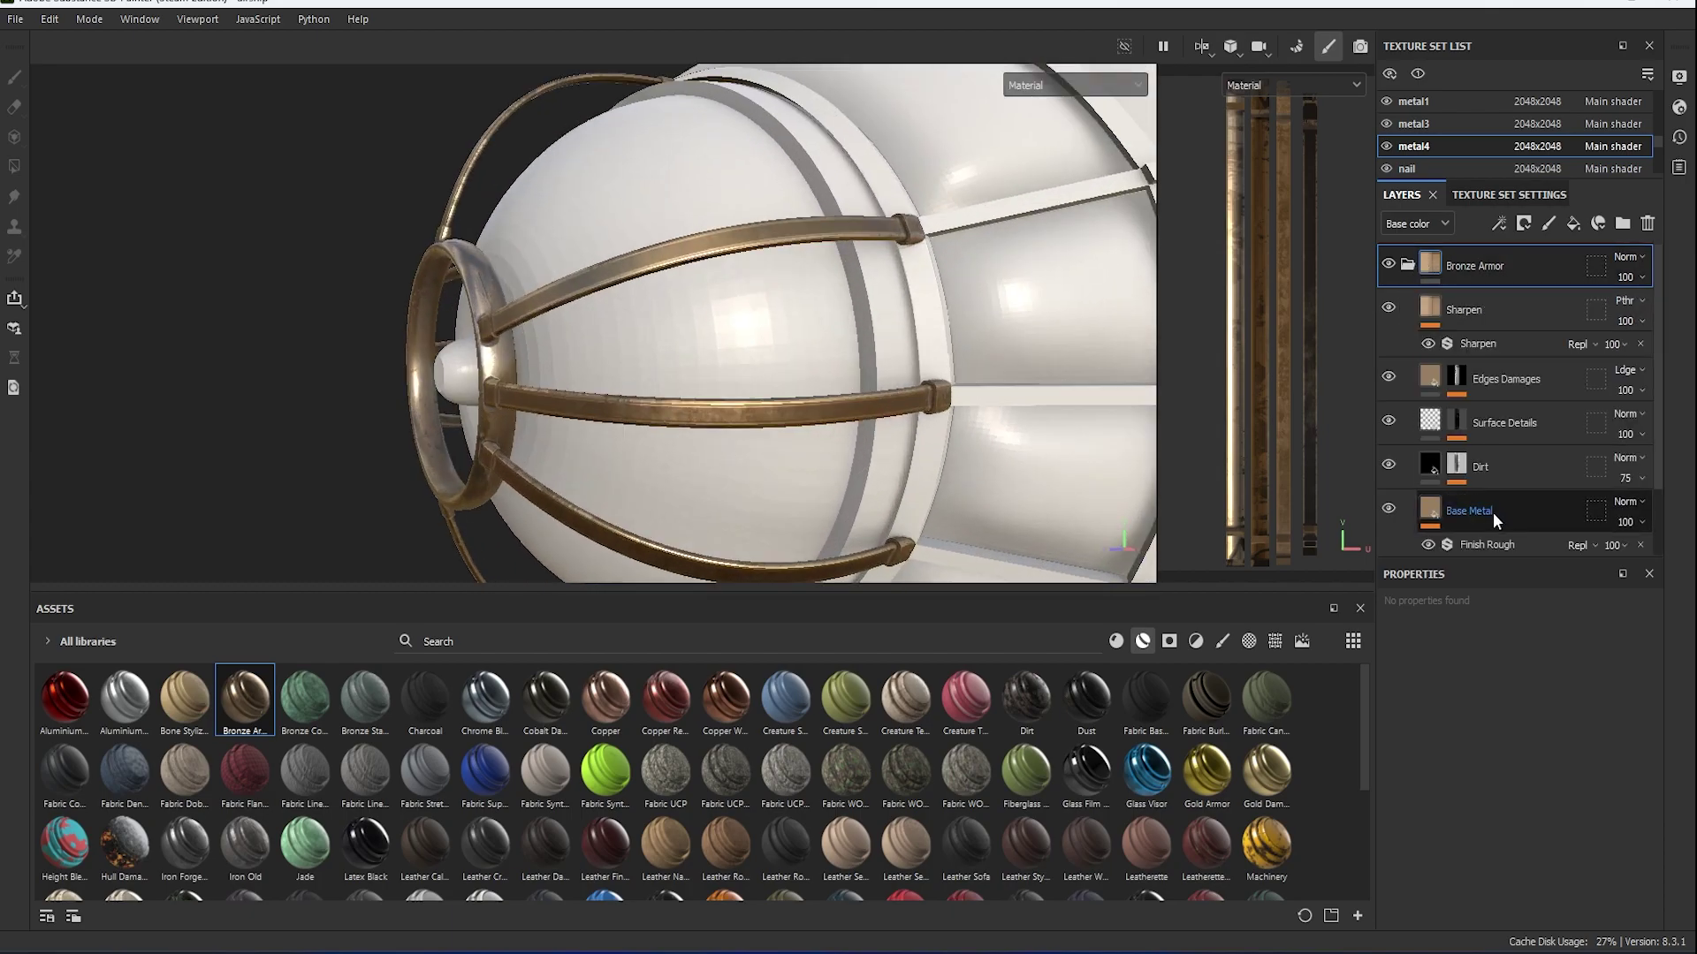
pyautogui.click(1492, 512)
pyautogui.click(1530, 749)
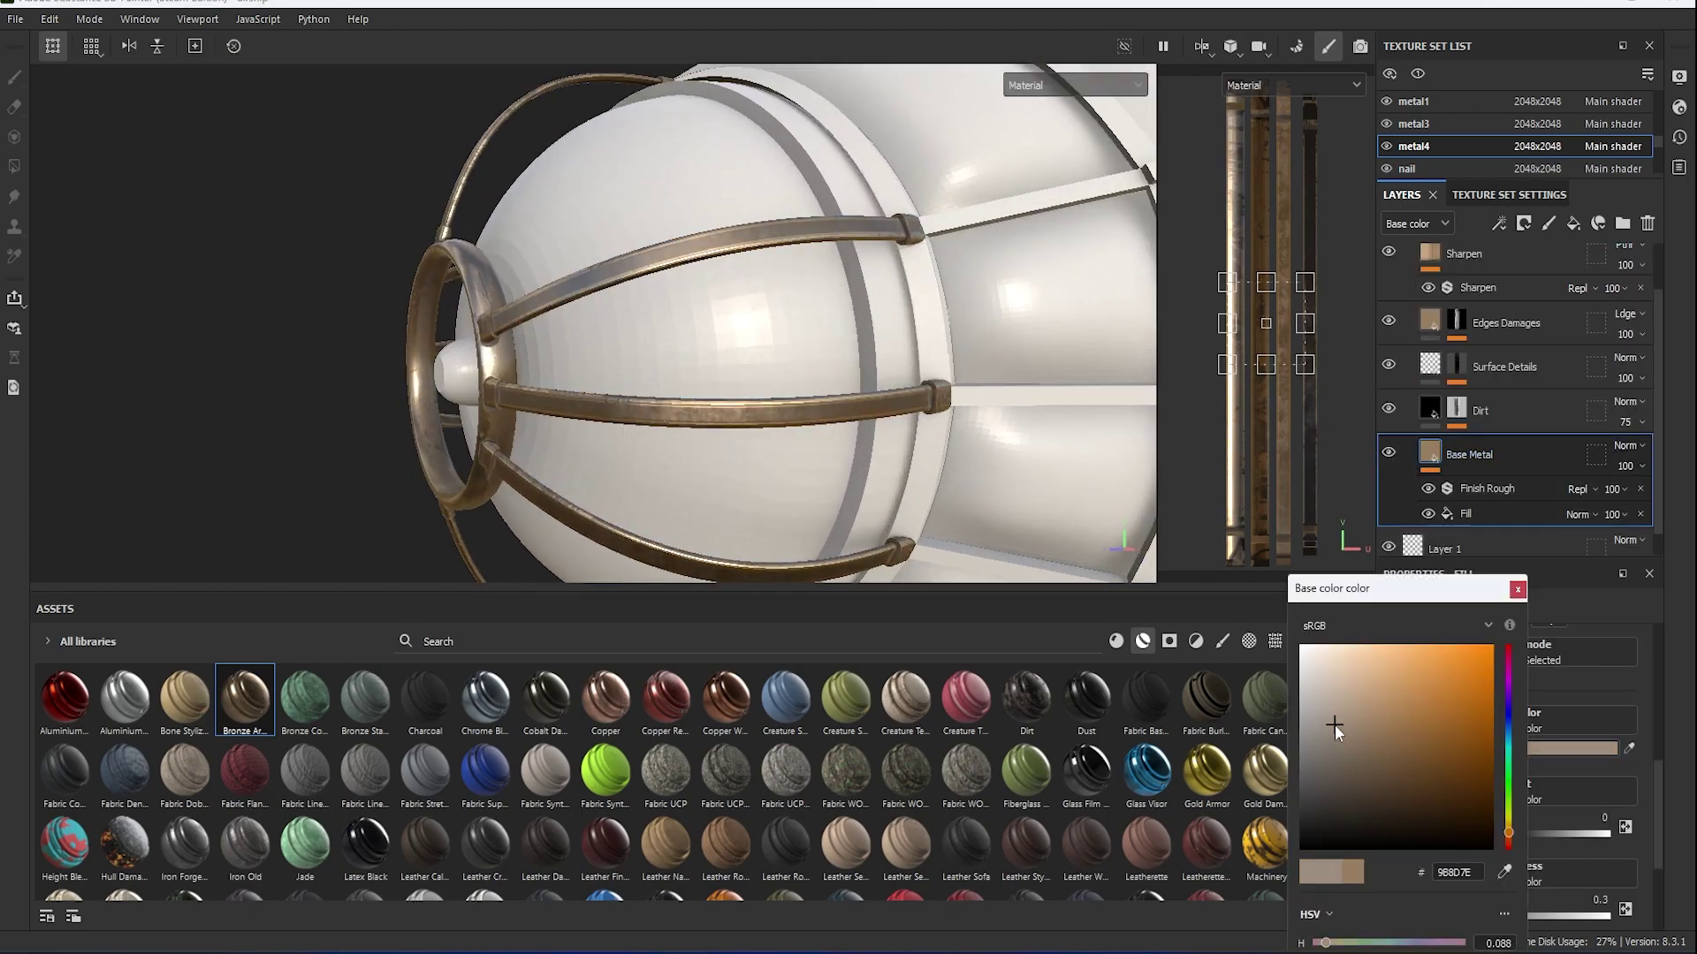
pyautogui.click(1517, 588)
pyautogui.click(1408, 264)
# Apply Bronze Armor to the balloon frame bands.
pyautogui.moveTo(574, 309)
pyautogui.keyDown('alt'); pyautogui.mouseDown()
pyautogui.moveTo(806, 317)
pyautogui.moveTo(677, 354)
pyautogui.mouseUp(); pyautogui.keyUp('alt')
pyautogui.scroll(3, 677, 353)
pyautogui.moveTo(244, 698); pyautogui.dragTo(793, 463)
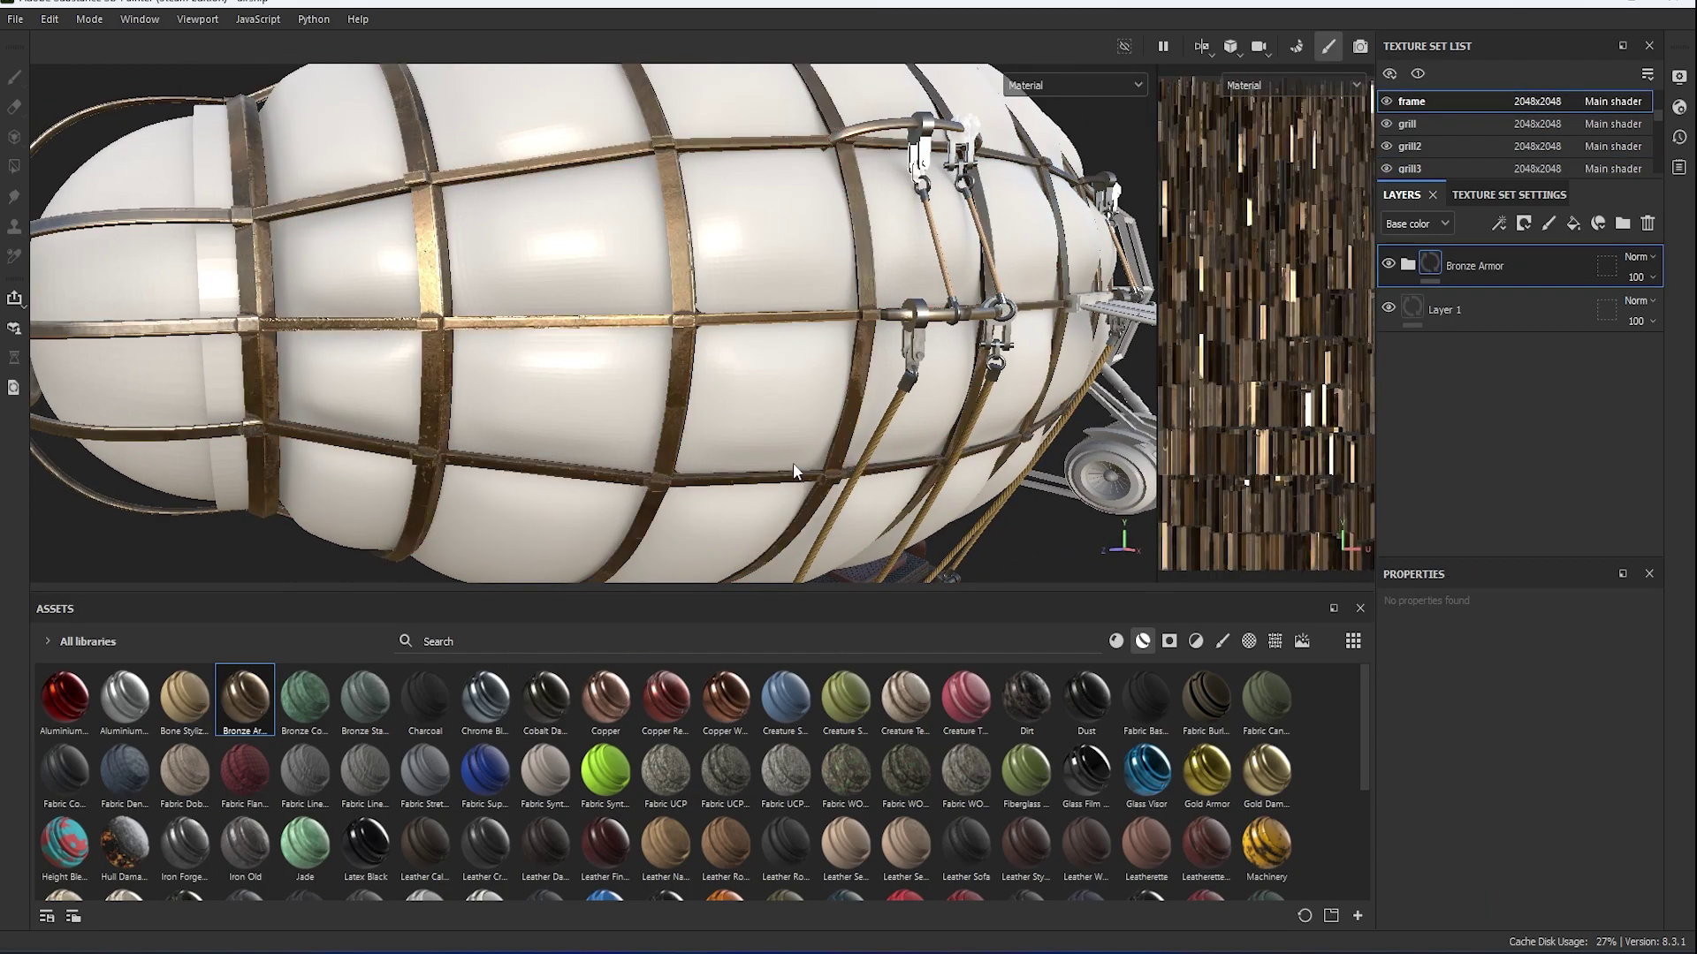
pyautogui.scroll(-3, 792, 472)
pyautogui.scroll(3, 734, 351)
pyautogui.scroll(3, 735, 352)
# Review the frame's Base Metal colour and add a fill layer above the Bronze Armor folder.
pyautogui.click(1408, 264)
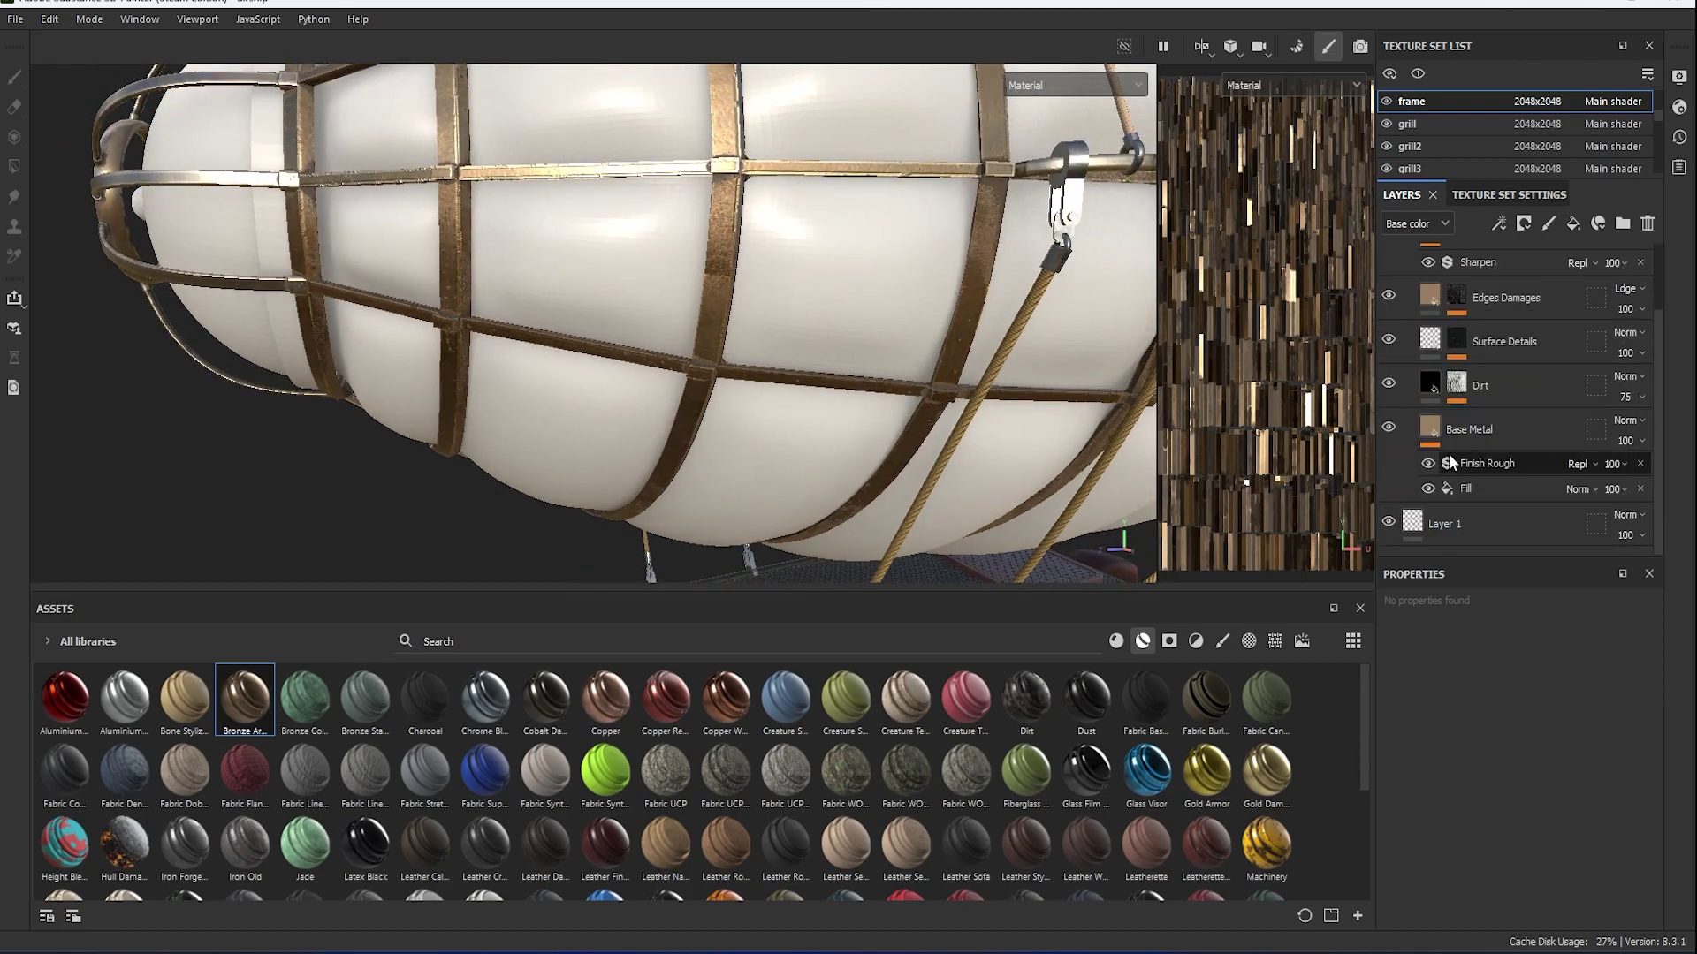
pyautogui.click(1462, 488)
pyautogui.click(1537, 748)
pyautogui.scroll(3, 1481, 397)
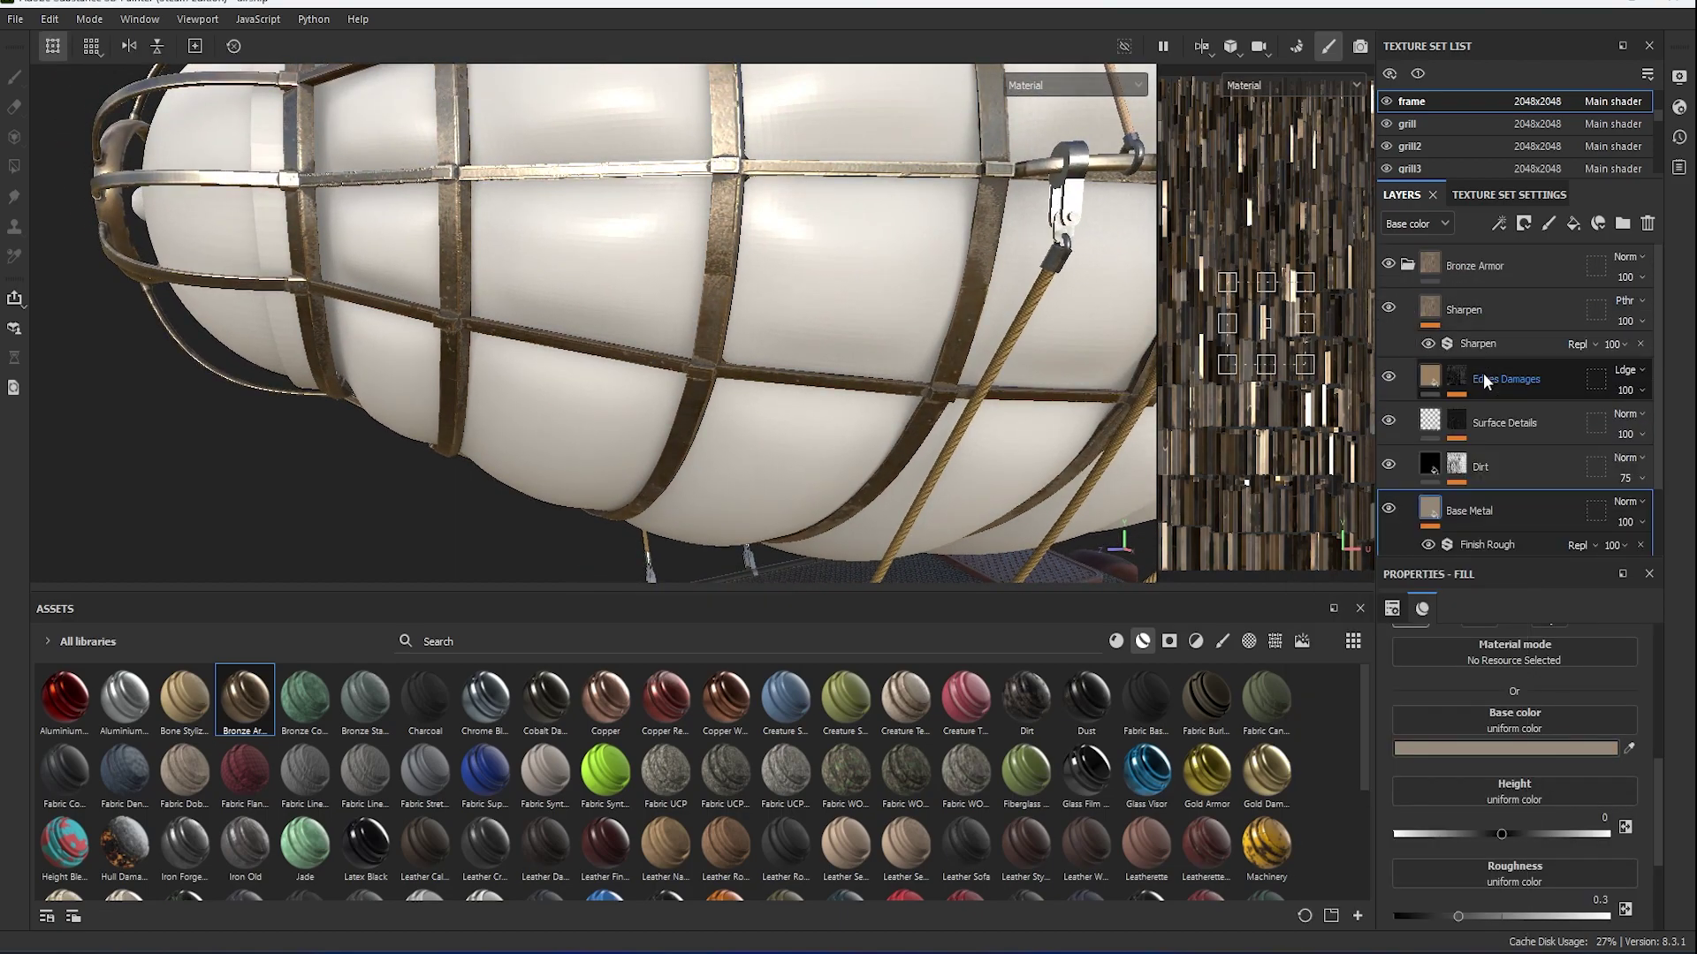
pyautogui.click(1472, 263)
pyautogui.click(1572, 224)
# Mask the new fill layer with a fill effect using the Dirt 4 texture.
pyautogui.rightClick(1442, 272)
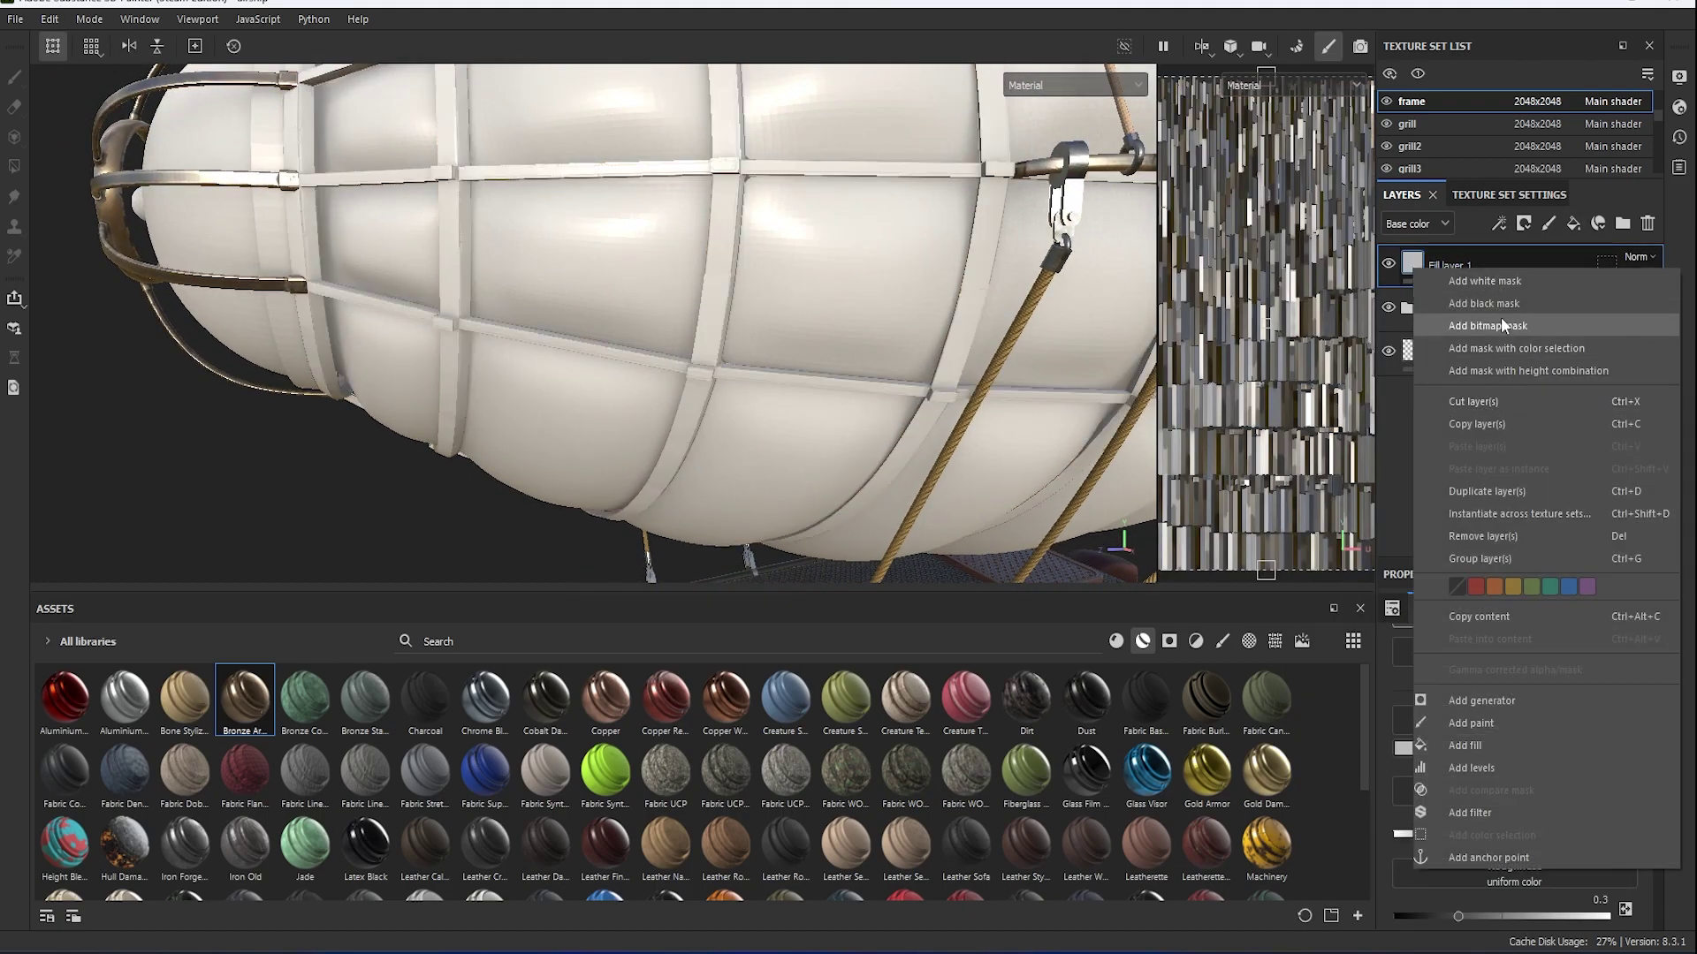
pyautogui.click(1500, 317)
pyautogui.rightClick(1430, 265)
pyautogui.click(1509, 643)
pyautogui.click(1275, 641)
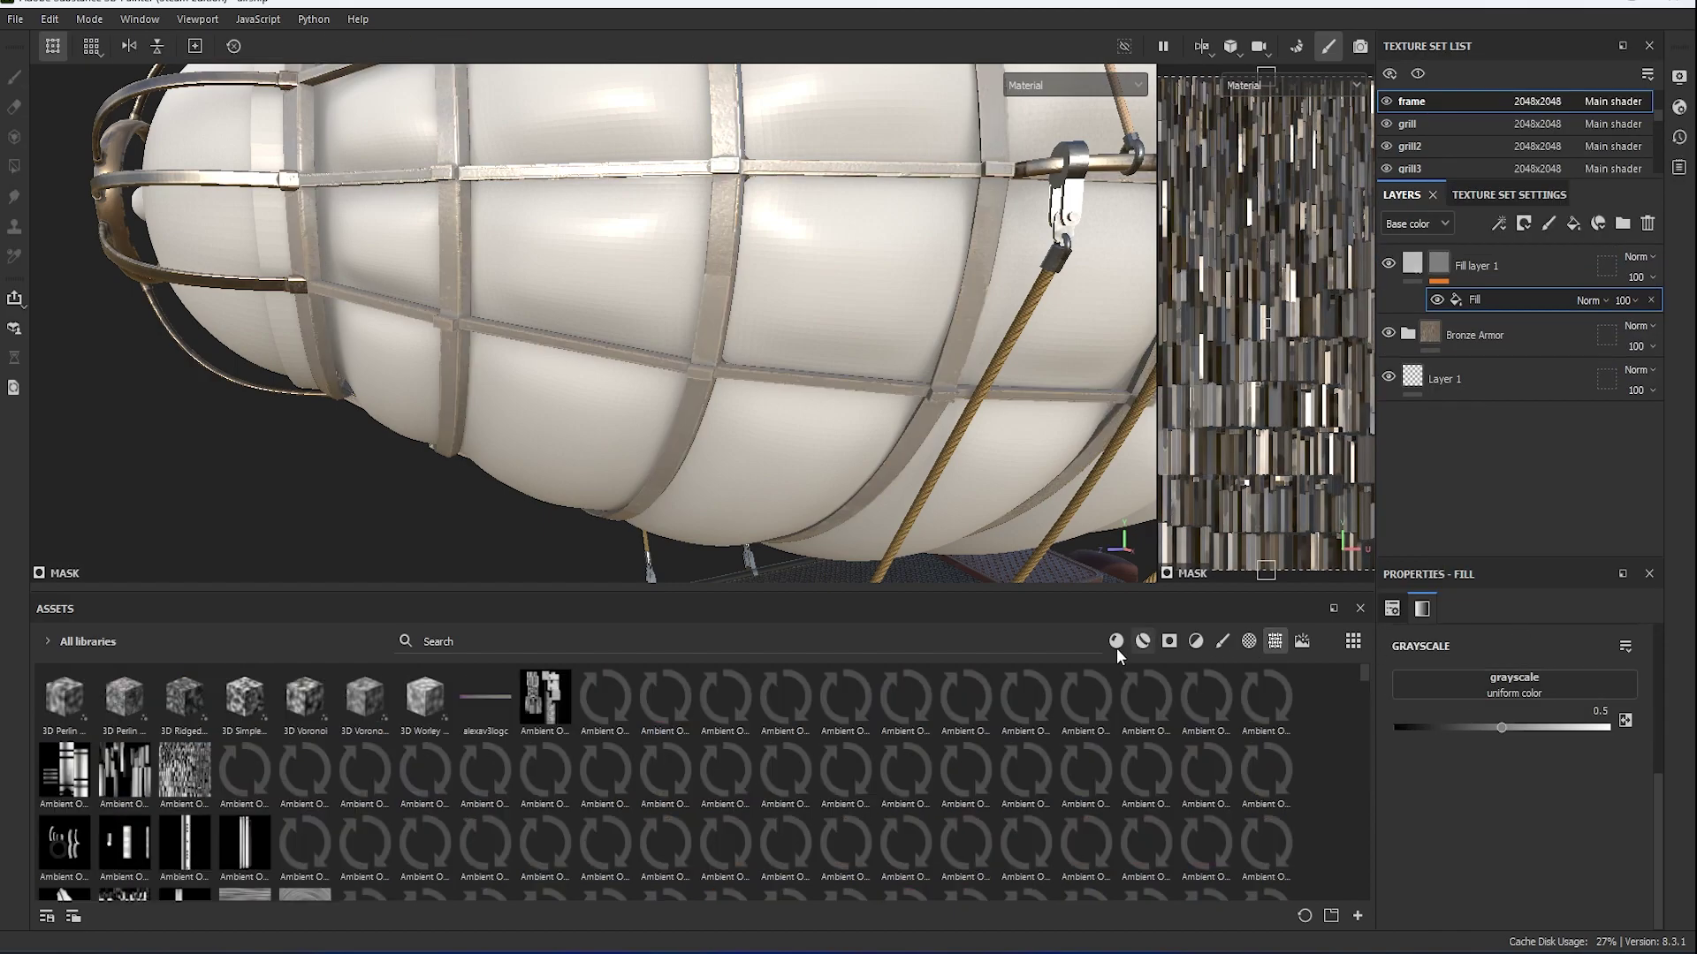
pyautogui.click(596, 640)
pyautogui.write('dirt')
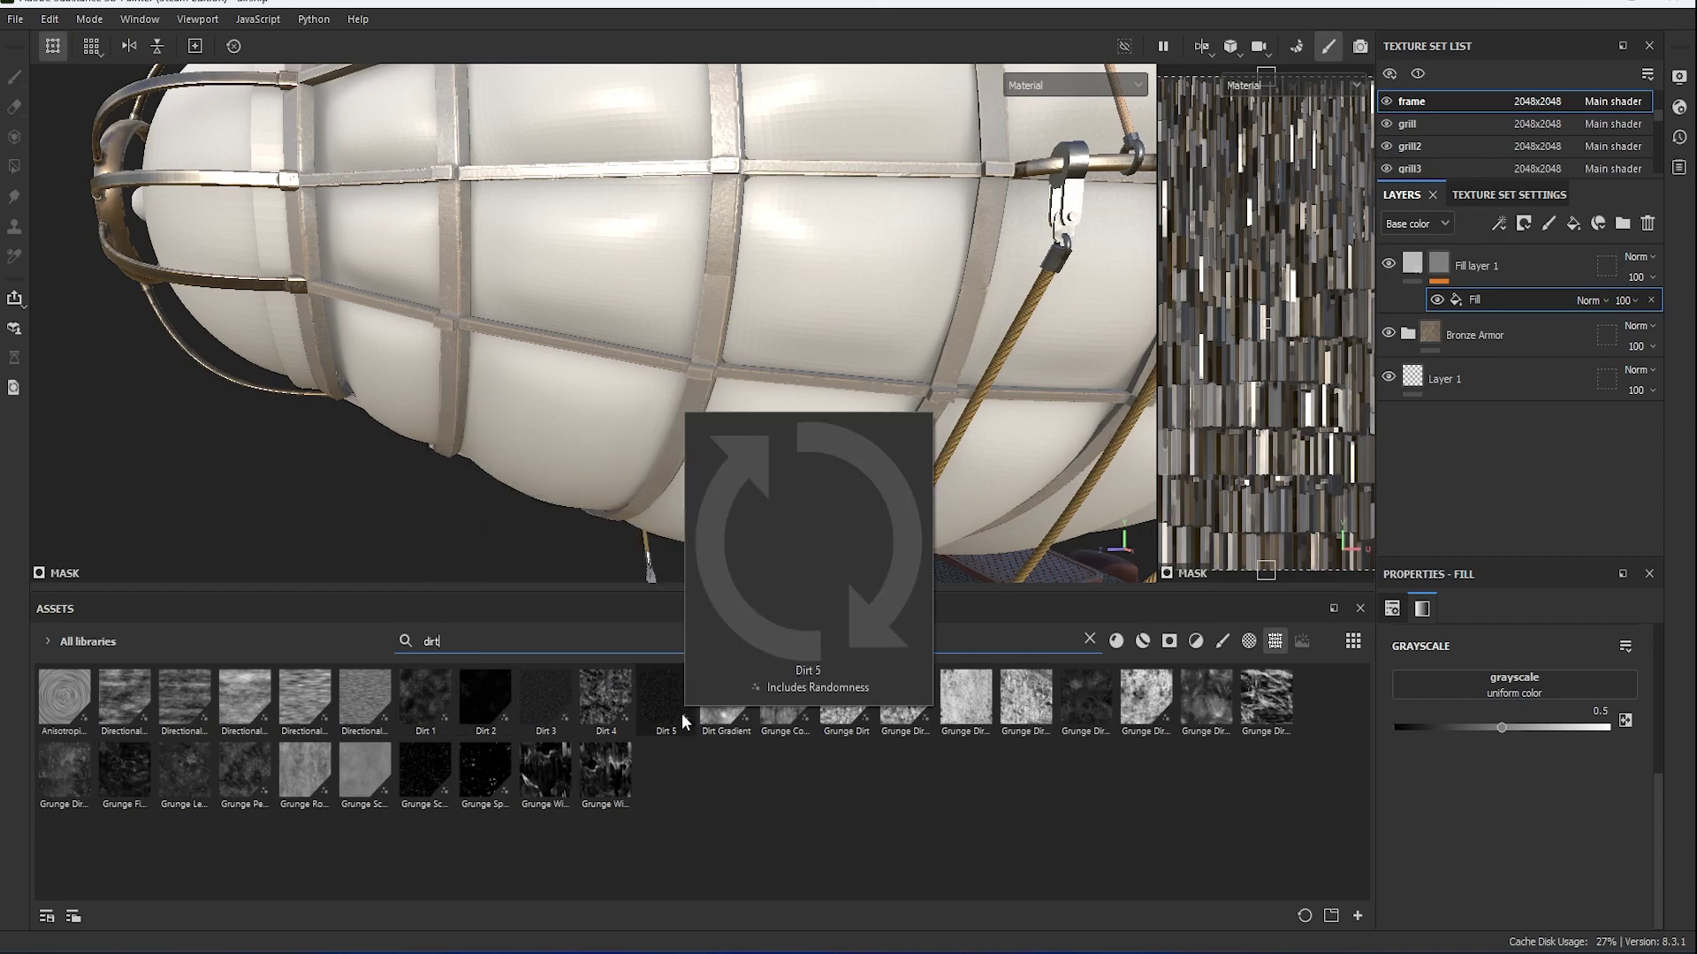
pyautogui.moveTo(606, 698); pyautogui.dragTo(1536, 695)
# Set the grime layer's base colour to pure black.
pyautogui.click(1412, 263)
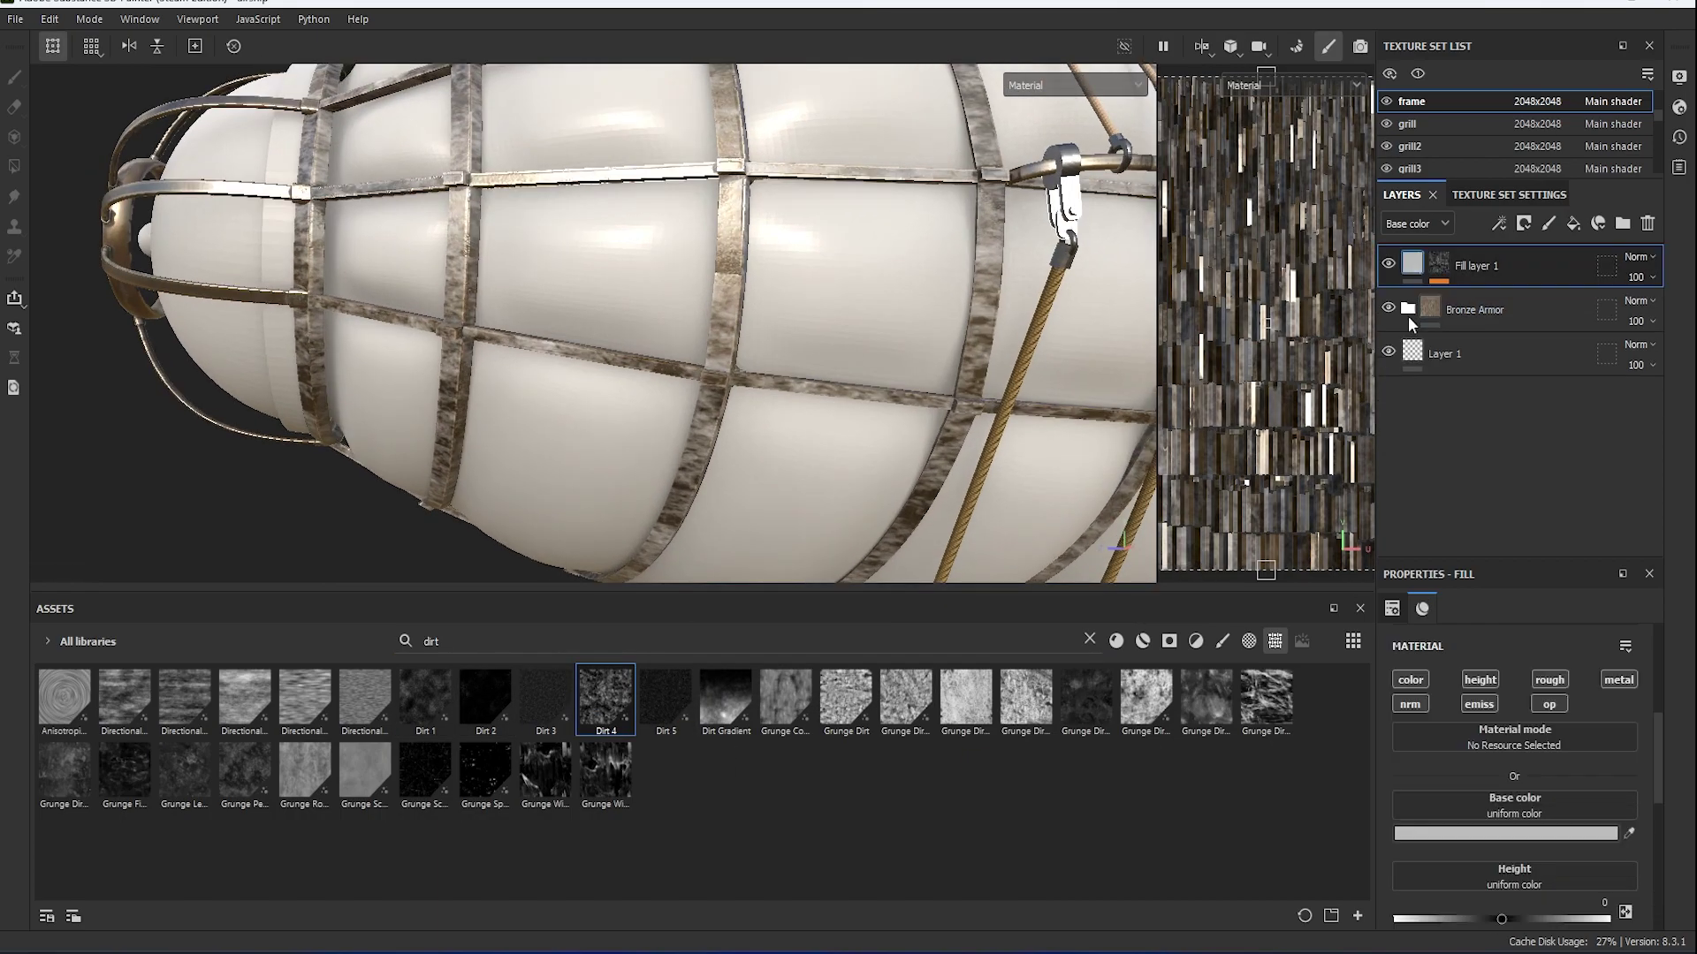
pyautogui.click(1503, 844)
pyautogui.click(1299, 853)
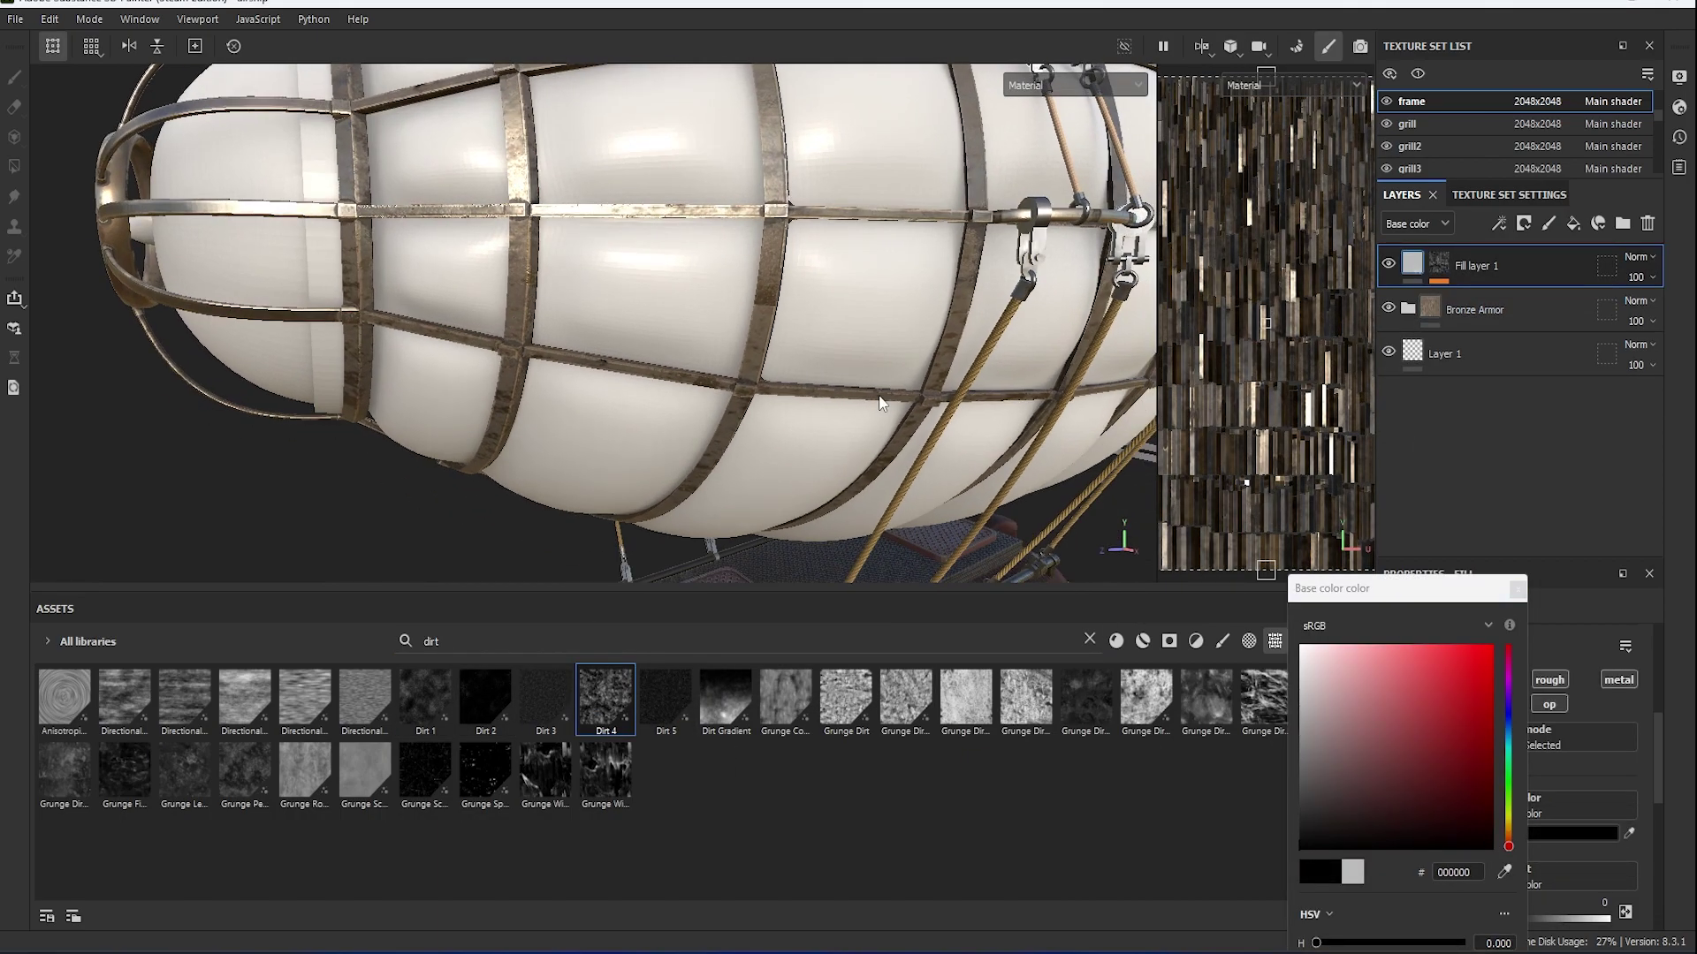
pyautogui.moveTo(795, 371)
pyautogui.keyDown('alt'); pyautogui.mouseDown()
pyautogui.moveTo(984, 416)
pyautogui.moveTo(766, 477)
pyautogui.moveTo(855, 446)
pyautogui.mouseUp(); pyautogui.keyUp('alt')
pyautogui.click(1517, 589)
pyautogui.scroll(-3, 1513, 760)
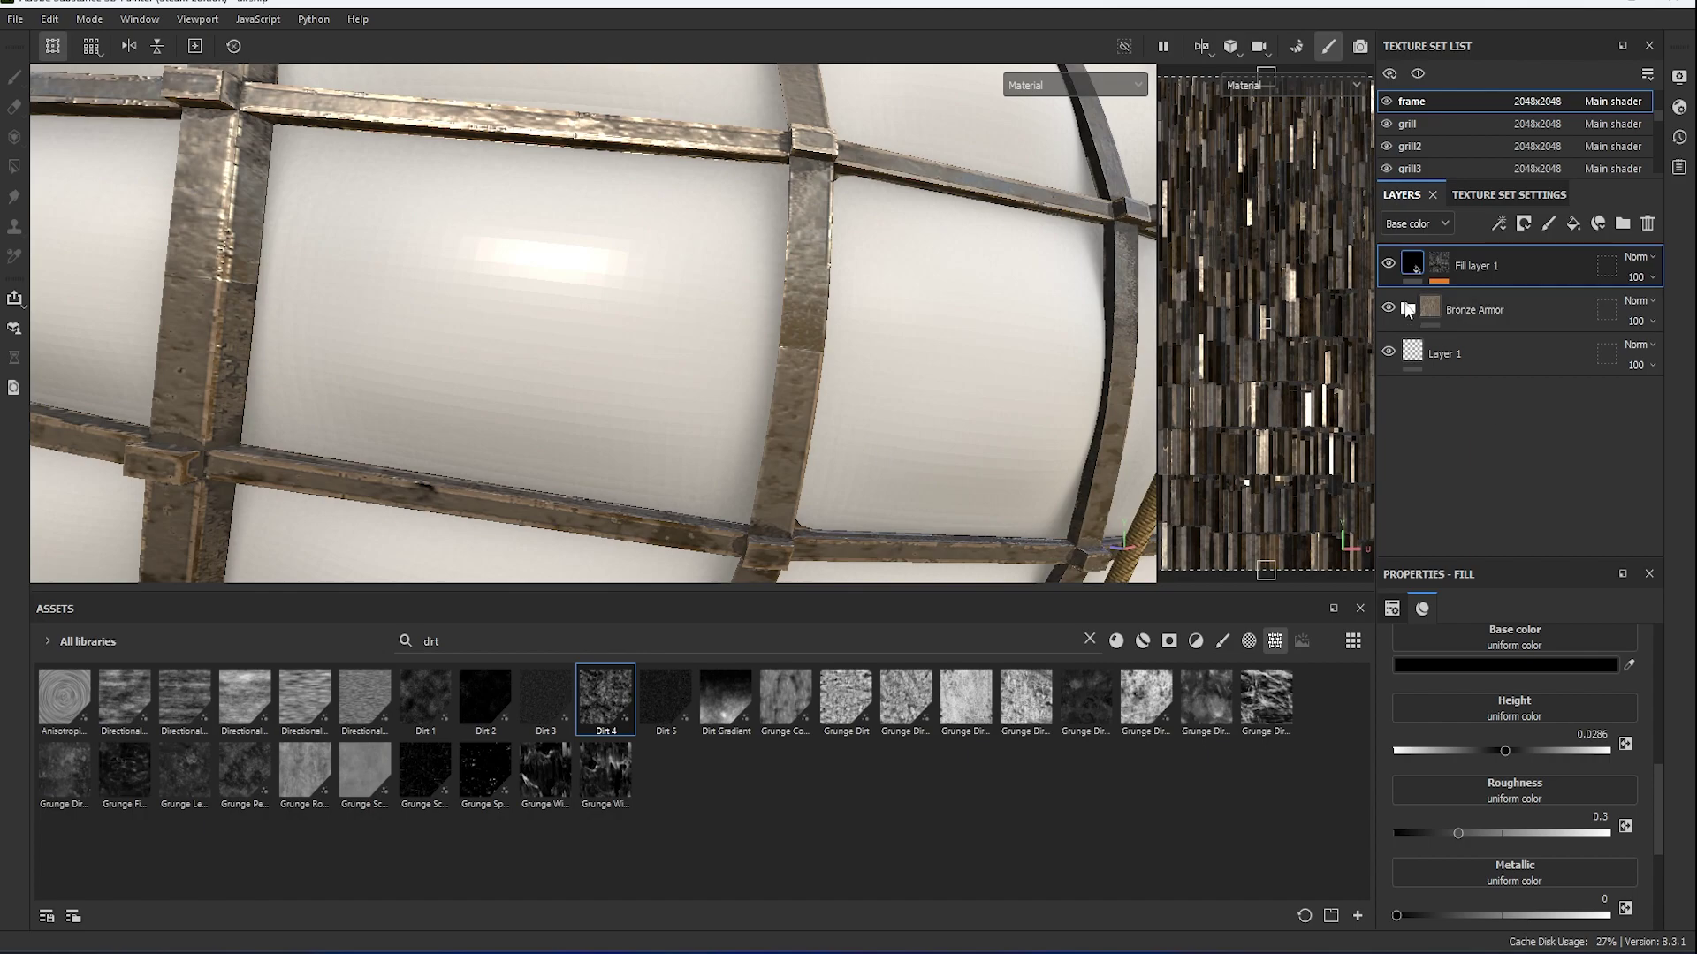
# Inspect the Edges Damages base colour inside the Bronze Armor folder.
pyautogui.click(1408, 310)
pyautogui.click(1505, 423)
pyautogui.click(1502, 664)
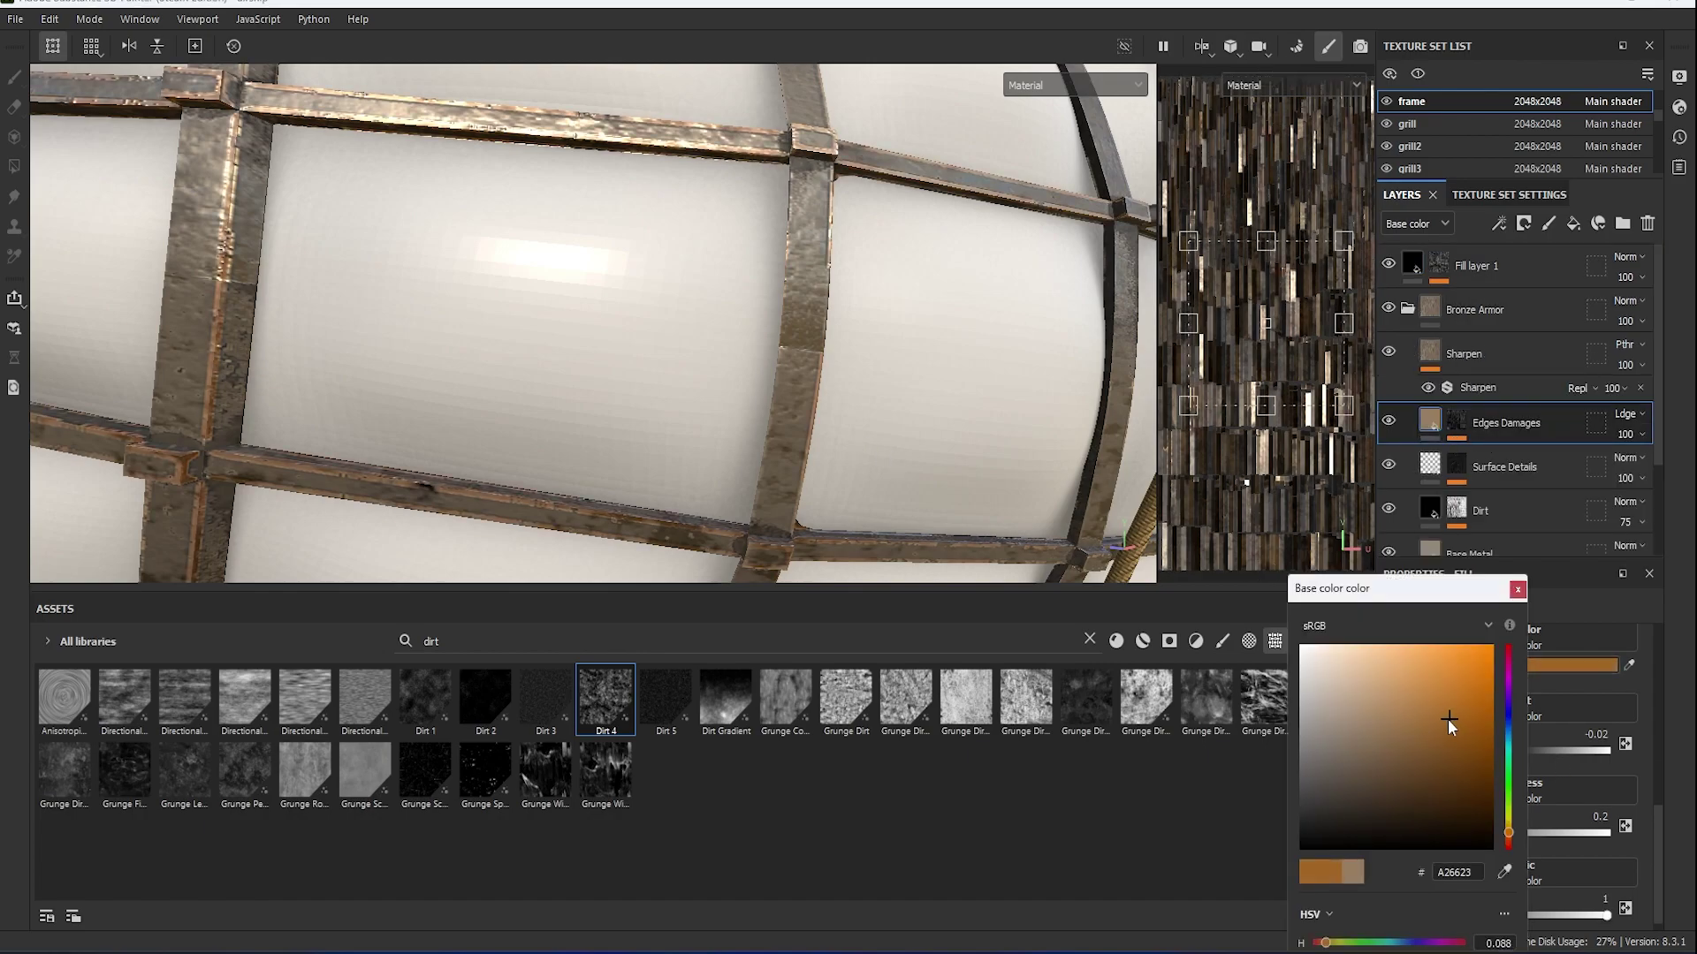
pyautogui.click(1517, 589)
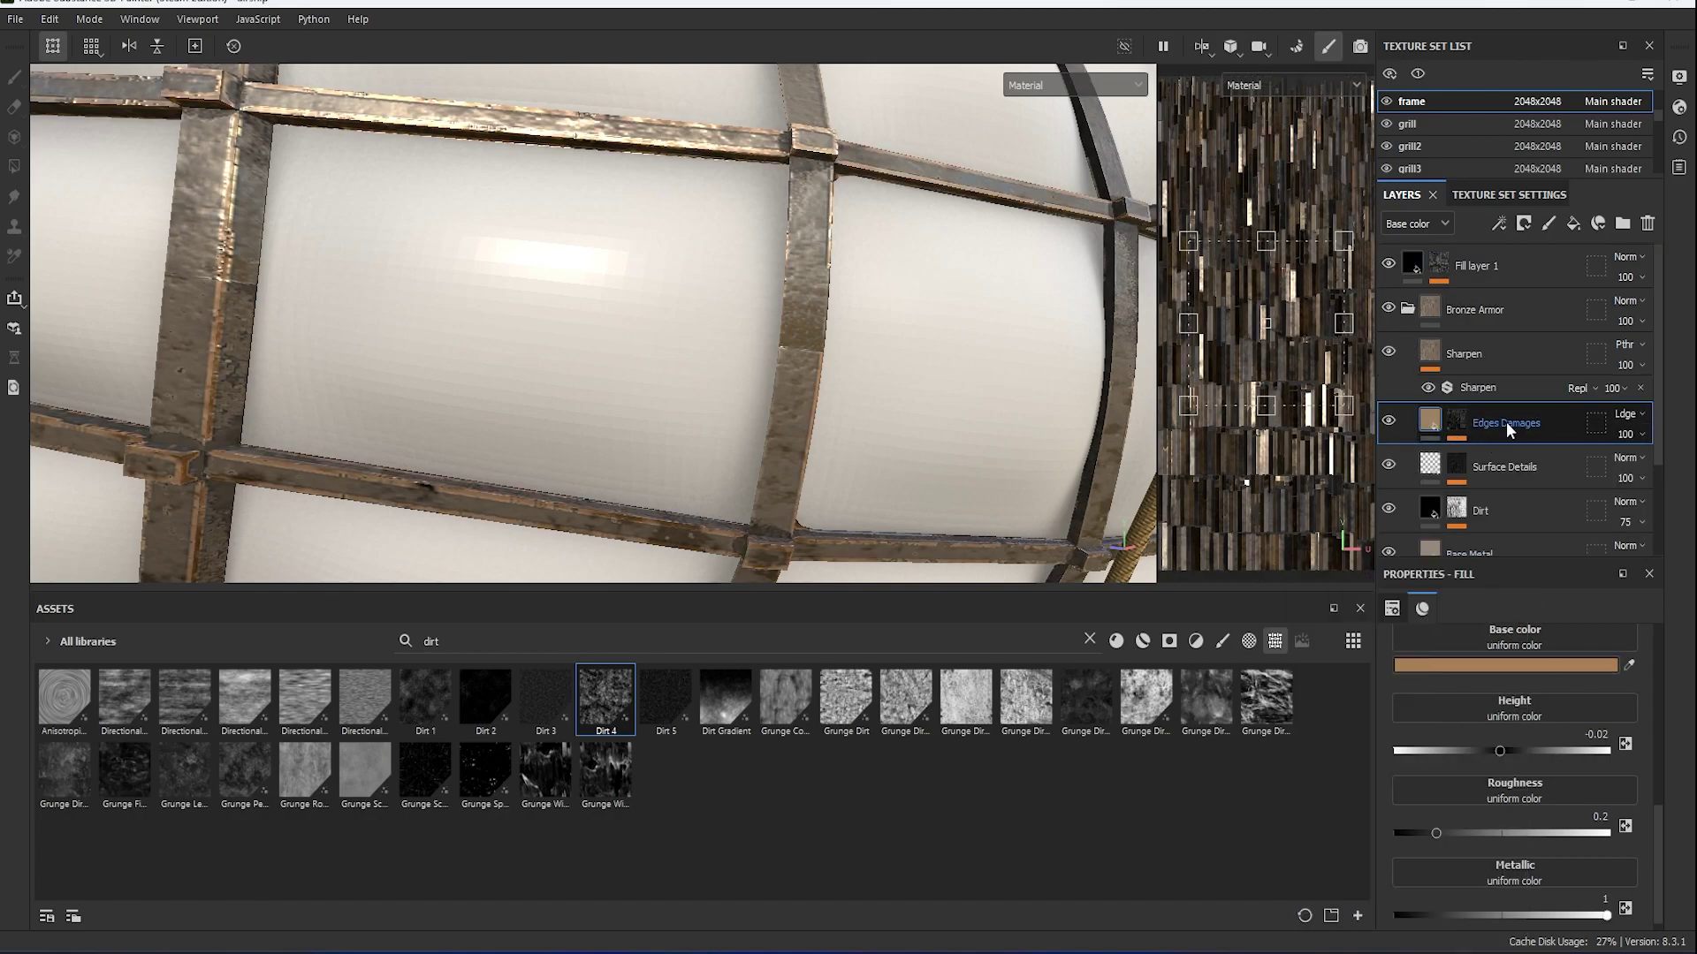
pyautogui.click(1408, 309)
pyautogui.keyDown('alt'); pyautogui.moveTo(878, 385); pyautogui.dragTo(735, 331); pyautogui.keyUp('alt')
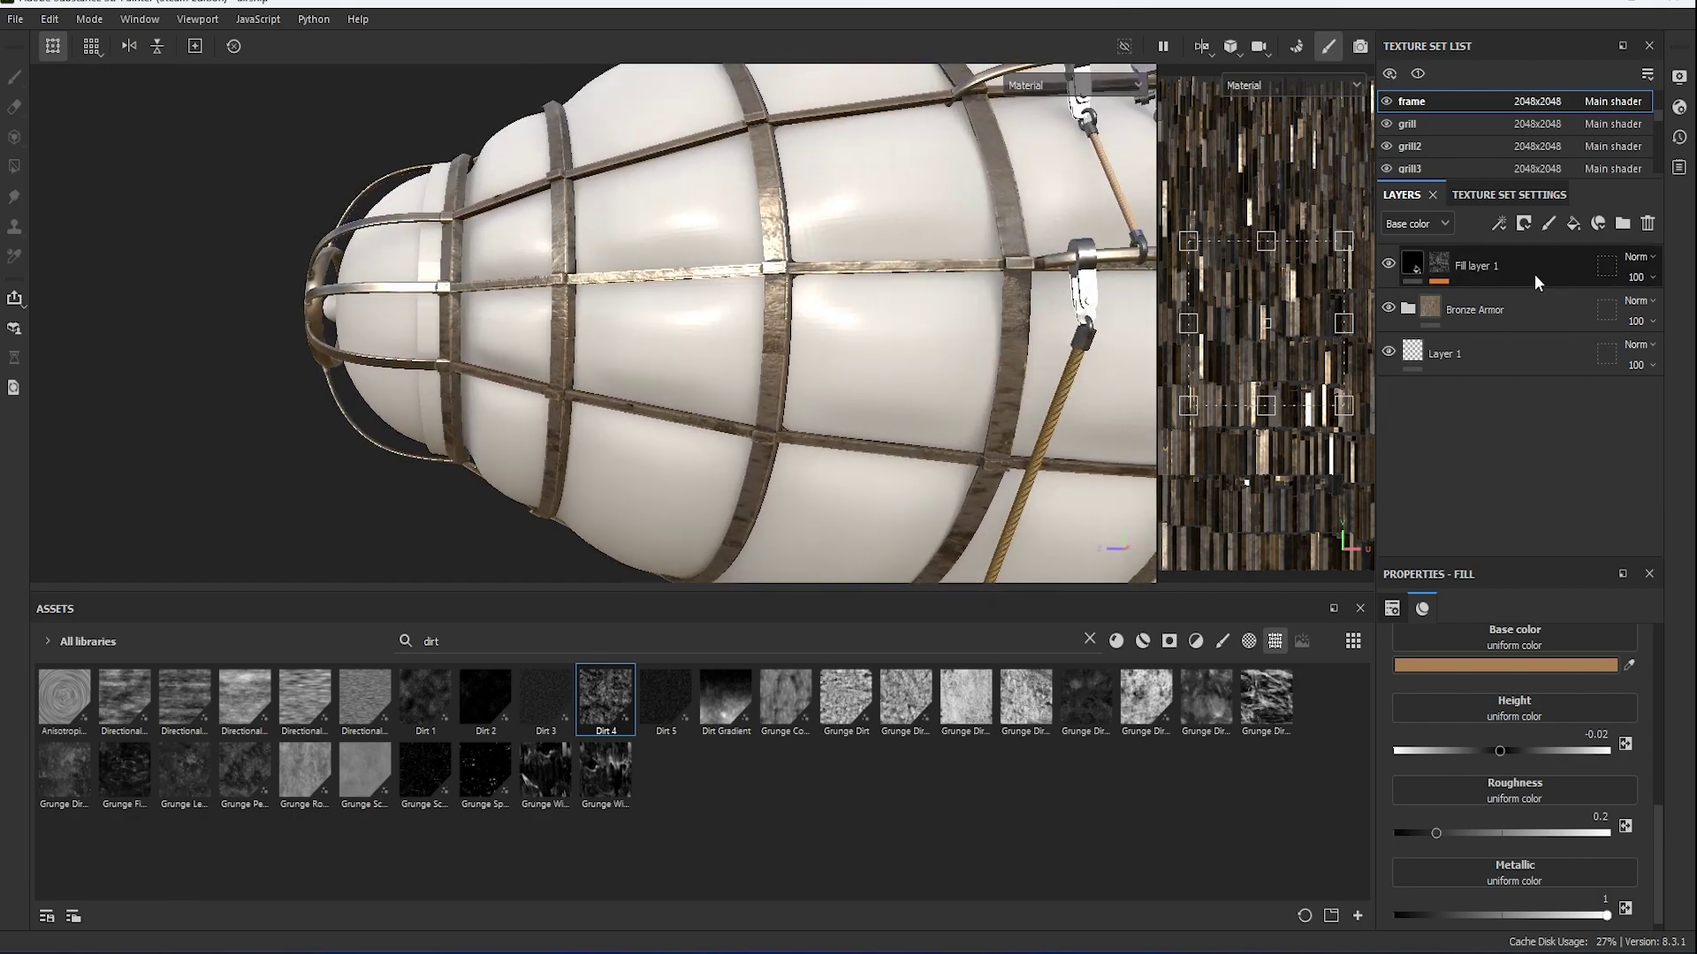
pyautogui.moveTo(1535, 283); pyautogui.dragTo(1534, 285)
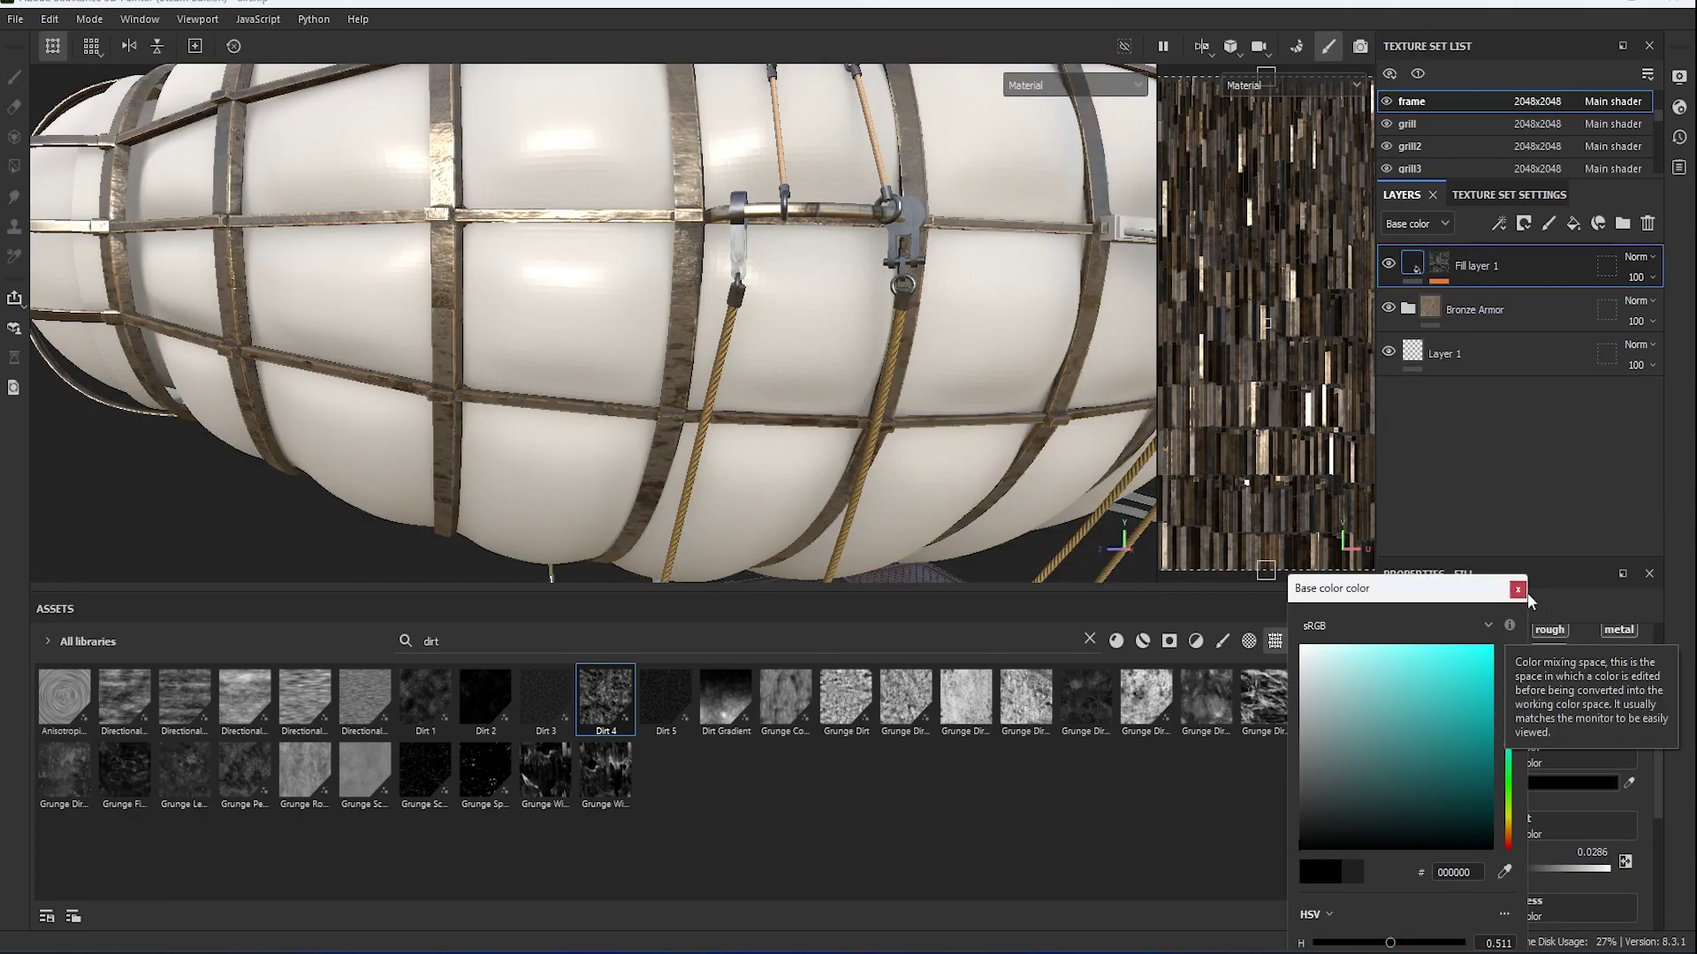
pyautogui.click(1517, 589)
pyautogui.moveTo(795, 397)
pyautogui.keyDown('alt'); pyautogui.mouseDown()
pyautogui.moveTo(960, 426)
pyautogui.moveTo(839, 407)
pyautogui.mouseUp(); pyautogui.keyUp('alt')
# Darken the Edges Damages colour to a deeper brown and warm the Base Metal colour slightly.
pyautogui.click(1408, 309)
pyautogui.scroll(-2, 1450, 332)
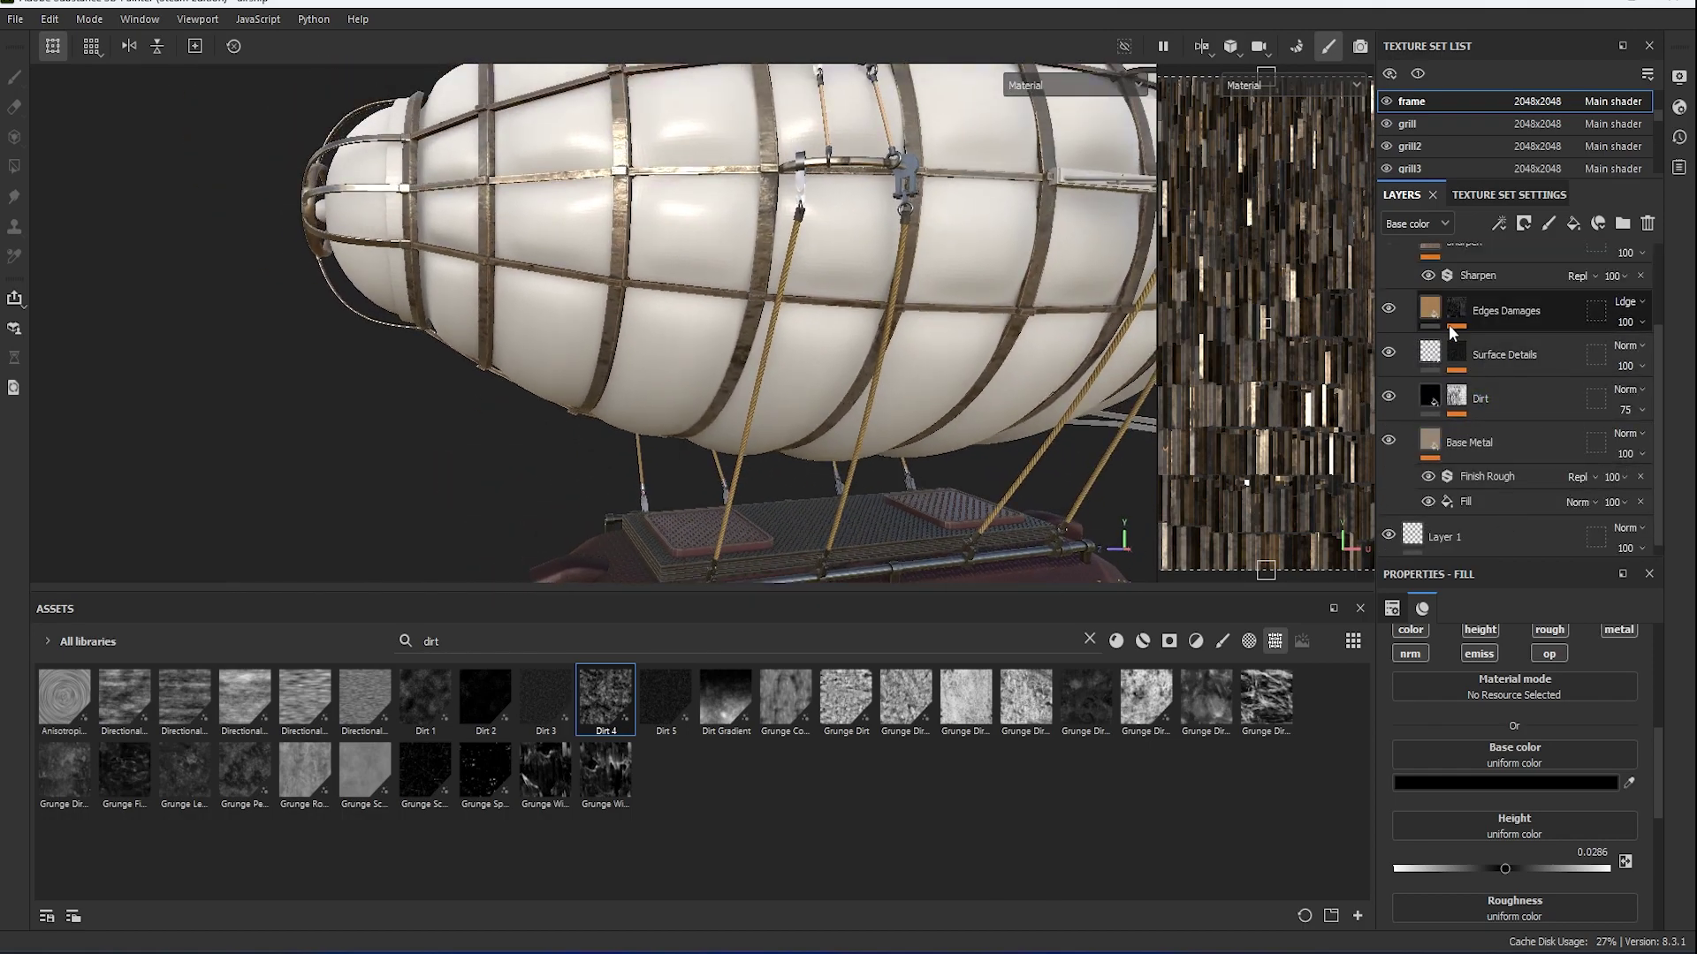
pyautogui.click(1450, 327)
pyautogui.click(1516, 781)
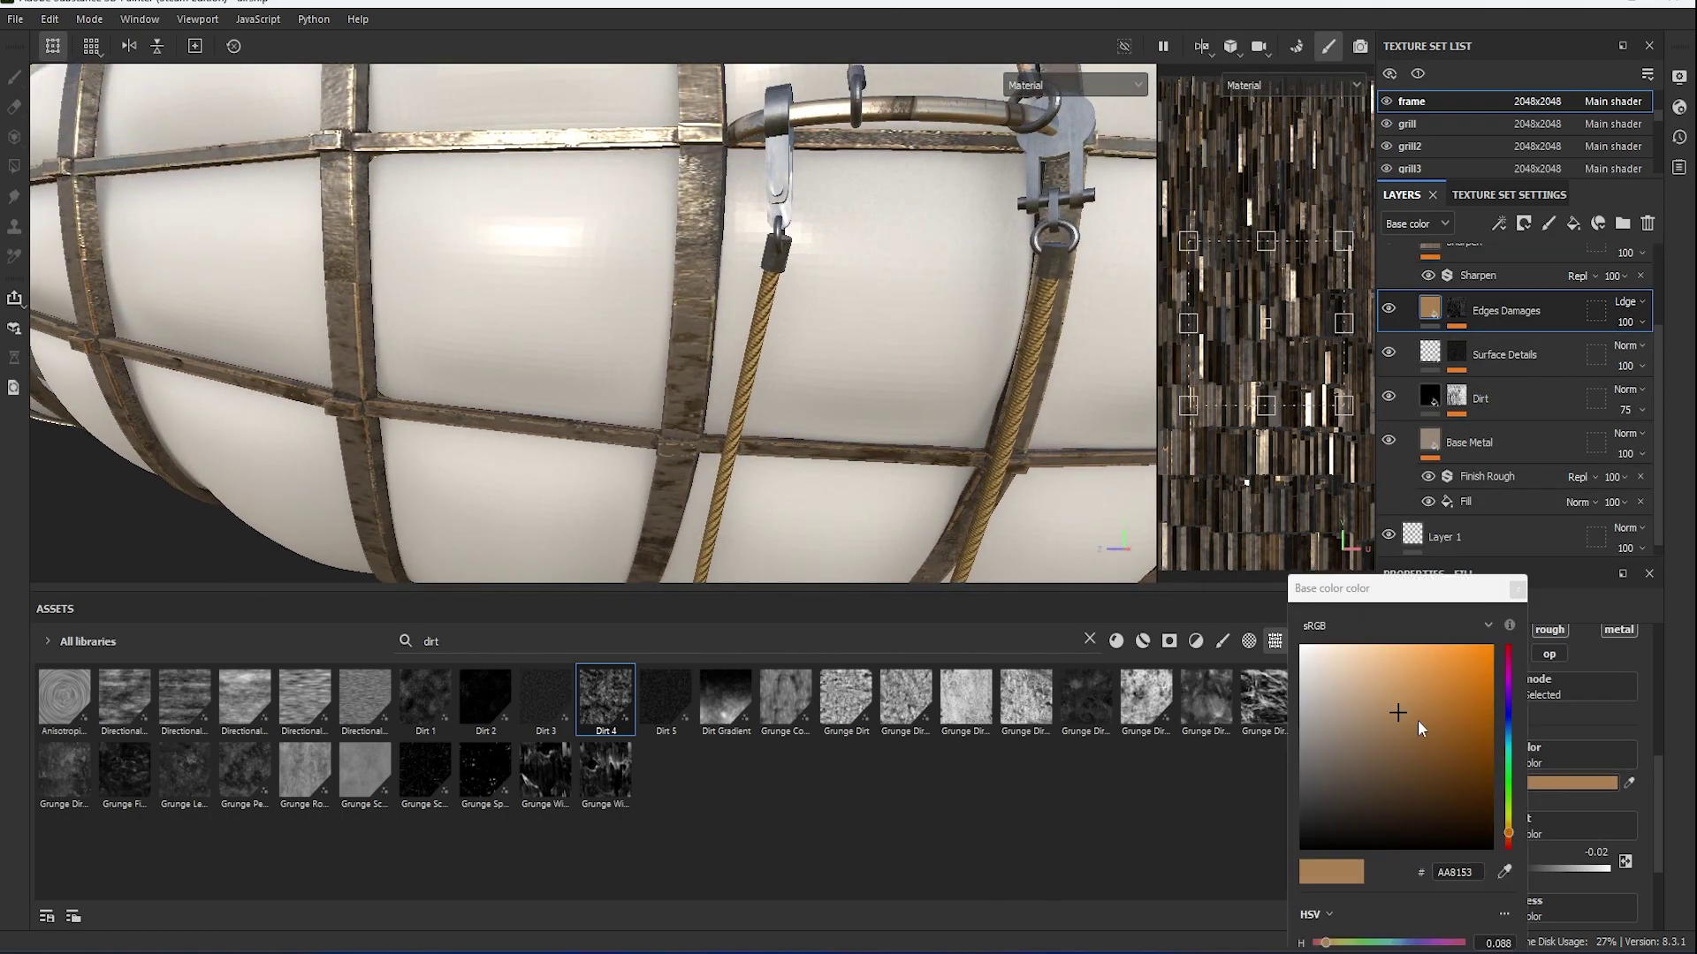
pyautogui.click(1404, 751)
pyautogui.click(1458, 433)
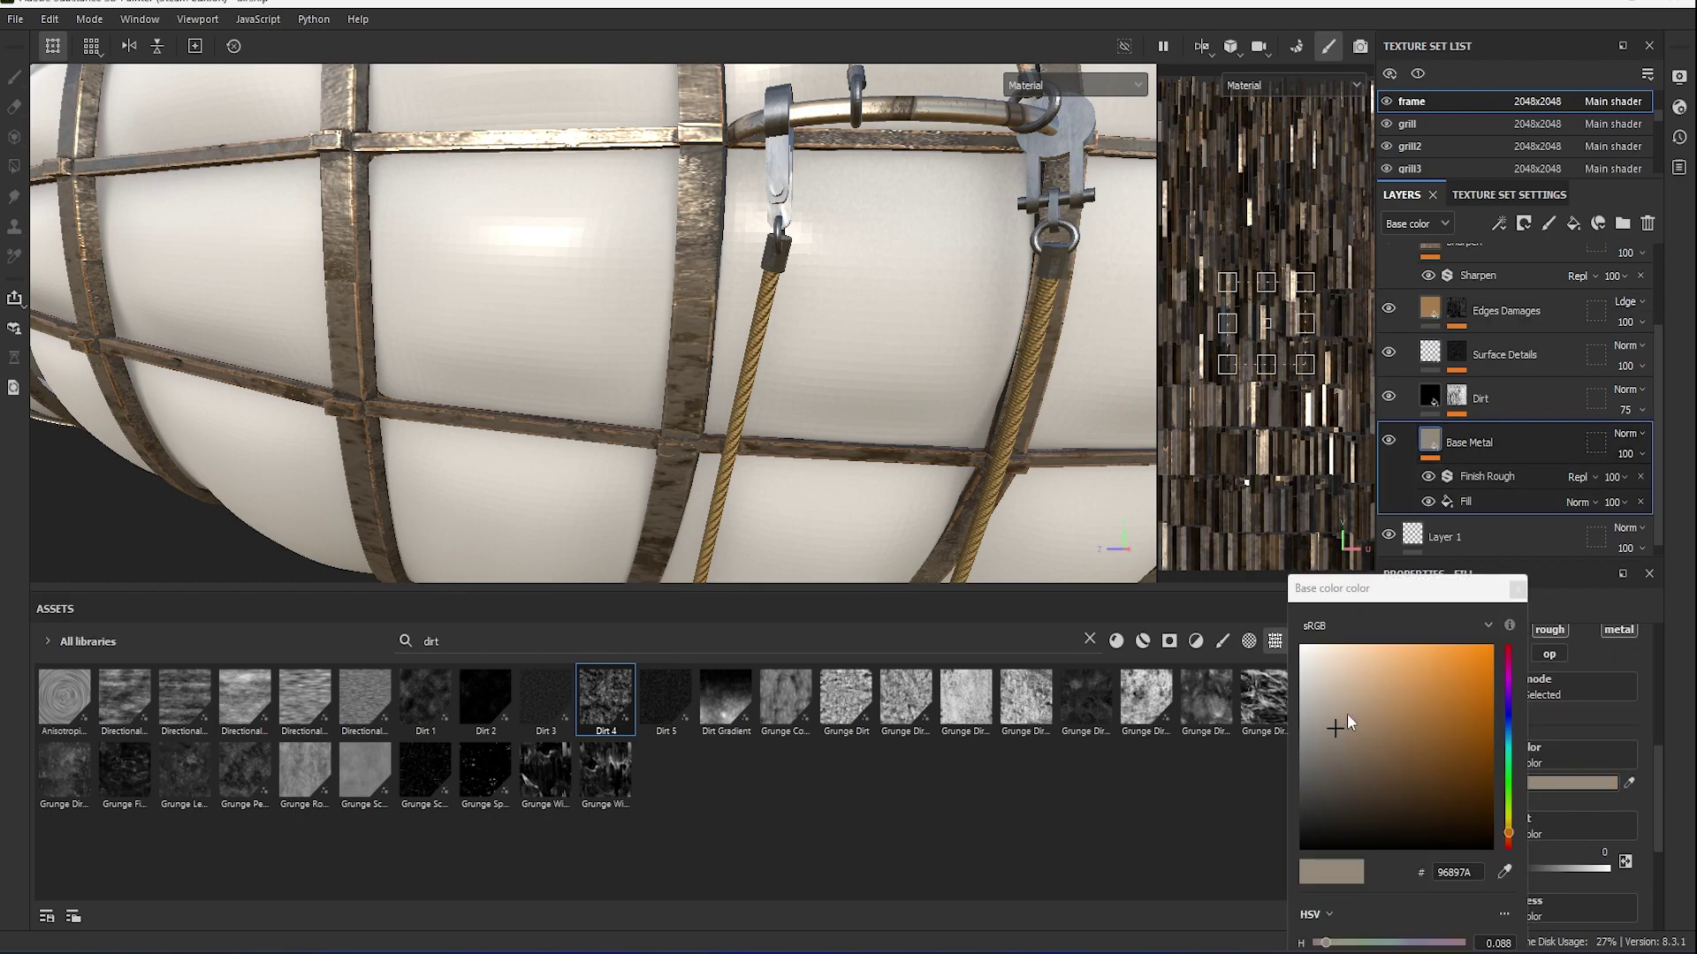
pyautogui.moveTo(1335, 767); pyautogui.dragTo(1363, 723)
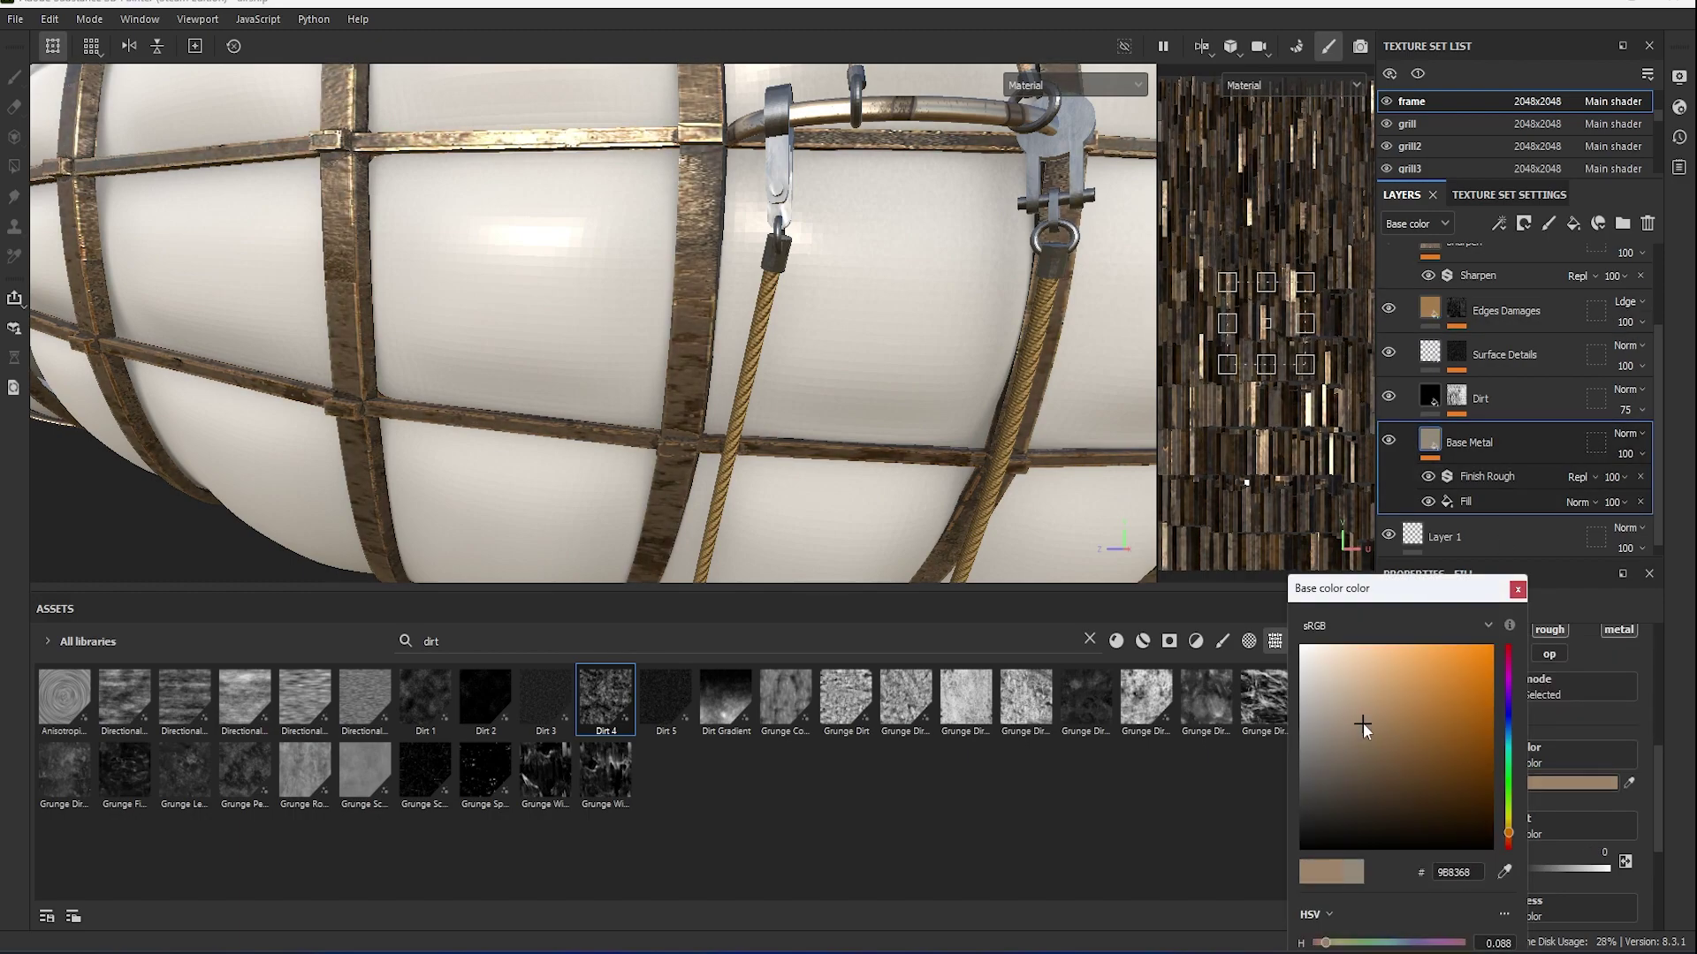
pyautogui.click(1518, 589)
# Tile the Dirt 4 mask at 2.84.
pyautogui.moveTo(605, 698); pyautogui.dragTo(1487, 356)
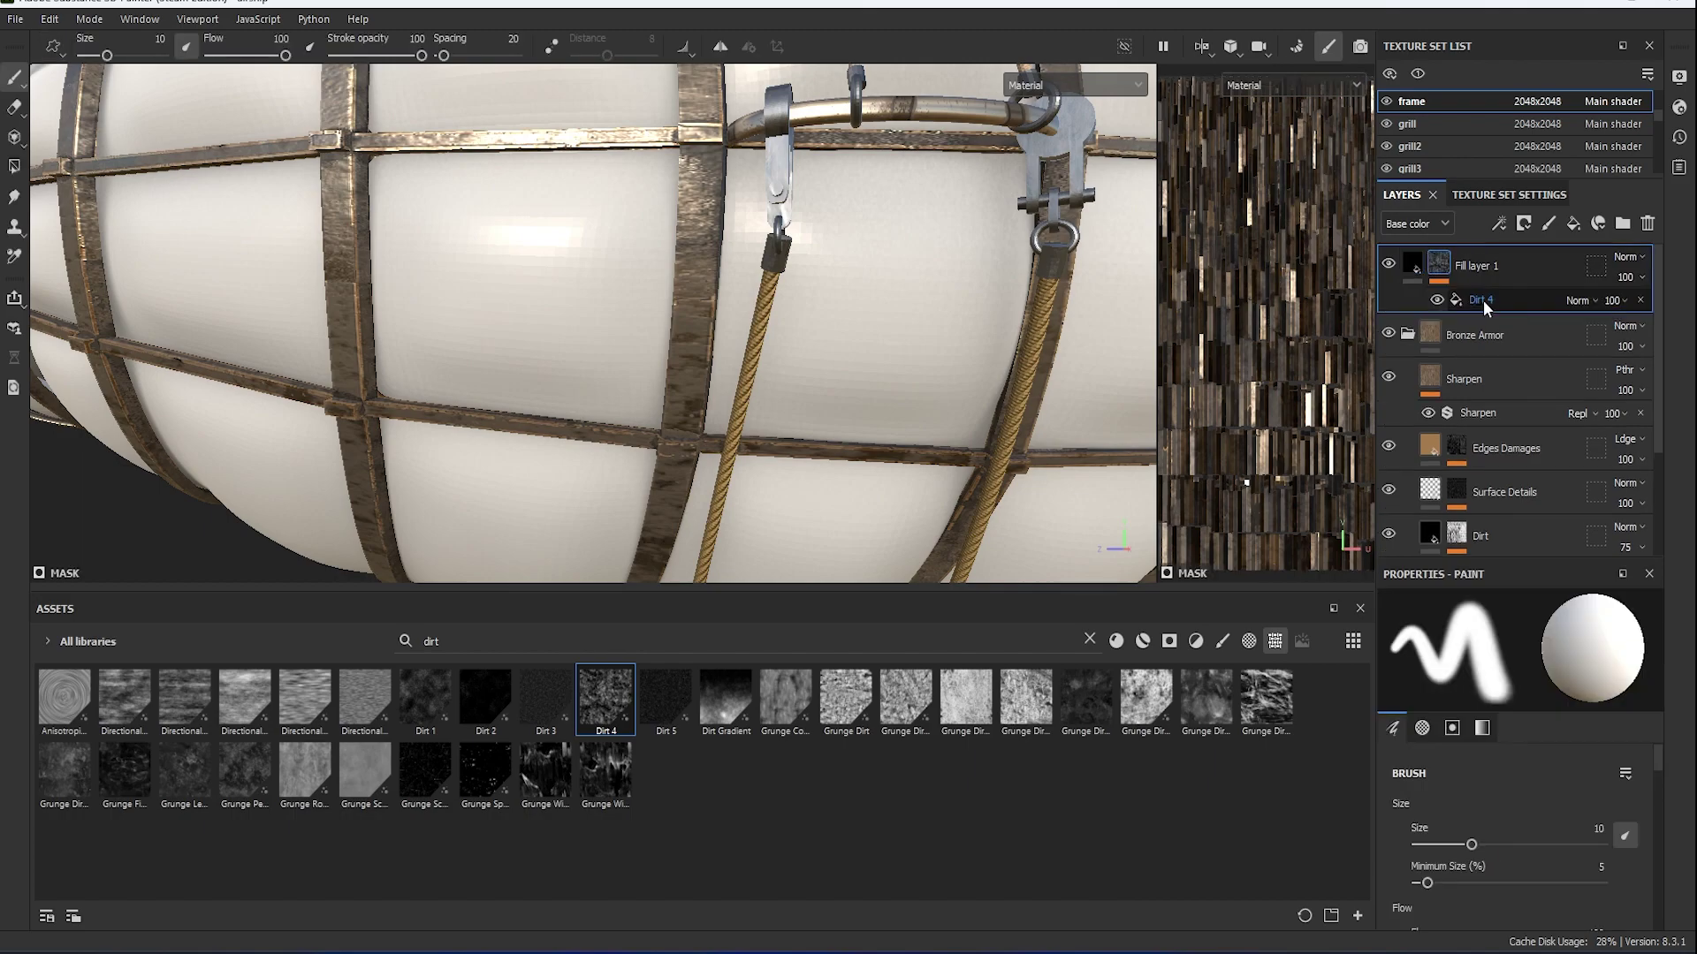
pyautogui.scroll(-2, 1498, 781)
pyautogui.moveTo(1493, 656); pyautogui.dragTo(1496, 659)
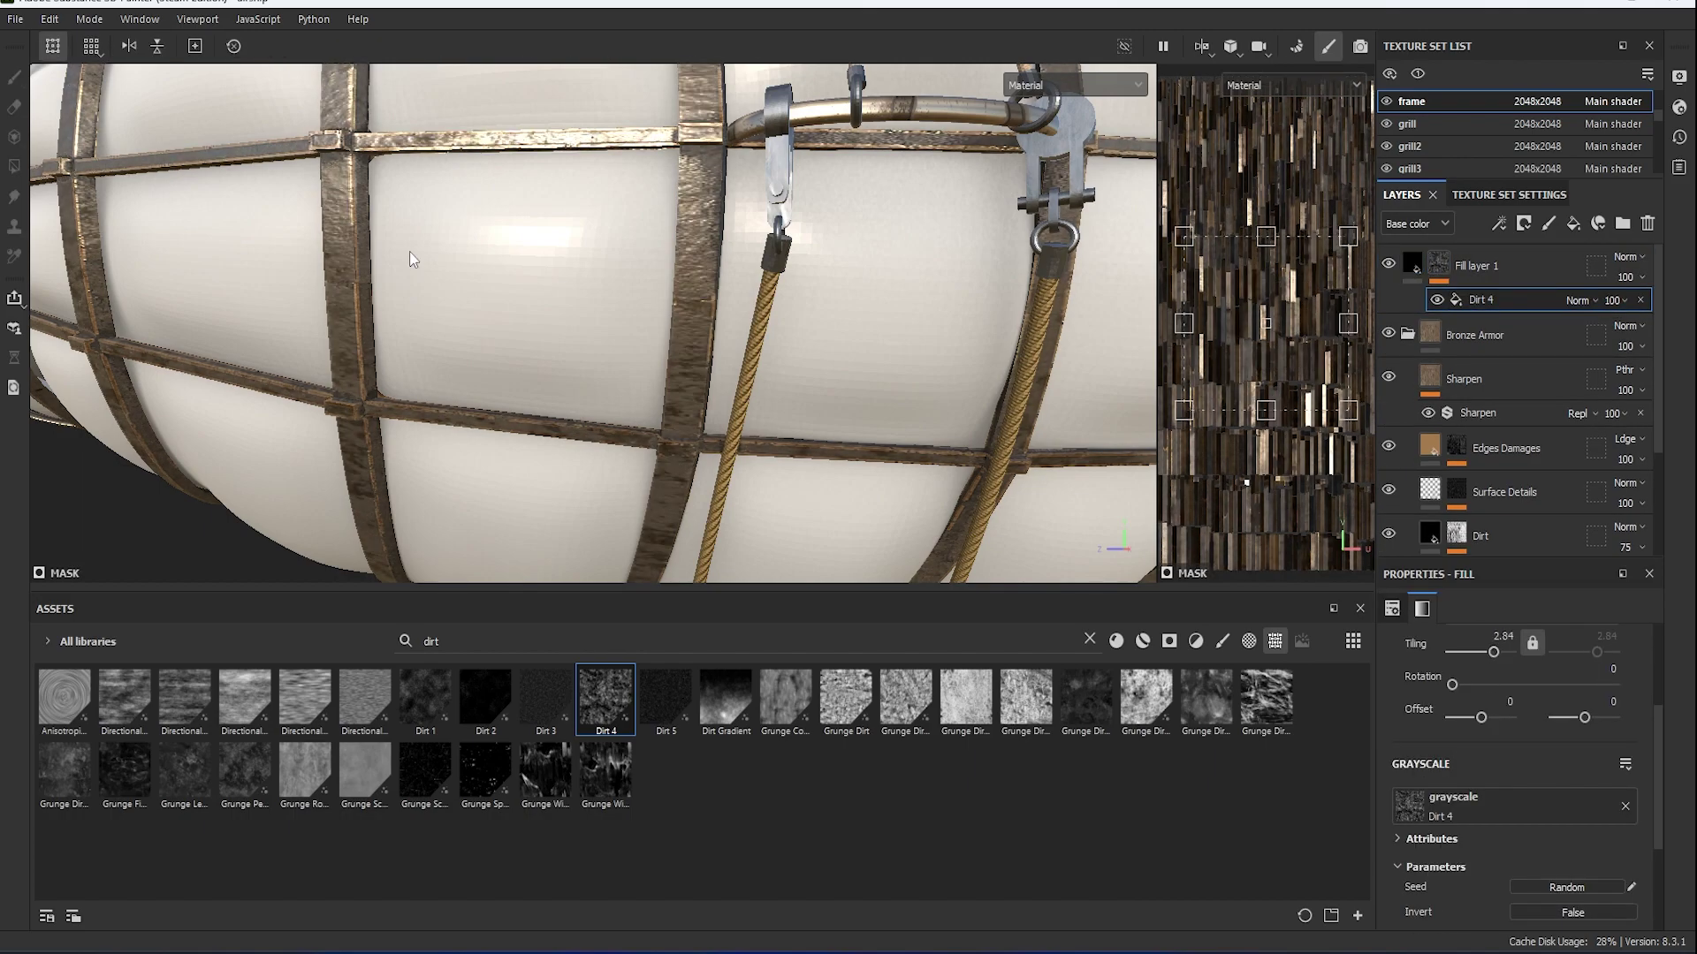
pyautogui.keyDown('alt'); pyautogui.moveTo(410, 258); pyautogui.dragTo(340, 275); pyautogui.keyUp('alt')
# Make the grime layer fully rough (roughness 1) with dirt scale 2 and disorder 0.3.
pyautogui.click(1502, 269)
pyautogui.scroll(-2, 1520, 777)
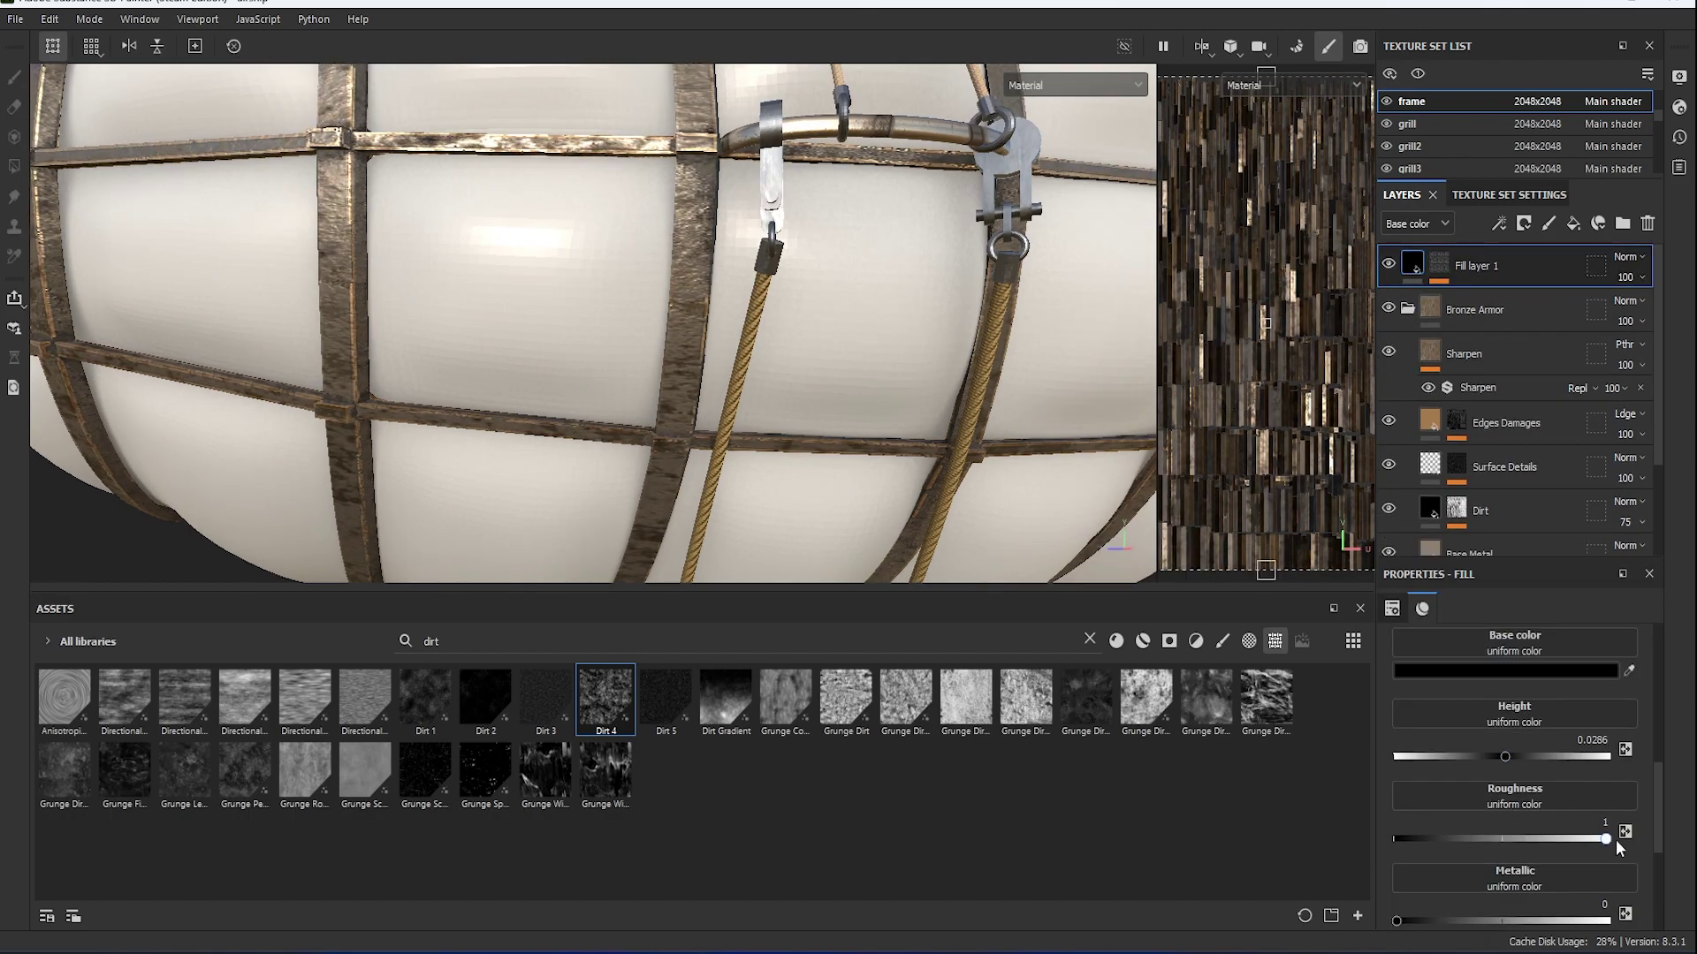
pyautogui.scroll(-2, 1508, 783)
pyautogui.scroll(5, 1520, 826)
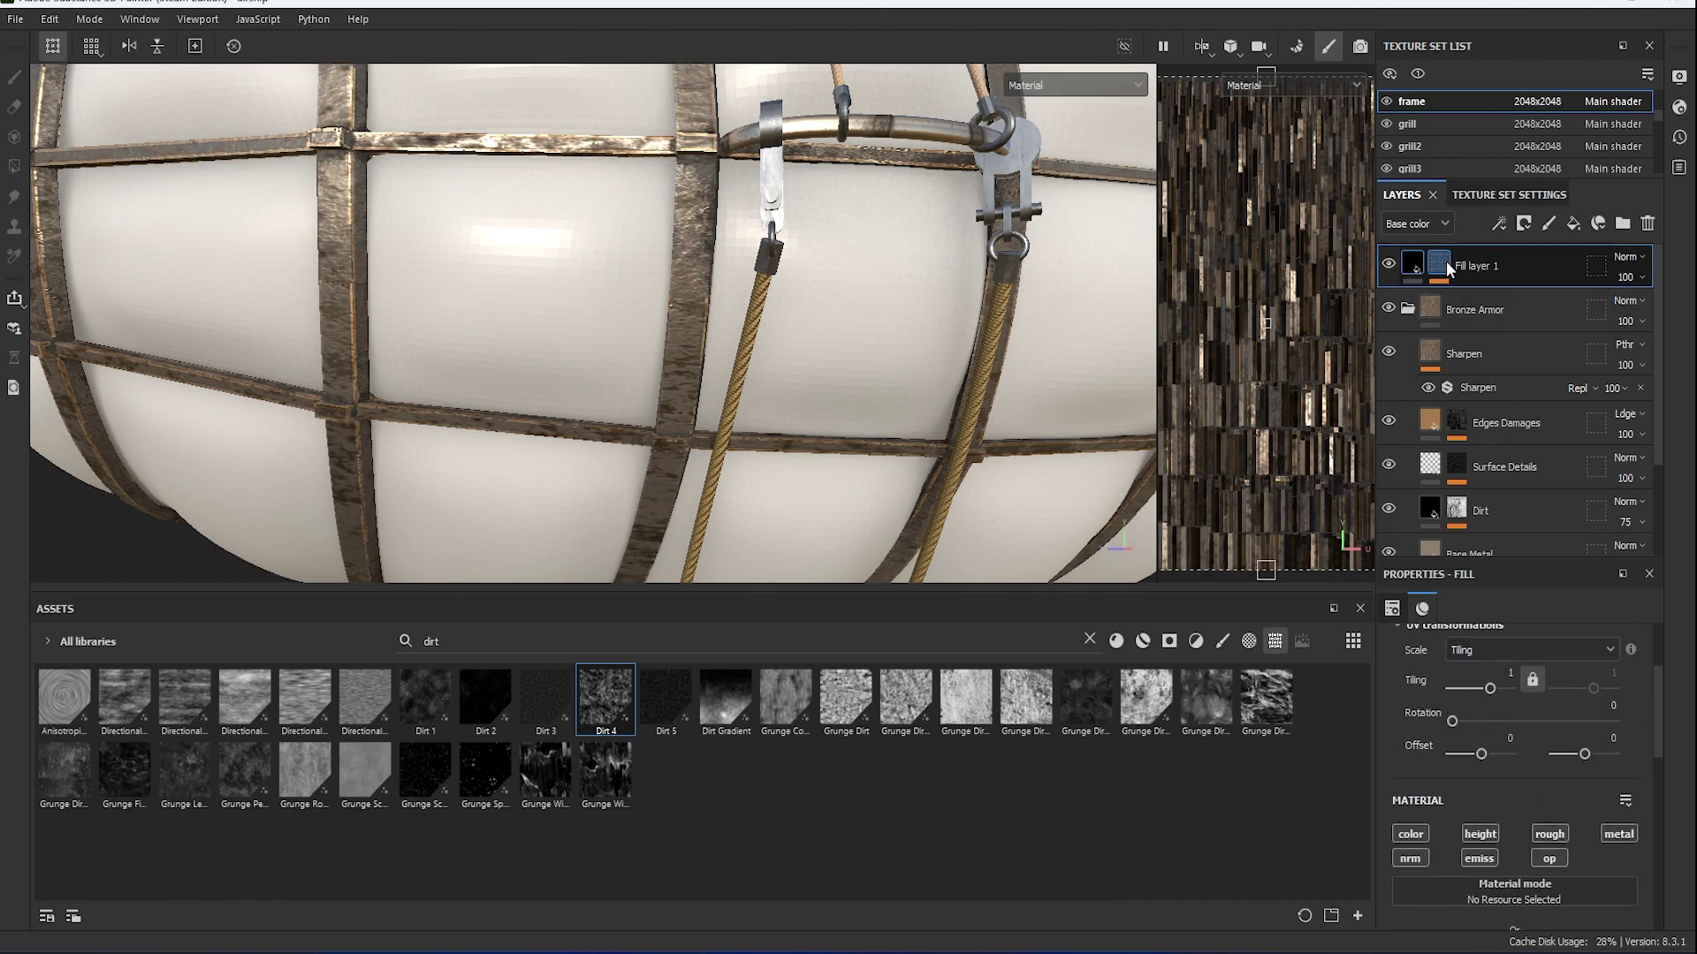
pyautogui.moveTo(1450, 270); pyautogui.dragTo(1449, 269)
pyautogui.keyDown('alt'); pyautogui.moveTo(849, 408); pyautogui.dragTo(892, 416); pyautogui.keyUp('alt')
pyautogui.scroll(-3, 1414, 870)
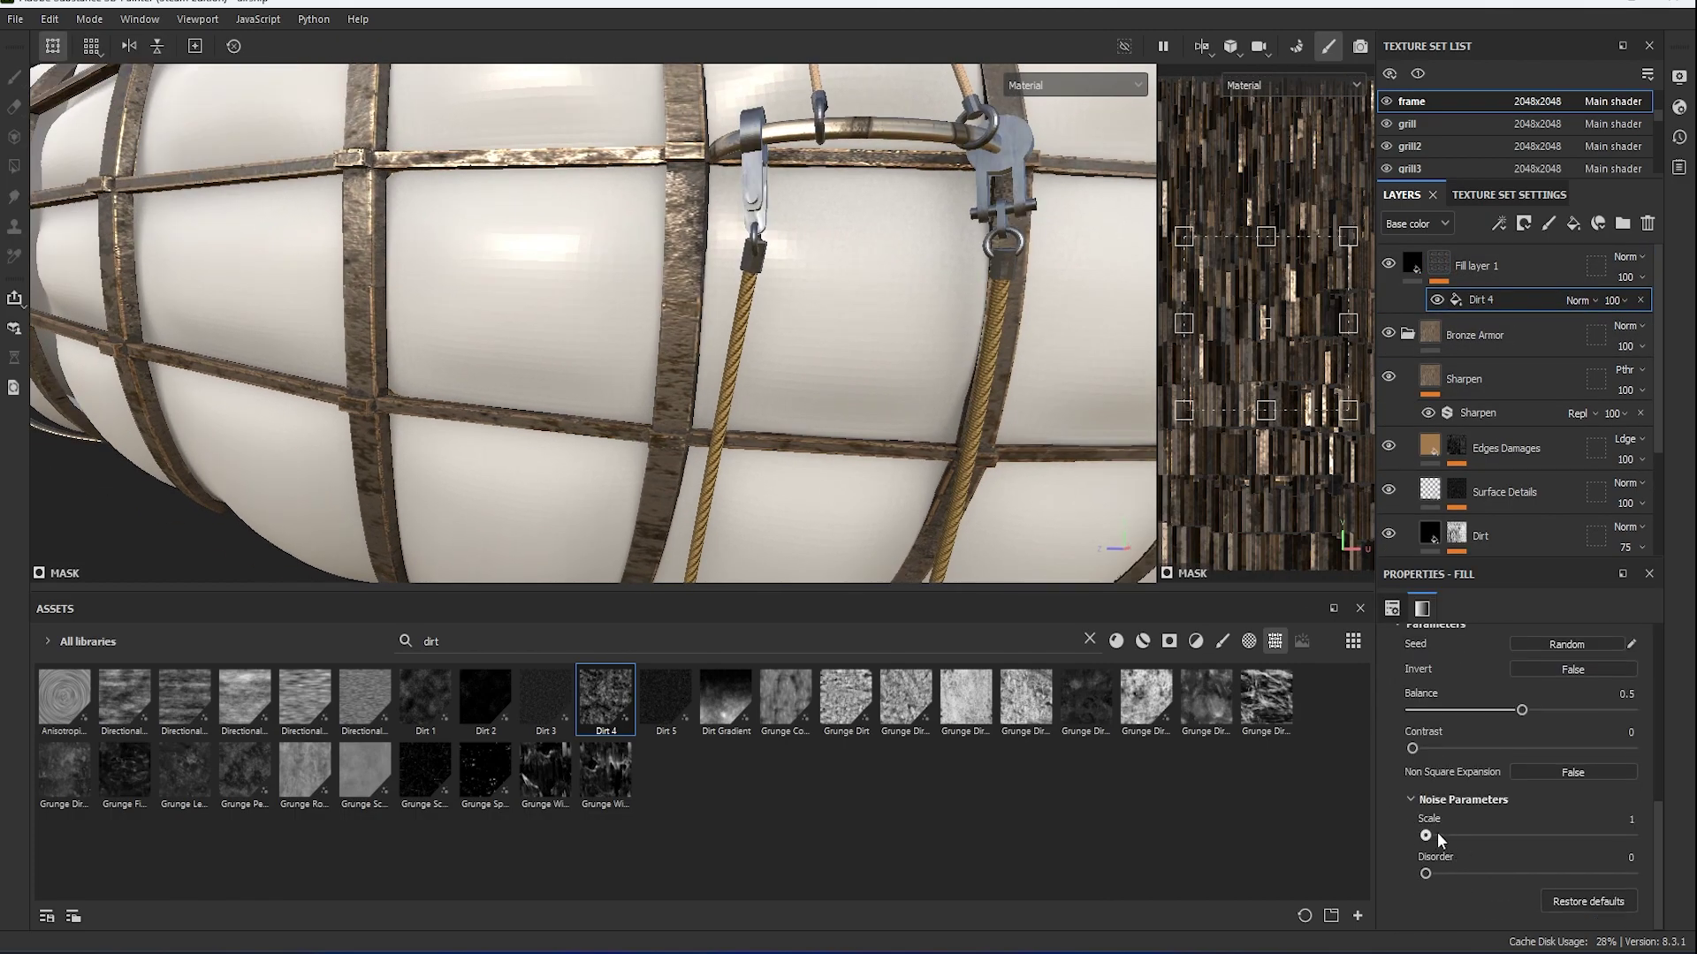
pyautogui.moveTo(1426, 836)
pyautogui.mouseDown()
pyautogui.moveTo(1493, 836)
pyautogui.moveTo(1487, 873)
pyautogui.mouseUp()
pyautogui.scroll(-5, 884, 398)
pyautogui.moveTo(884, 416)
pyautogui.keyDown('alt'); pyautogui.mouseDown()
pyautogui.moveTo(940, 433)
pyautogui.moveTo(833, 451)
pyautogui.moveTo(875, 438)
pyautogui.mouseUp(); pyautogui.keyUp('alt')
pyautogui.scroll(3, 833, 451)
pyautogui.scroll(3, 833, 451)
# Move the grime layer into the Bronze Armor folder.
pyautogui.moveTo(1472, 265); pyautogui.dragTo(1487, 310)
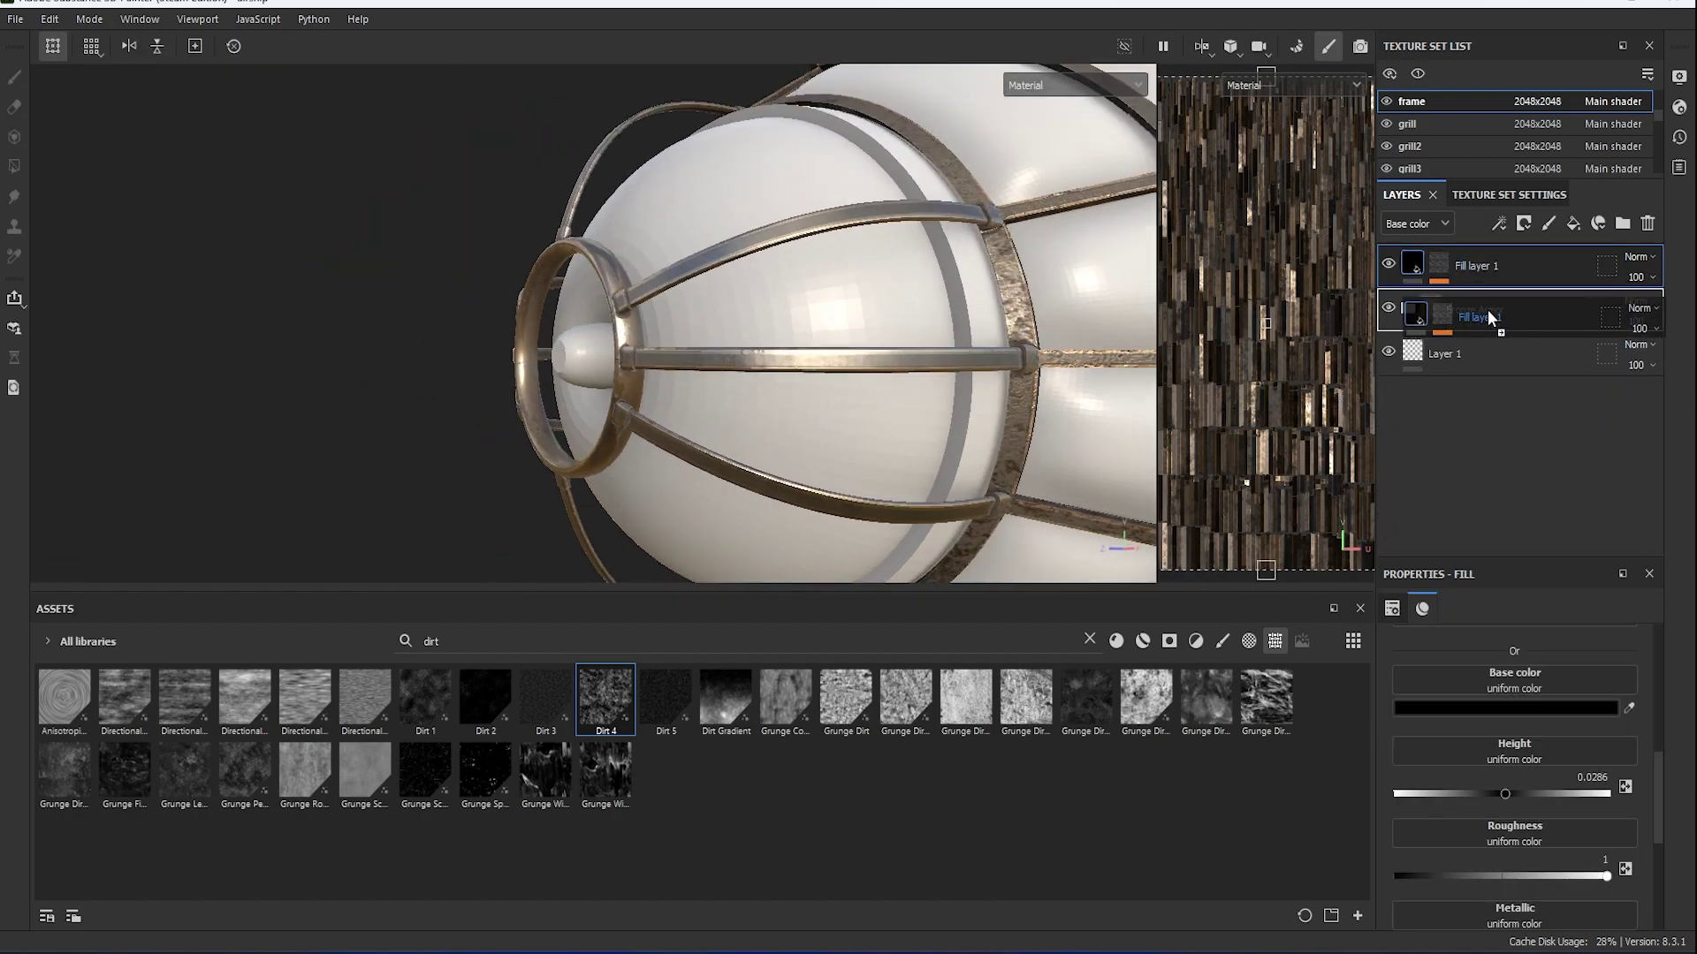
pyautogui.moveTo(1017, 310)
pyautogui.keyDown('alt'); pyautogui.mouseDown()
pyautogui.moveTo(938, 316)
pyautogui.moveTo(905, 406)
pyautogui.mouseUp(); pyautogui.keyUp('alt')
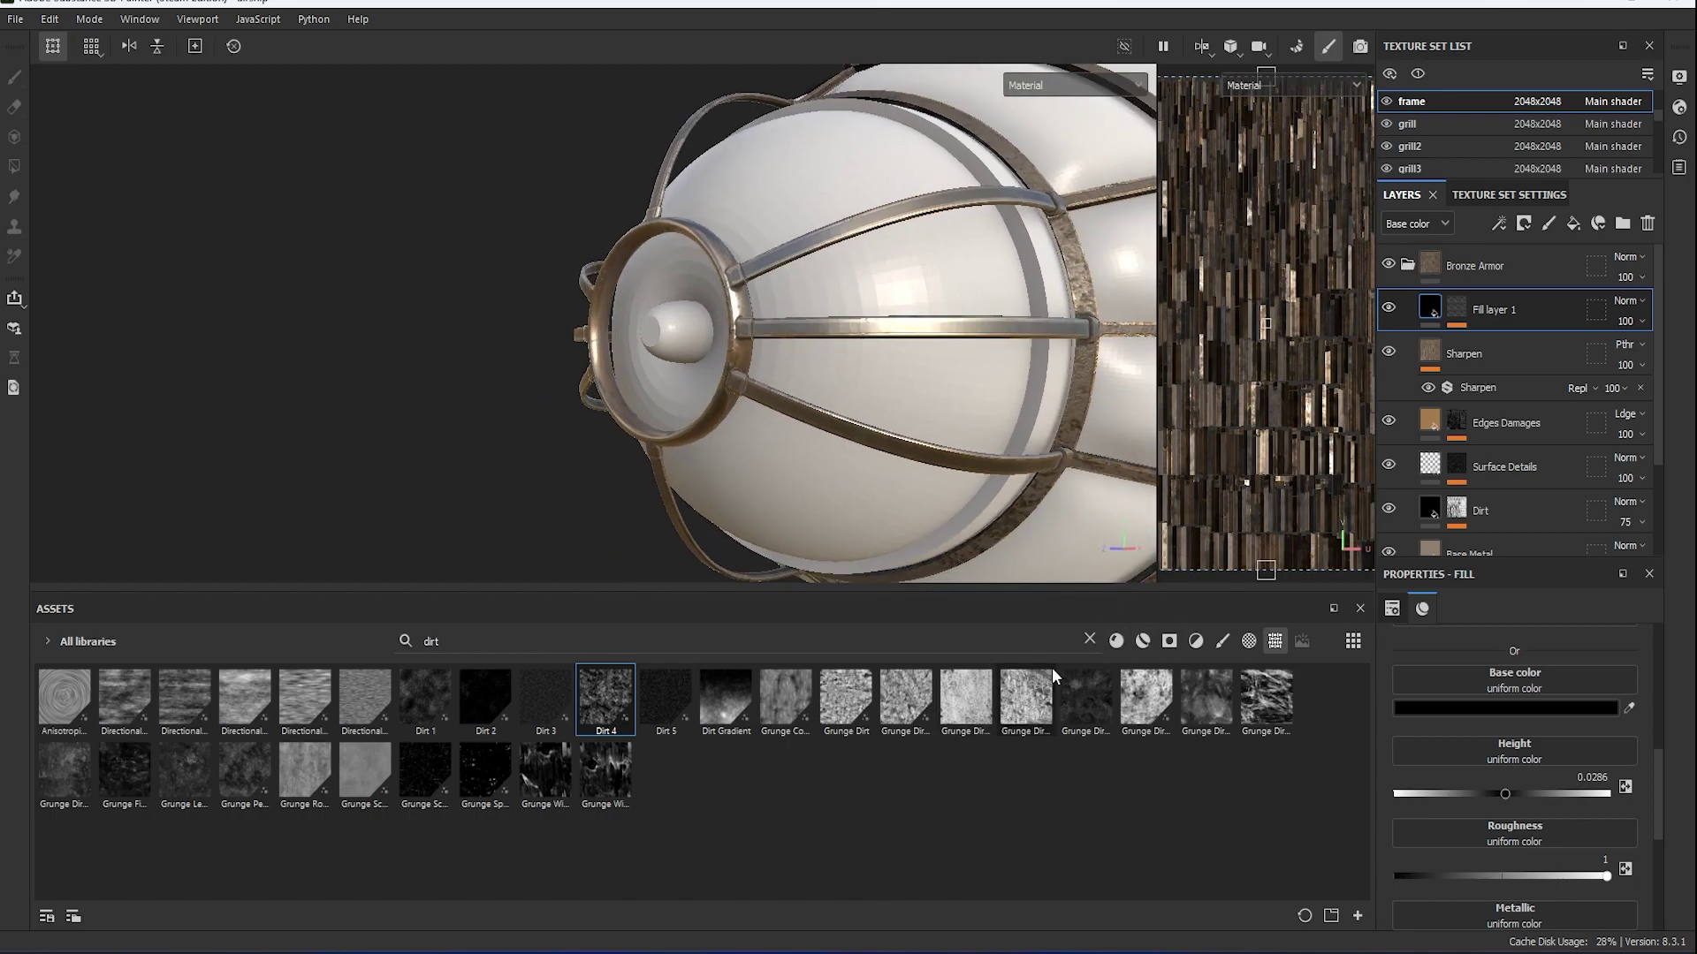
pyautogui.click(1090, 638)
pyautogui.click(1142, 641)
# Apply Steel Bright to metal1 and add a fill layer with a black mask above it.
pyautogui.scroll(-5, 1004, 831)
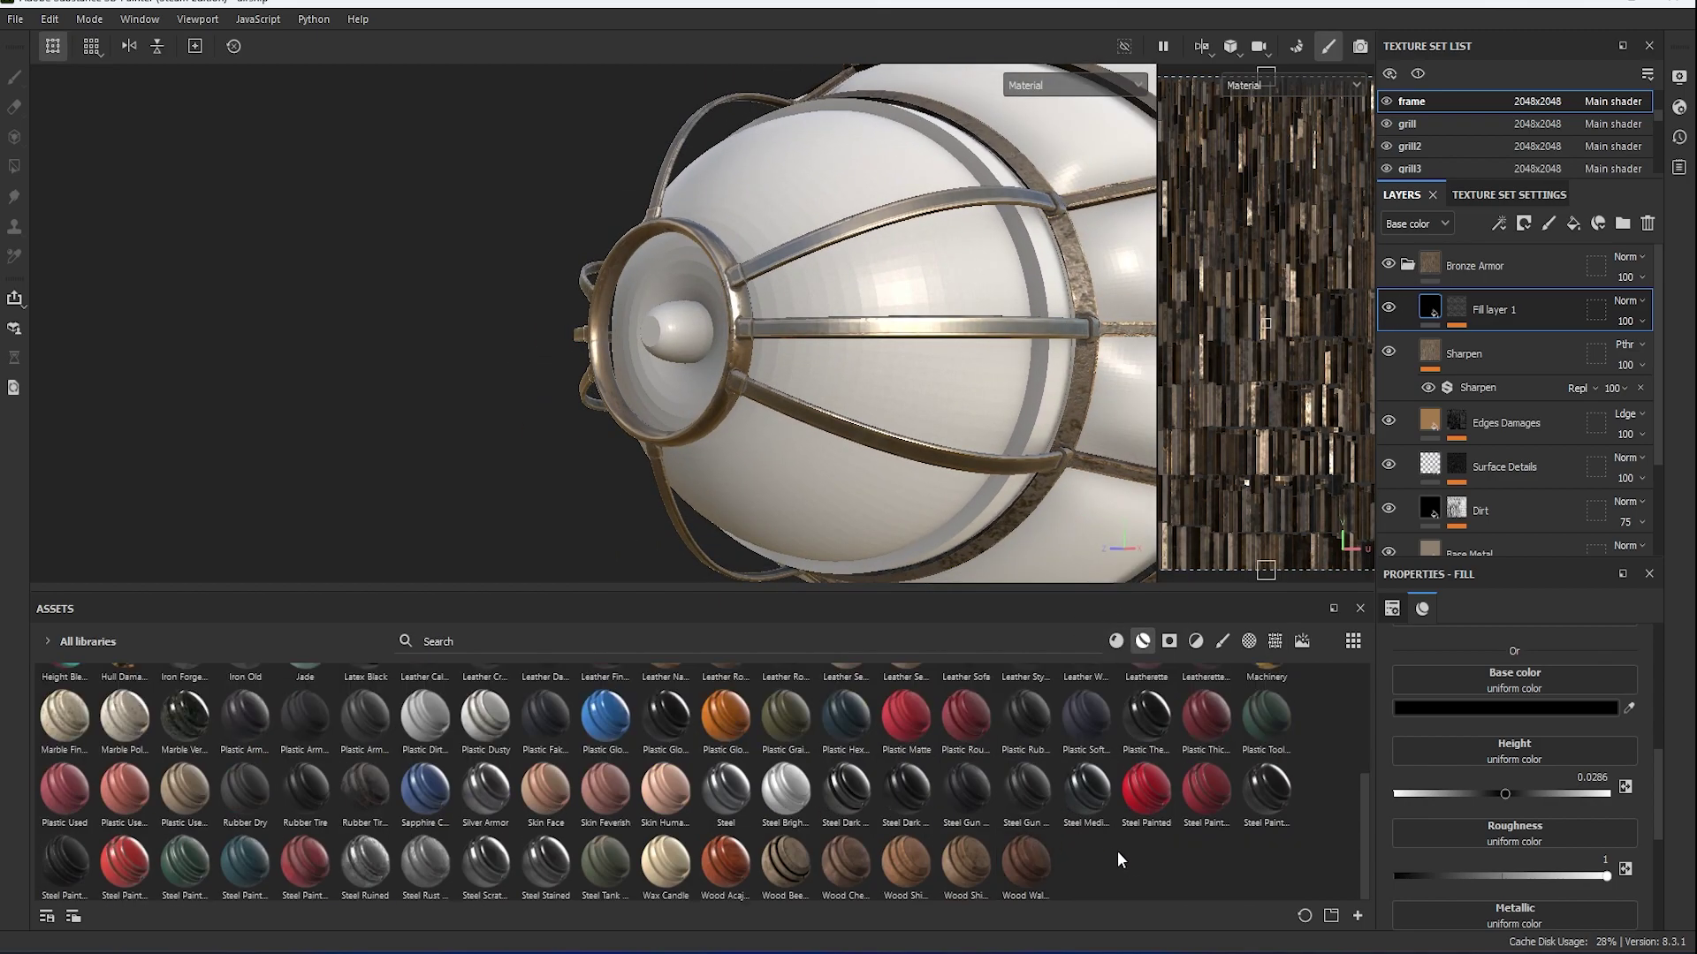
pyautogui.moveTo(785, 790)
pyautogui.mouseDown()
pyautogui.moveTo(931, 401)
pyautogui.moveTo(680, 417)
pyautogui.moveTo(788, 416)
pyautogui.mouseUp()
pyautogui.click(1573, 222)
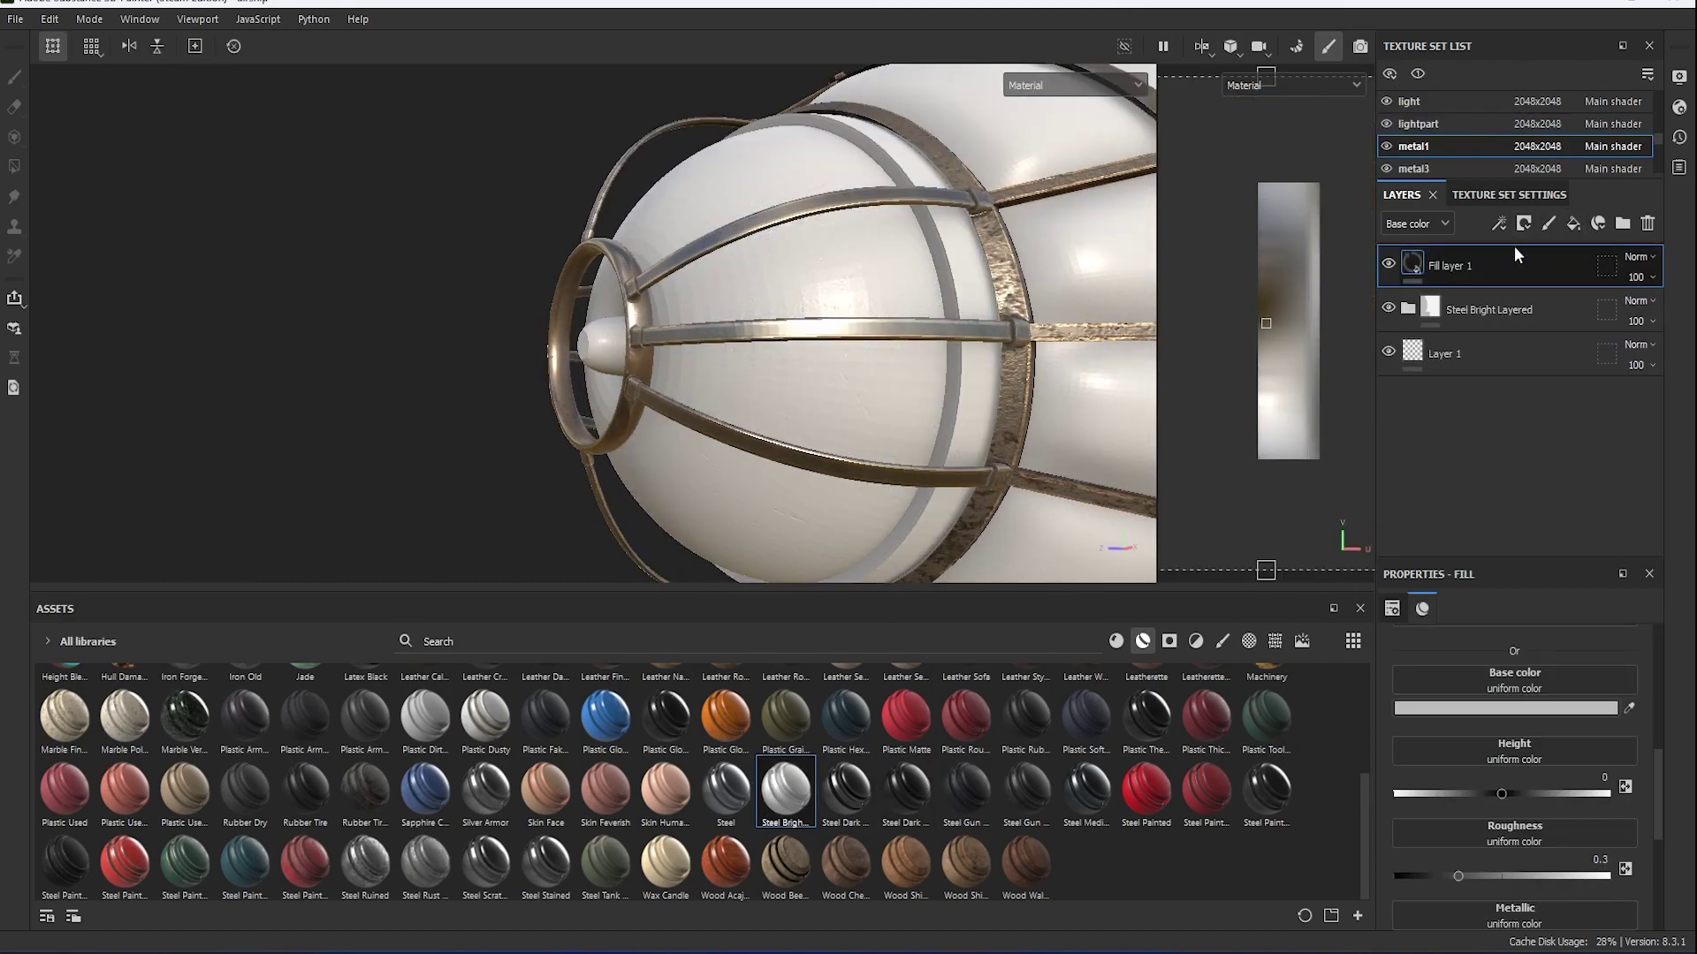
pyautogui.click(1547, 272)
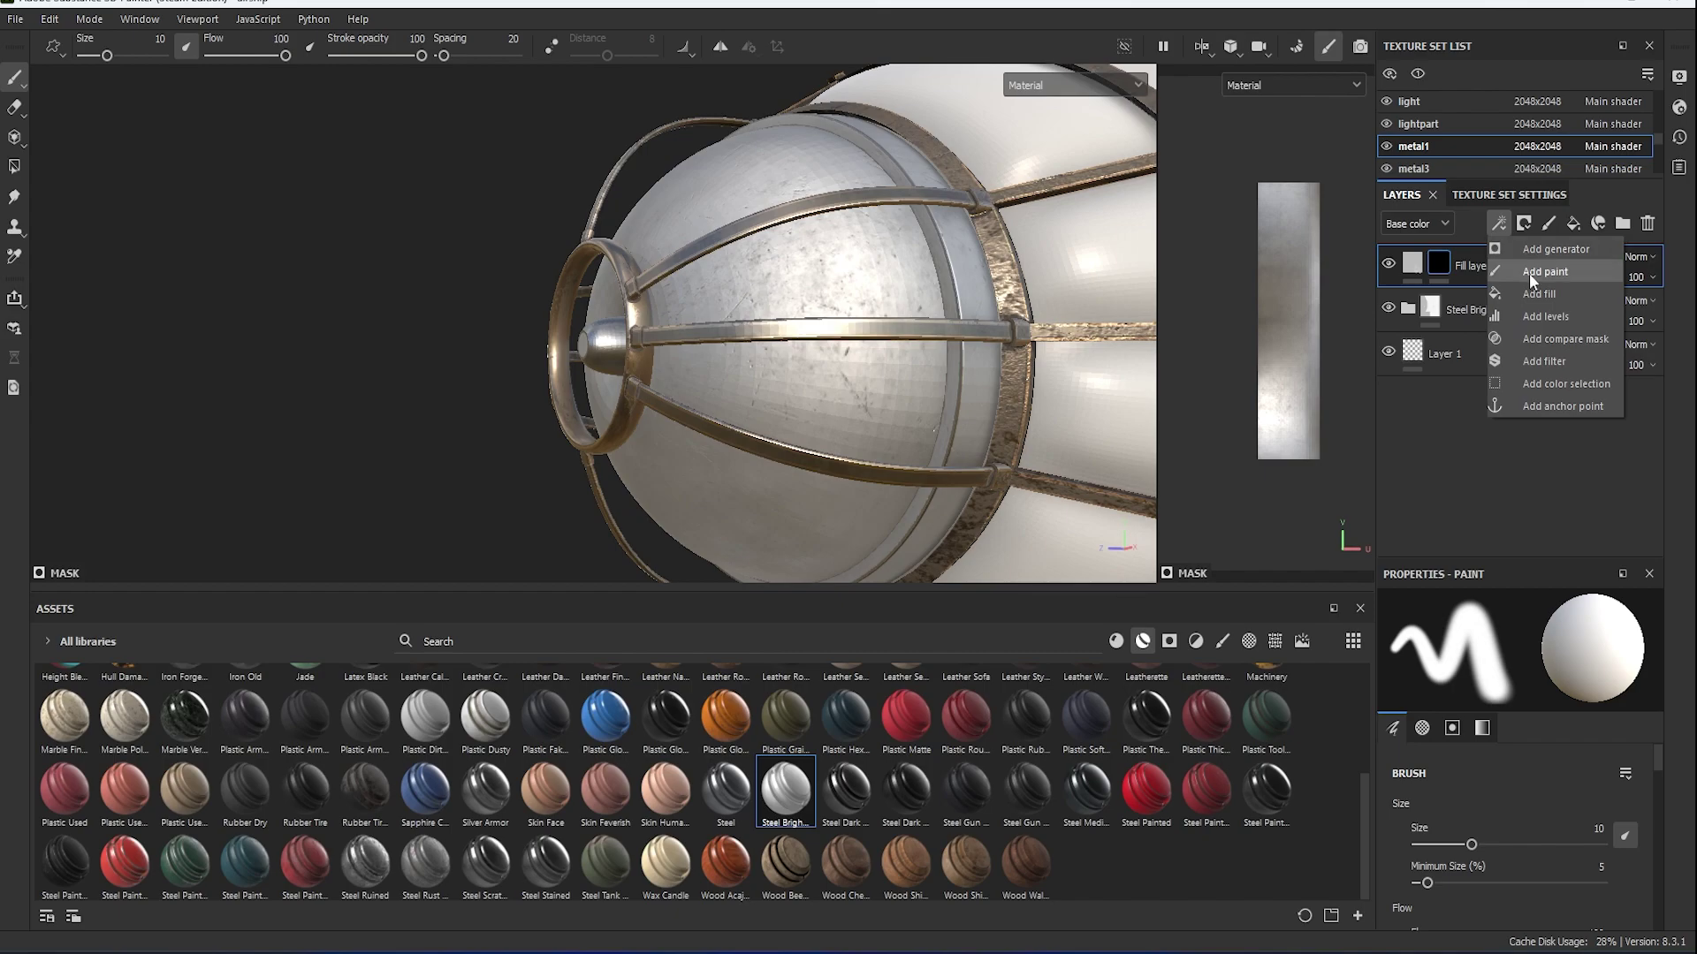
pyautogui.click(1529, 273)
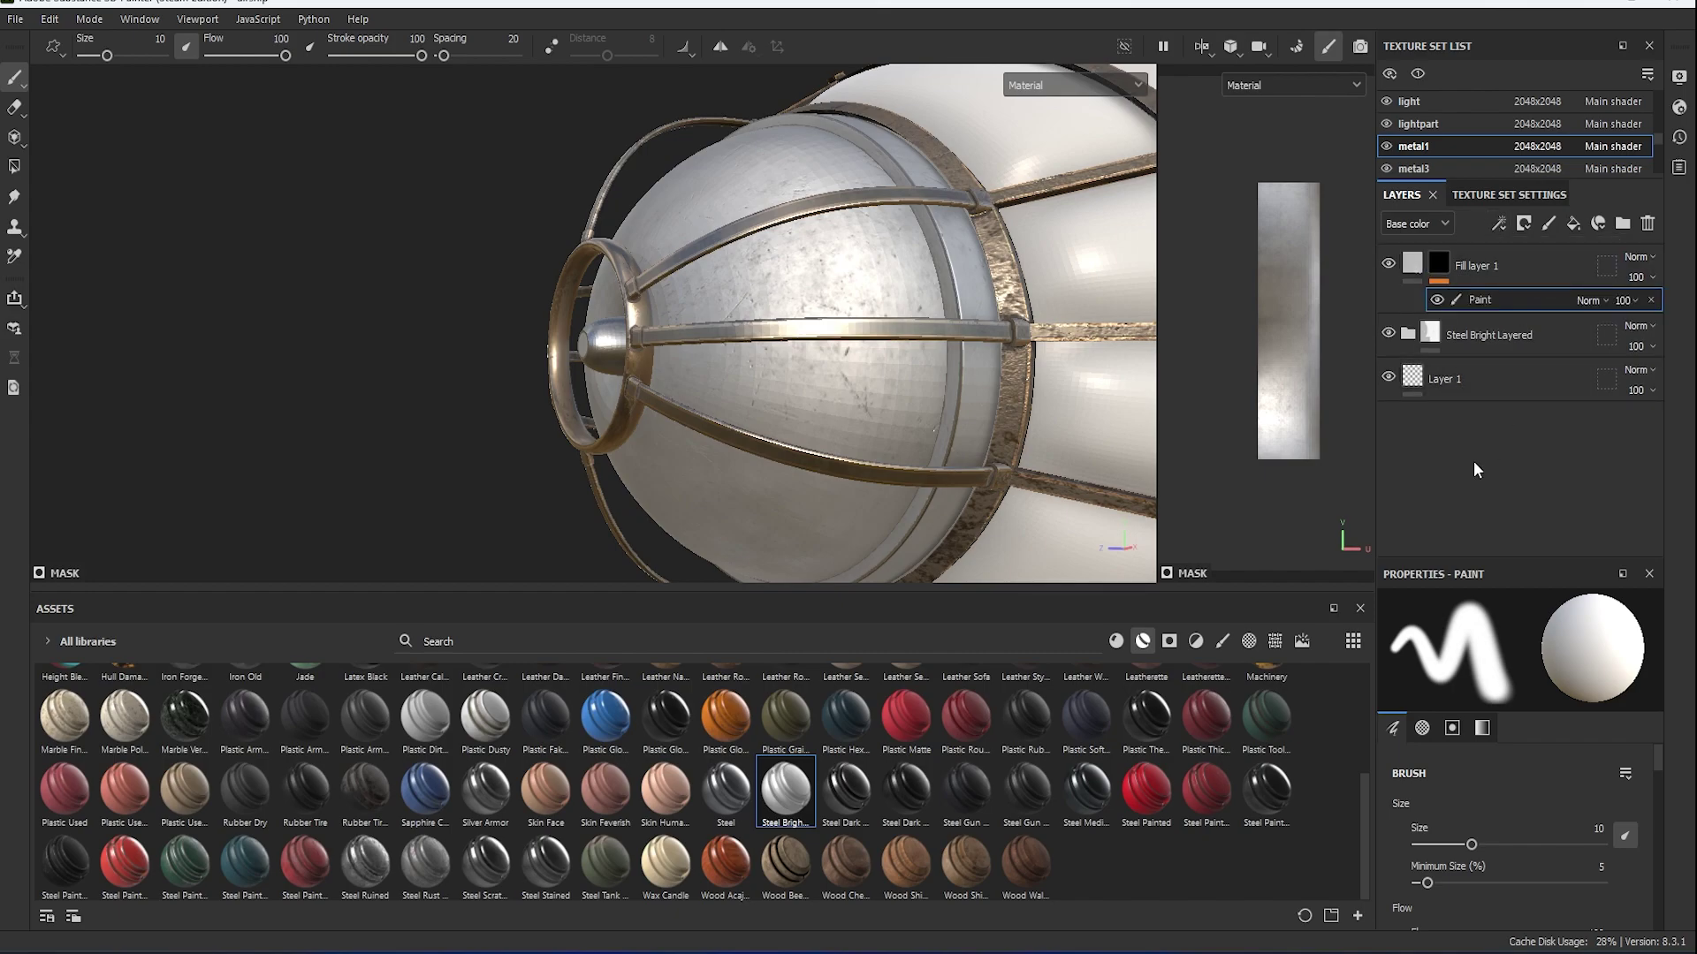
pyautogui.click(1650, 301)
# Fill the mask with the Weave 3 pattern tiled at 17.35 and disable the height channel.
pyautogui.rightClick(1441, 259)
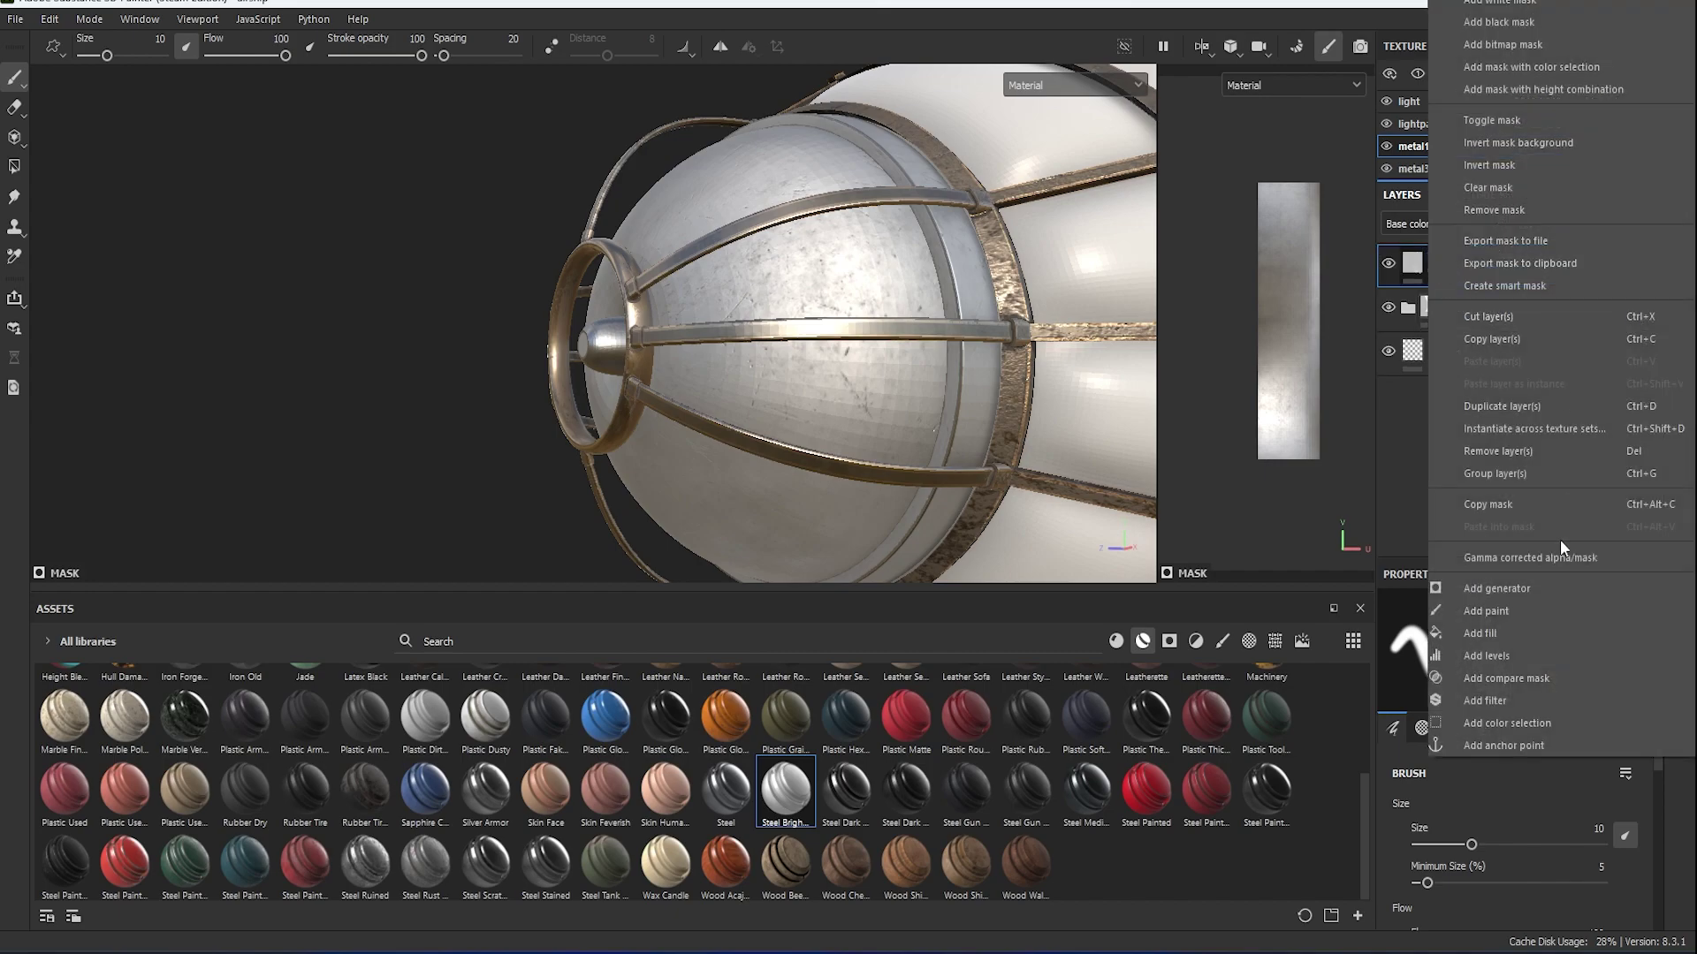
pyautogui.click(1520, 633)
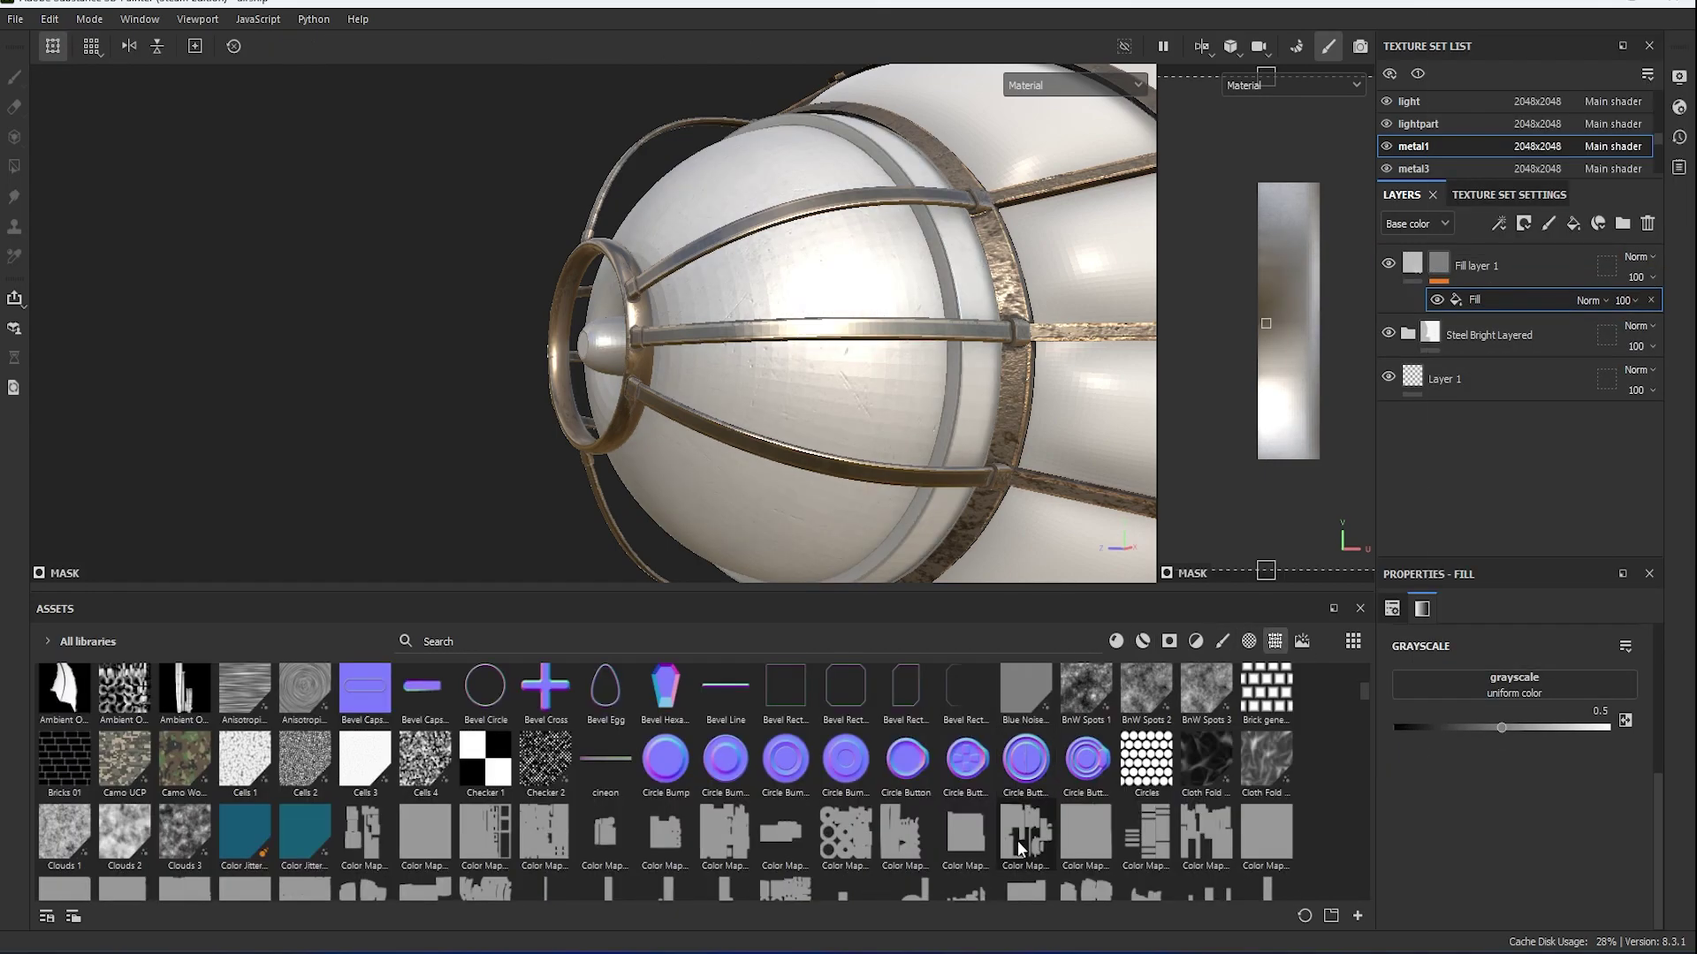
pyautogui.moveTo(1146, 760); pyautogui.dragTo(1514, 686)
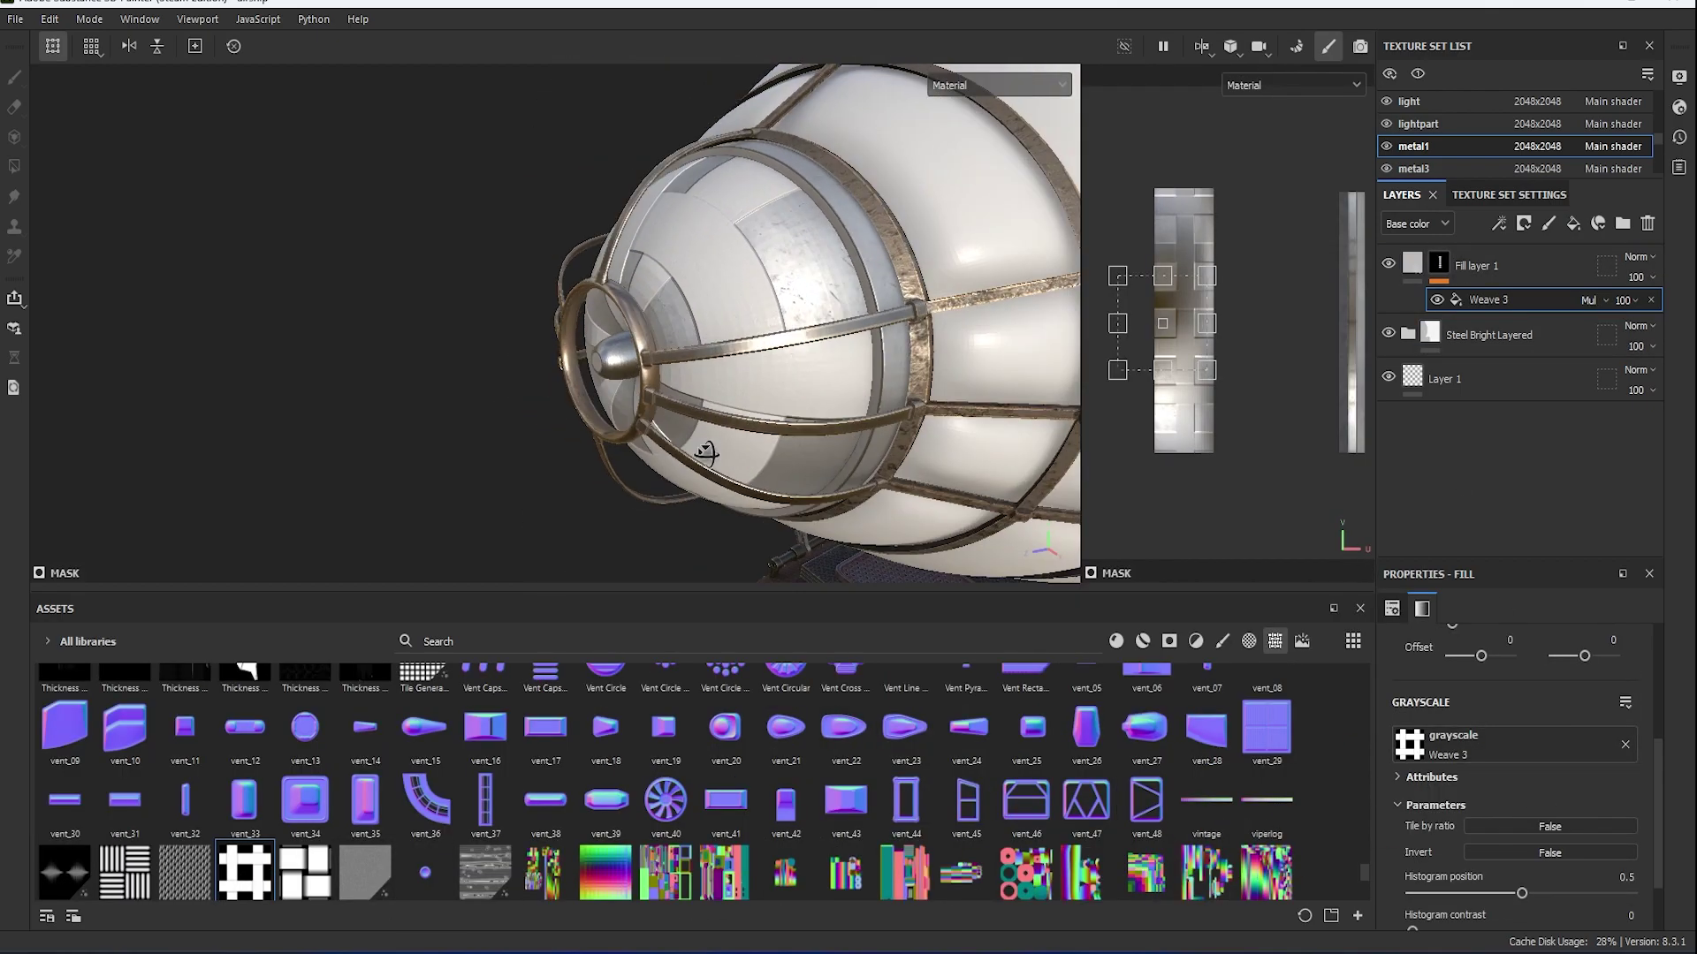
pyautogui.keyDown('alt'); pyautogui.moveTo(677, 428); pyautogui.dragTo(806, 396); pyautogui.keyUp('alt')
pyautogui.moveTo(1496, 815); pyautogui.dragTo(1505, 815)
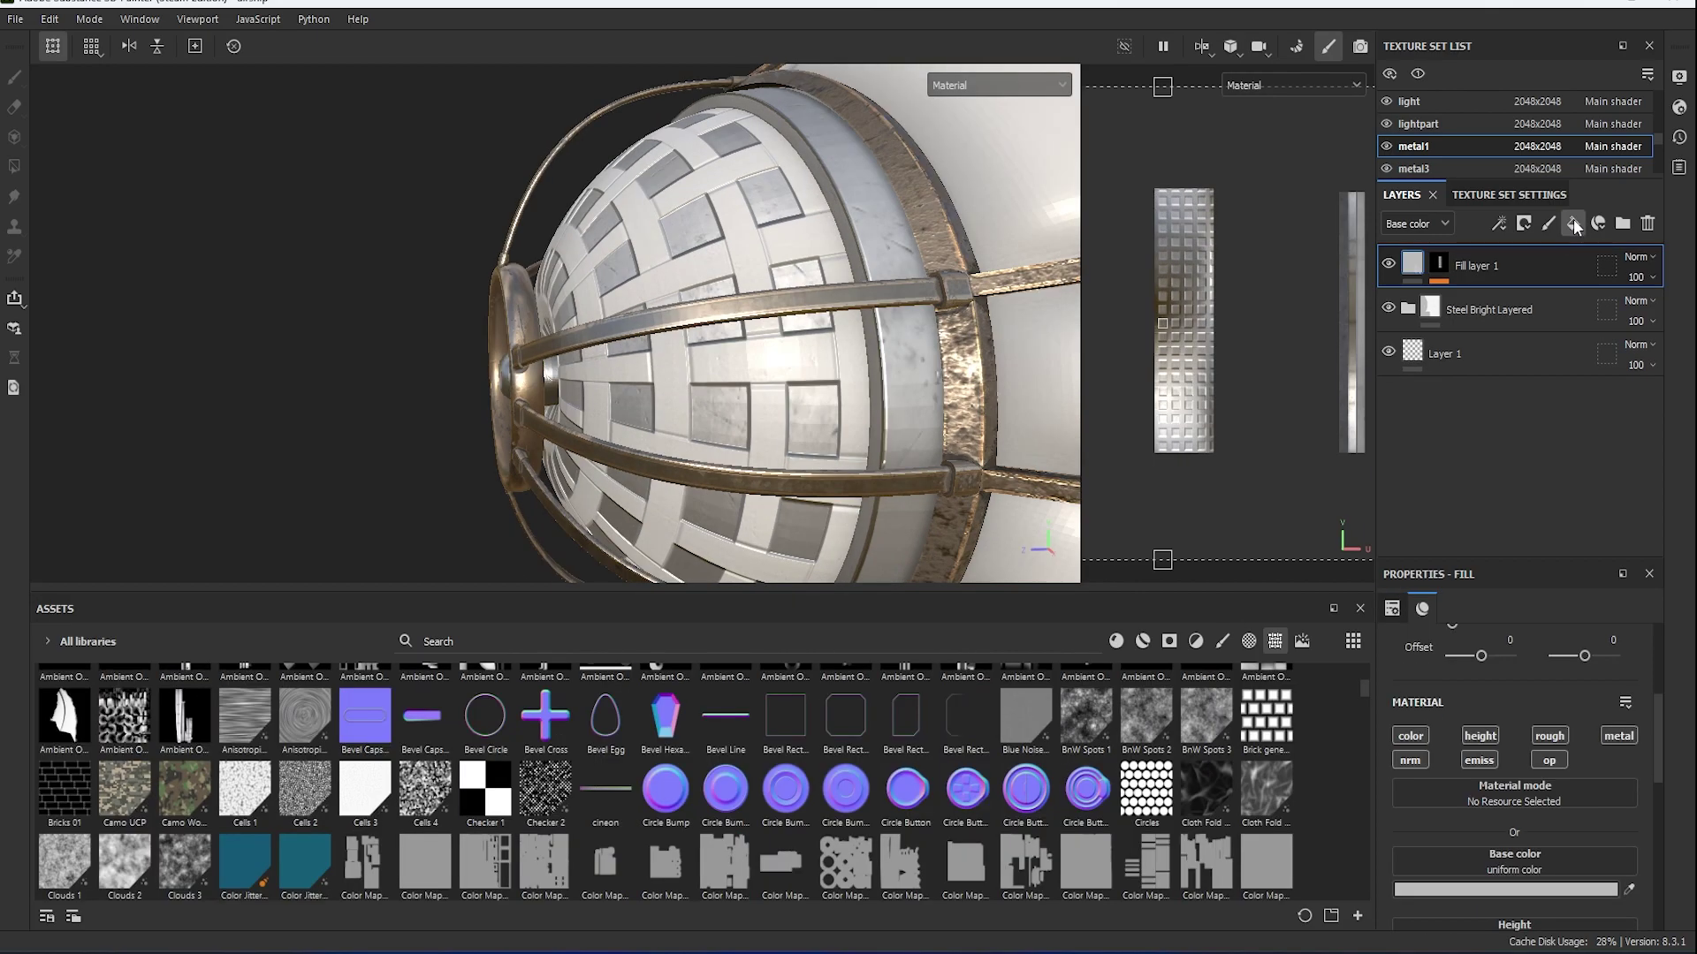
pyautogui.click(1497, 737)
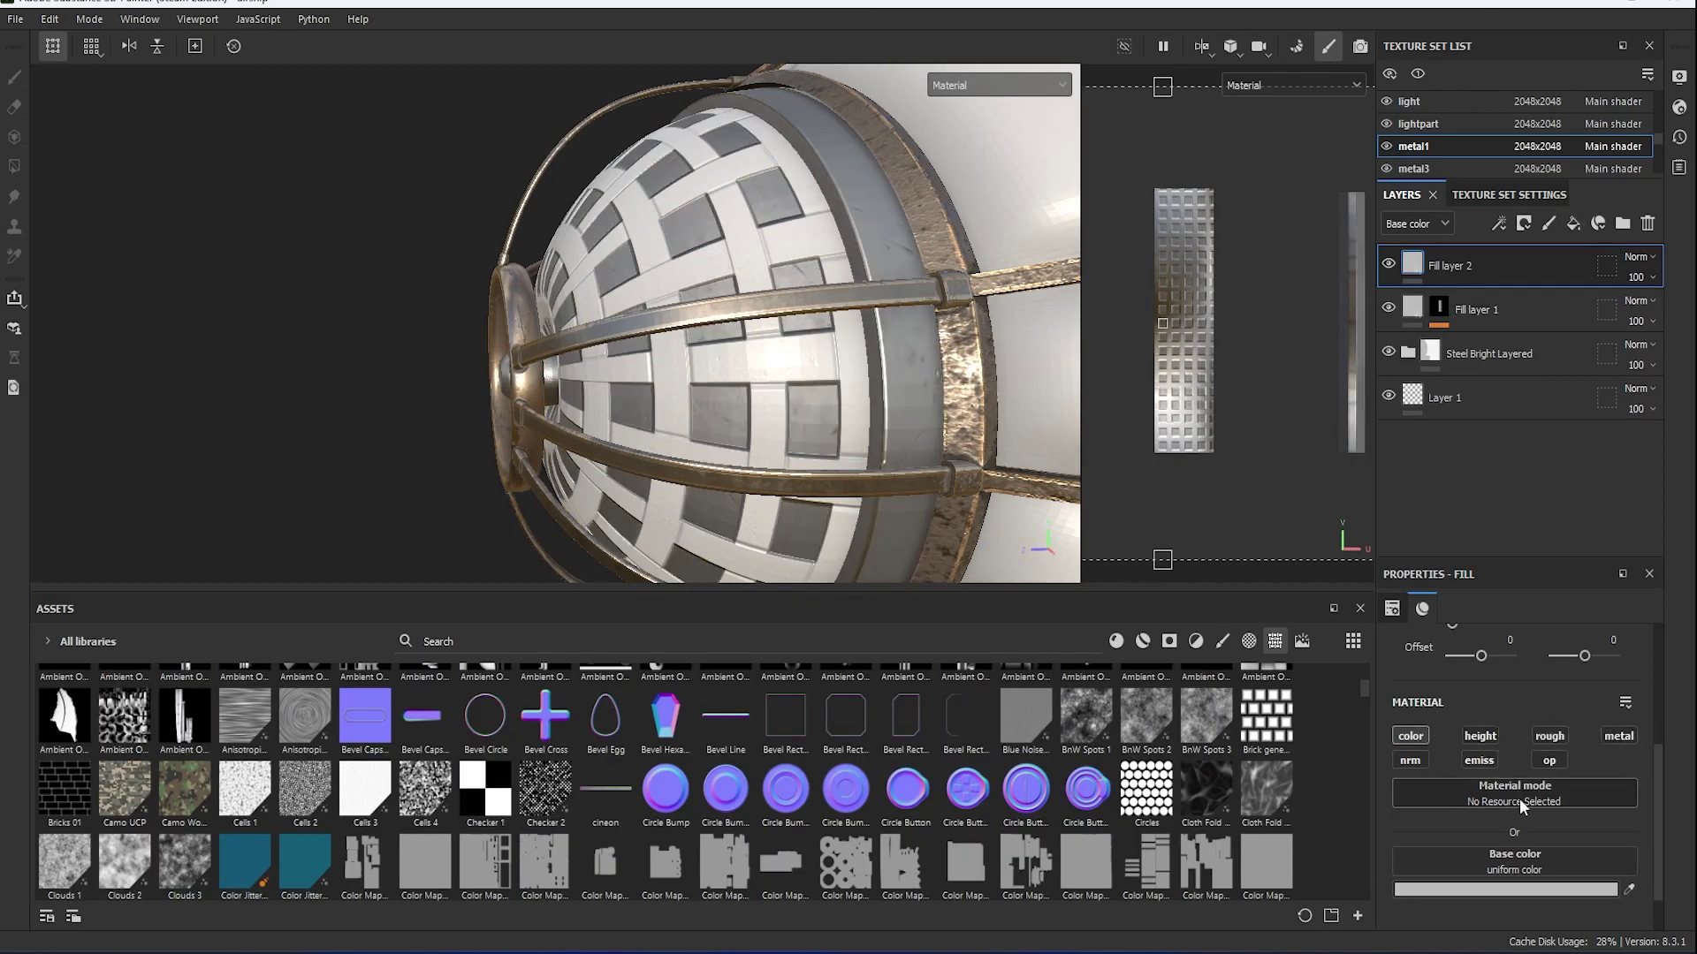
# Give Fill layer 2 a black mask with a fill effect holding Grunge Brushed Dust.
pyautogui.rightClick(1420, 258)
pyautogui.click(1498, 295)
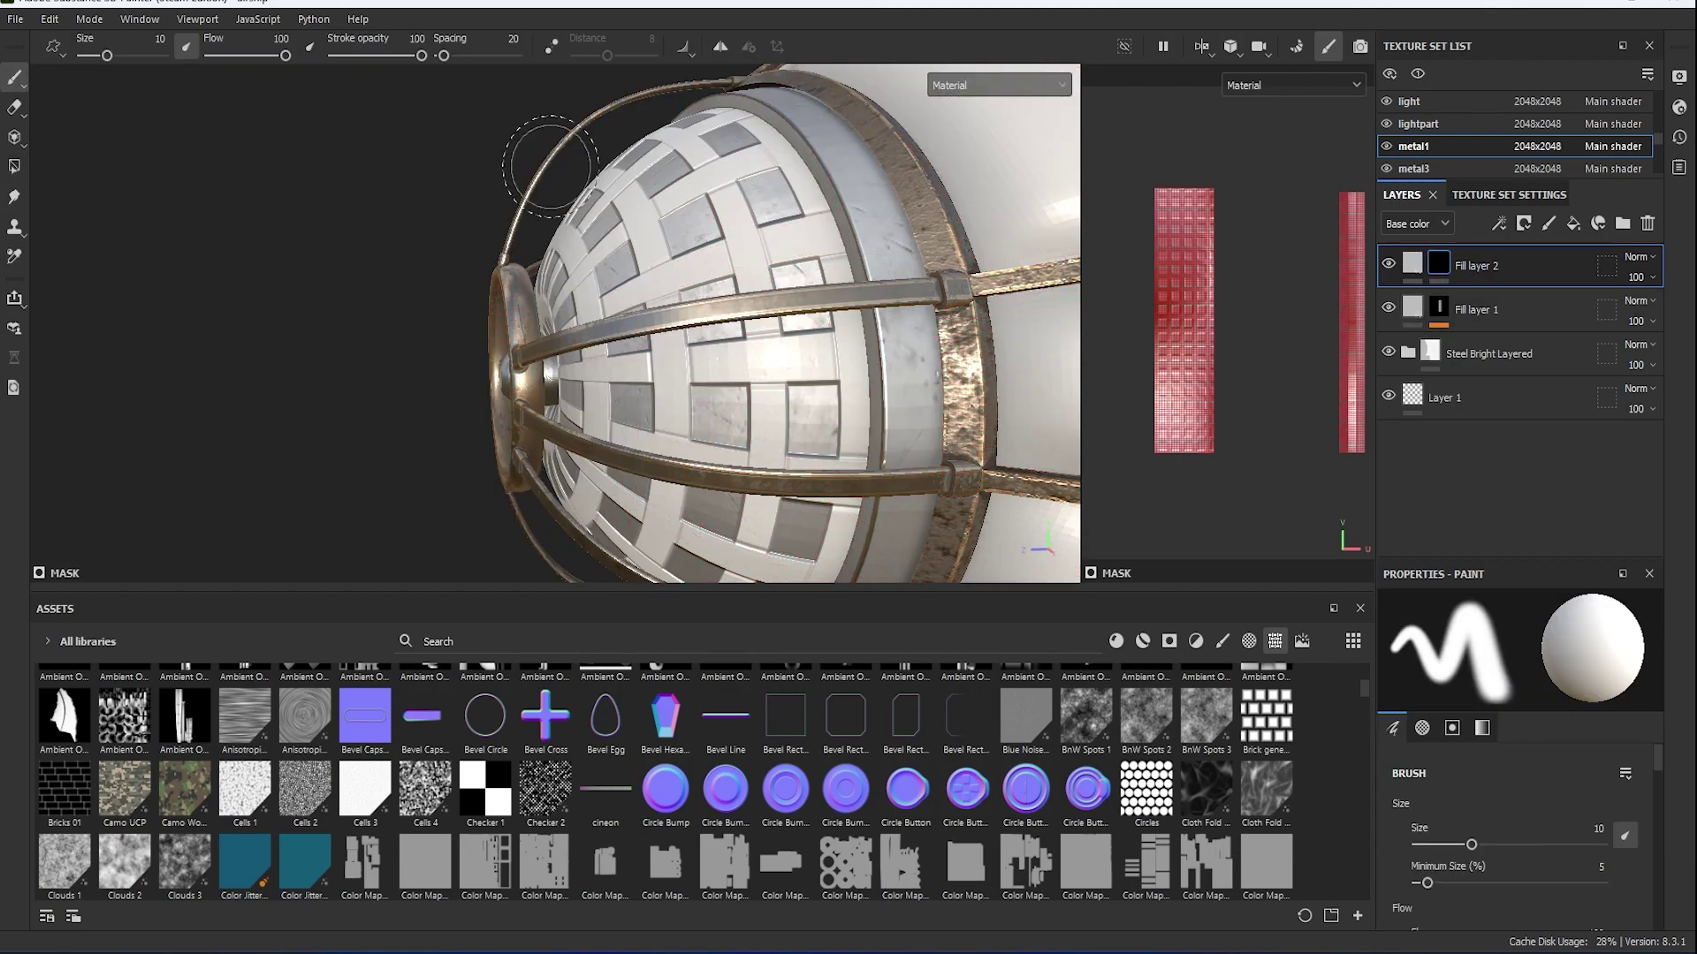
pyautogui.click(1548, 294)
pyautogui.click(711, 639)
pyautogui.write('grunge')
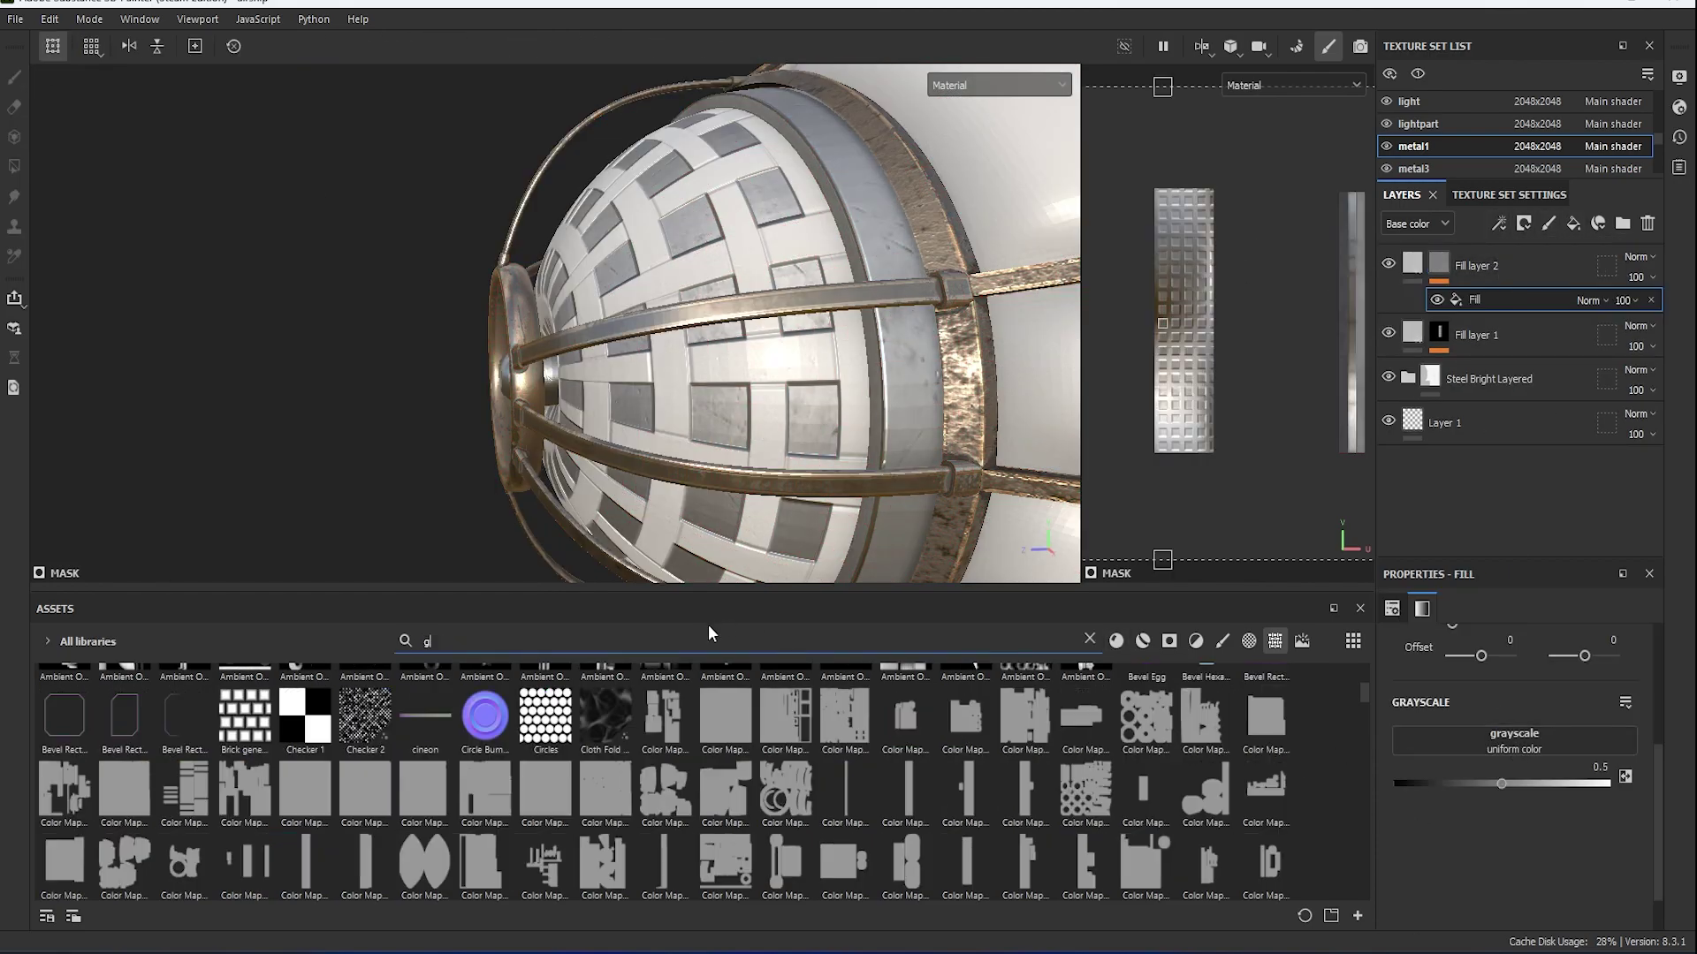
pyautogui.scroll(2, 671, 733)
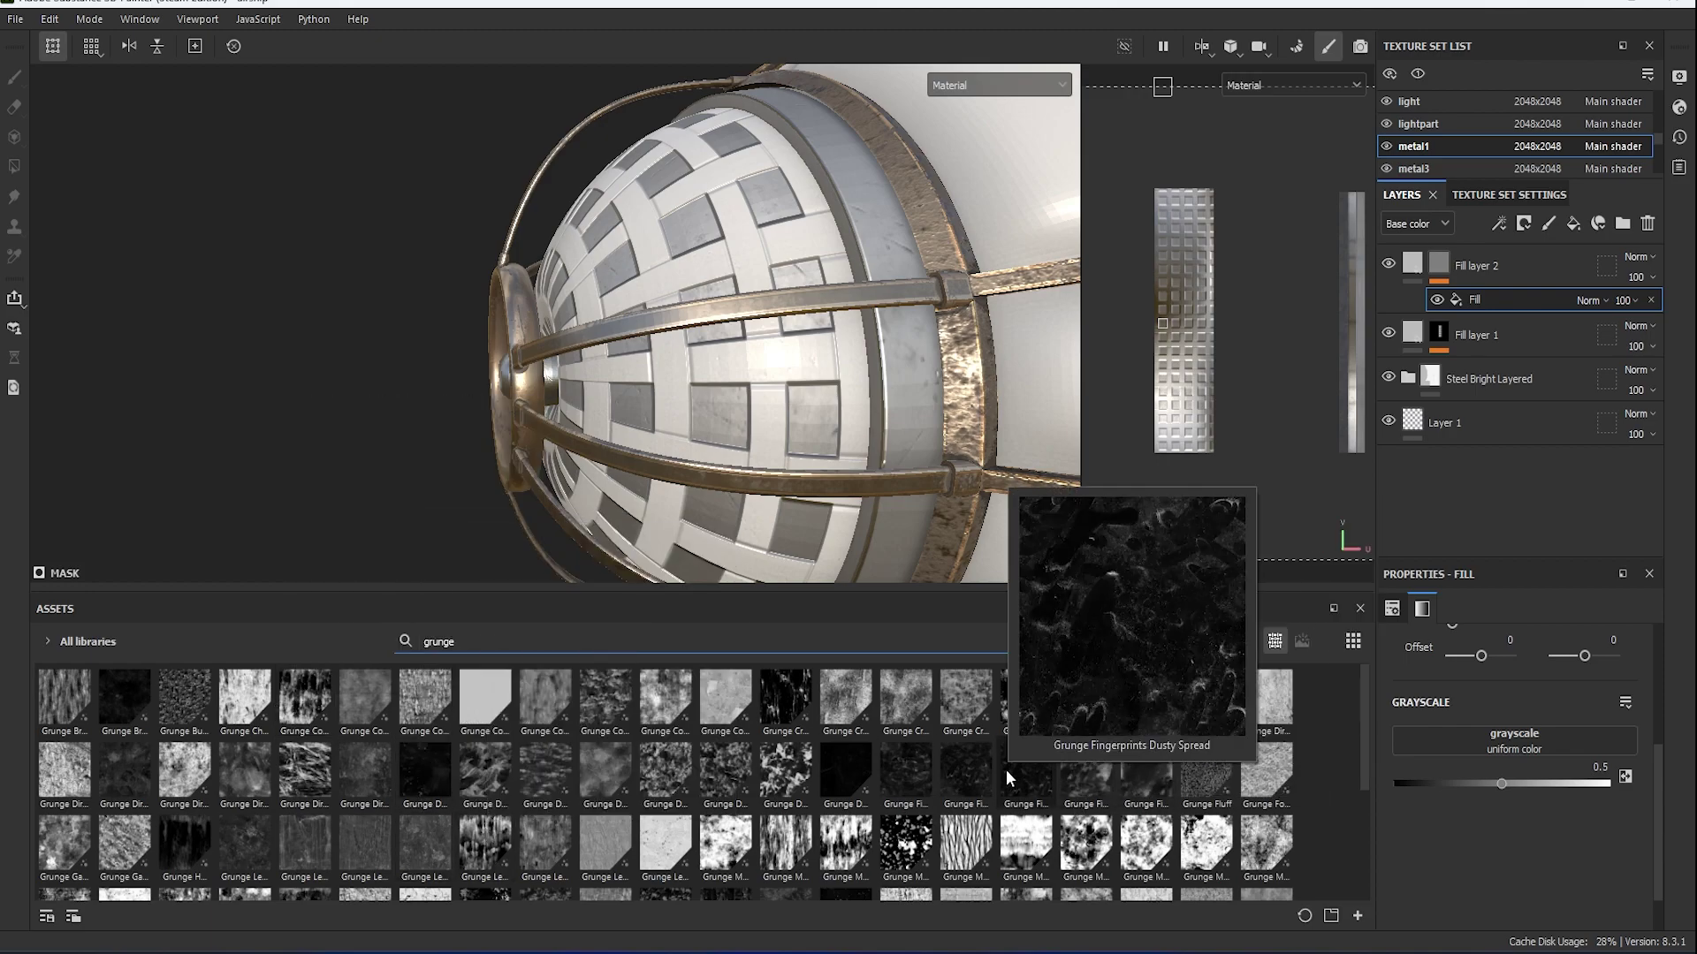
pyautogui.moveTo(124, 704); pyautogui.dragTo(1497, 749)
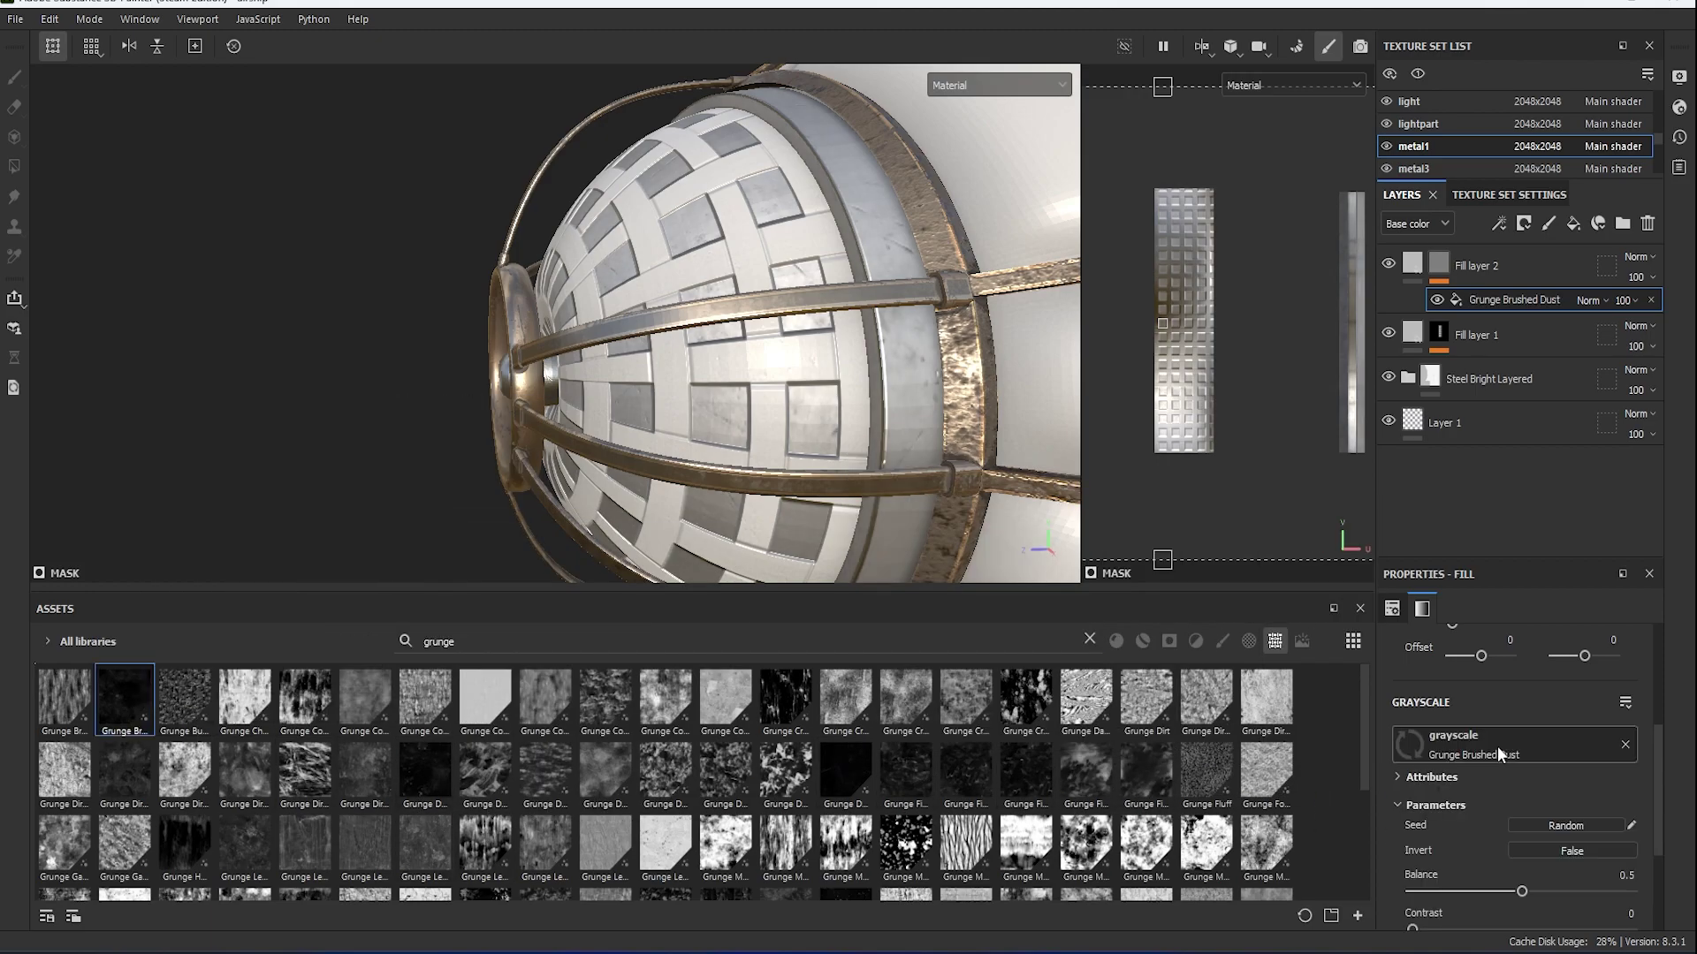
# Lower the Grunge Brushed Dust mask balance to 0.83.
pyautogui.click(1420, 277)
pyautogui.click(1573, 888)
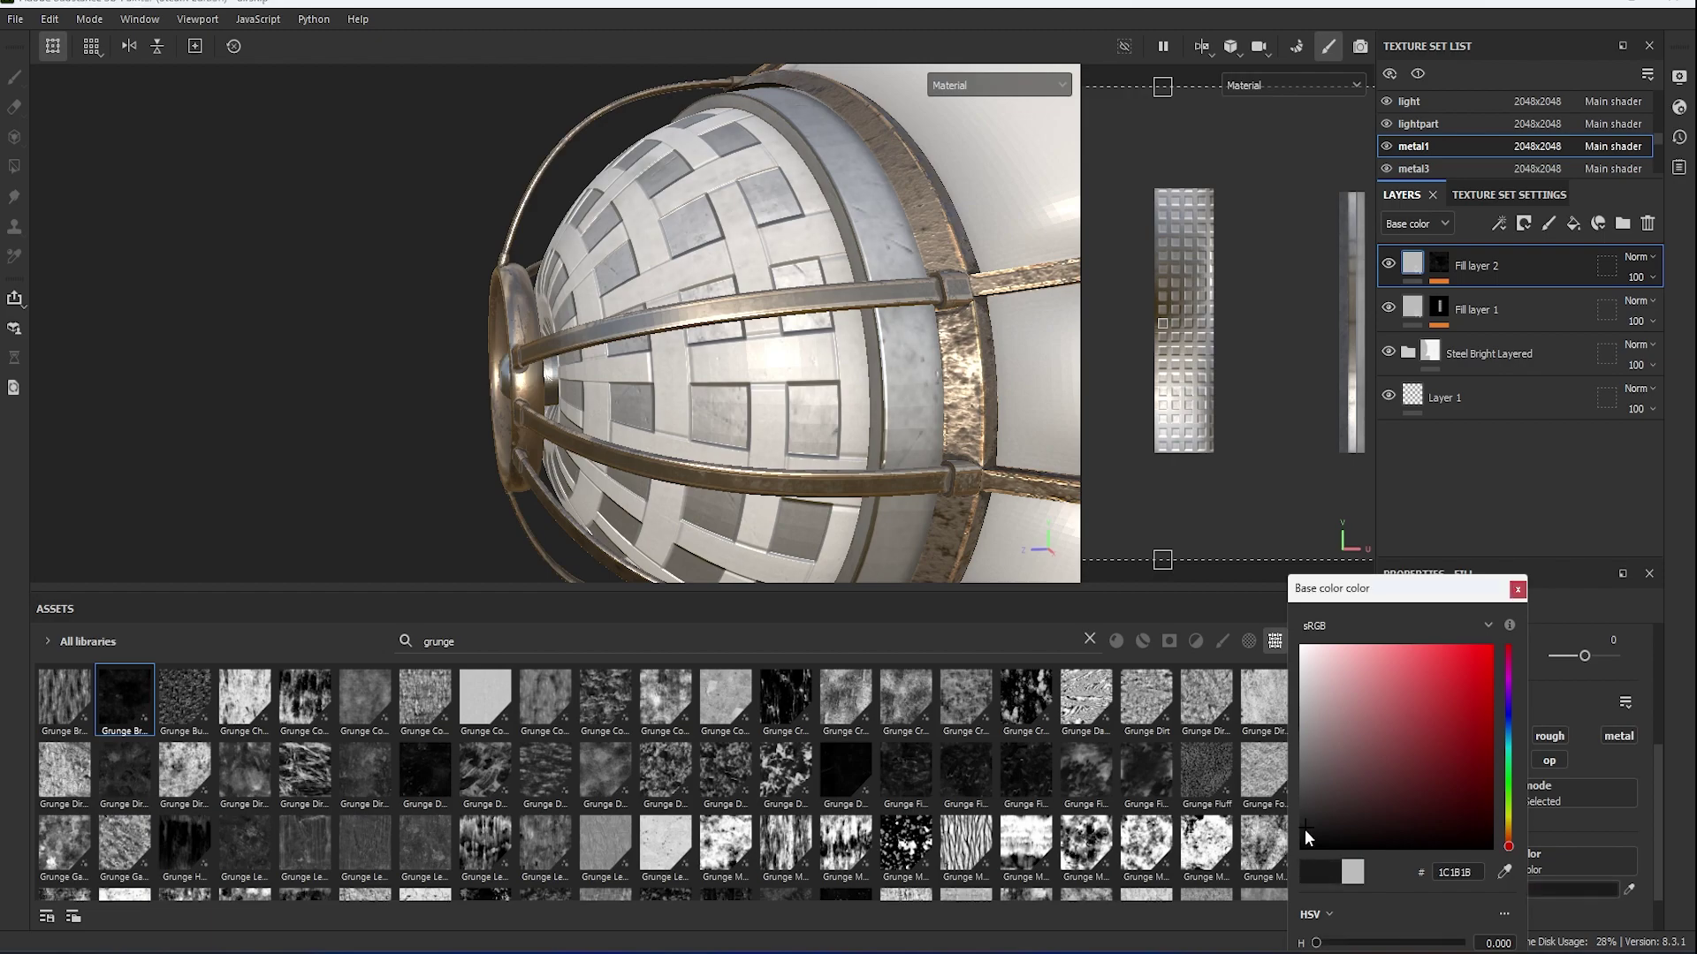
pyautogui.click(1516, 590)
pyautogui.click(1439, 269)
pyautogui.scroll(-2, 1513, 663)
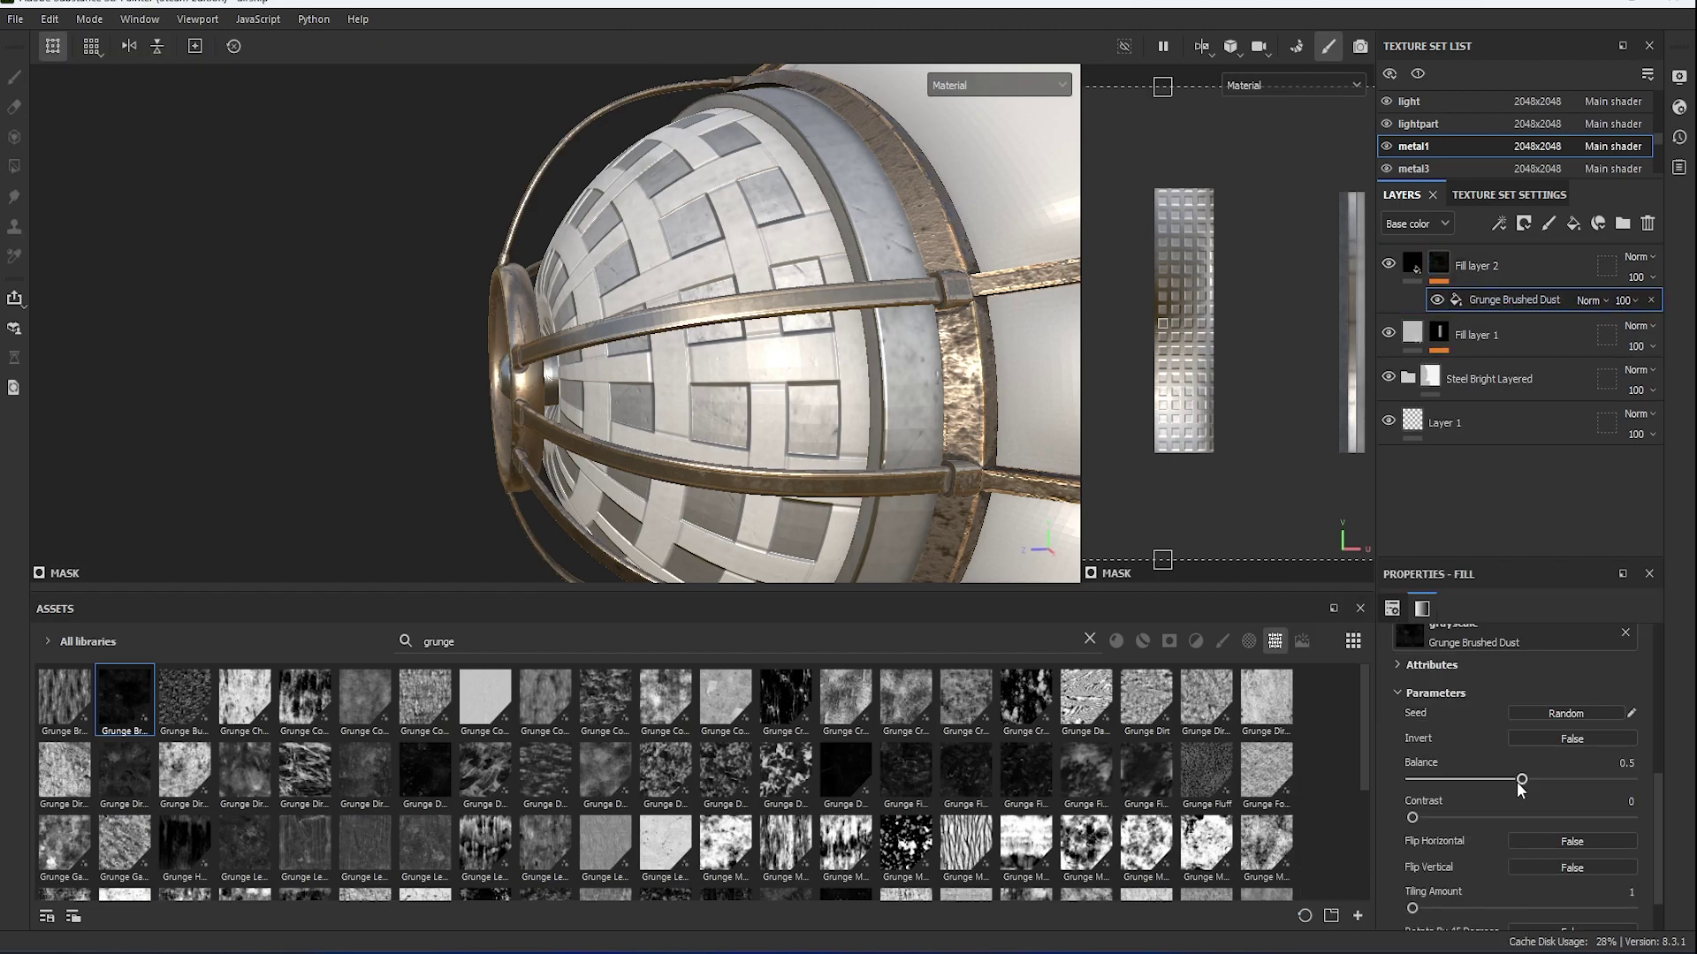
pyautogui.moveTo(1516, 781)
pyautogui.mouseDown()
pyautogui.moveTo(1614, 782)
pyautogui.moveTo(1594, 782)
pyautogui.mouseUp()
pyautogui.keyDown('alt'); pyautogui.moveTo(796, 398); pyautogui.dragTo(890, 447); pyautogui.keyUp('alt')
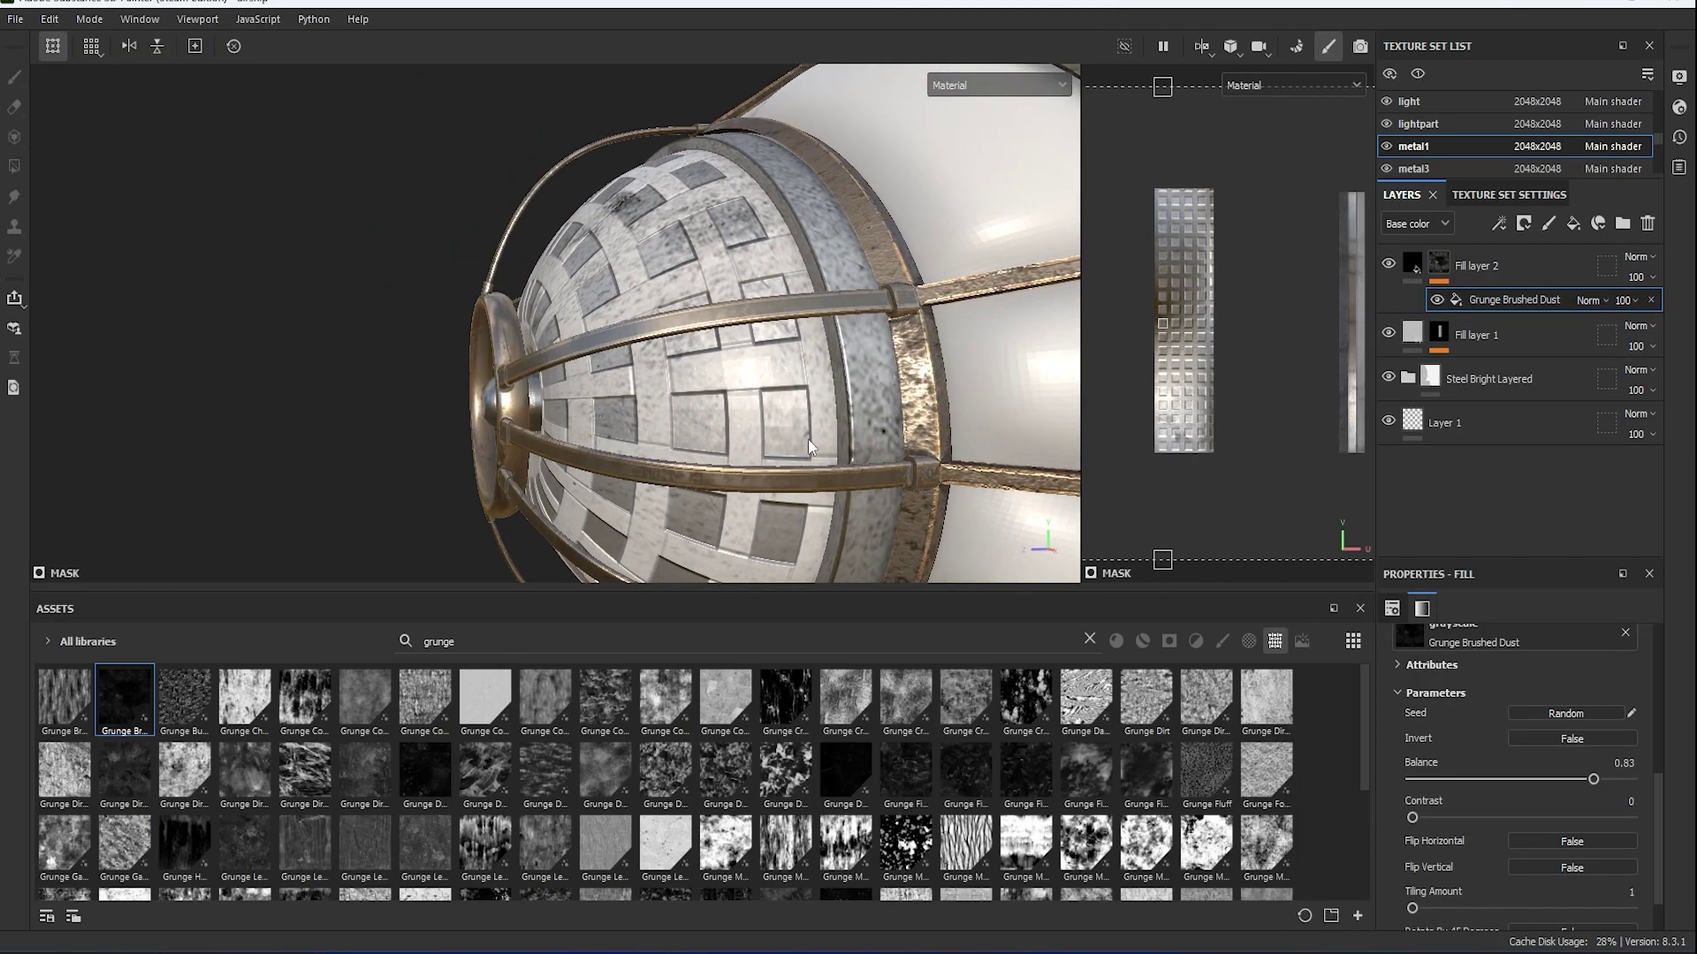
# Make Fill layer 2's grunge base colour brown.
pyautogui.click(1420, 276)
pyautogui.click(1546, 836)
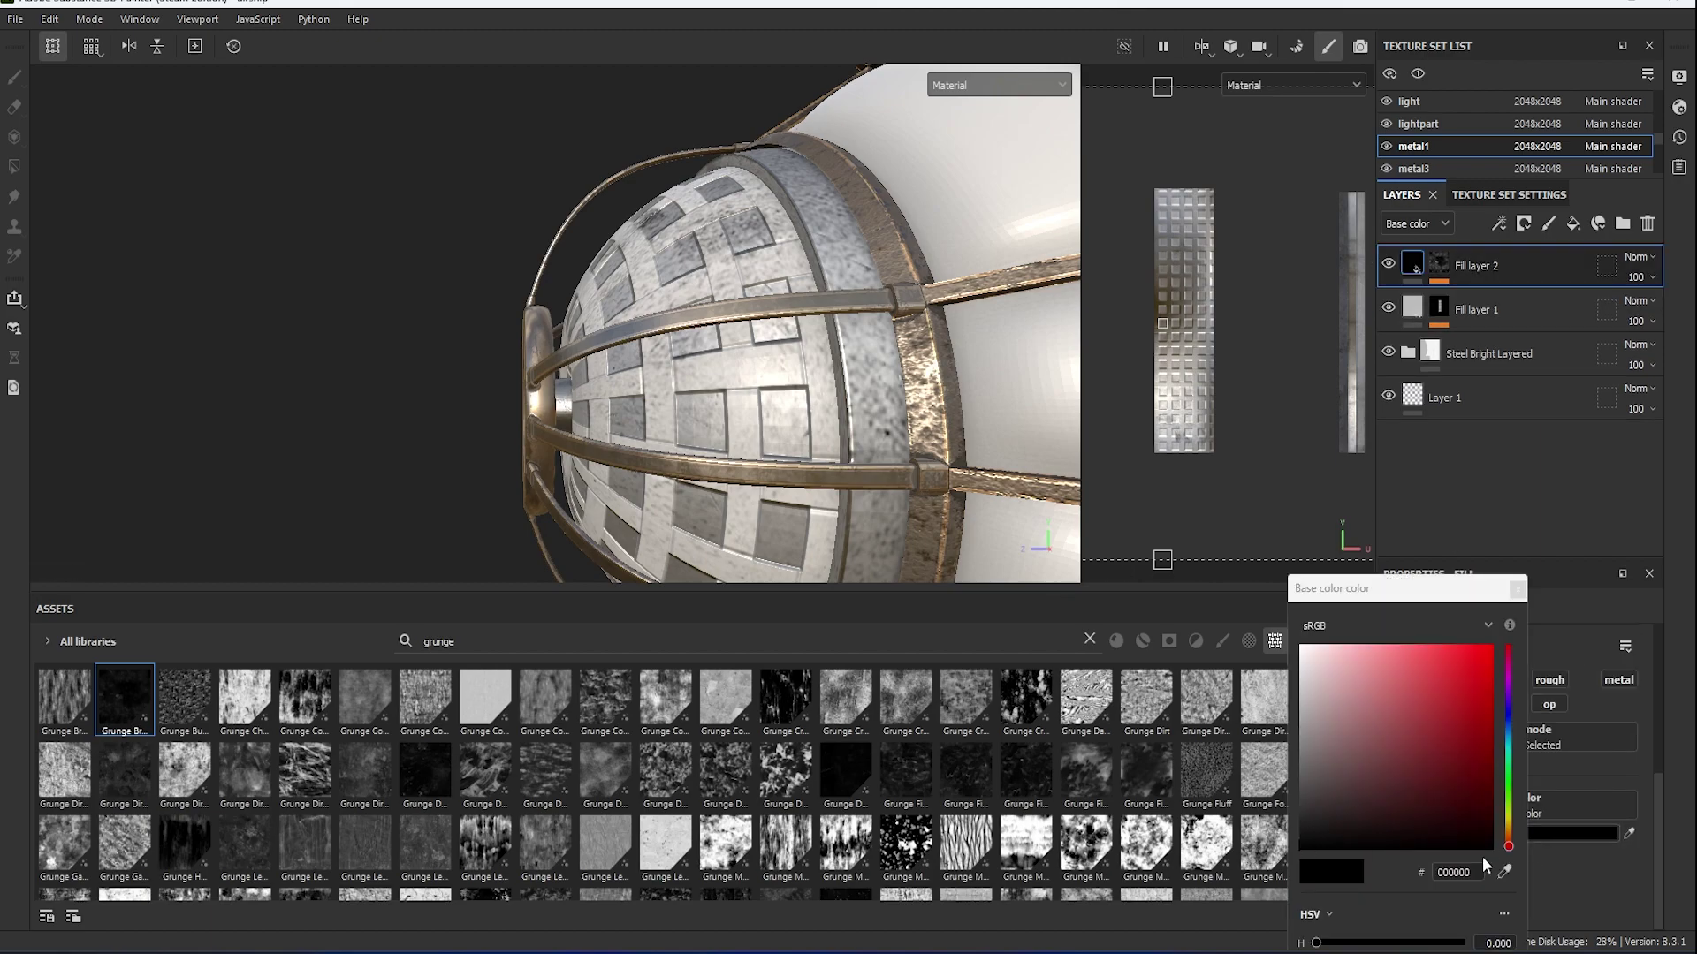
pyautogui.click(1429, 766)
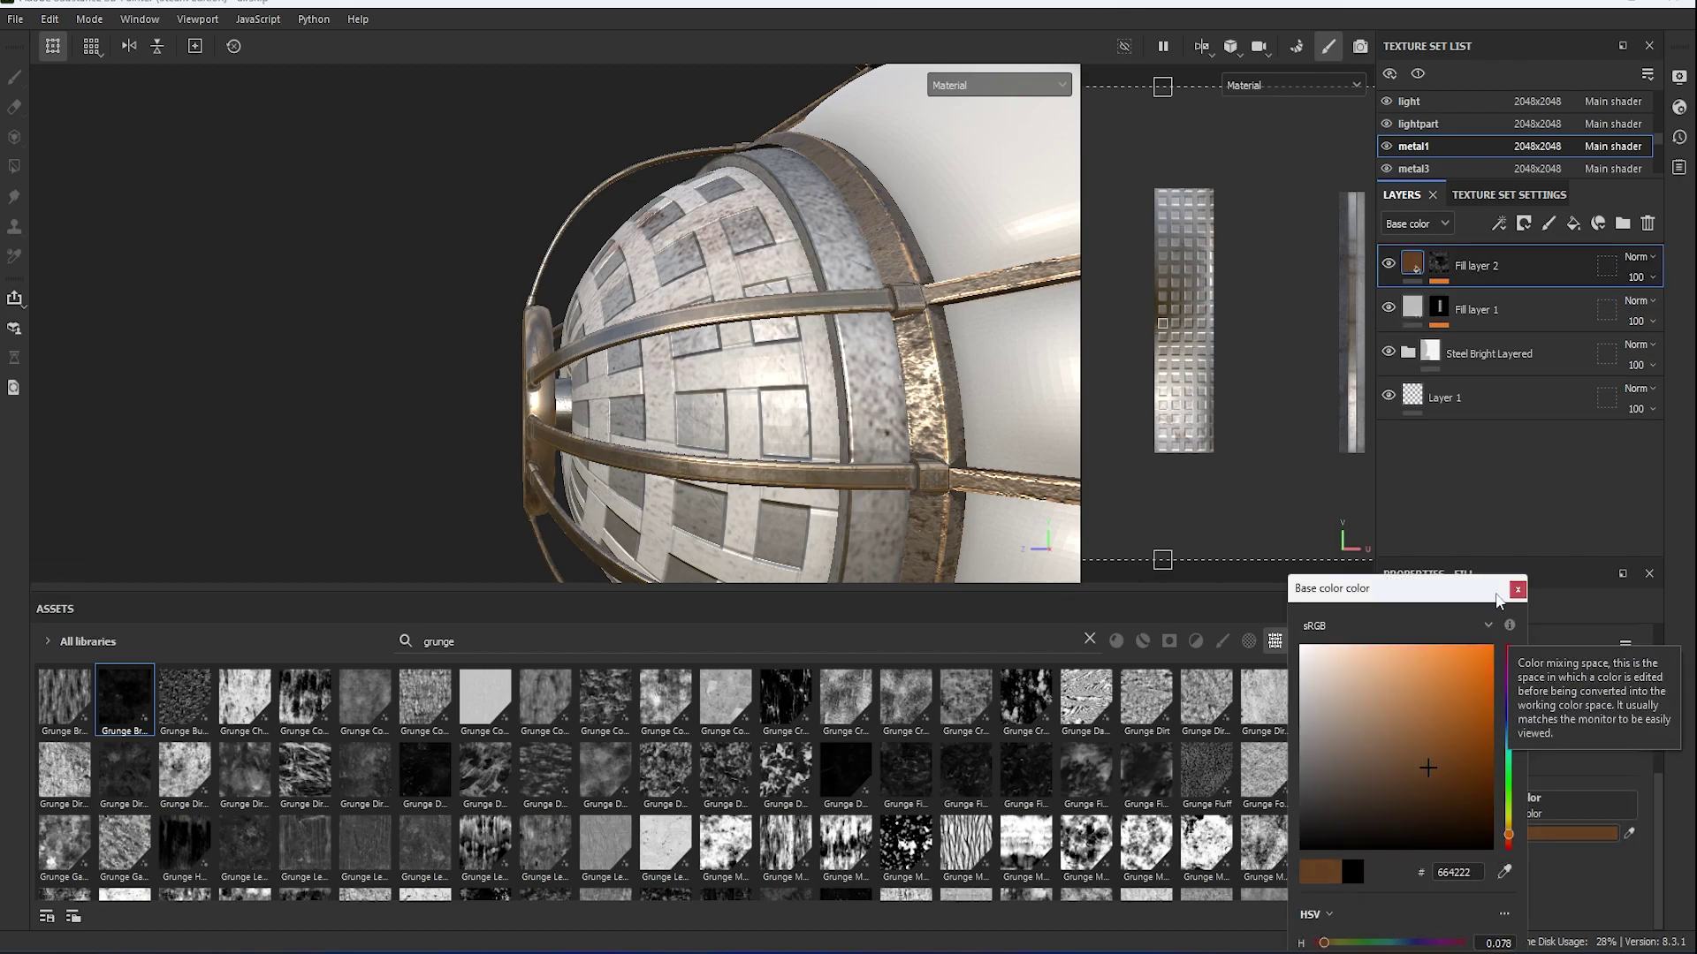
pyautogui.scroll(-5, 1037, 817)
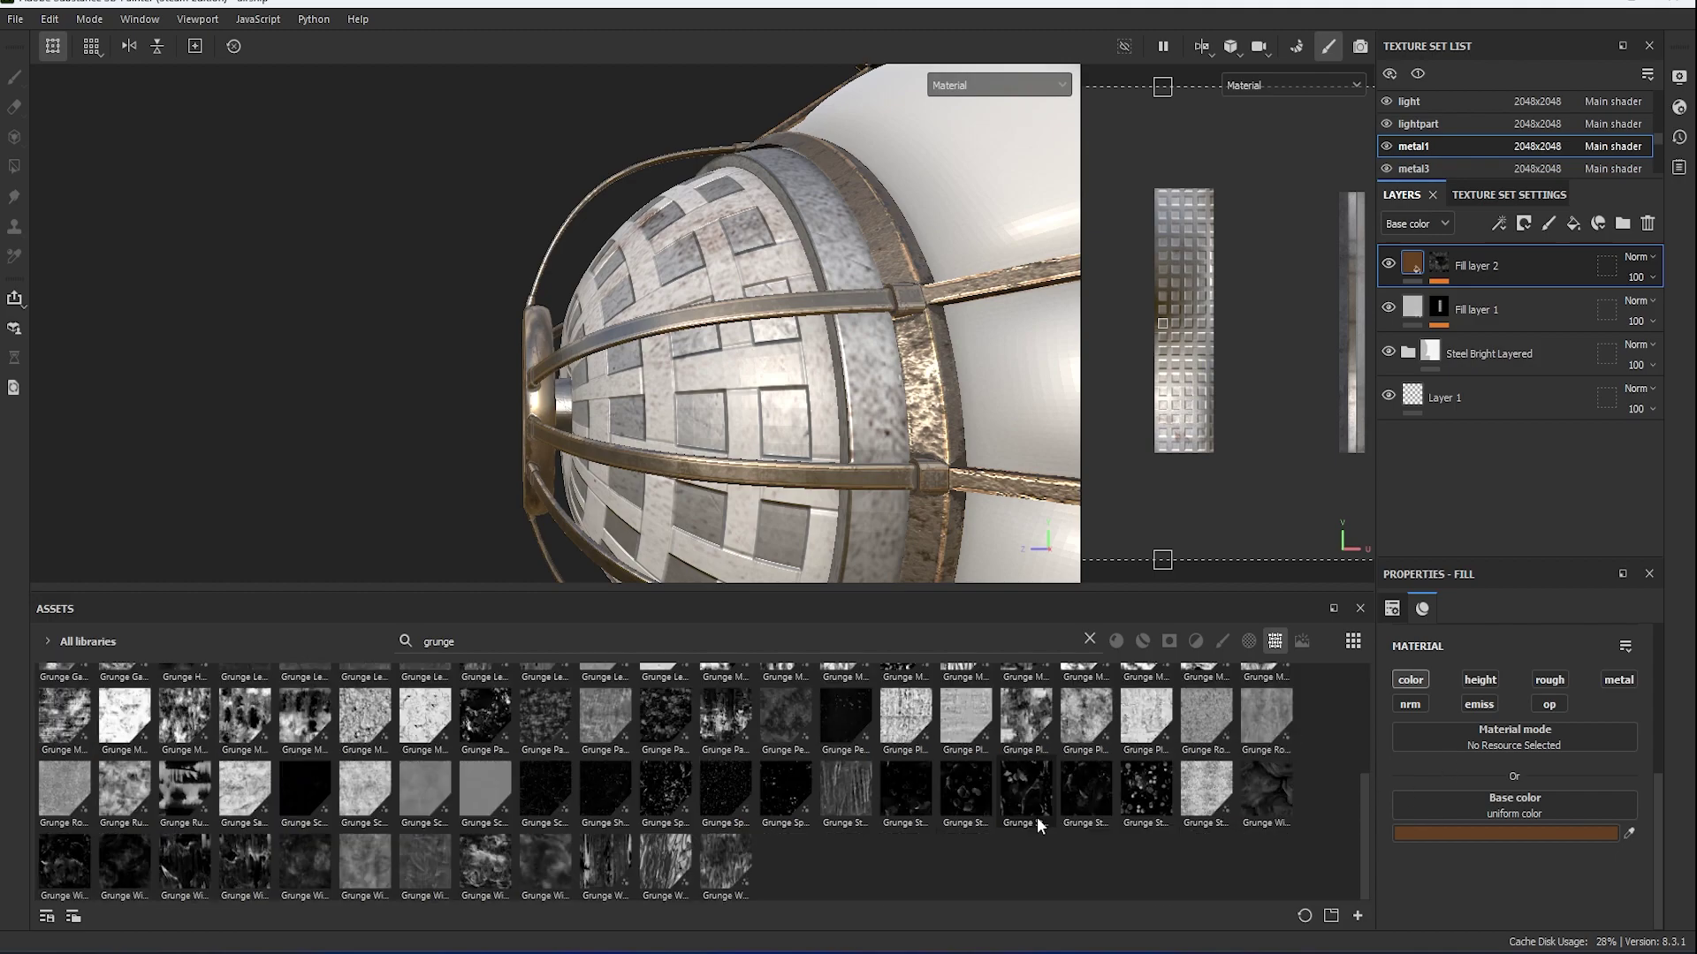
pyautogui.moveTo(245, 864); pyautogui.dragTo(1236, 811)
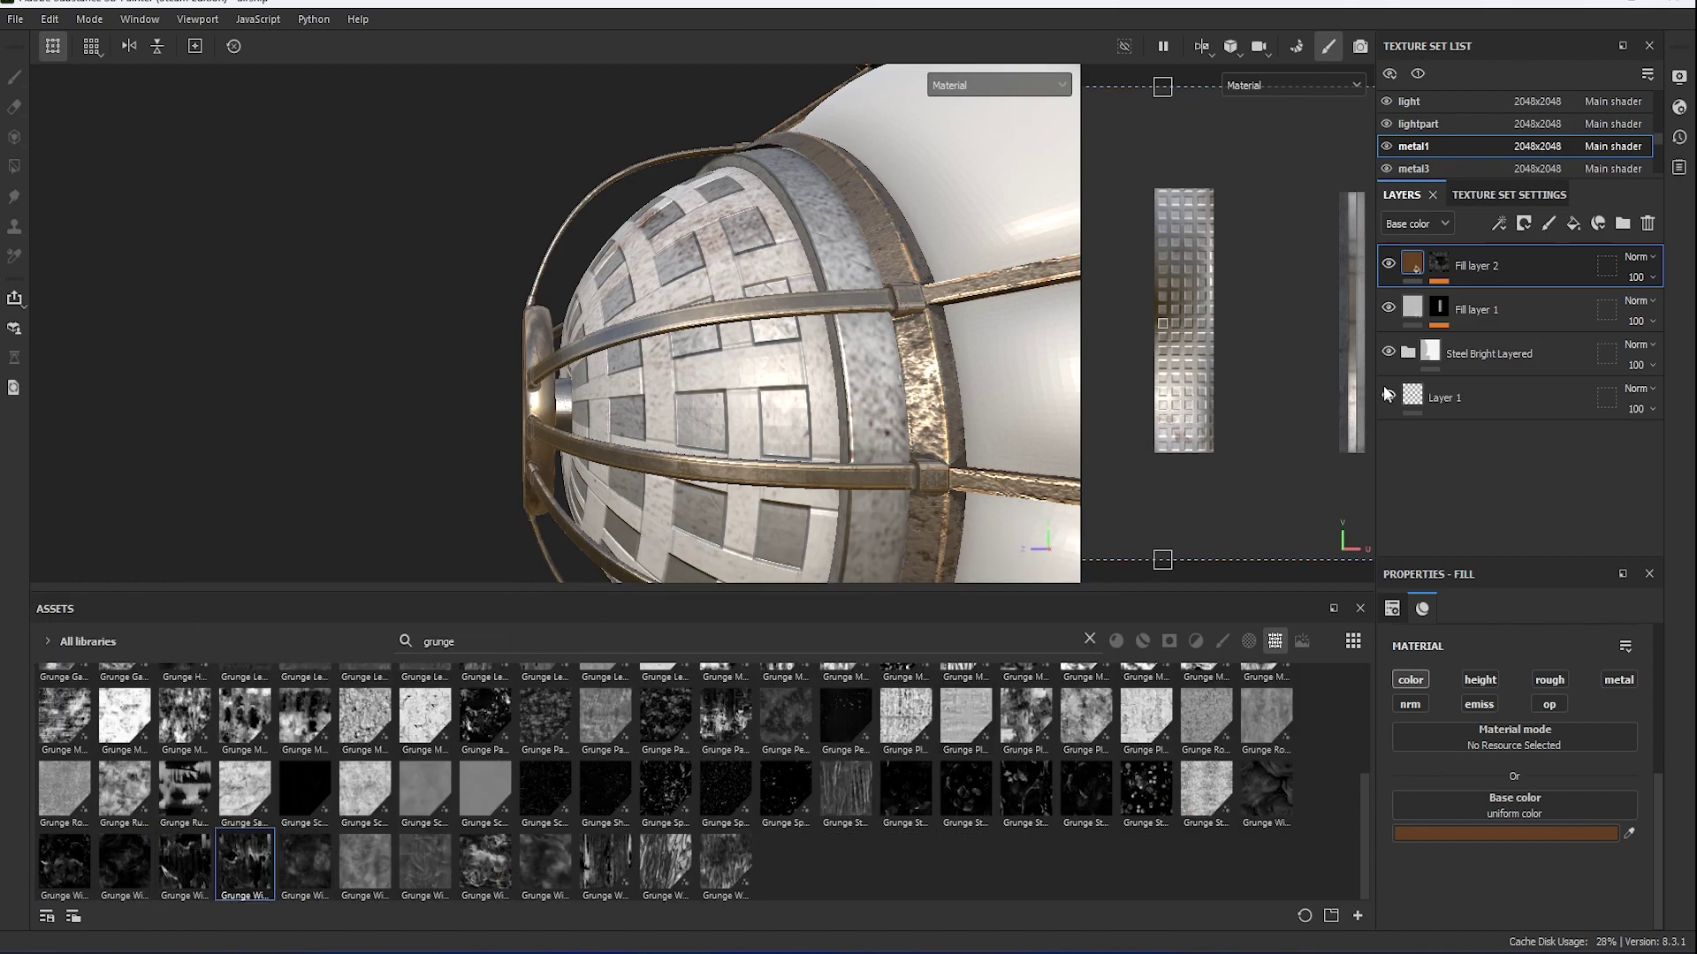
# Swap the mask pattern to Grunge Wipe Directional Heavy, trying and undoing Grunge Scratches.
pyautogui.moveTo(1386, 393); pyautogui.dragTo(1438, 265)
pyautogui.moveTo(1467, 682); pyautogui.dragTo(1467, 685)
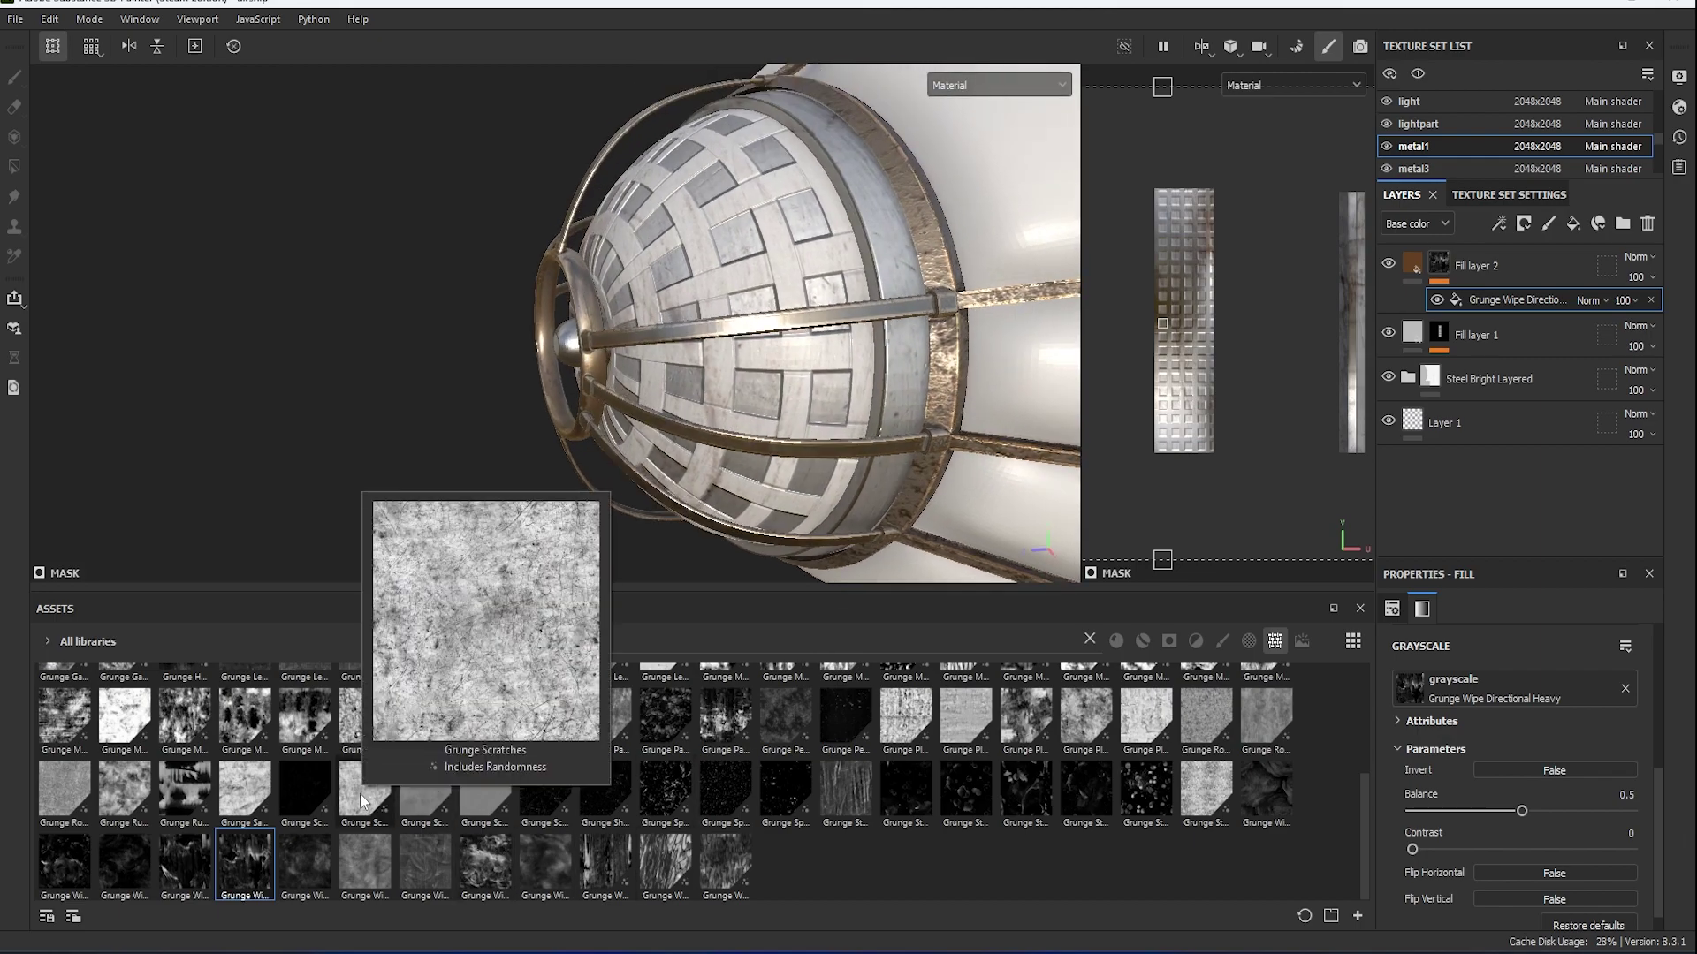
pyautogui.moveTo(359, 794); pyautogui.dragTo(1409, 689)
pyautogui.moveTo(907, 447)
pyautogui.keyDown('alt'); pyautogui.mouseDown()
pyautogui.moveTo(977, 406)
pyautogui.moveTo(1011, 426)
pyautogui.mouseUp(); pyautogui.keyUp('alt')
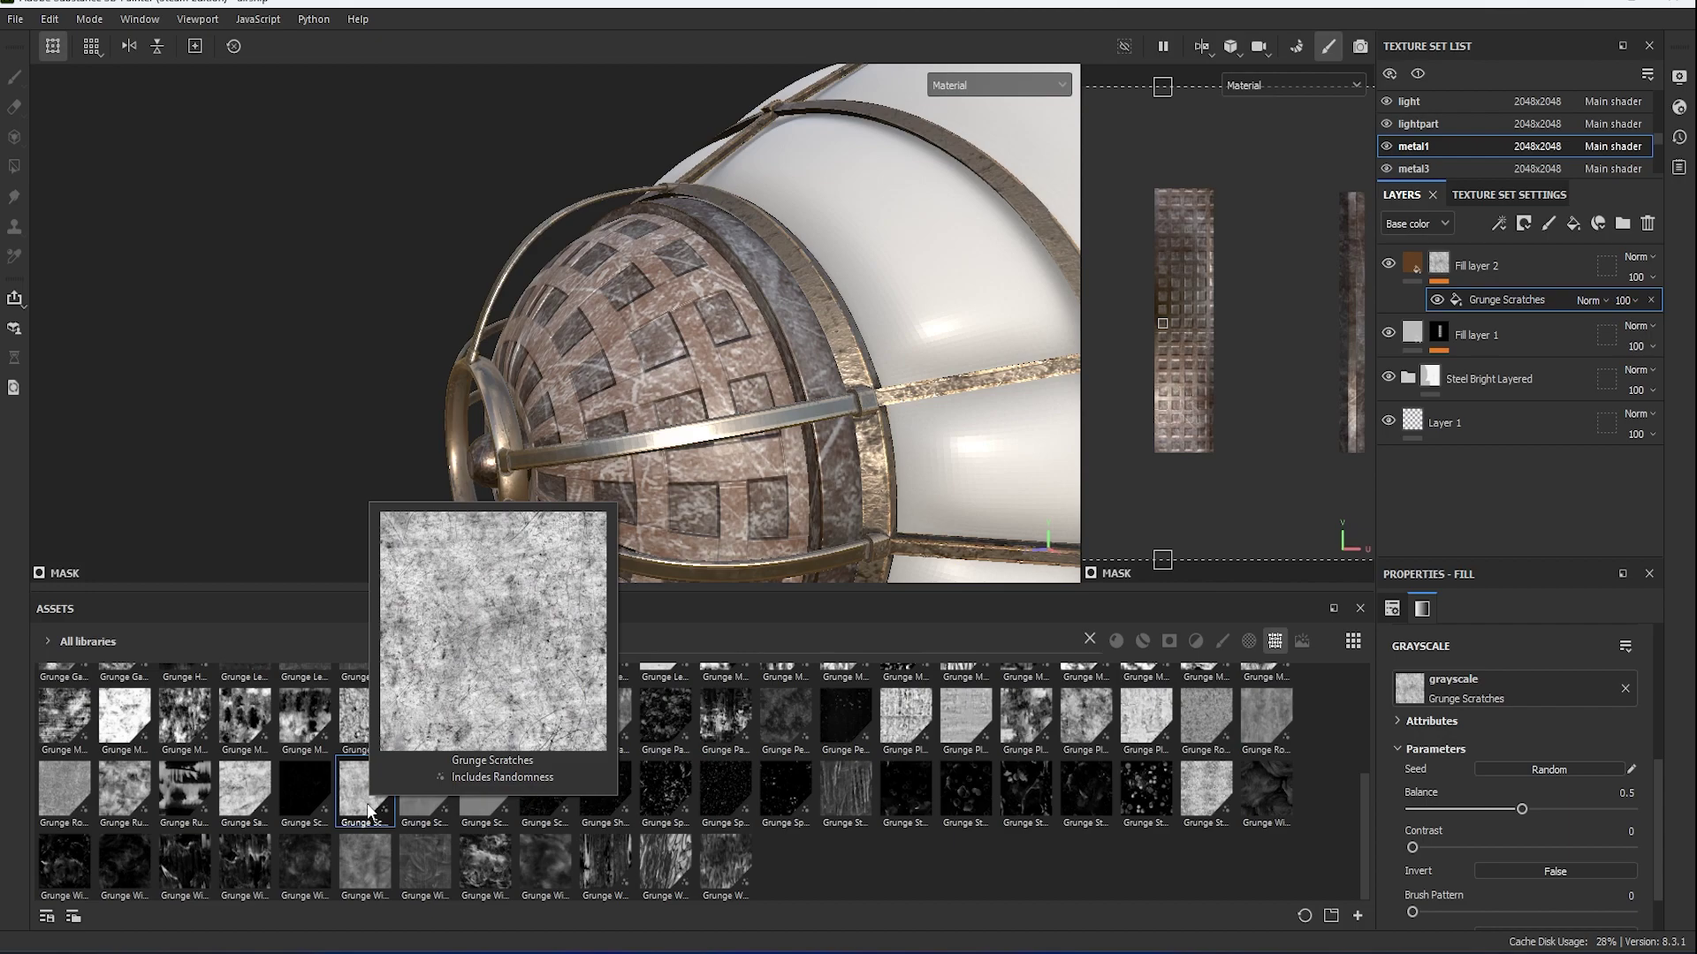
pyautogui.hotkey('ctrl', 'z')
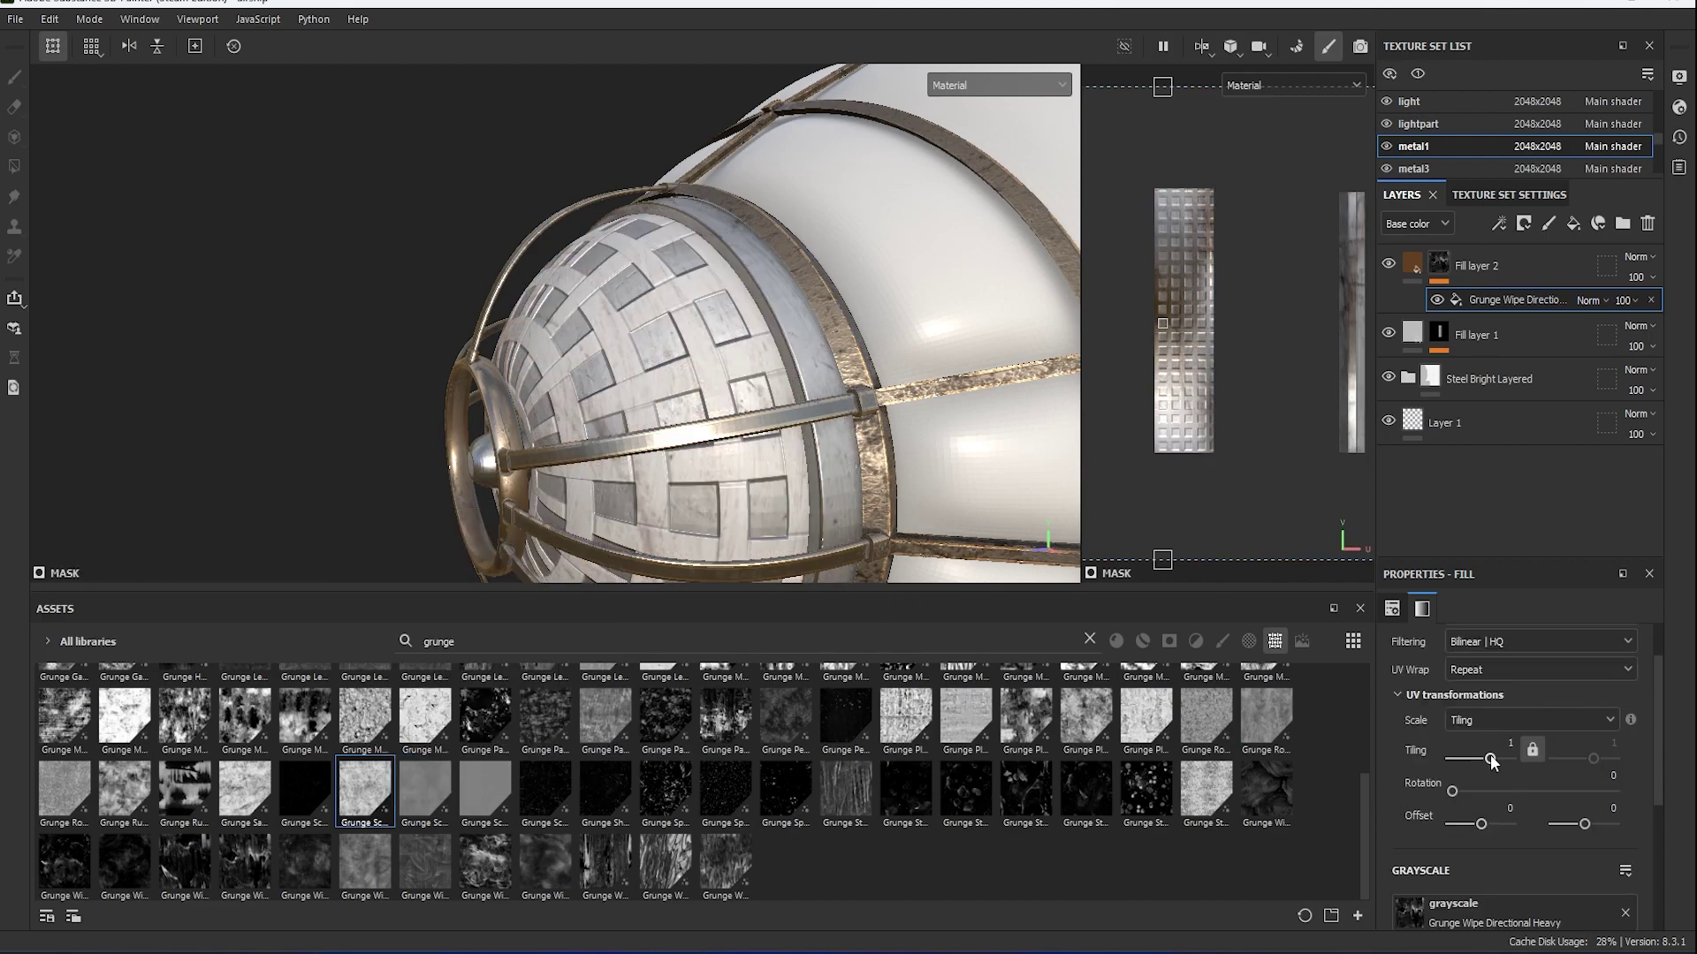
# Tweak the Grunge Wipe mask sliders and tiling, trying then removing Grunge Cobweb.
pyautogui.moveTo(1520, 810); pyautogui.dragTo(1546, 811)
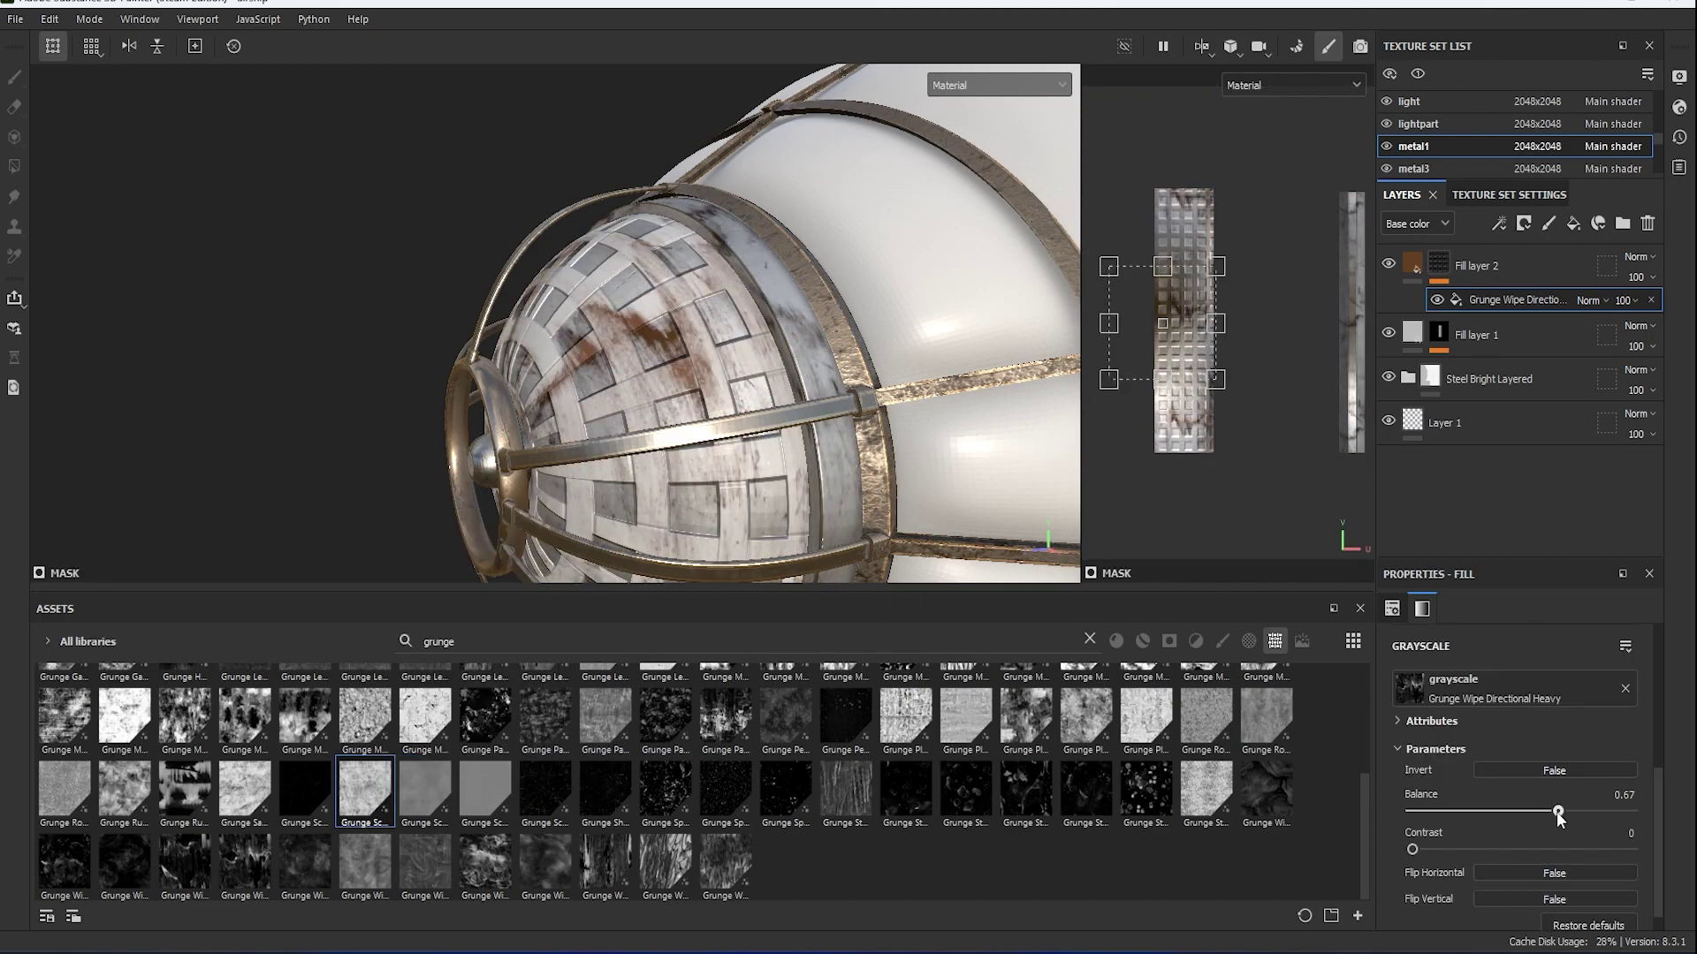
pyautogui.scroll(-1, 1408, 815)
pyautogui.moveTo(1412, 824); pyautogui.dragTo(1461, 824)
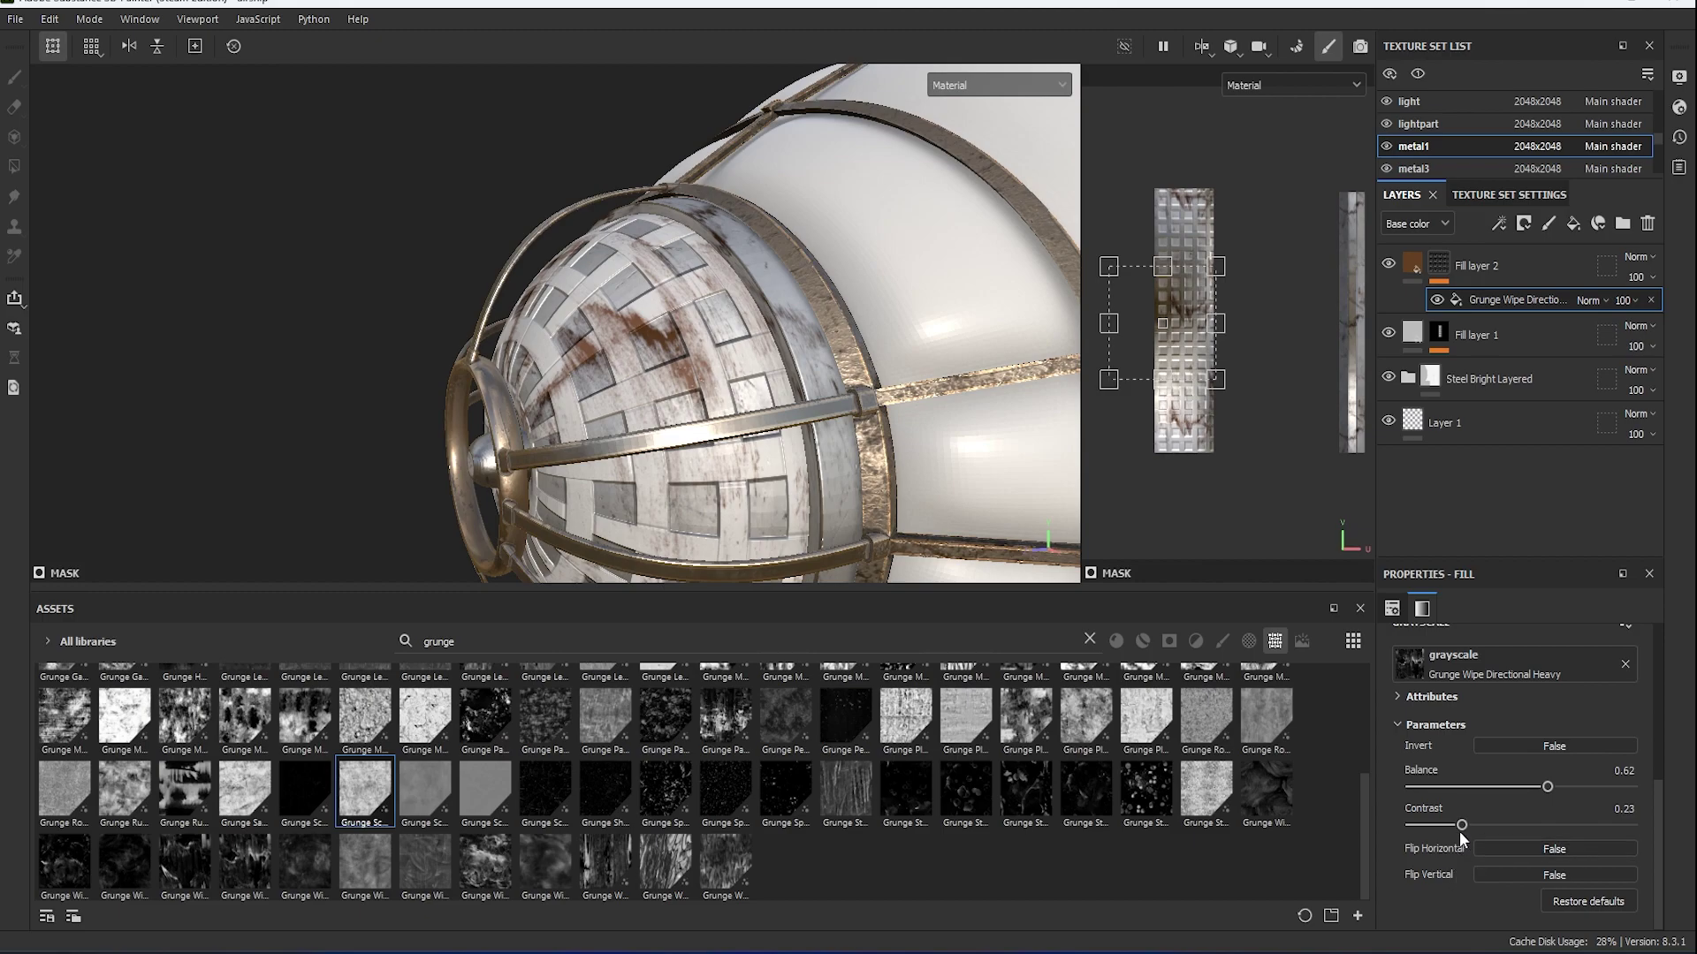
pyautogui.scroll(3, 1432, 857)
pyautogui.scroll(3, 553, 799)
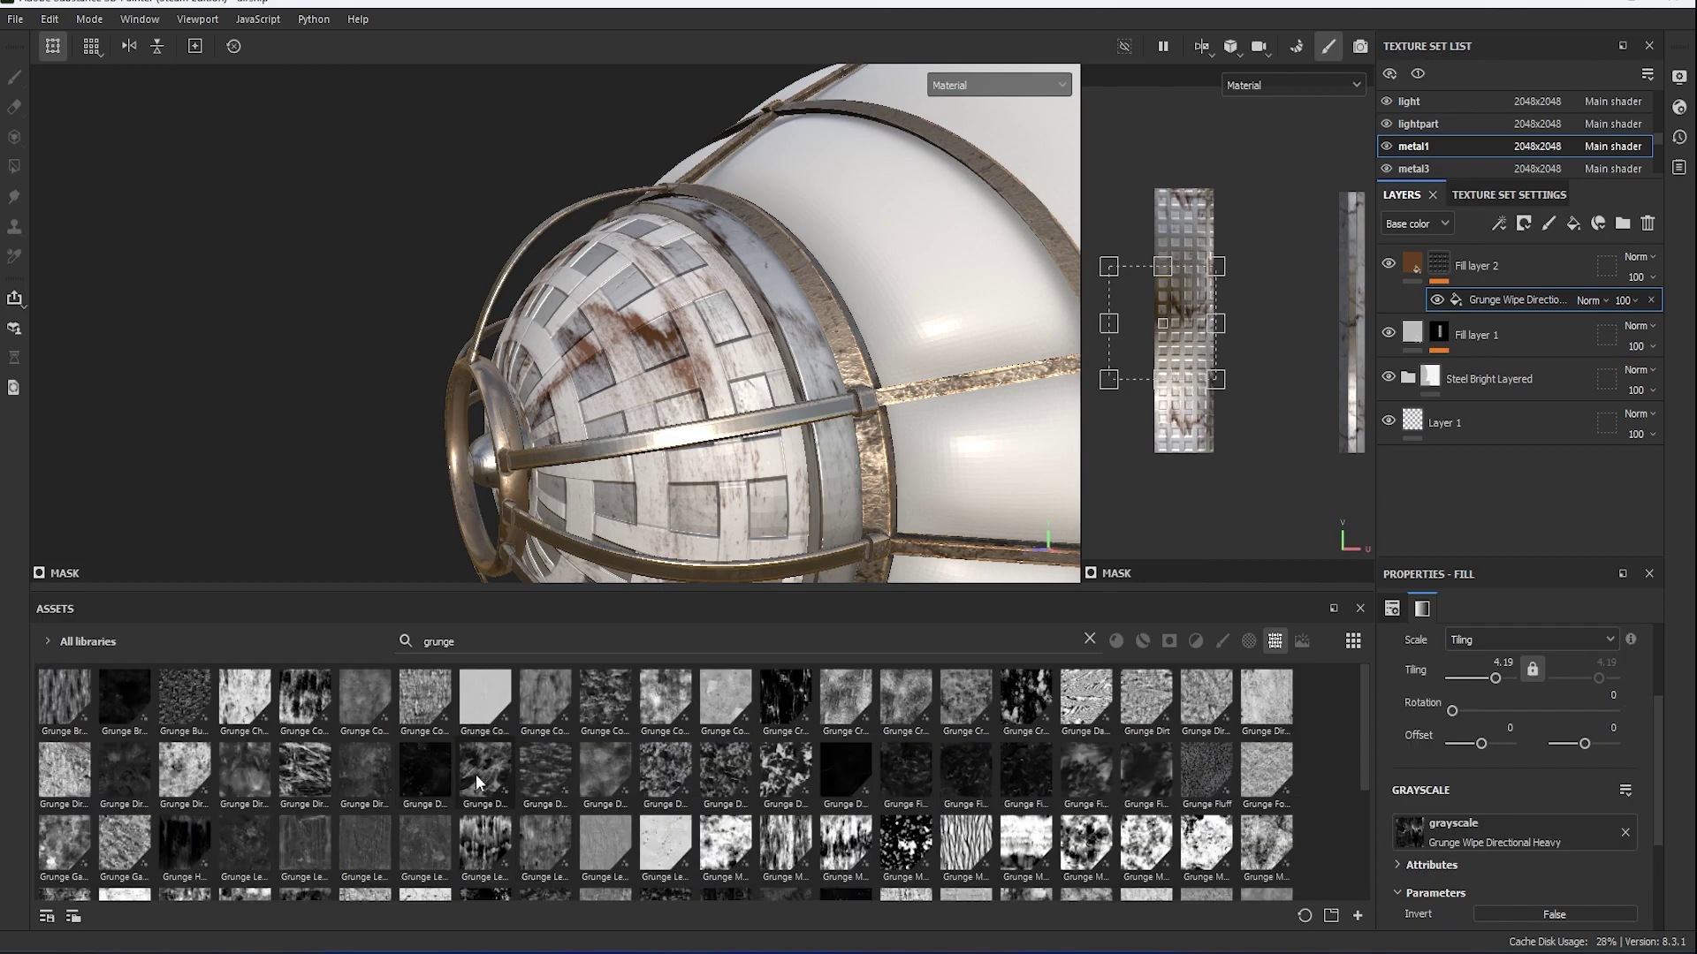
pyautogui.moveTo(307, 705); pyautogui.dragTo(1335, 821)
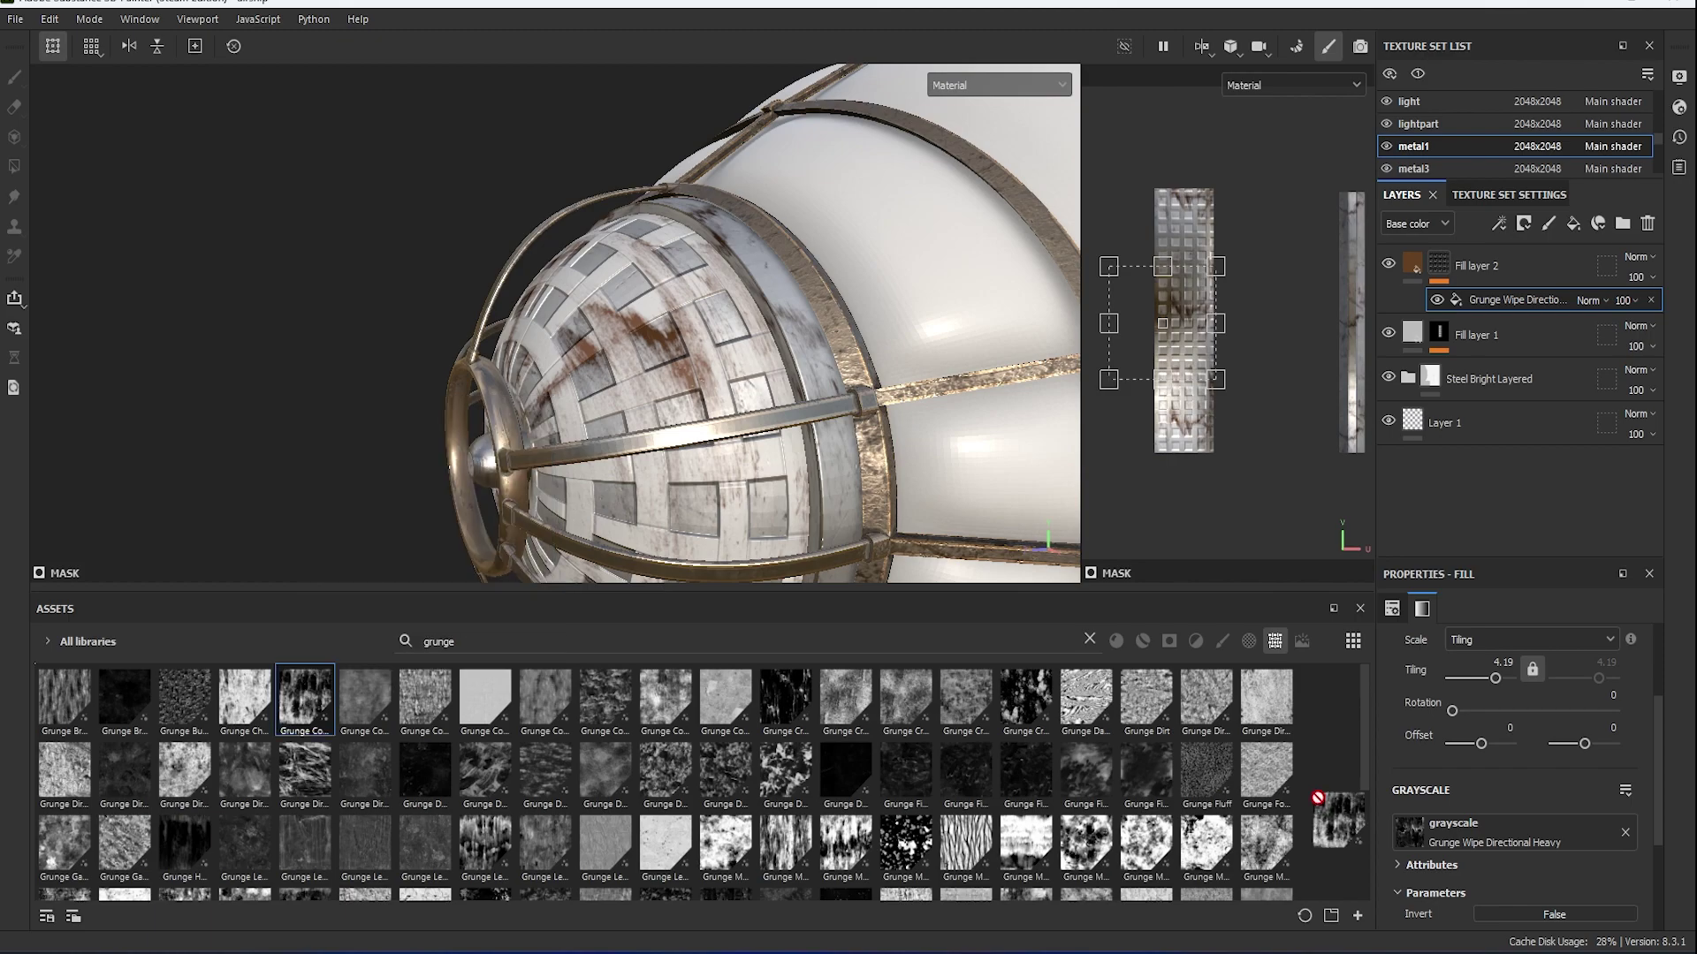
pyautogui.keyDown('alt'); pyautogui.moveTo(795, 398); pyautogui.dragTo(880, 353); pyautogui.keyUp('alt')
pyautogui.press('Delete')
pyautogui.scroll(-3, 1472, 730)
# Change the grunge fill's base colour to a darker brown.
pyautogui.click(1573, 866)
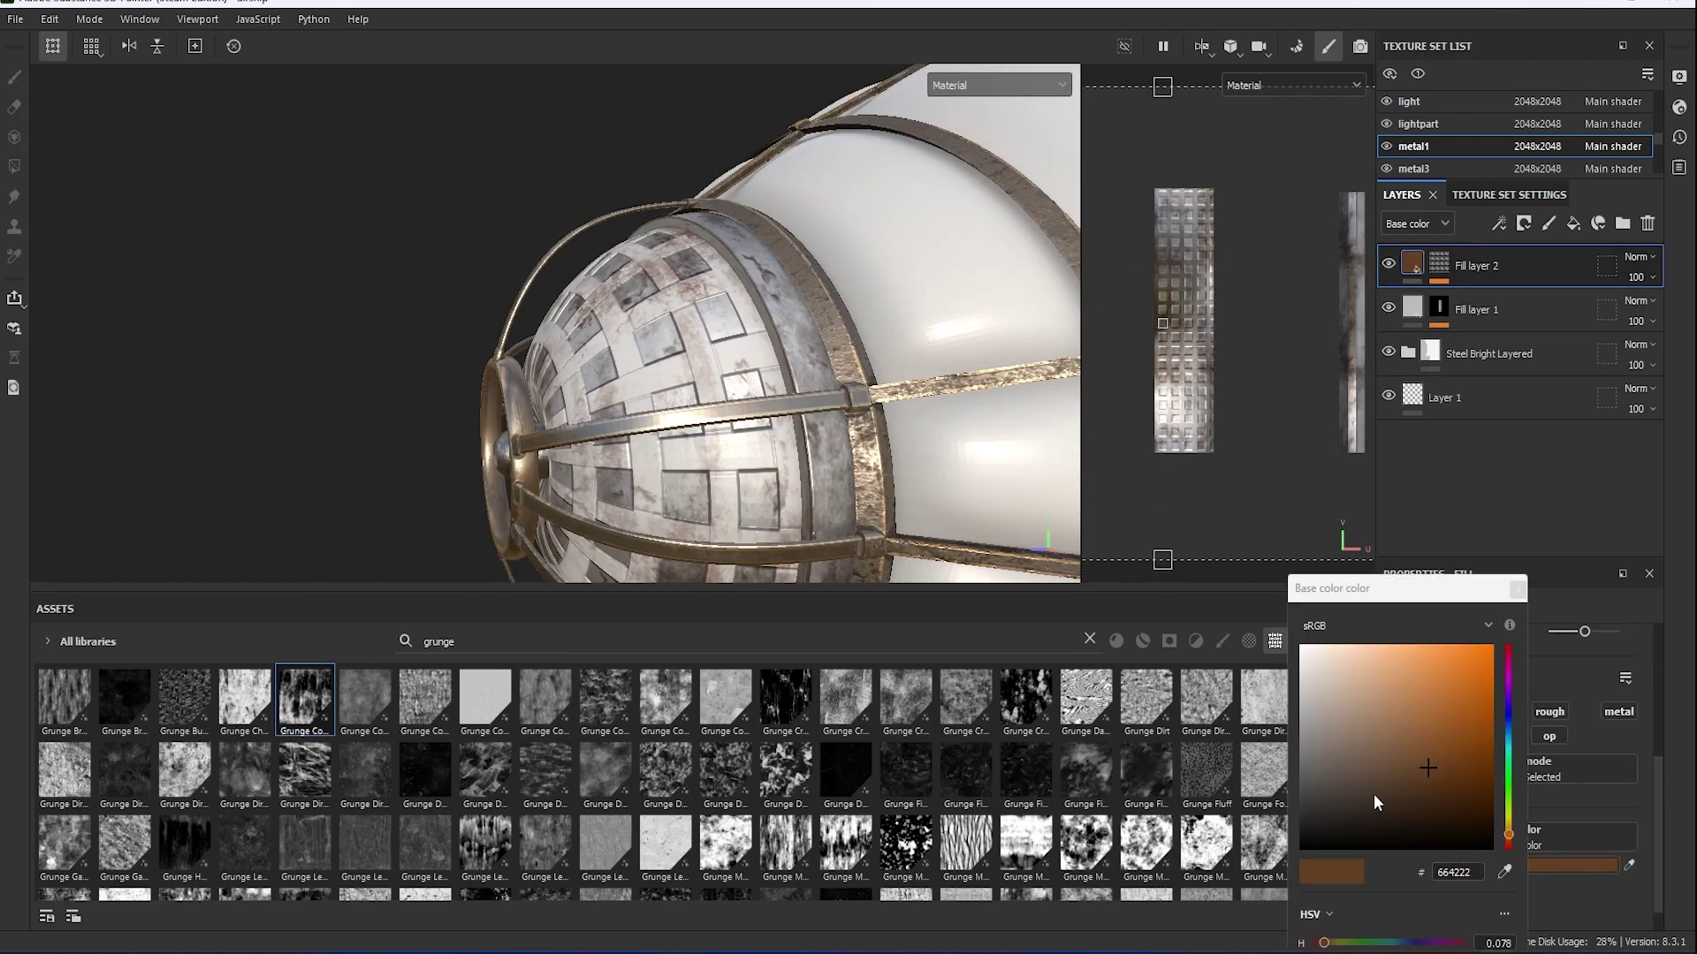
pyautogui.click(1445, 410)
pyautogui.keyDown('alt'); pyautogui.moveTo(972, 309); pyautogui.dragTo(1376, 237); pyautogui.keyUp('alt')
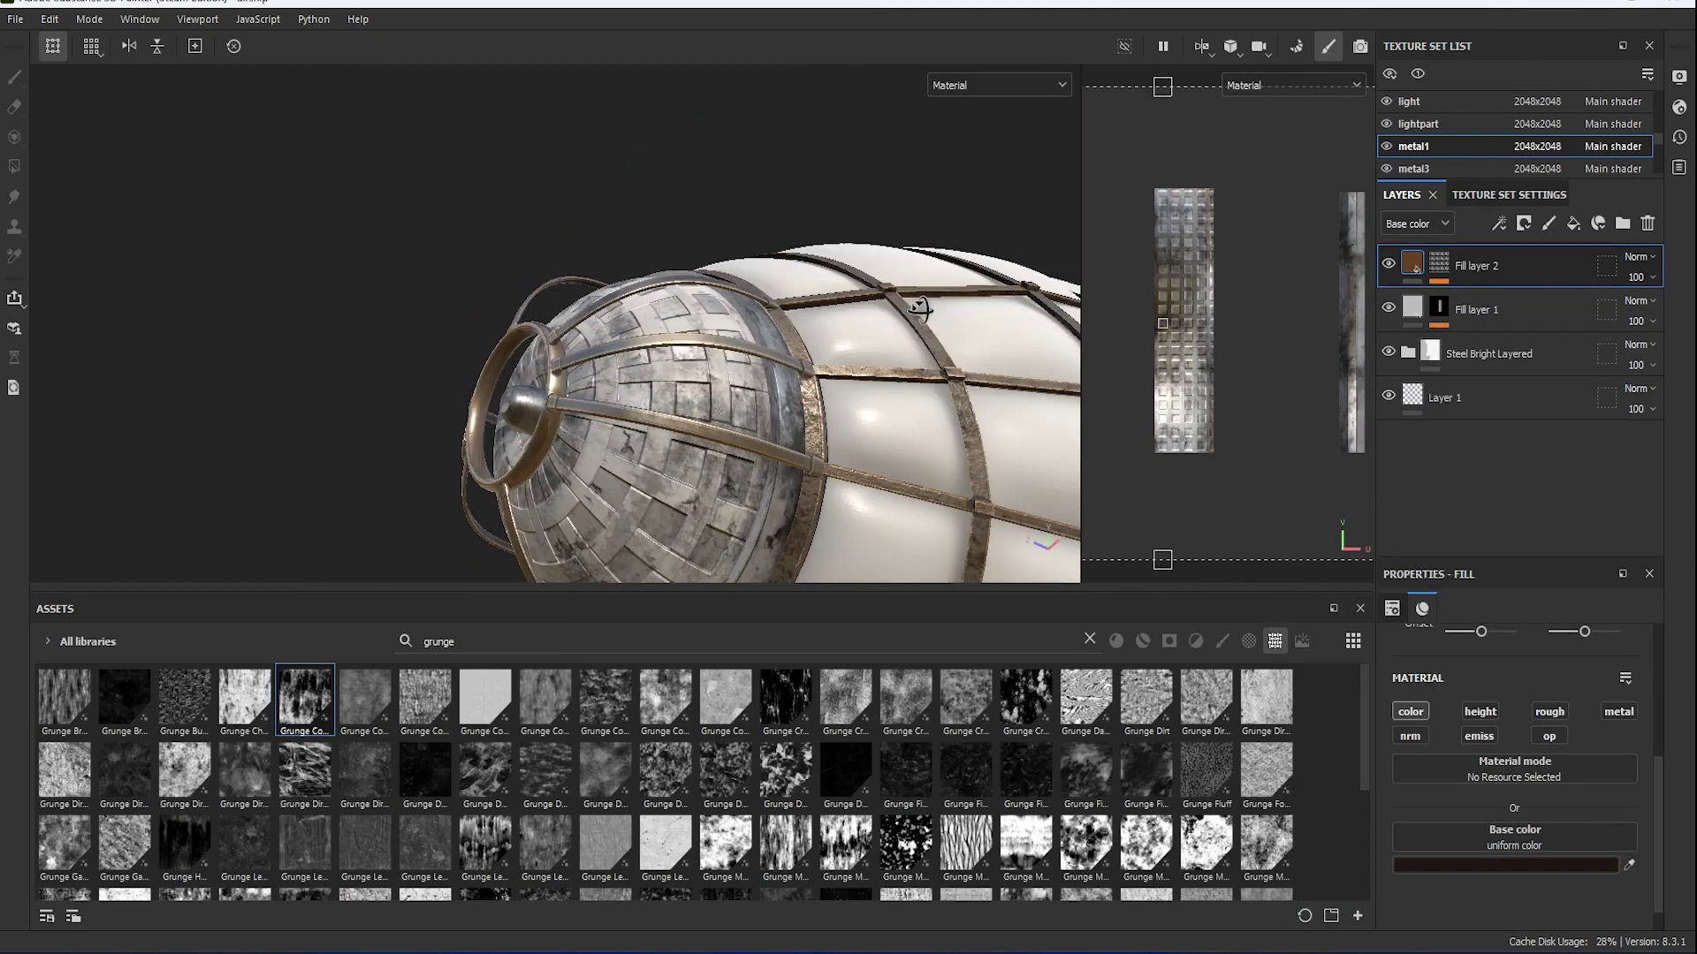
pyautogui.click(1515, 865)
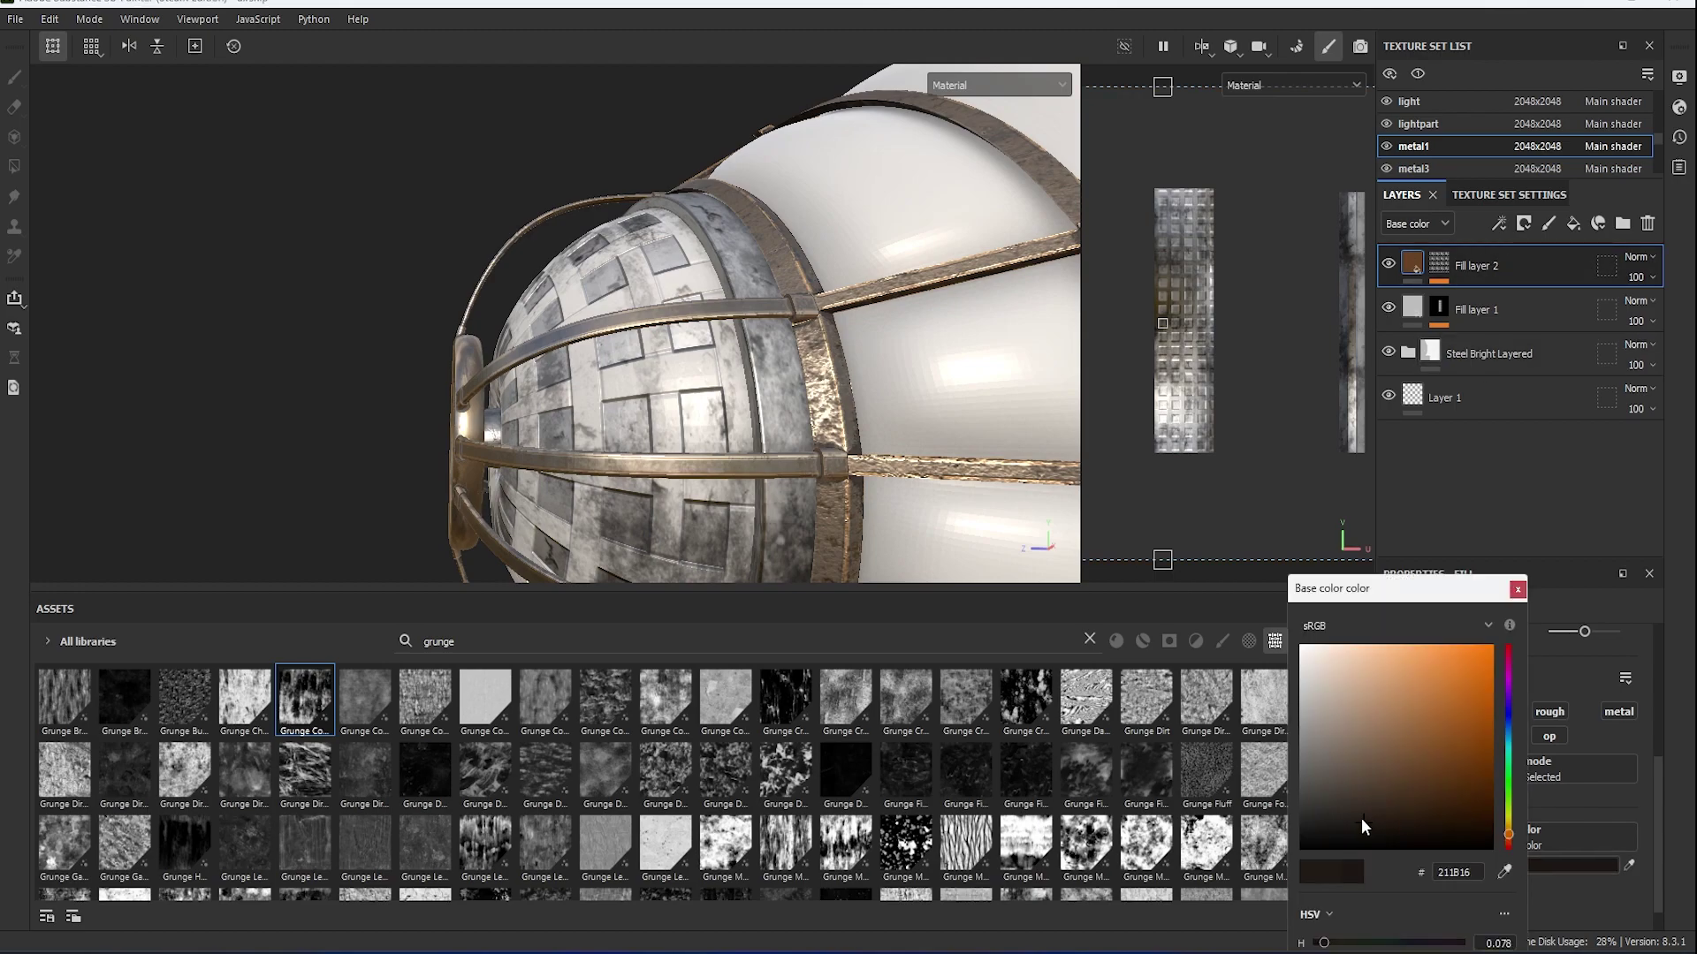
pyautogui.click(1518, 589)
pyautogui.scroll(-5, 879, 425)
pyautogui.scroll(2, 719, 389)
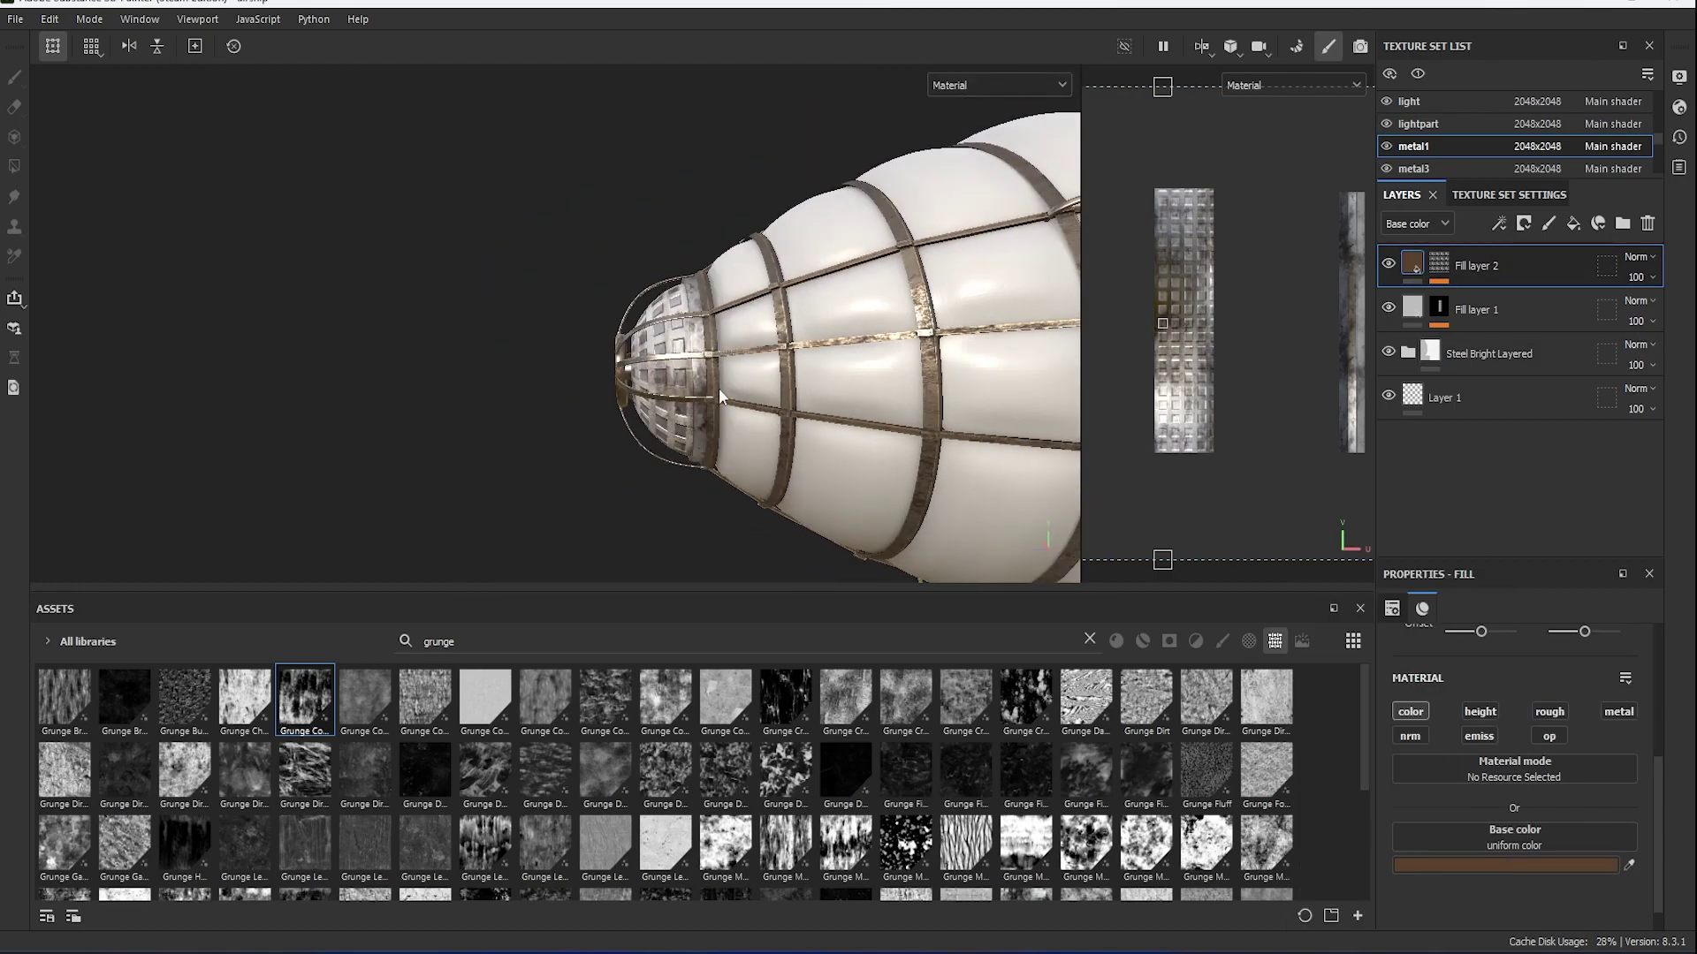
pyautogui.scroll(2, 653, 378)
# Test brown on Steel Bright Layered's Base color, then lighten it back to a pale steel colour.
pyautogui.scroll(3, 831, 432)
pyautogui.click(1408, 352)
pyautogui.click(1511, 530)
pyautogui.scroll(-1, 1511, 553)
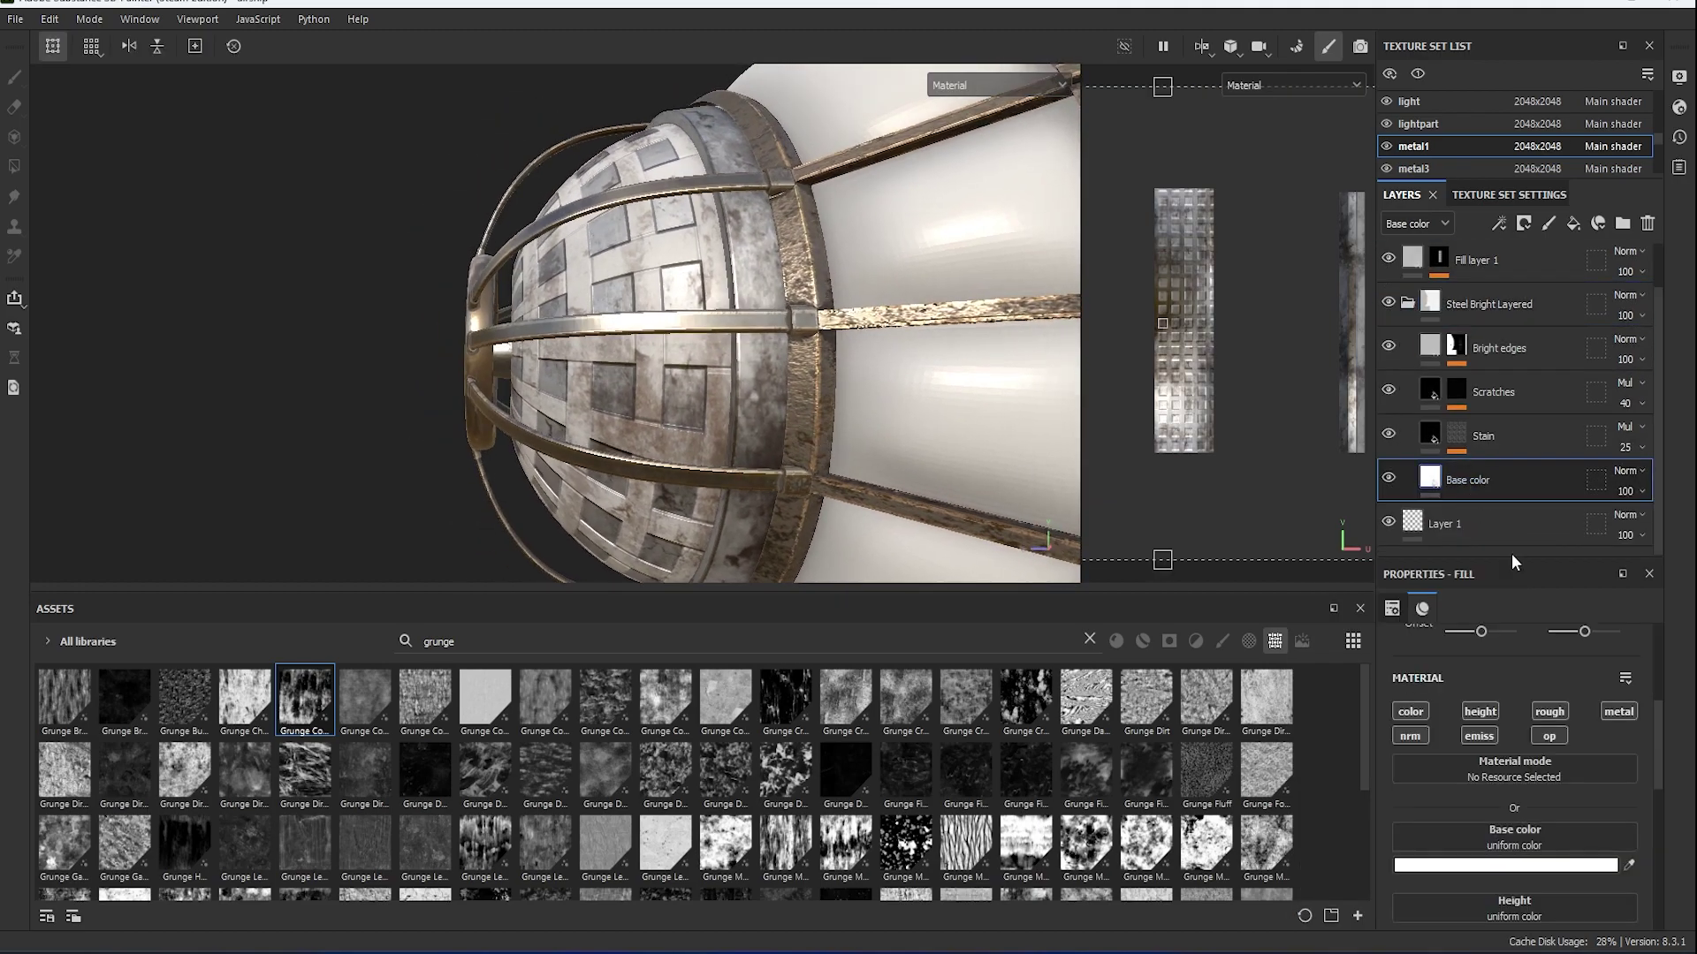
pyautogui.click(1002, 459)
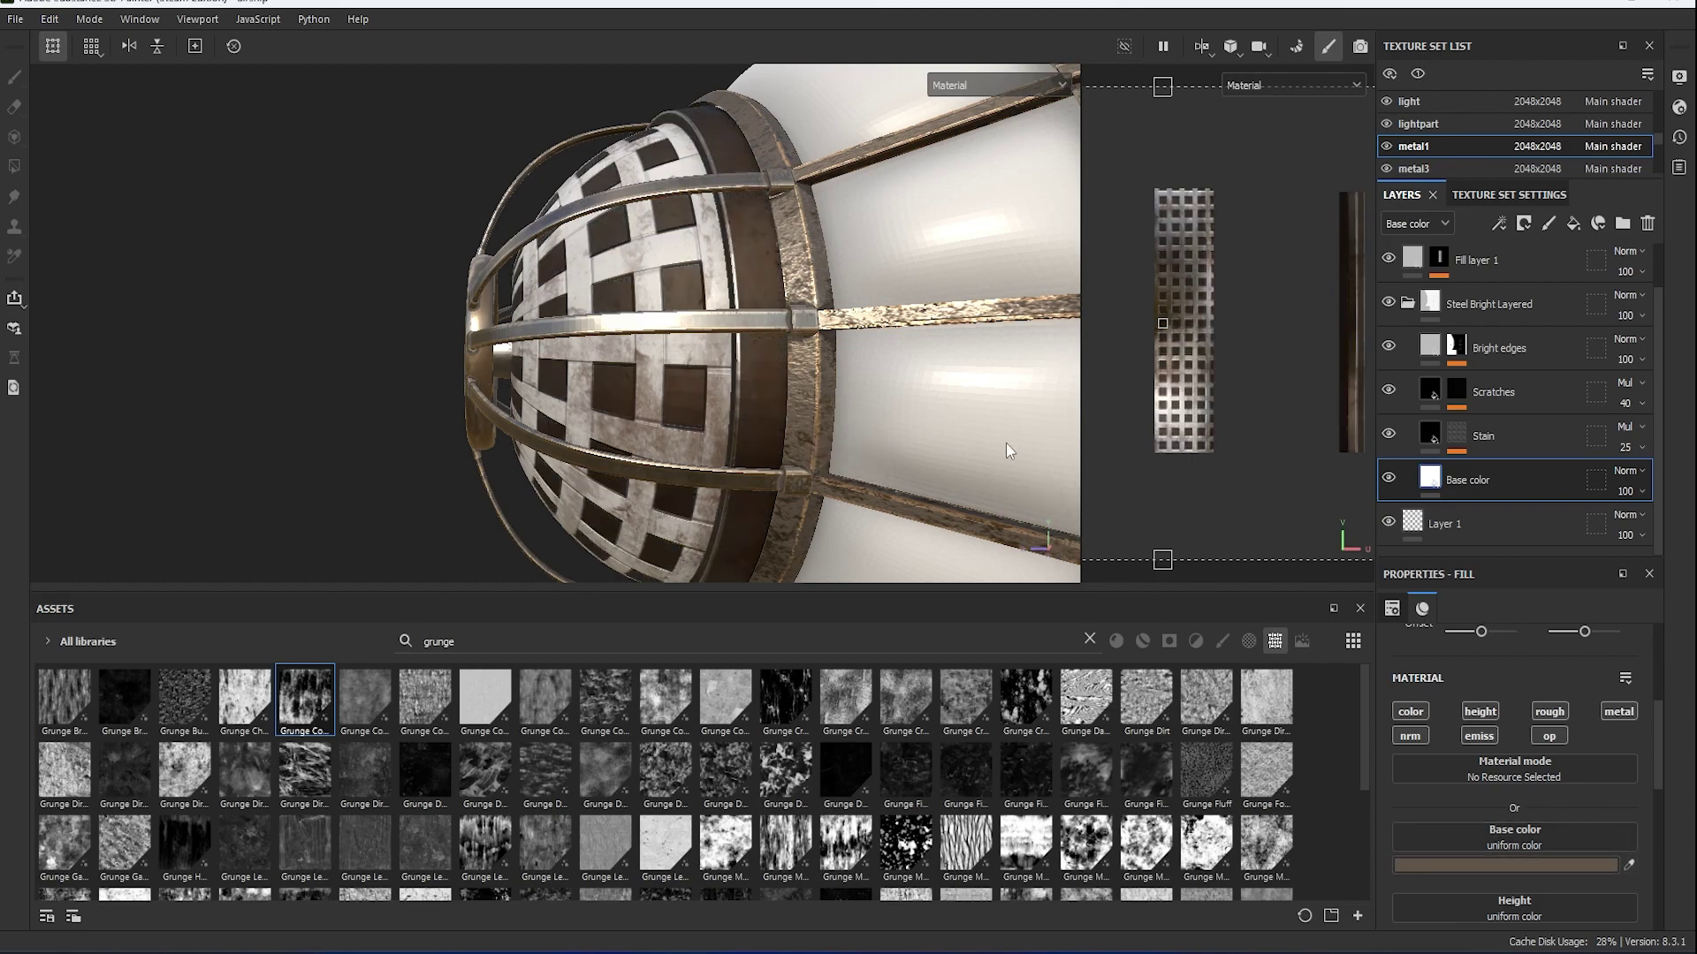
pyautogui.click(1564, 867)
pyautogui.moveTo(1334, 739); pyautogui.dragTo(1337, 699)
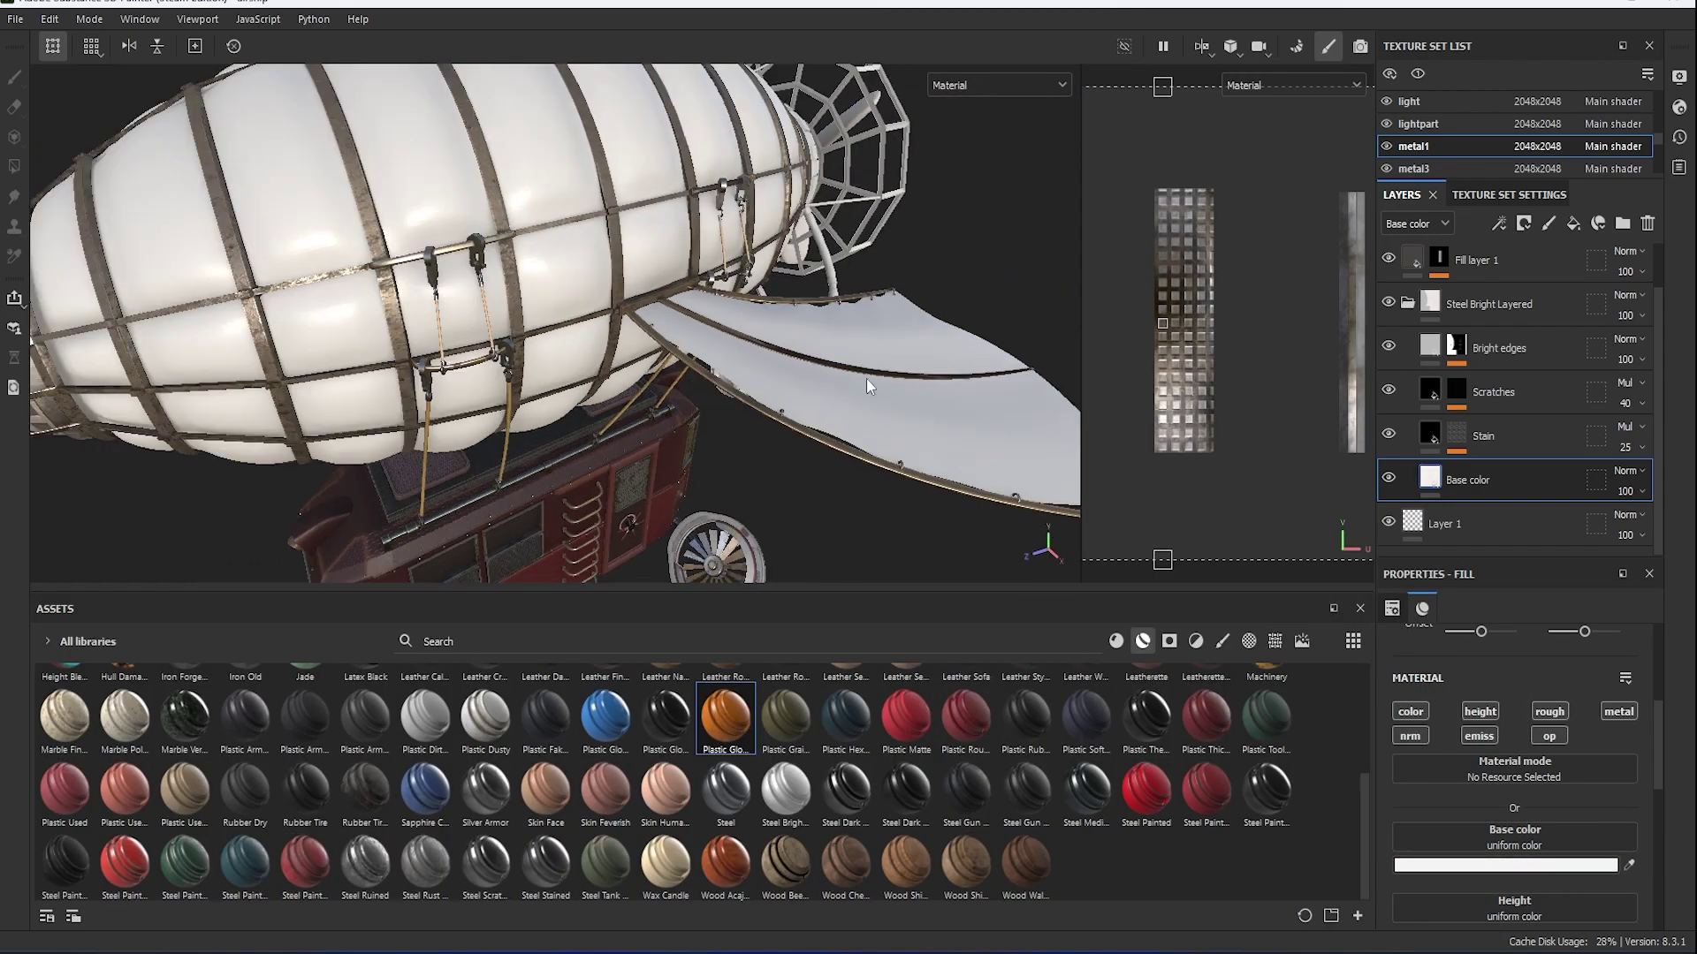
pyautogui.keyDown('alt'); pyautogui.moveTo(866, 378); pyautogui.dragTo(410, 406); pyautogui.keyUp('alt')
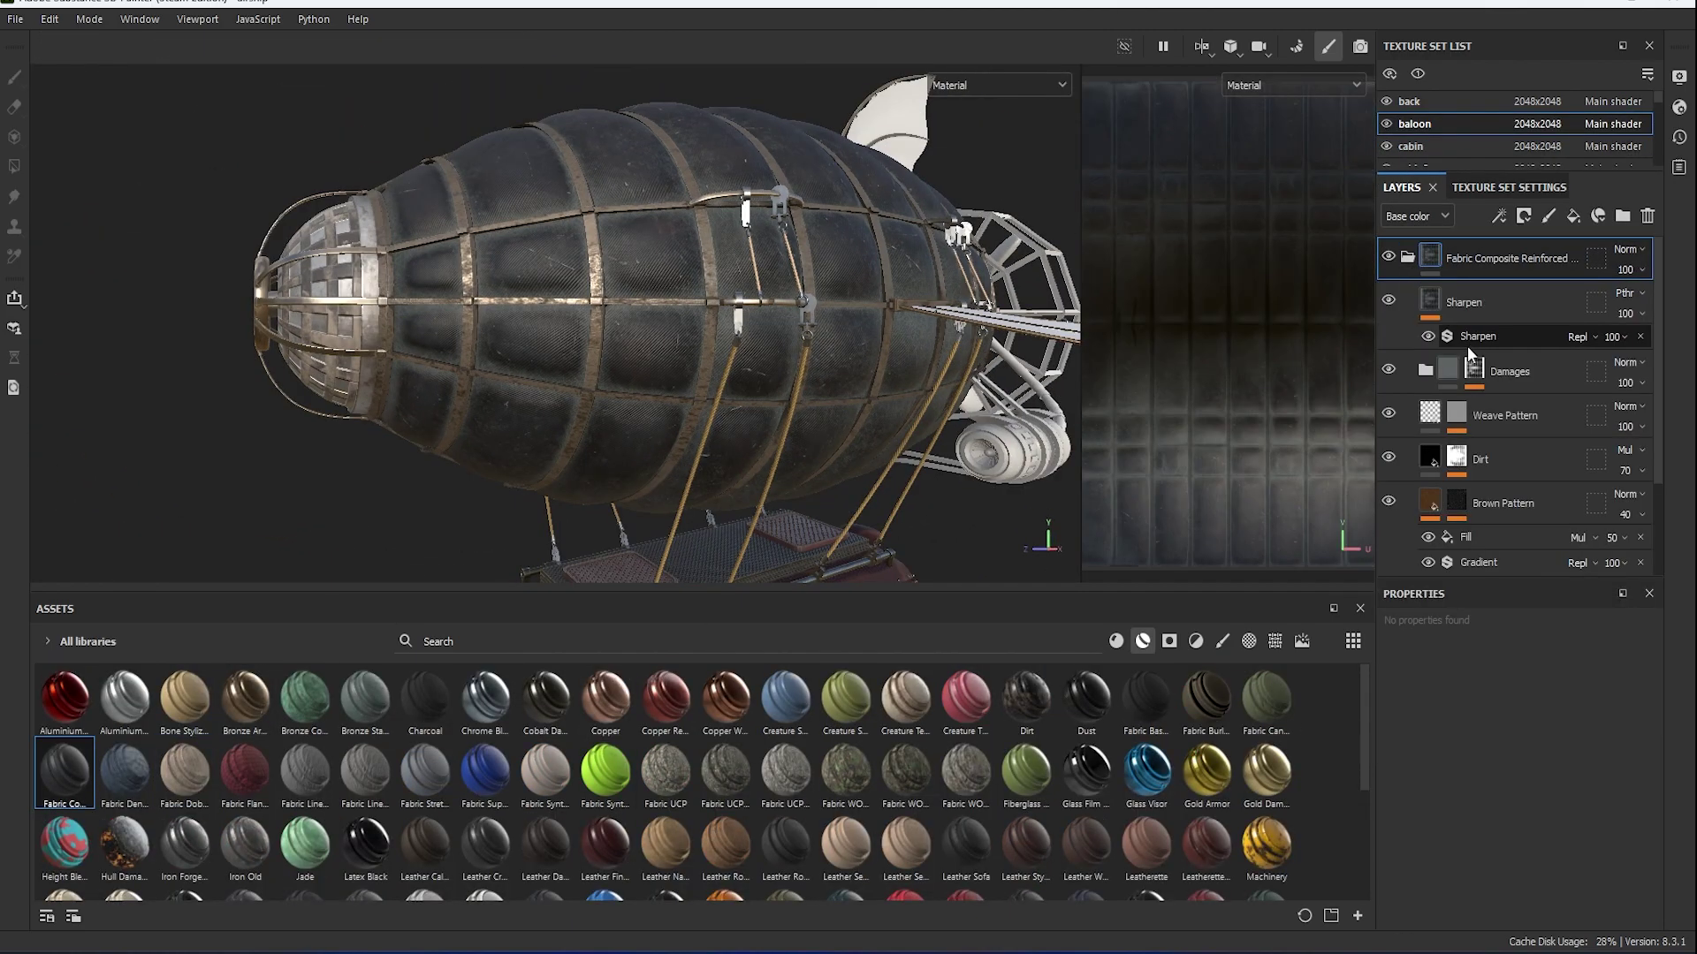
# On the balloon texture set, lighten the Base layer colour to grey A7A7A7.
pyautogui.scroll(-2, 1467, 347)
pyautogui.click(1466, 508)
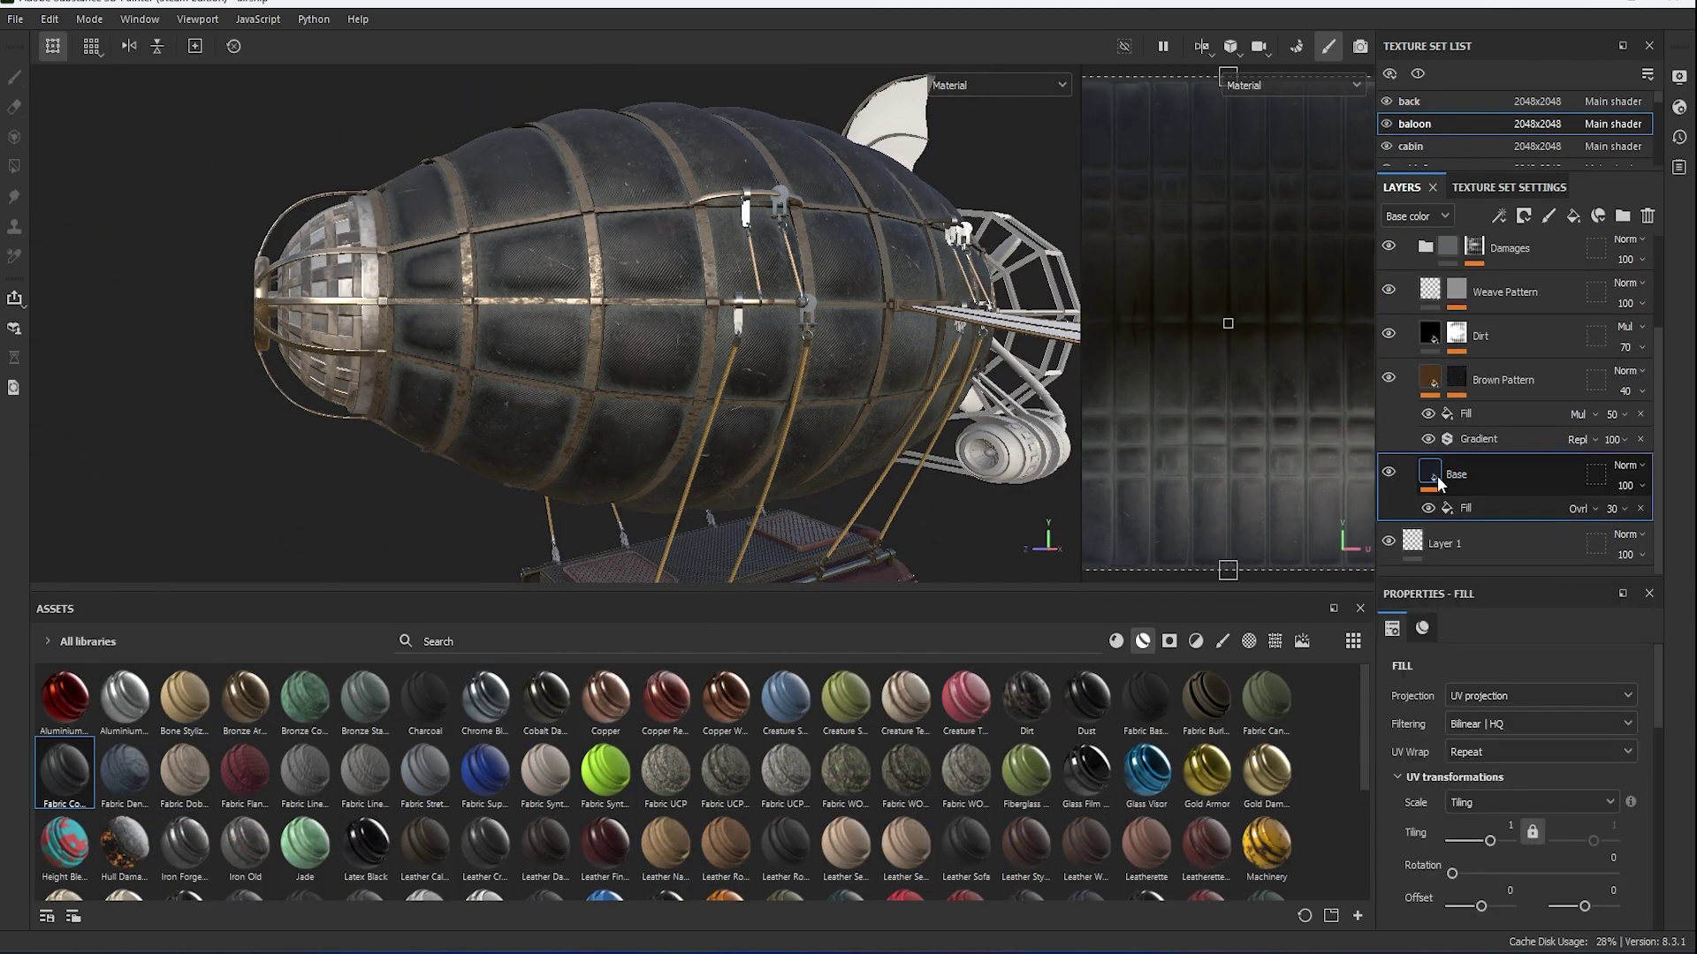
pyautogui.scroll(-1, 1519, 781)
pyautogui.click(1559, 747)
pyautogui.click(1284, 742)
pyautogui.moveTo(1283, 742); pyautogui.dragTo(1282, 714)
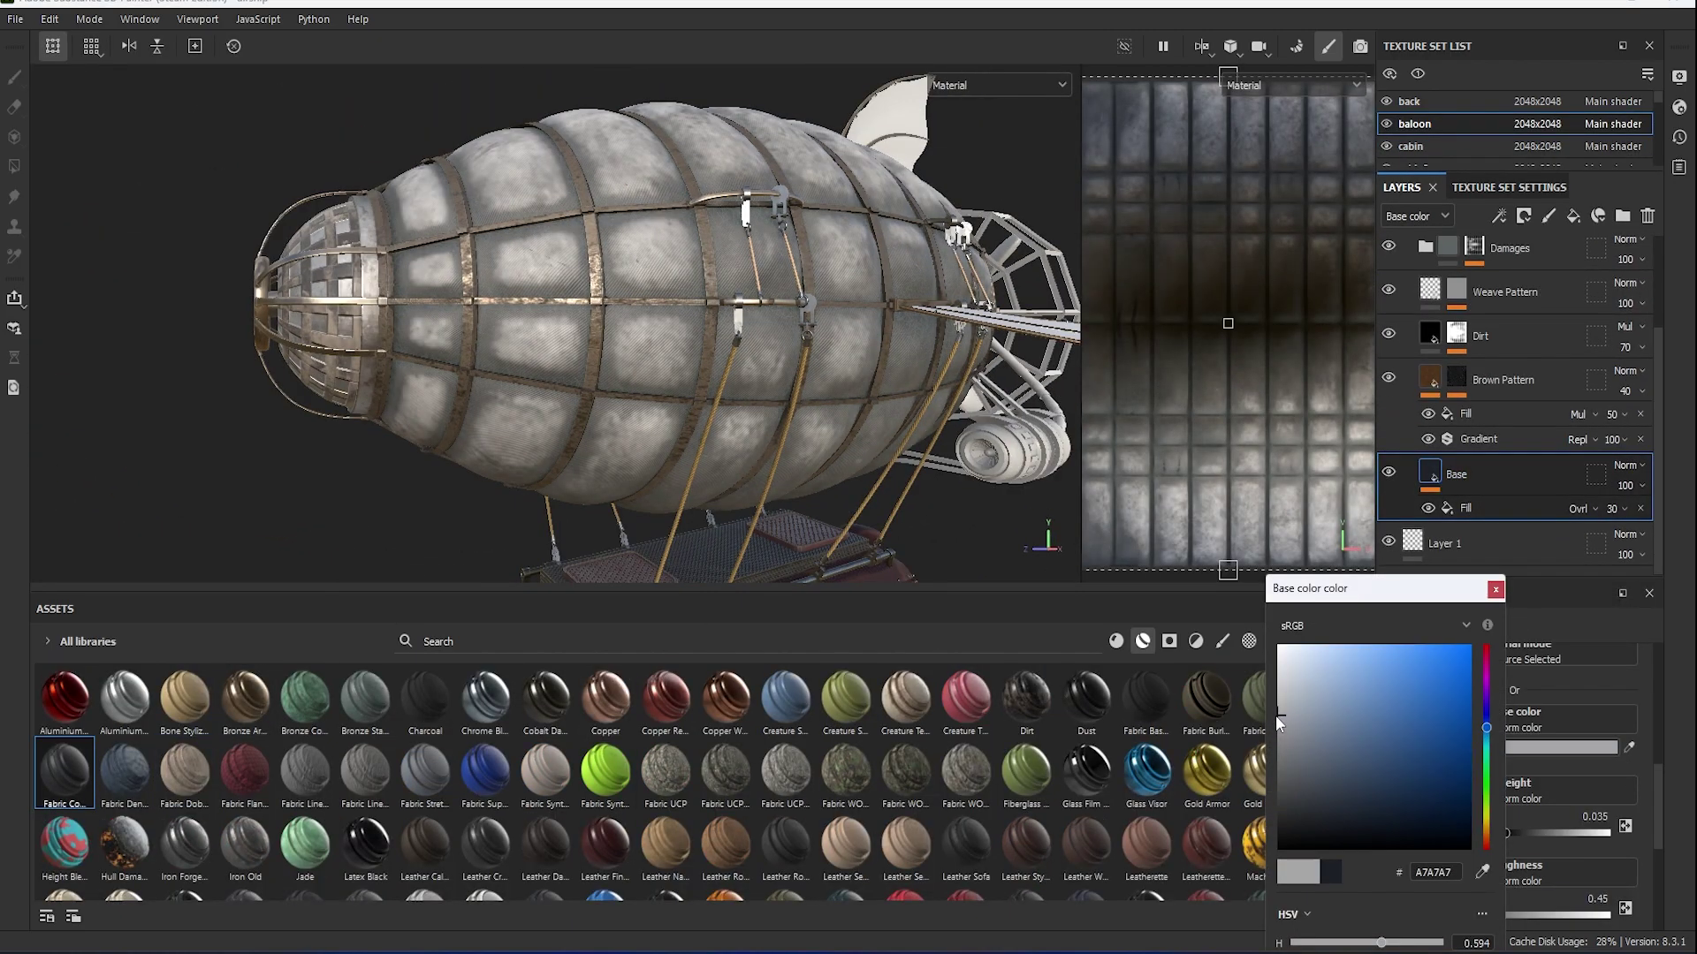
pyautogui.keyDown('alt'); pyautogui.moveTo(884, 371); pyautogui.dragTo(763, 378); pyautogui.keyUp('alt')
pyautogui.click(1456, 333)
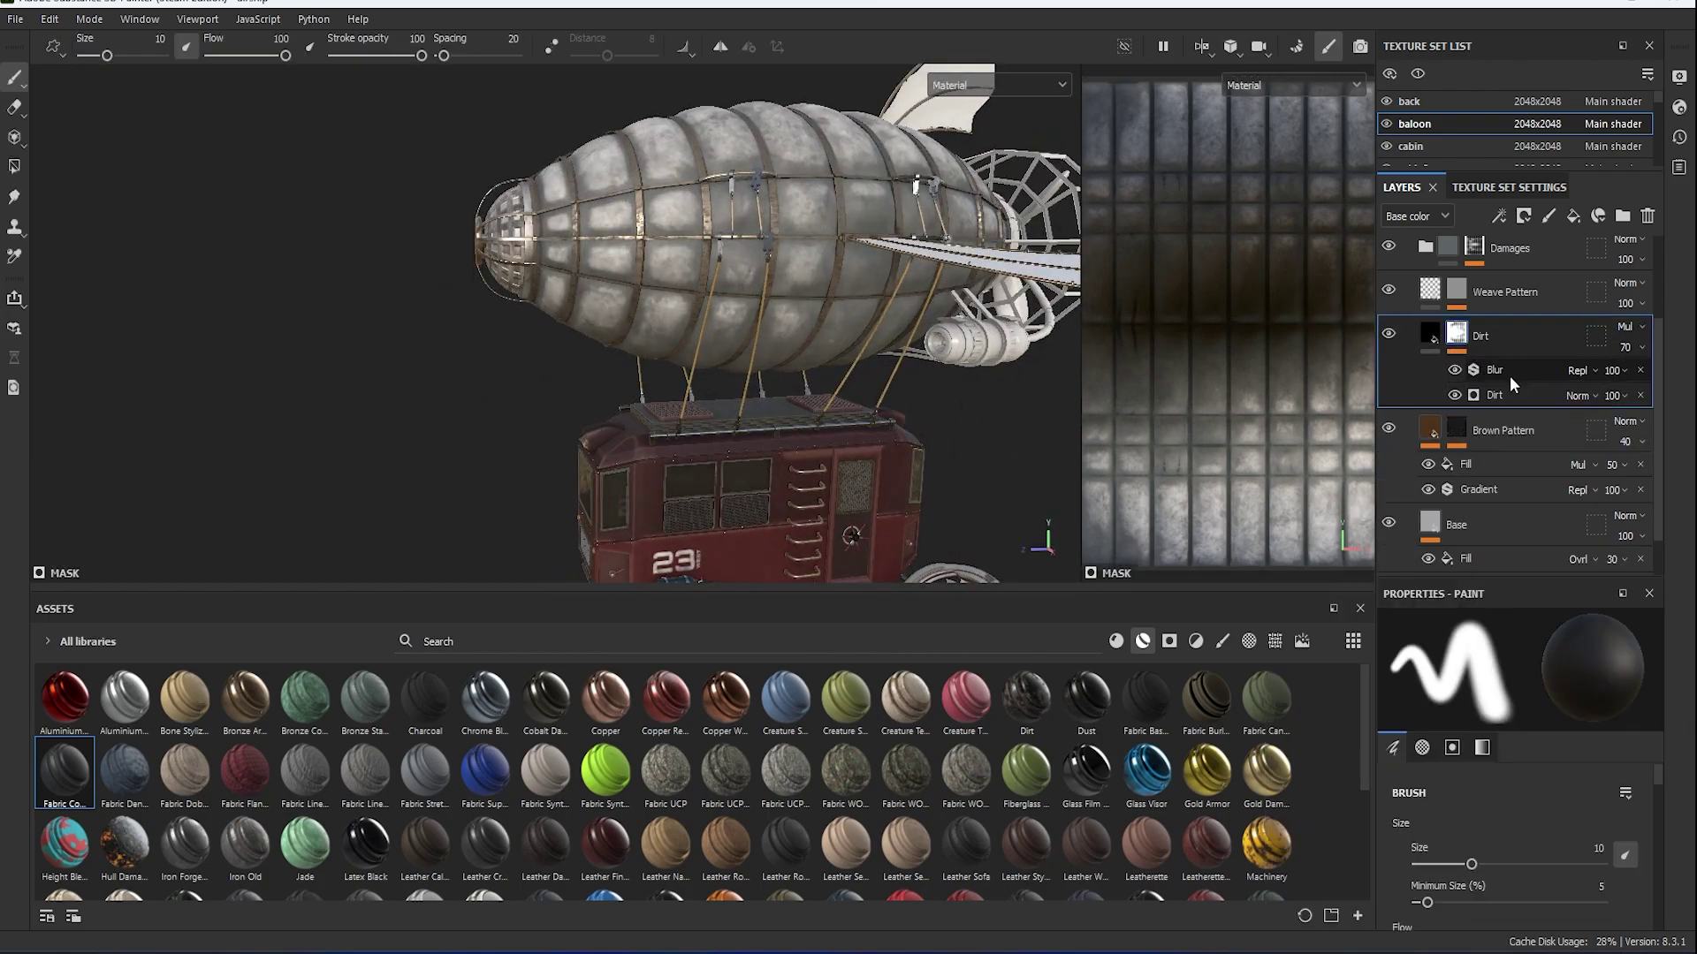
# Lower the Dirt generator level and raise its triplanar blending contrast.
pyautogui.click(1493, 395)
pyautogui.moveTo(1604, 819); pyautogui.dragTo(1389, 862)
pyautogui.scroll(3, 1025, 412)
pyautogui.scroll(-2, 1431, 849)
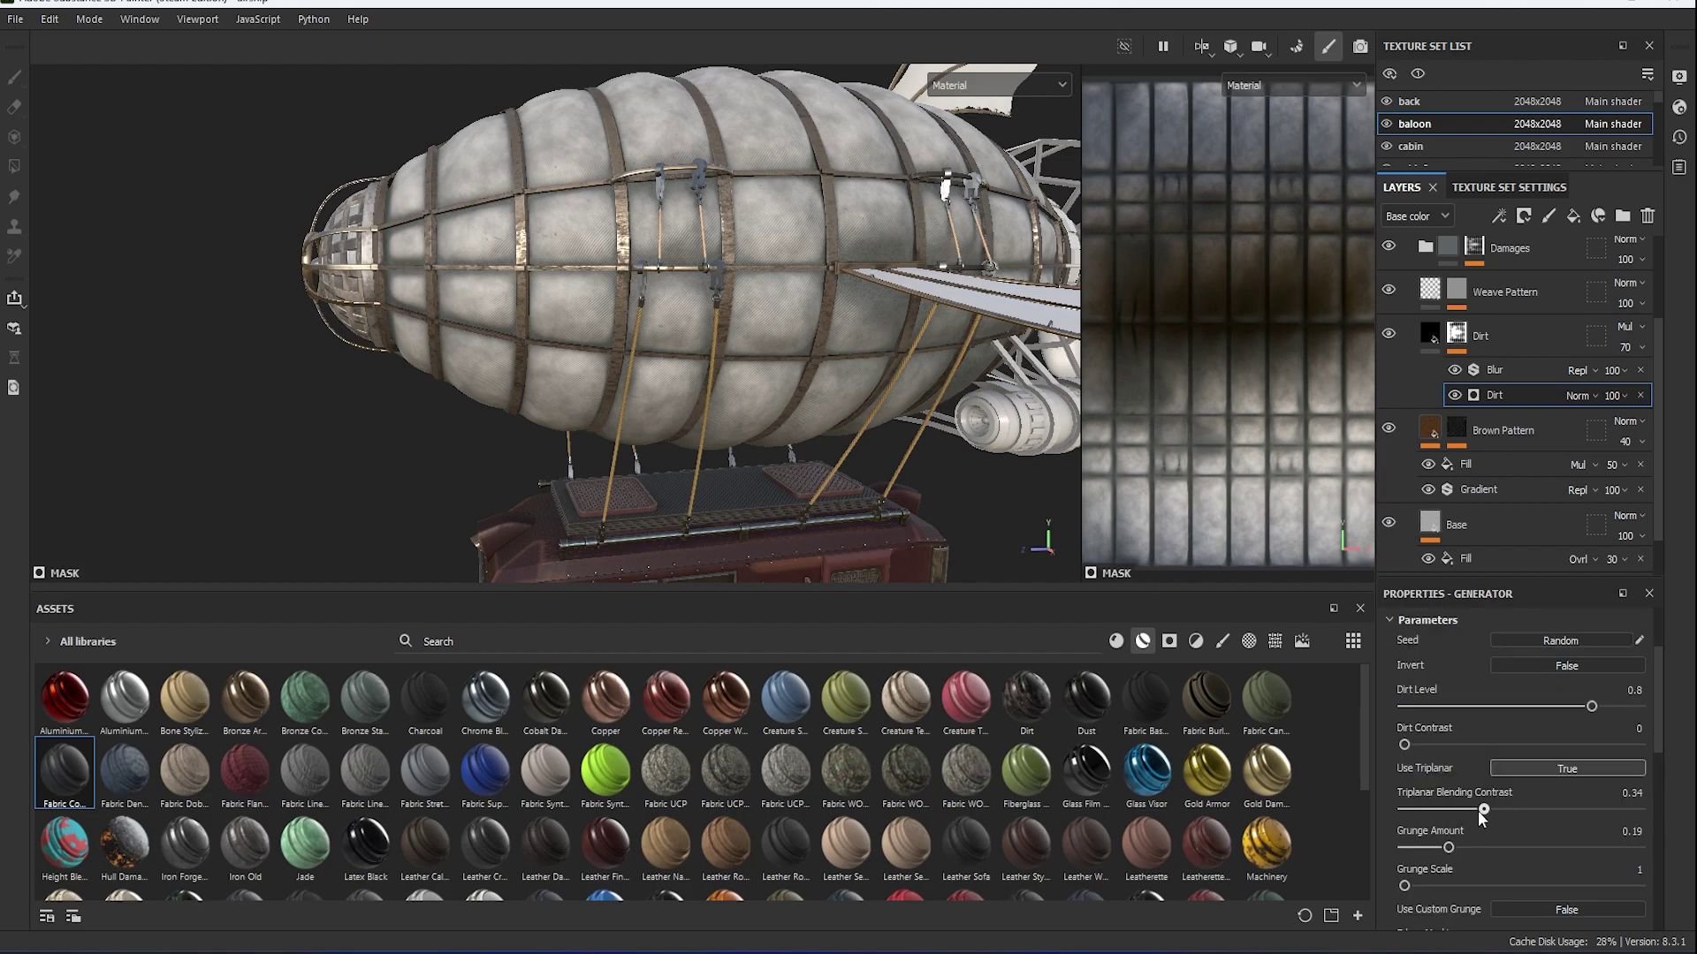
pyautogui.moveTo(1484, 810)
pyautogui.mouseDown()
pyautogui.moveTo(1521, 809)
pyautogui.moveTo(1392, 848)
pyautogui.mouseUp()
pyautogui.scroll(-3, 873, 442)
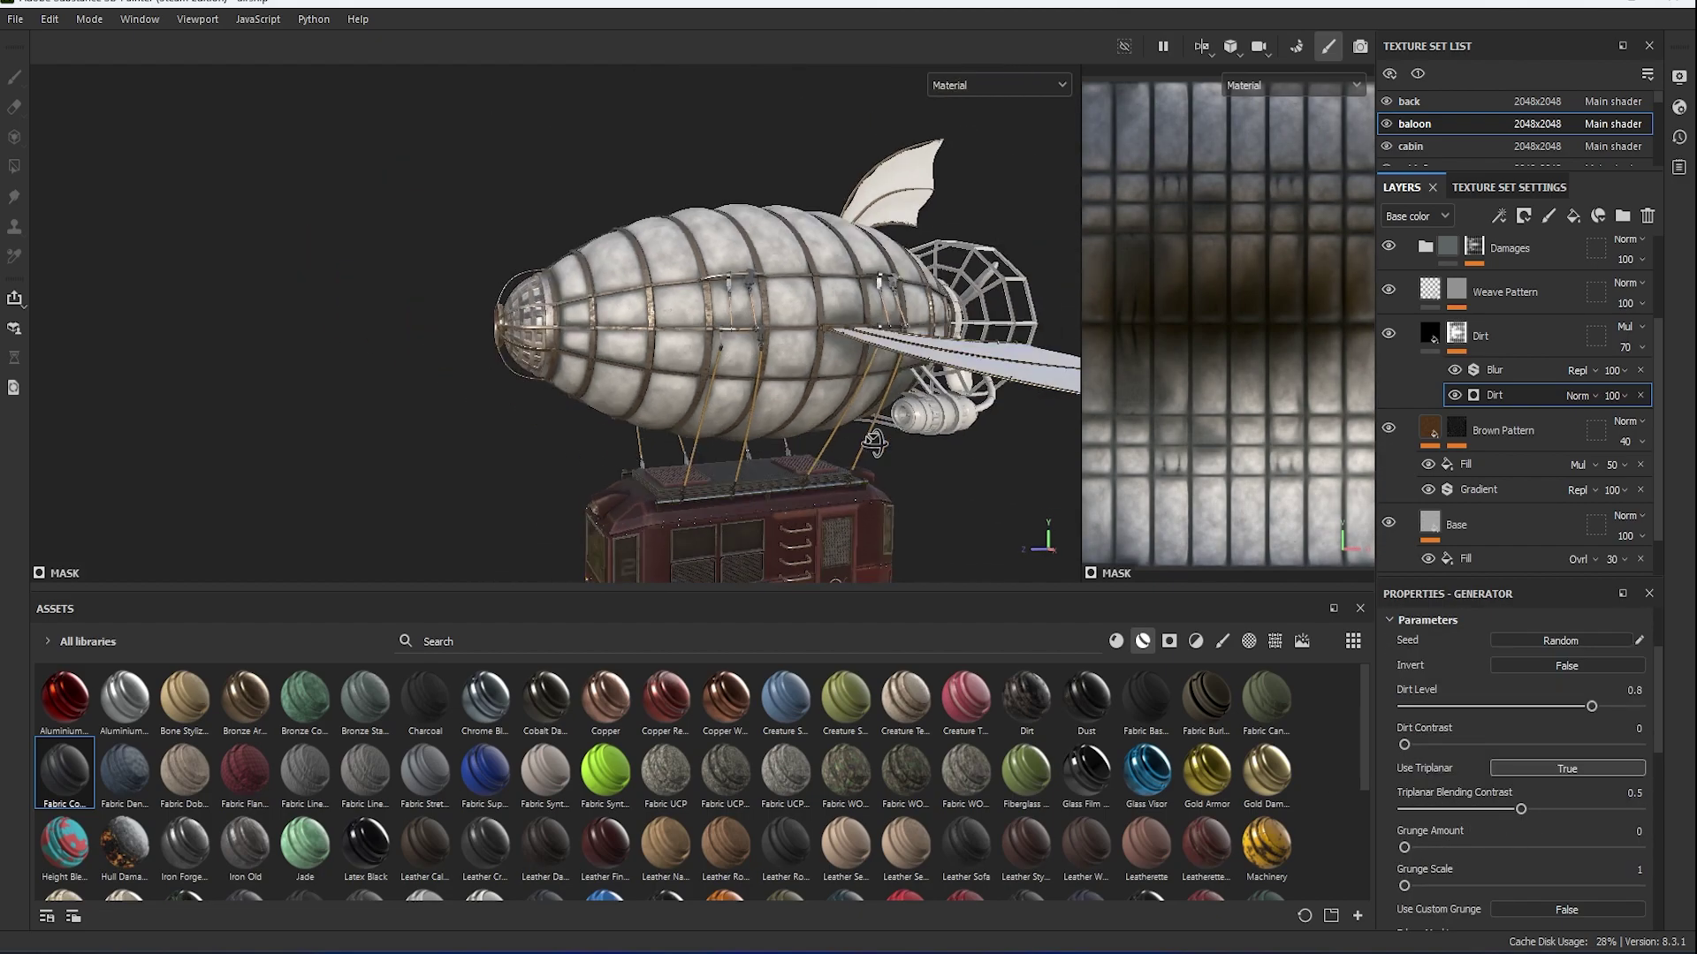
pyautogui.scroll(3, 900, 454)
pyautogui.scroll(2, 871, 442)
pyautogui.scroll(-2, 871, 442)
# Strengthen the blur effect on the Dirt layer.
pyautogui.click(1494, 370)
pyautogui.click(1418, 794)
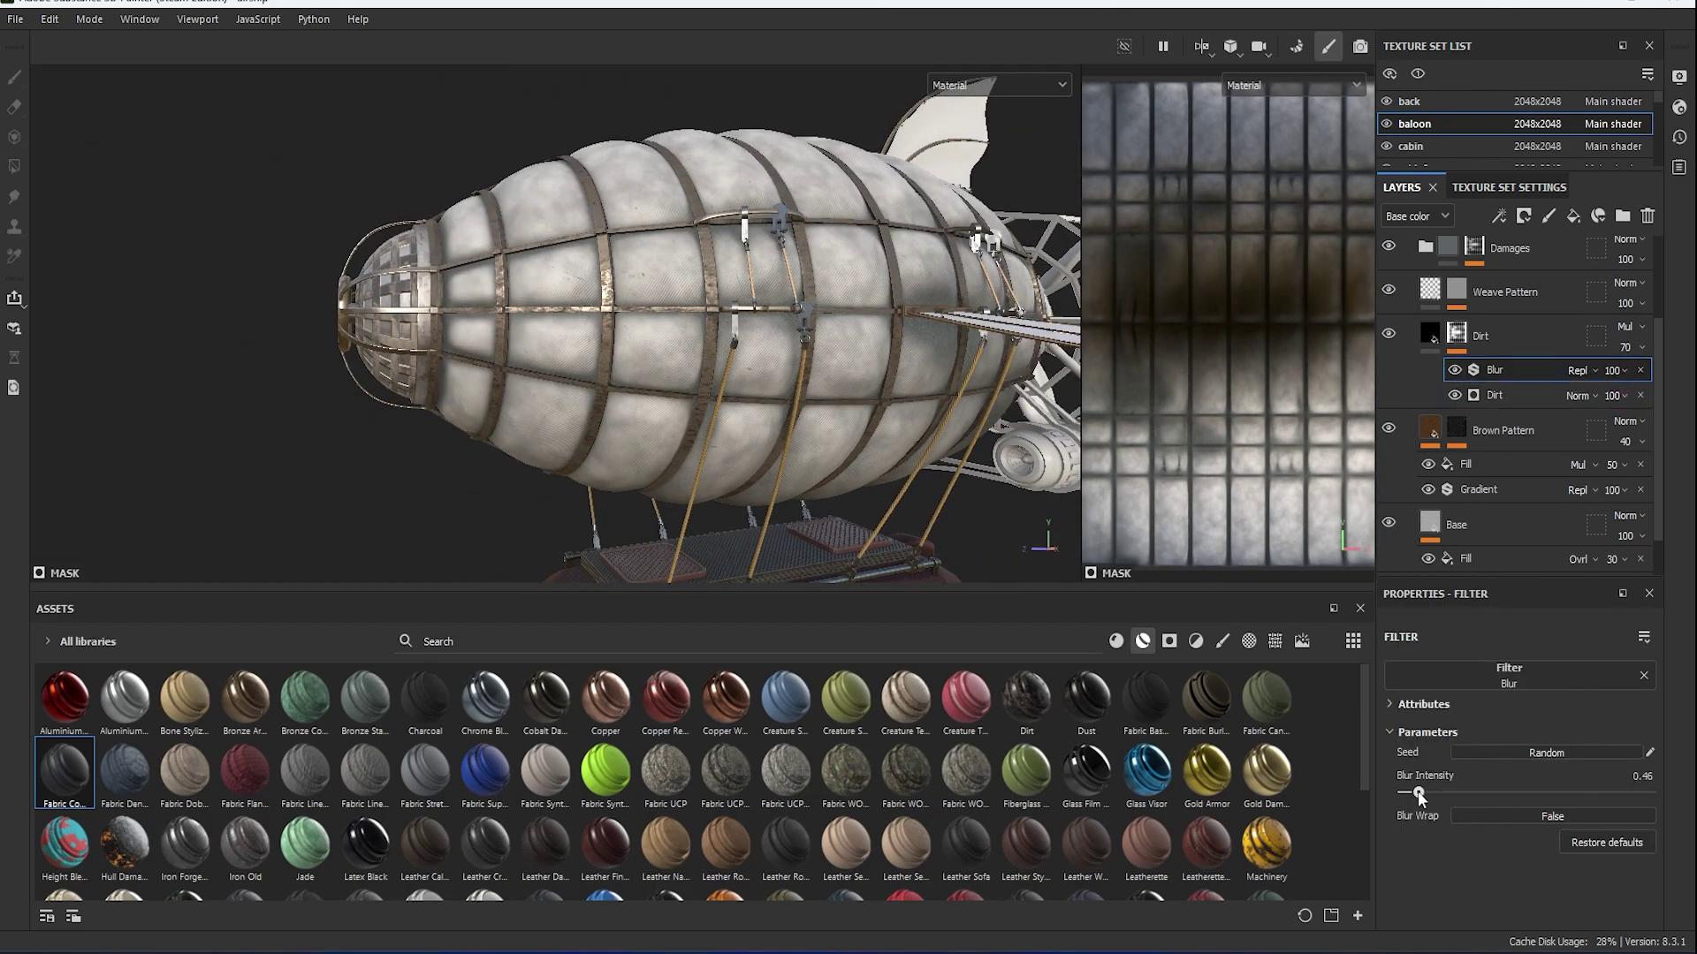
pyautogui.moveTo(1418, 793); pyautogui.dragTo(1488, 809)
pyautogui.scroll(-2, 805, 437)
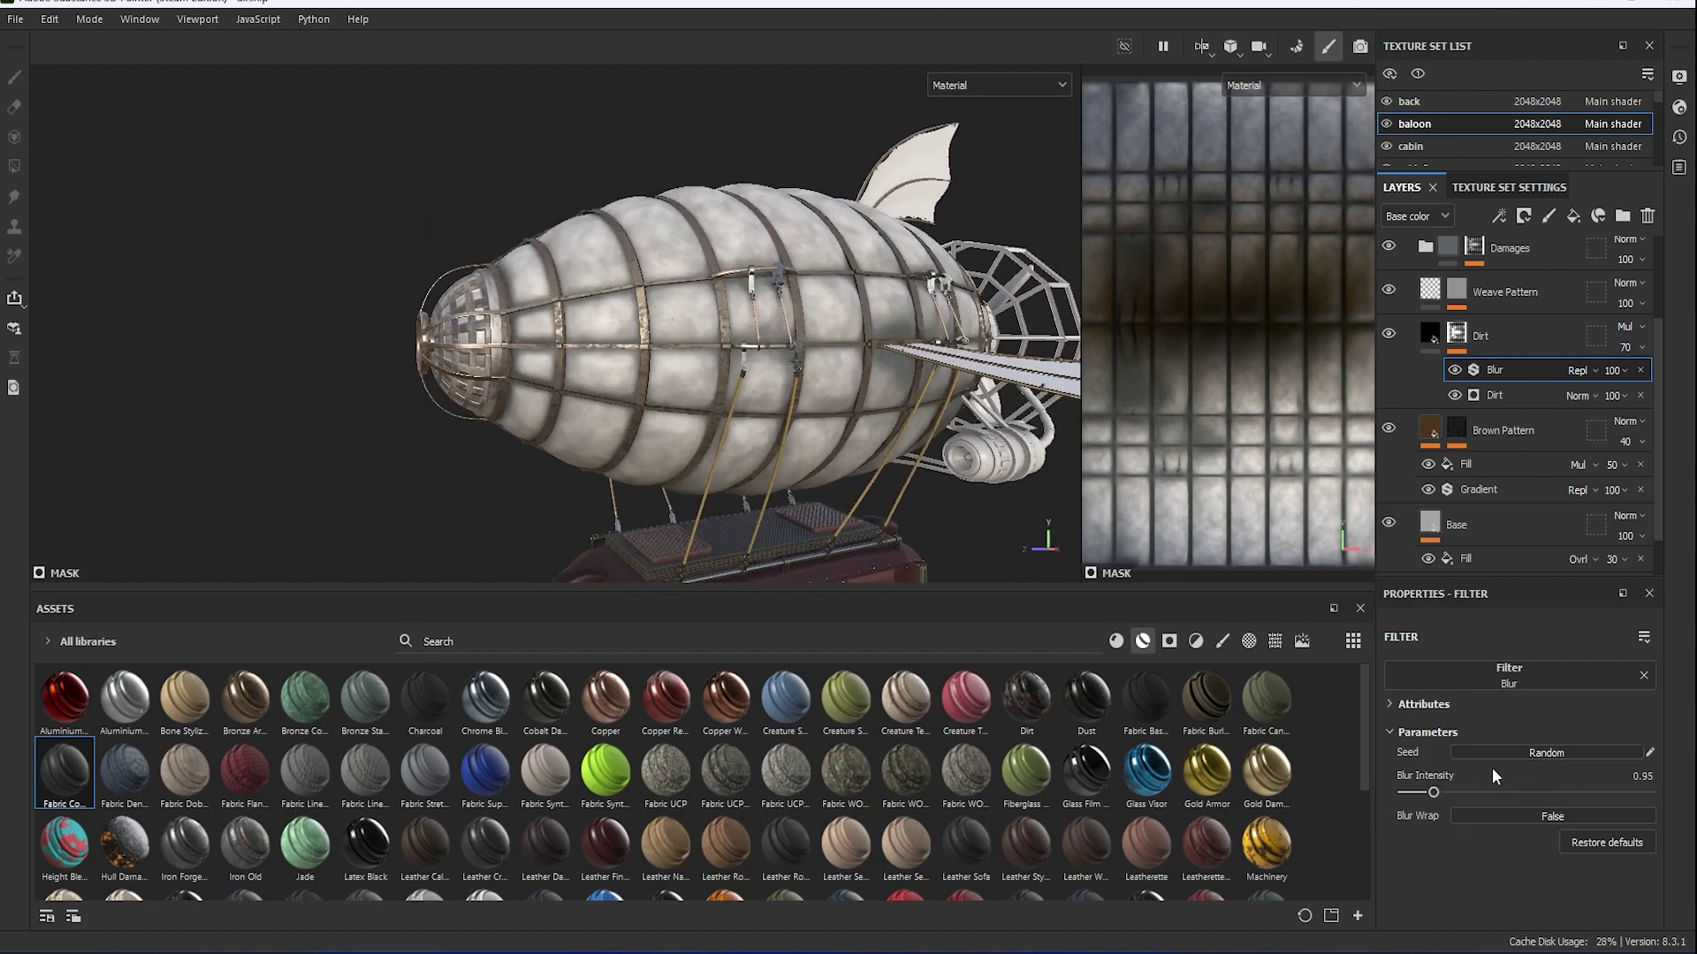
pyautogui.scroll(2, 707, 327)
pyautogui.scroll(2, 707, 327)
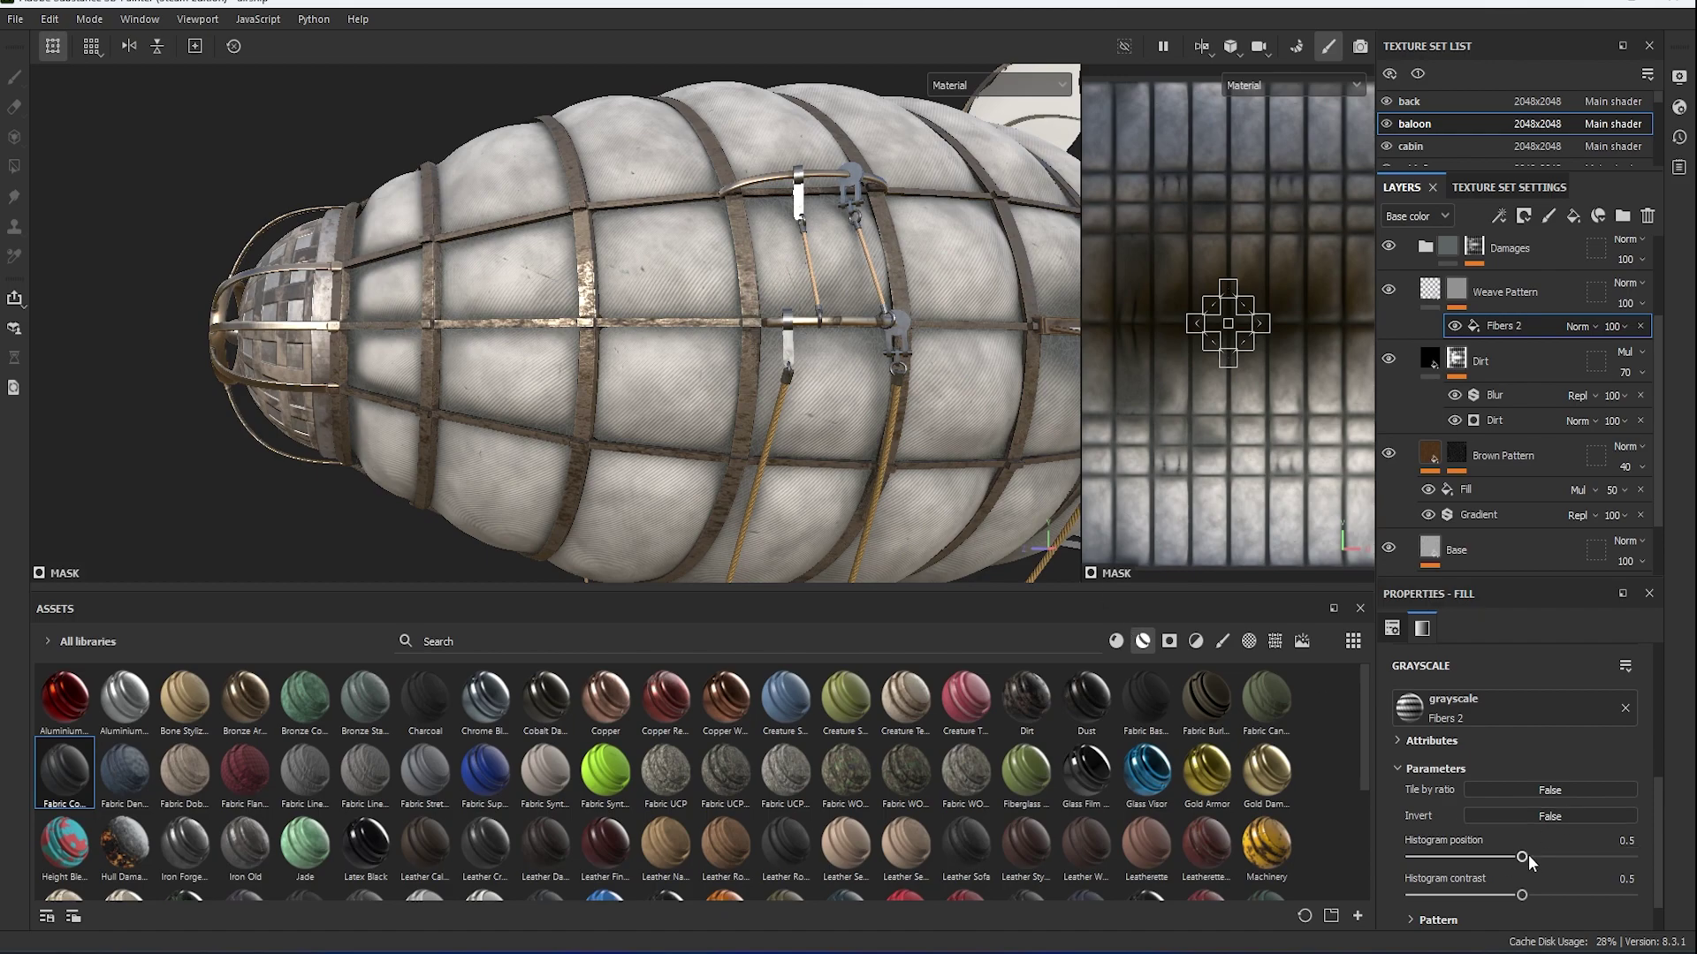
pyautogui.scroll(3, 987, 507)
# Shift the Fibers 2 fill's histogram position and raise the Grunge Scratches balance.
pyautogui.moveTo(1481, 864)
pyautogui.mouseDown()
pyautogui.moveTo(1521, 857)
pyautogui.moveTo(1434, 857)
pyautogui.moveTo(1500, 895)
pyautogui.moveTo(1547, 873)
pyautogui.mouseUp()
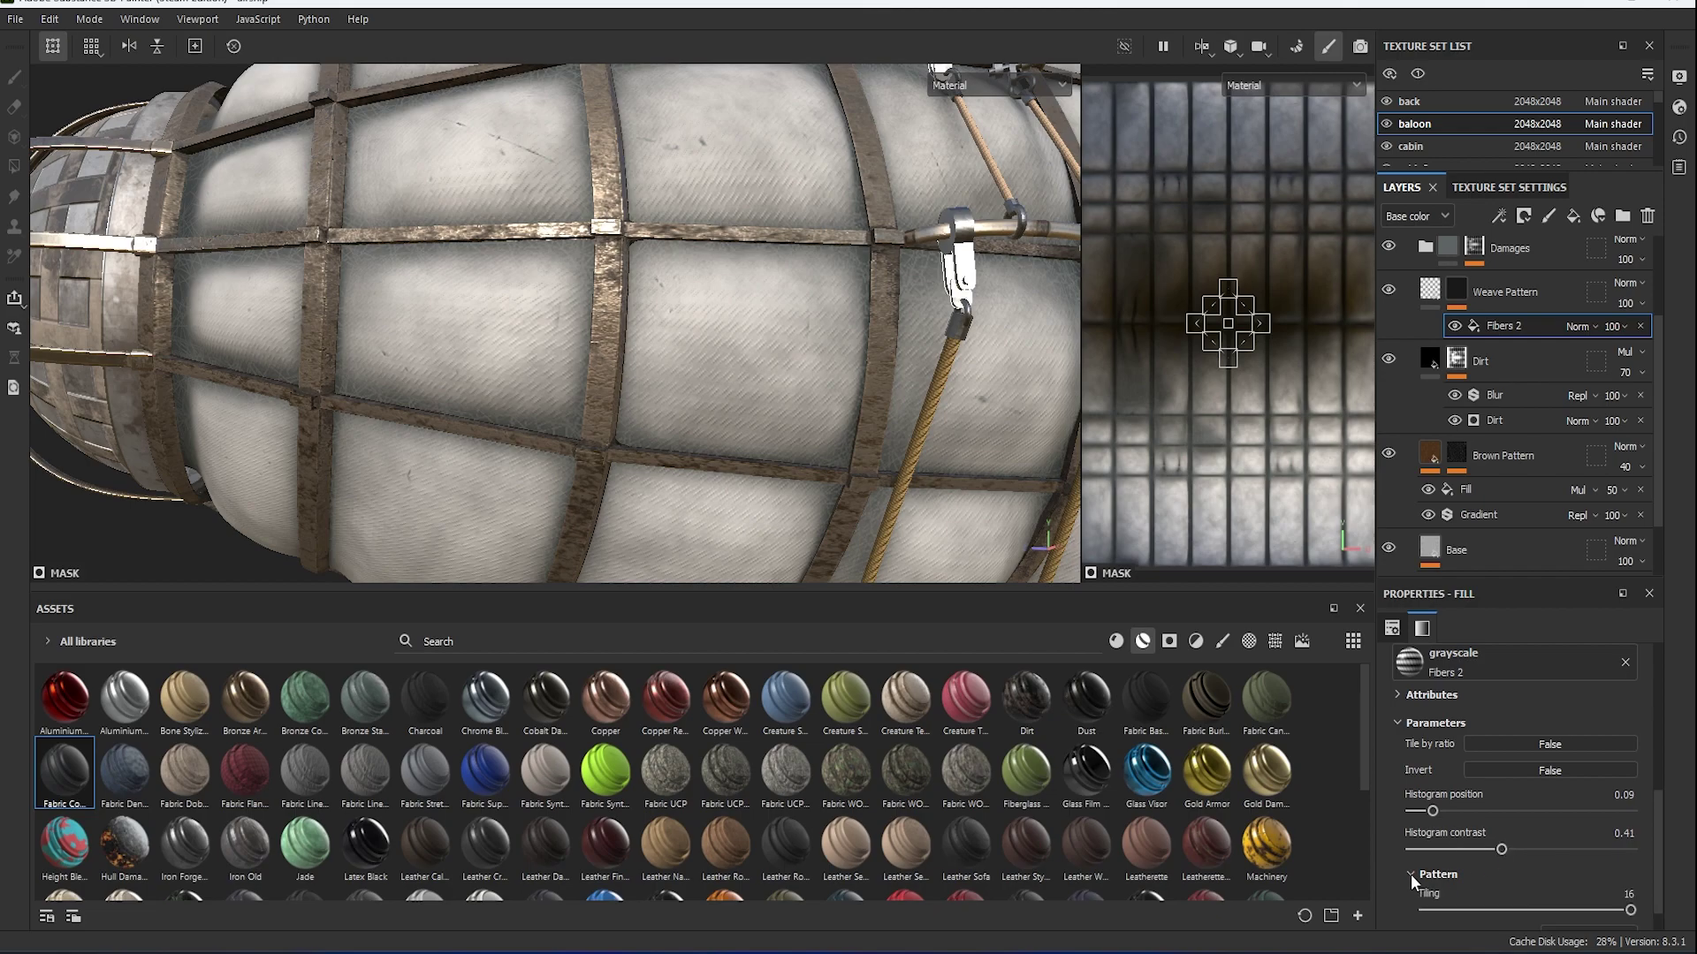
pyautogui.scroll(-2, 1502, 884)
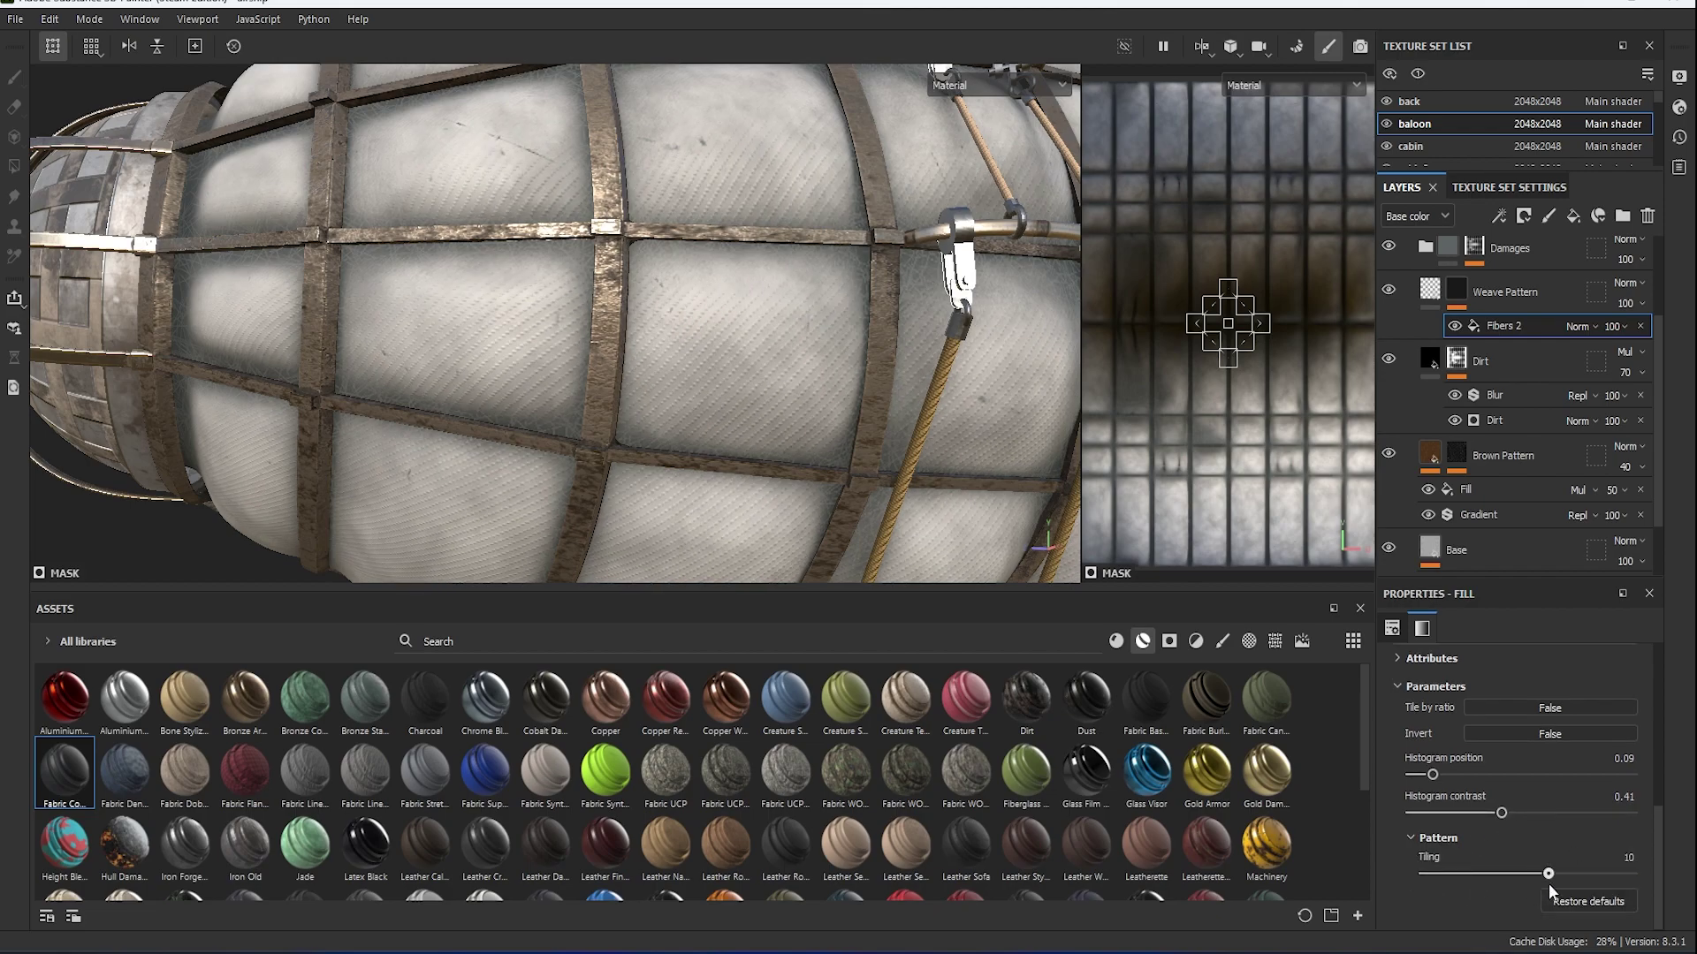
pyautogui.scroll(-5, 1520, 751)
pyautogui.moveTo(1512, 813); pyautogui.dragTo(1497, 817)
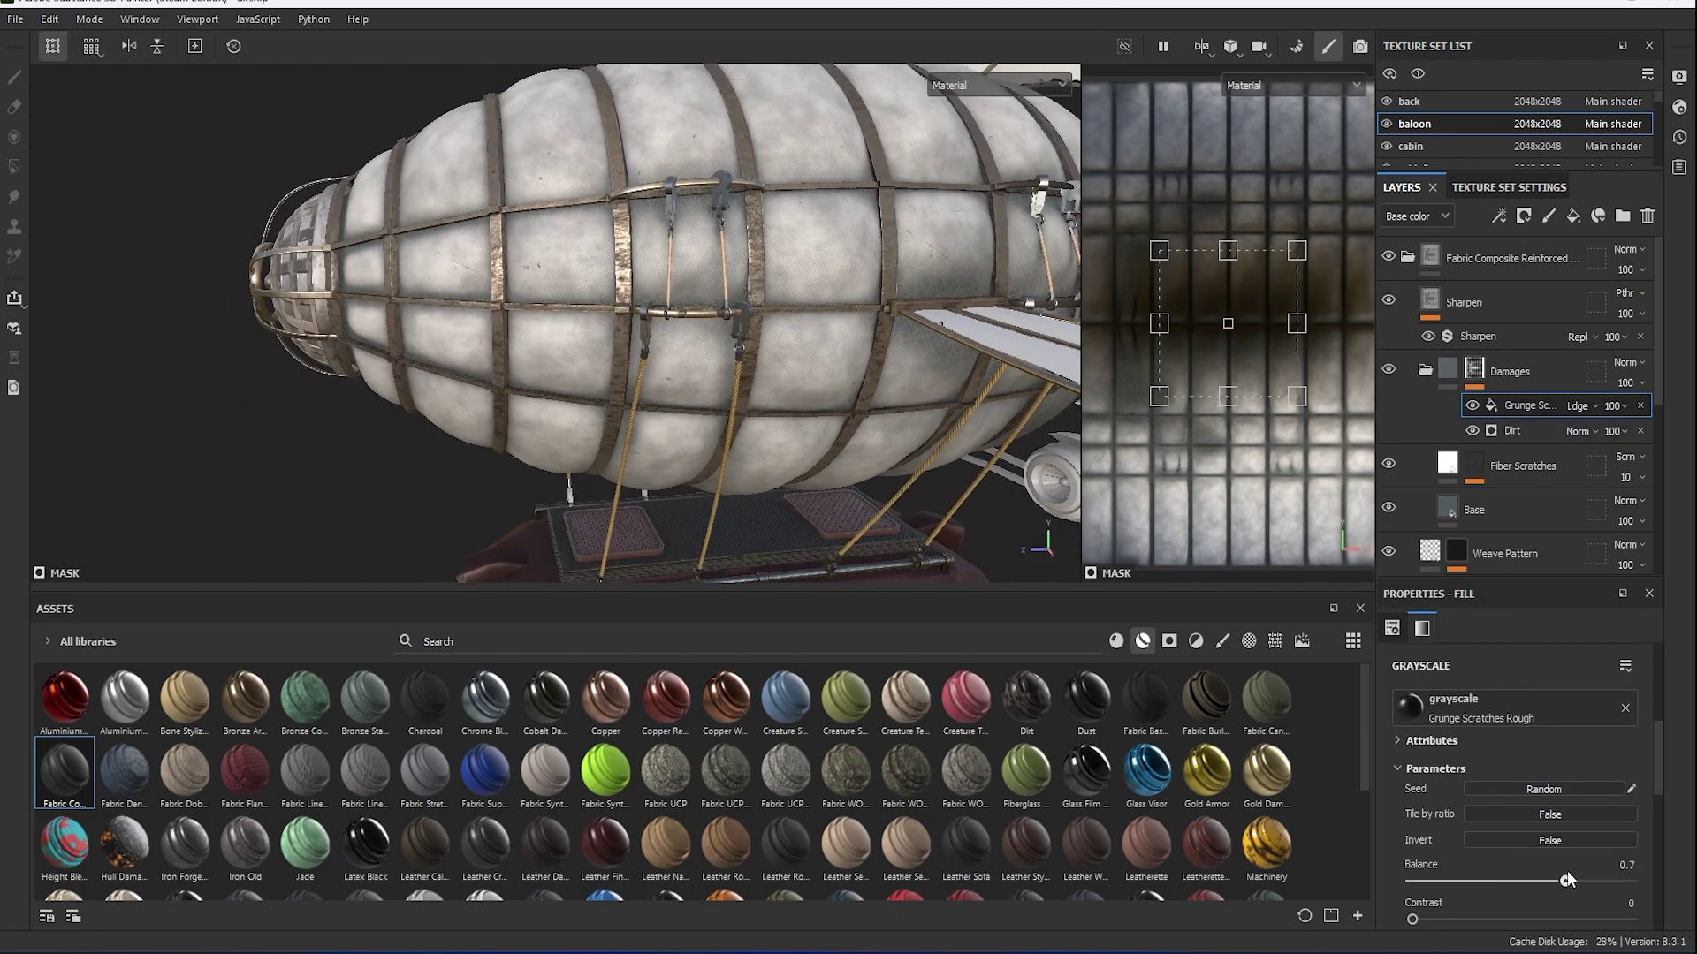
pyautogui.moveTo(1598, 856); pyautogui.dragTo(1610, 855)
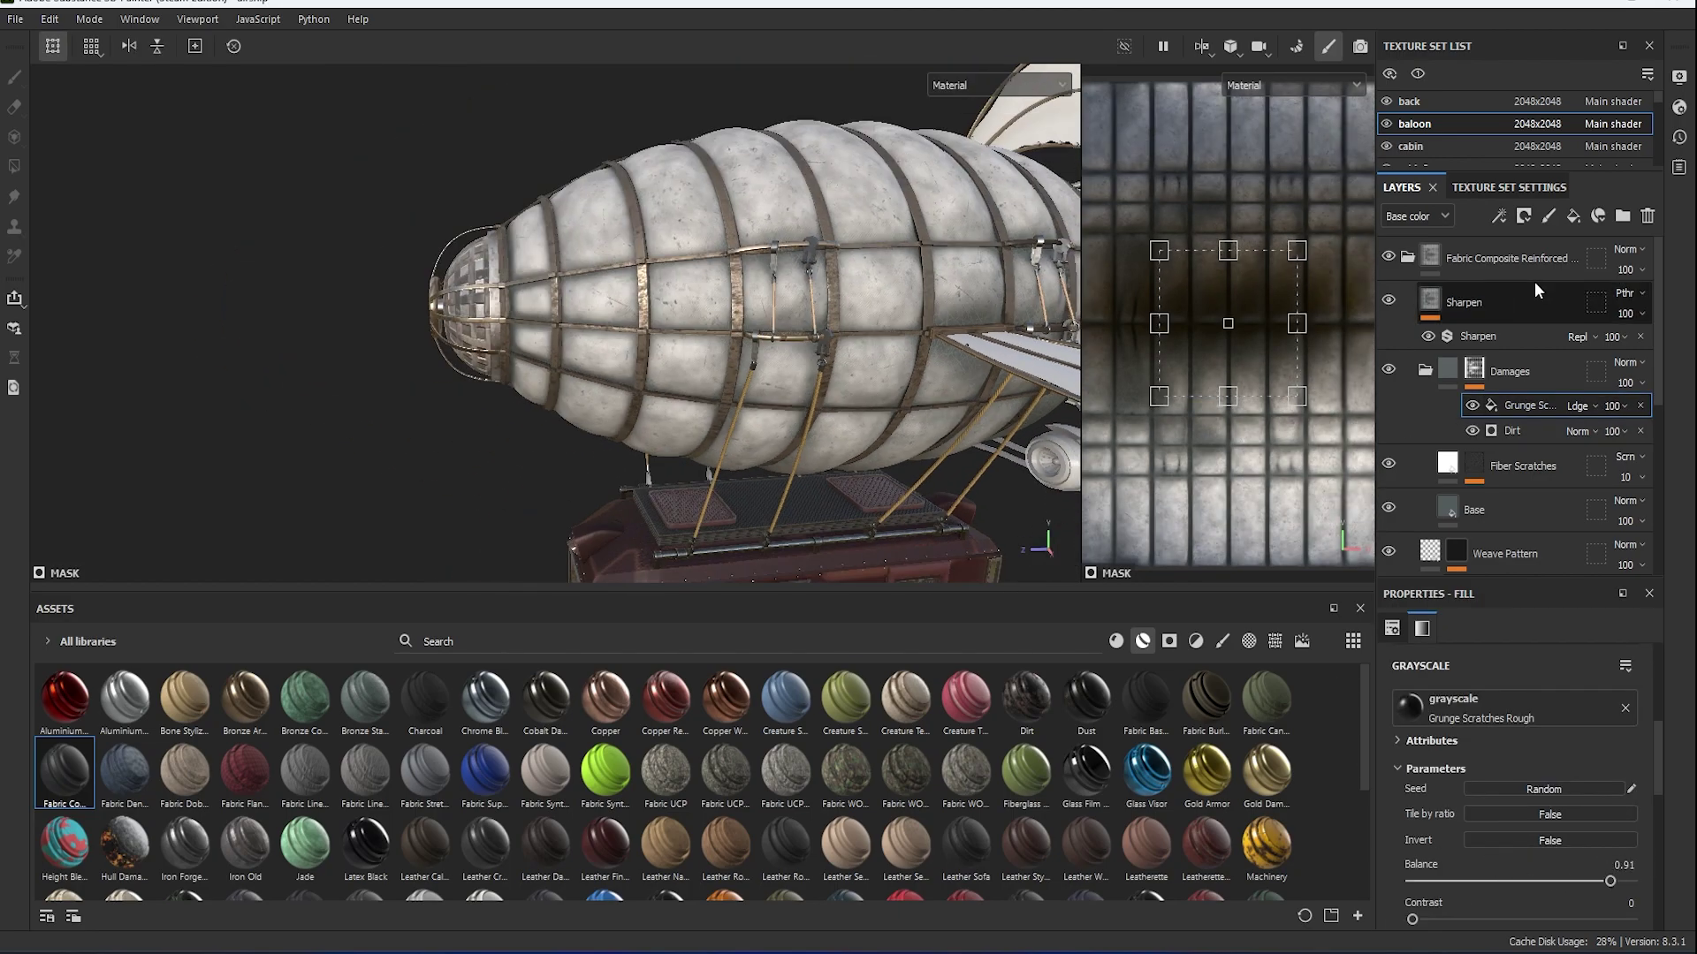
# Reduce sharpen to about 0.03, collapse the fabric folder and add a new fill layer.
pyautogui.click(1485, 336)
pyautogui.moveTo(1419, 815)
pyautogui.mouseDown()
pyautogui.moveTo(1461, 822)
pyautogui.moveTo(1406, 818)
pyautogui.mouseUp()
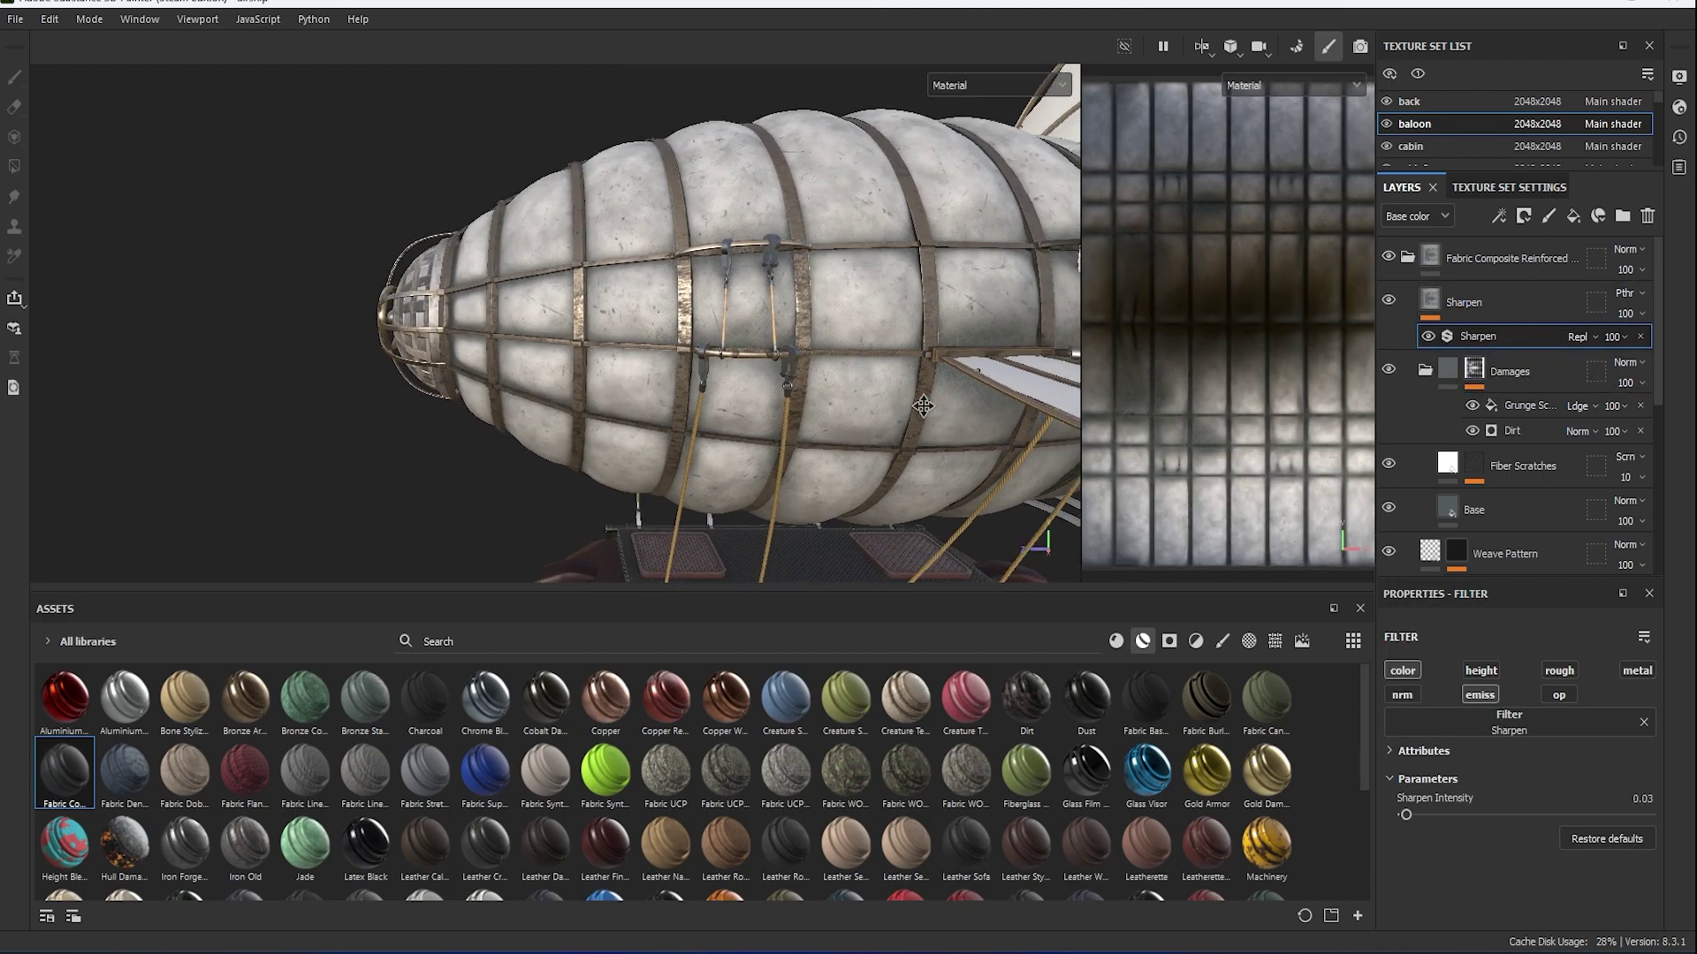
pyautogui.moveTo(883, 397)
pyautogui.keyDown('alt'); pyautogui.mouseDown()
pyautogui.moveTo(954, 446)
pyautogui.moveTo(699, 406)
pyautogui.mouseUp(); pyautogui.keyUp('alt')
pyautogui.click(1407, 257)
pyautogui.click(1573, 215)
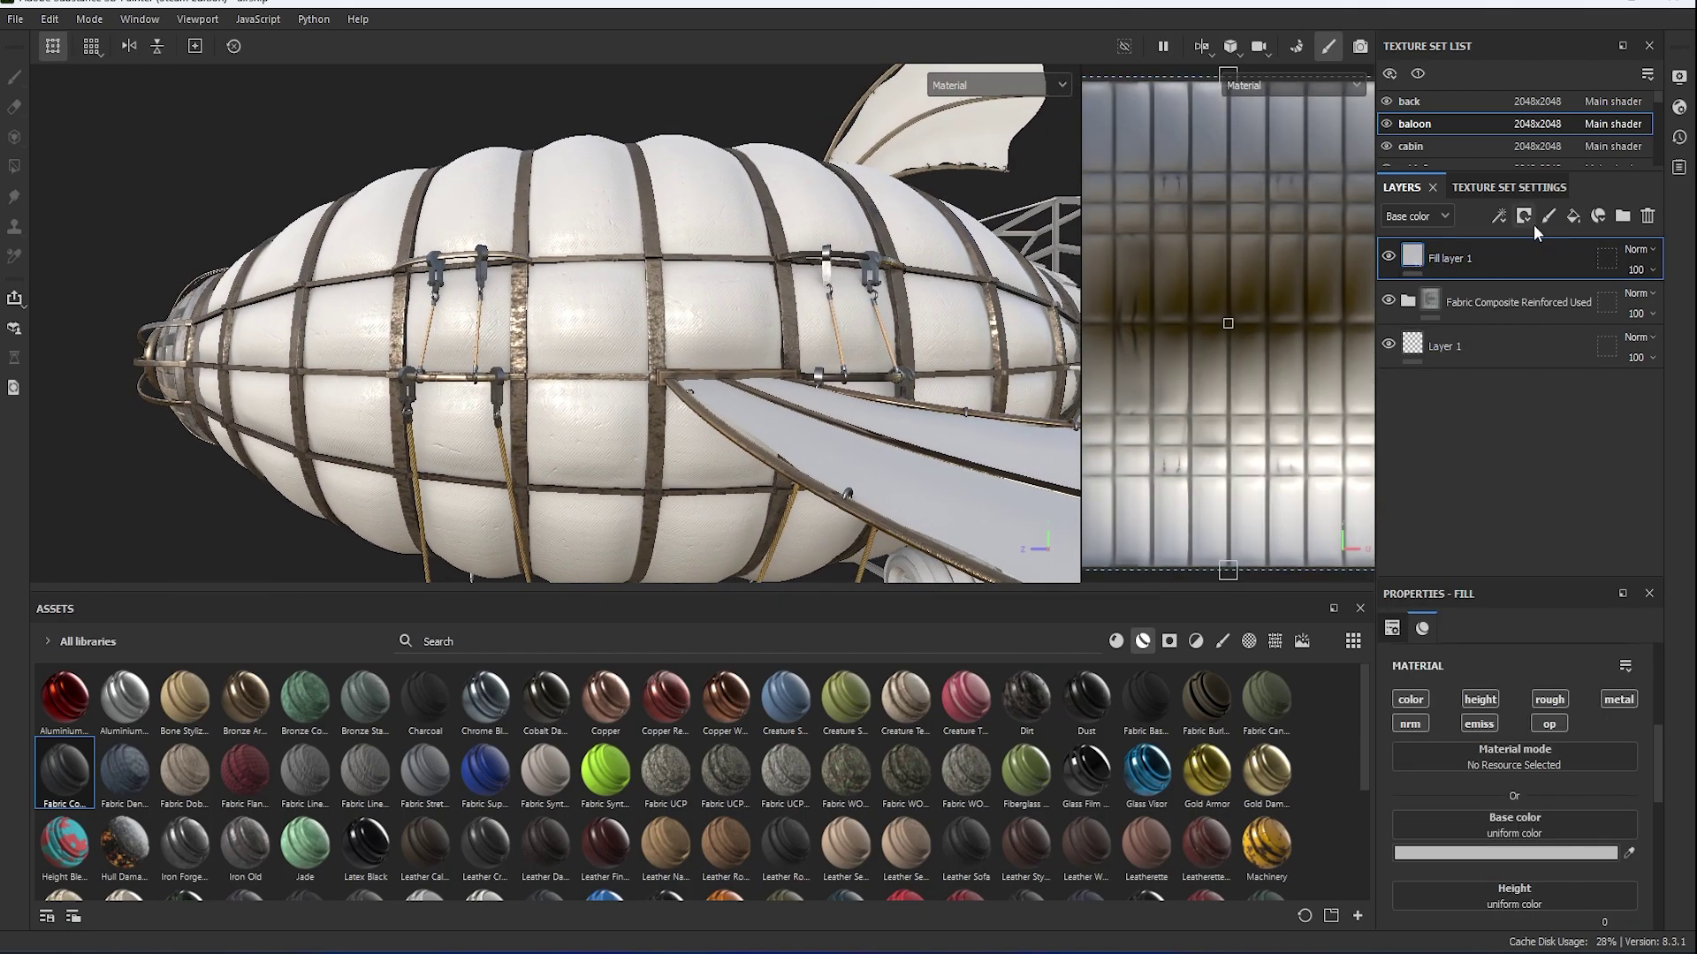
# Give Fill layer 1 a black mask with a paint effect, brush size about 33.
pyautogui.click(1524, 215)
pyautogui.click(1555, 241)
pyautogui.click(1502, 217)
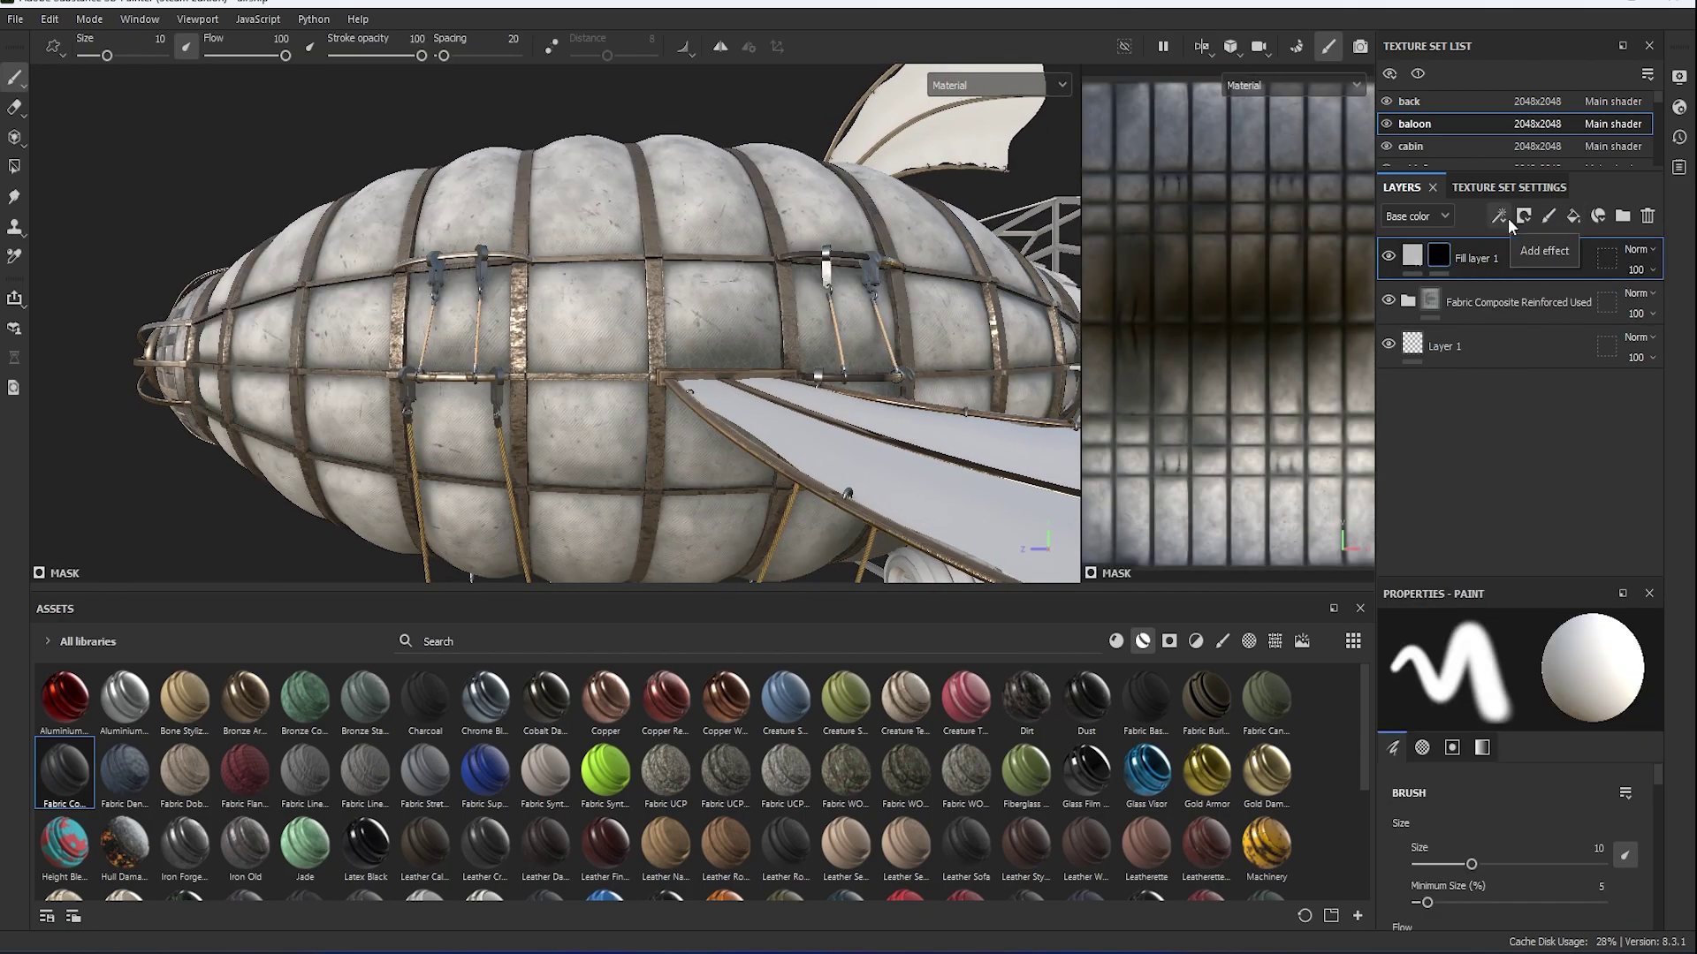
pyautogui.click(1554, 266)
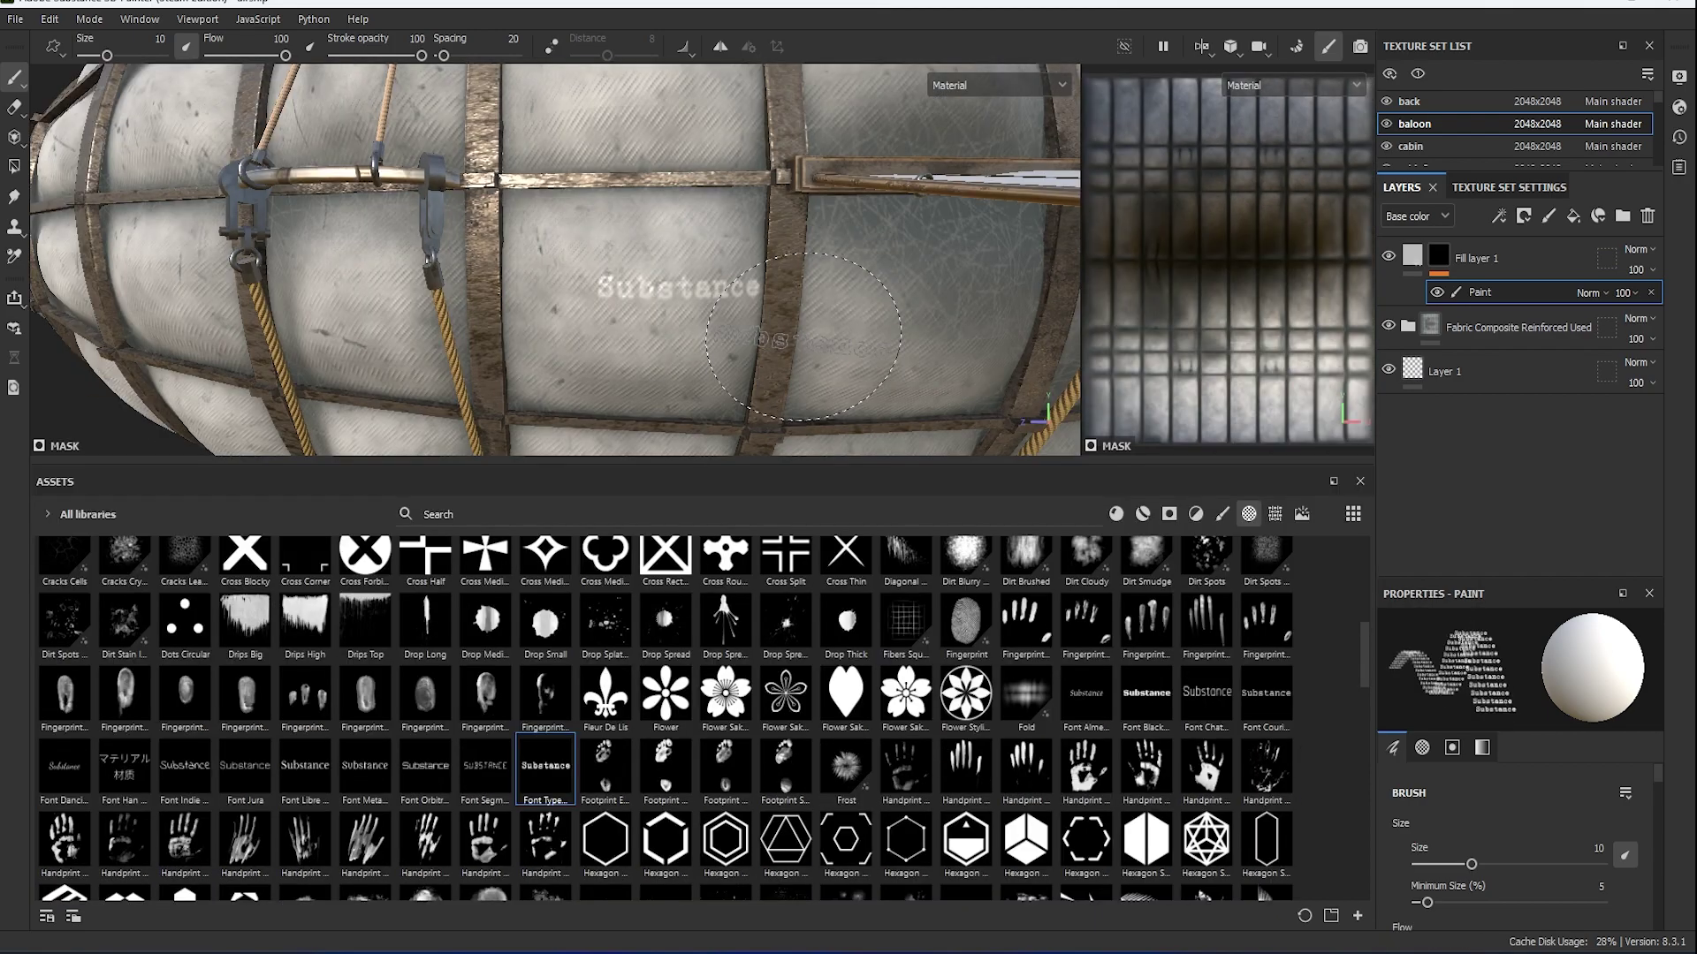
pyautogui.moveTo(788, 465); pyautogui.dragTo(834, 465)
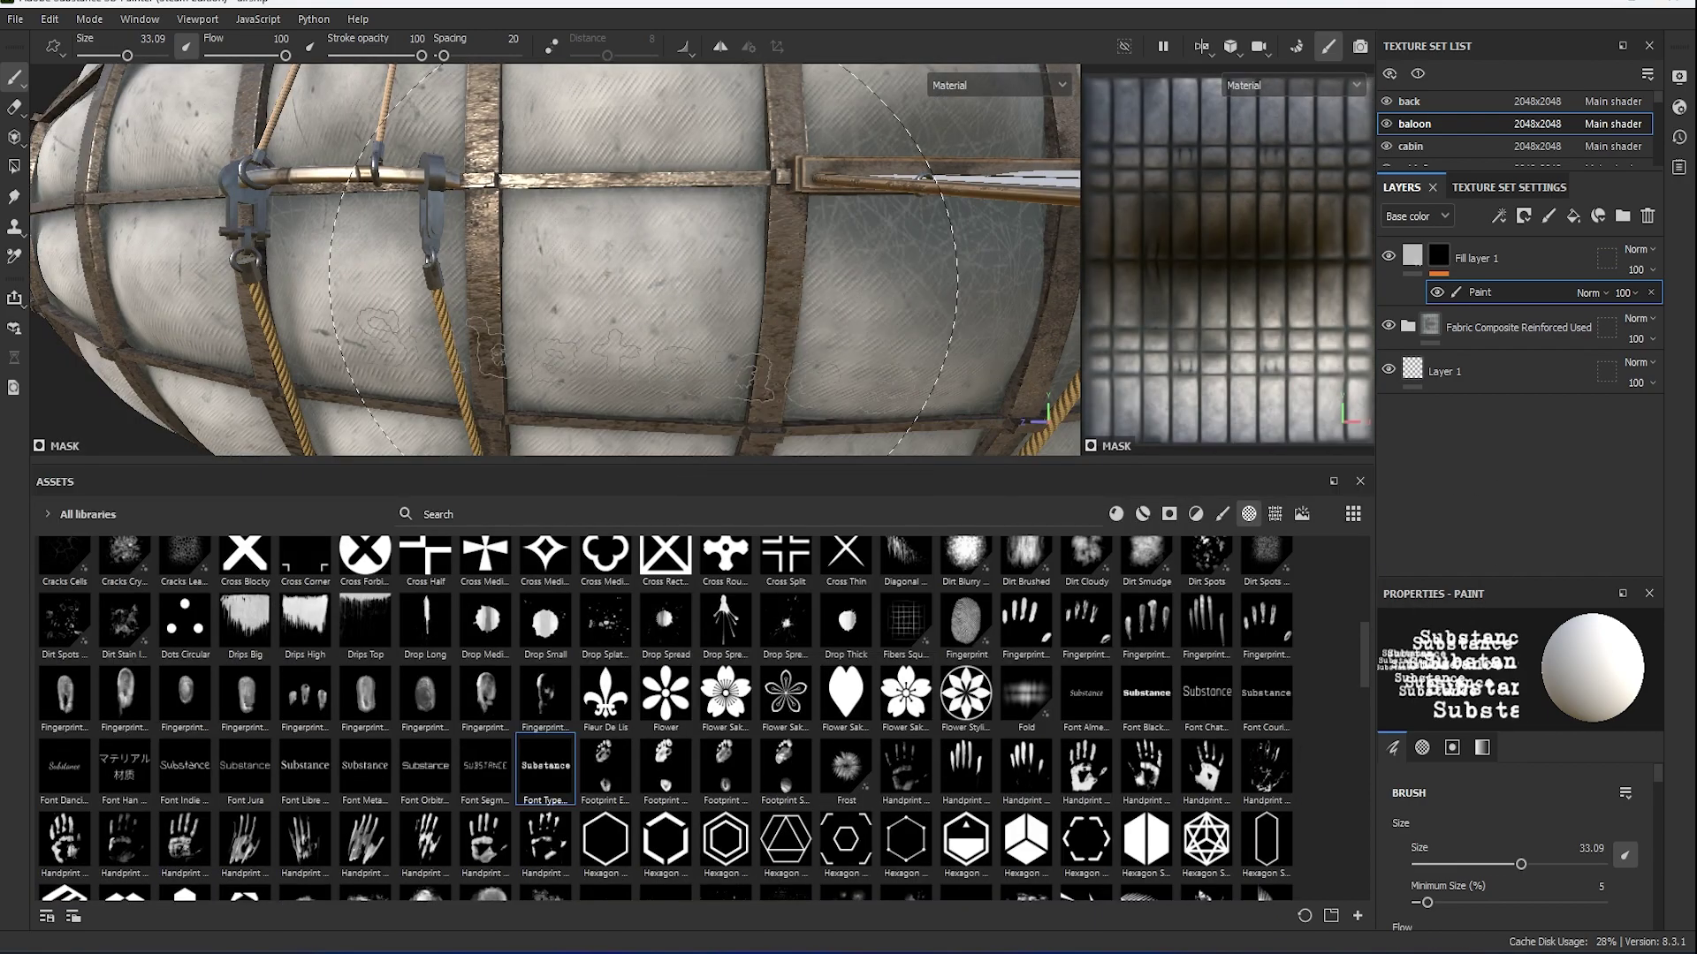
# Set the brush alpha to Font Black text reading 23.
pyautogui.click(1421, 748)
pyautogui.doubleClick(1505, 868)
pyautogui.write('23')
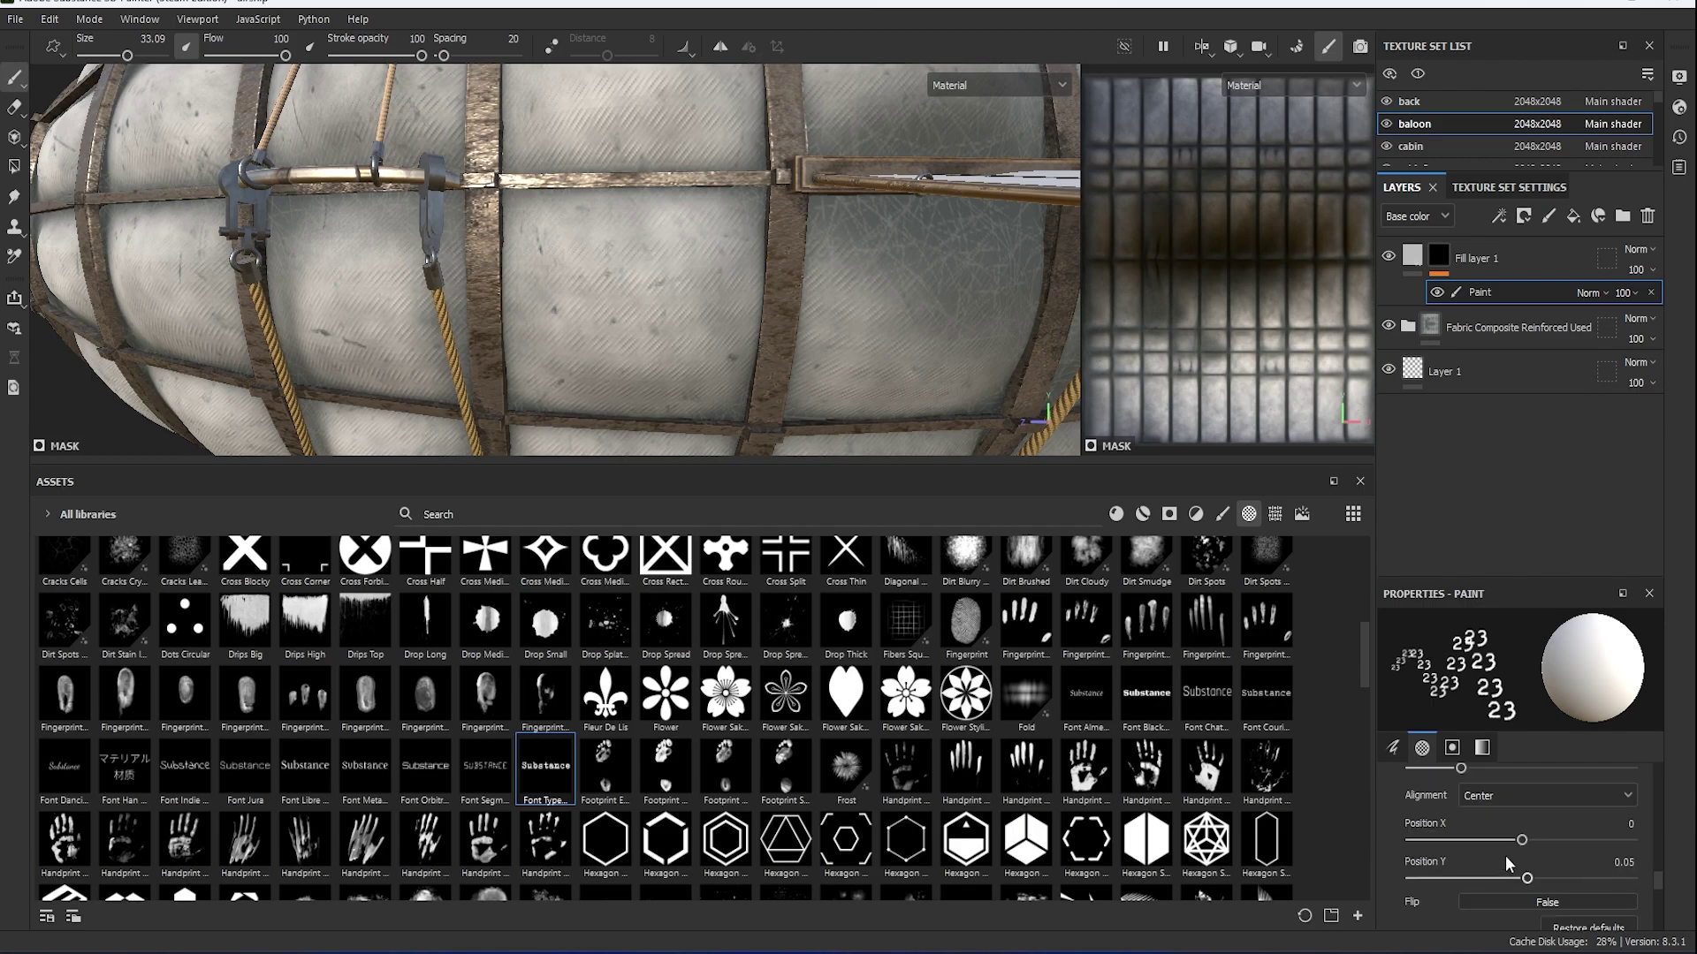
pyautogui.scroll(-2, 1477, 828)
pyautogui.moveTo(1458, 880); pyautogui.dragTo(1526, 886)
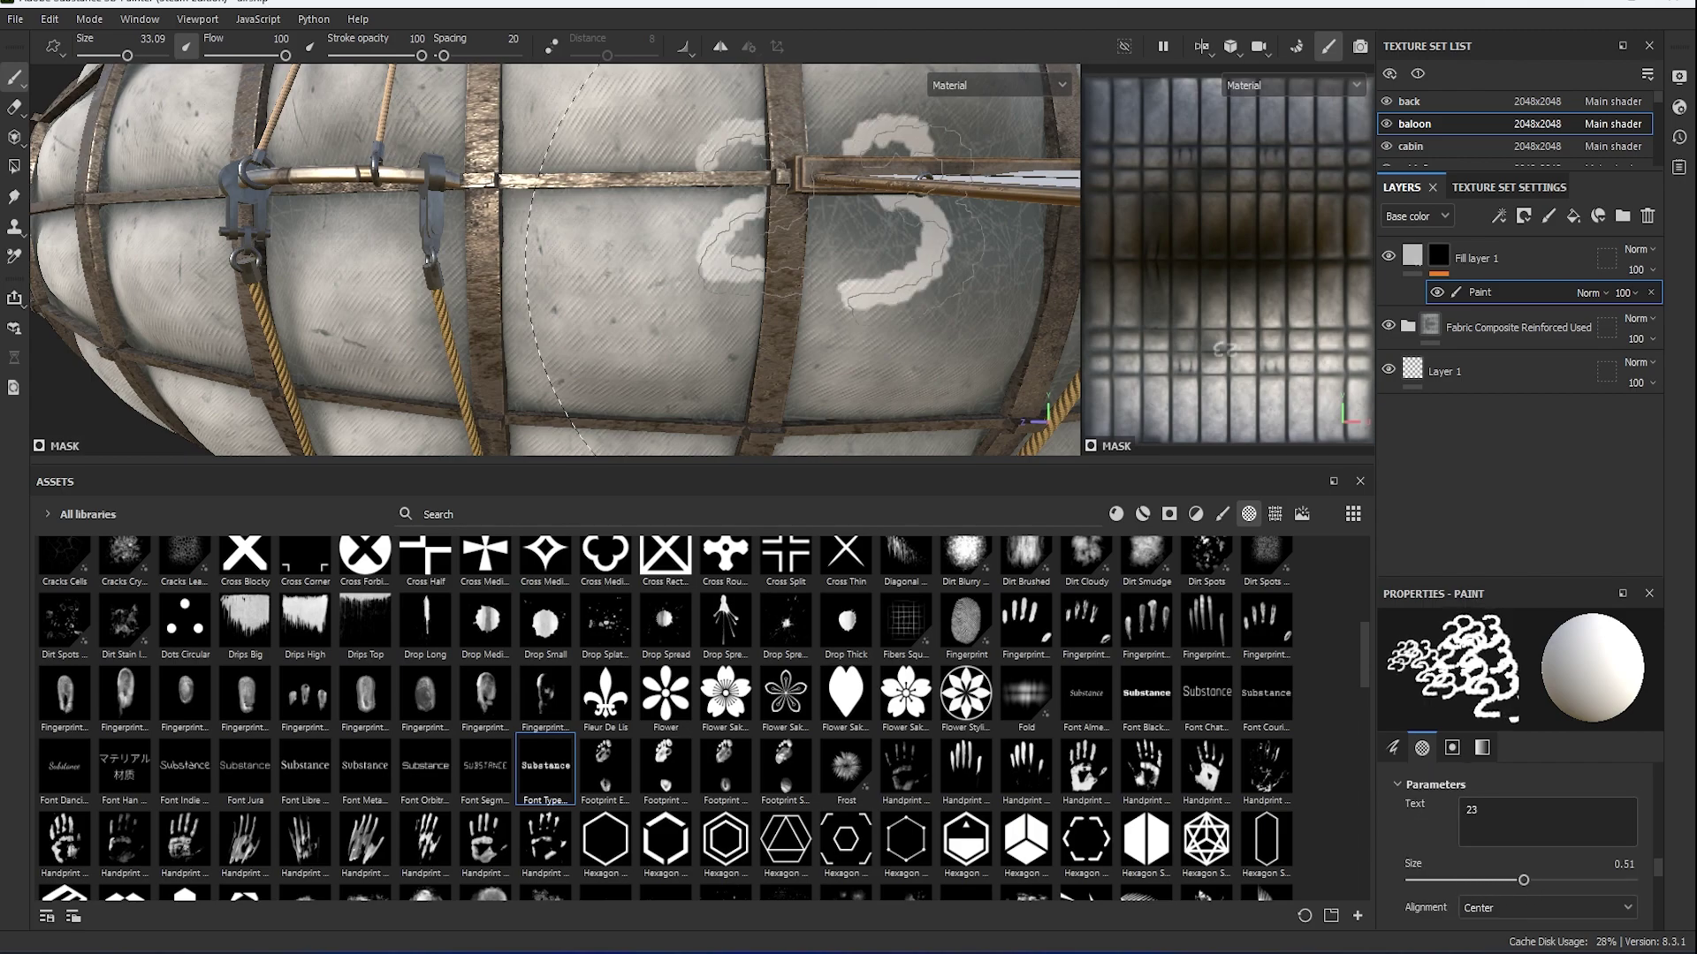
pyautogui.keyDown('alt'); pyautogui.moveTo(870, 226); pyautogui.dragTo(703, 266); pyautogui.keyUp('alt')
pyautogui.click(1137, 705)
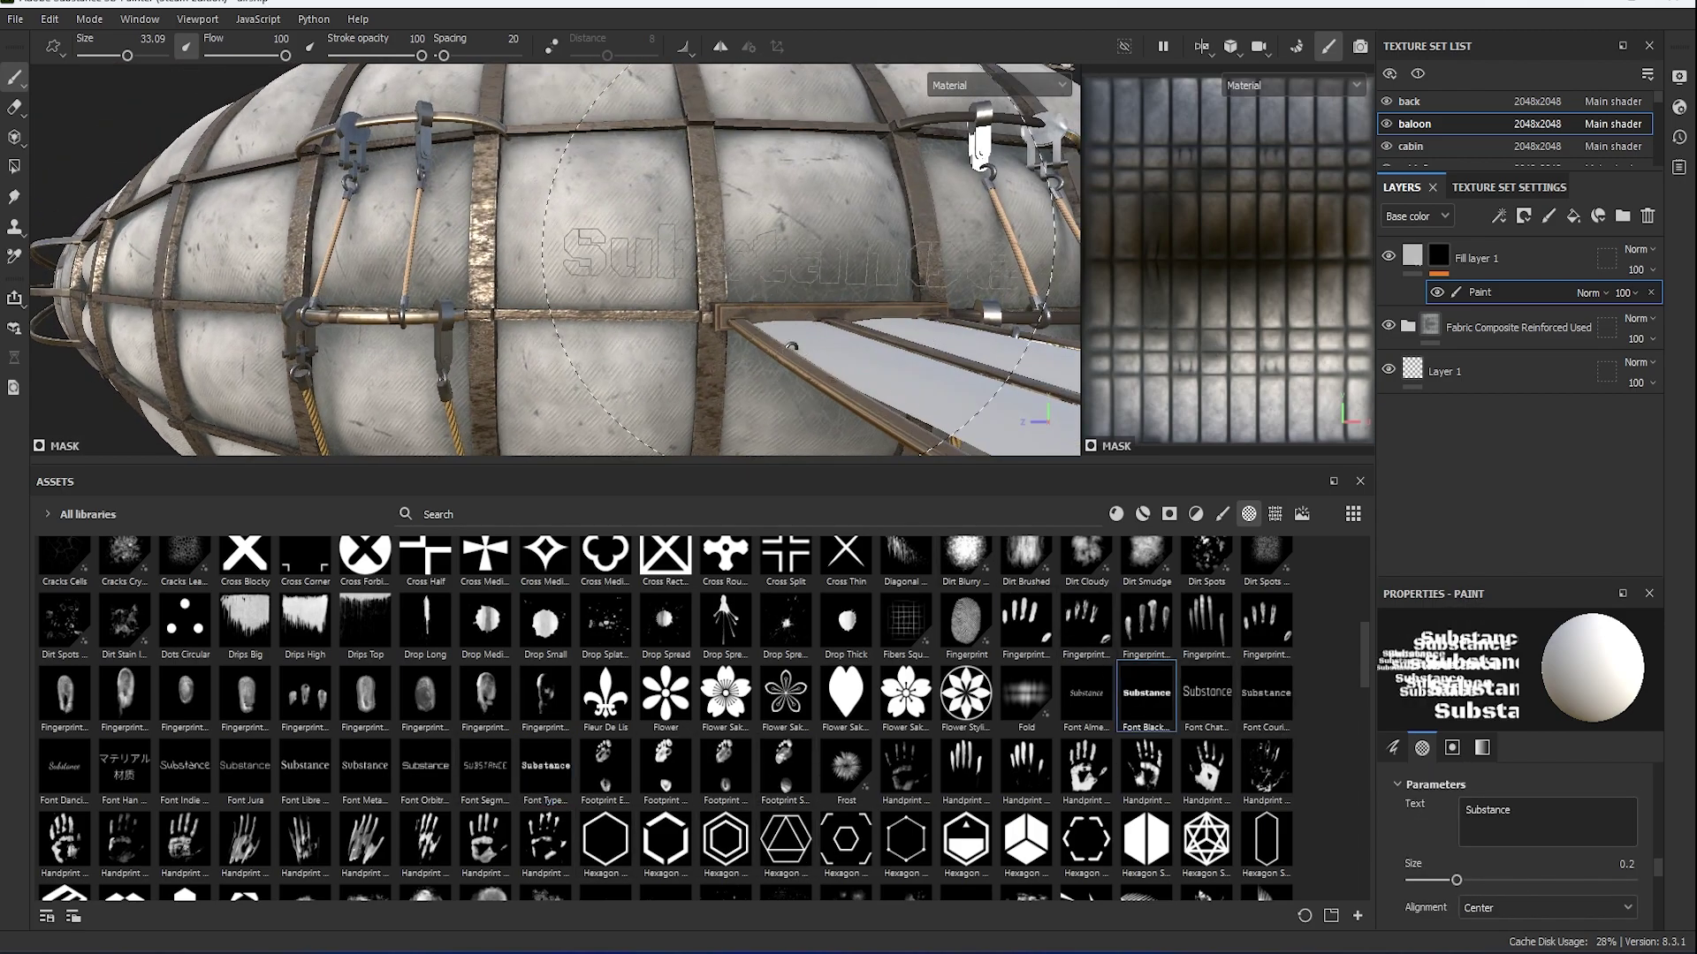
# Enlarge the 23 lettering and brush to about 77, enable symmetry and stamp 23 on the balloon.
pyautogui.click(1503, 809)
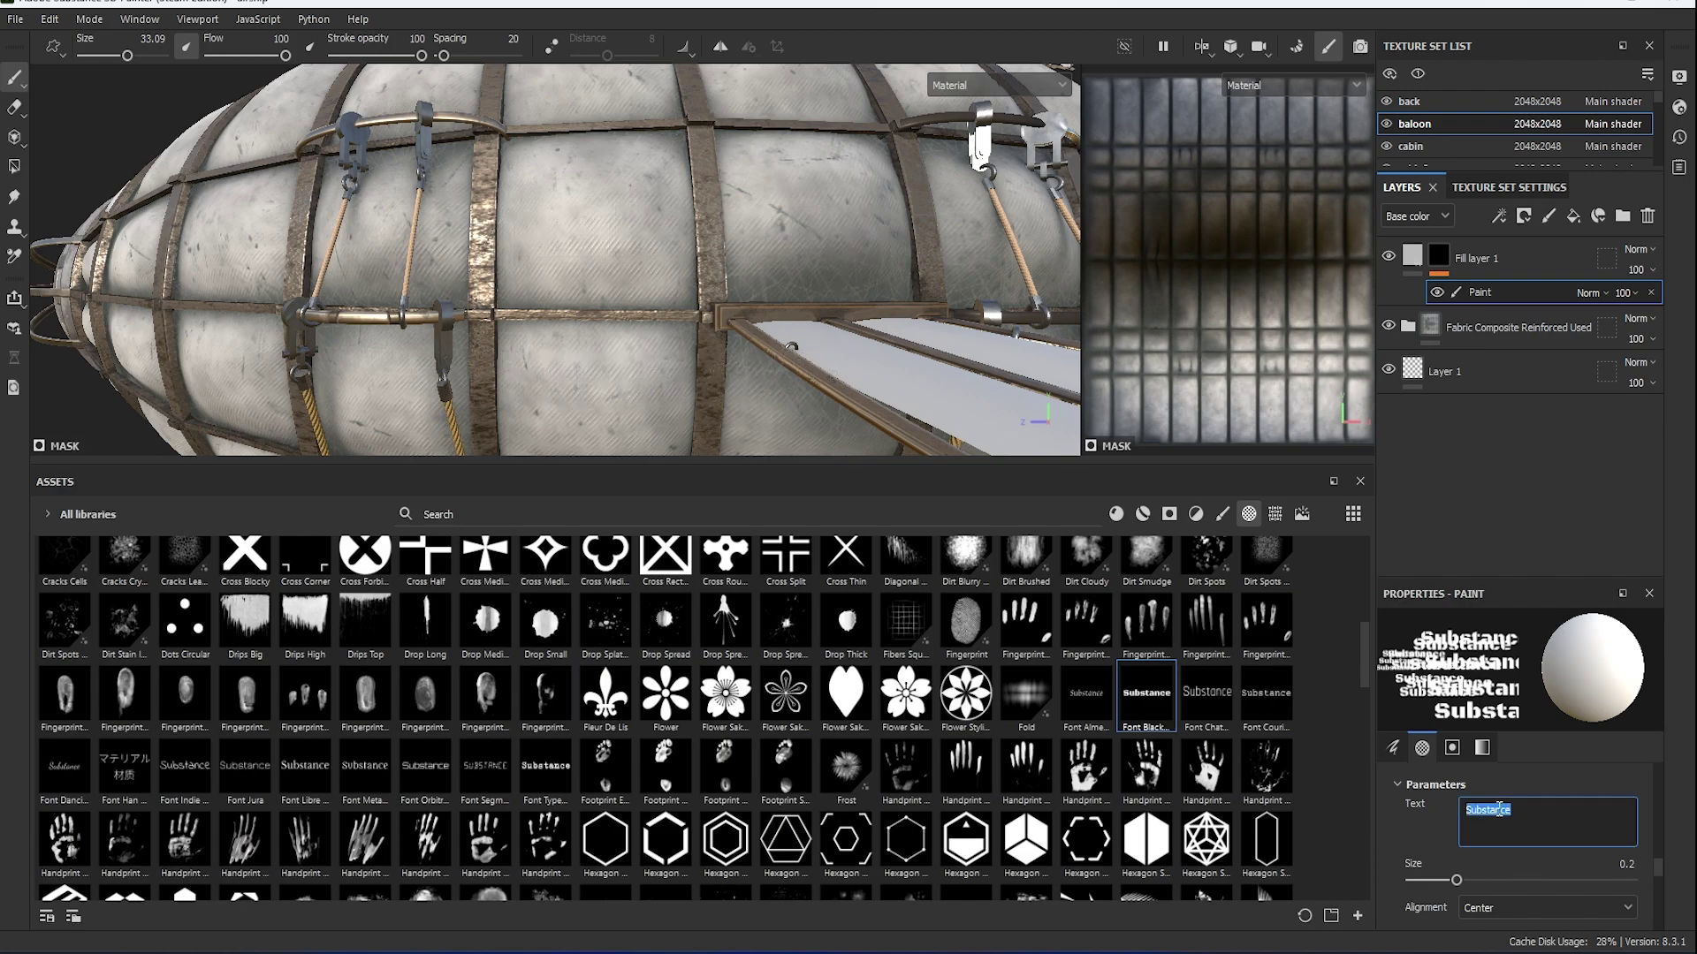
pyautogui.write('23')
pyautogui.moveTo(1456, 880); pyautogui.dragTo(1481, 881)
pyautogui.keyDown('alt'); pyautogui.moveTo(791, 274); pyautogui.dragTo(681, 265); pyautogui.keyUp('alt')
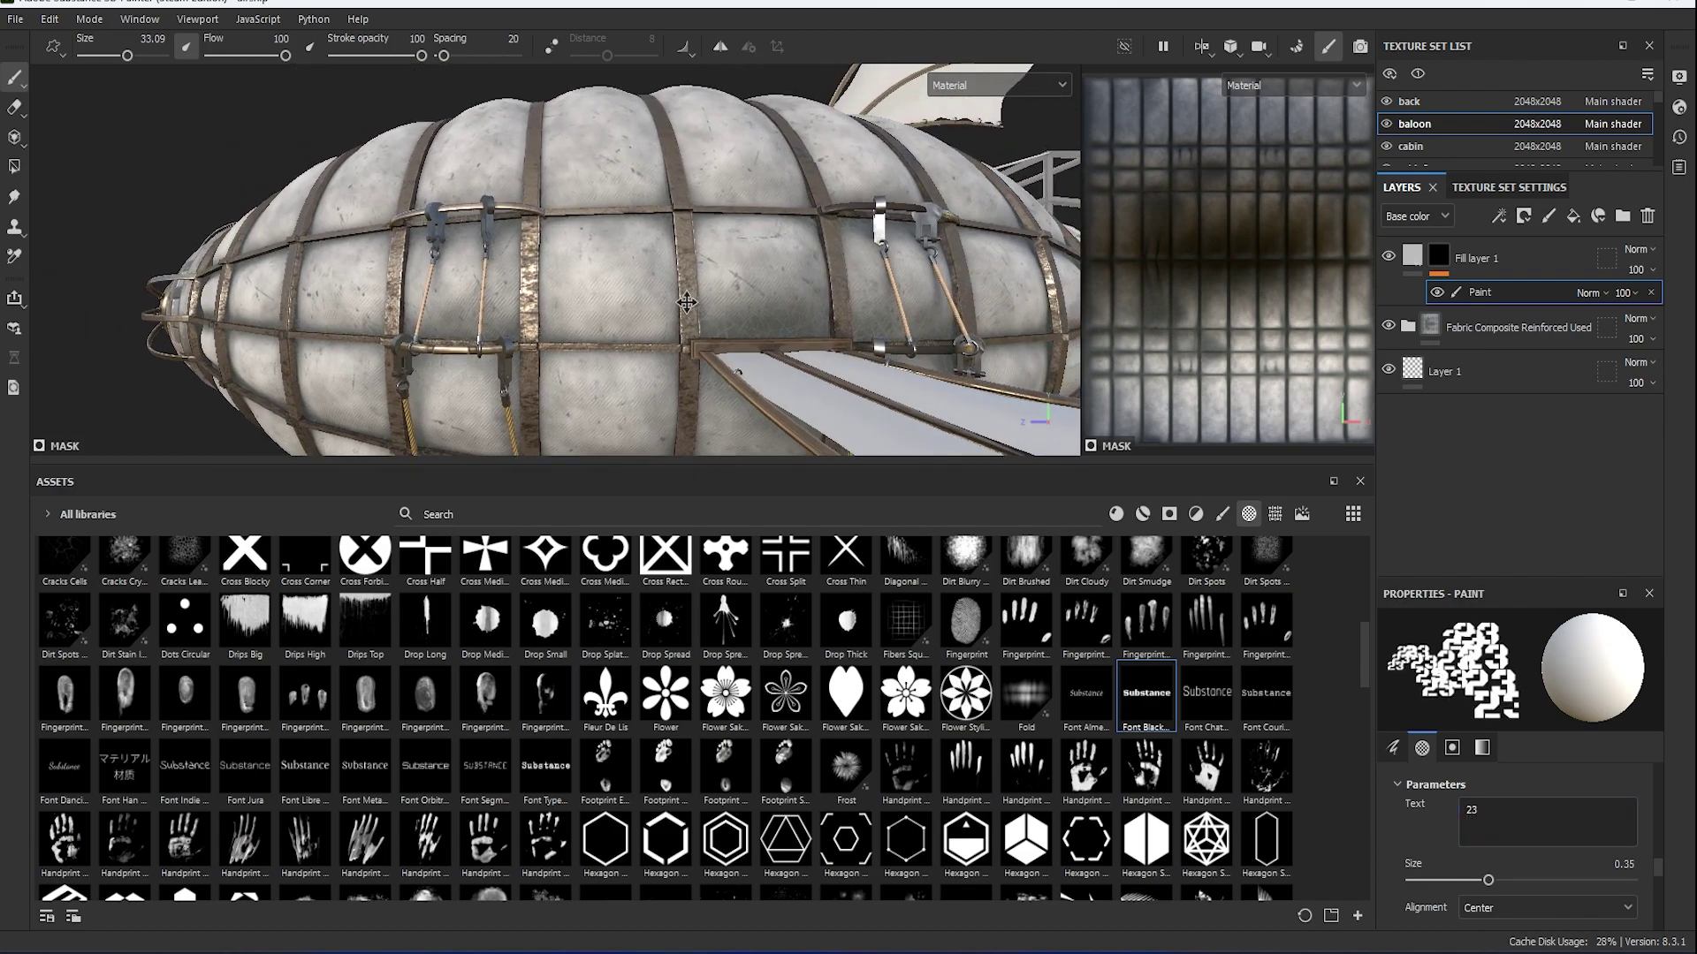
pyautogui.rightClick(681, 265)
pyautogui.moveTo(760, 389); pyautogui.dragTo(791, 389)
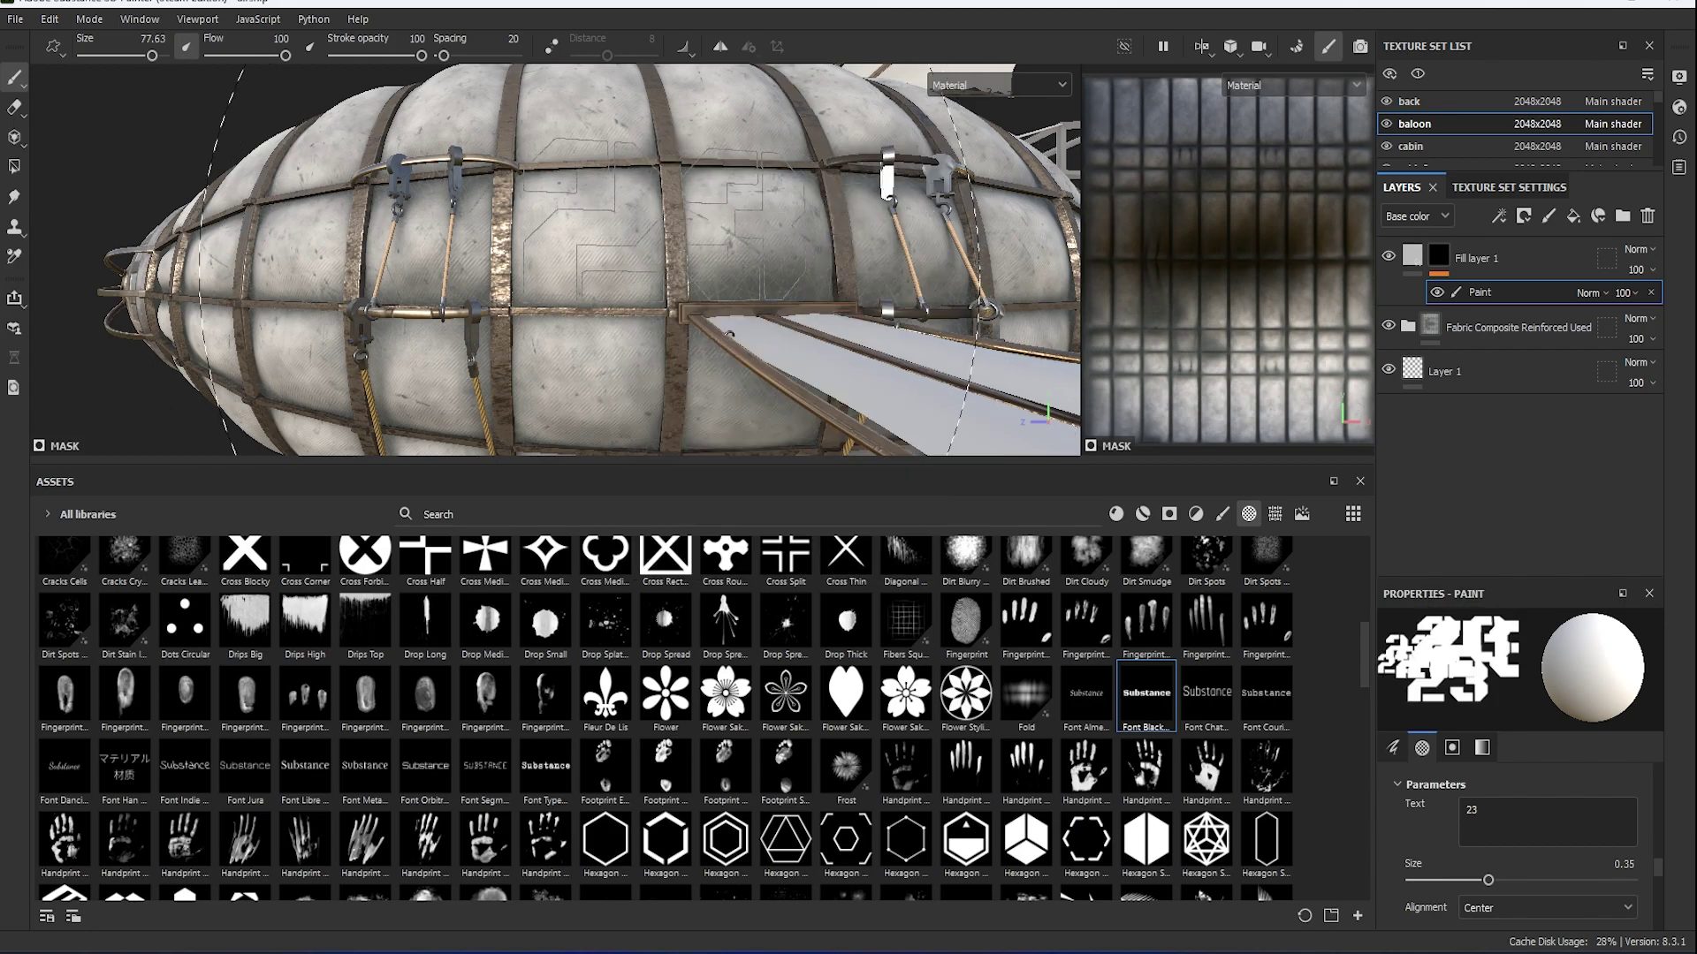
pyautogui.keyDown('alt'); pyautogui.moveTo(729, 336); pyautogui.dragTo(709, 44); pyautogui.keyUp('alt')
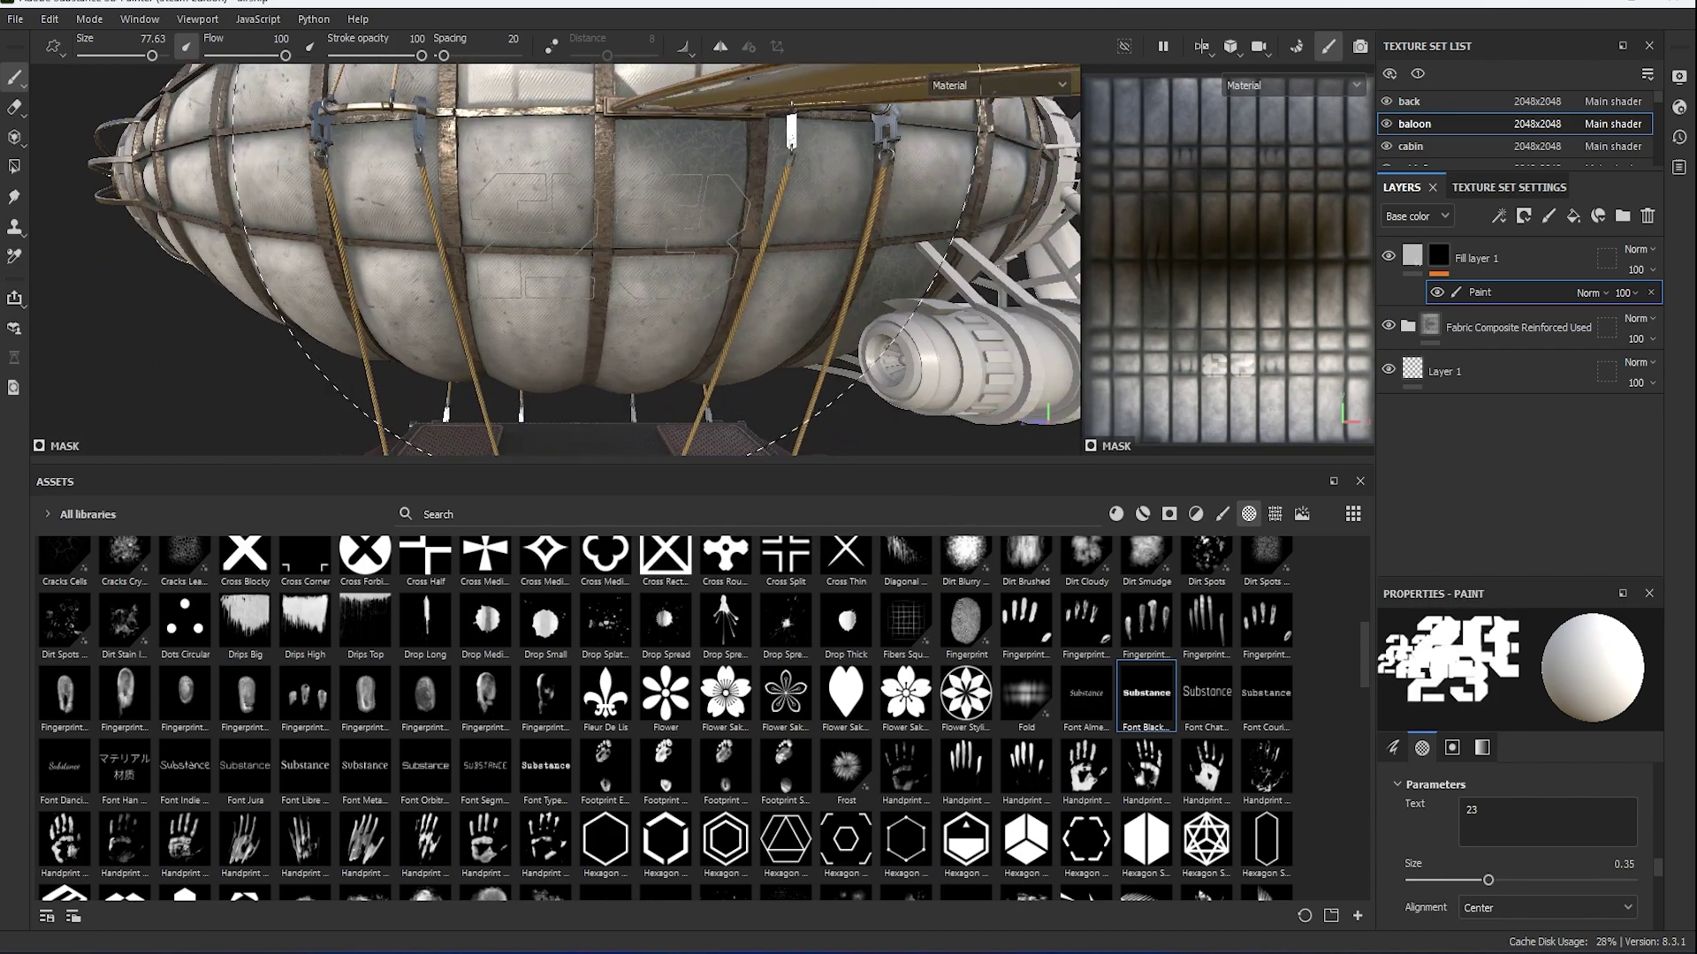
pyautogui.click(717, 46)
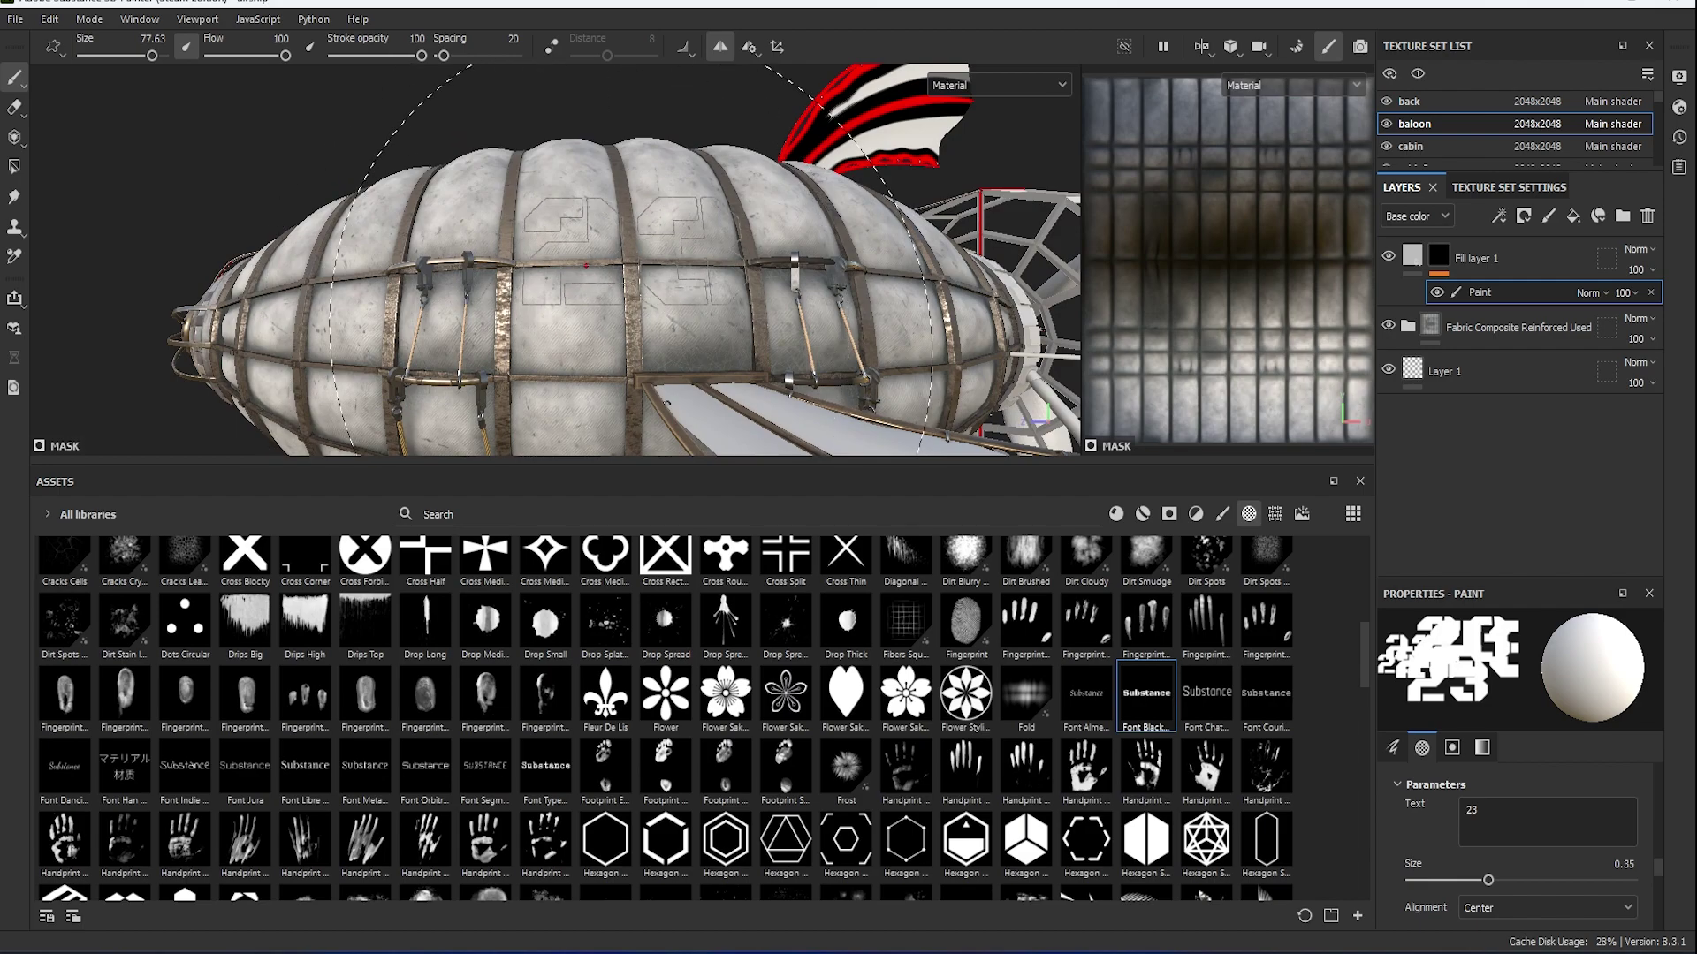
pyautogui.click(586, 265)
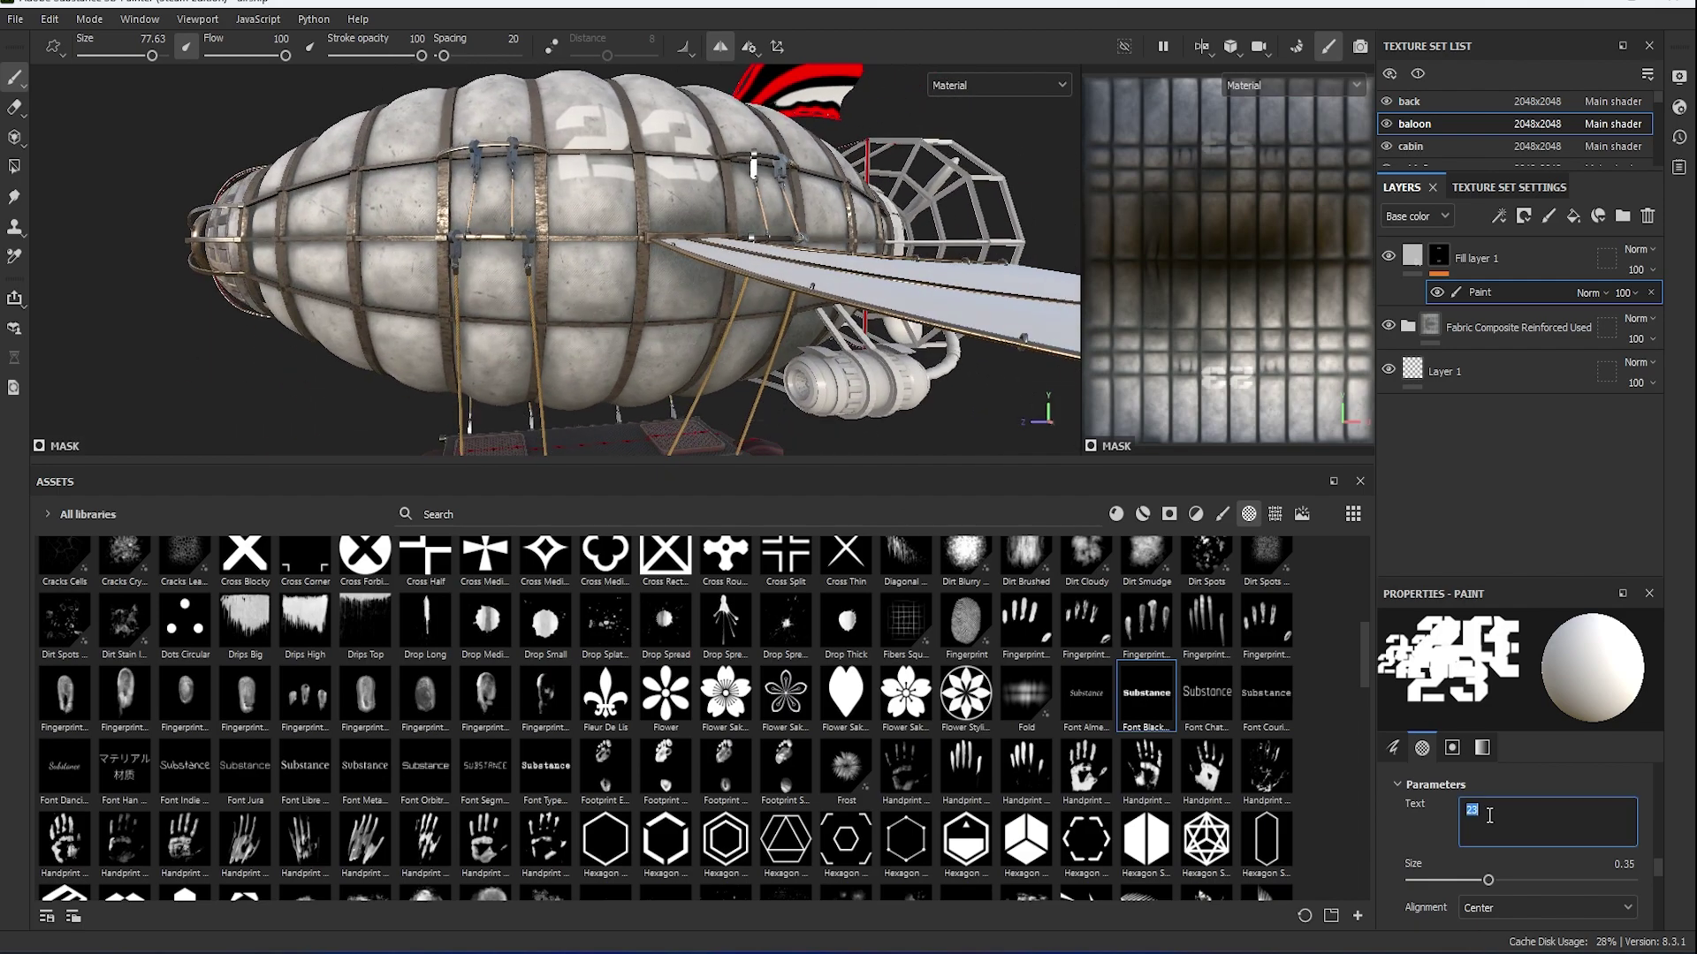
# Change the text to WEST and stamp it on the balloon with a smaller brush.
pyautogui.write('WEST')
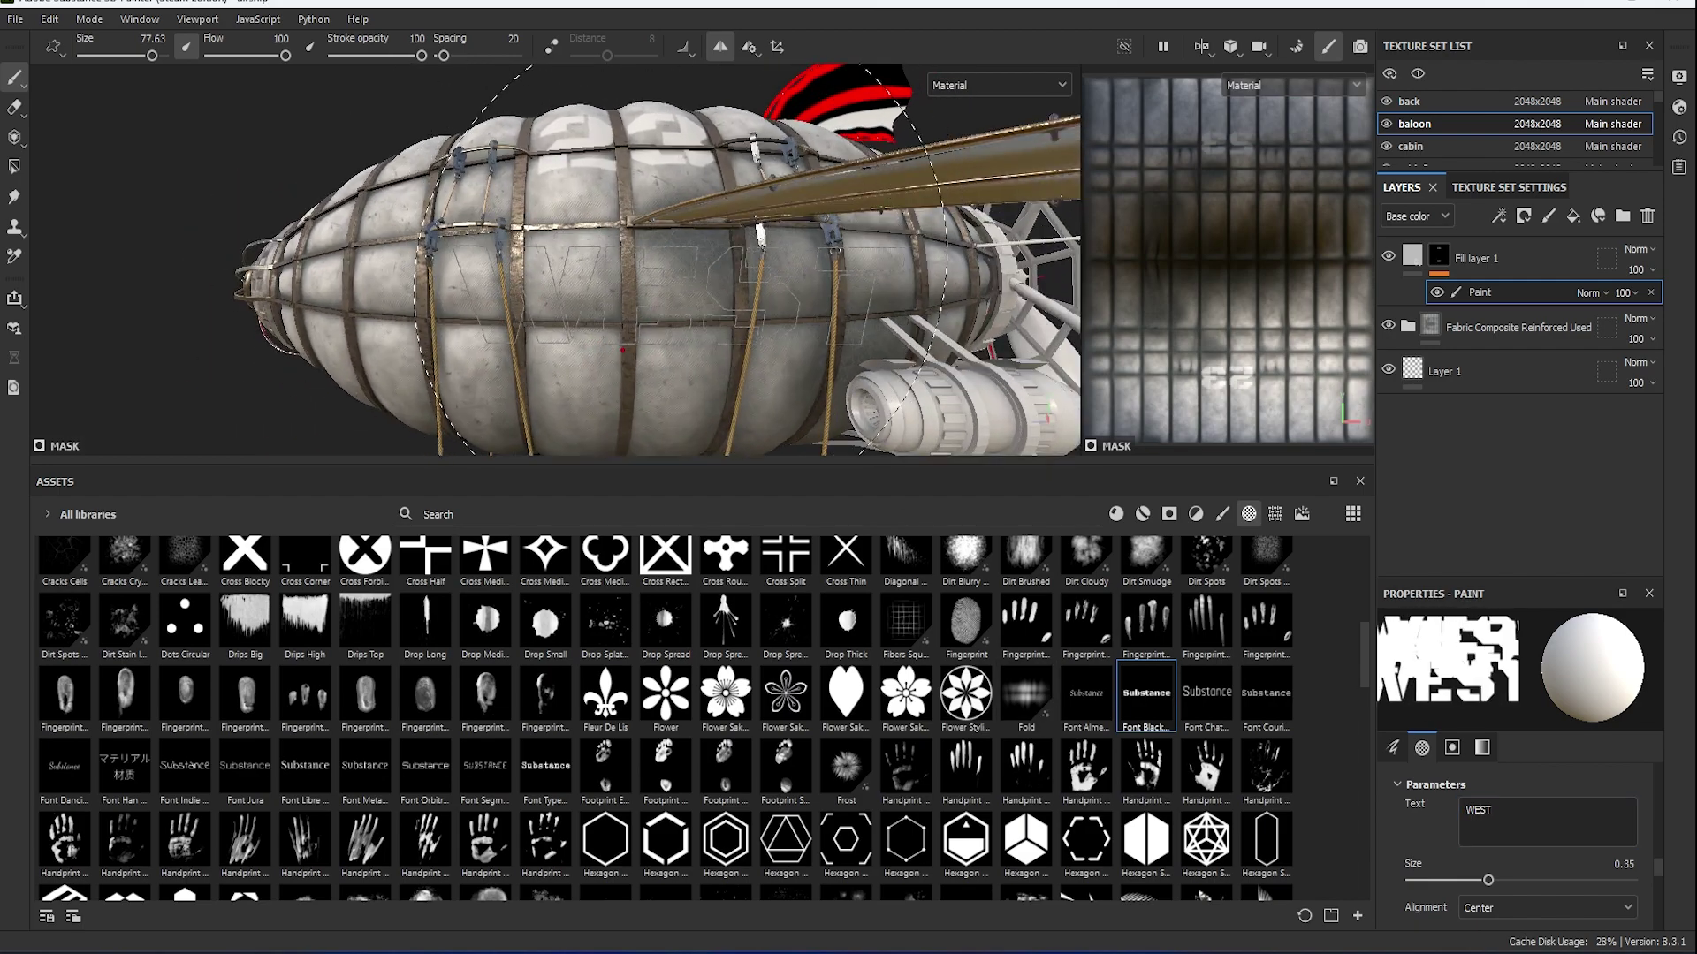
pyautogui.moveTo(623, 351)
pyautogui.keyDown('alt'); pyautogui.mouseDown()
pyautogui.moveTo(584, 318)
pyautogui.moveTo(609, 273)
pyautogui.moveTo(666, 245)
pyautogui.mouseUp(); pyautogui.keyUp('alt')
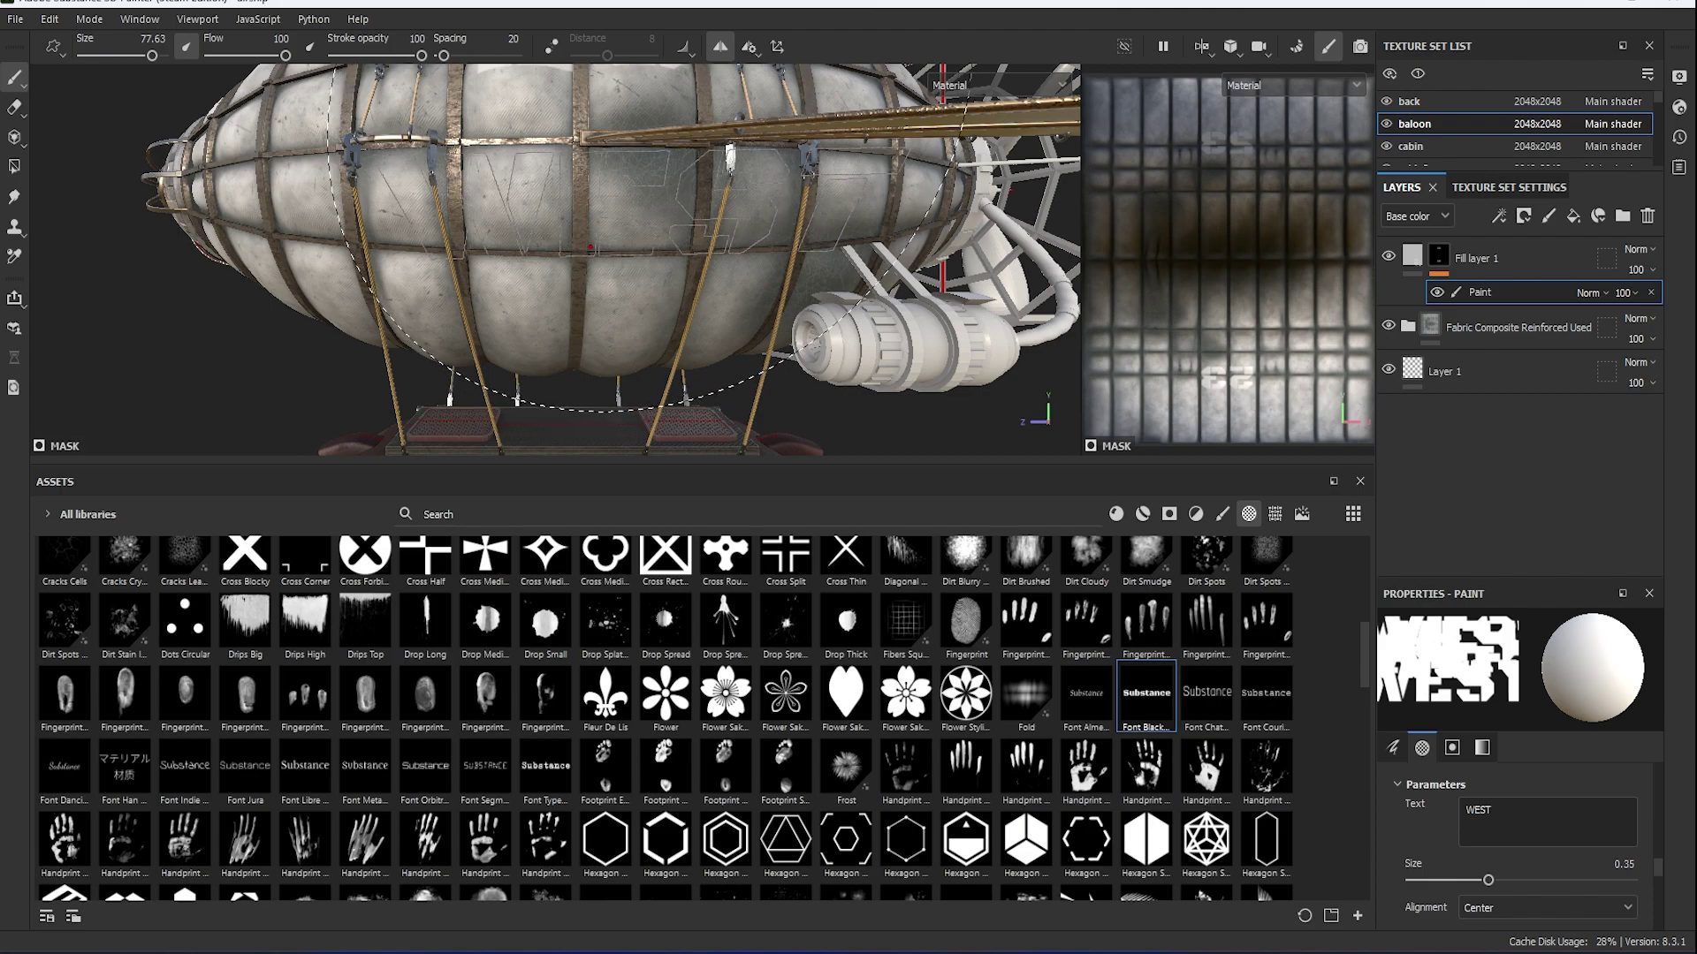
pyautogui.keyDown('alt'); pyautogui.moveTo(590, 248); pyautogui.dragTo(576, 290); pyautogui.keyUp('alt')
pyautogui.rightClick(576, 290)
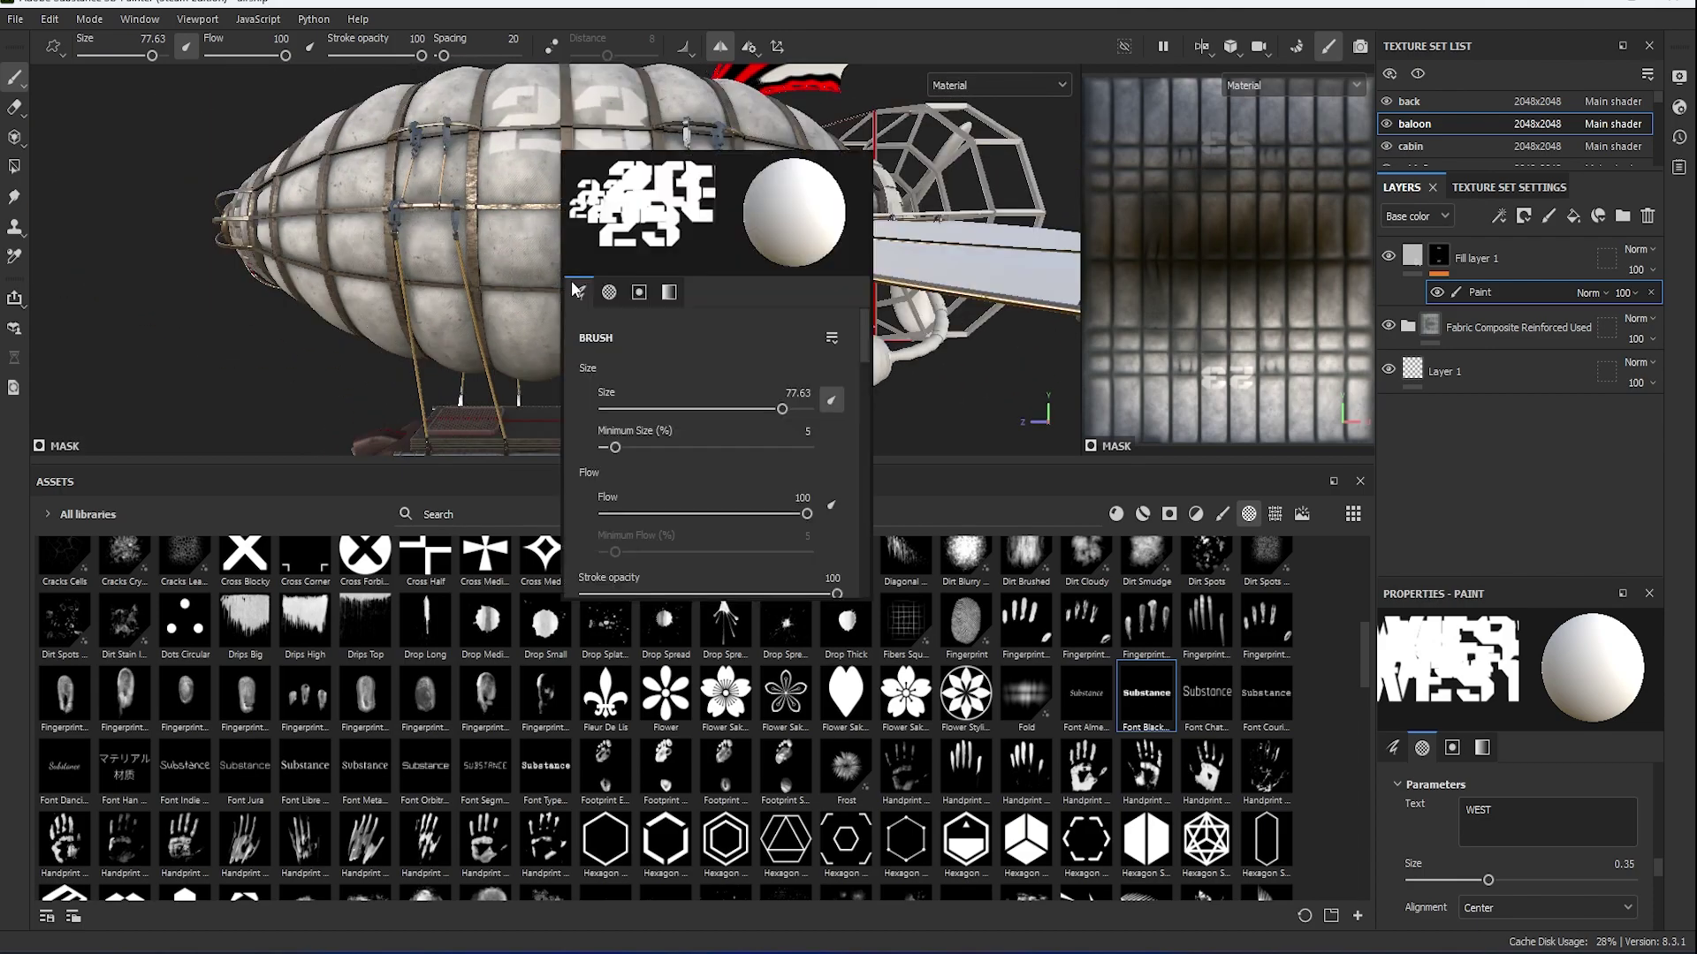
pyautogui.moveTo(782, 410); pyautogui.dragTo(739, 409)
pyautogui.moveTo(583, 266)
pyautogui.keyDown('alt'); pyautogui.mouseDown()
pyautogui.moveTo(530, 263)
pyautogui.moveTo(619, 292)
pyautogui.mouseUp(); pyautogui.keyUp('alt')
# Switch the brush stamp to a Hexagon alpha.
pyautogui.click(605, 694)
pyautogui.rightClick(787, 387)
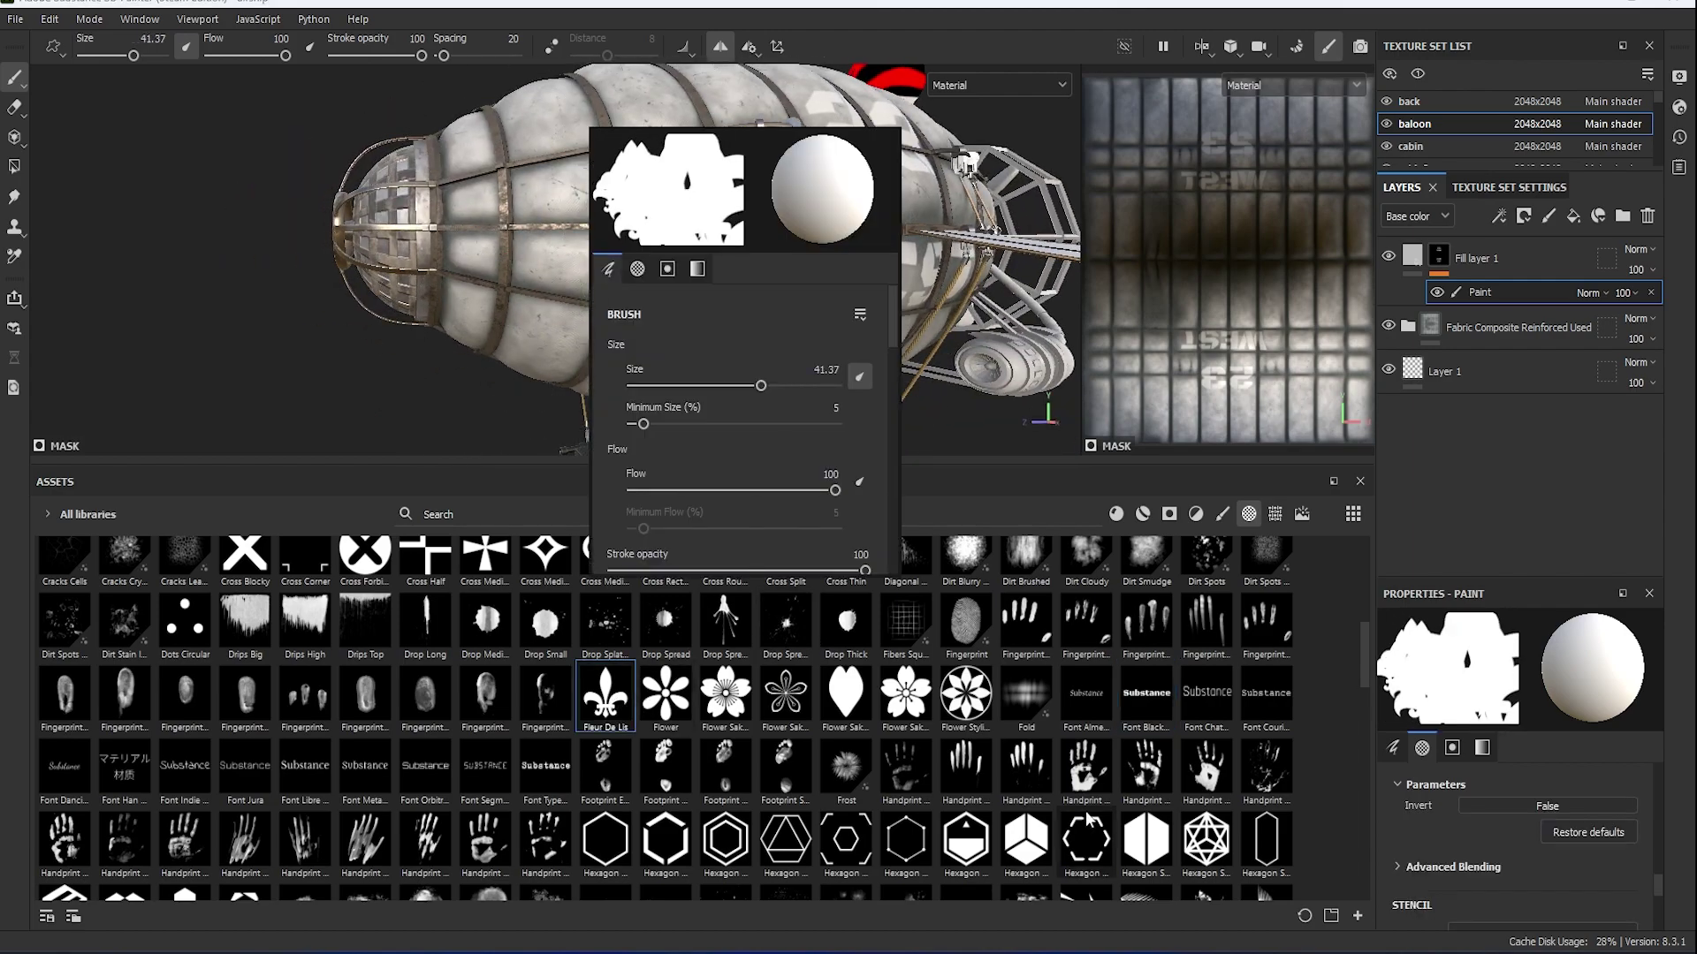
pyautogui.click(966, 839)
pyautogui.keyDown('alt'); pyautogui.moveTo(583, 222); pyautogui.dragTo(616, 298); pyautogui.keyUp('alt')
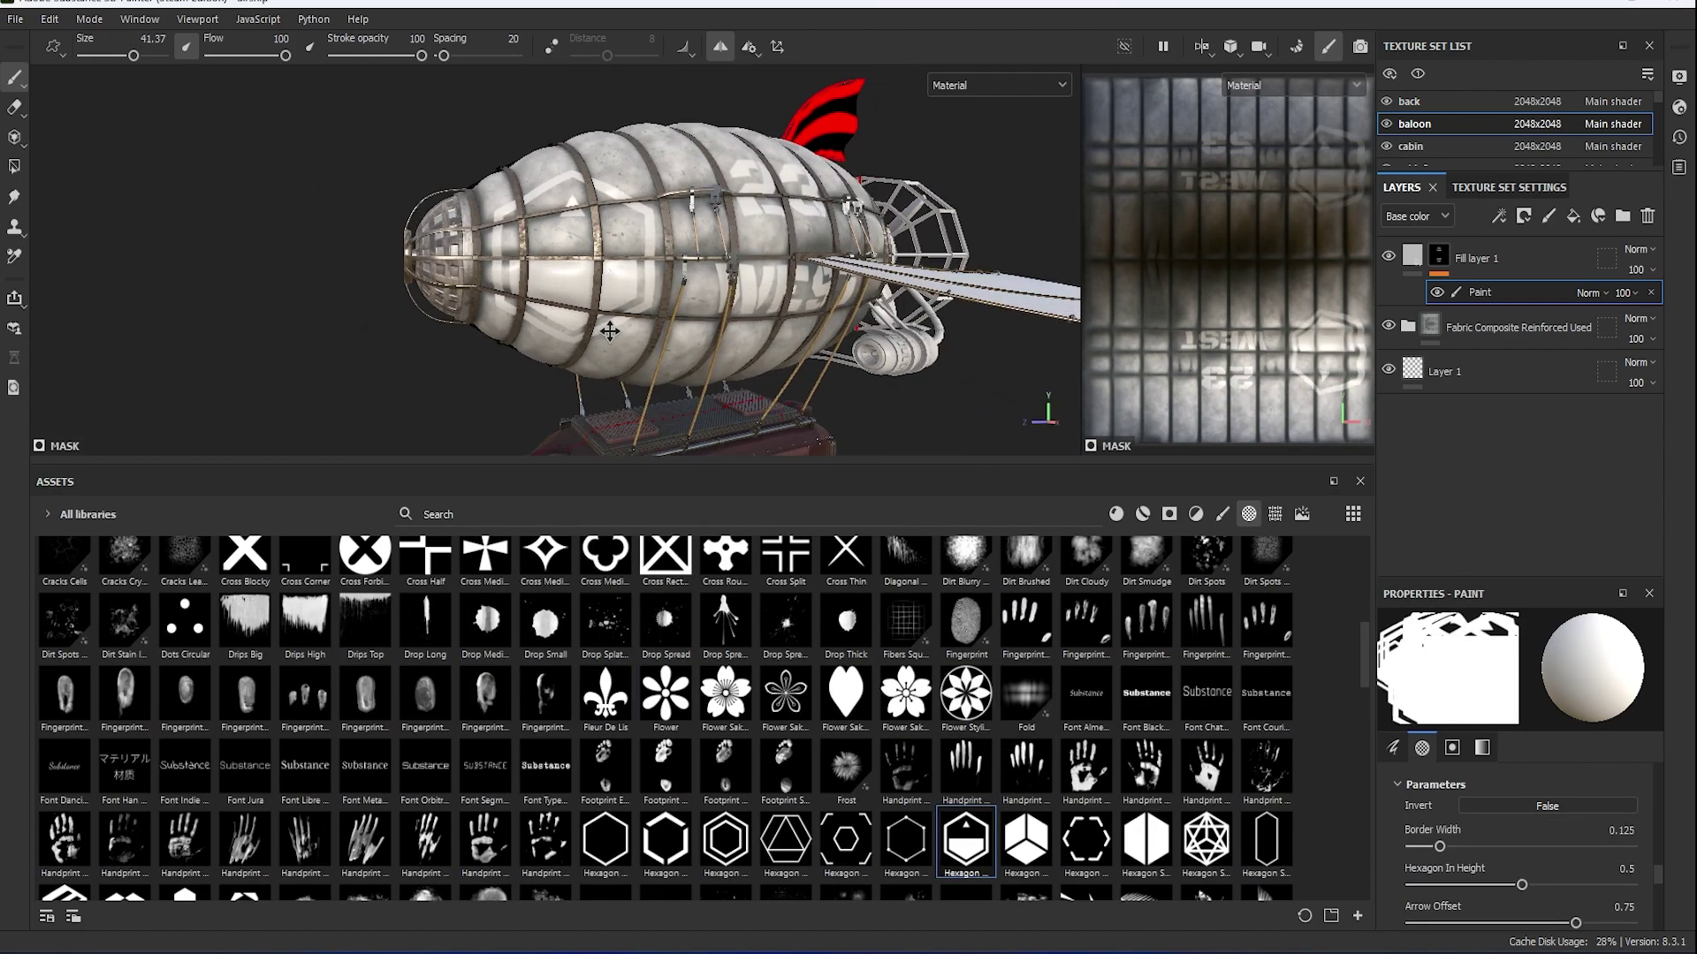
# Make the 23 WEST lettering a mustard yellow.
pyautogui.hotkey('ctrl', 'z')
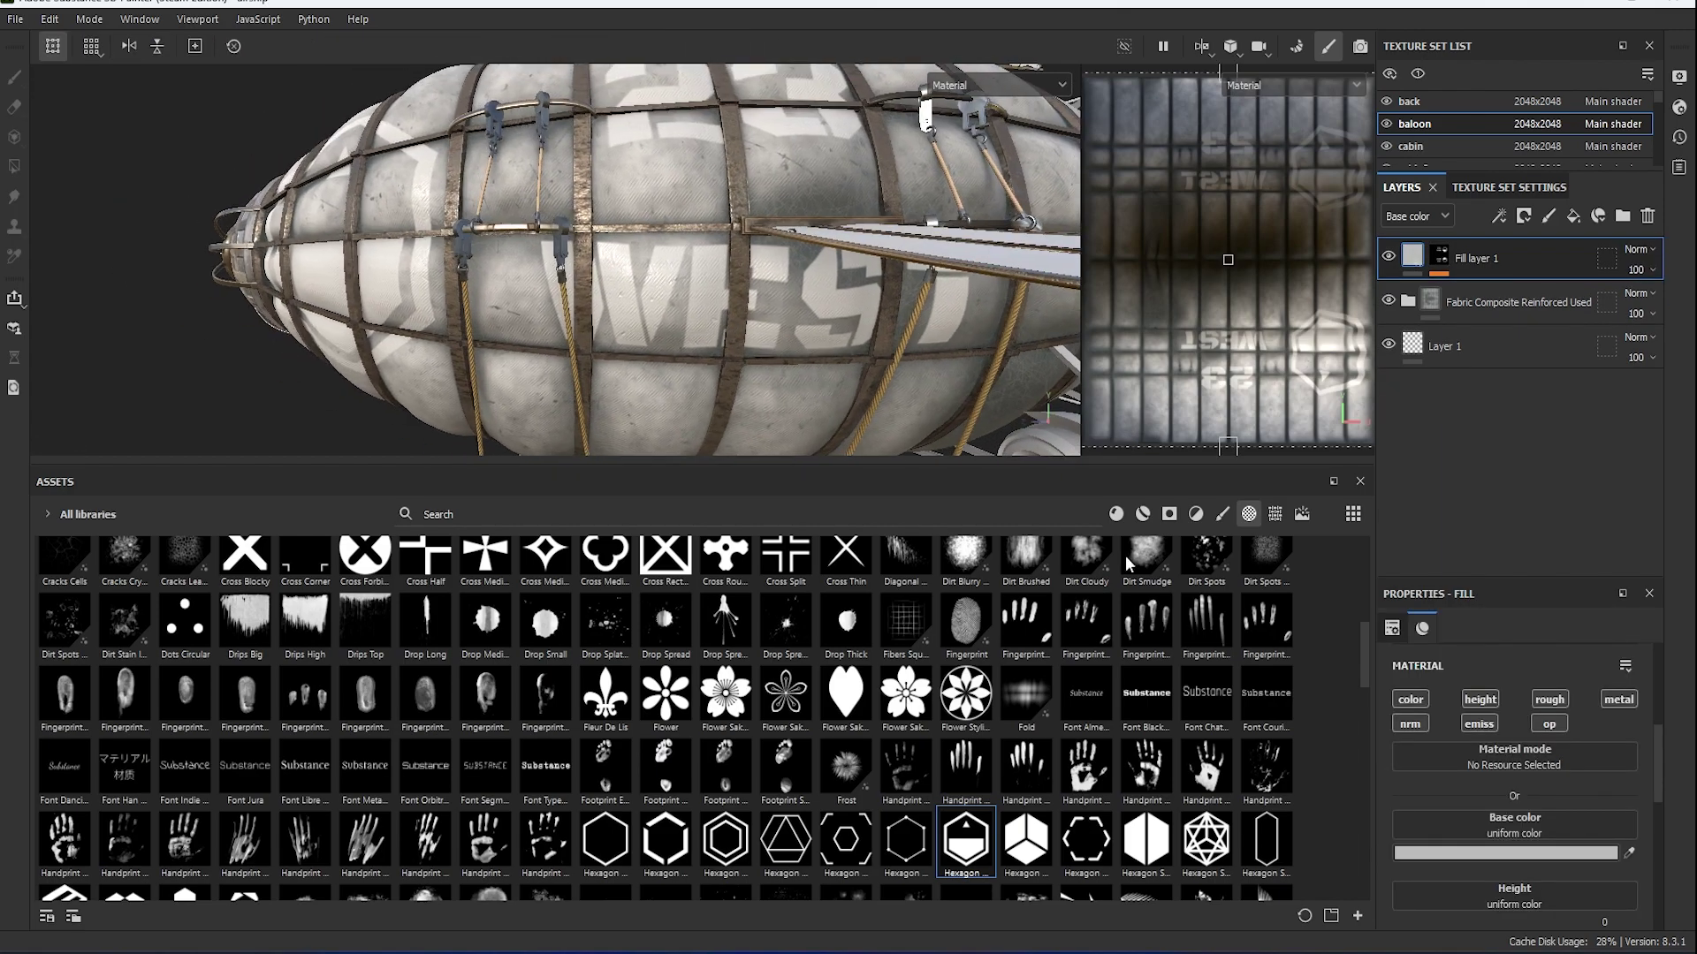
pyautogui.click(1505, 853)
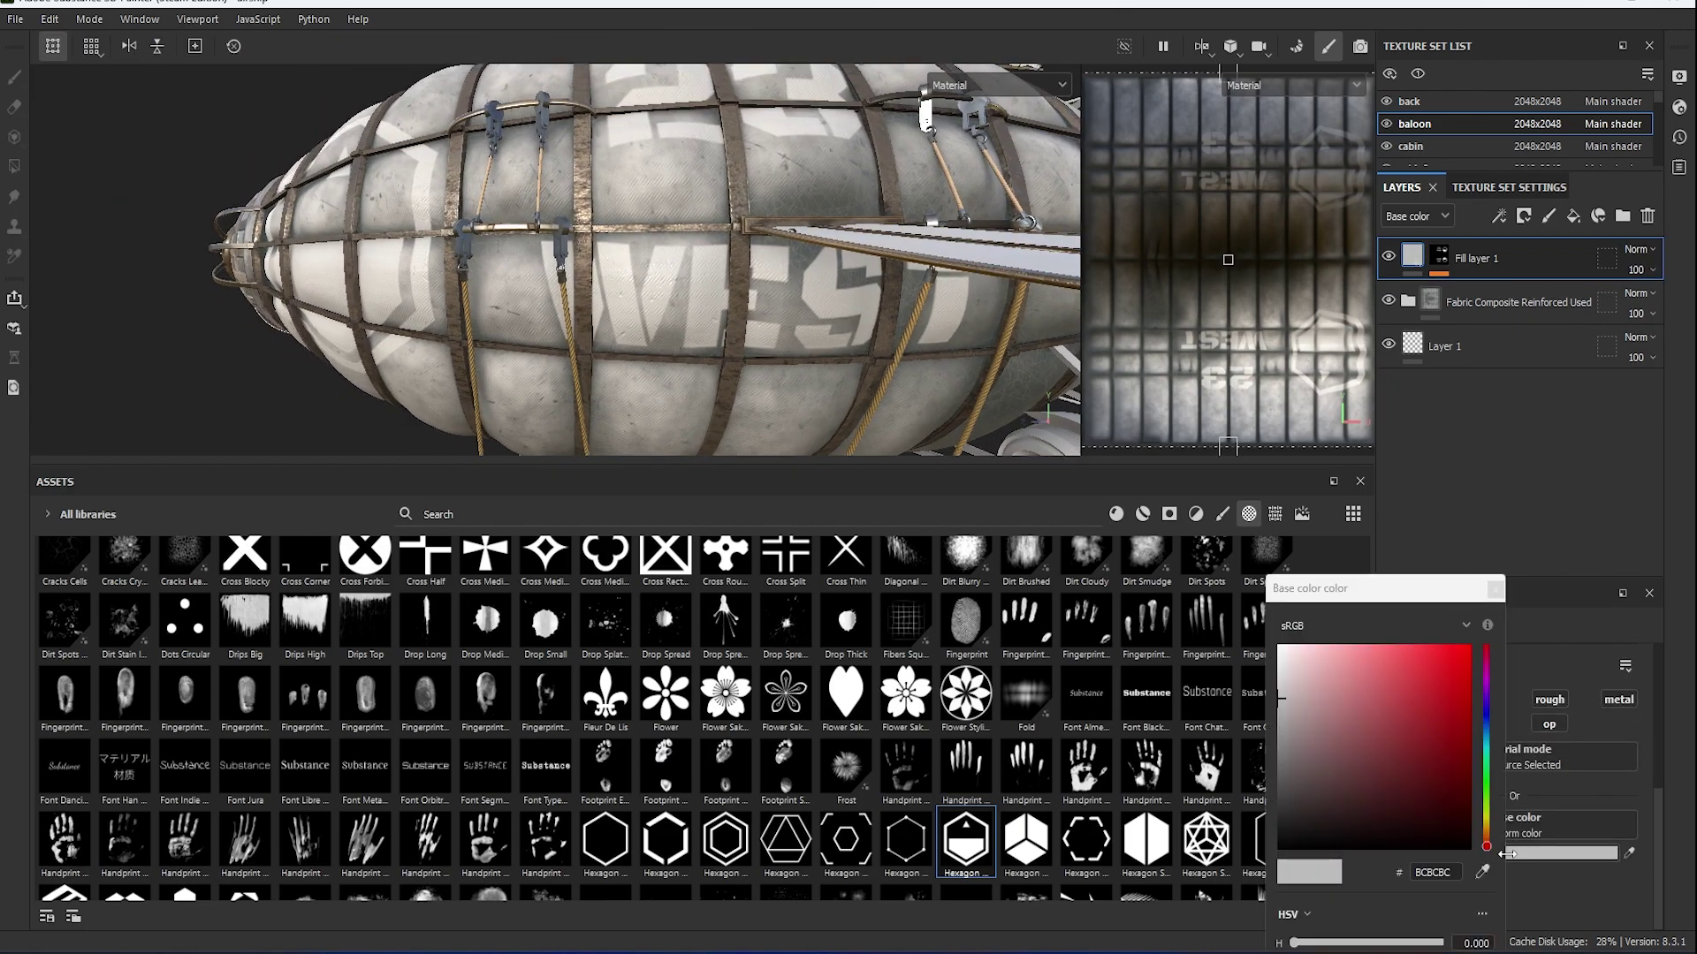
pyautogui.moveTo(1486, 844); pyautogui.dragTo(1496, 822)
pyautogui.moveTo(1295, 685); pyautogui.dragTo(1423, 718)
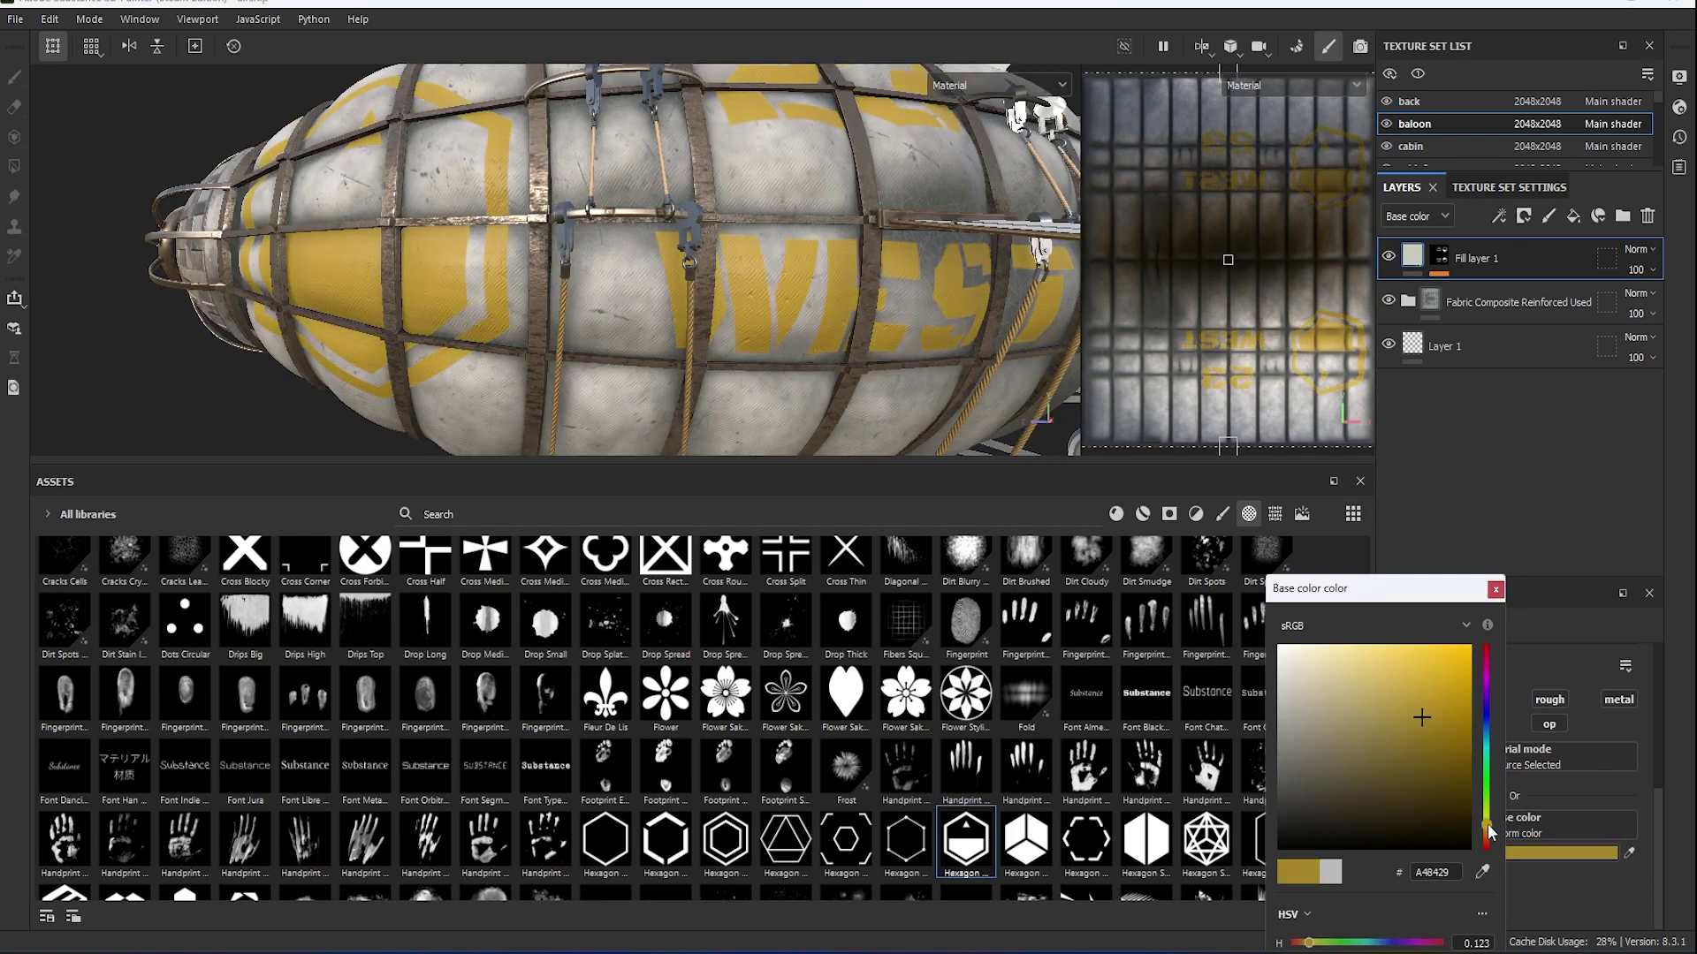
# Add a Multiply-blended fill effect to Fill layer 1's decal mask.
pyautogui.click(1496, 589)
pyautogui.hotkey('ctrl', 'y')
pyautogui.click(1507, 220)
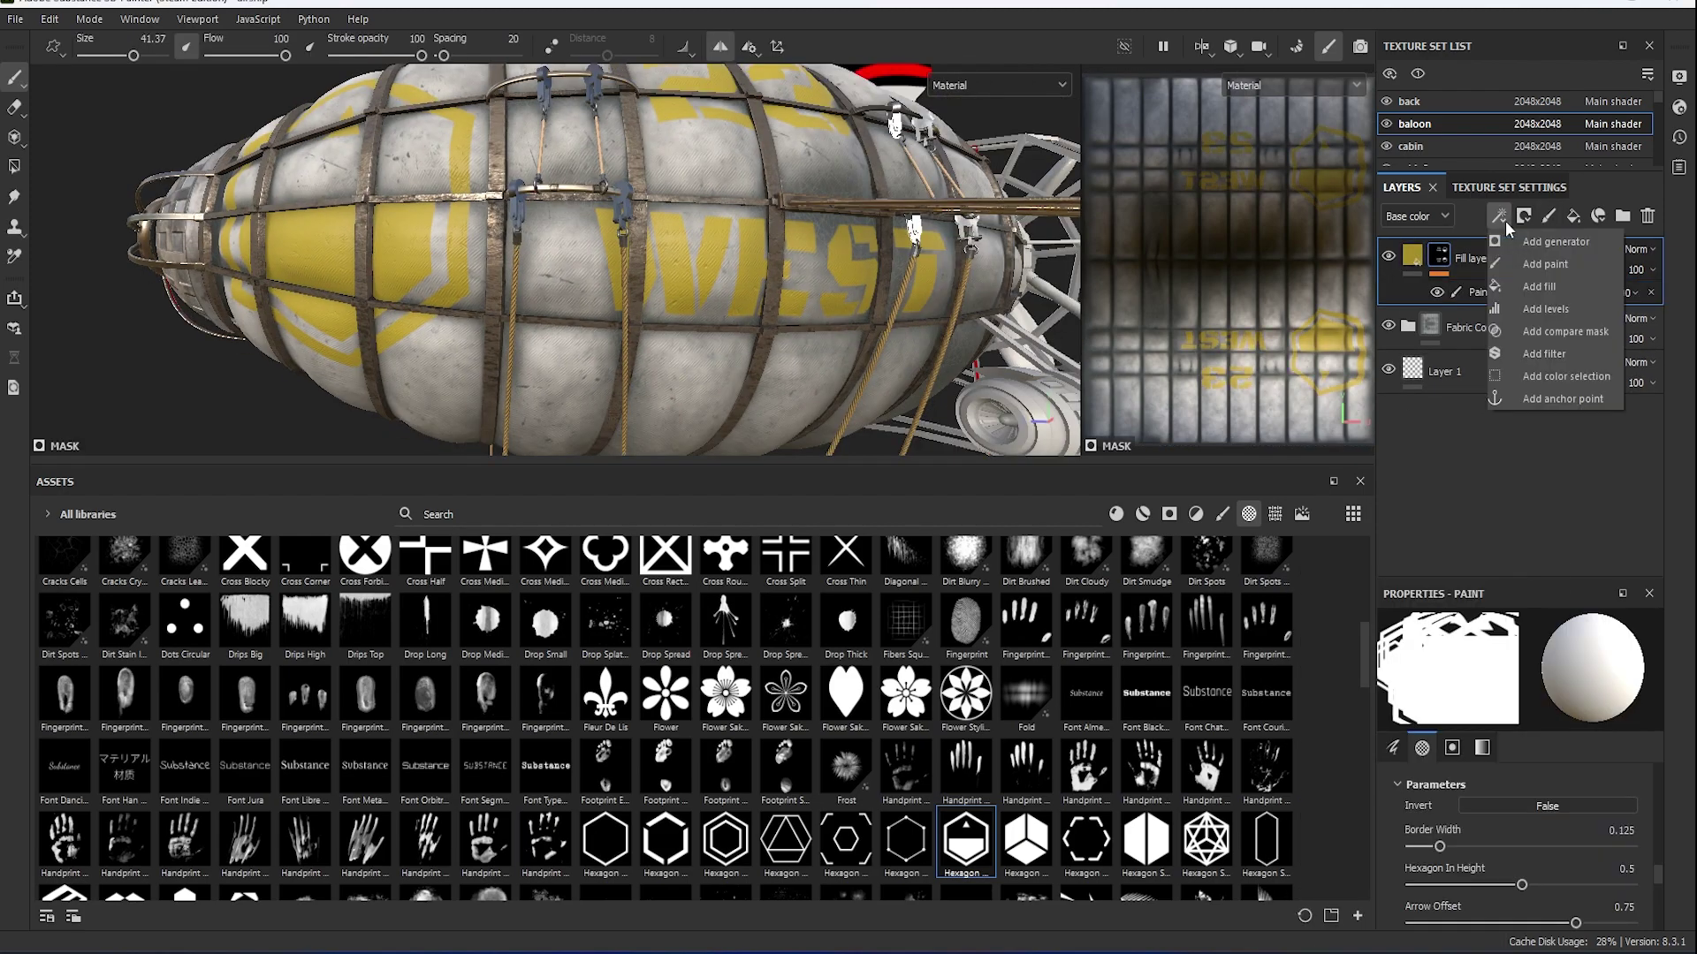
pyautogui.click(1546, 283)
pyautogui.click(1604, 294)
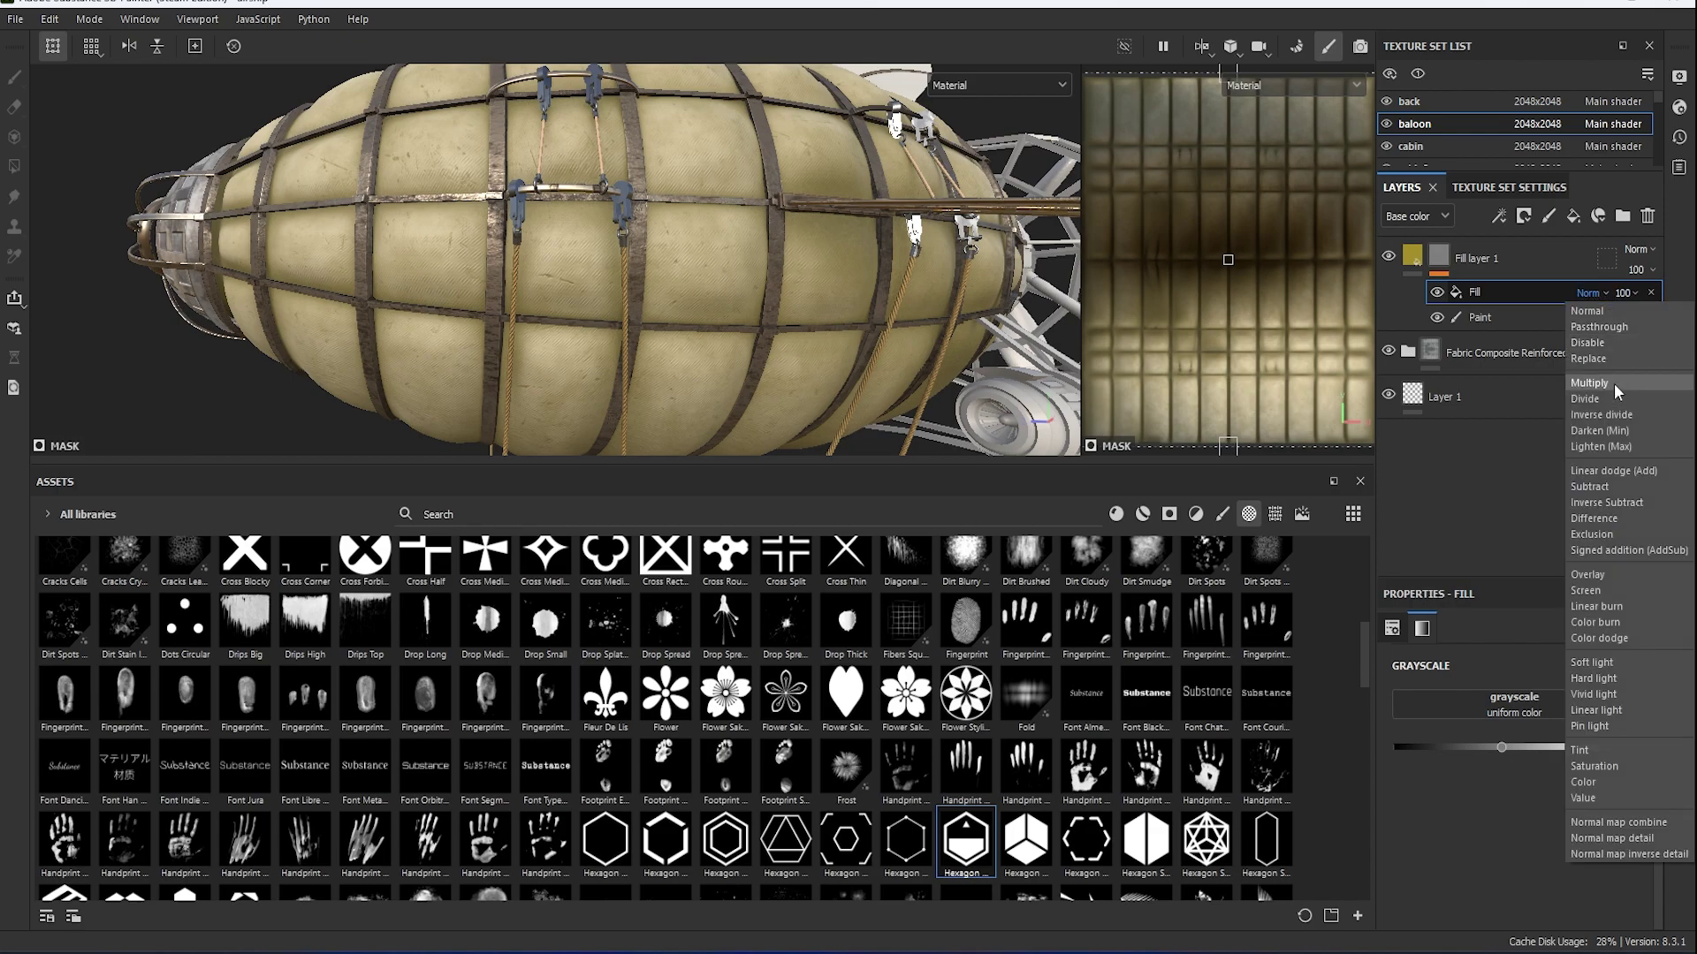
pyautogui.click(1591, 387)
pyautogui.moveTo(1501, 747); pyautogui.dragTo(1511, 747)
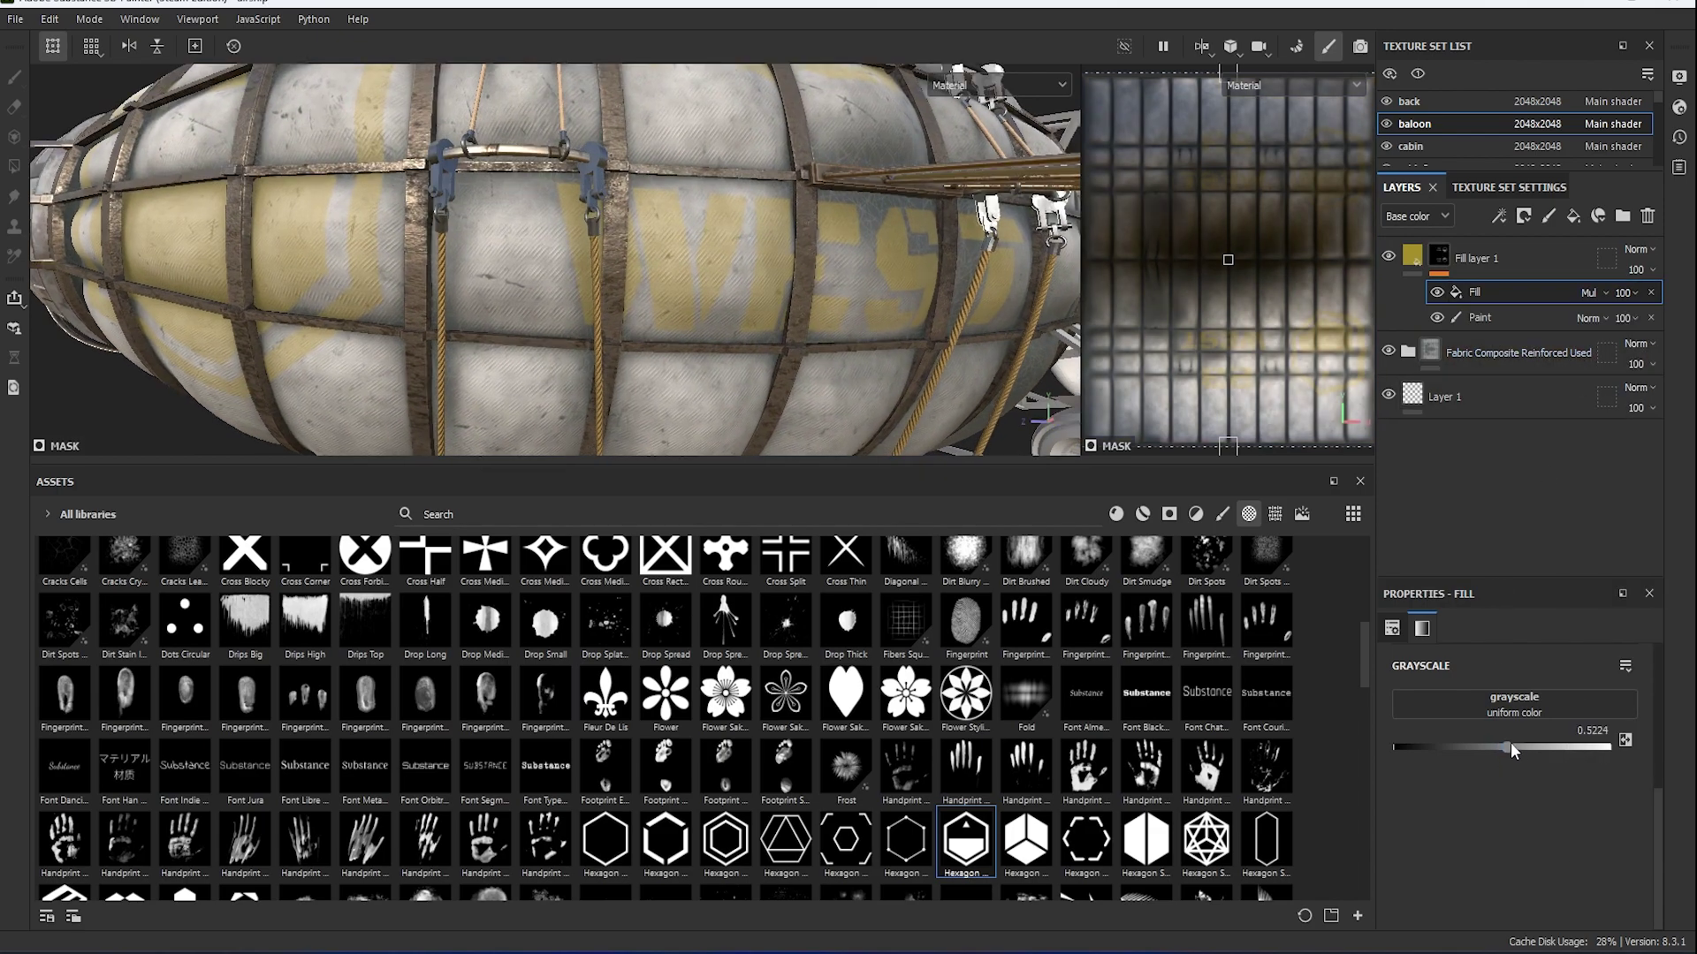
pyautogui.keyDown('alt'); pyautogui.moveTo(1031, 298); pyautogui.dragTo(1350, 642); pyautogui.keyUp('alt')
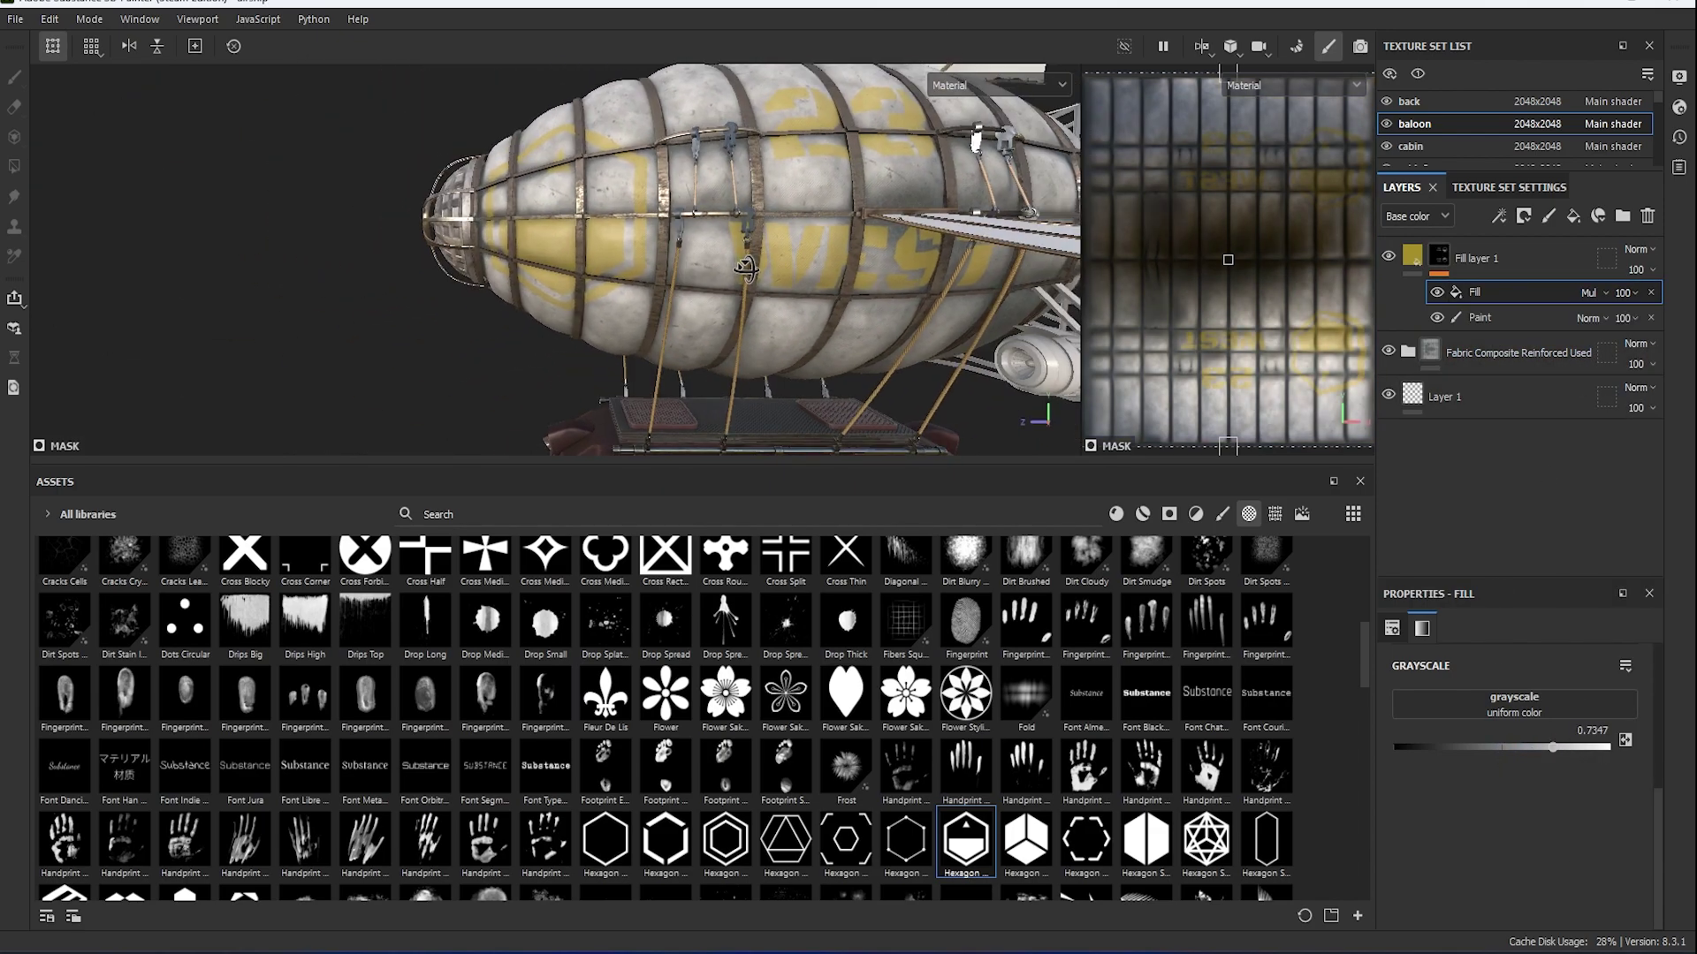
# Drop Grunge Dust Spread into the fill's grayscale and raise its balance to 0.81.
pyautogui.scroll(5, 1349, 643)
pyautogui.scroll(5, 1350, 643)
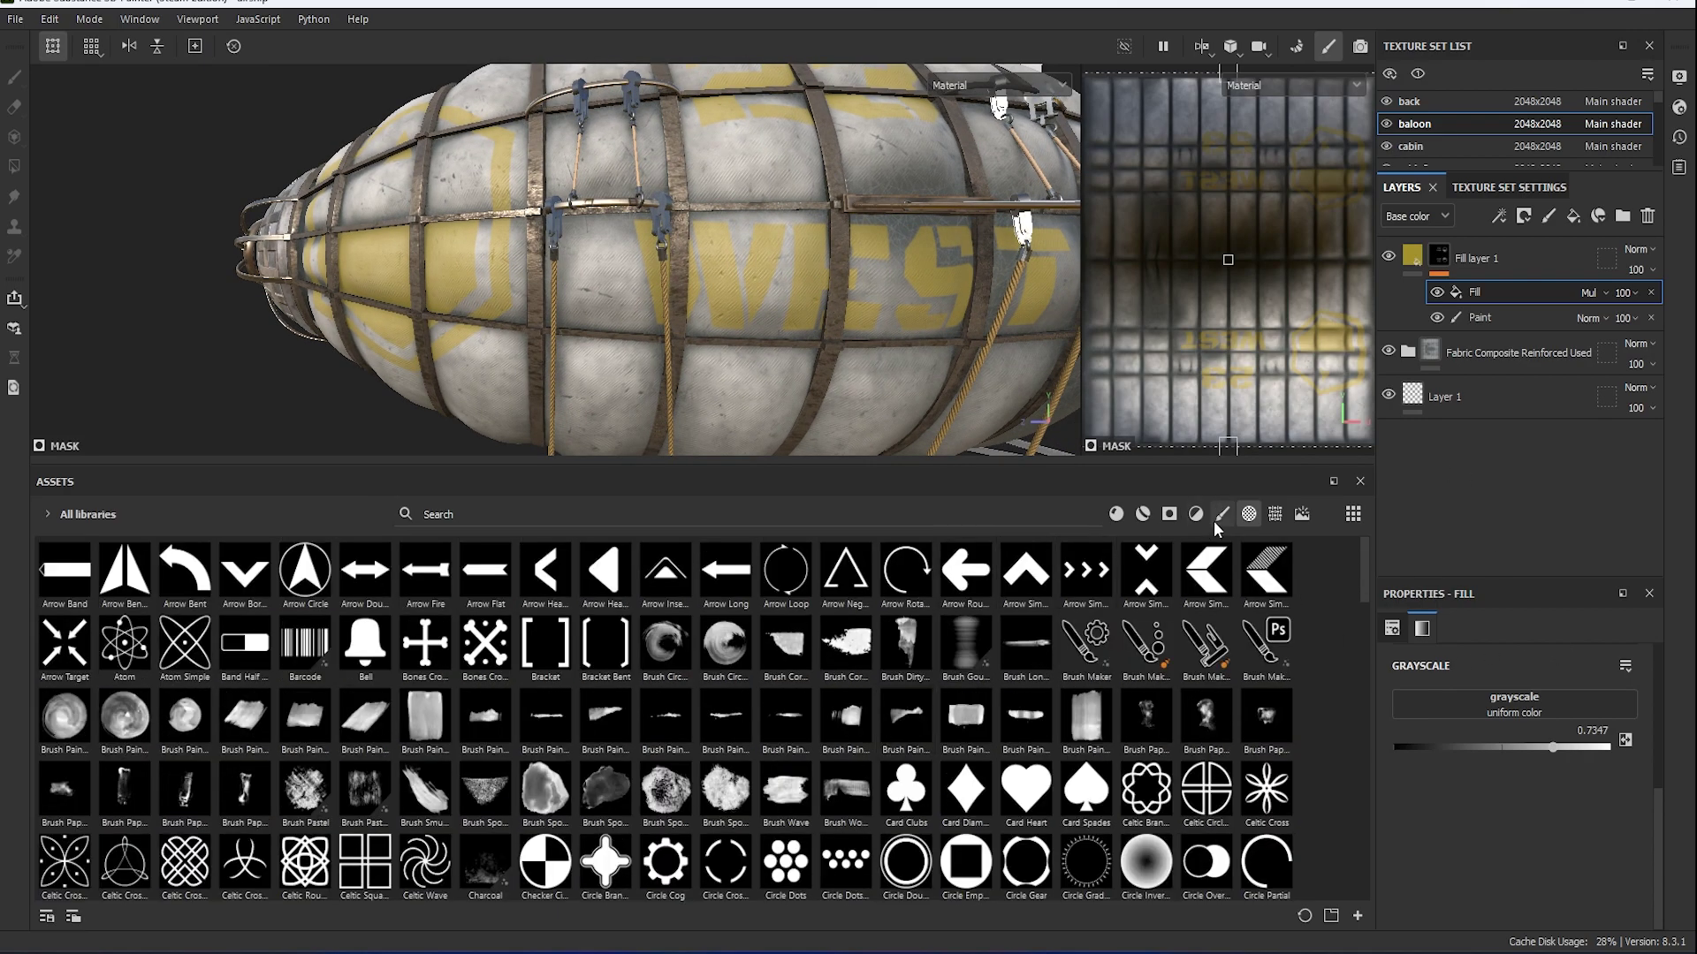
pyautogui.scroll(5, 1349, 642)
pyautogui.click(575, 514)
pyautogui.write('grunge')
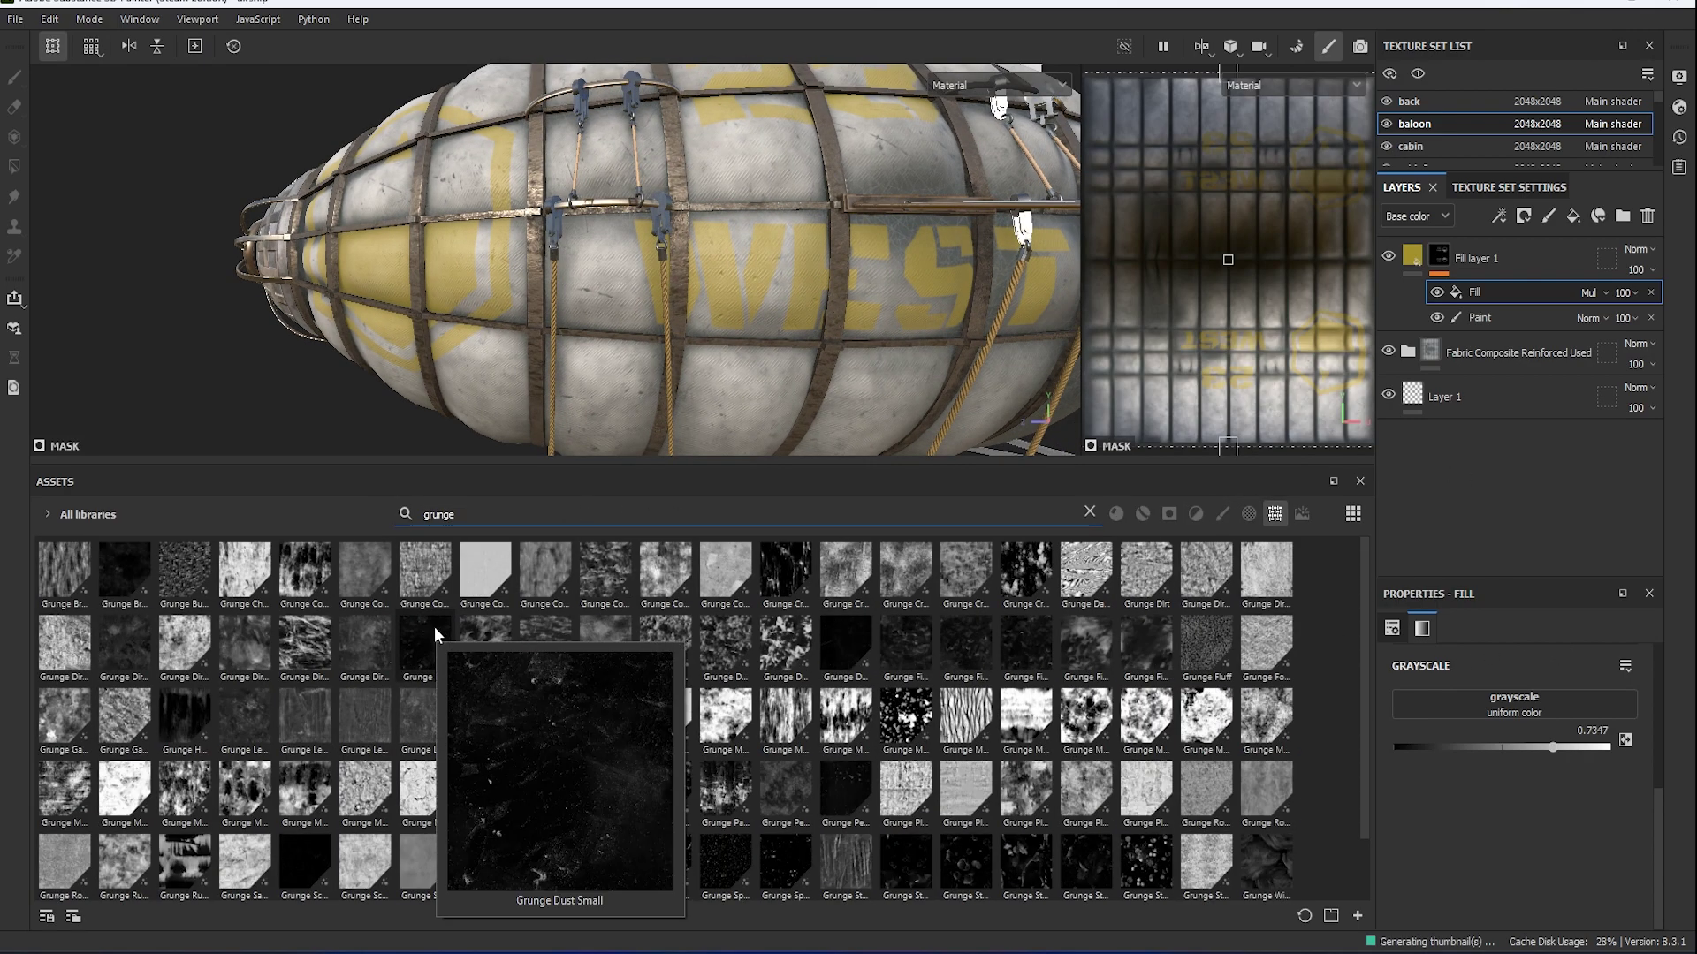
pyautogui.moveTo(425, 645); pyautogui.dragTo(1513, 707)
pyautogui.moveTo(1522, 831); pyautogui.dragTo(1626, 831)
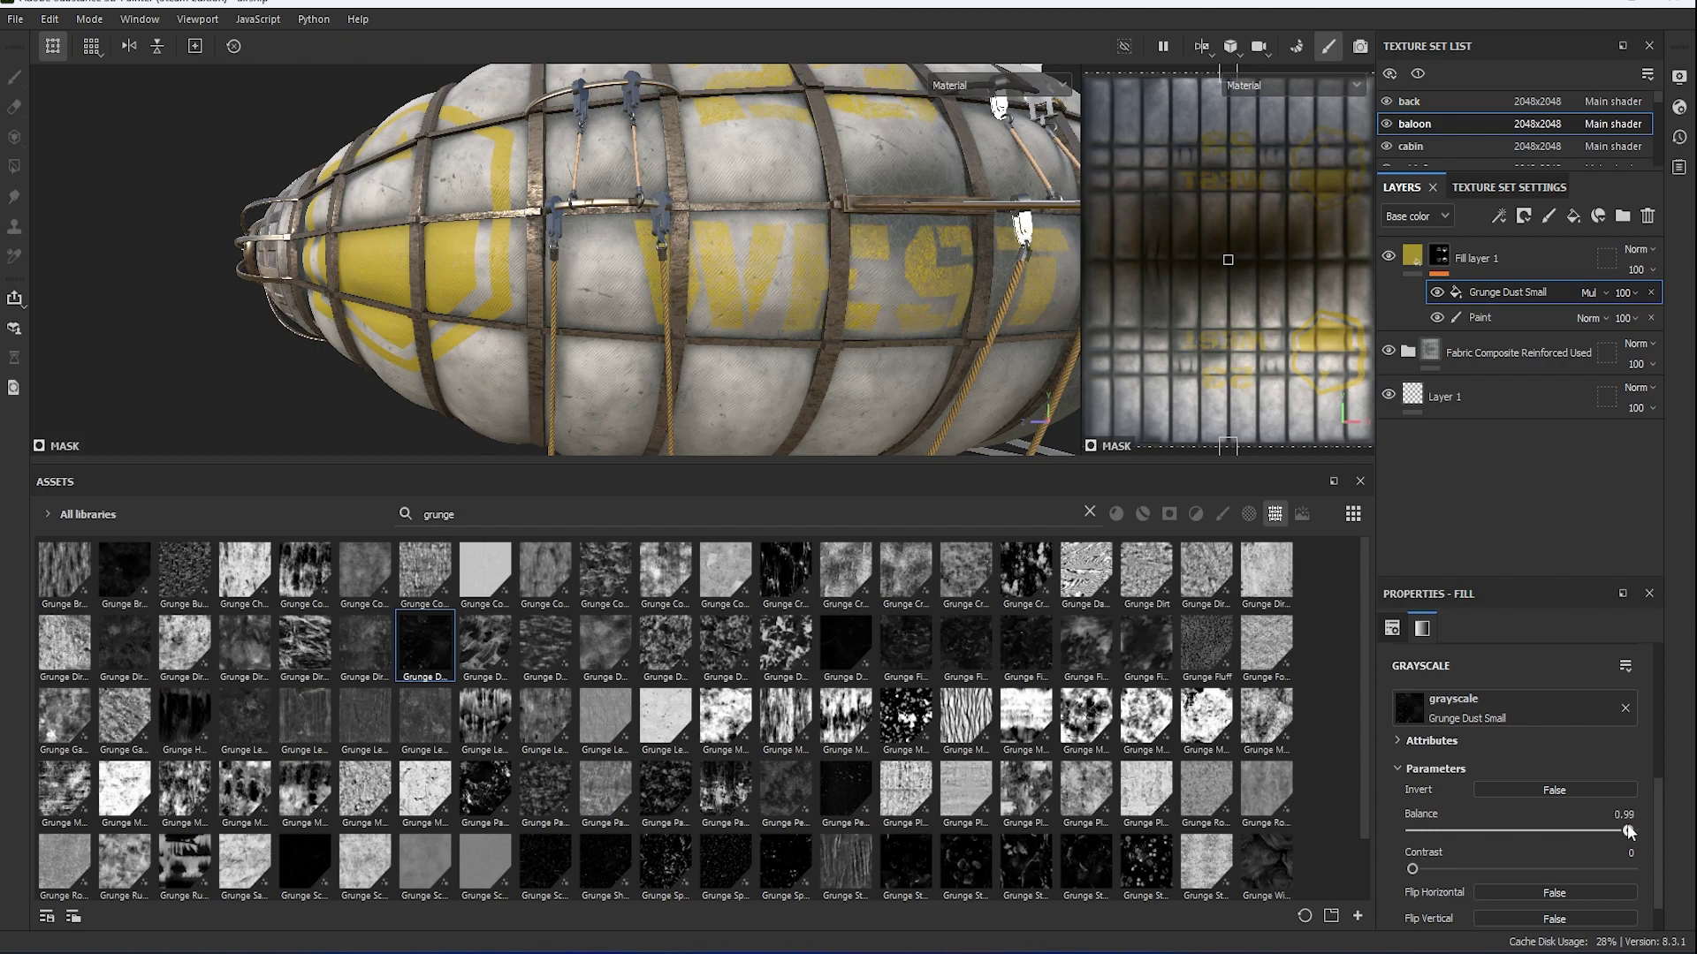
pyautogui.keyDown('alt'); pyautogui.moveTo(866, 265); pyautogui.dragTo(962, 299); pyautogui.keyUp('alt')
pyautogui.scroll(3, 1492, 725)
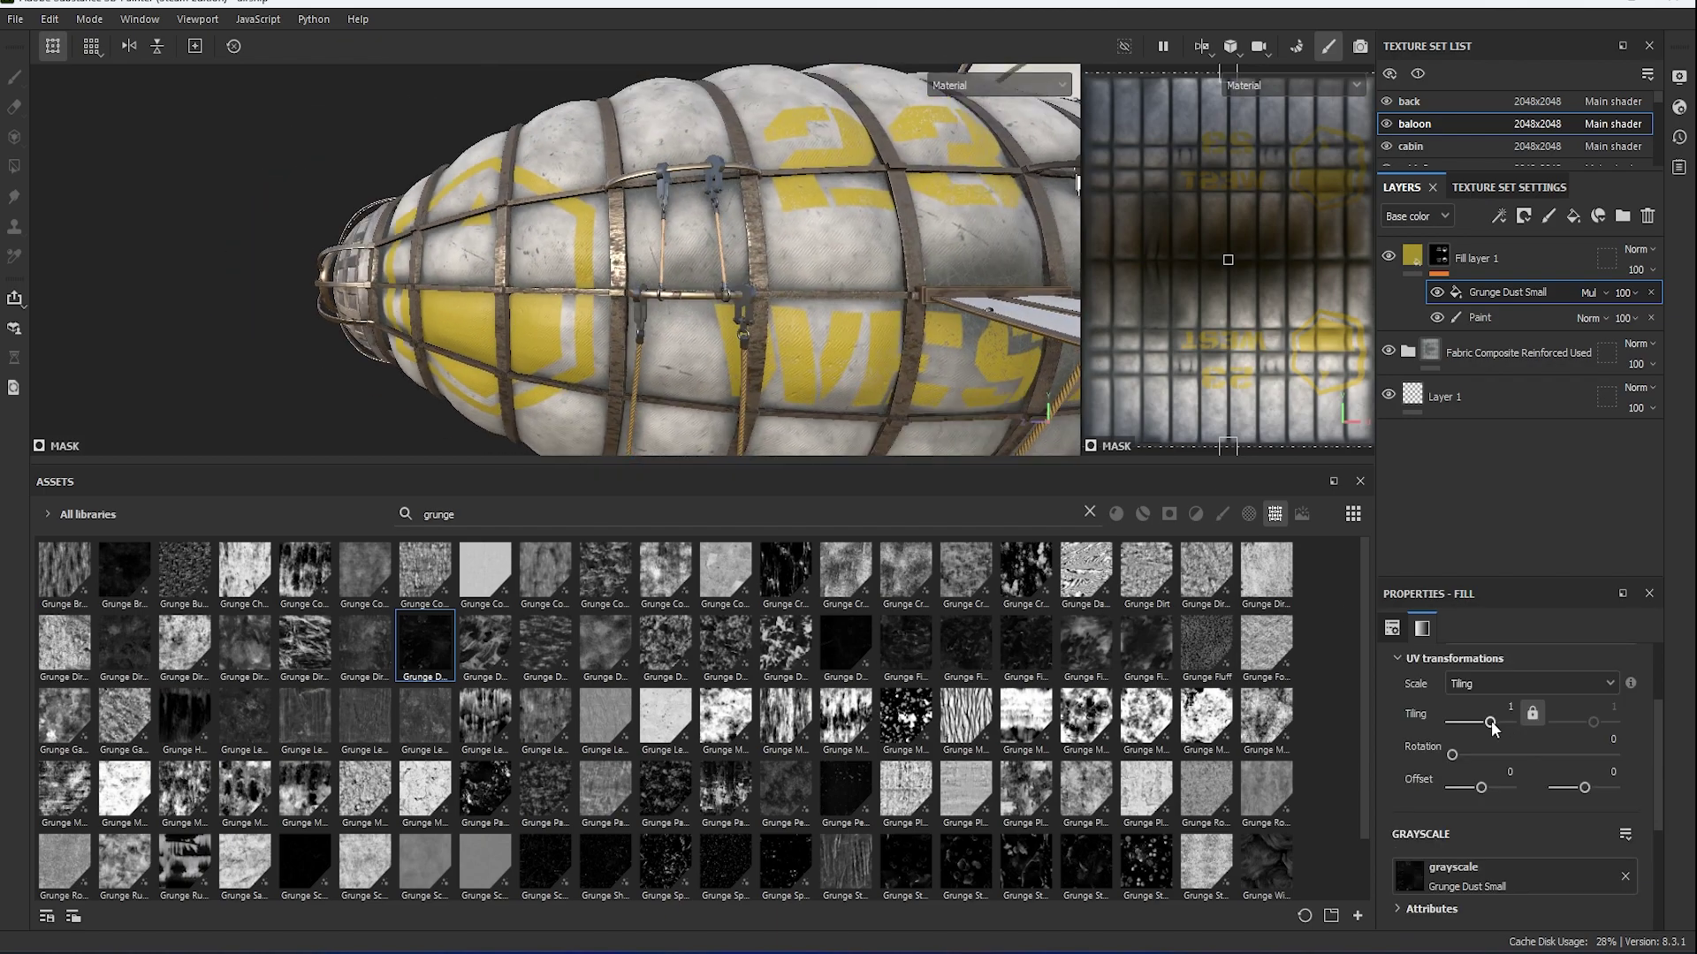
pyautogui.scroll(-3, 1491, 732)
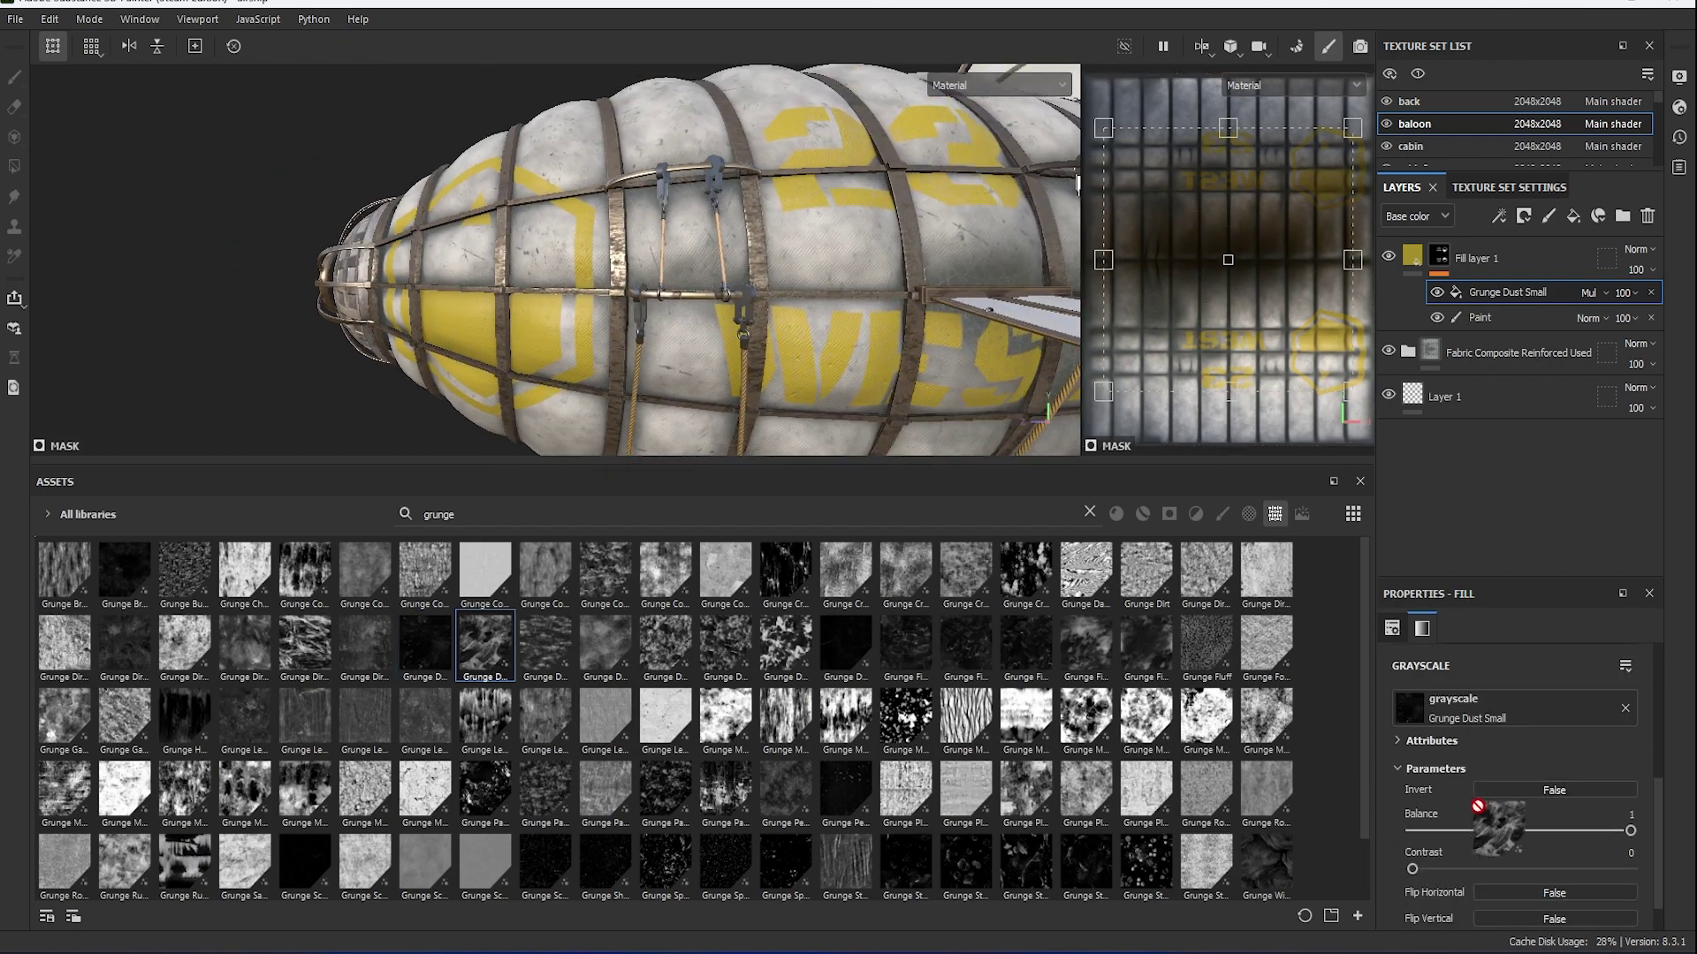
pyautogui.moveTo(1478, 806); pyautogui.dragTo(1503, 712)
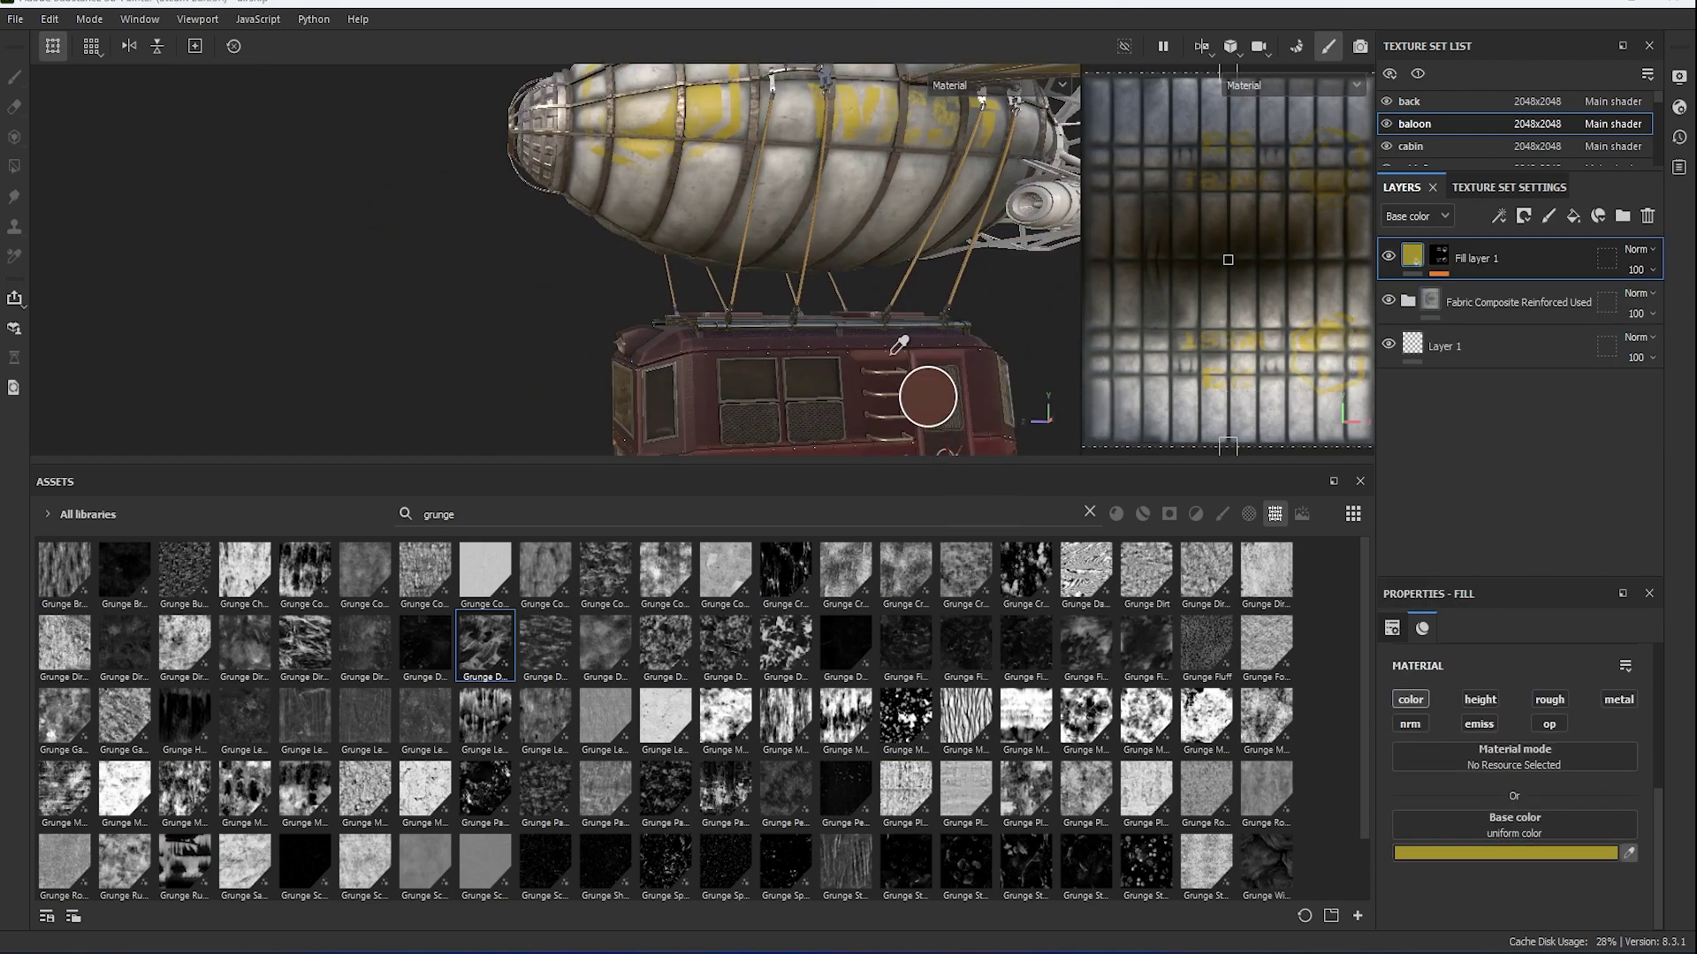
# Color the 23 WEST decal with the cabin's dark red, adjusting the shade slightly.
pyautogui.click(895, 351)
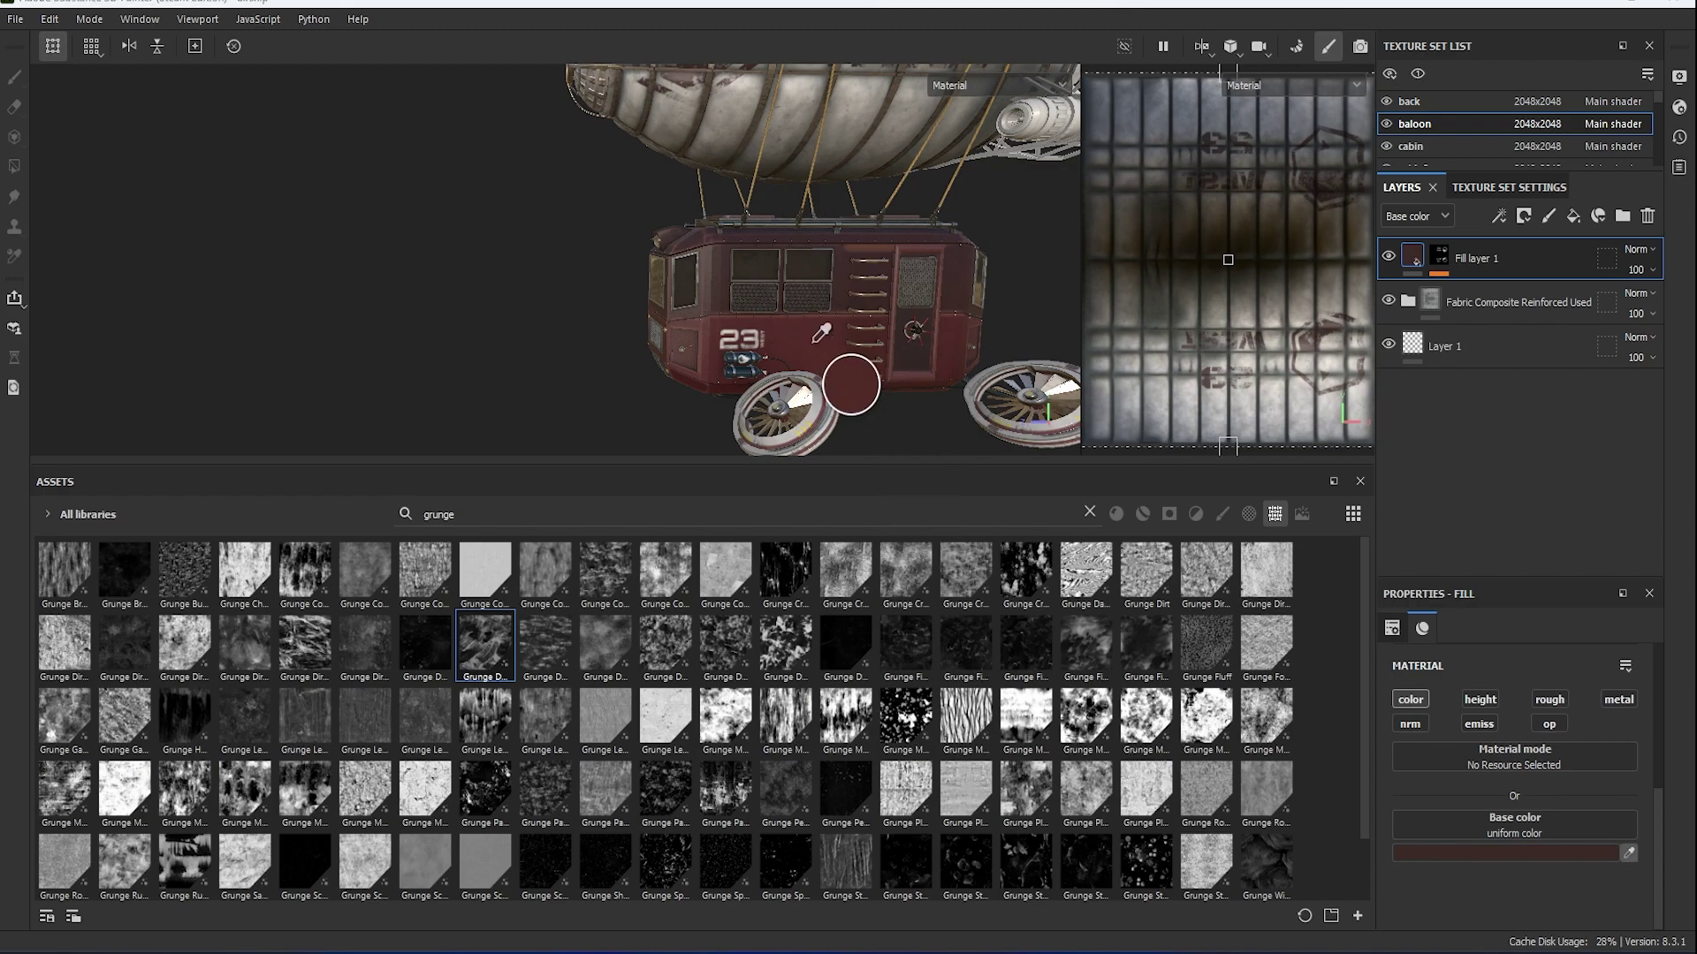
pyautogui.click(1502, 853)
pyautogui.moveTo(1395, 793); pyautogui.dragTo(1363, 772)
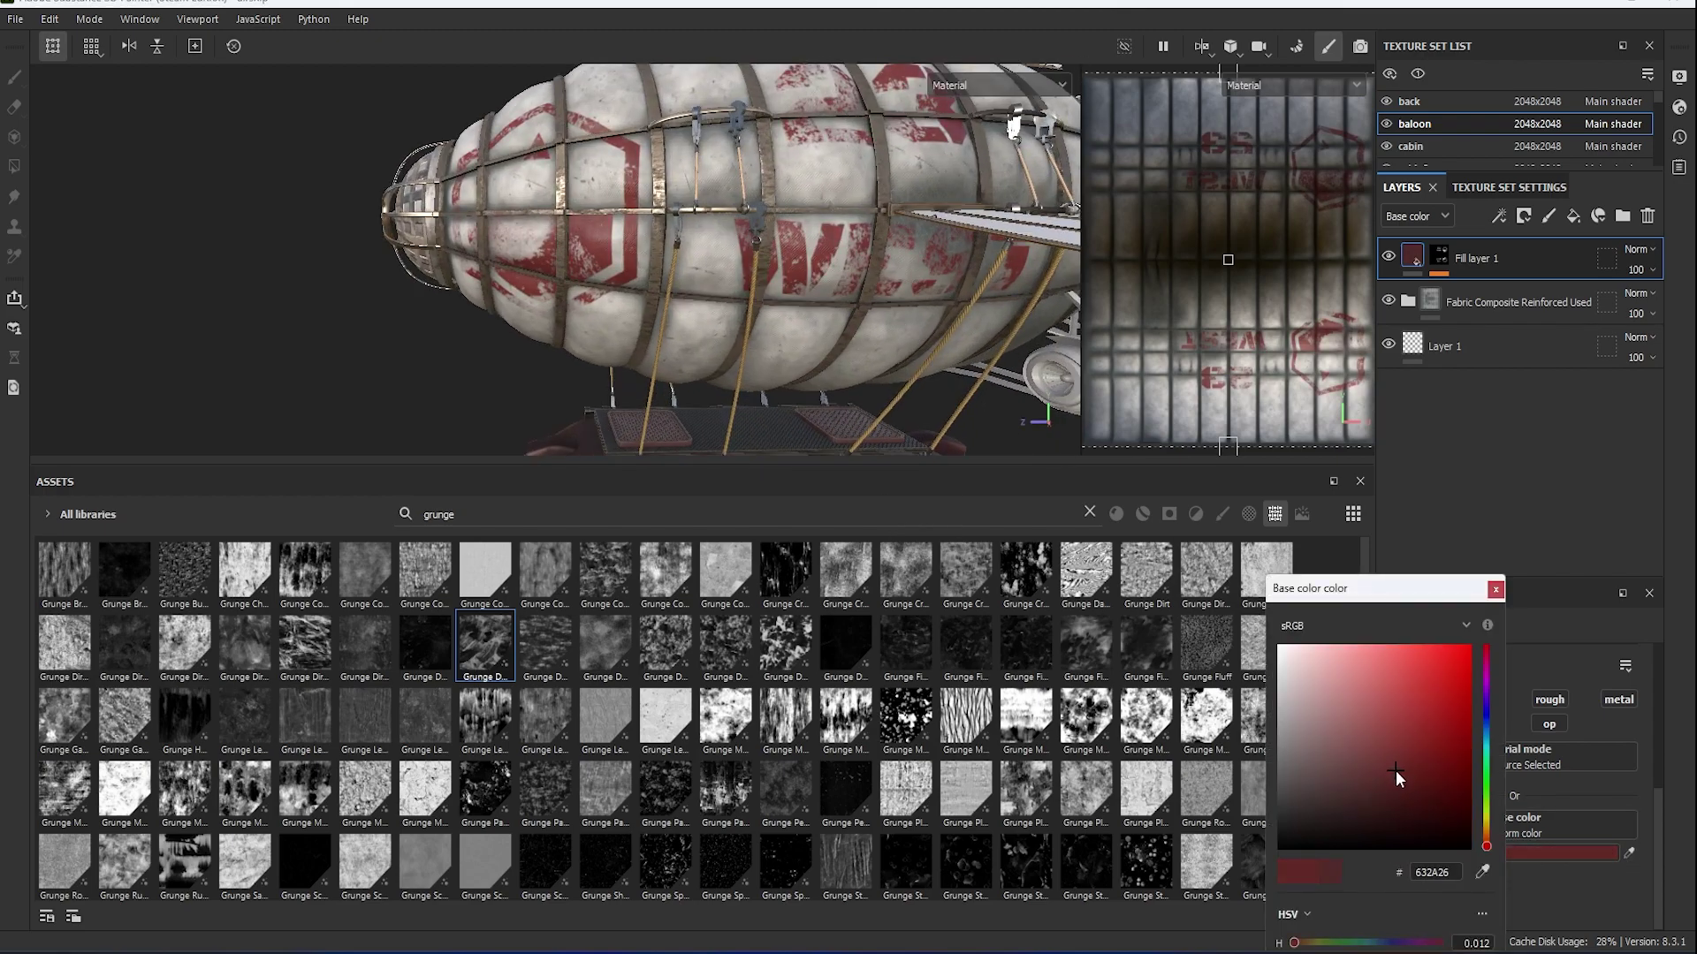
# Raise the decal mask grunge's Balance and Contrast.
pyautogui.click(1439, 256)
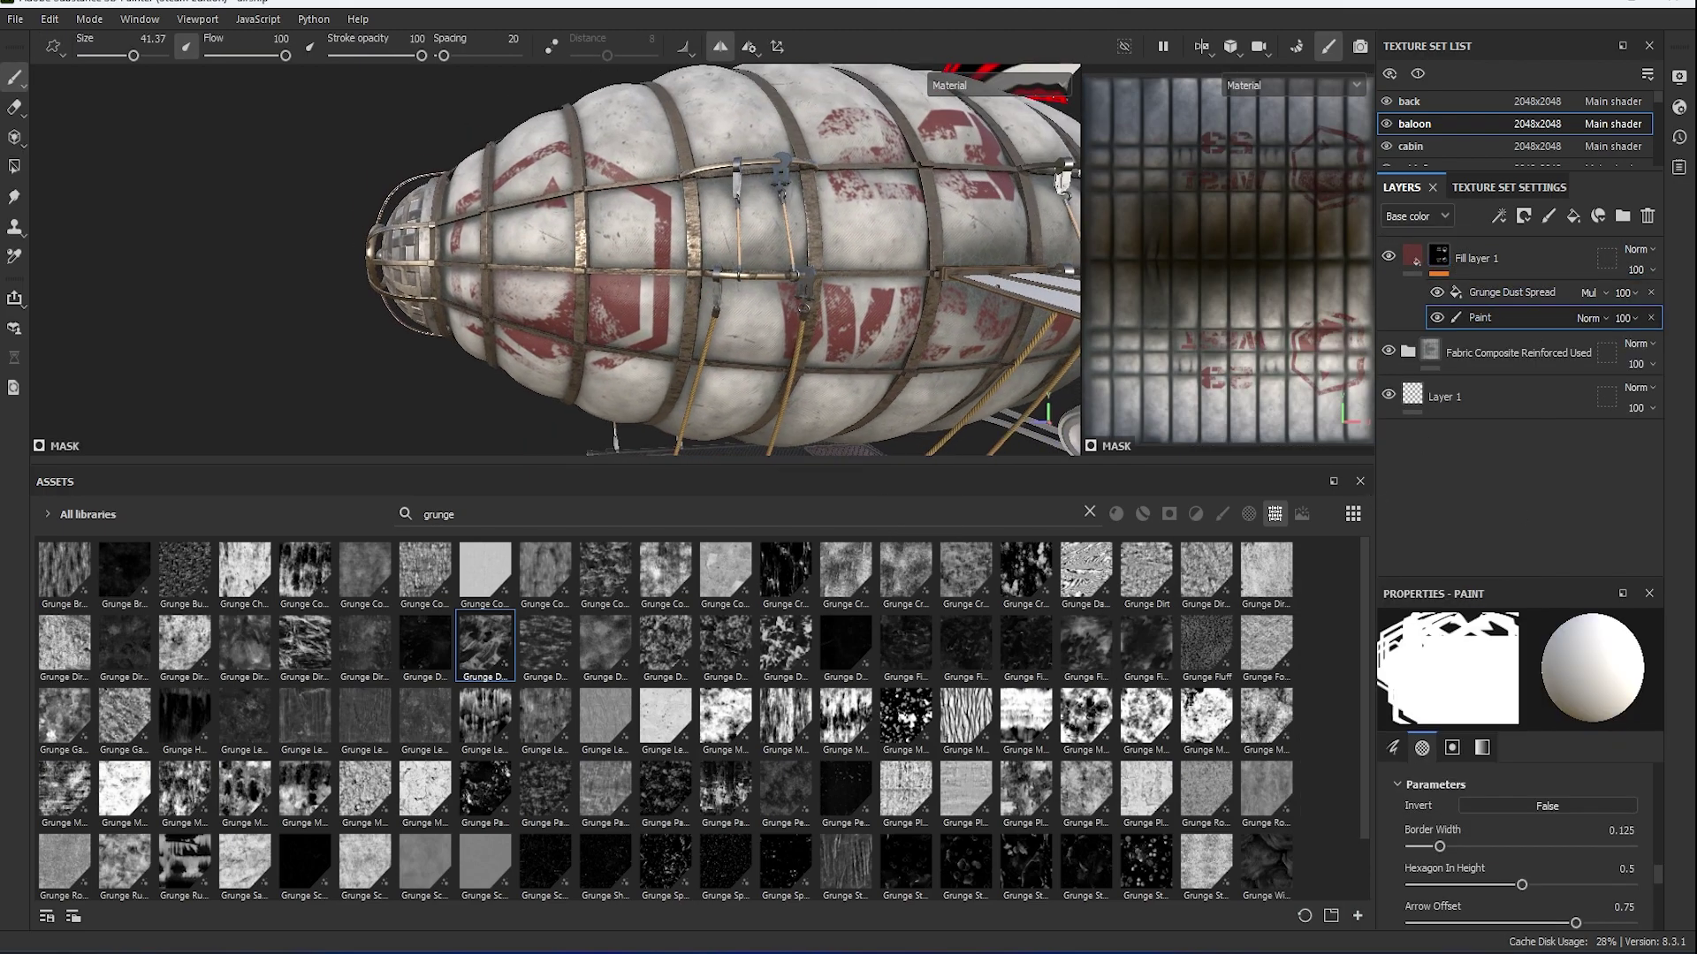
pyautogui.click(1511, 291)
pyautogui.scroll(-2, 1591, 795)
pyautogui.moveTo(1596, 800); pyautogui.dragTo(1622, 799)
pyautogui.moveTo(1412, 837); pyautogui.dragTo(1506, 837)
# Set the grunge Tiling Amount to 2, flip it vertically, and nudge Balance to about 0.95.
pyautogui.scroll(-1, 1425, 823)
pyautogui.click(1426, 851)
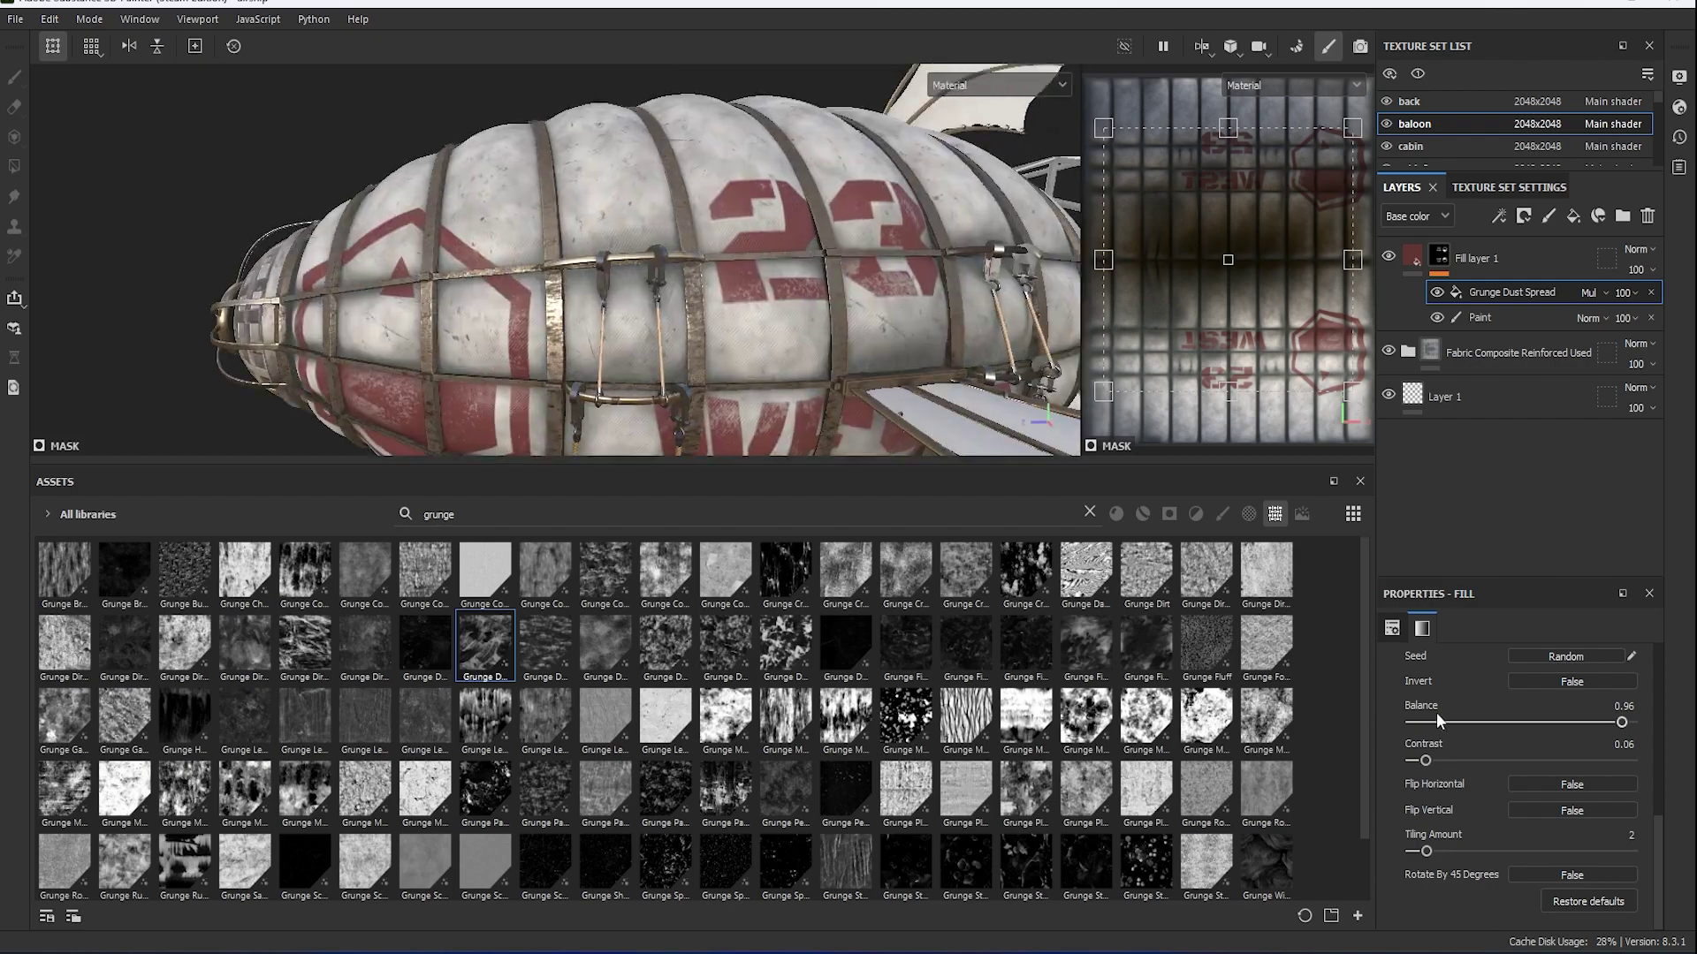
pyautogui.click(1555, 813)
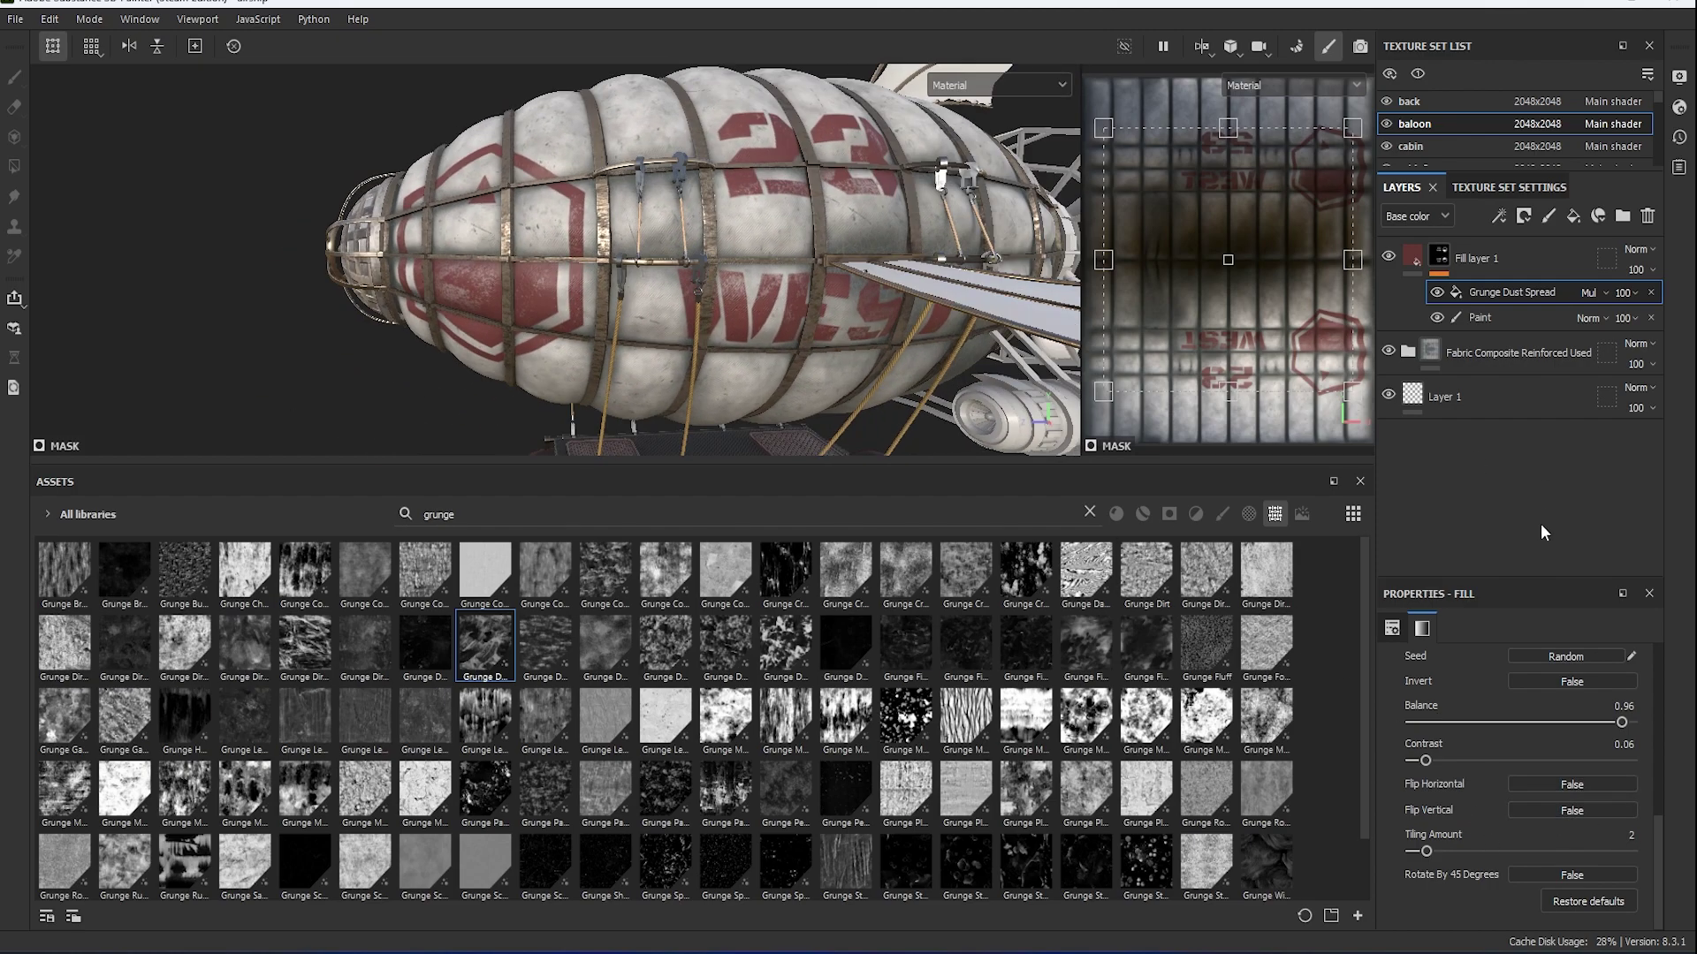
pyautogui.scroll(-4, 1562, 819)
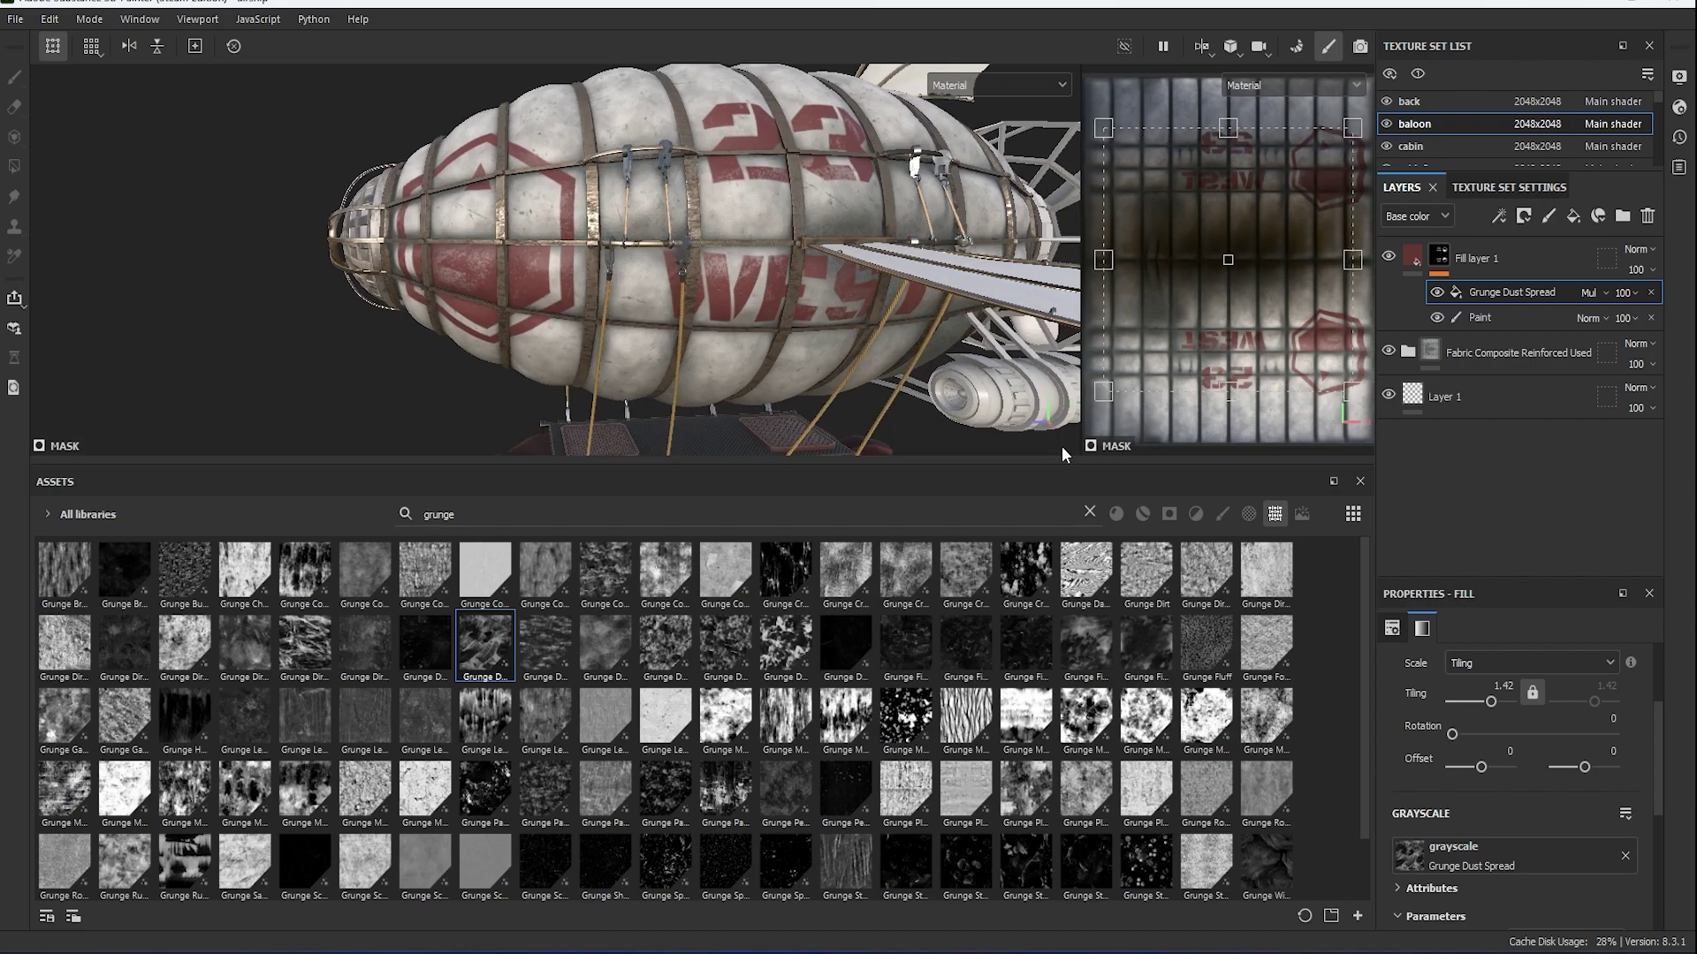
pyautogui.scroll(-4, 1617, 792)
pyautogui.moveTo(1614, 783); pyautogui.dragTo(1615, 778)
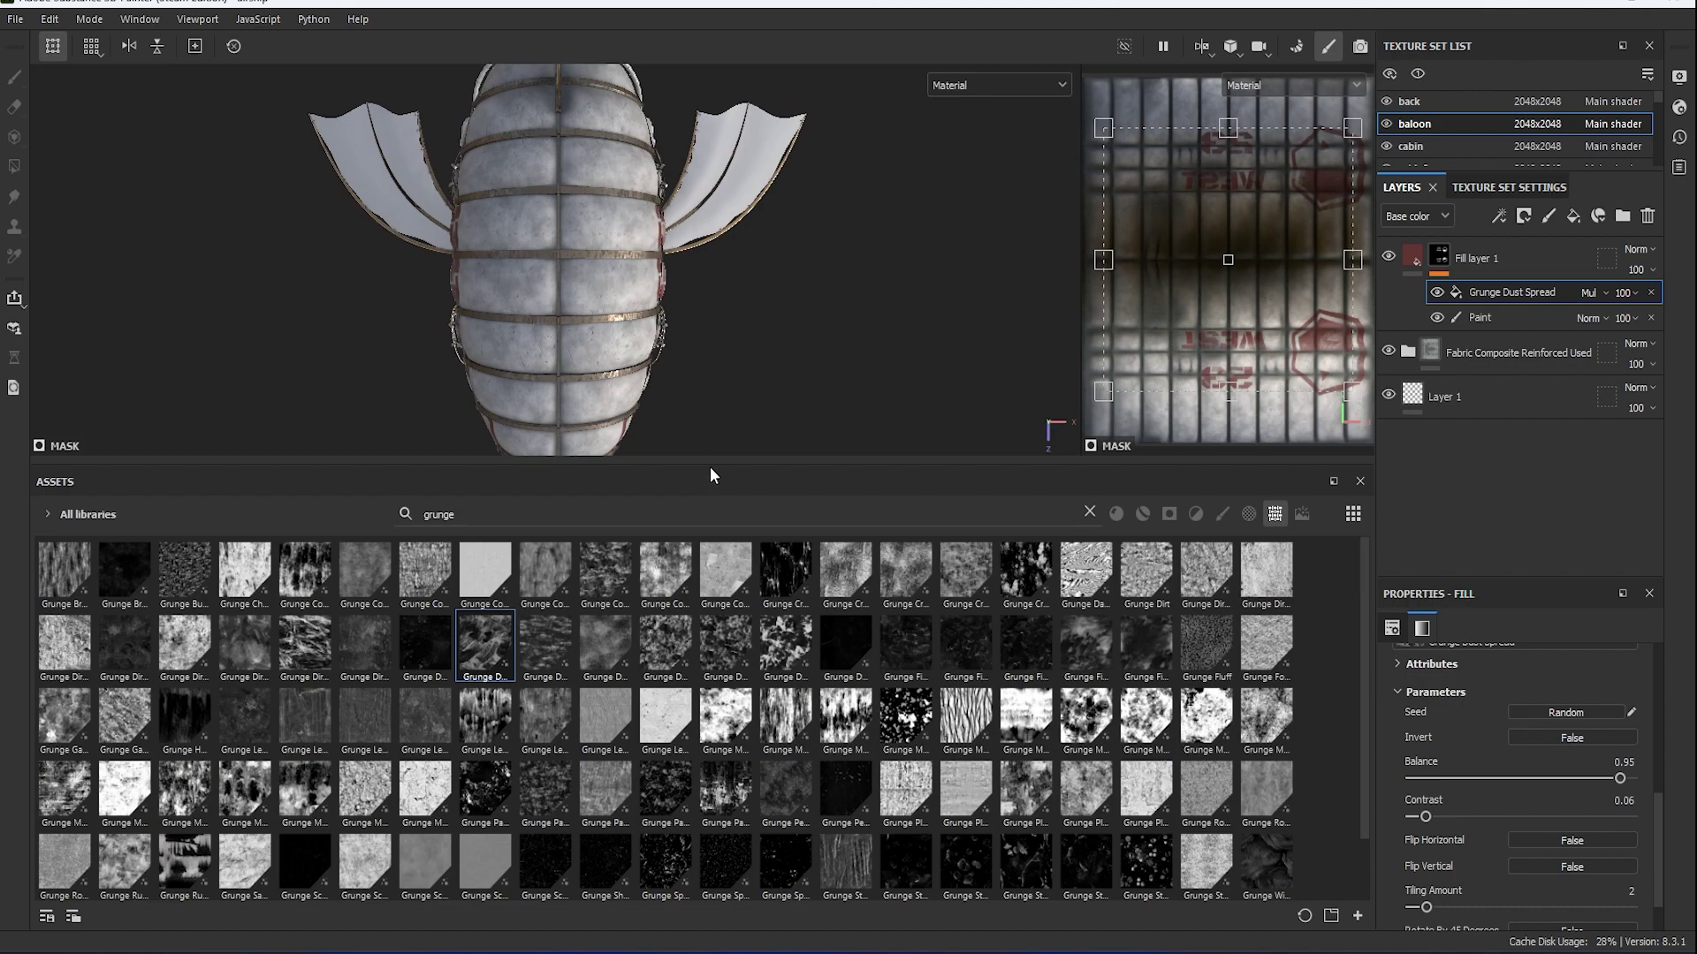
# Enlarge the viewports, orbit to a three-quarter airship view, and reselect the balloon decal fill layer.
pyautogui.moveTo(709, 467); pyautogui.dragTo(713, 655)
pyautogui.click(1476, 318)
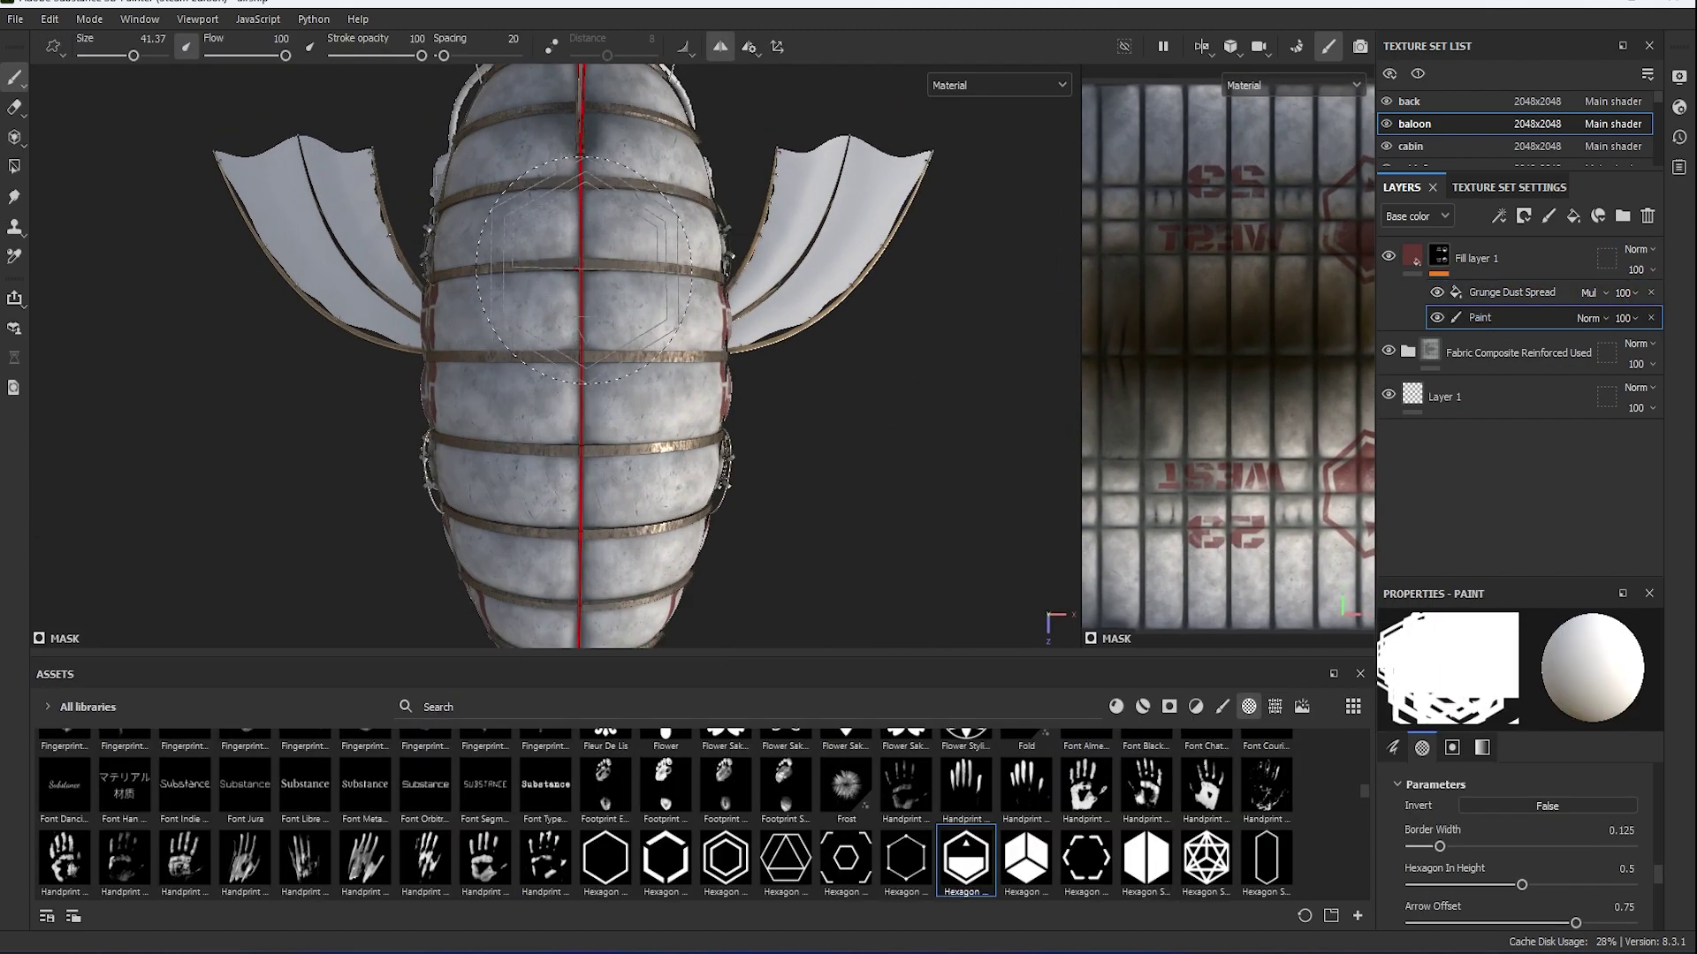
pyautogui.scroll(-3, 581, 262)
pyautogui.keyDown('alt'); pyautogui.moveTo(871, 416); pyautogui.dragTo(809, 121); pyautogui.keyUp('alt')
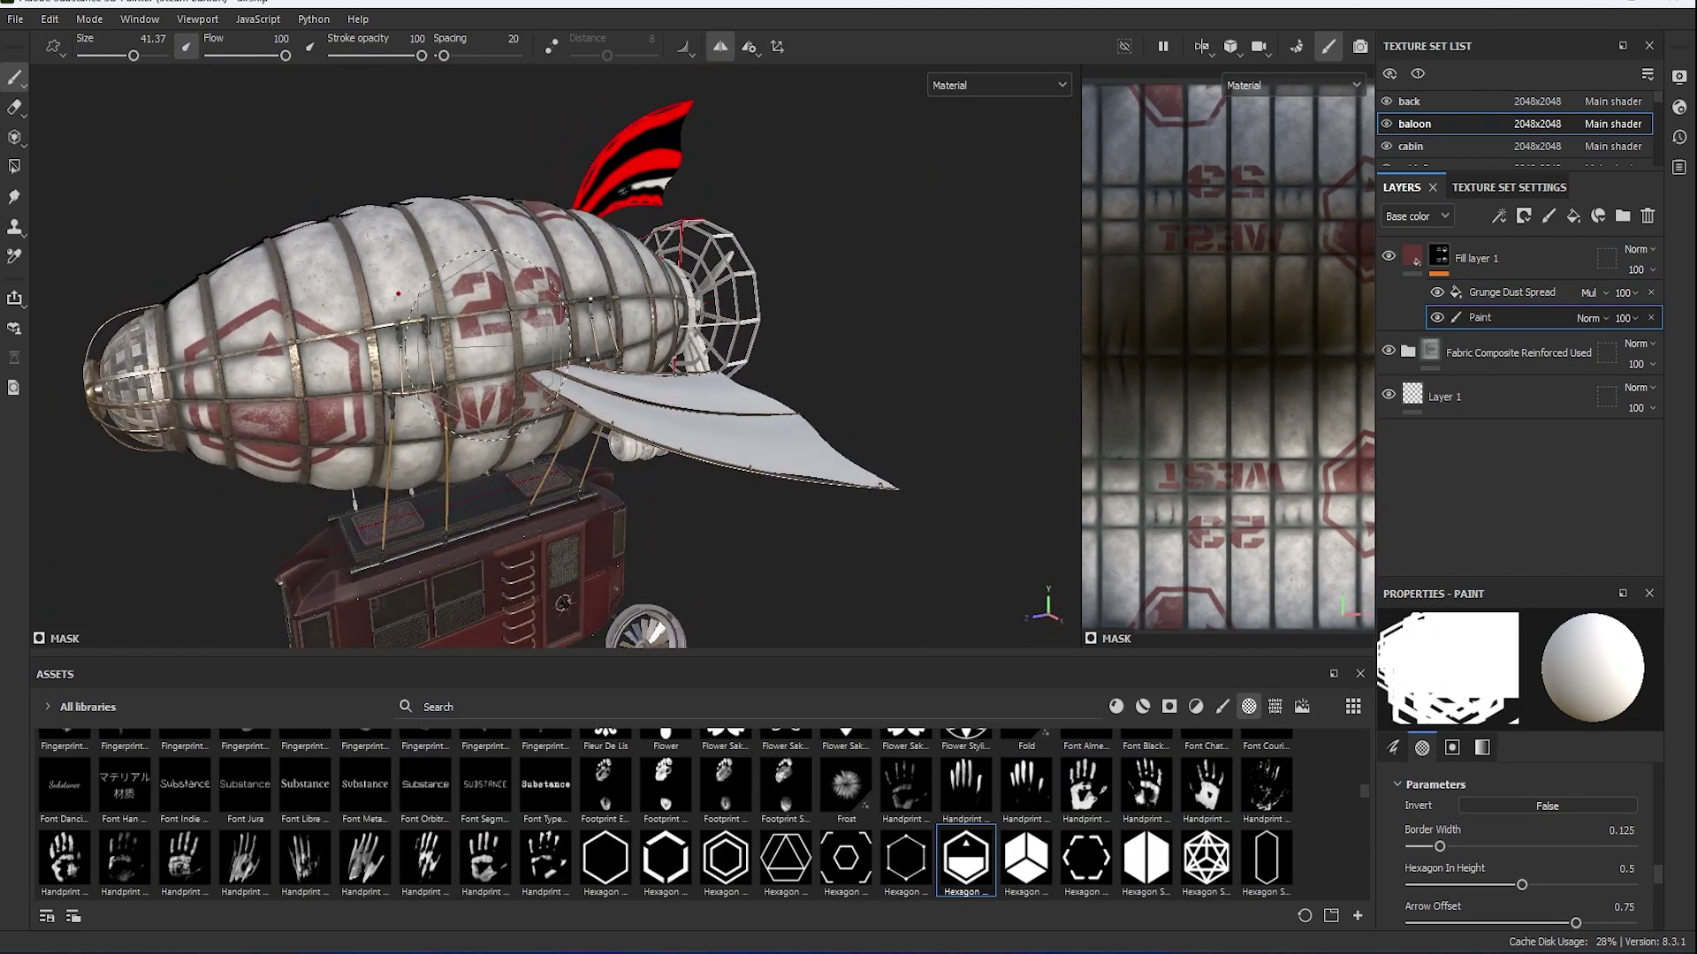
pyautogui.click(1472, 258)
# Switch to the cabin texture set and add a new fill layer.
pyautogui.scroll(3, 829, 394)
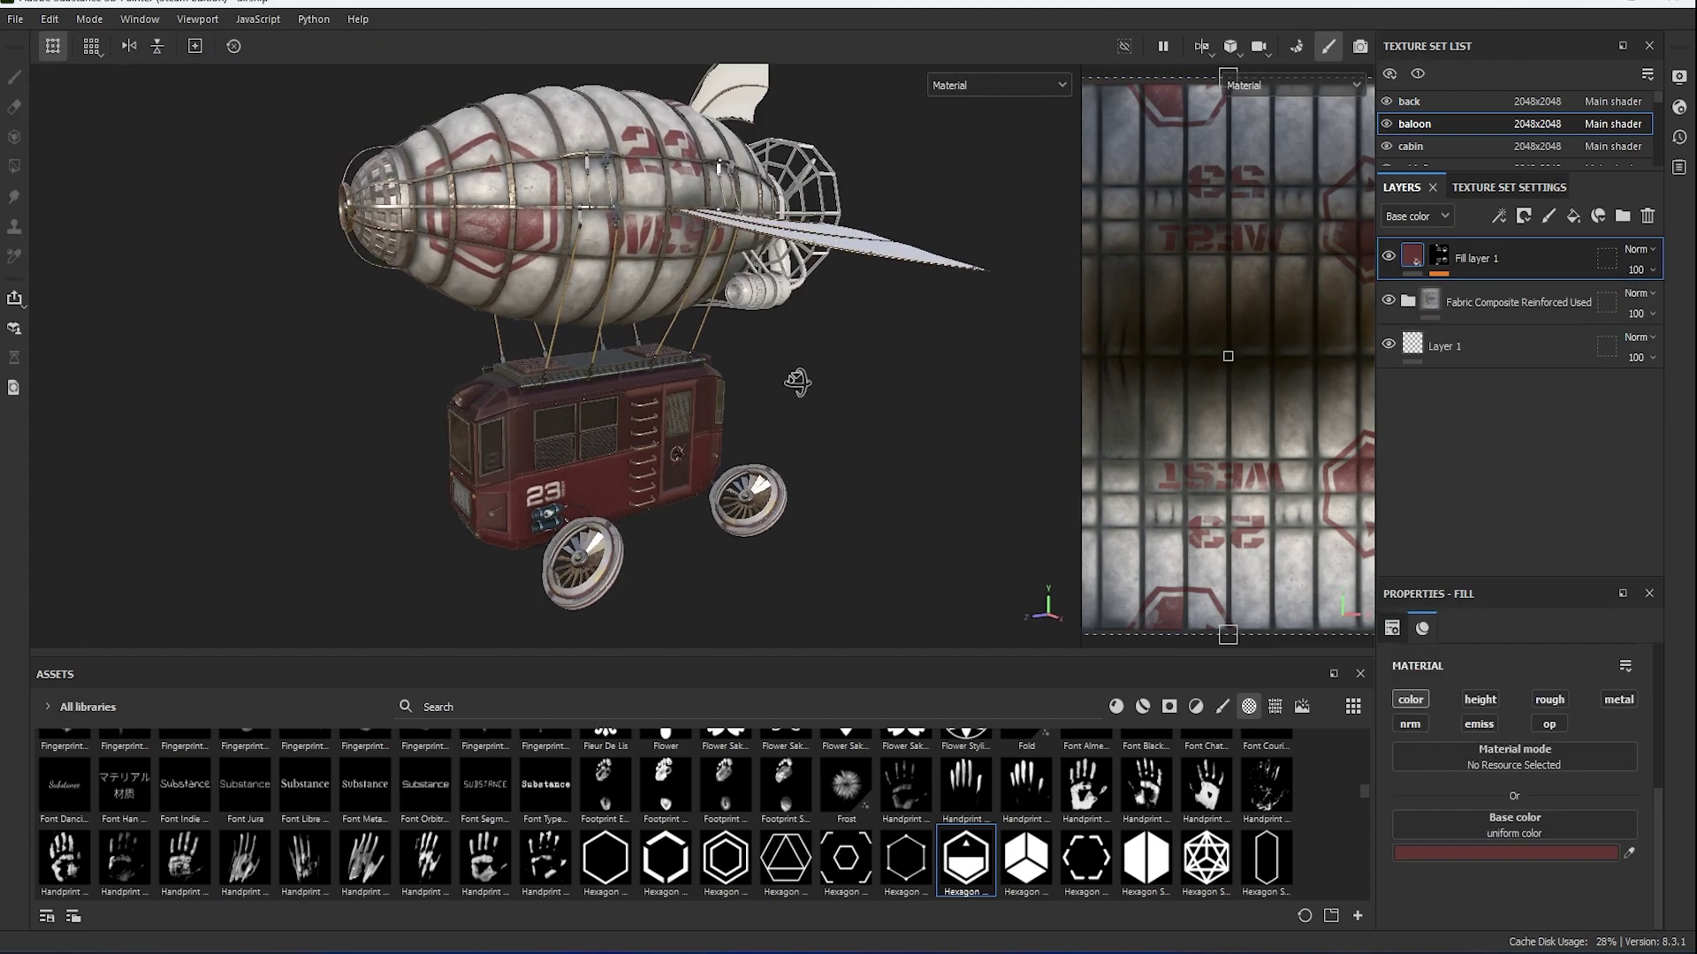
pyautogui.scroll(4, 673, 430)
pyautogui.scroll(2, 673, 431)
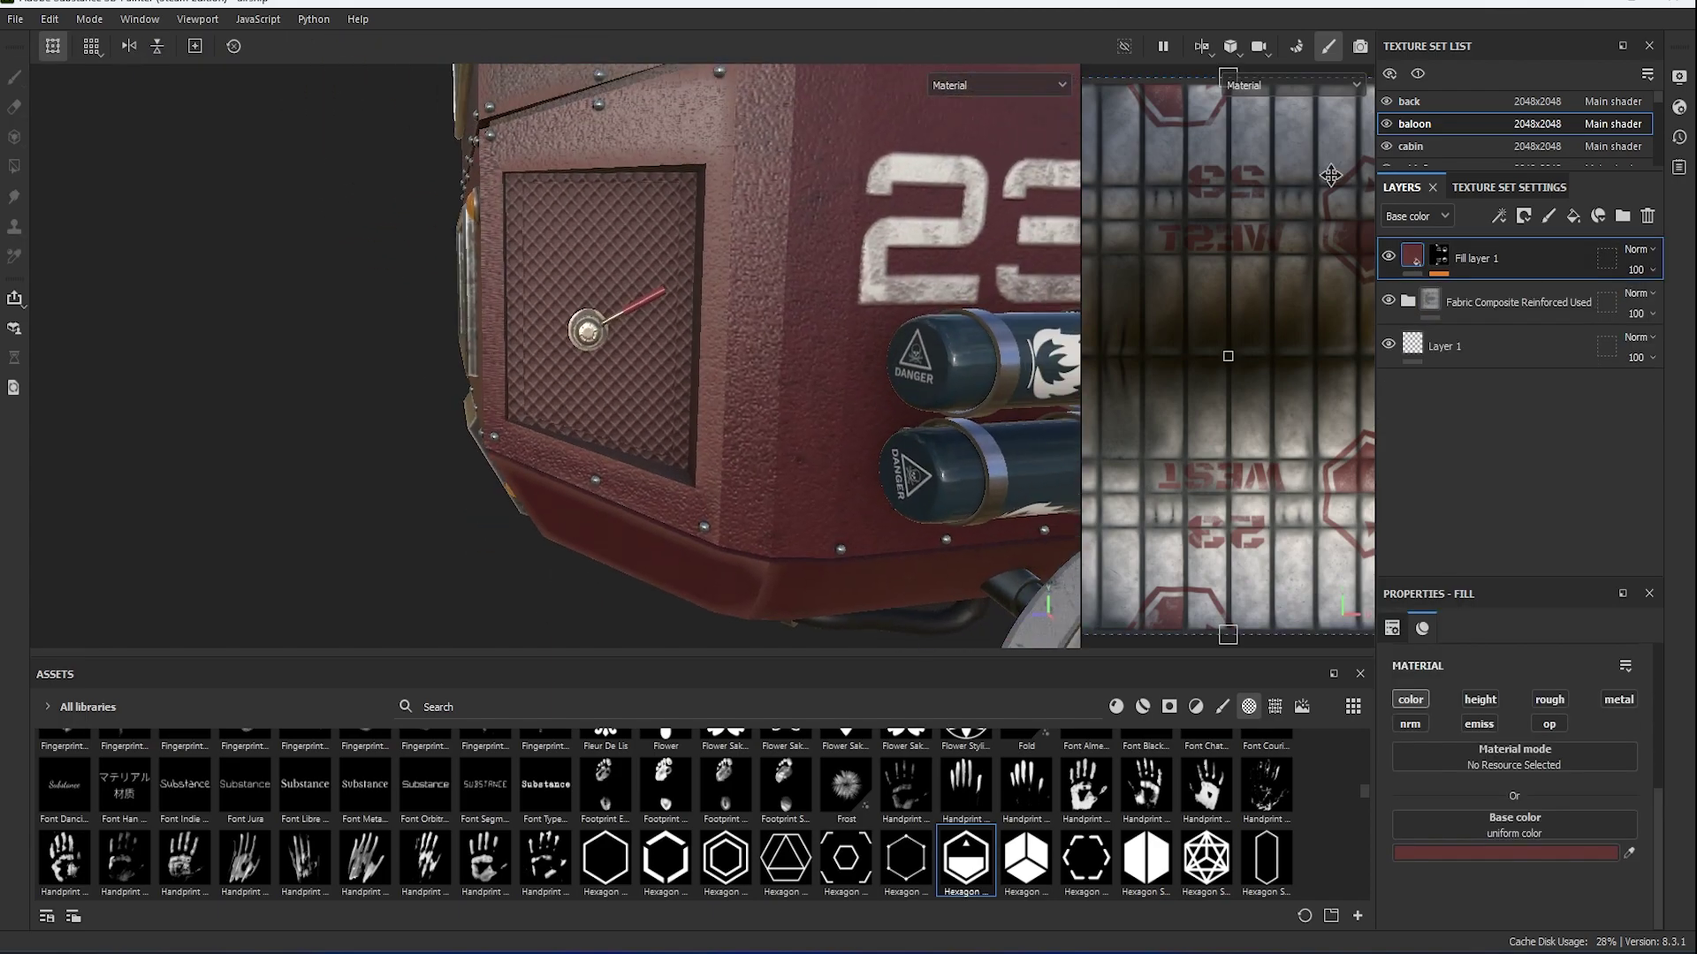
pyautogui.keyDown('ctrl'); pyautogui.keyDown('alt'); pyautogui.rightClick(775, 400); pyautogui.keyUp('alt'); pyautogui.keyUp('ctrl')
pyautogui.scroll(2, 742, 353)
pyautogui.scroll(2, 883, 424)
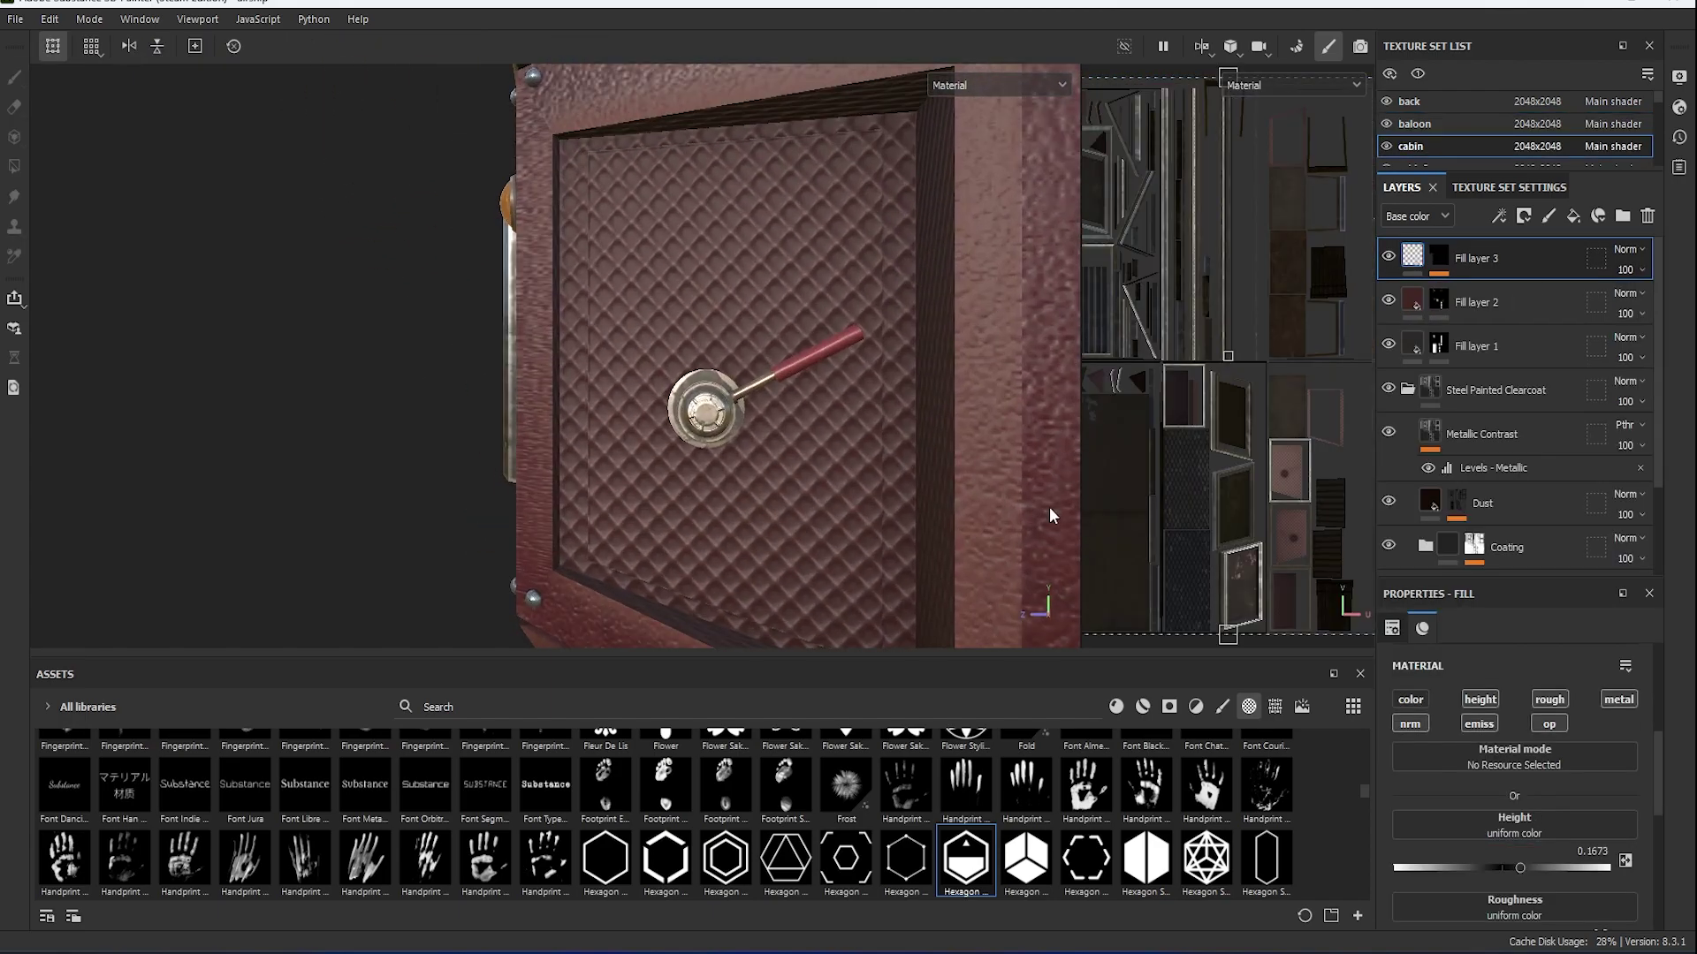
pyautogui.click(1573, 215)
# Give the new fill layer a black mask with a Paint effect.
pyautogui.rightClick(1419, 256)
pyautogui.click(1508, 289)
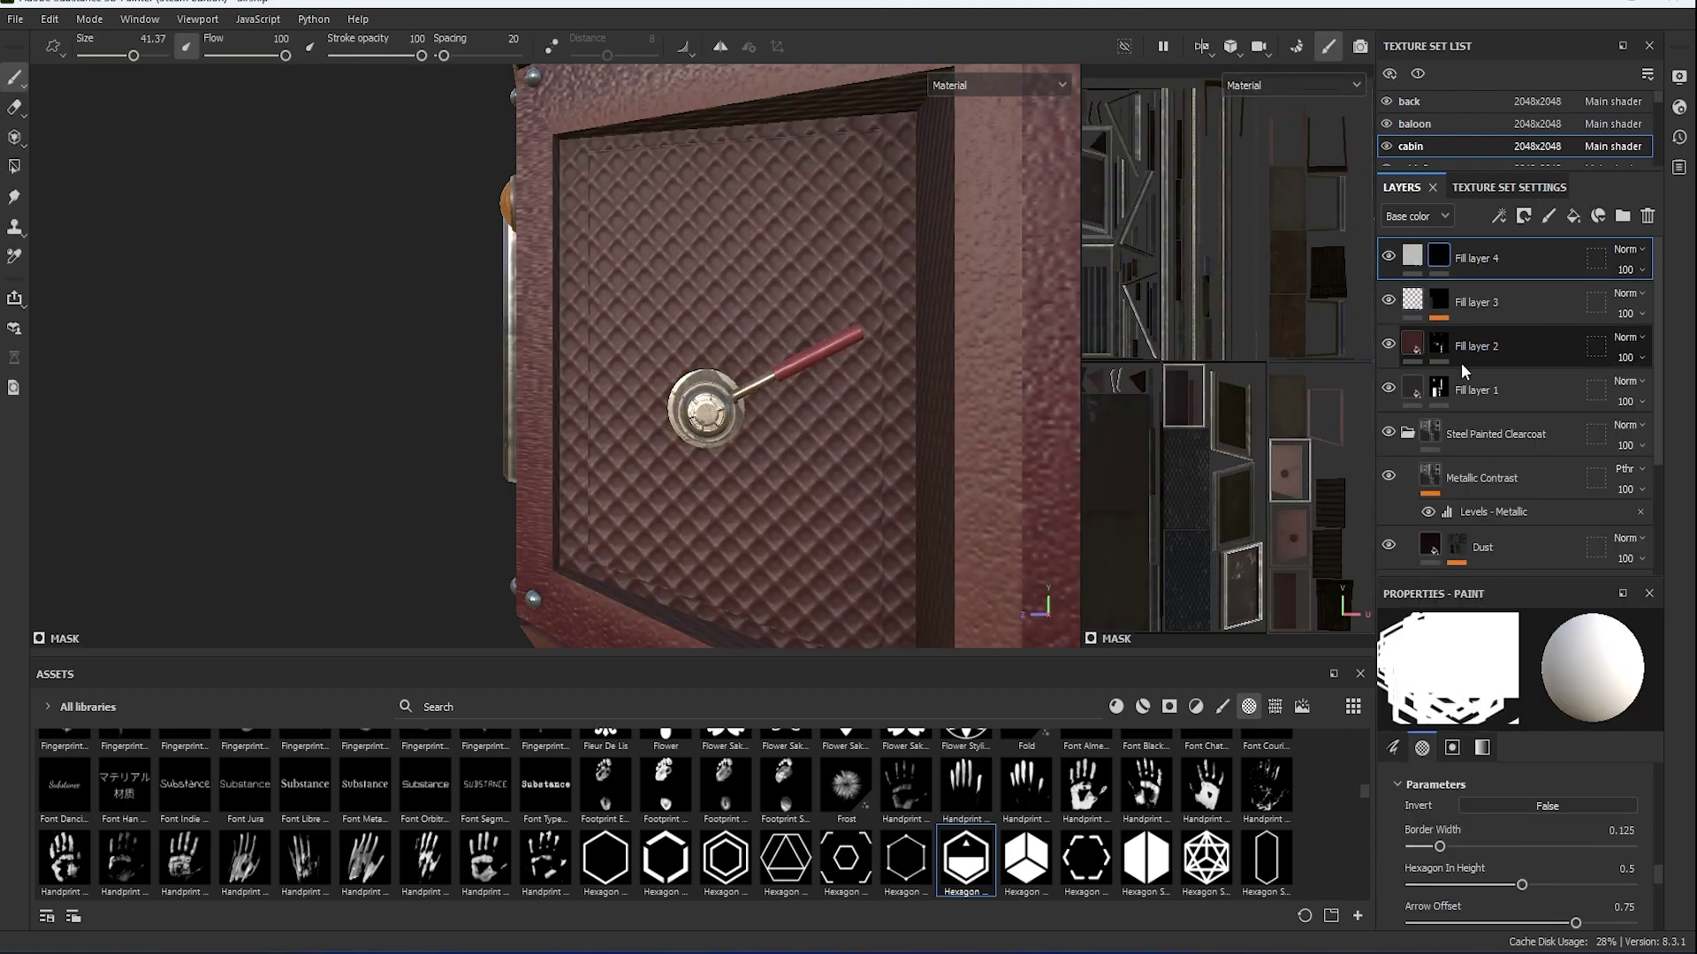
pyautogui.rightClick(1431, 265)
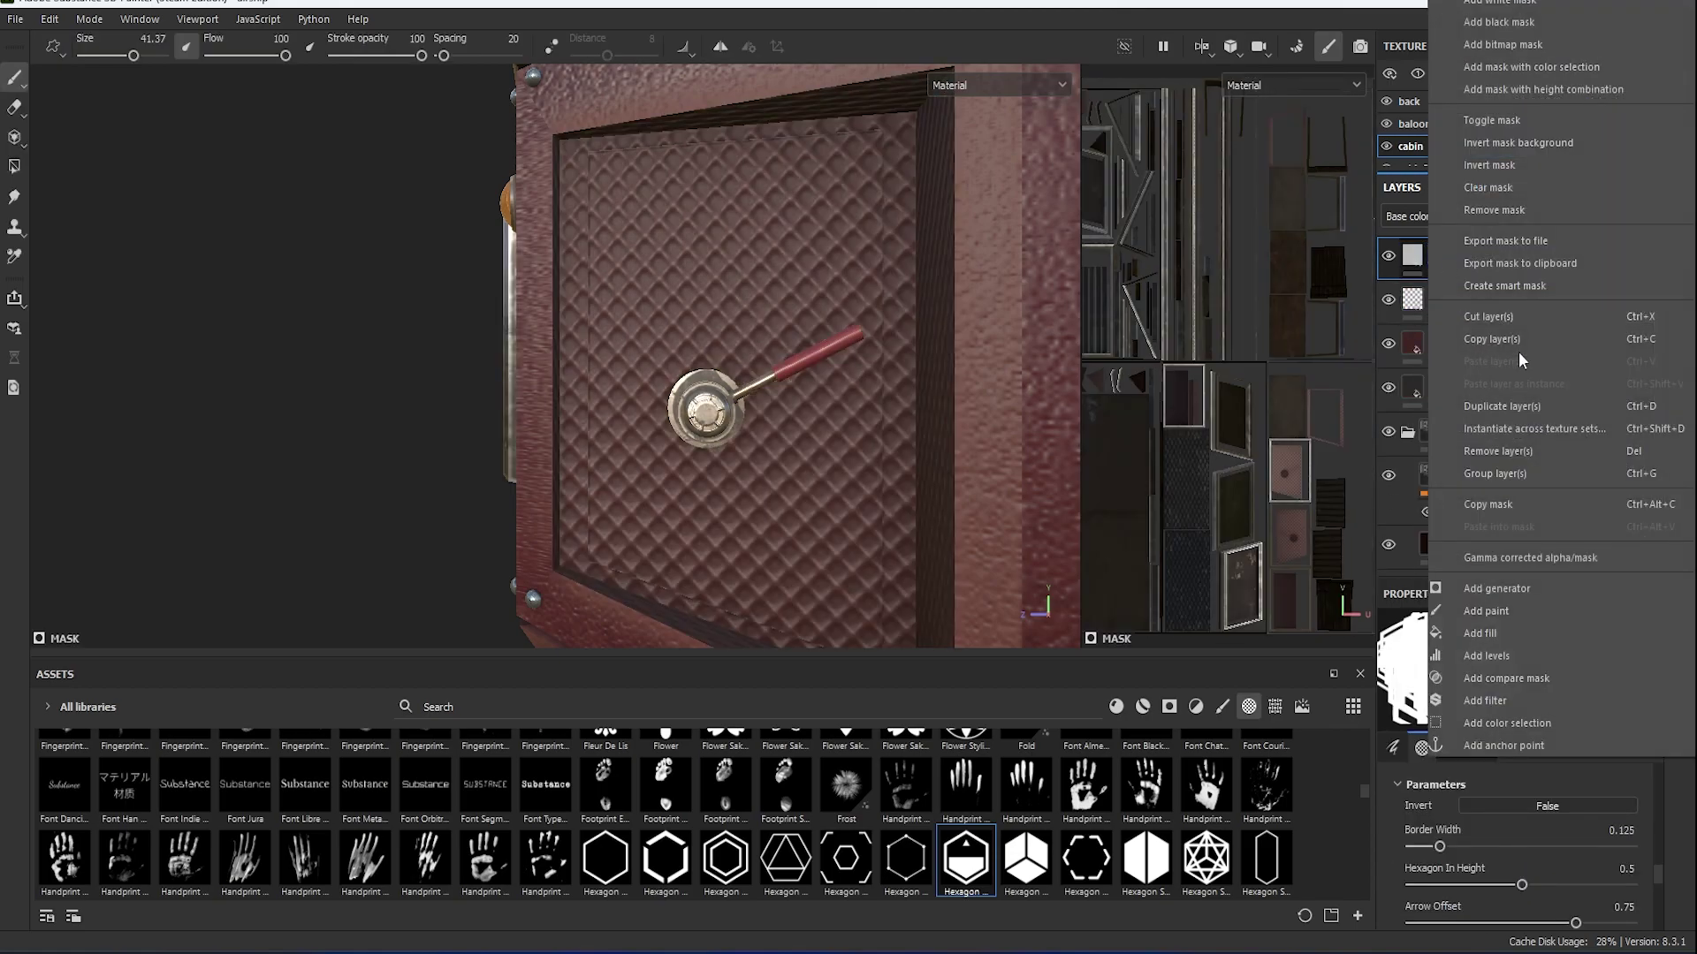
pyautogui.click(1488, 611)
# Set the brush to the default round stroke and shrink its size to about 2.
pyautogui.rightClick(848, 362)
pyautogui.rightClick(795, 318)
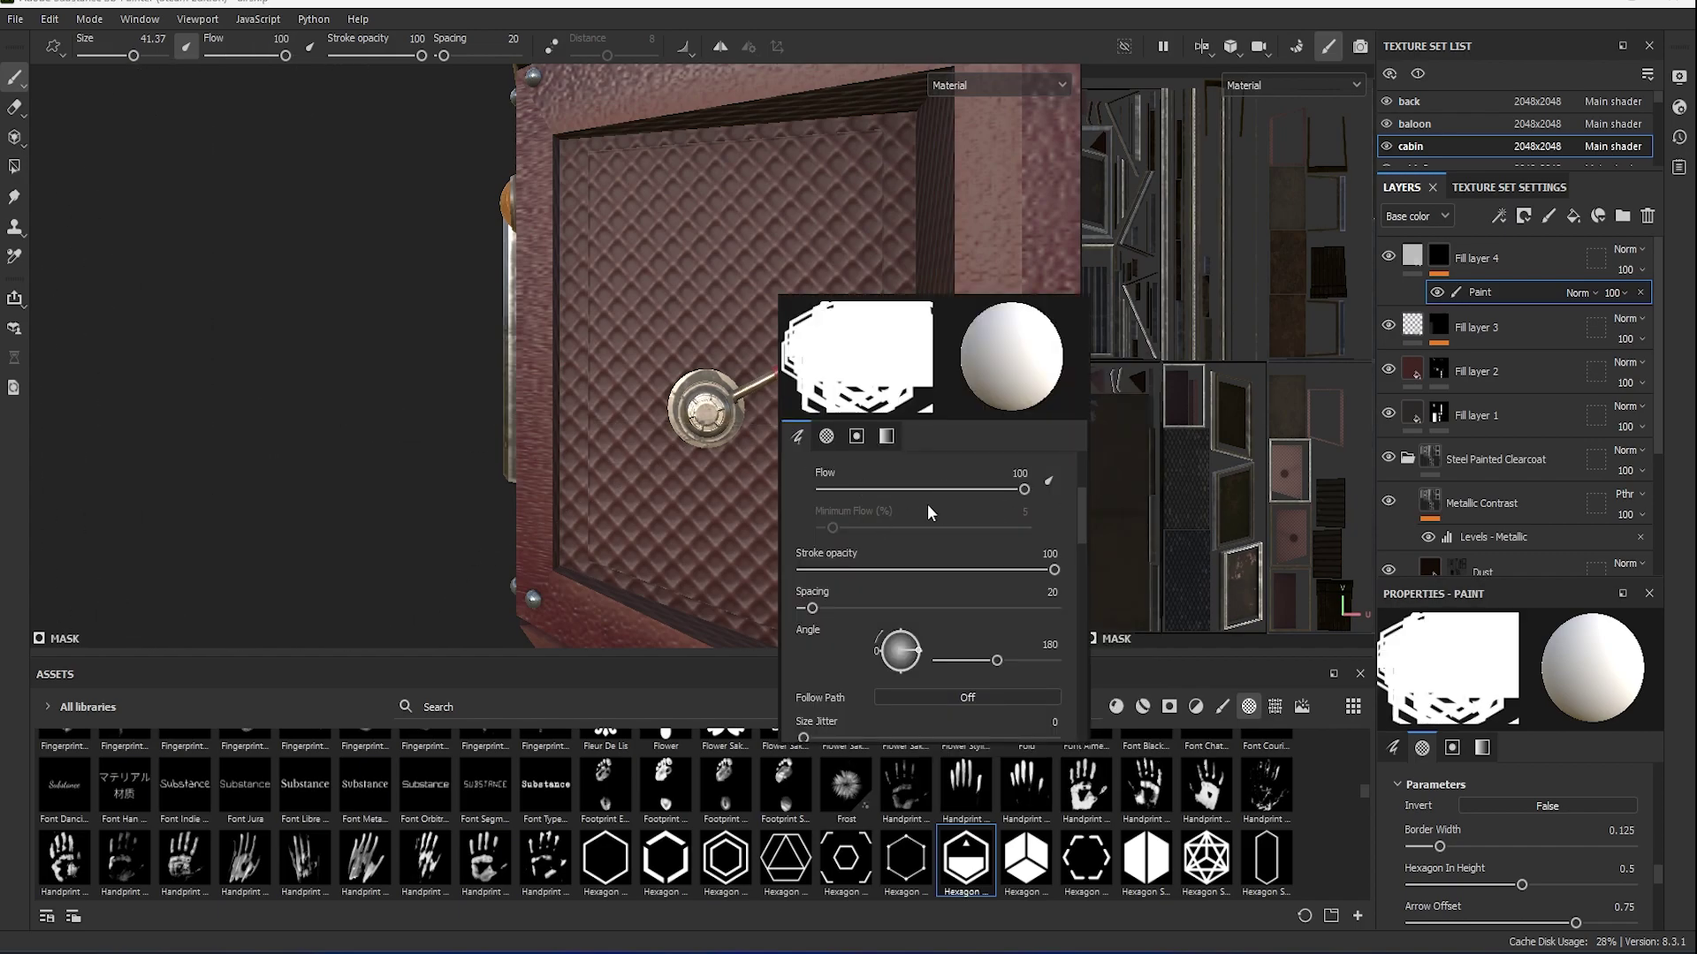
pyautogui.click(861, 553)
pyautogui.scroll(3, 767, 834)
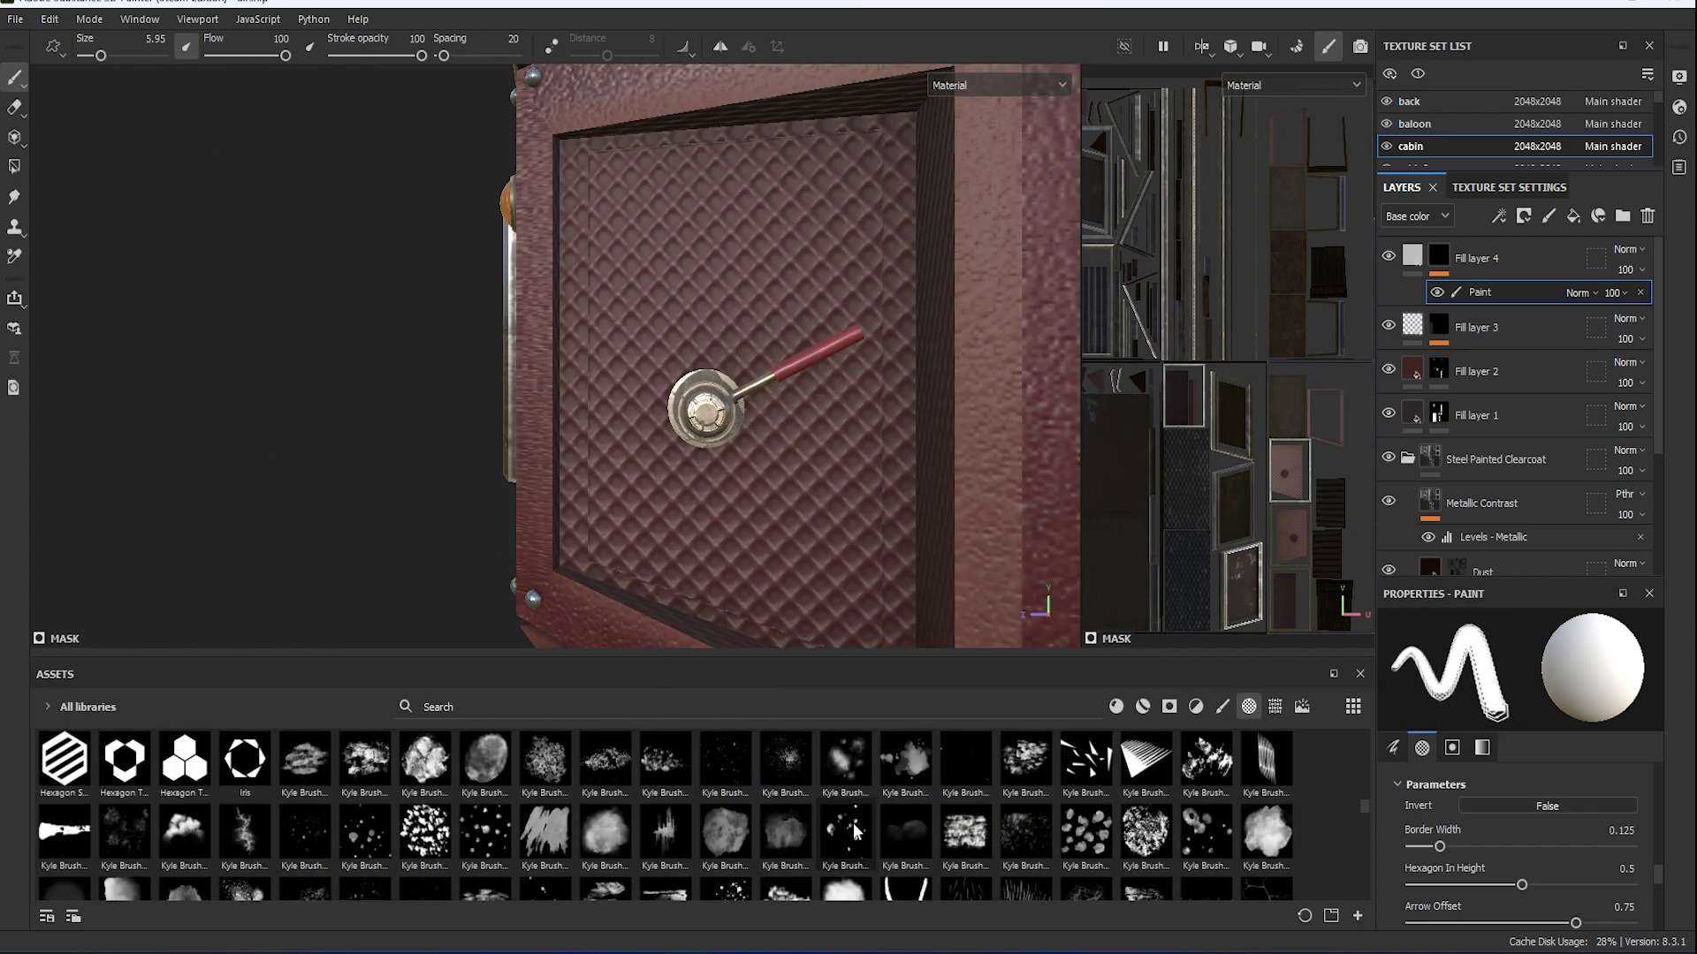
pyautogui.scroll(3, 752, 844)
pyautogui.scroll(3, 733, 857)
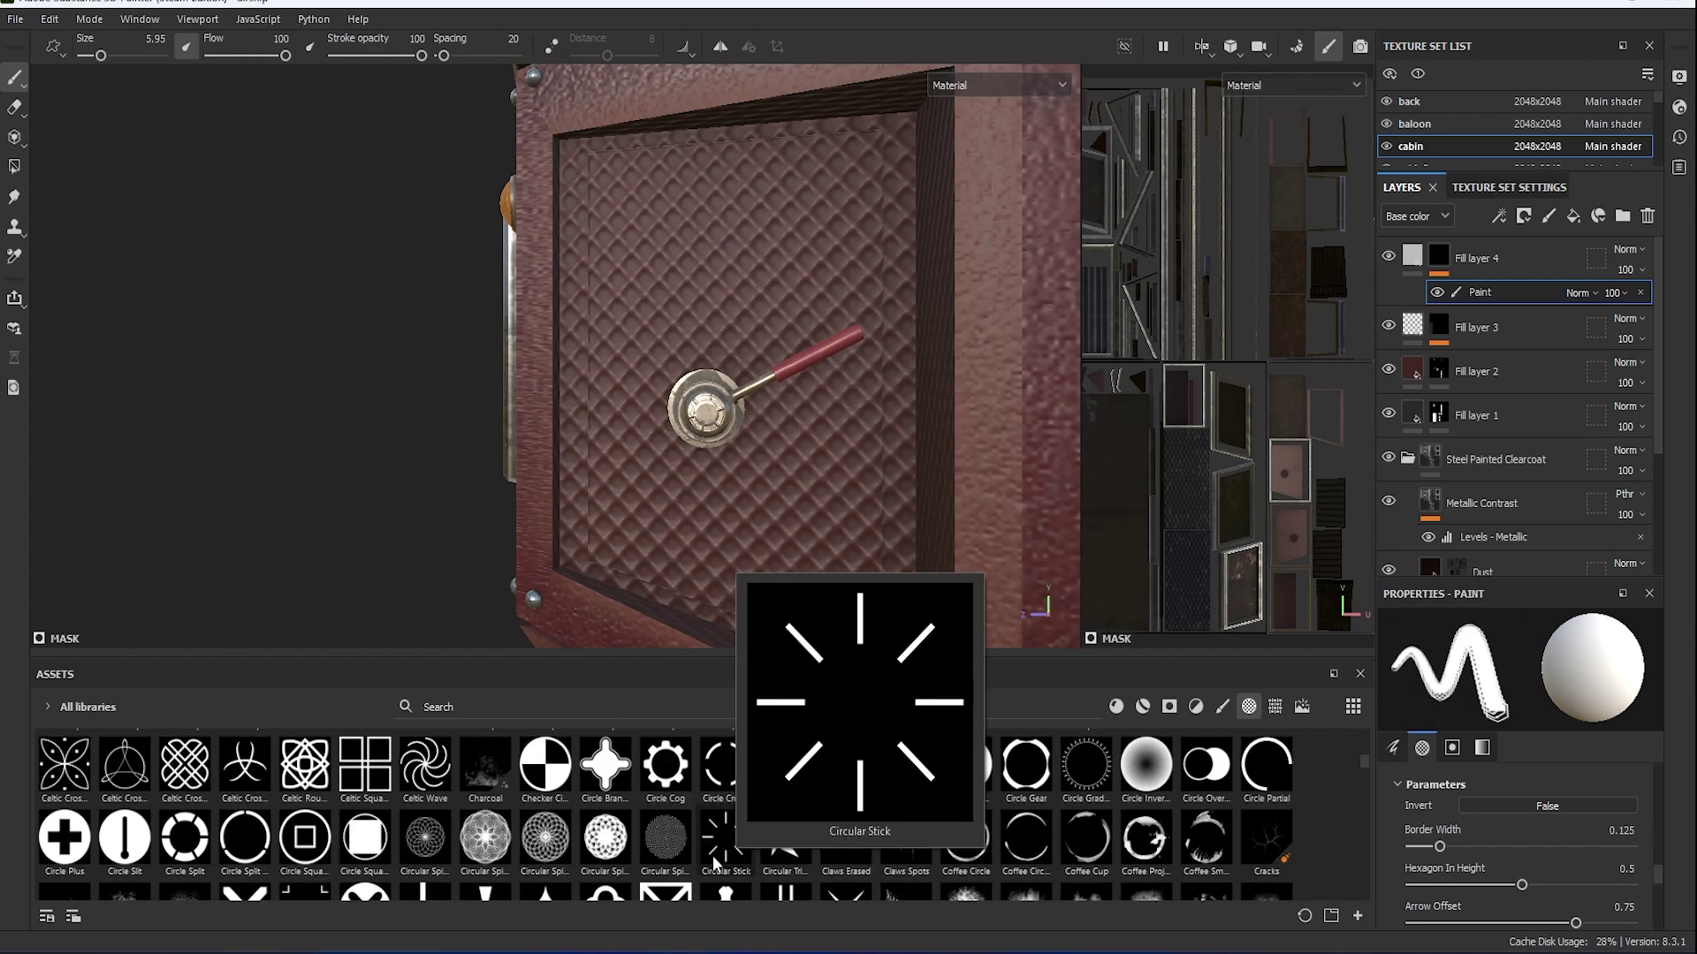
pyautogui.scroll(5, 663, 850)
pyautogui.rightClick(742, 495)
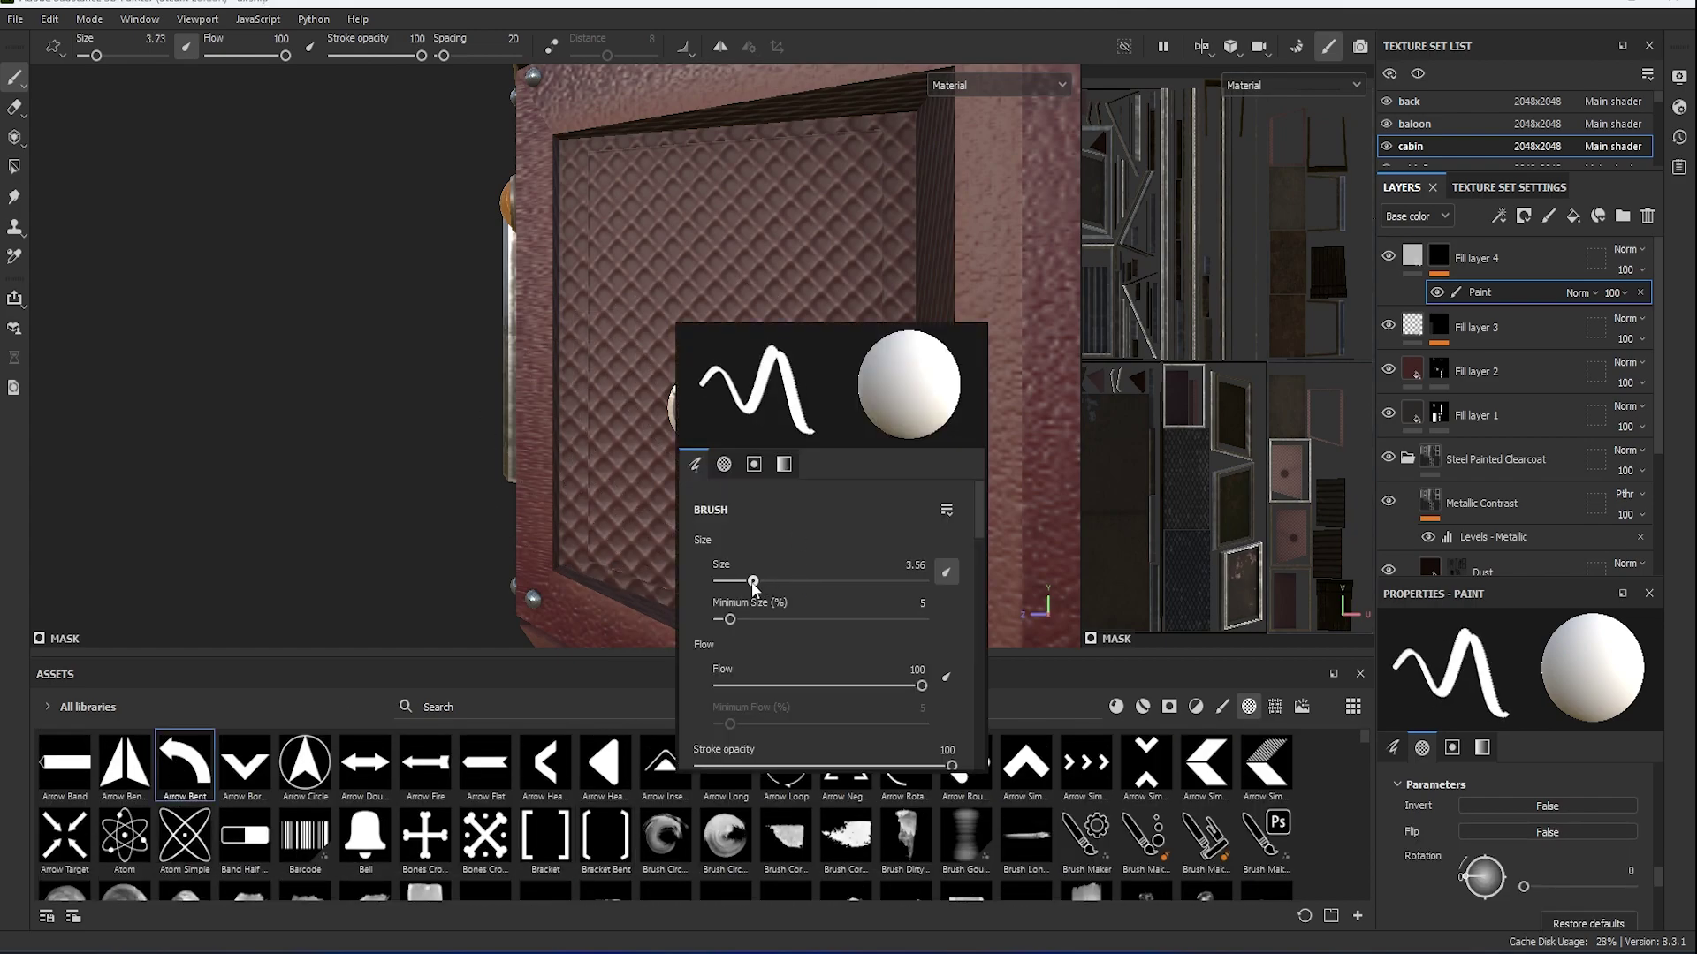
pyautogui.moveTo(751, 570); pyautogui.dragTo(707, 570)
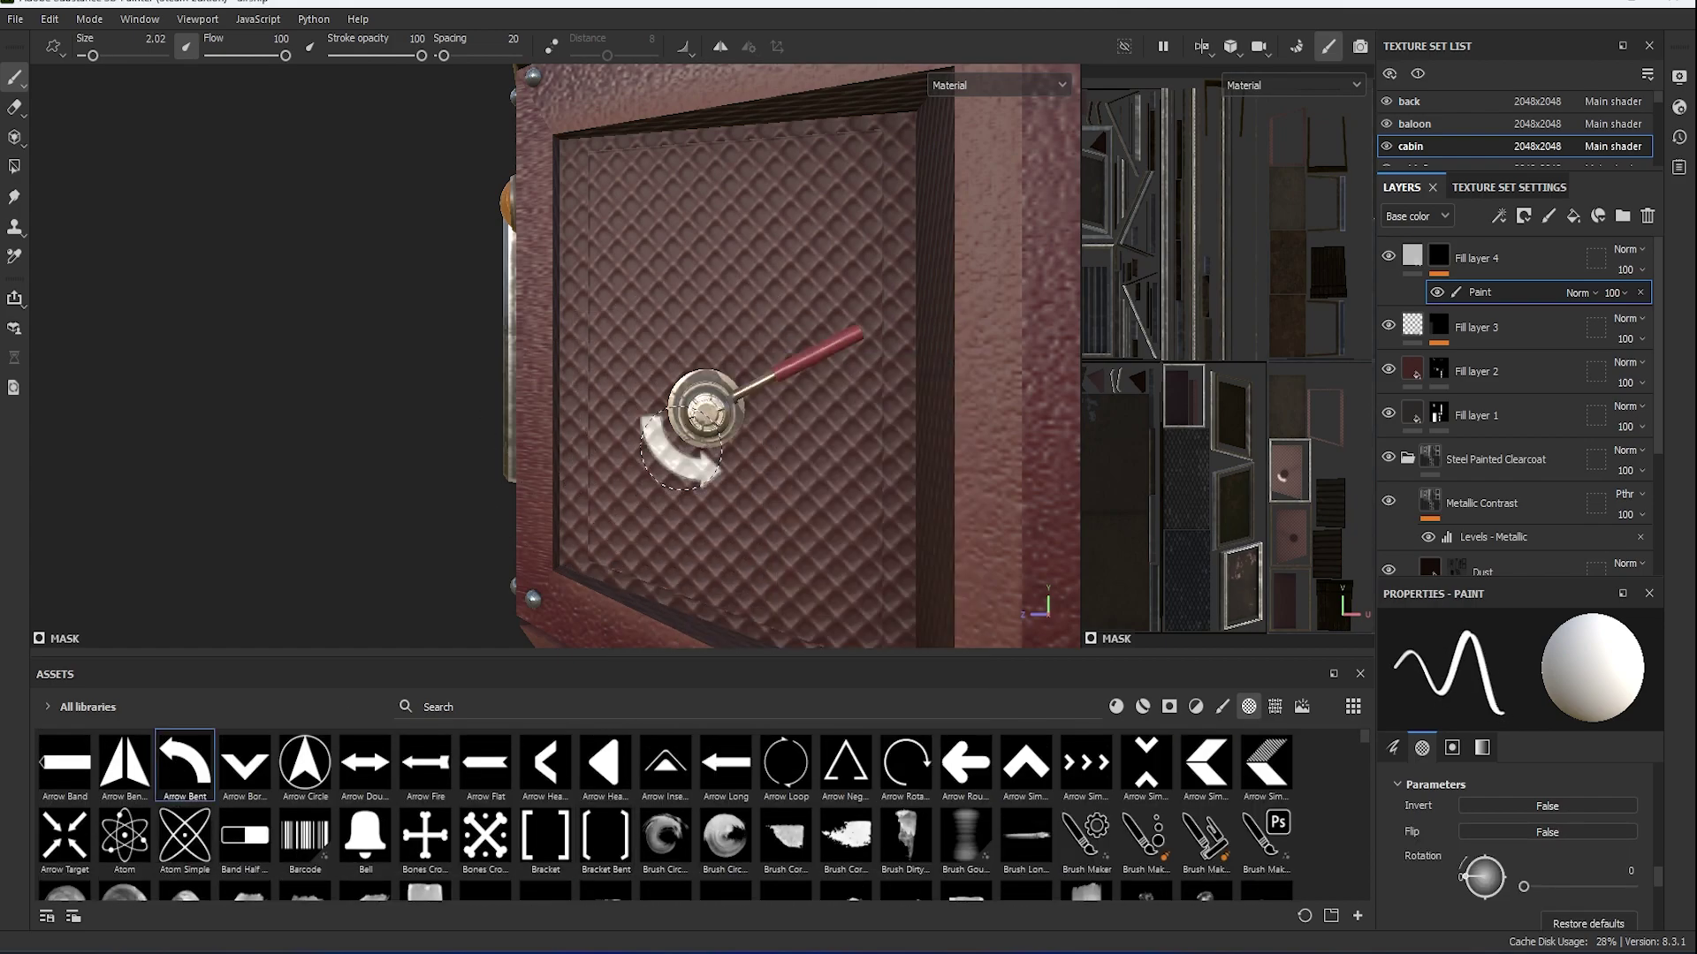
# Turn the cabin door to face the camera and bring up brush settings for the angle.
pyautogui.keyDown('alt'); pyautogui.moveTo(681, 442); pyautogui.dragTo(753, 555); pyautogui.keyUp('alt')
pyautogui.keyDown('alt'); pyautogui.moveTo(800, 472); pyautogui.dragTo(795, 531); pyautogui.keyUp('alt')
pyautogui.rightClick(795, 530)
pyautogui.scroll(-3, 915, 768)
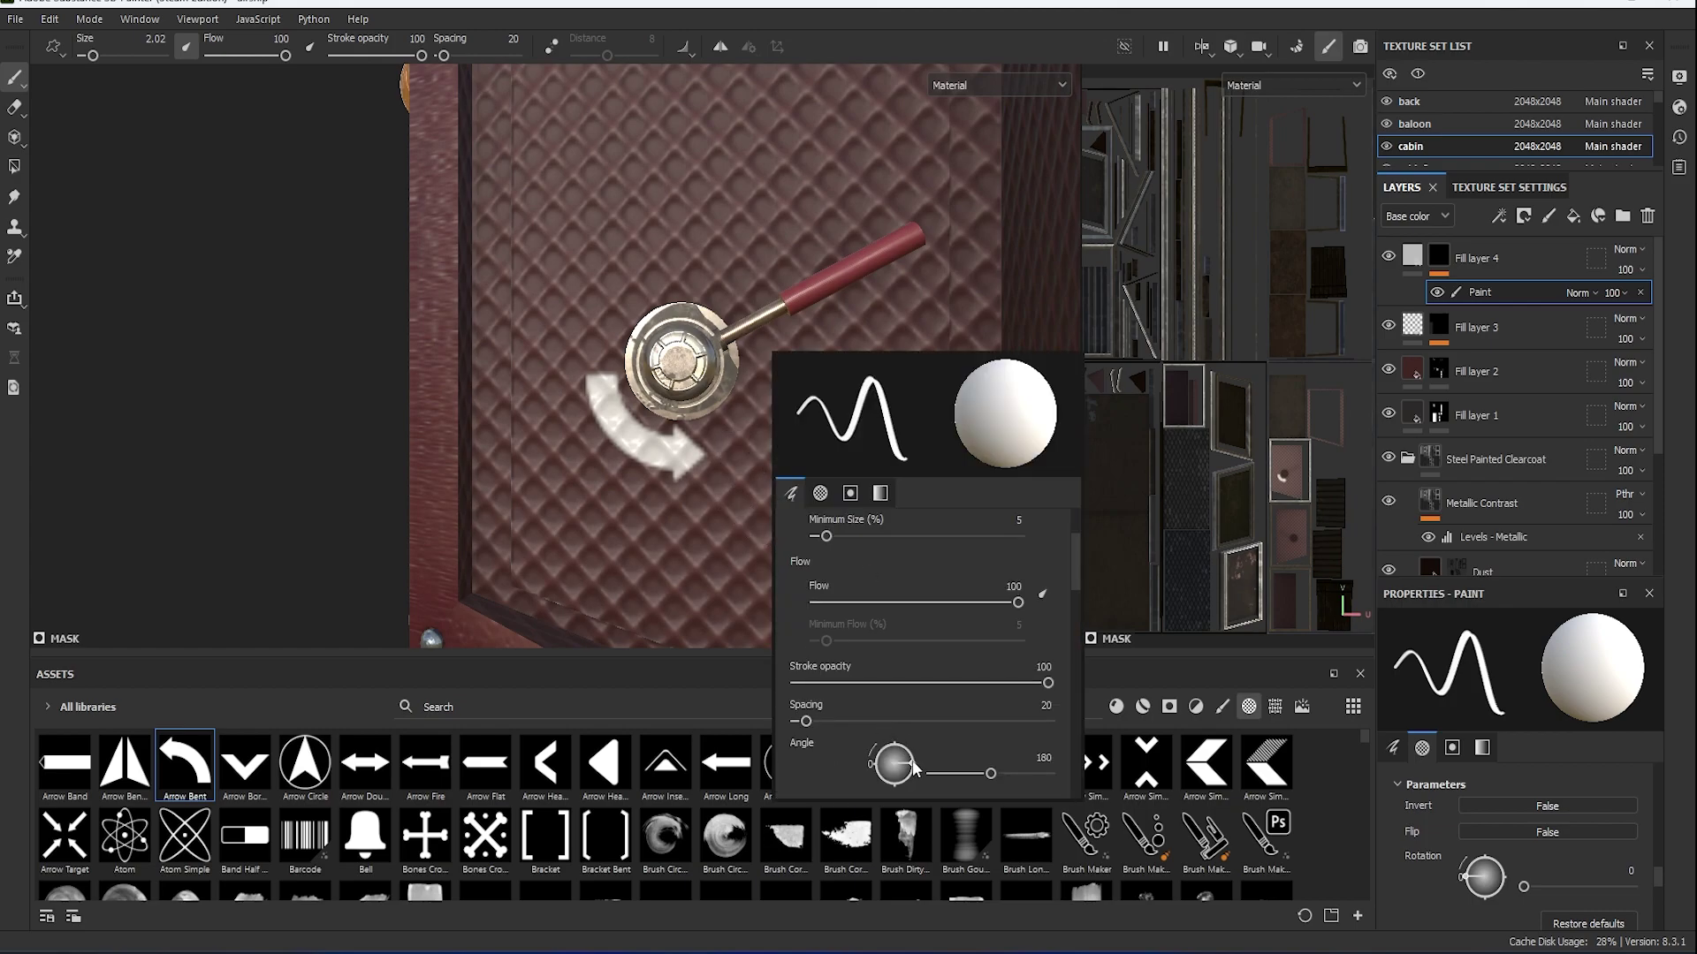
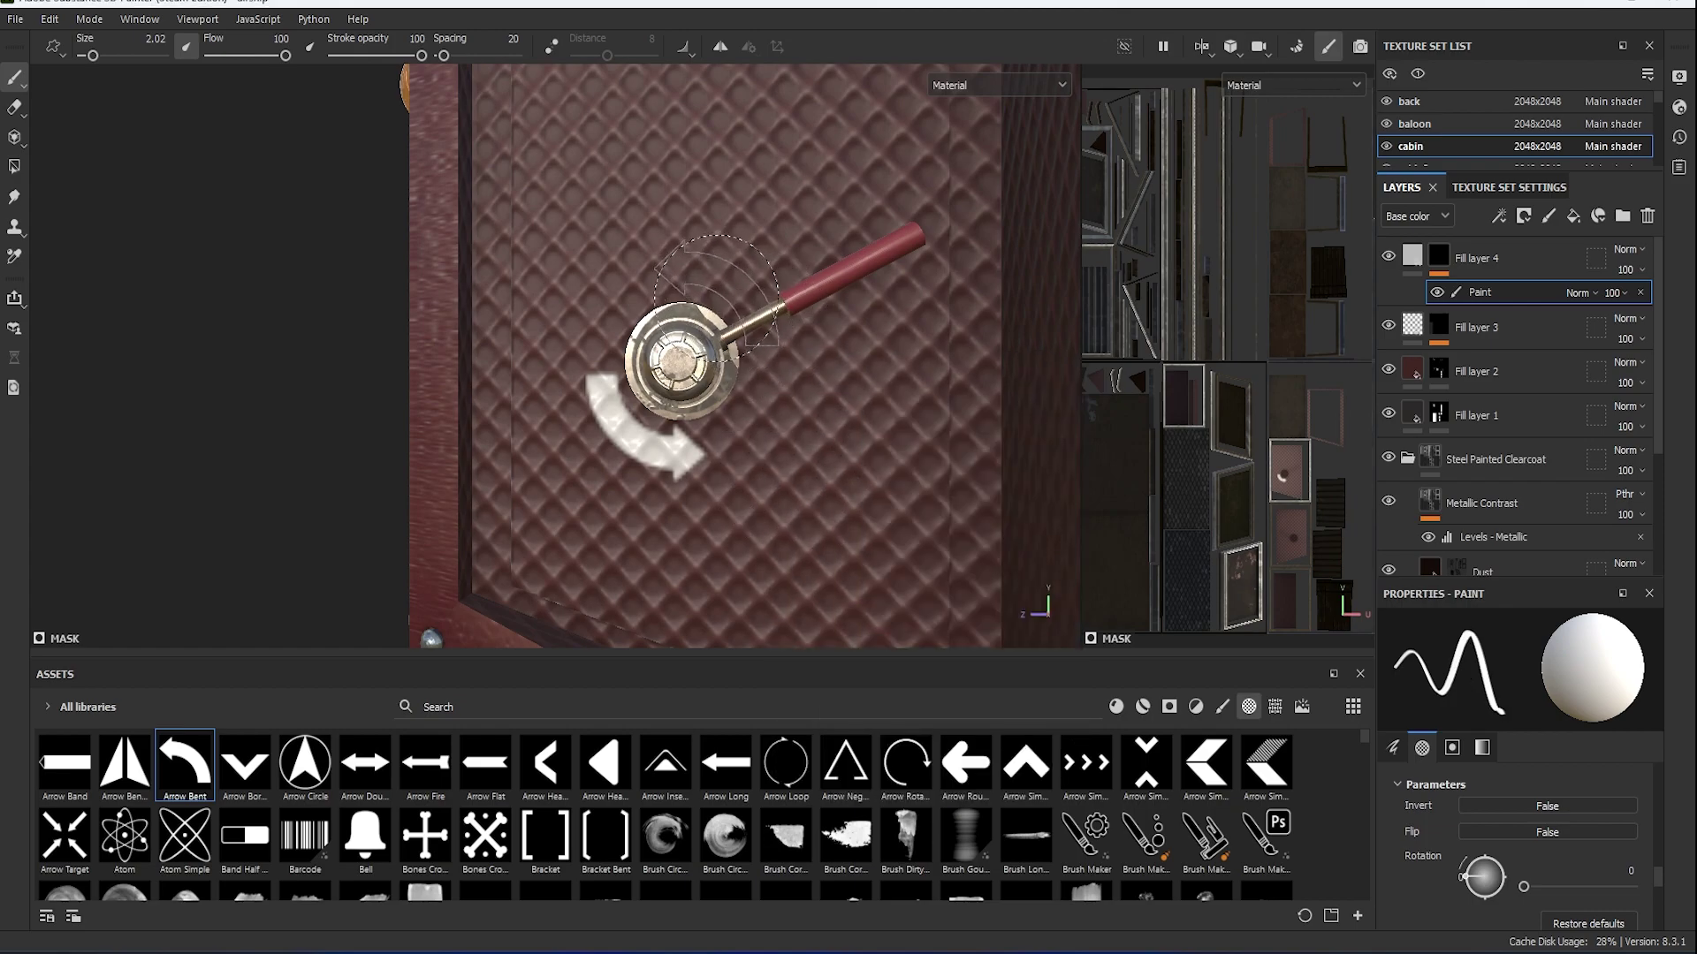
# Stamp a second curved arrow around the cabin door knob.
pyautogui.click(712, 296)
pyautogui.scroll(-5, 726, 877)
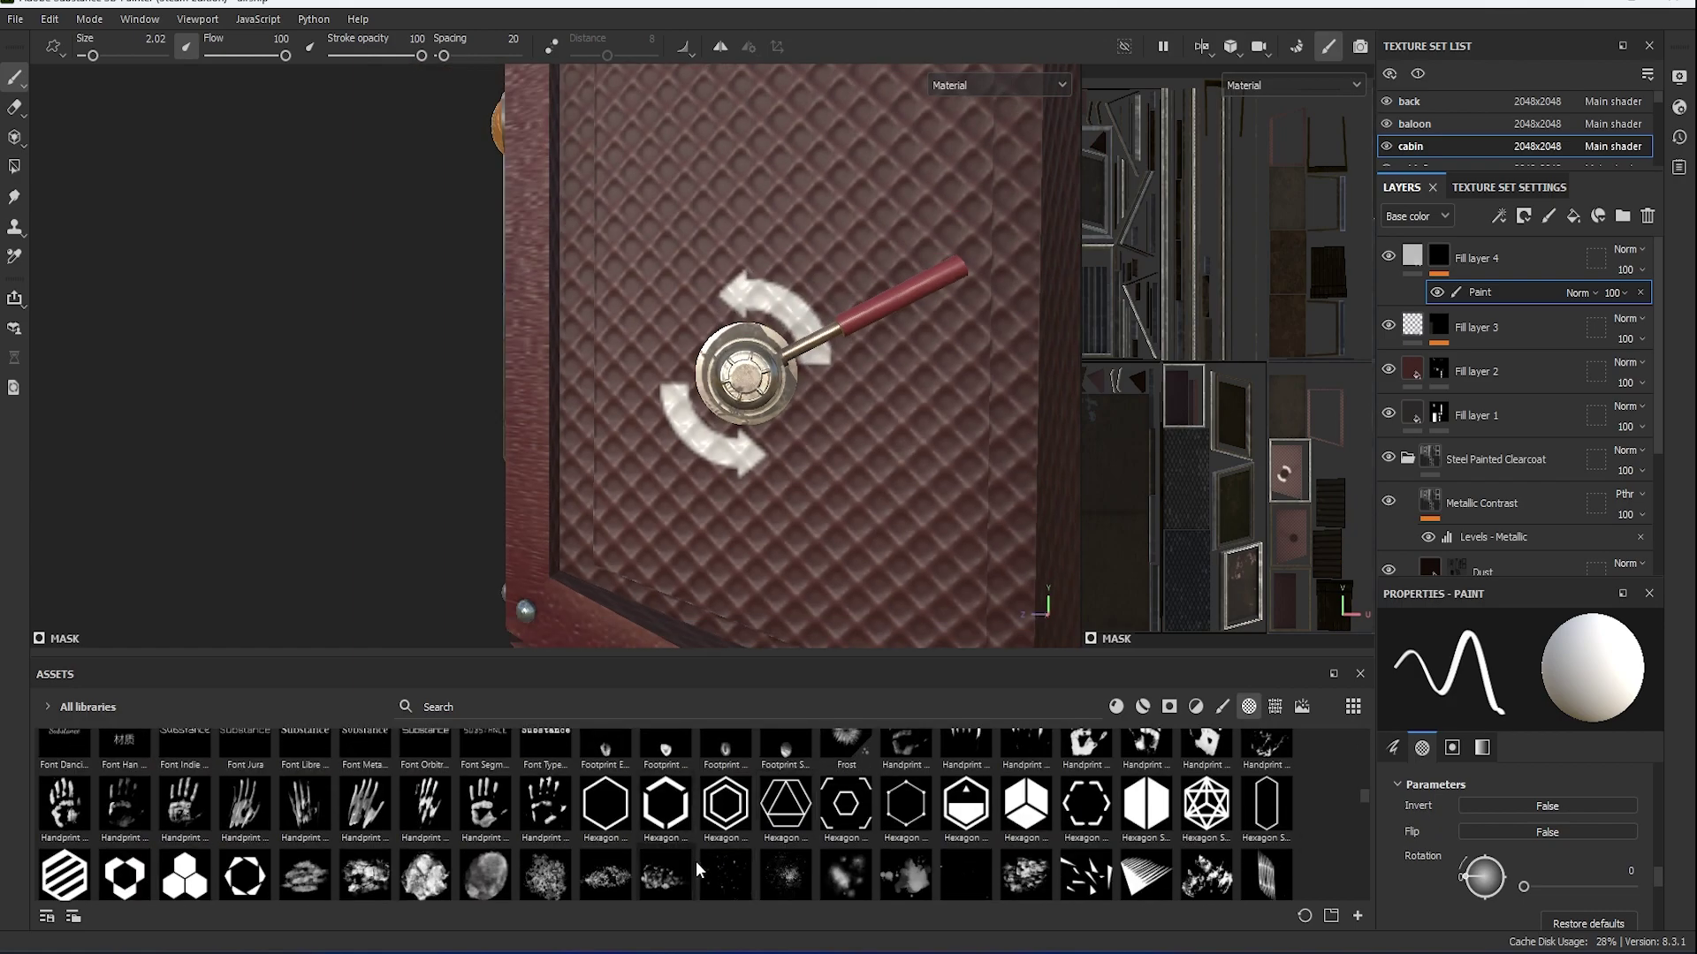
pyautogui.scroll(-5, 696, 861)
pyautogui.scroll(-5, 703, 850)
pyautogui.scroll(-1, 789, 773)
# Tilt the stamping brush angle to 45°.
pyautogui.rightClick(939, 749)
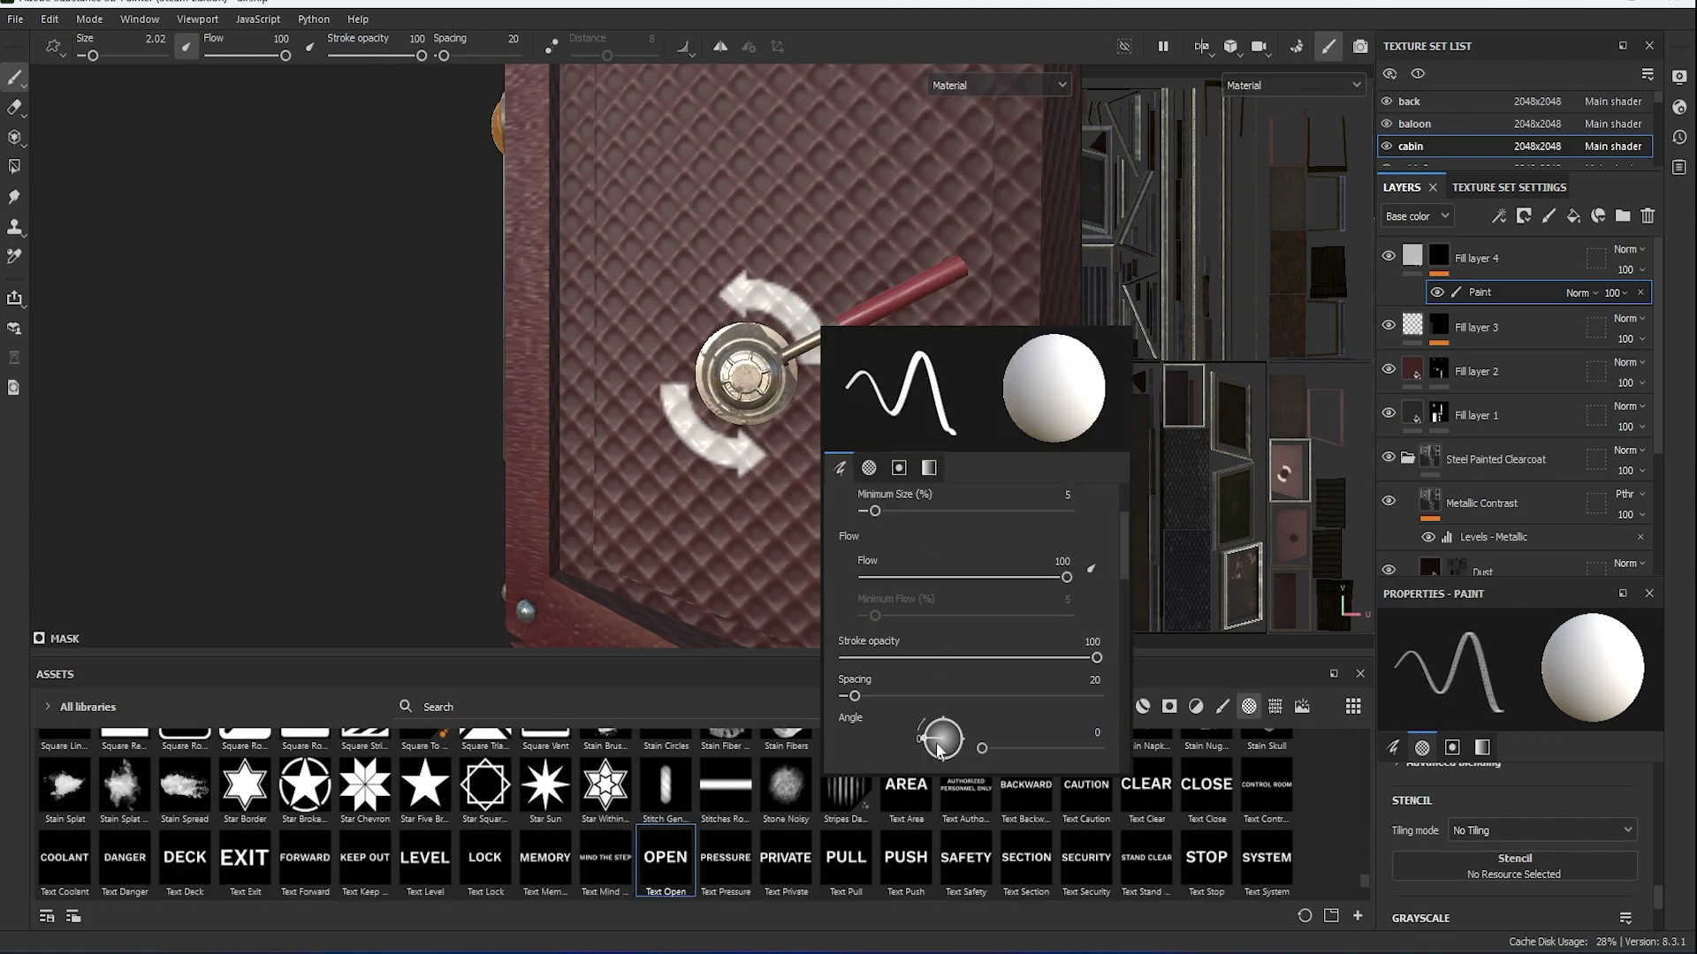
pyautogui.scroll(2, 815, 426)
pyautogui.rightClick(864, 513)
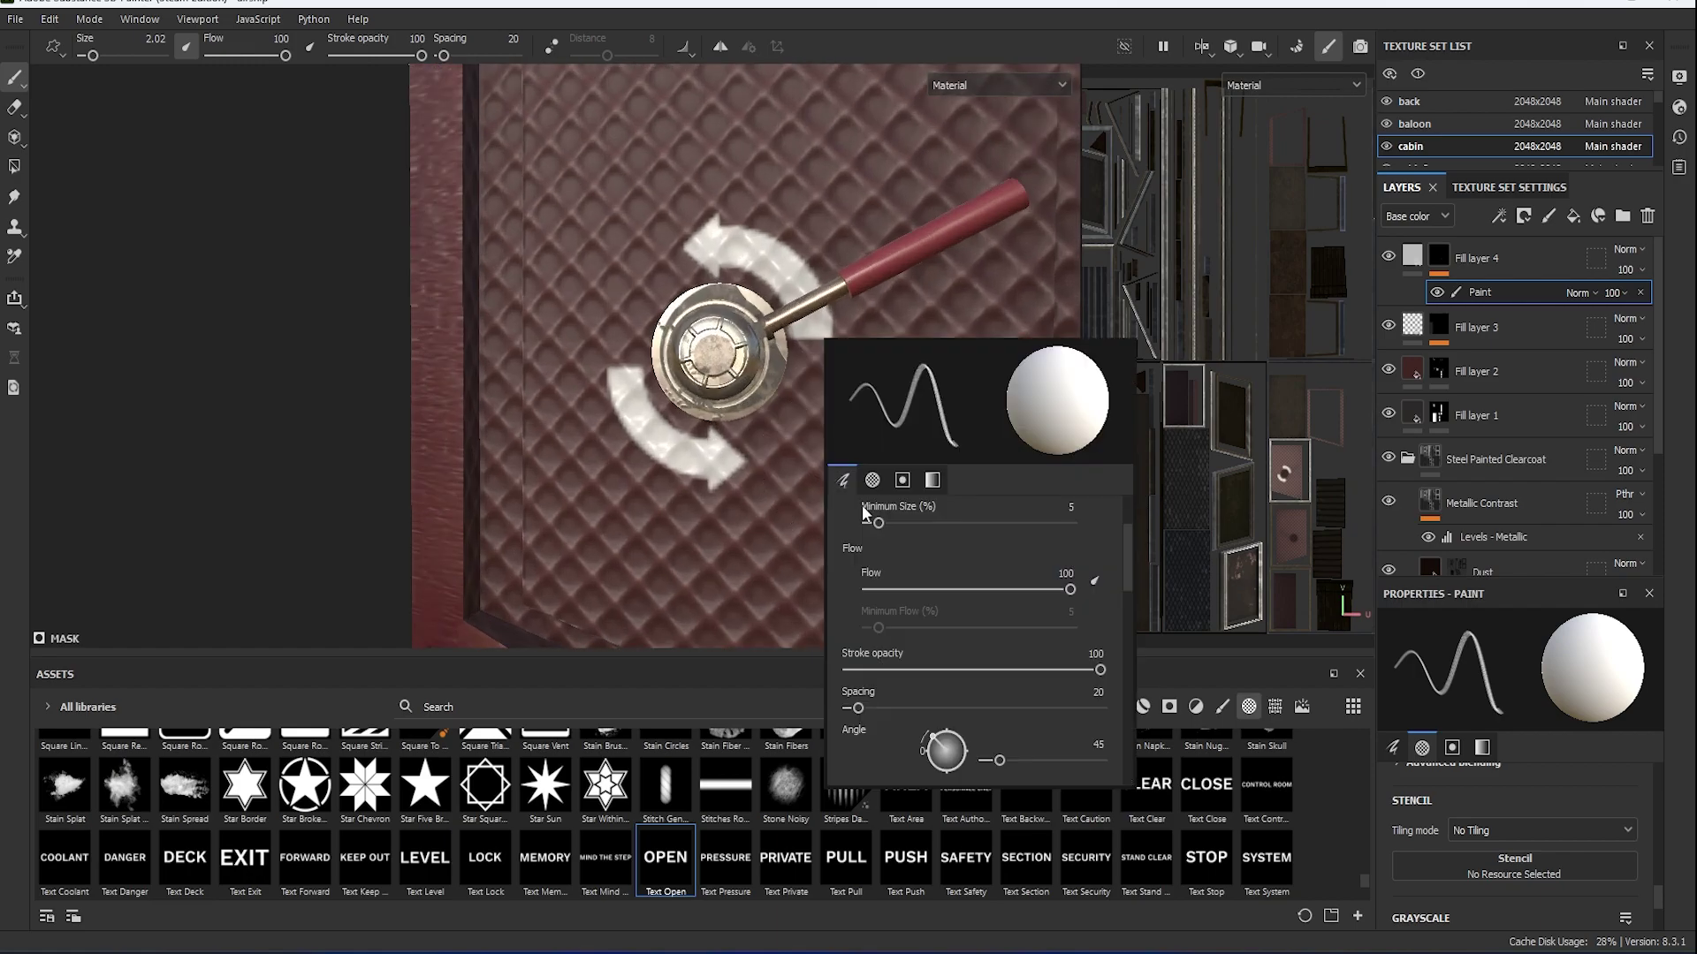
pyautogui.moveTo(932, 747); pyautogui.dragTo(925, 778)
pyautogui.rightClick(908, 730)
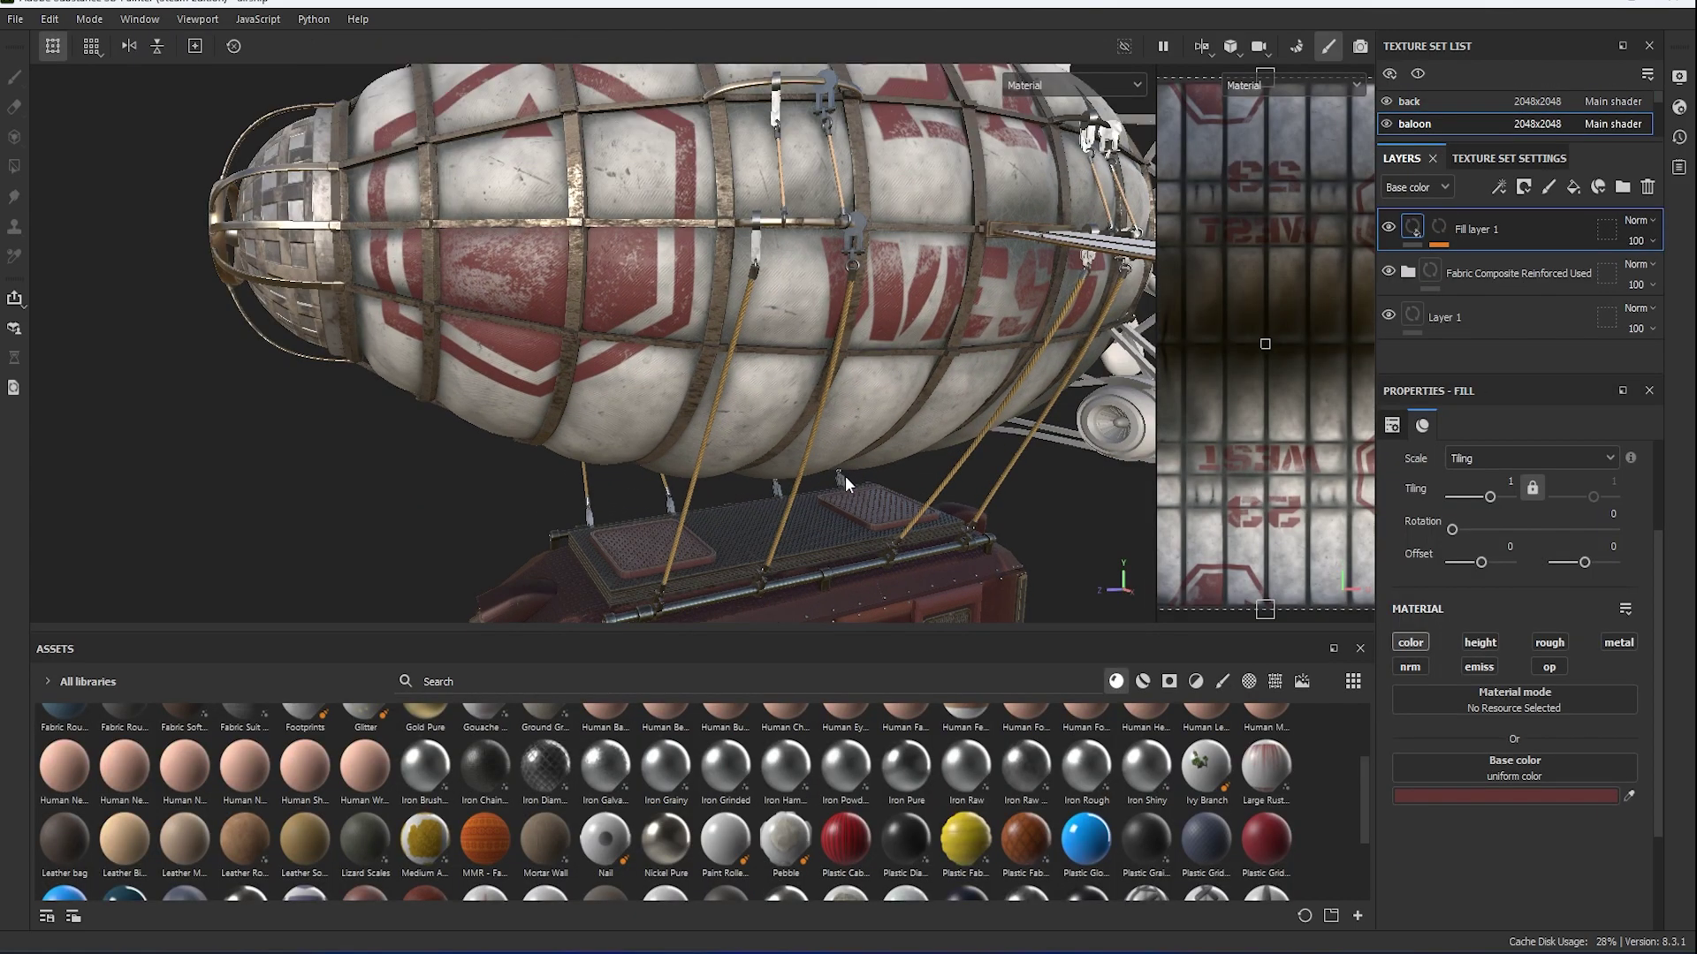
# Add a new fill layer on the balloon with a black mask and a paint effect.
pyautogui.click(1573, 187)
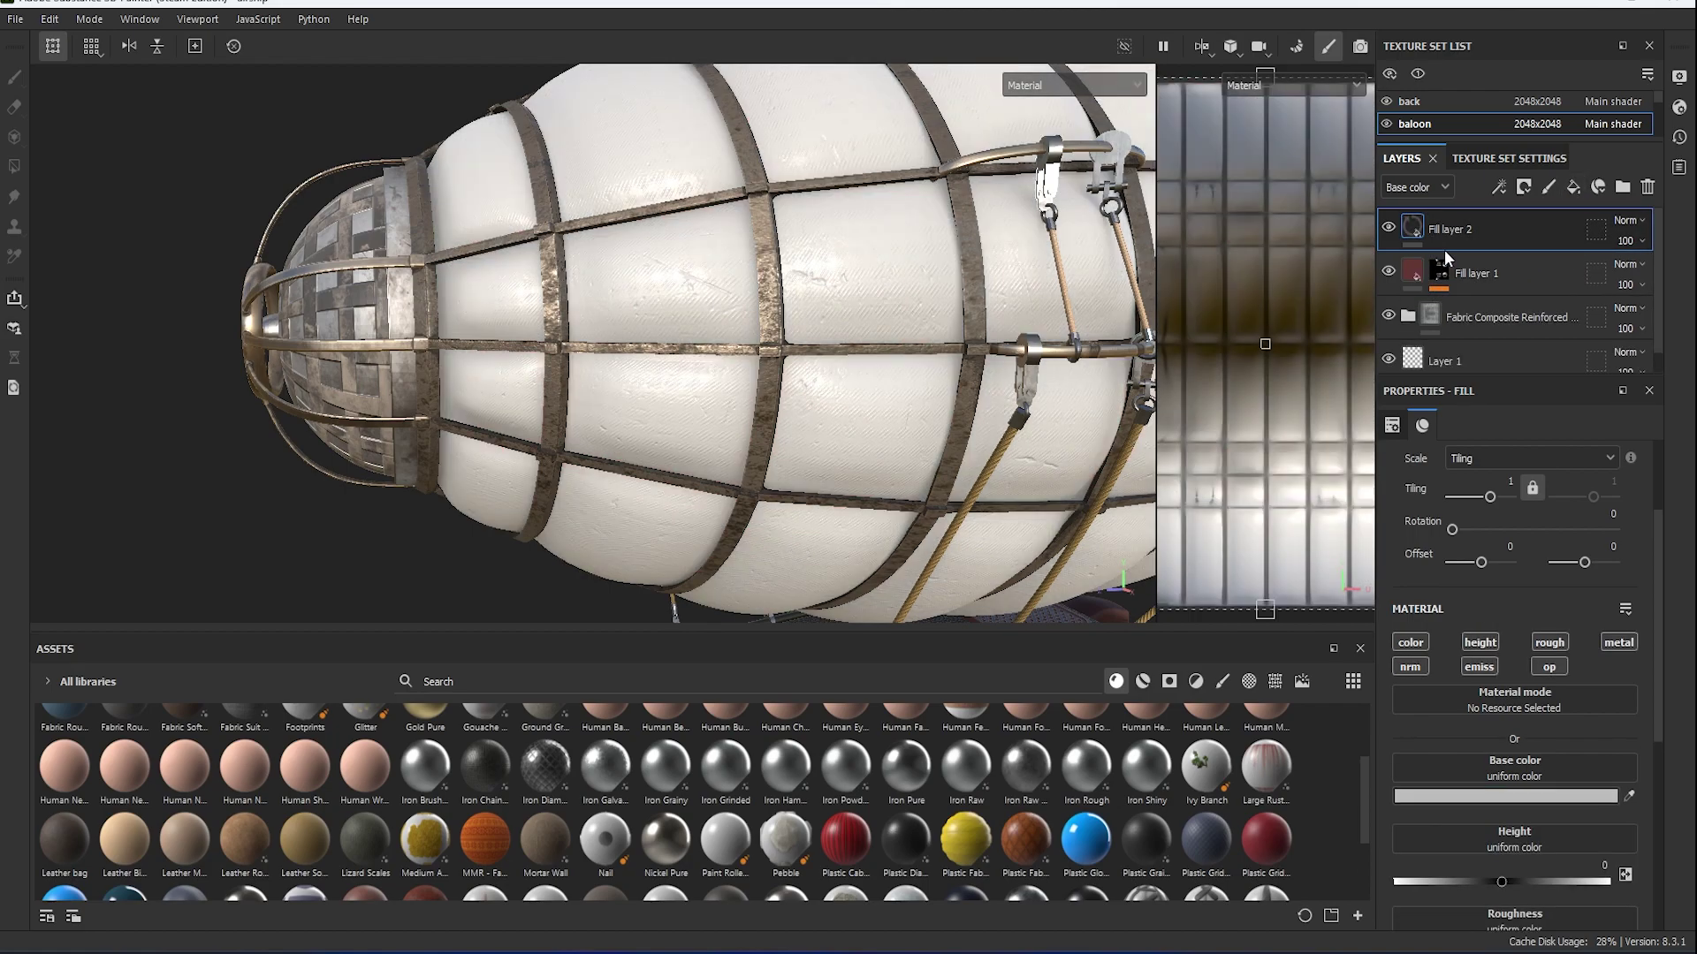
pyautogui.rightClick(1444, 249)
pyautogui.click(1500, 262)
pyautogui.click(1499, 187)
pyautogui.click(1412, 226)
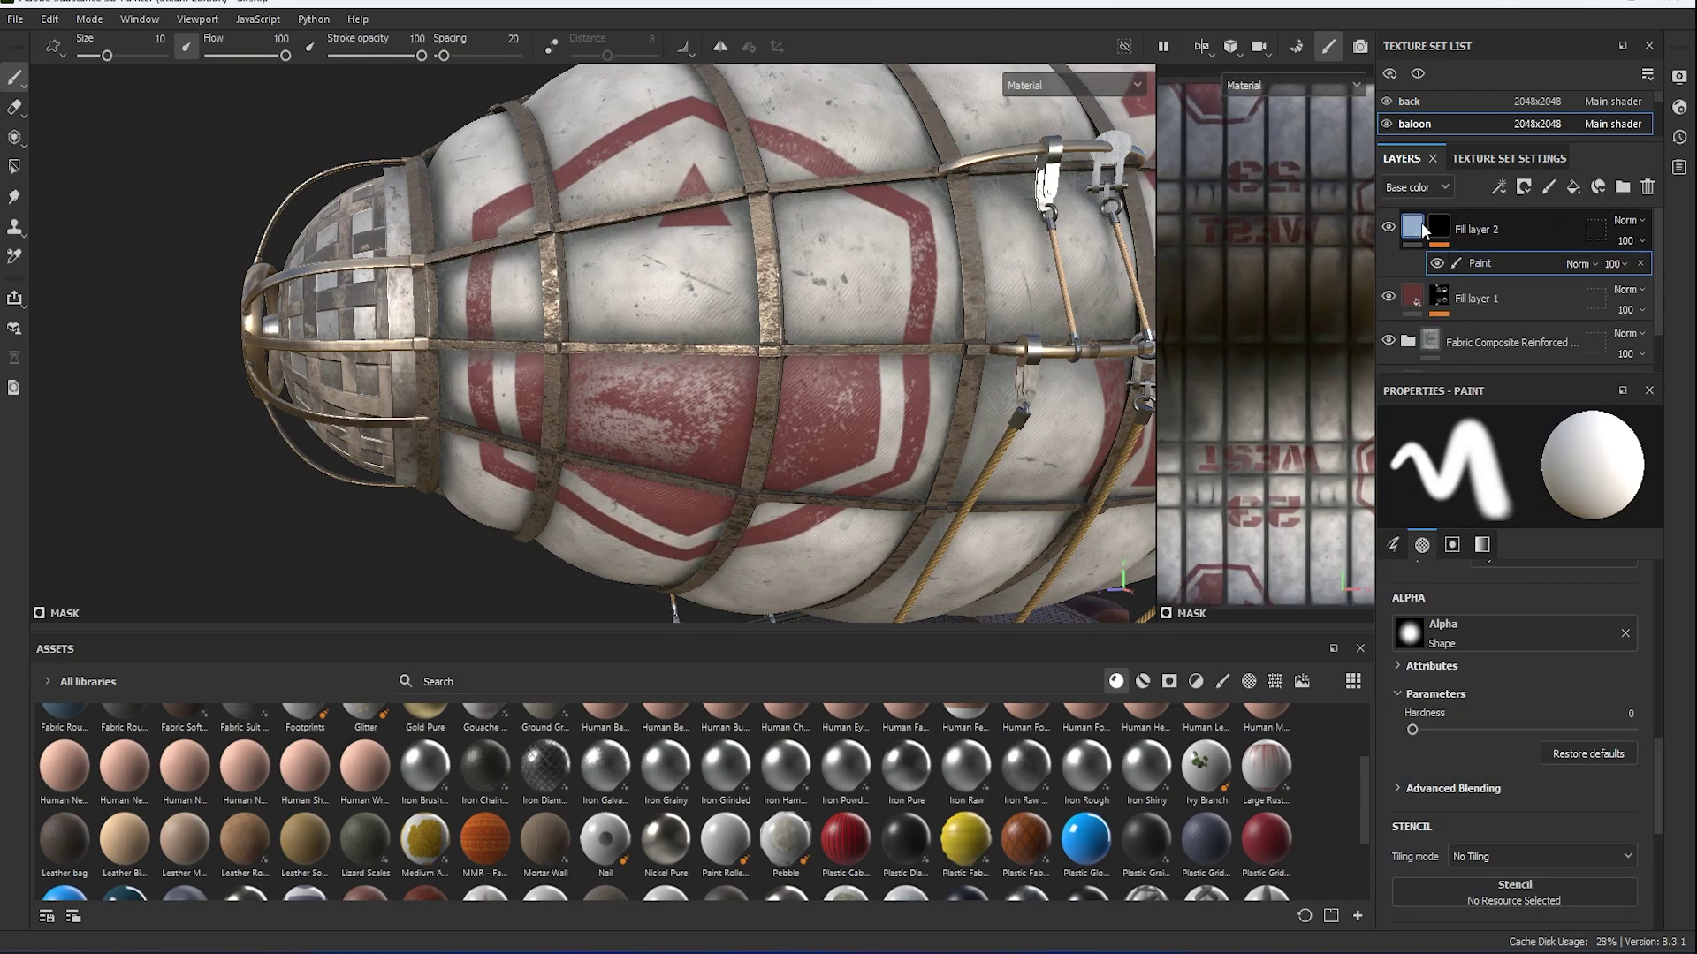
pyautogui.click(1439, 227)
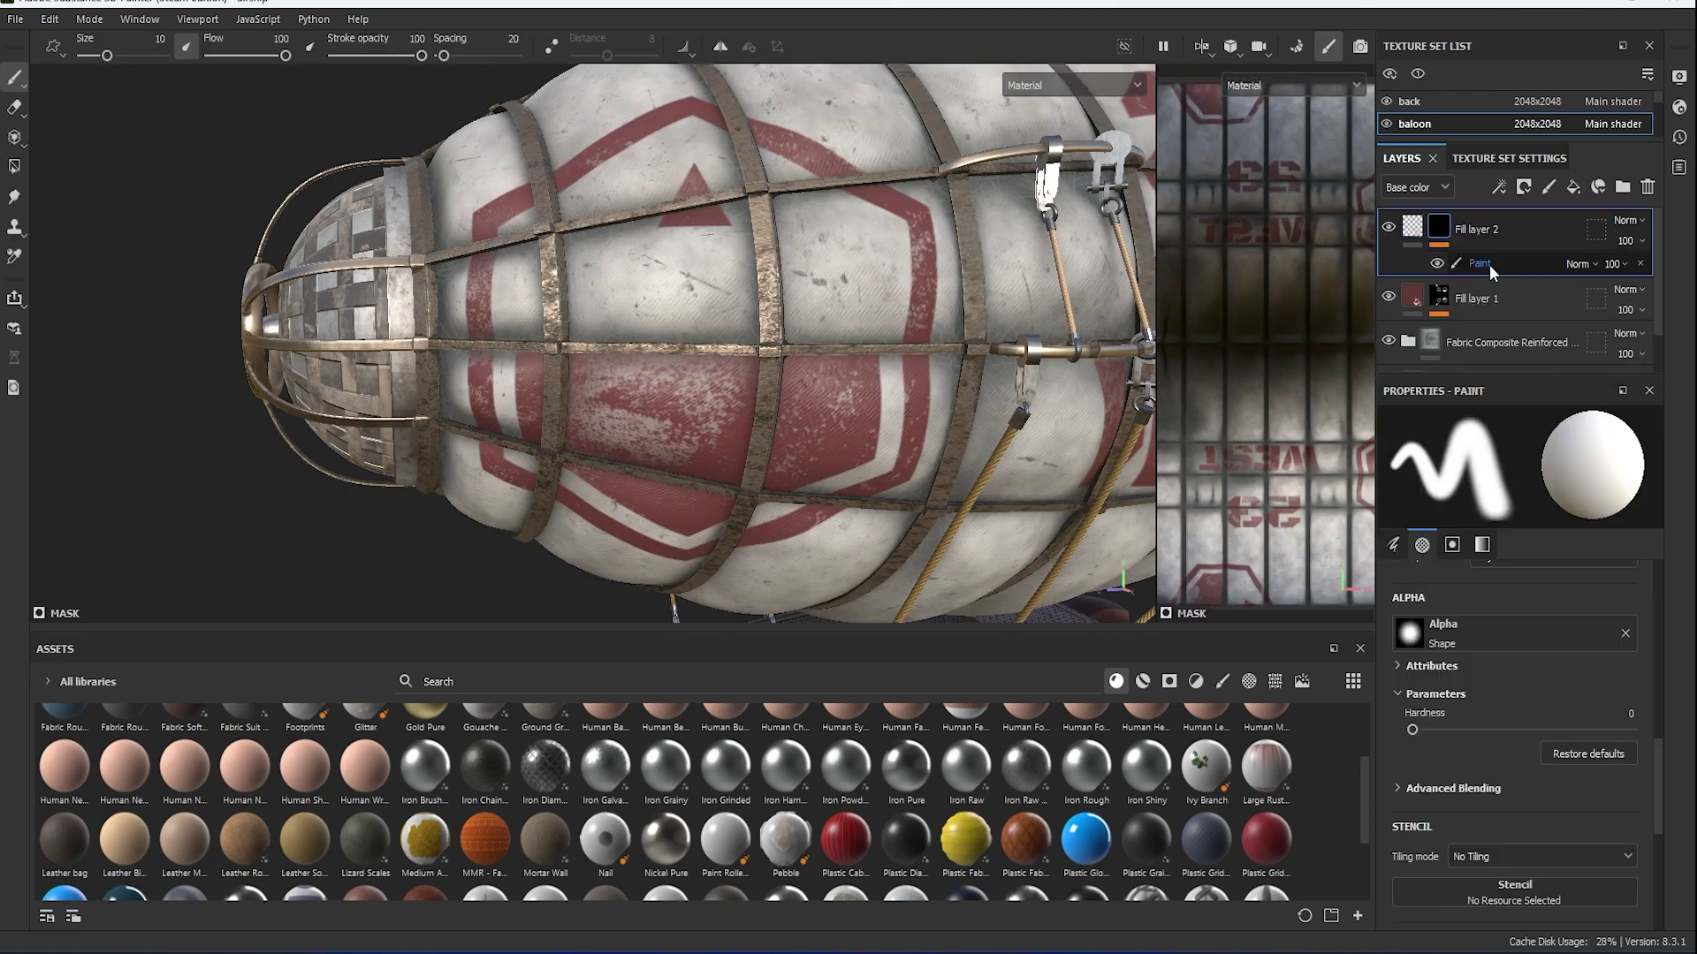
# Paint Stripes Damaged grime streaks, brush Shape 1, along the balloon's middle band.
pyautogui.click(1249, 682)
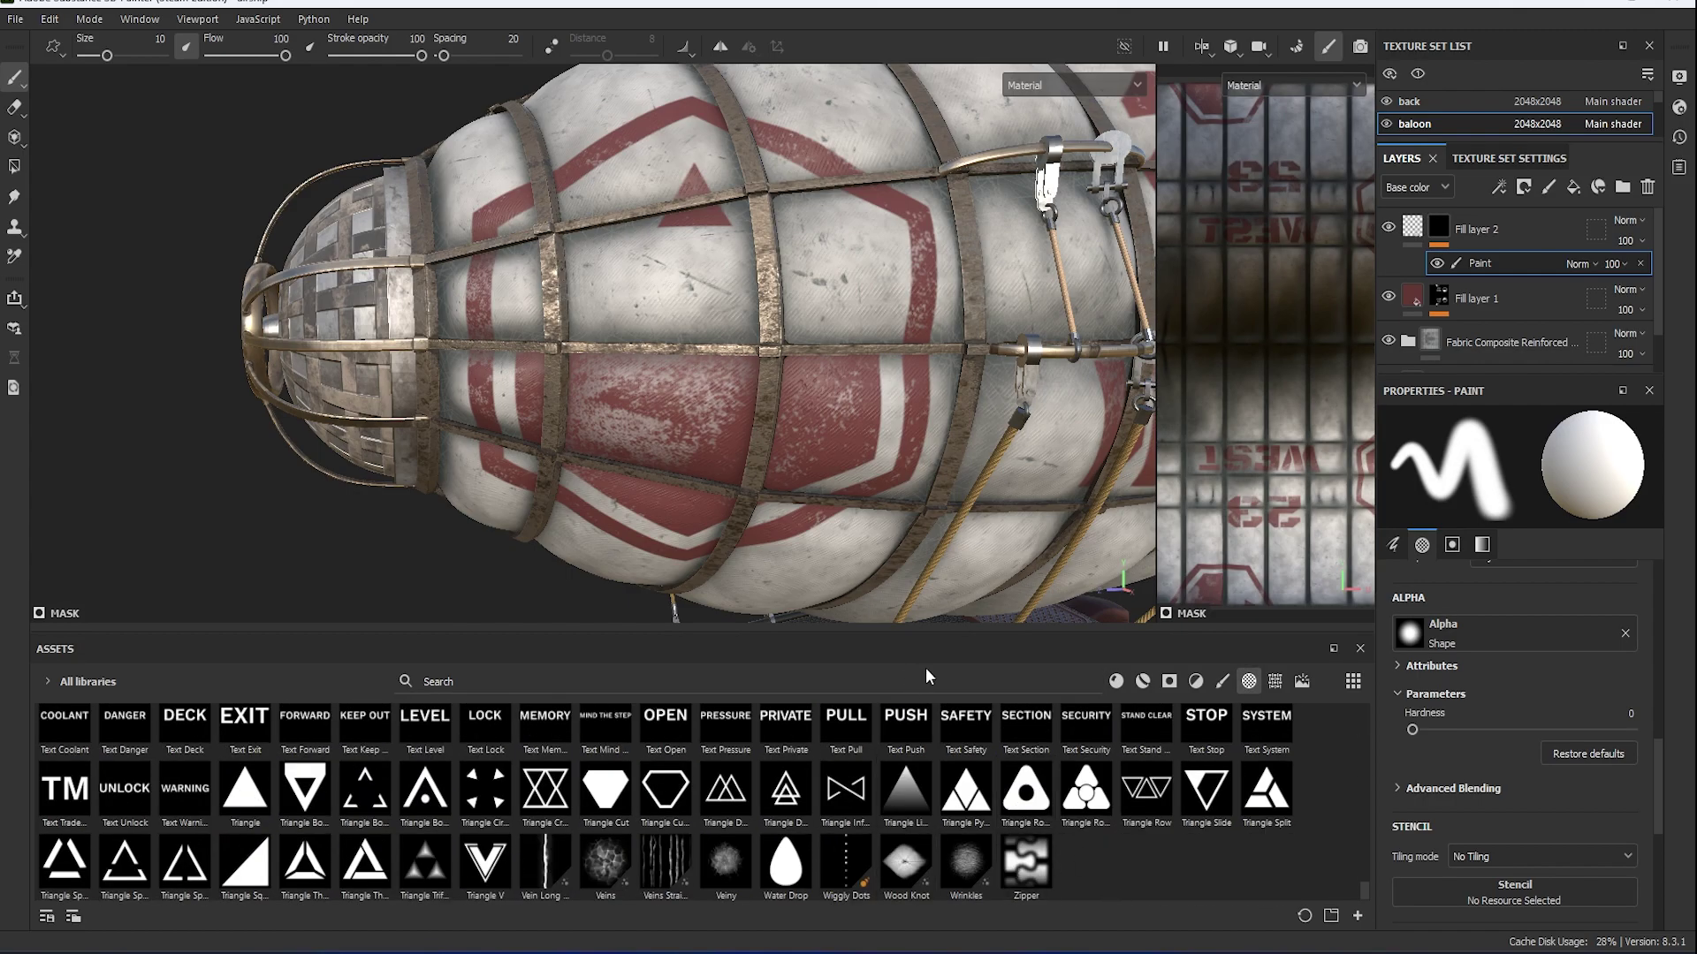
pyautogui.scroll(3, 853, 846)
pyautogui.moveTo(1493, 634); pyautogui.dragTo(1502, 636)
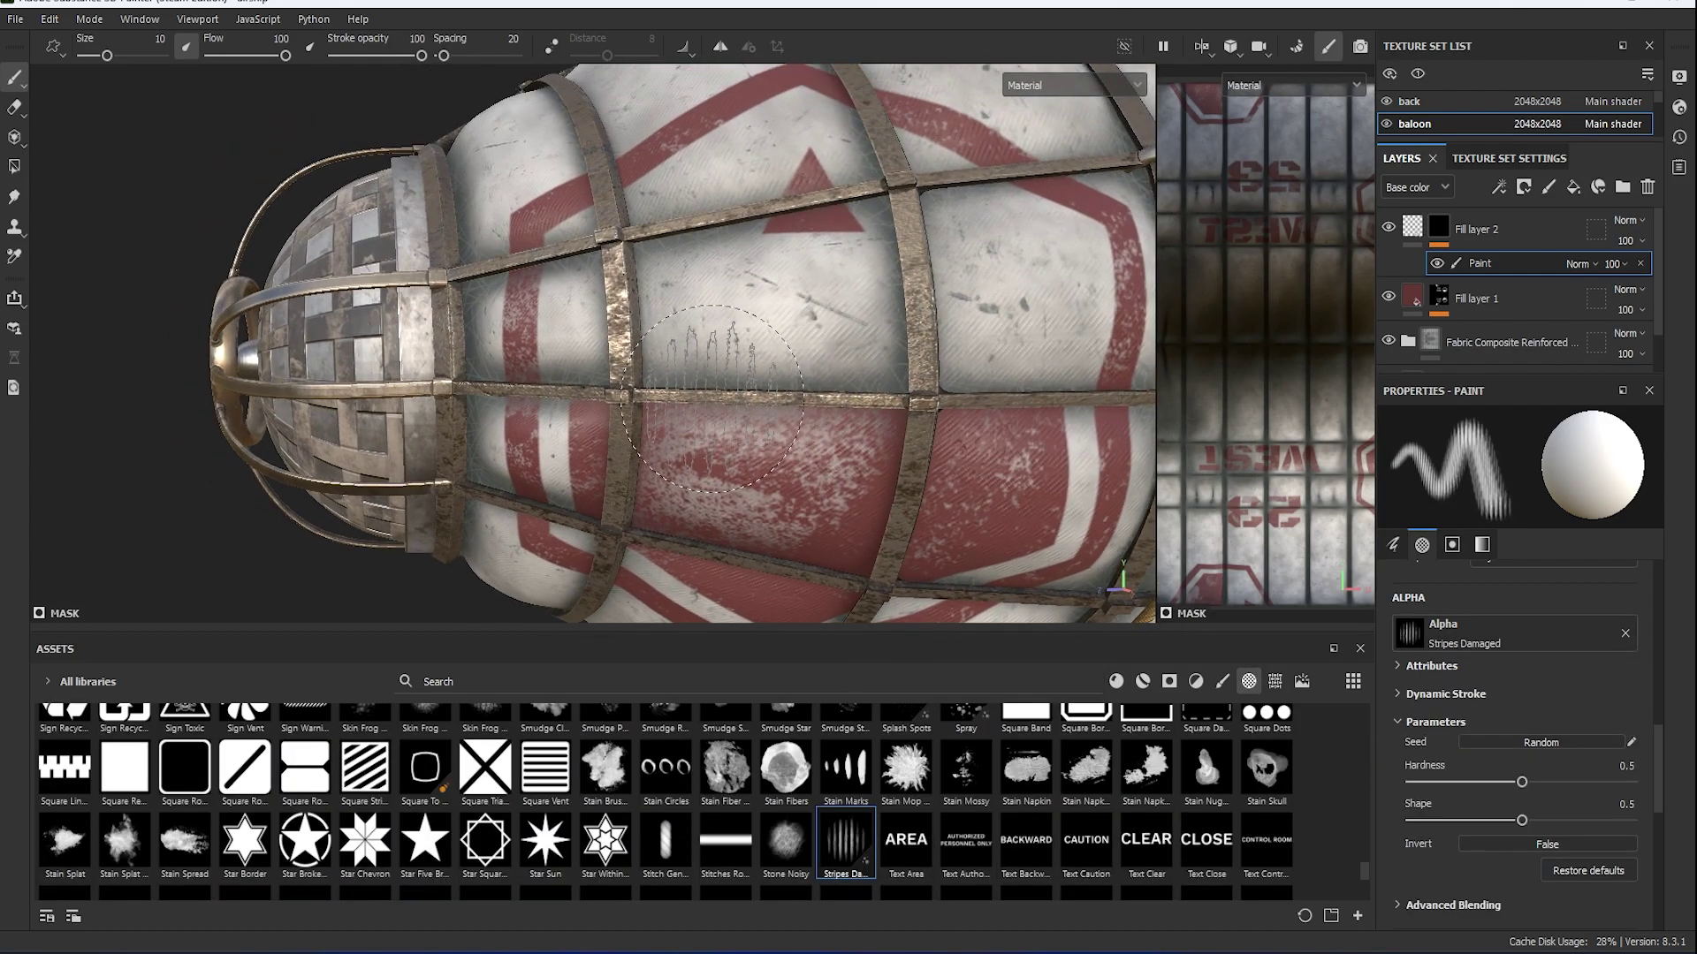
pyautogui.scroll(5, 1580, 775)
pyautogui.scroll(-5, 1580, 775)
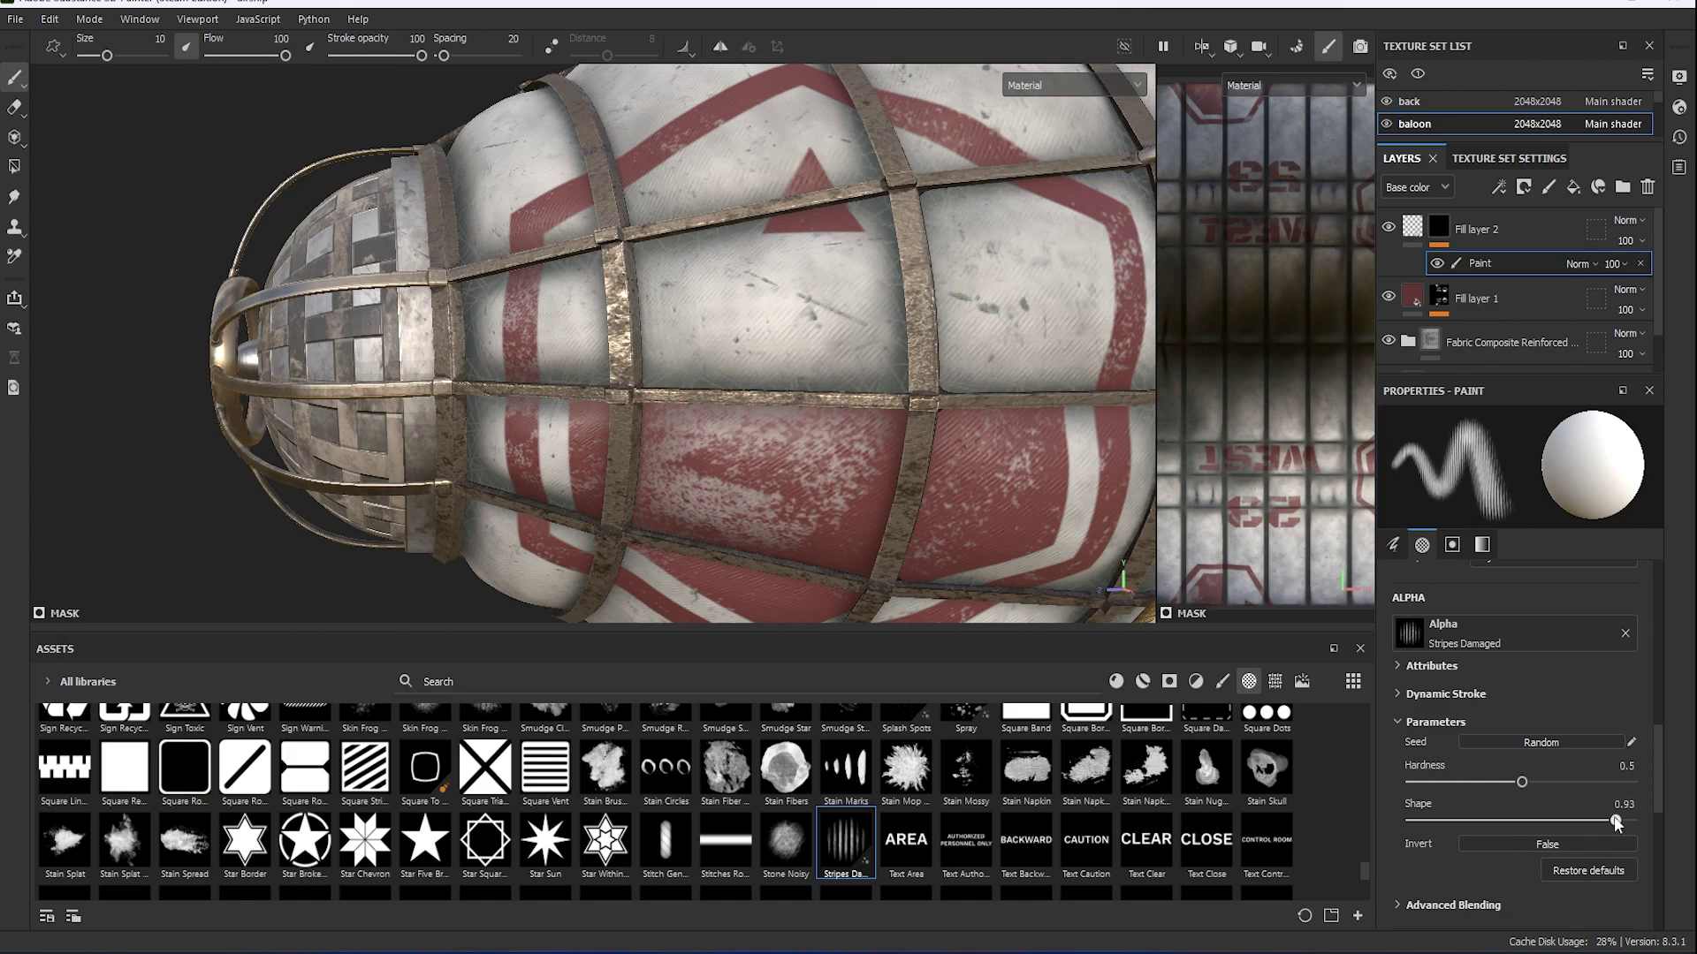
pyautogui.moveTo(769, 398)
pyautogui.mouseDown(button='middle')
pyautogui.moveTo(807, 328)
pyautogui.moveTo(751, 380)
pyautogui.mouseUp(button='middle')
pyautogui.moveTo(724, 336)
pyautogui.mouseDown()
pyautogui.moveTo(756, 389)
pyautogui.moveTo(683, 399)
pyautogui.moveTo(704, 390)
pyautogui.mouseUp()
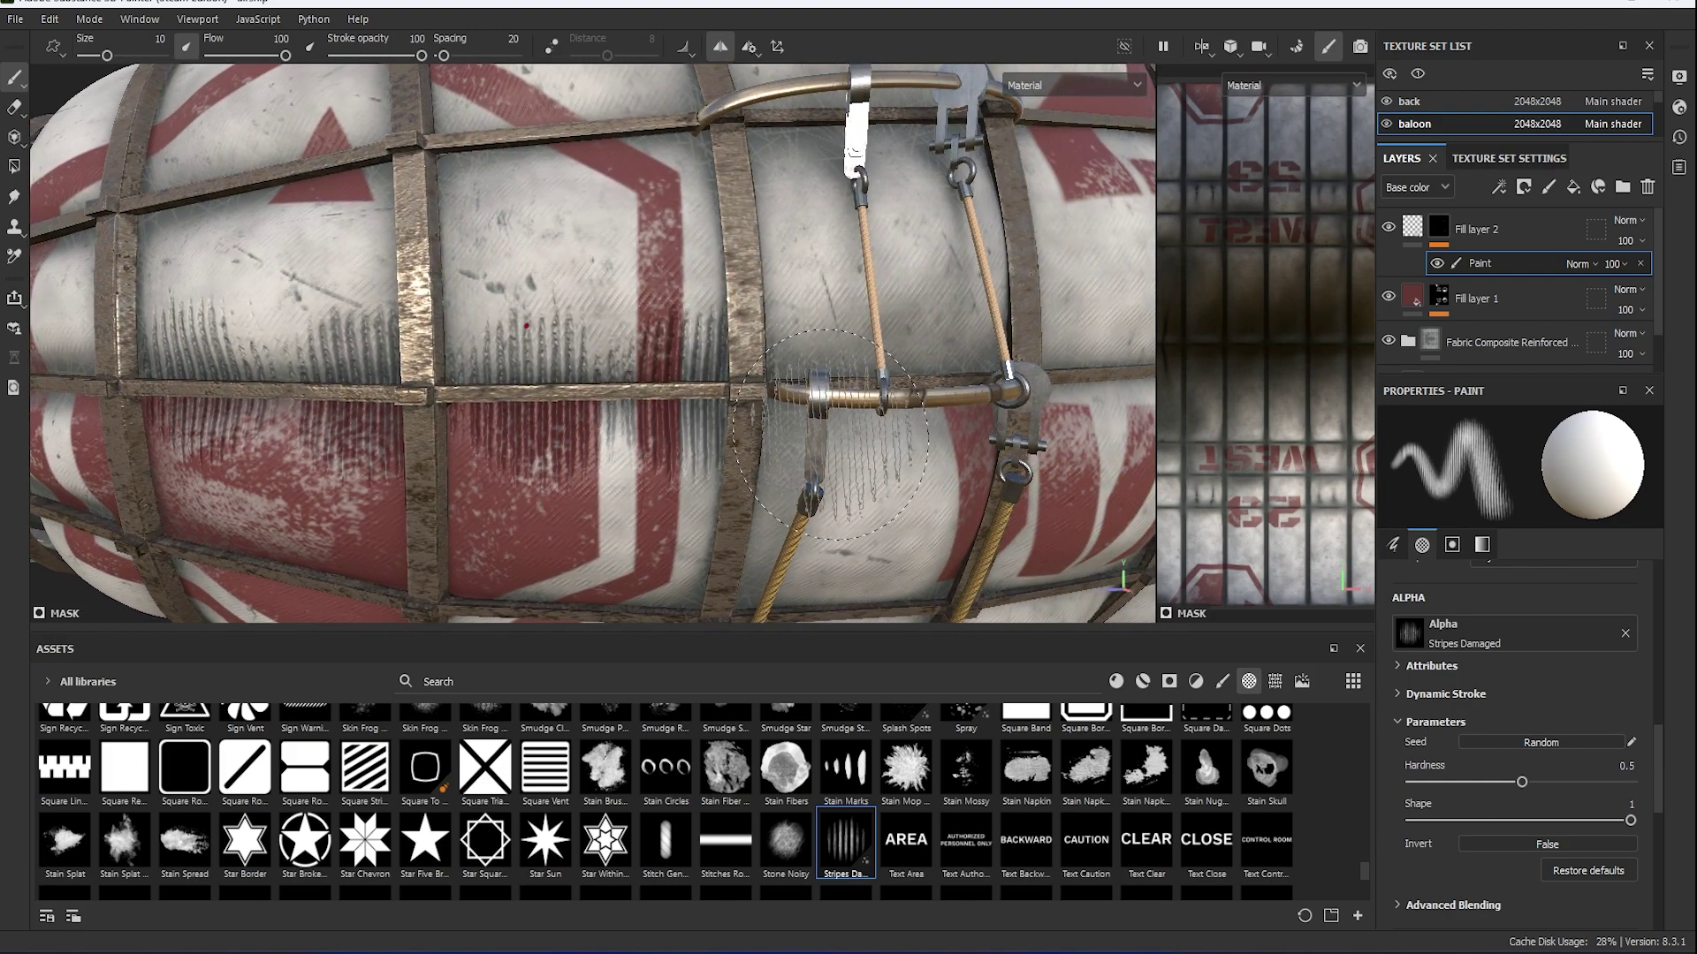
pyautogui.moveTo(829, 435)
pyautogui.keyDown('alt'); pyautogui.mouseDown()
pyautogui.moveTo(674, 384)
pyautogui.moveTo(588, 413)
pyautogui.mouseUp(); pyautogui.keyUp('alt')
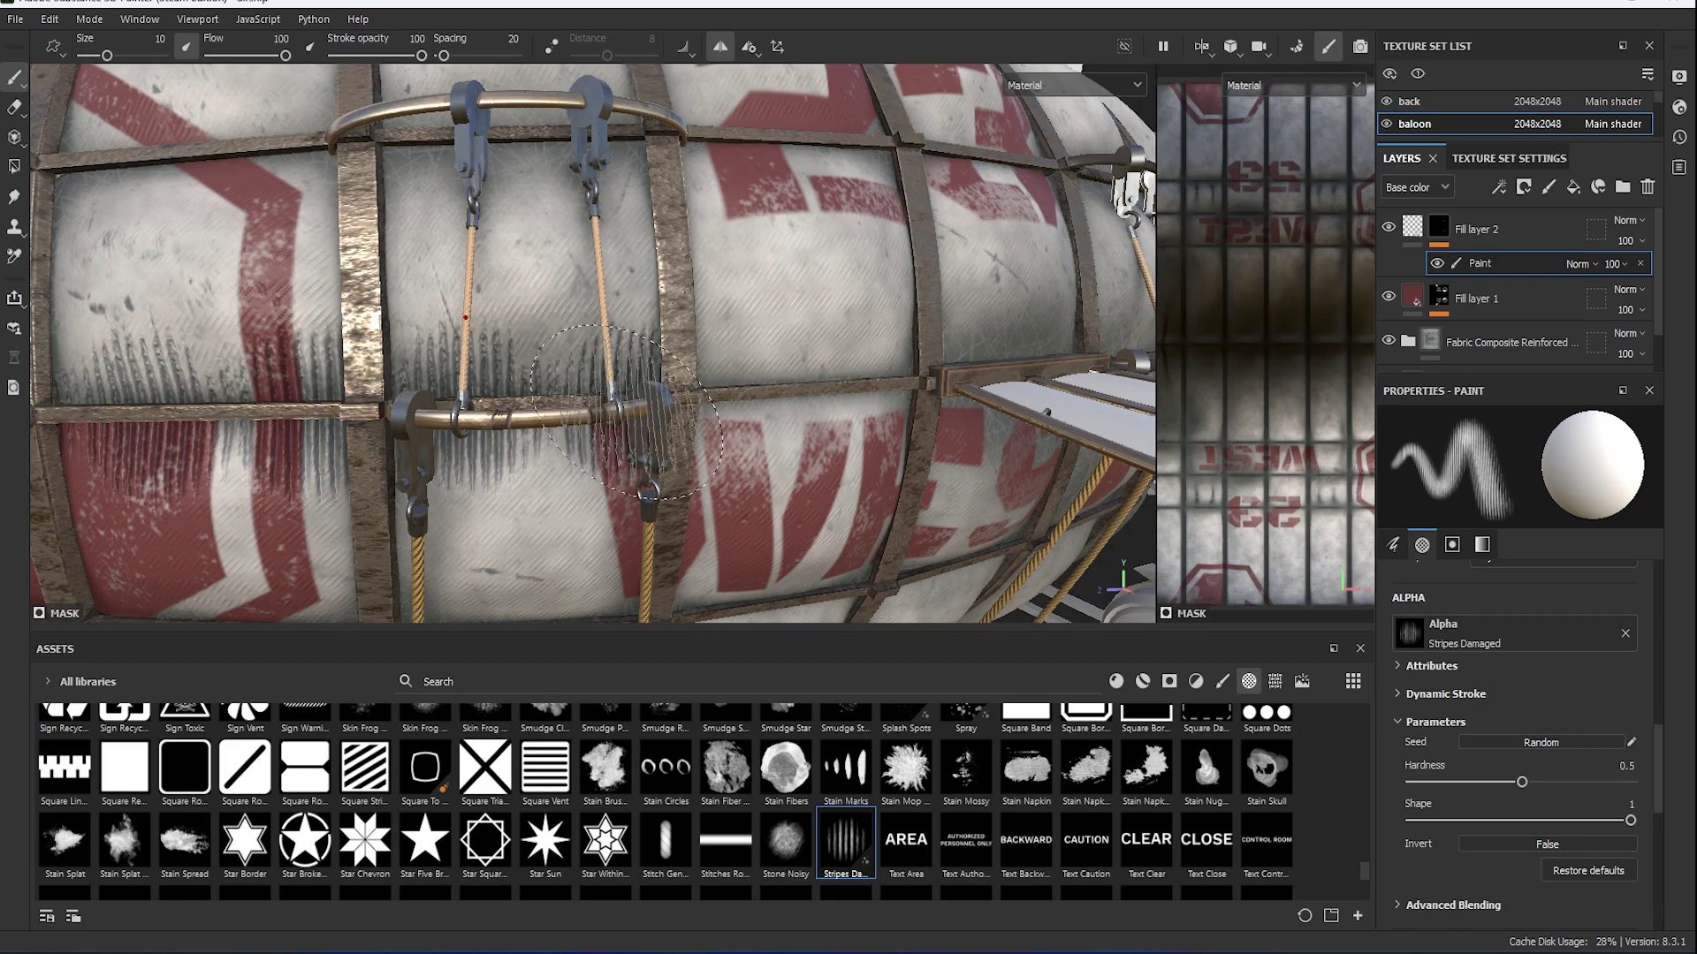
pyautogui.keyDown('alt'); pyautogui.moveTo(858, 409); pyautogui.dragTo(824, 456); pyautogui.keyUp('alt')
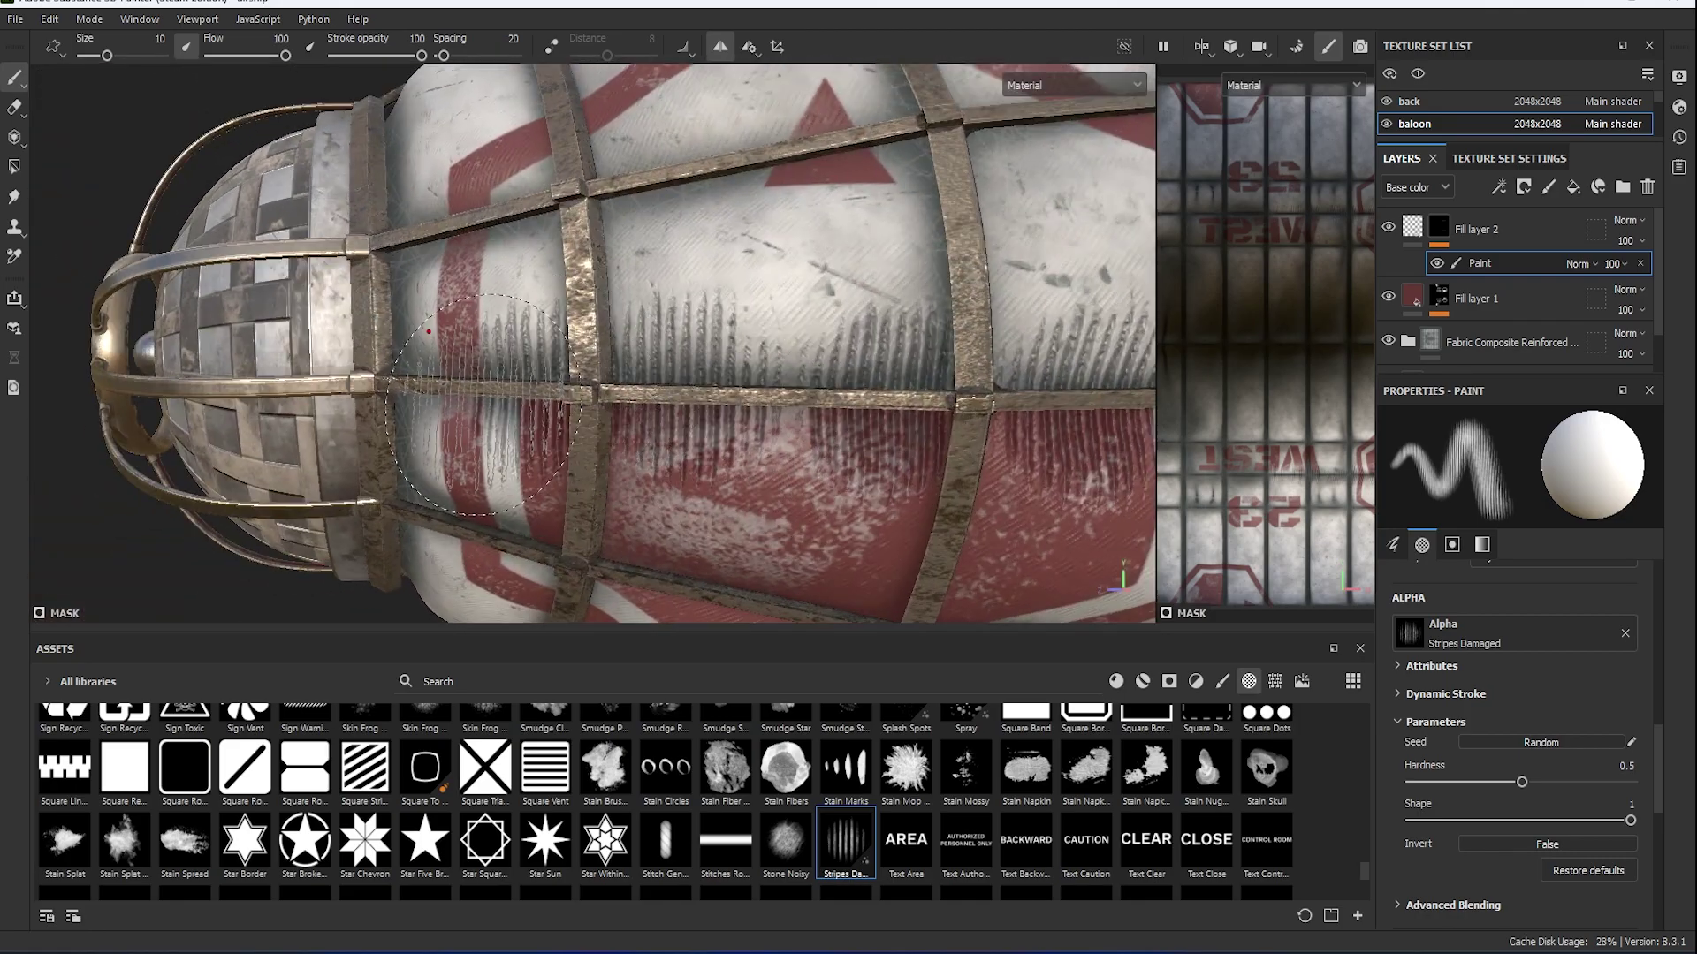
# Raise the smudge brush stroke opacity to 43 and view the balloon's right end.
pyautogui.rightClick(695, 517)
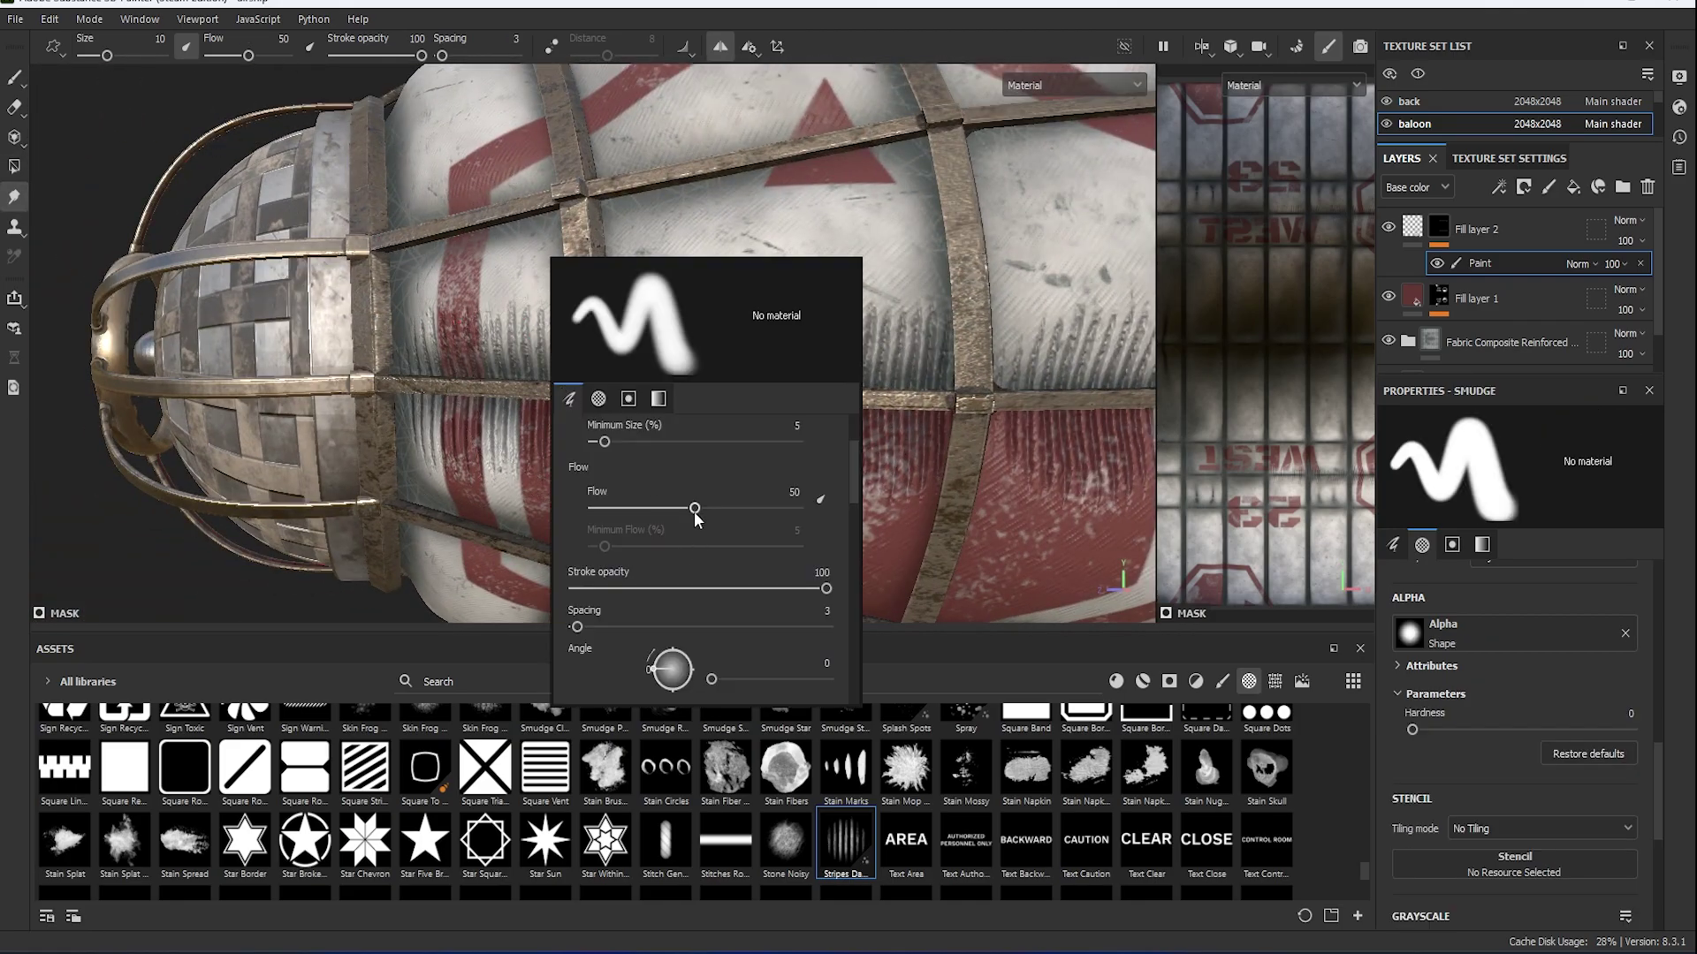
pyautogui.moveTo(677, 584); pyautogui.dragTo(683, 583)
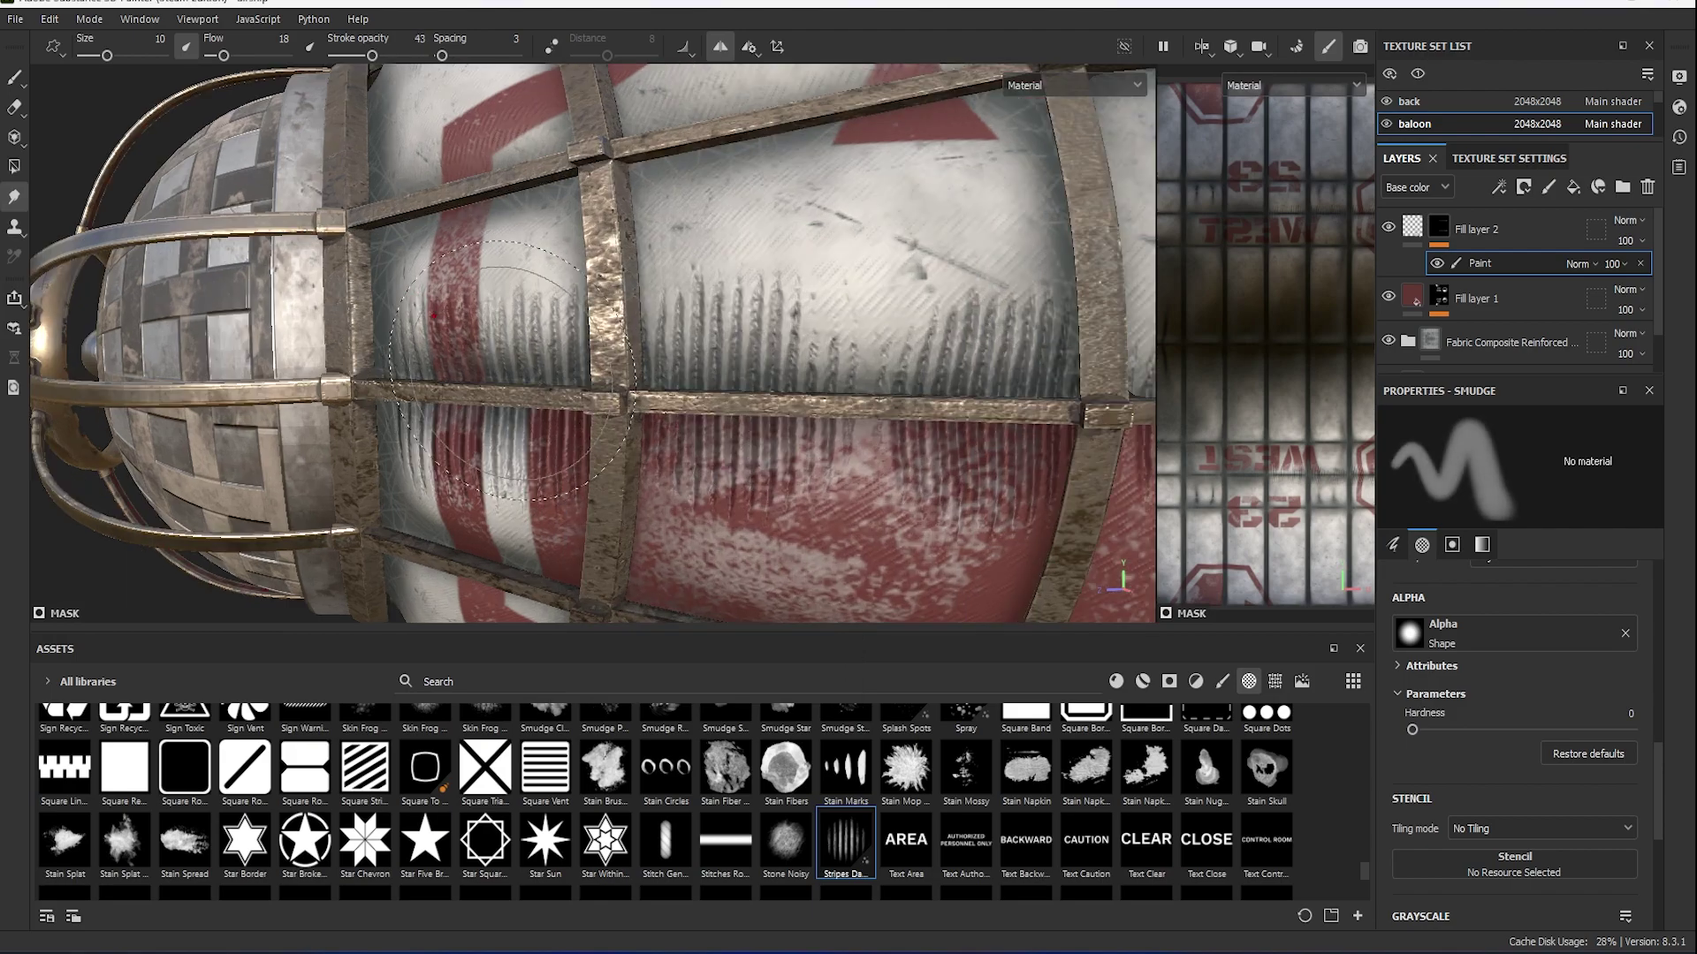
pyautogui.scroll(3, 600, 458)
pyautogui.moveTo(688, 305)
pyautogui.keyDown('alt'); pyautogui.mouseDown()
pyautogui.moveTo(561, 323)
pyautogui.moveTo(543, 302)
pyautogui.mouseUp(); pyautogui.keyUp('alt')
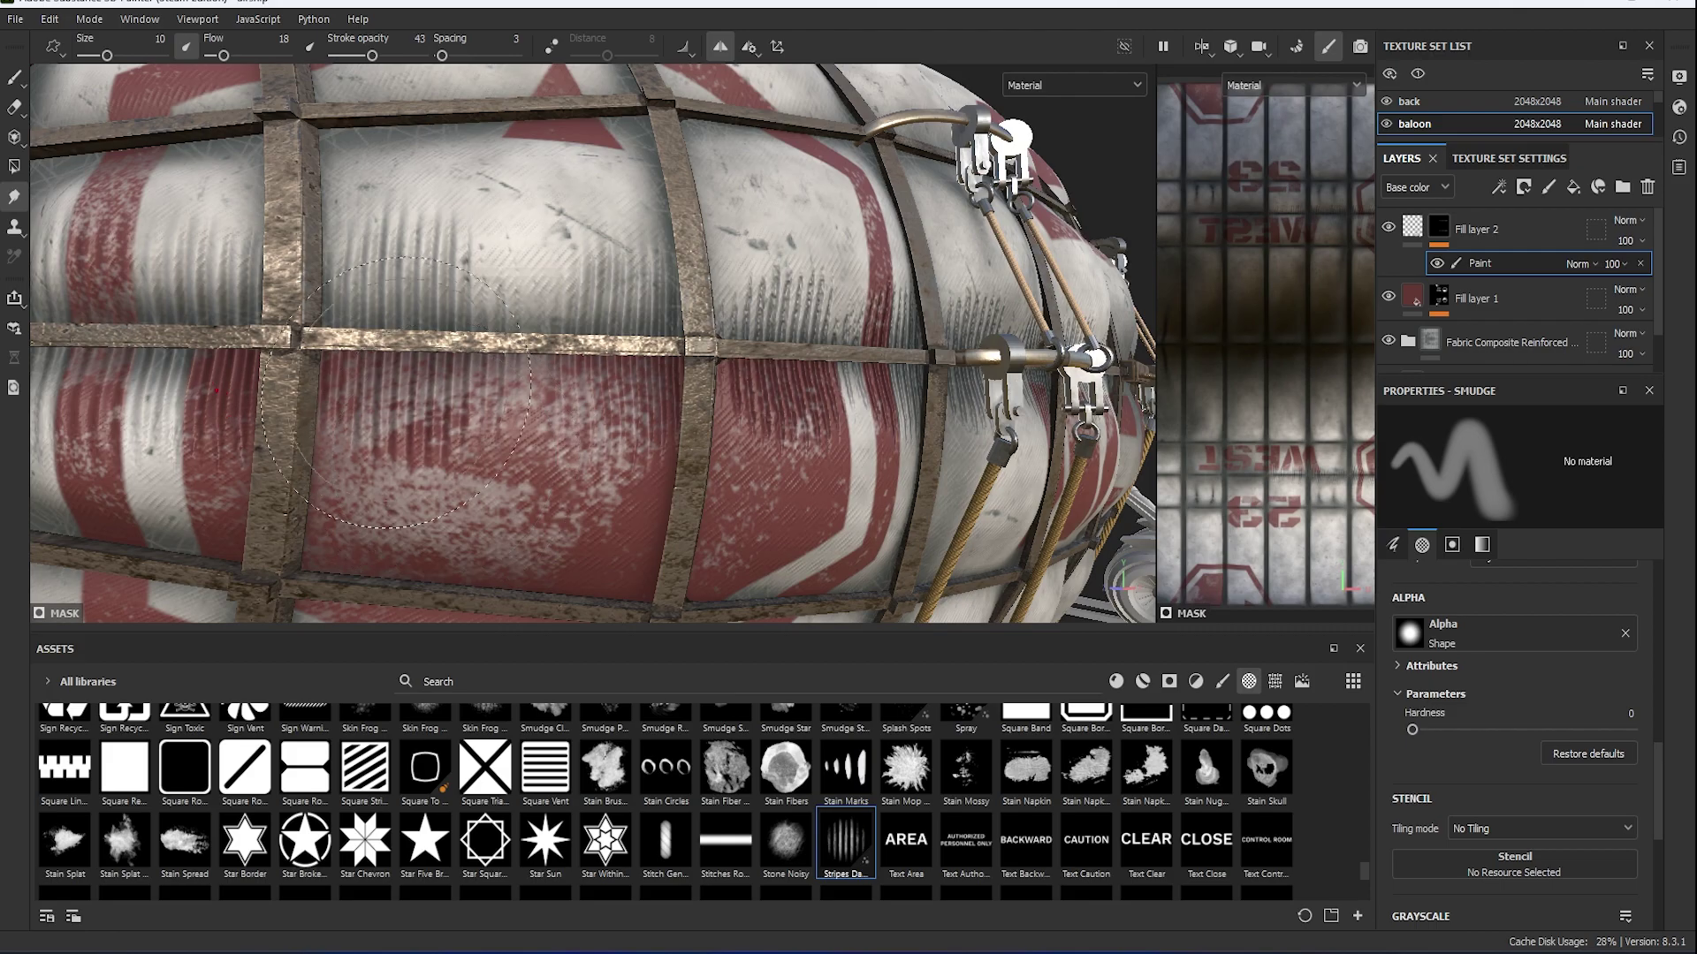
pyautogui.keyDown('alt'); pyautogui.moveTo(396, 392); pyautogui.dragTo(491, 233); pyautogui.keyUp('alt')
pyautogui.scroll(3, 455, 375)
pyautogui.scroll(3, 427, 425)
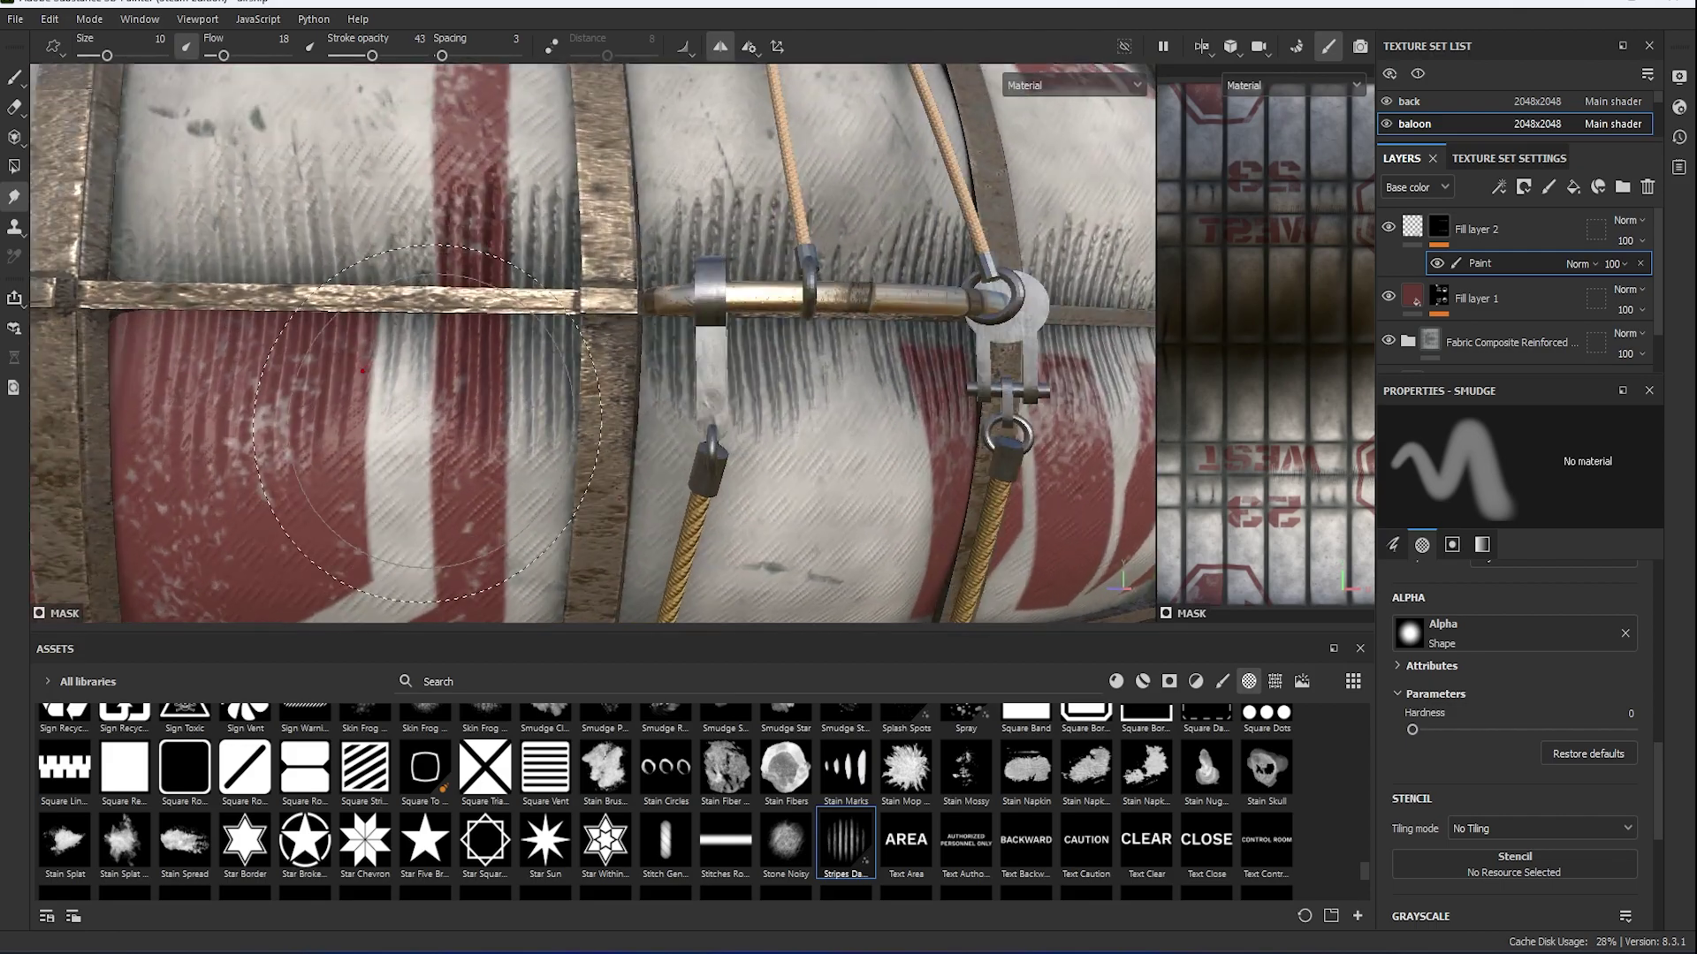
pyautogui.scroll(-5, 451, 234)
# Lower the smudge flow and soften the stripe streaks around the balloon lettering.
pyautogui.rightClick(630, 457)
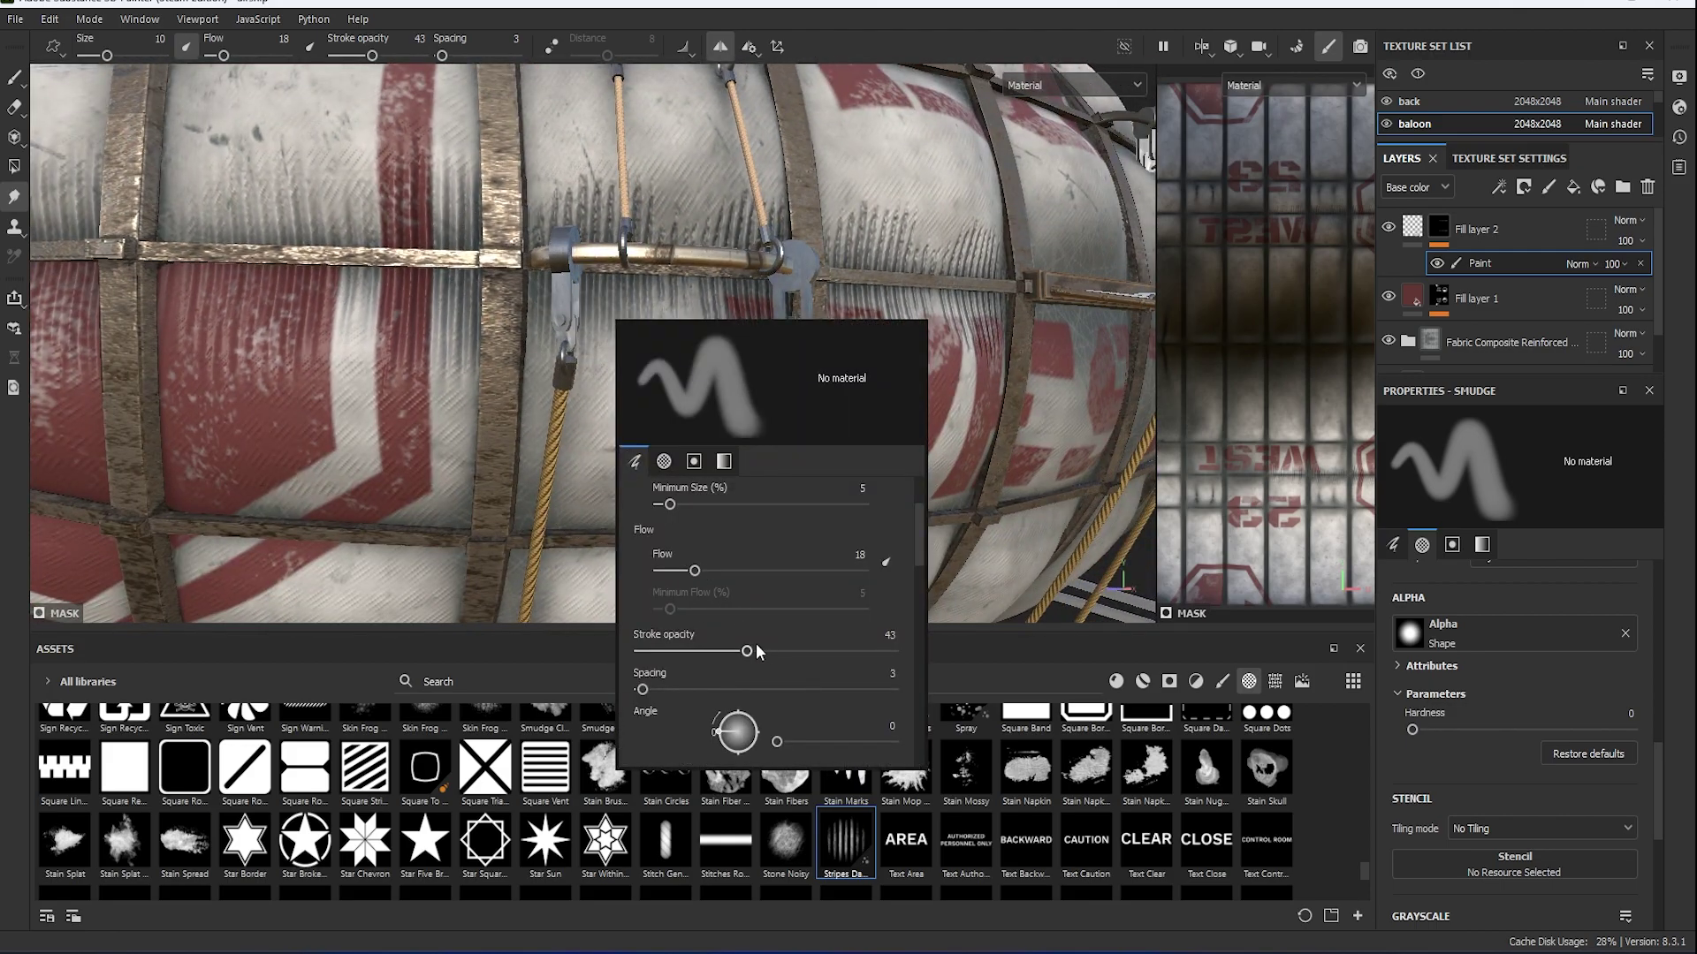
pyautogui.moveTo(754, 571); pyautogui.dragTo(728, 601)
pyautogui.rightClick(685, 489)
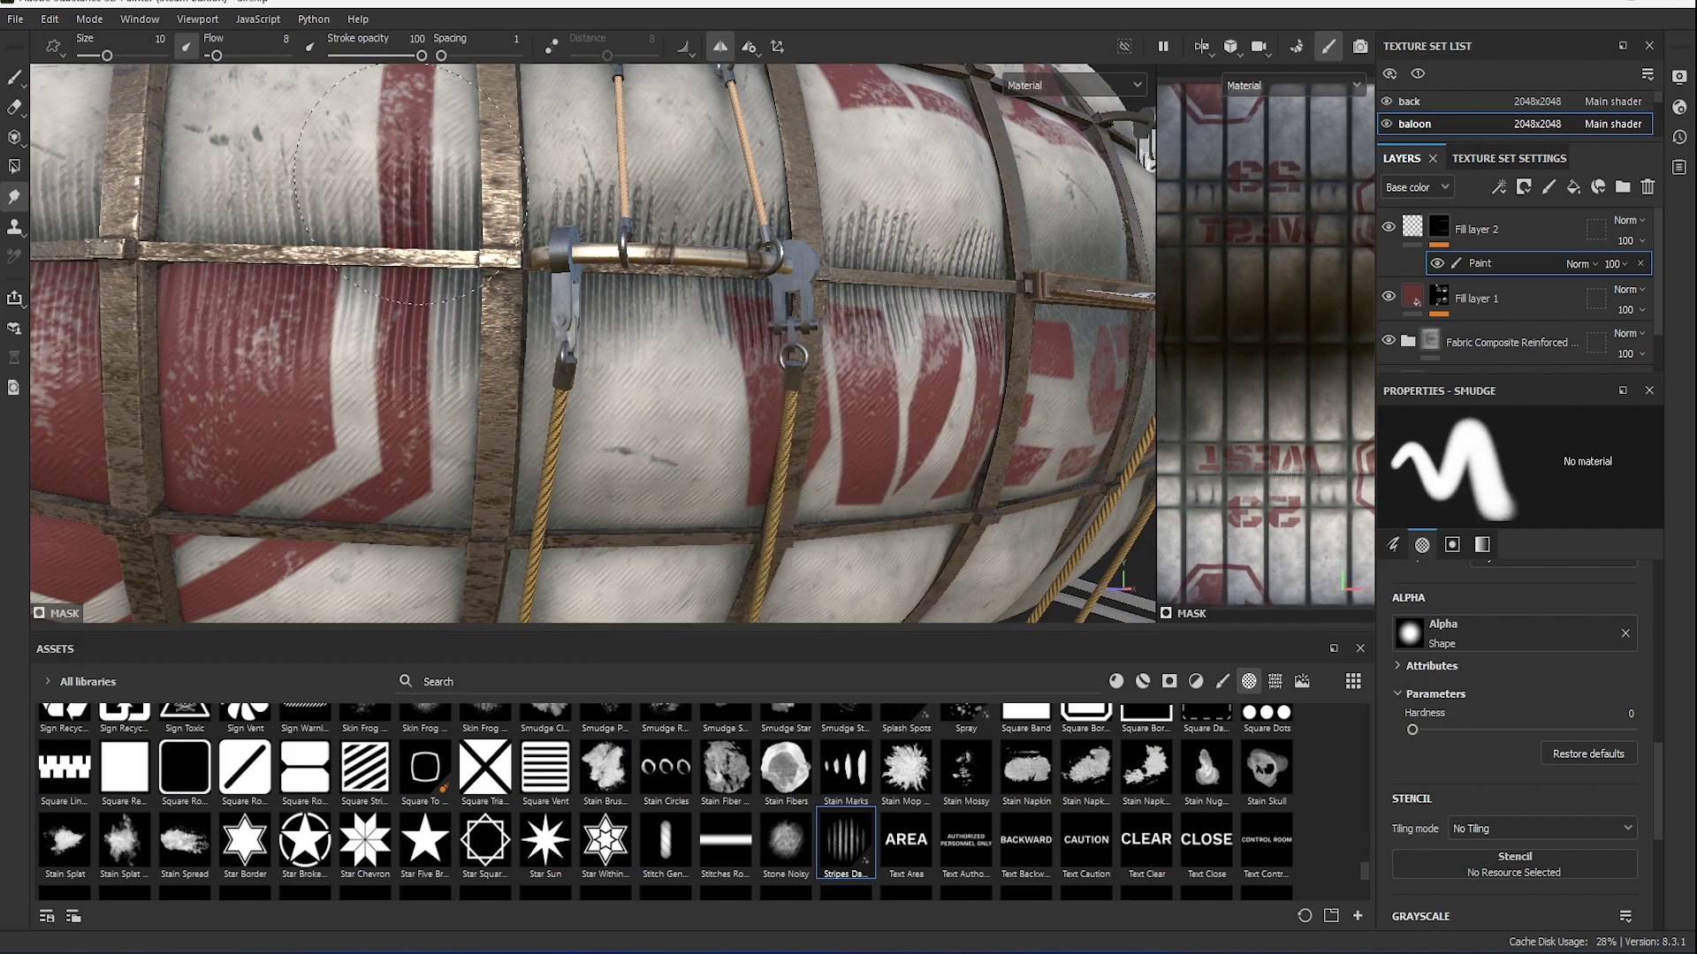
pyautogui.keyDown('alt'); pyautogui.moveTo(411, 183); pyautogui.dragTo(478, 204); pyautogui.keyUp('alt')
pyautogui.keyDown('alt'); pyautogui.moveTo(419, 465); pyautogui.dragTo(378, 327); pyautogui.keyUp('alt')
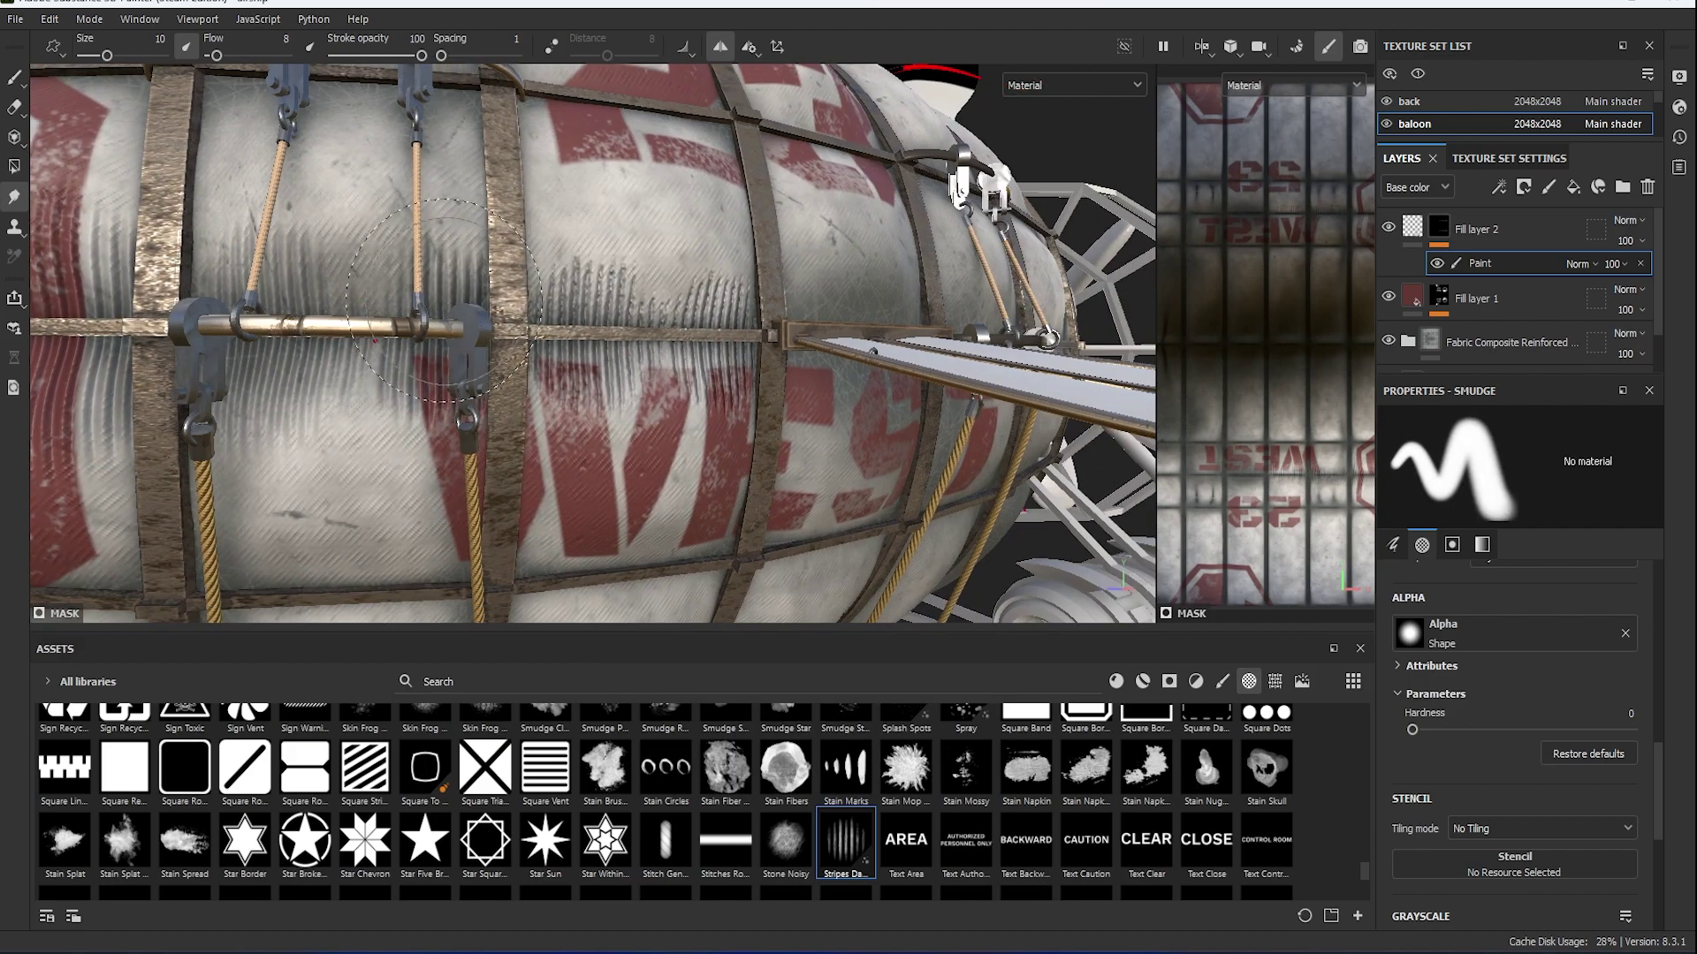
pyautogui.keyDown('alt'); pyautogui.moveTo(398, 565); pyautogui.dragTo(490, 524); pyautogui.keyUp('alt')
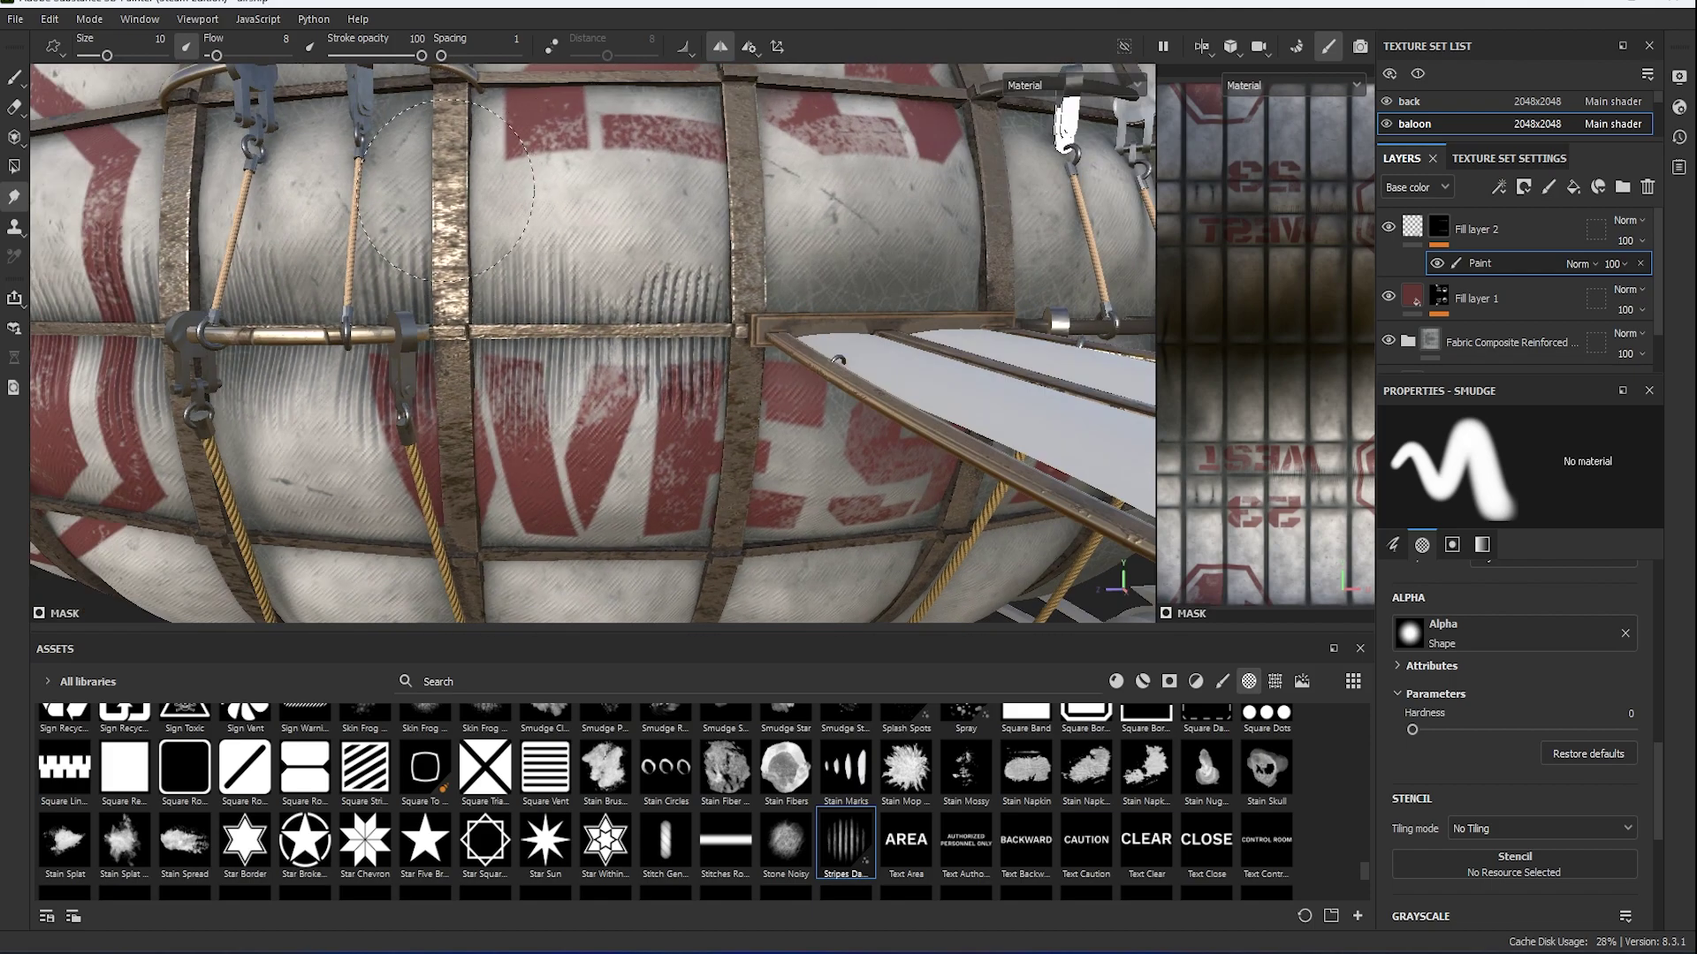
pyautogui.keyDown('alt'); pyautogui.moveTo(618, 521); pyautogui.dragTo(714, 338); pyautogui.keyUp('alt')
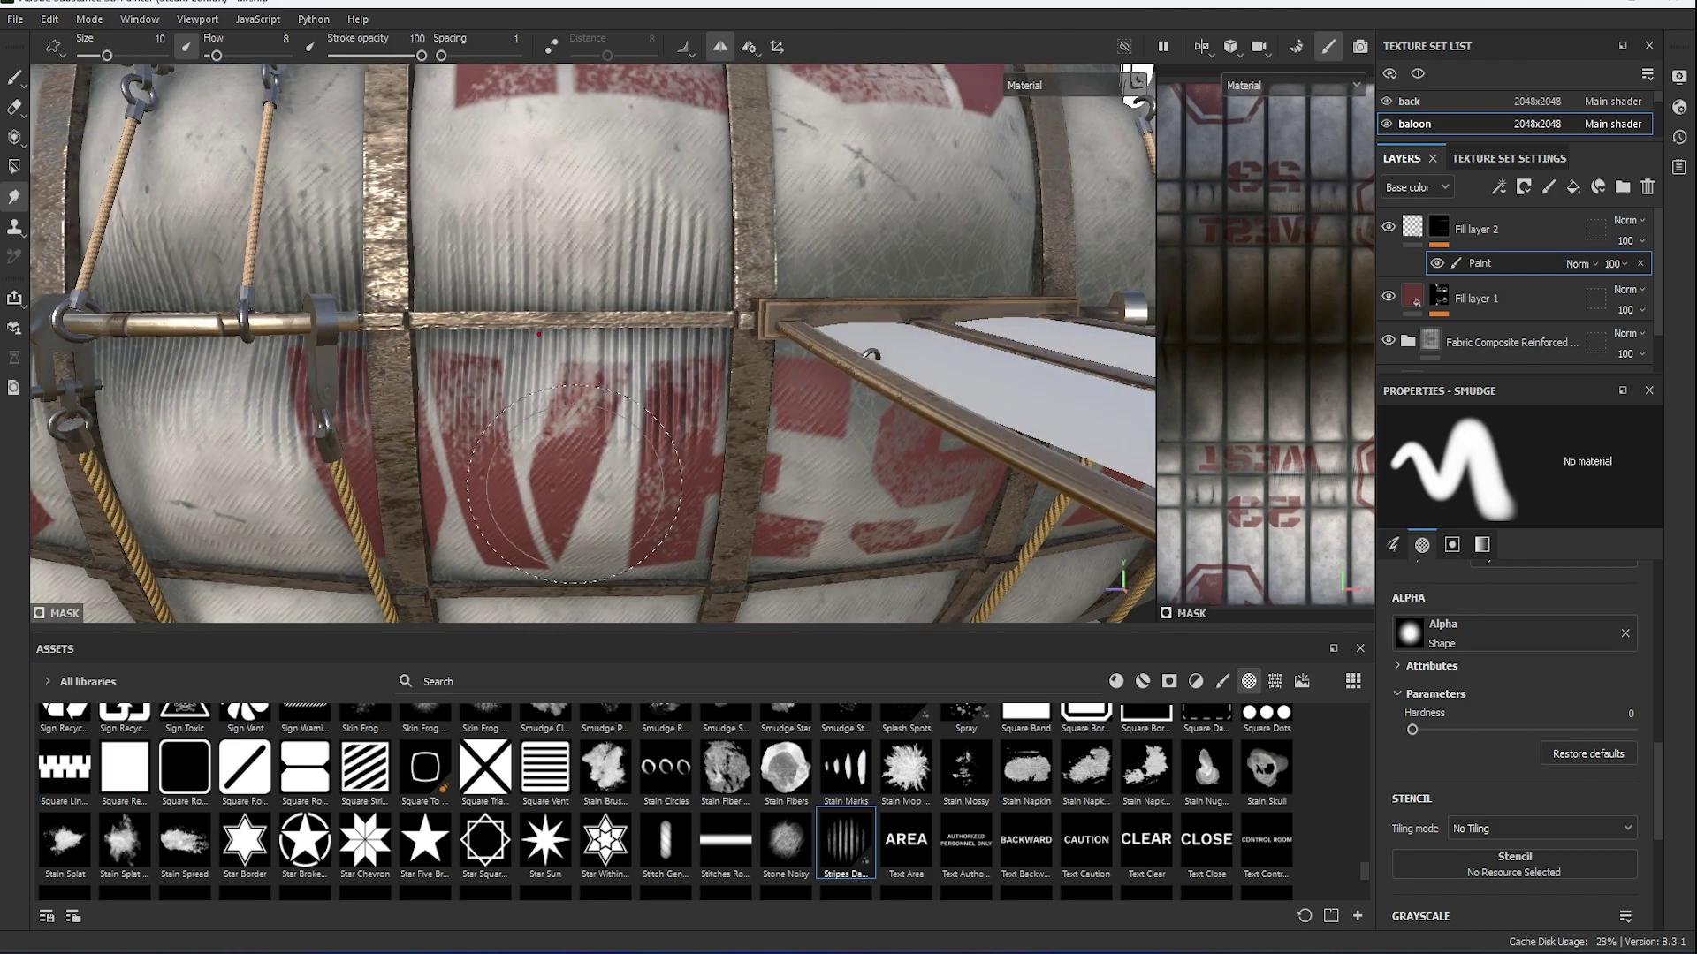
pyautogui.keyDown('alt'); pyautogui.moveTo(755, 407); pyautogui.dragTo(549, 466); pyautogui.keyUp('alt')
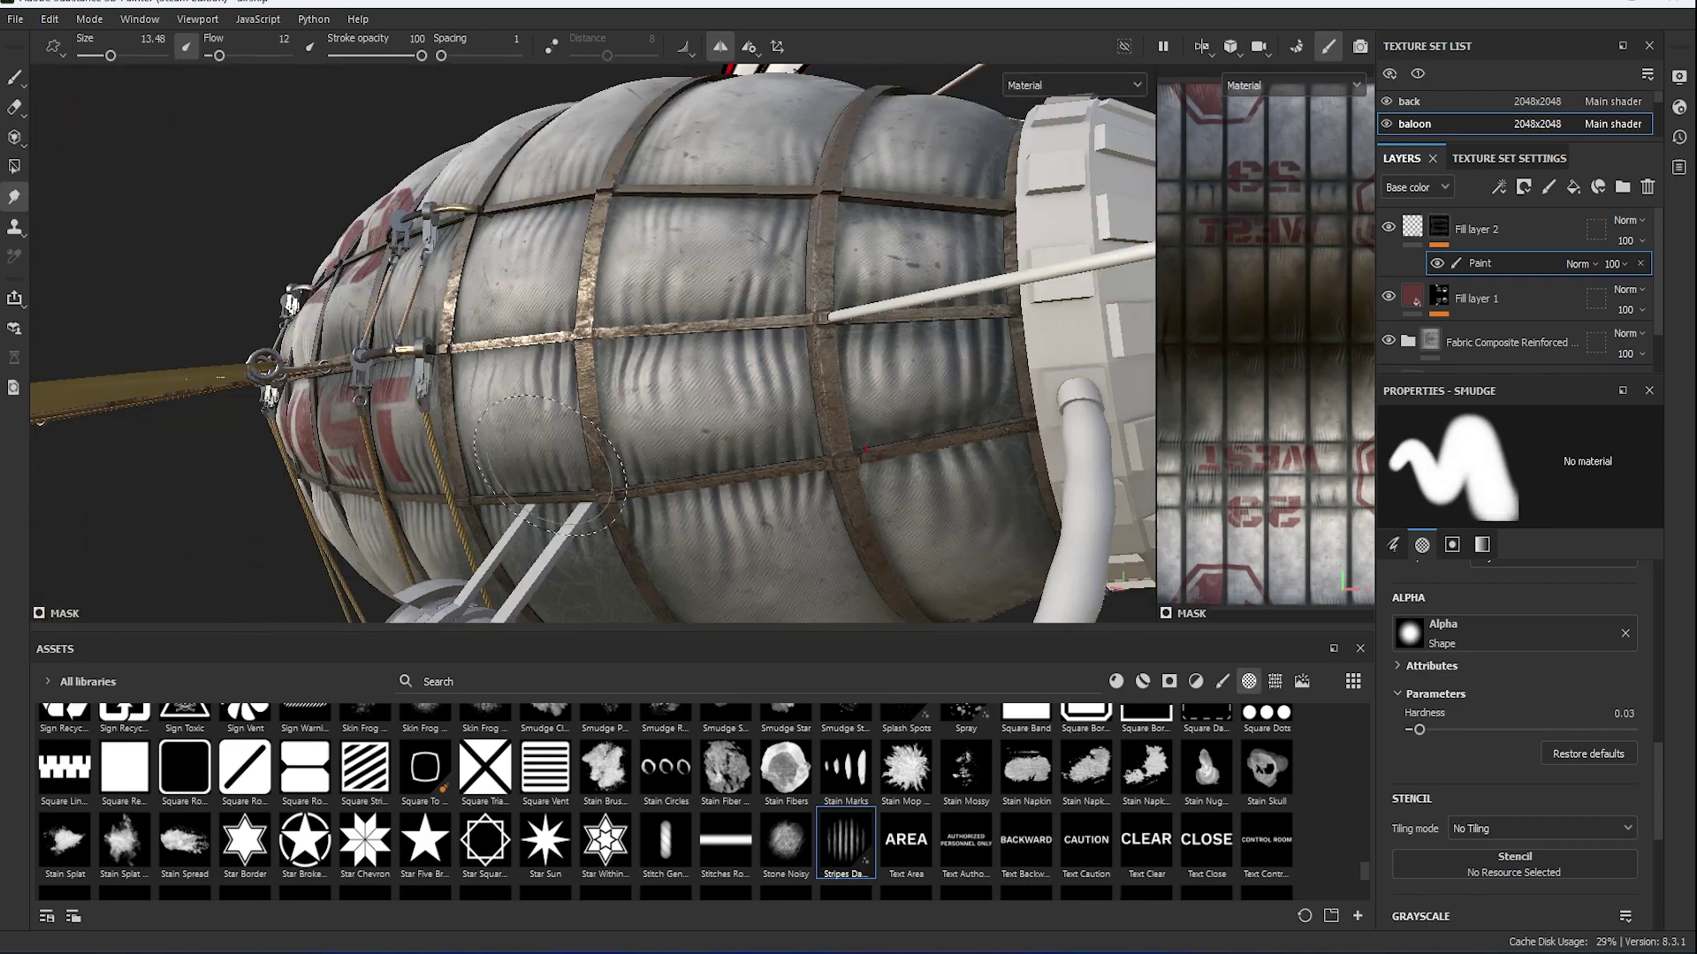
pyautogui.keyDown('alt'); pyautogui.moveTo(896, 369); pyautogui.dragTo(562, 343); pyautogui.keyUp('alt')
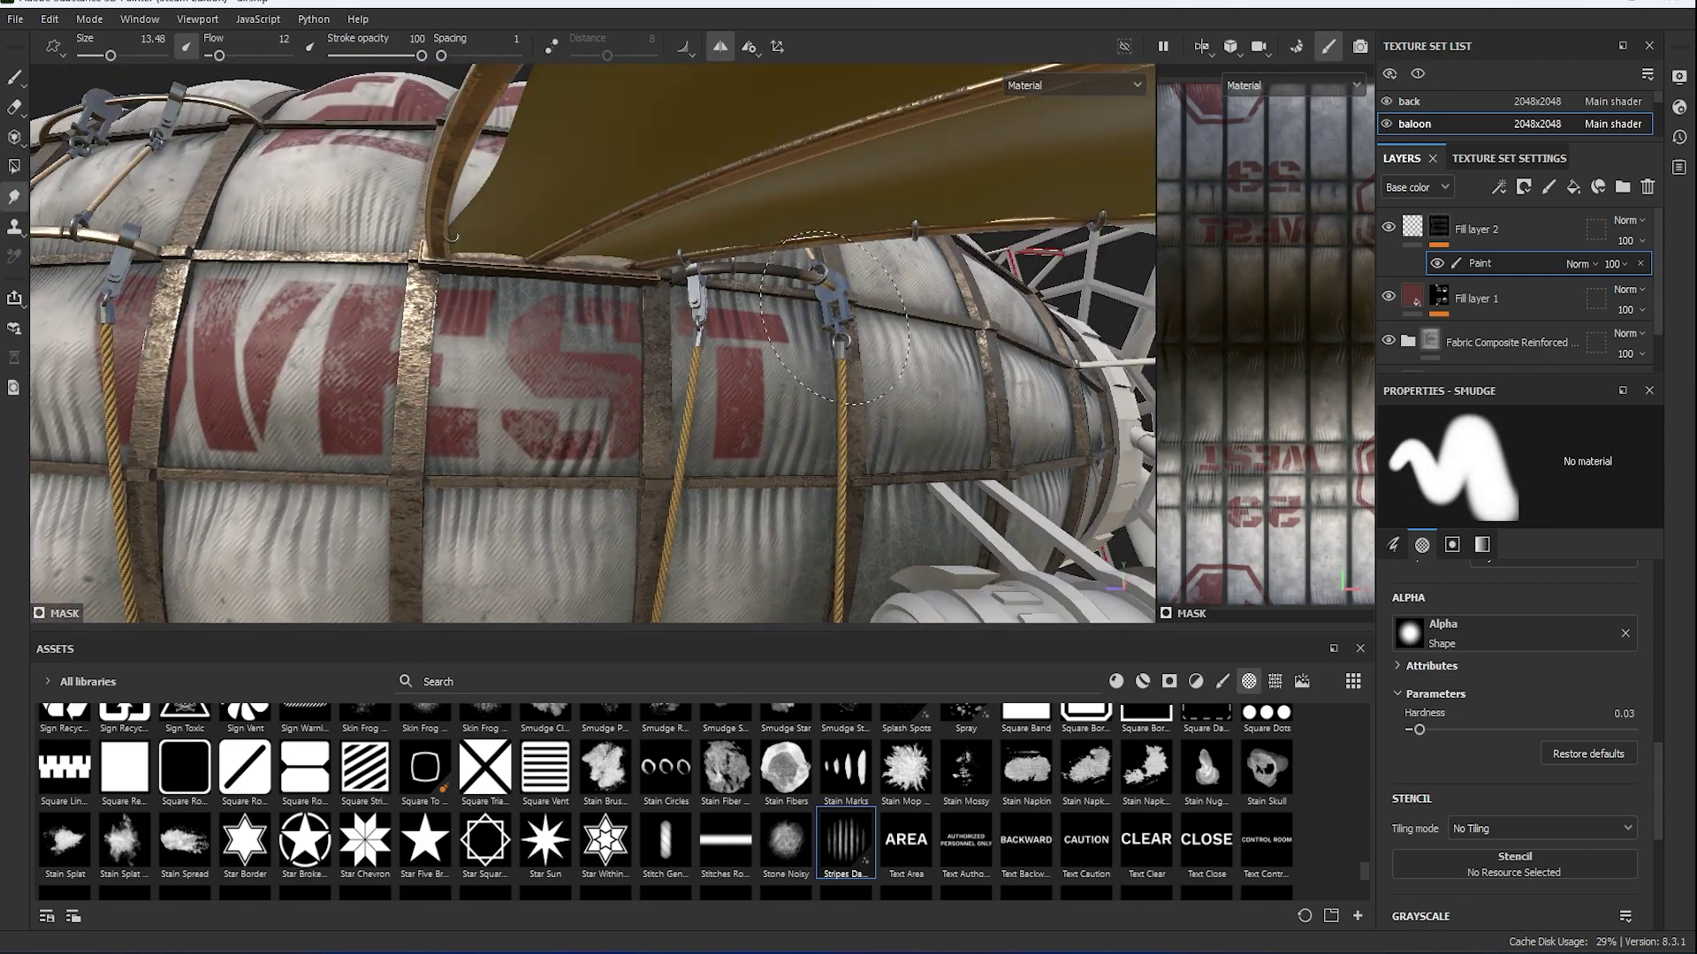
pyautogui.moveTo(833, 318)
pyautogui.keyDown('alt'); pyautogui.mouseDown()
pyautogui.moveTo(503, 409)
pyautogui.moveTo(559, 383)
pyautogui.mouseUp(); pyautogui.keyUp('alt')
# Orbit around the whole airship and switch to the wing texture set.
pyautogui.scroll(-5, 588, 414)
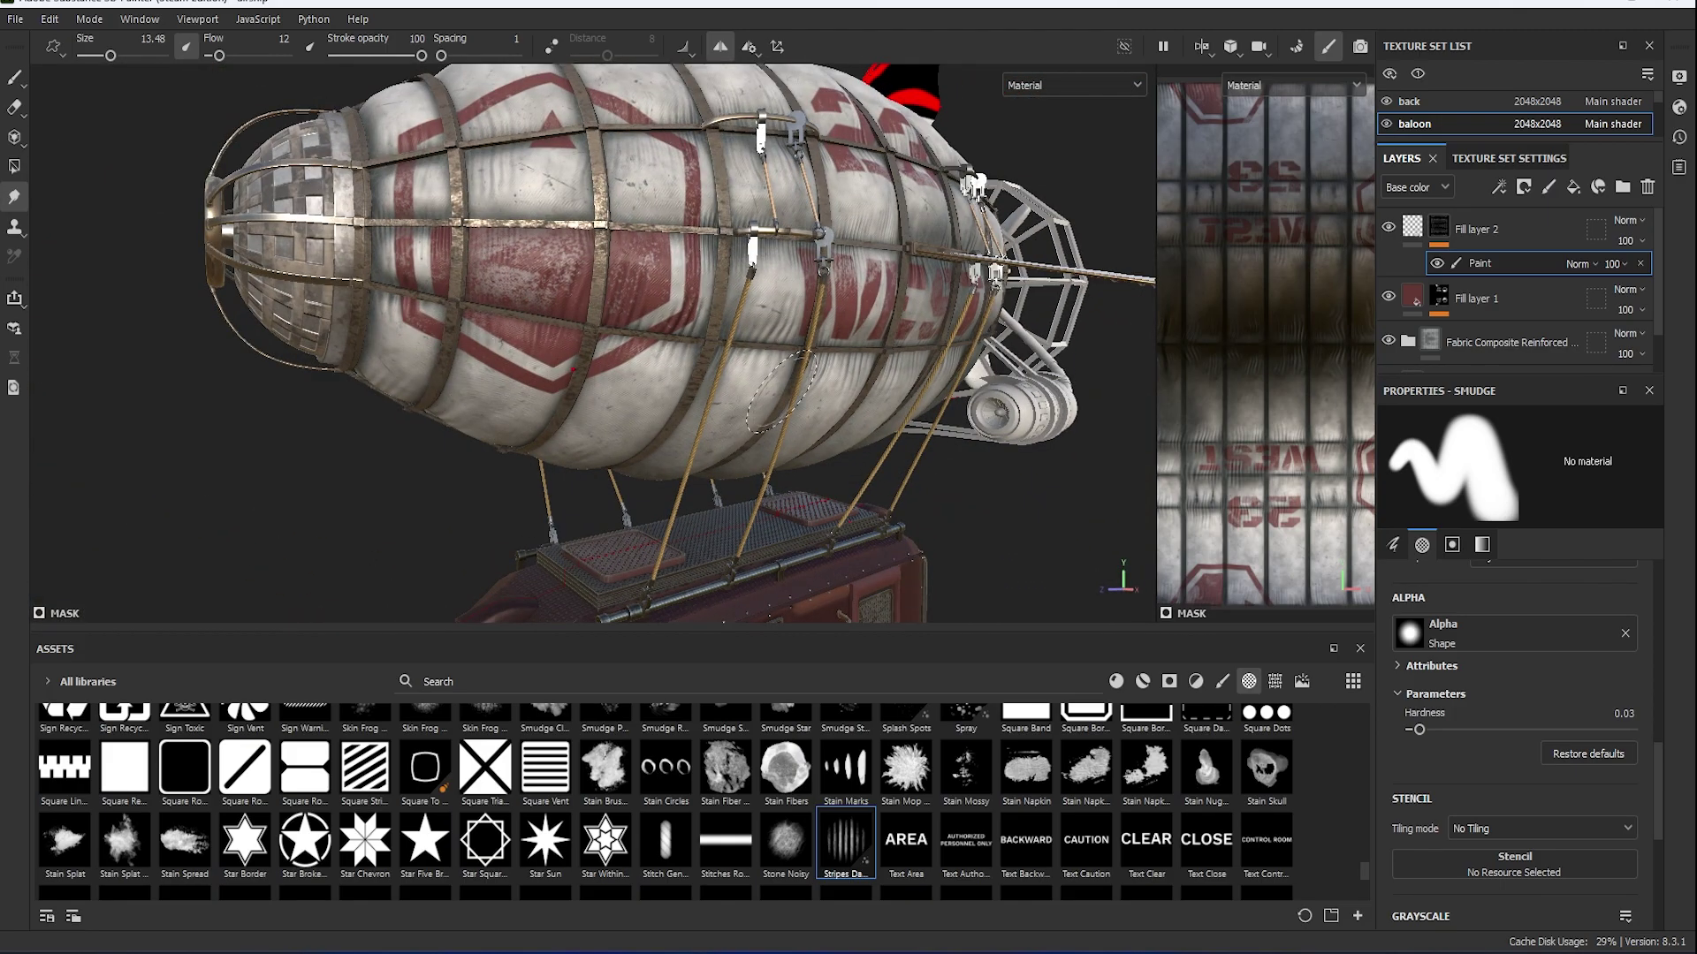
pyautogui.scroll(-4, 782, 390)
pyautogui.moveTo(781, 390)
pyautogui.keyDown('alt'); pyautogui.mouseDown()
pyautogui.moveTo(804, 475)
pyautogui.moveTo(983, 412)
pyautogui.mouseUp(); pyautogui.keyUp('alt')
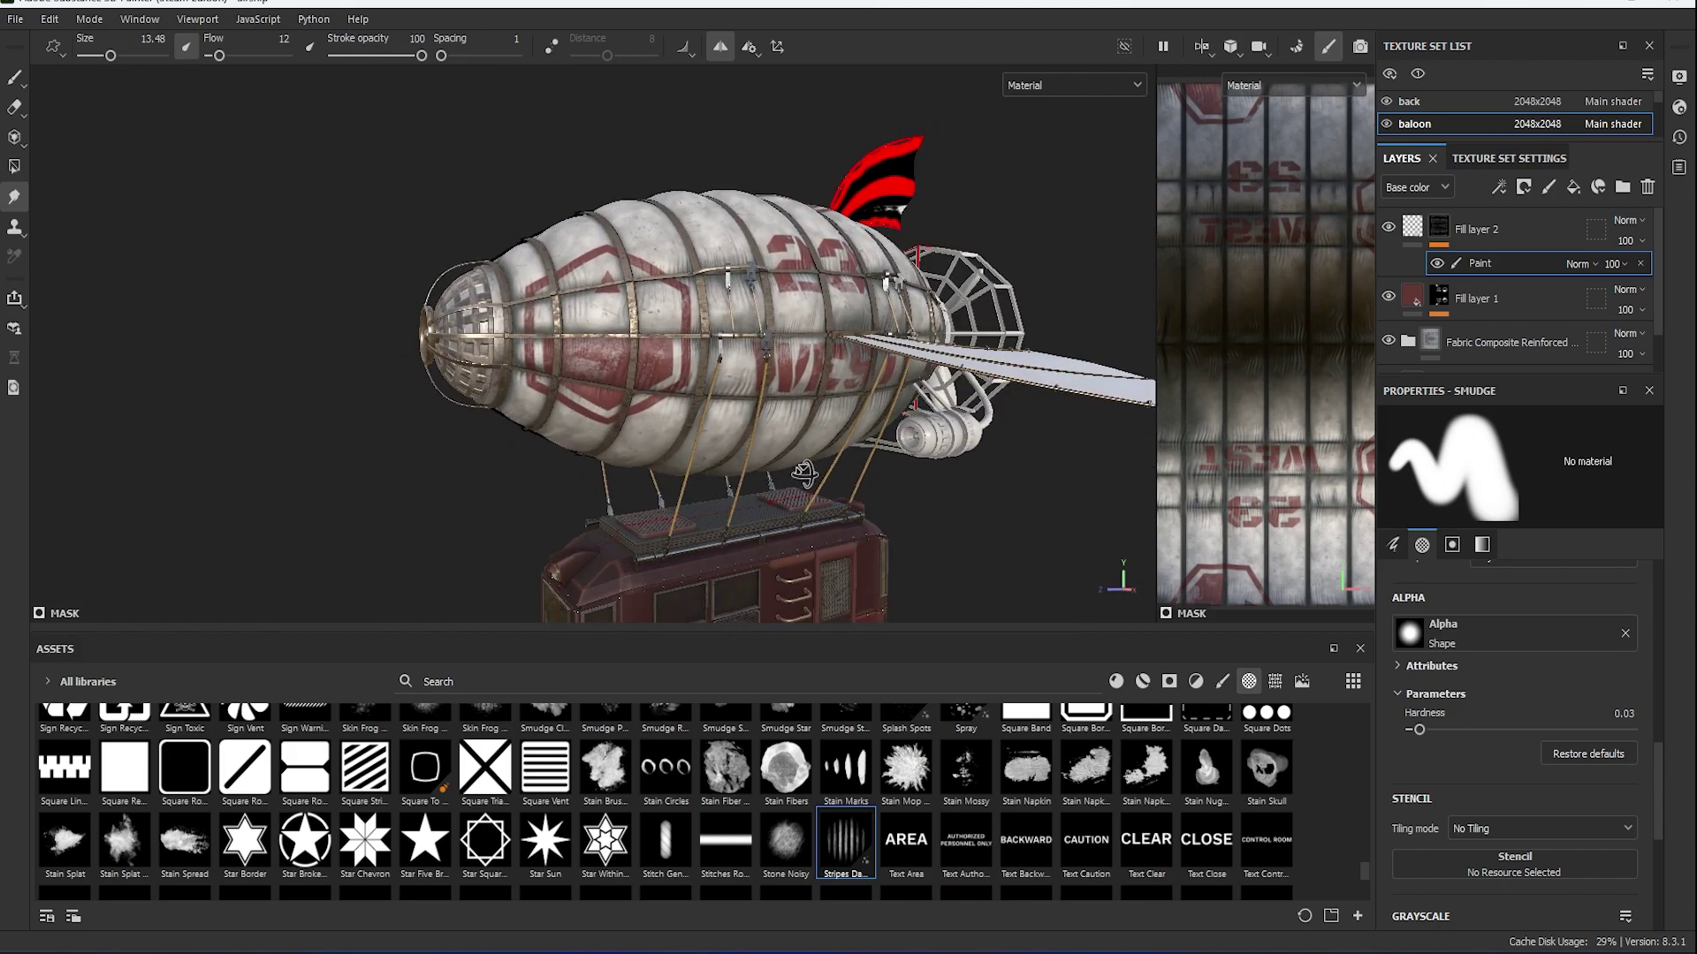
pyautogui.keyDown('ctrl'); pyautogui.keyDown('alt'); pyautogui.rightClick(983, 412); pyautogui.keyUp('alt'); pyautogui.keyUp('ctrl')
# Change the wing's Base layer colour to a dusty red (724B44).
pyautogui.scroll(4, 758, 443)
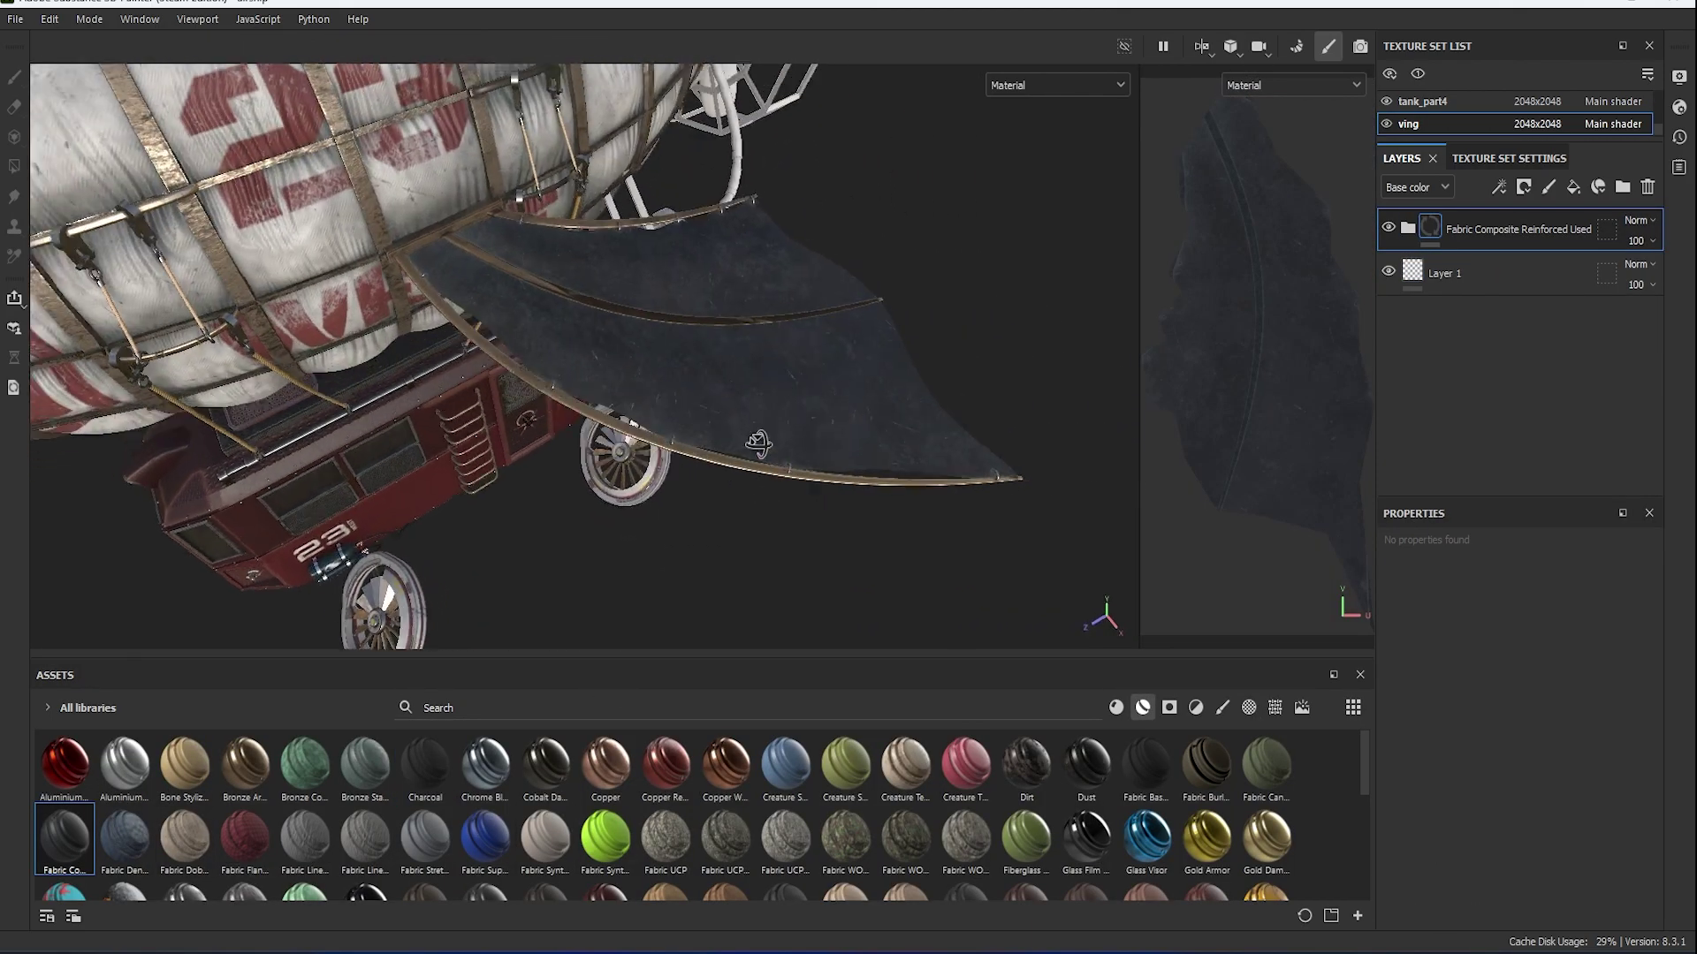
pyautogui.moveTo(758, 444)
pyautogui.keyDown('alt'); pyautogui.mouseDown()
pyautogui.moveTo(796, 469)
pyautogui.moveTo(553, 533)
pyautogui.moveTo(1102, 606)
pyautogui.mouseUp(); pyautogui.keyUp('alt')
pyautogui.click(1408, 227)
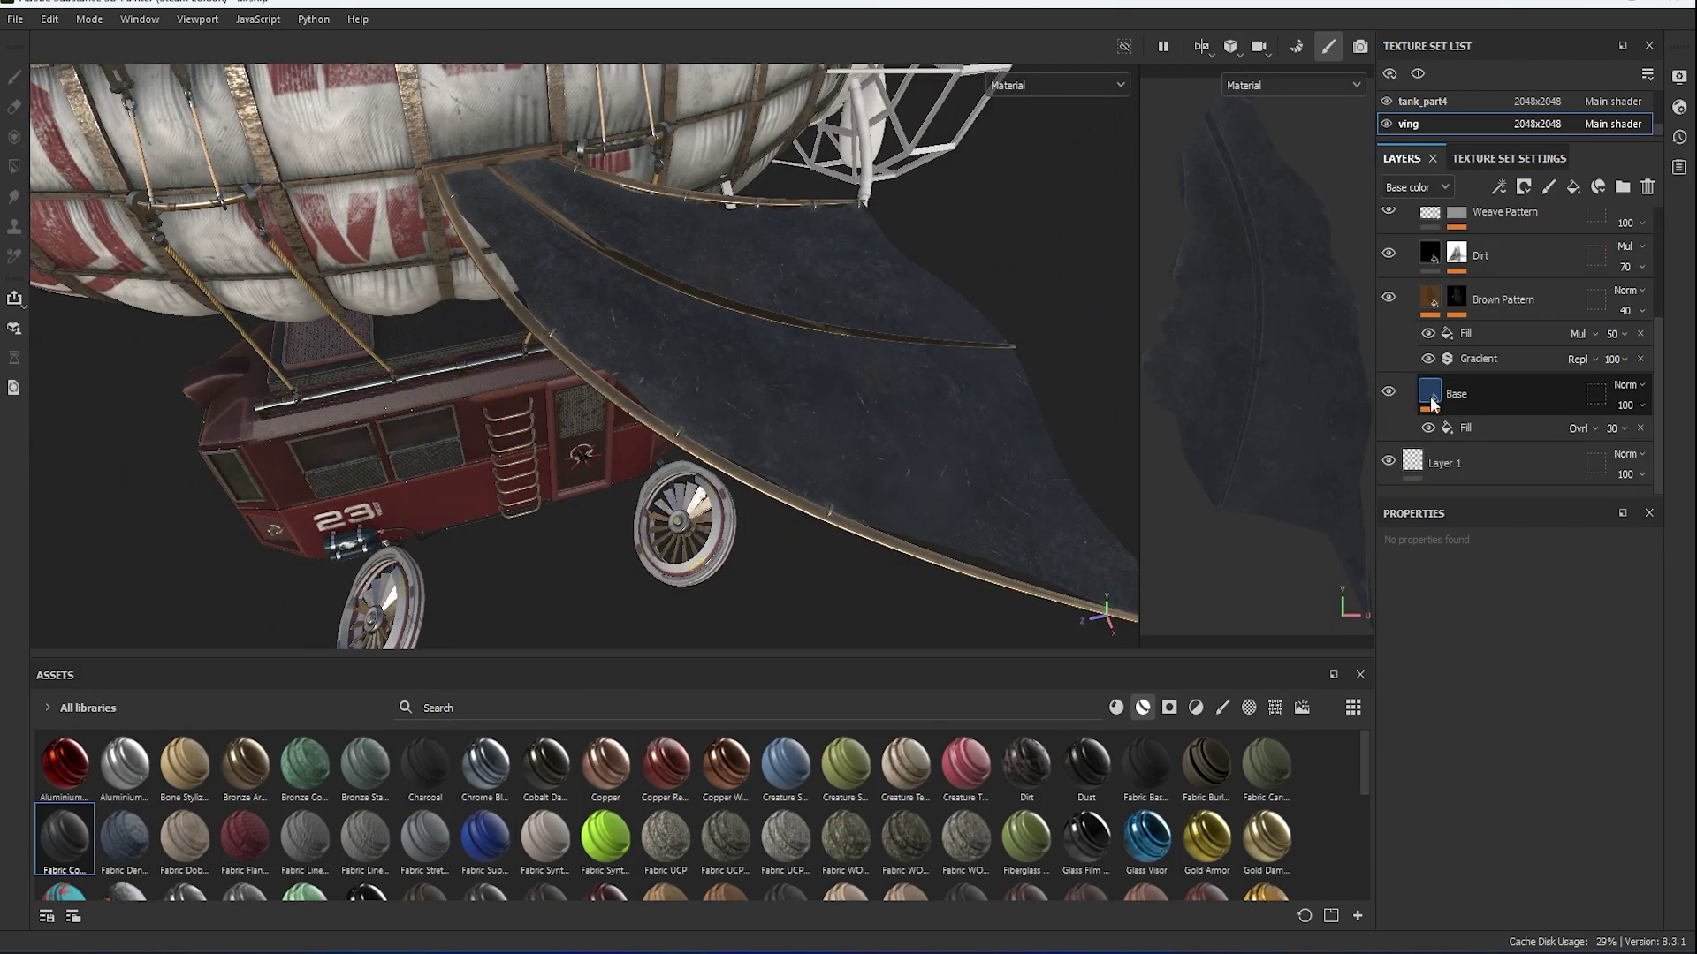
pyautogui.click(1433, 403)
pyautogui.click(1573, 834)
pyautogui.moveTo(1504, 733); pyautogui.dragTo(1500, 848)
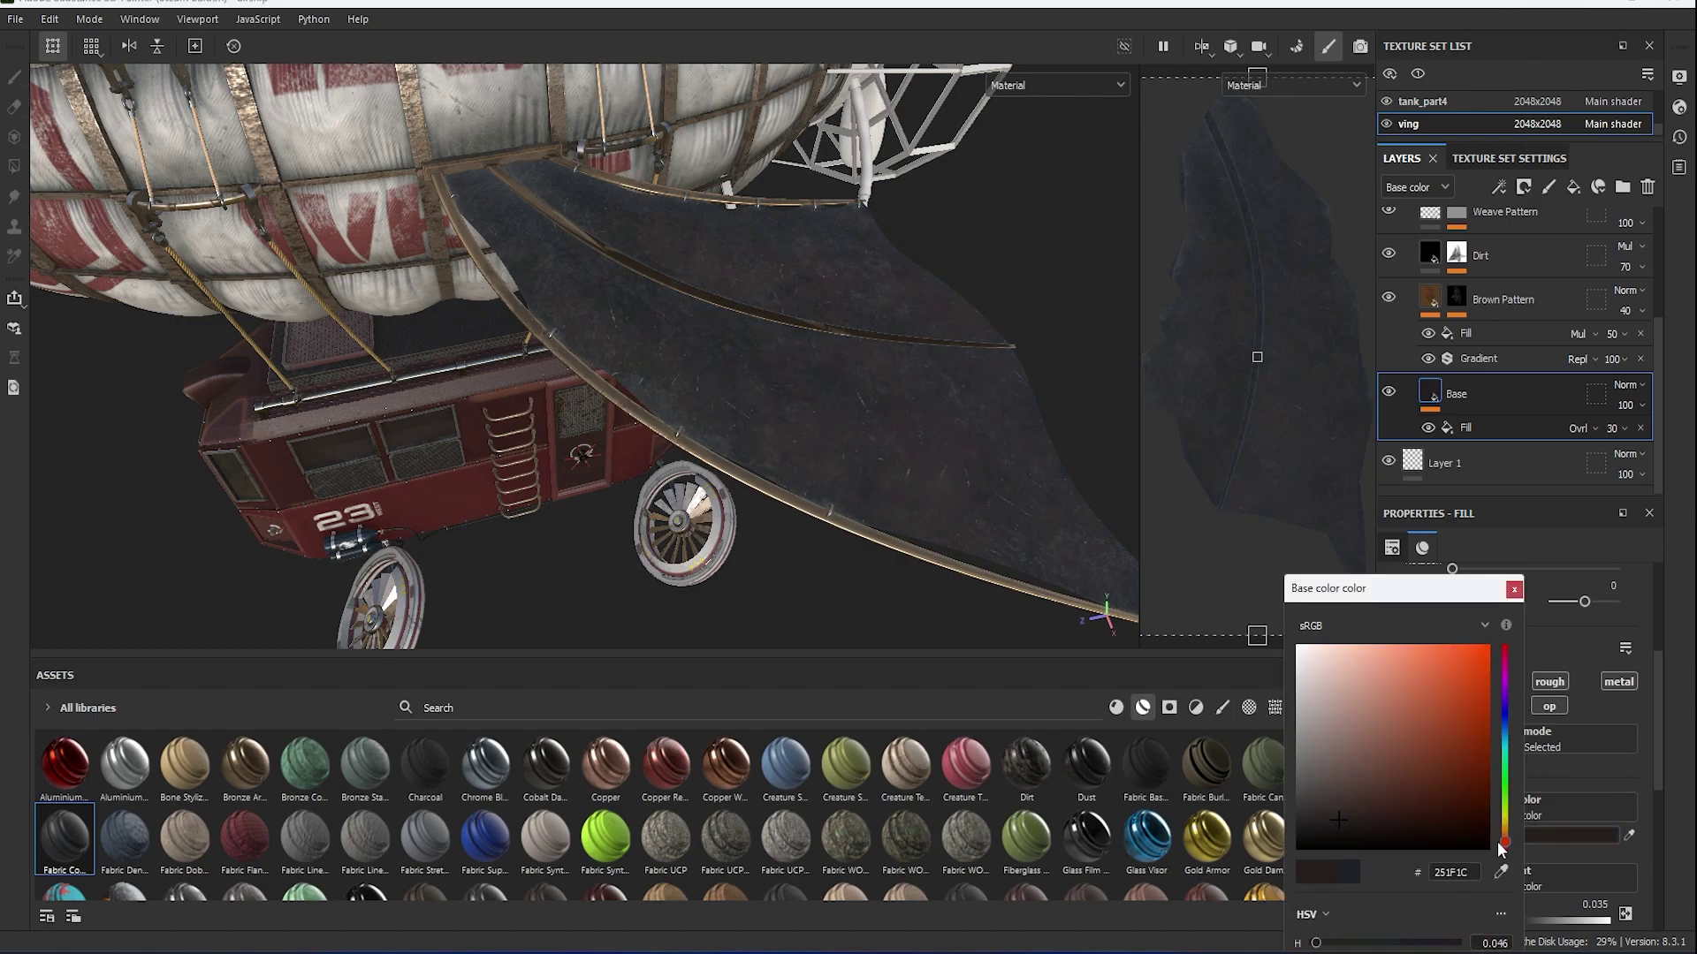
pyautogui.moveTo(1378, 751)
pyautogui.mouseDown()
pyautogui.moveTo(1382, 736)
pyautogui.moveTo(1377, 752)
pyautogui.mouseUp()
pyautogui.click(1515, 591)
# Lower the Base fill tiling from about 7.77 to 2, then inspect Brown Pattern's effects.
pyautogui.keyDown('alt'); pyautogui.moveTo(618, 353); pyautogui.dragTo(725, 398); pyautogui.keyUp('alt')
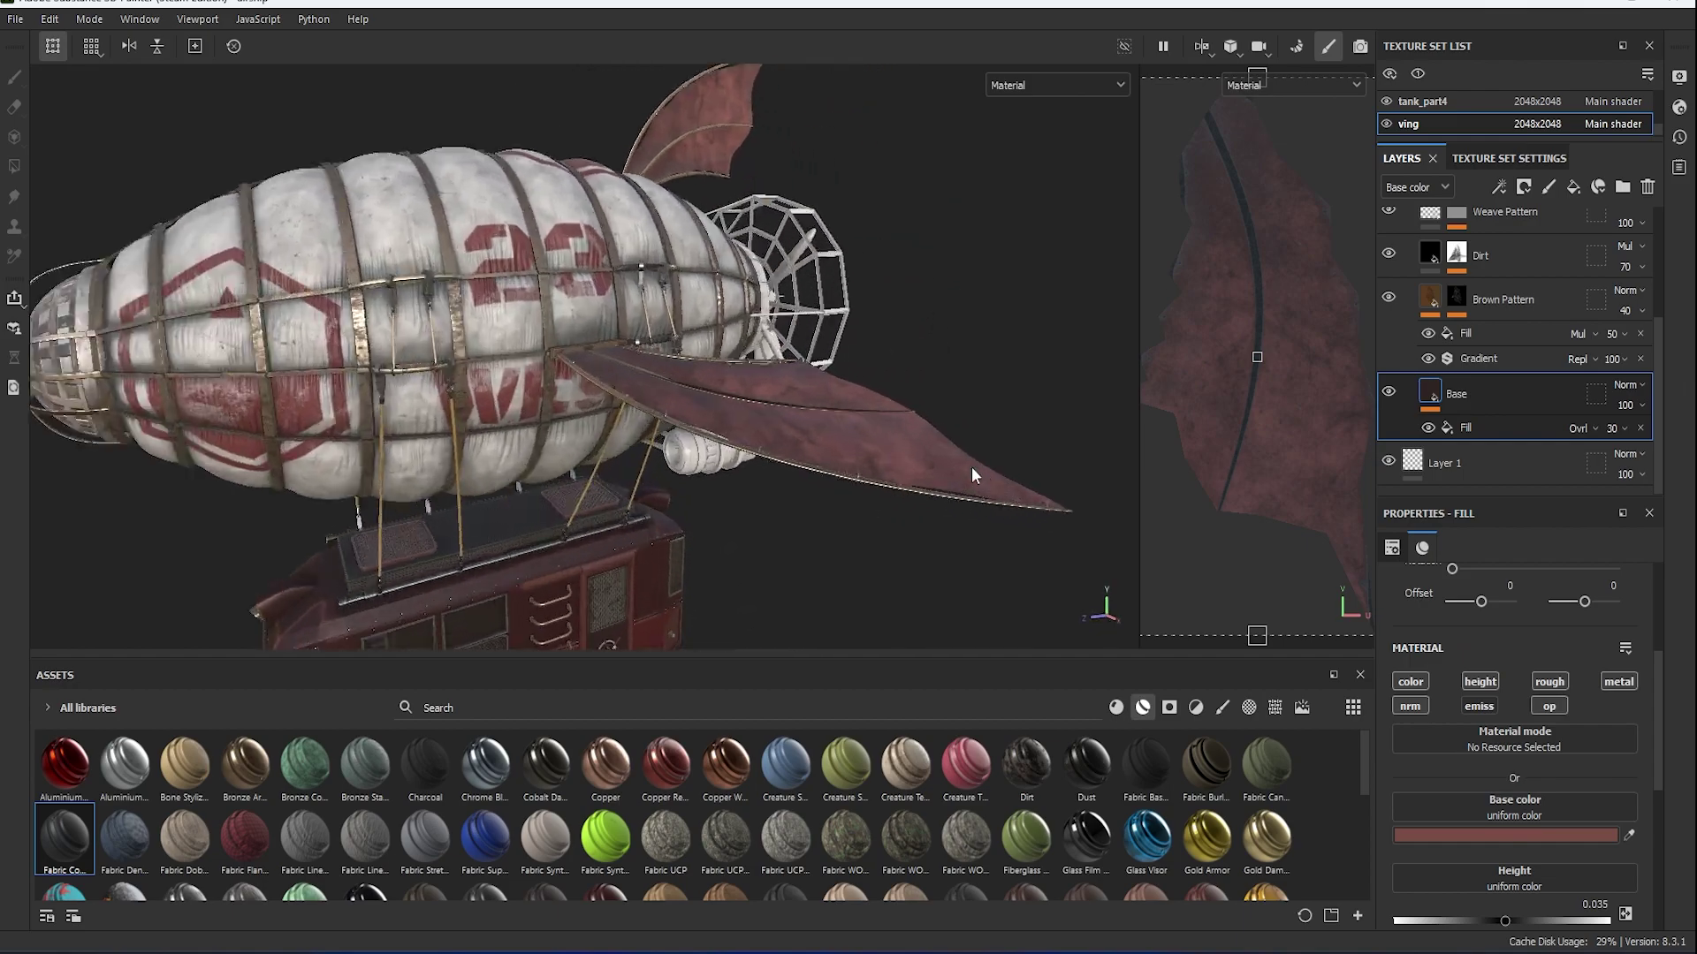
pyautogui.scroll(-2, 1541, 760)
pyautogui.keyDown('alt'); pyautogui.moveTo(990, 495); pyautogui.dragTo(929, 523); pyautogui.keyUp('alt')
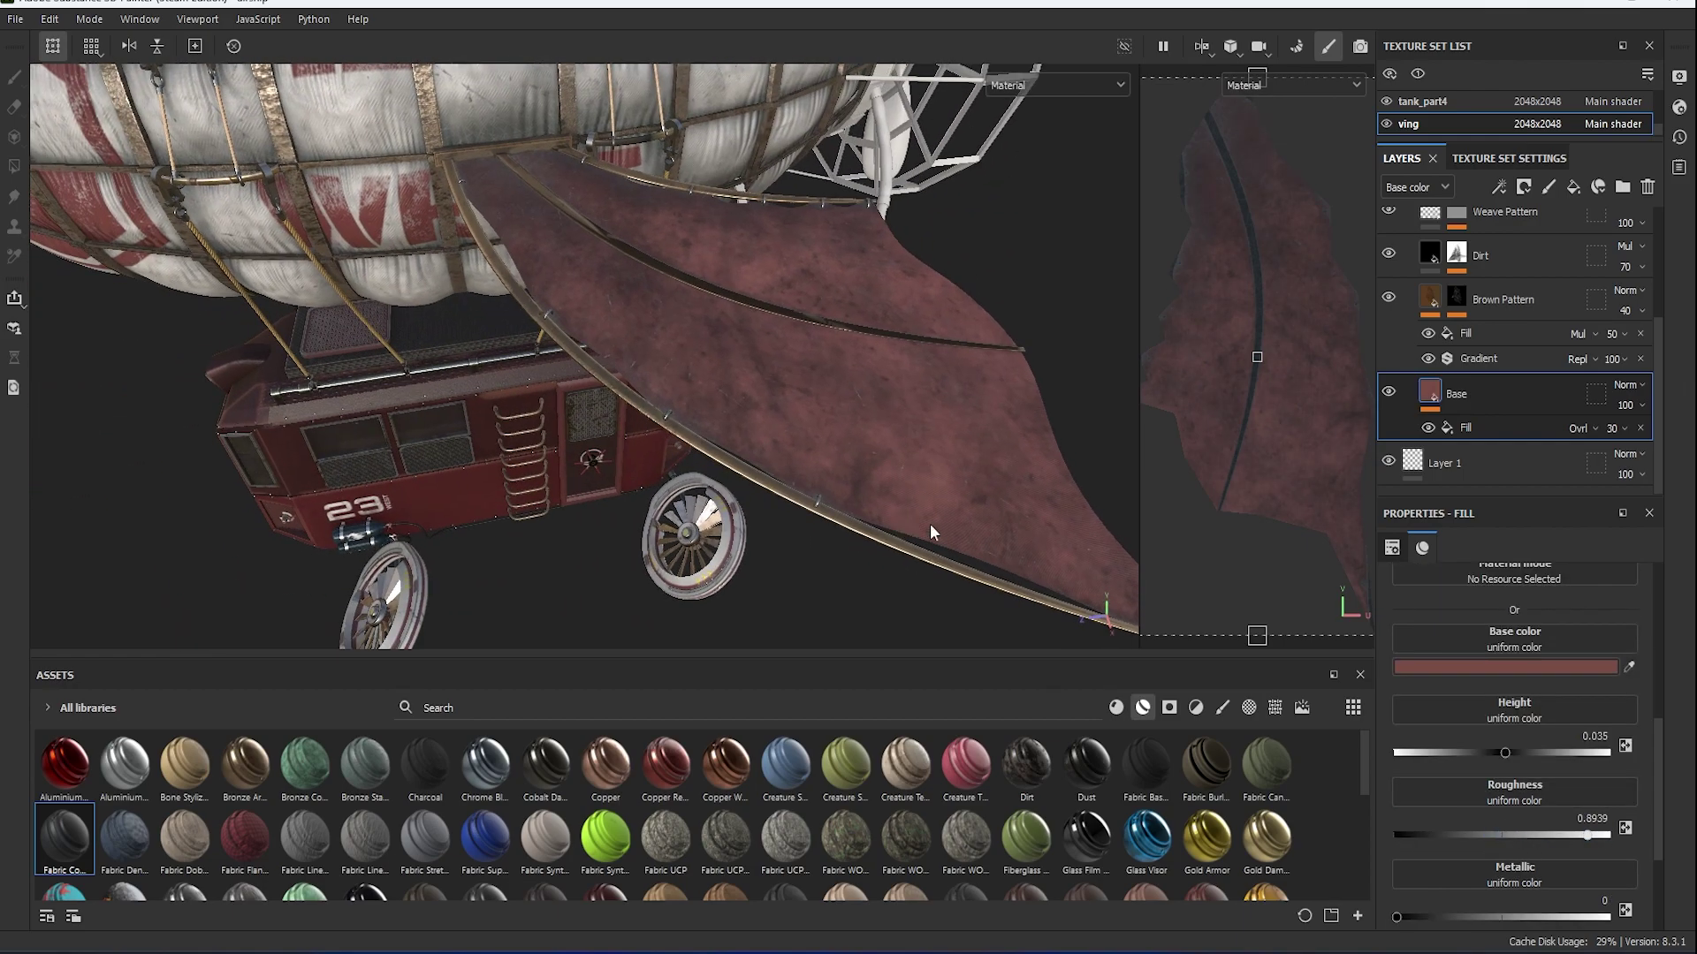
pyautogui.click(1467, 428)
pyautogui.scroll(5, 924, 453)
pyautogui.scroll(5, 1544, 720)
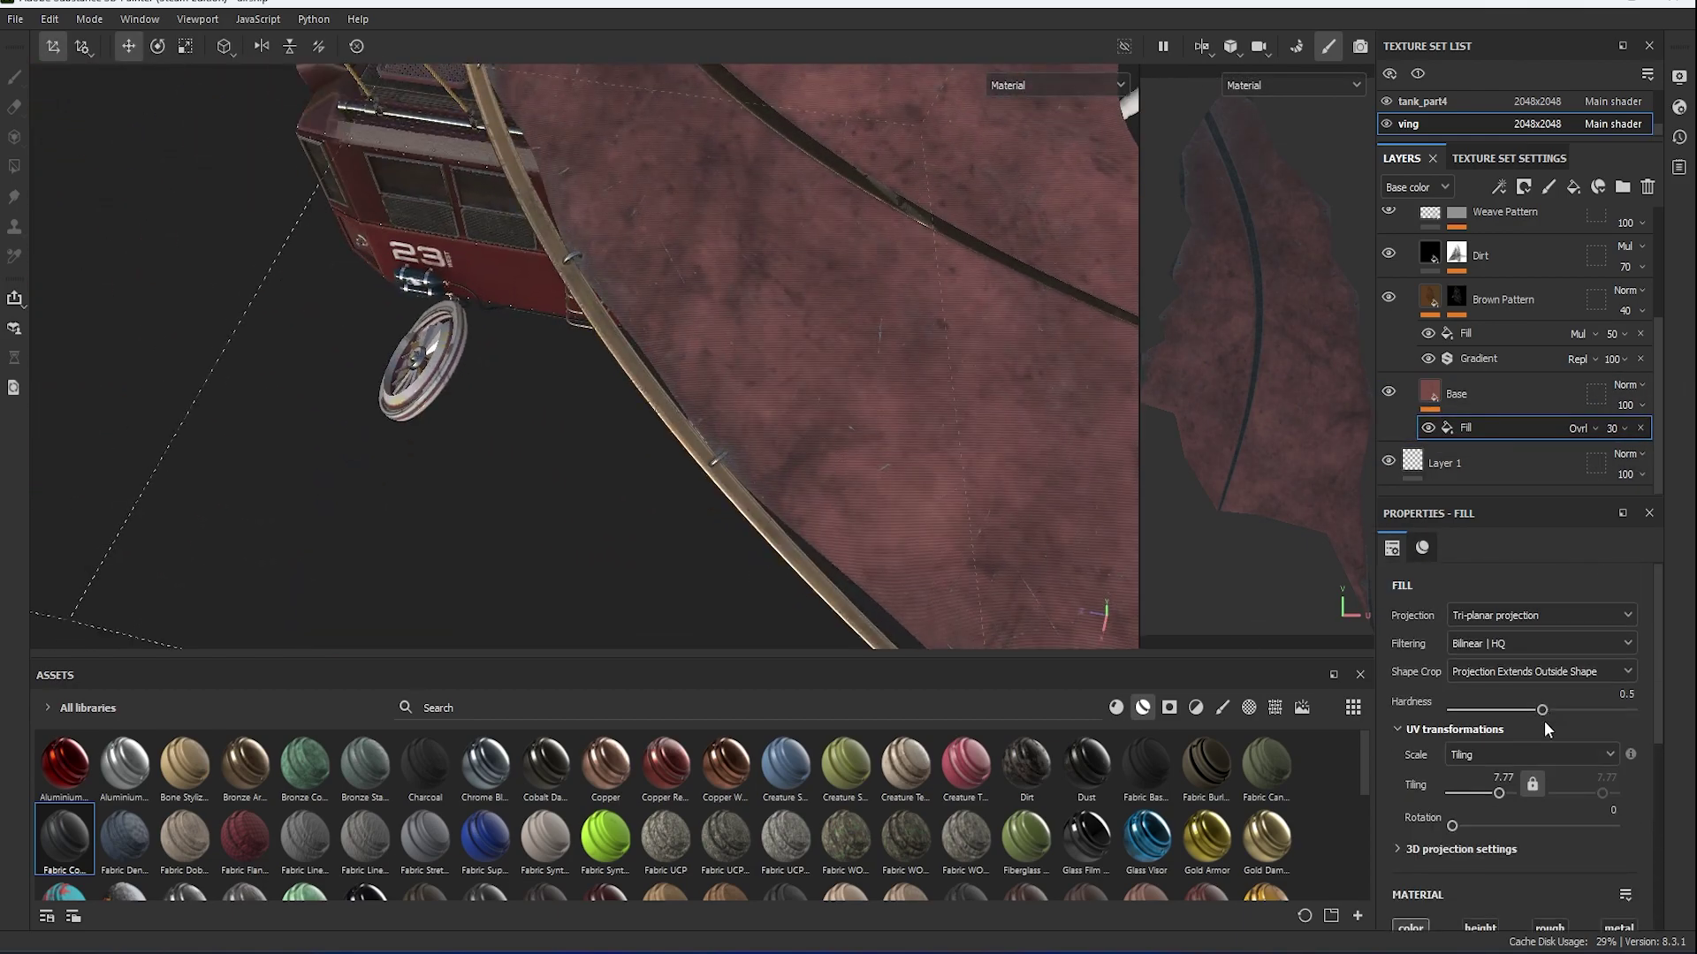
pyautogui.moveTo(1494, 794); pyautogui.dragTo(1496, 795)
pyautogui.scroll(-5, 976, 303)
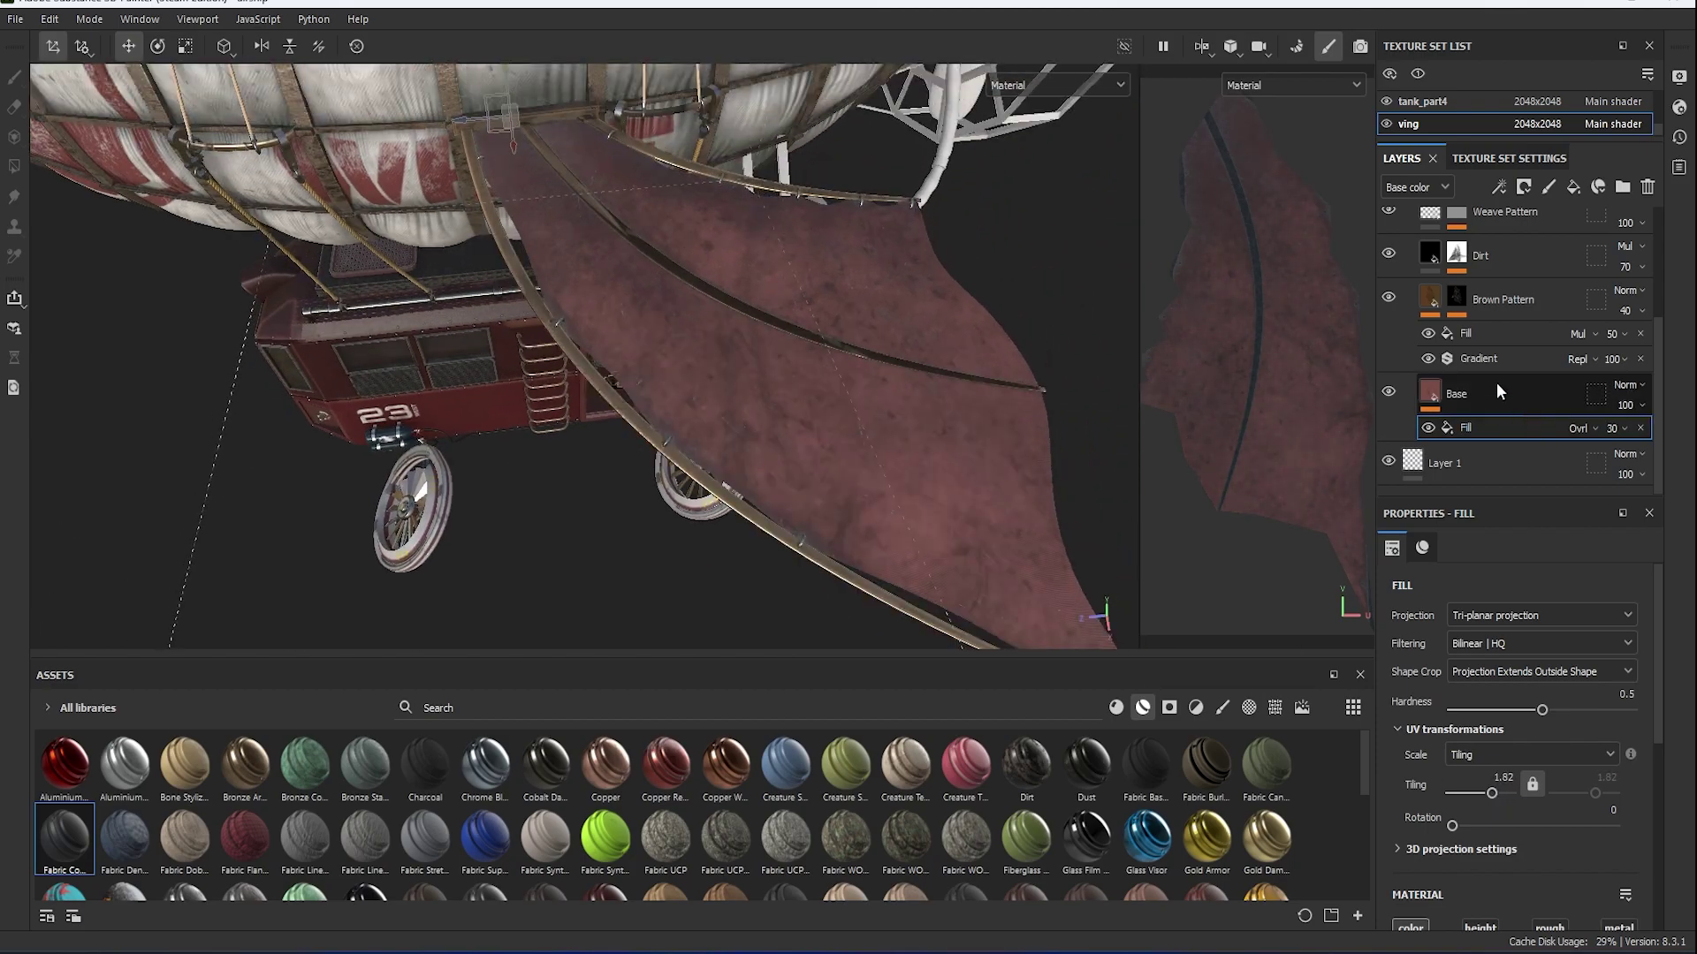
pyautogui.click(1478, 358)
pyautogui.click(1467, 333)
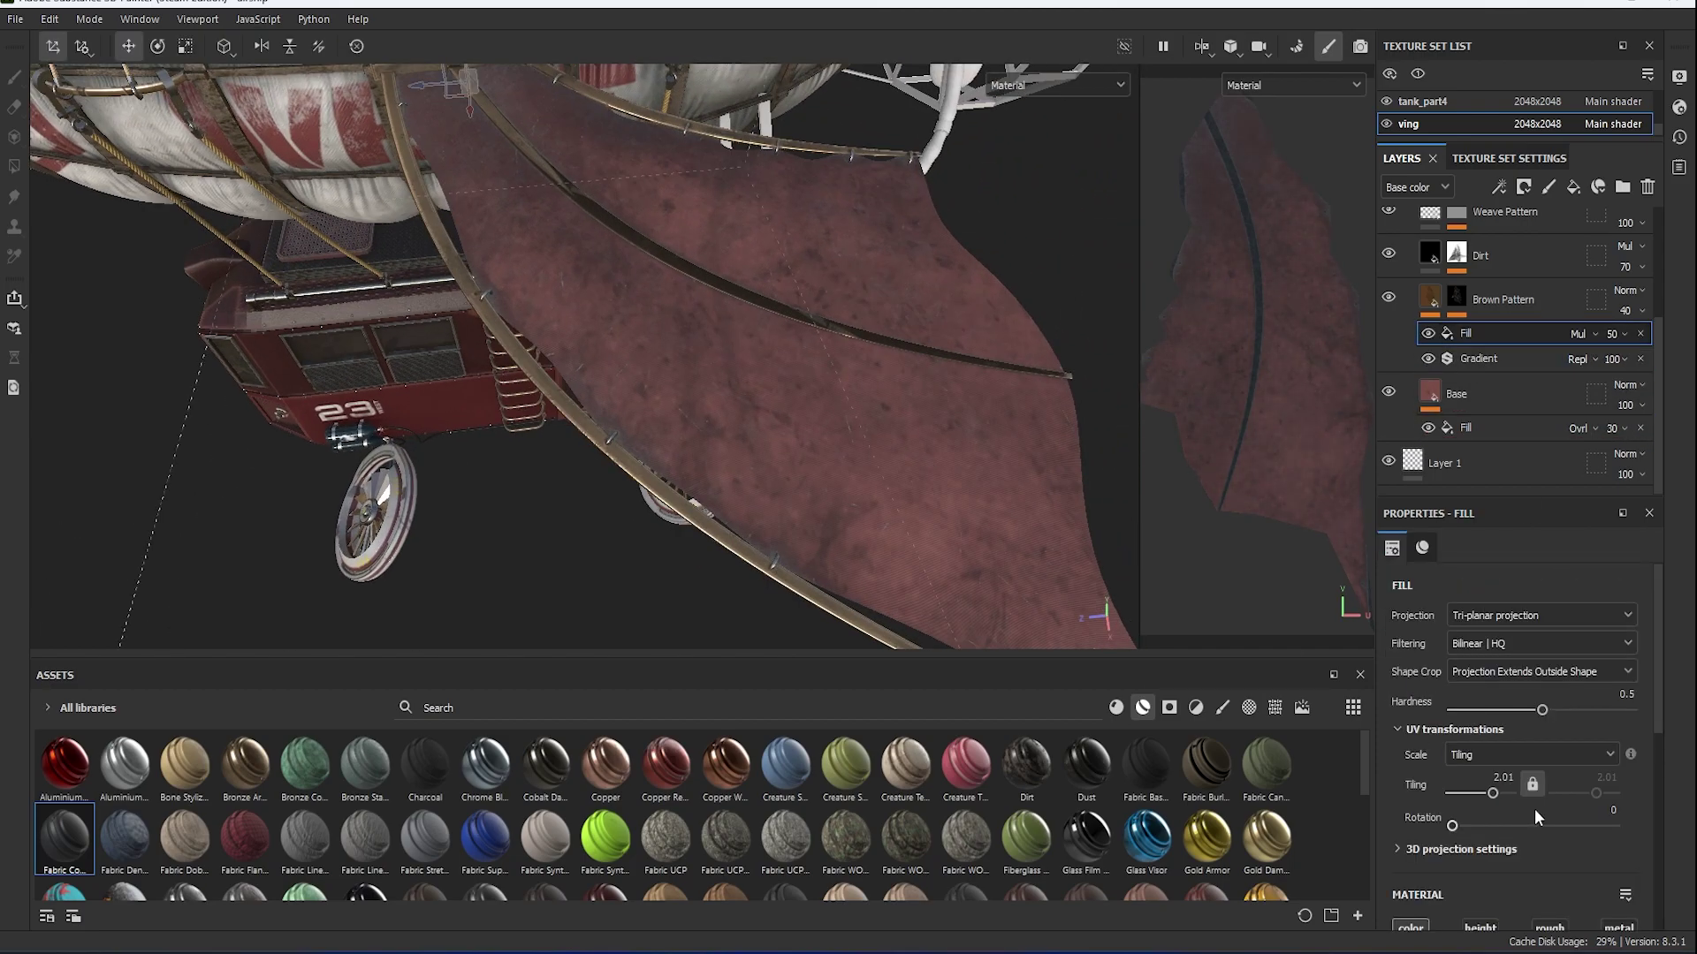
pyautogui.scroll(2, 1503, 354)
# Lower the wing's Dirt Level and set the Dirt mask Blur Intensity to 0.
pyautogui.click(1456, 311)
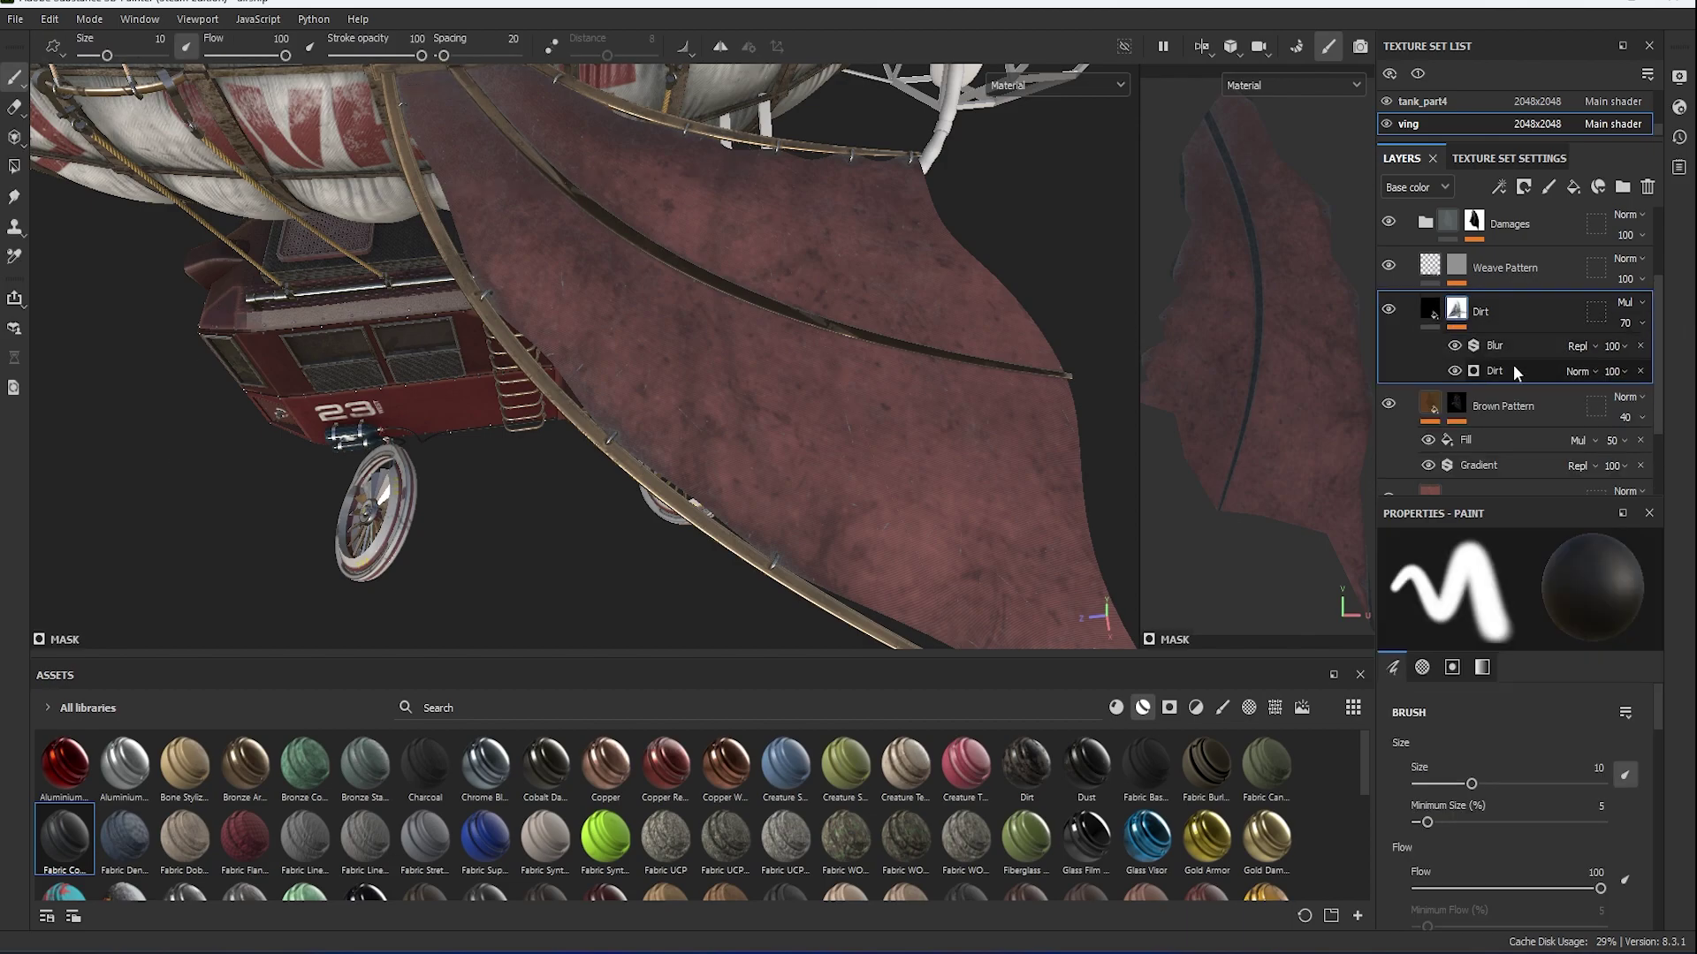
pyautogui.click(1494, 371)
pyautogui.moveTo(1596, 745); pyautogui.dragTo(1590, 748)
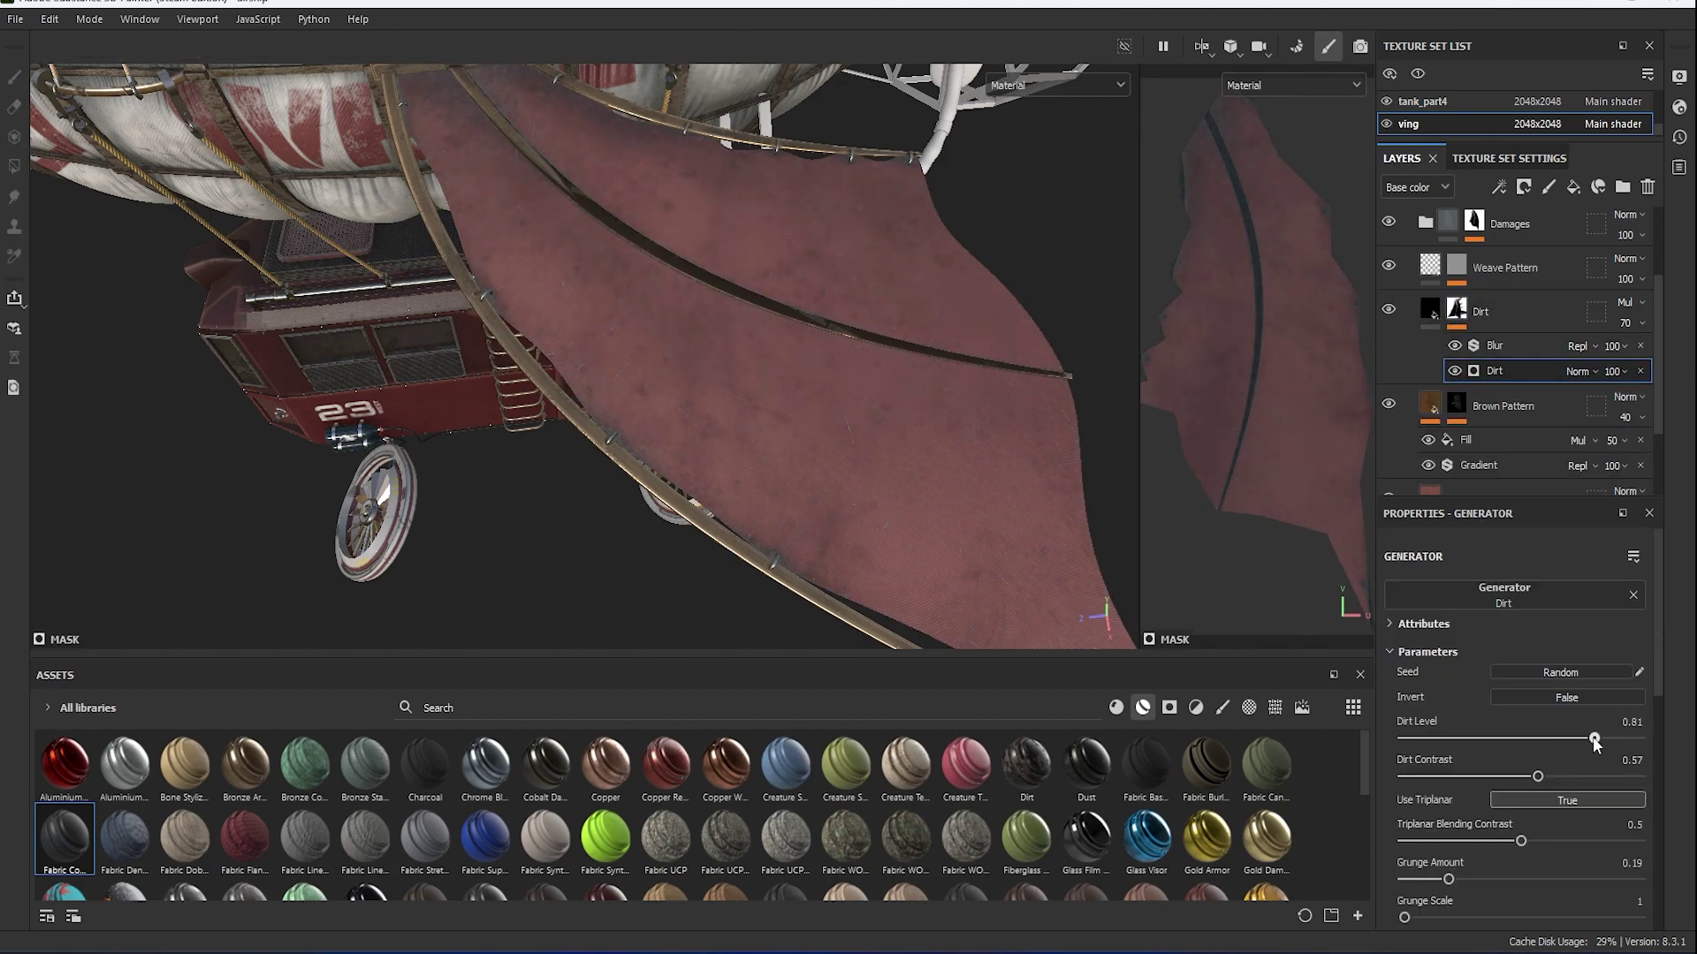
pyautogui.click(1503, 346)
pyautogui.moveTo(1417, 709); pyautogui.dragTo(1396, 712)
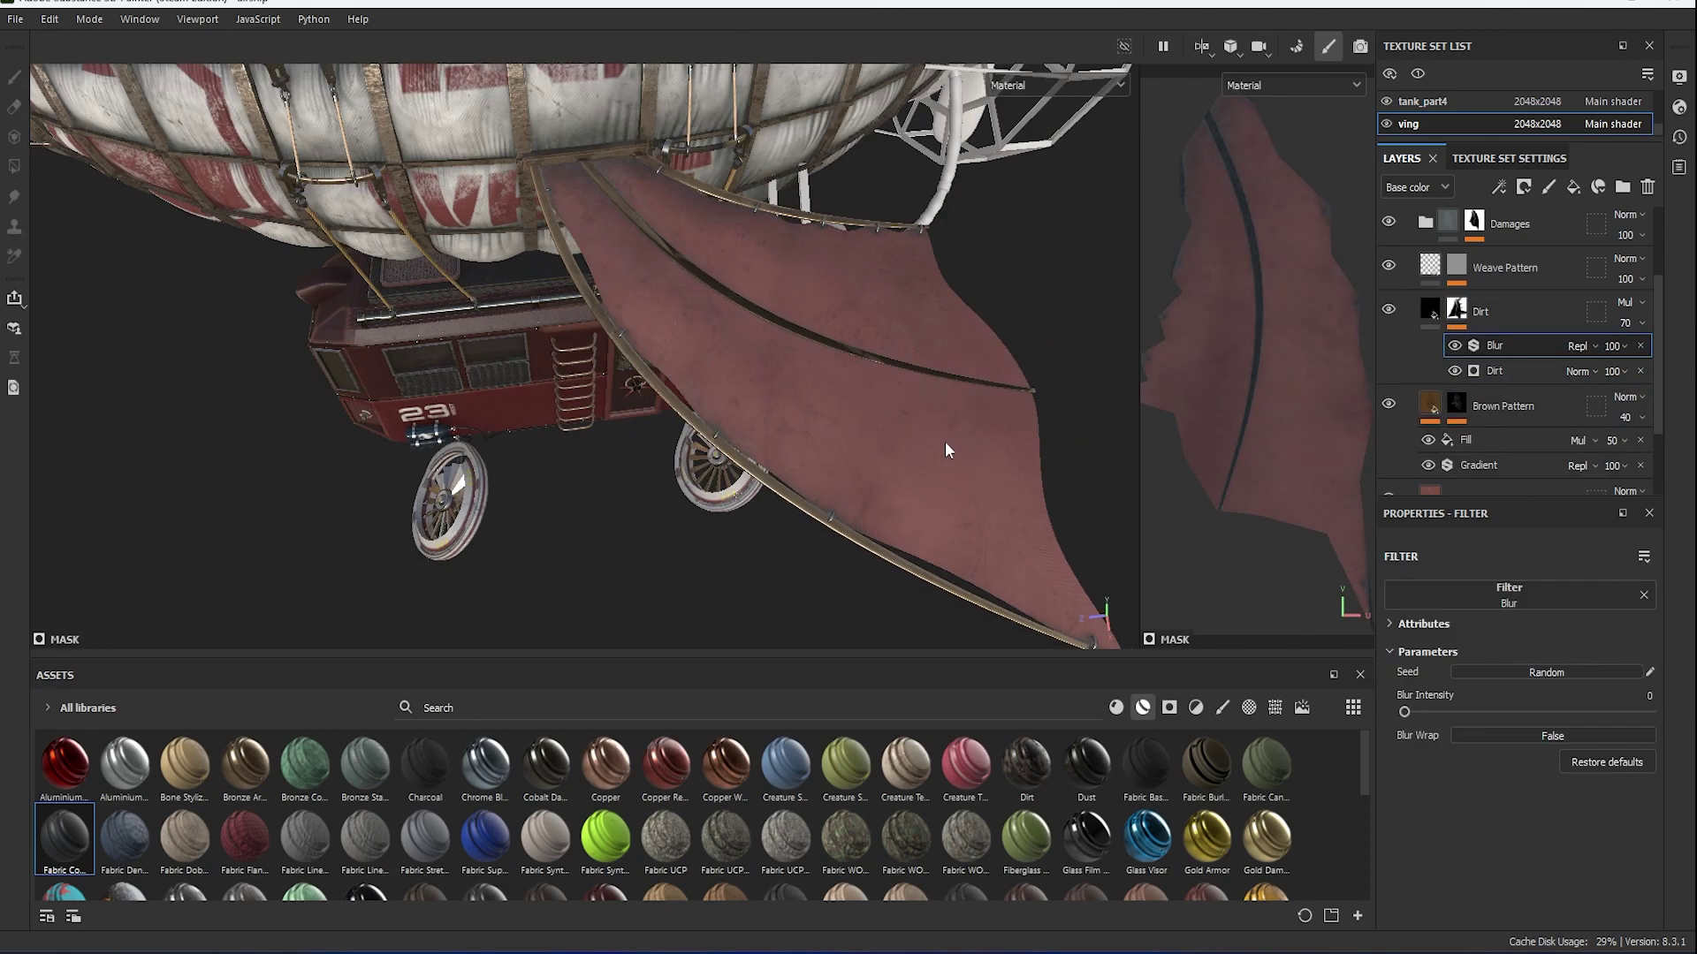
pyautogui.keyDown('alt'); pyautogui.moveTo(946, 442); pyautogui.dragTo(902, 562); pyautogui.keyUp('alt')
pyautogui.scroll(3, 902, 561)
# Review the Weave Pattern and Damages effects and fine-tune the base red to 704139.
pyautogui.click(1434, 272)
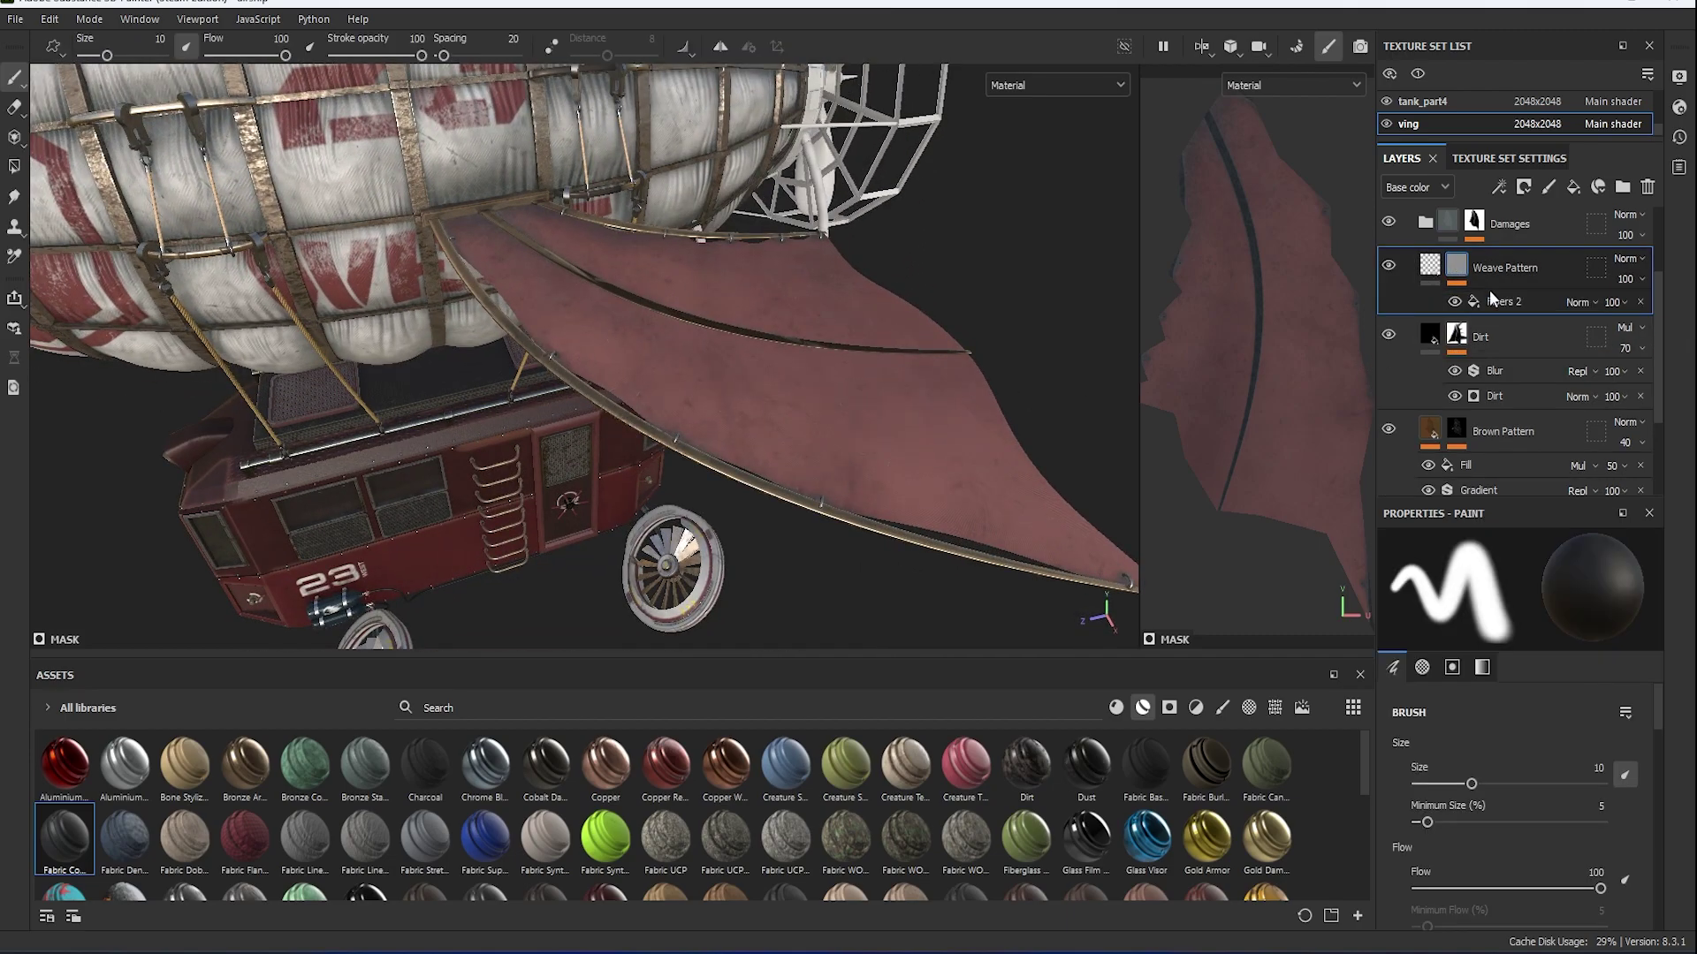
pyautogui.click(1502, 301)
pyautogui.keyDown('alt'); pyautogui.moveTo(972, 530); pyautogui.dragTo(795, 459); pyautogui.keyUp('alt')
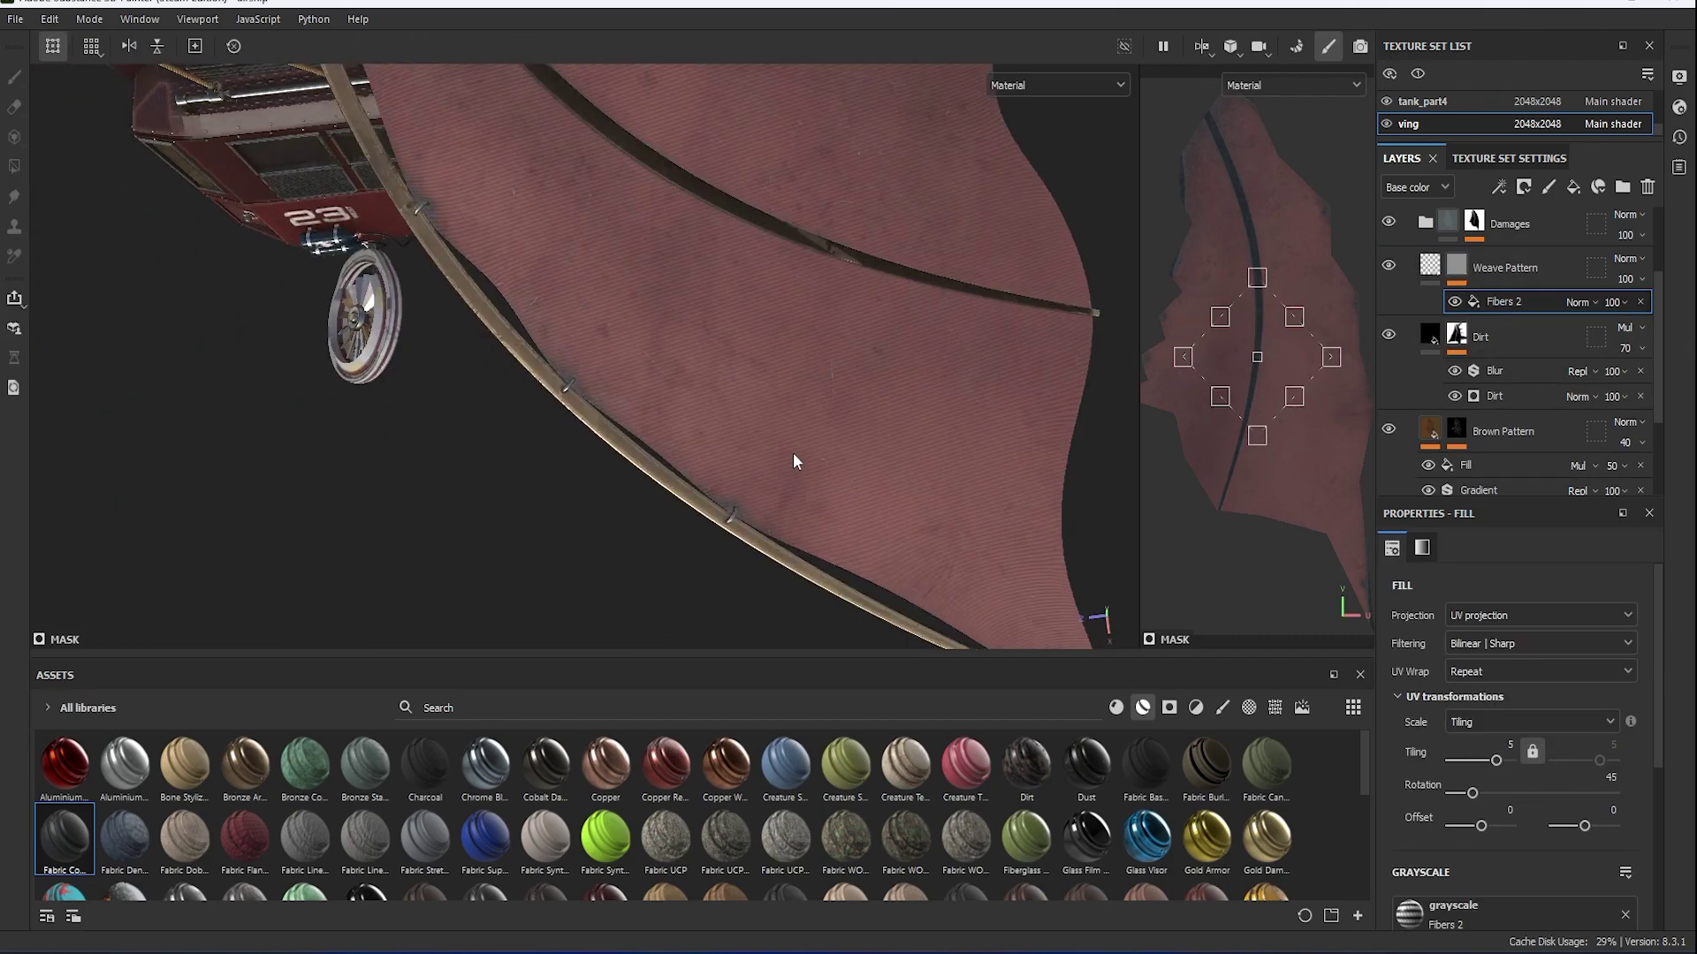
pyautogui.scroll(3, 795, 459)
pyautogui.click(1474, 221)
pyautogui.click(1512, 283)
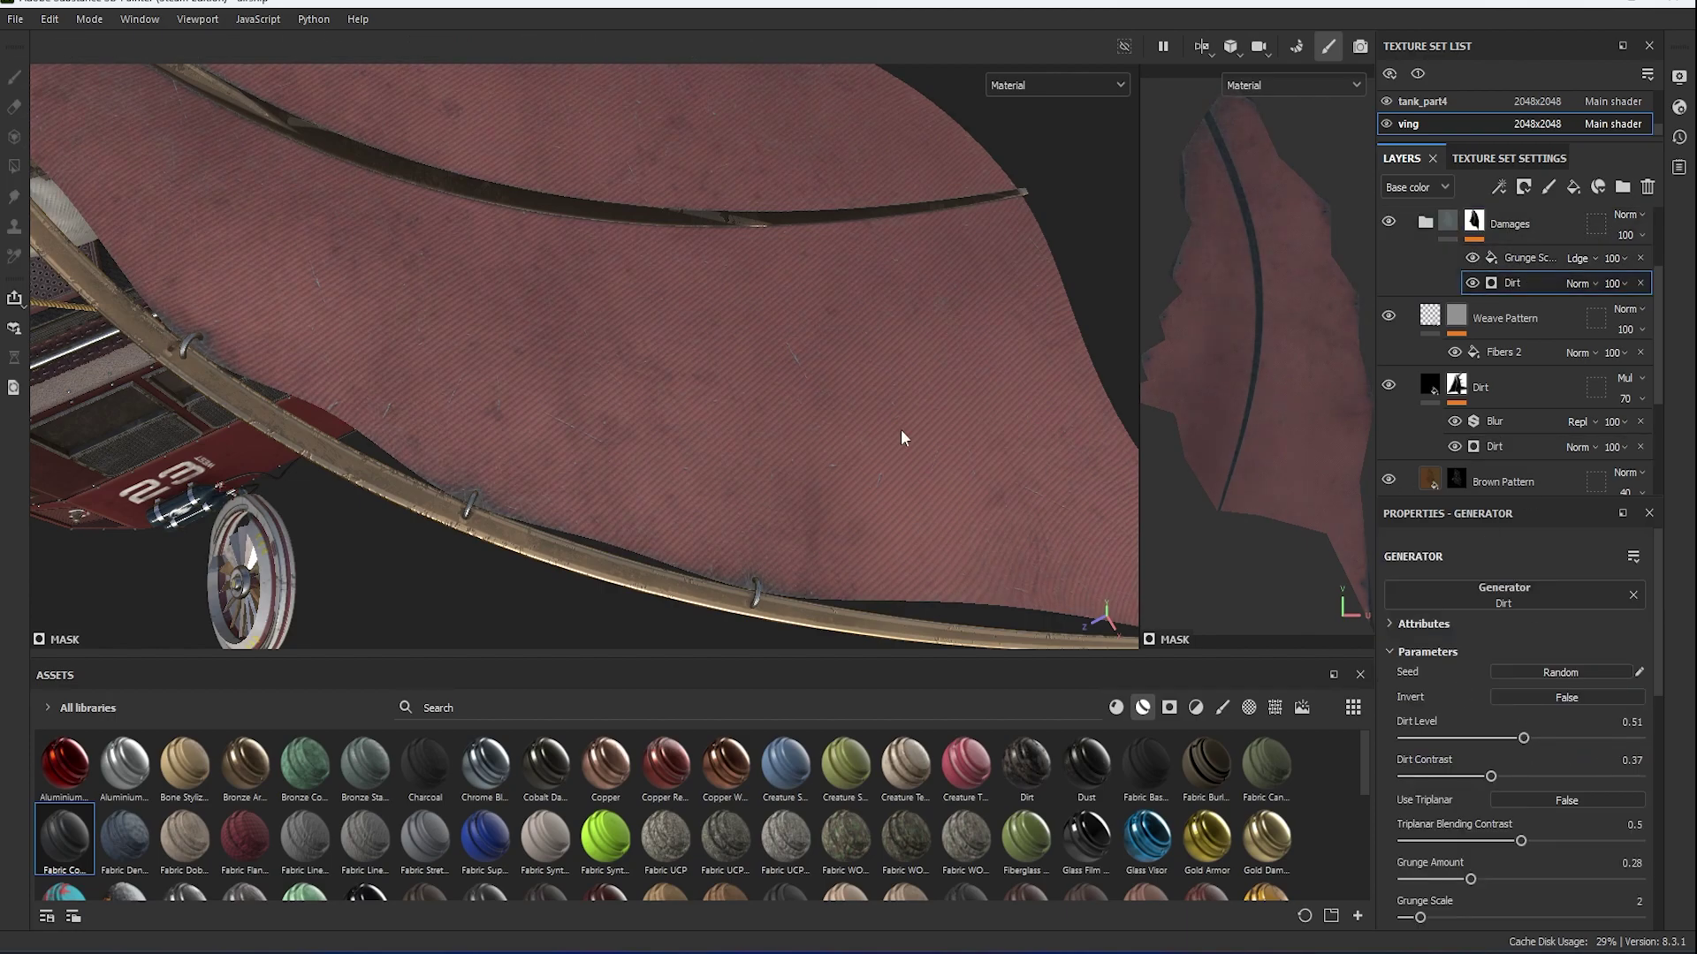
pyautogui.click(1529, 257)
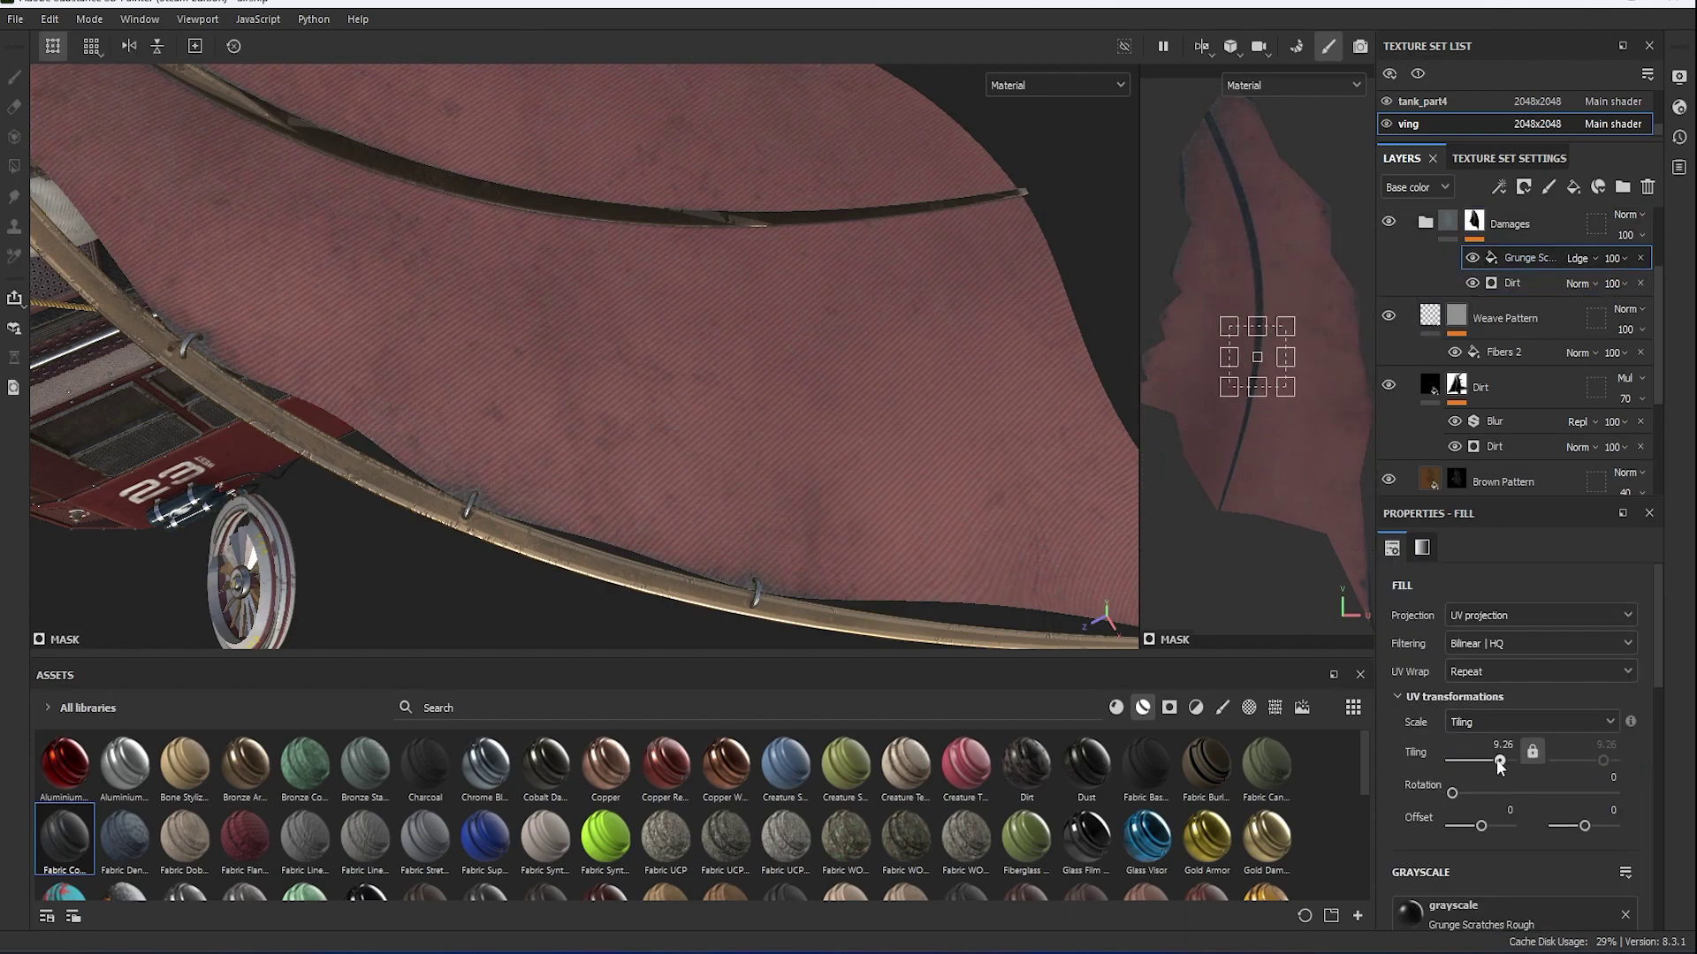
pyautogui.click(1571, 778)
pyautogui.click(1417, 762)
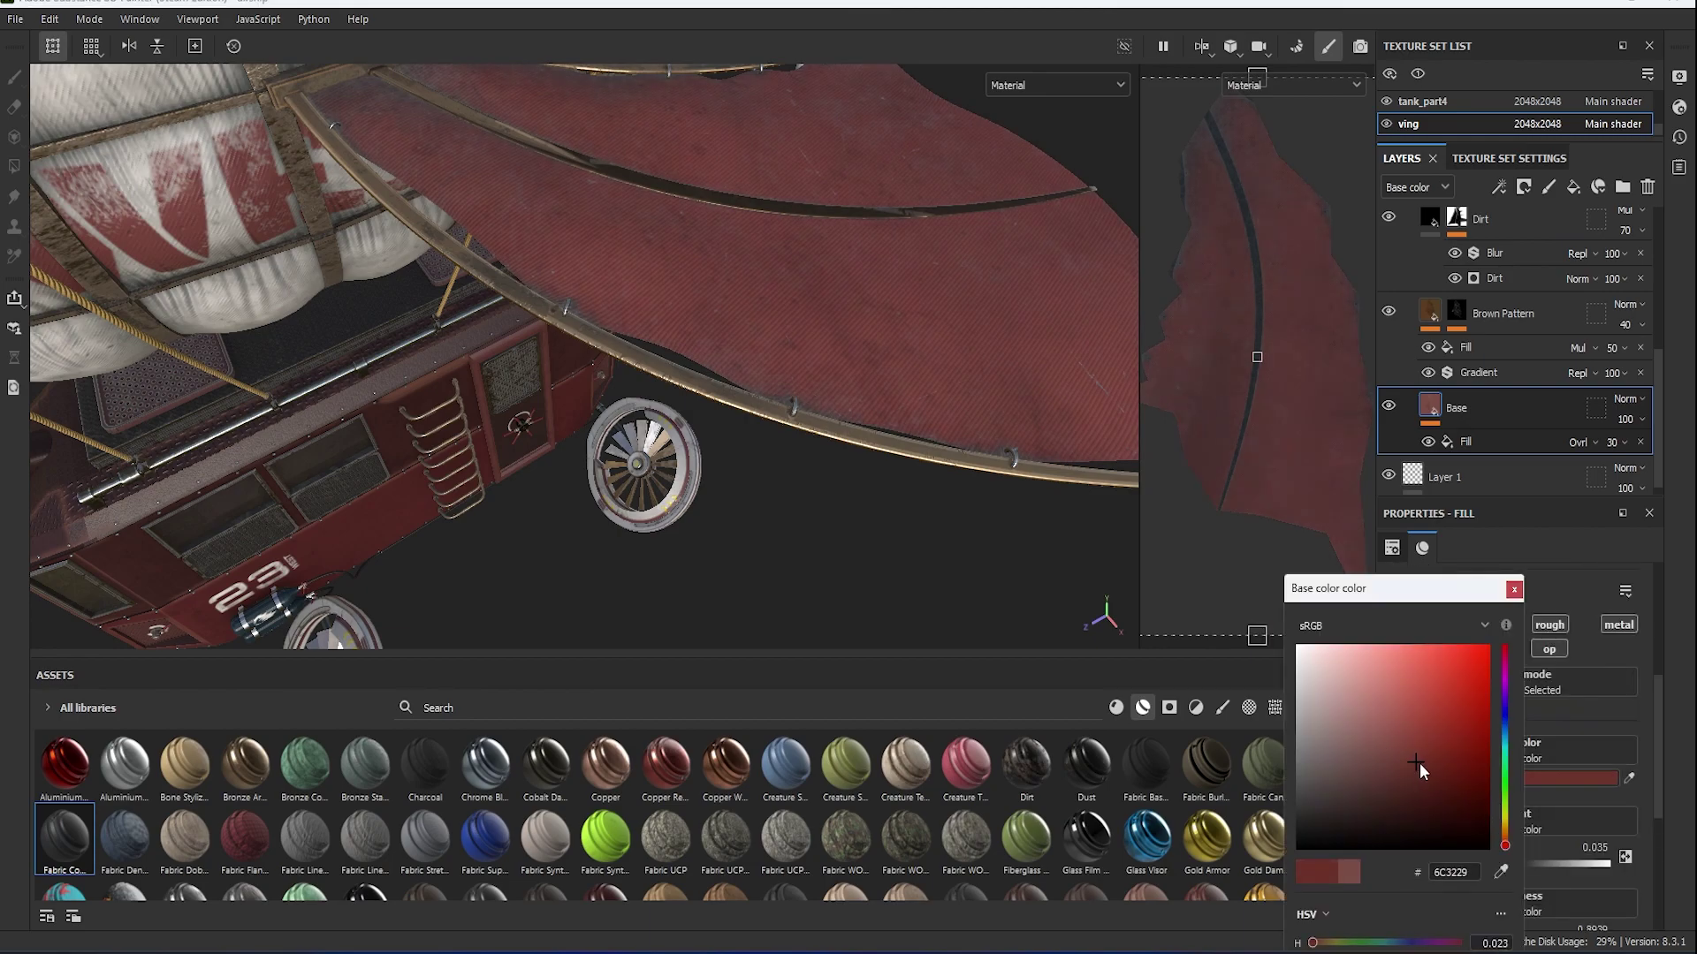
pyautogui.moveTo(1400, 761); pyautogui.dragTo(1390, 761)
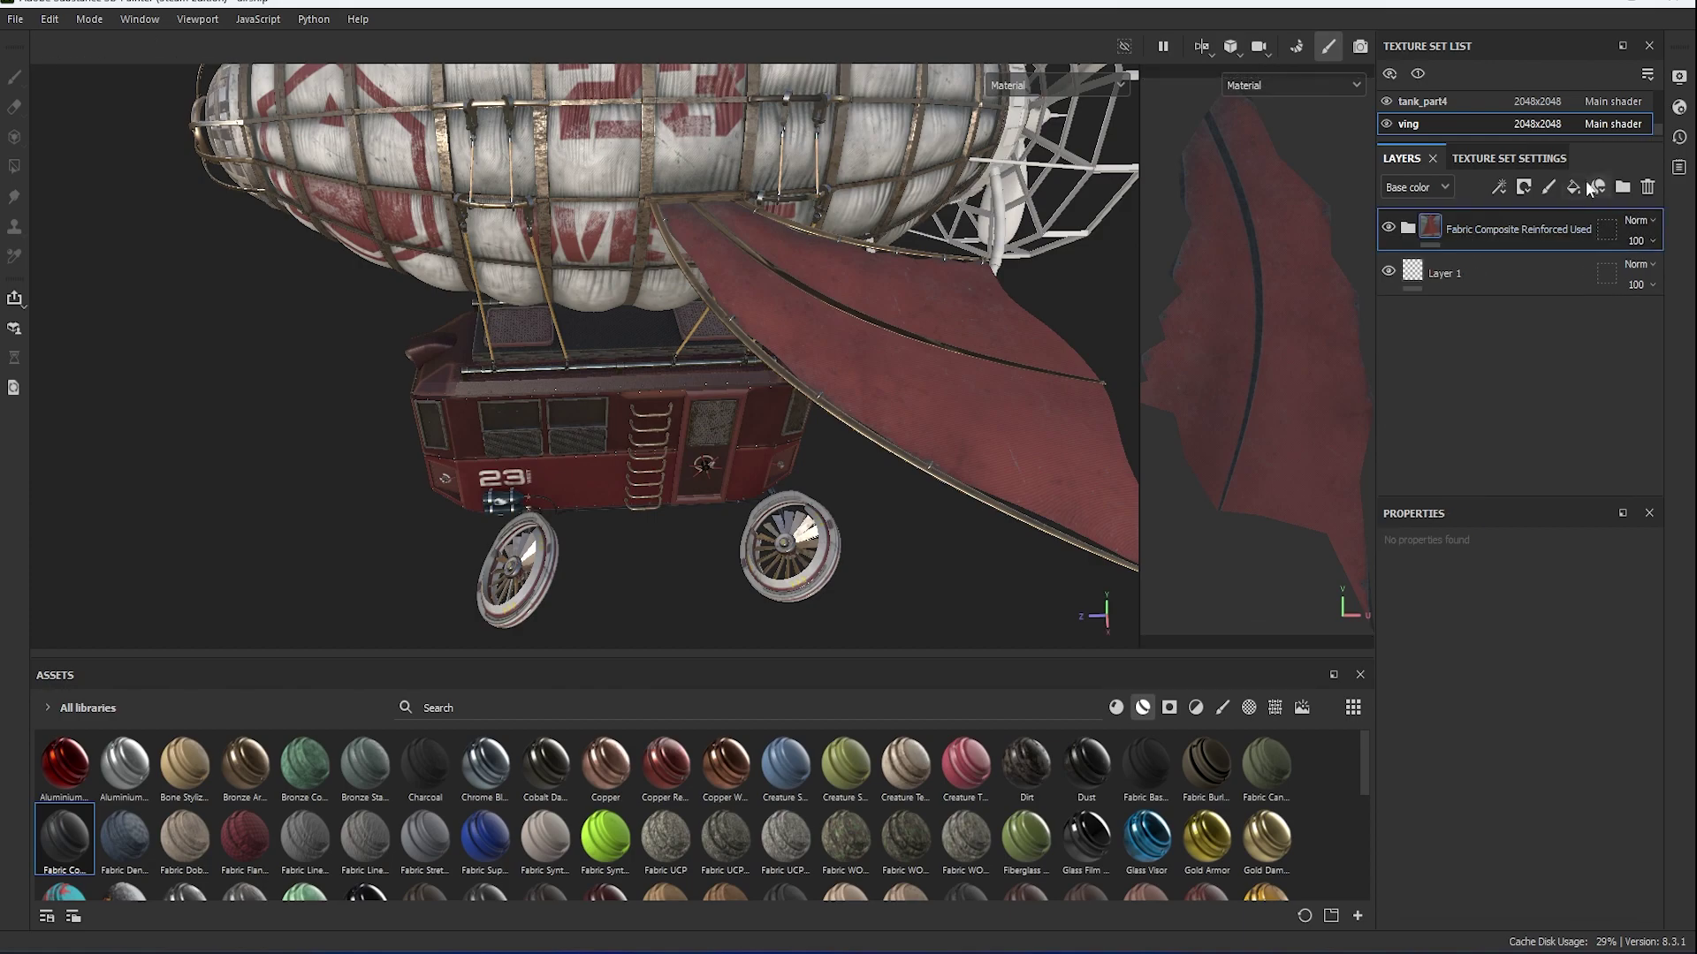
# Give the new fill layer a black mask with a paint effect.
pyautogui.rightClick(1412, 229)
pyautogui.click(1449, 236)
pyautogui.rightClick(1438, 229)
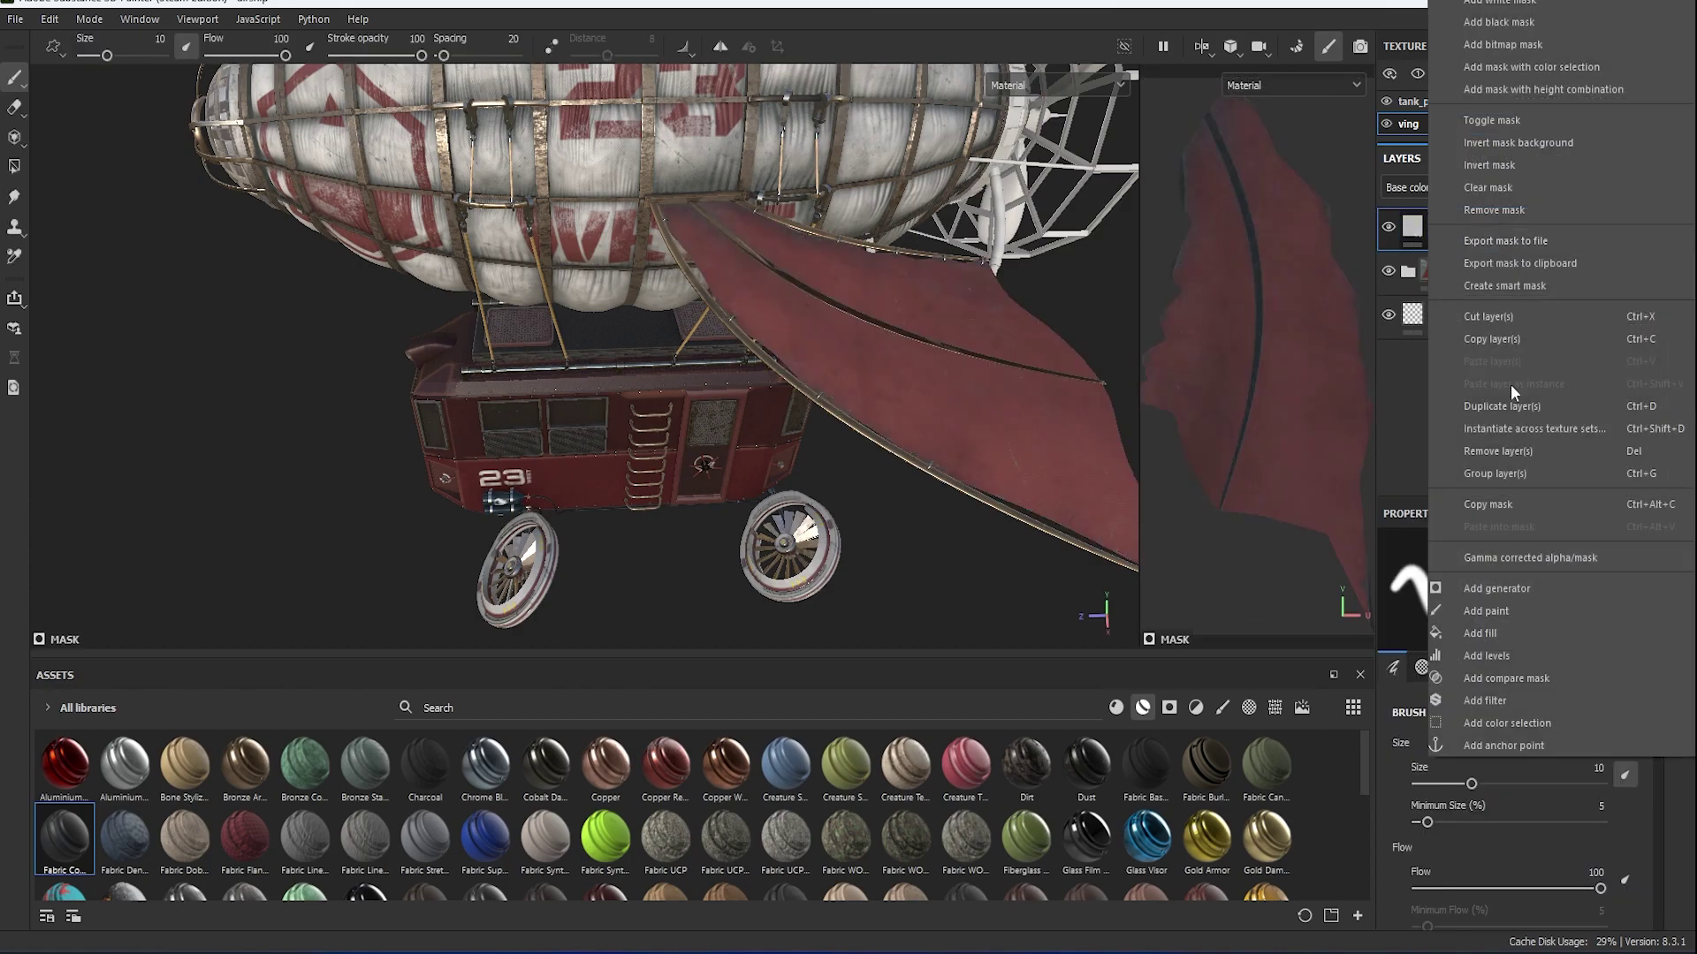
pyautogui.click(1515, 394)
pyautogui.click(1248, 707)
# Choose the Hexagon alpha and enlarge the brush to about 17.48.
pyautogui.scroll(-5, 1057, 845)
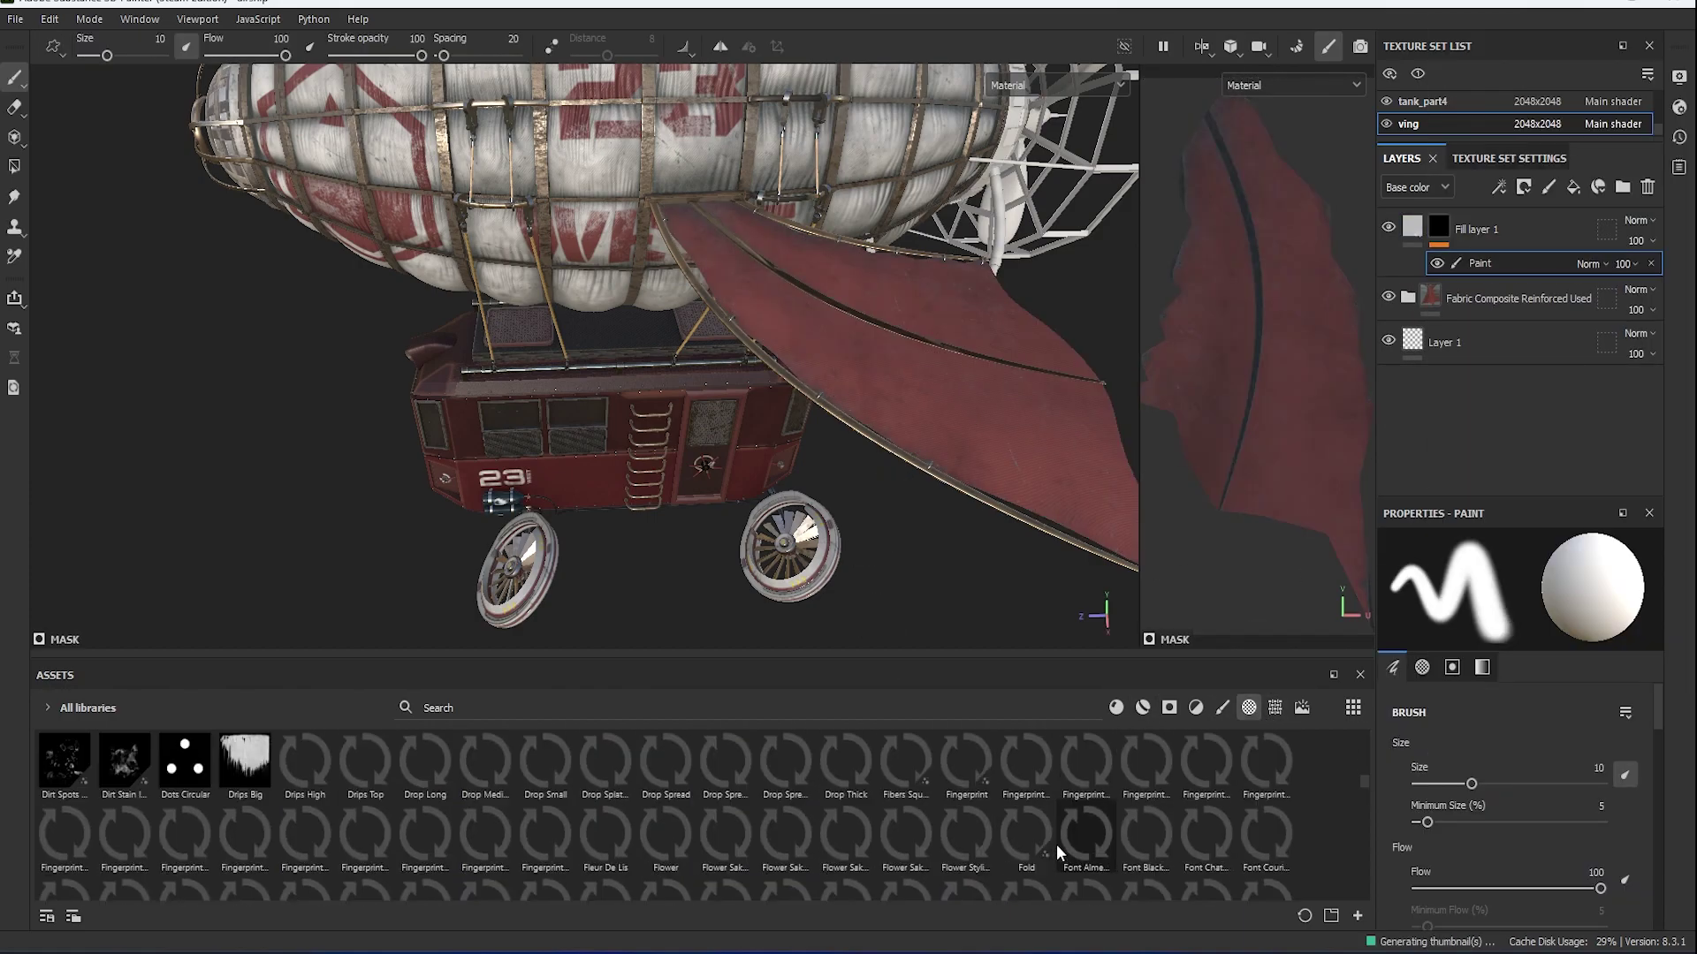
pyautogui.scroll(-5, 1057, 843)
pyautogui.click(966, 809)
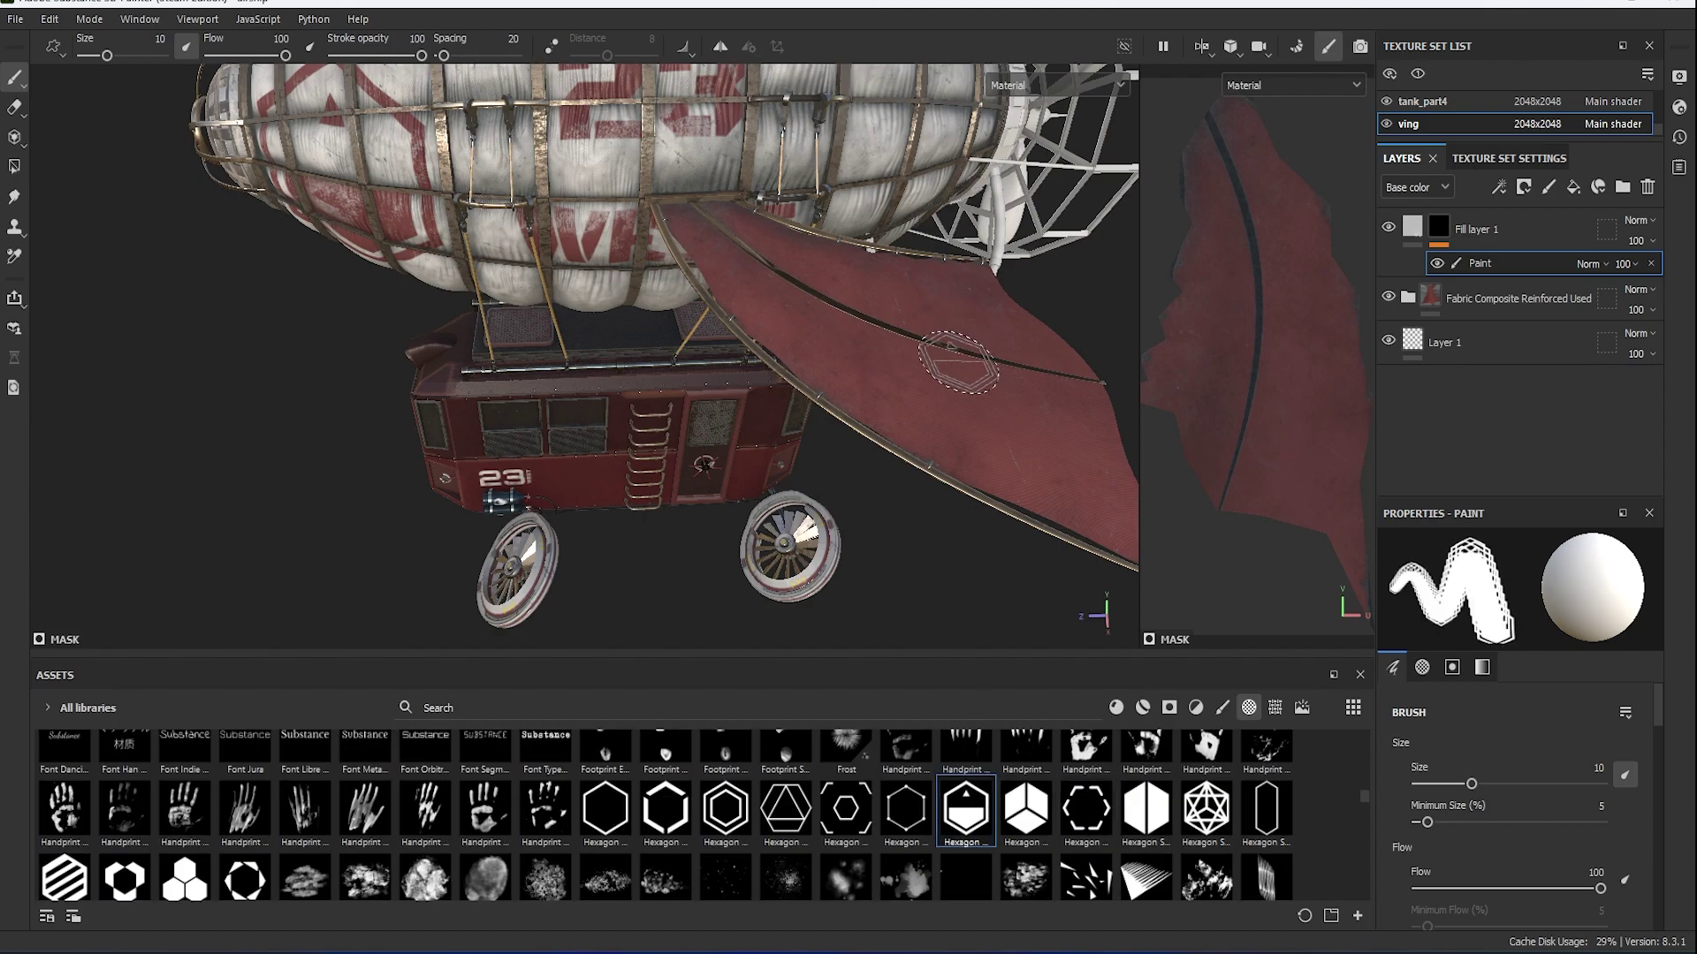
pyautogui.moveTo(959, 363)
pyautogui.keyDown('alt'); pyautogui.mouseDown()
pyautogui.moveTo(681, 478)
pyautogui.moveTo(780, 380)
pyautogui.mouseUp(); pyautogui.keyUp('alt')
pyautogui.rightClick(779, 380)
pyautogui.moveTo(879, 525); pyautogui.dragTo(897, 526)
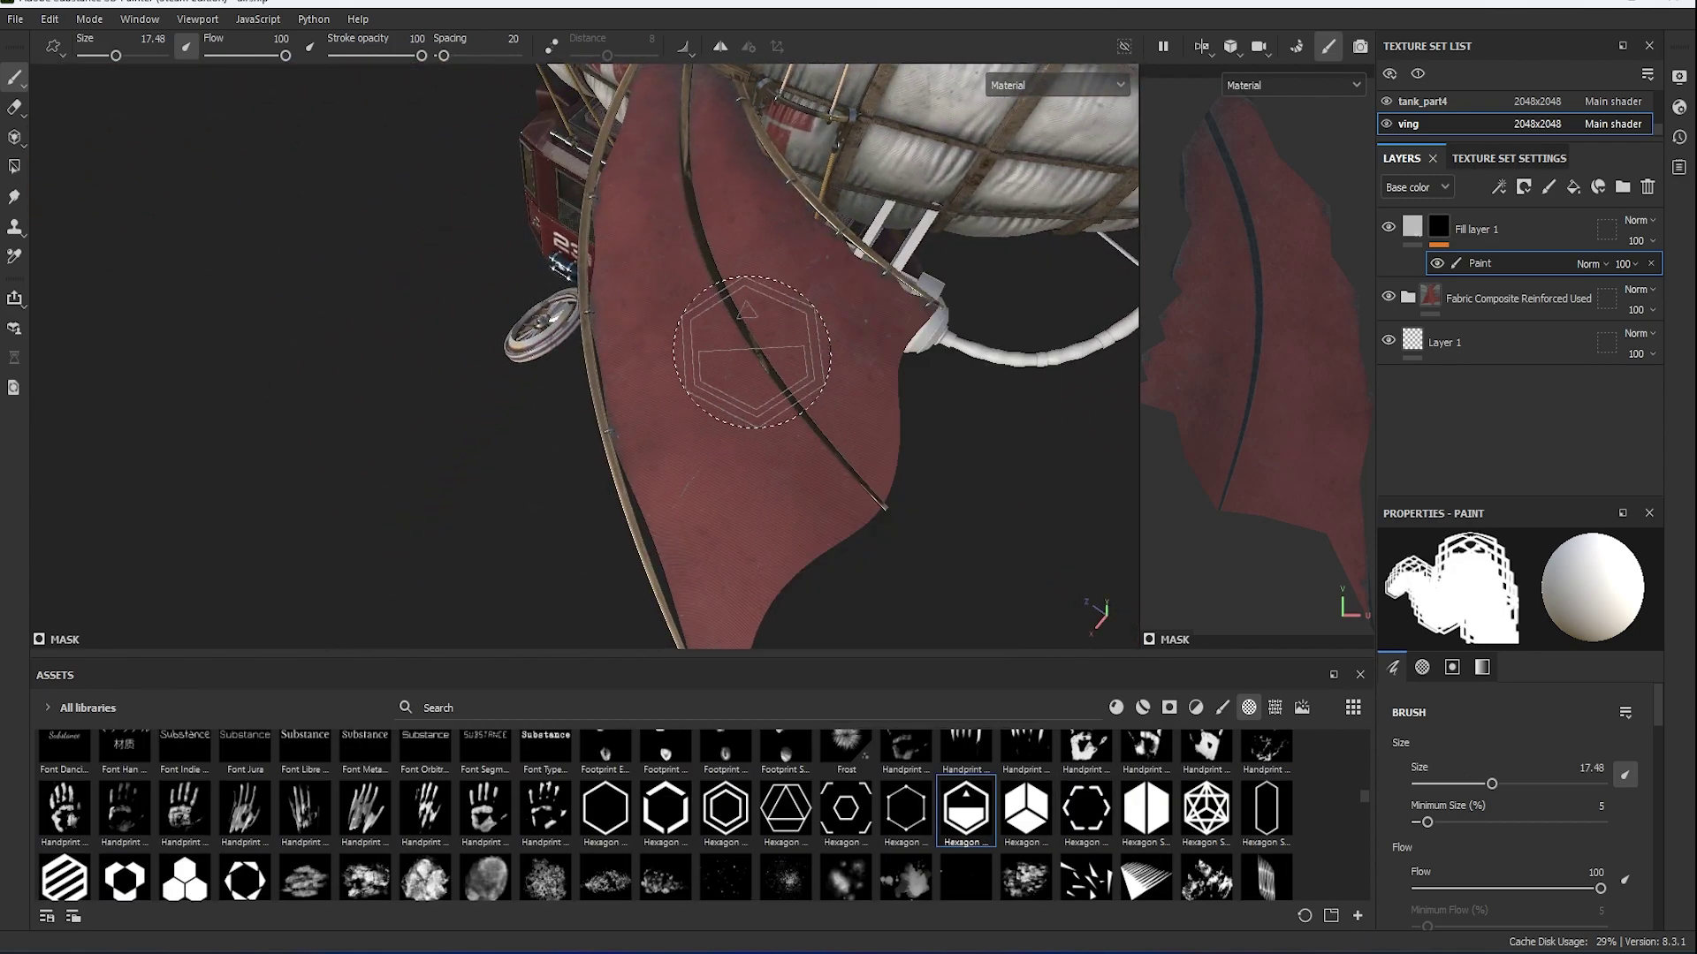
# Set the brush angle to 90 and stamp the white hexagon on the wing.
pyautogui.rightClick(1261, 360)
pyautogui.scroll(-2, 1490, 622)
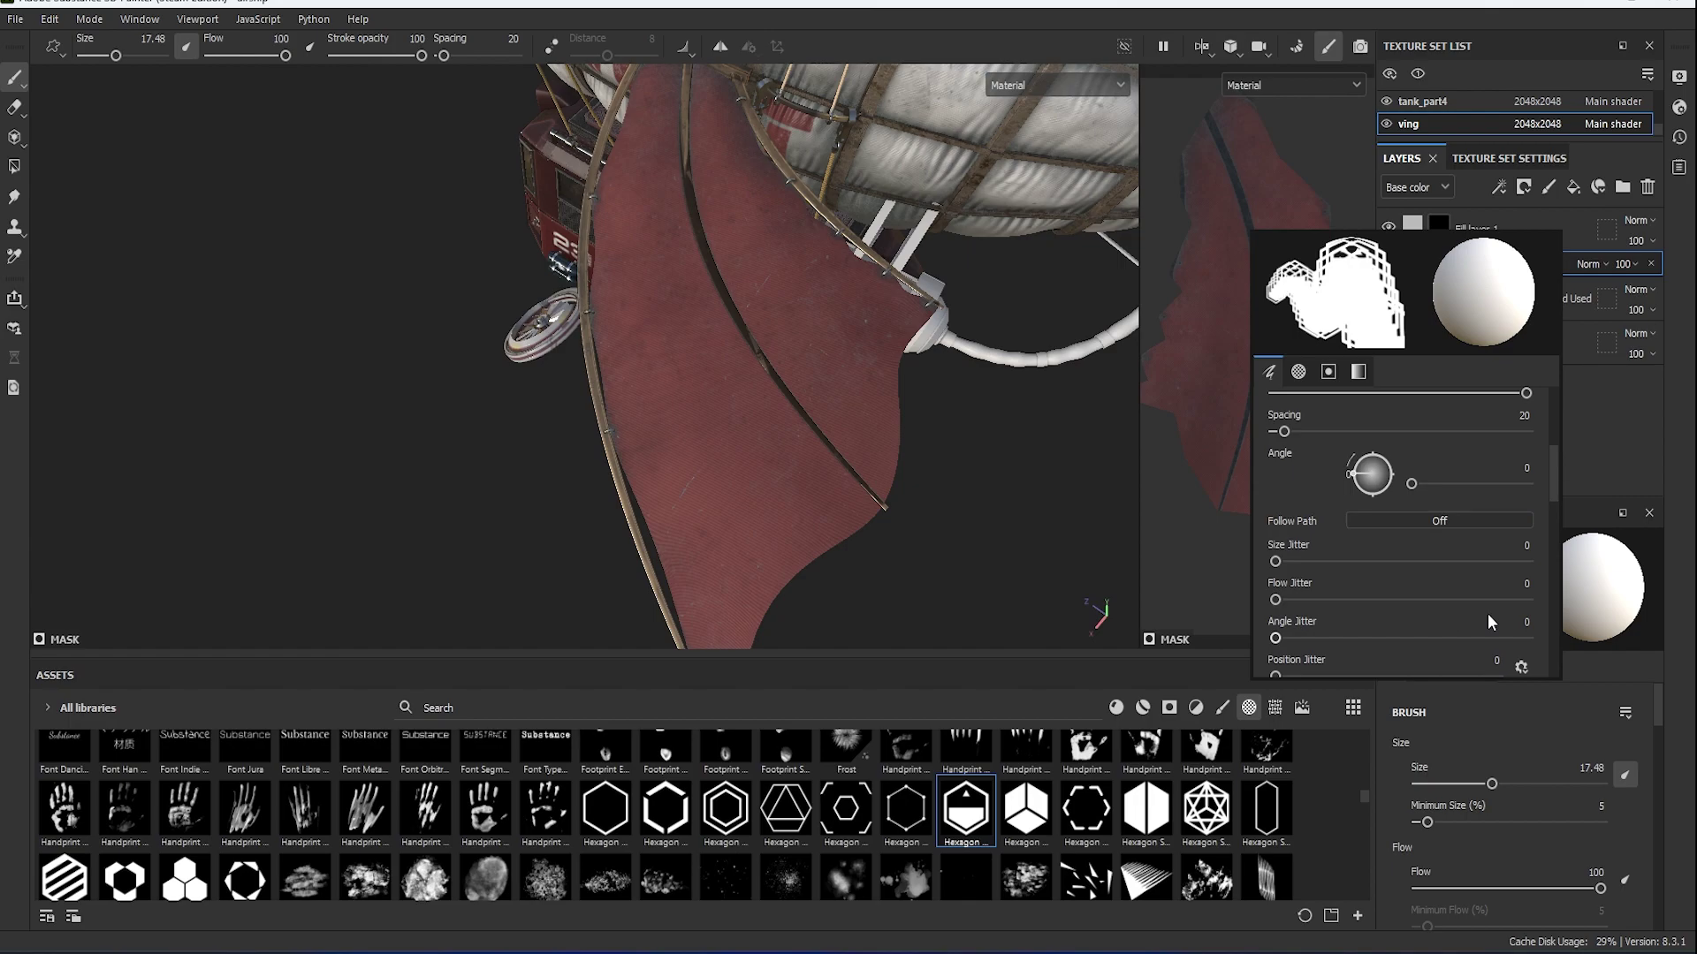
pyautogui.write('90')
pyautogui.press('Return')
pyautogui.click(1266, 403)
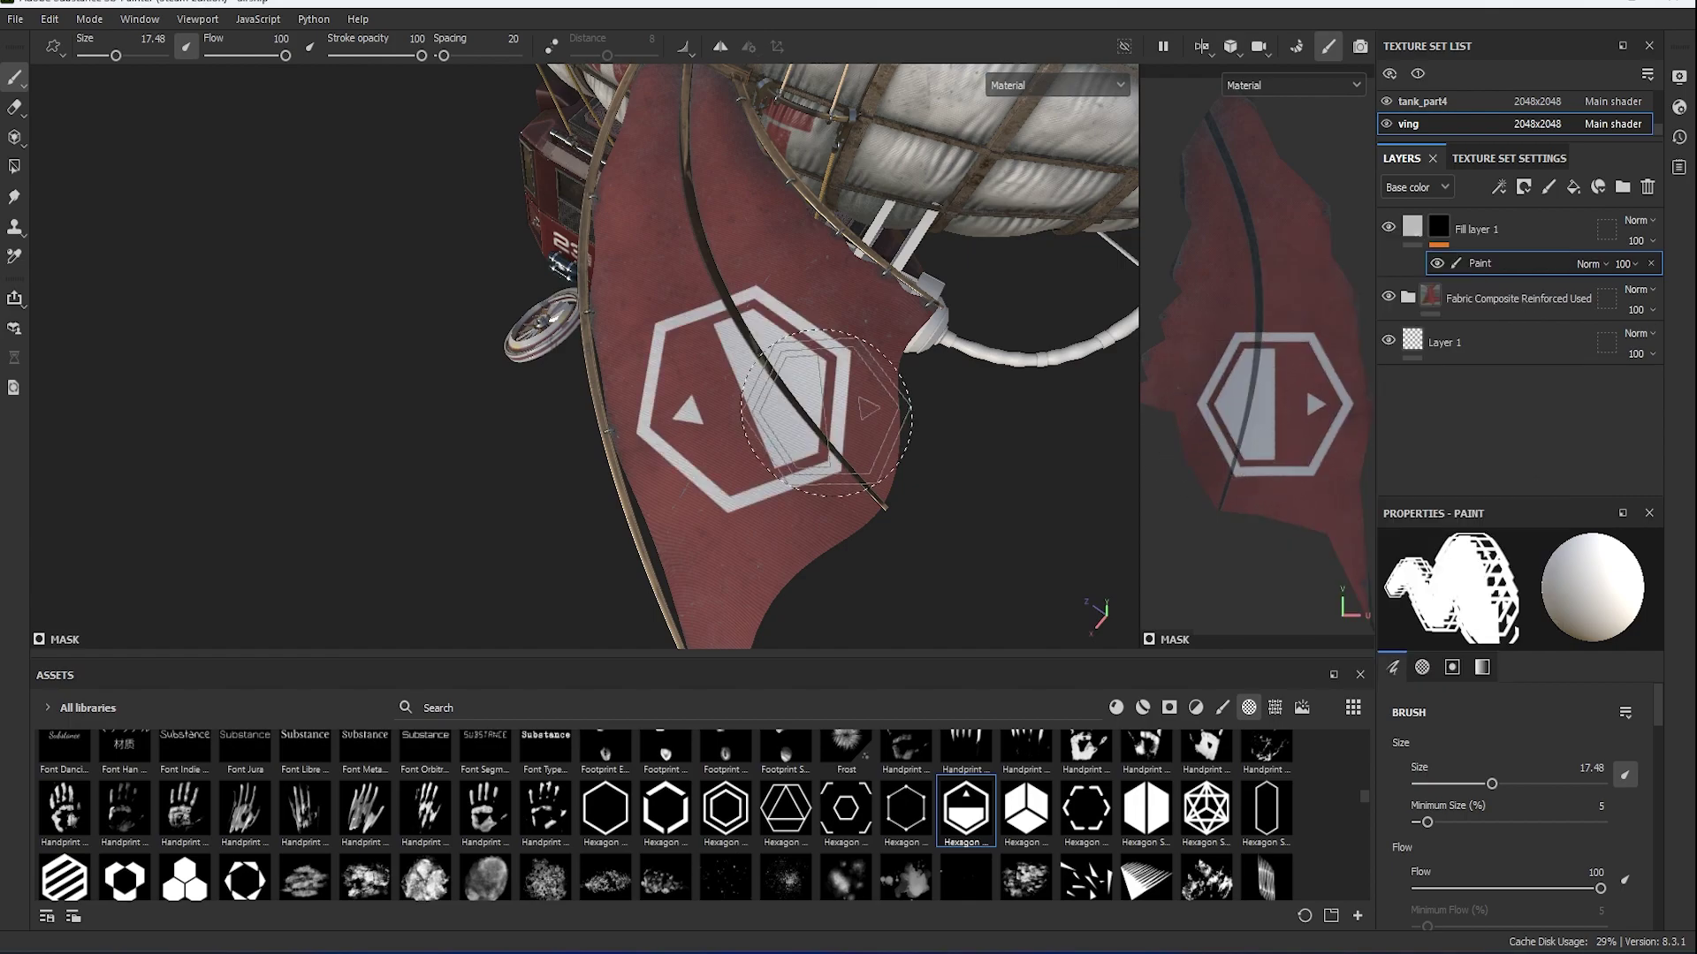
pyautogui.keyDown('alt'); pyautogui.moveTo(795, 398); pyautogui.dragTo(946, 469); pyautogui.keyUp('alt')
pyautogui.scroll(5, 946, 468)
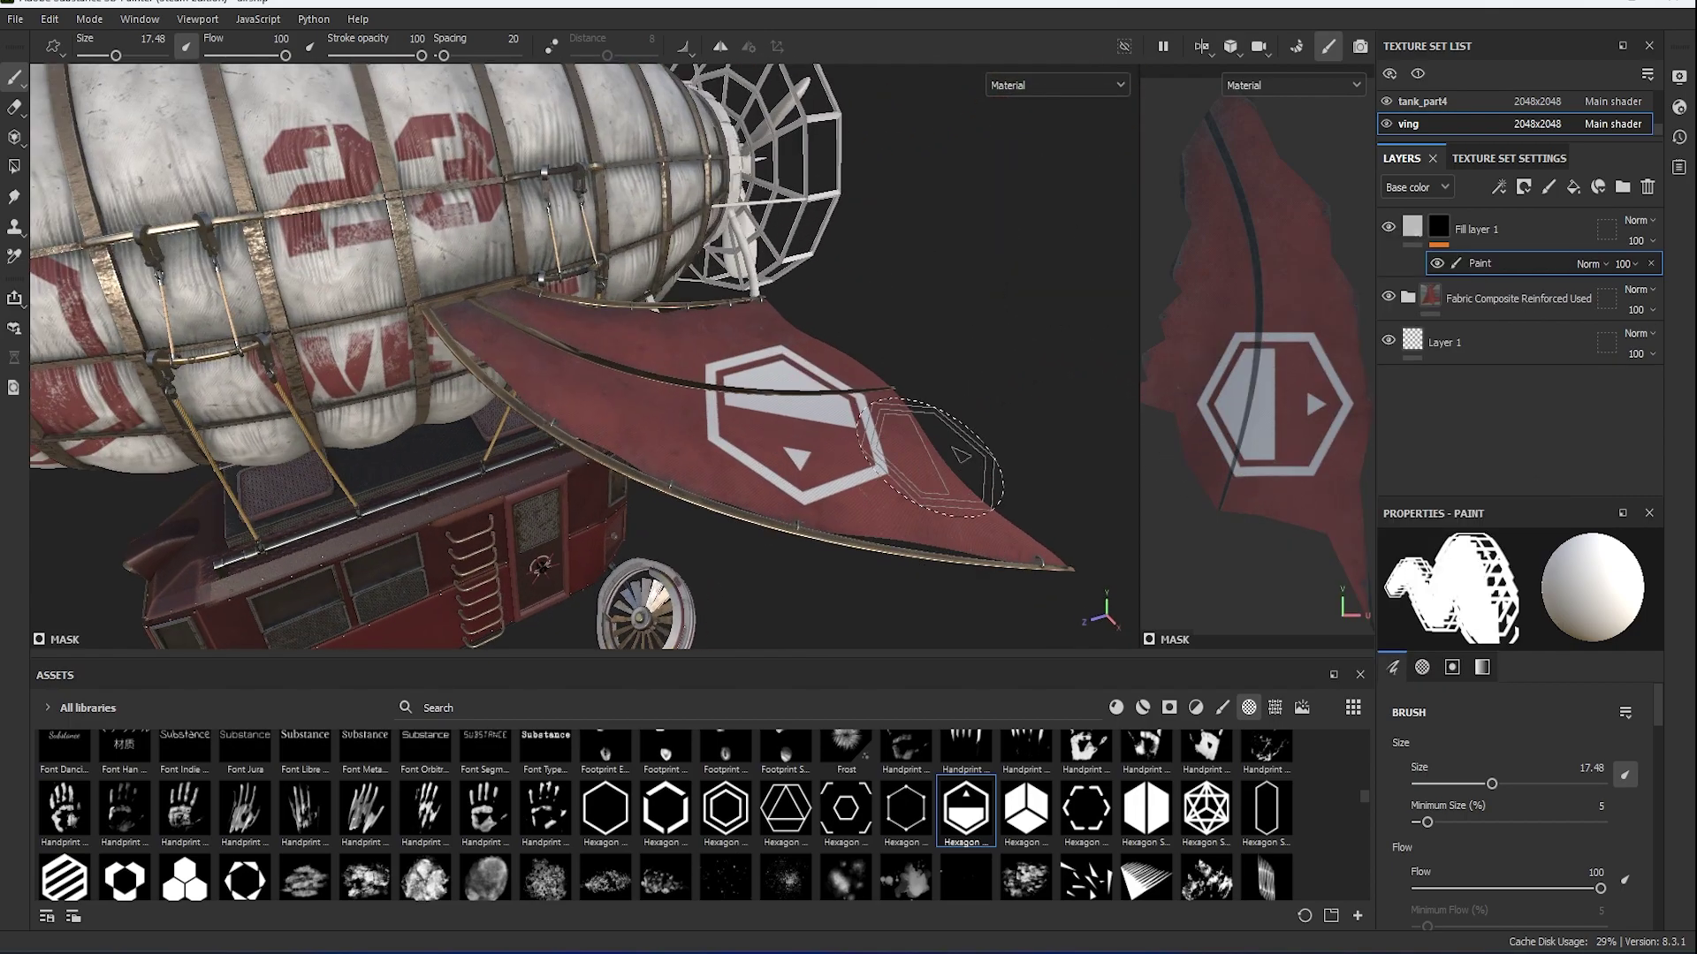
pyautogui.rightClick(1449, 234)
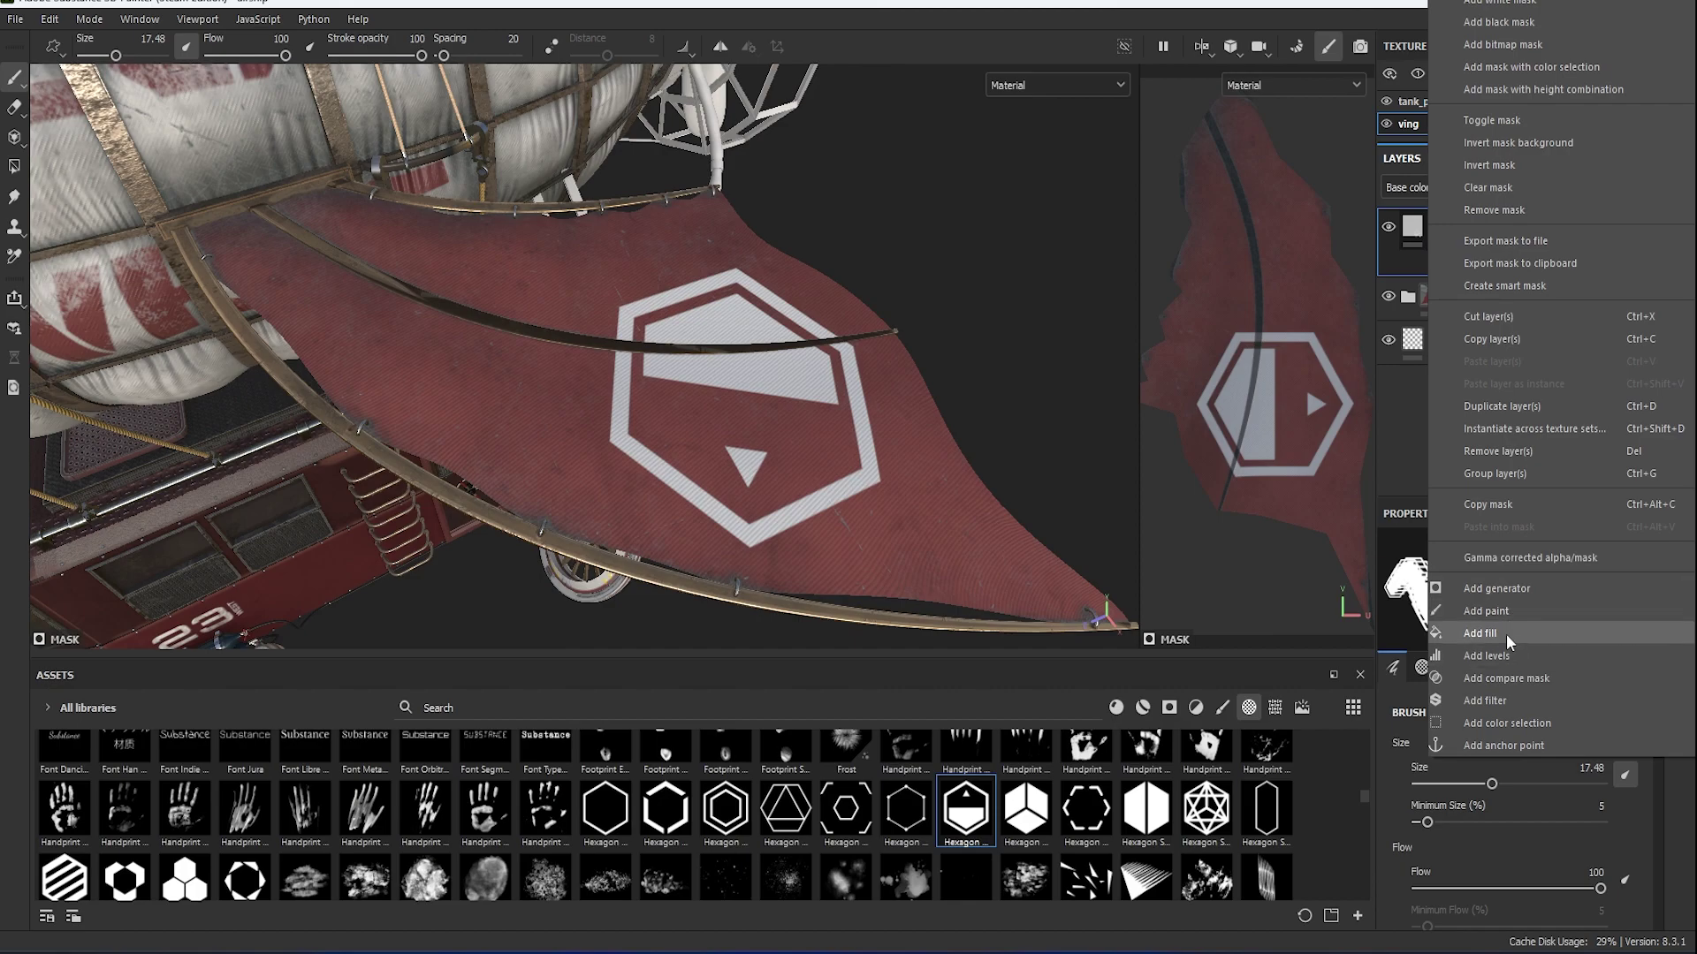
# Add a Grunge Dirt Thin fill to the hexagon's mask in Multiply blend mode.
pyautogui.click(1506, 633)
pyautogui.click(1275, 707)
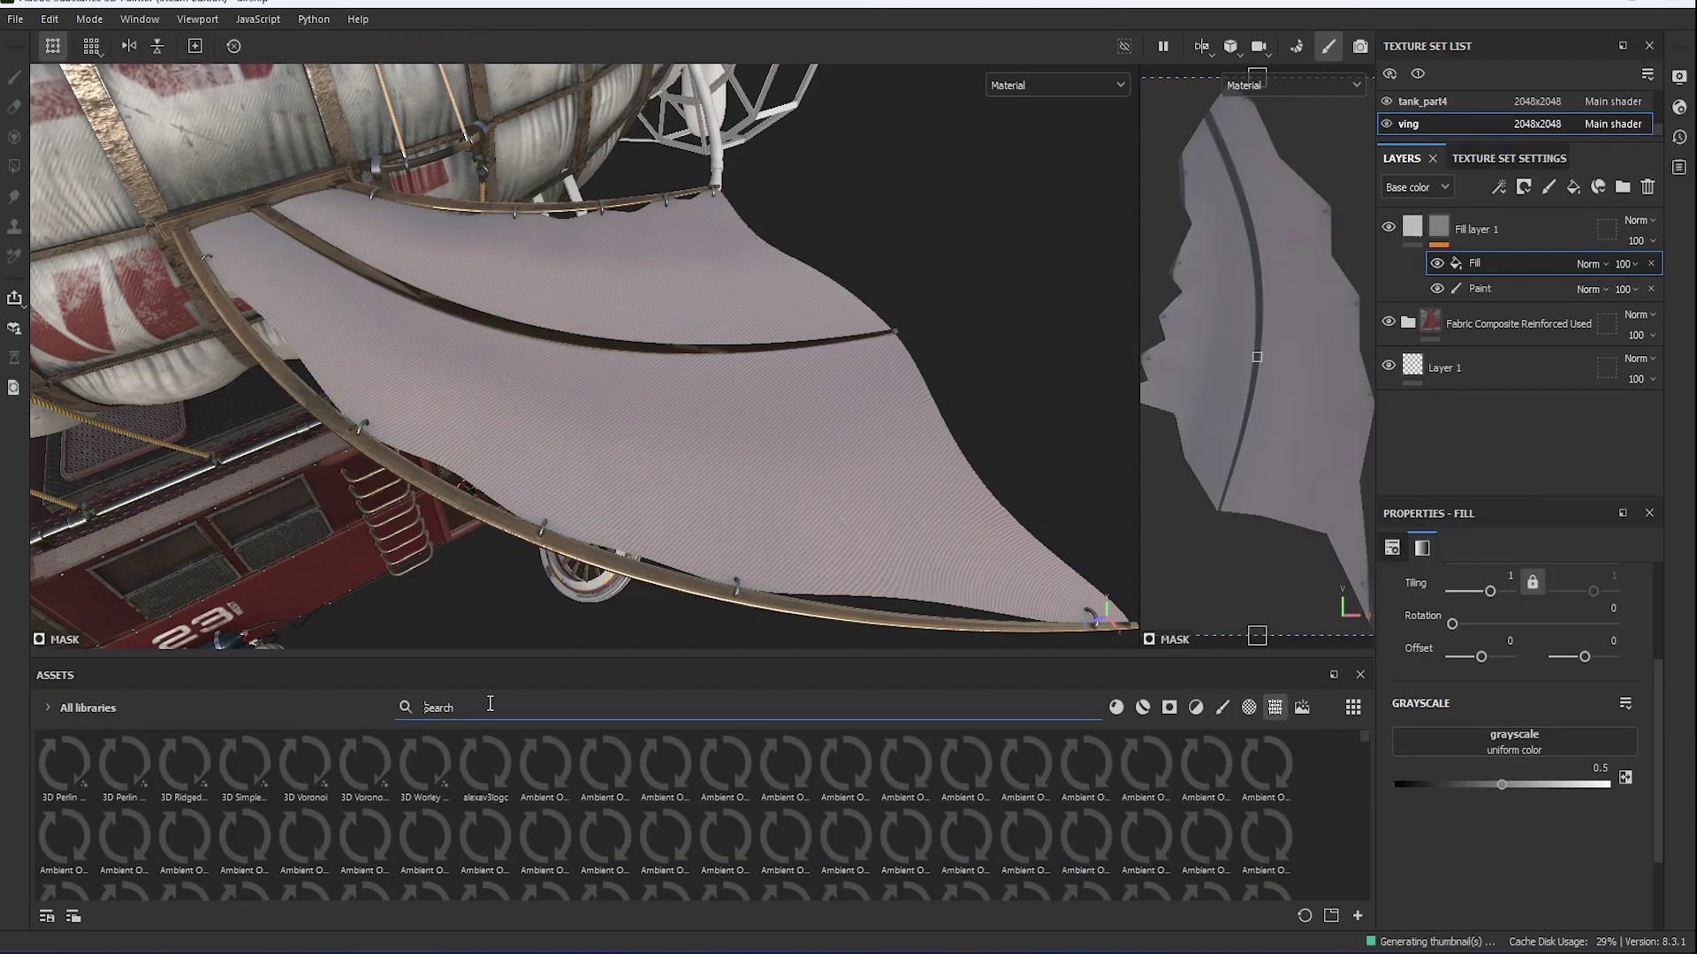
pyautogui.write('dirt')
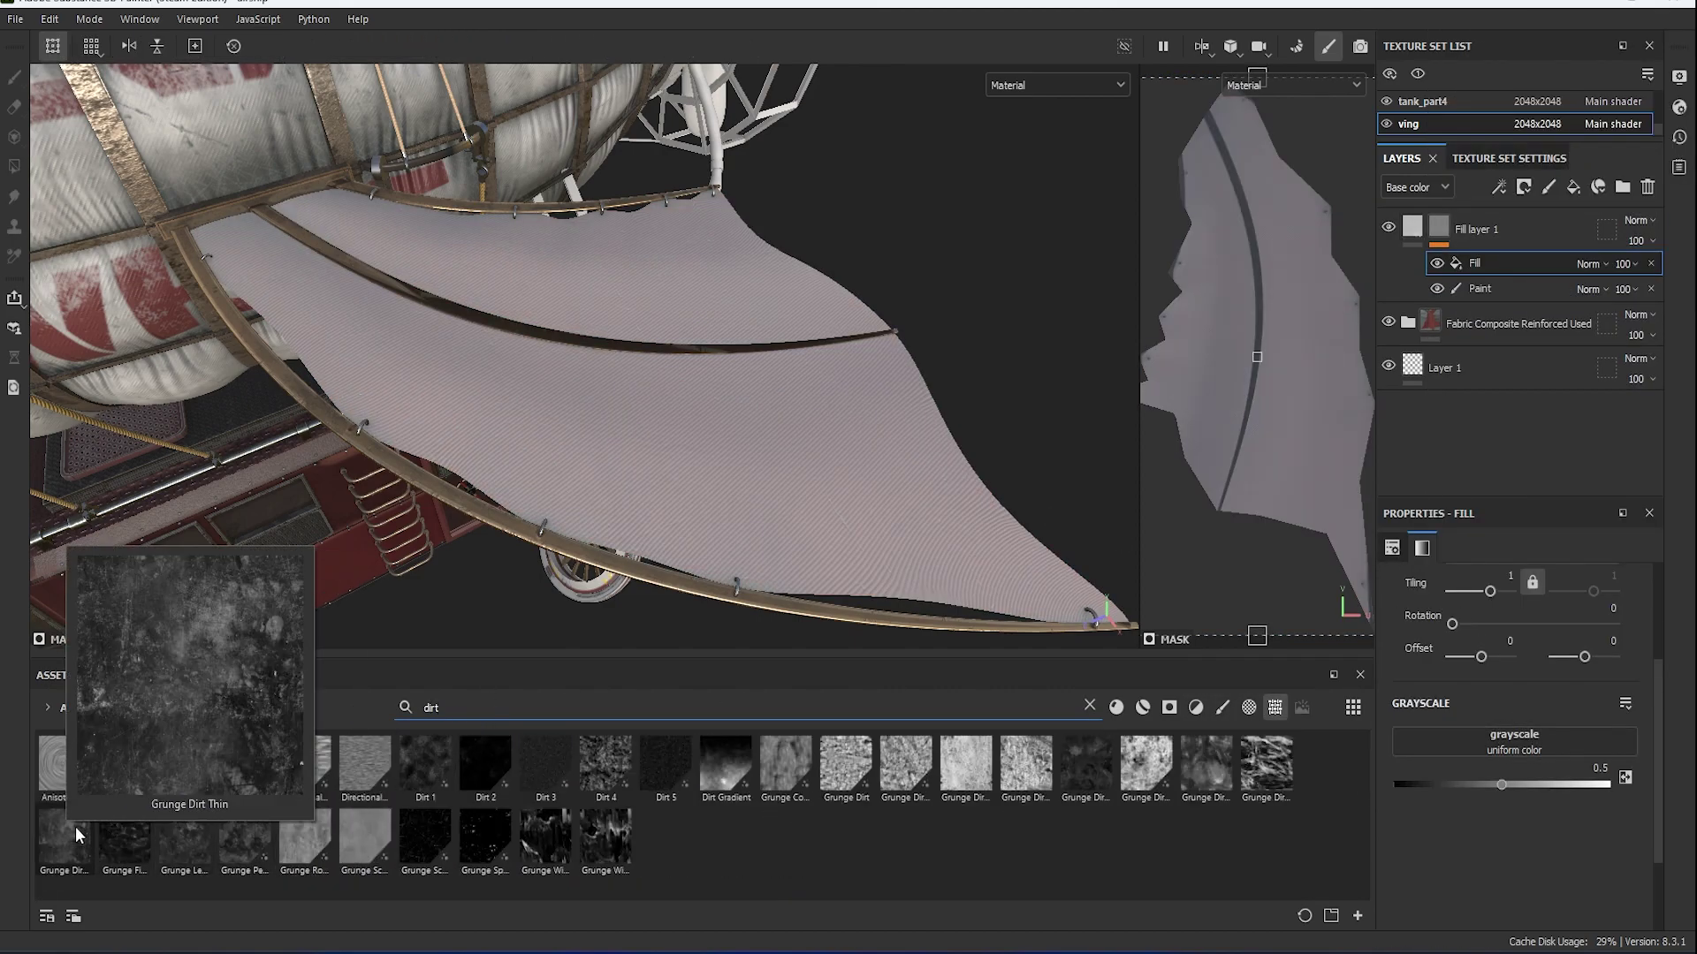
pyautogui.moveTo(78, 834); pyautogui.dragTo(1423, 746)
pyautogui.click(1591, 264)
pyautogui.click(1599, 330)
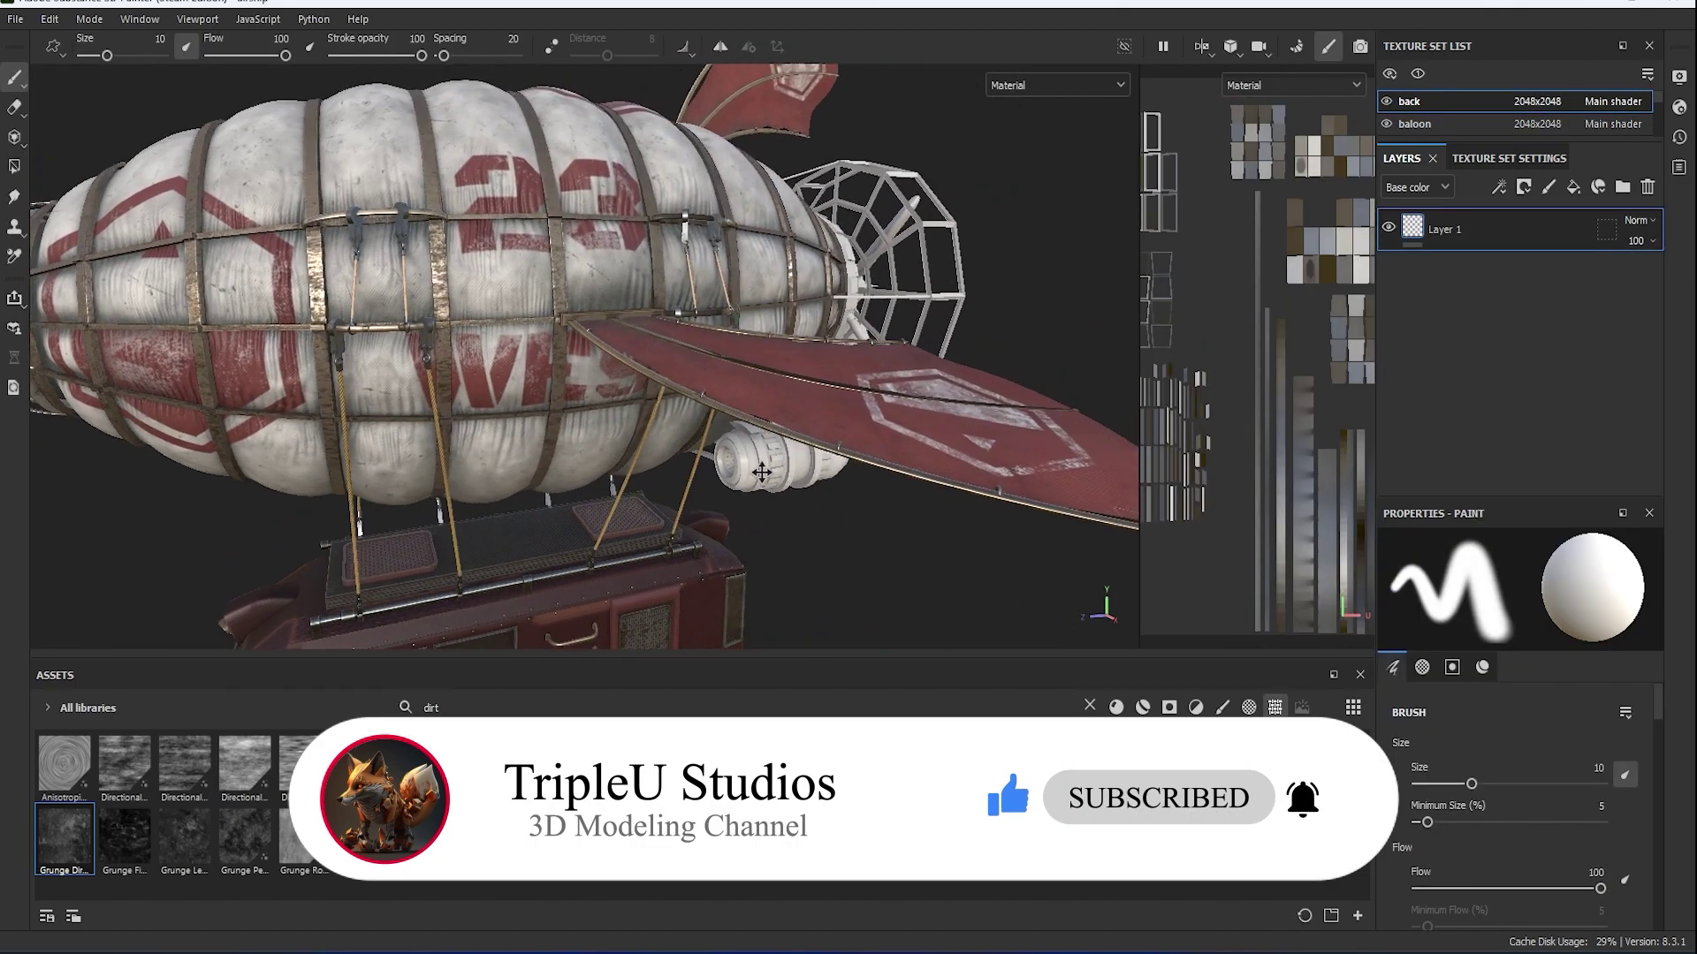
# Apply Rubber Tire to the engine hose and add a black-masked fill layer above it.
pyautogui.click(1090, 705)
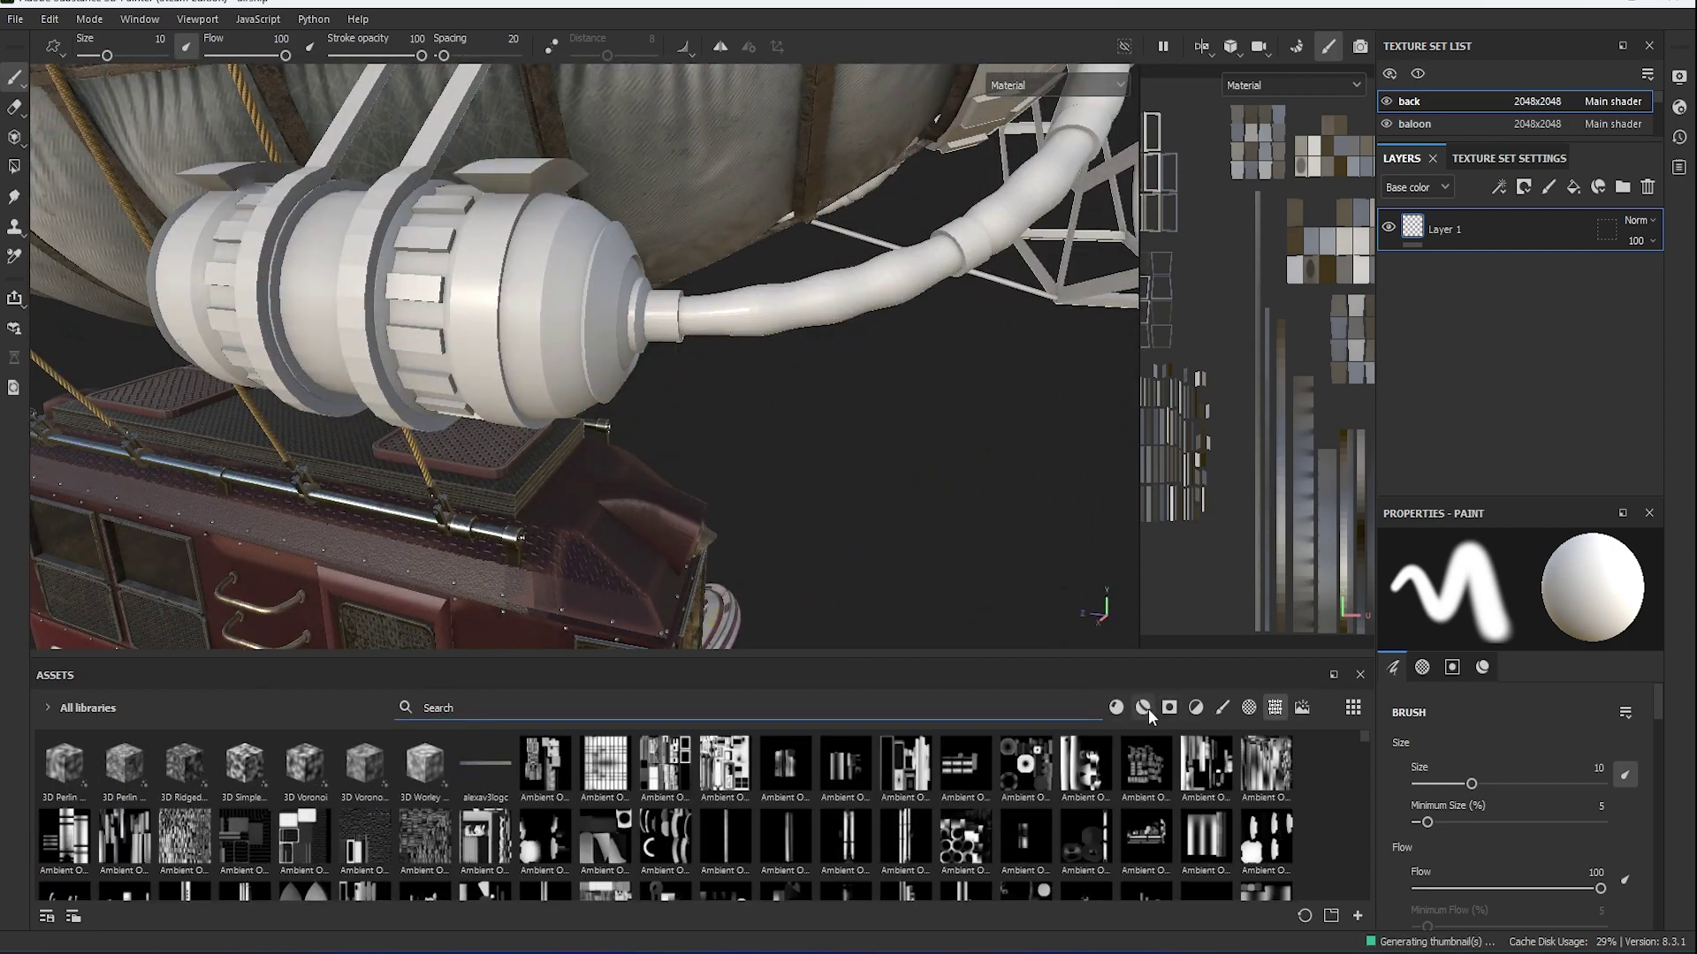
pyautogui.click(1143, 707)
pyautogui.scroll(-5, 235, 773)
pyautogui.scroll(-5, 234, 773)
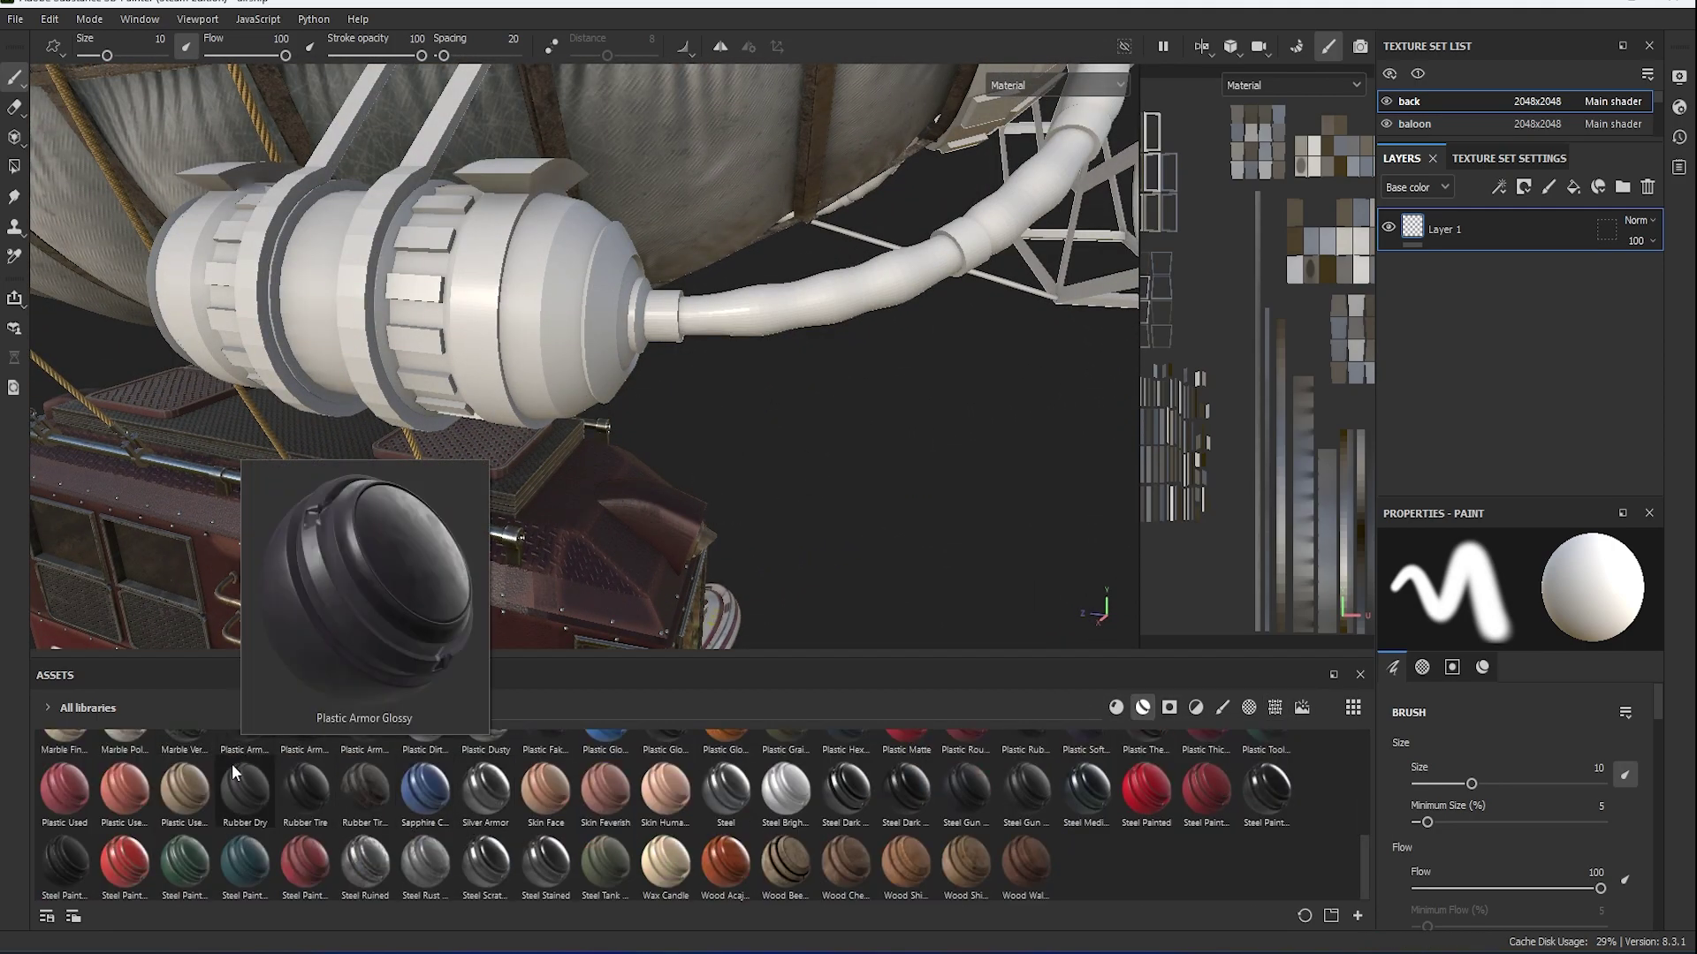
pyautogui.moveTo(301, 789); pyautogui.dragTo(830, 296)
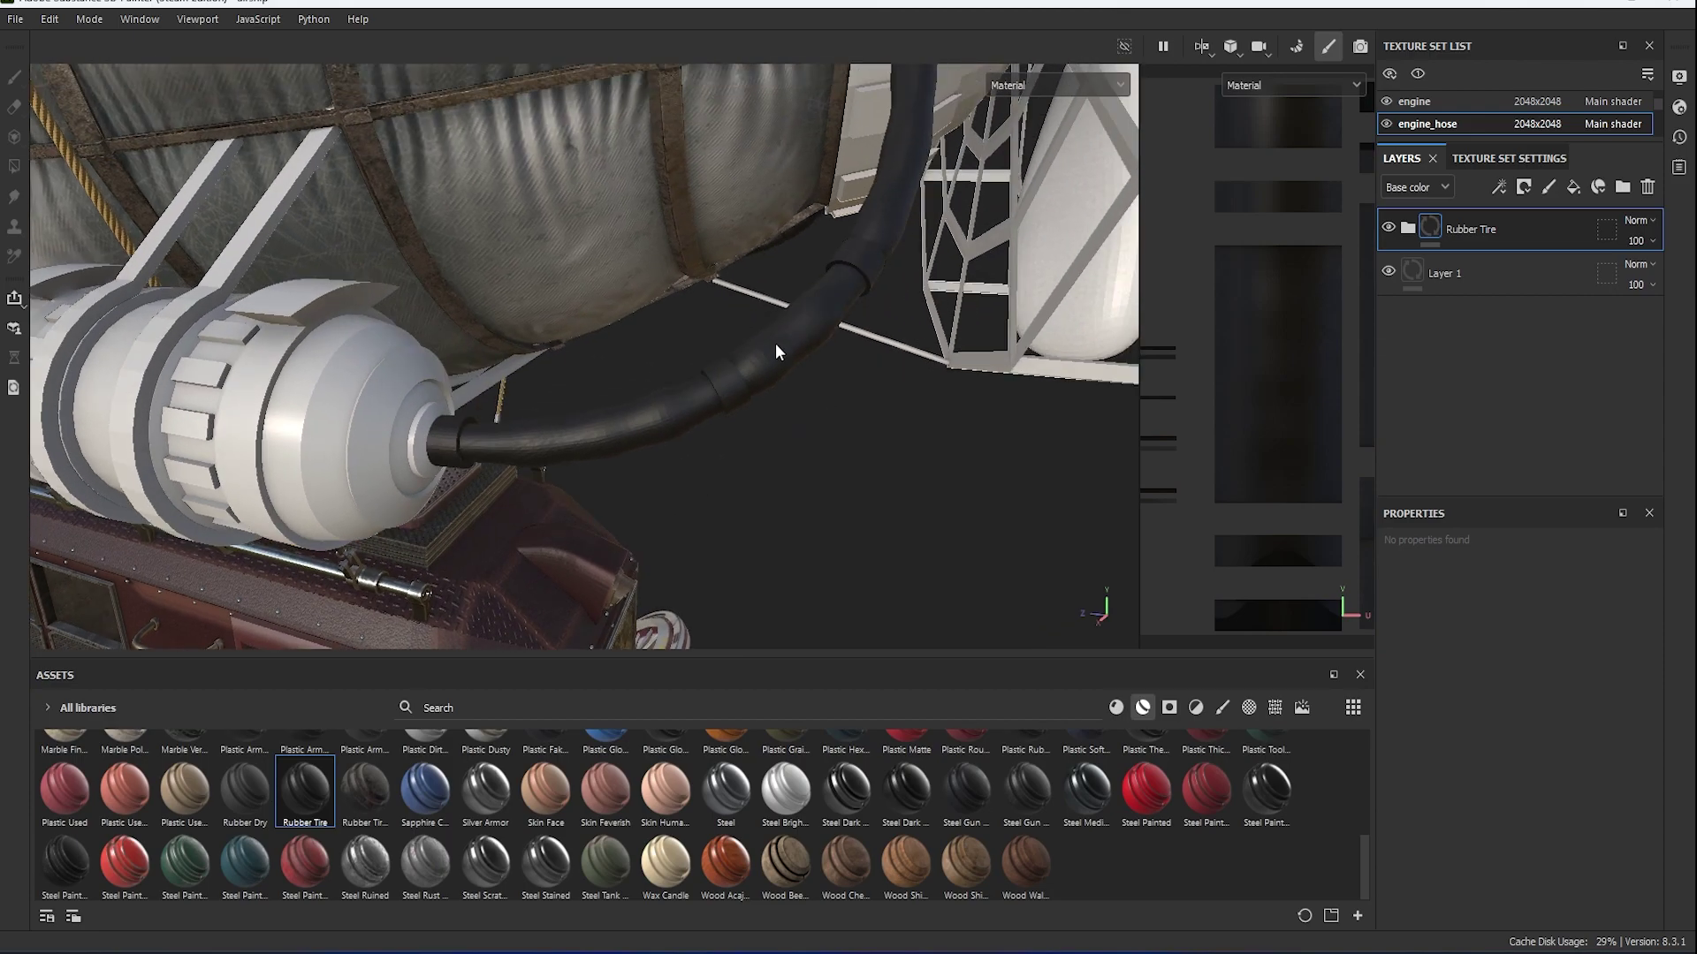
pyautogui.click(1575, 189)
pyautogui.rightClick(1429, 226)
pyautogui.click(1458, 235)
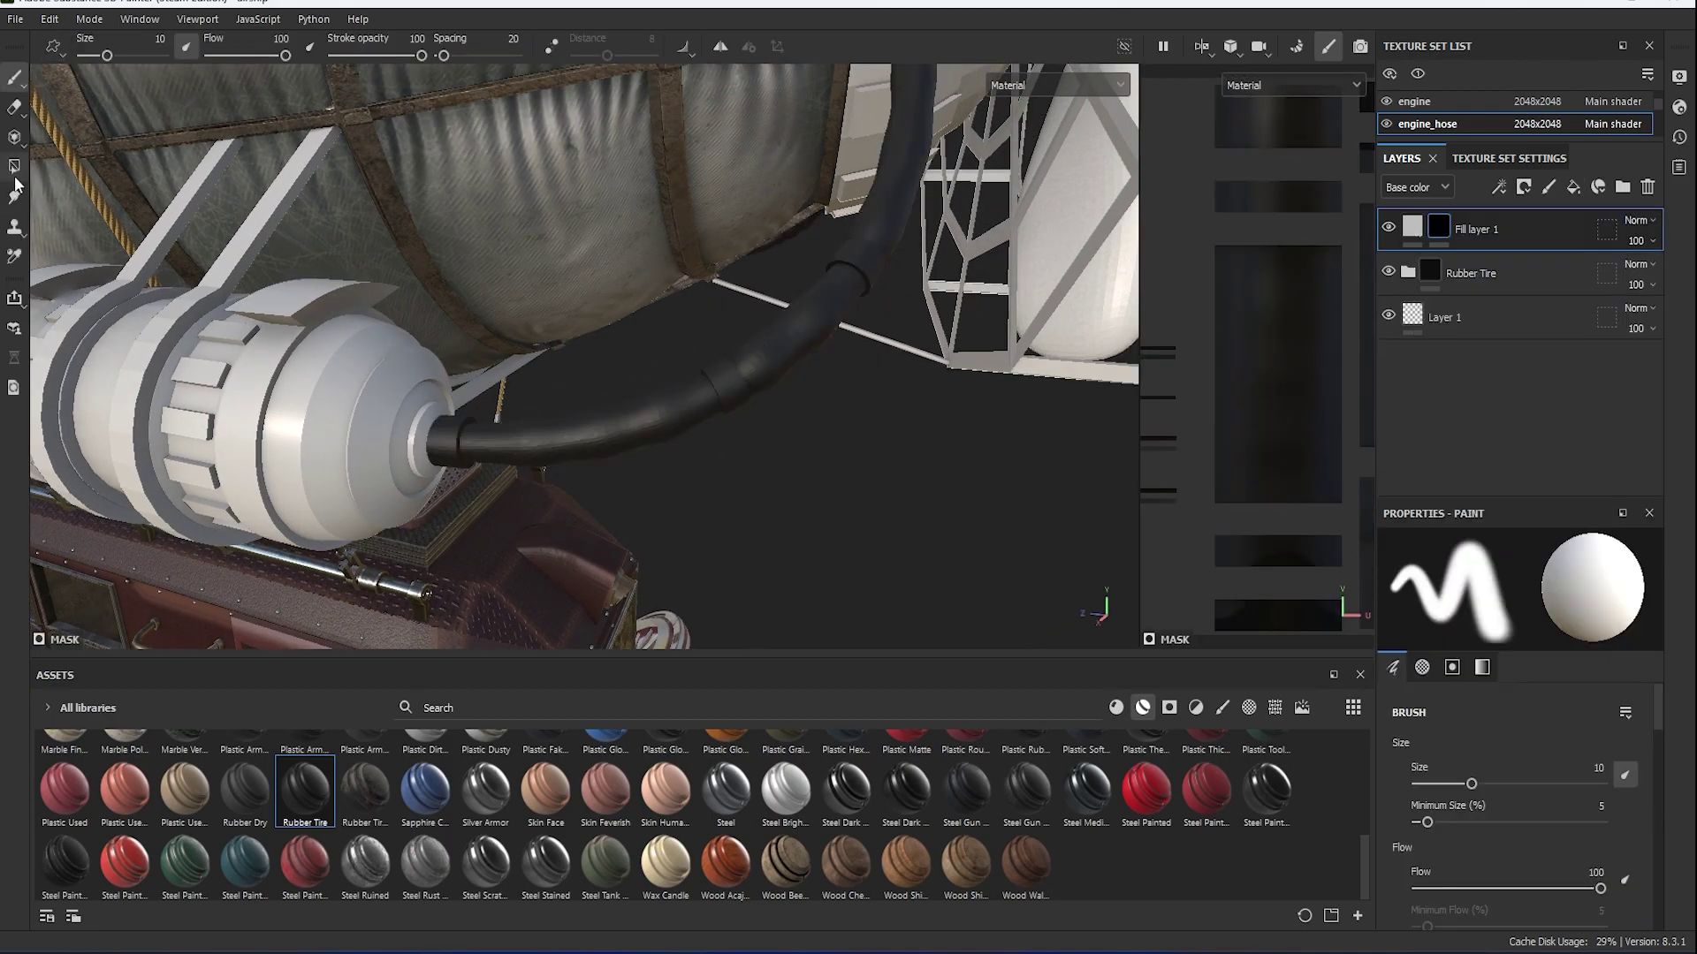
pyautogui.click(15, 169)
# Polygon-fill the hose joint band faces white.
pyautogui.keyDown('alt'); pyautogui.moveTo(880, 459); pyautogui.dragTo(576, 283); pyautogui.keyUp('alt')
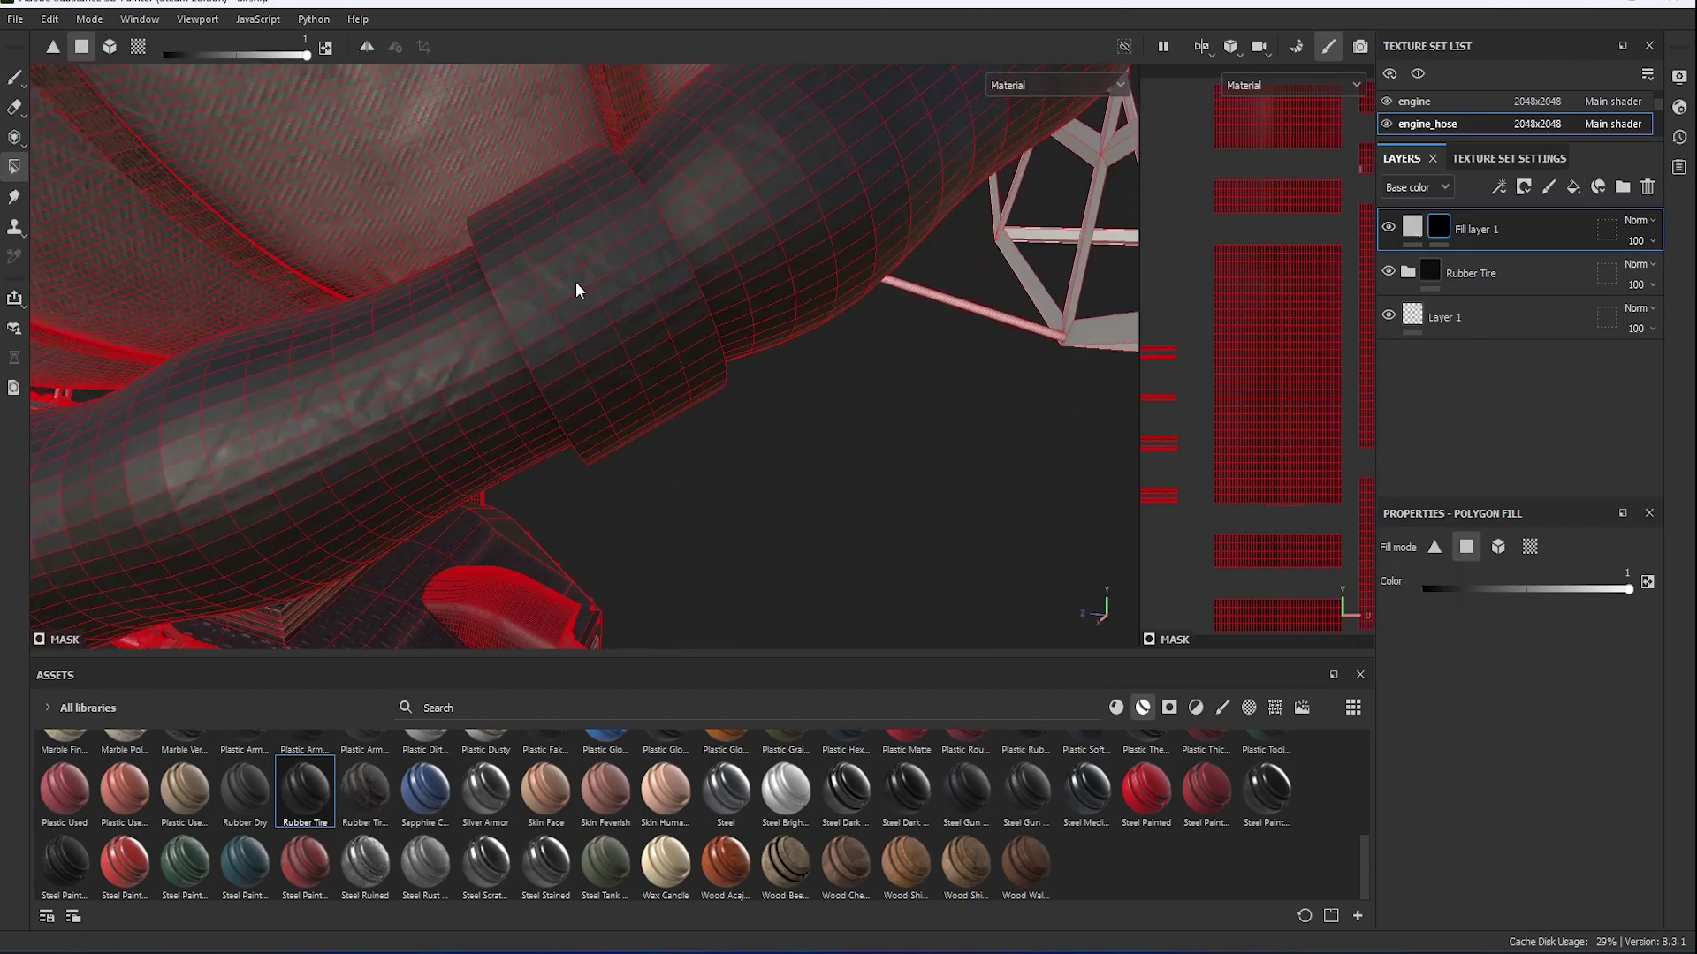
pyautogui.moveTo(544, 347)
pyautogui.keyDown('alt'); pyautogui.mouseDown()
pyautogui.moveTo(502, 585)
pyautogui.moveTo(548, 542)
pyautogui.moveTo(511, 544)
pyautogui.mouseUp(); pyautogui.keyUp('alt')
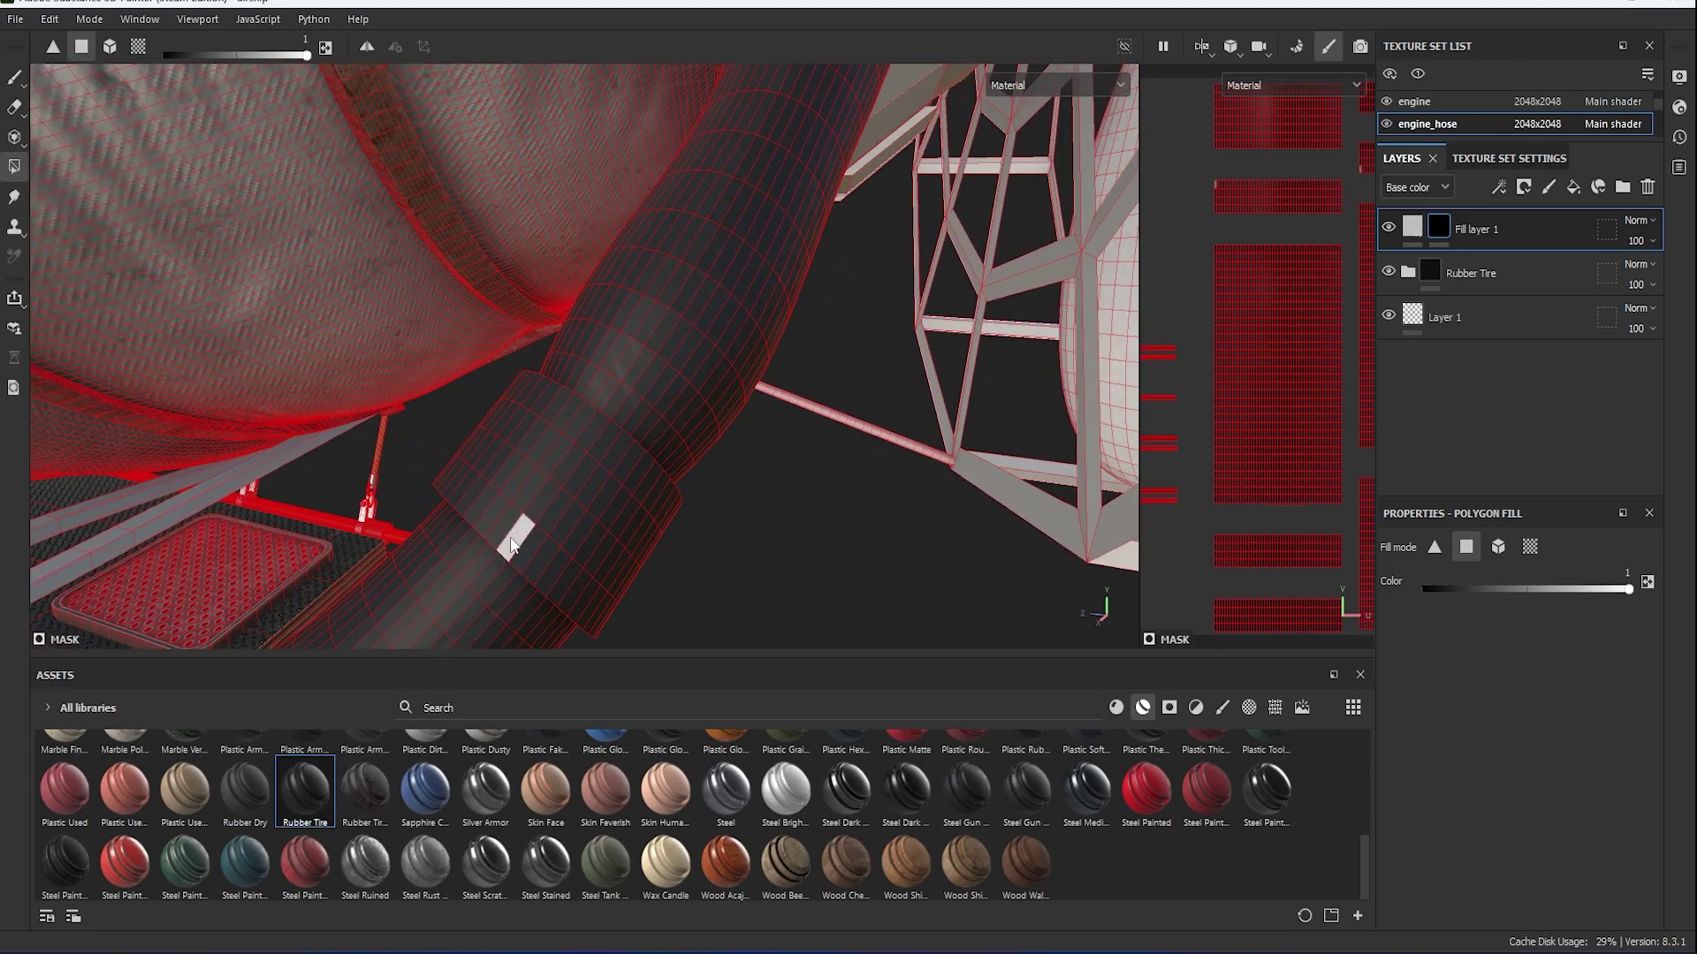
pyautogui.click(507, 525)
pyautogui.moveTo(645, 511)
pyautogui.keyDown('alt'); pyautogui.mouseDown()
pyautogui.moveTo(868, 129)
pyautogui.moveTo(554, 570)
pyautogui.moveTo(1163, 576)
pyautogui.mouseUp(); pyautogui.keyUp('alt')
pyautogui.click(638, 430)
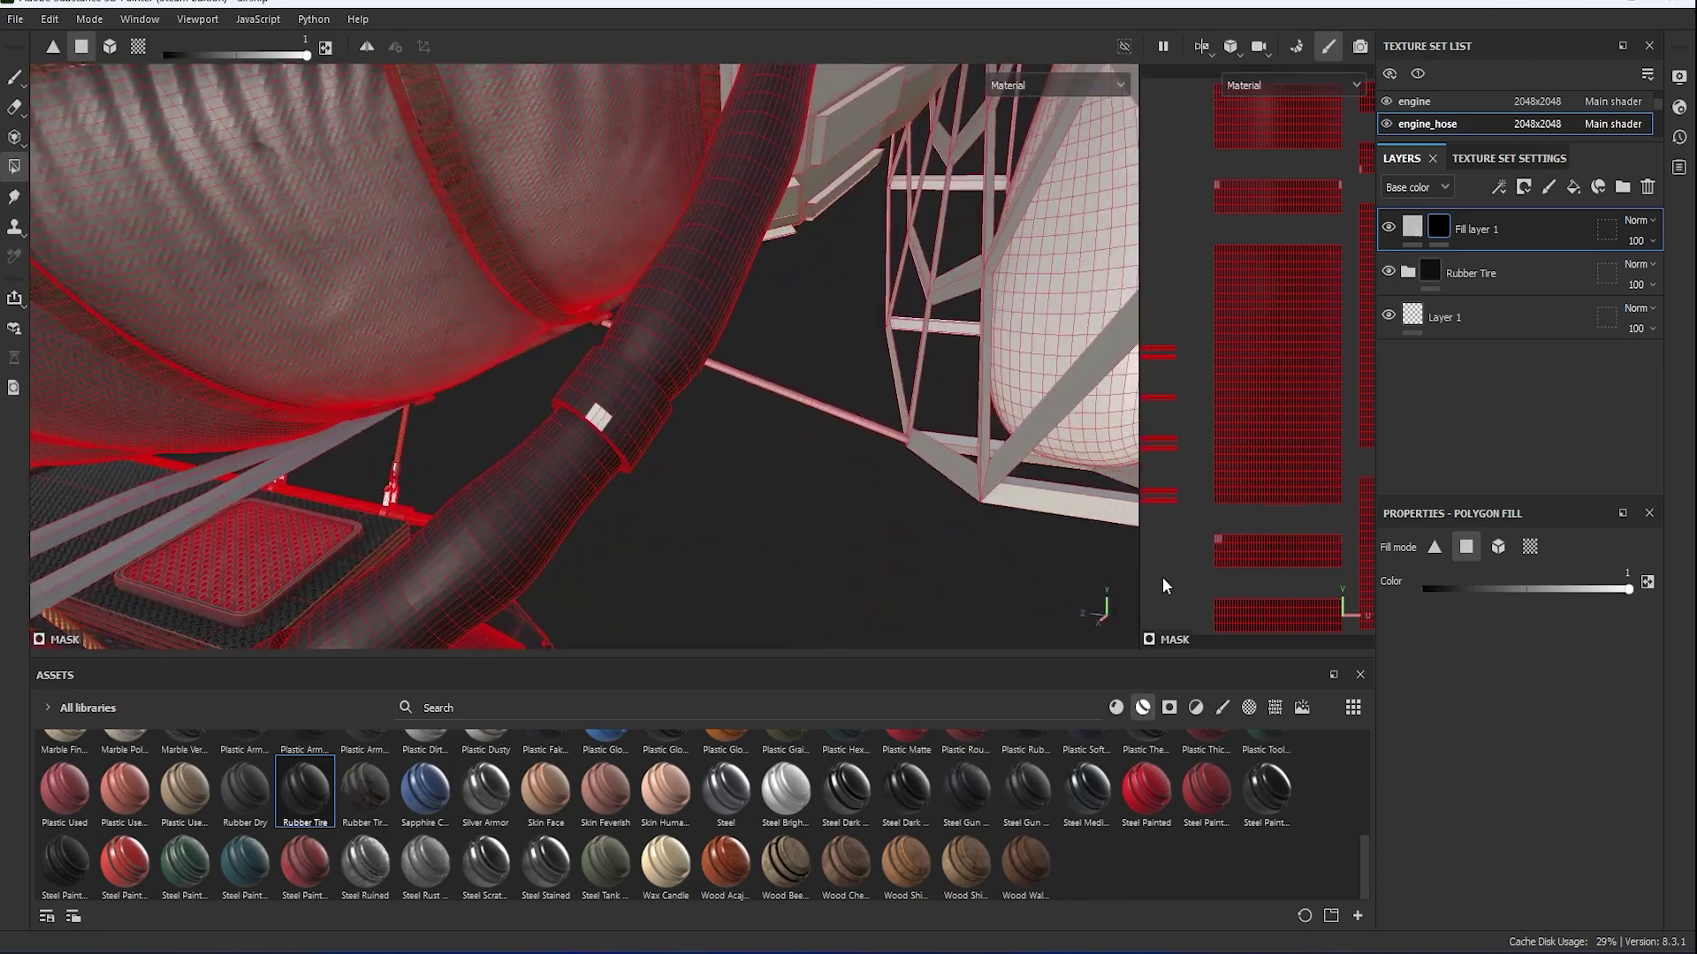
pyautogui.scroll(1, 1212, 512)
pyautogui.moveTo(619, 495)
pyautogui.keyDown('alt'); pyautogui.mouseDown()
pyautogui.moveTo(523, 463)
pyautogui.moveTo(958, 397)
pyautogui.mouseUp(); pyautogui.keyUp('alt')
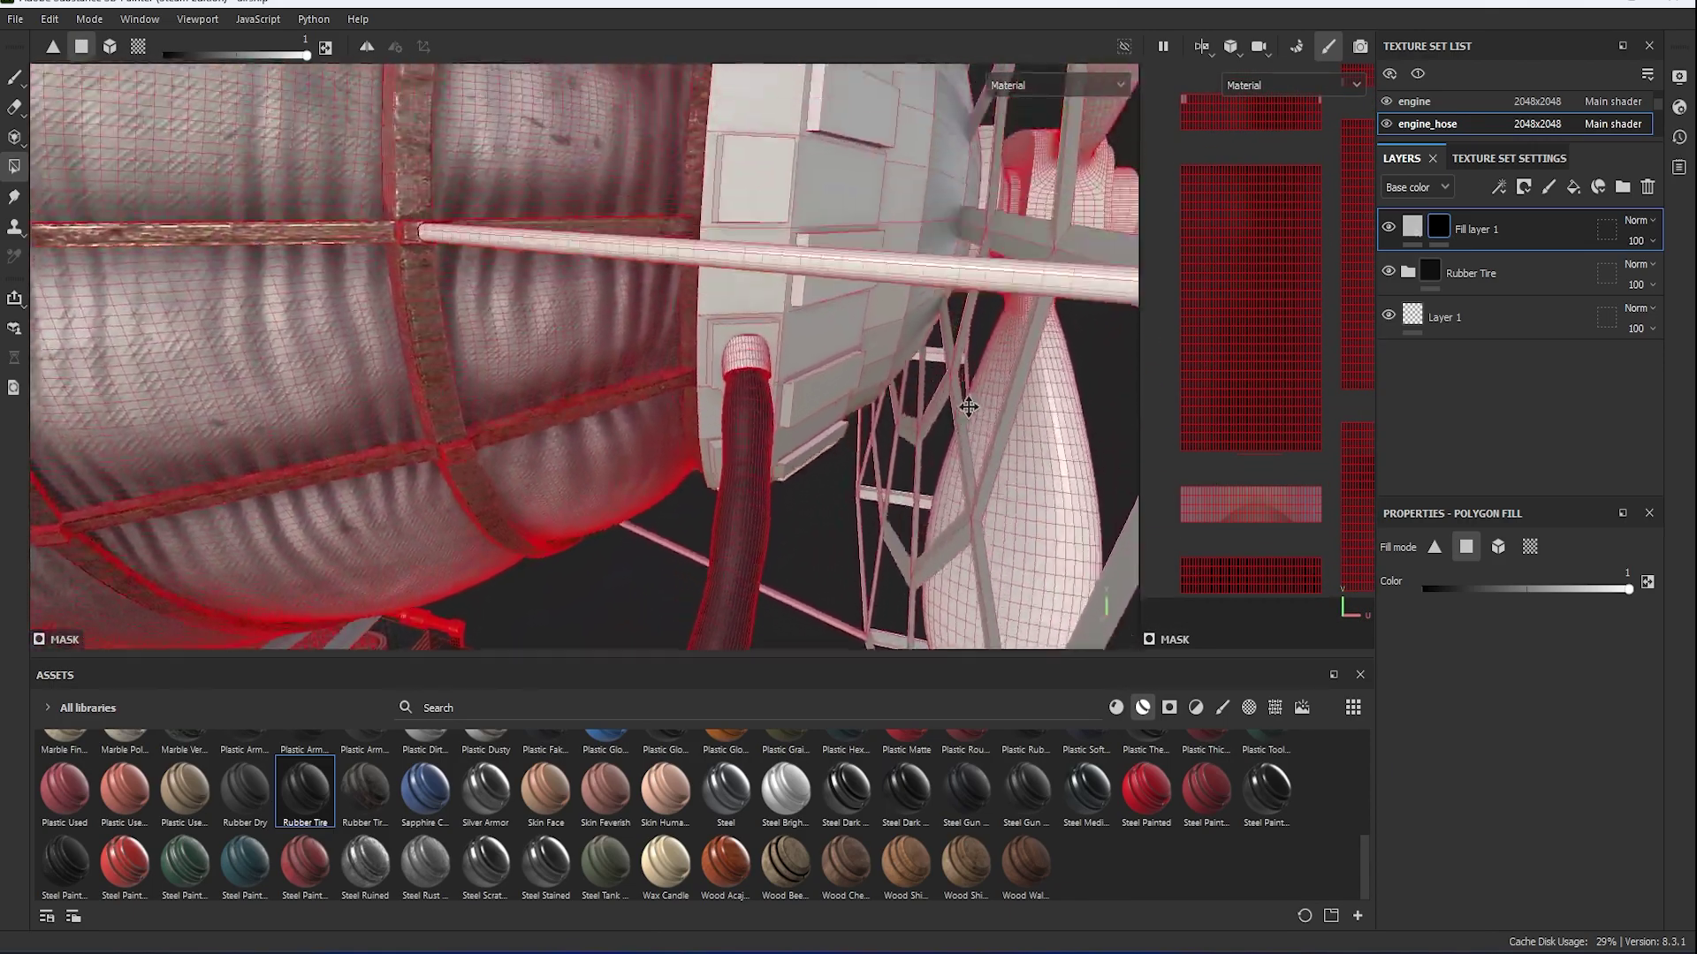
# Box-select the band strips in the UV layout to fill them white.
pyautogui.moveTo(1308, 191); pyautogui.dragTo(1307, 228, button='middle')
pyautogui.moveTo(1312, 147); pyautogui.dragTo(1188, 287, button='middle')
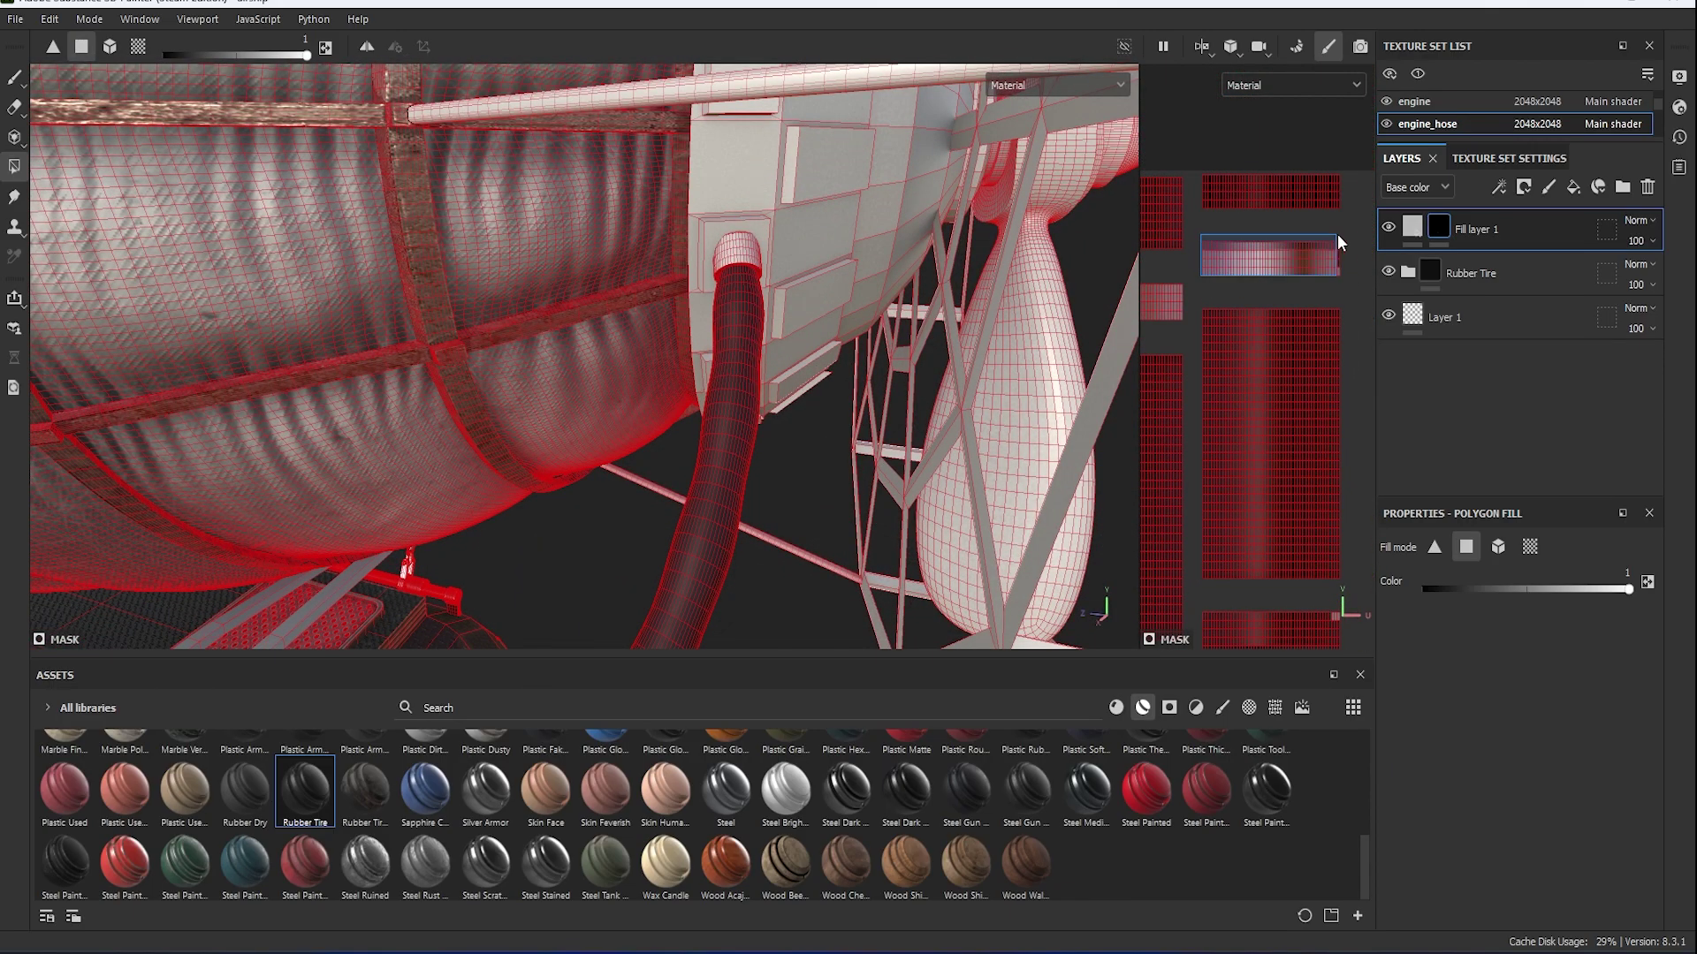
pyautogui.moveTo(1337, 233)
pyautogui.mouseDown(button='middle')
pyautogui.moveTo(1307, 465)
pyautogui.moveTo(1306, 393)
pyautogui.mouseUp(button='middle')
pyautogui.moveTo(795, 424)
pyautogui.keyDown('alt'); pyautogui.mouseDown()
pyautogui.moveTo(652, 454)
pyautogui.moveTo(1251, 359)
pyautogui.mouseUp(); pyautogui.keyUp('alt')
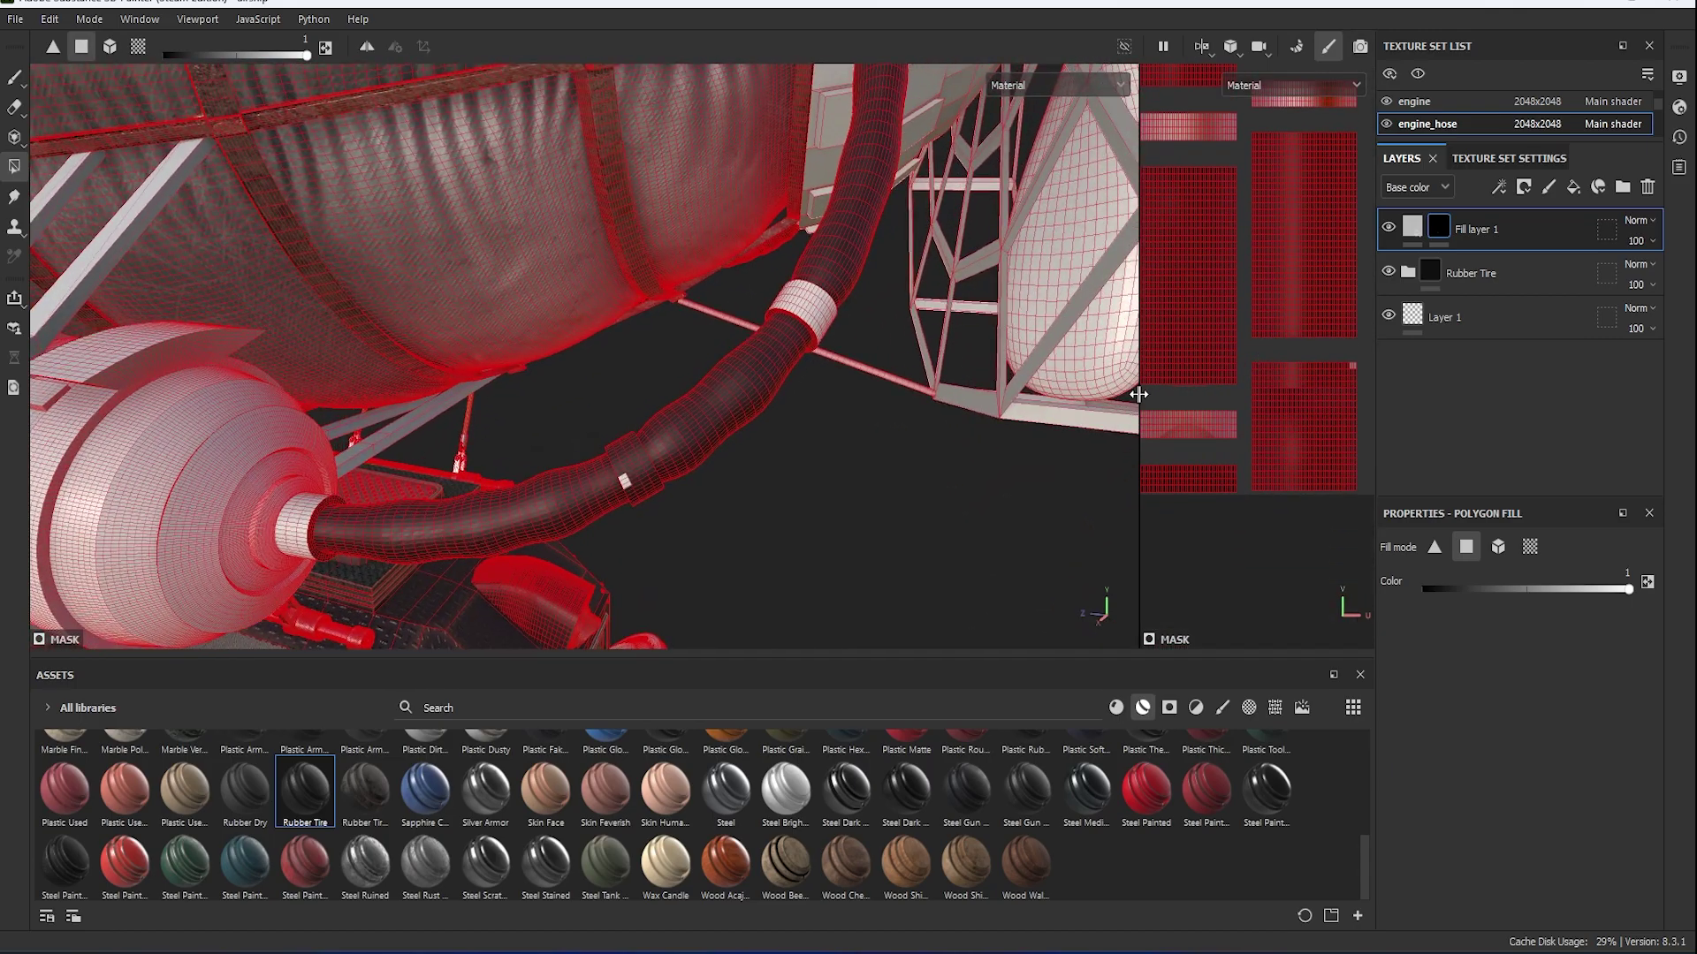
pyautogui.moveTo(1138, 395); pyautogui.dragTo(902, 442)
pyautogui.scroll(2, 1255, 398)
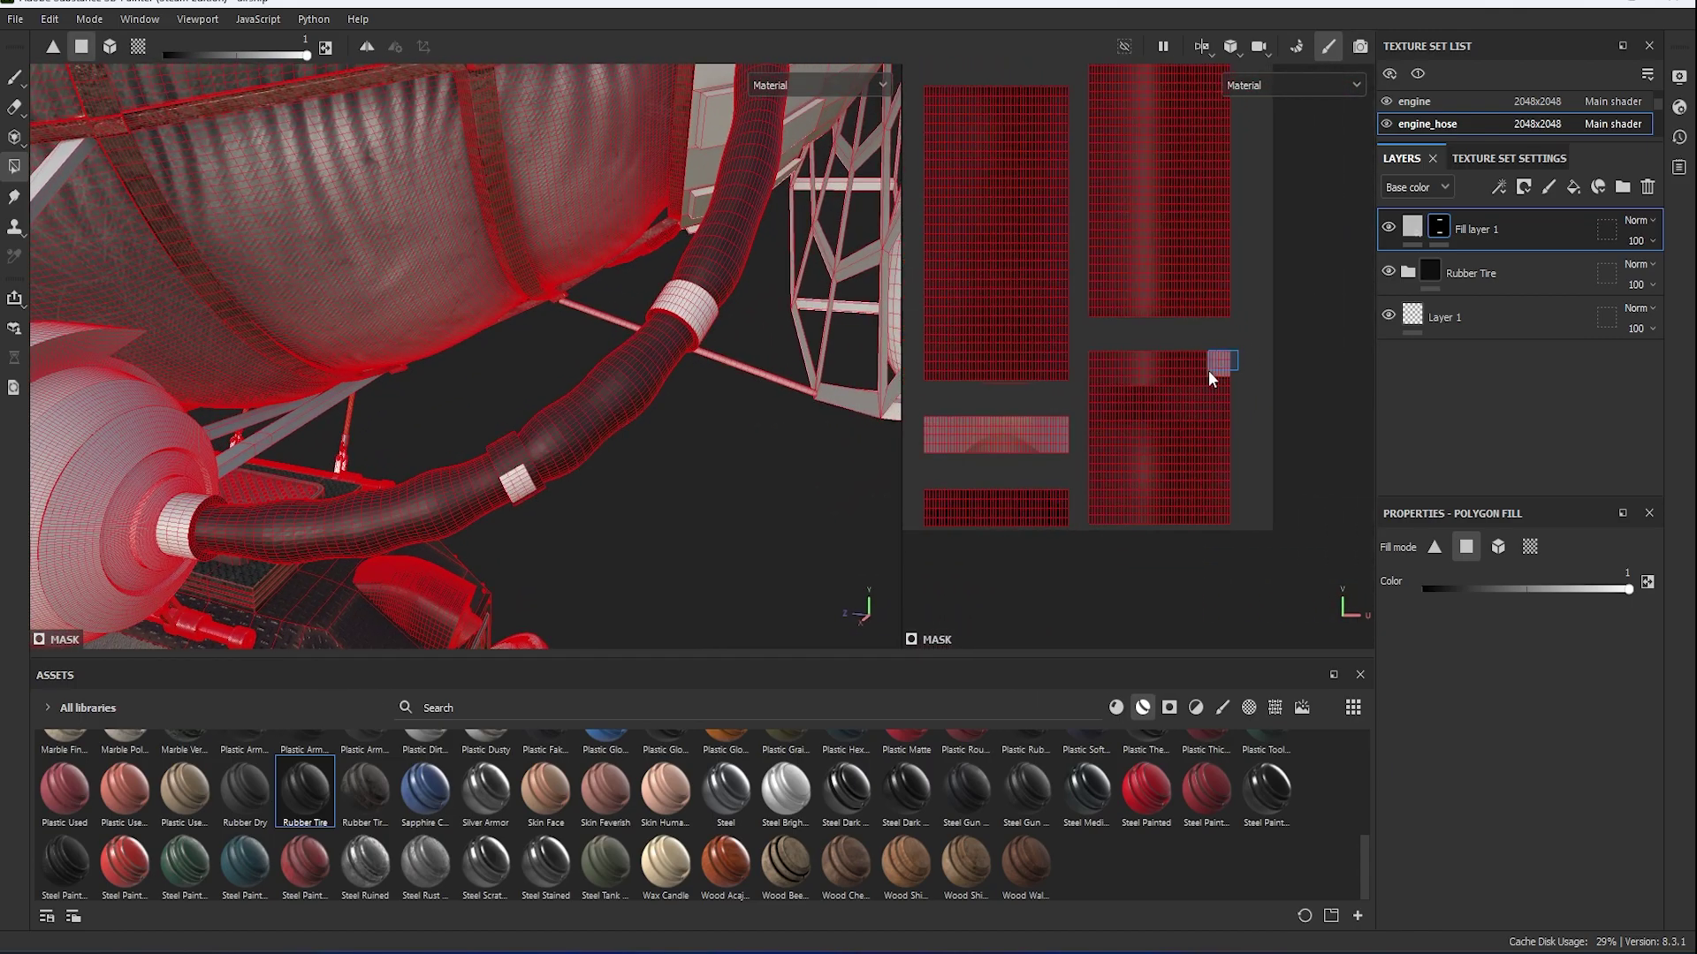
pyautogui.moveTo(828, 448)
pyautogui.keyDown('alt'); pyautogui.mouseDown()
pyautogui.moveTo(917, 483)
pyautogui.moveTo(672, 424)
pyautogui.moveTo(807, 263)
pyautogui.moveTo(827, 193)
pyautogui.moveTo(568, 283)
pyautogui.moveTo(330, 465)
pyautogui.moveTo(377, 447)
pyautogui.moveTo(482, 477)
pyautogui.moveTo(554, 405)
pyautogui.moveTo(539, 369)
pyautogui.moveTo(797, 246)
pyautogui.moveTo(590, 399)
pyautogui.moveTo(543, 350)
pyautogui.moveTo(1014, 476)
pyautogui.moveTo(1191, 480)
pyautogui.moveTo(704, 549)
pyautogui.mouseUp(); pyautogui.keyUp('alt')
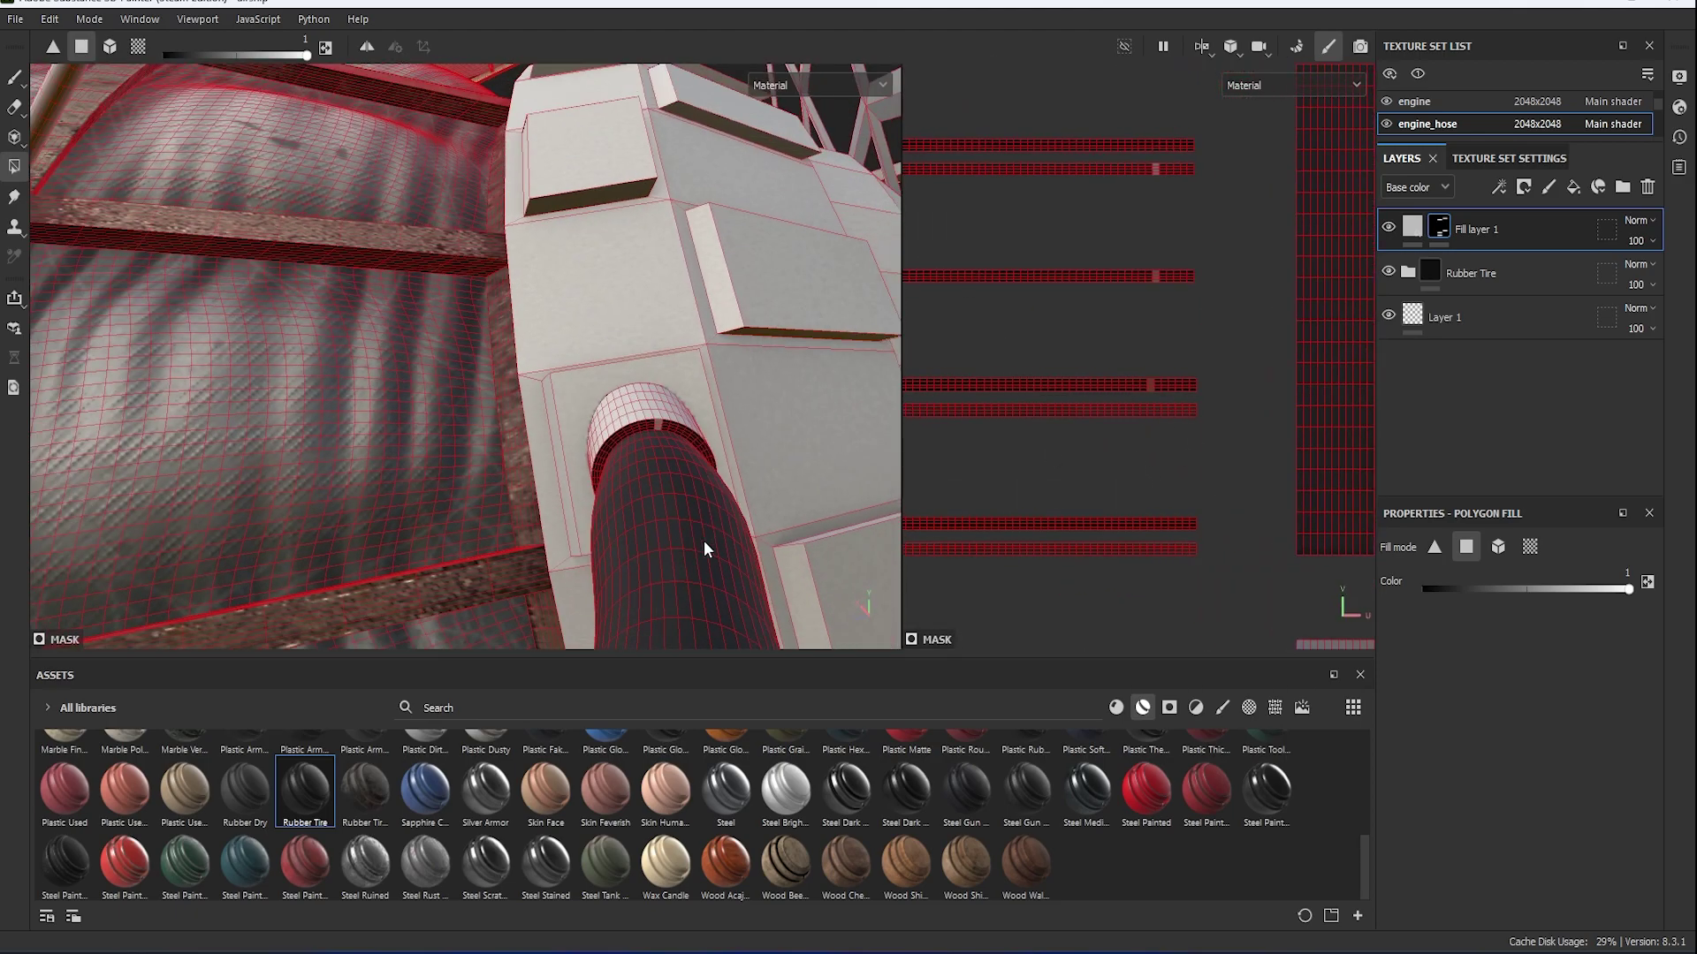
pyautogui.keyDown('alt'); pyautogui.moveTo(705, 548); pyautogui.dragTo(1103, 481, button='middle'); pyautogui.keyUp('alt')
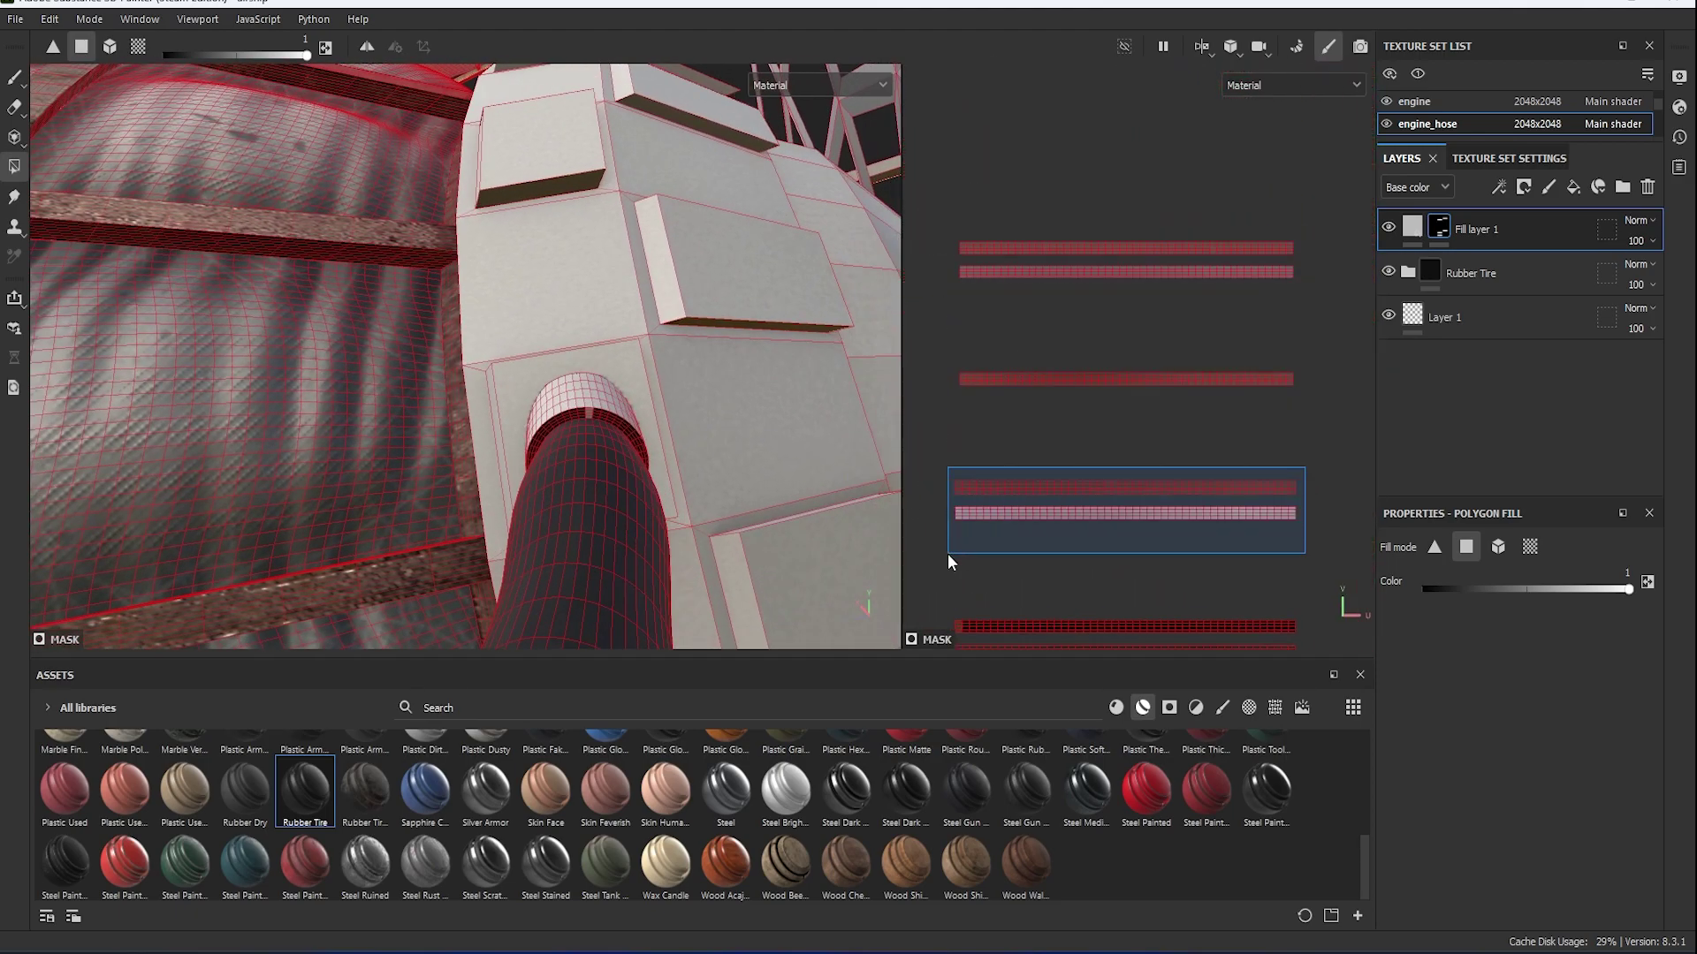
pyautogui.moveTo(1306, 467); pyautogui.dragTo(947, 553)
# Orbit around the hose to check the white bands at each joint.
pyautogui.moveTo(795, 460)
pyautogui.keyDown('alt'); pyautogui.mouseDown()
pyautogui.moveTo(714, 511)
pyautogui.moveTo(704, 442)
pyautogui.moveTo(730, 453)
pyautogui.mouseUp(); pyautogui.keyUp('alt')
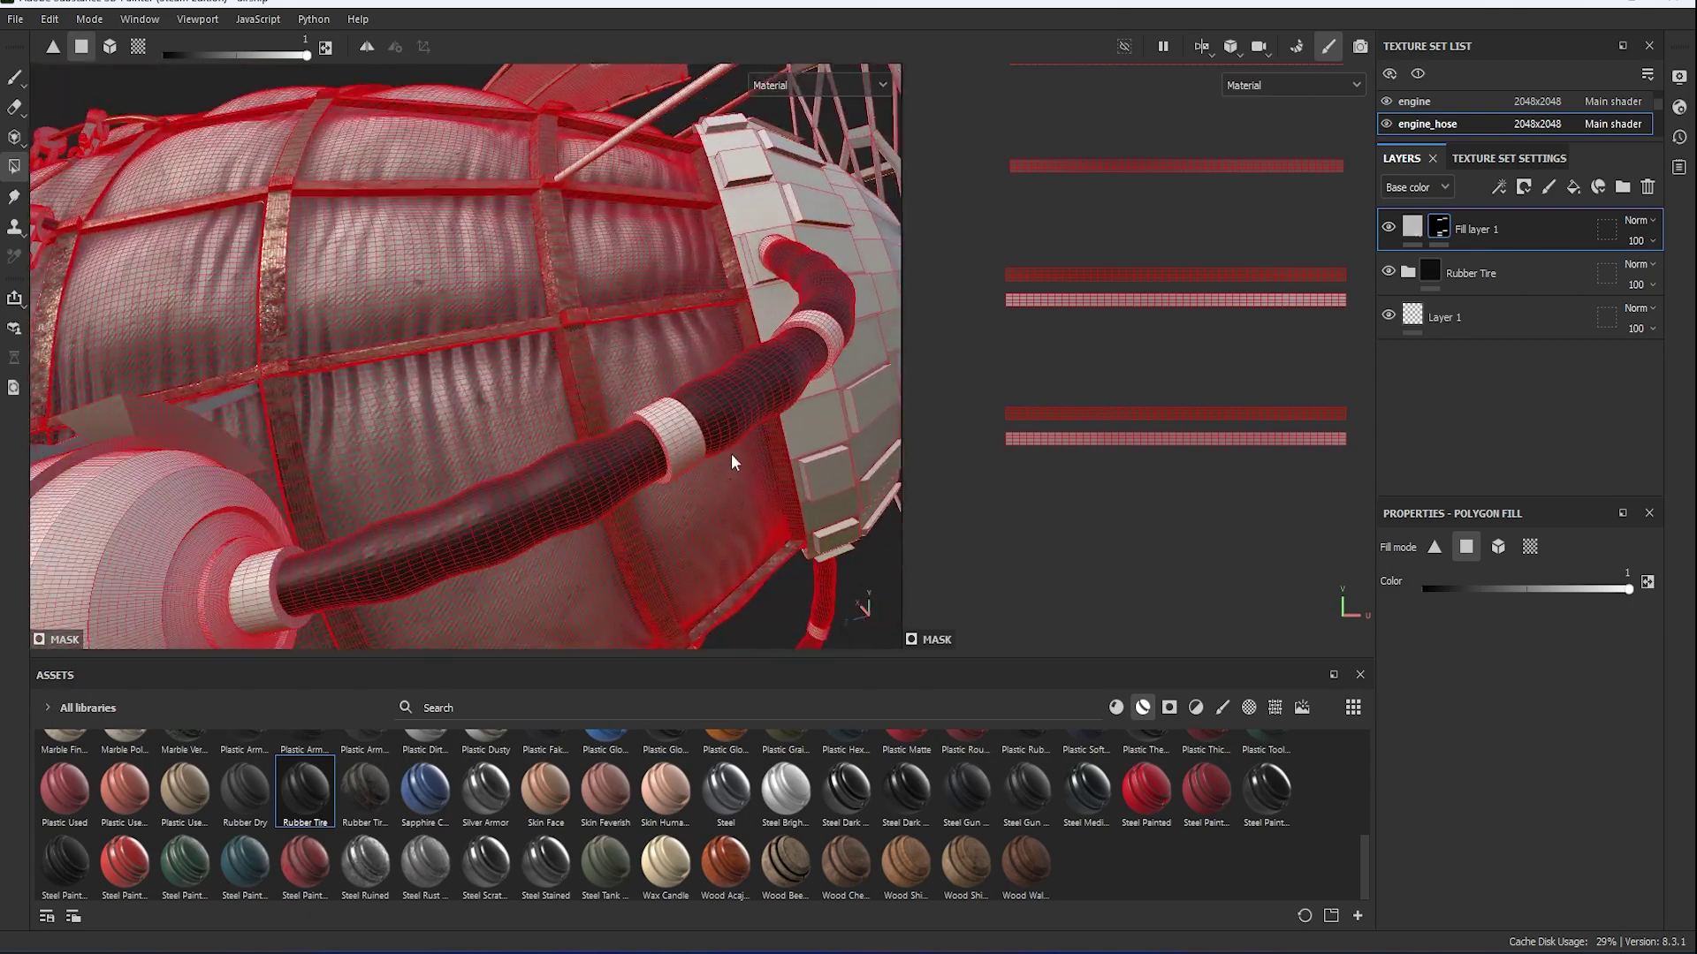
pyautogui.scroll(-3, 1156, 530)
pyautogui.scroll(-2, 1206, 557)
pyautogui.keyDown('alt'); pyautogui.moveTo(1206, 556); pyautogui.dragTo(1203, 453, button='middle'); pyautogui.keyUp('alt')
pyautogui.moveTo(751, 442)
pyautogui.keyDown('alt'); pyautogui.mouseDown()
pyautogui.moveTo(677, 433)
pyautogui.moveTo(570, 483)
pyautogui.mouseUp(); pyautogui.keyUp('alt')
pyautogui.press('1')
pyautogui.scroll(3, 570, 483)
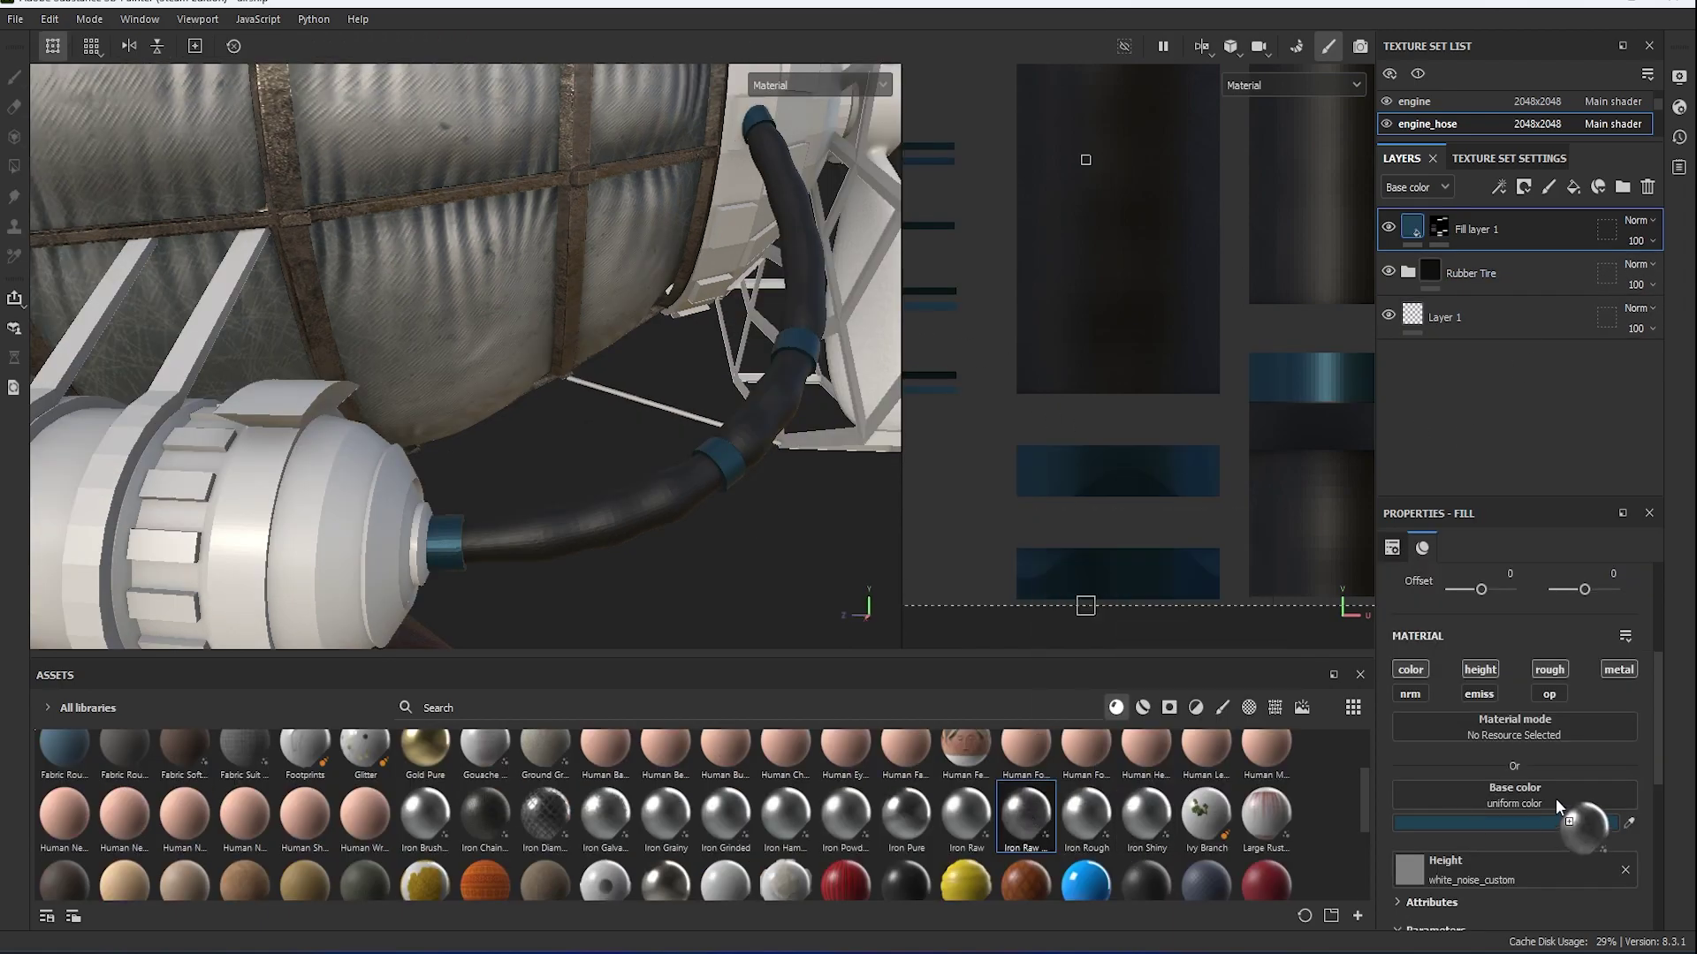
# Apply Copper Red Bleached to the engine_iron rings and tint its Base Metal a yellowish brass.
pyautogui.moveTo(1032, 810); pyautogui.dragTo(1502, 730)
pyautogui.moveTo(795, 442)
pyautogui.keyDown('alt'); pyautogui.mouseDown()
pyautogui.moveTo(728, 475)
pyautogui.moveTo(681, 767)
pyautogui.mouseUp(); pyautogui.keyUp('alt')
pyautogui.press('1')
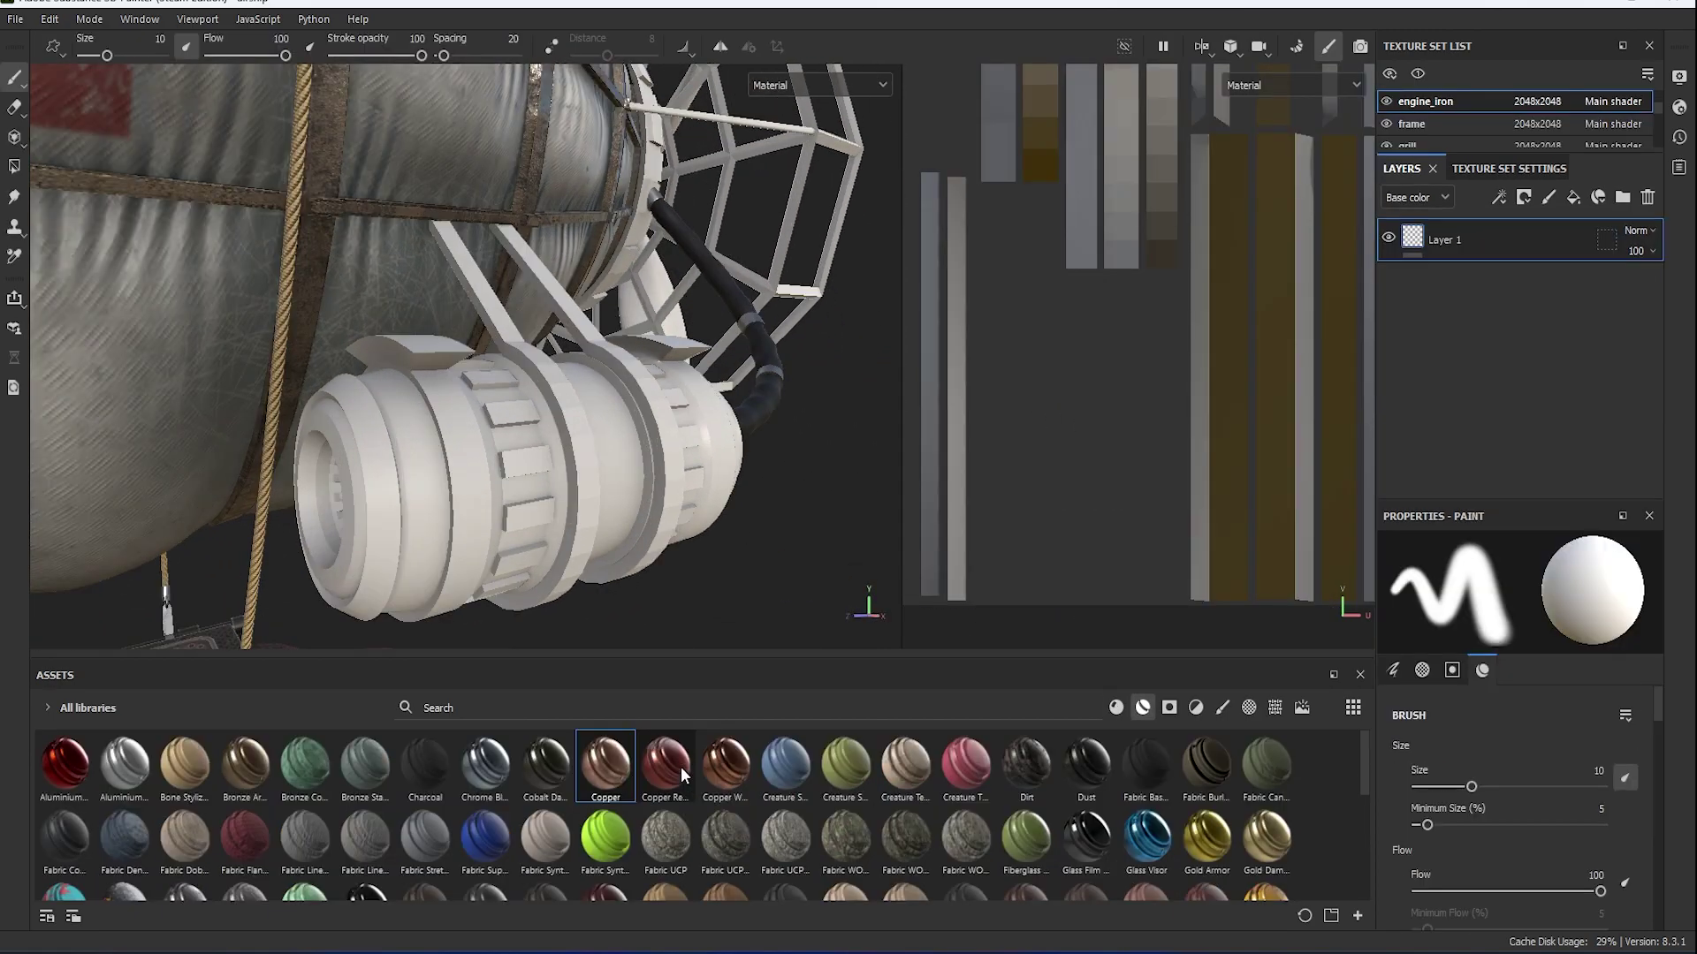
pyautogui.moveTo(581, 465); pyautogui.dragTo(672, 442)
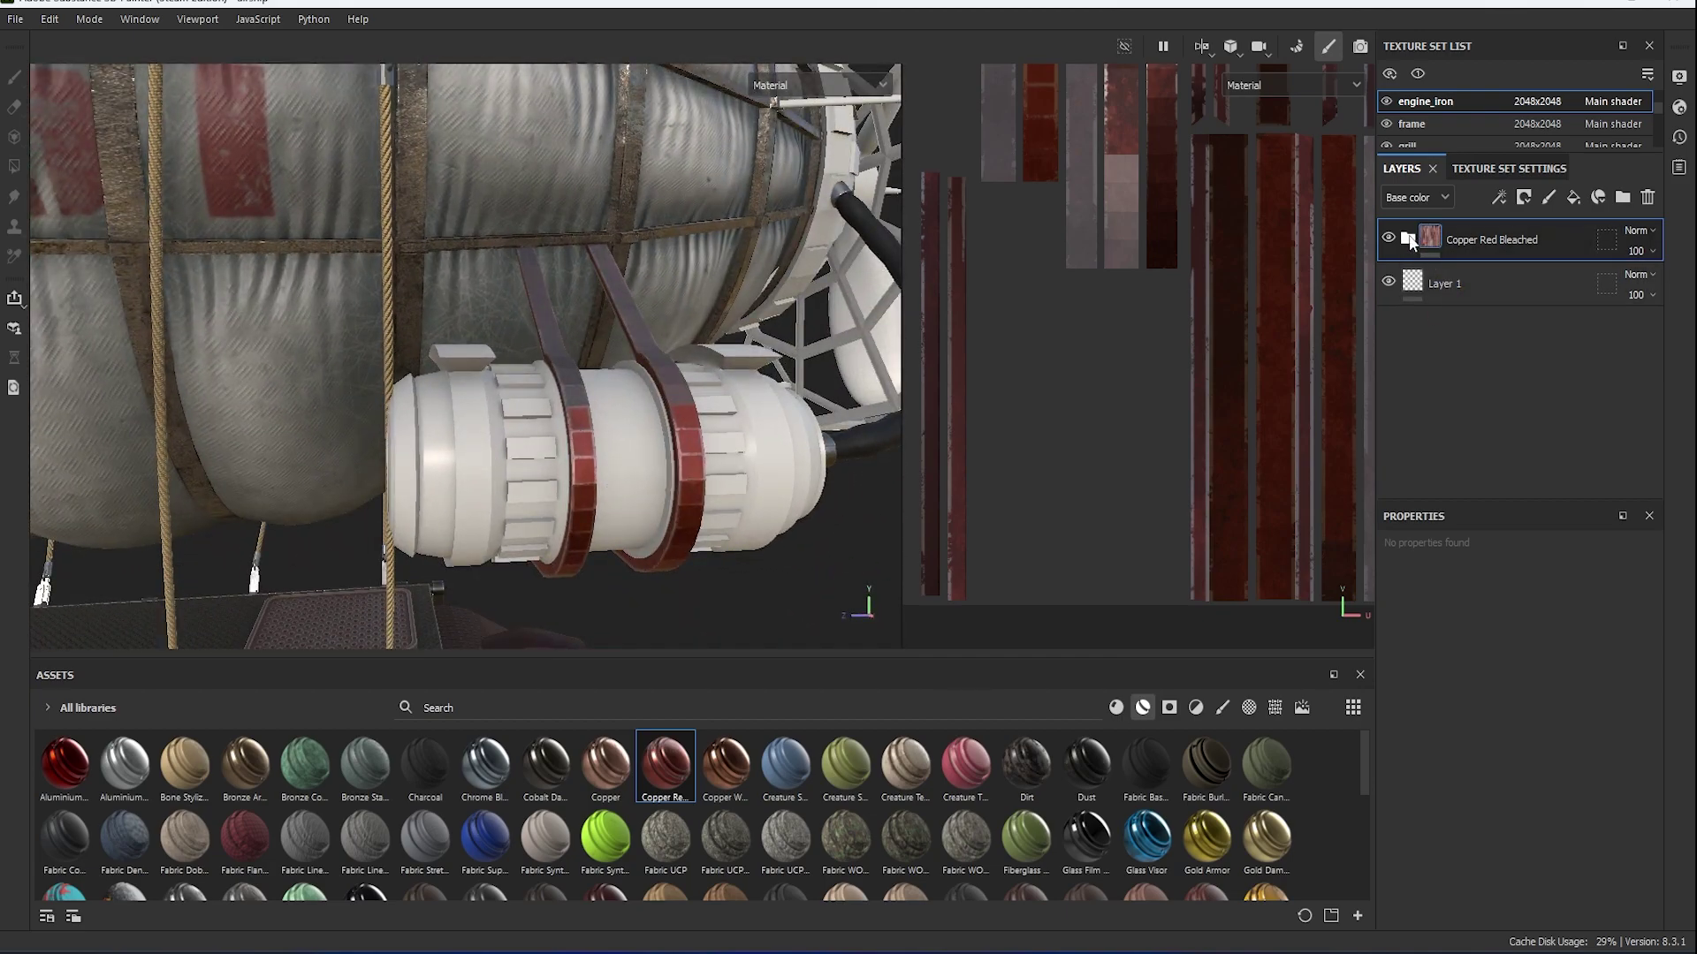
pyautogui.click(1405, 239)
pyautogui.click(1449, 371)
pyautogui.click(1499, 583)
pyautogui.moveTo(1504, 845); pyautogui.dragTo(1505, 829)
pyautogui.click(1396, 714)
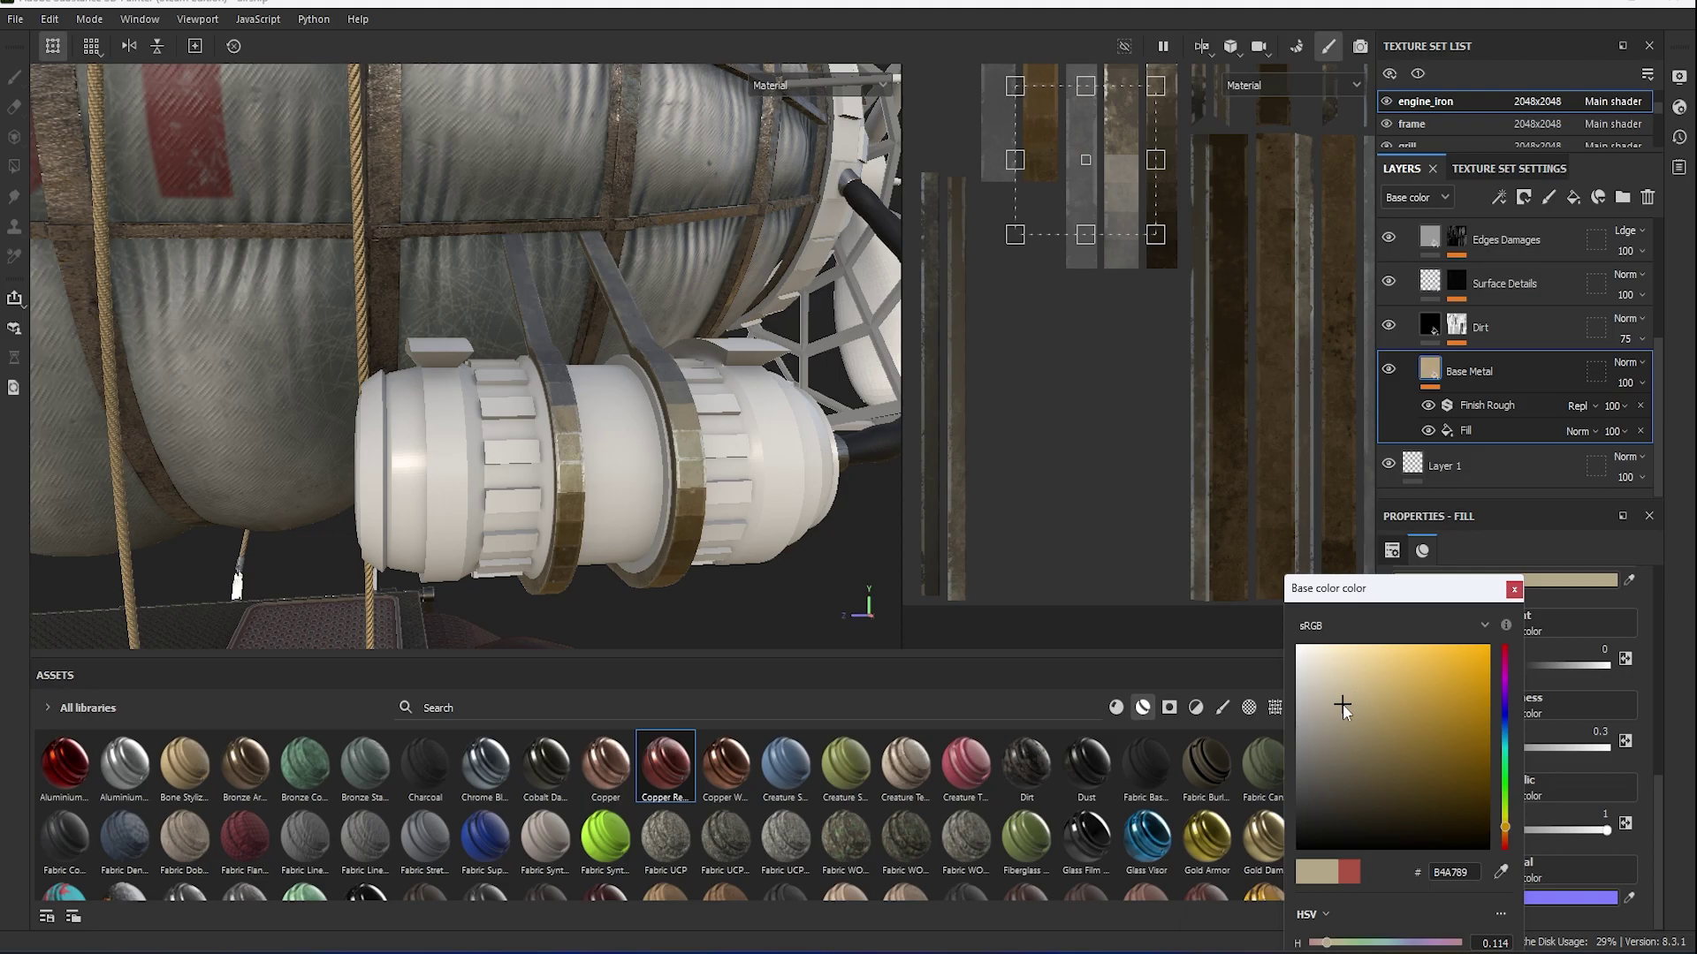
pyautogui.click(1514, 589)
# Increase the dirt on the engine straps and add a Mask Editor generator to Surface Details.
pyautogui.keyDown('alt'); pyautogui.moveTo(864, 480); pyautogui.dragTo(514, 445); pyautogui.keyUp('alt')
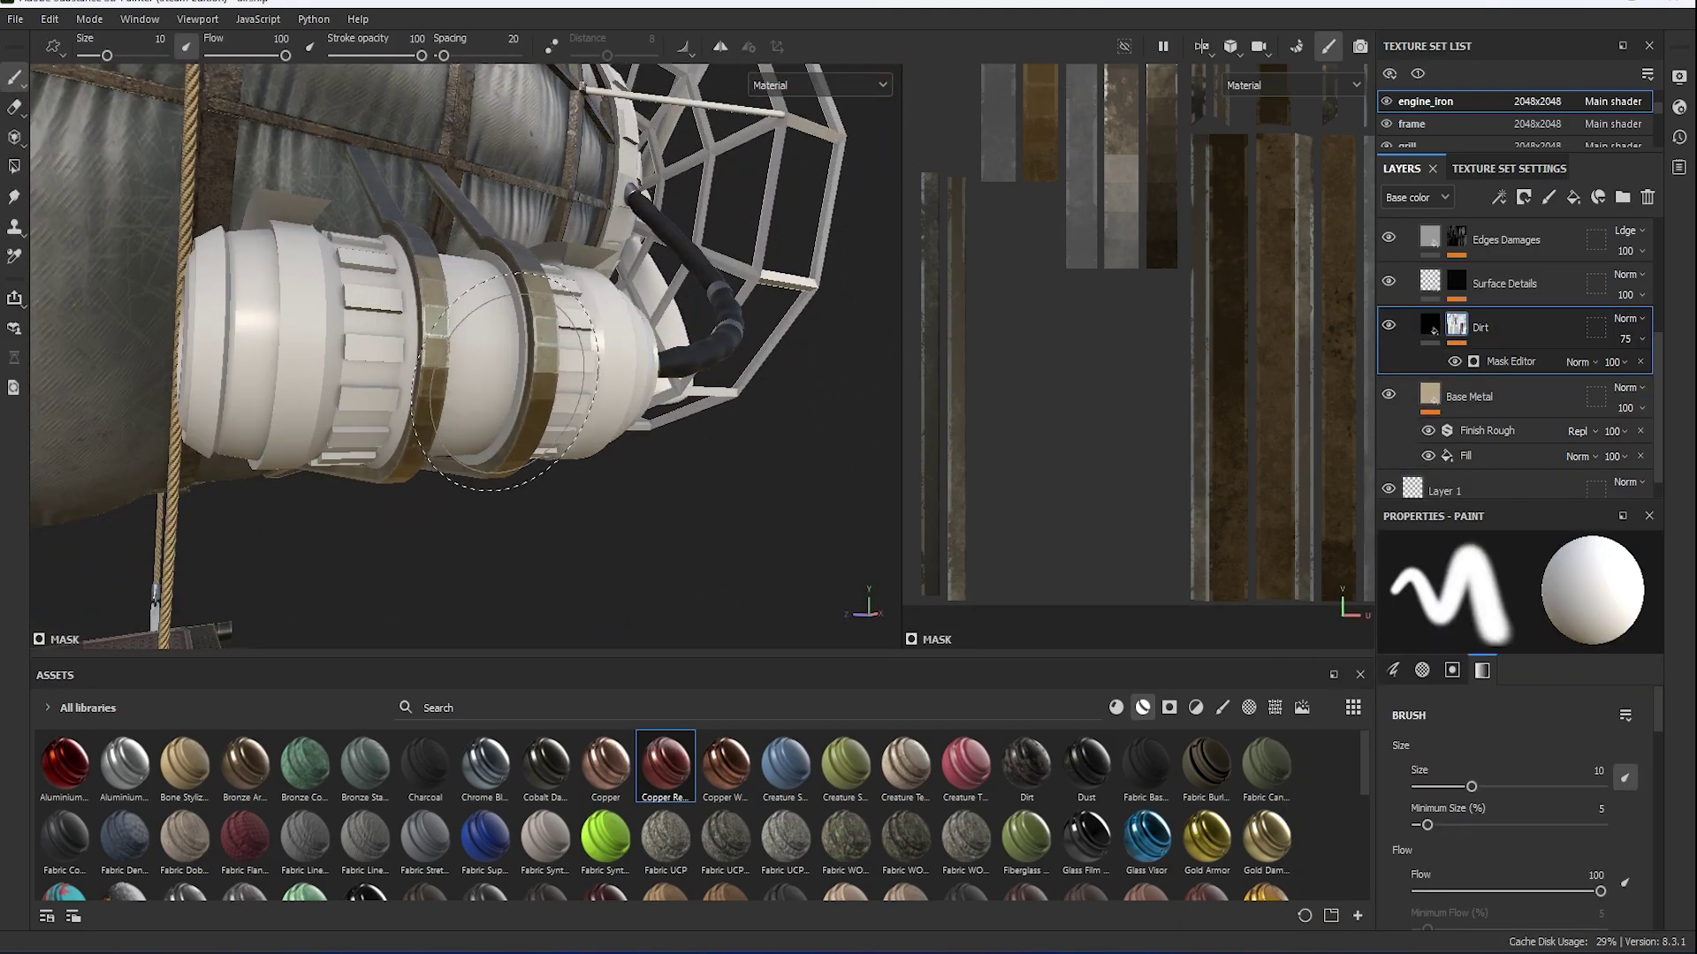
pyautogui.moveTo(1560, 762)
pyautogui.mouseDown()
pyautogui.moveTo(1601, 762)
pyautogui.moveTo(1460, 741)
pyautogui.mouseUp()
pyautogui.scroll(-1, 1604, 762)
pyautogui.scroll(-2, 1566, 762)
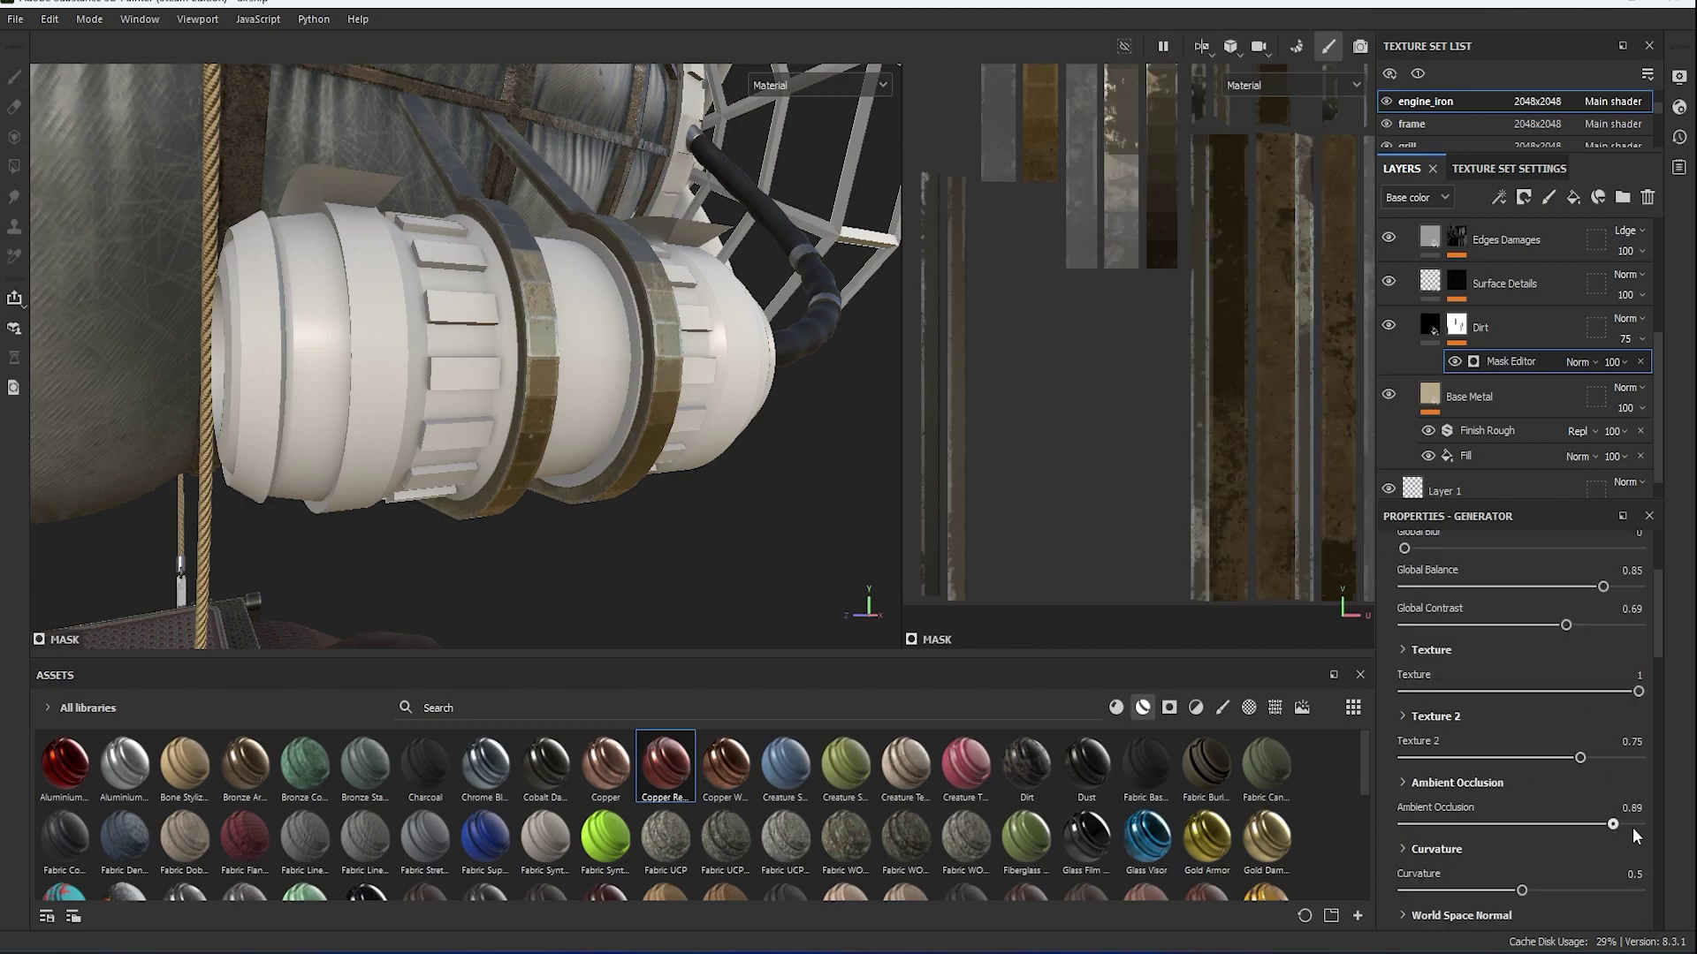
pyautogui.scroll(-2, 1550, 818)
pyautogui.moveTo(1521, 780); pyautogui.dragTo(1517, 781)
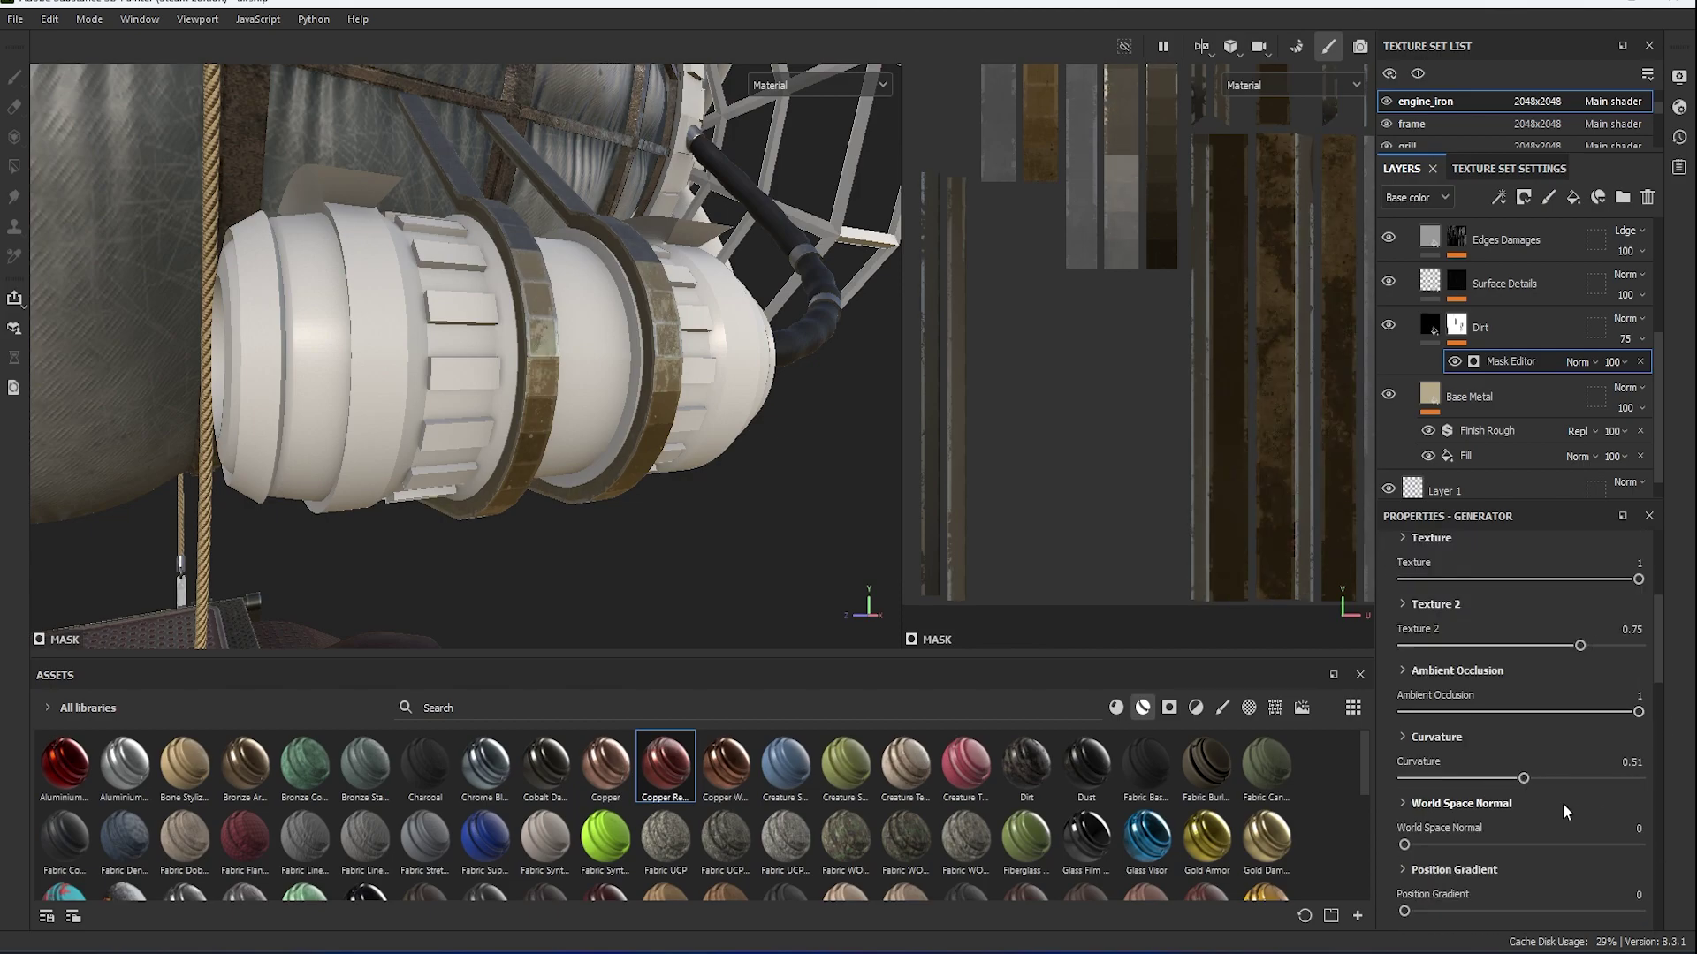
pyautogui.moveTo(1460, 292); pyautogui.dragTo(1460, 294)
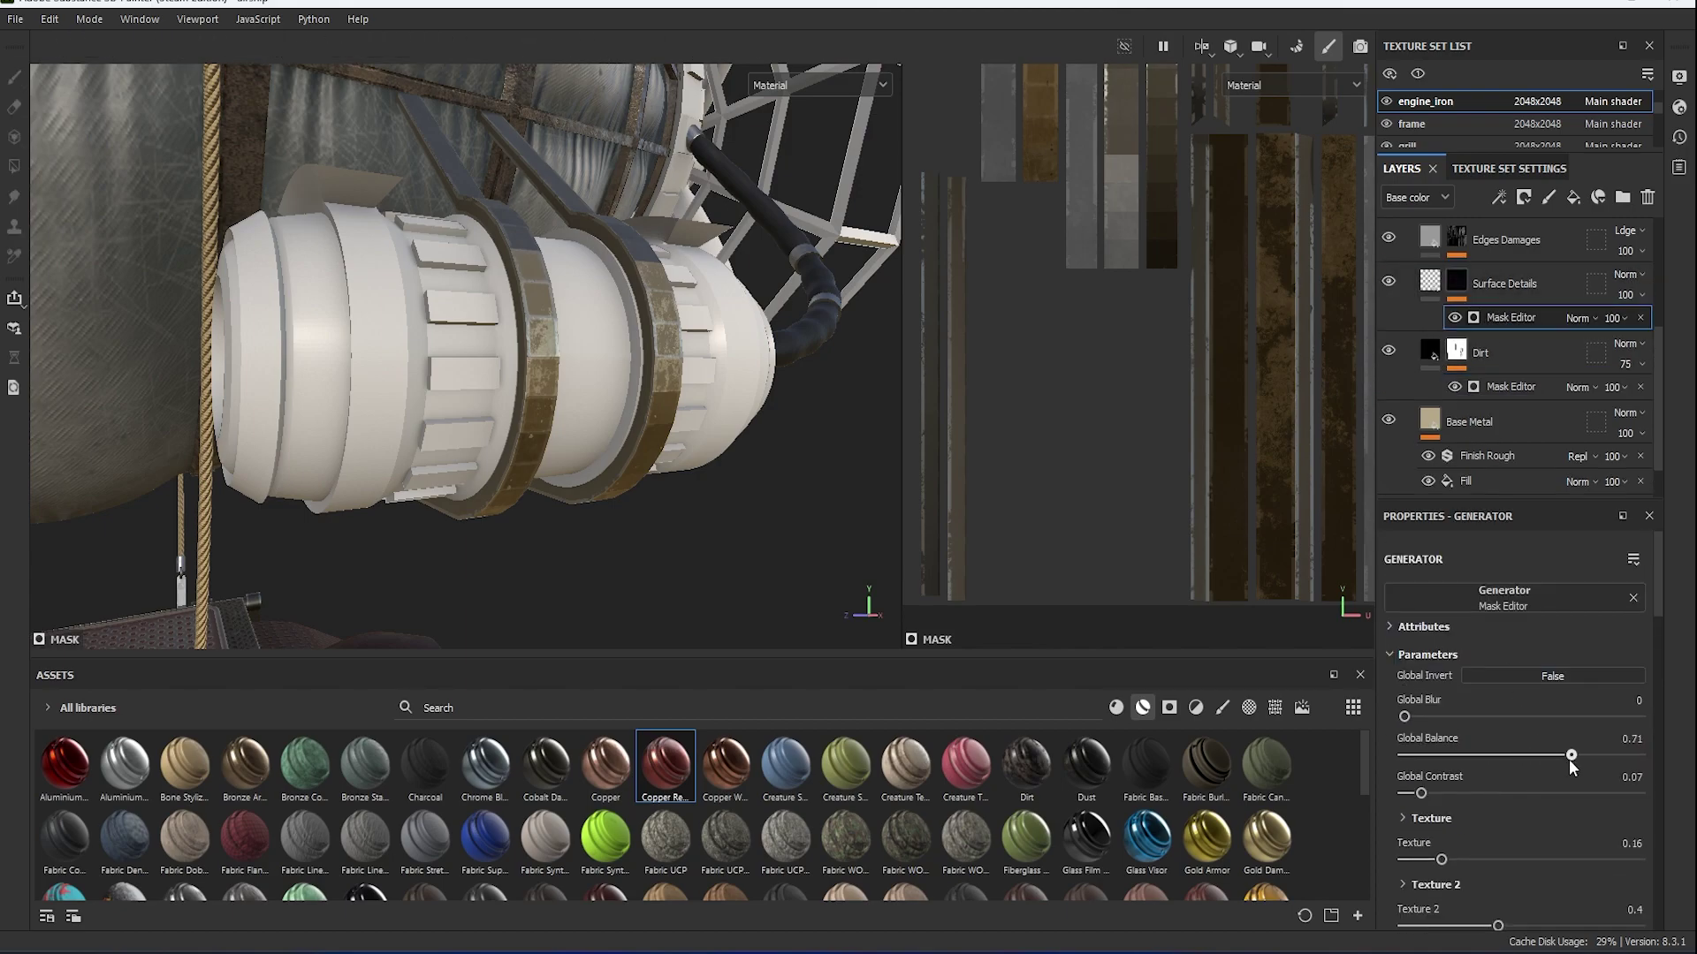
pyautogui.scroll(-3, 819, 446)
pyautogui.keyDown('alt'); pyautogui.moveTo(795, 464); pyautogui.dragTo(617, 485); pyautogui.keyUp('alt')
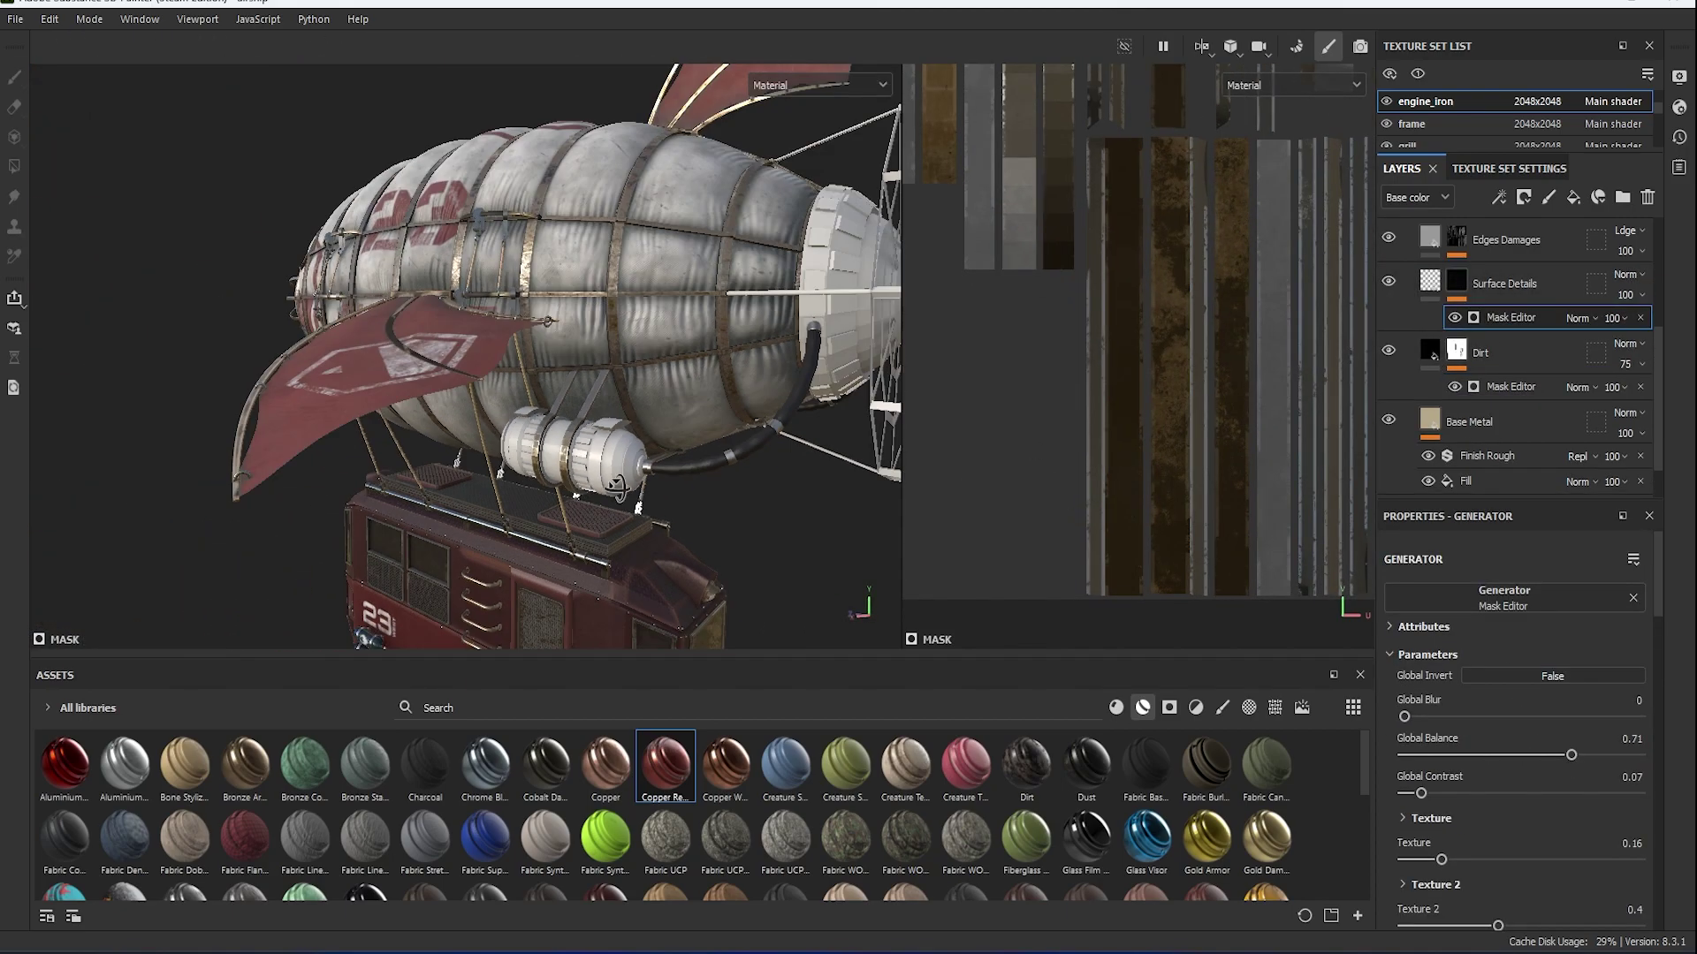
# Shift the Base Metal colour toward orange and copy the Copper Red Bleached layer stack.
pyautogui.scroll(3, 617, 485)
pyautogui.scroll(2, 617, 485)
pyautogui.click(1503, 424)
pyautogui.click(1570, 733)
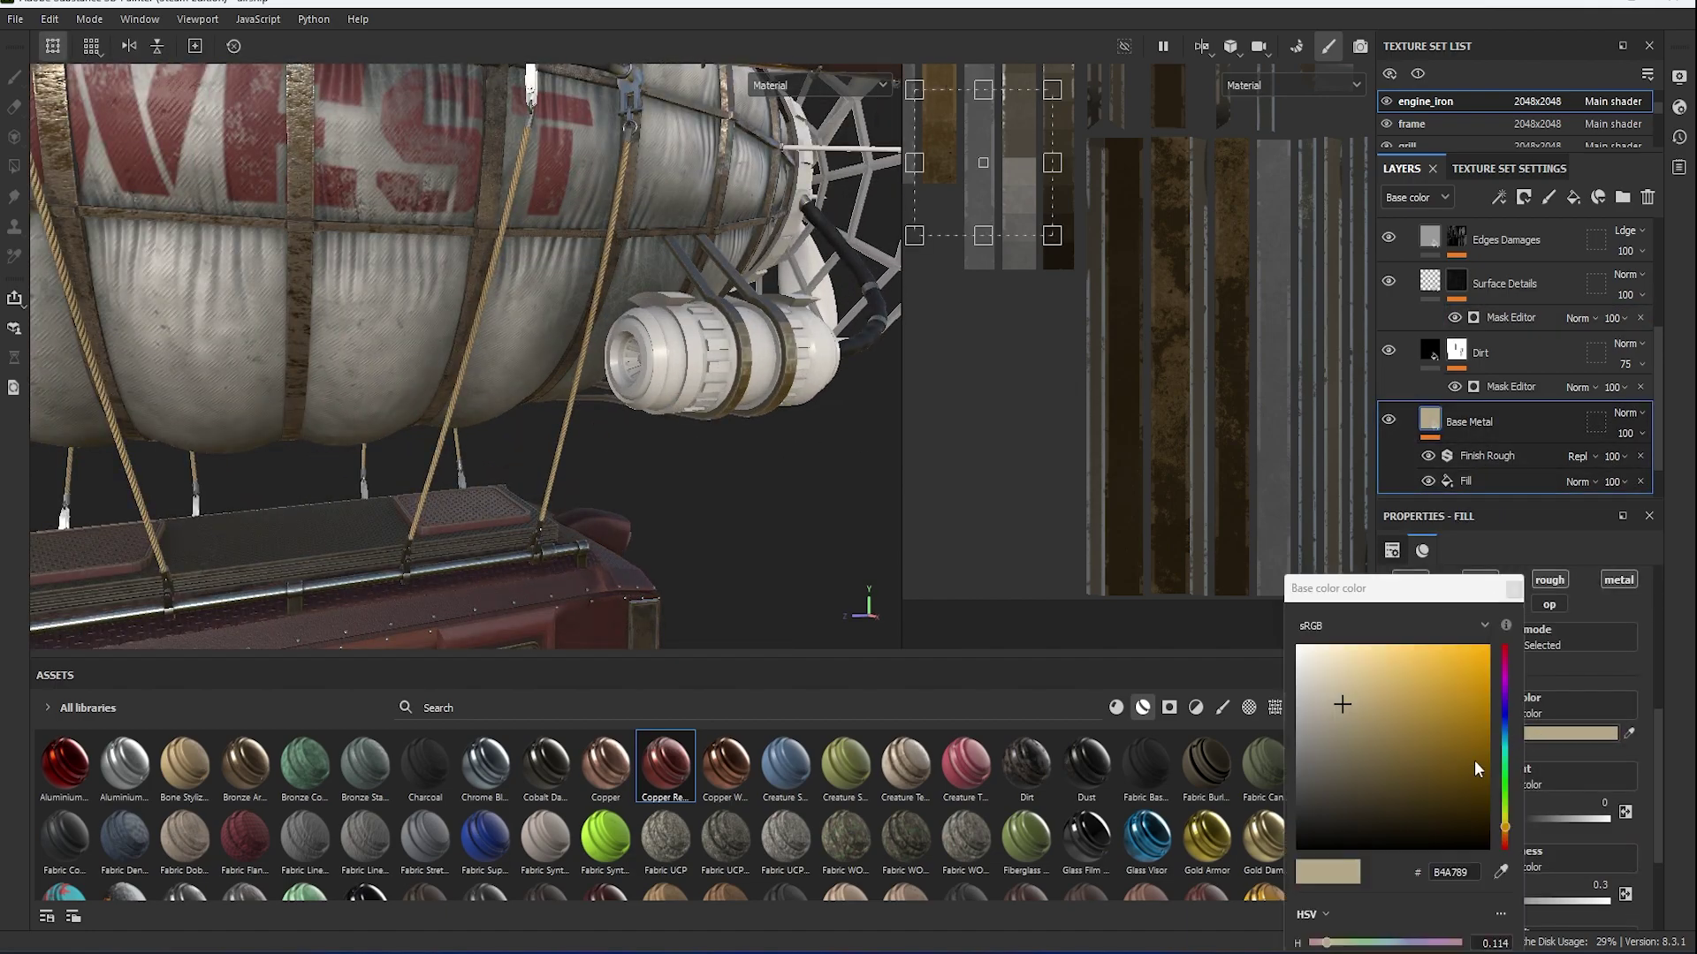
pyautogui.click(1505, 834)
pyautogui.moveTo(707, 389)
pyautogui.keyDown('alt'); pyautogui.mouseDown()
pyautogui.moveTo(773, 422)
pyautogui.moveTo(695, 459)
pyautogui.mouseUp(); pyautogui.keyUp('alt')
pyautogui.scroll(3, 695, 459)
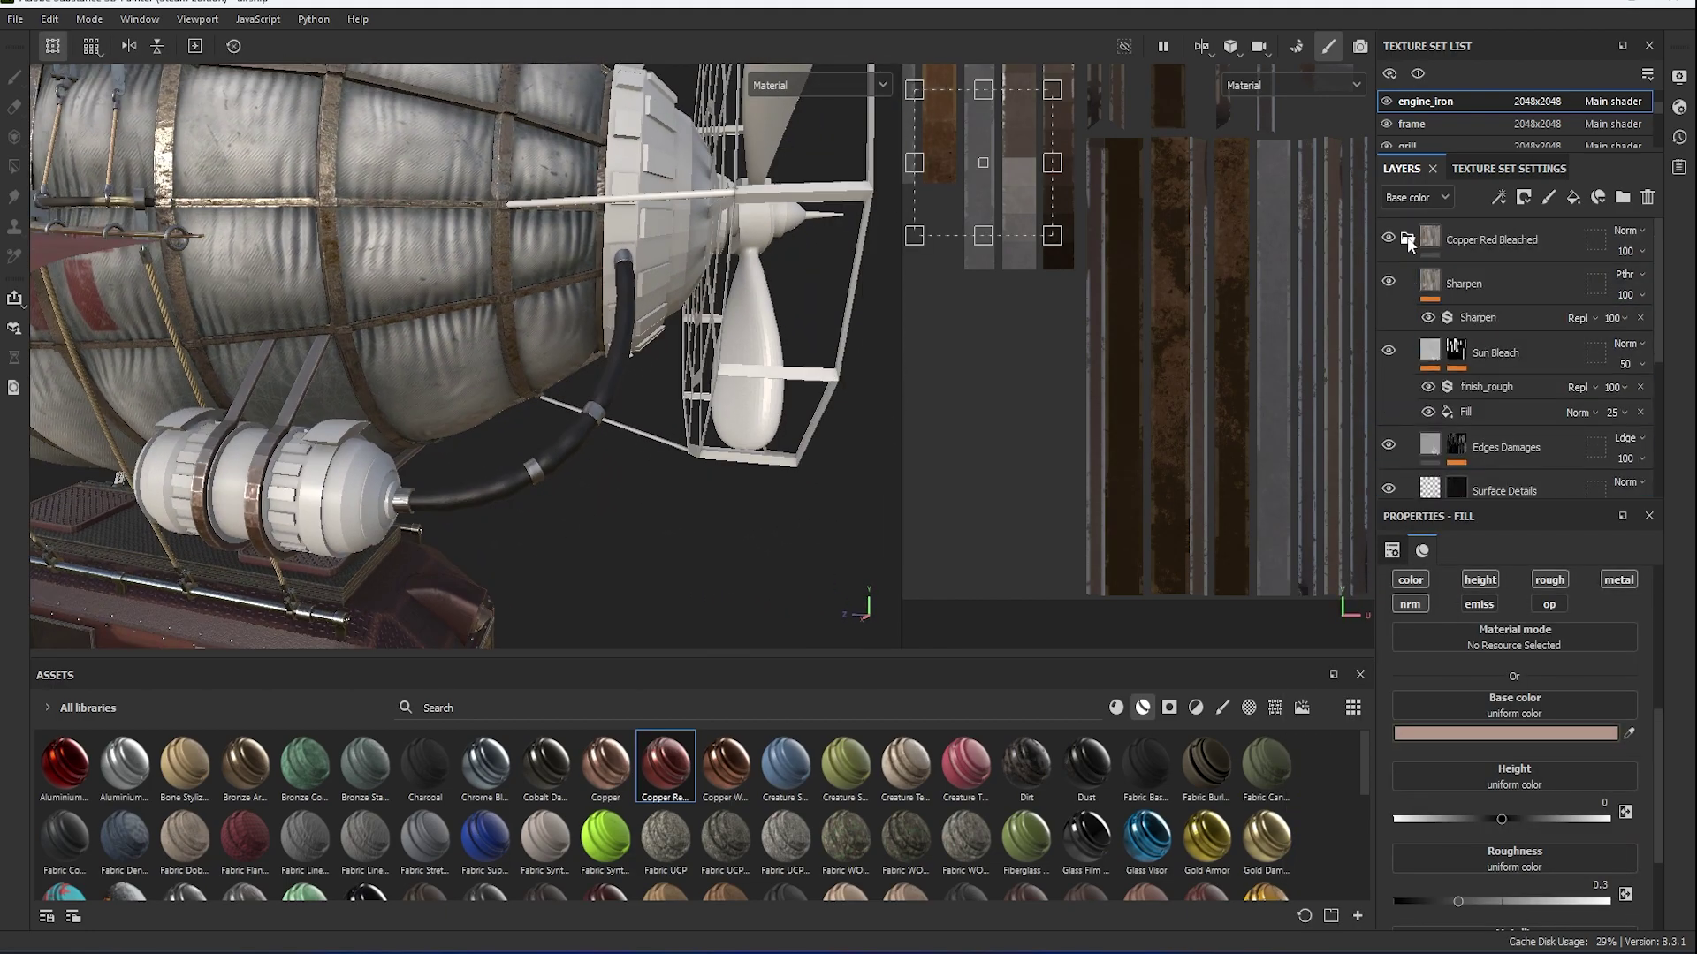
pyautogui.rightClick(1466, 240)
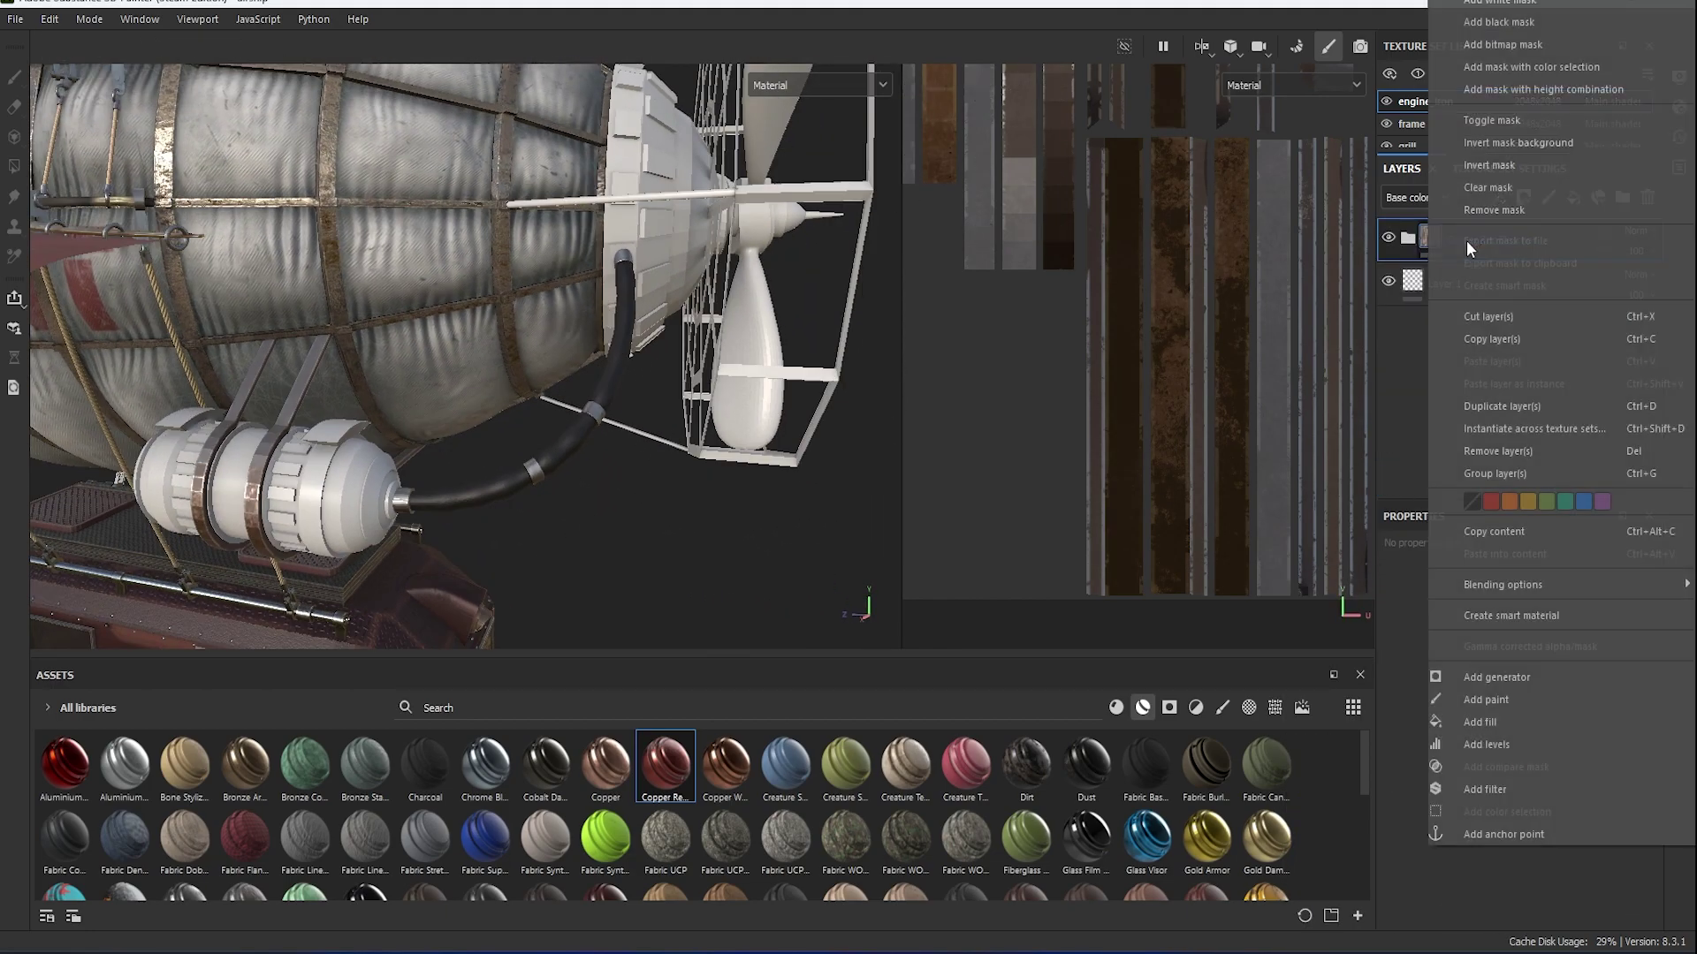
pyautogui.click(1524, 338)
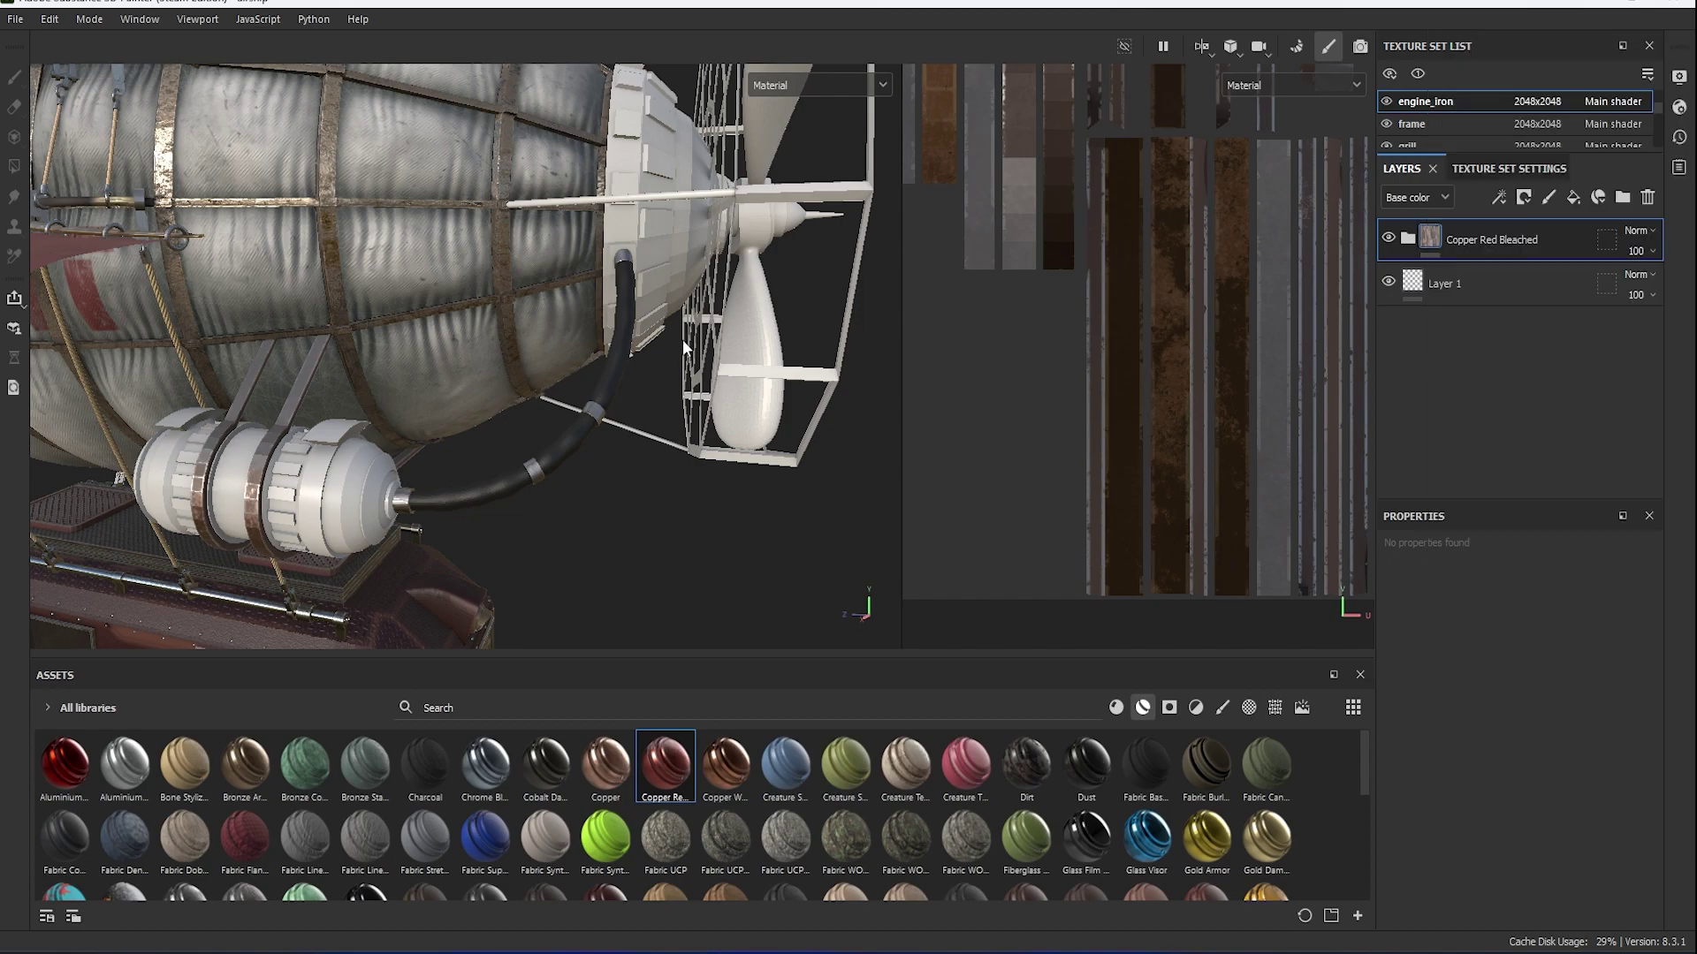
# Adjust the Bronze Armor Base Metal colour on the propeller rod.
pyautogui.scroll(-3, 704, 440)
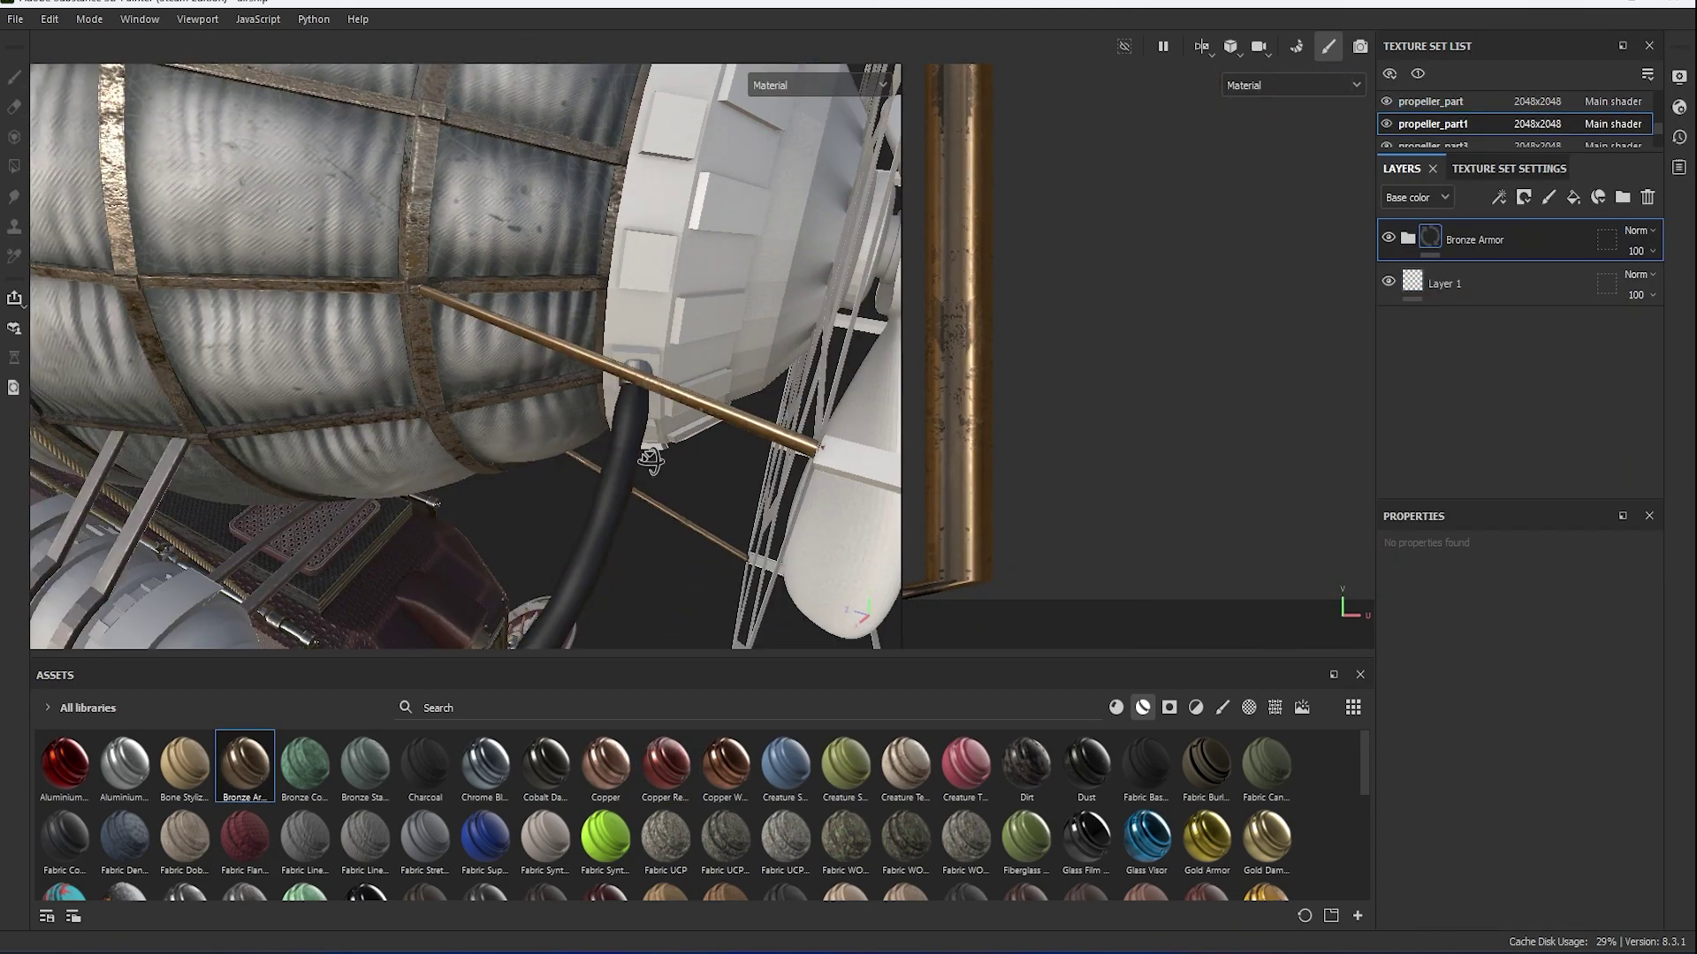
pyautogui.scroll(-5, 558, 431)
pyautogui.moveTo(582, 429)
pyautogui.keyDown('alt'); pyautogui.mouseDown()
pyautogui.moveTo(751, 357)
pyautogui.moveTo(707, 448)
pyautogui.mouseUp(); pyautogui.keyUp('alt')
pyautogui.scroll(-4, 751, 357)
pyautogui.scroll(6, 688, 324)
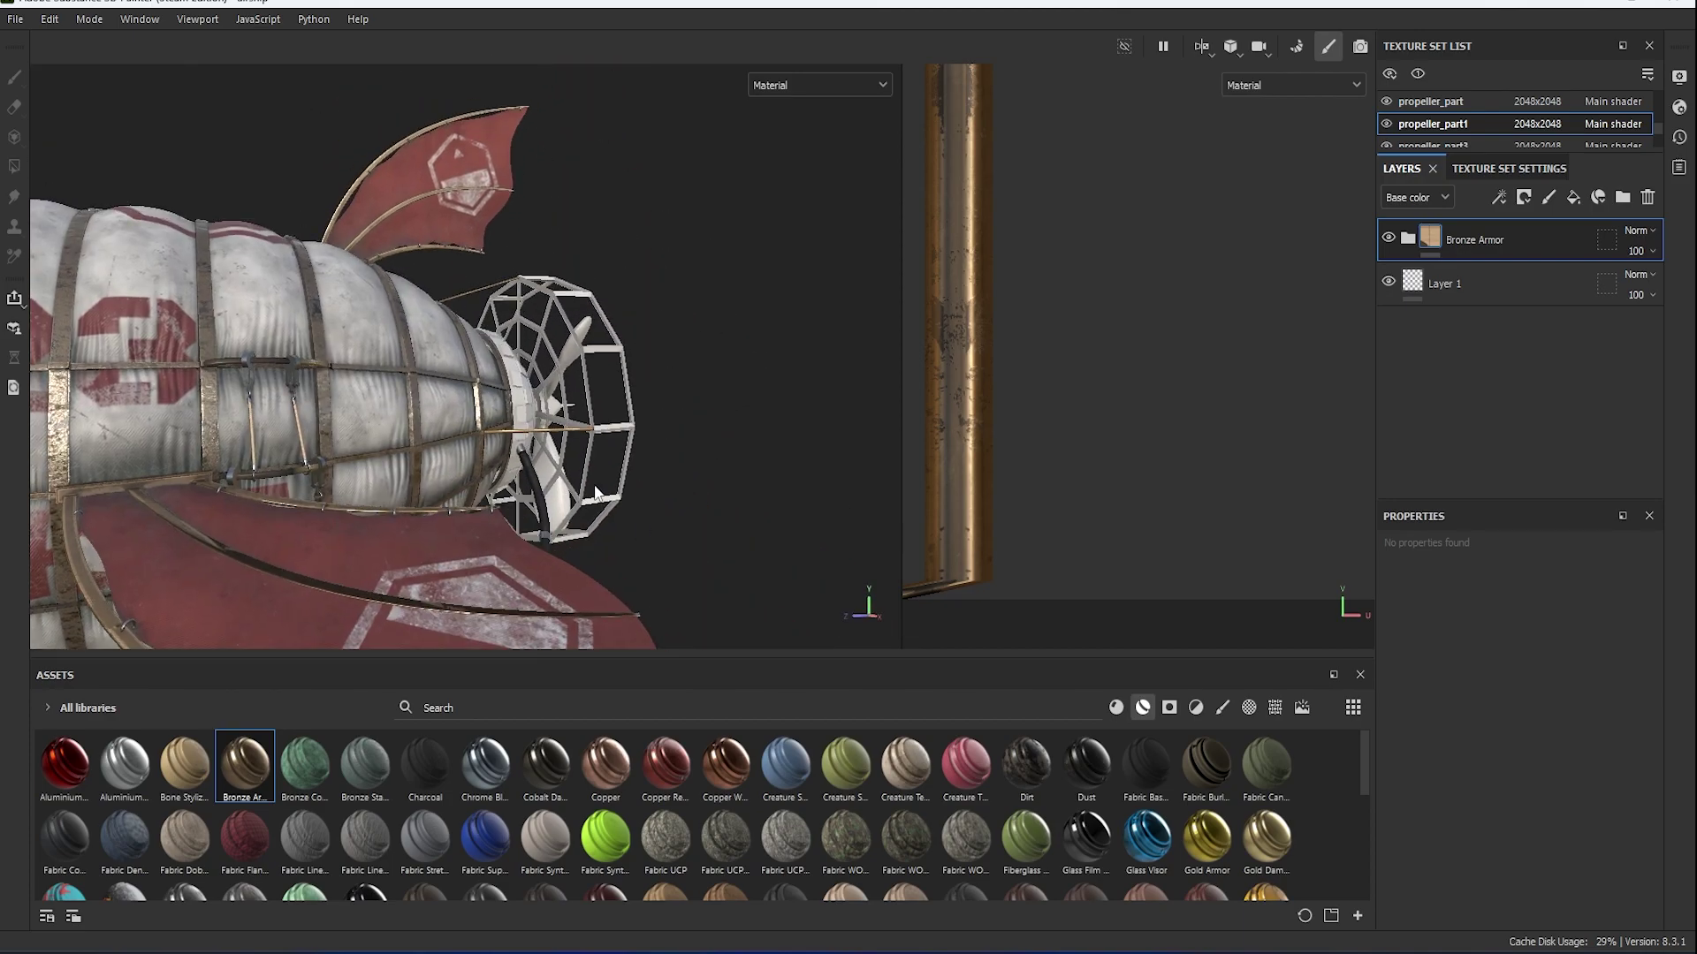
pyautogui.keyDown('alt'); pyautogui.moveTo(687, 323); pyautogui.dragTo(677, 543); pyautogui.keyUp('alt')
pyautogui.scroll(4, 677, 544)
pyautogui.keyDown('alt'); pyautogui.moveTo(676, 544); pyautogui.dragTo(719, 520, button='middle'); pyautogui.keyUp('alt')
pyautogui.click(1408, 237)
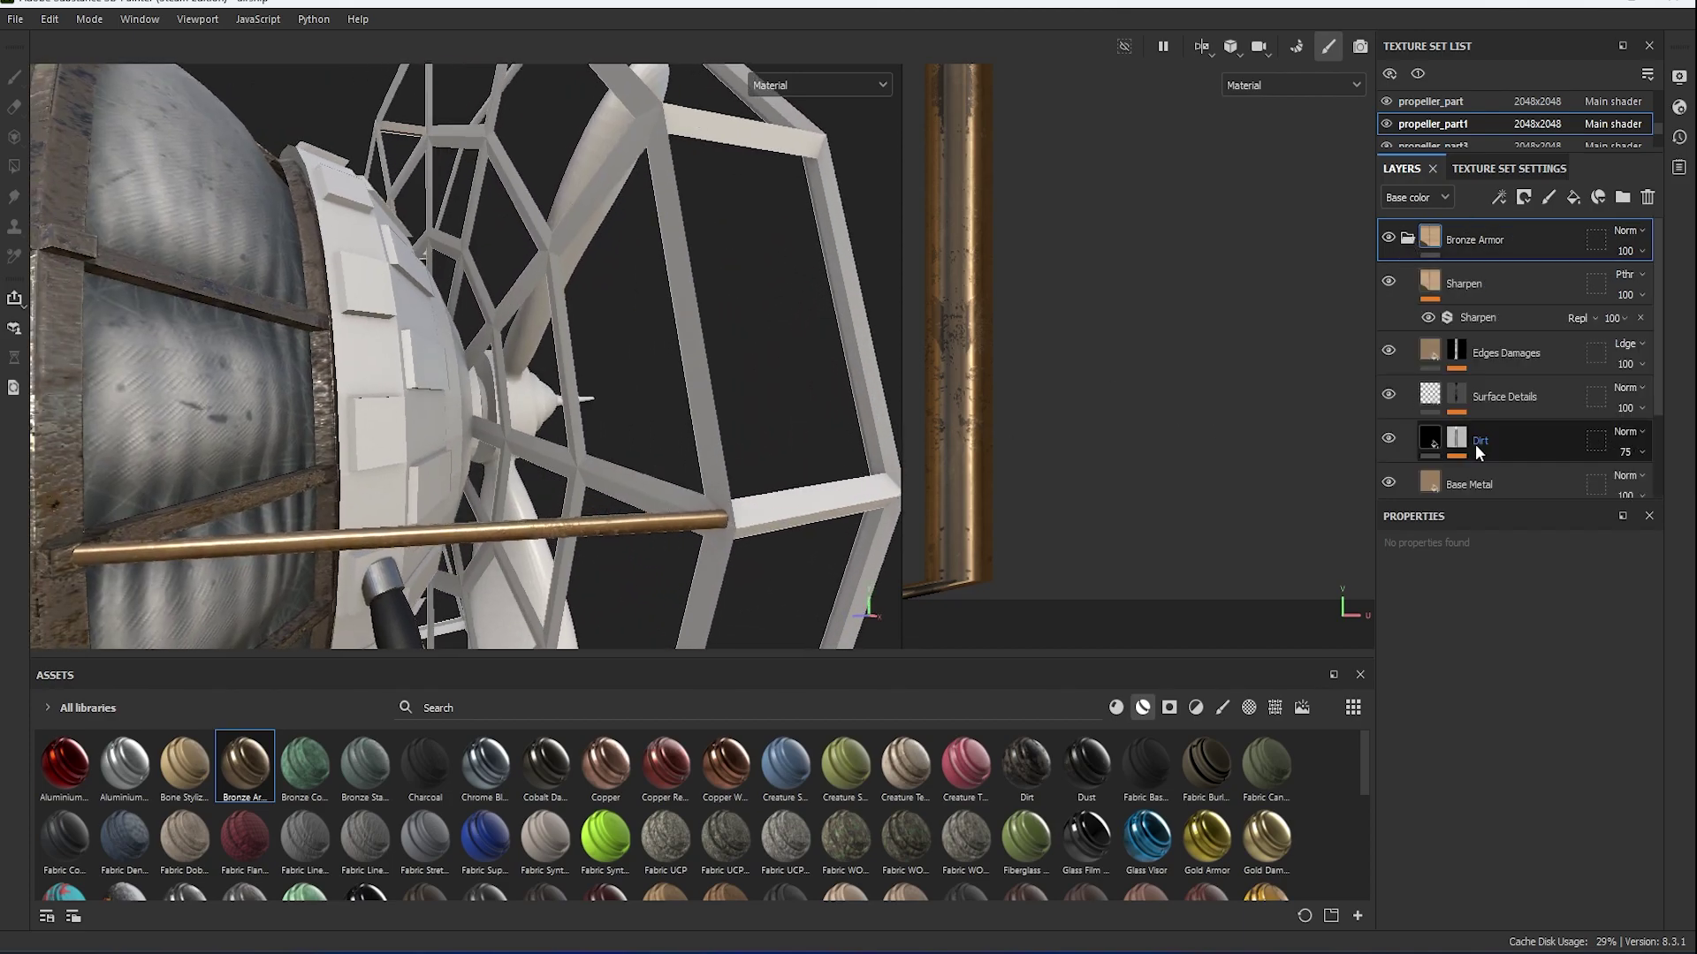
pyautogui.click(1472, 438)
pyautogui.click(1537, 743)
pyautogui.click(1329, 726)
pyautogui.click(1514, 589)
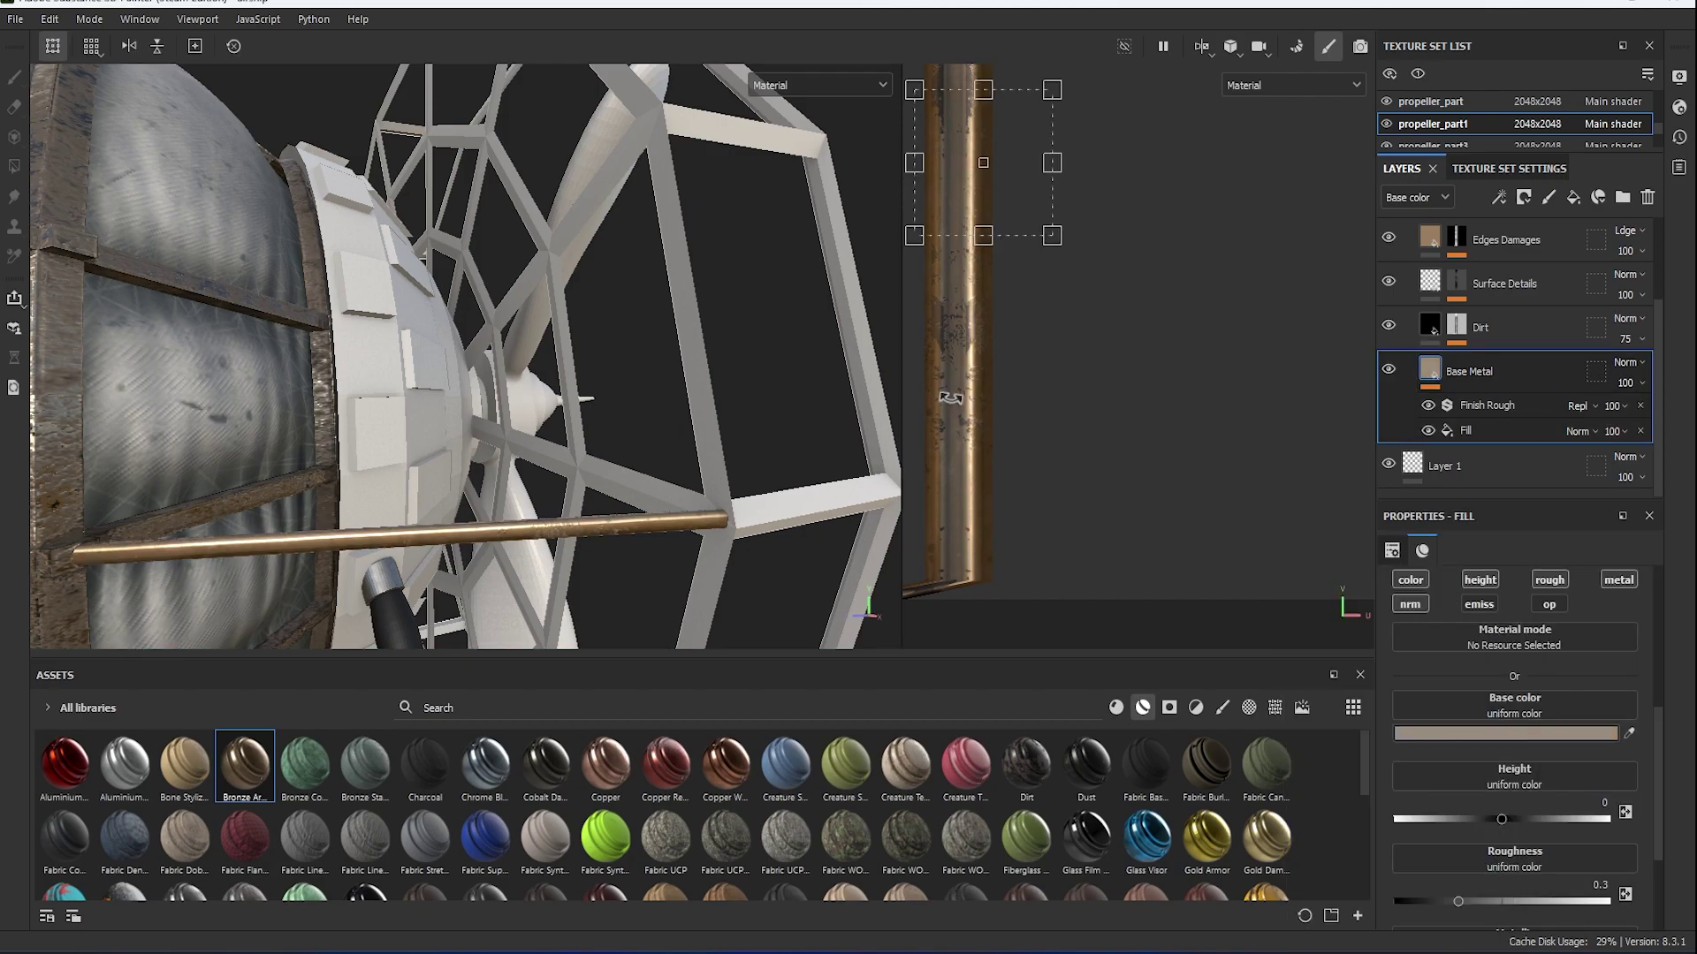
# Apply Bronze Armor to the propeller and fine-tune its Base Metal colour.
pyautogui.scroll(-5, 761, 414)
pyautogui.moveTo(760, 414)
pyautogui.keyDown('alt'); pyautogui.mouseDown()
pyautogui.moveTo(787, 387)
pyautogui.moveTo(902, 375)
pyautogui.moveTo(1115, 389)
pyautogui.mouseUp(); pyautogui.keyUp('alt')
pyautogui.keyDown('alt'); pyautogui.moveTo(996, 405); pyautogui.dragTo(796, 424); pyautogui.keyUp('alt')
pyautogui.press('1')
pyautogui.scroll(5, 575, 424)
pyautogui.moveTo(244, 765); pyautogui.dragTo(581, 498)
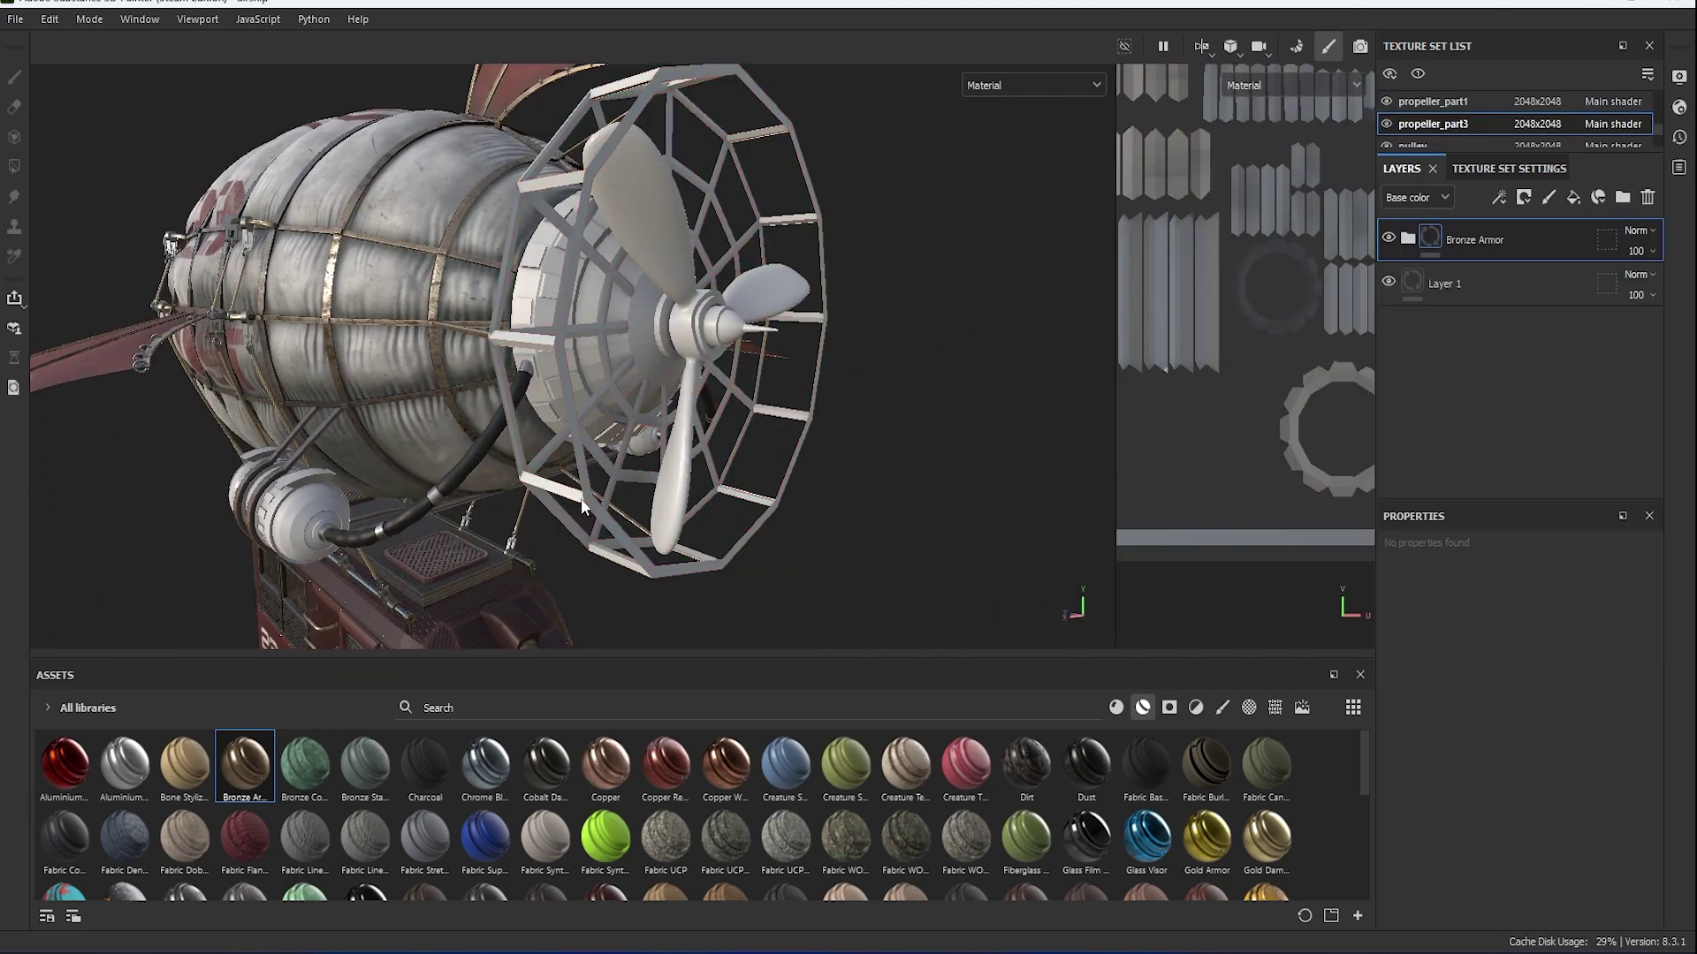
pyautogui.click(1407, 238)
pyautogui.click(1469, 371)
pyautogui.click(1414, 732)
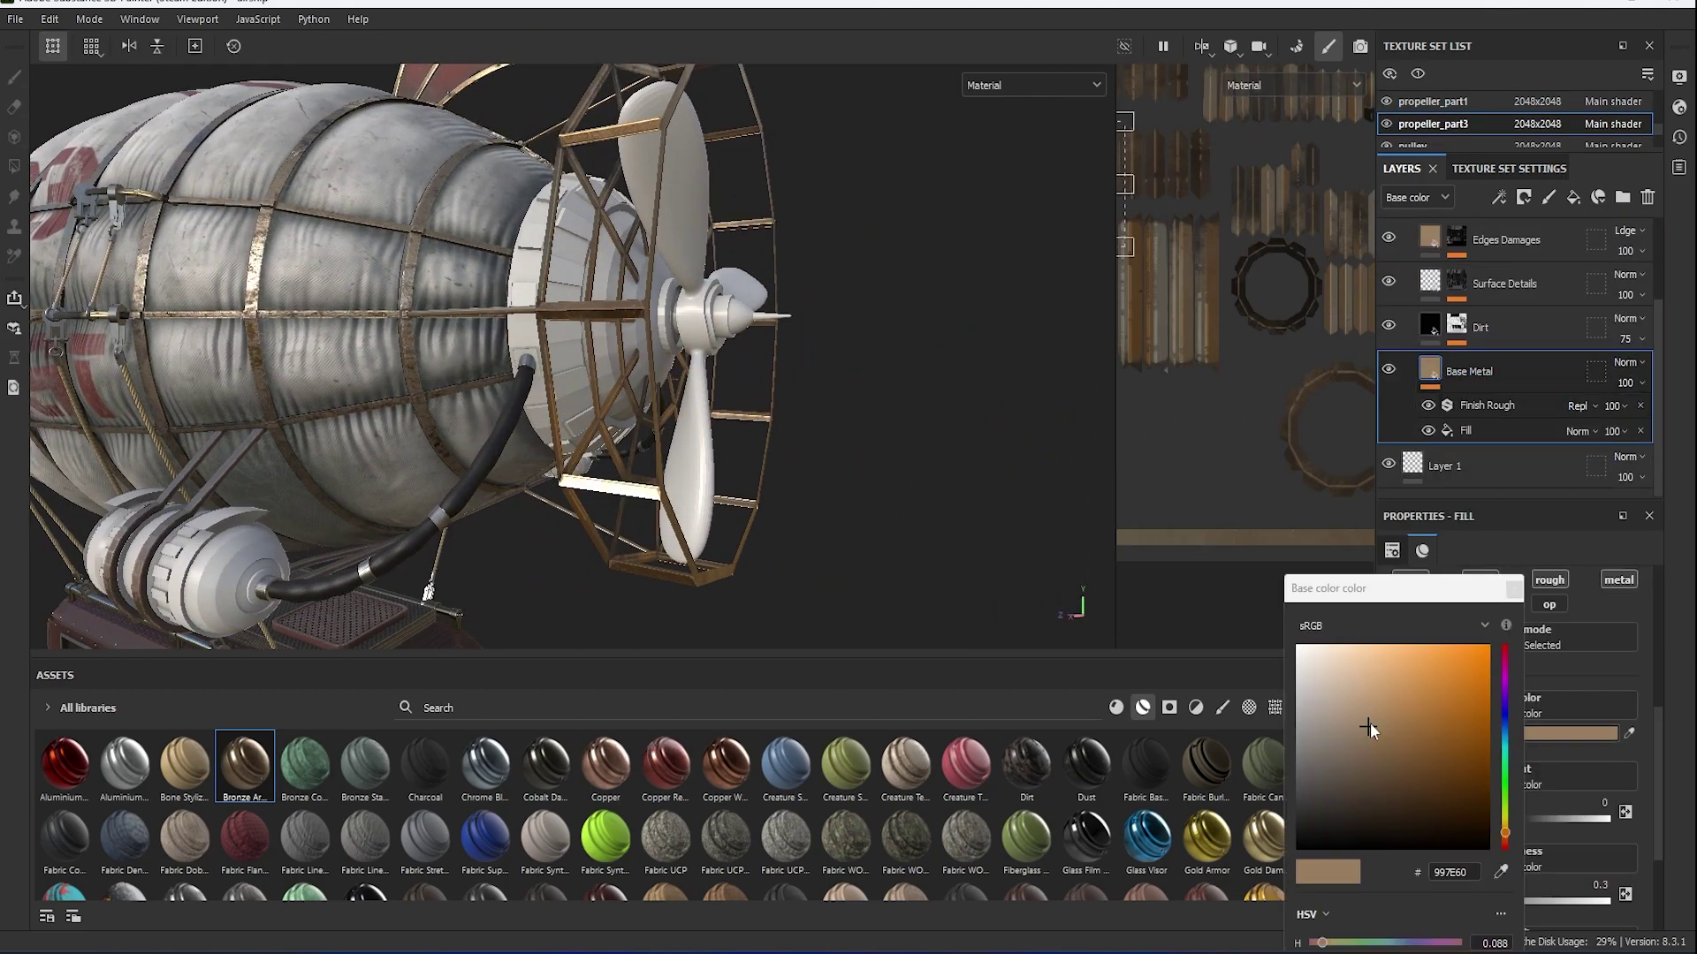
pyautogui.click(1322, 720)
# Apply Steel Medieval Stylized to the propeller hub with Base Metal roughness and metallic at 1.
pyautogui.keyDown('alt'); pyautogui.moveTo(769, 439); pyautogui.dragTo(707, 477); pyautogui.keyUp('alt')
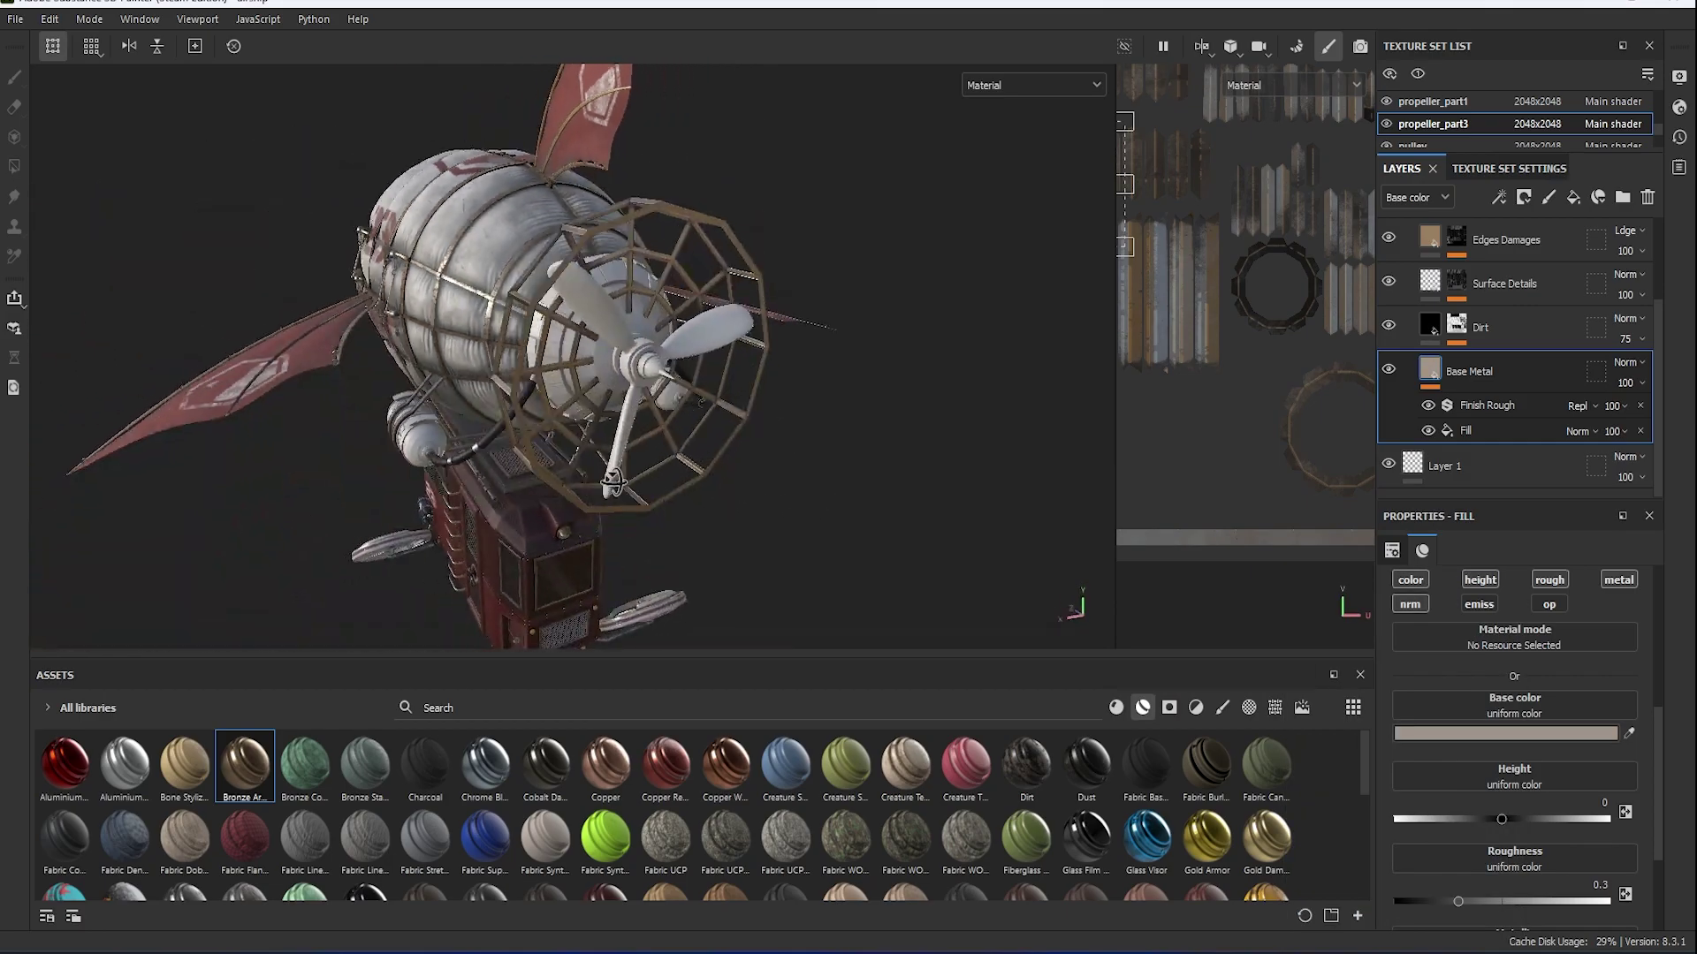
pyautogui.scroll(5, 569, 363)
pyautogui.scroll(-10, 1086, 795)
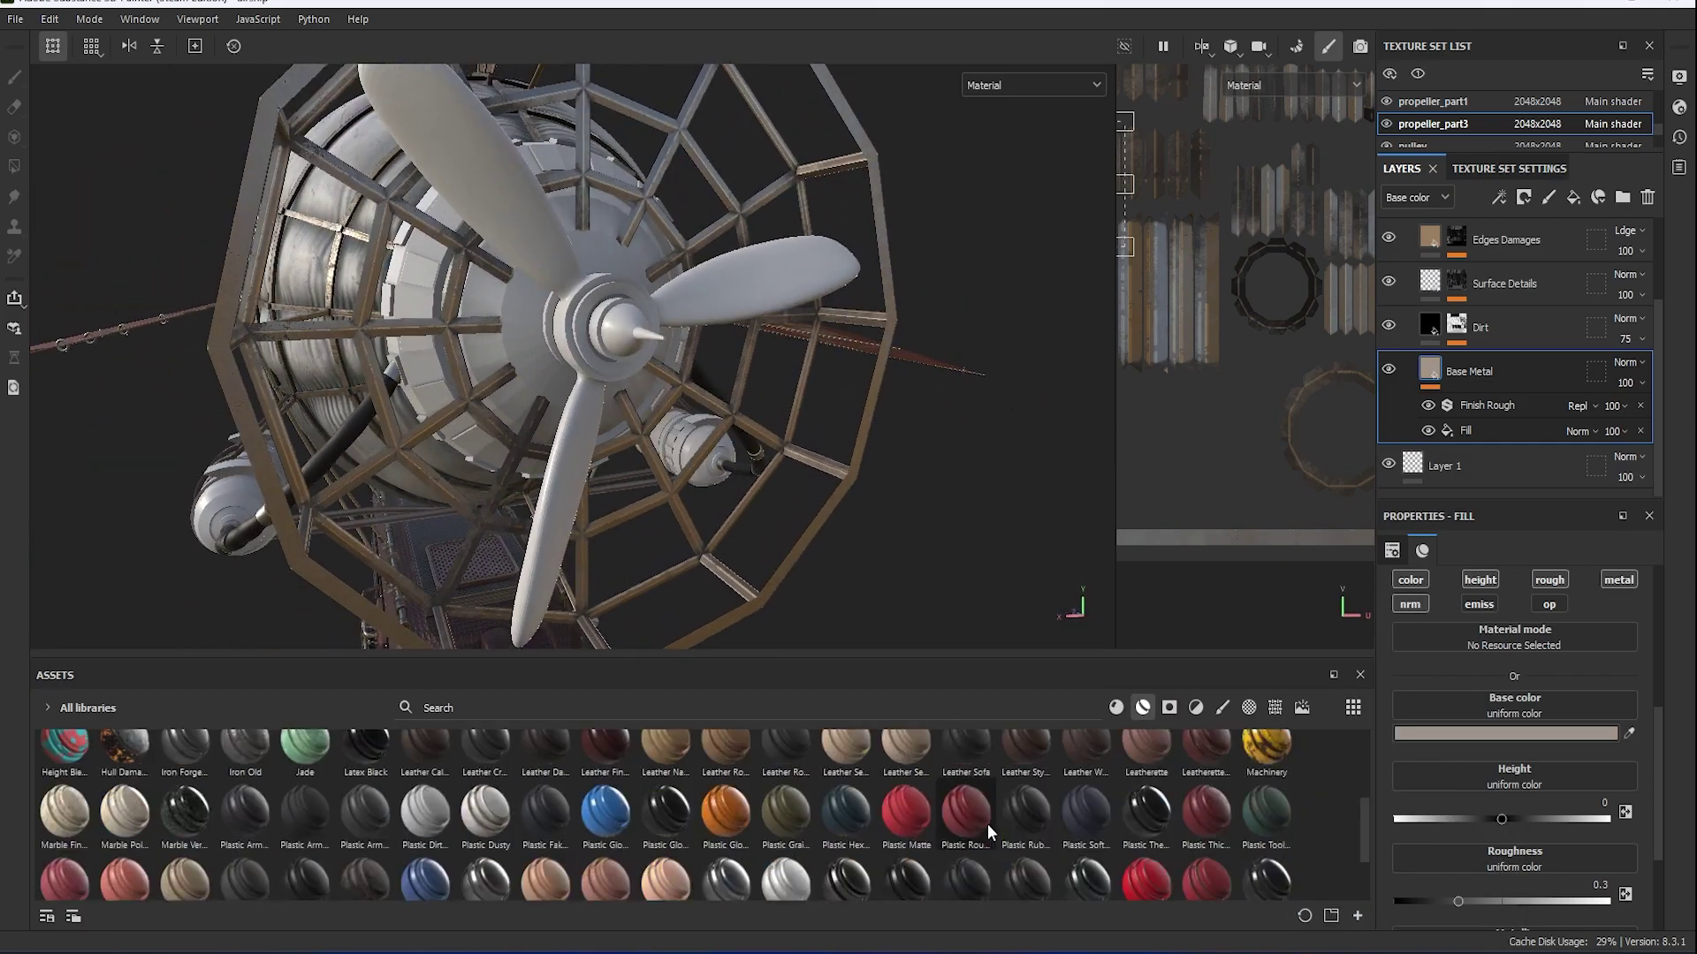
pyautogui.moveTo(1086, 787)
pyautogui.mouseDown()
pyautogui.moveTo(628, 336)
pyautogui.moveTo(741, 391)
pyautogui.moveTo(1095, 351)
pyautogui.mouseUp()
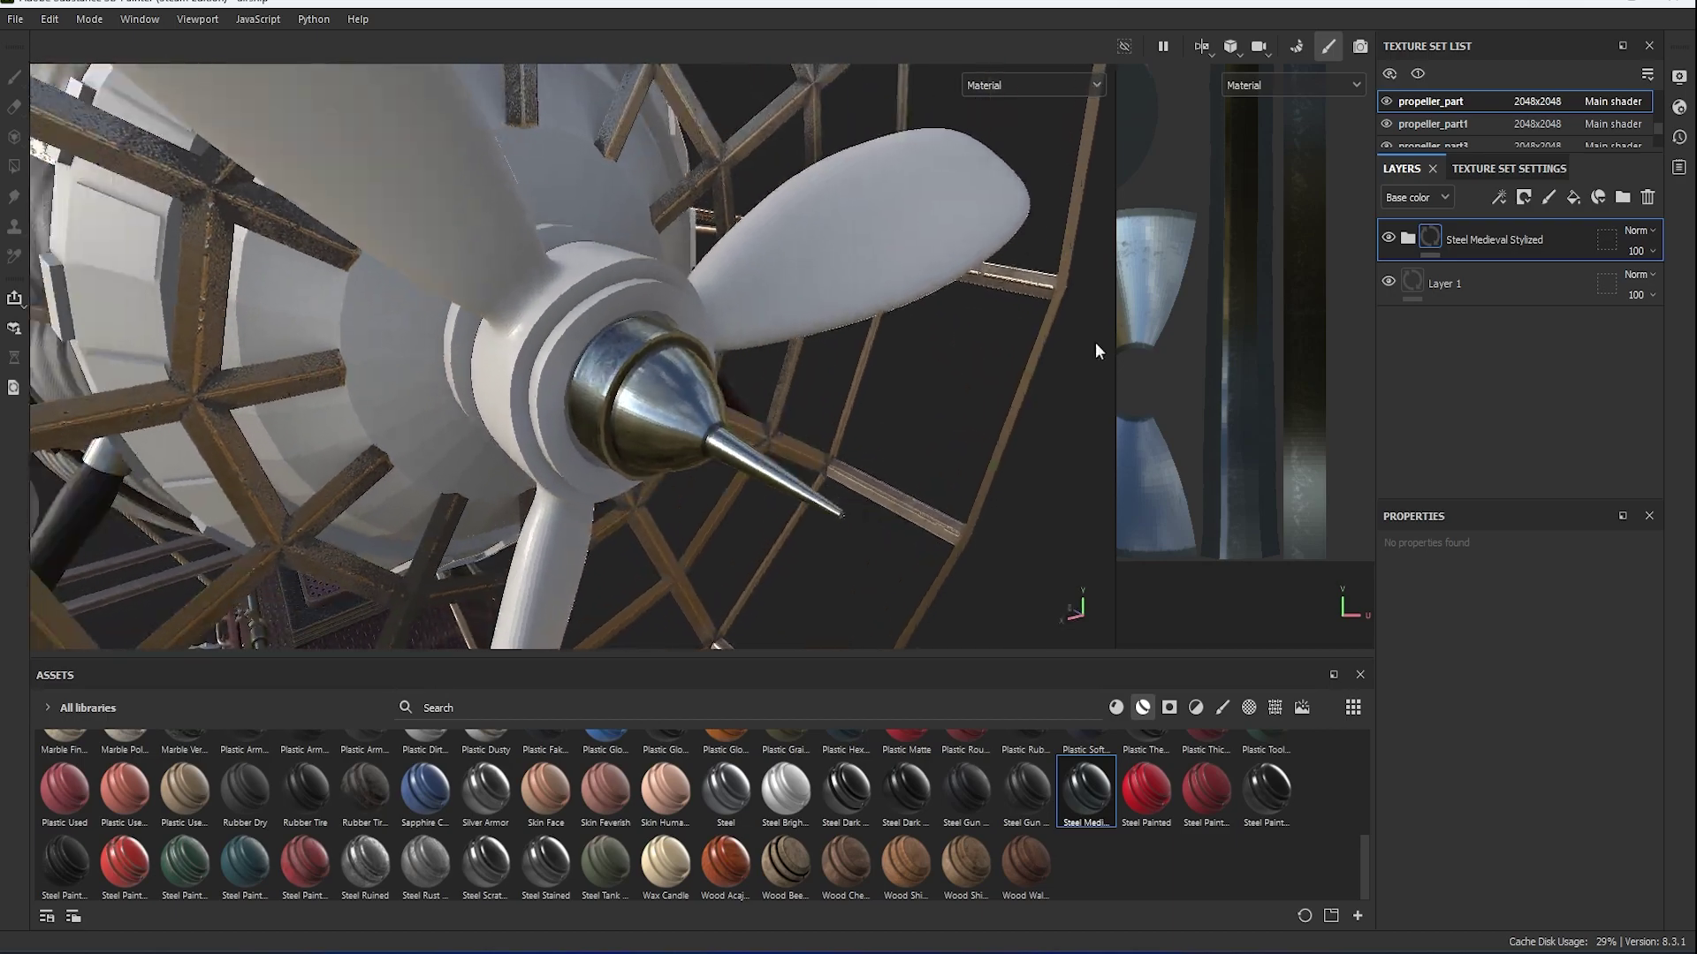
pyautogui.click(1454, 384)
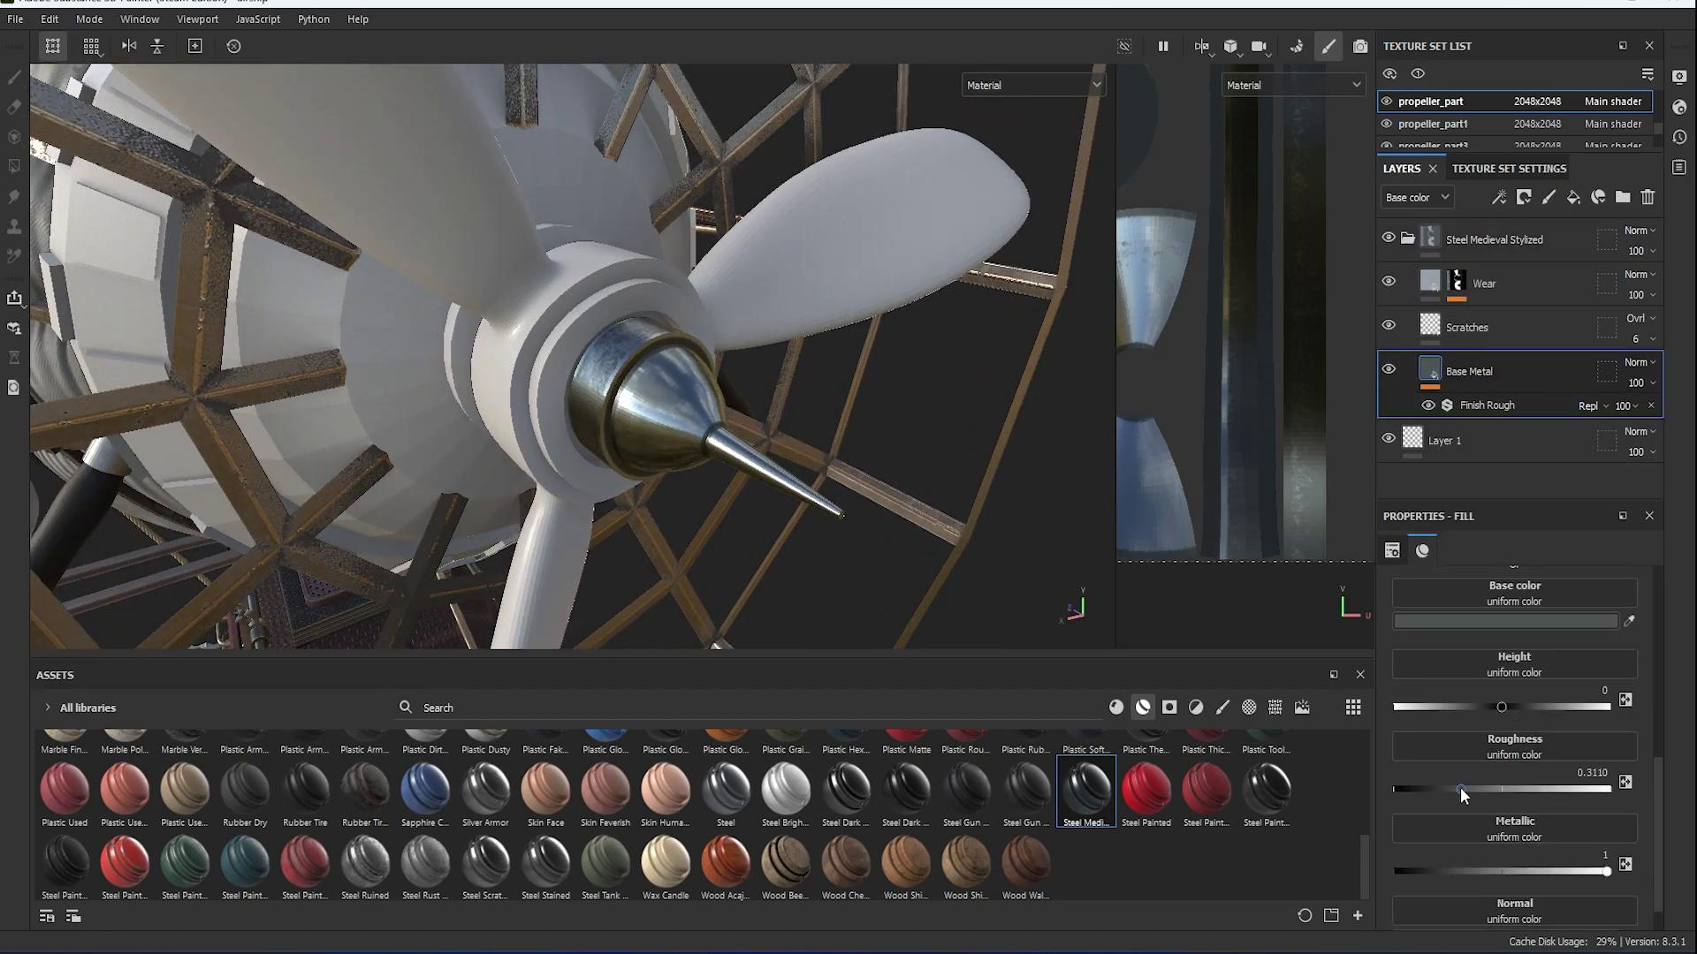
pyautogui.moveTo(1460, 787); pyautogui.dragTo(1568, 789)
pyautogui.moveTo(795, 425)
pyautogui.keyDown('alt'); pyautogui.mouseDown()
pyautogui.moveTo(587, 446)
pyautogui.moveTo(814, 424)
pyautogui.mouseUp(); pyautogui.keyUp('alt')
pyautogui.moveTo(1607, 872); pyautogui.dragTo(1539, 871)
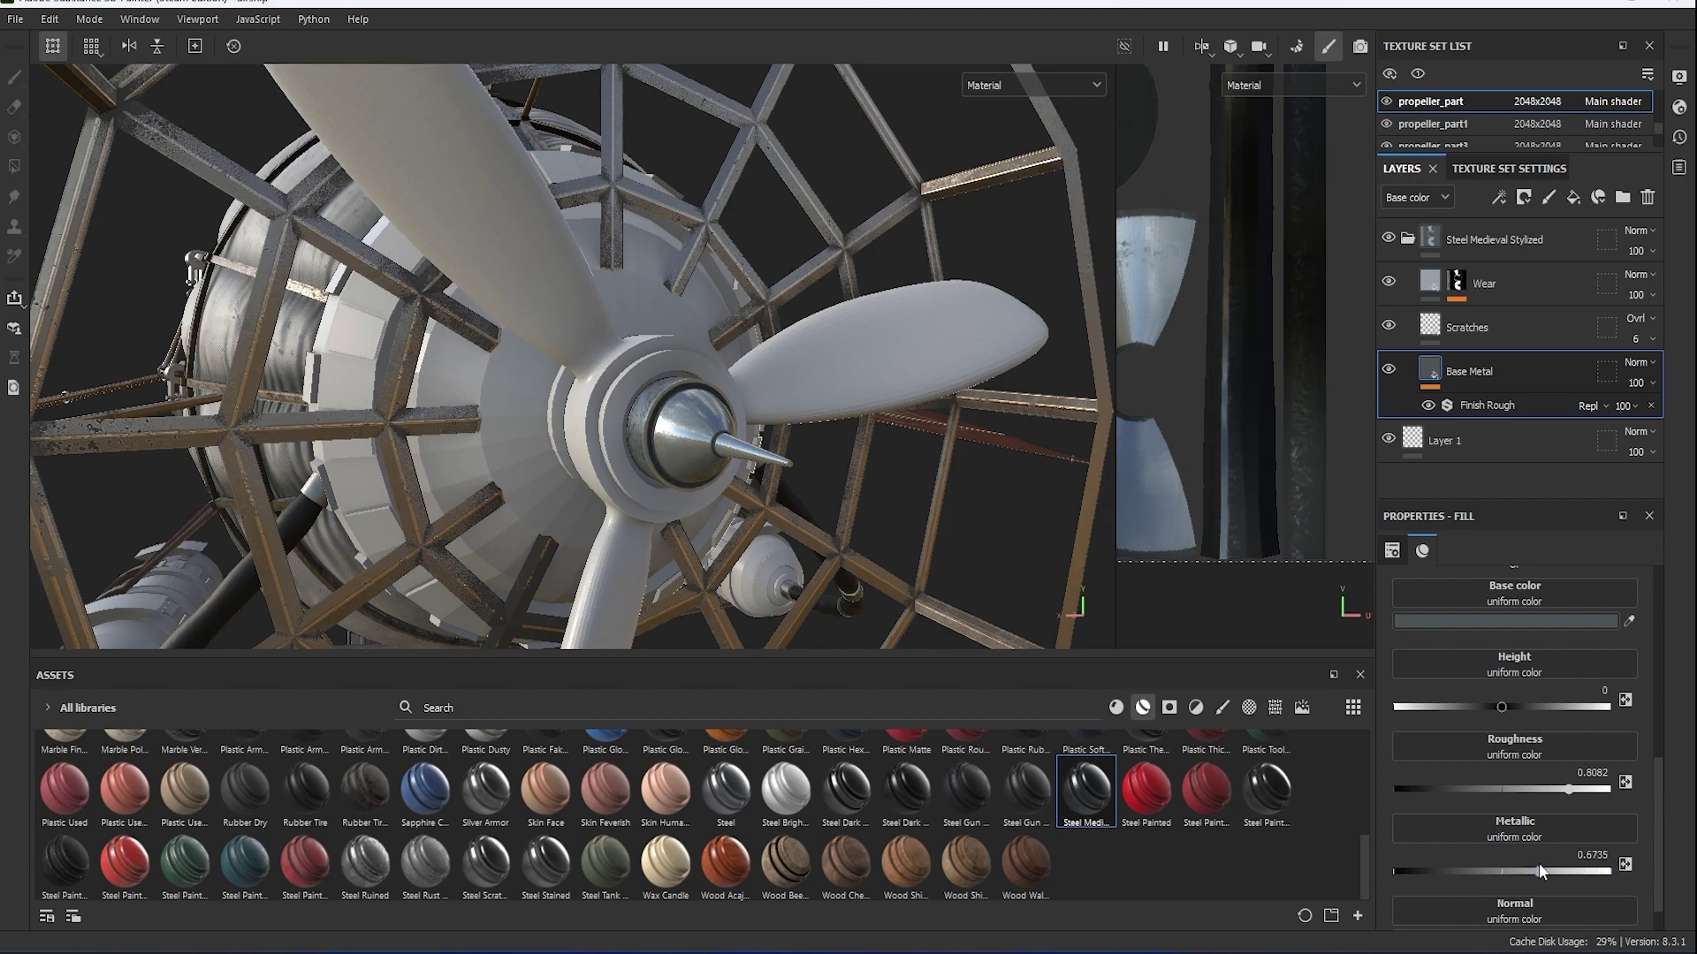
pyautogui.keyDown('alt'); pyautogui.moveTo(884, 495); pyautogui.dragTo(791, 513); pyautogui.keyUp('alt')
pyautogui.moveTo(1540, 871); pyautogui.dragTo(1651, 882)
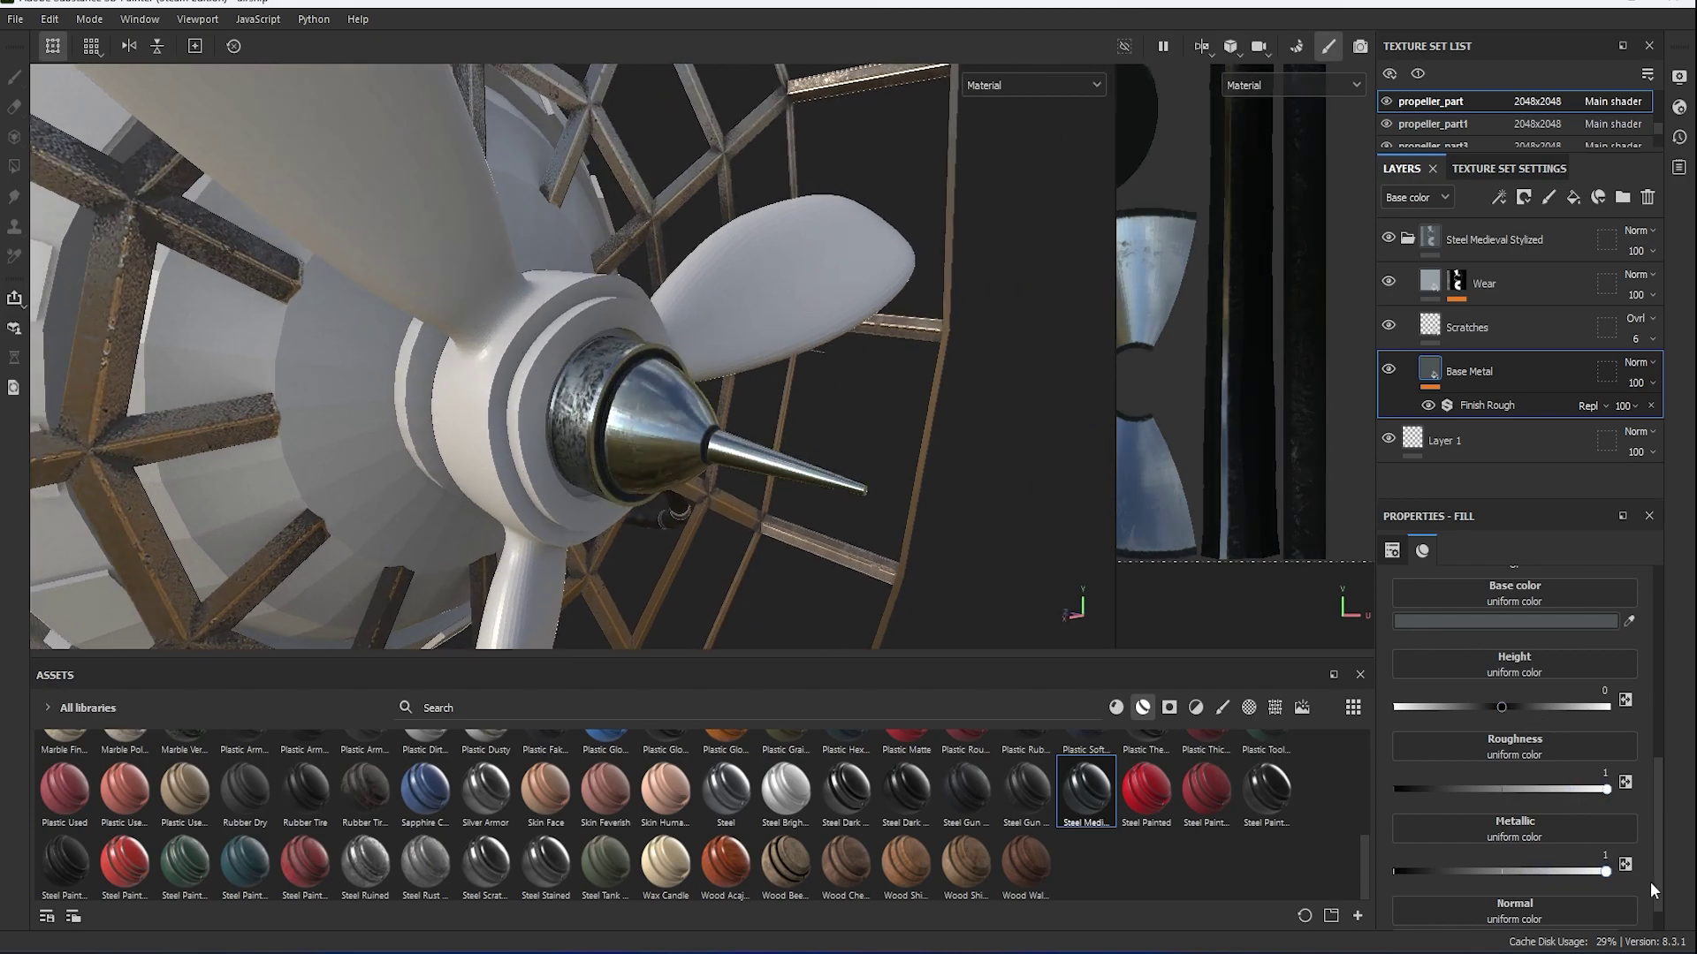
pyautogui.keyDown('alt'); pyautogui.moveTo(884, 495); pyautogui.dragTo(447, 486); pyautogui.keyUp('alt')
# Tint the hub's Base Metal a tan colour, 807049.
pyautogui.click(1482, 622)
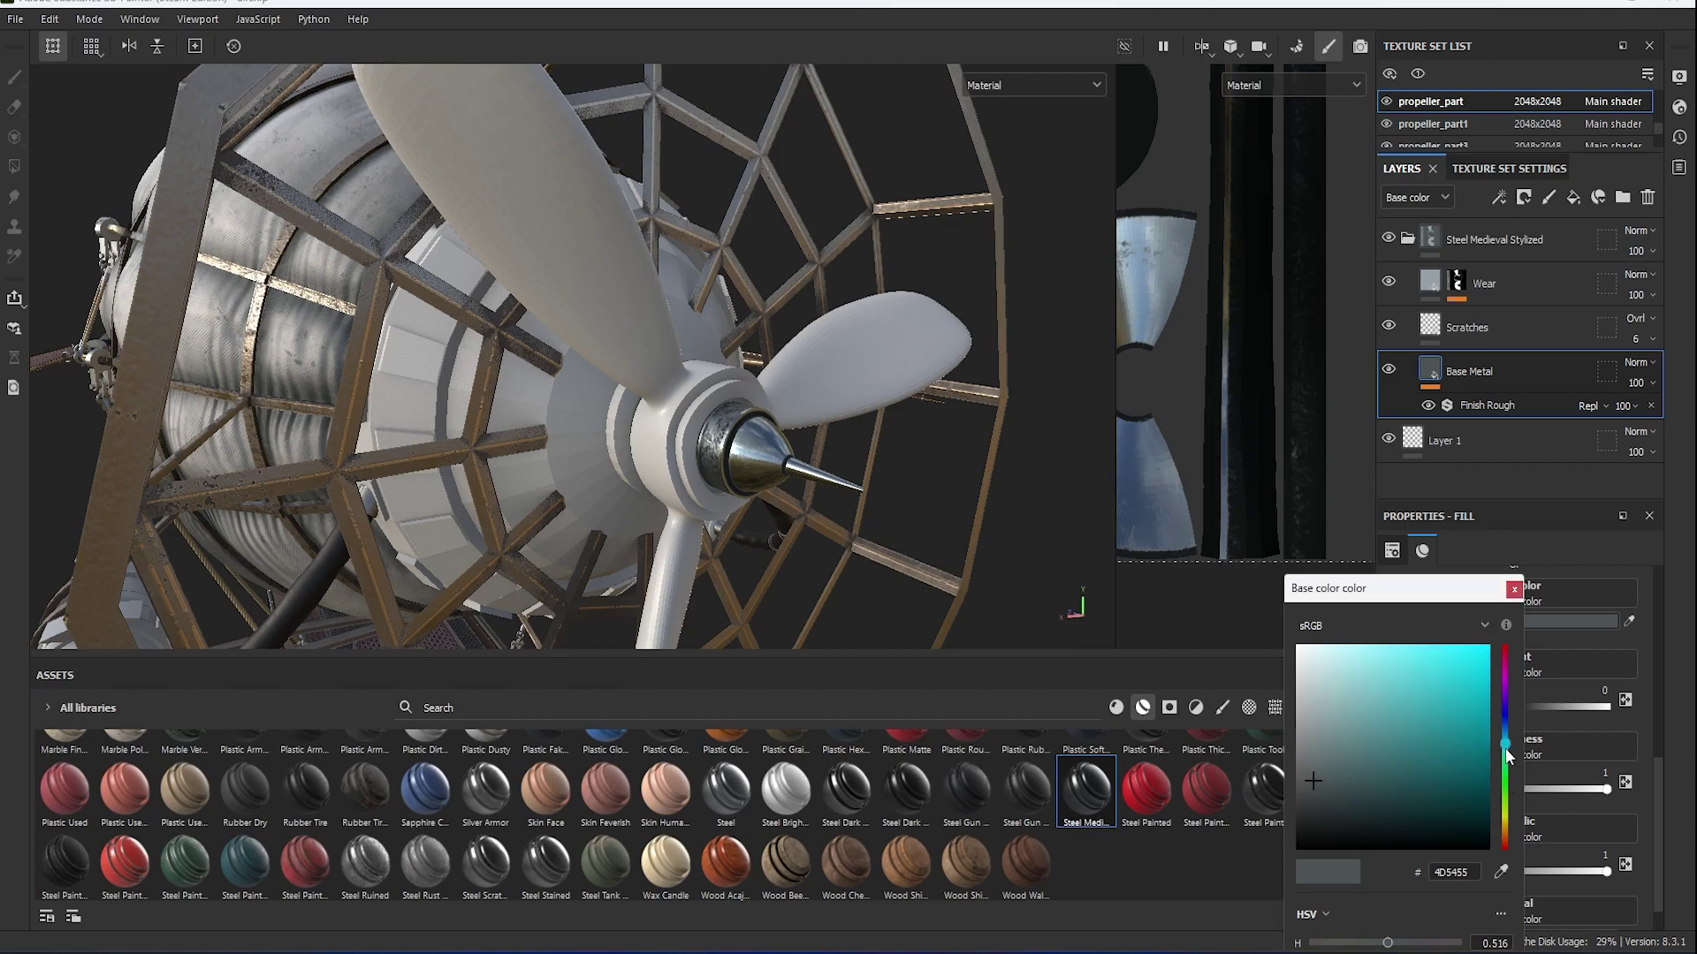
pyautogui.moveTo(1506, 819); pyautogui.dragTo(1504, 824)
pyautogui.moveTo(1319, 760); pyautogui.dragTo(1371, 728)
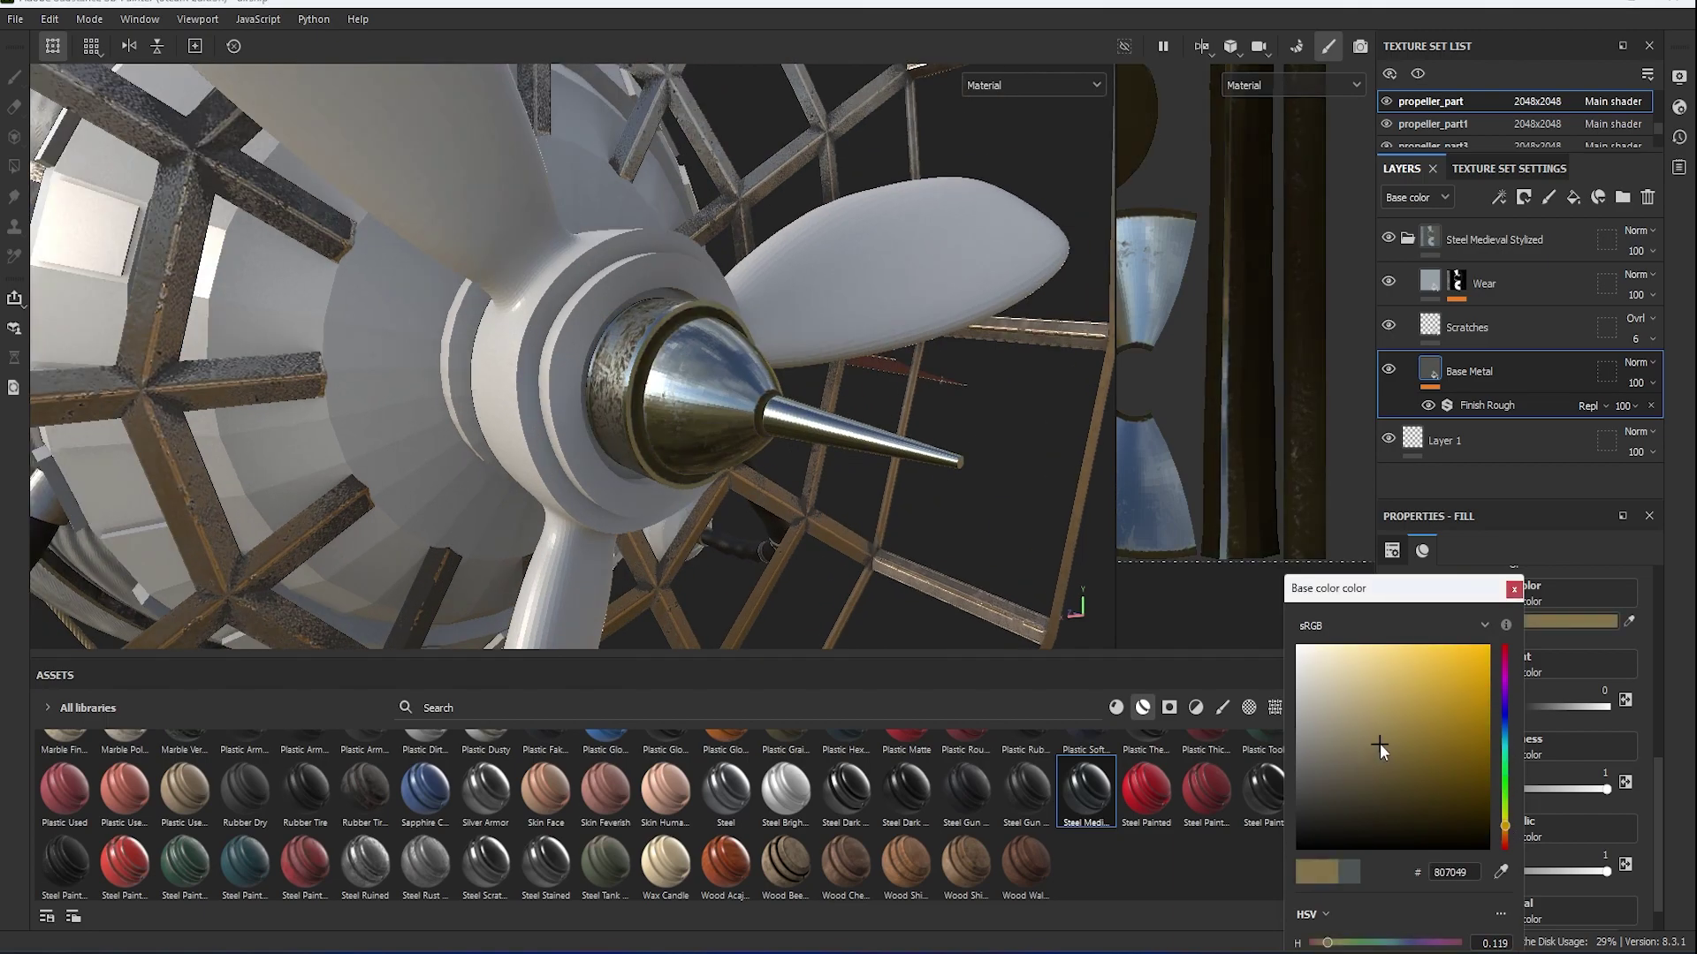
pyautogui.click(1514, 588)
# Apply Steel Dark Aged to the propeller and add a new fill layer.
pyautogui.moveTo(841, 474)
pyautogui.keyDown('alt'); pyautogui.mouseDown()
pyautogui.moveTo(342, 405)
pyautogui.moveTo(930, 438)
pyautogui.mouseUp(); pyautogui.keyUp('alt')
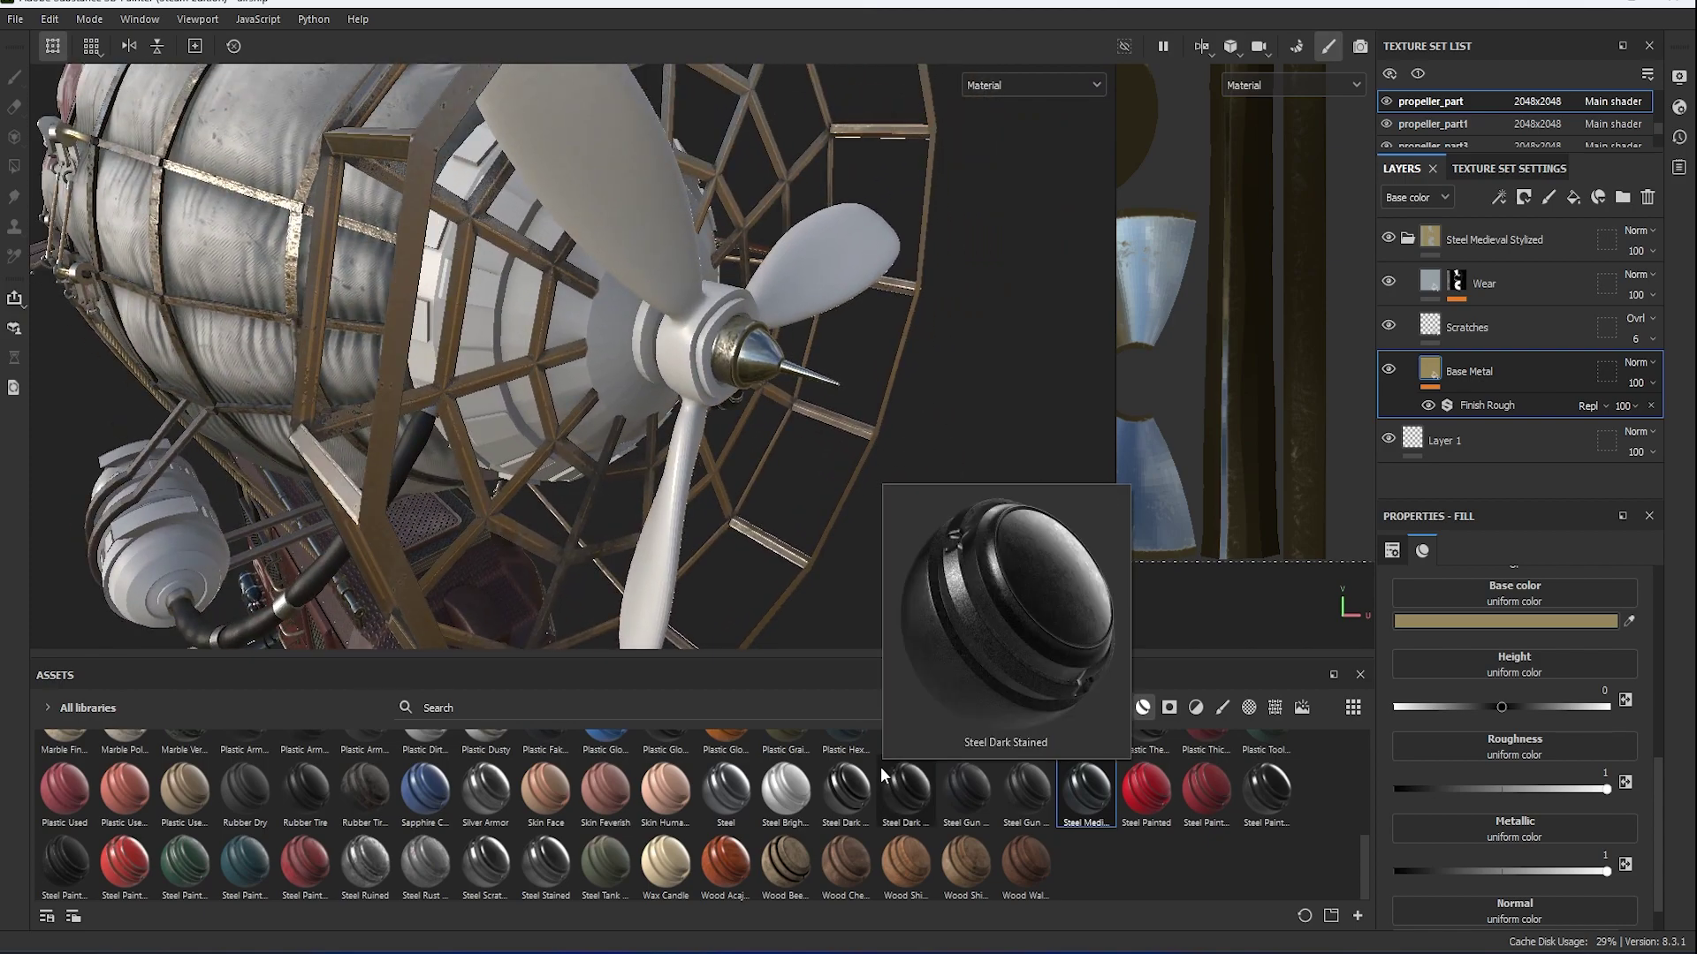
pyautogui.click(966, 795)
pyautogui.moveTo(845, 791)
pyautogui.mouseDown()
pyautogui.moveTo(698, 389)
pyautogui.moveTo(824, 449)
pyautogui.moveTo(1016, 459)
pyautogui.mouseUp()
pyautogui.click(1573, 197)
# Add a black mask to the new fill layer and switch to Polygon Fill mode.
pyautogui.rightClick(1432, 239)
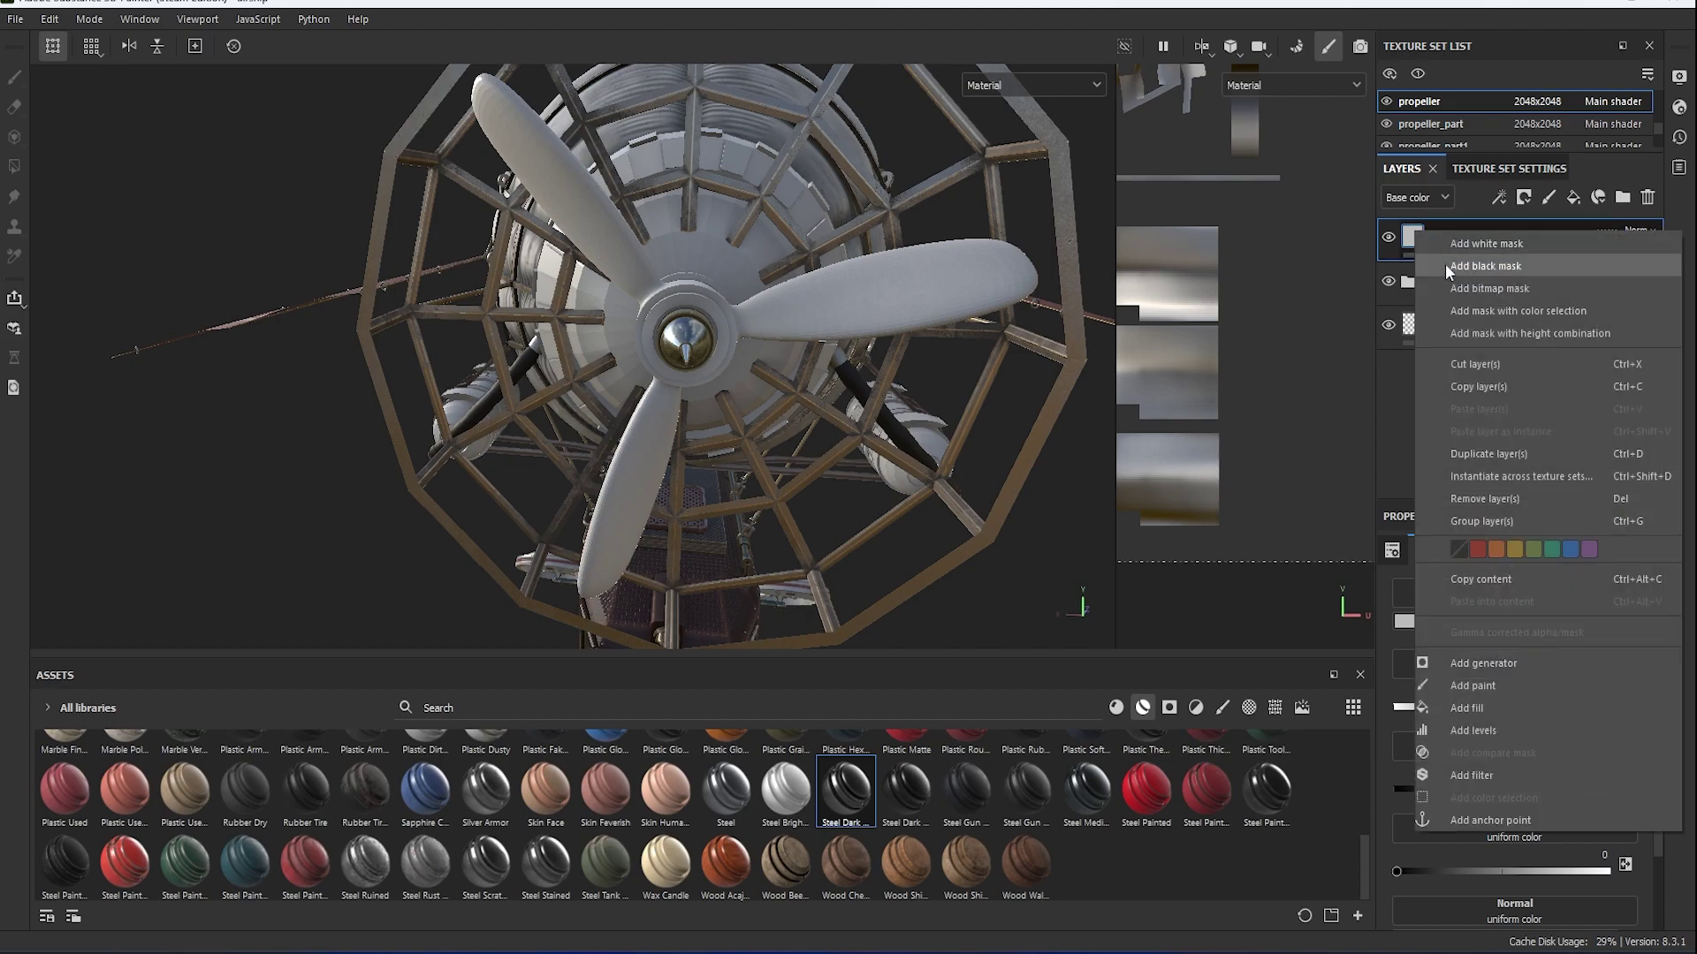
pyautogui.click(1445, 264)
pyautogui.press('4')
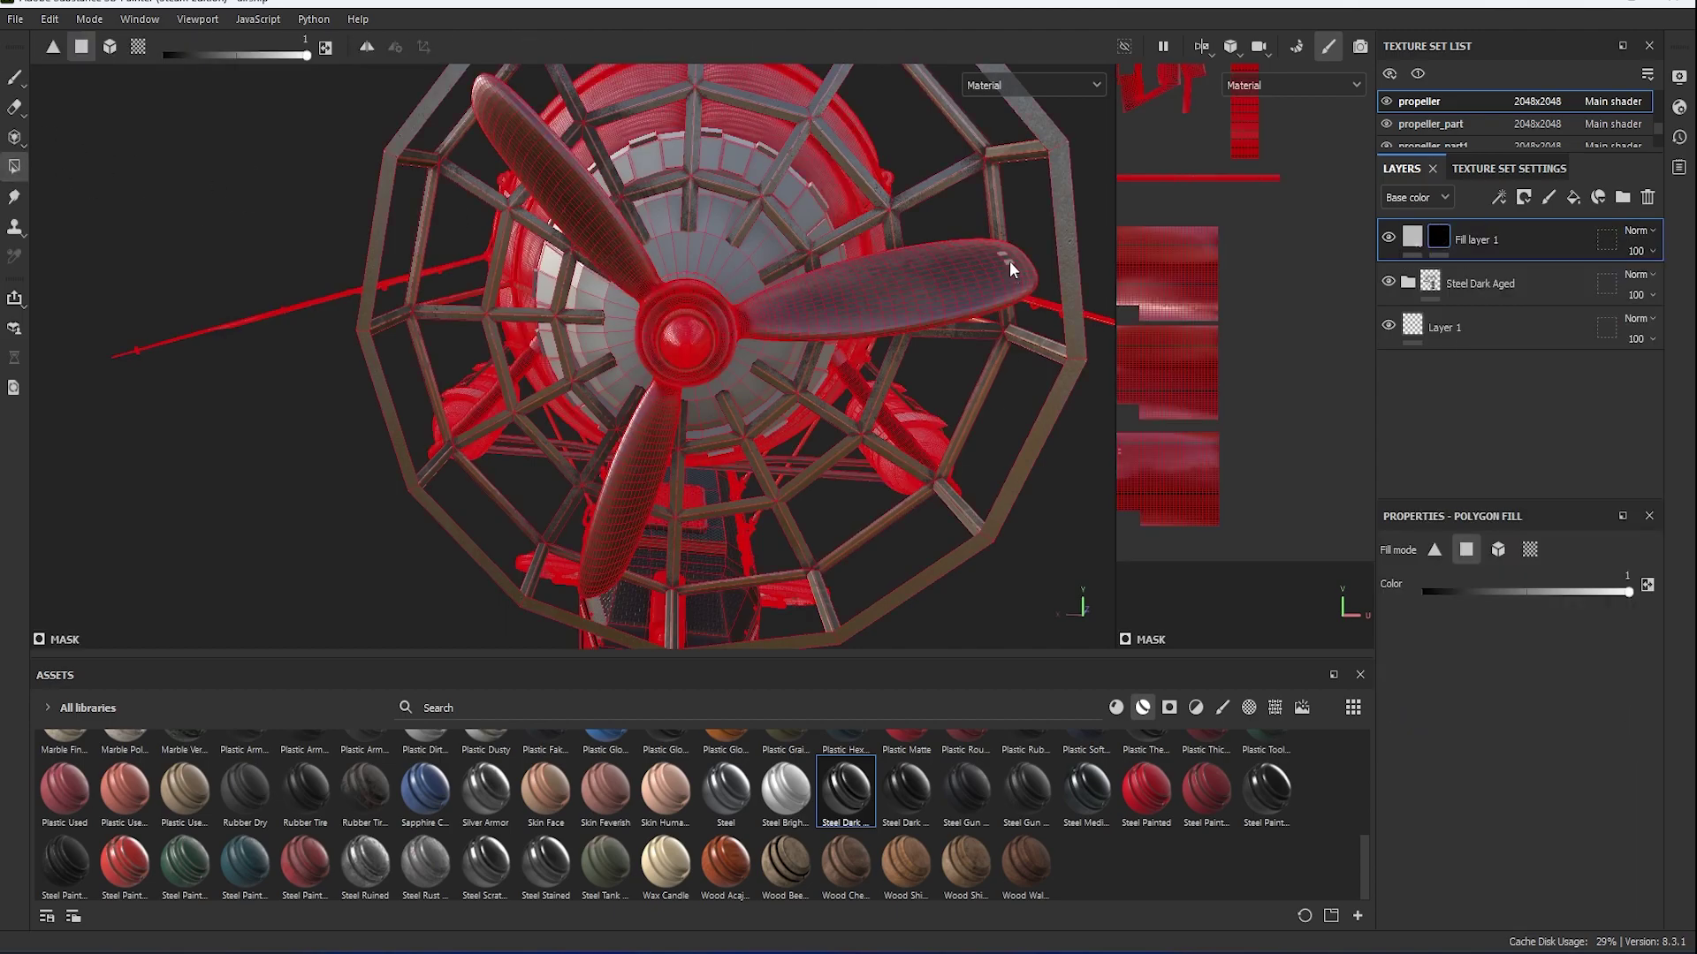
pyautogui.scroll(3, 1154, 383)
pyautogui.scroll(3, 1165, 291)
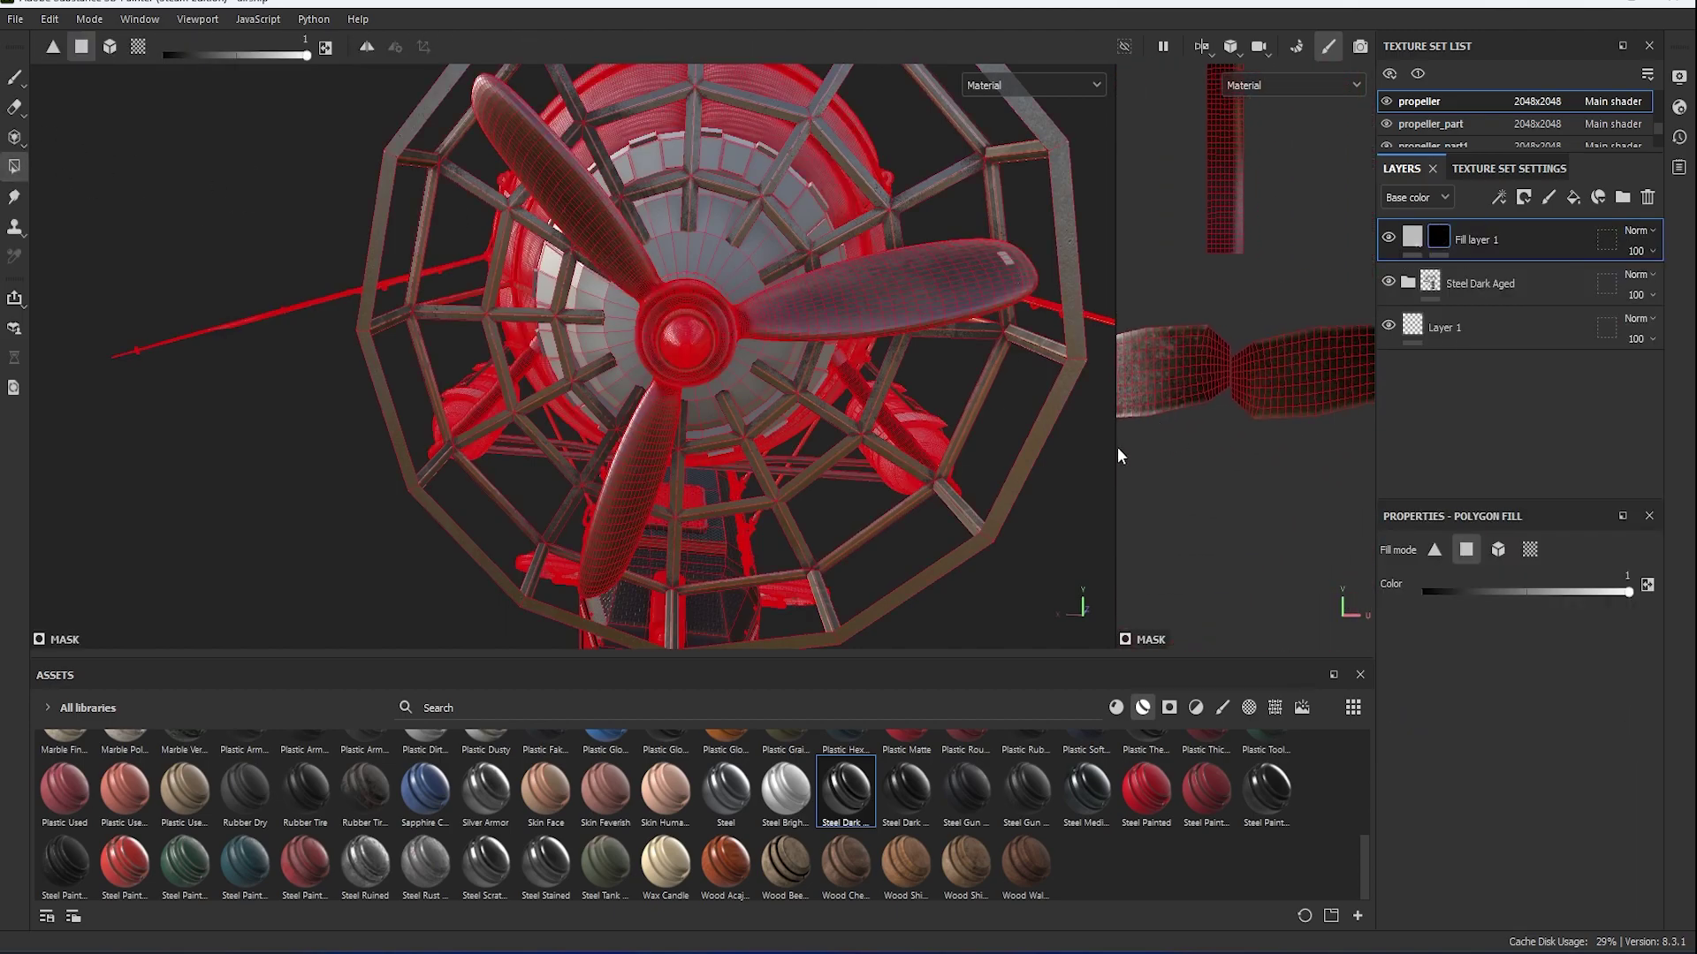
pyautogui.moveTo(1117, 448); pyautogui.dragTo(766, 457)
pyautogui.scroll(-3, 1072, 462)
pyautogui.scroll(-2, 1005, 405)
pyautogui.keyDown('alt'); pyautogui.moveTo(637, 398); pyautogui.dragTo(525, 390); pyautogui.keyUp('alt')
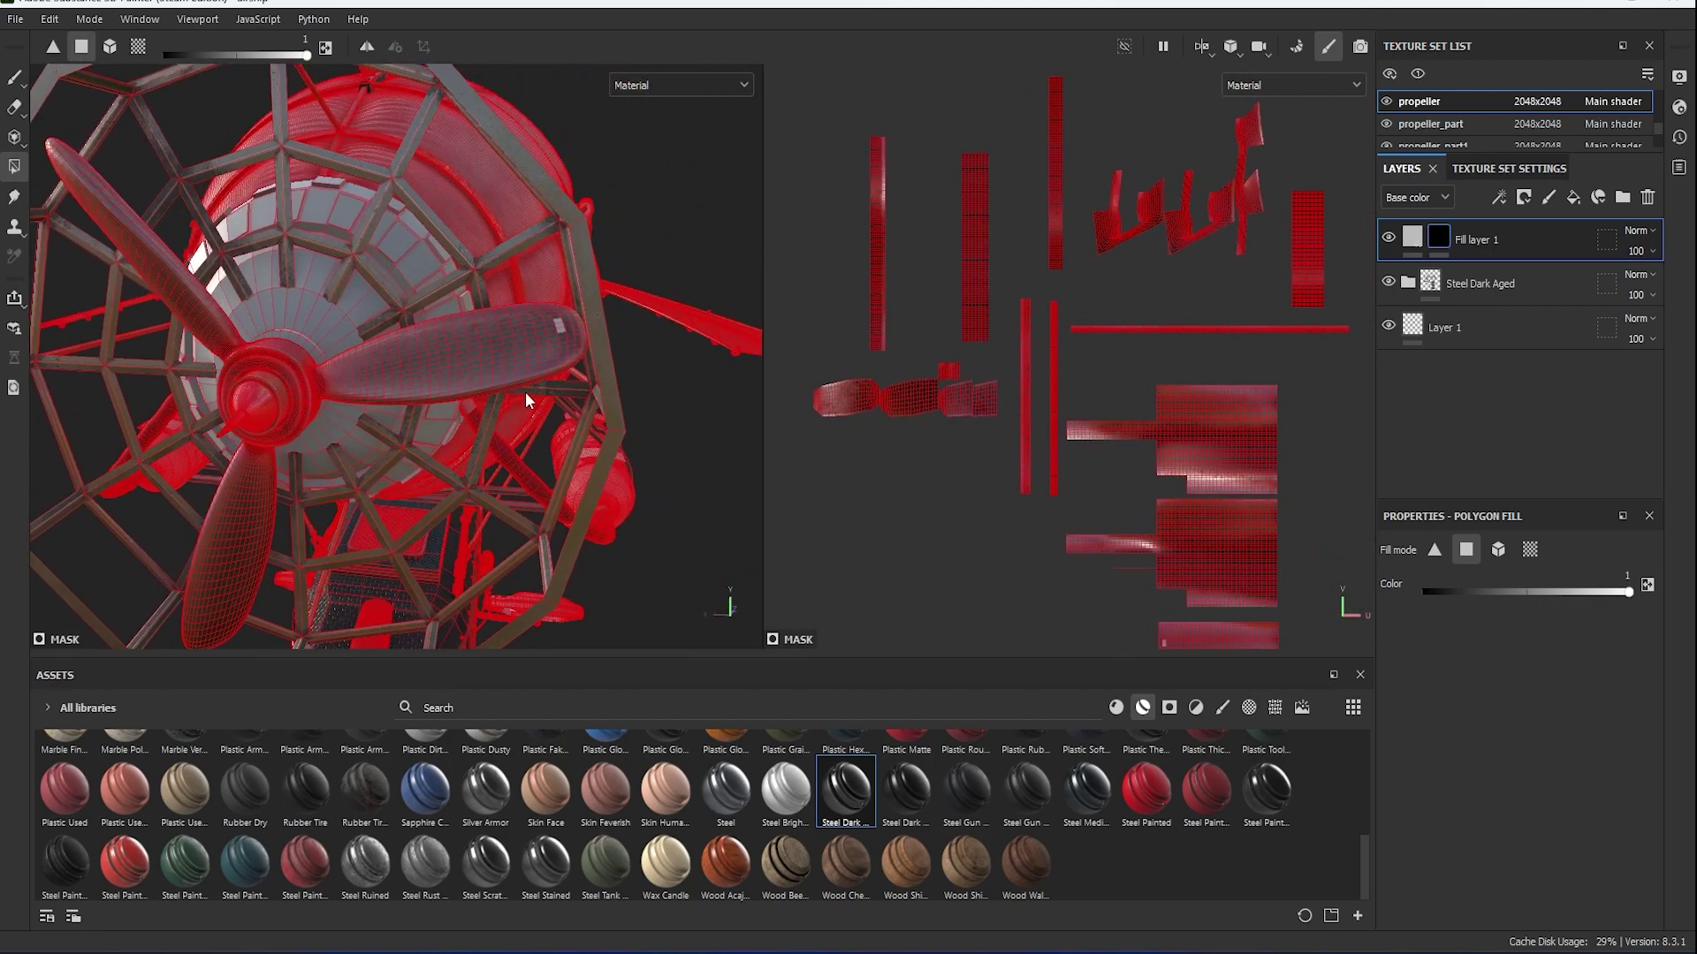
pyautogui.scroll(2, 1147, 635)
pyautogui.scroll(2, 1149, 456)
pyautogui.scroll(2, 1015, 474)
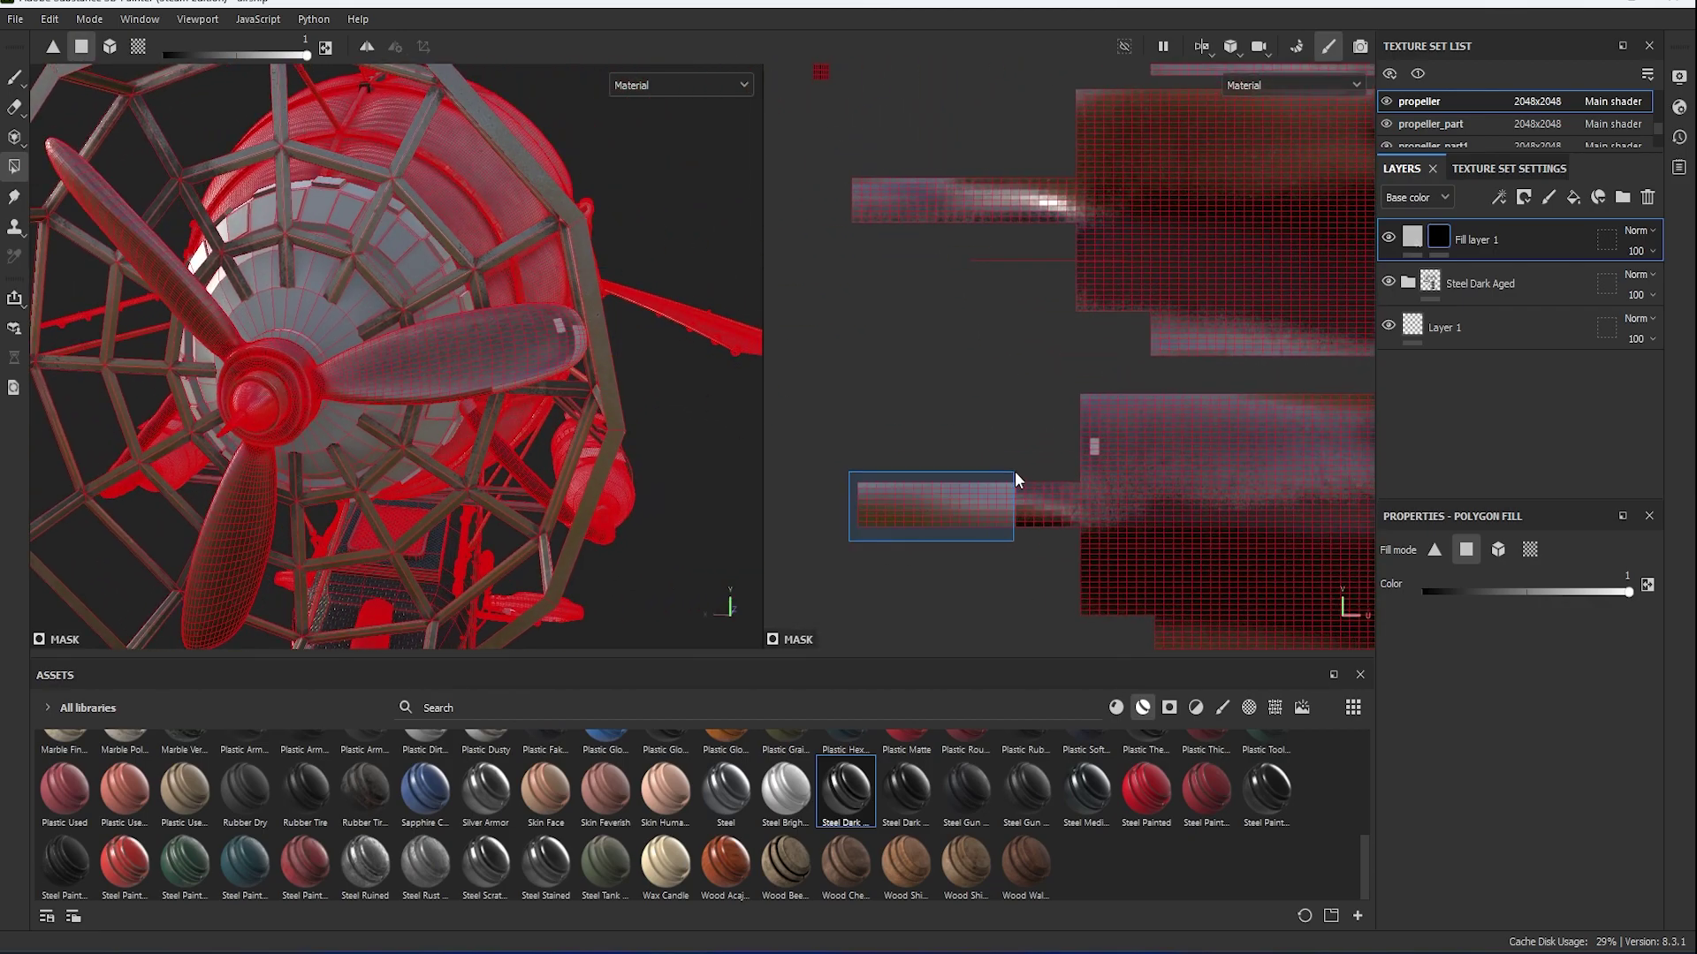
# Fill the propeller's blade-tip UV strips and polygons into the mask.
pyautogui.moveTo(1117, 398); pyautogui.dragTo(1116, 541)
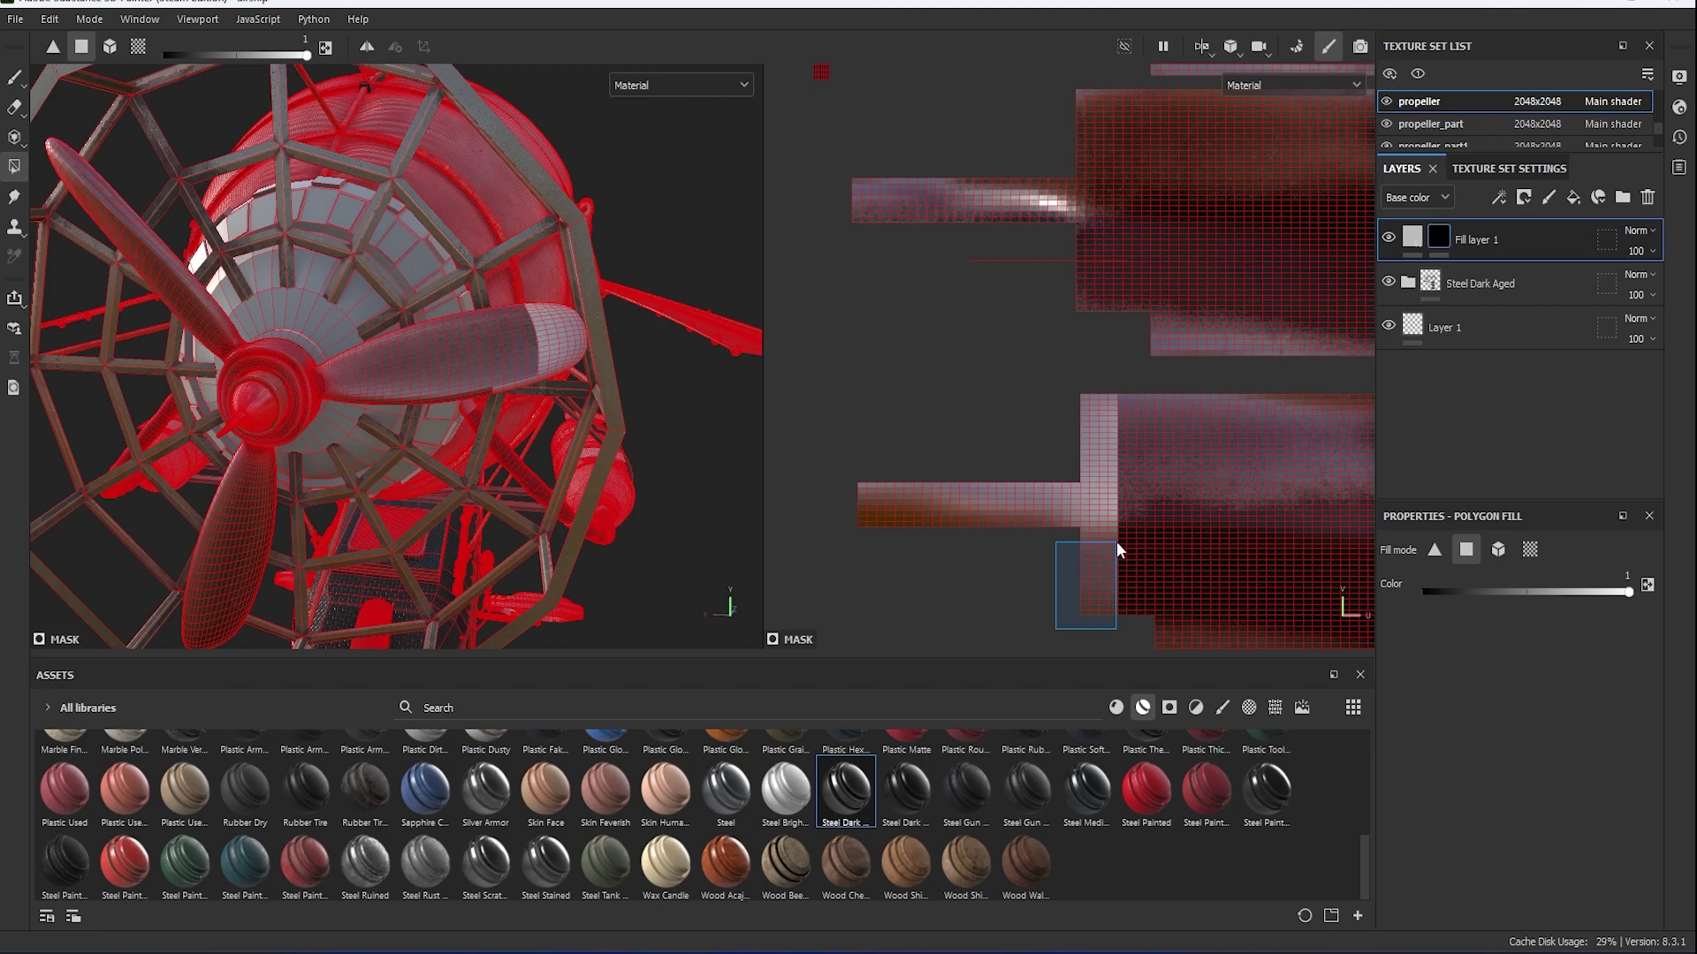
pyautogui.moveTo(707, 442)
pyautogui.keyDown('alt'); pyautogui.mouseDown()
pyautogui.moveTo(507, 274)
pyautogui.moveTo(625, 368)
pyautogui.mouseUp(); pyautogui.keyUp('alt')
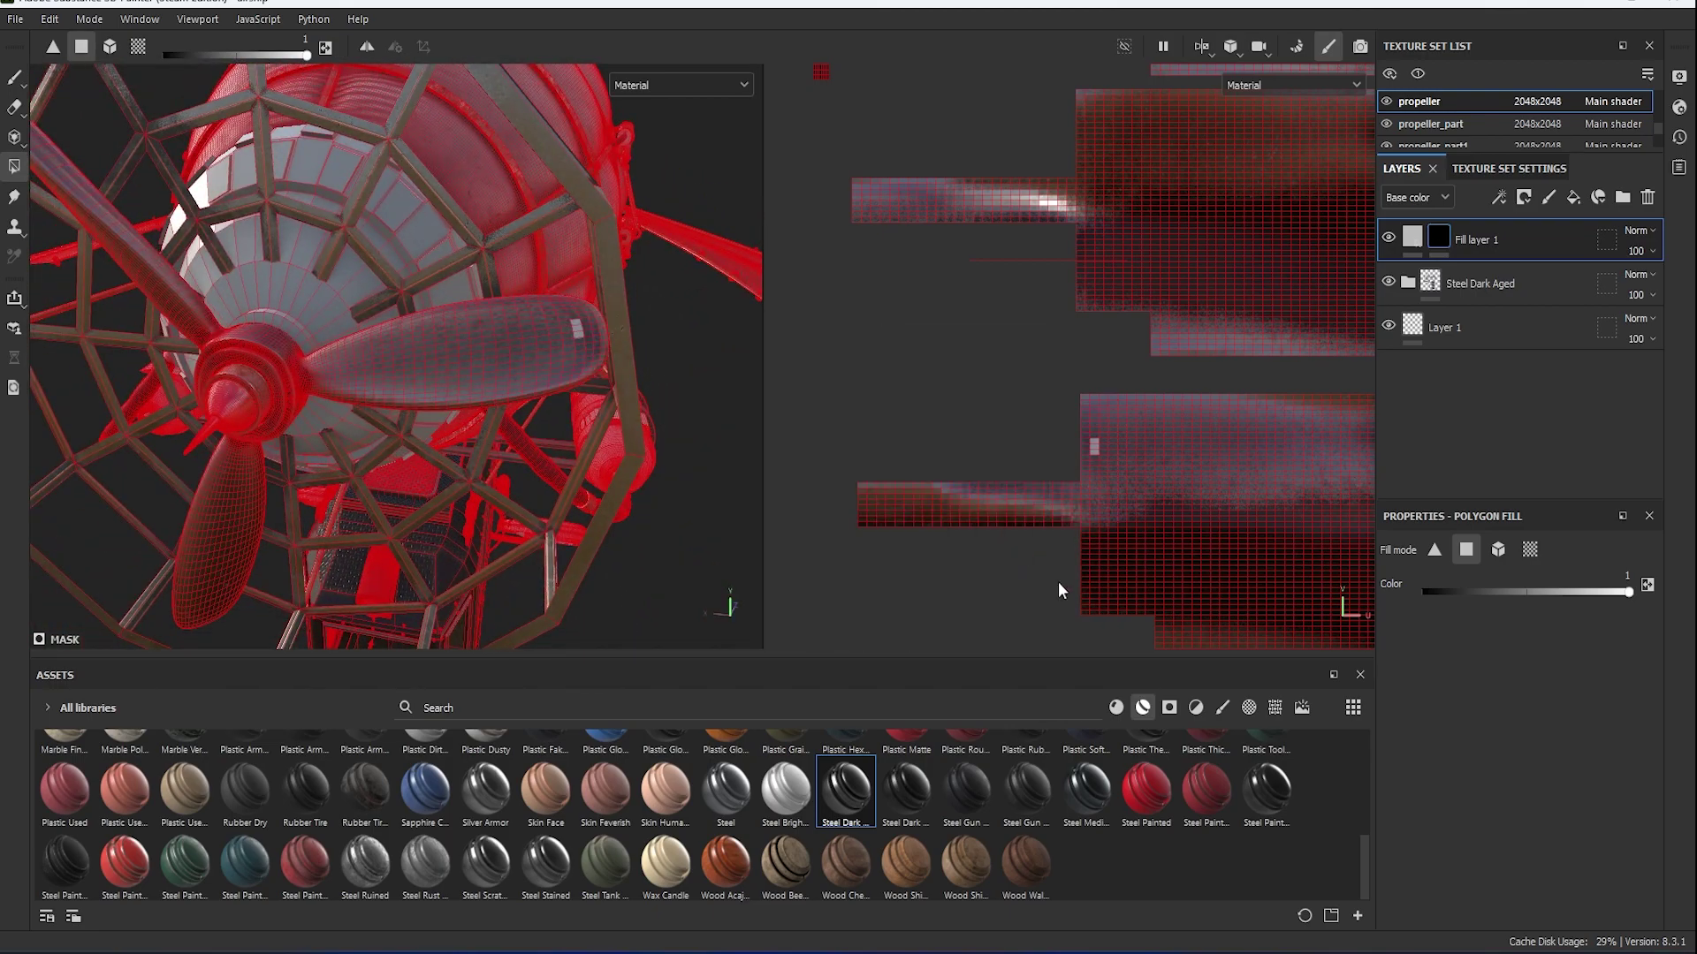
pyautogui.moveTo(1080, 394); pyautogui.dragTo(1110, 613)
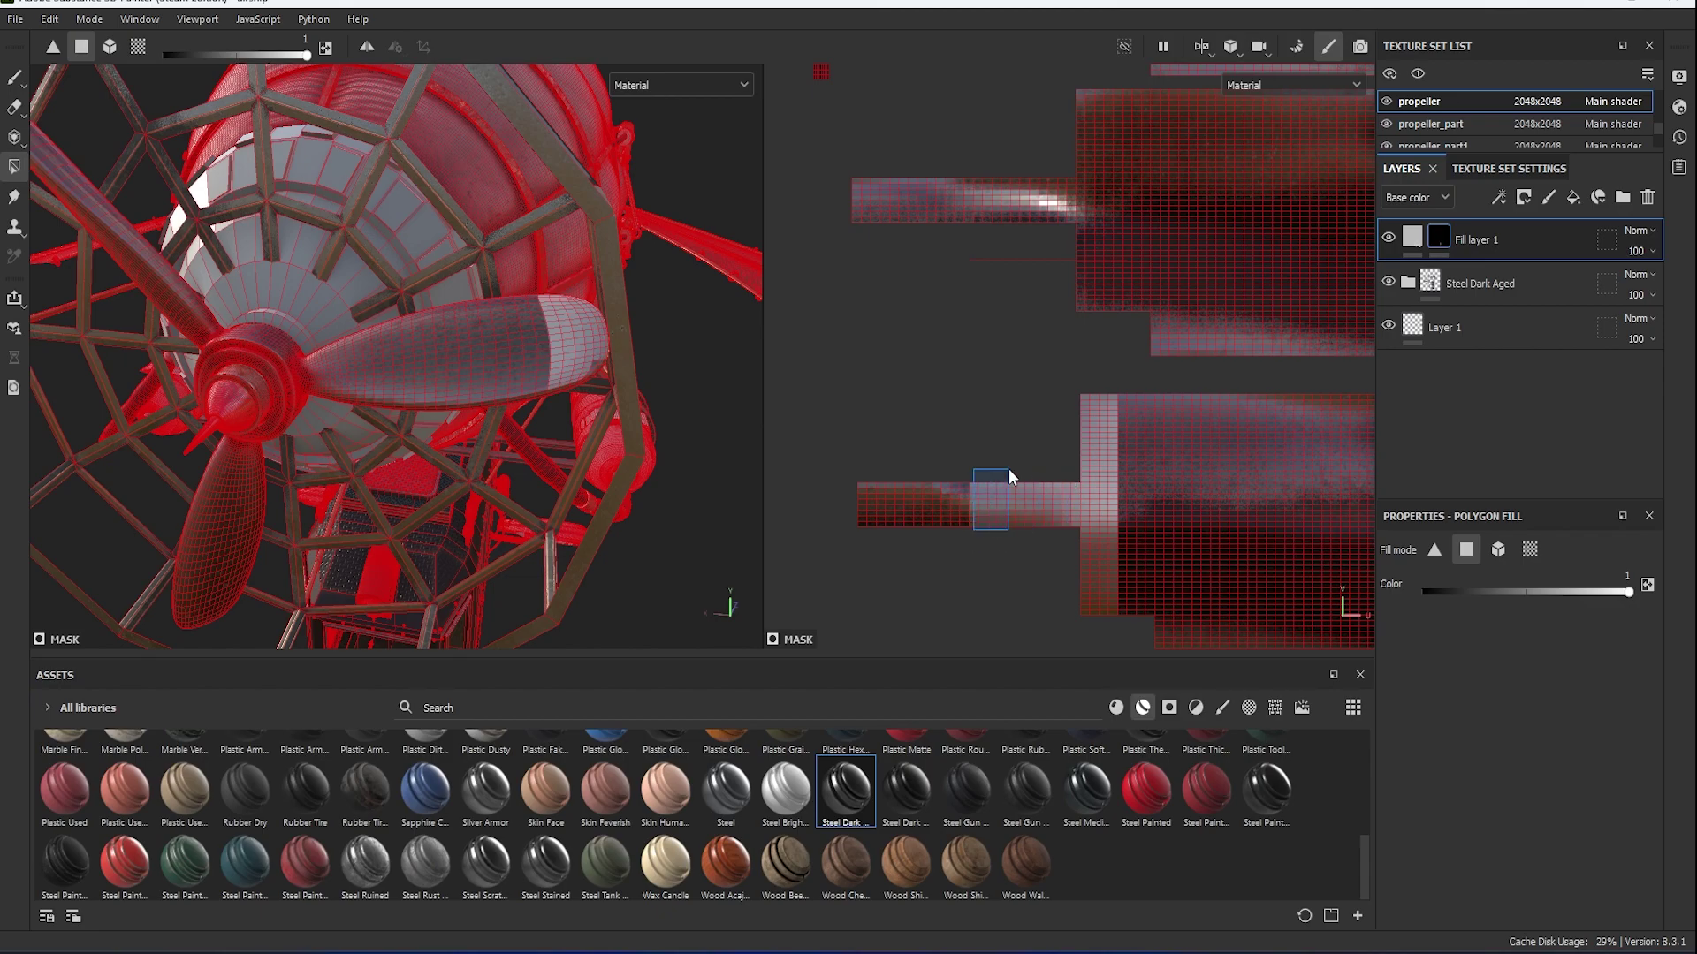
pyautogui.keyDown('alt'); pyautogui.moveTo(689, 398); pyautogui.dragTo(510, 331); pyautogui.keyUp('alt')
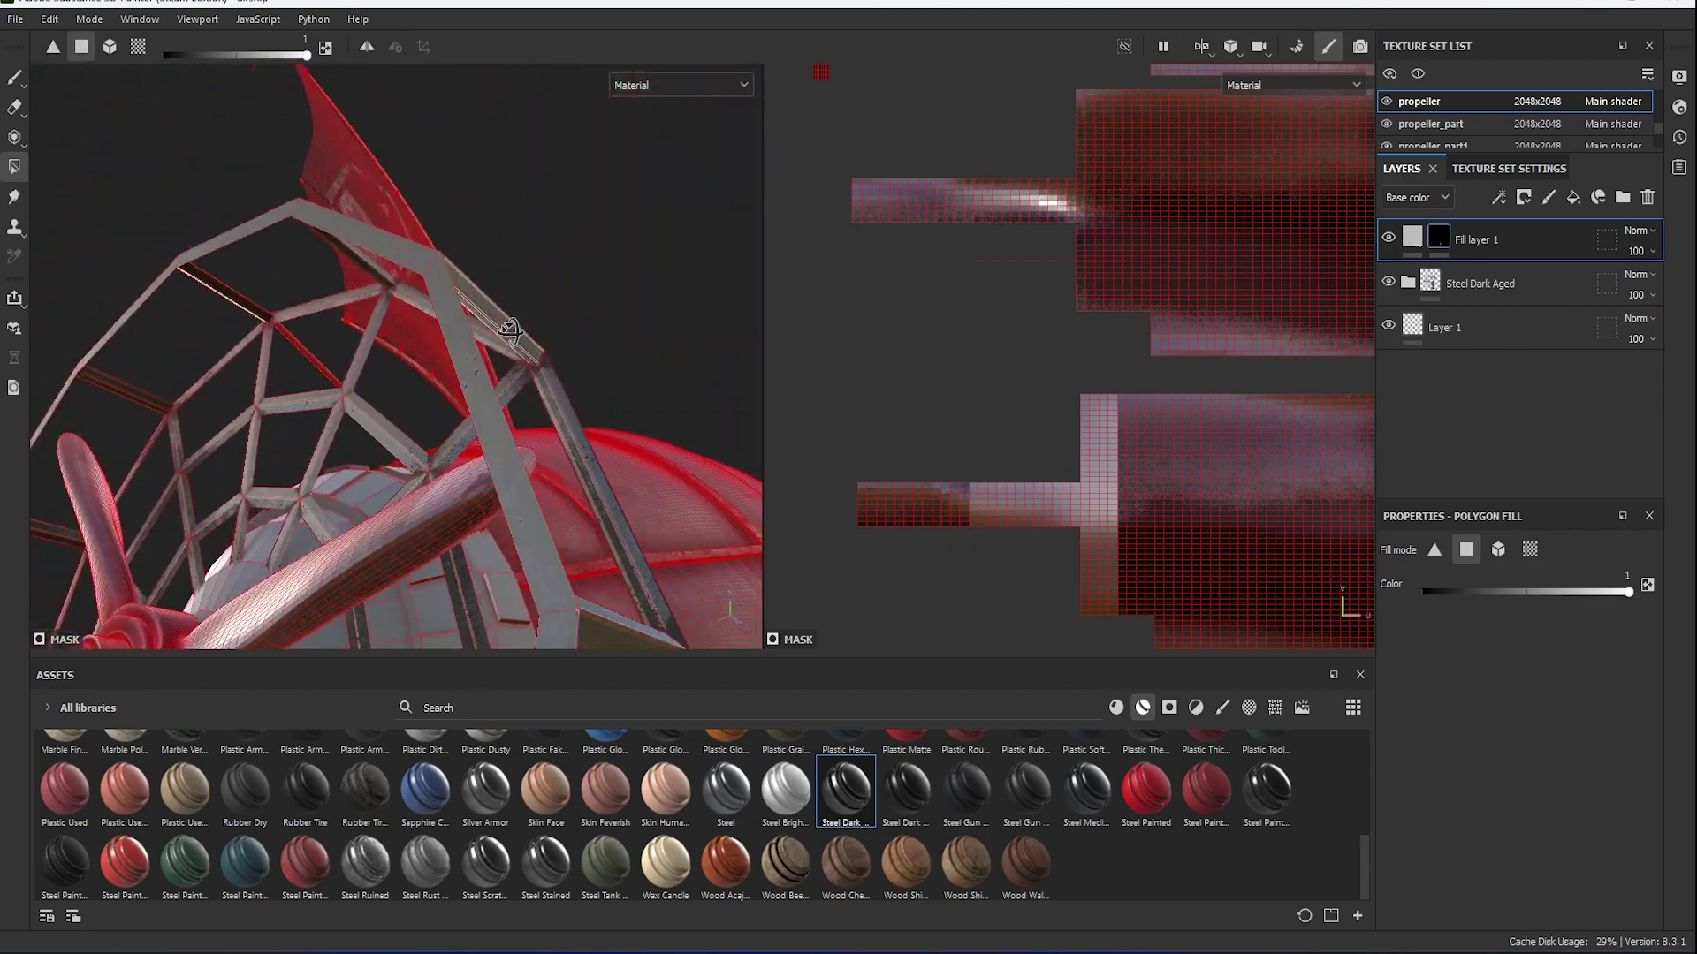
pyautogui.moveTo(971, 465); pyautogui.dragTo(914, 533)
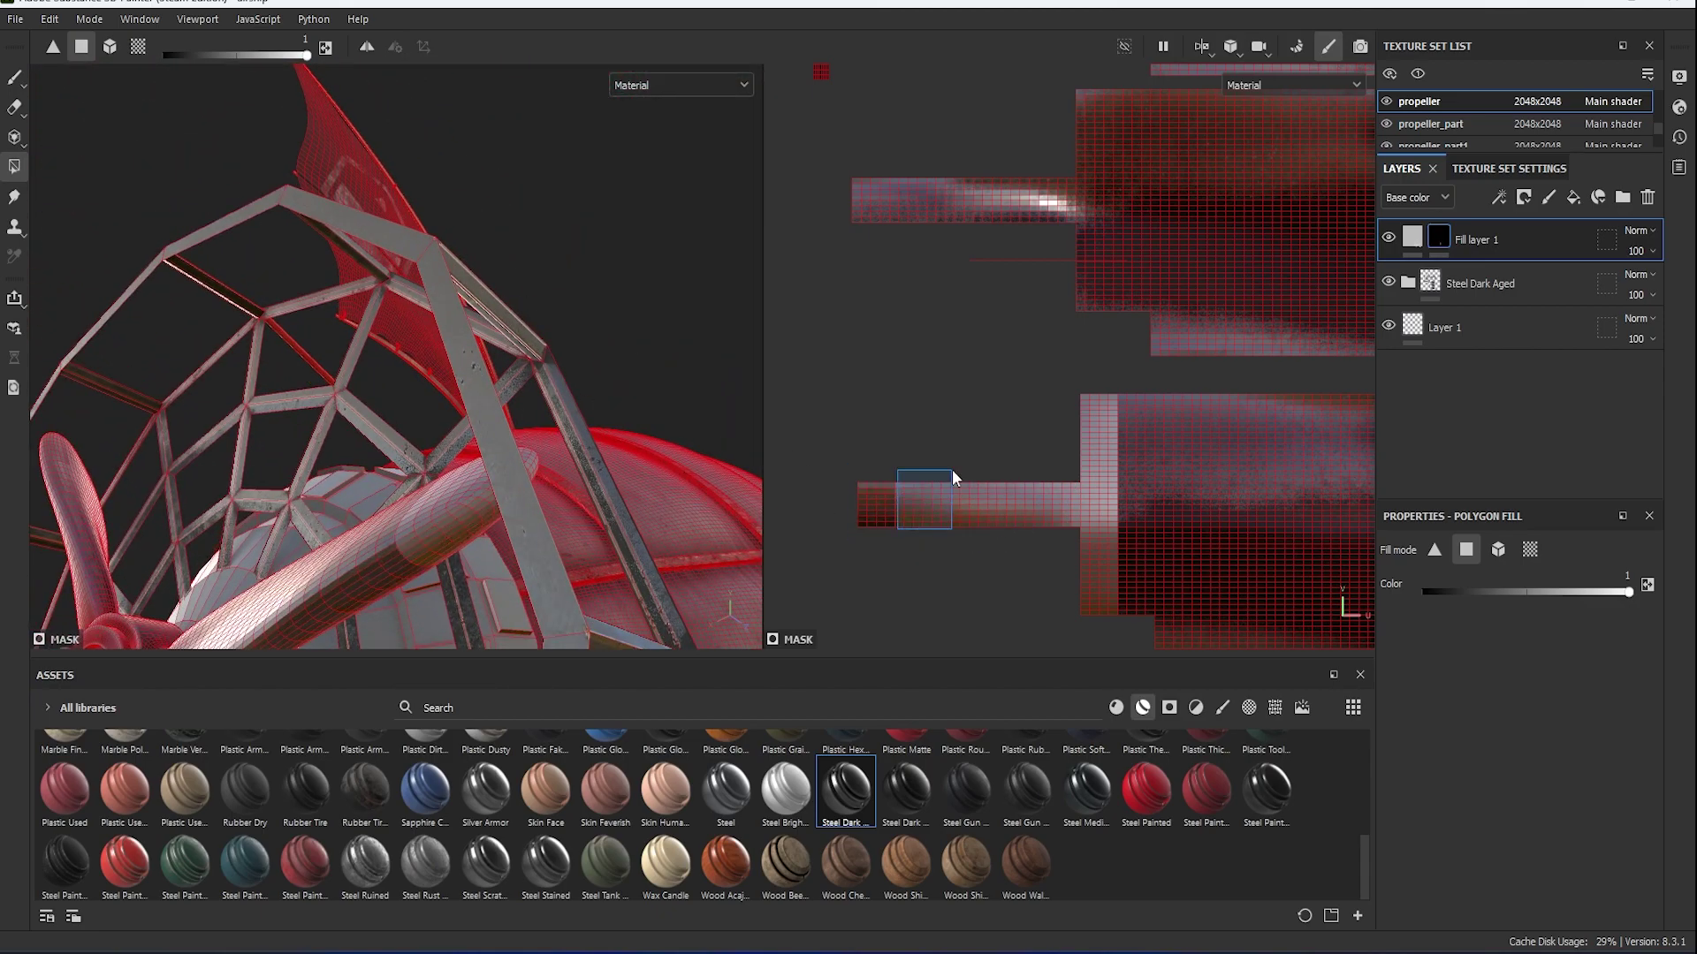
pyautogui.keyDown('alt'); pyautogui.moveTo(707, 468); pyautogui.dragTo(590, 475); pyautogui.keyUp('alt')
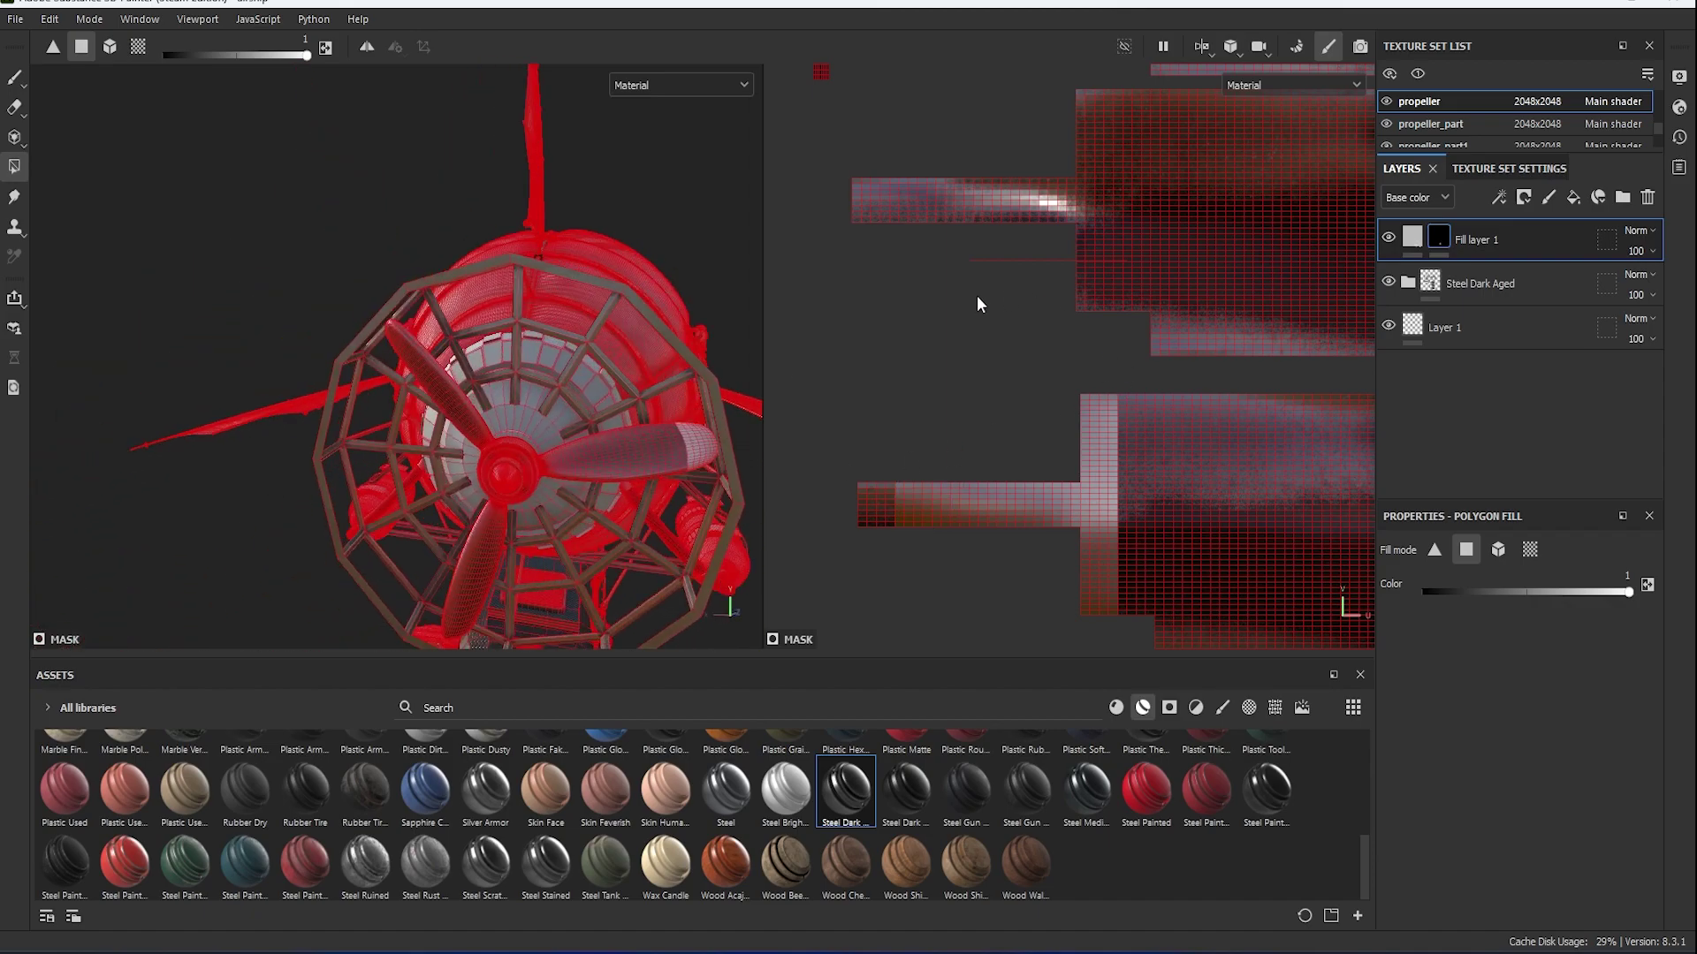
pyautogui.moveTo(1098, 128); pyautogui.dragTo(1107, 92)
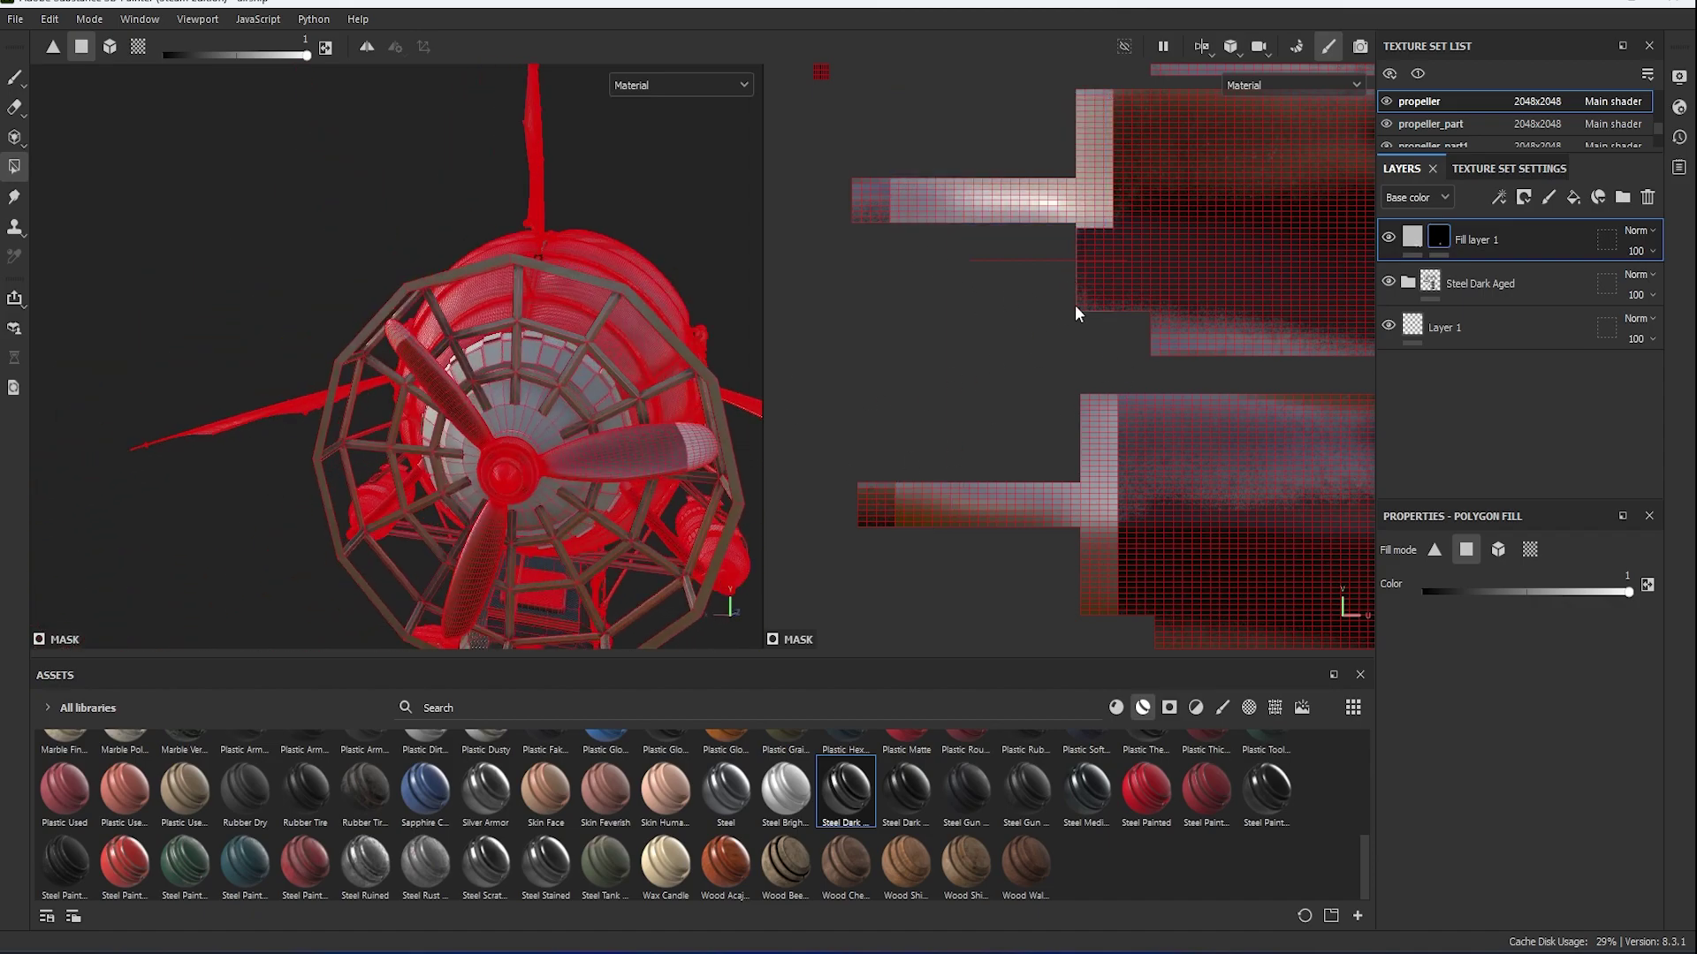
pyautogui.moveTo(511, 371)
pyautogui.keyDown('alt'); pyautogui.mouseDown()
pyautogui.moveTo(673, 305)
pyautogui.moveTo(1104, 389)
pyautogui.mouseUp(); pyautogui.keyUp('alt')
pyautogui.scroll(-1, 1104, 389)
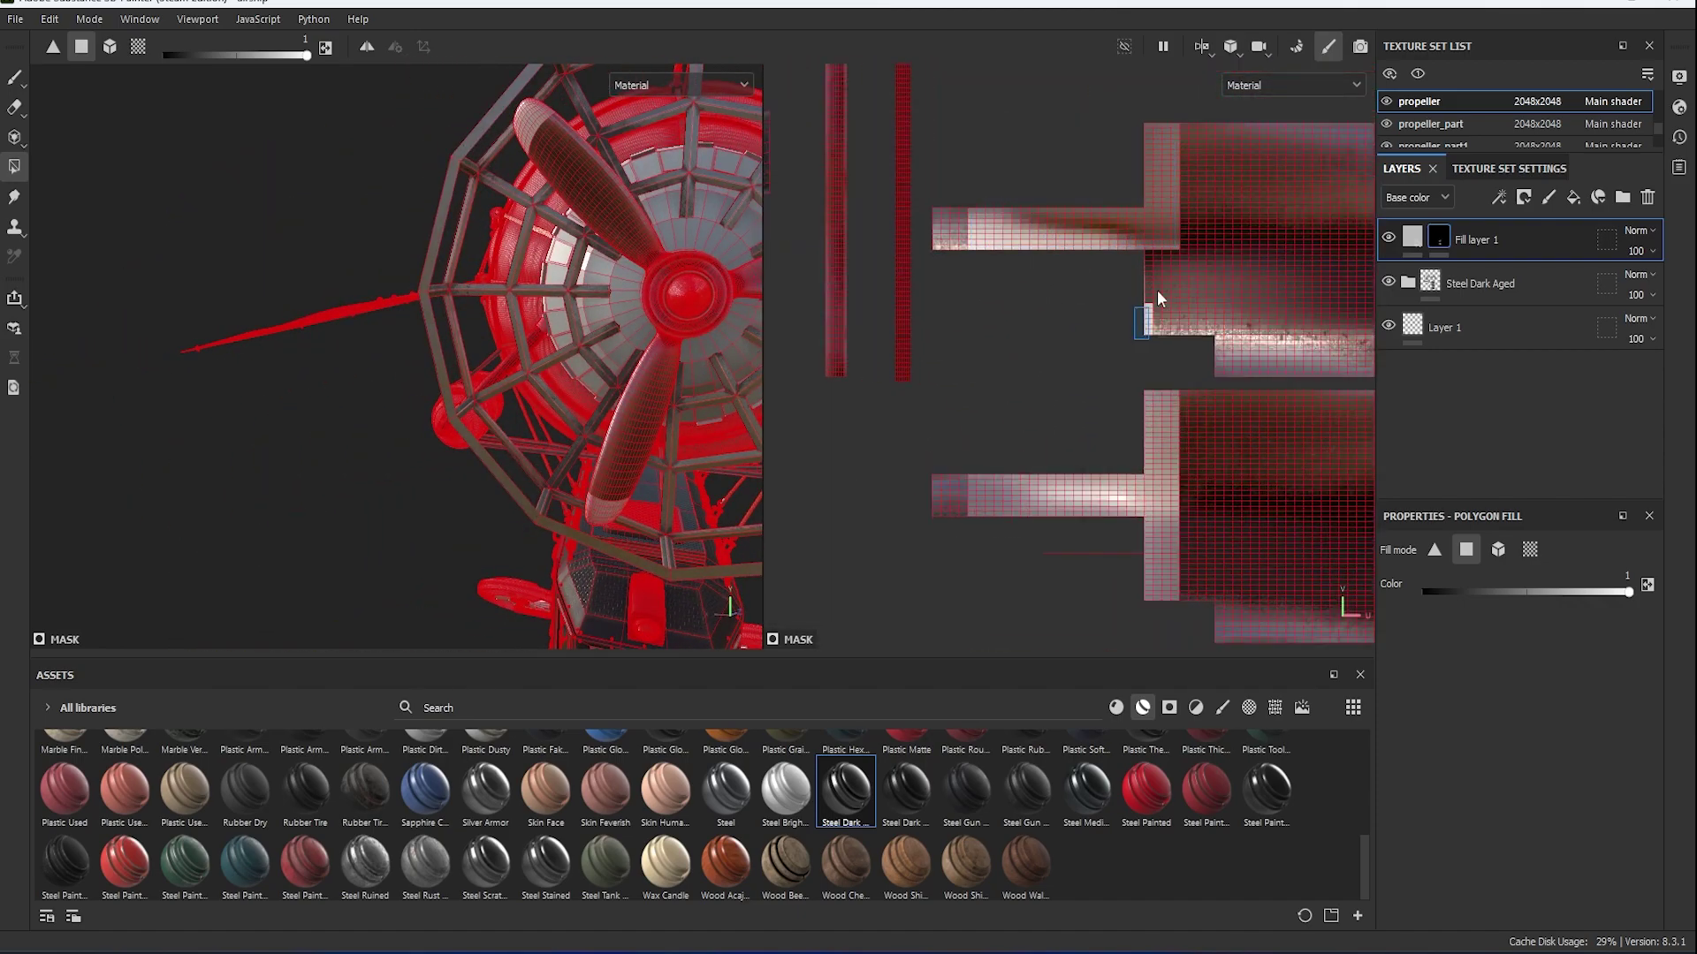
pyautogui.keyDown('alt'); pyautogui.moveTo(531, 292); pyautogui.dragTo(587, 292); pyautogui.keyUp('alt')
# Load the Steel Painted smart material into the masked fill layer.
pyautogui.click(1412, 237)
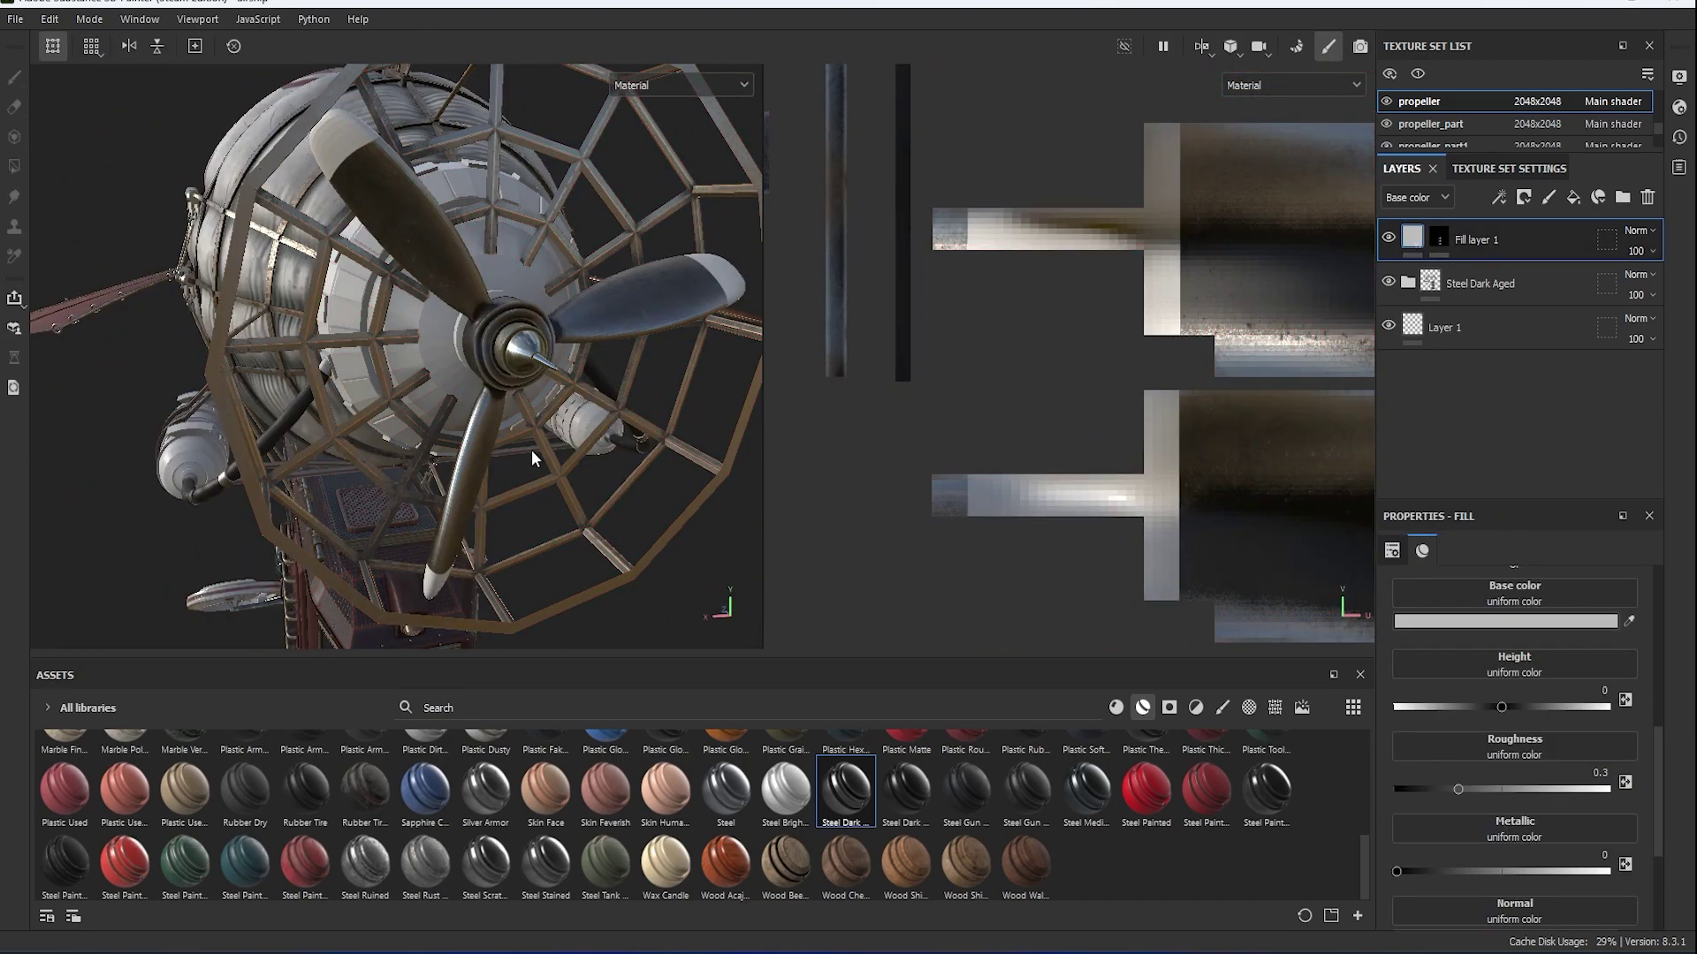
pyautogui.keyDown('alt'); pyautogui.moveTo(532, 449); pyautogui.dragTo(623, 470); pyautogui.keyUp('alt')
pyautogui.click(1116, 707)
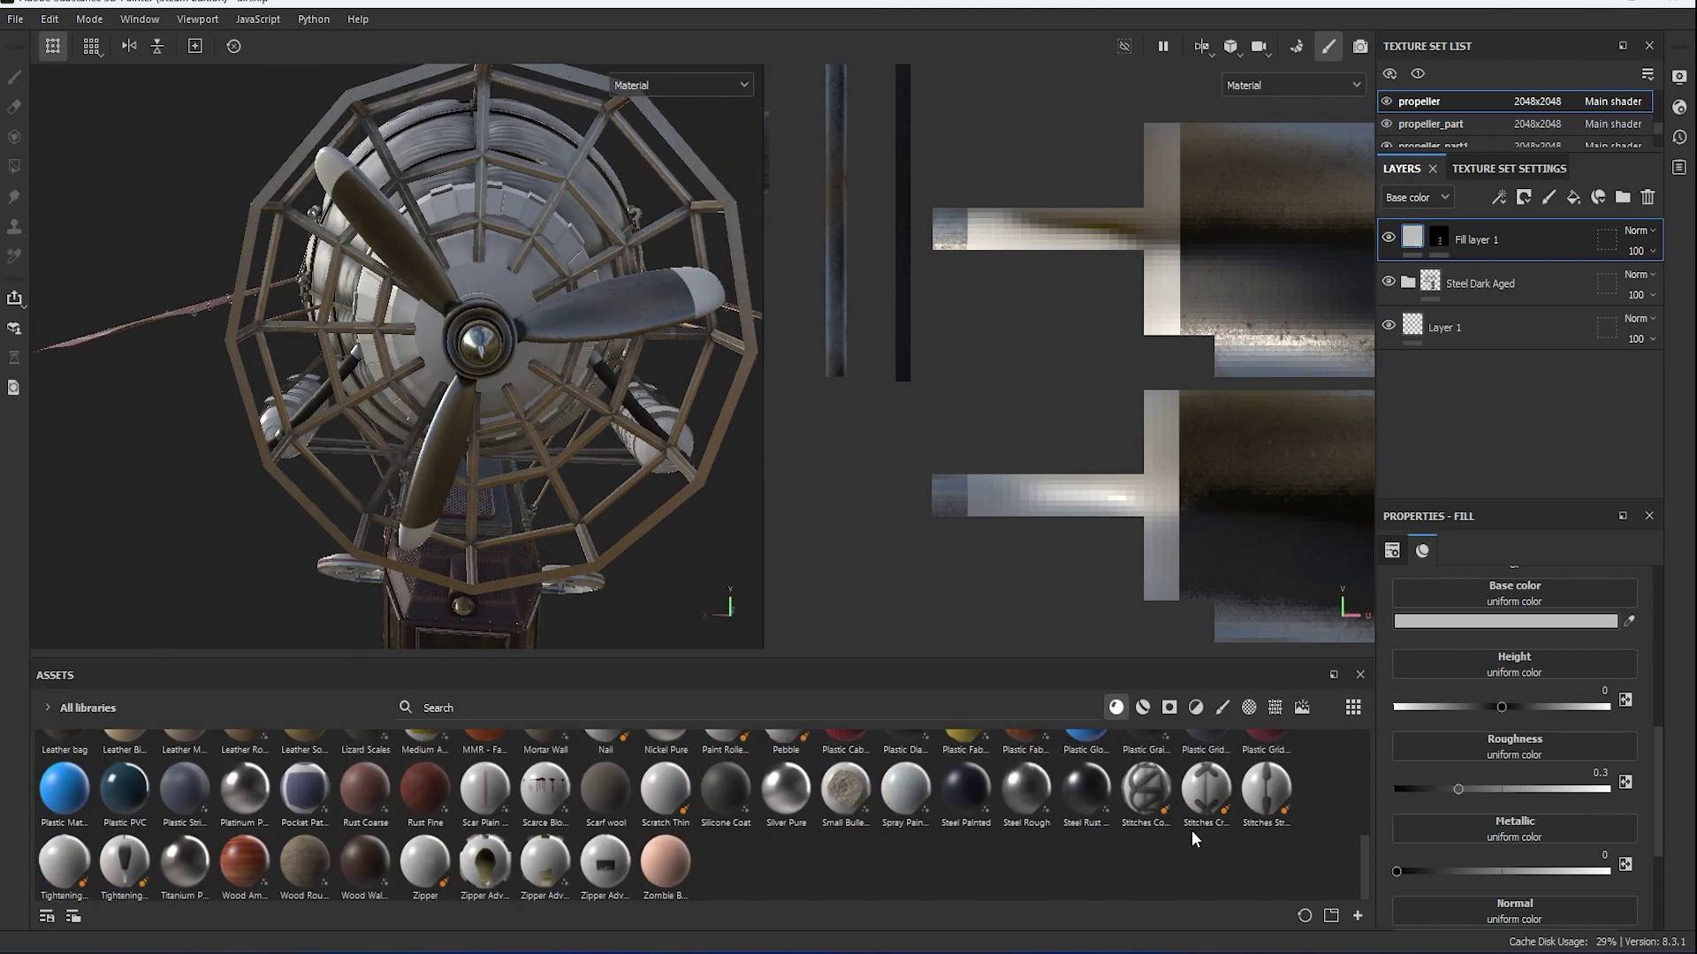
pyautogui.scroll(3, 1191, 838)
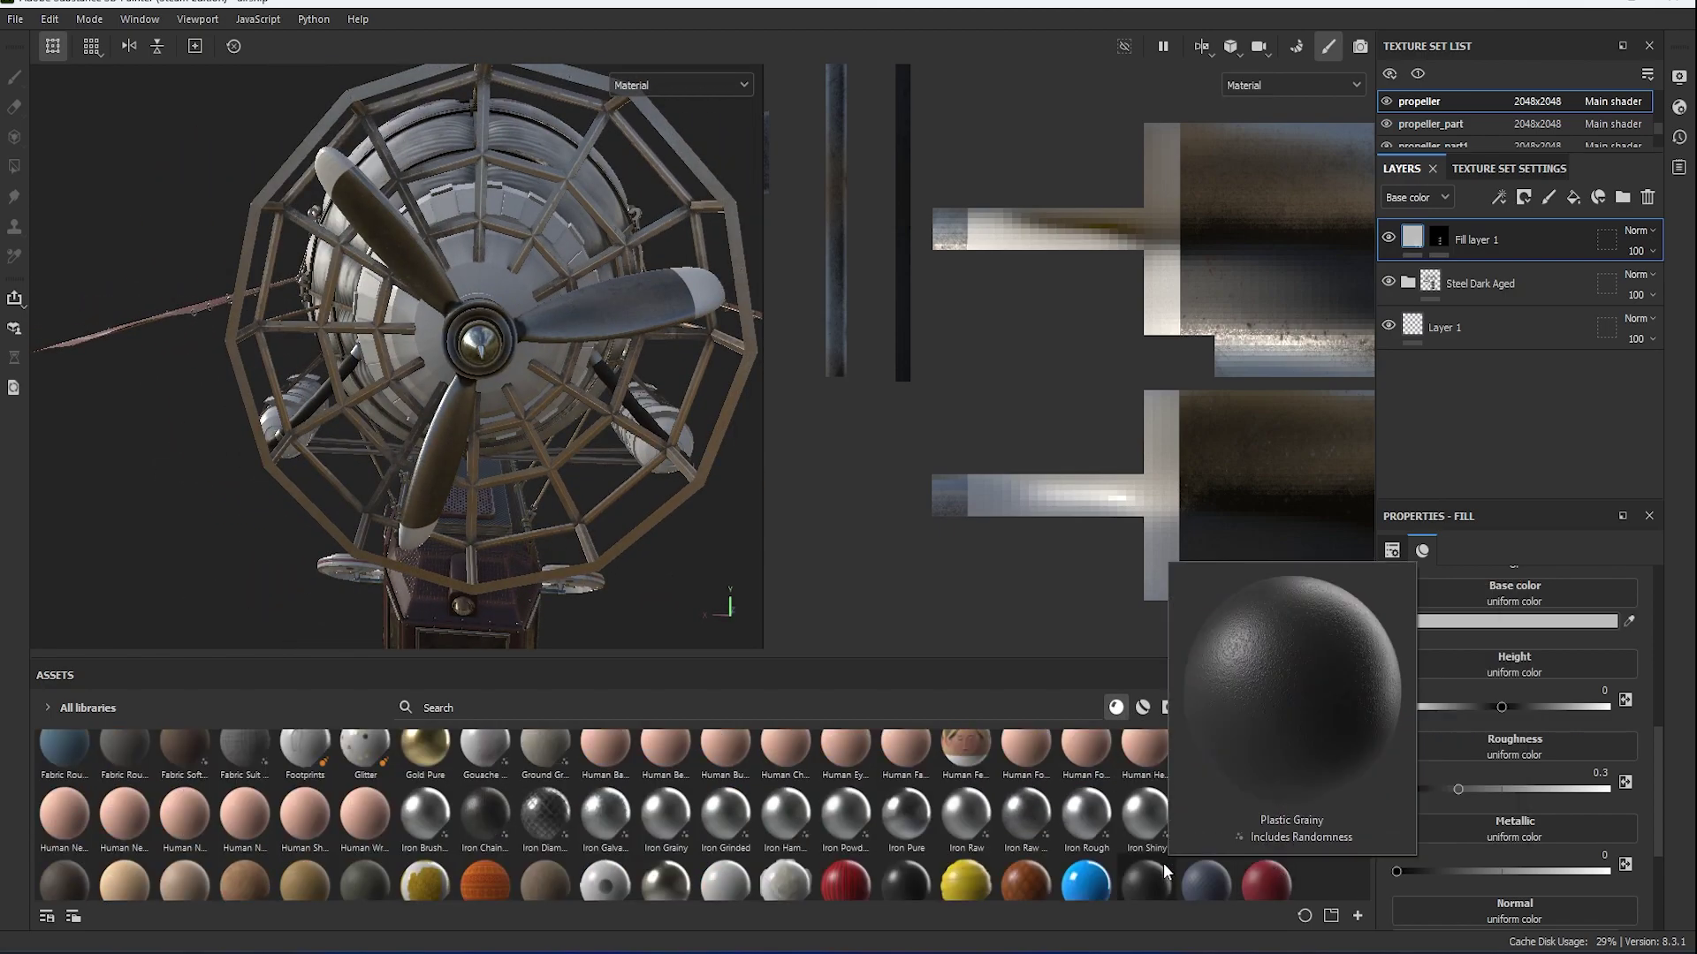
pyautogui.scroll(-3, 740, 826)
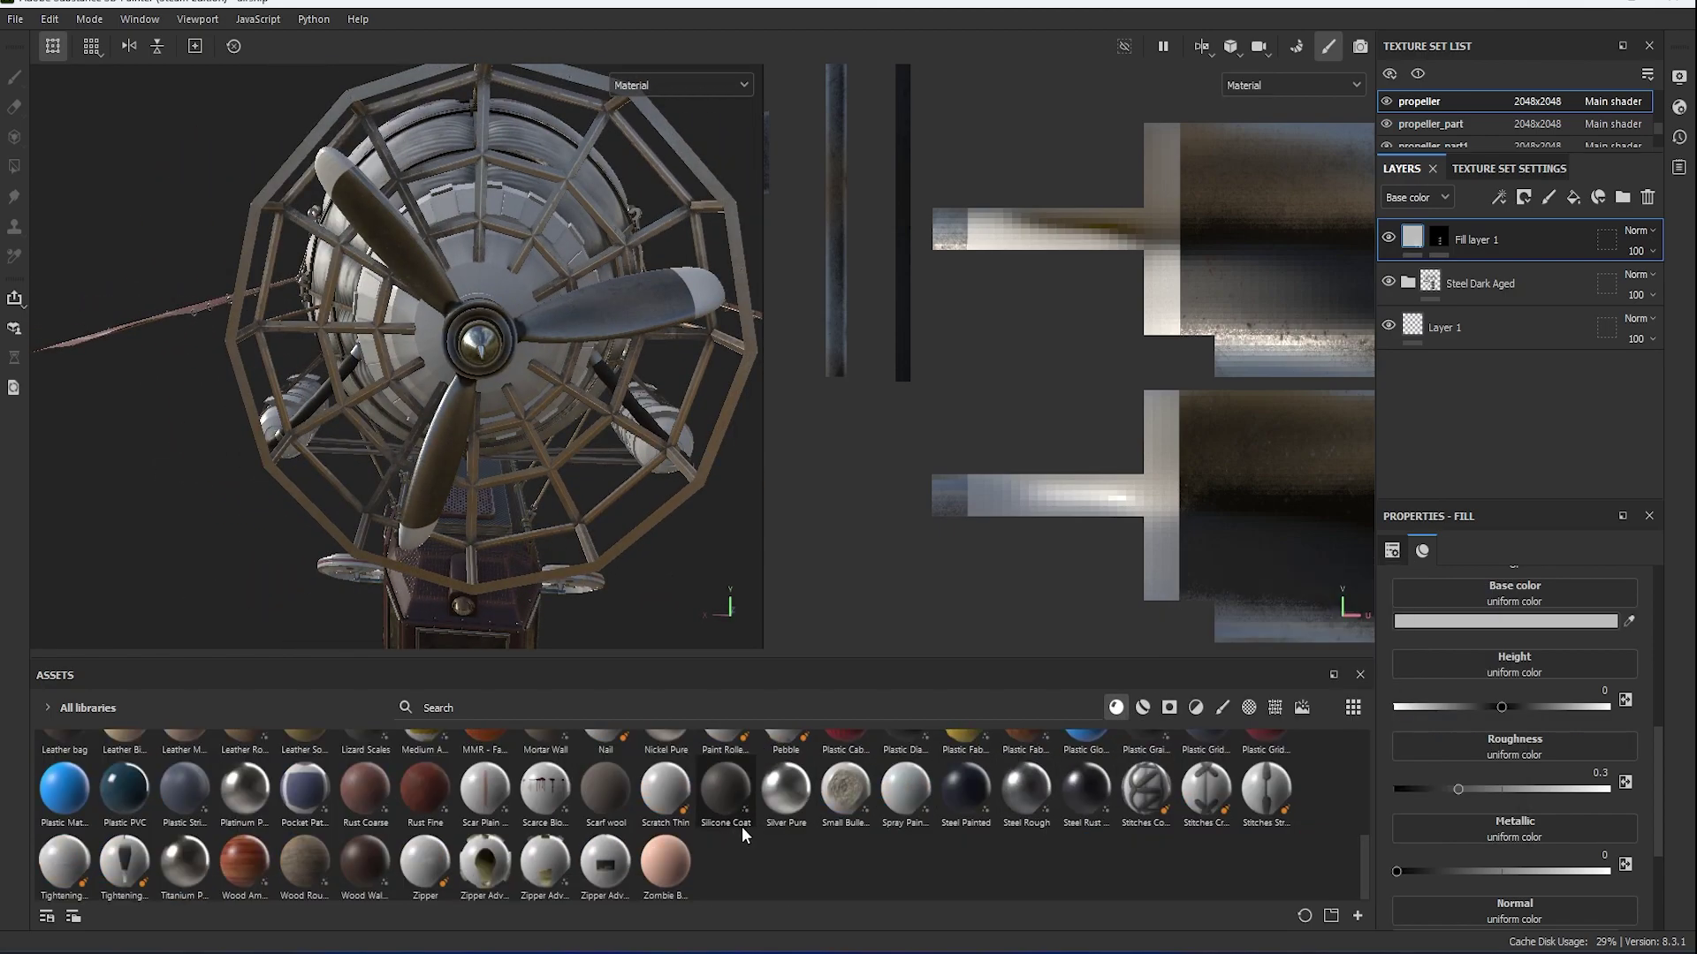
pyautogui.scroll(3, 1456, 766)
pyautogui.click(956, 790)
pyautogui.keyDown('alt'); pyautogui.moveTo(672, 495); pyautogui.dragTo(594, 444); pyautogui.keyUp('alt')
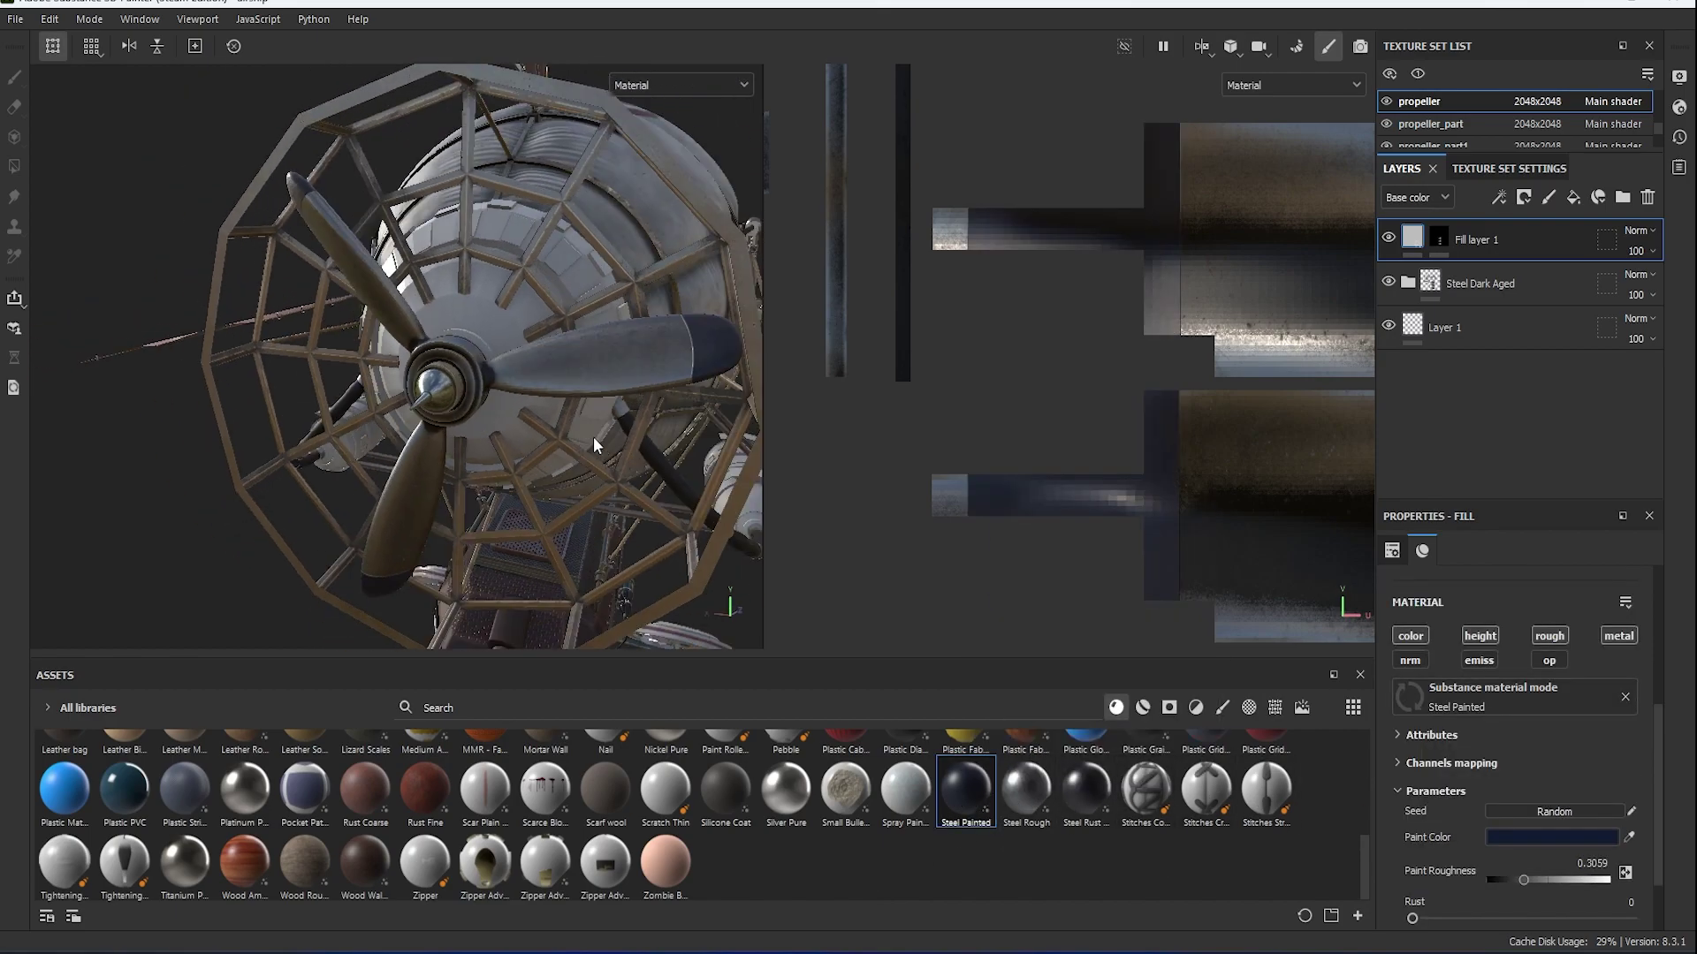
pyautogui.scroll(-2, 1512, 720)
pyautogui.scroll(3, 755, 501)
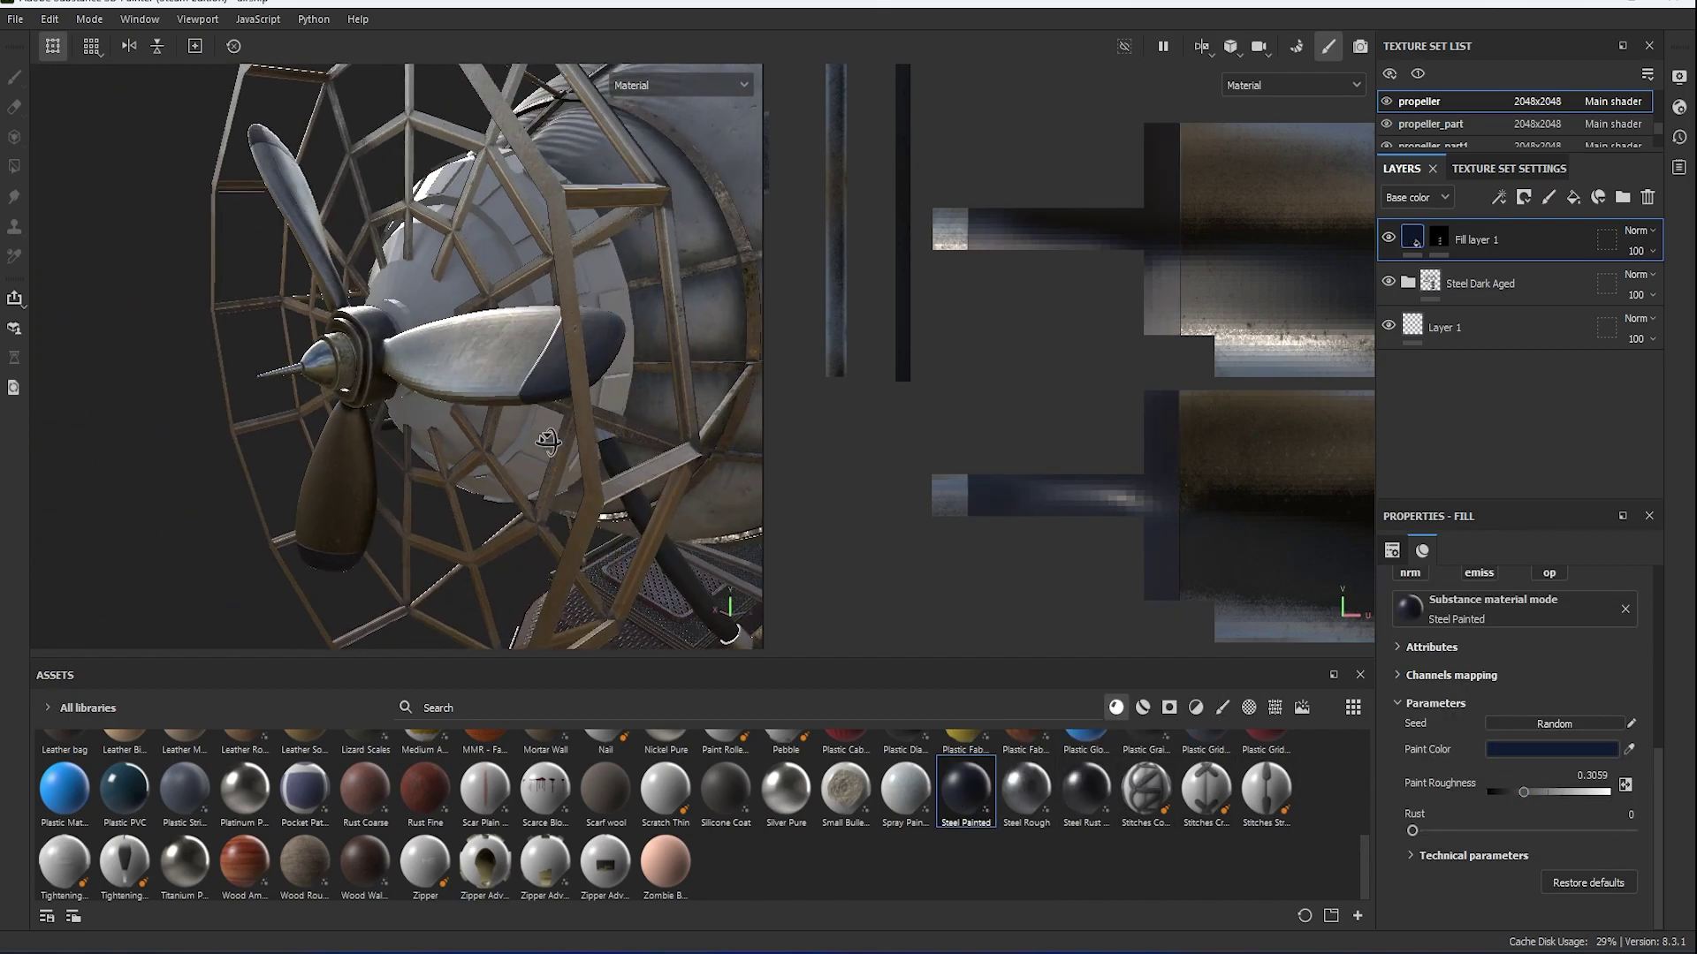
pyautogui.scroll(3, 756, 500)
pyautogui.moveTo(756, 501)
pyautogui.keyDown('alt'); pyautogui.mouseDown()
pyautogui.moveTo(606, 485)
pyautogui.moveTo(653, 323)
pyautogui.moveTo(610, 354)
pyautogui.mouseUp(); pyautogui.keyUp('alt')
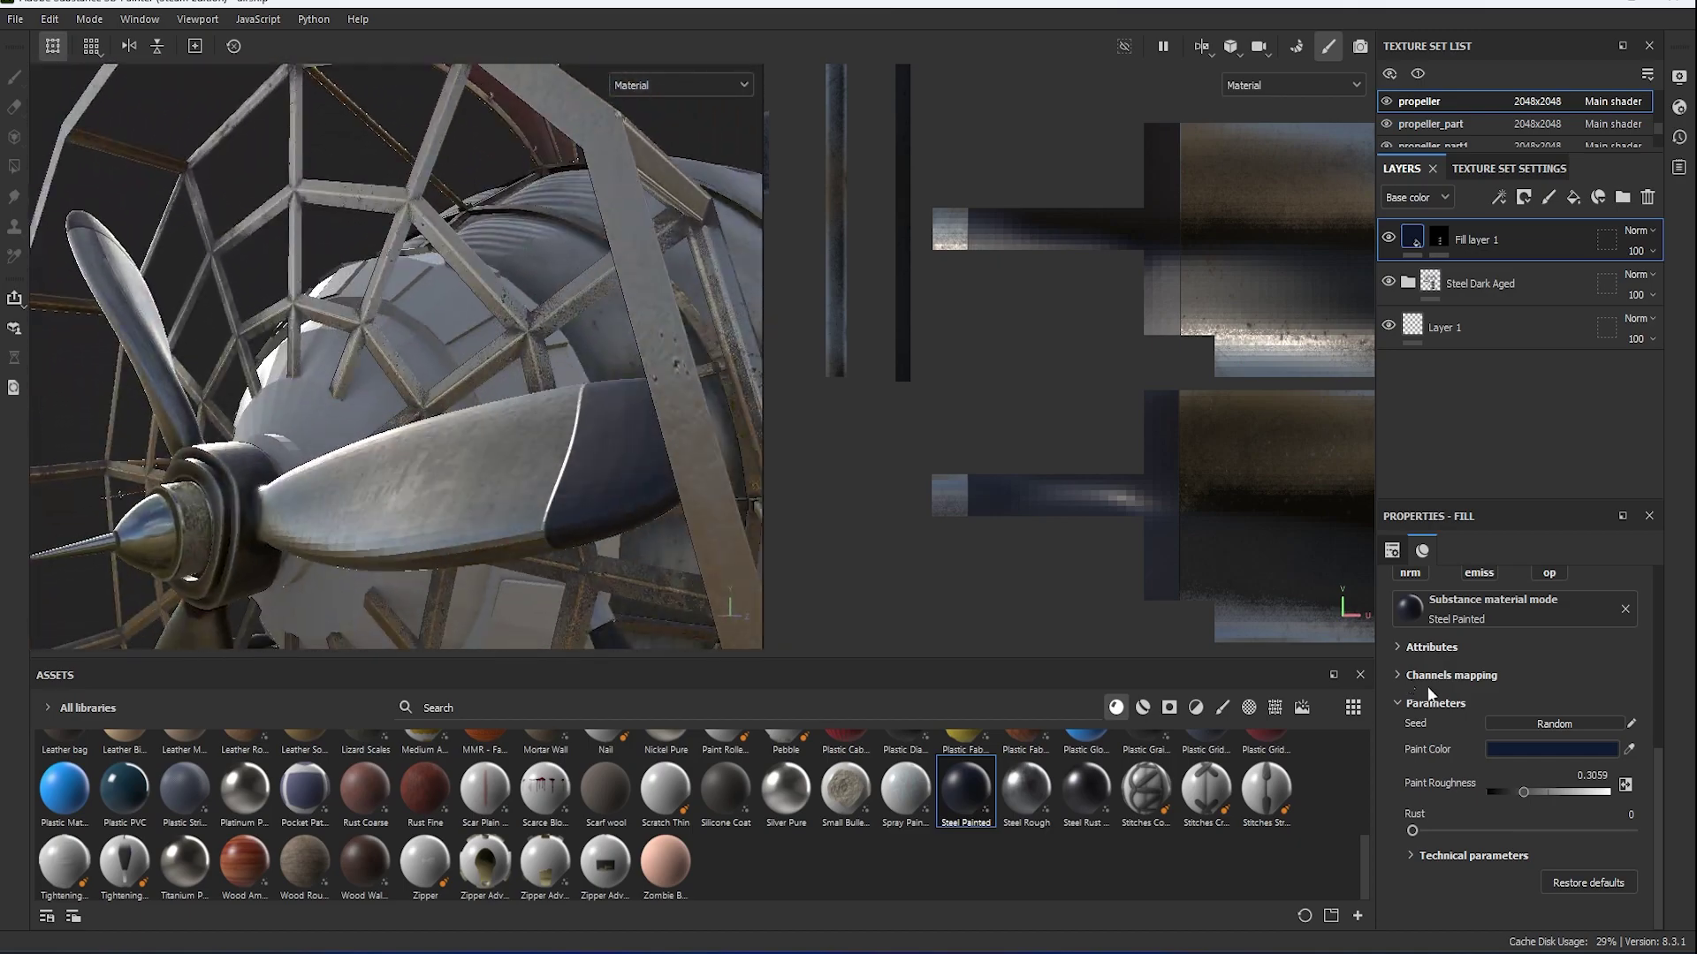
pyautogui.scroll(5, 1524, 740)
pyautogui.keyDown('alt'); pyautogui.moveTo(672, 415); pyautogui.dragTo(577, 516); pyautogui.keyUp('alt')
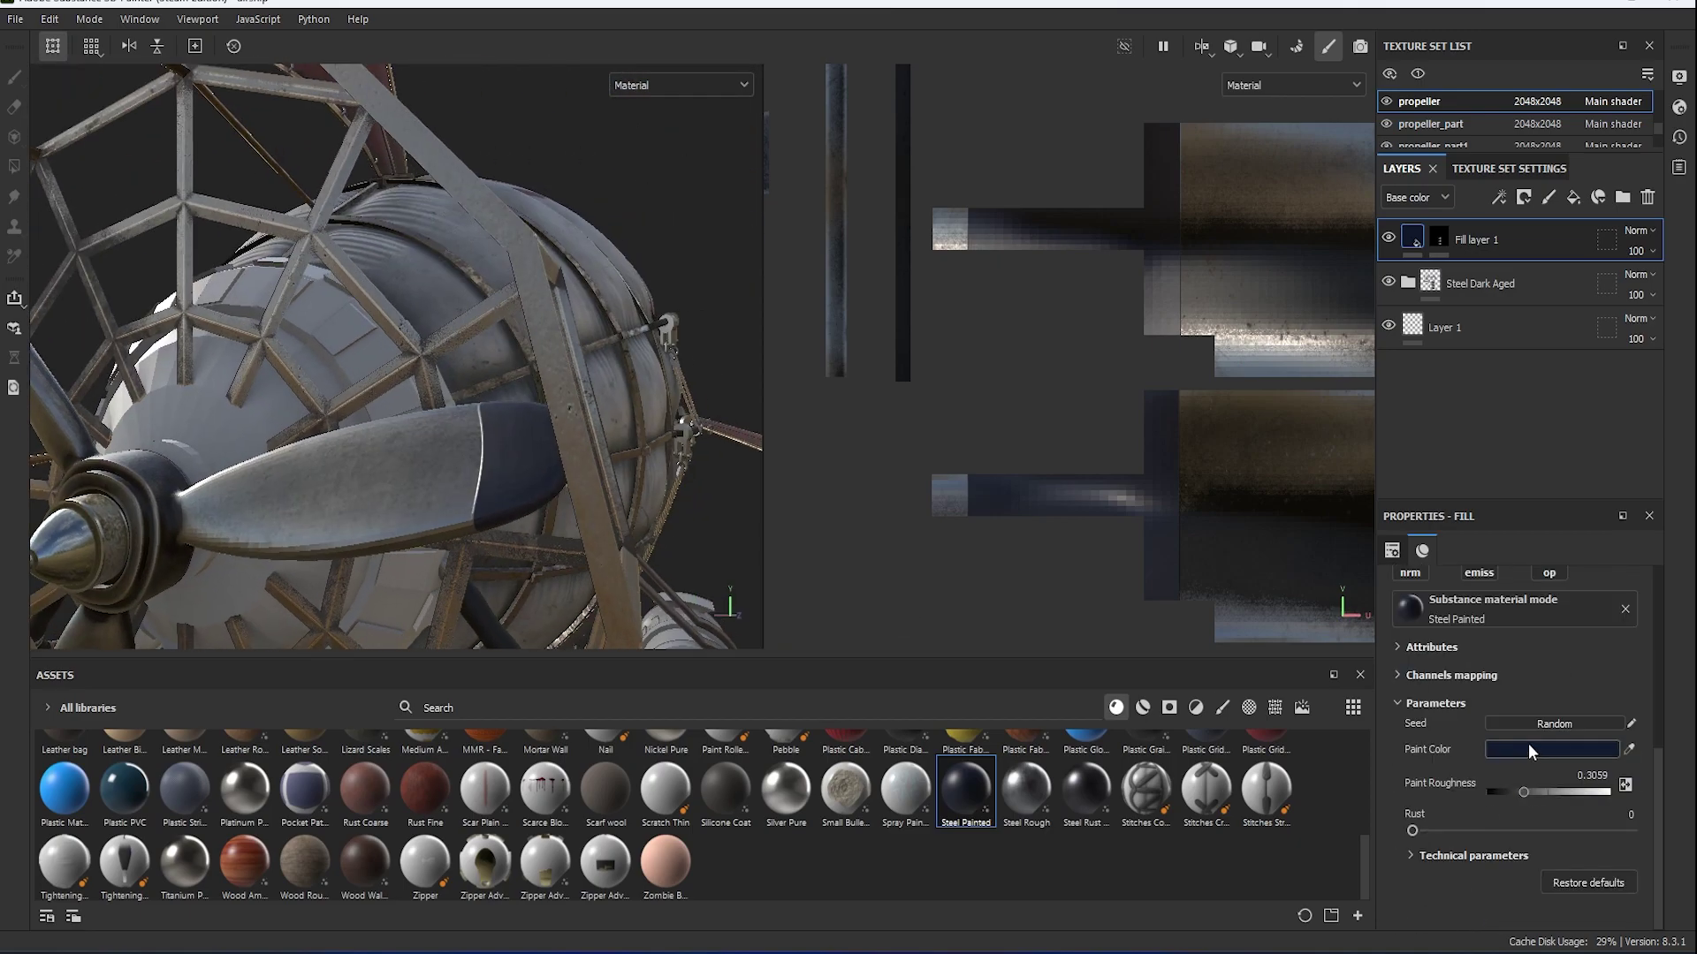
pyautogui.scroll(-3, 1512, 720)
# Set the paint colour to reddish brown 86391C and Paint Roughness to 0.3071.
pyautogui.click(1573, 750)
pyautogui.moveTo(1505, 727); pyautogui.dragTo(1502, 839)
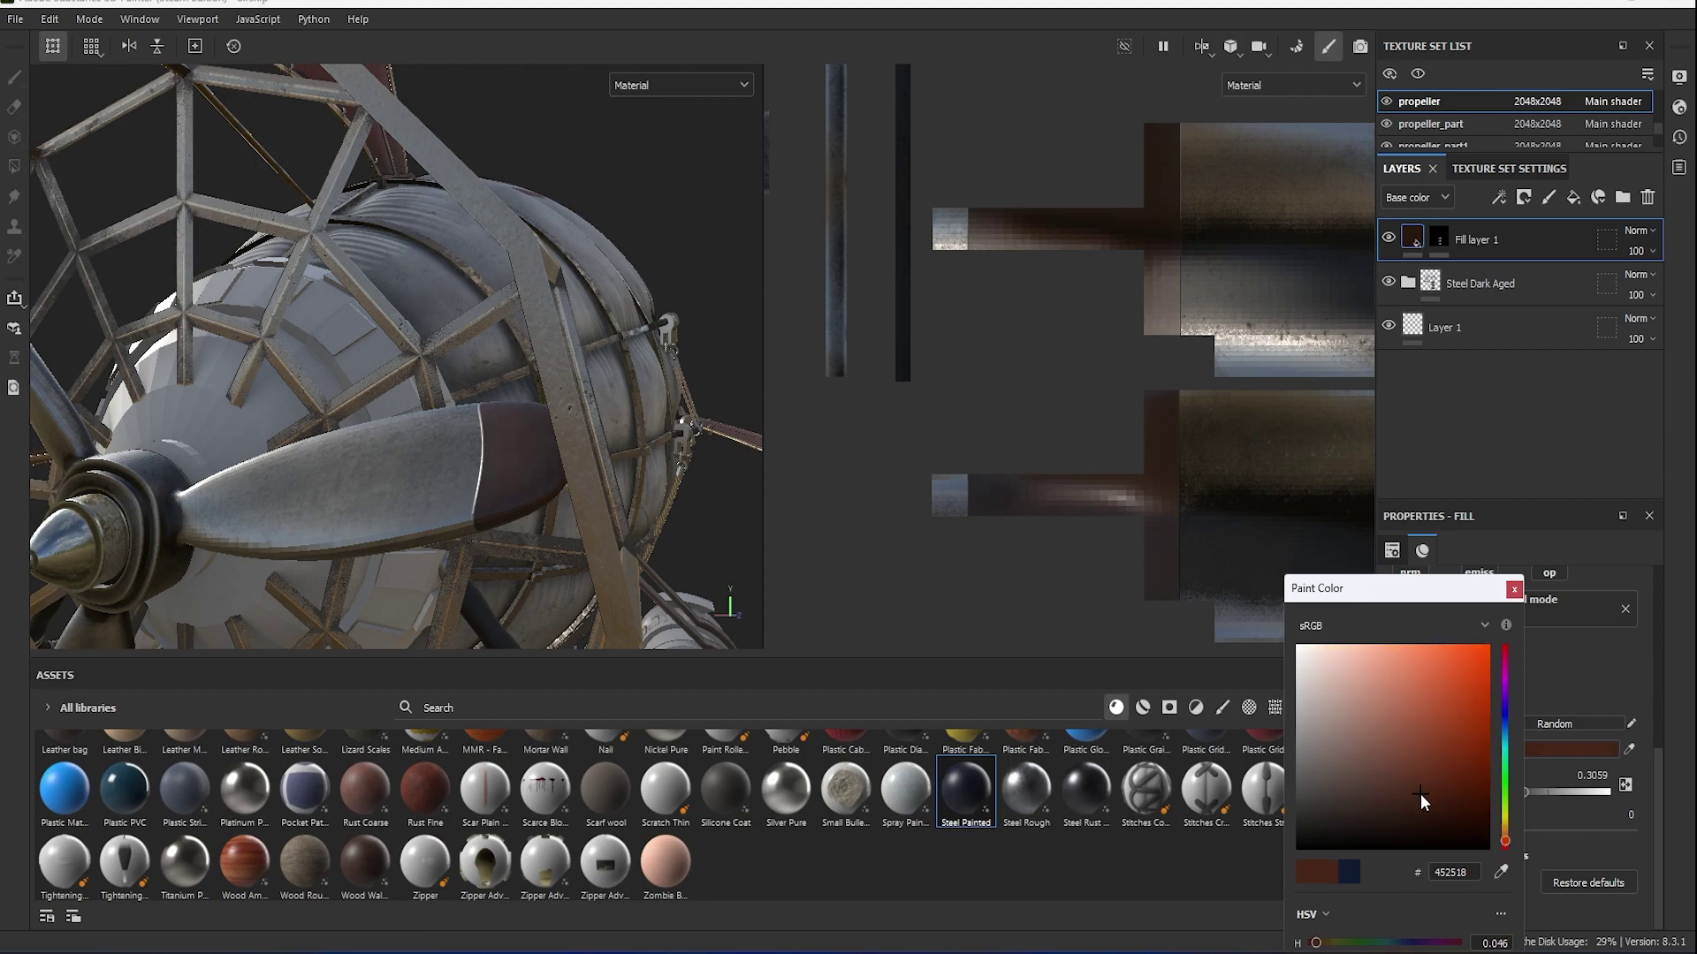
pyautogui.moveTo(1423, 801); pyautogui.dragTo(1447, 741)
pyautogui.moveTo(619, 495)
pyautogui.keyDown('alt'); pyautogui.mouseDown()
pyautogui.moveTo(606, 379)
pyautogui.moveTo(606, 492)
pyautogui.mouseUp(); pyautogui.keyUp('alt')
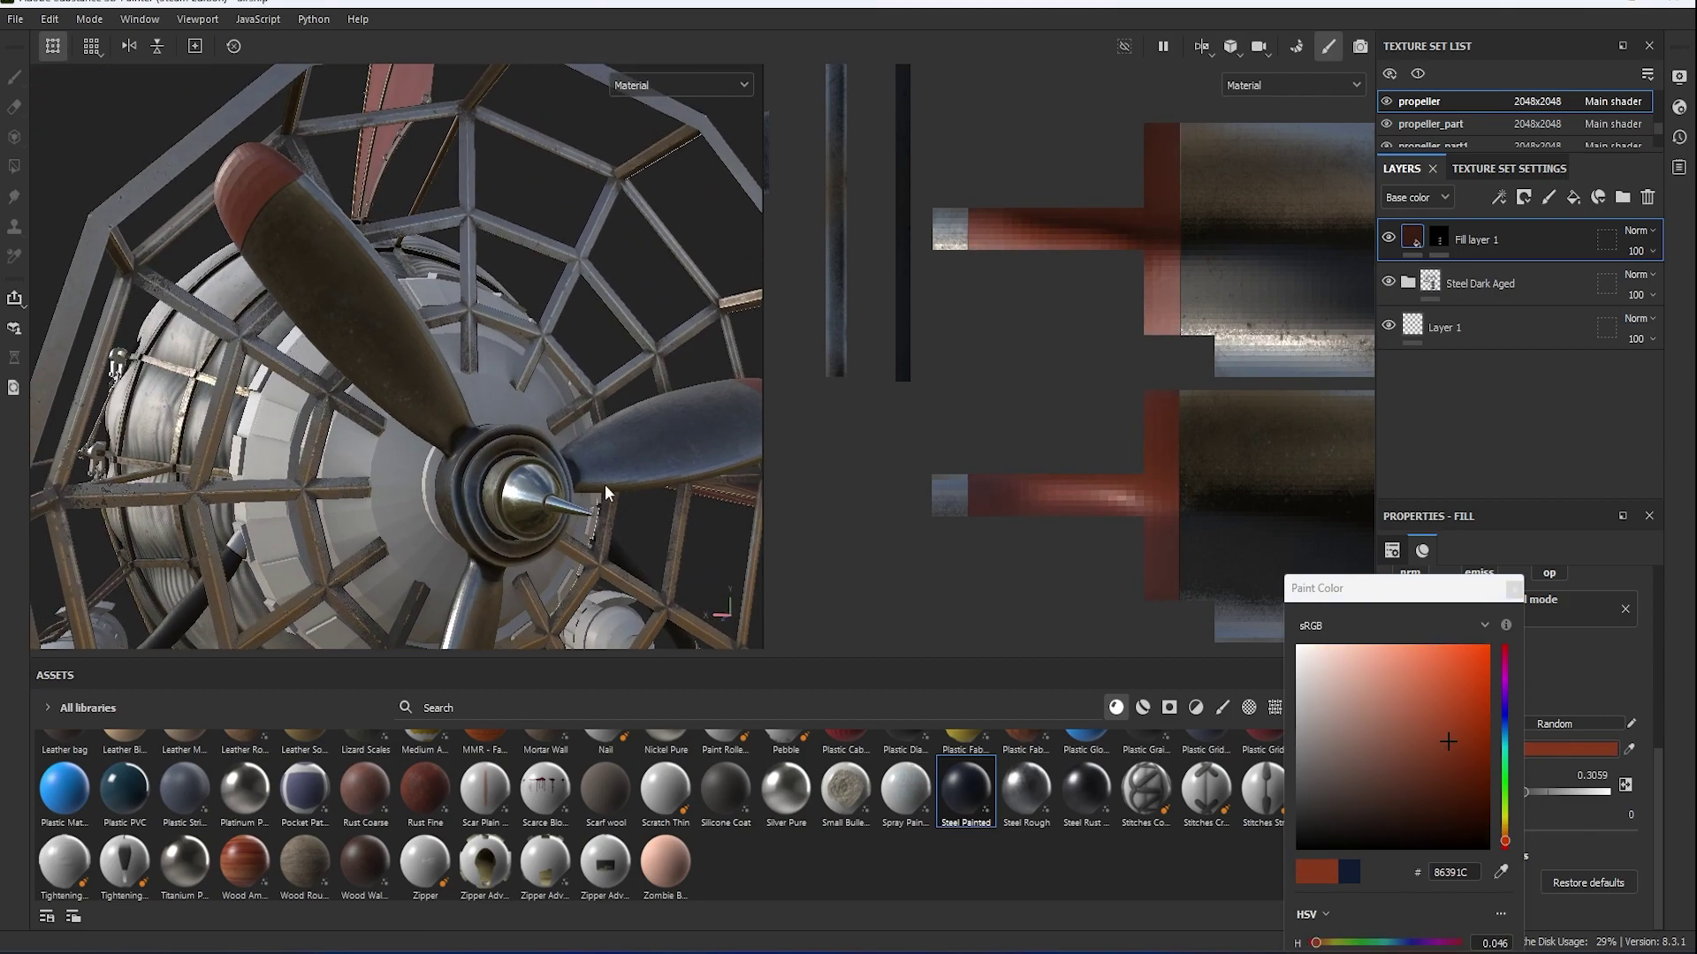
pyautogui.click(1514, 588)
pyautogui.moveTo(1561, 794); pyautogui.dragTo(1497, 792)
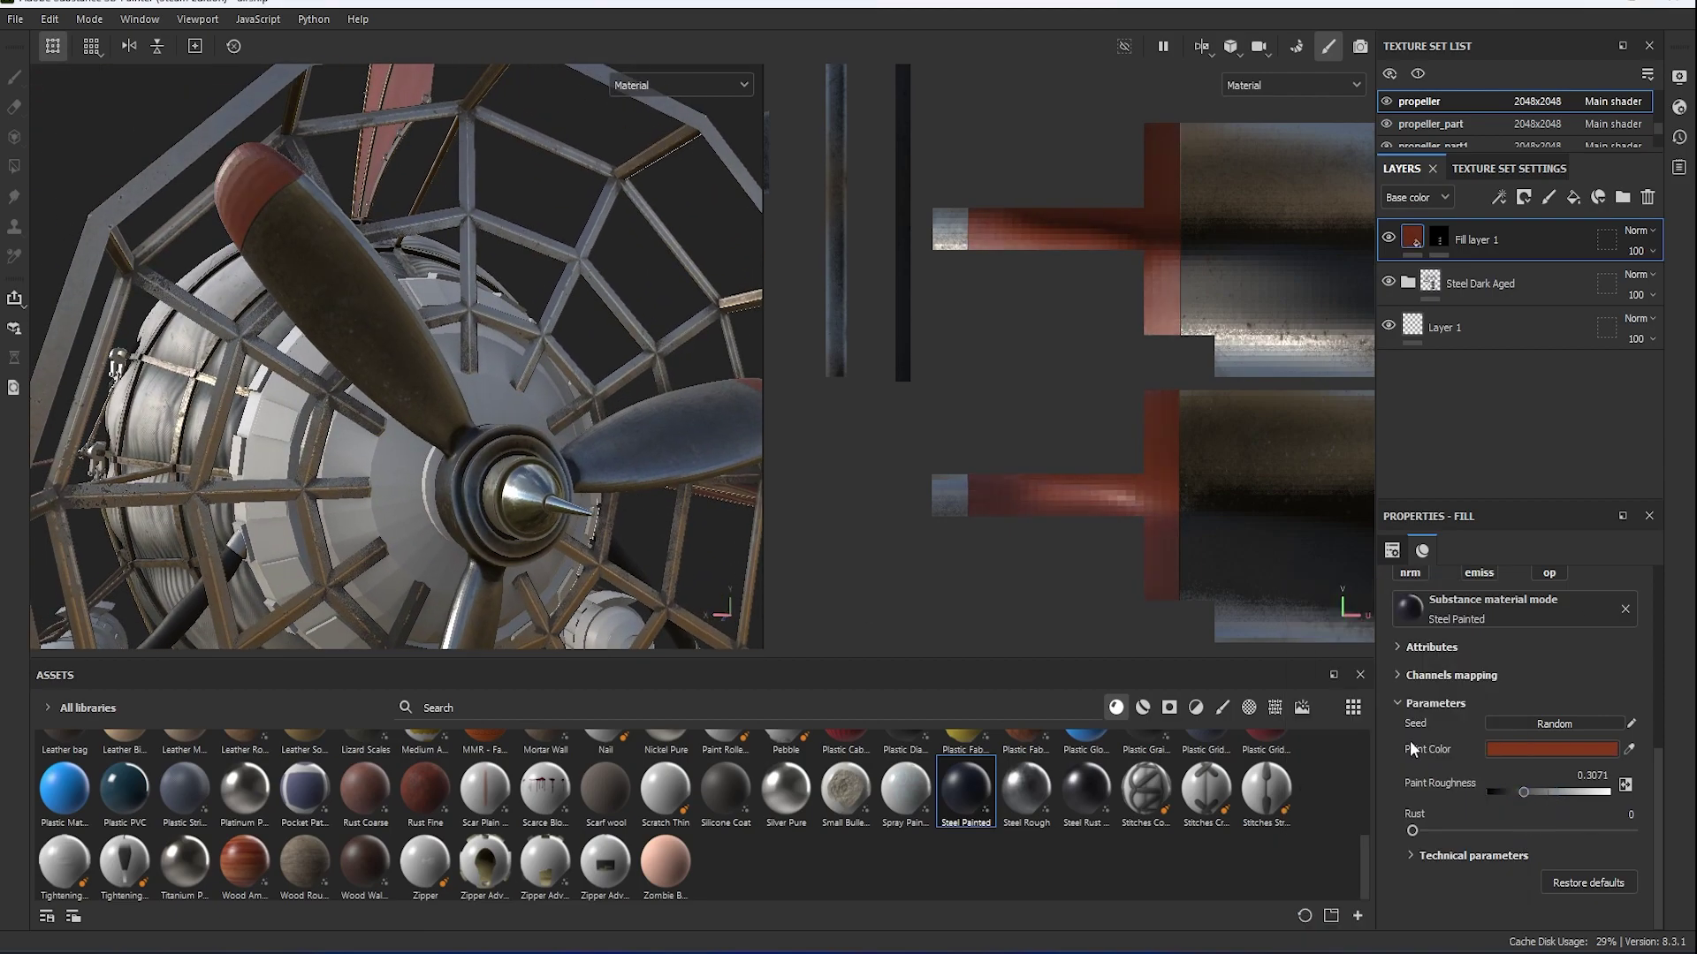
# Add a fill effect to Fill layer 1's mask with Multiply blending.
pyautogui.rightClick(1446, 246)
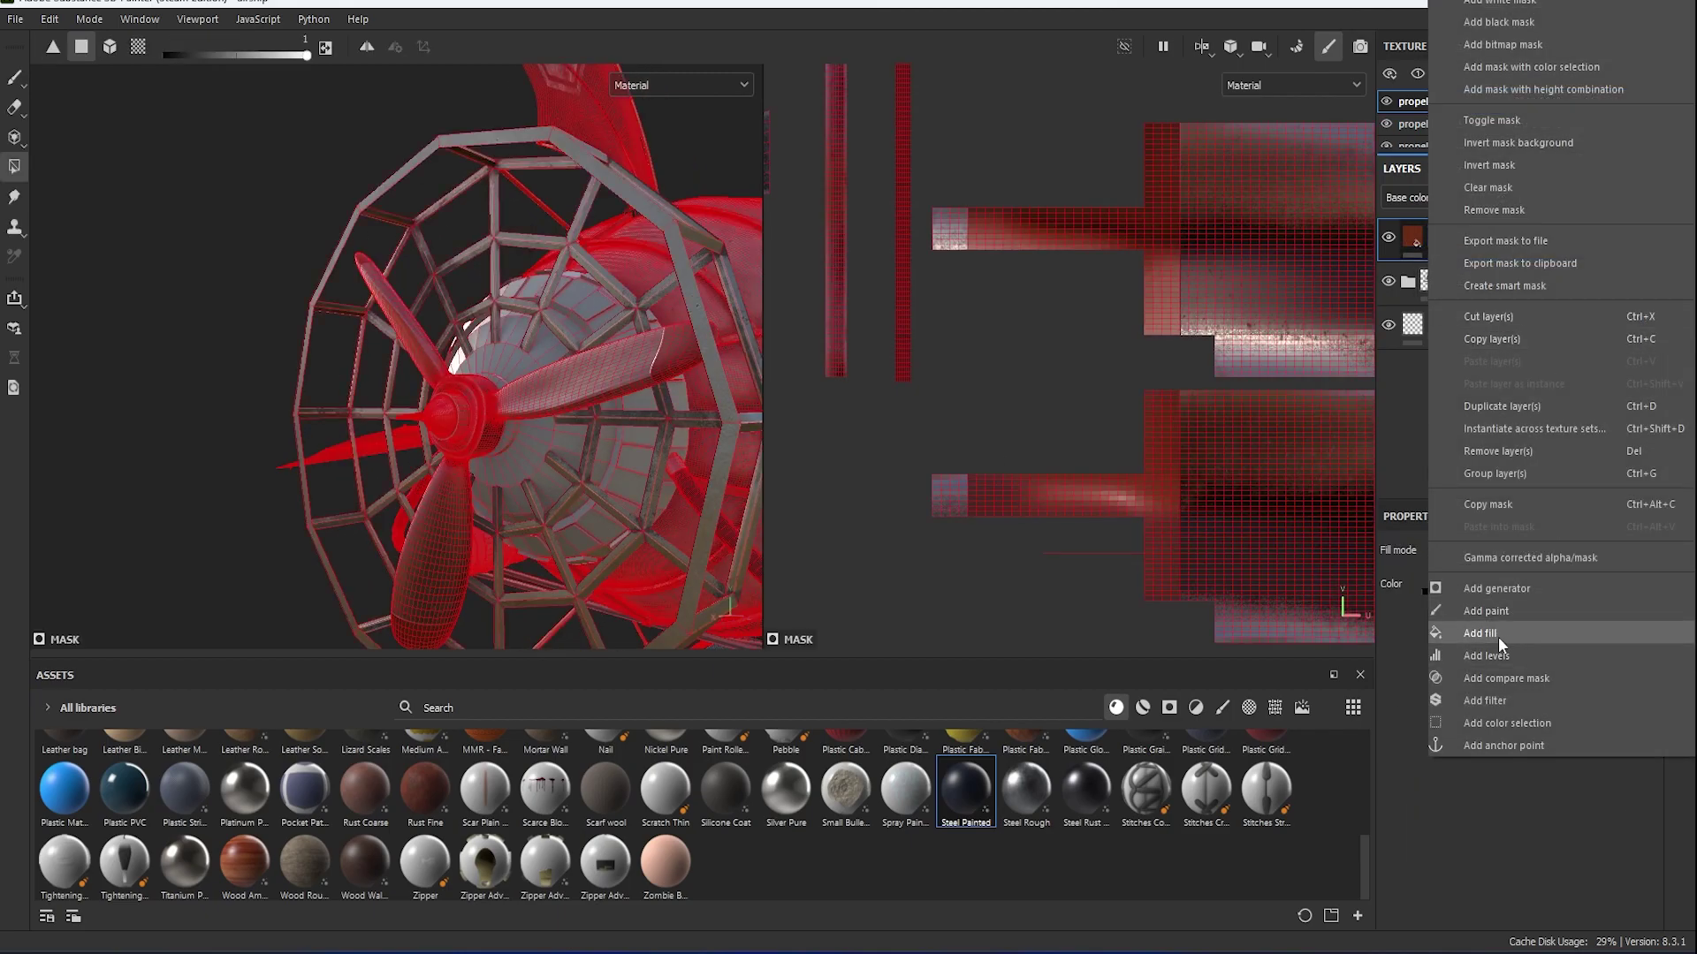
pyautogui.click(1498, 635)
pyautogui.click(1601, 275)
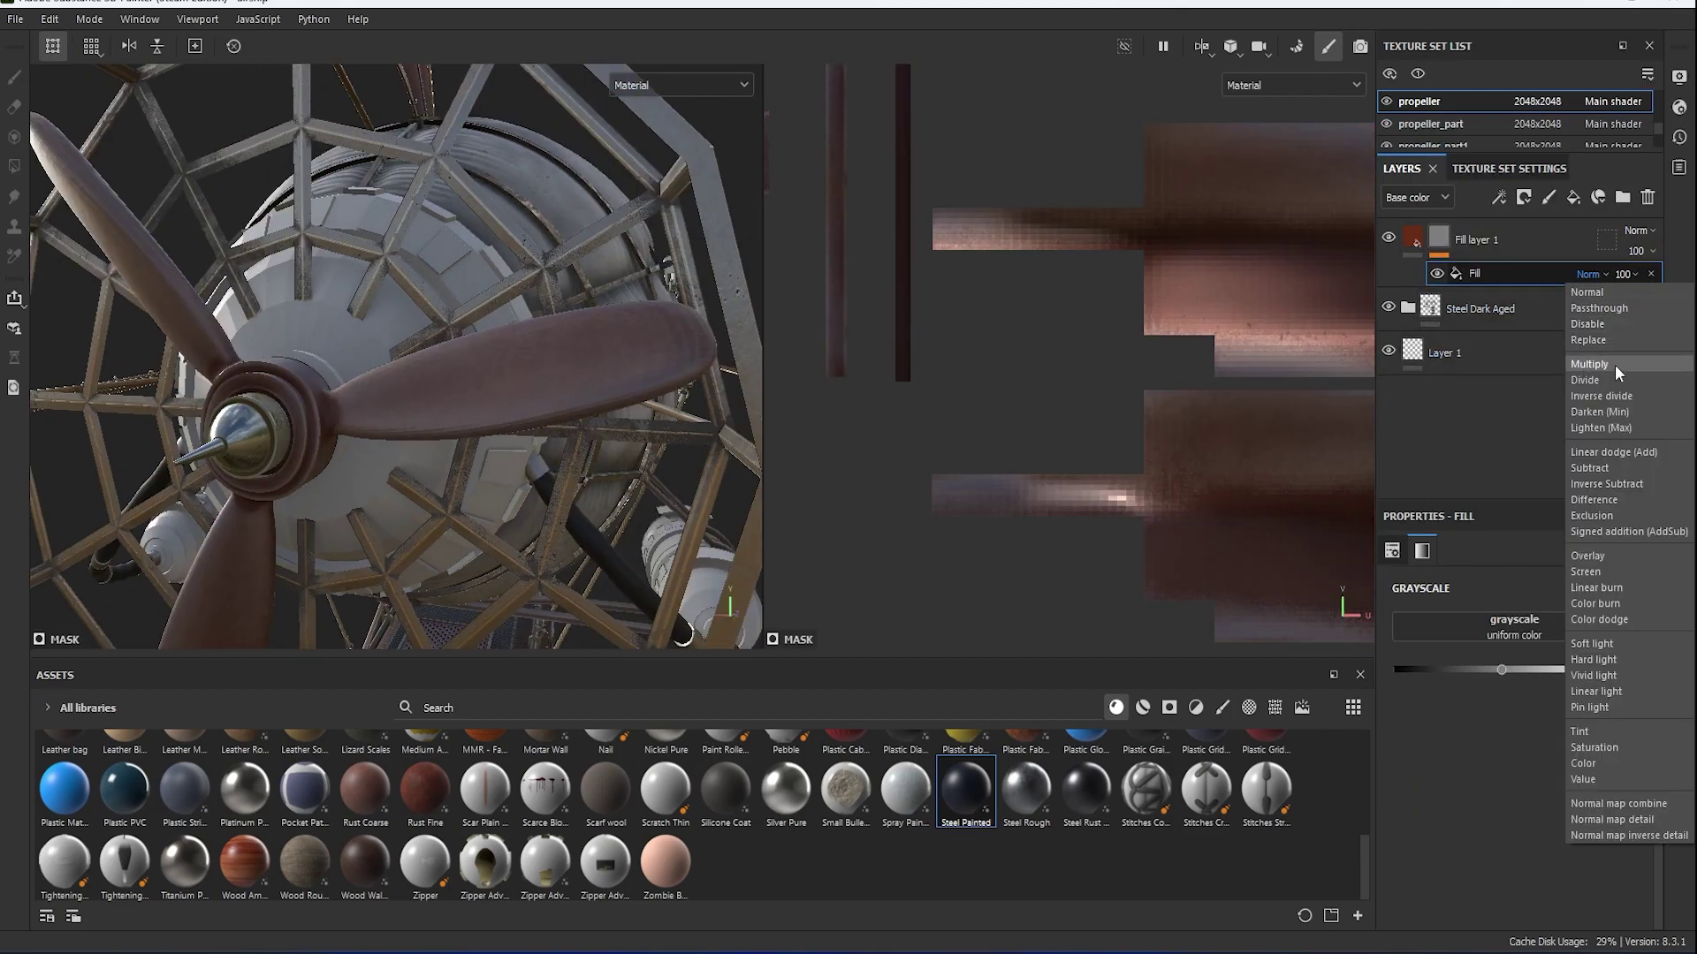
pyautogui.click(1615, 364)
# Search textures for 'damage' and use Grunge Dirt Splats as the mask fill.
pyautogui.click(1276, 707)
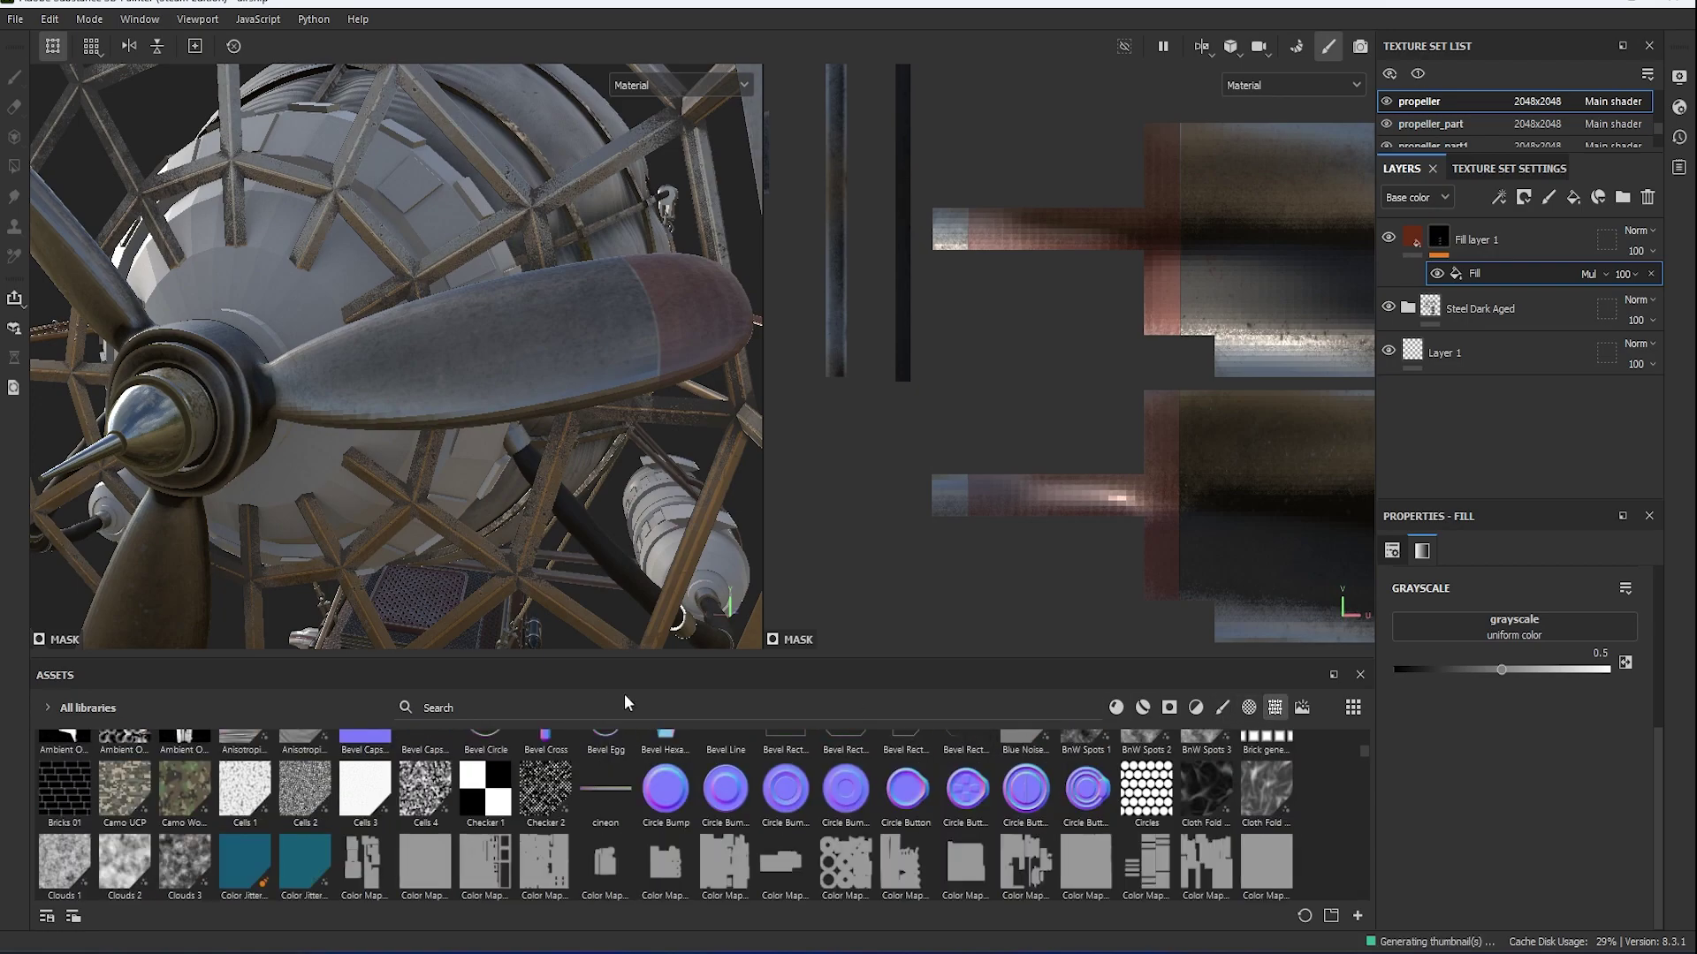
pyautogui.click(459, 707)
pyautogui.write('damage')
pyautogui.keyDown('alt'); pyautogui.moveTo(650, 457); pyautogui.dragTo(760, 530); pyautogui.keyUp('alt')
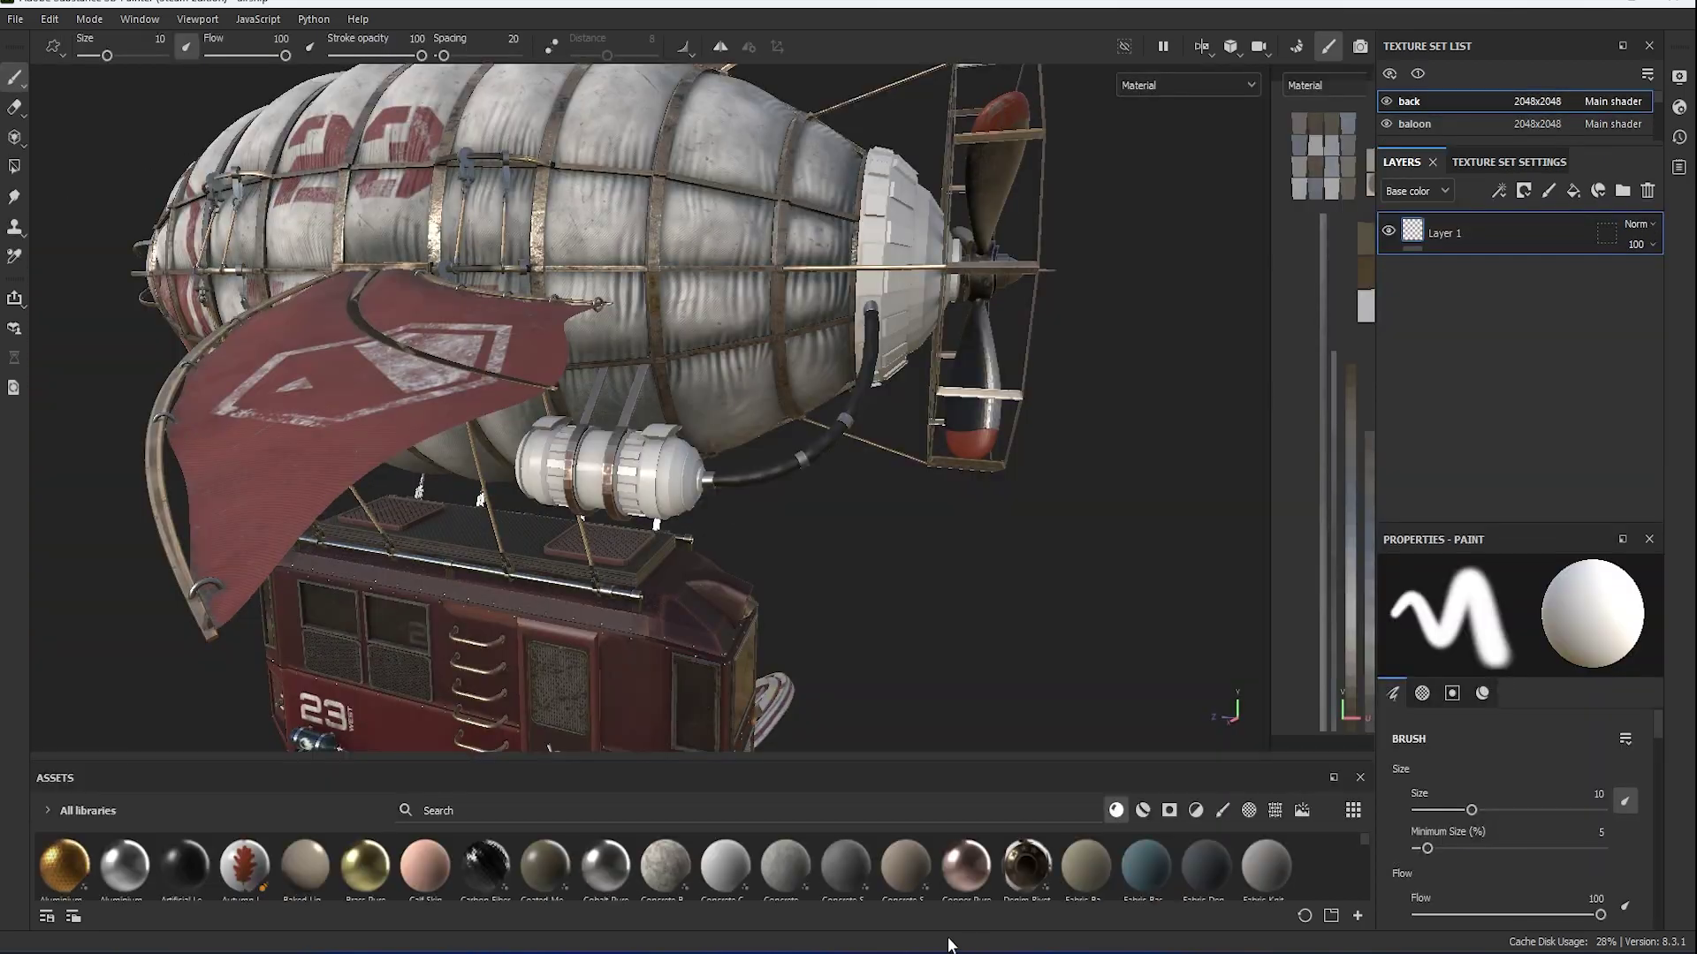
# Apply the steel painted smart material to the engine and give Fill layer 1 a black mask.
pyautogui.keyDown('alt'); pyautogui.moveTo(681, 438); pyautogui.dragTo(758, 606); pyautogui.keyUp('alt')
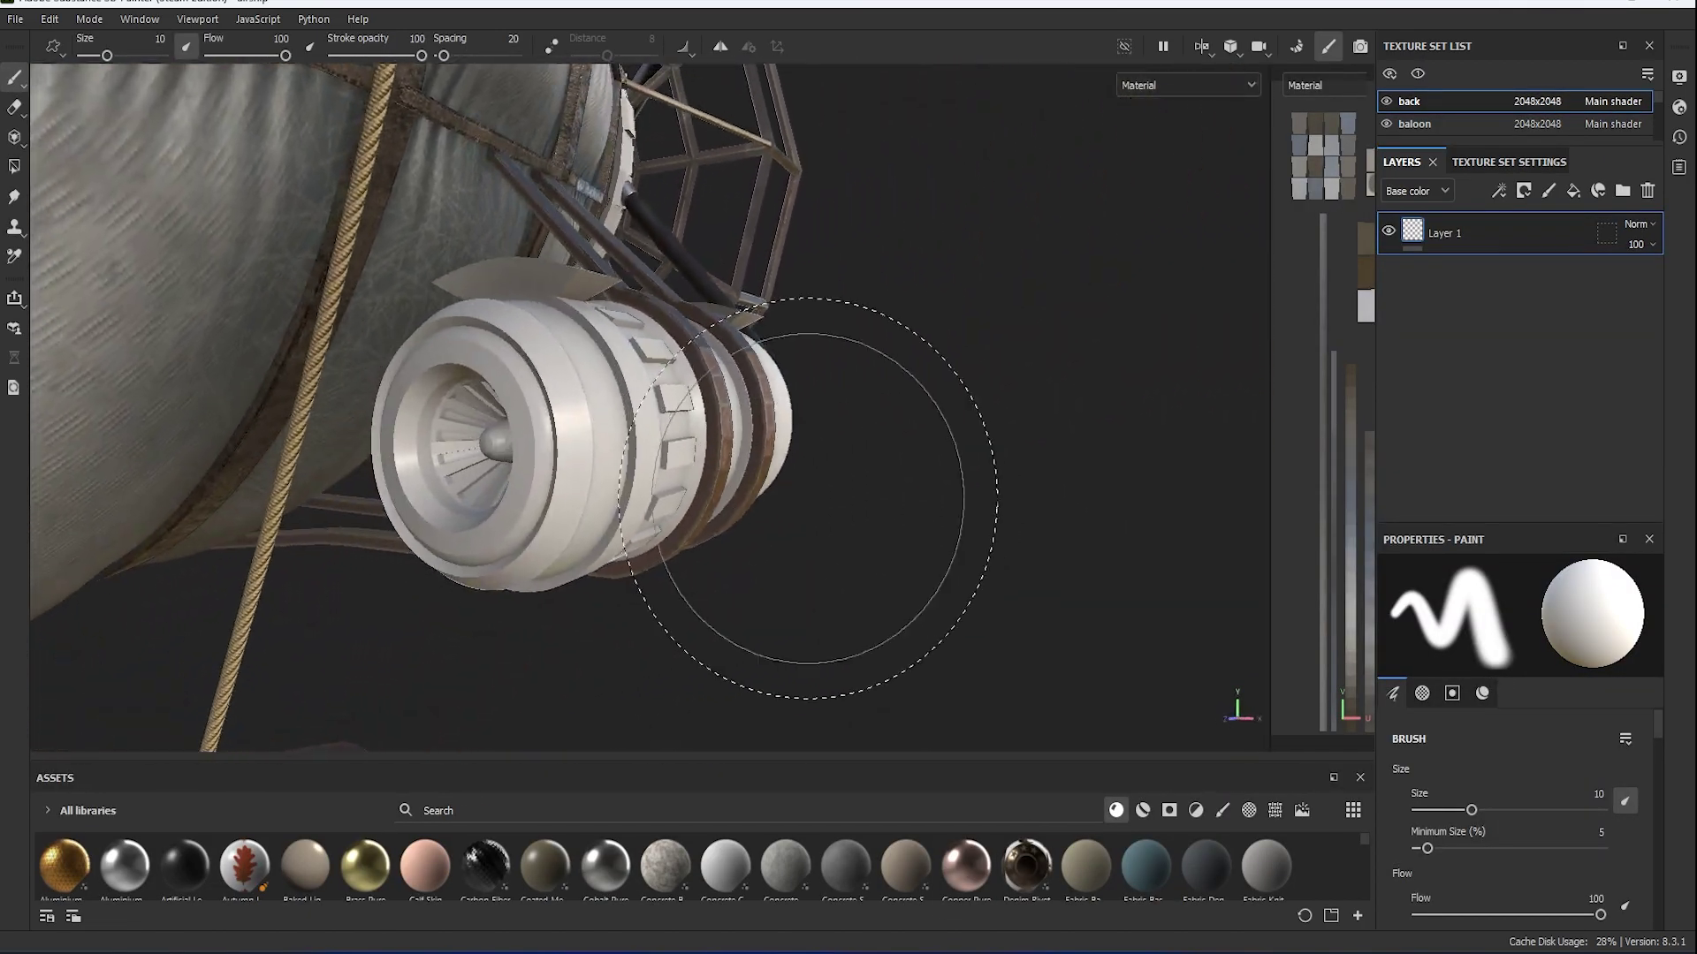
pyautogui.moveTo(1079, 760); pyautogui.dragTo(1087, 530)
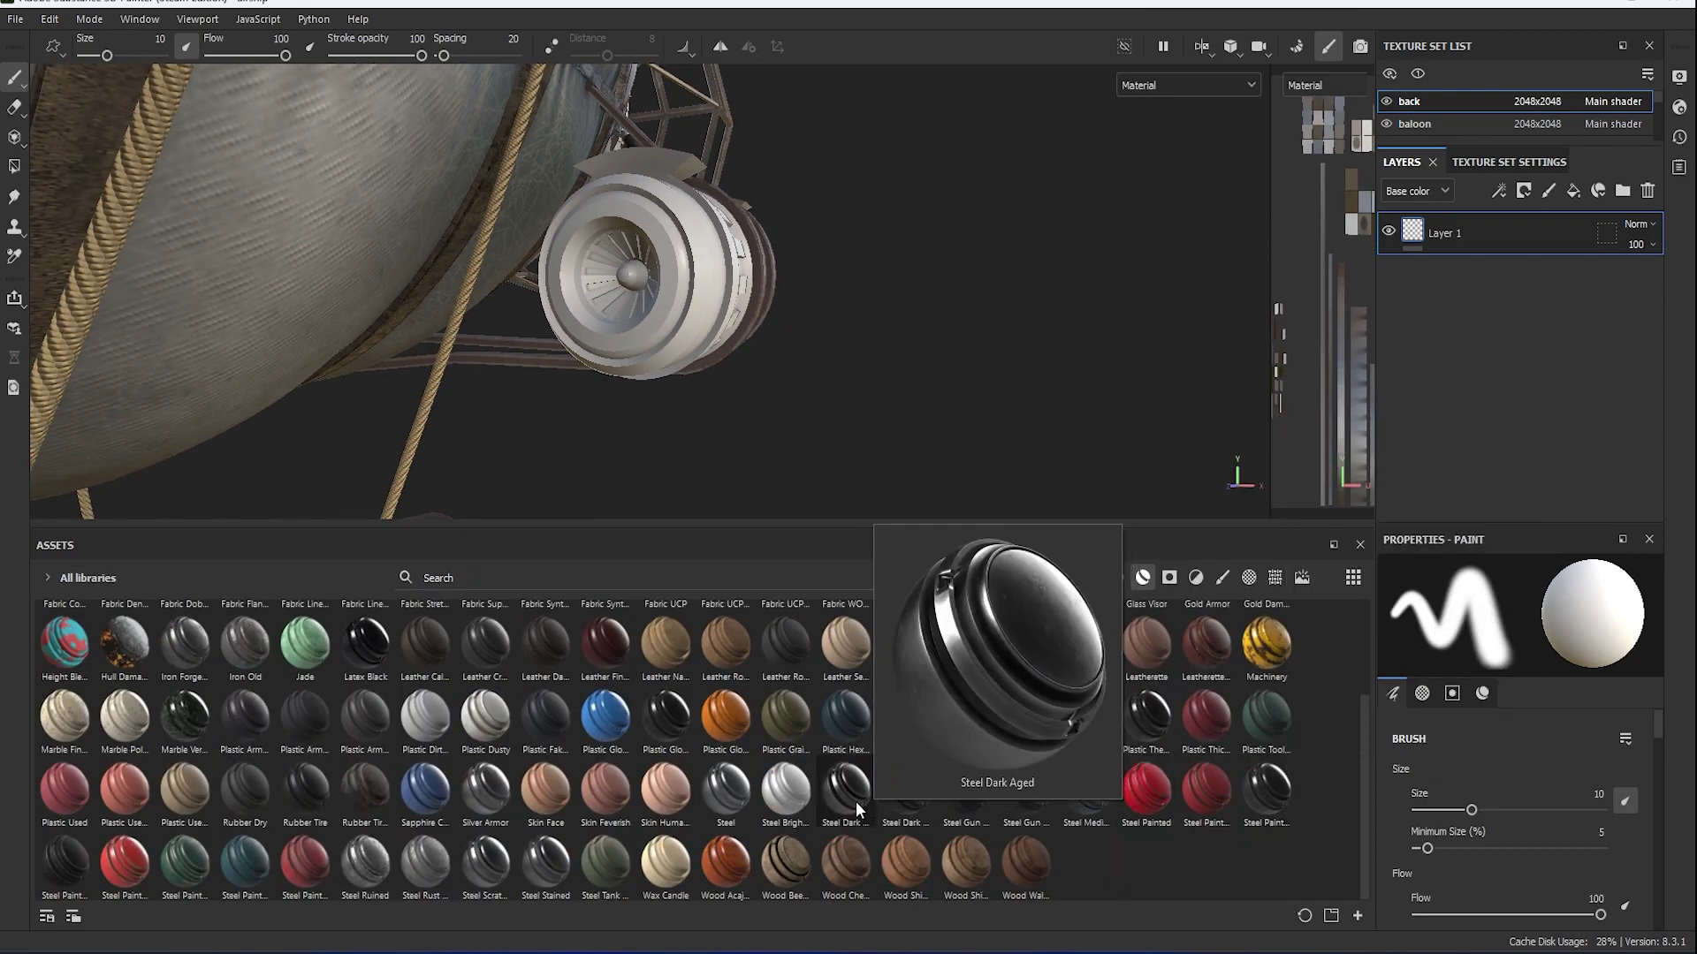
pyautogui.moveTo(845, 787)
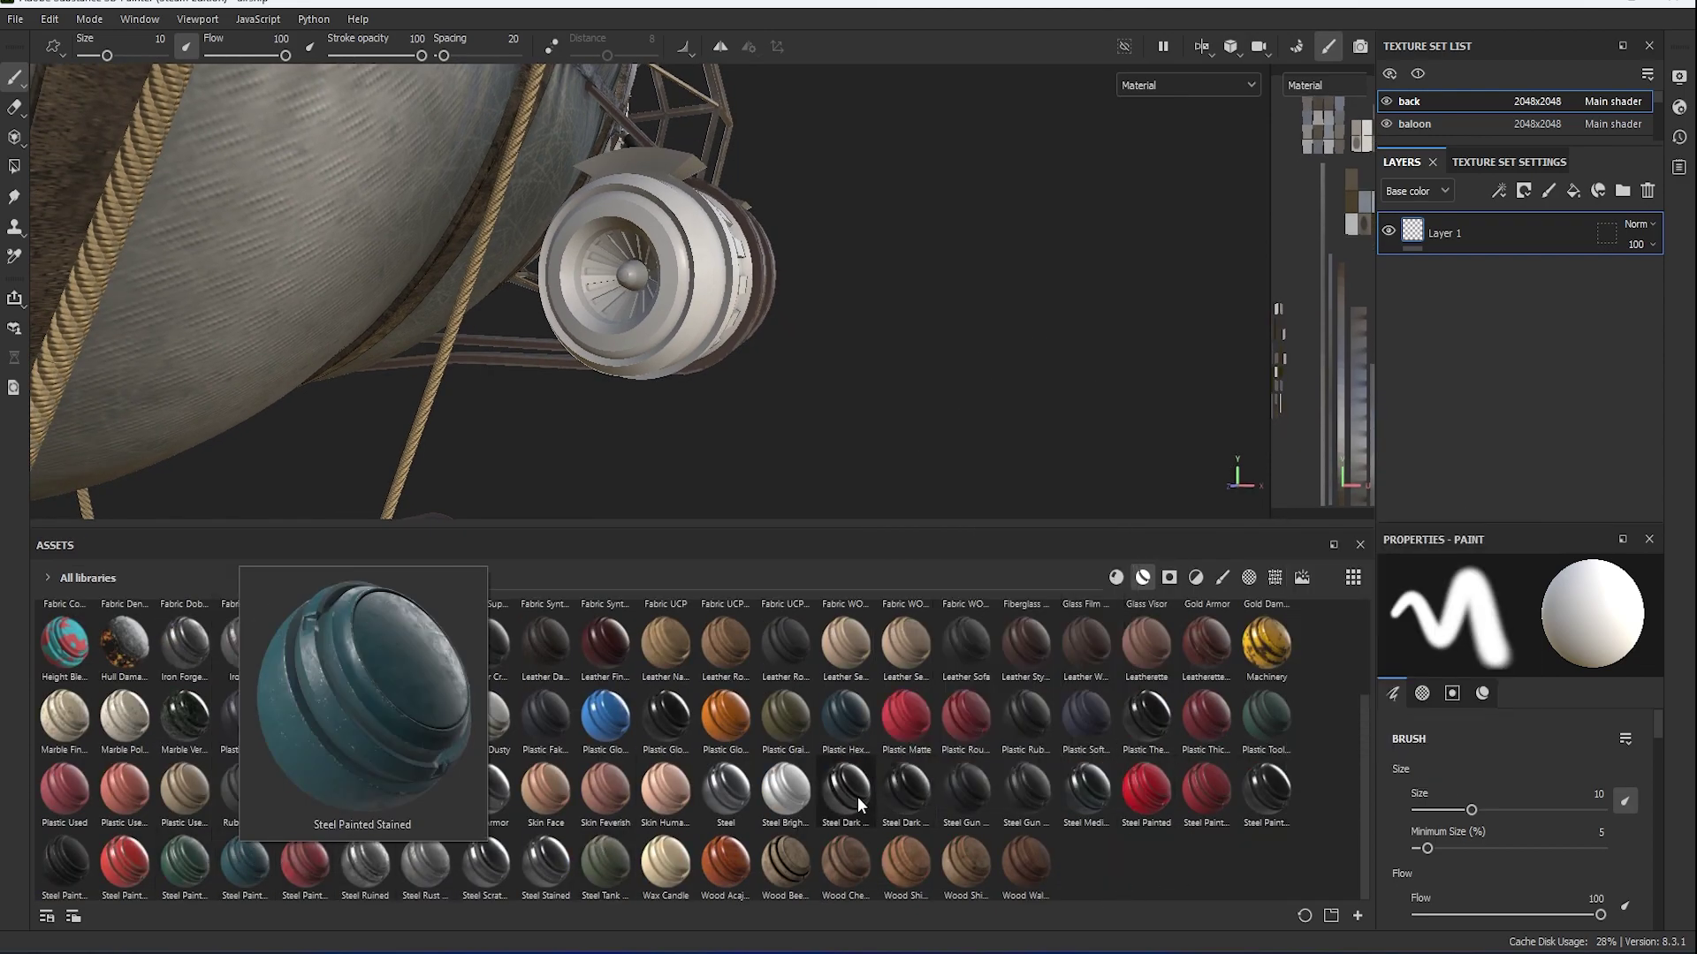
pyautogui.moveTo(1267, 791)
pyautogui.mouseDown()
pyautogui.moveTo(1004, 589)
pyautogui.moveTo(697, 273)
pyautogui.moveTo(825, 362)
pyautogui.mouseUp()
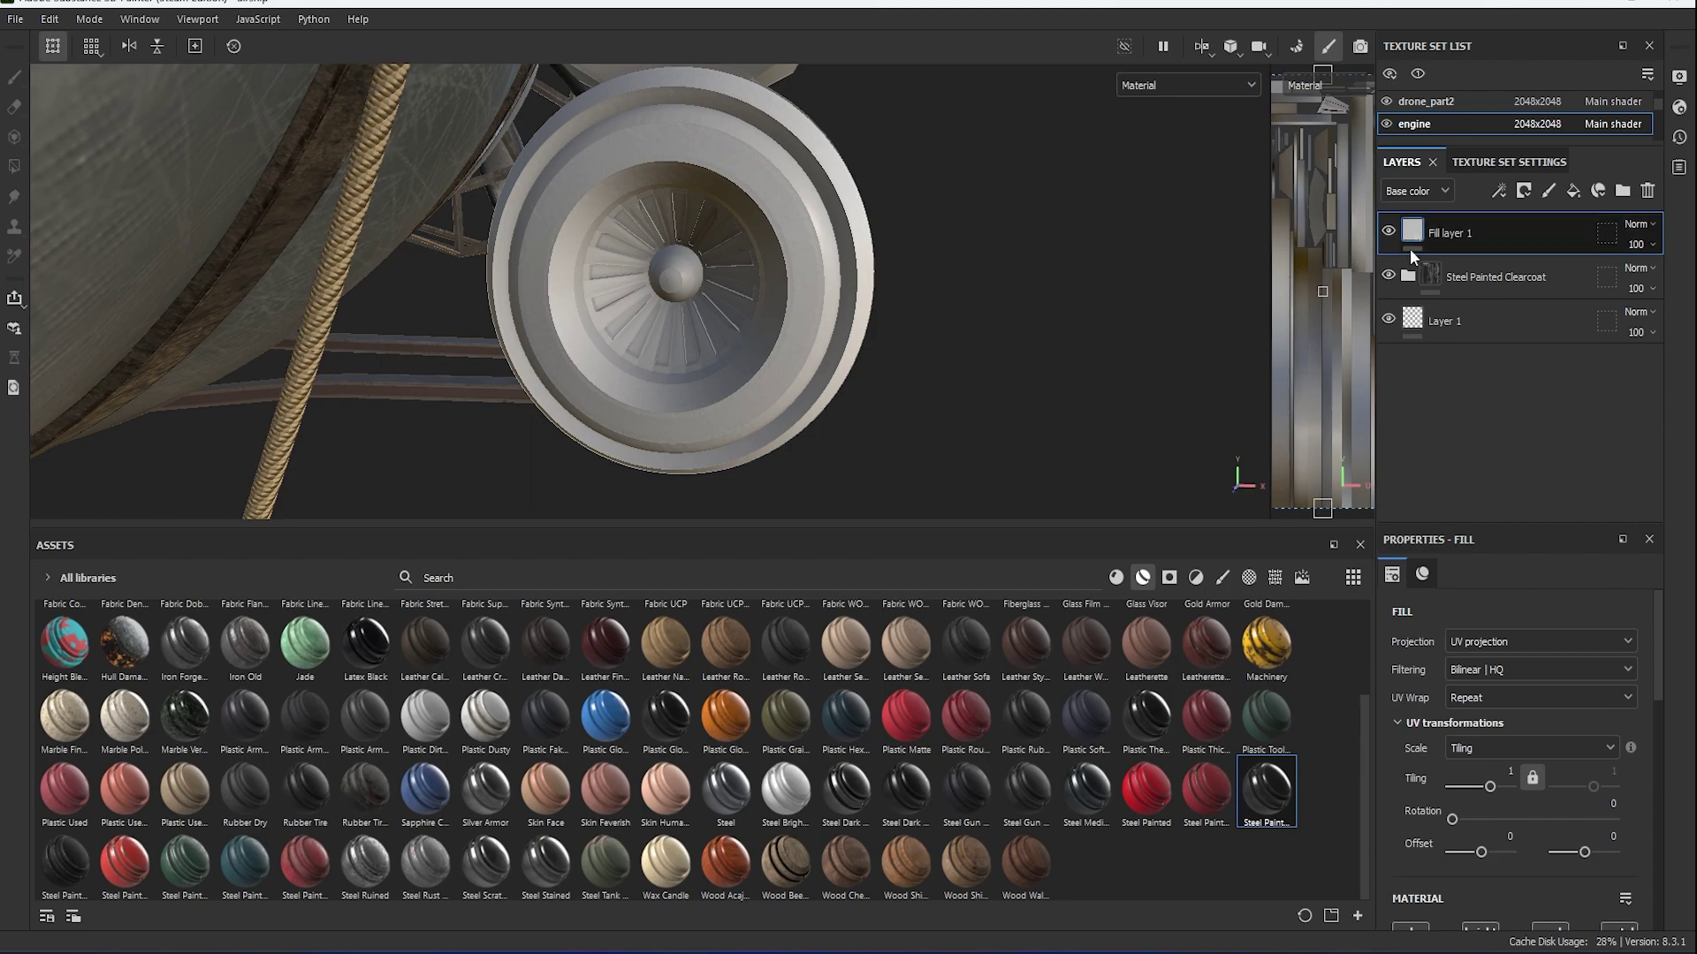
pyautogui.click(1524, 192)
pyautogui.click(1572, 235)
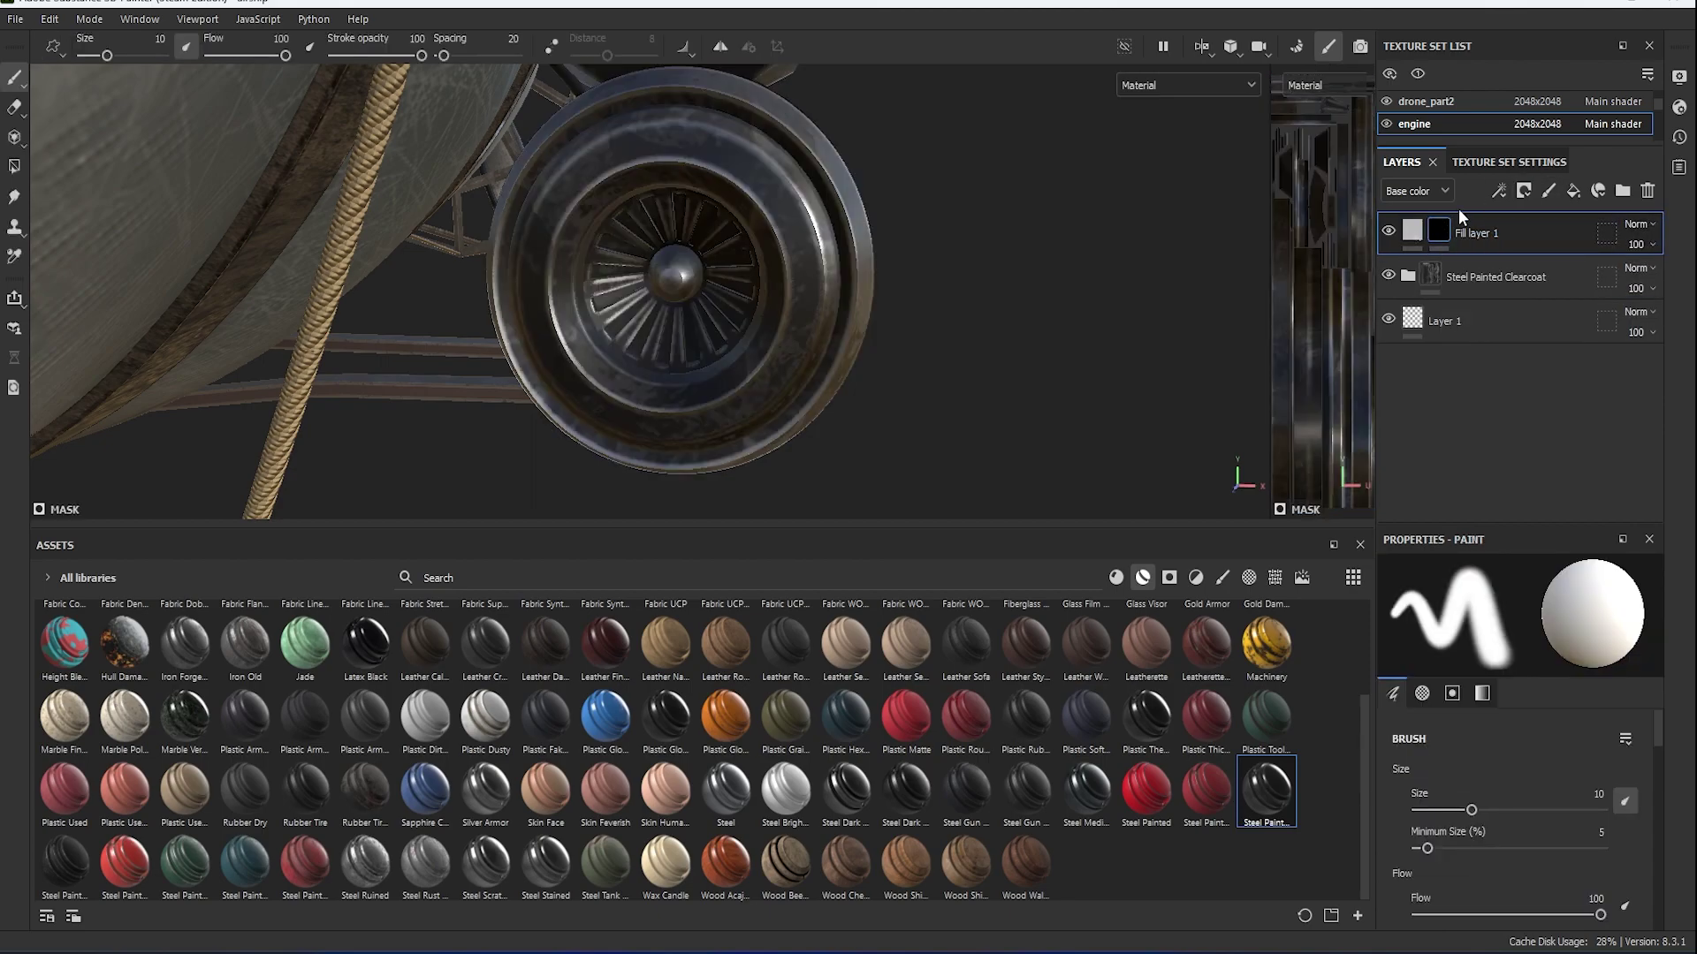
# Switch the mask to polygon fill and widen the UV layout view beside the engine.
pyautogui.click(15, 167)
pyautogui.scroll(3, 777, 327)
pyautogui.scroll(3, 704, 390)
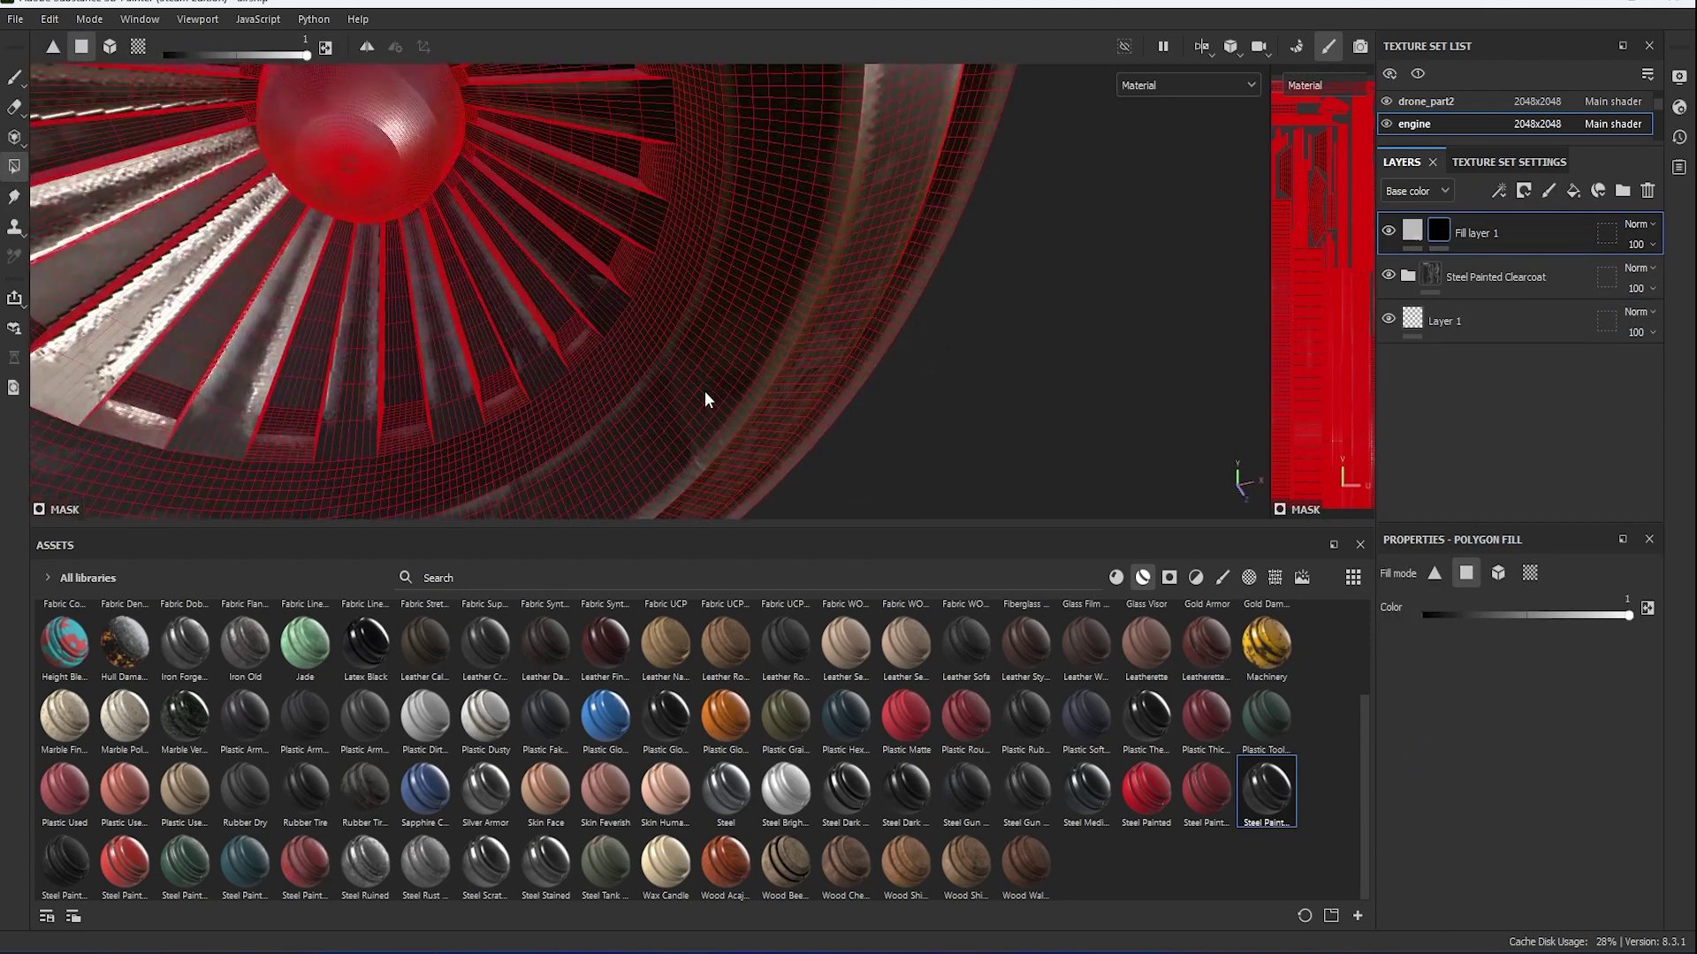
pyautogui.scroll(3, 599, 331)
pyautogui.scroll(3, 513, 336)
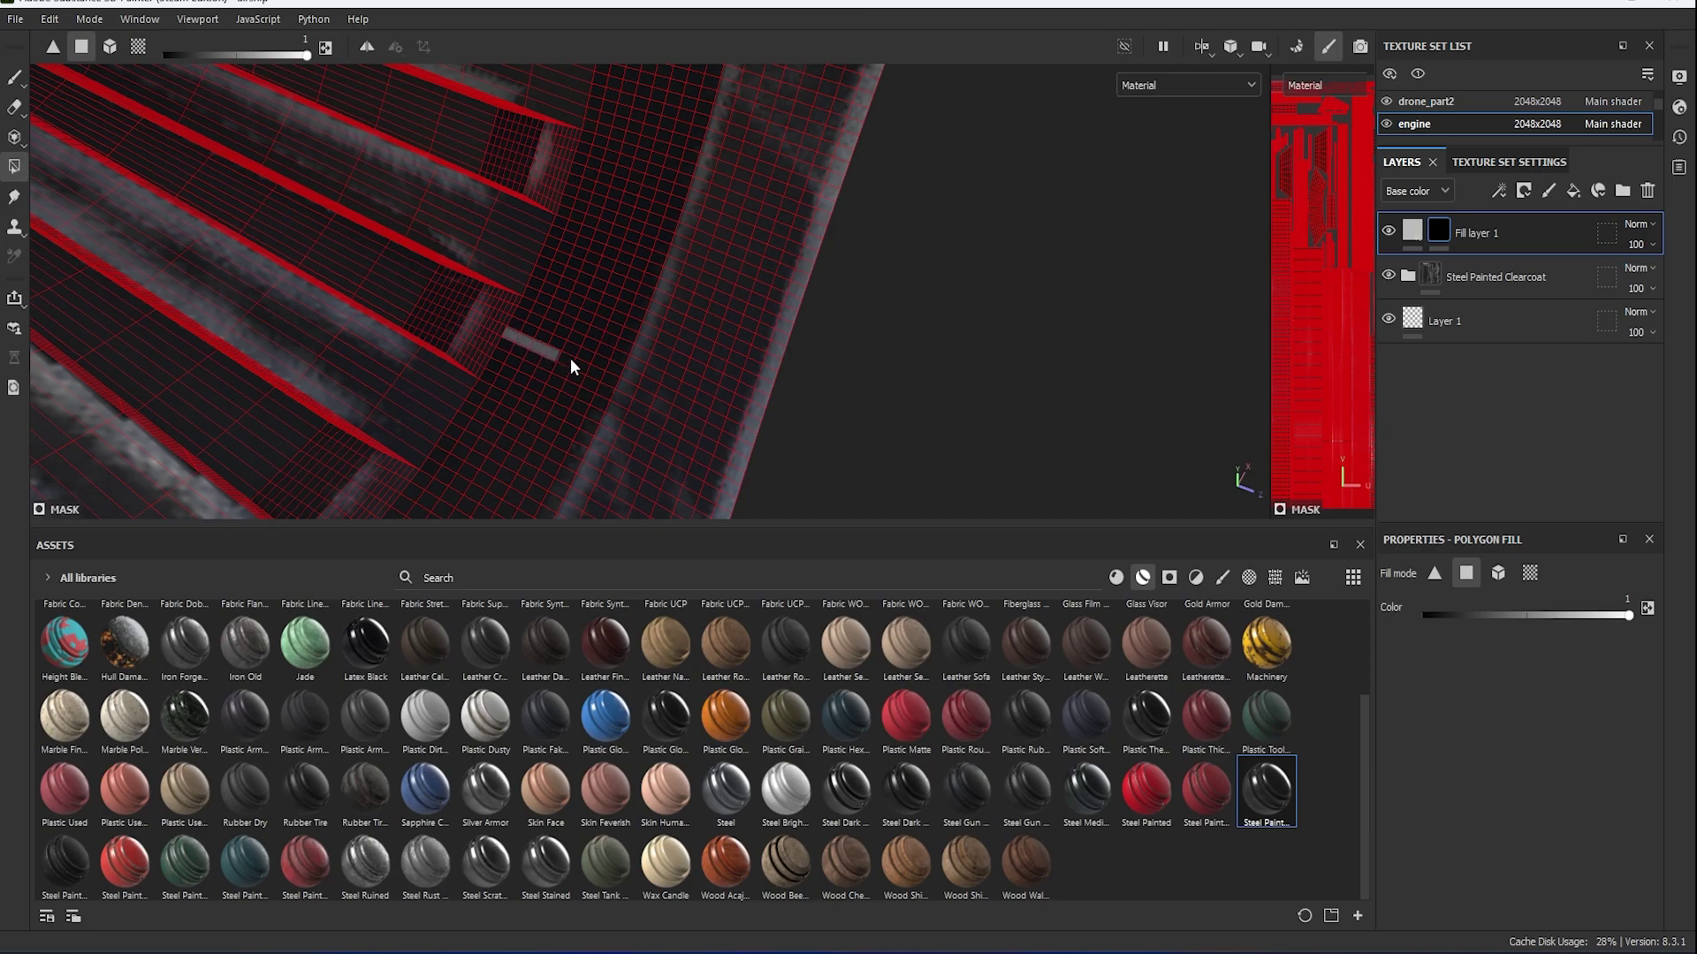
pyautogui.scroll(-5, 707, 358)
pyautogui.scroll(-3, 1034, 343)
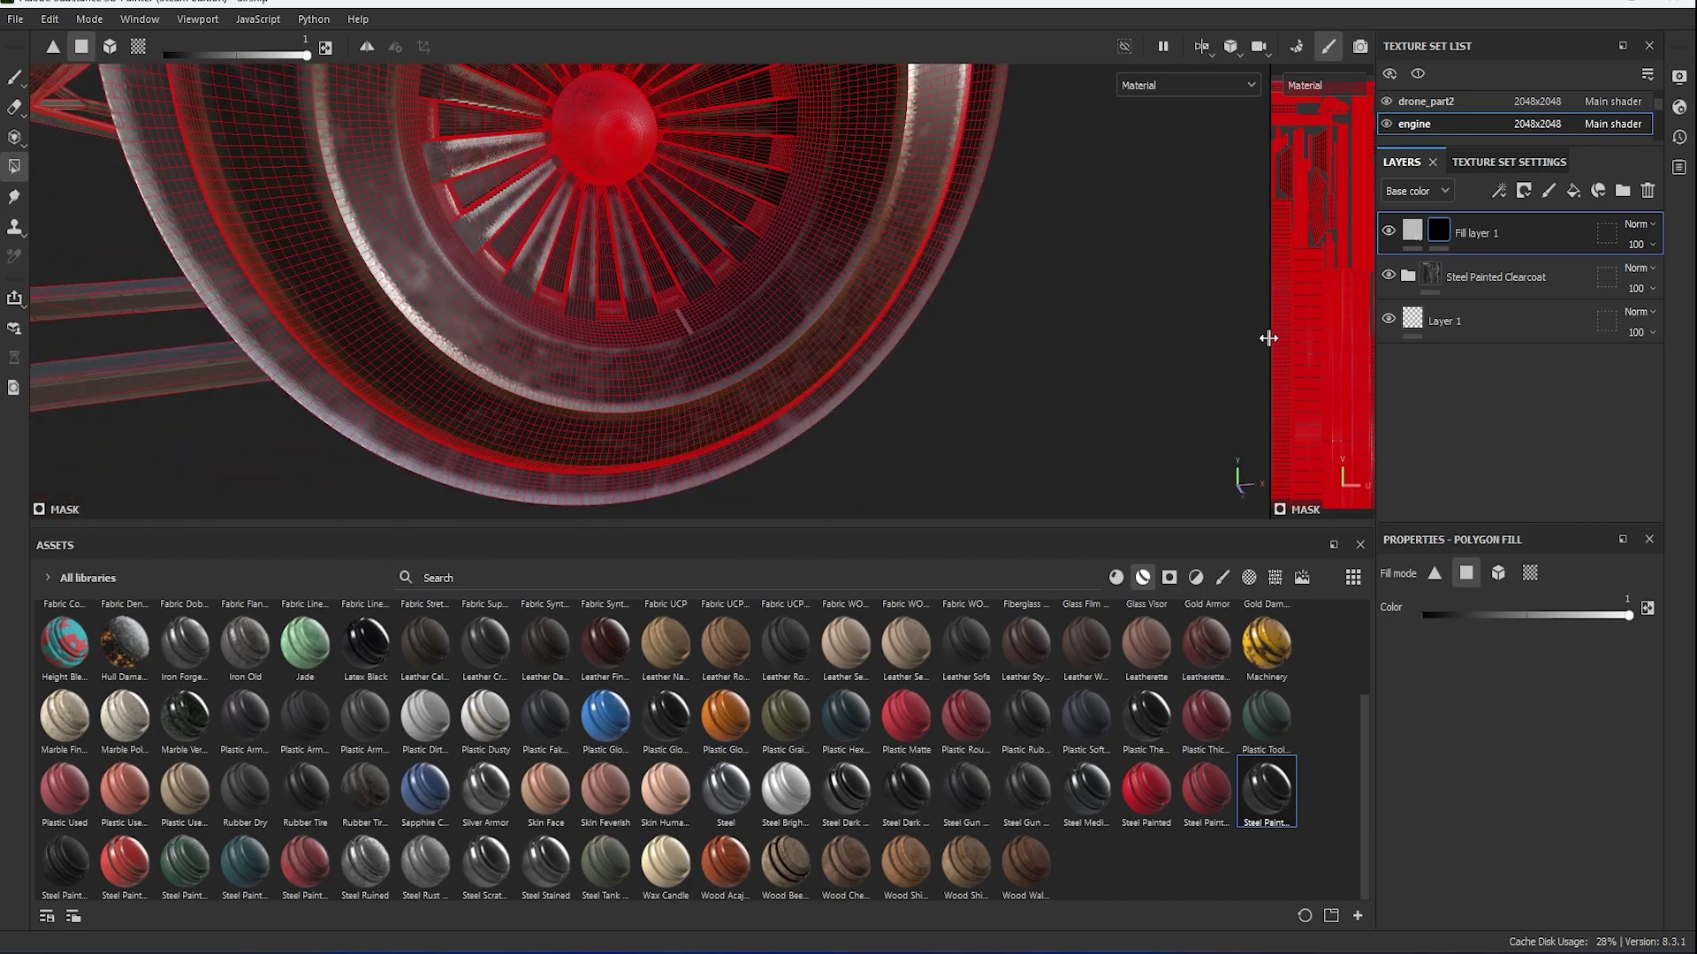
pyautogui.moveTo(1268, 339); pyautogui.dragTo(673, 335)
pyautogui.click(1412, 232)
pyautogui.scroll(2, 1083, 340)
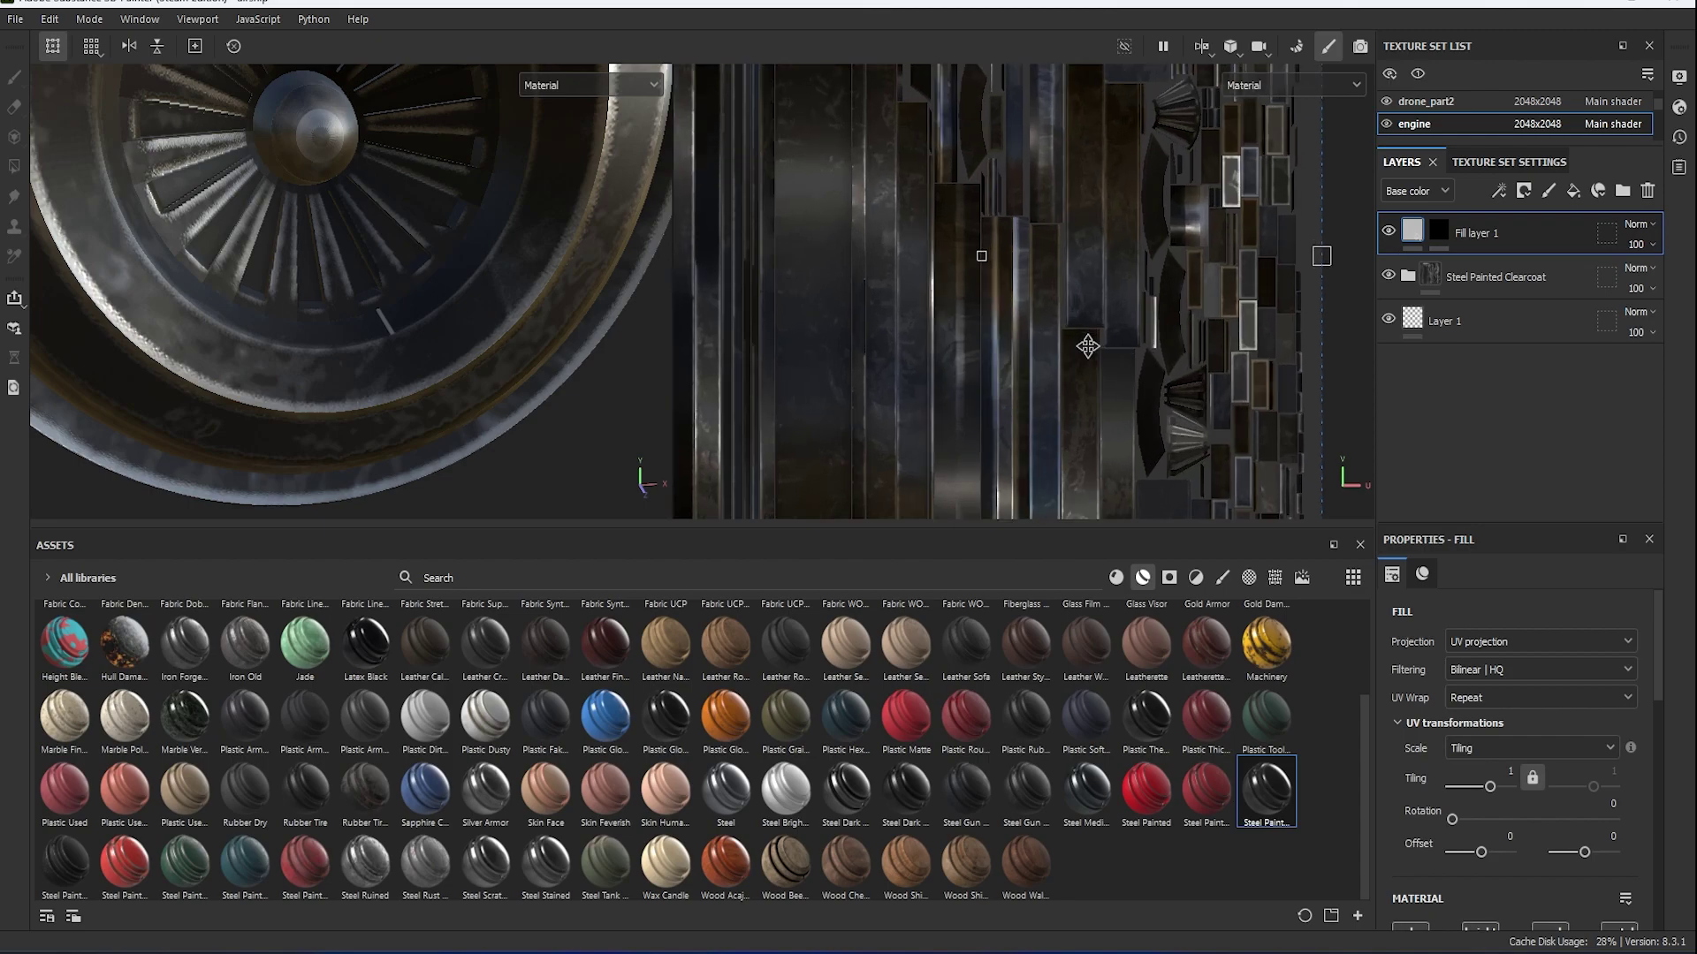
pyautogui.scroll(2, 1016, 283)
pyautogui.scroll(2, 1073, 237)
pyautogui.moveTo(1072, 237); pyautogui.dragTo(1033, 402, button='middle')
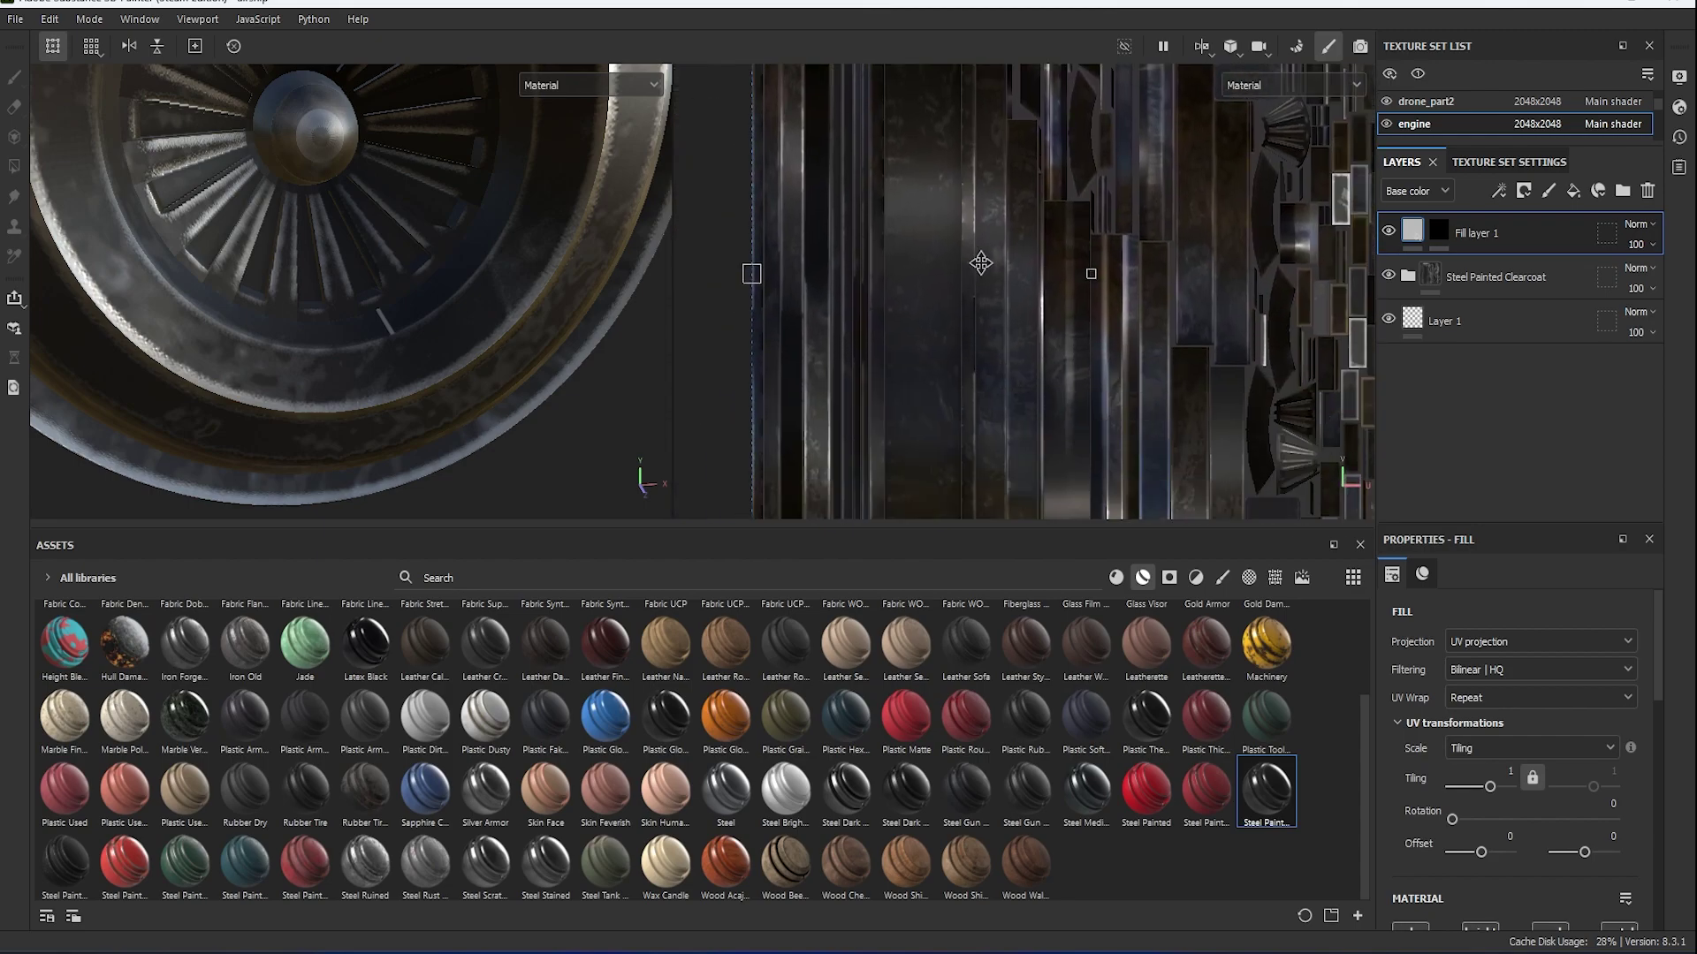
pyautogui.scroll(2, 908, 284)
pyautogui.scroll(2, 1022, 390)
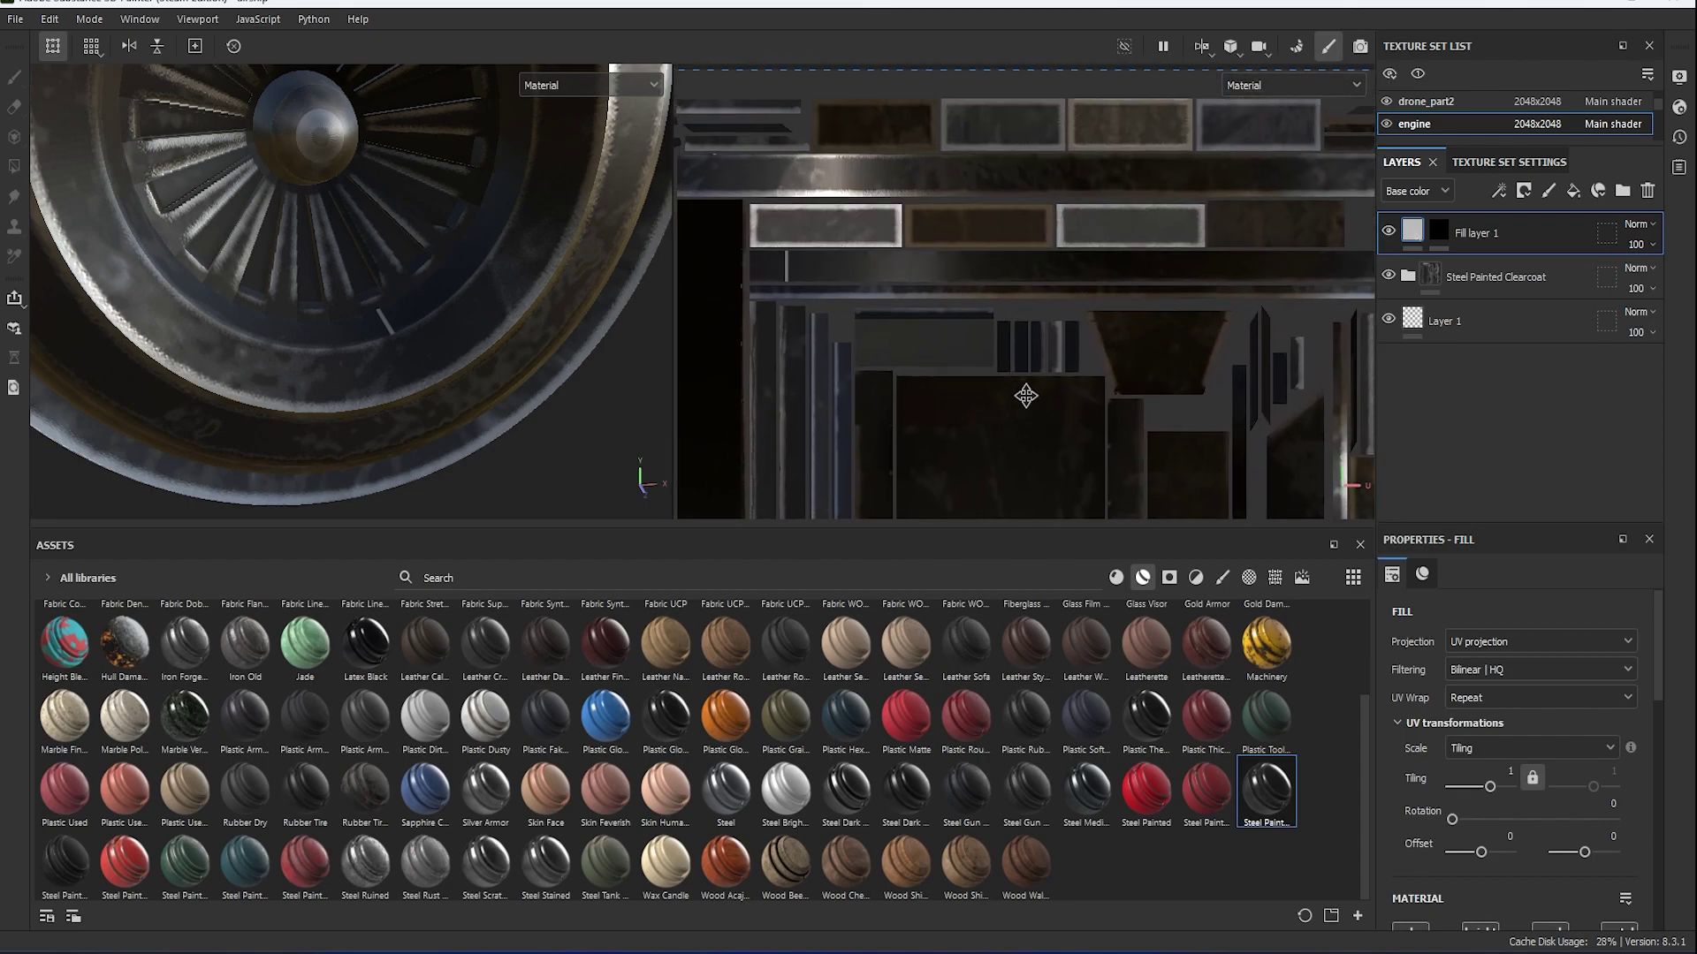
pyautogui.scroll(2, 1072, 436)
# Polygon-fill the band strips and engine UV islands into Fill layer 1's mask.
pyautogui.press('4')
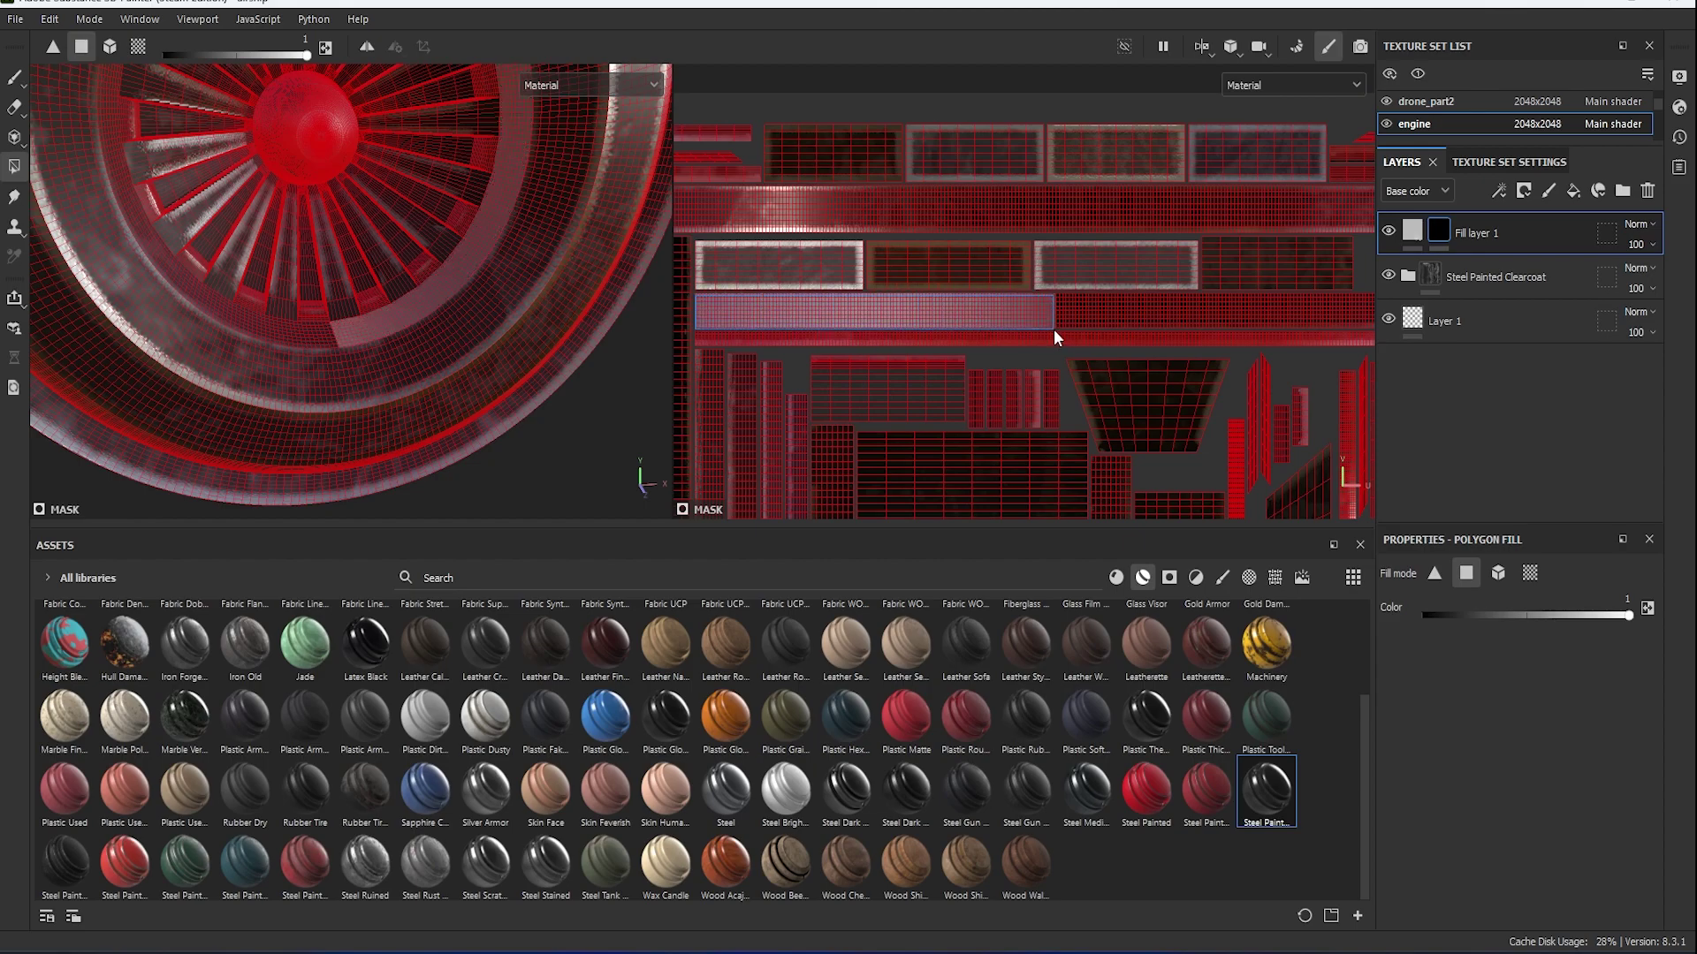
pyautogui.moveTo(1166, 355); pyautogui.dragTo(769, 316, button='middle')
pyautogui.click(1238, 349)
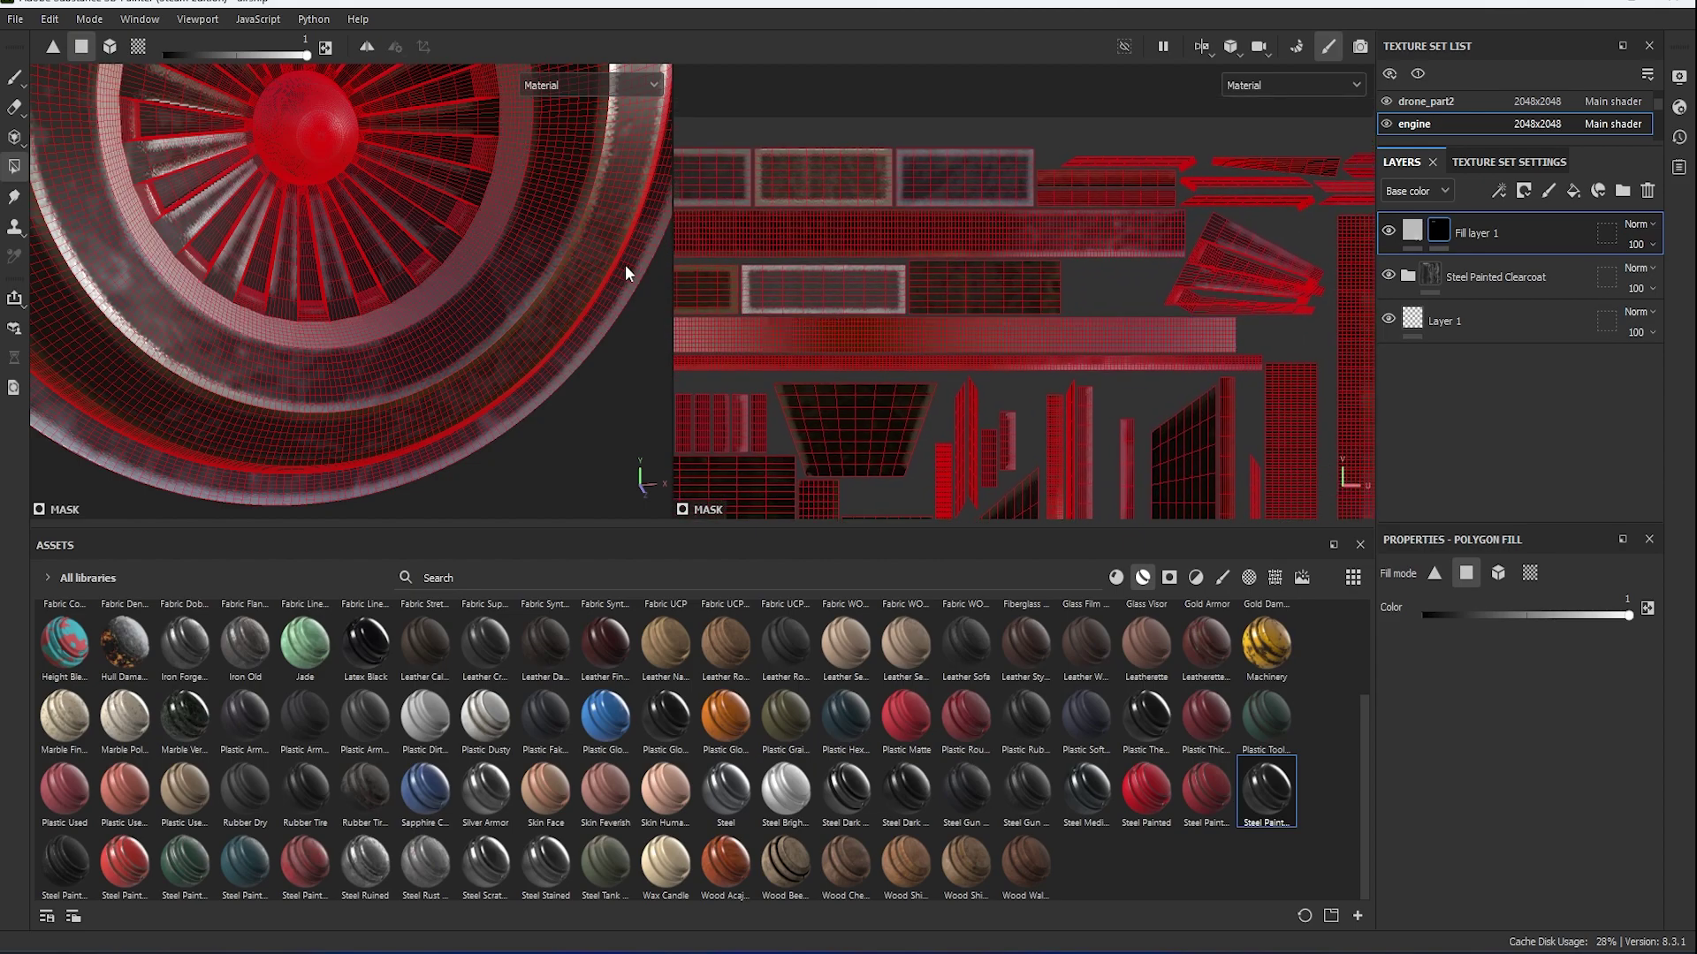
pyautogui.moveTo(624, 263)
pyautogui.keyDown('alt'); pyautogui.mouseDown()
pyautogui.moveTo(544, 333)
pyautogui.moveTo(471, 324)
pyautogui.mouseUp(); pyautogui.keyUp('alt')
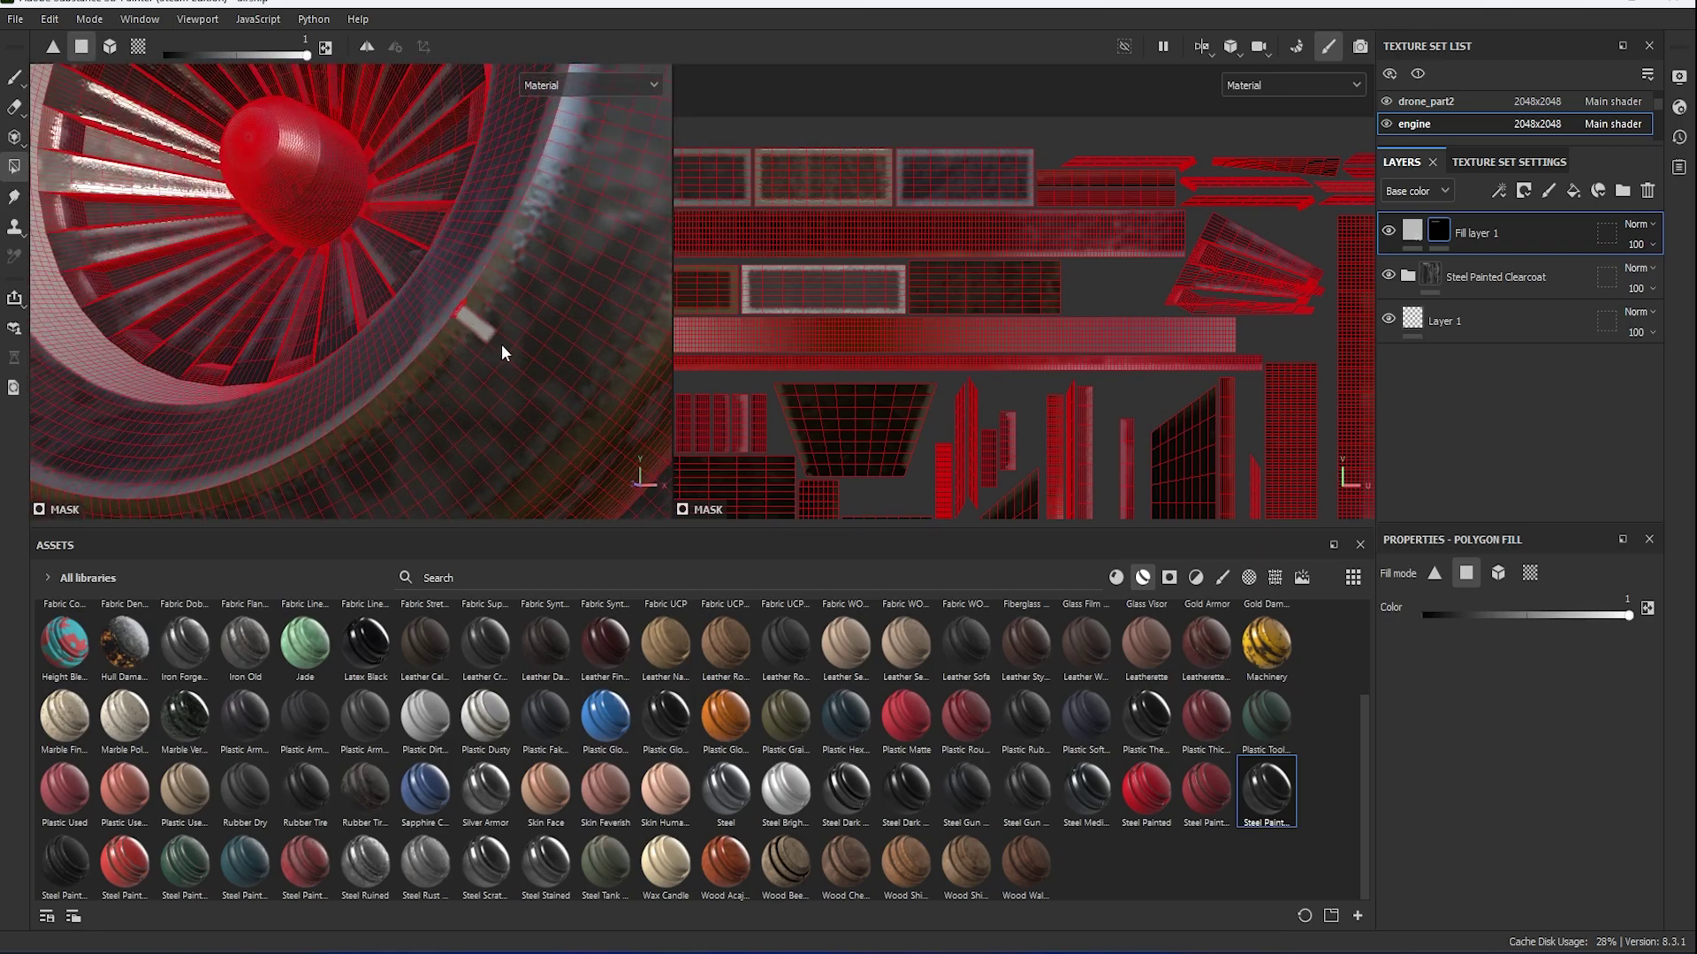
pyautogui.keyDown('alt'); pyautogui.moveTo(598, 417); pyautogui.dragTo(613, 388); pyautogui.keyUp('alt')
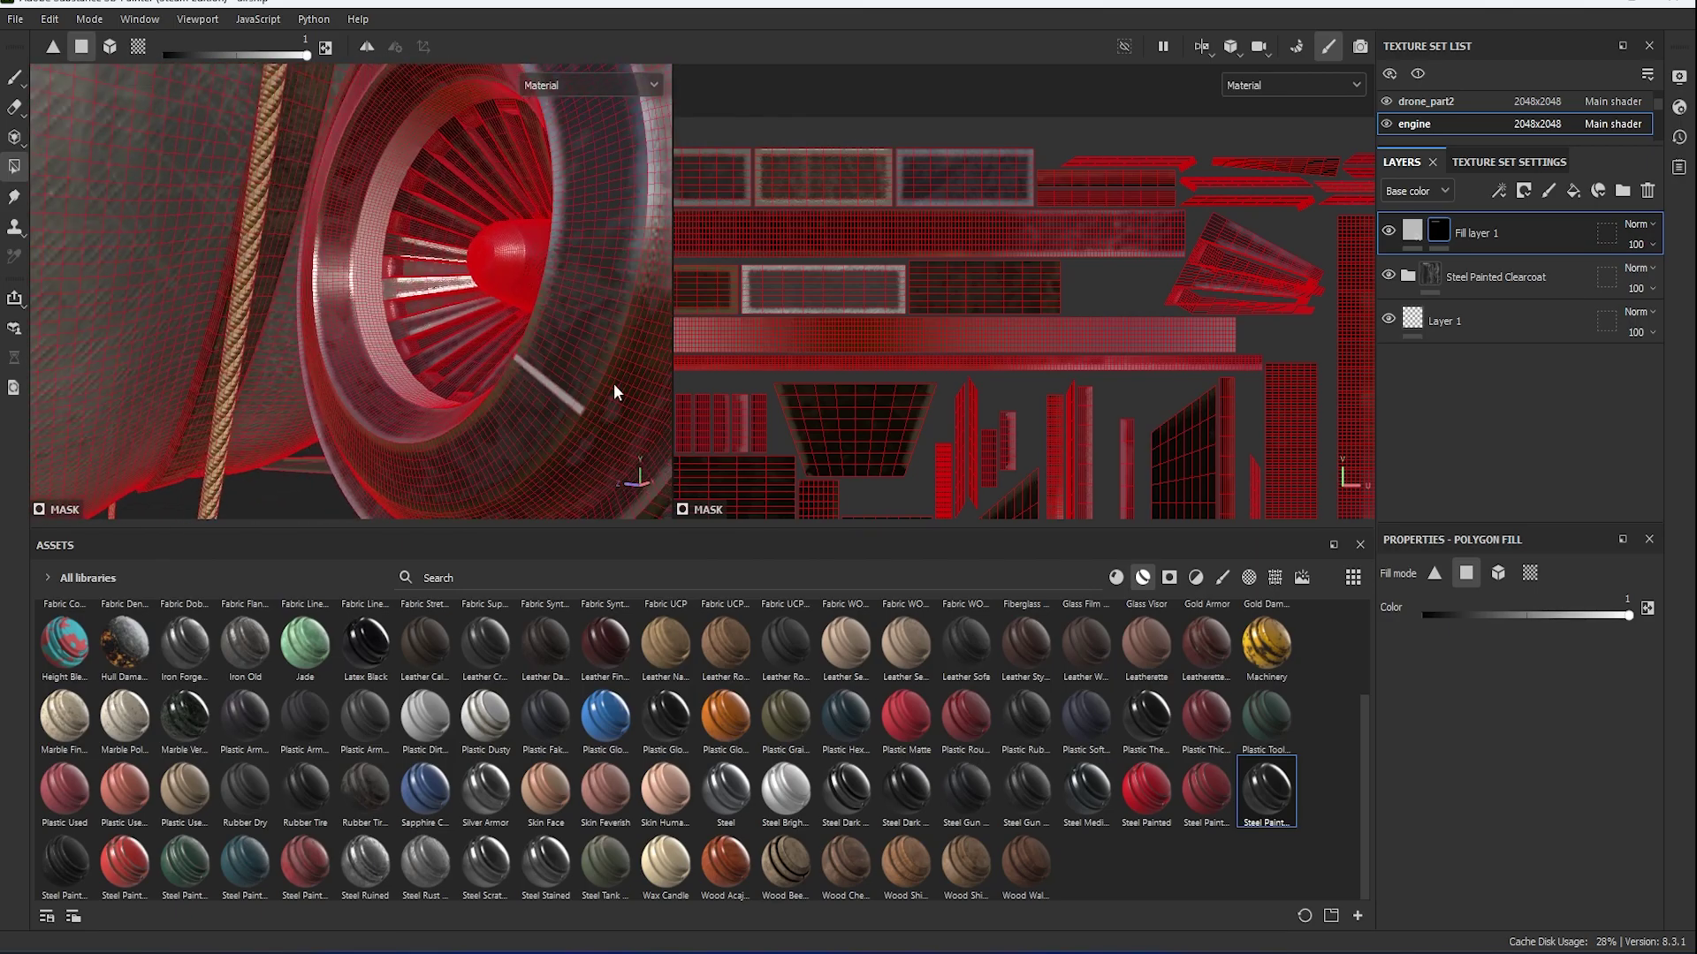
pyautogui.scroll(-3, 997, 410)
pyautogui.scroll(3, 995, 403)
pyautogui.click(977, 257)
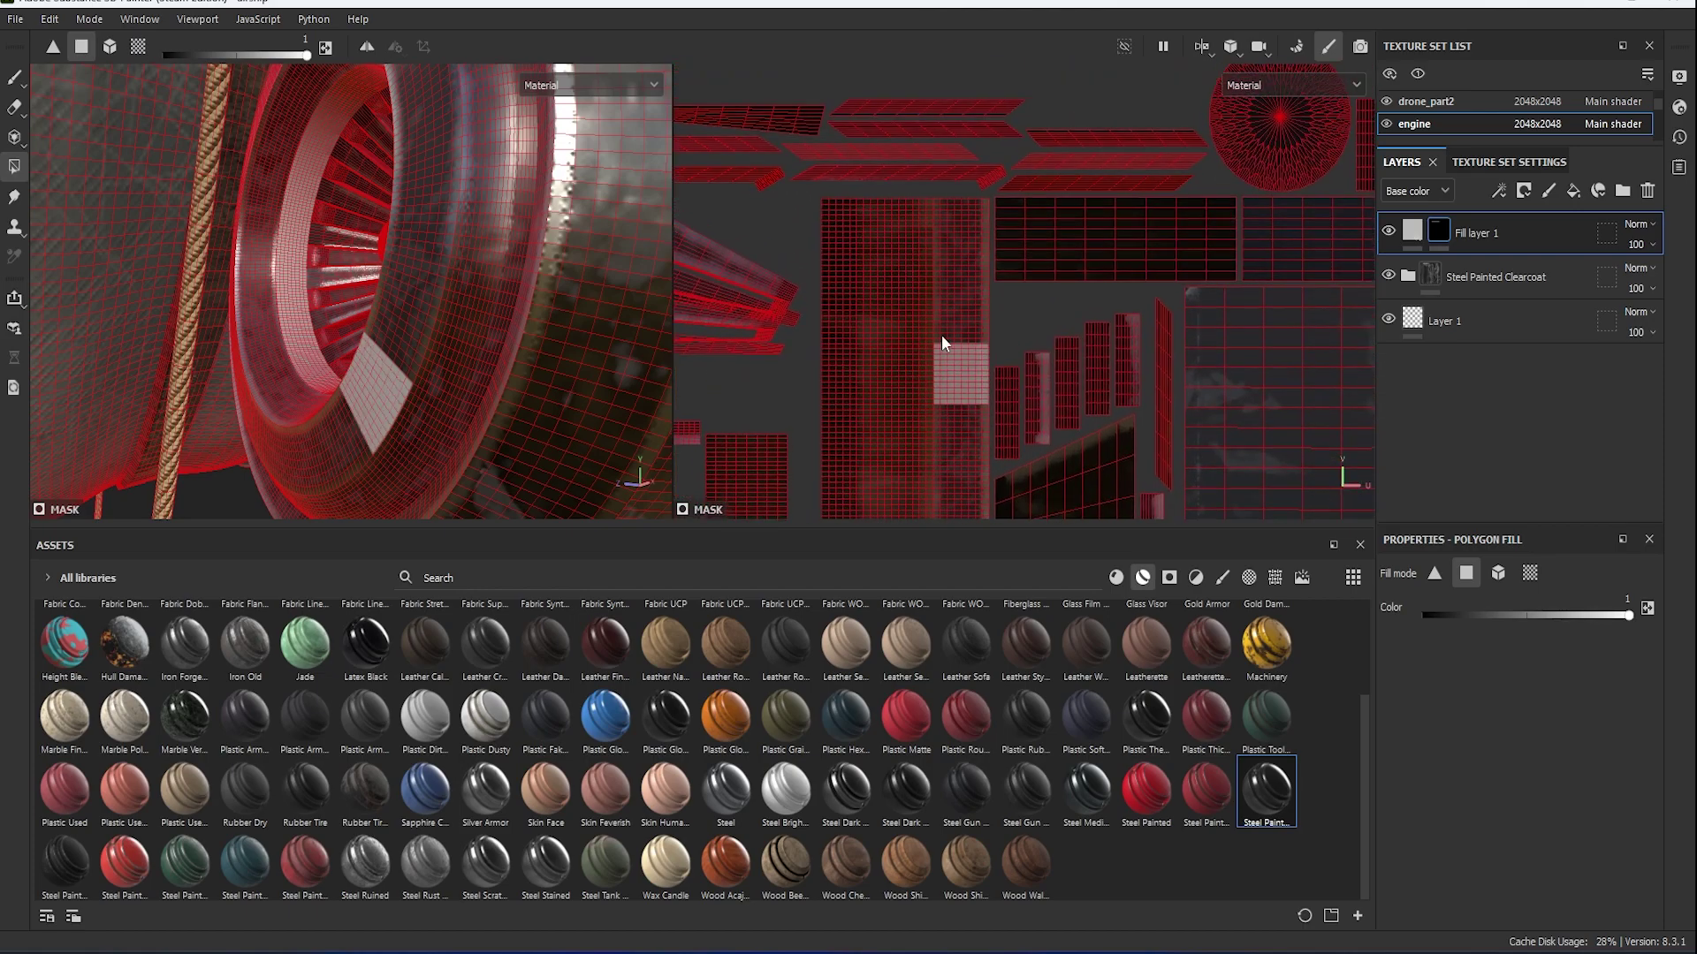
pyautogui.click(936, 337)
pyautogui.moveTo(993, 215); pyautogui.dragTo(940, 95, button='middle')
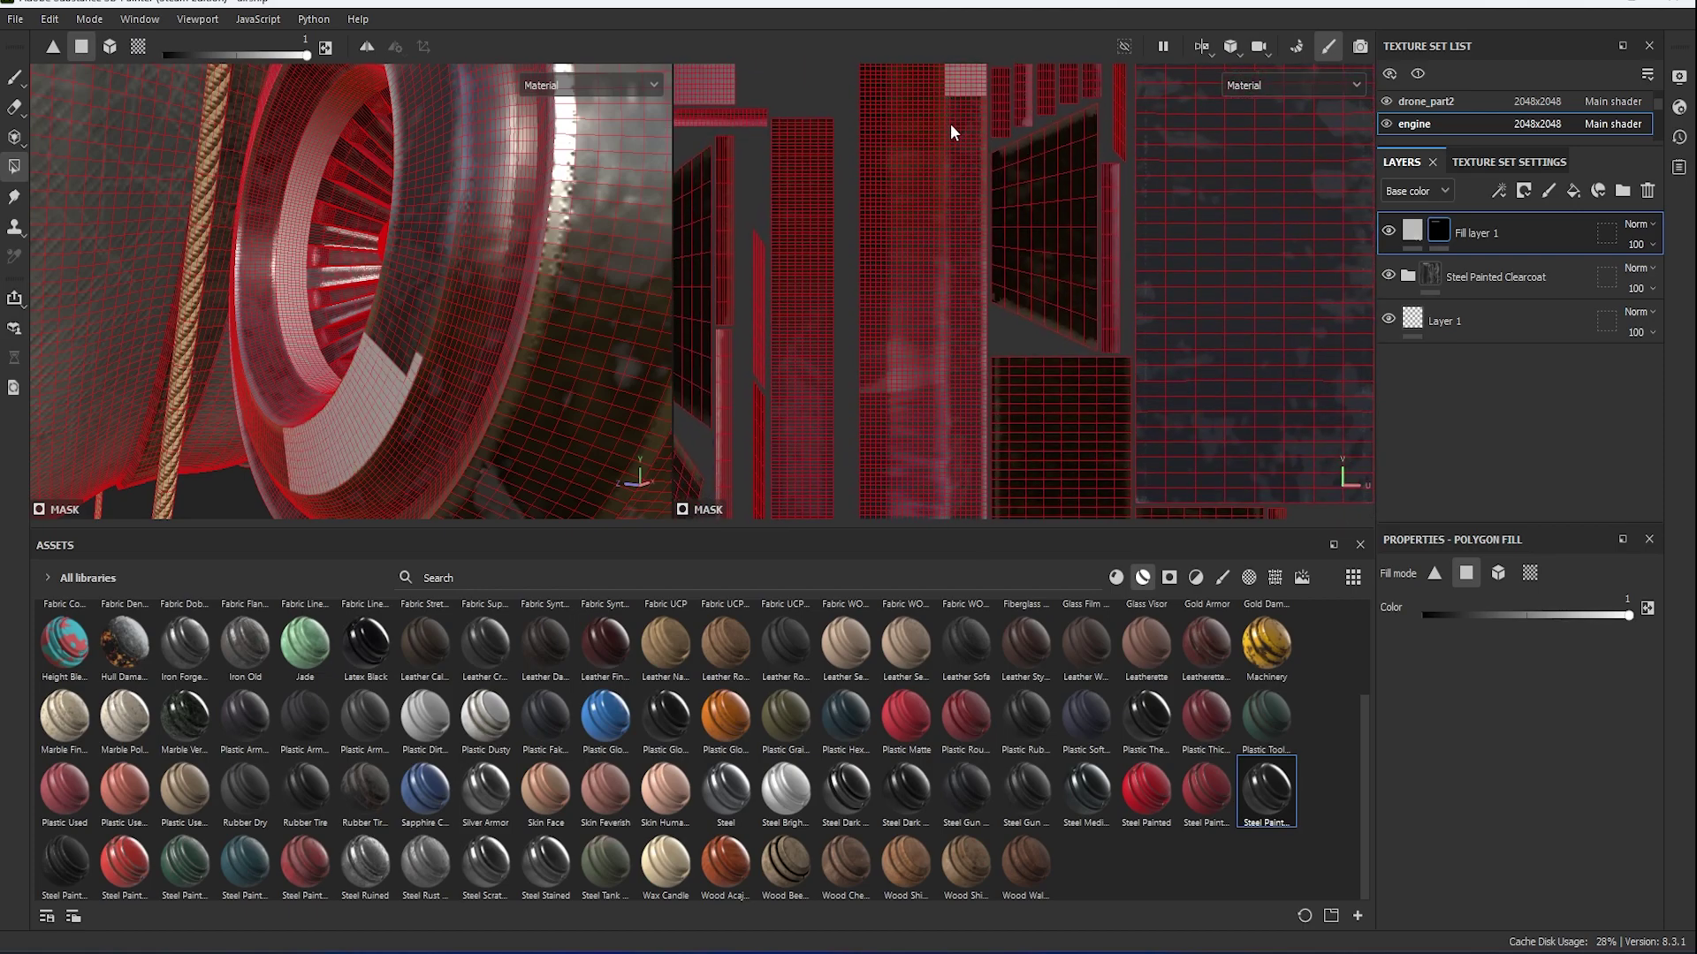
pyautogui.scroll(2, 983, 511)
pyautogui.scroll(1, 935, 137)
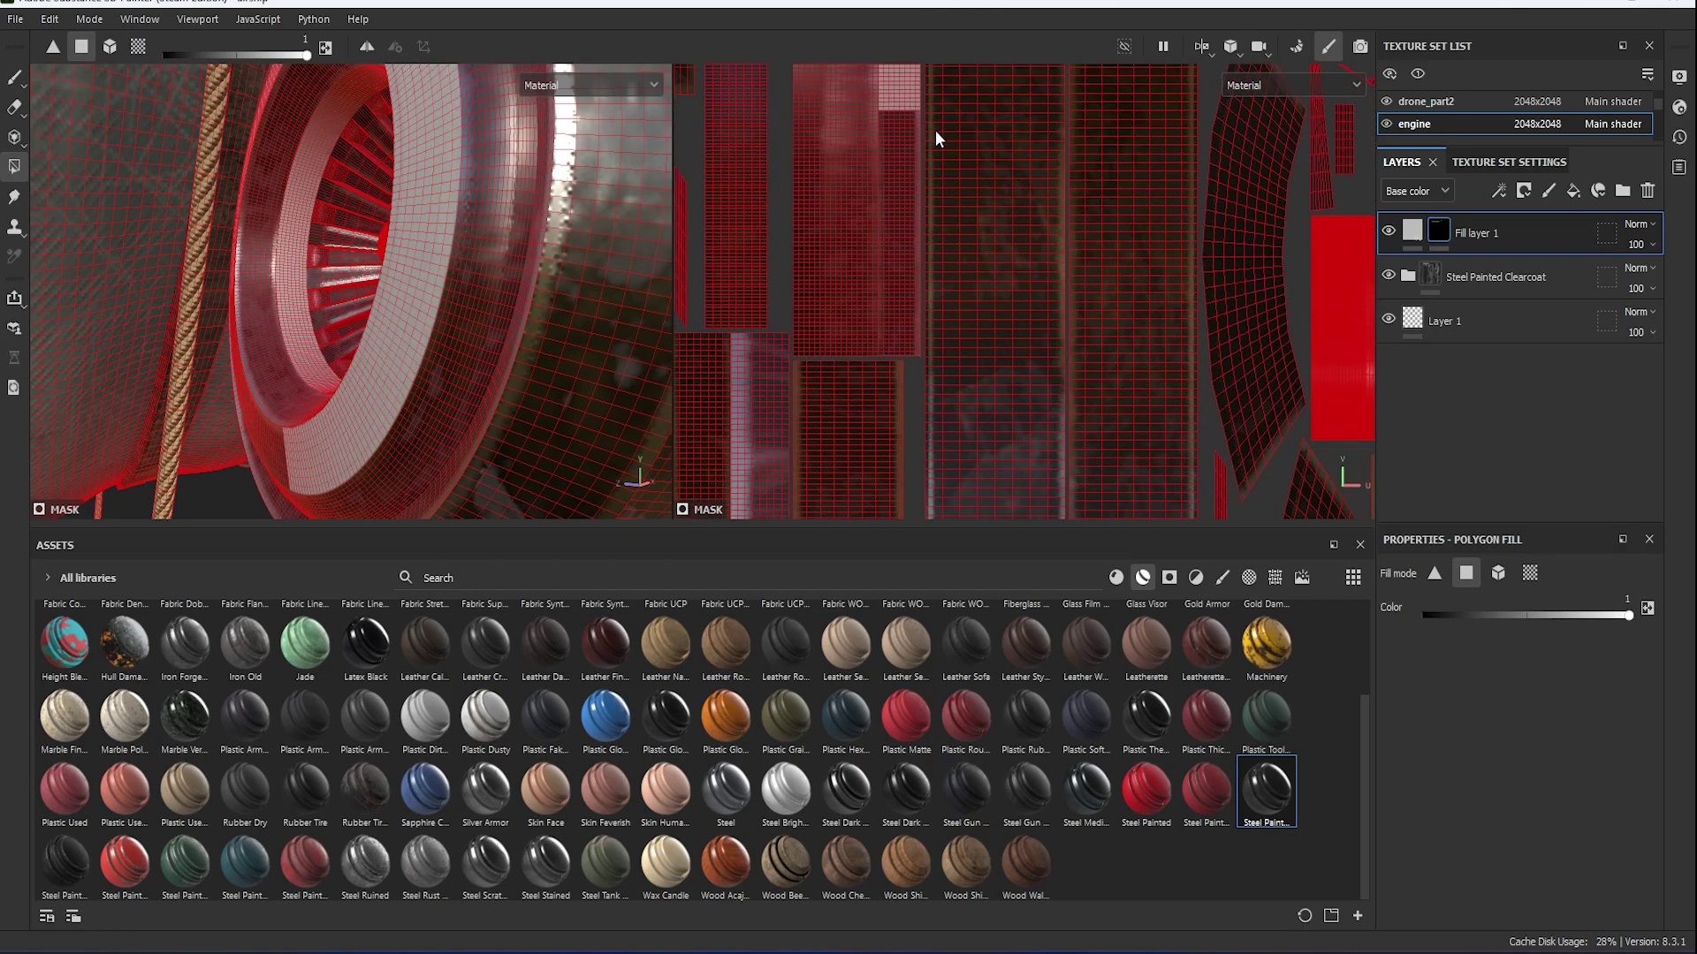
pyautogui.click(880, 118)
pyautogui.moveTo(478, 336)
pyautogui.keyDown('alt'); pyautogui.mouseDown()
pyautogui.moveTo(439, 273)
pyautogui.moveTo(521, 316)
pyautogui.mouseUp(); pyautogui.keyUp('alt')
# Set Fill layer 1's base colour to red and add a new fill layer on top.
pyautogui.click(1412, 231)
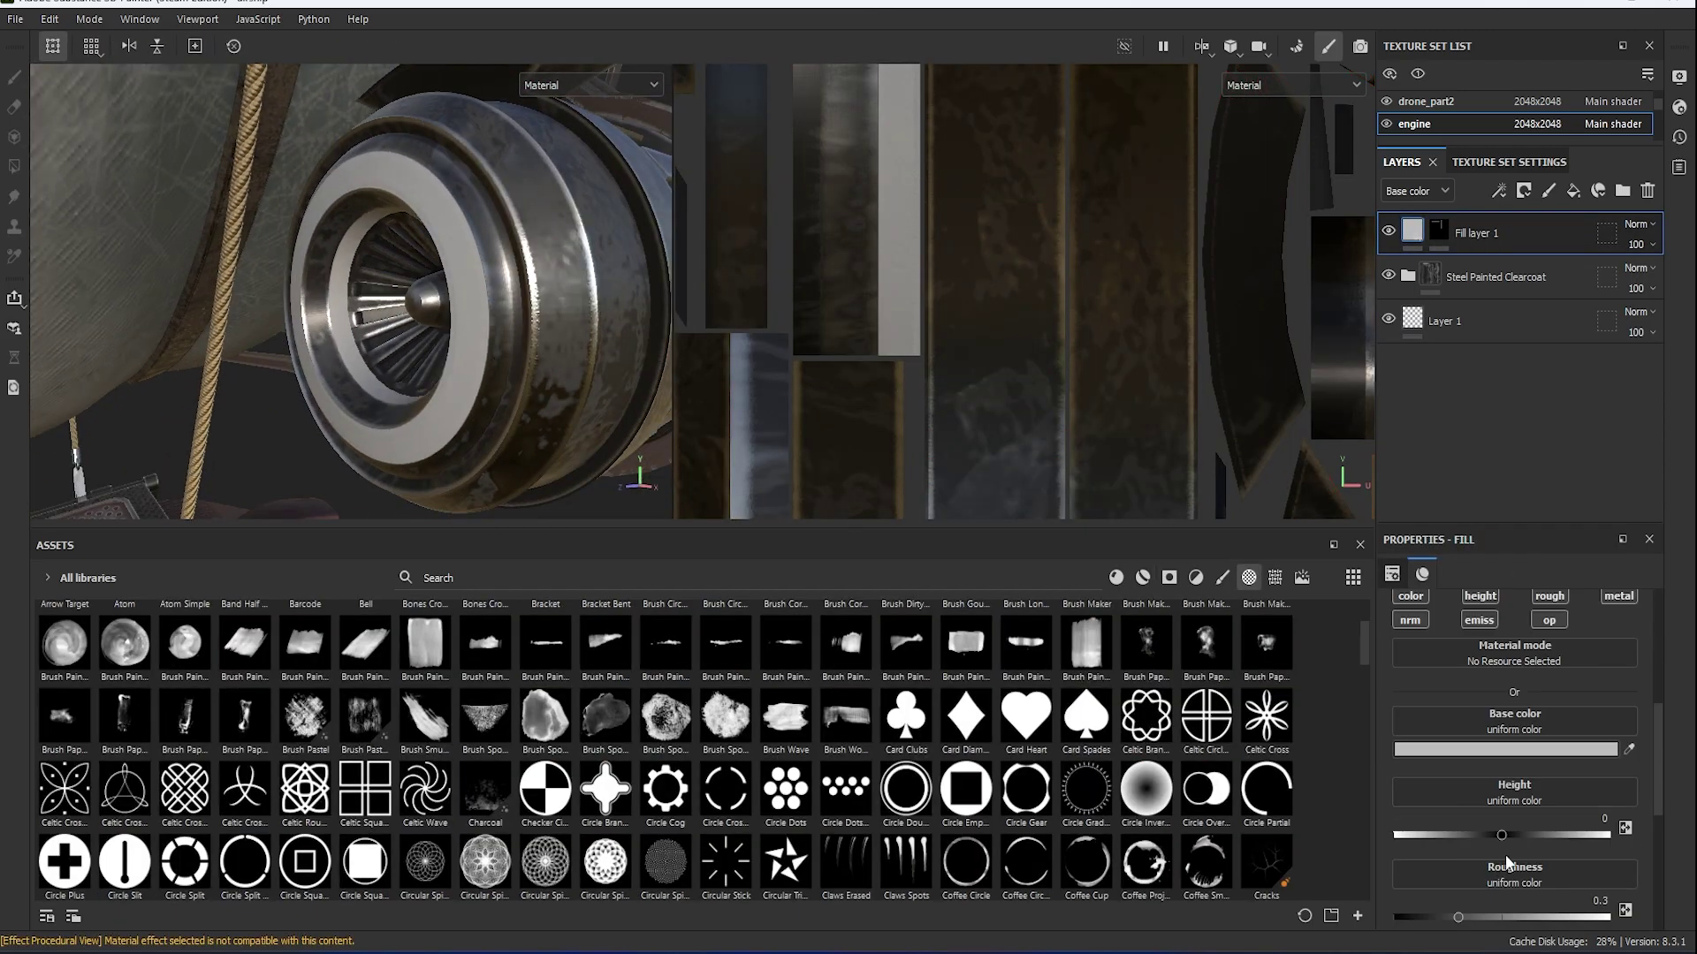
pyautogui.click(1505, 750)
pyautogui.click(1322, 755)
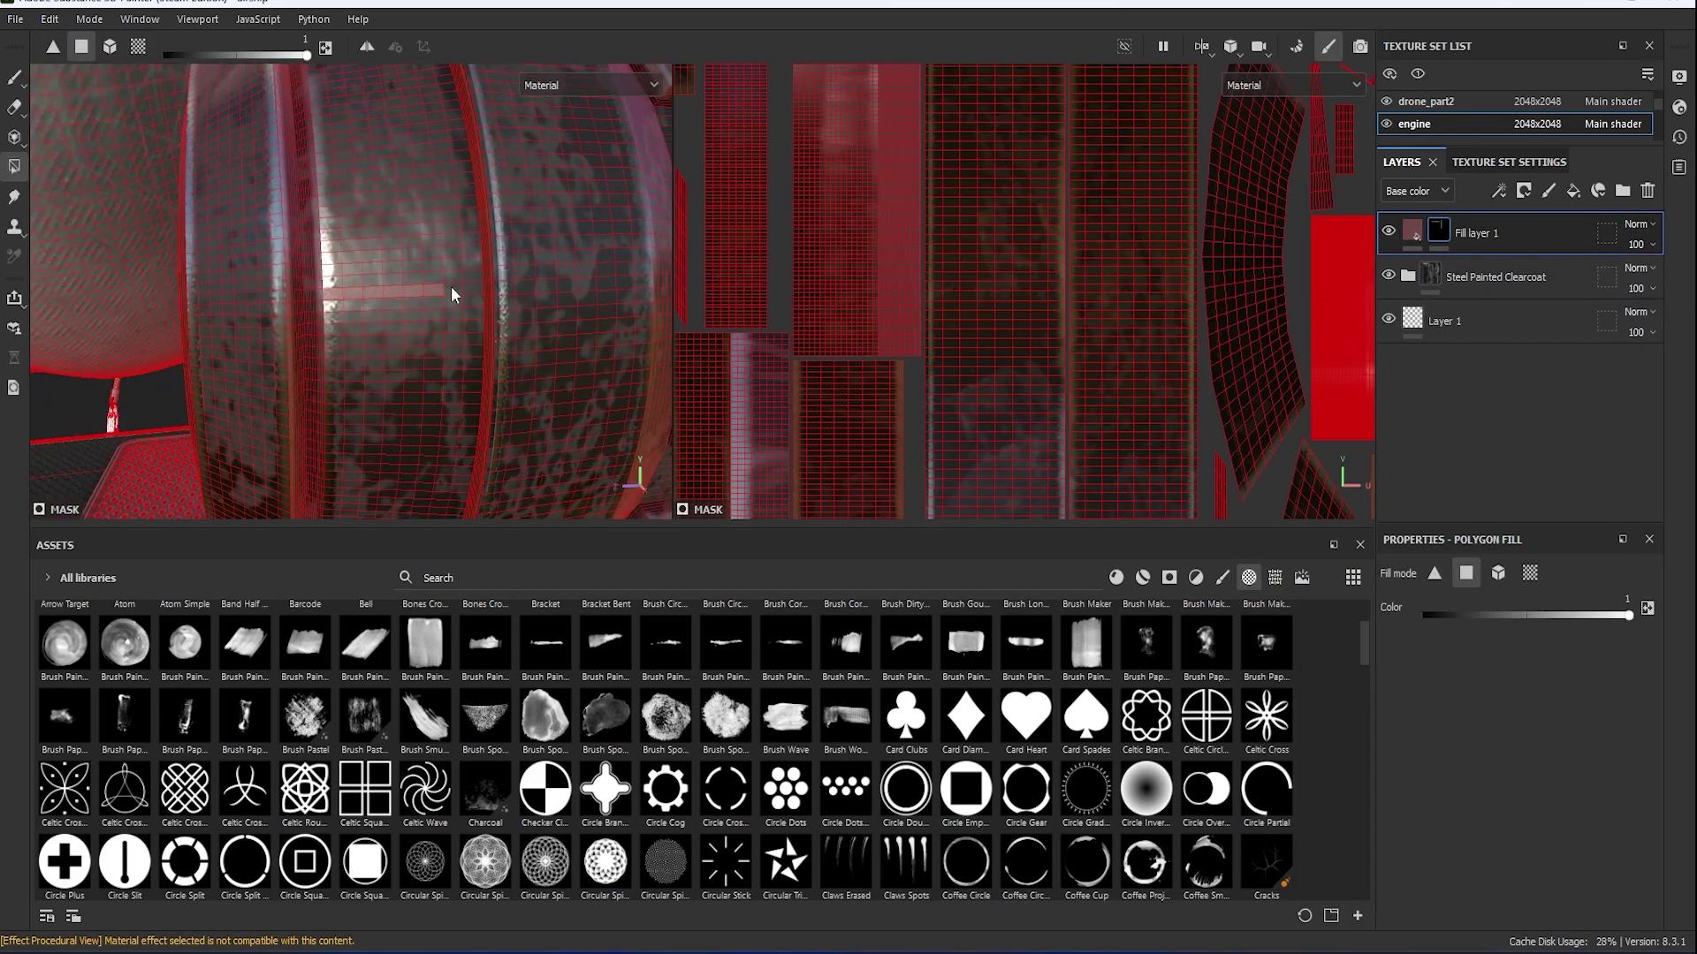
pyautogui.click(1458, 229)
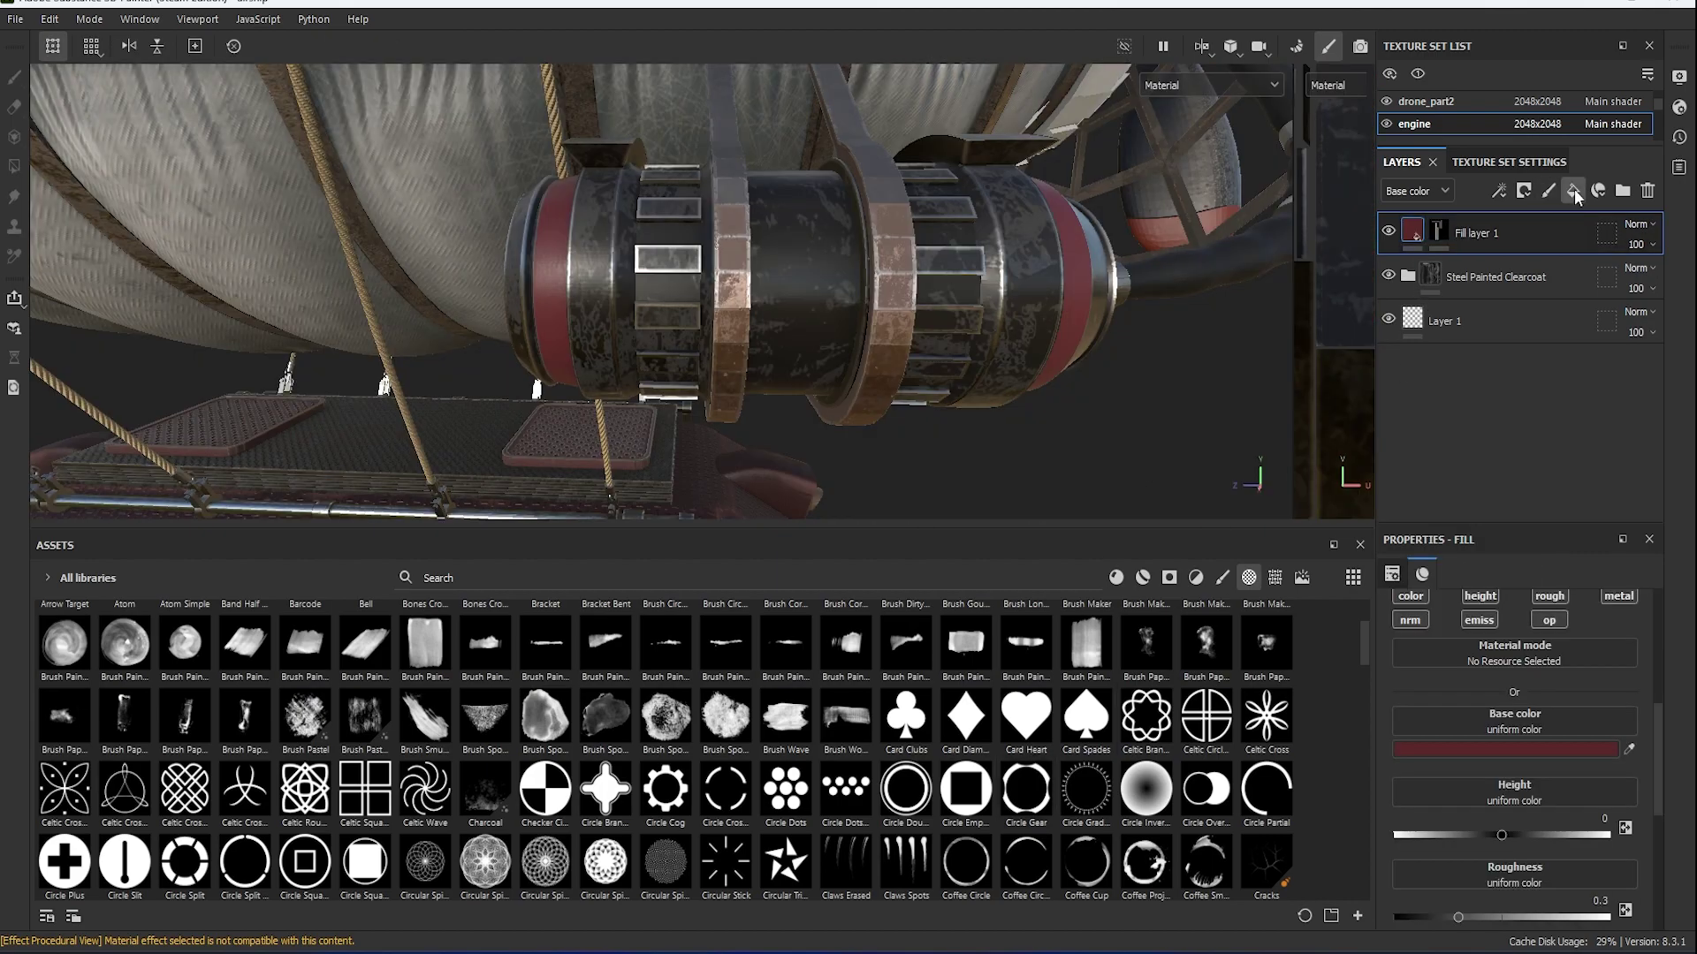
pyautogui.click(1574, 193)
# Give the new fill layer a black mask with a paint effect.
pyautogui.rightClick(1415, 235)
pyautogui.click(1467, 354)
pyautogui.press('1')
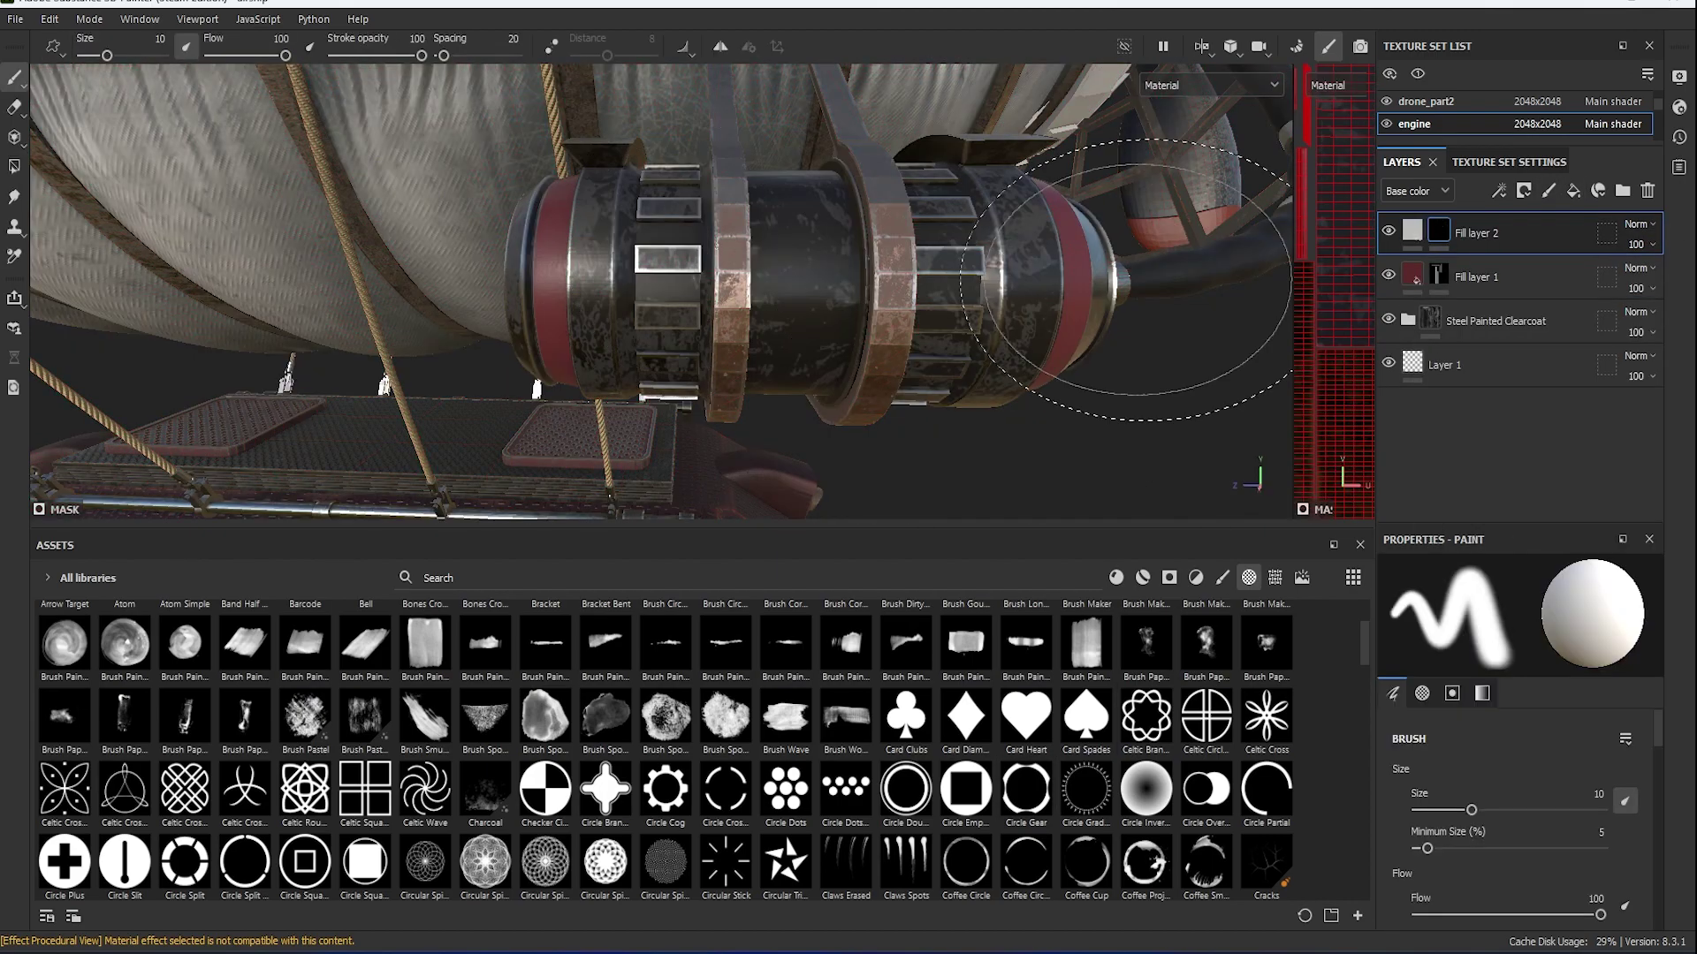
pyautogui.rightClick(1439, 232)
pyautogui.click(1505, 612)
pyautogui.scroll(-5, 1064, 760)
pyautogui.scroll(-5, 1064, 760)
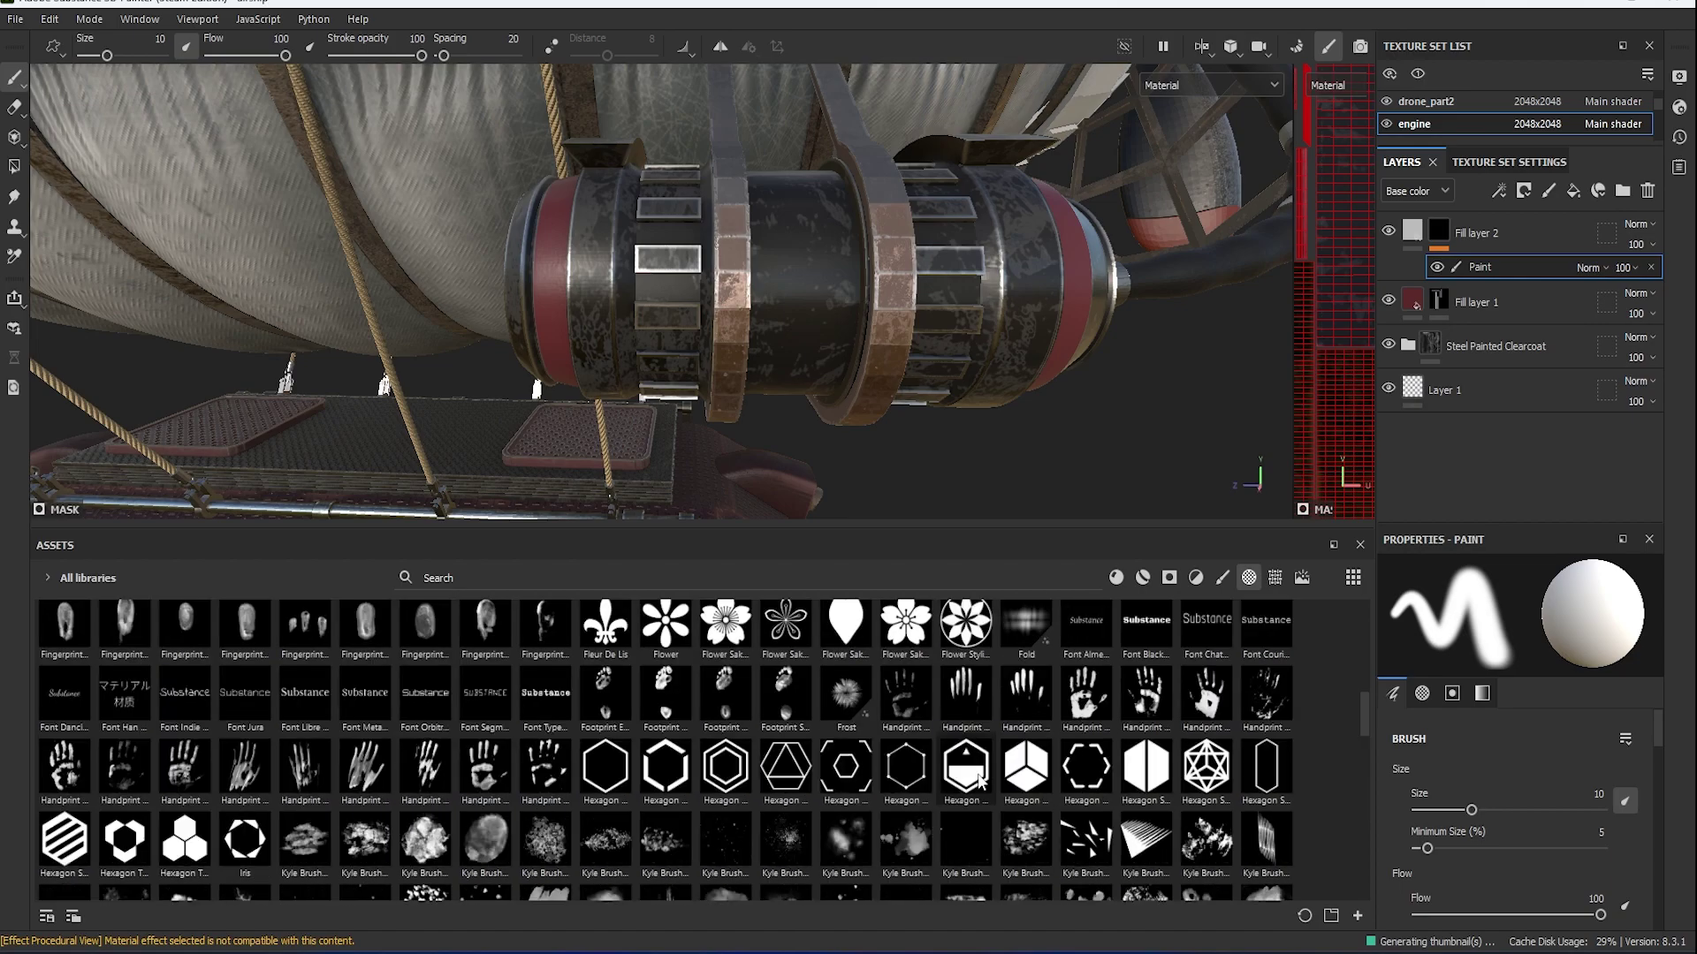
pyautogui.scroll(2, 782, 812)
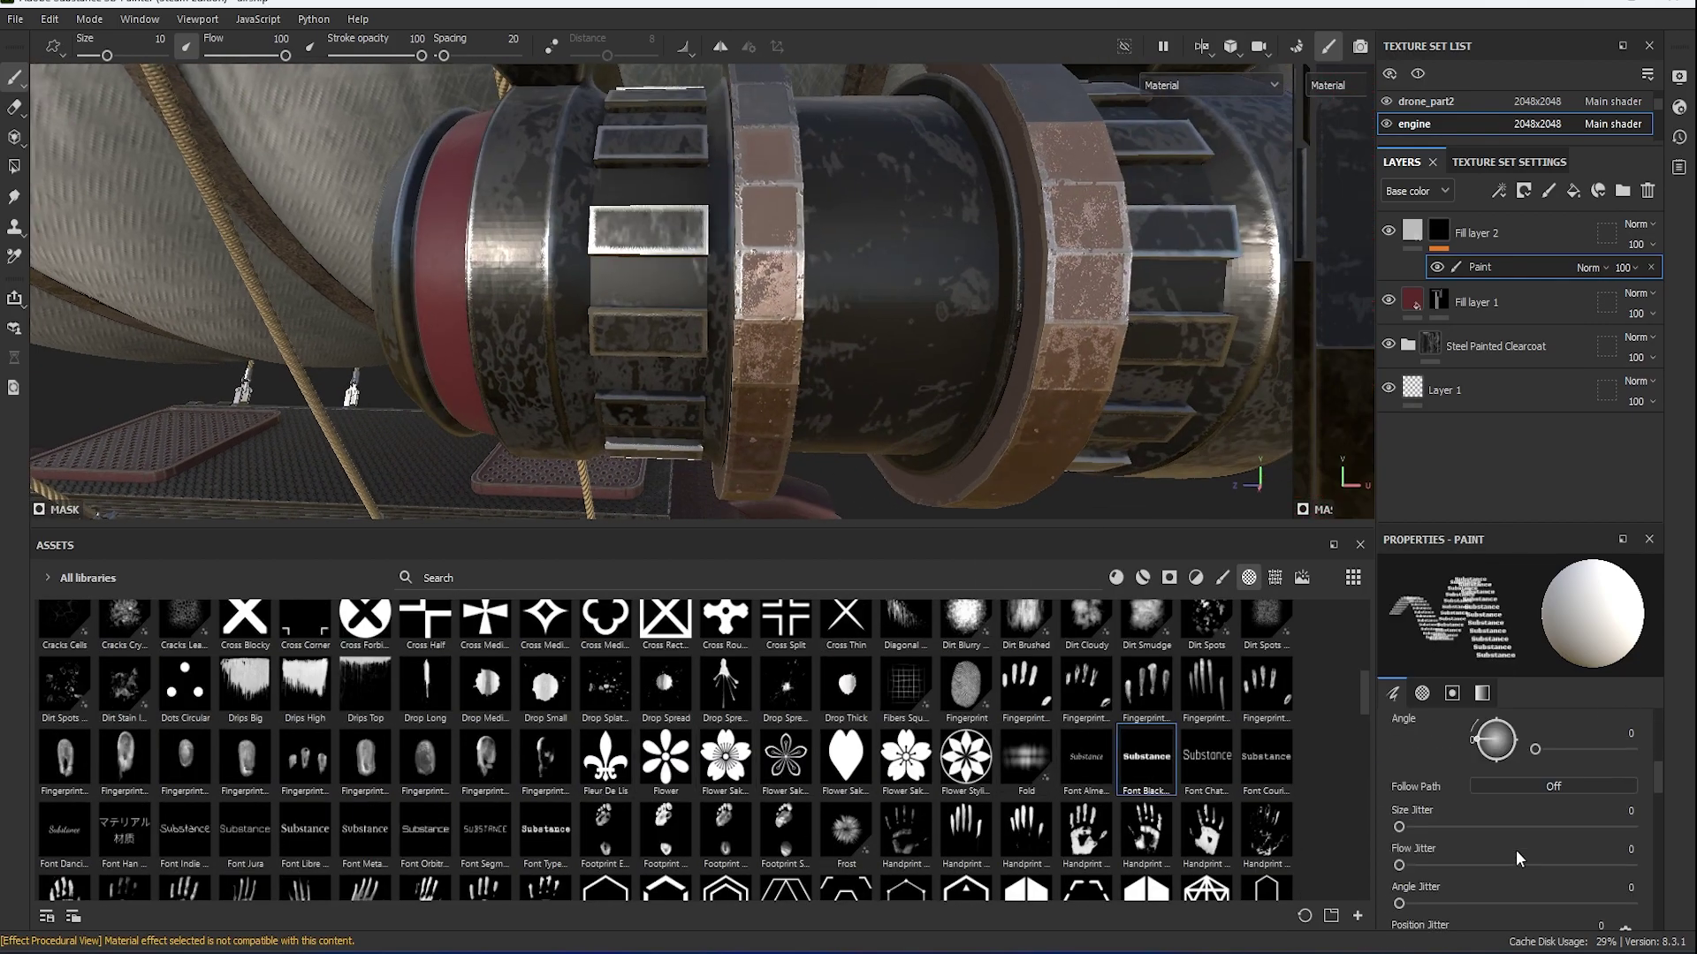
pyautogui.scroll(-5, 1511, 822)
# Change the stamp text to 'TUS - 312', shrink the brush to about 4.59, and stamp it on the engine.
pyautogui.doubleClick(1488, 811)
pyautogui.write('TUS - 312')
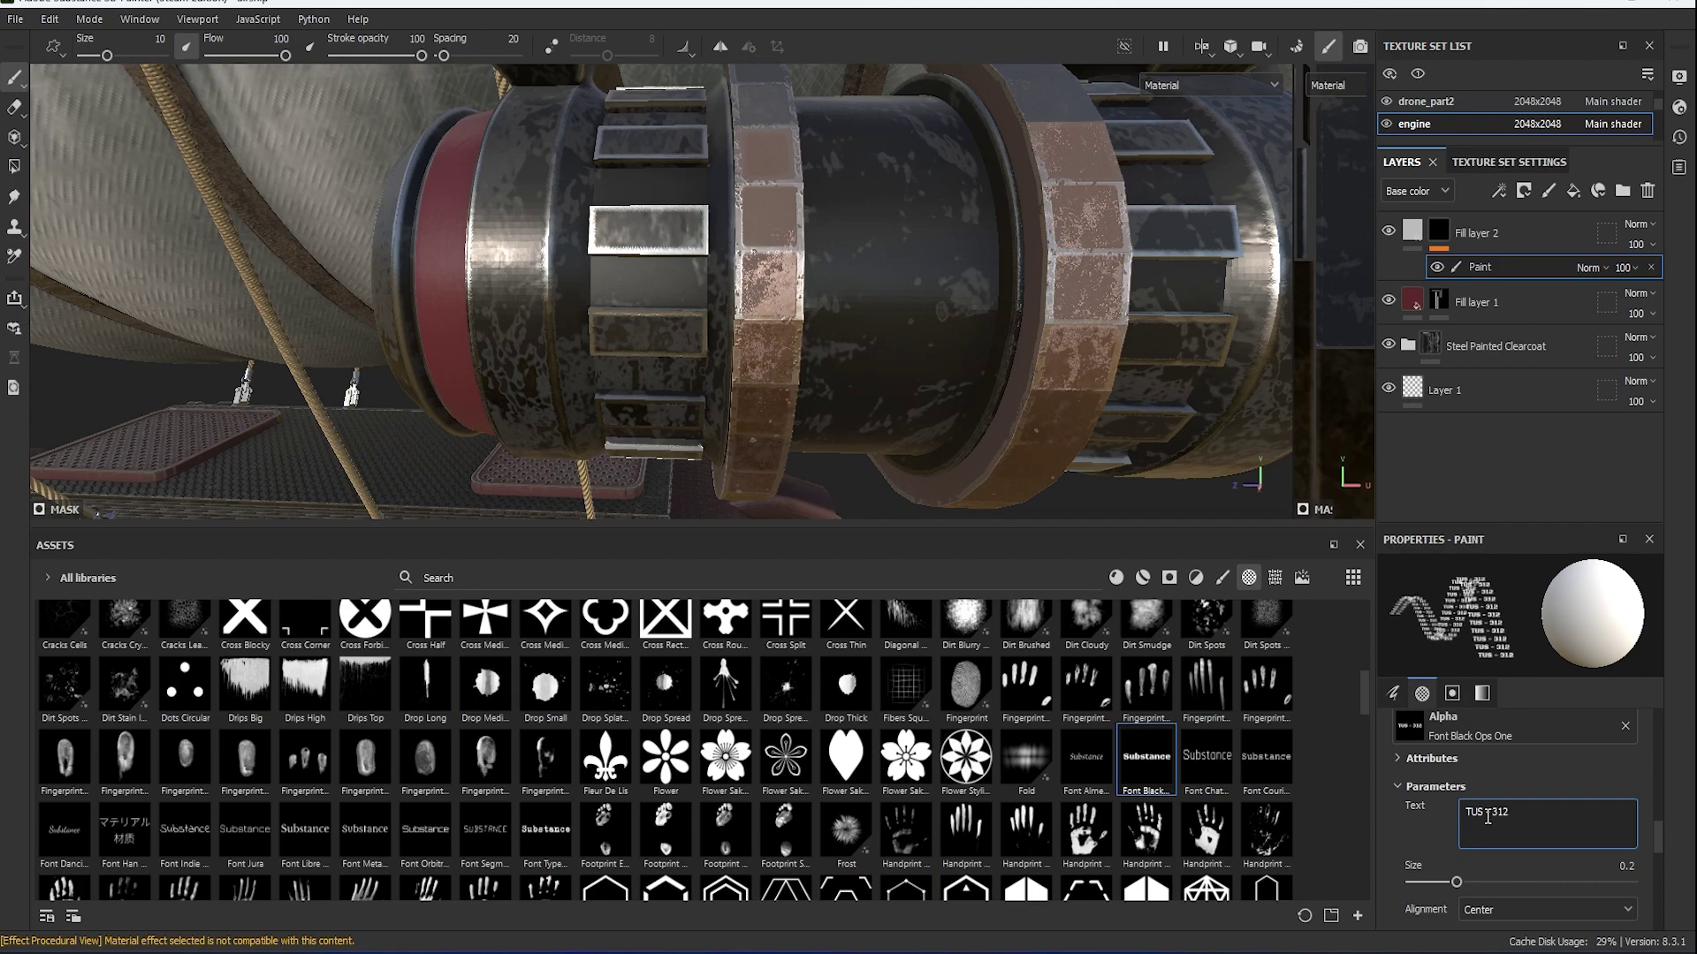
pyautogui.scroll(-3, 795, 336)
pyautogui.rightClick(815, 336)
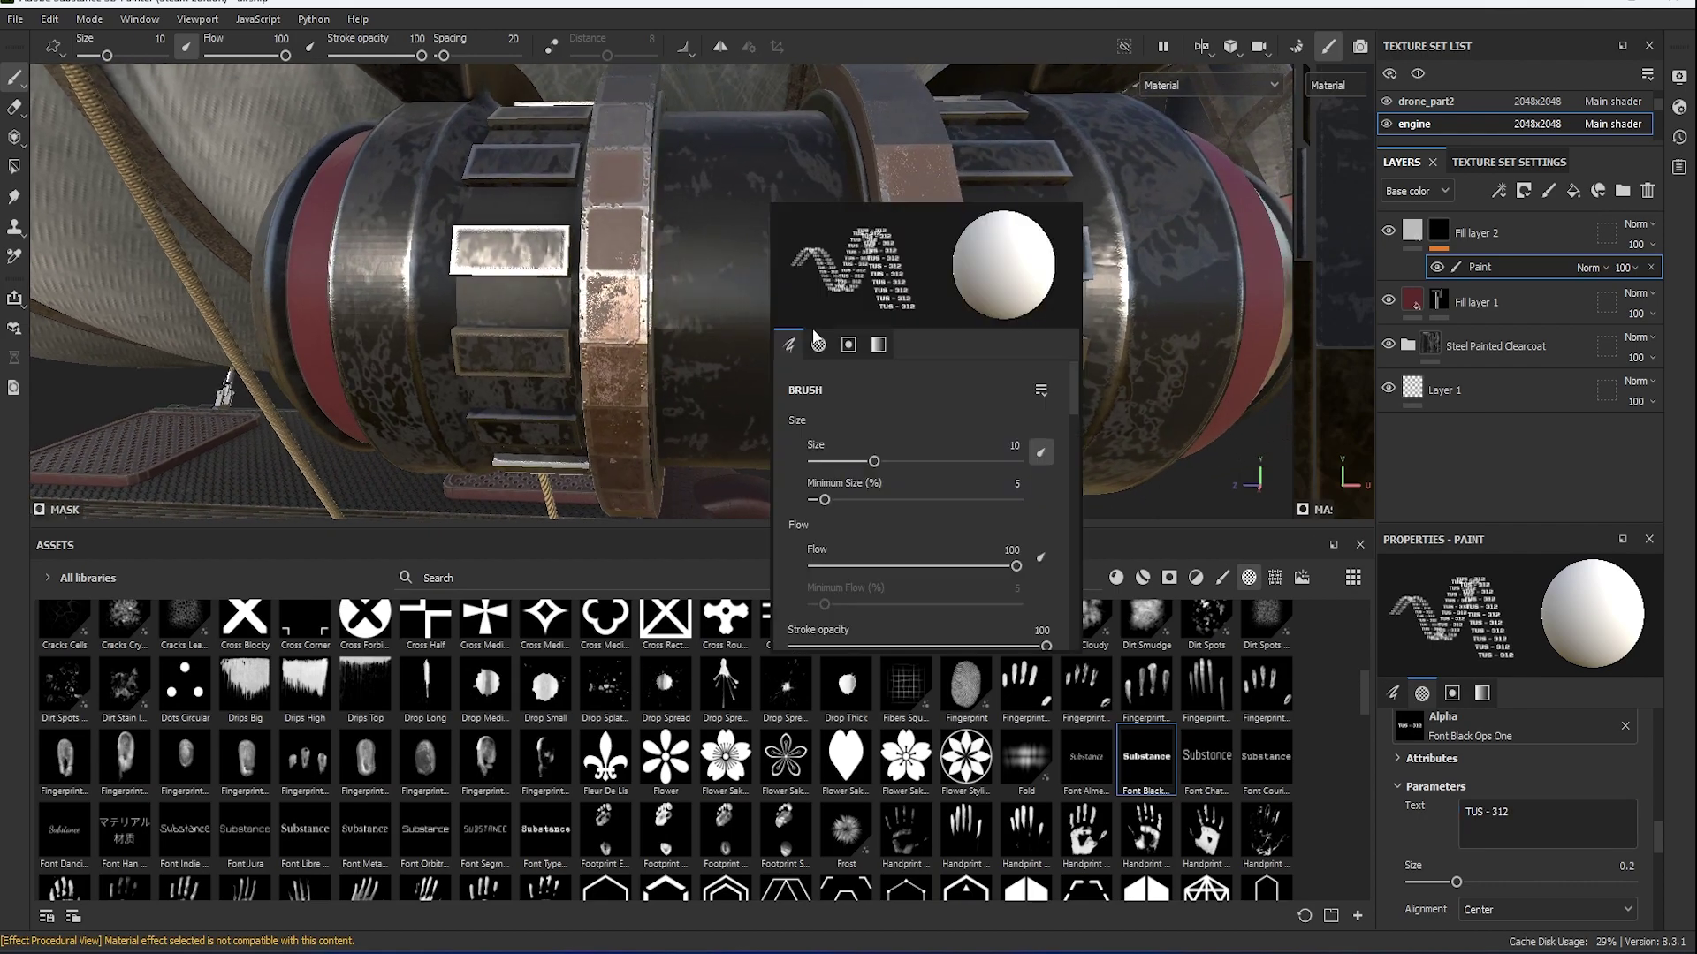
pyautogui.moveTo(858, 469); pyautogui.dragTo(854, 469)
pyautogui.scroll(3, 638, 345)
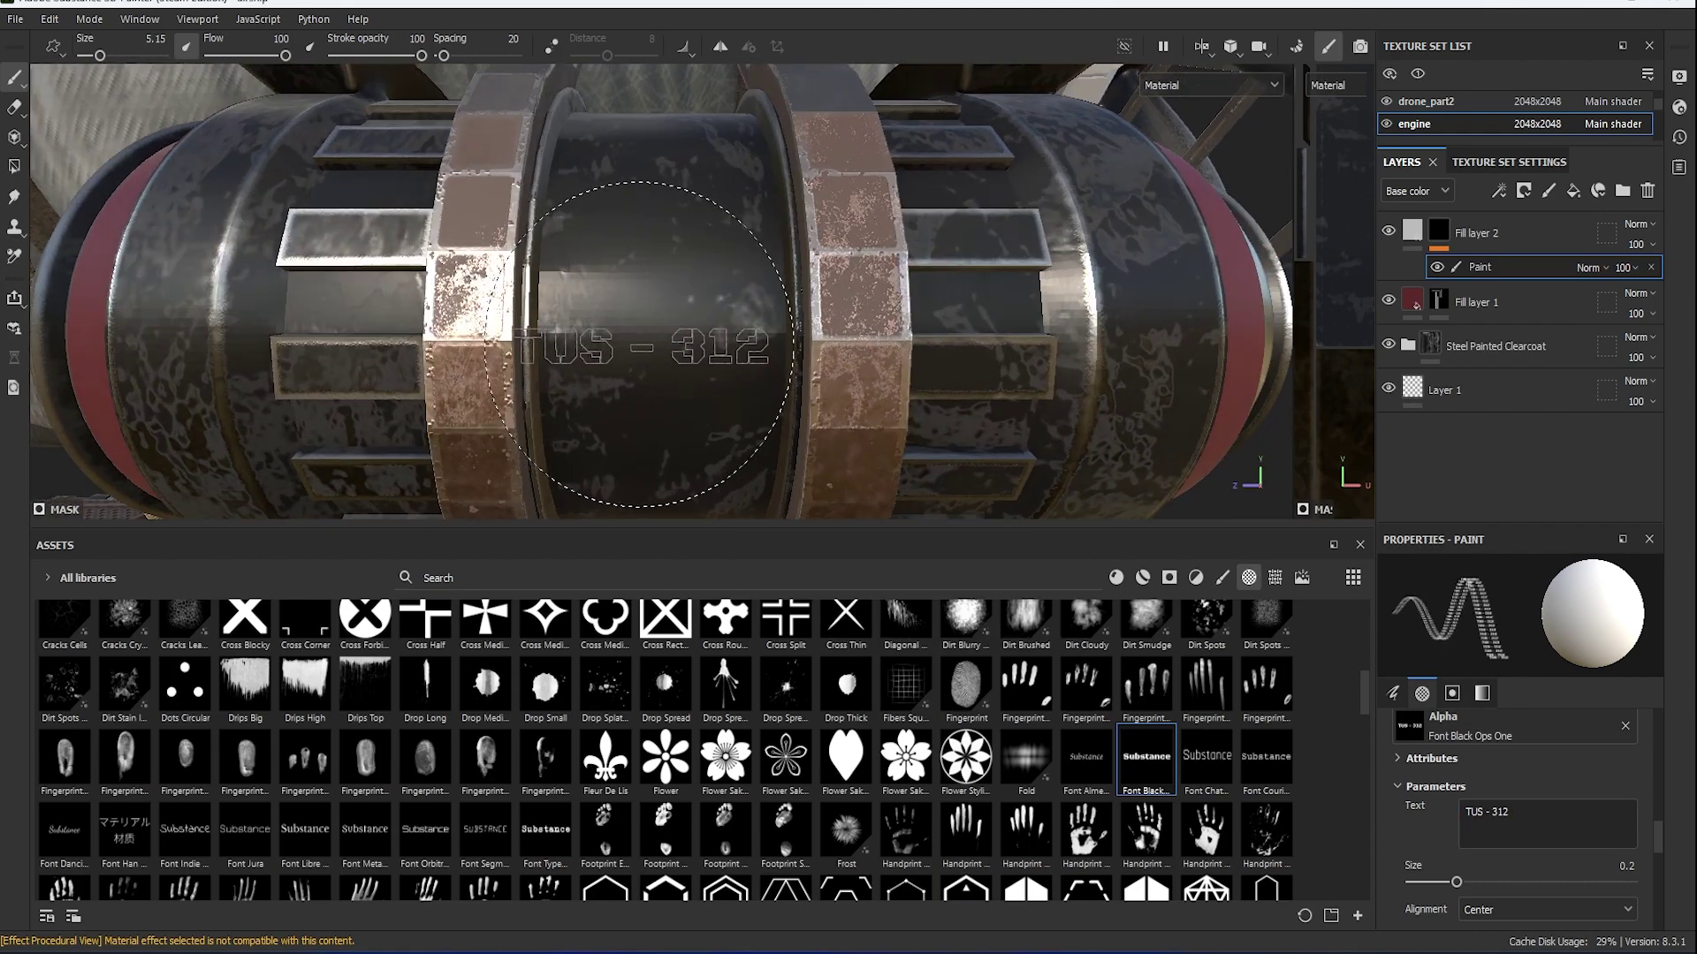
pyautogui.rightClick(659, 330)
pyautogui.moveTo(733, 458); pyautogui.dragTo(729, 458)
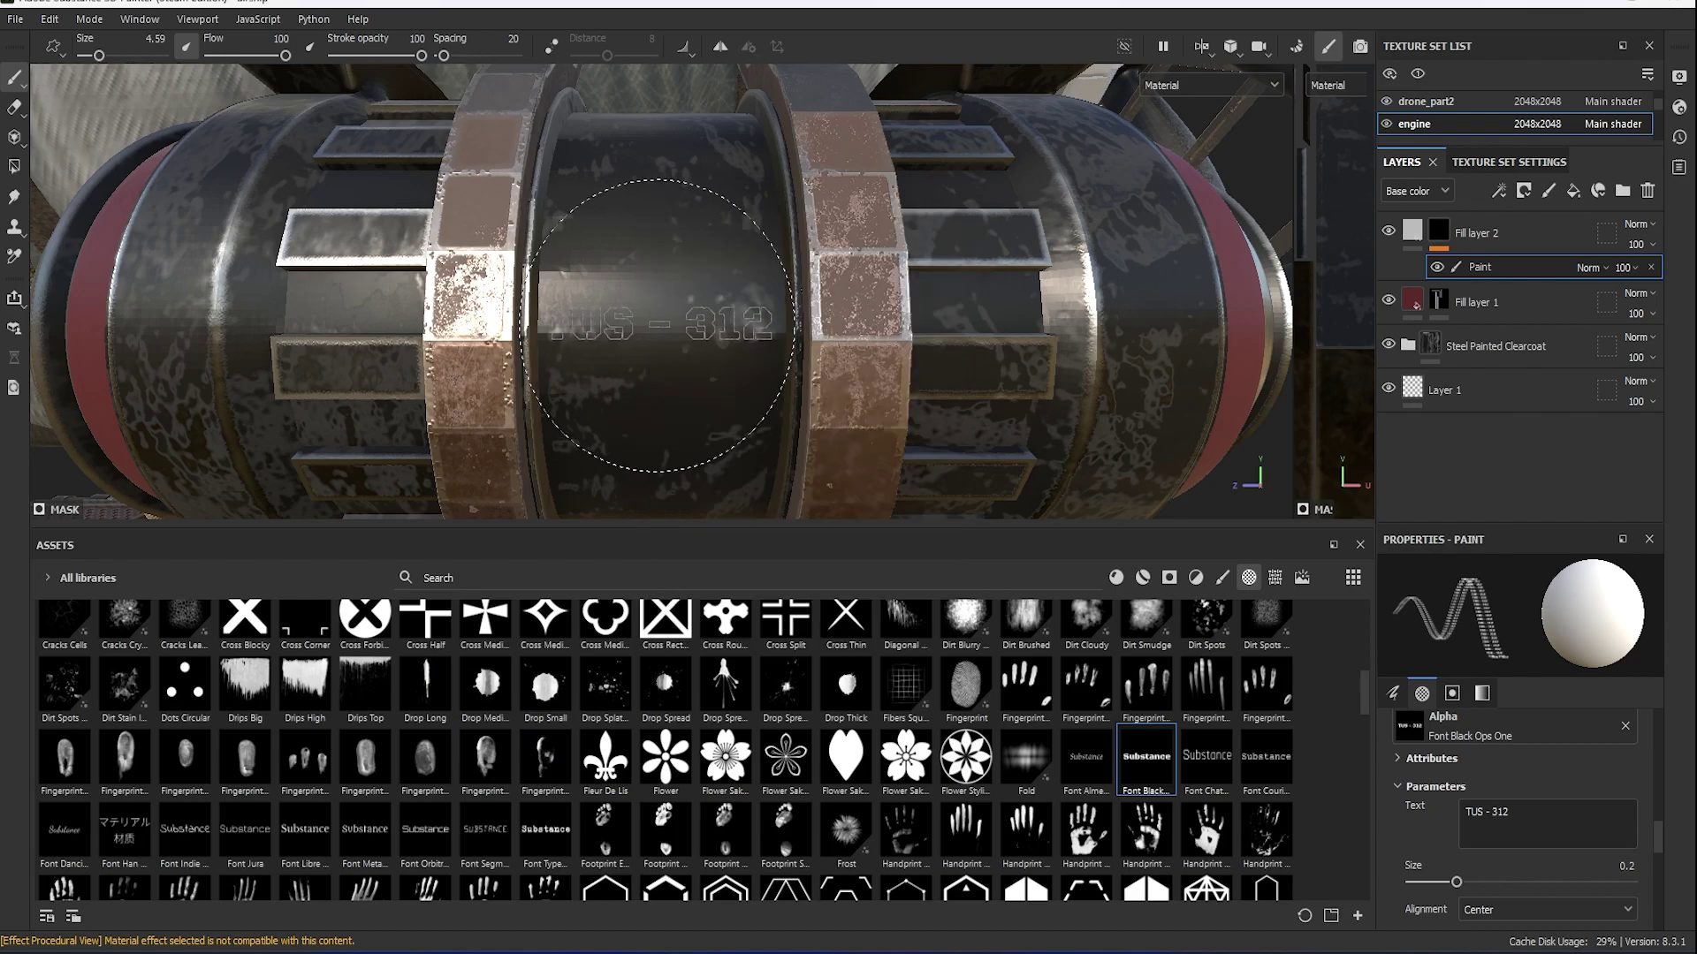
pyautogui.click(661, 309)
pyautogui.keyDown('alt'); pyautogui.moveTo(659, 309); pyautogui.dragTo(795, 318); pyautogui.keyUp('alt')
# Make Fill layer 1's red band metallic at about 0.76.
pyautogui.click(1413, 233)
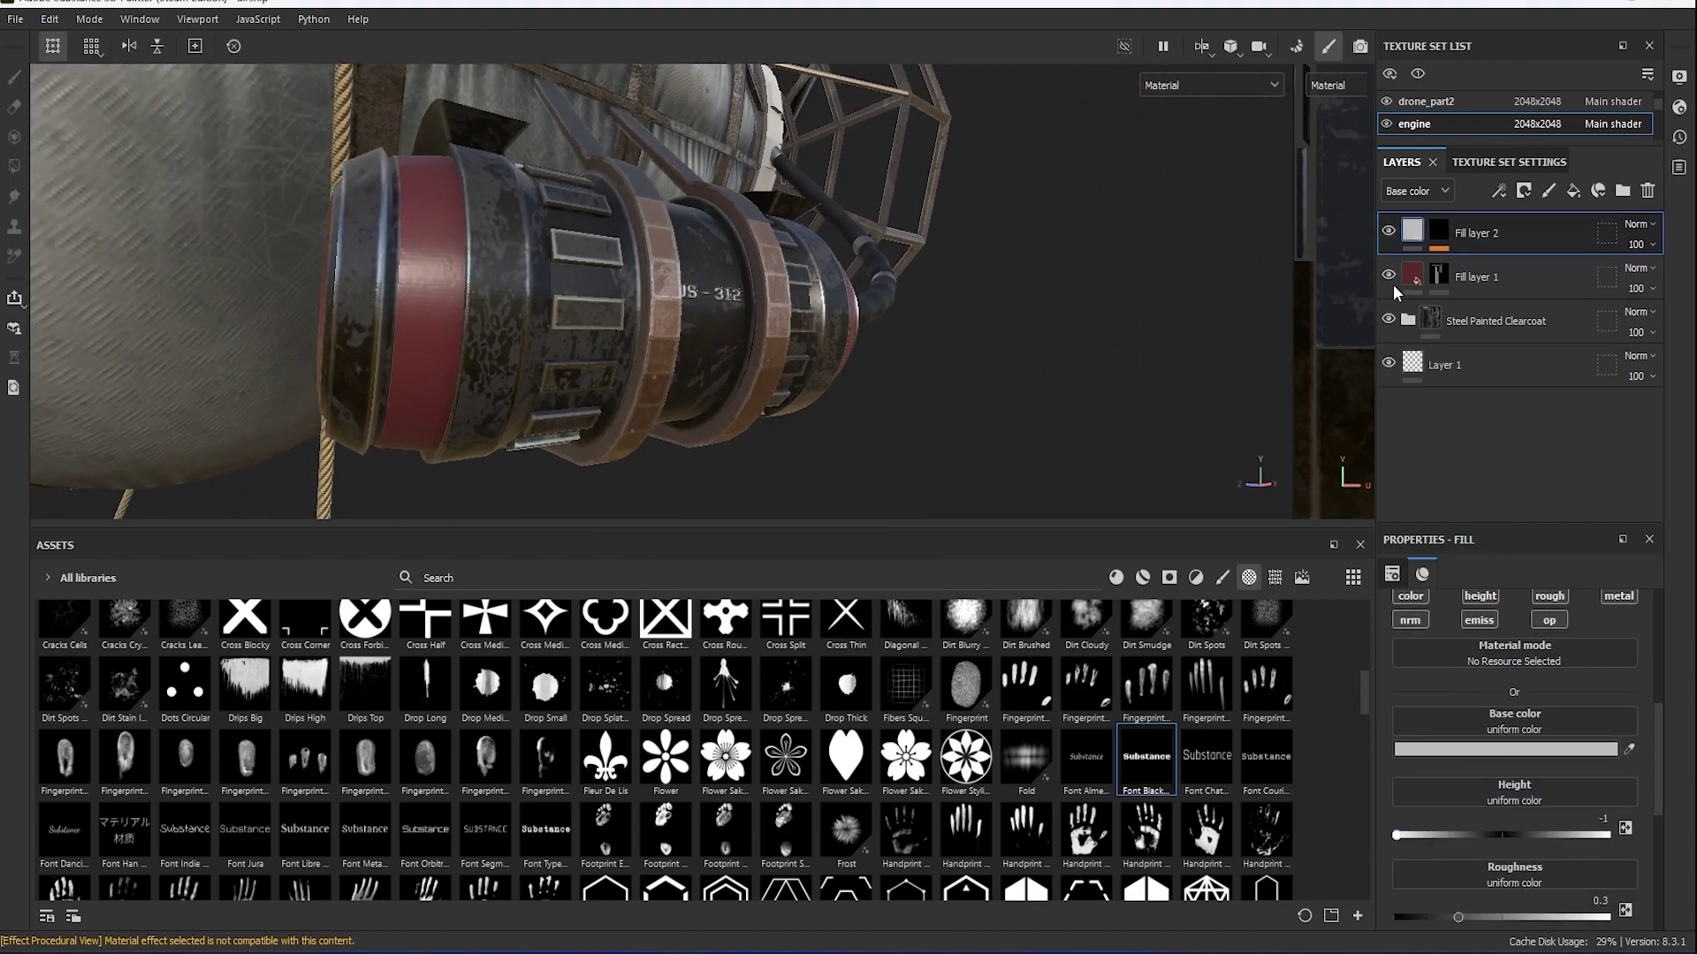
pyautogui.click(1476, 276)
pyautogui.moveTo(1435, 721); pyautogui.dragTo(1556, 718)
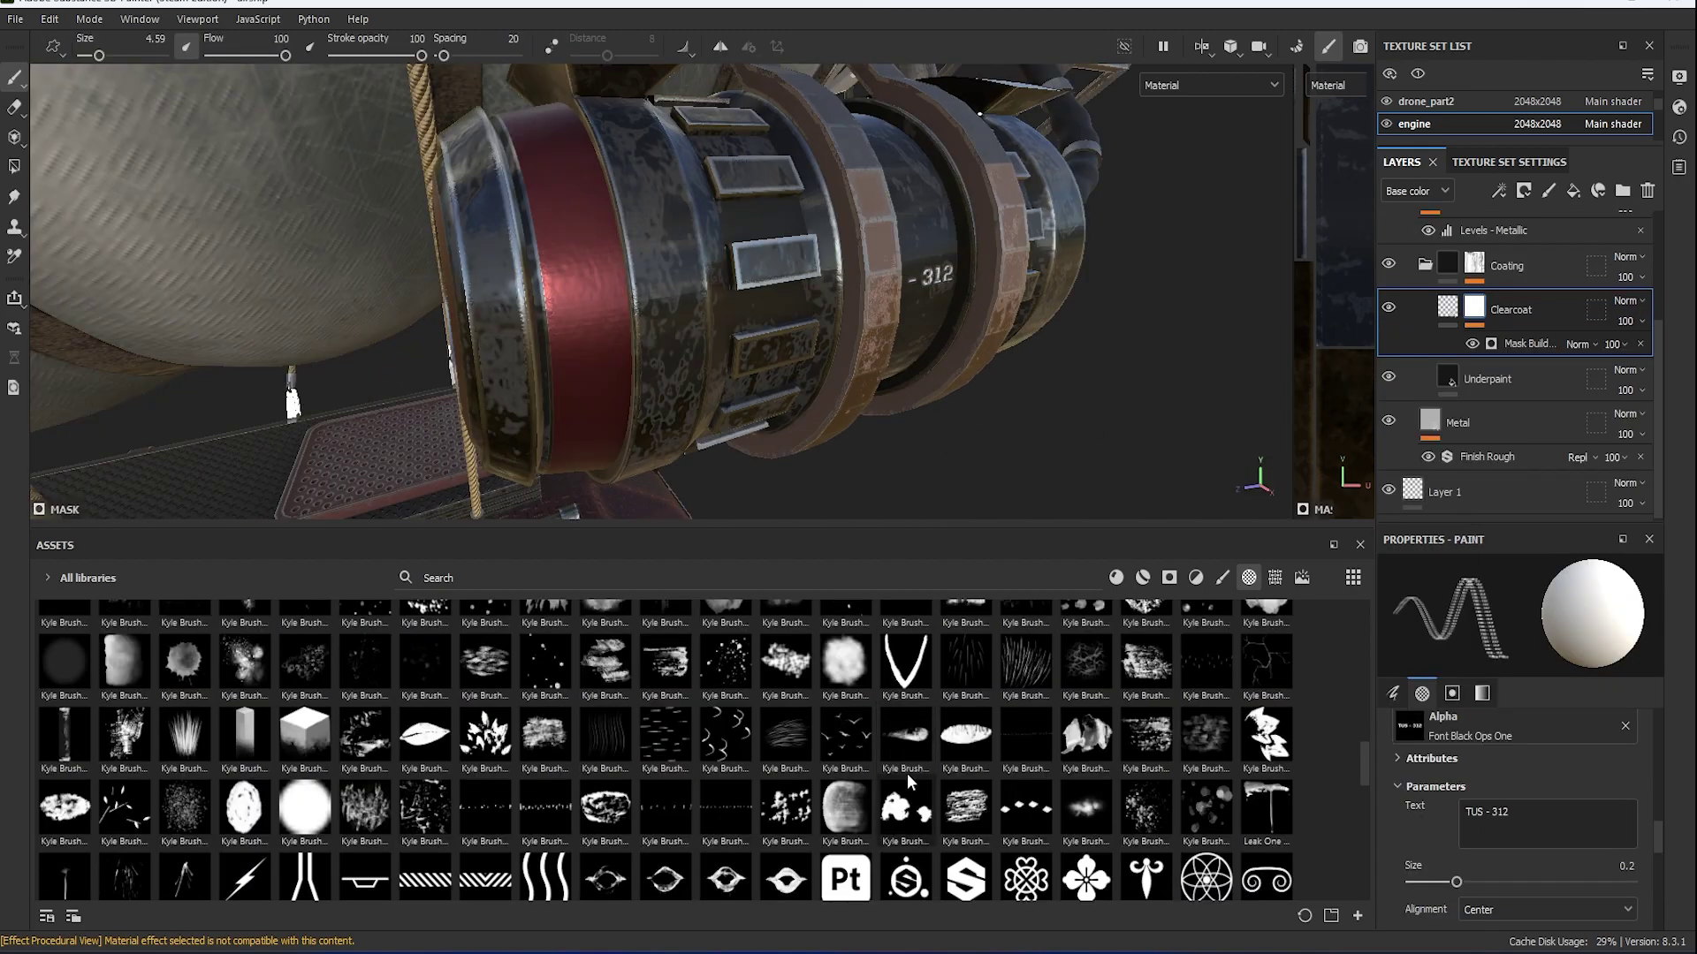
pyautogui.scroll(-5, 973, 787)
pyautogui.scroll(3, 1060, 795)
pyautogui.scroll(5, 1087, 776)
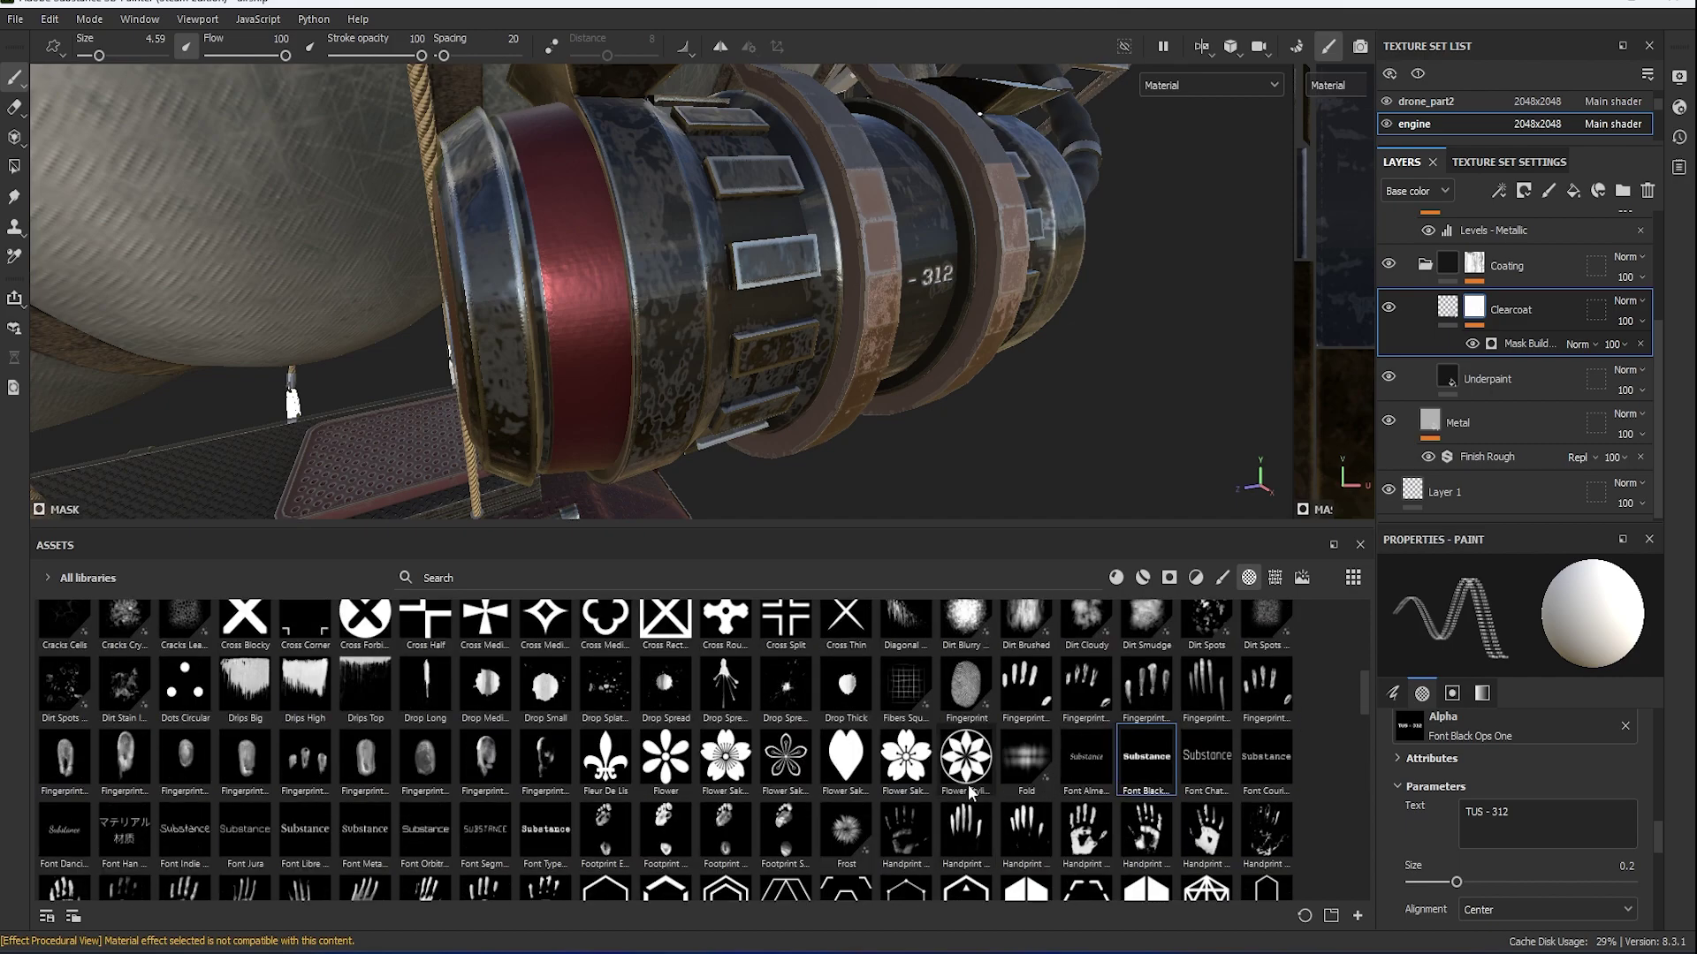
# Load the Hexagon Half Arrow shape as the stamp alpha and inspect the engine's side.
pyautogui.click(966, 671)
pyautogui.moveTo(1129, 394)
pyautogui.keyDown('alt'); pyautogui.mouseDown()
pyautogui.moveTo(742, 402)
pyautogui.moveTo(677, 265)
pyautogui.mouseUp(); pyautogui.keyUp('alt')
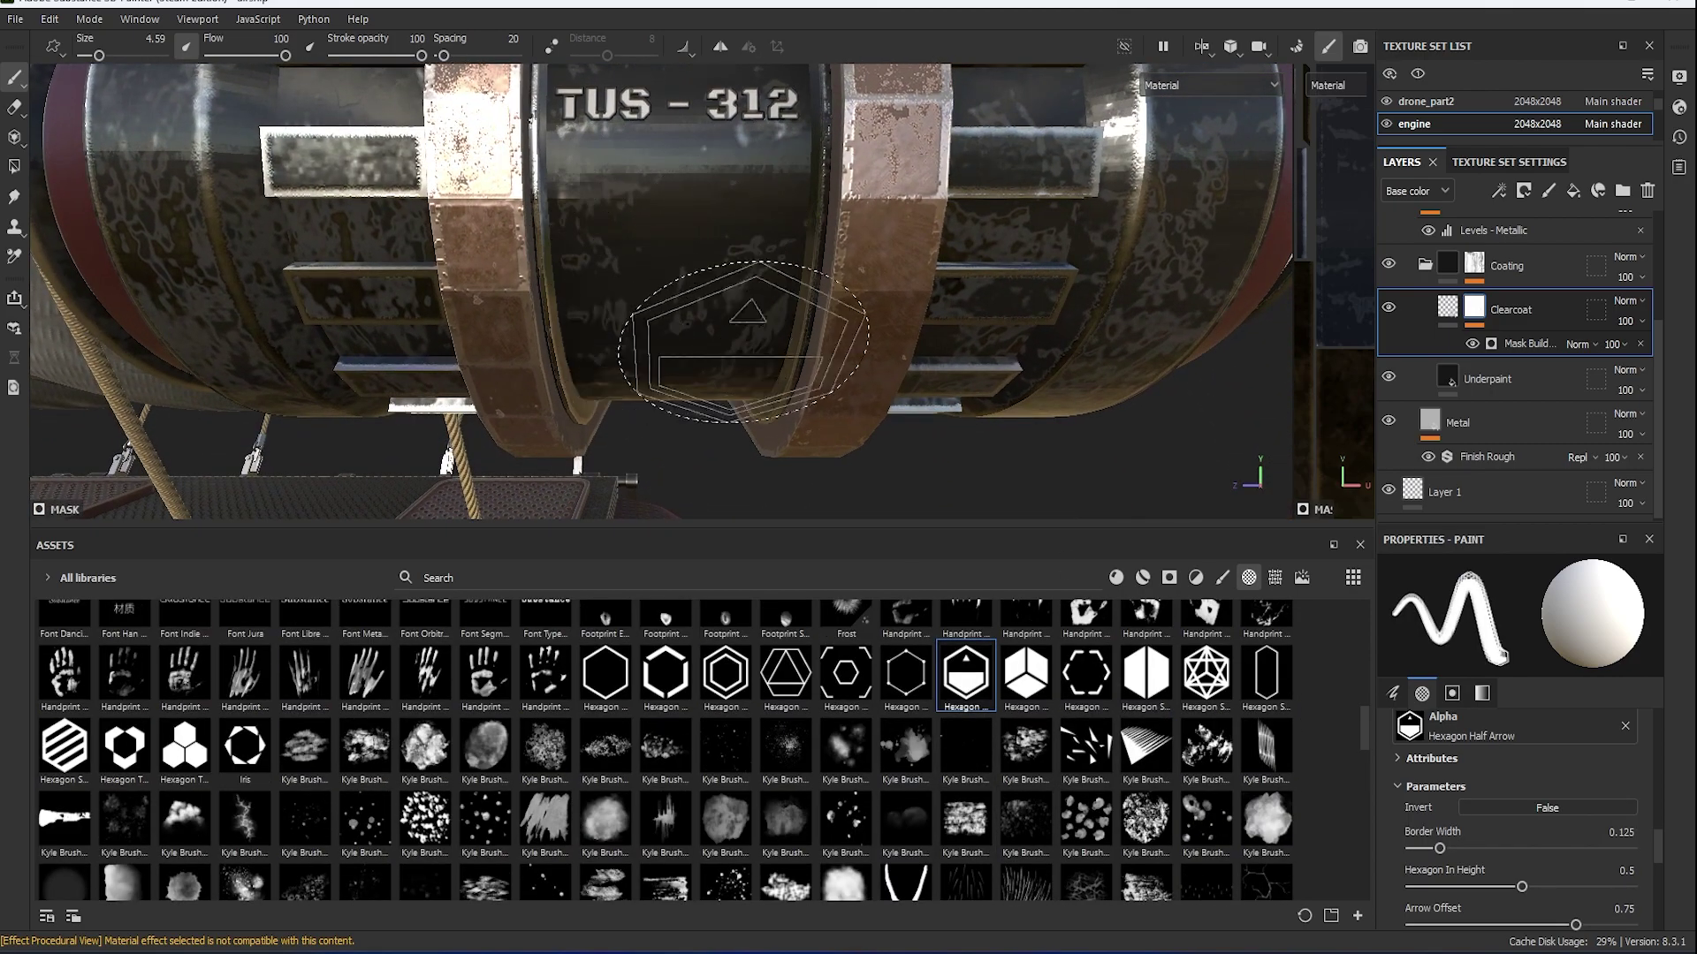
pyautogui.scroll(5, 1503, 353)
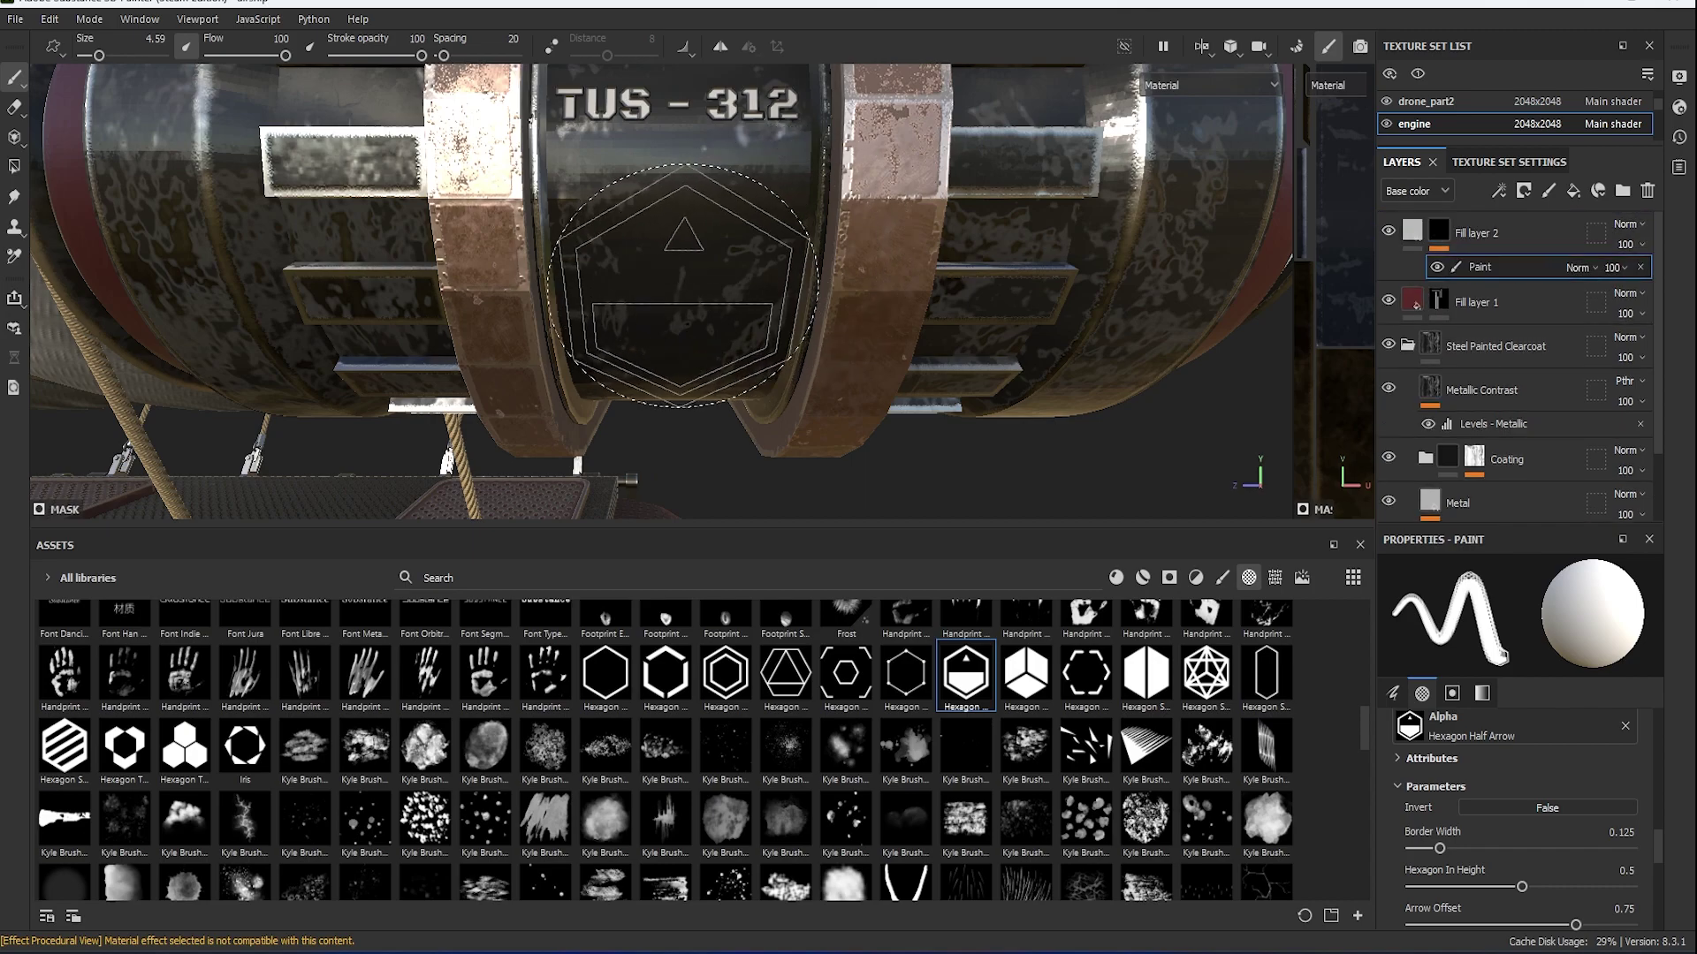
pyautogui.scroll(-5, 1022, 386)
pyautogui.keyDown('alt'); pyautogui.moveTo(1022, 386); pyautogui.dragTo(1015, 398); pyautogui.keyUp('alt')
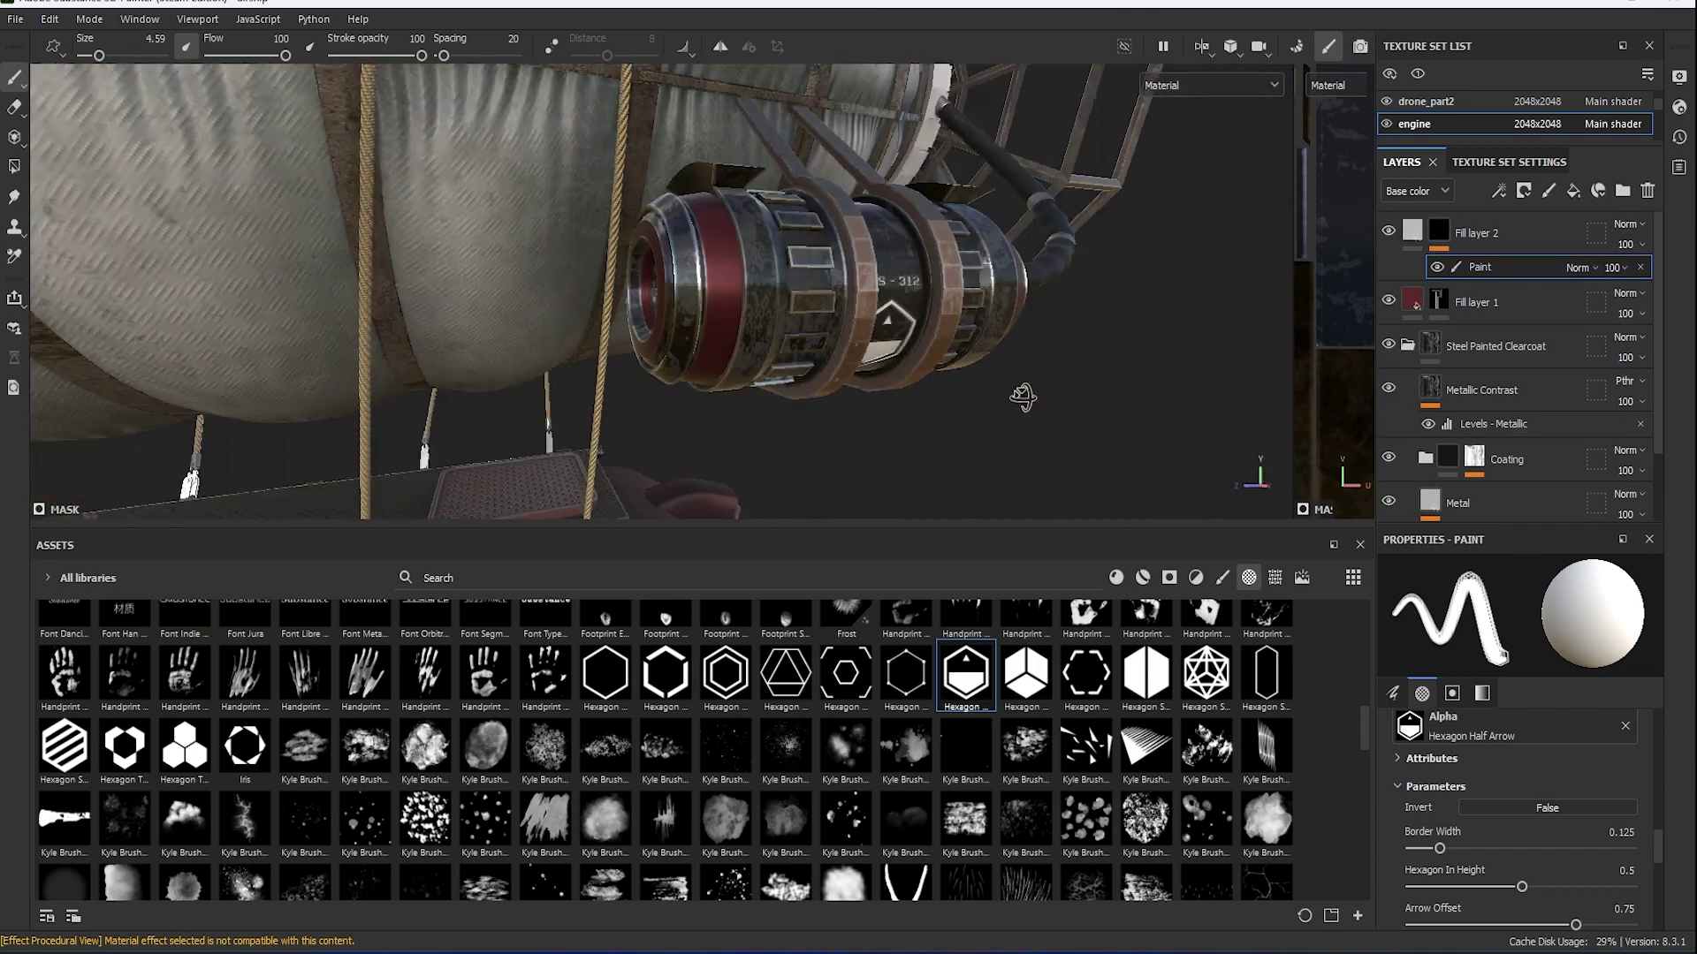
pyautogui.scroll(3, 904, 336)
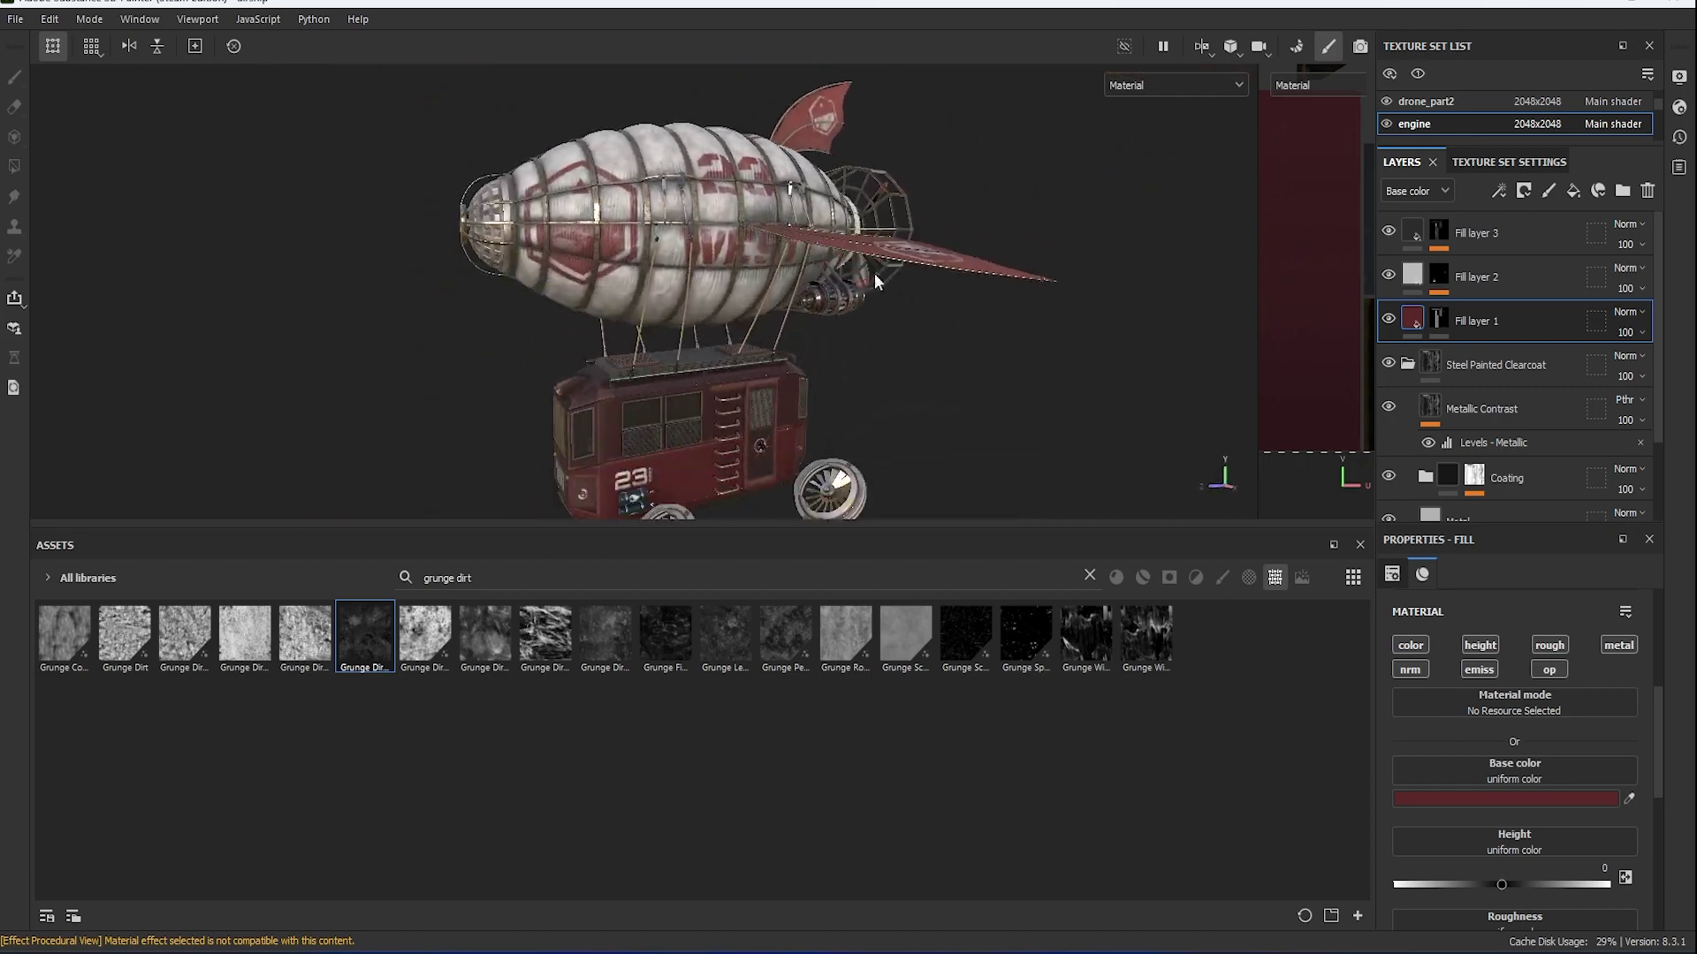
# Copy the engine's steel layers and paste them into the rear cone's 'back' texture set.
pyautogui.moveTo(820, 674); pyautogui.dragTo(795, 755)
pyautogui.scroll(5, 453, 714)
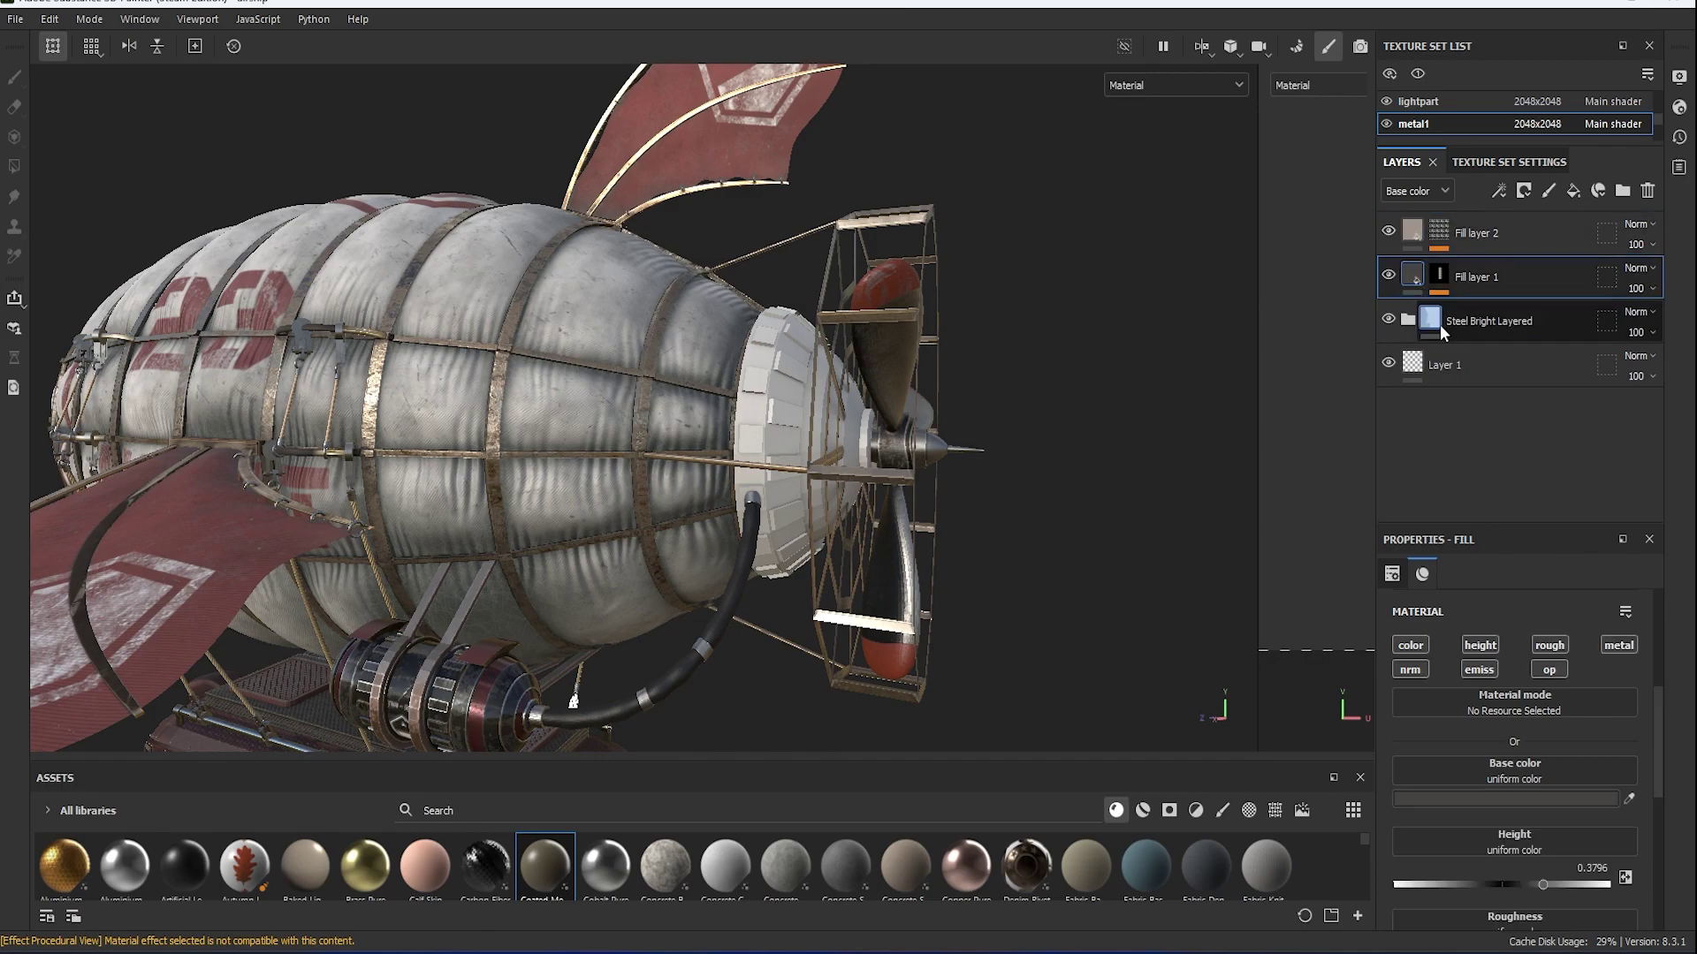
pyautogui.rightClick(1439, 325)
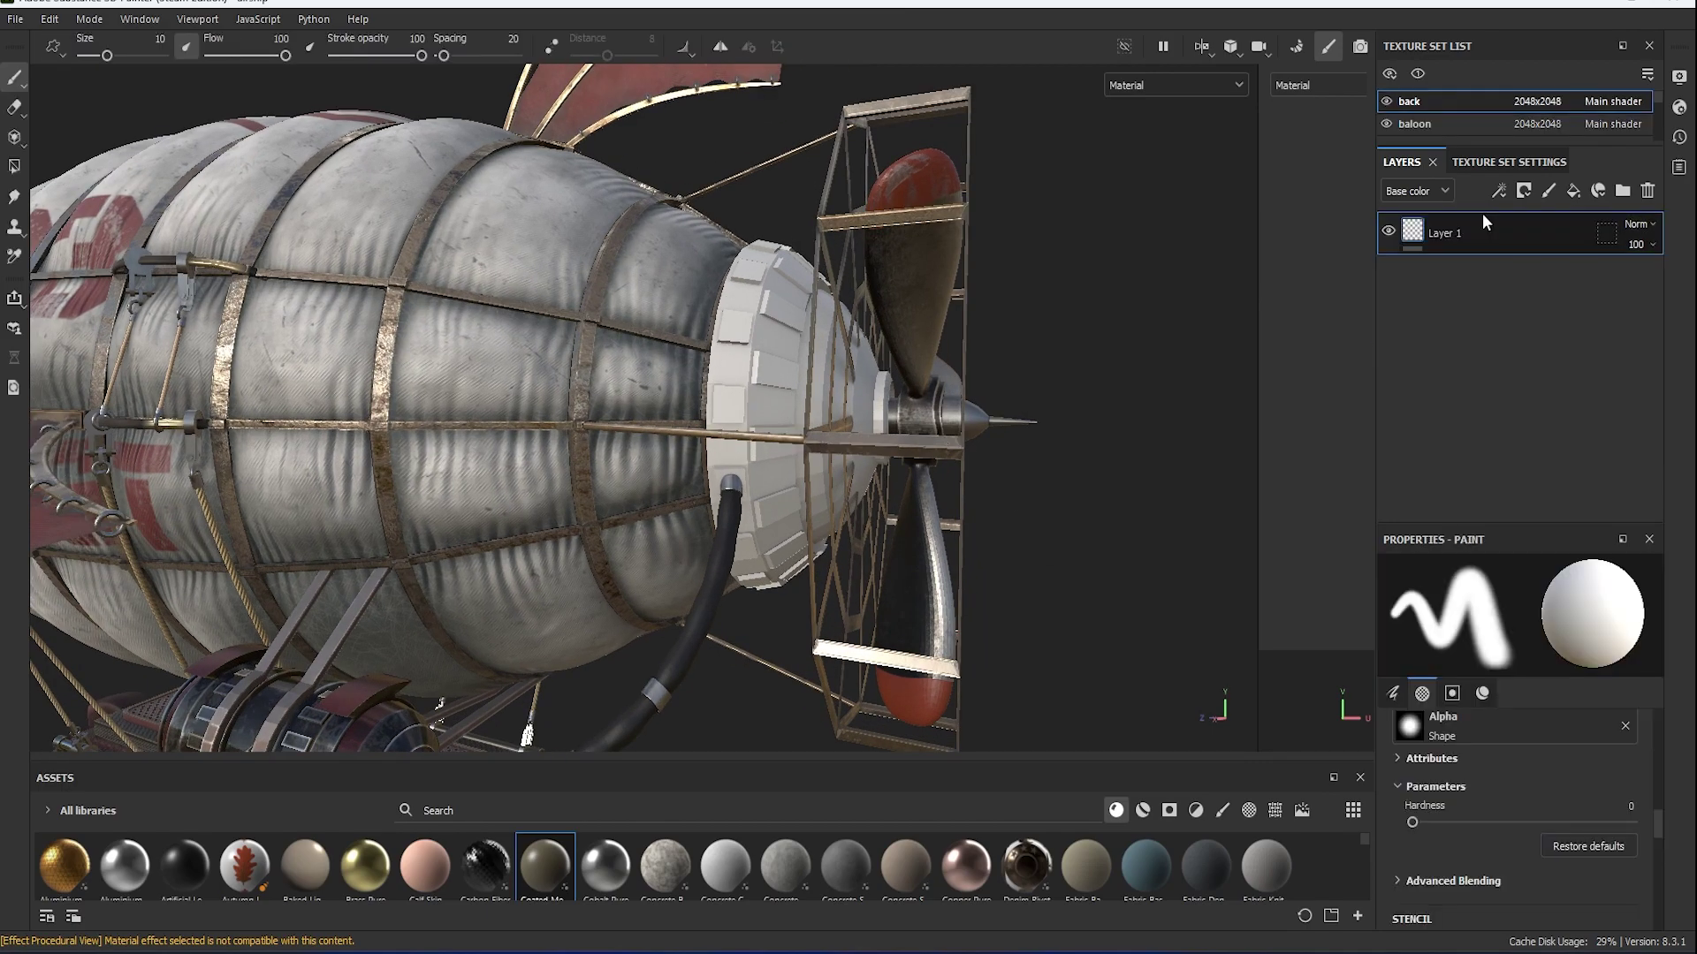
pyautogui.rightClick(1482, 221)
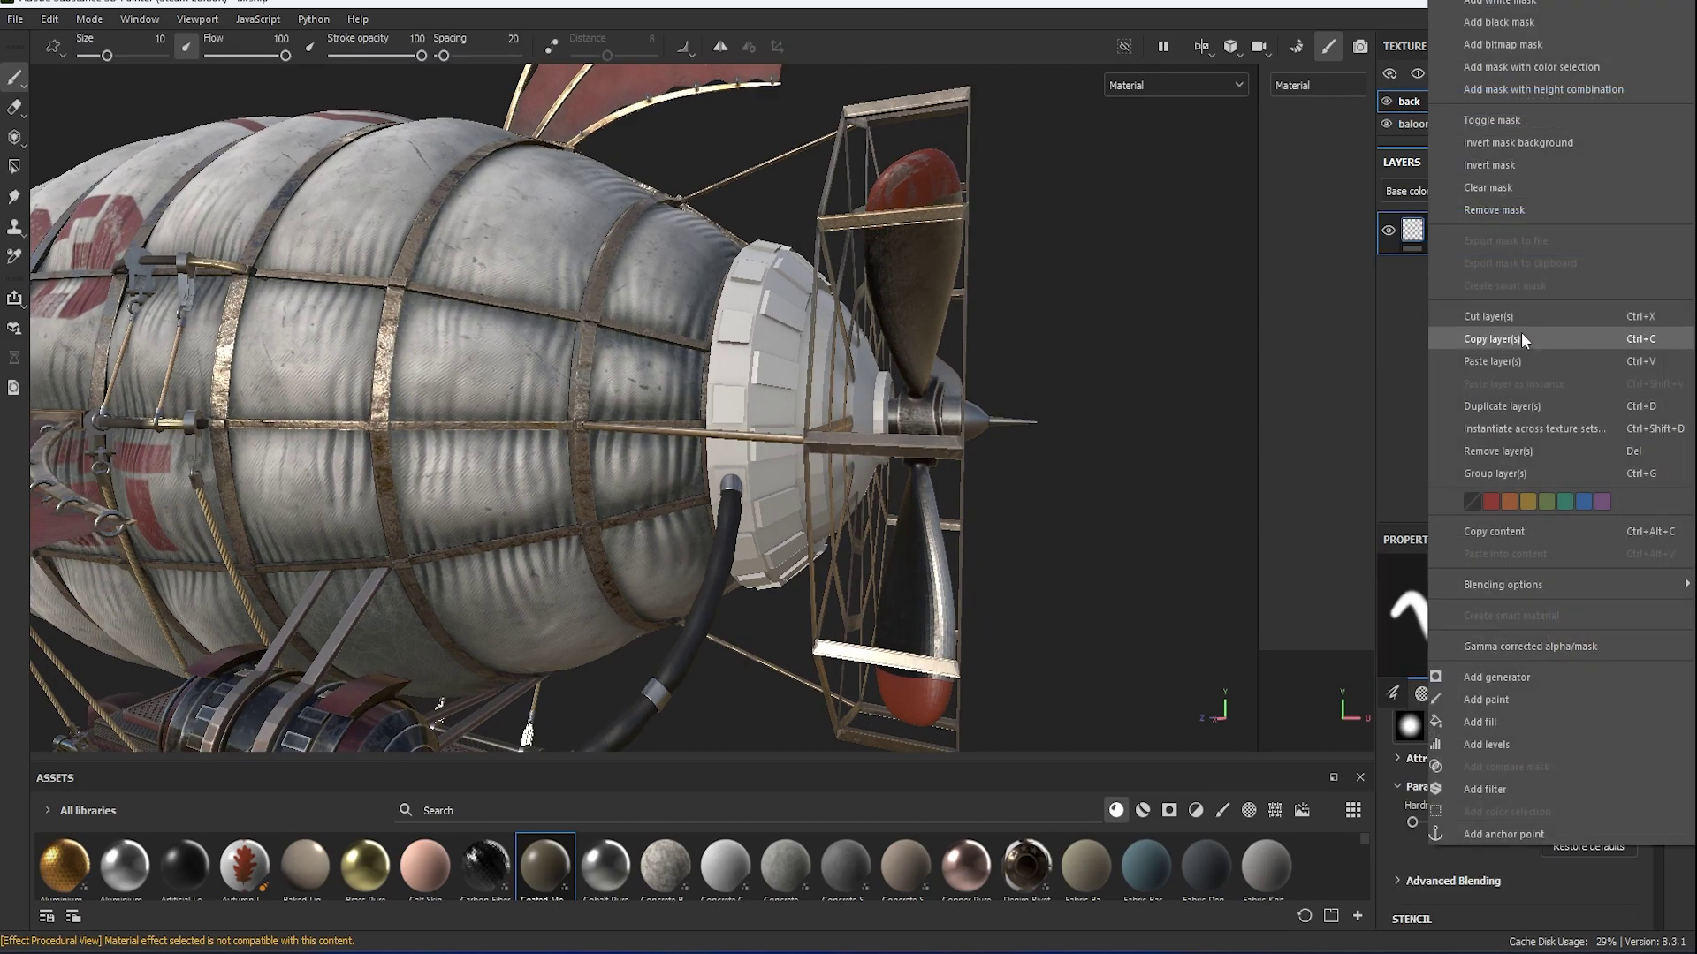
pyautogui.click(1504, 360)
pyautogui.scroll(5, 1105, 453)
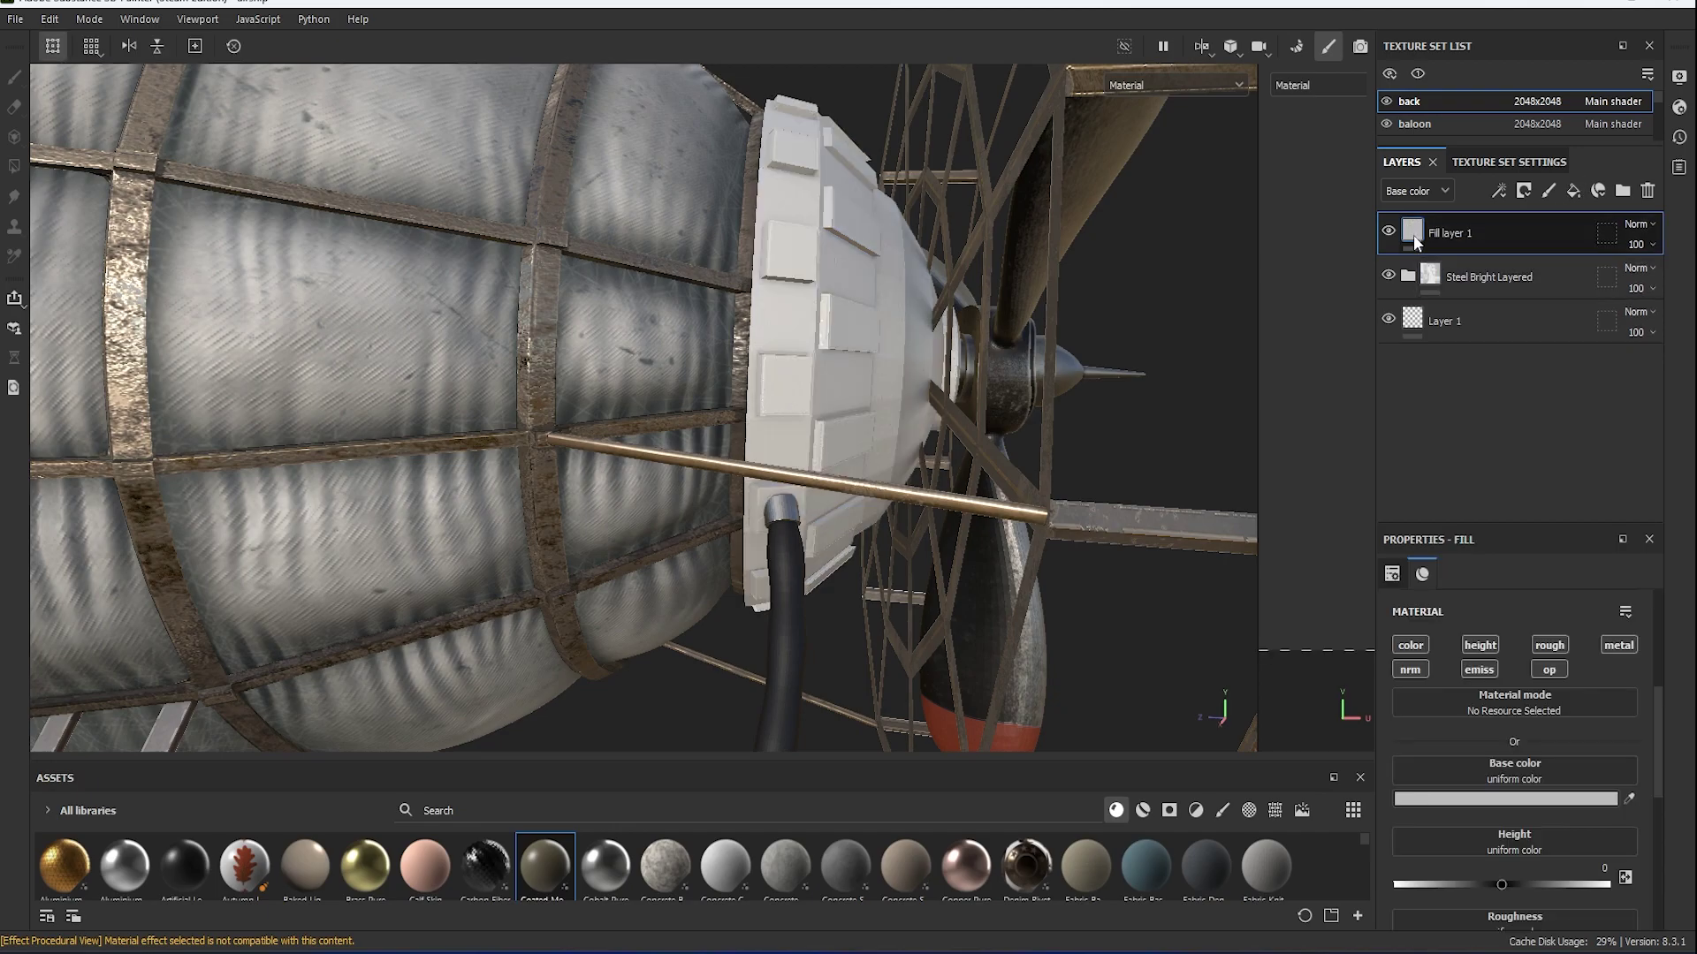
# Mask Fill layer 1 with a Grunge Leak Dirty fill effect, balance about 0.72.
pyautogui.rightClick(1412, 235)
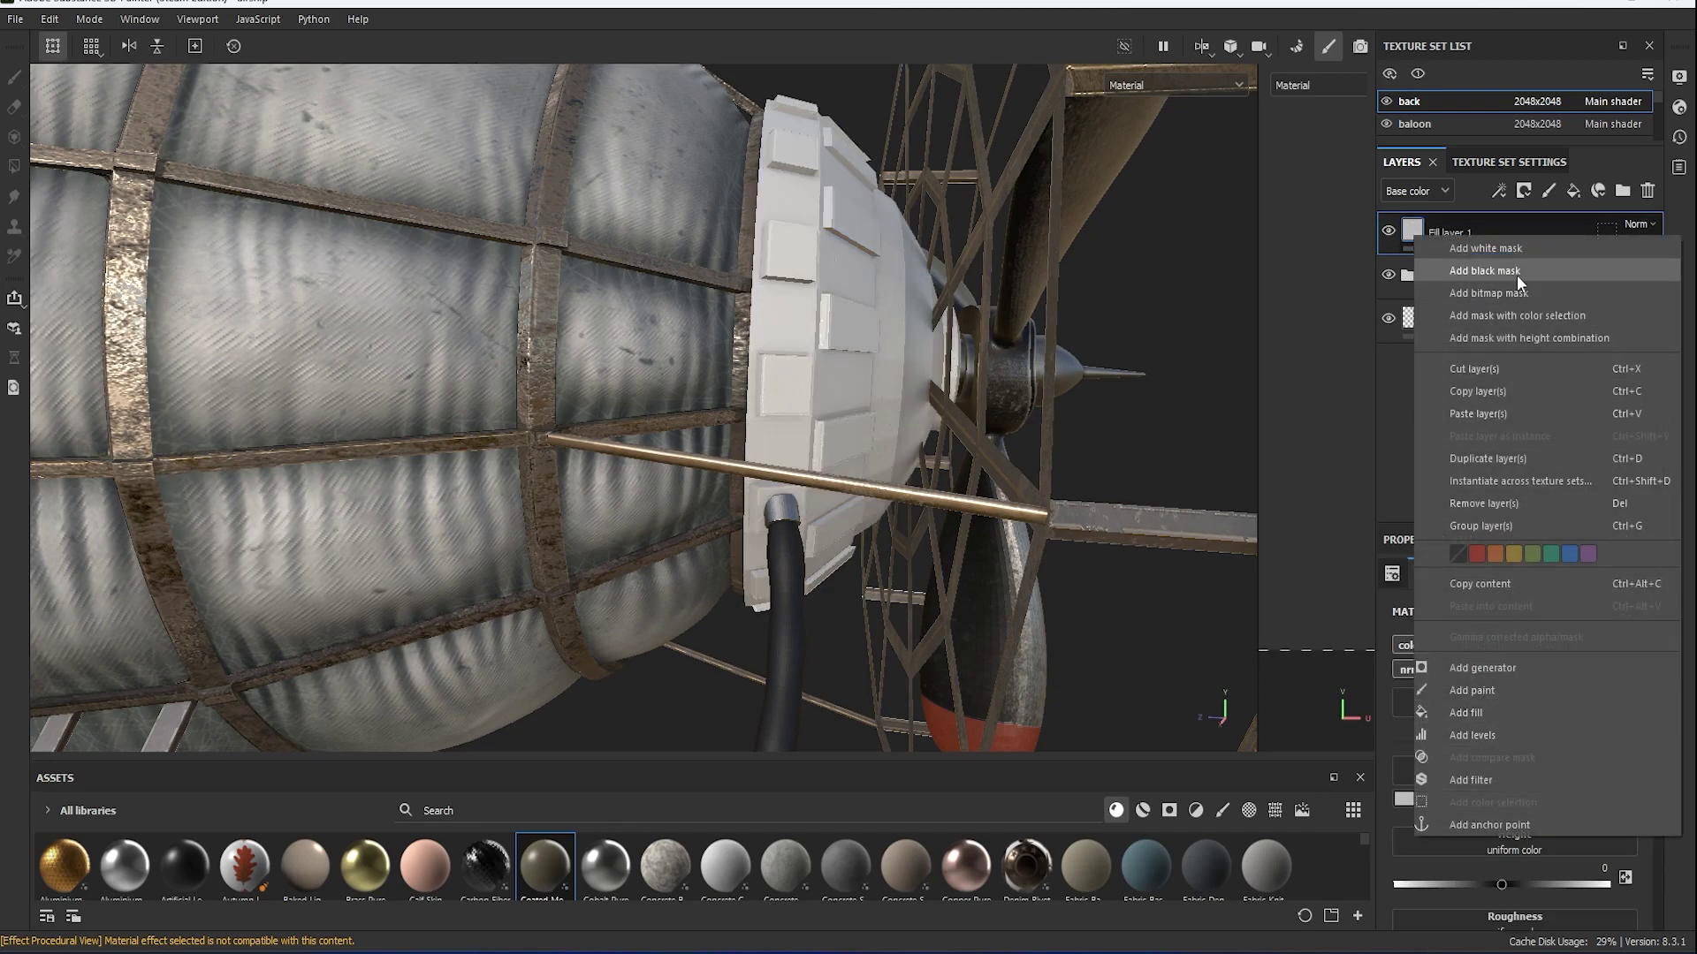
pyautogui.click(1516, 274)
pyautogui.click(18, 78)
pyautogui.rightClick(1433, 232)
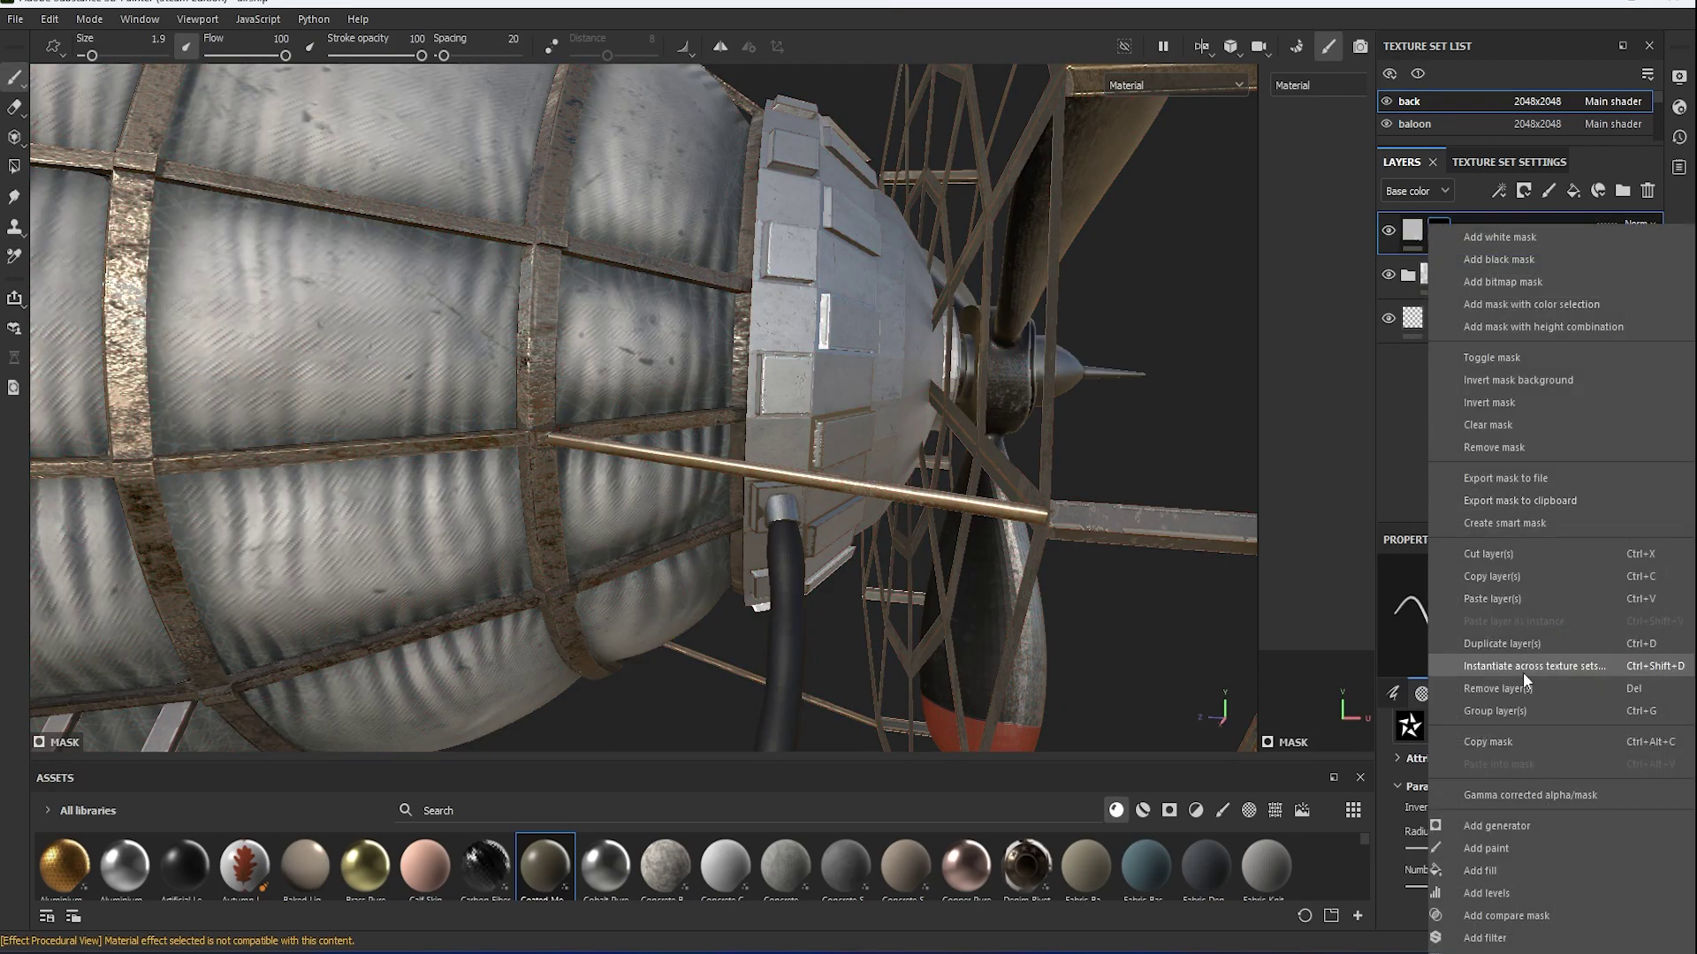
pyautogui.click(1485, 870)
pyautogui.click(1467, 650)
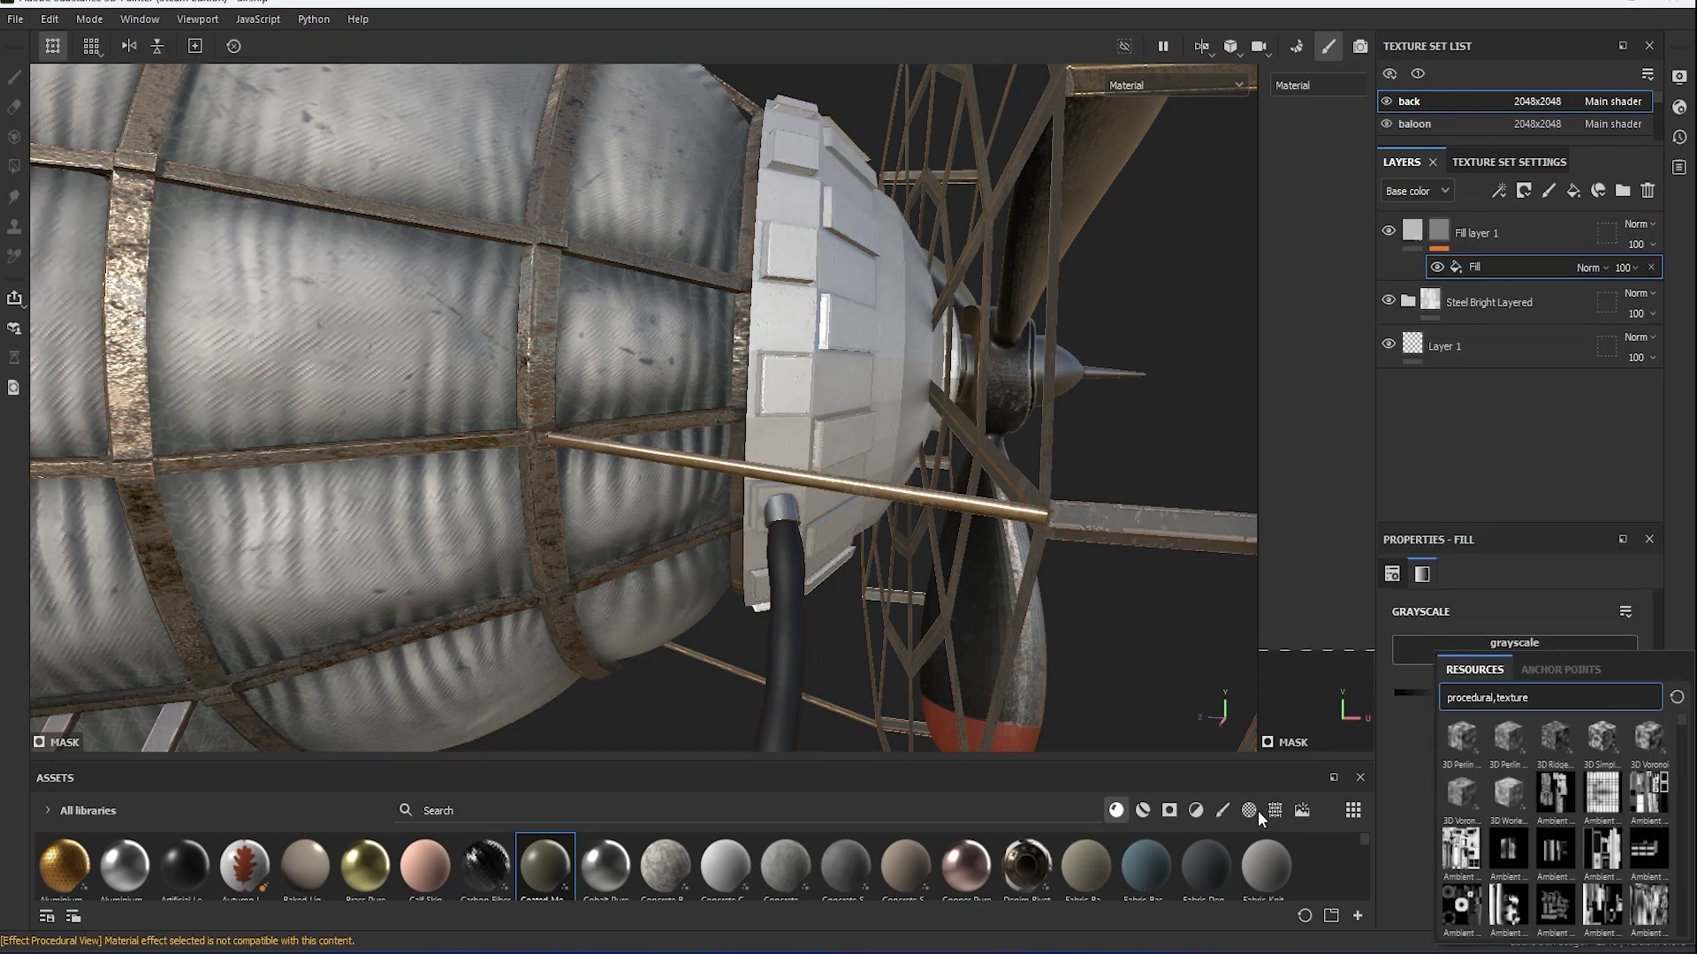
pyautogui.moveTo(1096, 756); pyautogui.dragTo(1096, 544)
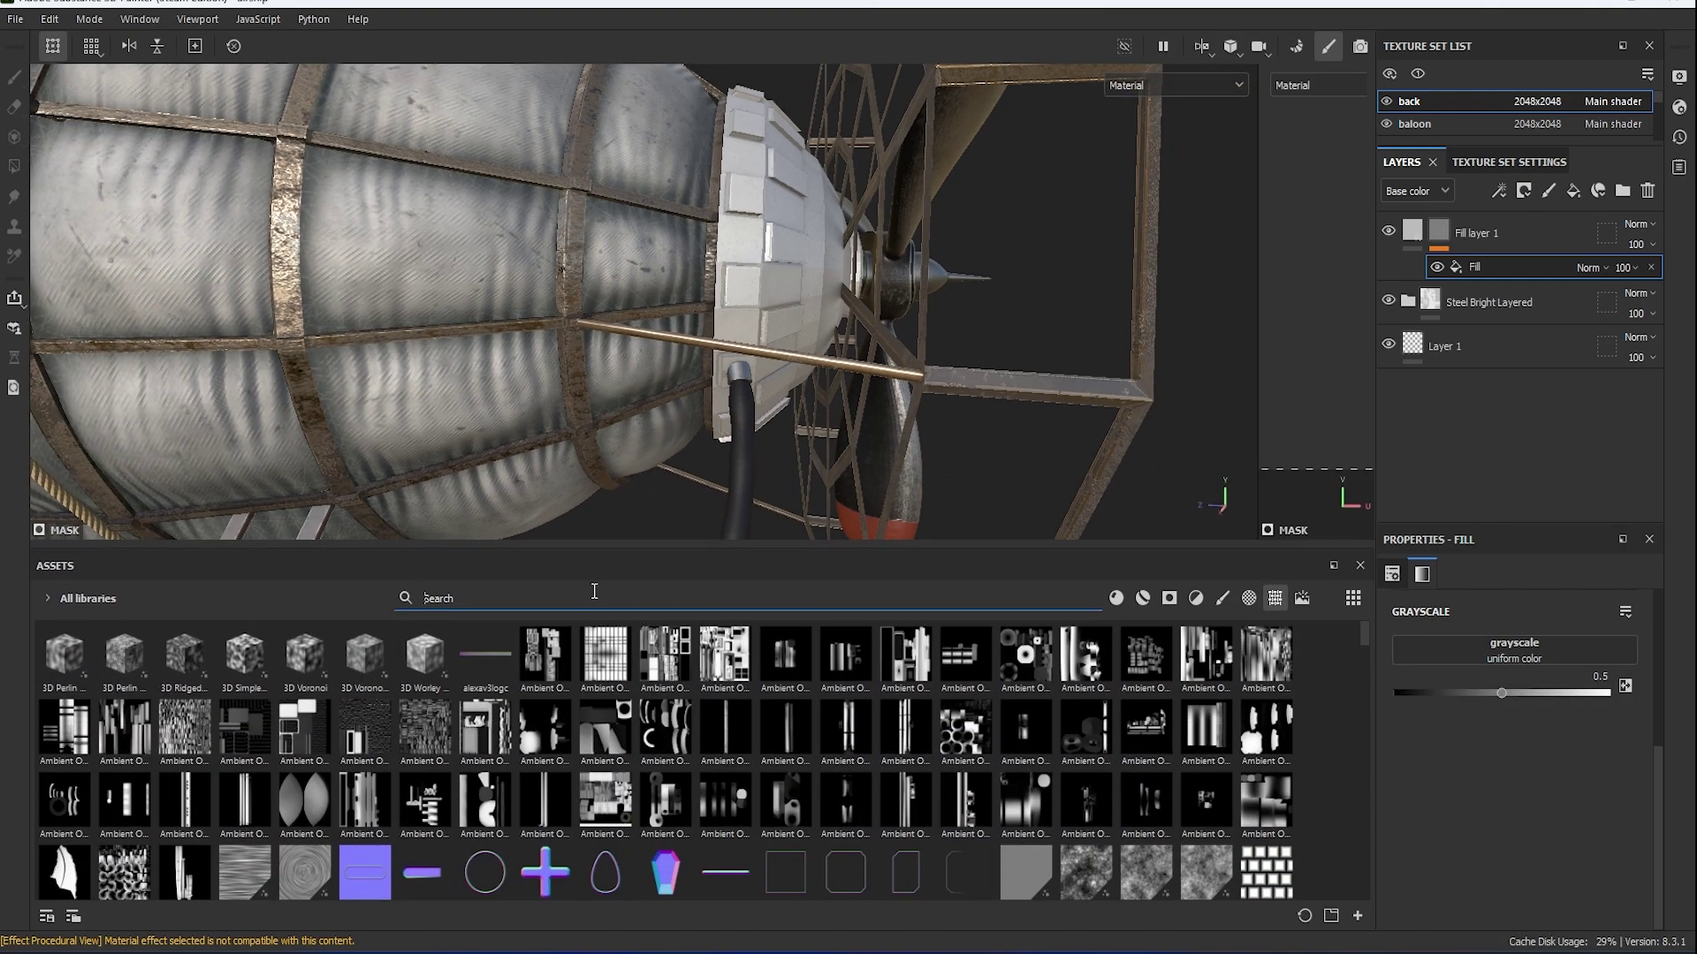
pyautogui.write('dirty')
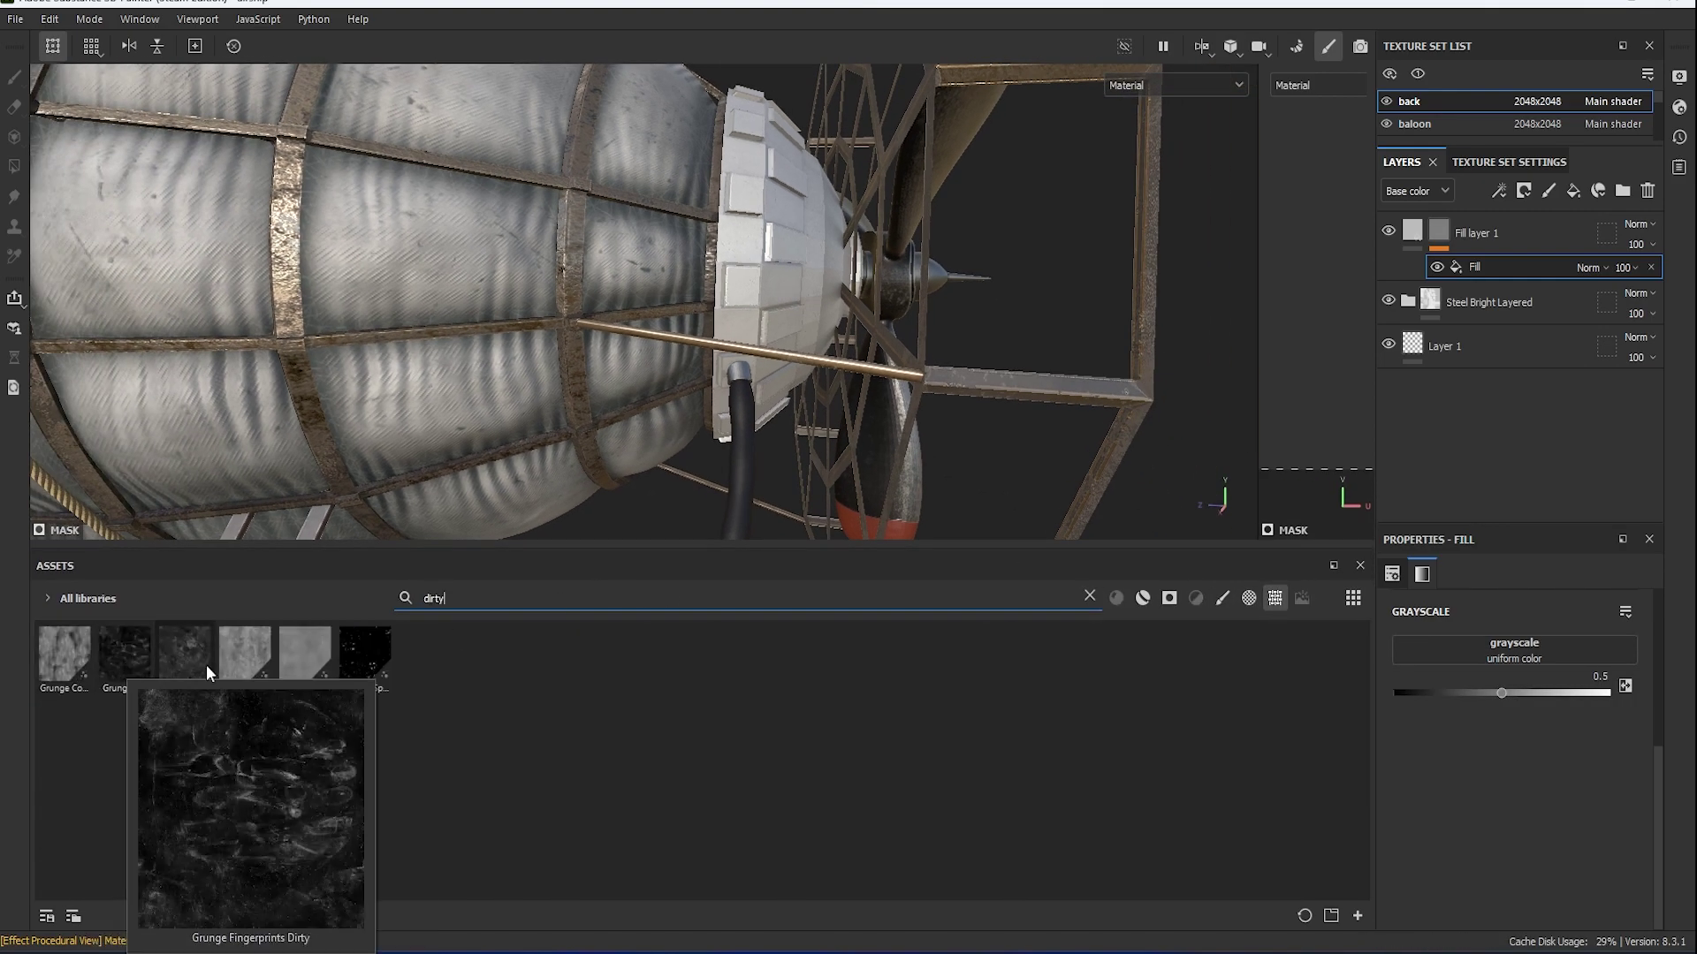
pyautogui.moveTo(185, 654); pyautogui.dragTo(1514, 649)
pyautogui.moveTo(1149, 397)
pyautogui.keyDown('alt'); pyautogui.mouseDown()
pyautogui.moveTo(960, 302)
pyautogui.moveTo(1104, 371)
pyautogui.mouseUp(); pyautogui.keyUp('alt')
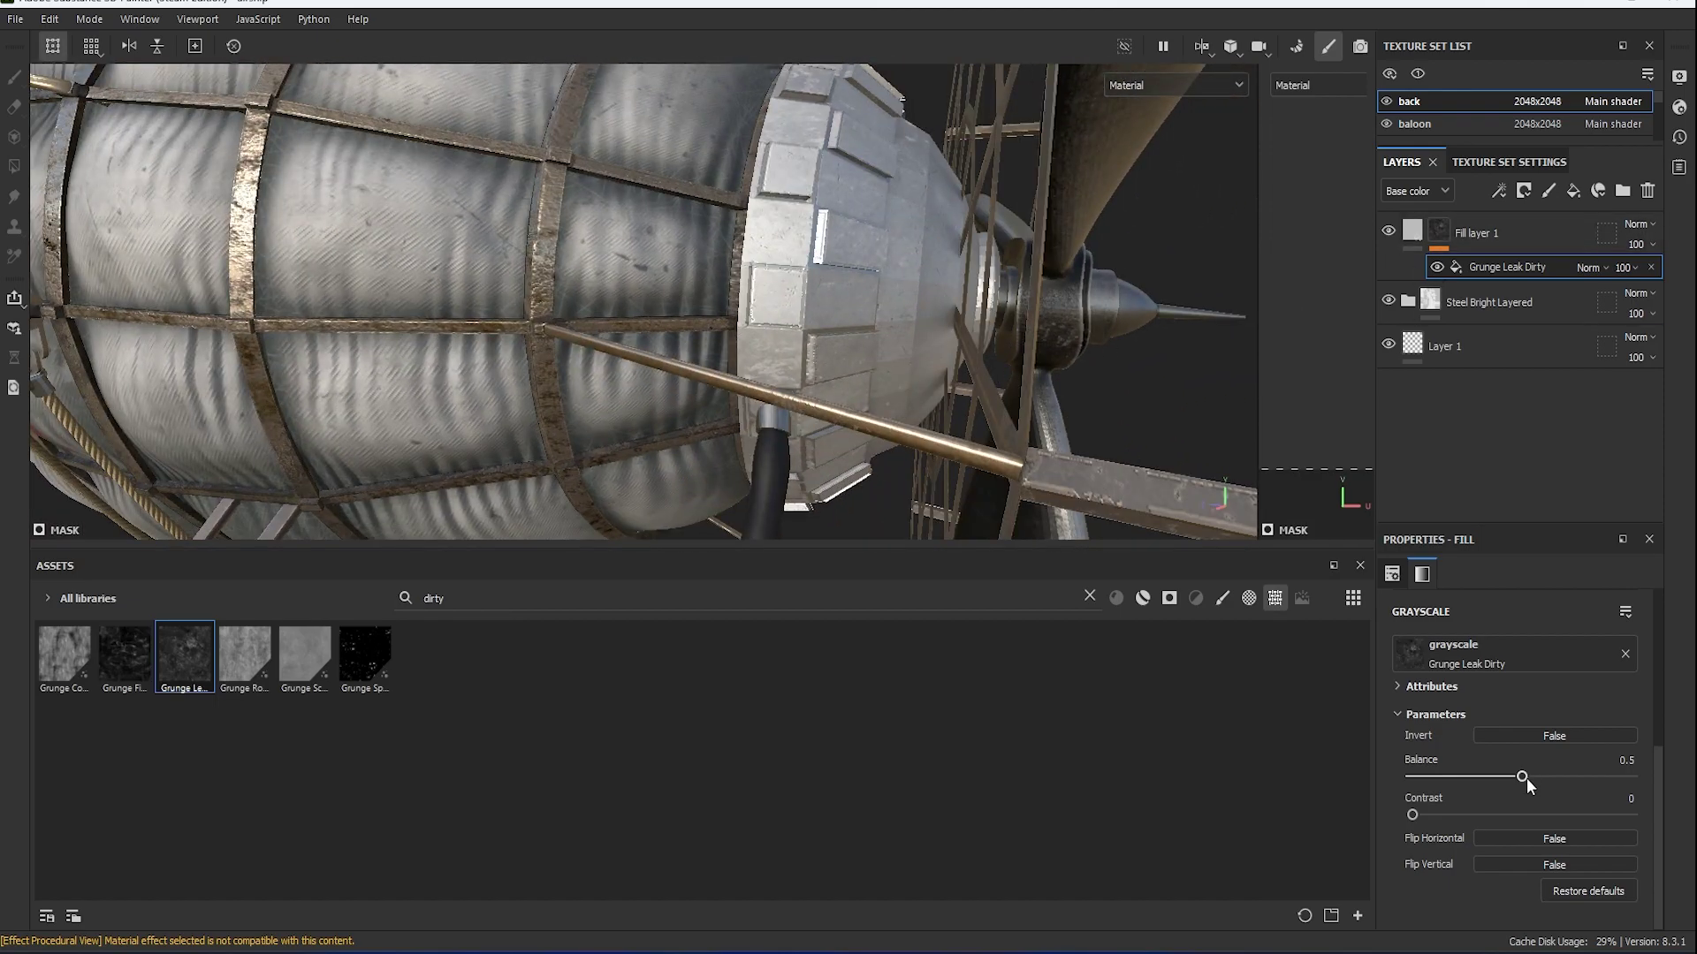
pyautogui.moveTo(1522, 777)
pyautogui.mouseDown()
pyautogui.moveTo(1584, 778)
pyautogui.moveTo(1551, 778)
pyautogui.moveTo(1568, 781)
pyautogui.mouseUp()
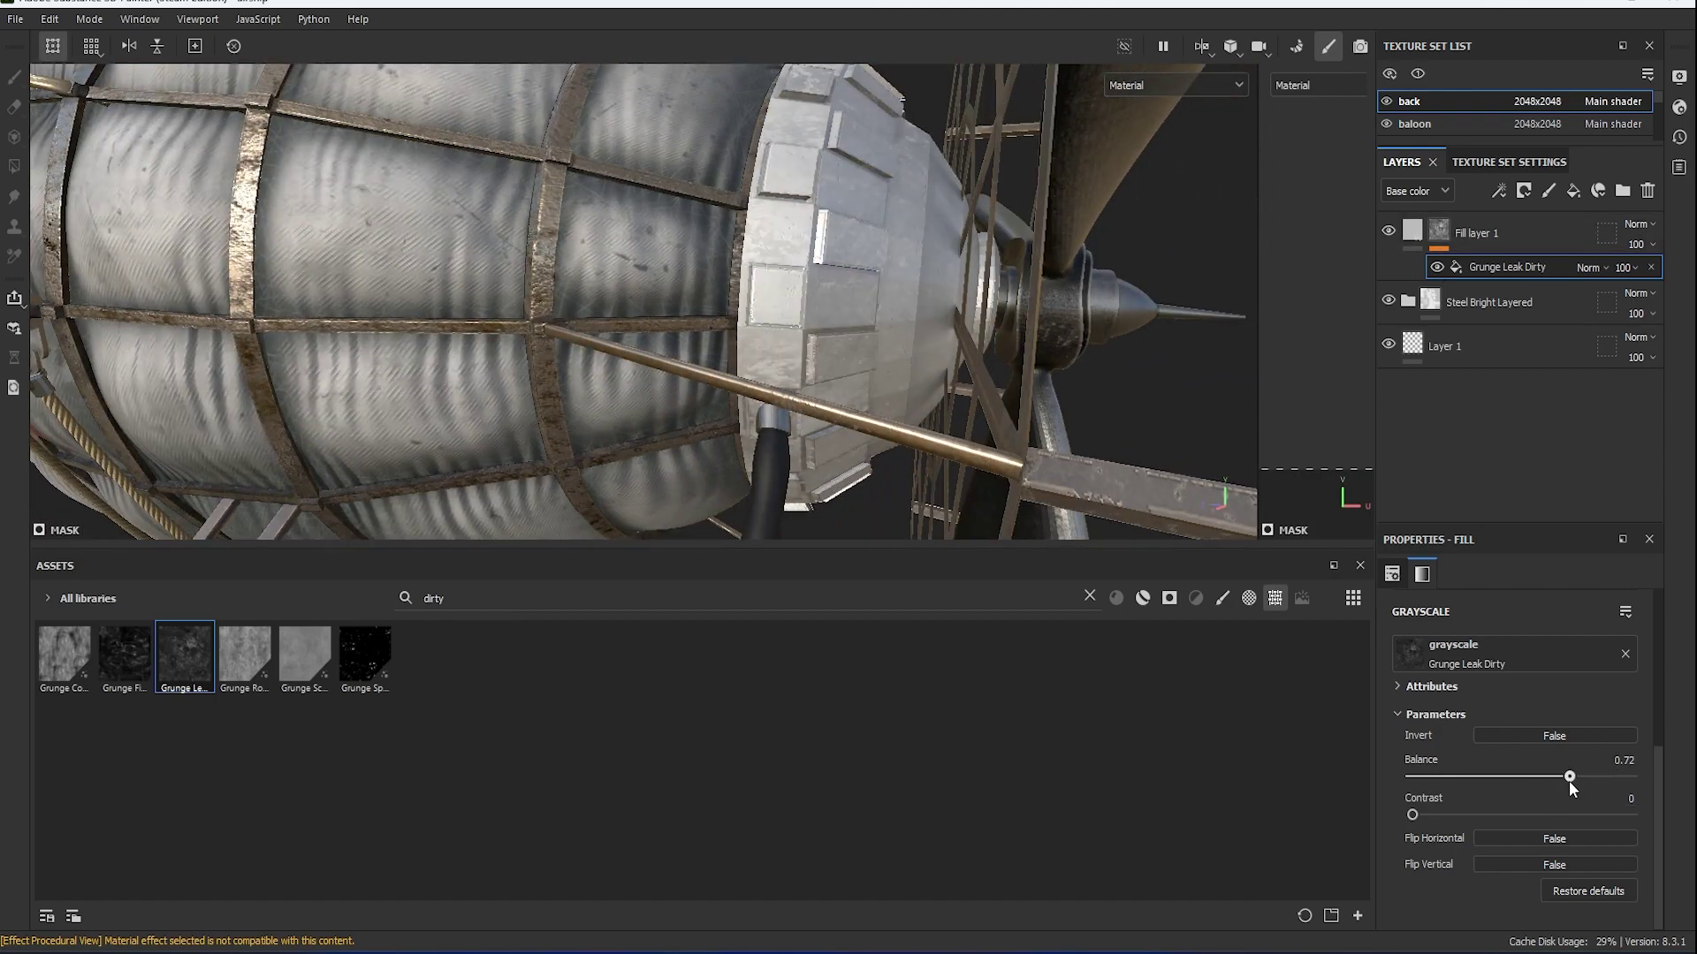
# Set Fill layer 1's base colour to a brown grime tone, 86775F.
pyautogui.click(1437, 234)
pyautogui.click(1487, 798)
pyautogui.click(1334, 720)
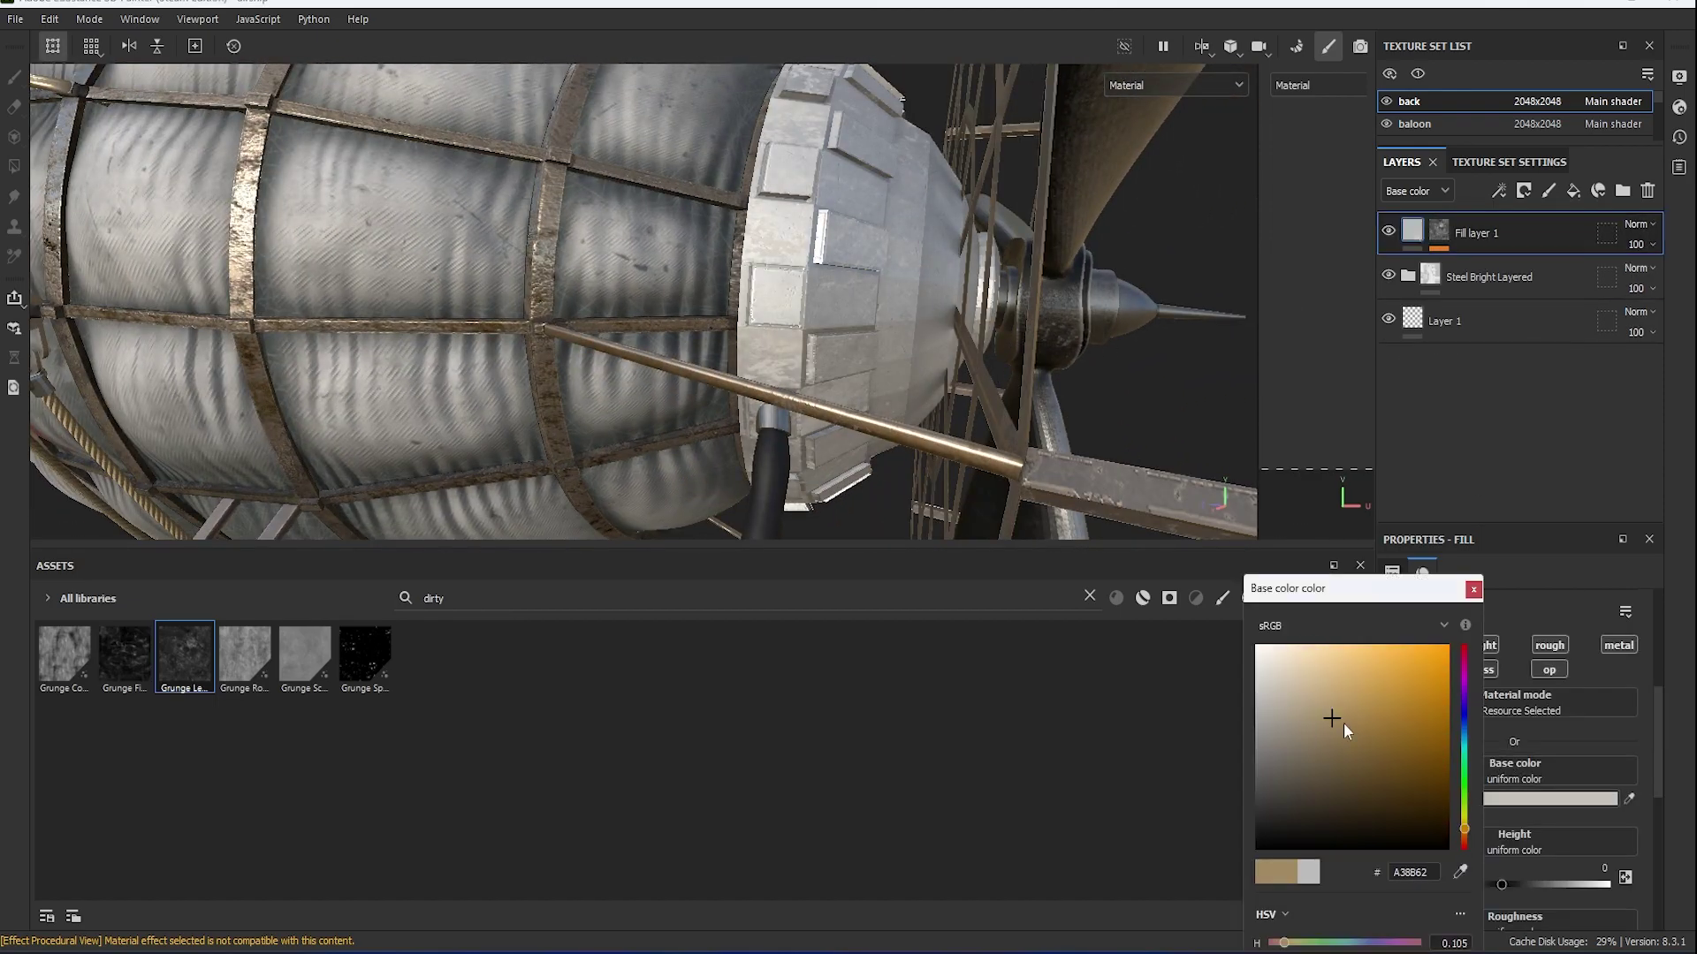
pyautogui.moveTo(1334, 720); pyautogui.dragTo(1315, 769)
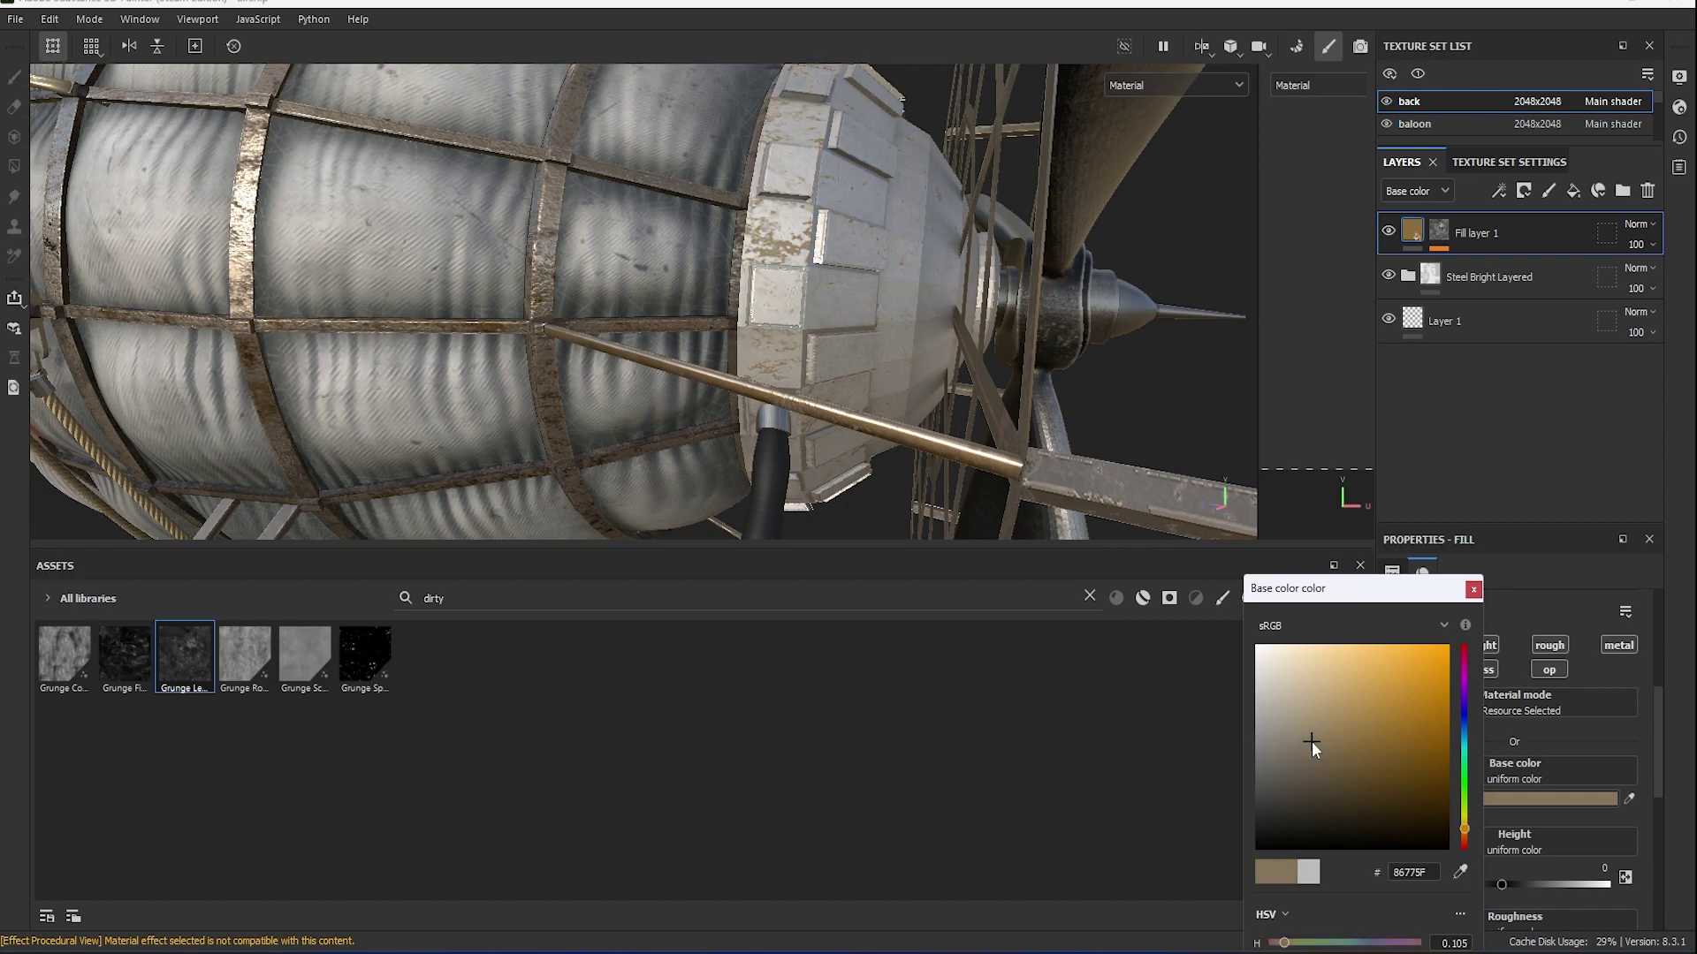
pyautogui.click(1473, 588)
# Adjust the Grunge Leak Dirty mask's contrast and raise its tiling to 2.29.
pyautogui.click(1439, 232)
pyautogui.click(1502, 267)
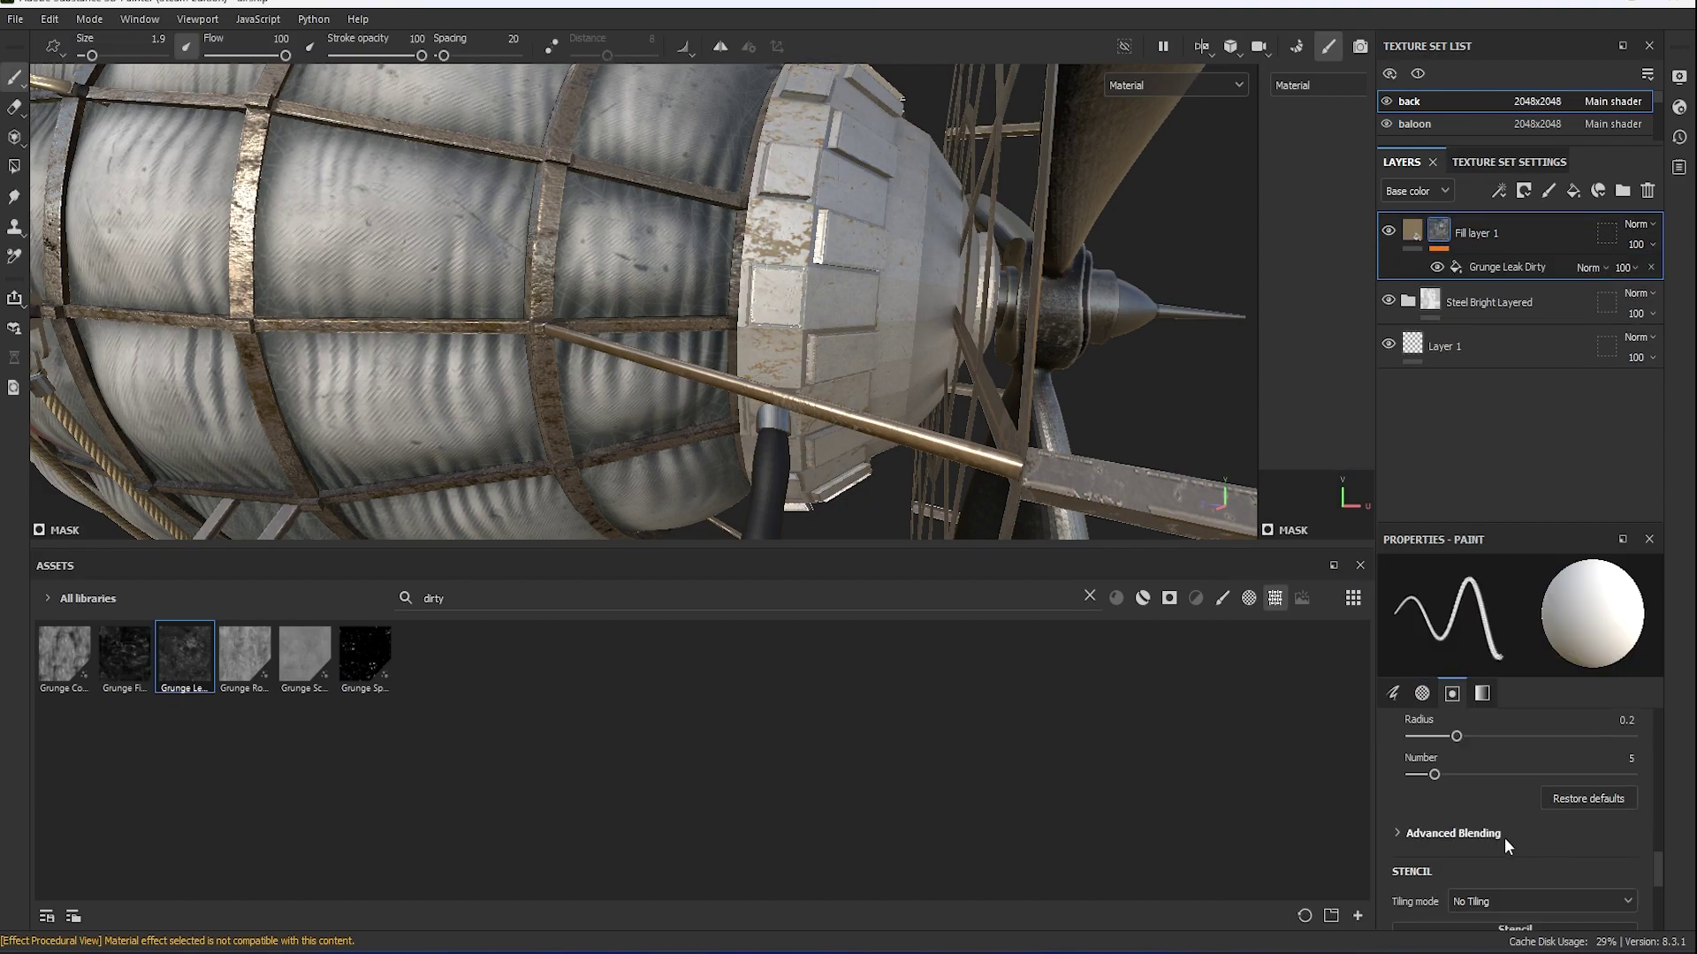
pyautogui.moveTo(1422, 815); pyautogui.dragTo(1531, 823)
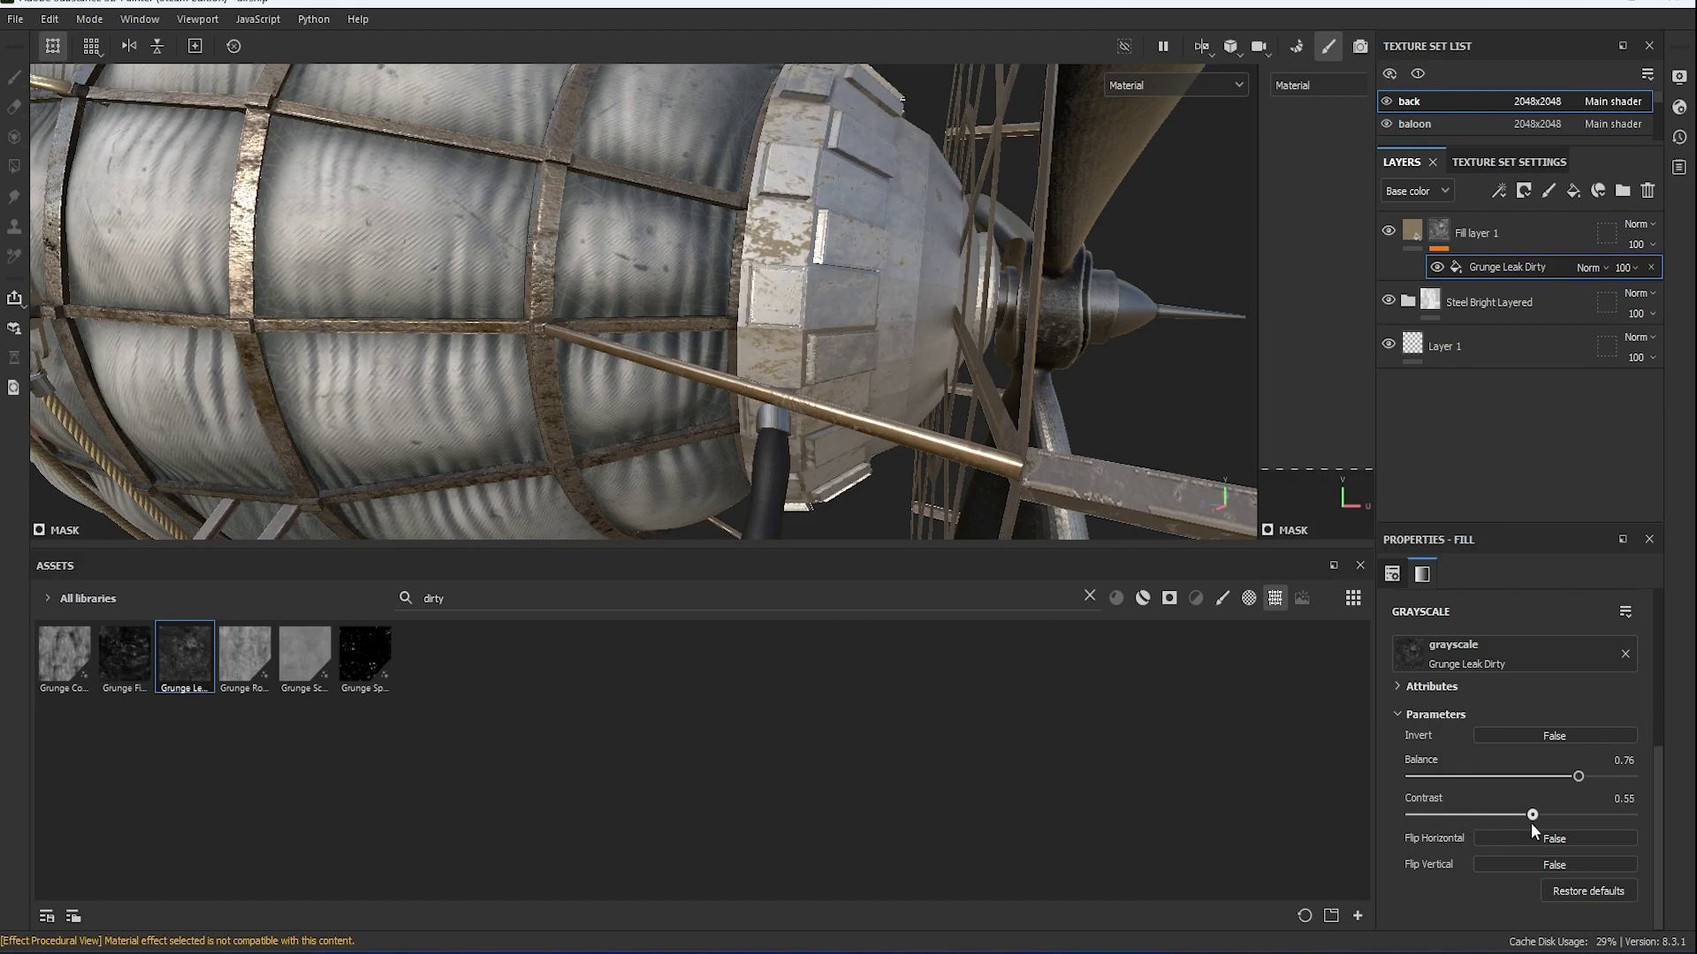
pyautogui.scroll(3, 1511, 778)
pyautogui.click(1492, 725)
pyautogui.moveTo(1492, 724); pyautogui.dragTo(1491, 728)
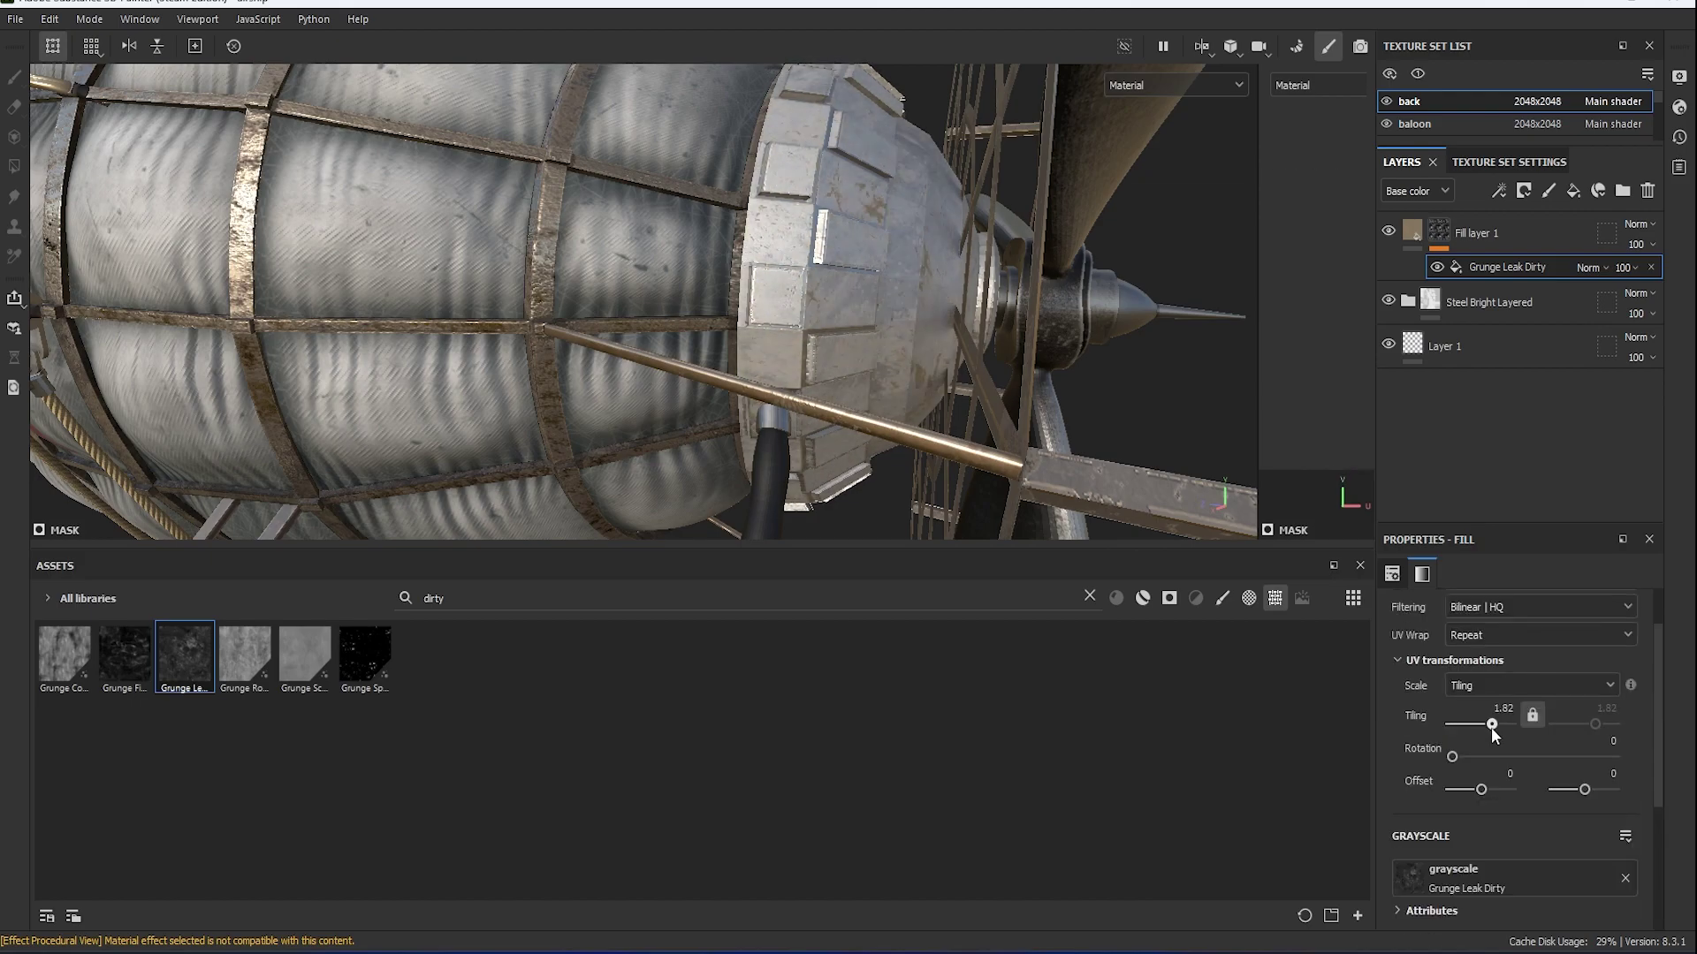
pyautogui.moveTo(884, 353)
pyautogui.keyDown('alt'); pyautogui.mouseDown()
pyautogui.moveTo(779, 380)
pyautogui.moveTo(900, 555)
pyautogui.moveTo(897, 761)
pyautogui.mouseUp(); pyautogui.keyUp('alt')
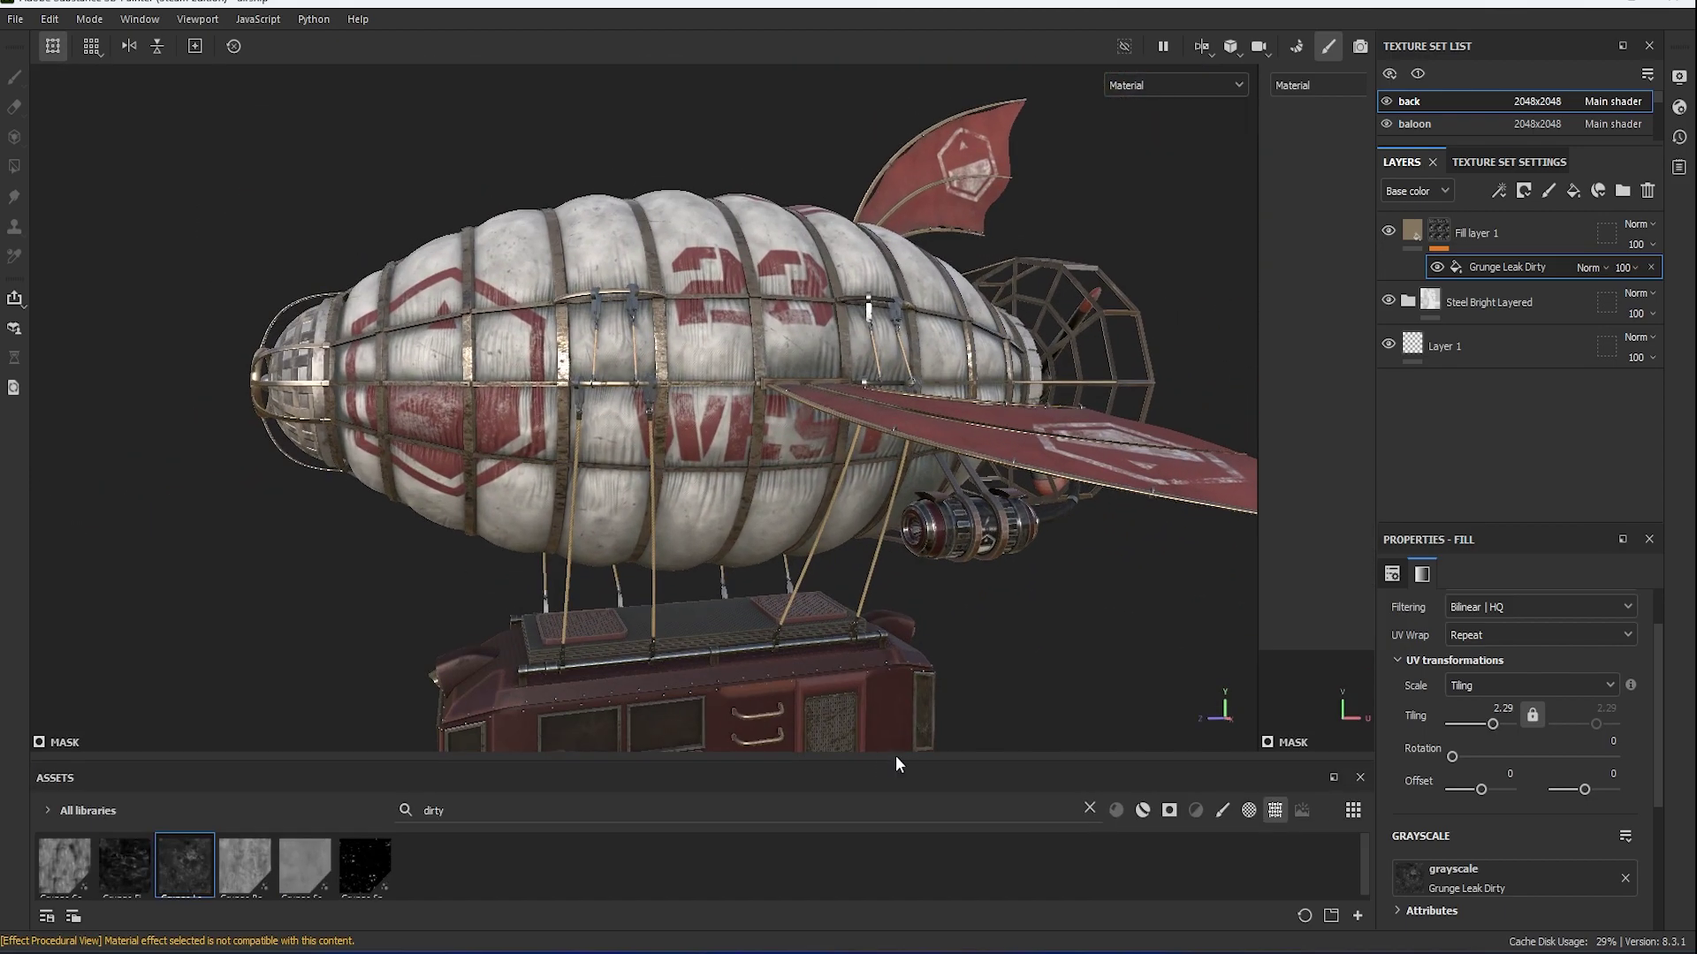
pyautogui.keyDown('alt'); pyautogui.moveTo(939, 560); pyautogui.dragTo(939, 423, button='middle'); pyautogui.keyUp('alt')
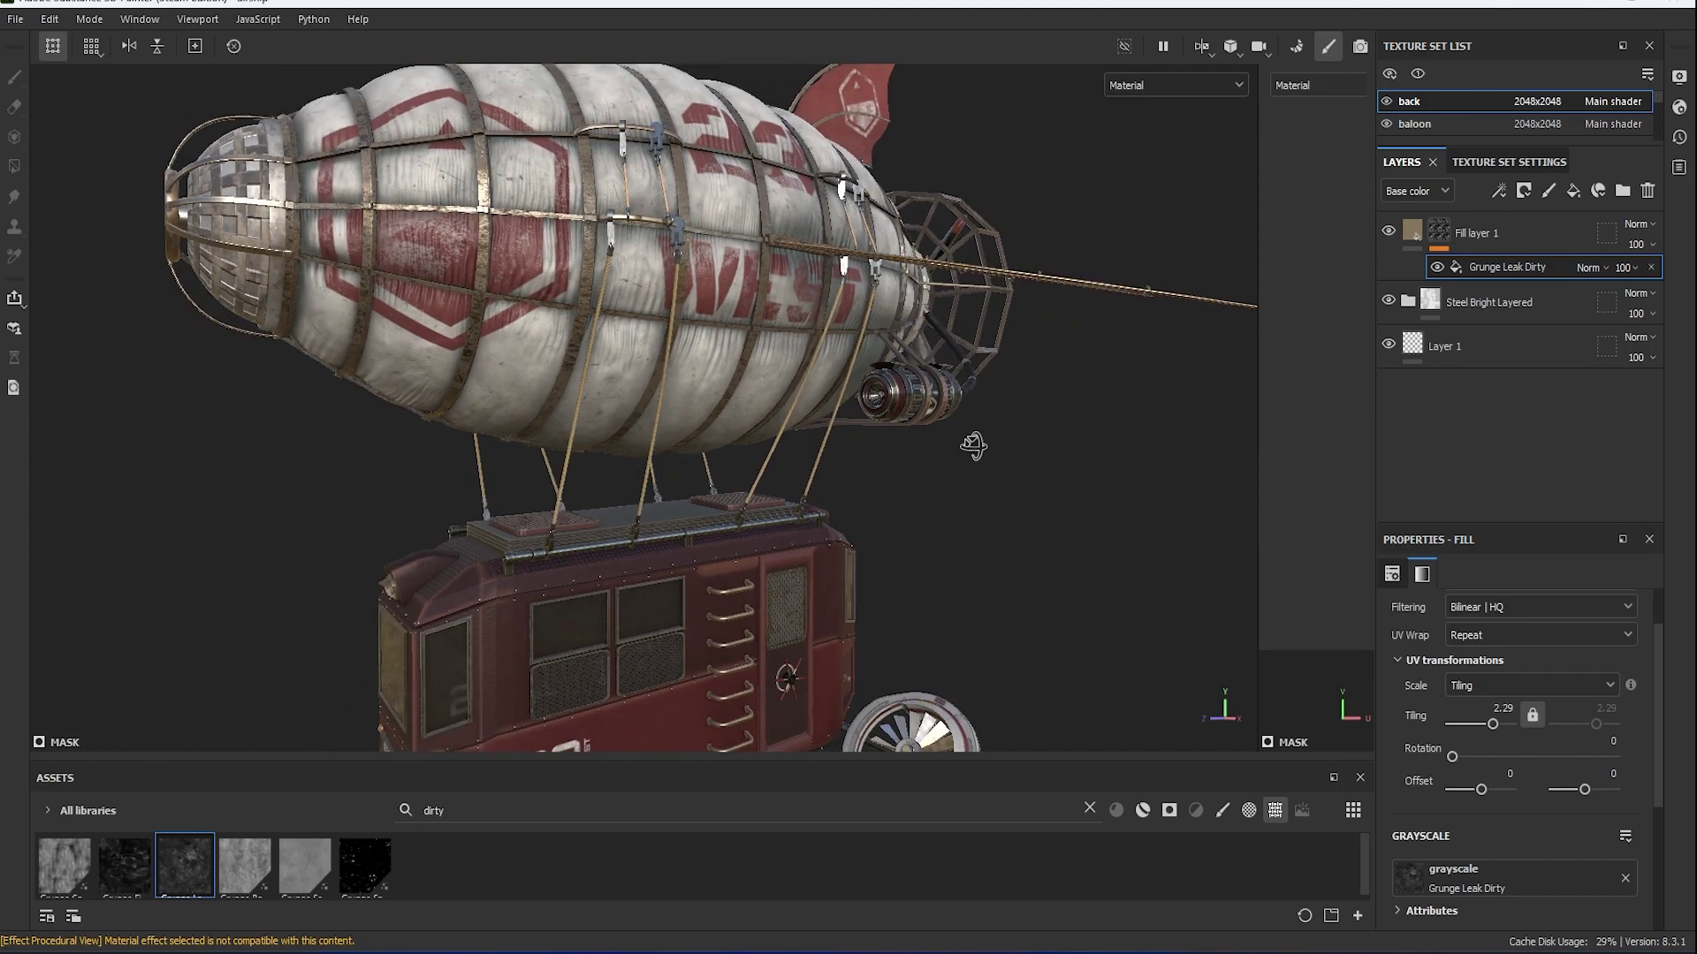